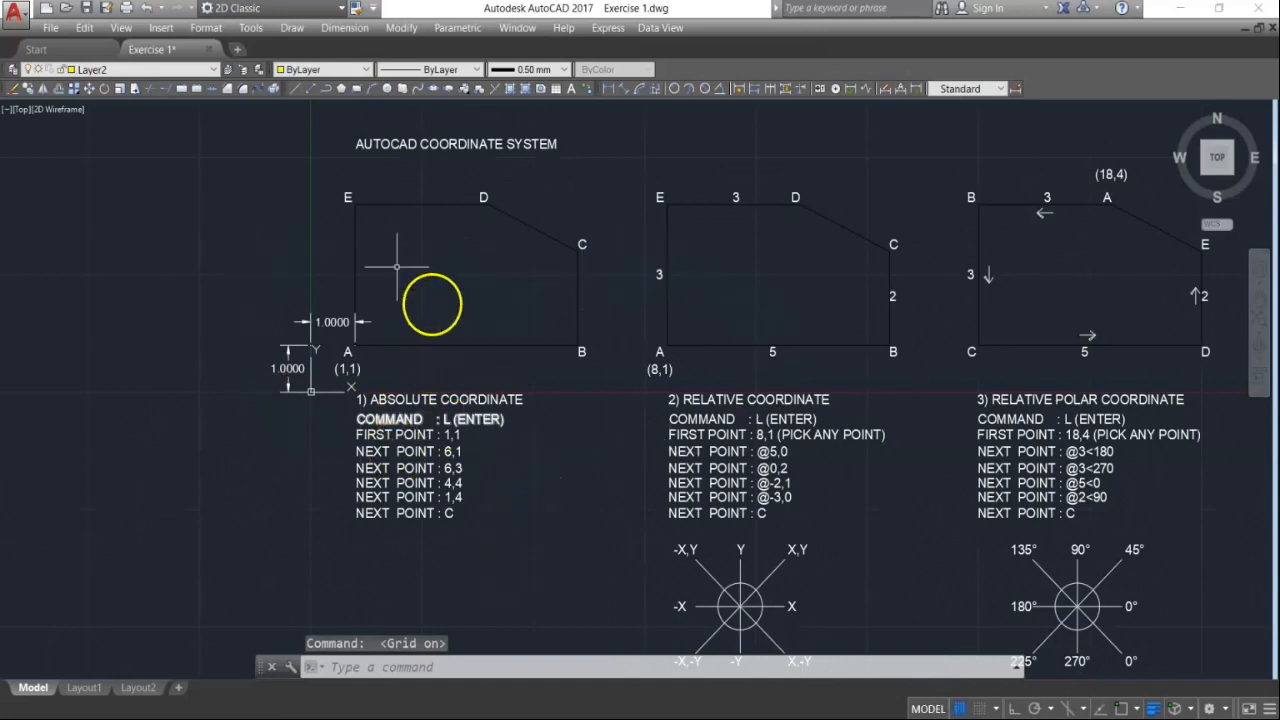
Step: Set the grid X and Y spacing and the snap X and Y spacing to 1 in the drafting settings
{"action": "scroll", "coordinate": [388, 268], "scroll_direction": "up", "scroll_amount": 2}
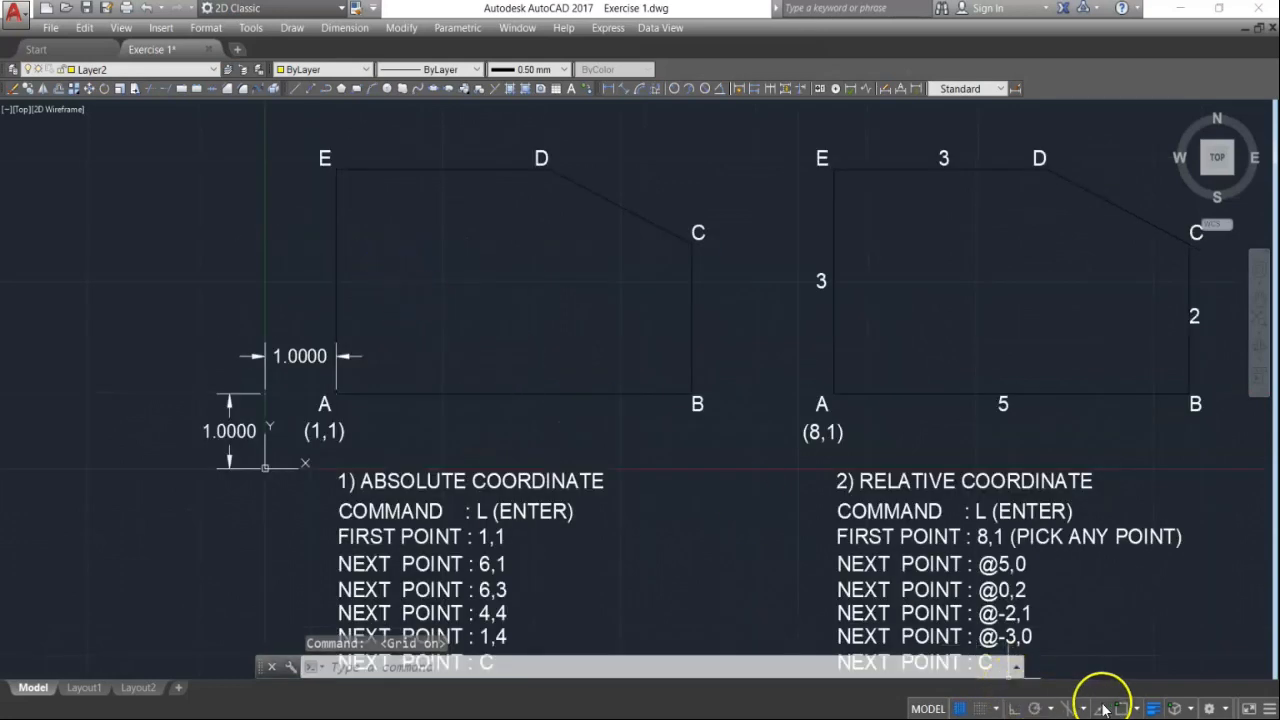
{"action": "left_click", "coordinate": [997, 708]}
{"action": "left_click", "coordinate": [998, 690]}
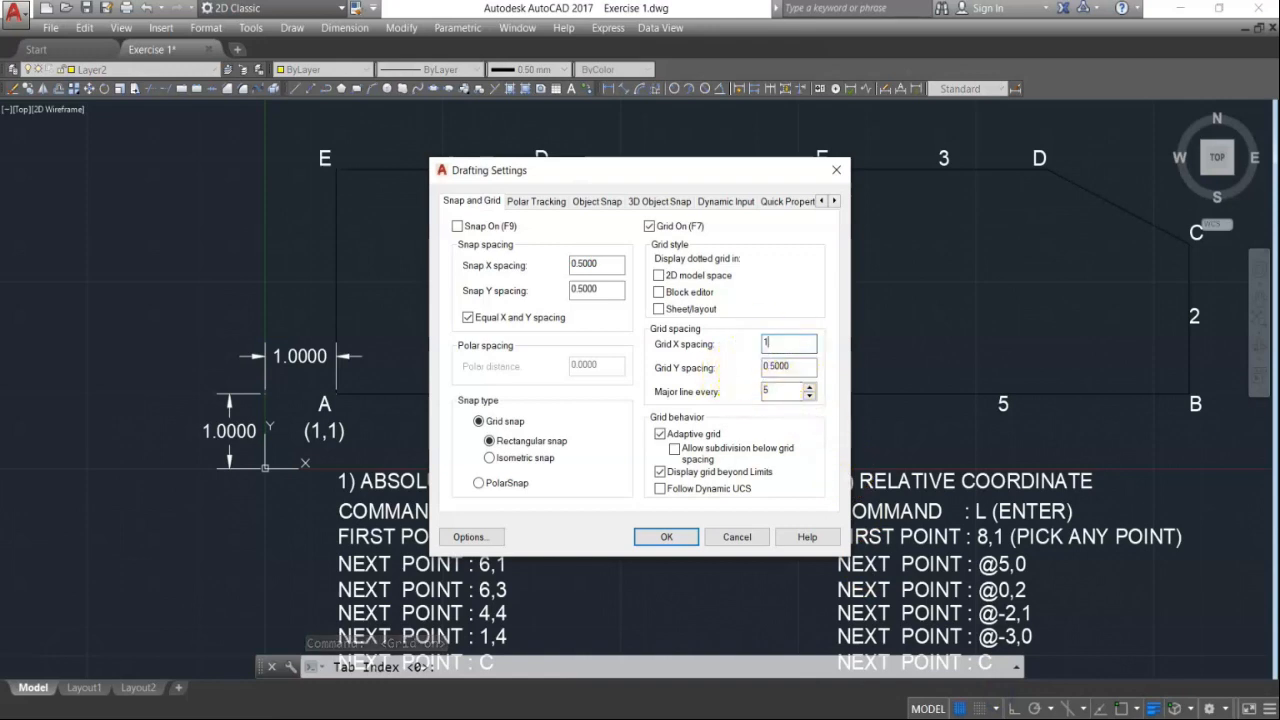
{"action": "key", "text": "Tab"}
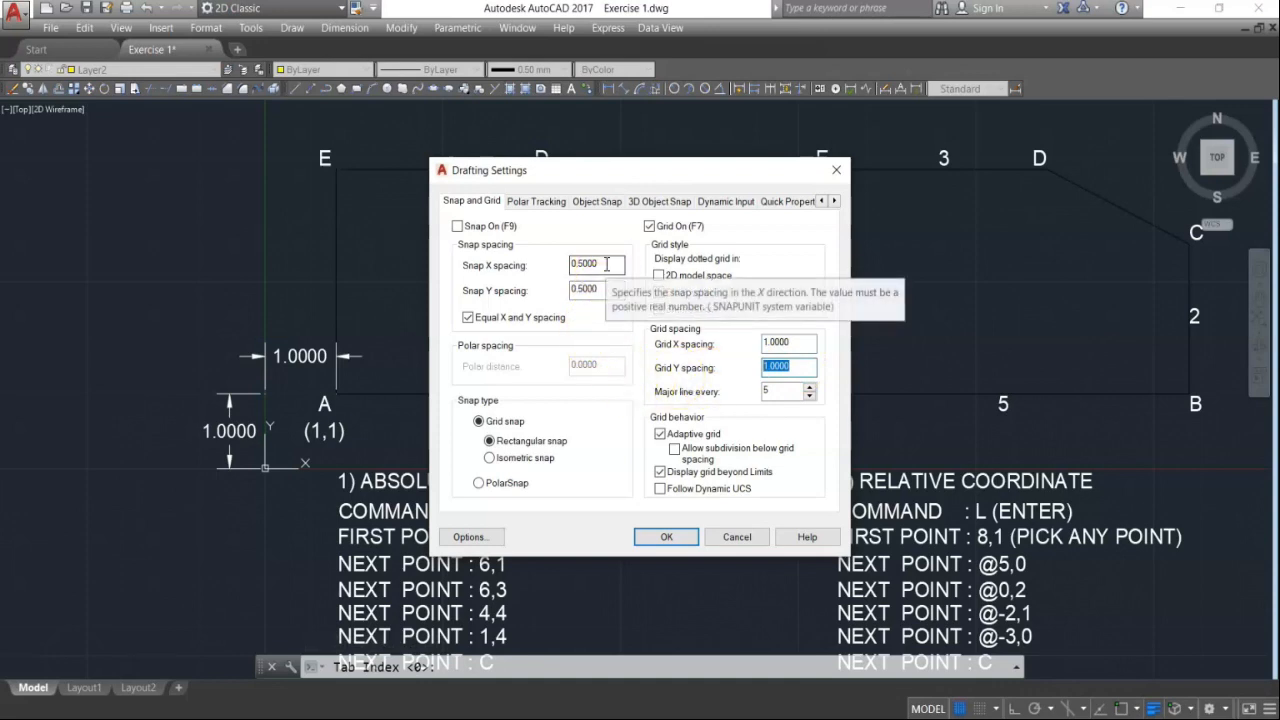
{"action": "left_click_drag", "start_coordinate": [606, 264], "coordinate": [510, 266]}
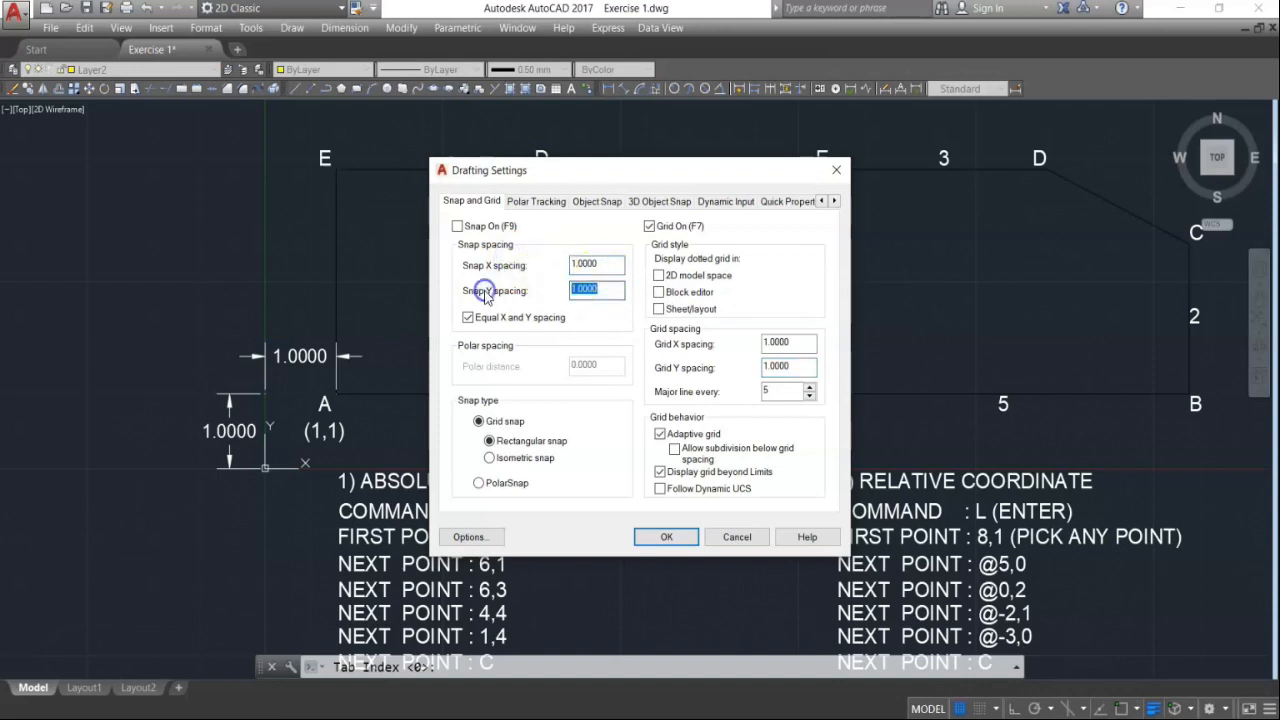
{"action": "left_click", "coordinate": [688, 541]}
Step: Examine the absolute coordinate exercise, its offset from the origin, and the X/Y direction diagram under the relative coordinate exercise
{"action": "middle_click_drag", "start_coordinate": [403, 513], "coordinate": [414, 414]}
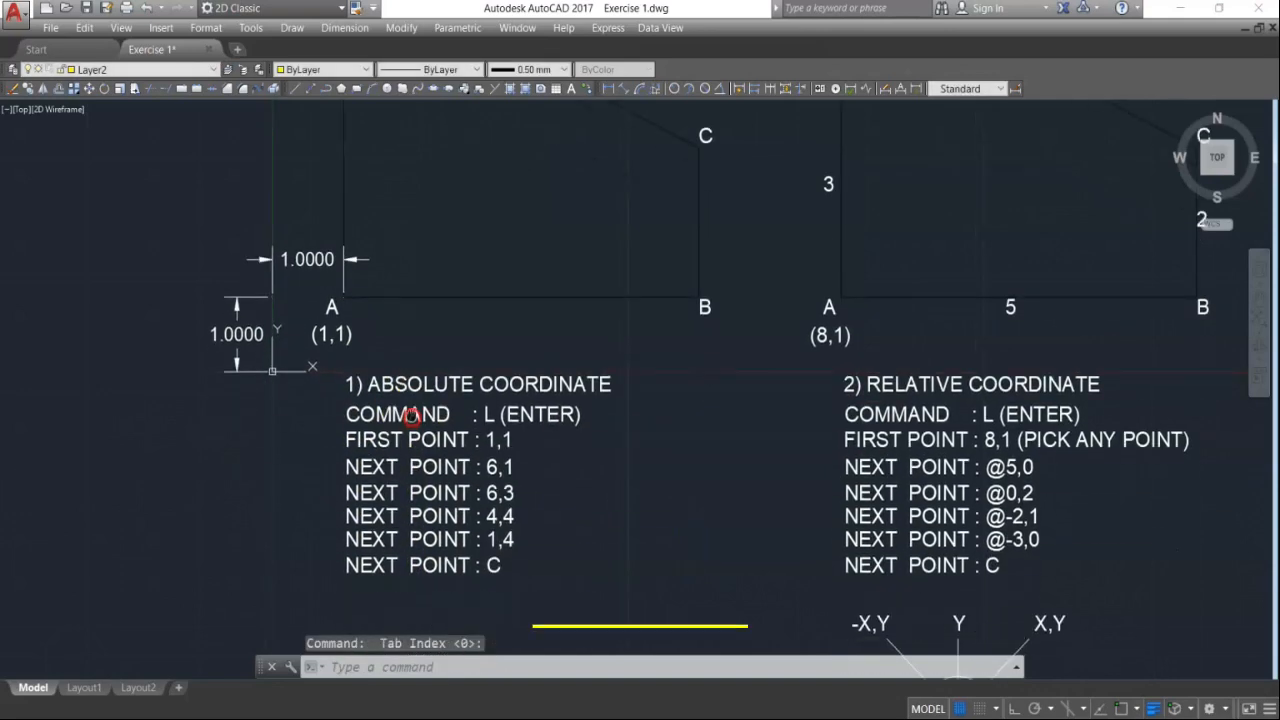
{"action": "scroll", "coordinate": [414, 414], "scroll_direction": "down", "scroll_amount": 2}
{"action": "scroll", "coordinate": [347, 350], "scroll_direction": "up", "scroll_amount": 2}
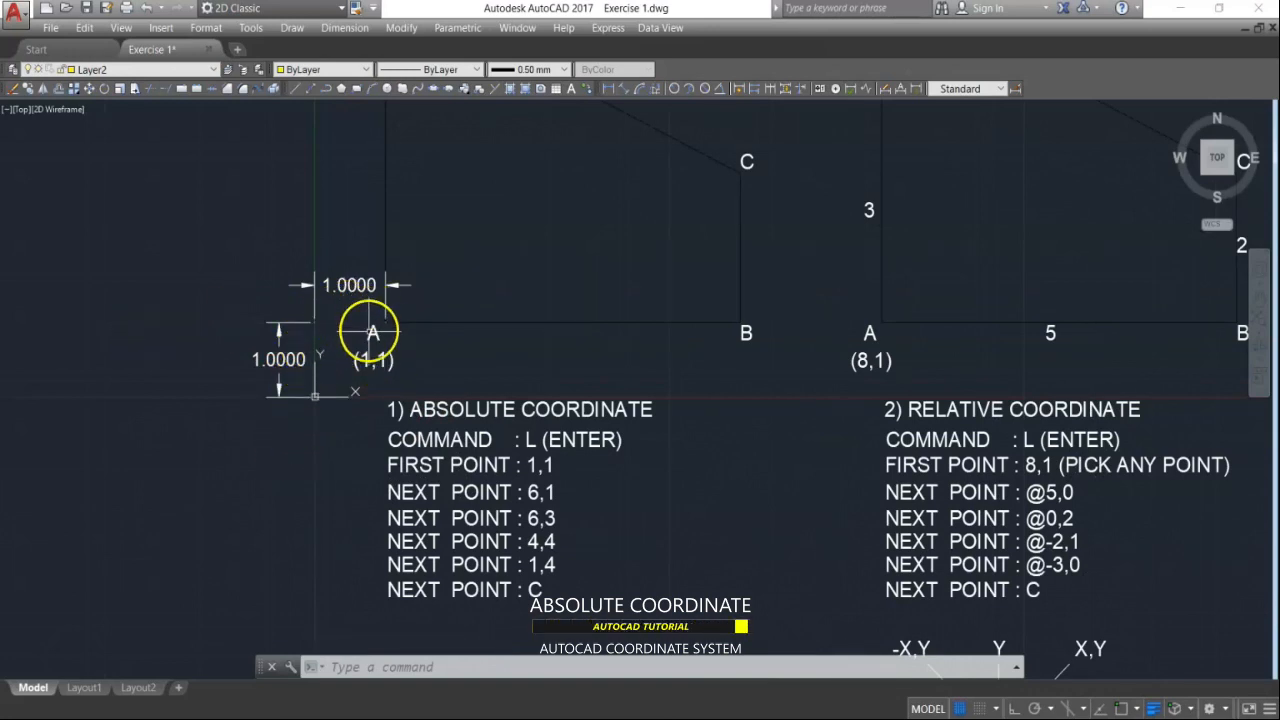
{"action": "scroll", "coordinate": [365, 330], "scroll_direction": "down", "scroll_amount": 2}
{"action": "middle_click_drag", "start_coordinate": [823, 549], "coordinate": [784, 503]}
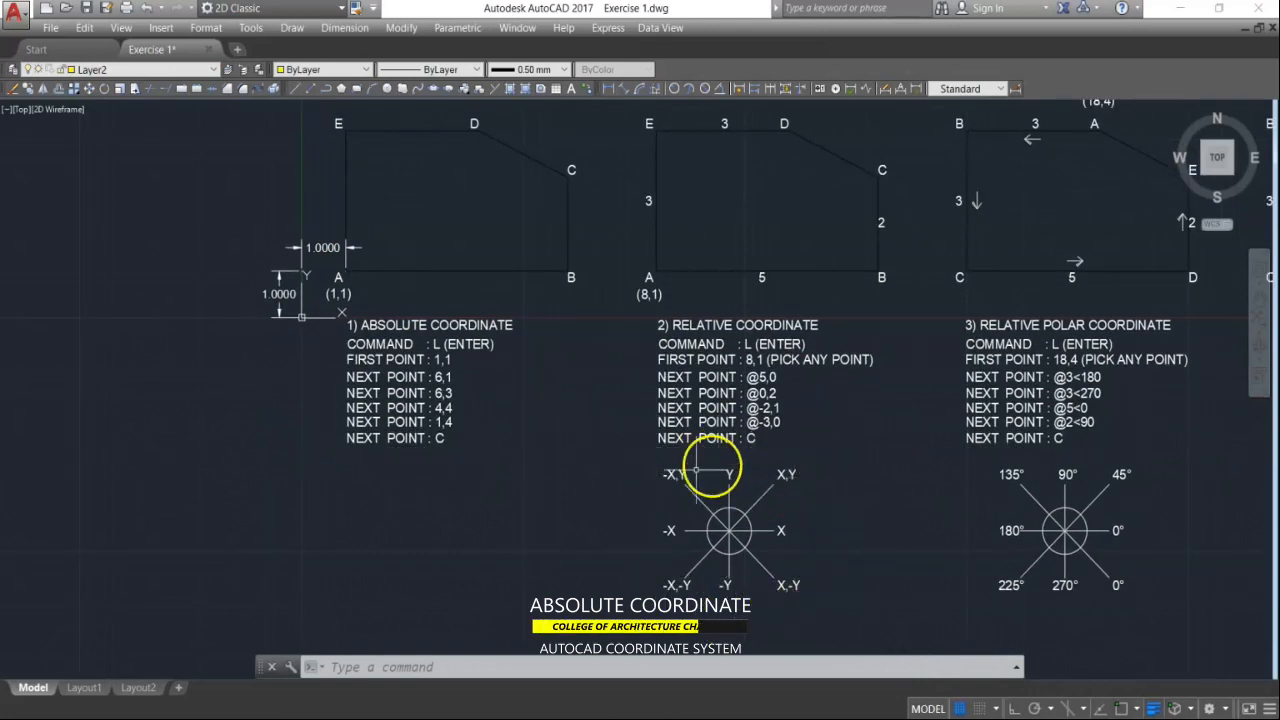
{"action": "mouse_move", "coordinate": [720, 543]}
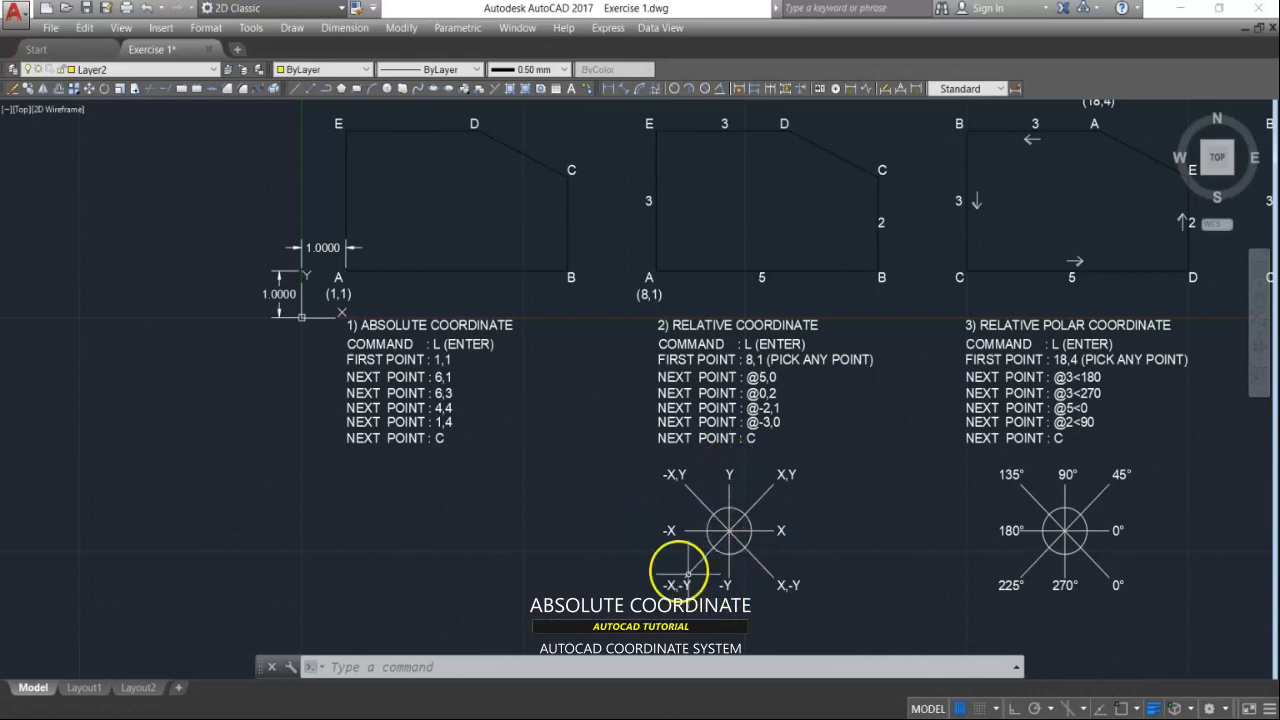
{"action": "middle_click_drag", "start_coordinate": [569, 494], "coordinate": [567, 532]}
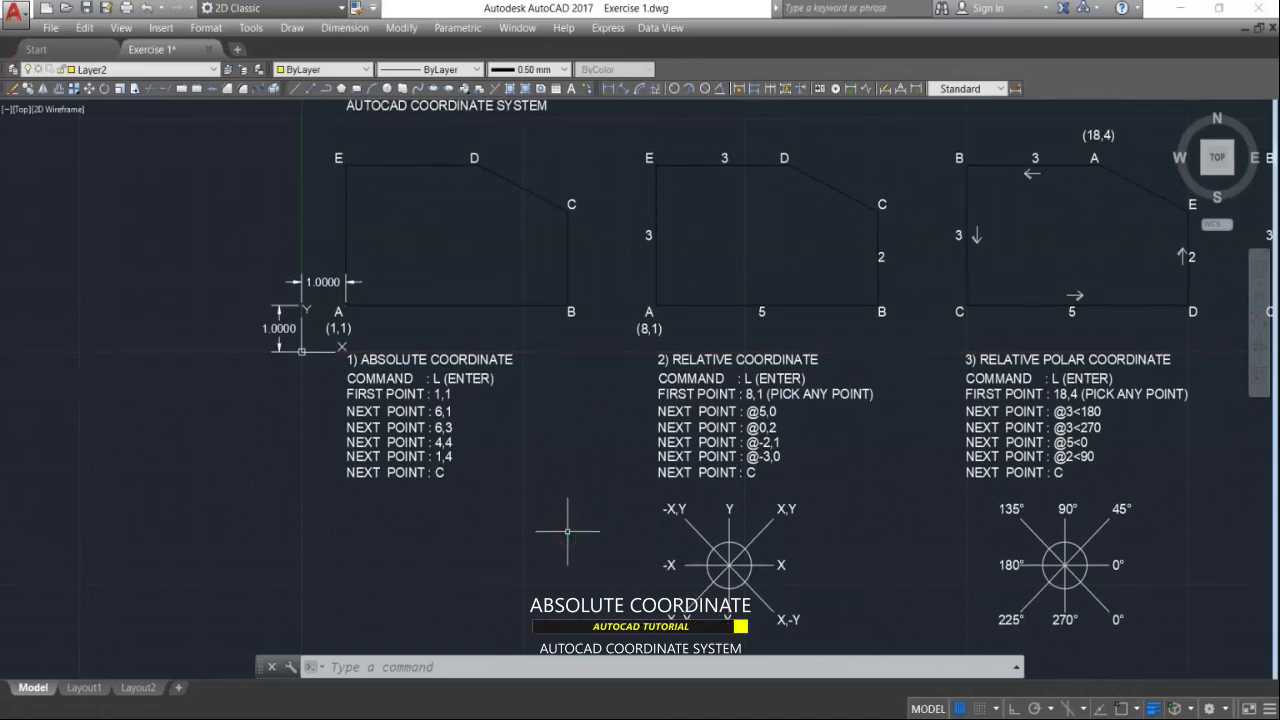
{"action": "scroll", "coordinate": [306, 350], "scroll_direction": "up", "scroll_amount": 2}
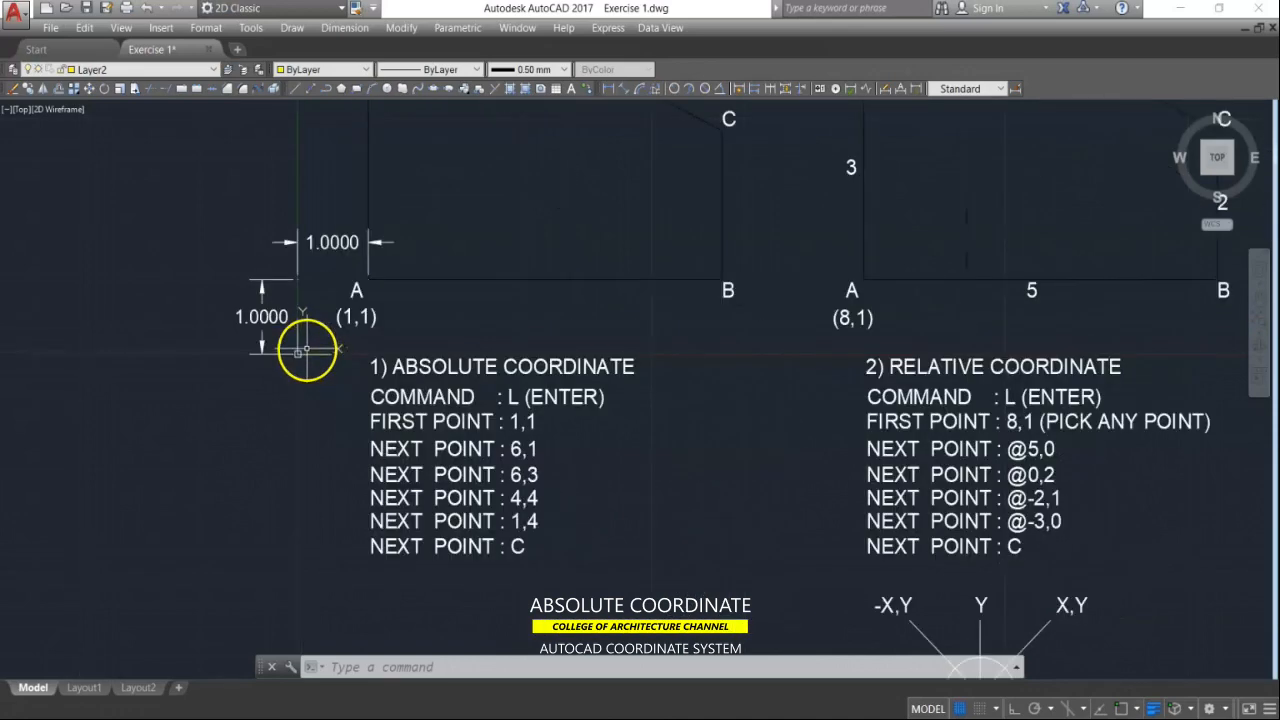
{"action": "scroll", "coordinate": [306, 350], "scroll_direction": "down", "scroll_amount": 2}
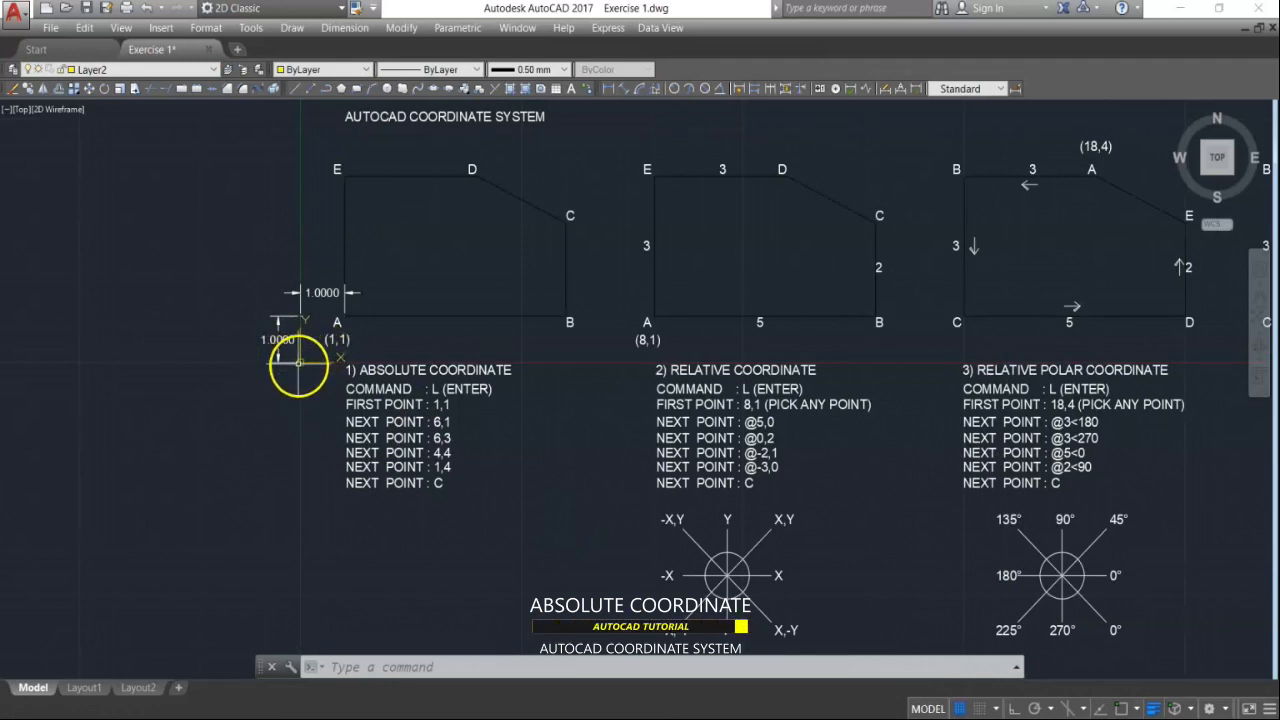
{"action": "mouse_move", "coordinate": [298, 362]}
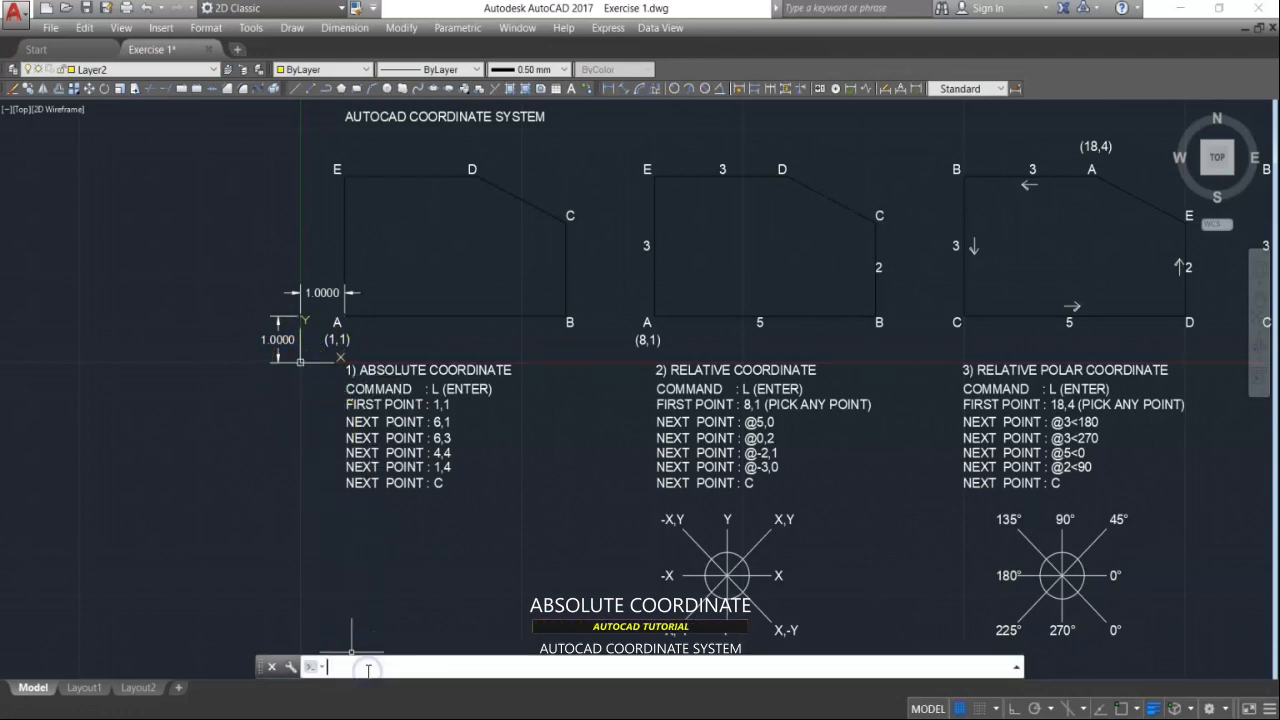
Step: Draw edge AB of the absolute coordinate figure as a line from 1,1 to 6,1
{"action": "type", "text": "1"}
{"action": "key", "text": "Return"}
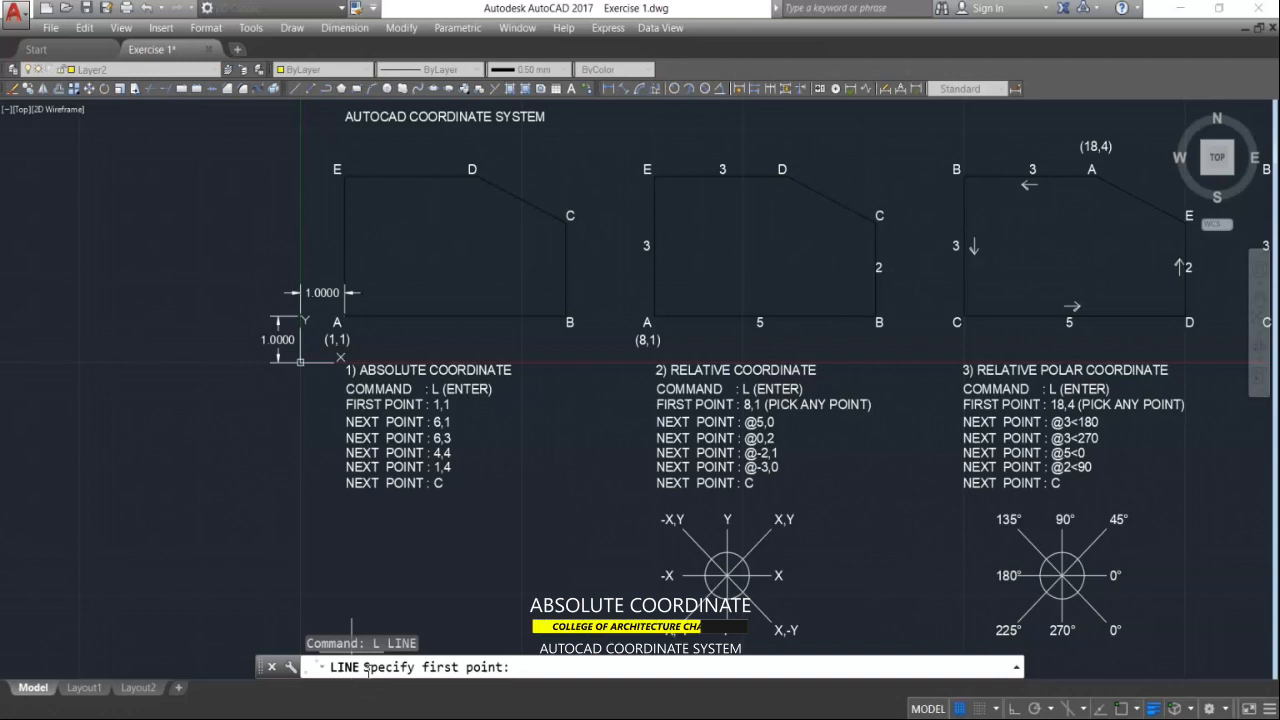
{"action": "type", "text": "1,1"}
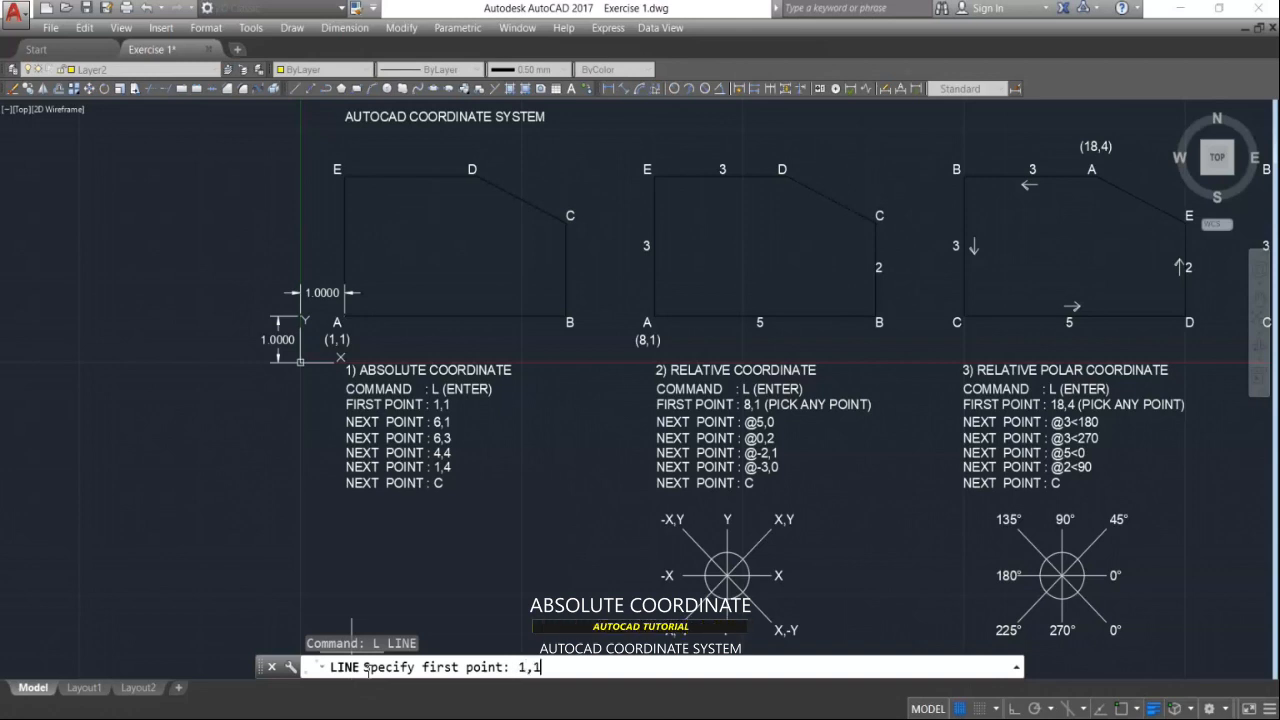
{"action": "key", "text": "Return"}
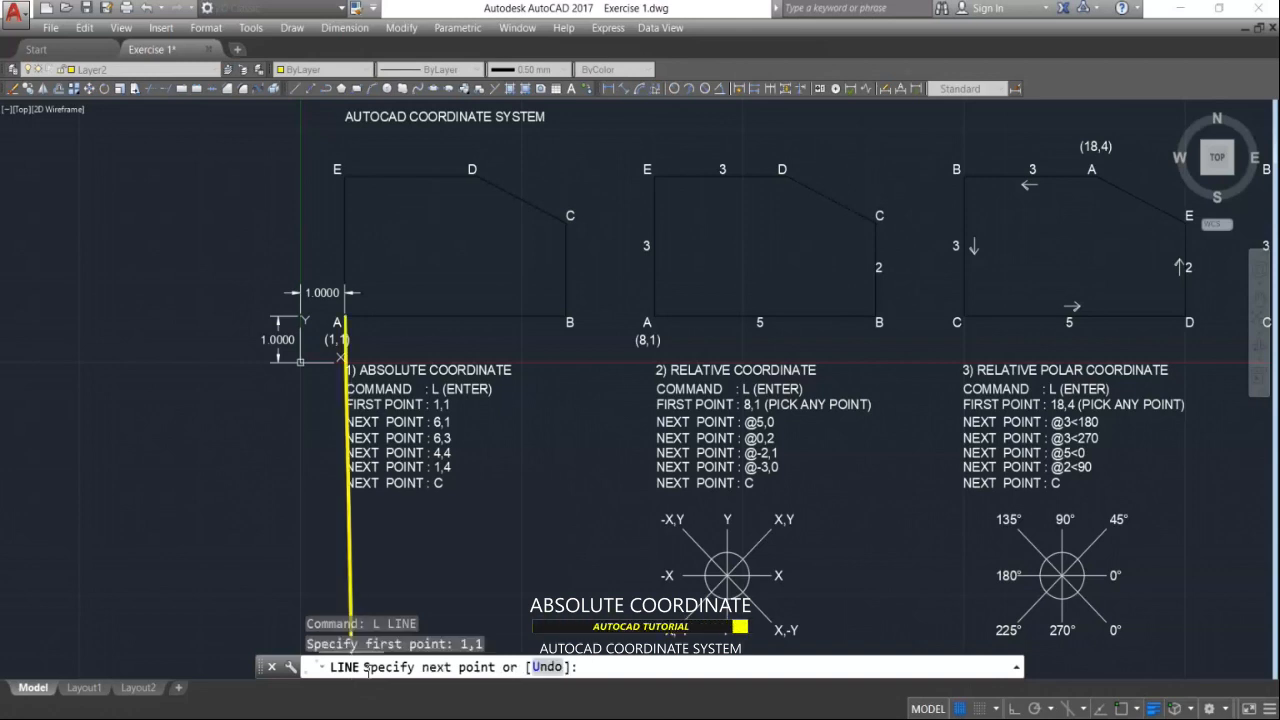
{"action": "type", "text": "6"}
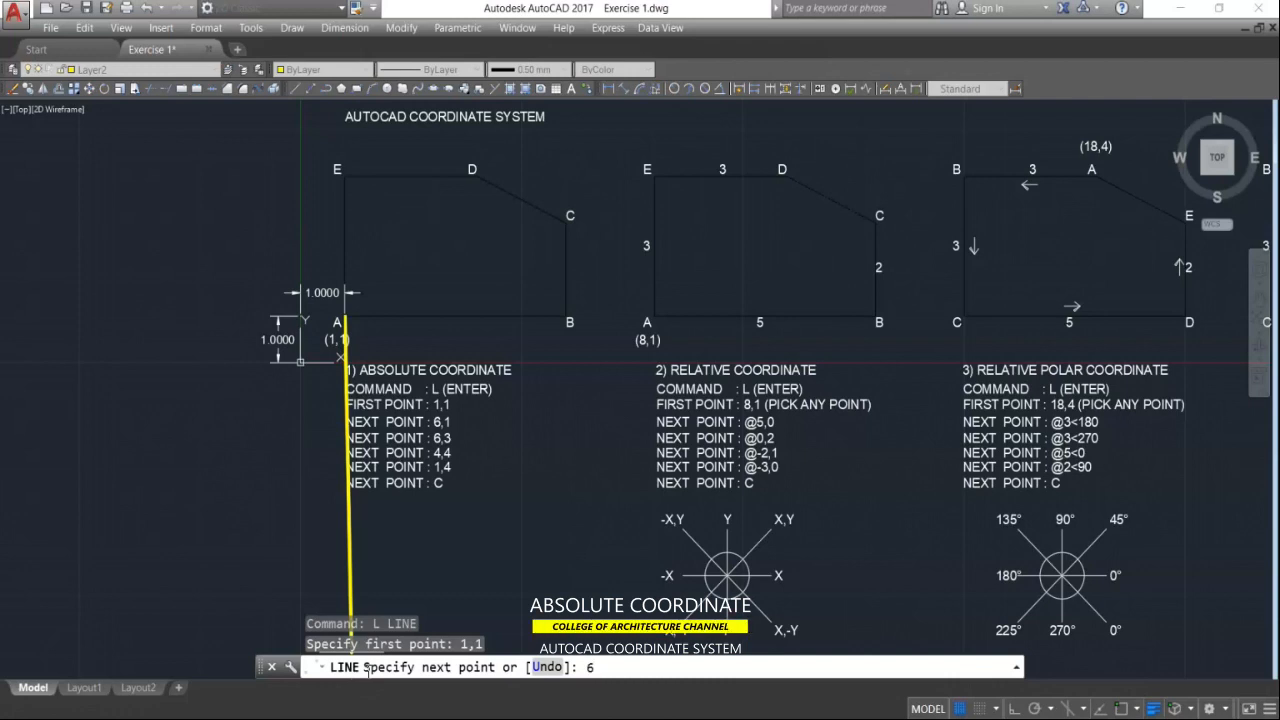
{"action": "type", "text": ","}
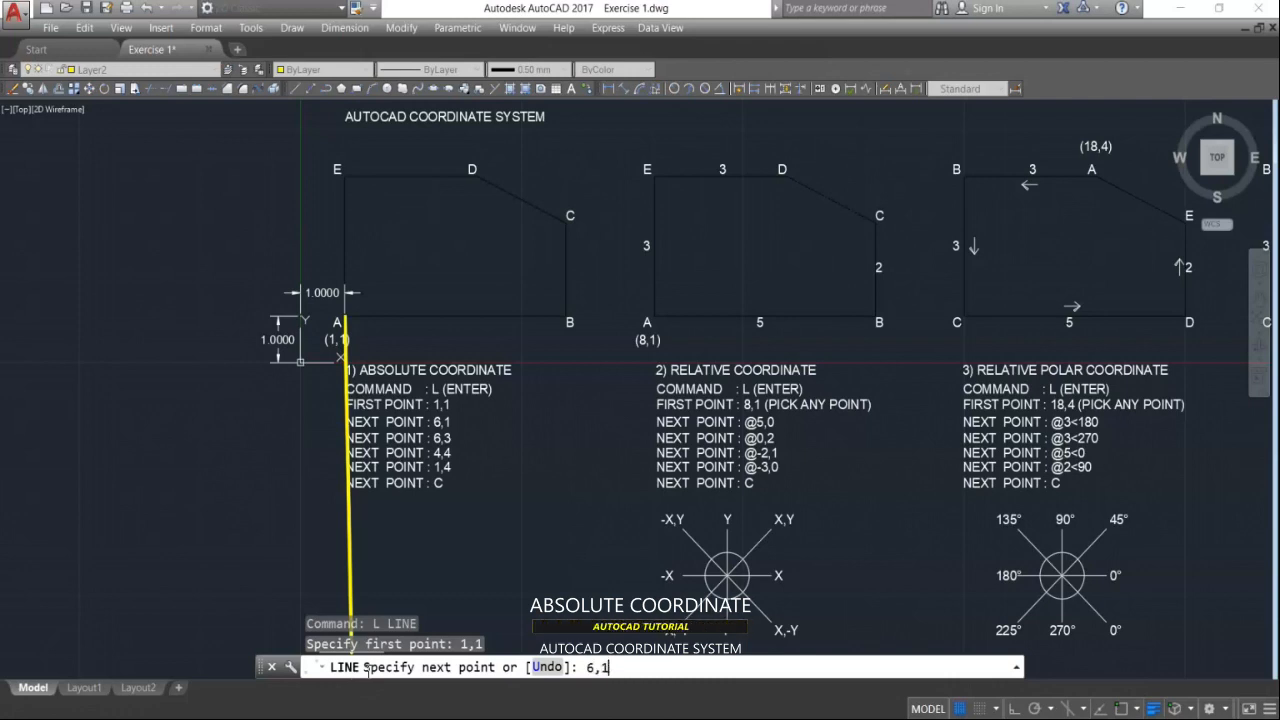
{"action": "type", "text": "1"}
{"action": "key", "text": "Return"}
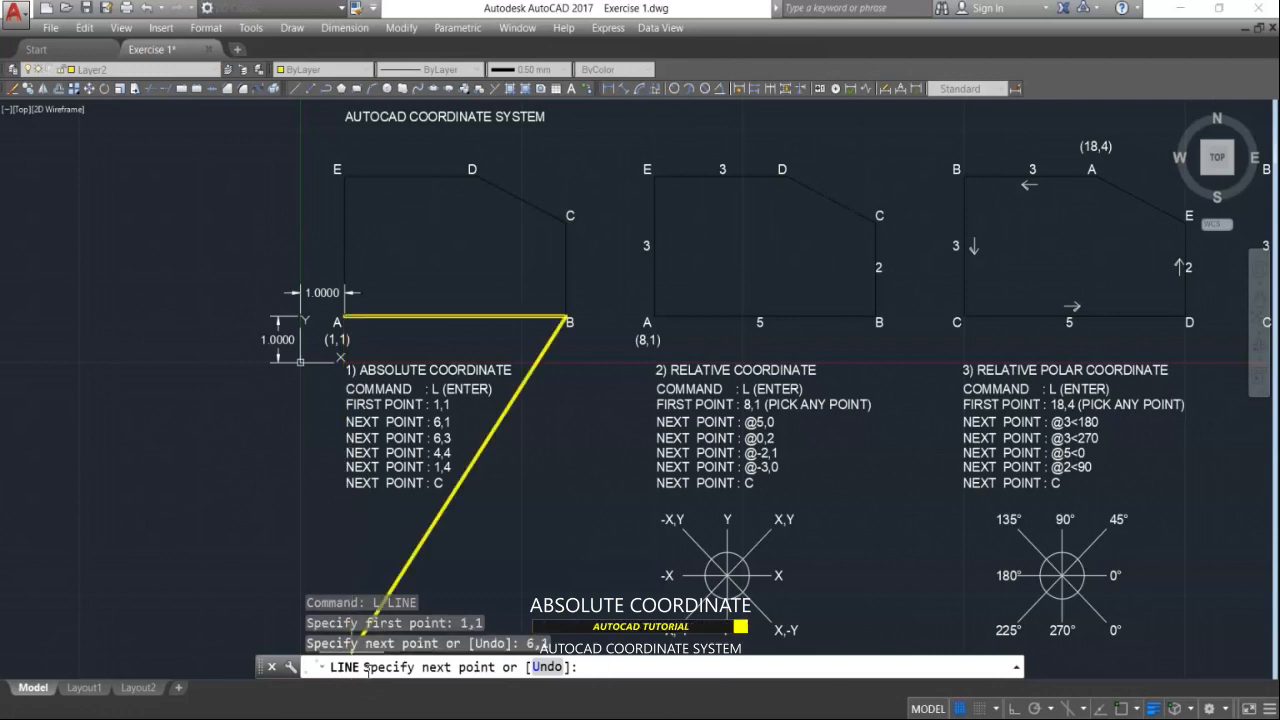
Step: Continue the line from B to point C at 6,3 and on to point D at 4,4
{"action": "type", "text": "6"}
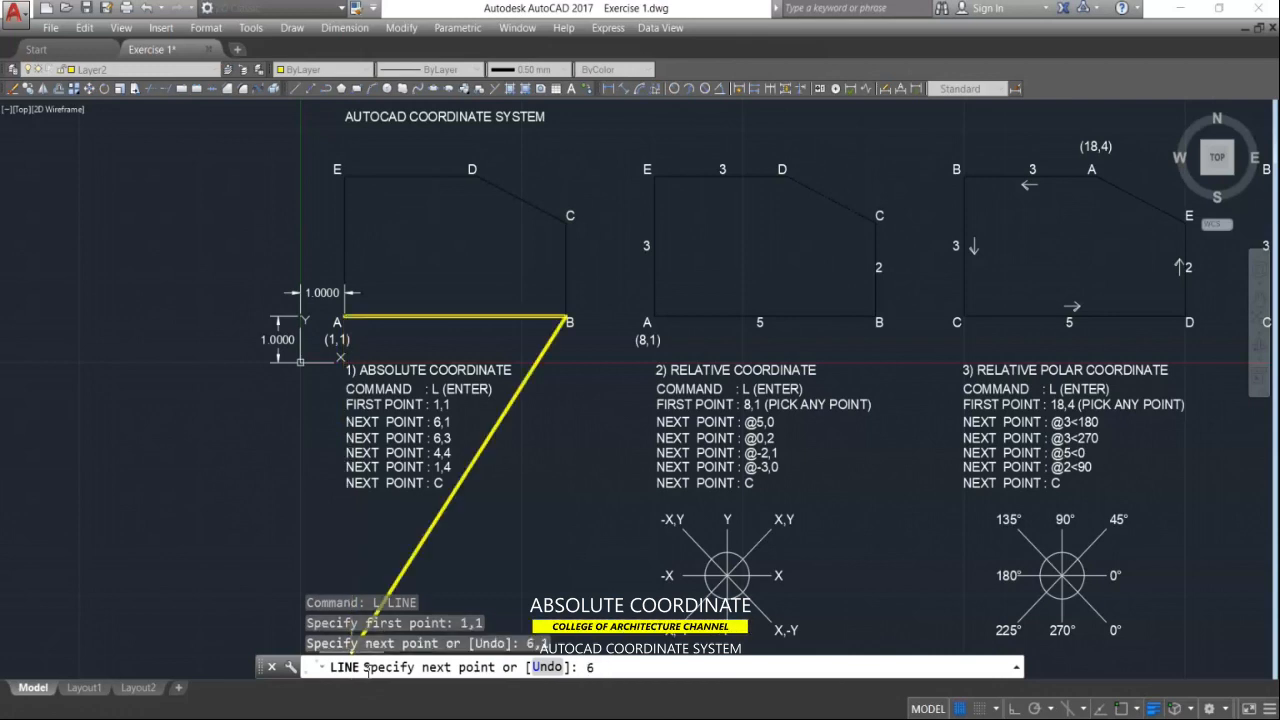
{"action": "type", "text": ","}
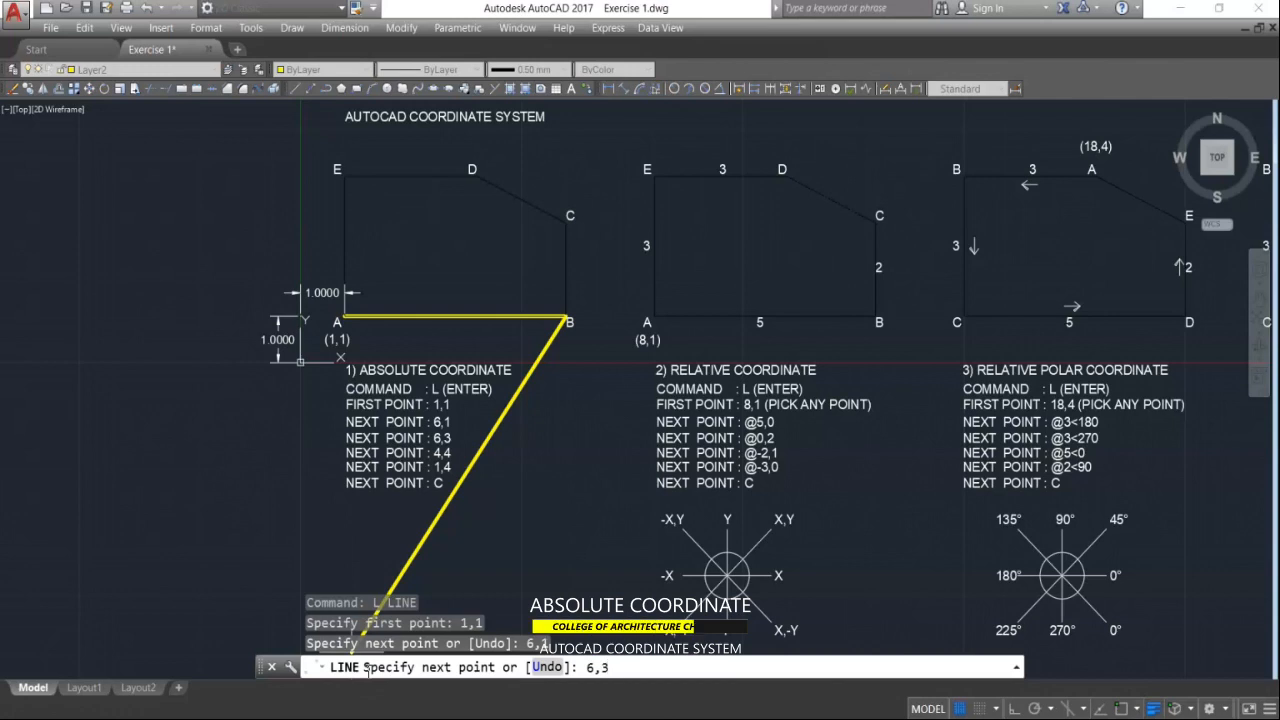
{"action": "type", "text": "3"}
{"action": "key", "text": "Return"}
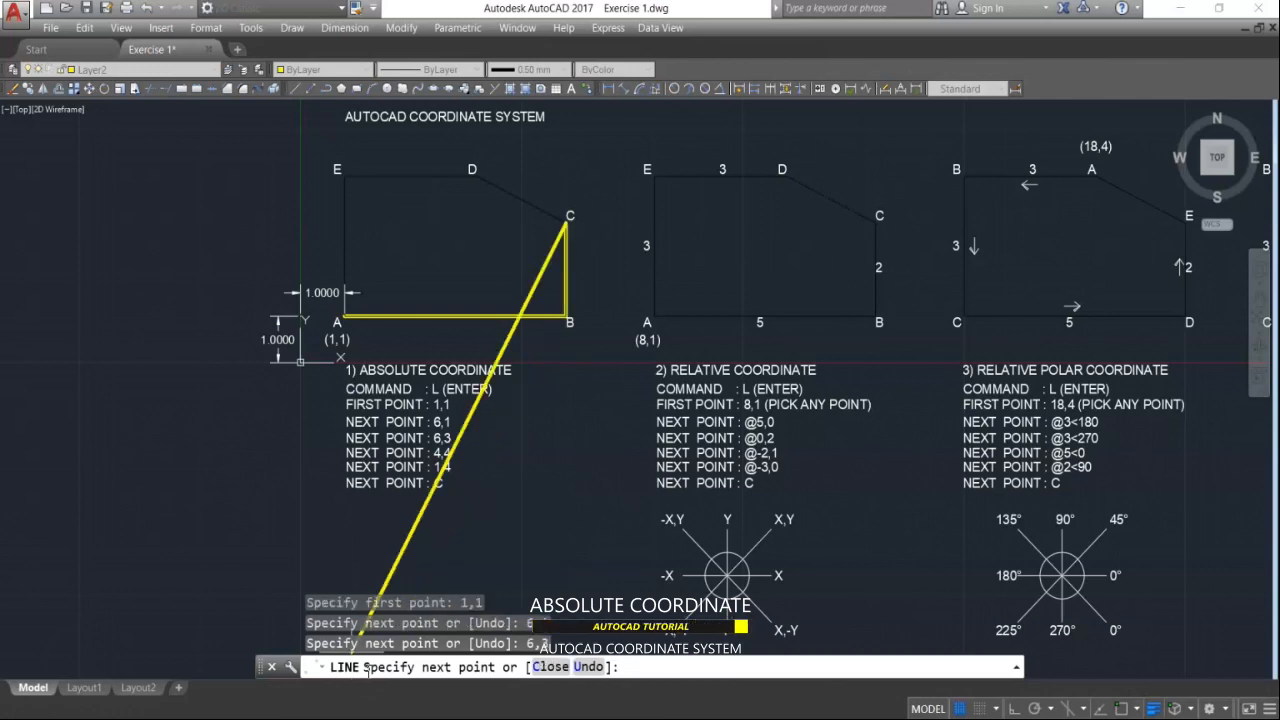
{"action": "type", "text": "4,4"}
{"action": "key", "text": "Return"}
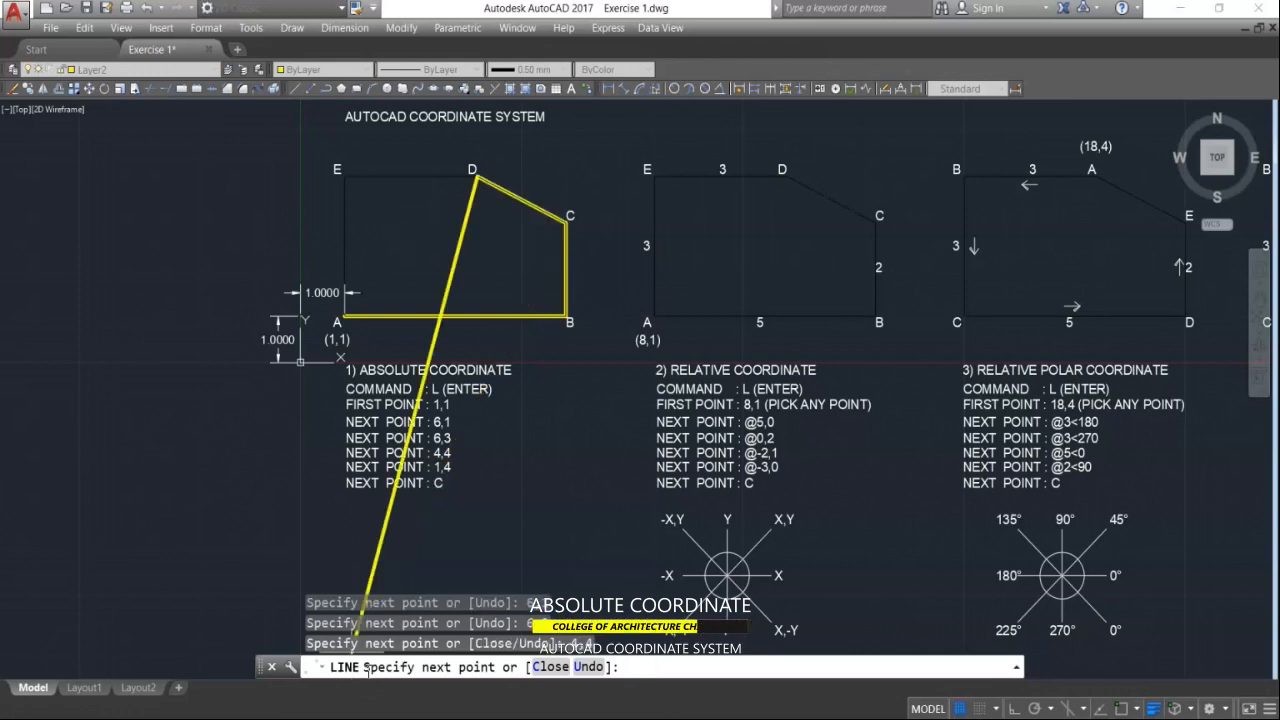
Step: Continue the line to point E at 1,4 and close the outline back to point A
{"action": "type", "text": "1,4"}
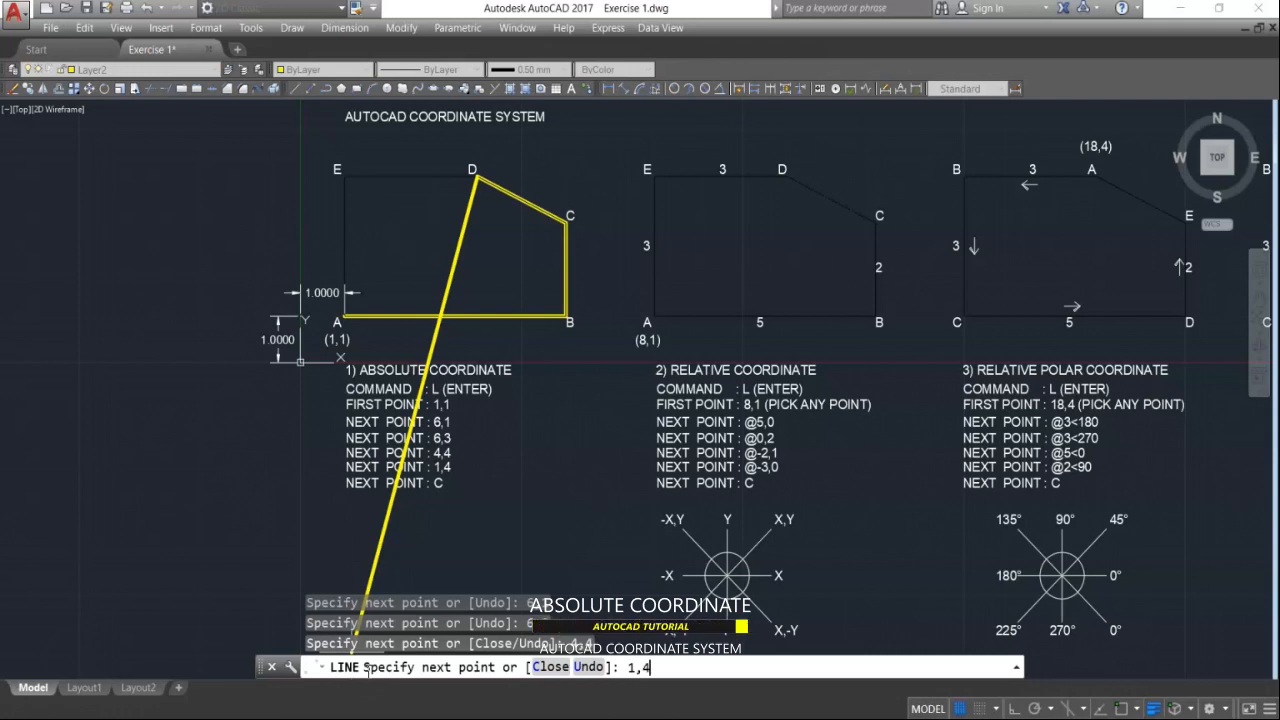
{"action": "key", "text": "Return"}
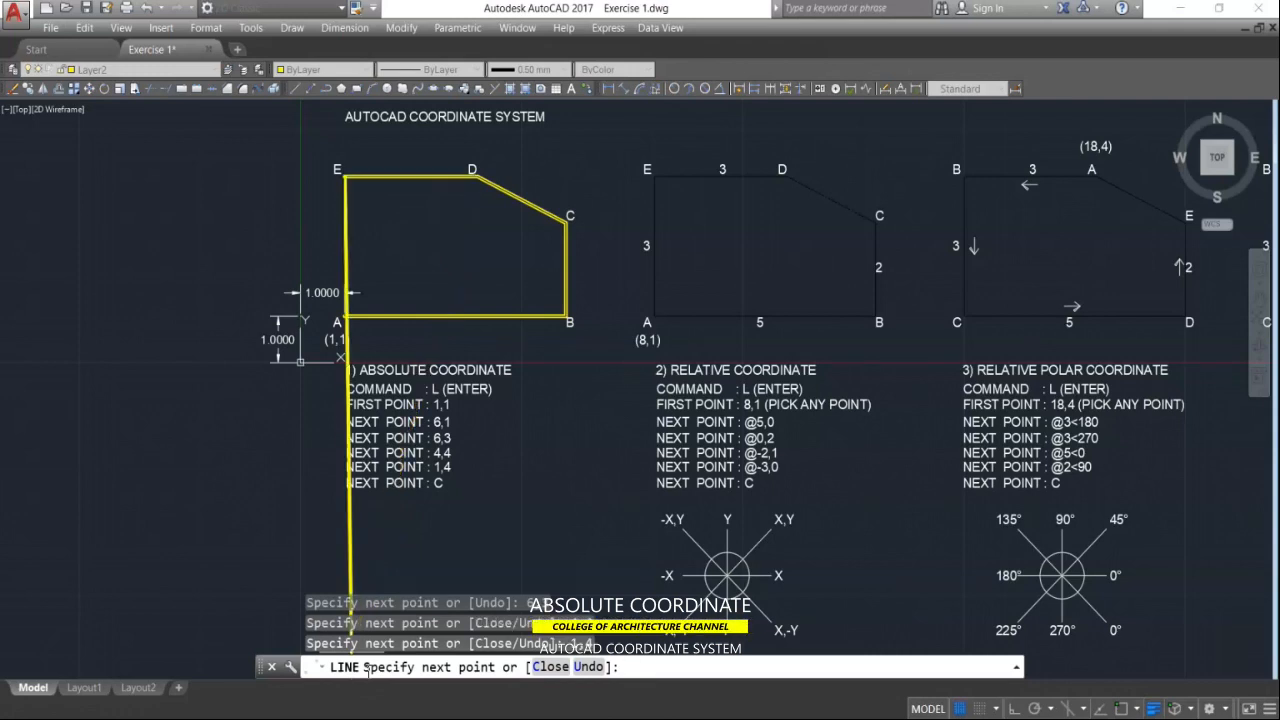
{"action": "type", "text": "c"}
{"action": "key", "text": "Return"}
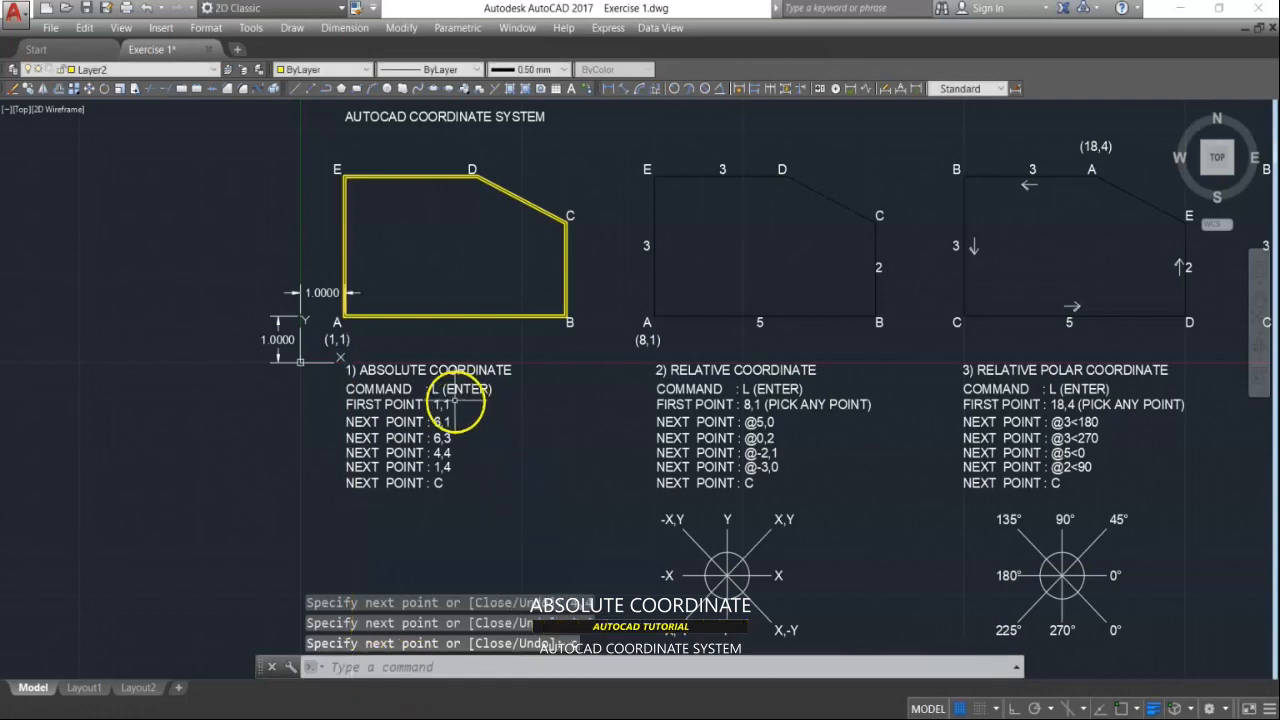
{"action": "scroll", "coordinate": [237, 317], "scroll_direction": "up", "scroll_amount": 2}
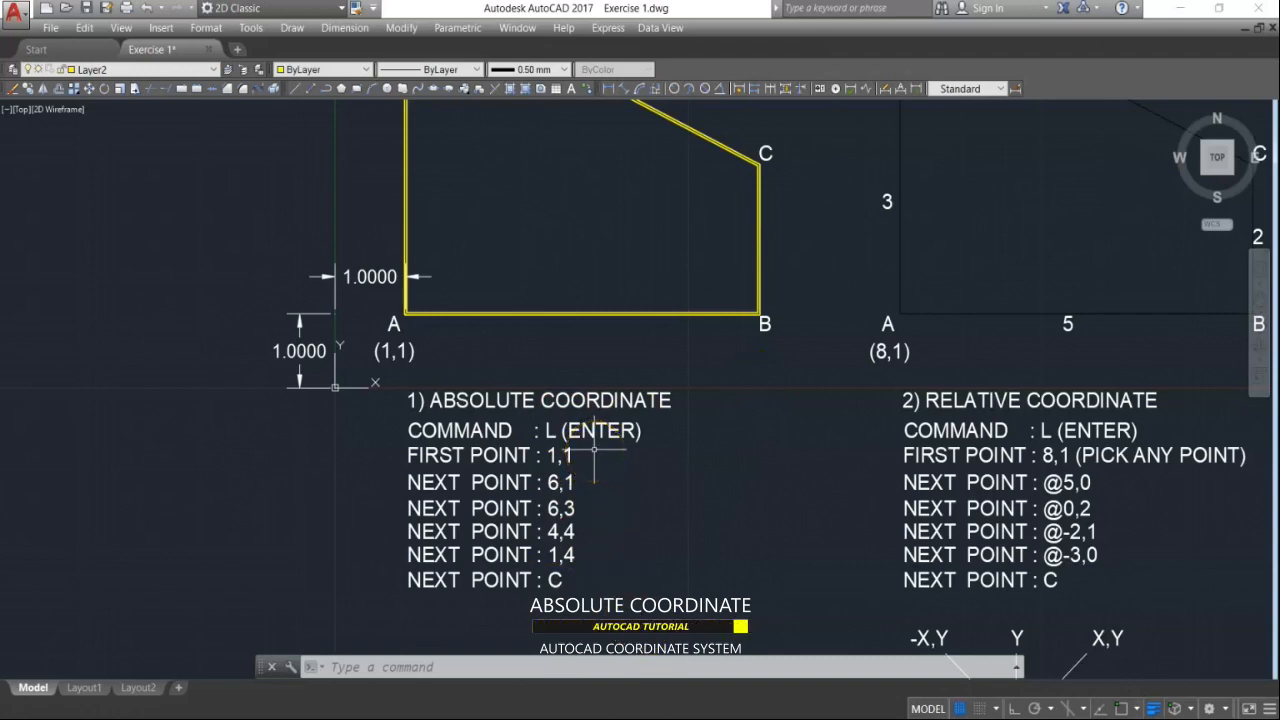
{"action": "scroll", "coordinate": [594, 449], "scroll_direction": "down", "scroll_amount": 2}
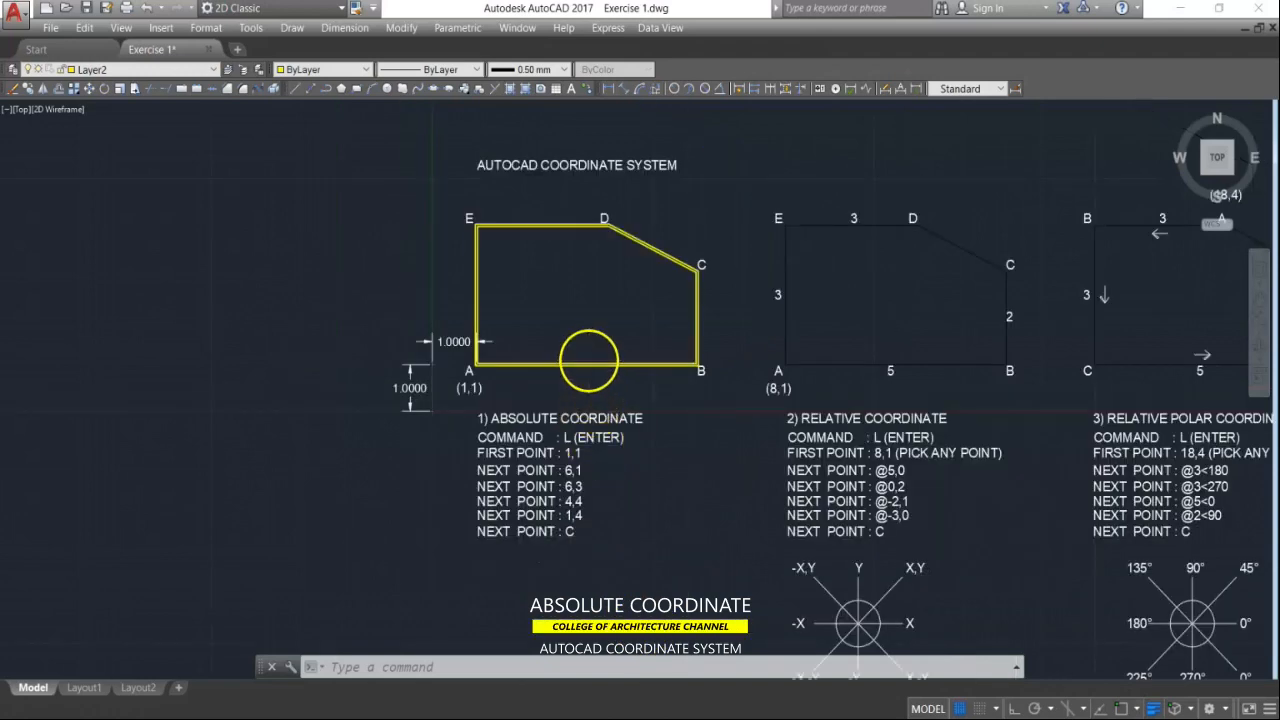
{"action": "scroll", "coordinate": [588, 360], "scroll_direction": "up", "scroll_amount": 2}
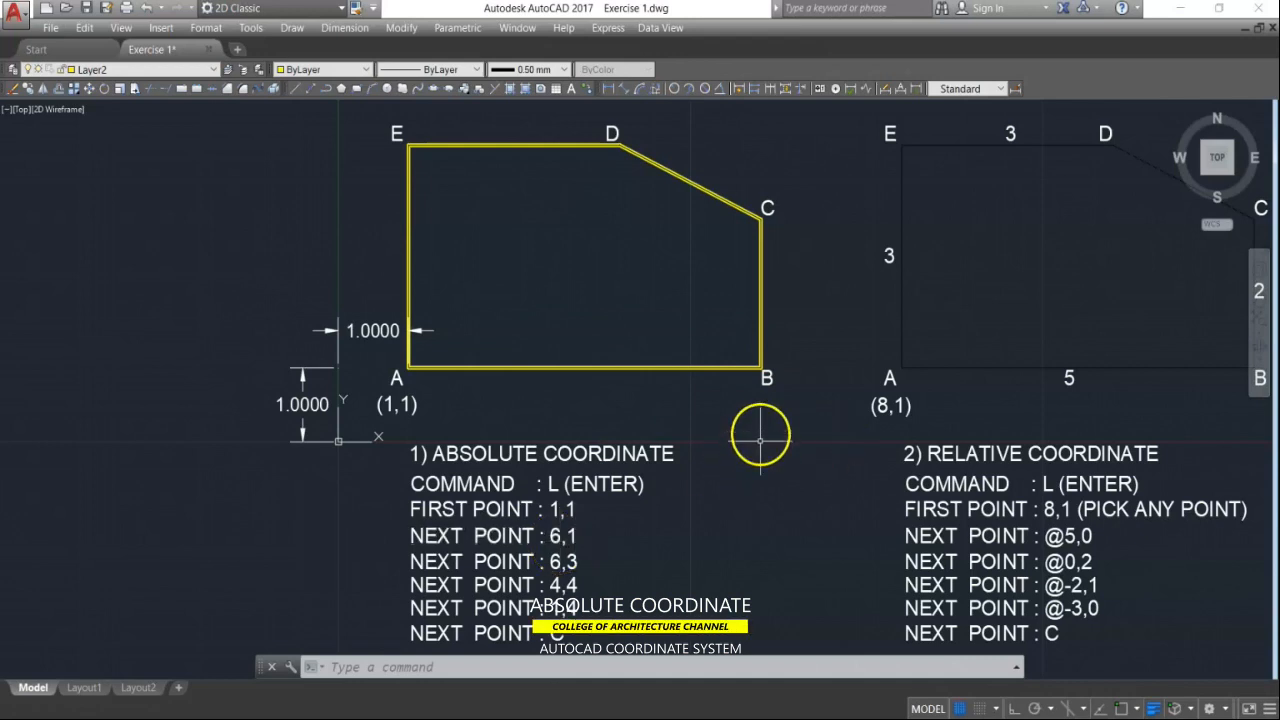
{"action": "mouse_move", "coordinate": [760, 360]}
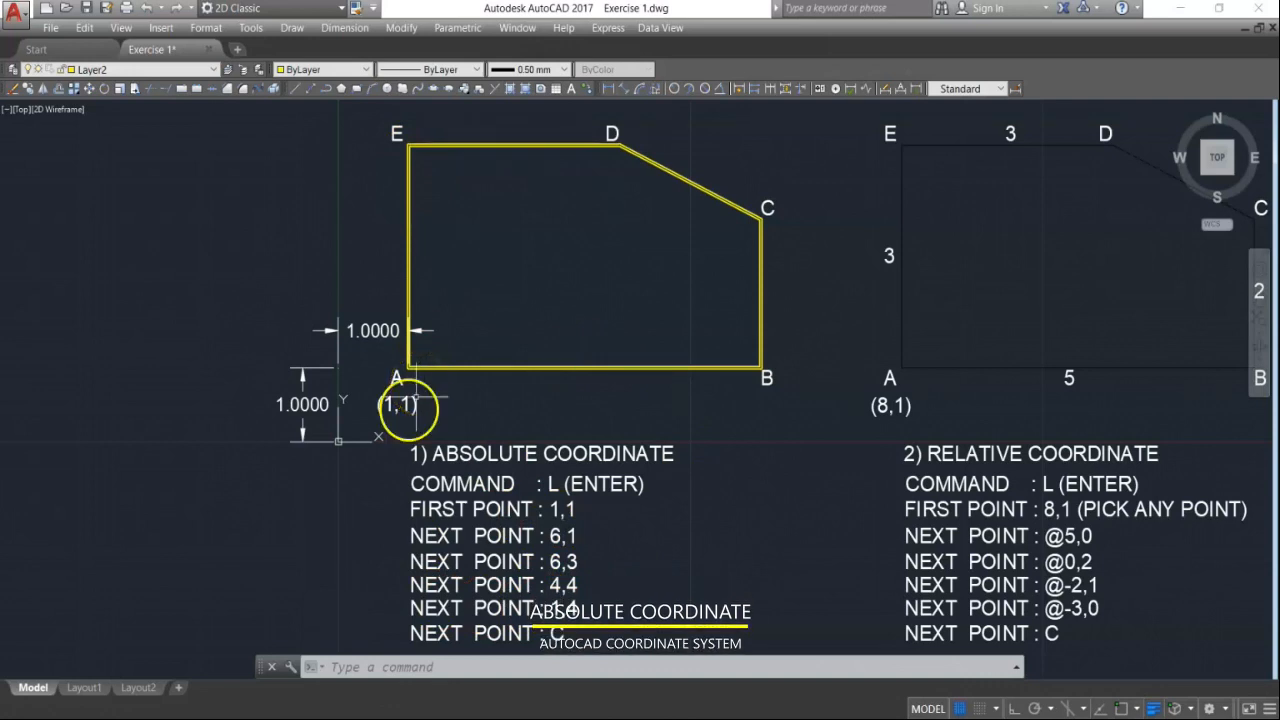
{"action": "left_click", "coordinate": [776, 528]}
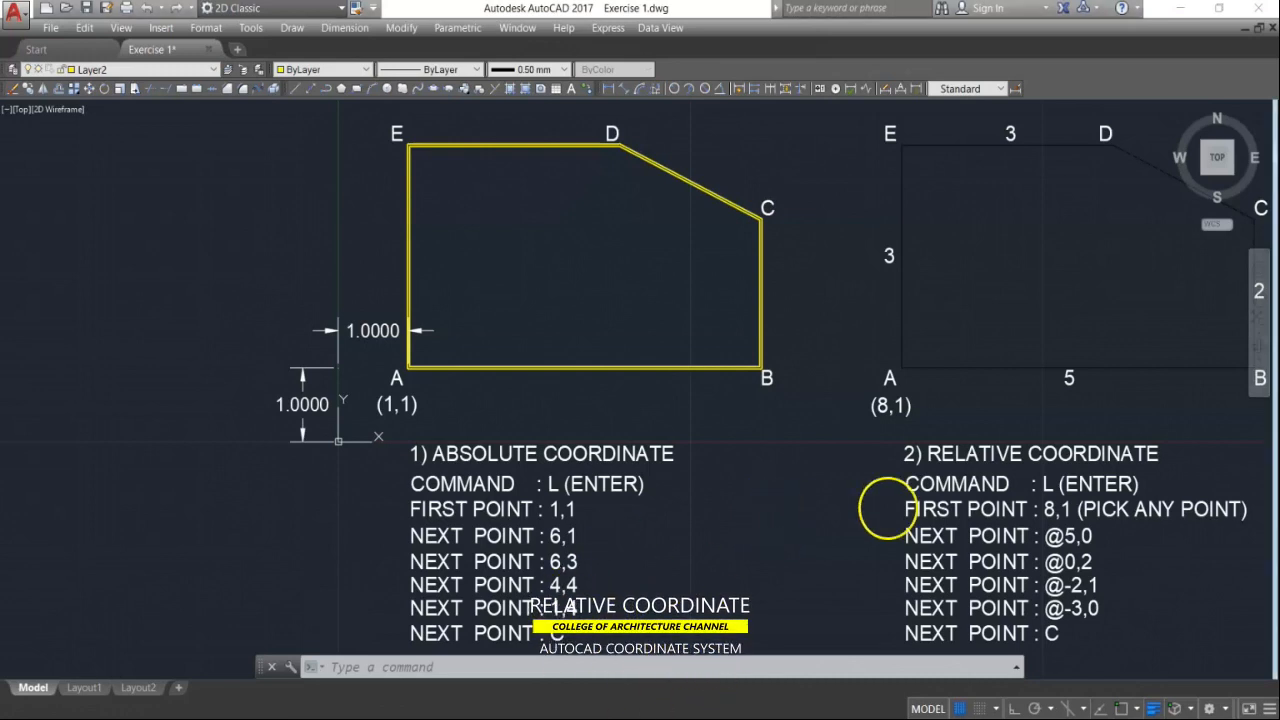
{"action": "mouse_move", "coordinate": [387, 718]}
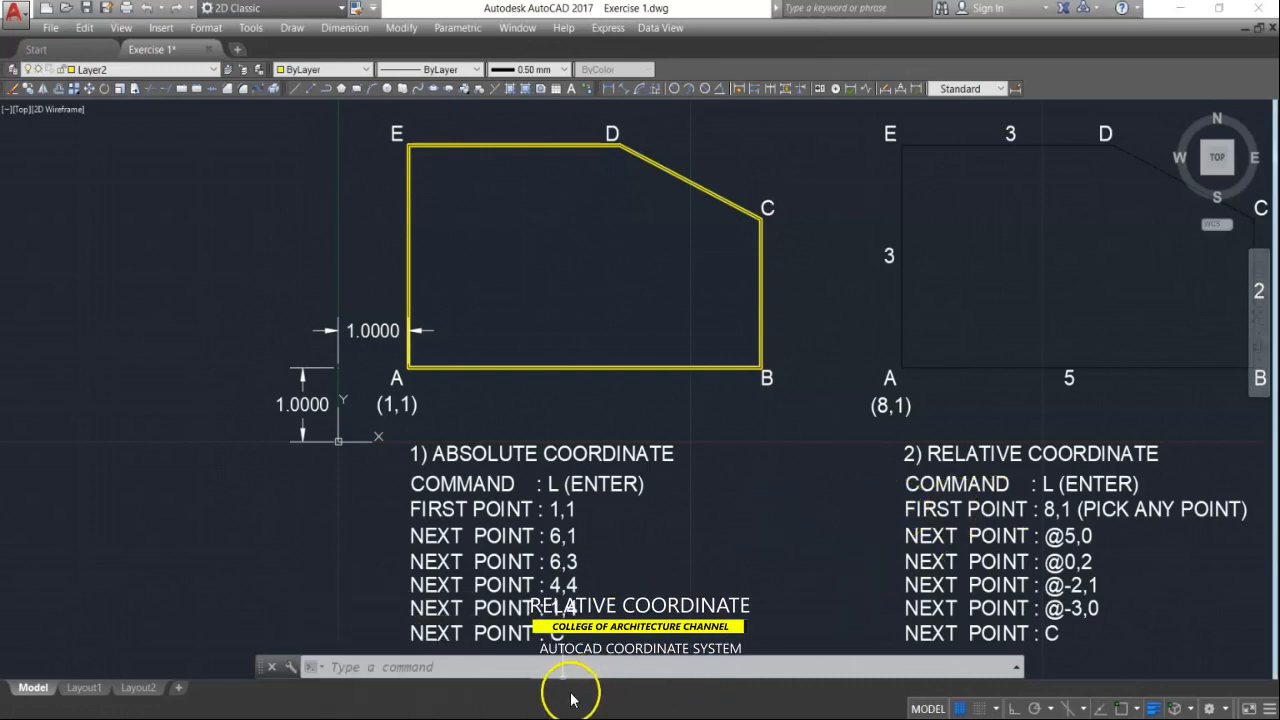
Step: Draw edge AB of the relative coordinate figure as a line from 8,1 with the offset @5,0
{"action": "scroll", "coordinate": [690, 590], "scroll_direction": "down", "scroll_amount": 2}
{"action": "middle_click_drag", "start_coordinate": [690, 590], "coordinate": [452, 543]}
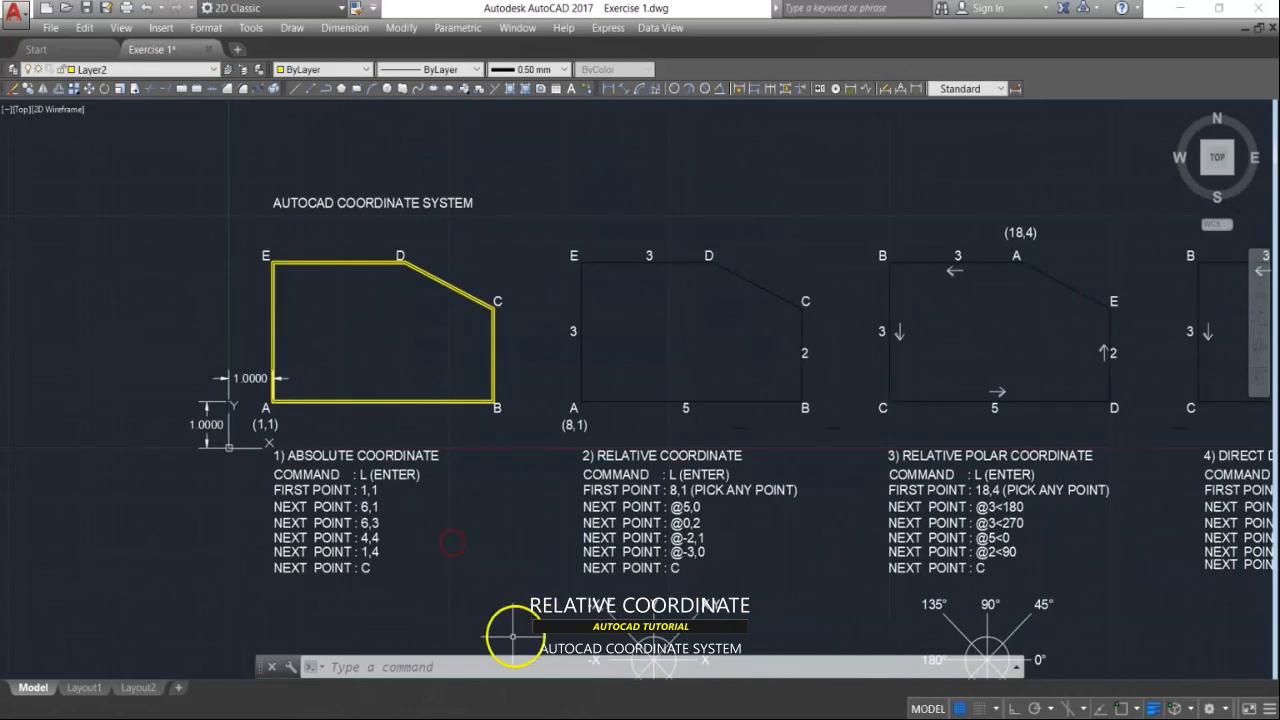
{"action": "left_click", "coordinate": [478, 667]}
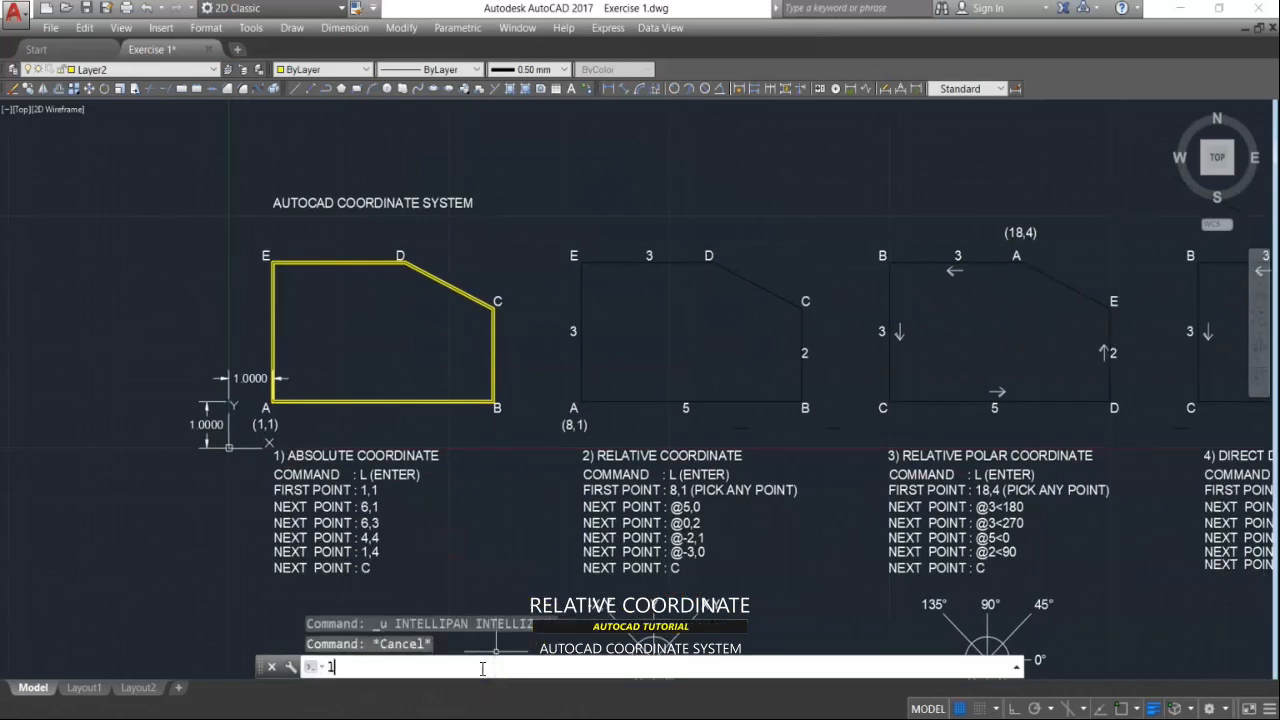
{"action": "type", "text": "l"}
{"action": "key", "text": "Return"}
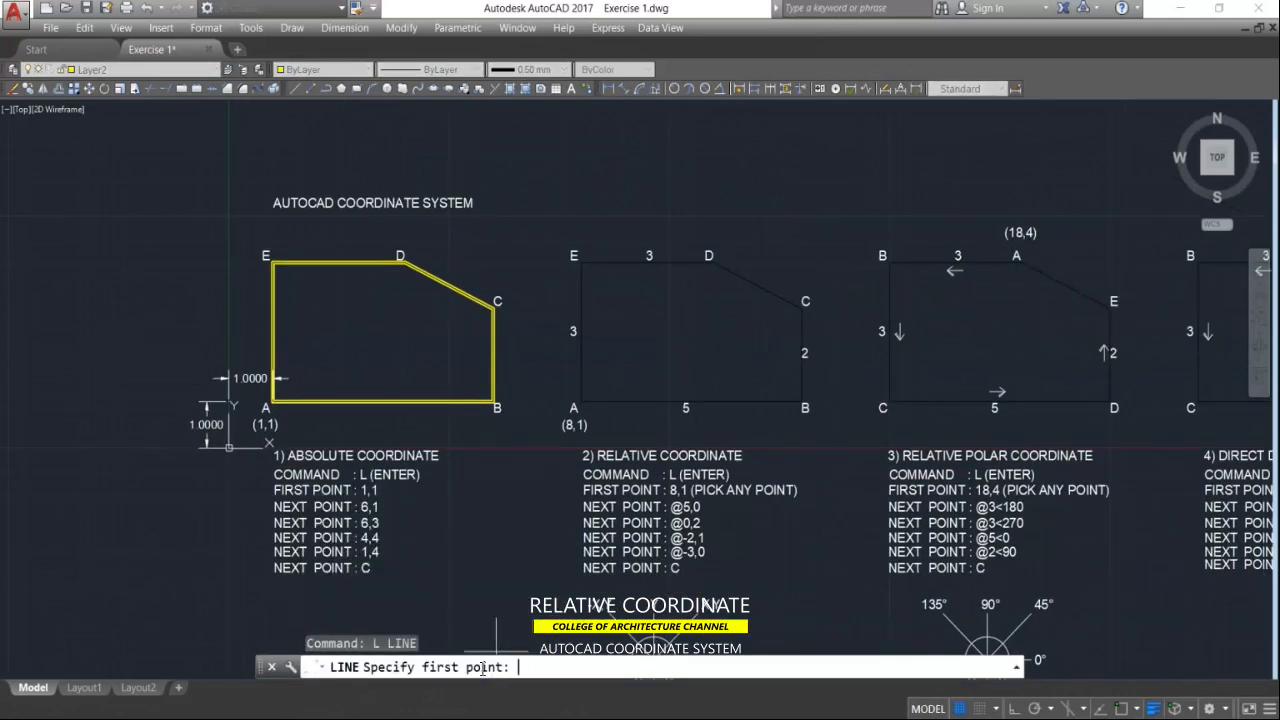
{"action": "type", "text": "8,1"}
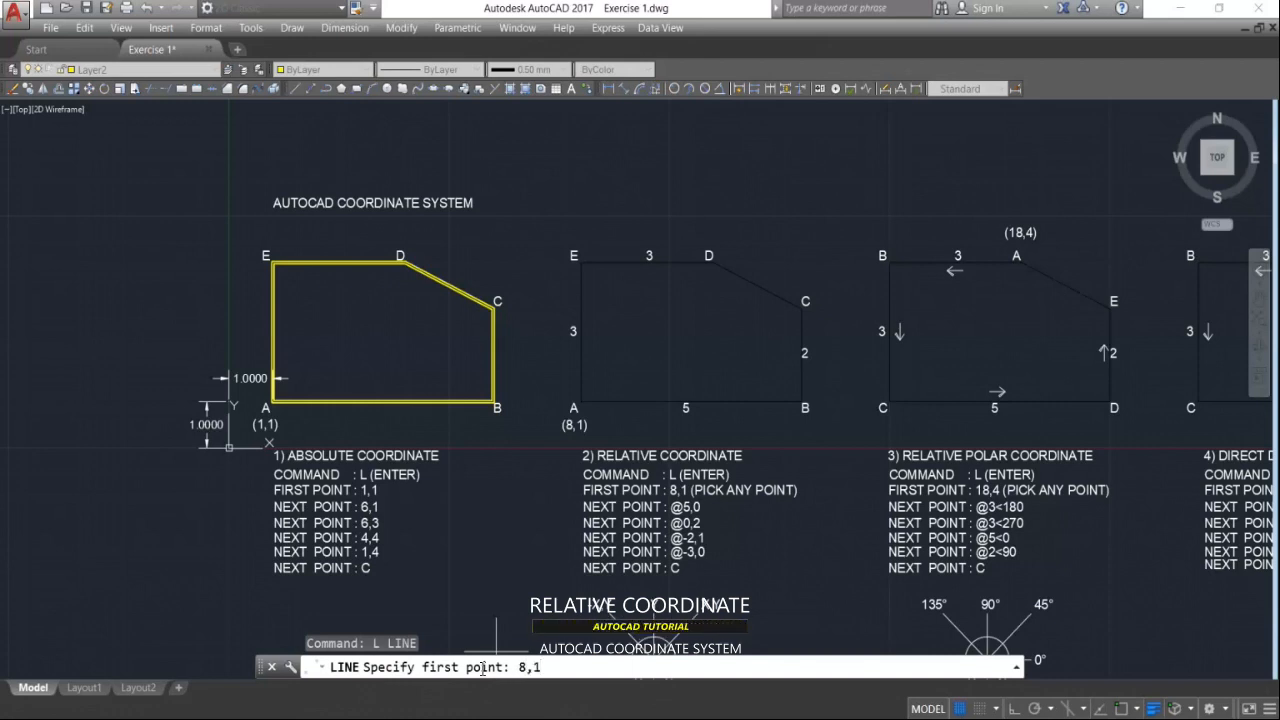
{"action": "key", "text": "Return"}
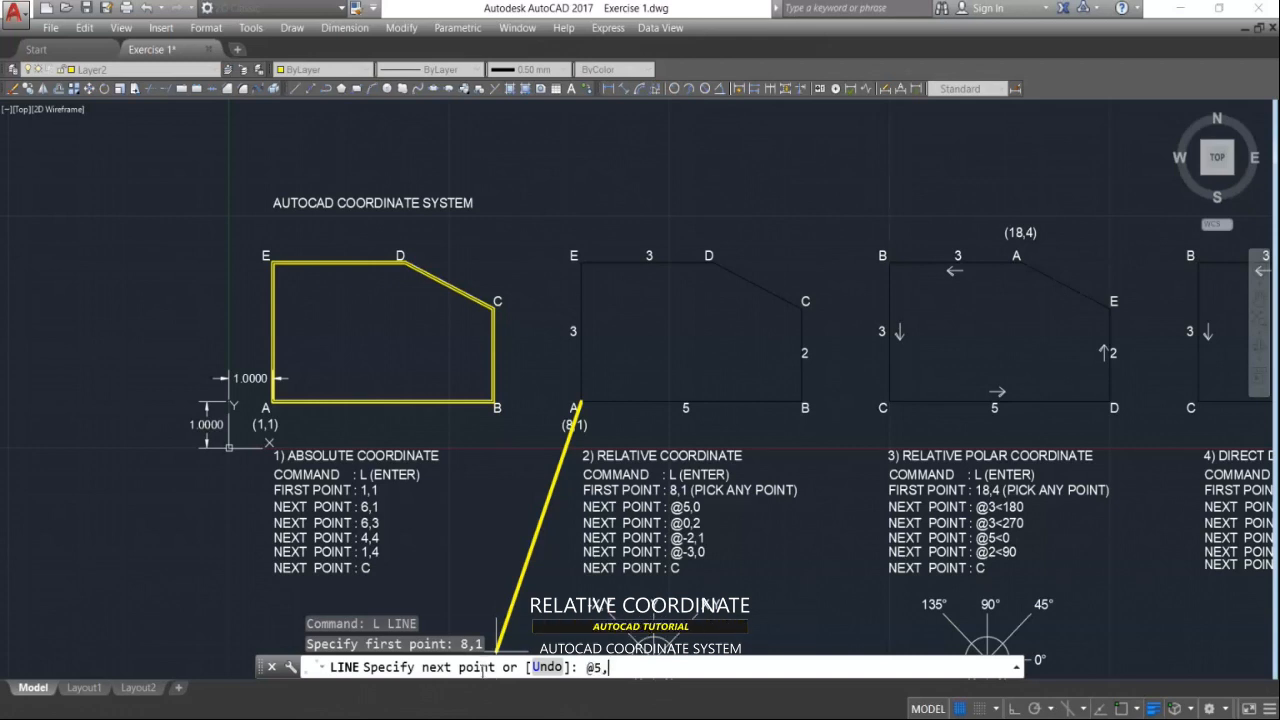
{"action": "type", "text": "0"}
{"action": "key", "text": "Return"}
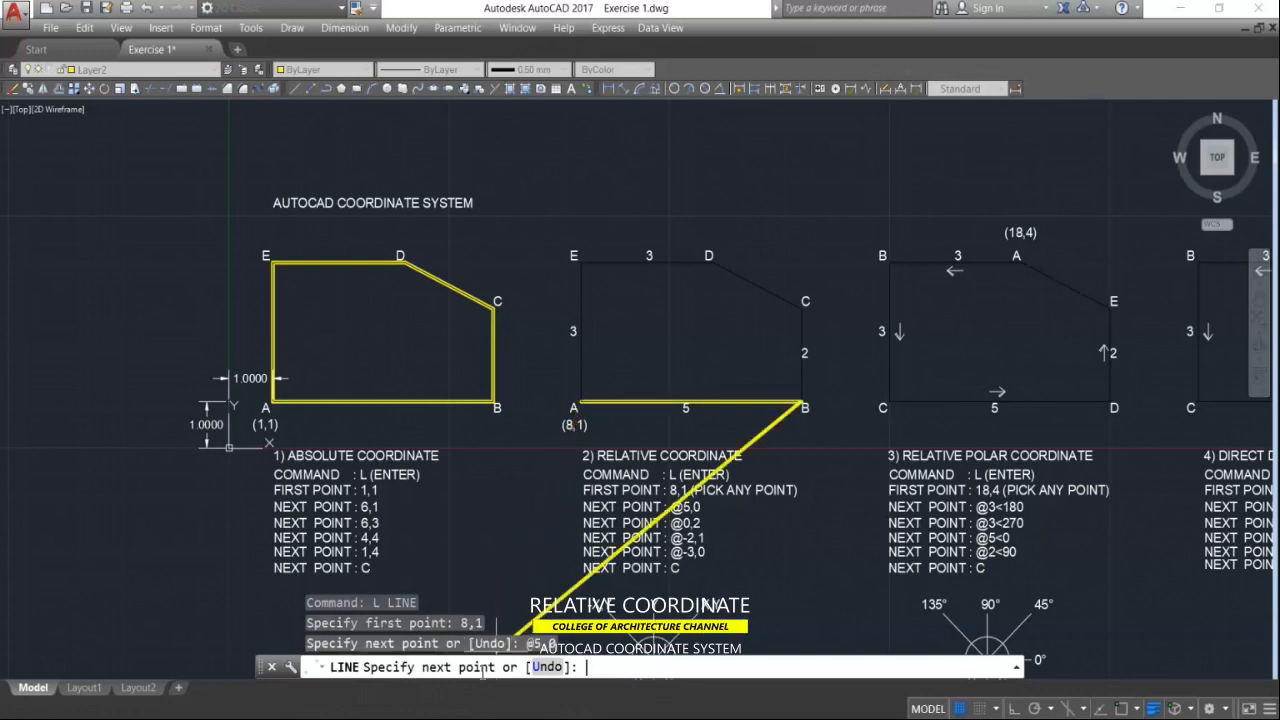
Step: Continue the line from B to point C with @0,2 and on to point D with @-2,1
{"action": "type", "text": "@0,2"}
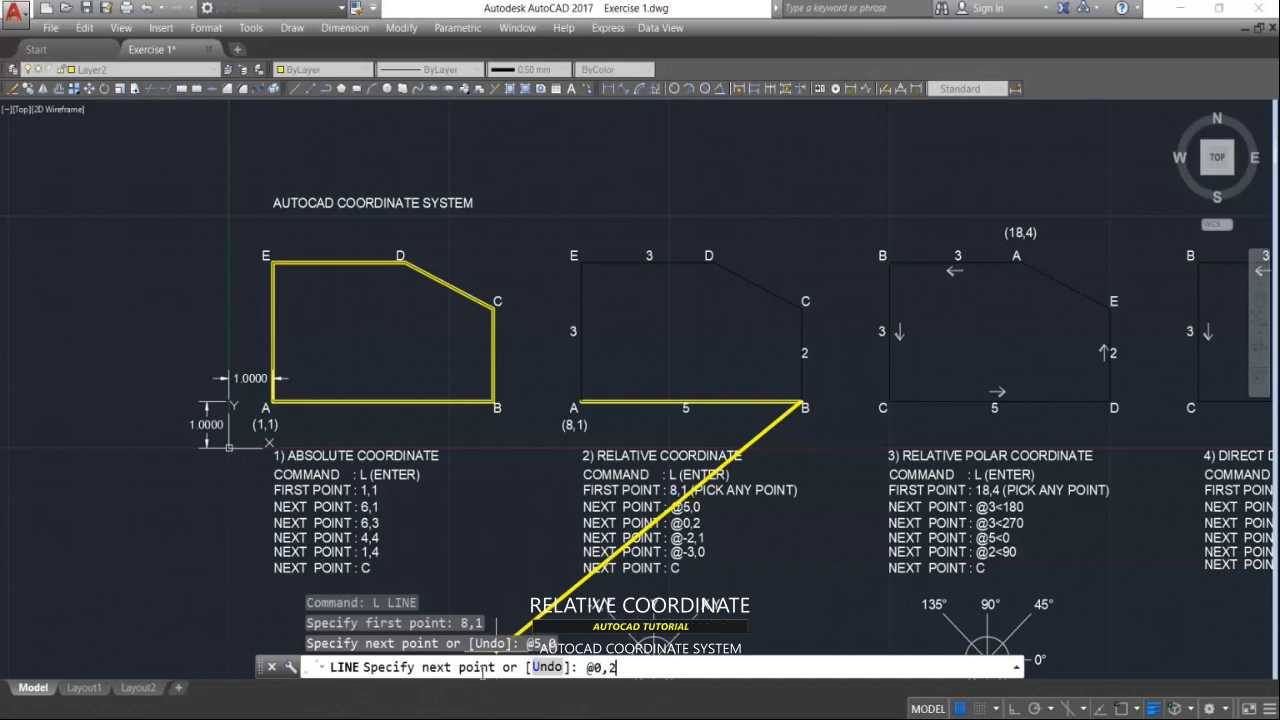
{"action": "key", "text": "Return"}
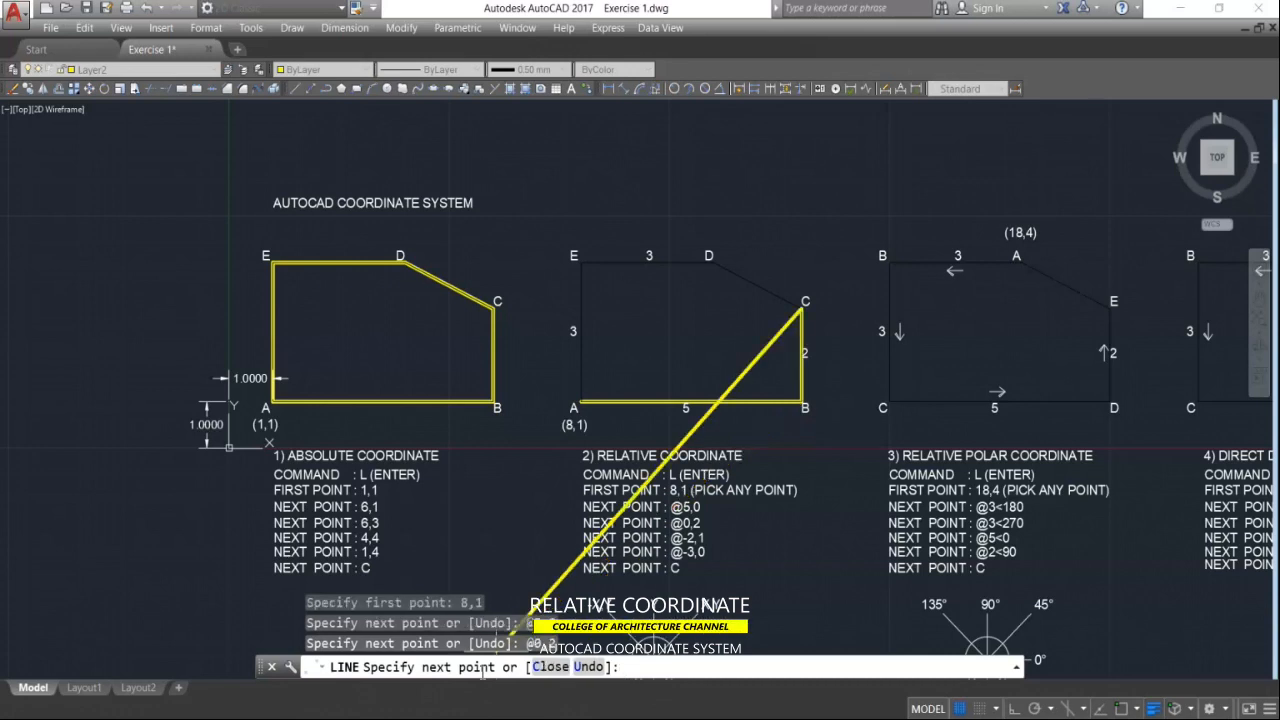
{"action": "type", "text": "-2,1"}
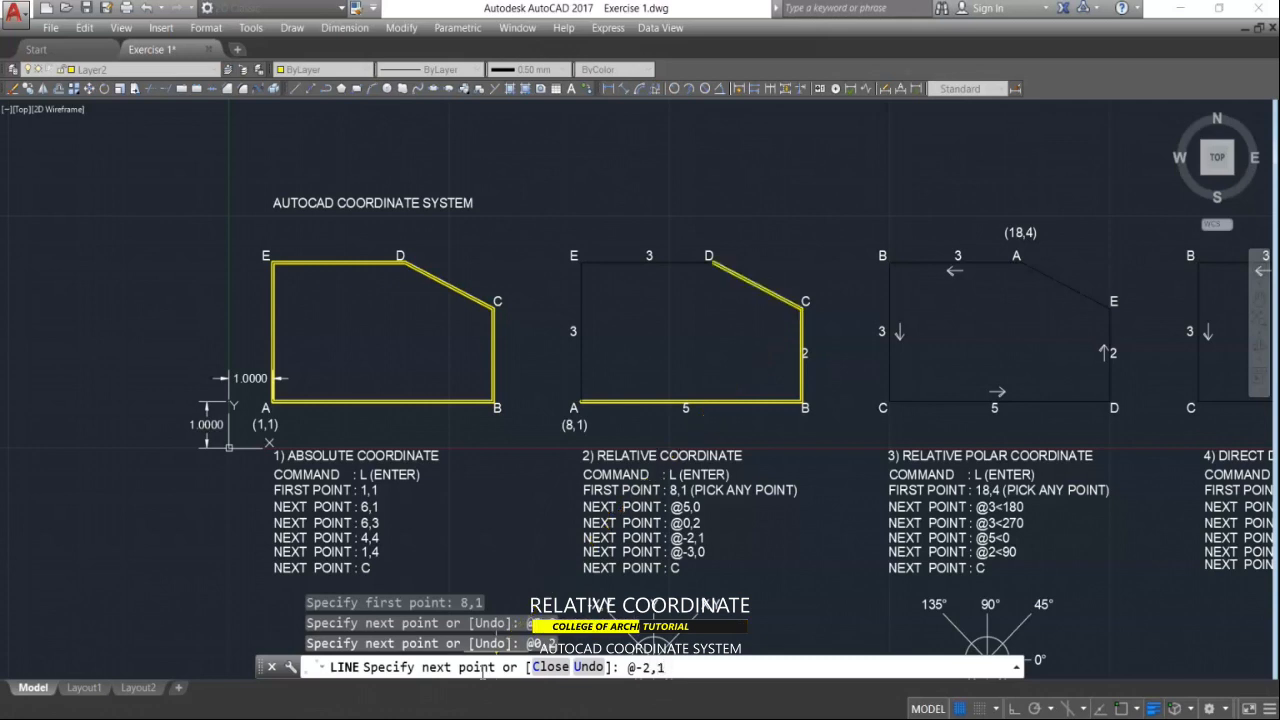
{"action": "key", "text": "Return"}
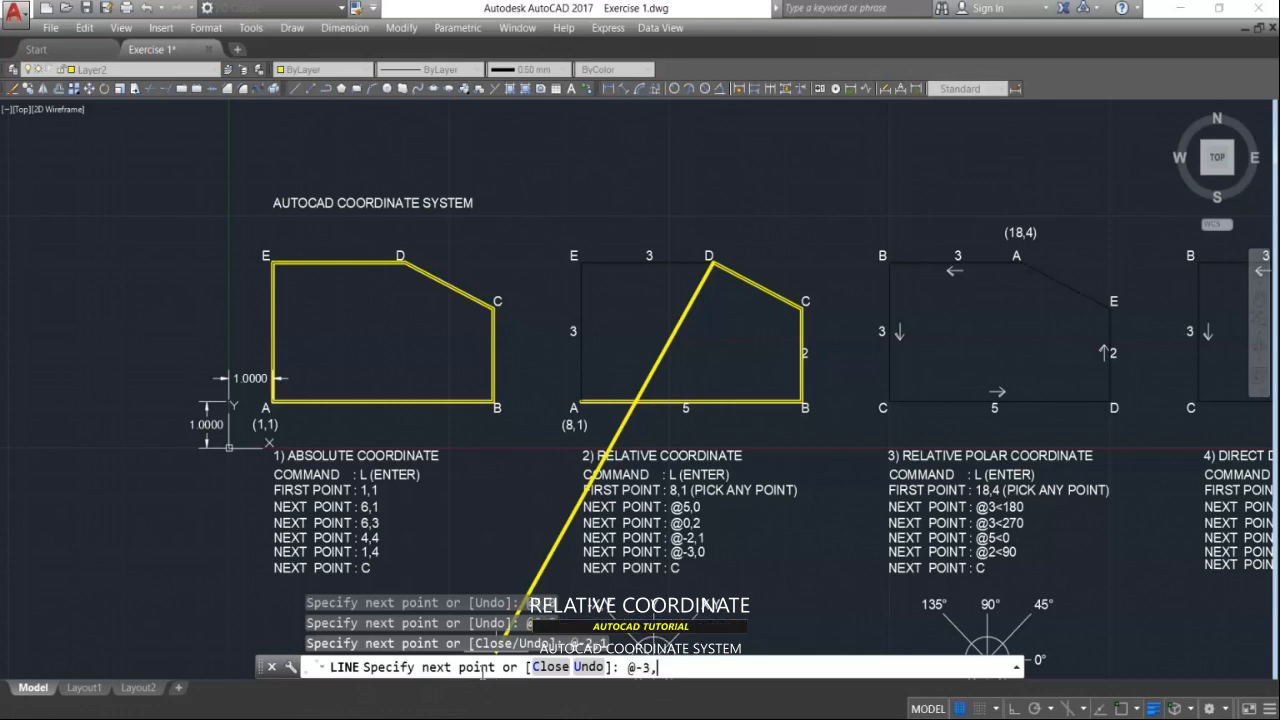
Step: Continue the line to point E with @-3,0 and close the relative coordinate outline back to point A
{"action": "type", "text": "0"}
{"action": "key", "text": "Return"}
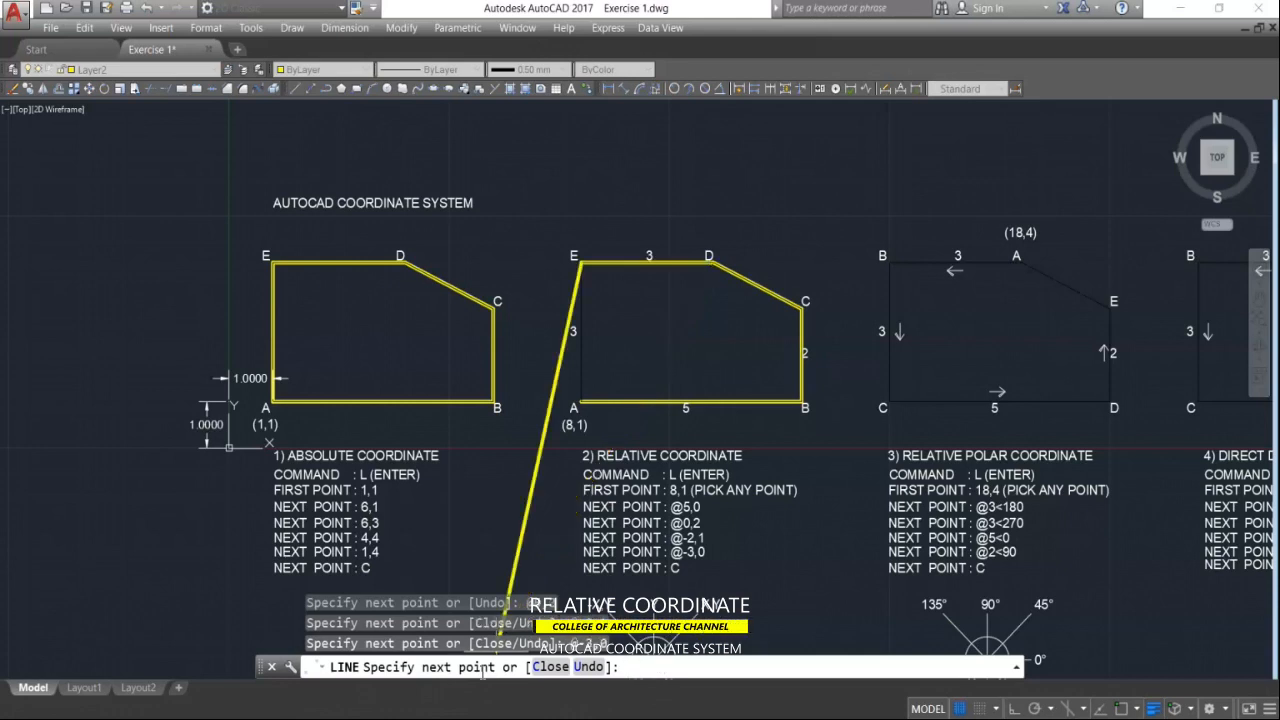
{"action": "type", "text": "c"}
{"action": "key", "text": "Return"}
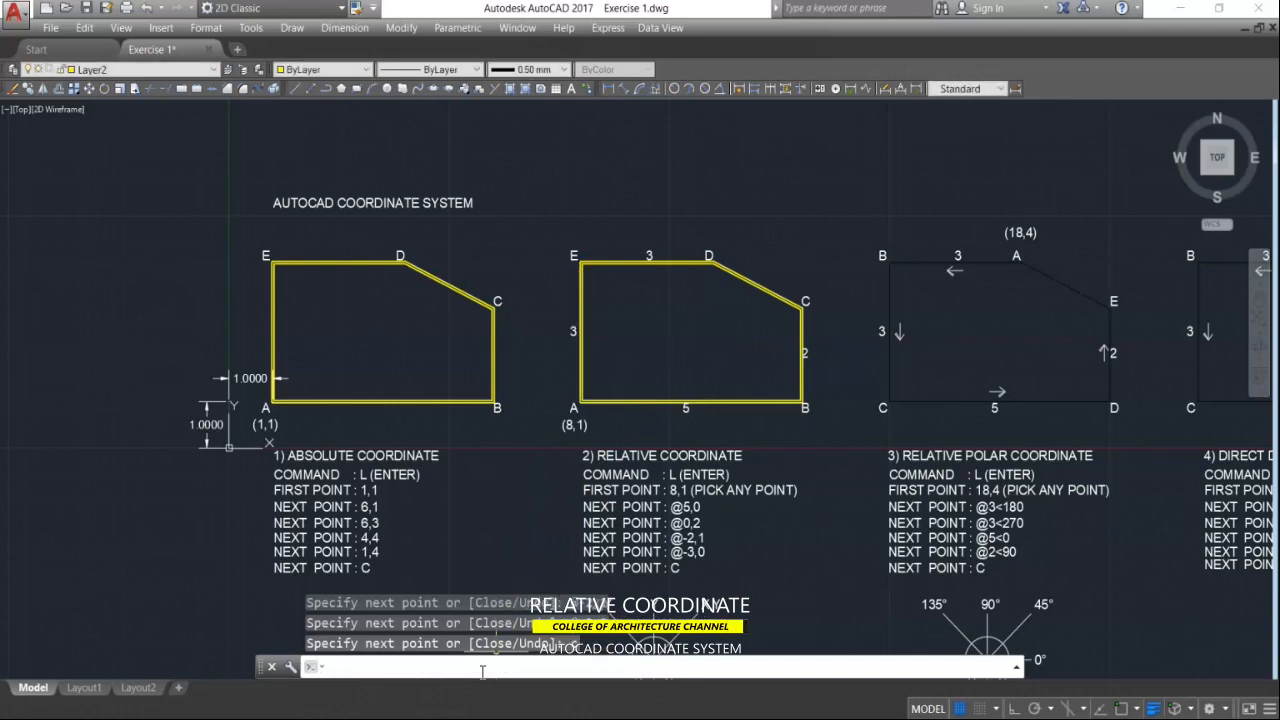
Step: Compare the point entries of the absolute and relative coordinate exercises, including the origin offset and the X/Y direction diagram
{"action": "scroll", "coordinate": [679, 552], "scroll_direction": "up", "scroll_amount": 2}
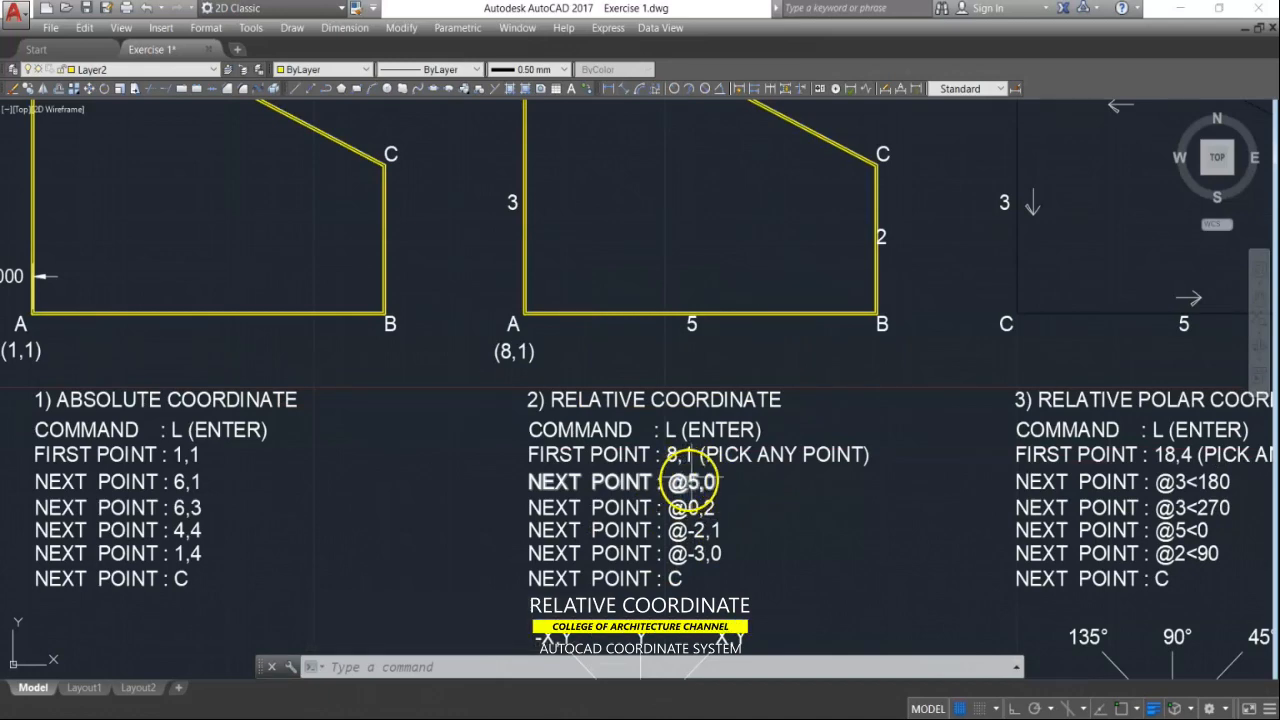
{"action": "scroll", "coordinate": [697, 500], "scroll_direction": "down", "scroll_amount": 4}
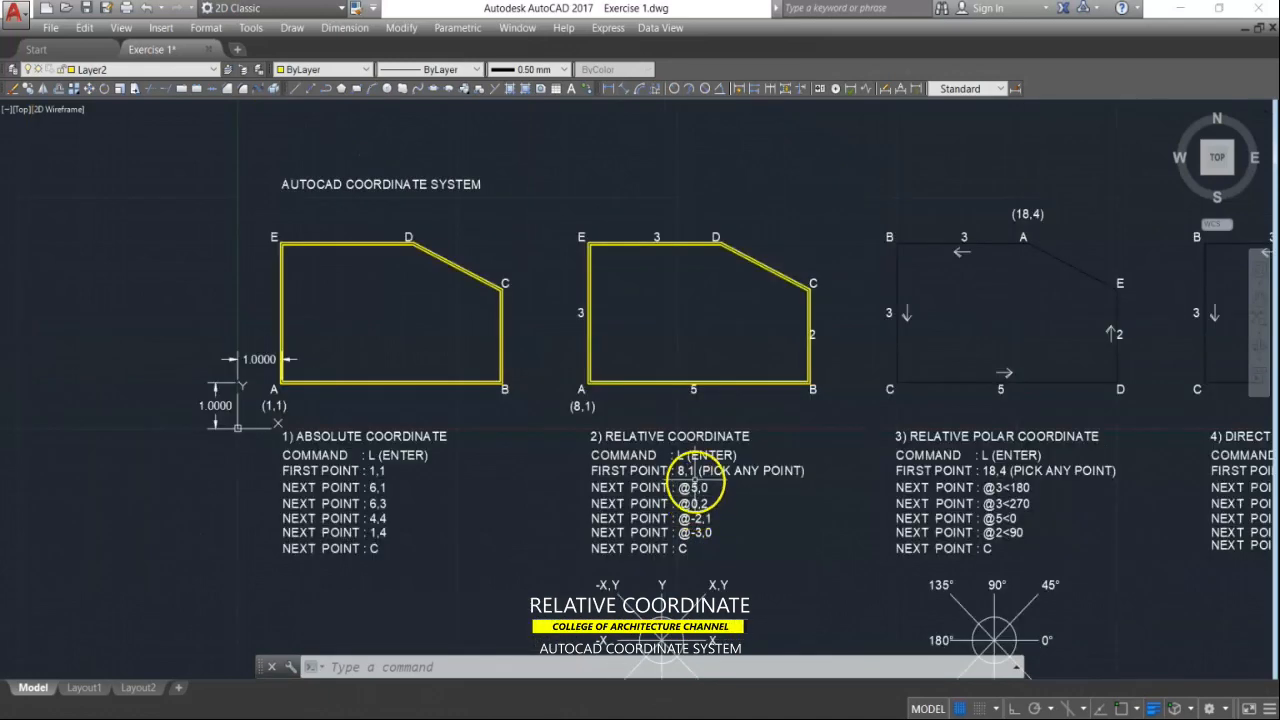
{"action": "middle_click_drag", "start_coordinate": [697, 466], "coordinate": [695, 414]}
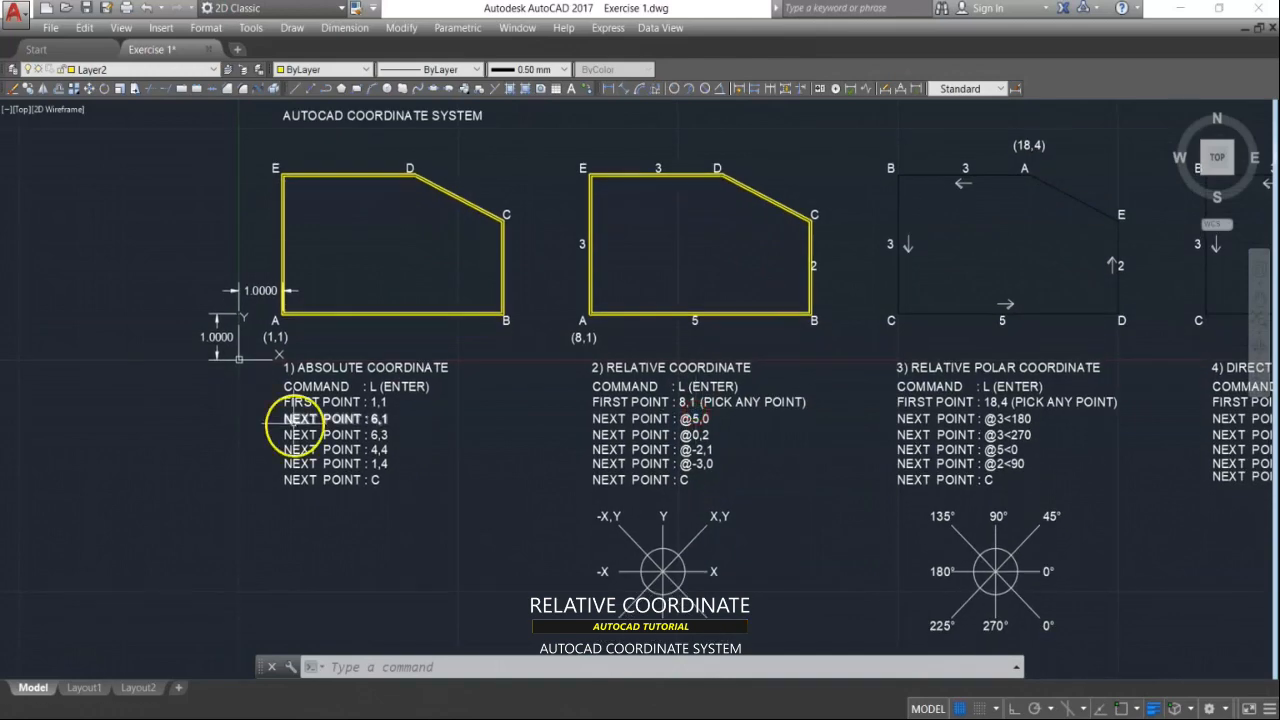
{"action": "scroll", "coordinate": [300, 421], "scroll_direction": "up", "scroll_amount": 2}
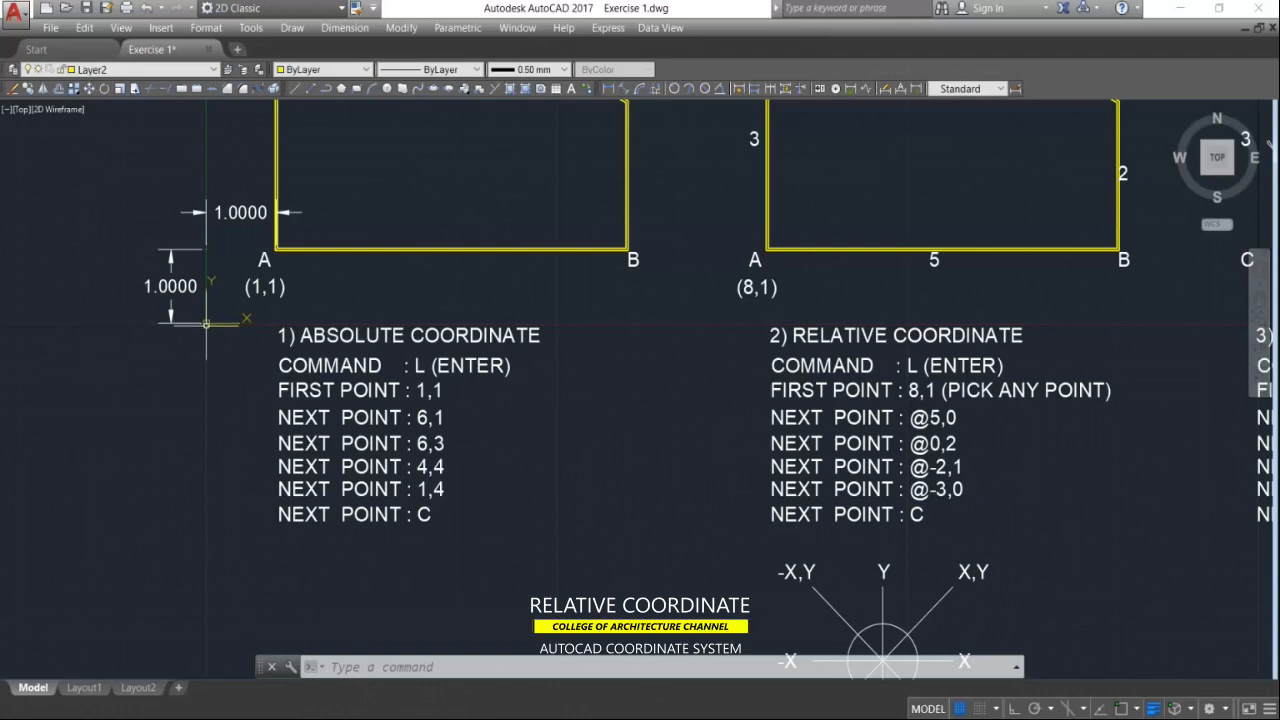
{"action": "mouse_move", "coordinate": [986, 346]}
{"action": "middle_mouse_down"}
{"action": "mouse_move", "coordinate": [871, 357]}
{"action": "mouse_move", "coordinate": [768, 392]}
{"action": "middle_mouse_up"}
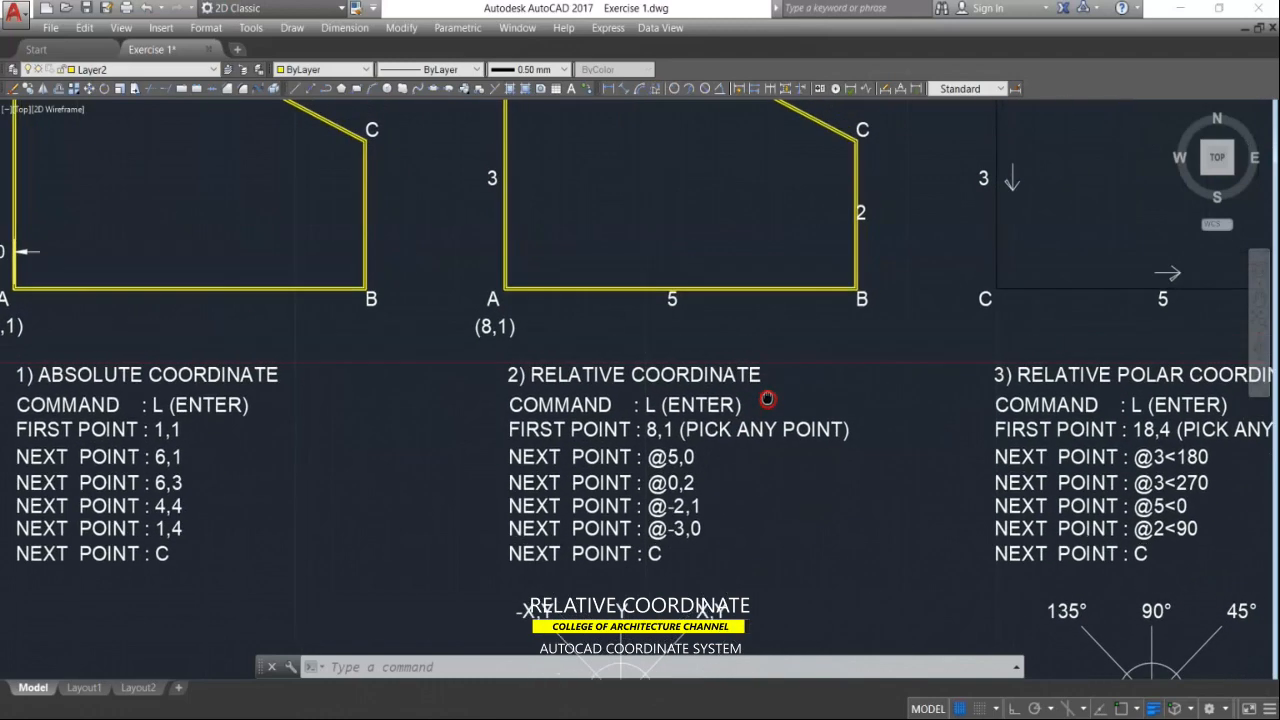
{"action": "scroll", "coordinate": [768, 392], "scroll_direction": "down", "scroll_amount": 2}
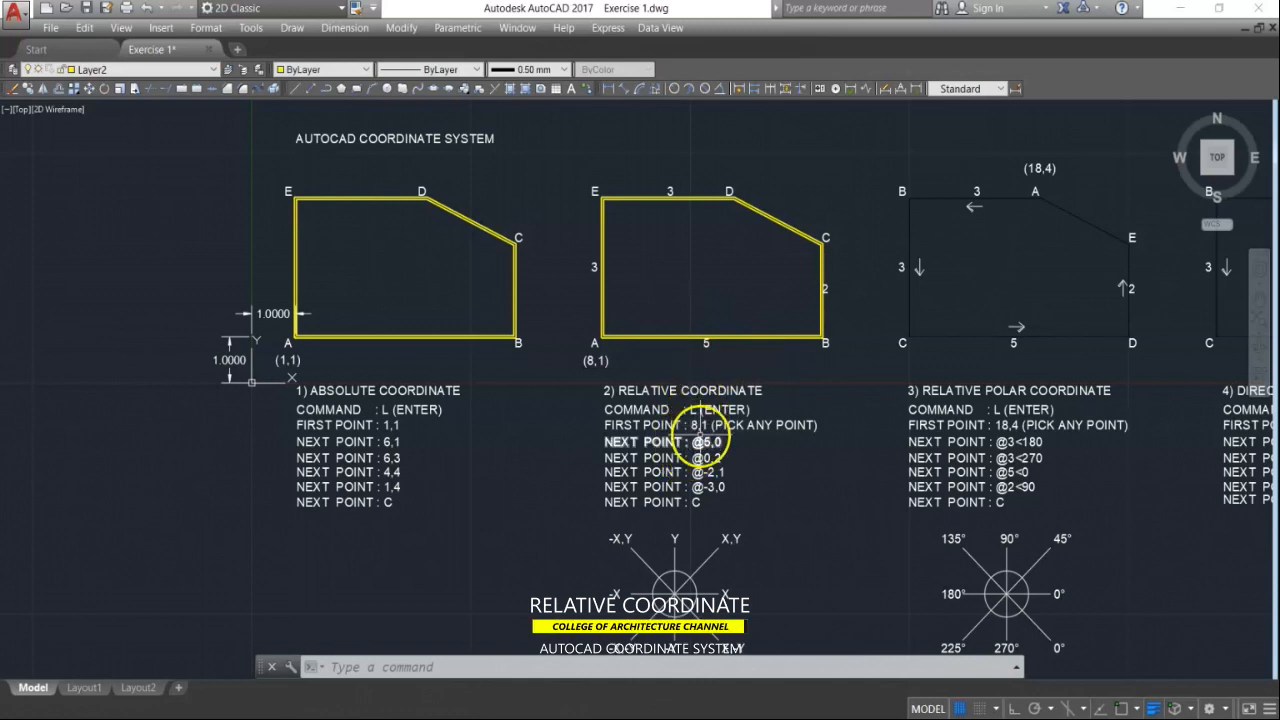
{"action": "mouse_move", "coordinate": [708, 440]}
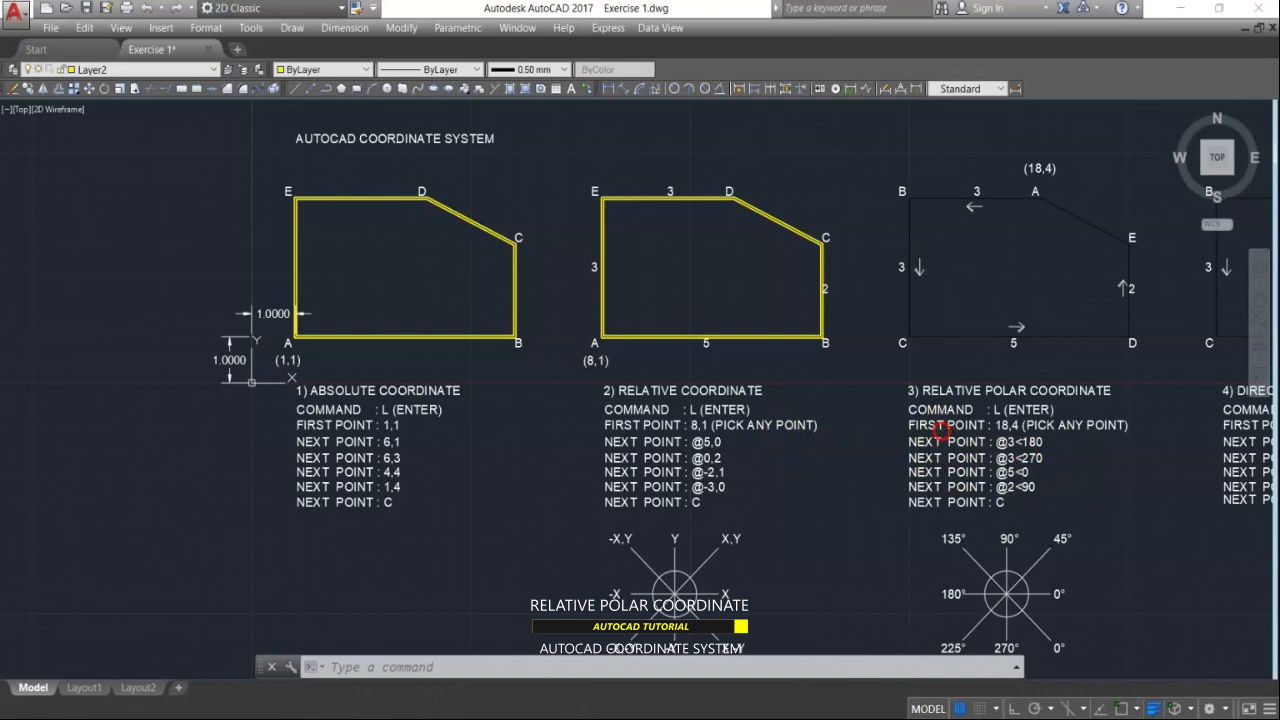
Step: Draw edge AB of the relative polar coordinate figure as a line from 18,4 with @3<180
{"action": "mouse_move", "coordinate": [1023, 432]}
{"action": "middle_mouse_down"}
{"action": "mouse_move", "coordinate": [800, 398]}
{"action": "mouse_move", "coordinate": [620, 400]}
{"action": "middle_mouse_up"}
{"action": "key", "text": "Escape"}
{"action": "type", "text": "l"}
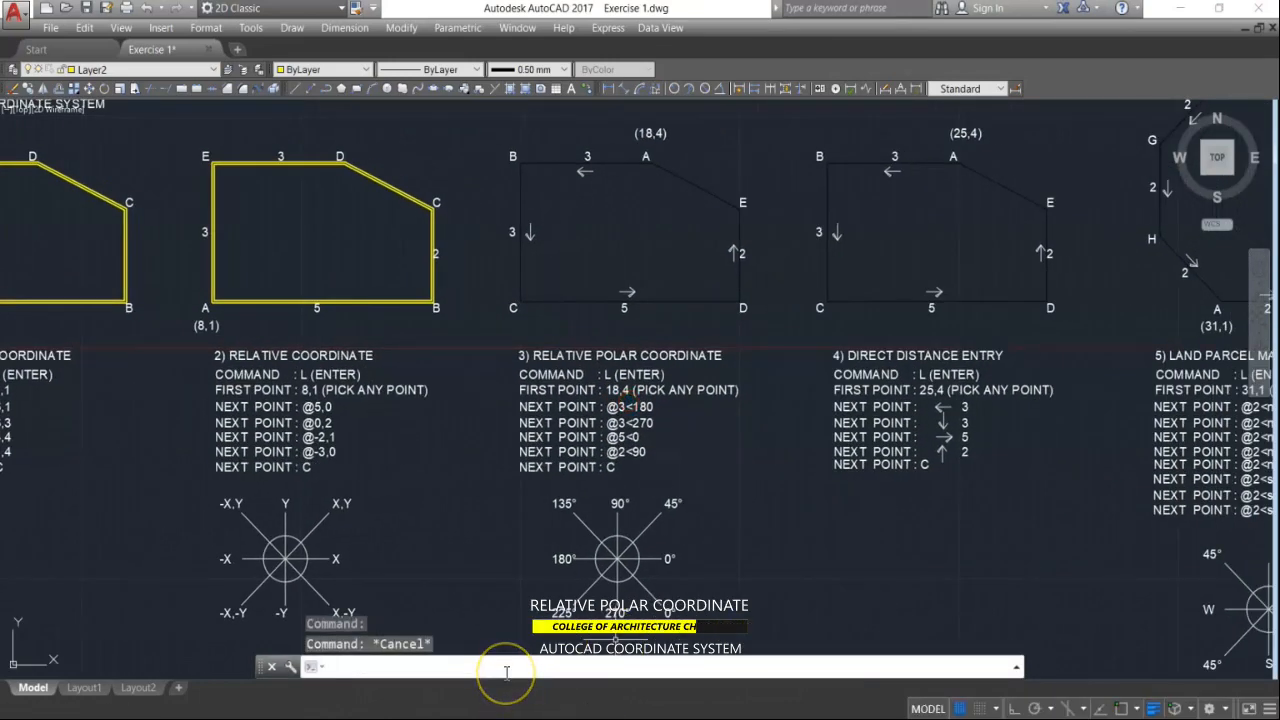
{"action": "key", "text": "Return"}
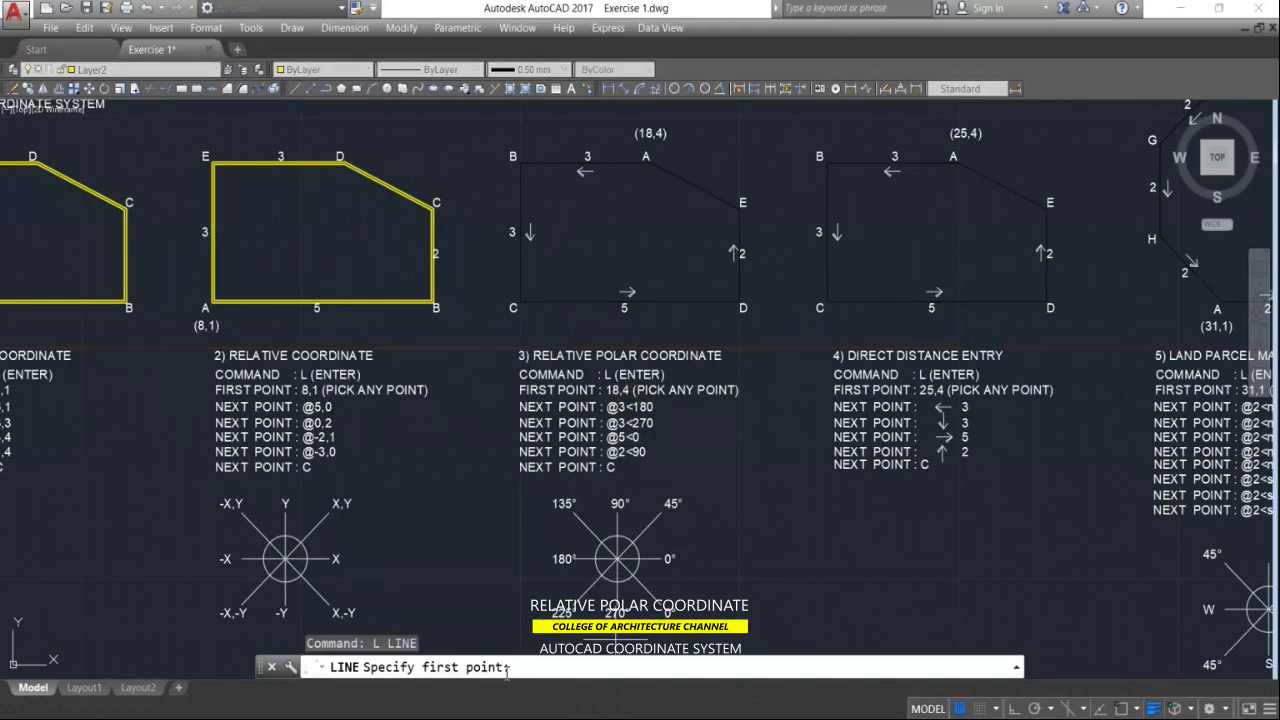
{"action": "type", "text": "18"}
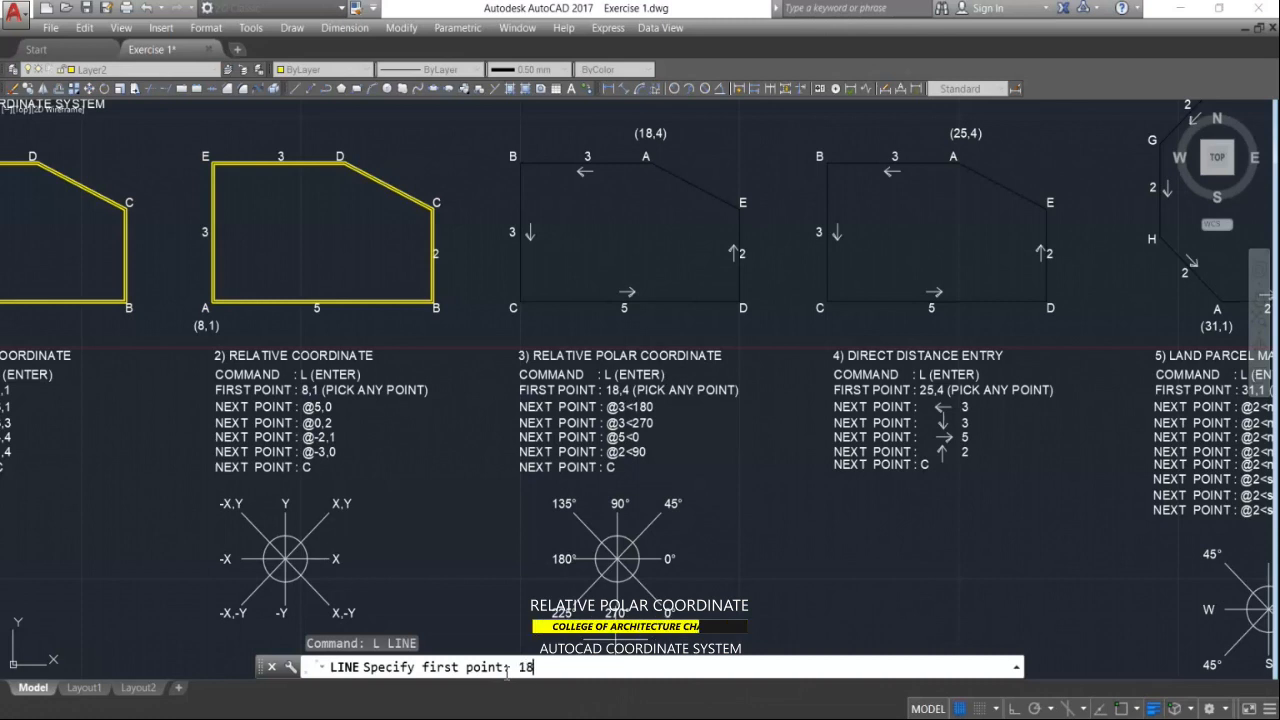
{"action": "type", "text": ",4"}
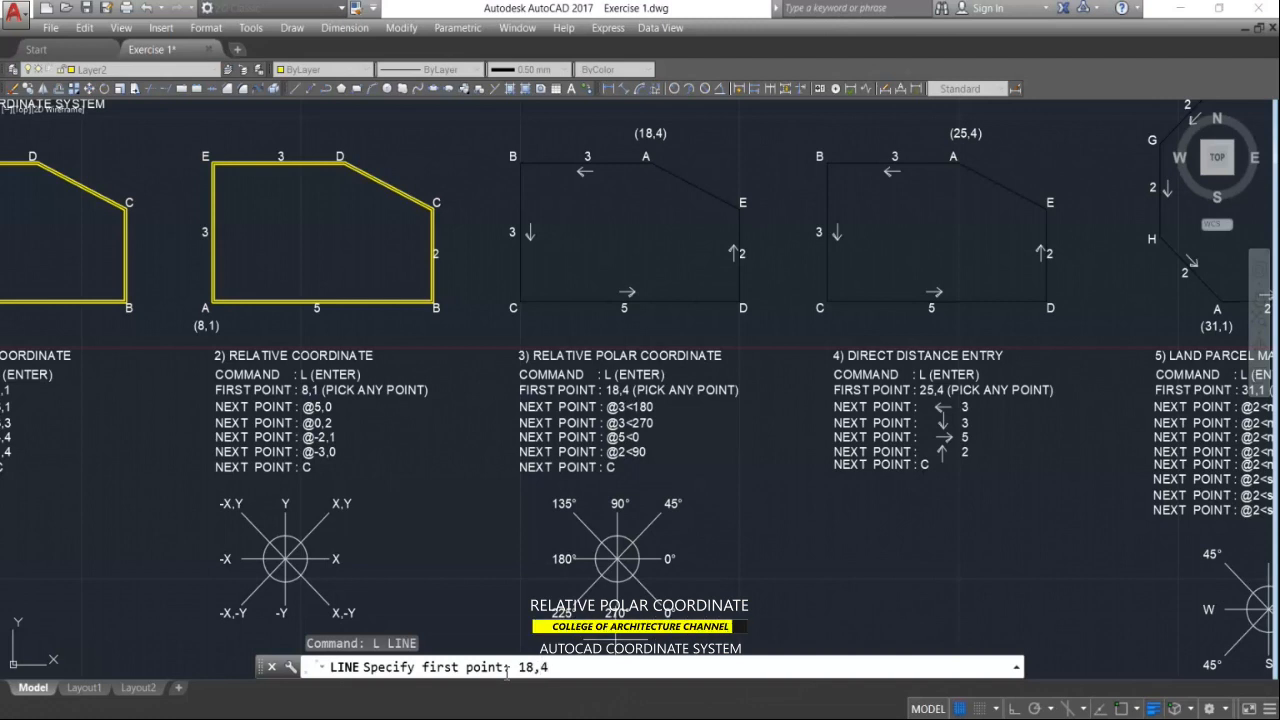
{"action": "key", "text": "Return"}
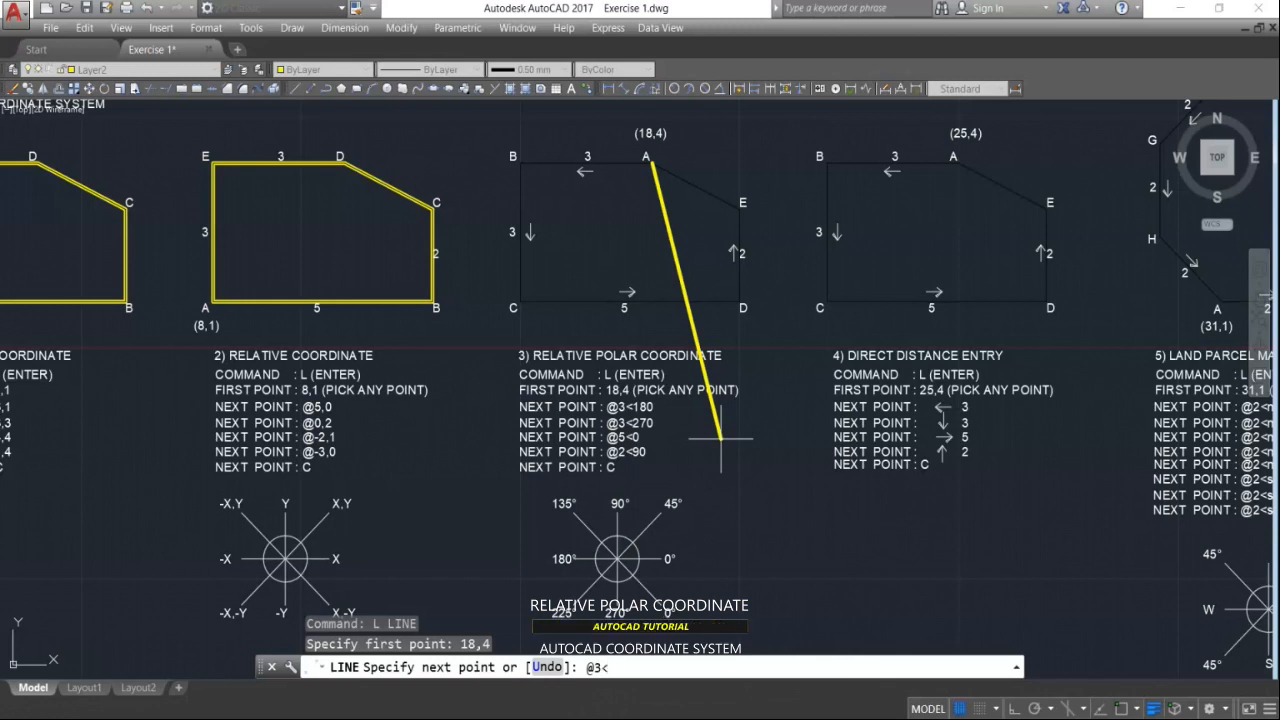
{"action": "type", "text": "0"}
{"action": "key", "text": "Return"}
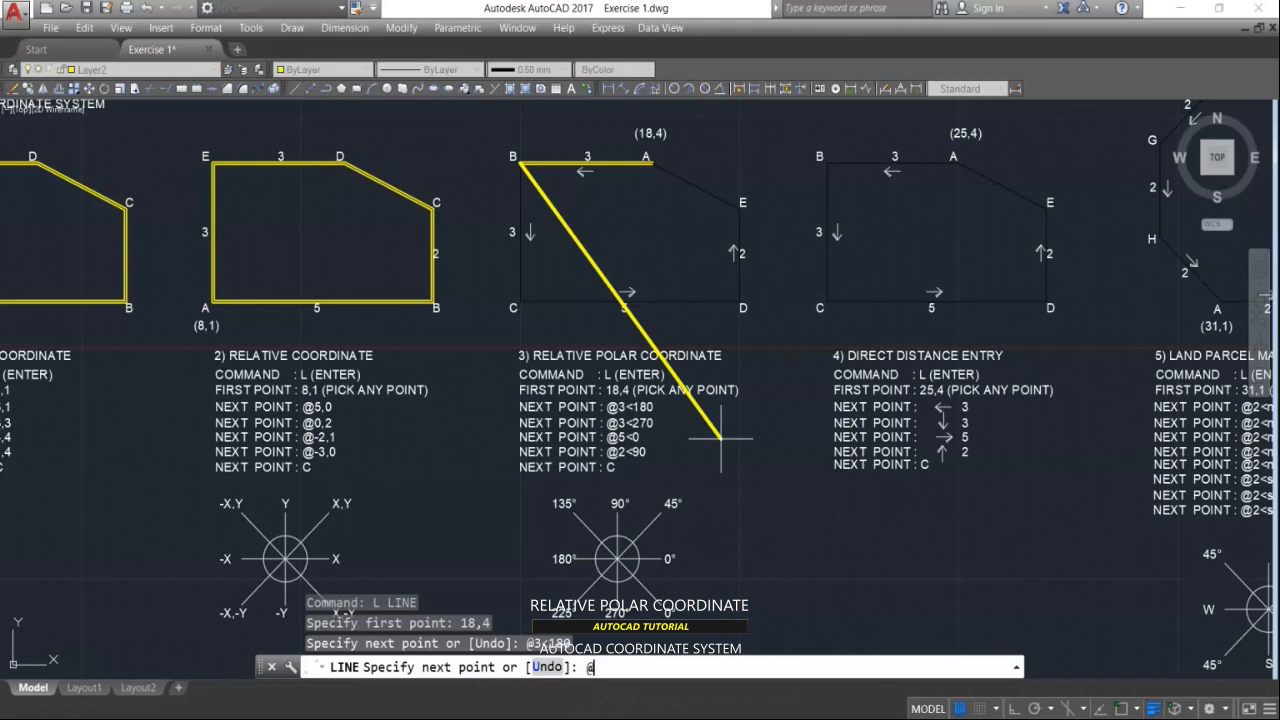
Step: Continue the polar figure's line from B to point C with @3<270 and on to point D with @5<0
{"action": "type", "text": "3<270"}
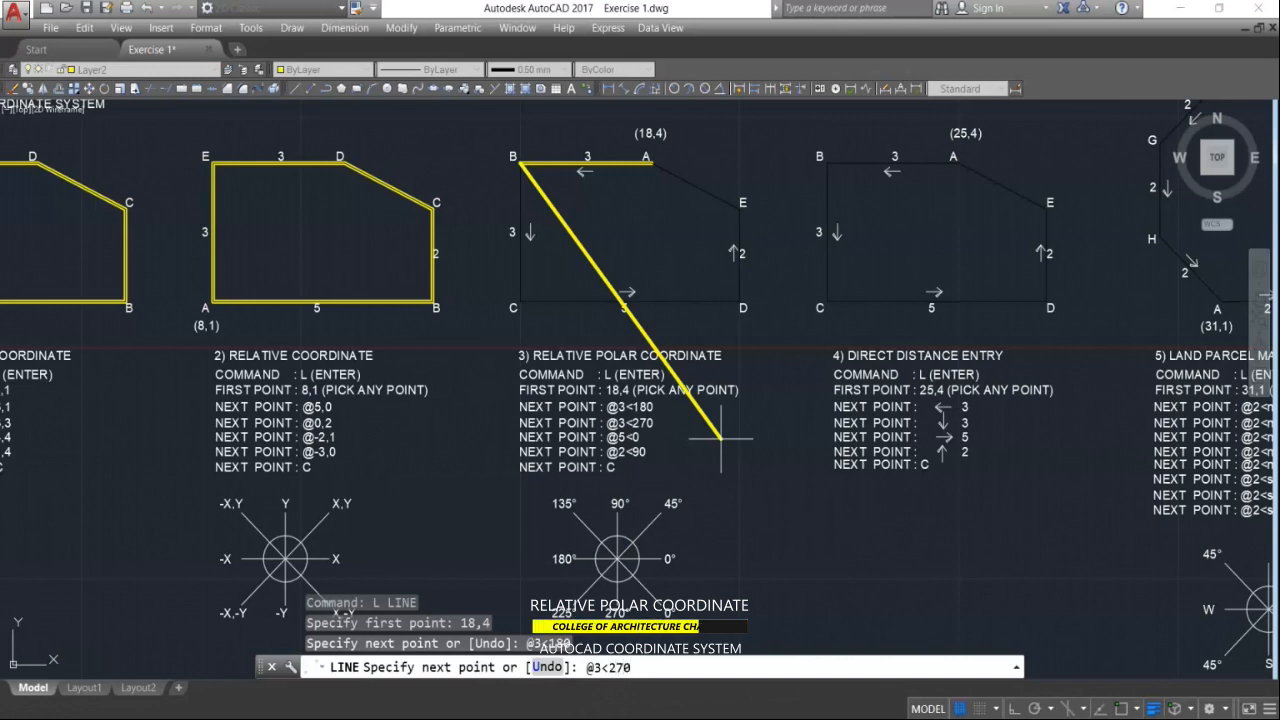
{"action": "key", "text": "Return"}
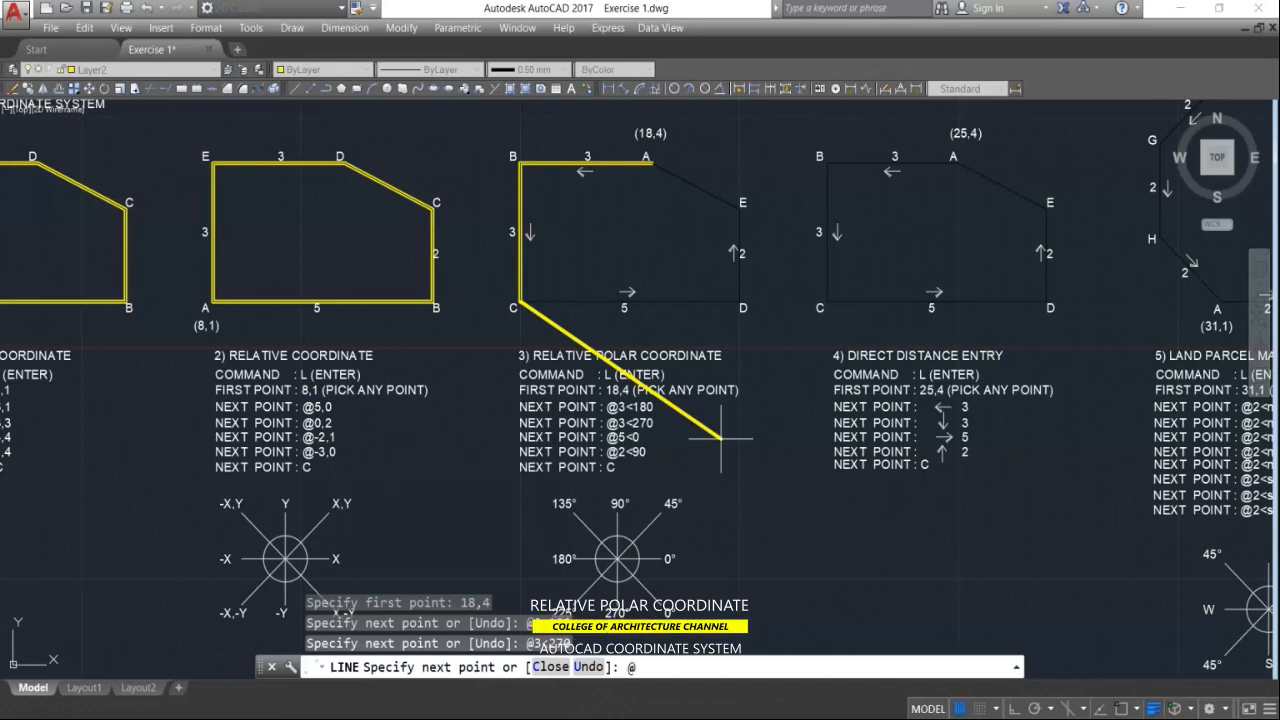
{"action": "type", "text": "5"}
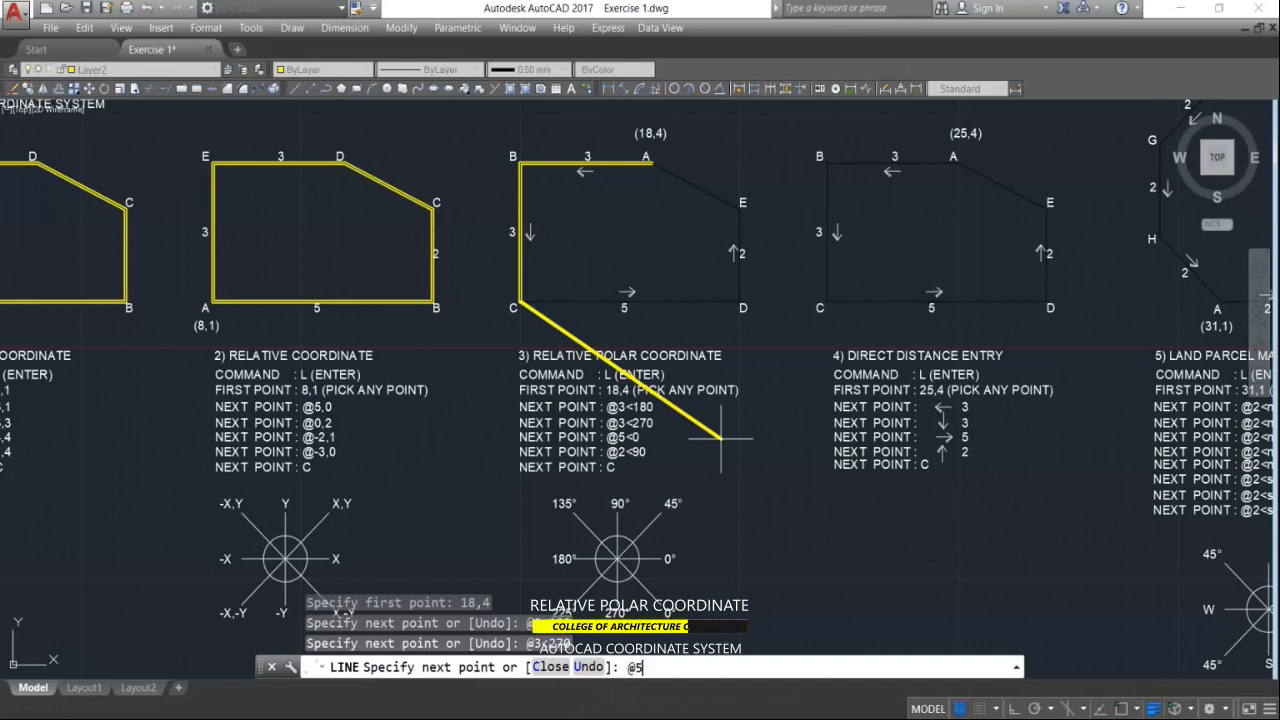
{"action": "type", "text": "<0"}
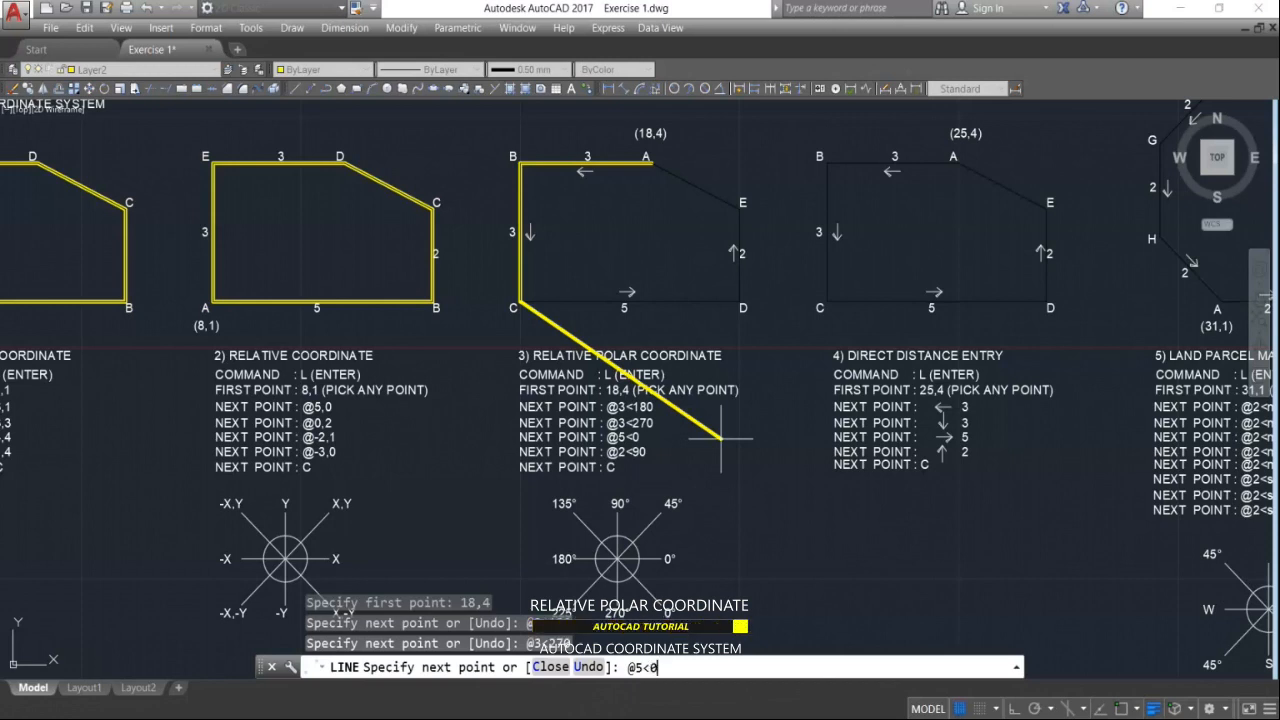
{"action": "key", "text": "Return"}
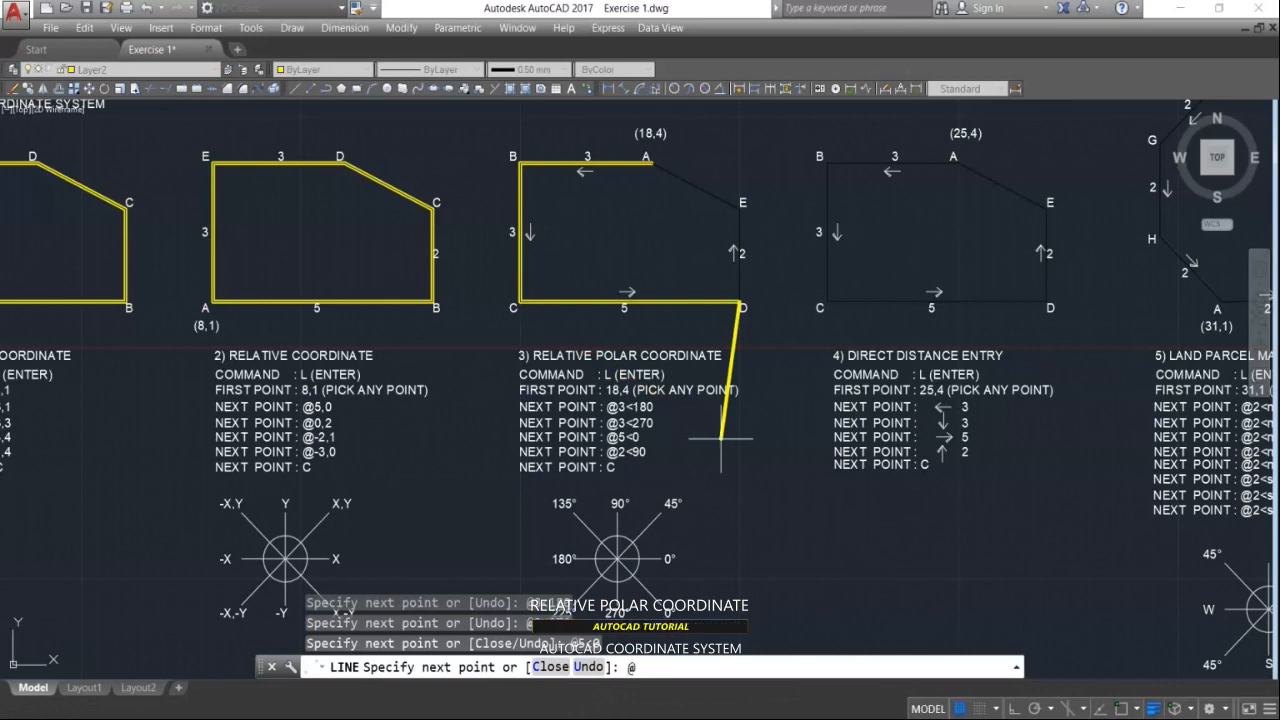
Step: Continue the line to point E with @2<90 and close the relative polar outline back to point A
{"action": "type", "text": "<90"}
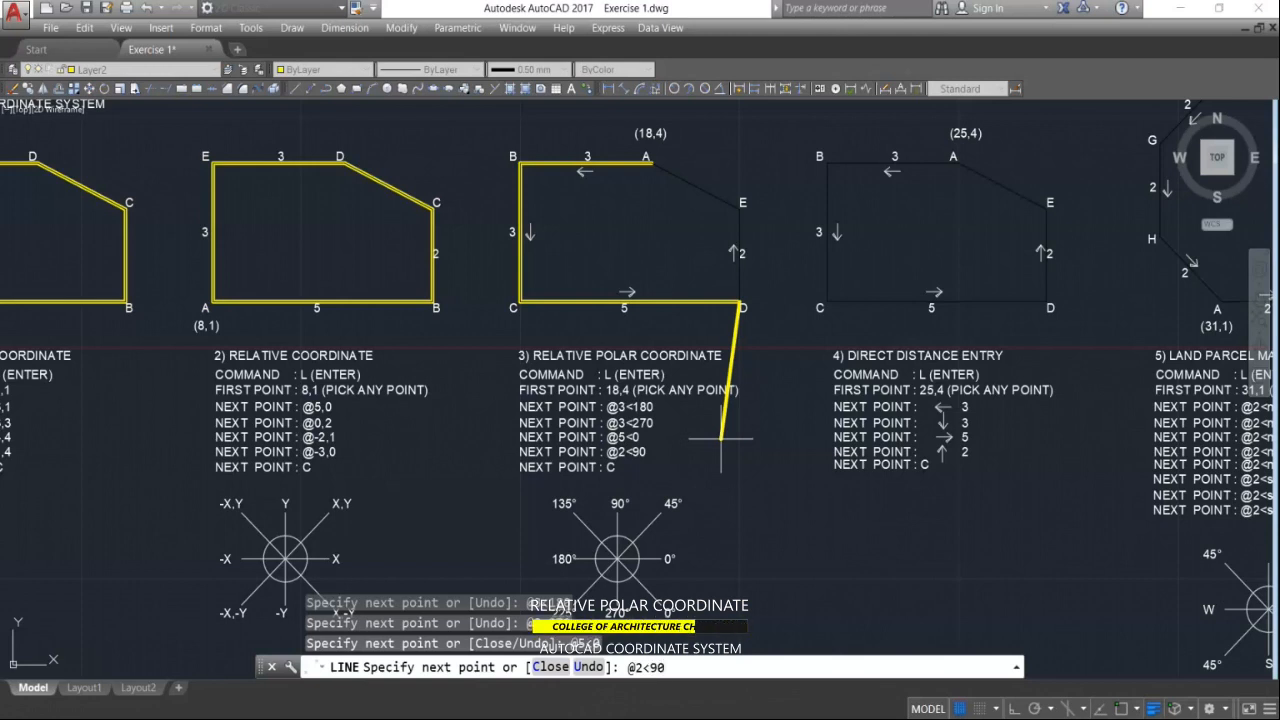
{"action": "key", "text": "Return"}
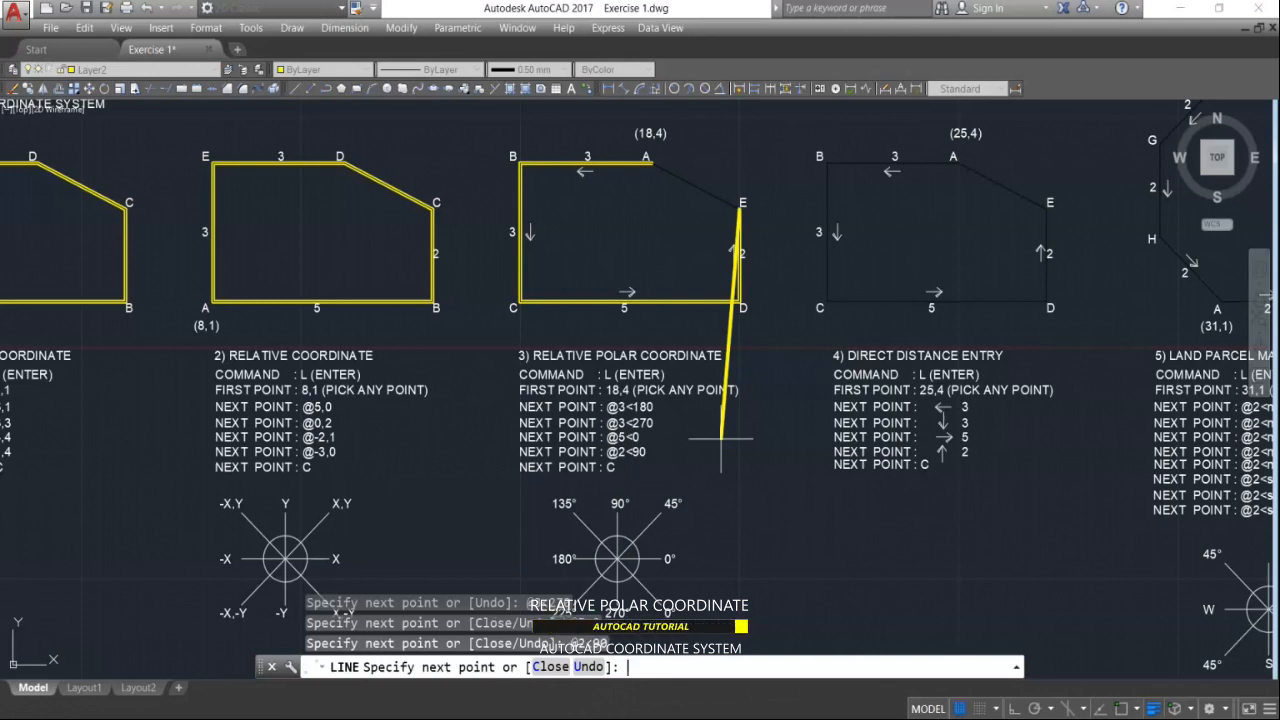
{"action": "type", "text": "c"}
{"action": "key", "text": "Return"}
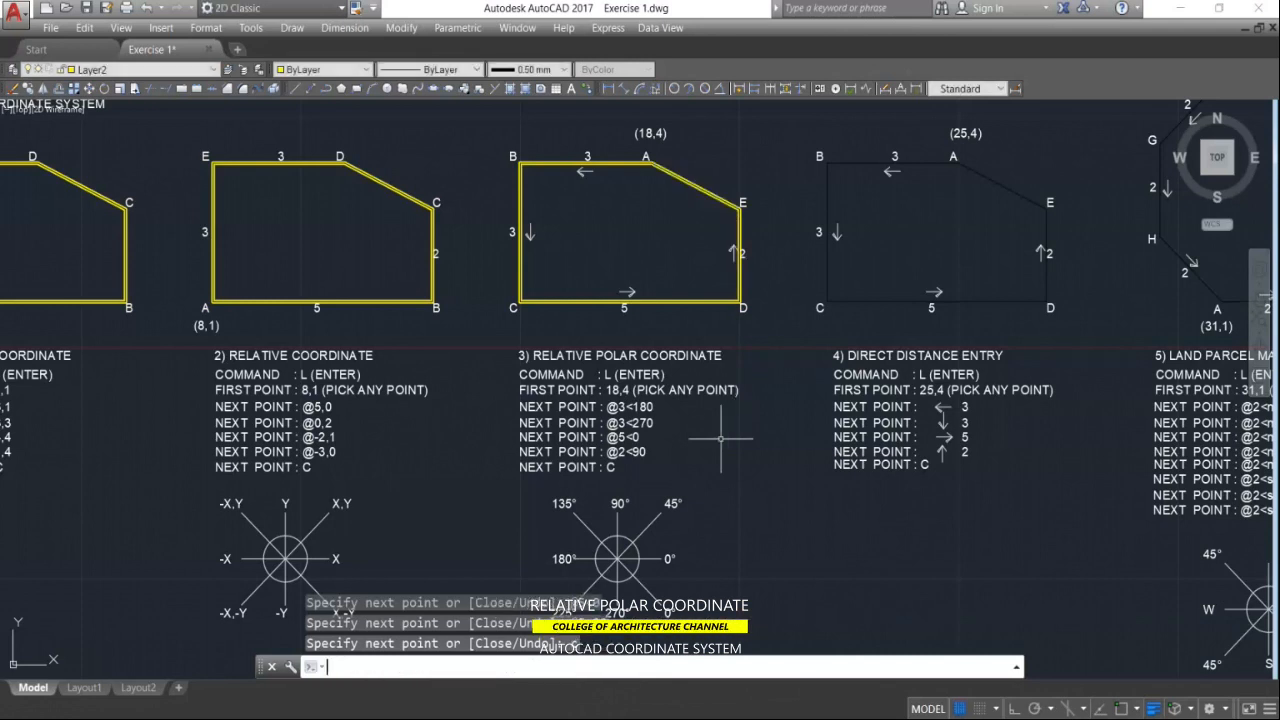
{"action": "middle_click_drag", "start_coordinate": [700, 471], "coordinate": [714, 423]}
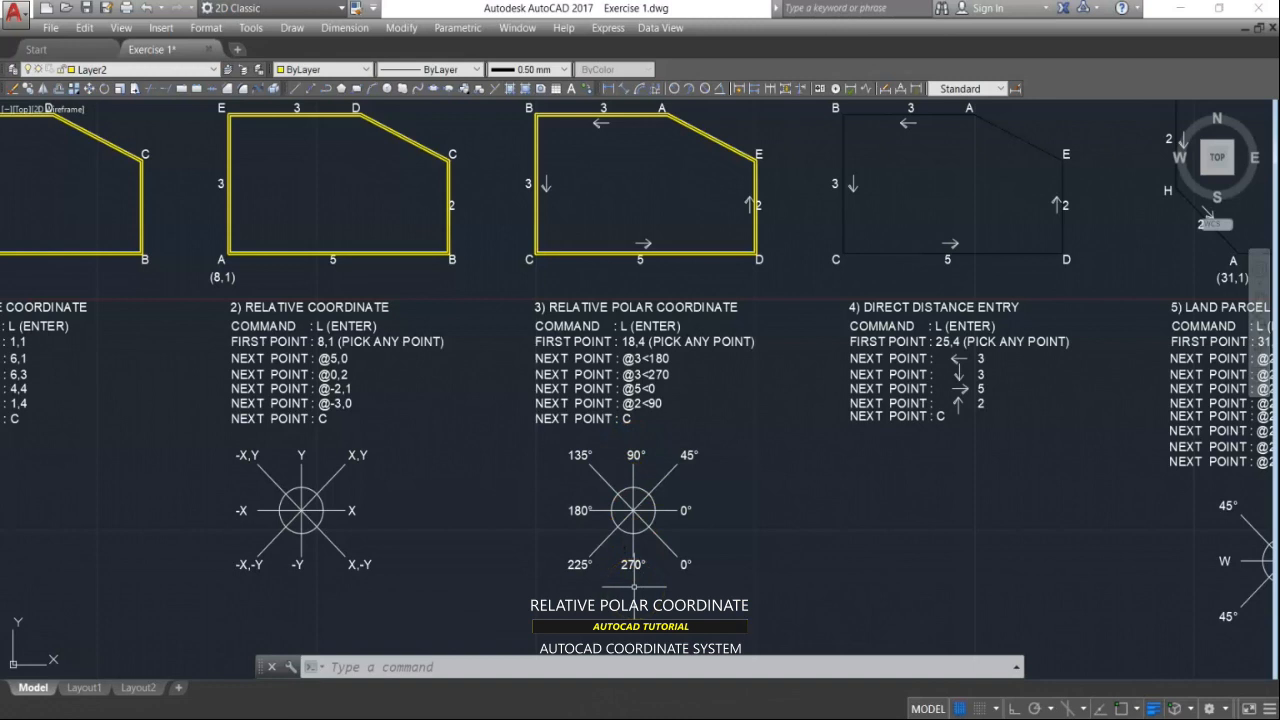
{"action": "middle_click_drag", "start_coordinate": [758, 363], "coordinate": [758, 397]}
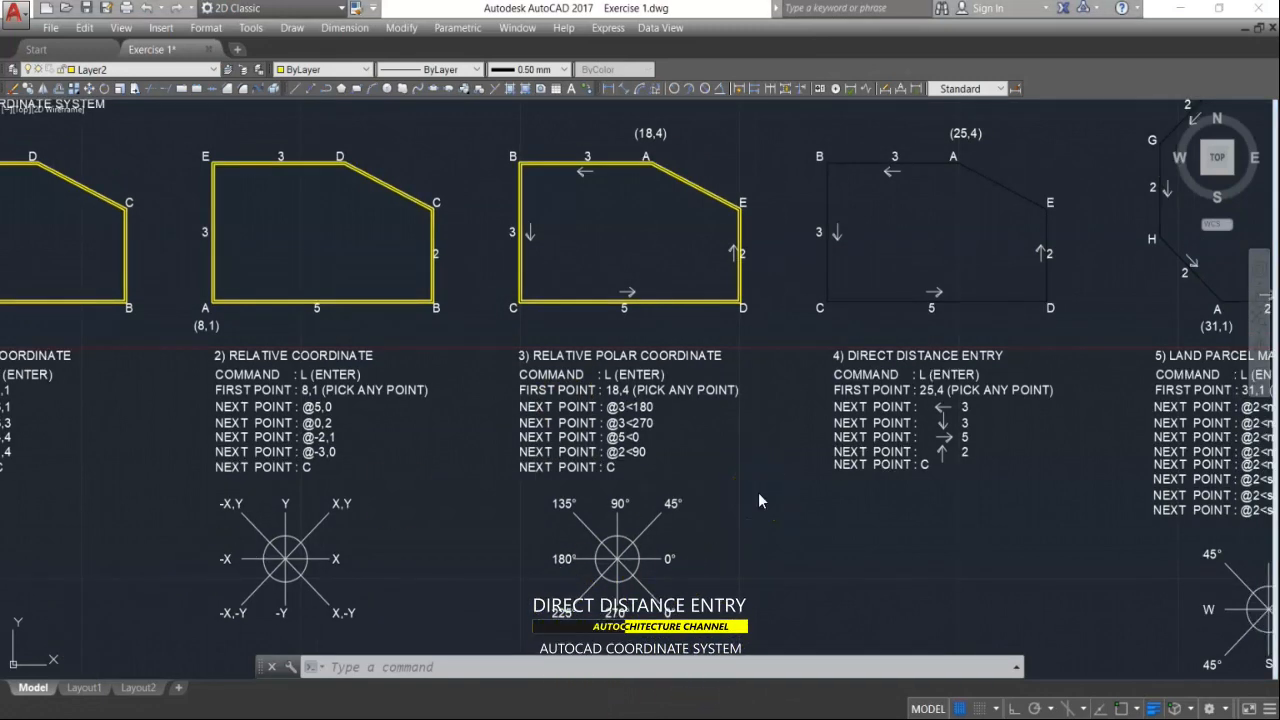
Step: Turn on Ortho mode and draw edge AB of the direct distance figure from 25,4, running 3 units leftward
{"action": "left_click", "coordinate": [1013, 709]}
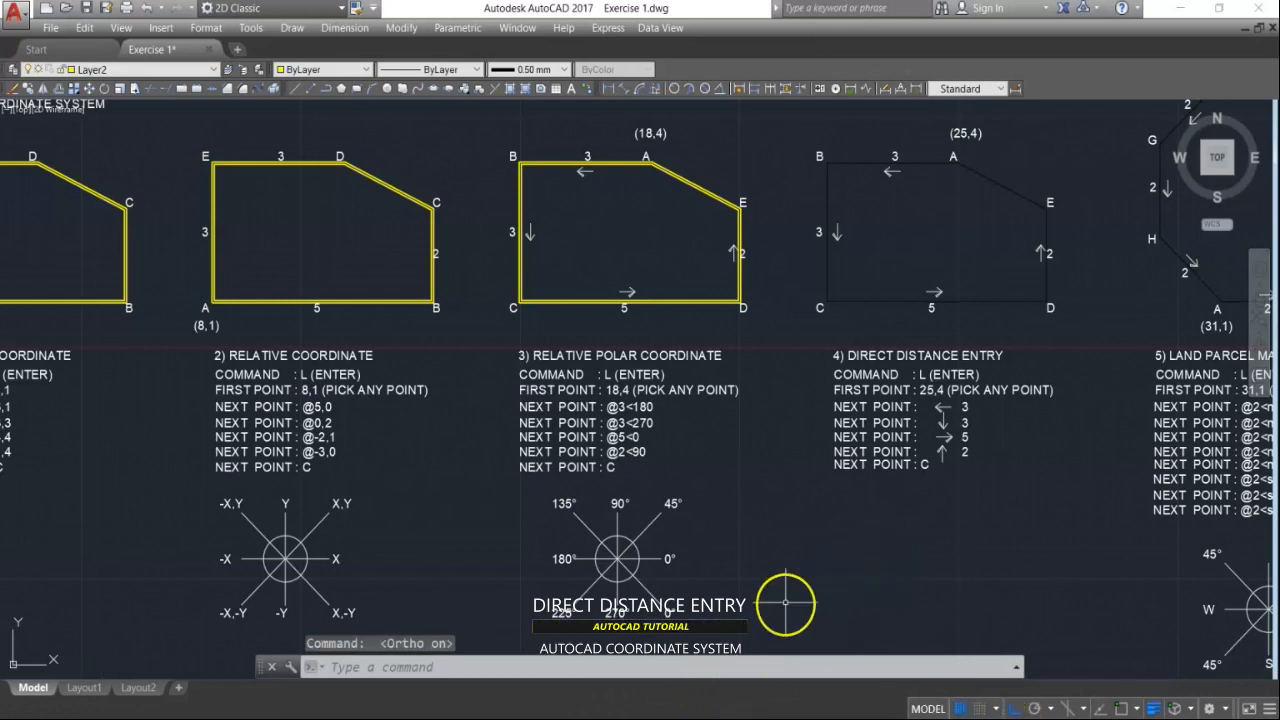
{"action": "left_click", "coordinate": [577, 665]}
{"action": "type", "text": "l"}
{"action": "key", "text": "Return"}
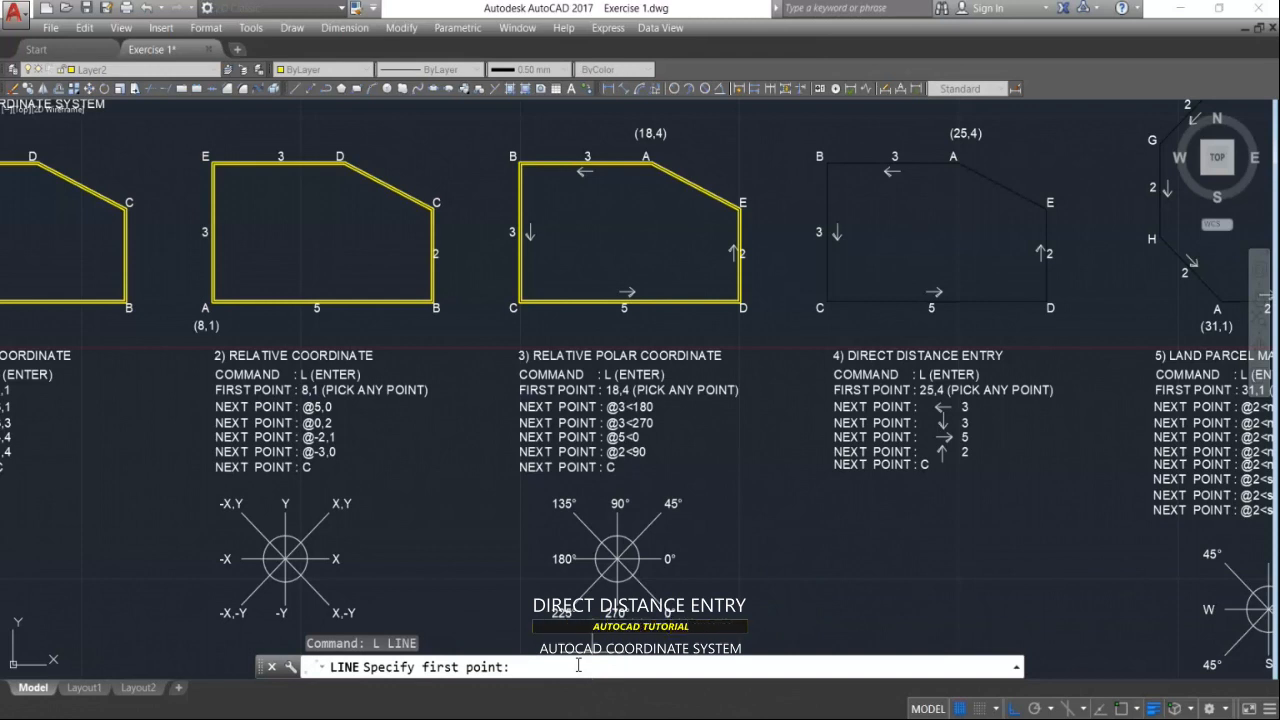
{"action": "type", "text": "25,4"}
{"action": "key", "text": "Return"}
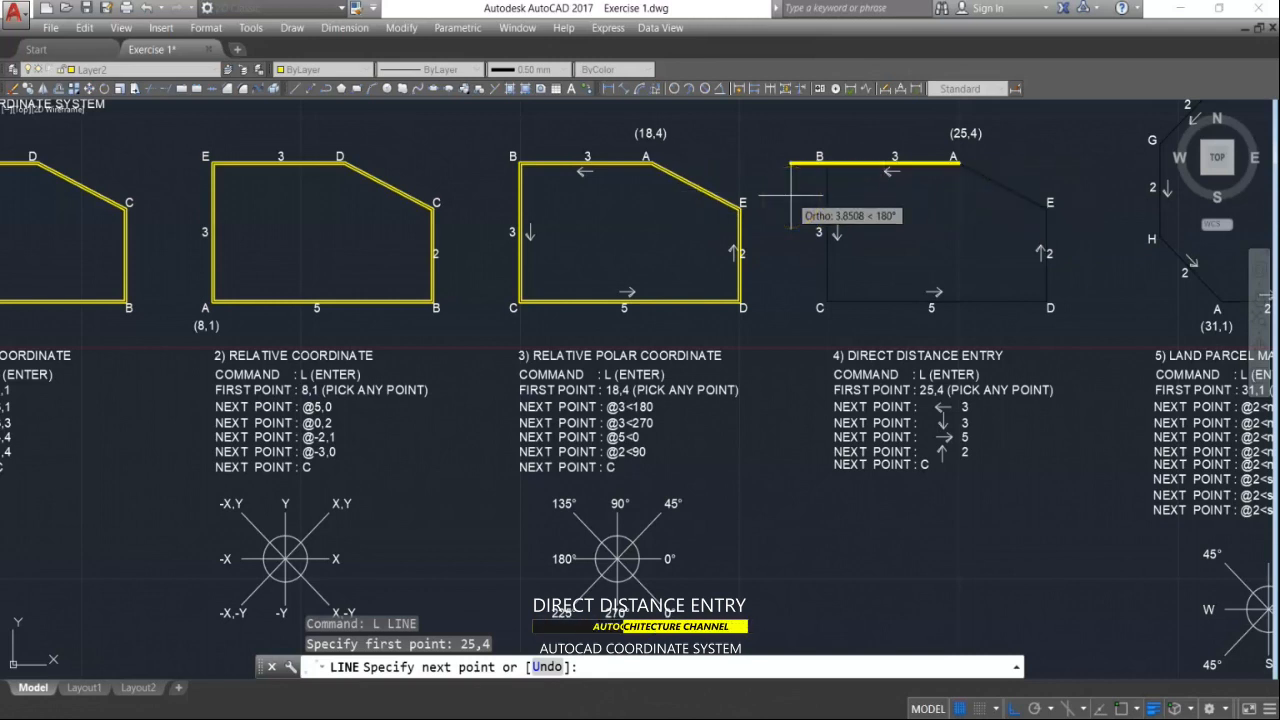
{"action": "type", "text": "3"}
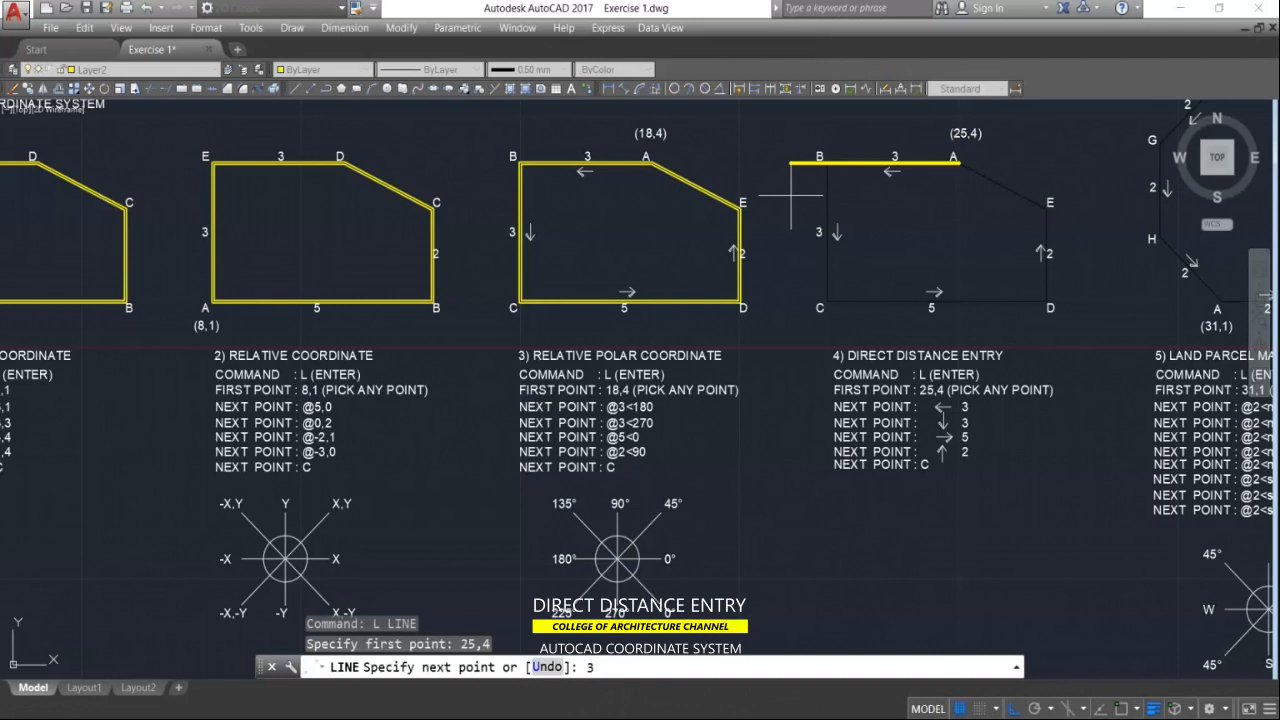
{"action": "key", "text": "Return"}
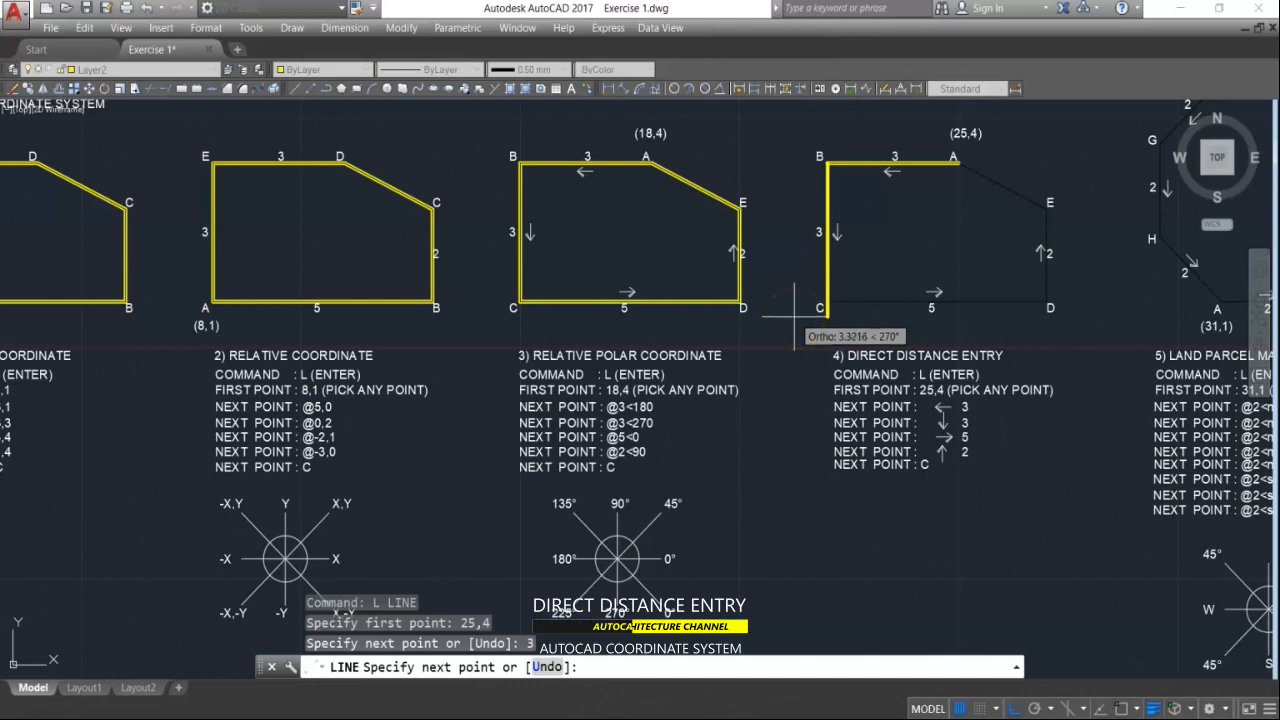
Step: Continue the direct distance line 3 units downward to point C and 5 units rightward to point D
{"action": "type", "text": "3"}
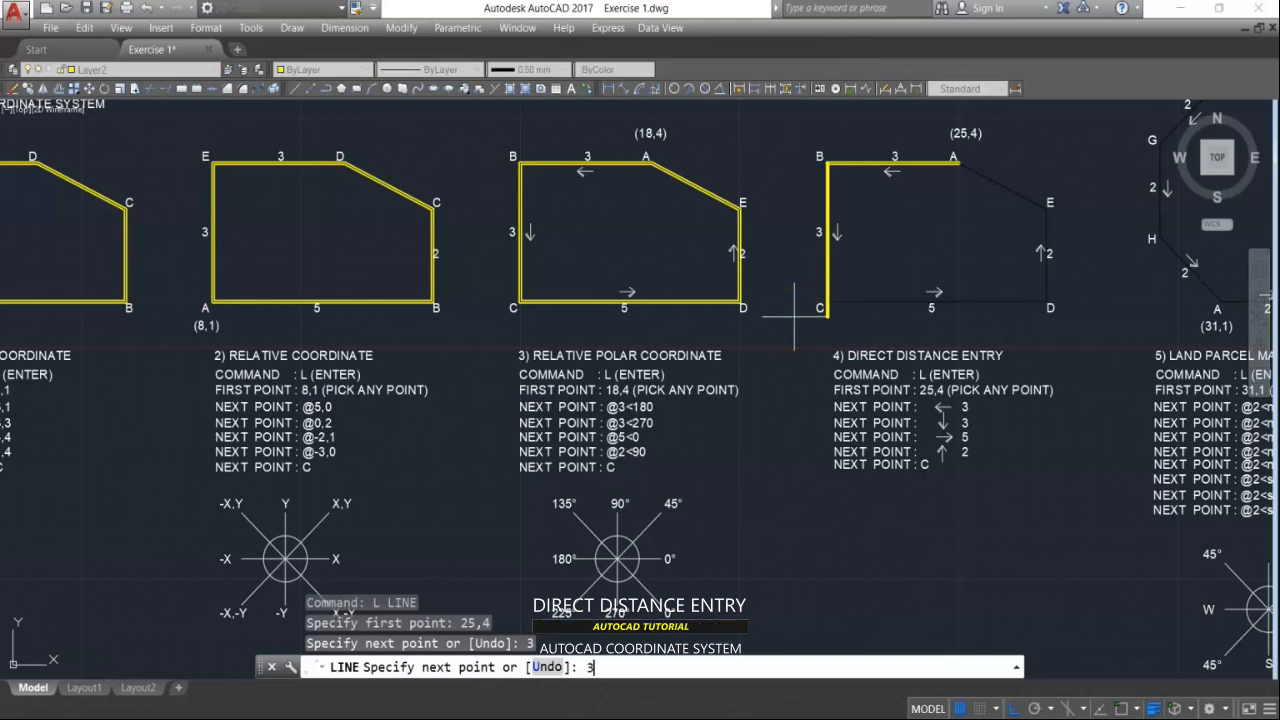
{"action": "key", "text": "Return"}
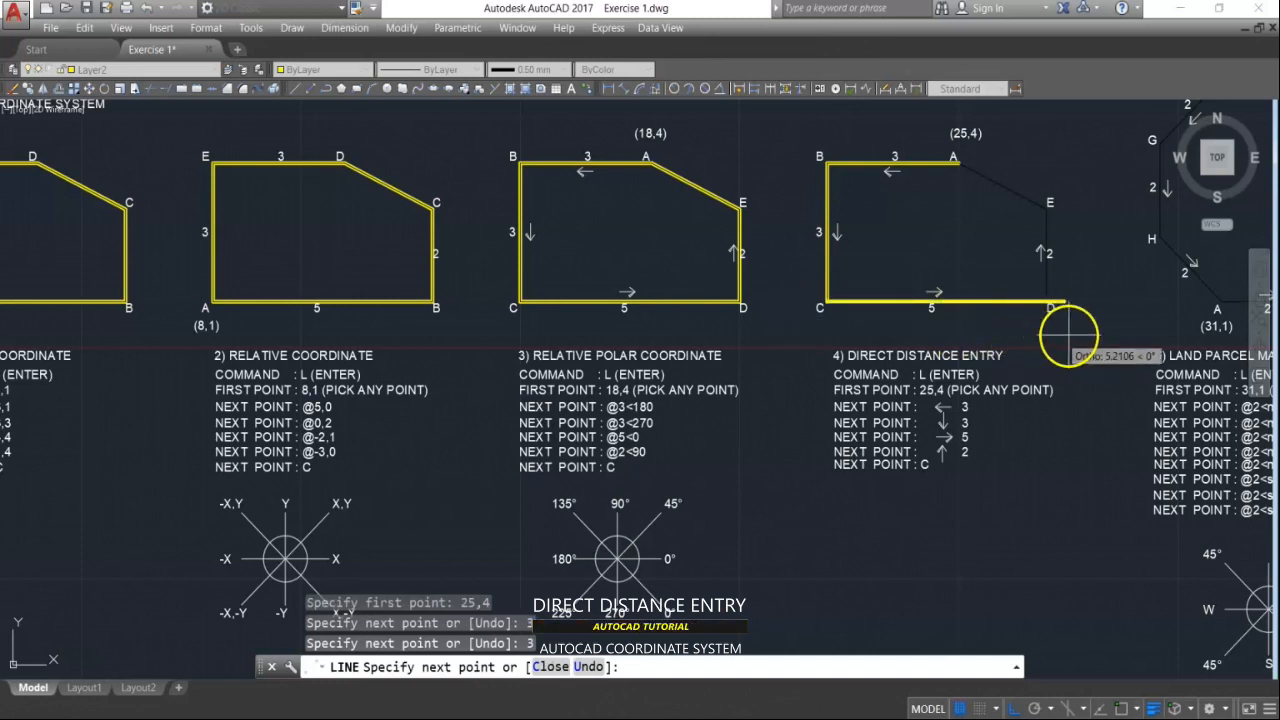
{"action": "type", "text": "5"}
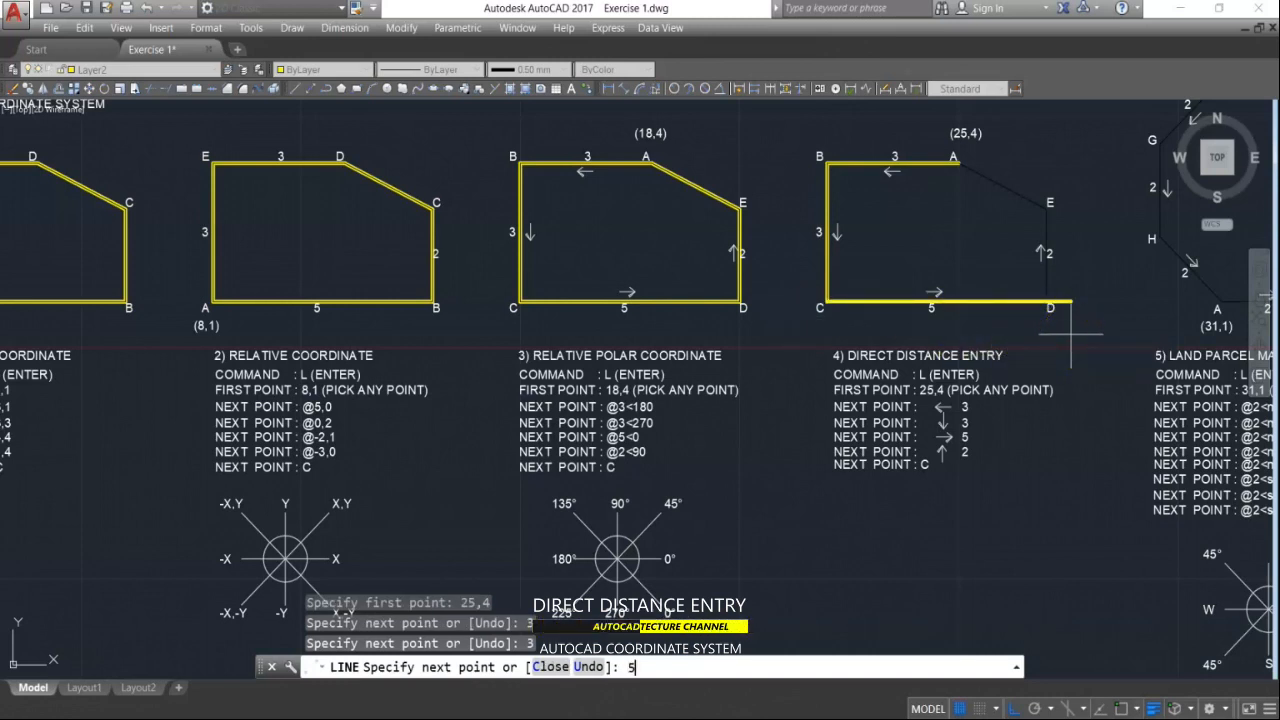
{"action": "key", "text": "Return"}
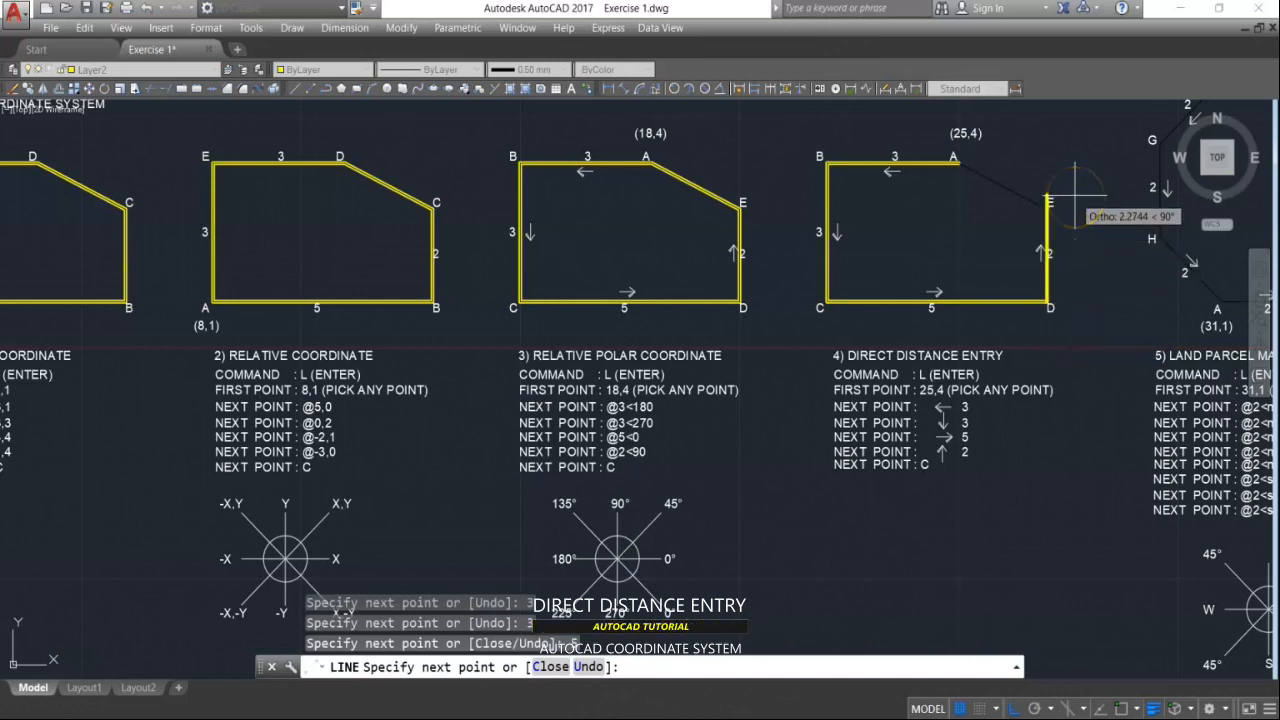
Step: Continue the line 2 units upward to point E and close the direct distance outline back to point A
{"action": "type", "text": "2"}
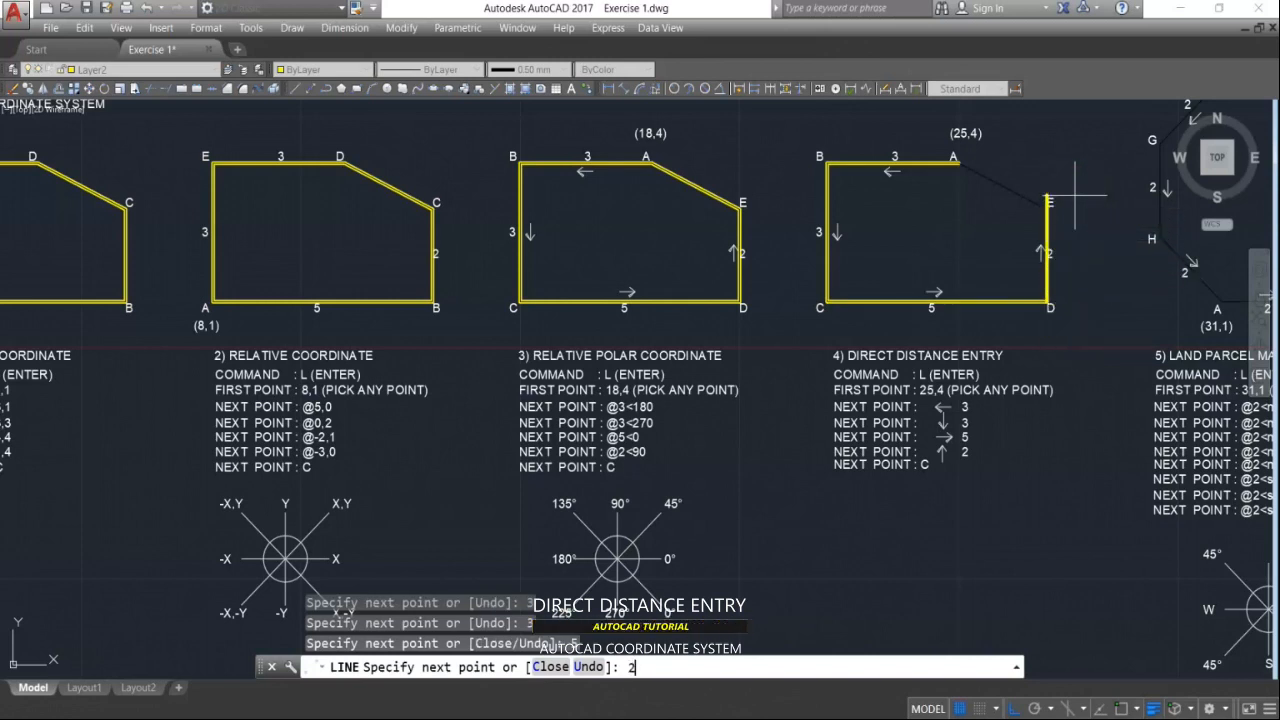
{"action": "key", "text": "Return"}
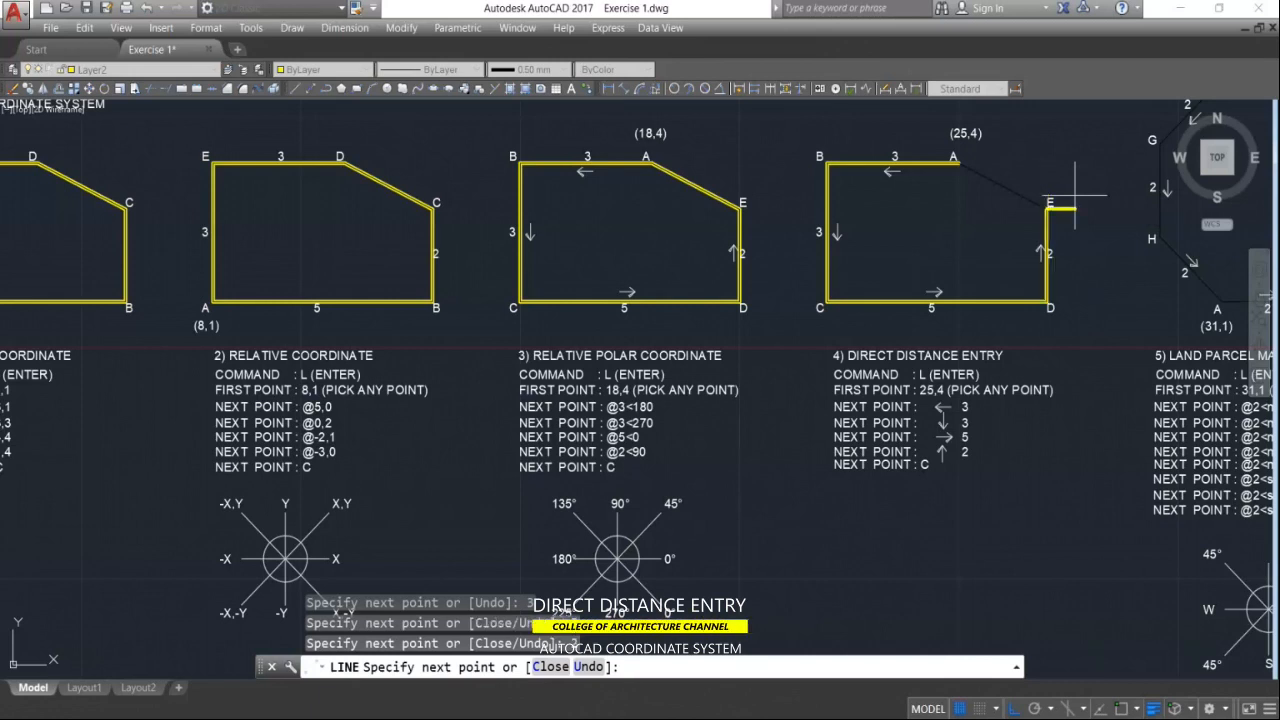
{"action": "key", "text": "Return"}
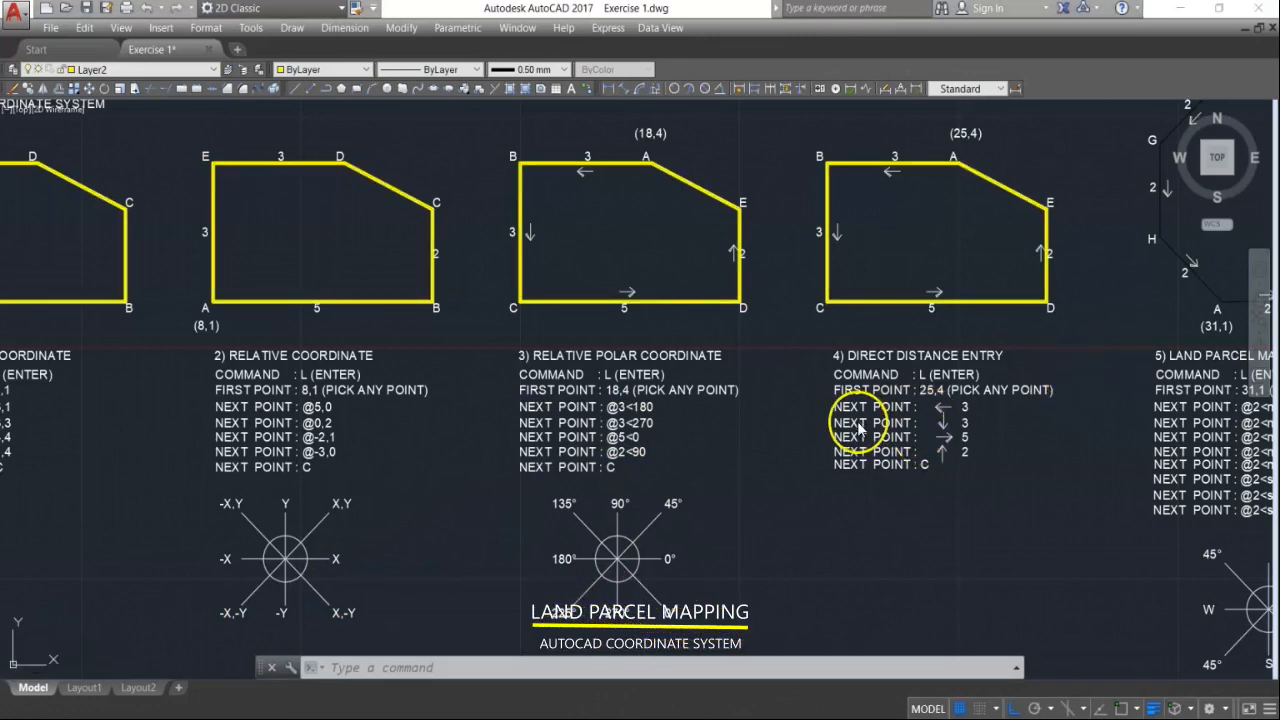
Step: Draw edge AB of the land parcel mapping octagon as a line from 31,1 with @2<n90d0'e
{"action": "scroll", "coordinate": [1075, 398], "scroll_direction": "down", "scroll_amount": 4}
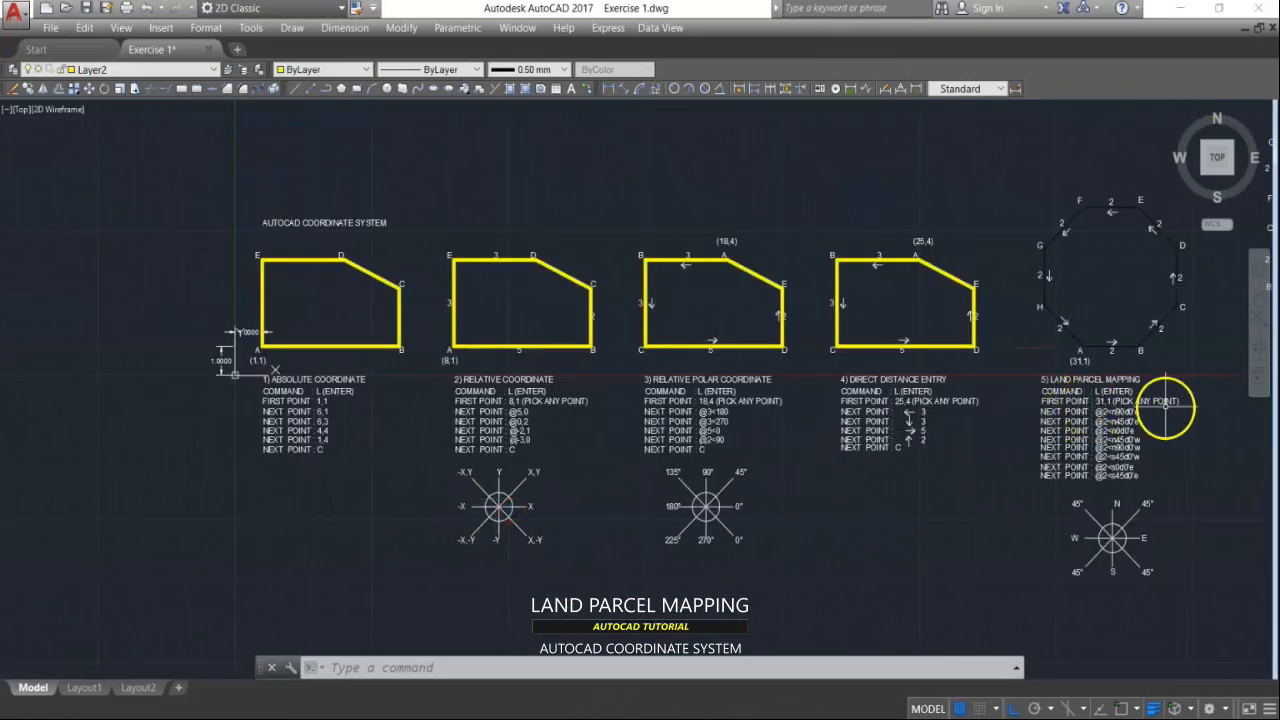
{"action": "scroll", "coordinate": [1180, 400], "scroll_direction": "up", "scroll_amount": 4}
{"action": "mouse_move", "coordinate": [1187, 398]}
{"action": "middle_mouse_down"}
{"action": "mouse_move", "coordinate": [849, 494]}
{"action": "mouse_move", "coordinate": [663, 491]}
{"action": "middle_mouse_up"}
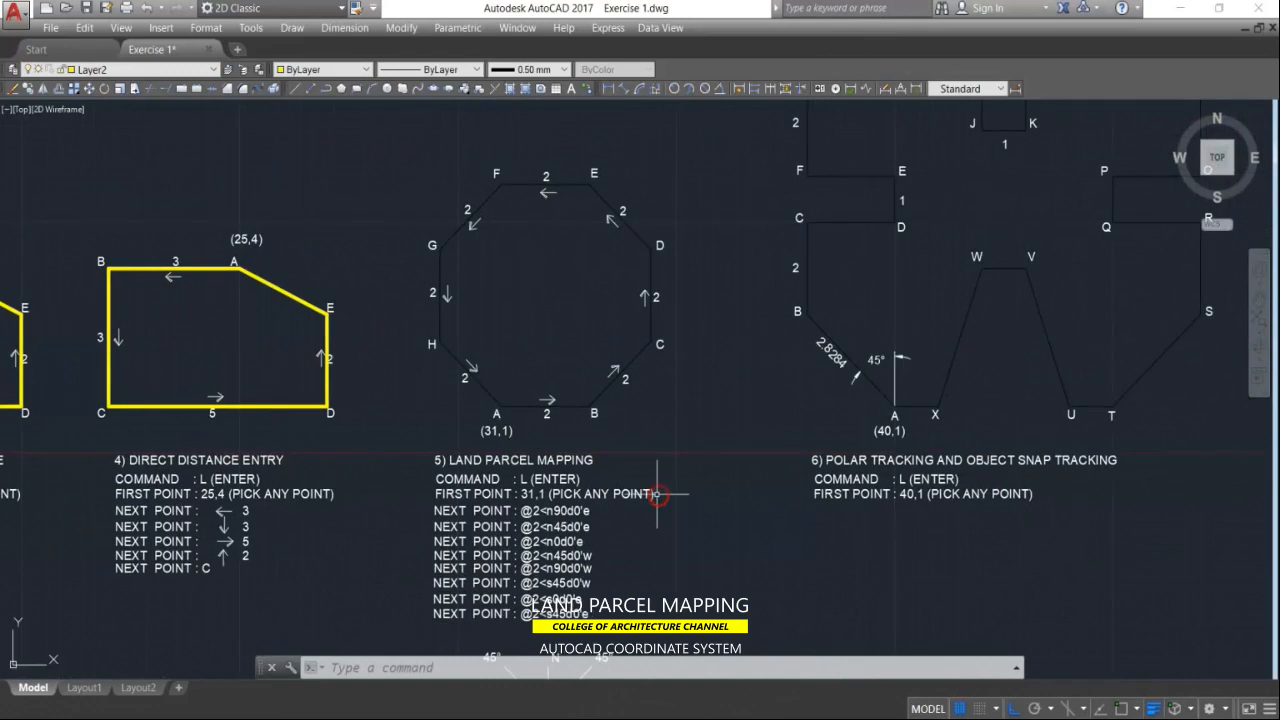
{"action": "left_click", "coordinate": [513, 678]}
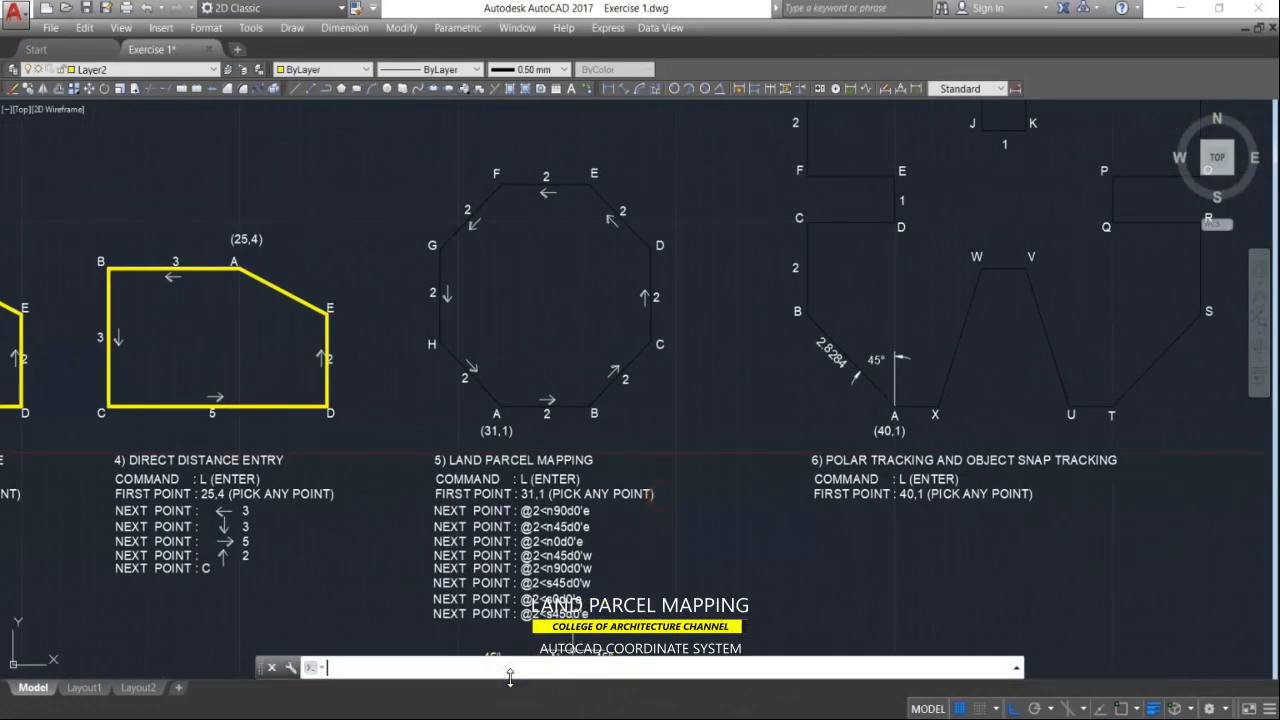
{"action": "type", "text": "L"}
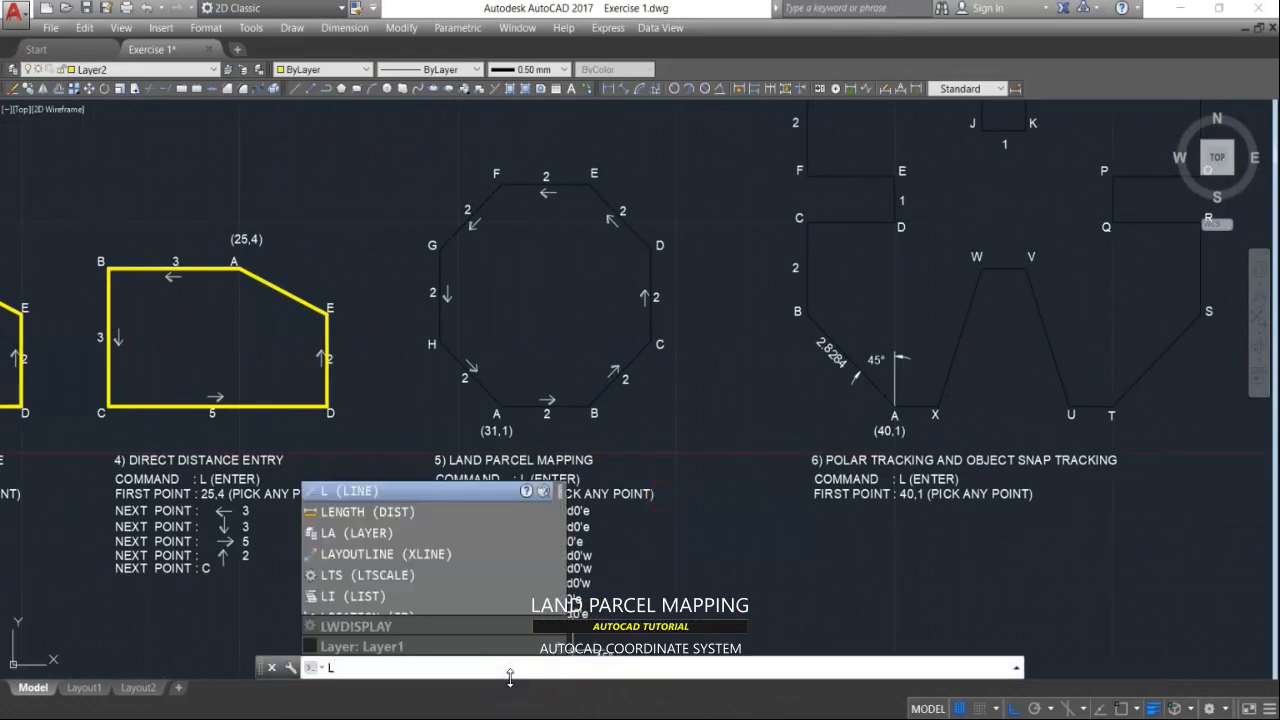
{"action": "key", "text": "Return"}
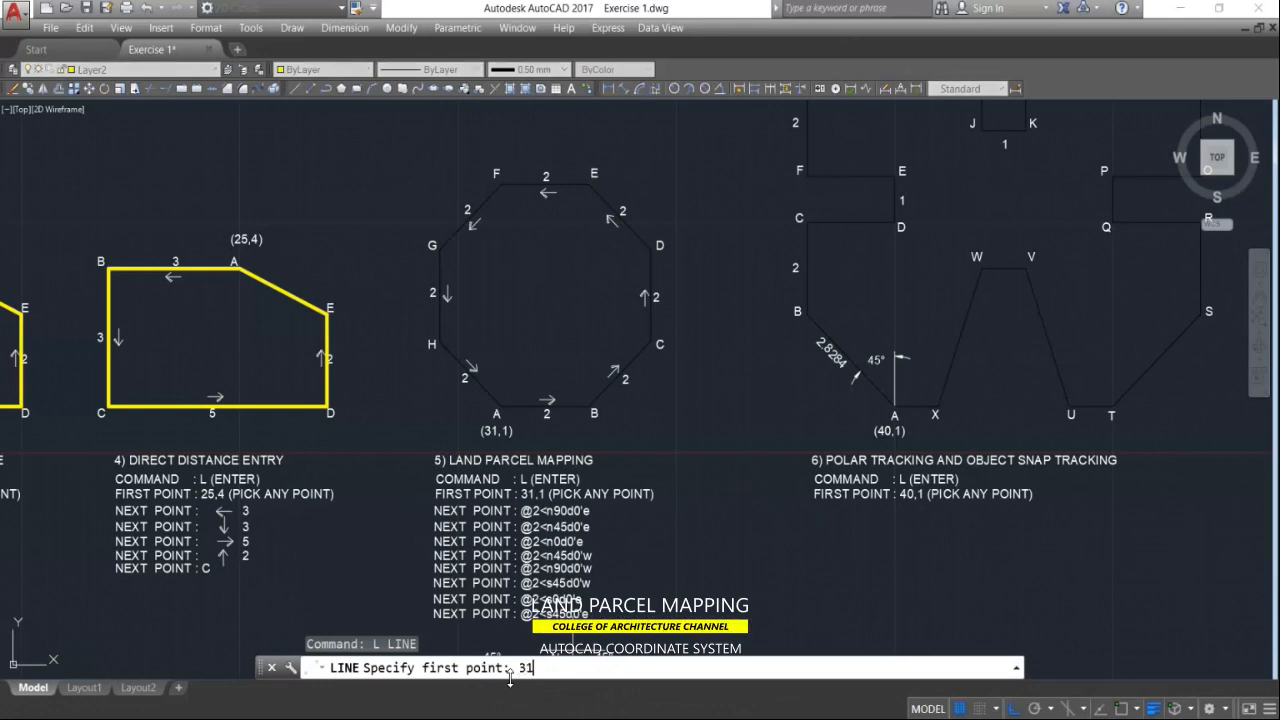
{"action": "type", "text": "31,1"}
{"action": "key", "text": "Return"}
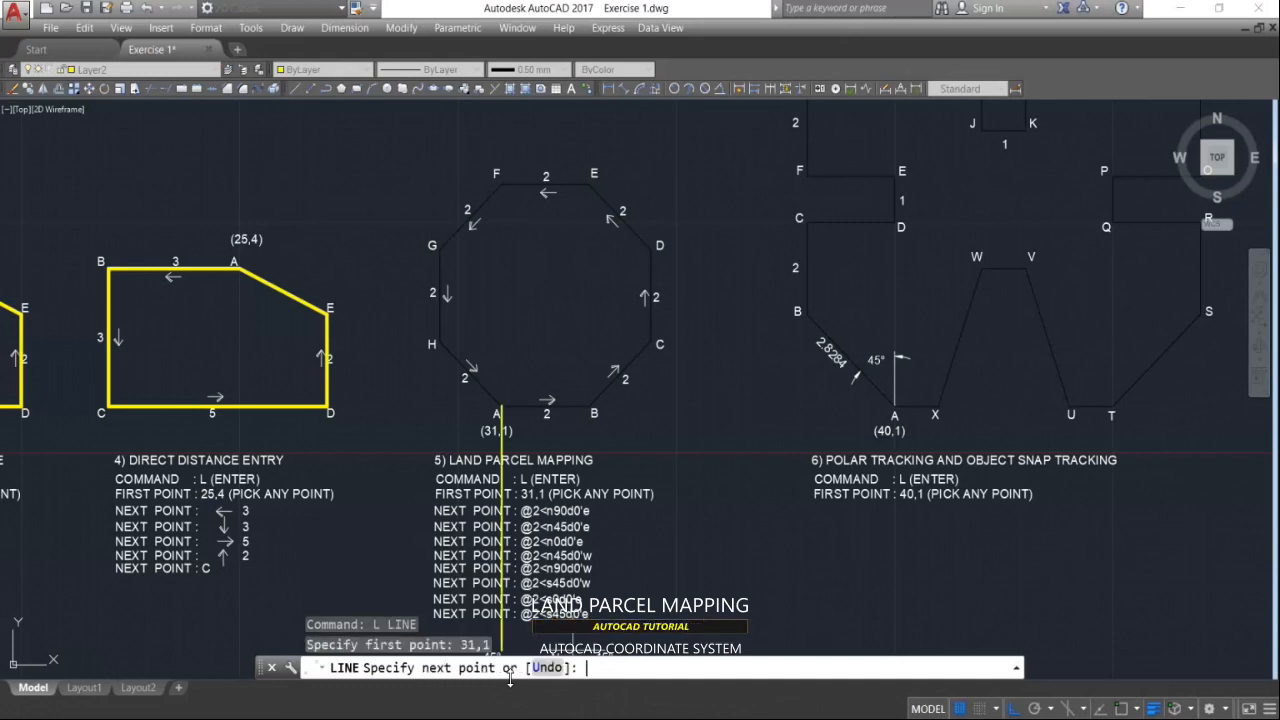
{"action": "type", "text": "@"}
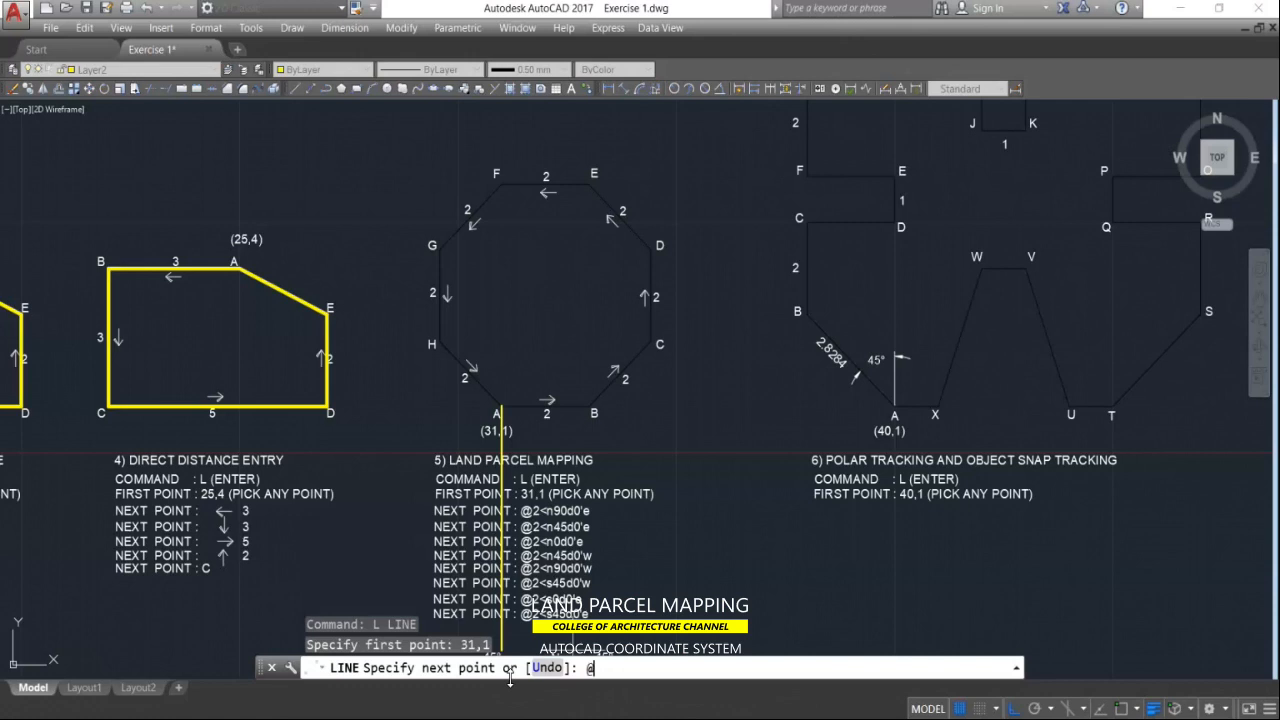
{"action": "type", "text": "2<n"}
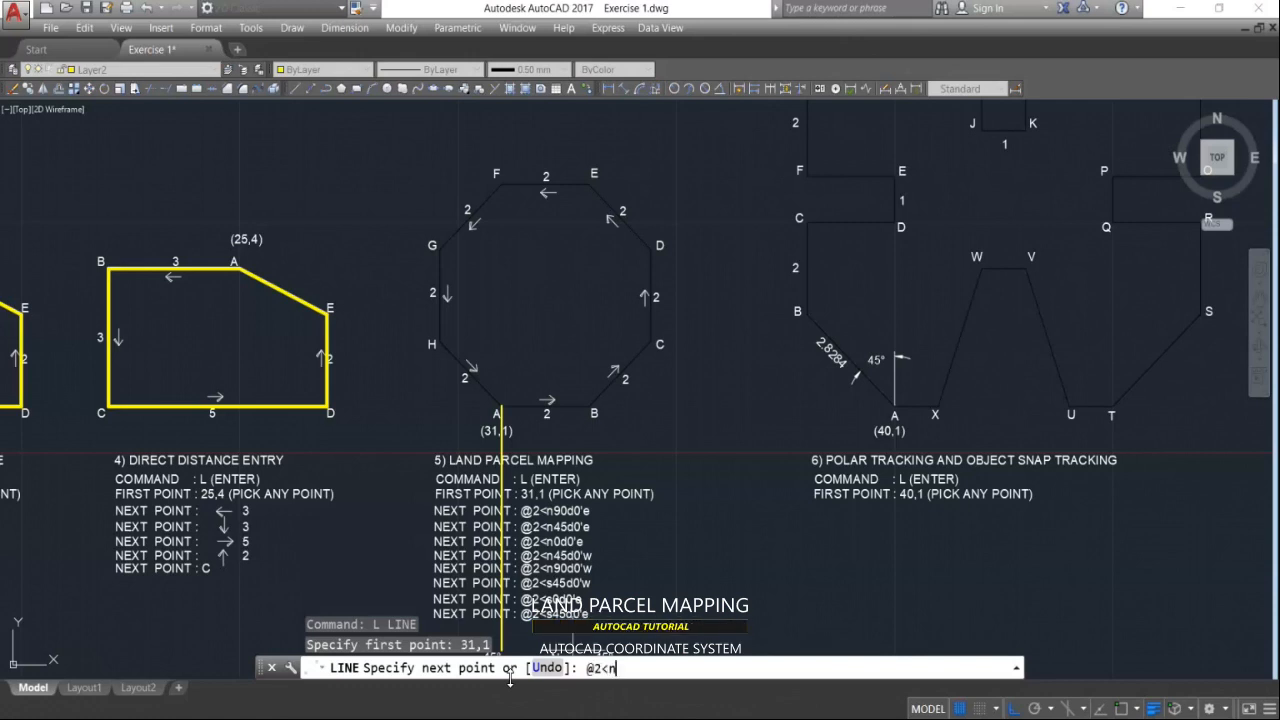
{"action": "type", "text": "90d0'"}
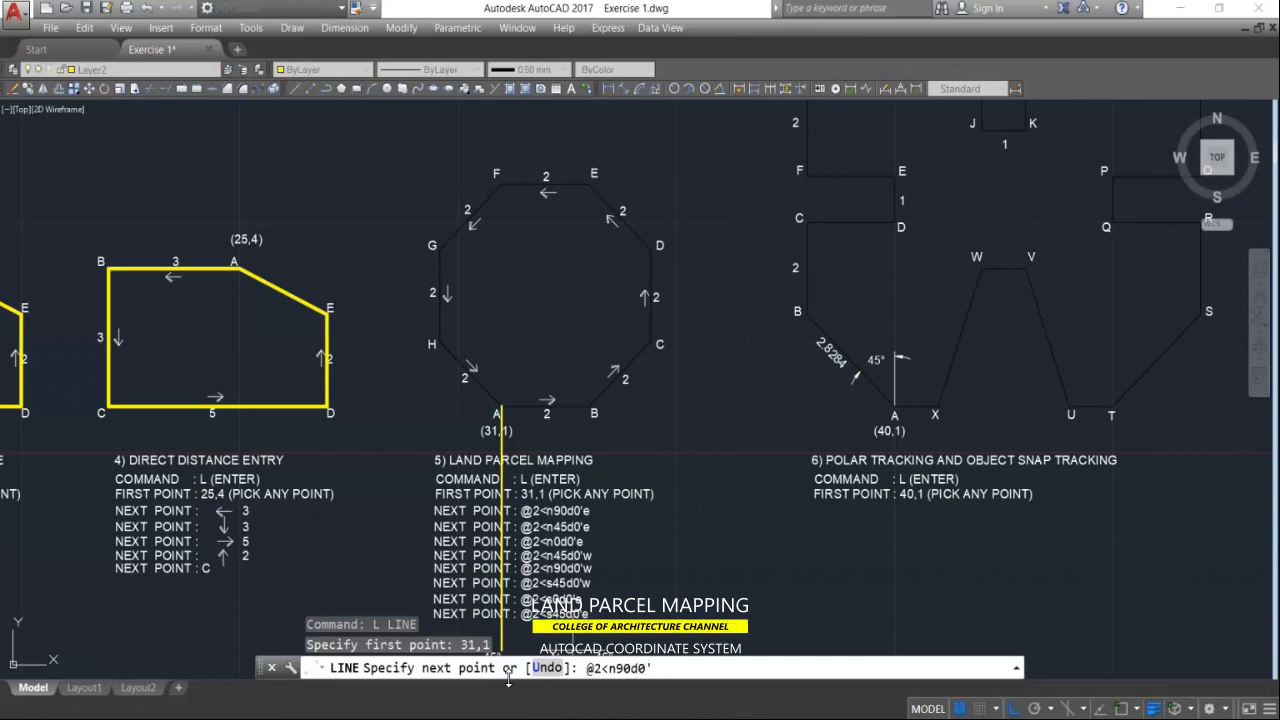
{"action": "type", "text": "e"}
{"action": "key", "text": "Return"}
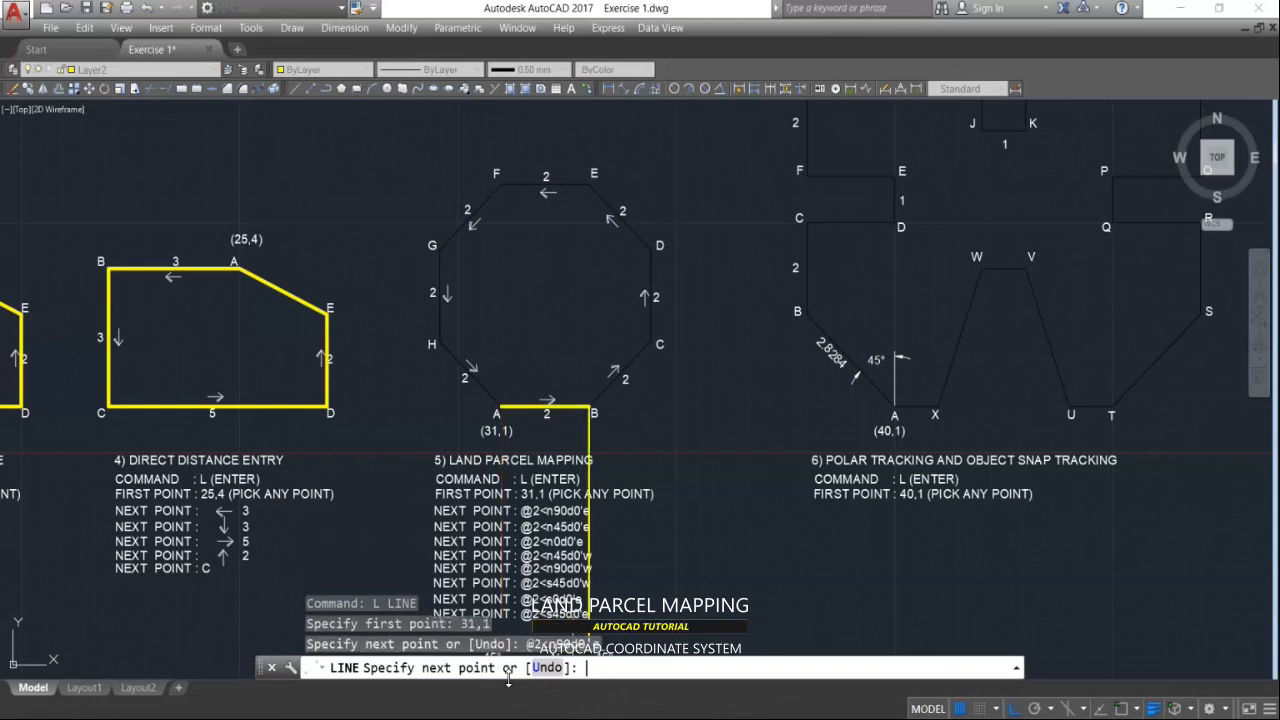
Step: Continue the octagon's line from B to point C with @2<n45d0'e and on to point D with @2<n0d0'e
{"action": "type", "text": "@2<"}
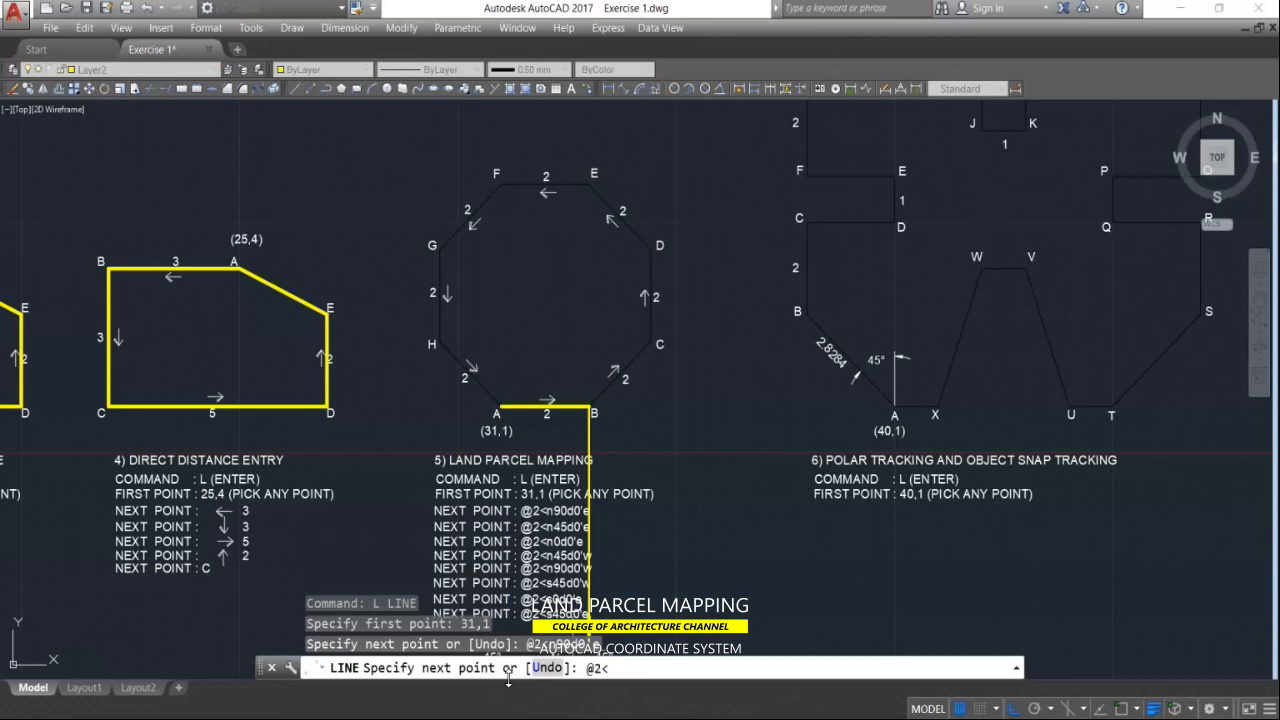
{"action": "type", "text": "n45"}
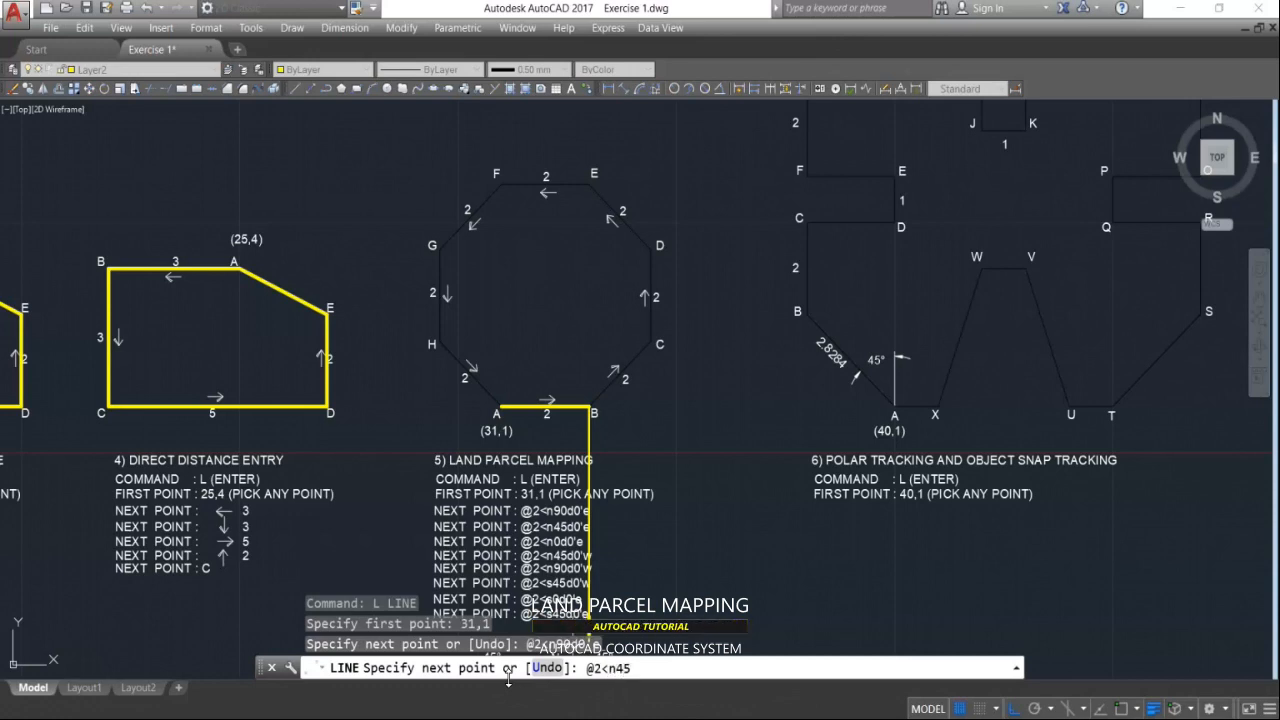
{"action": "type", "text": "d0'e"}
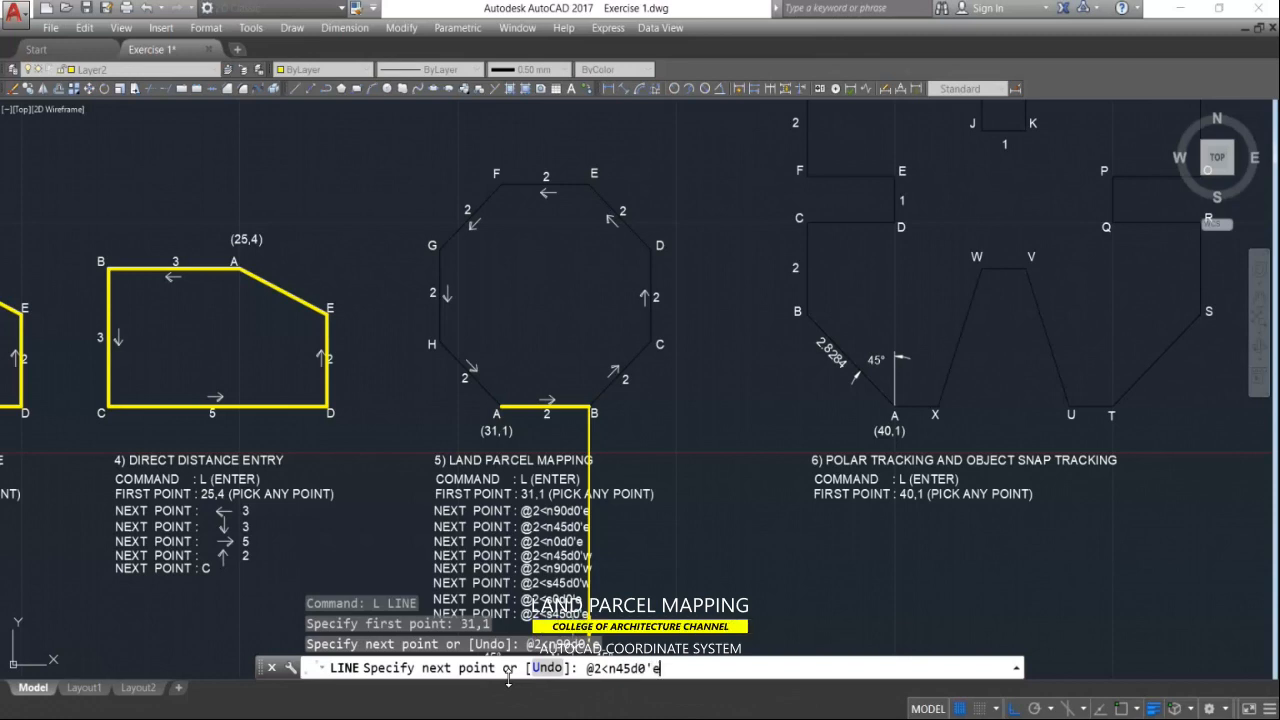
{"action": "key", "text": "Return"}
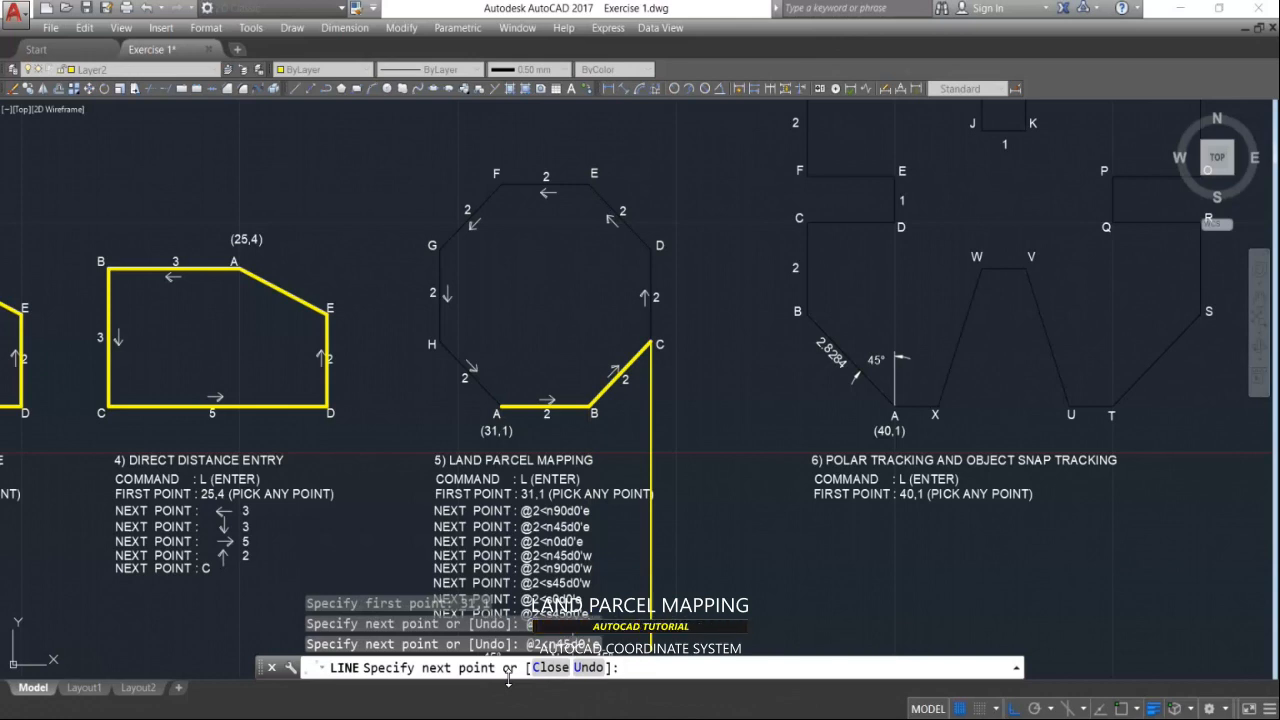
{"action": "type", "text": "@2<"}
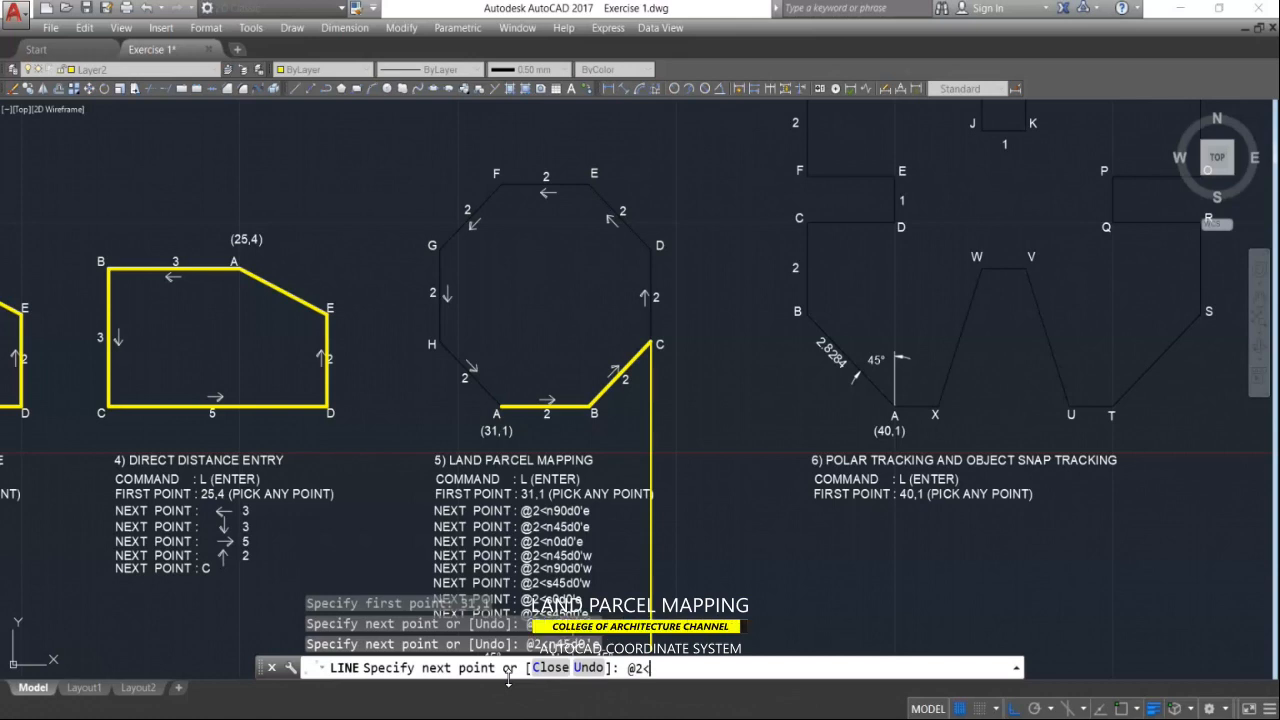
{"action": "type", "text": "n0"}
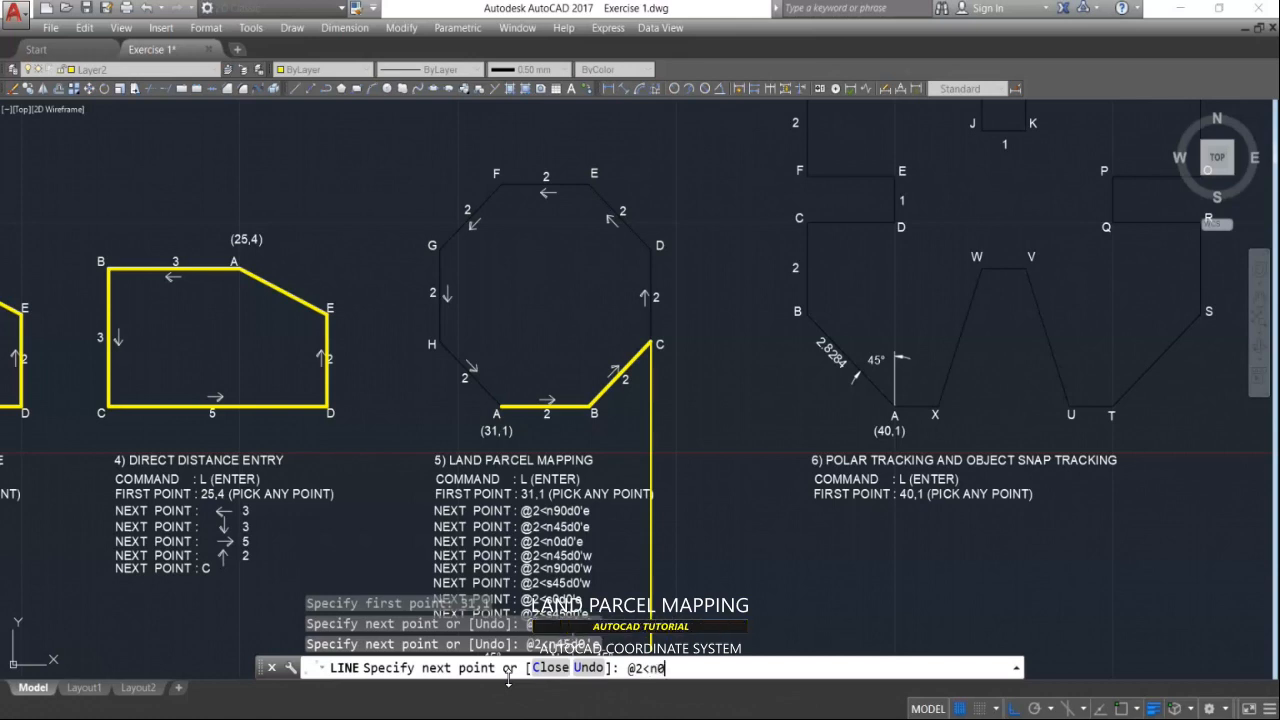
{"action": "type", "text": "d0'e"}
{"action": "key", "text": "Return"}
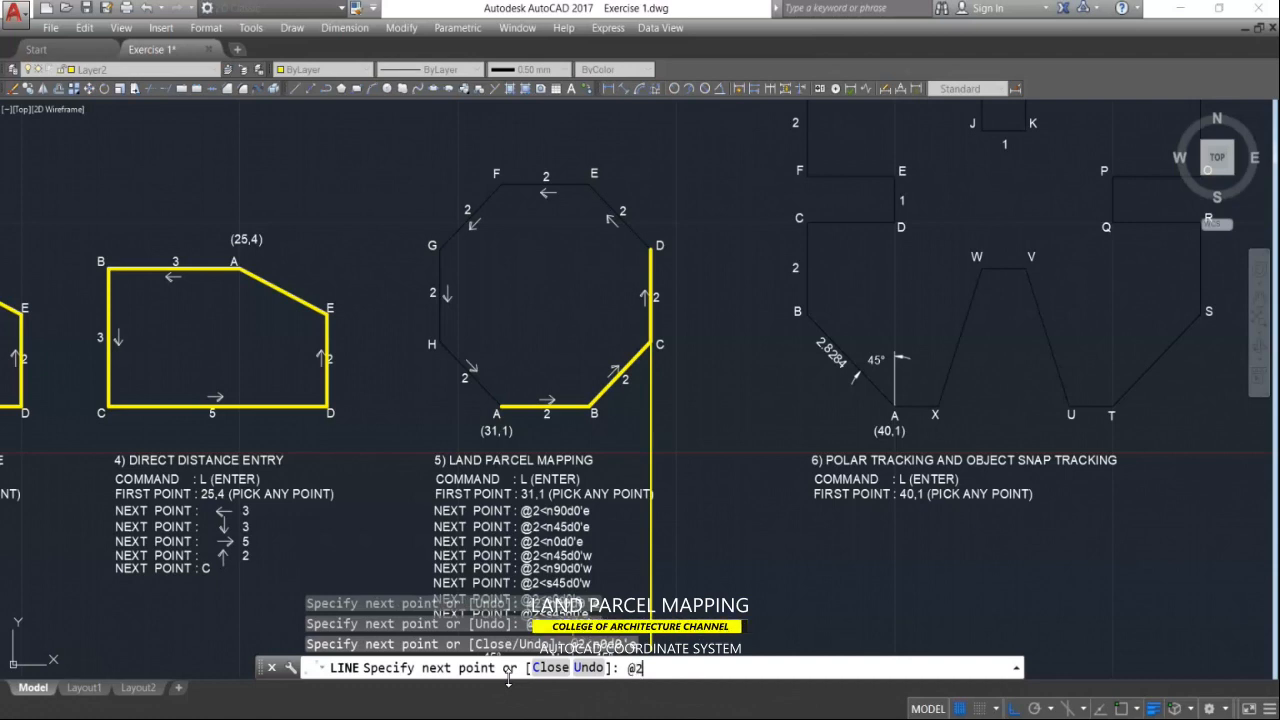
Step: Continue the octagon's line from D to point E with @2<n45d0'w and on to point F with @2<n90d0'w
{"action": "type", "text": "<"}
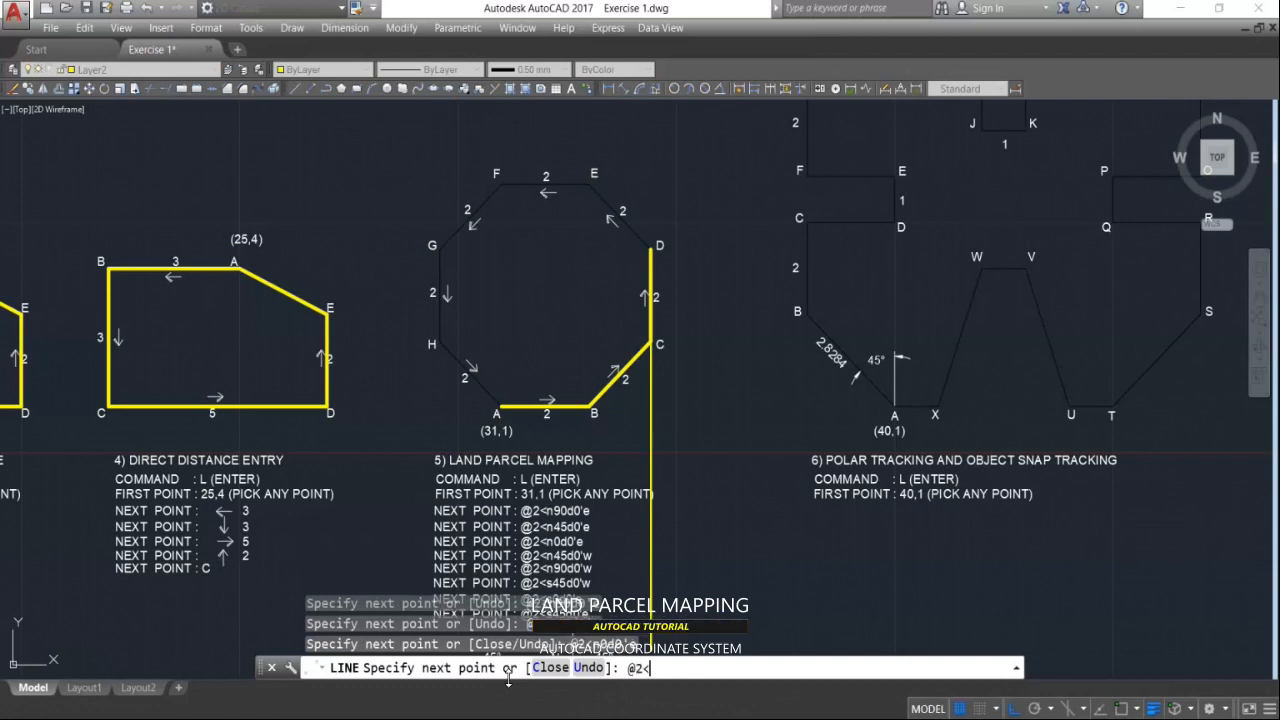
{"action": "type", "text": "n45"}
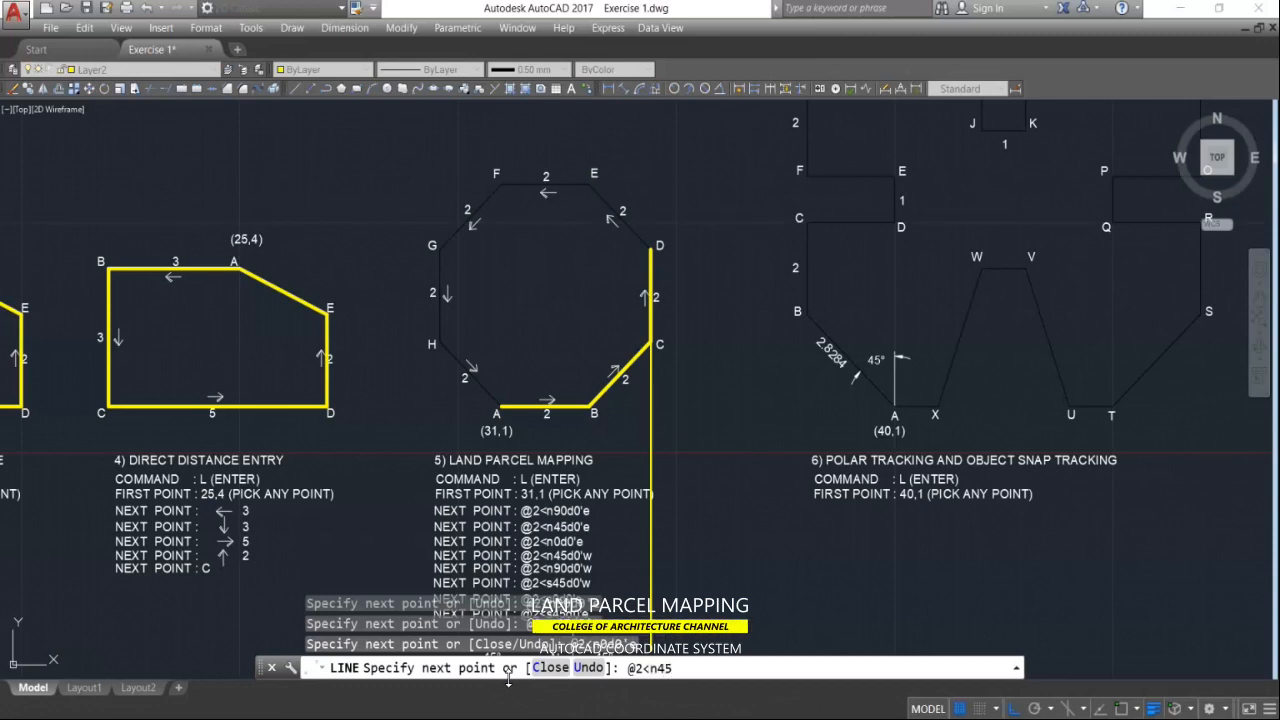
{"action": "type", "text": "d0'w"}
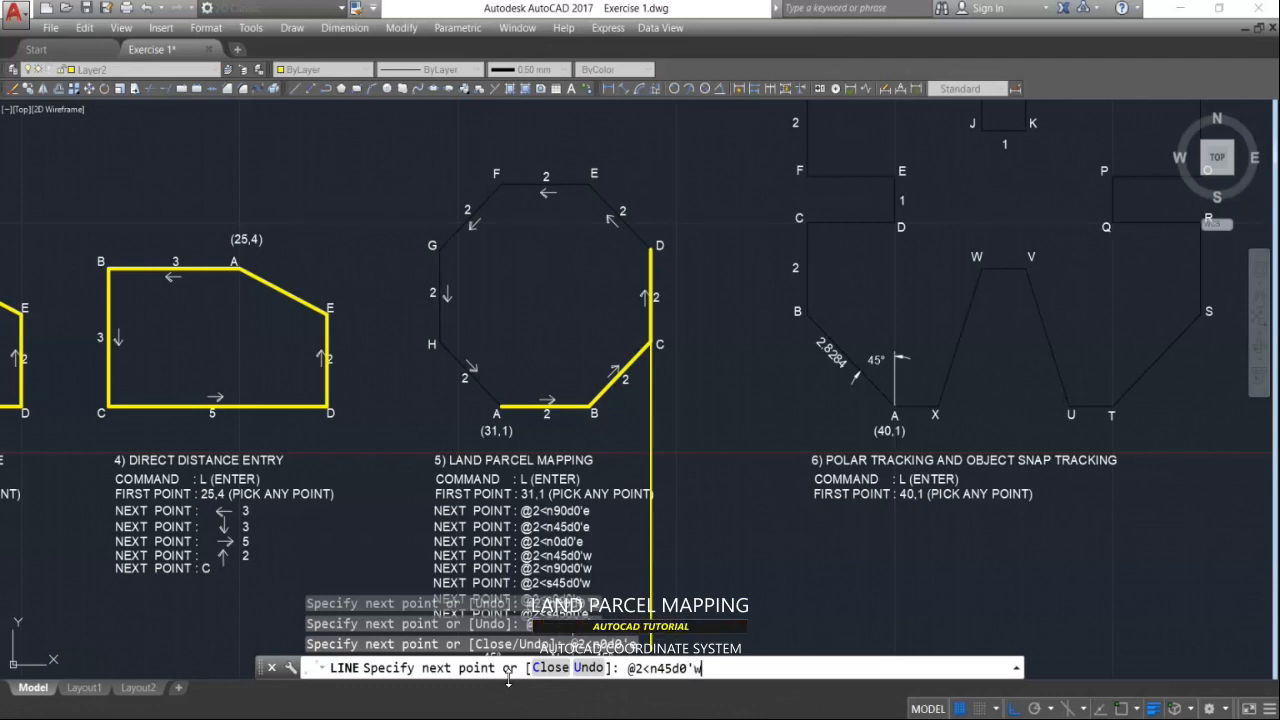
{"action": "key", "text": "Return"}
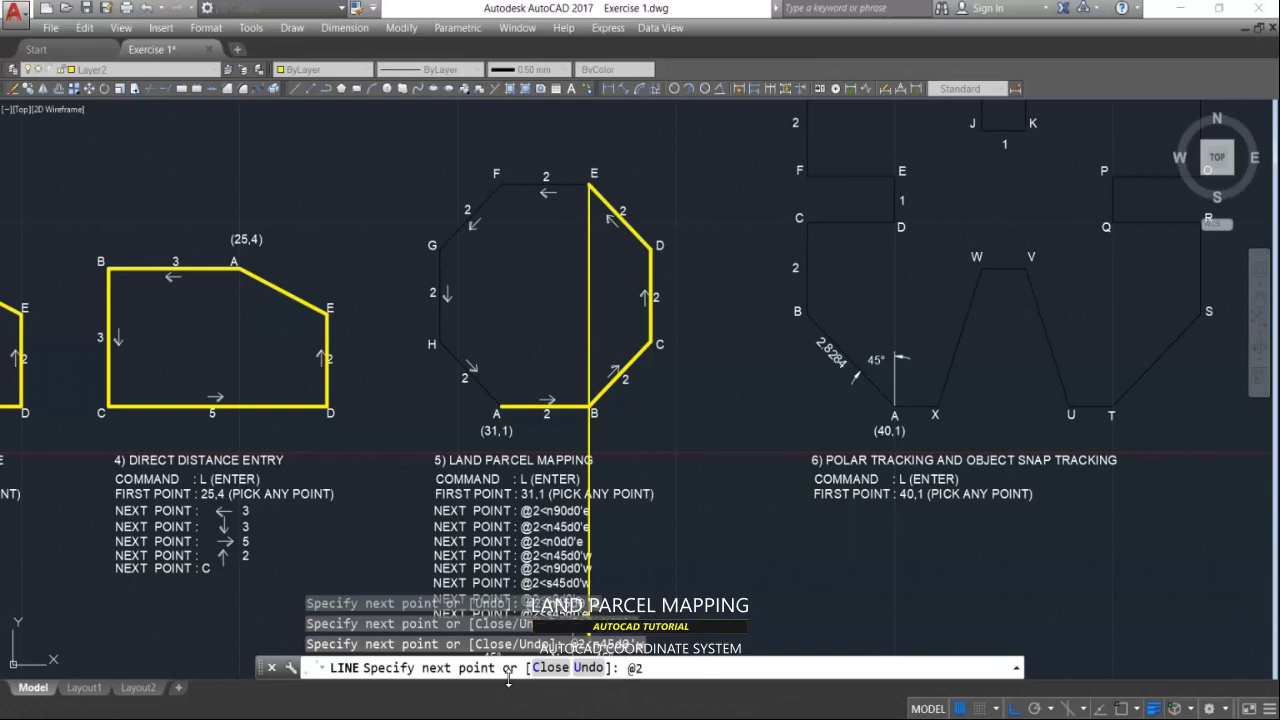
{"action": "type", "text": "<n90d0'w"}
{"action": "key", "text": "Return"}
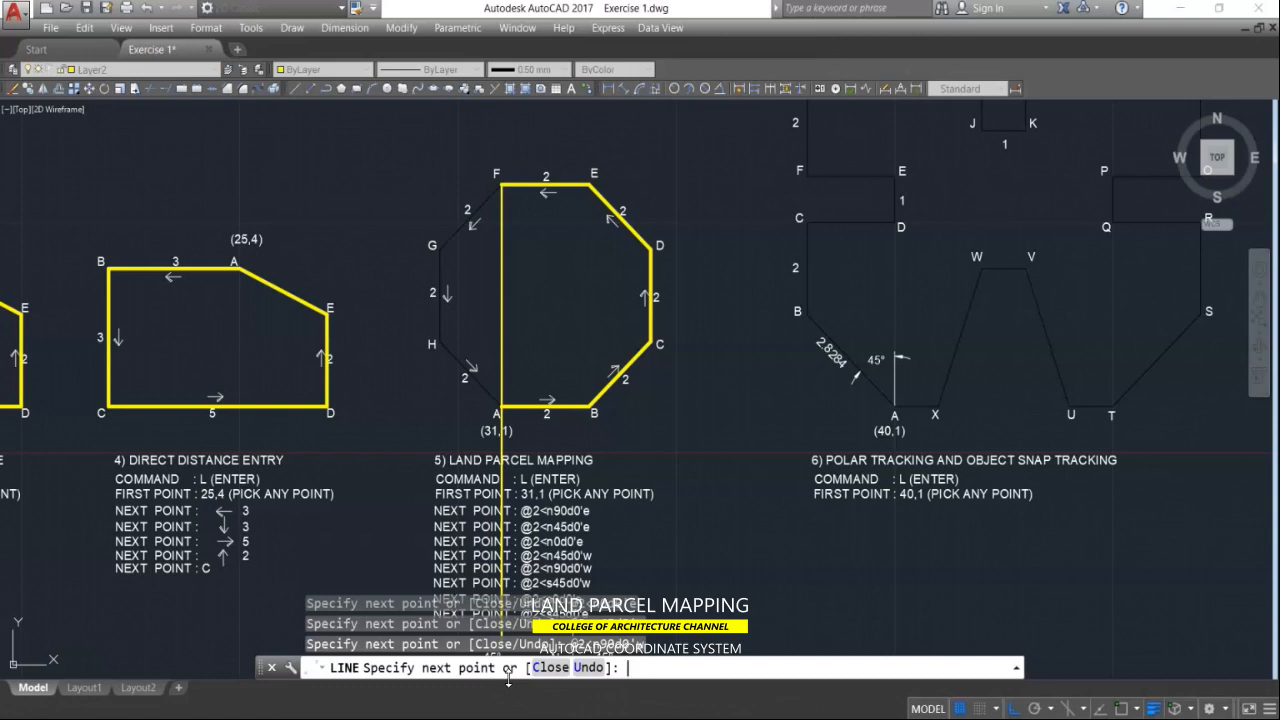
Step: Continue the octagon's line from F to point G with @2<s45d0'w
{"action": "type", "text": "@2<"}
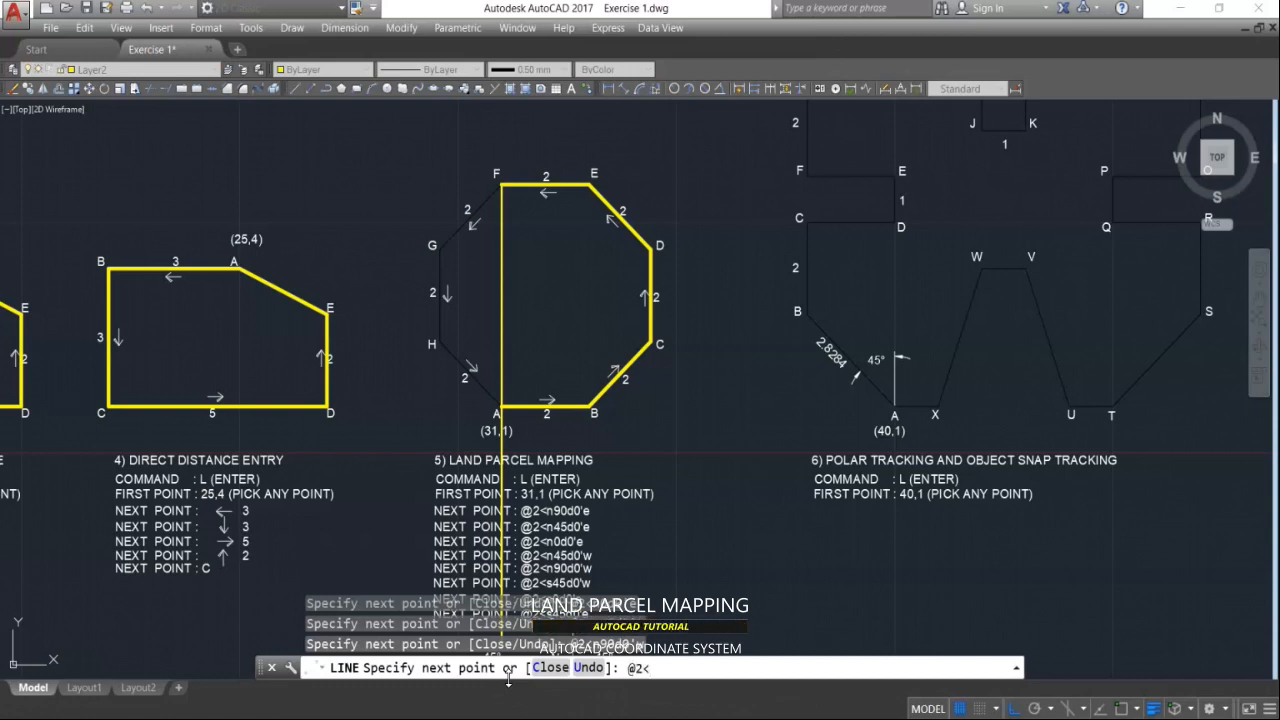
{"action": "type", "text": "s45d"}
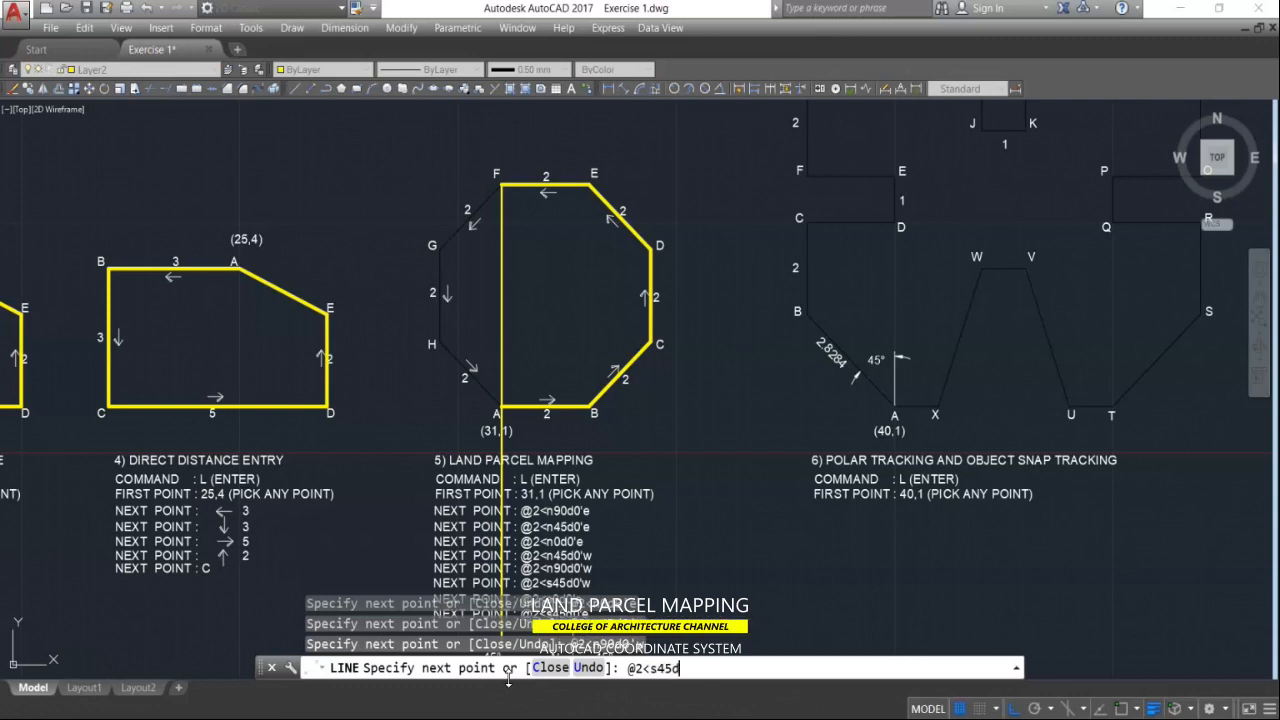
{"action": "type", "text": "0"}
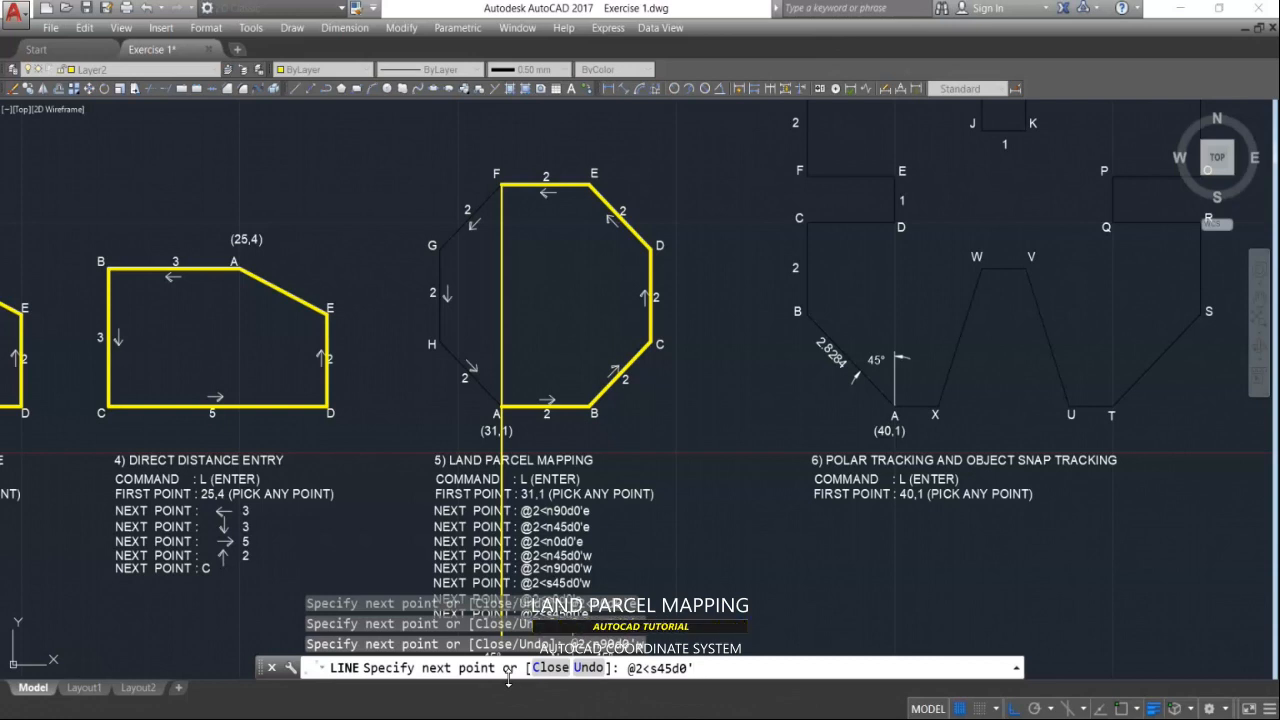
{"action": "type", "text": "'"}
{"action": "key", "text": "Return"}
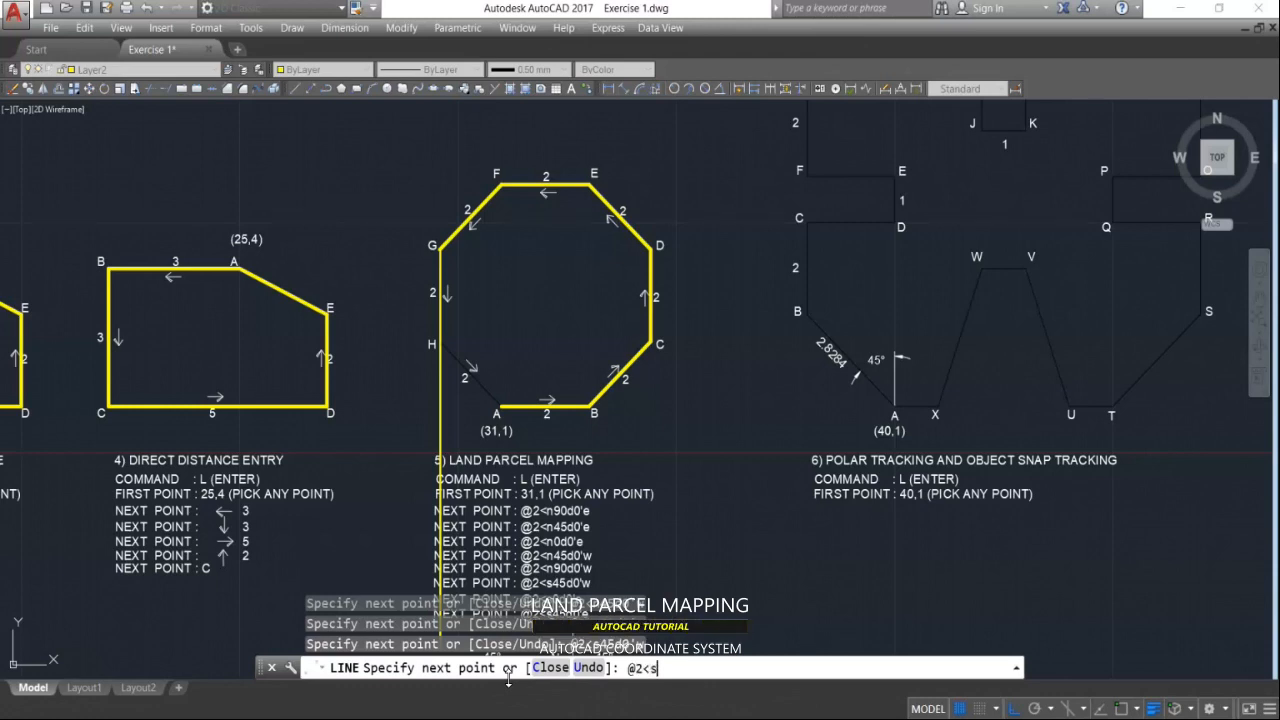
Step: Continue the octagon's line from G to point H with @2<s0d0'e and finish it back at A with @2<s45d0'e
{"action": "type", "text": "0d0'e"}
{"action": "key", "text": "Return"}
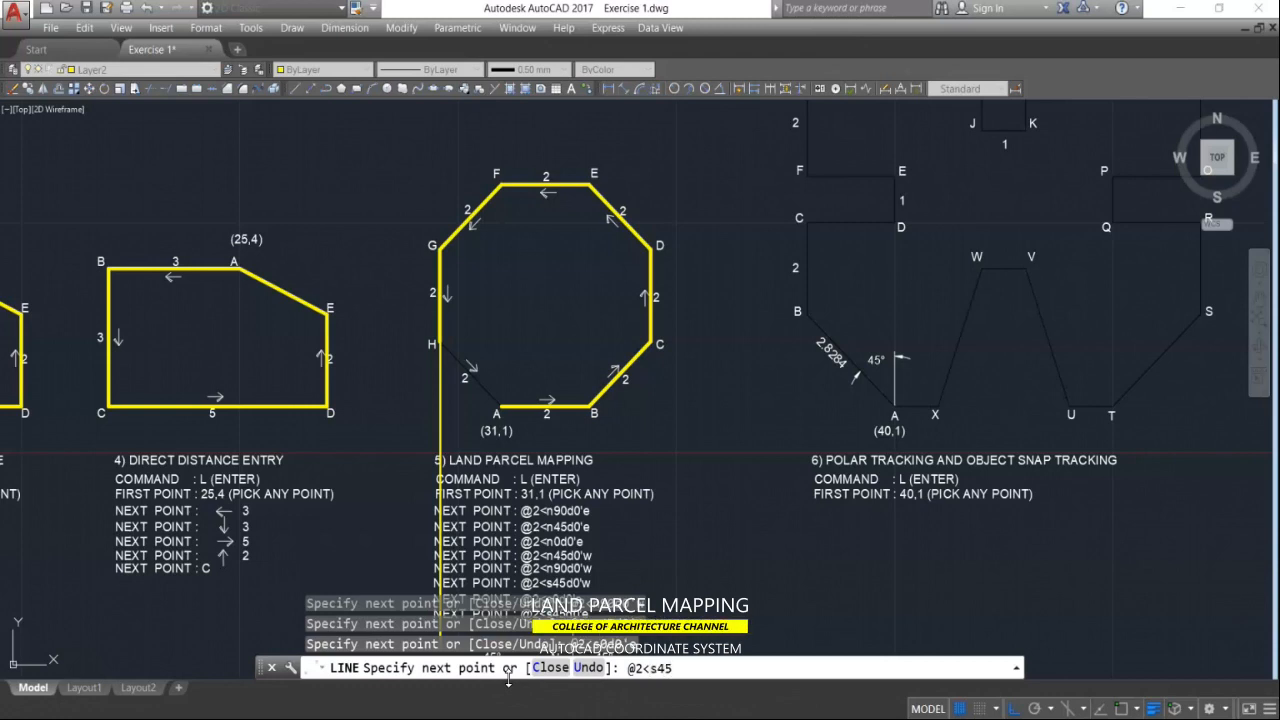
{"action": "type", "text": "'e"}
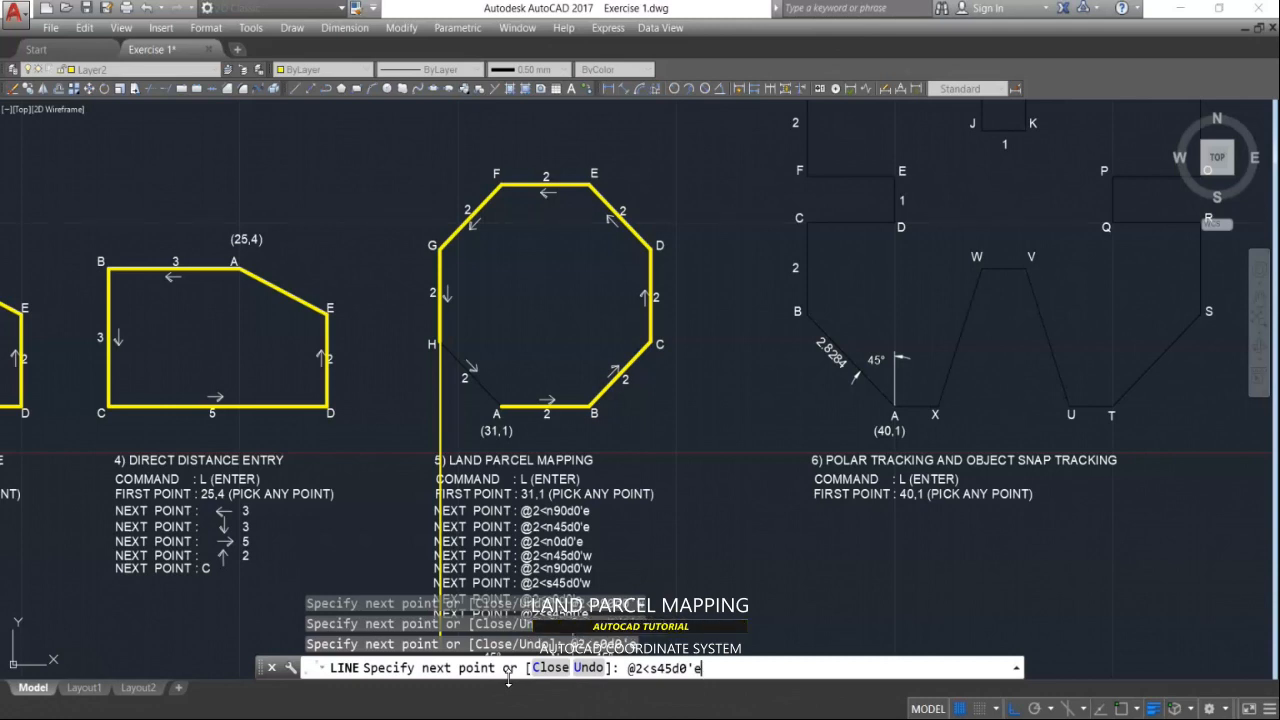
{"action": "key", "text": "Return"}
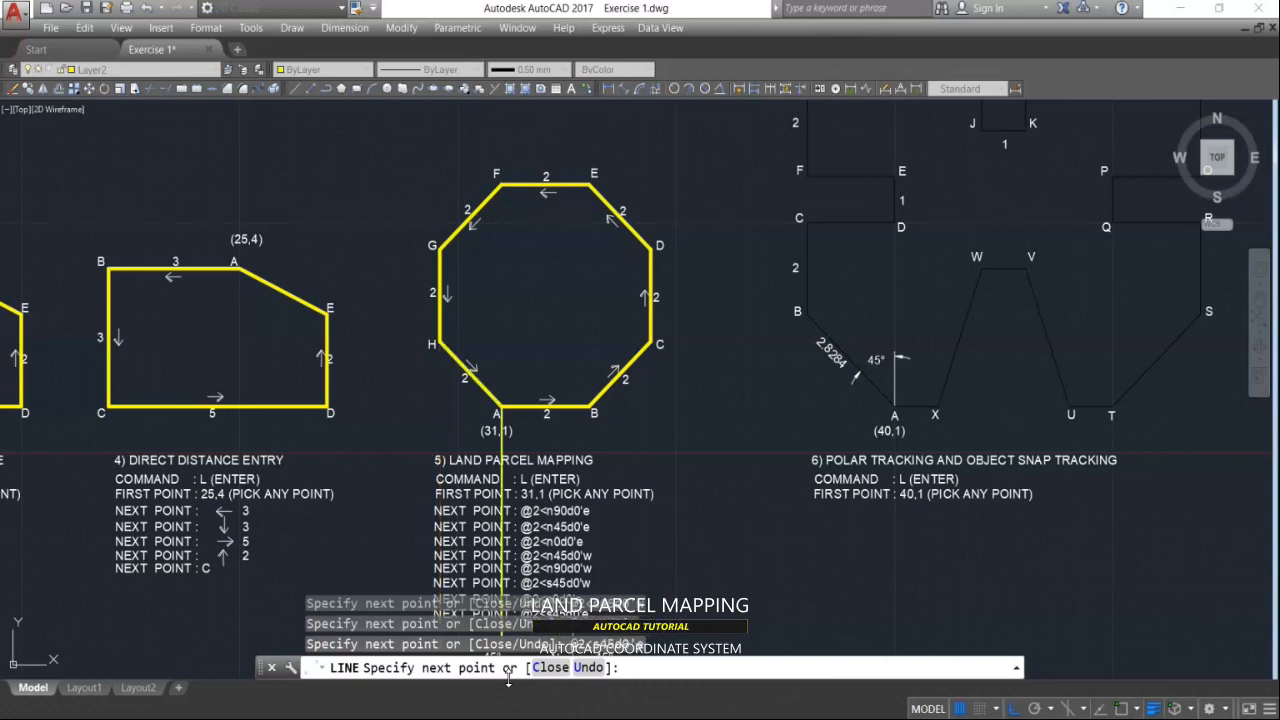
{"action": "key", "text": "Return"}
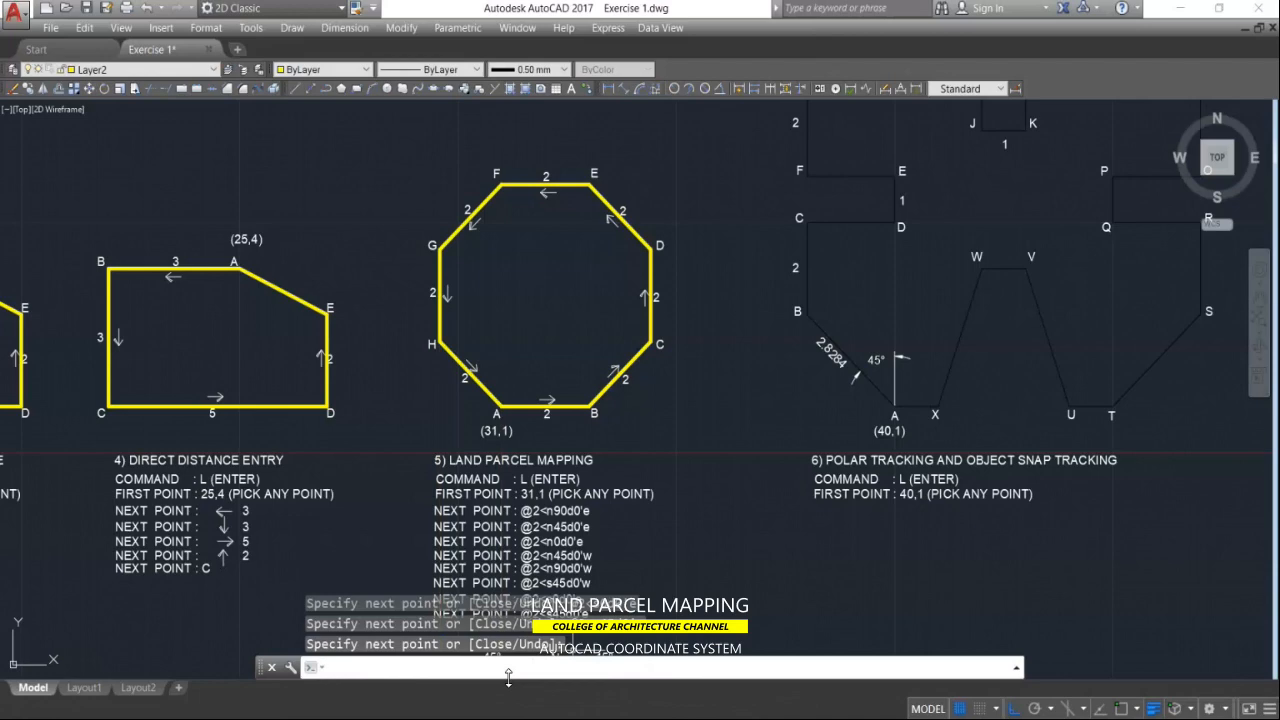
Step: Review the land parcel mapping entries, comparing each bearing line with the octagon's edges and the compass diagram below
{"action": "scroll", "coordinate": [548, 500], "scroll_direction": "down", "scroll_amount": 2}
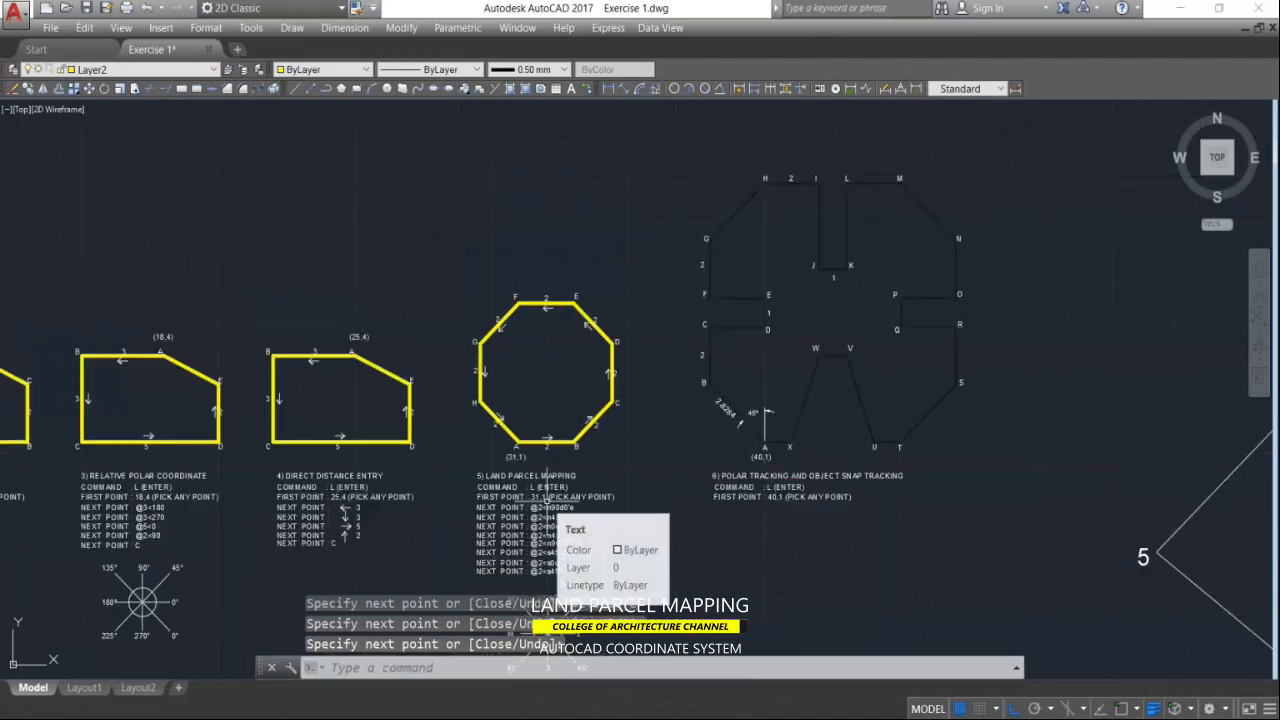
{"action": "mouse_move", "coordinate": [548, 541]}
{"action": "middle_mouse_down"}
{"action": "mouse_move", "coordinate": [696, 379]}
{"action": "mouse_move", "coordinate": [762, 338]}
{"action": "mouse_move", "coordinate": [808, 370]}
{"action": "middle_mouse_up"}
{"action": "scroll", "coordinate": [698, 360], "scroll_direction": "up", "scroll_amount": 2}
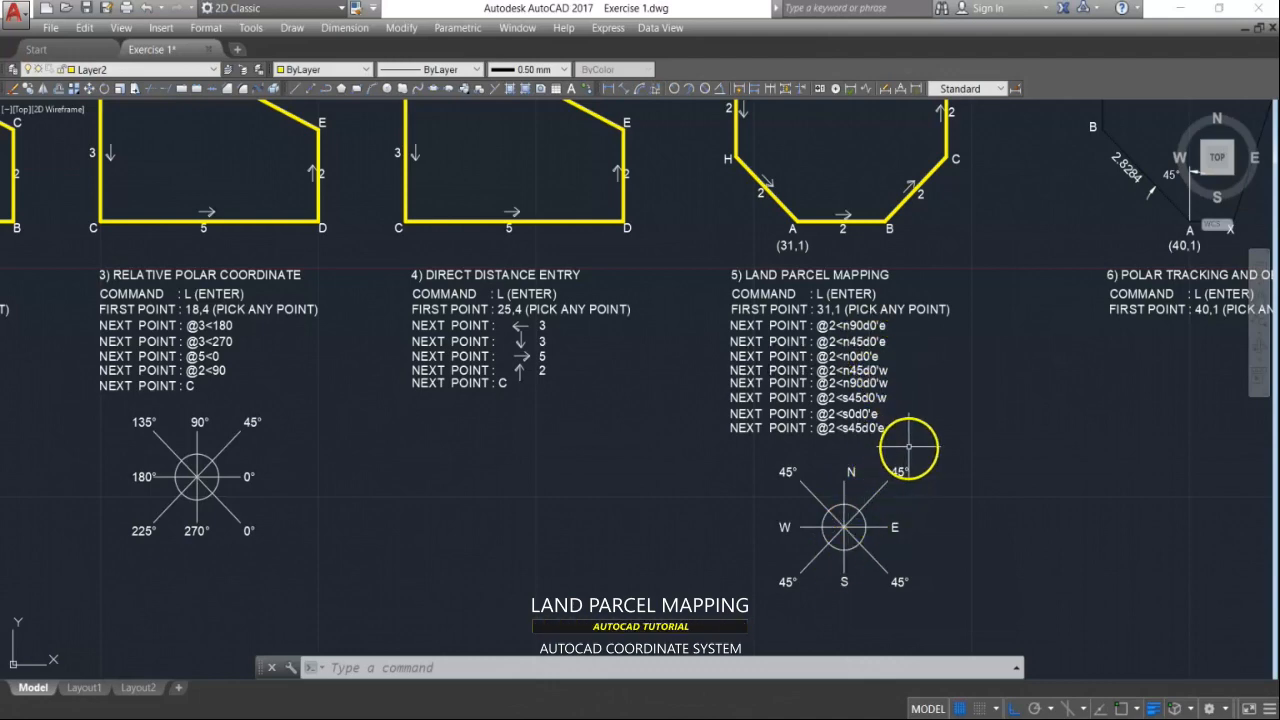
{"action": "middle_click_drag", "start_coordinate": [963, 423], "coordinate": [890, 482]}
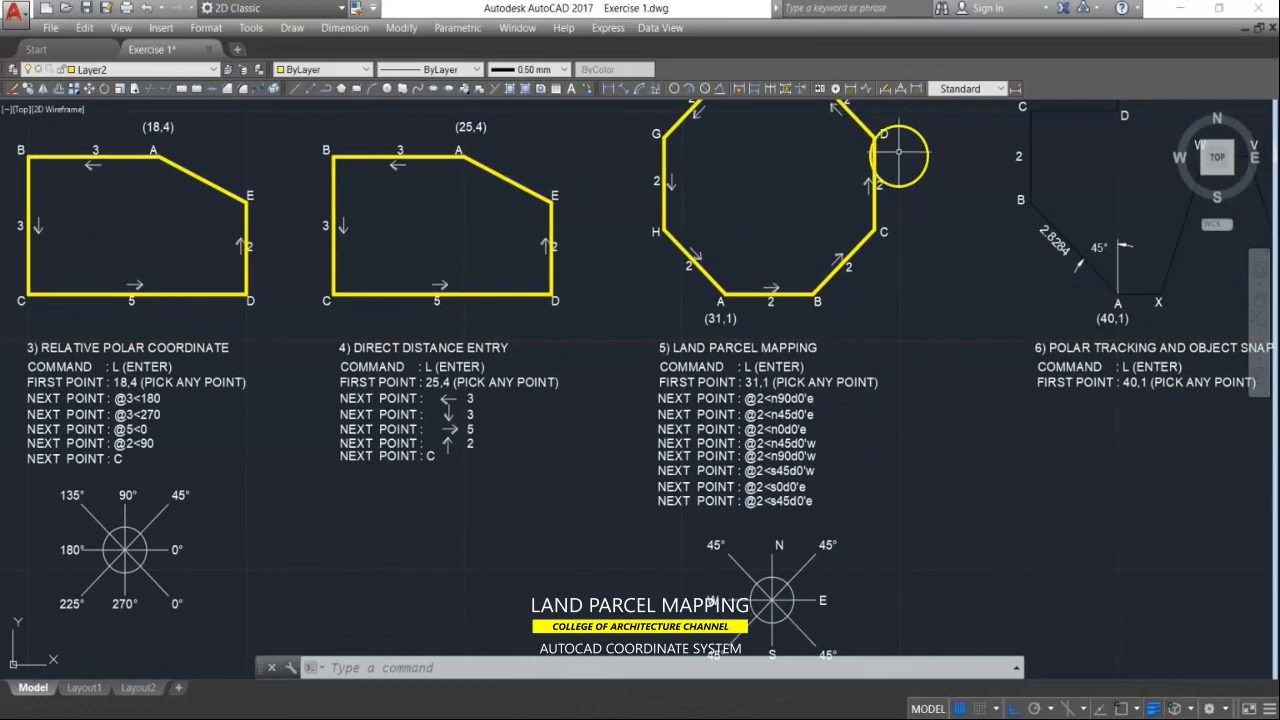
{"action": "middle_click_drag", "start_coordinate": [877, 229], "coordinate": [846, 277]}
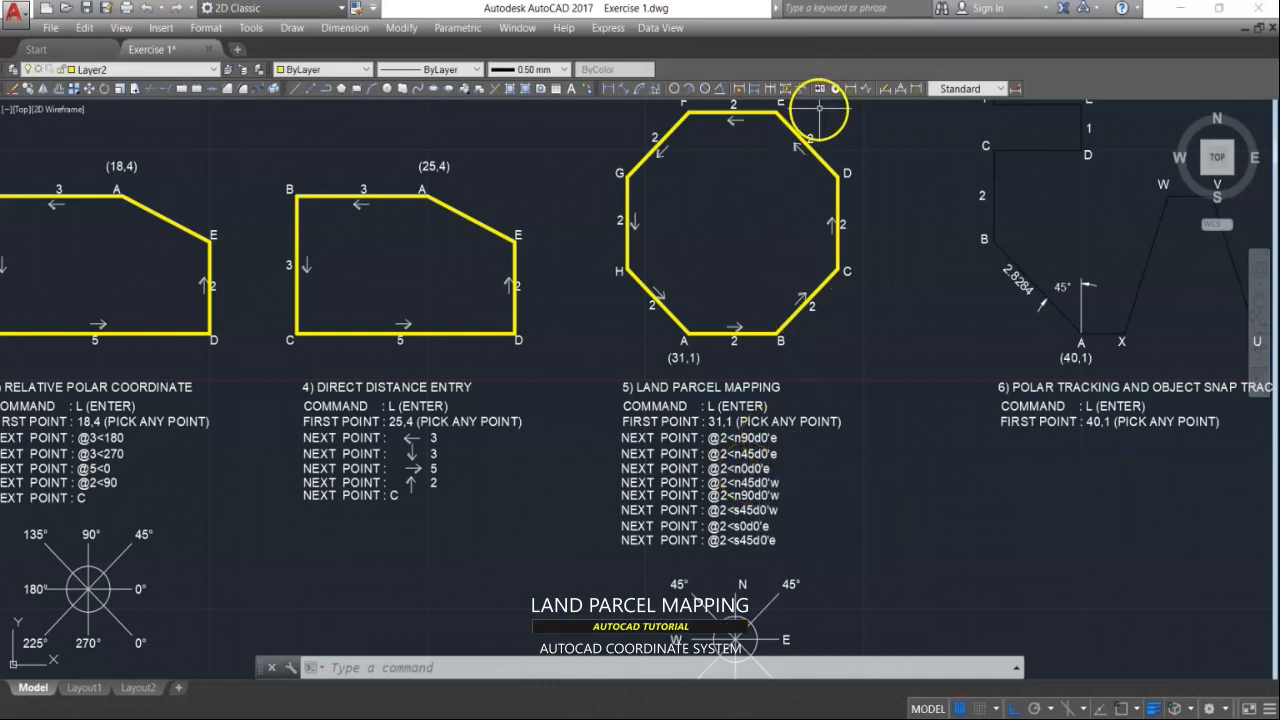
{"action": "middle_click_drag", "start_coordinate": [811, 131], "coordinate": [808, 167]}
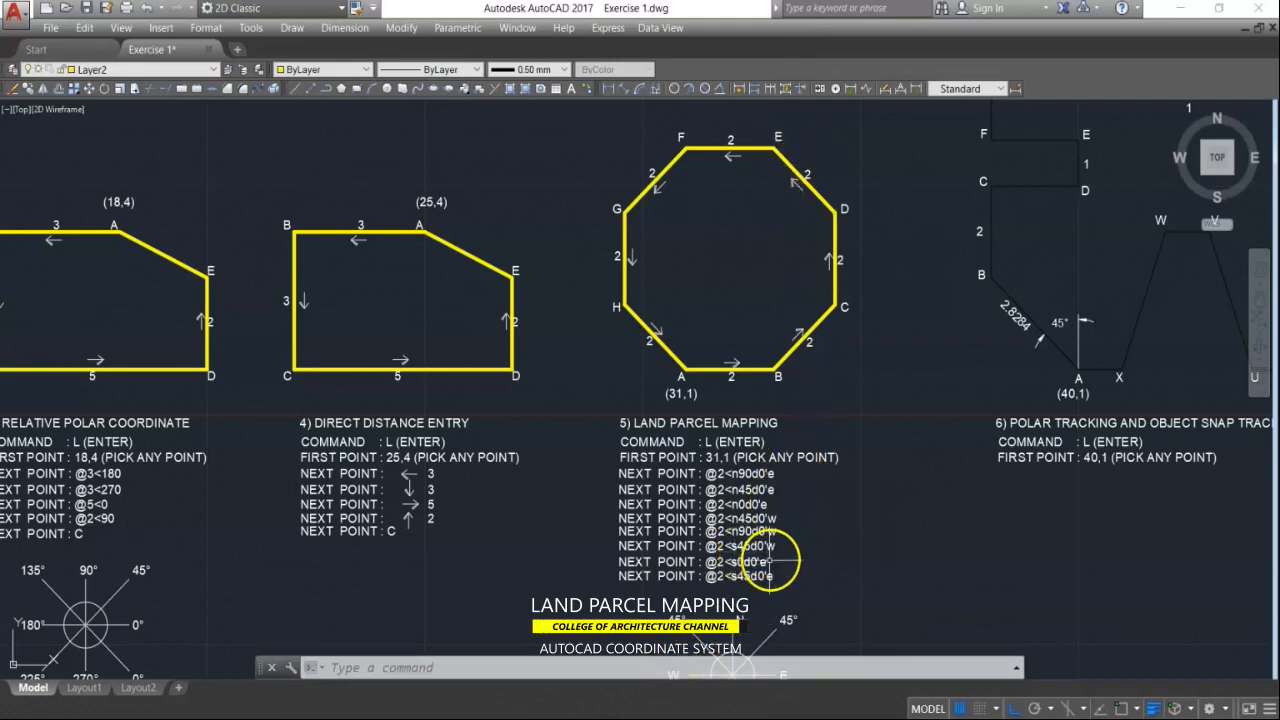
{"action": "middle_click_drag", "start_coordinate": [772, 560], "coordinate": [782, 470]}
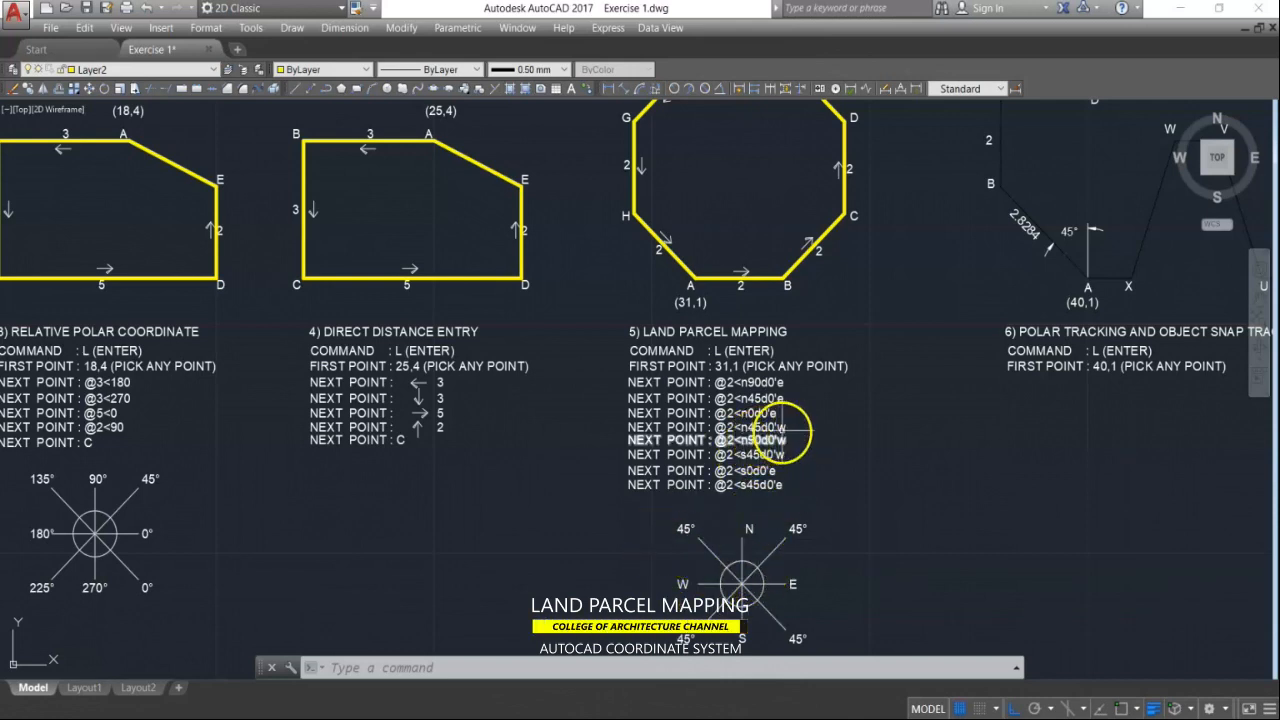
{"action": "left_click", "coordinate": [737, 428]}
{"action": "middle_click_drag", "start_coordinate": [808, 465], "coordinate": [808, 523]}
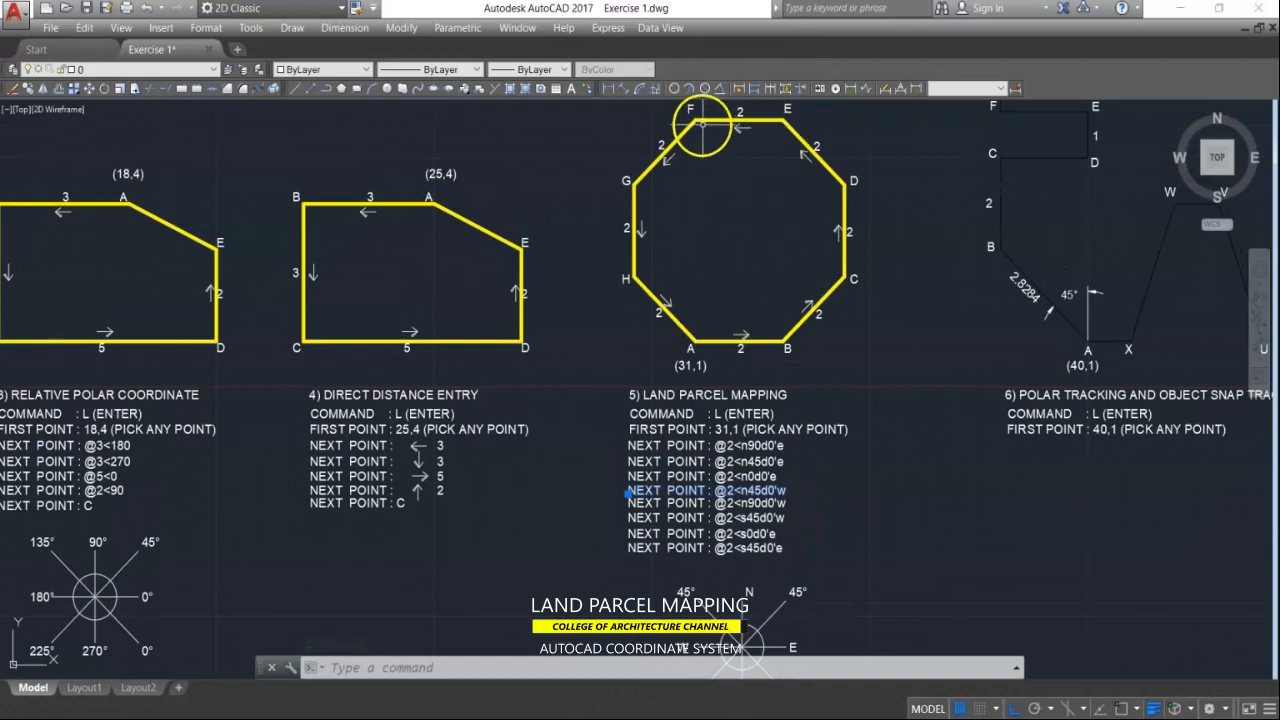
{"action": "key", "text": "Escape"}
{"action": "left_click", "coordinate": [783, 504]}
{"action": "middle_click_drag", "start_coordinate": [845, 568], "coordinate": [843, 506]}
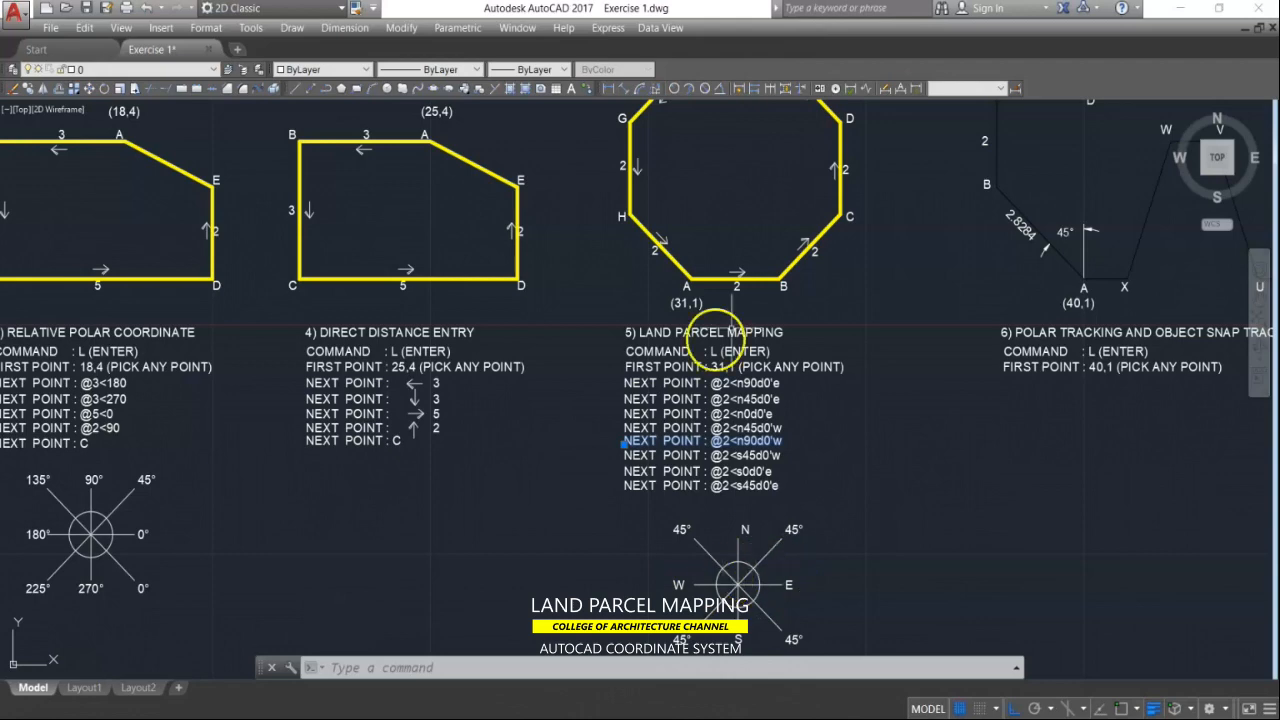
{"action": "middle_click_drag", "start_coordinate": [776, 440], "coordinate": [729, 495]}
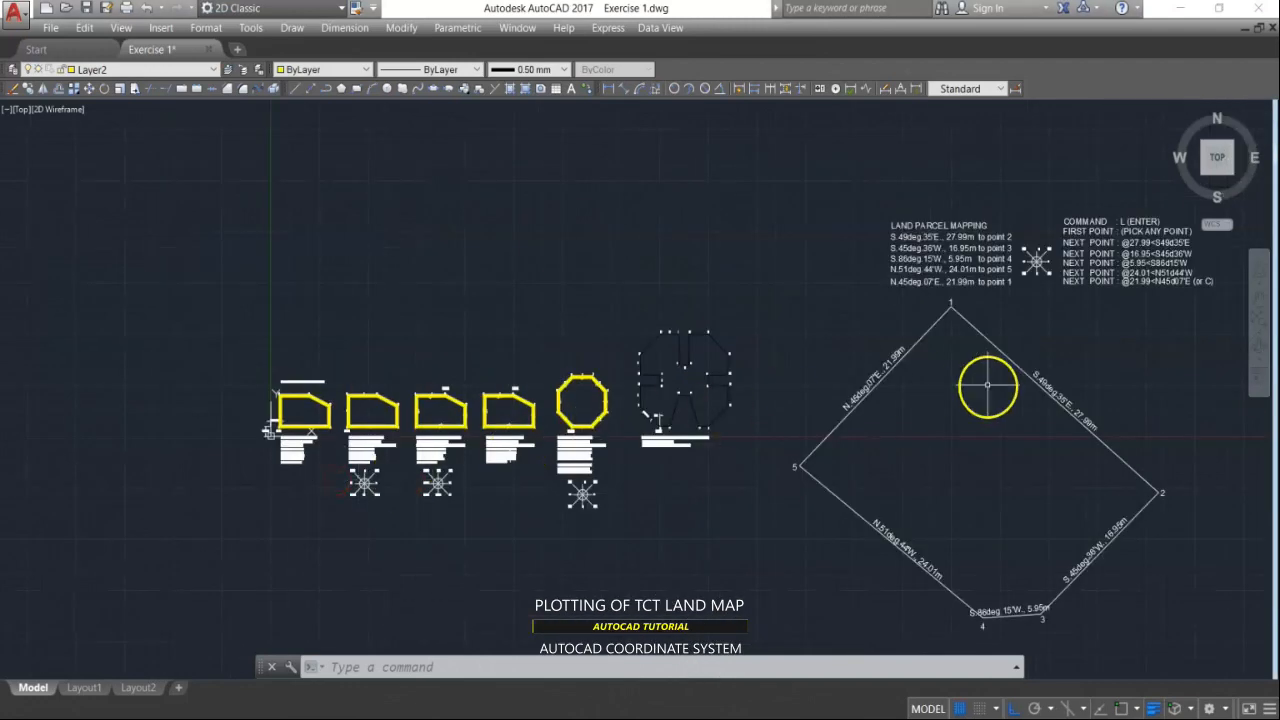
Step: Examine the TCT land map's bearings, distances and command notes together with the five-point parcel outline
{"action": "middle_click_drag", "start_coordinate": [987, 386], "coordinate": [780, 351]}
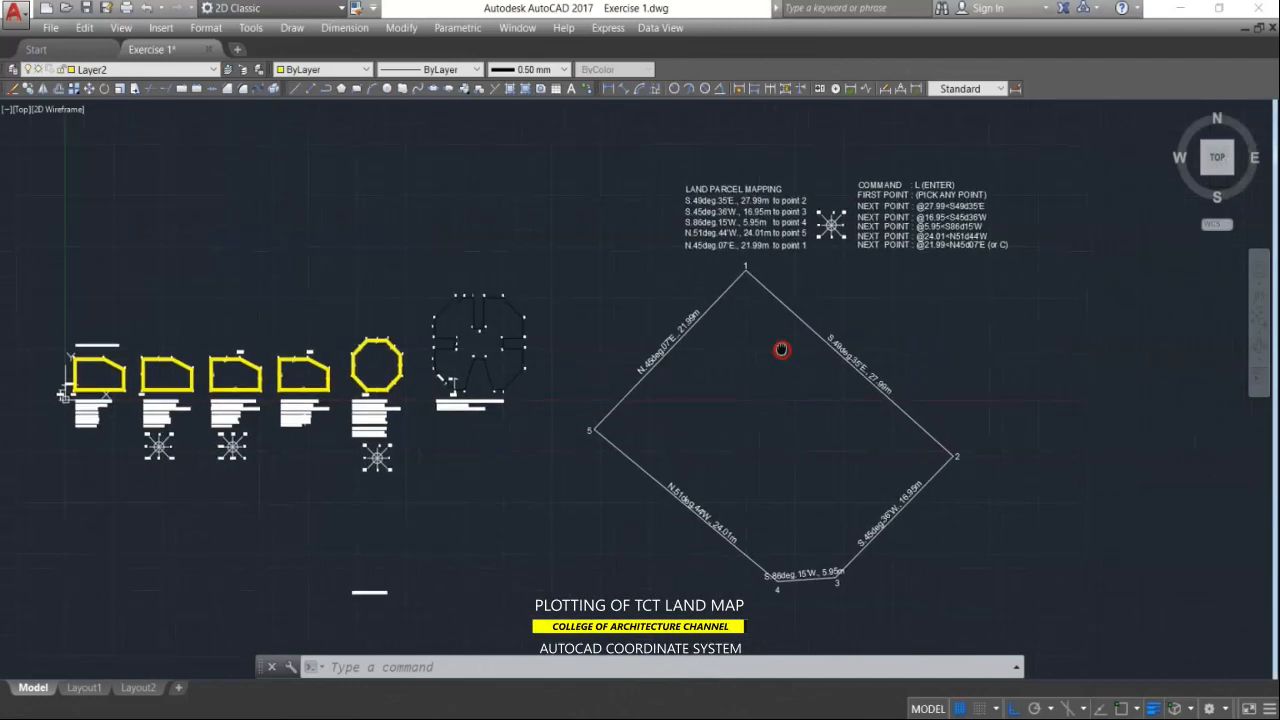
{"action": "scroll", "coordinate": [767, 182], "scroll_direction": "up", "scroll_amount": 4}
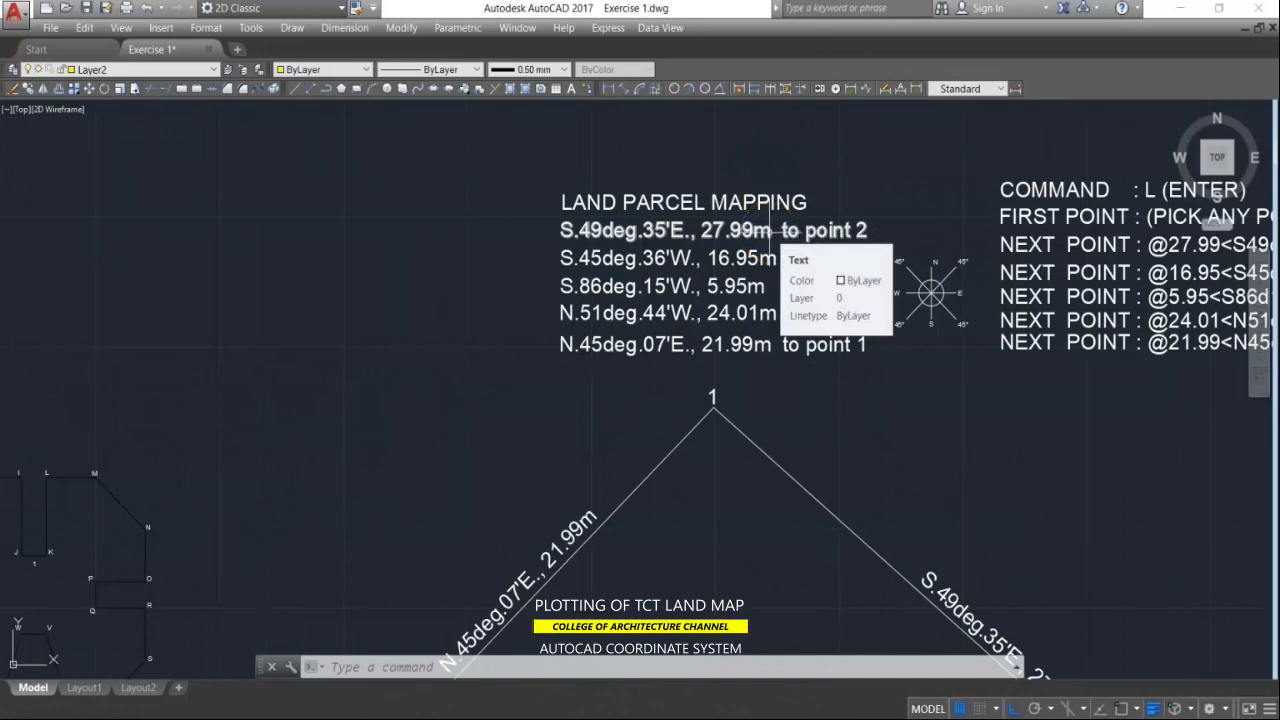
{"action": "middle_click_drag", "start_coordinate": [770, 232], "coordinate": [729, 163]}
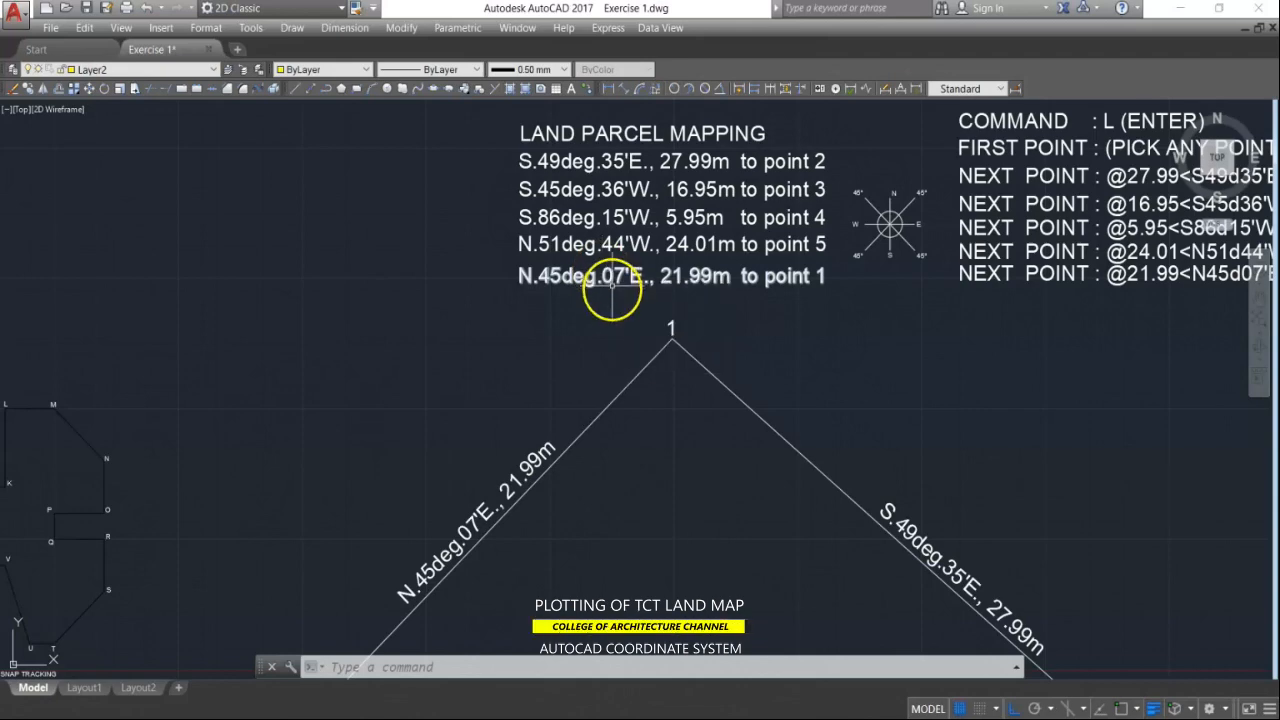
{"action": "mouse_move", "coordinate": [674, 314]}
{"action": "middle_mouse_down"}
{"action": "mouse_move", "coordinate": [608, 323]}
{"action": "mouse_move", "coordinate": [526, 360]}
{"action": "middle_mouse_up"}
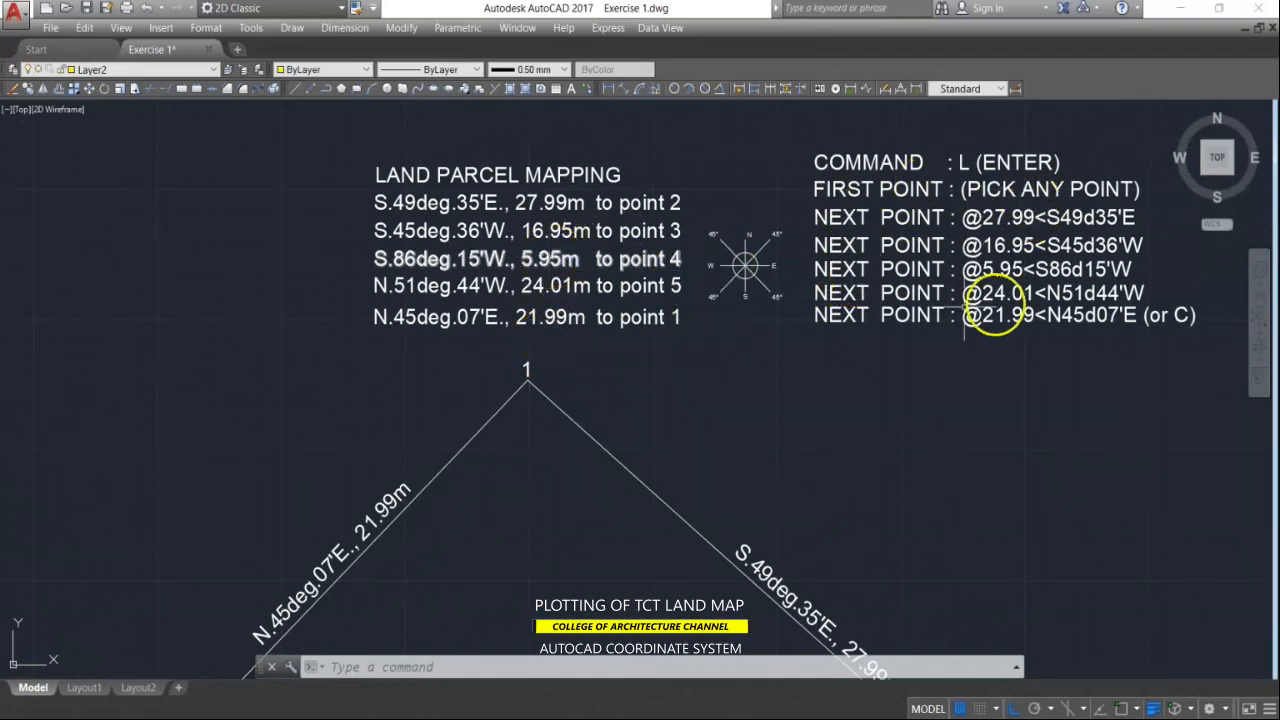
{"action": "scroll", "coordinate": [715, 228], "scroll_direction": "down", "scroll_amount": 4}
{"action": "mouse_move", "coordinate": [763, 417]}
{"action": "middle_mouse_down"}
{"action": "mouse_move", "coordinate": [757, 291]}
{"action": "mouse_move", "coordinate": [605, 333]}
{"action": "middle_mouse_up"}
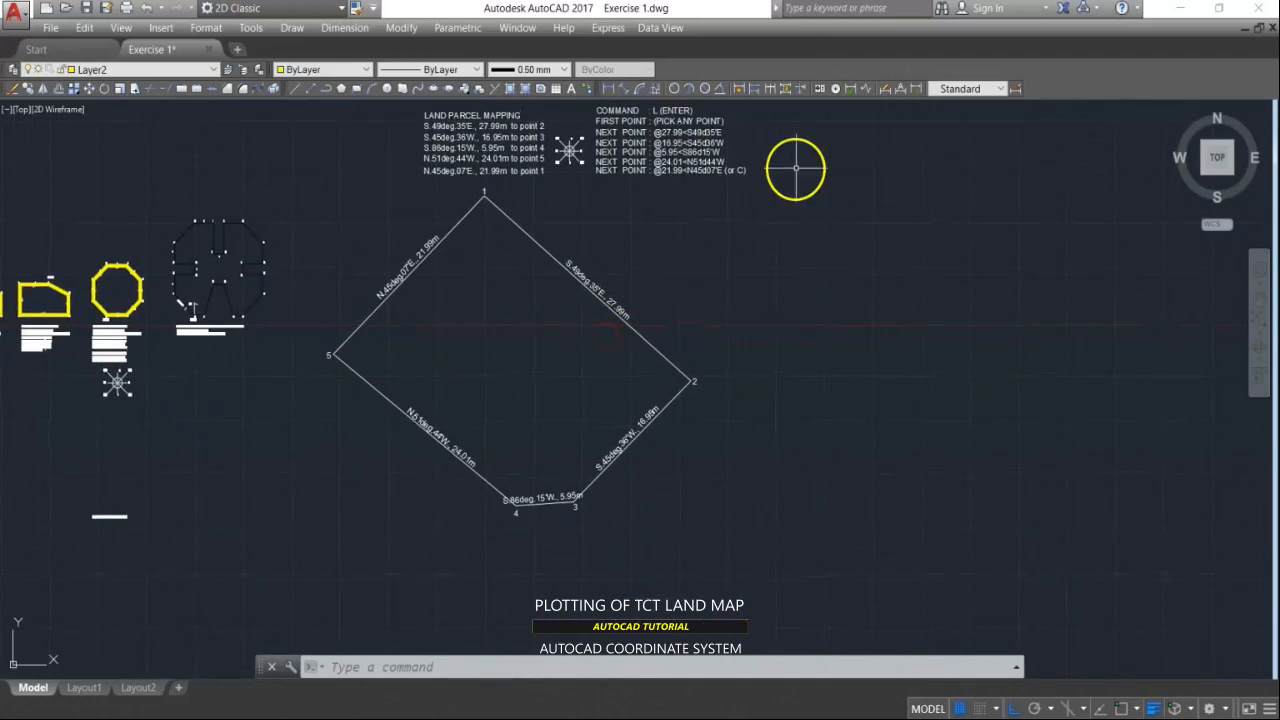
{"action": "scroll", "coordinate": [800, 191], "scroll_direction": "up", "scroll_amount": 2}
{"action": "middle_click_drag", "start_coordinate": [800, 191], "coordinate": [712, 363]}
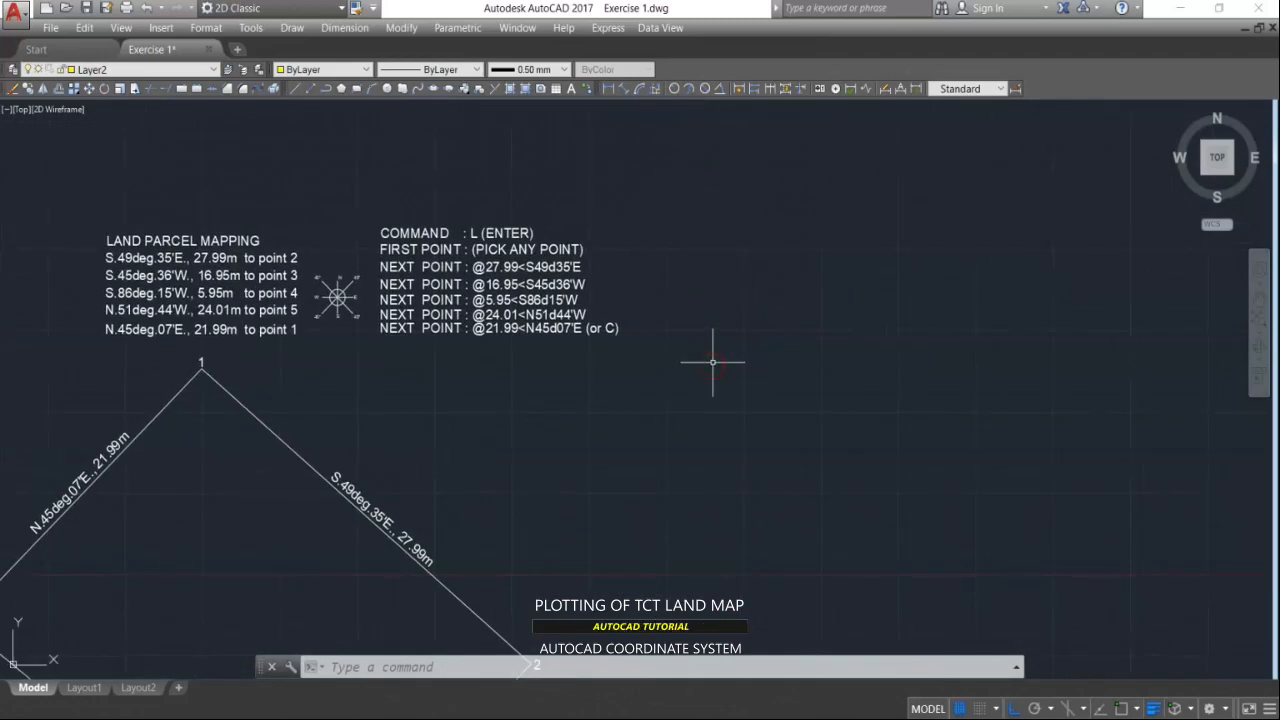
Step: Save the drawing and clear any active command
{"action": "key", "text": "ctrl+s"}
{"action": "key", "text": "Escape"}
{"action": "key", "text": "Escape"}
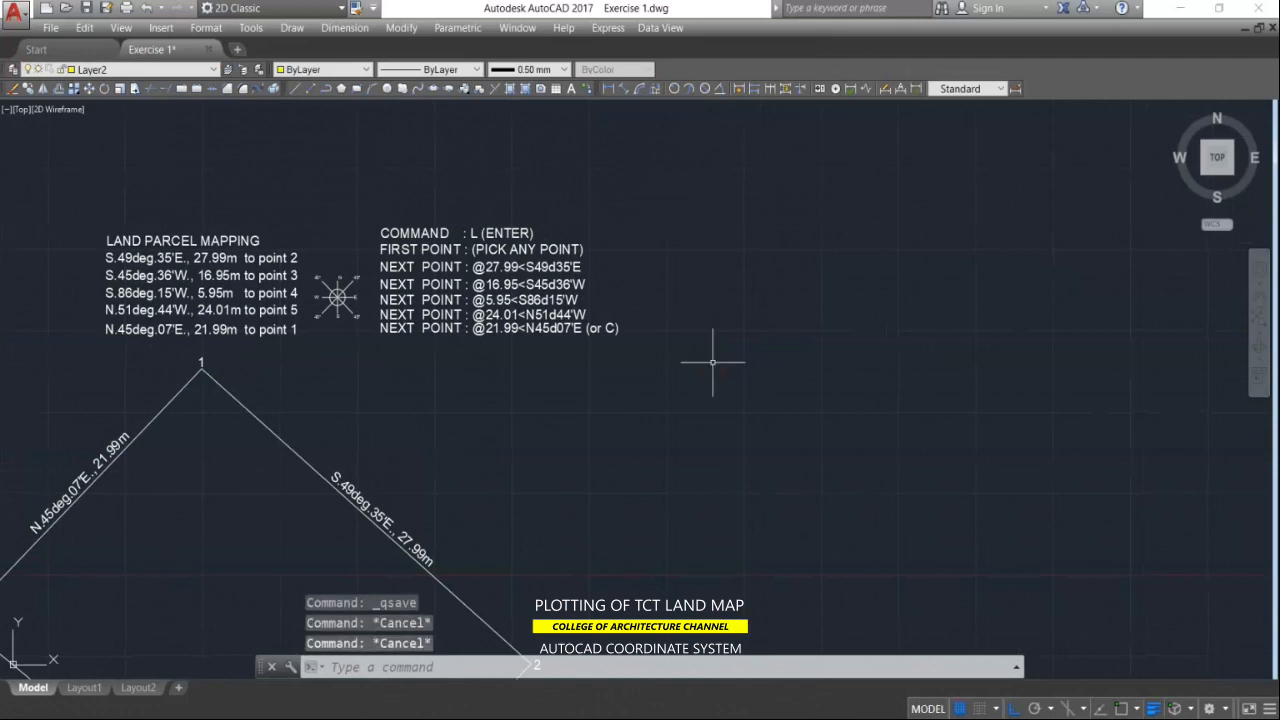
{"action": "type", "text": "l"}
{"action": "key", "text": "Return"}
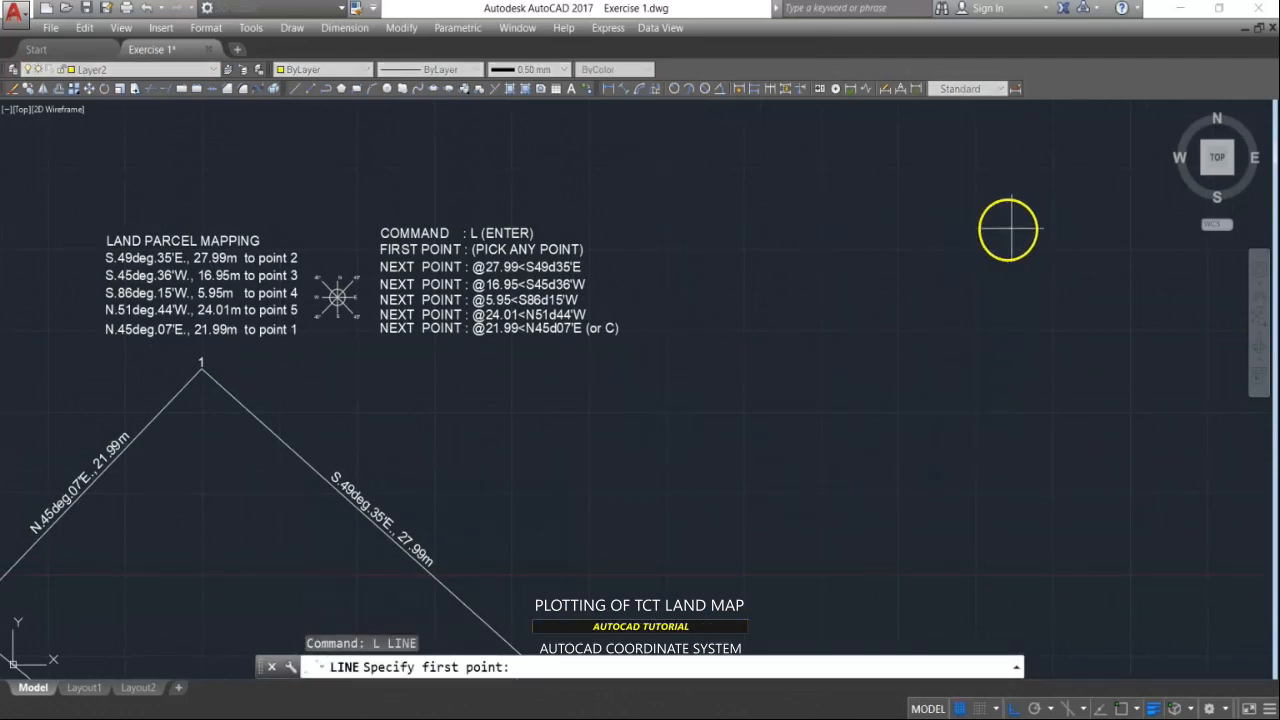
{"action": "left_click", "coordinate": [1035, 230]}
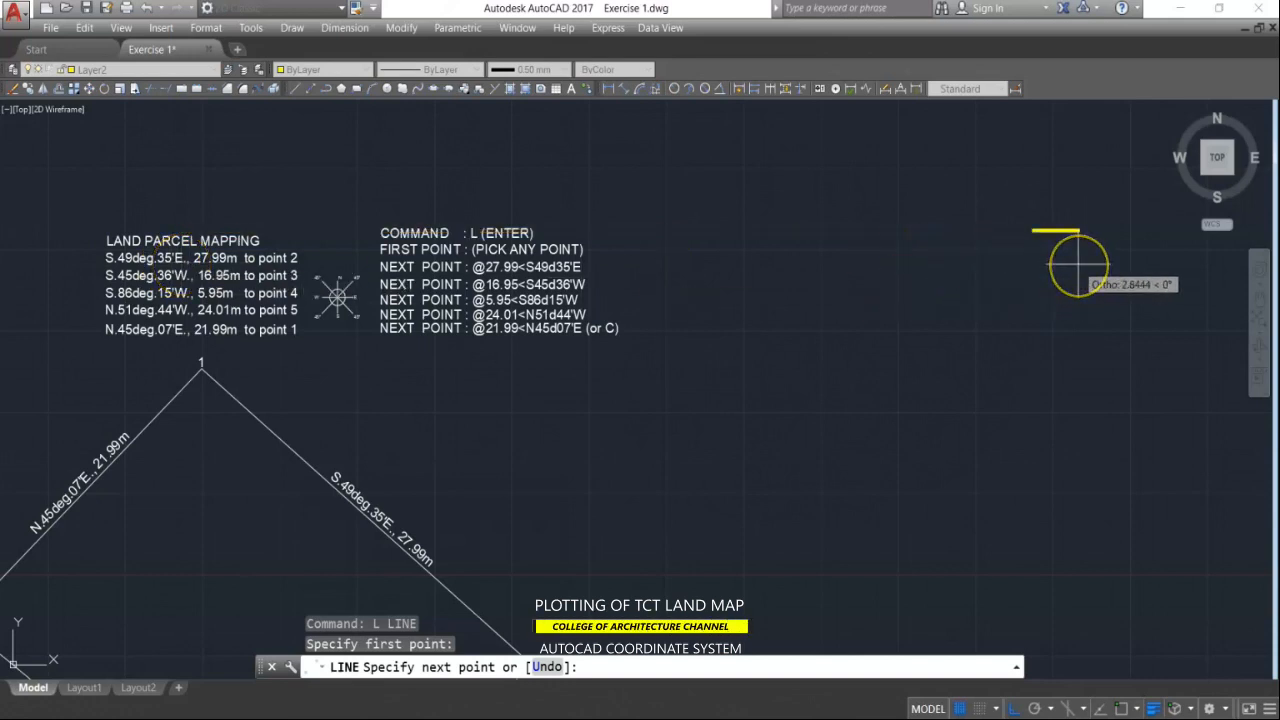
{"action": "type", "text": "@"}
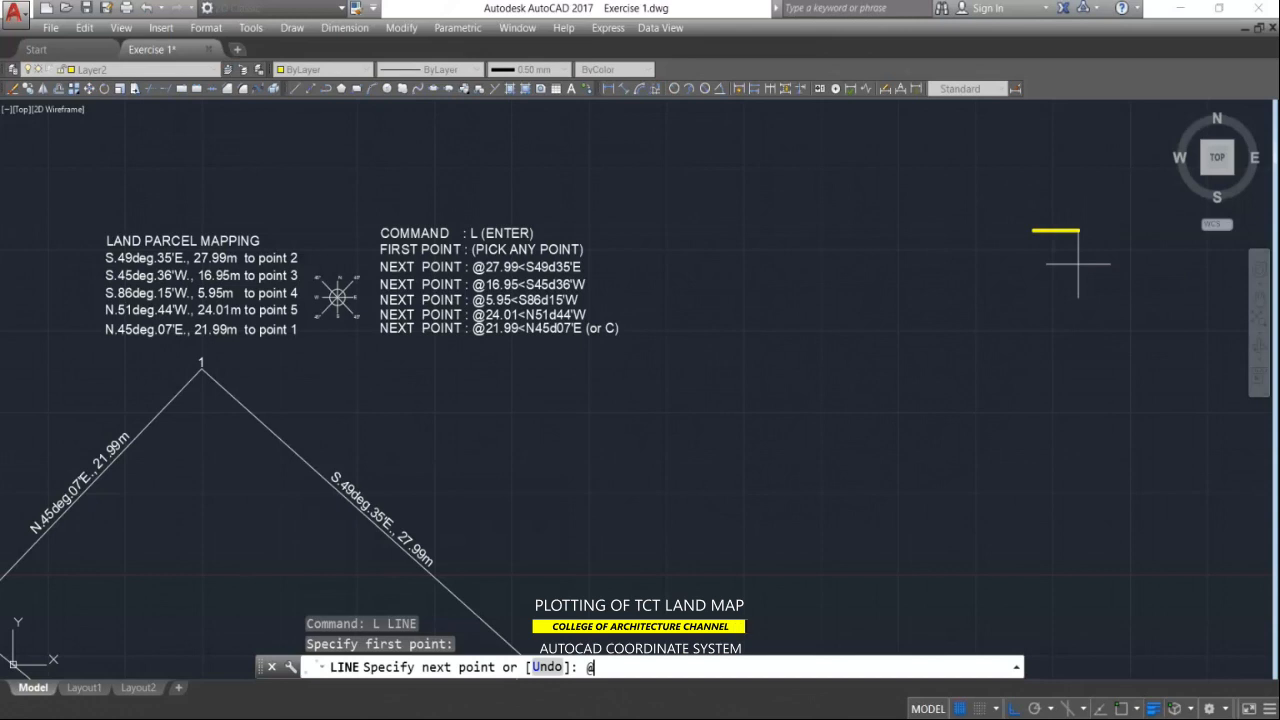
{"action": "type", "text": "2"}
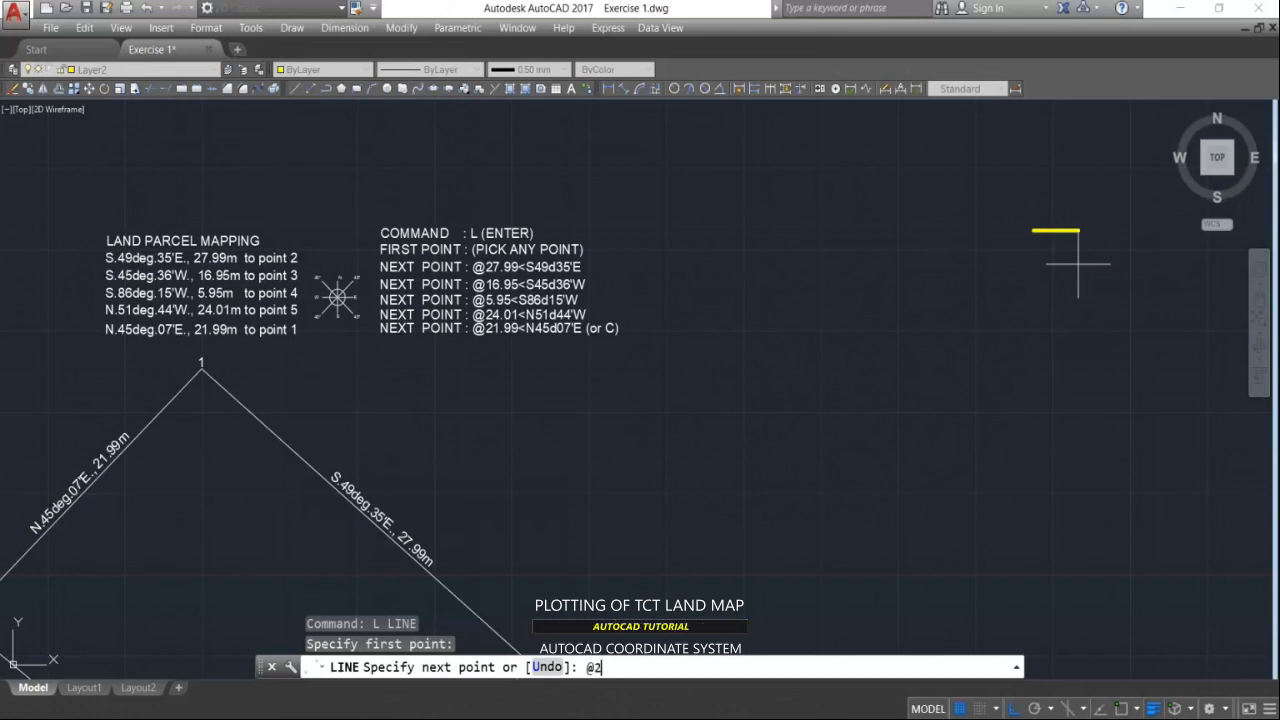
{"action": "type", "text": "7.99<"}
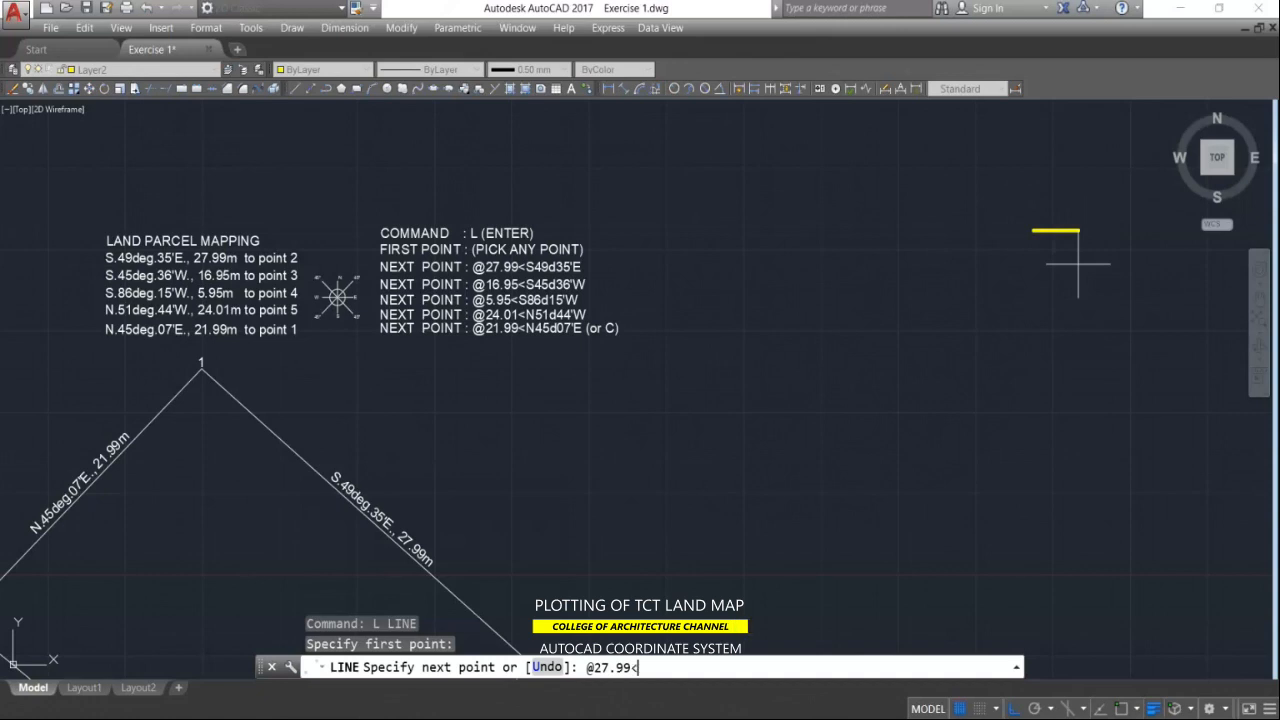
{"action": "type", "text": "s4"}
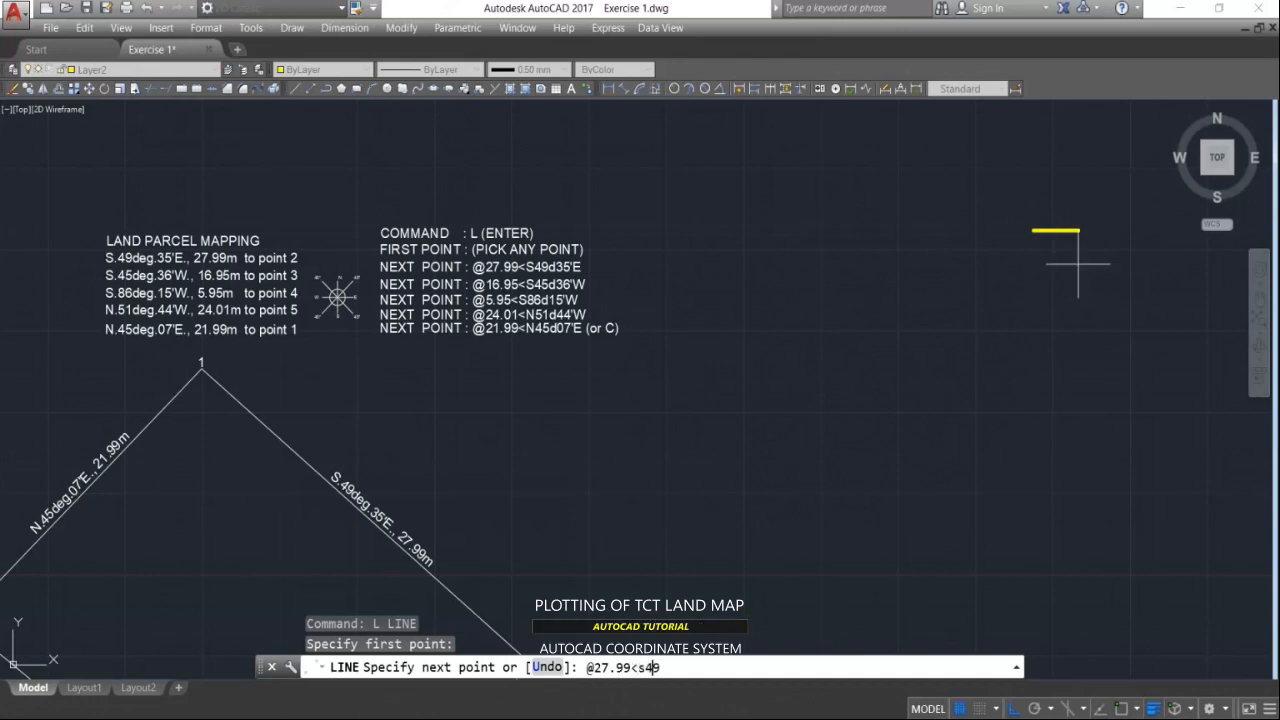
{"action": "type", "text": "9d35"}
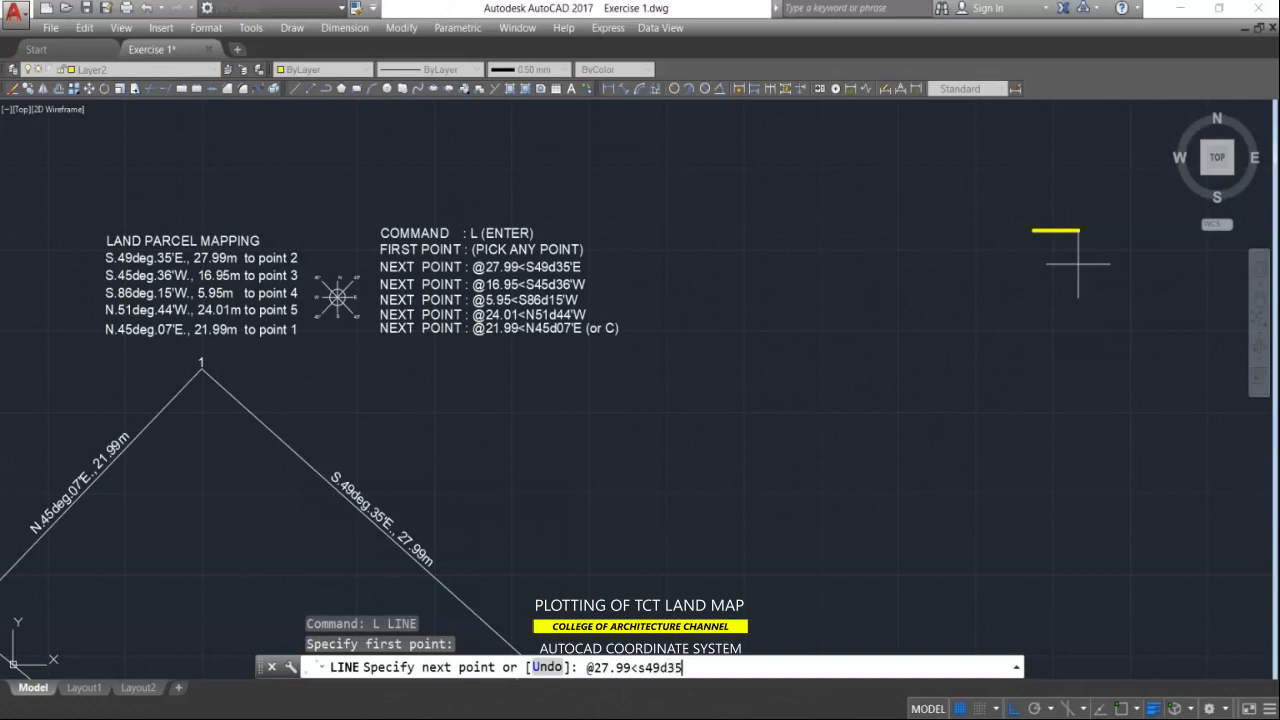
{"action": "type", "text": "'"}
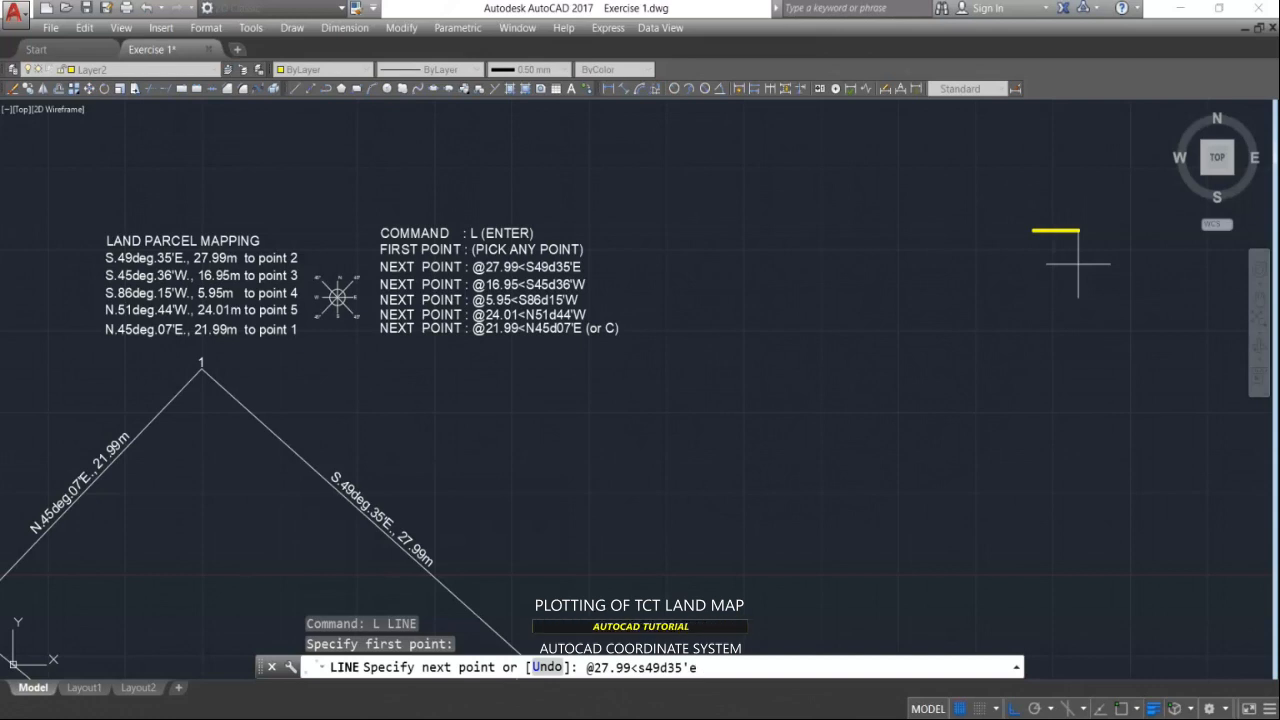
{"action": "type", "text": "e"}
{"action": "key", "text": "Return"}
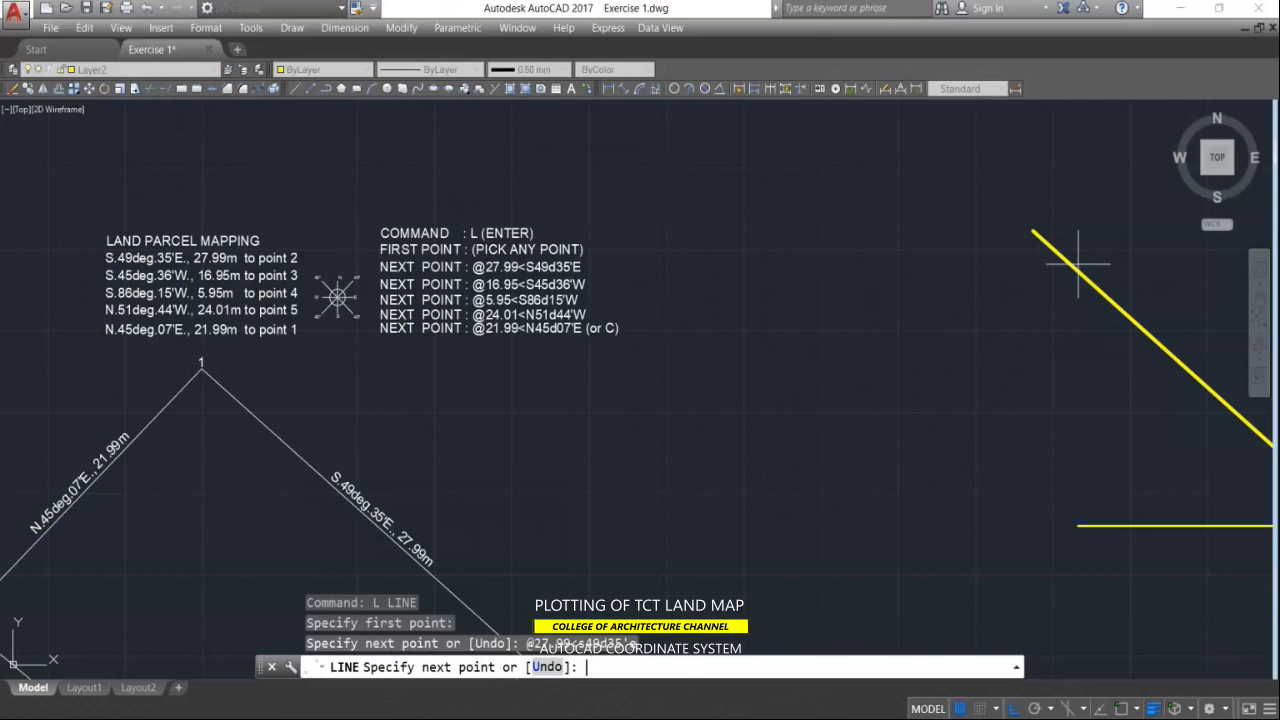
{"action": "type", "text": "@16"}
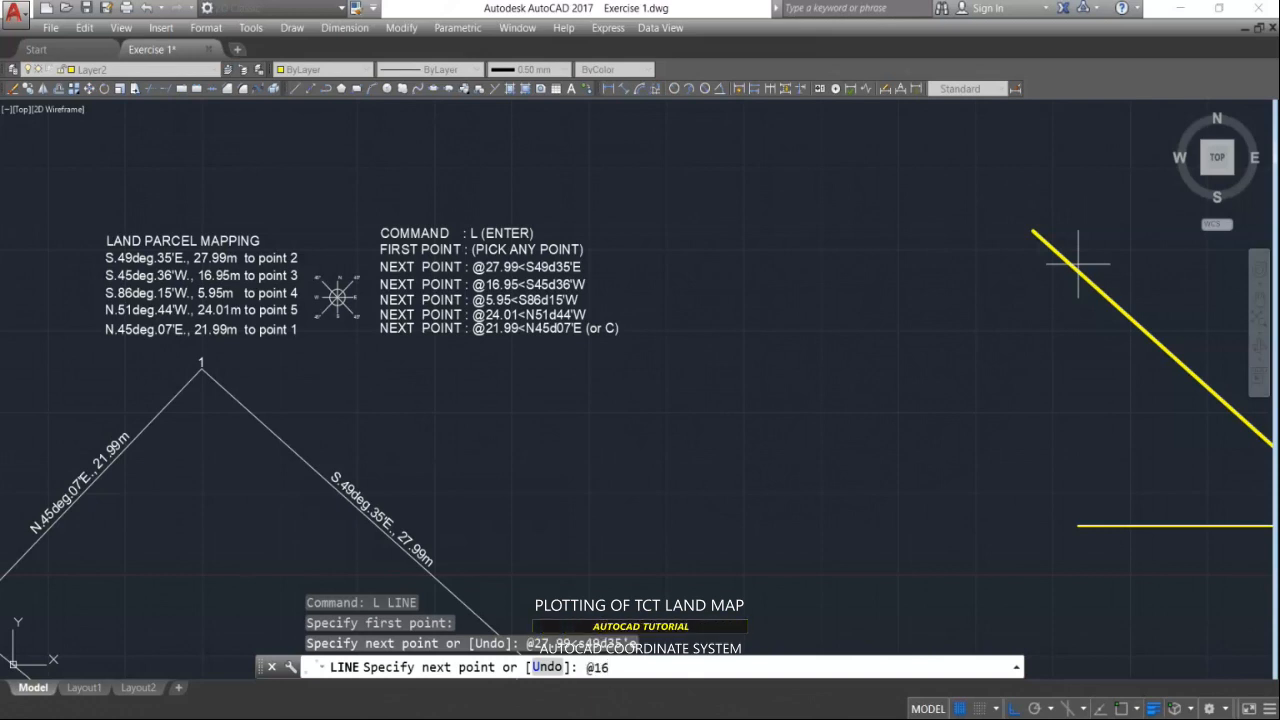
{"action": "type", "text": ".95<s"}
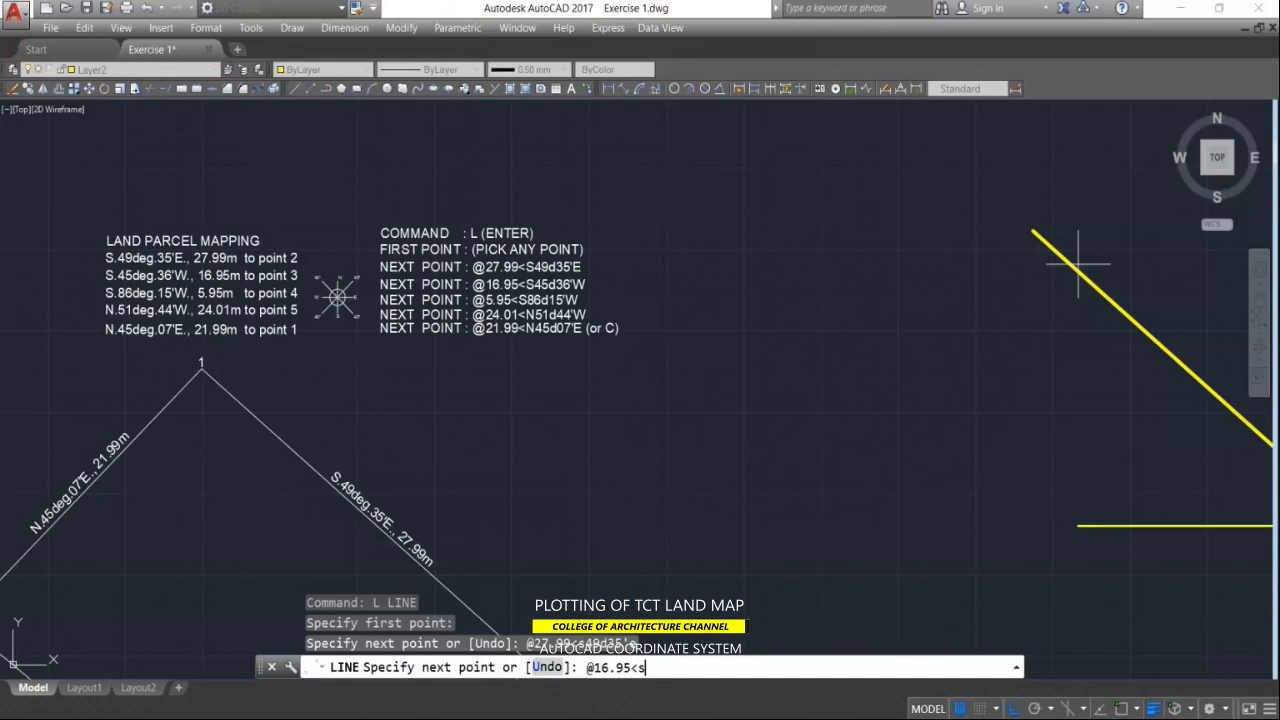
{"action": "type", "text": "45d36"}
{"action": "type", "text": "'"}
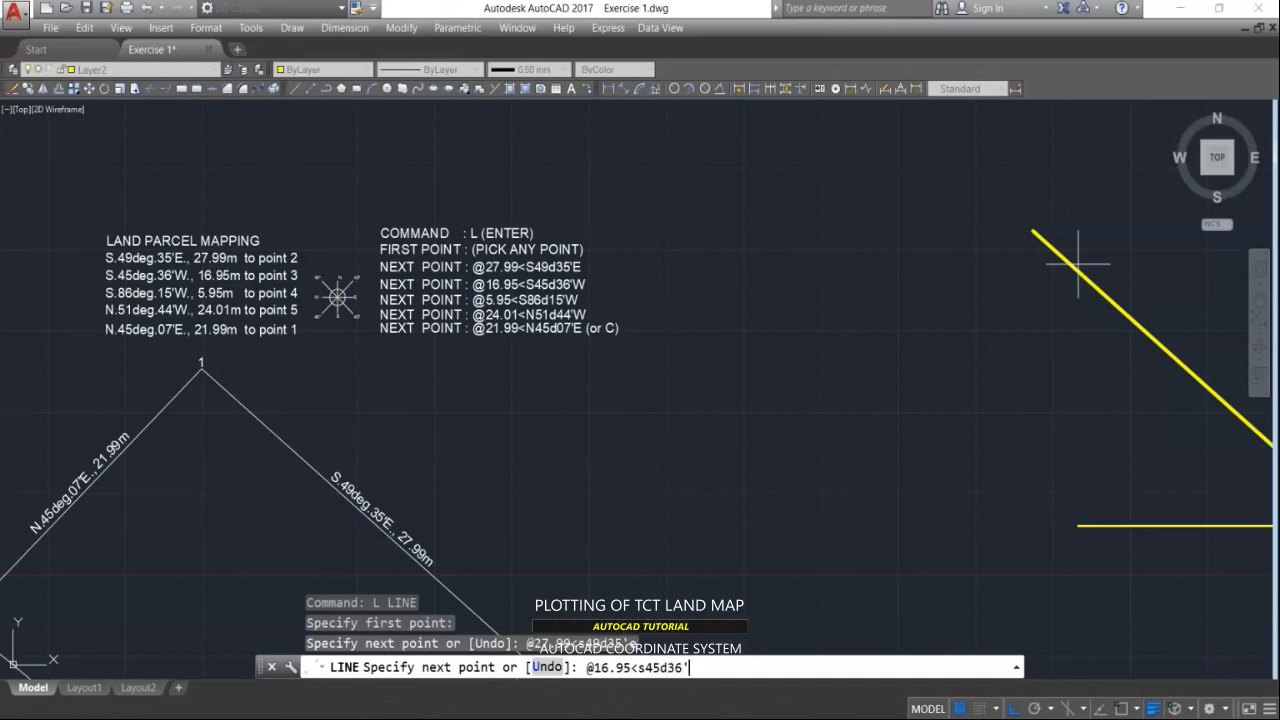
{"action": "type", "text": "w"}
{"action": "key", "text": "Return"}
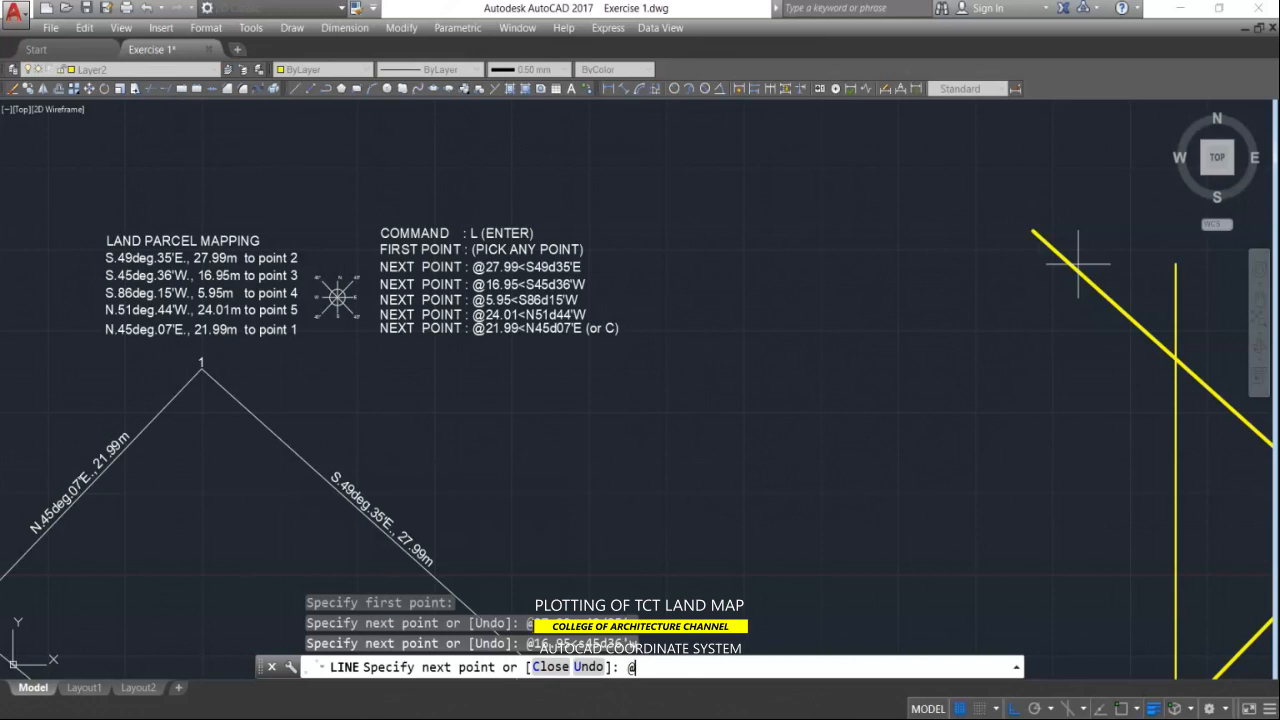
Step: Add the parcel's short third edge from the current line endpoint with @5.95<s86d15'w
{"action": "type", "text": "9"}
{"action": "type", "text": "86d"}
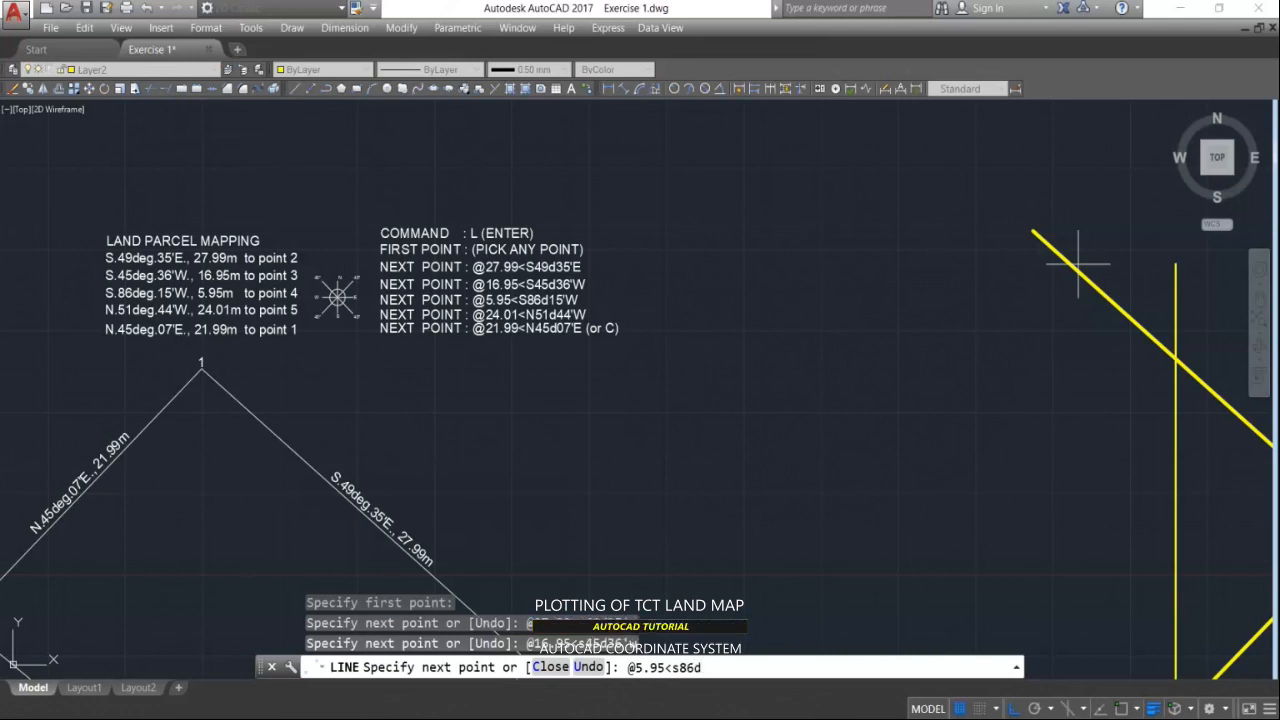
{"action": "type", "text": "15'w"}
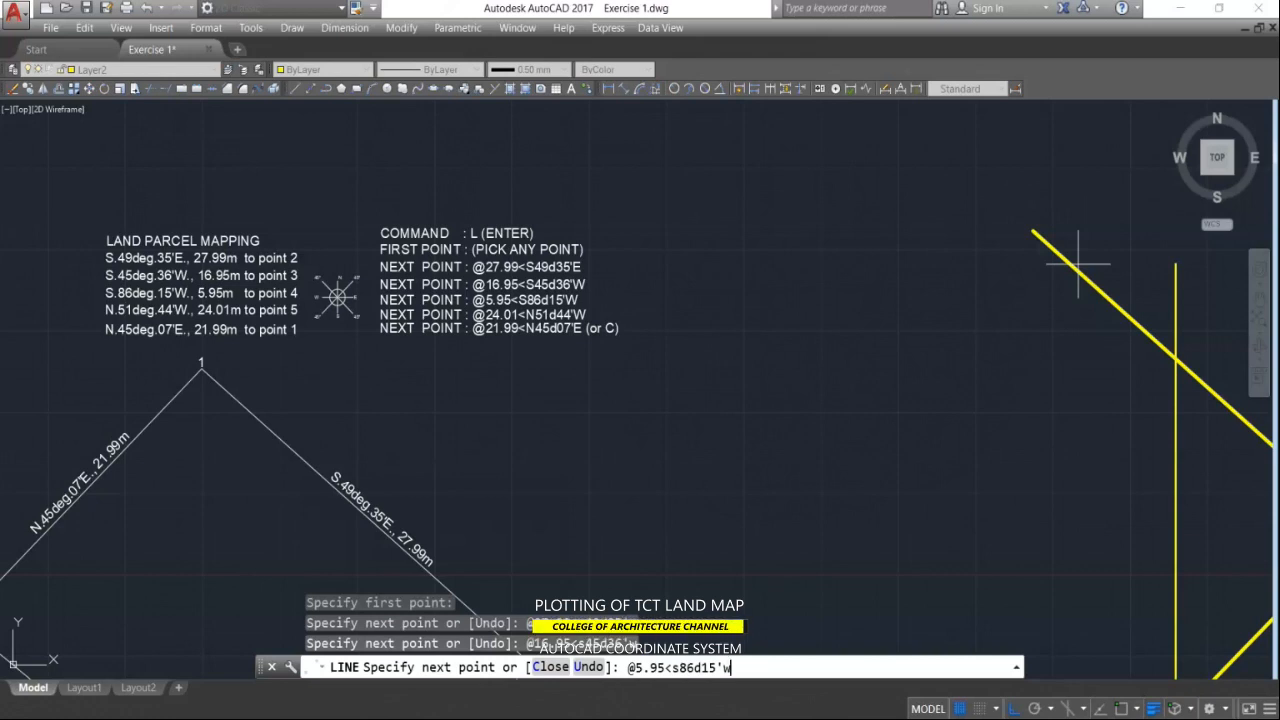
{"action": "key", "text": "Return"}
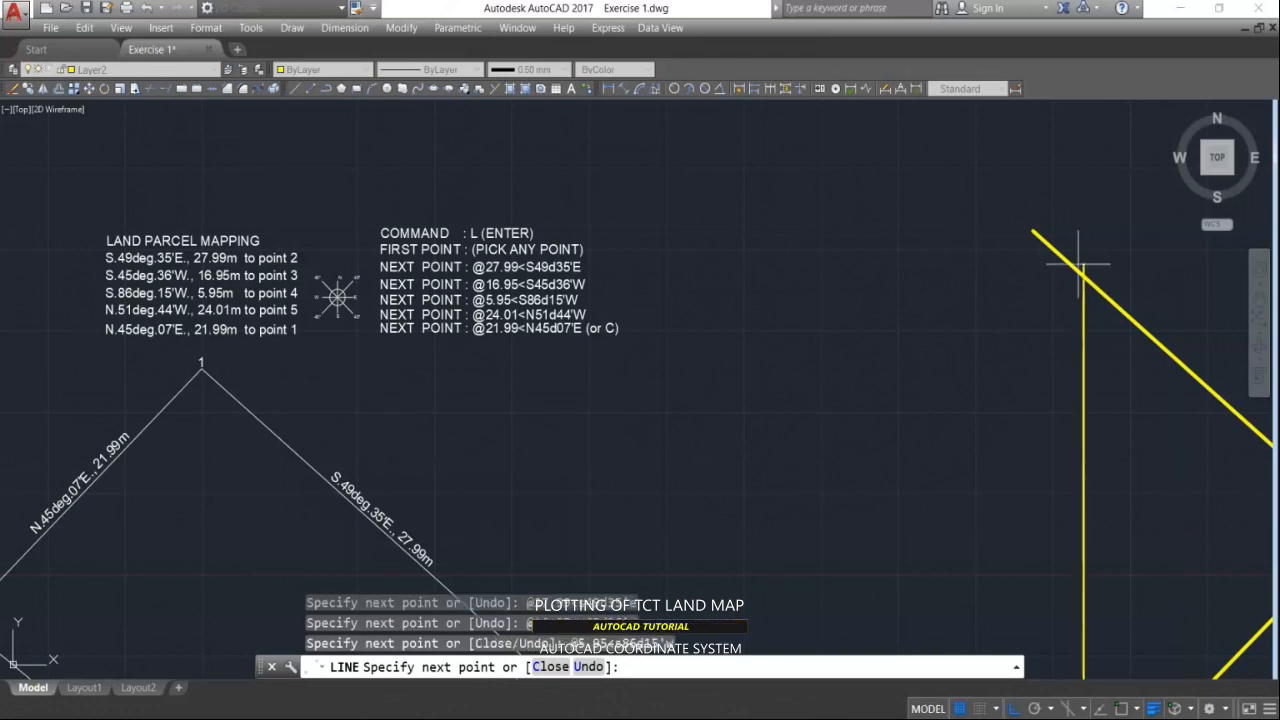
{"action": "type", "text": "@24.0"}
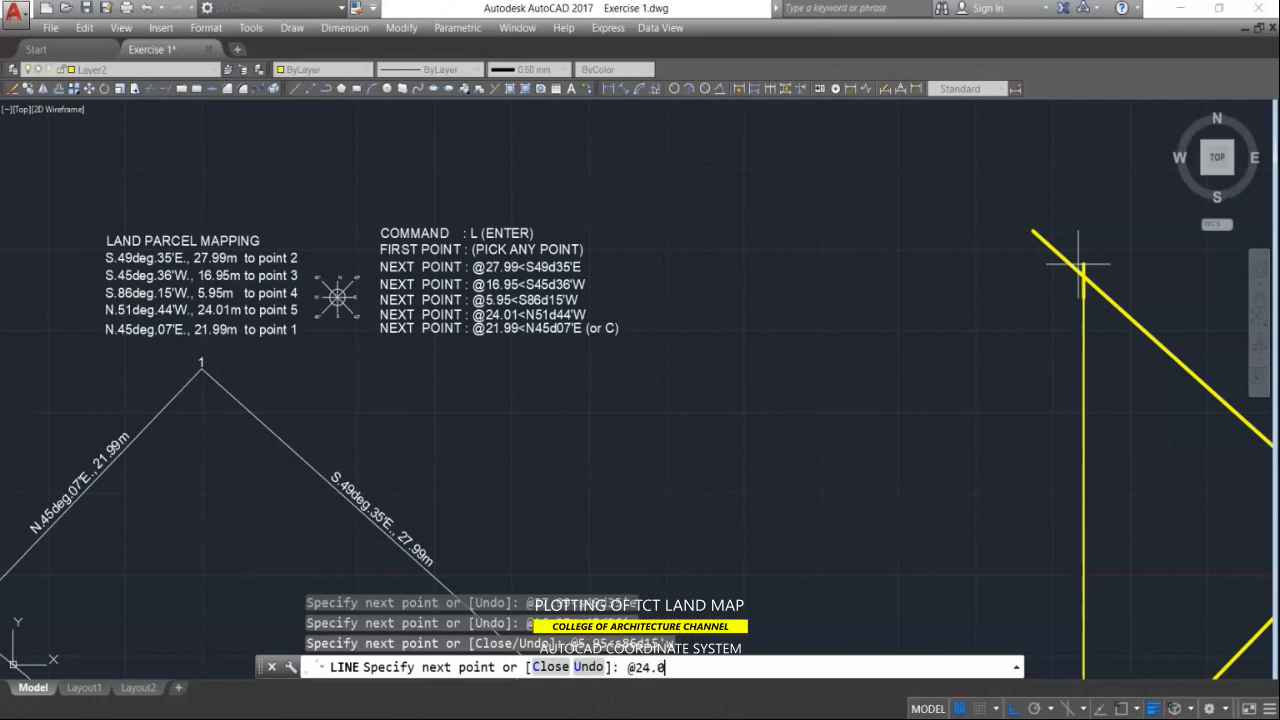
{"action": "type", "text": "1<n51"}
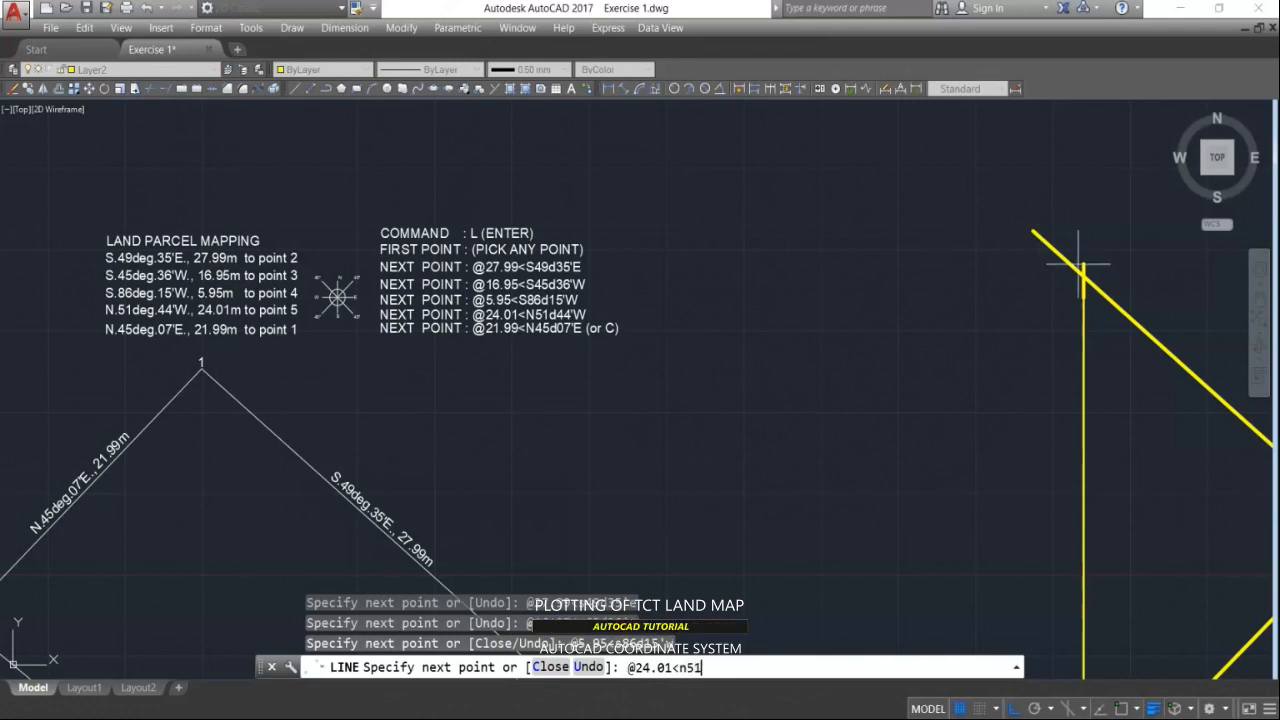
{"action": "type", "text": "d44'"}
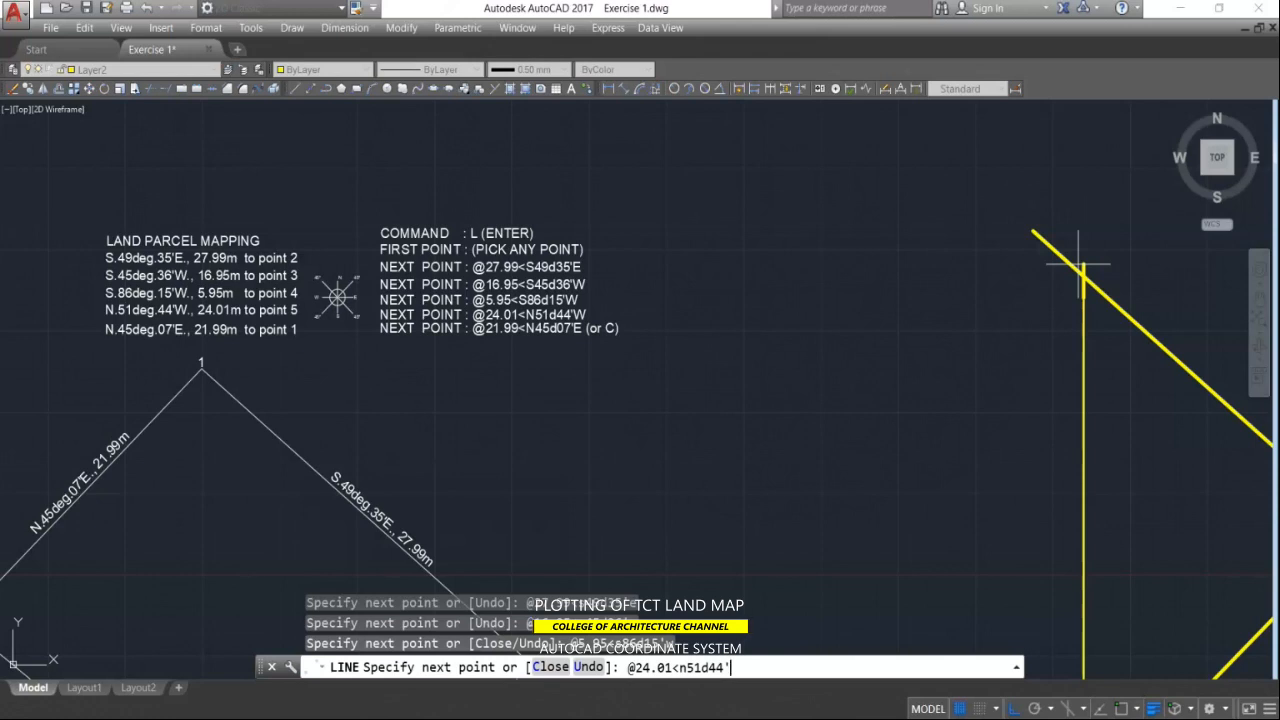
{"action": "type", "text": "w"}
{"action": "key", "text": "Return"}
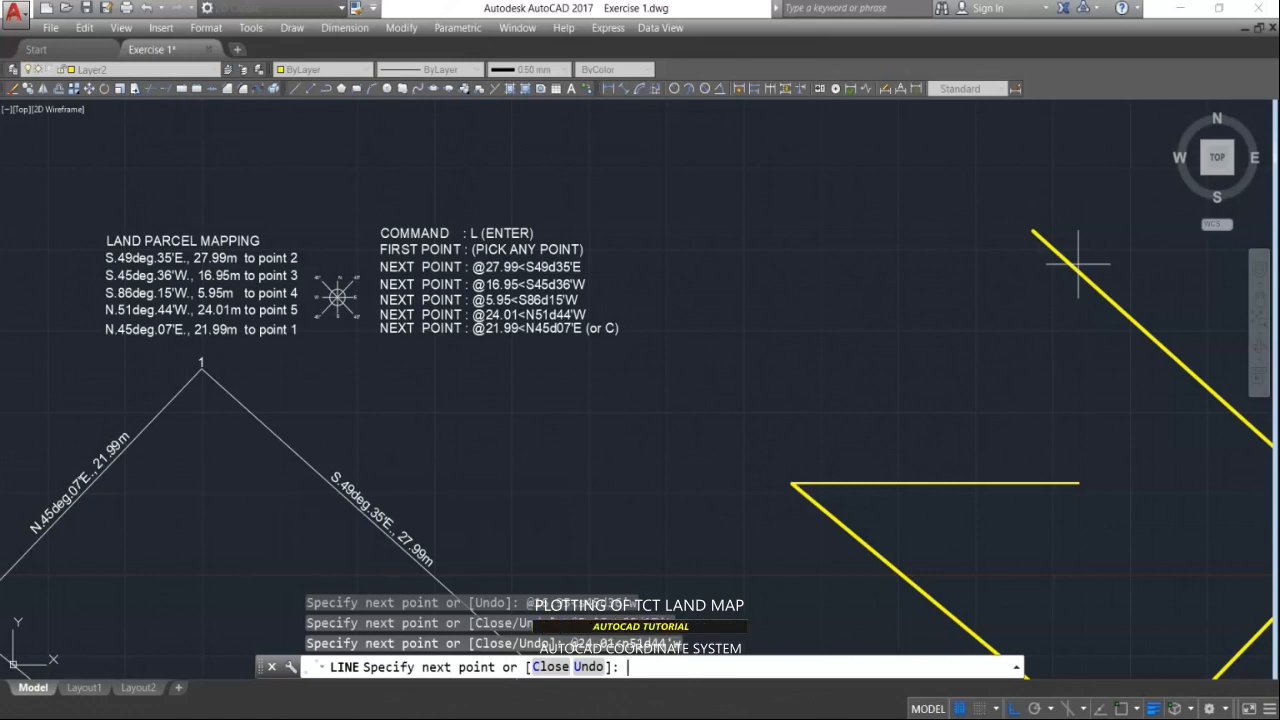
{"action": "type", "text": "@"}
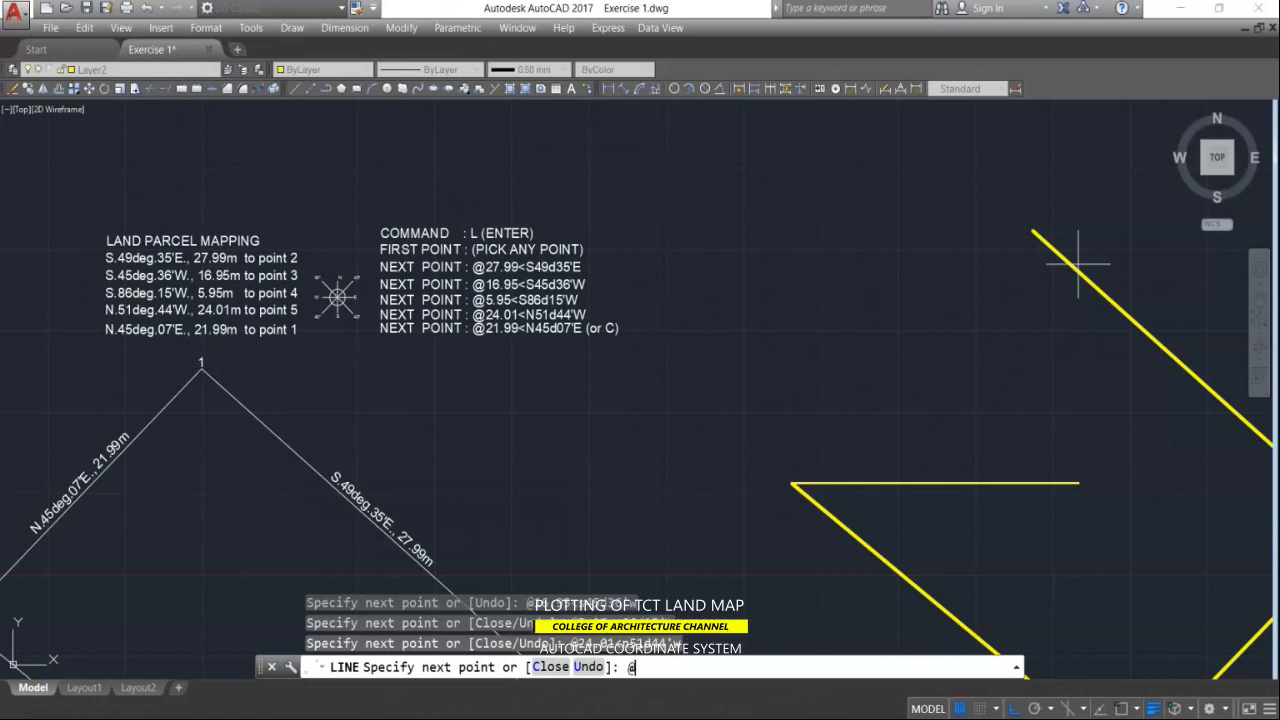
{"action": "type", "text": "21.99"}
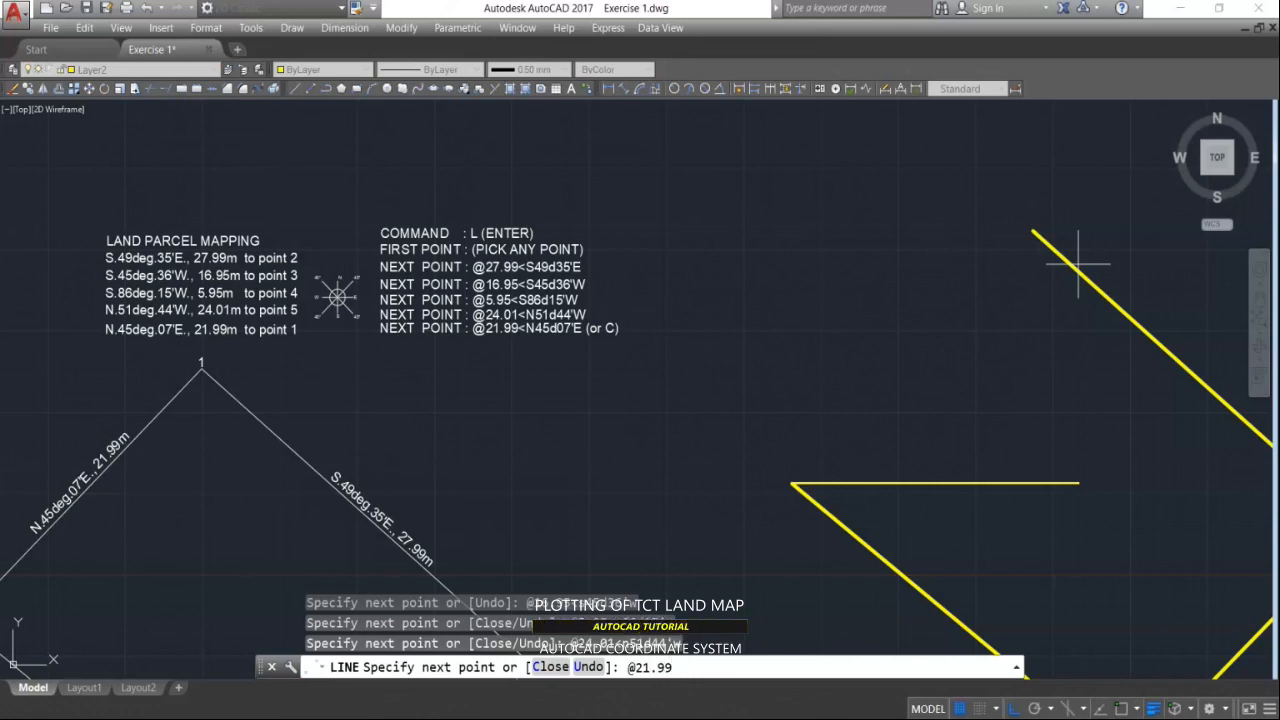
{"action": "type", "text": "<n45d0"}
{"action": "type", "text": "7'e"}
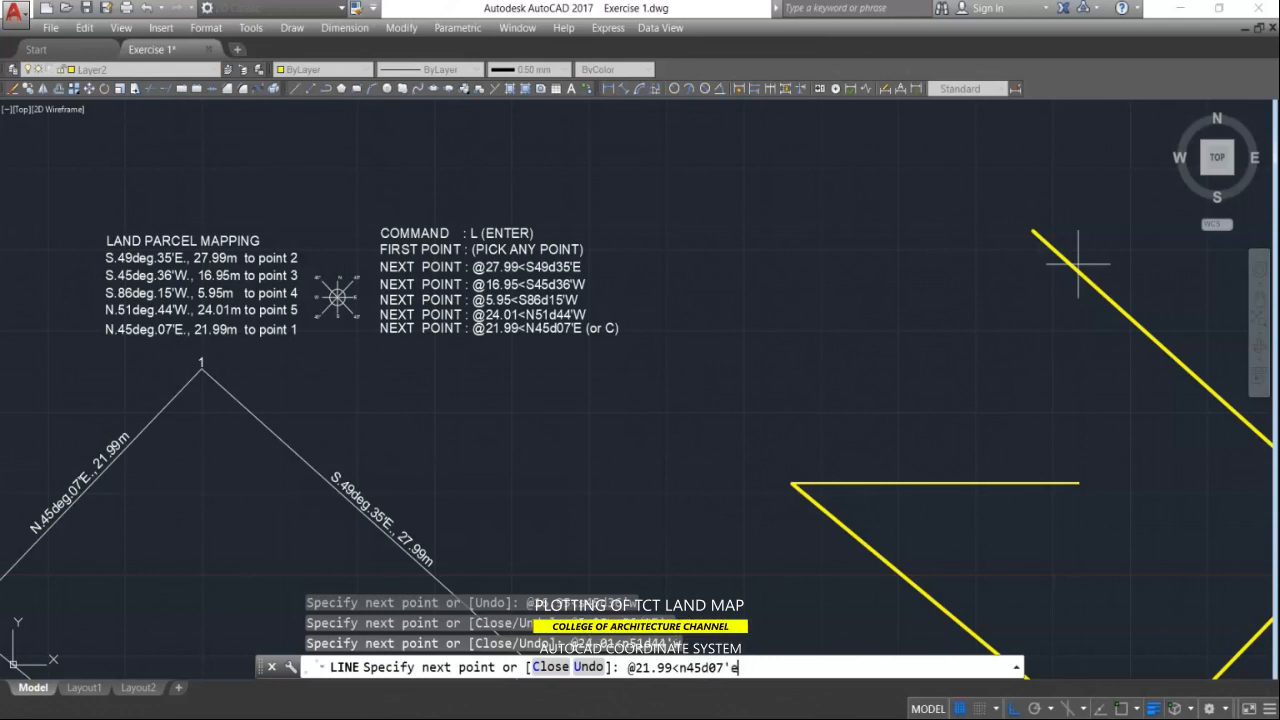
{"action": "key", "text": "Return"}
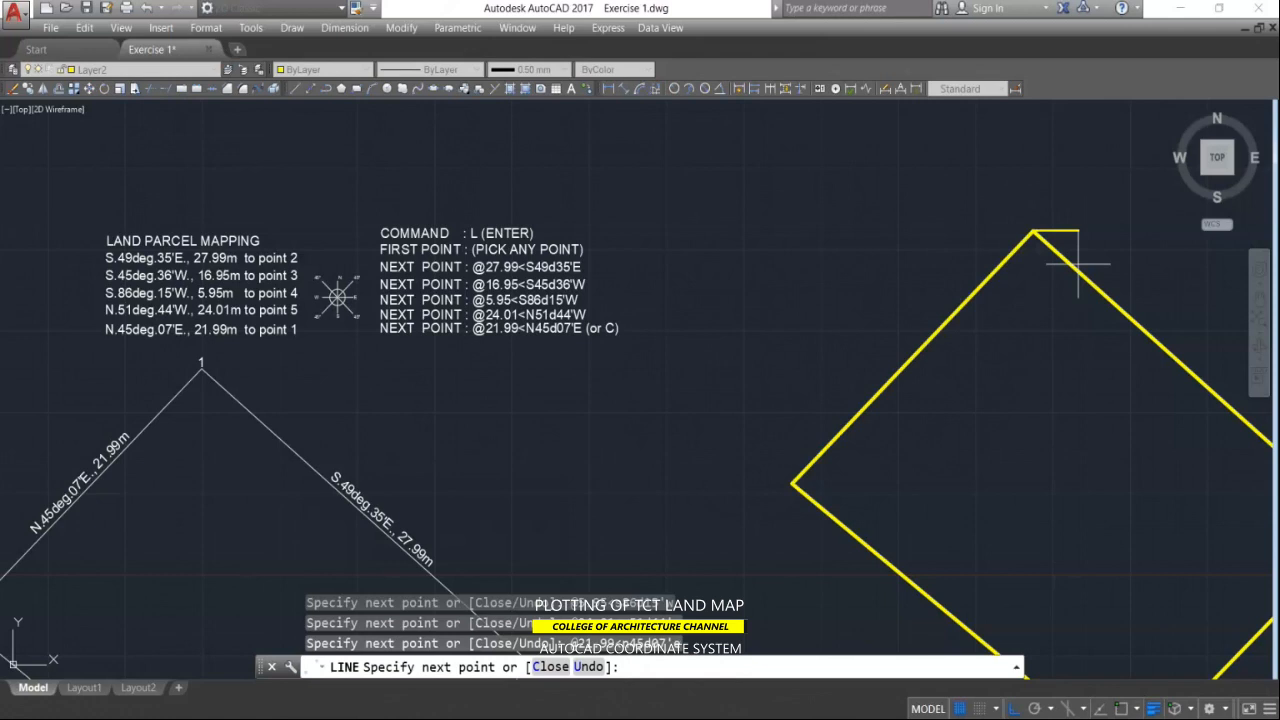
{"action": "key", "text": "Return"}
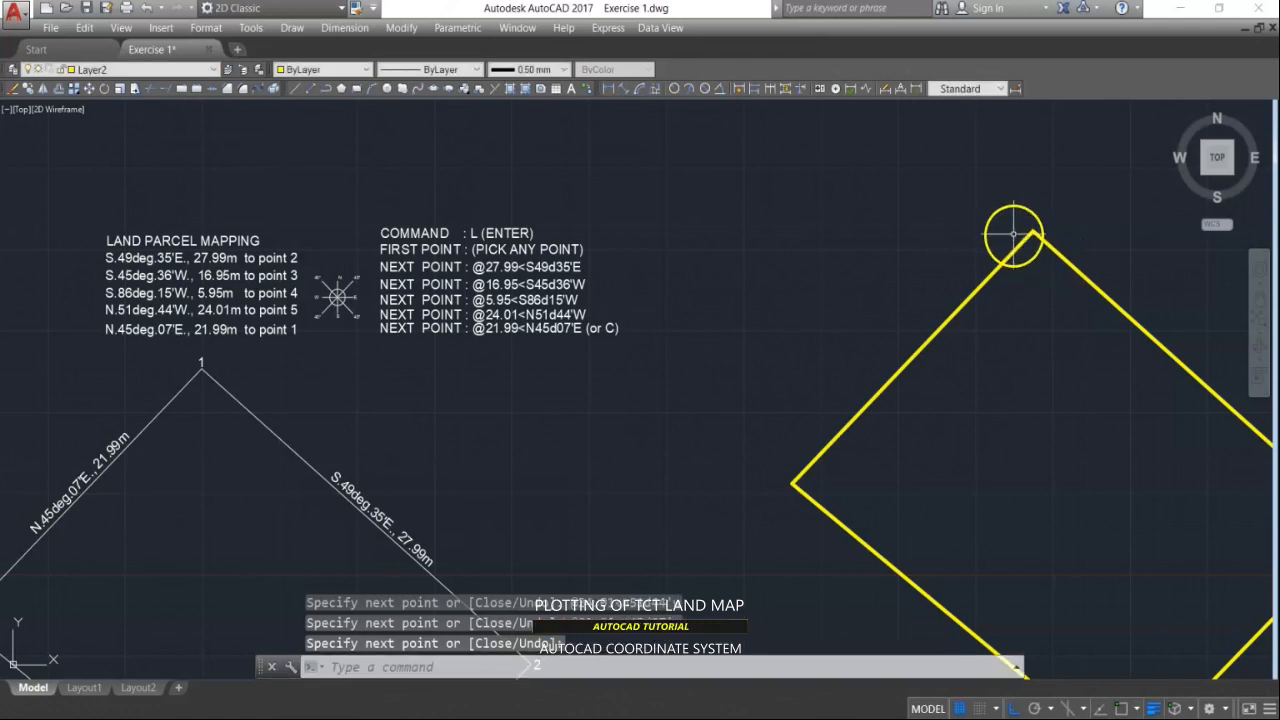
Step: Inspect the yellow parcel's starting corner and measure the distance between the endpoints of the first and last edges
{"action": "scroll", "coordinate": [1046, 235], "scroll_direction": "up", "scroll_amount": 4}
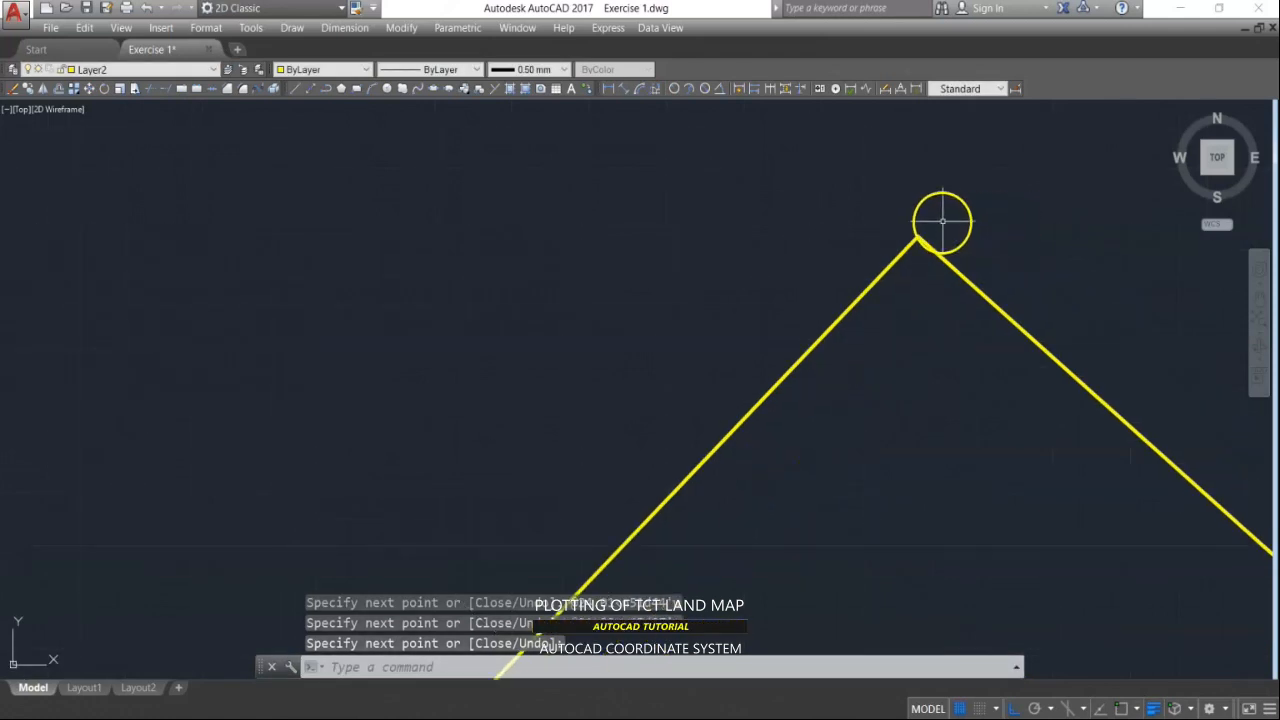
{"action": "scroll", "coordinate": [868, 283], "scroll_direction": "up", "scroll_amount": 4}
{"action": "scroll", "coordinate": [829, 283], "scroll_direction": "up", "scroll_amount": 3}
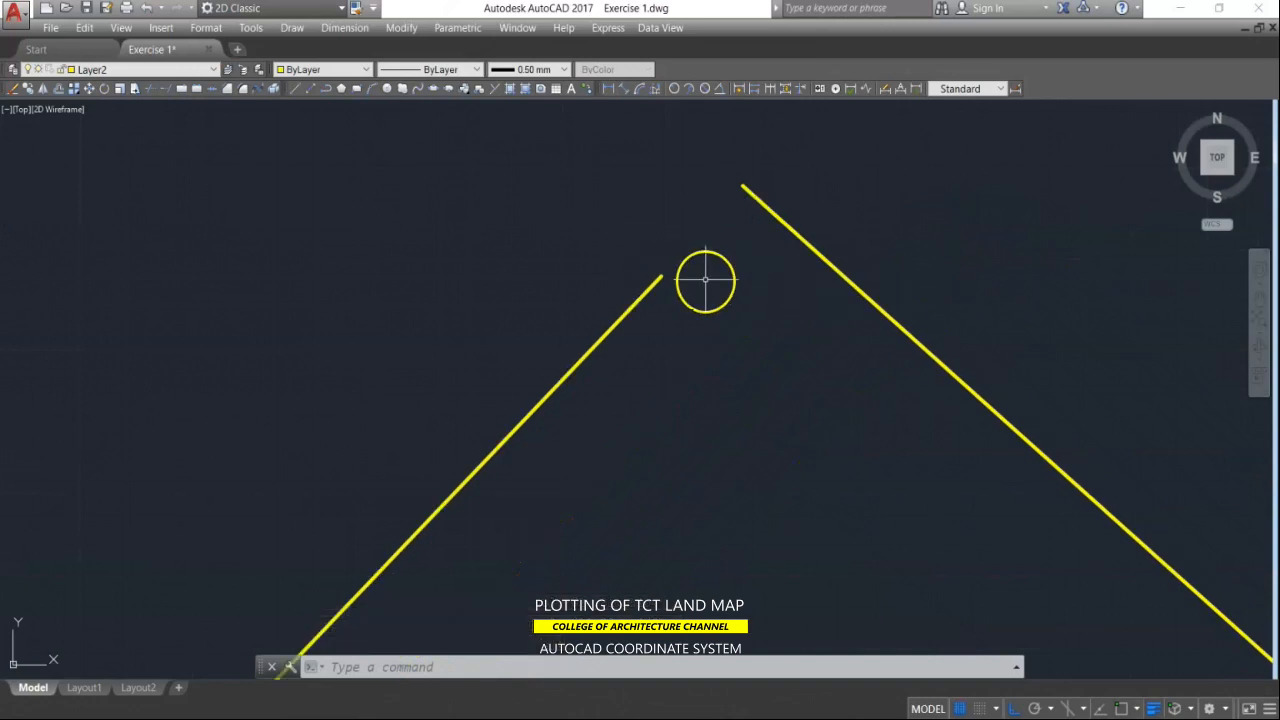
{"action": "scroll", "coordinate": [664, 338], "scroll_direction": "down", "scroll_amount": 3}
{"action": "scroll", "coordinate": [662, 341], "scroll_direction": "down", "scroll_amount": 1}
{"action": "scroll", "coordinate": [731, 309], "scroll_direction": "down", "scroll_amount": 1}
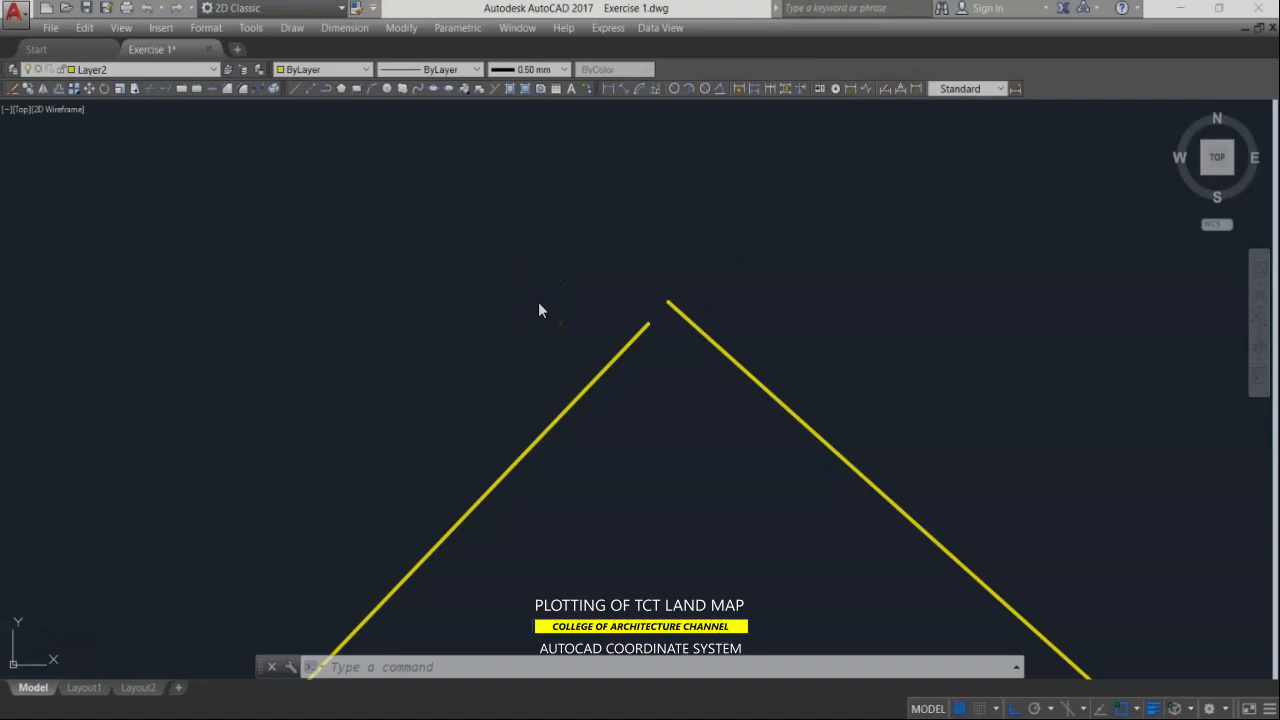
{"action": "left_click", "coordinate": [538, 317]}
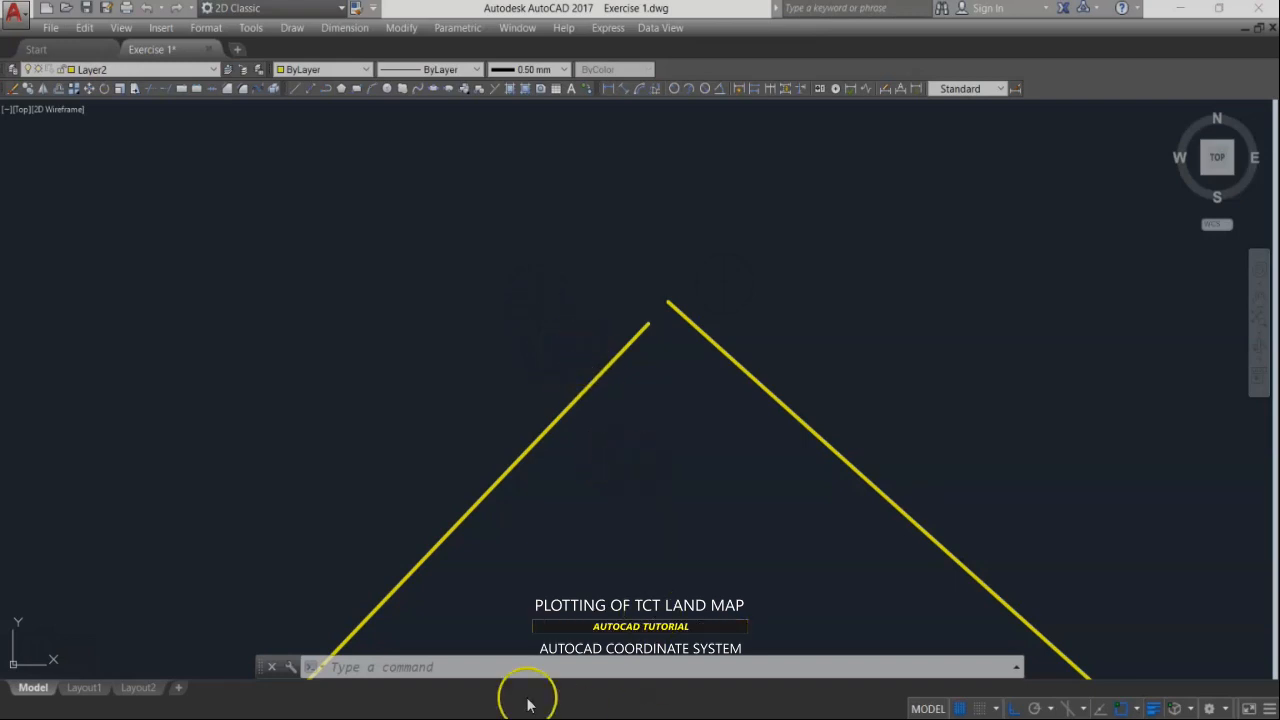
{"action": "left_click", "coordinate": [508, 670]}
{"action": "type", "text": "di"}
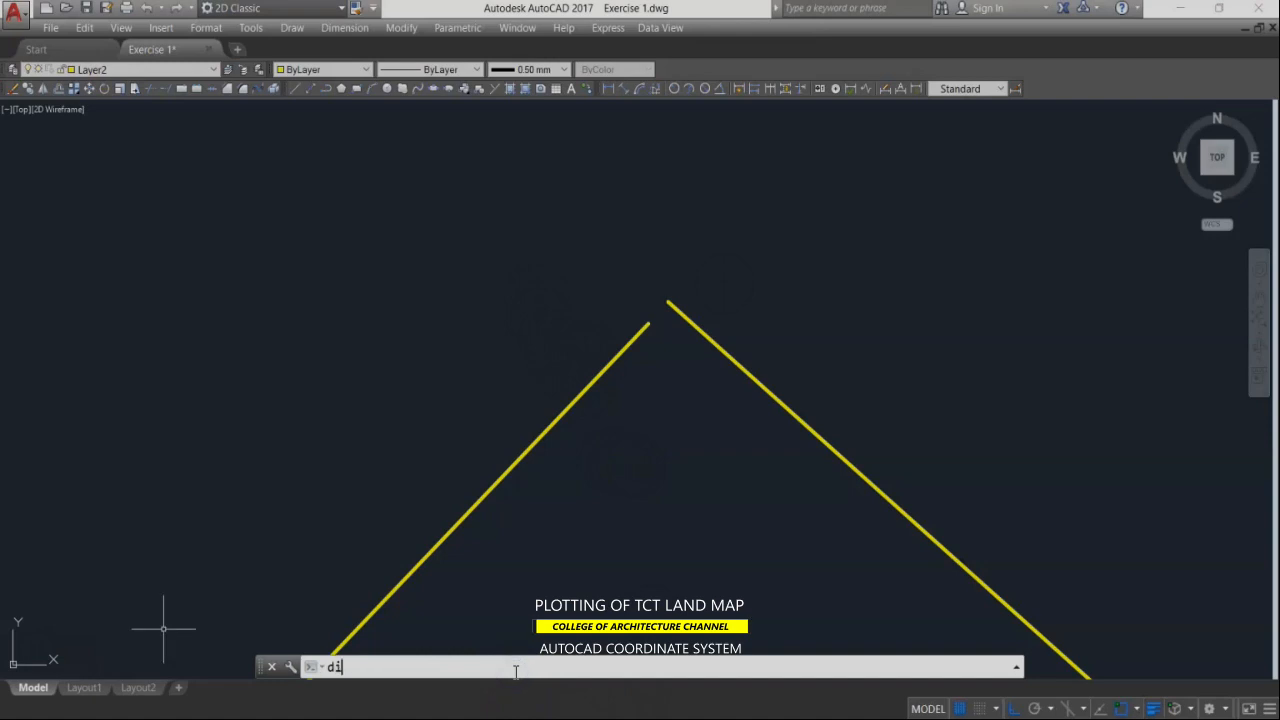
{"action": "key", "text": "Return"}
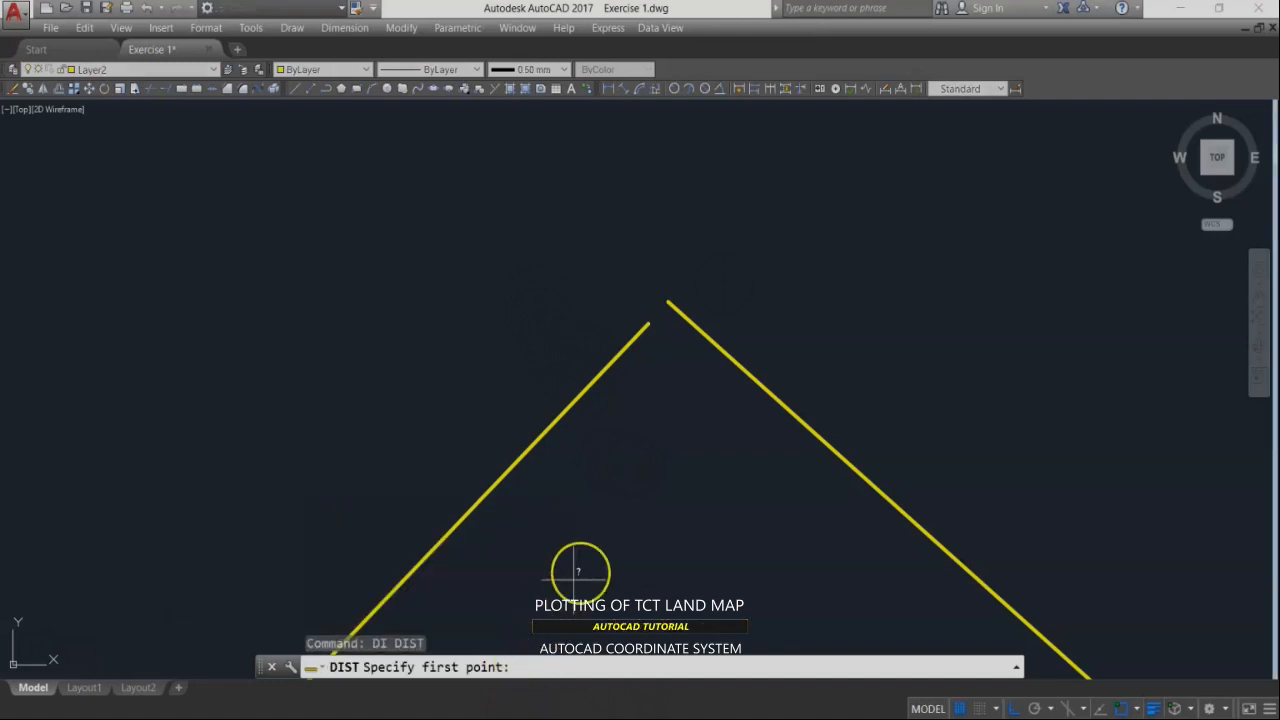
{"action": "left_click", "coordinate": [651, 321]}
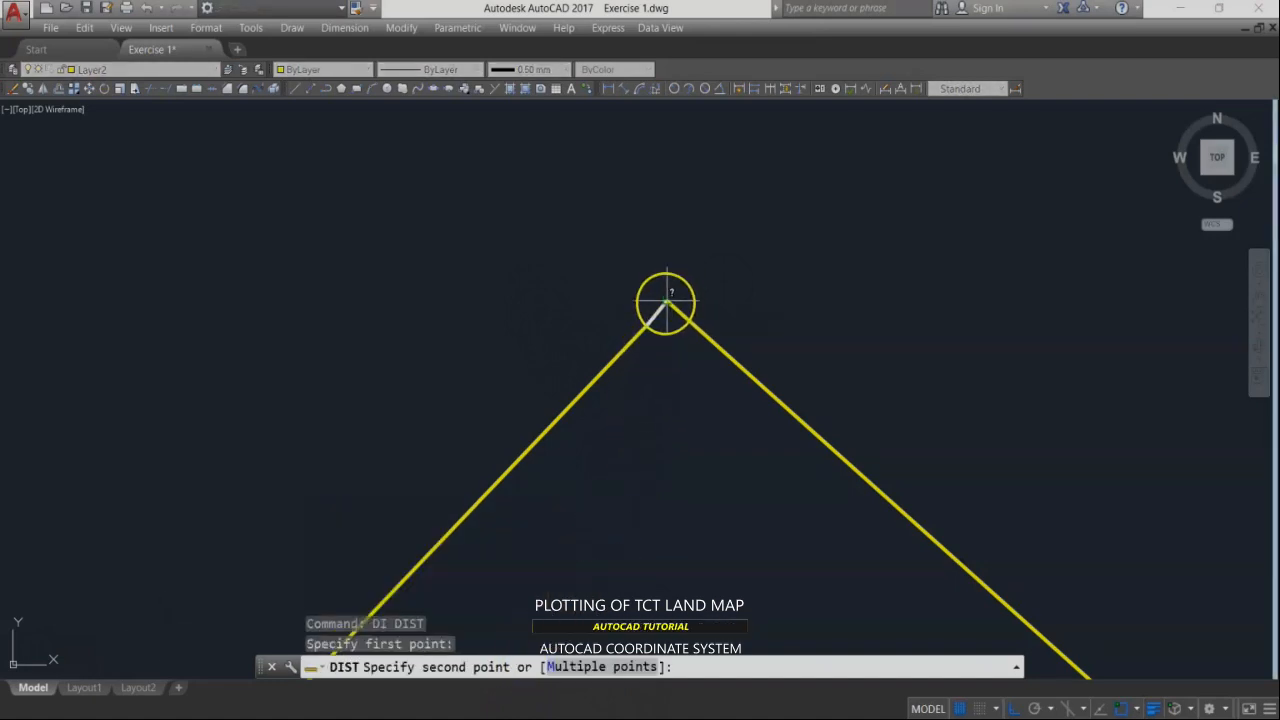
{"action": "left_click", "coordinate": [665, 301]}
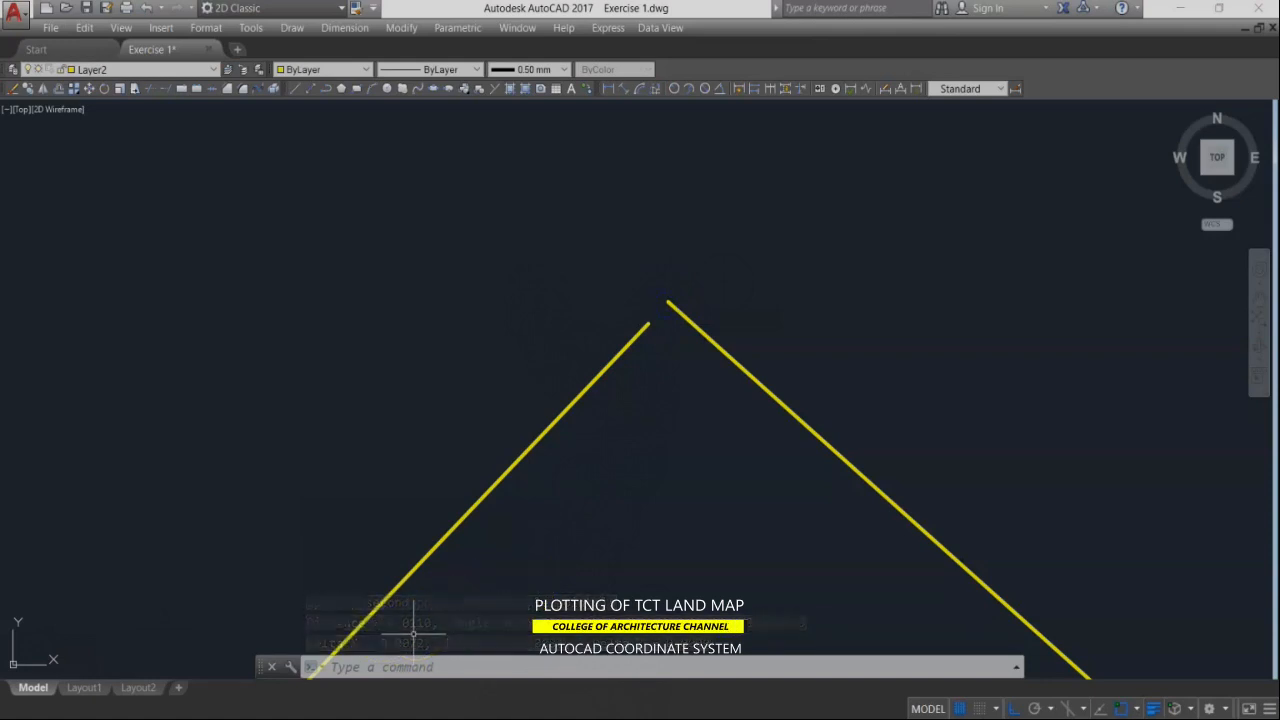
Step: Close the gap at the parcel's starting corner by filleting the last edge with the first edge, and check the joint
{"action": "scroll", "coordinate": [562, 392], "scroll_direction": "down", "scroll_amount": 5}
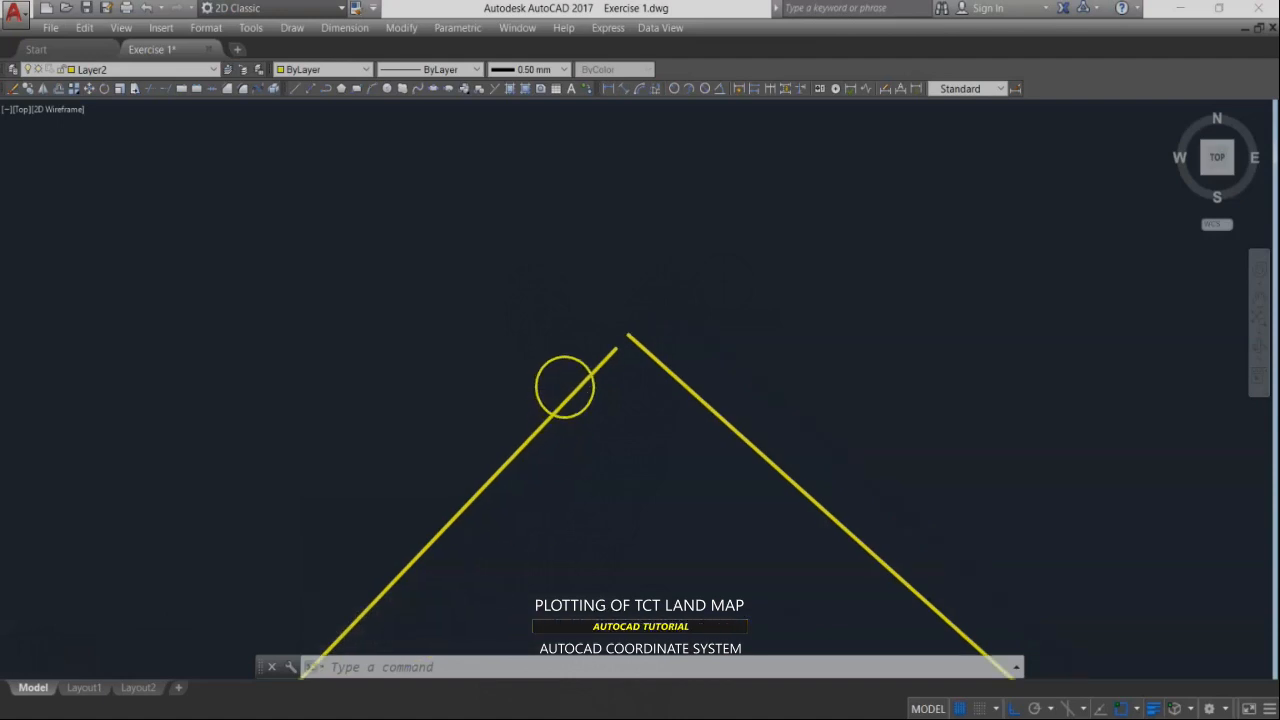
{"action": "key", "text": "Escape"}
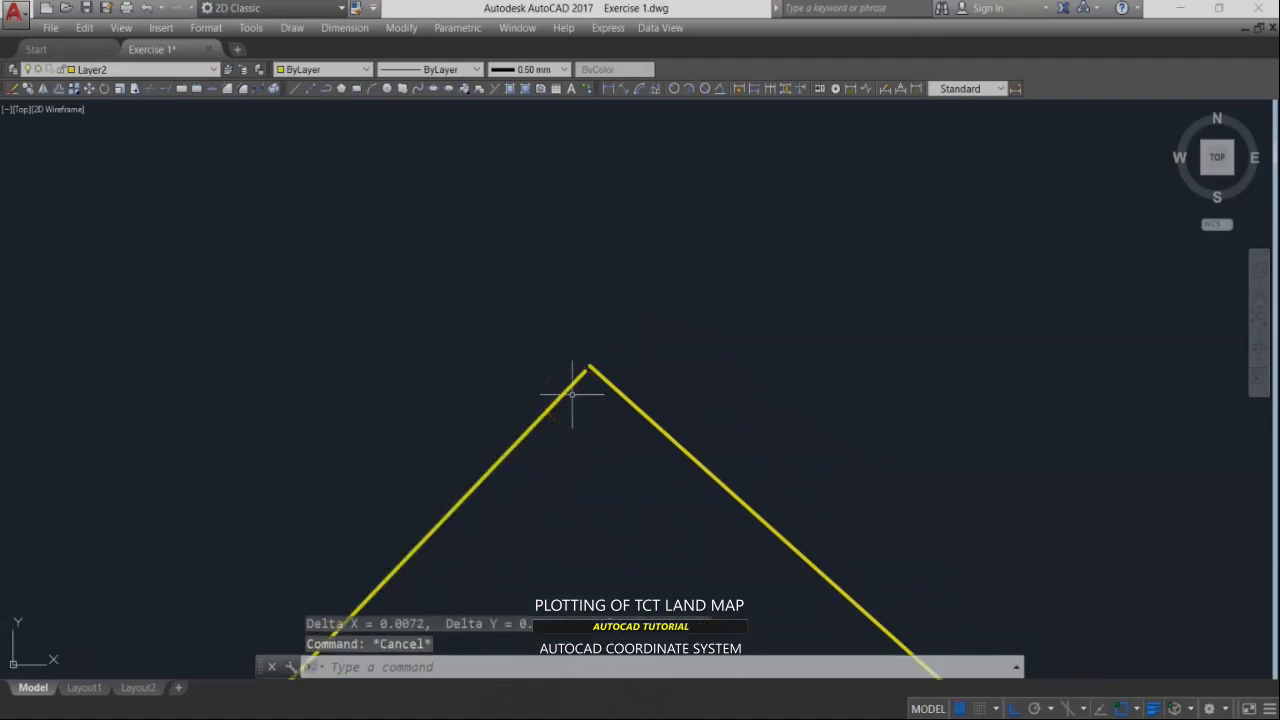
{"action": "type", "text": "f"}
{"action": "key", "text": "Return"}
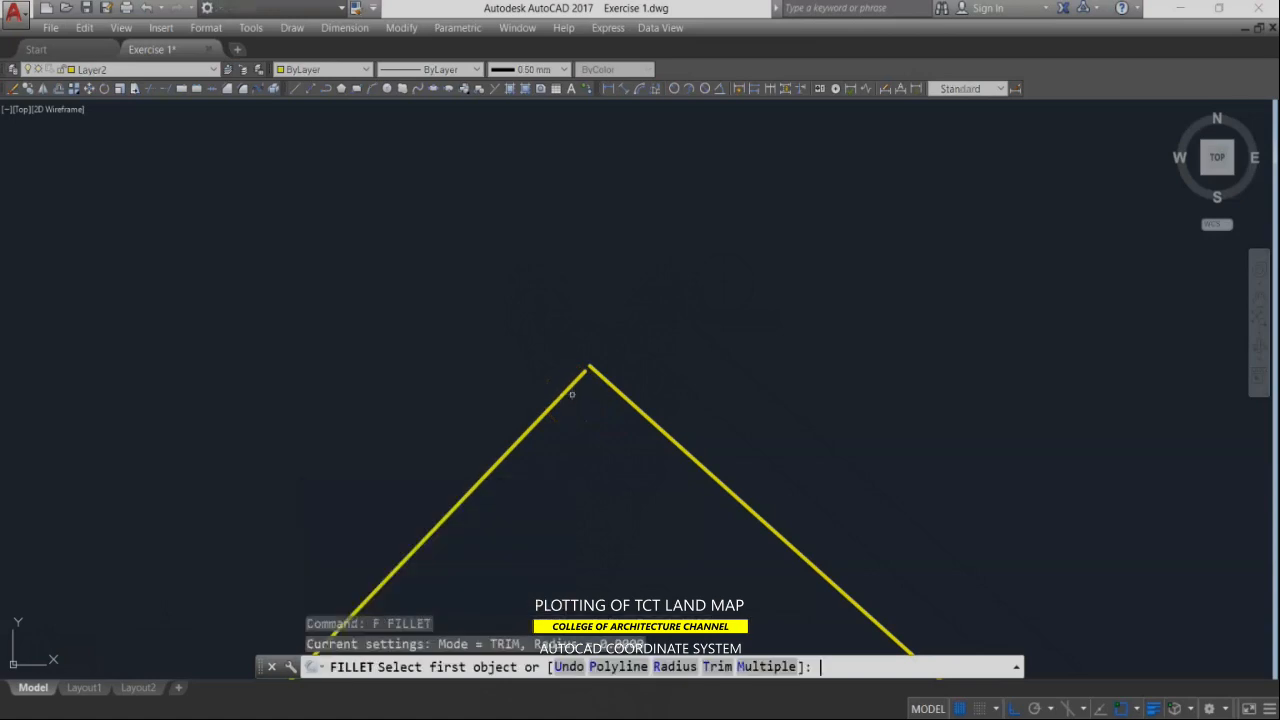
{"action": "left_click", "coordinate": [570, 377]}
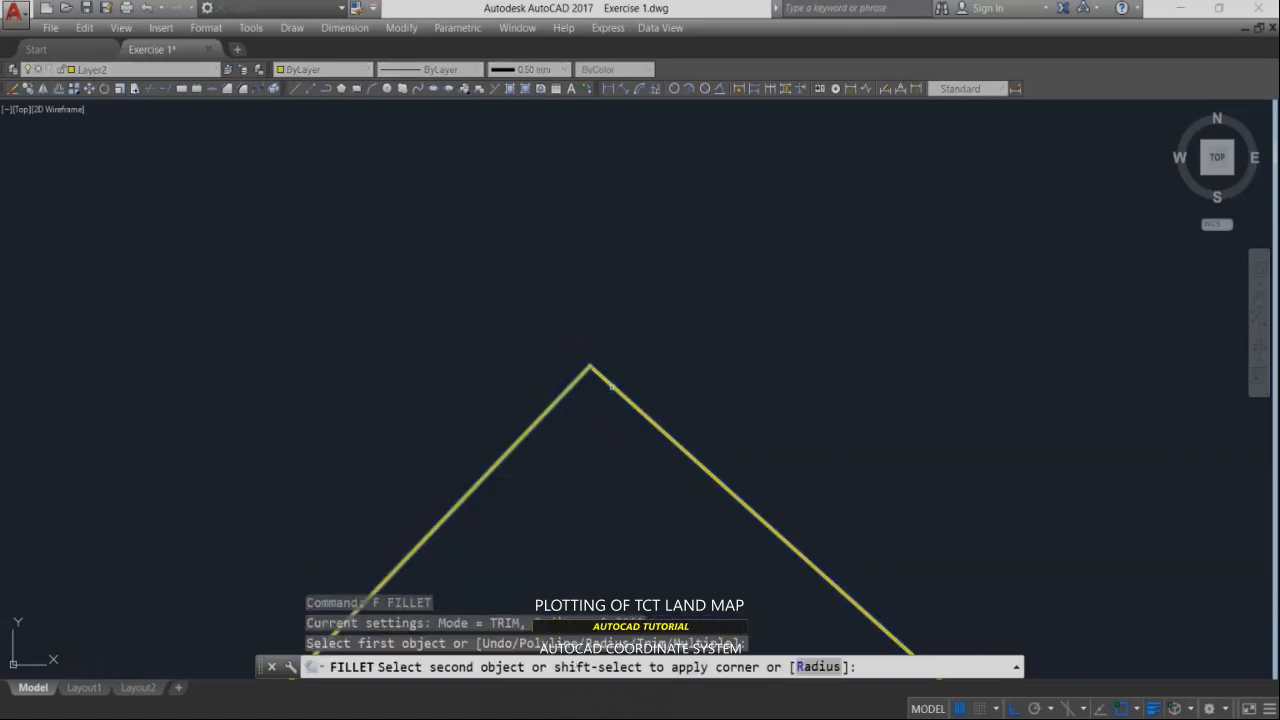
{"action": "left_click", "coordinate": [614, 386]}
{"action": "scroll", "coordinate": [551, 371], "scroll_direction": "up", "scroll_amount": 3}
{"action": "scroll", "coordinate": [490, 285], "scroll_direction": "up", "scroll_amount": 4}
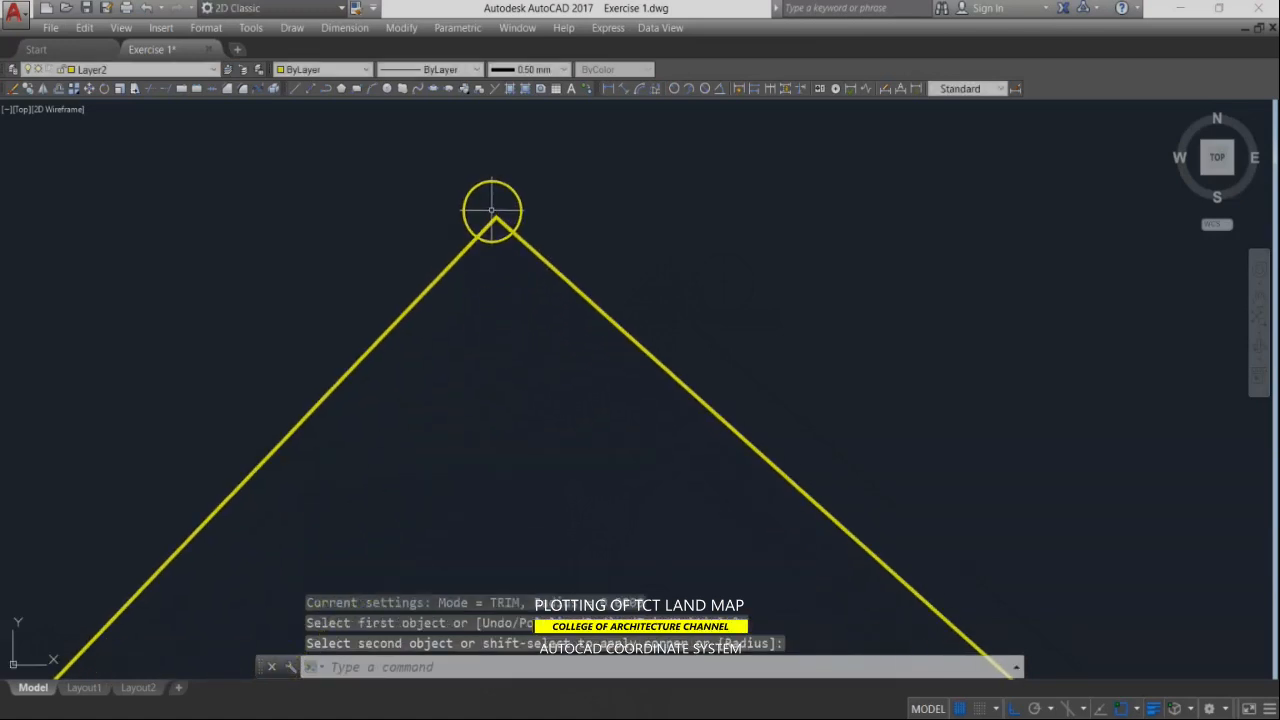
Step: Copy the compass diagram beside the land parcel notes to the clipboard, using its centre as the base point
{"action": "scroll", "coordinate": [580, 245], "scroll_direction": "down", "scroll_amount": 8}
{"action": "scroll", "coordinate": [766, 249], "scroll_direction": "down", "scroll_amount": 10}
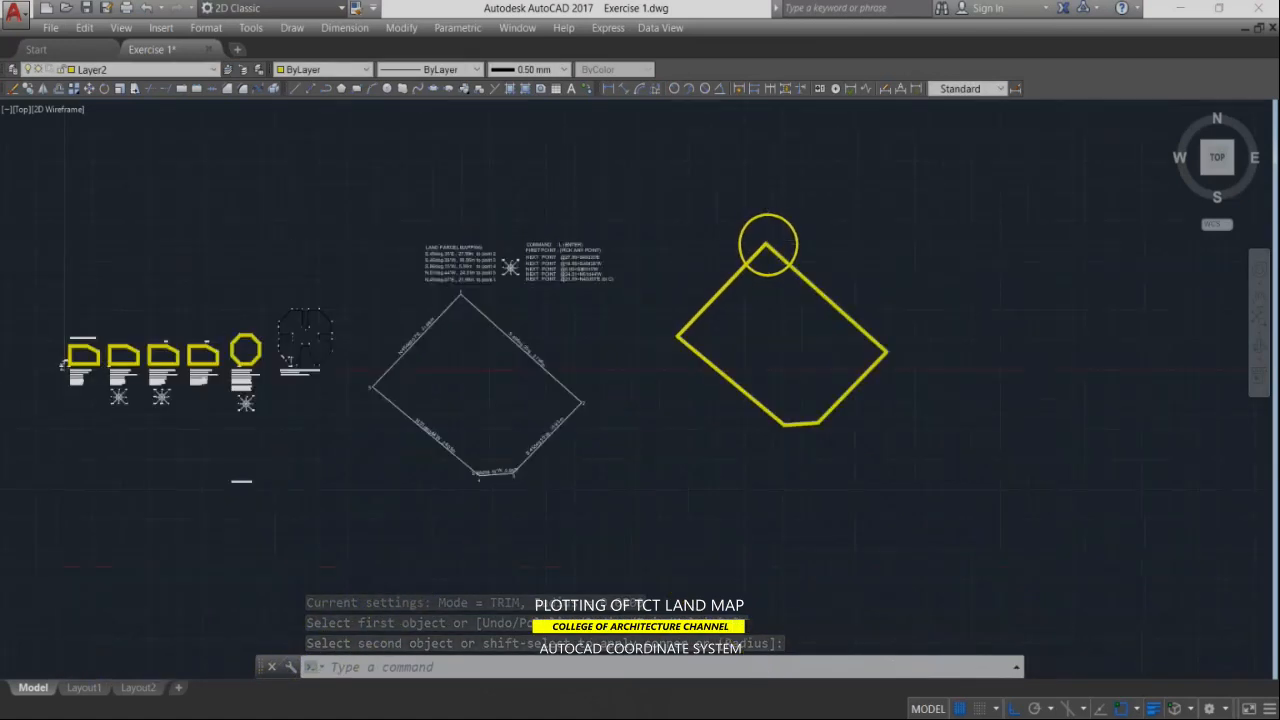
{"action": "scroll", "coordinate": [635, 250], "scroll_direction": "up", "scroll_amount": 5}
{"action": "scroll", "coordinate": [743, 247], "scroll_direction": "up", "scroll_amount": 4}
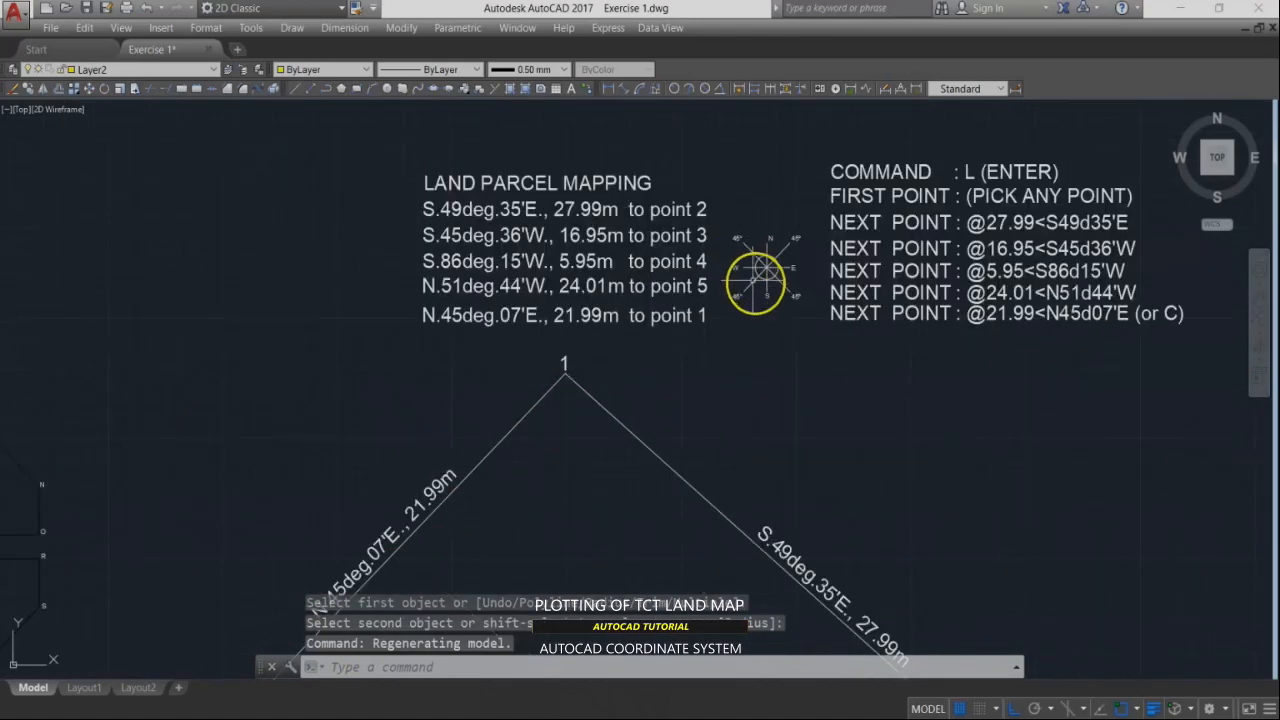
{"action": "key", "text": "Escape"}
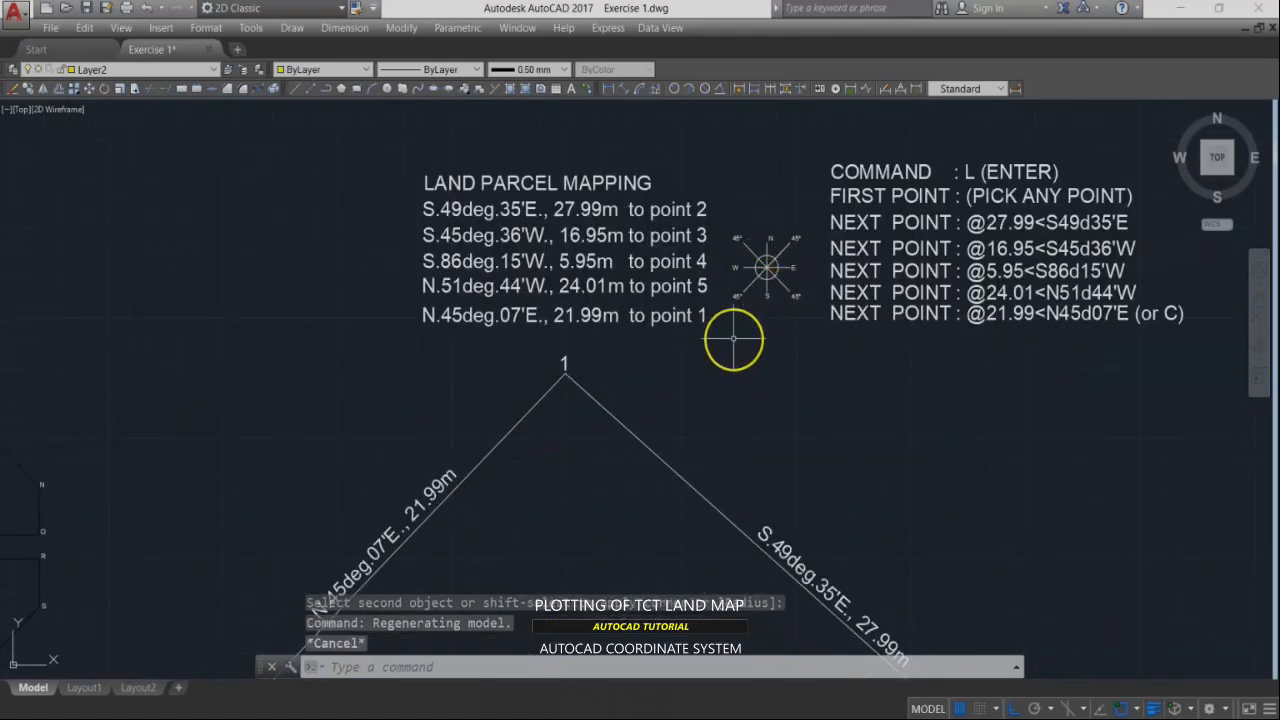
{"action": "scroll", "coordinate": [598, 327], "scroll_direction": "down", "scroll_amount": 6}
{"action": "scroll", "coordinate": [623, 357], "scroll_direction": "up", "scroll_amount": 4}
{"action": "key", "text": "Escape"}
{"action": "key", "text": "Escape"}
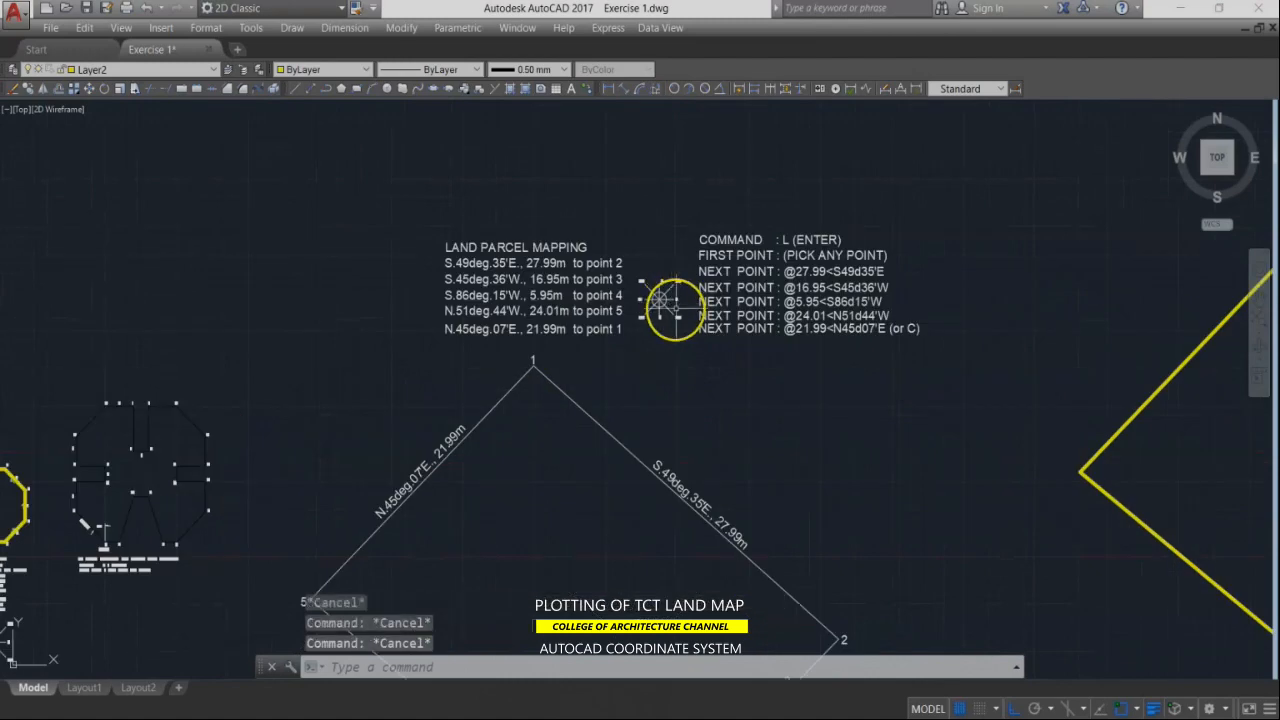
{"action": "key", "text": "ctrl+shift+c"}
{"action": "scroll", "coordinate": [672, 295], "scroll_direction": "up", "scroll_amount": 4}
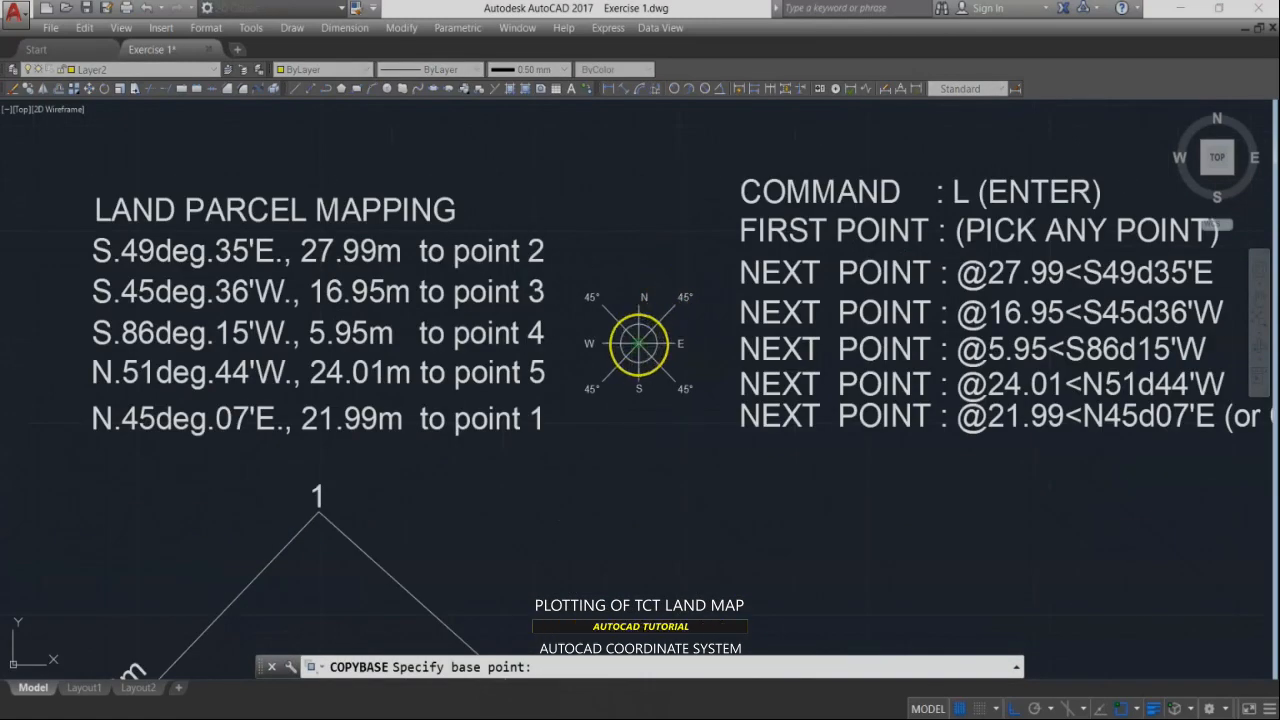
{"action": "left_click", "coordinate": [639, 343]}
{"action": "left_click", "coordinate": [701, 260]}
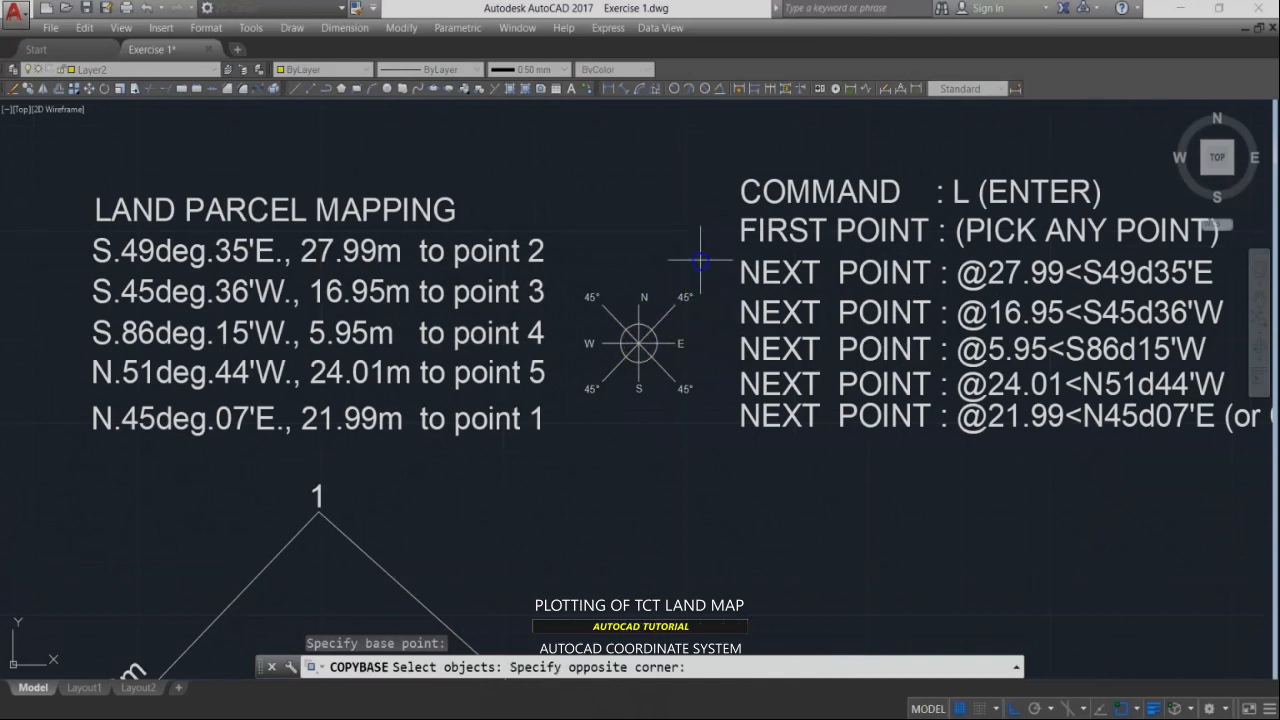
{"action": "left_click", "coordinate": [579, 425]}
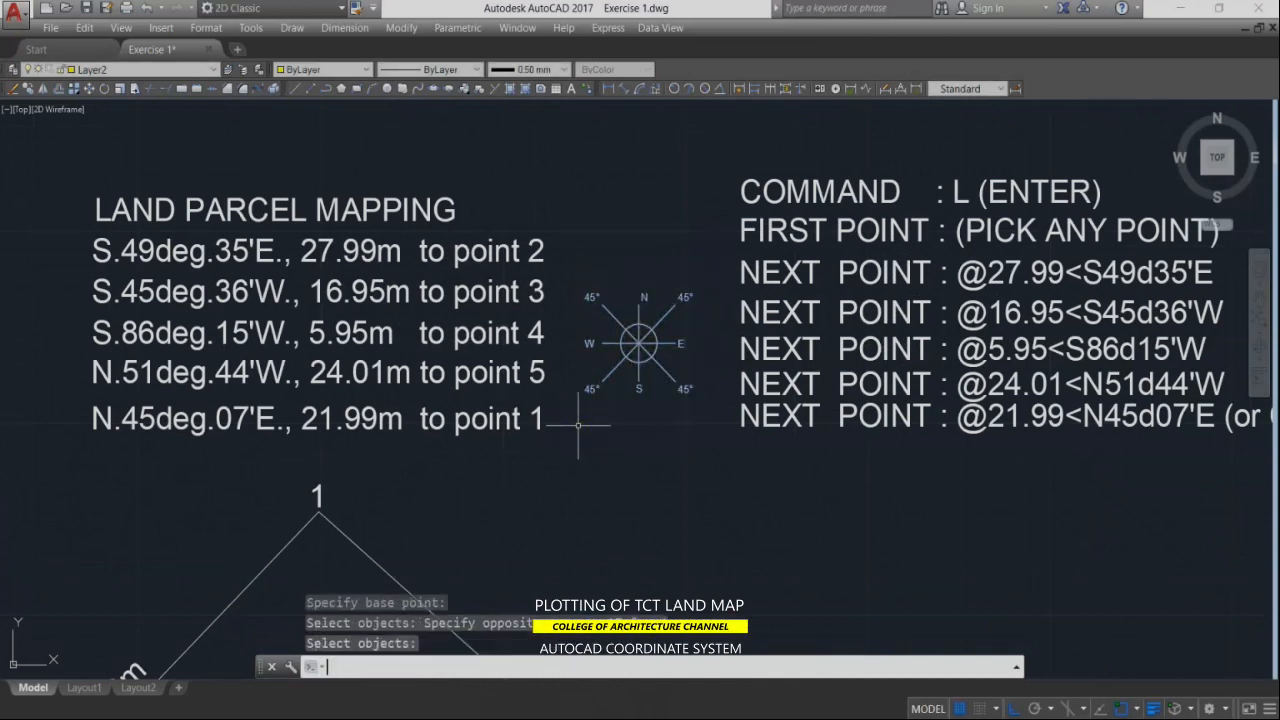
{"action": "key", "text": "Return"}
Step: Paste the compass diagram as a block centred on point 1 and again on point 2 of the labelled parcel
{"action": "key", "text": "ctrl+shift+v"}
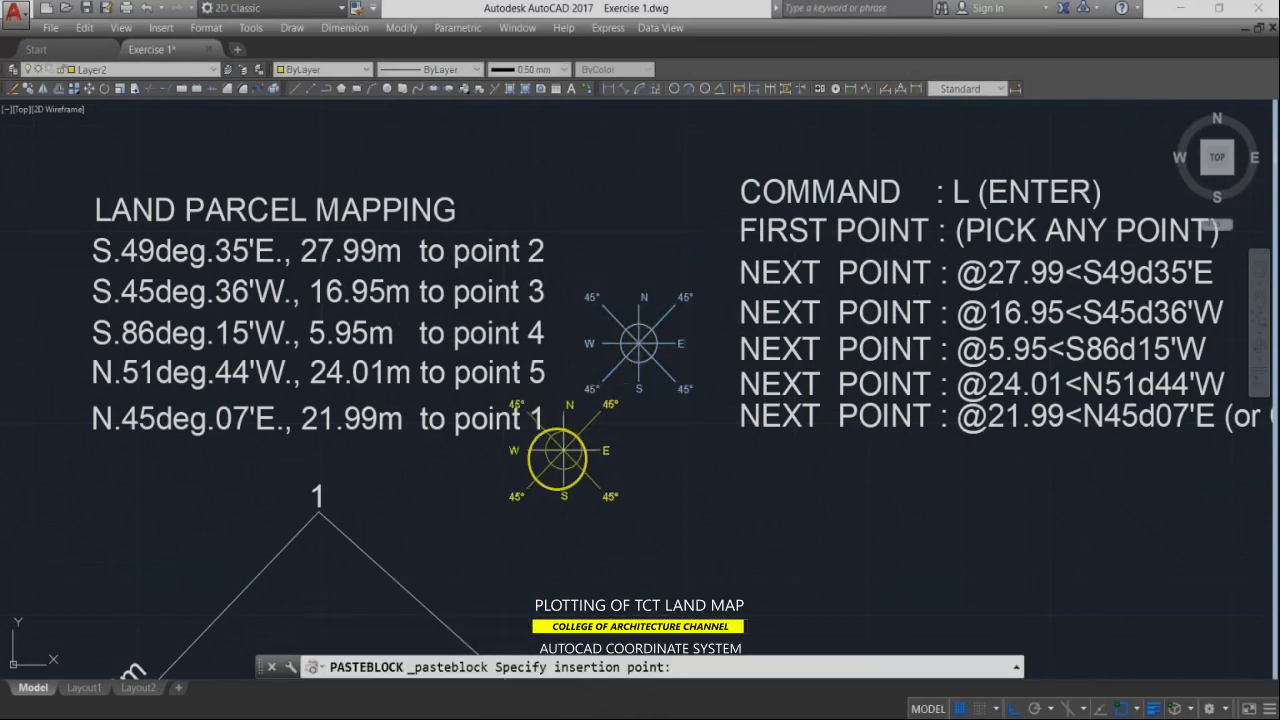
{"action": "left_click", "coordinate": [319, 512]}
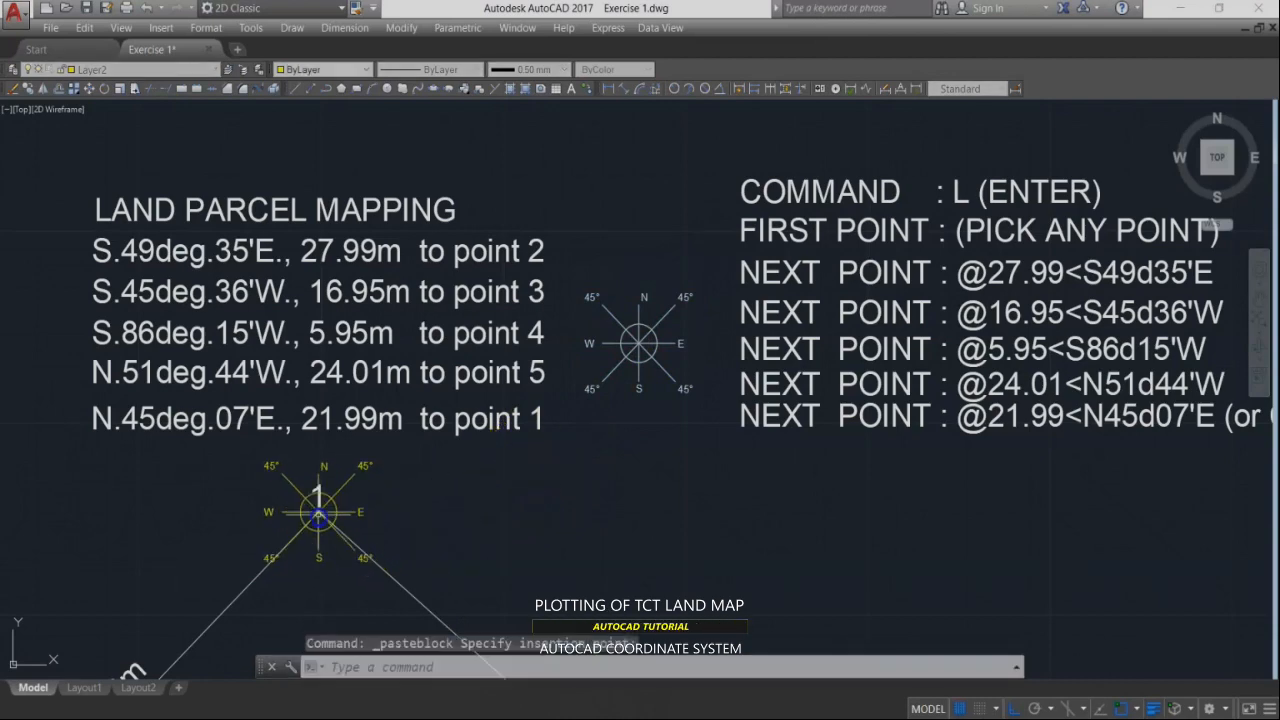
{"action": "scroll", "coordinate": [416, 394], "scroll_direction": "down", "scroll_amount": 6}
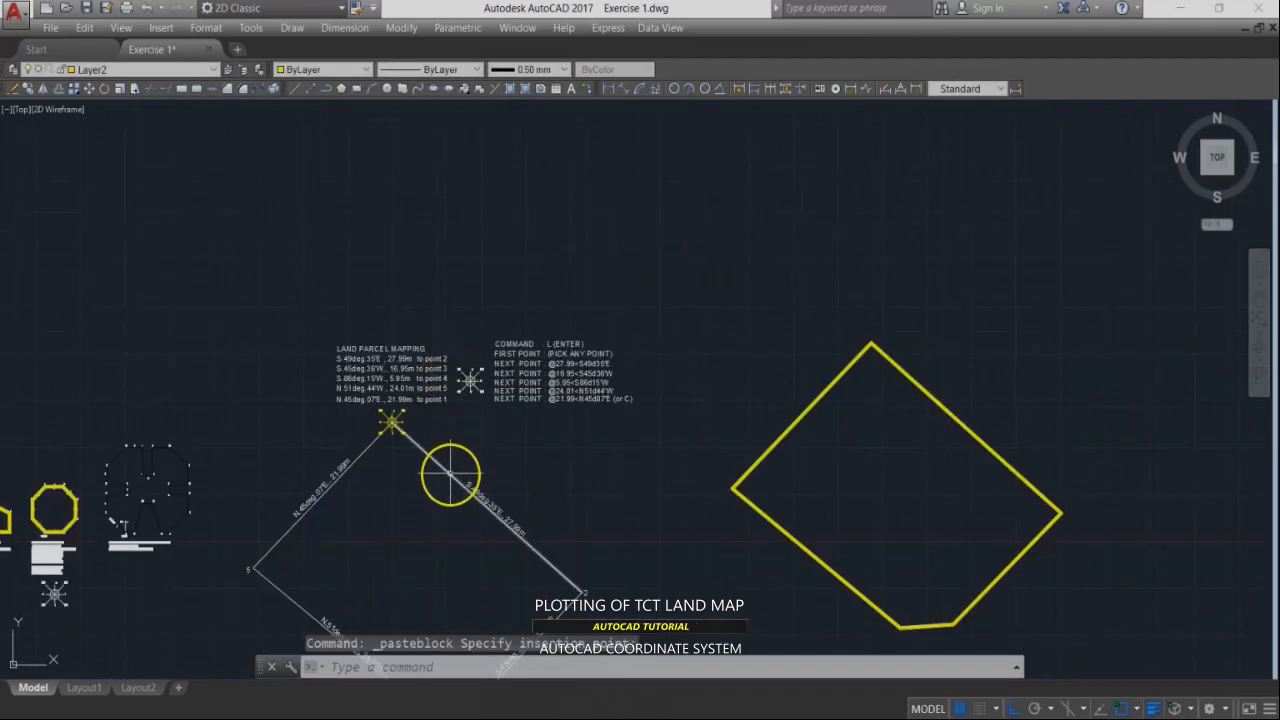
{"action": "scroll", "coordinate": [620, 530], "scroll_direction": "up", "scroll_amount": 3}
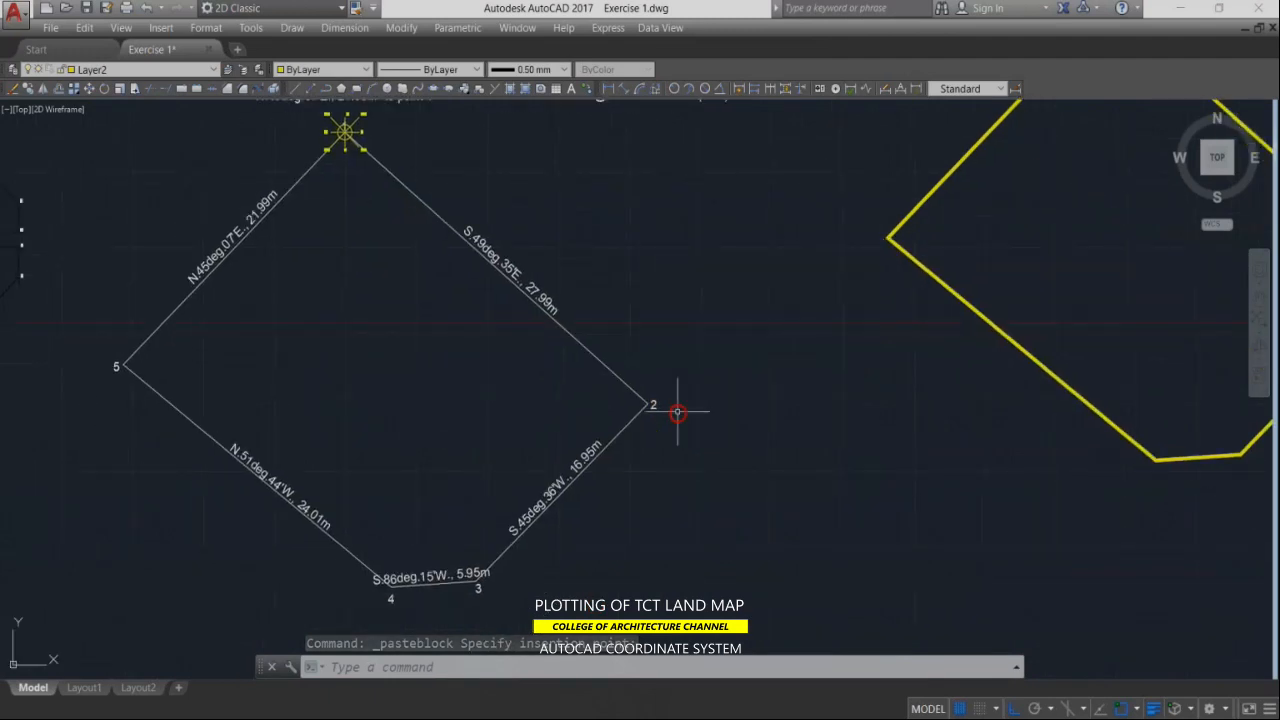
{"action": "key", "text": "ctrl+shift+v"}
{"action": "scroll", "coordinate": [640, 411], "scroll_direction": "up", "scroll_amount": 5}
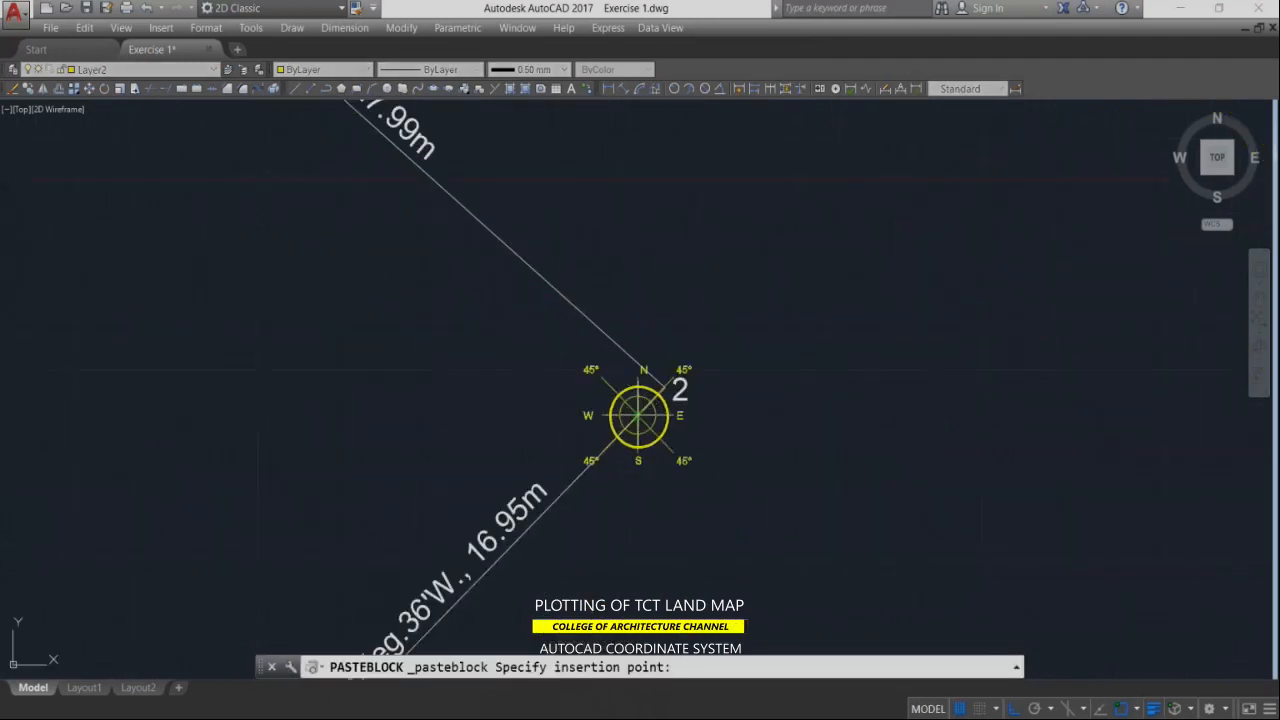
{"action": "left_click", "coordinate": [655, 389]}
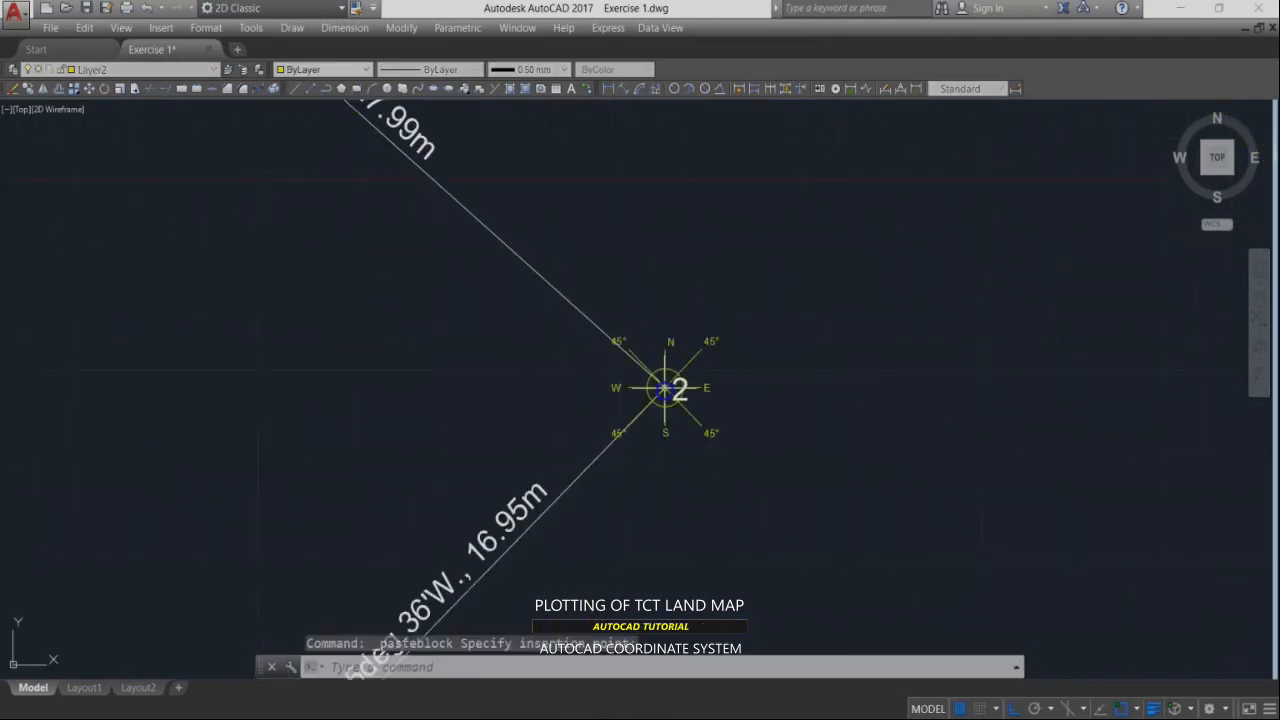
Step: Paste the compass block centred on point 3 and on point 4 at the ends of the short edge
{"action": "scroll", "coordinate": [730, 316], "scroll_direction": "down", "scroll_amount": 5}
{"action": "scroll", "coordinate": [634, 358], "scroll_direction": "up", "scroll_amount": 5}
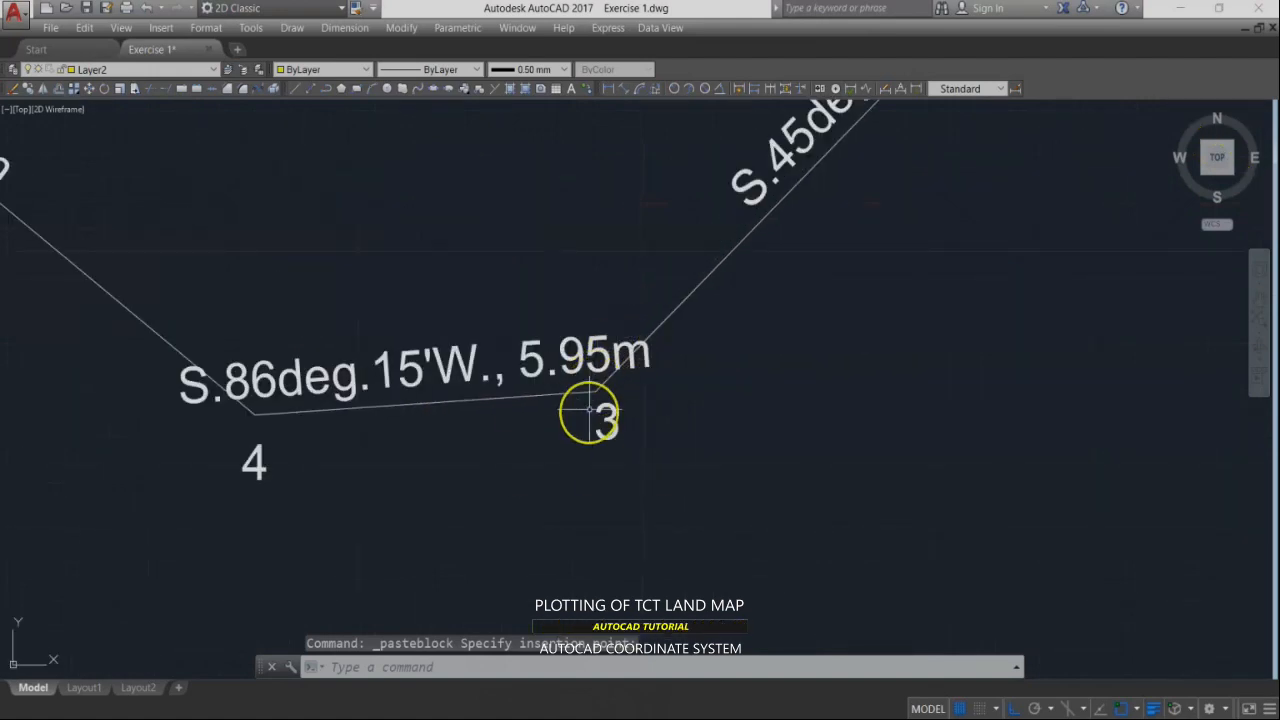
{"action": "key", "text": "ctrl+shift+v"}
{"action": "left_click", "coordinate": [597, 391]}
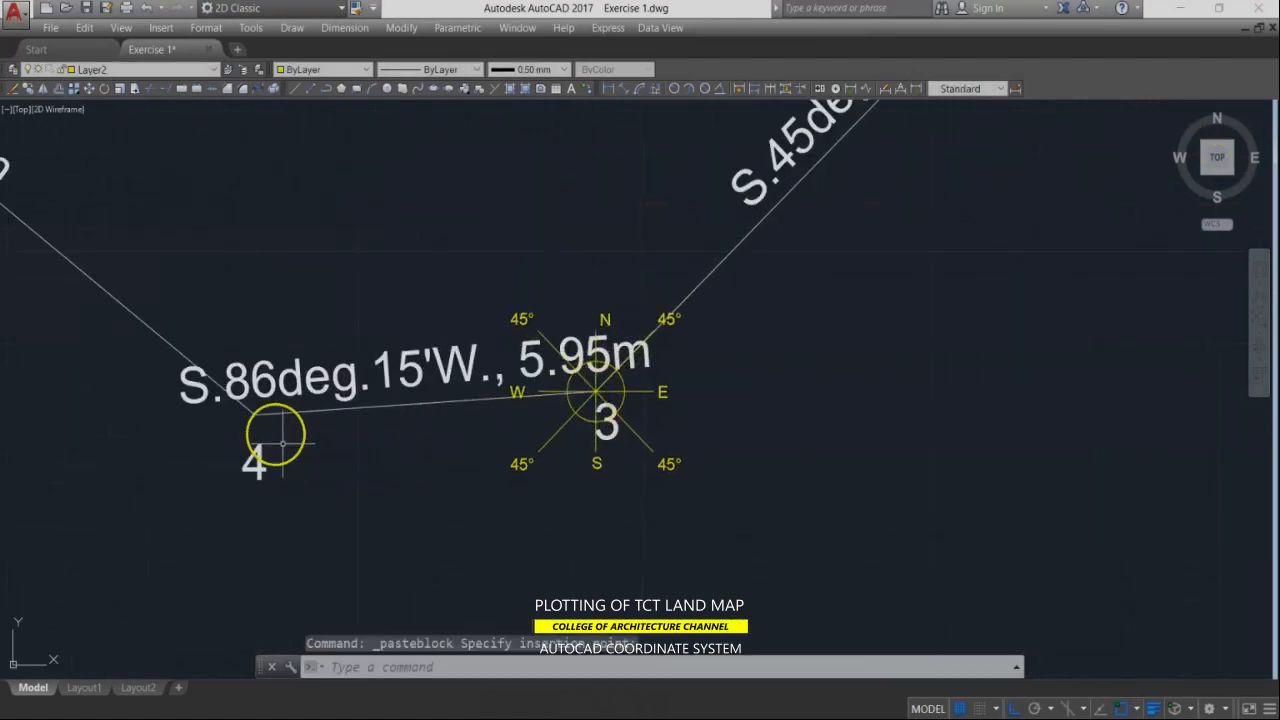
{"action": "key", "text": "ctrl+shift+v"}
{"action": "left_click", "coordinate": [255, 413]}
Step: Paste the compass block centred on point 5 of the labelled parcel
{"action": "scroll", "coordinate": [677, 250], "scroll_direction": "down", "scroll_amount": 6}
{"action": "scroll", "coordinate": [677, 250], "scroll_direction": "up", "scroll_amount": 6}
{"action": "key", "text": "ctrl+shift+v"}
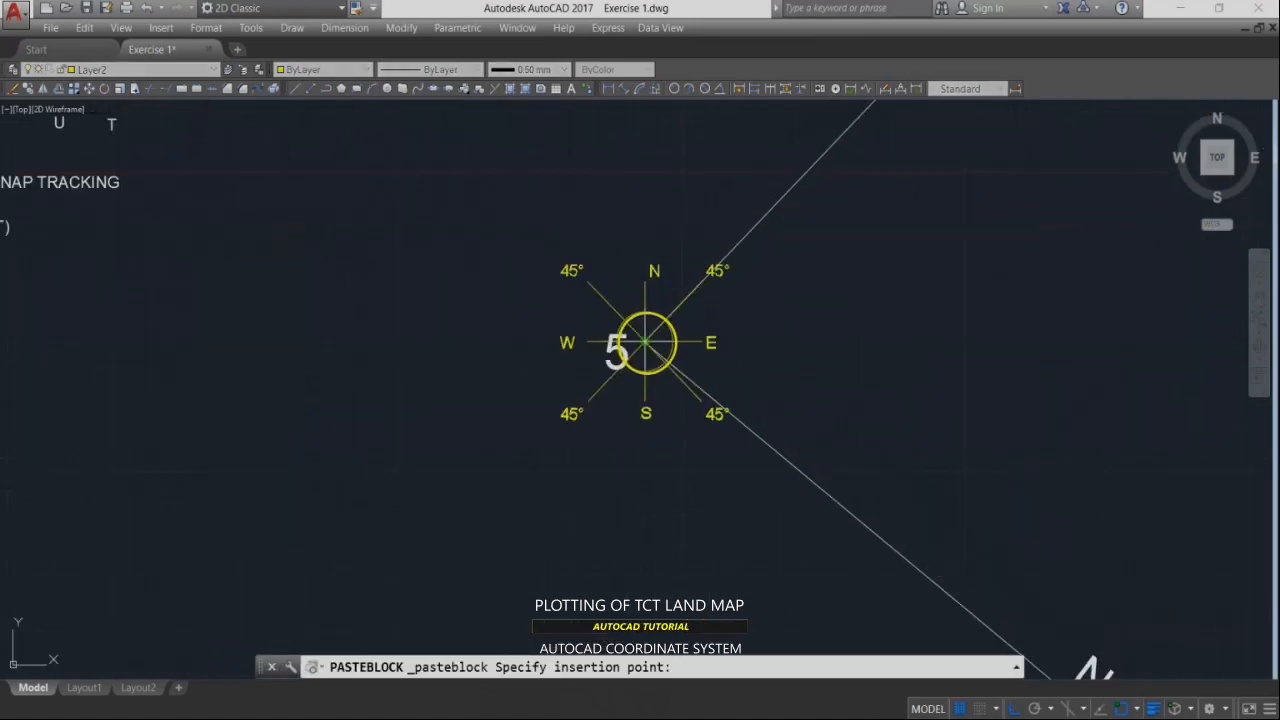
{"action": "left_click", "coordinate": [645, 342]}
Step: Add an angular dimension at point 1 between the compass's south line and the edge running to point 2
{"action": "scroll", "coordinate": [817, 277], "scroll_direction": "down", "scroll_amount": 5}
{"action": "scroll", "coordinate": [694, 434], "scroll_direction": "up", "scroll_amount": 6}
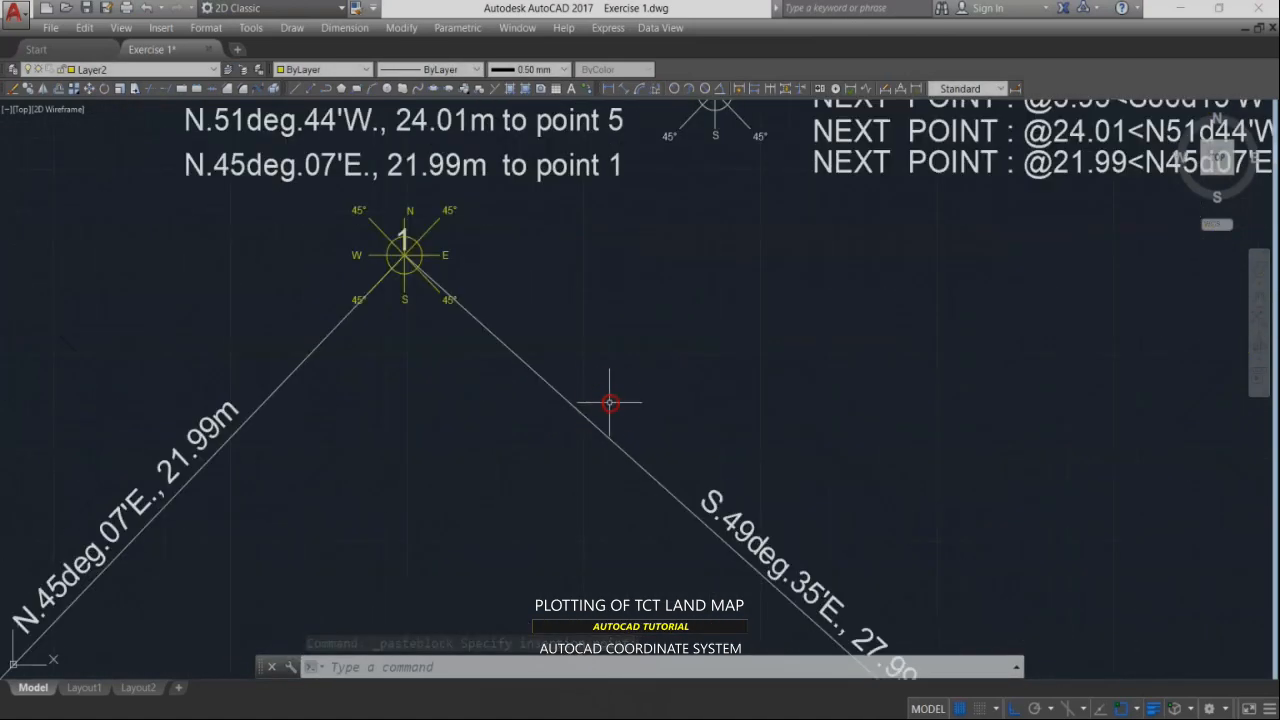
{"action": "middle_click_drag", "start_coordinate": [763, 503], "coordinate": [695, 403]}
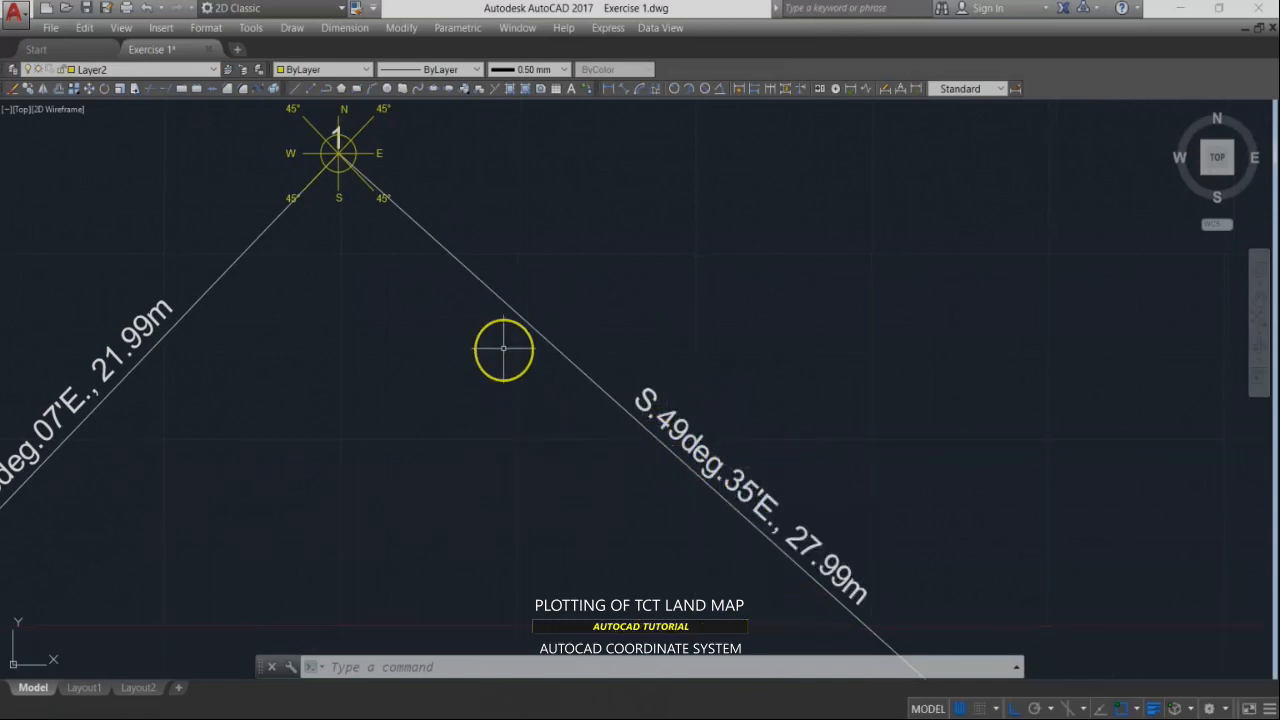
{"action": "scroll", "coordinate": [386, 289], "scroll_direction": "up", "scroll_amount": 4}
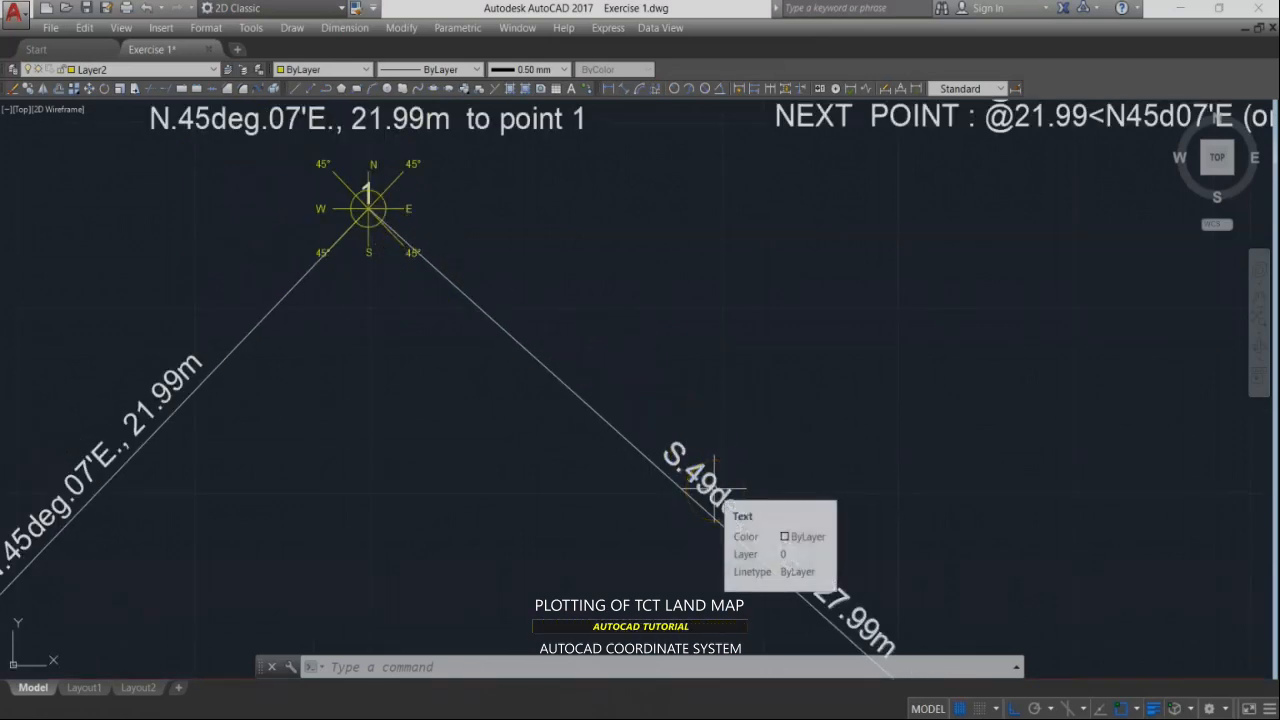
{"action": "left_click", "coordinate": [719, 88]}
{"action": "scroll", "coordinate": [409, 251], "scroll_direction": "up", "scroll_amount": 5}
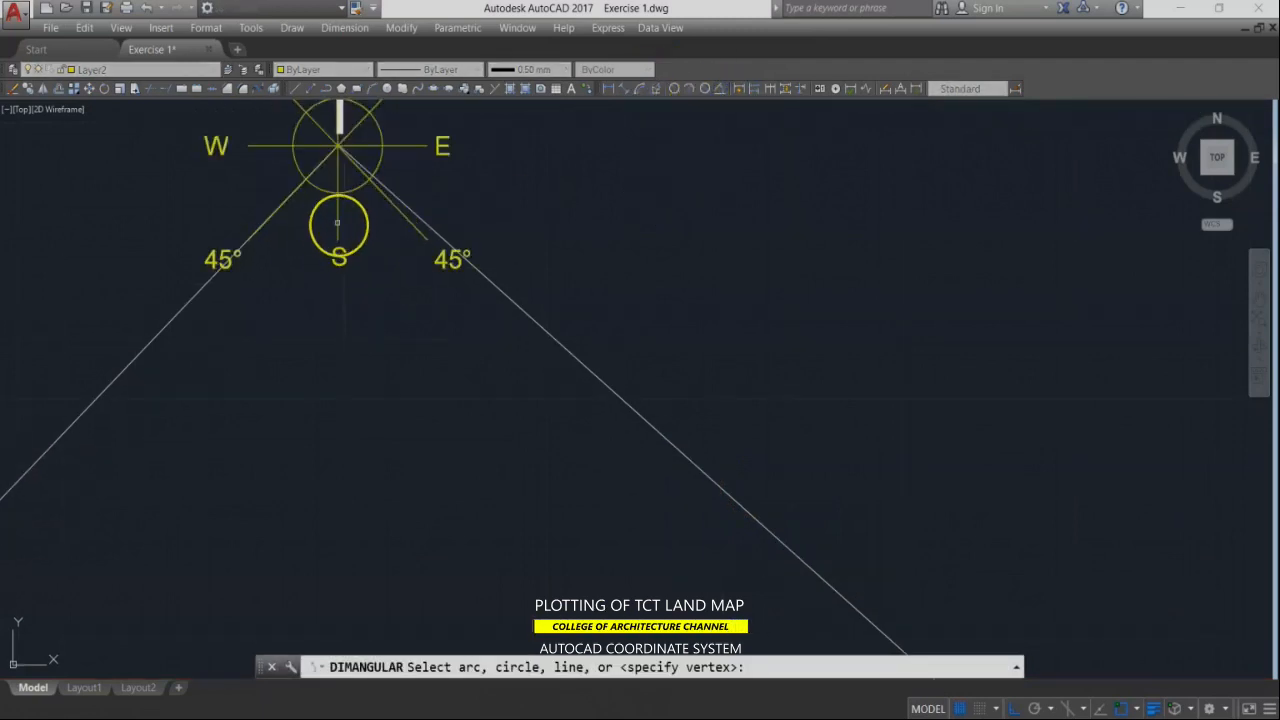
{"action": "left_click", "coordinate": [338, 226]}
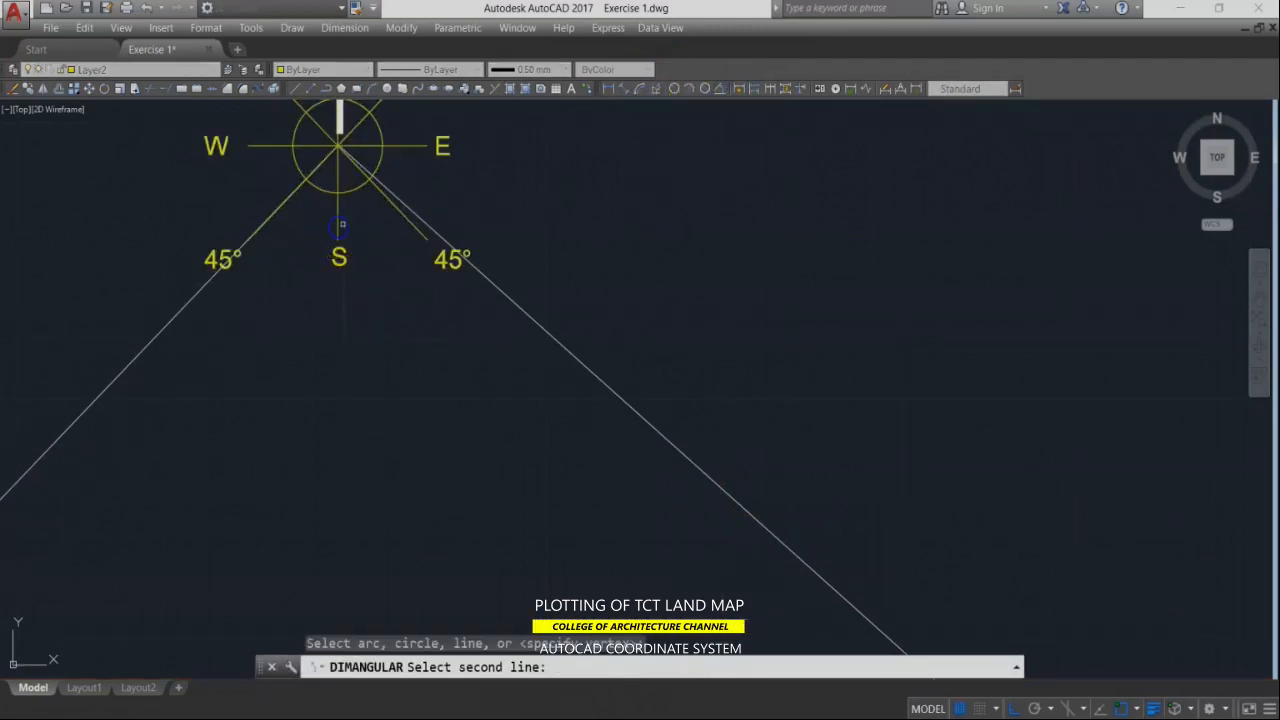
{"action": "left_click", "coordinate": [423, 220]}
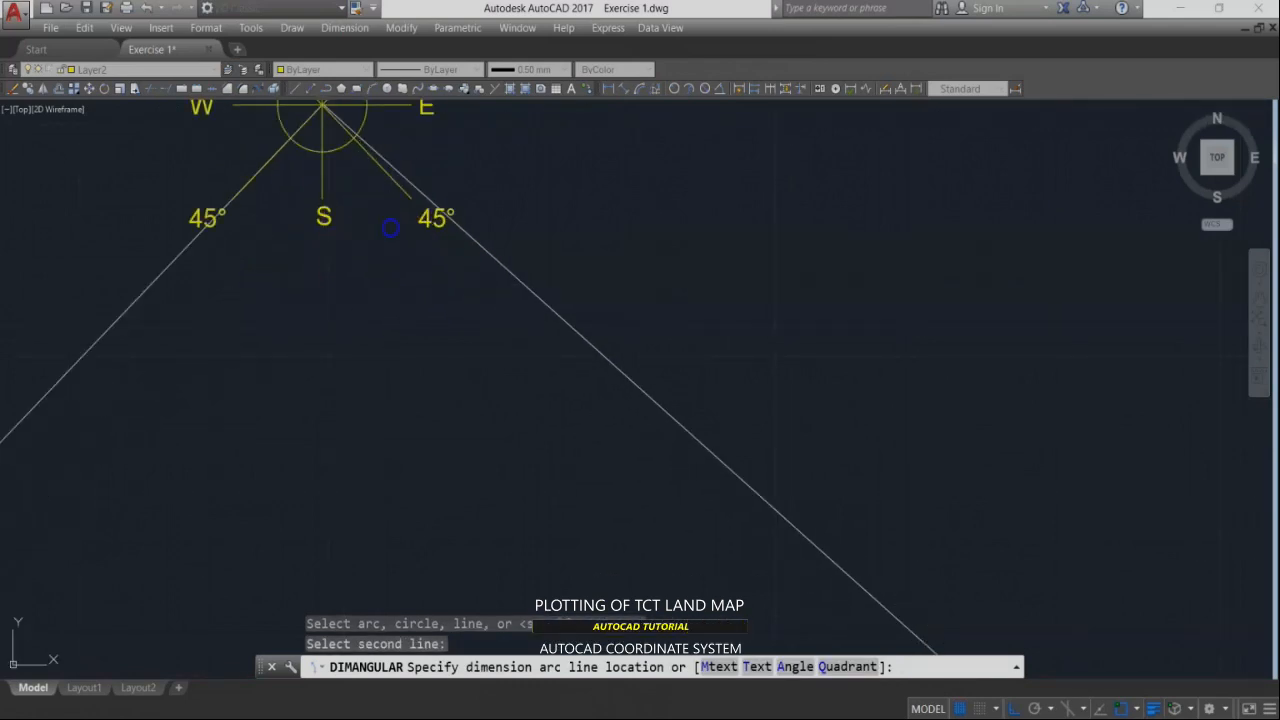
{"action": "left_click", "coordinate": [391, 228]}
Step: Examine how the edge from point 2 to point 3 deviates from the compass's southwest 45° line, comparing it with its bearing label
{"action": "scroll", "coordinate": [385, 183], "scroll_direction": "down", "scroll_amount": 4}
{"action": "middle_click_drag", "start_coordinate": [686, 411], "coordinate": [642, 302]}
{"action": "scroll", "coordinate": [720, 385], "scroll_direction": "down", "scroll_amount": 2}
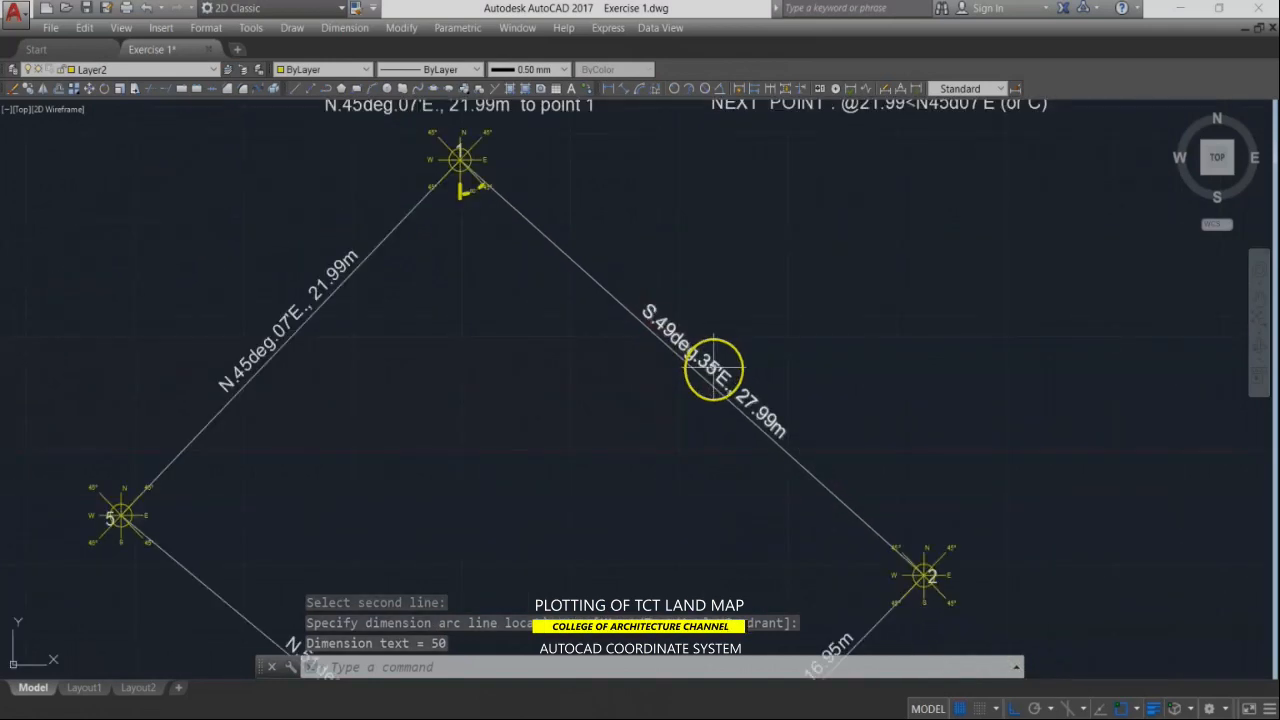
{"action": "middle_click_drag", "start_coordinate": [951, 498], "coordinate": [823, 206]}
{"action": "scroll", "coordinate": [809, 300], "scroll_direction": "up", "scroll_amount": 5}
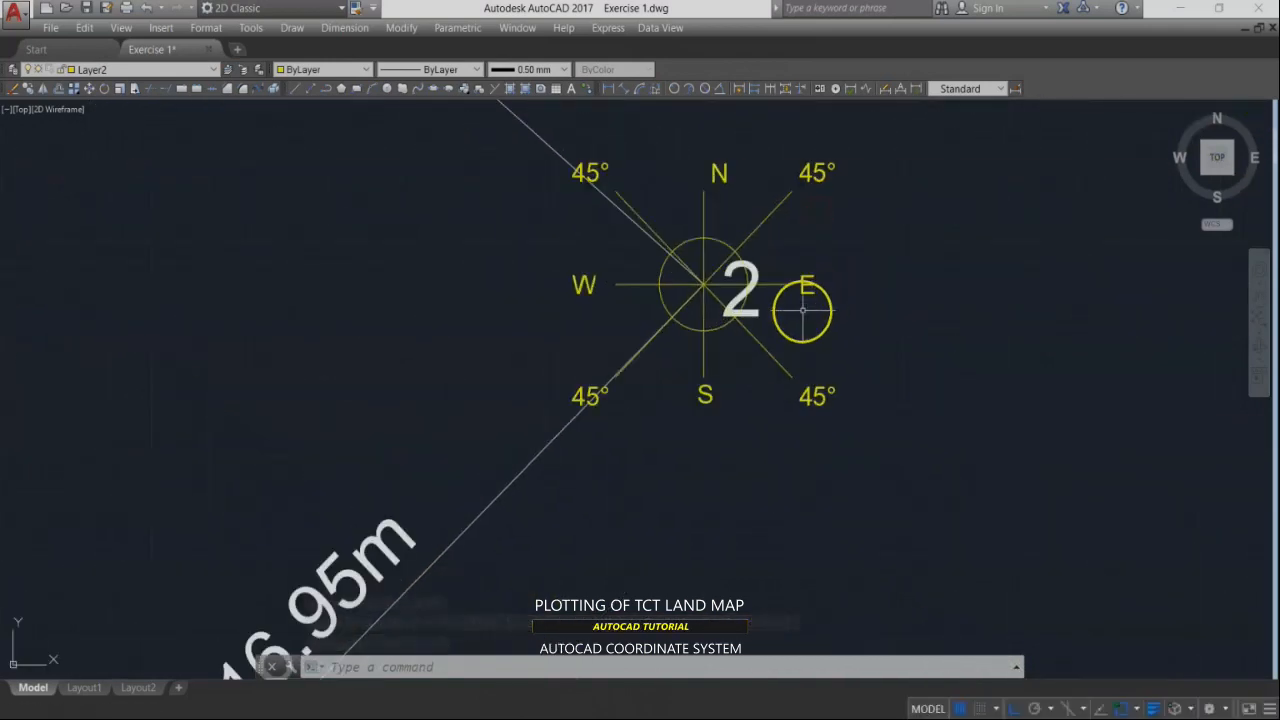
{"action": "scroll", "coordinate": [711, 297], "scroll_direction": "down", "scroll_amount": 2}
{"action": "scroll", "coordinate": [680, 363], "scroll_direction": "up", "scroll_amount": 2}
{"action": "middle_click_drag", "start_coordinate": [680, 363], "coordinate": [874, 217]}
{"action": "scroll", "coordinate": [740, 282], "scroll_direction": "down", "scroll_amount": 2}
{"action": "scroll", "coordinate": [706, 334], "scroll_direction": "down", "scroll_amount": 1}
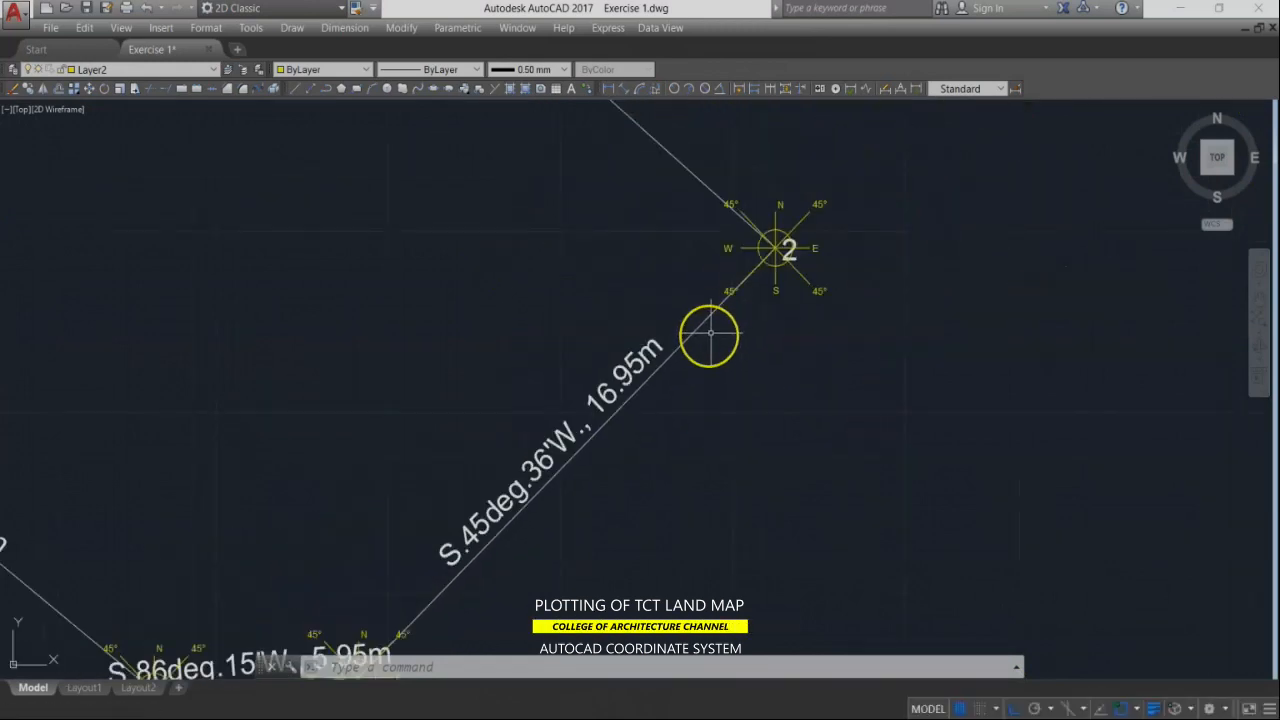
{"action": "scroll", "coordinate": [506, 506], "scroll_direction": "up", "scroll_amount": 3}
{"action": "middle_click_drag", "start_coordinate": [1005, 225], "coordinate": [914, 378]}
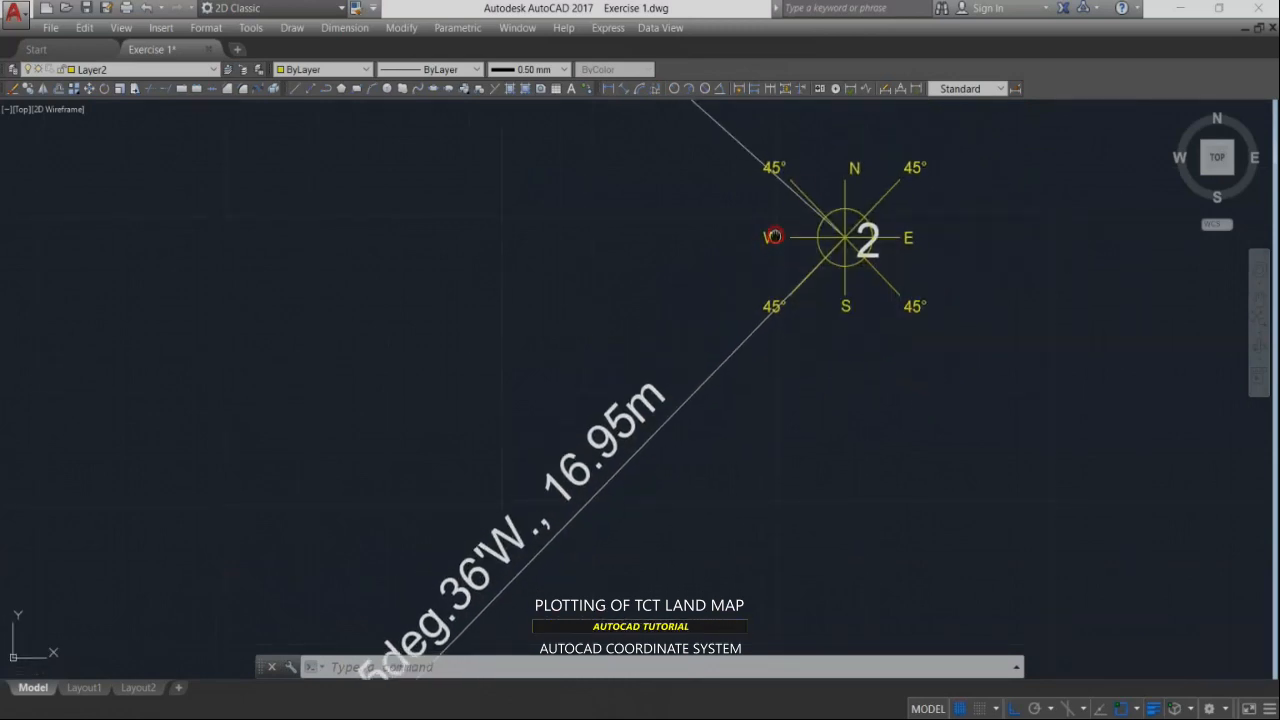
{"action": "middle_click_drag", "start_coordinate": [772, 240], "coordinate": [794, 163]}
{"action": "middle_click_drag", "start_coordinate": [565, 512], "coordinate": [580, 451]}
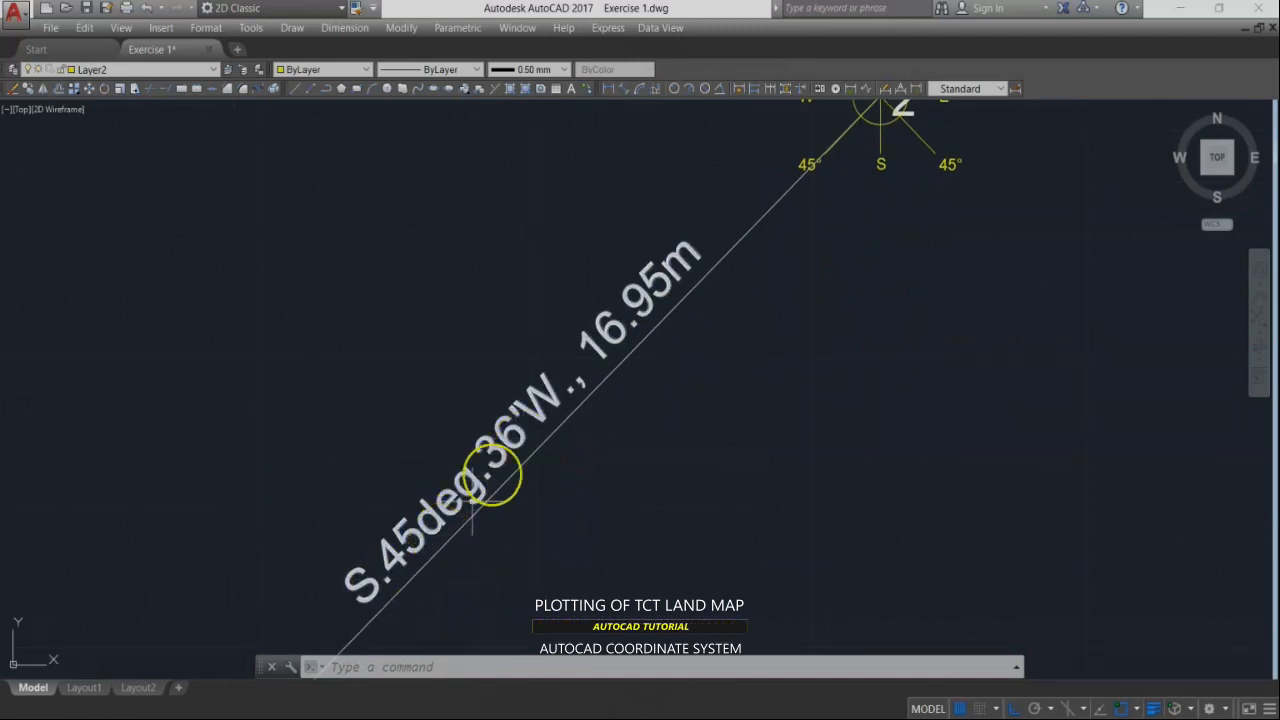
{"action": "middle_click_drag", "start_coordinate": [927, 247], "coordinate": [904, 351]}
{"action": "scroll", "coordinate": [858, 263], "scroll_direction": "up", "scroll_amount": 4}
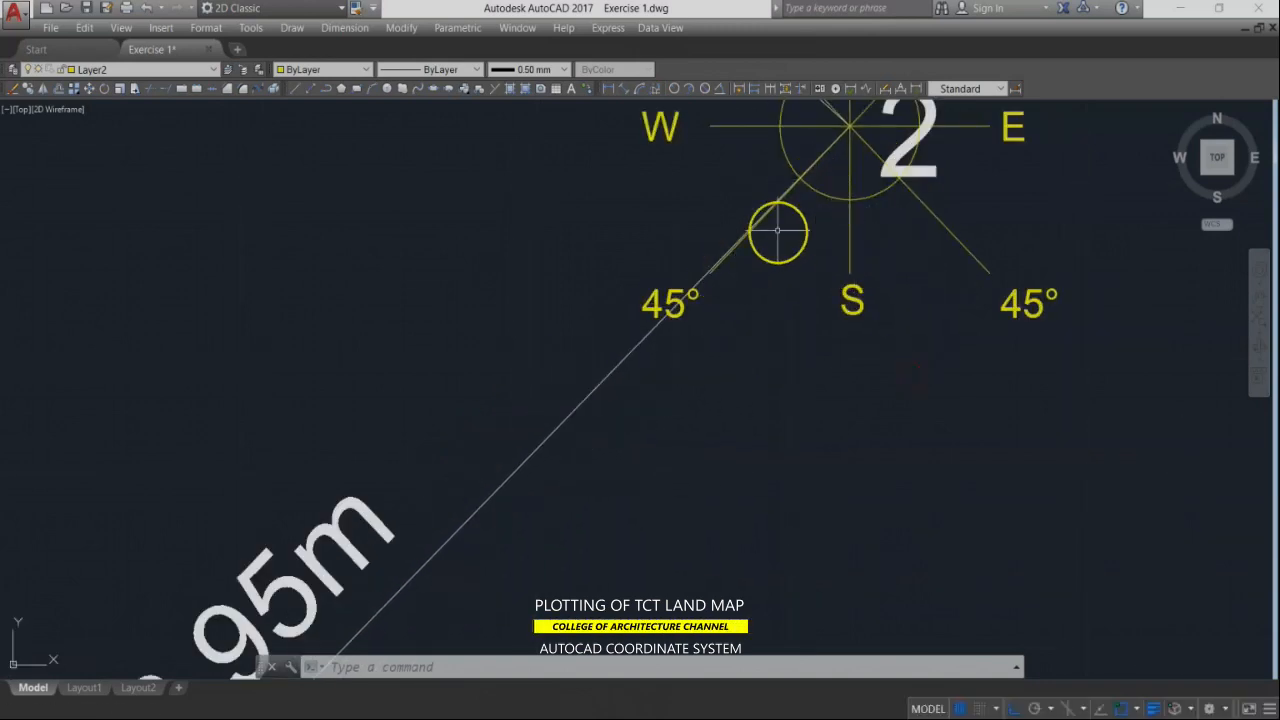
{"action": "scroll", "coordinate": [812, 176], "scroll_direction": "up", "scroll_amount": 2}
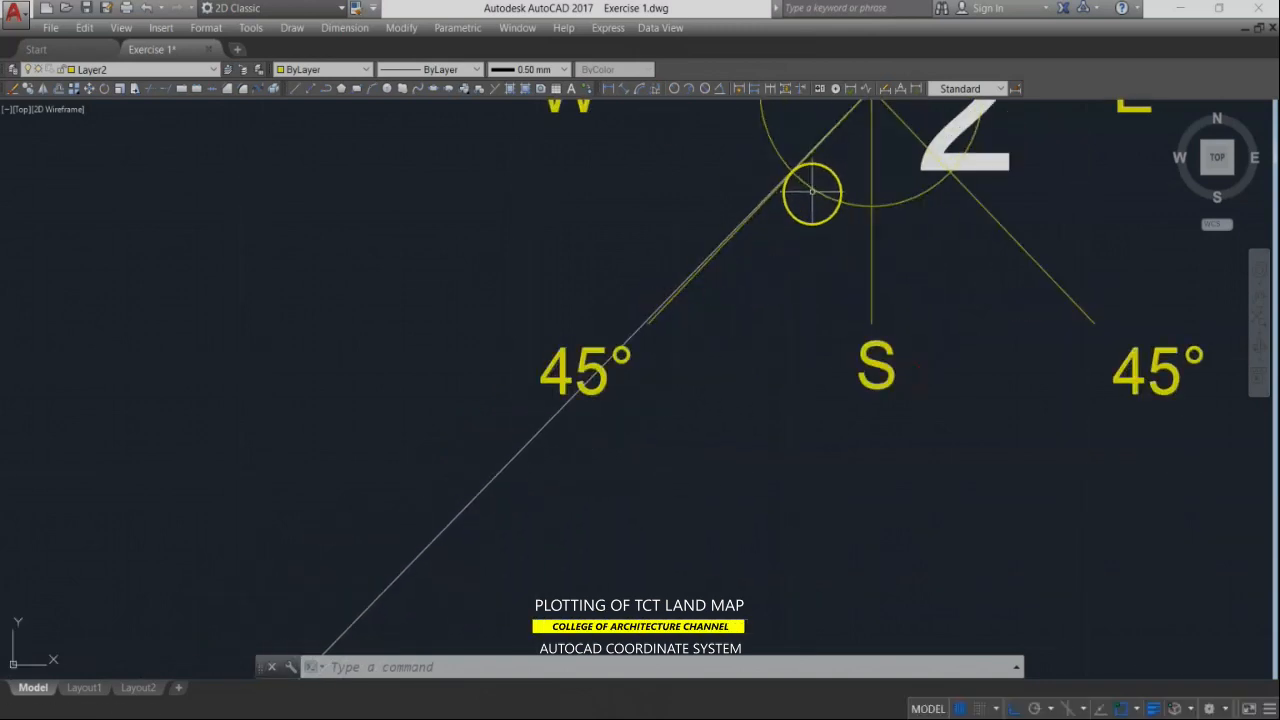
{"action": "scroll", "coordinate": [812, 193], "scroll_direction": "down", "scroll_amount": 3}
{"action": "scroll", "coordinate": [787, 218], "scroll_direction": "up", "scroll_amount": 10}
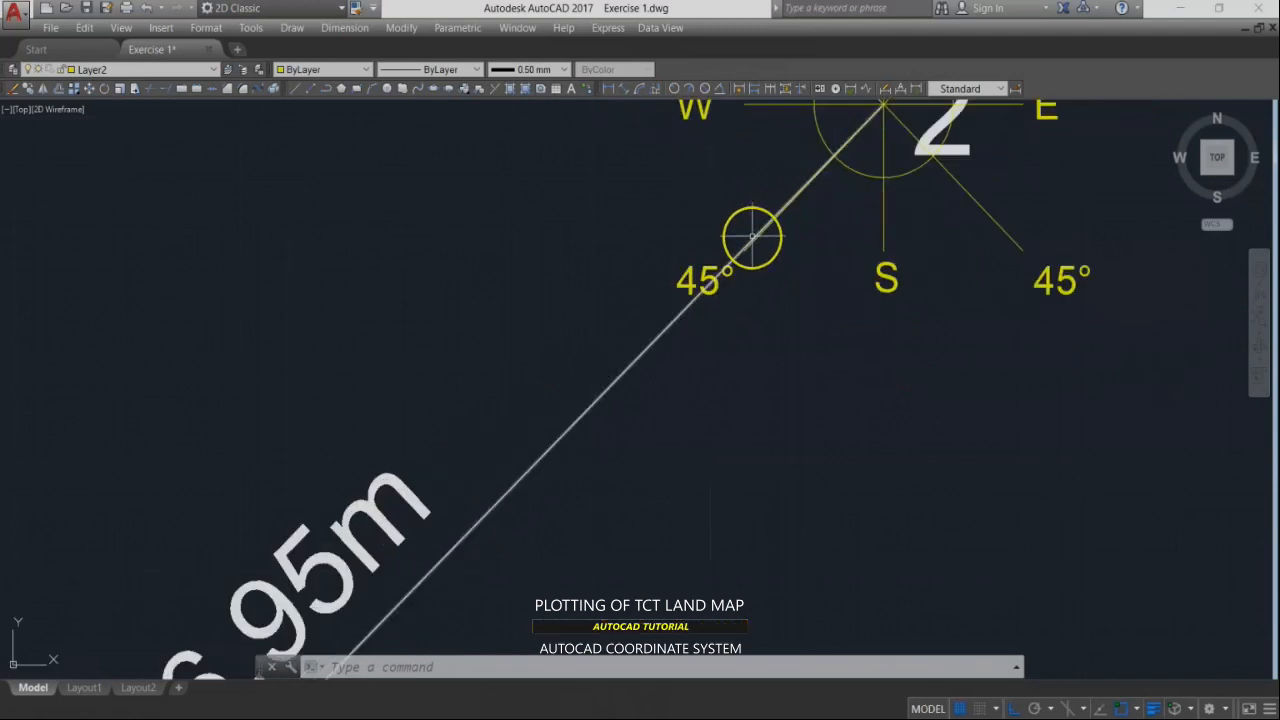
{"action": "scroll", "coordinate": [724, 186], "scroll_direction": "down", "scroll_amount": 10}
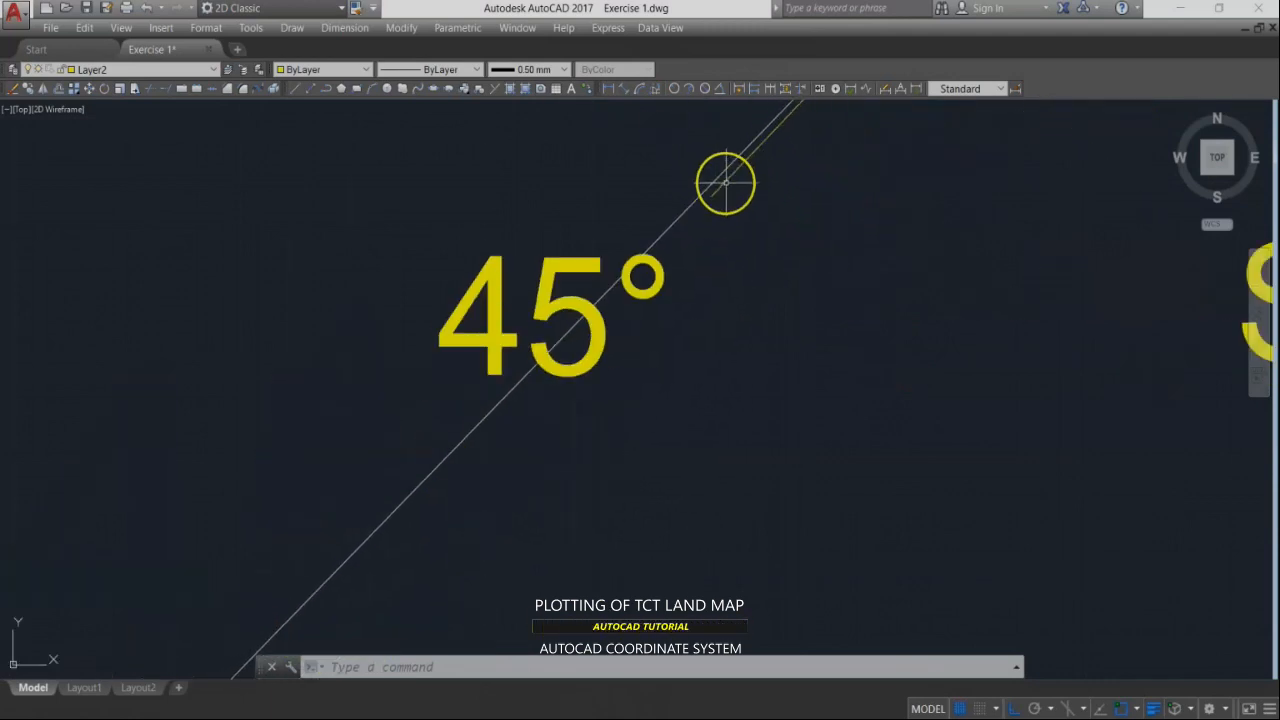
{"action": "mouse_move", "coordinate": [396, 494]}
{"action": "middle_mouse_down"}
{"action": "mouse_move", "coordinate": [512, 366]}
{"action": "mouse_move", "coordinate": [575, 325]}
{"action": "middle_mouse_up"}
{"action": "scroll", "coordinate": [440, 440], "scroll_direction": "down", "scroll_amount": 2}
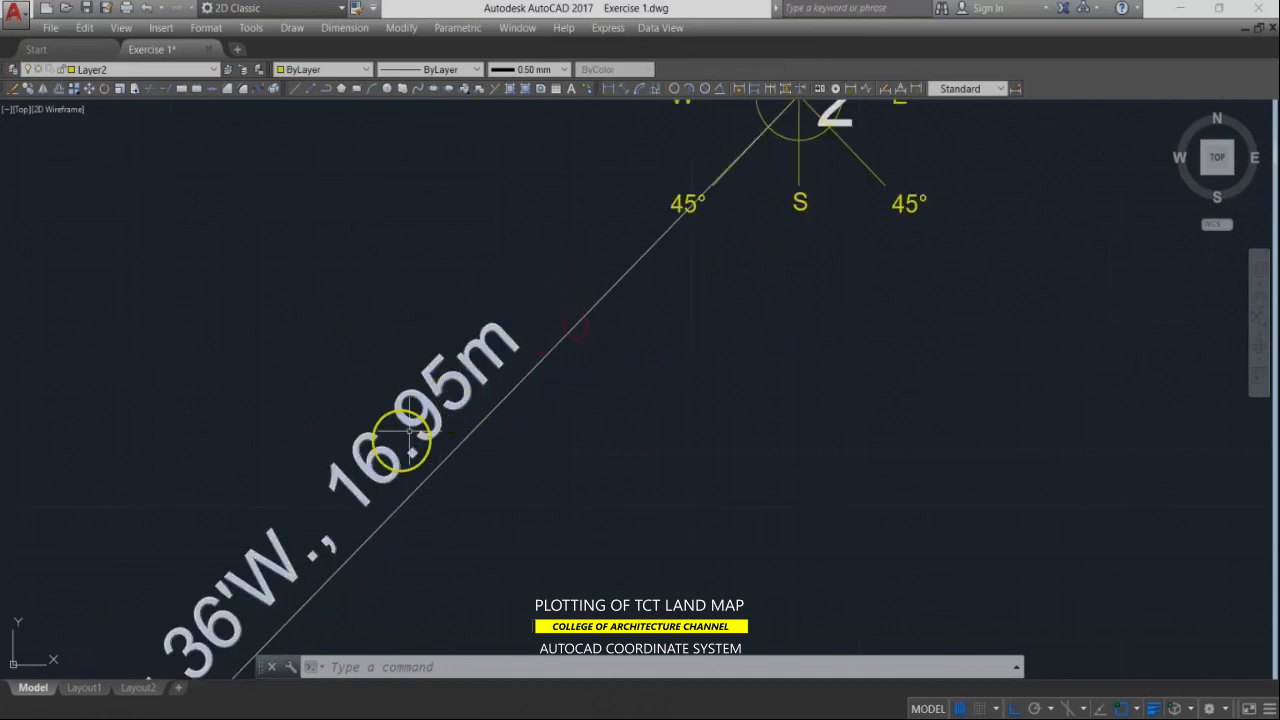
{"action": "middle_click_drag", "start_coordinate": [243, 589], "coordinate": [432, 380]}
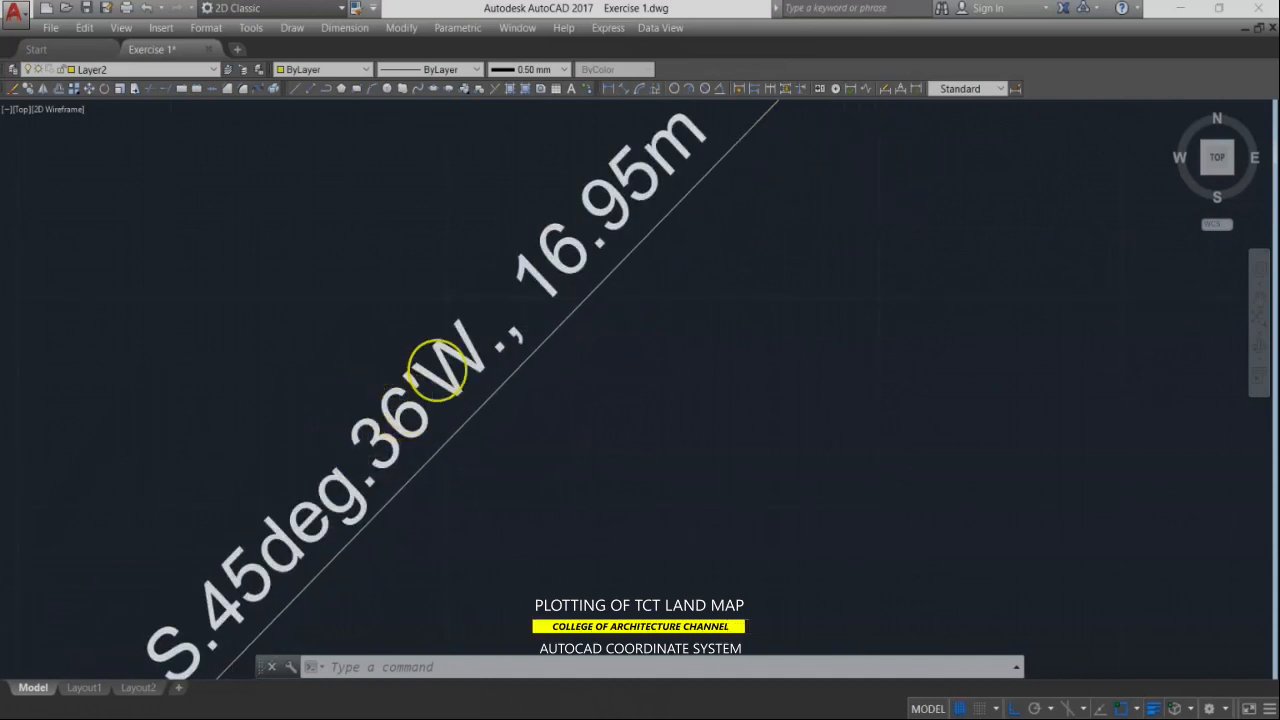
Step: Examine the direction of the short edge from point 3 to point 4 against the compass at point 3 and its bearing label
{"action": "scroll", "coordinate": [443, 366], "scroll_direction": "down", "scroll_amount": 5}
{"action": "middle_click_drag", "start_coordinate": [443, 380], "coordinate": [662, 276]}
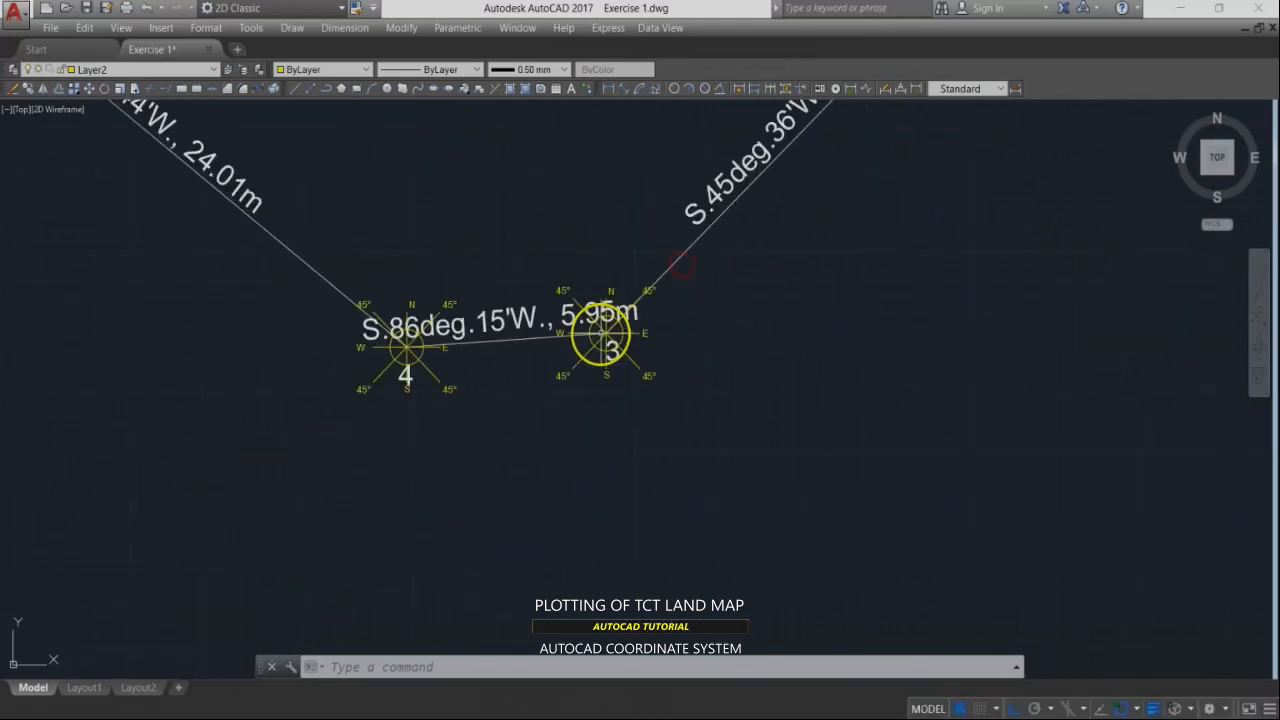
{"action": "scroll", "coordinate": [600, 338], "scroll_direction": "up", "scroll_amount": 8}
{"action": "middle_click_drag", "start_coordinate": [657, 330], "coordinate": [900, 294]}
{"action": "scroll", "coordinate": [881, 302], "scroll_direction": "down", "scroll_amount": 2}
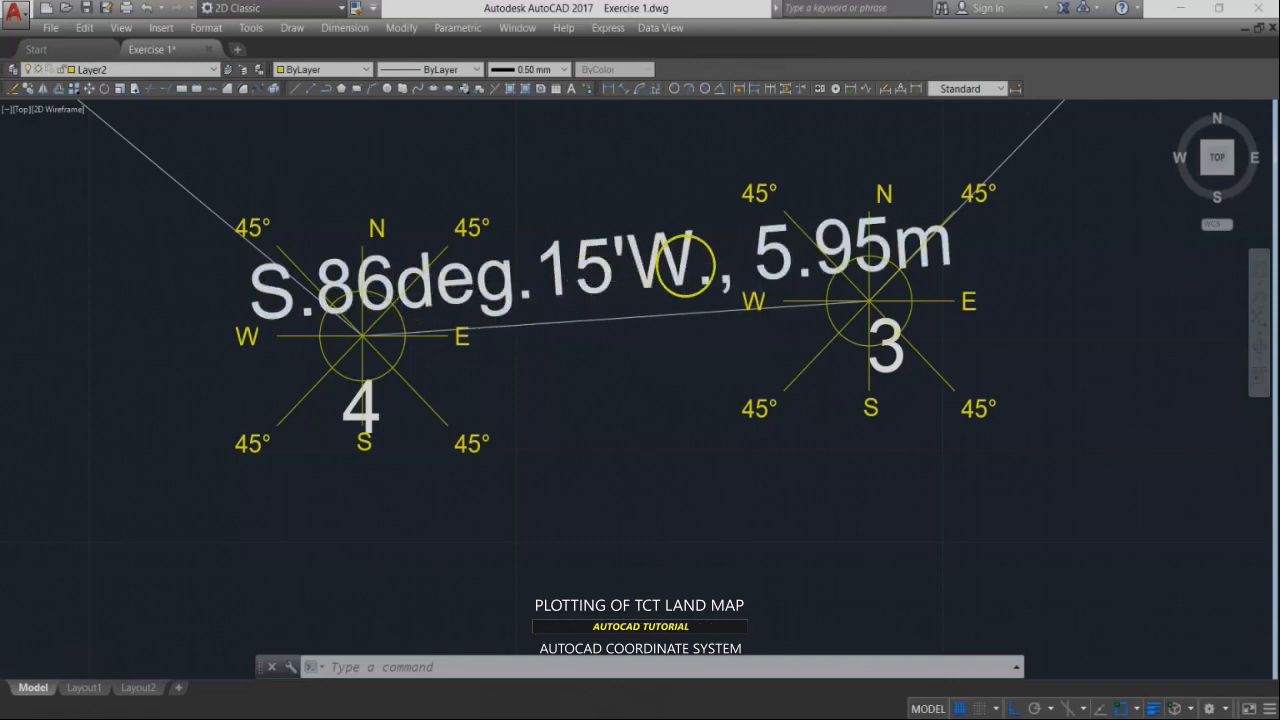
Step: Add an angular dimension at point 3 between the compass's south line and the edge running to point 4
{"action": "scroll", "coordinate": [685, 267], "scroll_direction": "up", "scroll_amount": 2}
{"action": "scroll", "coordinate": [994, 457], "scroll_direction": "up", "scroll_amount": 2}
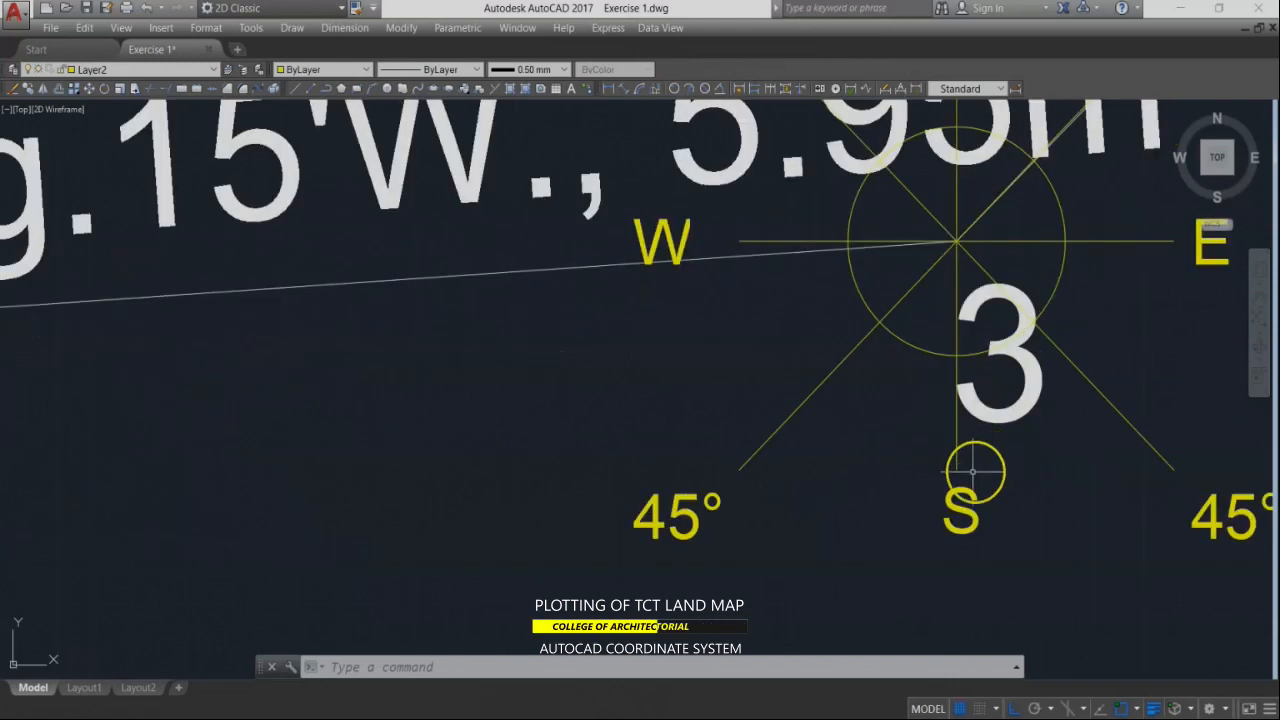
{"action": "left_click", "coordinate": [721, 90]}
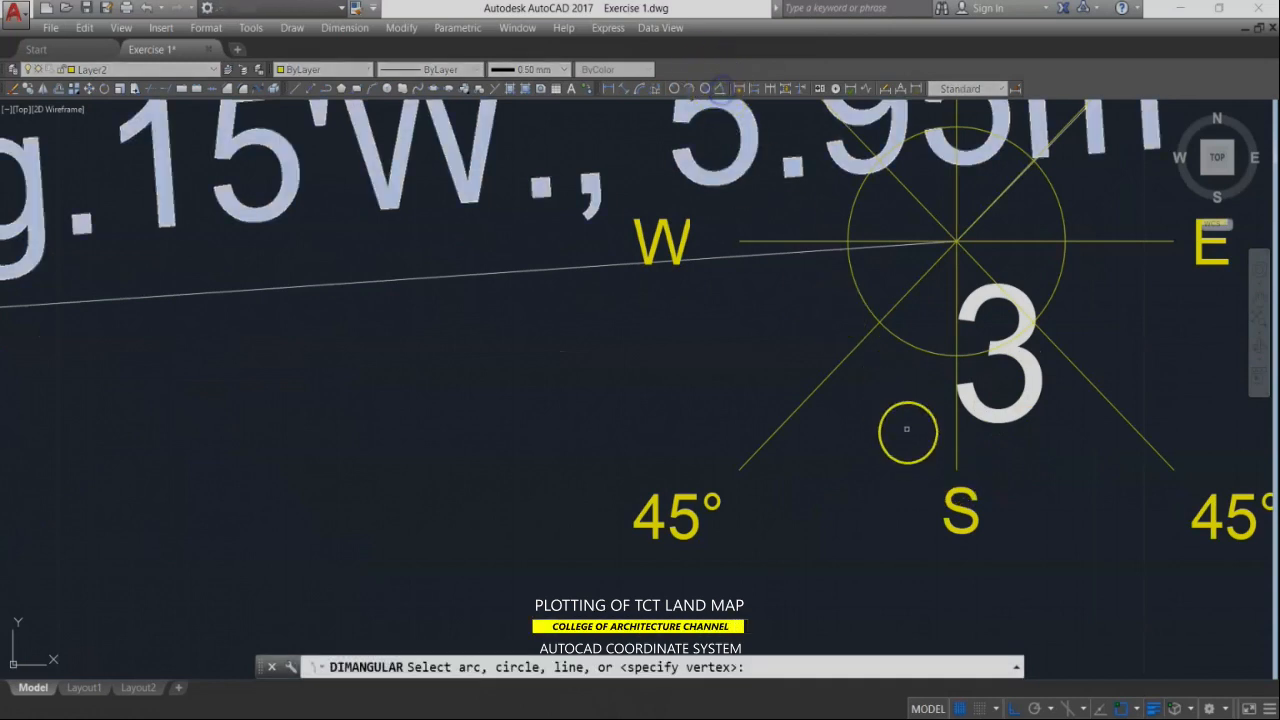
{"action": "left_click", "coordinate": [959, 448]}
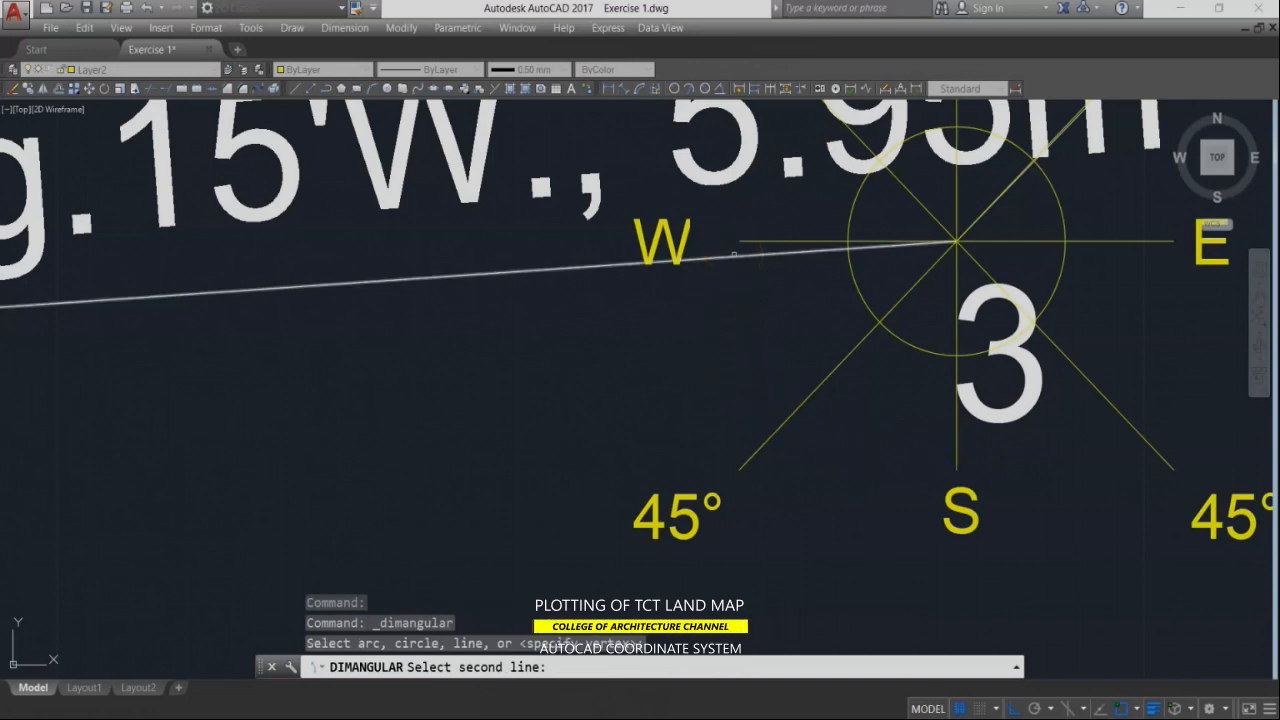
{"action": "left_click", "coordinate": [734, 255]}
{"action": "scroll", "coordinate": [730, 275], "scroll_direction": "down", "scroll_amount": 4}
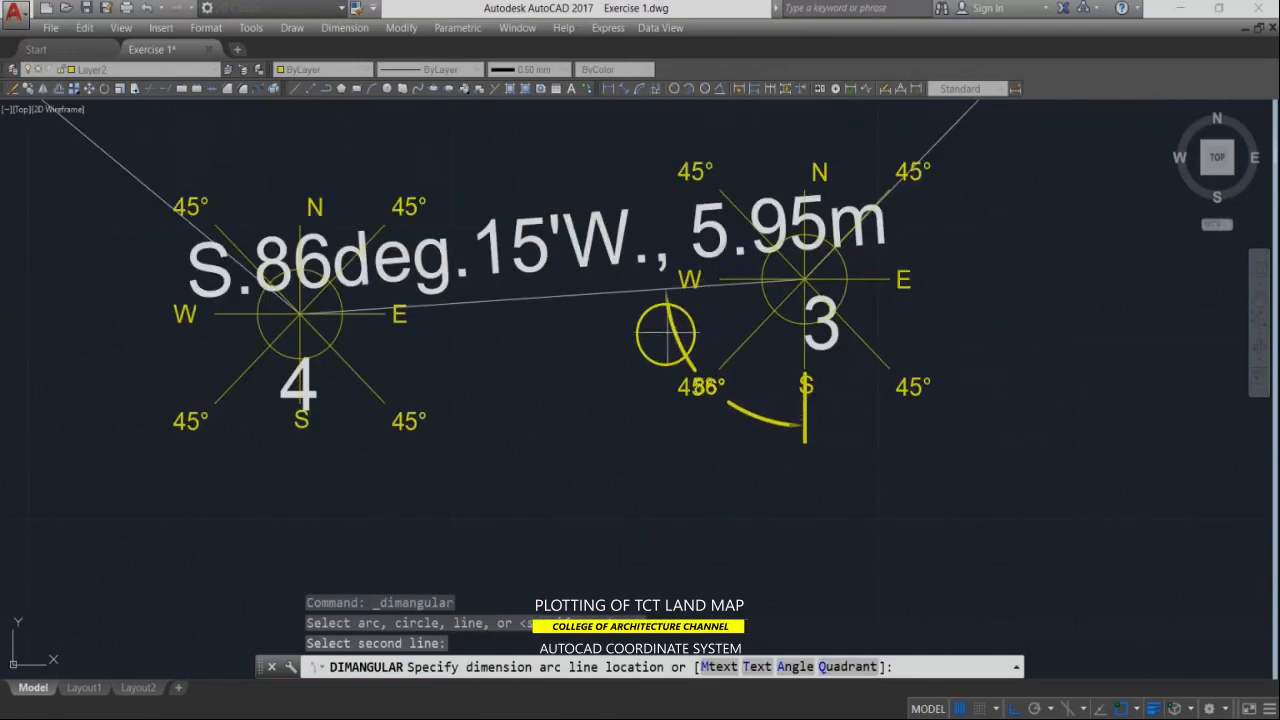
{"action": "left_click", "coordinate": [618, 362]}
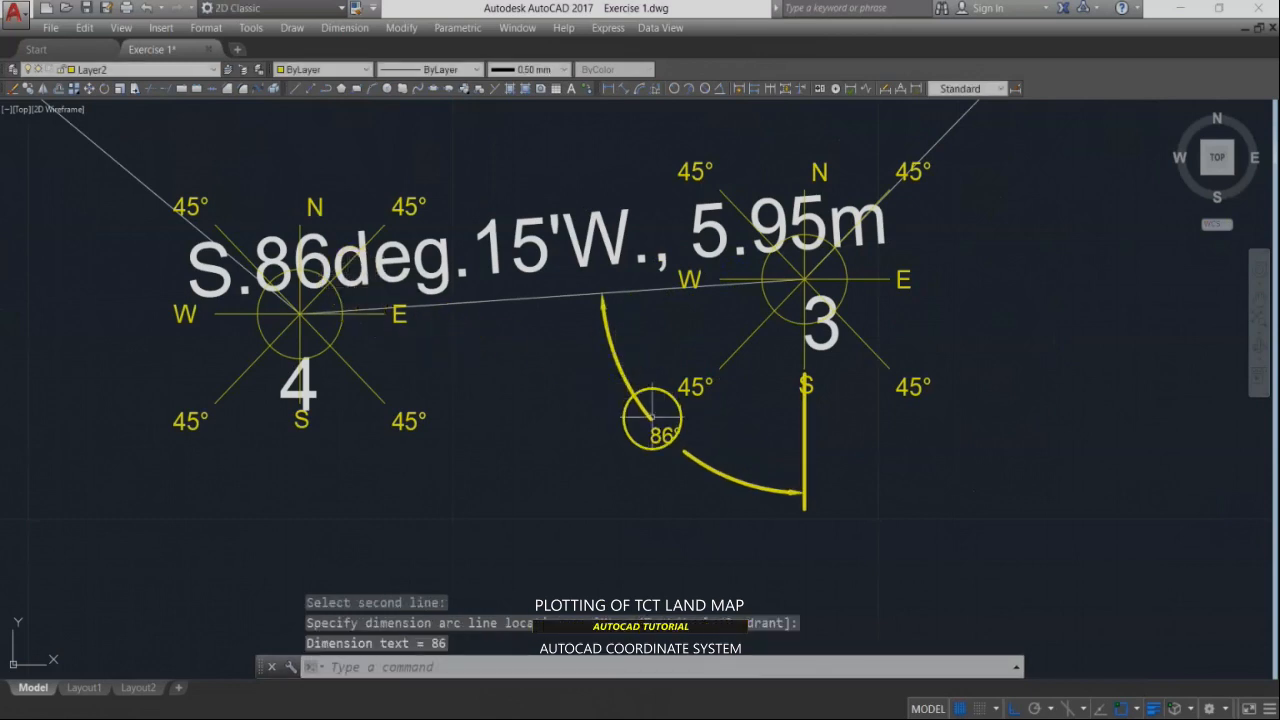
Step: Add an angular dimension at point 4 between the compass's north line and the edge running to point 5
{"action": "middle_click_drag", "start_coordinate": [652, 418], "coordinate": [900, 454]}
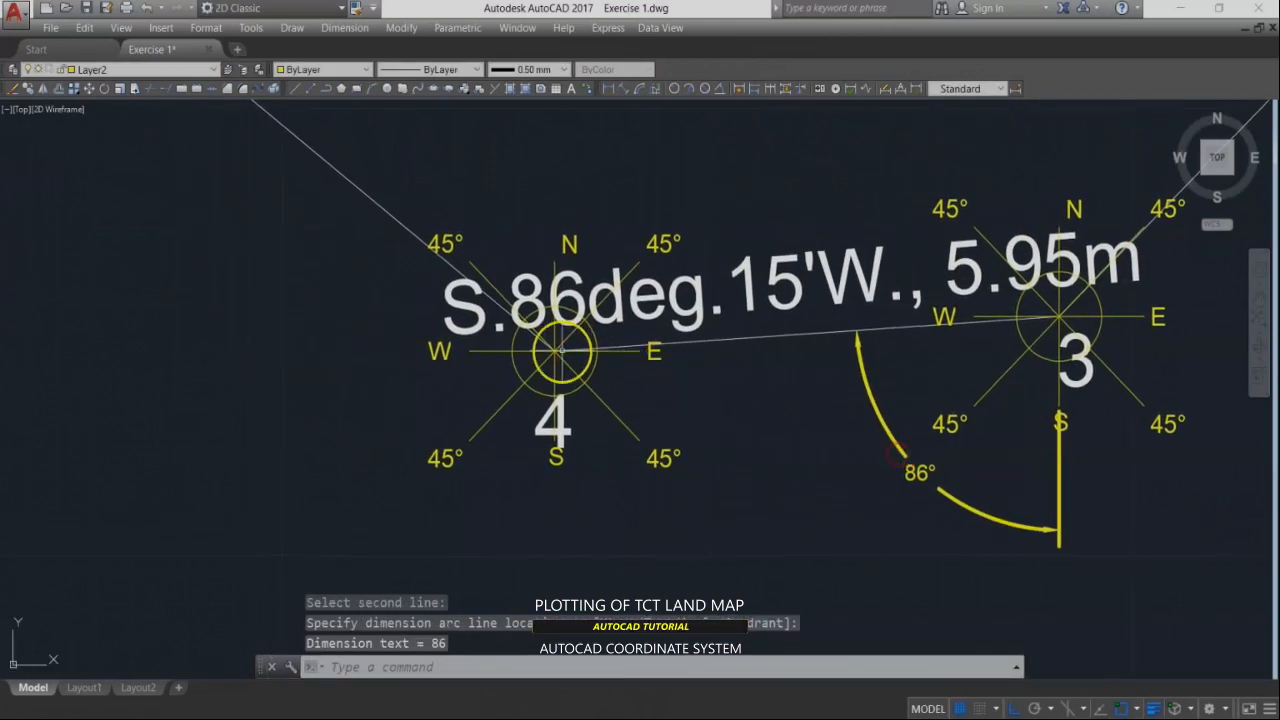
{"action": "middle_click_drag", "start_coordinate": [566, 352], "coordinate": [760, 378]}
{"action": "scroll", "coordinate": [750, 430], "scroll_direction": "down", "scroll_amount": 4}
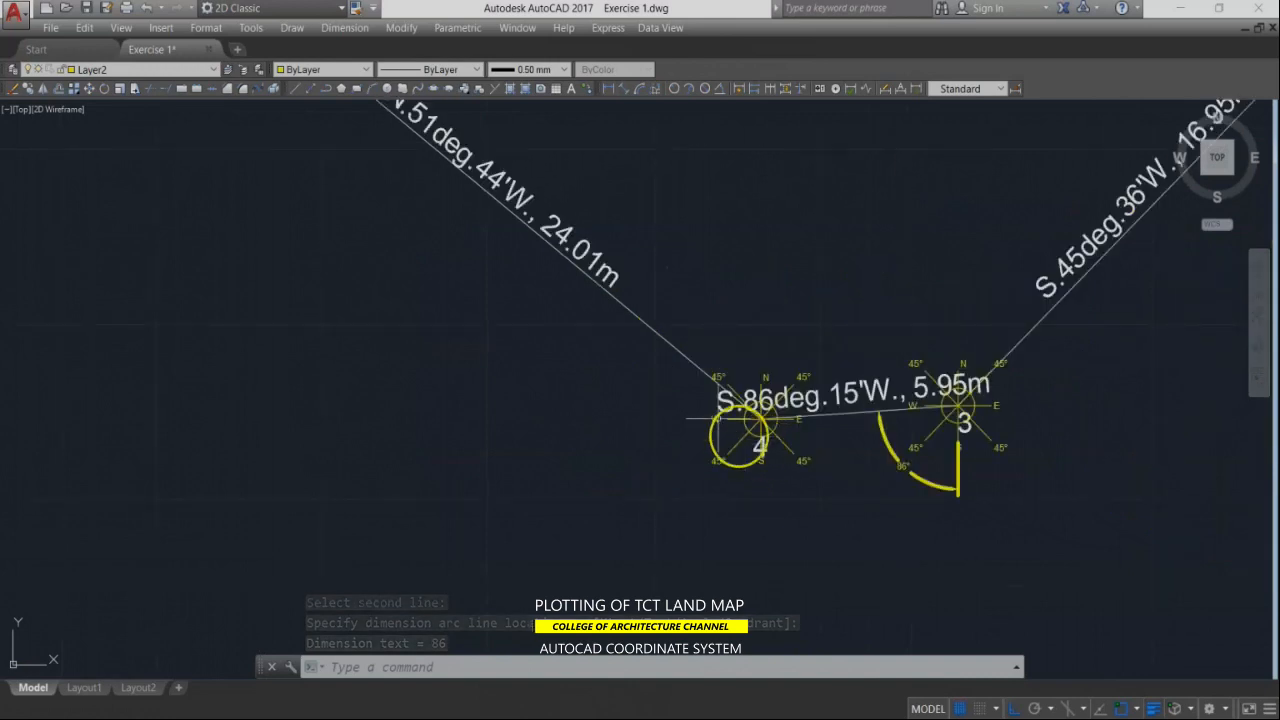
{"action": "middle_click_drag", "start_coordinate": [622, 307], "coordinate": [648, 384]}
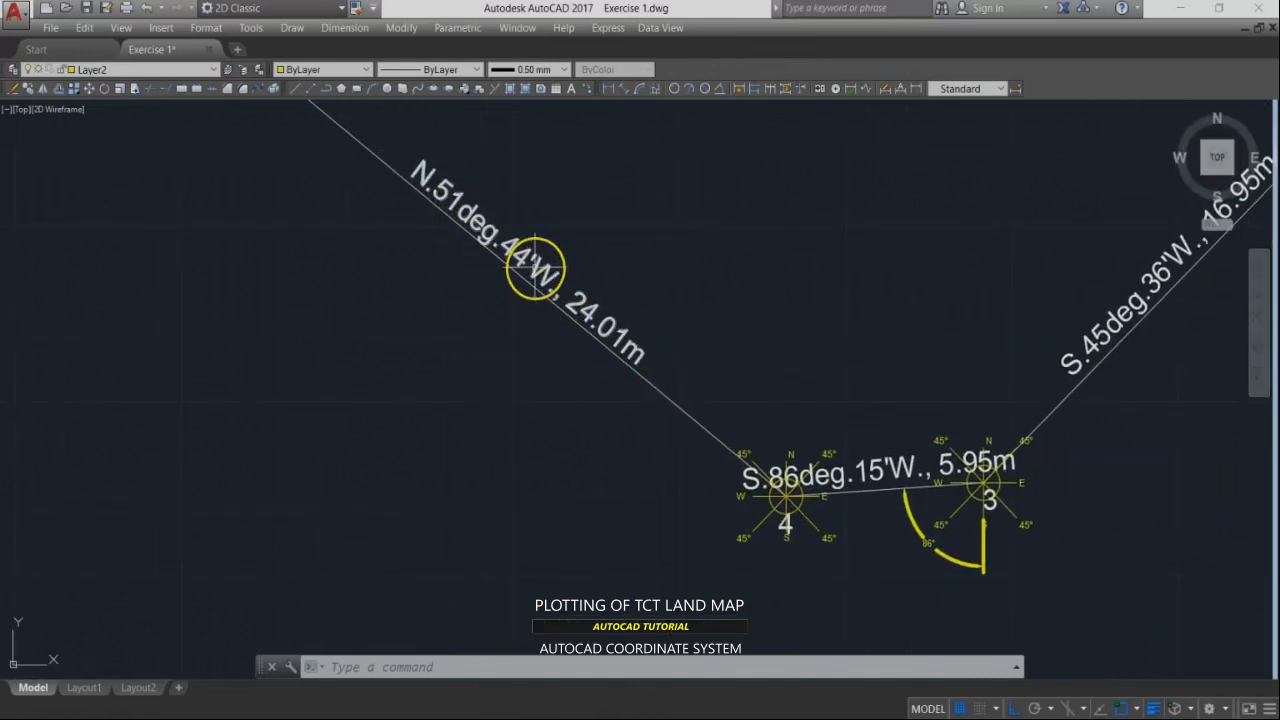
{"action": "scroll", "coordinate": [786, 486], "scroll_direction": "up", "scroll_amount": 4}
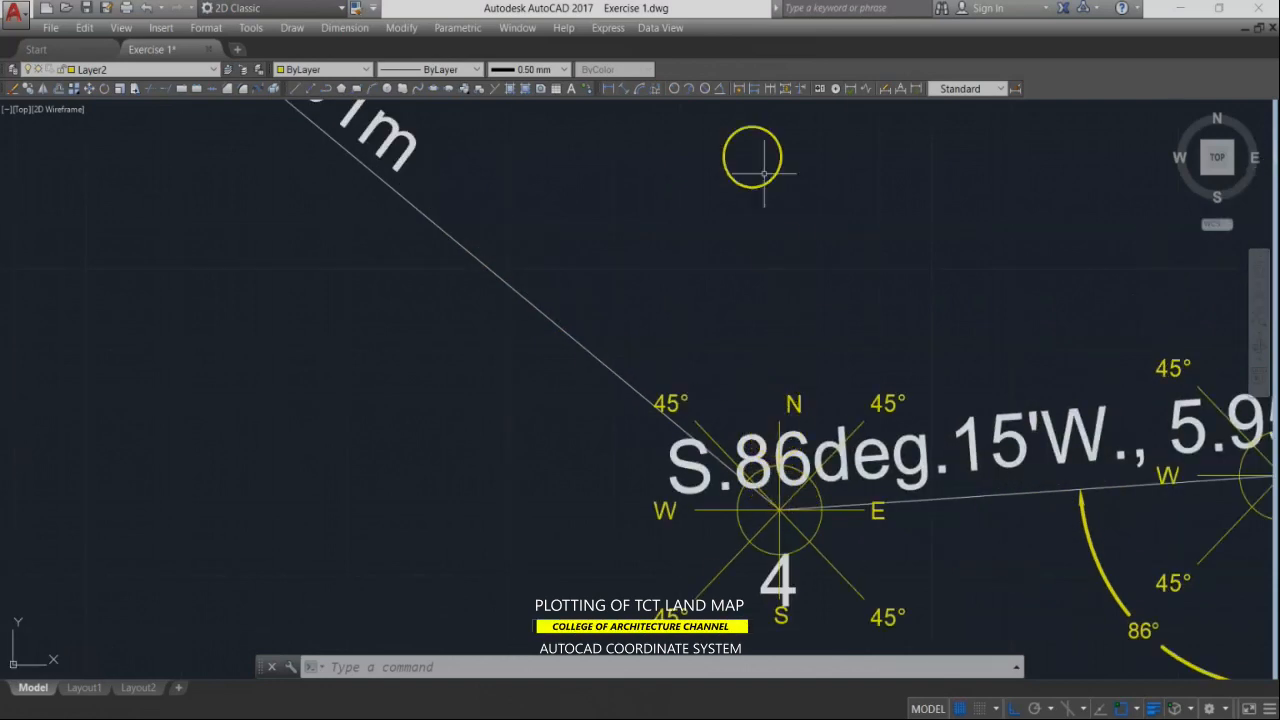
{"action": "left_click", "coordinate": [719, 90]}
{"action": "scroll", "coordinate": [769, 422], "scroll_direction": "up", "scroll_amount": 2}
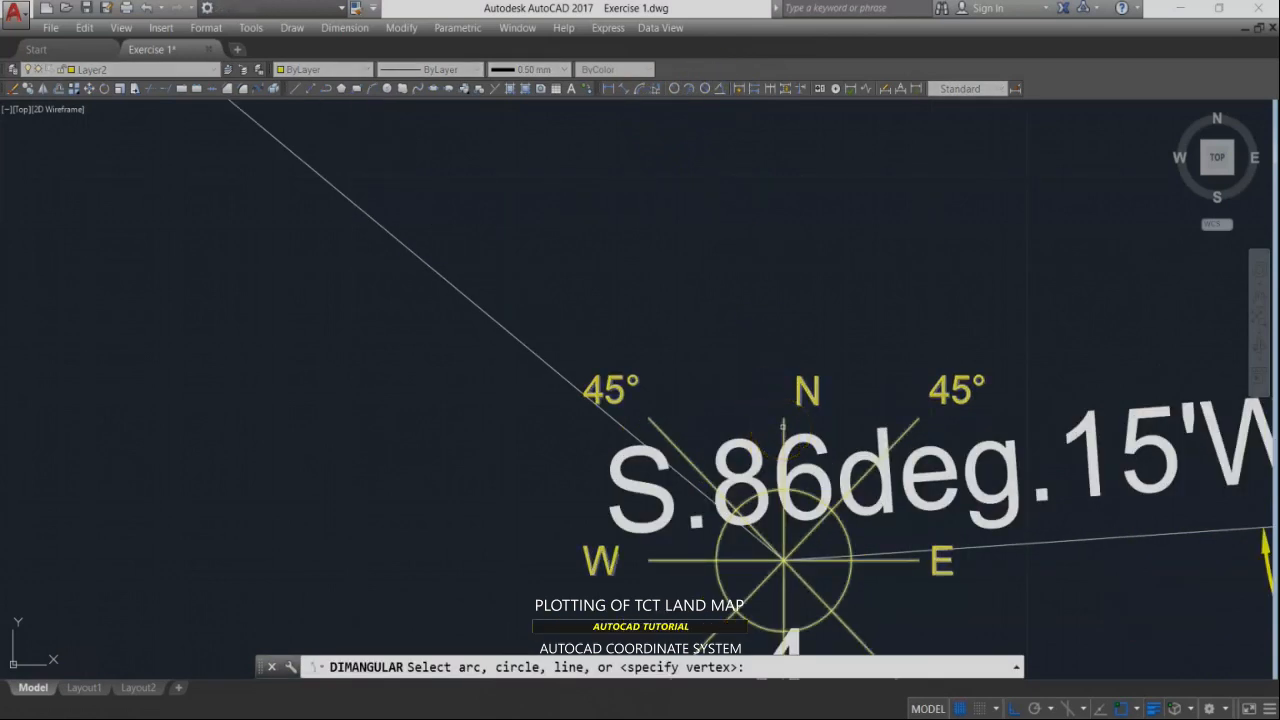
{"action": "left_click", "coordinate": [782, 425]}
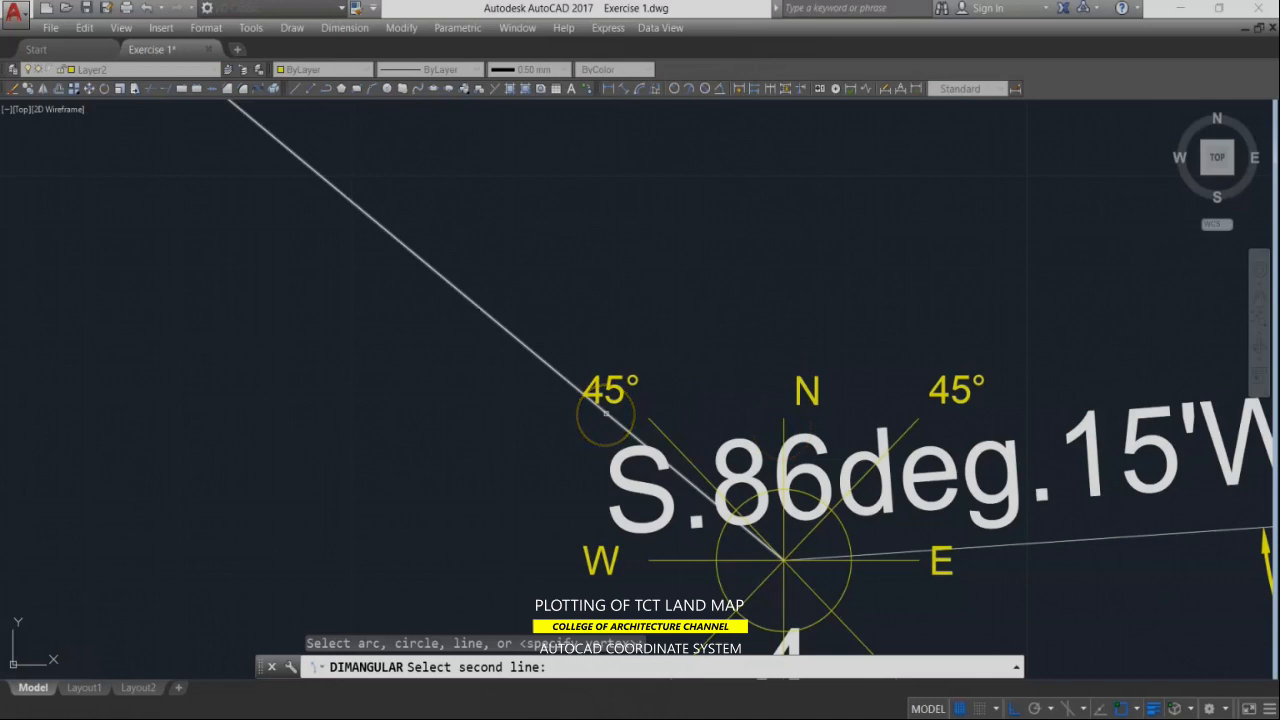
{"action": "left_click", "coordinate": [605, 412]}
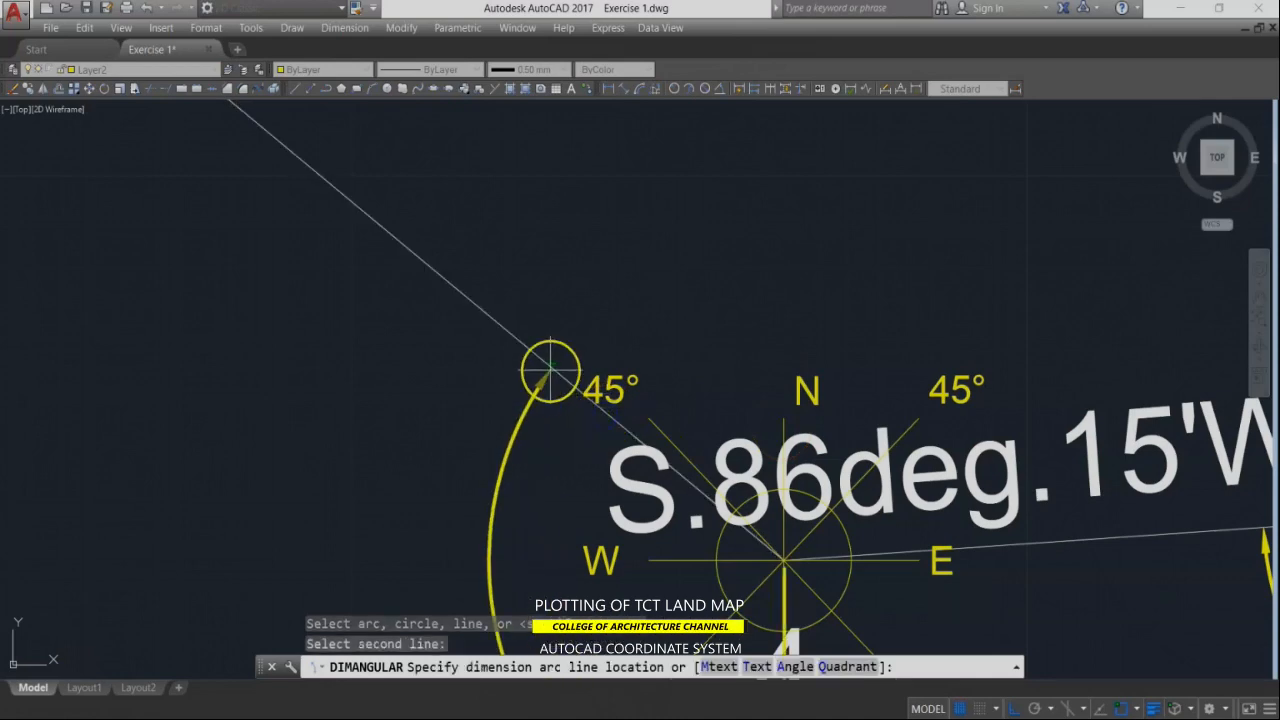
{"action": "scroll", "coordinate": [570, 350], "scroll_direction": "down", "scroll_amount": 4}
{"action": "scroll", "coordinate": [590, 330], "scroll_direction": "up", "scroll_amount": 2}
{"action": "left_click", "coordinate": [598, 330]}
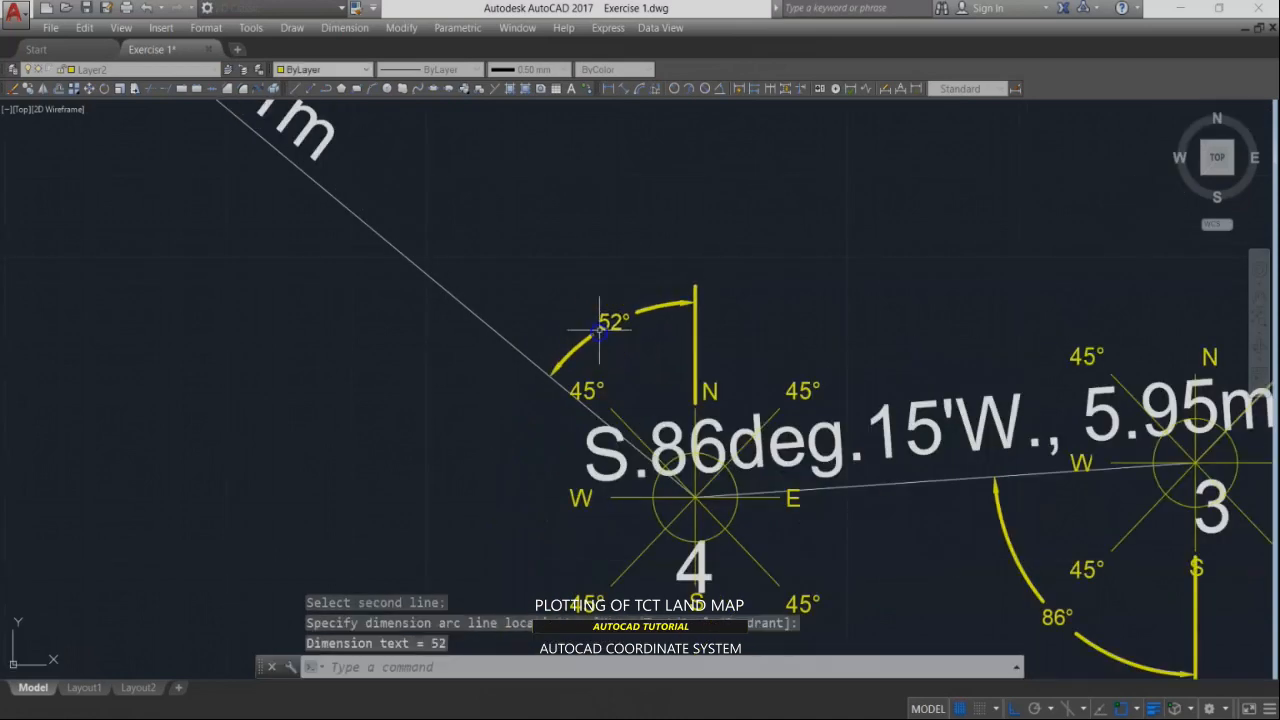
Step: Compare the angular dimension at point 4 with the bearing label on the edge running to point 5
{"action": "scroll", "coordinate": [580, 294], "scroll_direction": "down", "scroll_amount": 3}
{"action": "scroll", "coordinate": [680, 430], "scroll_direction": "up", "scroll_amount": 1}
{"action": "middle_click_drag", "start_coordinate": [715, 470], "coordinate": [717, 474]}
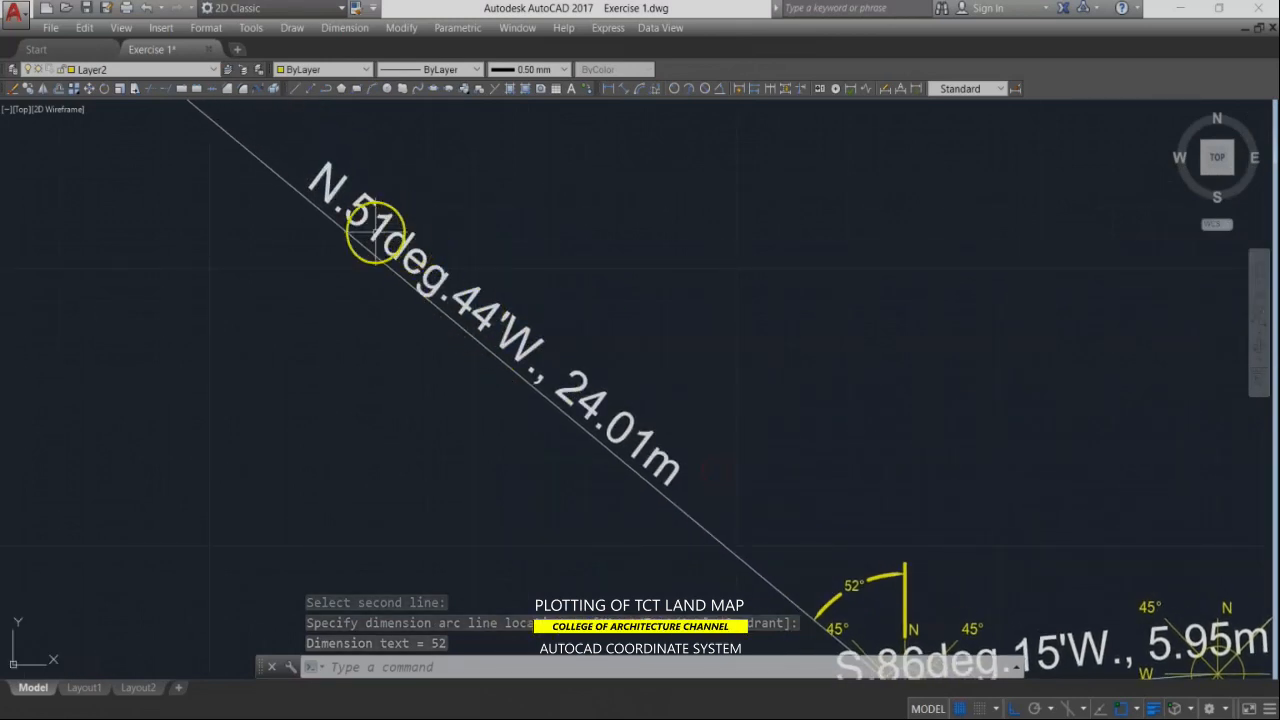
{"action": "scroll", "coordinate": [380, 238], "scroll_direction": "down", "scroll_amount": 2}
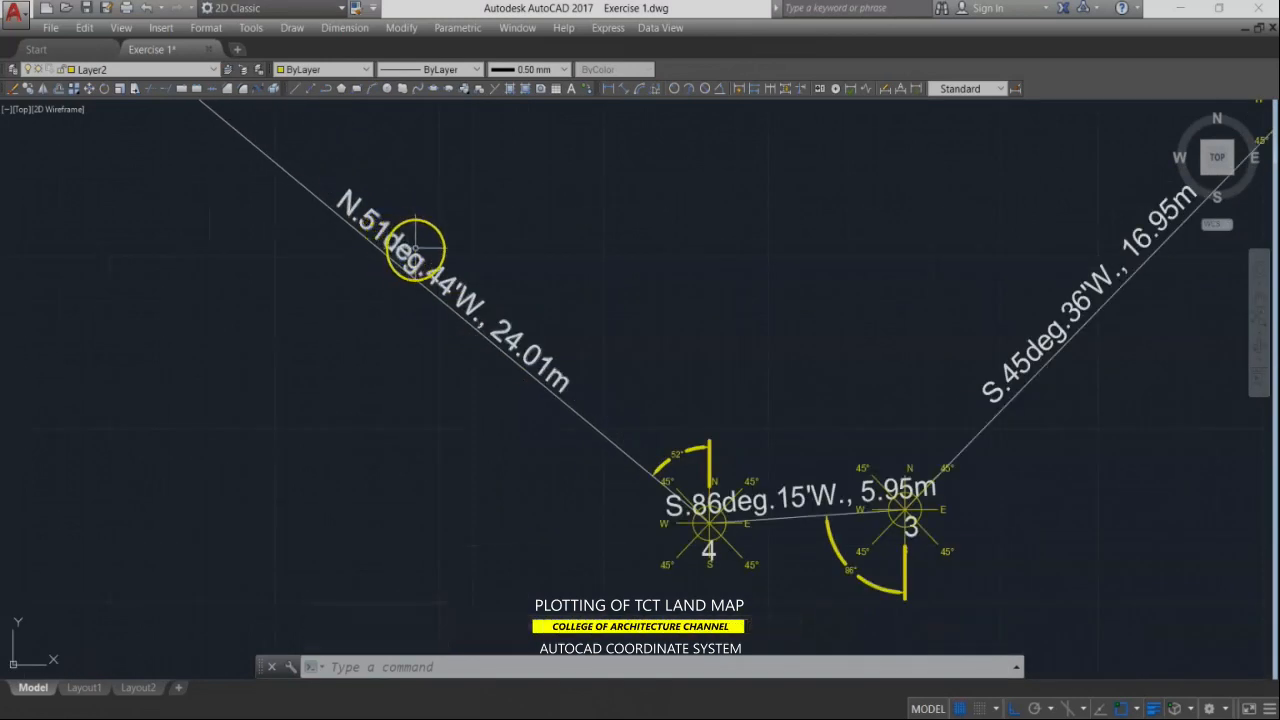
Step: Examine how the edge from point 5 to point 1 follows the compass's northeast 45° line, comparing it with its bearing label
{"action": "scroll", "coordinate": [497, 229], "scroll_direction": "down", "scroll_amount": 3}
{"action": "middle_click_drag", "start_coordinate": [497, 229], "coordinate": [626, 344]}
{"action": "scroll", "coordinate": [442, 274], "scroll_direction": "up", "scroll_amount": 10}
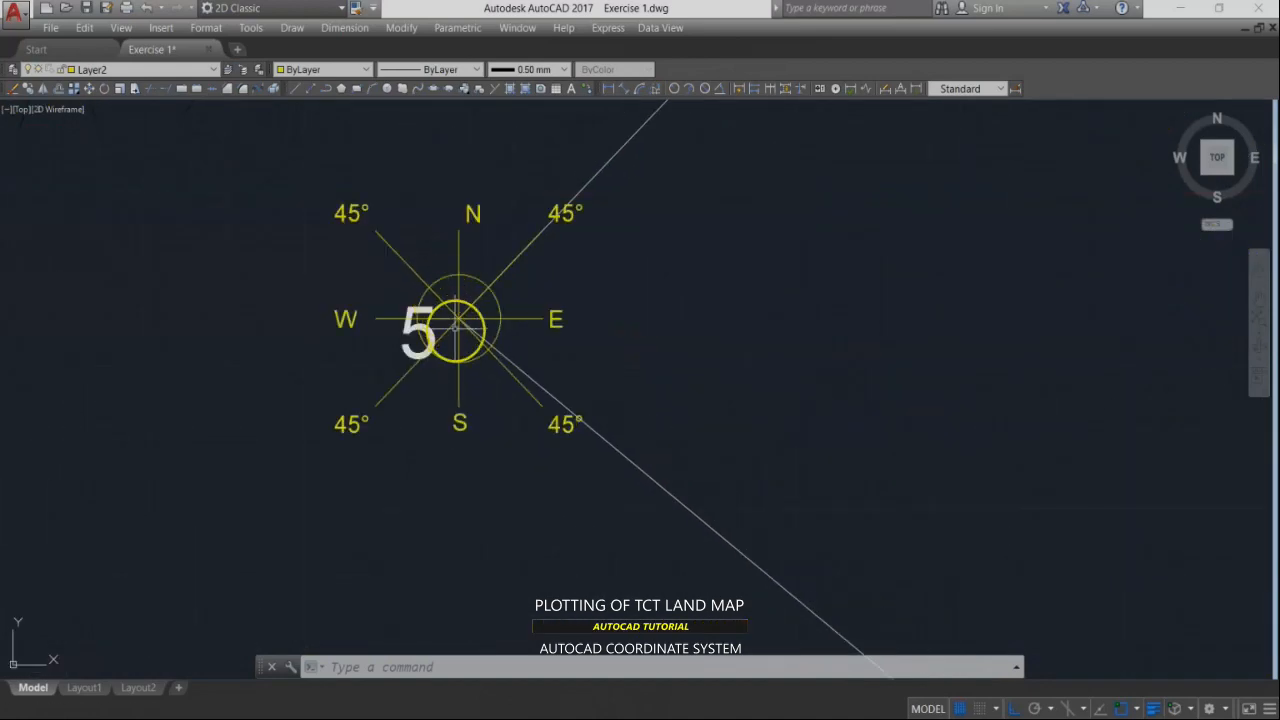
{"action": "scroll", "coordinate": [502, 318], "scroll_direction": "down", "scroll_amount": 4}
{"action": "middle_click_drag", "start_coordinate": [634, 280], "coordinate": [589, 471]}
{"action": "scroll", "coordinate": [589, 471], "scroll_direction": "down", "scroll_amount": 2}
{"action": "scroll", "coordinate": [748, 218], "scroll_direction": "down", "scroll_amount": 2}
{"action": "middle_click_drag", "start_coordinate": [808, 177], "coordinate": [736, 263]}
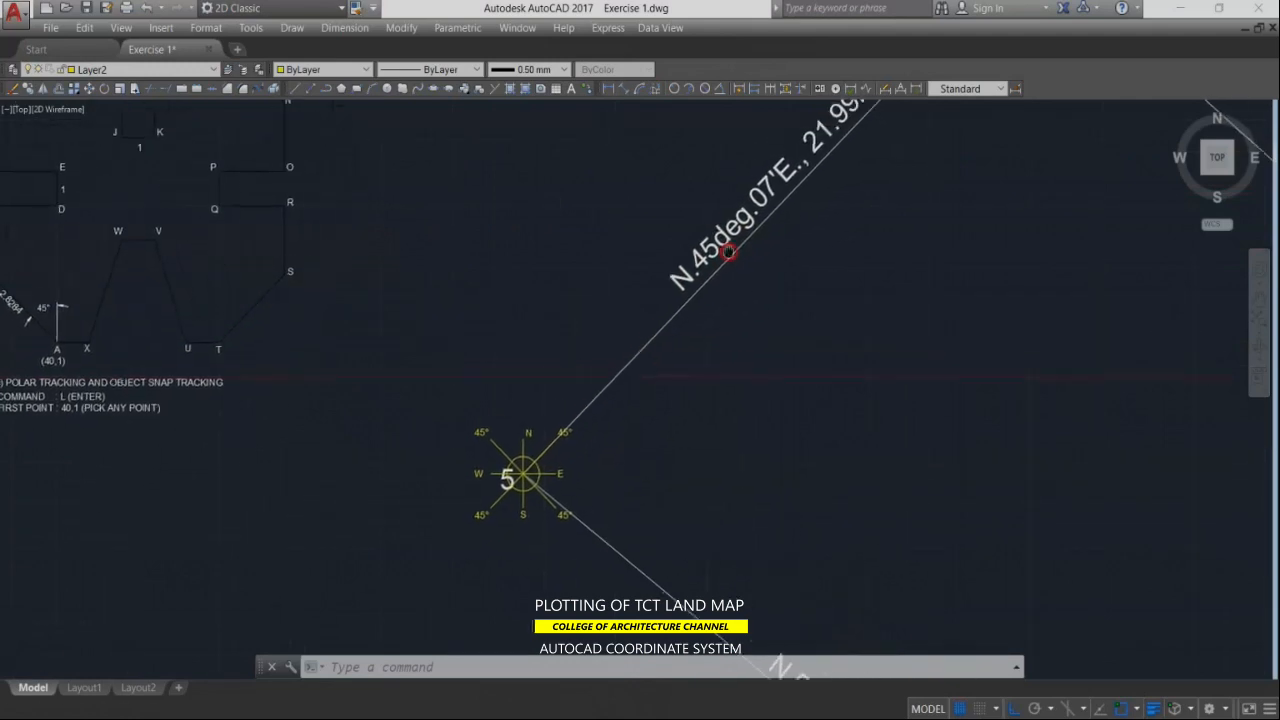
{"action": "scroll", "coordinate": [540, 522], "scroll_direction": "up", "scroll_amount": 4}
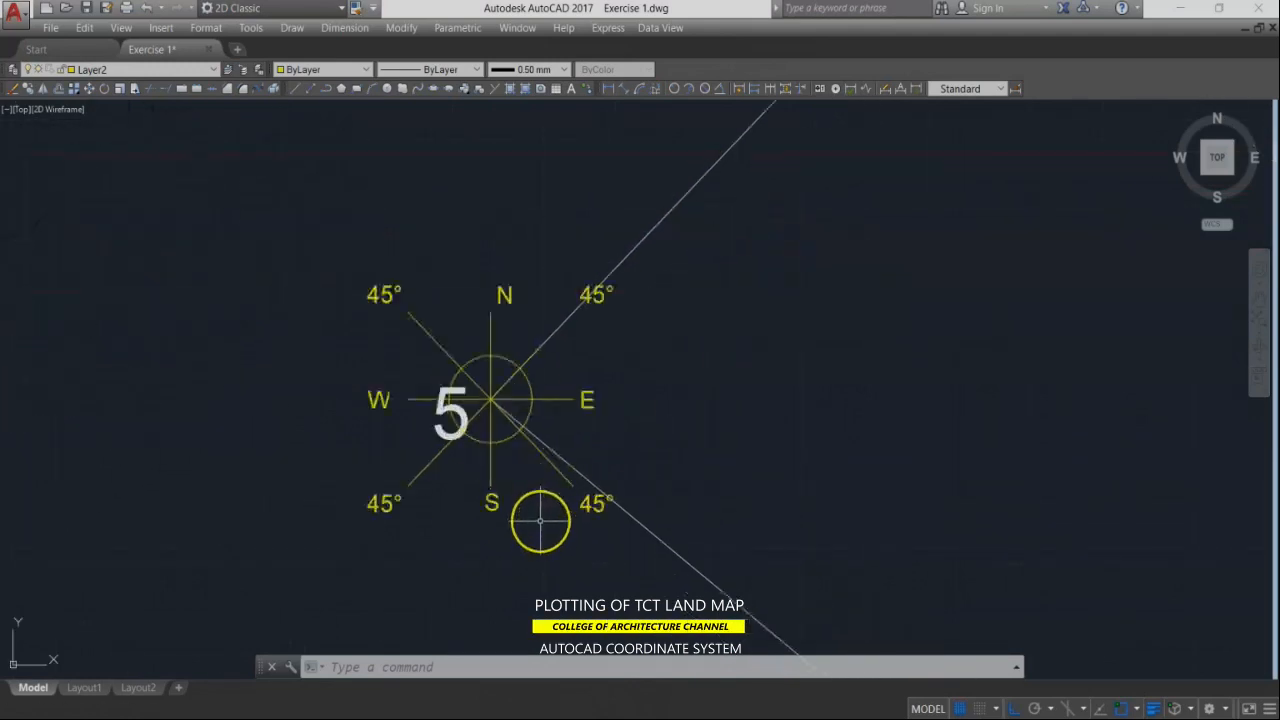
{"action": "scroll", "coordinate": [624, 340], "scroll_direction": "up", "scroll_amount": 2}
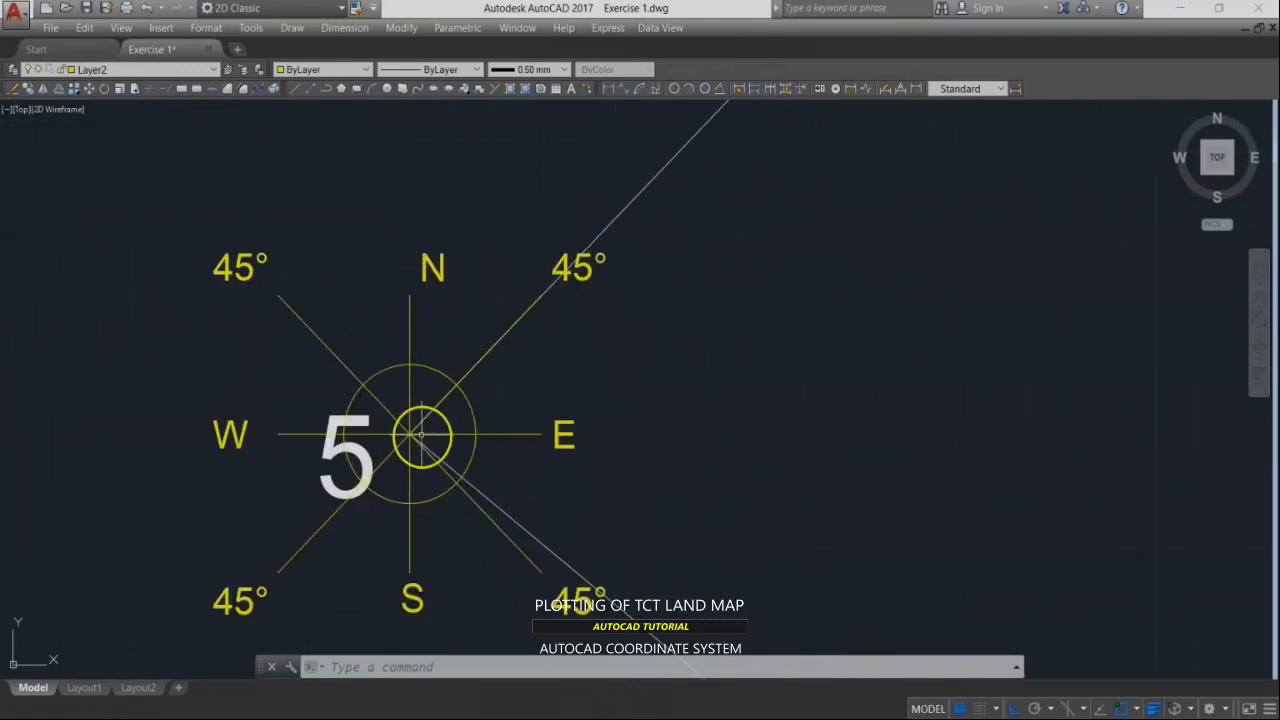
{"action": "scroll", "coordinate": [546, 303], "scroll_direction": "up", "scroll_amount": 4}
{"action": "scroll", "coordinate": [511, 300], "scroll_direction": "down", "scroll_amount": 2}
{"action": "scroll", "coordinate": [511, 300], "scroll_direction": "down", "scroll_amount": 2}
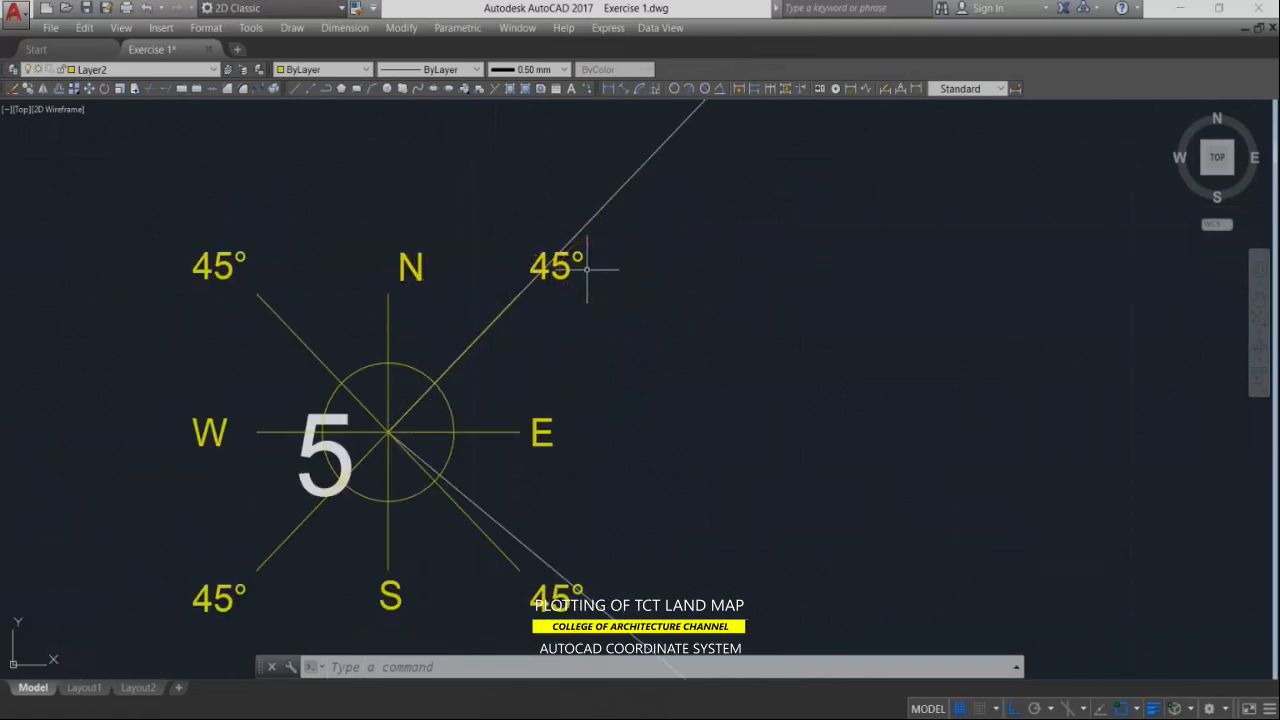
Step: Review the whole labelled parcel together with its land parcel mapping list and command entries
{"action": "scroll", "coordinate": [569, 271], "scroll_direction": "down", "scroll_amount": 9}
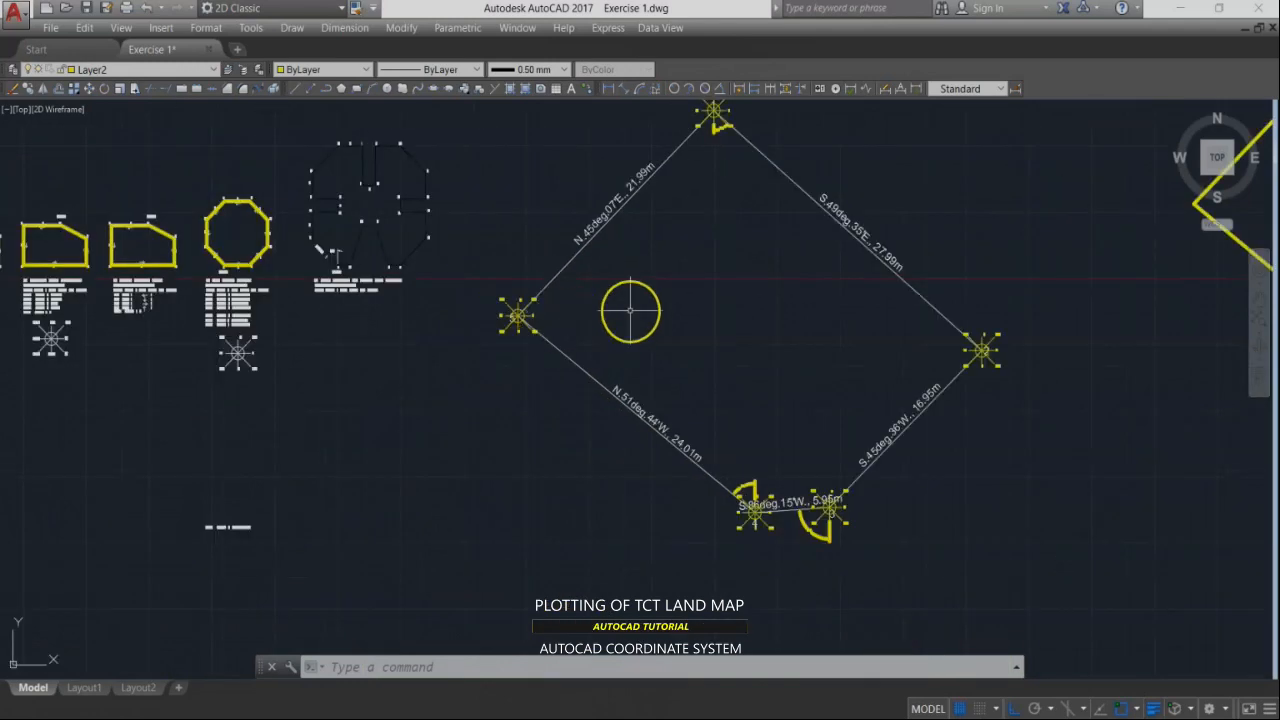
{"action": "mouse_move", "coordinate": [752, 308]}
{"action": "middle_mouse_down"}
{"action": "mouse_move", "coordinate": [729, 349]}
{"action": "mouse_move", "coordinate": [620, 353]}
{"action": "middle_mouse_up"}
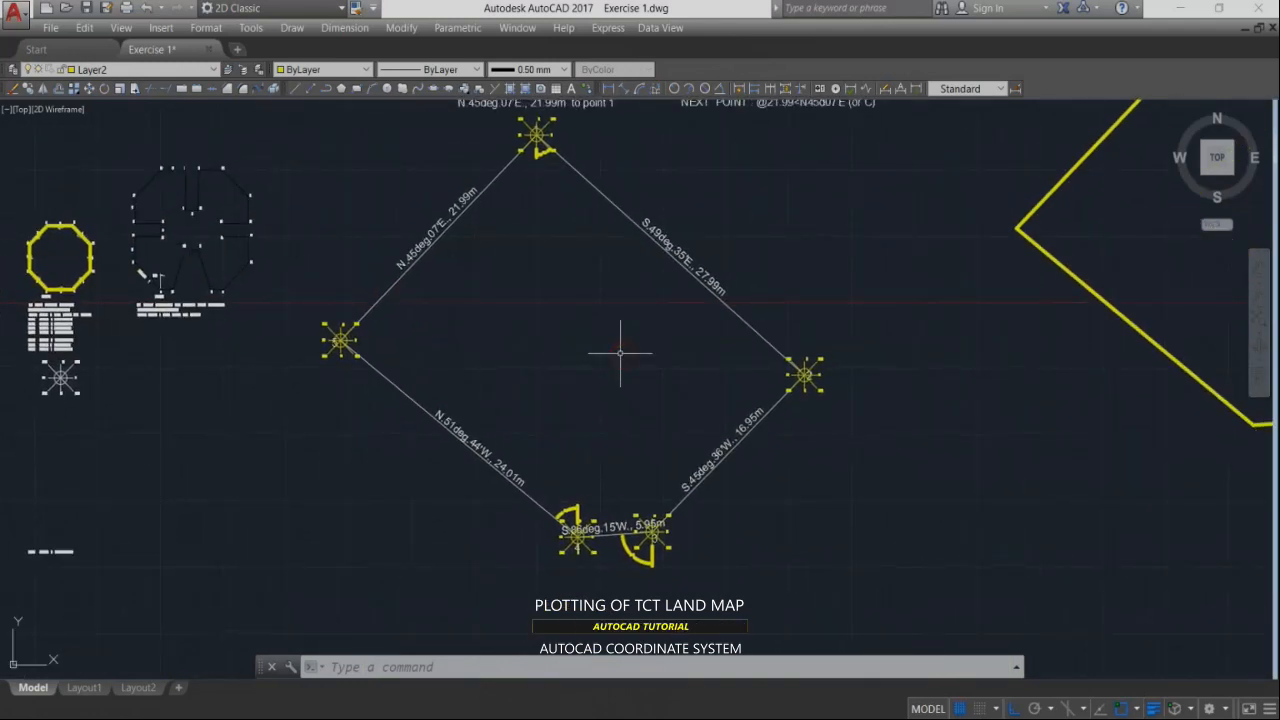
{"action": "scroll", "coordinate": [620, 353], "scroll_direction": "down", "scroll_amount": 4}
{"action": "scroll", "coordinate": [615, 335], "scroll_direction": "up", "scroll_amount": 4}
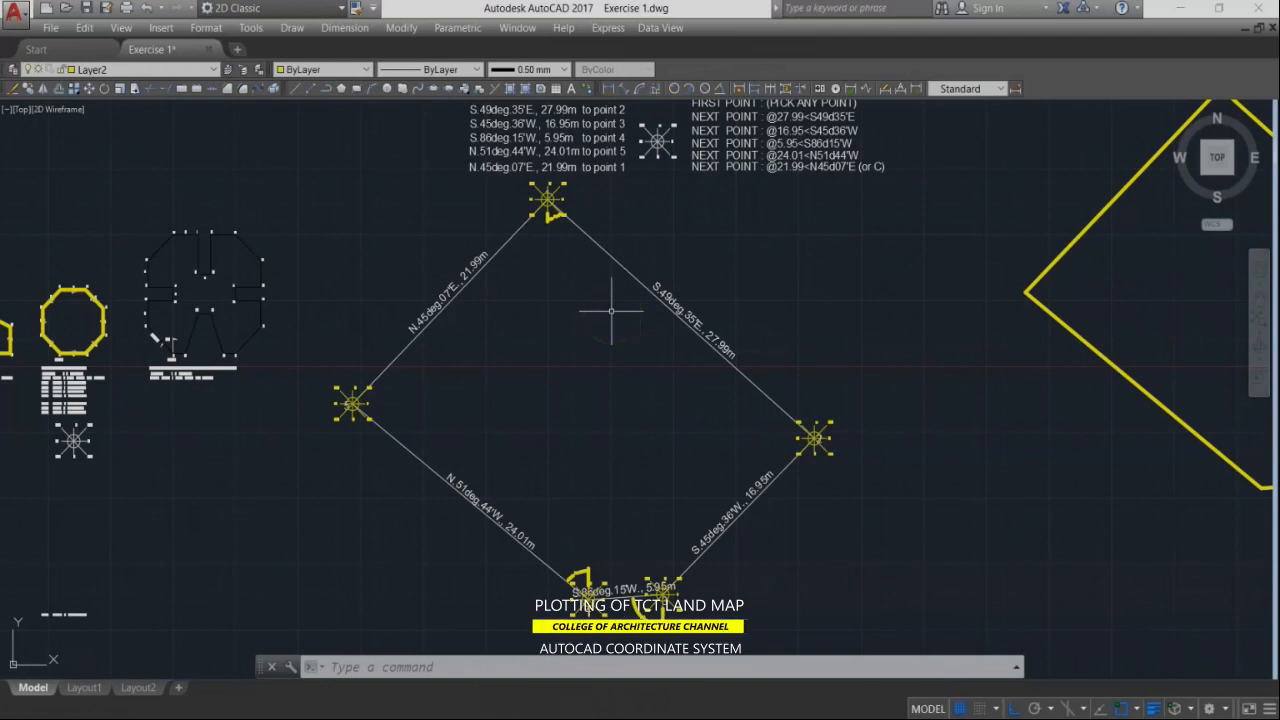
{"action": "scroll", "coordinate": [611, 311], "scroll_direction": "down", "scroll_amount": 4}
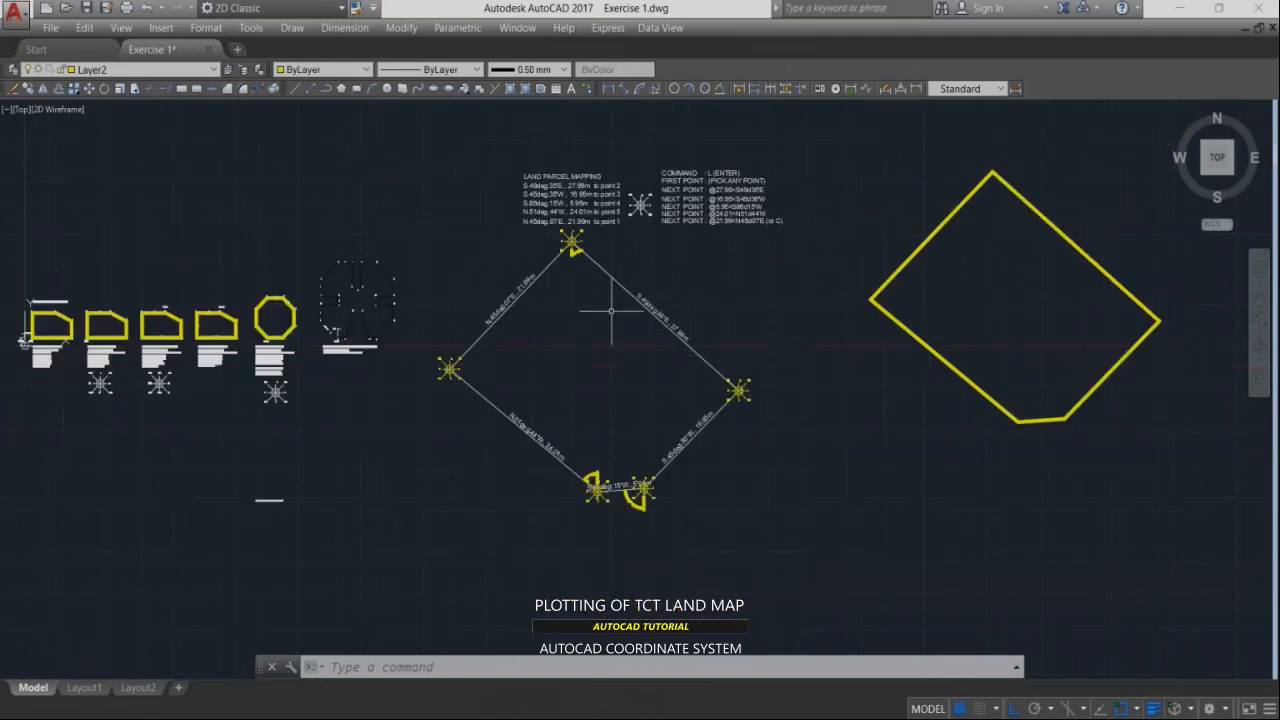
Step: Examine the figure and written instructions of exercise 6, Polar Tracking and Object Snap Tracking
{"action": "scroll", "coordinate": [601, 226], "scroll_direction": "up", "scroll_amount": 4}
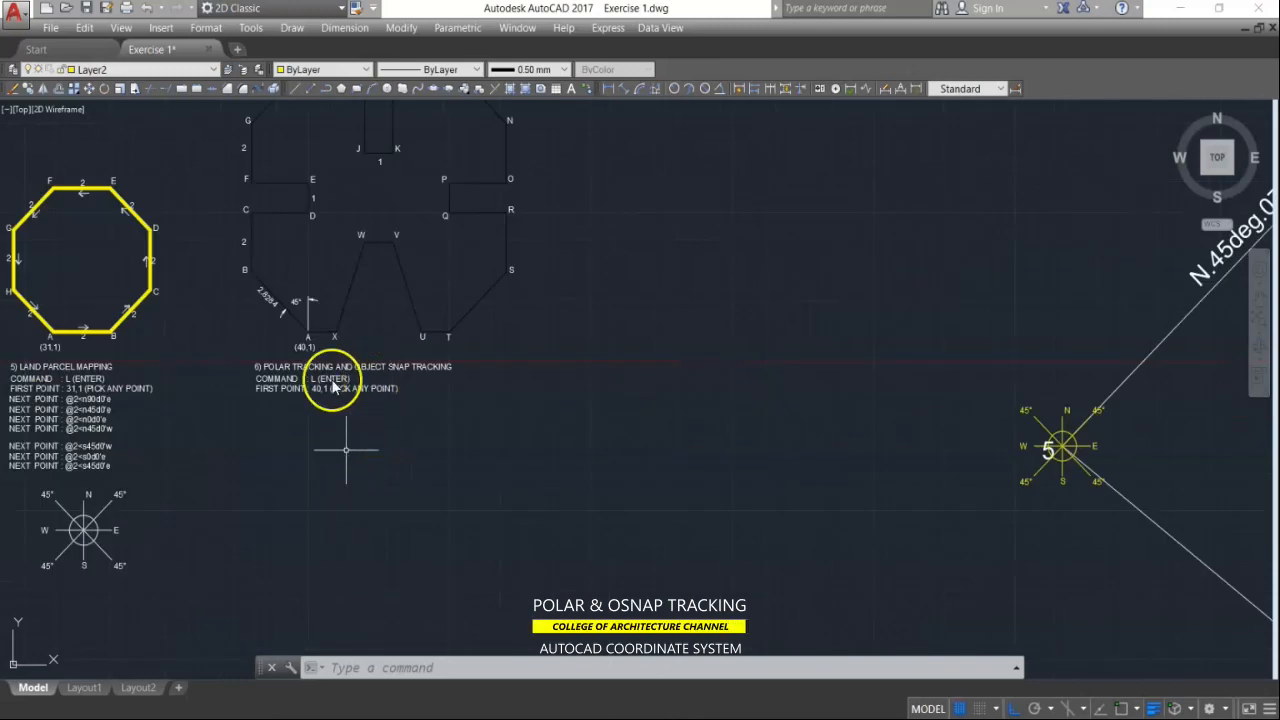
{"action": "scroll", "coordinate": [370, 392], "scroll_direction": "up", "scroll_amount": 2}
{"action": "scroll", "coordinate": [462, 418], "scroll_direction": "down", "scroll_amount": 4}
{"action": "scroll", "coordinate": [462, 418], "scroll_direction": "up", "scroll_amount": 4}
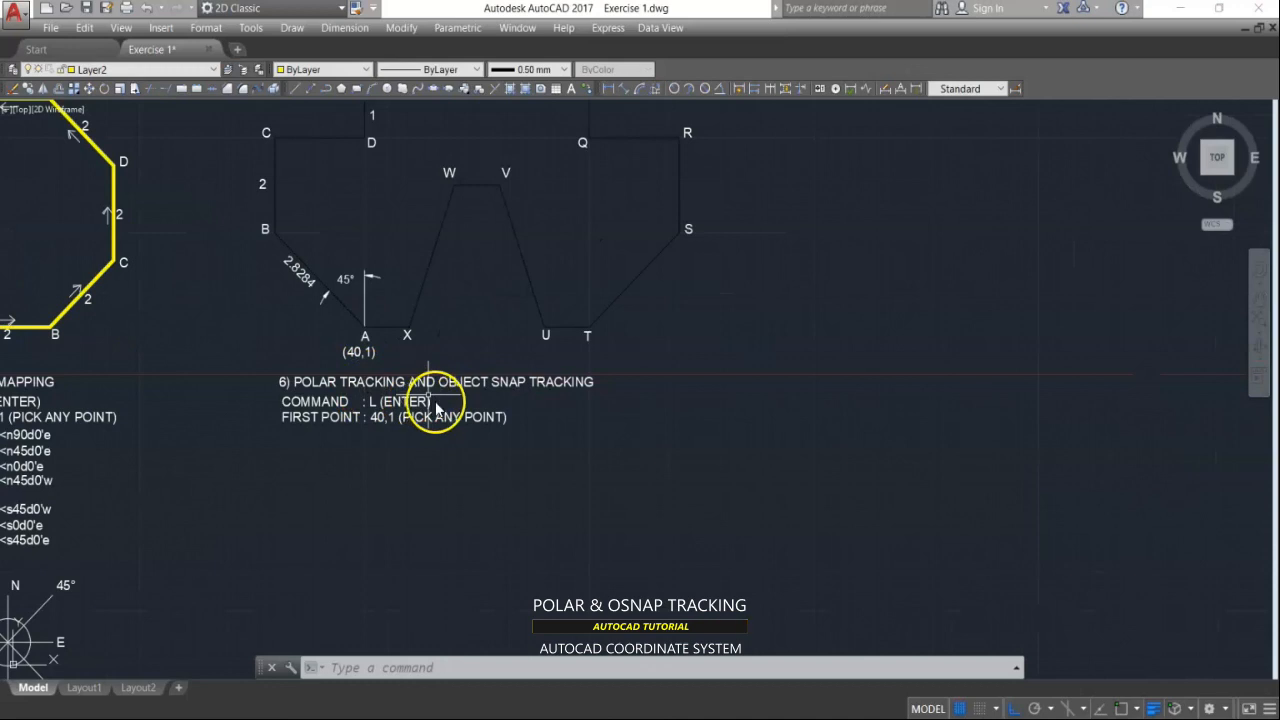
{"action": "scroll", "coordinate": [447, 415], "scroll_direction": "down", "scroll_amount": 3}
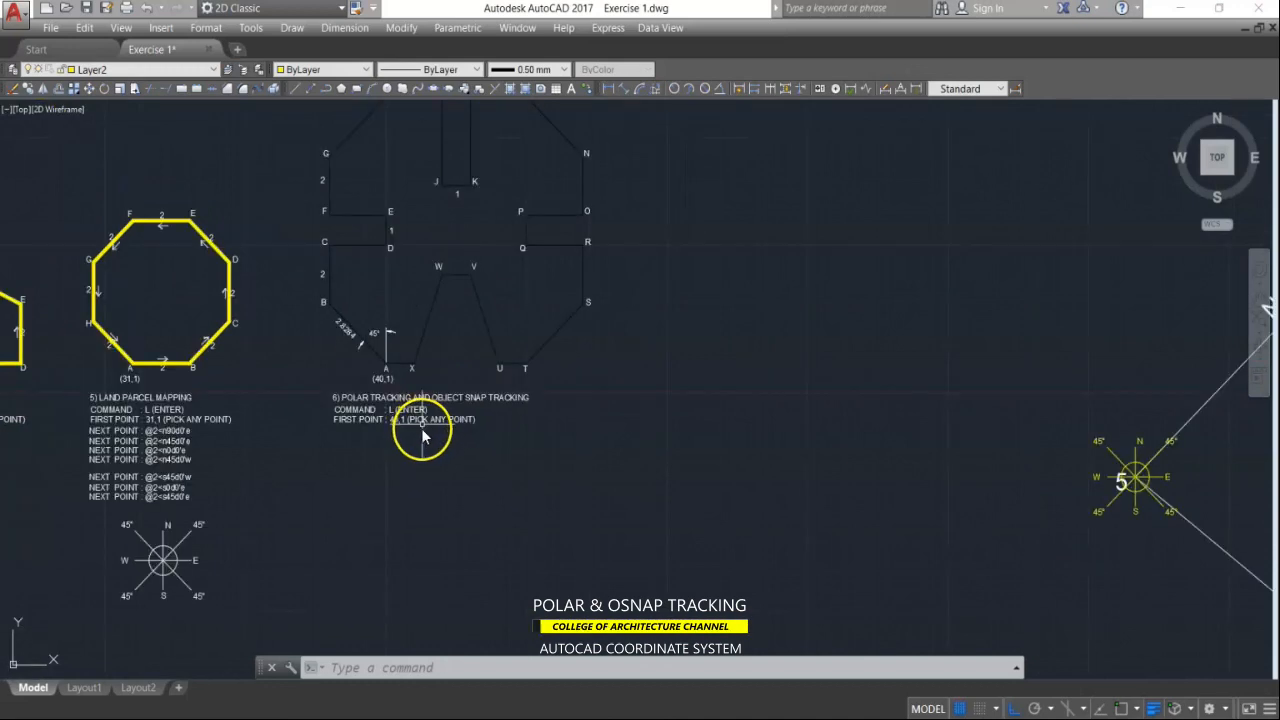
{"action": "scroll", "coordinate": [945, 497], "scroll_direction": "down", "scroll_amount": 2}
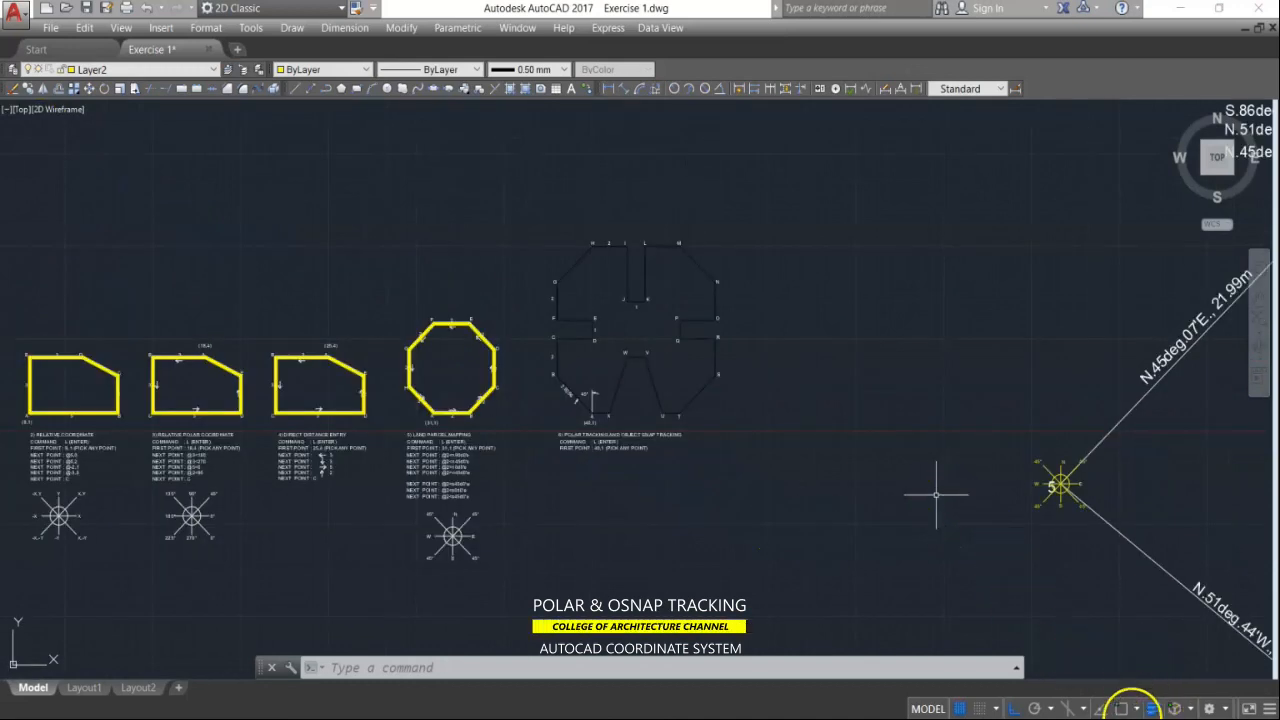
Step: Turn on object snap, object snap tracking and polar tracking, with polar angles set to 45, 90, 135, 180 degrees
{"action": "left_click", "coordinate": [1123, 709]}
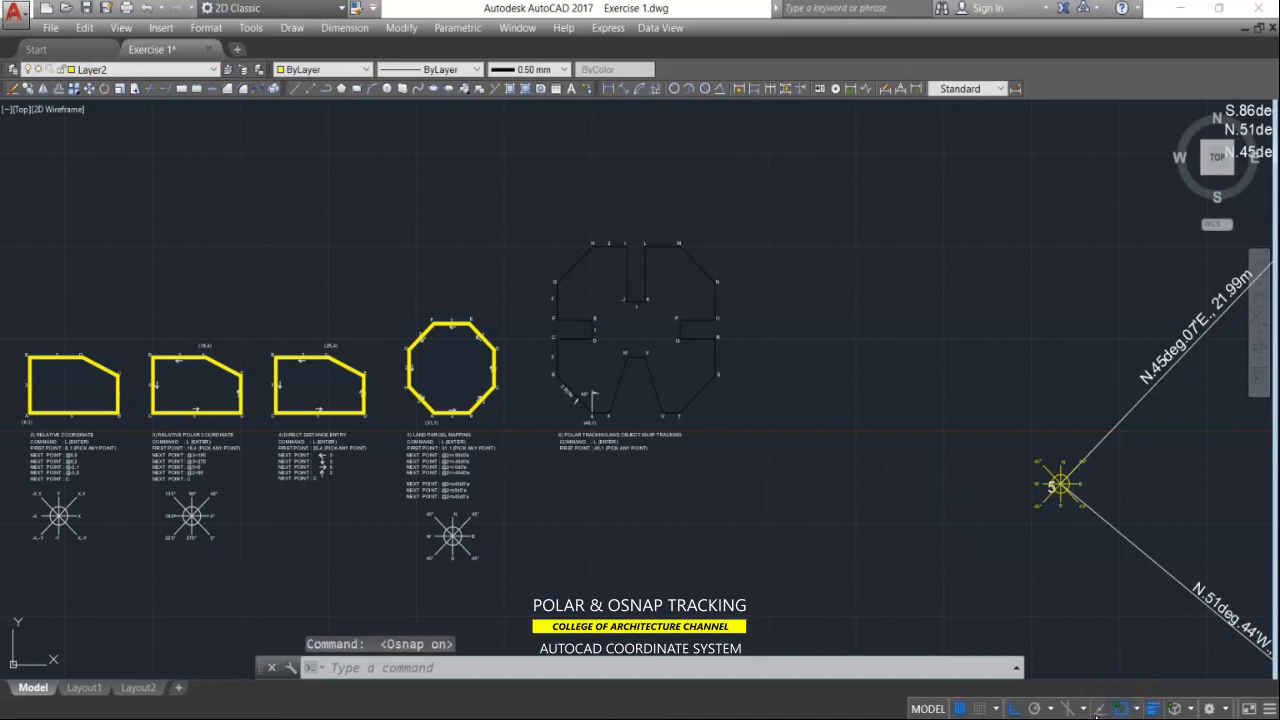
{"action": "left_click", "coordinate": [1100, 710]}
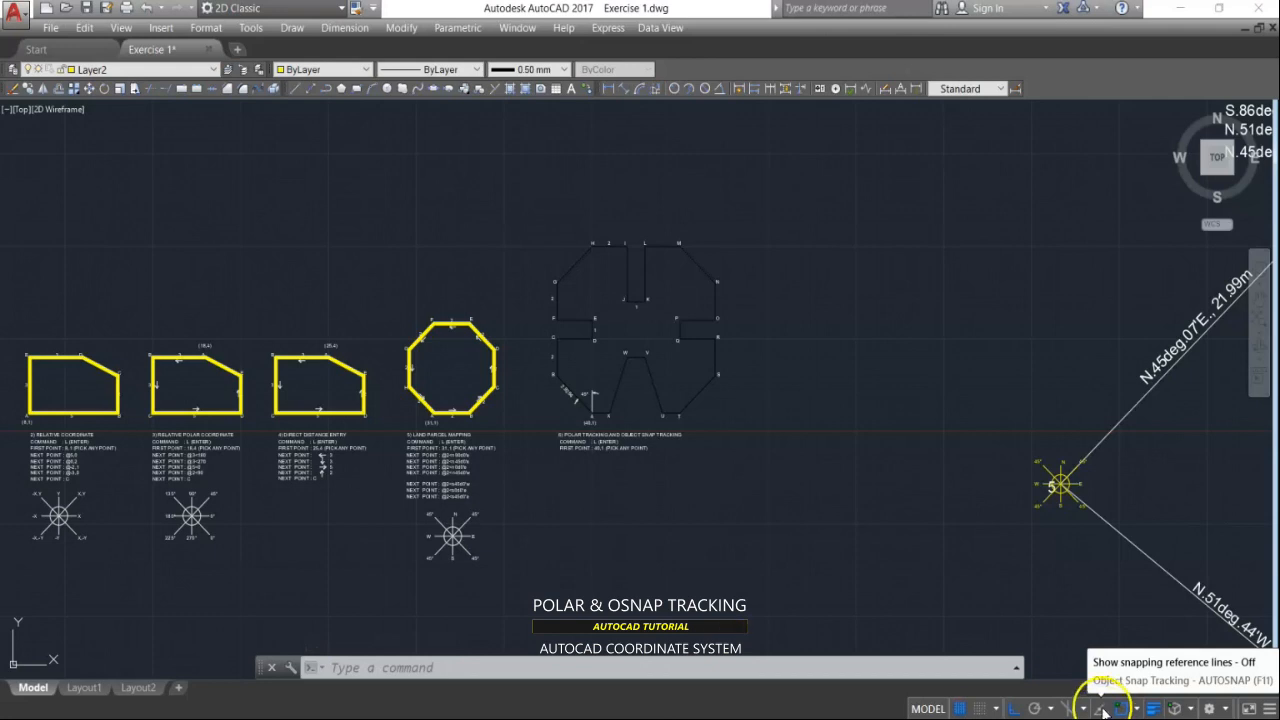
{"action": "left_click", "coordinate": [1104, 710]}
{"action": "left_click", "coordinate": [1036, 709]}
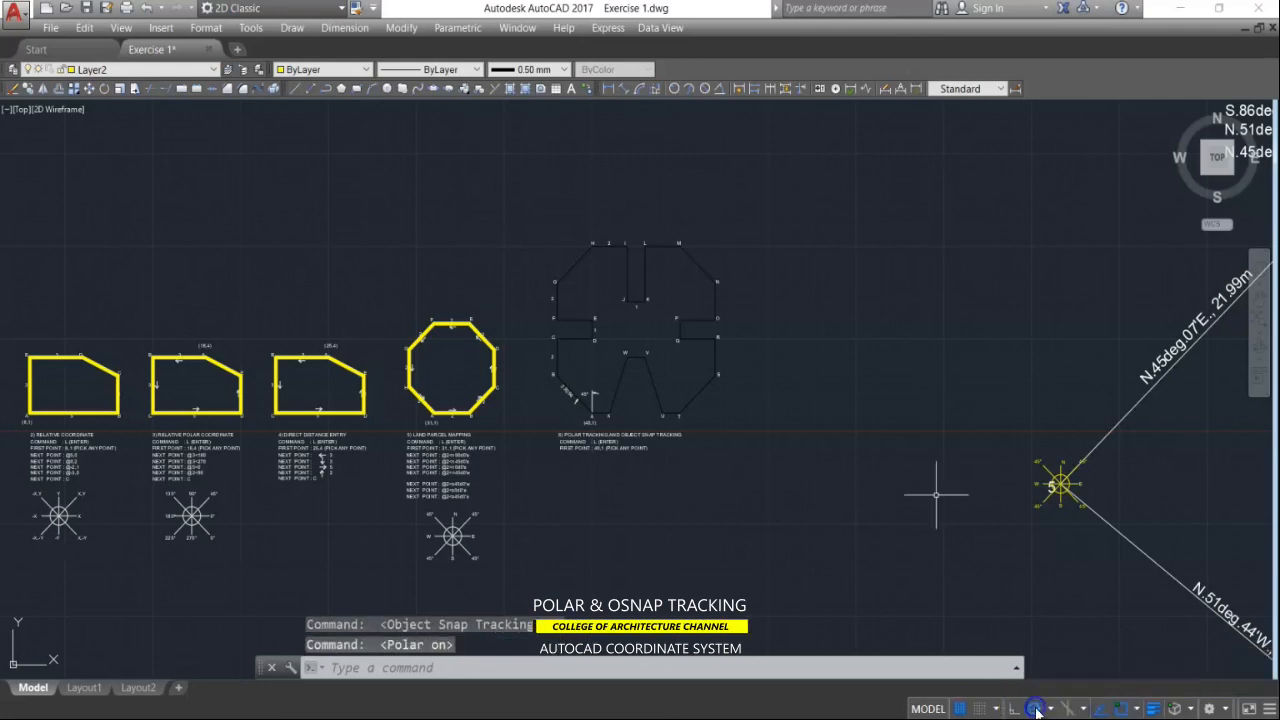
{"action": "left_click", "coordinate": [1050, 709]}
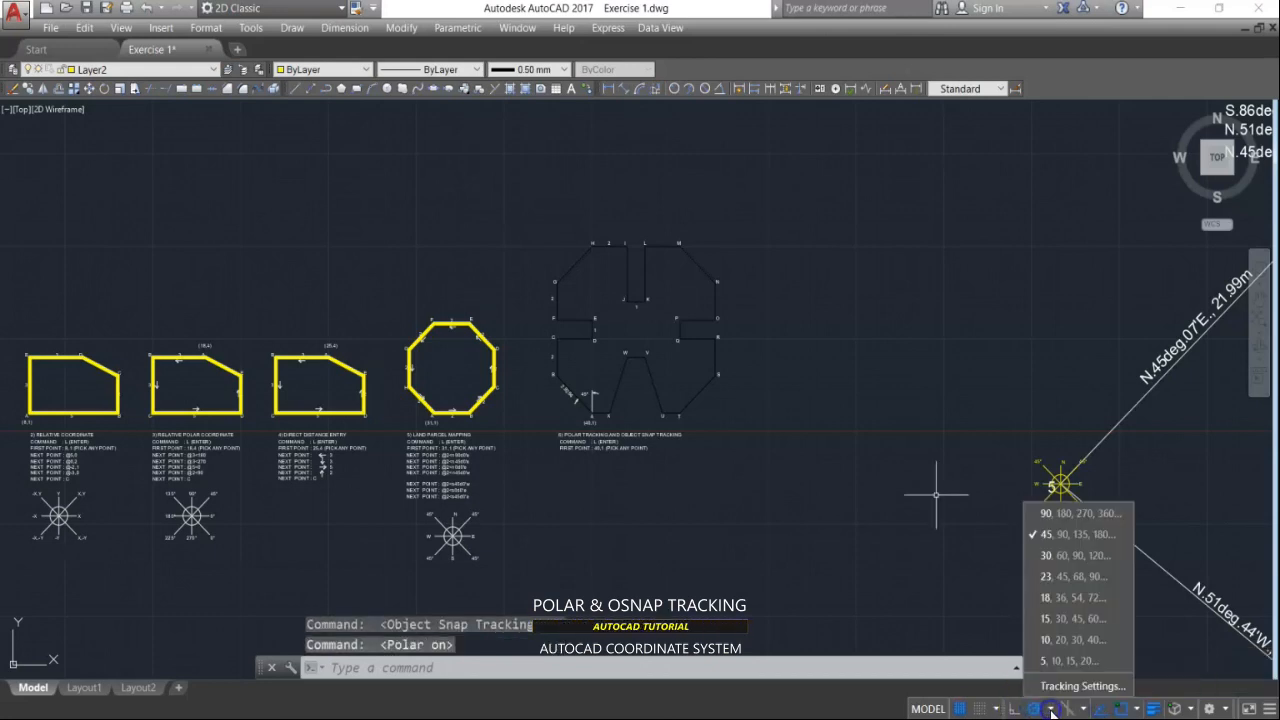
{"action": "left_click", "coordinate": [1061, 538]}
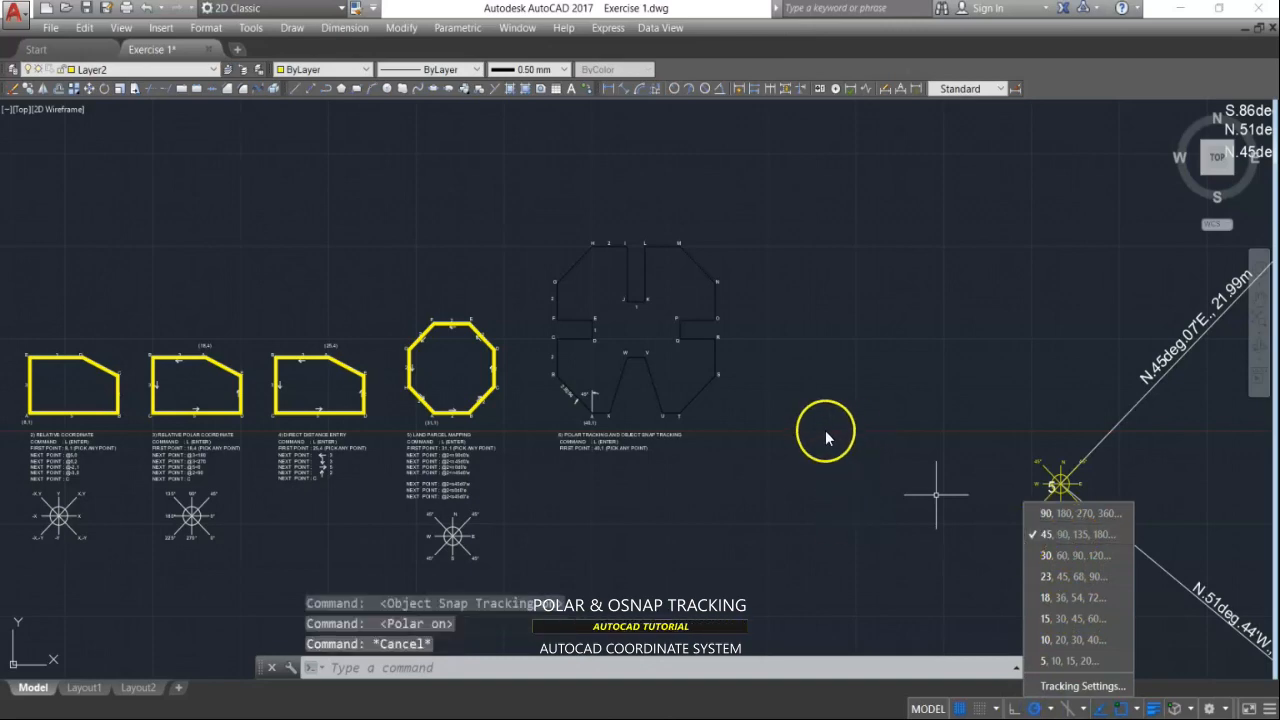
{"action": "scroll", "coordinate": [866, 345], "scroll_direction": "up", "scroll_amount": 4}
{"action": "scroll", "coordinate": [803, 323], "scroll_direction": "down", "scroll_amount": 4}
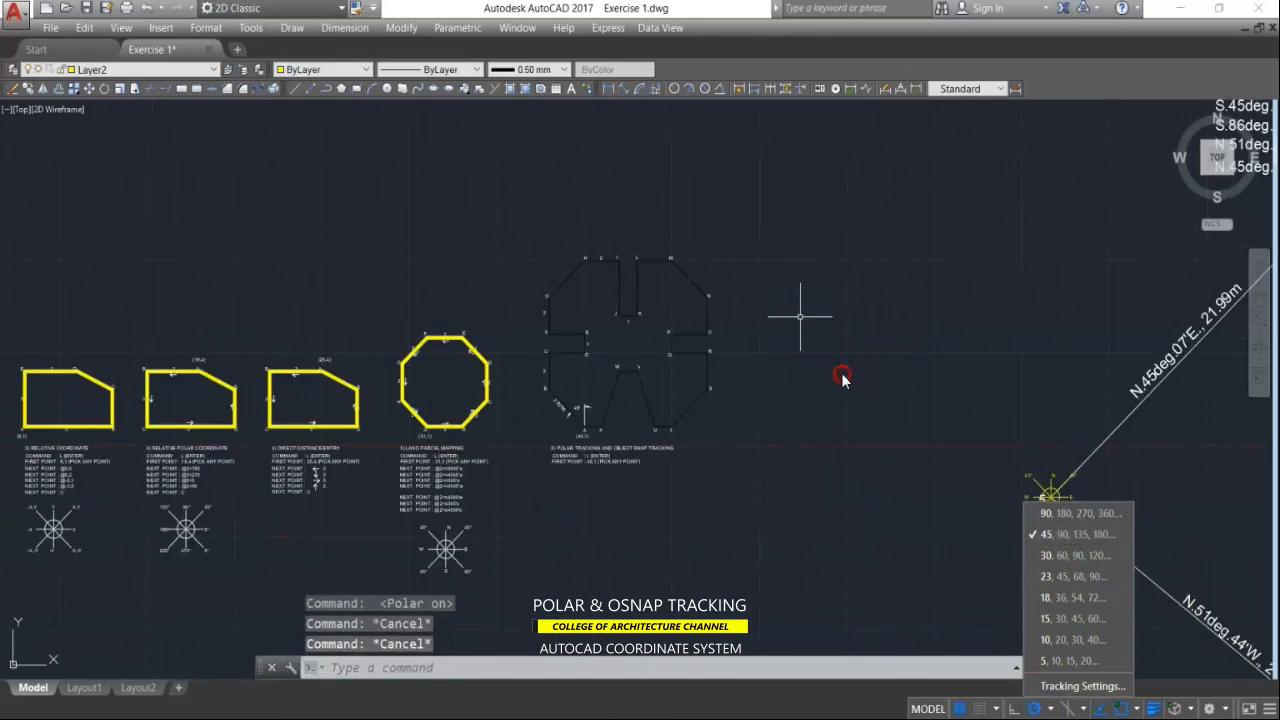
{"action": "scroll", "coordinate": [745, 341], "scroll_direction": "up", "scroll_amount": 2}
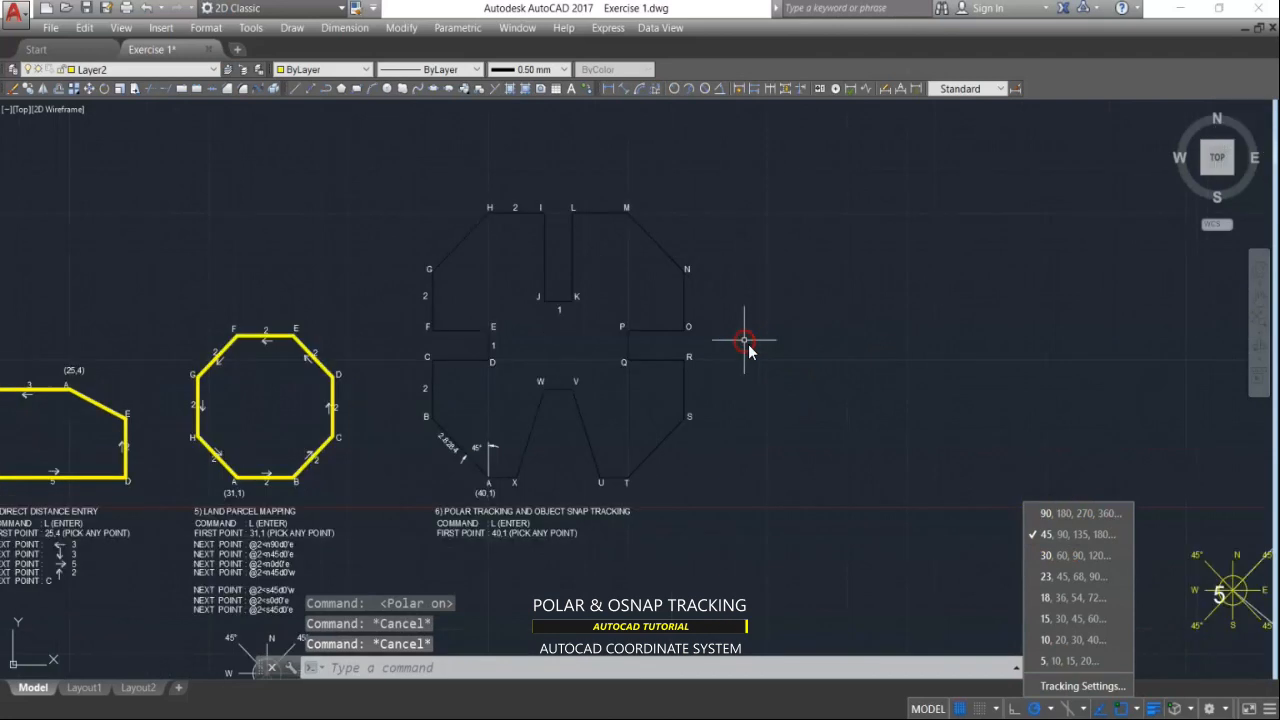
Step: Start a line in the empty space beside the exercise 6 figure and draw edge AB 2.8284 units long at 135°
{"action": "left_click", "coordinate": [518, 669]}
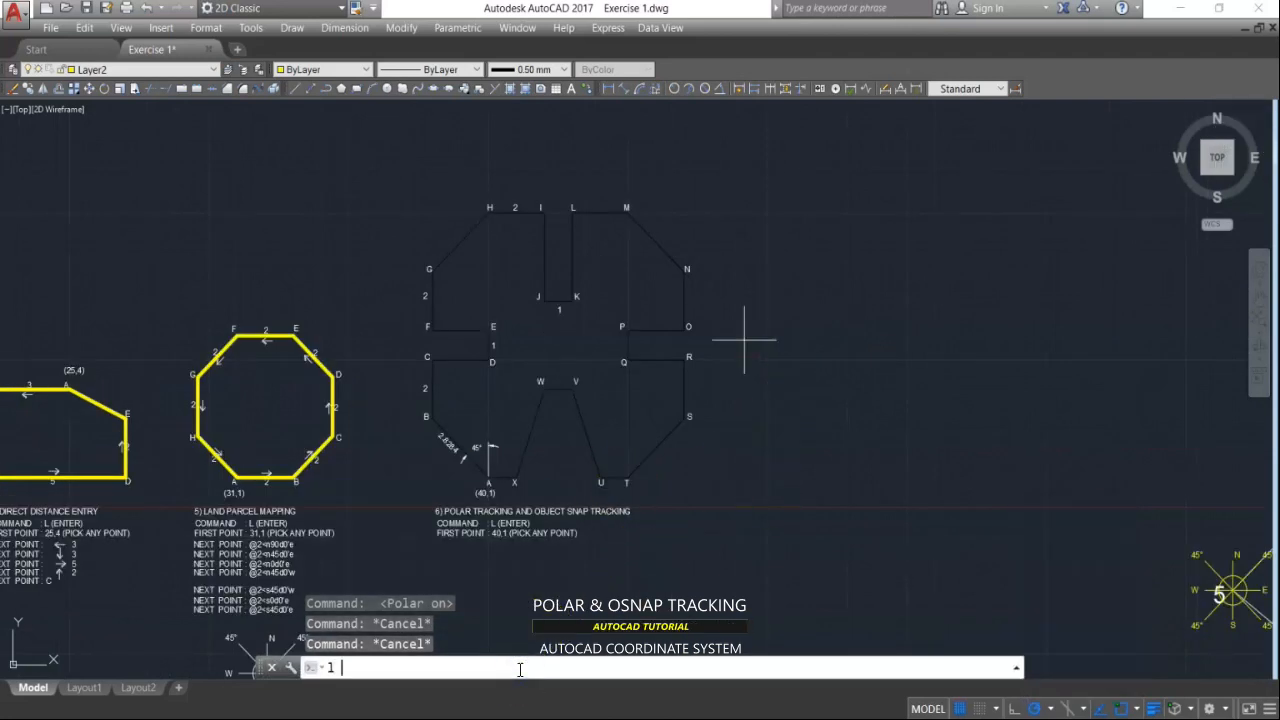
{"action": "type", "text": "l"}
{"action": "key", "text": "Return"}
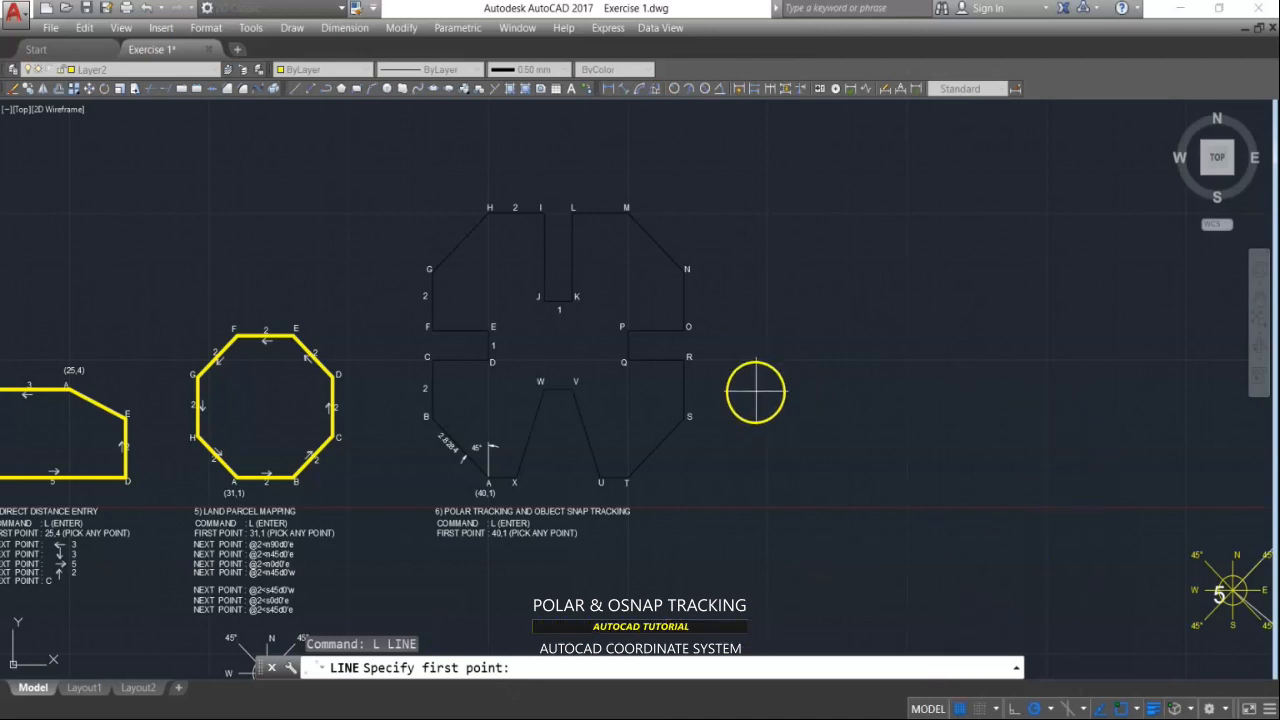
{"action": "left_click", "coordinate": [899, 483]}
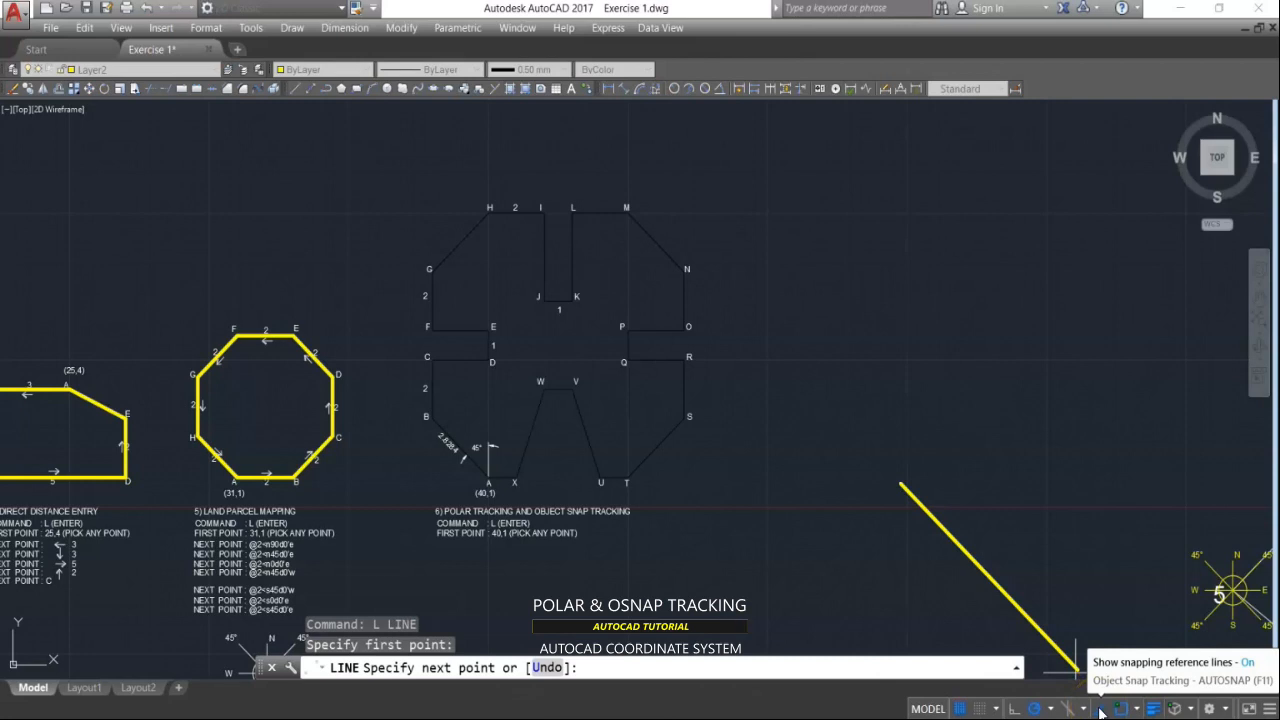
{"action": "left_click", "coordinate": [1036, 710]}
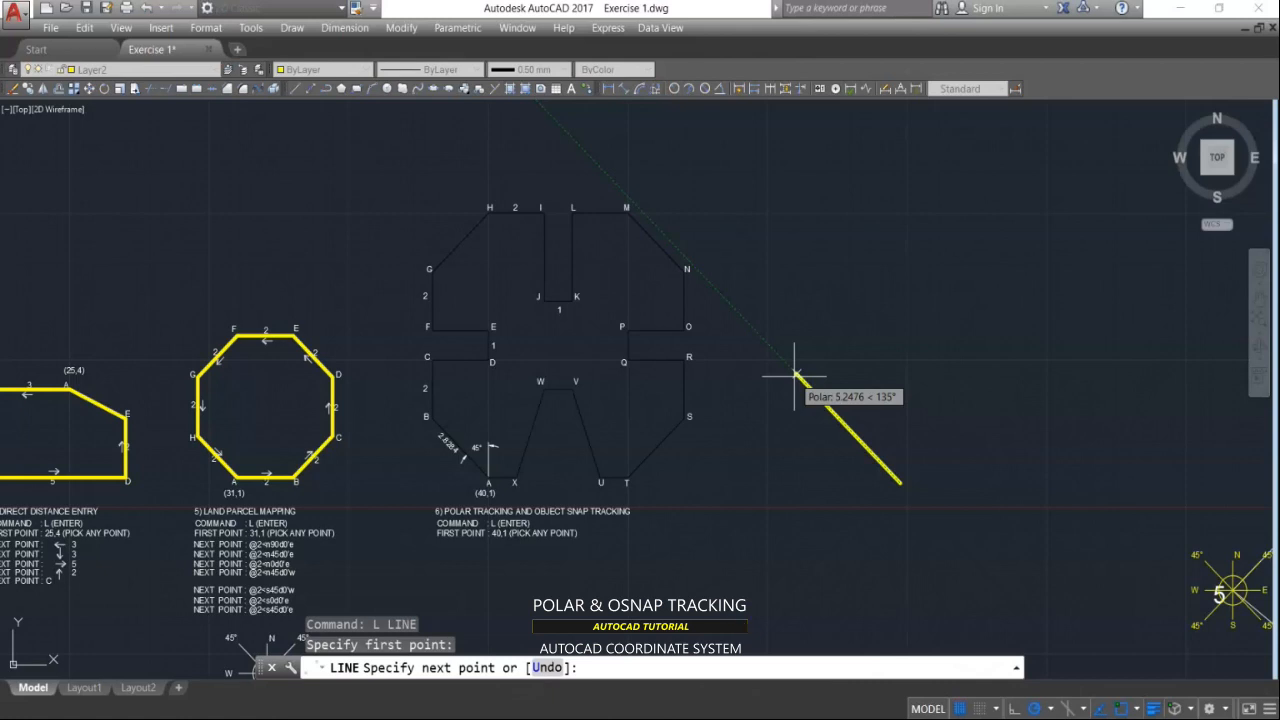
{"action": "type", "text": "2.82"}
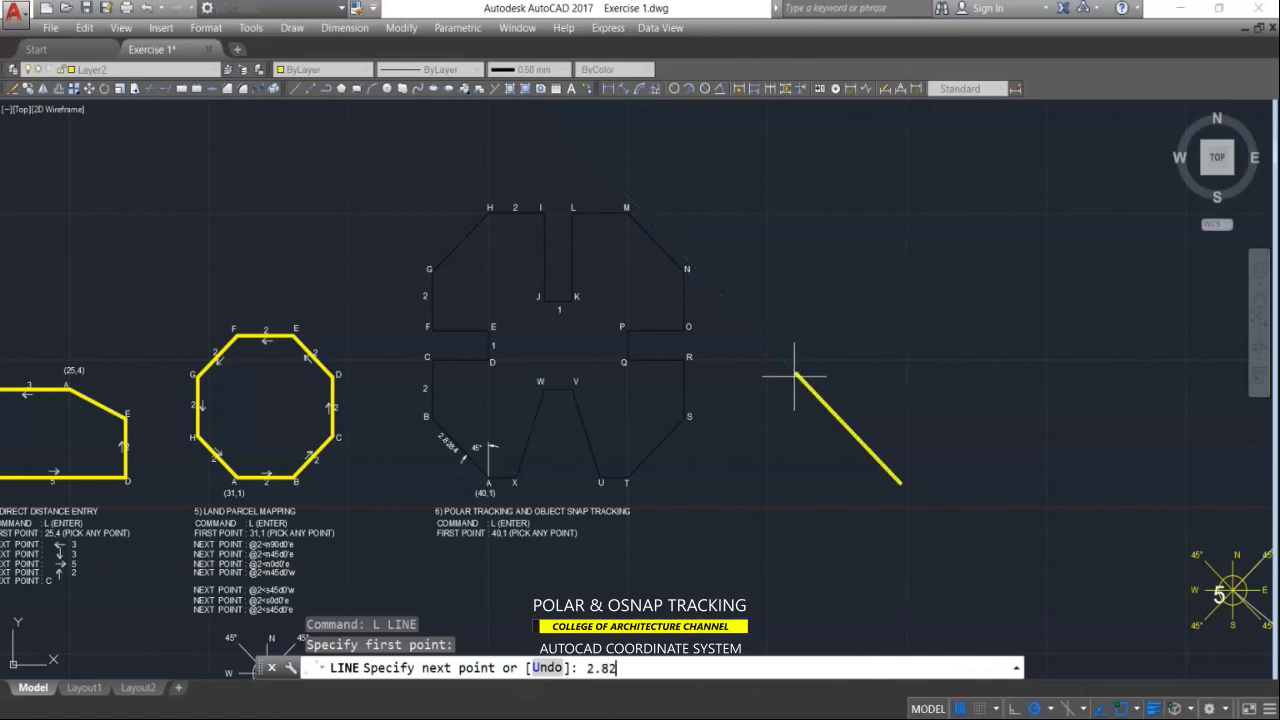
{"action": "type", "text": "84"}
{"action": "key", "text": "Return"}
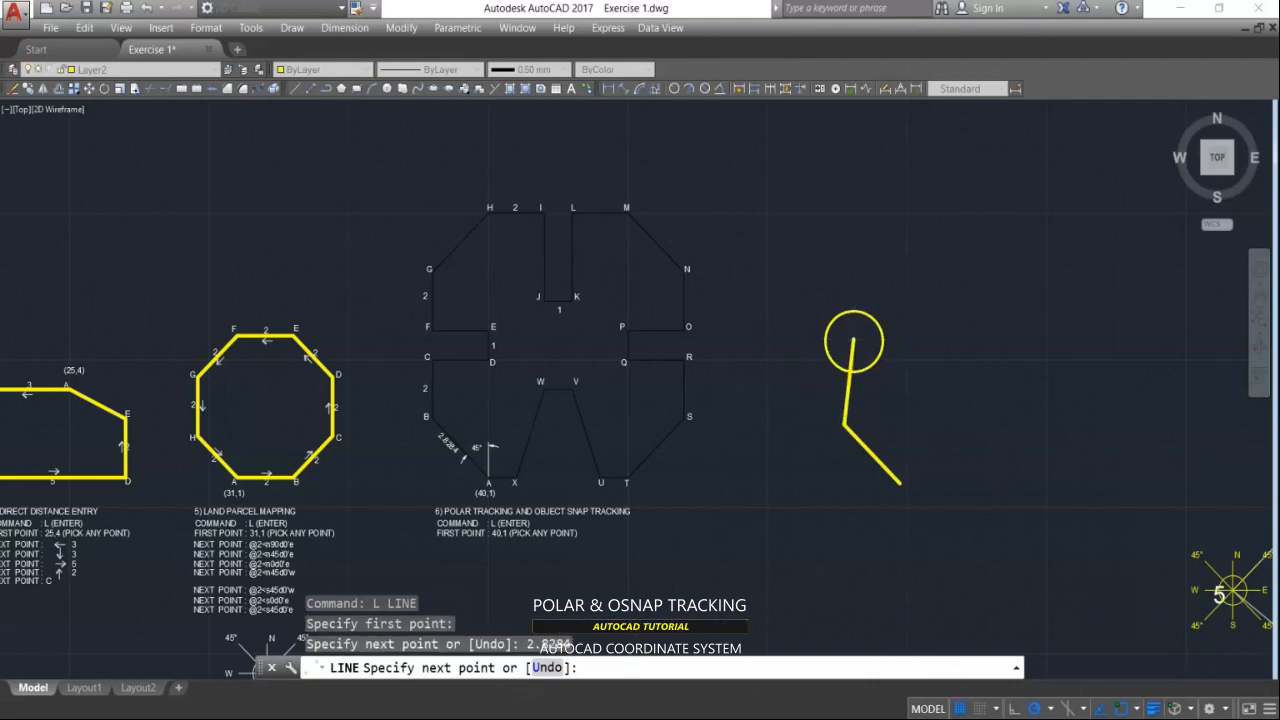
Step: Draw edge BC 2 units straight up, and edge CD horizontally to the point tracked vertically above start point A
{"action": "scroll", "coordinate": [848, 338], "scroll_direction": "up", "scroll_amount": 2}
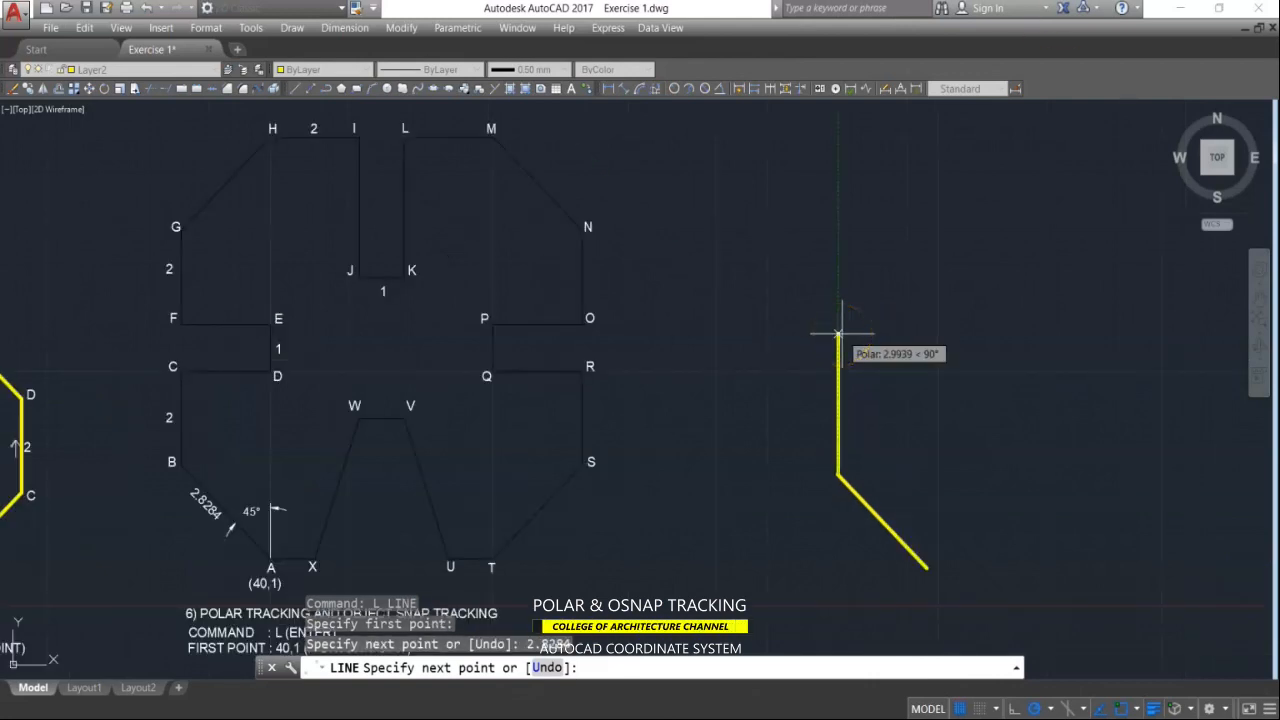
{"action": "type", "text": "2"}
{"action": "key", "text": "Return"}
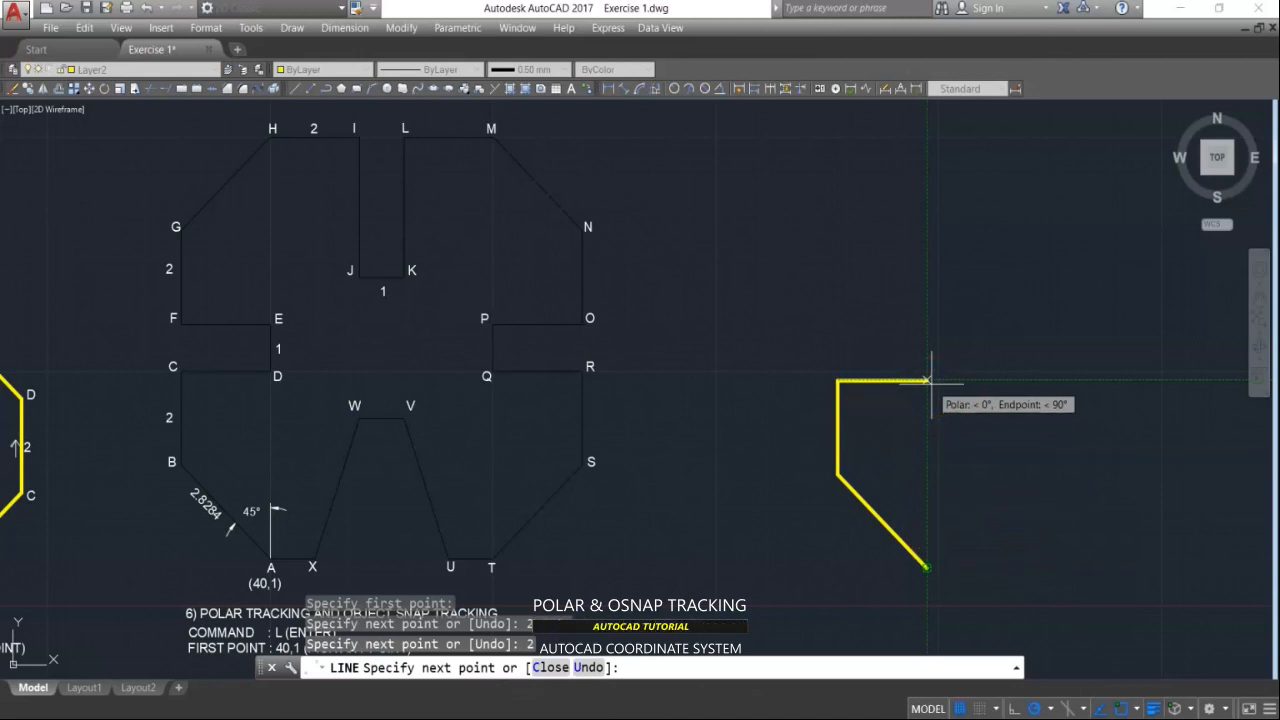
{"action": "left_click", "coordinate": [926, 380]}
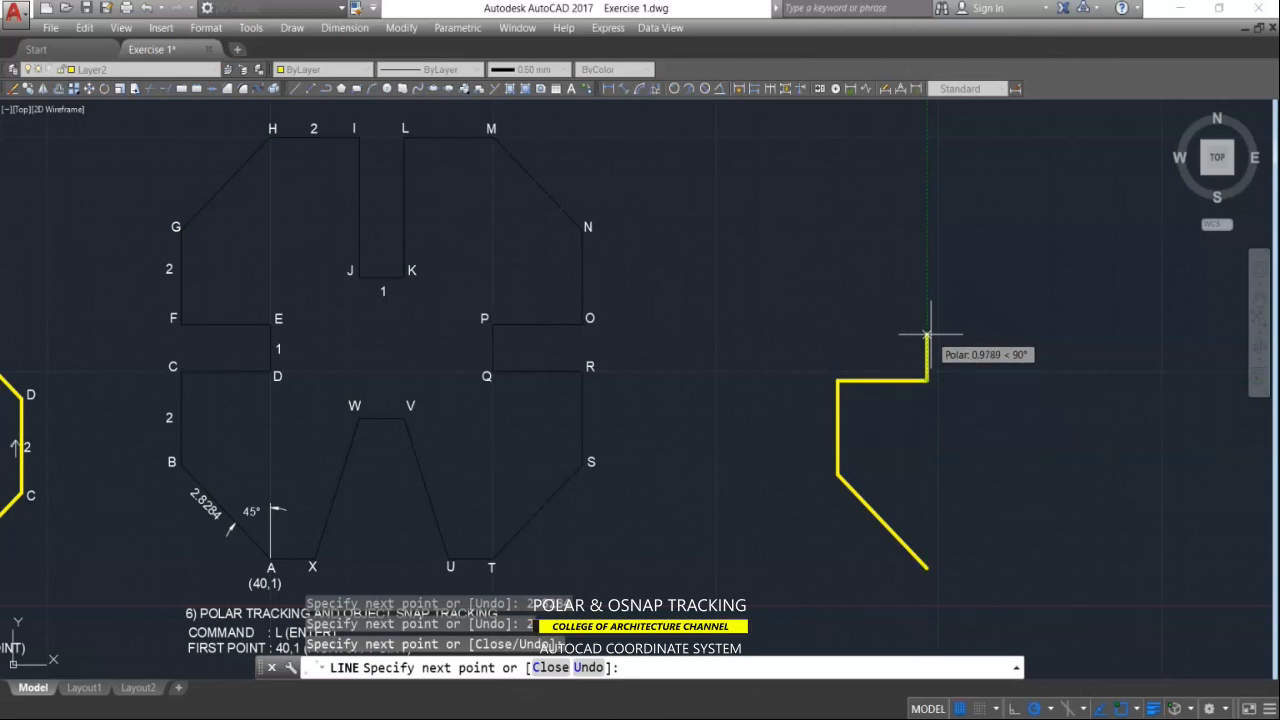
Step: Draw edge DE 1 unit straight up, and edge EF horizontally back into vertical alignment with edge BC
{"action": "type", "text": "1"}
{"action": "key", "text": "Return"}
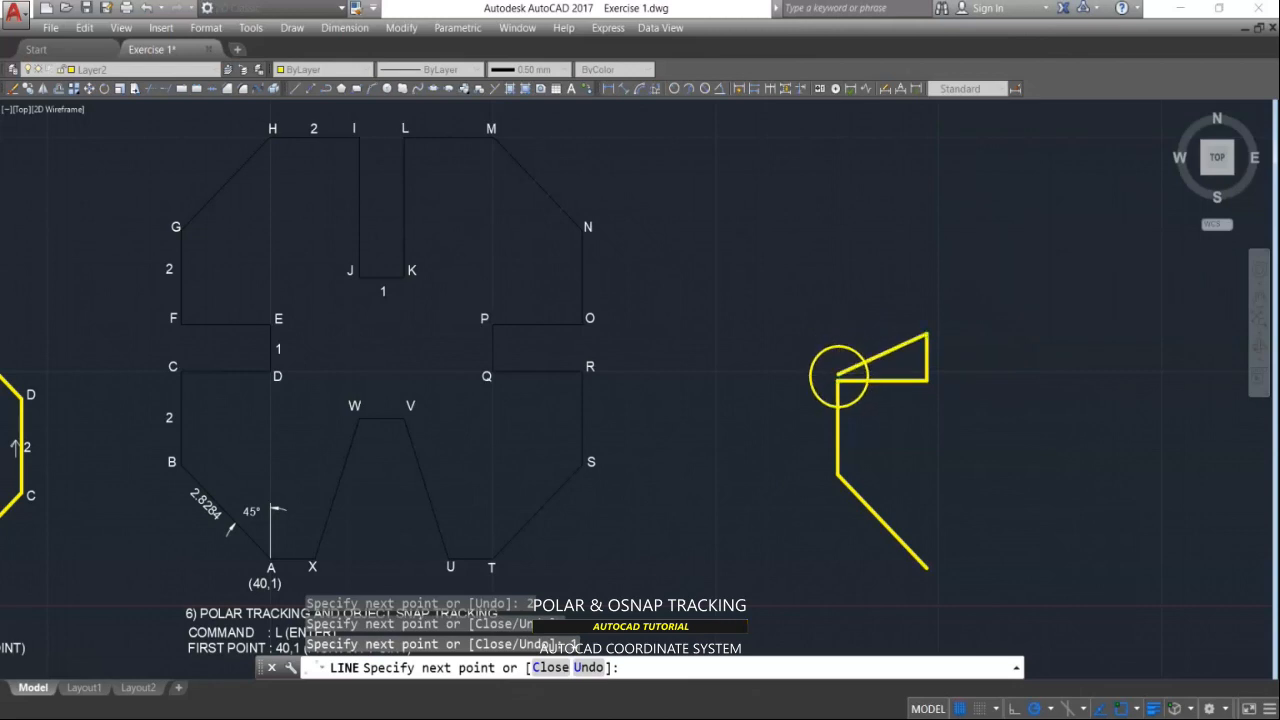
{"action": "scroll", "coordinate": [840, 378], "scroll_direction": "up", "scroll_amount": 2}
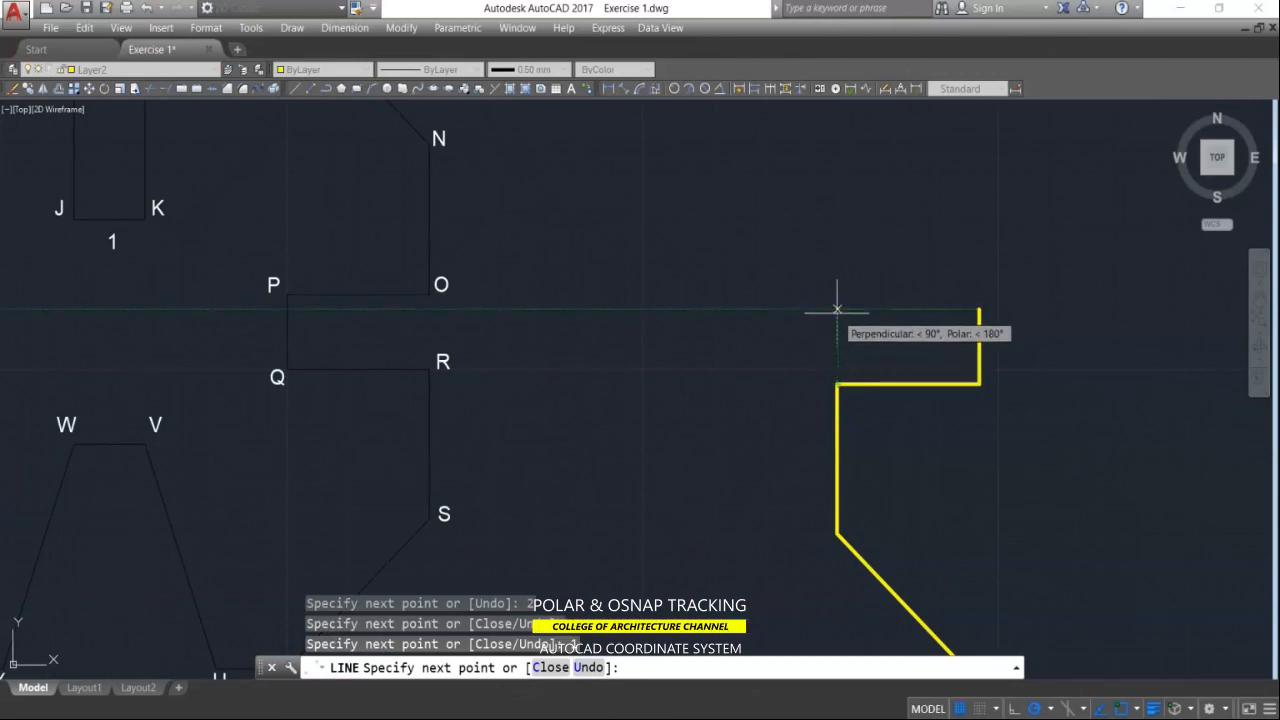
{"action": "left_click", "coordinate": [837, 308]}
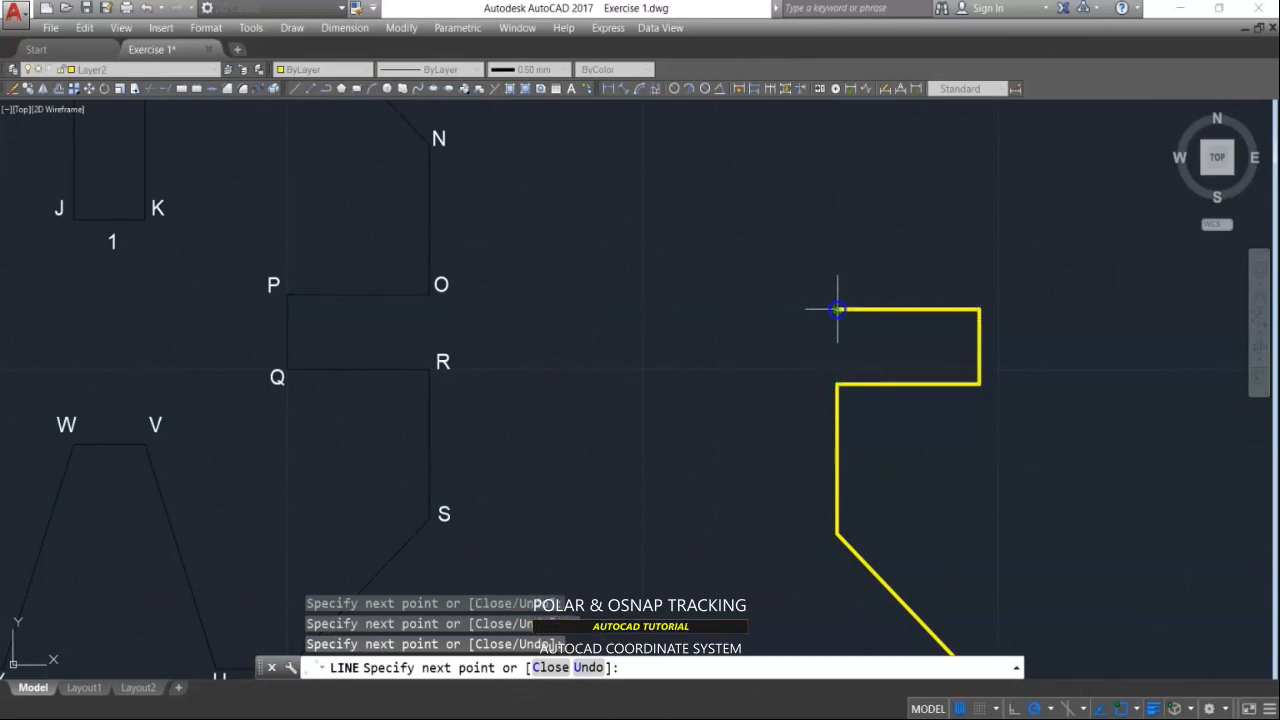
Step: Draw edge FG 2 units straight up from the outer end of the notch
{"action": "scroll", "coordinate": [690, 305], "scroll_direction": "down", "scroll_amount": 4}
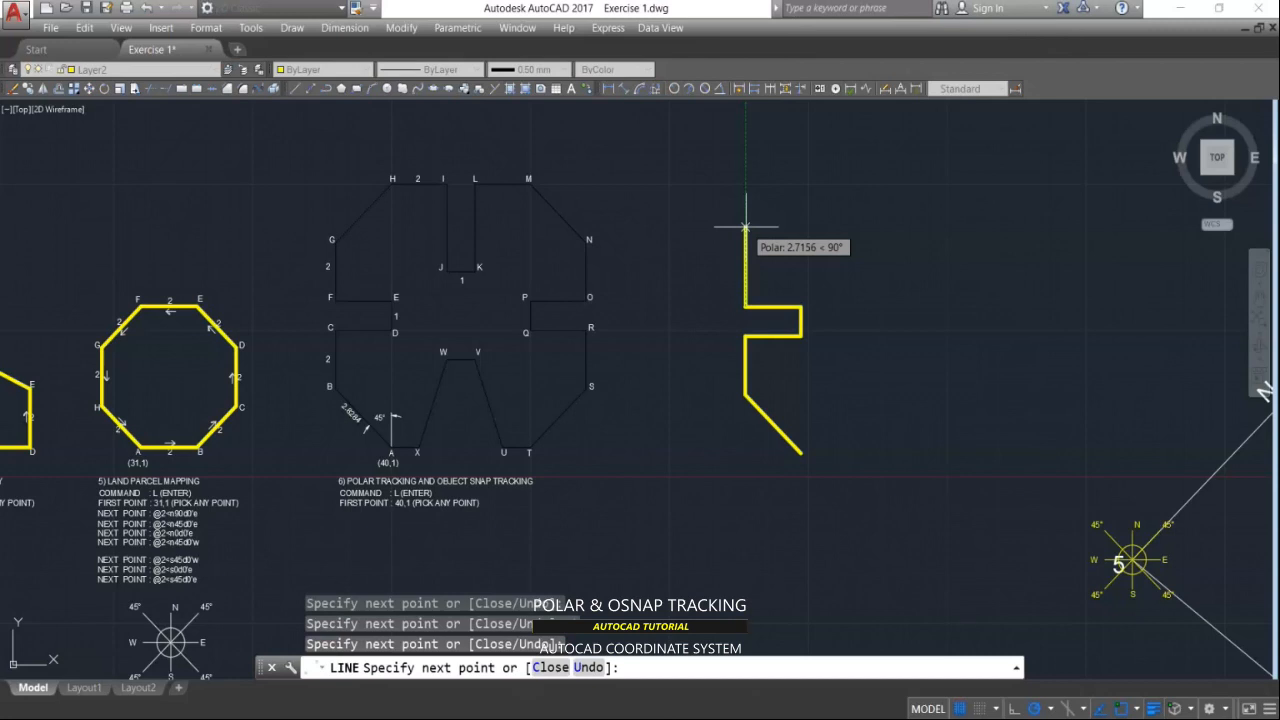
{"action": "type", "text": "2"}
{"action": "key", "text": "Return"}
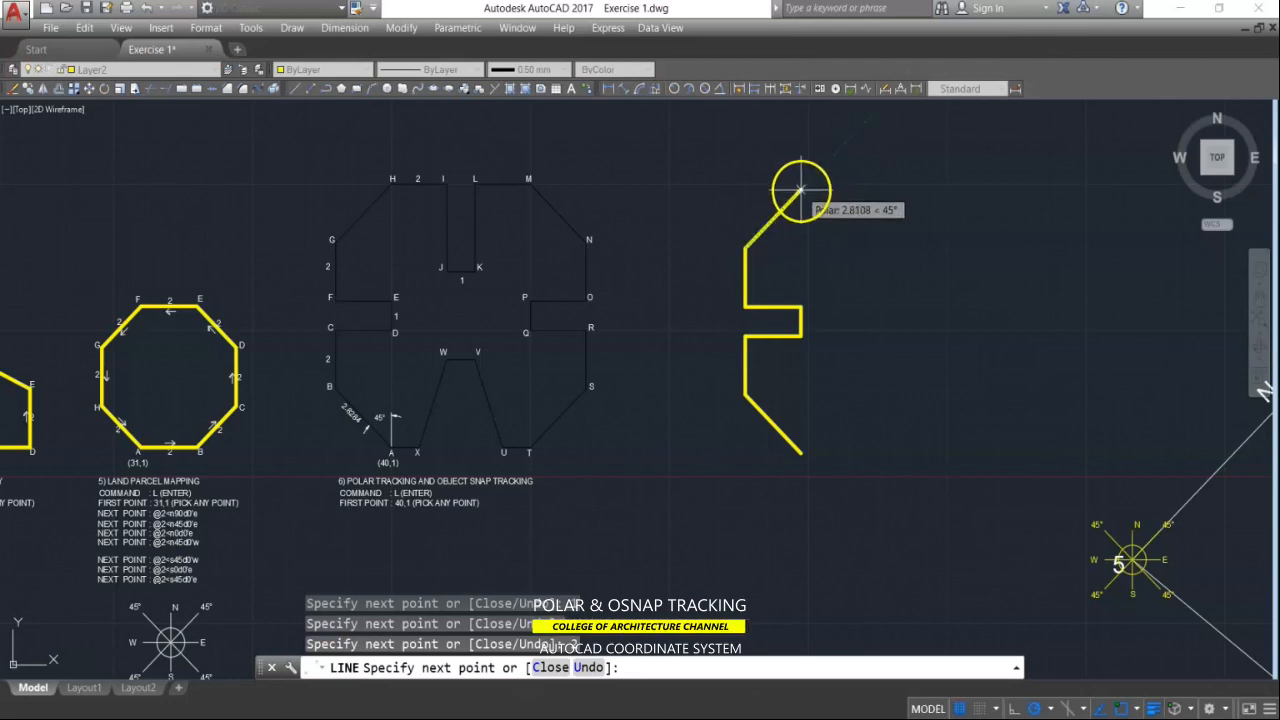
{"action": "type", "text": "2"}
{"action": "key", "text": "Return"}
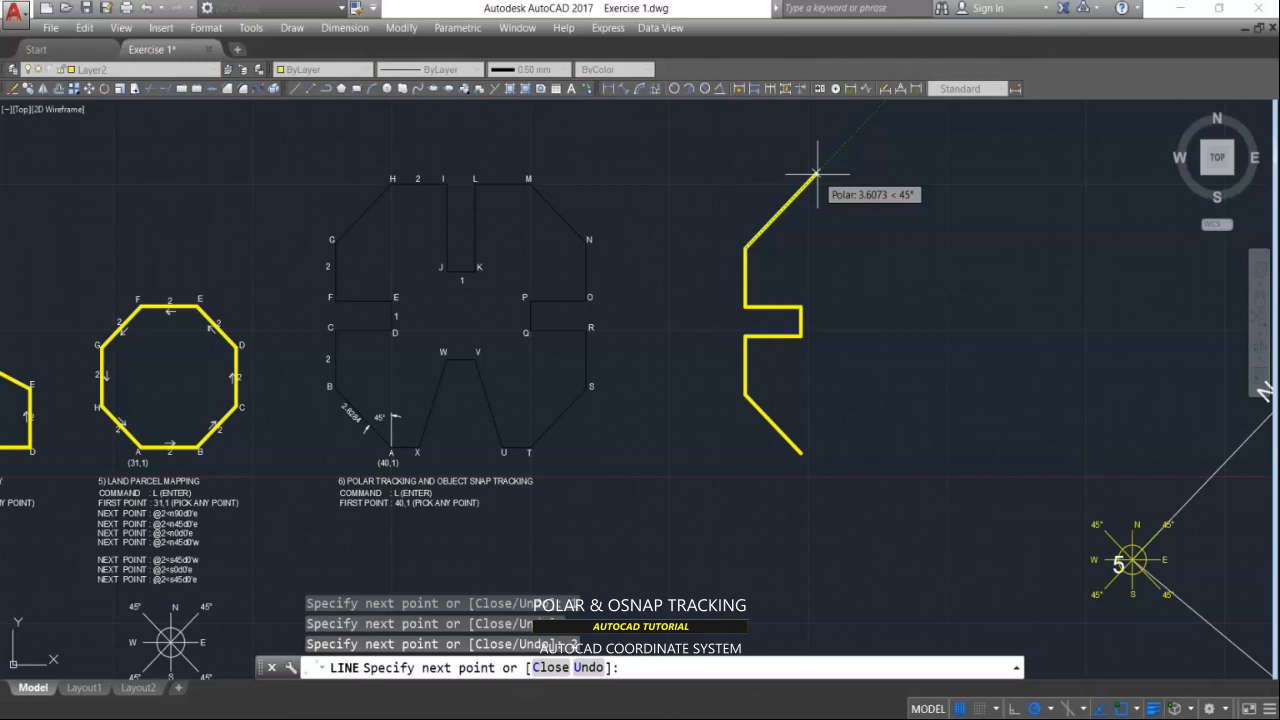
Step: Draw edge GH at 45° until vertically aligned with edge DE, and edge HI 2 units horizontally along the top
{"action": "scroll", "coordinate": [812, 228], "scroll_direction": "up", "scroll_amount": 2}
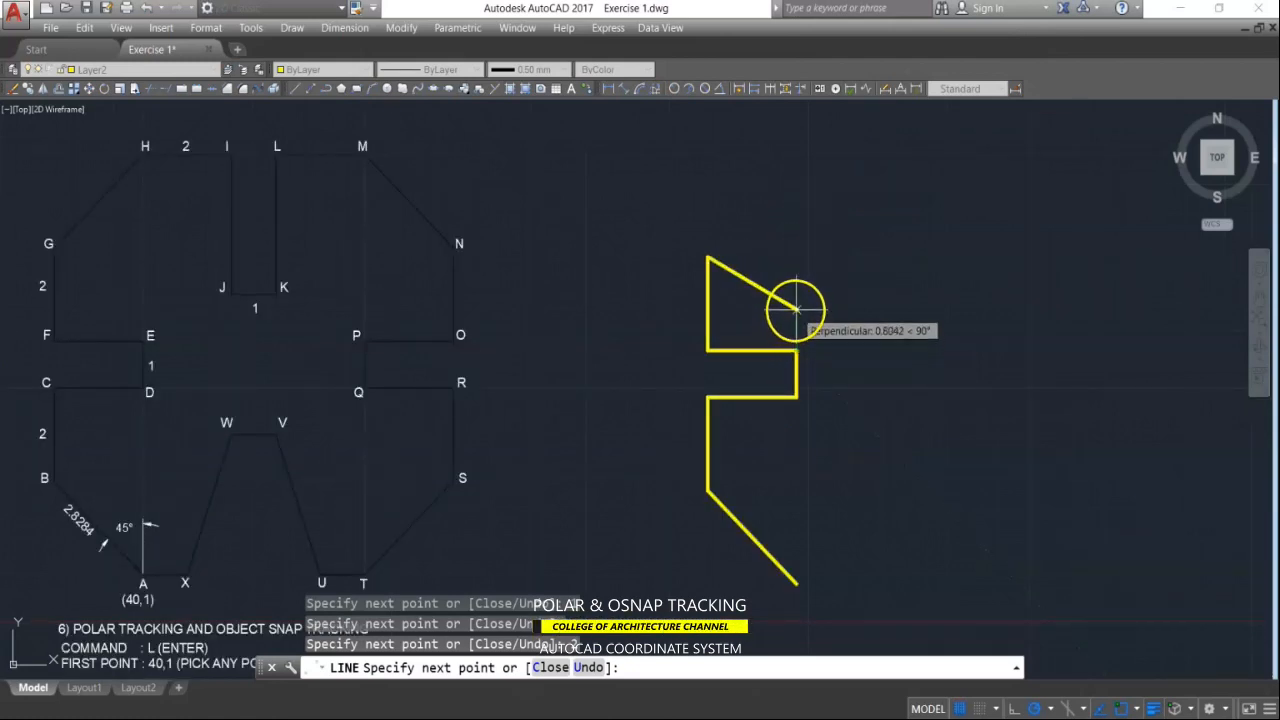
{"action": "scroll", "coordinate": [796, 250], "scroll_direction": "up", "scroll_amount": 2}
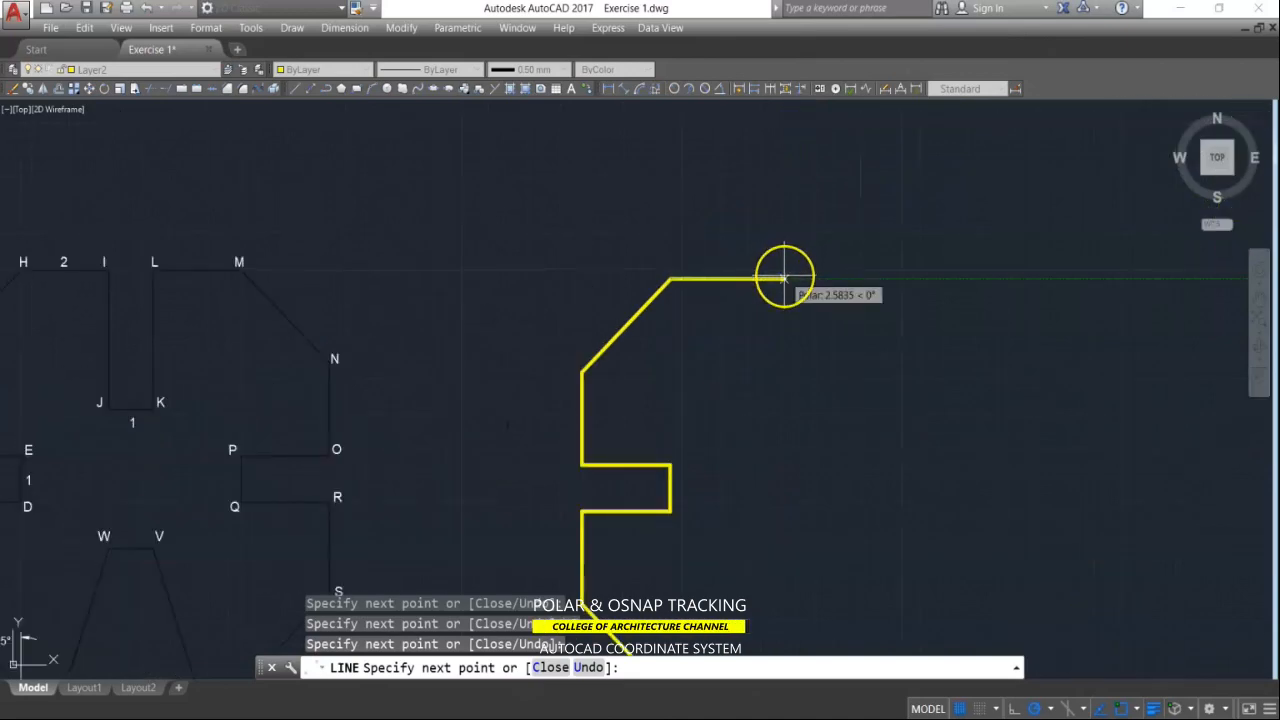
{"action": "scroll", "coordinate": [786, 271], "scroll_direction": "down", "scroll_amount": 2}
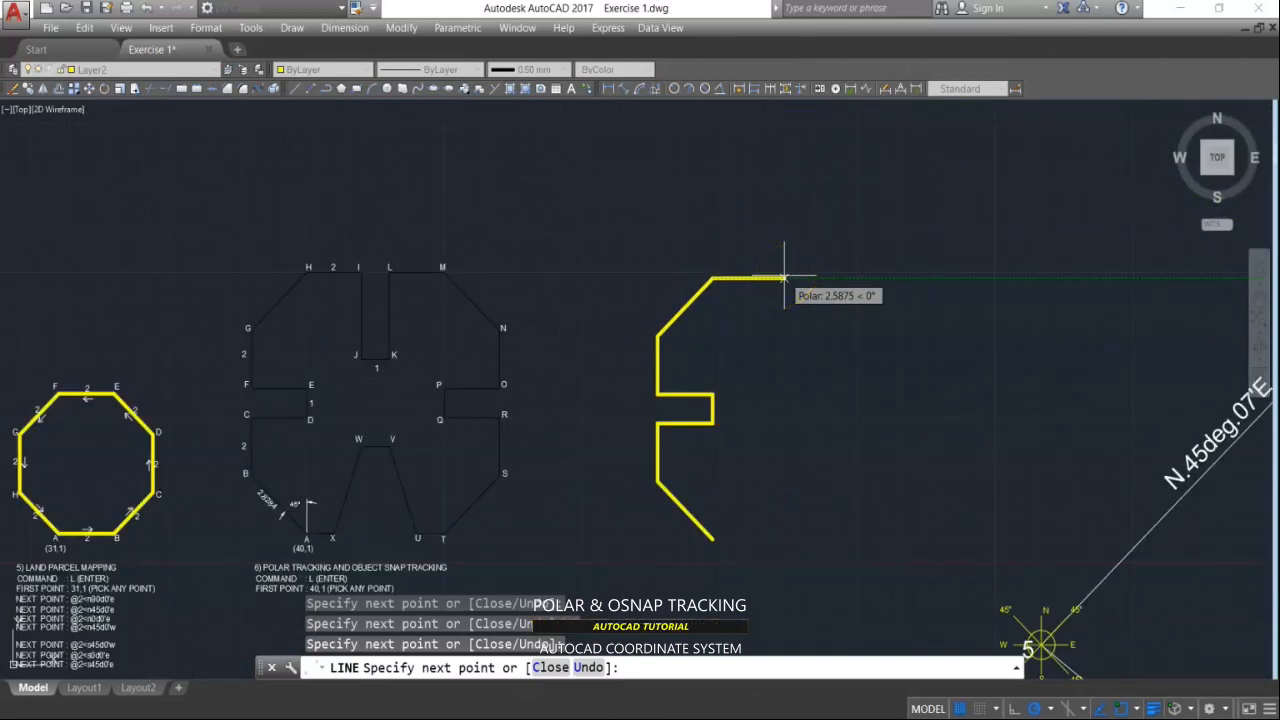
{"action": "left_click", "coordinate": [784, 277]}
{"action": "key", "text": "Return"}
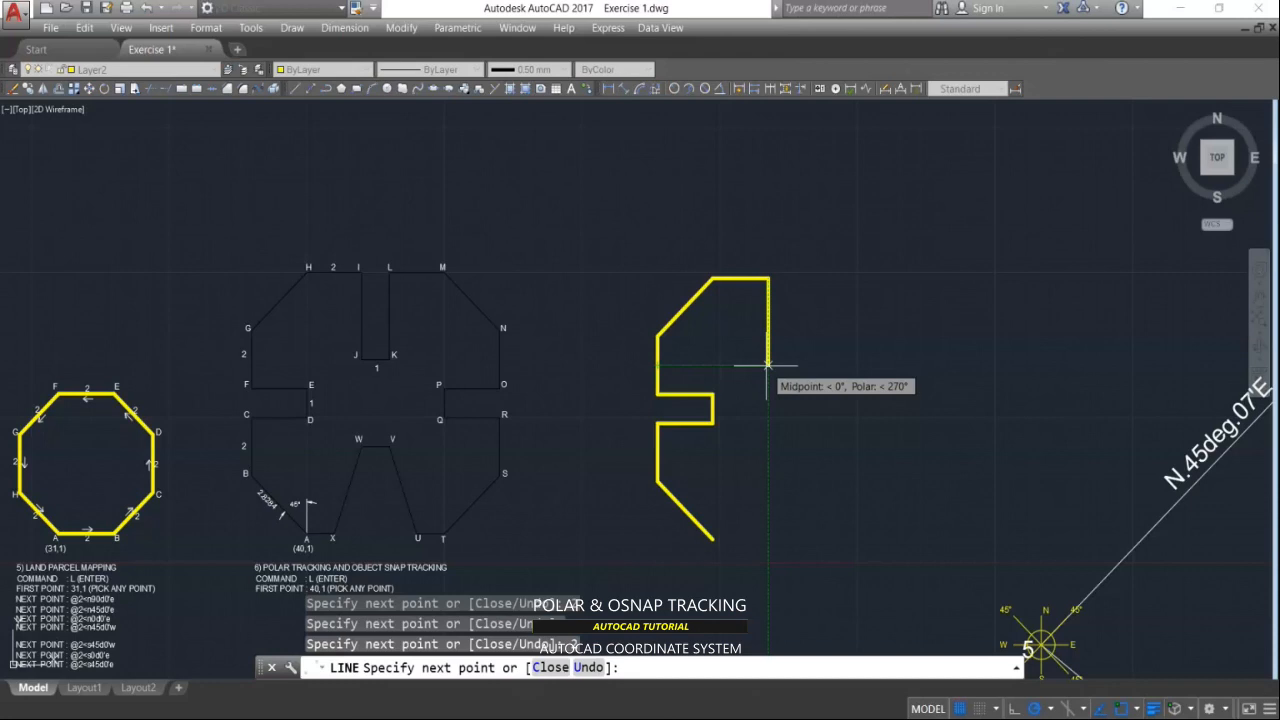
Step: Draw the upper slot IJKL down to the level of FG's midpoint, 1 unit wide, and back up to the level of HI
{"action": "left_click", "coordinate": [767, 365]}
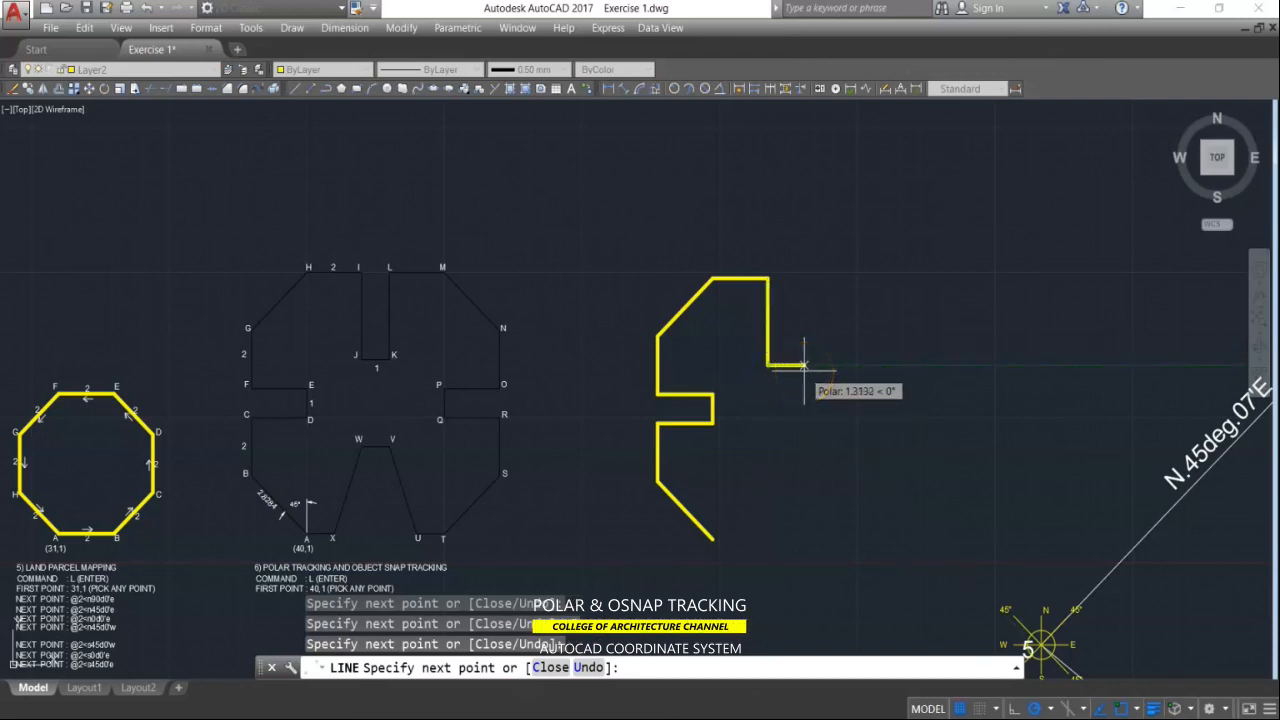
{"action": "type", "text": "1"}
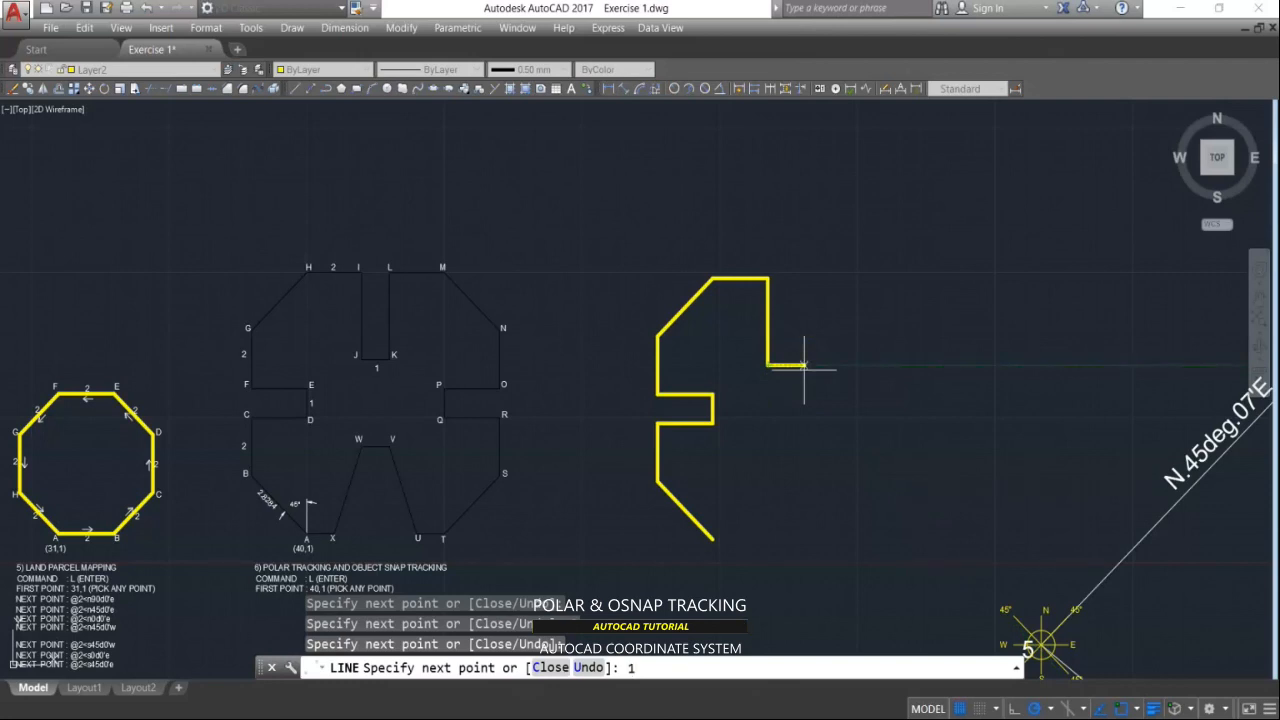
{"action": "key", "text": "Return"}
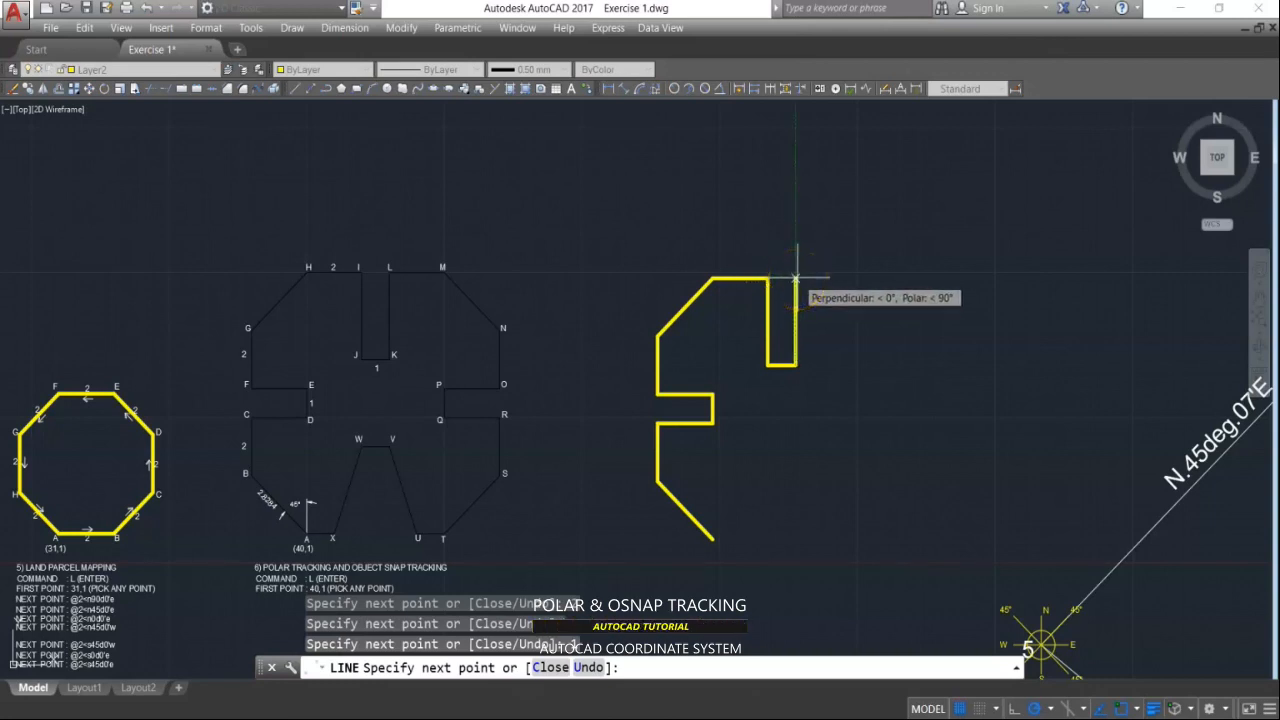
{"action": "left_click", "coordinate": [795, 277]}
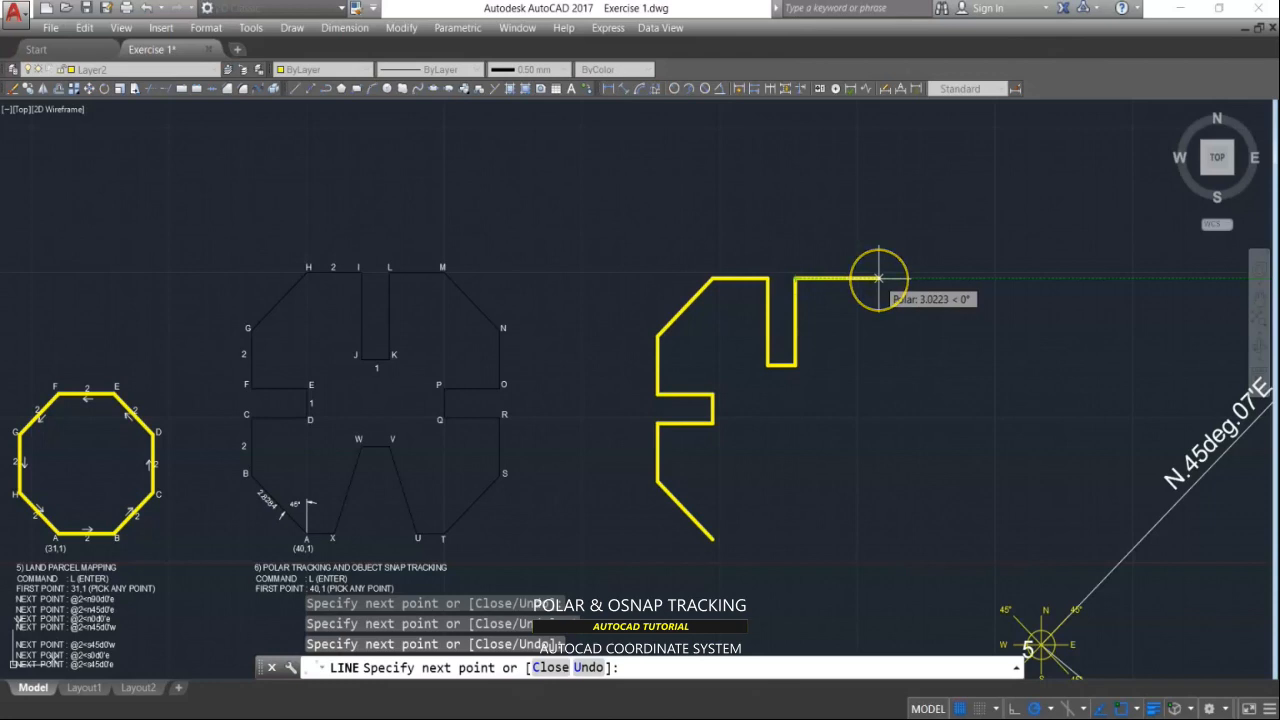
Step: Draw outline LMNO with LM 2 units long, MN at 315° to the level of G, and NO down to the level of EF
{"action": "type", "text": "2"}
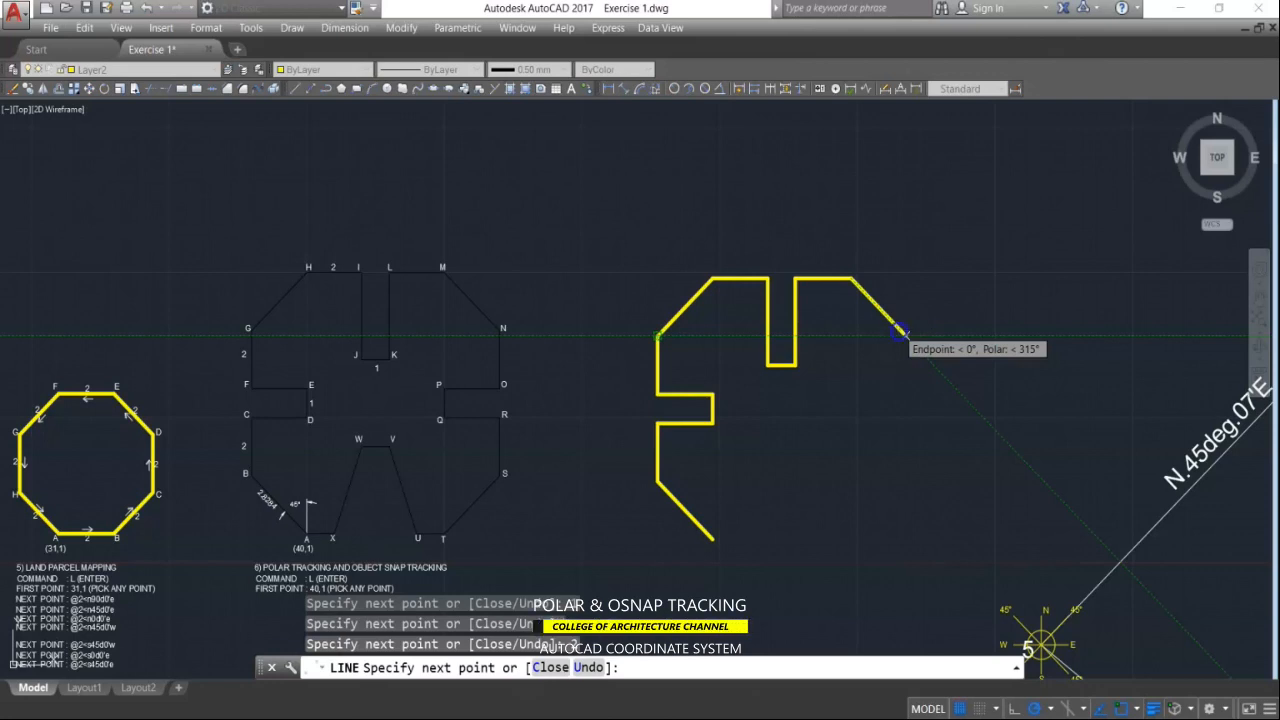
{"action": "left_click", "coordinate": [905, 334]}
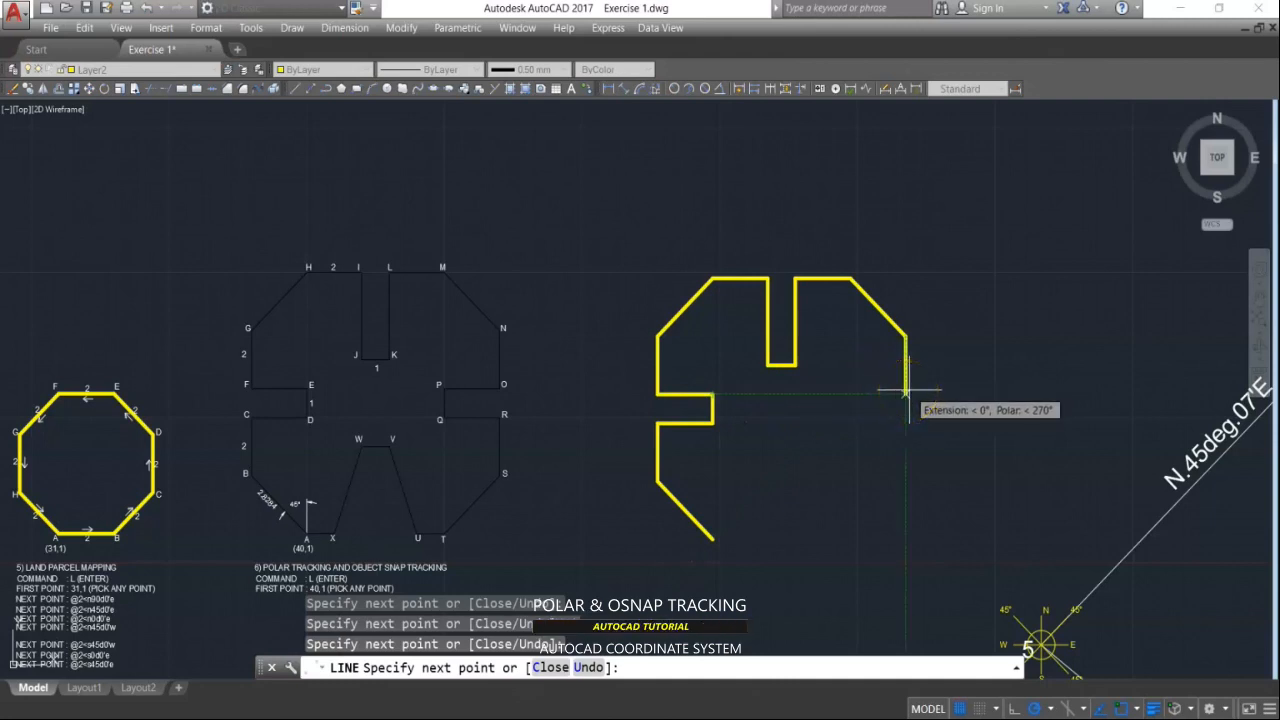
{"action": "left_click", "coordinate": [905, 392]}
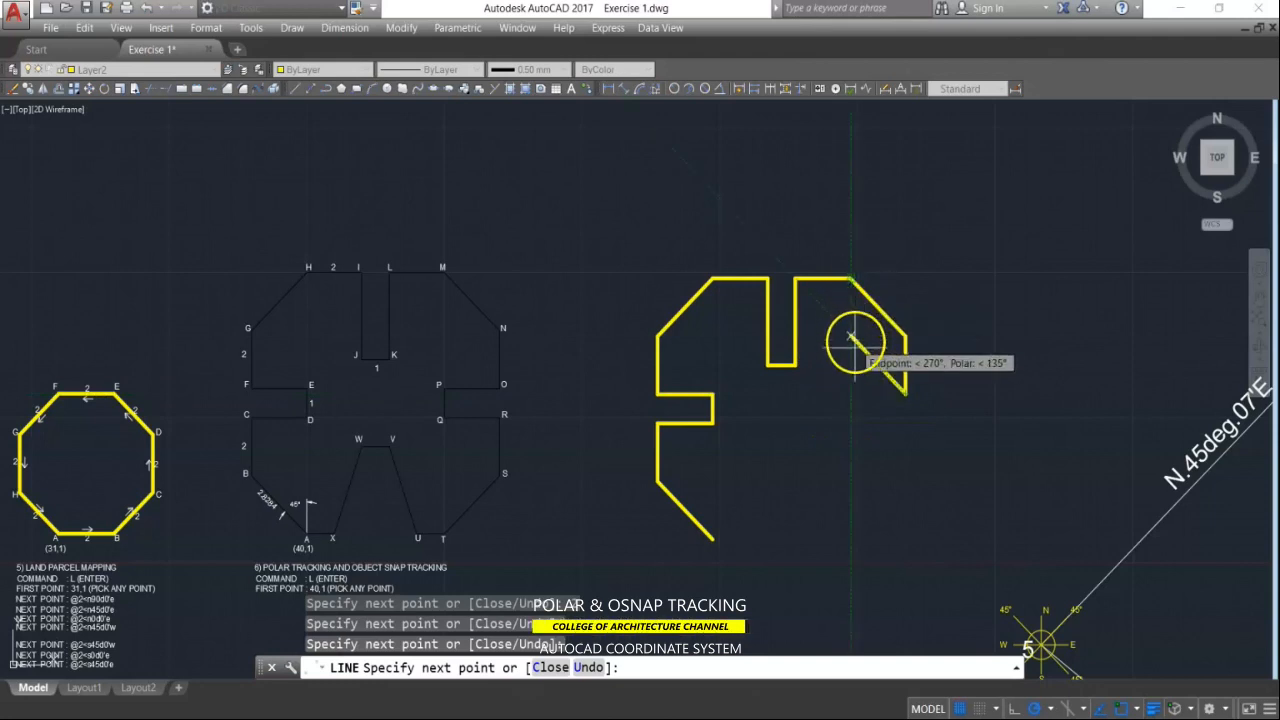
Step: Draw the notch OPQR, aligning PQ below M, Q level with edge CD, and R below O
{"action": "left_click", "coordinate": [851, 394]}
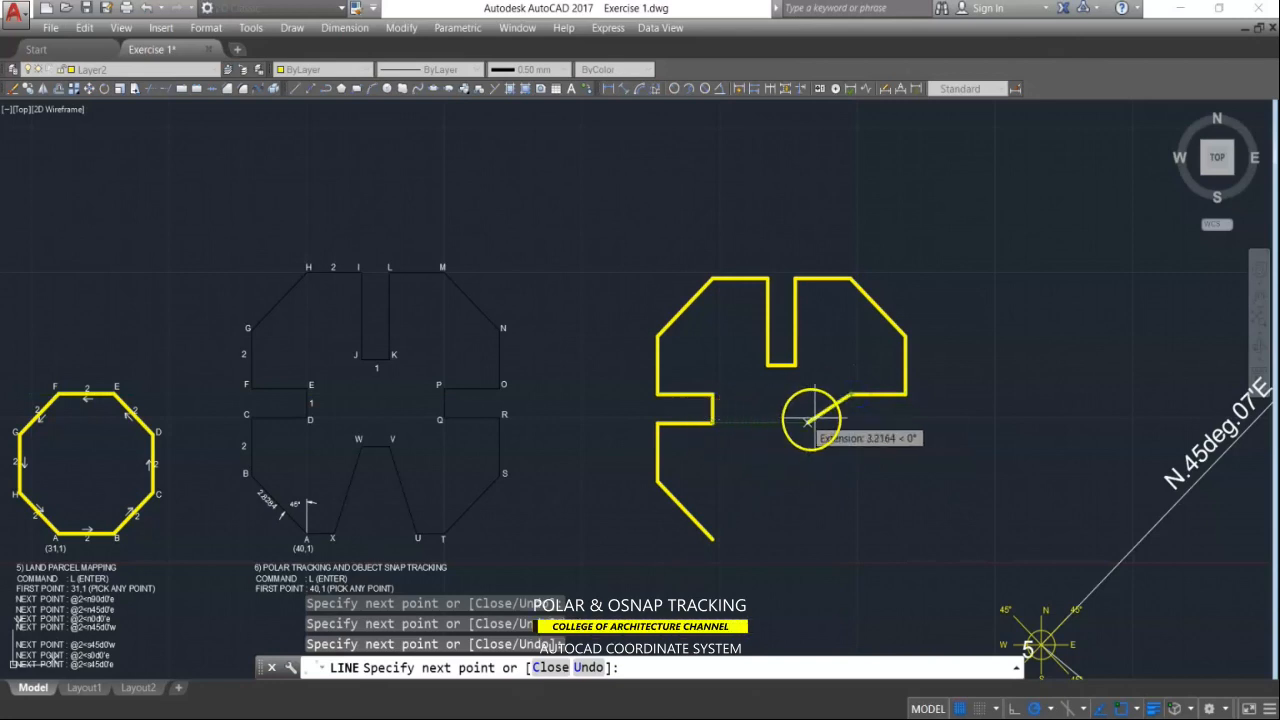
{"action": "left_click", "coordinate": [850, 422]}
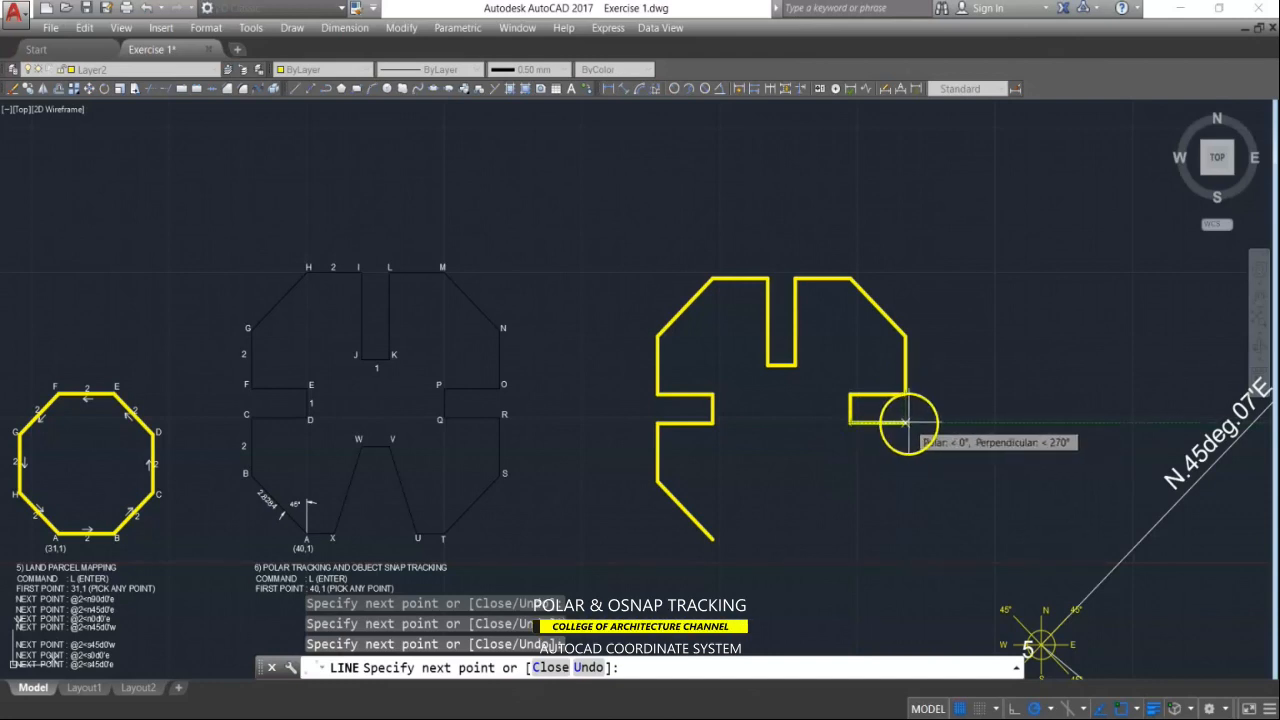
{"action": "left_click", "coordinate": [904, 422]}
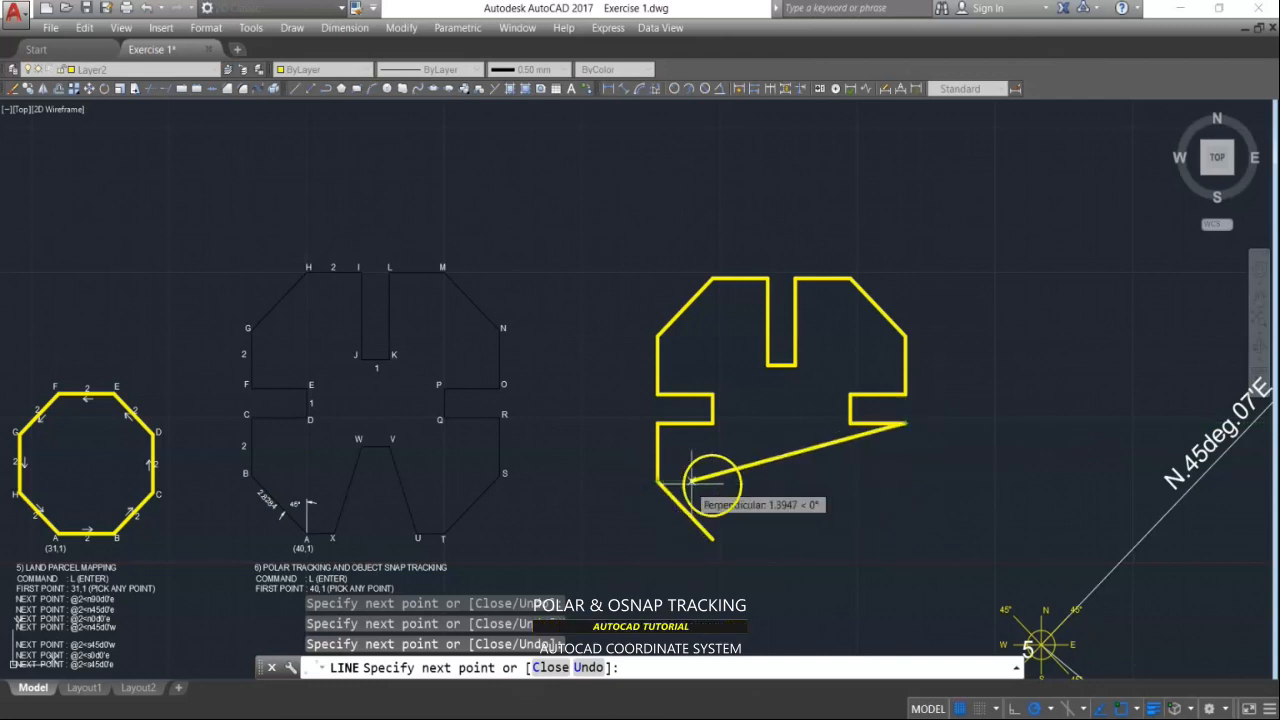
Step: Draw edge RS down to the level of B, and edge ST at 225° until vertically aligned with edge PQ
{"action": "left_click", "coordinate": [904, 480]}
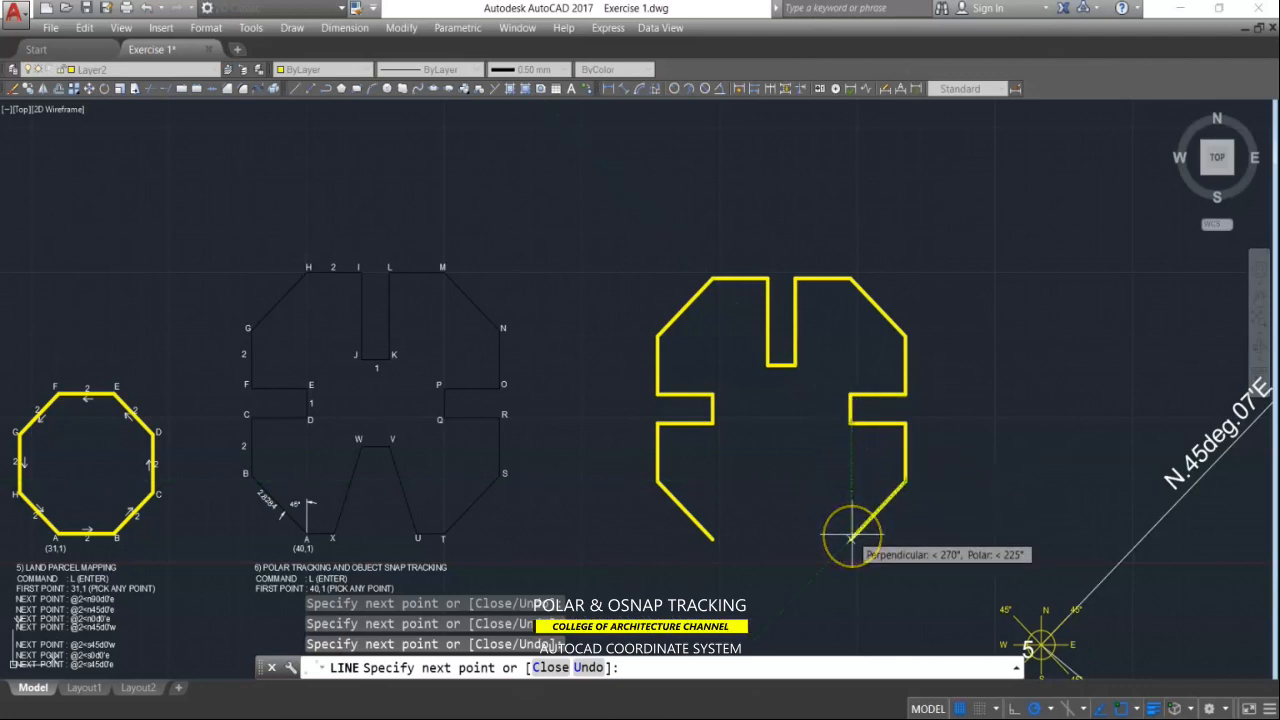
{"action": "left_click", "coordinate": [850, 538]}
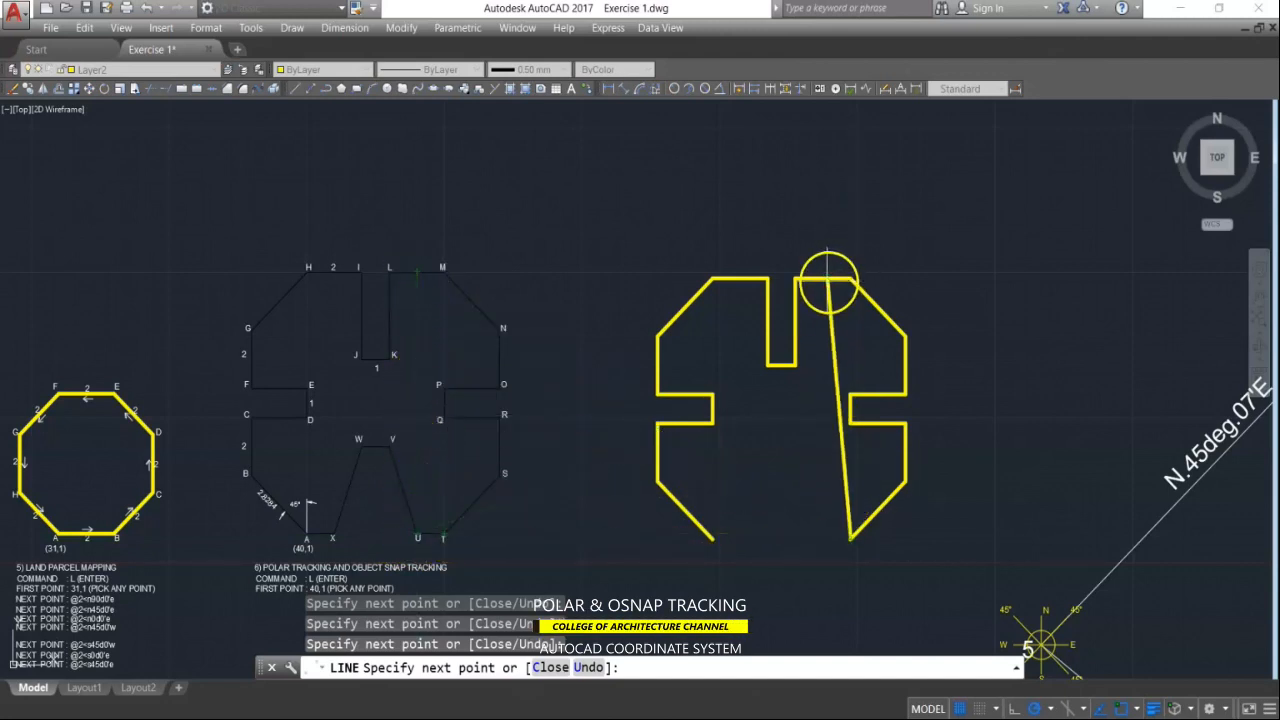
Step: Draw TUVWXA with U and X below the midpoints of LM and HI, and V and W below K and J at RS's midpoint level
{"action": "left_click", "coordinate": [824, 539]}
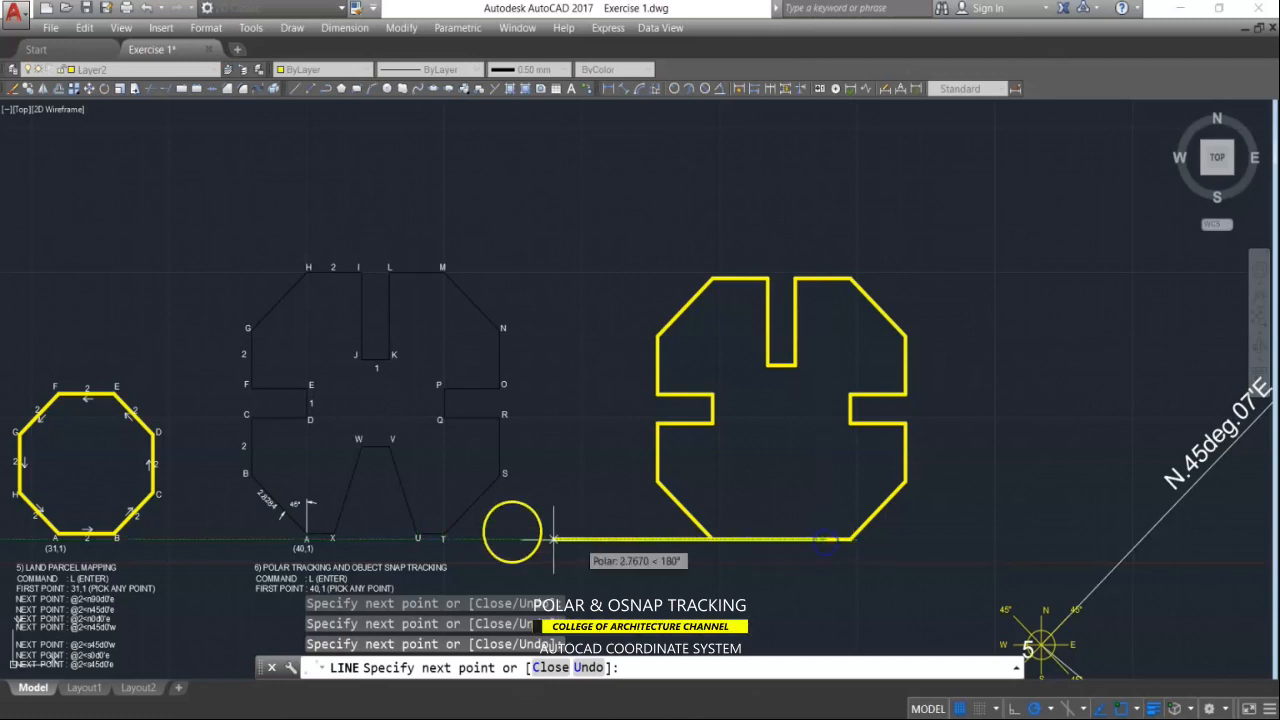
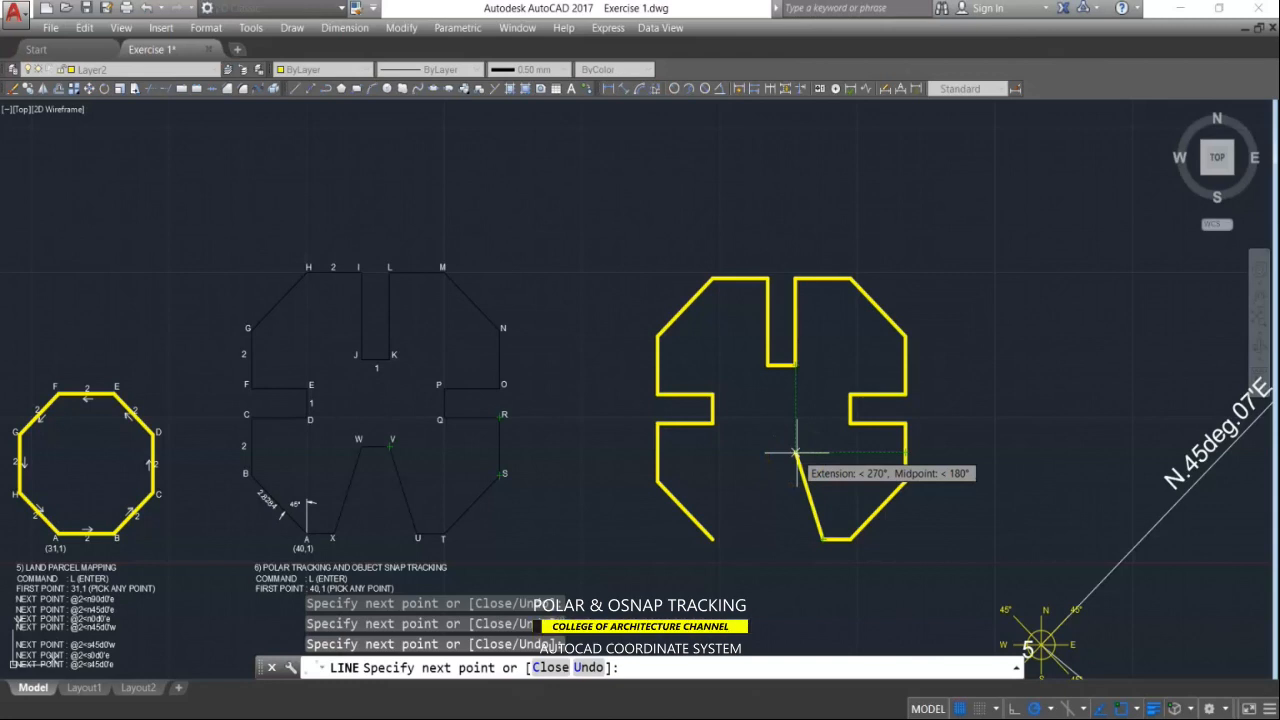
{"action": "left_click", "coordinate": [796, 453]}
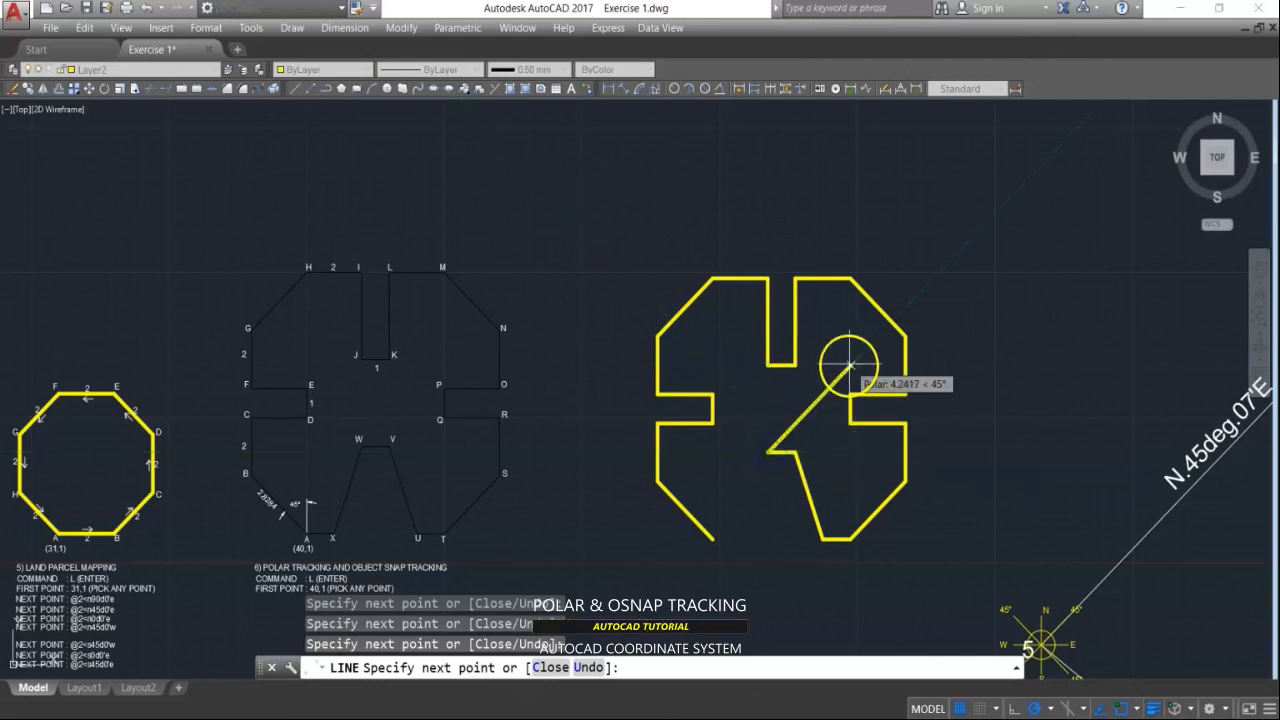
{"action": "left_click", "coordinate": [747, 545]}
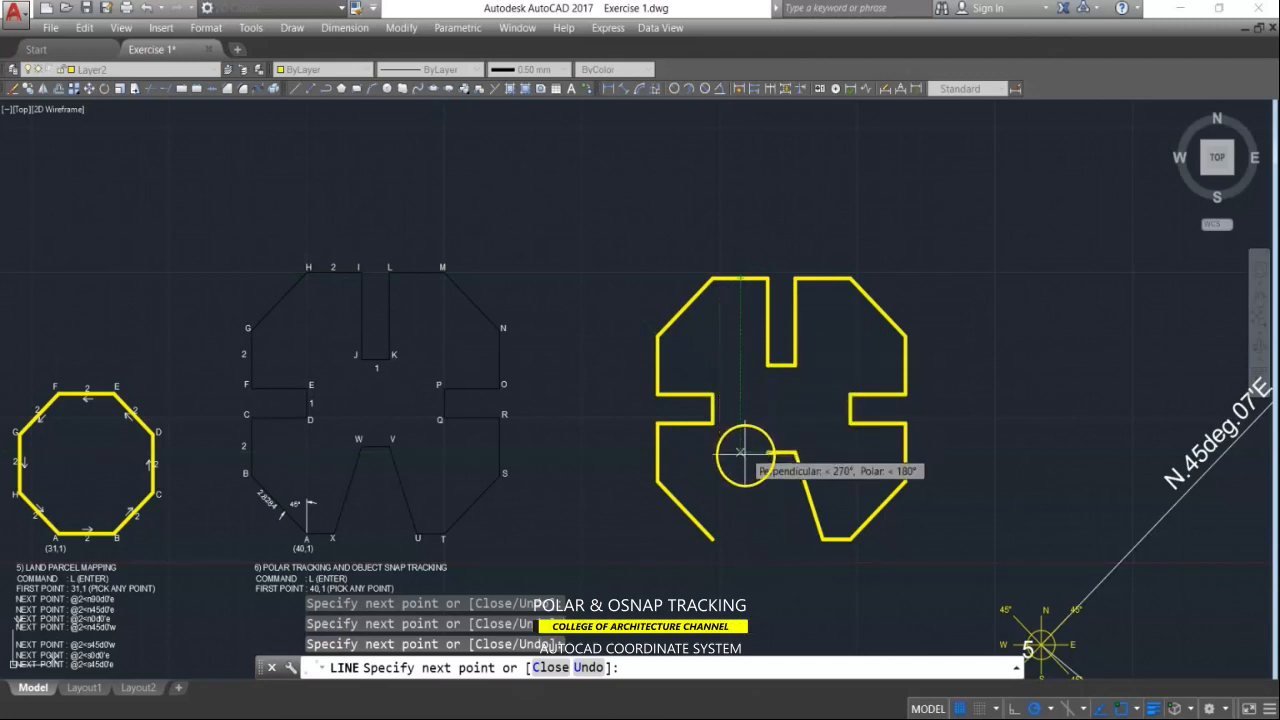
{"action": "left_click", "coordinate": [740, 538]}
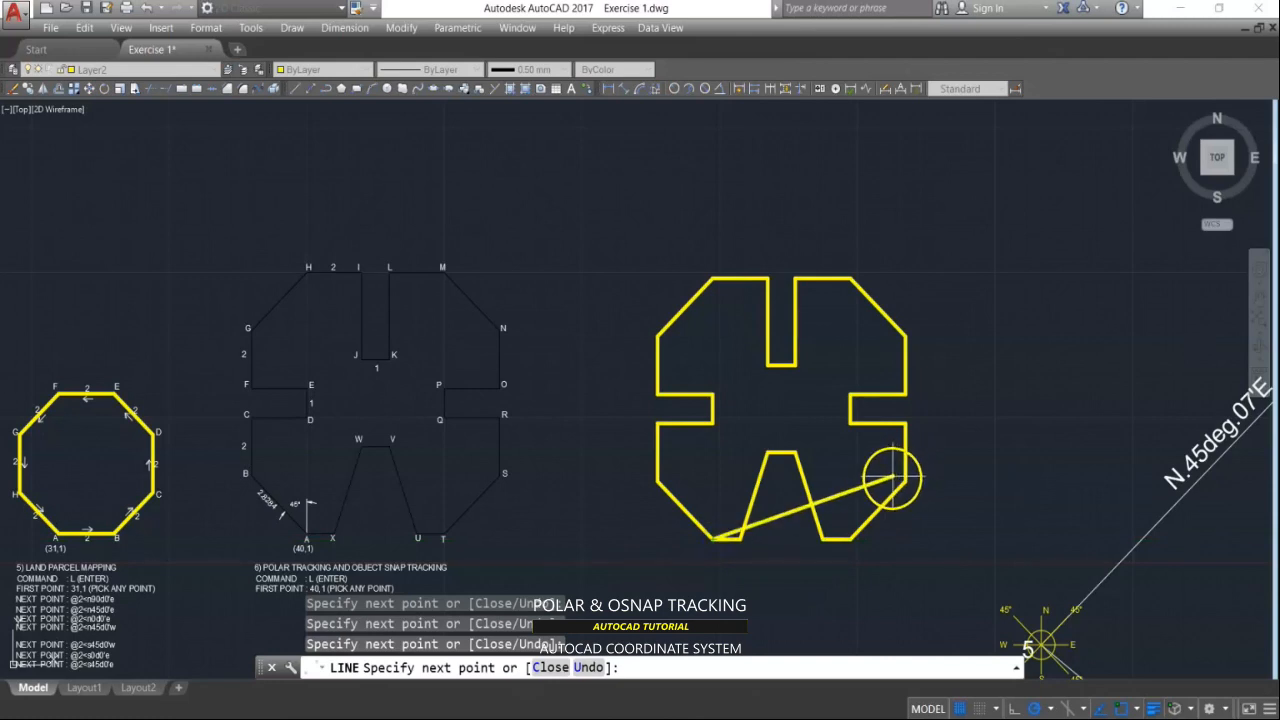
{"action": "key", "text": "Return"}
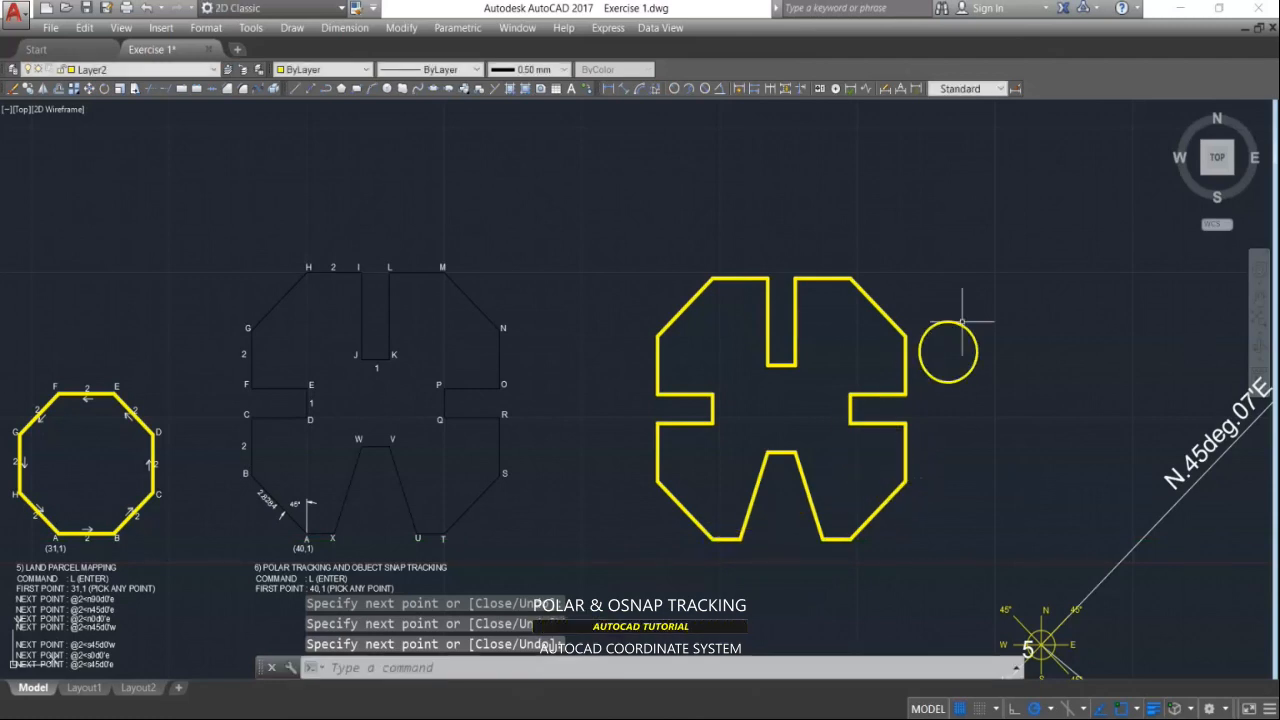
Step: Move the completed yellow figure onto the lettered reference figure of exercise 6, using corner T as the base point
{"action": "key", "text": "Escape"}
{"action": "scroll", "coordinate": [868, 342], "scroll_direction": "down", "scroll_amount": 2}
{"action": "key", "text": "Escape"}
{"action": "type", "text": "m"}
{"action": "key", "text": "Return"}
{"action": "left_click", "coordinate": [908, 251]}
{"action": "left_click", "coordinate": [725, 483]}
{"action": "left_click", "coordinate": [909, 192]}
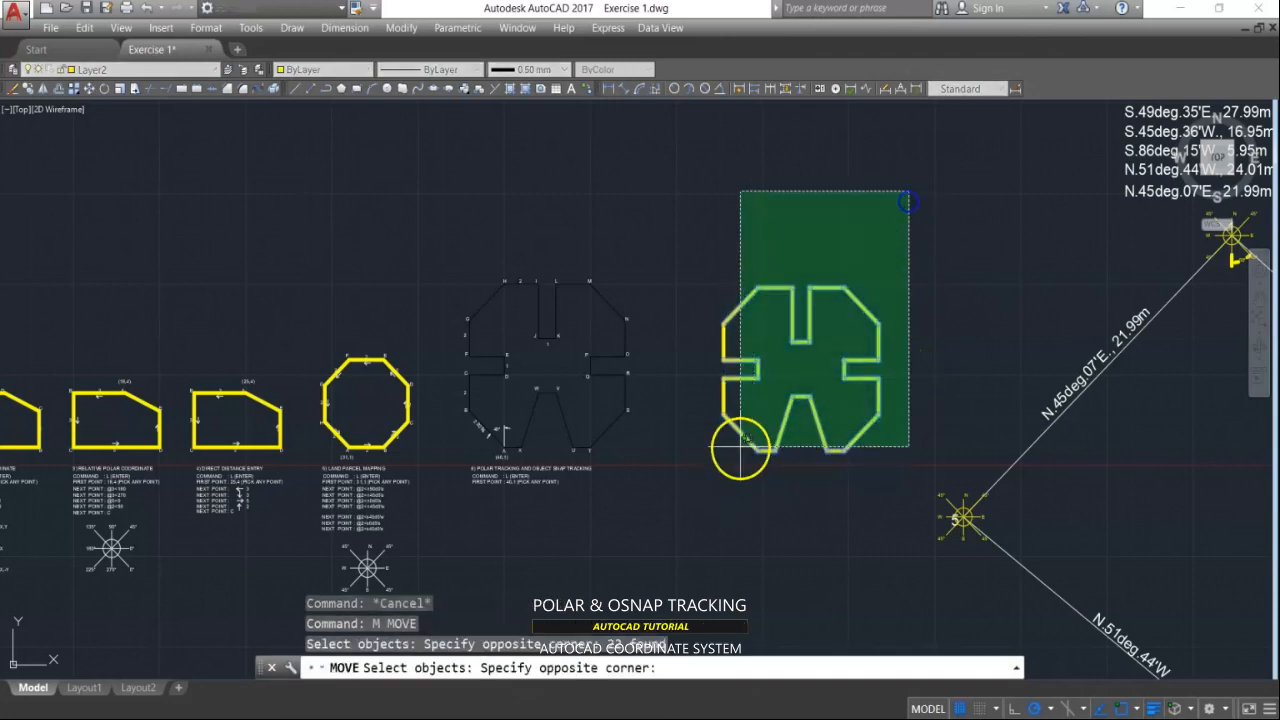
{"action": "left_click", "coordinate": [737, 449]}
{"action": "key", "text": "Return"}
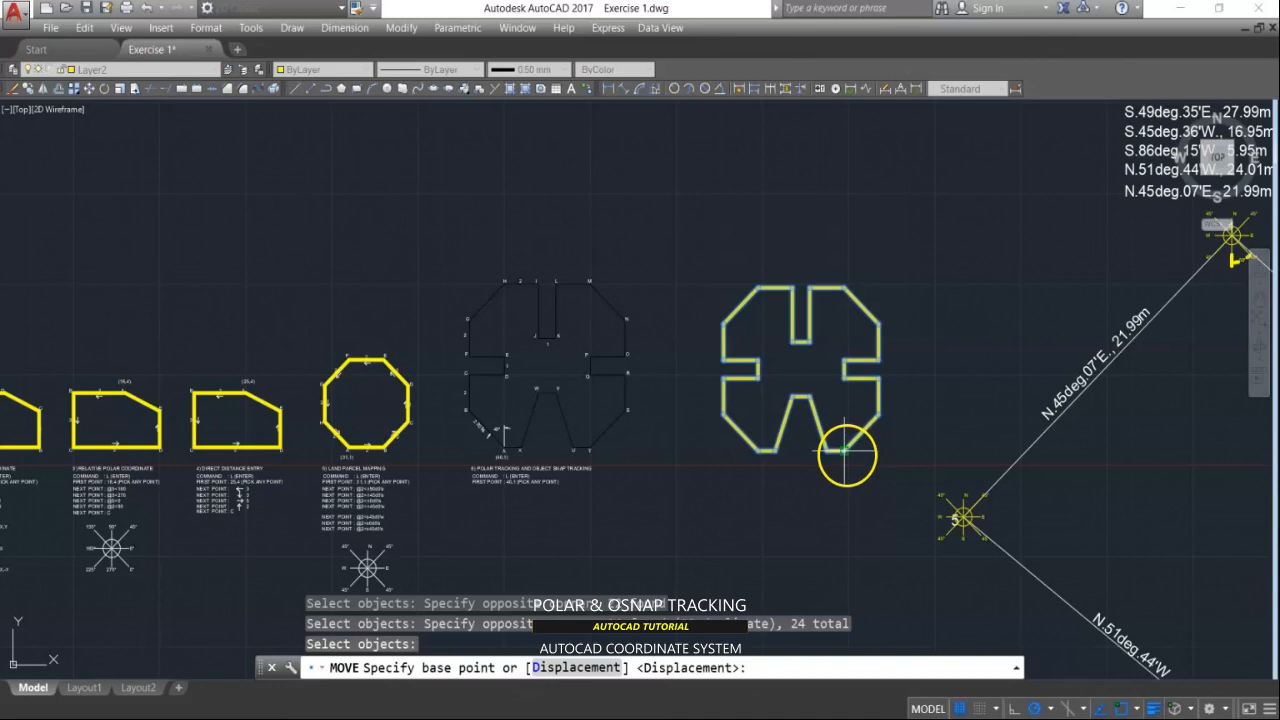
{"action": "left_click", "coordinate": [848, 446]}
{"action": "scroll", "coordinate": [590, 447], "scroll_direction": "up", "scroll_amount": 5}
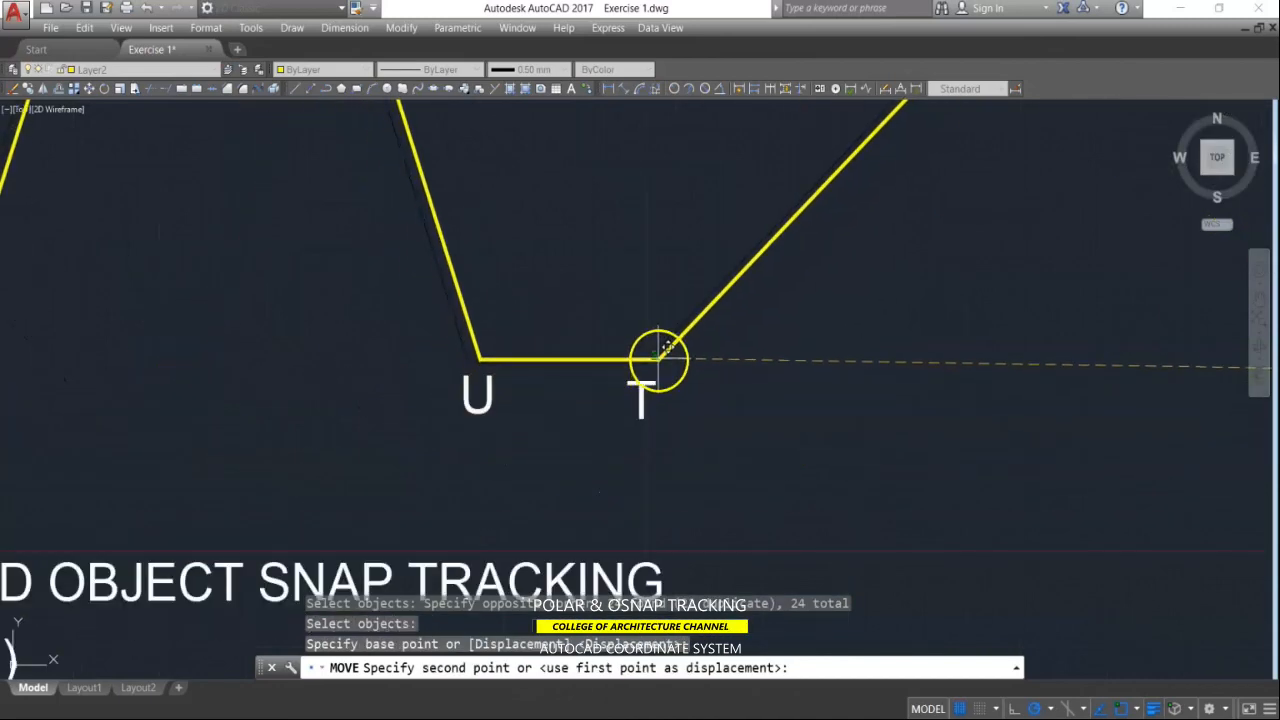
{"action": "left_click", "coordinate": [648, 358]}
{"action": "scroll", "coordinate": [700, 390], "scroll_direction": "down", "scroll_amount": 4}
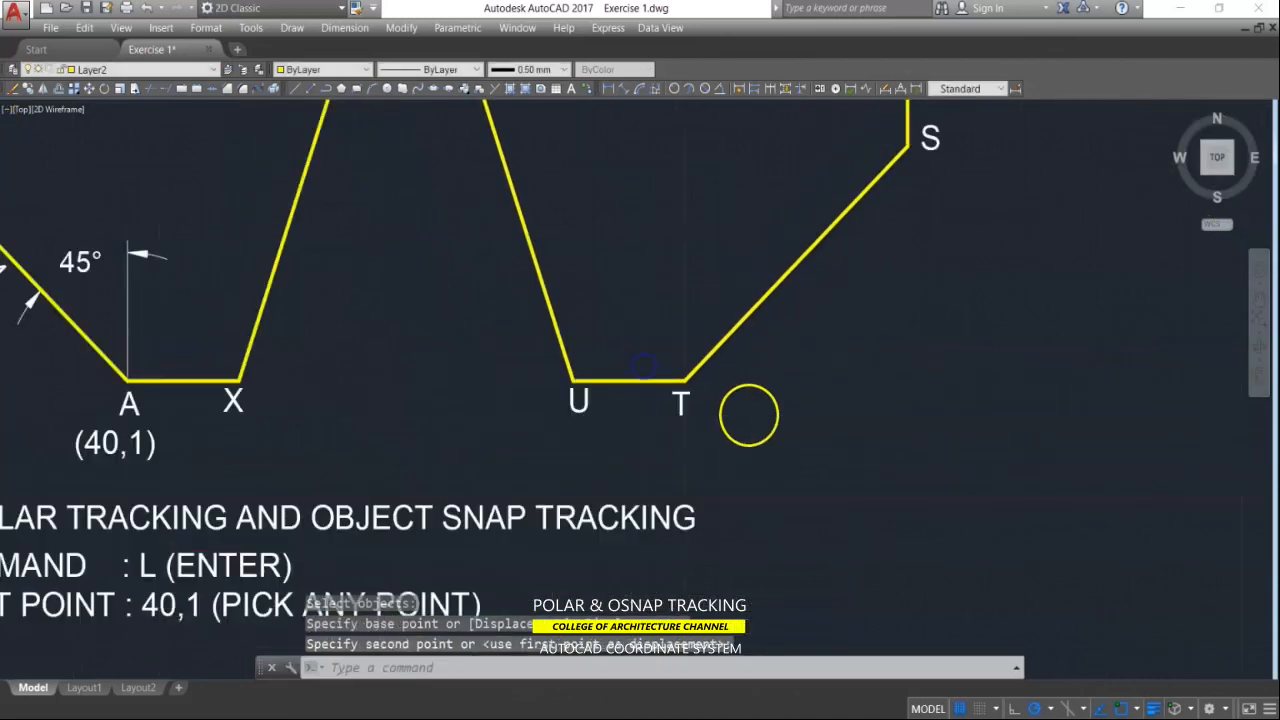
{"action": "middle_click_drag", "start_coordinate": [657, 371], "coordinate": [690, 515]}
{"action": "scroll", "coordinate": [690, 514], "scroll_direction": "down", "scroll_amount": 3}
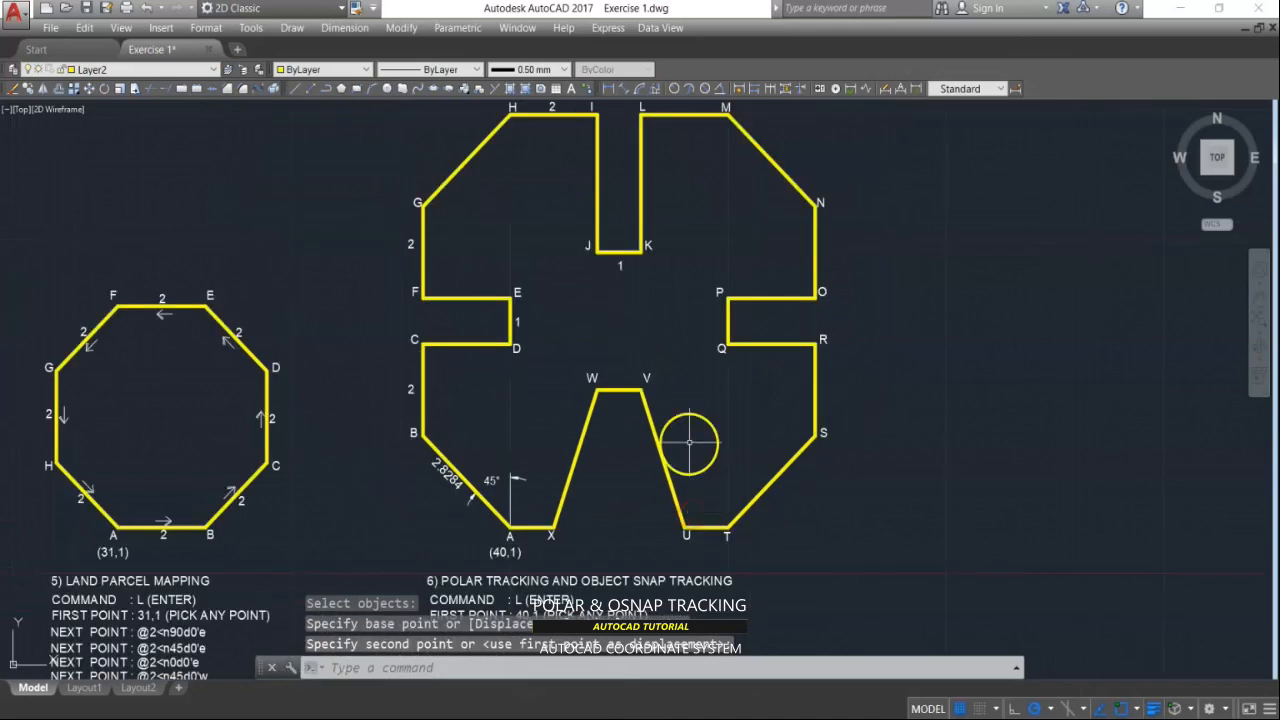
{"action": "mouse_move", "coordinate": [674, 249]}
{"action": "middle_mouse_down"}
{"action": "mouse_move", "coordinate": [674, 286]}
{"action": "mouse_move", "coordinate": [683, 227]}
{"action": "middle_mouse_up"}
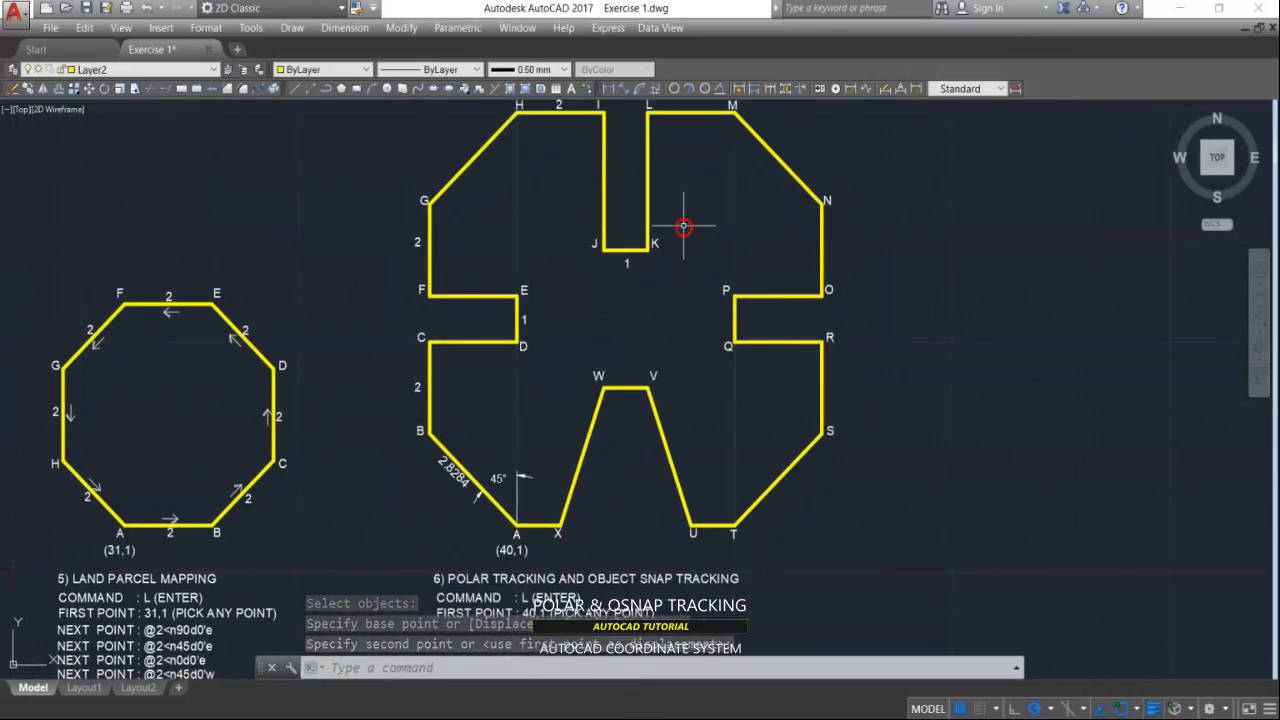
{"action": "scroll", "coordinate": [688, 230], "scroll_direction": "up", "scroll_amount": 2}
{"action": "scroll", "coordinate": [700, 254], "scroll_direction": "down", "scroll_amount": 2}
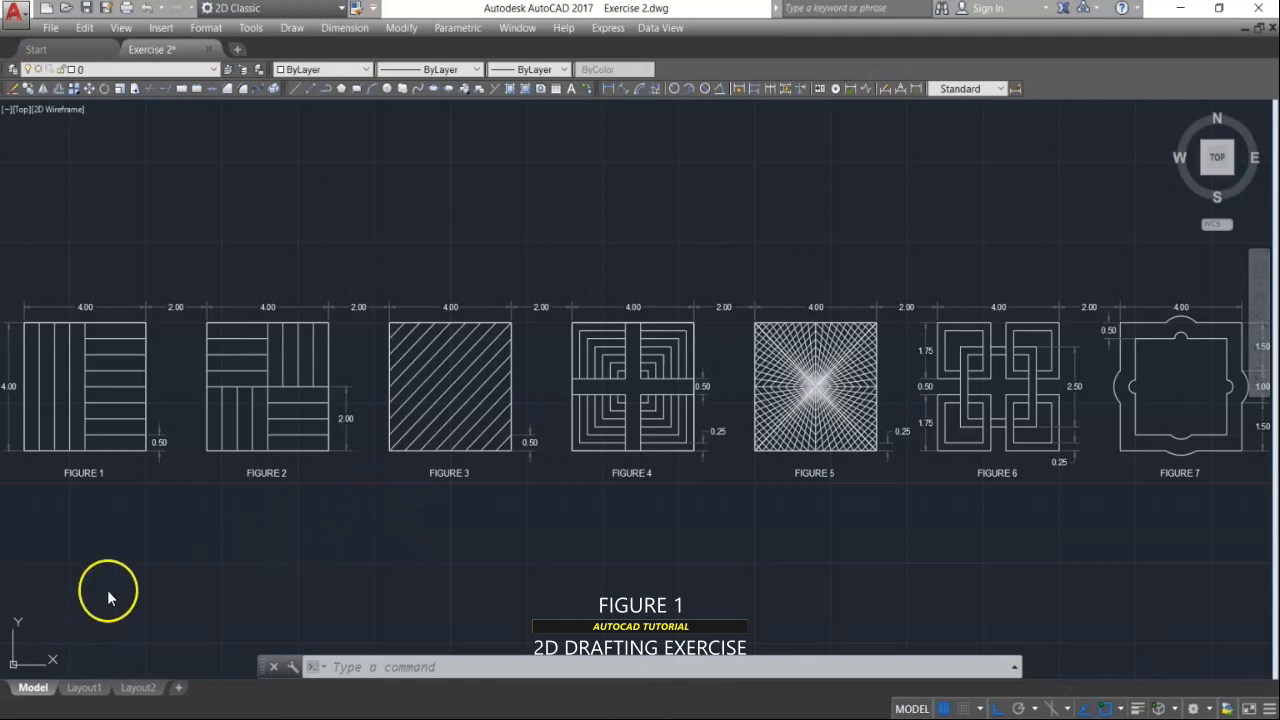
Step: Zoom to the drawing extents in Exercise 2 and examine the dimensioned reference figures and the empty area below them
{"action": "left_click", "coordinate": [350, 673]}
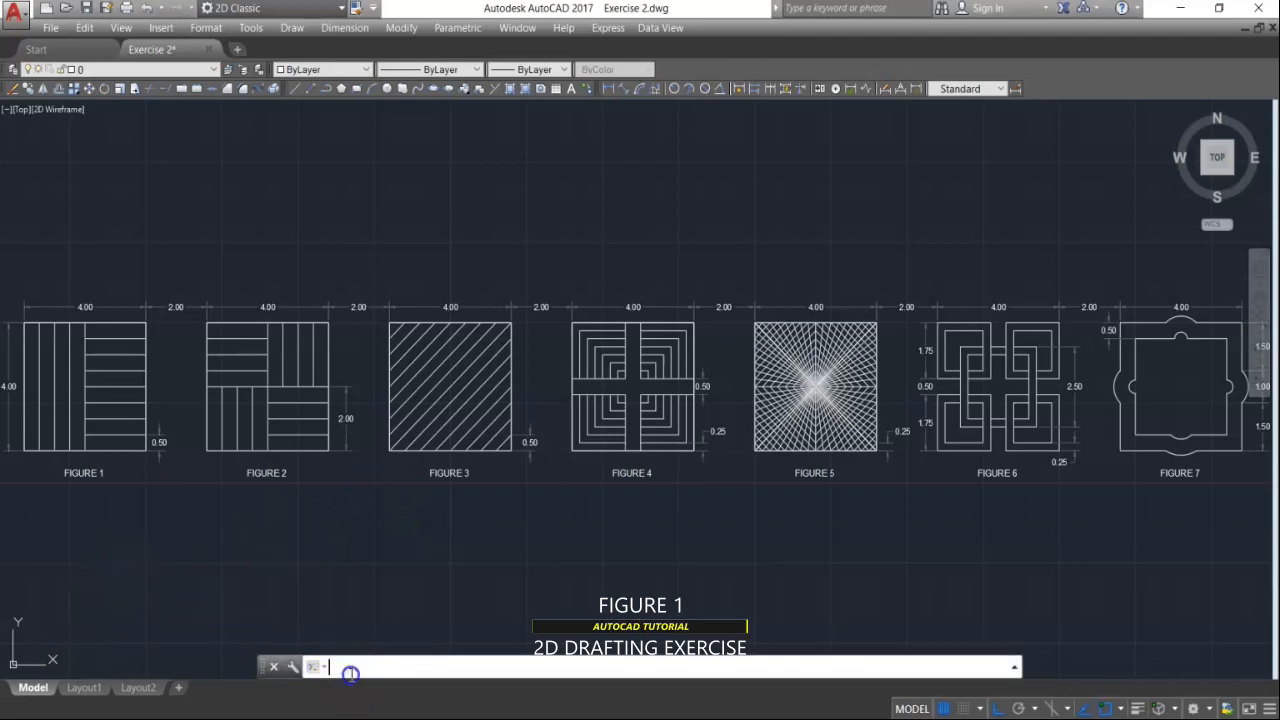
{"action": "type", "text": "z"}
{"action": "key", "text": "Return"}
{"action": "type", "text": "e"}
{"action": "key", "text": "Return"}
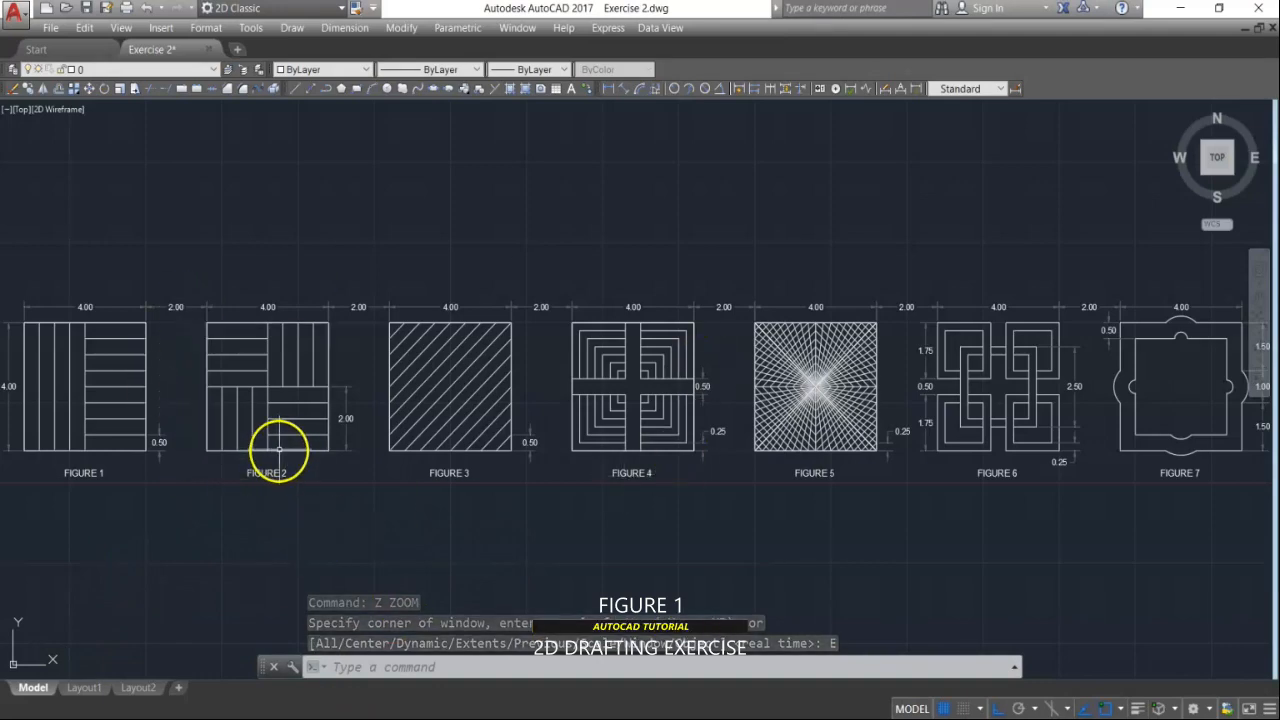
{"action": "mouse_move", "coordinate": [231, 514]}
{"action": "middle_mouse_down"}
{"action": "mouse_move", "coordinate": [694, 314]}
{"action": "mouse_move", "coordinate": [662, 390]}
{"action": "middle_mouse_up"}
{"action": "scroll", "coordinate": [474, 349], "scroll_direction": "up", "scroll_amount": 3}
{"action": "mouse_move", "coordinate": [580, 397]}
{"action": "middle_mouse_down"}
{"action": "mouse_move", "coordinate": [443, 417]}
{"action": "mouse_move", "coordinate": [427, 435]}
{"action": "middle_mouse_up"}
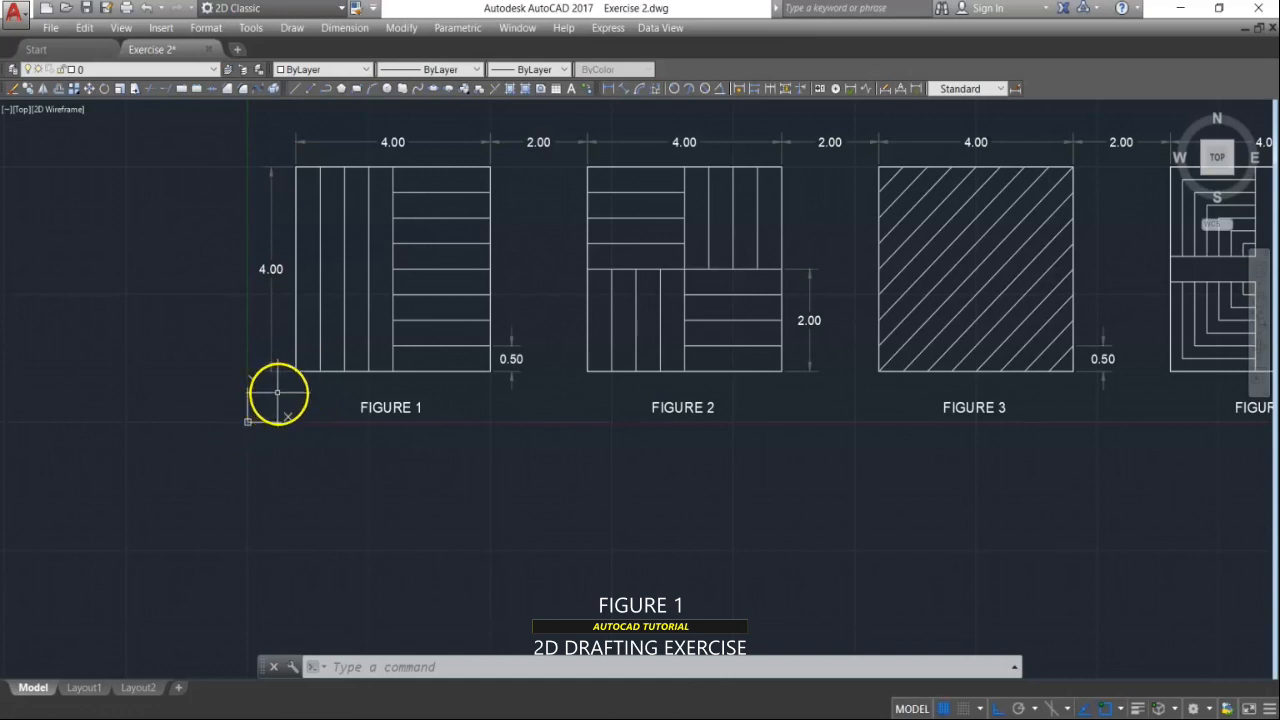
{"action": "middle_click_drag", "start_coordinate": [258, 411], "coordinate": [249, 434]}
{"action": "middle_click_drag", "start_coordinate": [423, 480], "coordinate": [415, 320]}
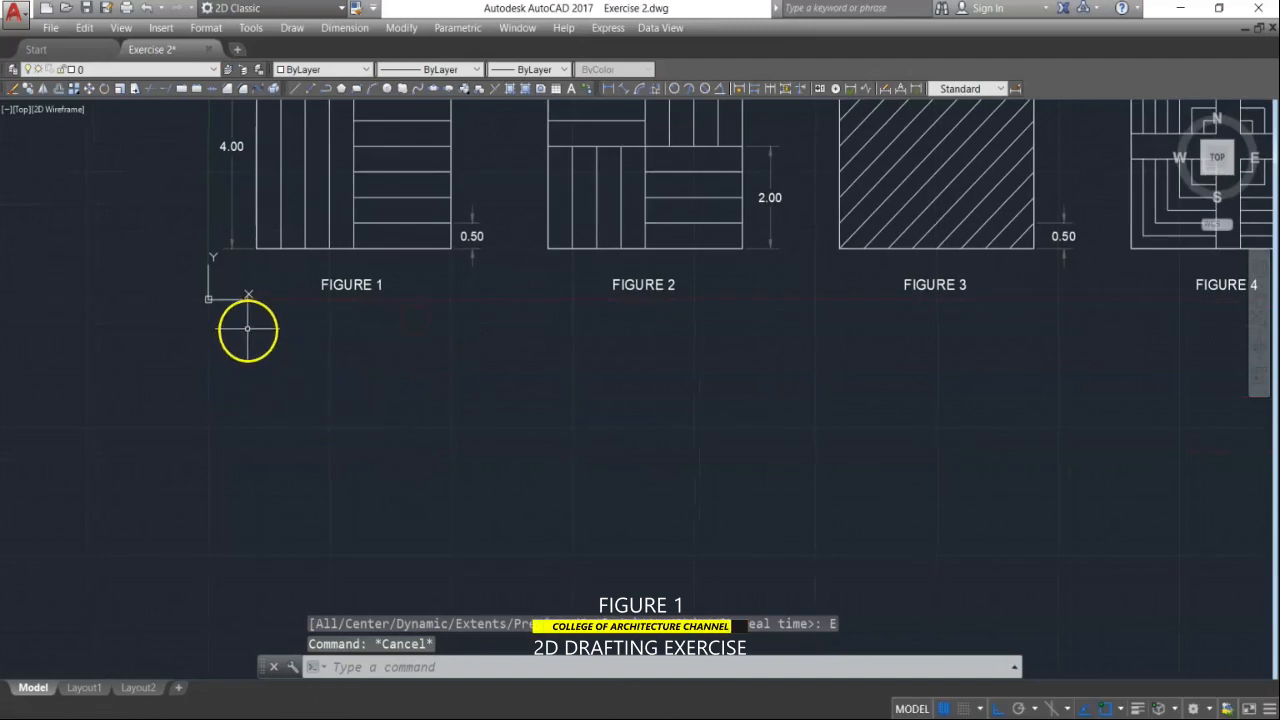
{"action": "scroll", "coordinate": [266, 423], "scroll_direction": "down", "scroll_amount": 2}
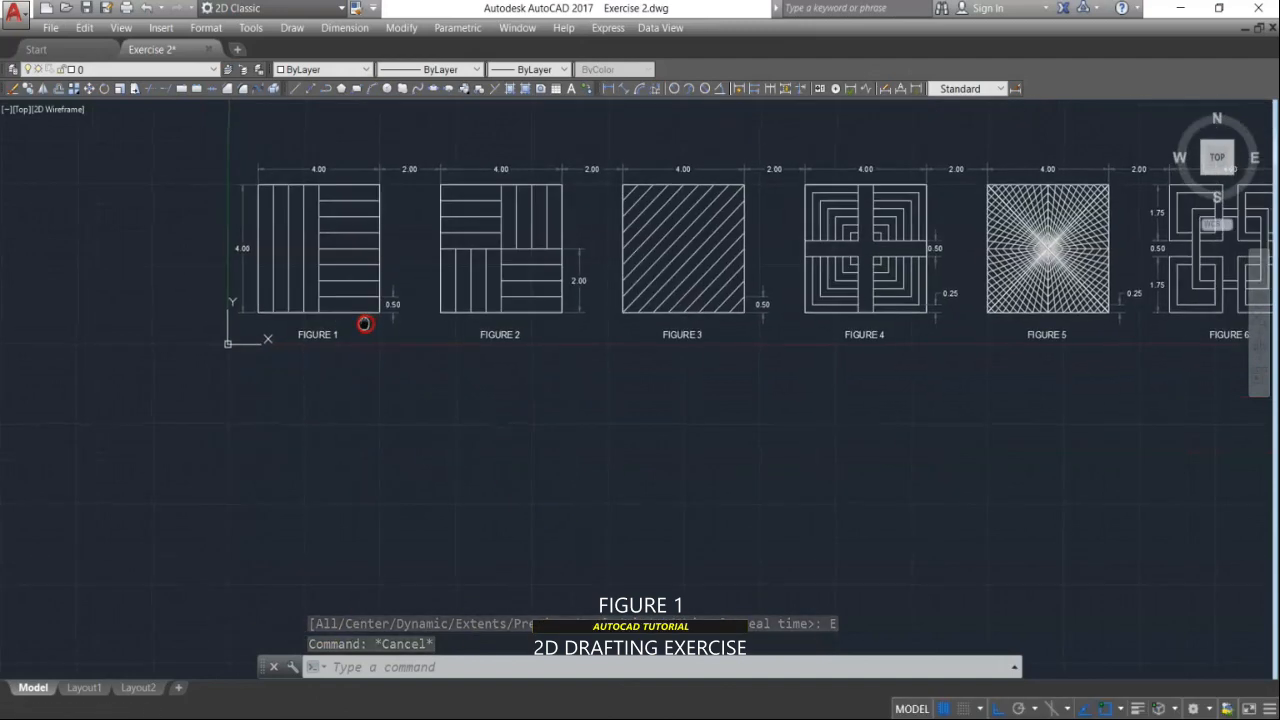
{"action": "middle_click_drag", "start_coordinate": [363, 323], "coordinate": [362, 325]}
Step: Draw a 4 by 4 rectangle directly below Figure 1 using the Dimensions option
{"action": "type", "text": "REC"}
{"action": "key", "text": "Return"}
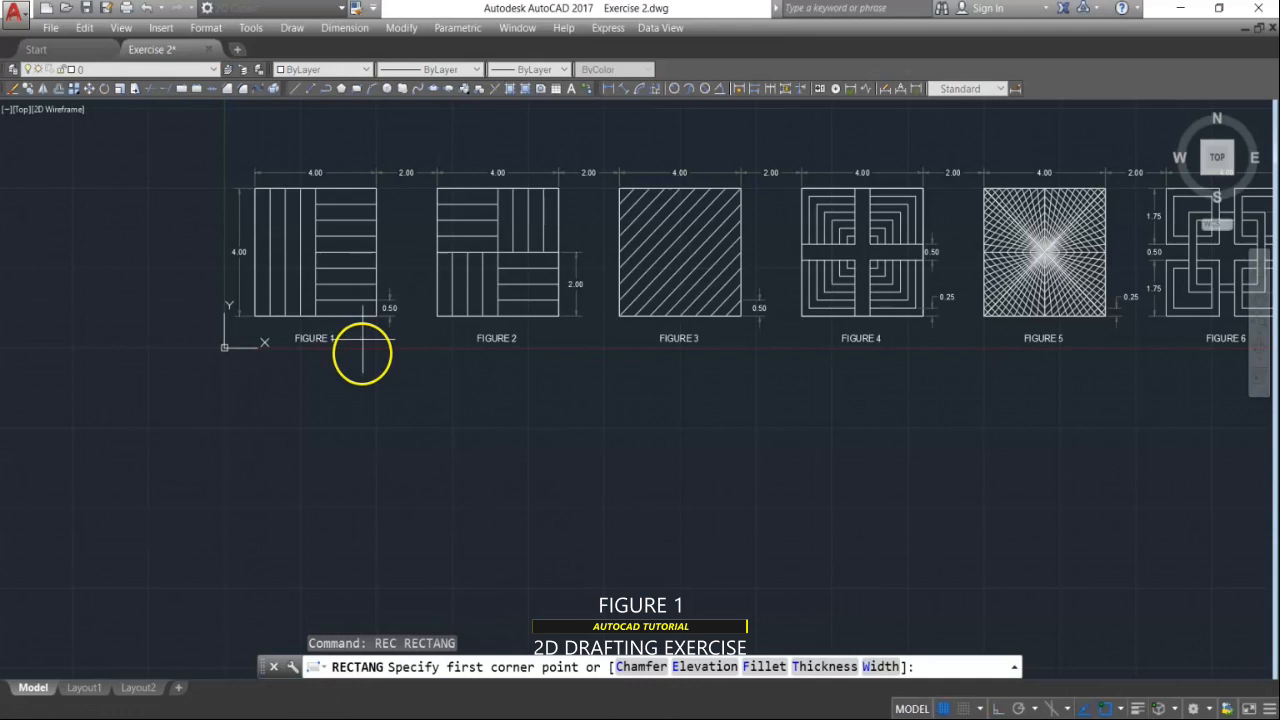
{"action": "left_click", "coordinate": [255, 370]}
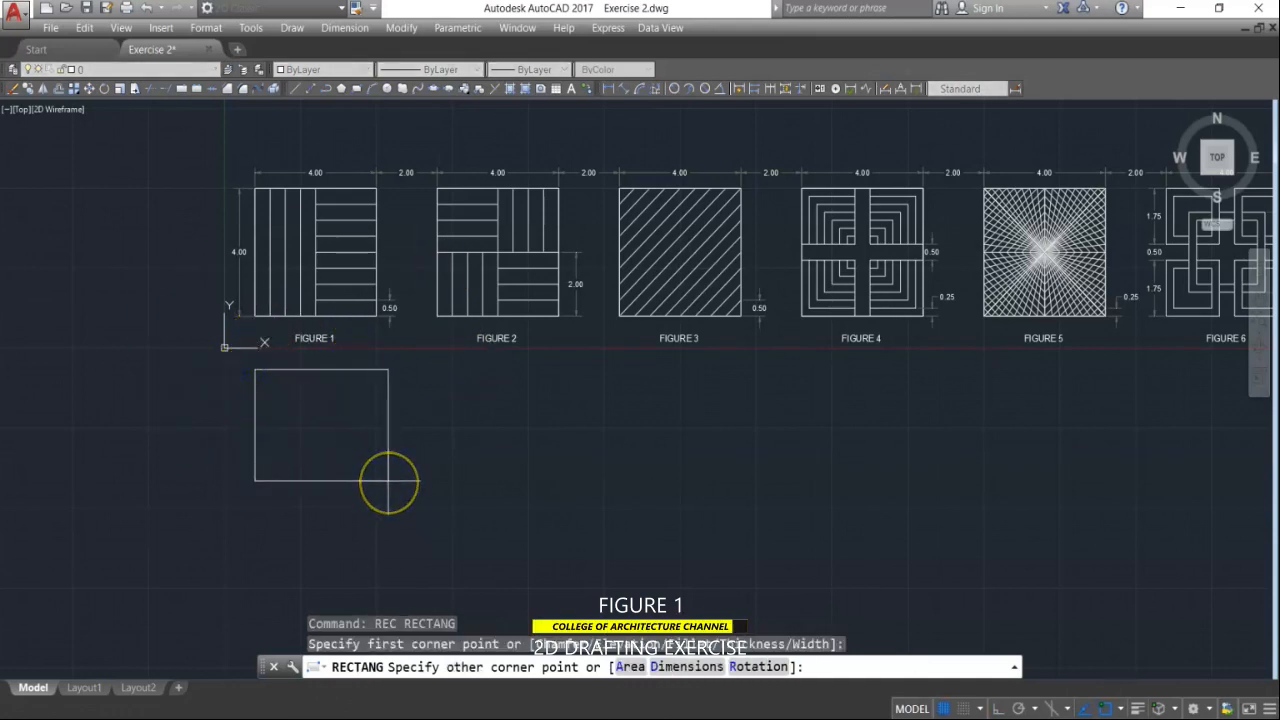
{"action": "type", "text": "D"}
{"action": "key", "text": "Return"}
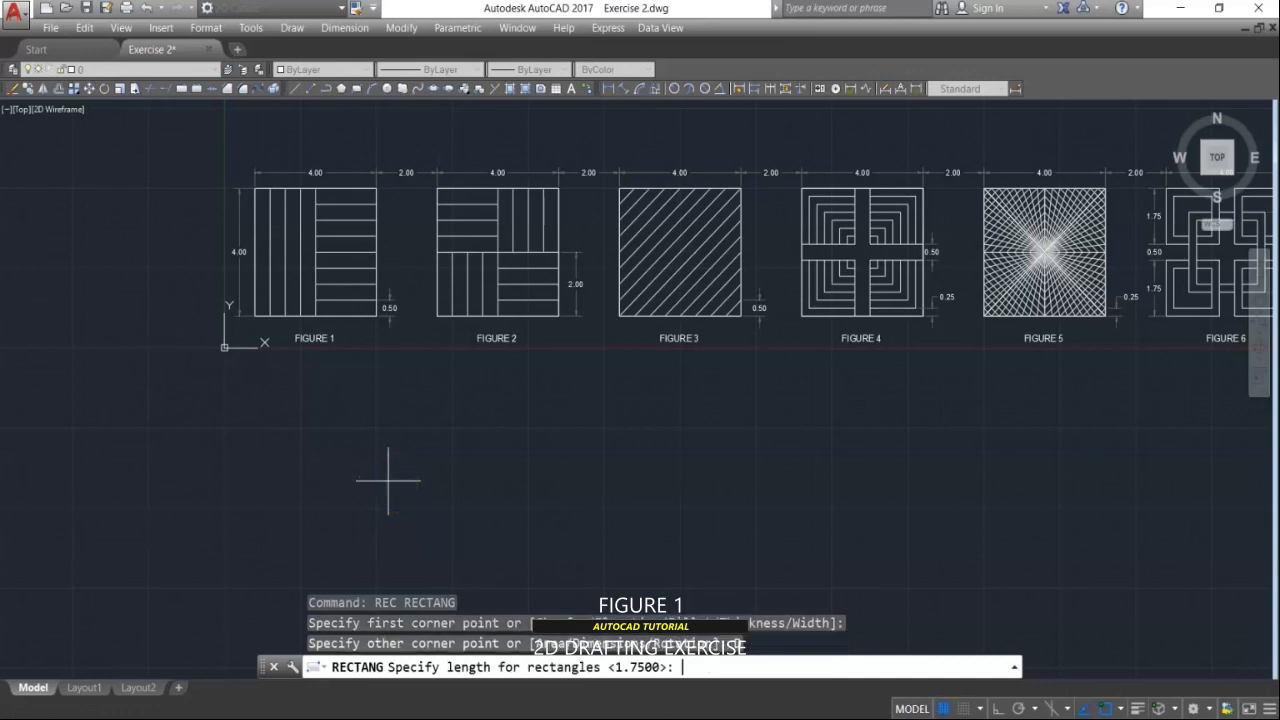
{"action": "type", "text": "4"}
{"action": "key", "text": "Return"}
{"action": "type", "text": "4"}
{"action": "key", "text": "Return"}
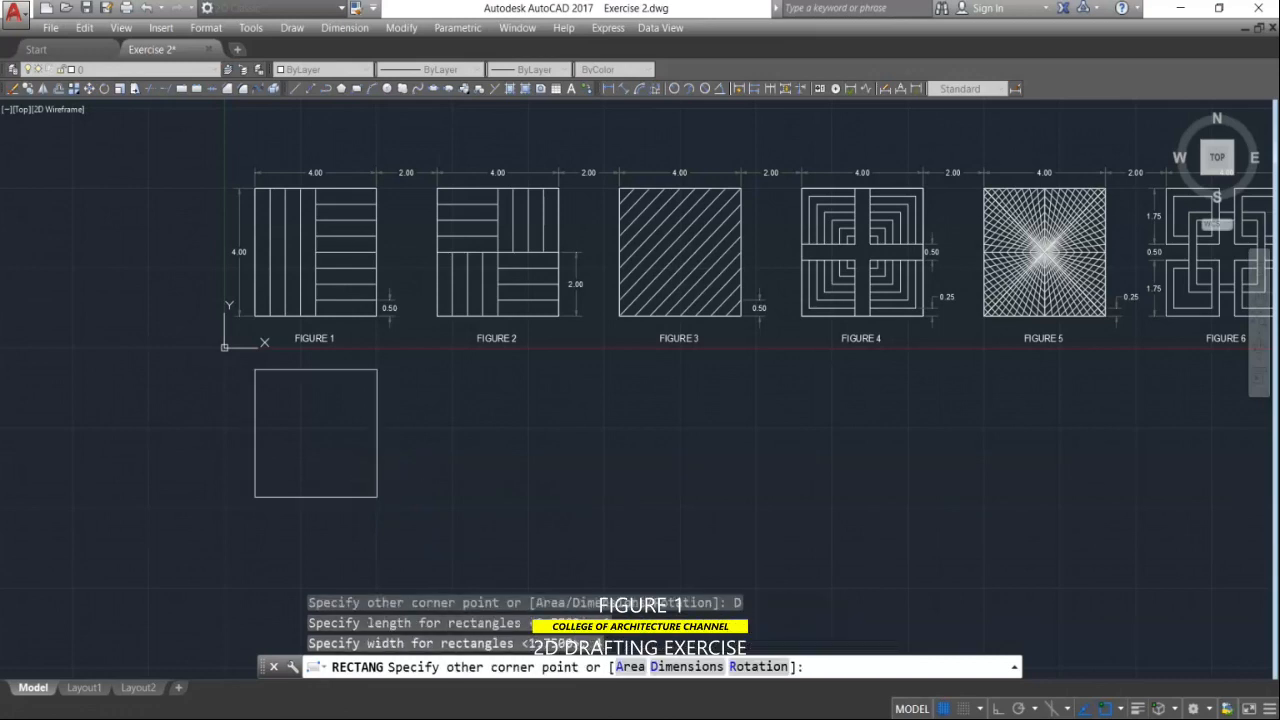
{"action": "middle_click_drag", "start_coordinate": [429, 463], "coordinate": [545, 452]}
{"action": "left_click", "coordinate": [468, 457]}
{"action": "key", "text": "Escape"}
{"action": "key", "text": "Escape"}
{"action": "key", "text": "Escape"}
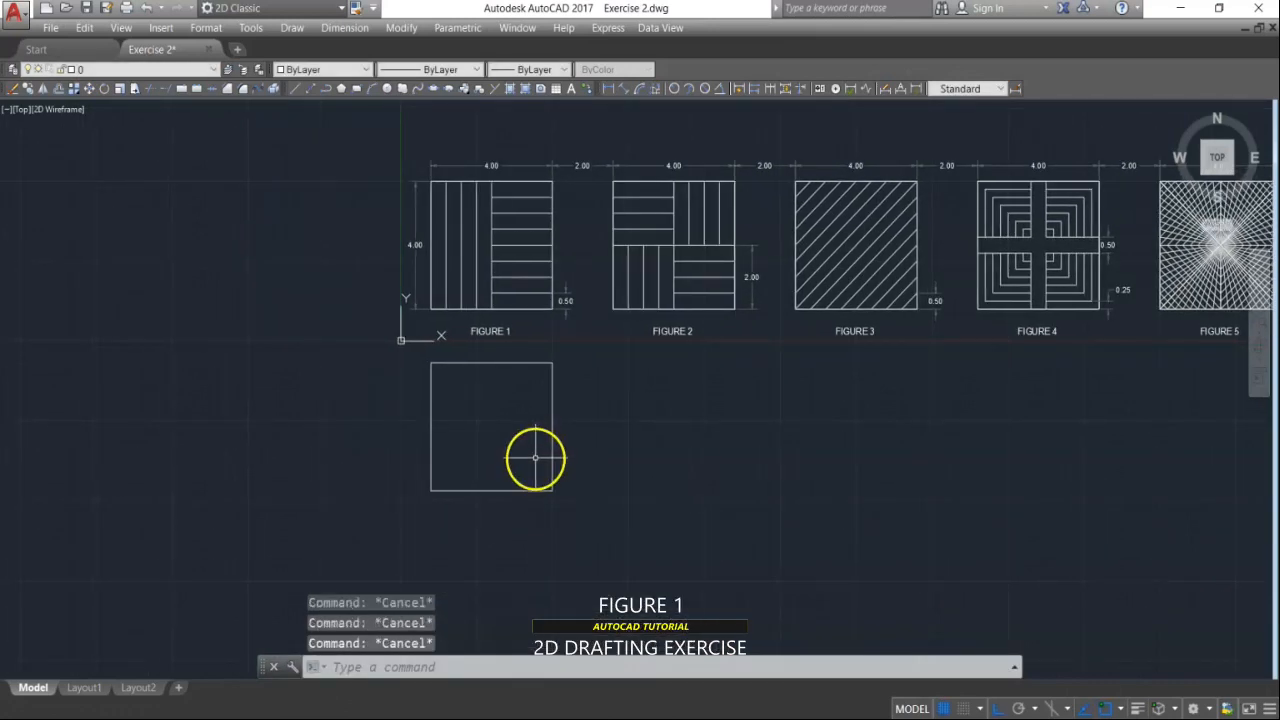
Step: Draw a vertical line from the midpoint of the square's top edge to the midpoint of its bottom edge
{"action": "type", "text": "L"}
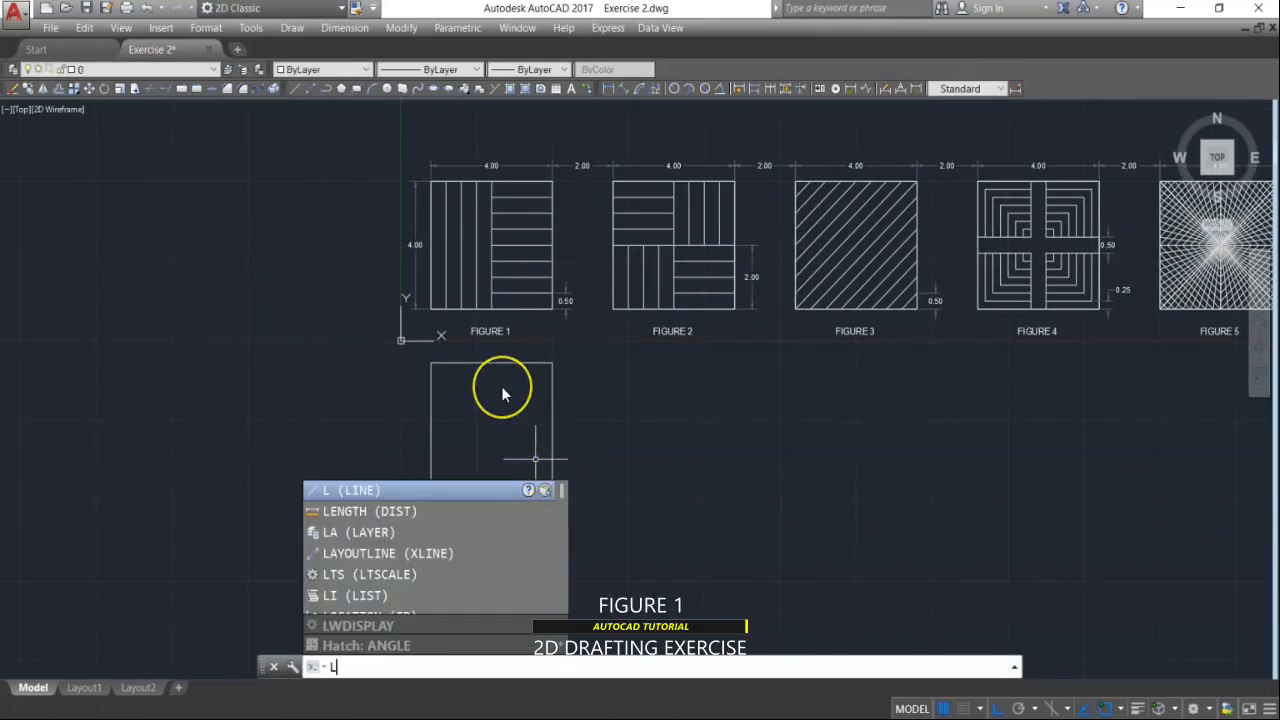
{"action": "key", "text": "Return"}
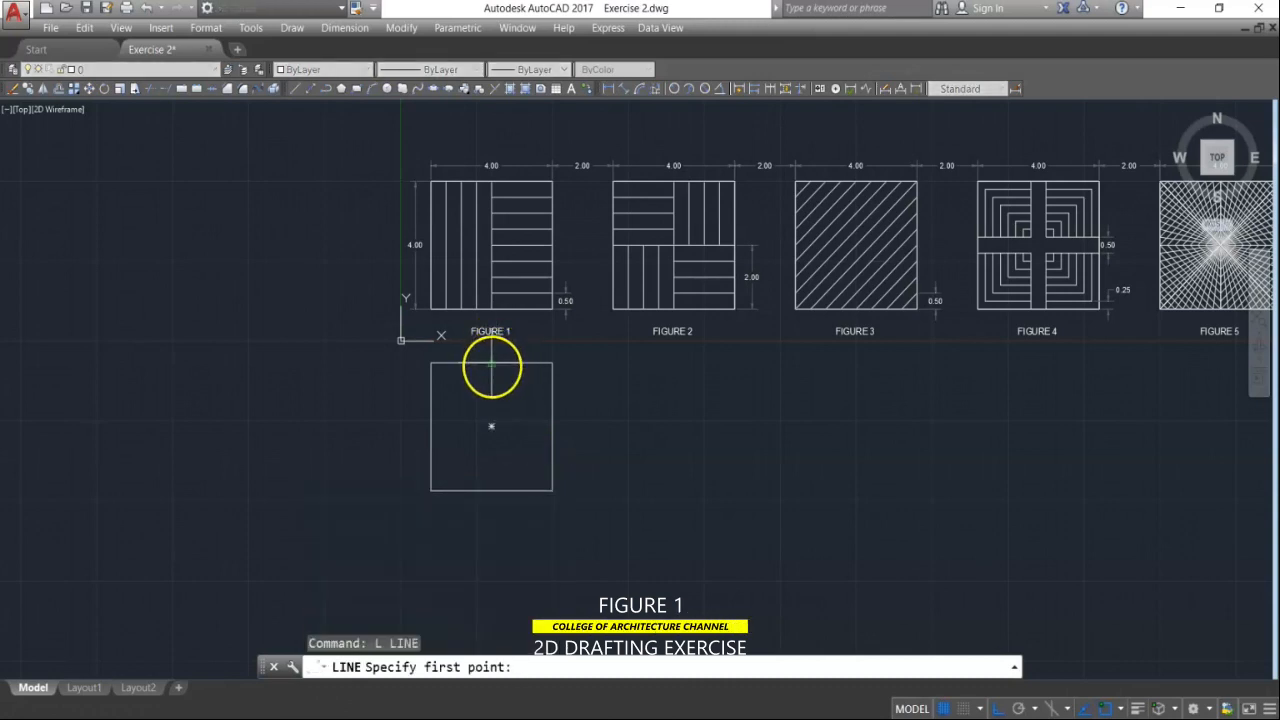
{"action": "left_click", "coordinate": [491, 366]}
{"action": "left_click", "coordinate": [491, 491]}
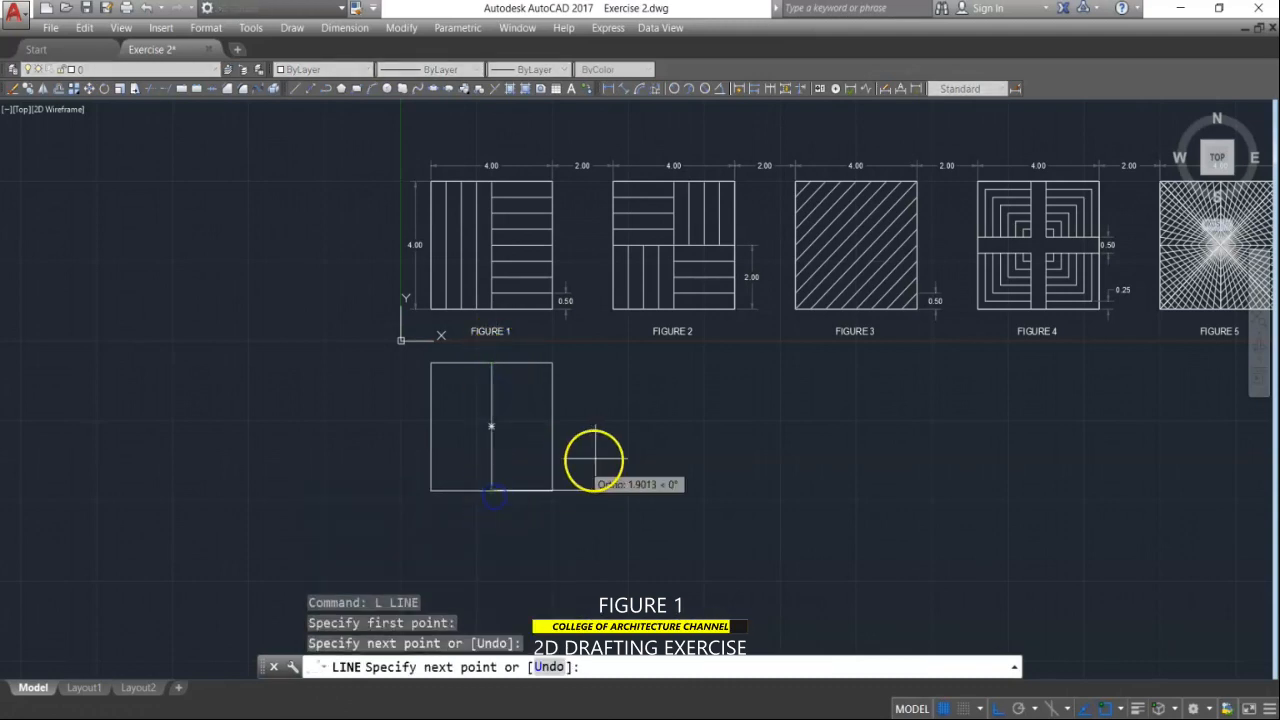
{"action": "key", "text": "Escape"}
{"action": "key", "text": "Escape"}
Step: Offset the square's vertical centre line by 0.5 three times in succession towards the right edge
{"action": "type", "text": "o"}
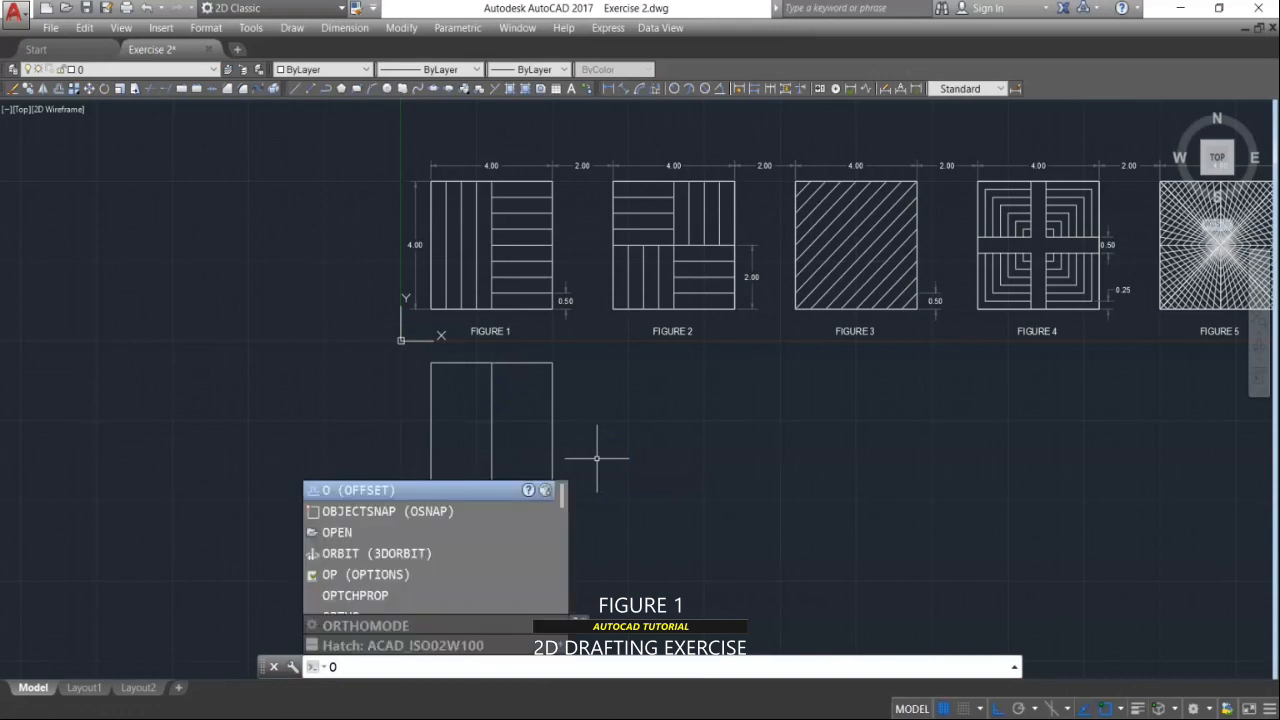
{"action": "scroll", "coordinate": [598, 393], "scroll_direction": "up", "scroll_amount": 2}
{"action": "key", "text": "Return"}
{"action": "type", "text": ".5"}
{"action": "key", "text": "Return"}
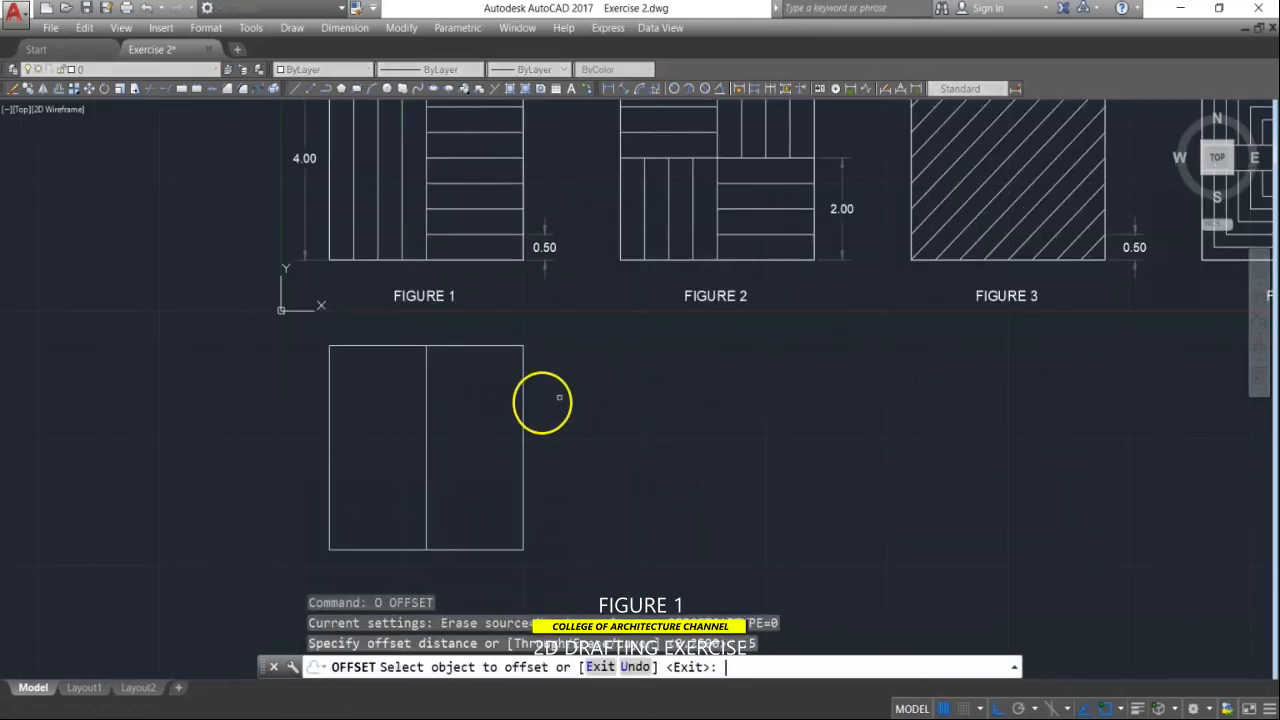
{"action": "left_click", "coordinate": [425, 477]}
{"action": "left_click", "coordinate": [428, 477]}
{"action": "left_click", "coordinate": [448, 479]}
{"action": "left_click", "coordinate": [449, 480]}
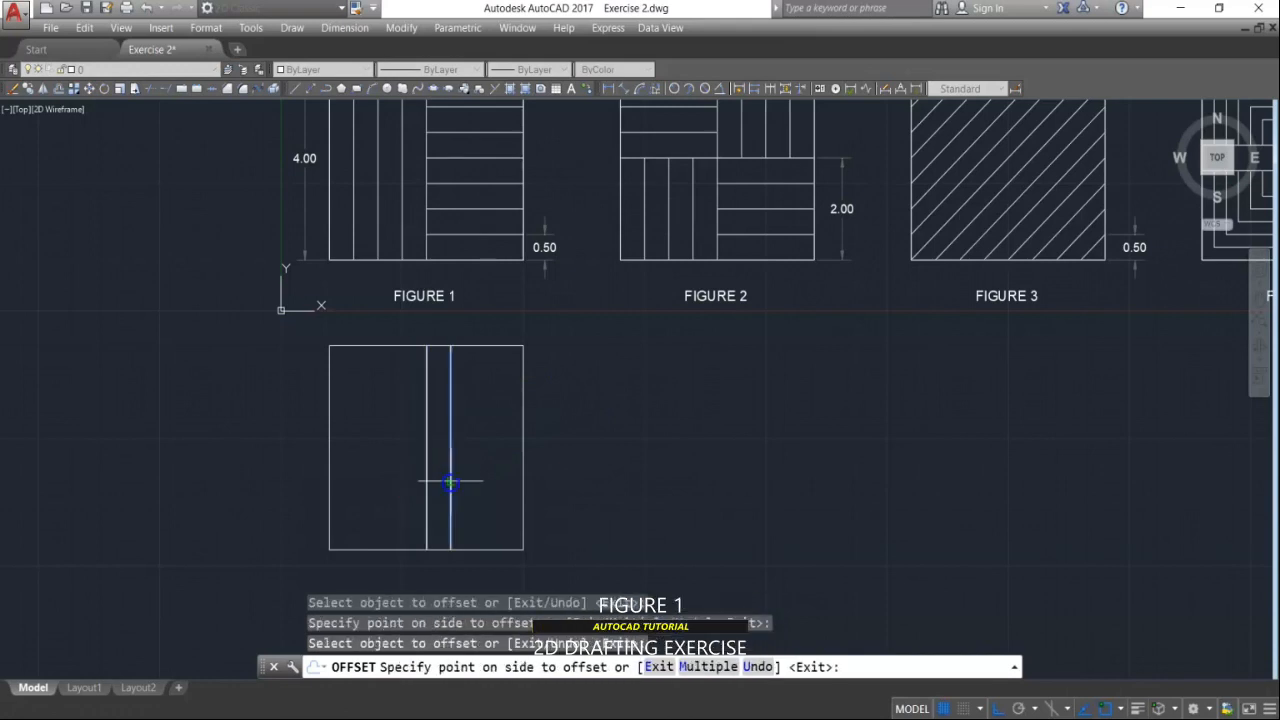
{"action": "left_click", "coordinate": [466, 482]}
{"action": "left_click", "coordinate": [474, 486]}
{"action": "left_click", "coordinate": [505, 485]}
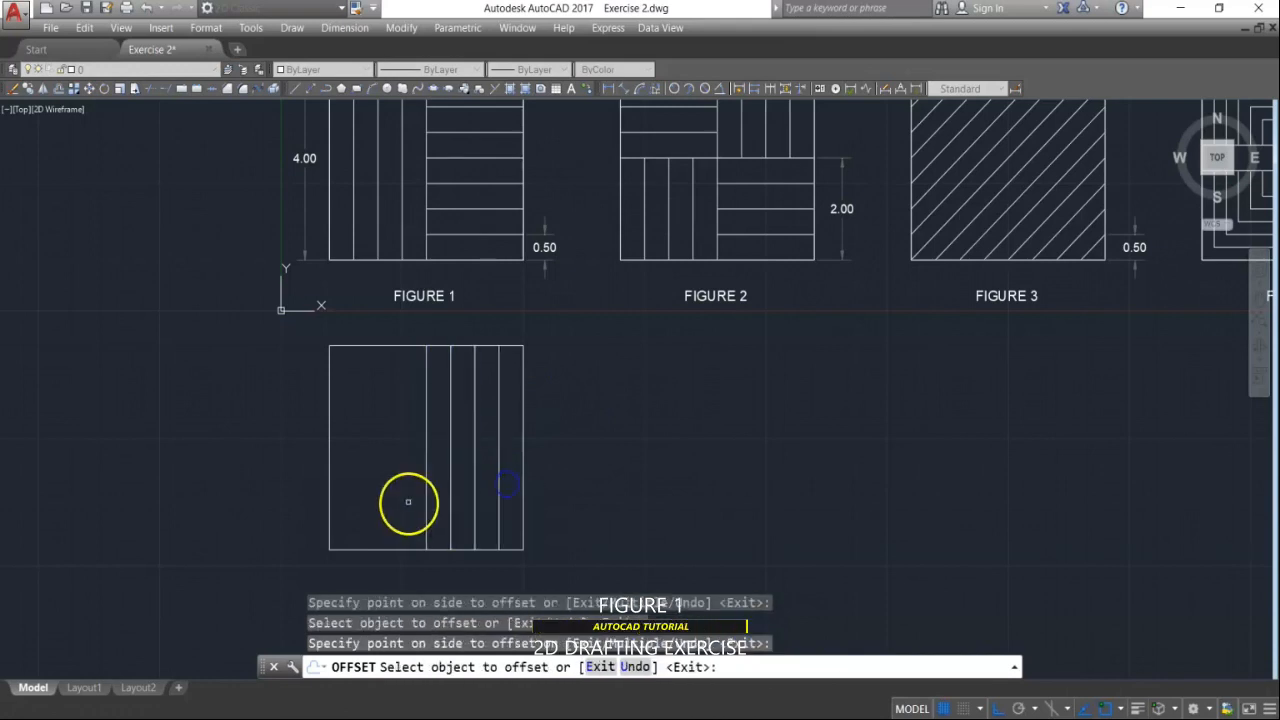
Step: Offset the vertical centre line three times in succession towards the square's left edge at the same spacing
{"action": "left_click", "coordinate": [427, 492]}
{"action": "left_click", "coordinate": [374, 506]}
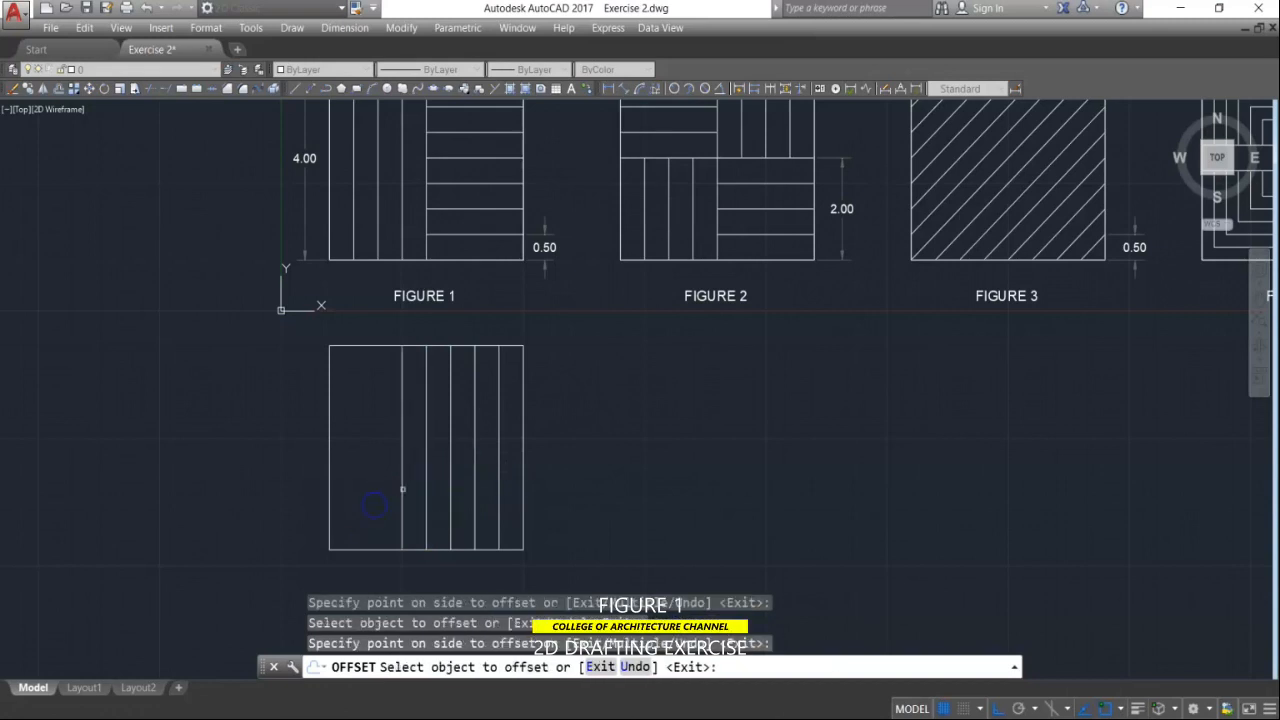
{"action": "left_click", "coordinate": [401, 490]}
{"action": "left_click", "coordinate": [374, 495]}
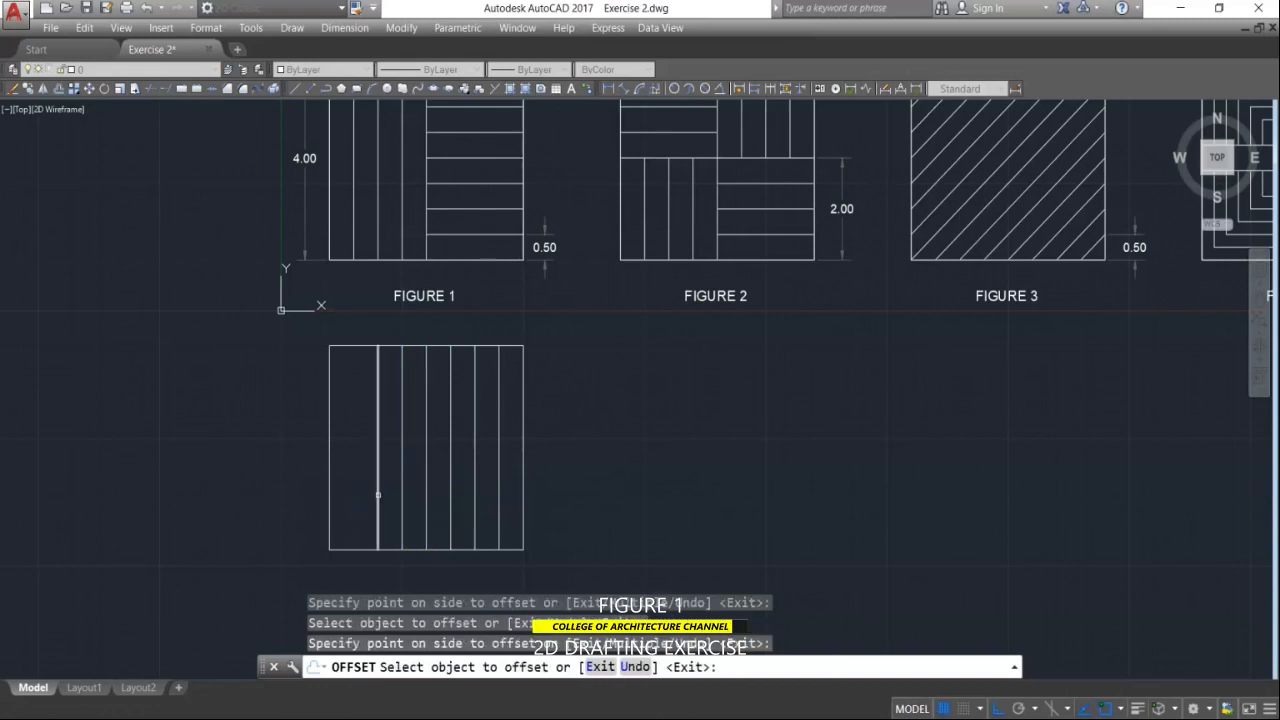
{"action": "left_click", "coordinate": [379, 494]}
{"action": "left_click", "coordinate": [369, 491]}
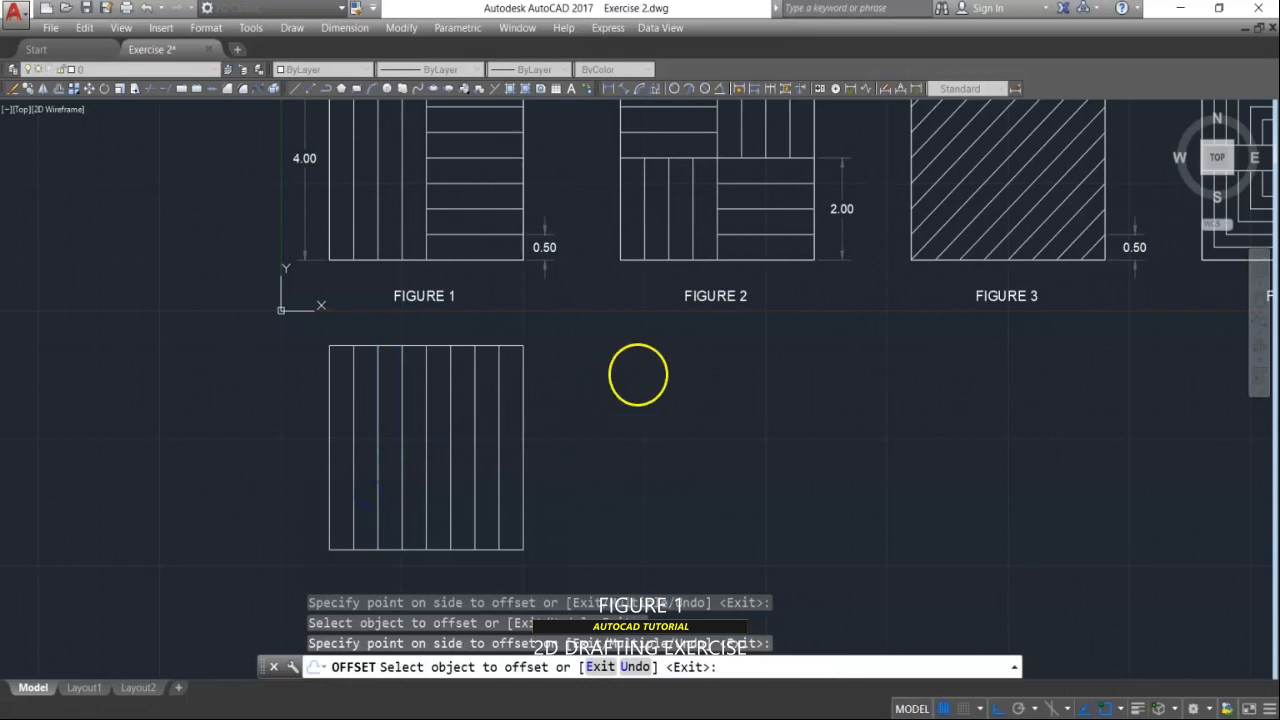
{"action": "scroll", "coordinate": [637, 375], "scroll_direction": "down", "scroll_amount": 2}
{"action": "key", "text": "Escape"}
{"action": "key", "text": "Escape"}
{"action": "key", "text": "Escape"}
Step: Copy the whole vertically striped square horizontally into the empty space on its left
{"action": "type", "text": "co"}
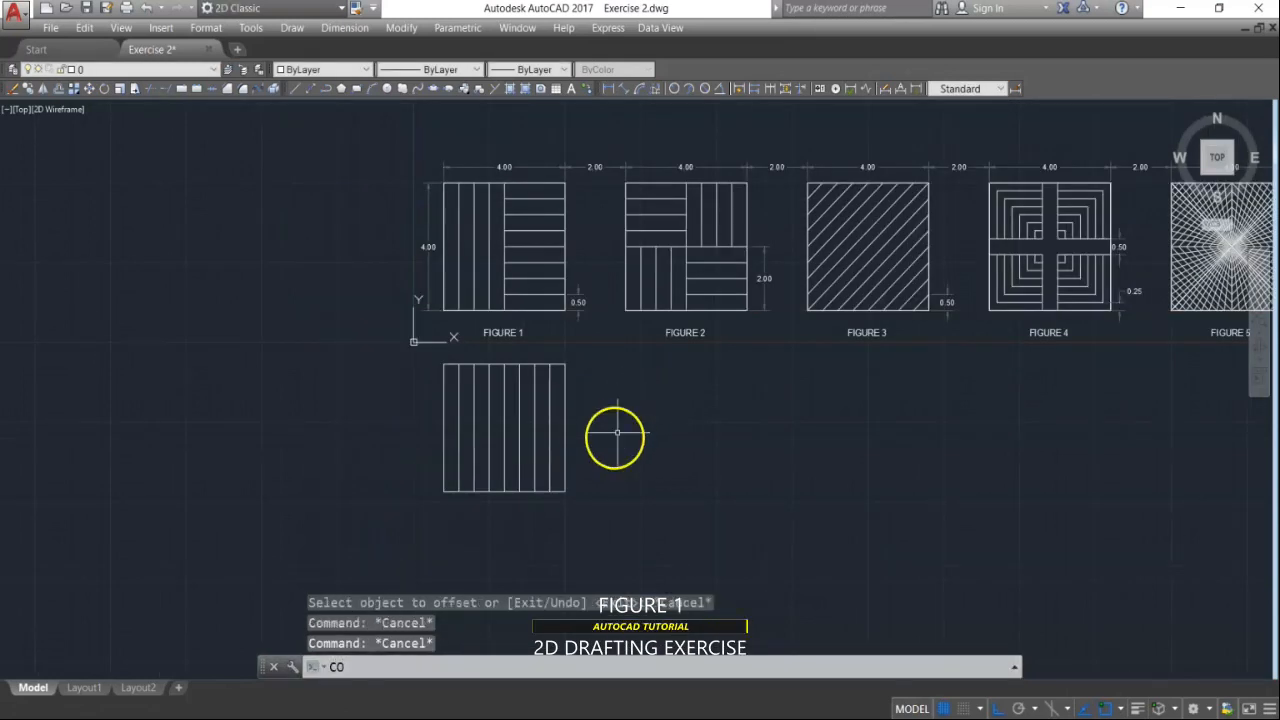
{"action": "key", "text": "Return"}
{"action": "left_click", "coordinate": [607, 541]}
{"action": "left_click", "coordinate": [437, 358]}
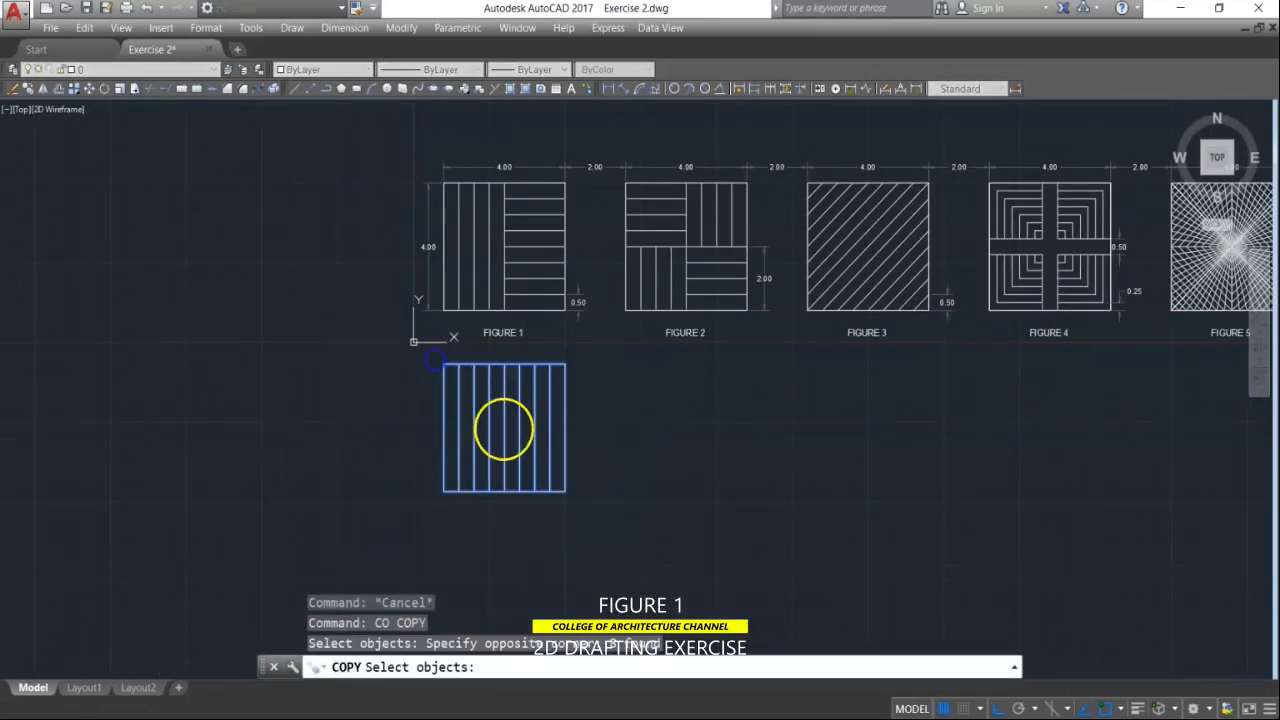
{"action": "key", "text": "Return"}
{"action": "left_click", "coordinate": [505, 445]}
{"action": "left_click", "coordinate": [357, 449]}
{"action": "key", "text": "Escape"}
{"action": "key", "text": "Escape"}
Step: Rotate the copied striped square 270° about its centre so its stripes run horizontally
{"action": "type", "text": "ri"}
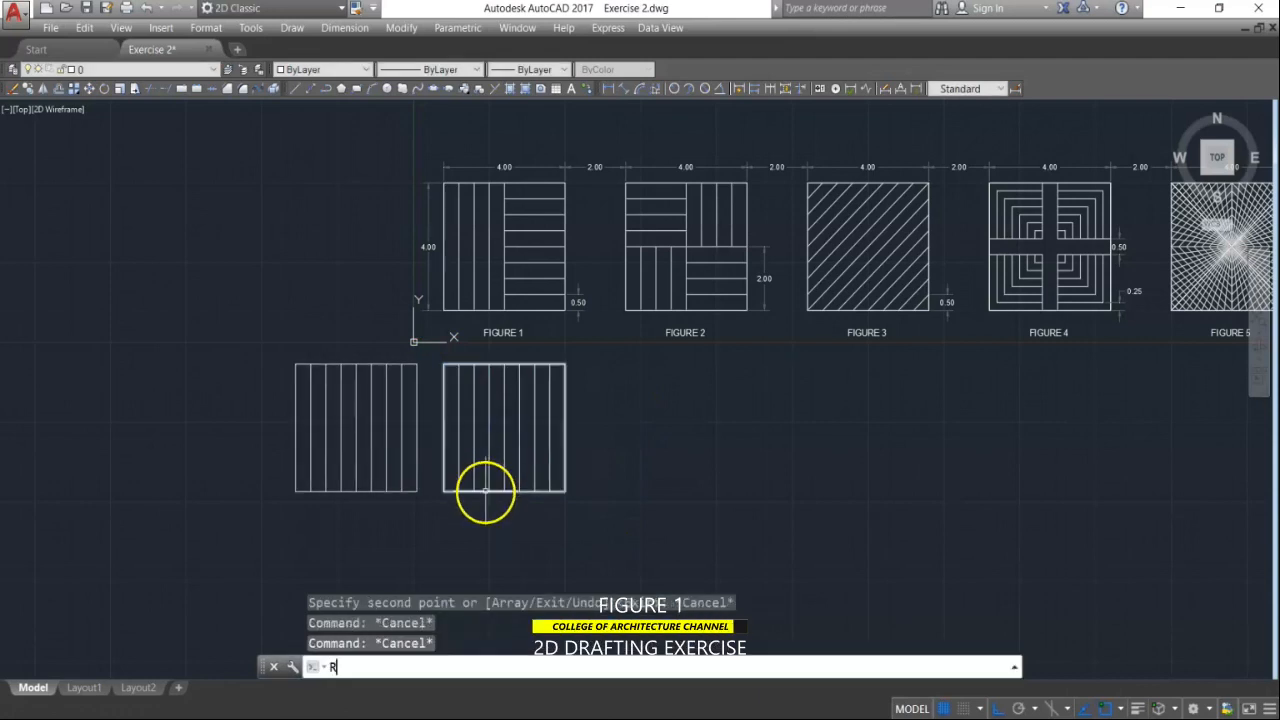
{"action": "key", "text": "BackSpace"}
{"action": "key", "text": "BackSpace"}
{"action": "type", "text": "ro"}
{"action": "key", "text": "Return"}
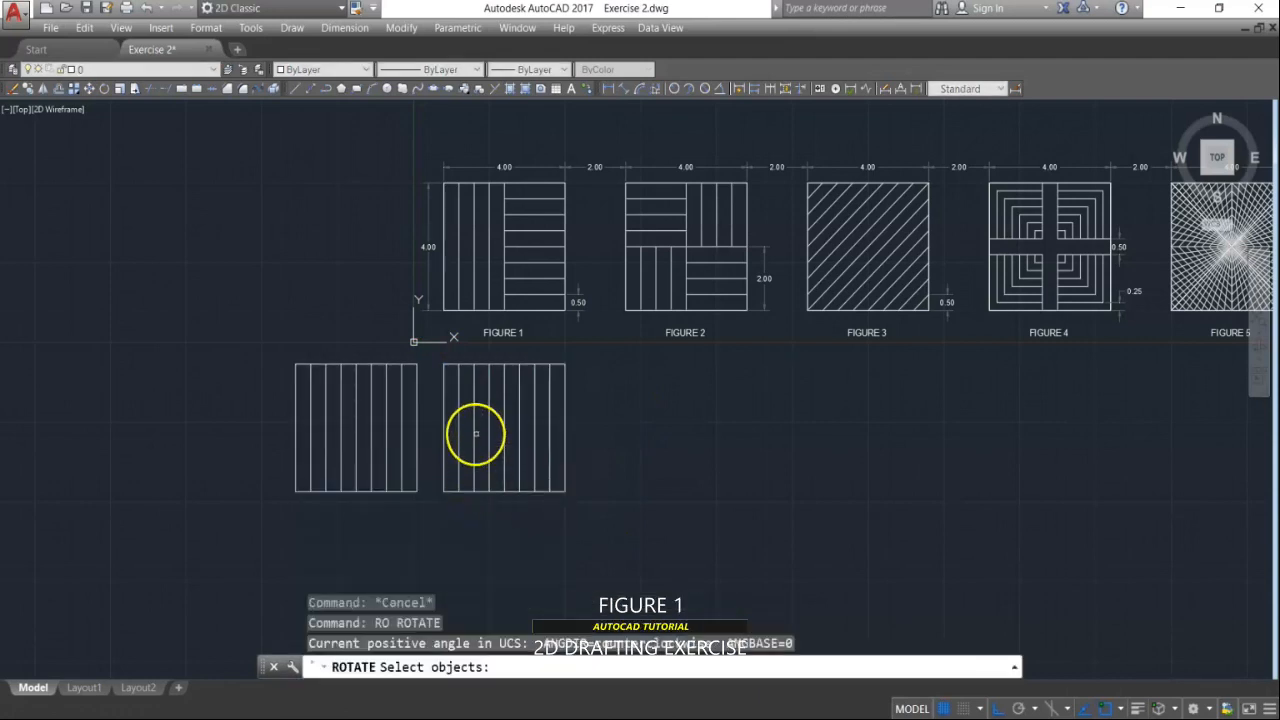
{"action": "left_click", "coordinate": [300, 548]}
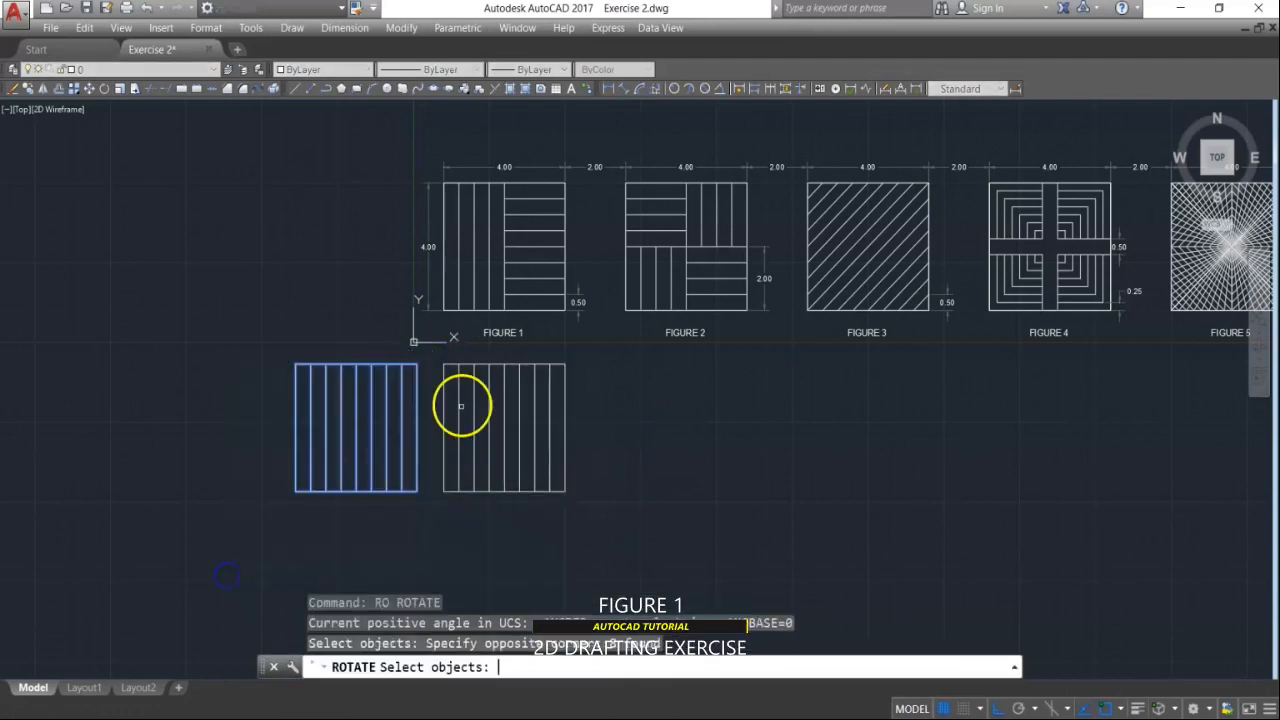
{"action": "key", "text": "Return"}
{"action": "left_click", "coordinate": [357, 428]}
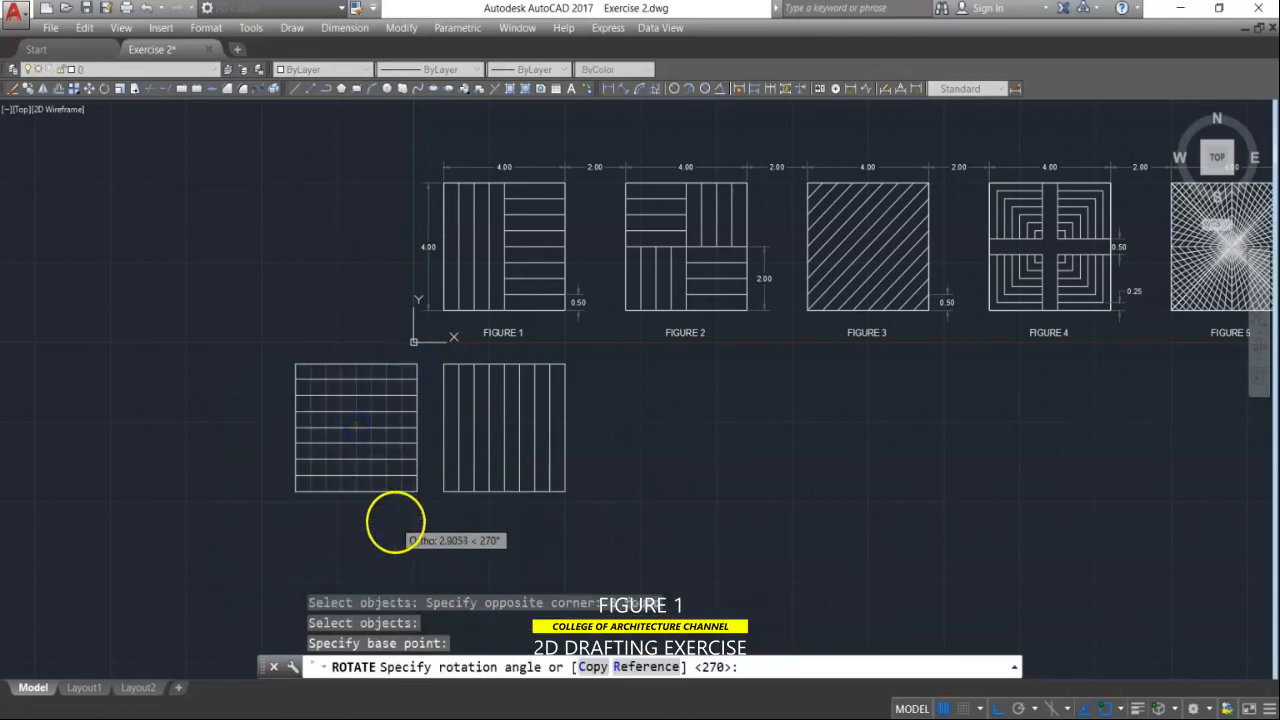
{"action": "left_click", "coordinate": [394, 517]}
{"action": "key", "text": "Escape"}
{"action": "key", "text": "Escape"}
{"action": "key", "text": "Escape"}
{"action": "type", "text": "c"}
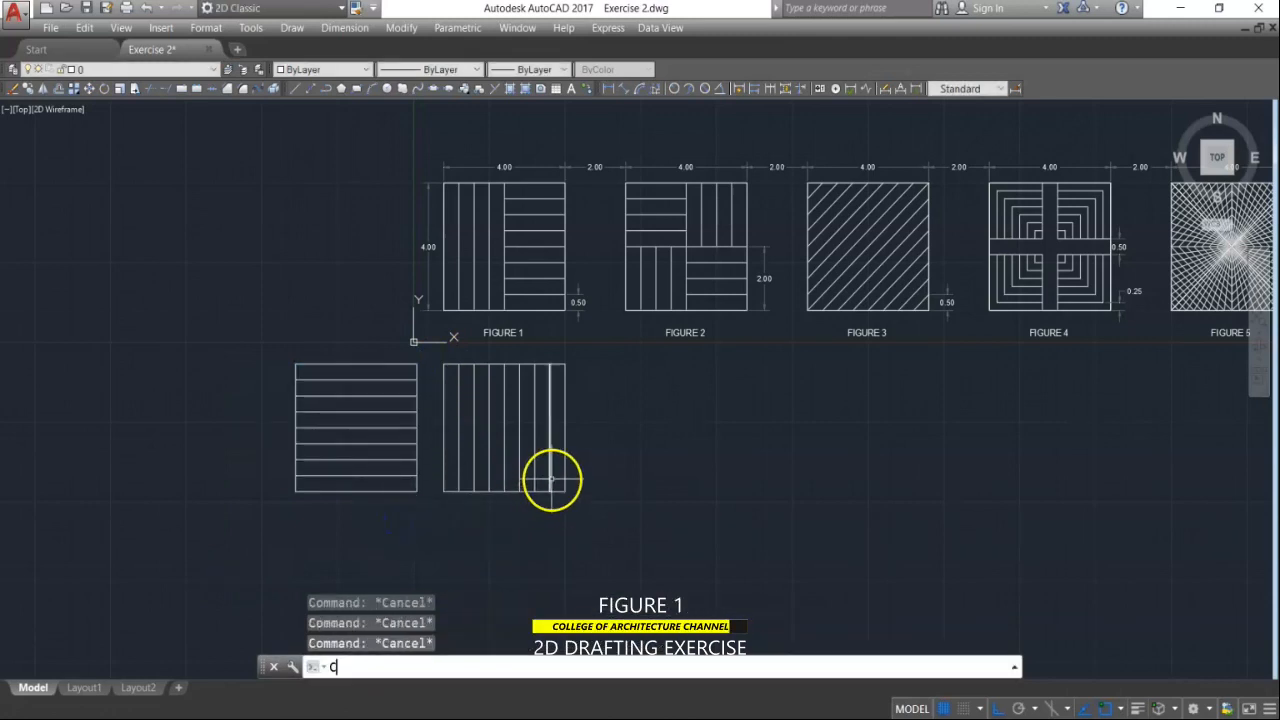
{"action": "key", "text": "Return"}
{"action": "key", "text": "Escape"}
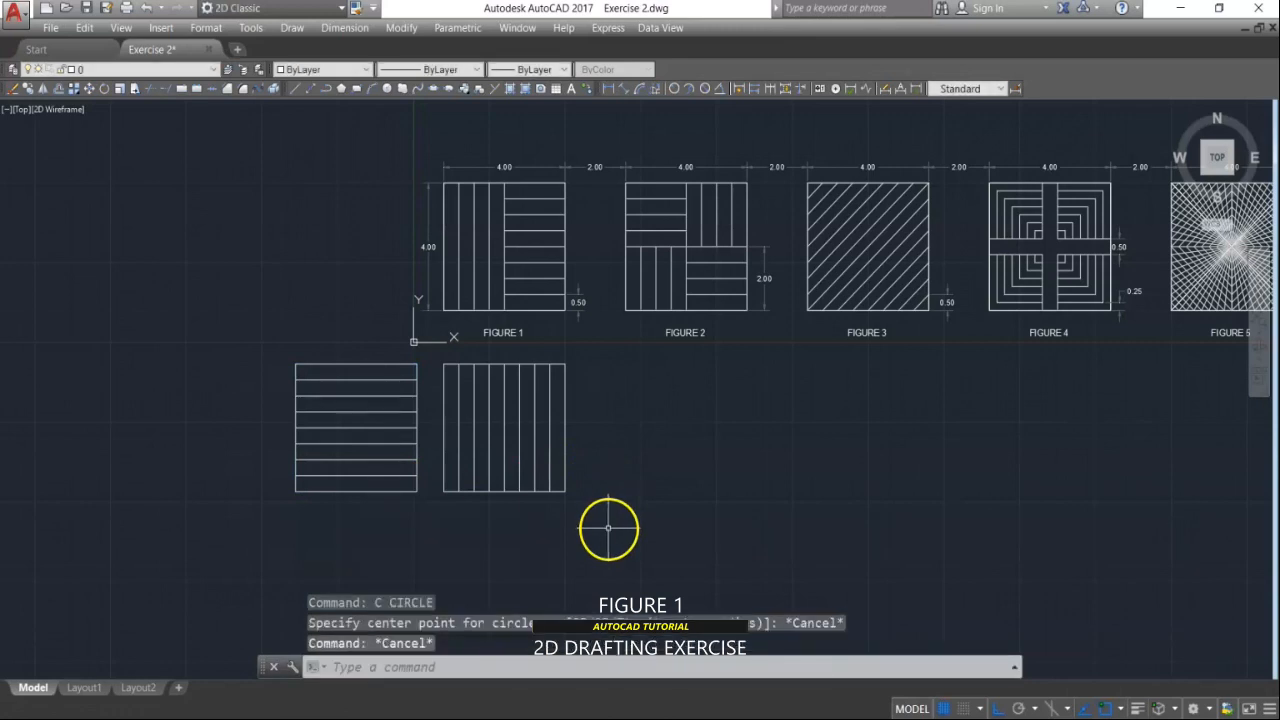
Step: Copy both striped squares together horizontally to the left as a spare pair
{"action": "type", "text": "co"}
{"action": "key", "text": "Return"}
{"action": "left_click", "coordinate": [597, 547]}
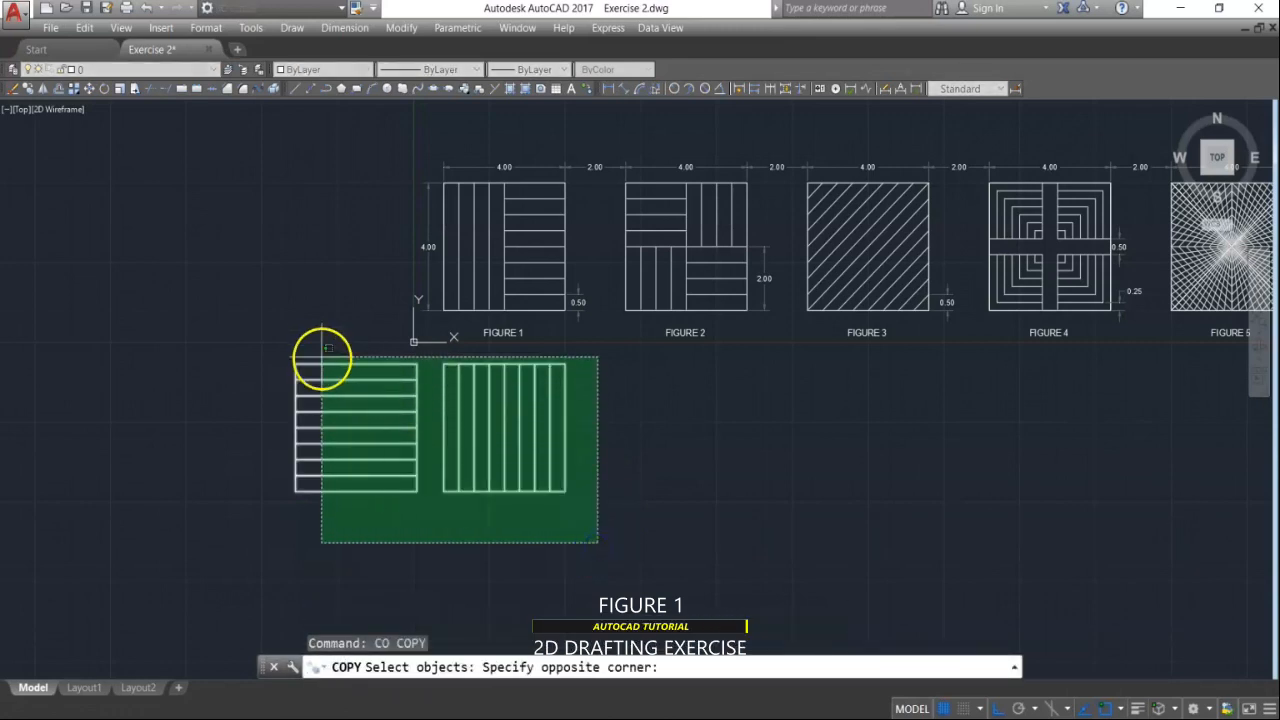
{"action": "left_click", "coordinate": [268, 357]}
{"action": "key", "text": "Return"}
{"action": "left_click", "coordinate": [565, 428]}
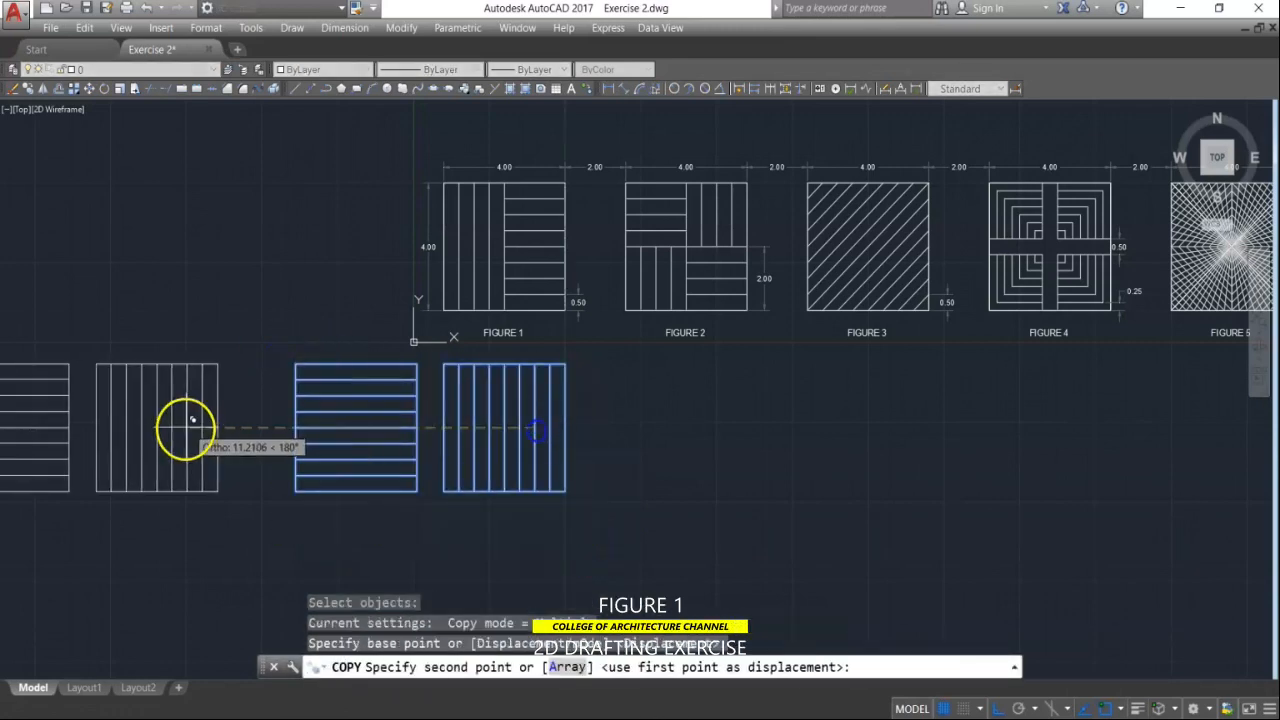
{"action": "left_click", "coordinate": [247, 428]}
{"action": "key", "text": "Return"}
Step: Move the horizontally striped square beside Figure 1's square onto the vertically striped one, matching their lower-right corners
{"action": "middle_click_drag", "start_coordinate": [520, 418], "coordinate": [609, 394]}
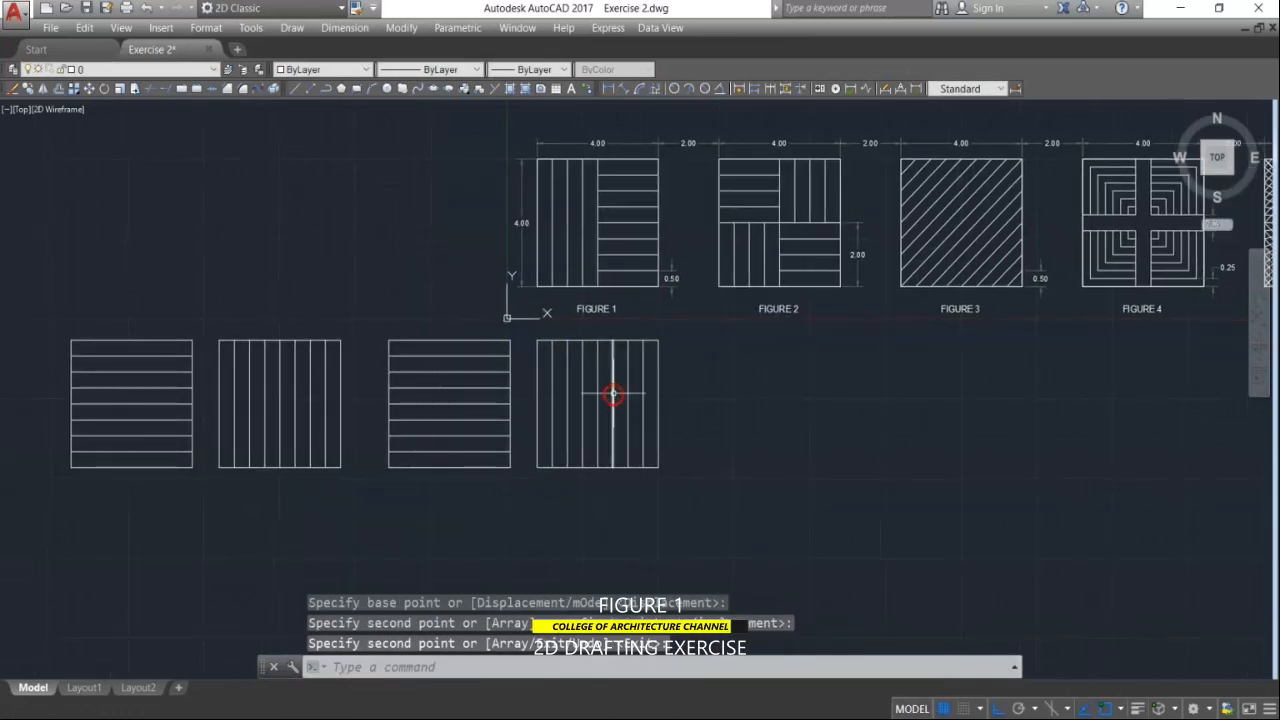
{"action": "key", "text": "Escape"}
{"action": "key", "text": "Escape"}
{"action": "type", "text": "m"}
{"action": "key", "text": "Return"}
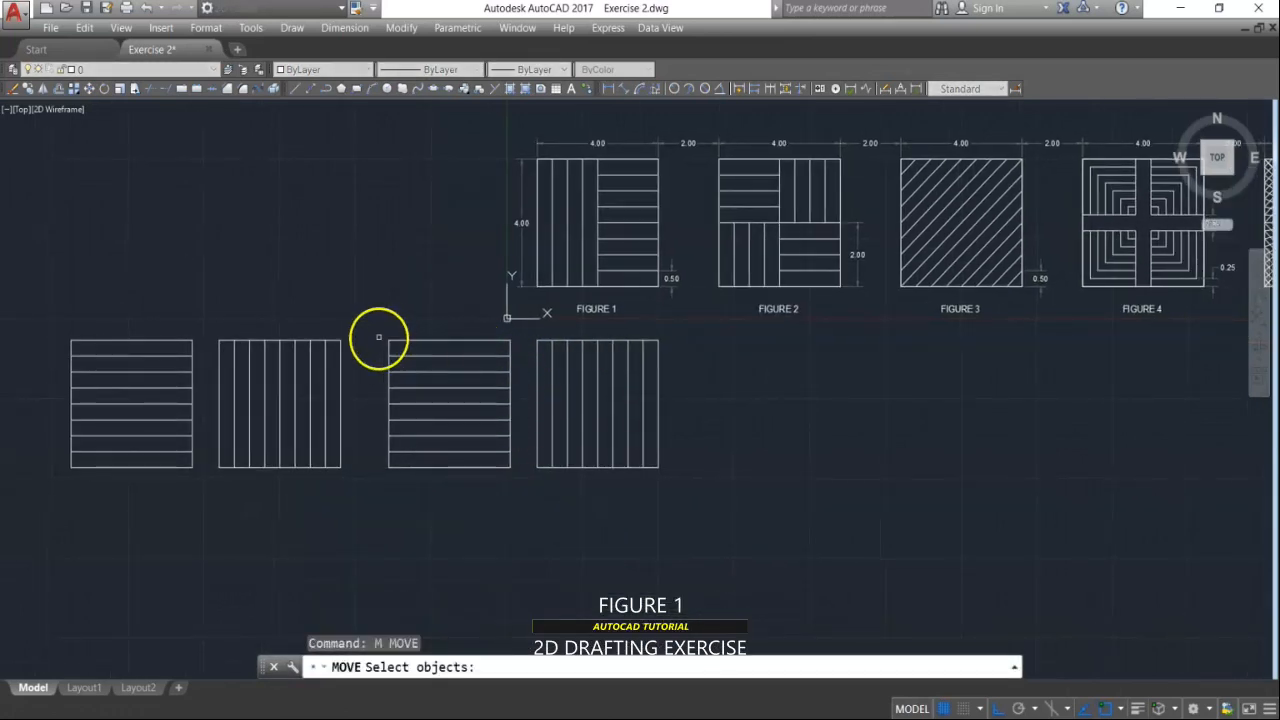
{"action": "left_click", "coordinate": [368, 332]}
{"action": "left_click", "coordinate": [531, 495]}
{"action": "key", "text": "Return"}
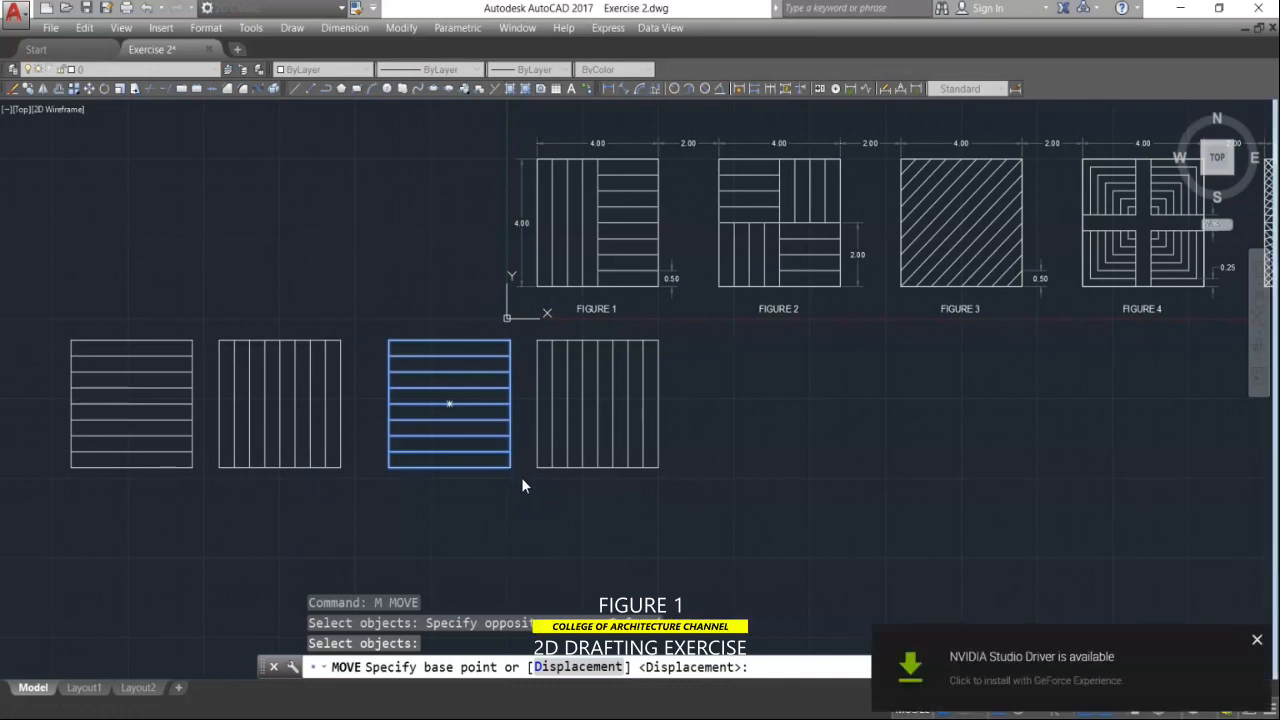
{"action": "left_click", "coordinate": [1258, 640]}
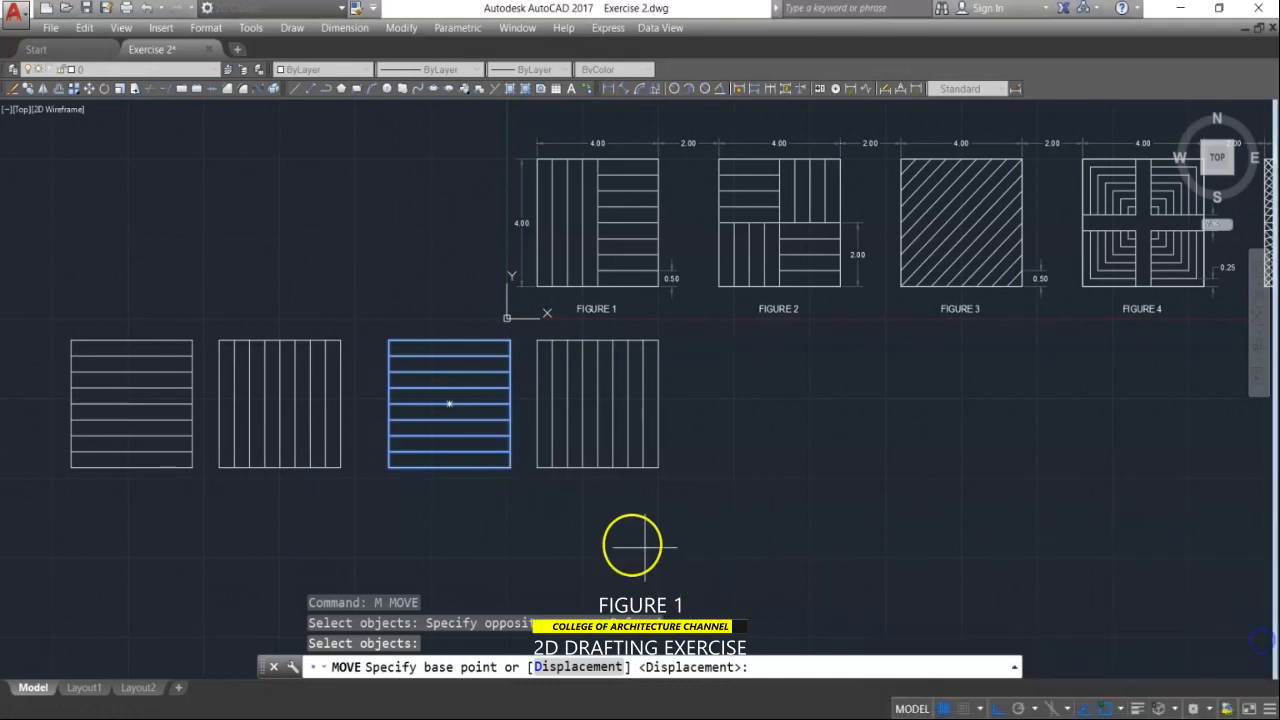
{"action": "left_click", "coordinate": [510, 467]}
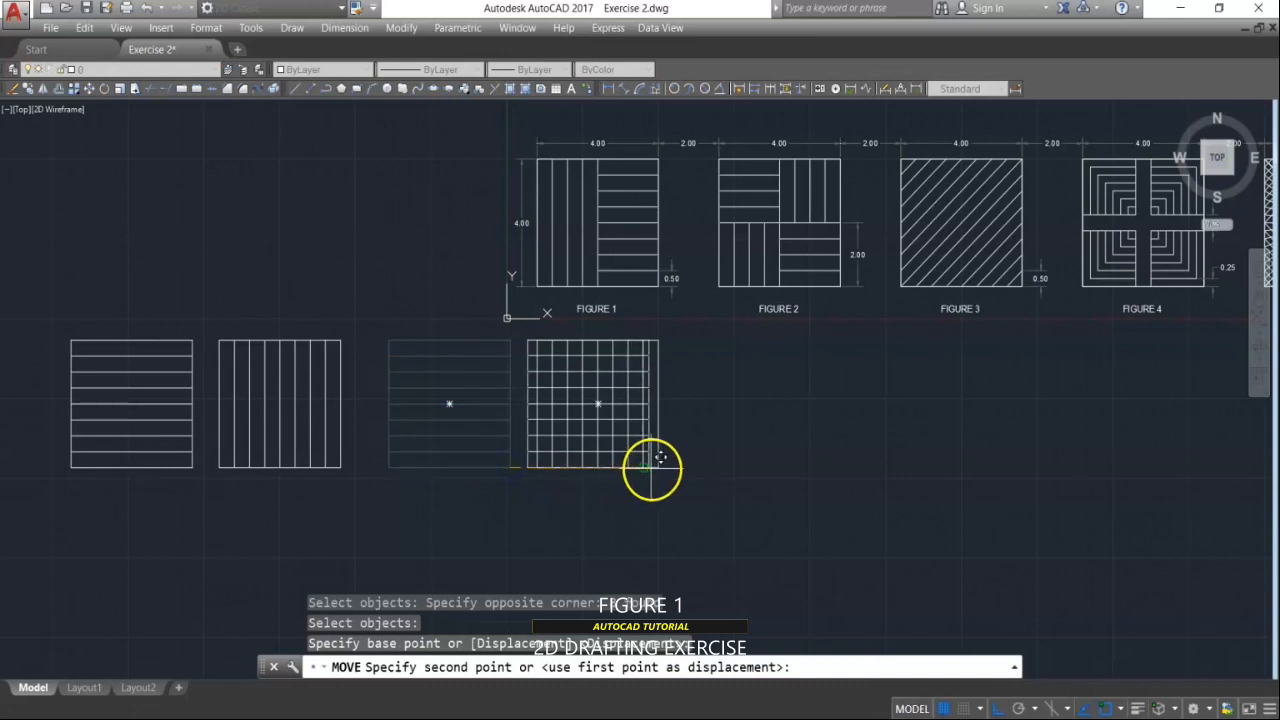
{"action": "left_click", "coordinate": [658, 467]}
Step: Trim the horizontal lines in the left half of the grid below Figure 1, using the vertical centre line as cutting edge
{"action": "scroll", "coordinate": [615, 428], "scroll_direction": "up", "scroll_amount": 3}
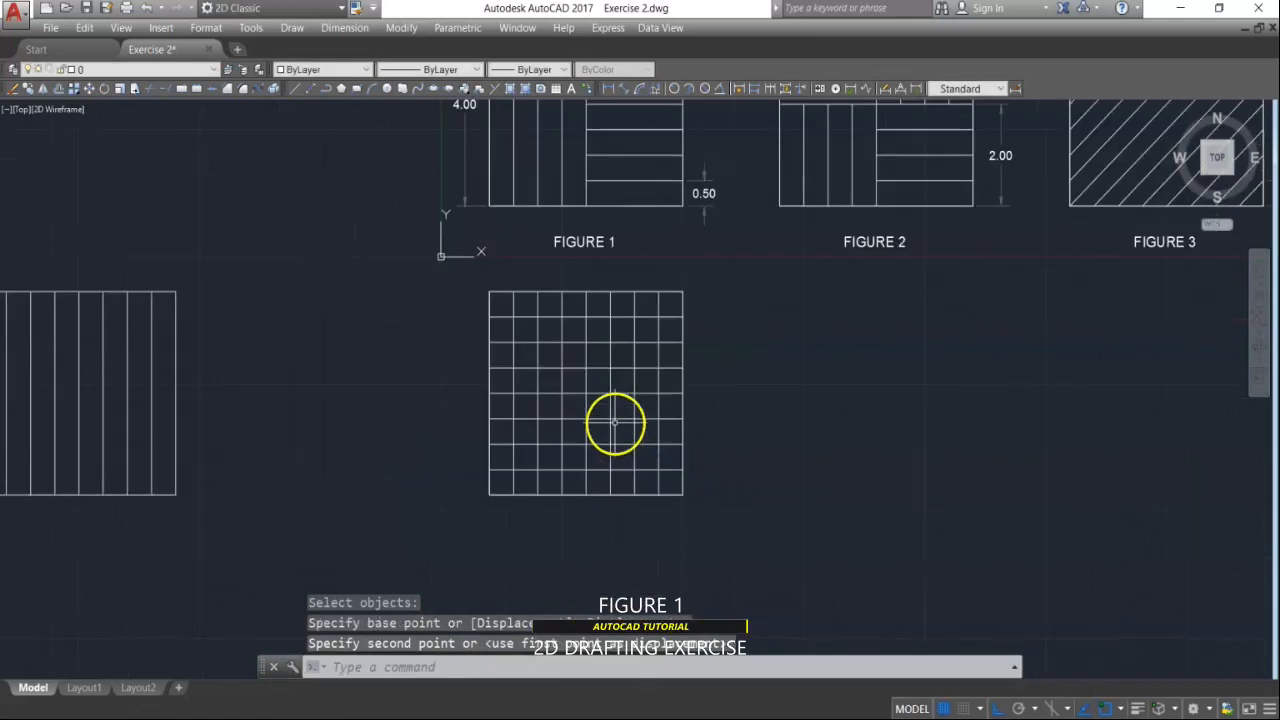
{"action": "key", "text": "Escape"}
{"action": "key", "text": "Escape"}
{"action": "type", "text": "TR"}
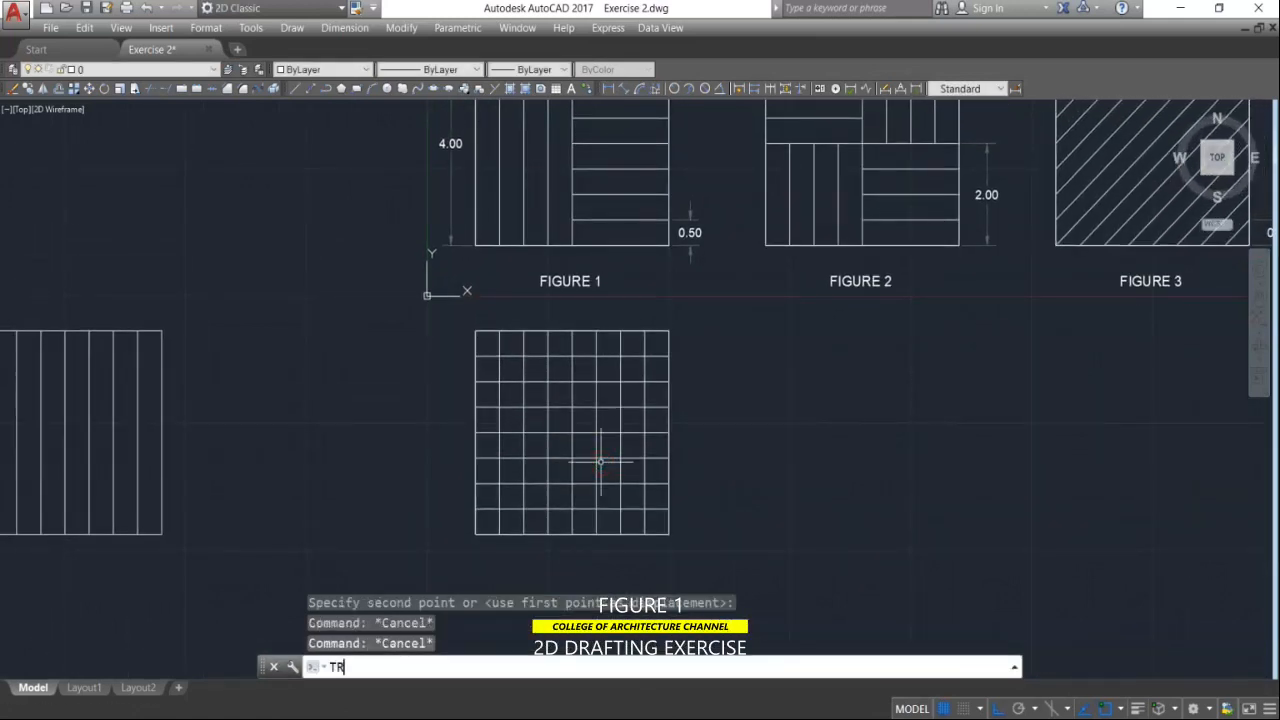
{"action": "key", "text": "Return"}
{"action": "left_click", "coordinate": [572, 442]}
{"action": "key", "text": "Return"}
{"action": "left_click", "coordinate": [569, 523]}
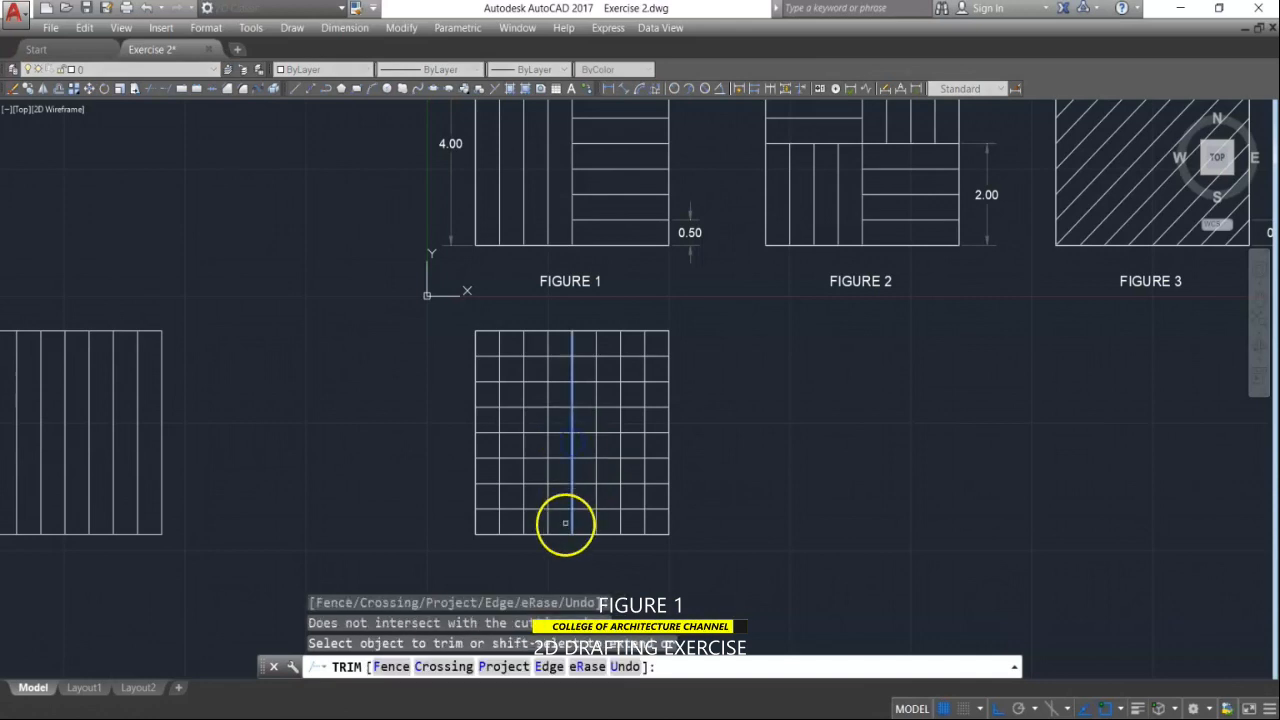
{"action": "left_click", "coordinate": [564, 525]}
{"action": "left_click", "coordinate": [552, 343]}
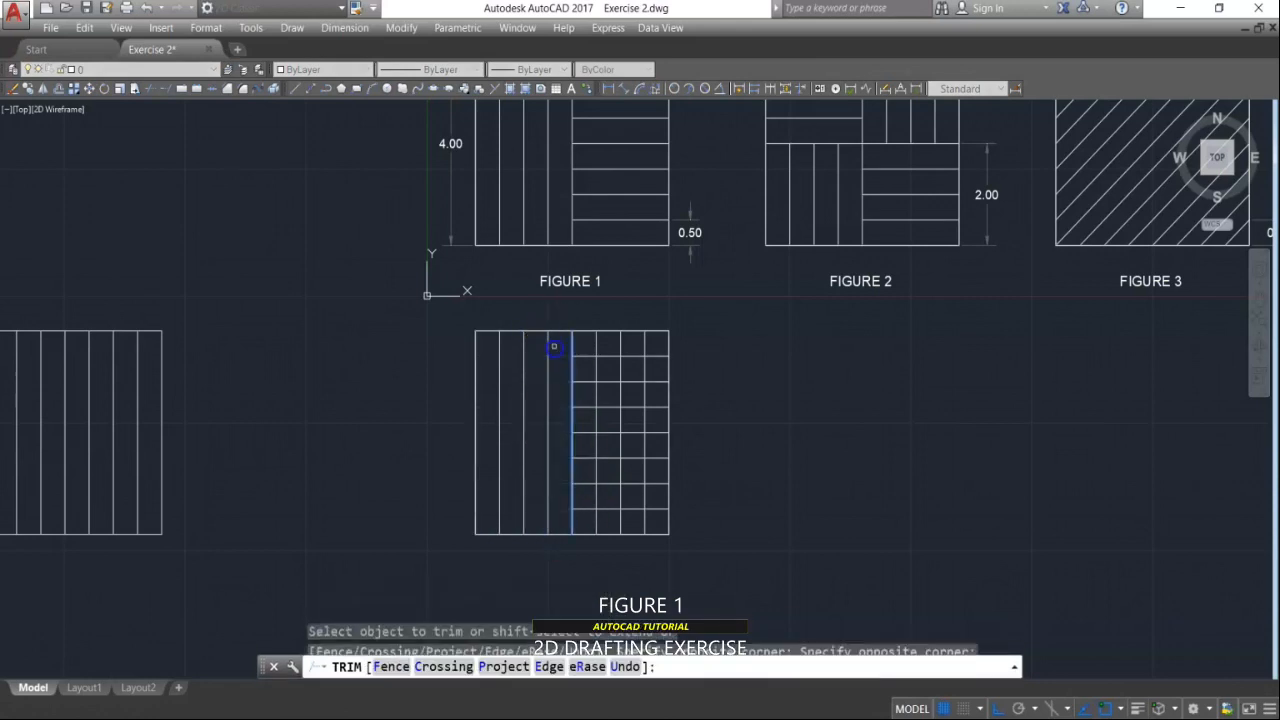
{"action": "key", "text": "Escape"}
{"action": "key", "text": "Escape"}
{"action": "key", "text": "Escape"}
Step: Erase the three vertical lines crossing the horizontal stripes in the right half of the square below Figure 1
{"action": "type", "text": "E"}
{"action": "key", "text": "Return"}
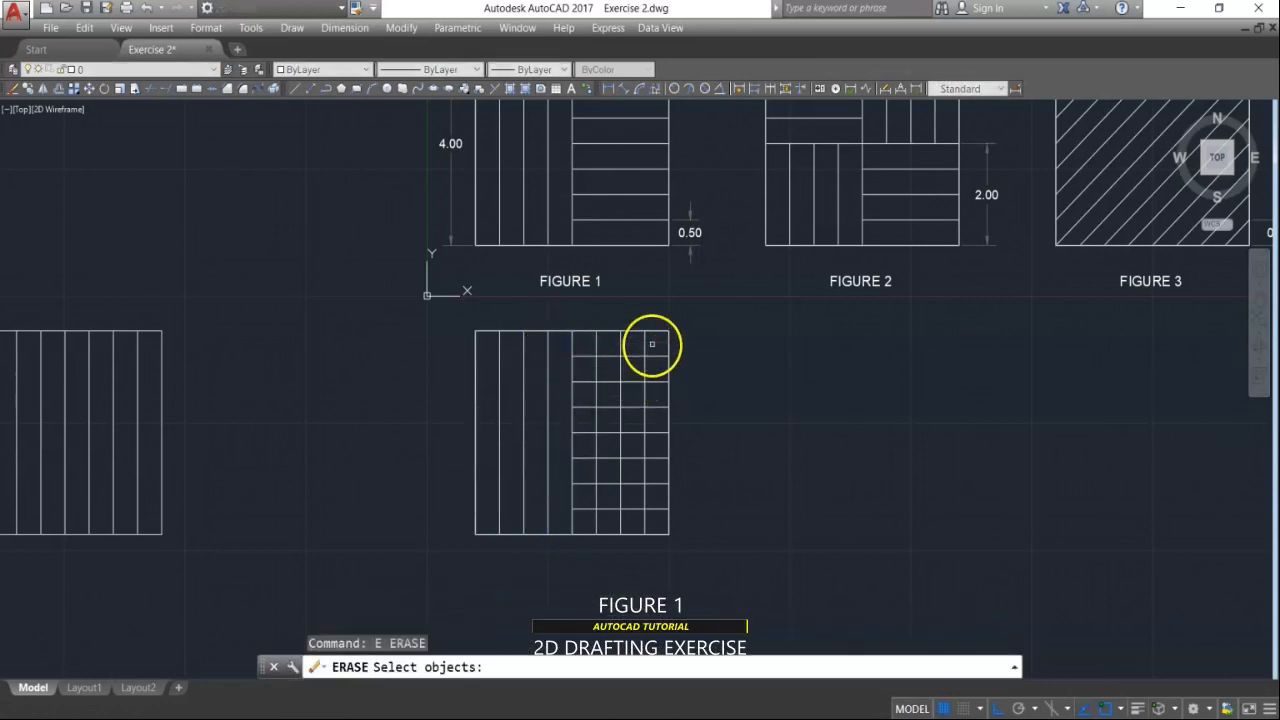
{"action": "scroll", "coordinate": [650, 347], "scroll_direction": "up", "scroll_amount": 1}
{"action": "left_click", "coordinate": [652, 344]}
{"action": "left_click", "coordinate": [551, 355]}
{"action": "key", "text": "Return"}
Step: Copy only the outer square of the finished Figure 1 drawing 6 units to the right, below Figure 2
{"action": "scroll", "coordinate": [551, 356], "scroll_direction": "down", "scroll_amount": 1}
{"action": "scroll", "coordinate": [551, 355], "scroll_direction": "down", "scroll_amount": 3}
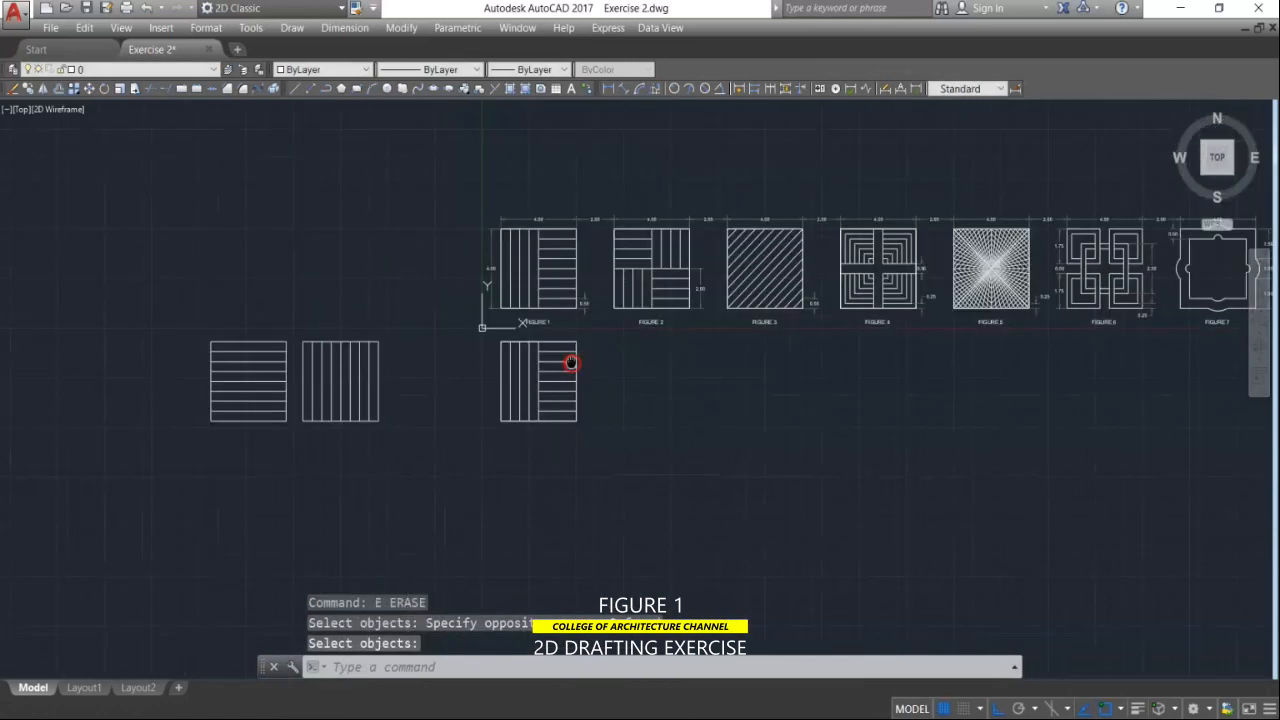
{"action": "scroll", "coordinate": [571, 357], "scroll_direction": "up", "scroll_amount": 2}
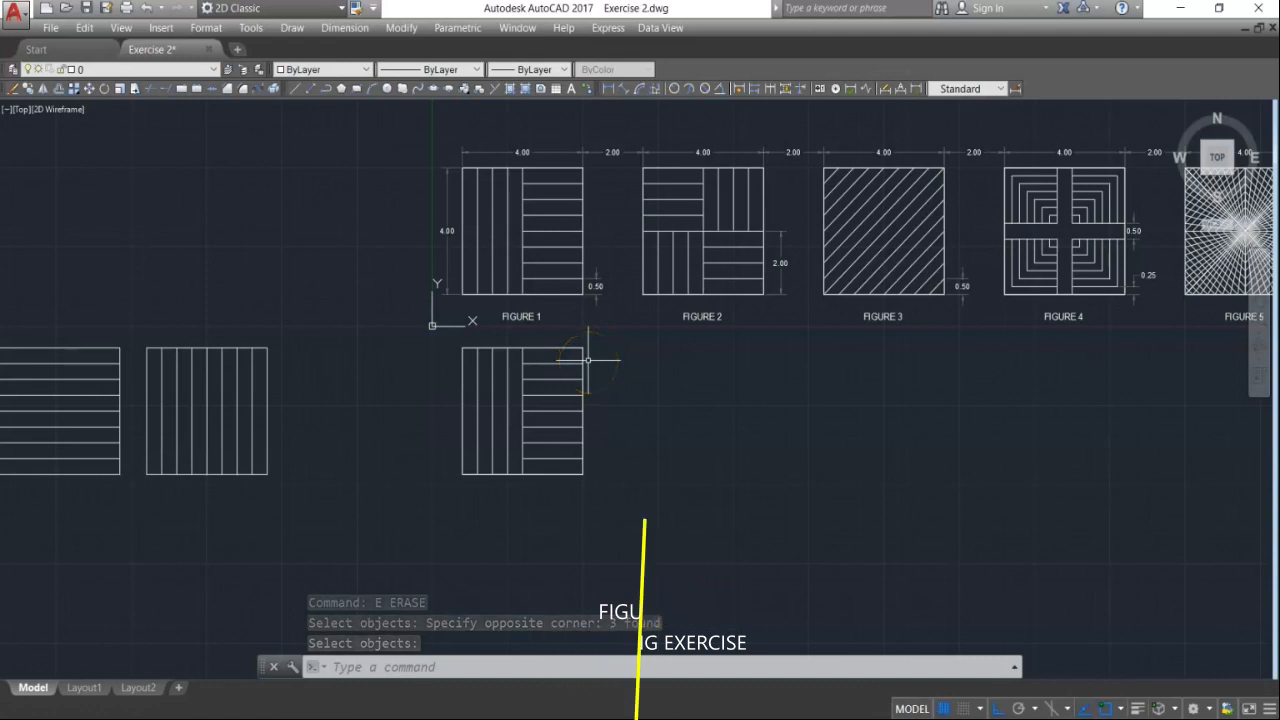
{"action": "key", "text": "Escape"}
{"action": "key", "text": "Escape"}
{"action": "type", "text": "co"}
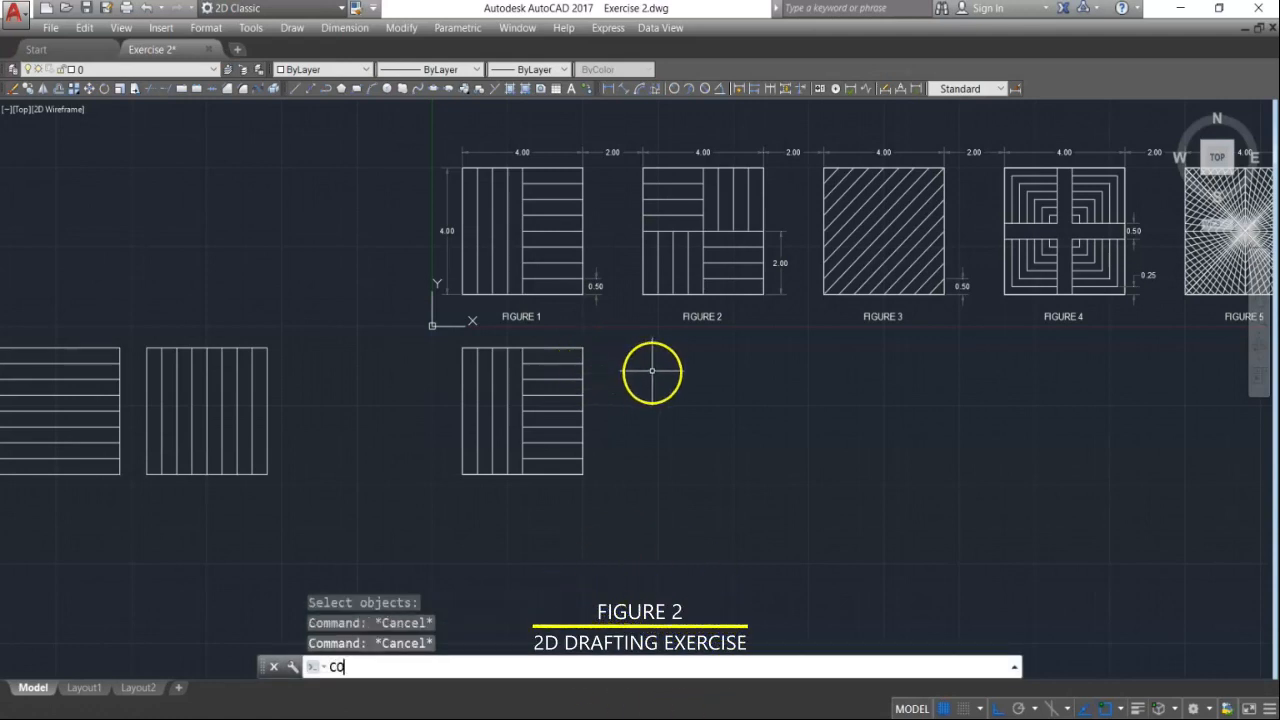
{"action": "key", "text": "Return"}
{"action": "scroll", "coordinate": [601, 357], "scroll_direction": "up", "scroll_amount": 2}
{"action": "left_click", "coordinate": [572, 357]}
{"action": "key", "text": "Return"}
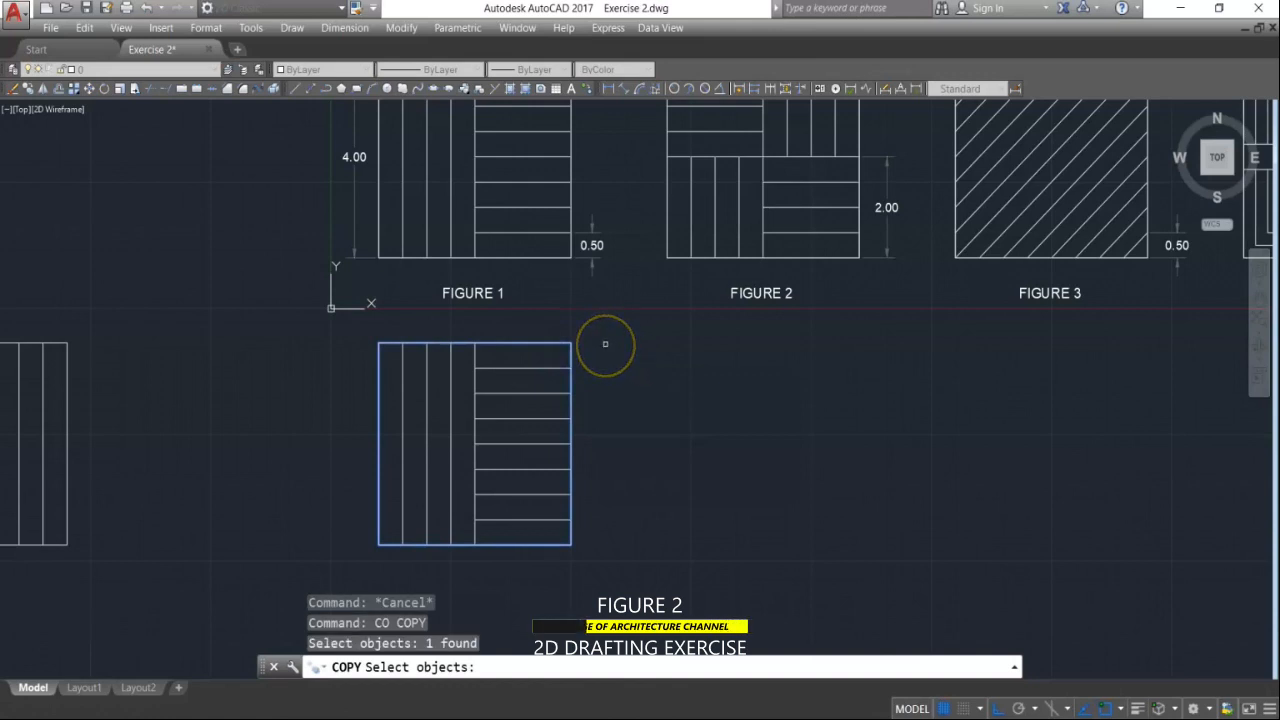
{"action": "key", "text": "Return"}
{"action": "left_click", "coordinate": [605, 343]}
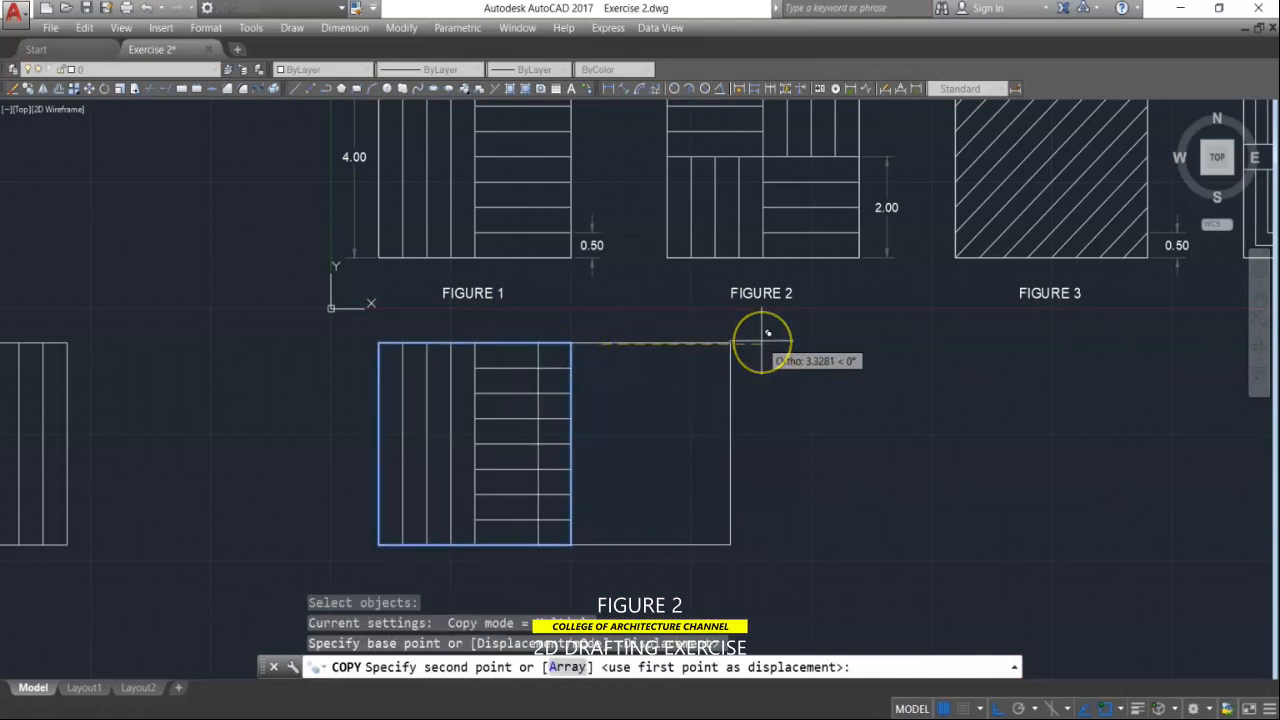
{"action": "key", "text": "Return"}
{"action": "key", "text": "Escape"}
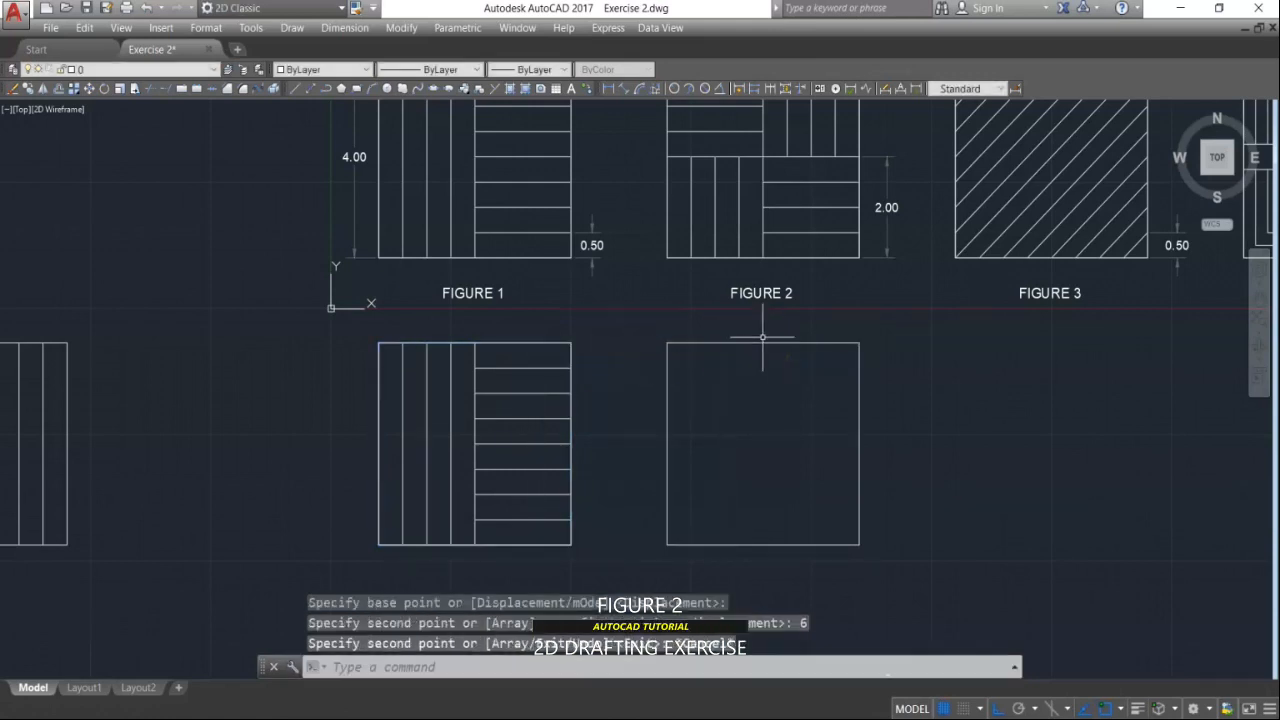
Step: Move the spare horizontally striped square onto the spare vertically striped one, matching their lower-right corners
{"action": "scroll", "coordinate": [763, 340], "scroll_direction": "down", "scroll_amount": 4}
{"action": "scroll", "coordinate": [475, 380], "scroll_direction": "up", "scroll_amount": 2}
{"action": "key", "text": "Escape"}
{"action": "key", "text": "Escape"}
{"action": "key", "text": "Escape"}
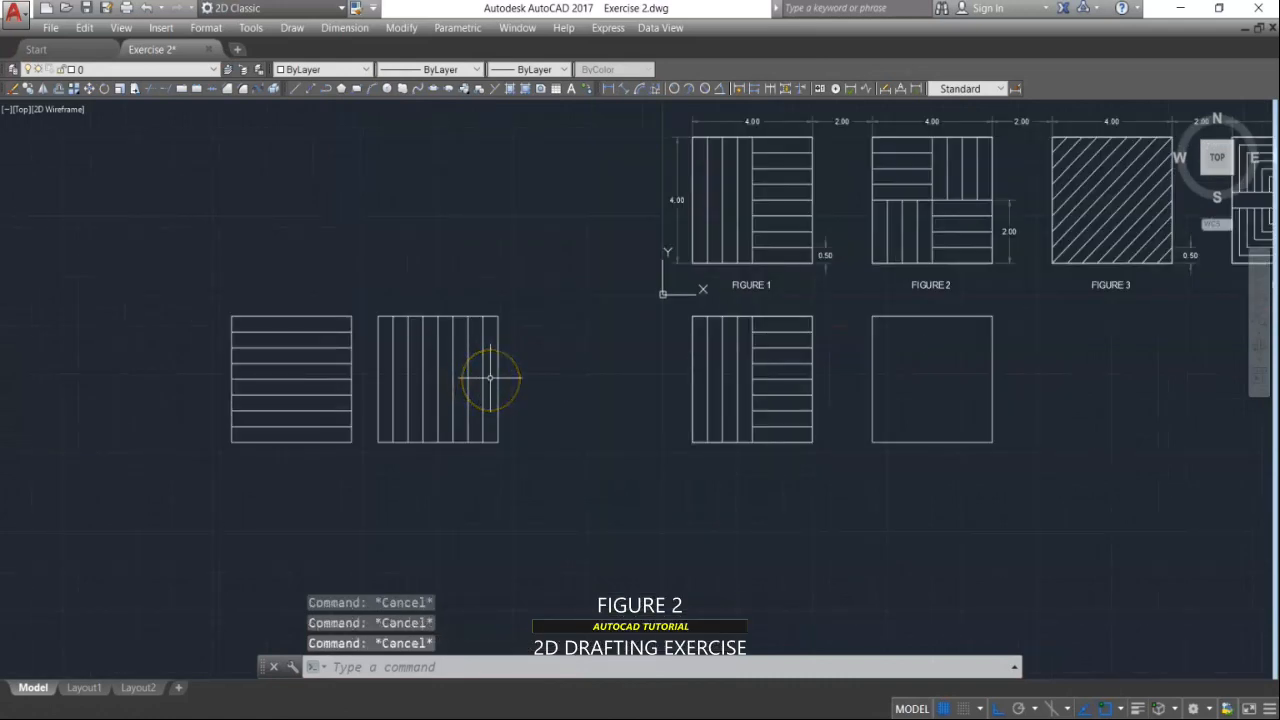
{"action": "type", "text": "m"}
{"action": "key", "text": "Return"}
{"action": "left_click", "coordinate": [244, 277]}
{"action": "left_click", "coordinate": [146, 521]}
{"action": "key", "text": "Return"}
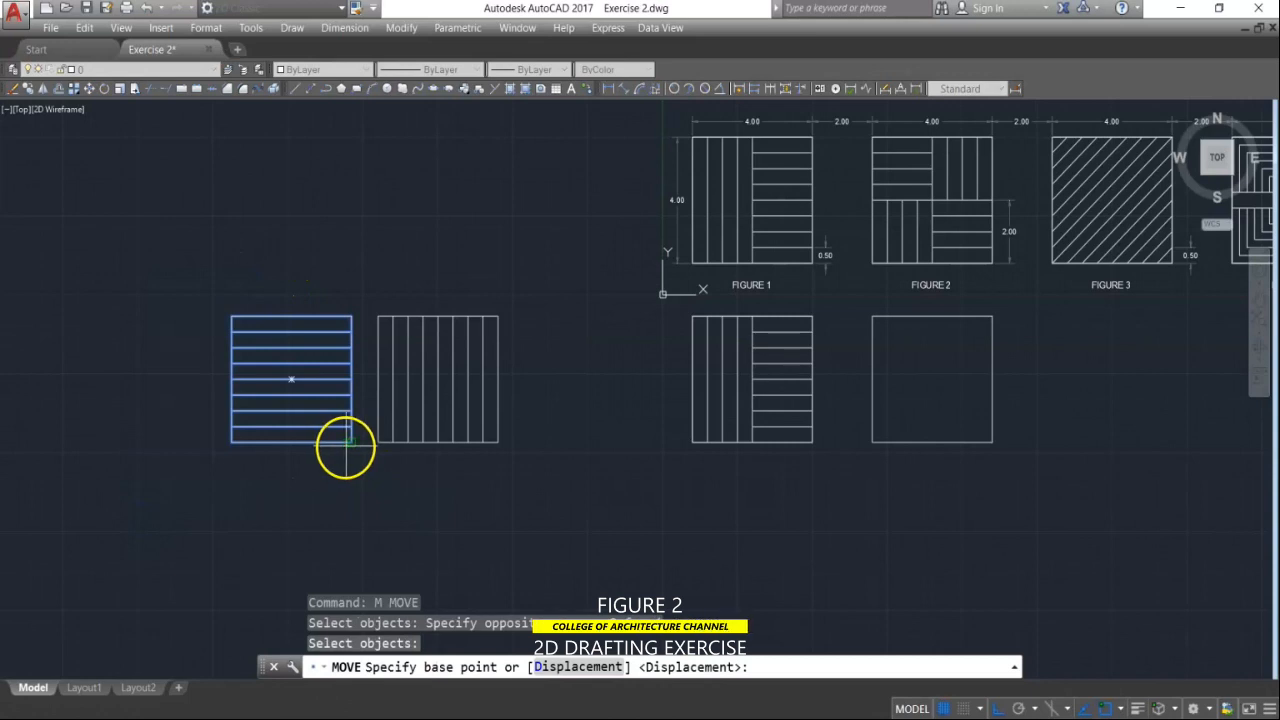
{"action": "left_click", "coordinate": [351, 442]}
{"action": "left_click", "coordinate": [497, 442]}
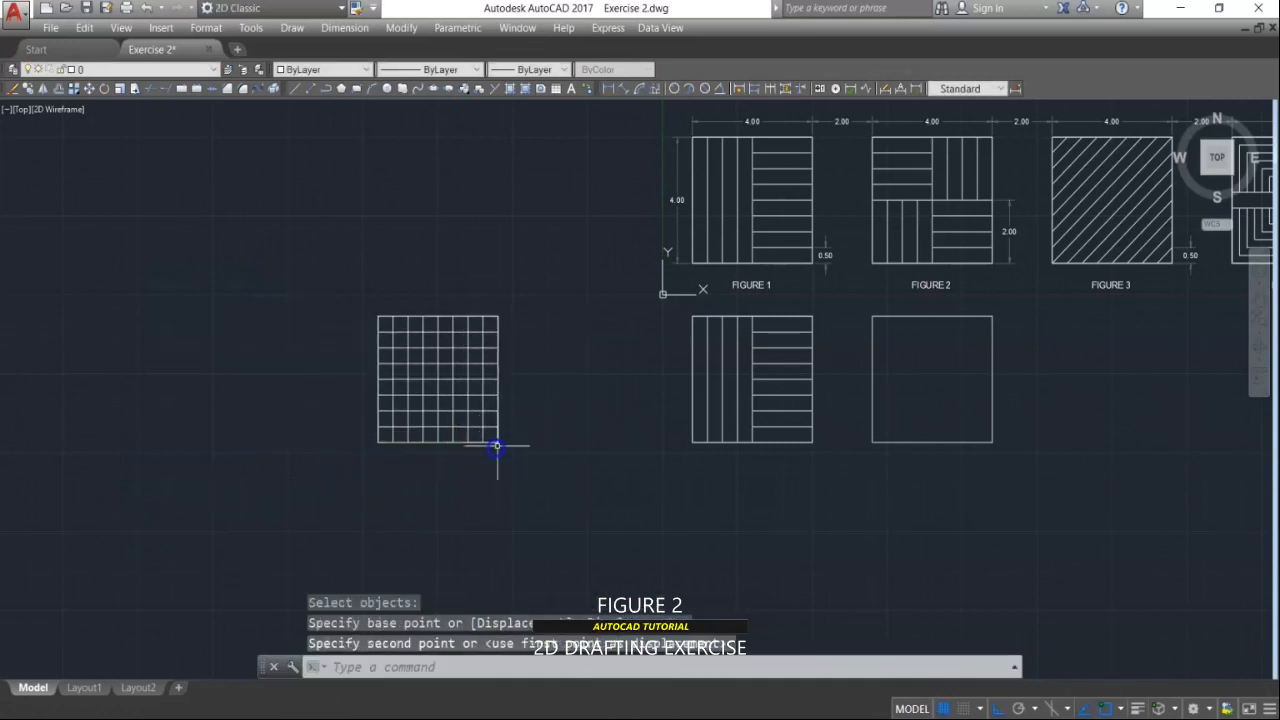
Step: Move the combined spare grid onto the empty square below Figure 2, matching their lower-right corners
{"action": "key", "text": "Return"}
{"action": "left_click", "coordinate": [526, 301]}
{"action": "left_click", "coordinate": [302, 505]}
{"action": "right_click", "coordinate": [444, 487]}
{"action": "left_click", "coordinate": [497, 442]}
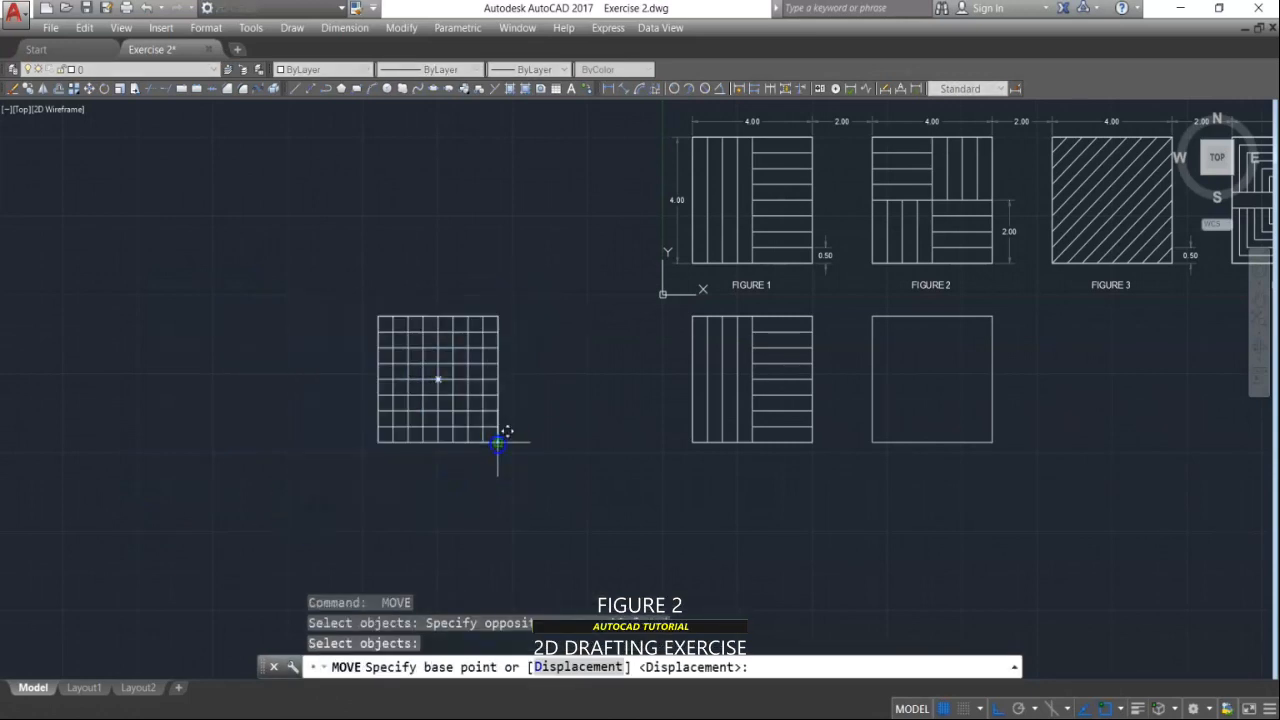
{"action": "left_click", "coordinate": [988, 442]}
Step: Trim the vertical lines in the lower-right quadrant of the grid below Figure 2, using the horizontal centre line as cutting edge
{"action": "middle_click_drag", "start_coordinate": [1049, 389], "coordinate": [857, 414]}
{"action": "key", "text": "Escape"}
{"action": "key", "text": "Escape"}
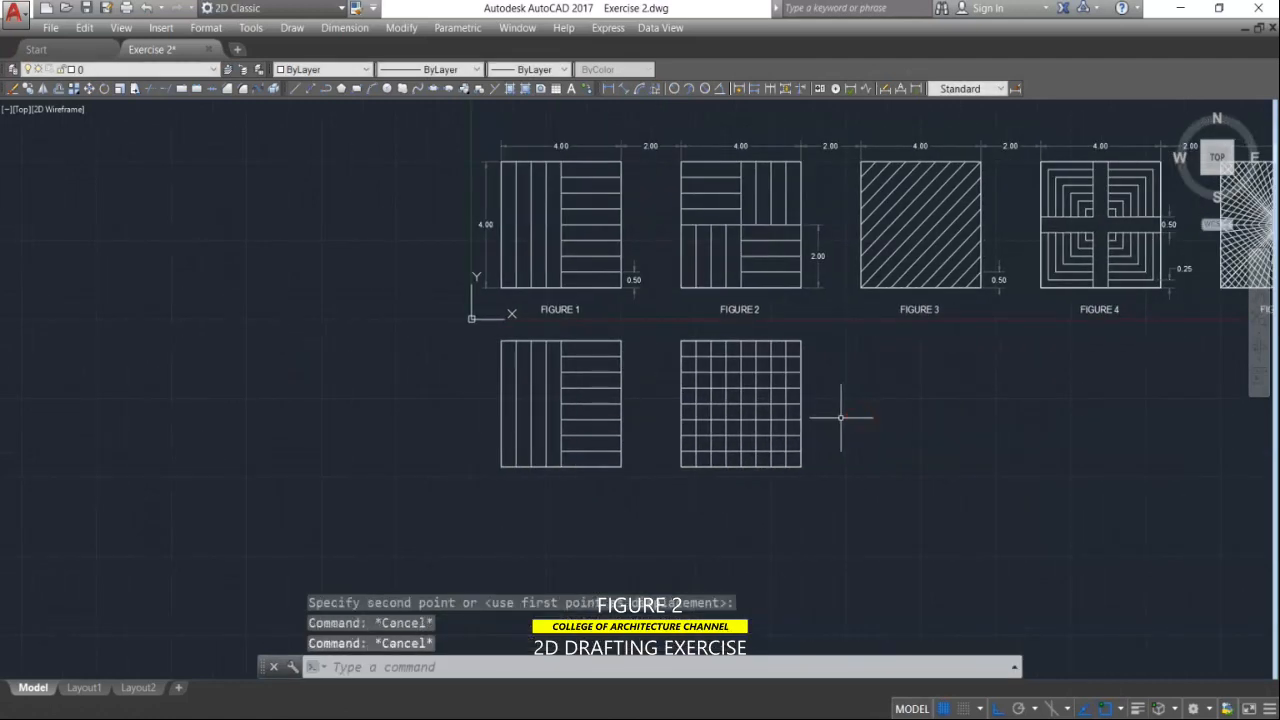
{"action": "type", "text": "TR"}
{"action": "key", "text": "Return"}
{"action": "scroll", "coordinate": [740, 418], "scroll_direction": "up", "scroll_amount": 4}
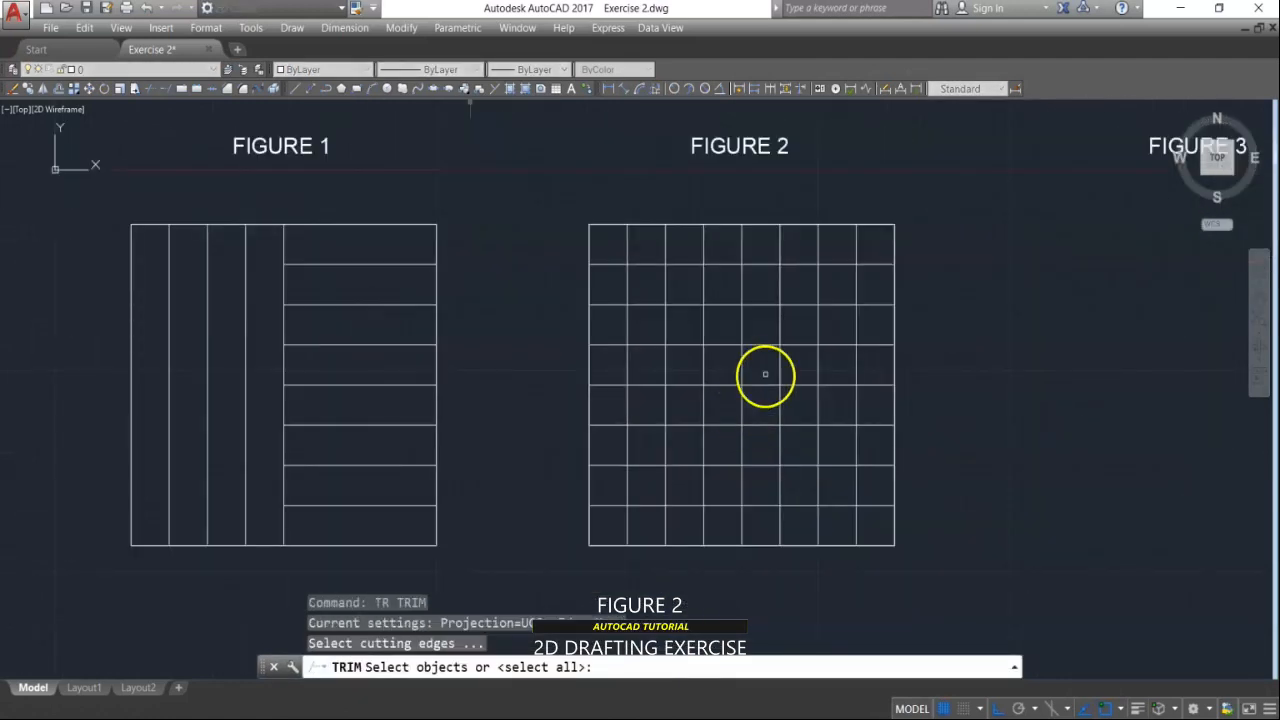
{"action": "left_click", "coordinate": [764, 380]}
{"action": "left_click", "coordinate": [757, 391]}
{"action": "key", "text": "Return"}
{"action": "left_click", "coordinate": [733, 427]}
{"action": "scroll", "coordinate": [732, 432], "scroll_direction": "down", "scroll_amount": 6}
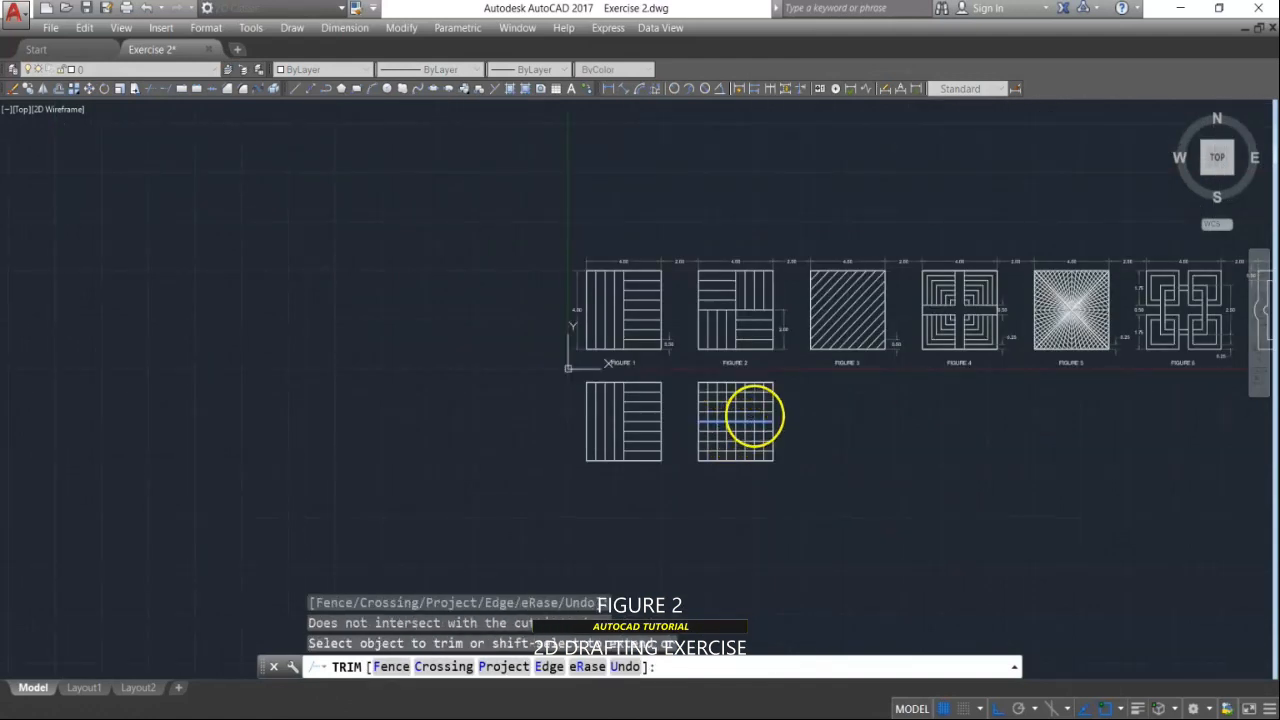
{"action": "scroll", "coordinate": [753, 416], "scroll_direction": "up", "scroll_amount": 2}
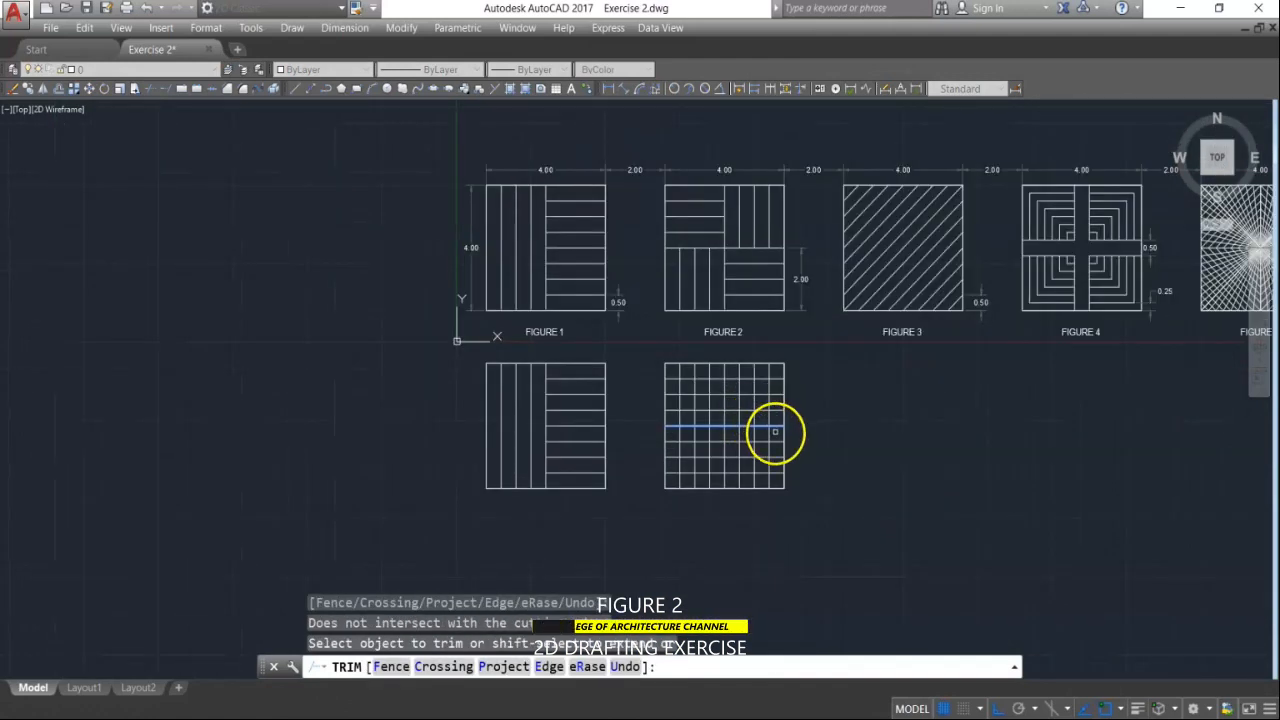
{"action": "left_click", "coordinate": [775, 432]}
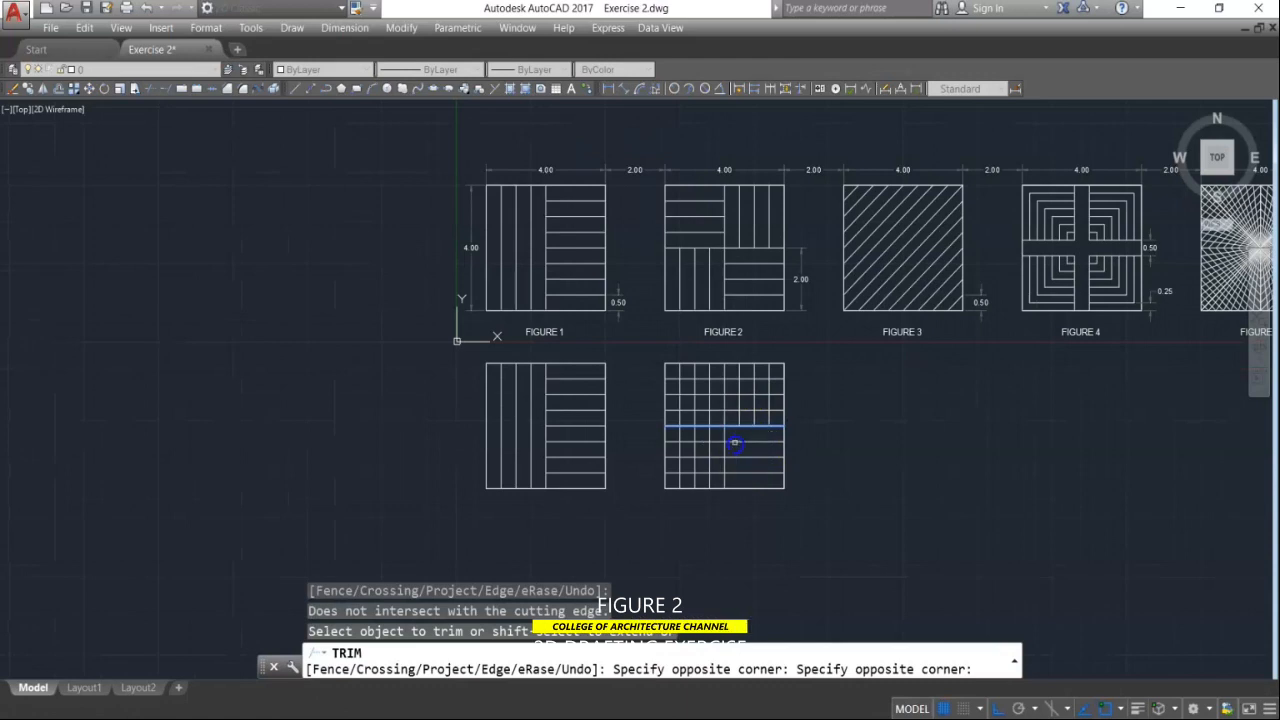
Step: Trim the vertical lines in the upper-left quadrant of the grid below Figure 2, using the horizontal centre line as cutting edge
{"action": "left_click", "coordinate": [729, 388]}
{"action": "scroll", "coordinate": [727, 392], "scroll_direction": "up", "scroll_amount": 2}
{"action": "left_click", "coordinate": [707, 404]}
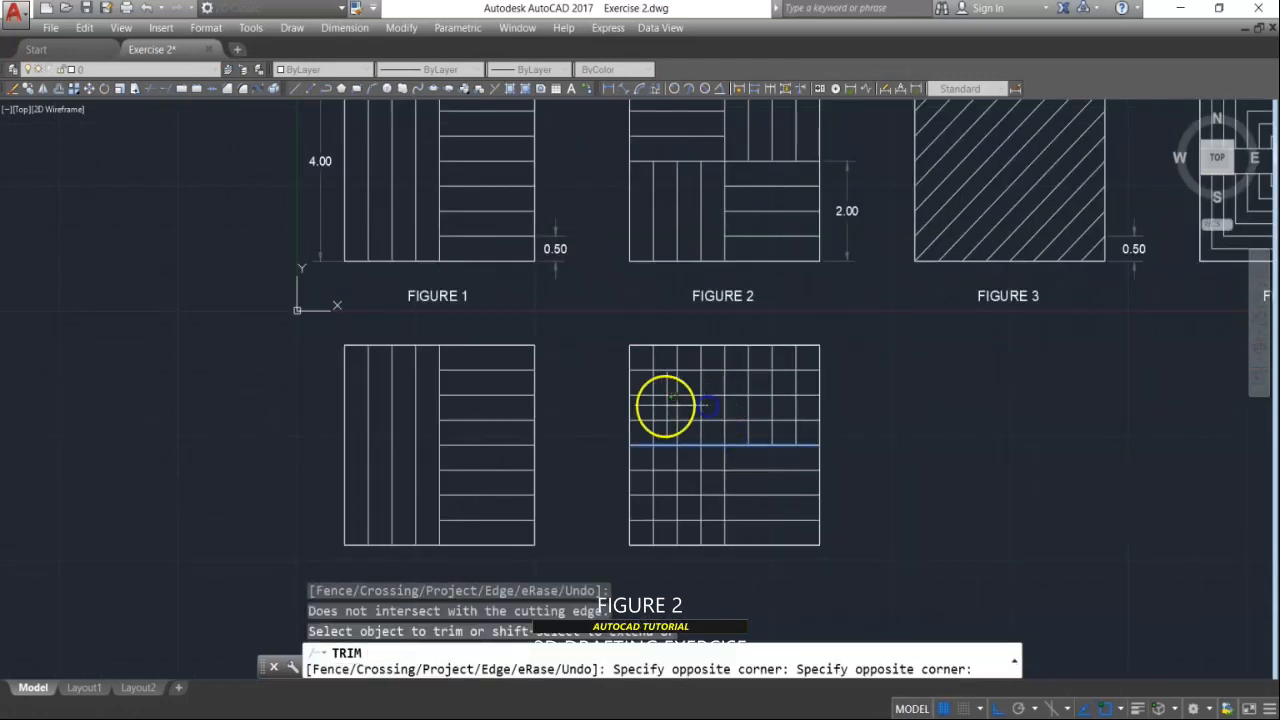
{"action": "left_click", "coordinate": [643, 403]}
{"action": "key", "text": "space"}
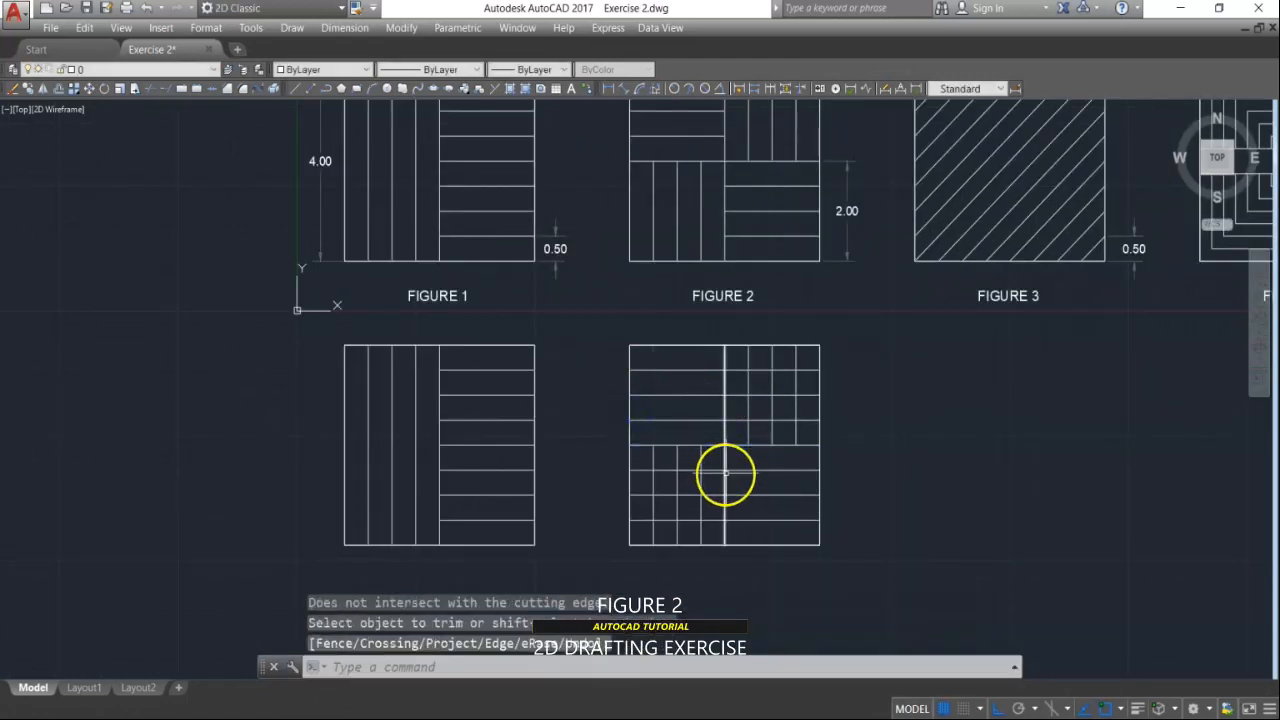
Step: Trim the horizontal lines in the upper-right quadrant of the grid below Figure 2, using the vertical centre line as cutting edge
{"action": "key", "text": "space"}
{"action": "left_click", "coordinate": [731, 440]}
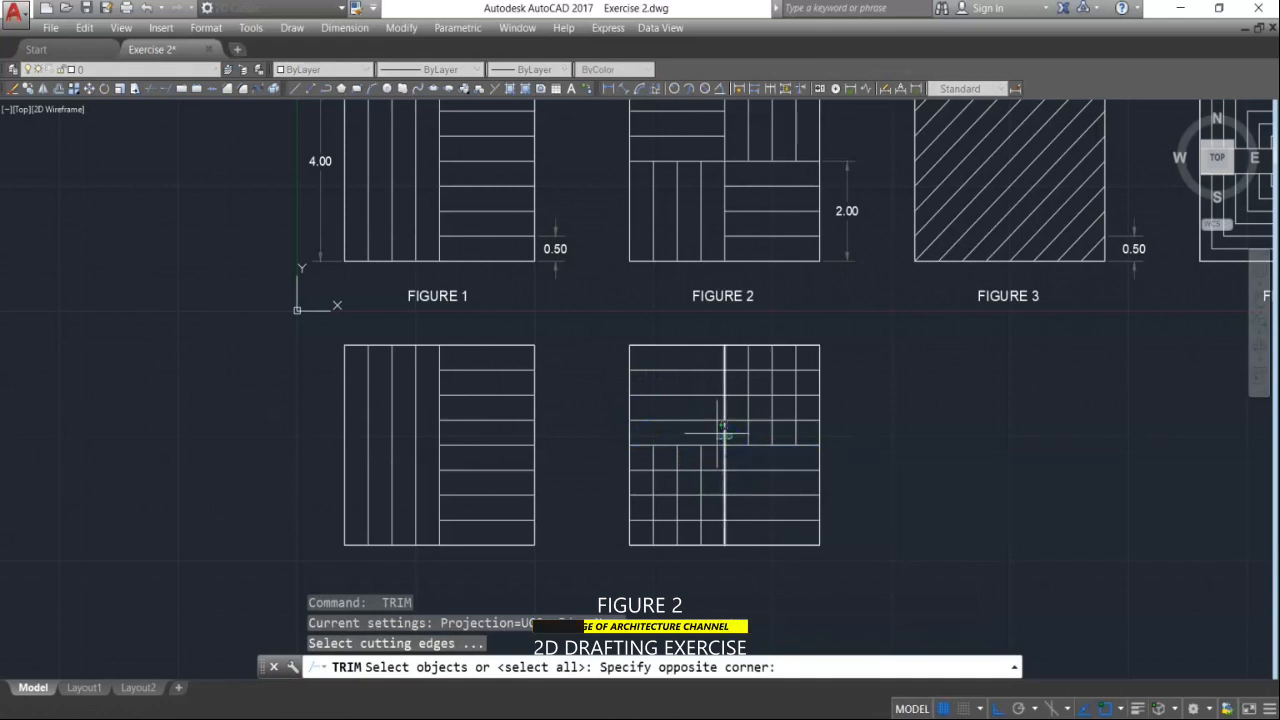
{"action": "left_click", "coordinate": [718, 431]}
{"action": "key", "text": "space"}
{"action": "left_click", "coordinate": [740, 371]}
{"action": "left_click", "coordinate": [742, 354]}
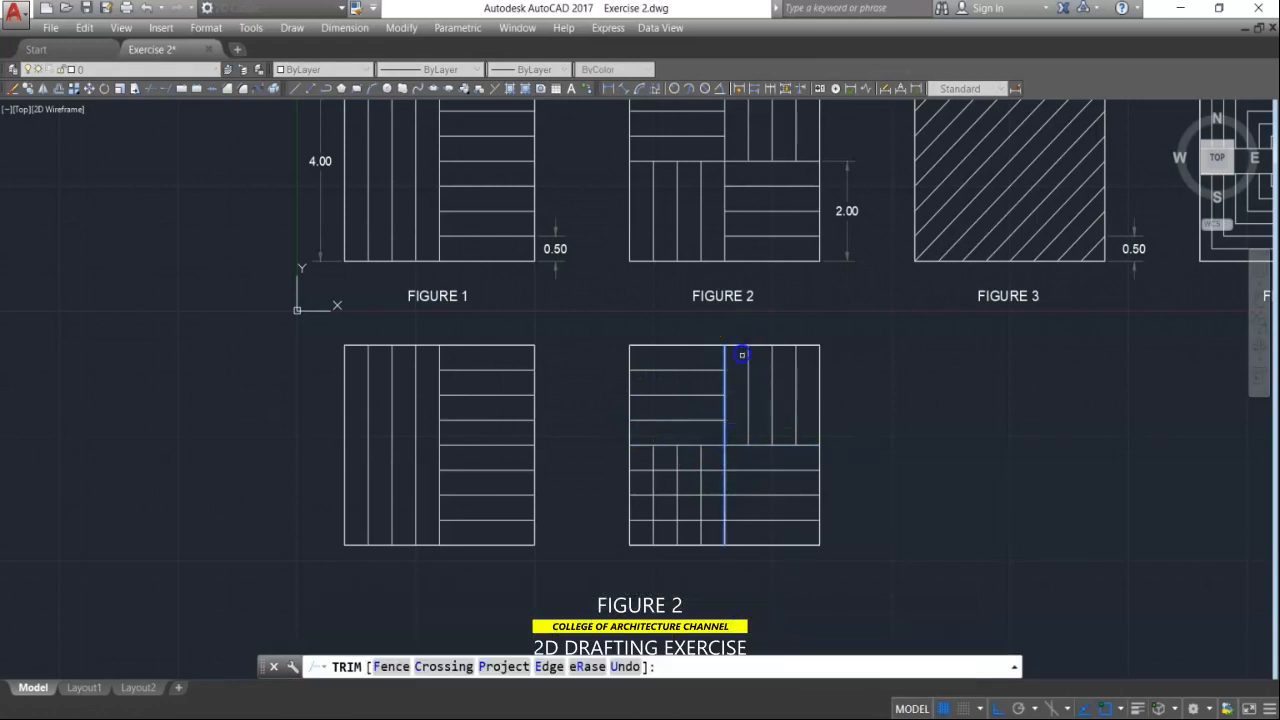
Step: Trim the horizontal lines in the lower-left quadrant of the grid below Figure 2 against the vertical centre line
{"action": "left_click", "coordinate": [705, 463]}
{"action": "left_click", "coordinate": [716, 461]}
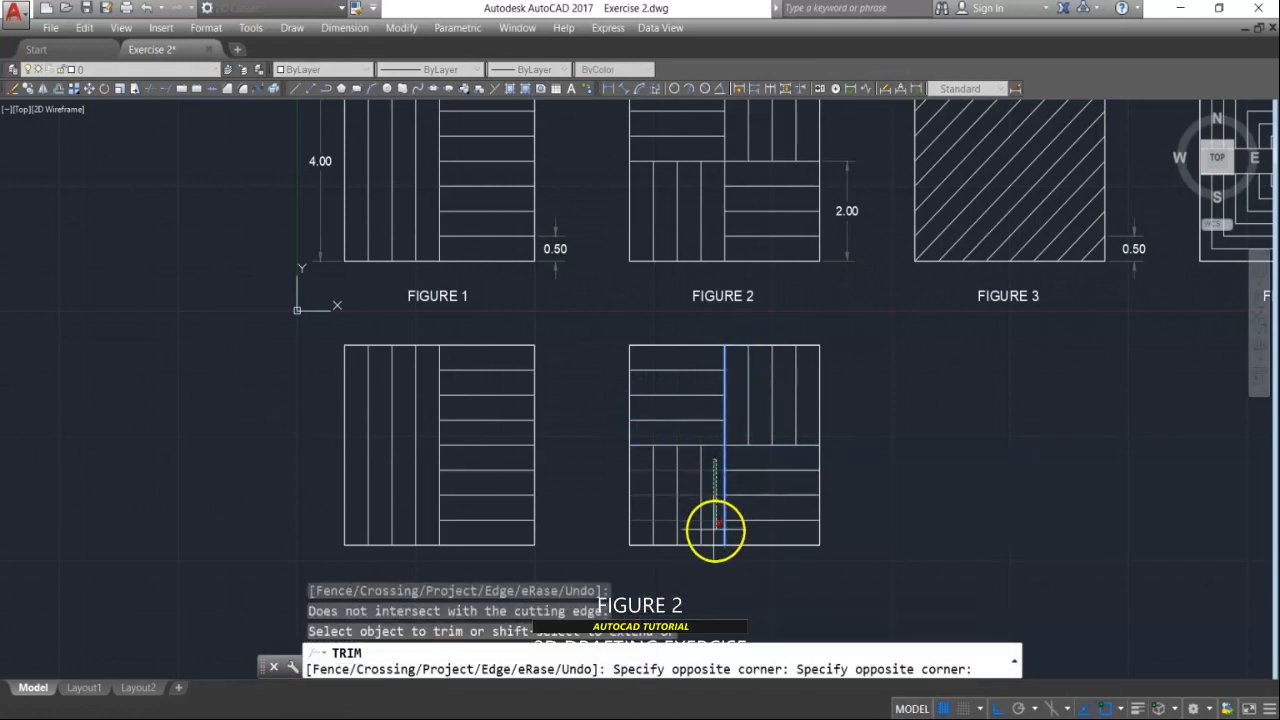
{"action": "left_click", "coordinate": [704, 526]}
{"action": "key", "text": "space"}
{"action": "scroll", "coordinate": [534, 450], "scroll_direction": "down", "scroll_amount": 2}
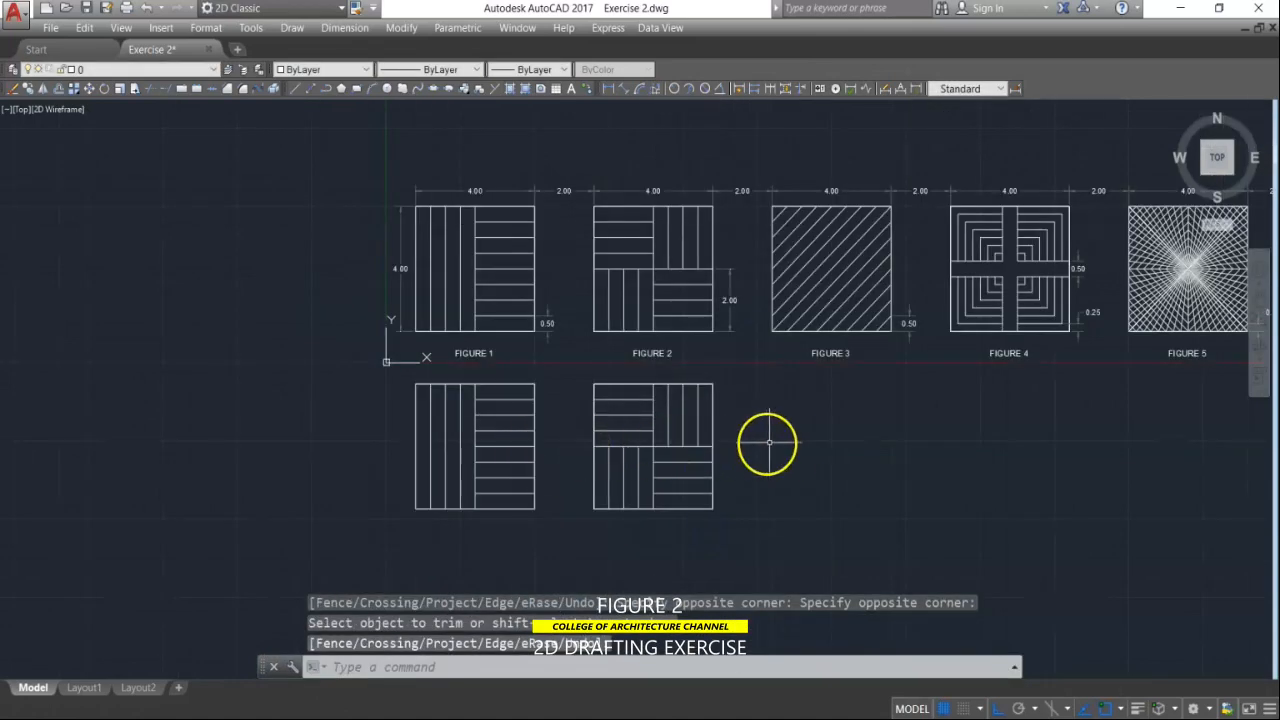
{"action": "middle_click_drag", "start_coordinate": [823, 437], "coordinate": [716, 418]}
{"action": "key", "text": "Escape"}
{"action": "key", "text": "Escape"}
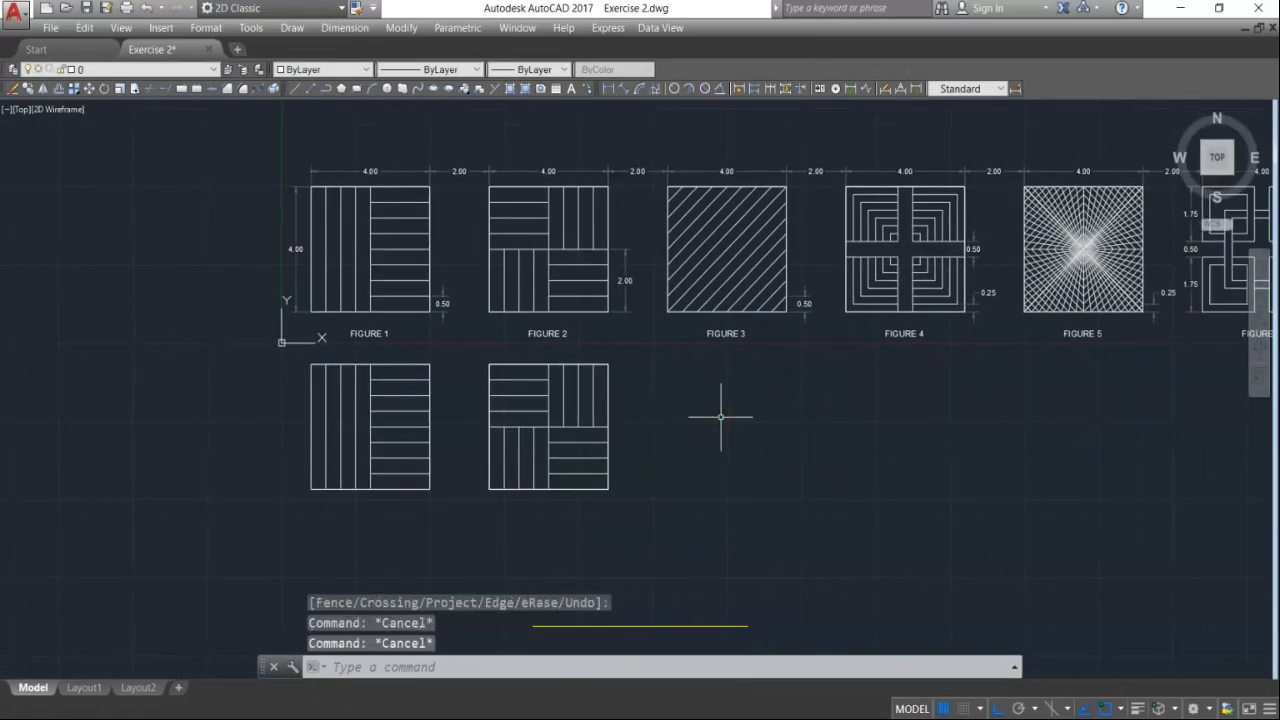
Step: Copy only the outer square of the finished Figure 2 drawing 6 units to the right, below Figure 3
{"action": "type", "text": "co"}
{"action": "key", "text": "Return"}
{"action": "left_click", "coordinate": [606, 429]}
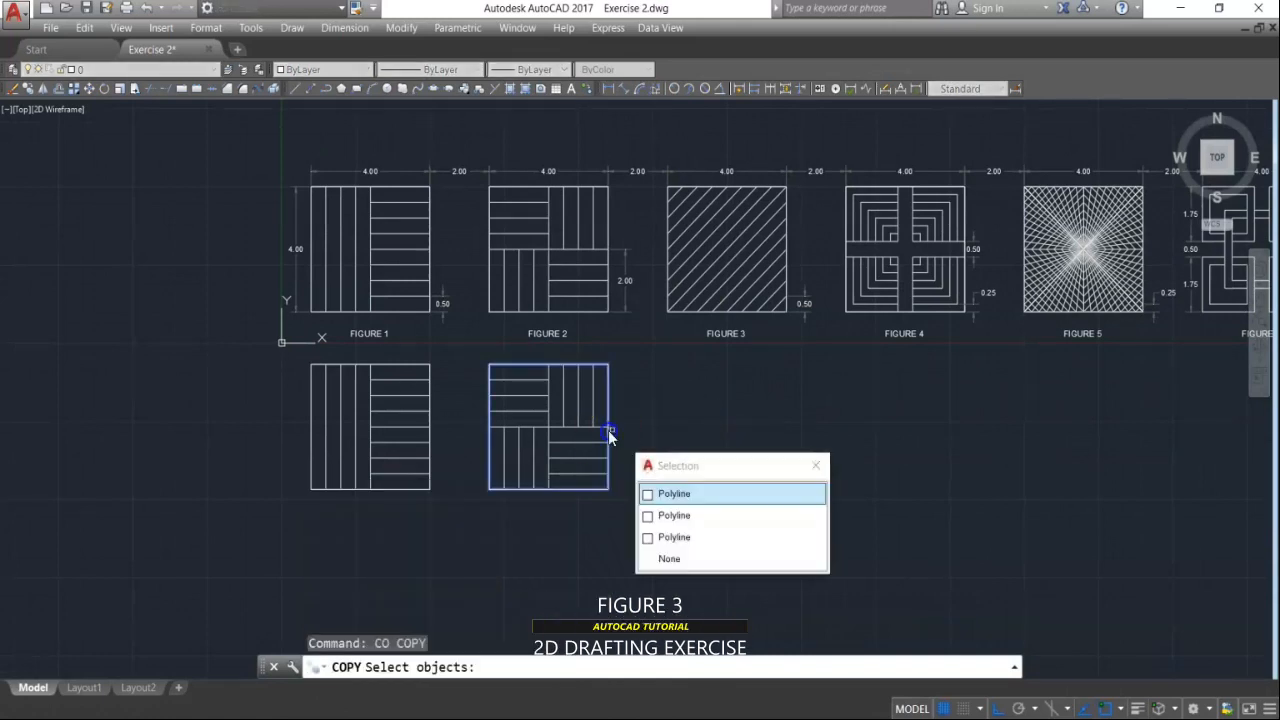
{"action": "key", "text": "Return"}
{"action": "left_click", "coordinate": [638, 393]}
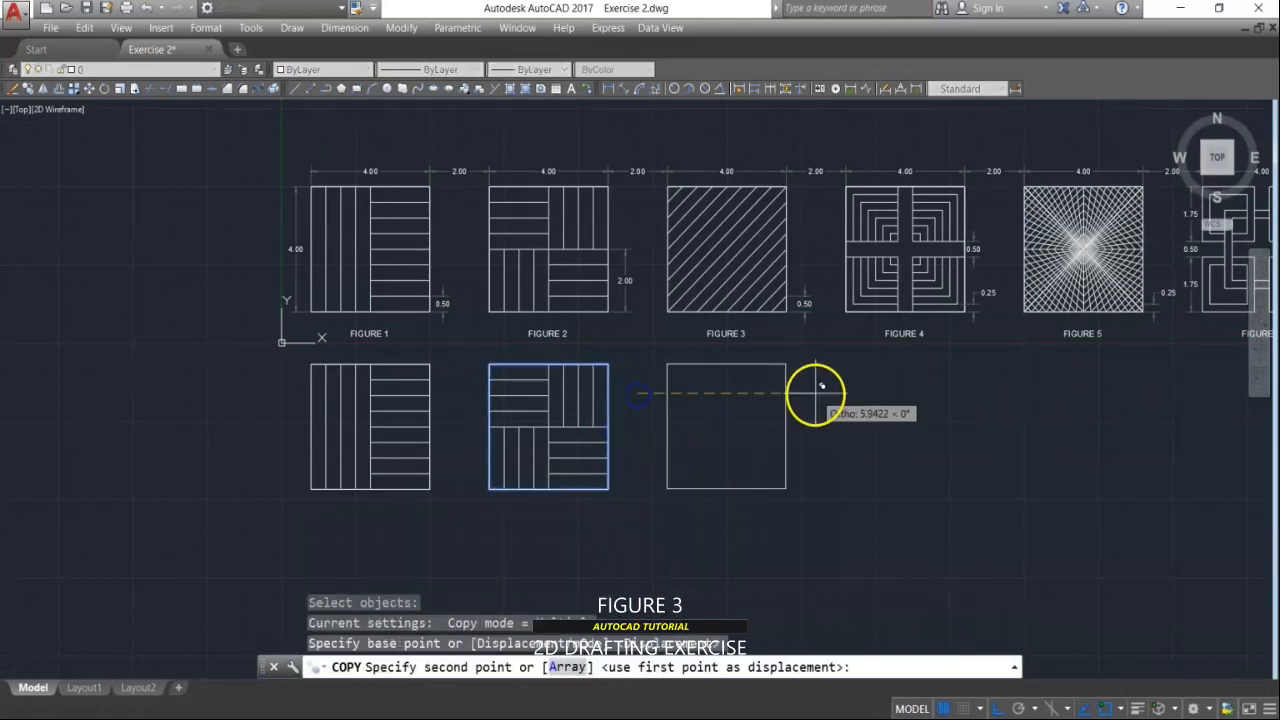
{"action": "type", "text": "6"}
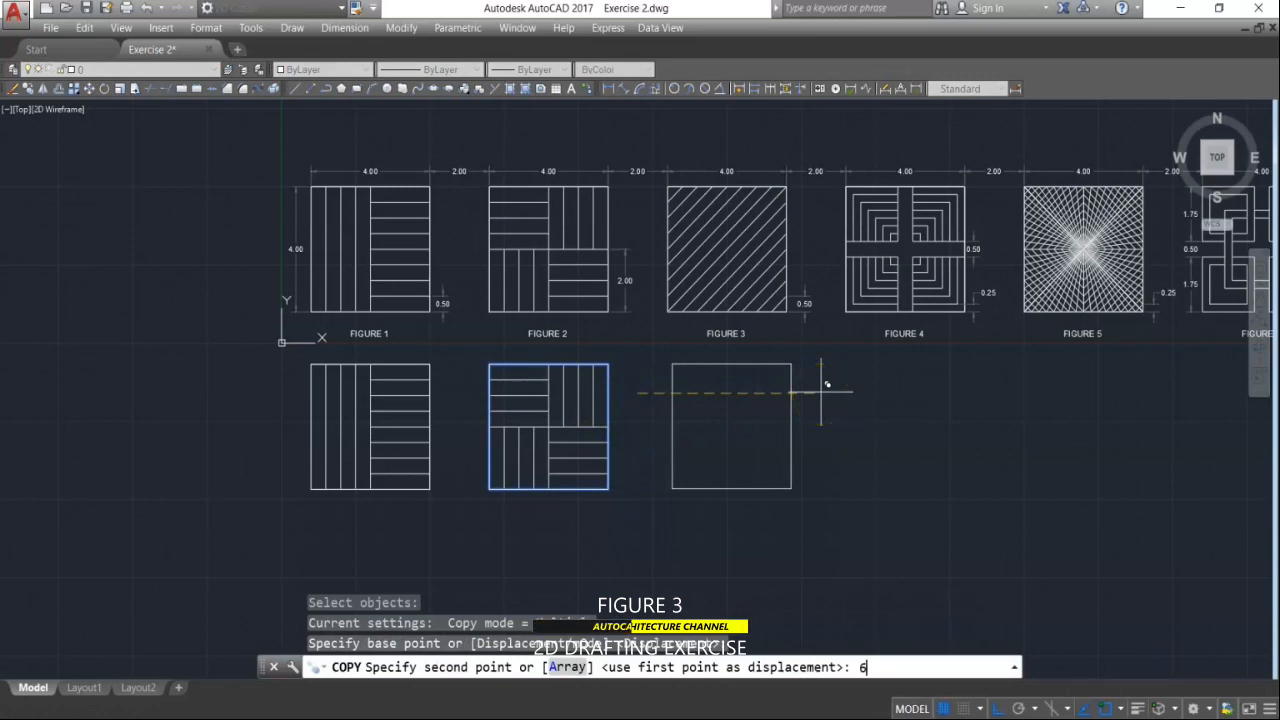
{"action": "key", "text": "Return"}
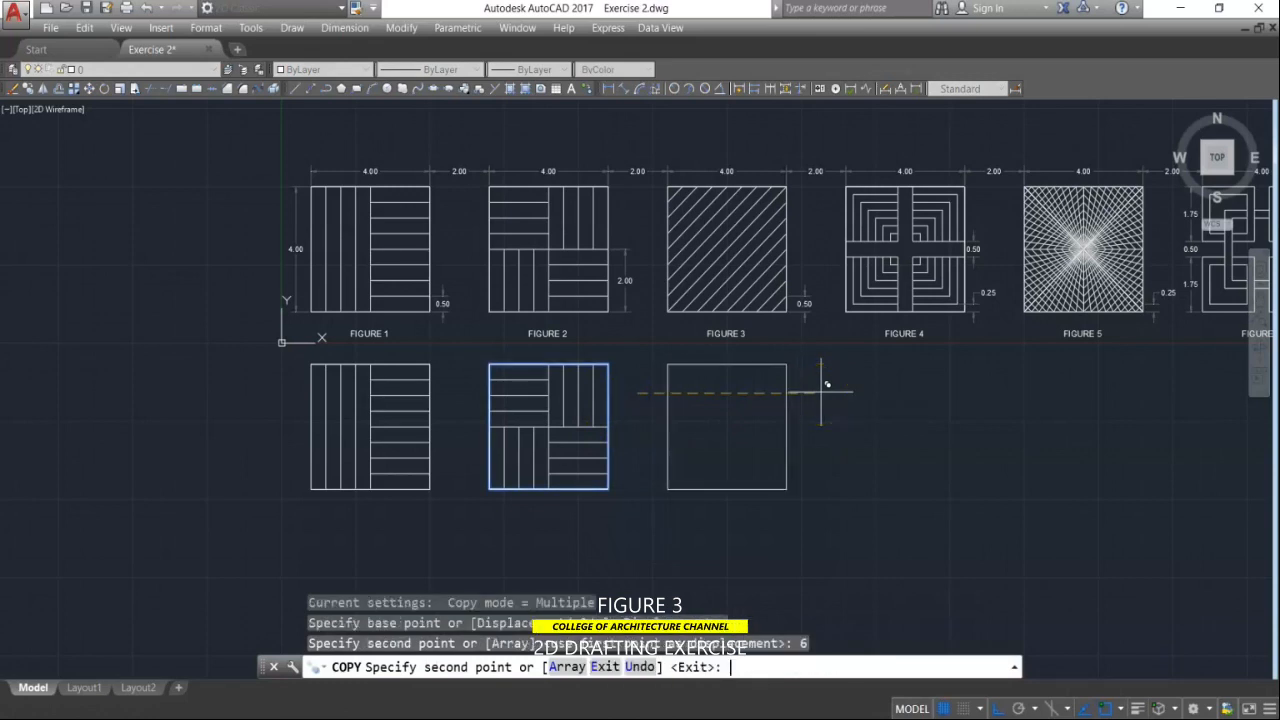
{"action": "key", "text": "Escape"}
{"action": "key", "text": "Escape"}
{"action": "key", "text": "Escape"}
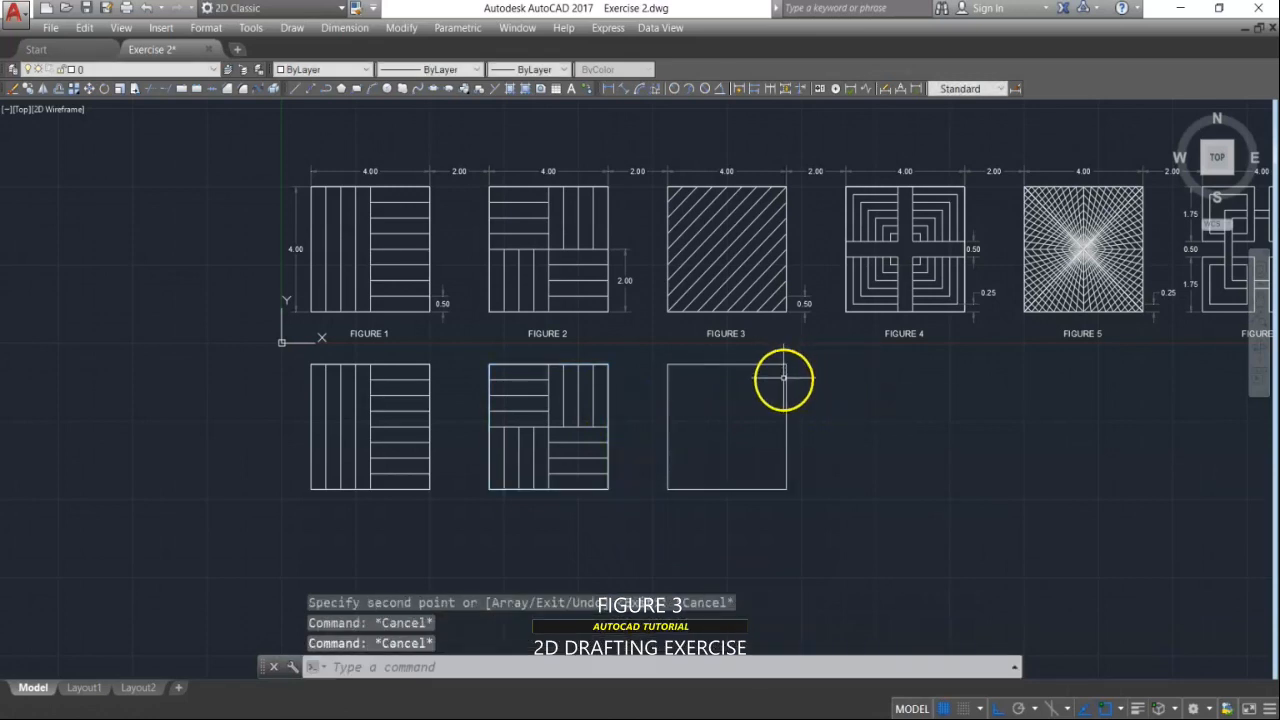
Step: Draw a diagonal line from the upper-right to the lower-left corner of the square below Figure 3
{"action": "type", "text": "l"}
{"action": "key", "text": "Return"}
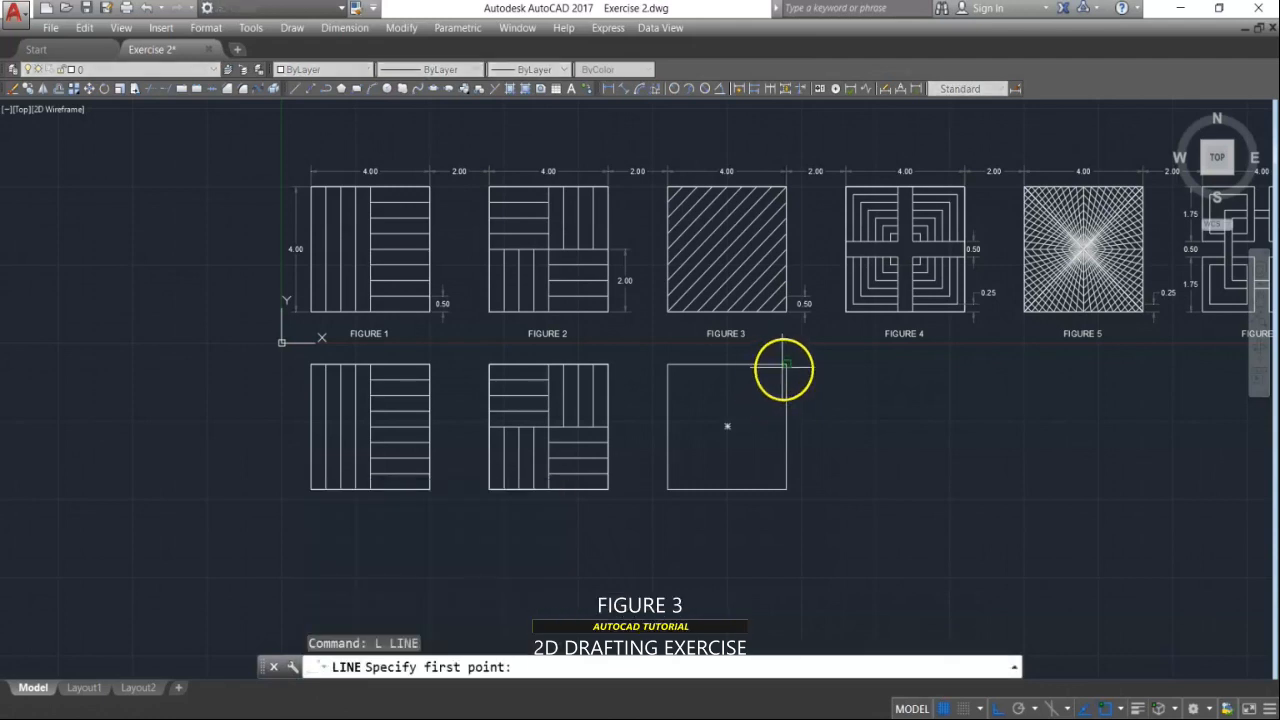
{"action": "left_click", "coordinate": [787, 364]}
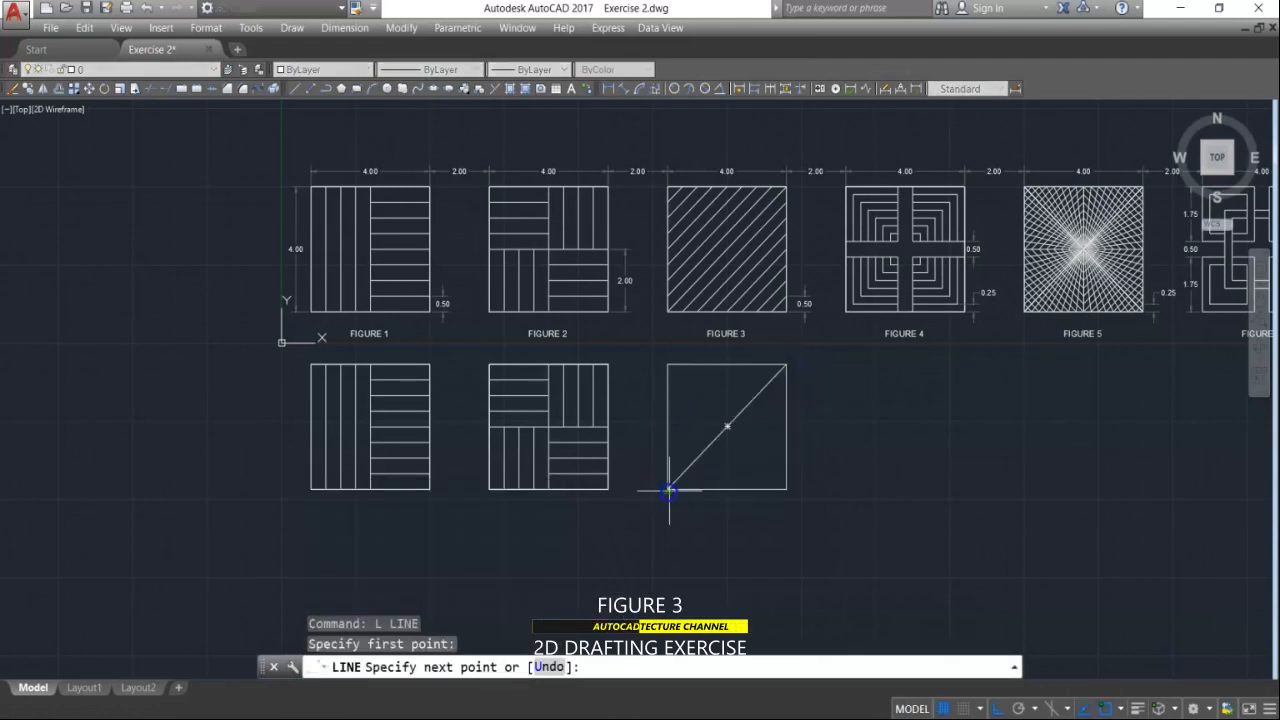
{"action": "left_click", "coordinate": [669, 490]}
{"action": "key", "text": "Return"}
Step: Explode the outer square below Figure 3 into separate lines
{"action": "scroll", "coordinate": [757, 380], "scroll_direction": "up", "scroll_amount": 2}
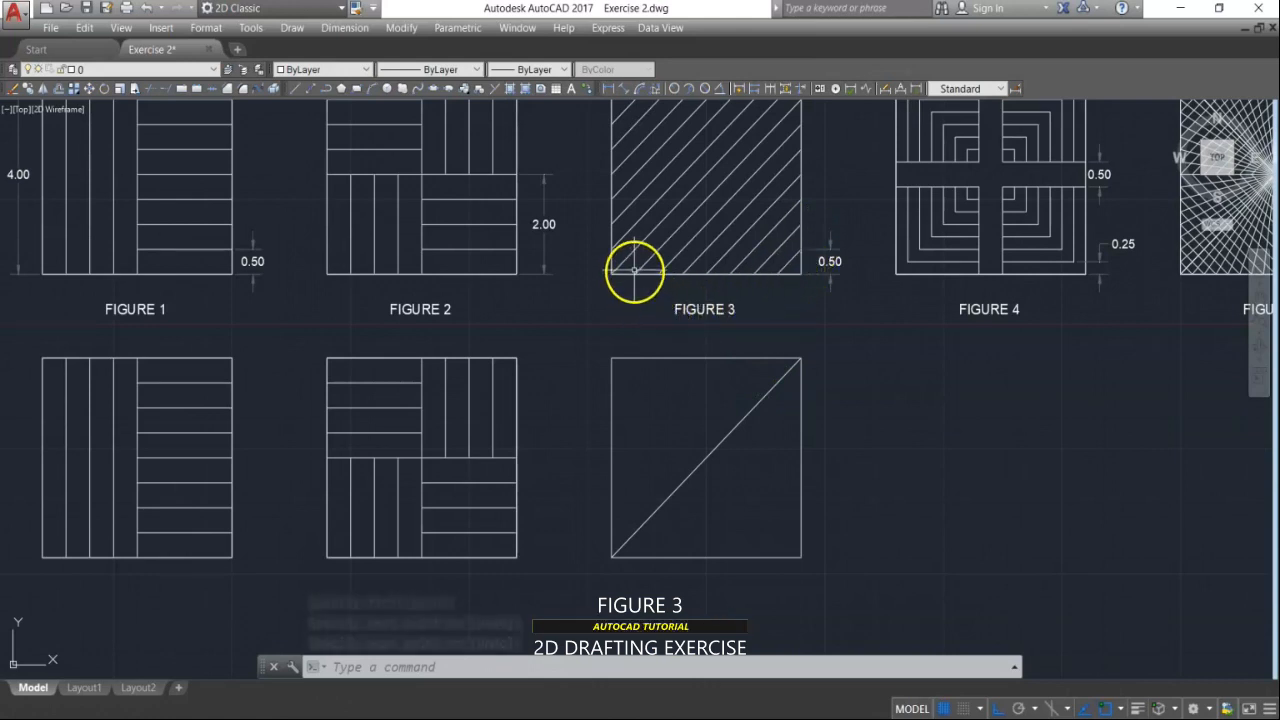
{"action": "scroll", "coordinate": [625, 272], "scroll_direction": "up", "scroll_amount": 2}
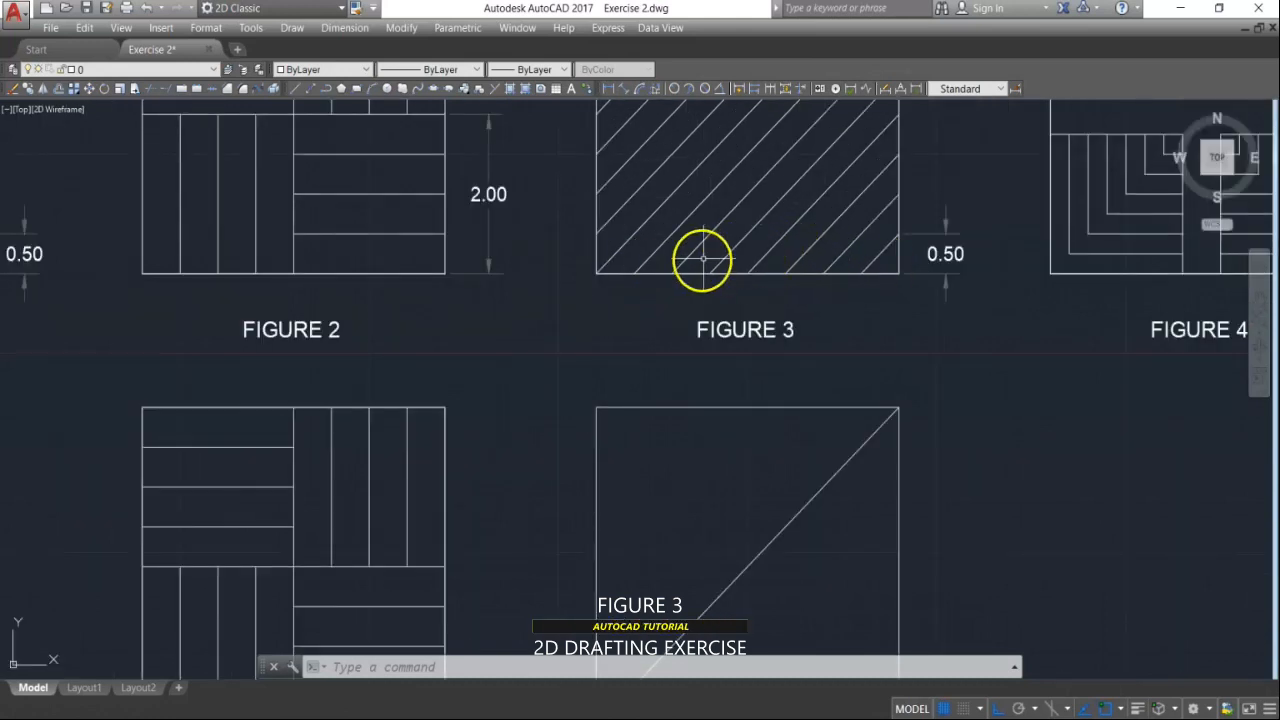
{"action": "scroll", "coordinate": [622, 270], "scroll_direction": "down", "scroll_amount": 4}
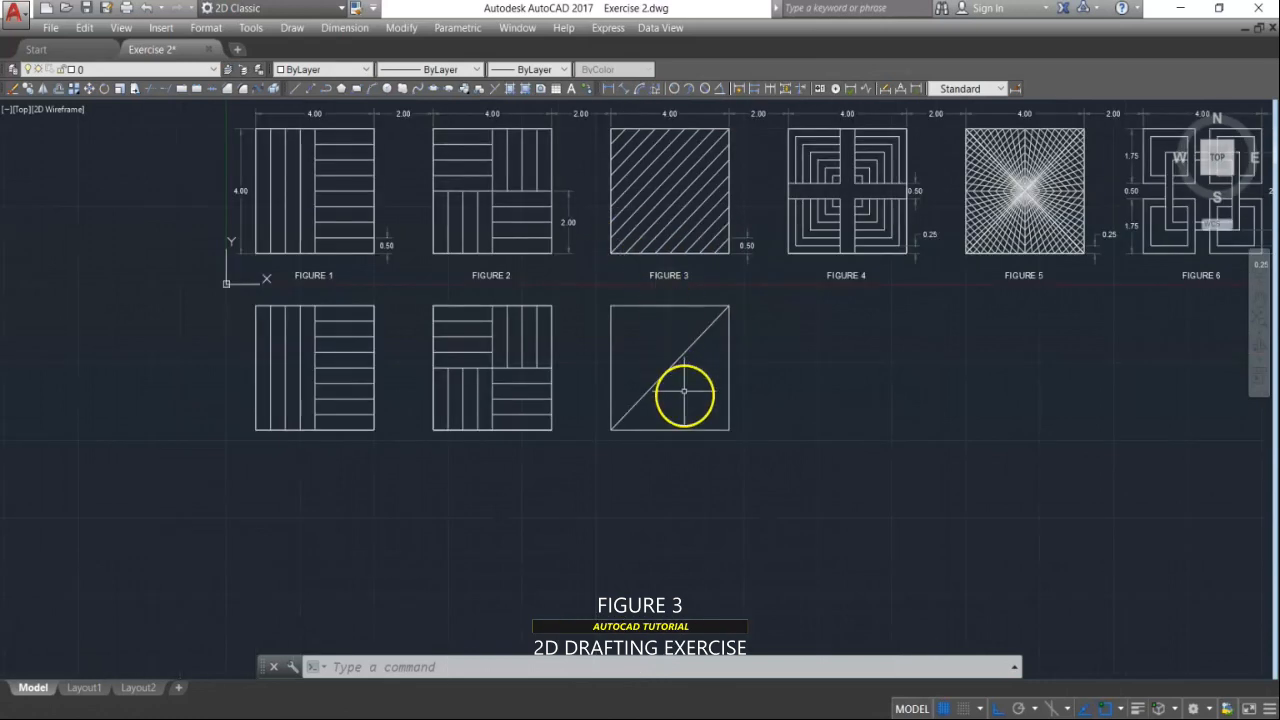
{"action": "scroll", "coordinate": [671, 443], "scroll_direction": "up", "scroll_amount": 2}
{"action": "key", "text": "Escape"}
{"action": "left_click", "coordinate": [657, 465]}
{"action": "key", "text": "Escape"}
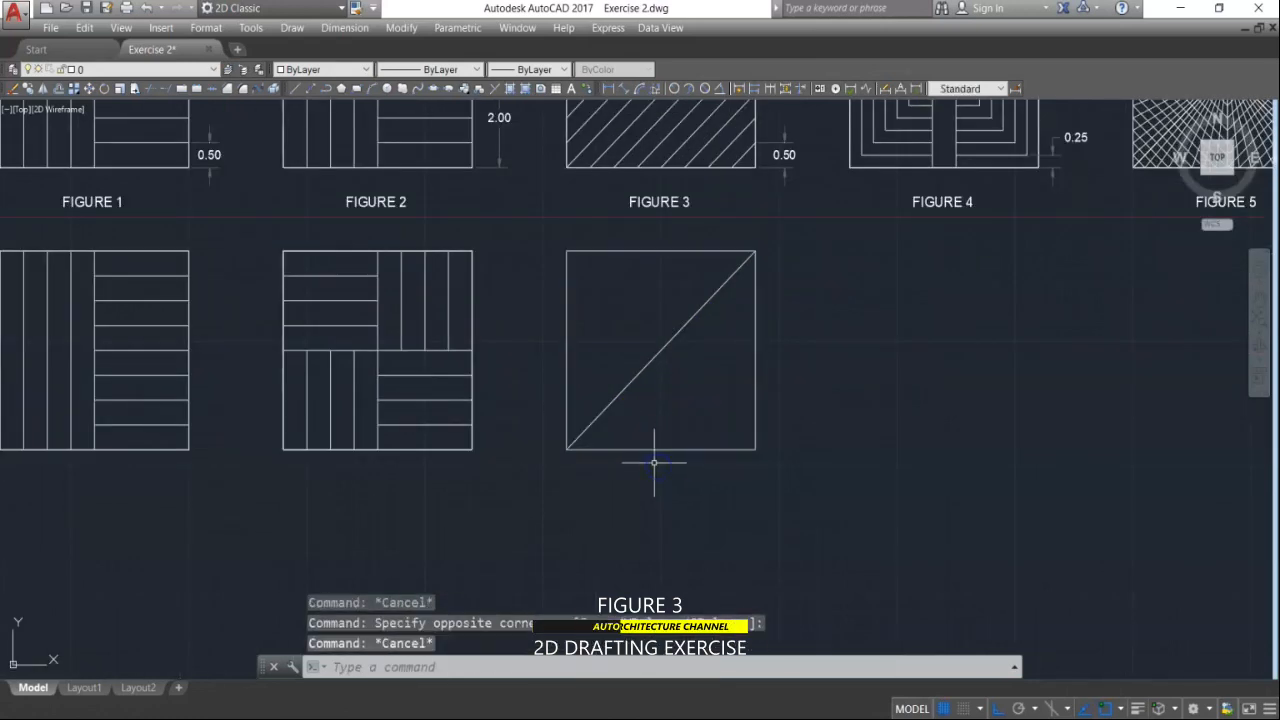
{"action": "type", "text": "x"}
{"action": "key", "text": "Return"}
{"action": "left_click", "coordinate": [671, 443]}
{"action": "left_click", "coordinate": [651, 481]}
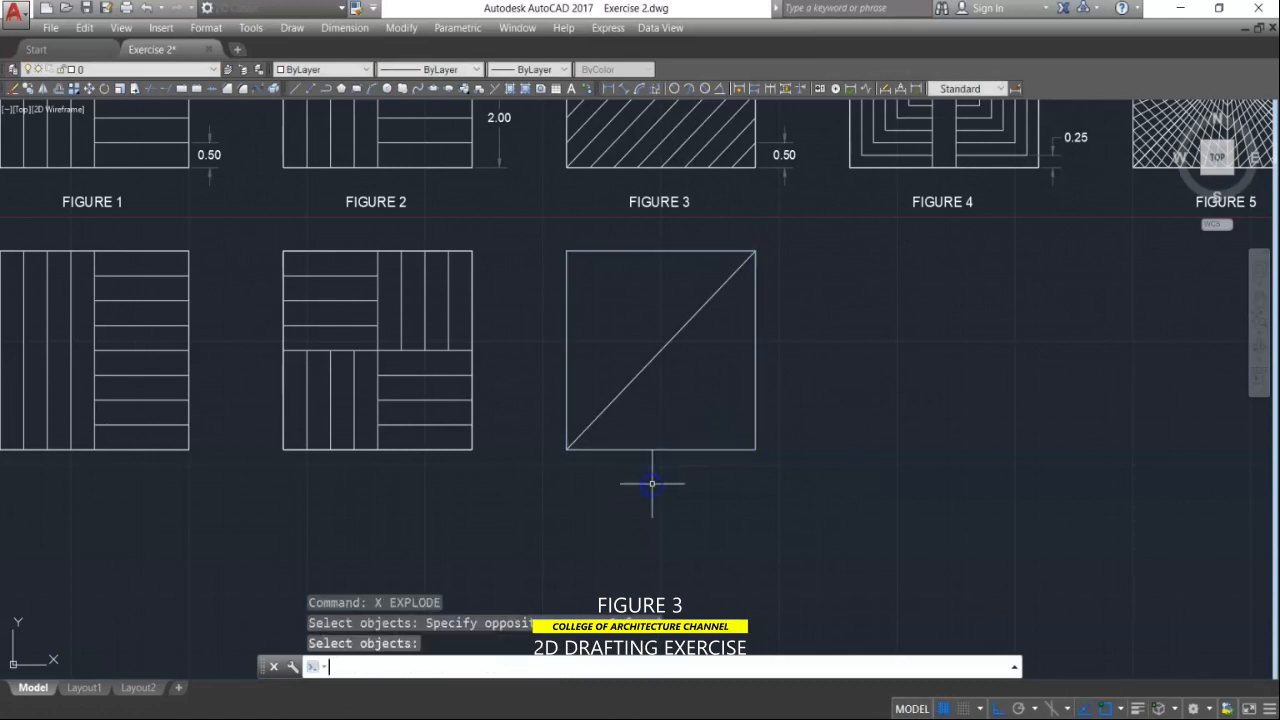
{"action": "key", "text": "Return"}
Step: Divide the bottom edge of the exploded square below Figure 3 into equal segments
{"action": "type", "text": "div"}
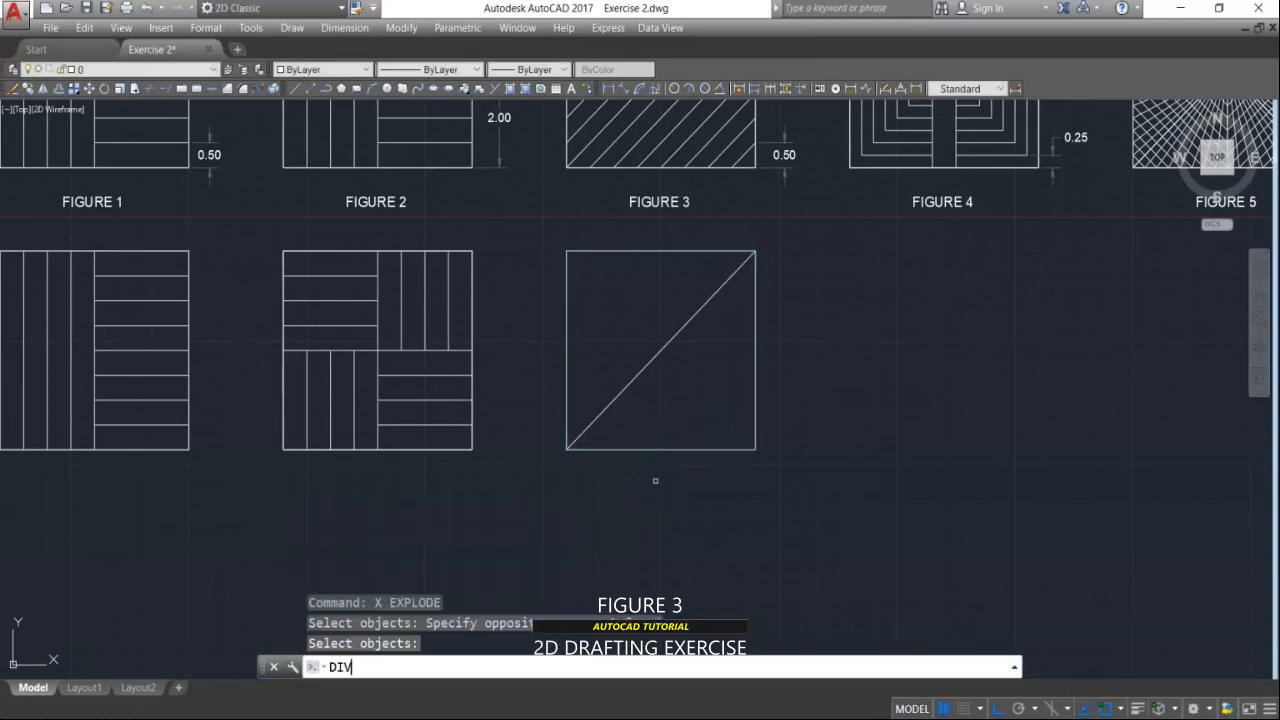
{"action": "key", "text": "Return"}
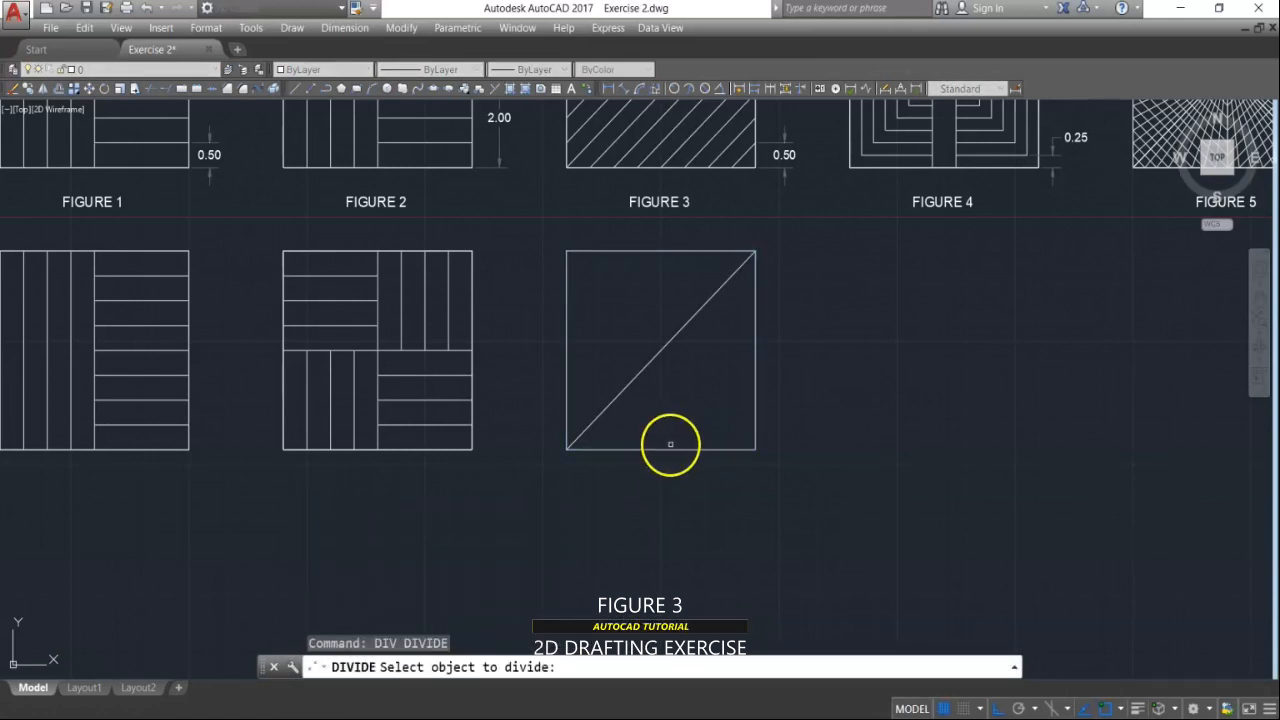
Step: Divide the bottom edge of the Figure 3 practice square into 8 equal segments
{"action": "left_click", "coordinate": [673, 449]}
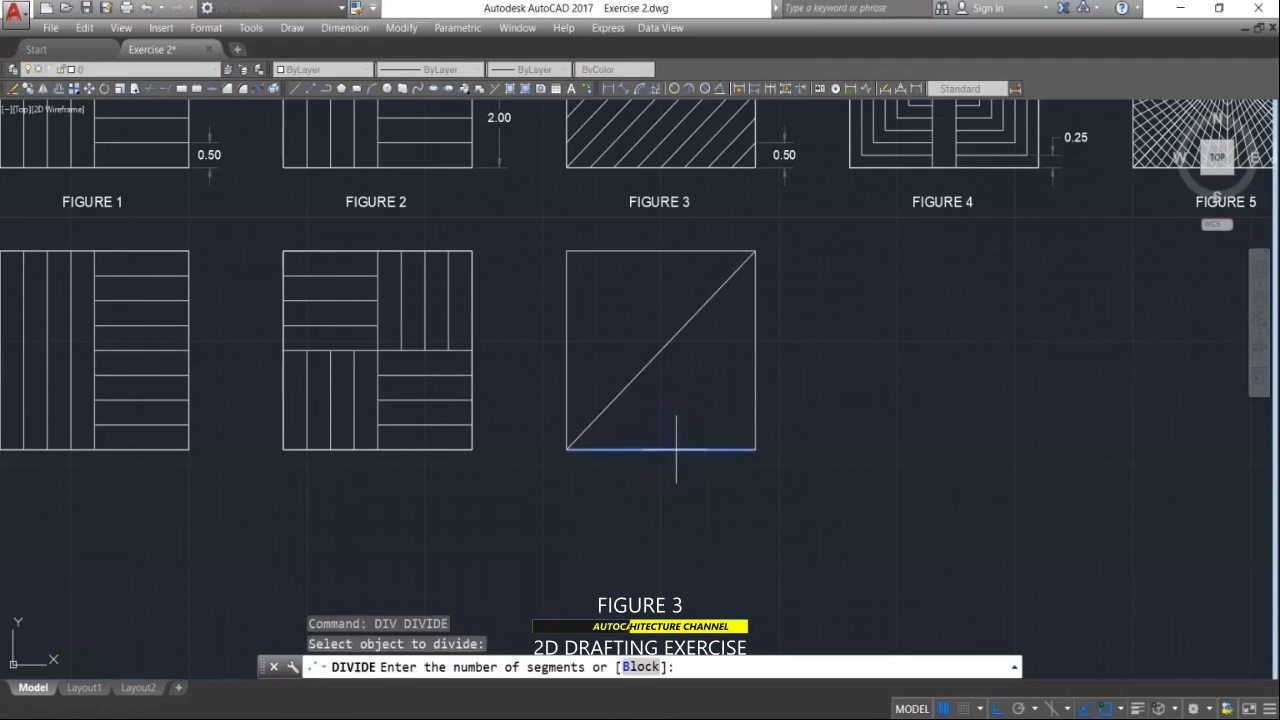
{"action": "type", "text": "8"}
{"action": "key", "text": "Return"}
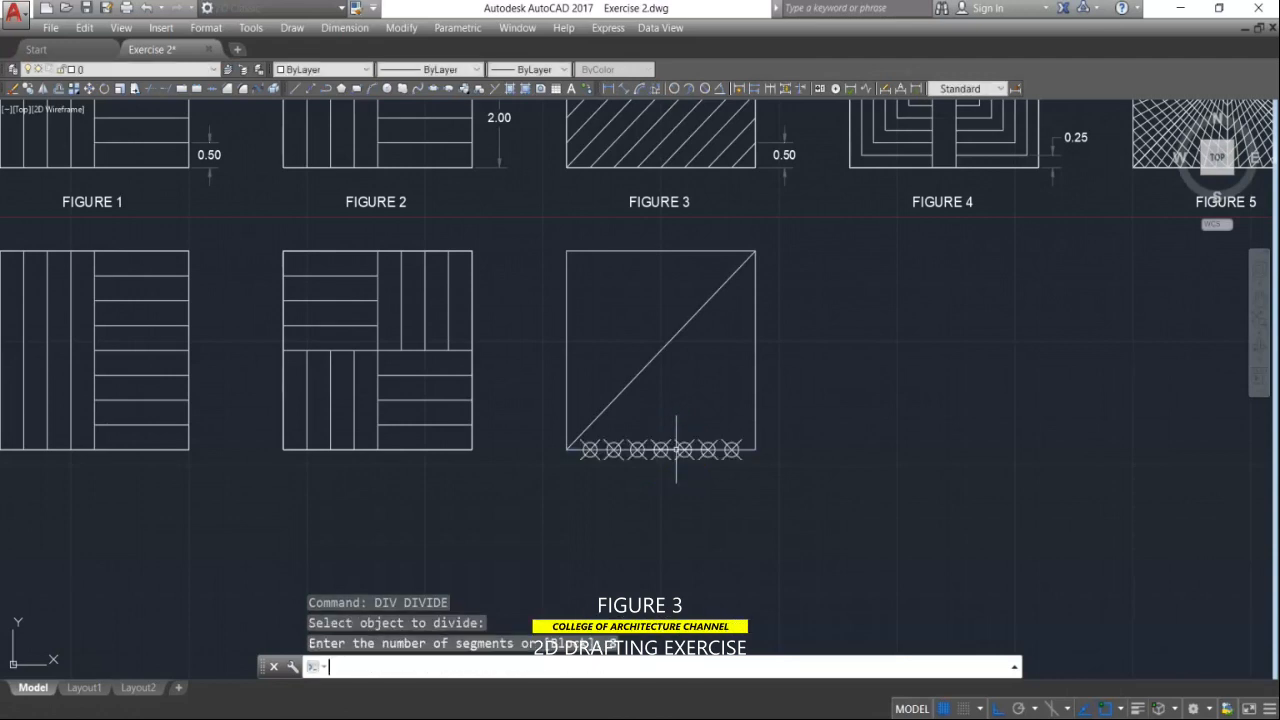
Step: Change the point style to a plain X, keeping the size relative to the screen
{"action": "scroll", "coordinate": [720, 458], "scroll_direction": "up", "scroll_amount": 4}
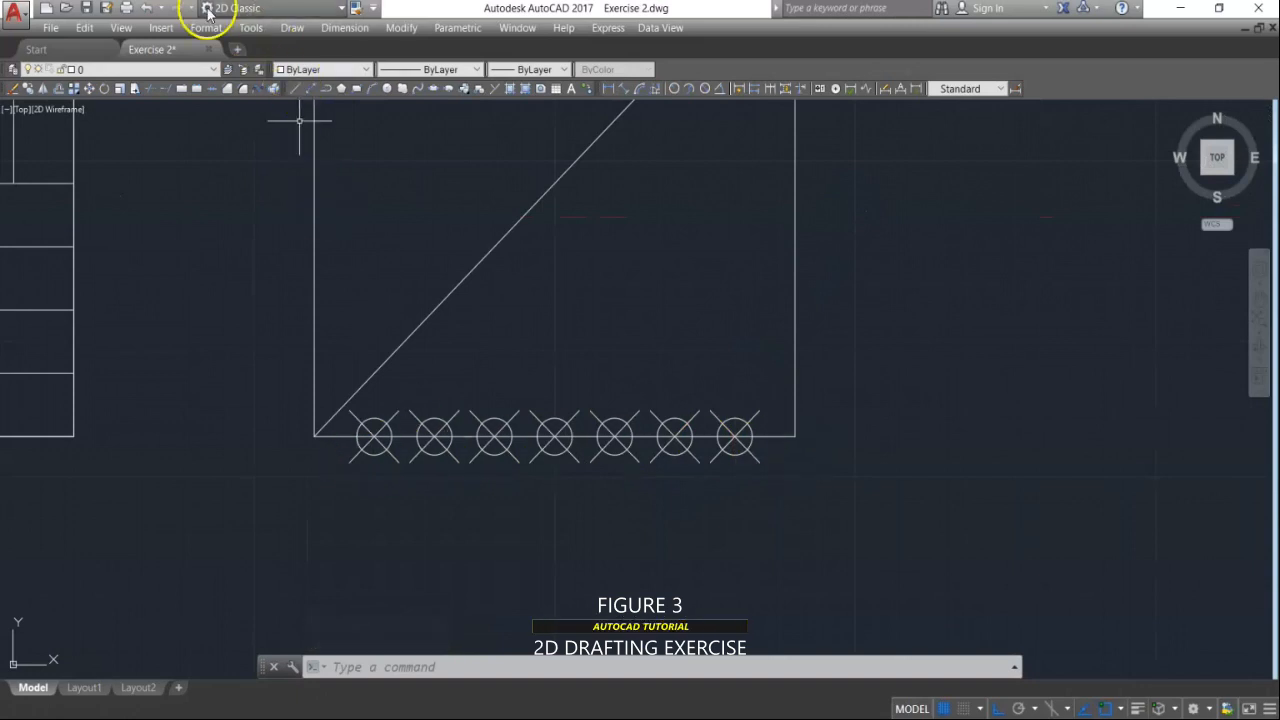
{"action": "left_click", "coordinate": [196, 30]}
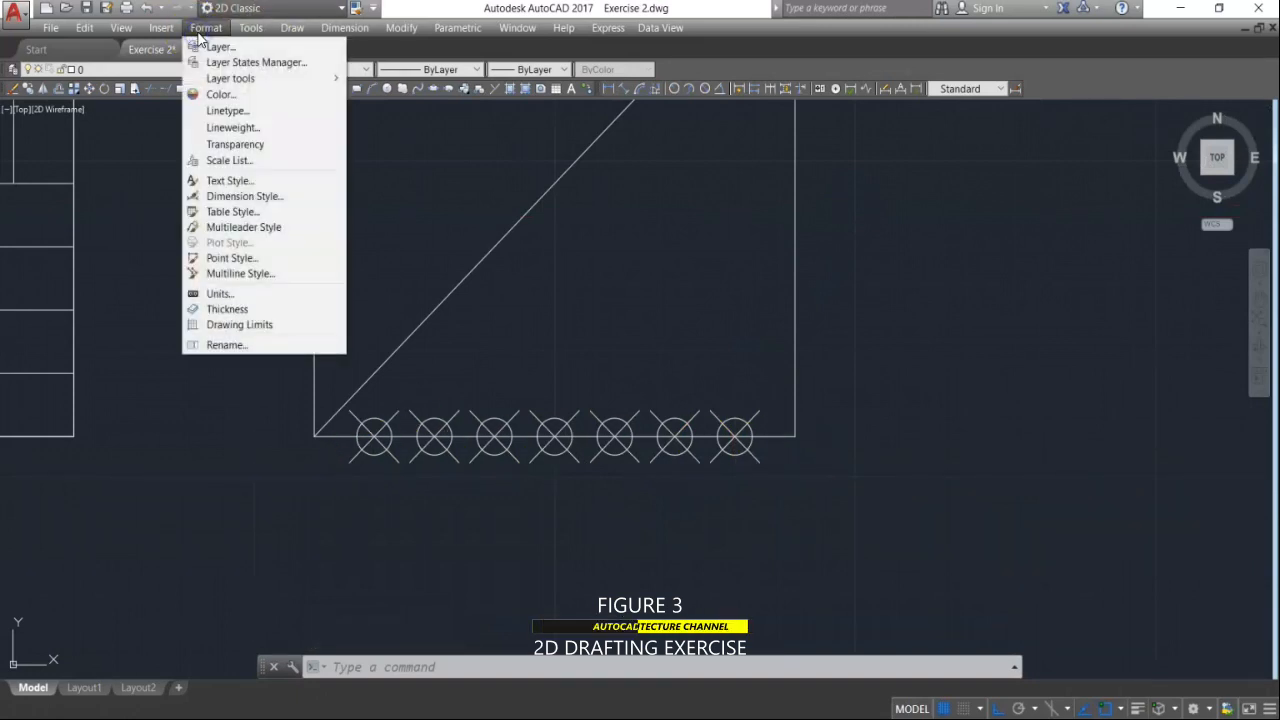
{"action": "left_click", "coordinate": [193, 259]}
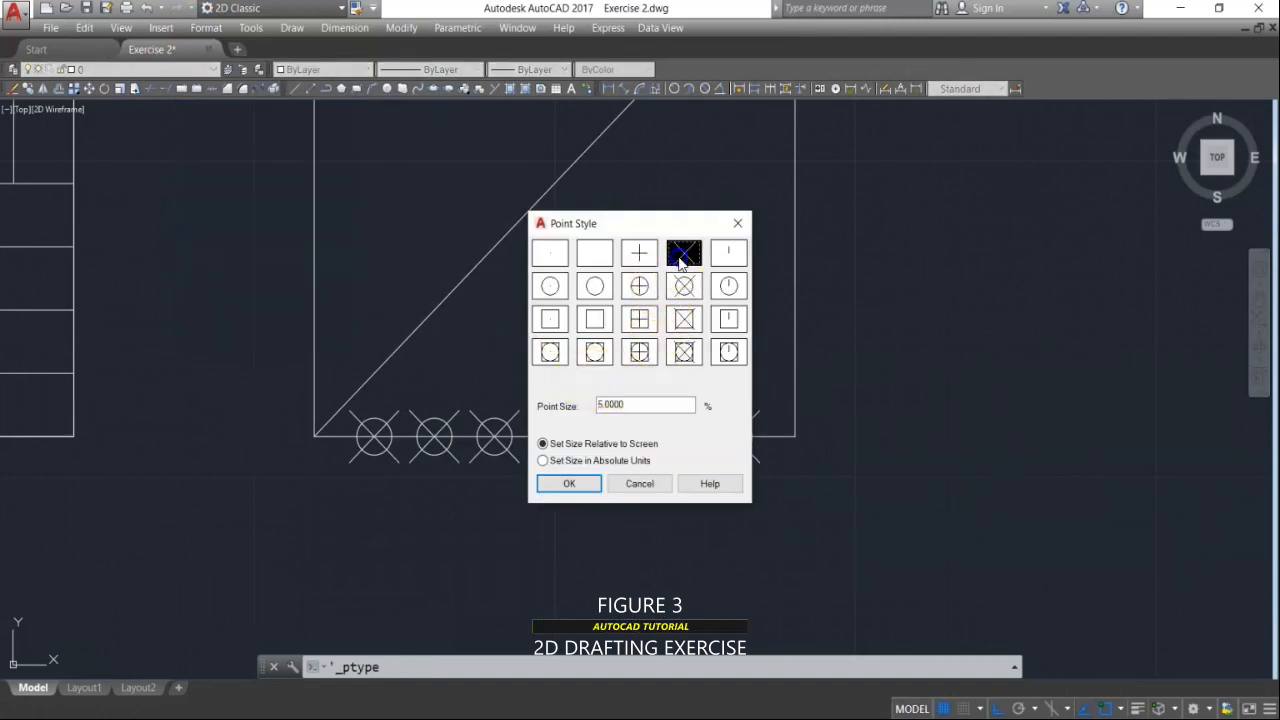
{"action": "left_click", "coordinate": [588, 497]}
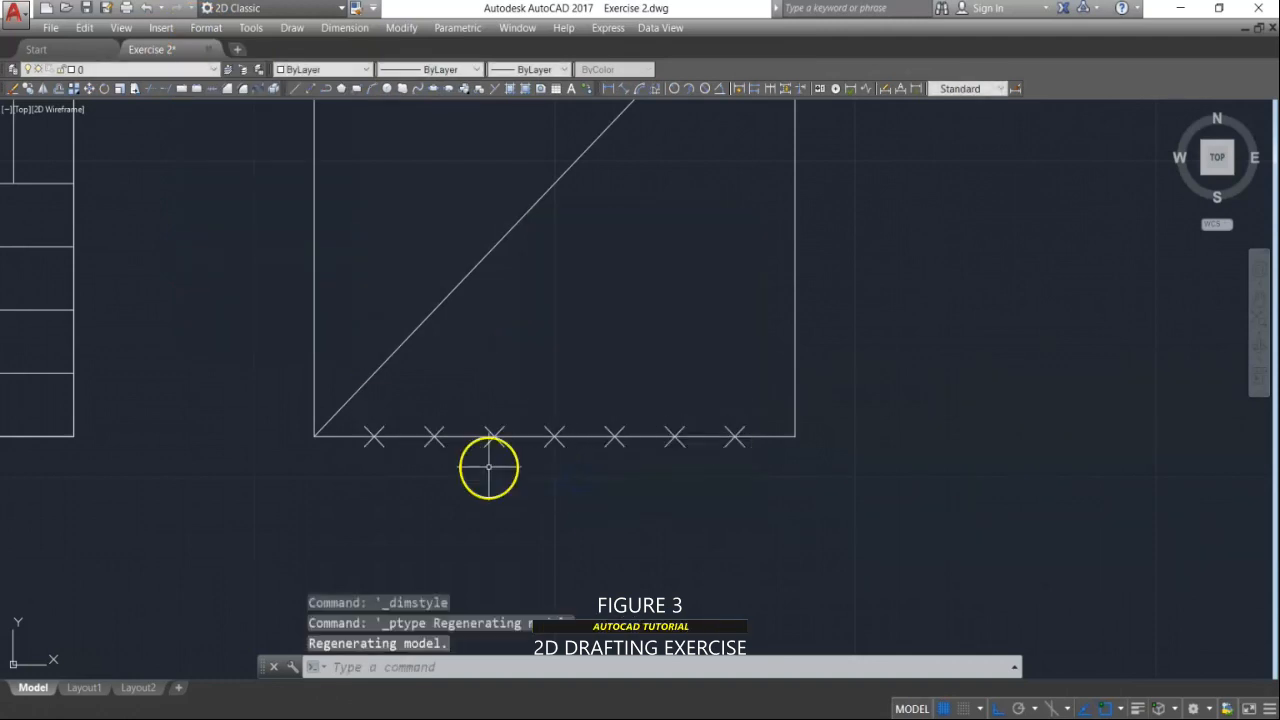
Step: Regenerate the model at a close zoom to shrink the division point markers on the bottom edge
{"action": "scroll", "coordinate": [483, 467], "scroll_direction": "down", "scroll_amount": 8}
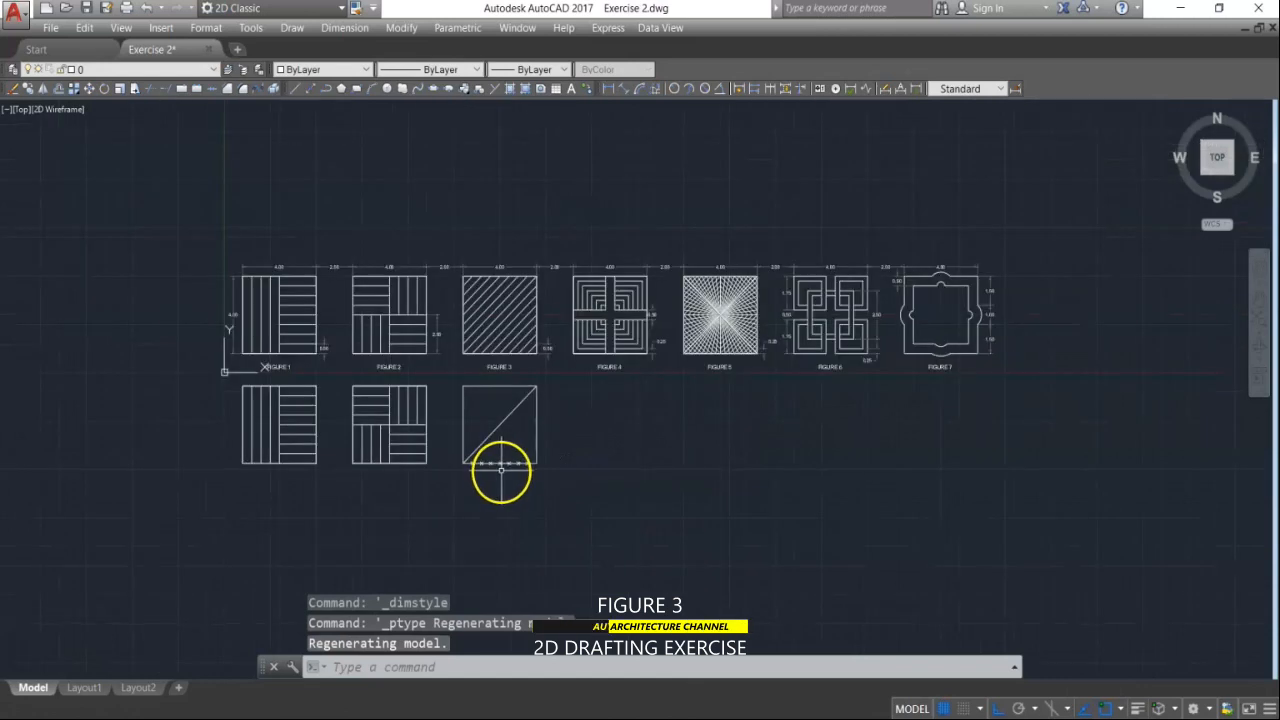
{"action": "type", "text": "RE"}
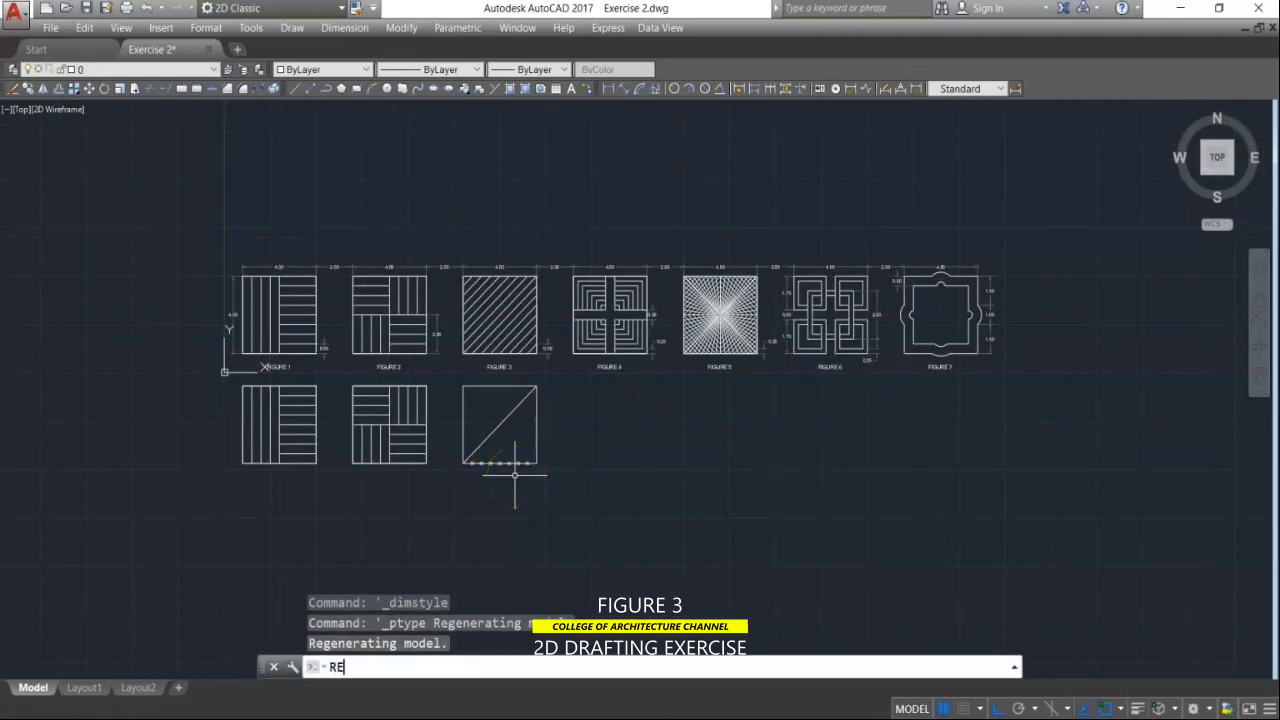
{"action": "key", "text": "Return"}
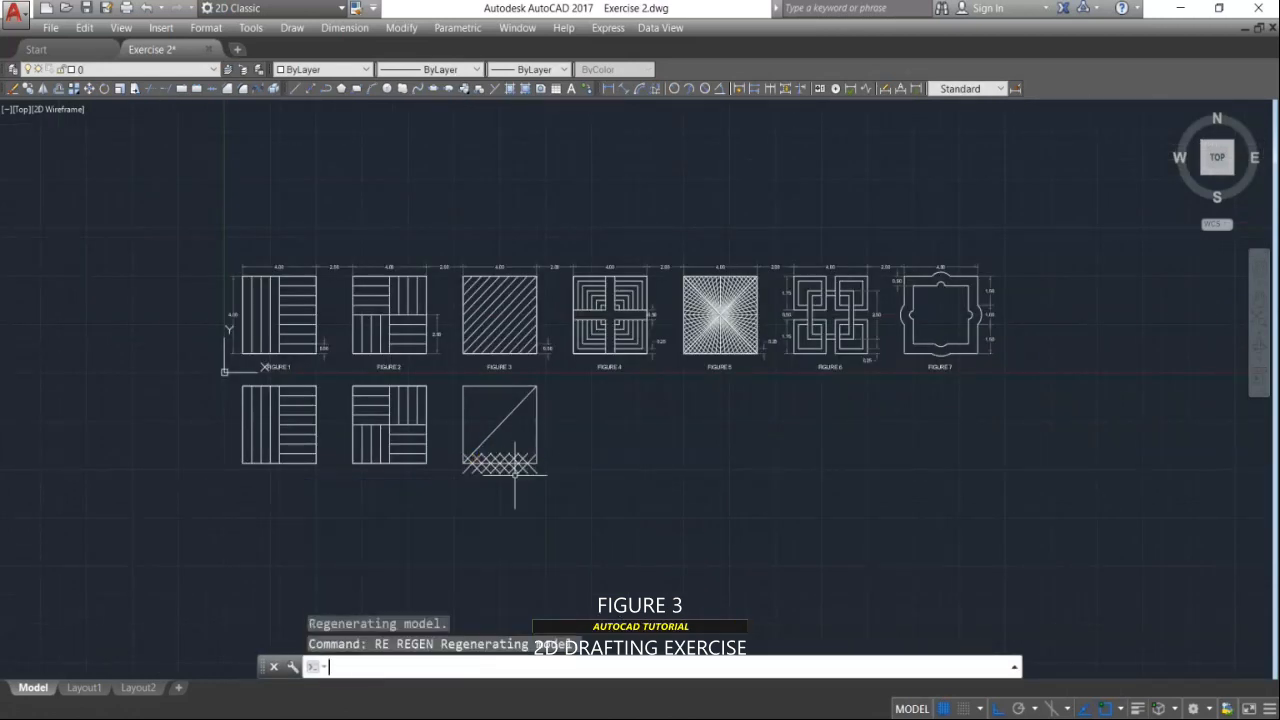
{"action": "scroll", "coordinate": [474, 474], "scroll_direction": "up", "scroll_amount": 10}
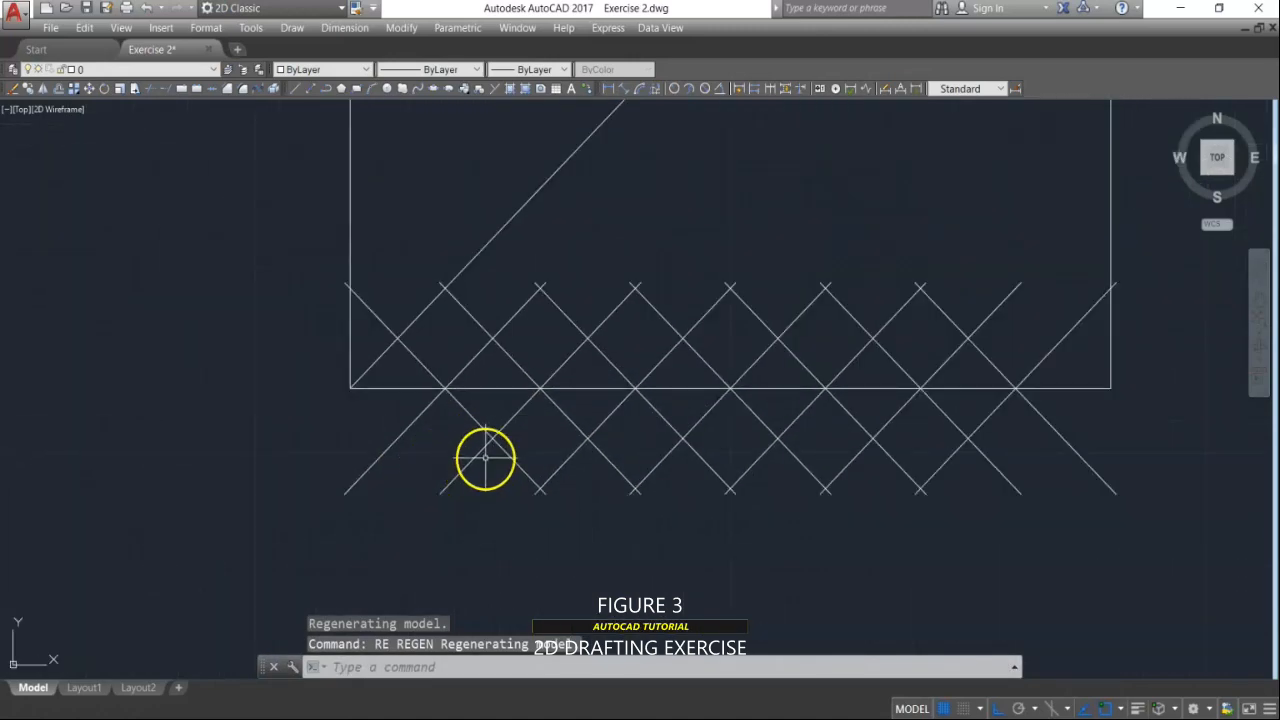
{"action": "scroll", "coordinate": [552, 382], "scroll_direction": "up", "scroll_amount": 2}
{"action": "type", "text": "RE"}
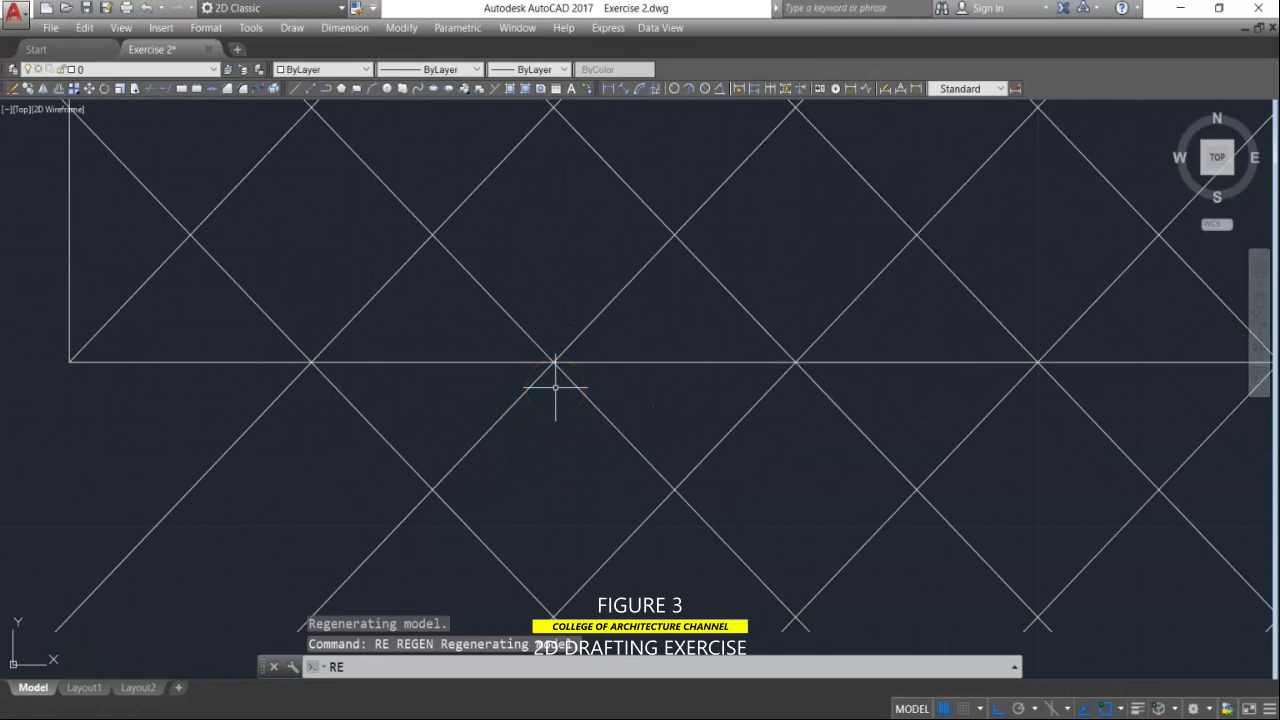
{"action": "key", "text": "Return"}
{"action": "scroll", "coordinate": [402, 399], "scroll_direction": "down", "scroll_amount": 4}
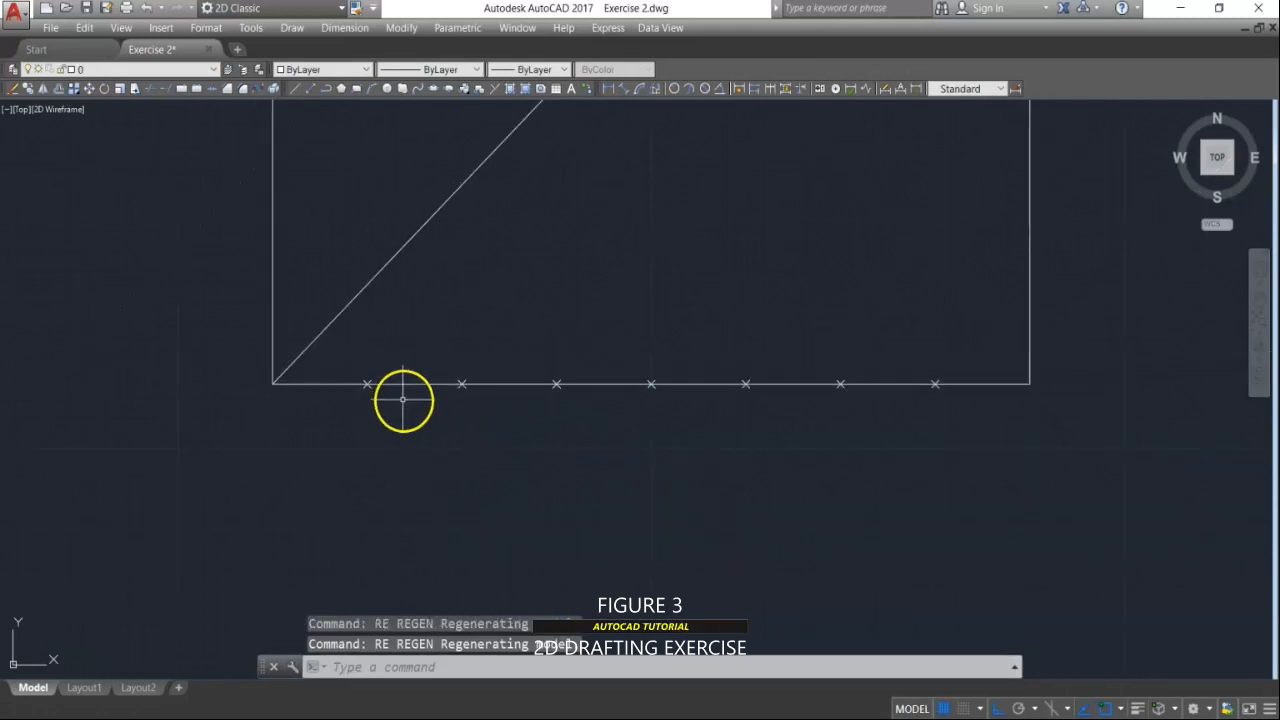
{"action": "middle_click_drag", "start_coordinate": [541, 336], "coordinate": [531, 356]}
{"action": "key", "text": "Escape"}
{"action": "key", "text": "Escape"}
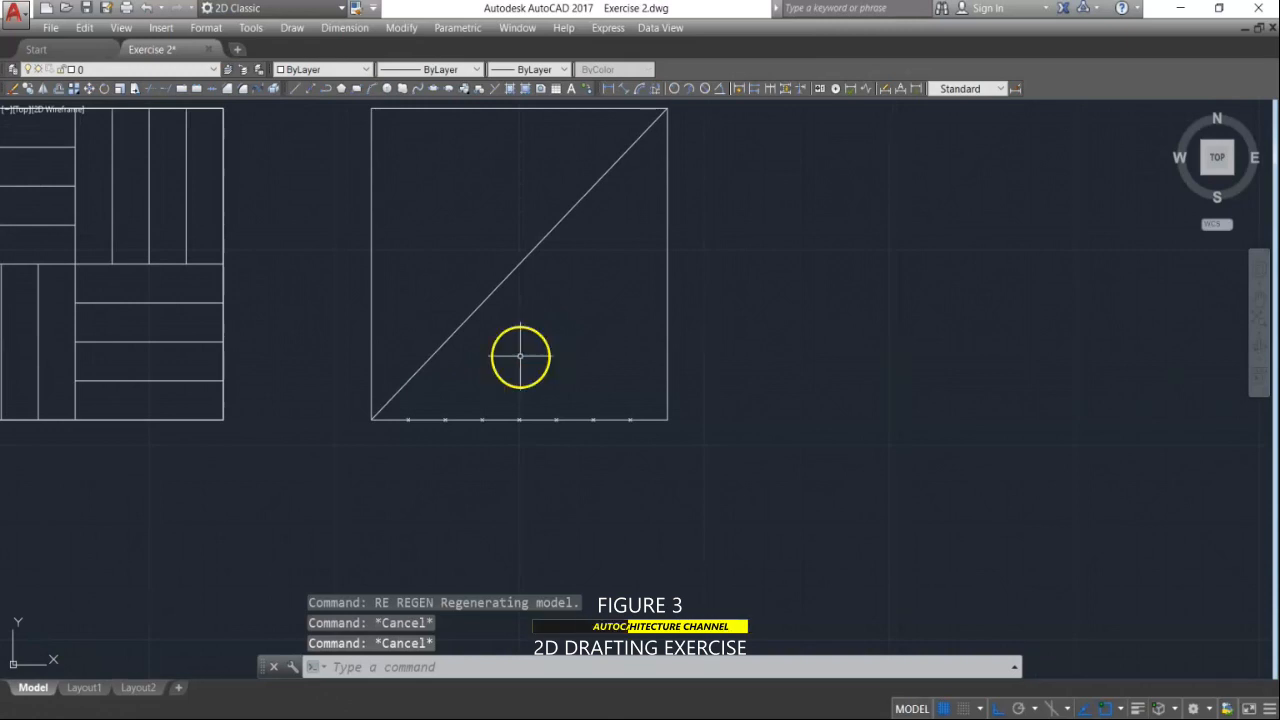
Step: Offset the diagonal toward the lower-right corner, taking the distance from the first division point perpendicular to the diagonal
{"action": "type", "text": "o"}
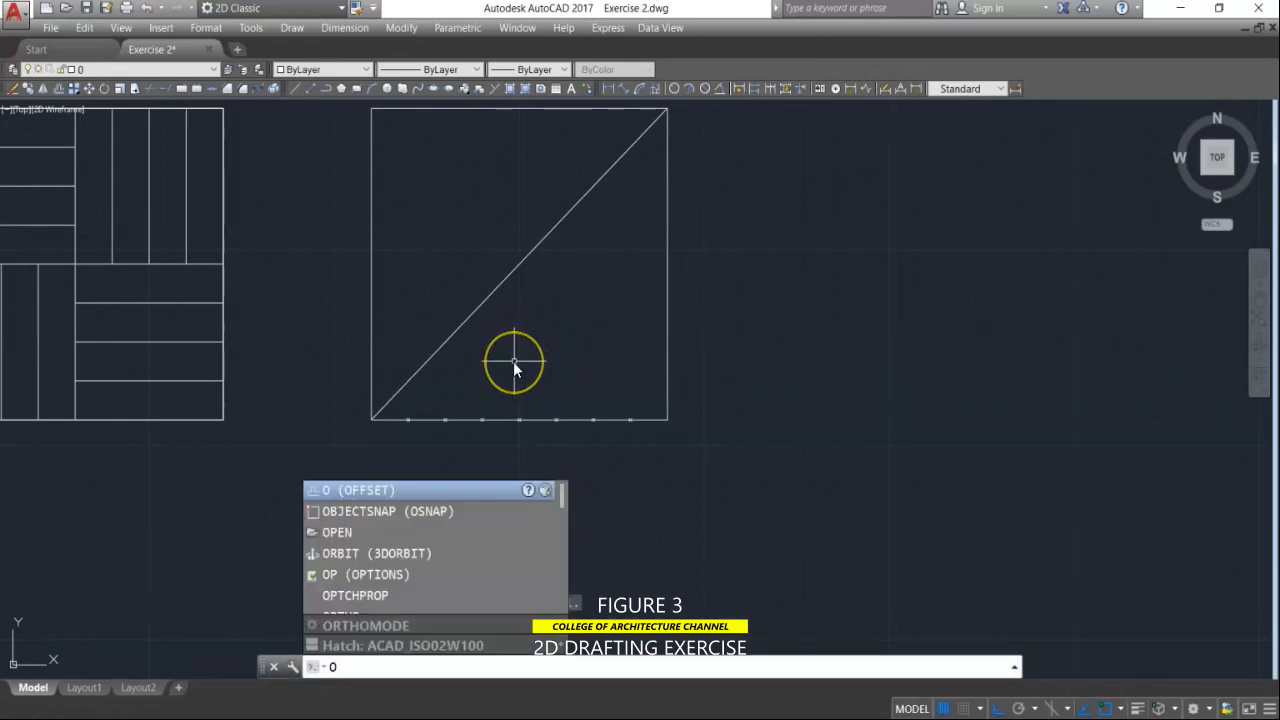
{"action": "key", "text": "Return"}
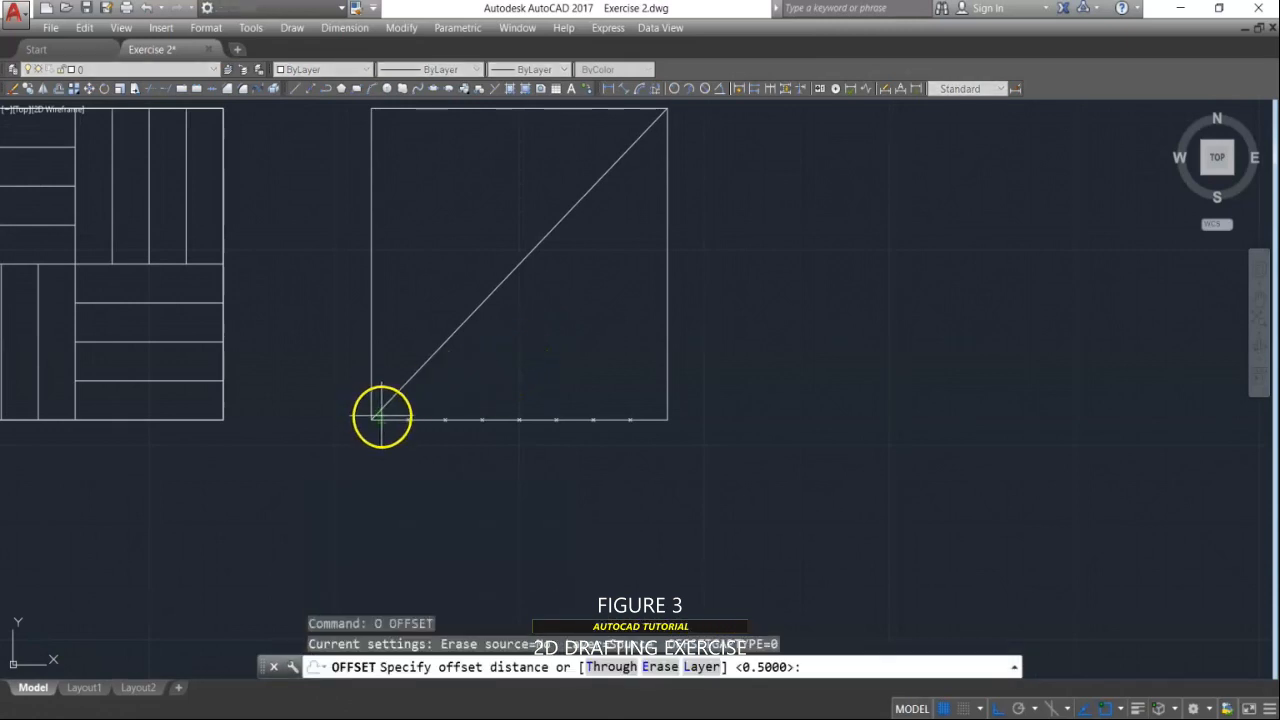
{"action": "scroll", "coordinate": [388, 418], "scroll_direction": "up", "scroll_amount": 6}
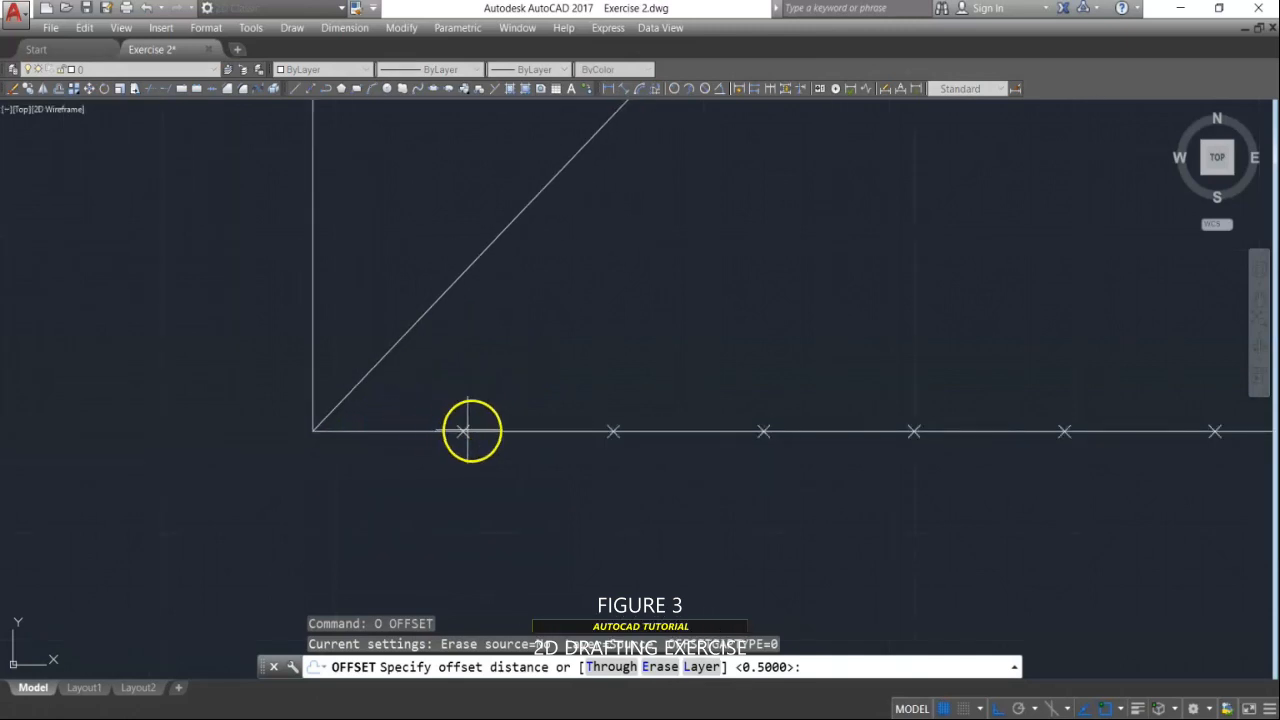
{"action": "left_click", "coordinate": [463, 431]}
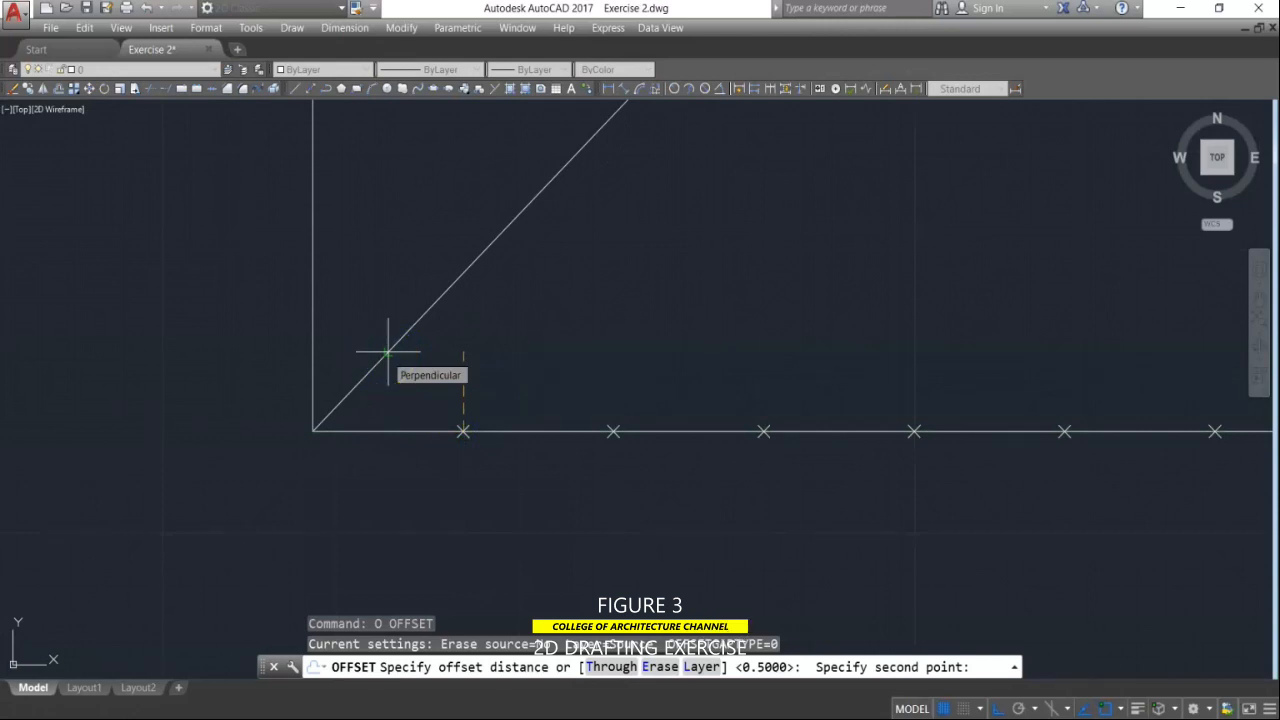
{"action": "left_click", "coordinate": [387, 355]}
{"action": "scroll", "coordinate": [324, 391], "scroll_direction": "down", "scroll_amount": 2}
{"action": "left_click", "coordinate": [368, 365]}
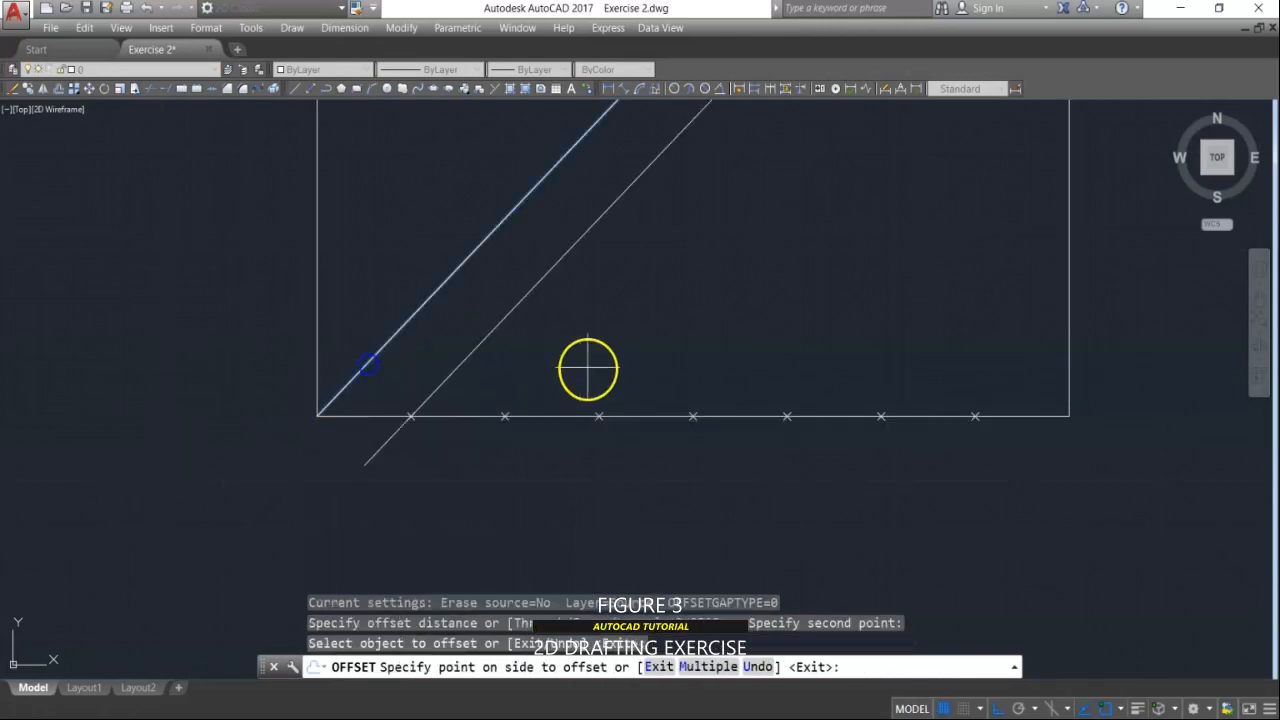
{"action": "left_click", "coordinate": [587, 370]}
Step: Repeat the offset toward the lower-right corner at the same spacing until every remaining division point has a parallel line
{"action": "left_click", "coordinate": [527, 302]}
{"action": "left_click", "coordinate": [563, 329]}
{"action": "left_click", "coordinate": [592, 326]}
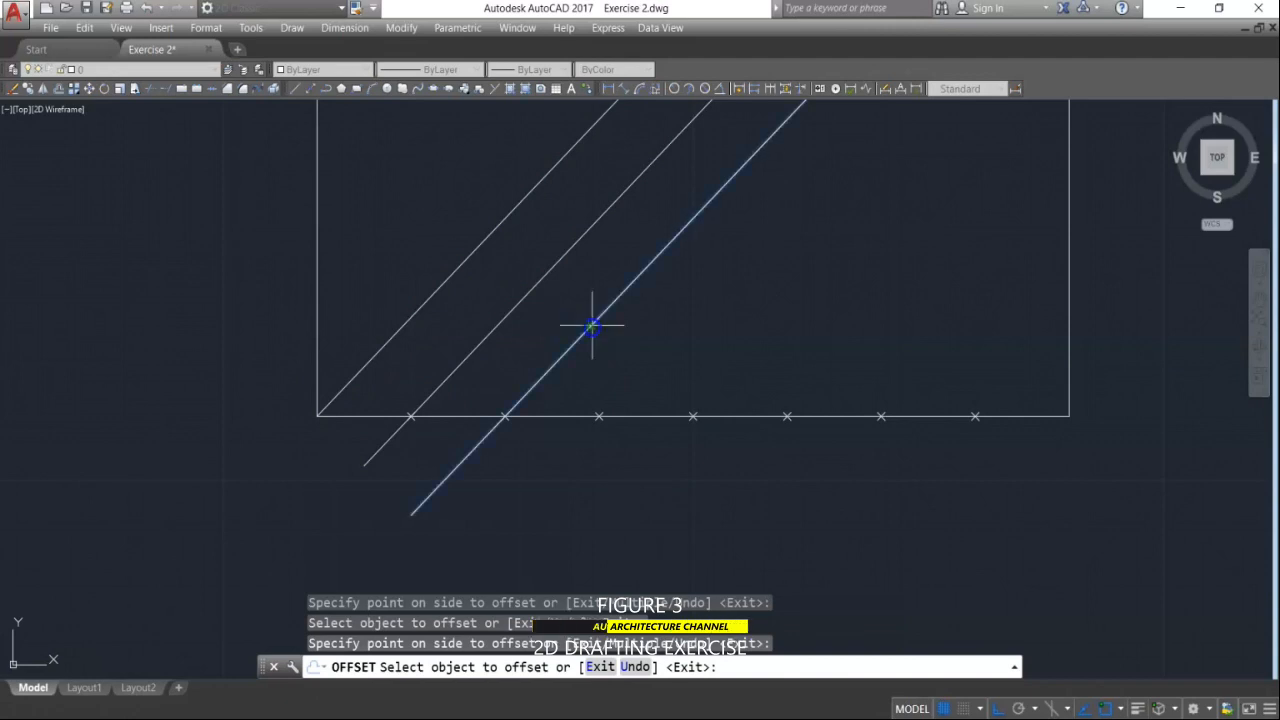
{"action": "left_click", "coordinate": [640, 328]}
{"action": "left_click", "coordinate": [684, 329]}
{"action": "left_click", "coordinate": [752, 335]}
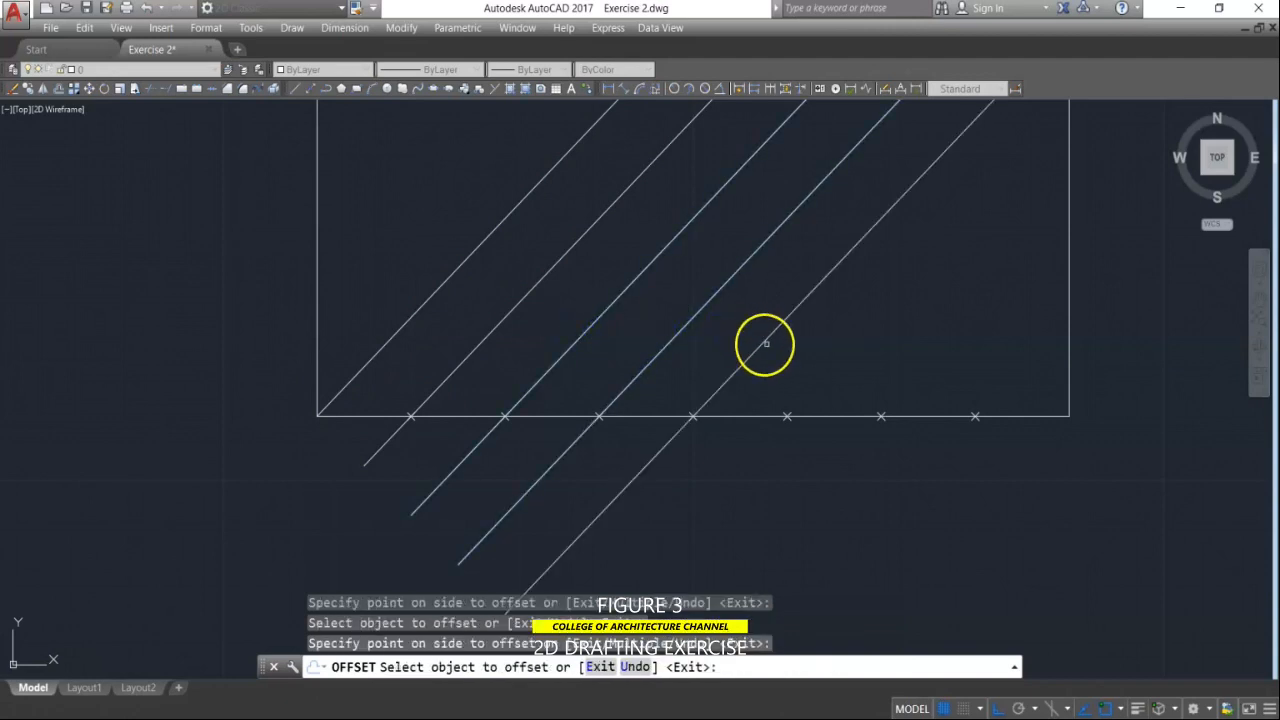
{"action": "left_click", "coordinate": [765, 341]}
{"action": "left_click", "coordinate": [871, 357]}
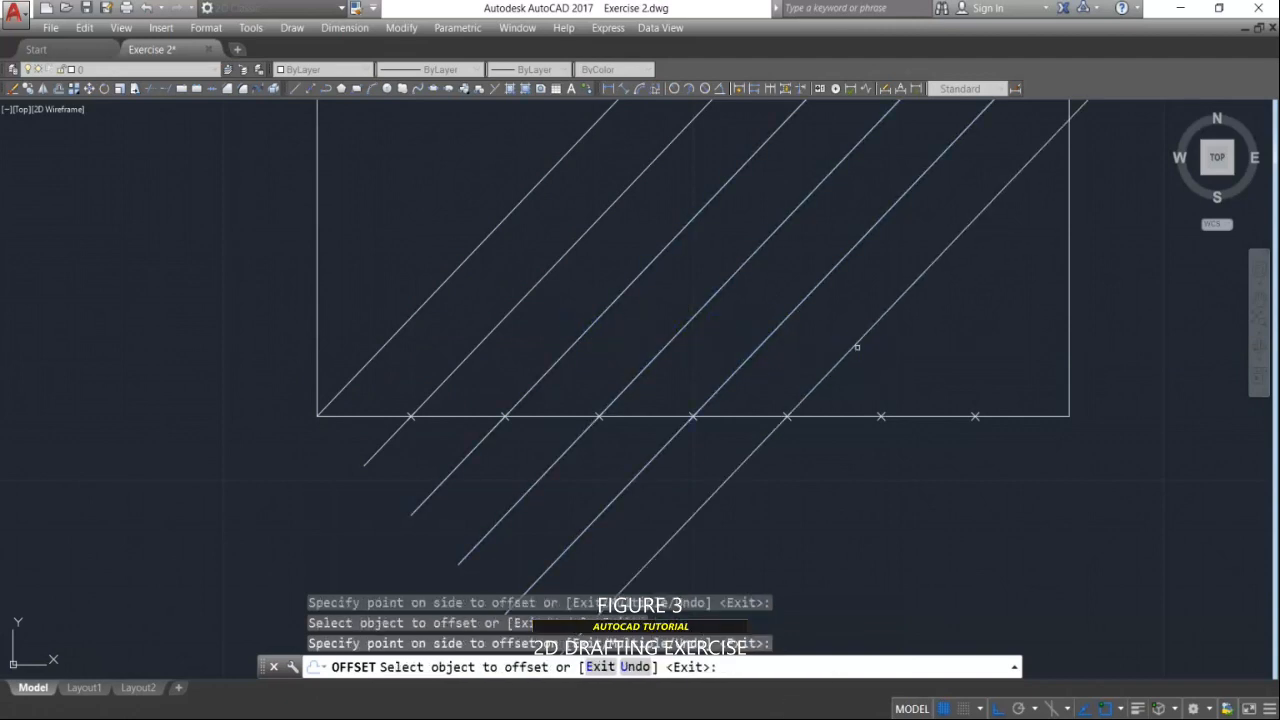
{"action": "left_click", "coordinate": [856, 343]}
{"action": "left_click", "coordinate": [890, 349]}
{"action": "left_click", "coordinate": [931, 367]}
{"action": "left_click", "coordinate": [963, 369]}
{"action": "scroll", "coordinate": [646, 368], "scroll_direction": "down", "scroll_amount": 4}
{"action": "middle_click_drag", "start_coordinate": [747, 417], "coordinate": [722, 524]}
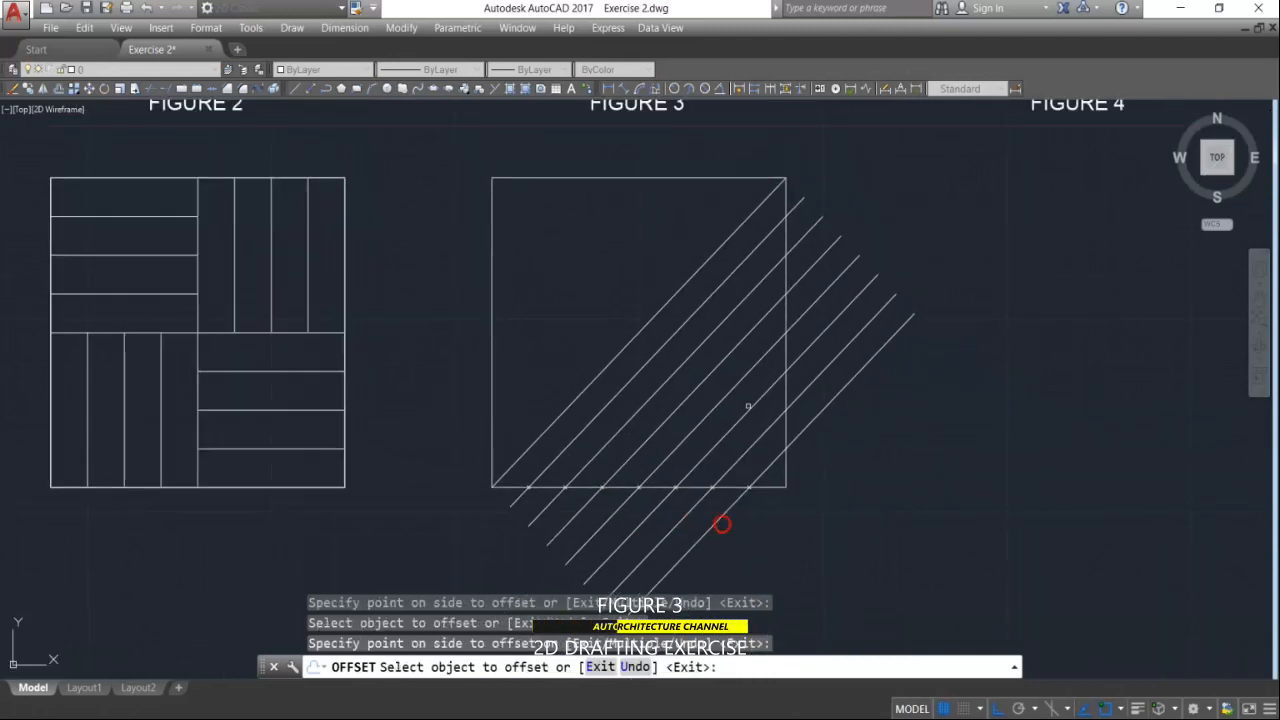
{"action": "key", "text": "Escape"}
Step: Trim the parallel lines where they extend beyond the square's right and bottom edges
{"action": "type", "text": "tr"}
{"action": "key", "text": "Return"}
{"action": "scroll", "coordinate": [786, 490], "scroll_direction": "up", "scroll_amount": 3}
{"action": "left_click", "coordinate": [771, 451]}
{"action": "left_click", "coordinate": [714, 520]}
{"action": "scroll", "coordinate": [716, 524], "scroll_direction": "down", "scroll_amount": 3}
{"action": "key", "text": "Return"}
{"action": "left_click", "coordinate": [829, 509]}
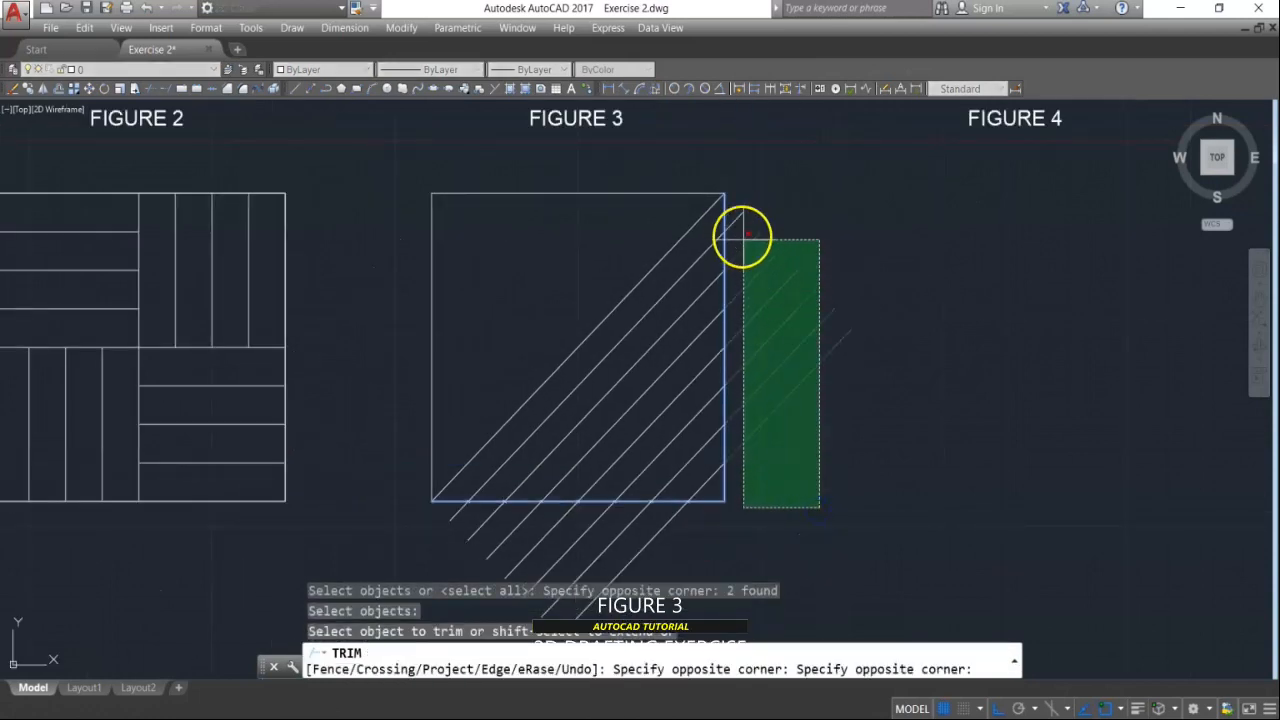
{"action": "left_click", "coordinate": [743, 230]}
{"action": "left_click", "coordinate": [711, 537]}
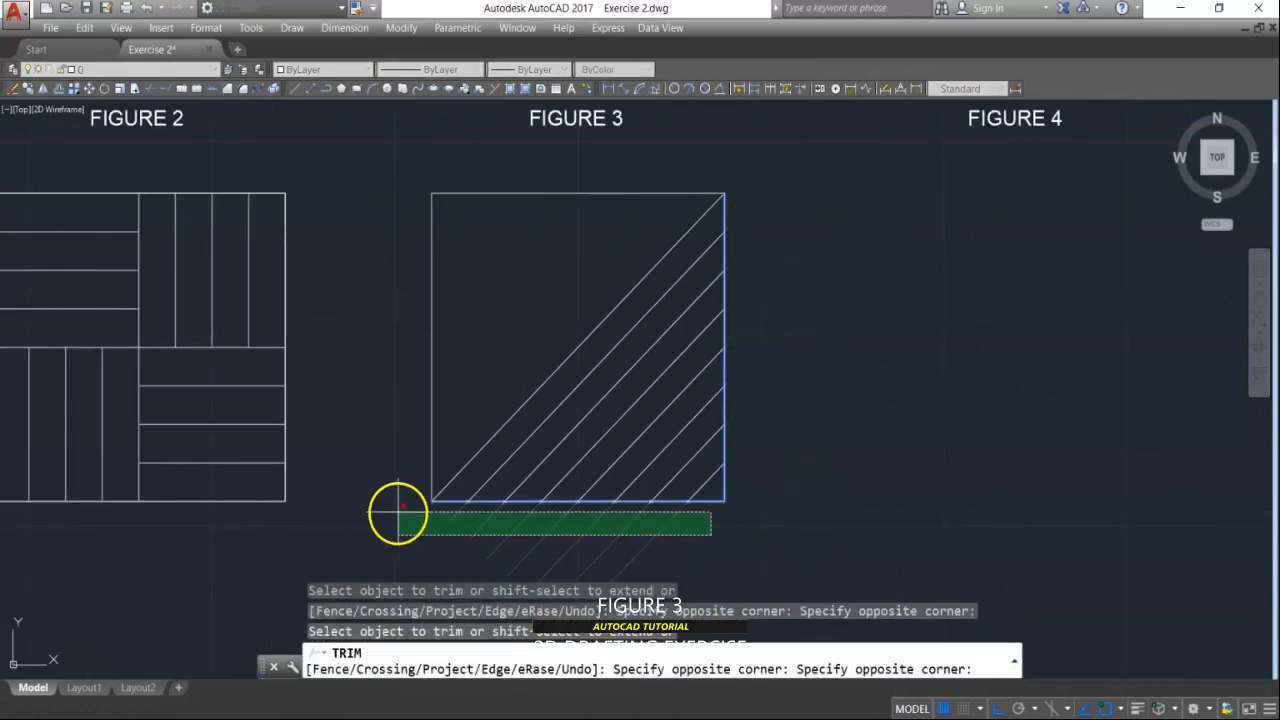
{"action": "left_click", "coordinate": [400, 514]}
{"action": "key", "text": "Escape"}
Step: Erase the division points along the square's bottom edge
{"action": "type", "text": "e"}
{"action": "key", "text": "Return"}
{"action": "left_click", "coordinate": [462, 543]}
{"action": "left_click", "coordinate": [785, 494]}
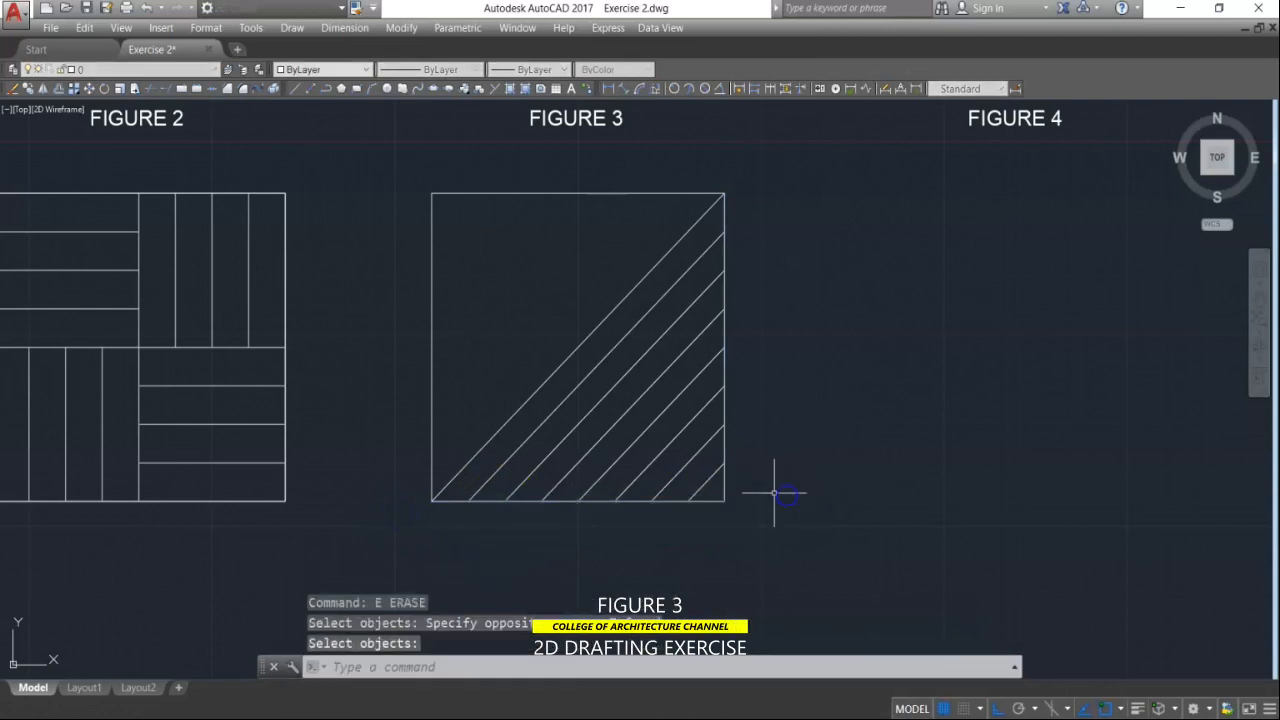
{"action": "key", "text": "Escape"}
Step: Mirror the trimmed parallel lines across the square's diagonal, keeping the source lines
{"action": "type", "text": "MI"}
{"action": "key", "text": "Return"}
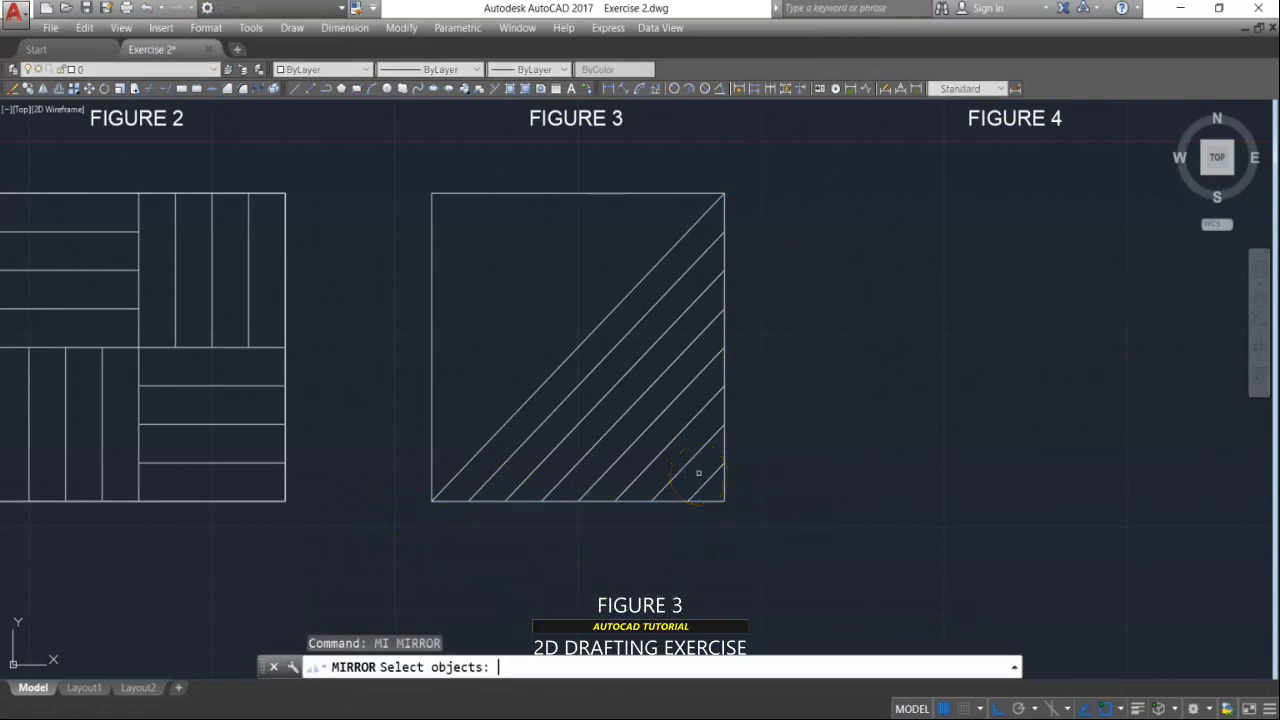
{"action": "scroll", "coordinate": [698, 480], "scroll_direction": "up", "scroll_amount": 2}
{"action": "left_click", "coordinate": [470, 368]}
{"action": "key", "text": "Return"}
{"action": "left_click", "coordinate": [277, 519]}
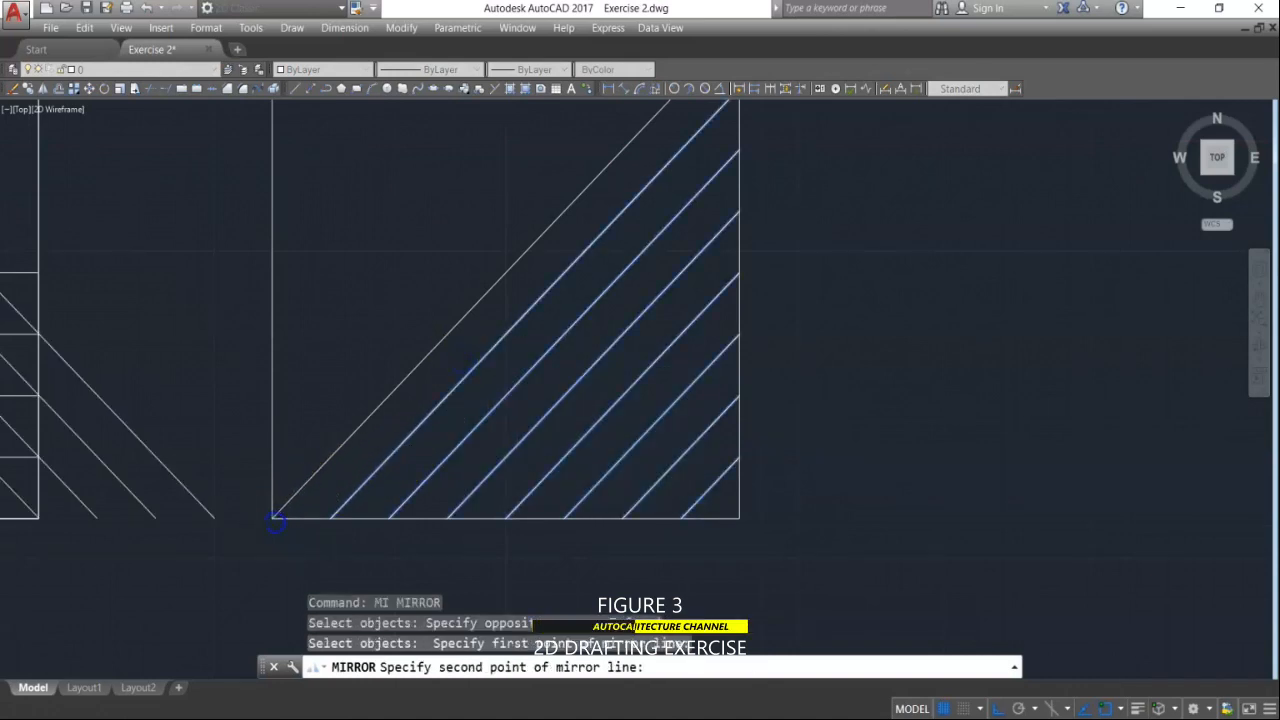
{"action": "scroll", "coordinate": [272, 522], "scroll_direction": "down", "scroll_amount": 4}
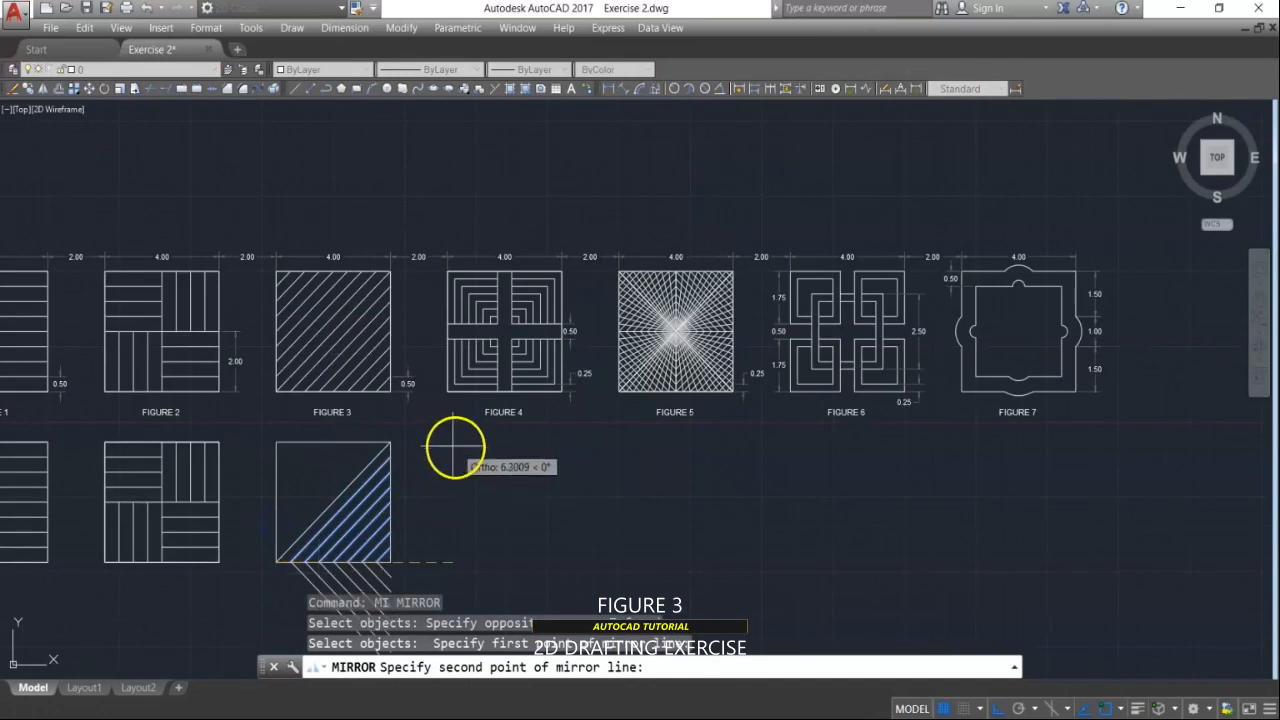
{"action": "left_click", "coordinate": [390, 441]}
{"action": "key", "text": "Return"}
{"action": "scroll", "coordinate": [380, 491], "scroll_direction": "down", "scroll_amount": 3}
{"action": "scroll", "coordinate": [377, 487], "scroll_direction": "up", "scroll_amount": 3}
{"action": "middle_click_drag", "start_coordinate": [377, 487], "coordinate": [497, 428]}
{"action": "scroll", "coordinate": [531, 386], "scroll_direction": "up", "scroll_amount": 2}
{"action": "key", "text": "Escape"}
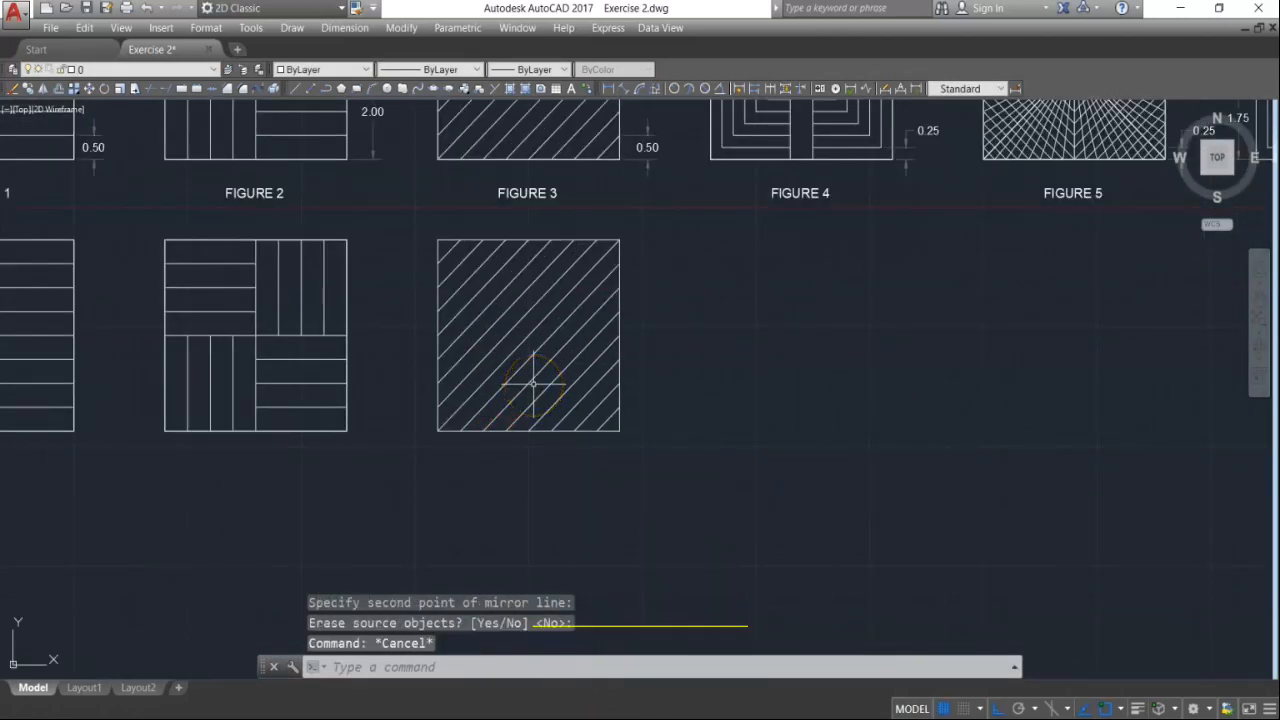
Step: Copy the outer square of the Figure 2 drawing 12 units to the right, beneath Figure 4
{"action": "type", "text": "CO"}
{"action": "key", "text": "Return"}
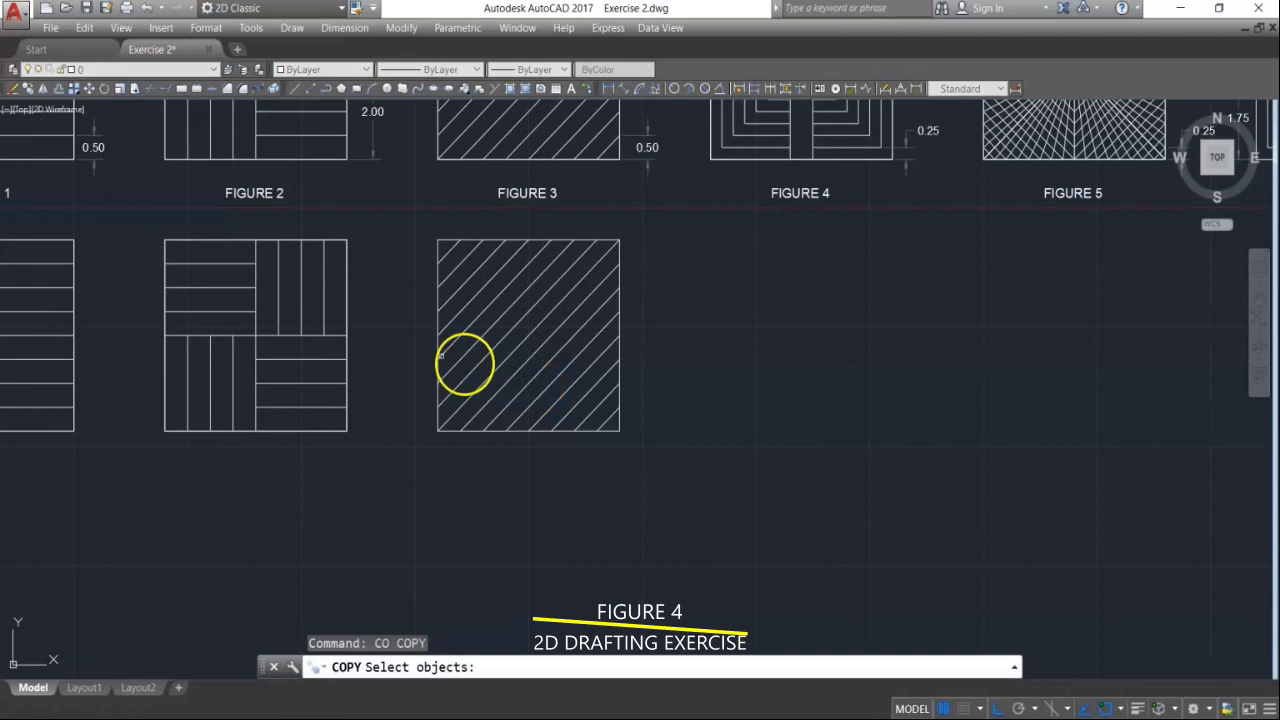
{"action": "left_click", "coordinate": [346, 345]}
{"action": "left_click", "coordinate": [347, 485]}
{"action": "left_click", "coordinate": [310, 486]}
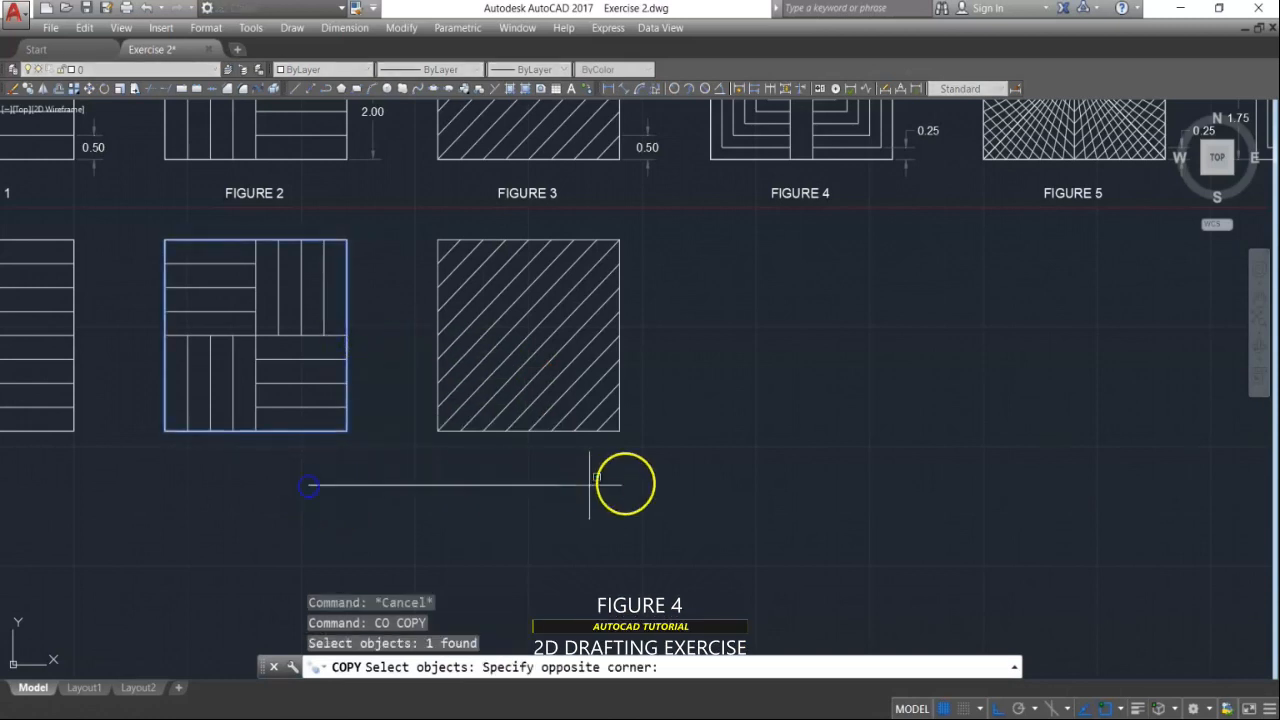
{"action": "left_click", "coordinate": [541, 508]}
{"action": "key", "text": "Return"}
{"action": "left_click", "coordinate": [414, 491]}
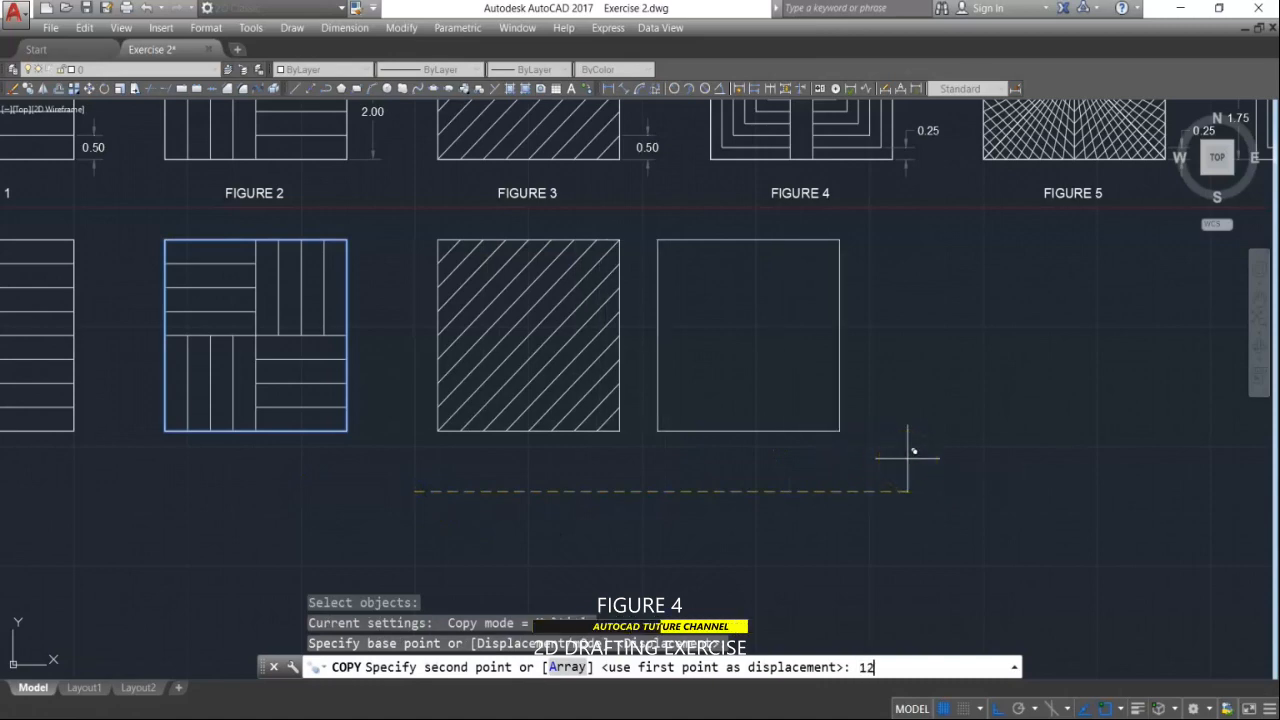
{"action": "key", "text": "Return"}
{"action": "key", "text": "Return"}
{"action": "middle_click_drag", "start_coordinate": [907, 355], "coordinate": [620, 533]}
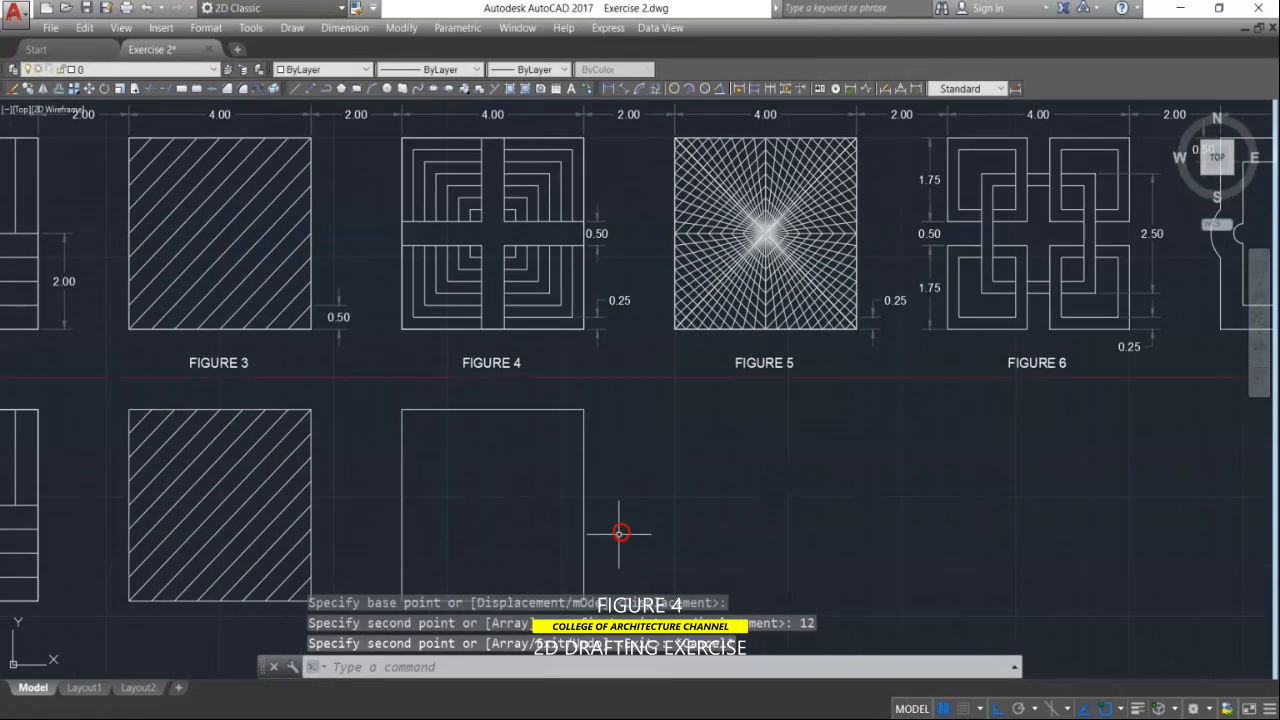
{"action": "key", "text": "Escape"}
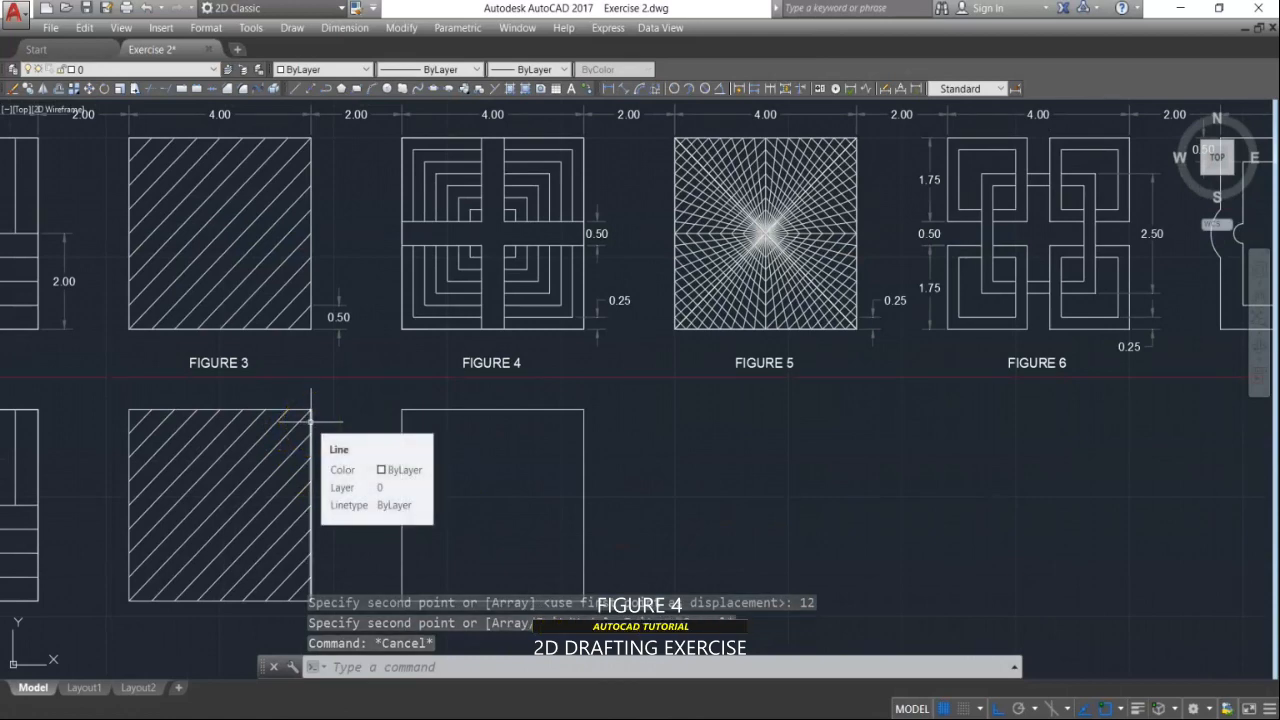
{"action": "key", "text": "Escape"}
{"action": "middle_click_drag", "start_coordinate": [531, 405], "coordinate": [648, 366]}
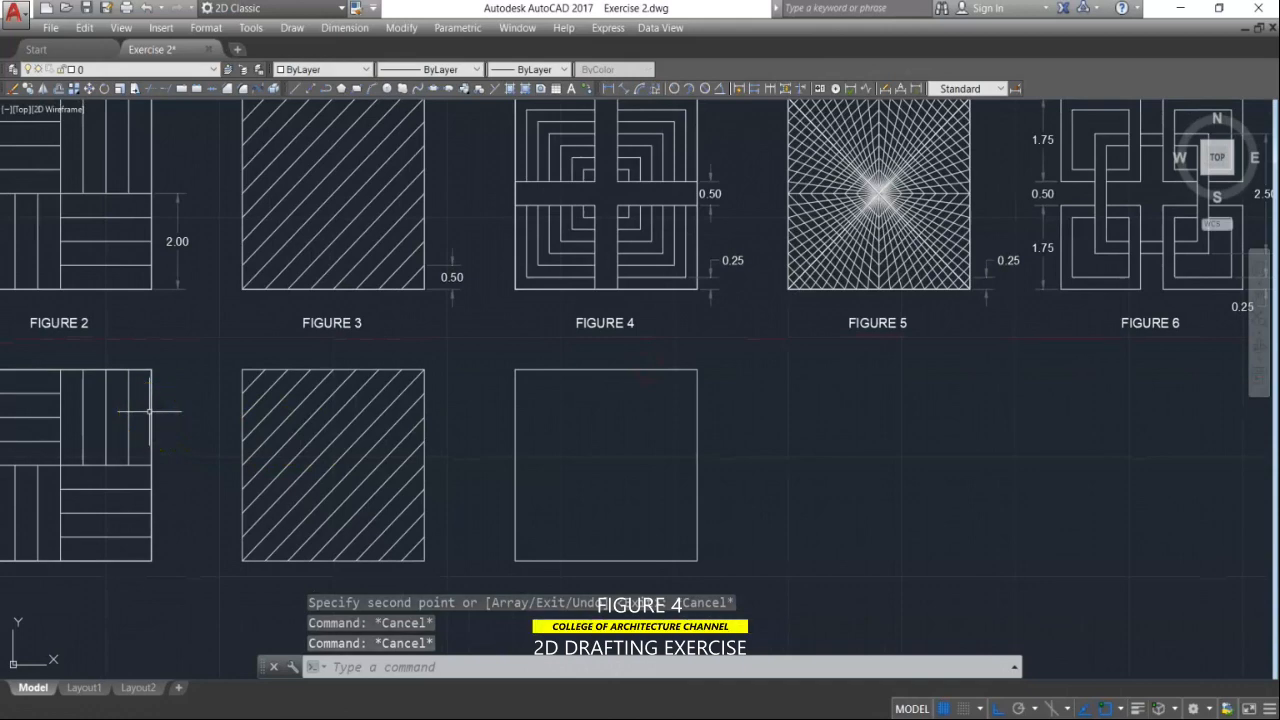
Step: Offset the outer square beneath Figure 4 inward by 0.25
{"action": "left_click", "coordinate": [600, 400]}
{"action": "key", "text": "Escape"}
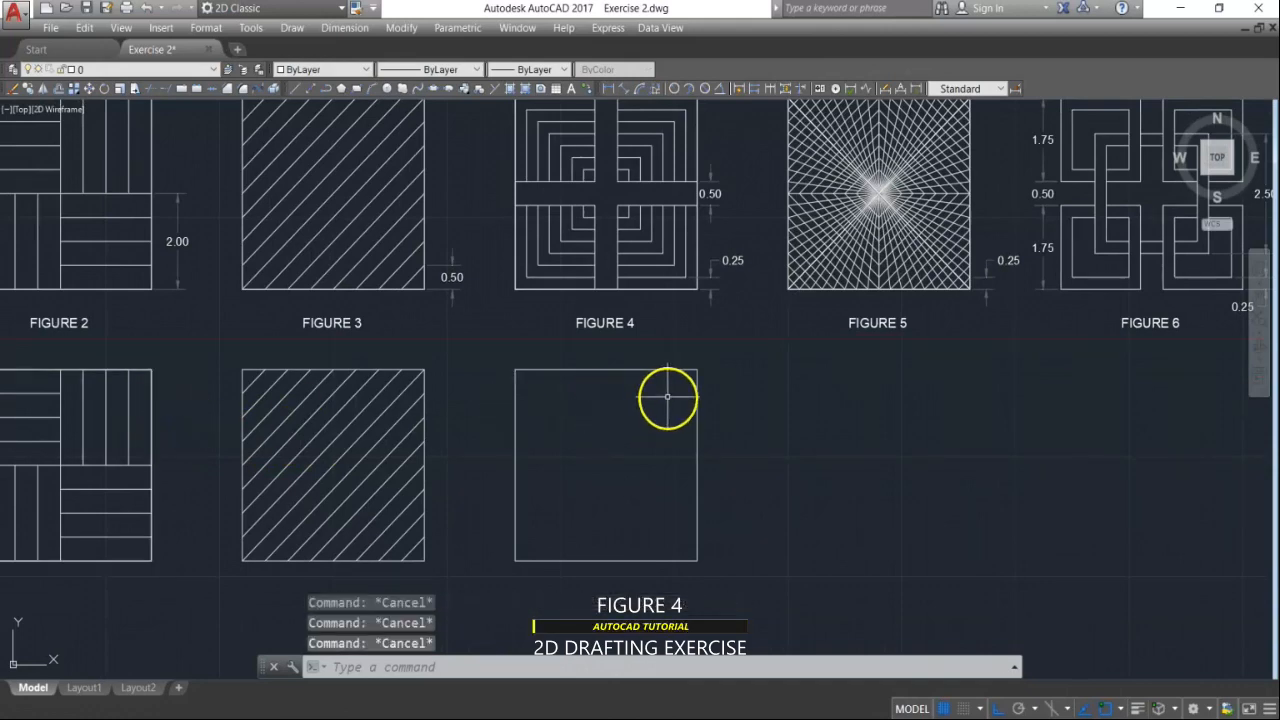
{"action": "middle_click_drag", "start_coordinate": [676, 403], "coordinate": [666, 430]}
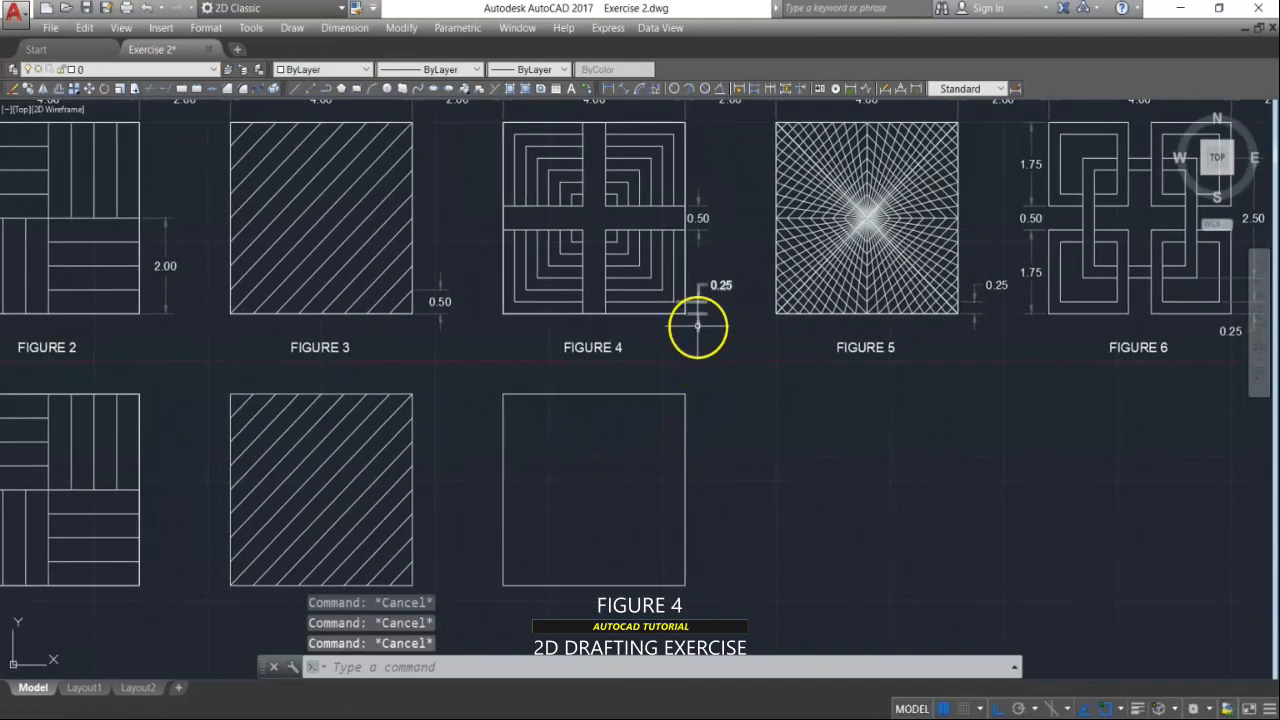
{"action": "scroll", "coordinate": [692, 312], "scroll_direction": "up", "scroll_amount": 2}
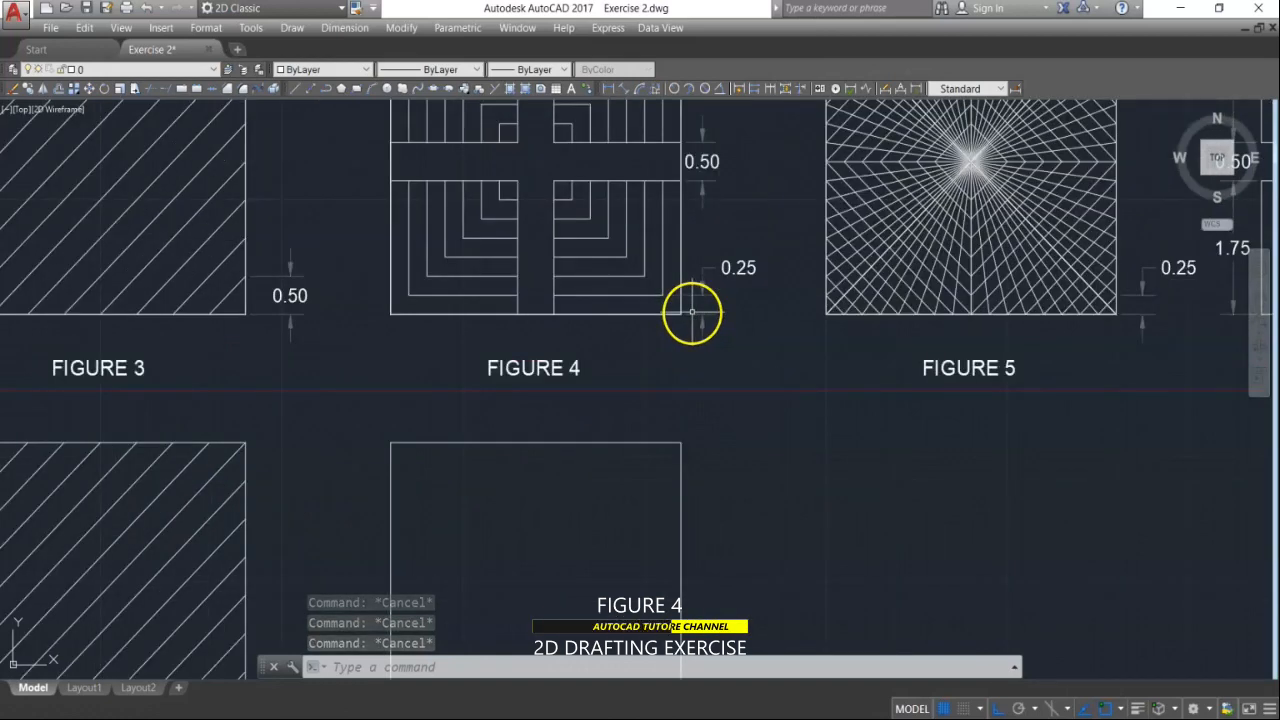
{"action": "scroll", "coordinate": [674, 316], "scroll_direction": "down", "scroll_amount": 2}
{"action": "type", "text": "o"}
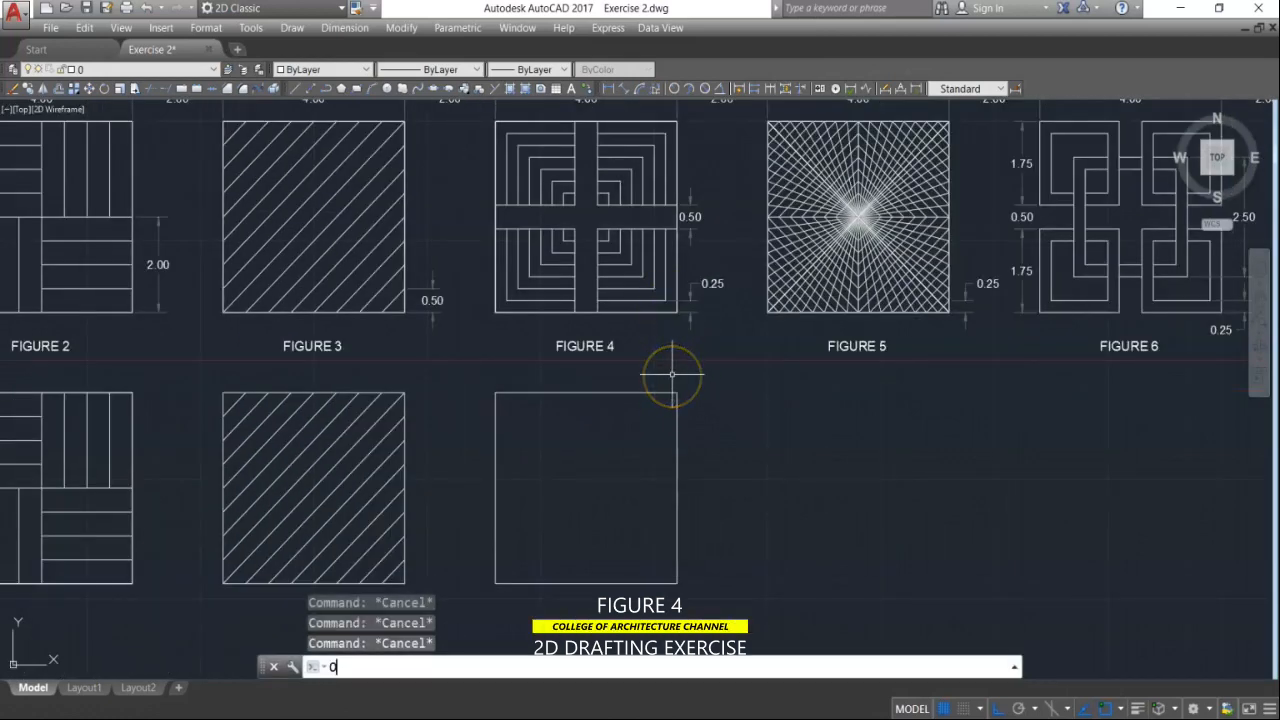
{"action": "key", "text": "Return"}
{"action": "type", "text": ".2"}
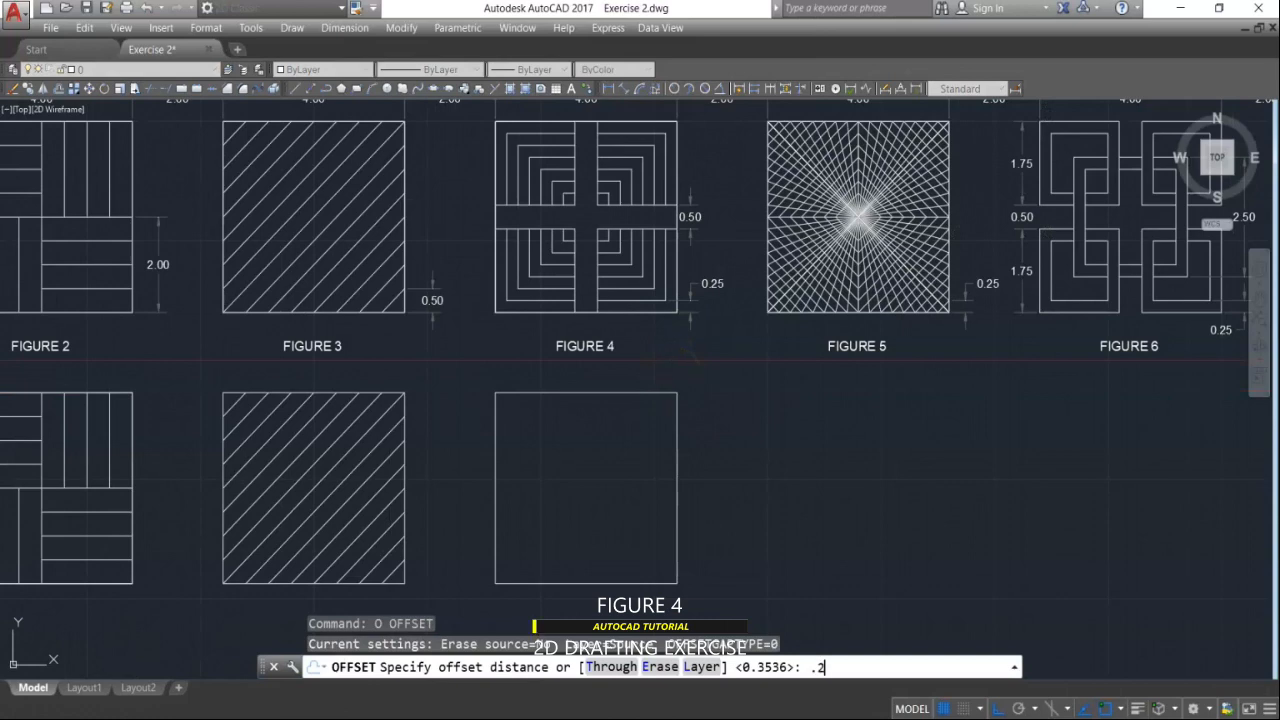
{"action": "type", "text": "5"}
{"action": "key", "text": "Return"}
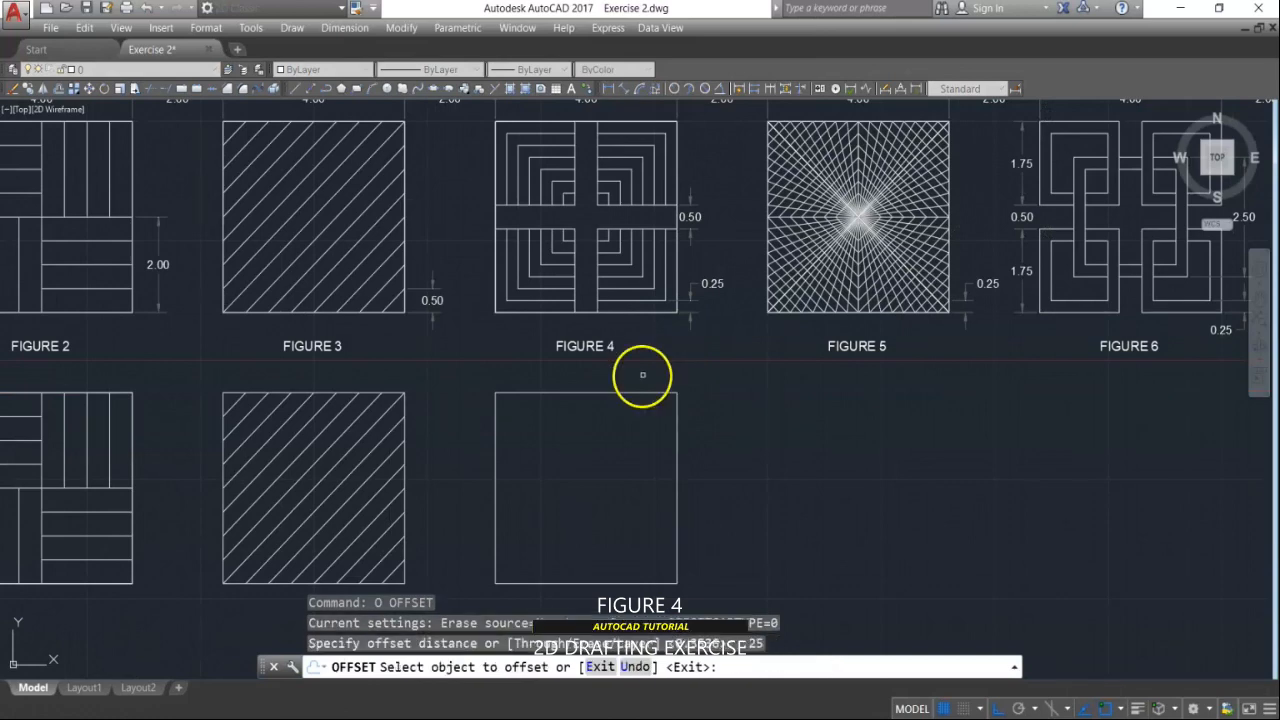
{"action": "scroll", "coordinate": [671, 258], "scroll_direction": "up", "scroll_amount": 2}
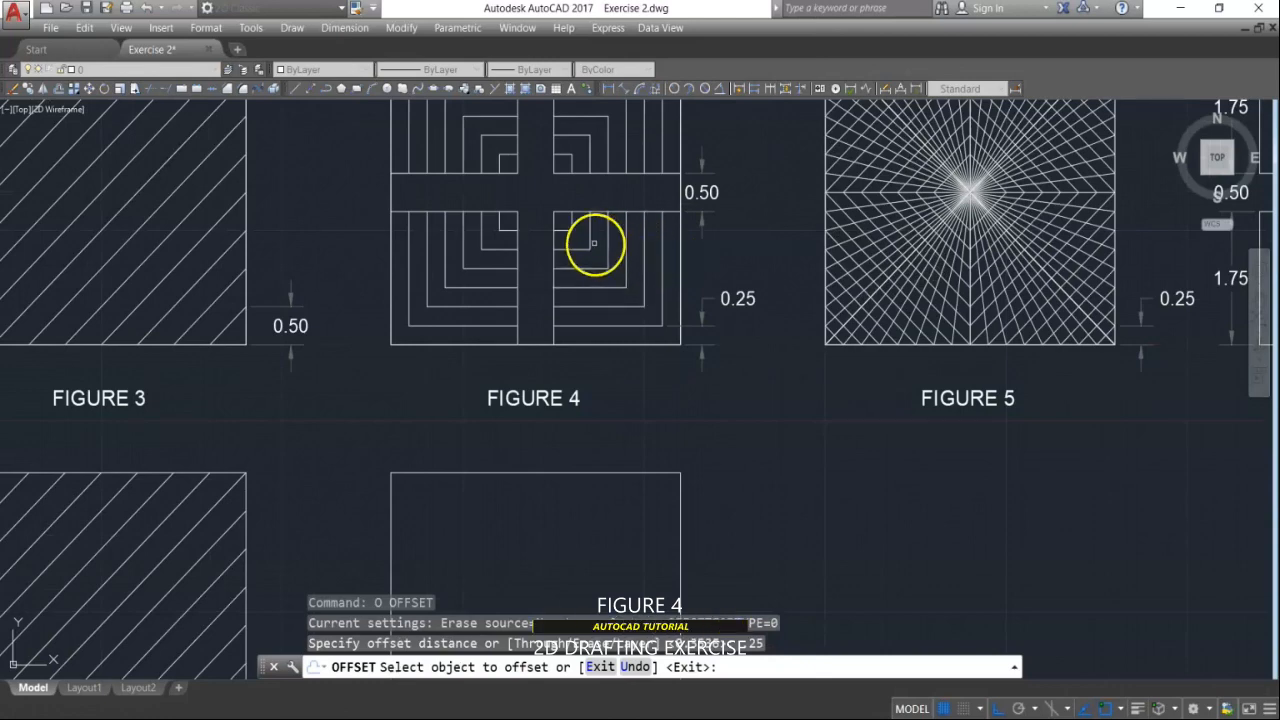
{"action": "scroll", "coordinate": [553, 425], "scroll_direction": "down", "scroll_amount": 4}
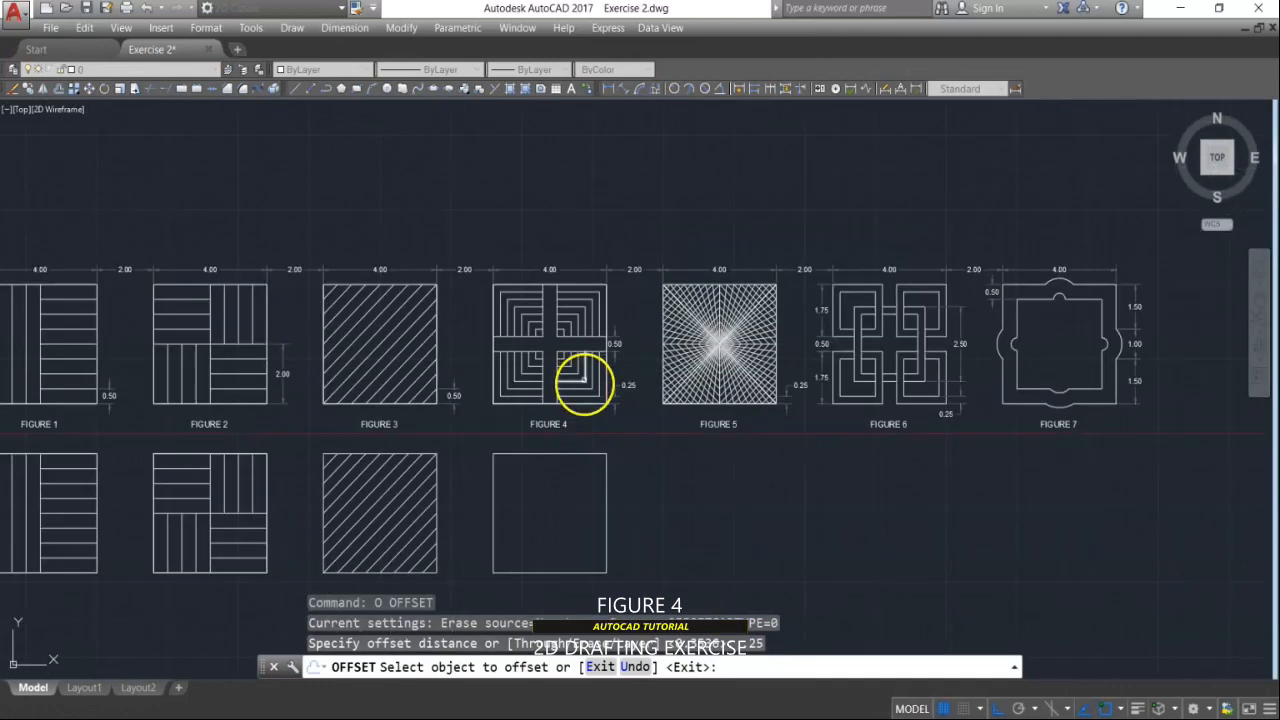
{"action": "left_click", "coordinate": [572, 456]}
{"action": "left_click", "coordinate": [569, 487]}
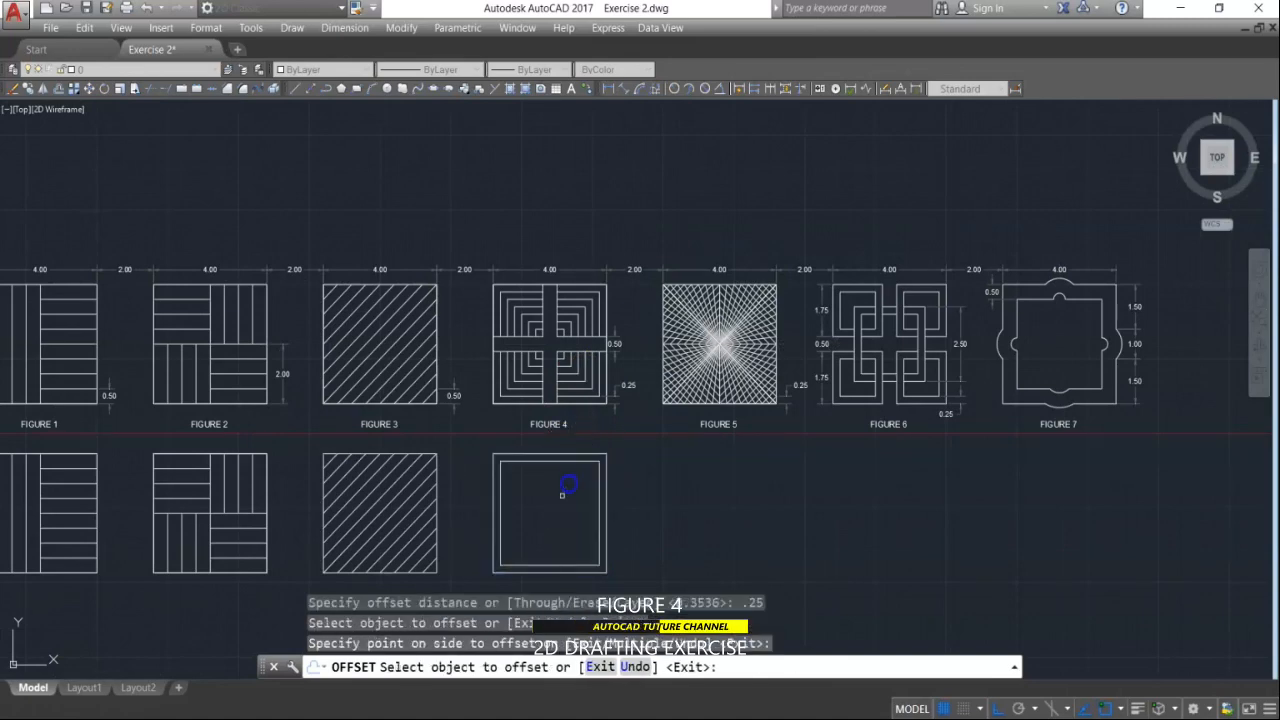
Step: Offset each new innermost square inward by 0.25 until six nested squares fill the Figure 4 outline
{"action": "scroll", "coordinate": [565, 490], "scroll_direction": "up", "scroll_amount": 4}
{"action": "left_click", "coordinate": [570, 402]}
{"action": "left_click", "coordinate": [571, 450]}
{"action": "left_click", "coordinate": [575, 422]}
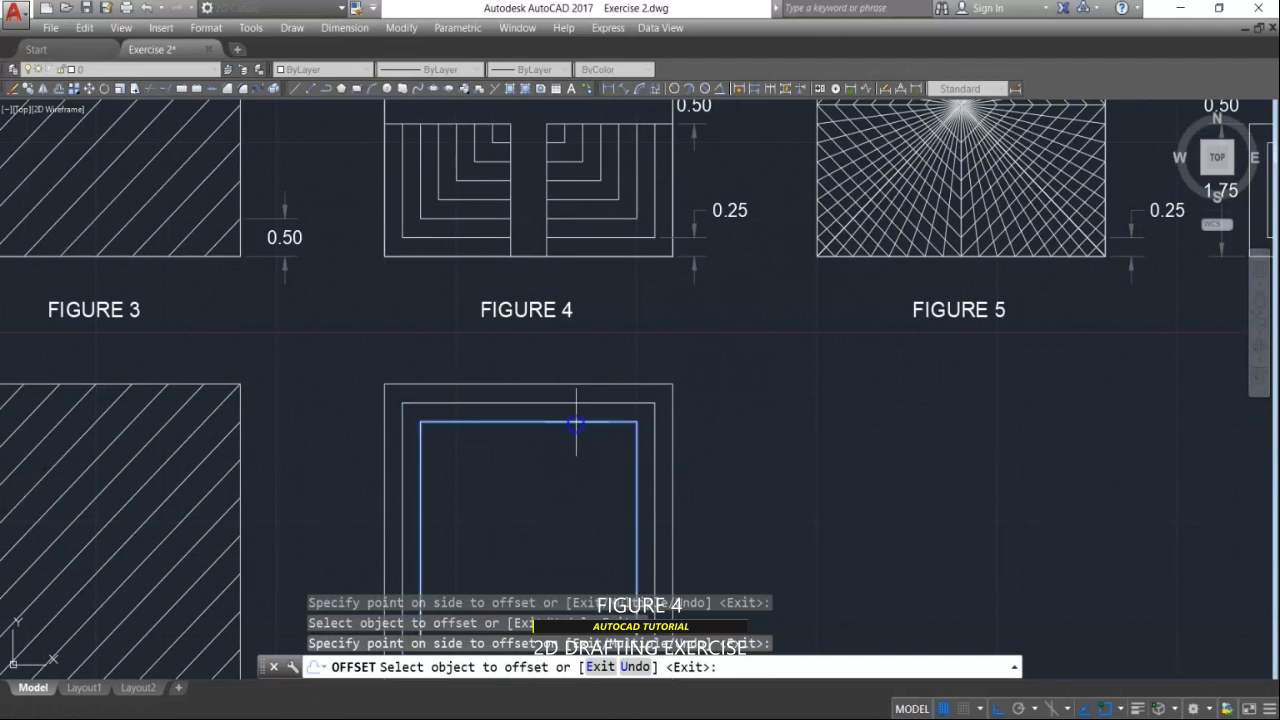
{"action": "left_click", "coordinate": [575, 459]}
{"action": "left_click", "coordinate": [579, 441]}
{"action": "left_click", "coordinate": [571, 470]}
{"action": "left_click", "coordinate": [581, 461]}
{"action": "left_click", "coordinate": [574, 474]}
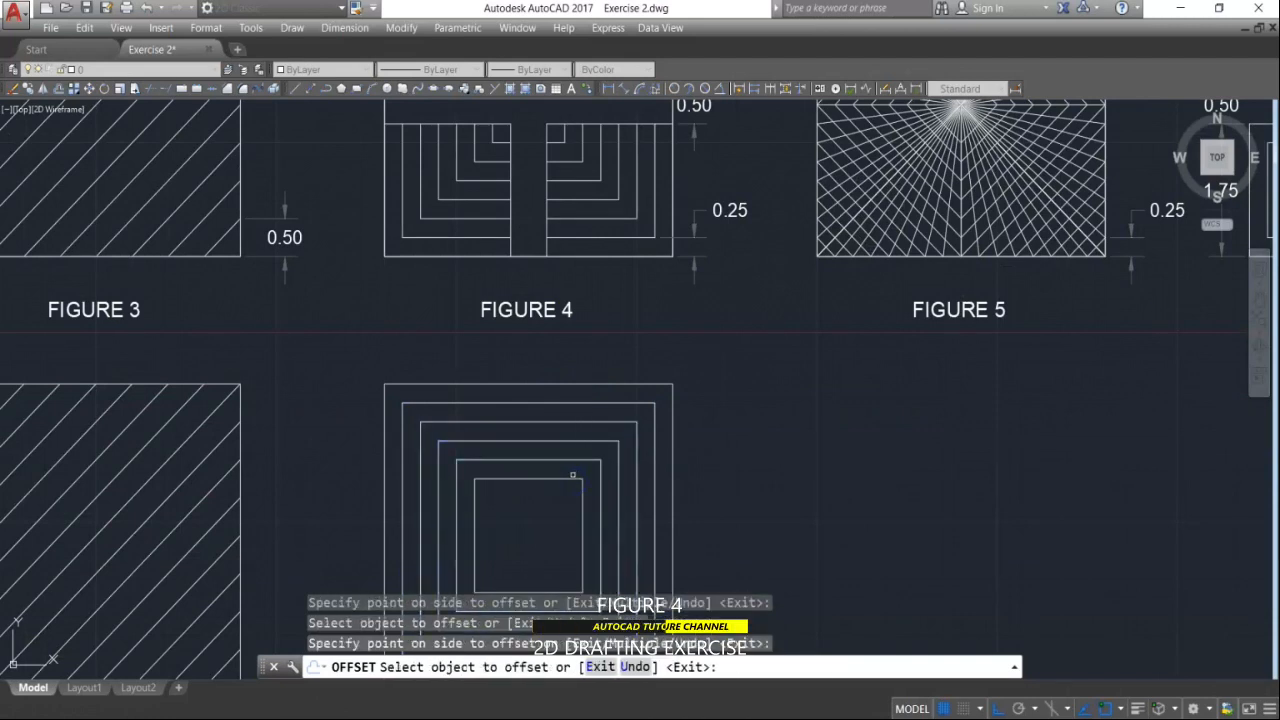
{"action": "left_click", "coordinate": [573, 476]}
{"action": "left_click", "coordinate": [543, 523]}
{"action": "scroll", "coordinate": [591, 449], "scroll_direction": "down", "scroll_amount": 3}
{"action": "middle_click_drag", "start_coordinate": [591, 449], "coordinate": [605, 338]}
{"action": "middle_click_drag", "start_coordinate": [607, 397], "coordinate": [582, 461]}
{"action": "key", "text": "Escape"}
{"action": "key", "text": "Escape"}
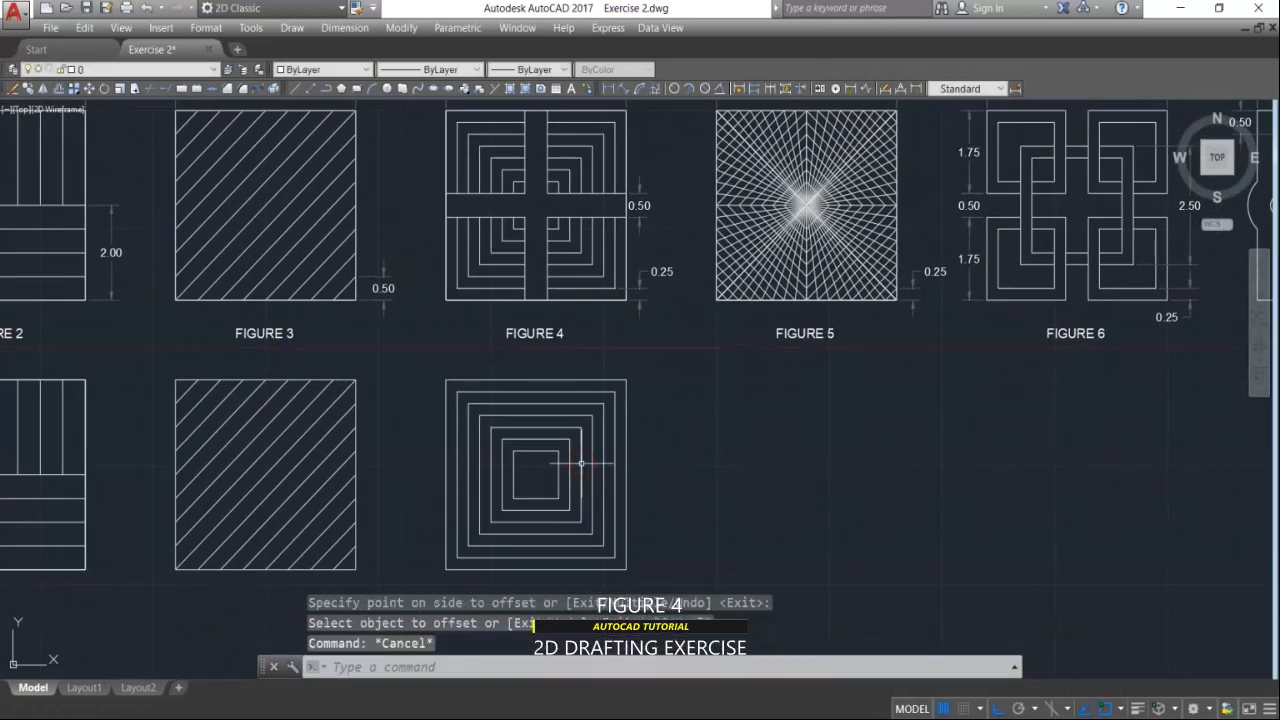
Step: Draw a vertical multiline with Zero justification and scale 0.5 between the midpoints of the outer square's top and bottom edges
{"action": "type", "text": "M"}
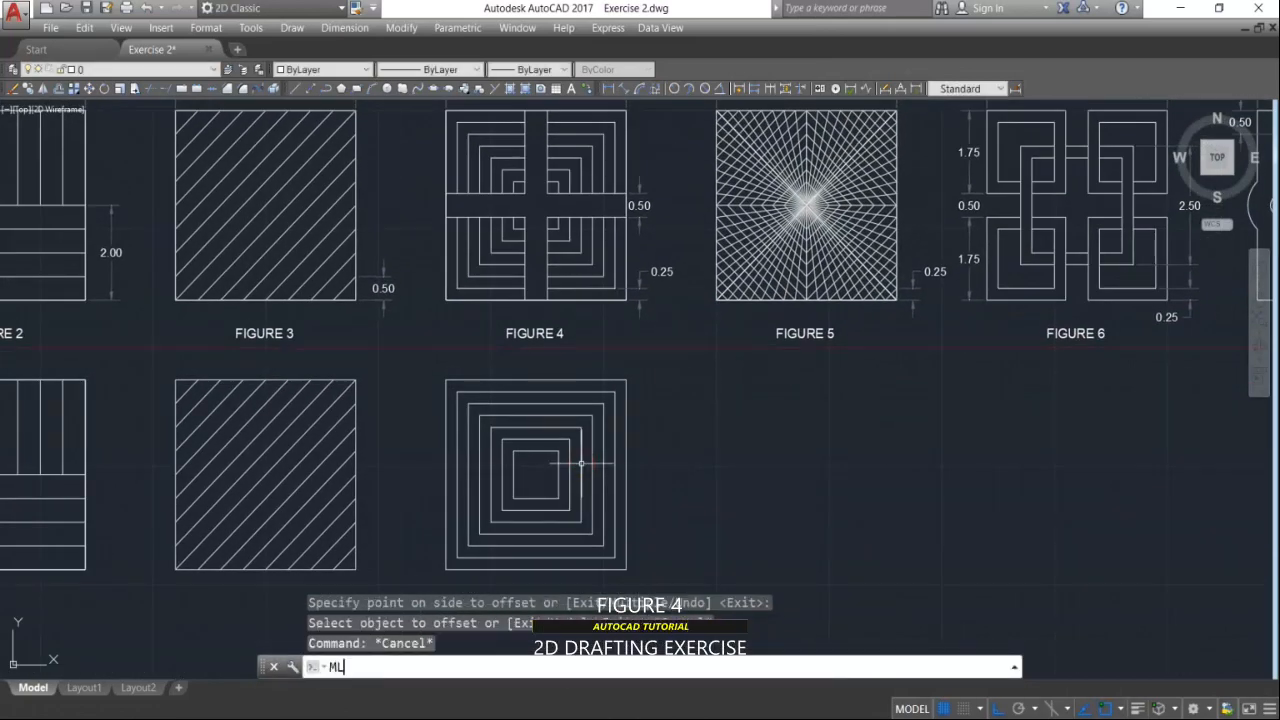
{"action": "type", "text": "L"}
{"action": "key", "text": "Return"}
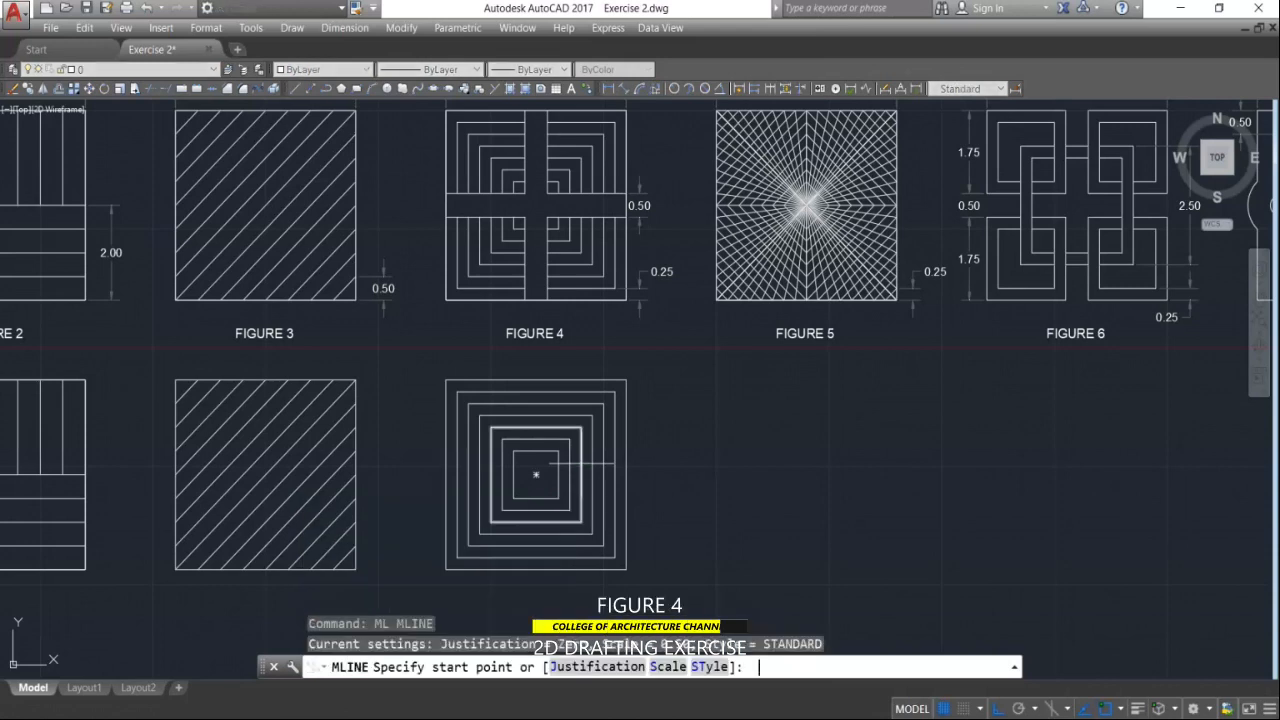
{"action": "left_click", "coordinate": [598, 667]}
{"action": "left_click", "coordinate": [605, 667]}
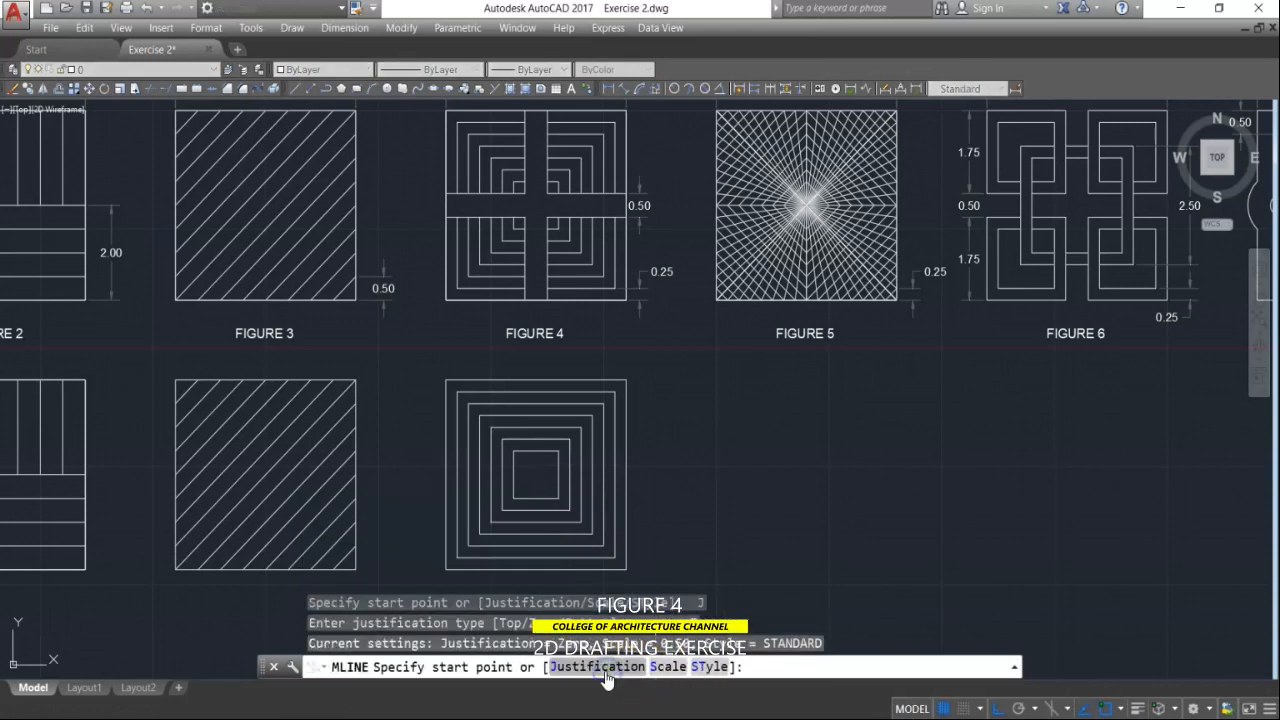
{"action": "left_click", "coordinate": [652, 667]}
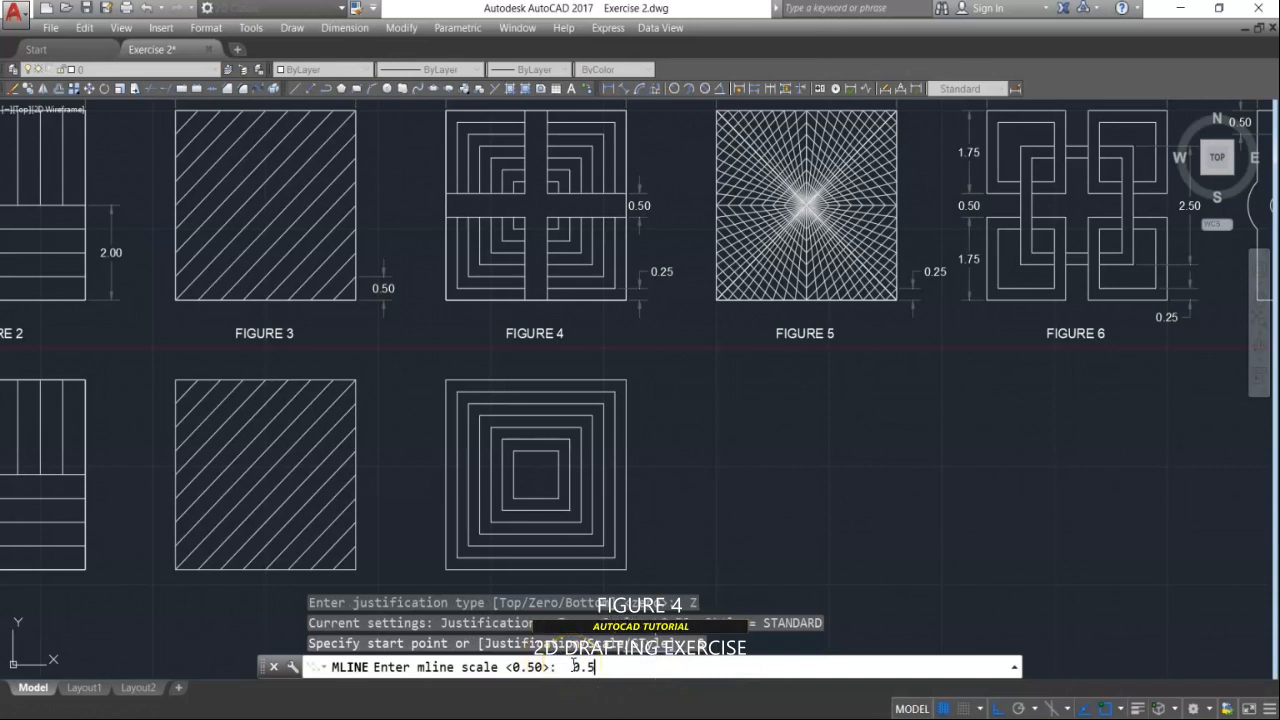
{"action": "key", "text": "Return"}
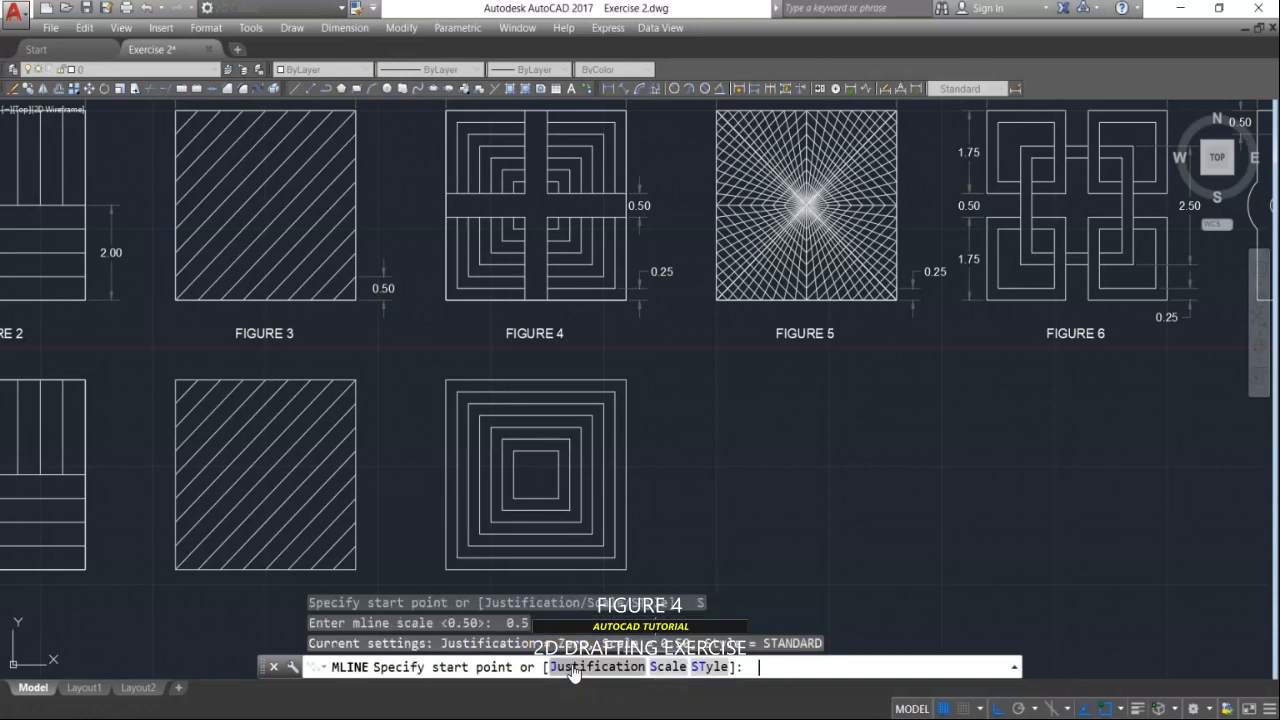
{"action": "left_click", "coordinate": [536, 380]}
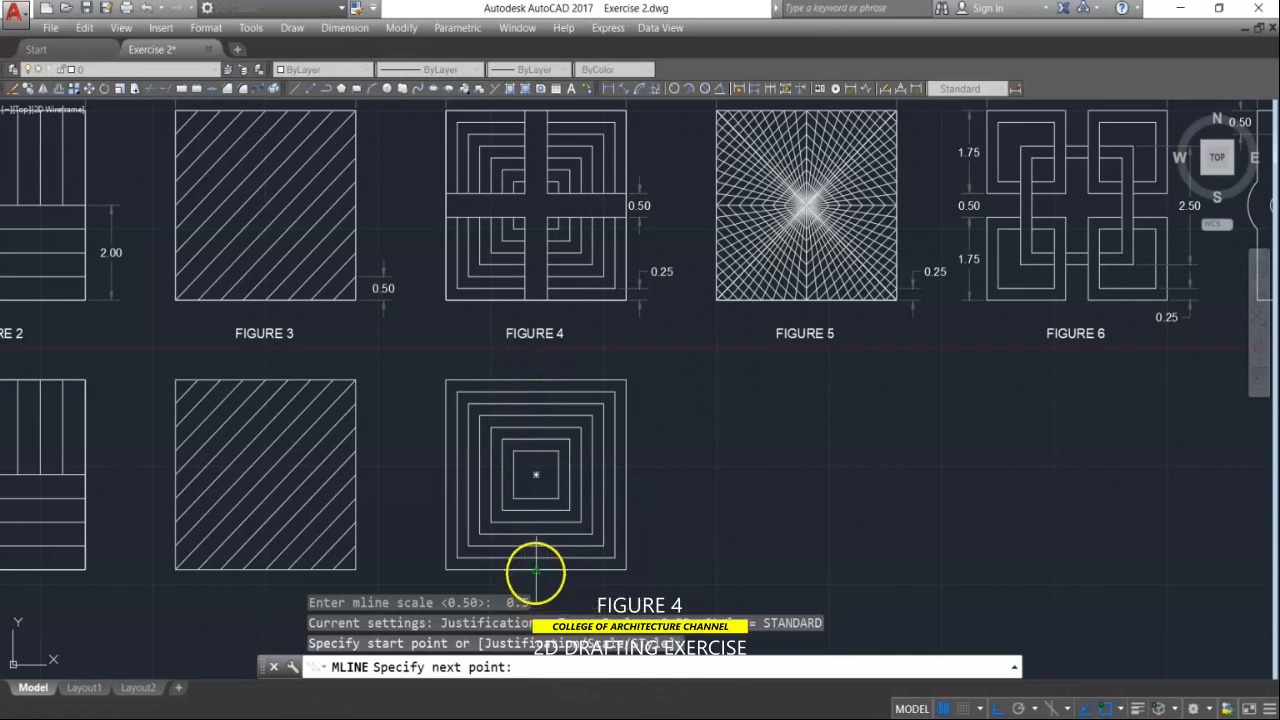
{"action": "left_click", "coordinate": [536, 574]}
{"action": "key", "text": "Return"}
Step: Draw a matching horizontal multiline between the midpoints of the outer square's right and left edges
{"action": "key", "text": "Return"}
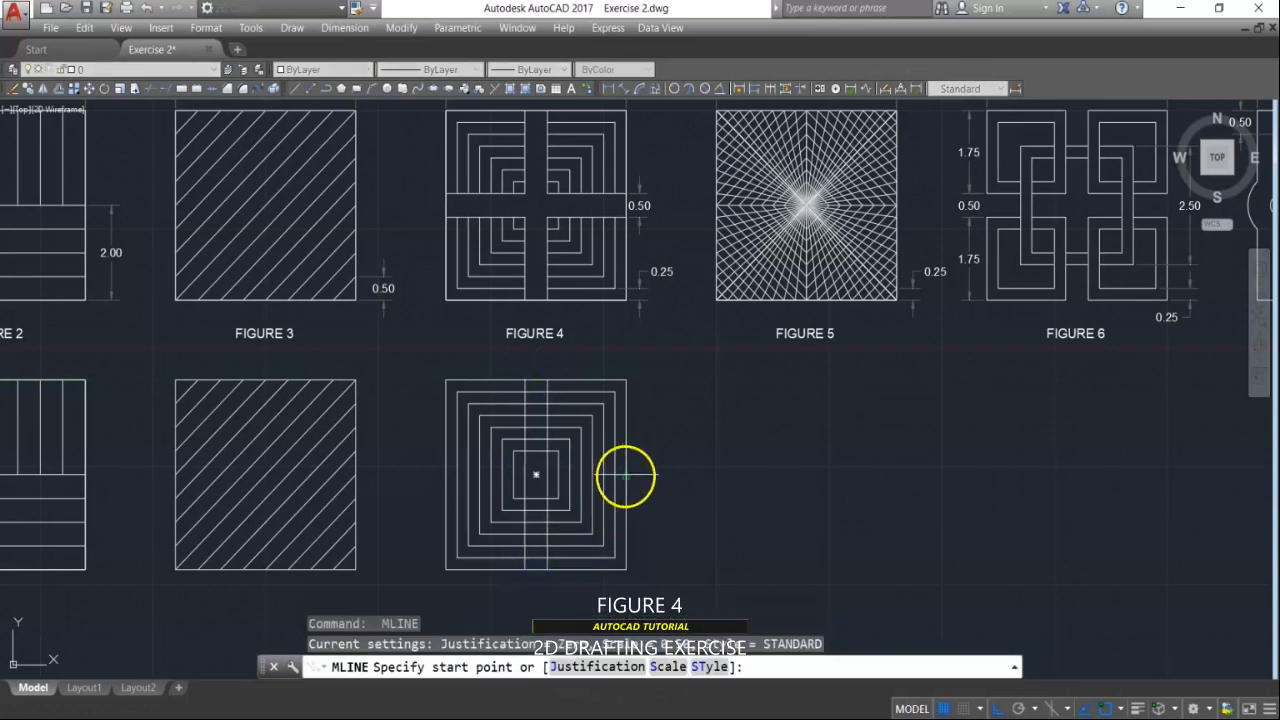
{"action": "left_click", "coordinate": [626, 475]}
{"action": "left_click", "coordinate": [447, 475]}
{"action": "key", "text": "Return"}
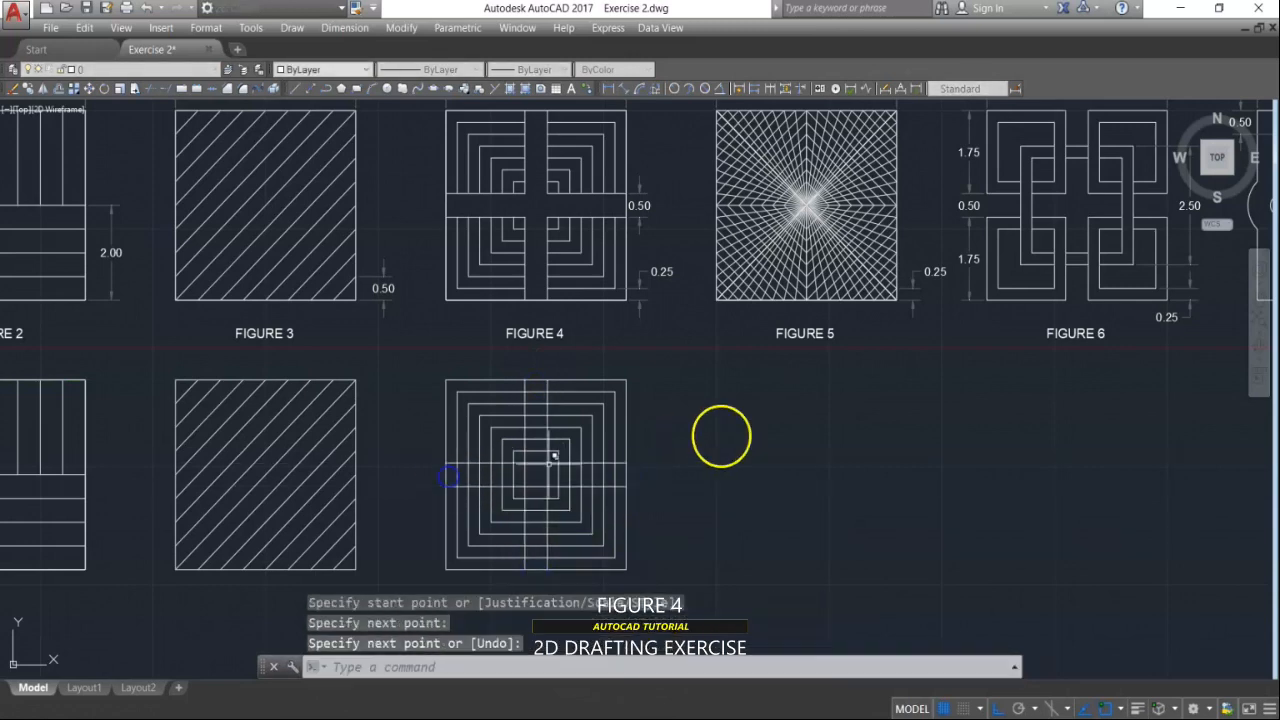
Step: Join the vertical and horizontal multilines at their intersection as an Open Cross using MLEDIT
{"action": "middle_click_drag", "start_coordinate": [521, 484], "coordinate": [523, 470]}
{"action": "type", "text": "M"}
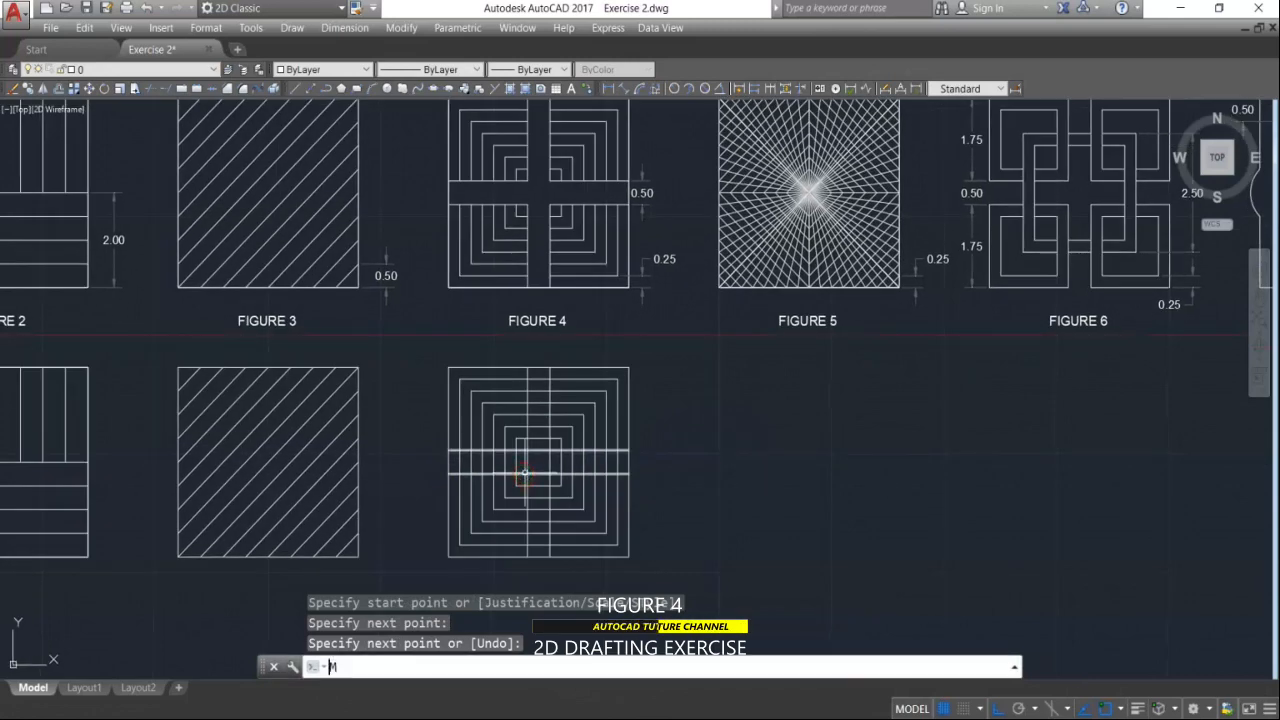
{"action": "type", "text": "LEDIT"}
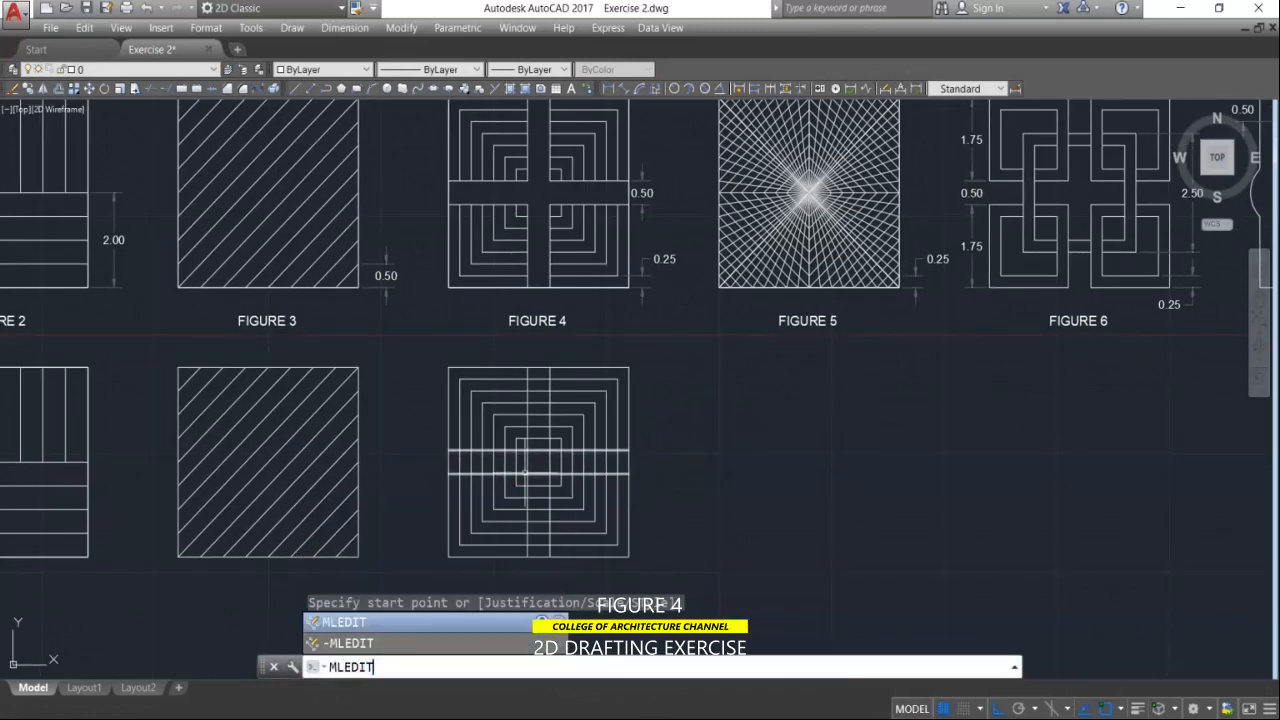
{"action": "key", "text": "Return"}
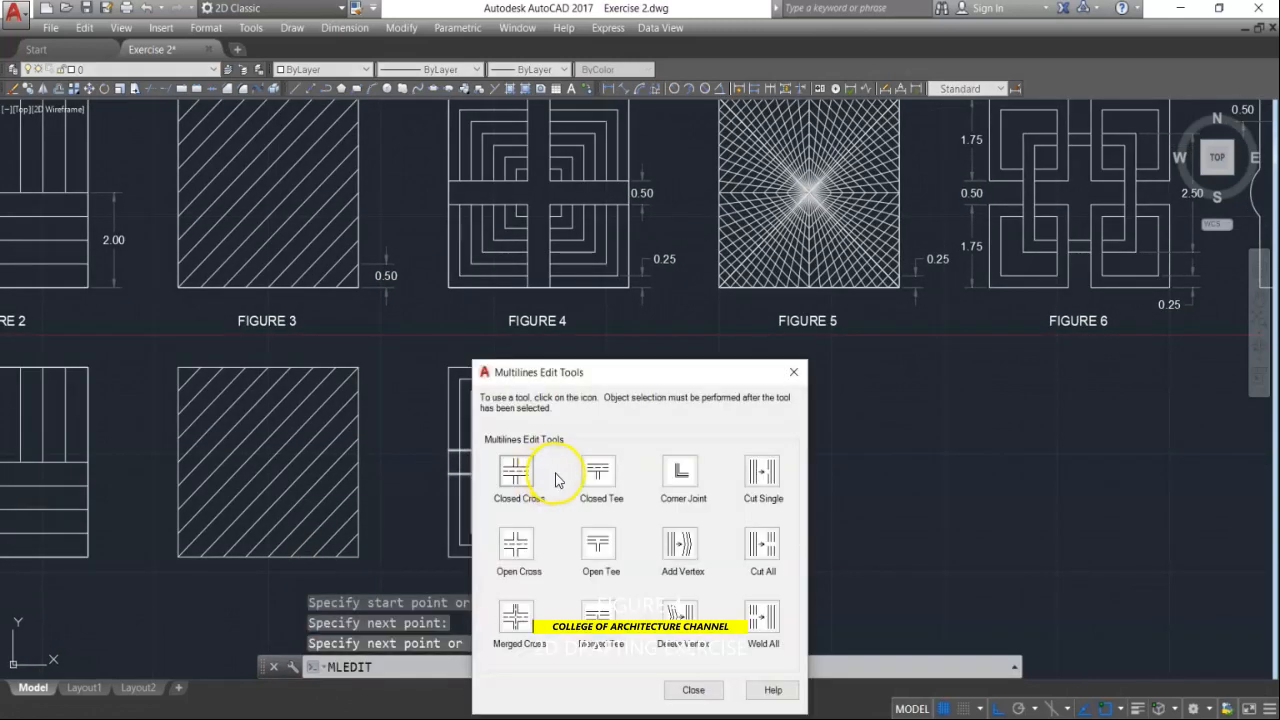
{"action": "left_click", "coordinate": [527, 556]}
{"action": "scroll", "coordinate": [563, 483], "scroll_direction": "up", "scroll_amount": 3}
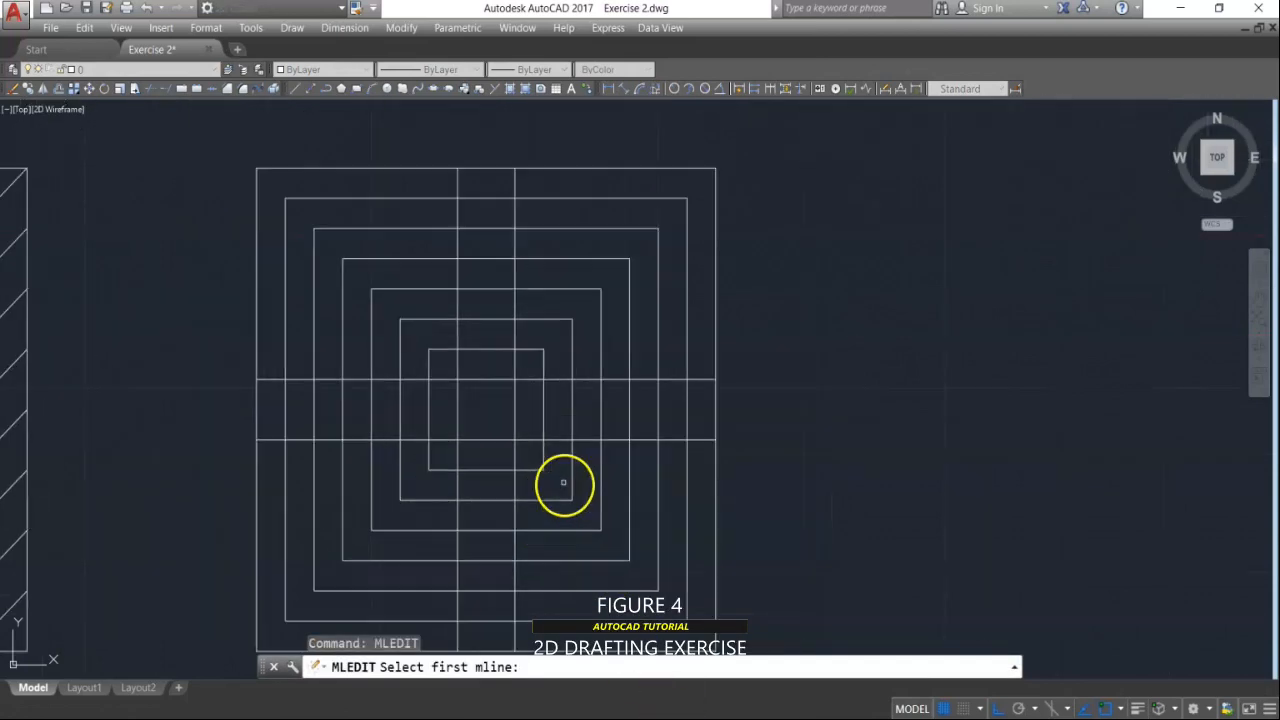
{"action": "left_click", "coordinate": [514, 428]}
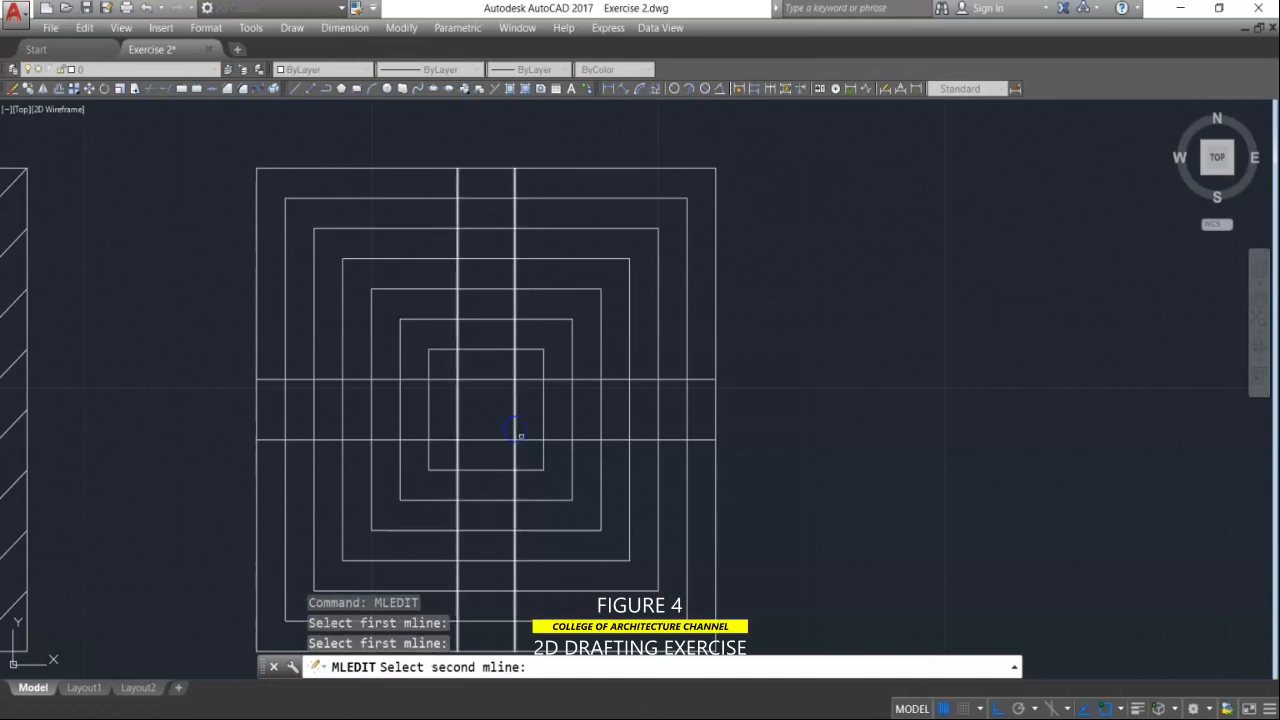
{"action": "left_click", "coordinate": [520, 440]}
{"action": "key", "text": "Escape"}
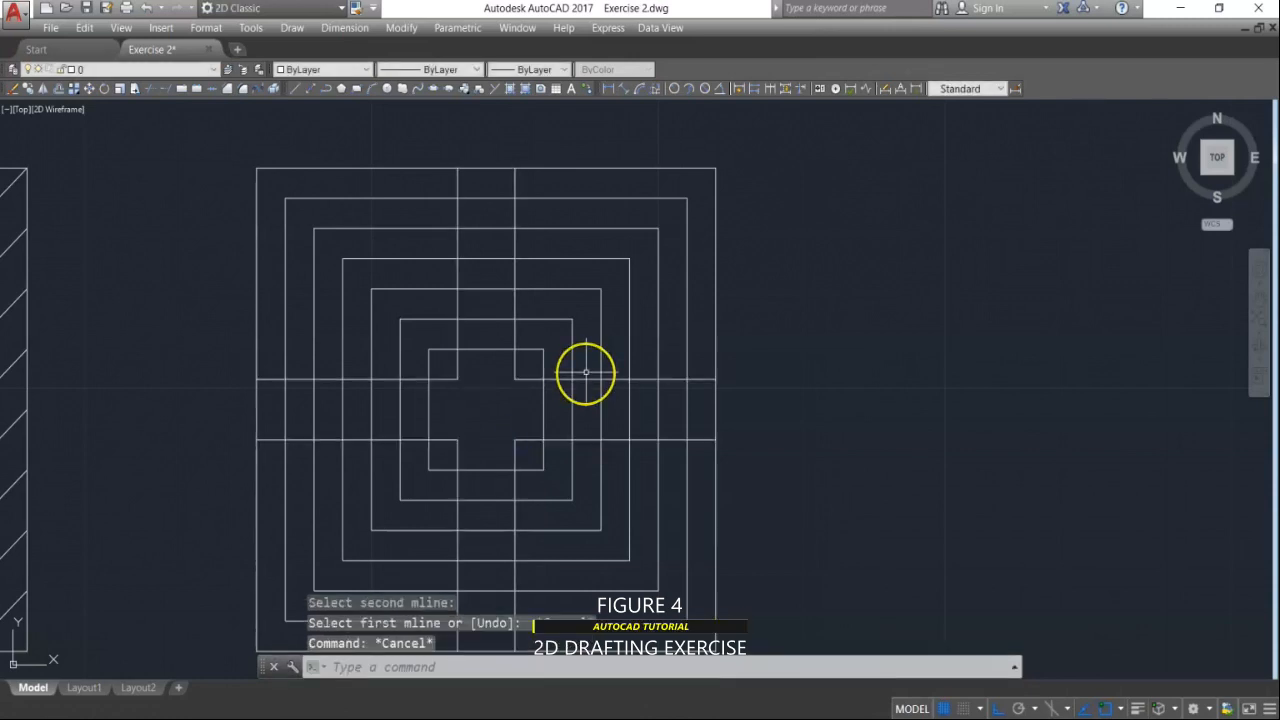
Step: Trim the nested squares' segments inside the horizontal band, using both multilines as cutting edges
{"action": "type", "text": "TR"}
{"action": "key", "text": "Return"}
{"action": "left_click", "coordinate": [529, 366]}
{"action": "left_click", "coordinate": [482, 454]}
{"action": "right_click", "coordinate": [706, 420]}
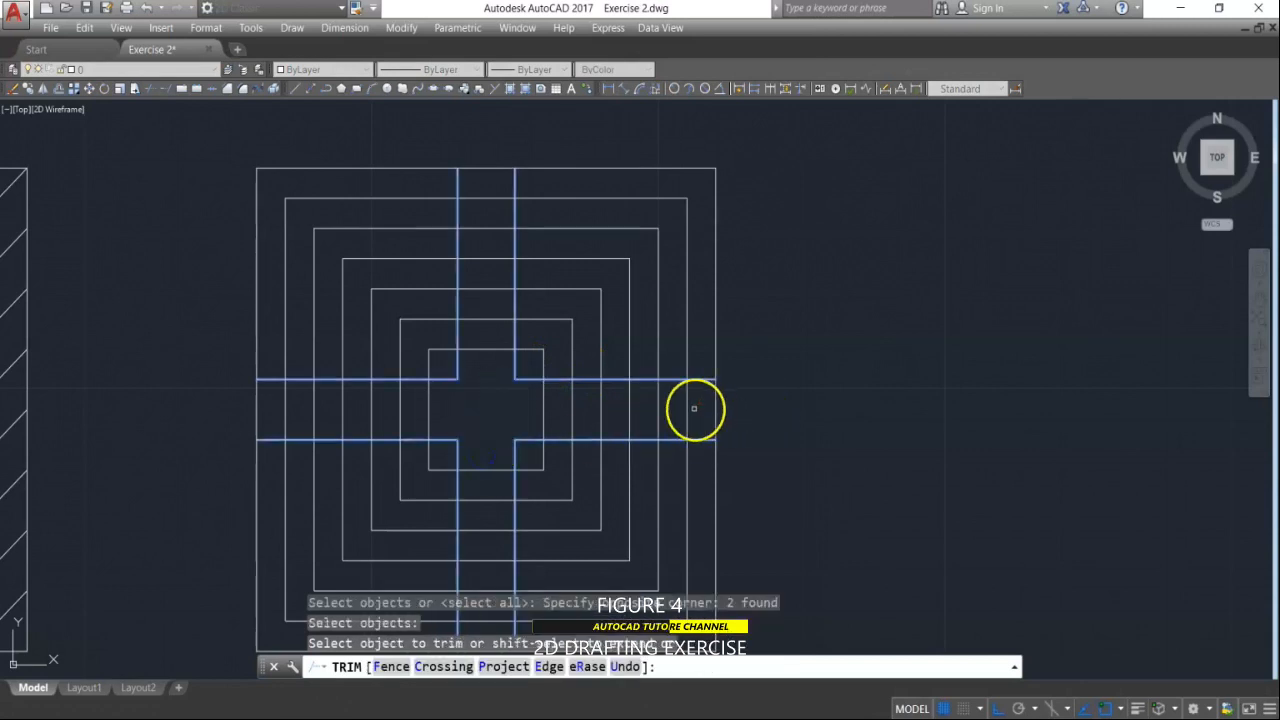
{"action": "left_click", "coordinate": [694, 407]}
{"action": "left_click", "coordinate": [262, 404]}
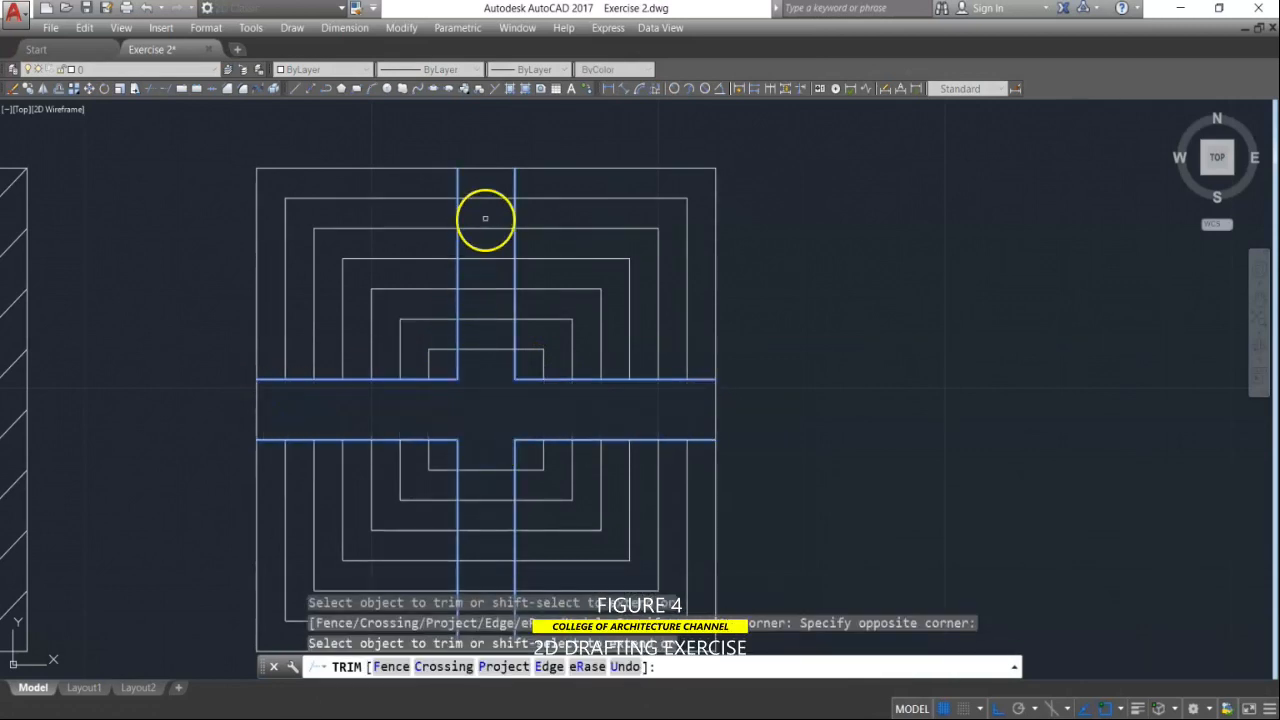
Step: Trim the nested squares' segments inside the vertical band of the cross, keeping the outer square whole
{"action": "scroll", "coordinate": [495, 183], "scroll_direction": "down", "scroll_amount": 2}
{"action": "left_click", "coordinate": [497, 183]}
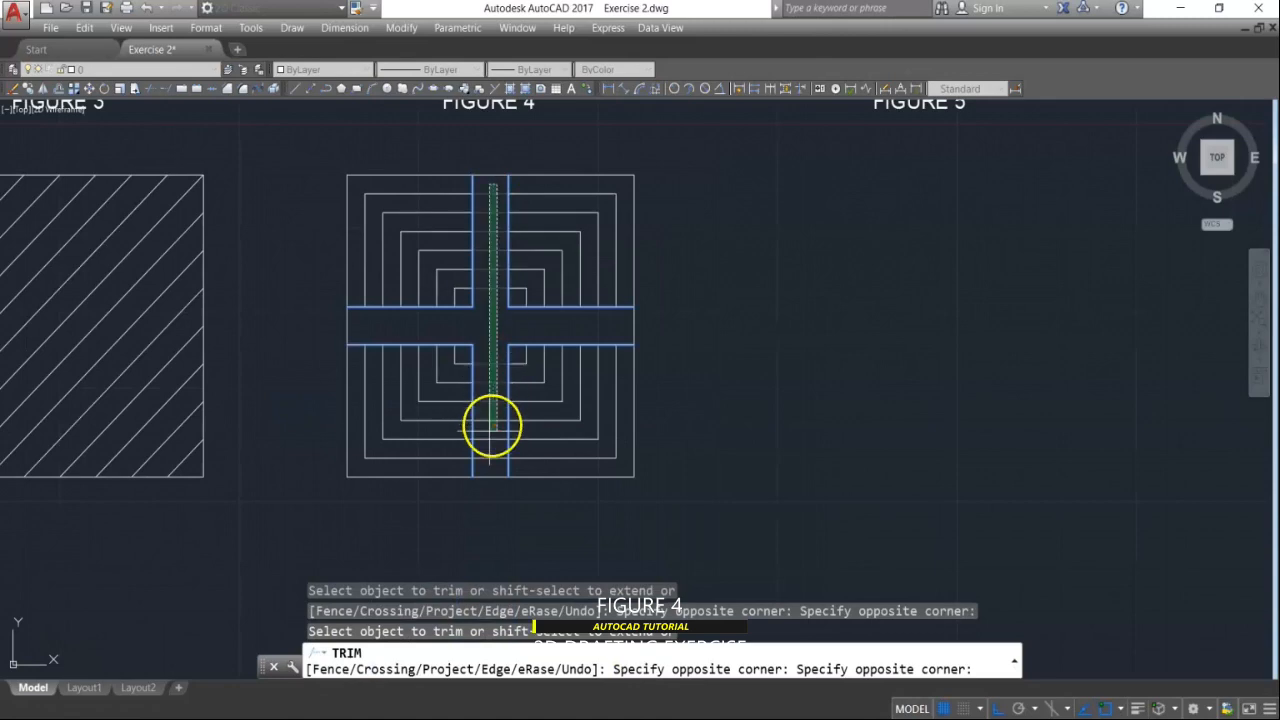
{"action": "left_click", "coordinate": [485, 460]}
{"action": "right_click", "coordinate": [486, 346]}
{"action": "scroll", "coordinate": [488, 340], "scroll_direction": "down", "scroll_amount": 3}
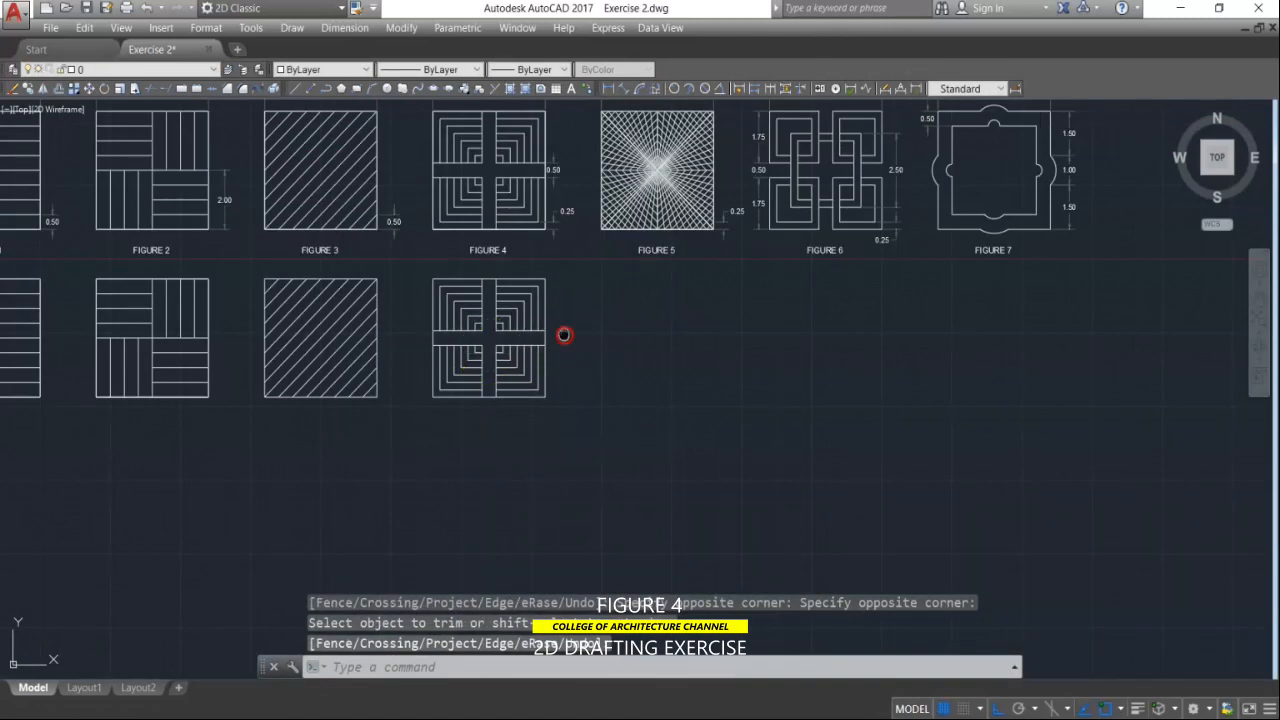
{"action": "middle_click_drag", "start_coordinate": [563, 331], "coordinate": [561, 378]}
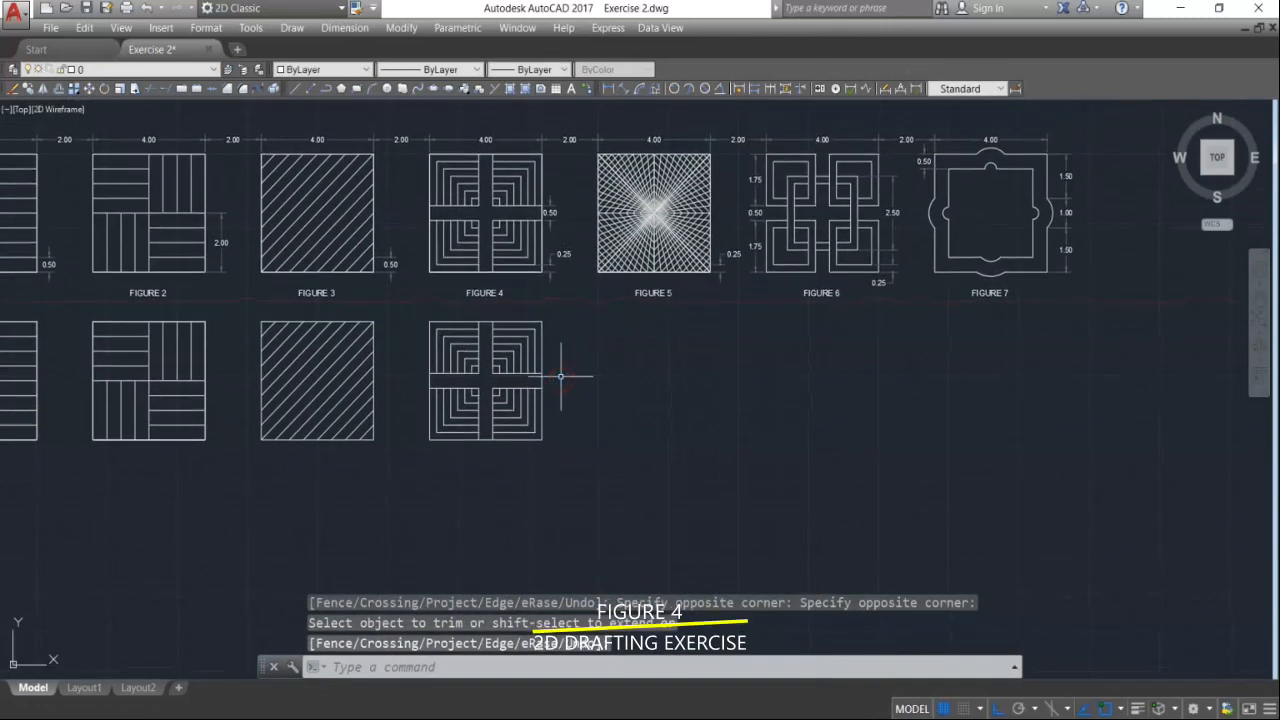
{"action": "key", "text": "Escape"}
{"action": "key", "text": "Escape"}
Step: Copy the outer square of the redrawn Figure 4 horizontally by 6 units to sit below the Figure 5 reference
{"action": "type", "text": "c"}
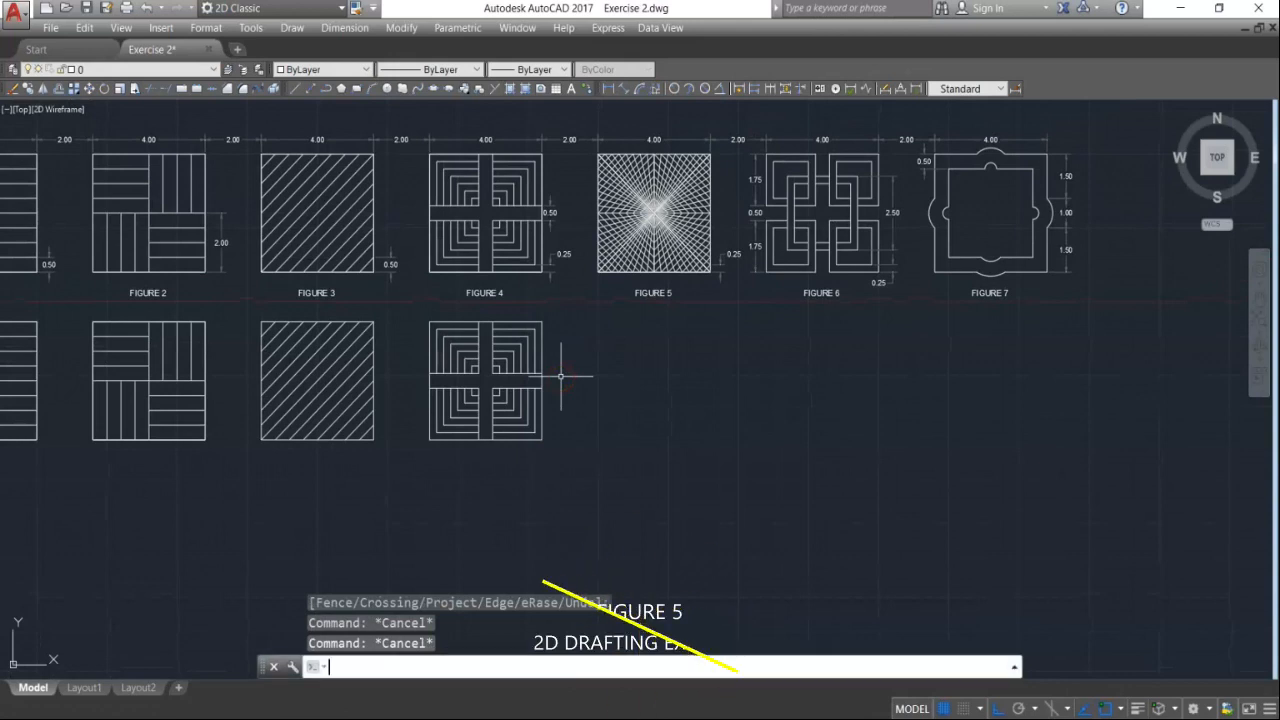
{"action": "type", "text": "o"}
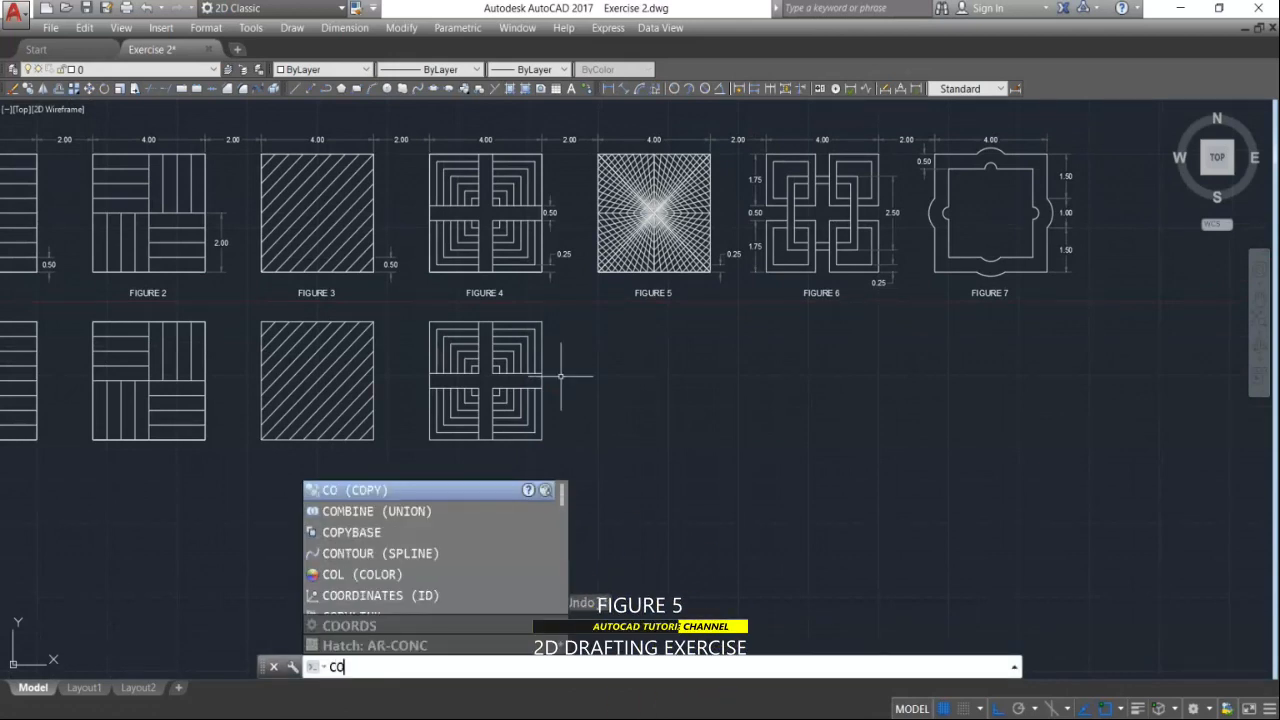
{"action": "key", "text": "Return"}
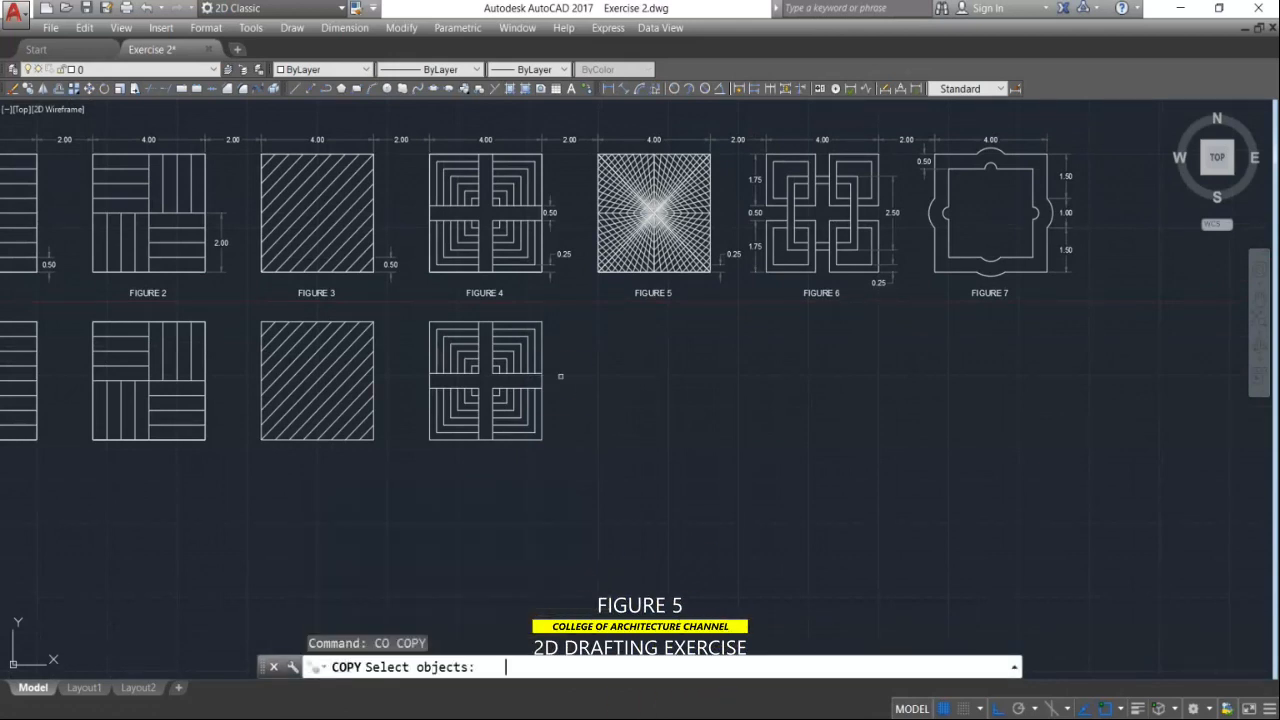
{"action": "scroll", "coordinate": [545, 321], "scroll_direction": "up", "scroll_amount": 4}
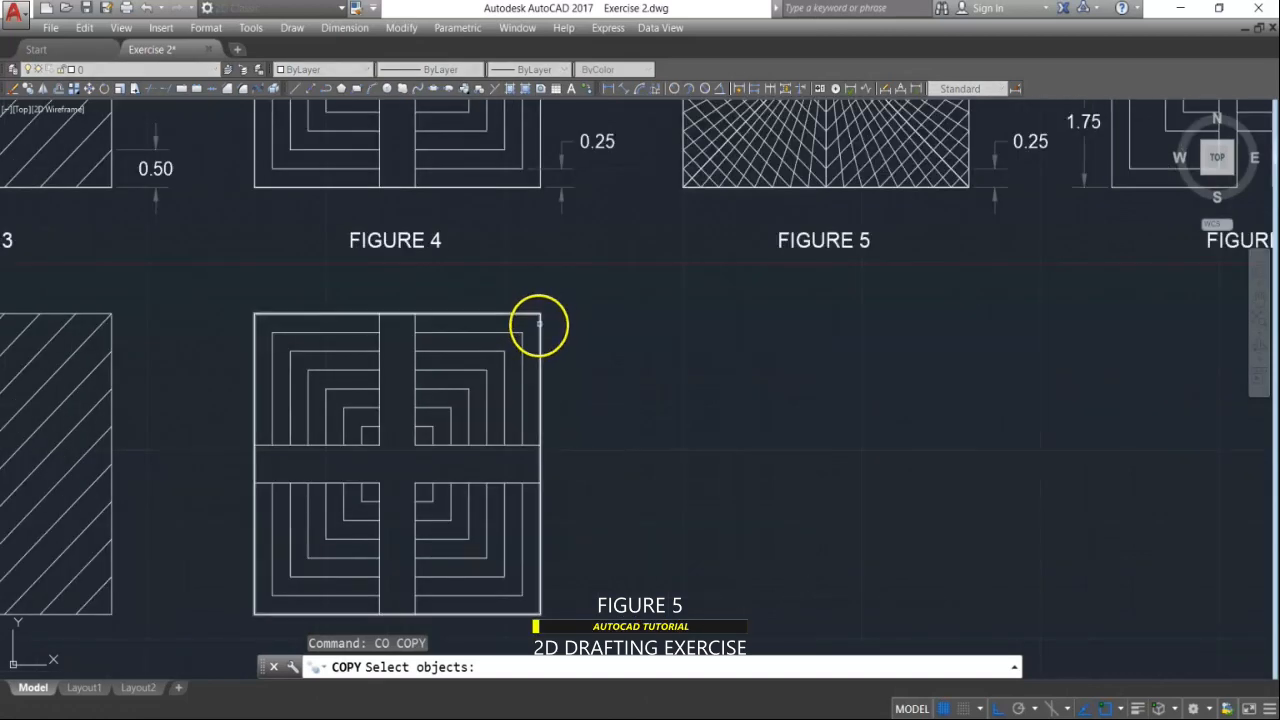
{"action": "left_click", "coordinate": [540, 322]}
{"action": "key", "text": "Return"}
{"action": "left_click", "coordinate": [548, 290]}
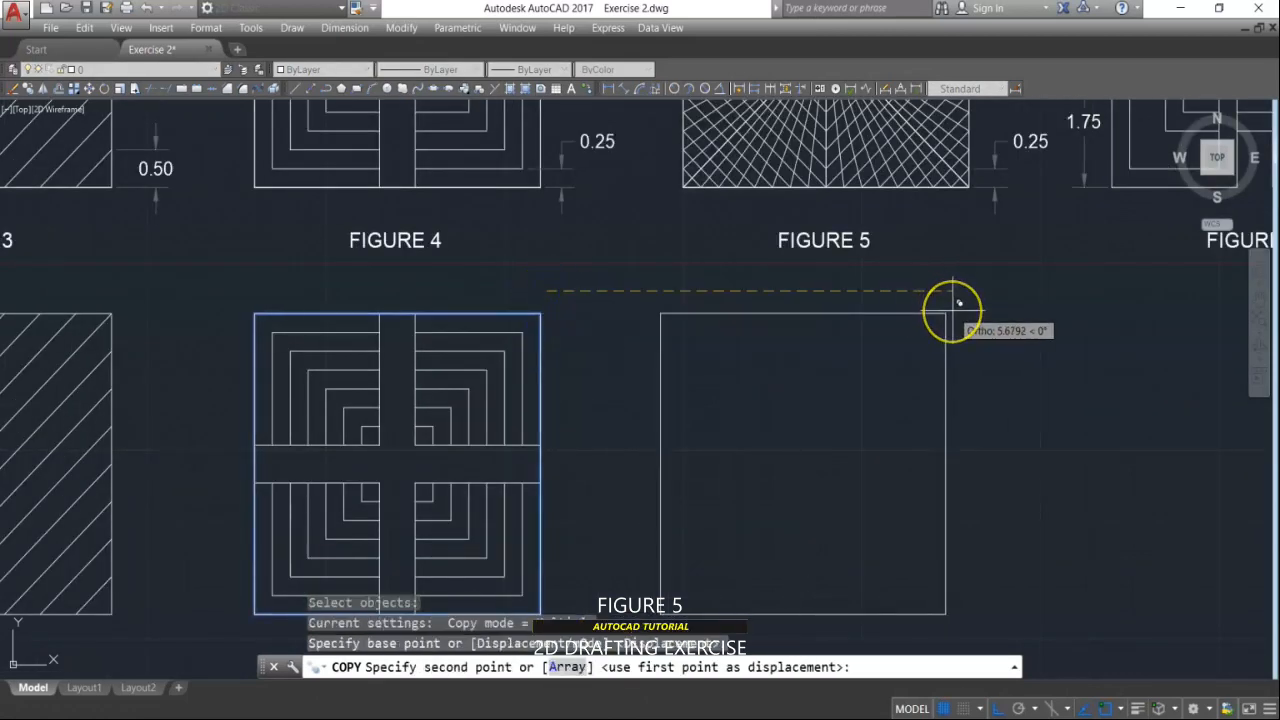
{"action": "type", "text": "6"}
{"action": "key", "text": "Return"}
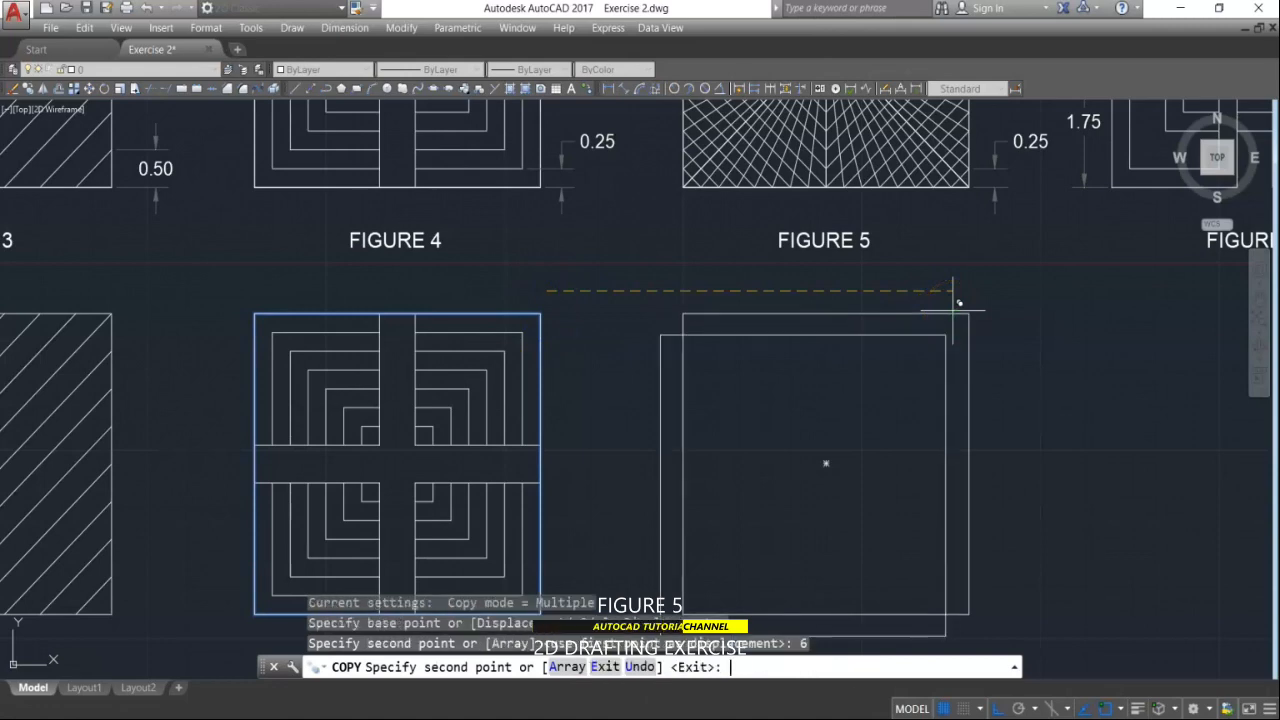
{"action": "key", "text": "Return"}
{"action": "scroll", "coordinate": [716, 400], "scroll_direction": "down", "scroll_amount": 2}
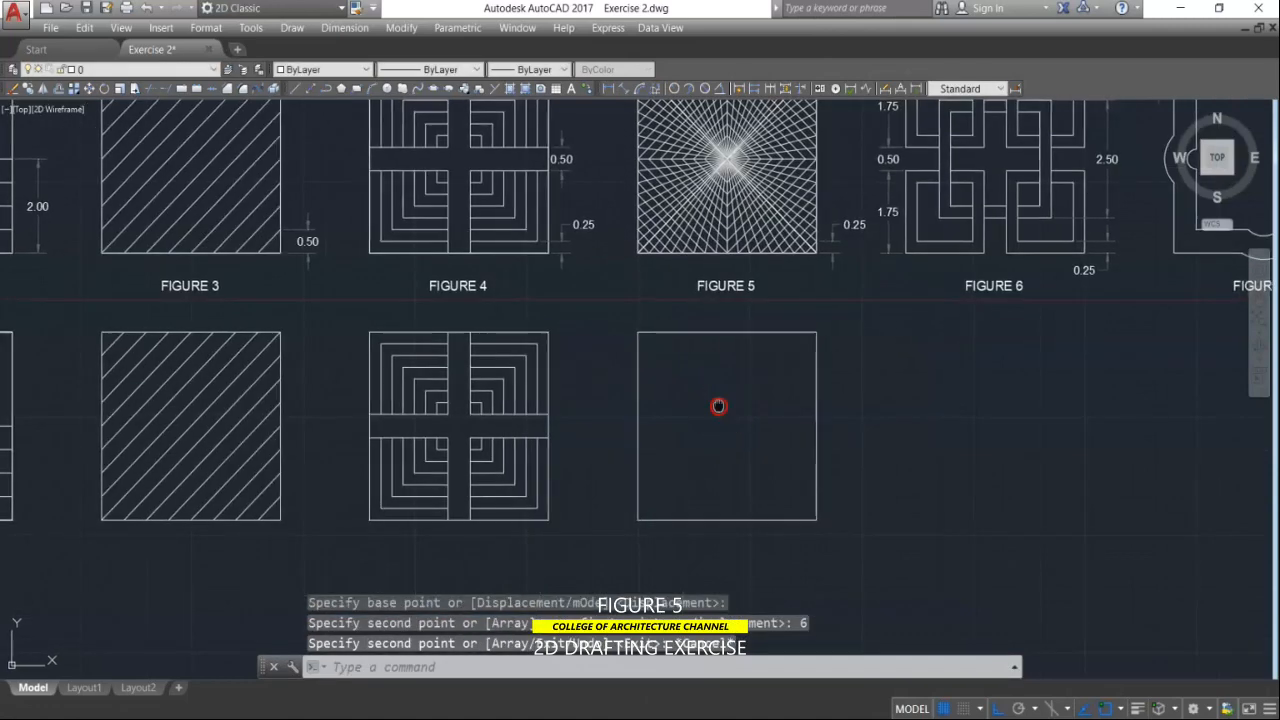
{"action": "key", "text": "Escape"}
{"action": "key", "text": "Escape"}
Step: Examine the line spacing and the 0.25 dimension along the bottom edge of the Figure 5 reference
{"action": "scroll", "coordinate": [820, 167], "scroll_direction": "up", "scroll_amount": 2}
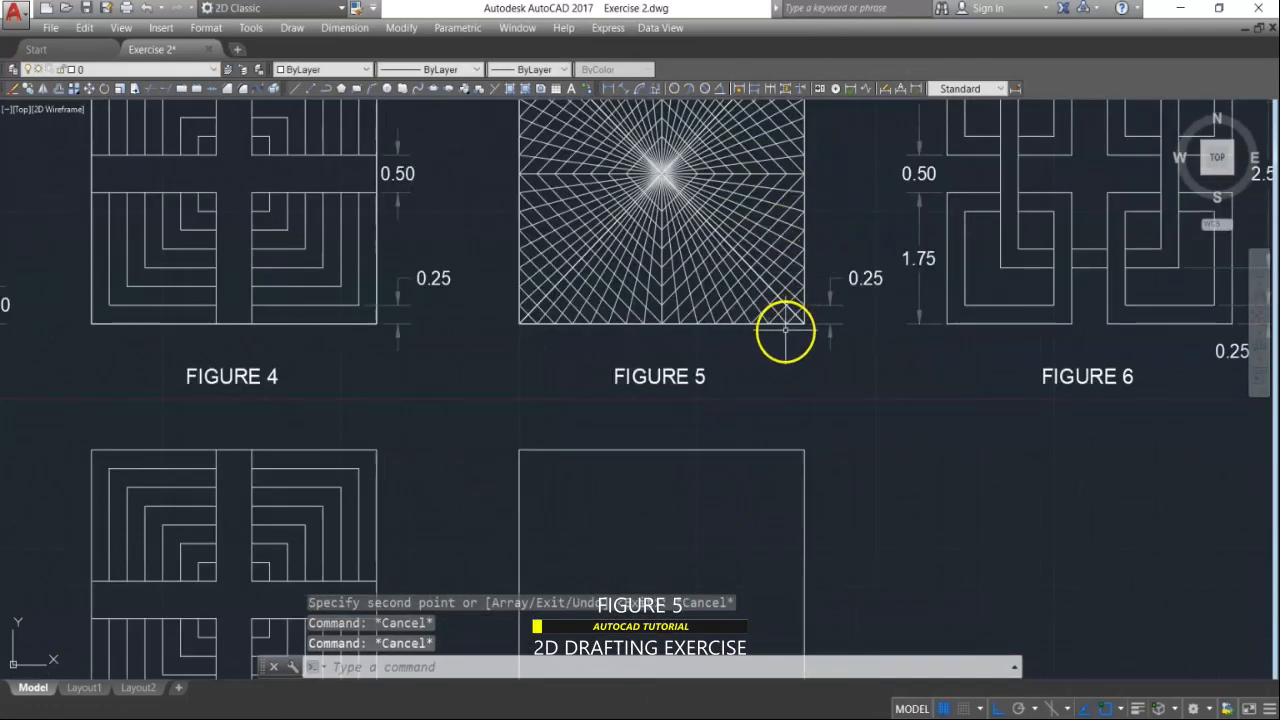
{"action": "scroll", "coordinate": [786, 334], "scroll_direction": "up", "scroll_amount": 2}
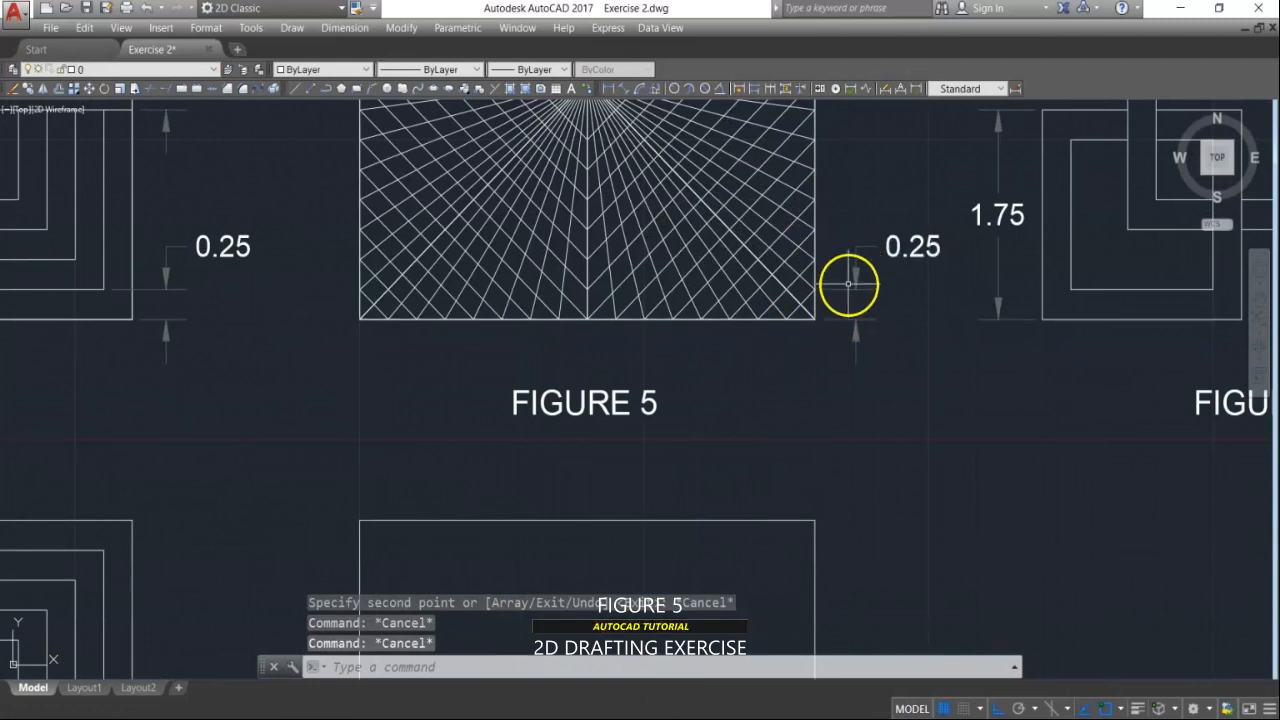
{"action": "scroll", "coordinate": [808, 345], "scroll_direction": "up", "scroll_amount": 2}
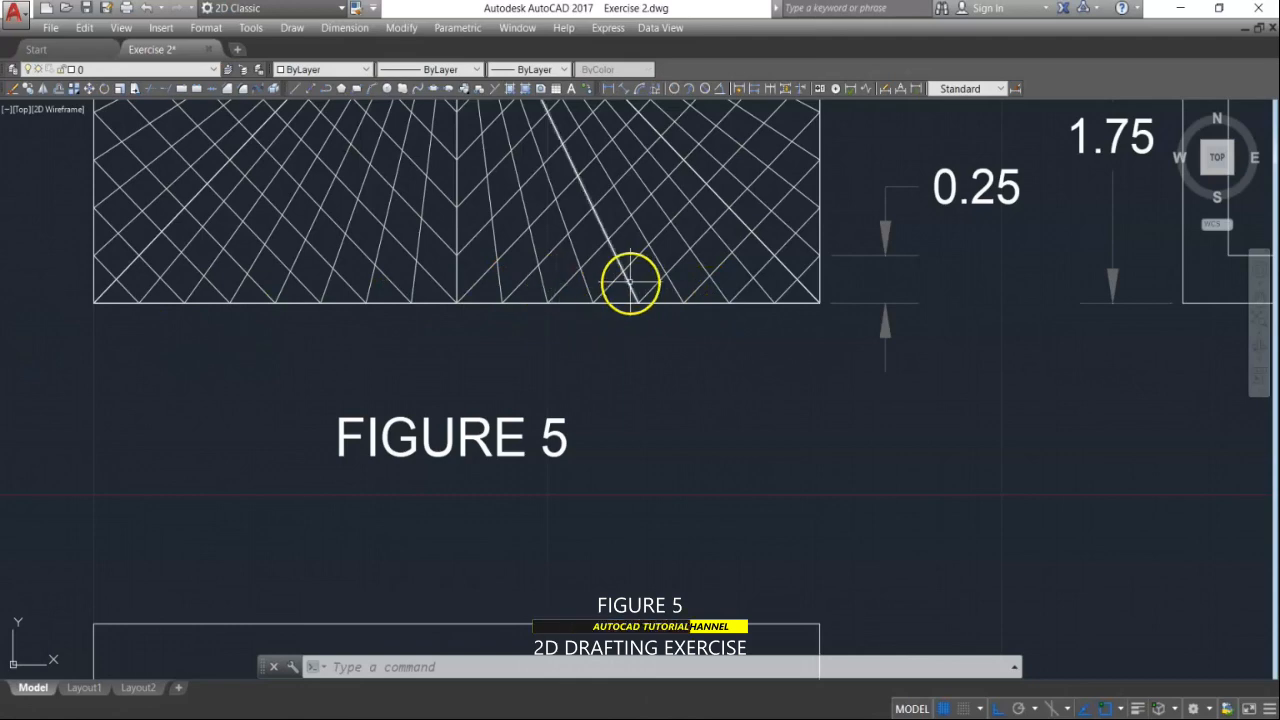
{"action": "scroll", "coordinate": [629, 286], "scroll_direction": "down", "scroll_amount": 4}
{"action": "middle_click_drag", "start_coordinate": [637, 374], "coordinate": [641, 269]}
{"action": "middle_click_drag", "start_coordinate": [622, 459], "coordinate": [623, 387]}
{"action": "key", "text": "Escape"}
{"action": "key", "text": "Escape"}
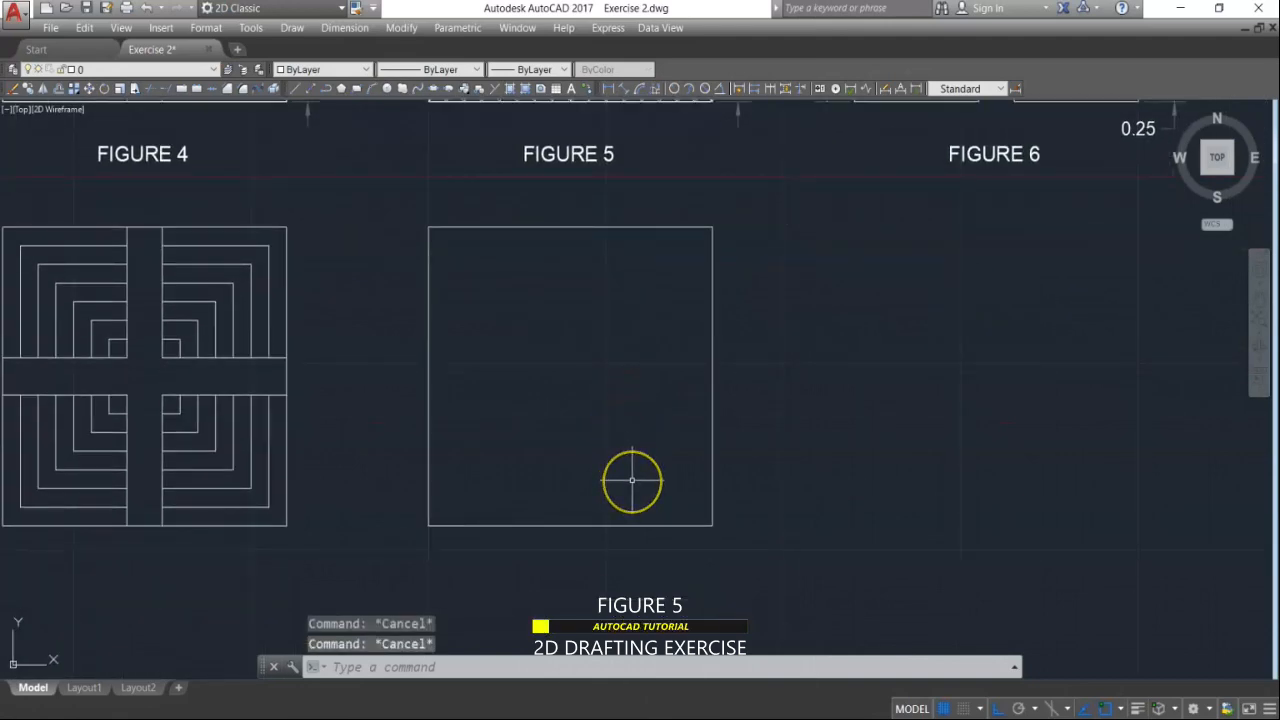
Step: Explode the copied square below Figure 5 into separate lines
{"action": "type", "text": "x"}
{"action": "key", "text": "Return"}
{"action": "left_click", "coordinate": [623, 457]}
{"action": "left_click", "coordinate": [562, 582]}
{"action": "right_click", "coordinate": [590, 537]}
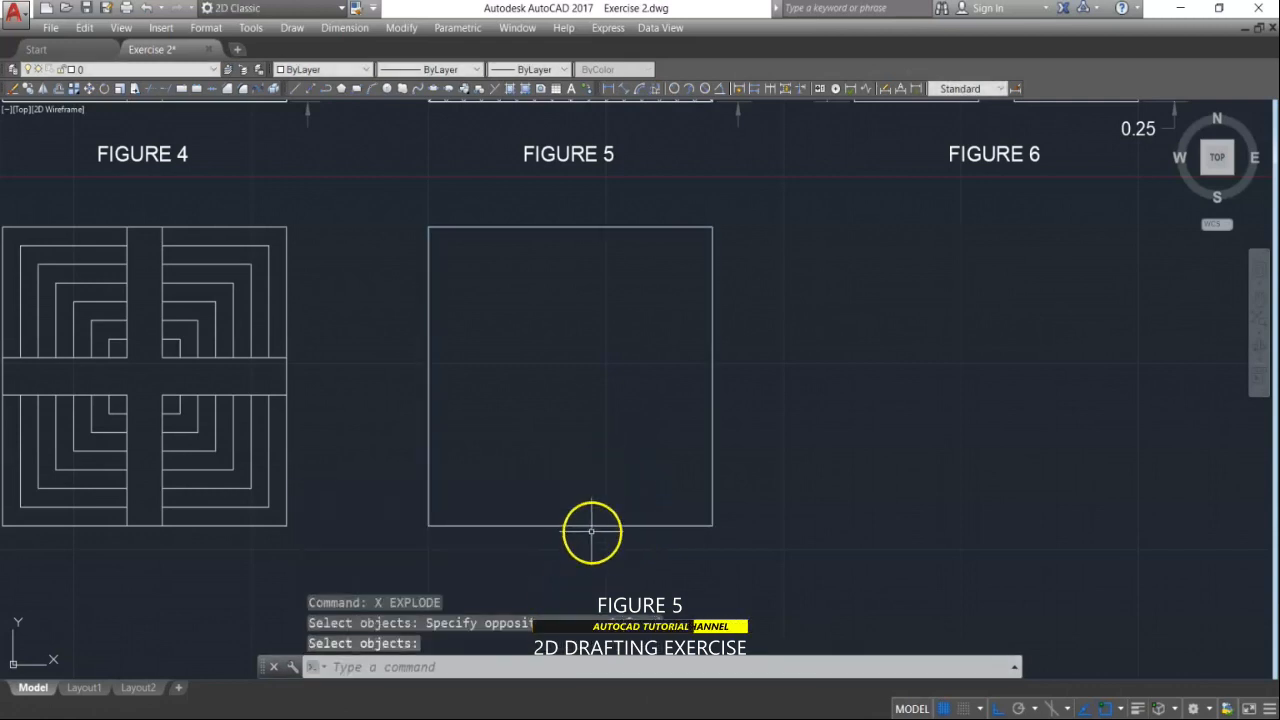
Step: Divide the exploded square's bottom edge into 16 segments and regenerate the drawing to refresh the point markers
{"action": "type", "text": "DIV"}
{"action": "key", "text": "Return"}
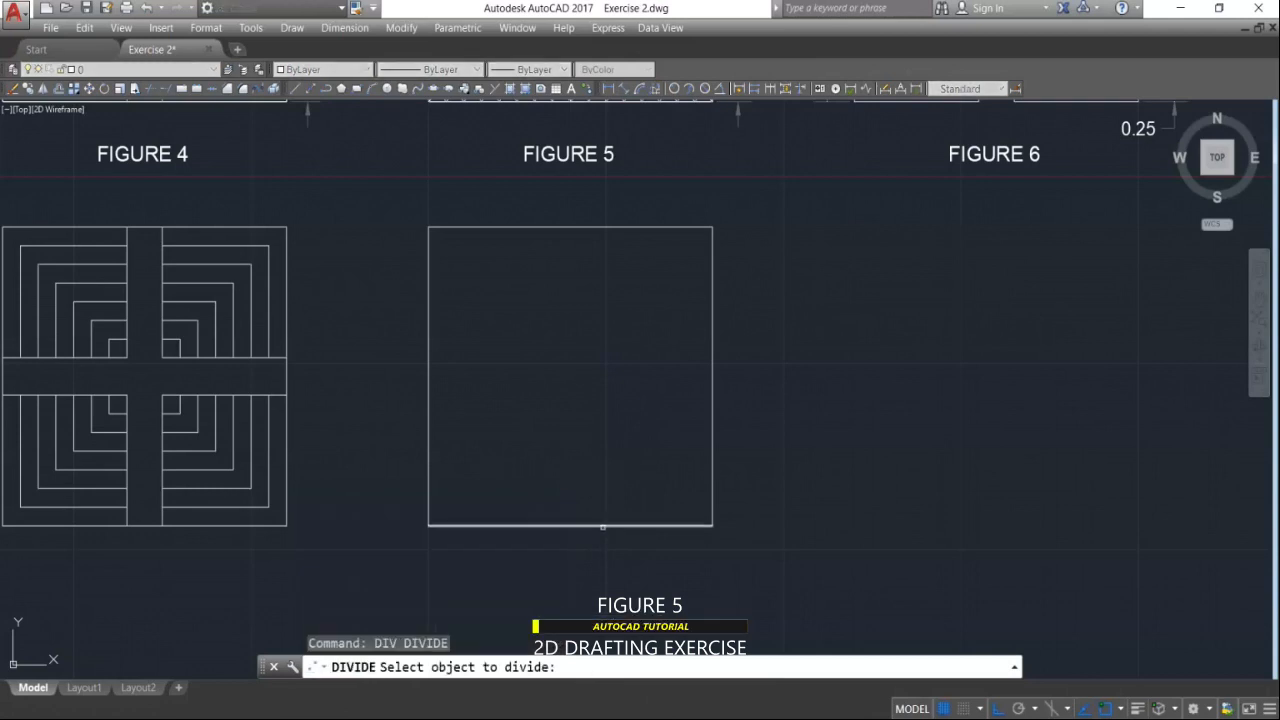
{"action": "left_click", "coordinate": [603, 526]}
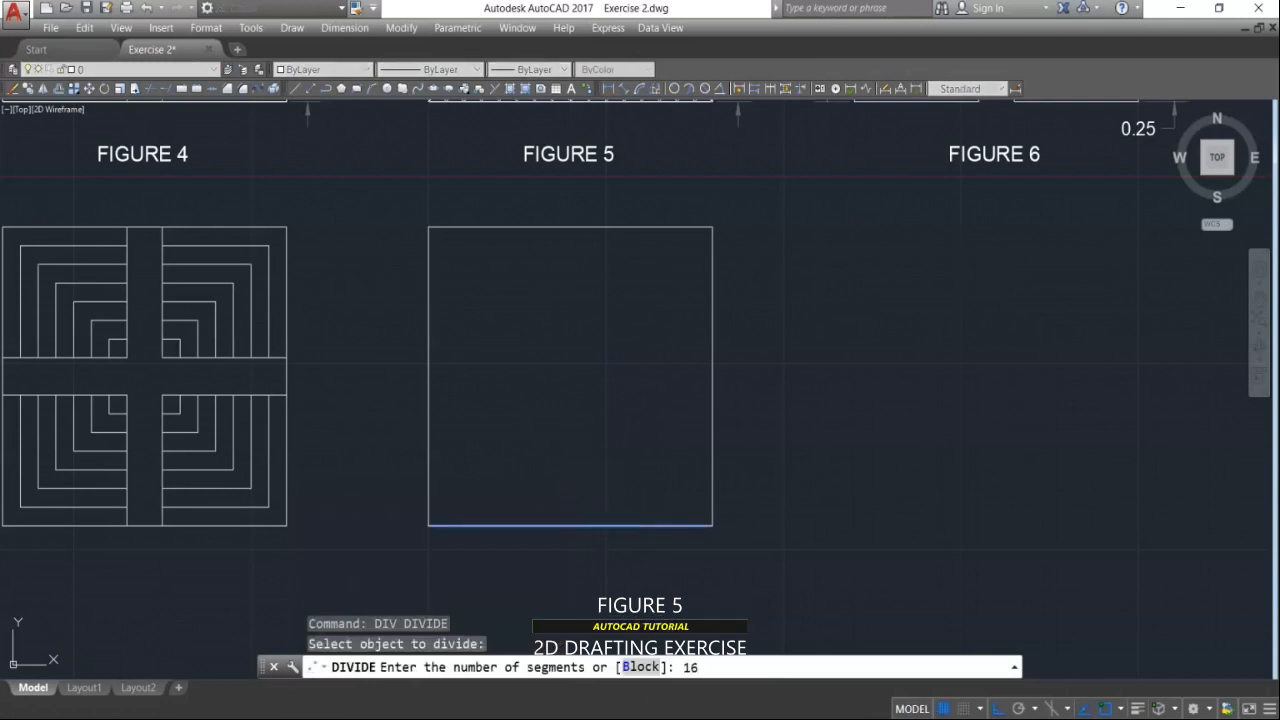
{"action": "key", "text": "Return"}
{"action": "scroll", "coordinate": [521, 545], "scroll_direction": "up", "scroll_amount": 6}
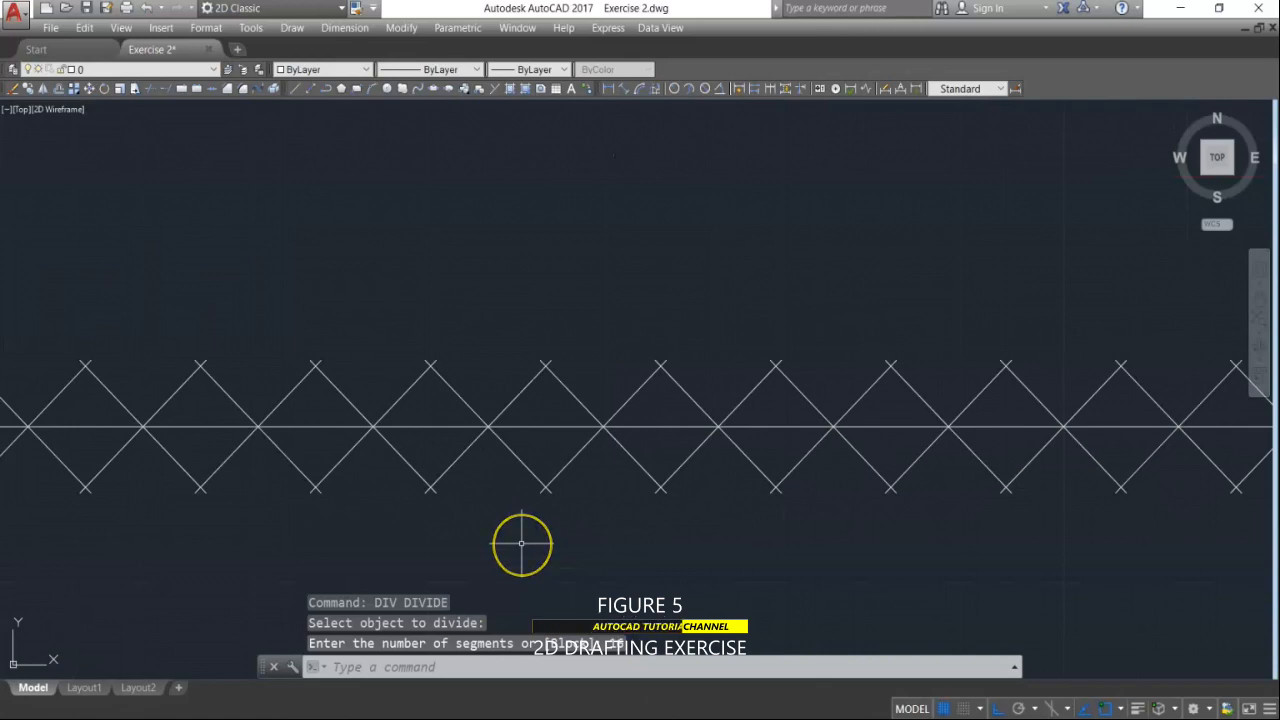
{"action": "type", "text": "RE"}
{"action": "key", "text": "Return"}
{"action": "scroll", "coordinate": [520, 537], "scroll_direction": "down", "scroll_amount": 8}
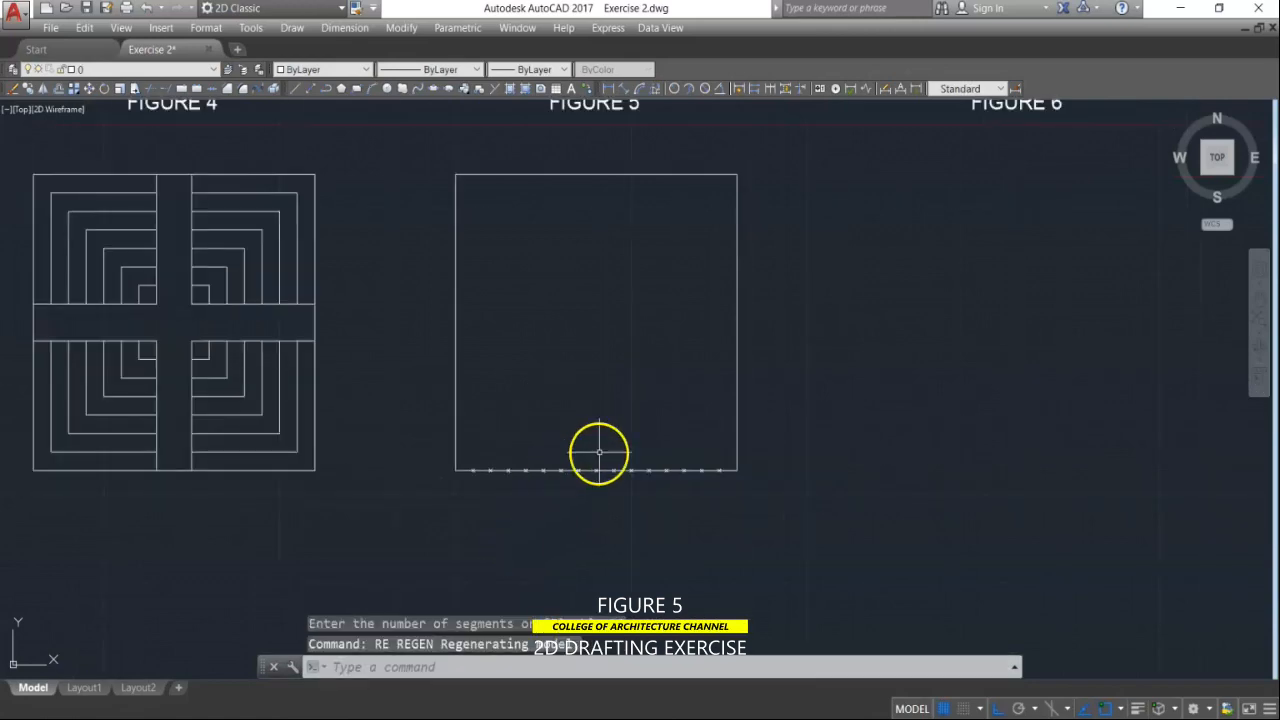
Step: Draw a polyline from the midpoint of the new square's top edge through the right edge's midpoint to the bottom edge's midpoint
{"action": "middle_click_drag", "start_coordinate": [598, 452], "coordinate": [586, 496]}
{"action": "scroll", "coordinate": [608, 420], "scroll_direction": "down", "scroll_amount": 3}
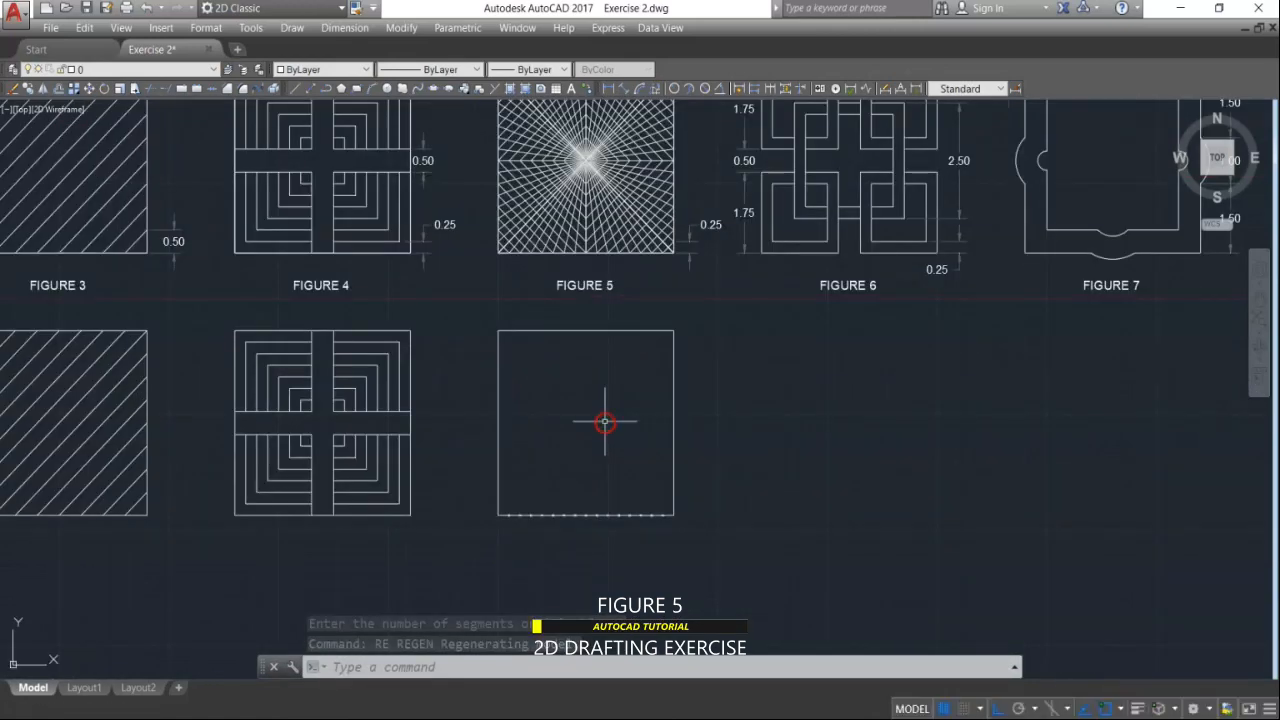
{"action": "scroll", "coordinate": [606, 423], "scroll_direction": "up", "scroll_amount": 3}
{"action": "scroll", "coordinate": [604, 421], "scroll_direction": "down", "scroll_amount": 2}
{"action": "middle_click_drag", "start_coordinate": [606, 421], "coordinate": [599, 440]}
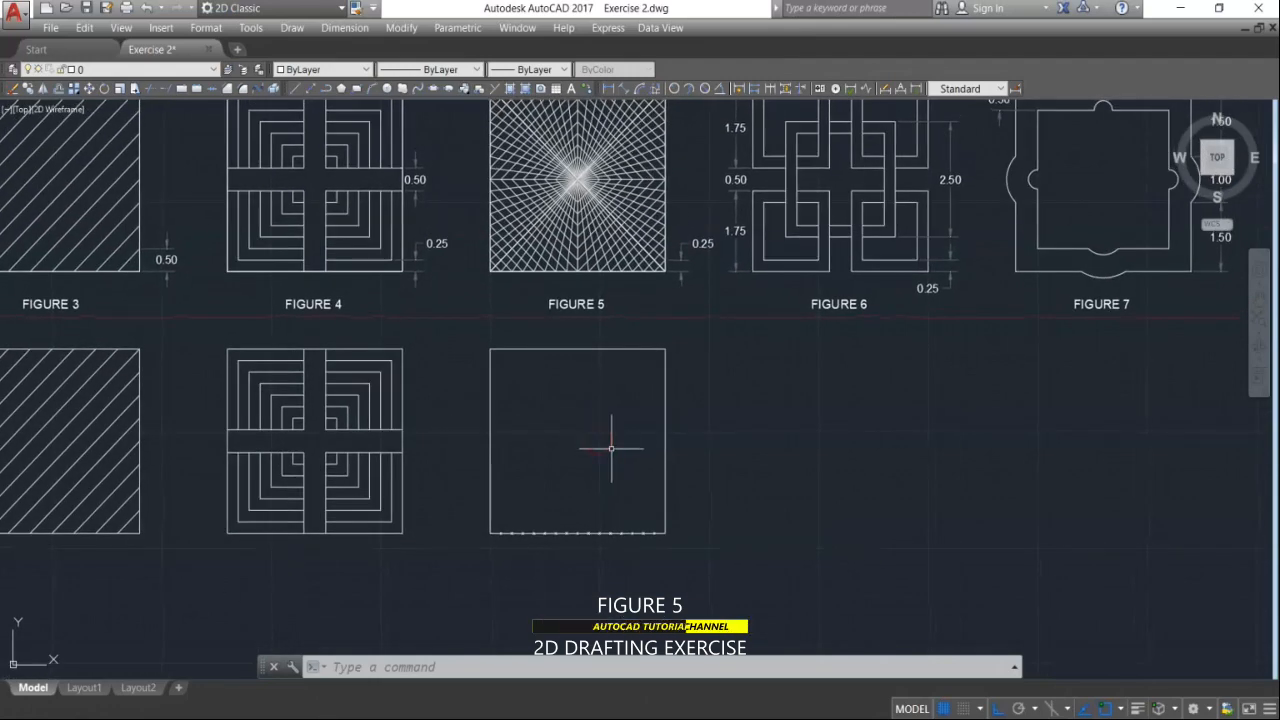
{"action": "type", "text": "PL"}
{"action": "key", "text": "Return"}
{"action": "scroll", "coordinate": [604, 400], "scroll_direction": "up", "scroll_amount": 2}
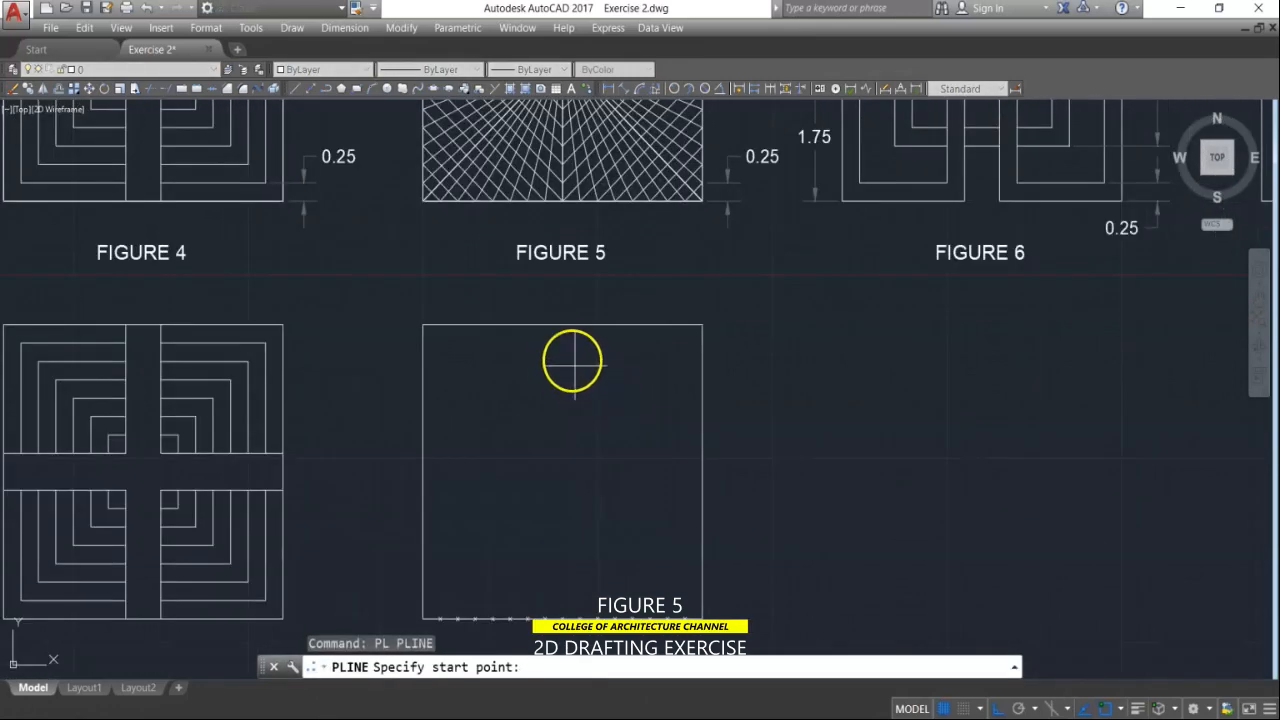
{"action": "left_click", "coordinate": [561, 325]}
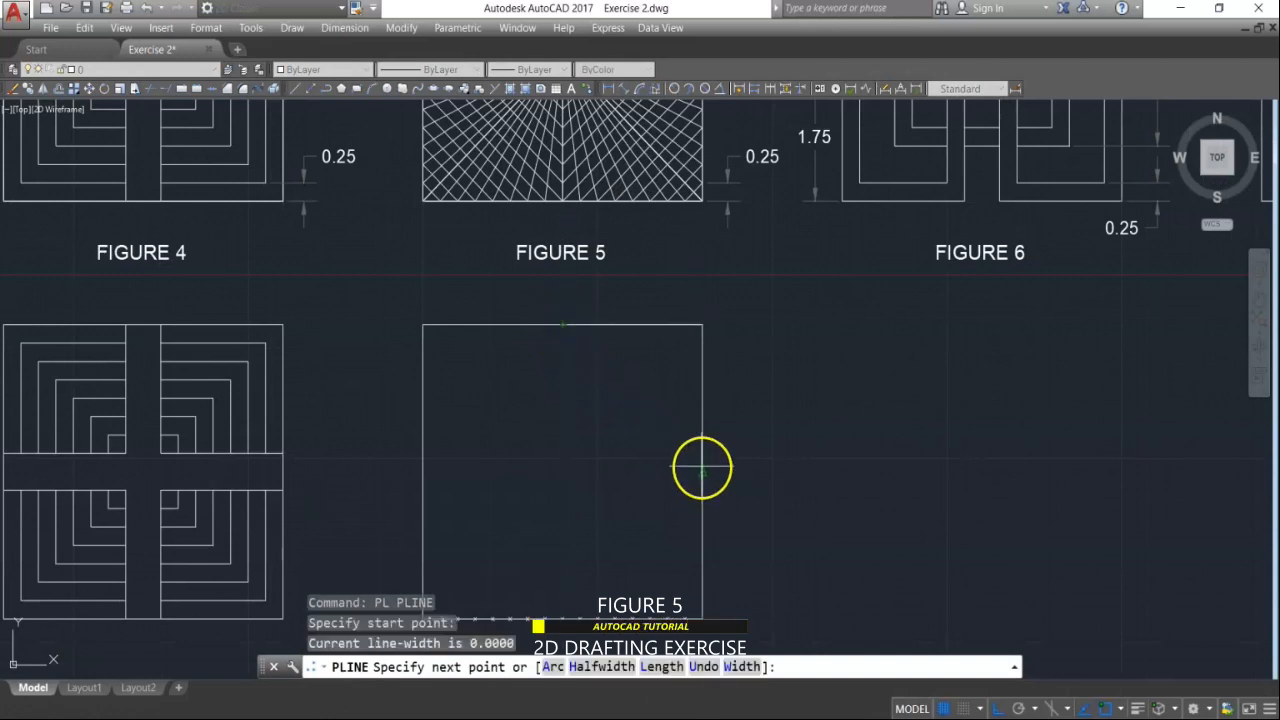
{"action": "left_click", "coordinate": [702, 467]}
{"action": "left_click", "coordinate": [562, 609]}
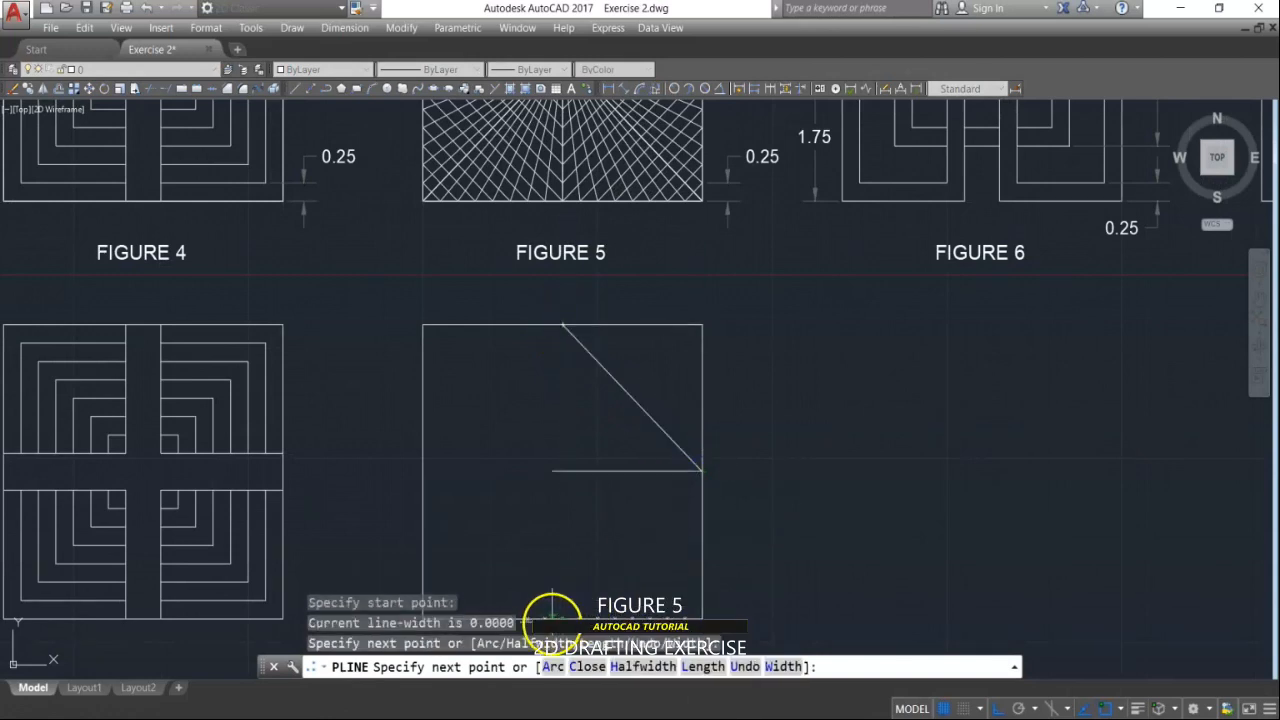
{"action": "middle_click_drag", "start_coordinate": [546, 376], "coordinate": [581, 497]}
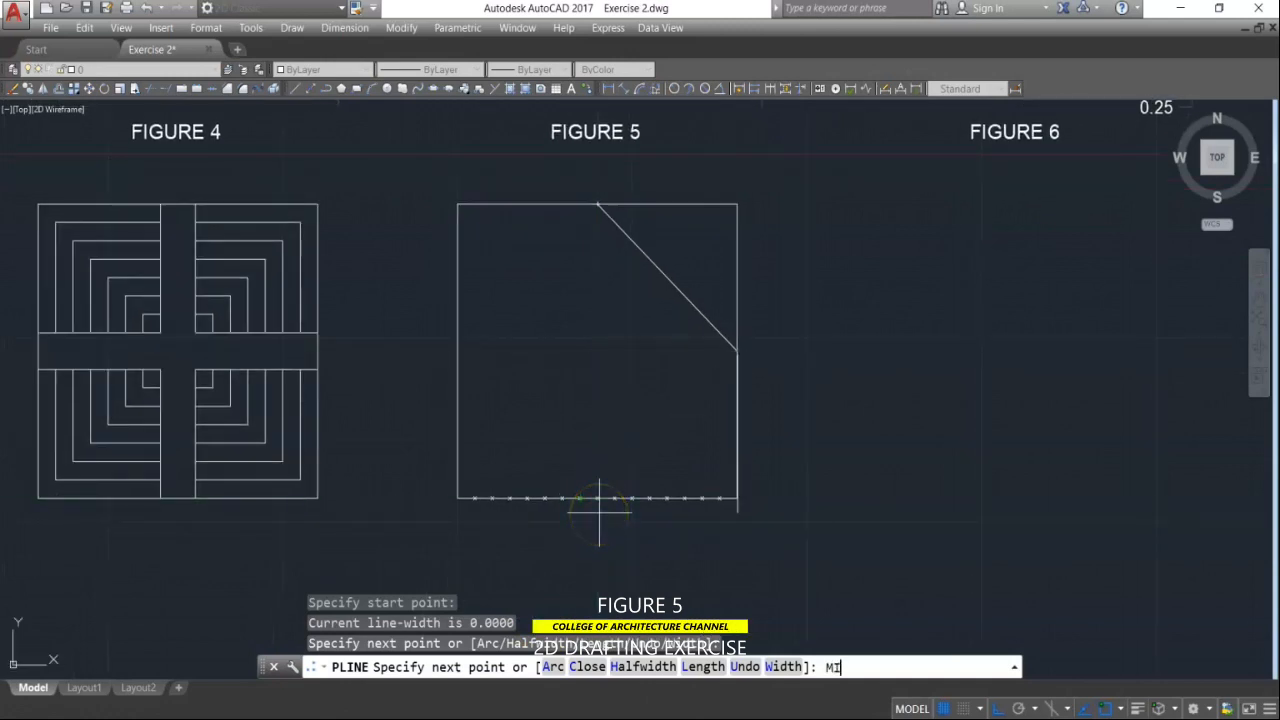
{"action": "key", "text": "Return"}
{"action": "left_click", "coordinate": [591, 498]}
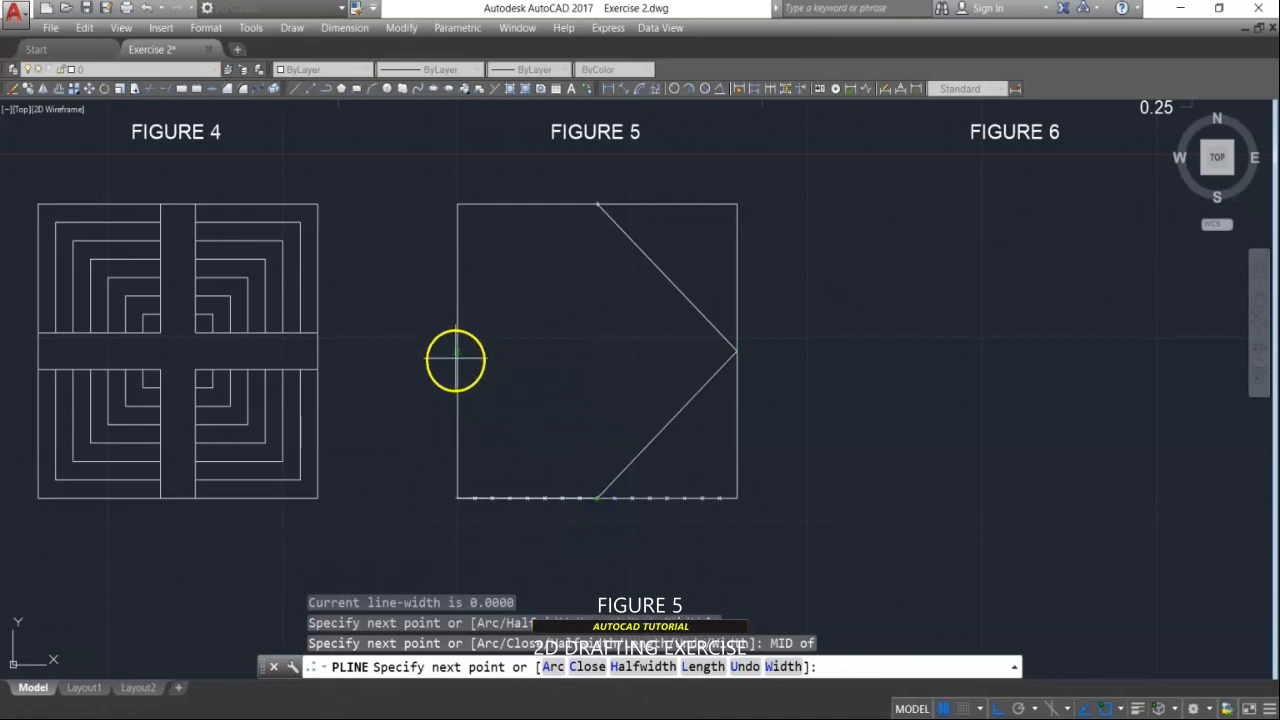
Step: Continue the polyline to the midpoint of the square's left edge and close it into a diamond
{"action": "left_click", "coordinate": [457, 352]}
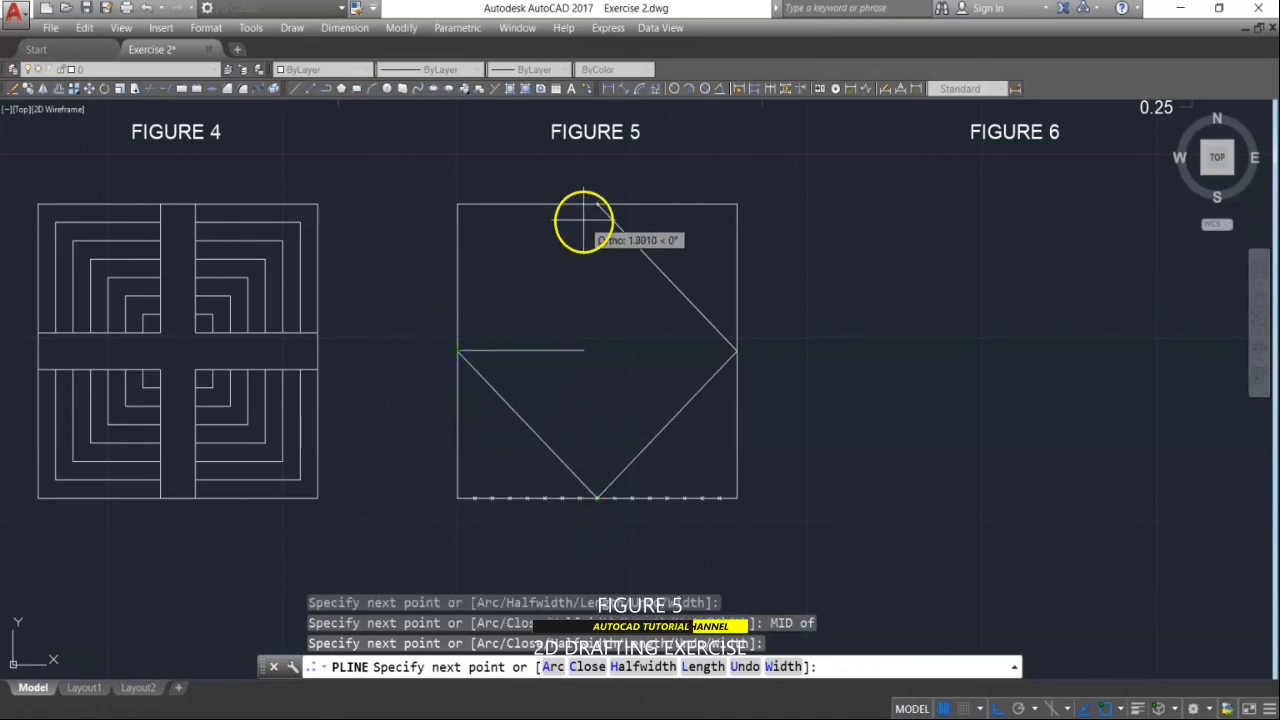
{"action": "type", "text": "C"}
{"action": "key", "text": "Return"}
{"action": "scroll", "coordinate": [597, 240], "scroll_direction": "down", "scroll_amount": 3}
{"action": "mouse_move", "coordinate": [597, 320]}
{"action": "middle_mouse_down"}
{"action": "mouse_move", "coordinate": [544, 485]}
{"action": "mouse_move", "coordinate": [557, 357]}
{"action": "mouse_move", "coordinate": [540, 351]}
{"action": "middle_mouse_up"}
{"action": "key", "text": "Escape"}
{"action": "key", "text": "Escape"}
{"action": "key", "text": "Escape"}
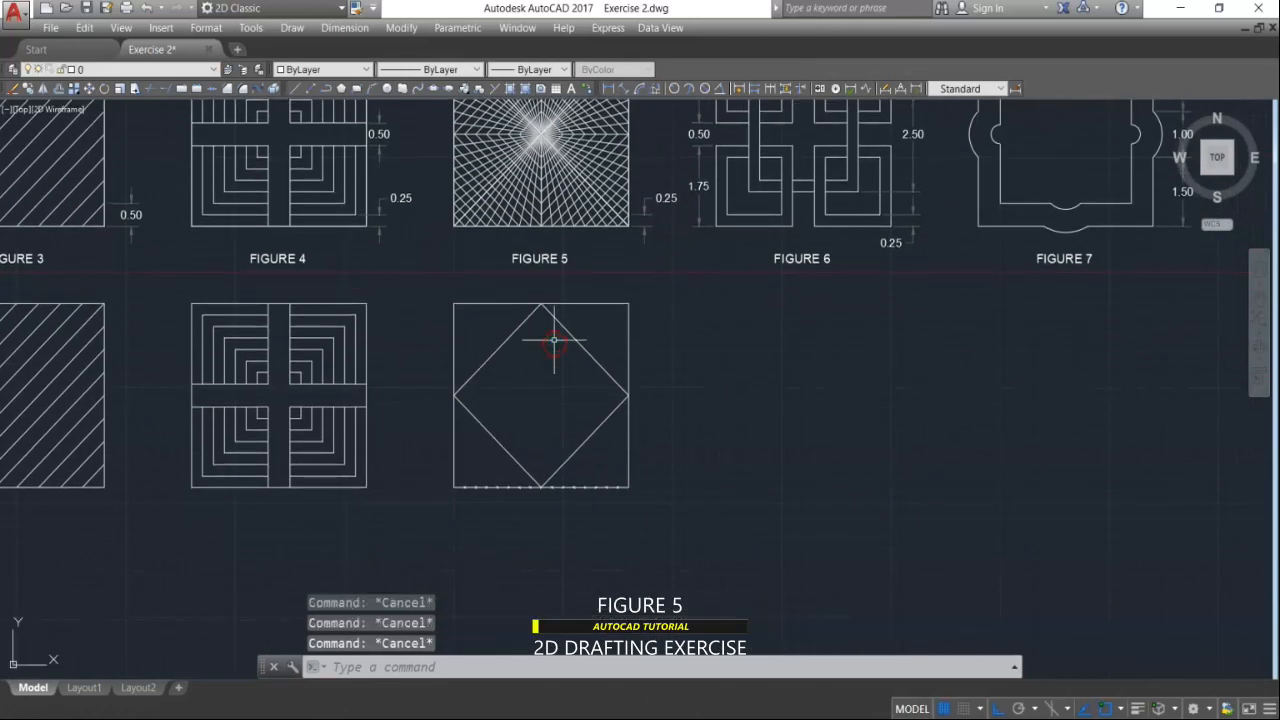
Step: Draw a vertical line from the diamond's top vertex to its bottom vertex
{"action": "type", "text": "L"}
{"action": "key", "text": "Return"}
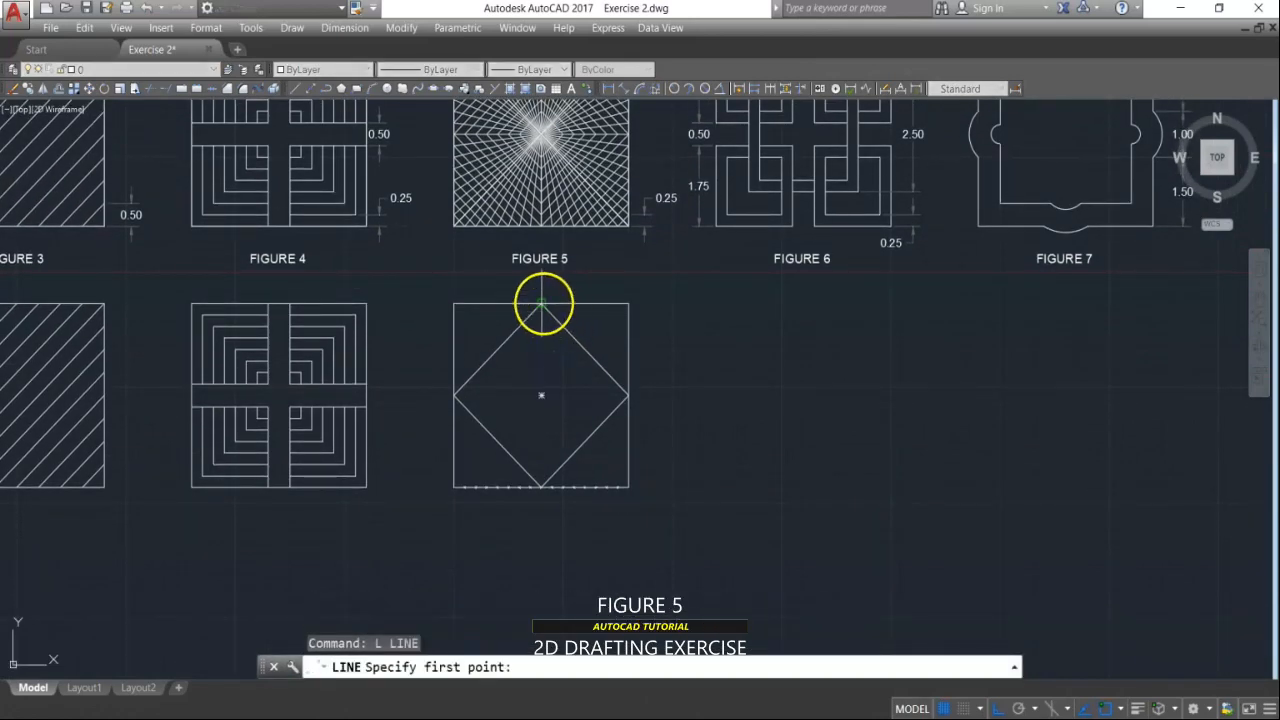
{"action": "left_click", "coordinate": [541, 302]}
{"action": "scroll", "coordinate": [520, 600], "scroll_direction": "up", "scroll_amount": 4}
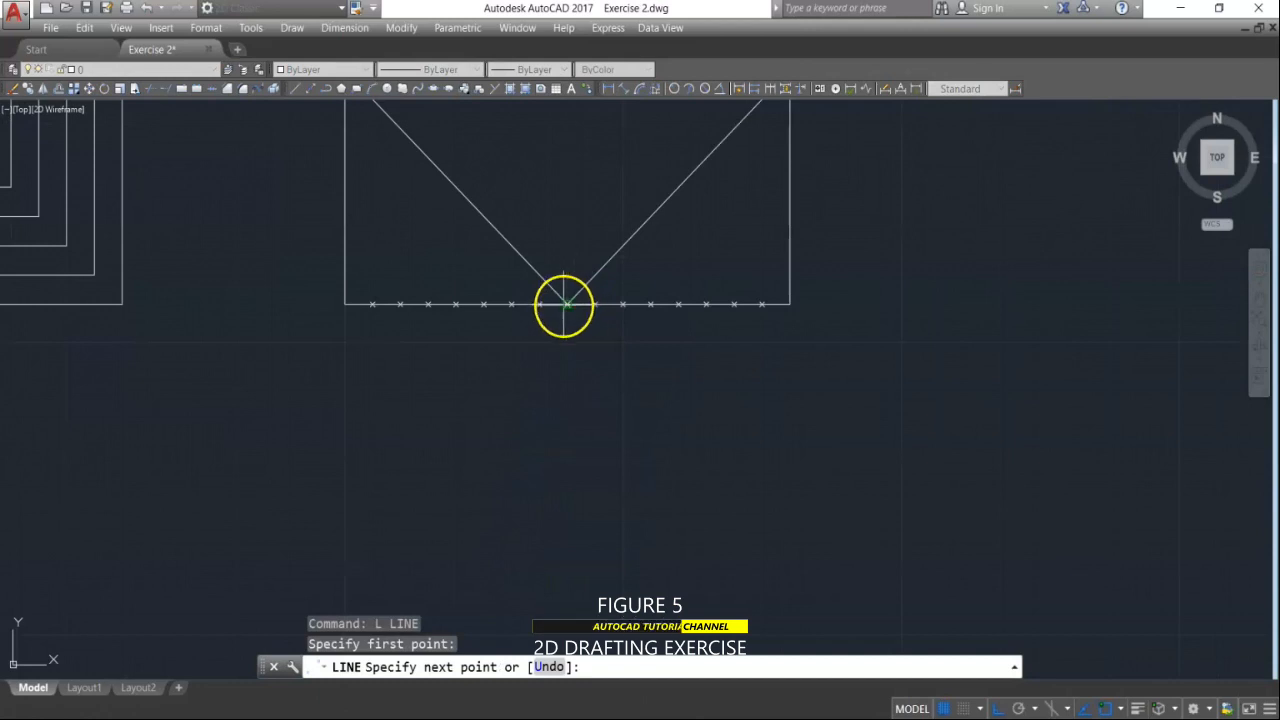
{"action": "left_click", "coordinate": [564, 306]}
{"action": "key", "text": "Return"}
{"action": "scroll", "coordinate": [597, 420], "scroll_direction": "down", "scroll_amount": 5}
Step: Draw a diagonal line from the square's bottom-right corner to the midpoint of the vertical centre line
{"action": "scroll", "coordinate": [609, 423], "scroll_direction": "up", "scroll_amount": 5}
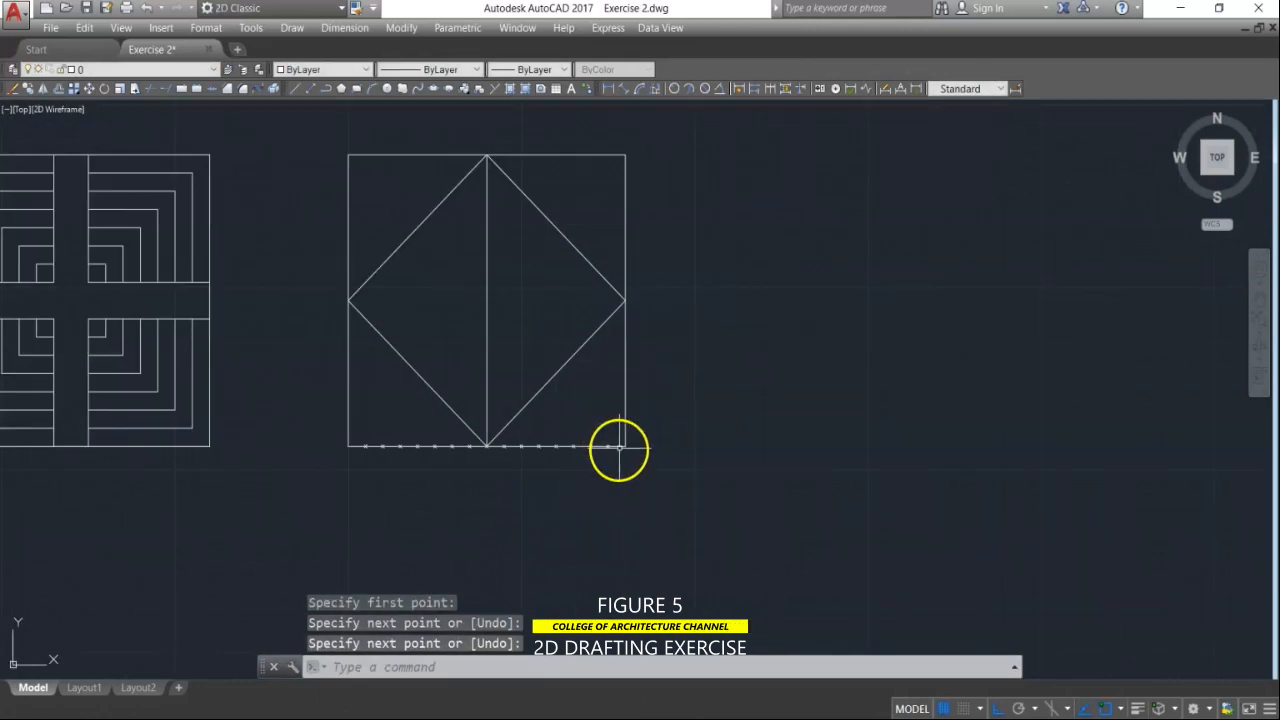
{"action": "key", "text": "Return"}
{"action": "left_click", "coordinate": [624, 446]}
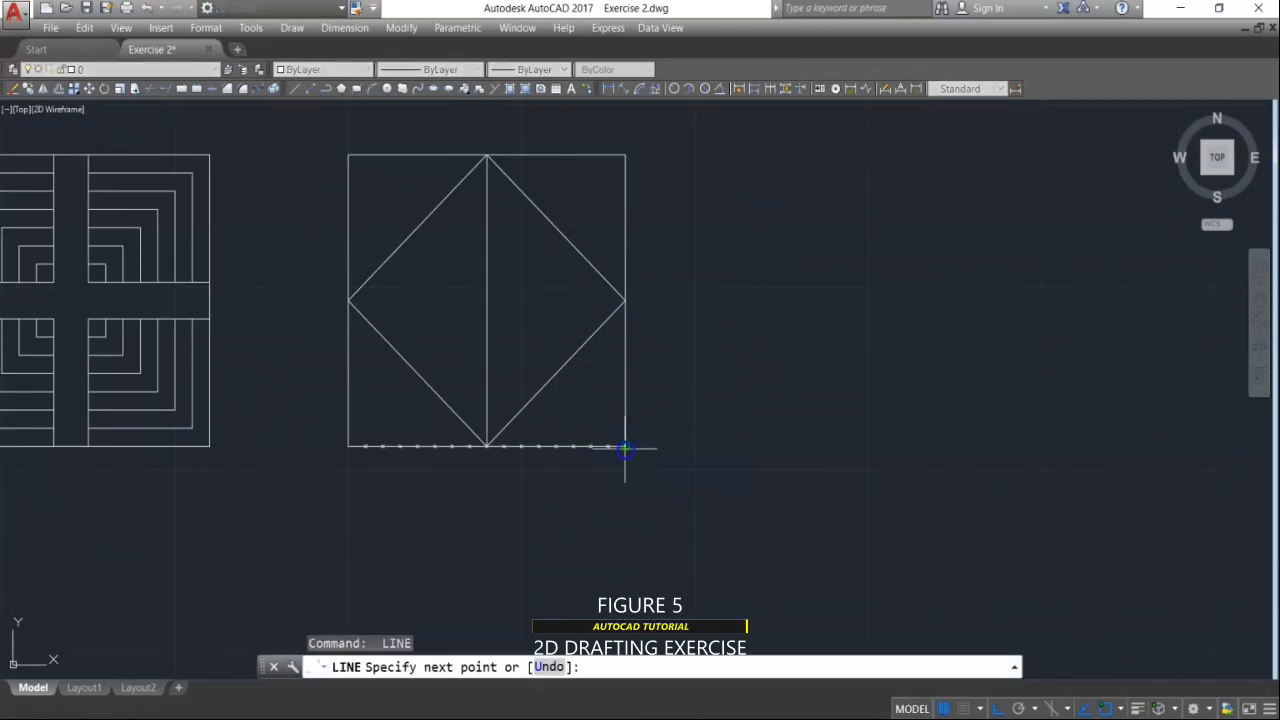
{"action": "left_click", "coordinate": [485, 300]}
{"action": "key", "text": "Return"}
Step: Draw lines joining the first two division points from the bottom-right corner to the square's centre
{"action": "scroll", "coordinate": [568, 445], "scroll_direction": "up", "scroll_amount": 4}
{"action": "key", "text": "Return"}
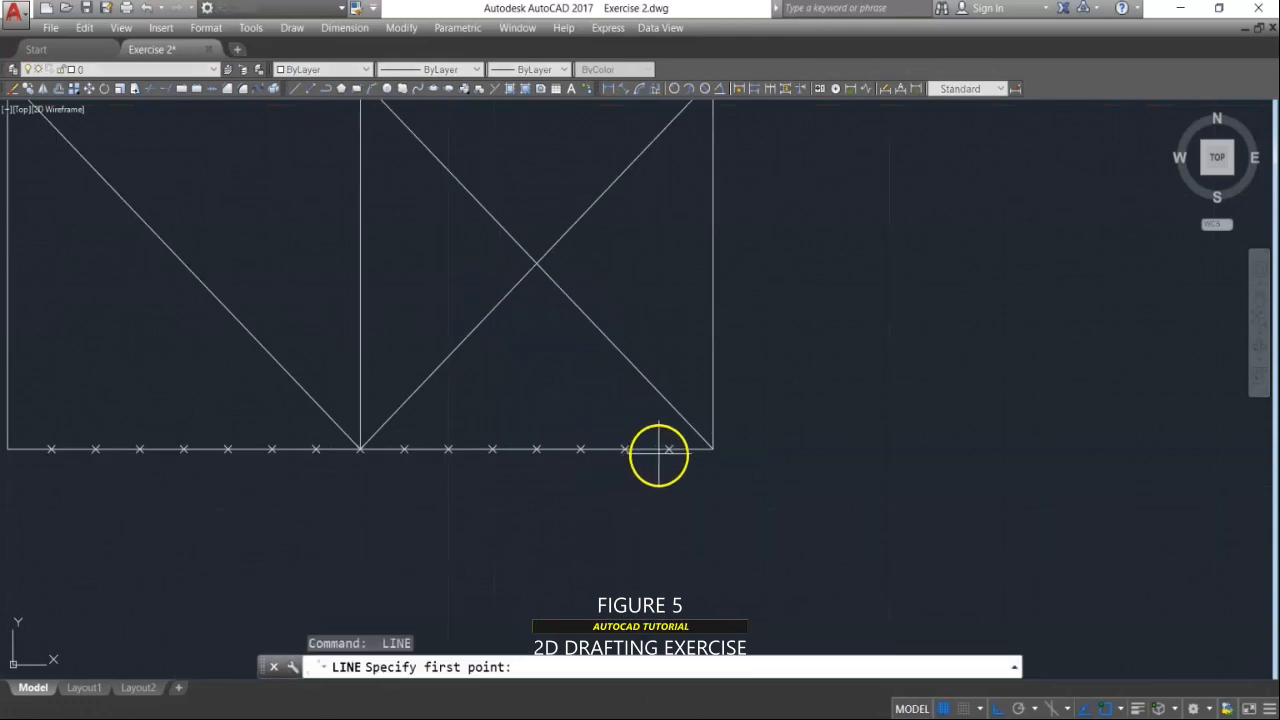
{"action": "left_click", "coordinate": [668, 448]}
{"action": "scroll", "coordinate": [629, 380], "scroll_direction": "down", "scroll_amount": 3}
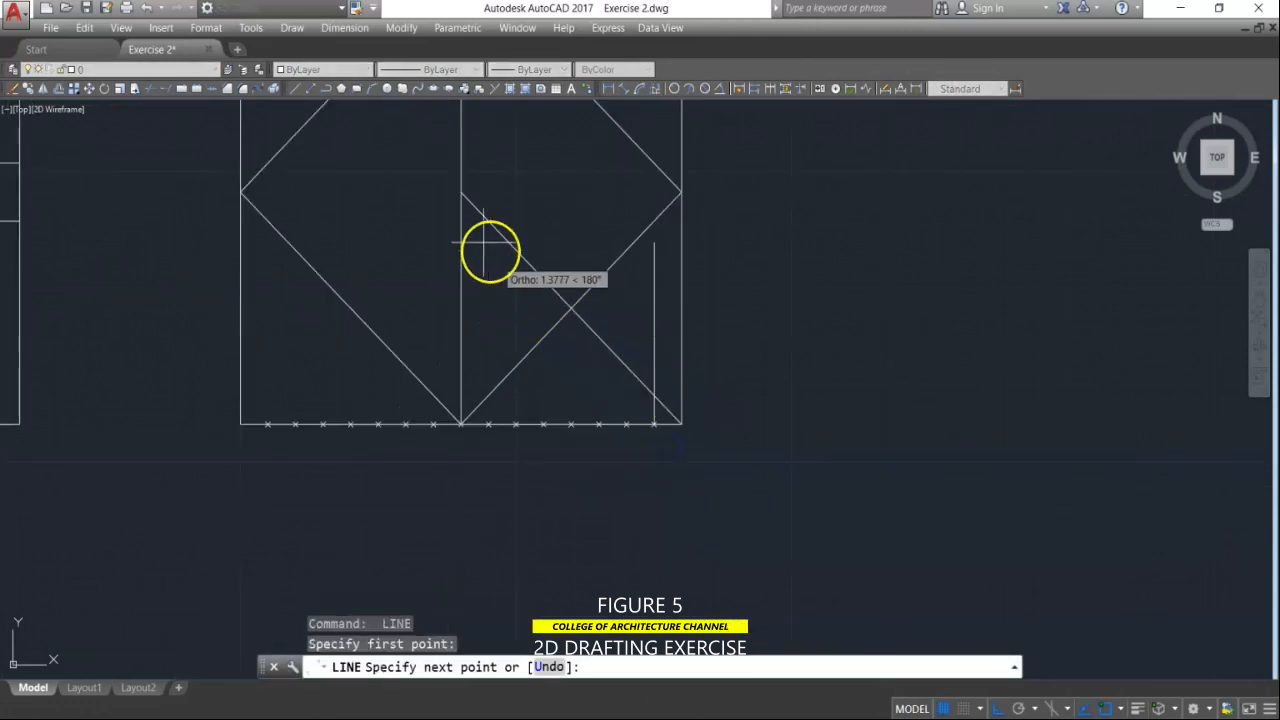
{"action": "left_click", "coordinate": [459, 192]}
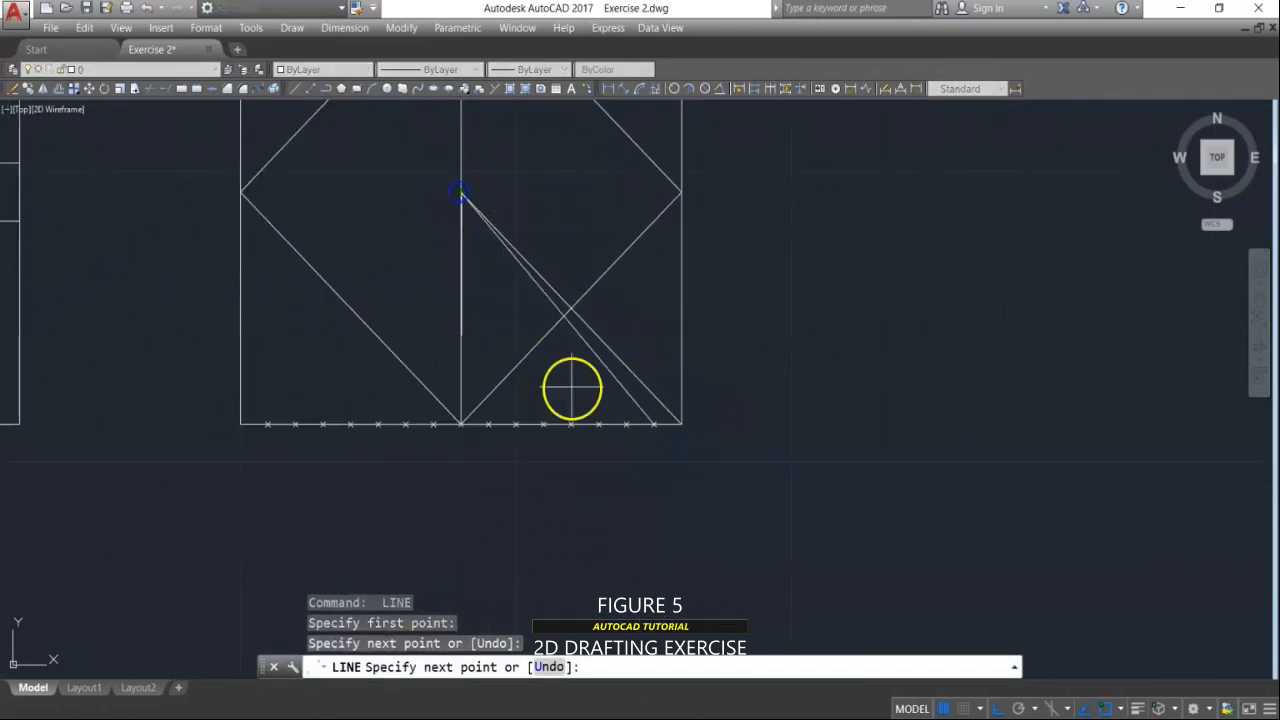
{"action": "left_click", "coordinate": [623, 423]}
{"action": "key", "text": "Return"}
Step: Draw lines joining the third and fourth division points from the bottom-right corner to the square's centre
{"action": "key", "text": "Return"}
{"action": "left_click", "coordinate": [598, 424]}
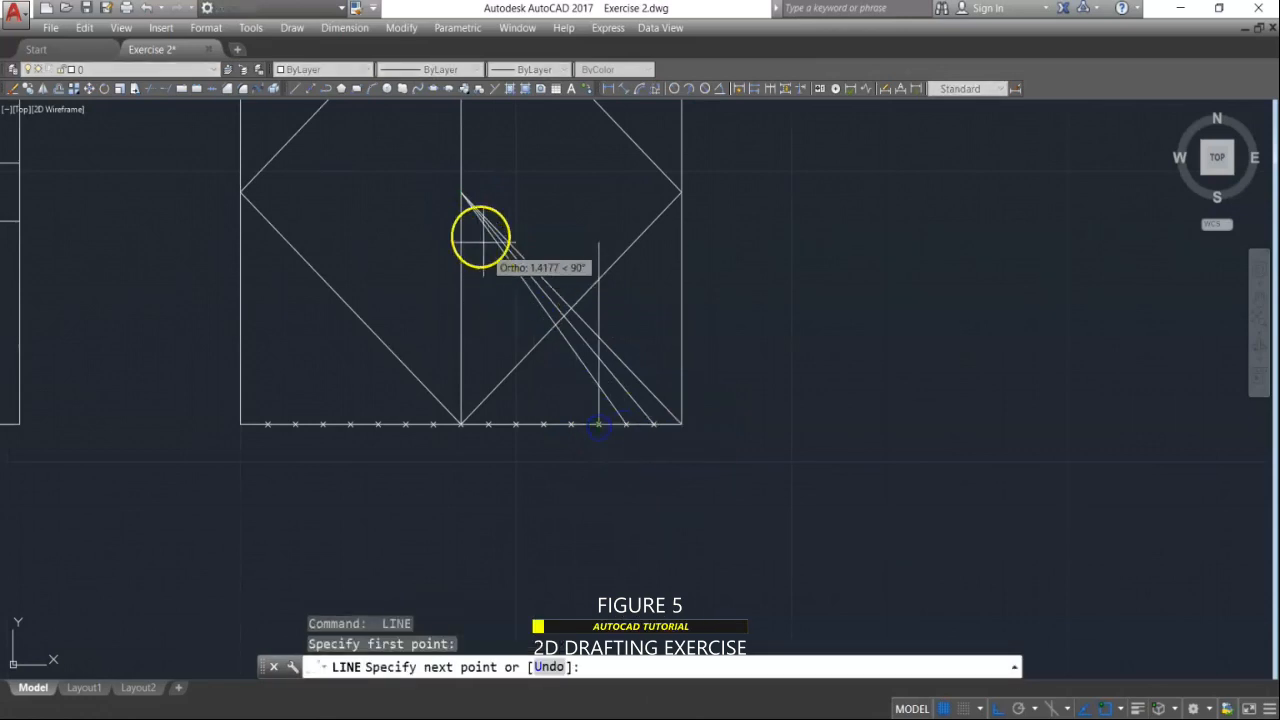
{"action": "left_click", "coordinate": [460, 193]}
{"action": "left_click", "coordinate": [570, 424]}
{"action": "key", "text": "Return"}
Step: Draw lines joining the fifth, sixth and seventh division points from the bottom-right corner to the square's centre
{"action": "key", "text": "Return"}
{"action": "left_click", "coordinate": [542, 424]}
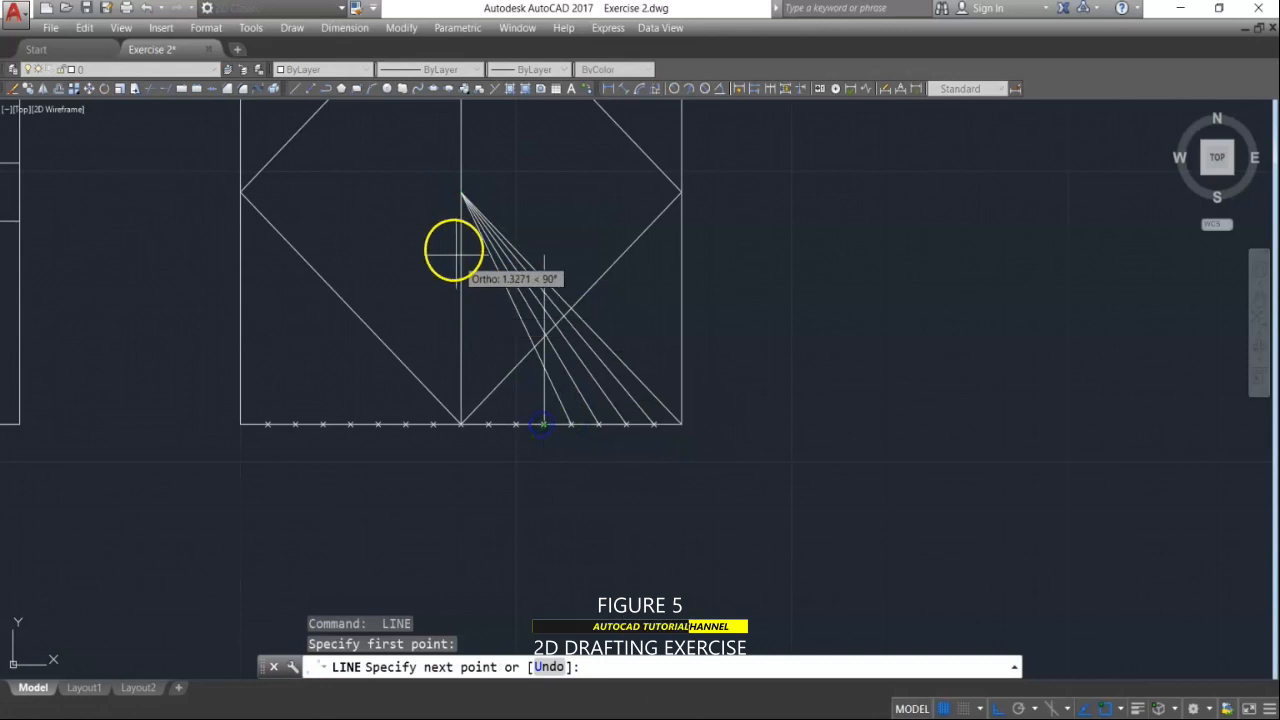
{"action": "left_click", "coordinate": [461, 194]}
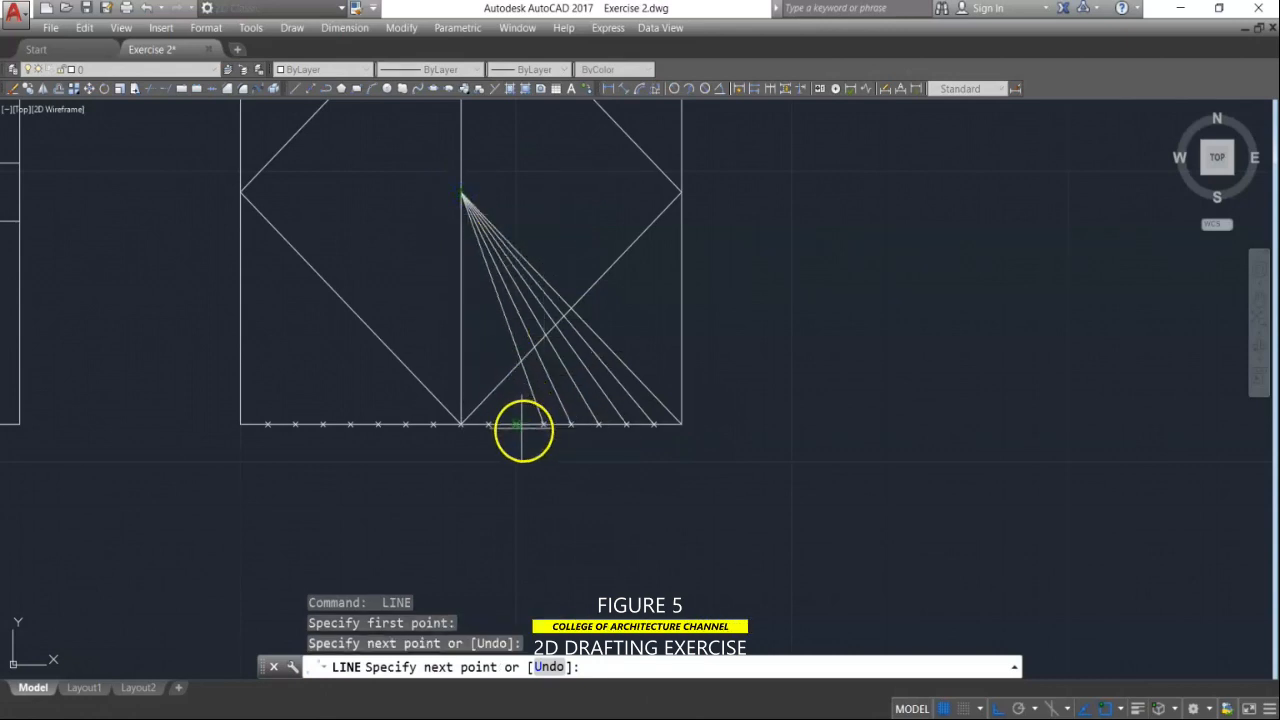
{"action": "left_click", "coordinate": [515, 424]}
{"action": "key", "text": "Return"}
{"action": "key", "text": "Return"}
{"action": "left_click", "coordinate": [488, 424]}
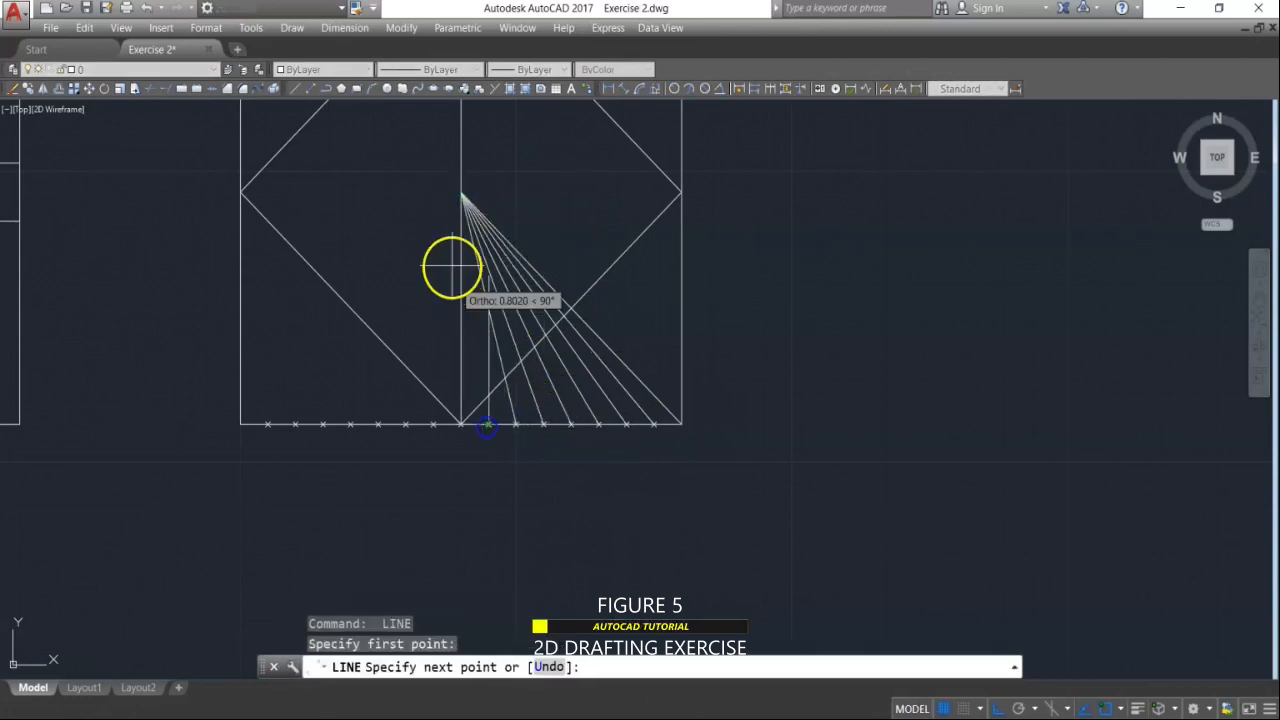
{"action": "left_click", "coordinate": [461, 196]}
{"action": "key", "text": "Escape"}
{"action": "key", "text": "Escape"}
{"action": "middle_click_drag", "start_coordinate": [566, 323], "coordinate": [592, 476]}
{"action": "type", "text": "MI"}
{"action": "key", "text": "Return"}
{"action": "scroll", "coordinate": [569, 400], "scroll_direction": "up", "scroll_amount": 2}
{"action": "left_click", "coordinate": [569, 400]}
{"action": "left_click", "coordinate": [450, 494]}
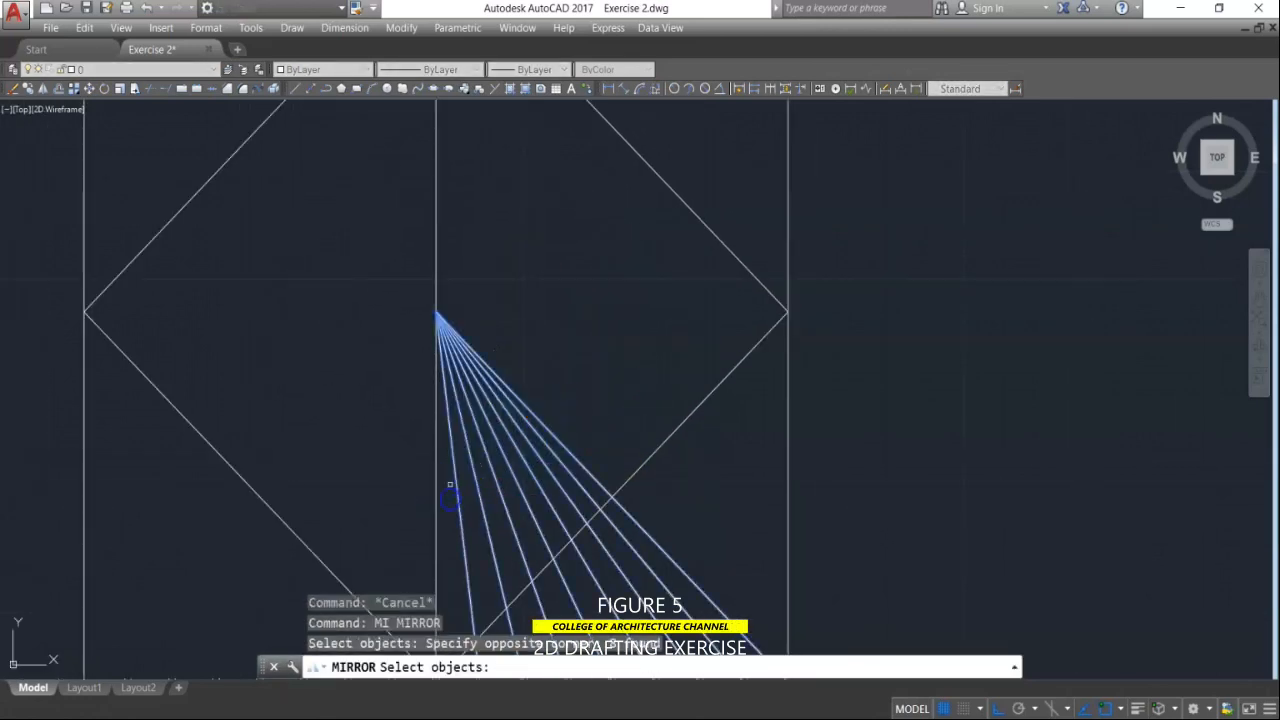
{"action": "key", "text": "Return"}
{"action": "left_click", "coordinate": [437, 313]}
{"action": "scroll", "coordinate": [437, 313], "scroll_direction": "down", "scroll_amount": 2}
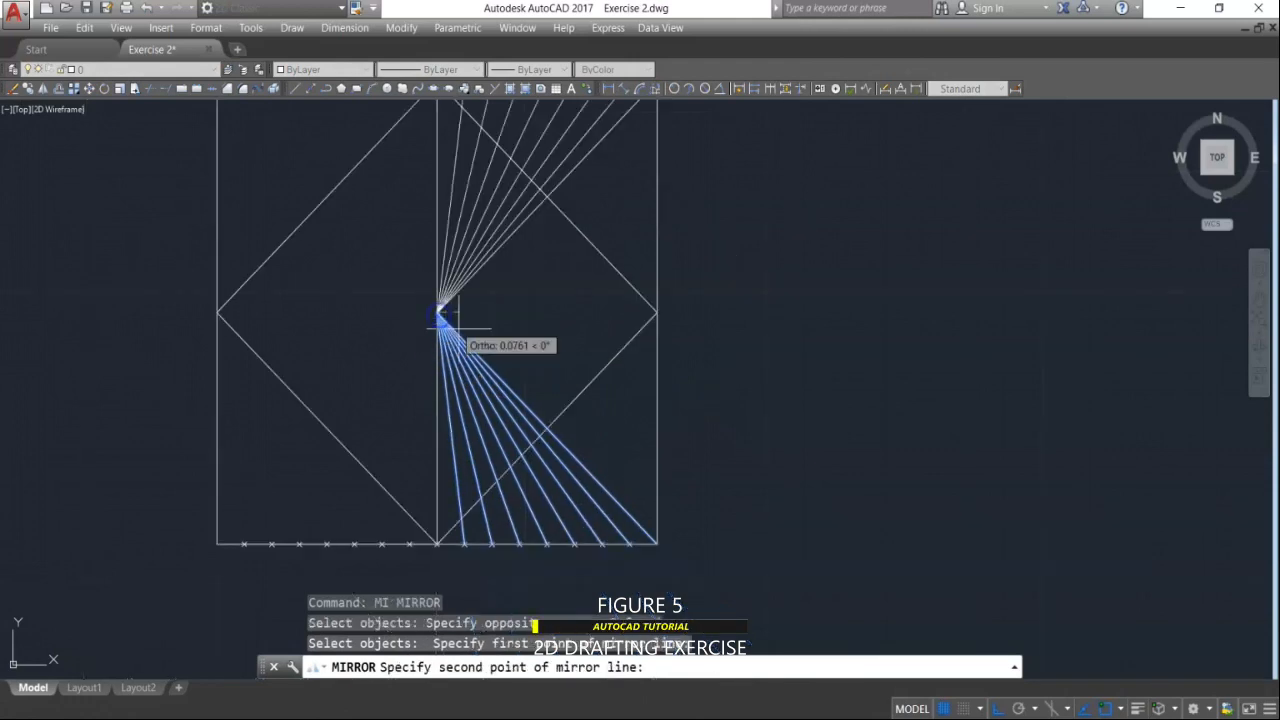
{"action": "left_click", "coordinate": [682, 568]}
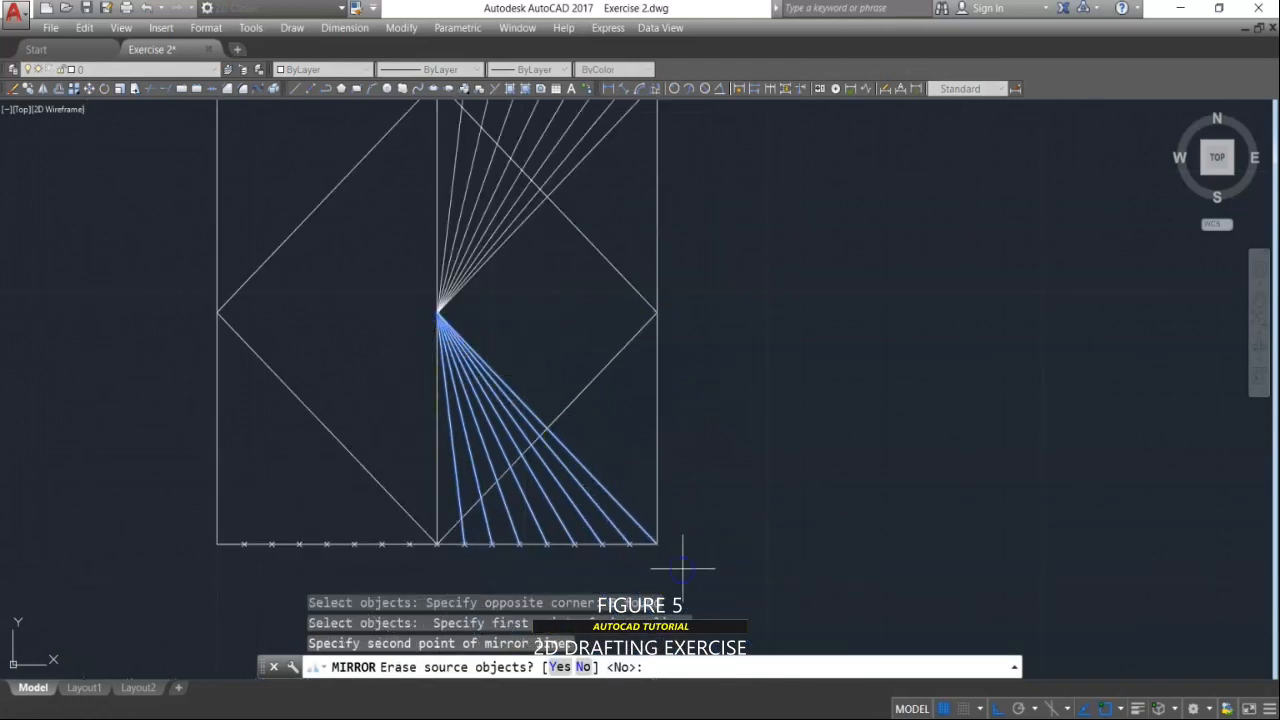
{"action": "scroll", "coordinate": [578, 548], "scroll_direction": "down", "scroll_amount": 4}
{"action": "key", "text": "Return"}
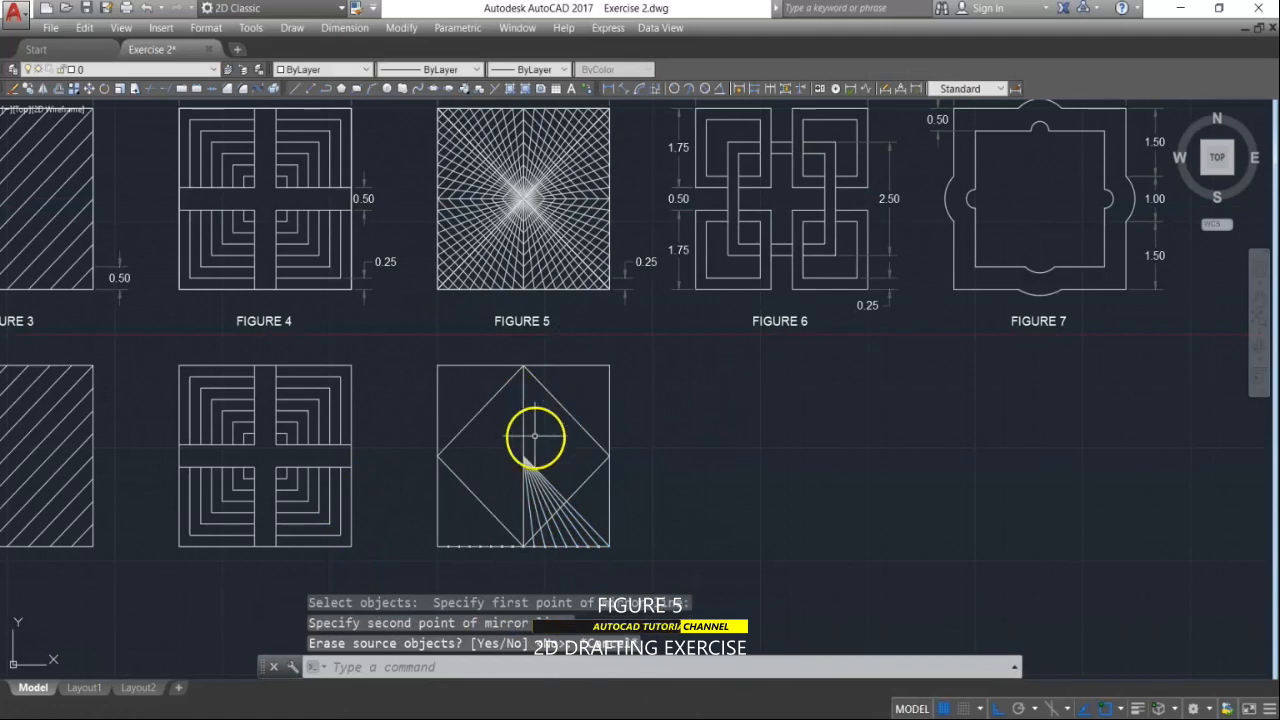
Step: Mirror the radiating lines and the vertical centre line about the diagonal from the square's bottom-right corner to its centre, keeping the originals
{"action": "scroll", "coordinate": [531, 445], "scroll_direction": "up", "scroll_amount": 4}
{"action": "key", "text": "space"}
{"action": "left_click", "coordinate": [549, 466]}
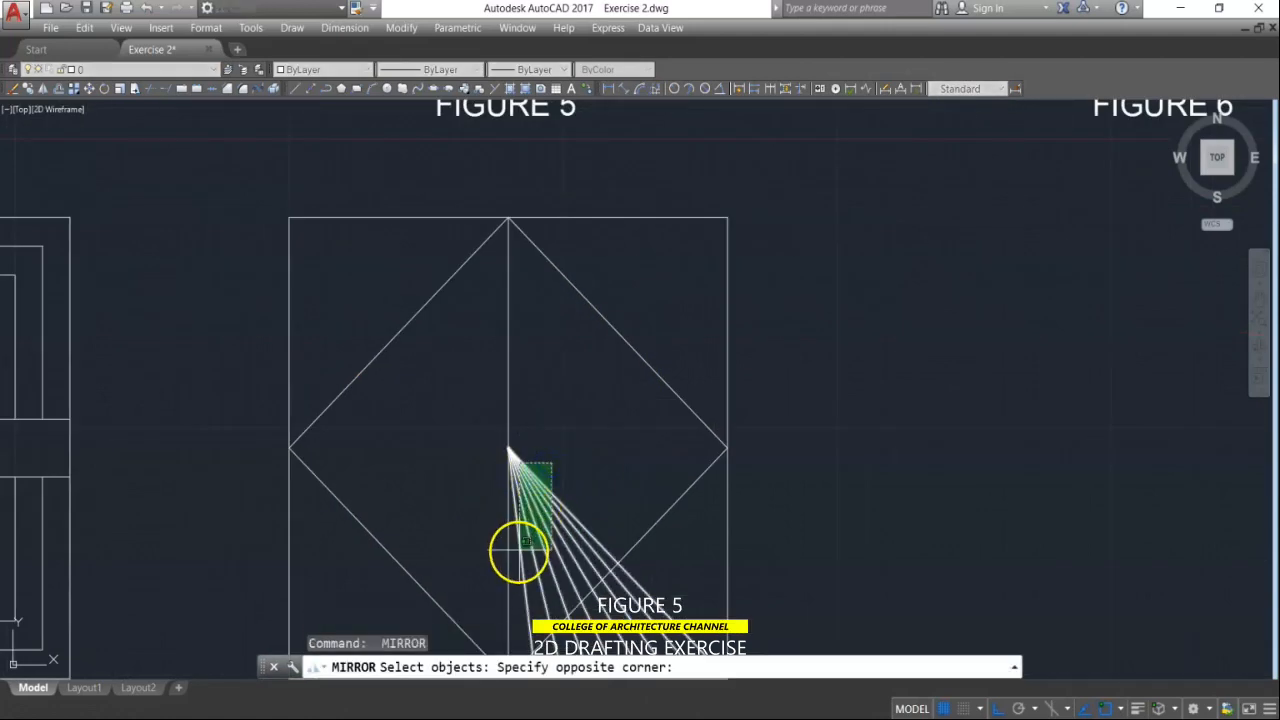
{"action": "left_click", "coordinate": [517, 555]}
{"action": "scroll", "coordinate": [518, 452], "scroll_direction": "down", "scroll_amount": 4}
{"action": "middle_click_drag", "start_coordinate": [577, 585], "coordinate": [583, 483]}
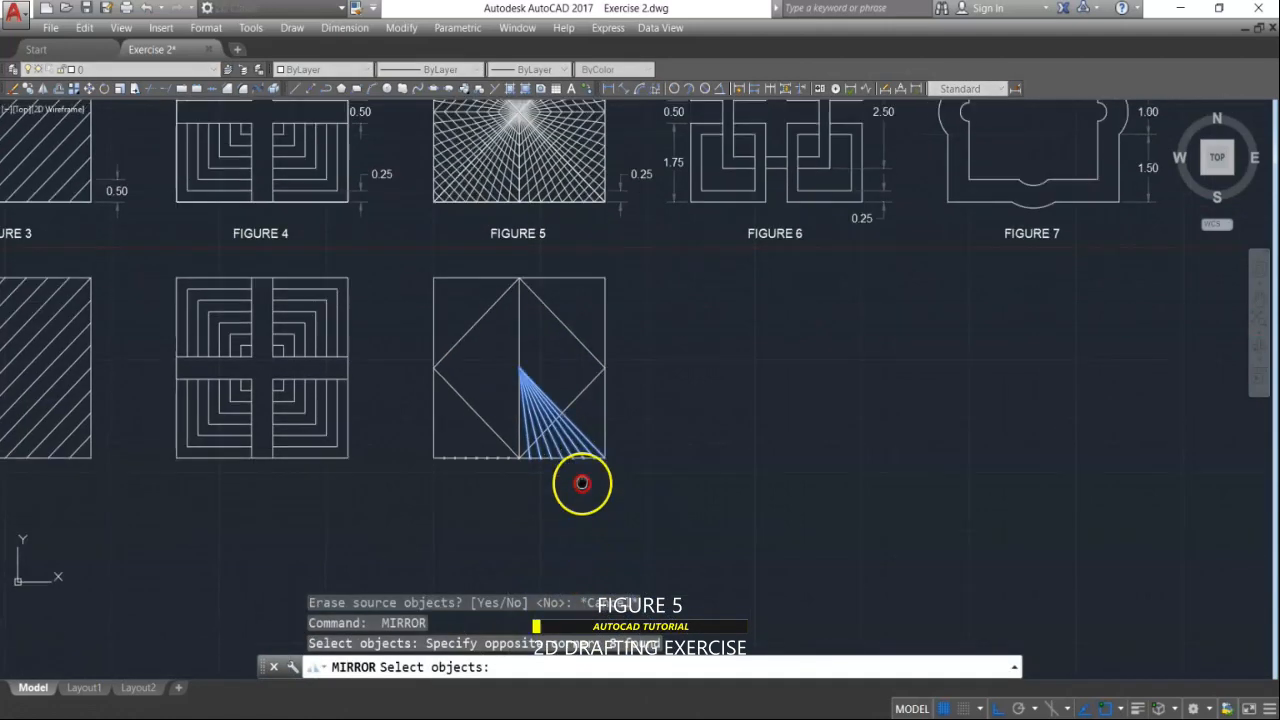
{"action": "scroll", "coordinate": [527, 387], "scroll_direction": "up", "scroll_amount": 4}
{"action": "left_click", "coordinate": [515, 387]}
{"action": "left_click", "coordinate": [506, 392]}
{"action": "key", "text": "Return"}
{"action": "left_click", "coordinate": [722, 513]}
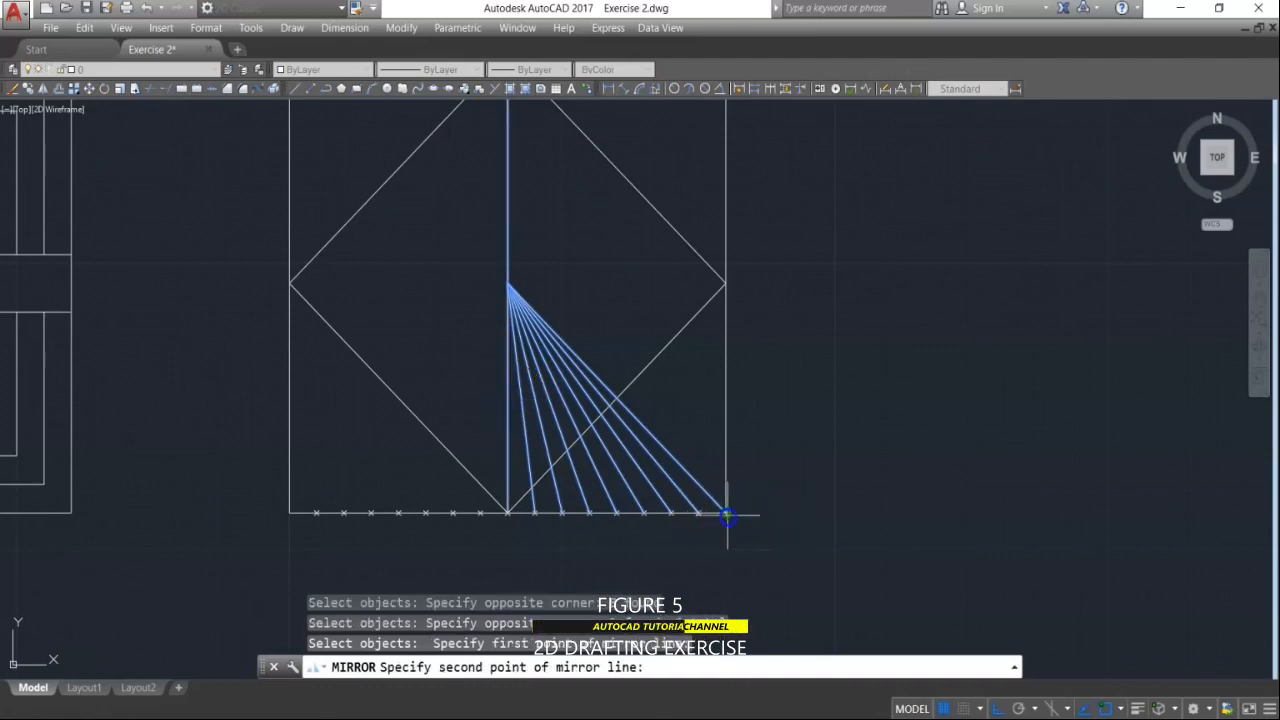
{"action": "scroll", "coordinate": [505, 285], "scroll_direction": "up", "scroll_amount": 2}
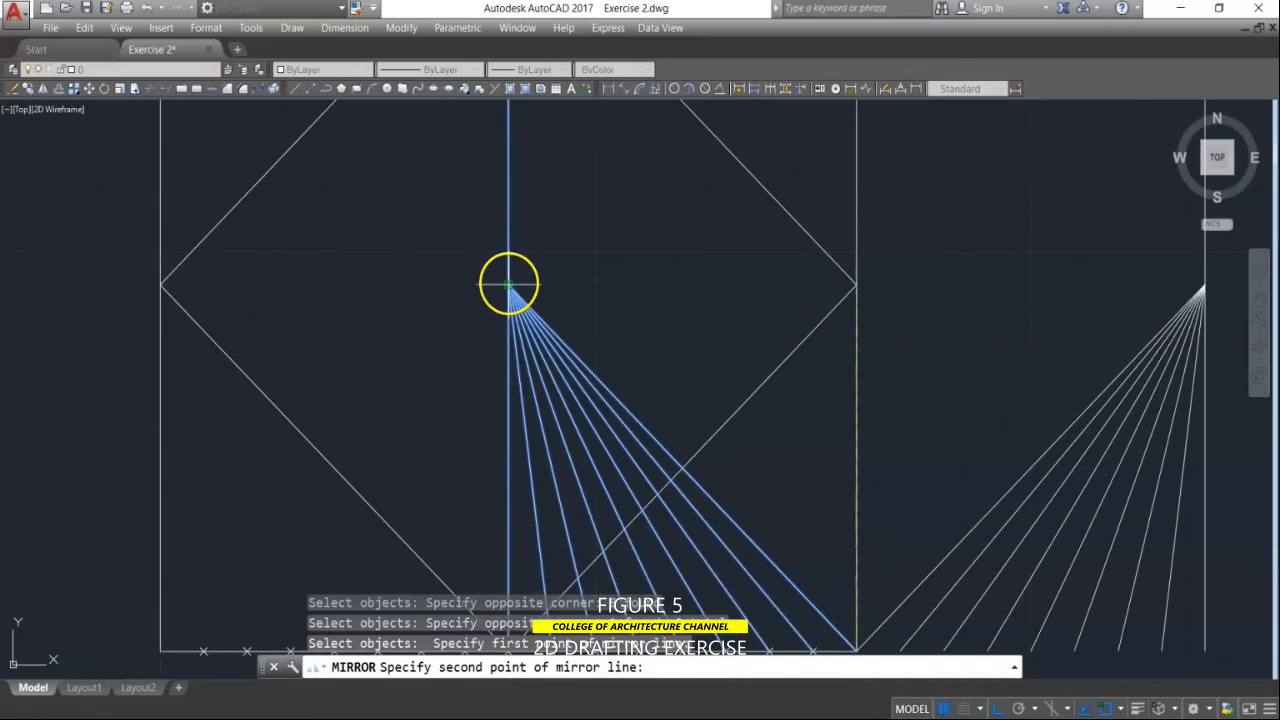
{"action": "left_click", "coordinate": [508, 285]}
{"action": "key", "text": "Return"}
Step: Mirror the lower-right fan of radiating lines about the horizontal centre line into the upper-right quadrant, keeping the originals
{"action": "scroll", "coordinate": [594, 291], "scroll_direction": "down", "scroll_amount": 4}
{"action": "scroll", "coordinate": [597, 289], "scroll_direction": "up", "scroll_amount": 2}
{"action": "key", "text": "Return"}
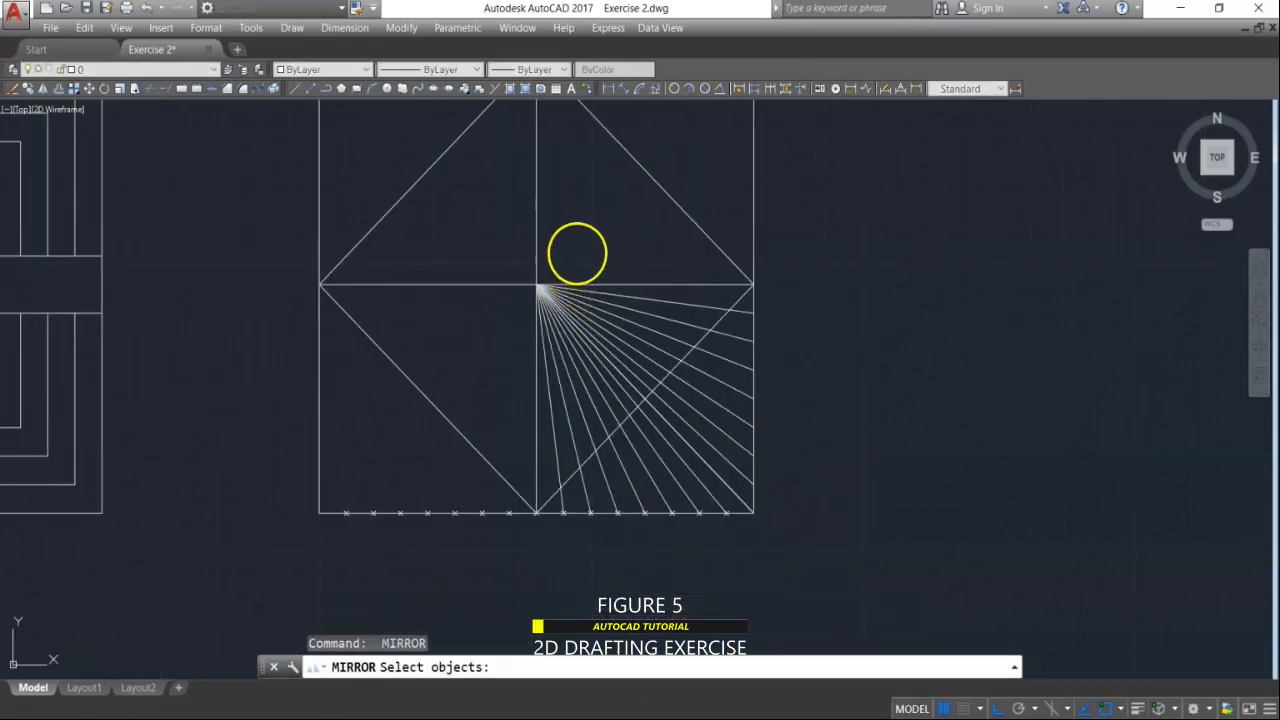
{"action": "left_click", "coordinate": [574, 252]}
{"action": "left_click", "coordinate": [509, 306]}
{"action": "key", "text": "Return"}
{"action": "left_click", "coordinate": [540, 285]}
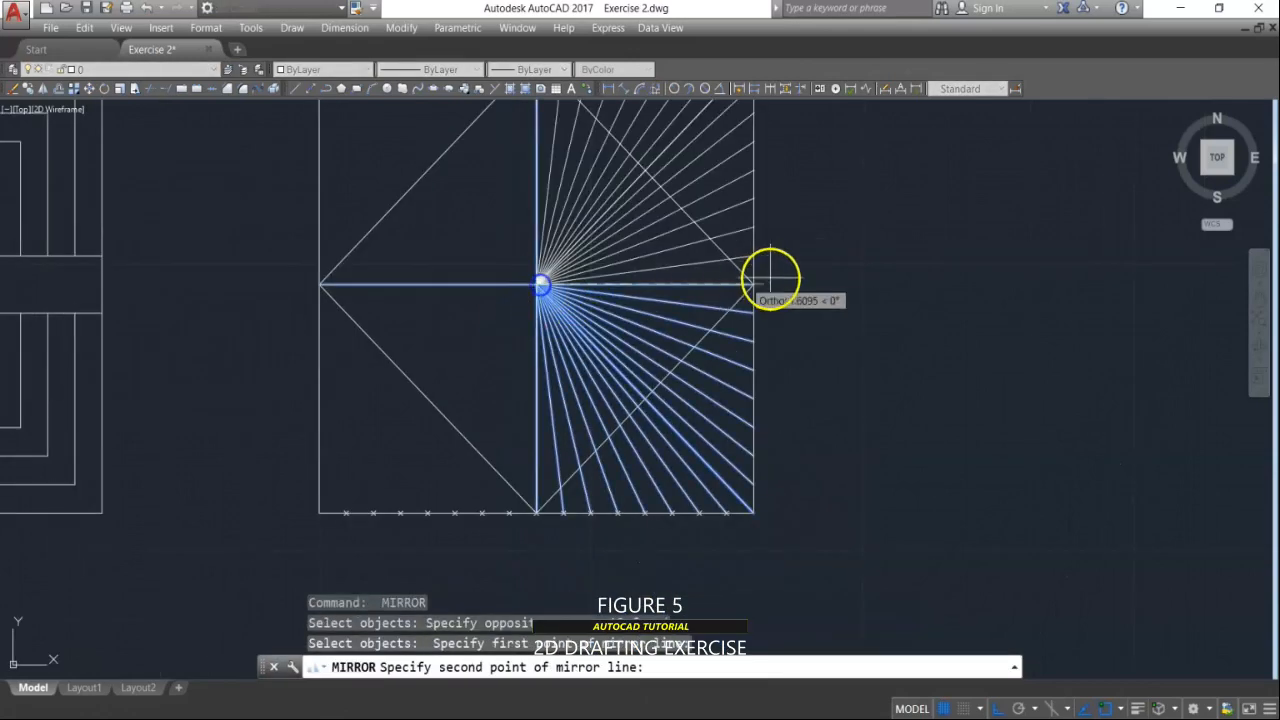
{"action": "left_click", "coordinate": [614, 334]}
{"action": "key", "text": "Return"}
Step: Mirror the radiating lines of the square's right half about the vertical centre line into the left half, keeping the originals
{"action": "key", "text": "Return"}
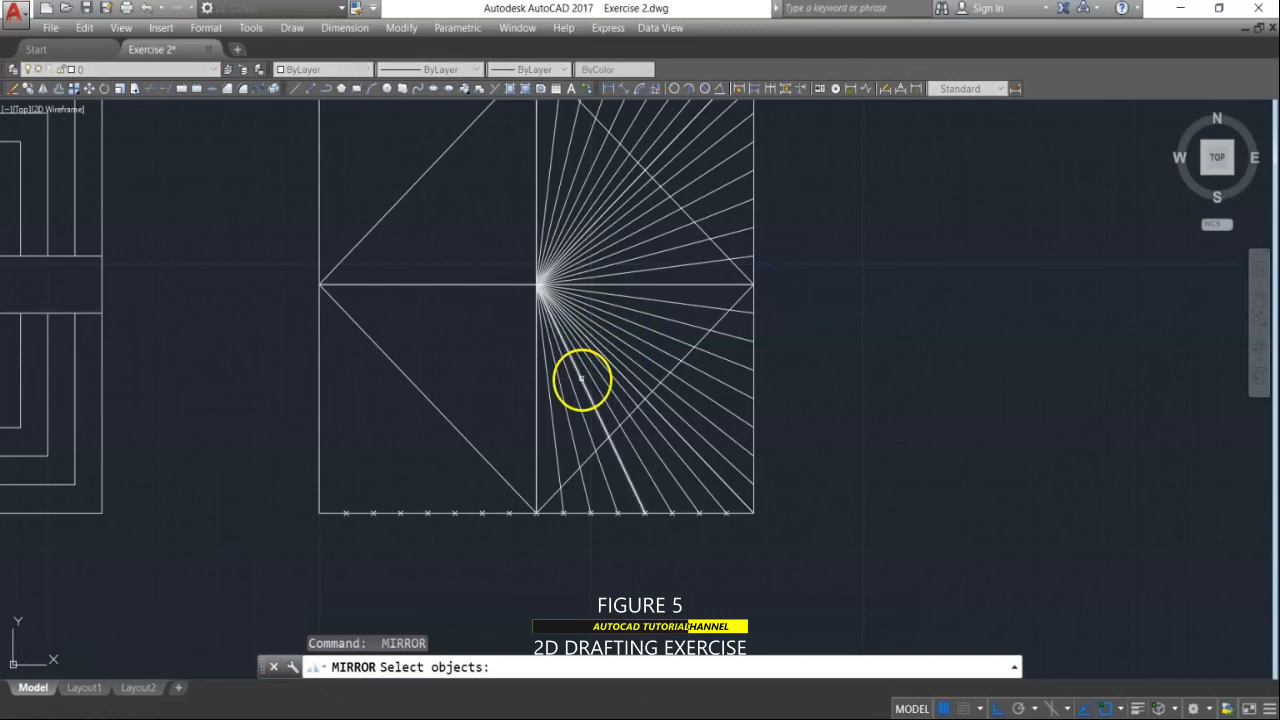
{"action": "left_click", "coordinate": [583, 430]}
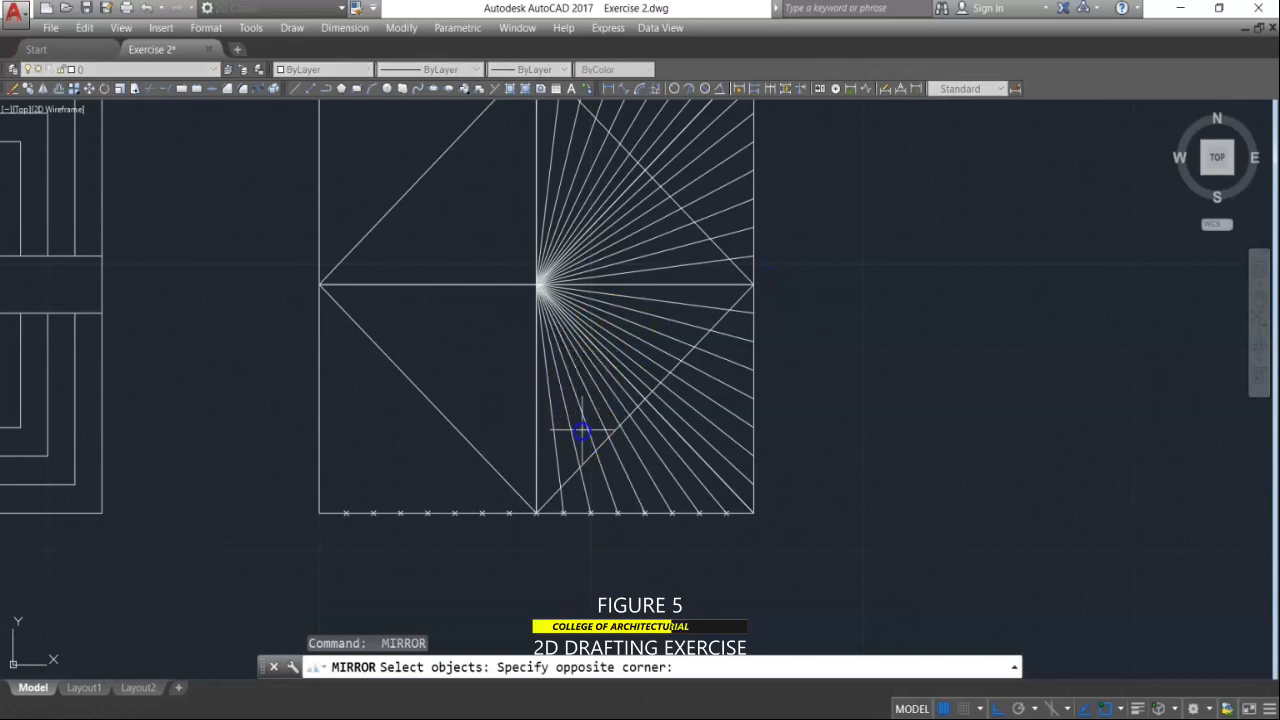
{"action": "left_click", "coordinate": [500, 229]}
{"action": "key", "text": "Return"}
{"action": "left_click", "coordinate": [536, 285]}
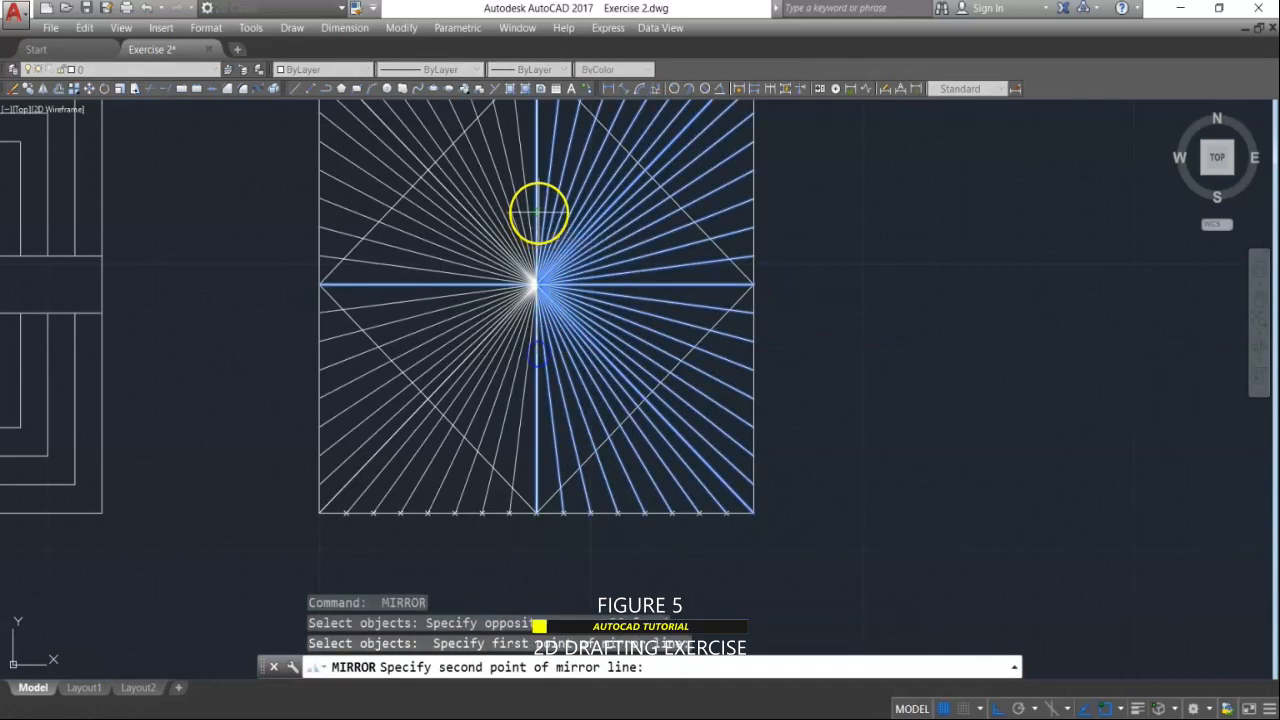
{"action": "left_click", "coordinate": [537, 211]}
{"action": "key", "text": "Return"}
Step: Offset the diamond outward twice, picking the distance from the first division point right of the bottom midpoint perpendicular to the diamond's edge
{"action": "scroll", "coordinate": [520, 285], "scroll_direction": "down", "scroll_amount": 4}
{"action": "middle_click_drag", "start_coordinate": [543, 294], "coordinate": [528, 371]}
{"action": "scroll", "coordinate": [545, 497], "scroll_direction": "up", "scroll_amount": 6}
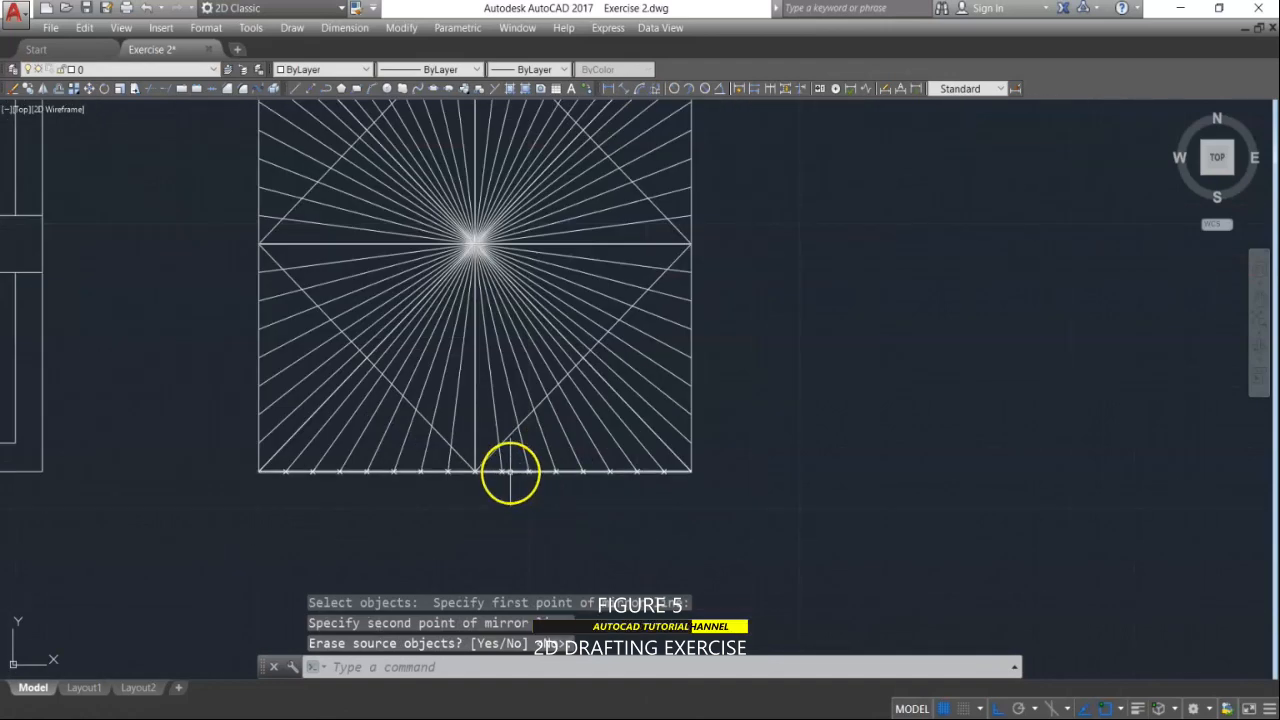
{"action": "key", "text": "Escape"}
{"action": "key", "text": "Escape"}
{"action": "type", "text": "O"}
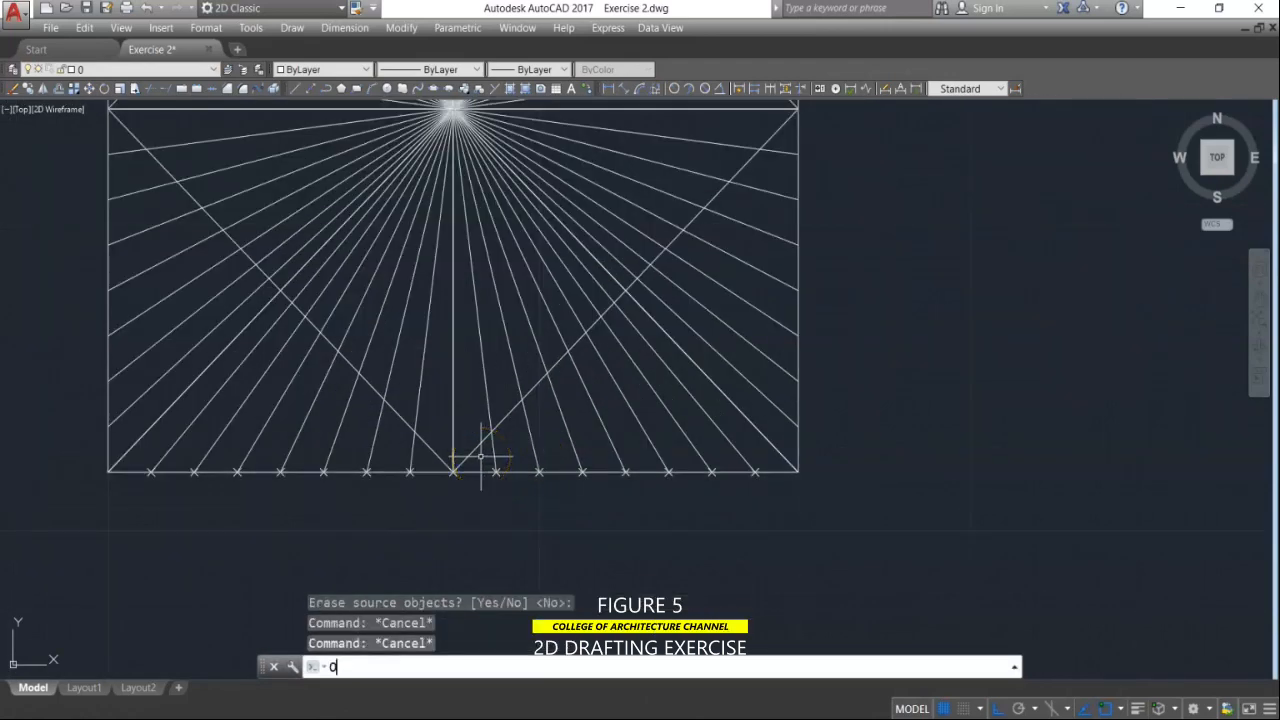
{"action": "key", "text": "Return"}
{"action": "scroll", "coordinate": [493, 515], "scroll_direction": "up", "scroll_amount": 4}
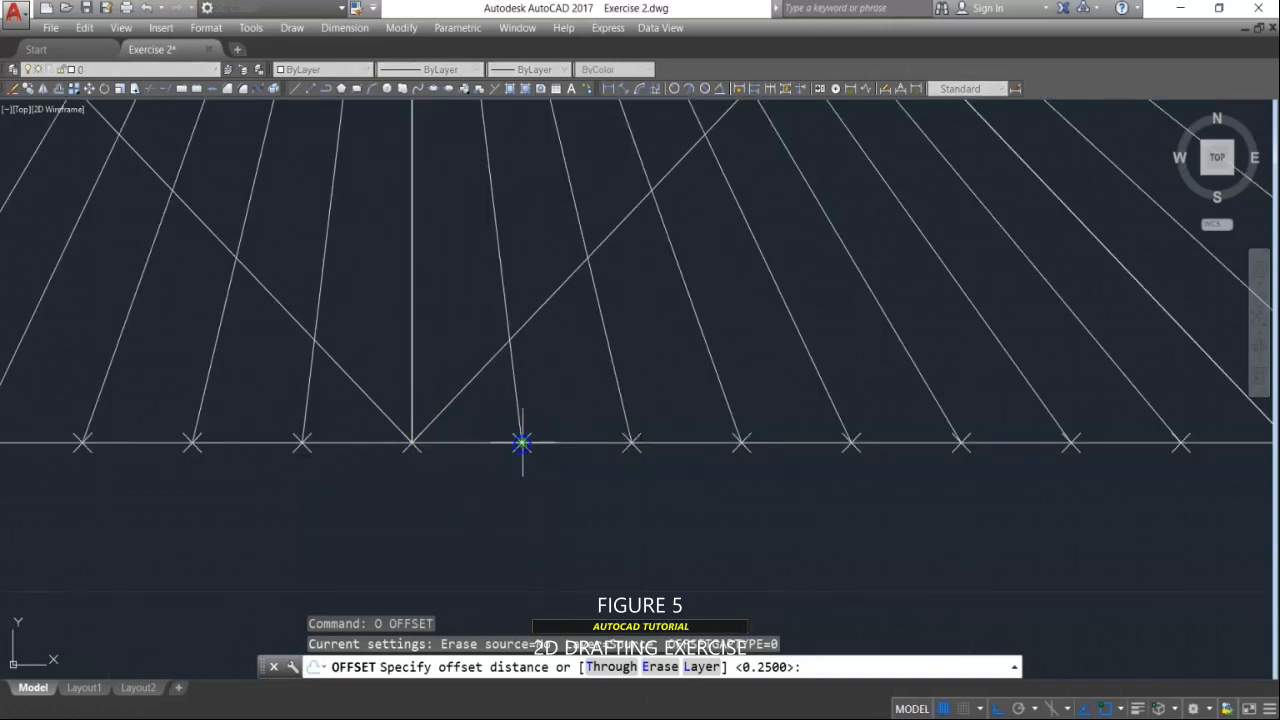
{"action": "left_click", "coordinate": [522, 443]}
{"action": "left_click", "coordinate": [464, 387]}
{"action": "left_click", "coordinate": [462, 390]}
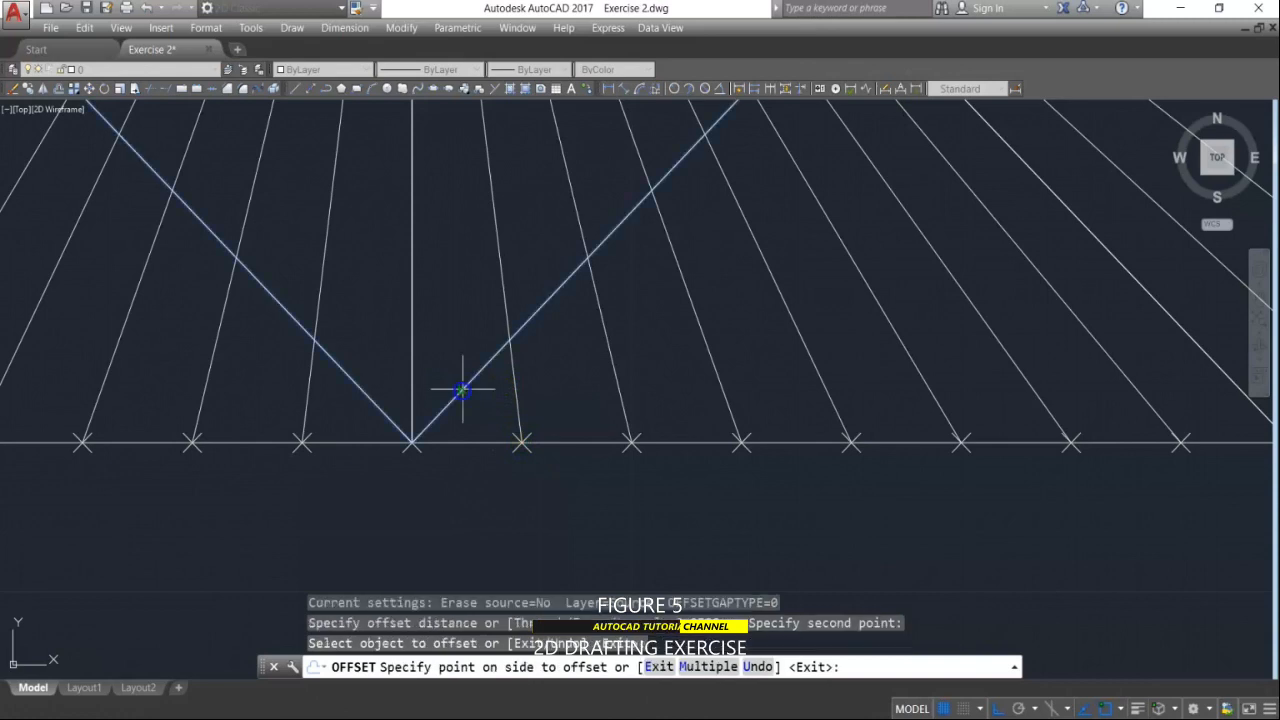
{"action": "left_click", "coordinate": [478, 396]}
{"action": "left_click", "coordinate": [556, 408]}
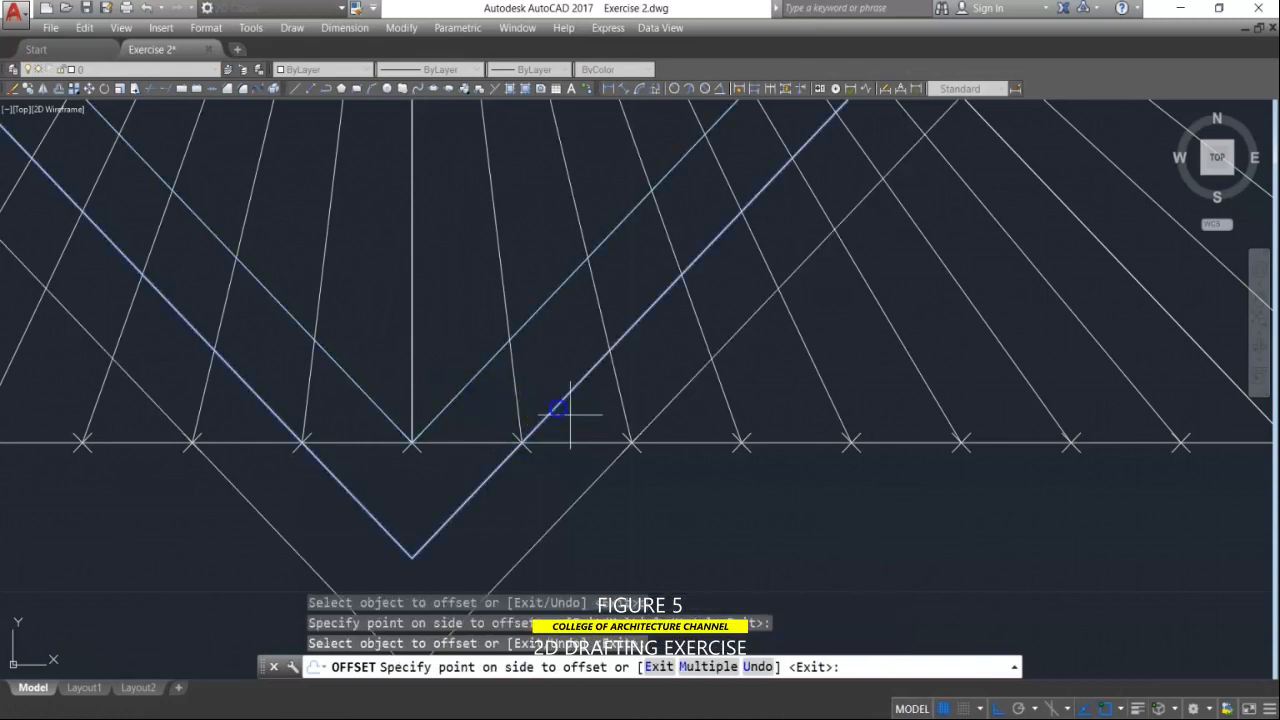
{"action": "left_click", "coordinate": [608, 472]}
Step: Offset the outermost diamond outward five more times at the same spacing, through the remaining division points towards the bottom-right corner
{"action": "scroll", "coordinate": [588, 405], "scroll_direction": "down", "scroll_amount": 2}
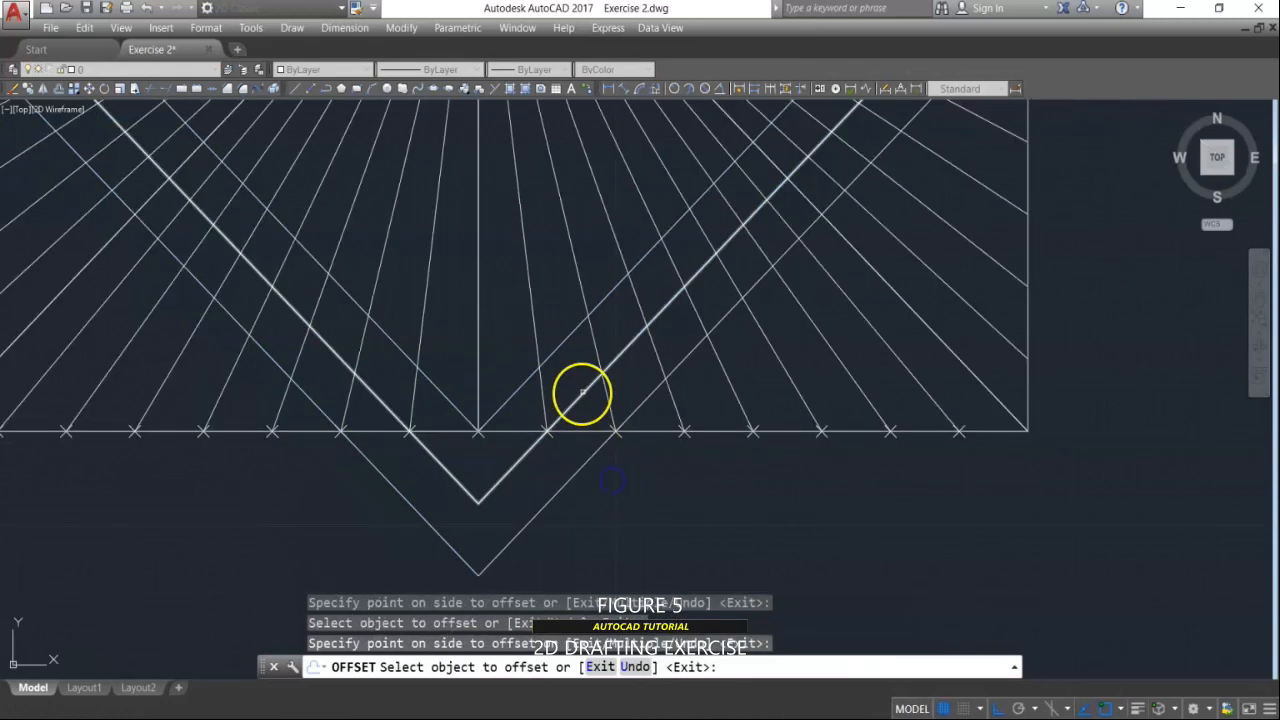
{"action": "left_click", "coordinate": [590, 460]}
{"action": "left_click", "coordinate": [722, 483]}
{"action": "left_click", "coordinate": [658, 459]}
{"action": "left_click", "coordinate": [716, 481]}
{"action": "left_click", "coordinate": [716, 481]}
{"action": "left_click", "coordinate": [743, 480]}
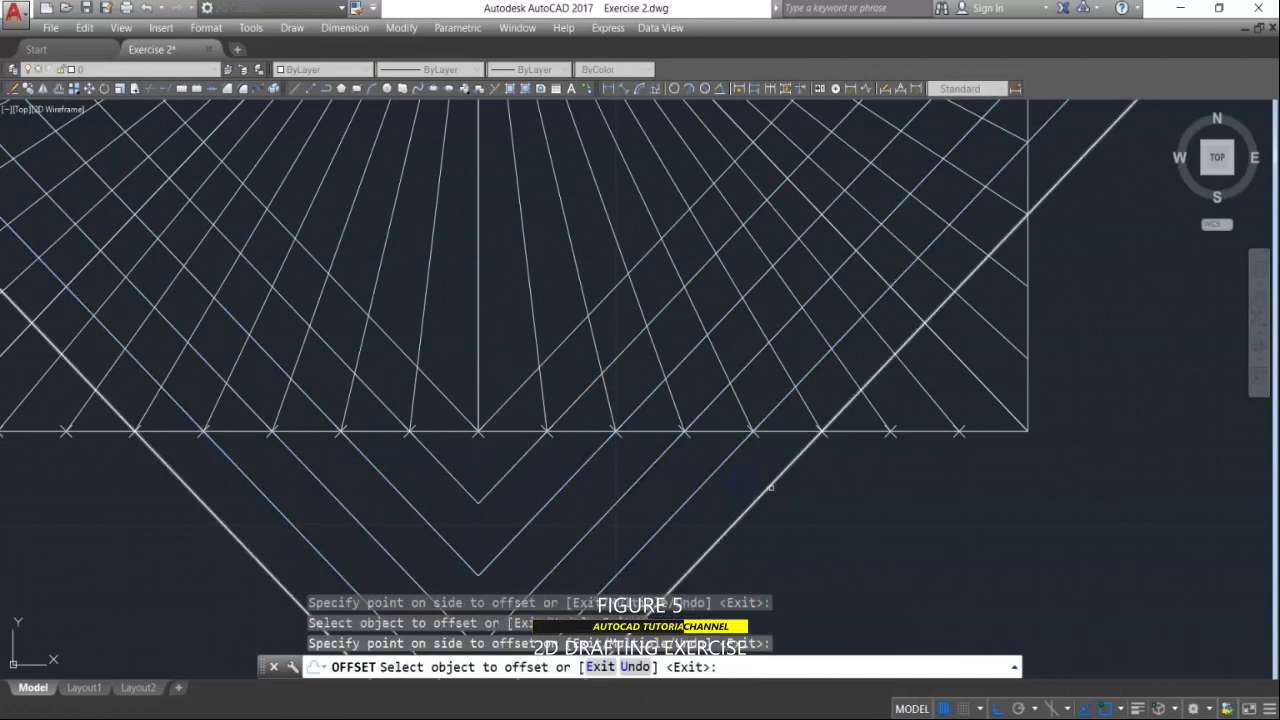
{"action": "left_click", "coordinate": [771, 487]}
{"action": "left_click", "coordinate": [843, 478]}
{"action": "left_click", "coordinate": [943, 486]}
{"action": "scroll", "coordinate": [871, 393], "scroll_direction": "down", "scroll_amount": 5}
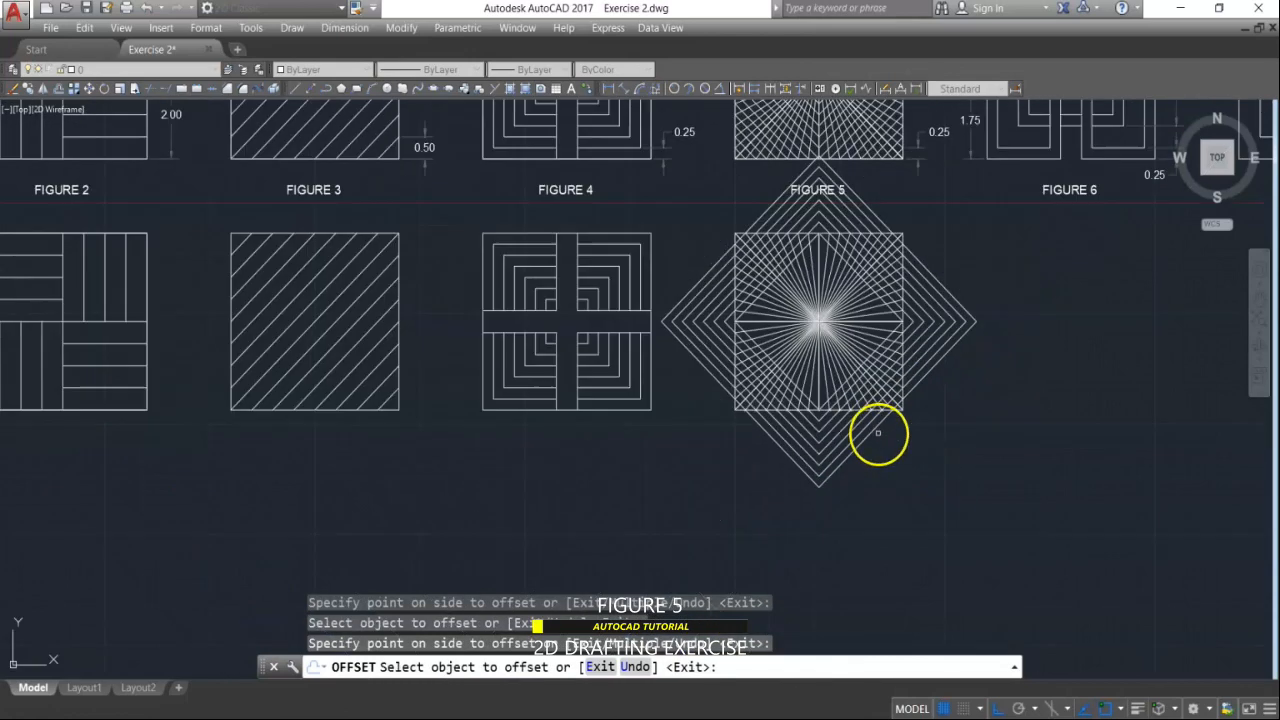
{"action": "scroll", "coordinate": [878, 432], "scroll_direction": "up", "scroll_amount": 4}
{"action": "key", "text": "Escape"}
{"action": "key", "text": "Escape"}
Step: Trim the offset diamonds outside the square's right and top sides, using the square's four sides as cutting edges
{"action": "type", "text": "TR"}
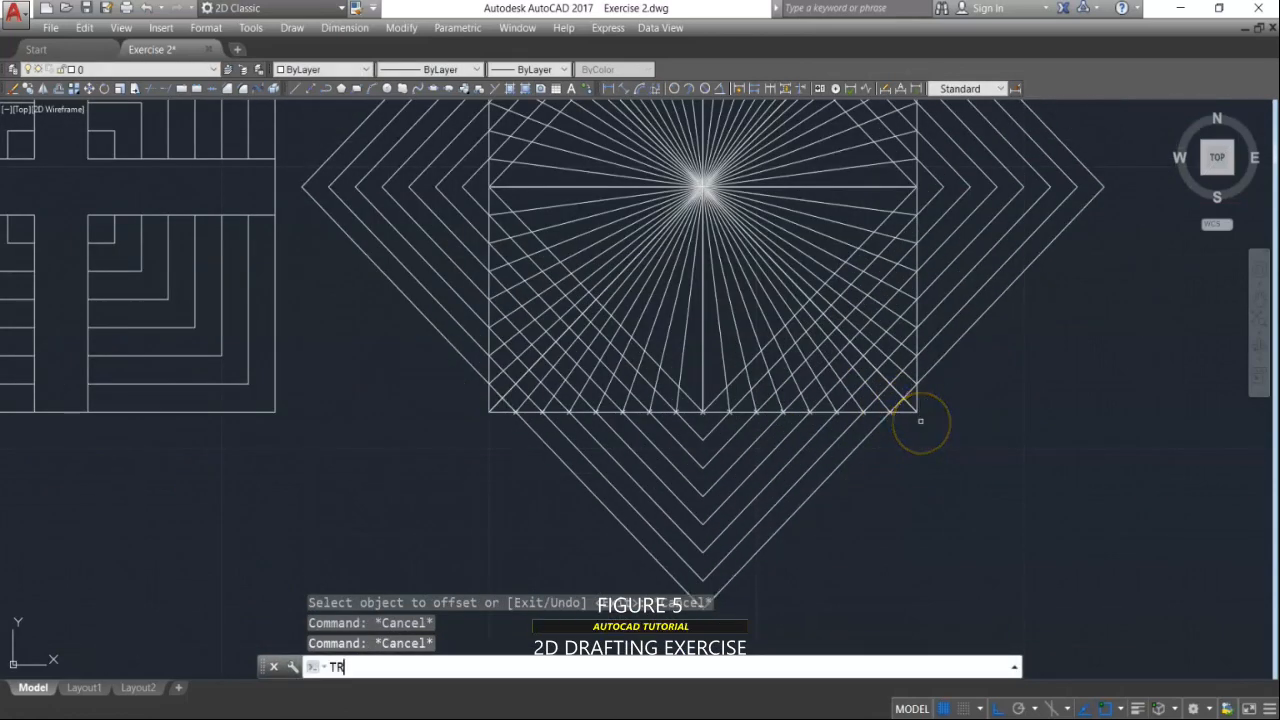
{"action": "key", "text": "Return"}
{"action": "scroll", "coordinate": [920, 421], "scroll_direction": "up", "scroll_amount": 4}
{"action": "left_click", "coordinate": [883, 401]}
{"action": "scroll", "coordinate": [897, 398], "scroll_direction": "down", "scroll_amount": 4}
{"action": "left_click", "coordinate": [905, 395]}
{"action": "scroll", "coordinate": [842, 524], "scroll_direction": "down", "scroll_amount": 2}
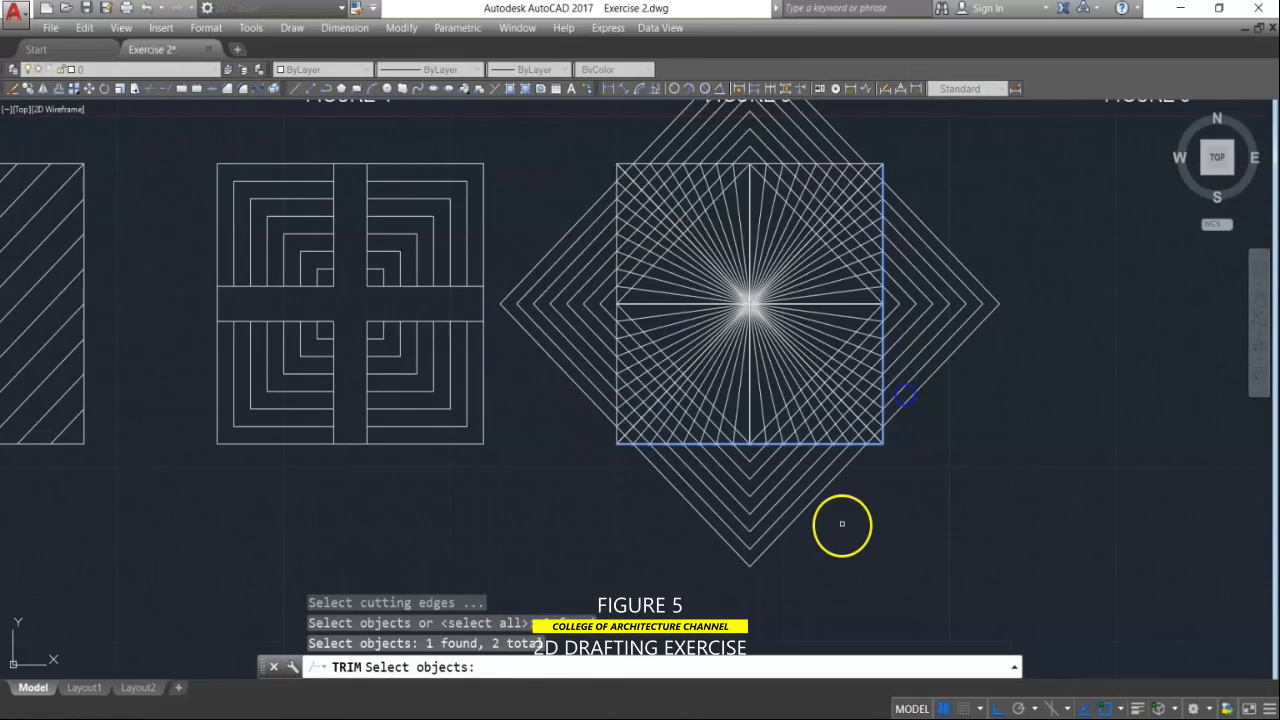
{"action": "scroll", "coordinate": [635, 155], "scroll_direction": "up", "scroll_amount": 5}
{"action": "left_click", "coordinate": [591, 191]}
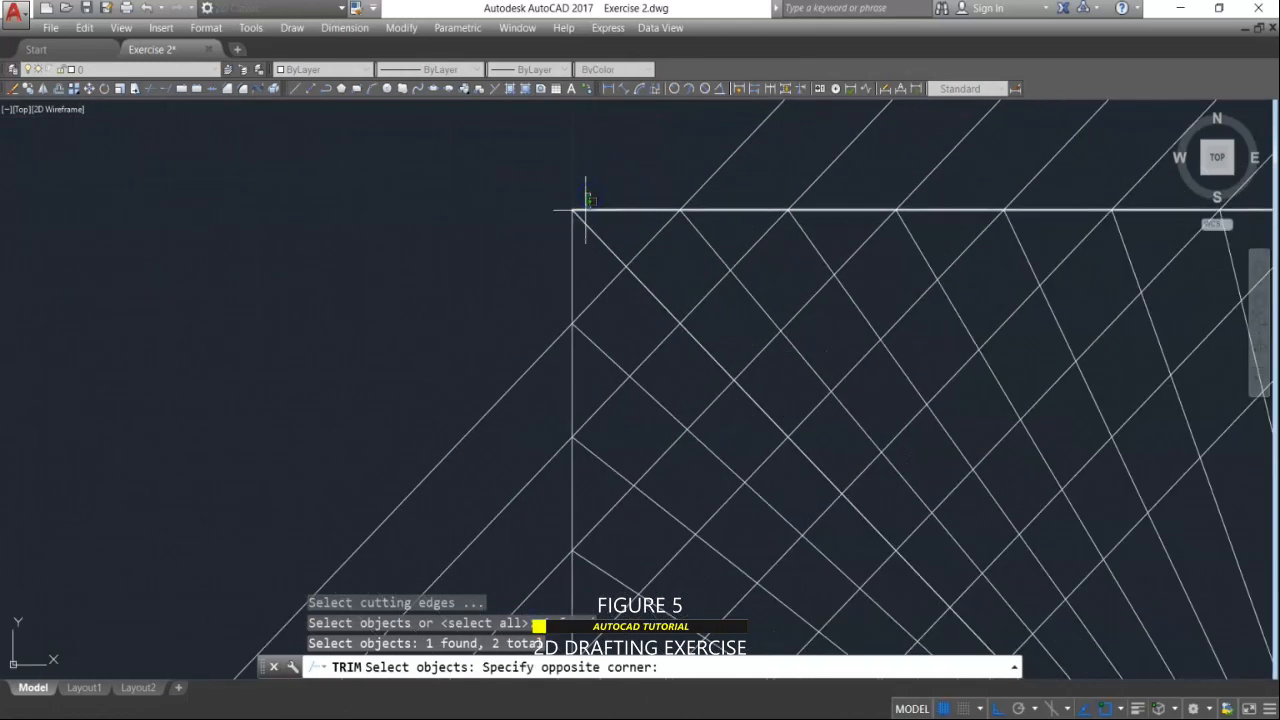
{"action": "left_click", "coordinate": [583, 213]}
{"action": "scroll", "coordinate": [555, 247], "scroll_direction": "down", "scroll_amount": 10}
{"action": "key", "text": "Return"}
{"action": "left_click", "coordinate": [807, 402]}
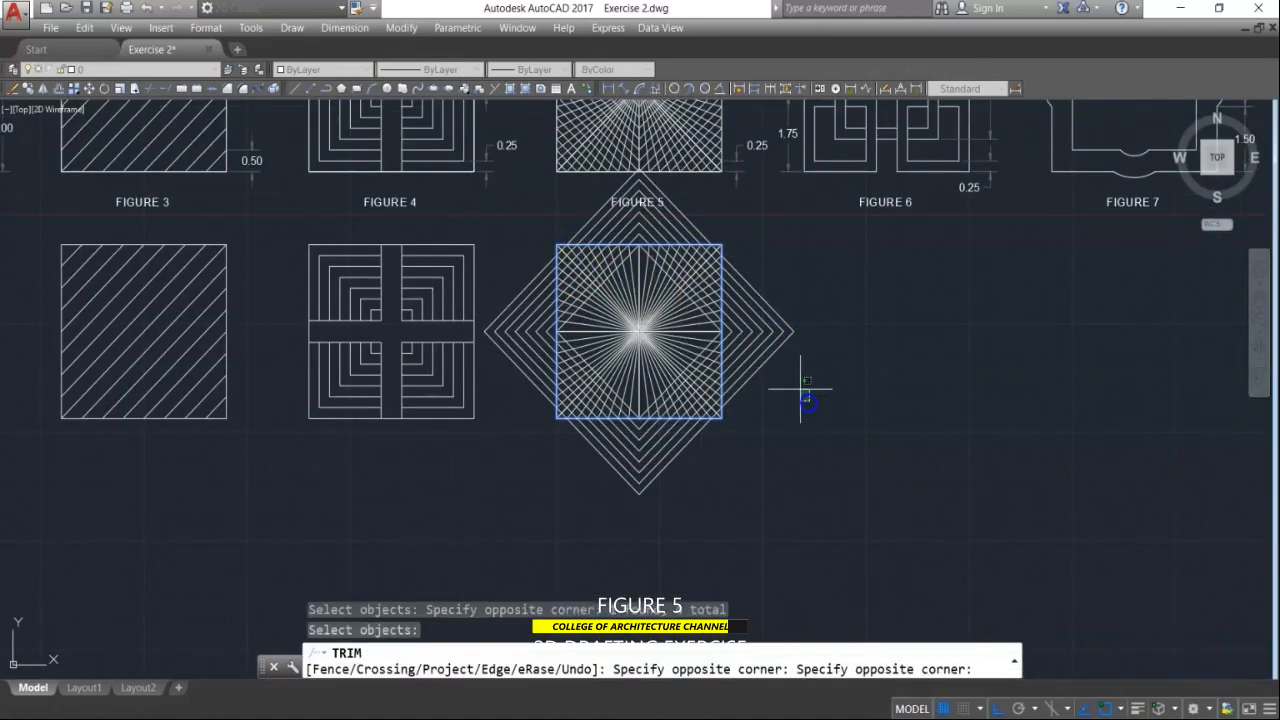
{"action": "left_click", "coordinate": [726, 233]}
{"action": "scroll", "coordinate": [726, 233], "scroll_direction": "up", "scroll_amount": 5}
{"action": "left_click", "coordinate": [727, 237]}
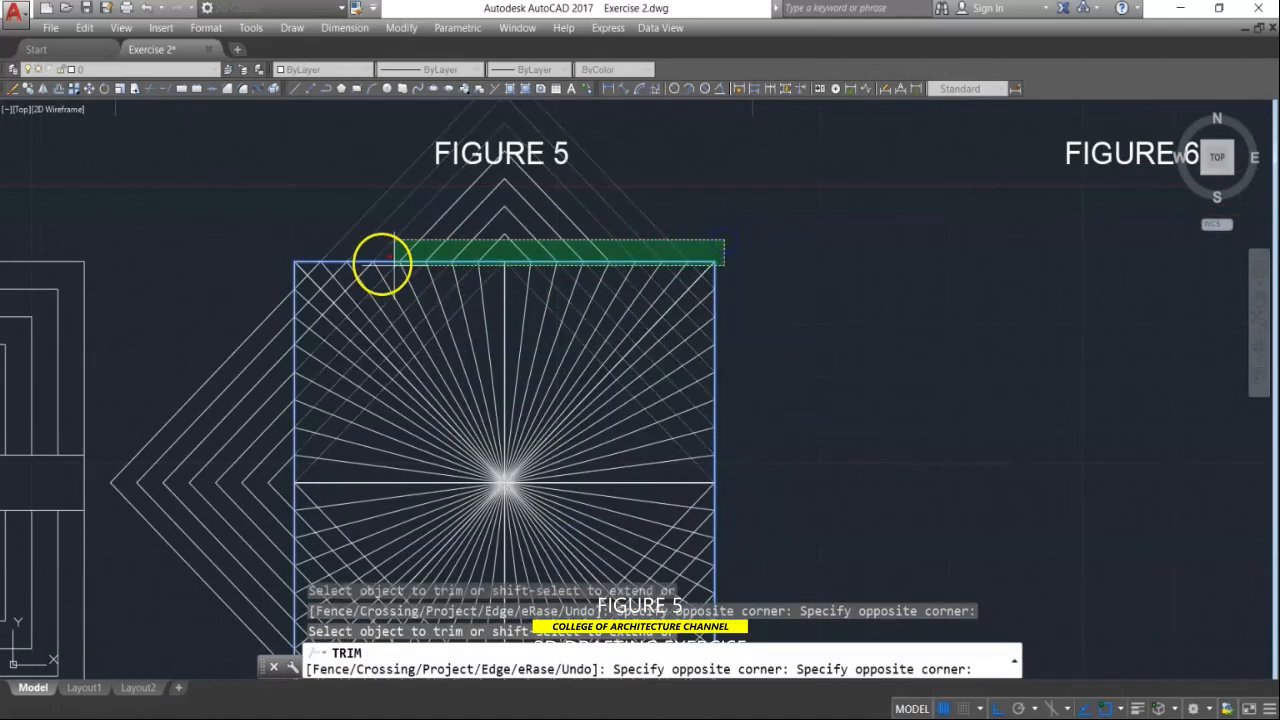
{"action": "left_click", "coordinate": [332, 247]}
Step: Trim the remaining diamond portions outside the square's left and bottom sides
{"action": "scroll", "coordinate": [332, 247], "scroll_direction": "down", "scroll_amount": 2}
{"action": "scroll", "coordinate": [302, 258], "scroll_direction": "up", "scroll_amount": 2}
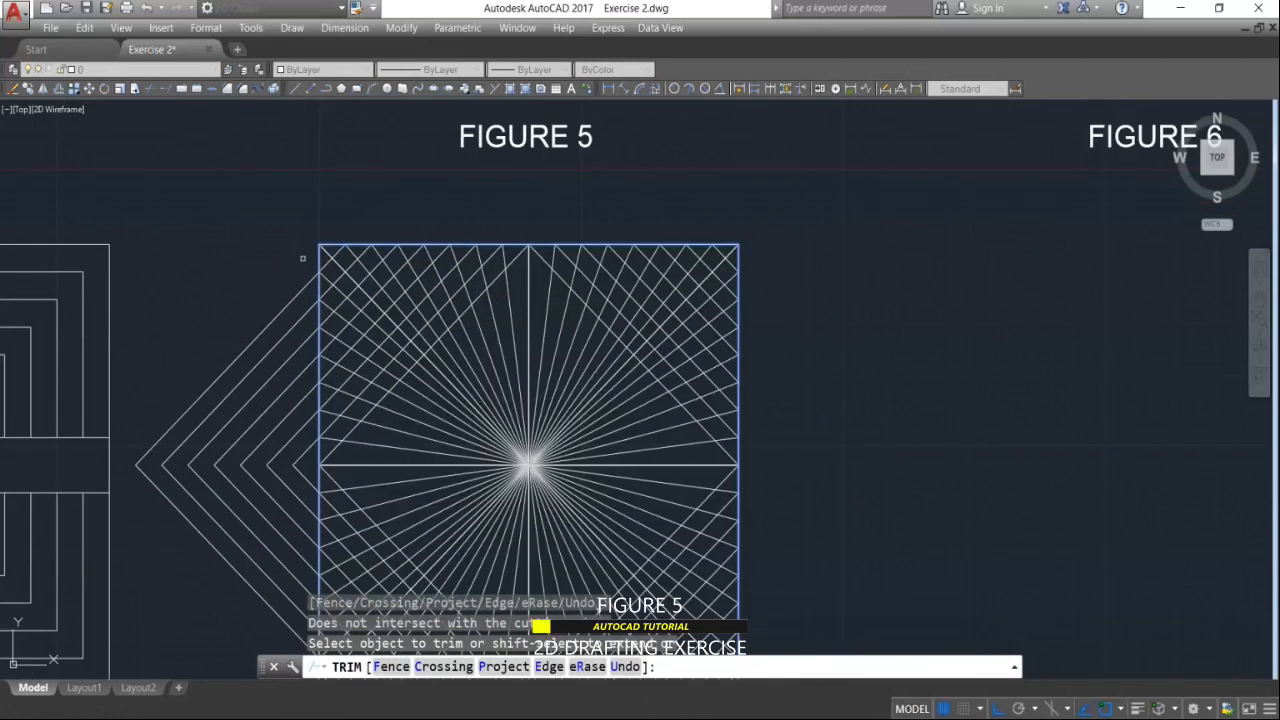
{"action": "scroll", "coordinate": [312, 262], "scroll_direction": "down", "scroll_amount": 3}
{"action": "left_click", "coordinate": [316, 265]}
{"action": "left_click", "coordinate": [300, 382]}
{"action": "scroll", "coordinate": [340, 391], "scroll_direction": "up", "scroll_amount": 3}
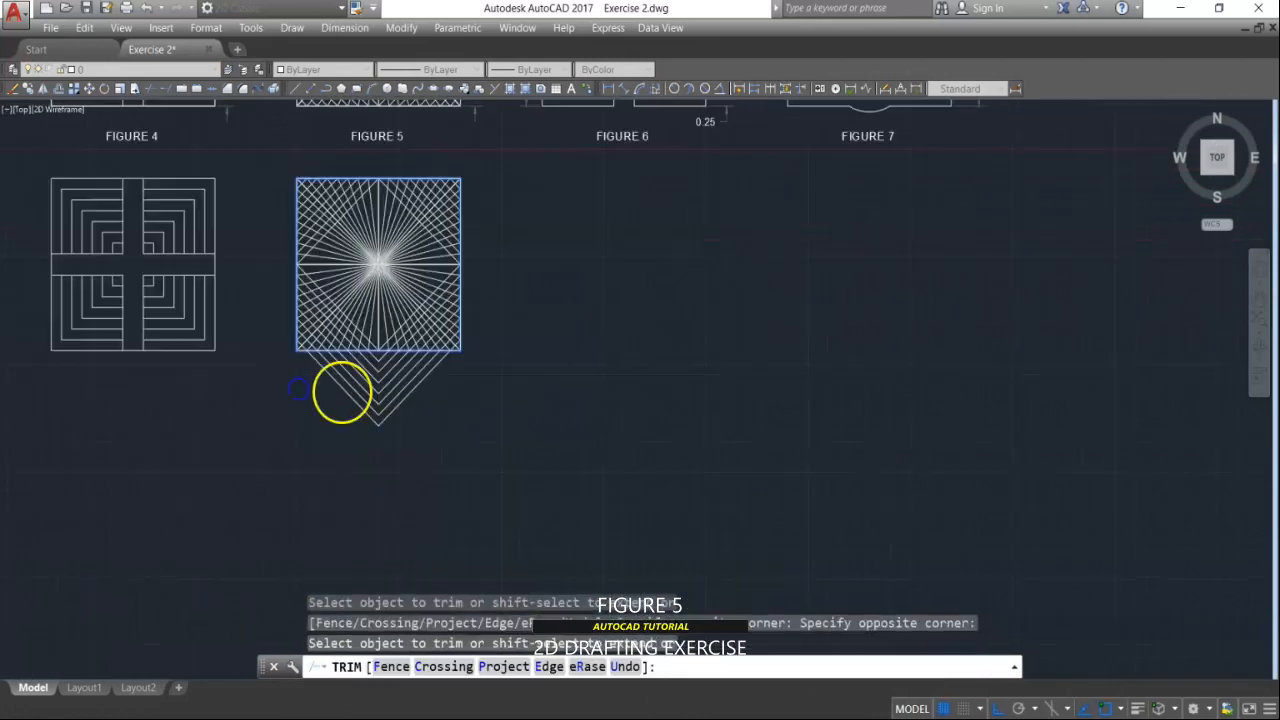
{"action": "left_click", "coordinate": [488, 404]}
{"action": "left_click", "coordinate": [311, 343]}
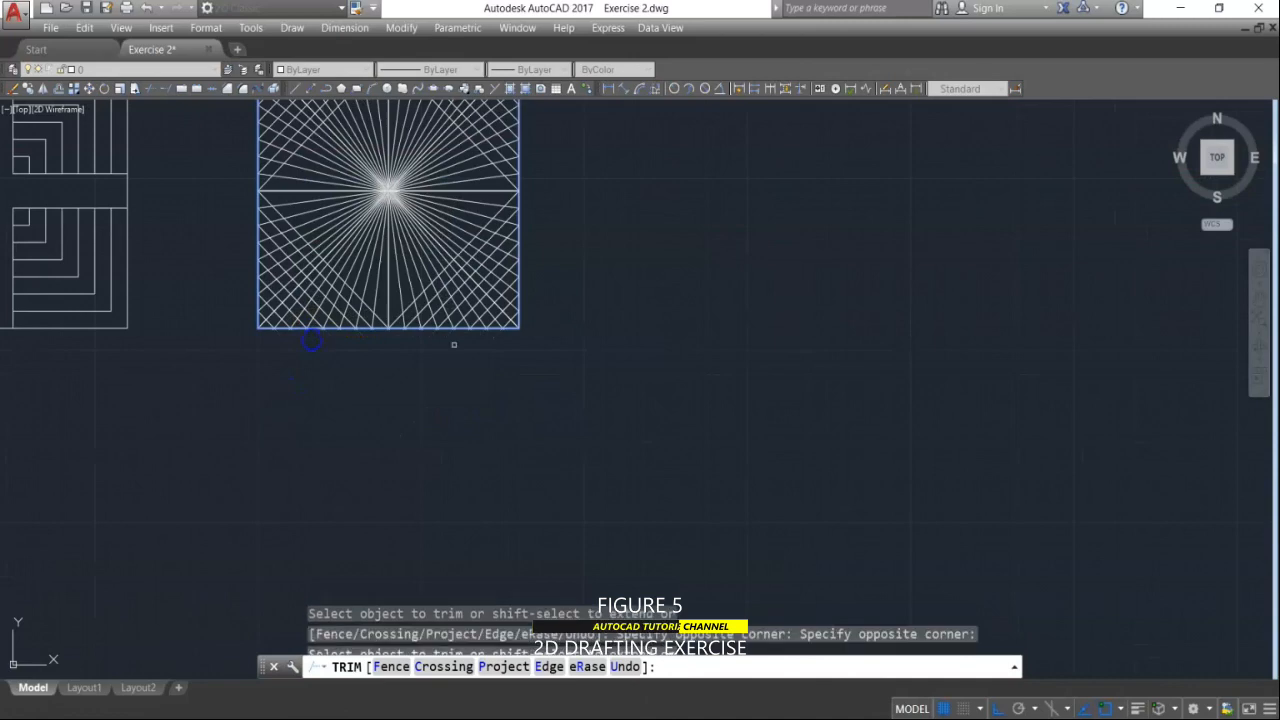
{"action": "middle_click_drag", "start_coordinate": [533, 347], "coordinate": [571, 395]}
{"action": "key", "text": "Escape"}
{"action": "key", "text": "Escape"}
Step: Erase the division point markers along the square's bottom edge
{"action": "scroll", "coordinate": [348, 391], "scroll_direction": "up", "scroll_amount": 2}
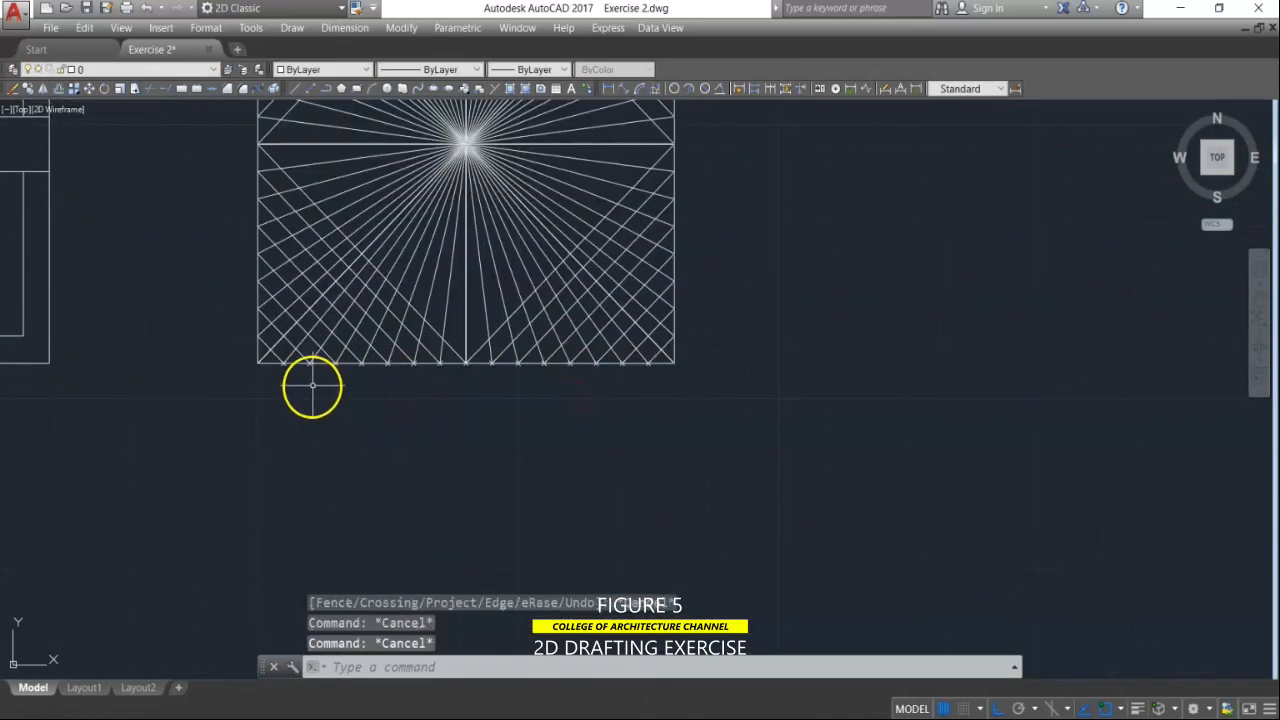
{"action": "key", "text": "Return"}
{"action": "scroll", "coordinate": [276, 364], "scroll_direction": "up", "scroll_amount": 4}
{"action": "left_click", "coordinate": [264, 350]}
{"action": "scroll", "coordinate": [264, 350], "scroll_direction": "down", "scroll_amount": 4}
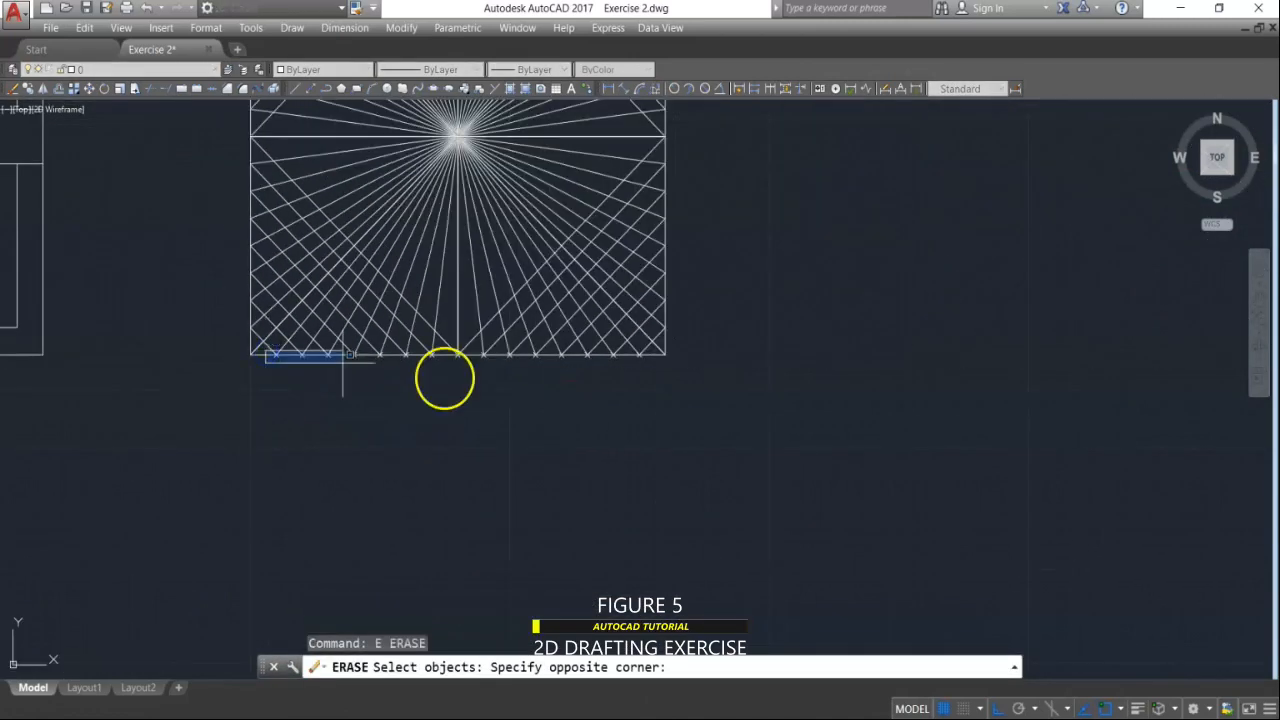
{"action": "left_click", "coordinate": [784, 376]}
{"action": "right_click", "coordinate": [716, 402]}
{"action": "scroll", "coordinate": [714, 400], "scroll_direction": "down", "scroll_amount": 4}
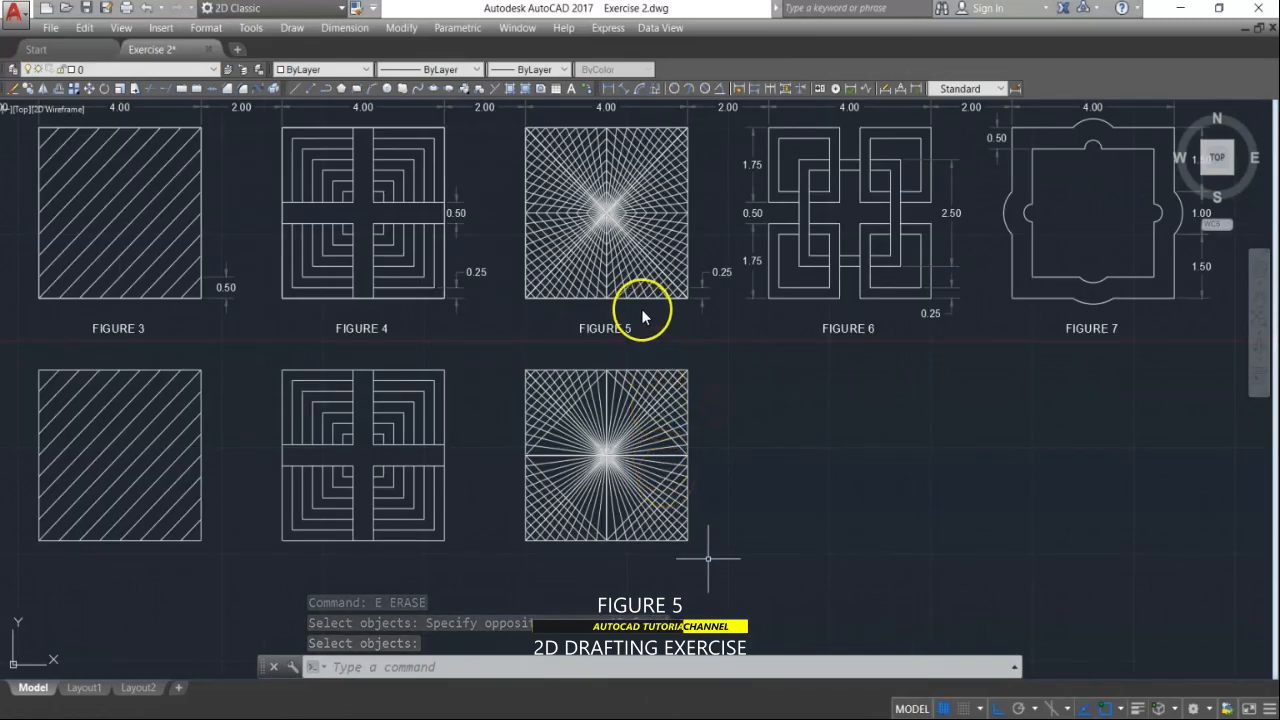
Step: Offset the diamond touching the midpoints of Figure 5's square inward twice at a distance of 0.1768, each time from the newest diamond
{"action": "scroll", "coordinate": [621, 291], "scroll_direction": "up", "scroll_amount": 5}
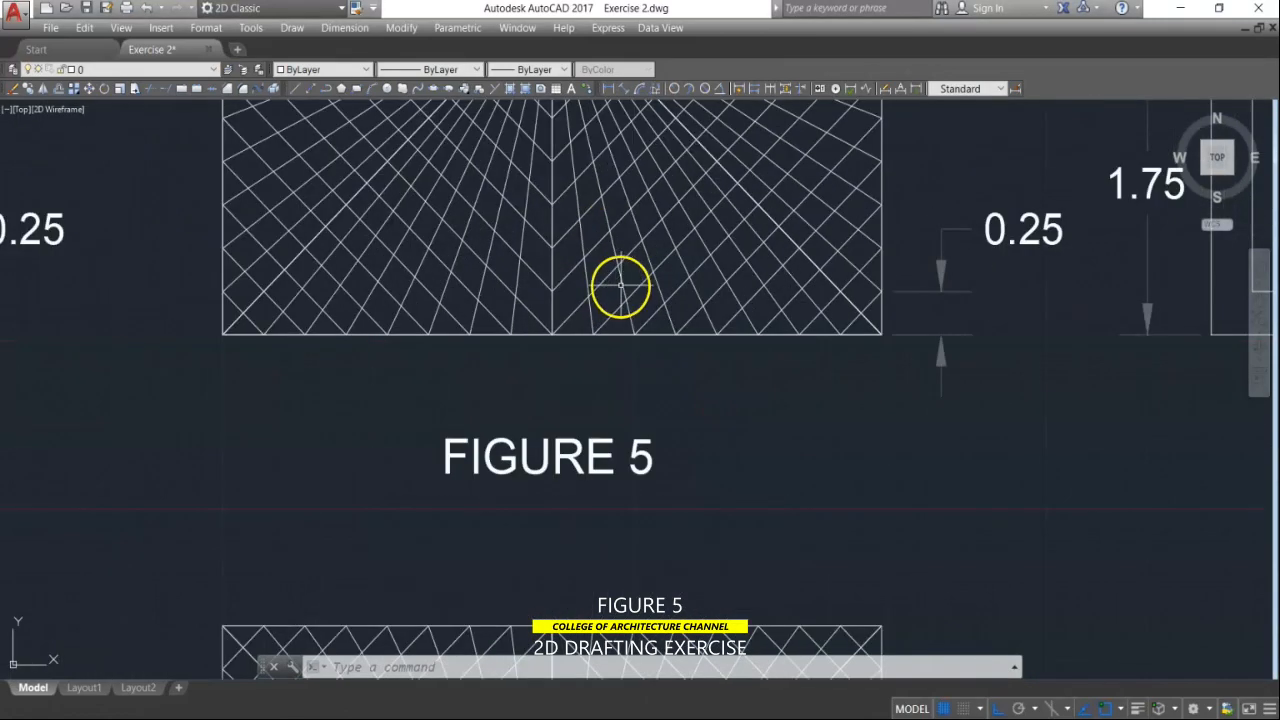
{"action": "middle_click_drag", "start_coordinate": [615, 289], "coordinate": [621, 378]}
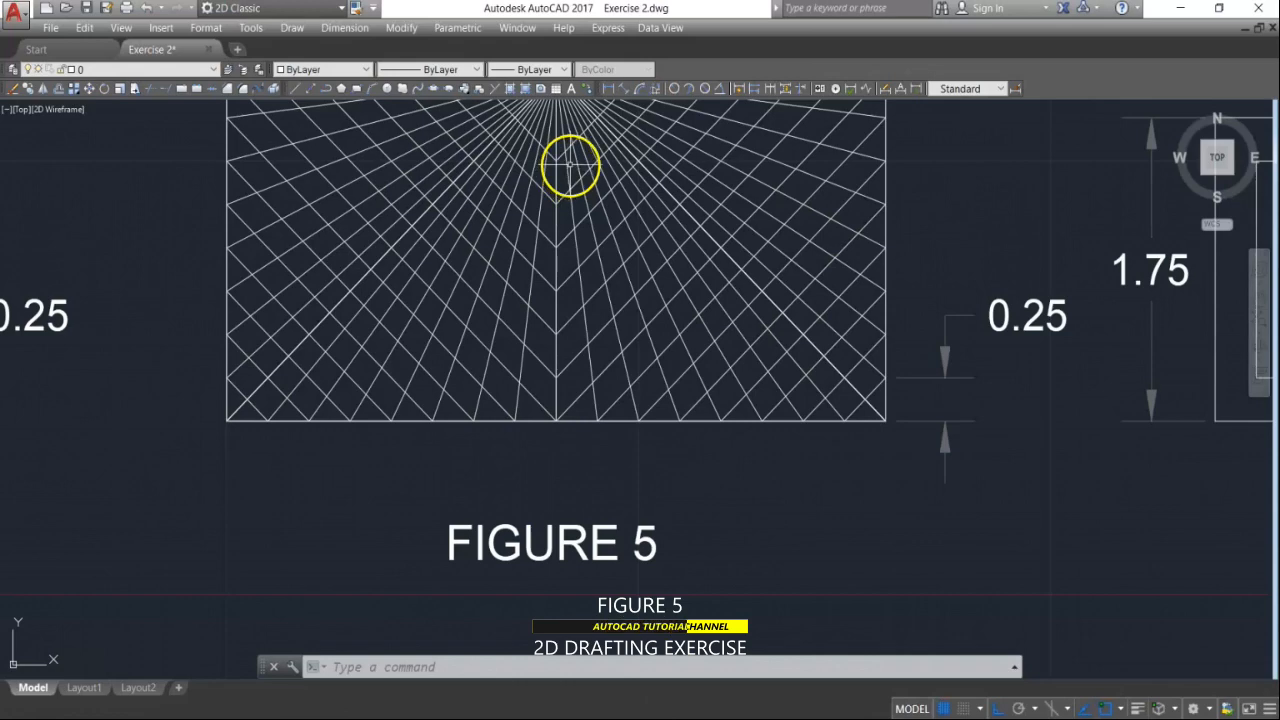
{"action": "scroll", "coordinate": [578, 165], "scroll_direction": "down", "scroll_amount": 4}
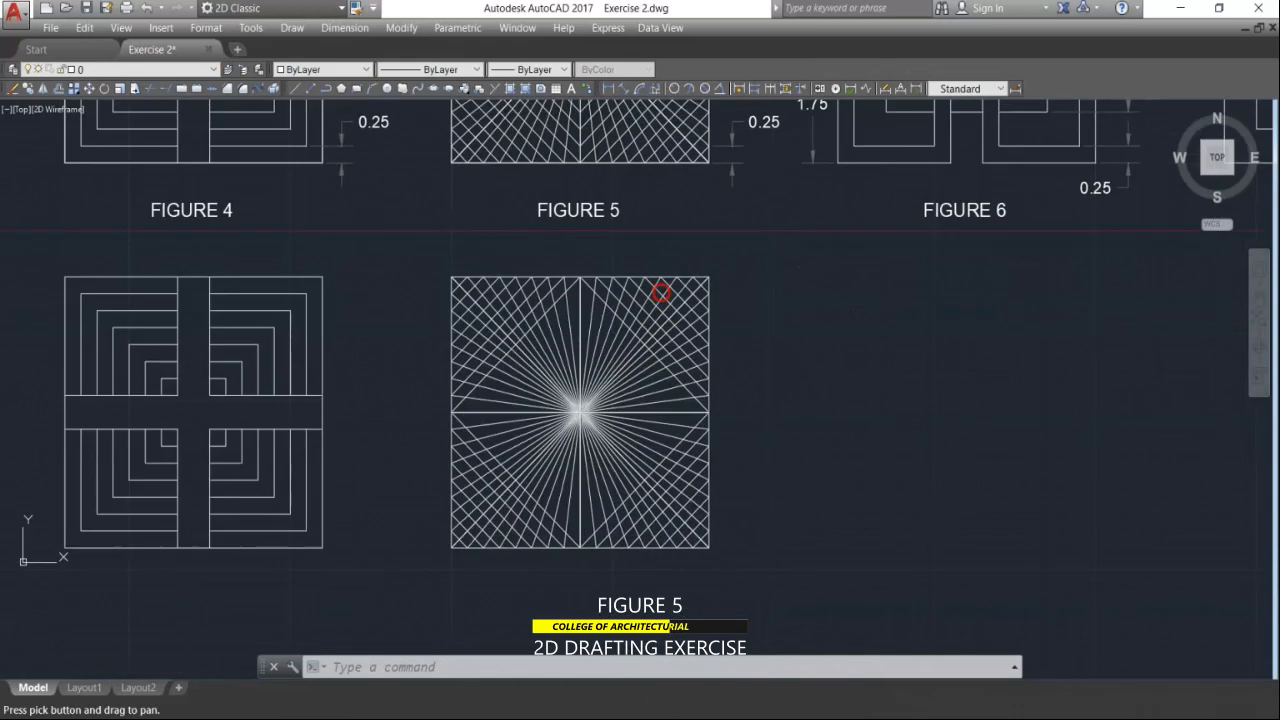
{"action": "key", "text": "Escape"}
{"action": "key", "text": "Escape"}
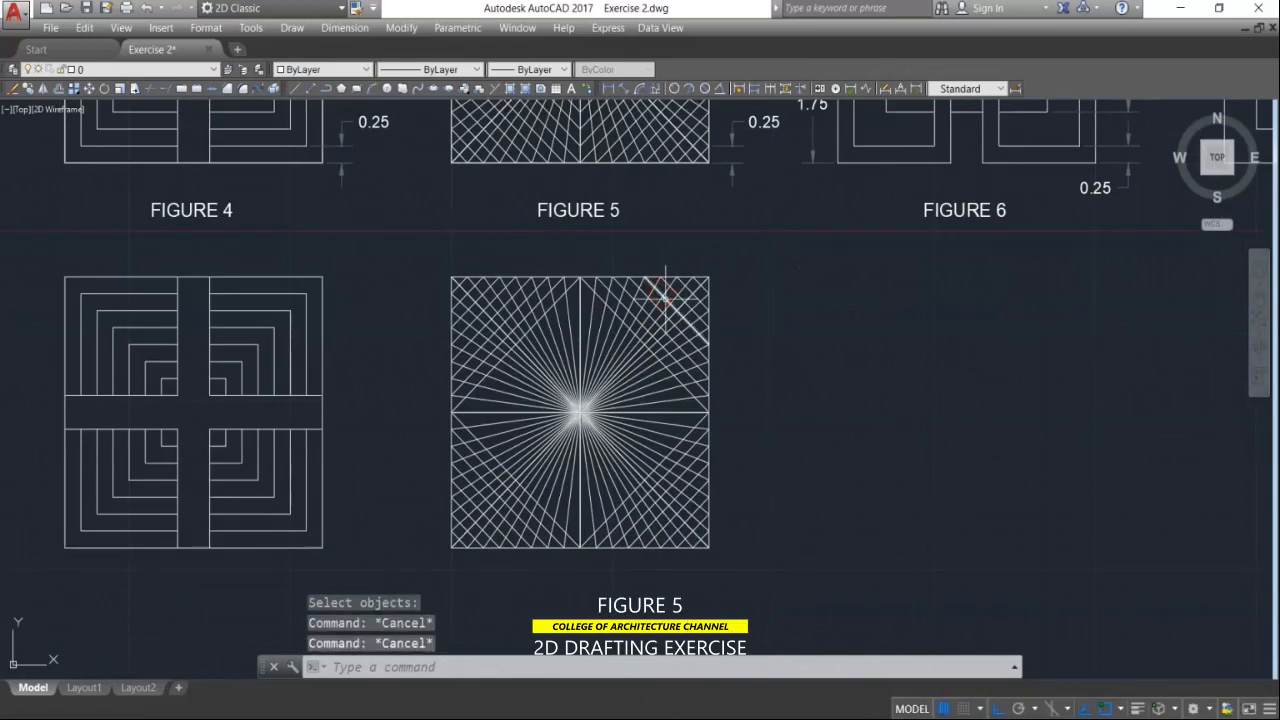
{"action": "type", "text": "o"}
{"action": "key", "text": "Return"}
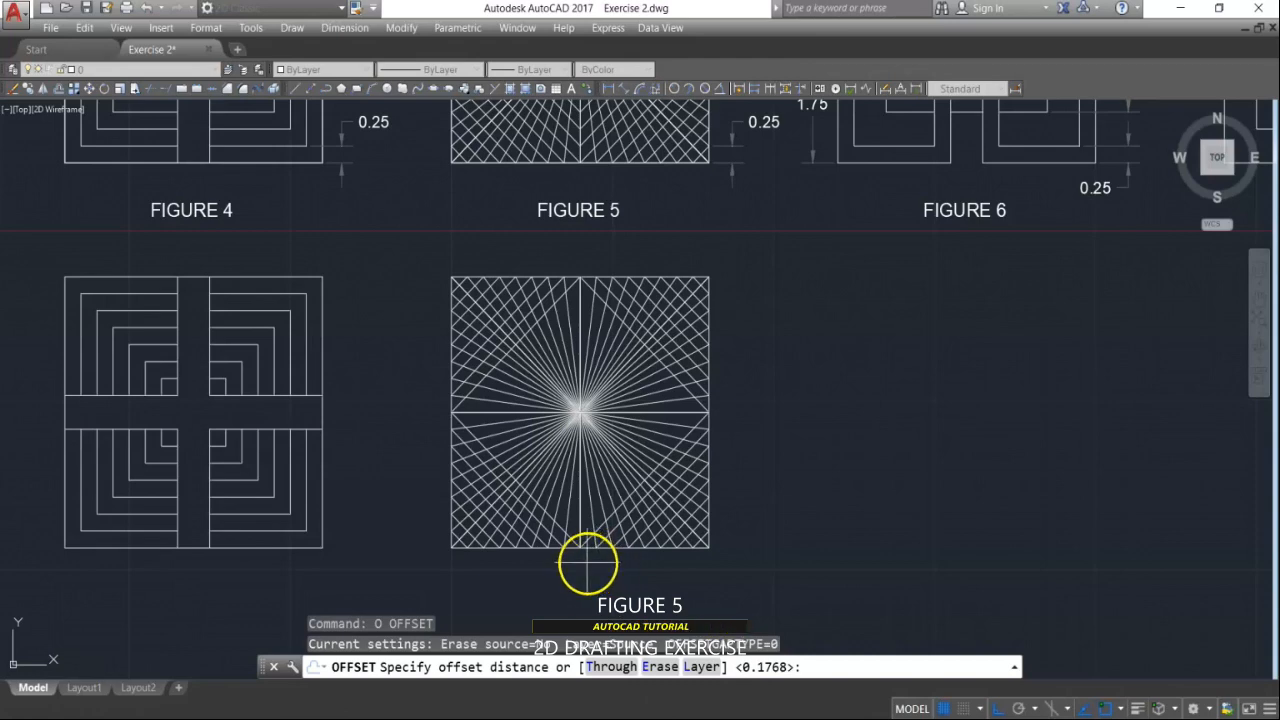
{"action": "key", "text": "Return"}
{"action": "scroll", "coordinate": [587, 565], "scroll_direction": "up", "scroll_amount": 3}
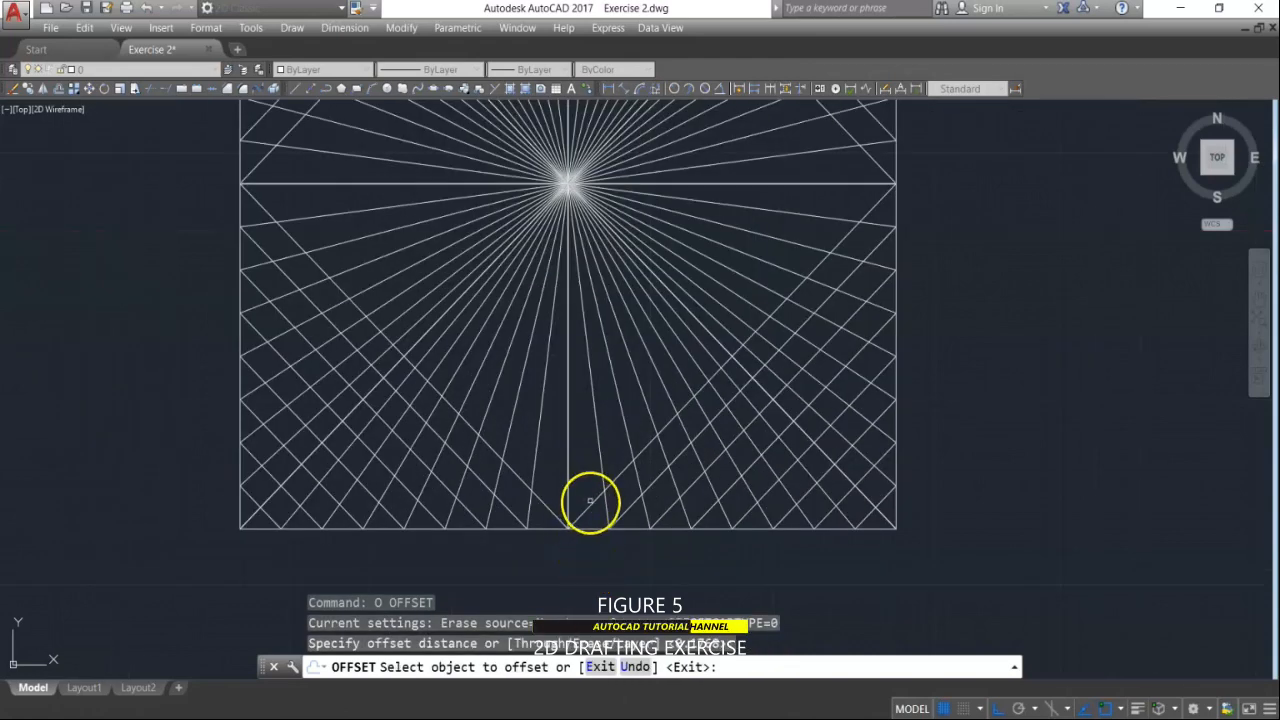
{"action": "left_click", "coordinate": [590, 501]}
{"action": "left_click", "coordinate": [576, 462]}
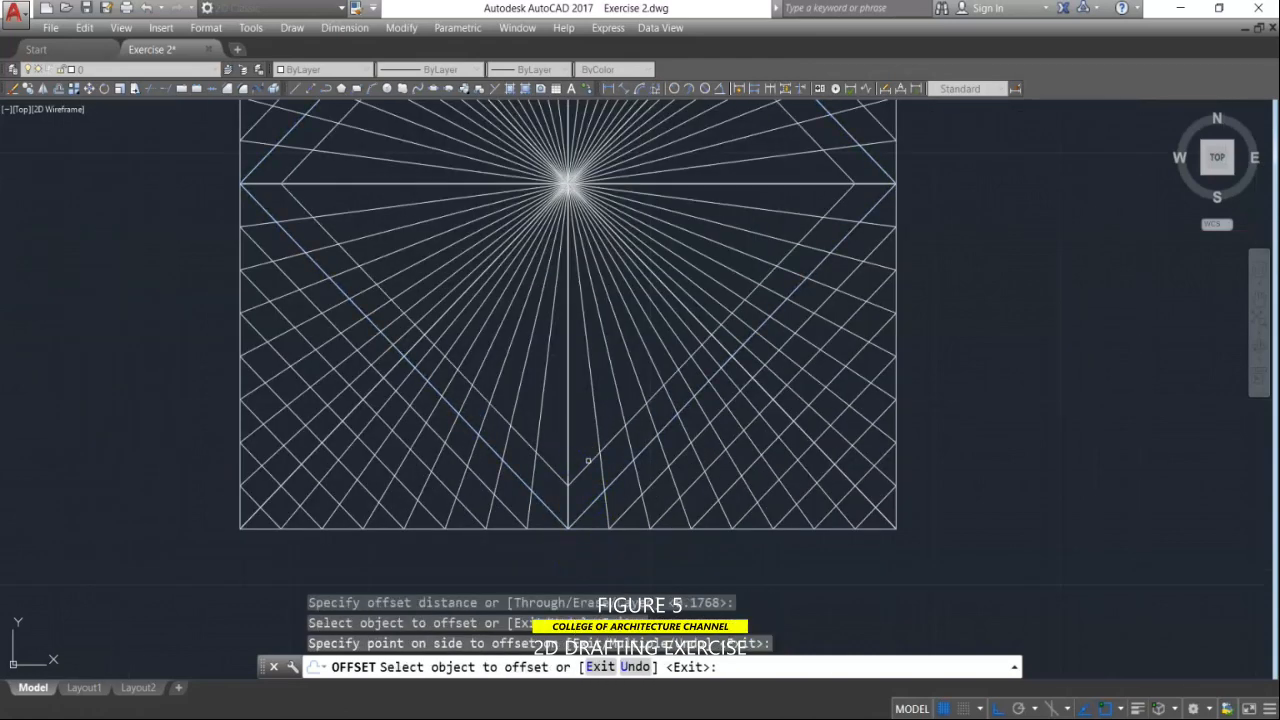
{"action": "left_click", "coordinate": [592, 459]}
{"action": "left_click", "coordinate": [572, 430]}
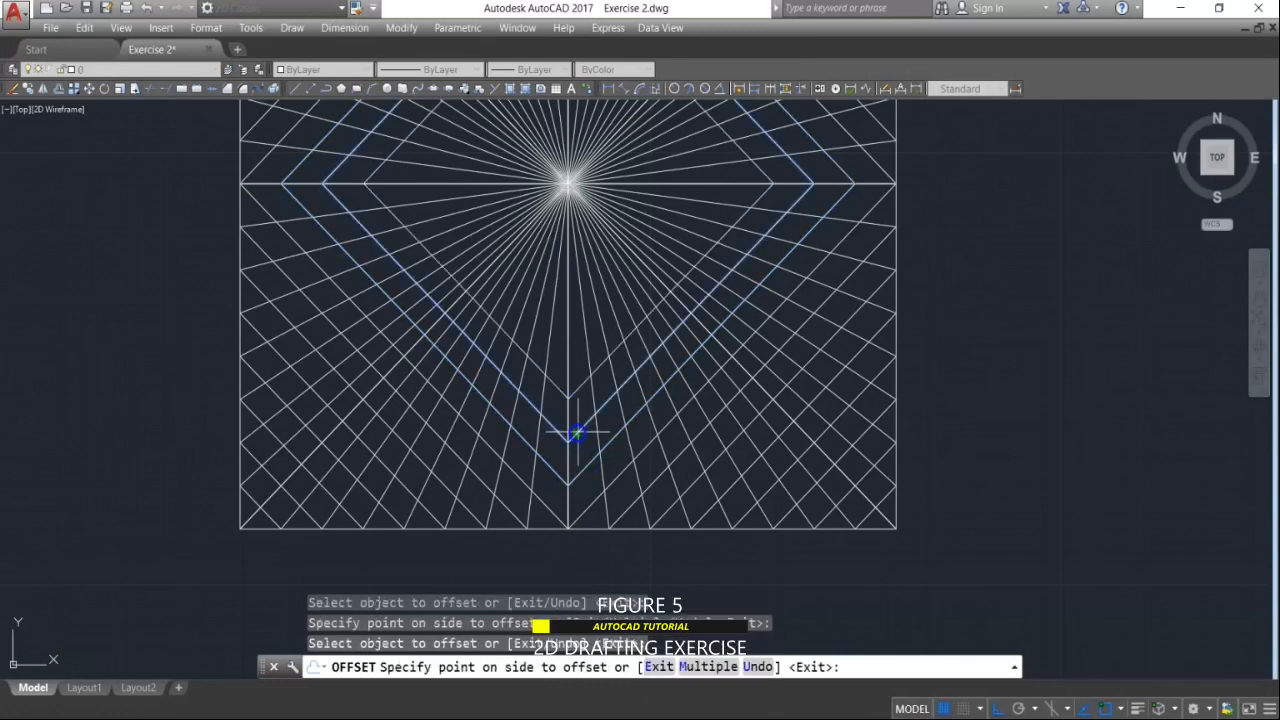
Step: Keep offsetting the innermost diamond inward at the same spacing until the diamonds fill the area around the square's centre
{"action": "left_click", "coordinate": [580, 398]}
{"action": "left_click", "coordinate": [578, 350]}
{"action": "left_click", "coordinate": [577, 355]}
{"action": "left_click", "coordinate": [572, 320]}
{"action": "left_click", "coordinate": [574, 305]}
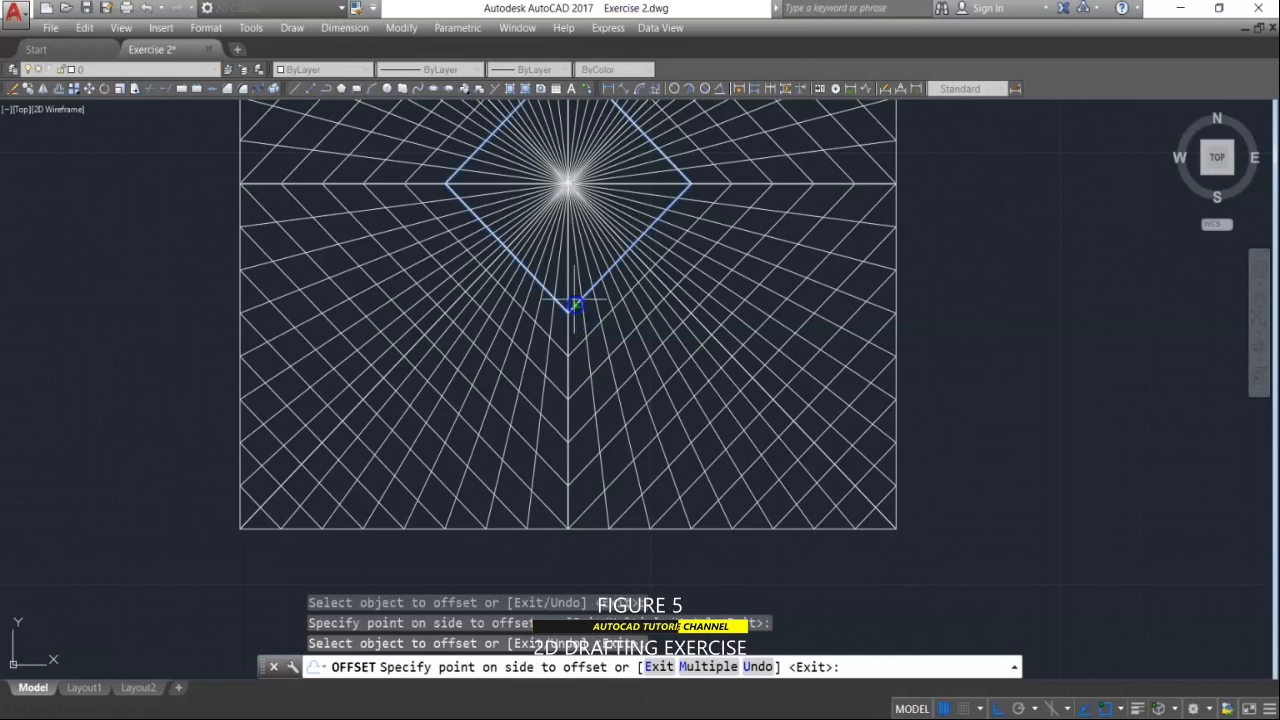
{"action": "left_click", "coordinate": [572, 292]}
{"action": "scroll", "coordinate": [500, 500], "scroll_direction": "down", "scroll_amount": 5}
{"action": "middle_click_drag", "start_coordinate": [500, 500], "coordinate": [506, 549]}
{"action": "scroll", "coordinate": [506, 549], "scroll_direction": "down", "scroll_amount": 2}
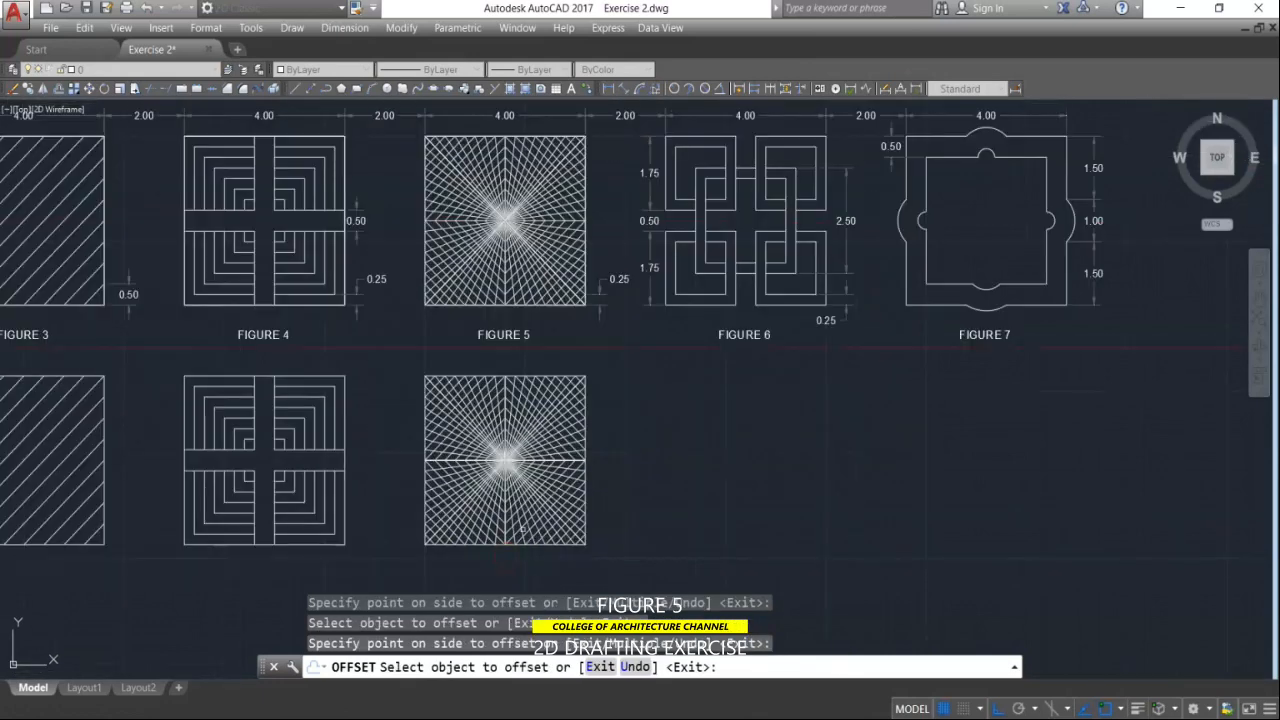
{"action": "key", "text": "Return"}
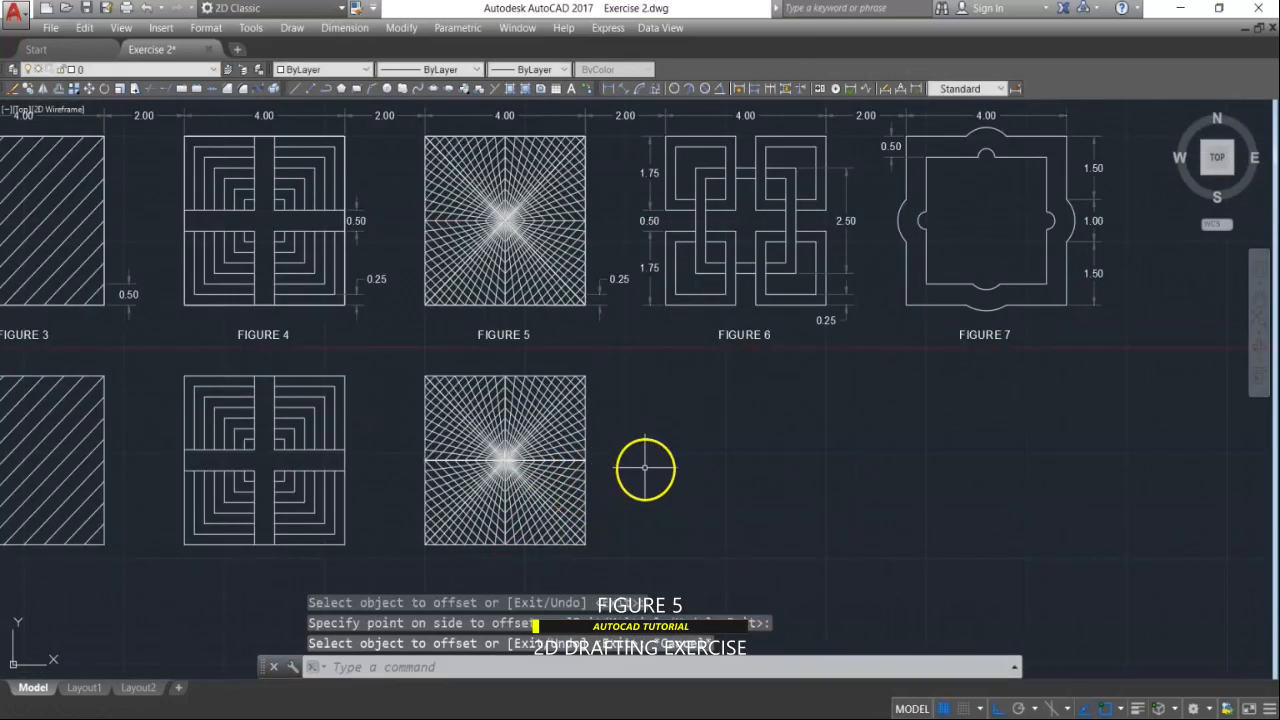
{"action": "key", "text": "Escape"}
{"action": "key", "text": "Escape"}
{"action": "middle_click_drag", "start_coordinate": [645, 467], "coordinate": [717, 458]}
{"action": "key", "text": "Escape"}
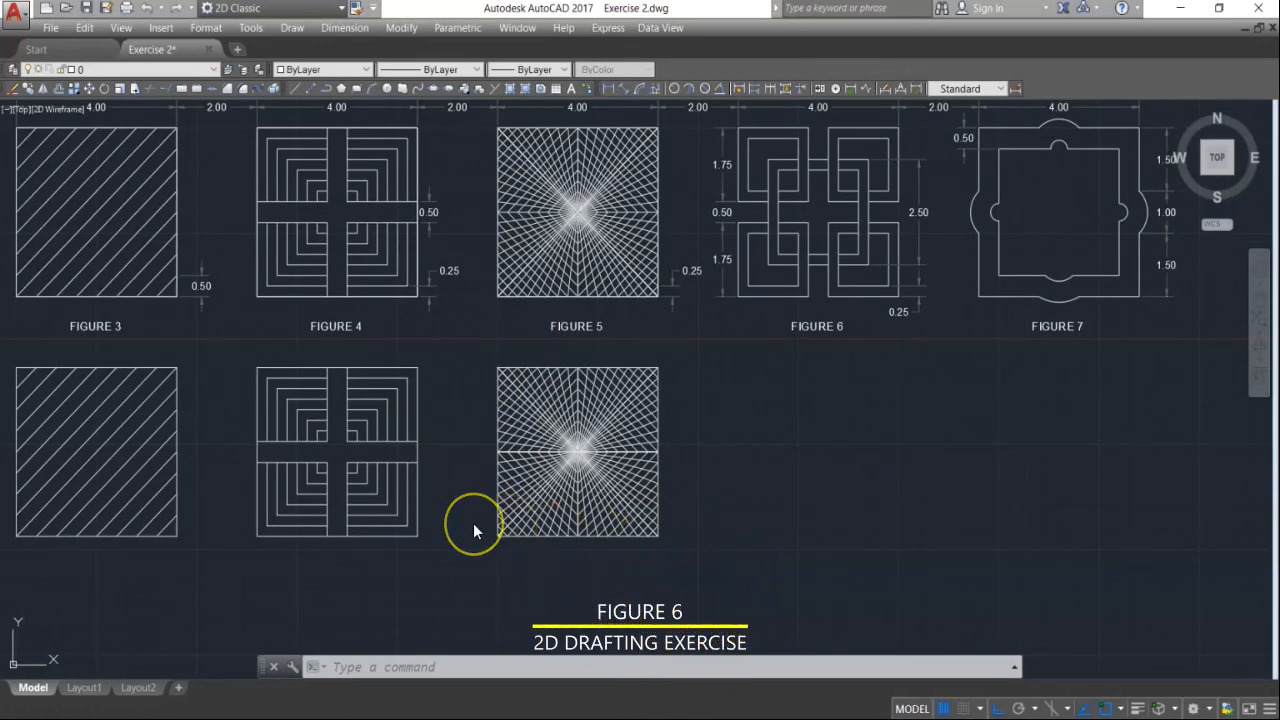
Step: Copy the outer square of the redrawn Figure 4 horizontally 12 units to the right, below the Figure 6 reference
{"action": "left_click", "coordinate": [350, 664]}
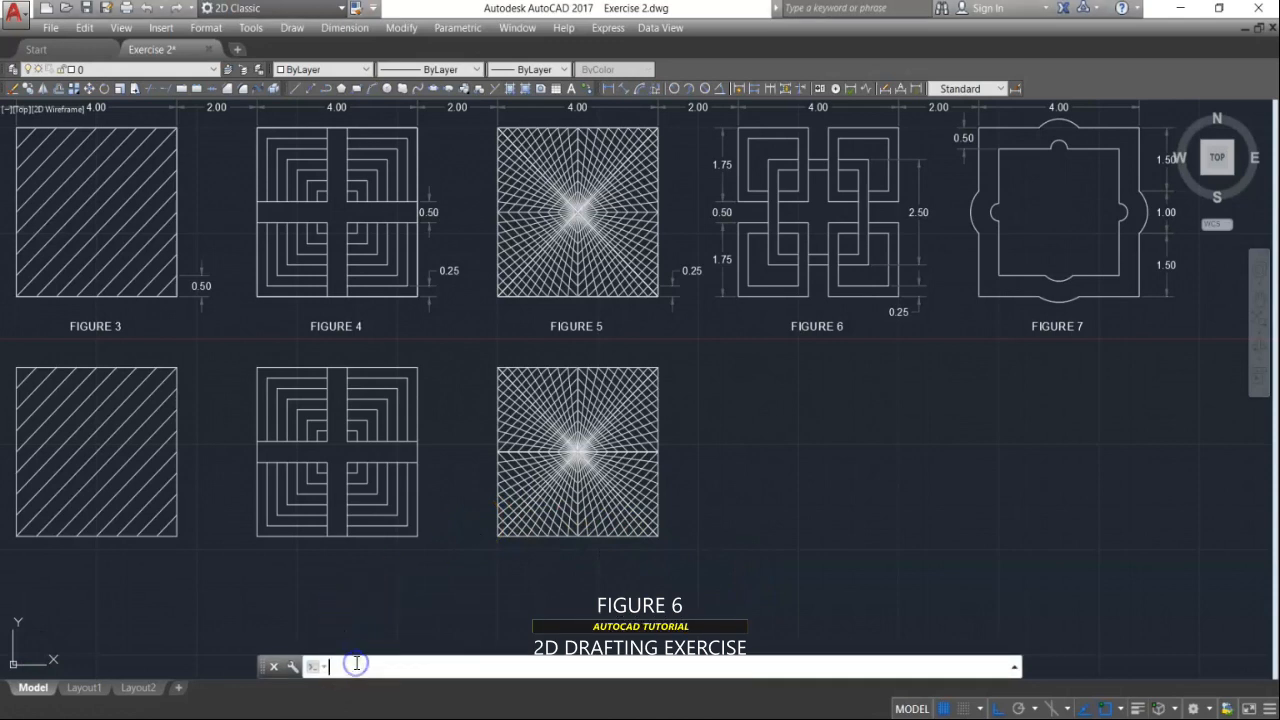
{"action": "key", "text": "Return"}
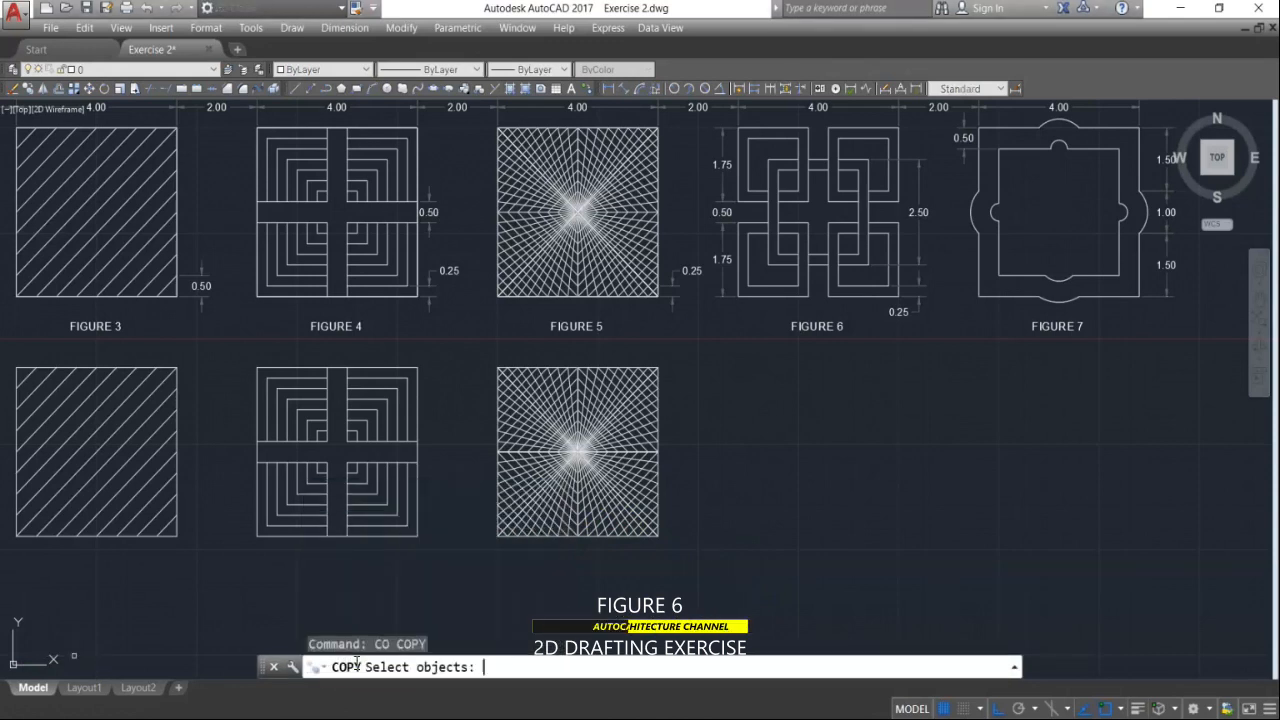
{"action": "left_click", "coordinate": [418, 446]}
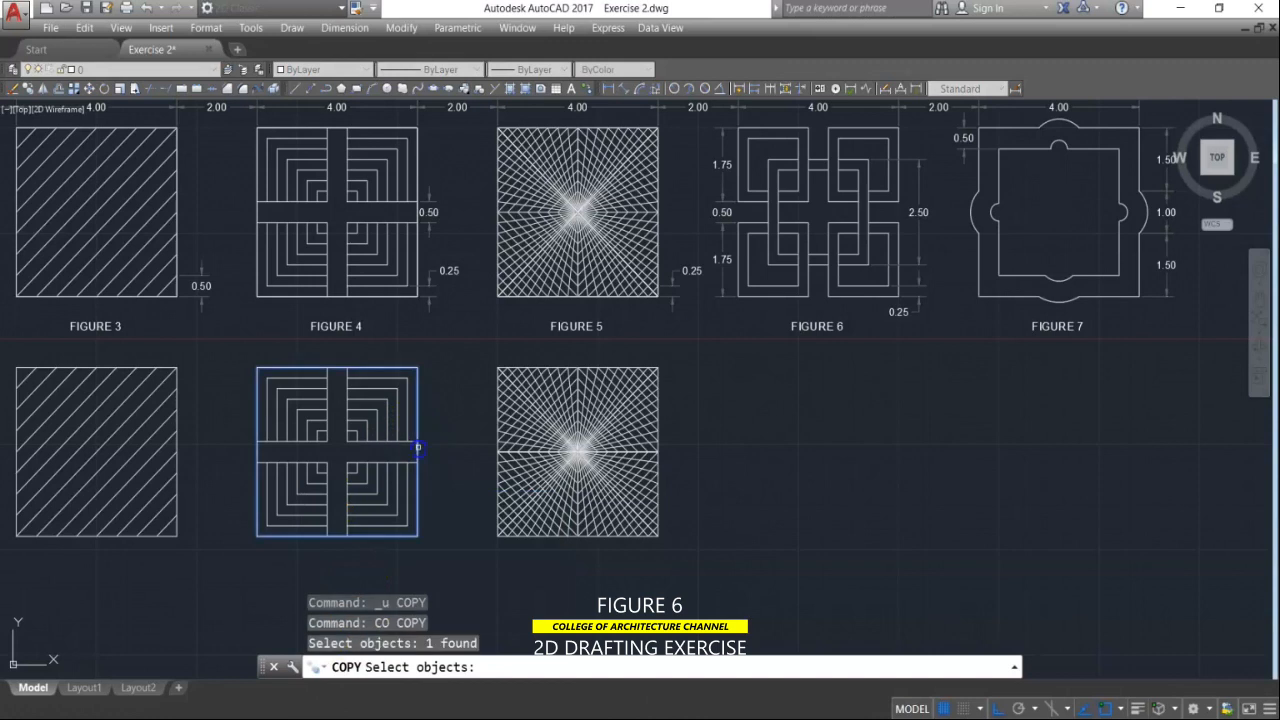
{"action": "key", "text": "Return"}
{"action": "left_click", "coordinate": [438, 403]}
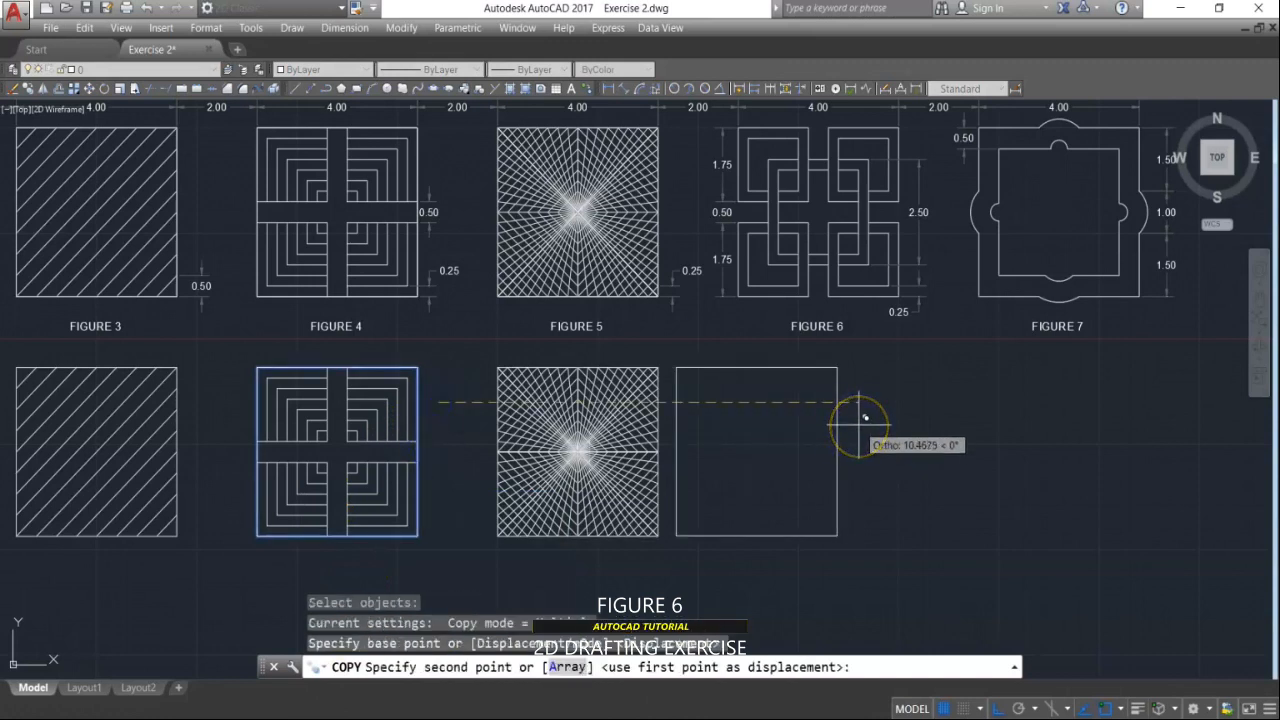
{"action": "type", "text": "12"}
{"action": "key", "text": "Return"}
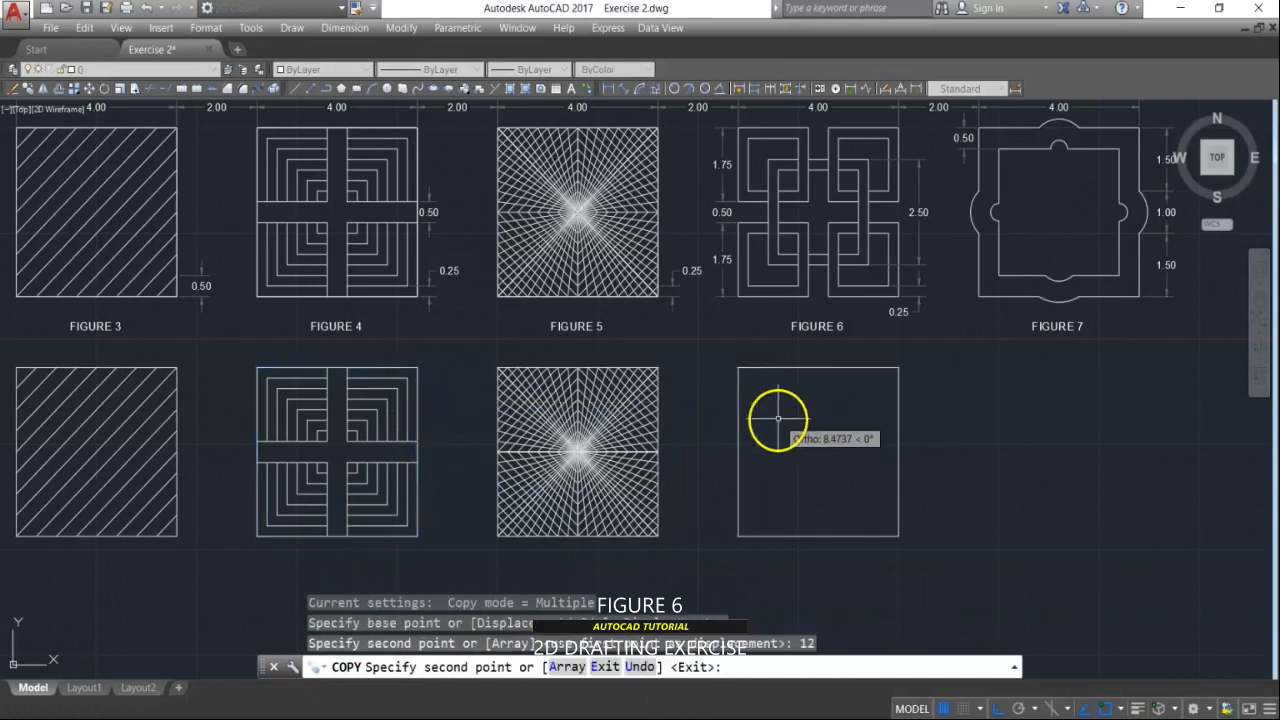
{"action": "key", "text": "Return"}
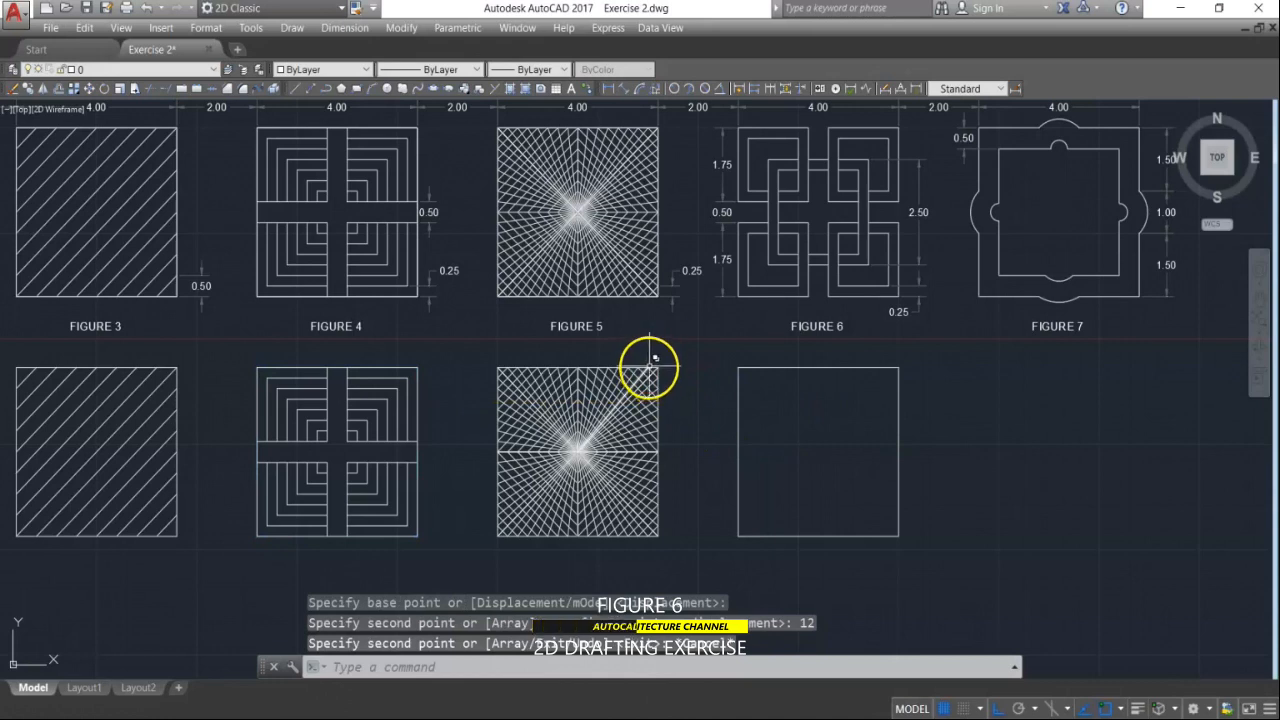
{"action": "key", "text": "Escape"}
{"action": "key", "text": "Escape"}
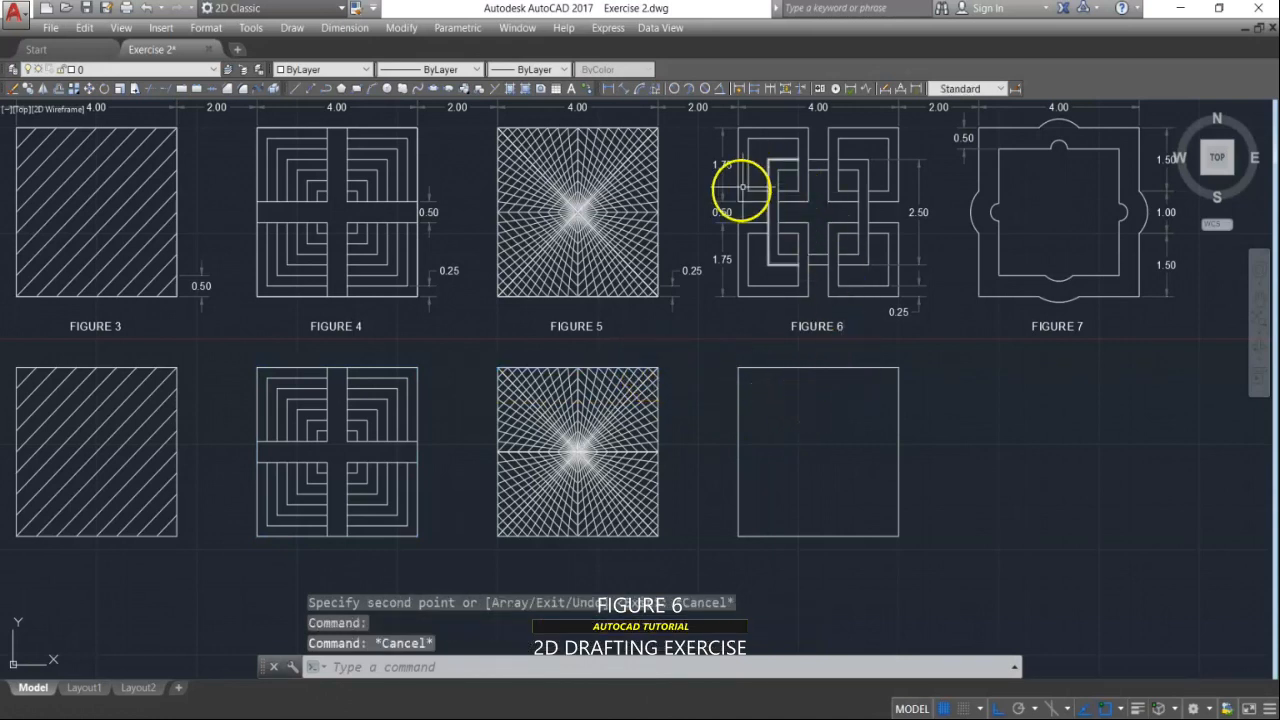
{"action": "key", "text": "Escape"}
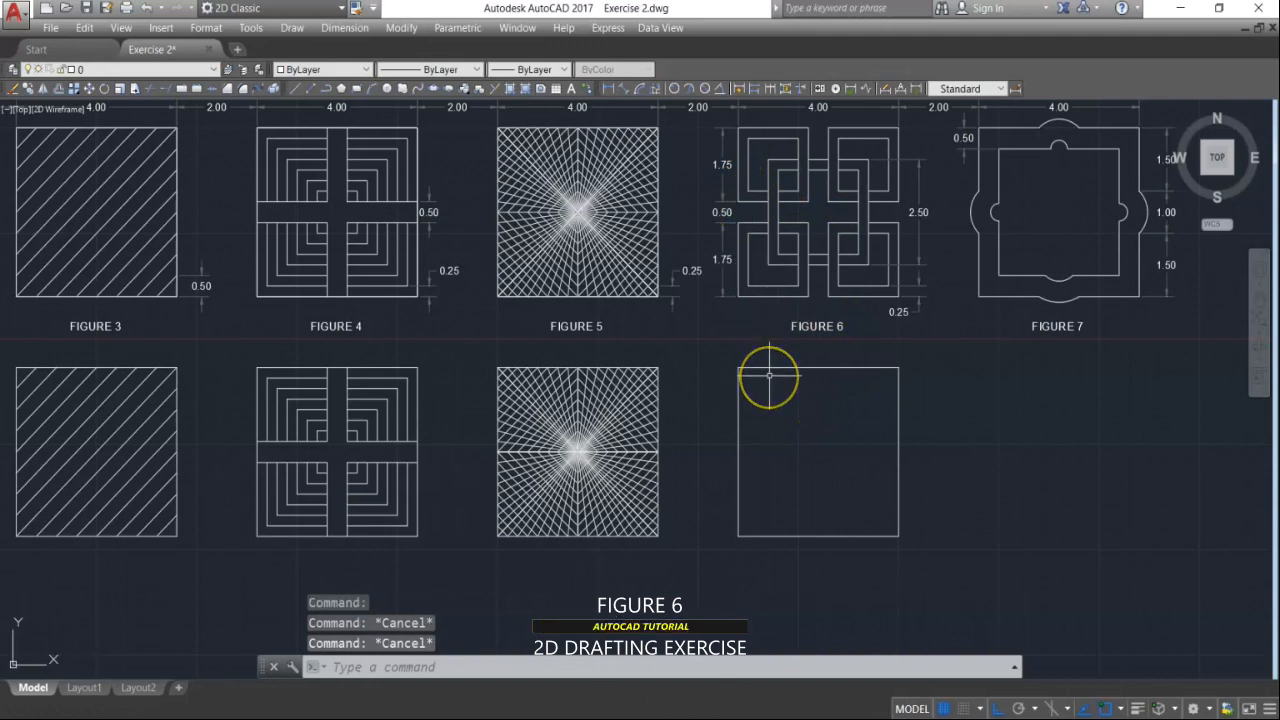
Step: Draw a 1.75 by 1.75 rectangle inside Figure 6's square, starting from its top-left corner
{"action": "type", "text": "REC"}
{"action": "key", "text": "Return"}
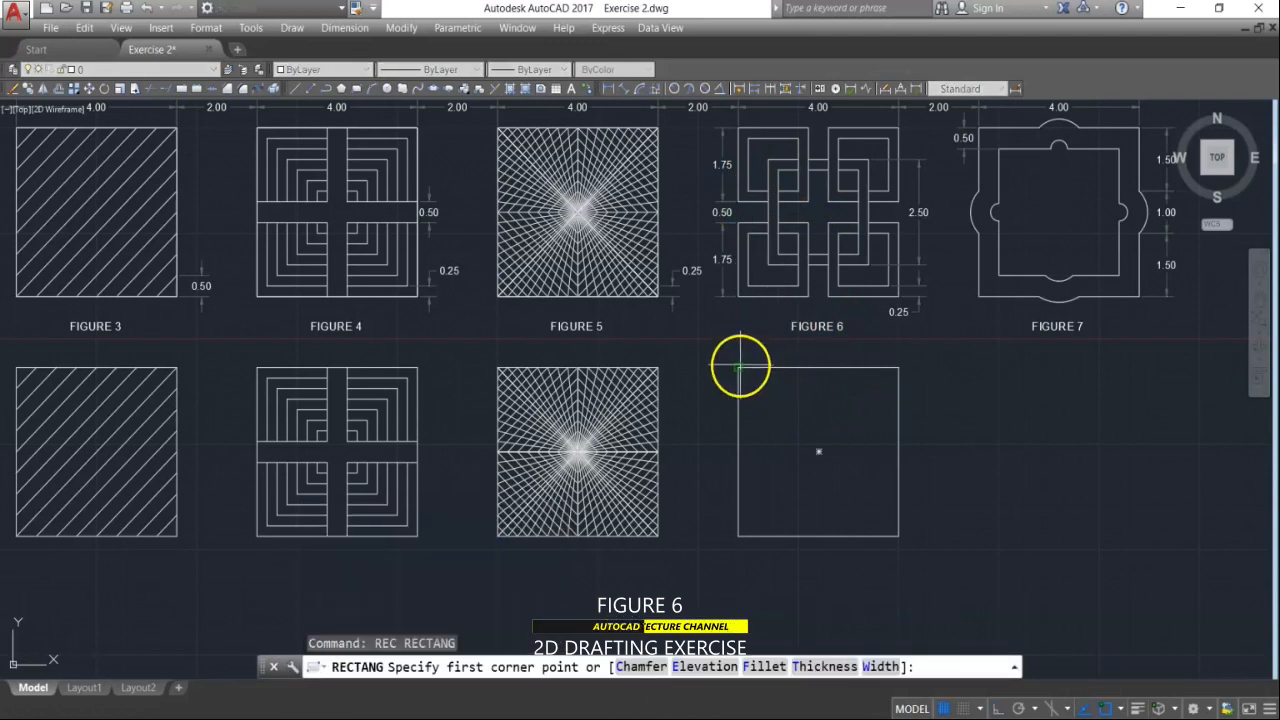
{"action": "left_click", "coordinate": [738, 368]}
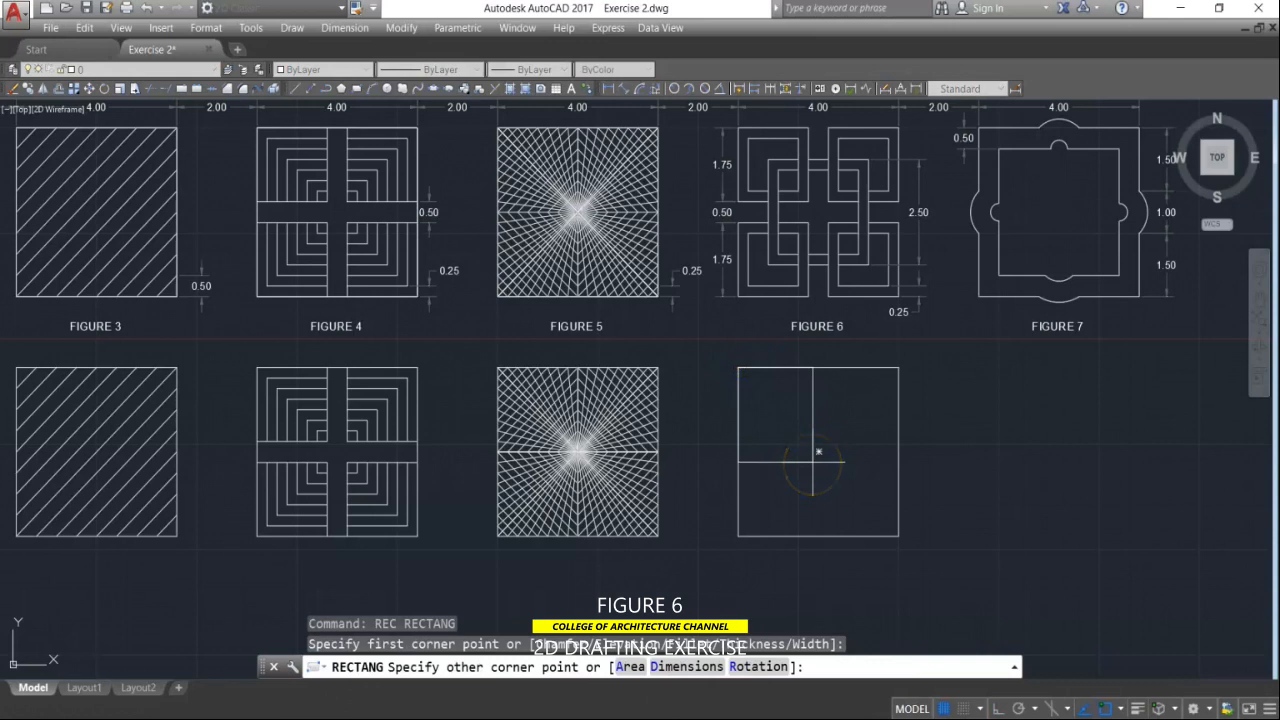
{"action": "type", "text": "d"}
{"action": "key", "text": "Return"}
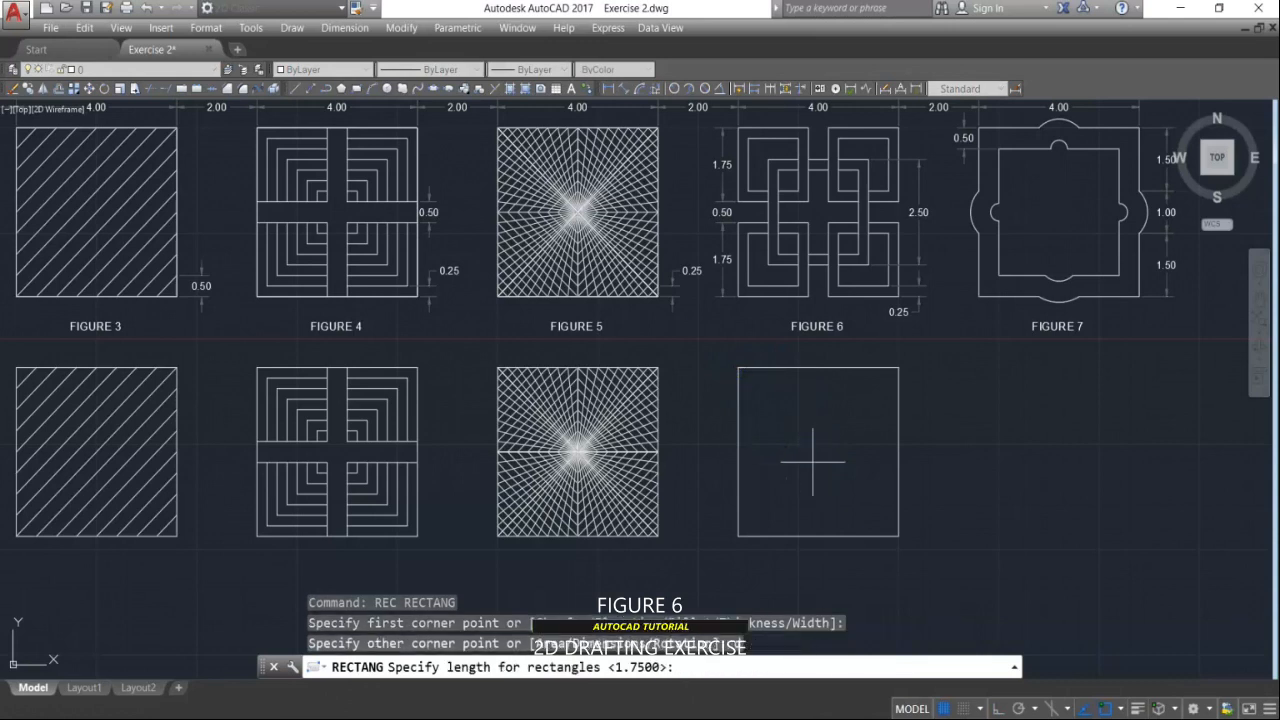
{"action": "key", "text": "Return"}
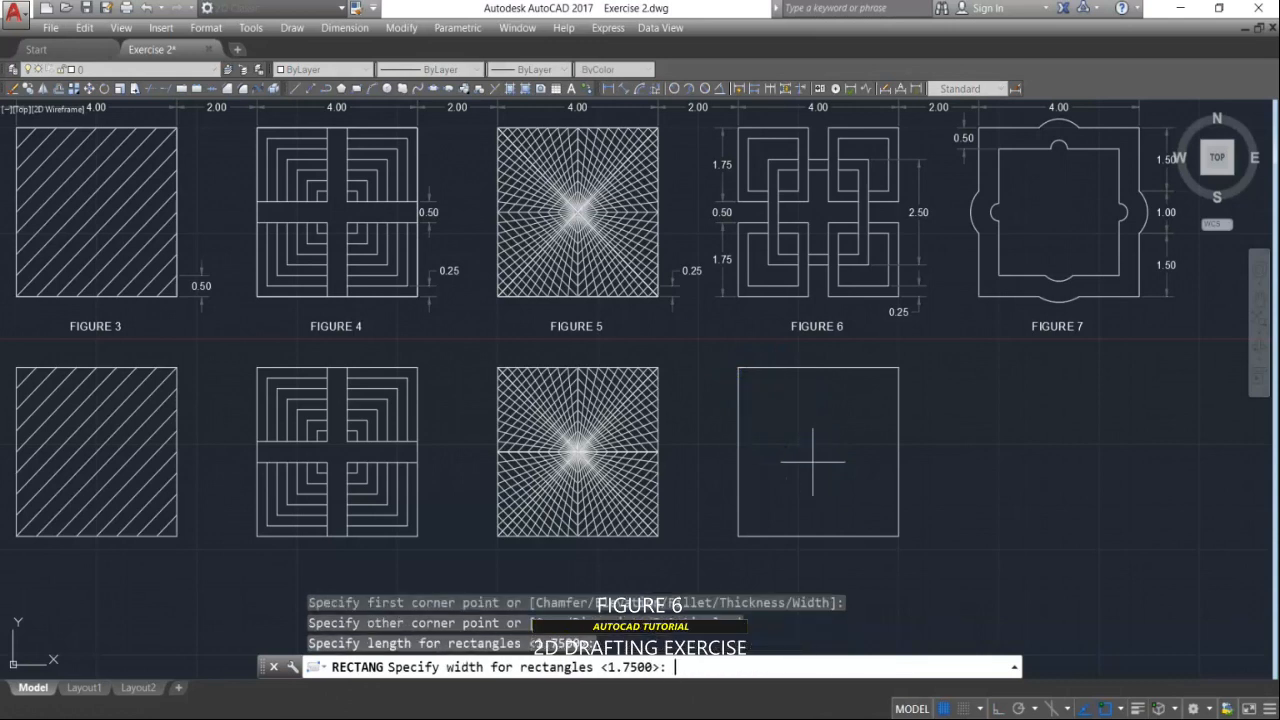
{"action": "key", "text": "Return"}
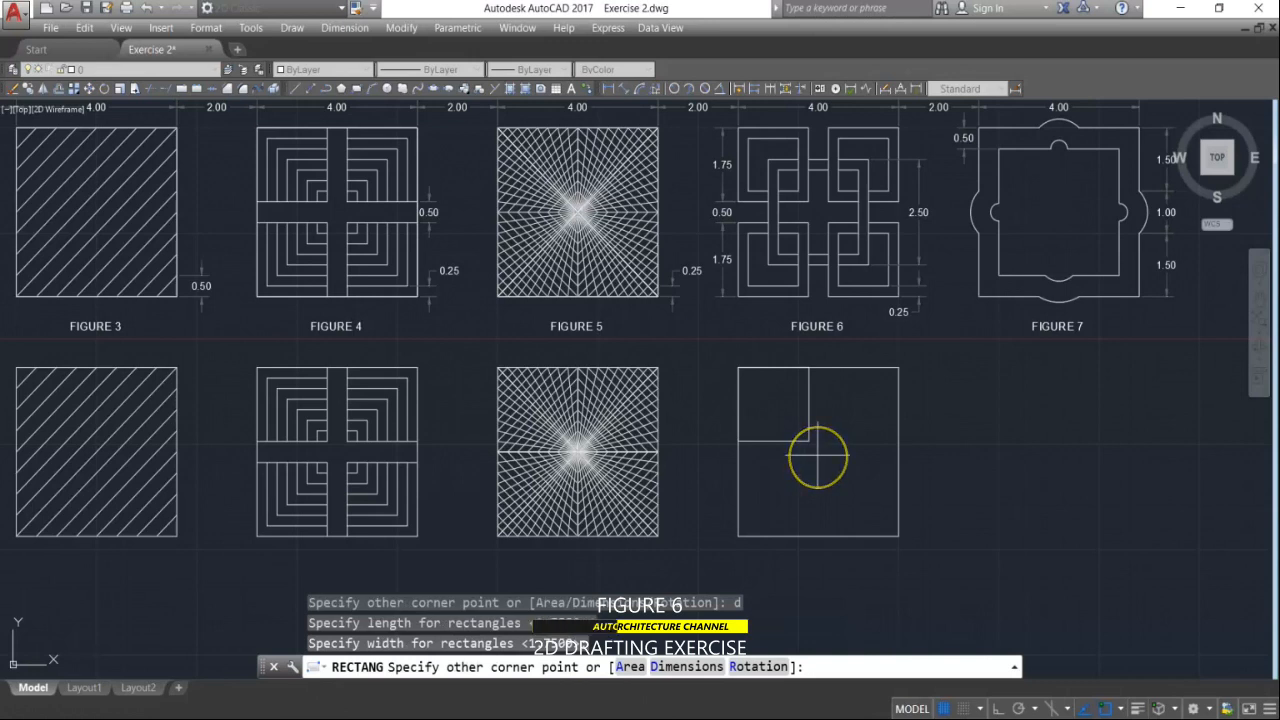
{"action": "left_click", "coordinate": [817, 463]}
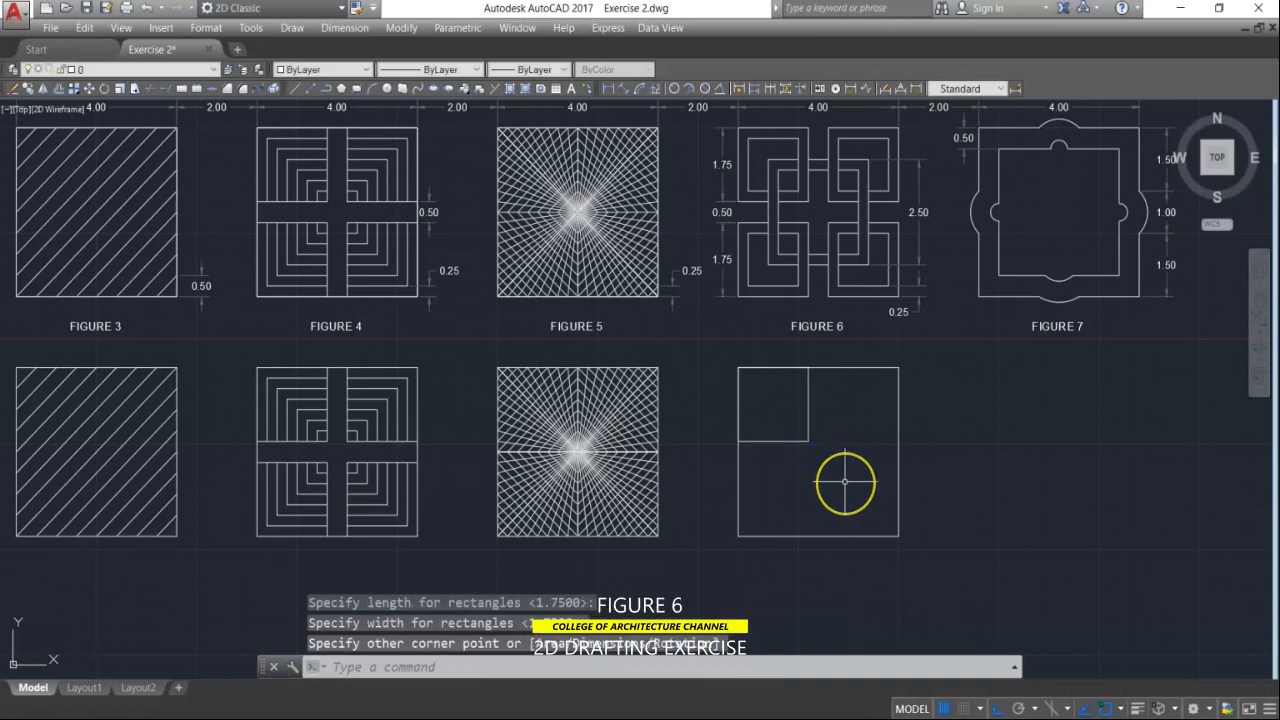
{"action": "key", "text": "Escape"}
{"action": "key", "text": "Escape"}
{"action": "key", "text": "Escape"}
Step: Offset the 1.75 corner square inward by 0.25
{"action": "type", "text": "o"}
{"action": "key", "text": "Return"}
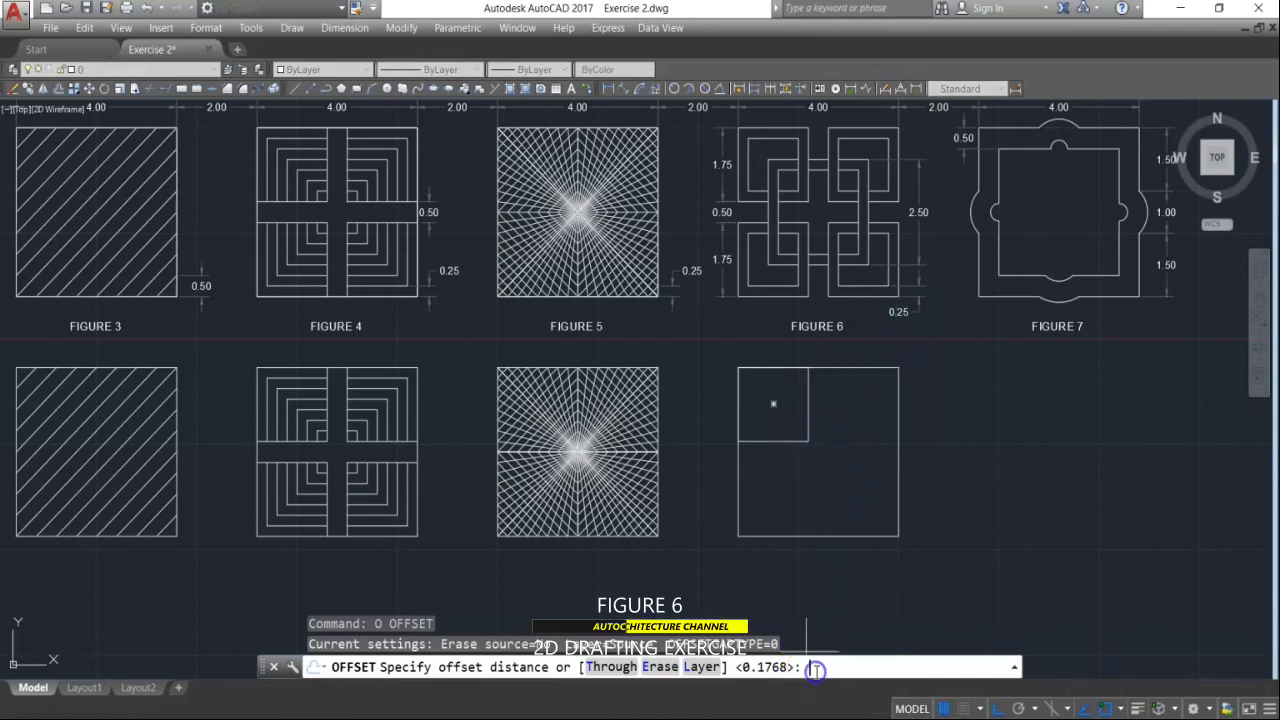
{"action": "type", "text": ".25"}
{"action": "key", "text": "Return"}
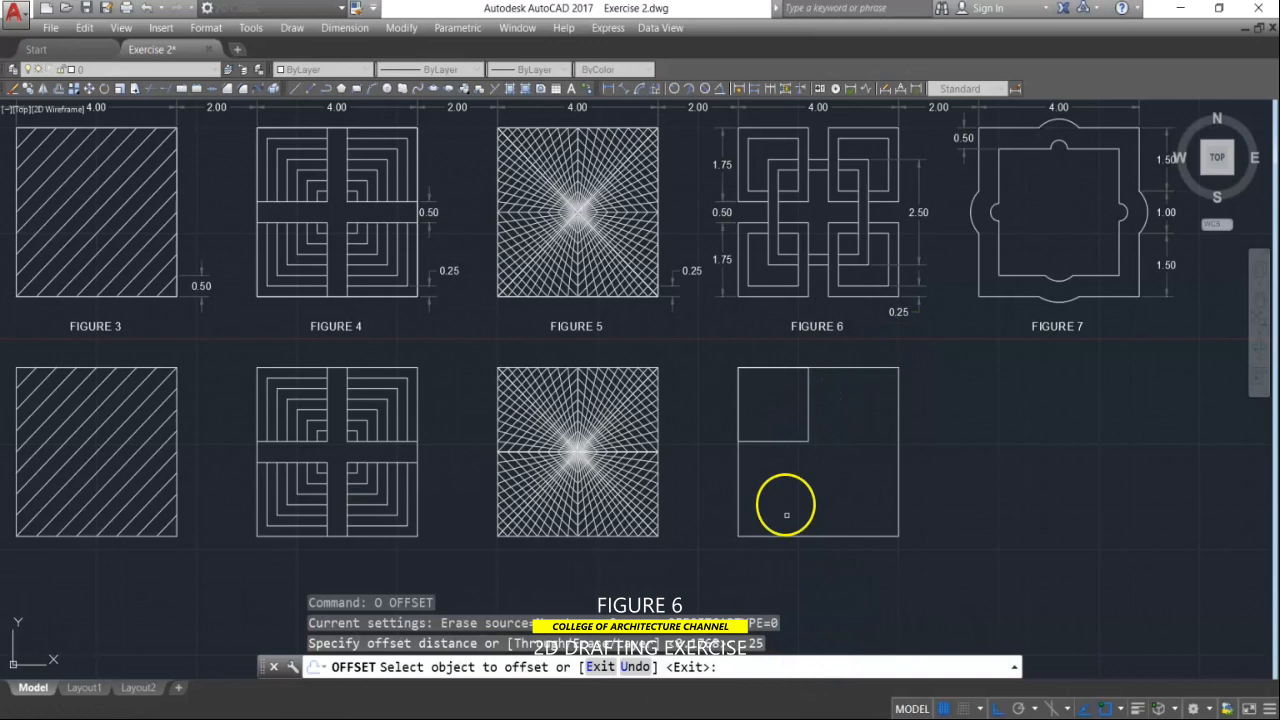
{"action": "left_click", "coordinate": [789, 440]}
{"action": "left_click", "coordinate": [772, 400]}
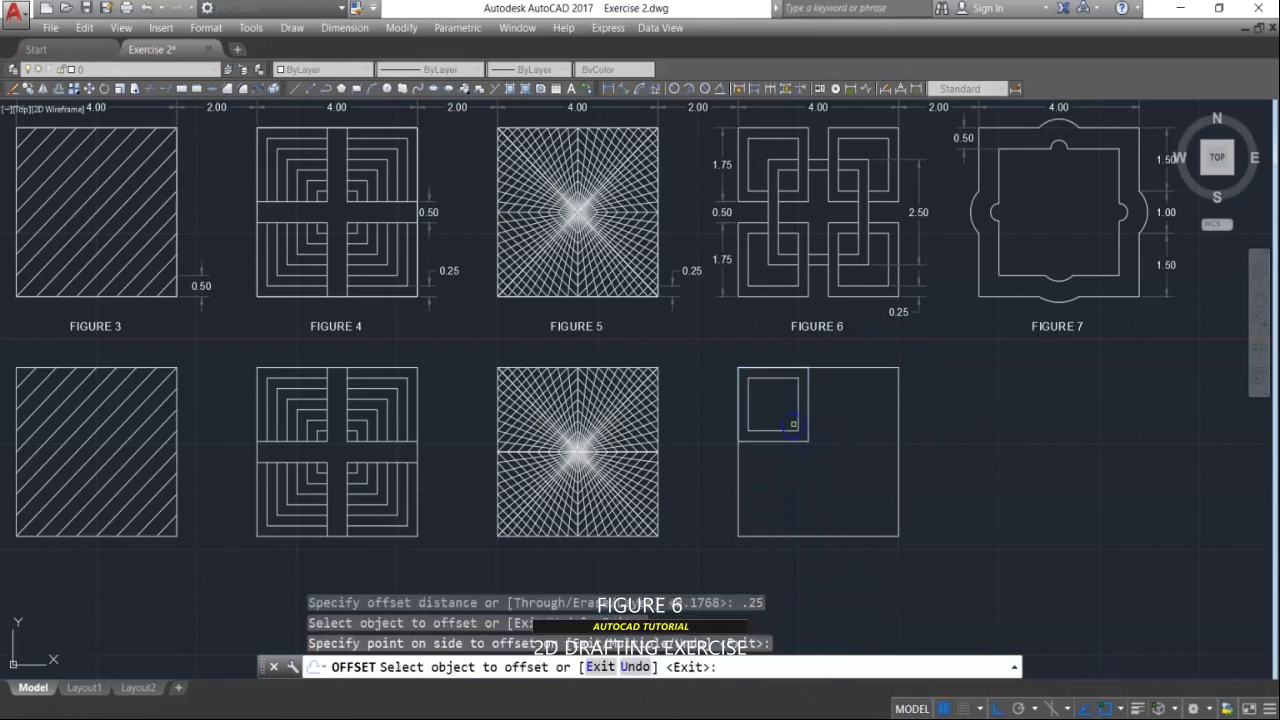
{"action": "key", "text": "Escape"}
{"action": "key", "text": "Escape"}
Step: Mirror the two nested corner squares across the vertical centreline of Figure 6's outer square, keeping the originals
{"action": "type", "text": "MI"}
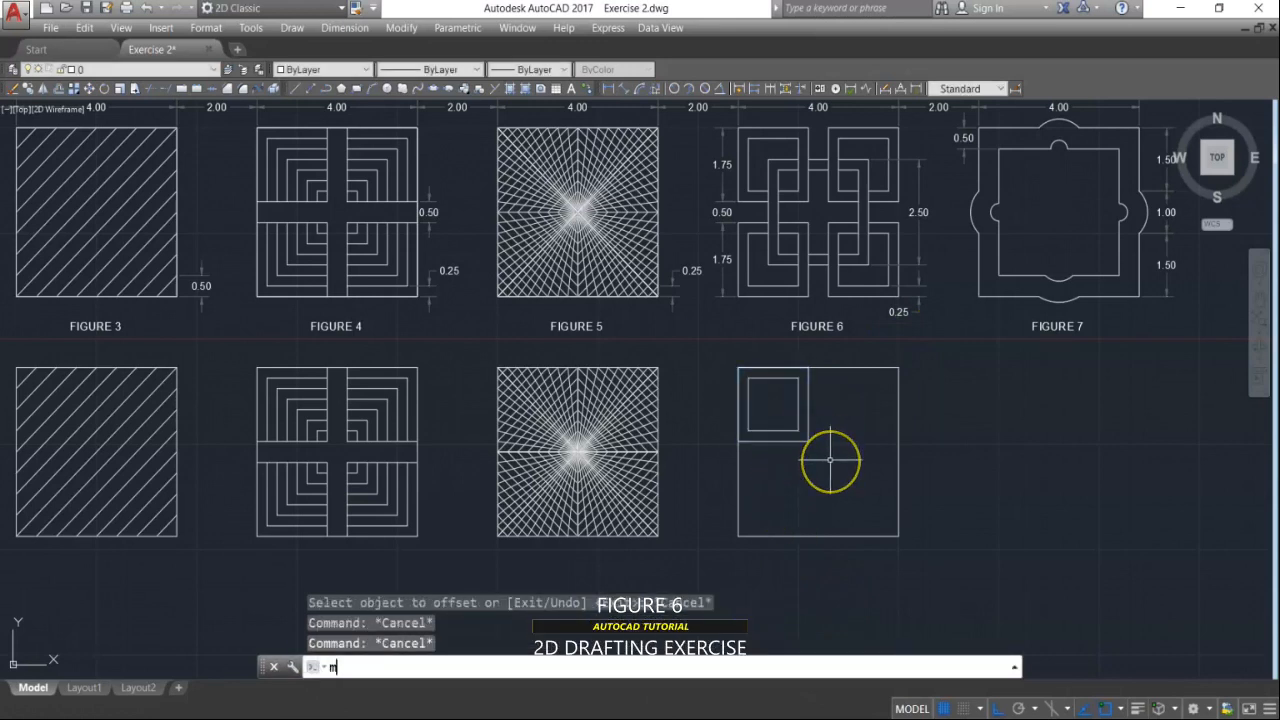
{"action": "key", "text": "Return"}
{"action": "left_click", "coordinate": [834, 405]}
{"action": "left_click", "coordinate": [767, 461]}
{"action": "key", "text": "Return"}
{"action": "scroll", "coordinate": [823, 366], "scroll_direction": "up", "scroll_amount": 4}
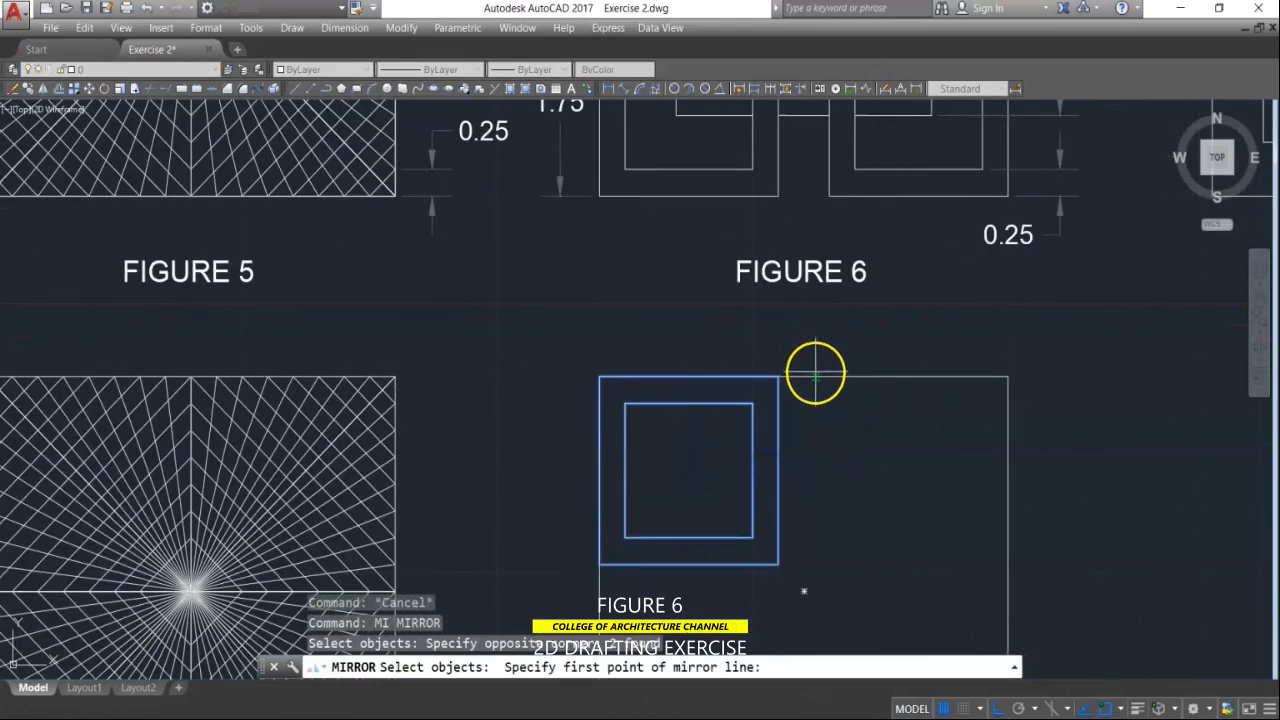
{"action": "left_click", "coordinate": [805, 377]}
{"action": "left_click", "coordinate": [806, 430]}
{"action": "scroll", "coordinate": [806, 430], "scroll_direction": "down", "scroll_amount": 4}
{"action": "key", "text": "Return"}
Step: Mirror both upper pairs of nested squares across the horizontal centreline of Figure 6's outer square, keeping the originals
{"action": "key", "text": "Return"}
{"action": "left_click", "coordinate": [848, 430]}
{"action": "left_click", "coordinate": [772, 540]}
{"action": "key", "text": "Return"}
{"action": "left_click", "coordinate": [922, 515]}
{"action": "left_click", "coordinate": [975, 517]}
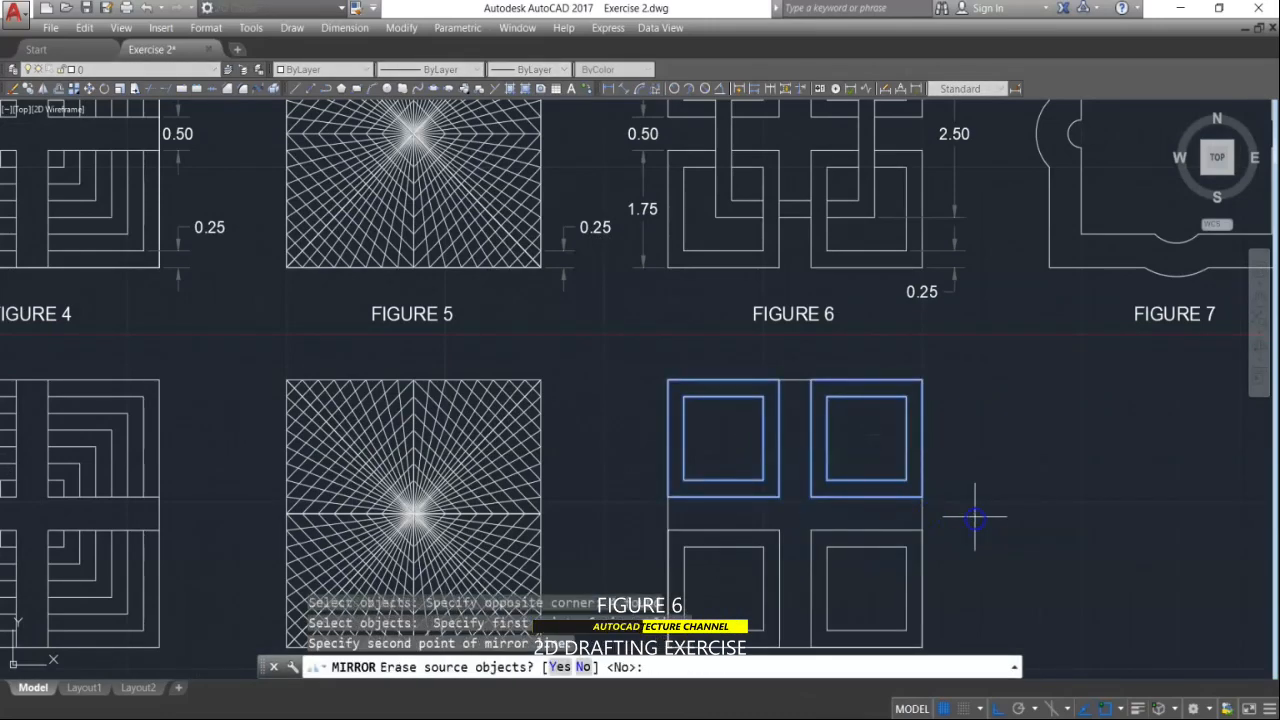
{"action": "key", "text": "Return"}
{"action": "scroll", "coordinate": [823, 406], "scroll_direction": "down", "scroll_amount": 3}
{"action": "scroll", "coordinate": [903, 434], "scroll_direction": "up", "scroll_amount": 2}
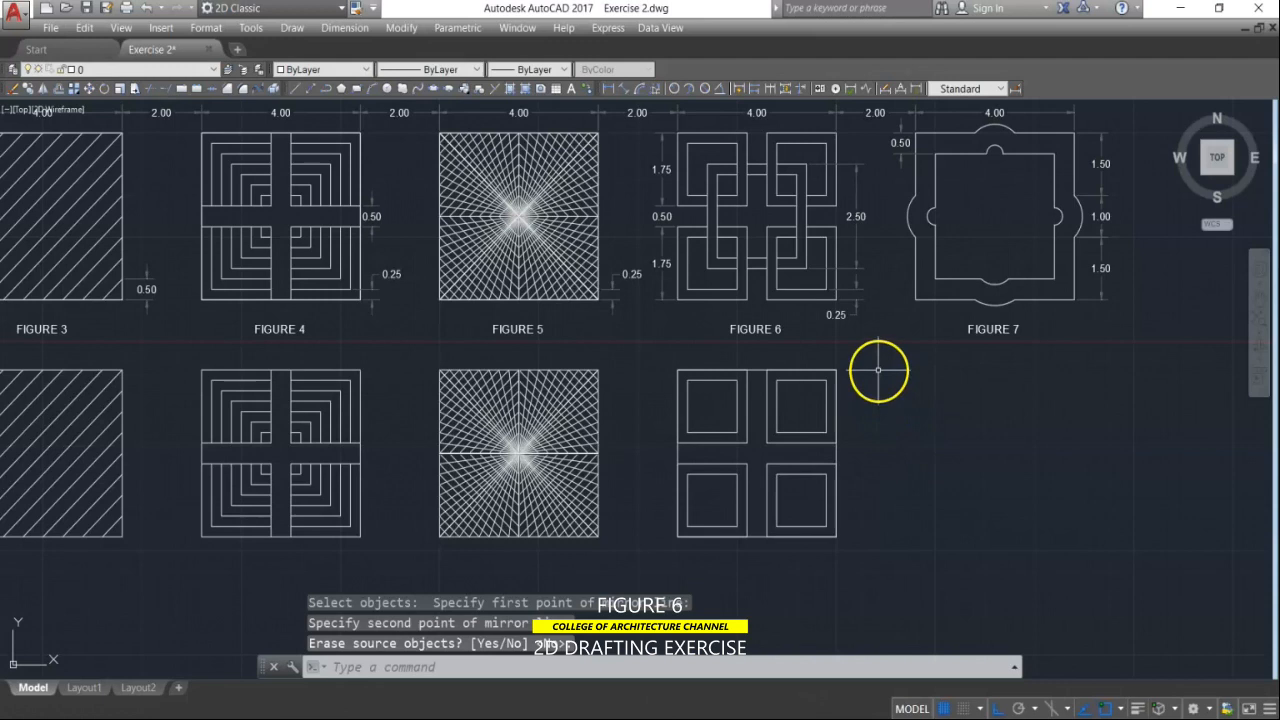
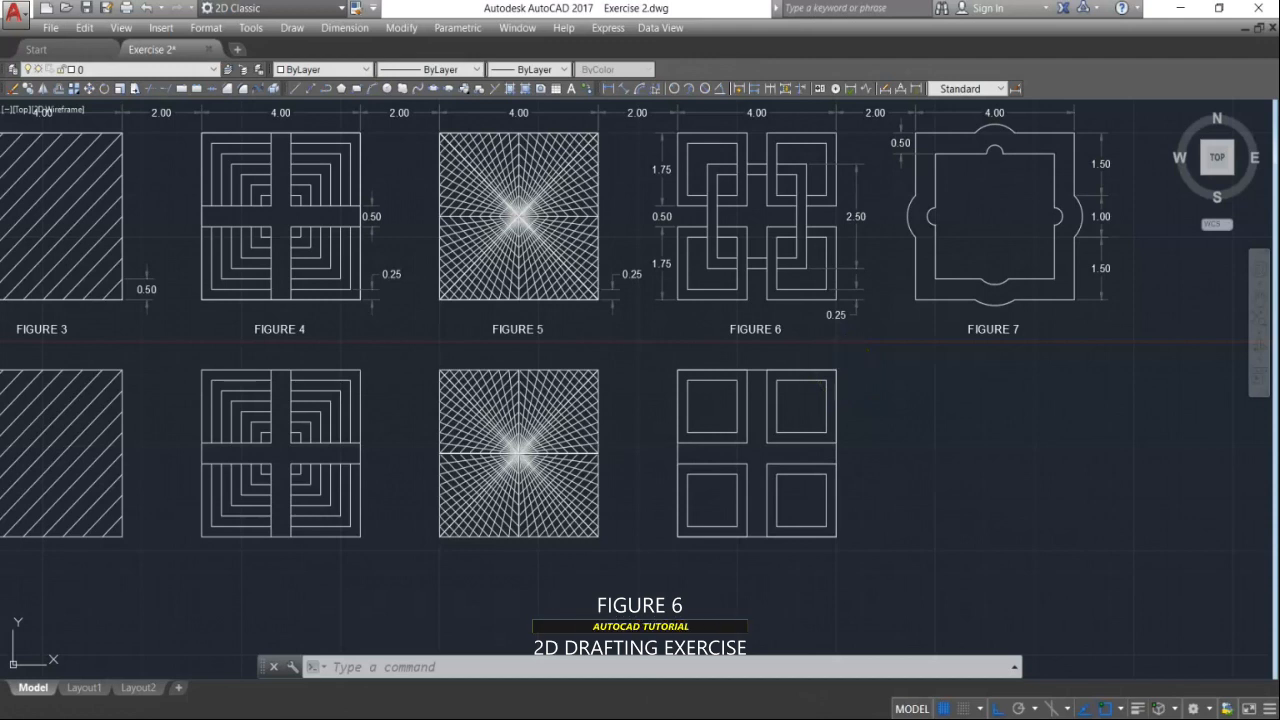
{"action": "key", "text": "Escape"}
{"action": "key", "text": "Escape"}
{"action": "key", "text": "Escape"}
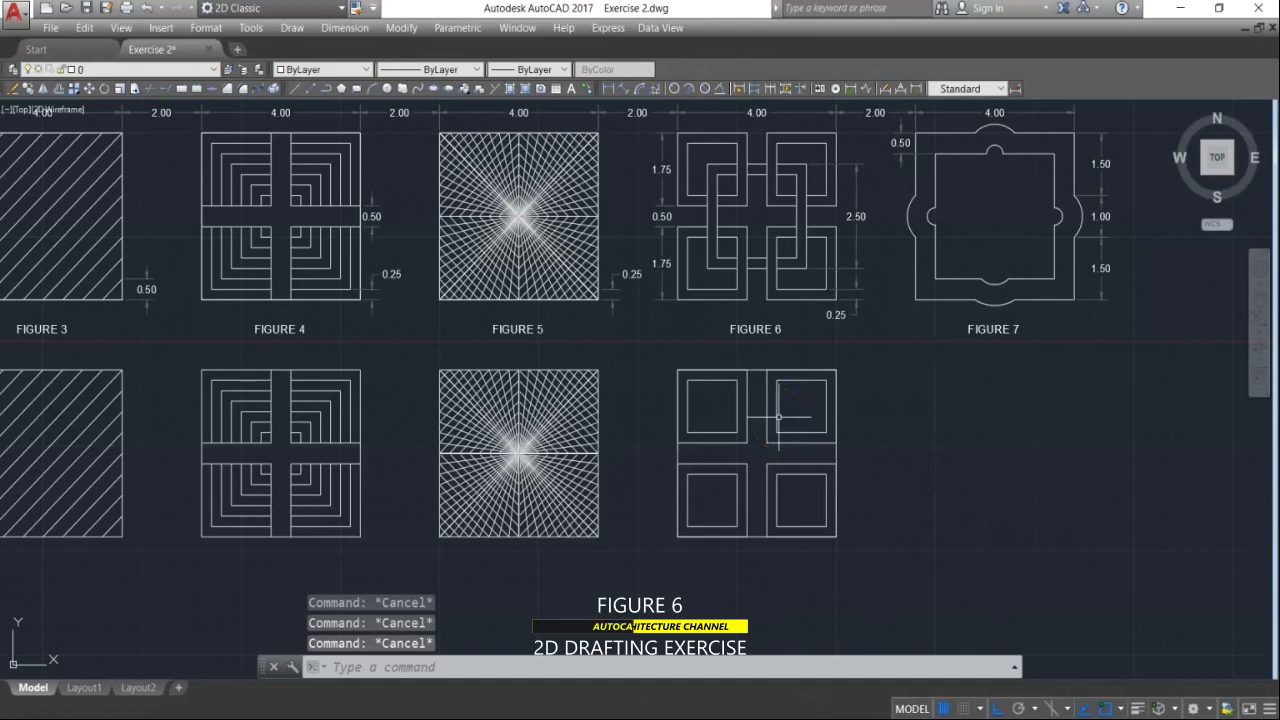
Step: Offset Figure 6's outer square inward by 0.75
{"action": "type", "text": "o"}
{"action": "key", "text": "Return"}
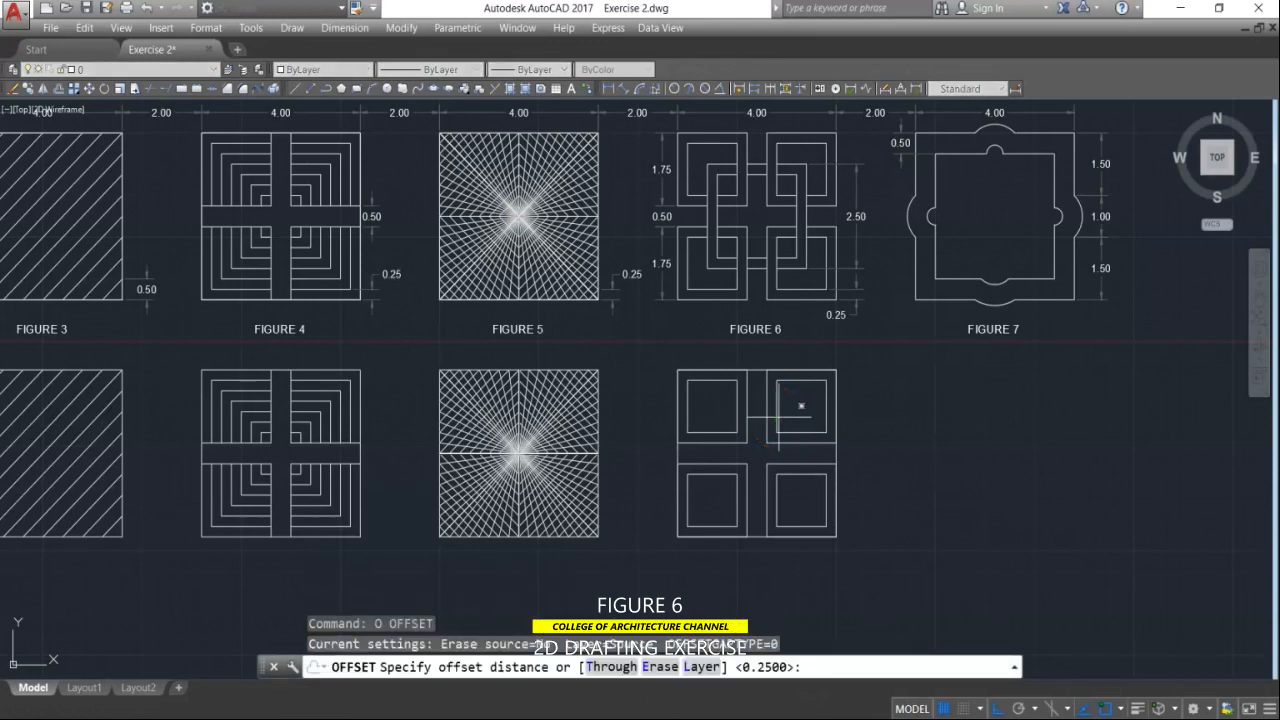
{"action": "type", "text": "."}
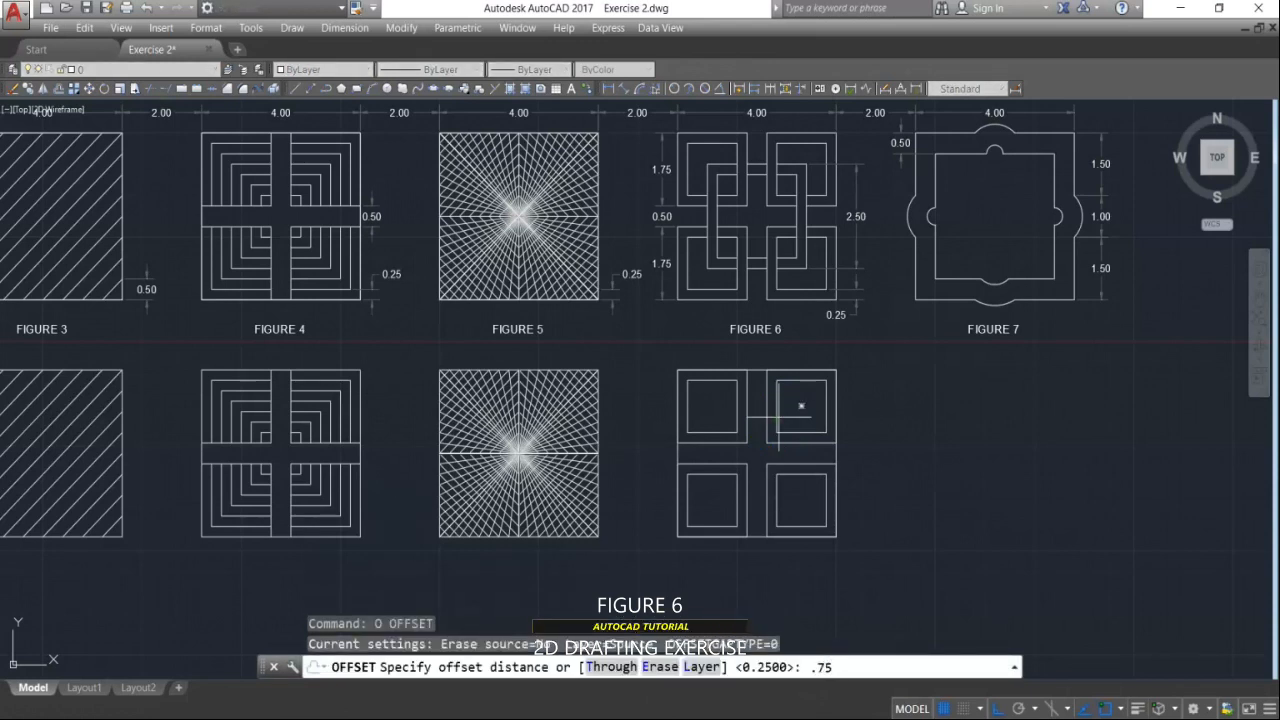
{"action": "type", "text": "75"}
{"action": "key", "text": "Return"}
{"action": "left_click", "coordinate": [757, 370]}
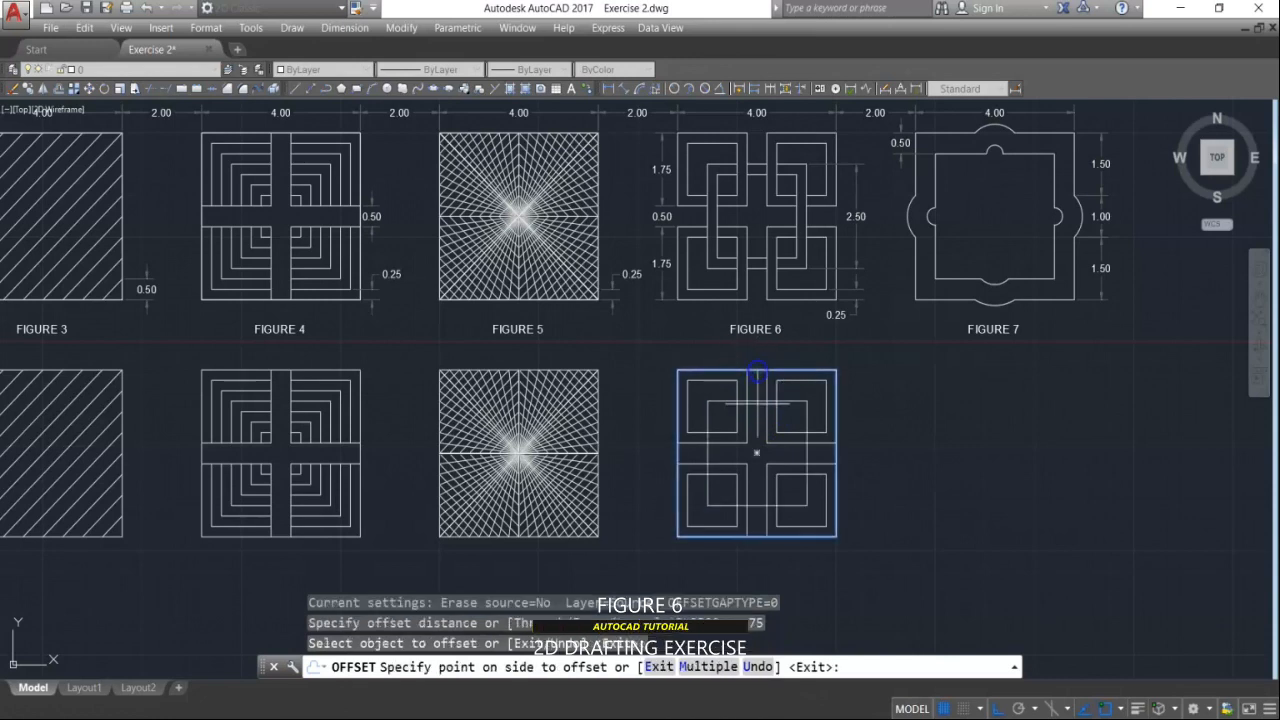
{"action": "left_click", "coordinate": [755, 418]}
{"action": "key", "text": "ctrl+z"}
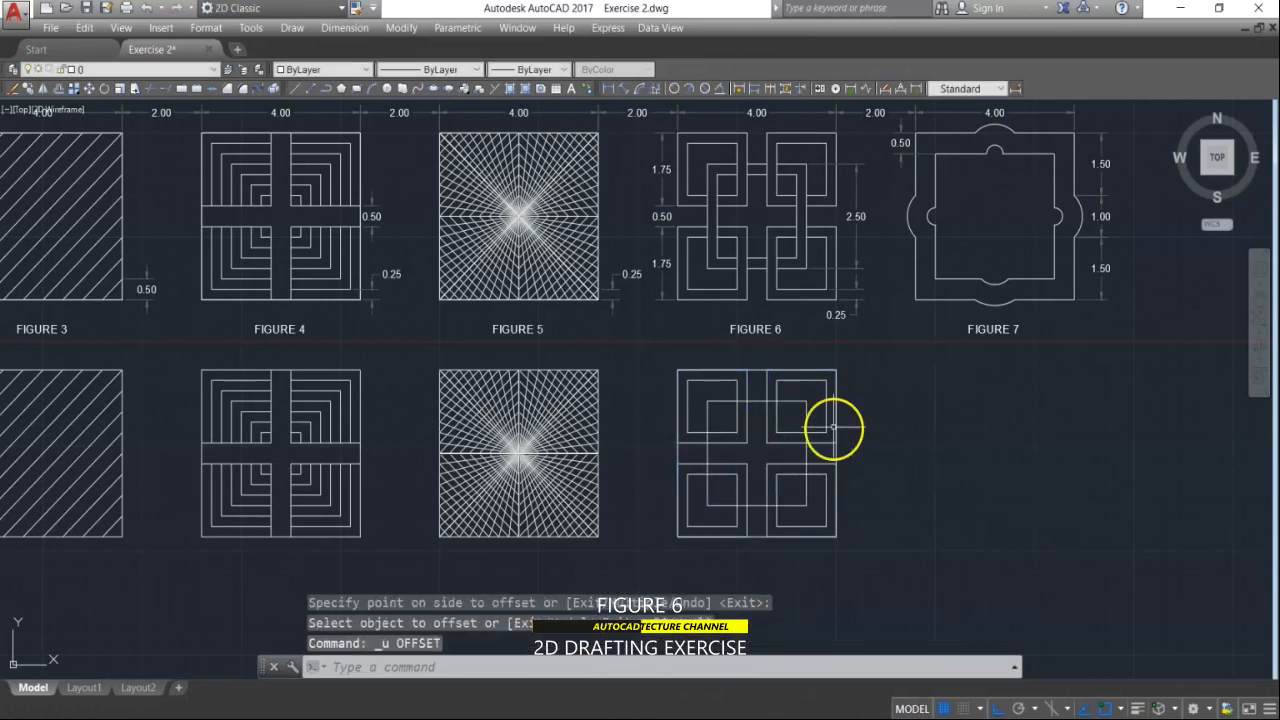
Step: Offset Figure 6's new central square inward by 0.25 to form a double-line frame
{"action": "type", "text": "O"}
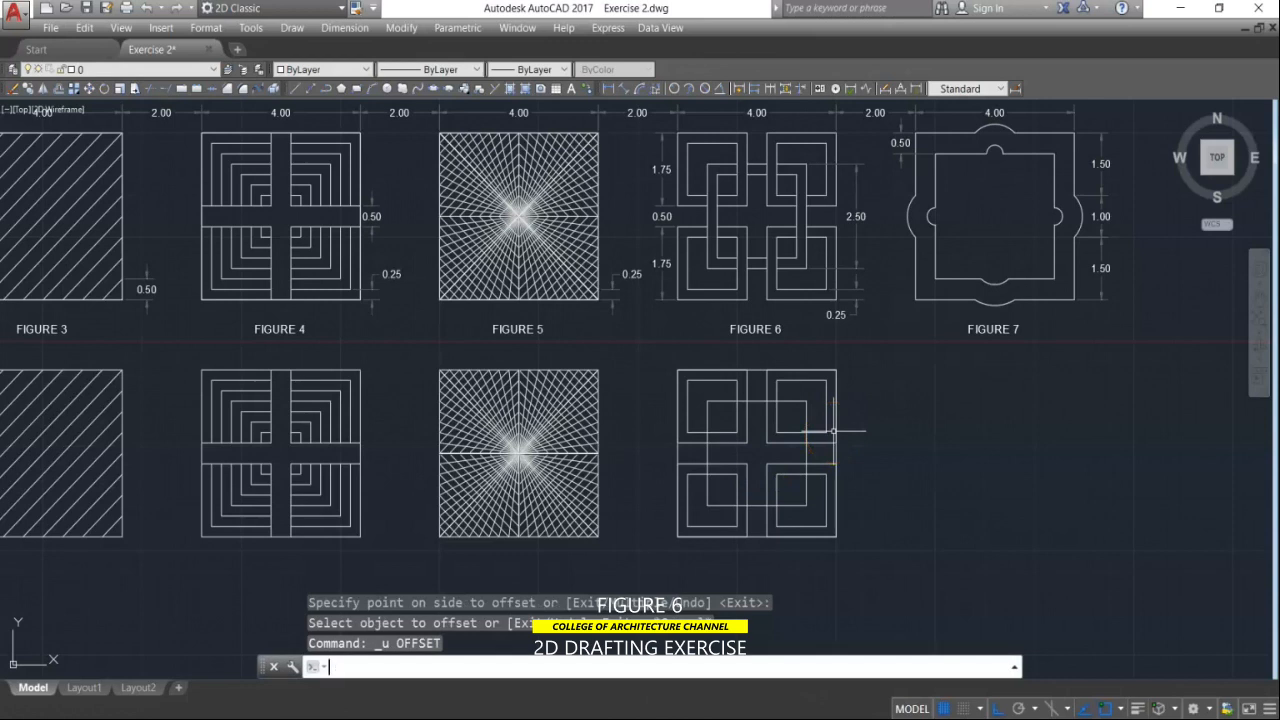
{"action": "key", "text": "Return"}
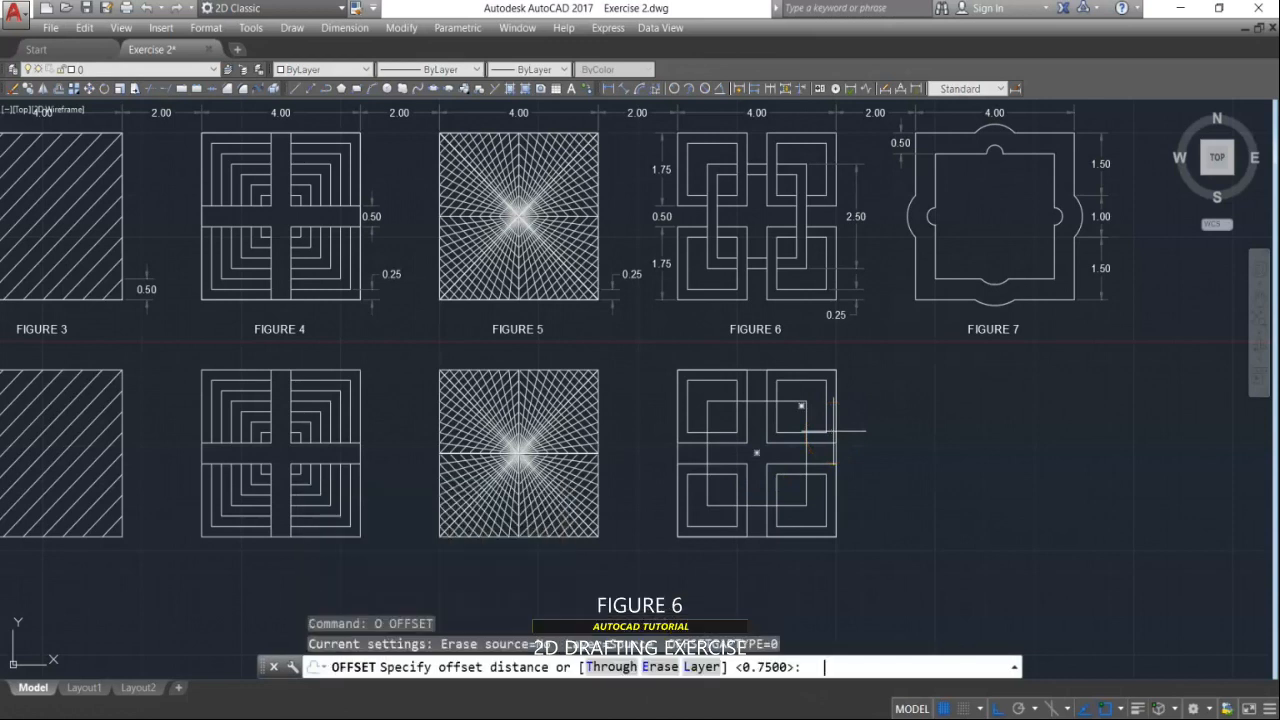
{"action": "type", "text": ".3"}
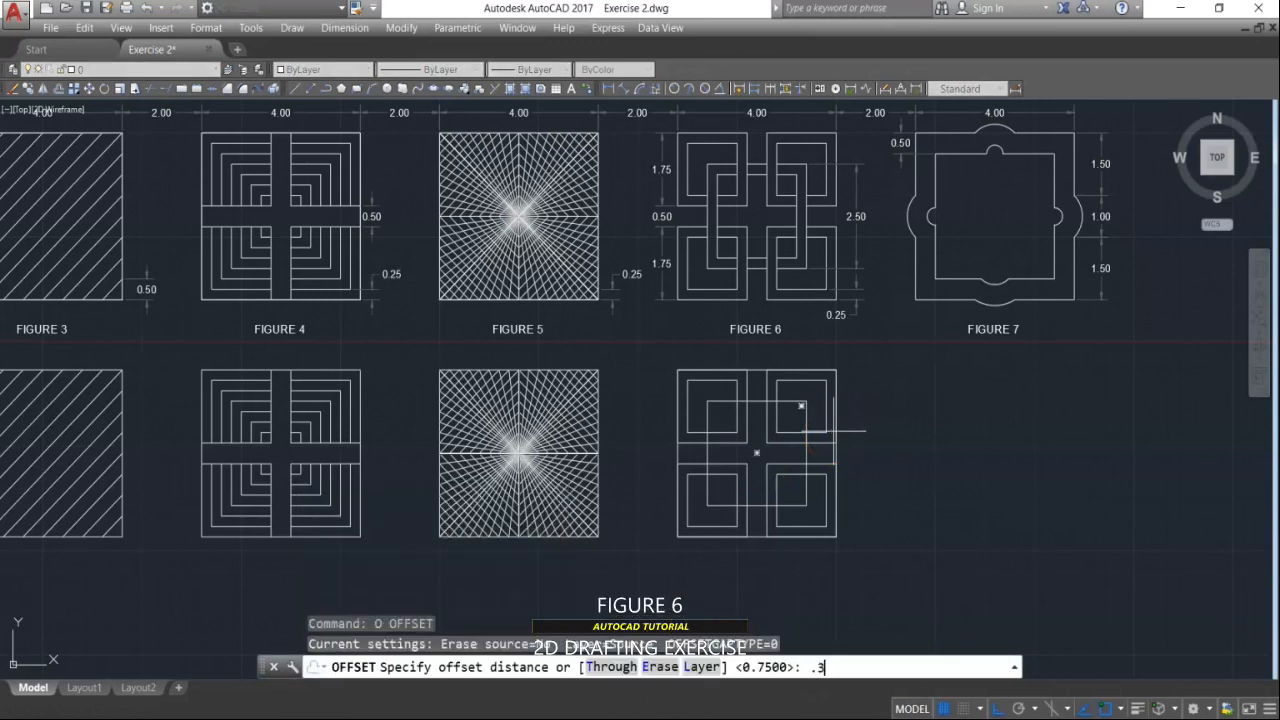
{"action": "type", "text": "2"}
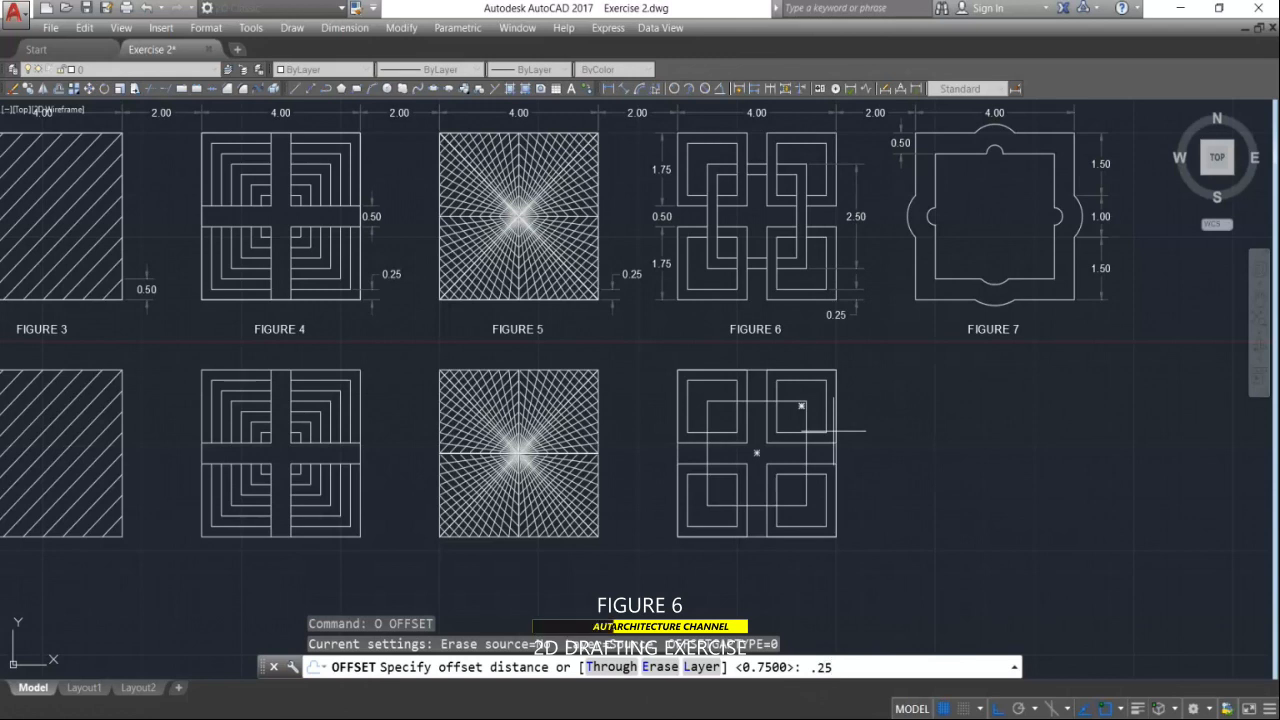
{"action": "type", "text": "5"}
{"action": "key", "text": "Return"}
{"action": "left_click", "coordinate": [807, 455]}
{"action": "left_click", "coordinate": [754, 449]}
{"action": "key", "text": "Escape"}
{"action": "key", "text": "Escape"}
{"action": "key", "text": "Escape"}
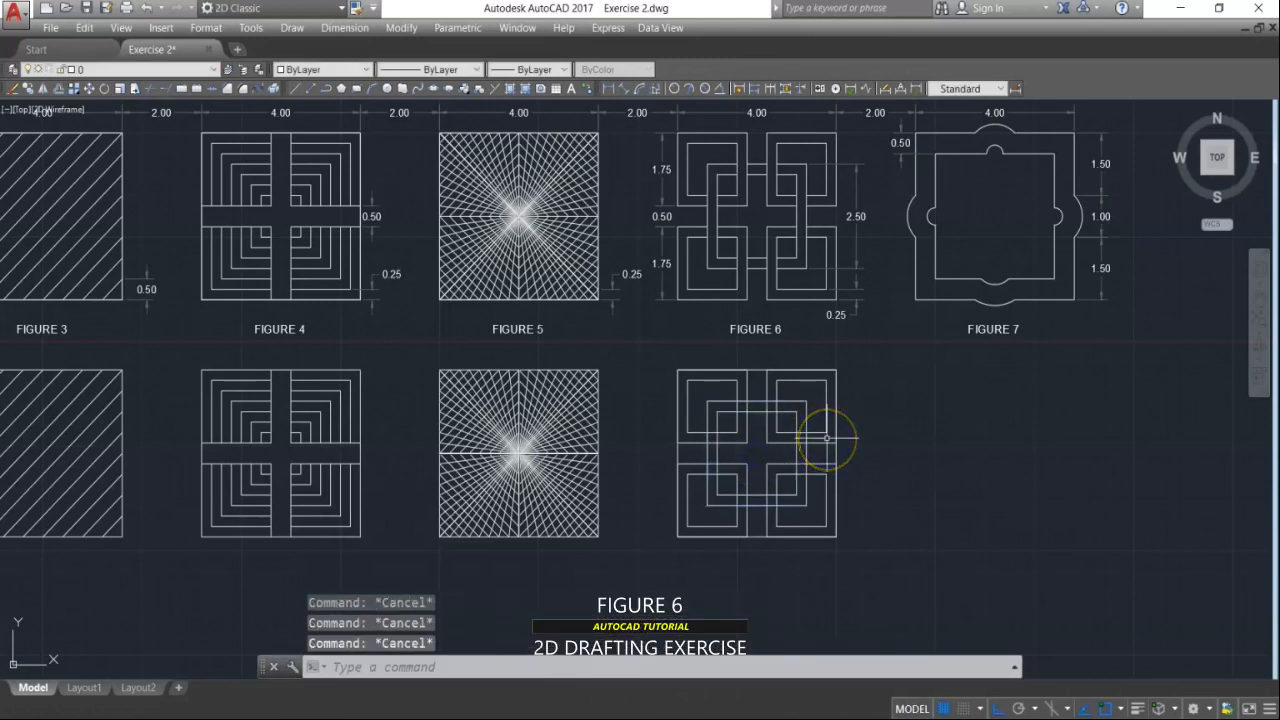
Step: Move Figure 6's outer square 6 units to the right, into the empty space below the Figure 7 reference
{"action": "type", "text": "m"}
{"action": "key", "text": "Return"}
{"action": "left_click", "coordinate": [836, 445]}
{"action": "key", "text": "Return"}
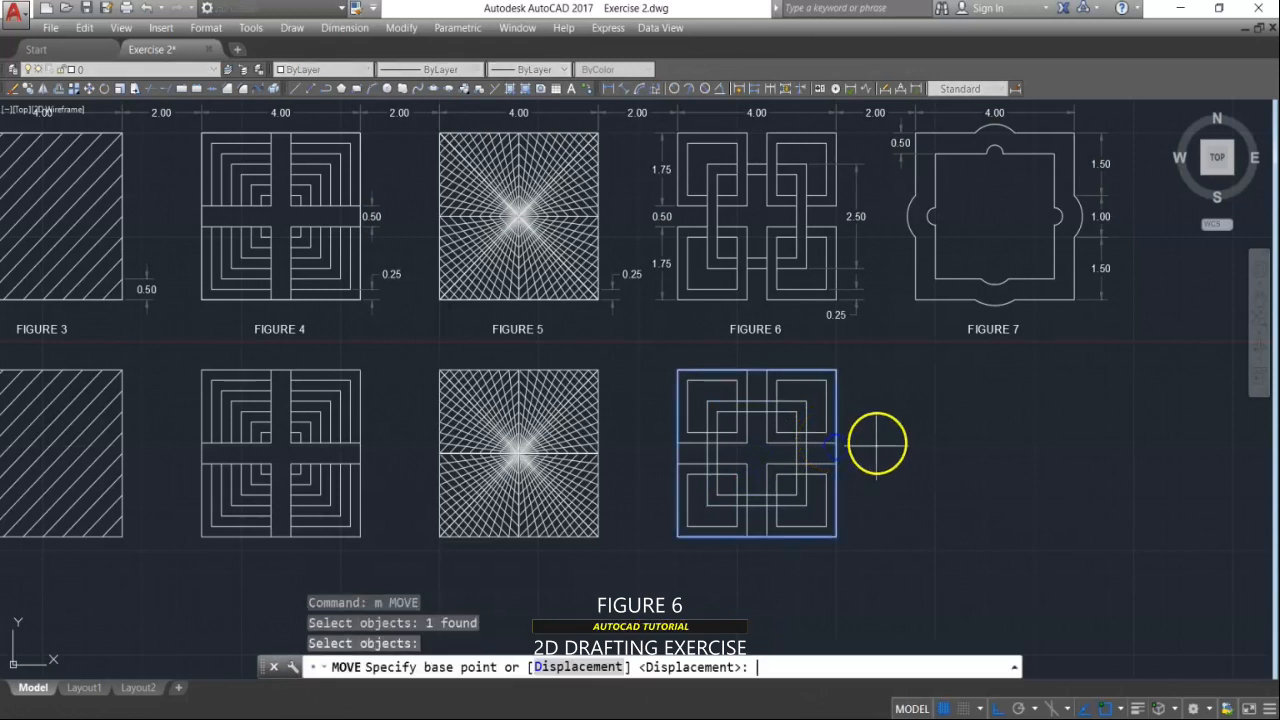
{"action": "left_click", "coordinate": [876, 436]}
{"action": "type", "text": "6"}
{"action": "key", "text": "Return"}
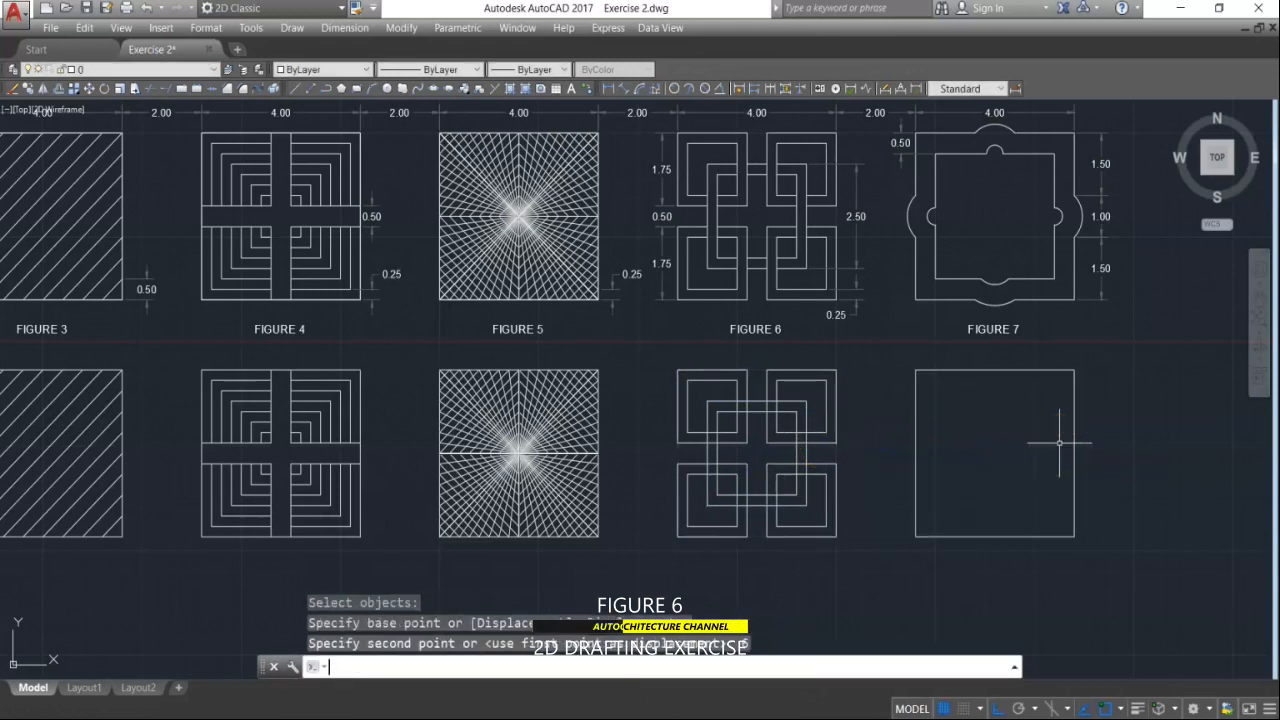
{"action": "left_click", "coordinate": [789, 453]}
{"action": "key", "text": "Escape"}
{"action": "key", "text": "Escape"}
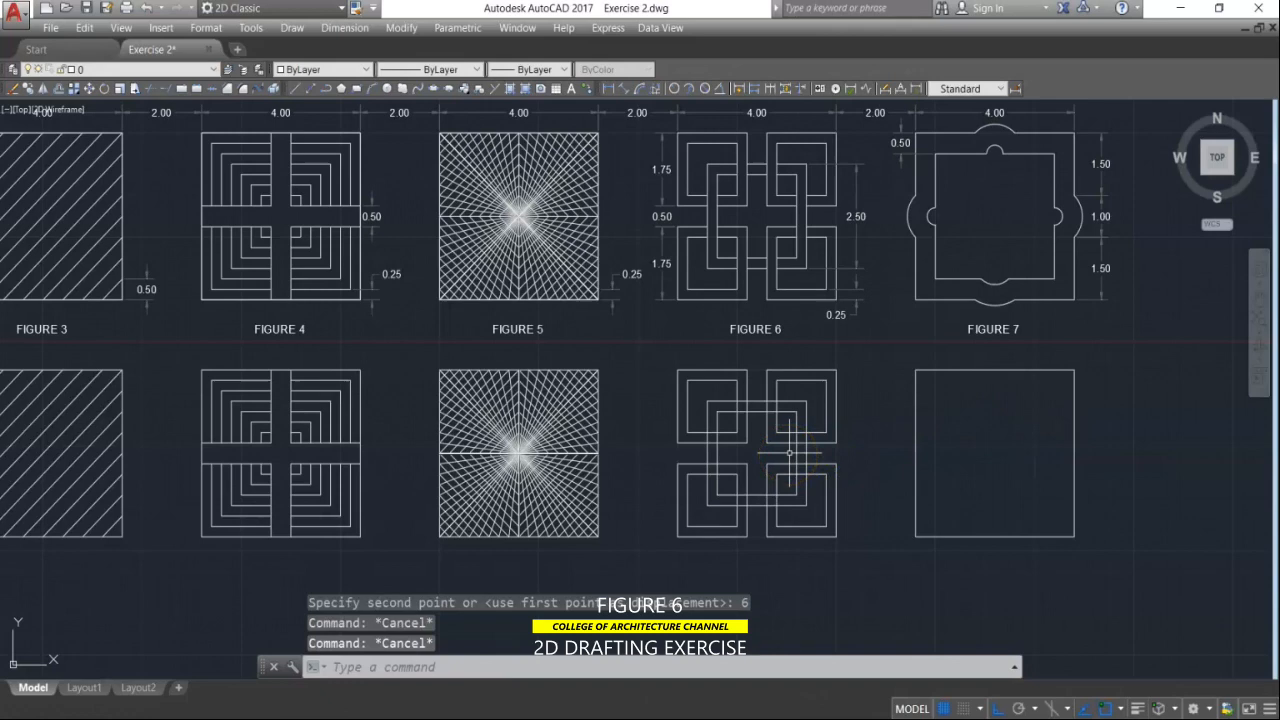
Step: Using all of Figure 6's squares as cutting edges, trim the corner squares' lines inside the central frame's two vertical bands
{"action": "type", "text": "tr"}
{"action": "key", "text": "Return"}
{"action": "scroll", "coordinate": [789, 453], "scroll_direction": "up", "scroll_amount": 2}
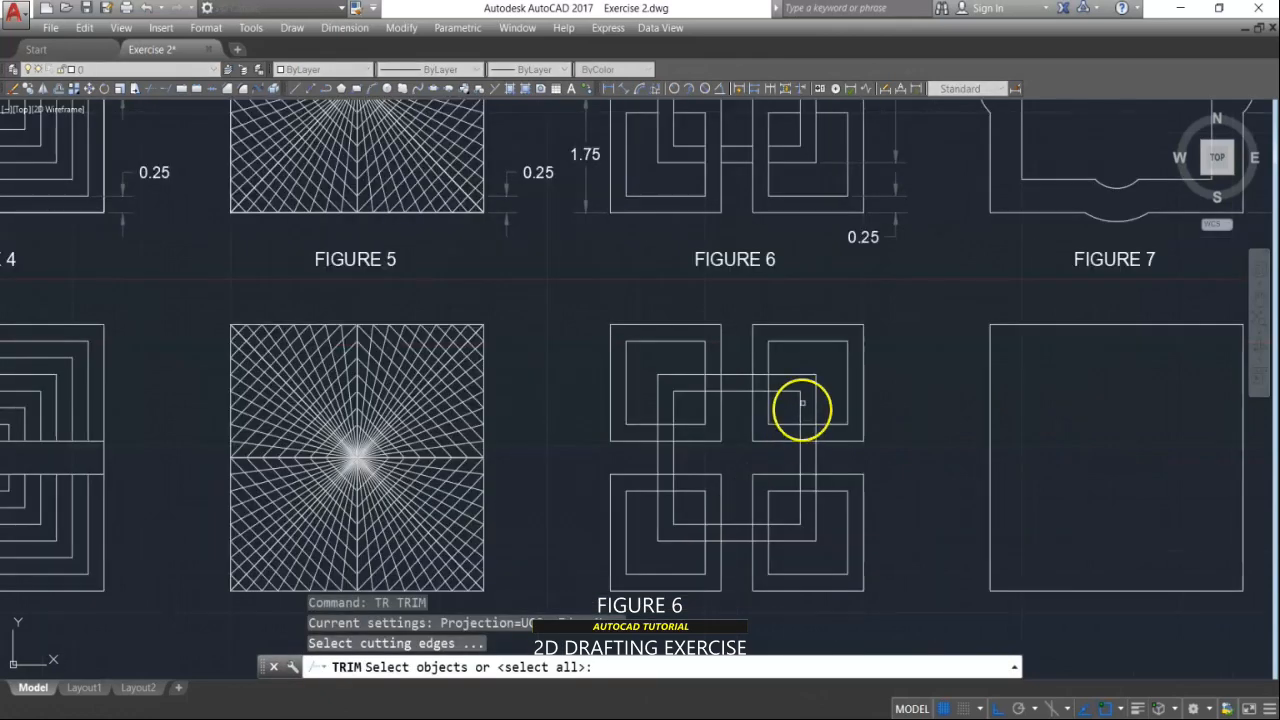
{"action": "left_click", "coordinate": [855, 365]}
{"action": "left_click", "coordinate": [648, 566]}
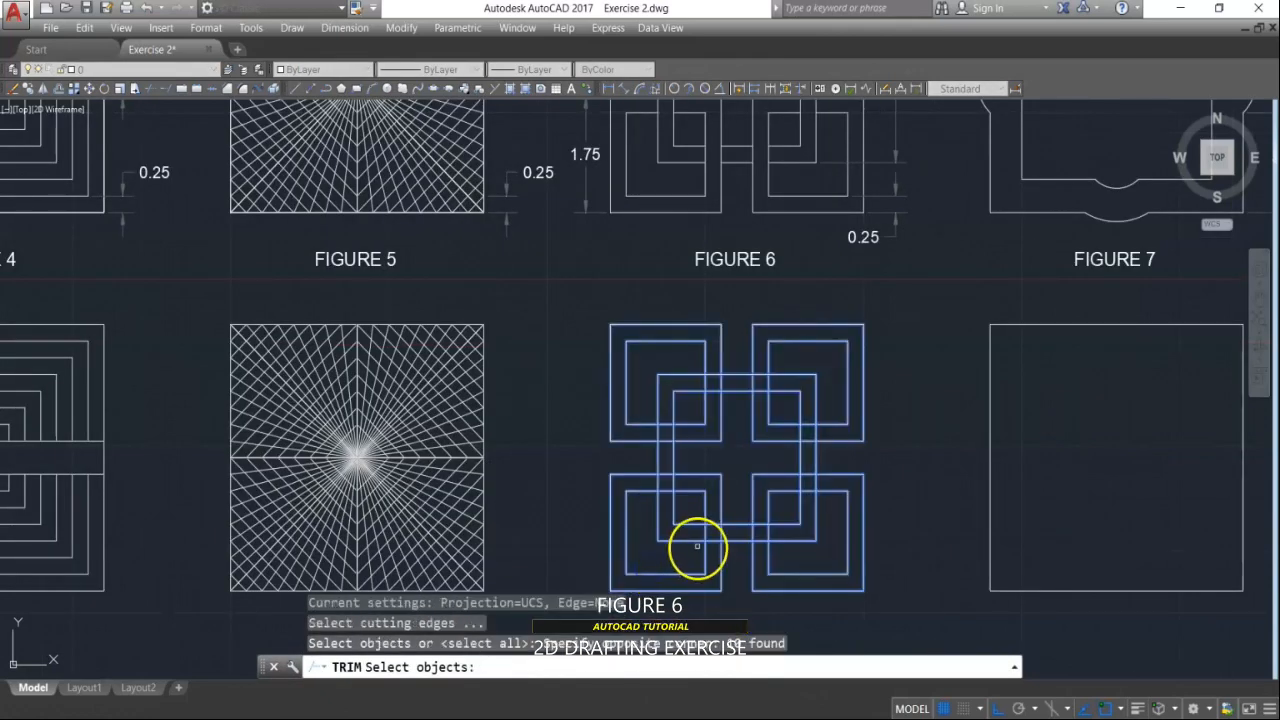
{"action": "key", "text": "Return"}
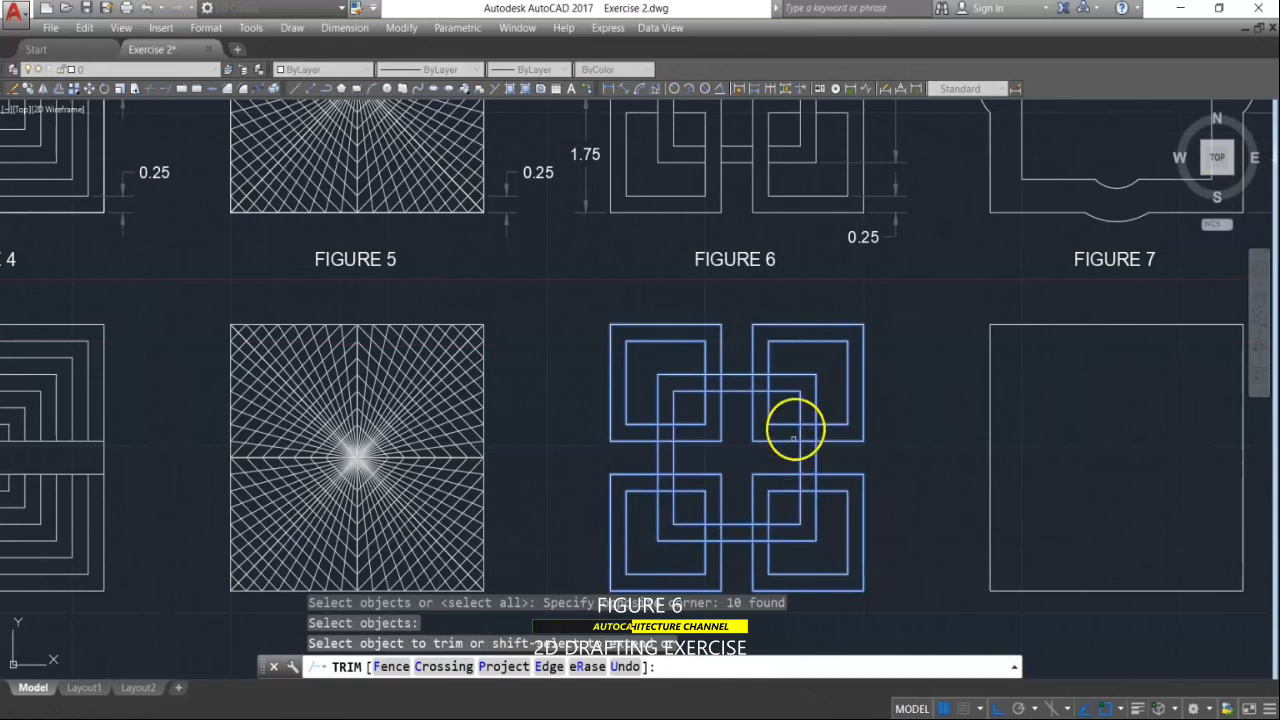
{"action": "left_click", "coordinate": [809, 409]}
{"action": "left_click", "coordinate": [809, 502]}
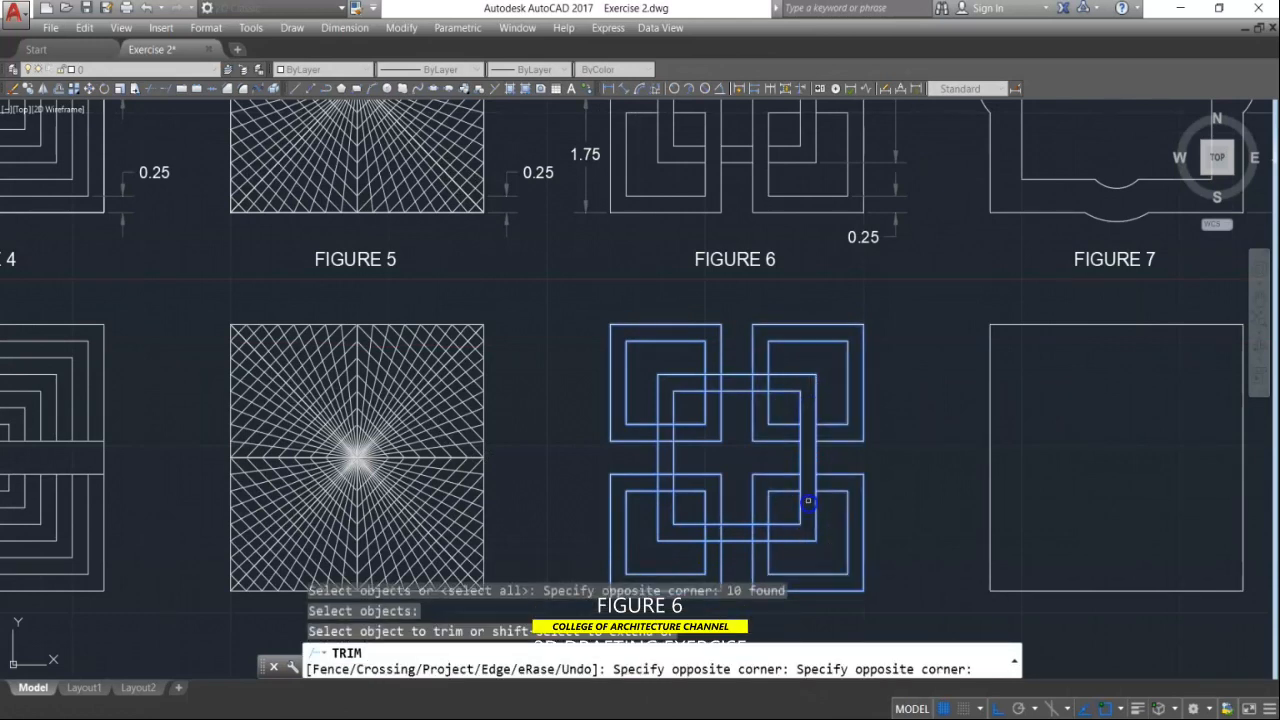
{"action": "left_click", "coordinate": [669, 504]}
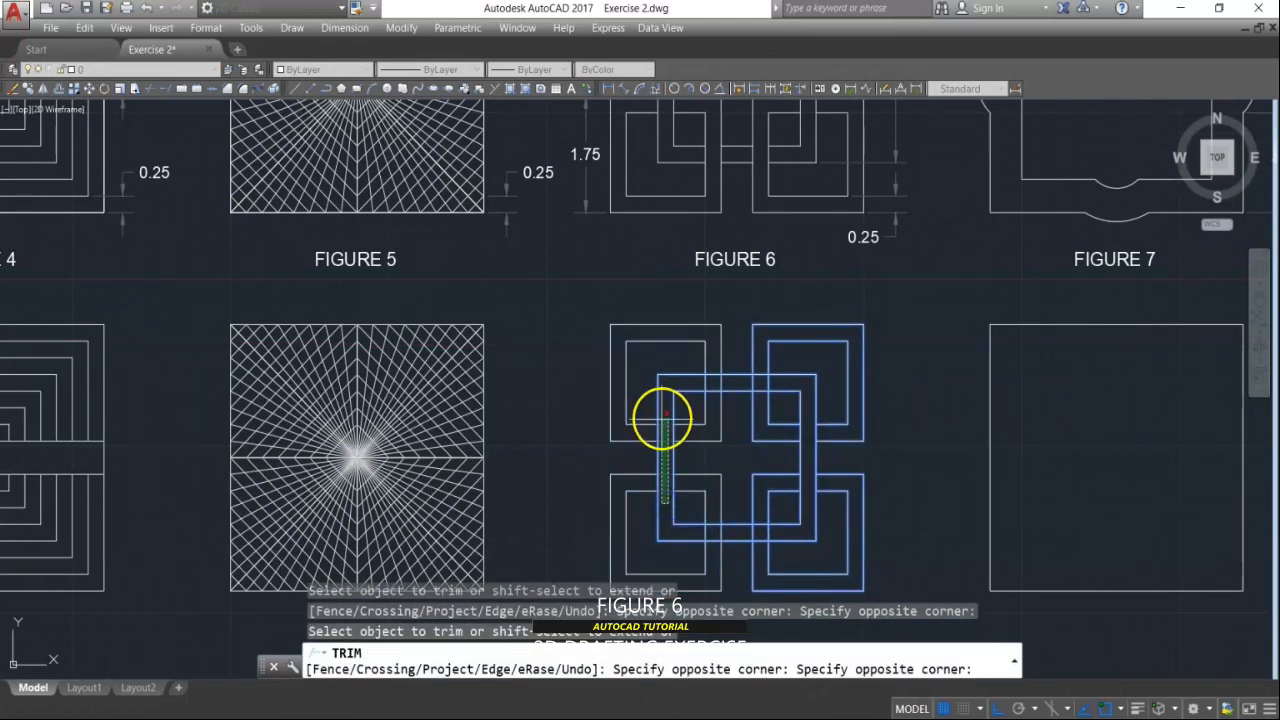
{"action": "left_click", "coordinate": [660, 420]}
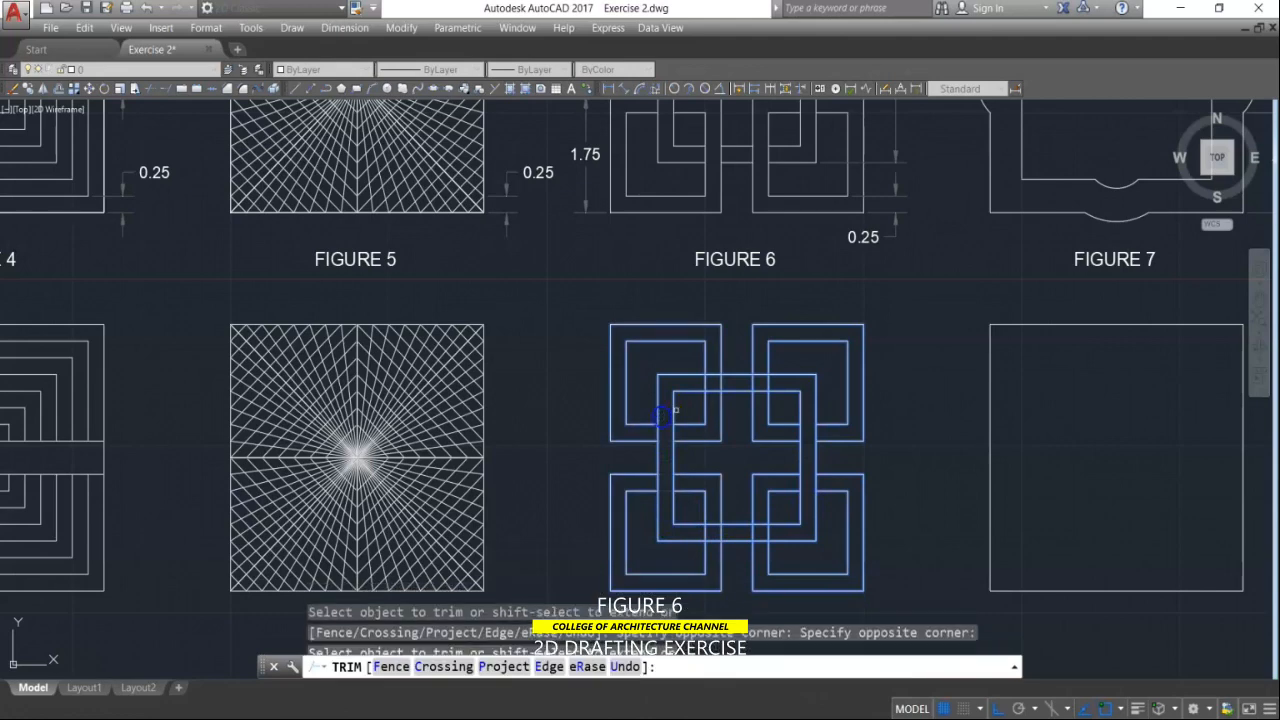
Step: Trim the central frame's horizontal lines where they cross the inner vertical bands of the four corner squares in Figure 6
{"action": "left_click", "coordinate": [714, 362]}
{"action": "left_click", "coordinate": [710, 409]}
{"action": "left_click", "coordinate": [758, 364]}
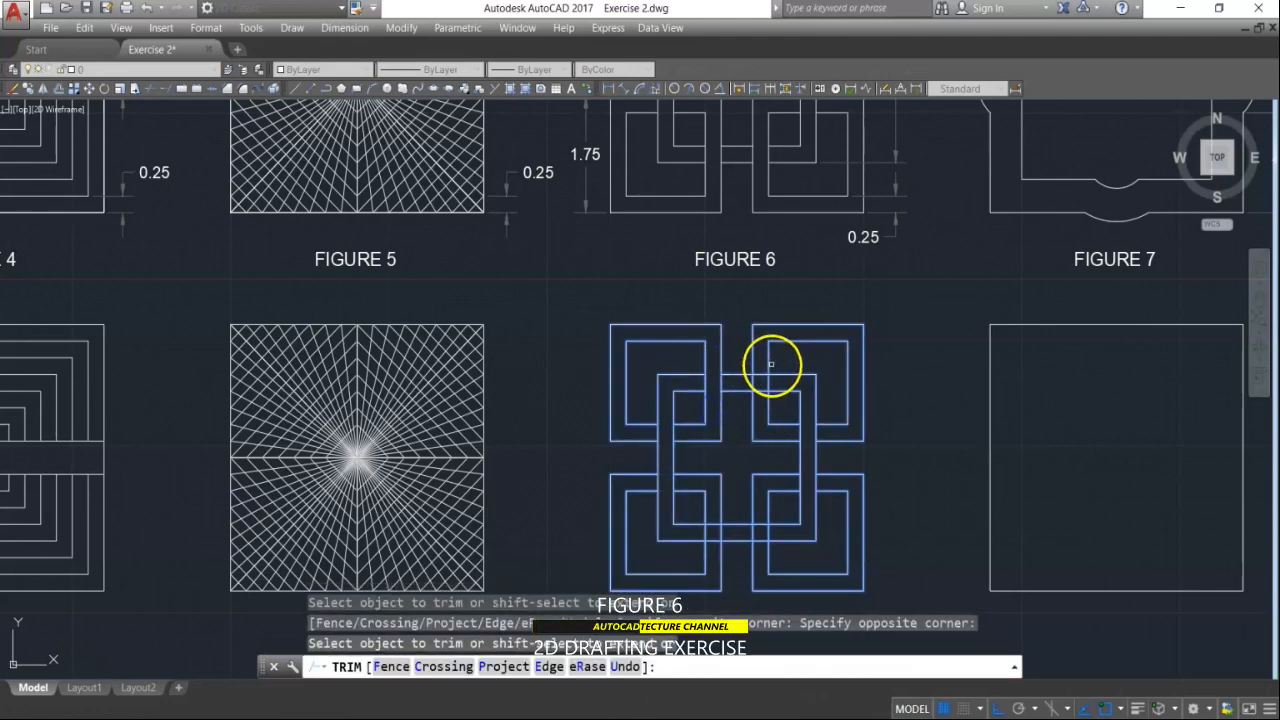
{"action": "scroll", "coordinate": [758, 364], "scroll_direction": "up", "scroll_amount": 2}
{"action": "left_click", "coordinate": [759, 432]}
{"action": "scroll", "coordinate": [754, 331], "scroll_direction": "down", "scroll_amount": 2}
{"action": "scroll", "coordinate": [770, 516], "scroll_direction": "up", "scroll_amount": 4}
{"action": "left_click", "coordinate": [735, 494]}
{"action": "left_click", "coordinate": [737, 556]}
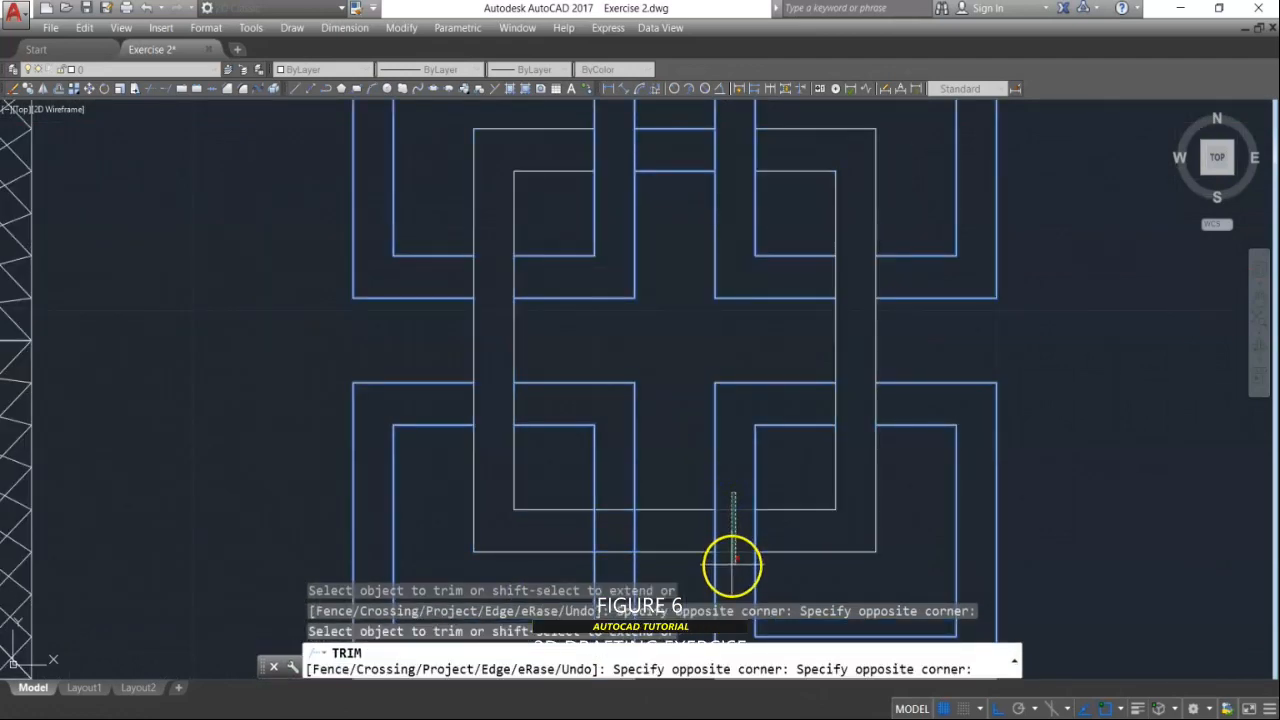
{"action": "left_click", "coordinate": [617, 494]}
{"action": "left_click", "coordinate": [615, 559]}
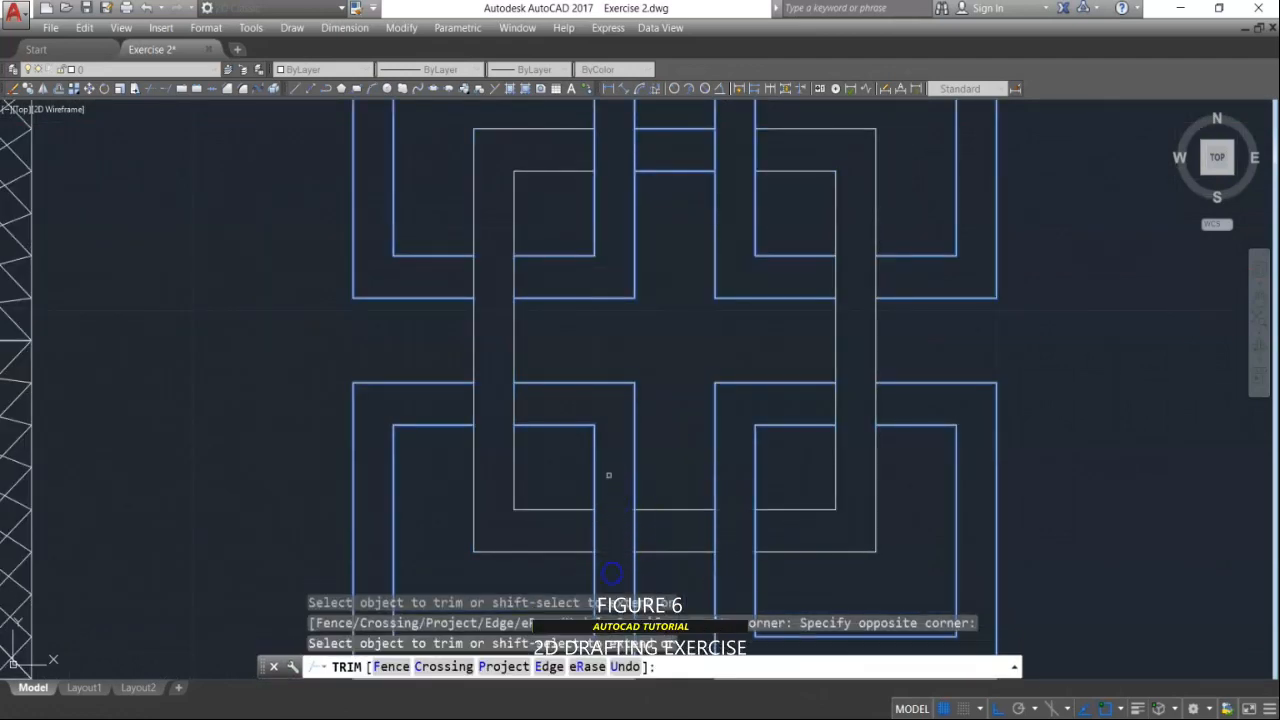
{"action": "scroll", "coordinate": [615, 465], "scroll_direction": "down", "scroll_amount": 2}
{"action": "key", "text": "Escape"}
{"action": "scroll", "coordinate": [773, 404], "scroll_direction": "down", "scroll_amount": 1}
{"action": "middle_click_drag", "start_coordinate": [777, 405], "coordinate": [745, 447]}
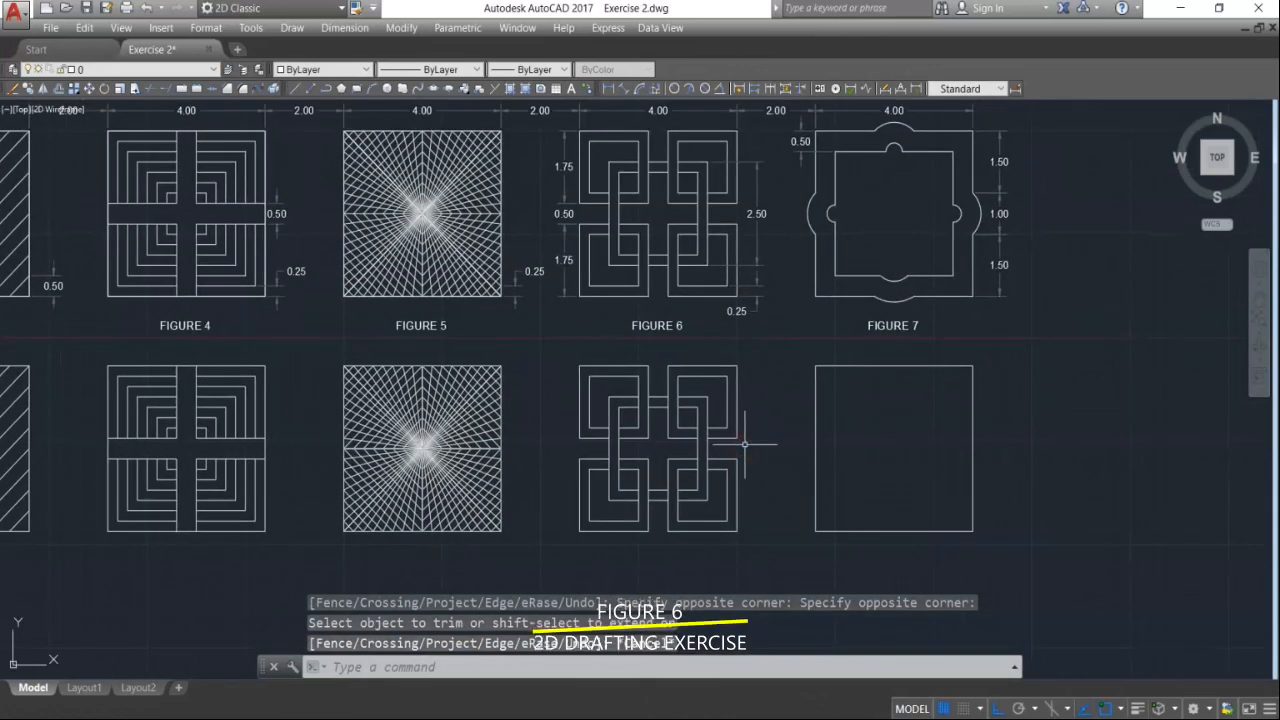
Step: Start a polyline at the bottom-left corner of Figure 7's square and draw a 1.5 segment rightward along the bottom edge
{"action": "middle_click_drag", "start_coordinate": [918, 532], "coordinate": [782, 533]}
{"action": "key", "text": "Escape"}
{"action": "key", "text": "Escape"}
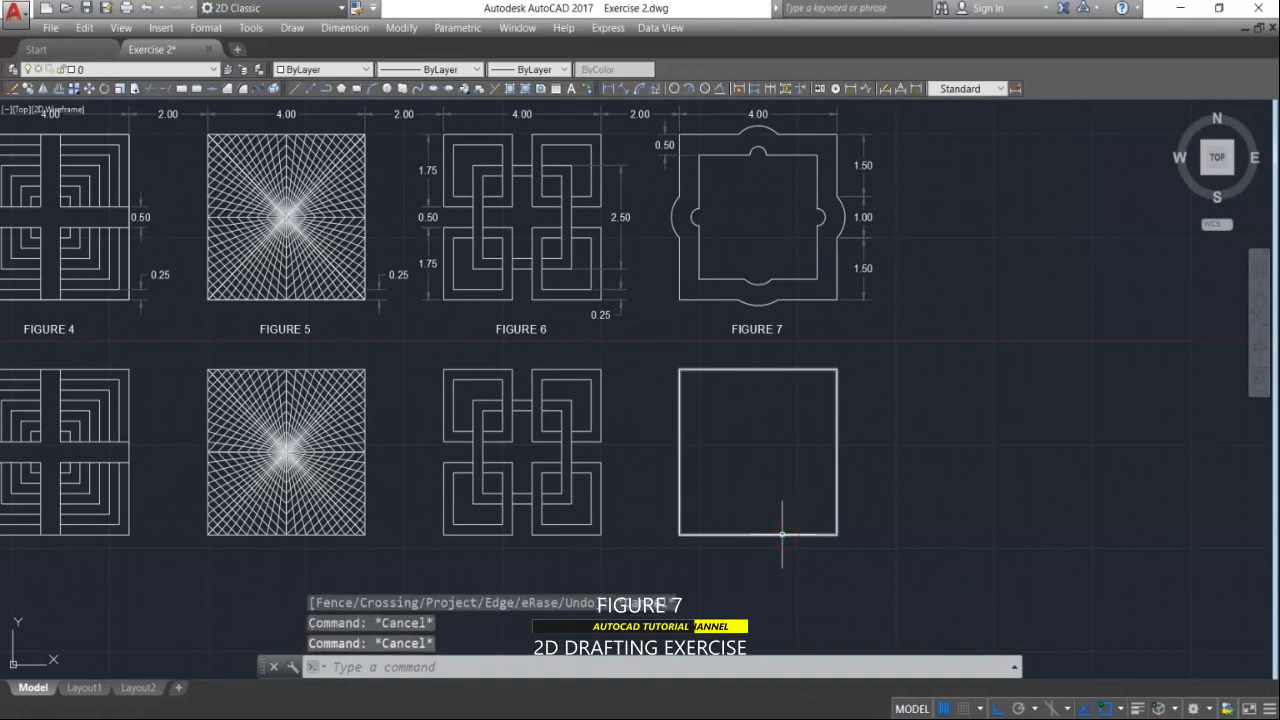
{"action": "type", "text": "pl"}
{"action": "key", "text": "Return"}
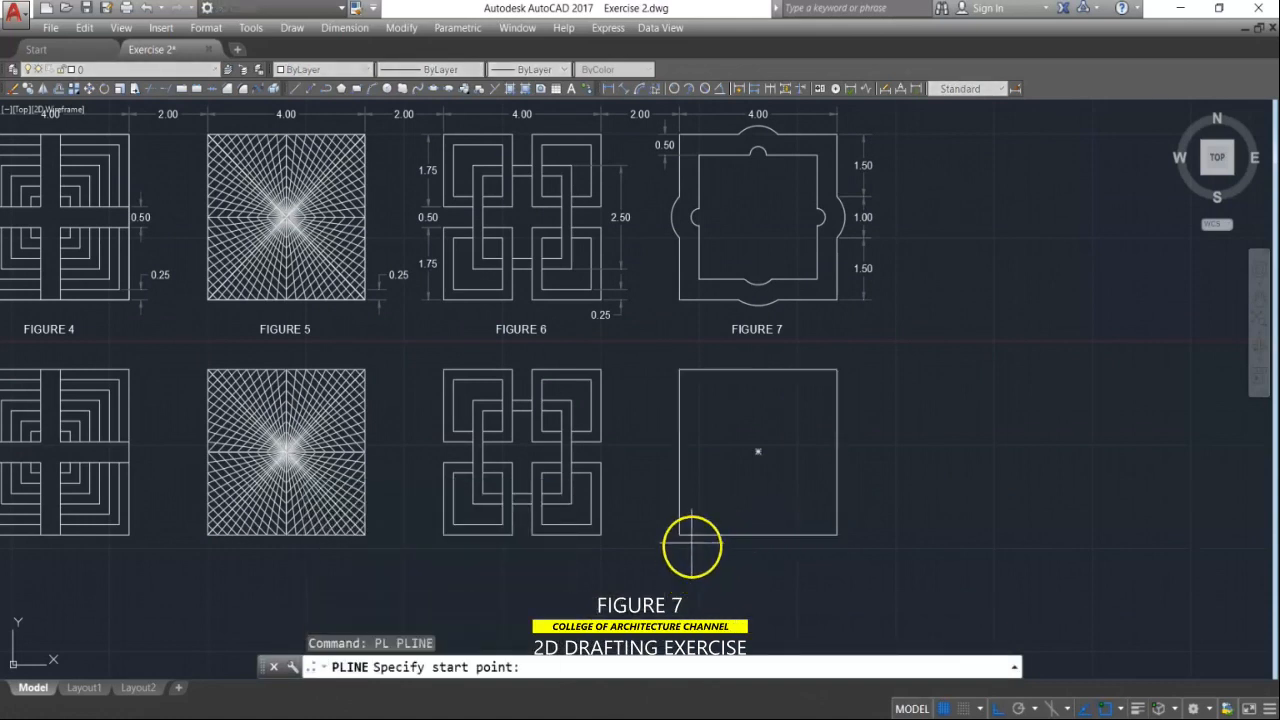
{"action": "left_click", "coordinate": [679, 535]}
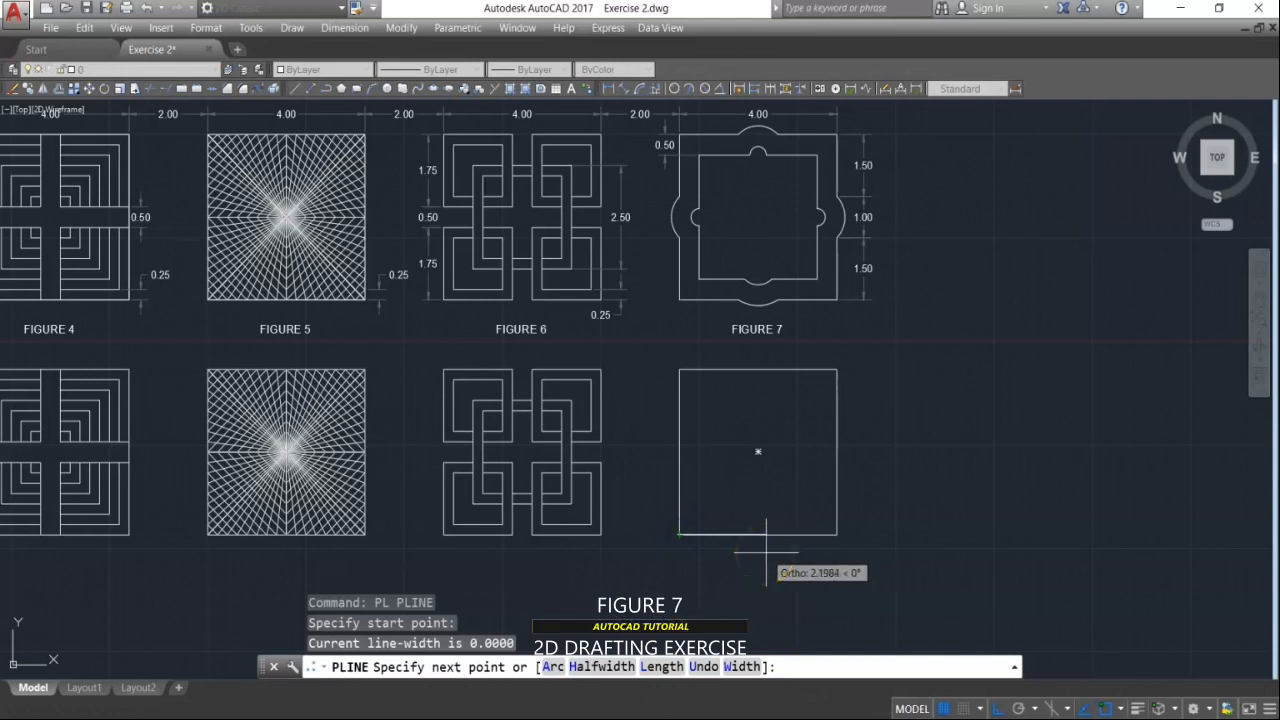
{"action": "key", "text": "Return"}
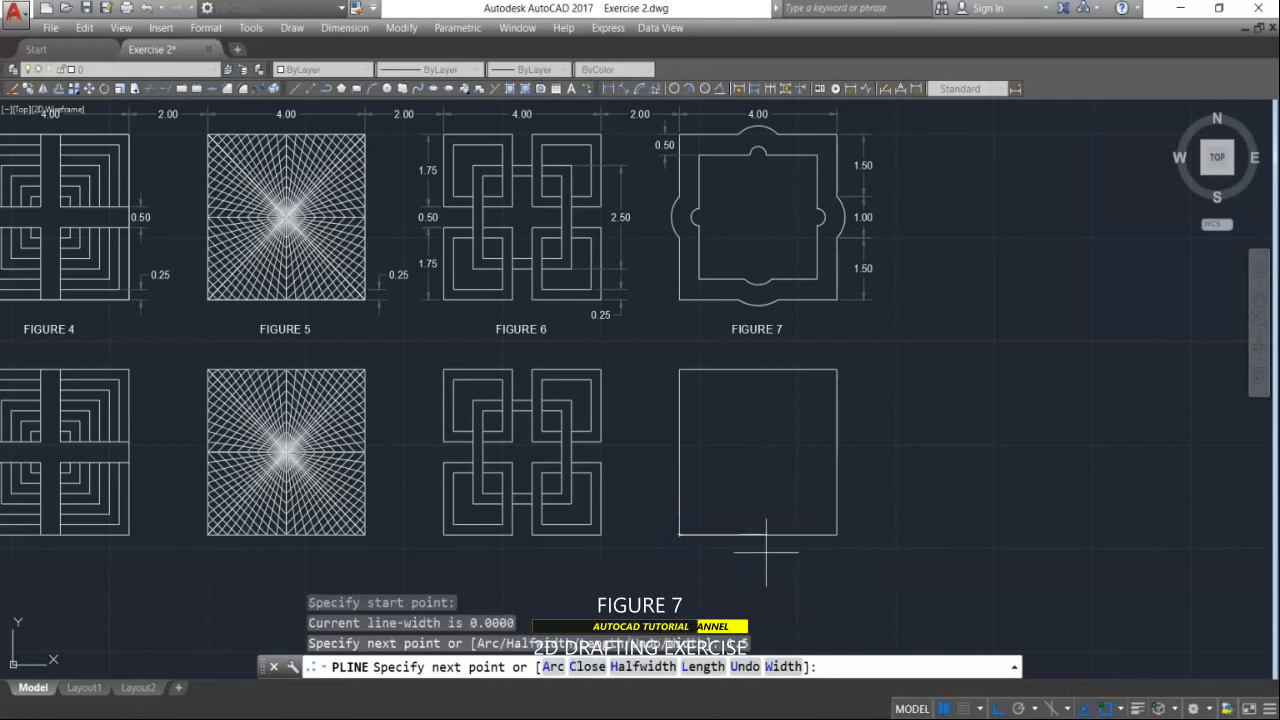
Step: Continue the polyline with an outward-bulging arc of 90° included angle, ending 1 unit to the right
{"action": "type", "text": "A"}
{"action": "key", "text": "Return"}
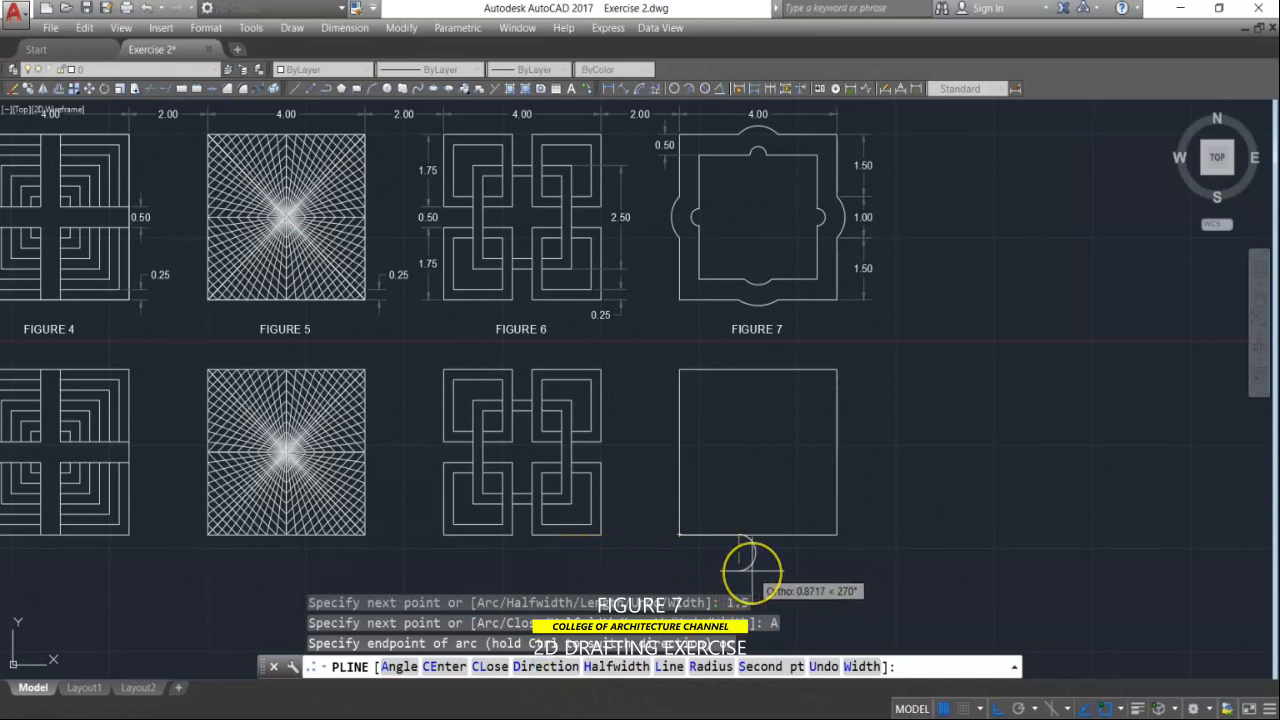
{"action": "left_click", "coordinate": [401, 666]}
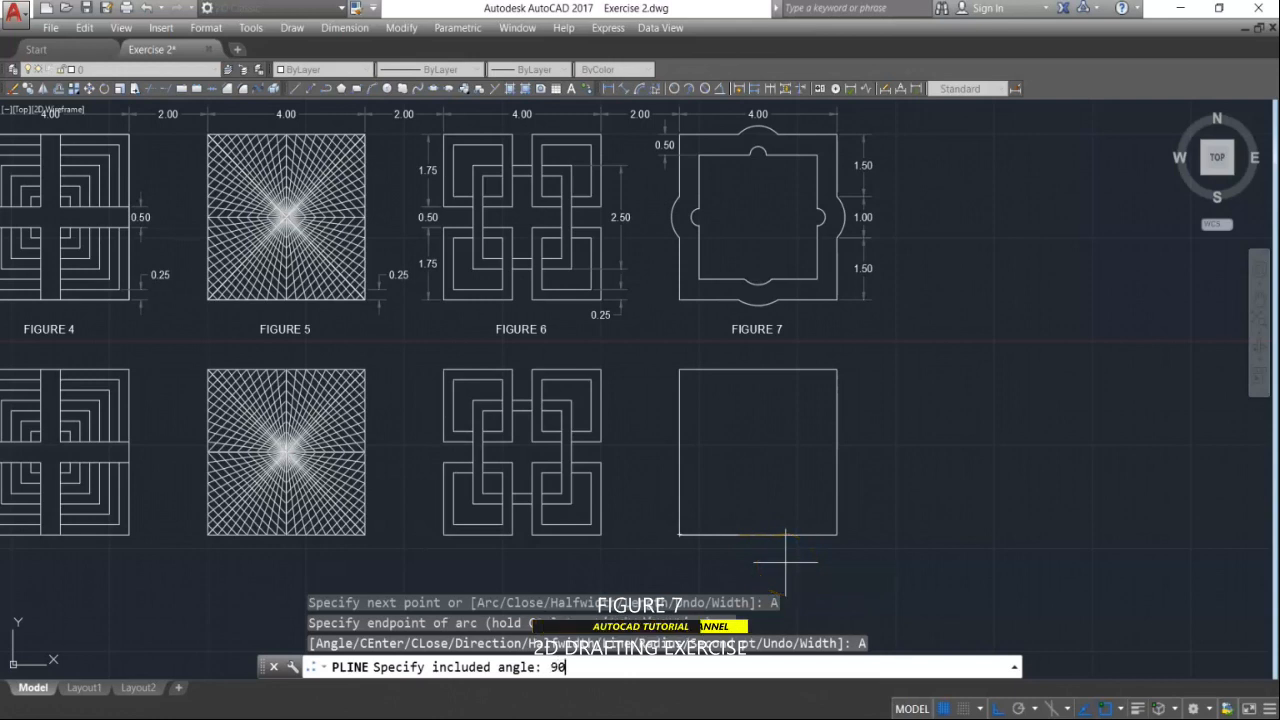
{"action": "key", "text": "Return"}
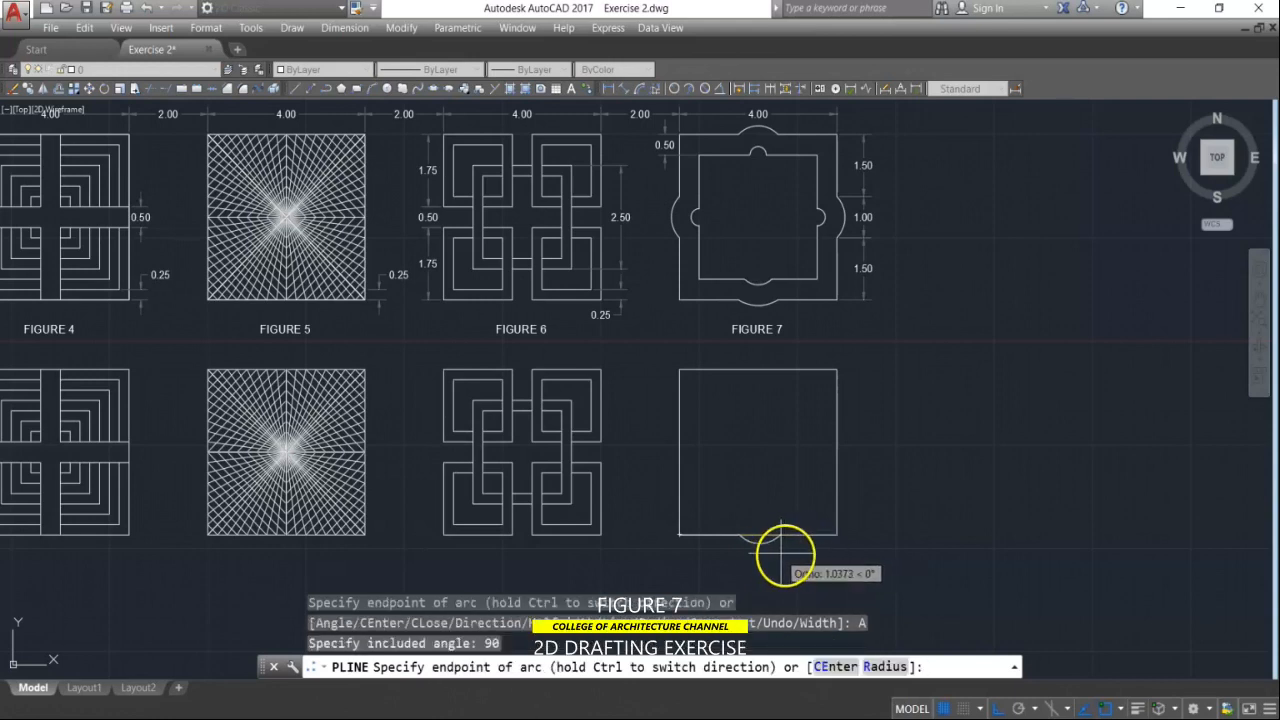
{"action": "type", "text": "1"}
{"action": "key", "text": "Return"}
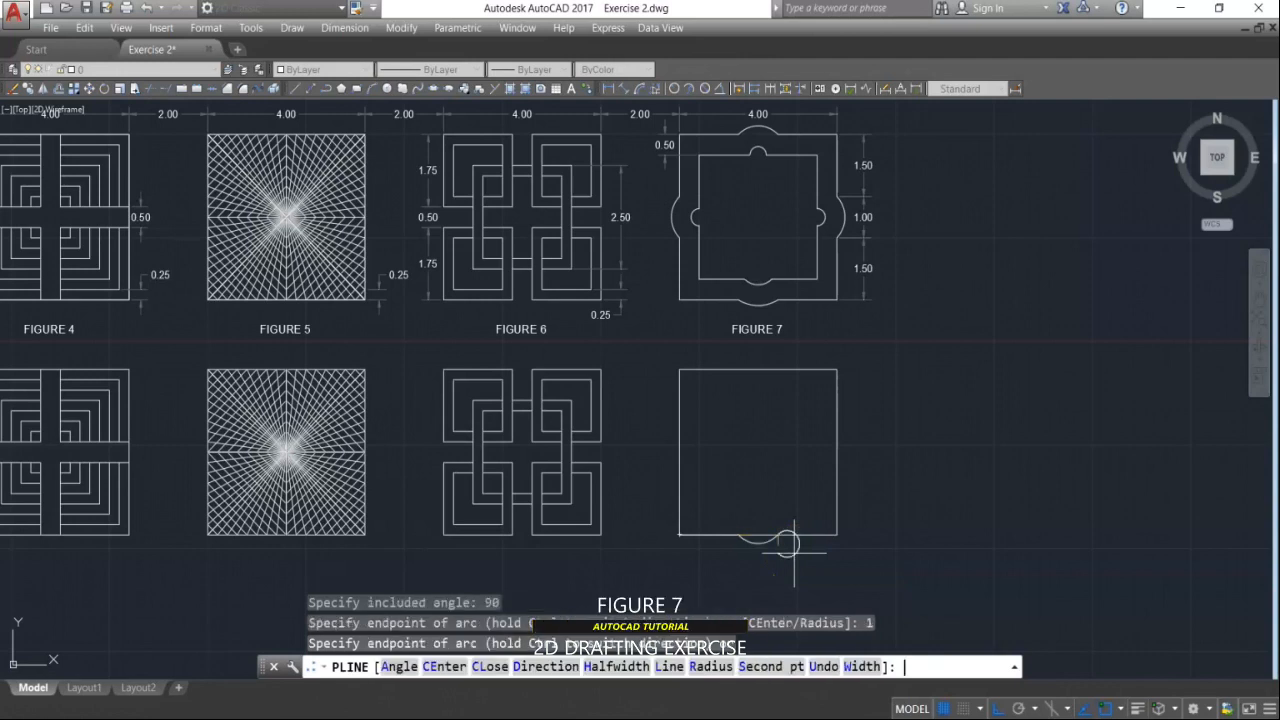
Step: Return the polyline to straight segments, adding 1.5 rightward to the square's bottom-right corner and 1.5 up its right edge
{"action": "left_click", "coordinate": [663, 666]}
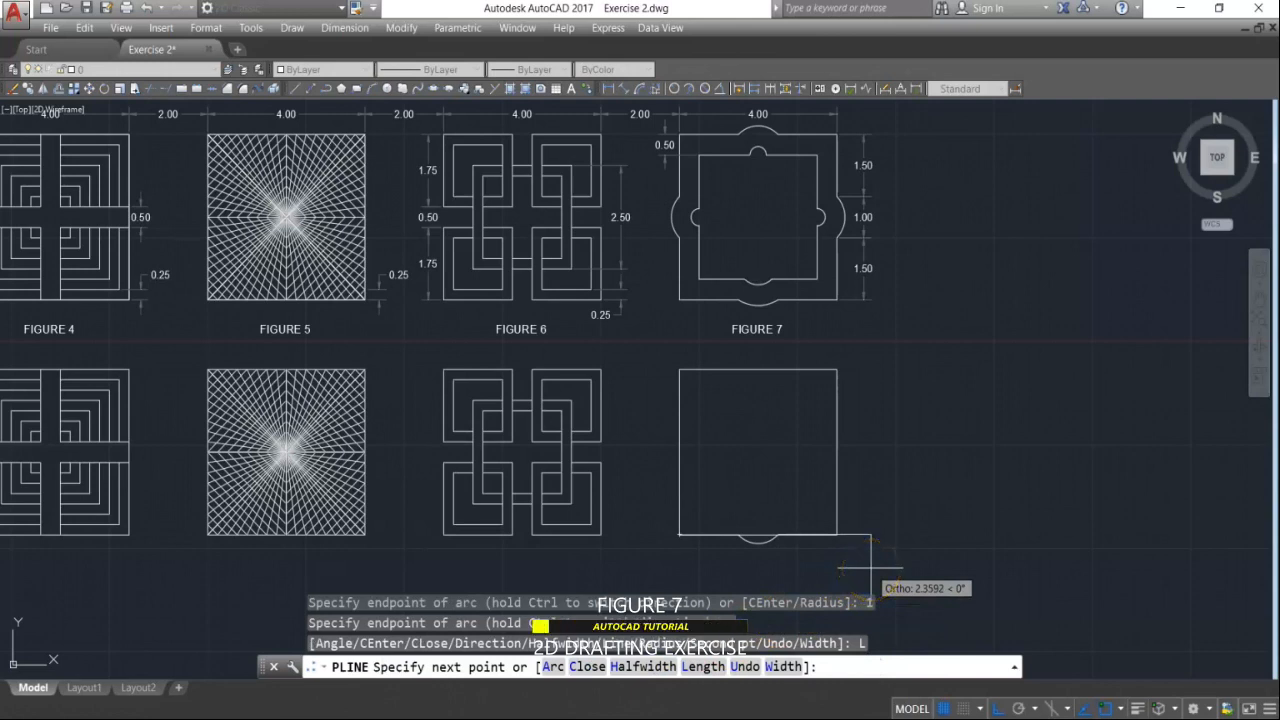
{"action": "type", "text": "1.5"}
{"action": "key", "text": "Return"}
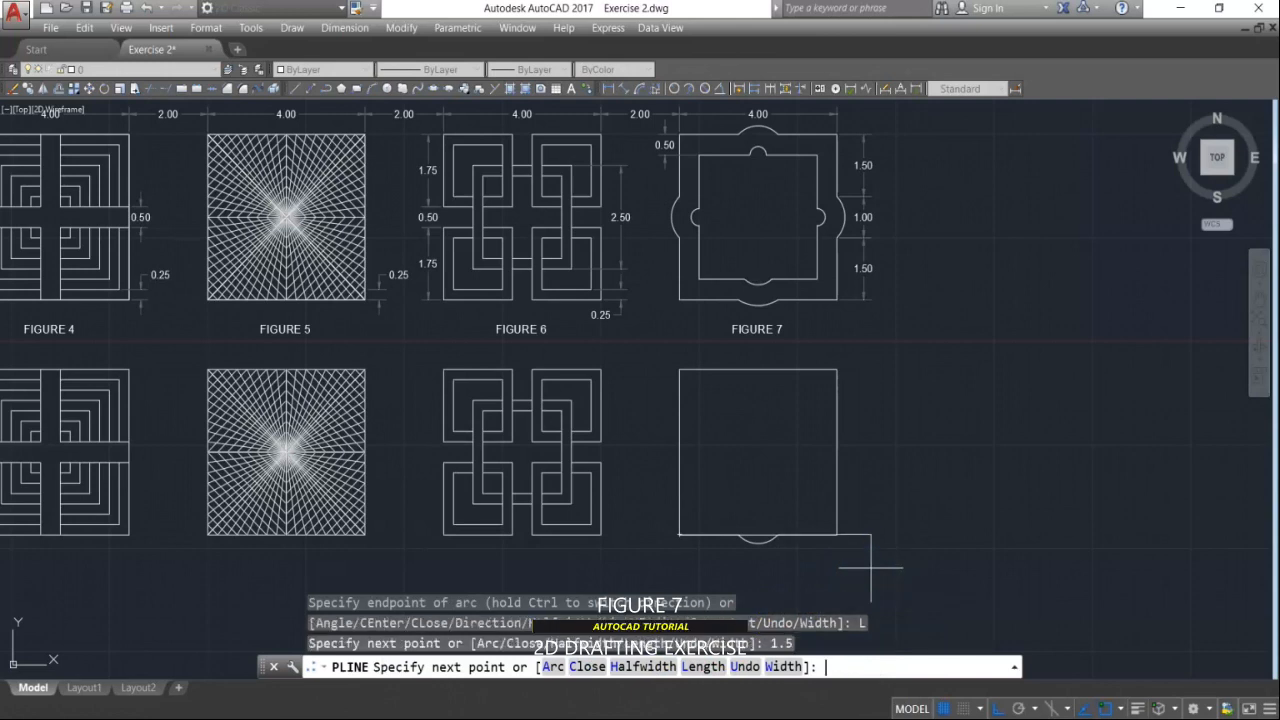
{"action": "type", "text": "1.5"}
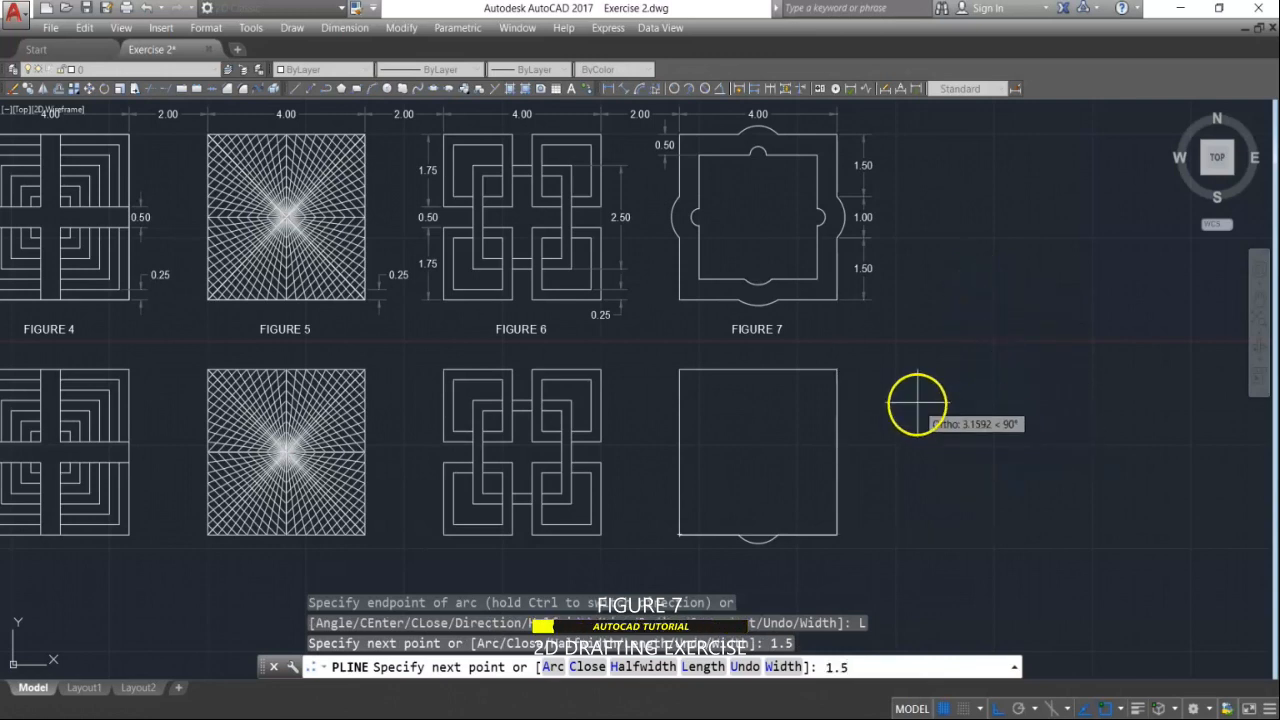
{"action": "key", "text": "Return"}
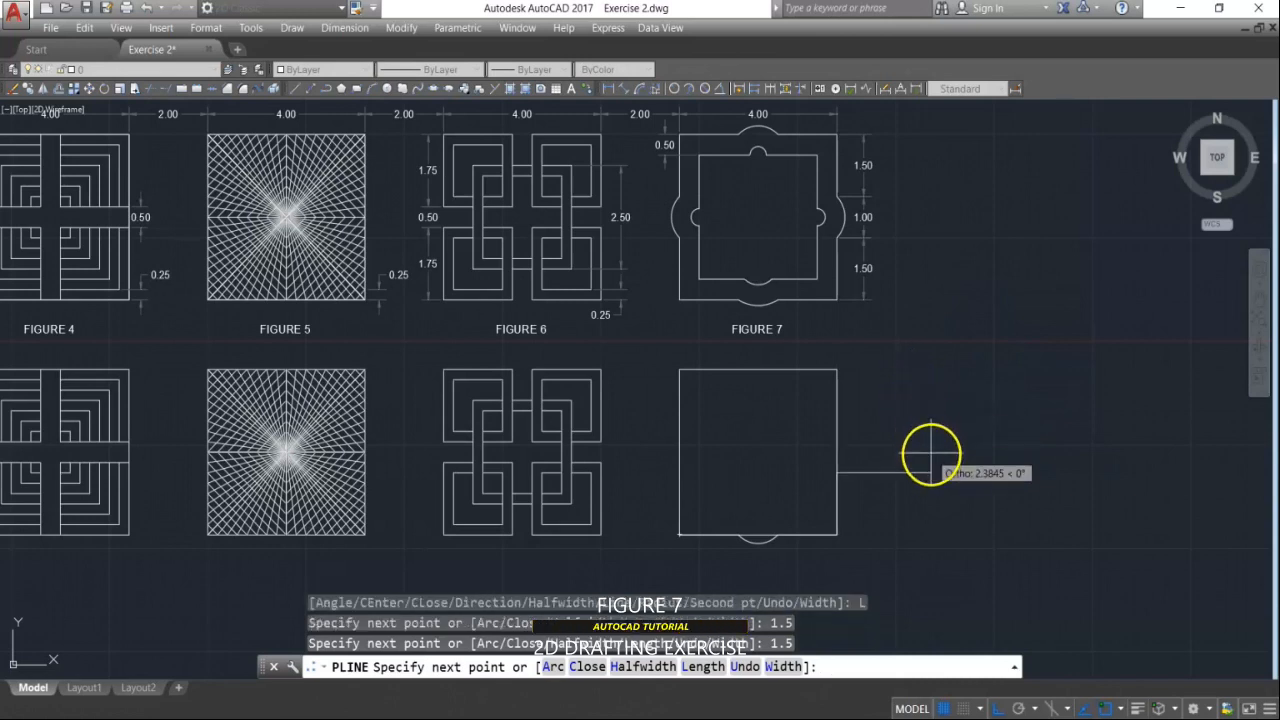
Step: Continue the polyline up the right edge of Figure 7's square with an outward-bulging 90° arc ending 1 unit above its start
{"action": "left_click", "coordinate": [549, 666]}
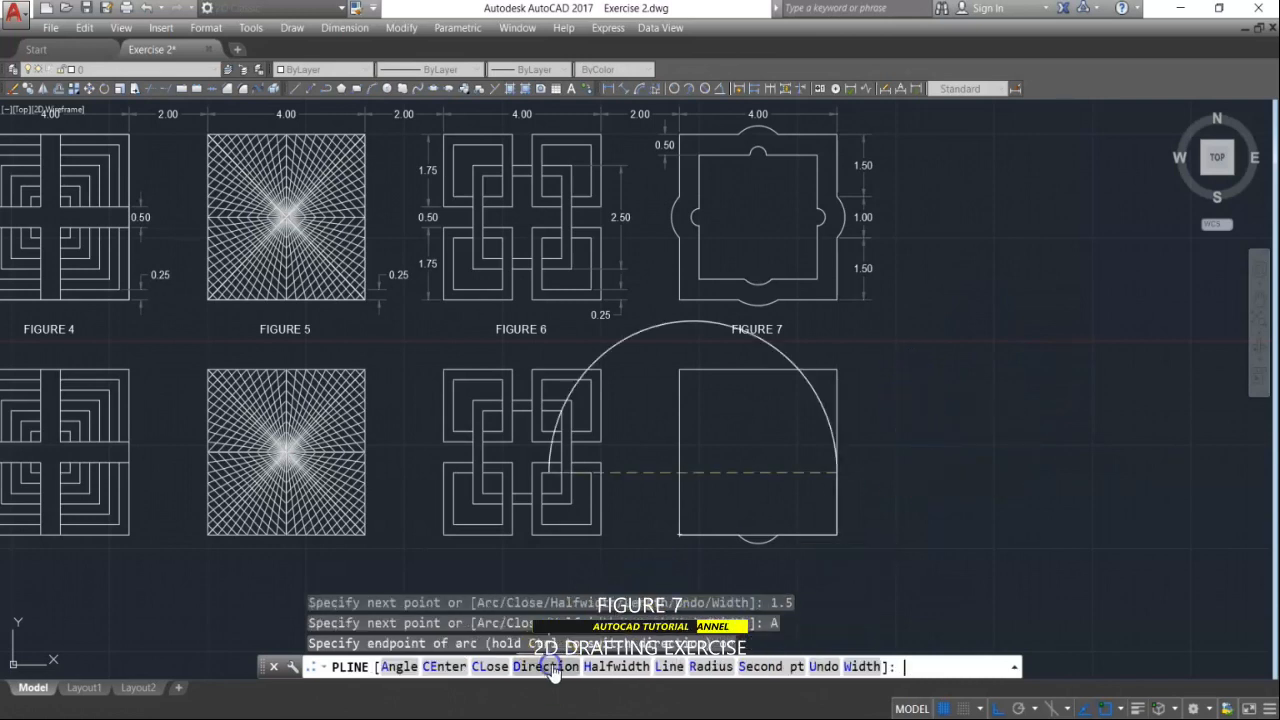
{"action": "left_click", "coordinate": [403, 668]}
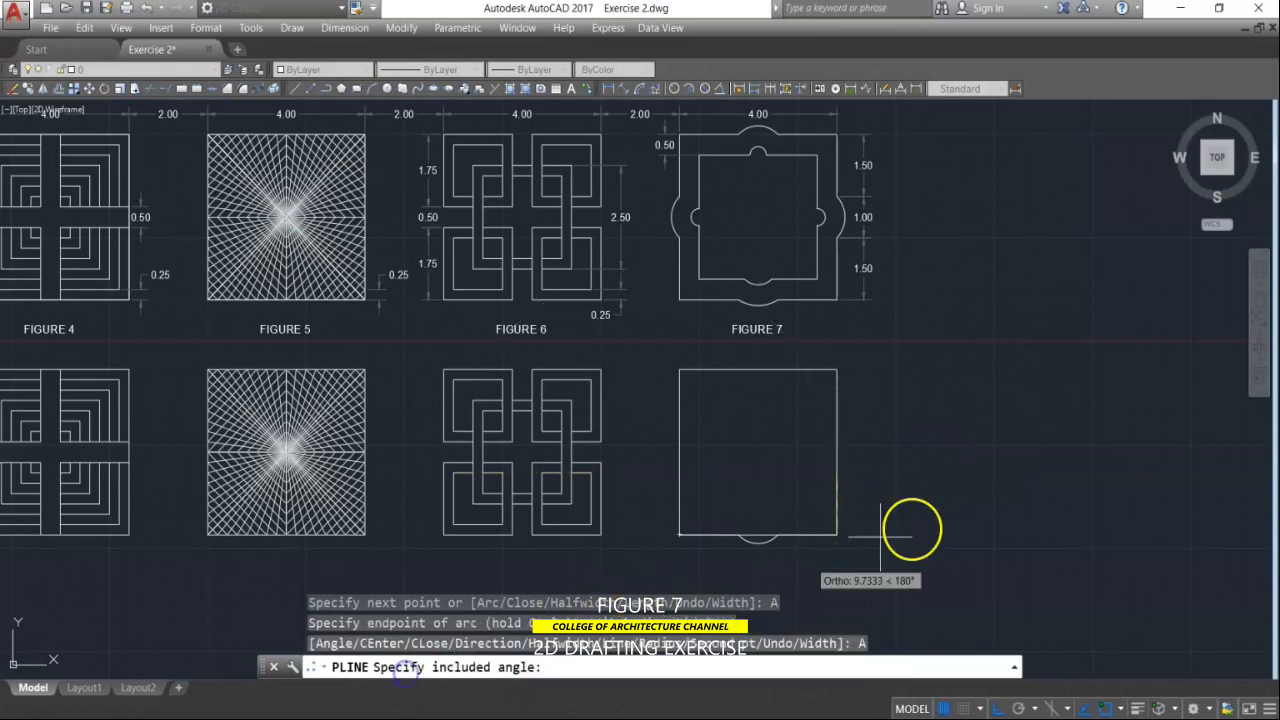
{"action": "type", "text": "90"}
{"action": "key", "text": "Return"}
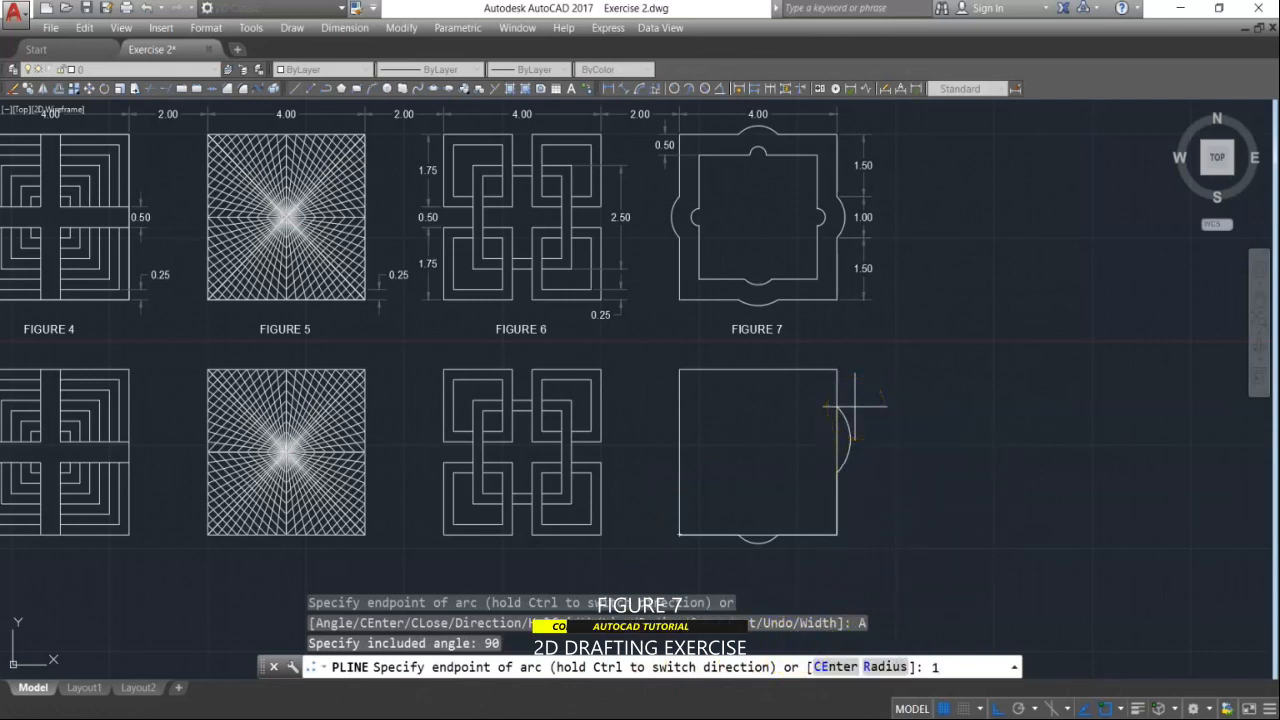
{"action": "type", "text": "1"}
{"action": "key", "text": "Return"}
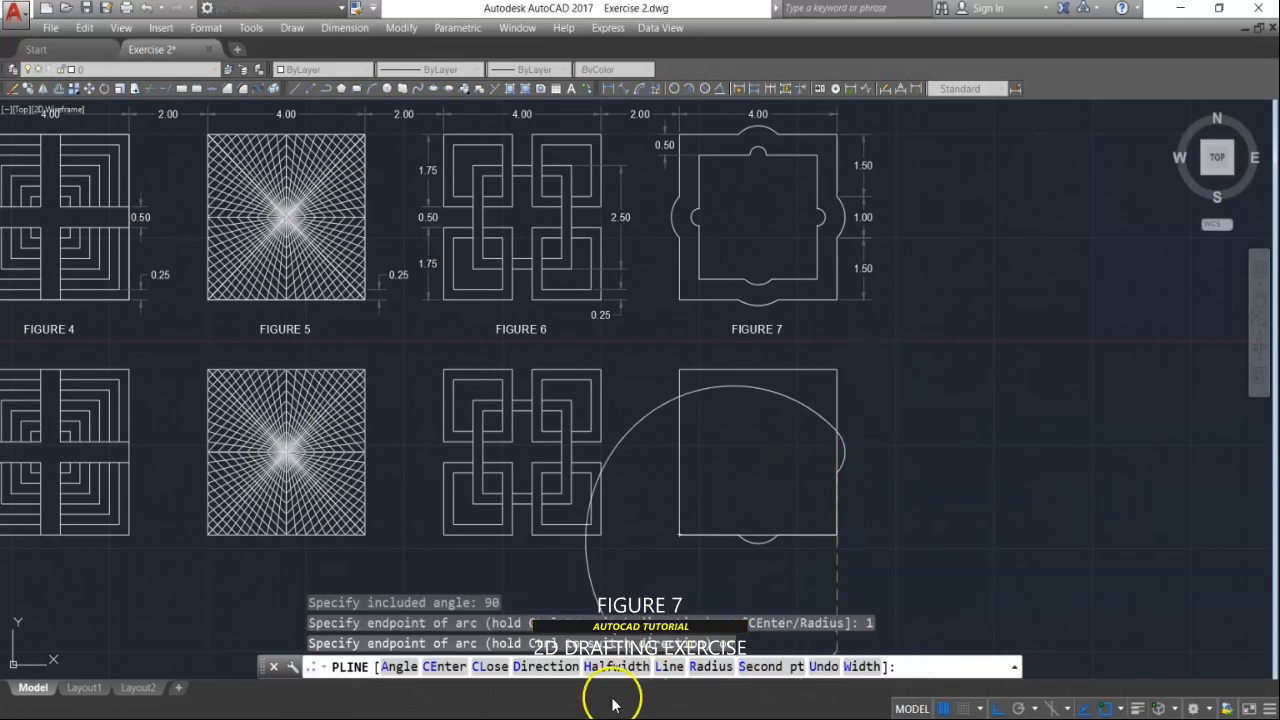
Step: Add straight polyline segments 1.5 up to the square's top-right corner and 1.5 leftward along its top edge
{"action": "type", "text": "L"}
{"action": "key", "text": "Return"}
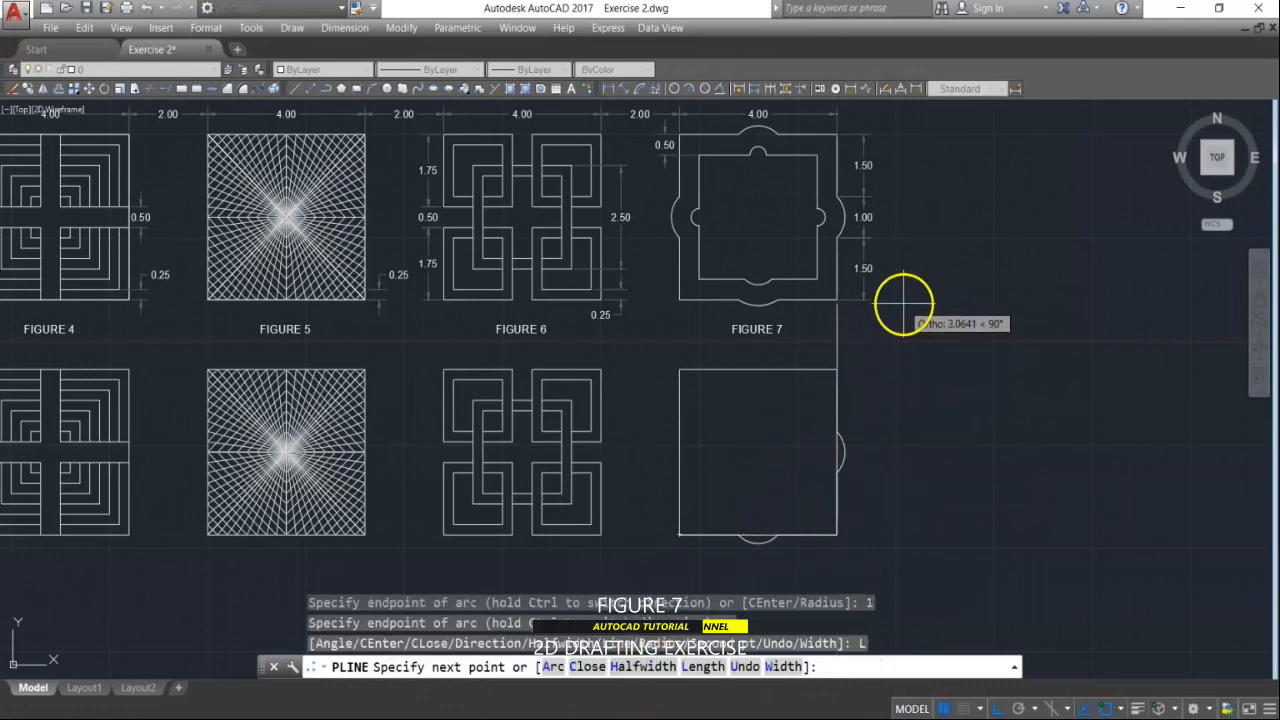
{"action": "type", "text": "1.5"}
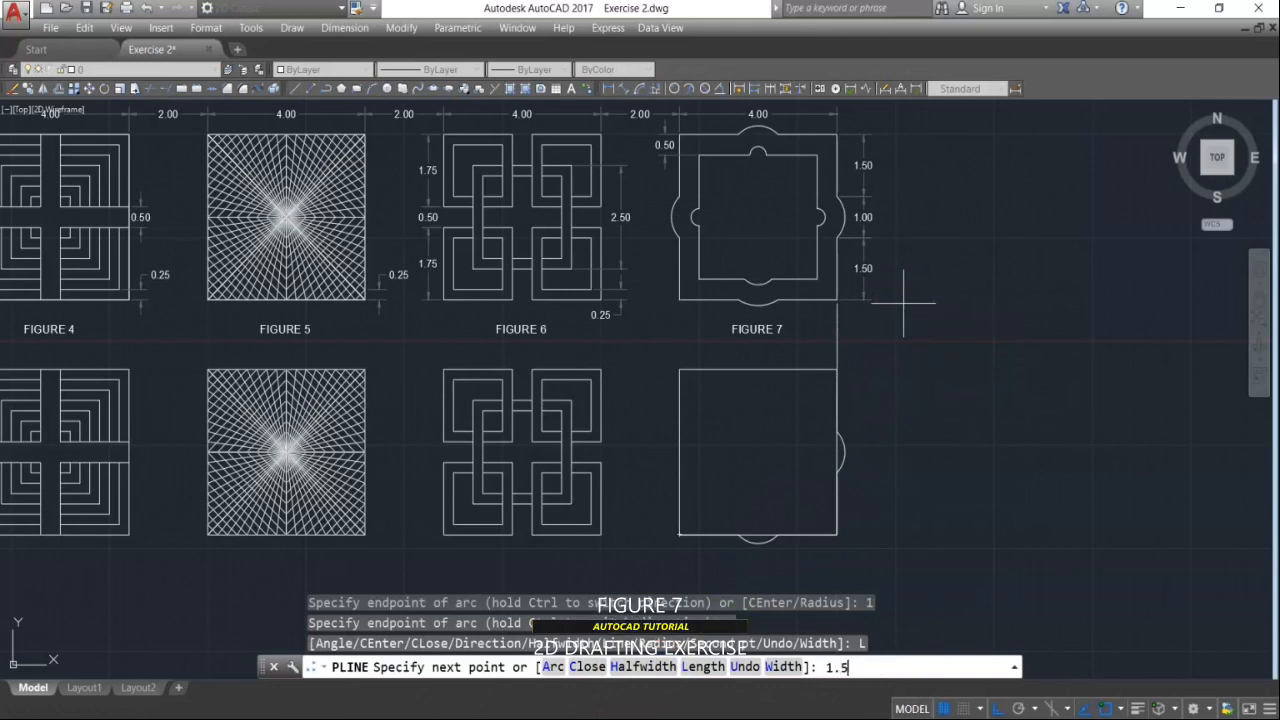
{"action": "key", "text": "Return"}
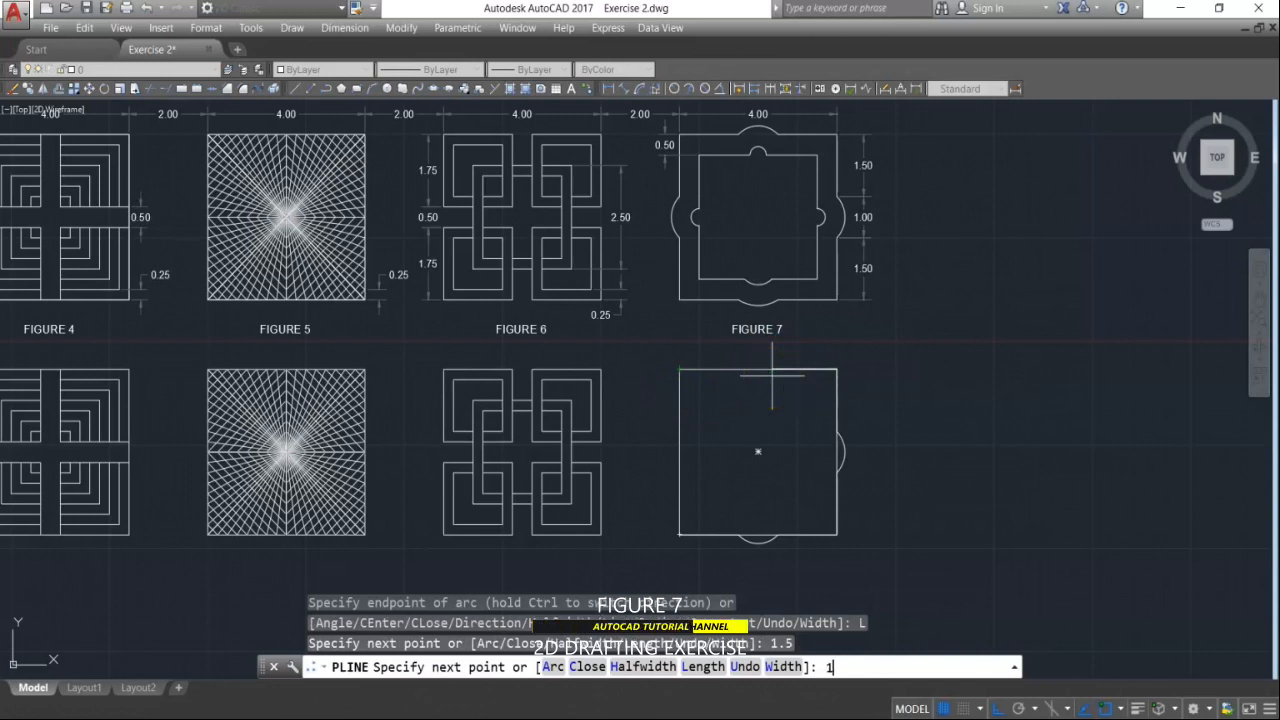
{"action": "key", "text": "Return"}
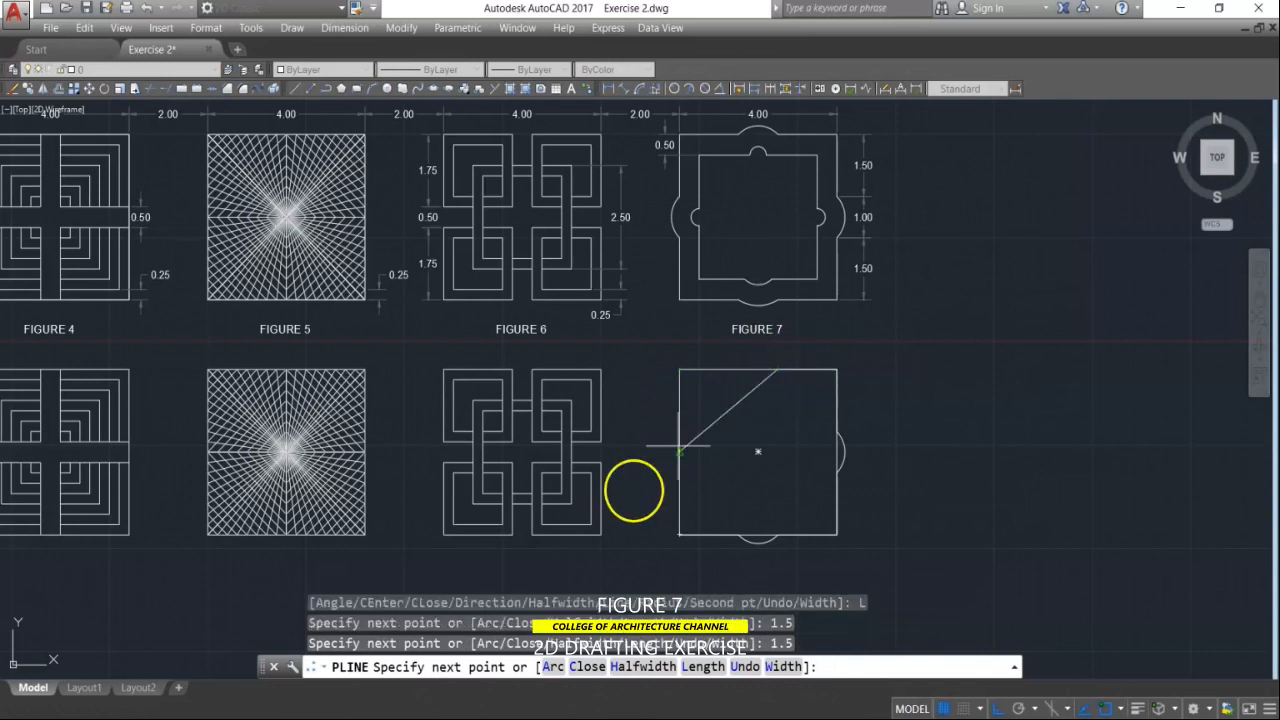
Step: Continue the polyline along the top edge with an outward-bulging arc of 90° included angle, ending 1 unit to the left
{"action": "left_click", "coordinate": [546, 668]}
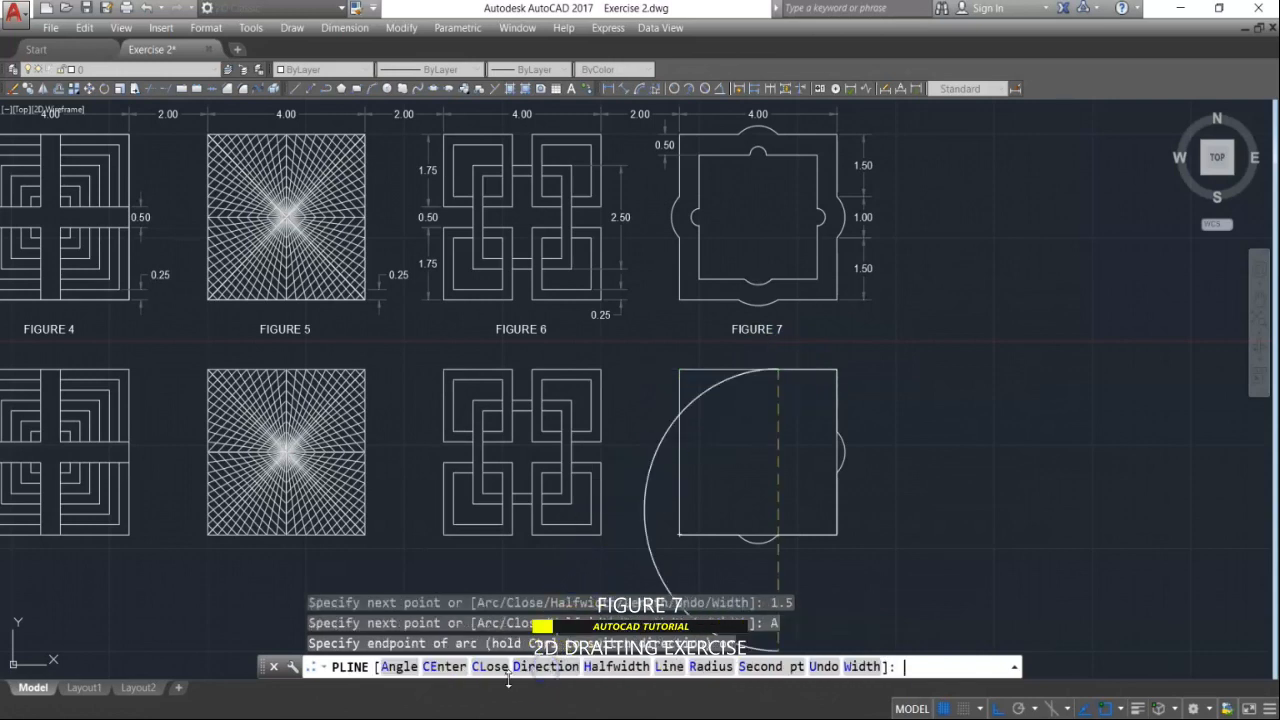
{"action": "left_click", "coordinate": [399, 668]}
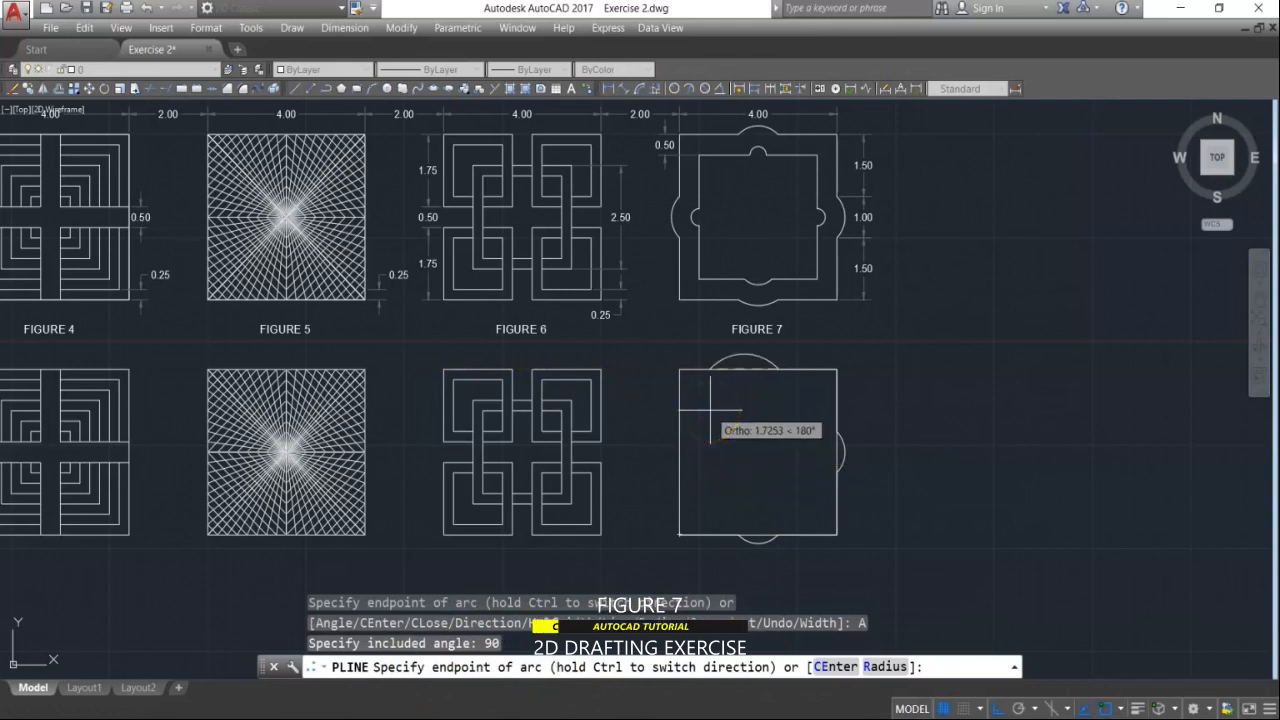
{"action": "type", "text": "1"}
{"action": "key", "text": "Return"}
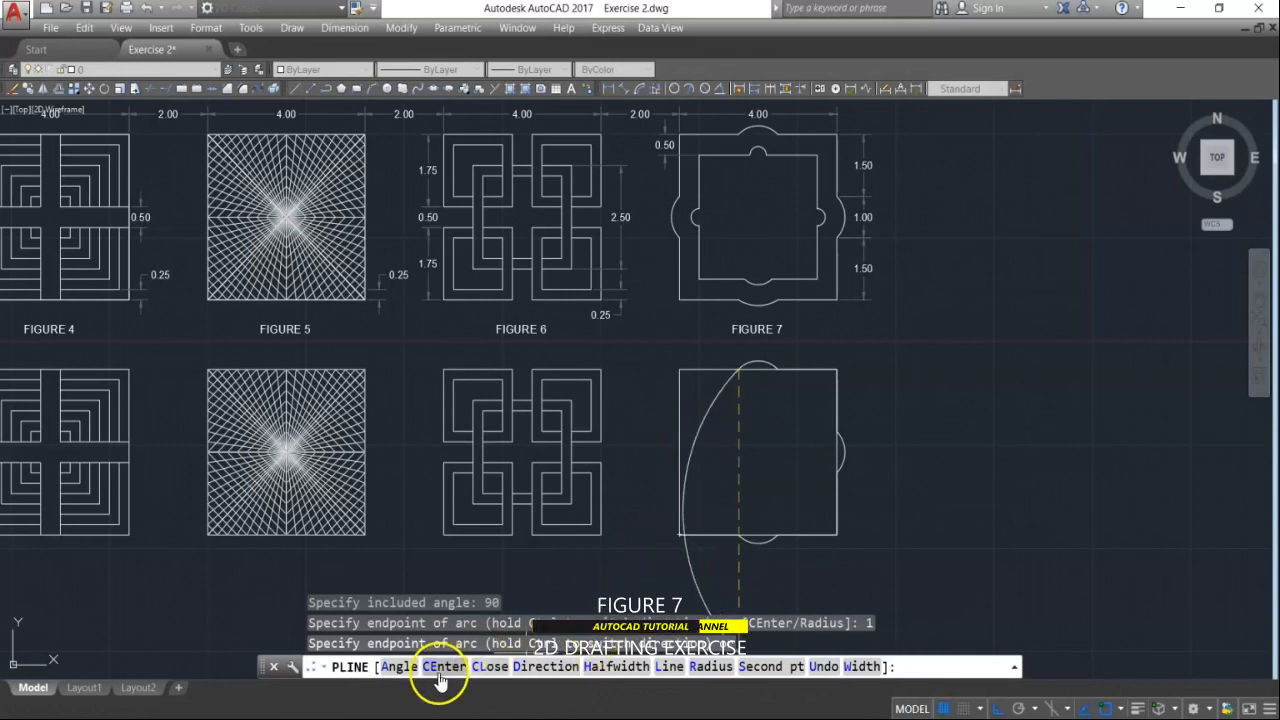
Step: Return to straight polyline segments, adding 1.5 leftward to the square's top-left corner and 1.5 down its left edge
{"action": "left_click", "coordinate": [668, 667]}
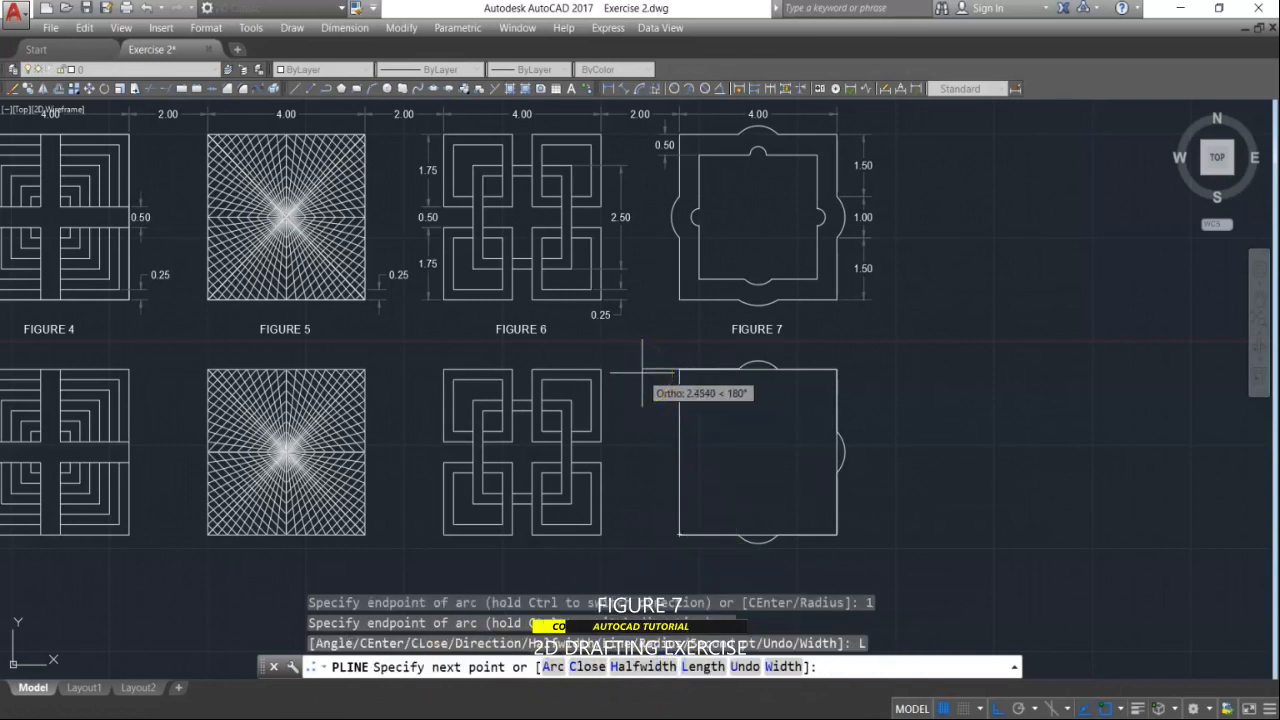
{"action": "type", "text": "1.5"}
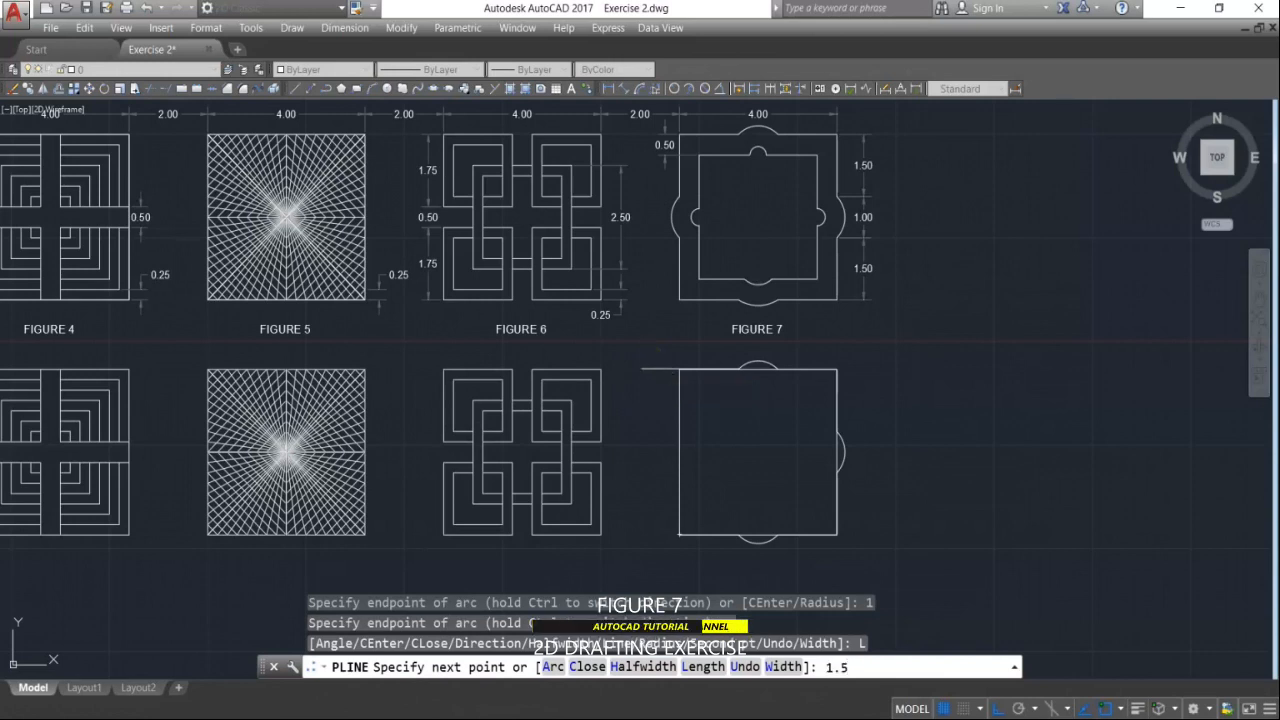
{"action": "key", "text": "Return"}
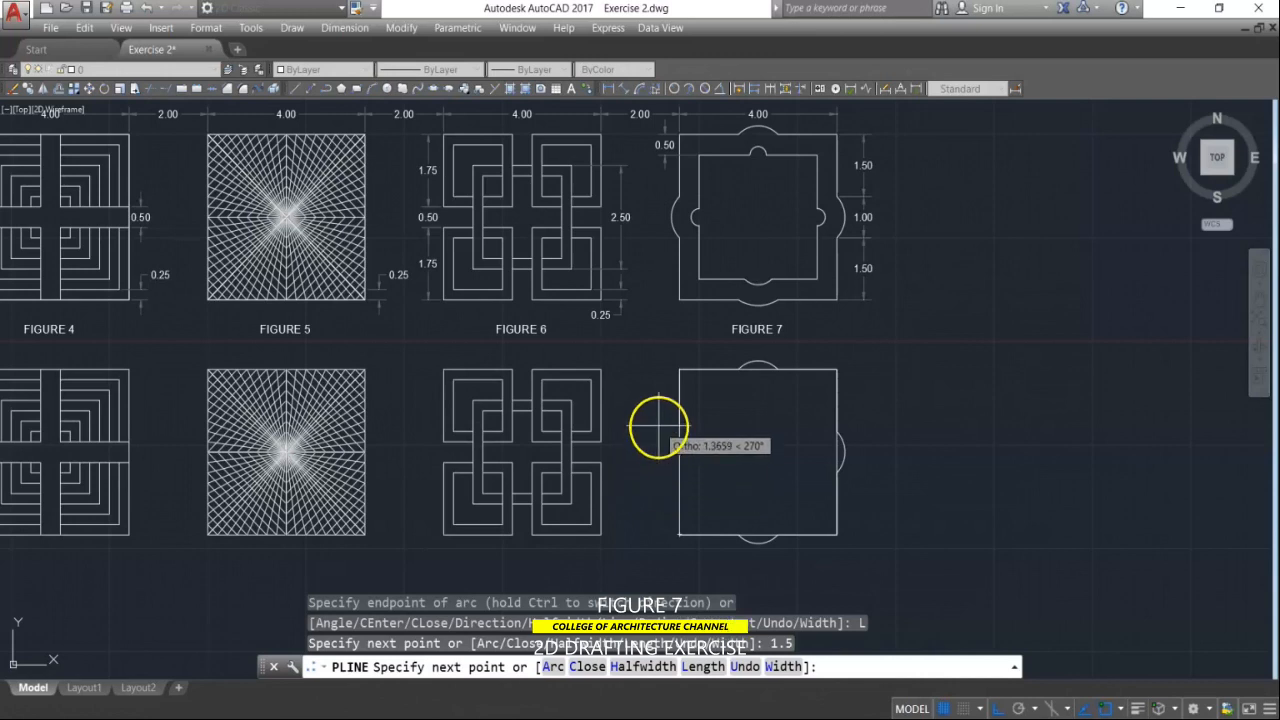
{"action": "type", "text": "1.5"}
{"action": "key", "text": "Return"}
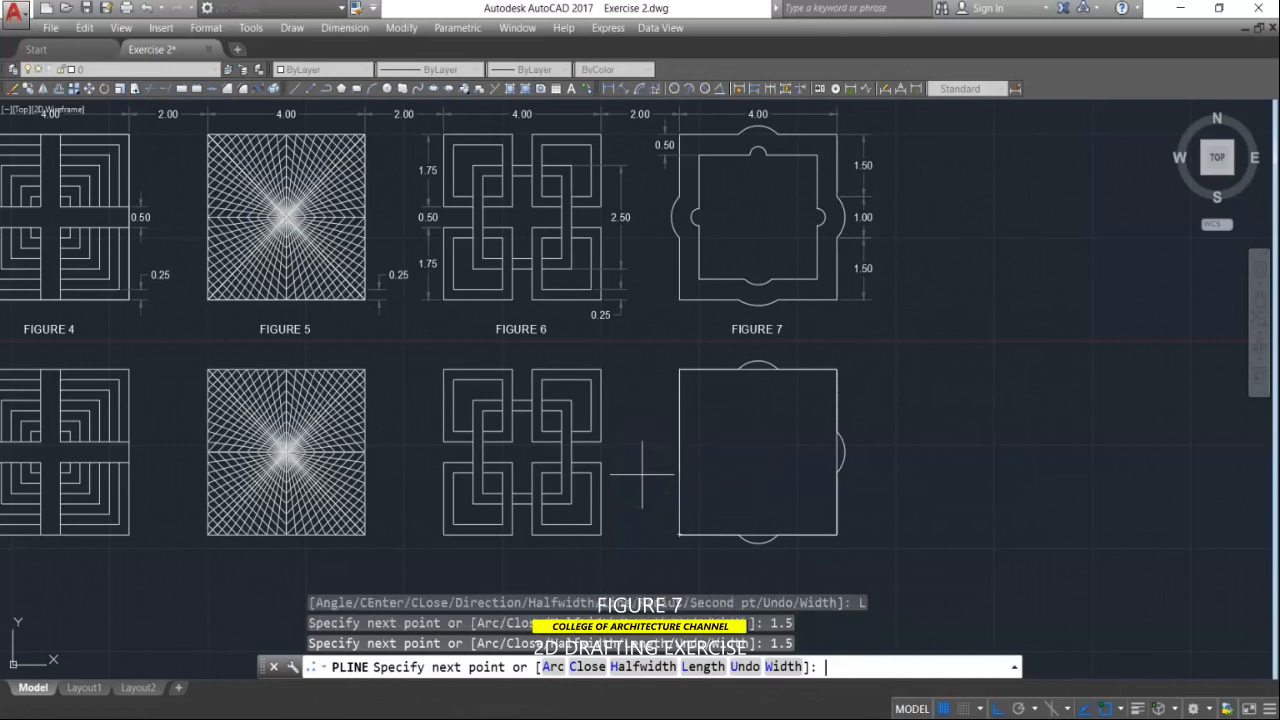
Step: Continue the polyline down the left edge with an outward-bulging arc of 90° included angle, ending 1 unit lower
{"action": "left_click", "coordinate": [556, 668]}
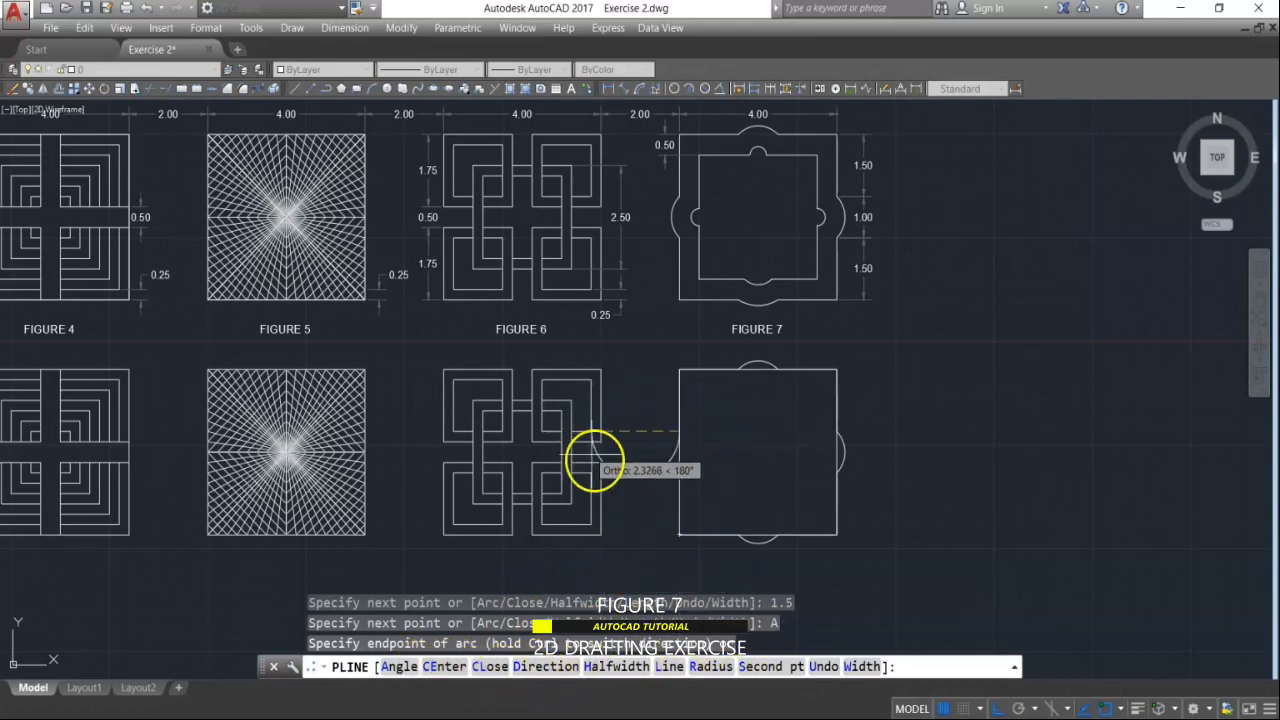
{"action": "left_click", "coordinate": [399, 668]}
{"action": "type", "text": "90"}
{"action": "key", "text": "Return"}
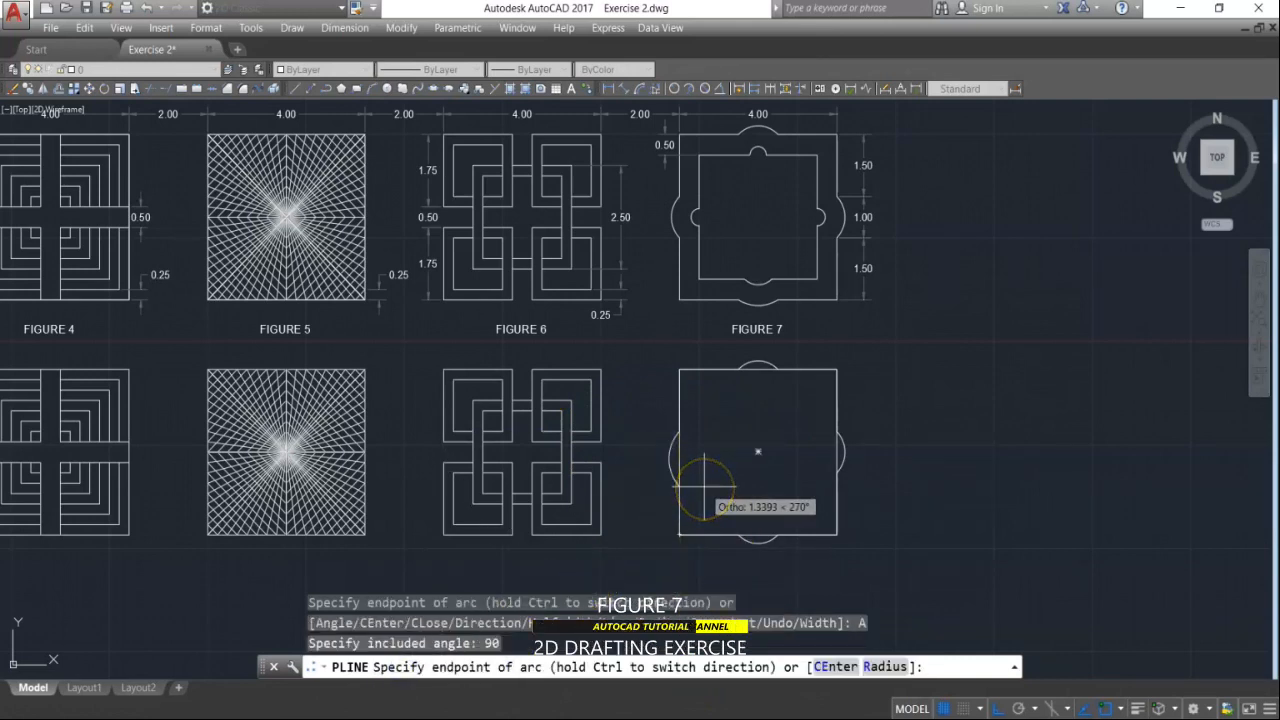
{"action": "type", "text": "1"}
{"action": "key", "text": "Return"}
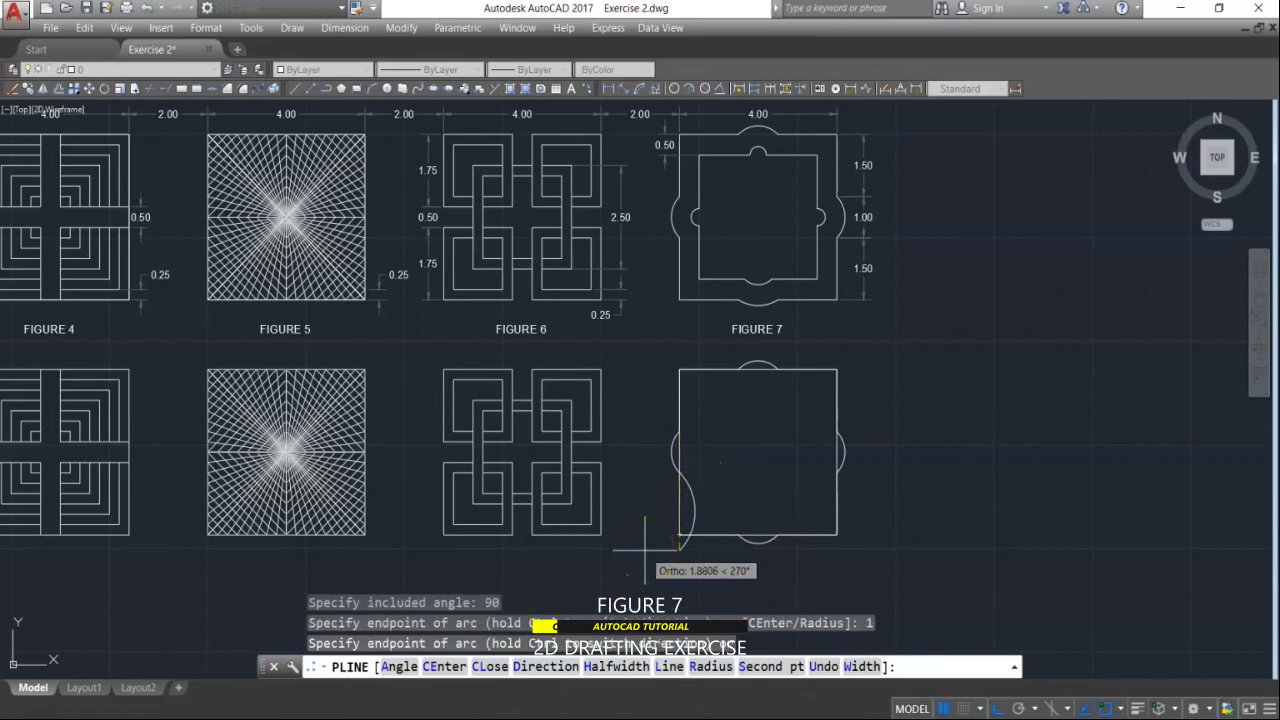
Step: Finish the polyline with a straight segment down to the square's bottom-left corner and close it
{"action": "left_click", "coordinate": [664, 666]}
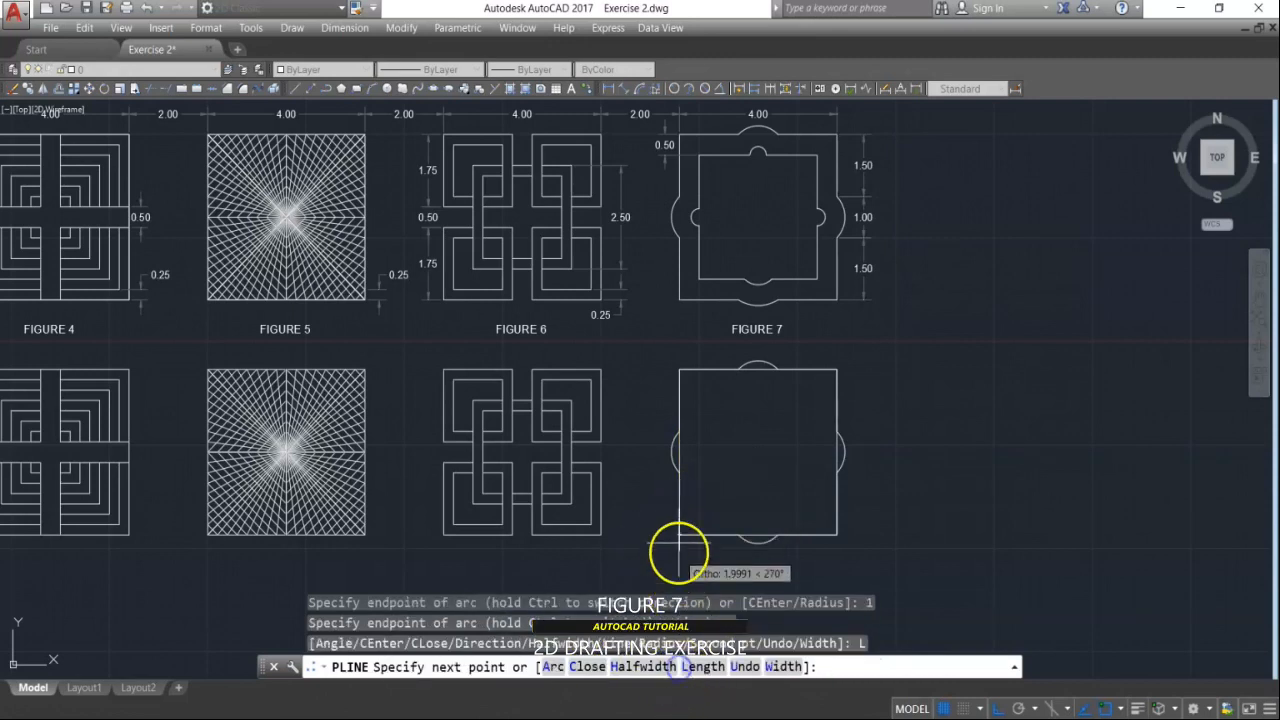
{"action": "left_click", "coordinate": [679, 537]}
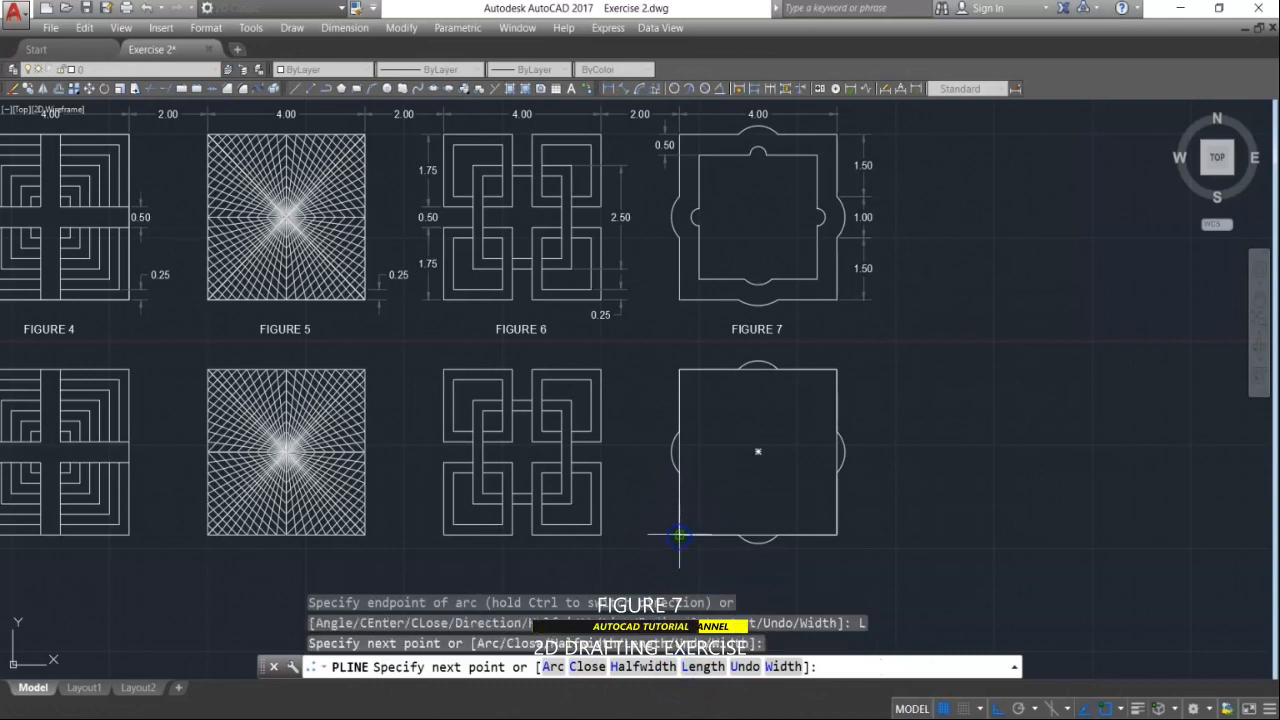
{"action": "type", "text": "c"}
{"action": "key", "text": "Return"}
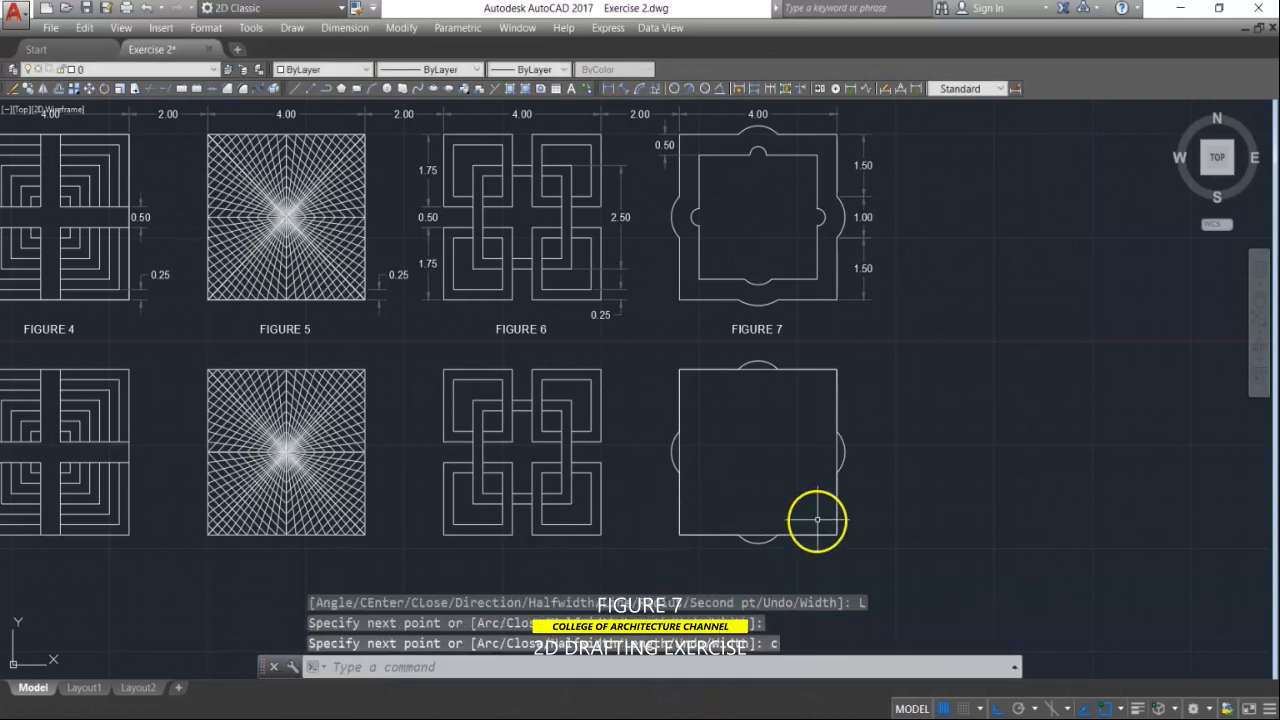
Step: Delete the plain construction square in Figure 7, keeping the polyline outline with its four arc bulges
{"action": "key", "text": "Escape"}
{"action": "key", "text": "Escape"}
{"action": "key", "text": "Escape"}
{"action": "left_click", "coordinate": [837, 448]}
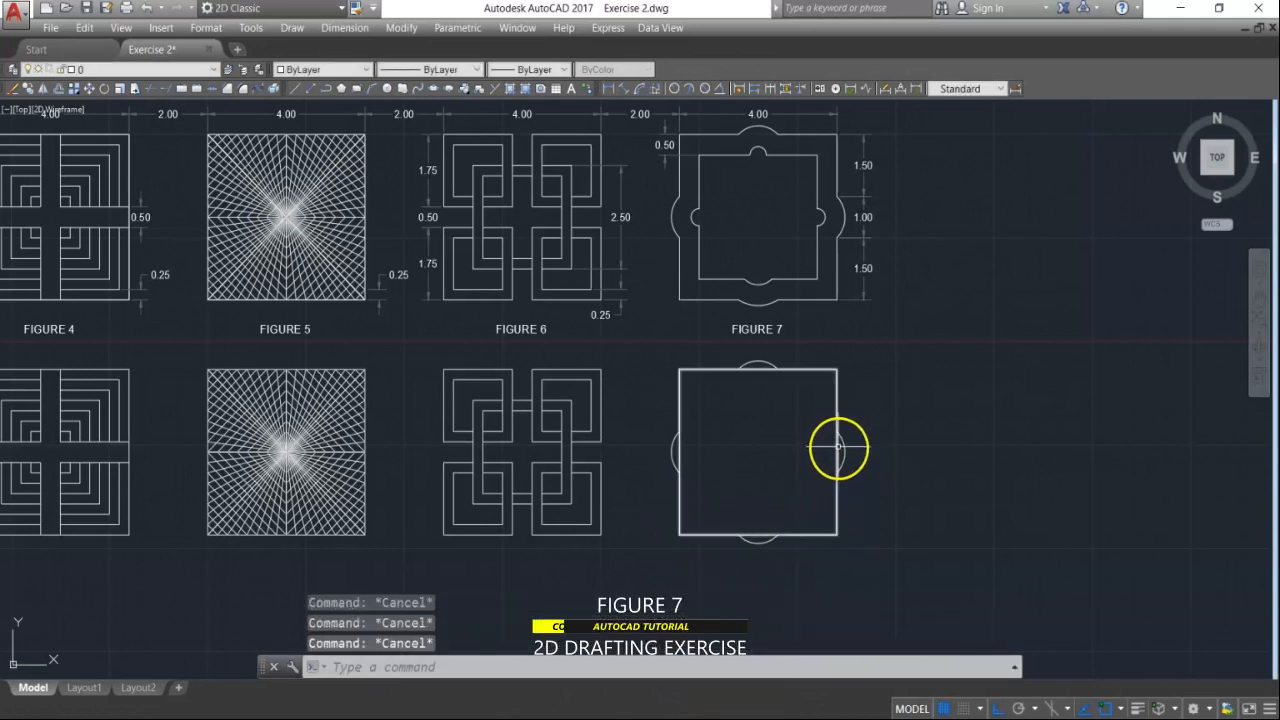
{"action": "key", "text": "Delete"}
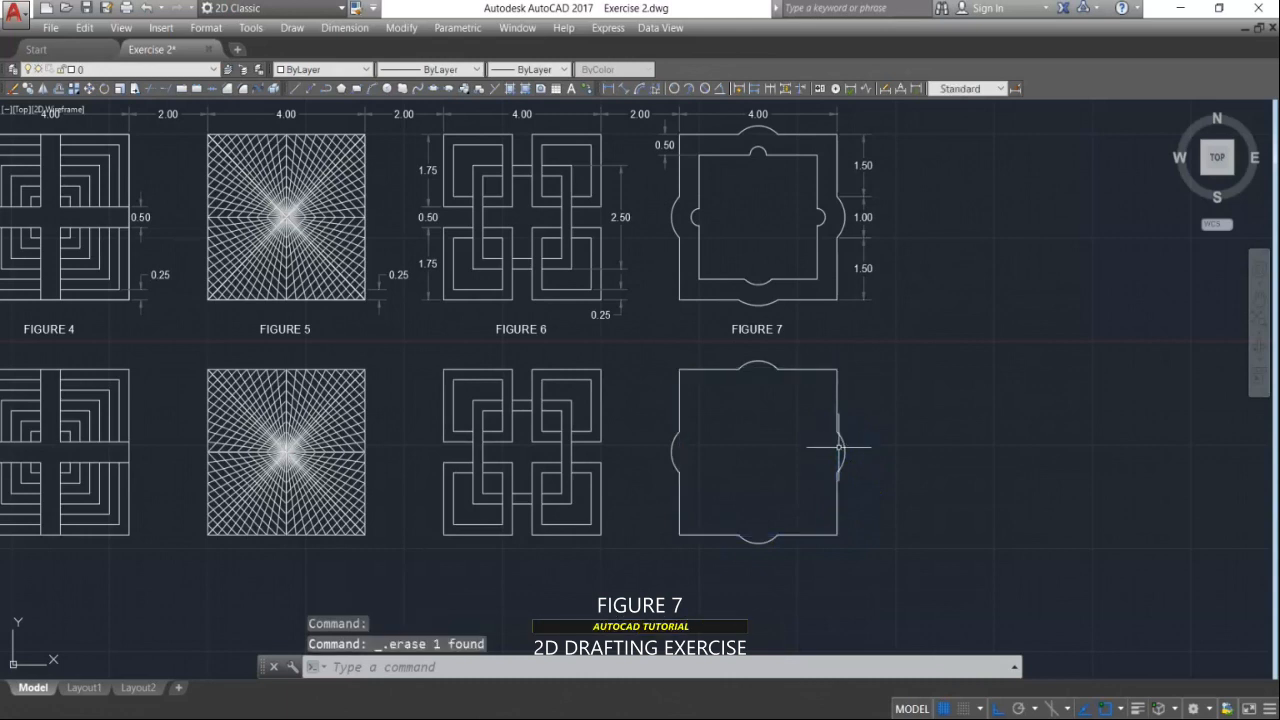
Step: Offset Figure 7's bulged outline inward by 0.5 to create the inner outline
{"action": "type", "text": "o"}
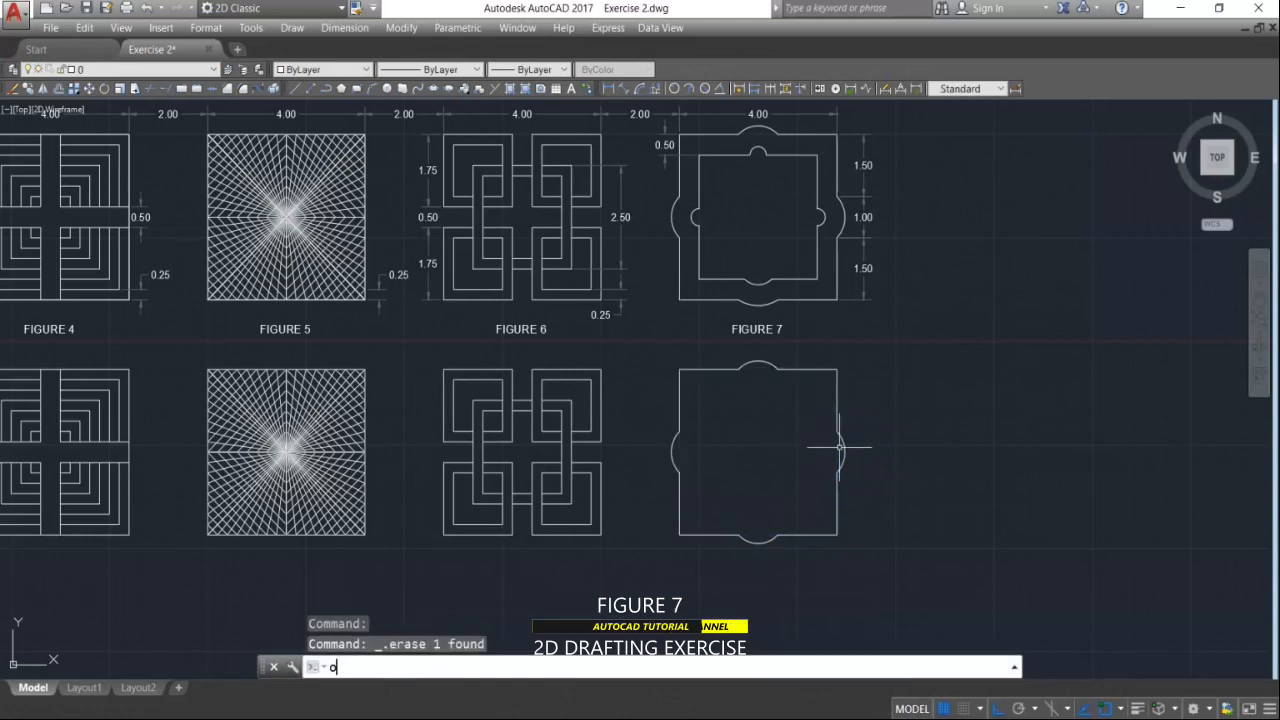
{"action": "key", "text": "Return"}
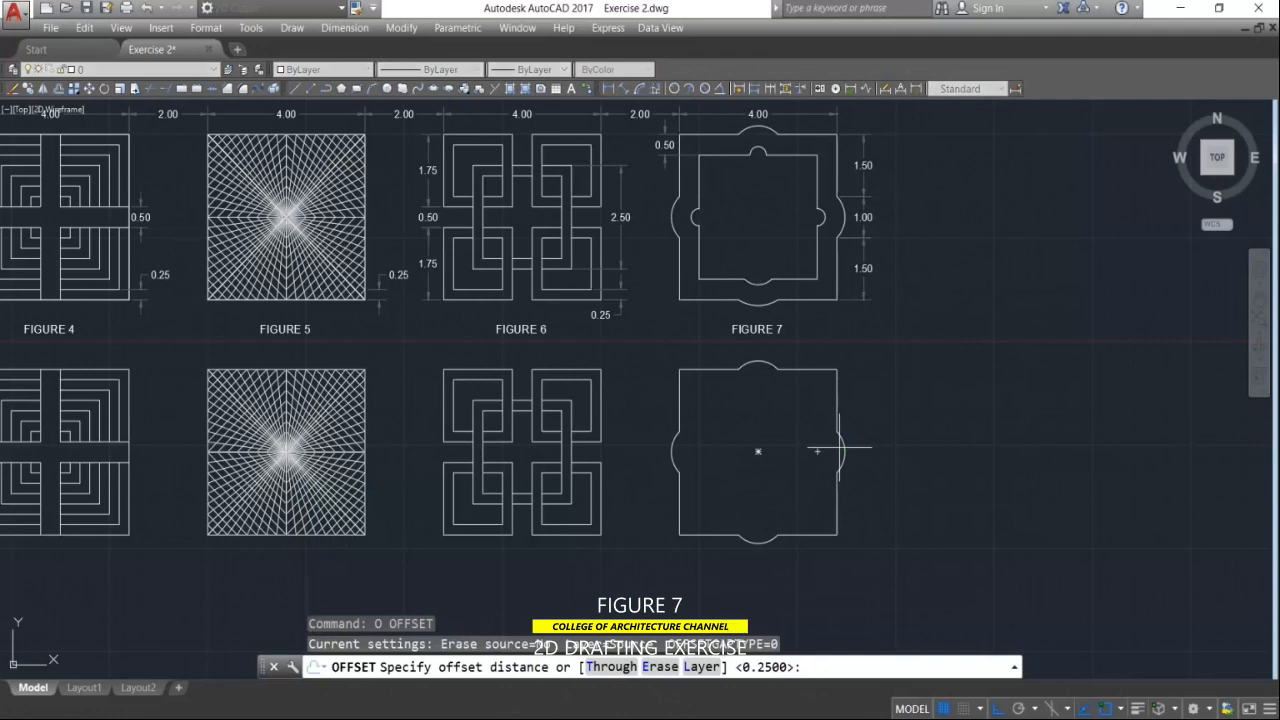
{"action": "type", "text": ".5"}
{"action": "key", "text": "Return"}
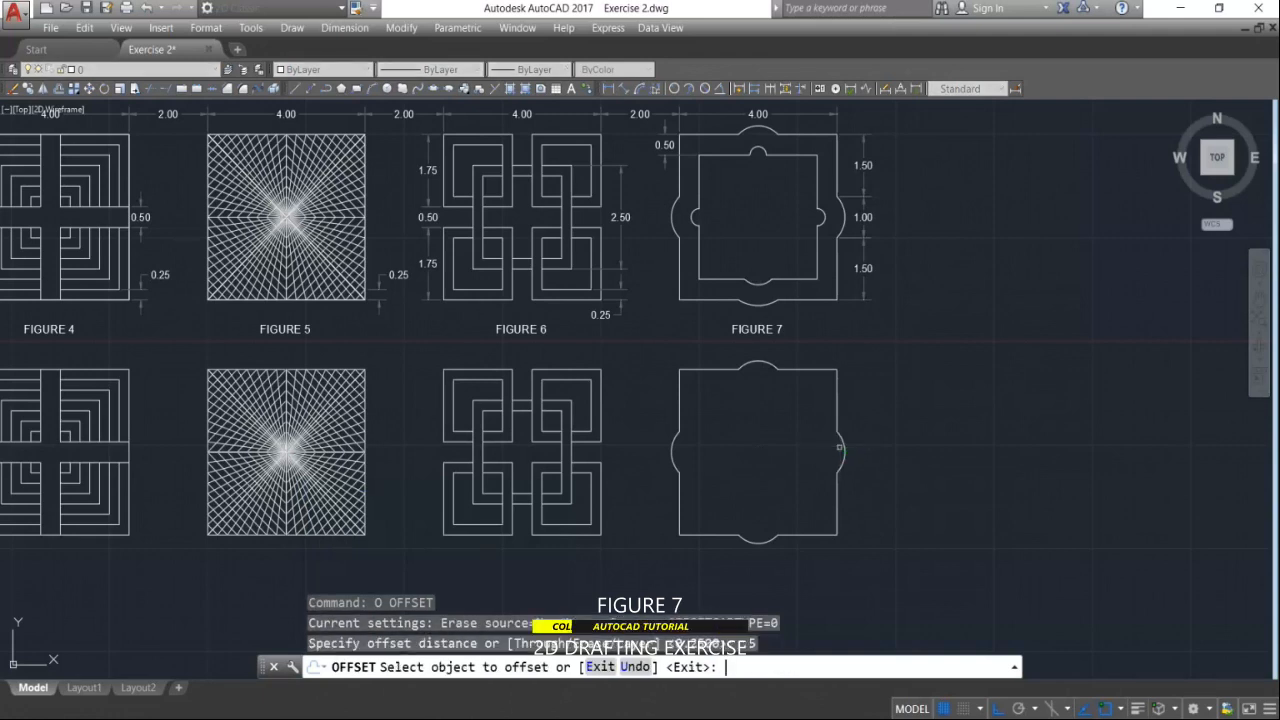
{"action": "left_click", "coordinate": [838, 450]}
{"action": "left_click", "coordinate": [790, 449]}
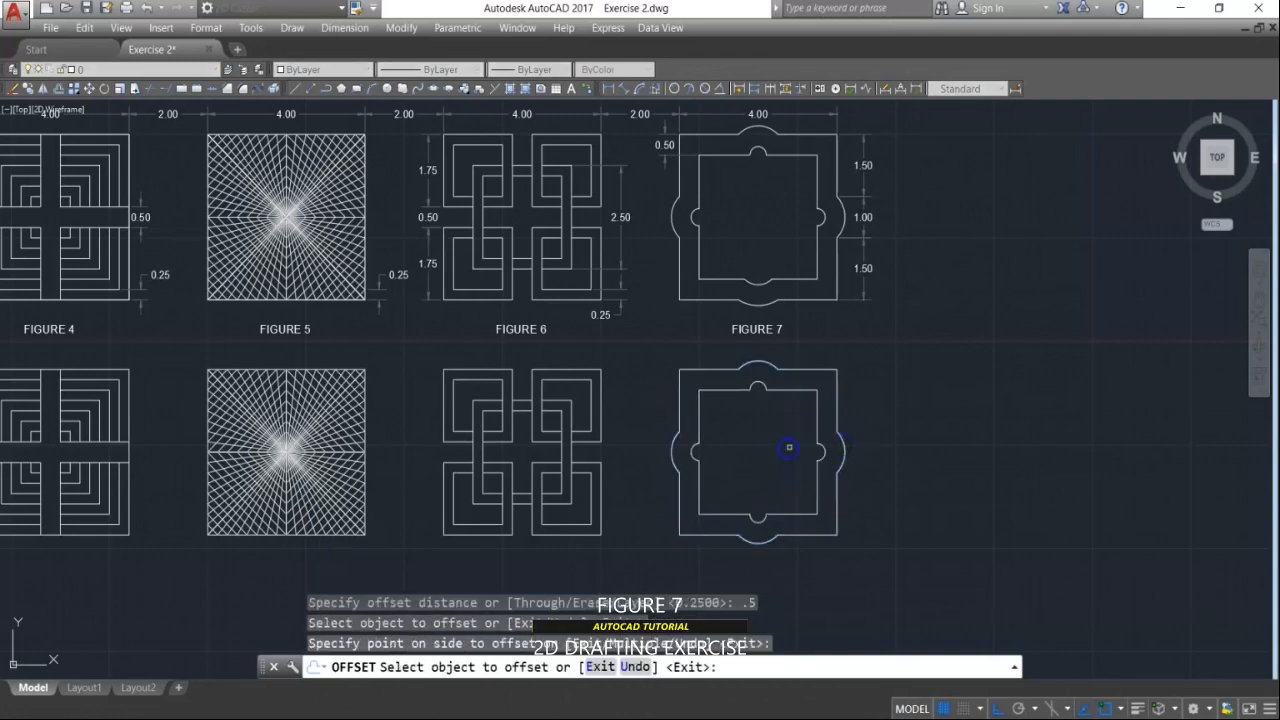
{"action": "key", "text": "Return"}
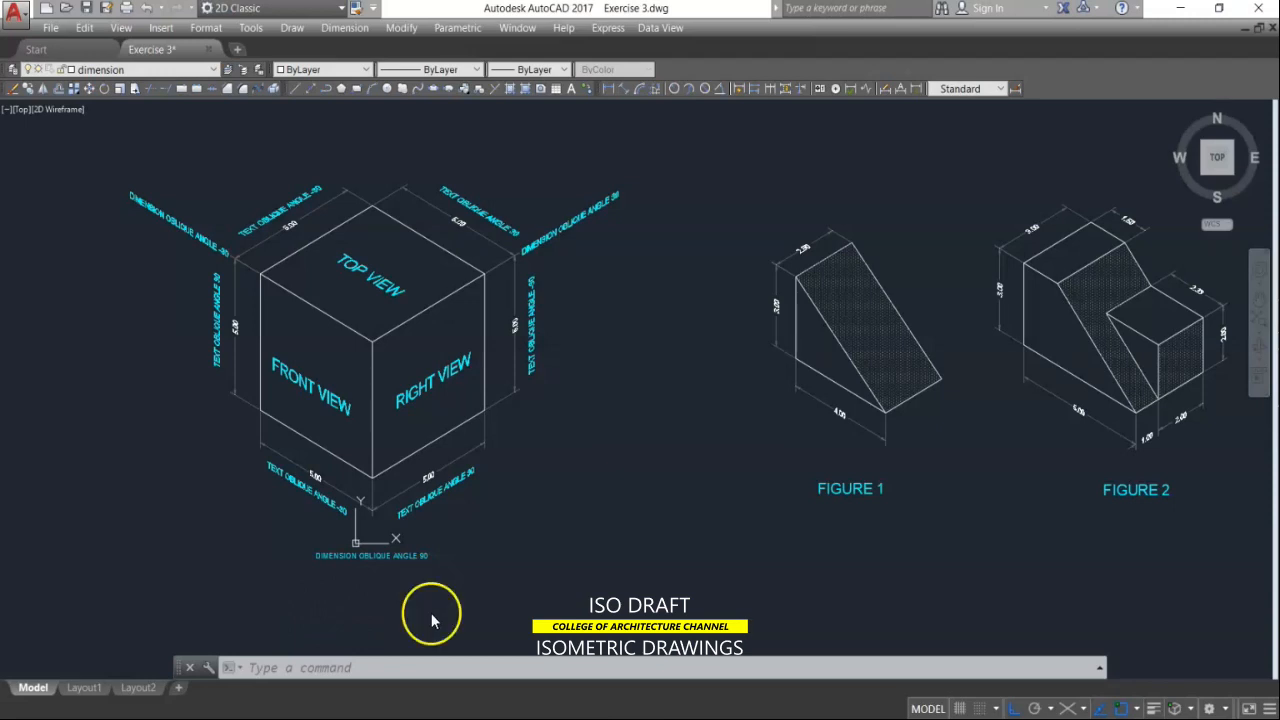
Step: Set the SNAPSTYL system variable to 1 in the Exercise 3 drawing to use isometric snap
{"action": "left_click", "coordinate": [433, 665]}
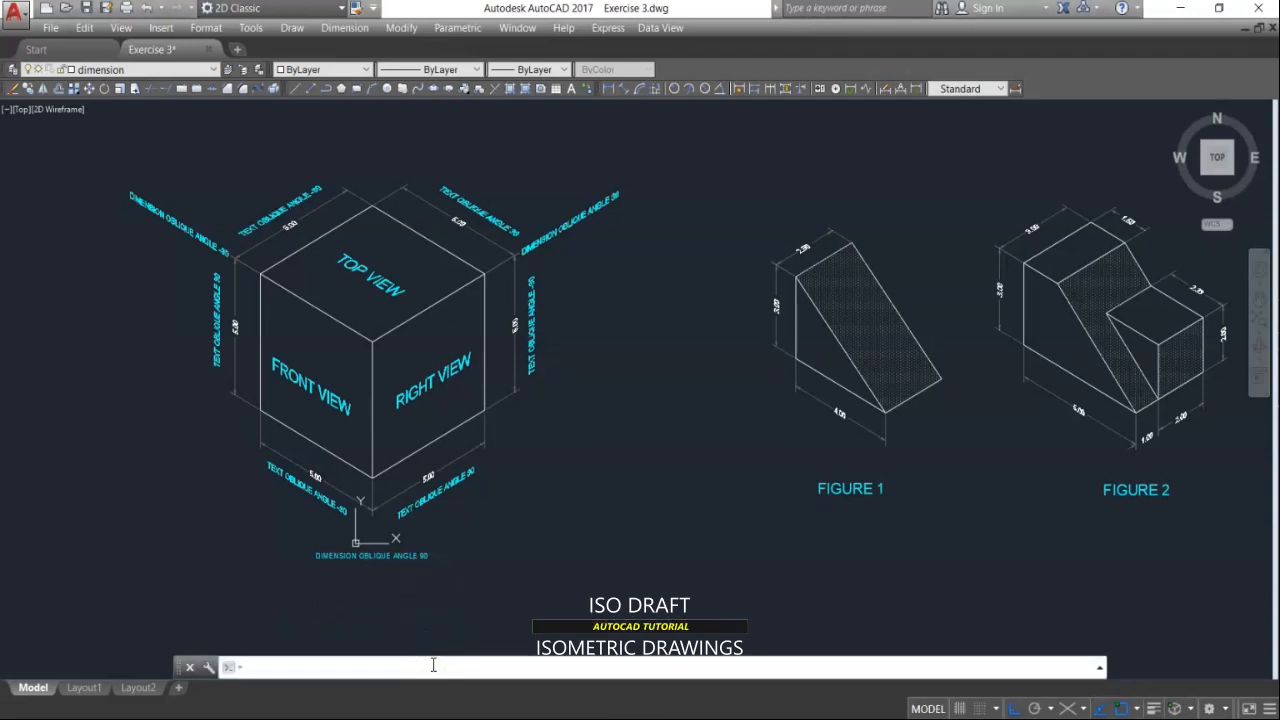
{"action": "type", "text": "snapsty"}
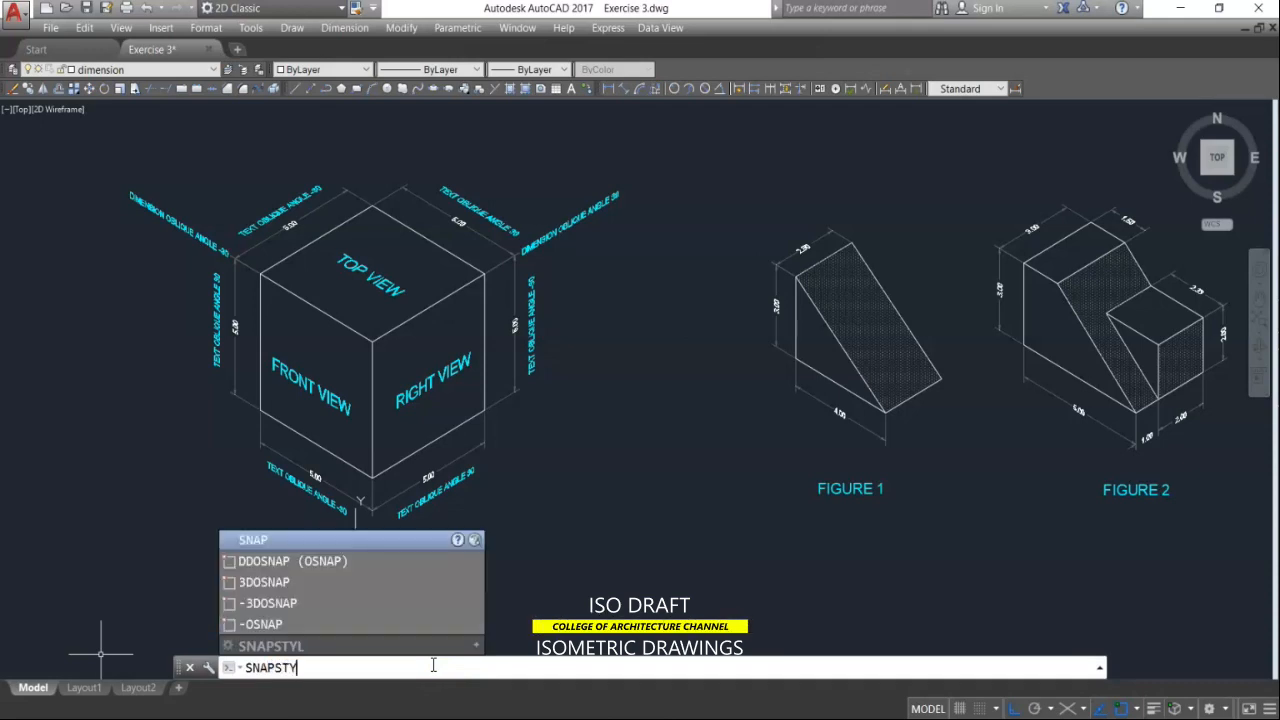
{"action": "type", "text": "l"}
{"action": "key", "text": "Return"}
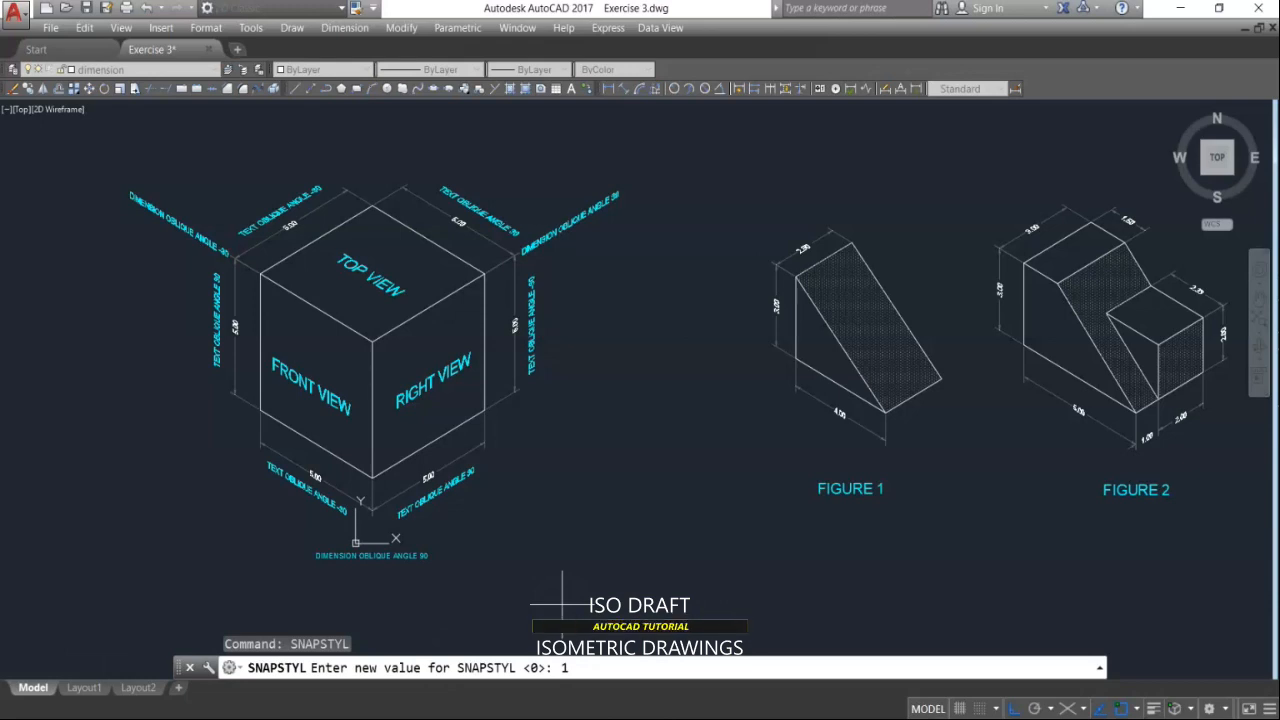
{"action": "key", "text": "Return"}
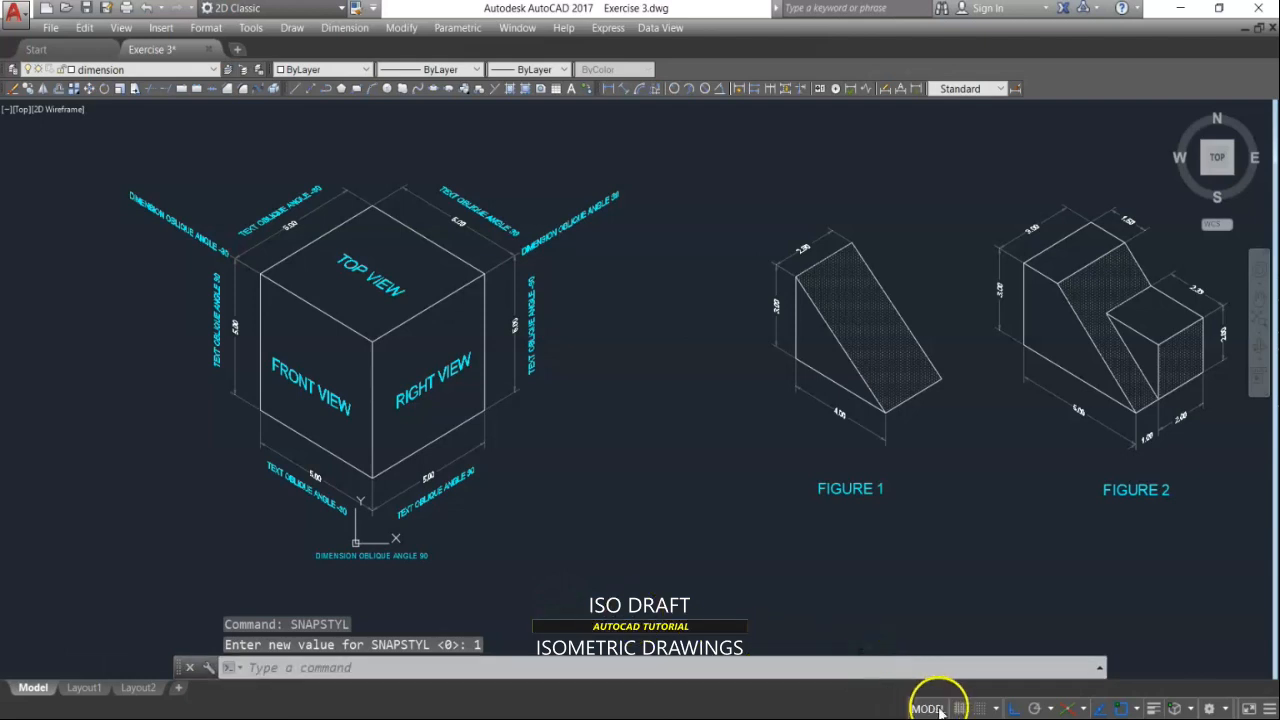
Step: Toggle isometric drafting off to orthographic and back on to the top isoplane
{"action": "left_click", "coordinate": [1071, 710]}
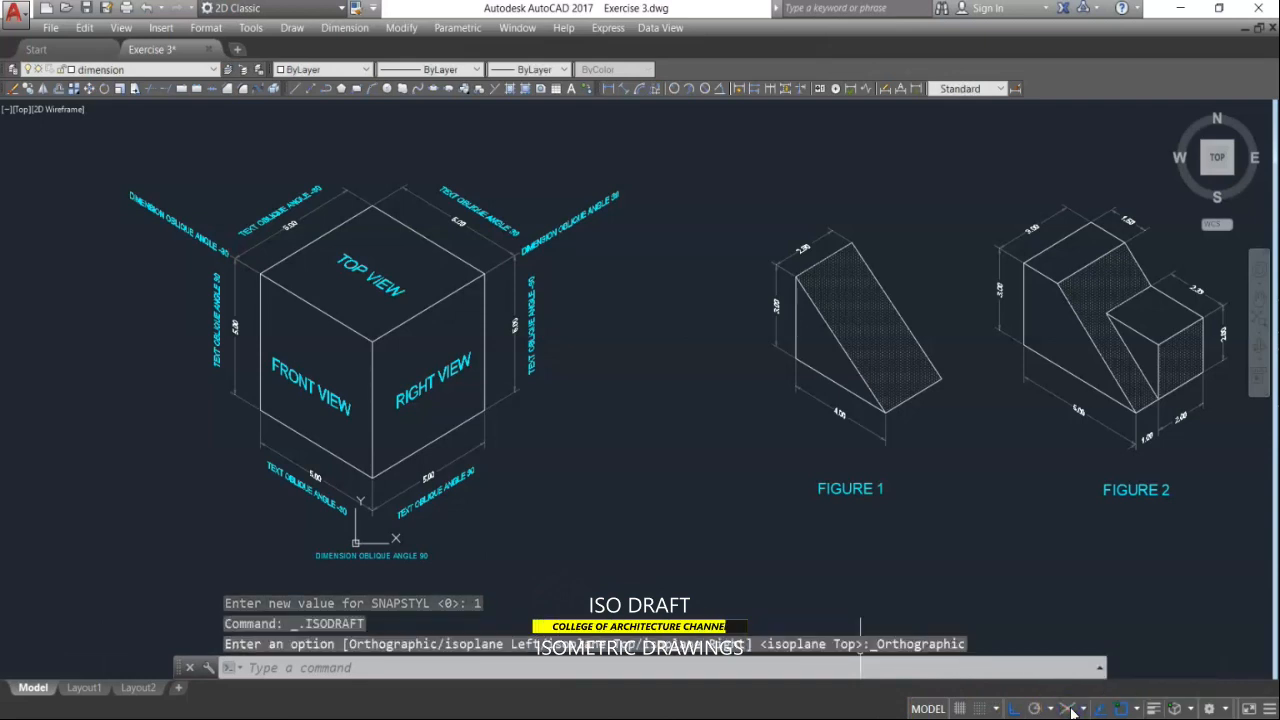
{"action": "left_click", "coordinate": [1071, 710]}
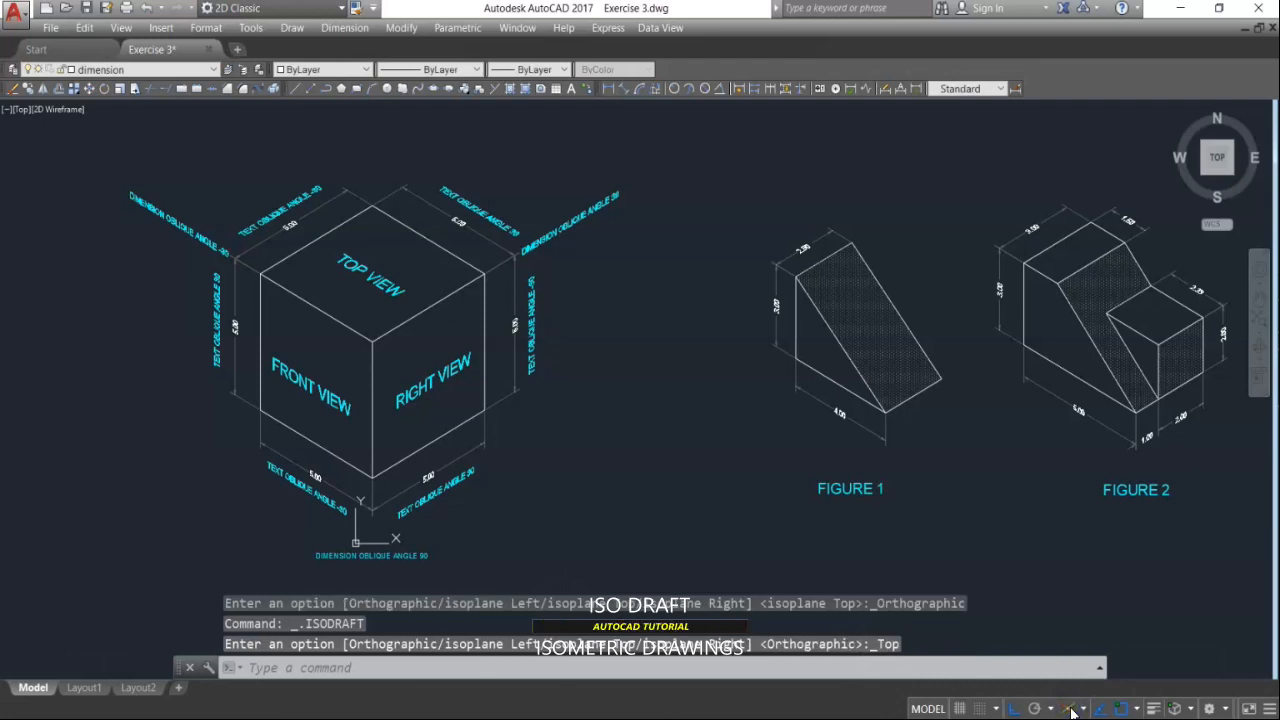
{"action": "left_click", "coordinate": [1071, 710]}
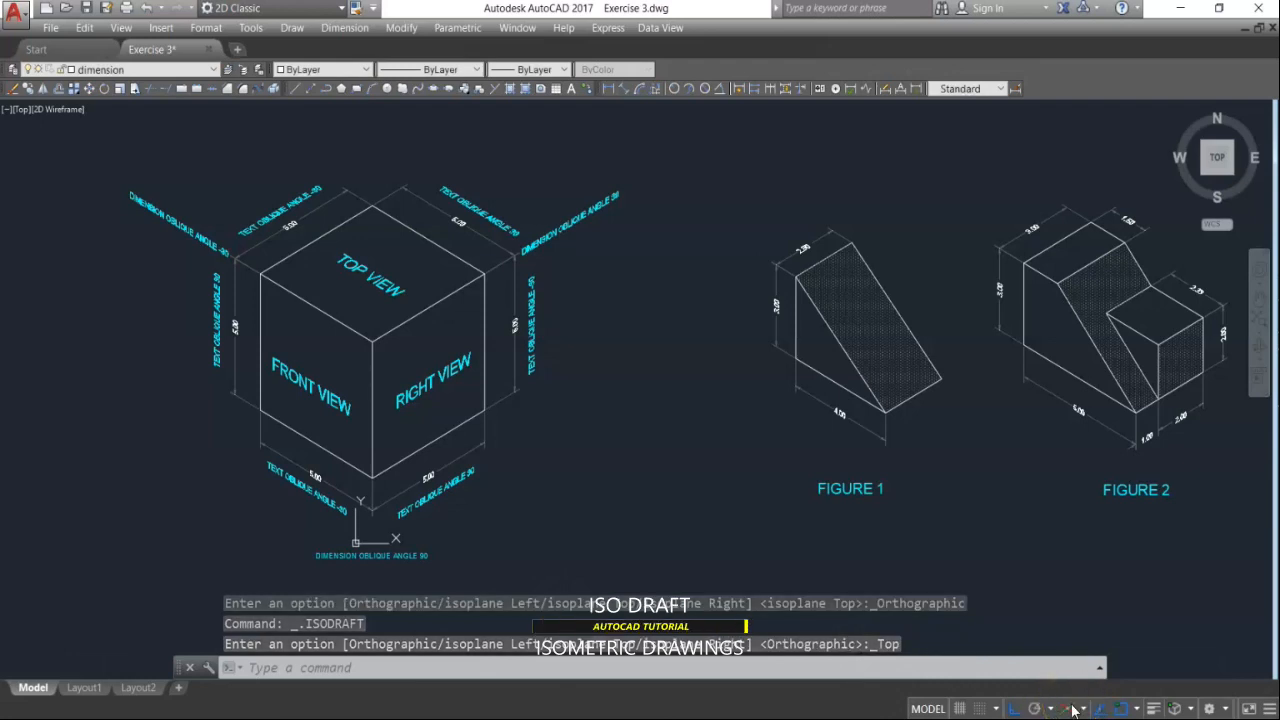
Step: Remove the Isometric Drafting toggle from the status bar and add it back
{"action": "left_click", "coordinate": [1269, 708]}
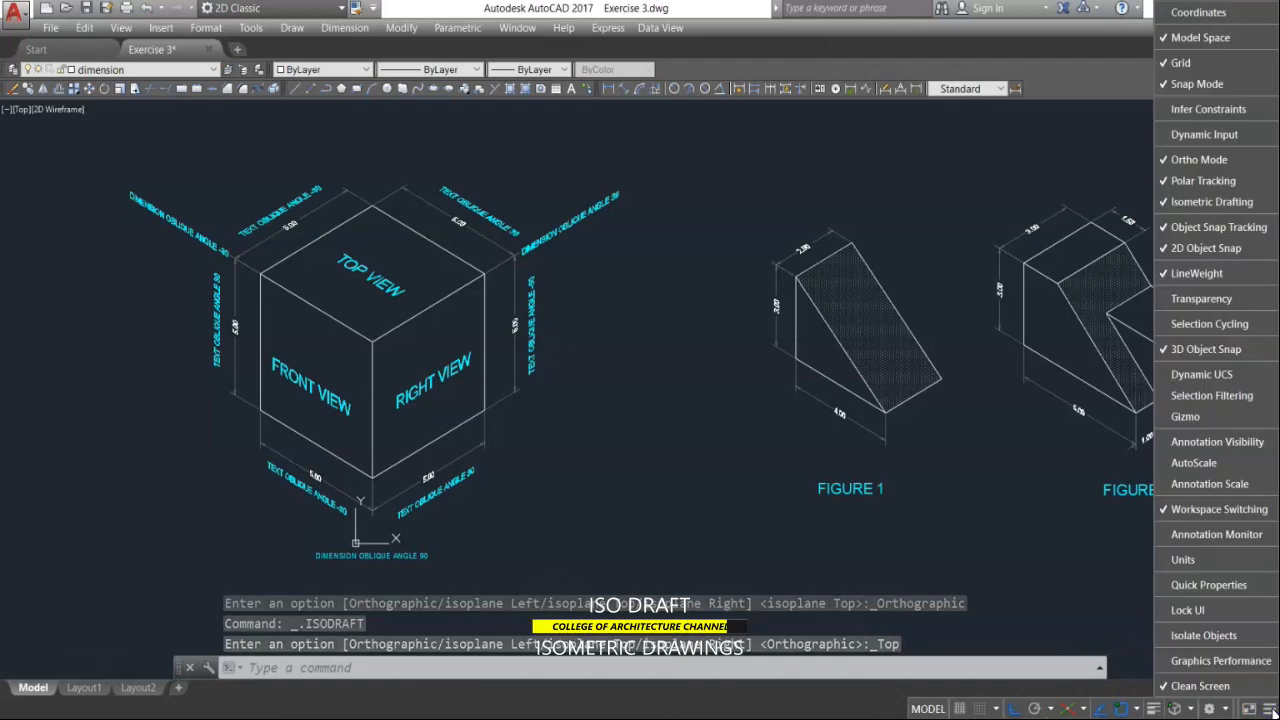
{"action": "left_click", "coordinate": [1241, 510]}
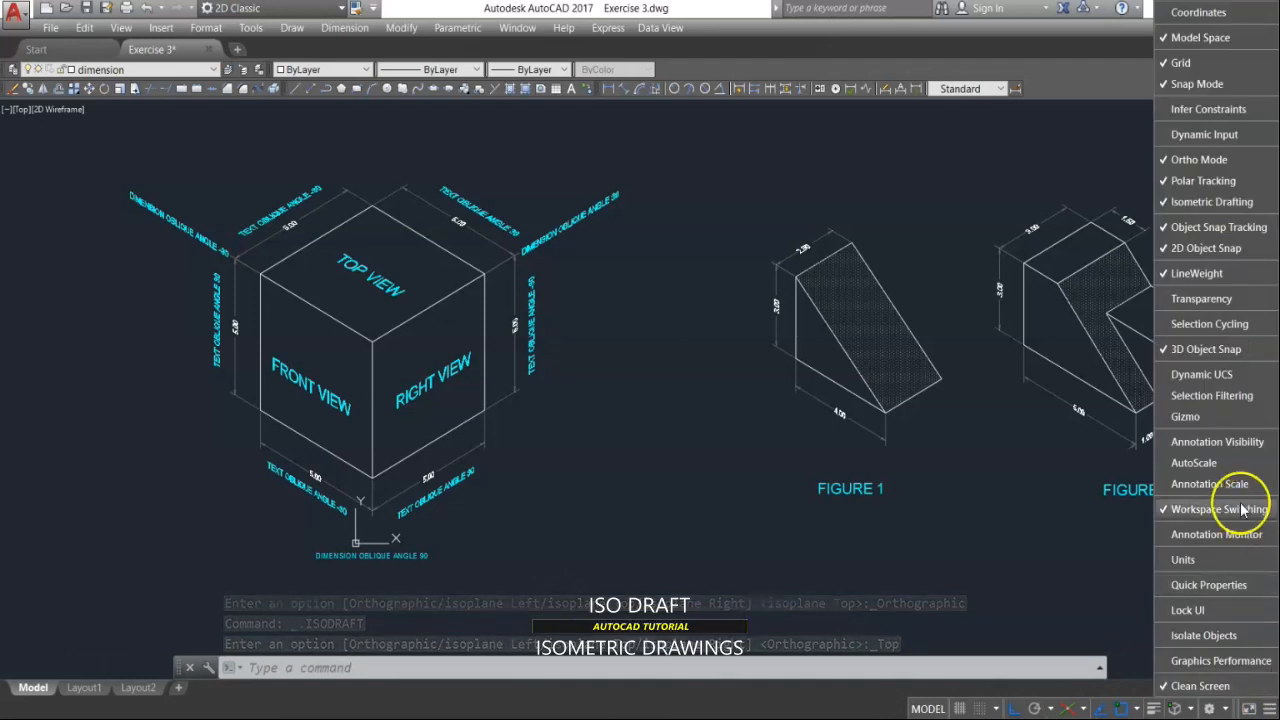
{"action": "left_click", "coordinate": [1170, 203]}
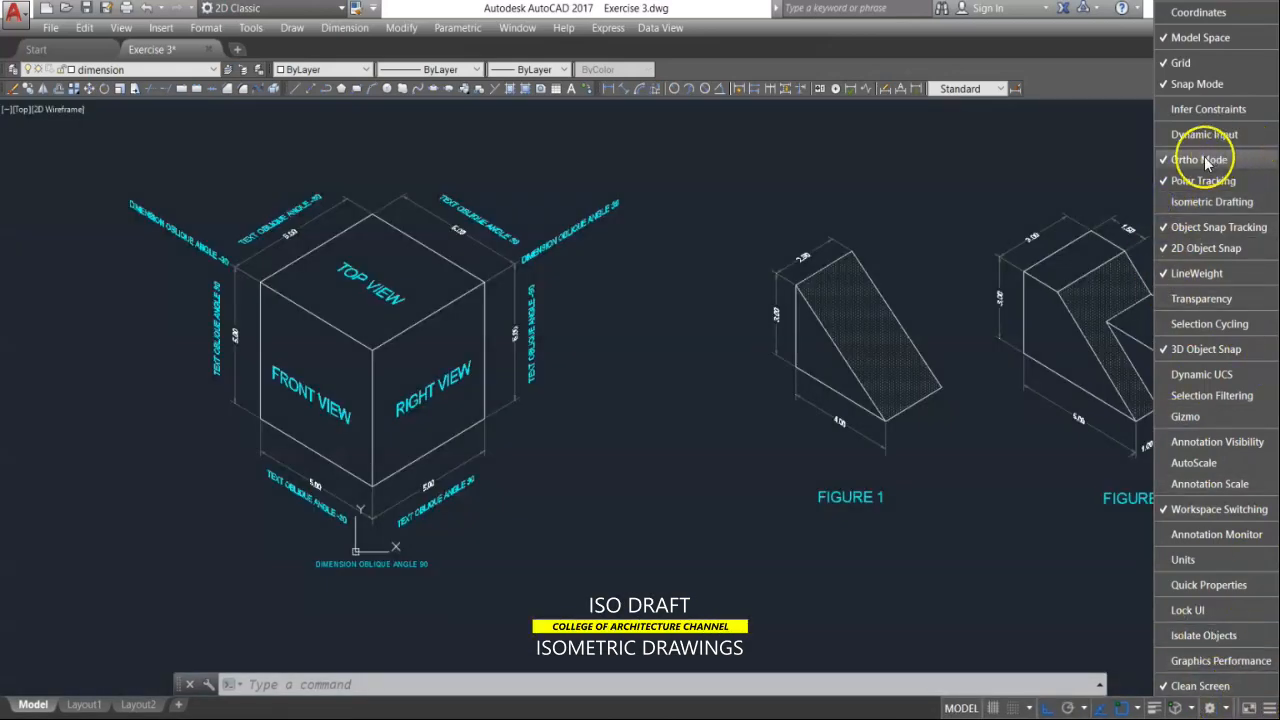
{"action": "left_click", "coordinate": [1167, 203]}
{"action": "left_click", "coordinate": [914, 560]}
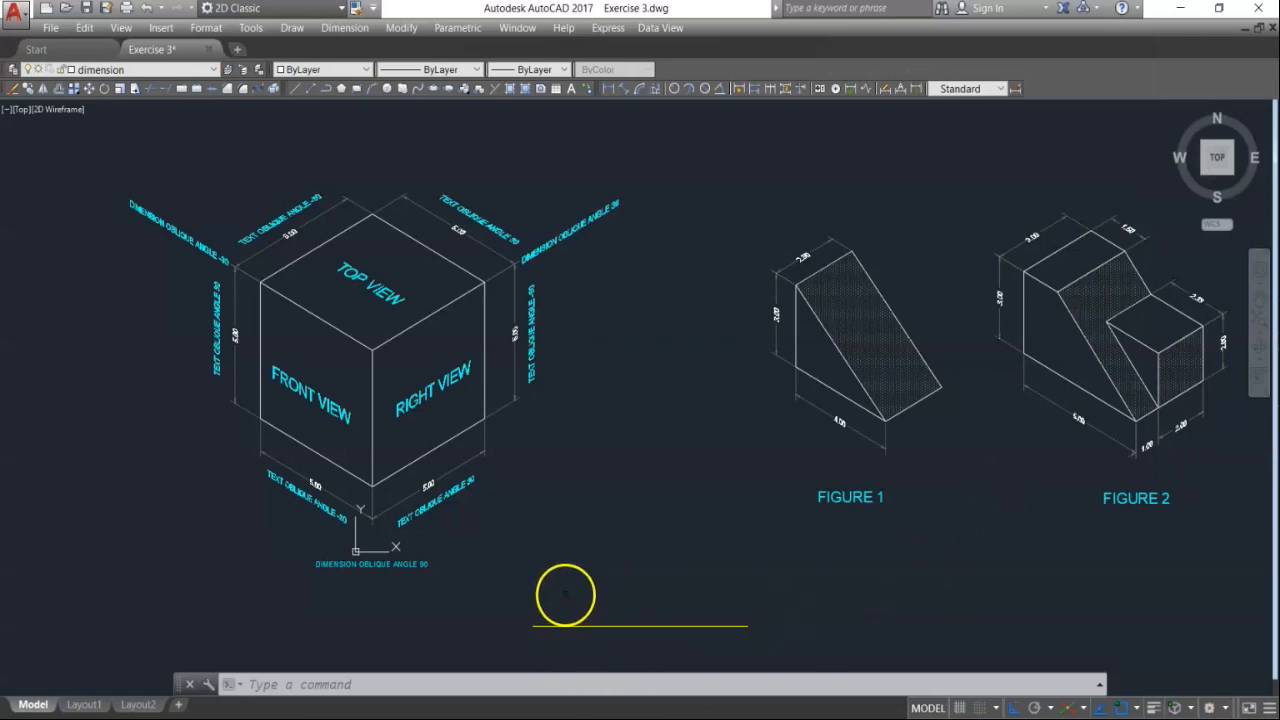
{"action": "scroll", "coordinate": [493, 368], "scroll_direction": "down", "scroll_amount": 2}
{"action": "scroll", "coordinate": [873, 518], "scroll_direction": "down", "scroll_amount": 2}
{"action": "middle_click_drag", "start_coordinate": [888, 533], "coordinate": [798, 463]}
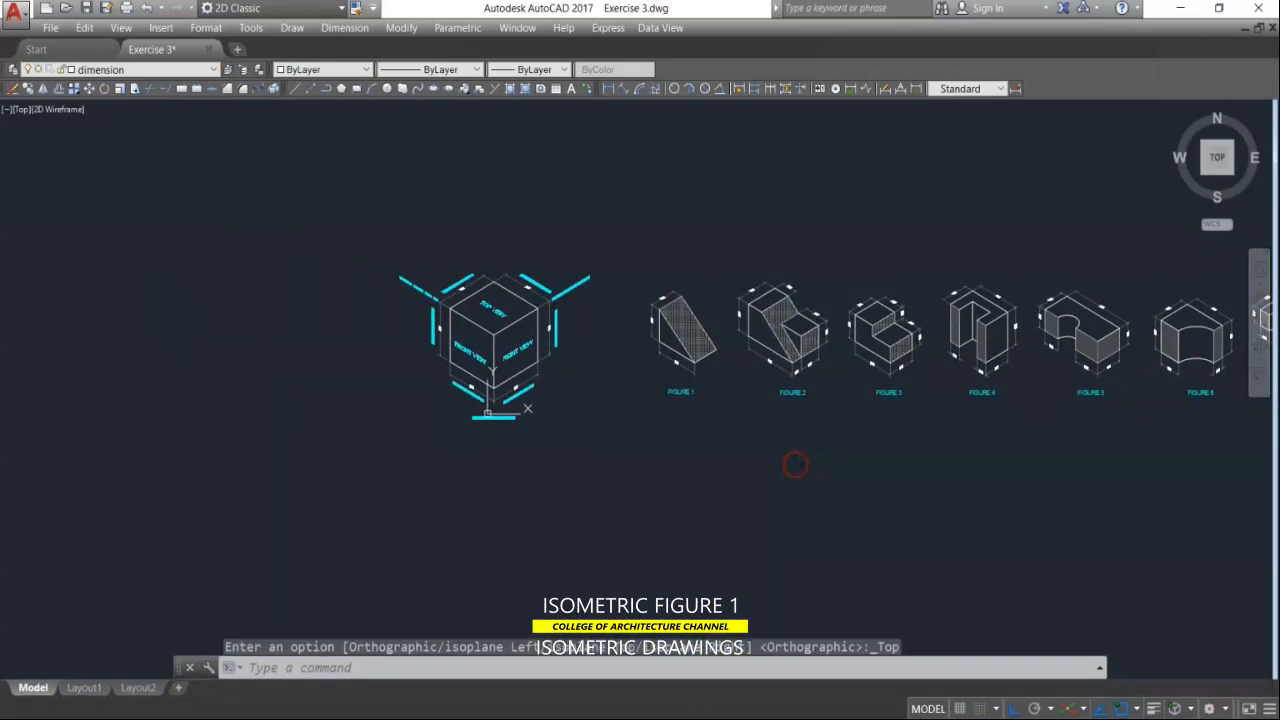
{"action": "key", "text": "Escape"}
{"action": "type", "text": "xl"}
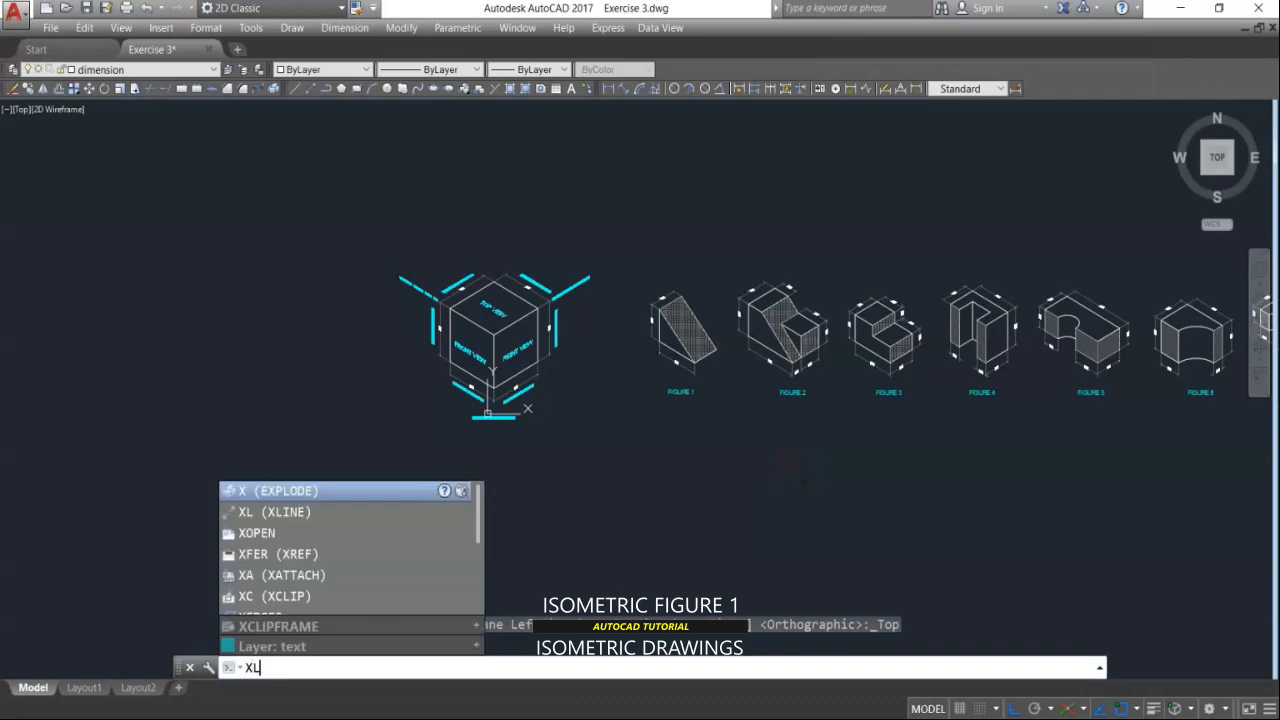
{"action": "key", "text": "Return"}
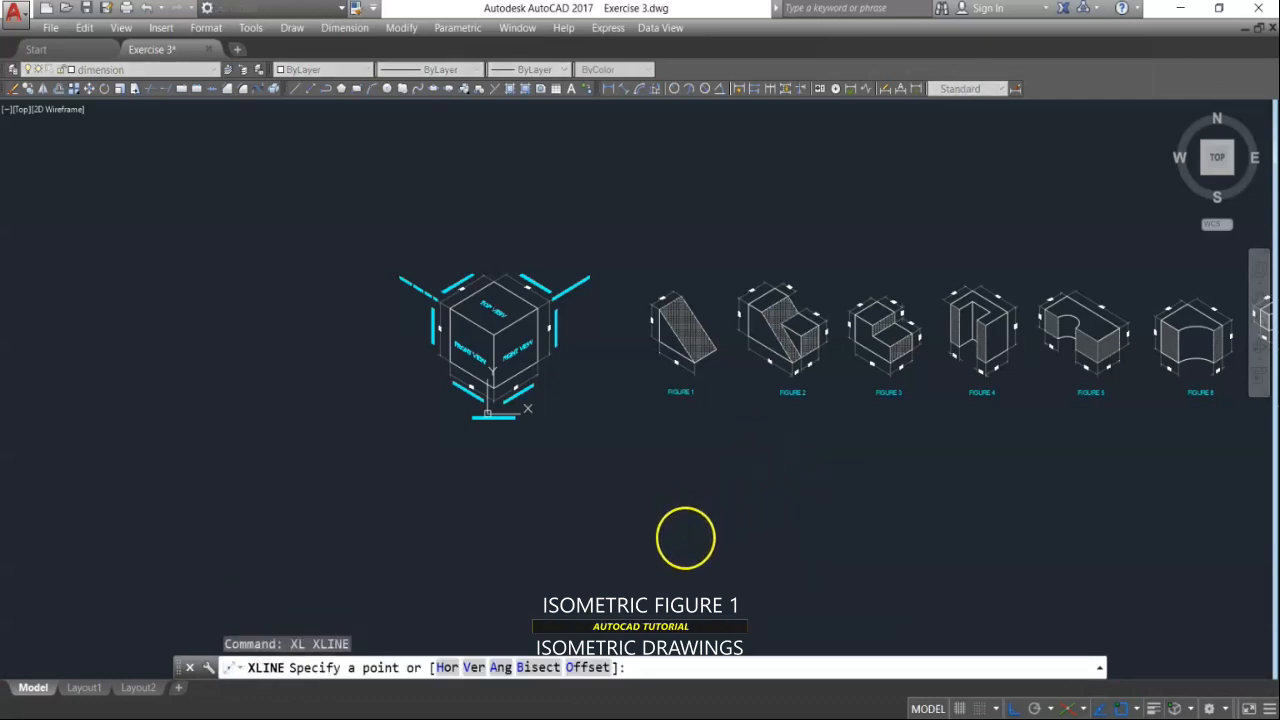
{"action": "key", "text": "Escape"}
Step: Switch isometric drafting off to orthographic and draw a horizontal construction line below the row of figures
{"action": "left_click", "coordinate": [1012, 709]}
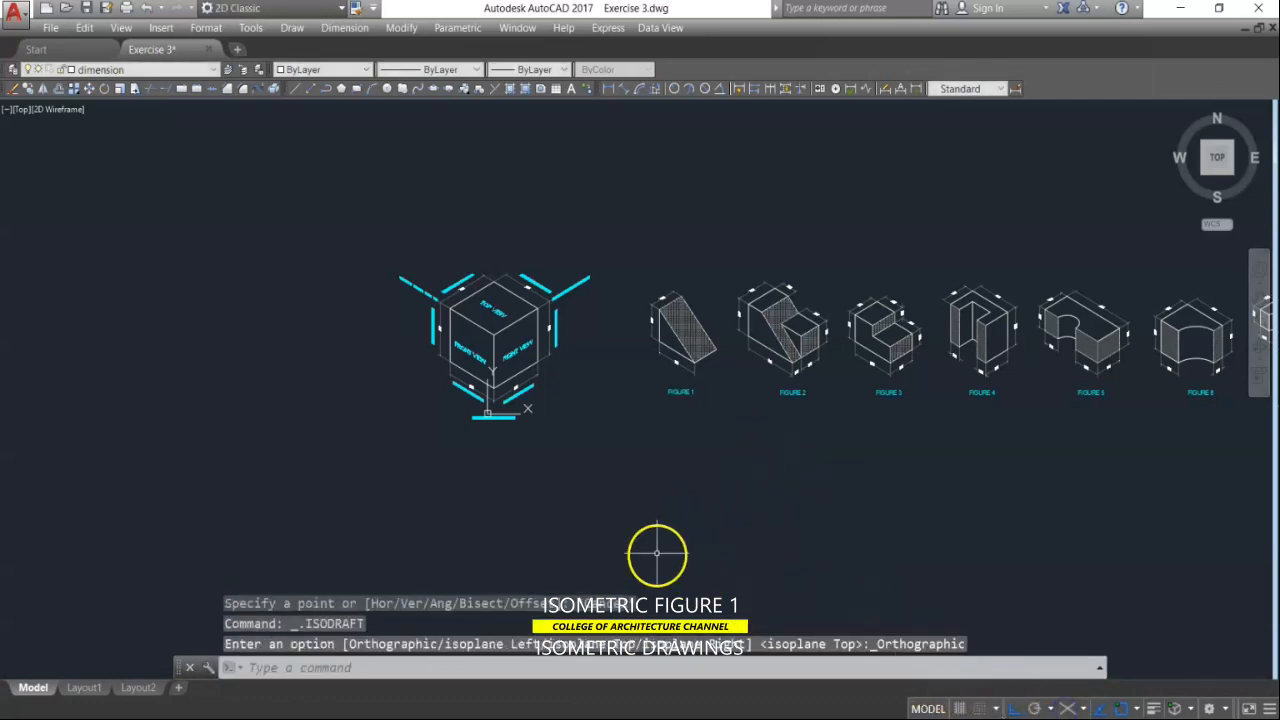
{"action": "type", "text": "xl"}
{"action": "key", "text": "Return"}
{"action": "type", "text": "h"}
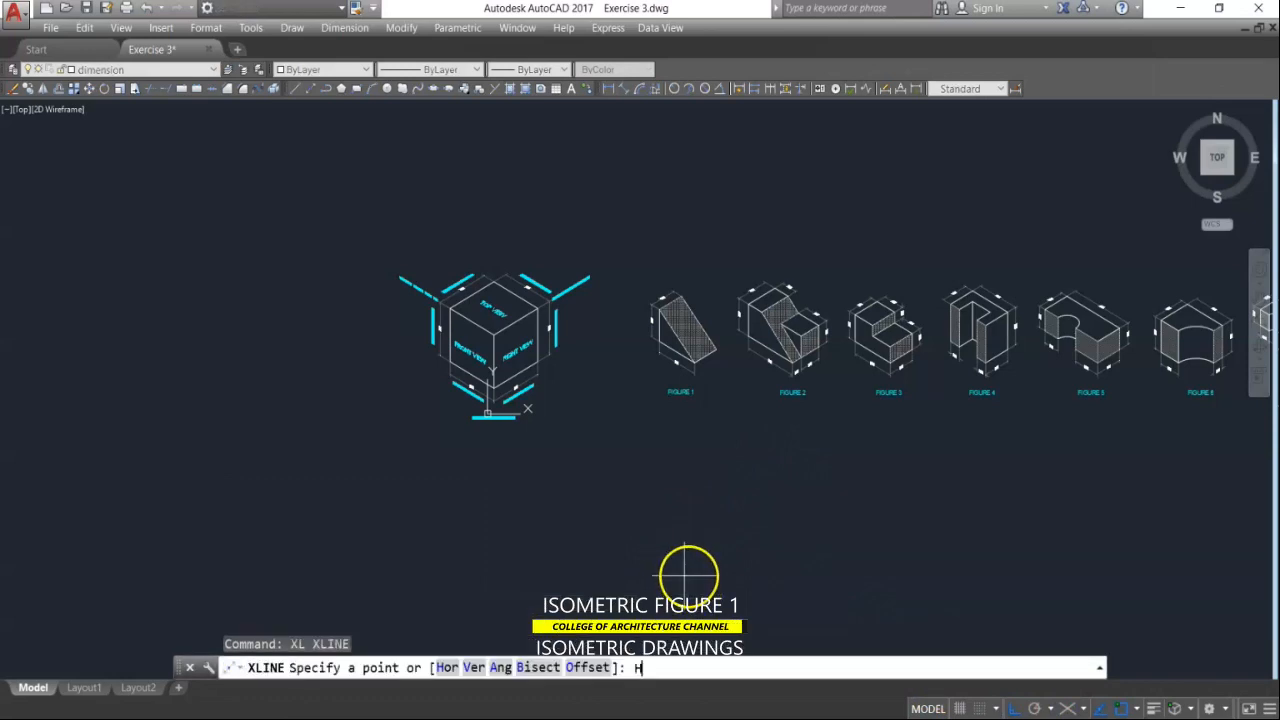
{"action": "key", "text": "Return"}
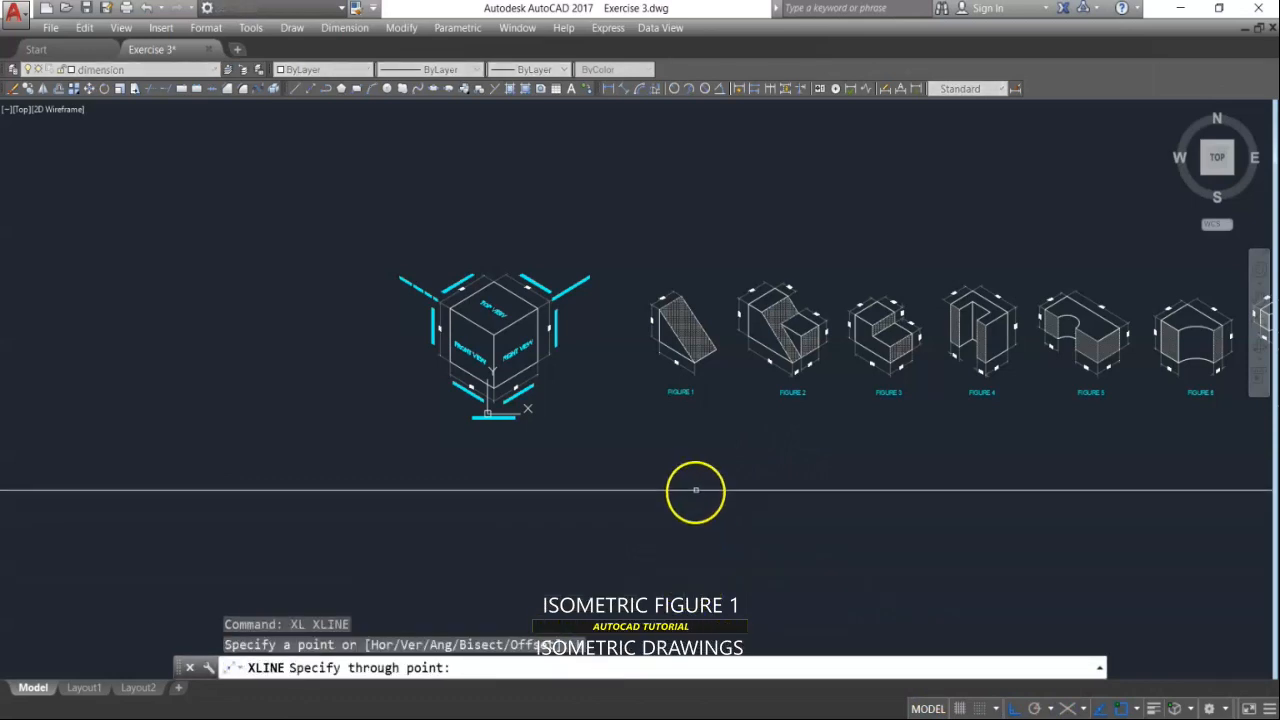
{"action": "left_click", "coordinate": [697, 488]}
{"action": "key", "text": "Escape"}
Step: Turn isometric drafting back on with the top isoplane and inspect Figure 1's dimensions
{"action": "scroll", "coordinate": [725, 437], "scroll_direction": "up", "scroll_amount": 2}
{"action": "scroll", "coordinate": [670, 419], "scroll_direction": "up", "scroll_amount": 1}
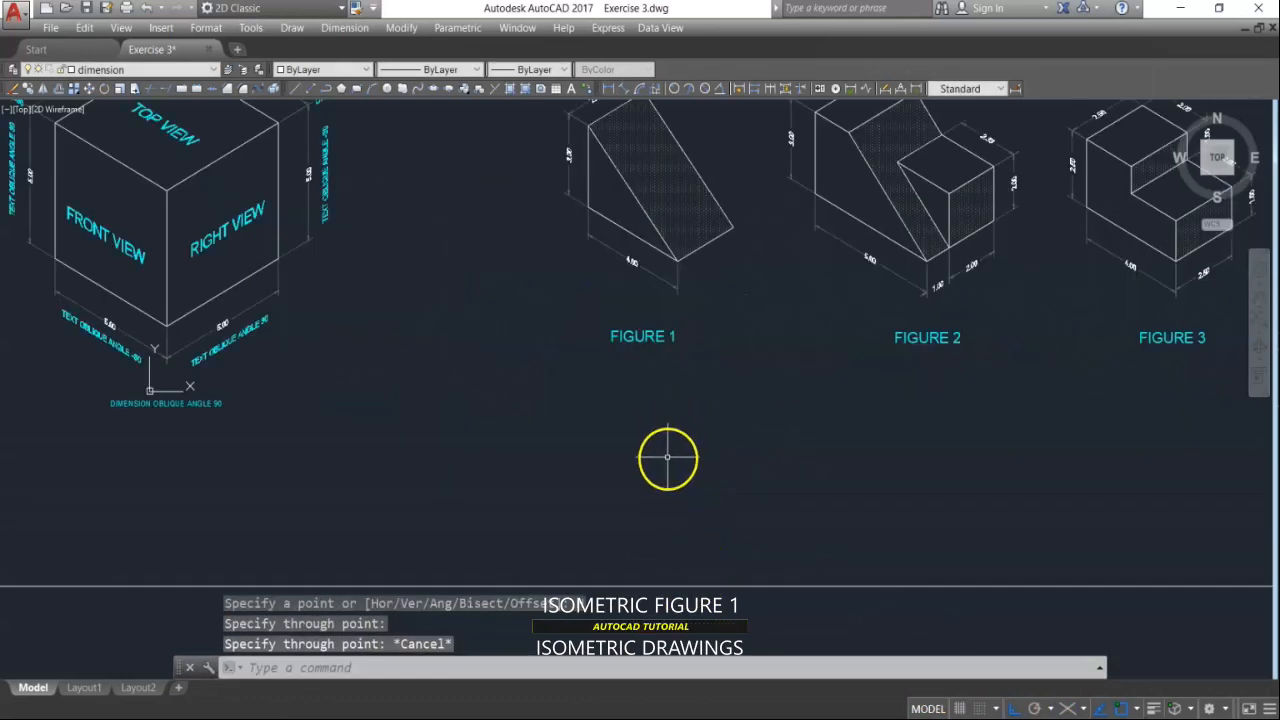
{"action": "left_click", "coordinate": [1068, 708]}
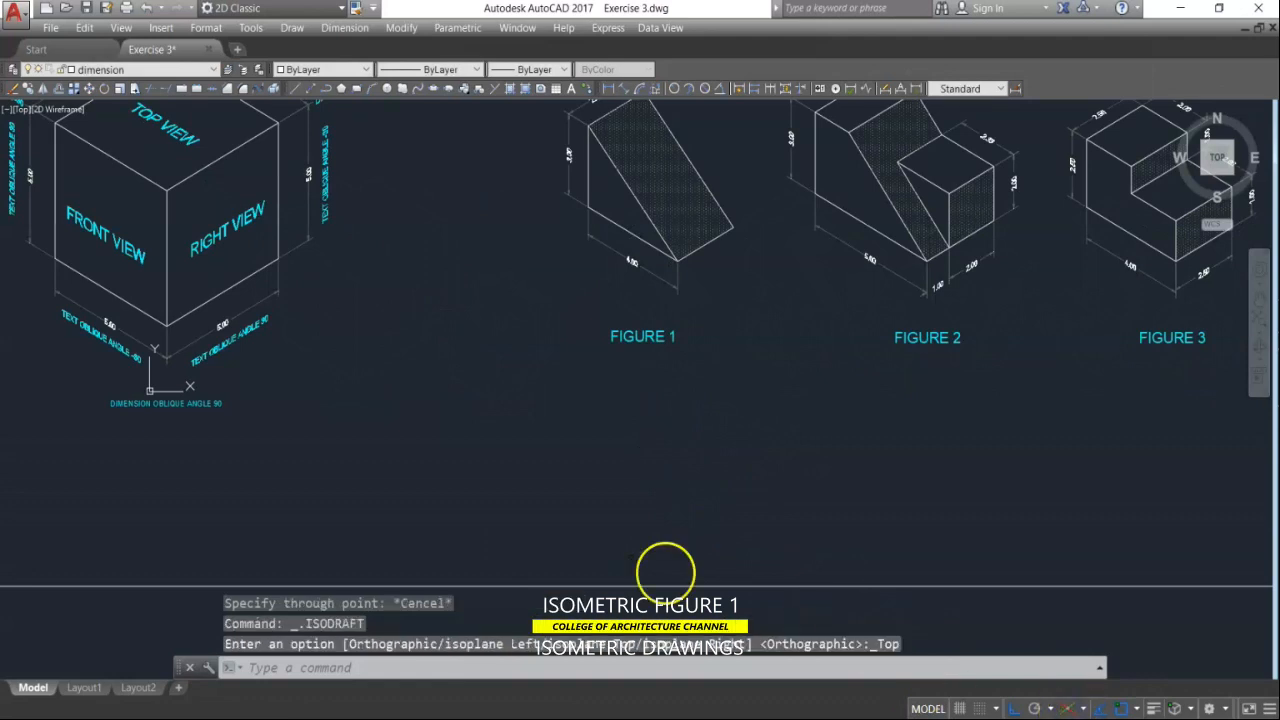
{"action": "middle_click_drag", "start_coordinate": [646, 311], "coordinate": [648, 374]}
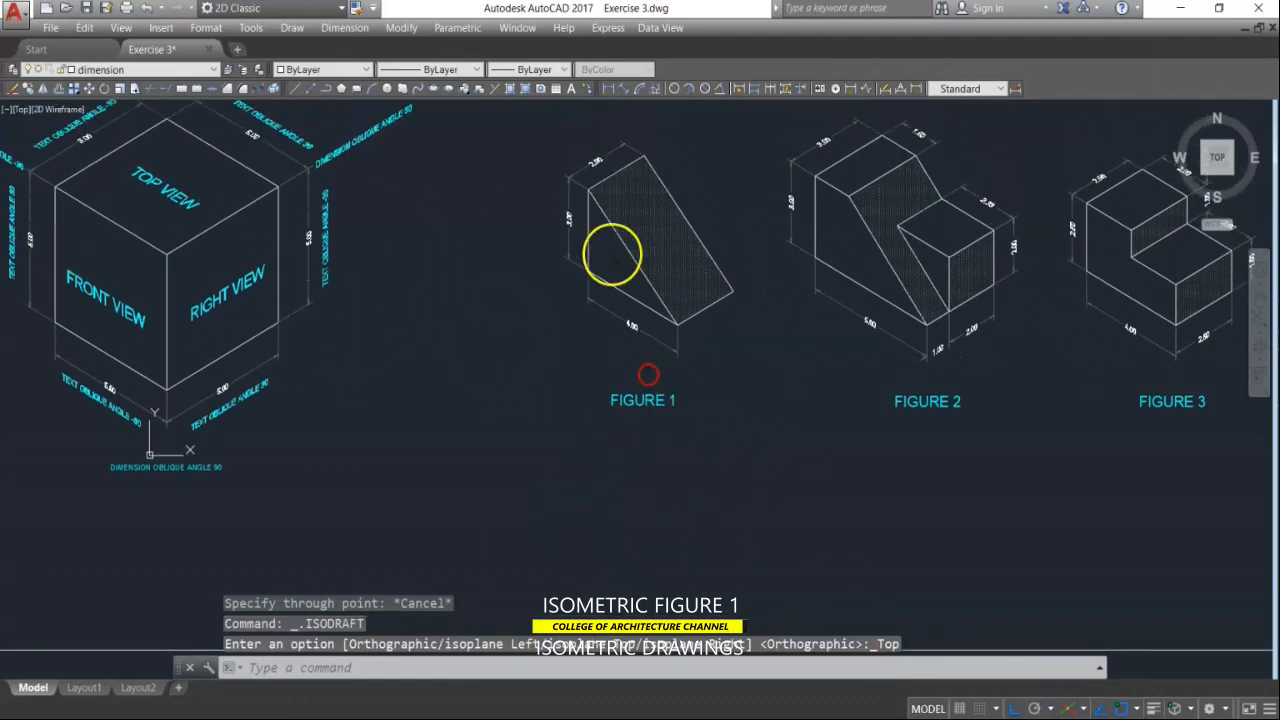
{"action": "scroll", "coordinate": [612, 254], "scroll_direction": "up", "scroll_amount": 2}
{"action": "scroll", "coordinate": [611, 235], "scroll_direction": "down", "scroll_amount": 1}
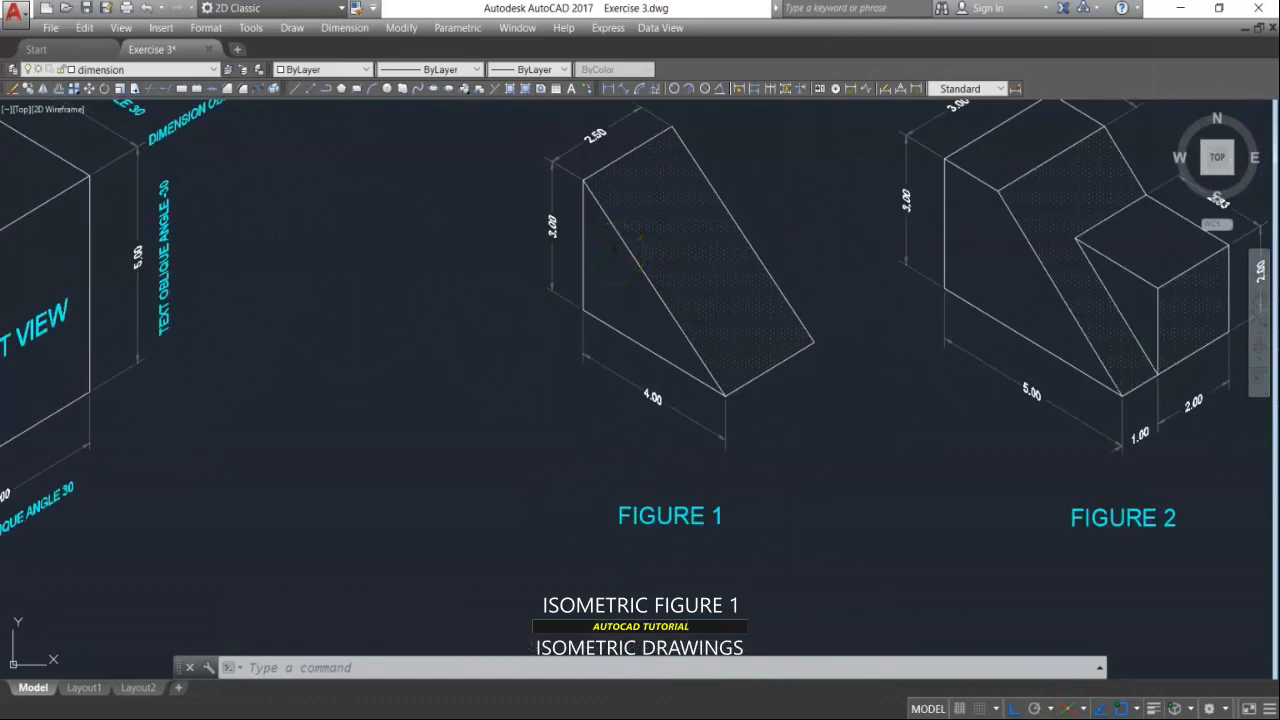
{"action": "scroll", "coordinate": [676, 430], "scroll_direction": "down", "scroll_amount": 4}
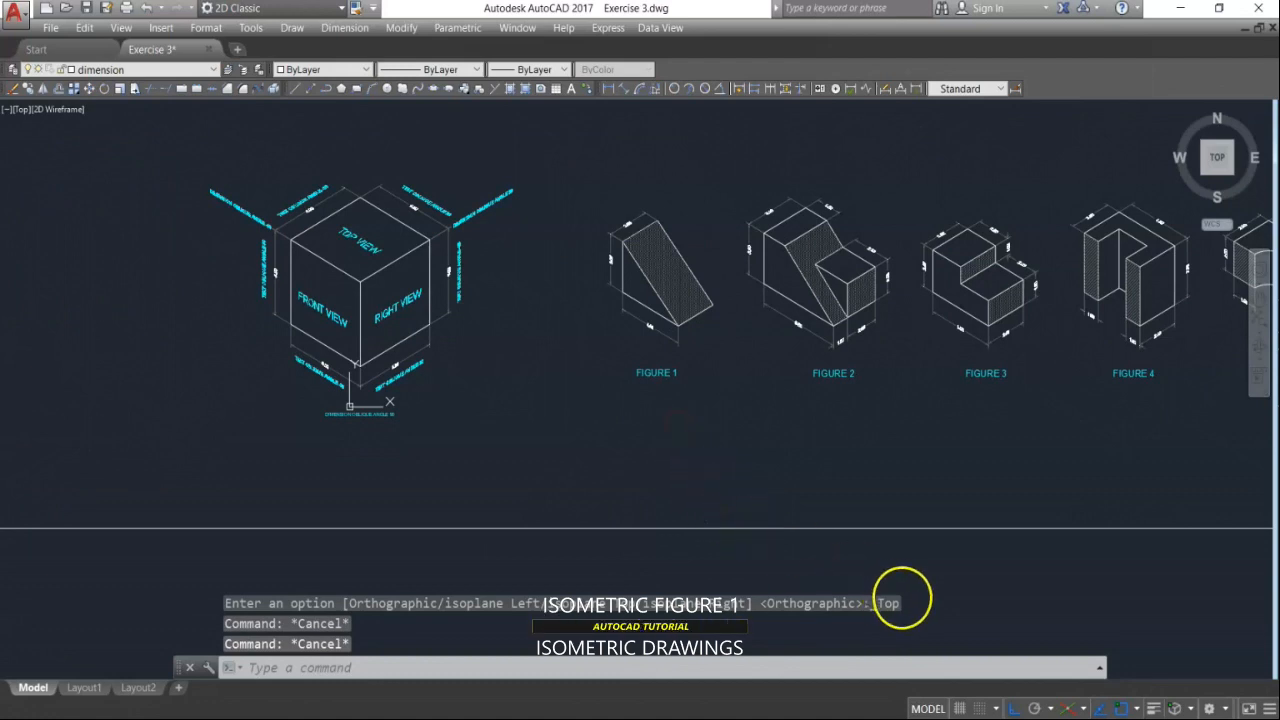
Step: Switch to the left isoplane and begin a line on the construction line below Figure 1
{"action": "type", "text": "l"}
{"action": "key", "text": "Return"}
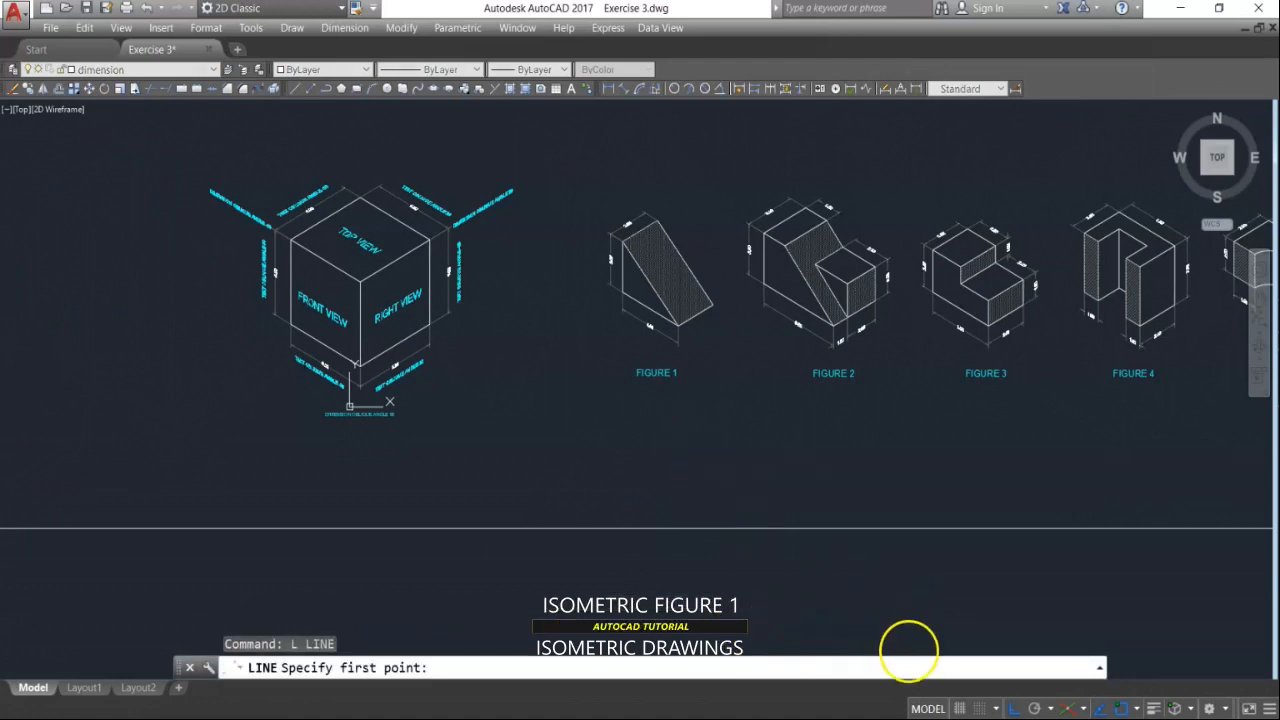
{"action": "left_click", "coordinate": [1086, 710]}
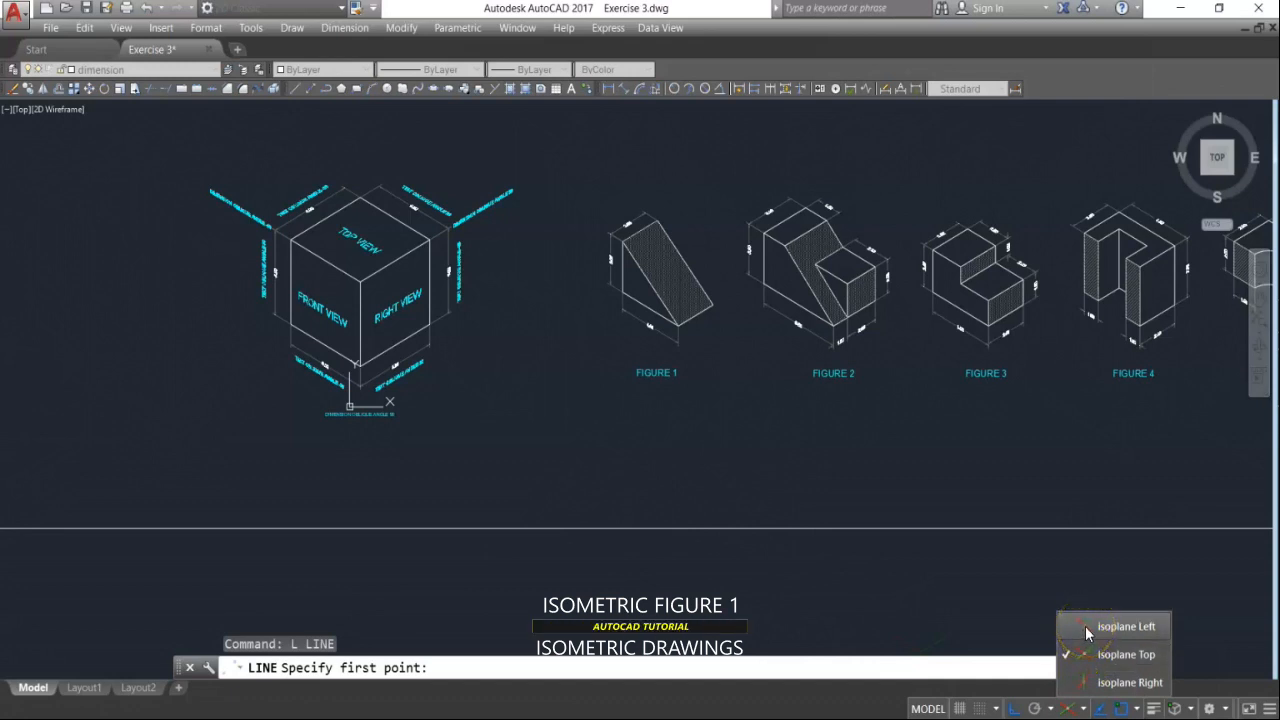
{"action": "left_click", "coordinate": [764, 579]}
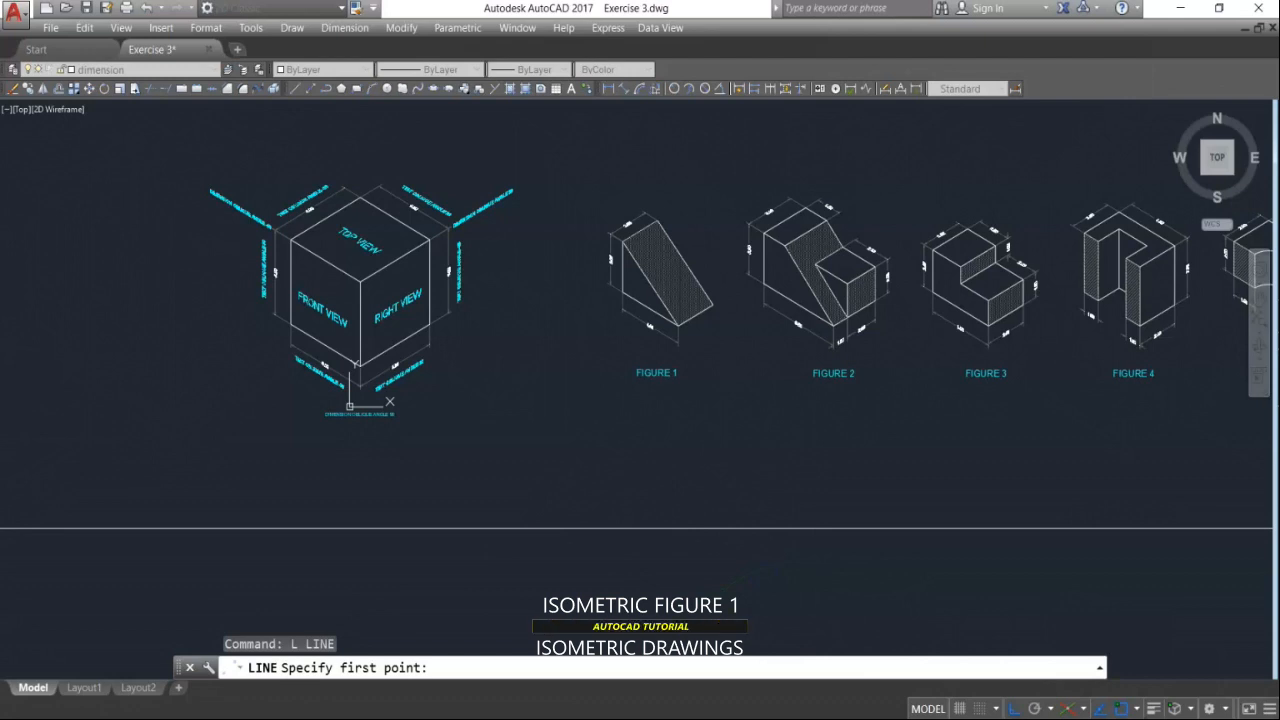
{"action": "key", "text": "F5"}
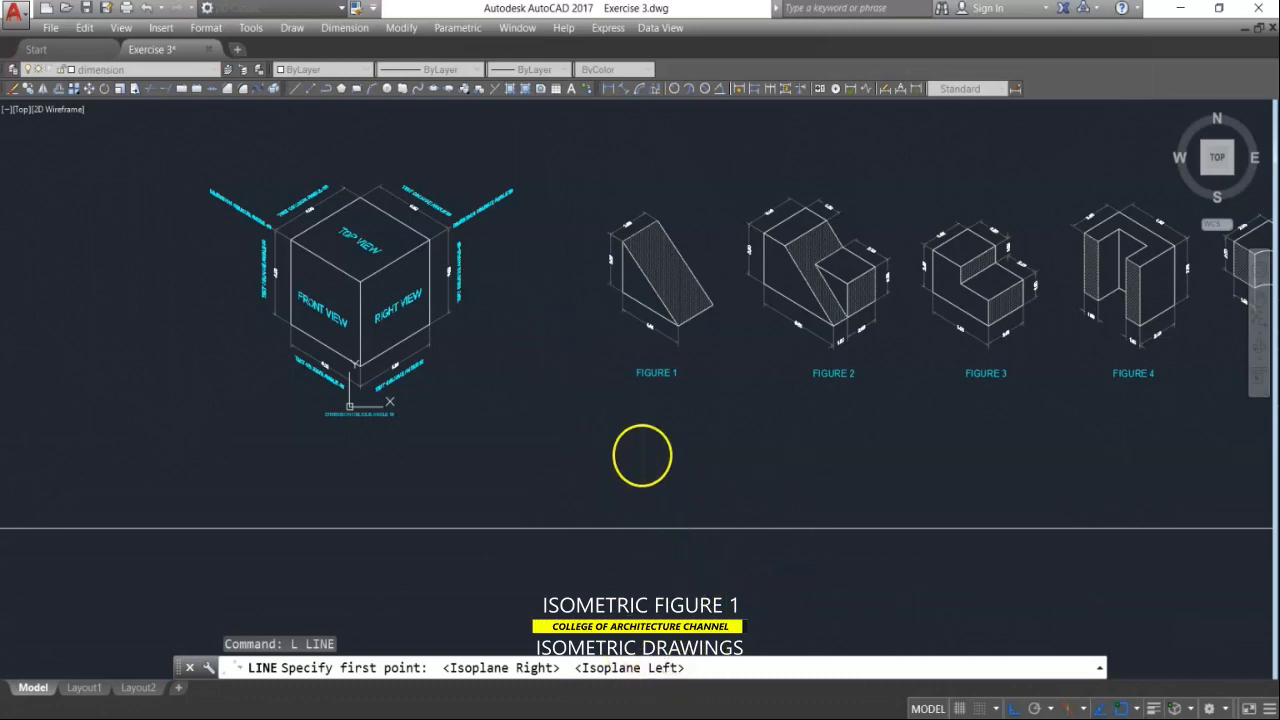
{"action": "scroll", "coordinate": [666, 526], "scroll_direction": "up", "scroll_amount": 2}
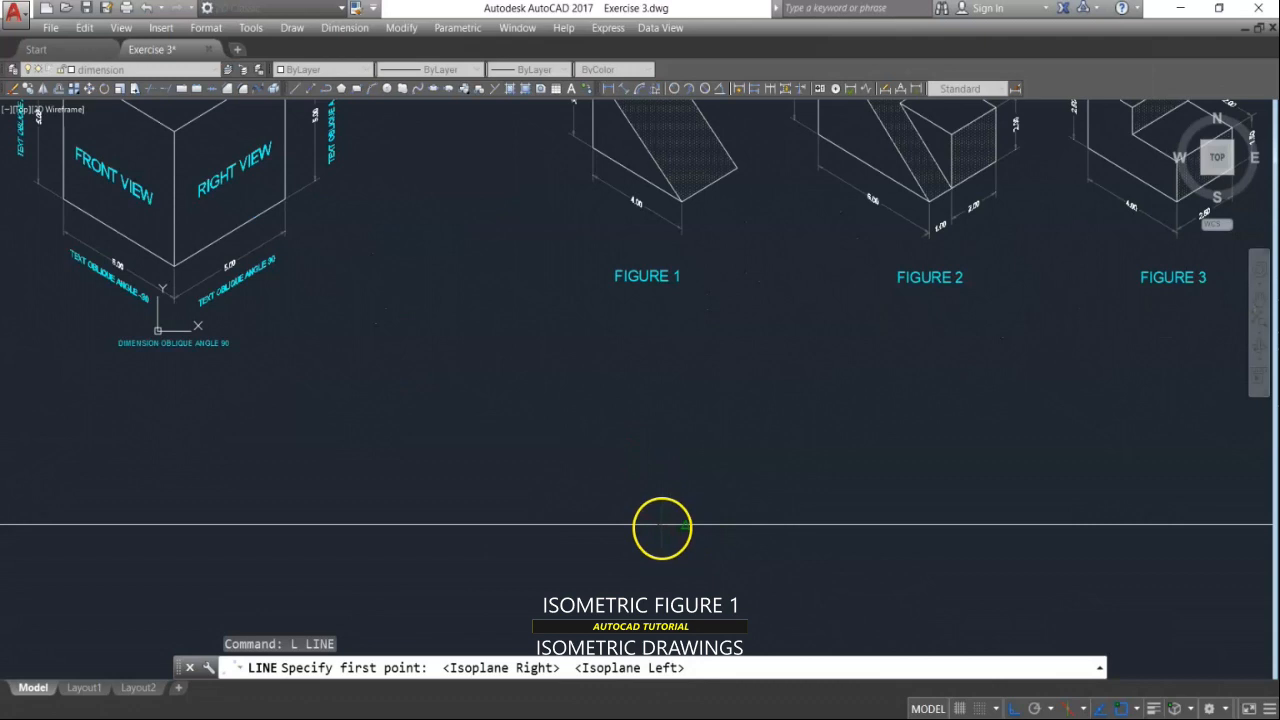
{"action": "left_click", "coordinate": [684, 524]}
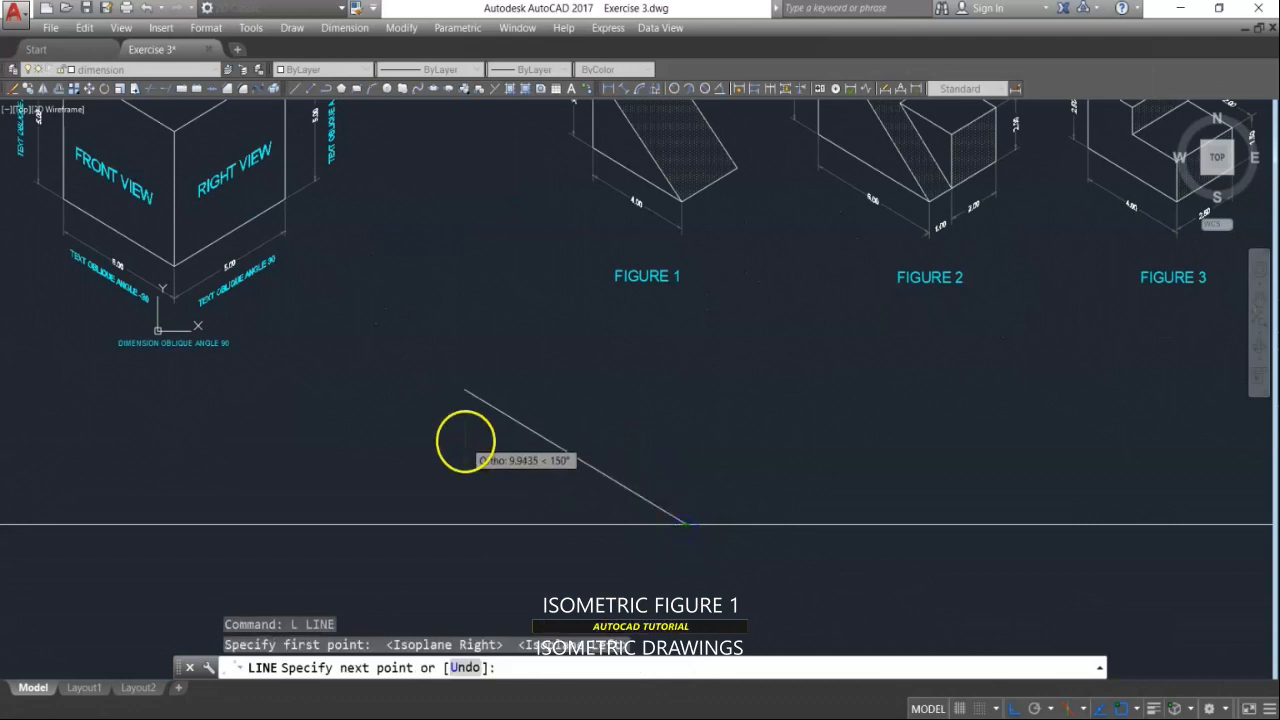
Step: Draw Figure 1's front triangle with a base edge of 4 at 150°, a vertical edge of 3 and a sloping edge back to the start
{"action": "left_click", "coordinate": [1014, 709]}
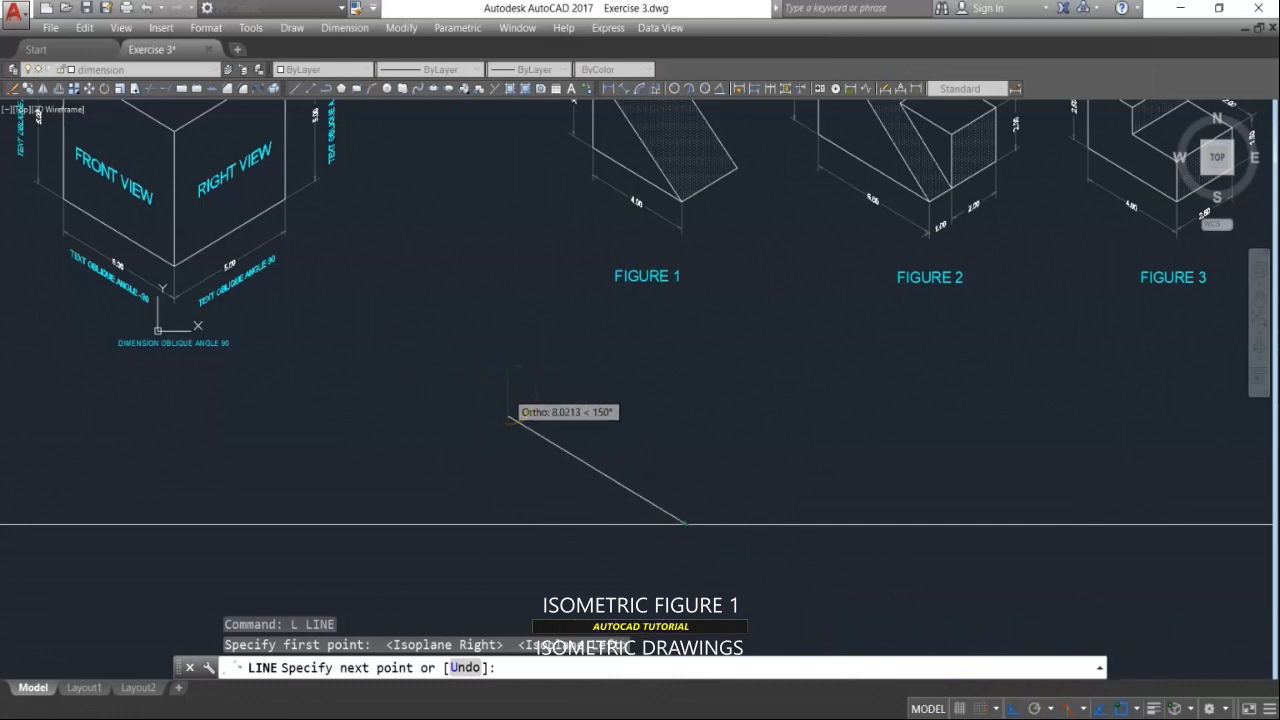
{"action": "scroll", "coordinate": [607, 356], "scroll_direction": "up", "scroll_amount": 2}
{"action": "scroll", "coordinate": [527, 436], "scroll_direction": "down", "scroll_amount": 2}
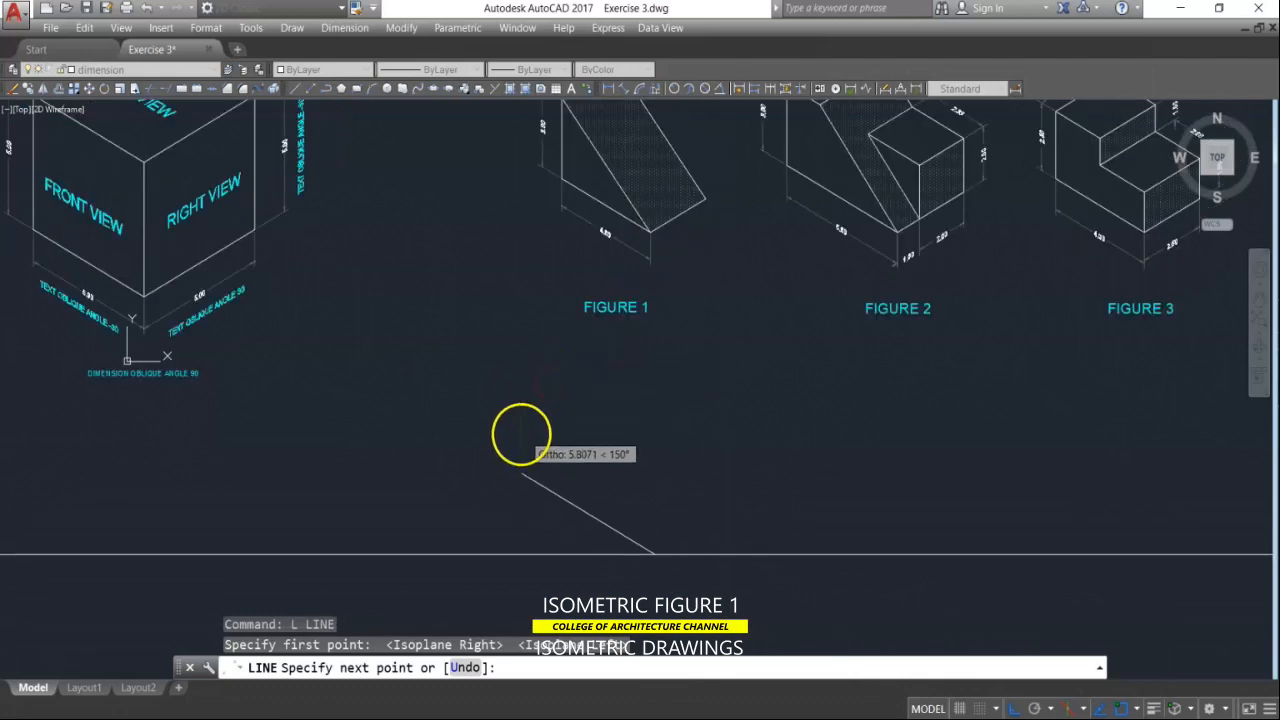
{"action": "scroll", "coordinate": [588, 250], "scroll_direction": "up", "scroll_amount": 3}
{"action": "scroll", "coordinate": [586, 268], "scroll_direction": "down", "scroll_amount": 5}
{"action": "scroll", "coordinate": [558, 175], "scroll_direction": "up", "scroll_amount": 3}
{"action": "scroll", "coordinate": [553, 230], "scroll_direction": "down", "scroll_amount": 3}
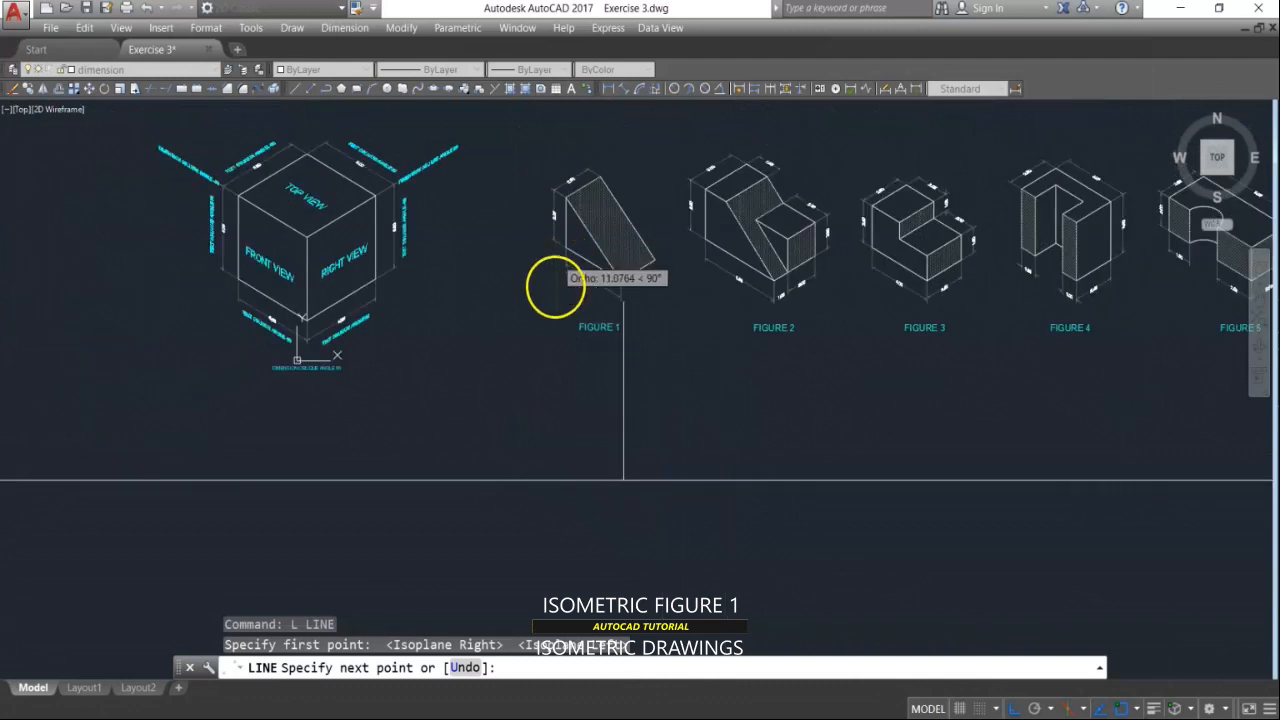
{"action": "type", "text": "4"}
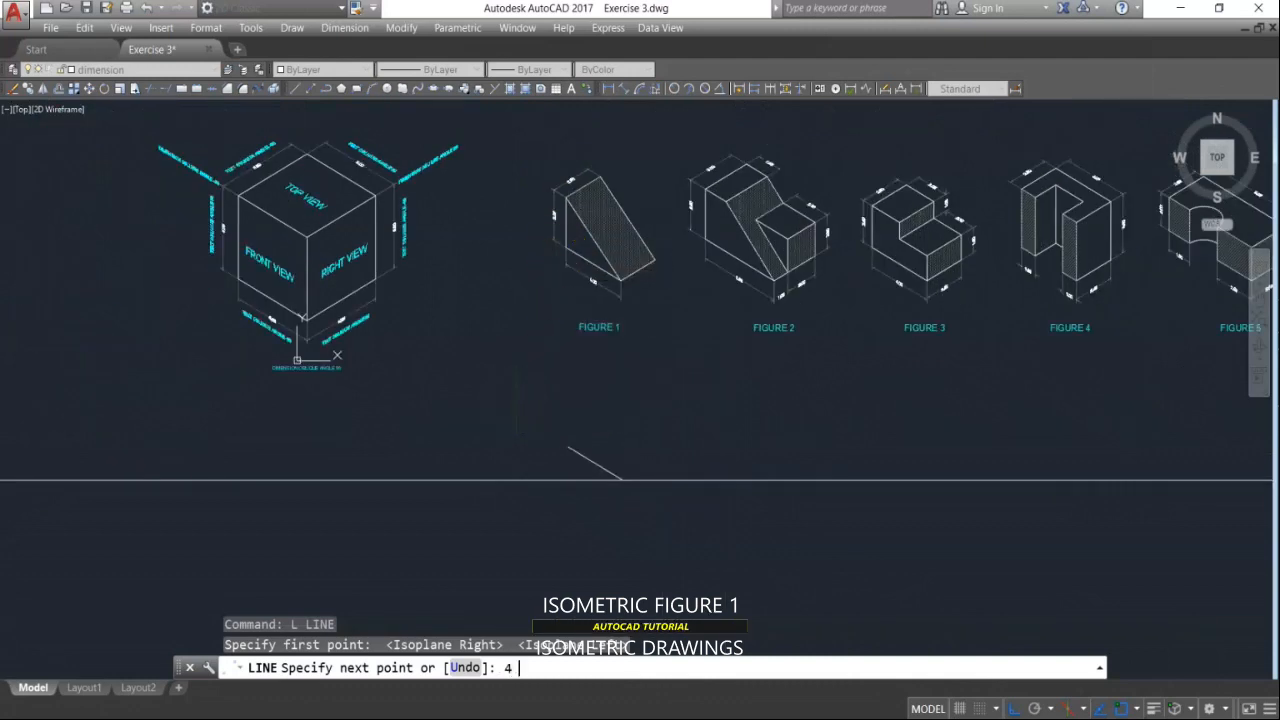
{"action": "key", "text": "Return"}
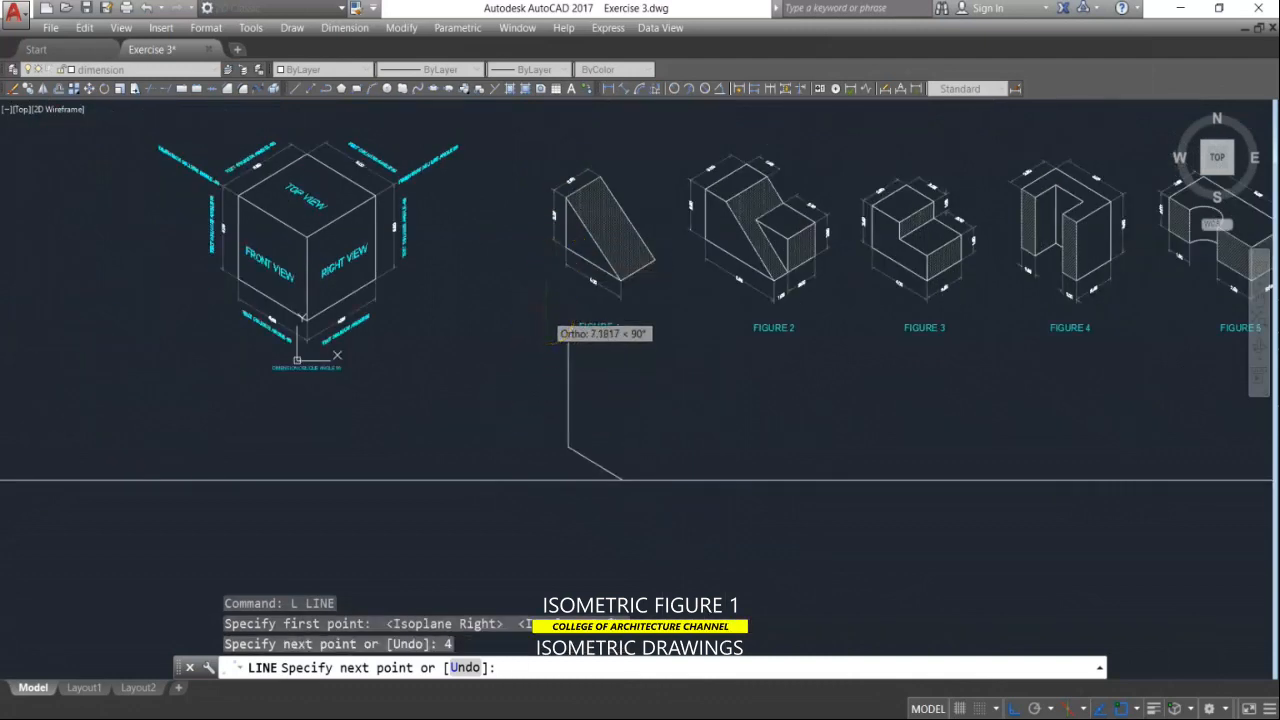
{"action": "type", "text": "3"}
{"action": "key", "text": "Return"}
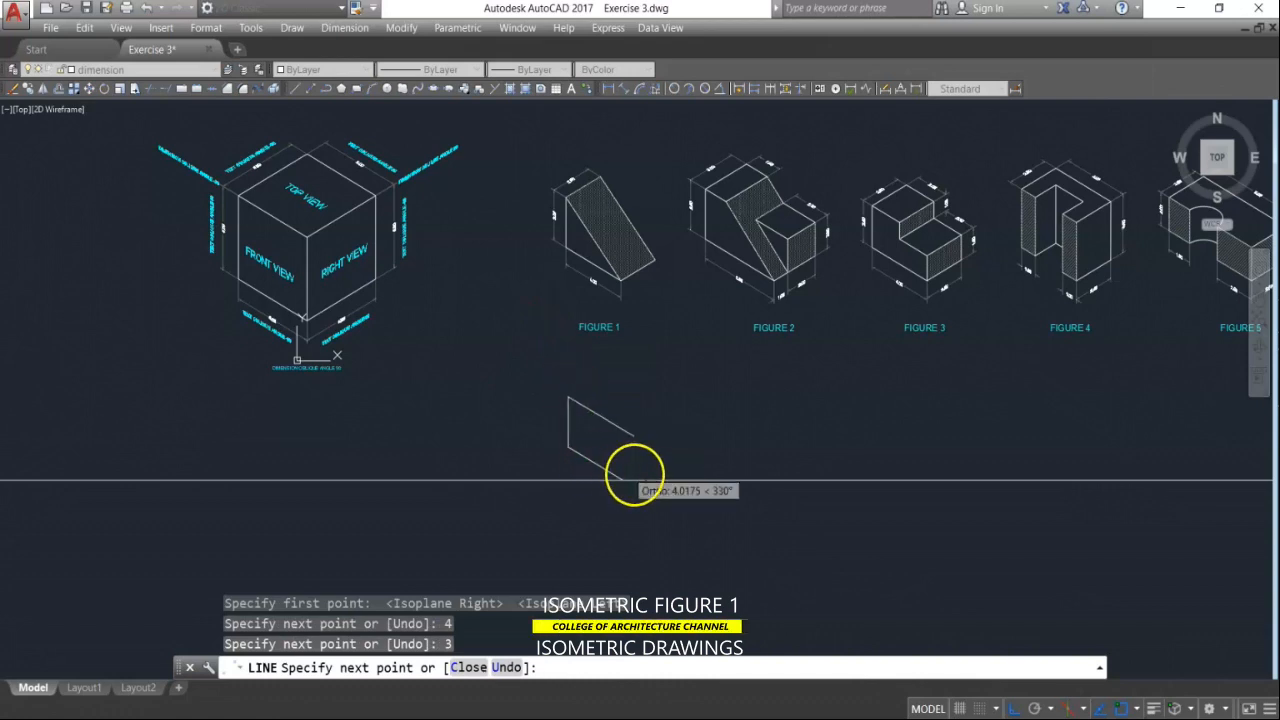
{"action": "left_click", "coordinate": [622, 482]}
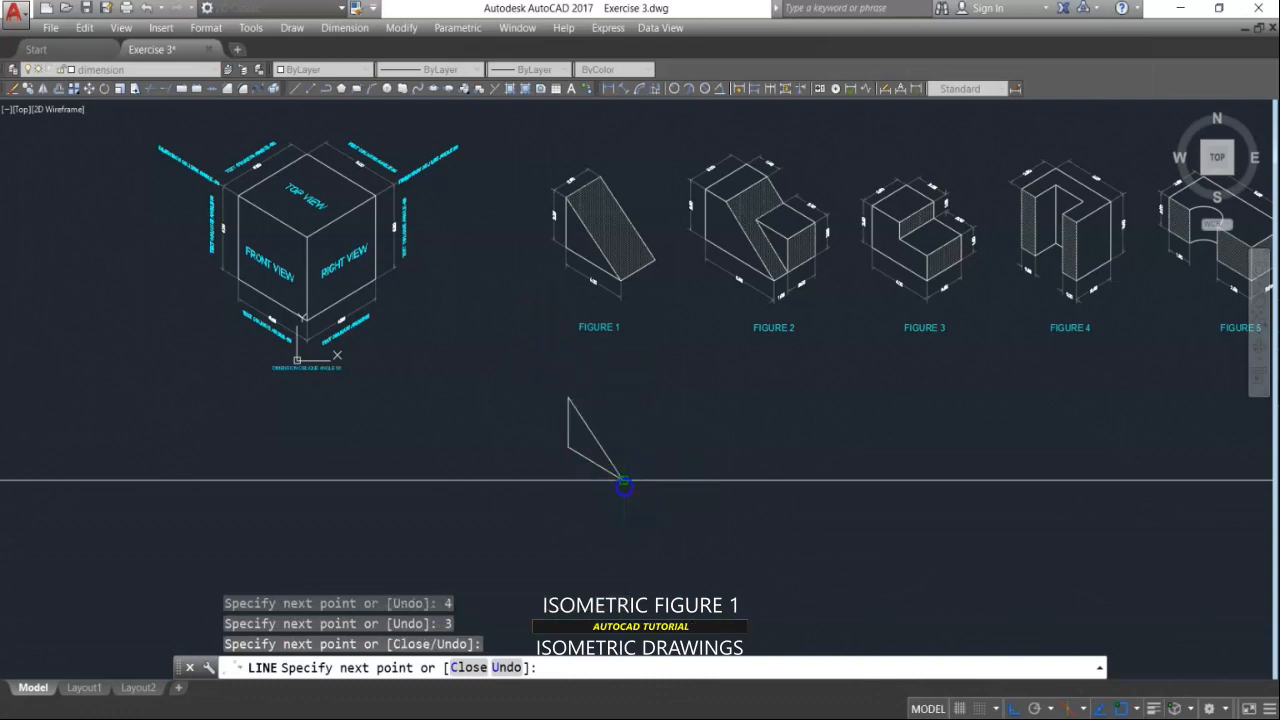
Step: Switch to the right isoplane and draw a 2.5 depth edge at 30° from the triangle's lower corner
{"action": "scroll", "coordinate": [635, 467], "scroll_direction": "up", "scroll_amount": 2}
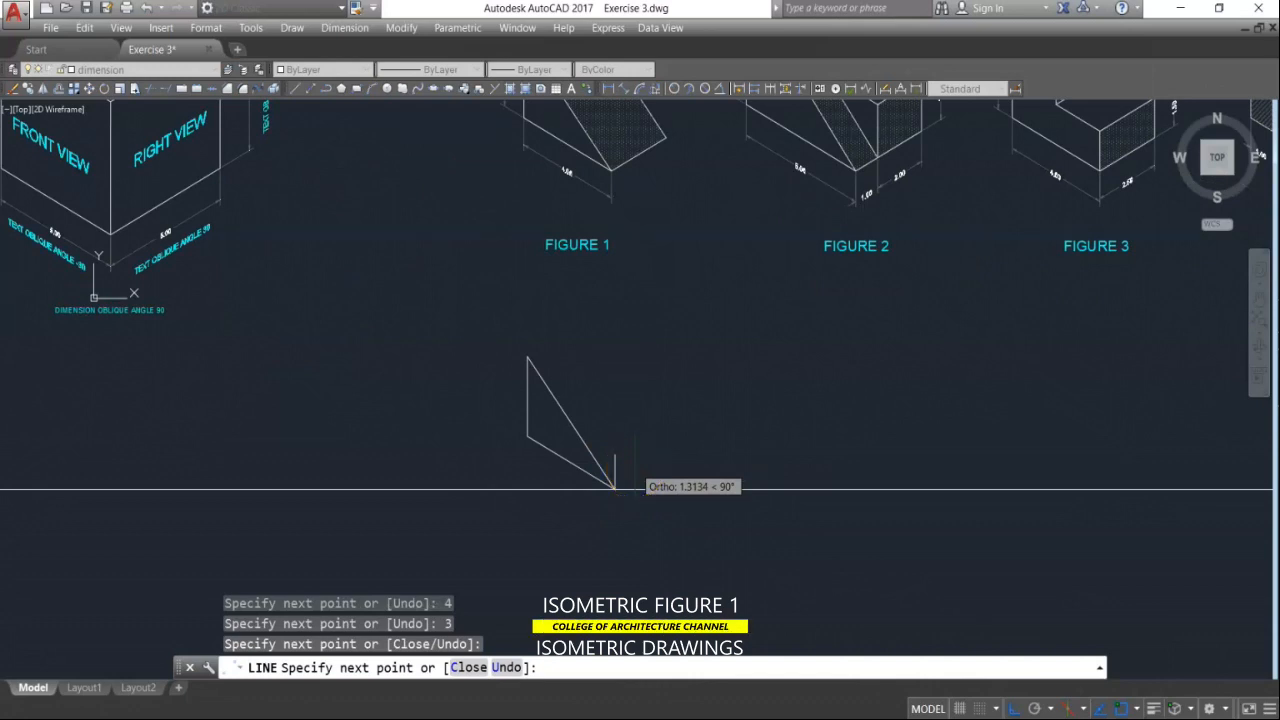
{"action": "key", "text": "F5"}
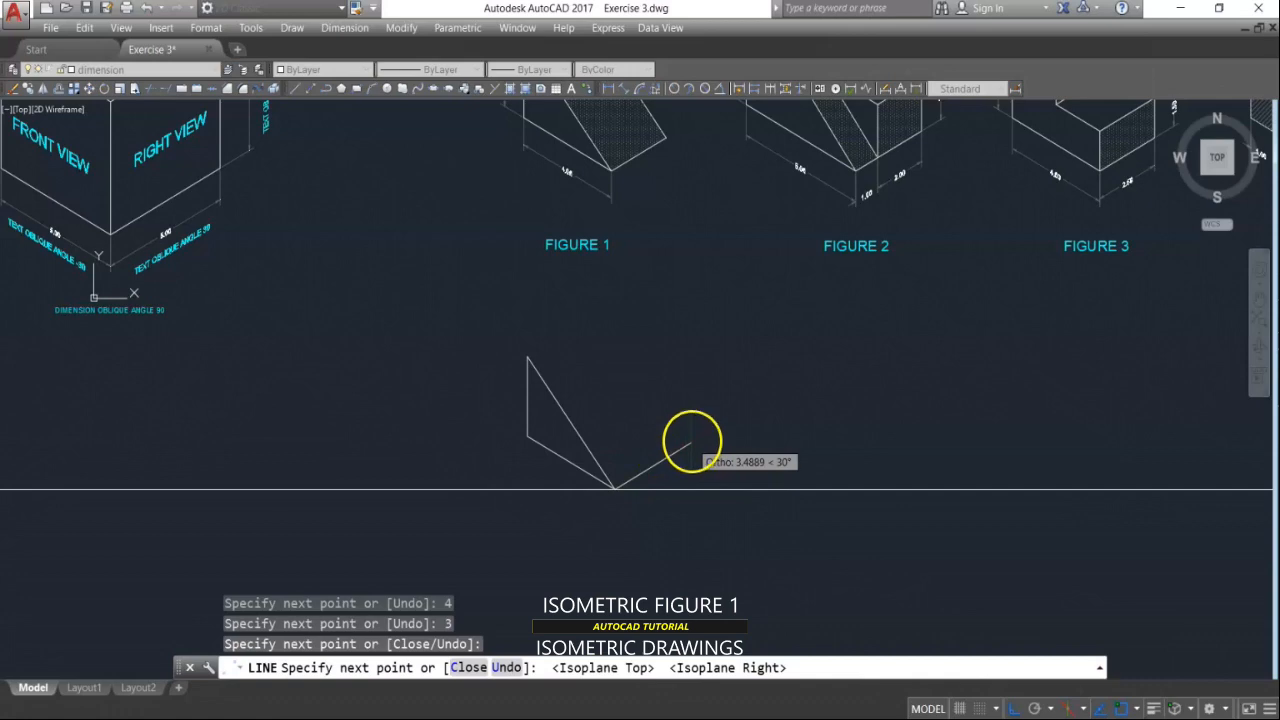
{"action": "middle_click_drag", "start_coordinate": [600, 355], "coordinate": [602, 584]}
{"action": "scroll", "coordinate": [531, 210], "scroll_direction": "up", "scroll_amount": 2}
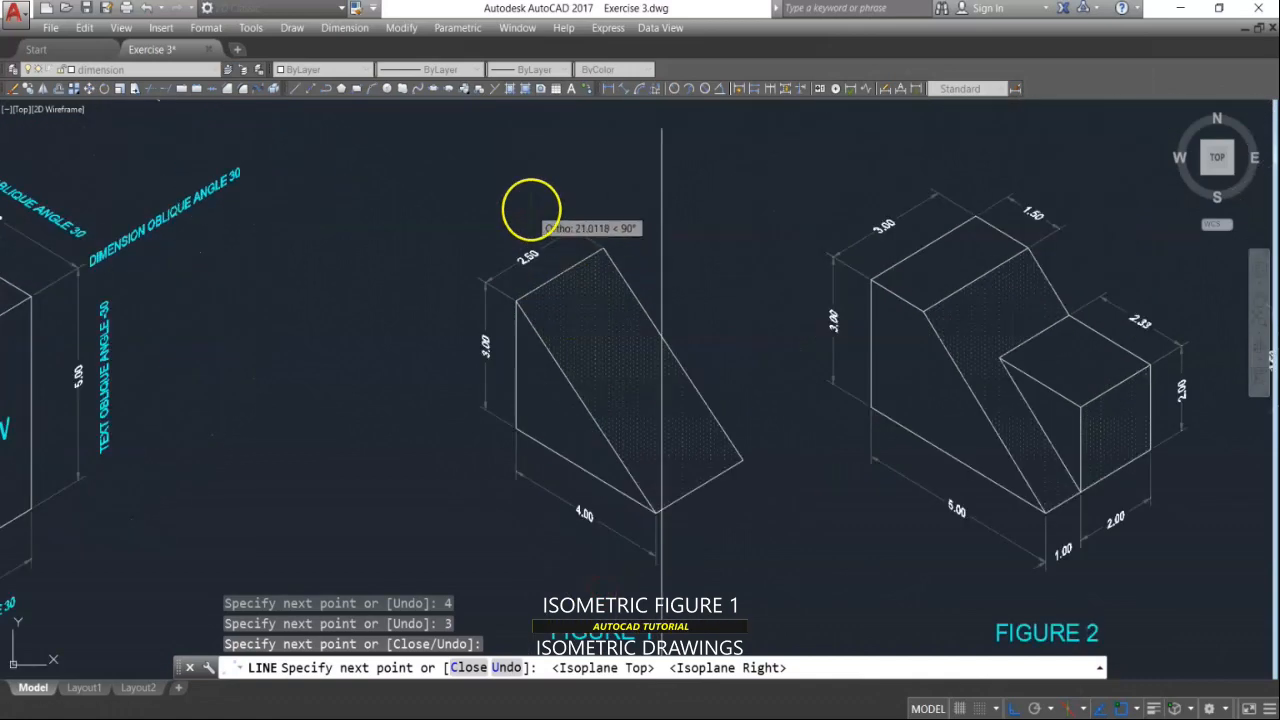
{"action": "scroll", "coordinate": [651, 463], "scroll_direction": "down", "scroll_amount": 5}
{"action": "scroll", "coordinate": [651, 585], "scroll_direction": "up", "scroll_amount": 3}
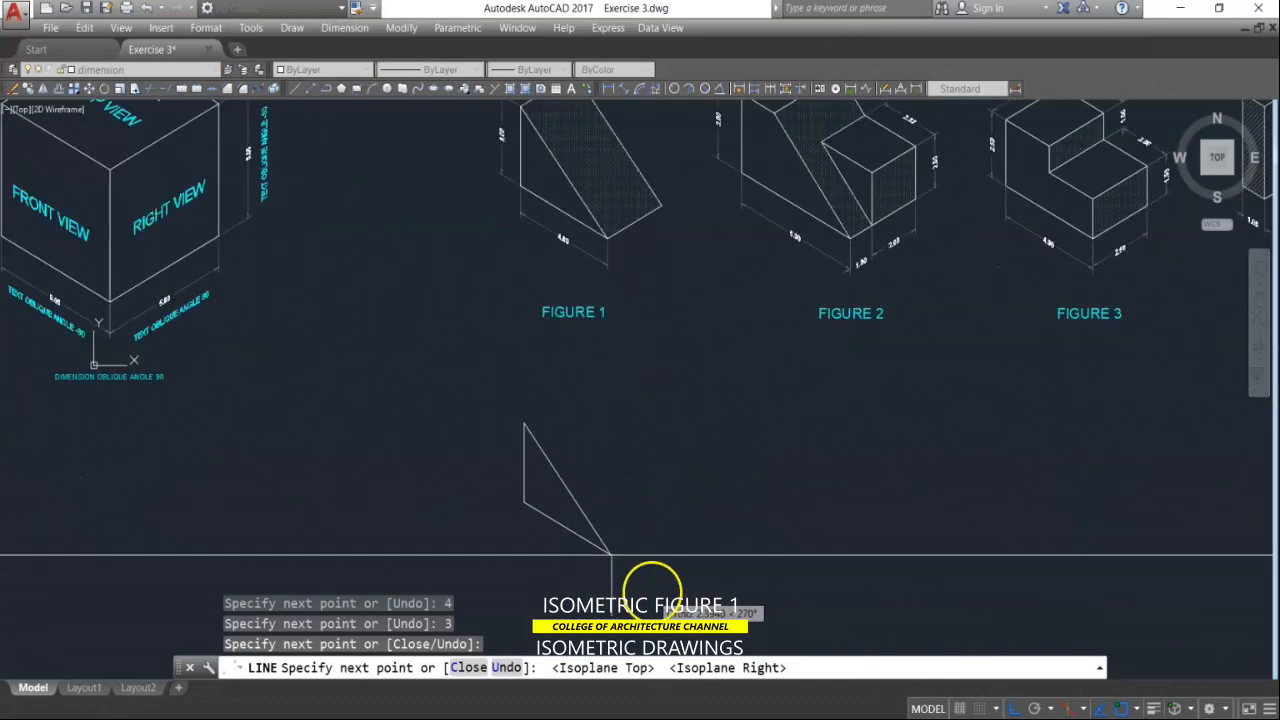
{"action": "type", "text": "5"}
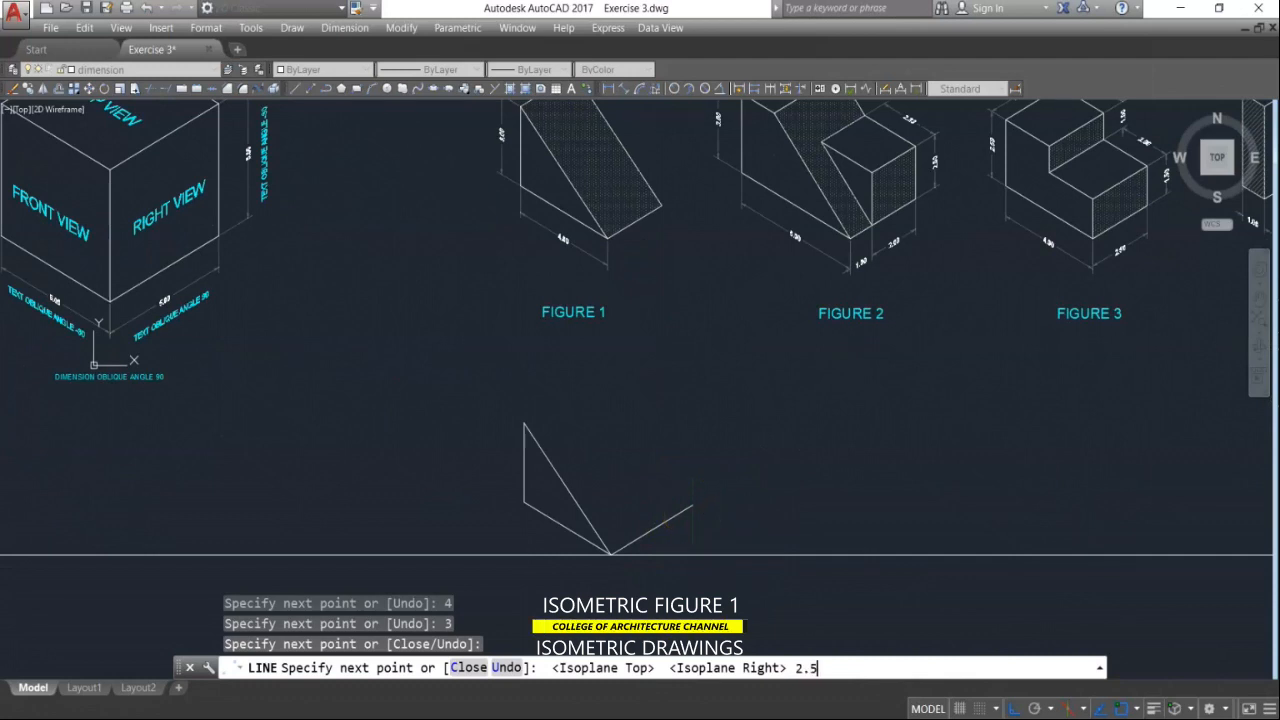
{"action": "key", "text": "Return"}
{"action": "right_click", "coordinate": [695, 493]}
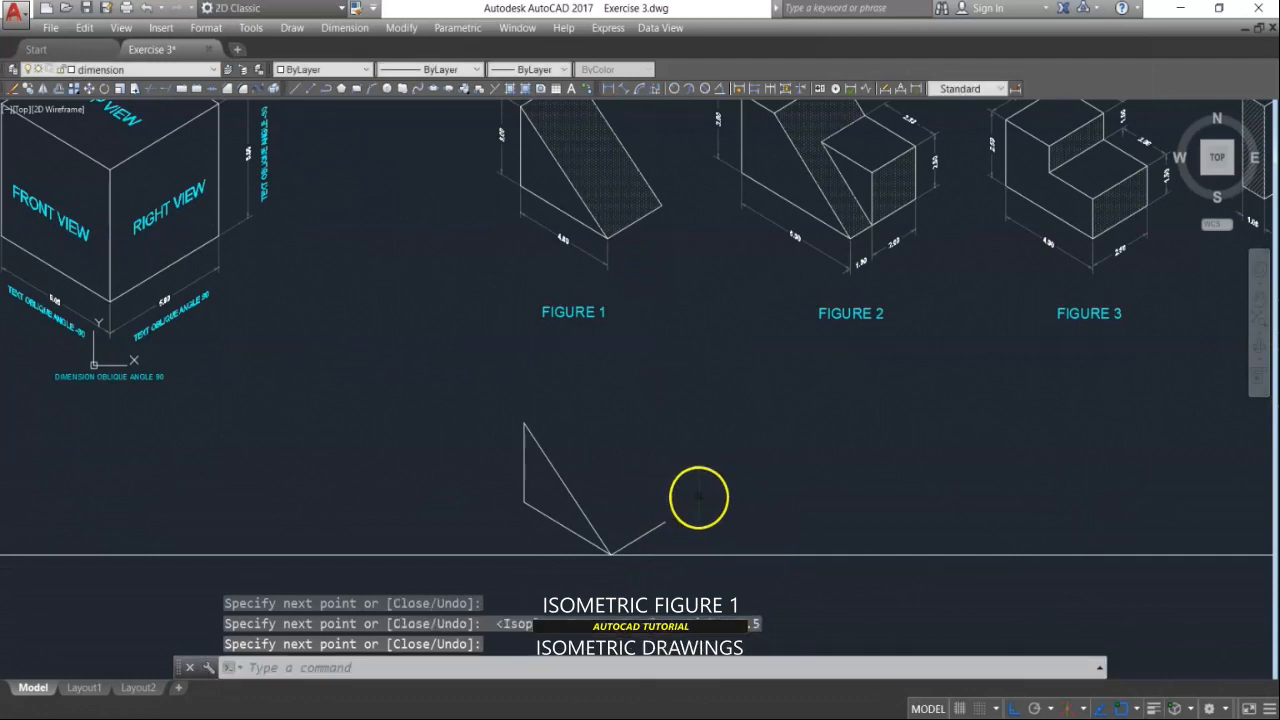
Step: Copy Figure 1's depth edge from the triangle's lower corner to its top corner
{"action": "type", "text": "co"}
{"action": "key", "text": "Return"}
{"action": "scroll", "coordinate": [676, 519], "scroll_direction": "up", "scroll_amount": 2}
{"action": "left_click", "coordinate": [675, 528]}
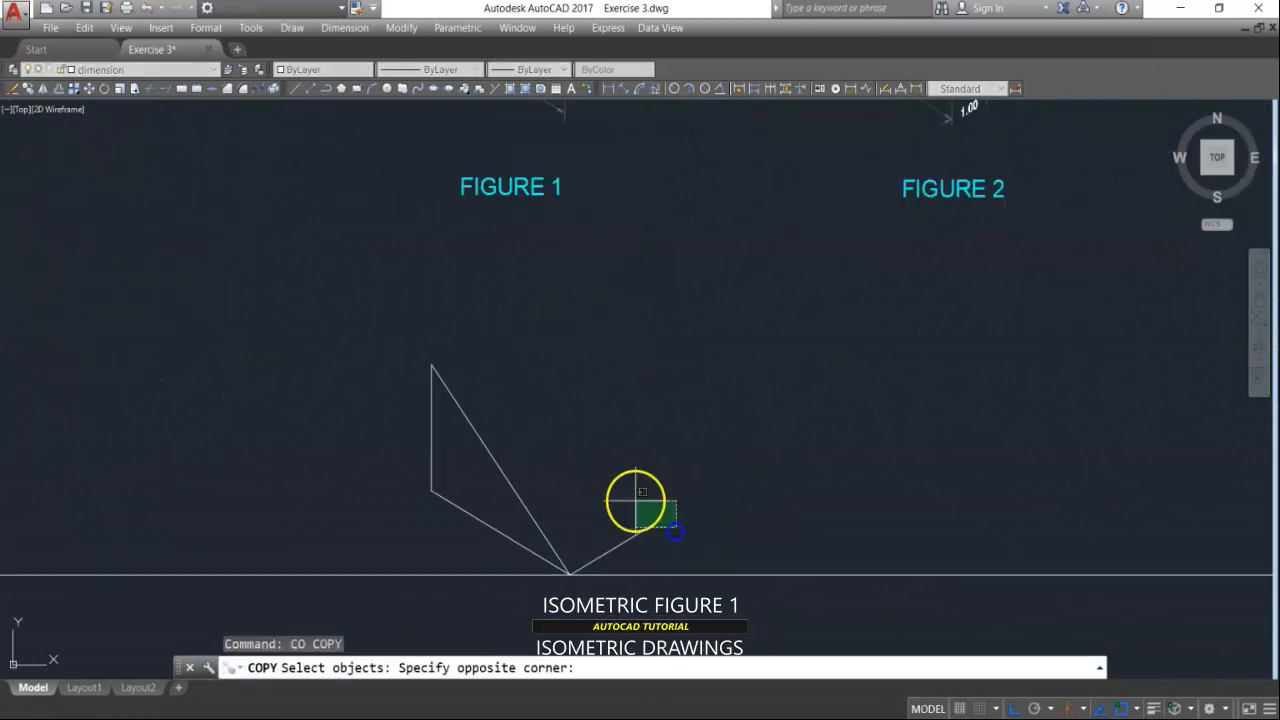
{"action": "left_click", "coordinate": [600, 566]}
{"action": "right_click", "coordinate": [572, 573]}
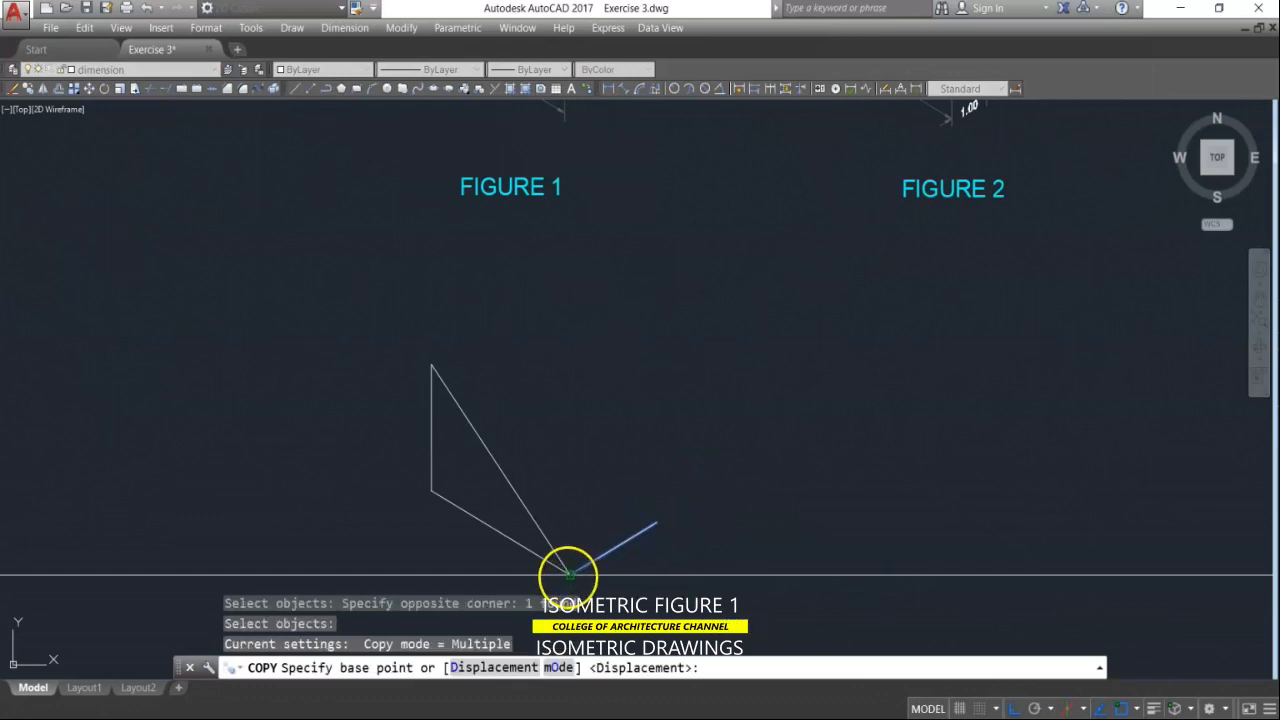
{"action": "left_click", "coordinate": [568, 574]}
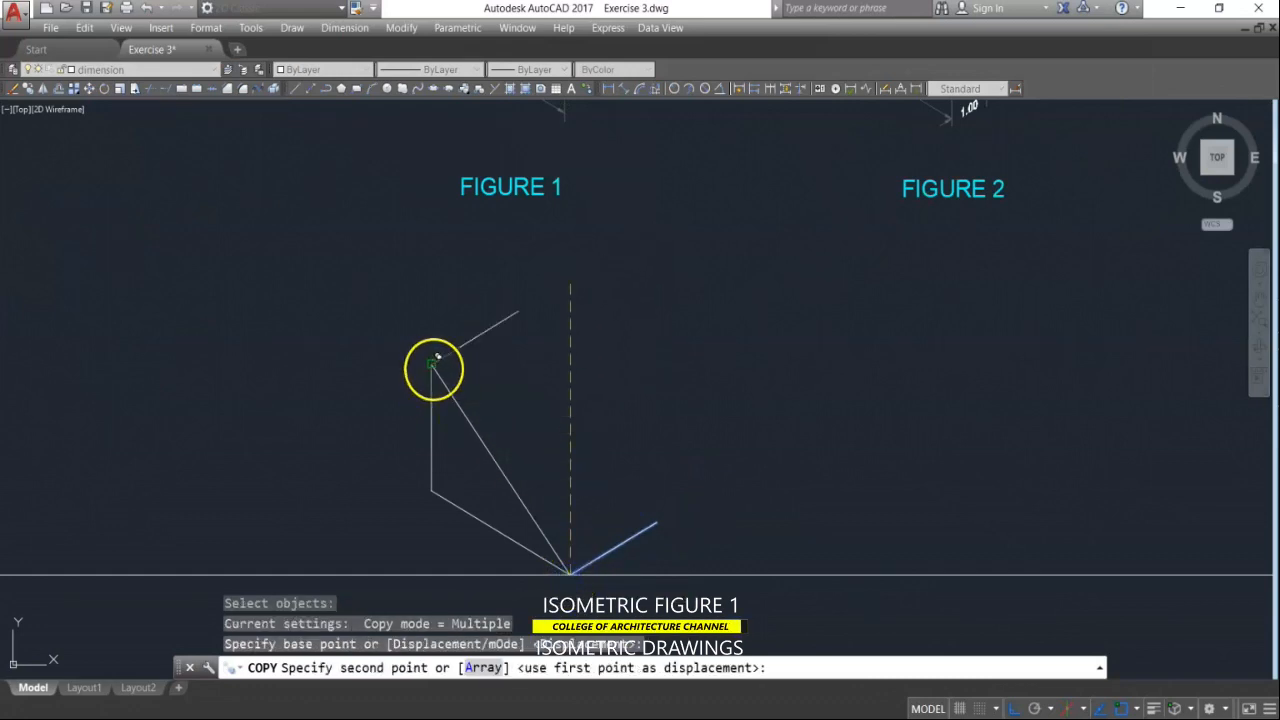
{"action": "left_click", "coordinate": [432, 365]}
{"action": "key", "text": "Return"}
Step: Copy the triangle's sloping edge from its lower corner to the far end of the depth edge, closing the wedge
{"action": "key", "text": "Return"}
{"action": "left_click", "coordinate": [443, 400]}
{"action": "left_click", "coordinate": [446, 398]}
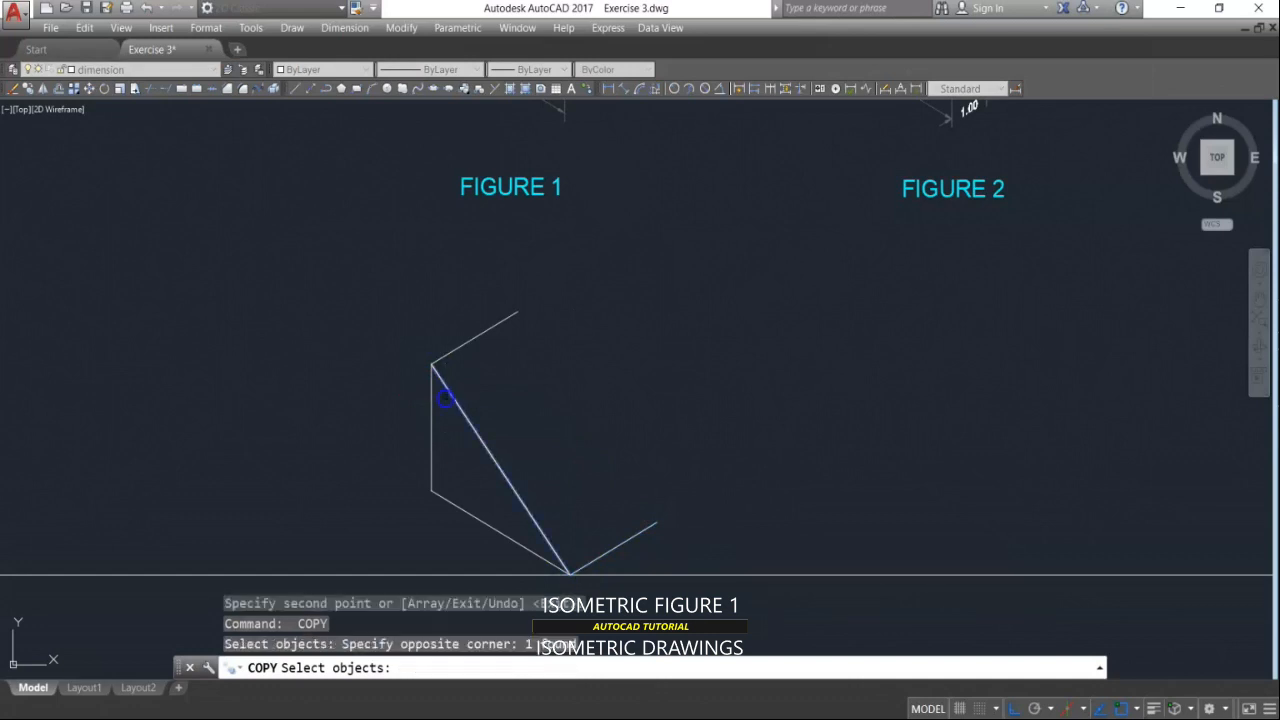
{"action": "right_click", "coordinate": [545, 535]}
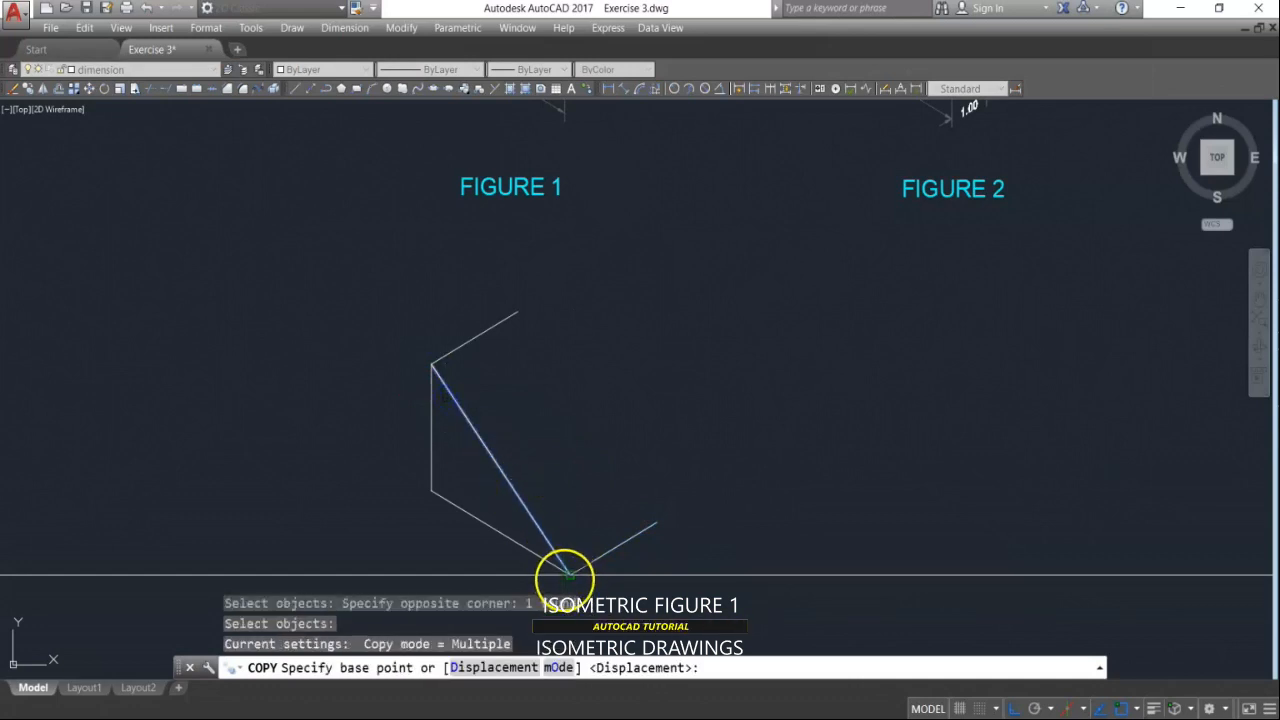
{"action": "left_click", "coordinate": [566, 575]}
{"action": "left_click", "coordinate": [655, 523]}
{"action": "right_click", "coordinate": [656, 524]}
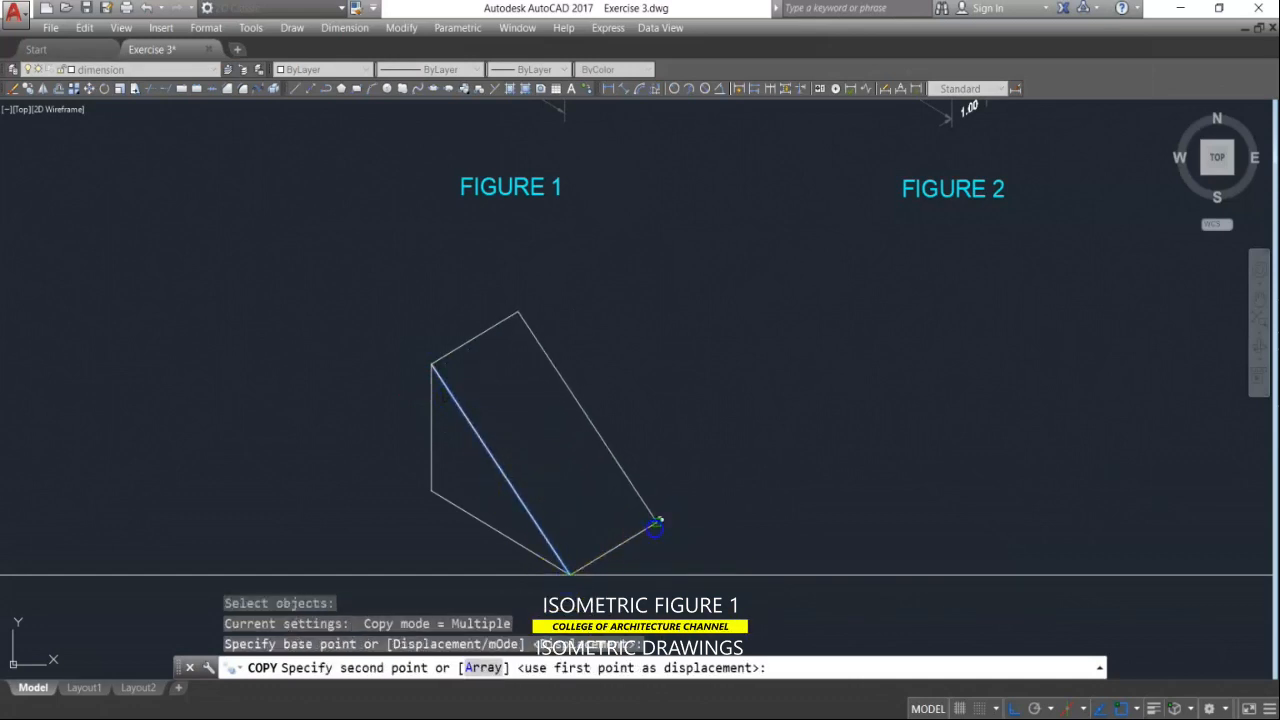
{"action": "scroll", "coordinate": [637, 417], "scroll_direction": "down", "scroll_amount": 3}
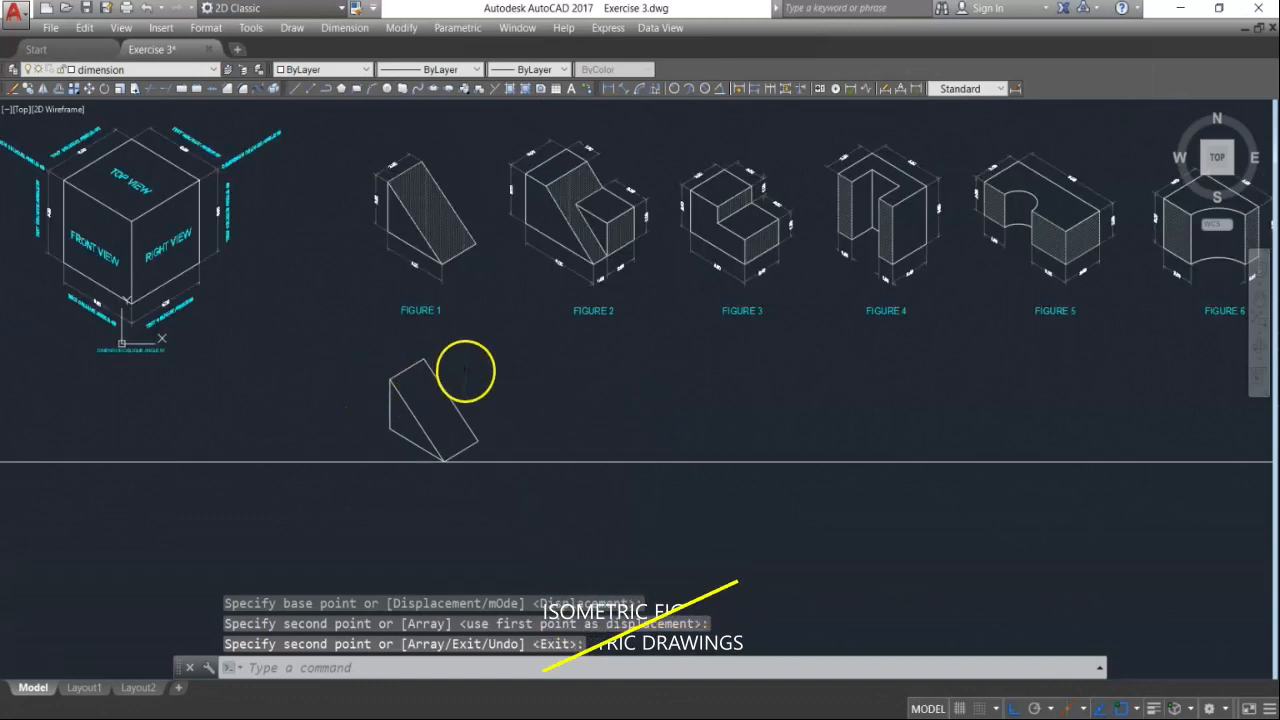
{"action": "key", "text": "Escape"}
Step: Switch to the left isoplane and start a line with Nearest snap on the construction line below Figure 2
{"action": "scroll", "coordinate": [543, 192], "scroll_direction": "up", "scroll_amount": 4}
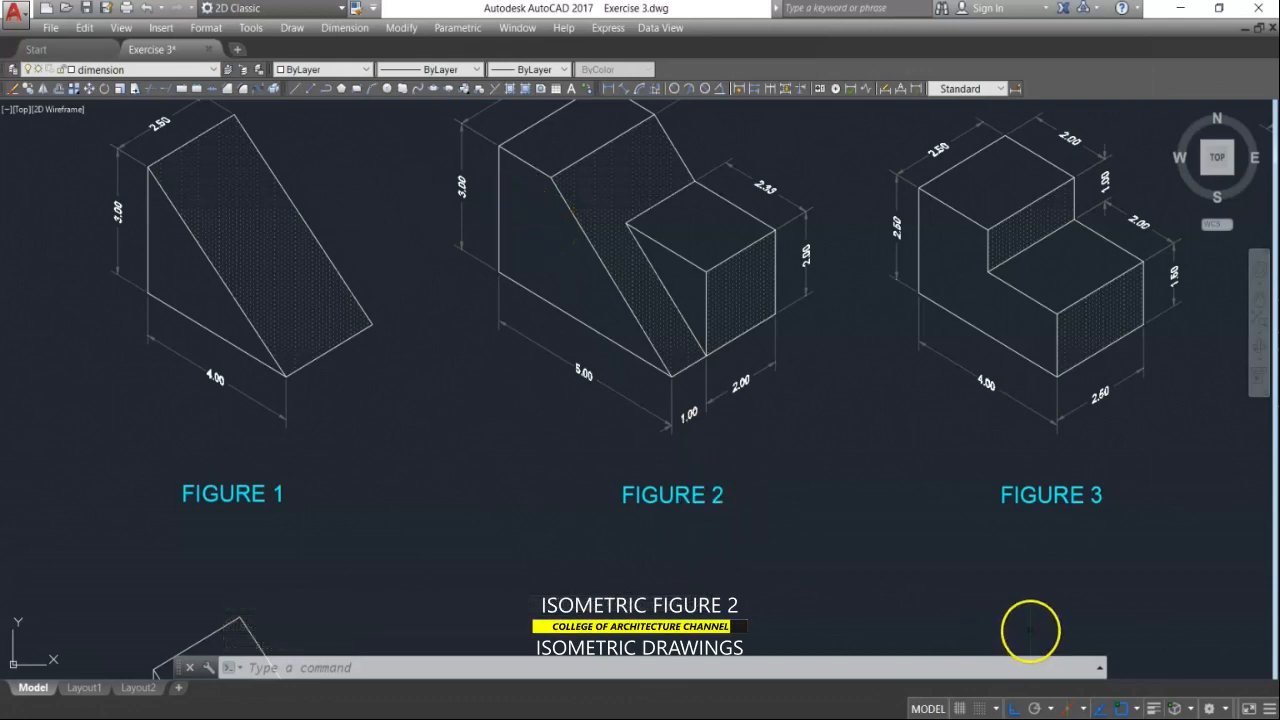
{"action": "key", "text": "F5"}
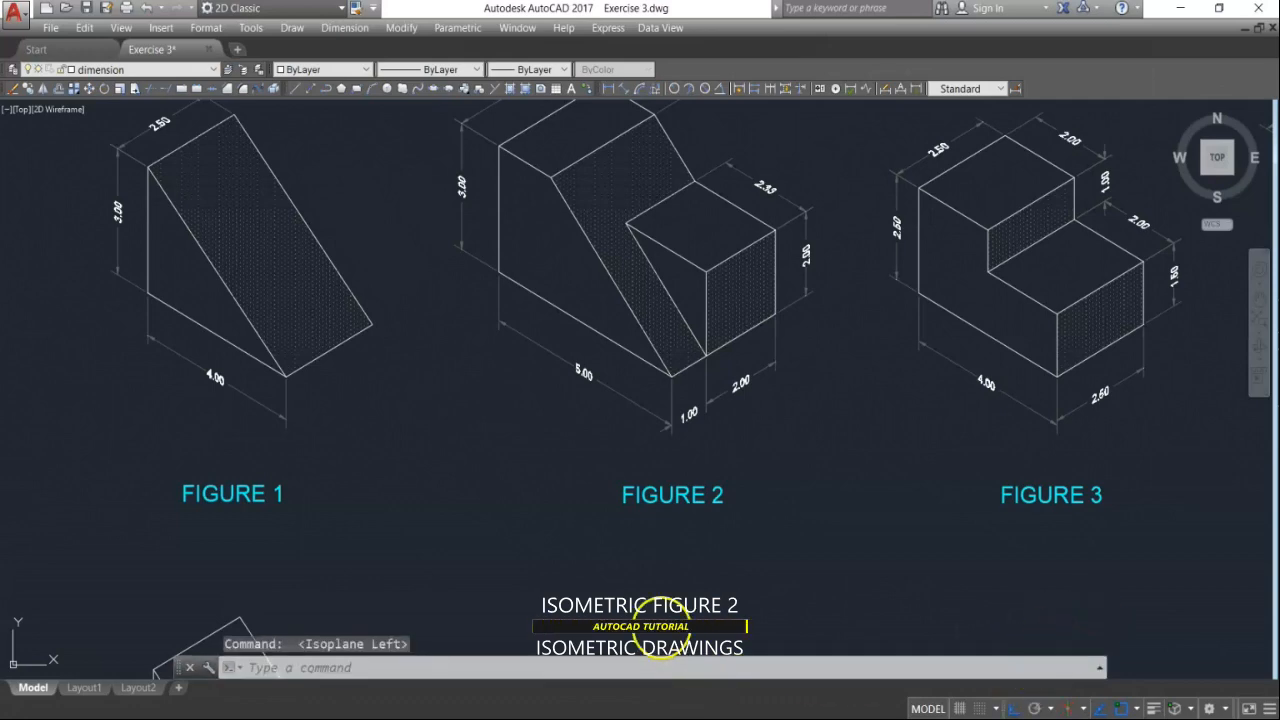
{"action": "scroll", "coordinate": [650, 540], "scroll_direction": "down", "scroll_amount": 3}
{"action": "middle_click_drag", "start_coordinate": [686, 578], "coordinate": [680, 521]}
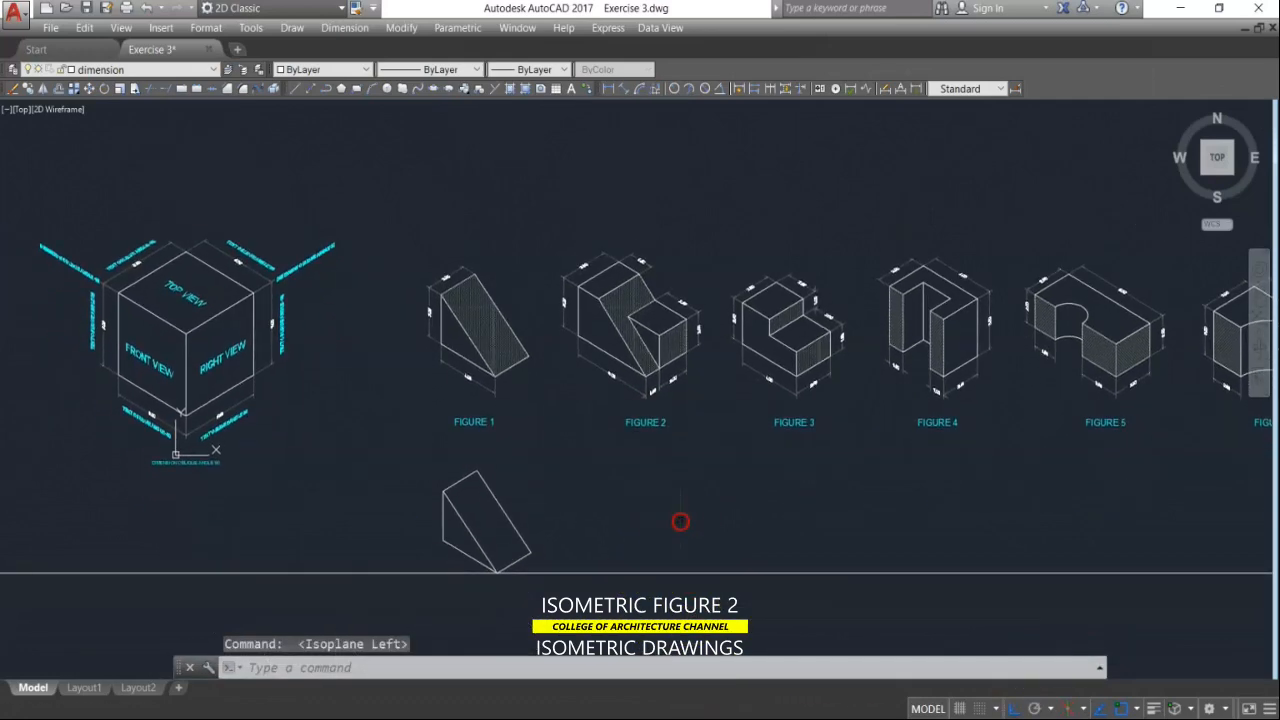
{"action": "type", "text": "l"}
{"action": "key", "text": "Return"}
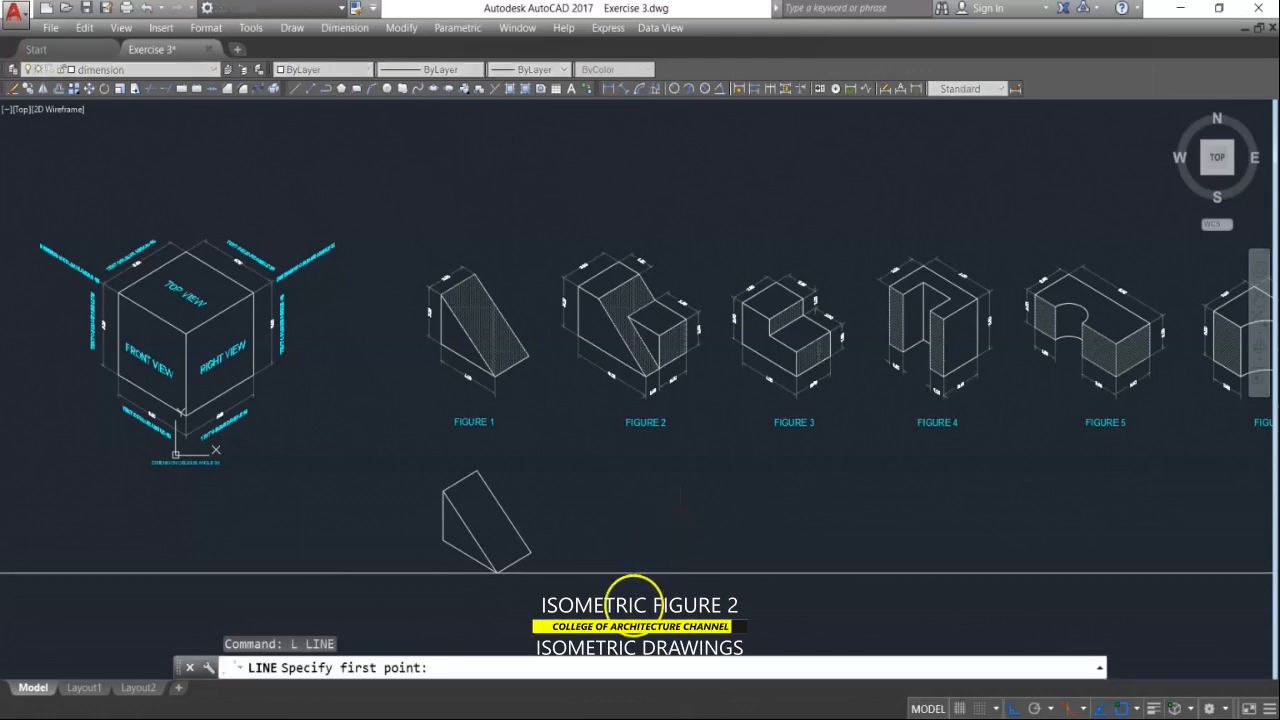
{"action": "scroll", "coordinate": [638, 585], "scroll_direction": "up", "scroll_amount": 2}
{"action": "scroll", "coordinate": [660, 565], "scroll_direction": "up", "scroll_amount": 2}
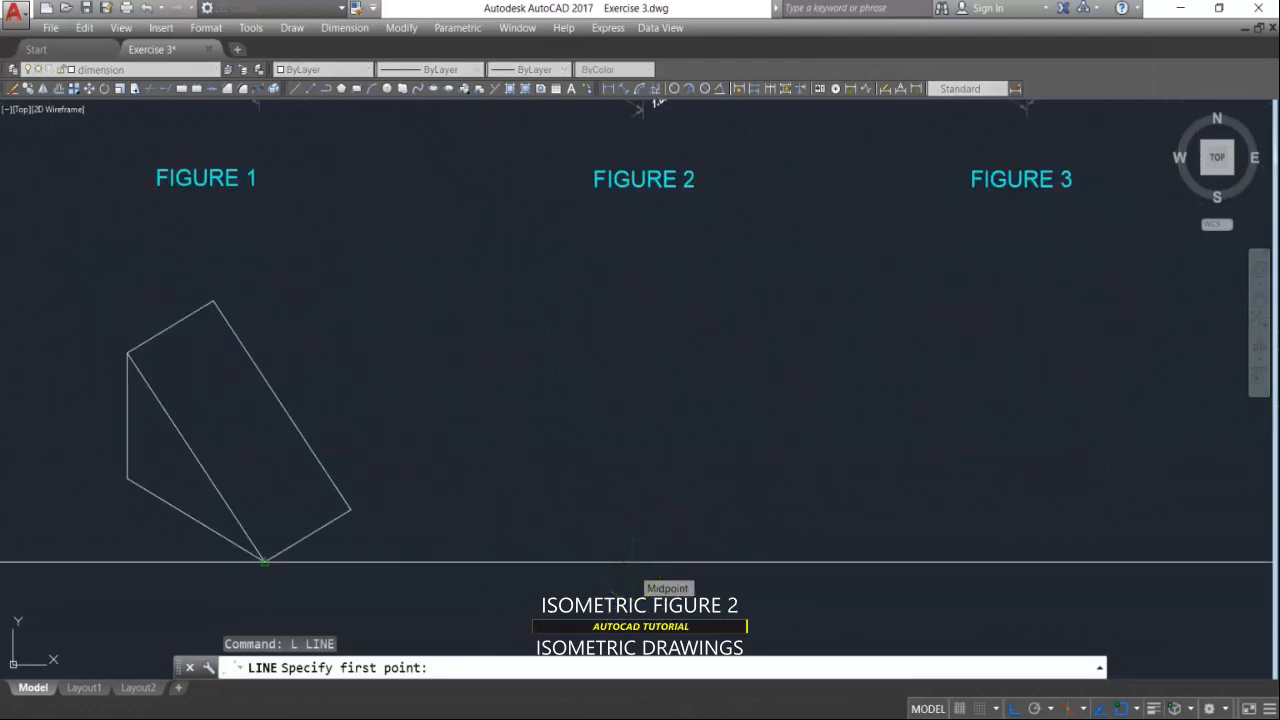
{"action": "type", "text": "NE"}
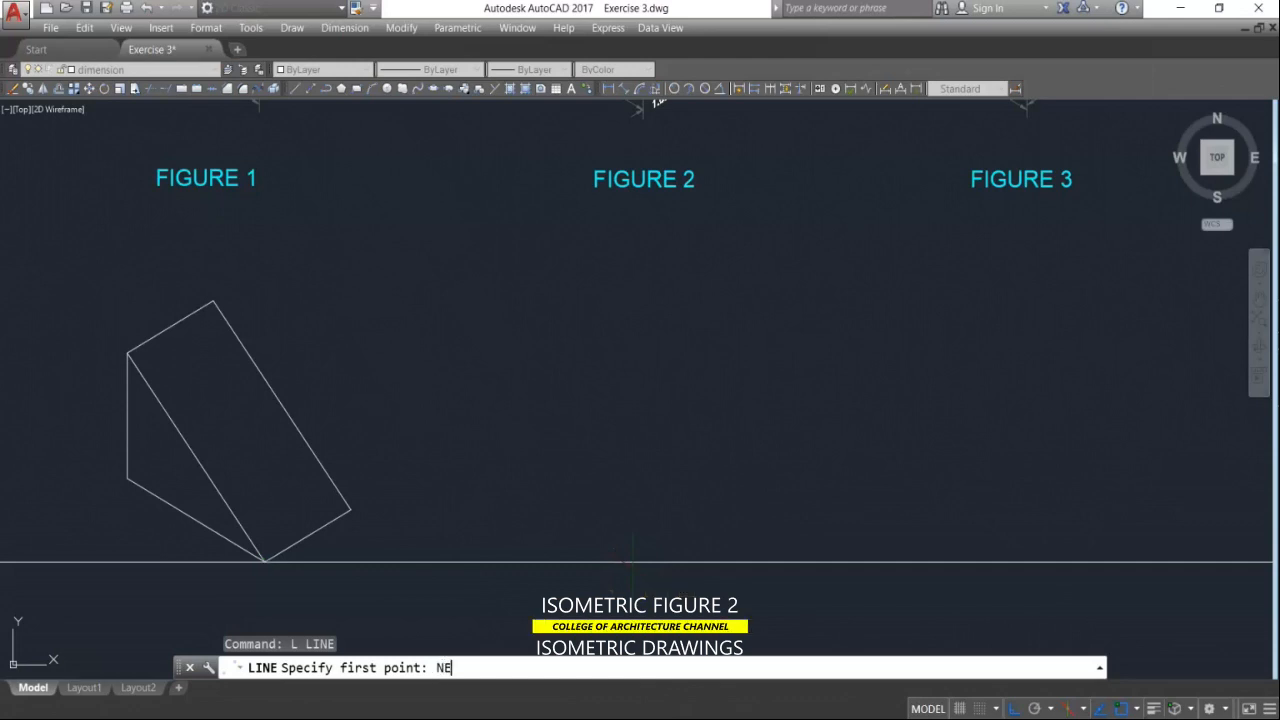
{"action": "type", "text": "AR to"}
{"action": "left_click", "coordinate": [617, 561]}
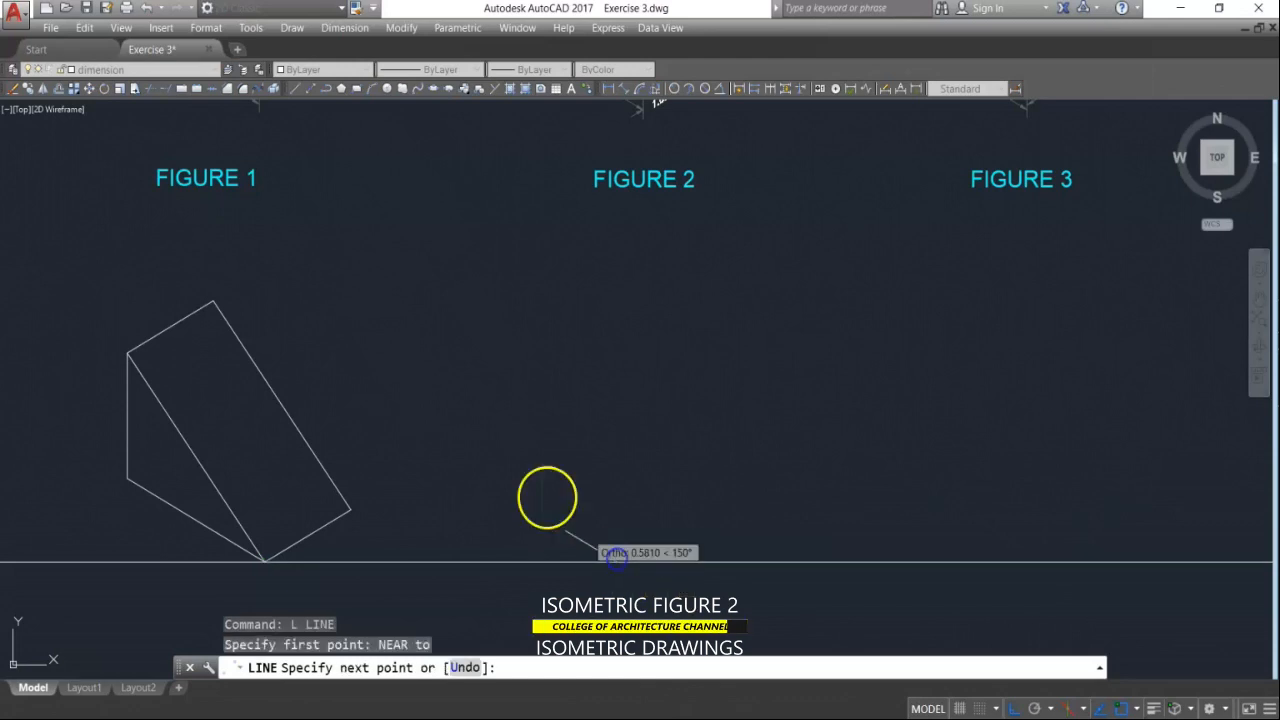
Step: Draw Figure 2's base edge 5 long at 150° and a vertical edge of 3 up from its end
{"action": "scroll", "coordinate": [555, 475], "scroll_direction": "down", "scroll_amount": 1}
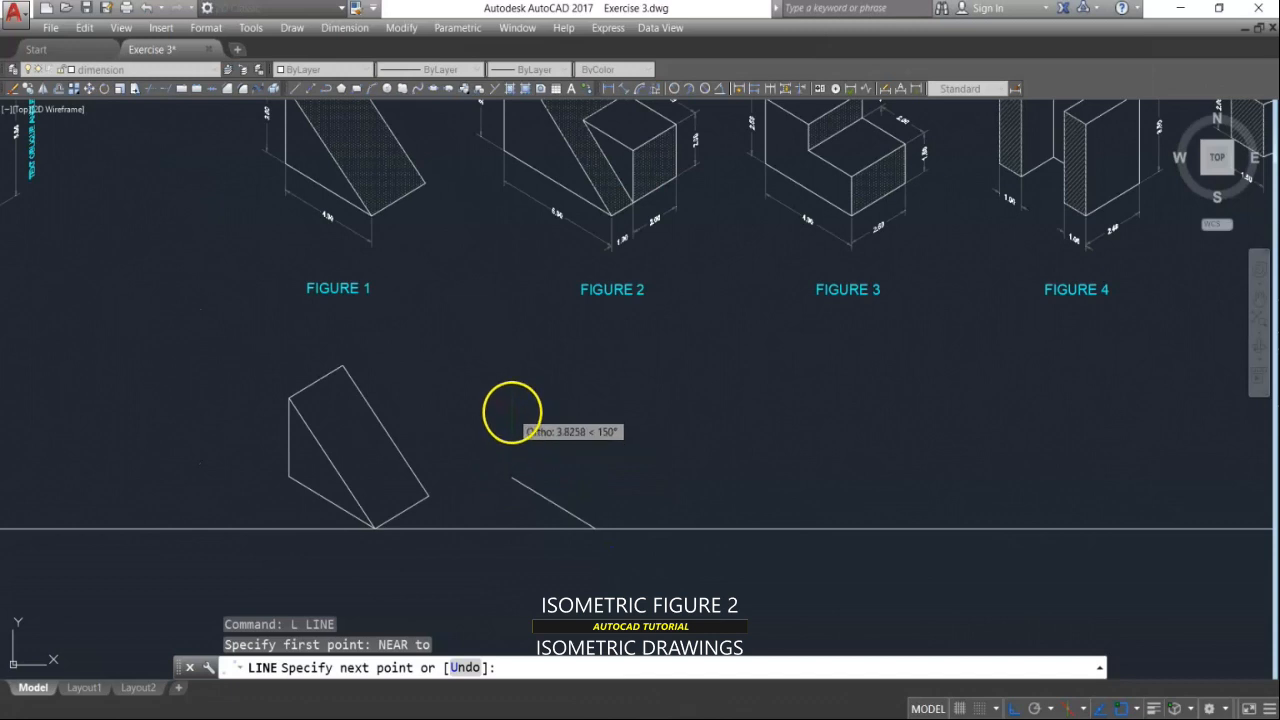
{"action": "scroll", "coordinate": [526, 150], "scroll_direction": "up", "scroll_amount": 3}
{"action": "scroll", "coordinate": [530, 200], "scroll_direction": "down", "scroll_amount": 3}
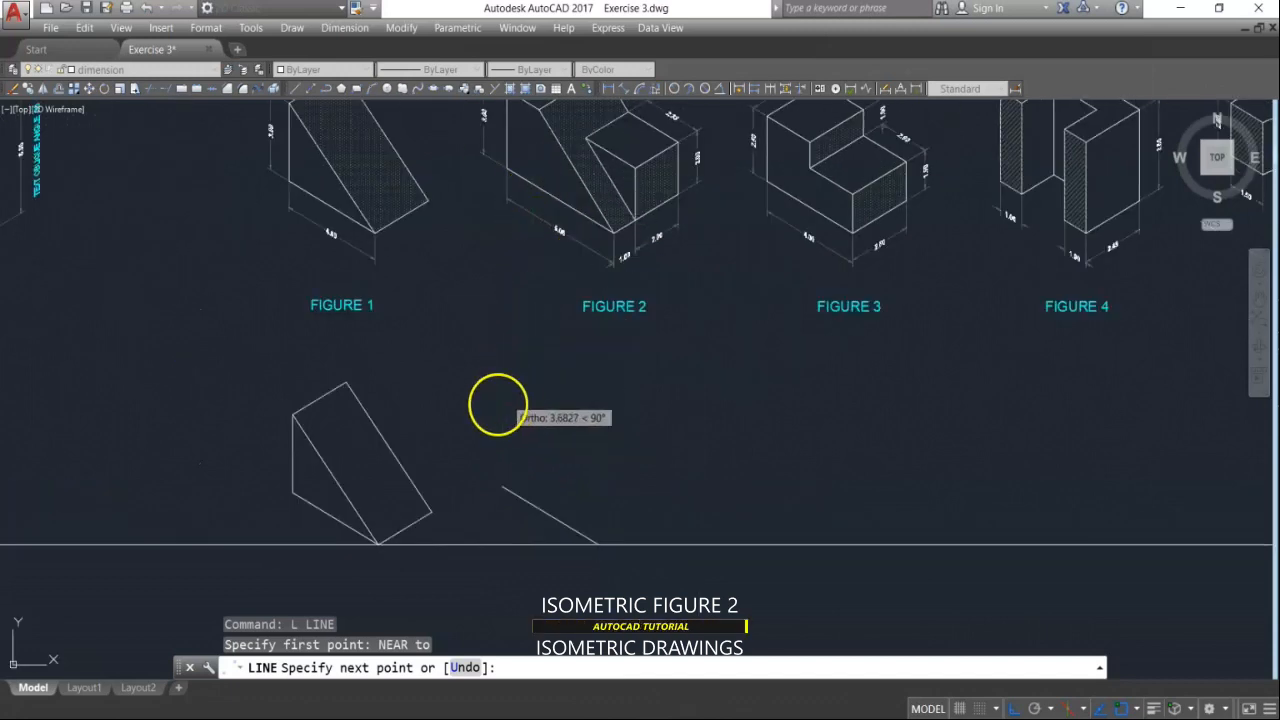
{"action": "type", "text": "5"}
{"action": "key", "text": "Return"}
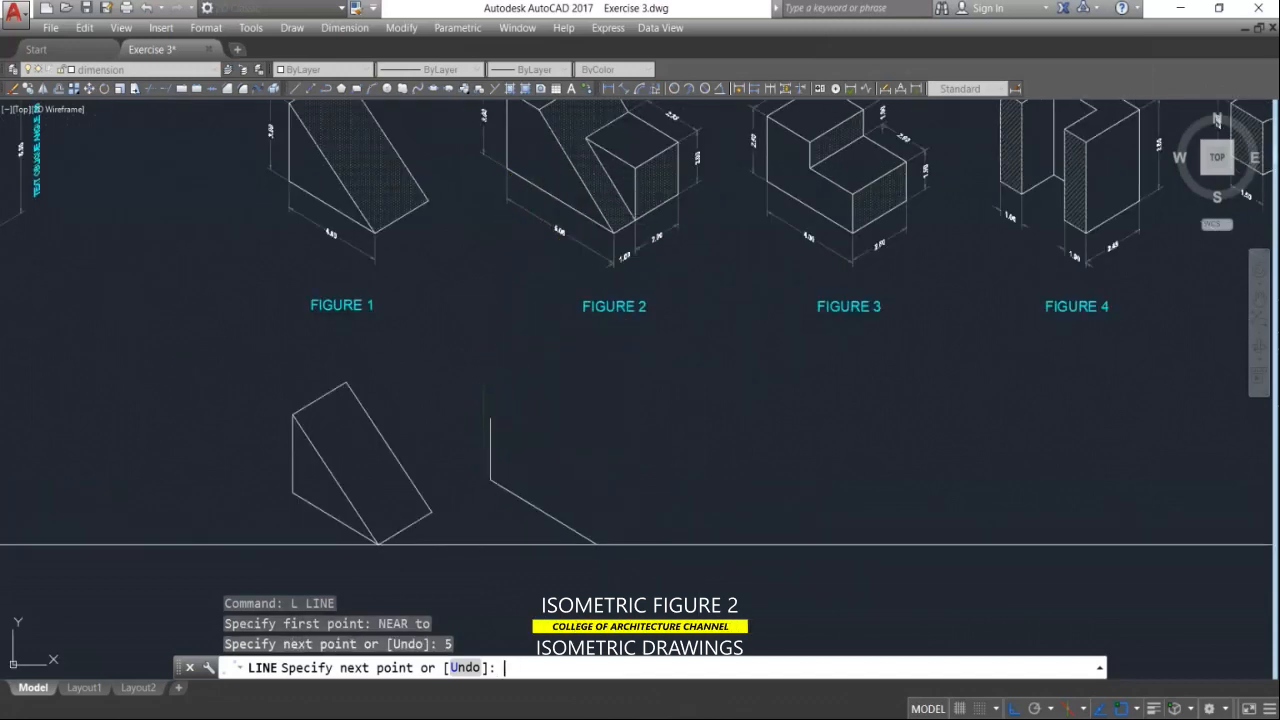
{"action": "scroll", "coordinate": [494, 437], "scroll_direction": "up", "scroll_amount": 5}
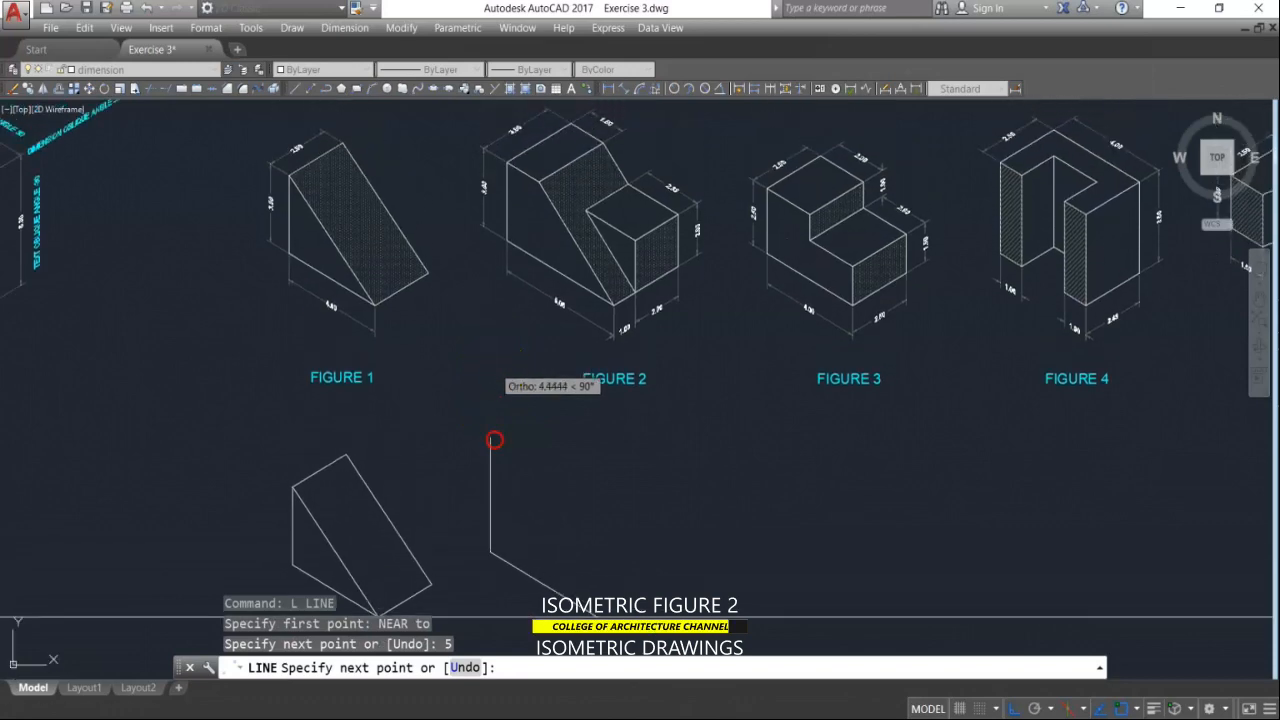
{"action": "scroll", "coordinate": [500, 371], "scroll_direction": "down", "scroll_amount": 5}
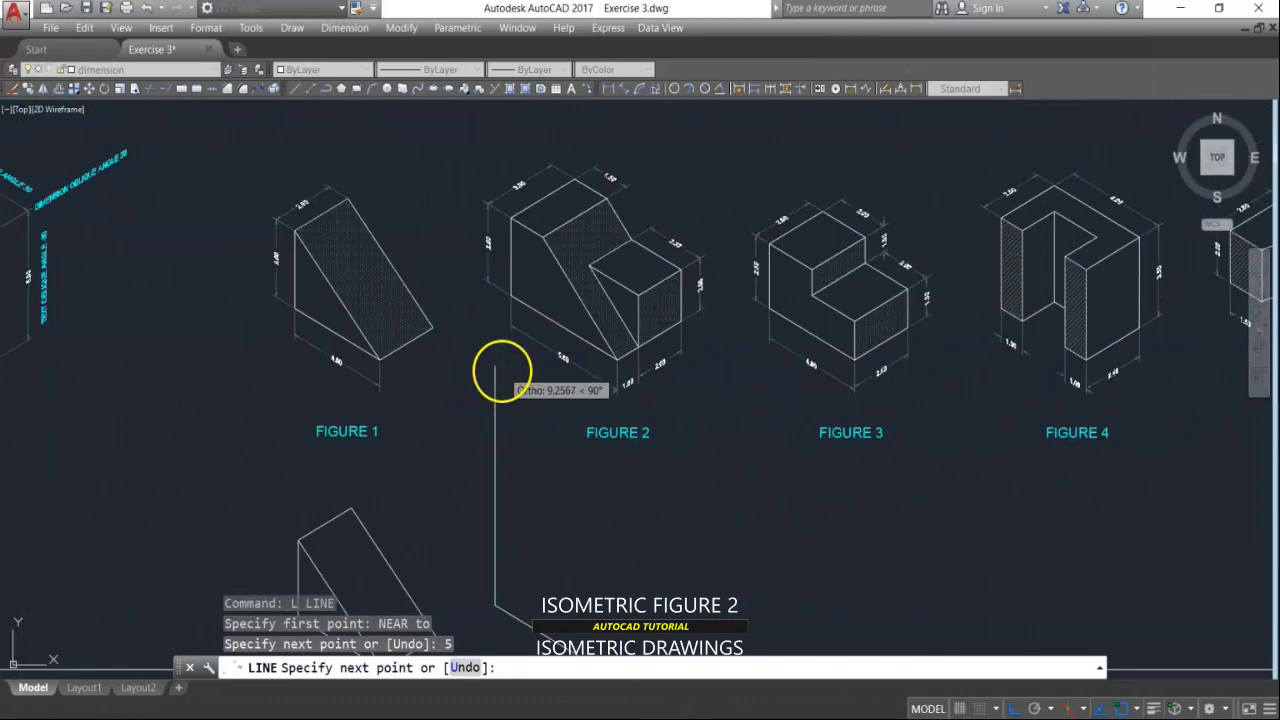
{"action": "type", "text": "3"}
{"action": "key", "text": "Return"}
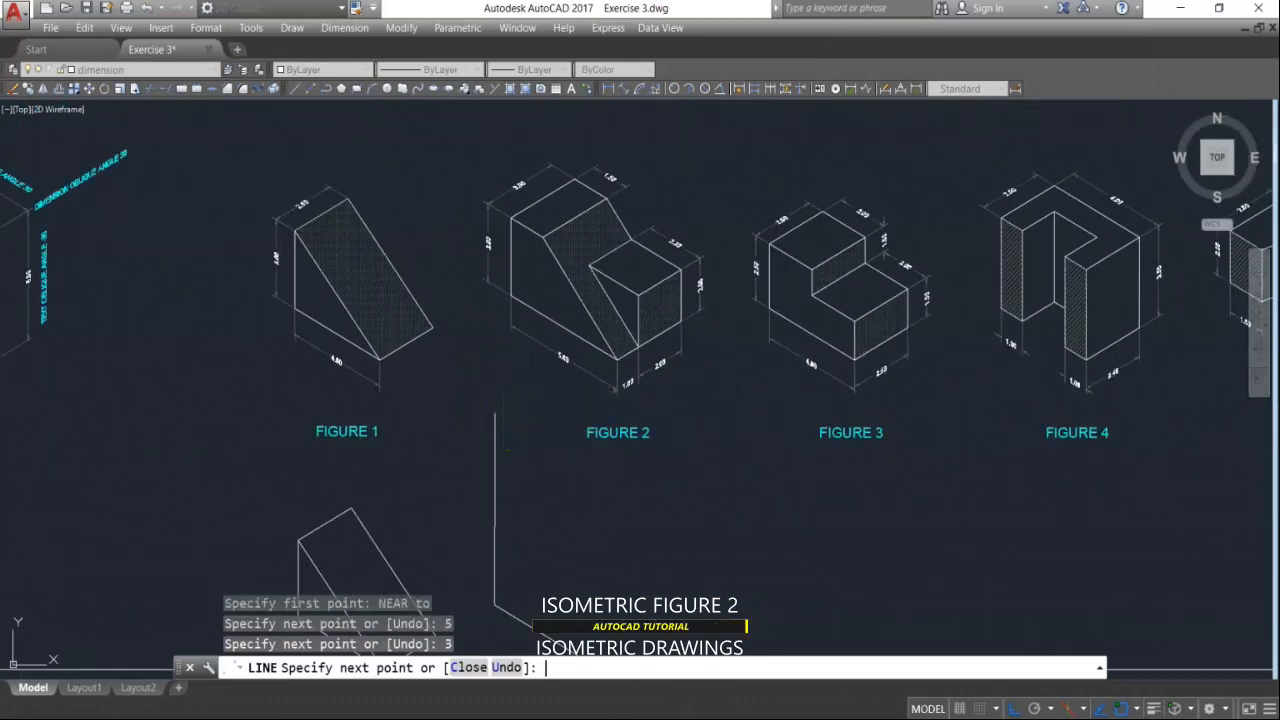
Step: Add a 1.5 top edge at 330° and close Figure 2's front face with a sloping edge back to the start
{"action": "scroll", "coordinate": [594, 182], "scroll_direction": "up", "scroll_amount": 5}
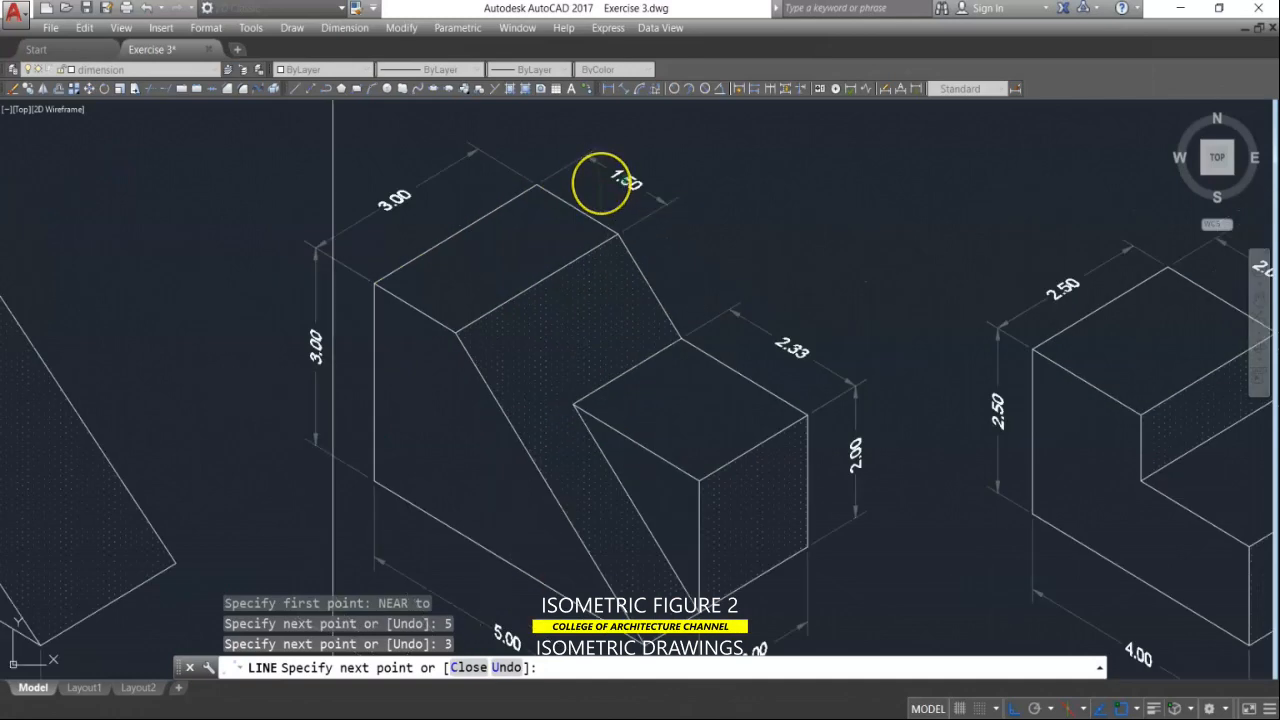
{"action": "scroll", "coordinate": [605, 188], "scroll_direction": "down", "scroll_amount": 2}
{"action": "scroll", "coordinate": [600, 185], "scroll_direction": "down", "scroll_amount": 3}
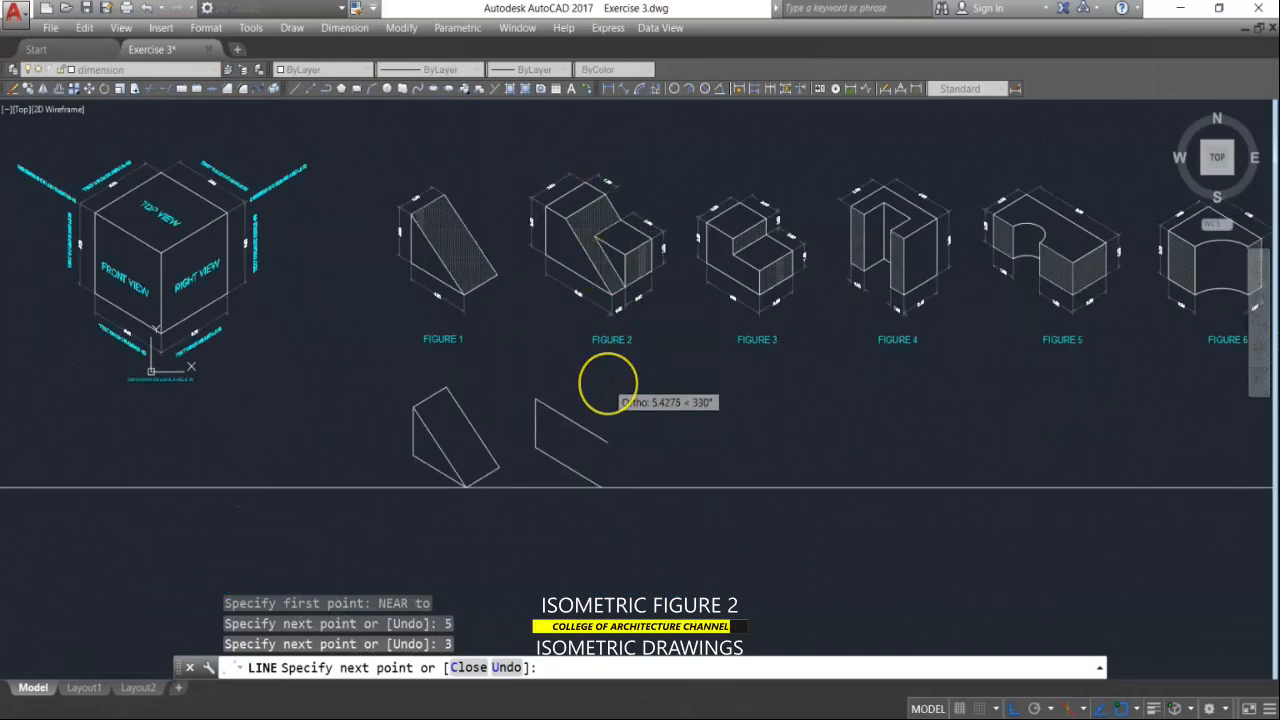
{"action": "type", "text": "1.5"}
{"action": "key", "text": "Return"}
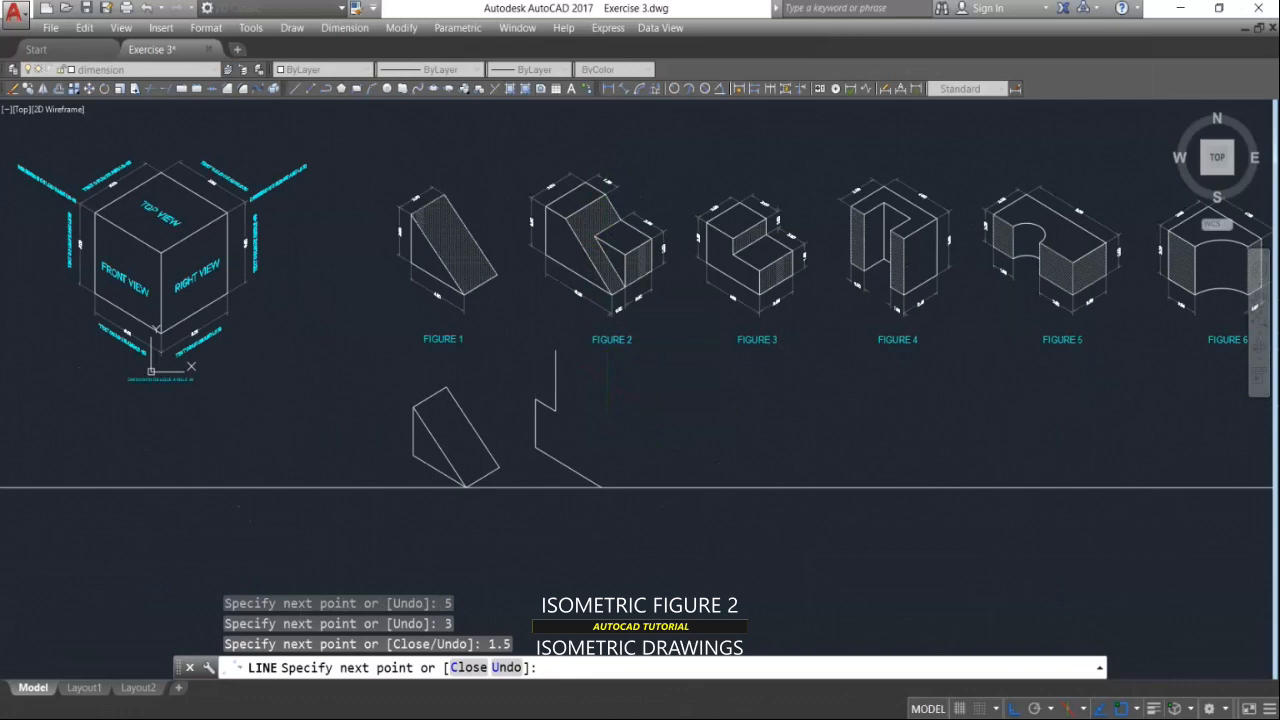
{"action": "scroll", "coordinate": [601, 288], "scroll_direction": "up", "scroll_amount": 4}
{"action": "scroll", "coordinate": [600, 288], "scroll_direction": "down", "scroll_amount": 3}
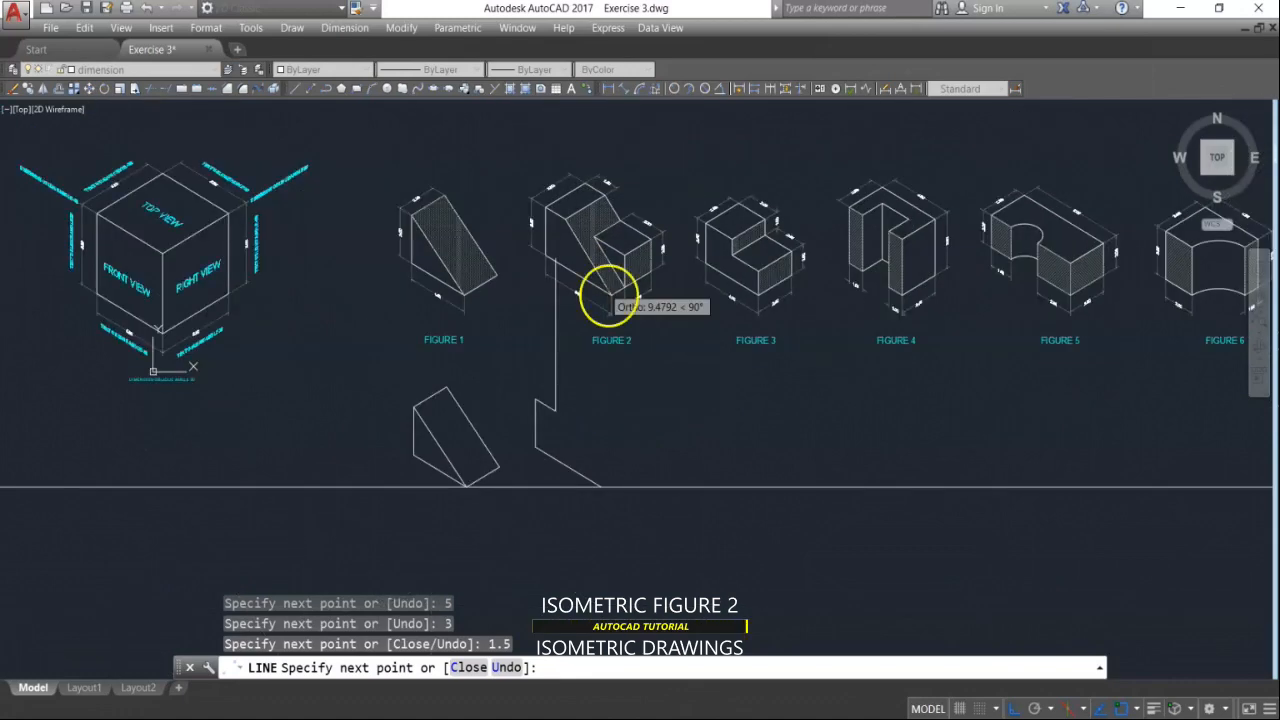
{"action": "scroll", "coordinate": [591, 486], "scroll_direction": "up", "scroll_amount": 3}
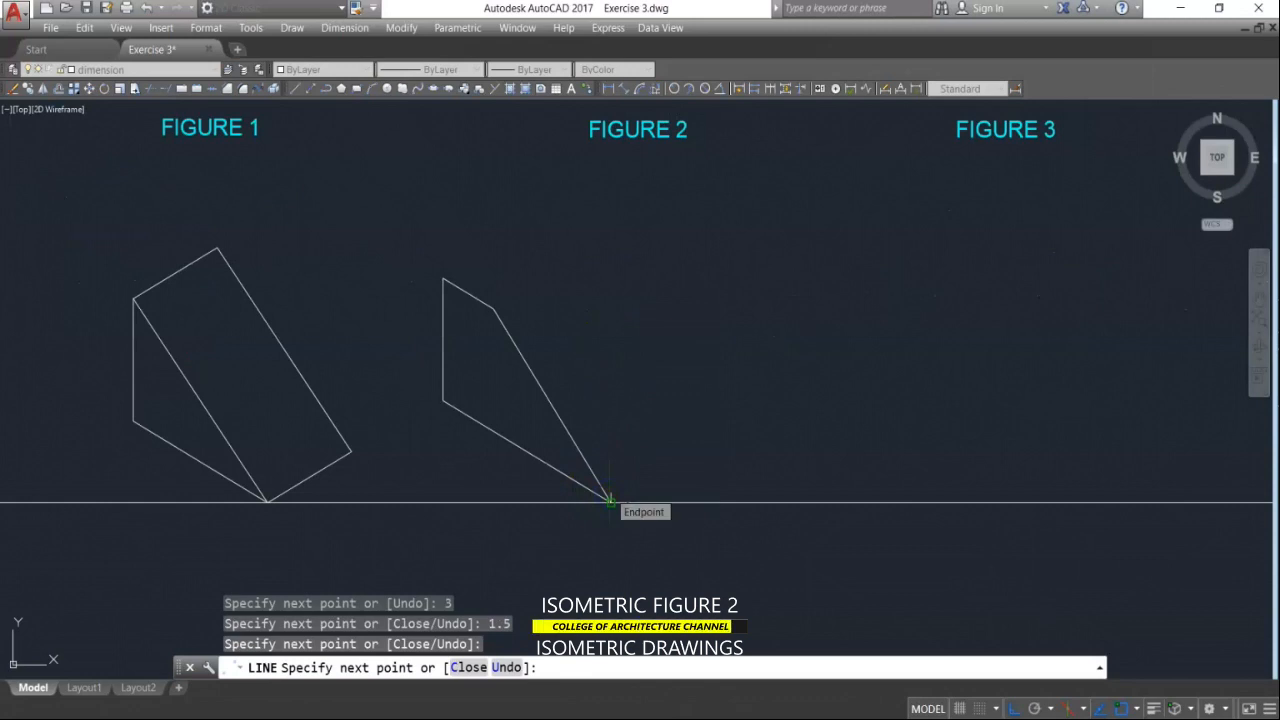
{"action": "left_click", "coordinate": [609, 500]}
{"action": "key", "text": "Return"}
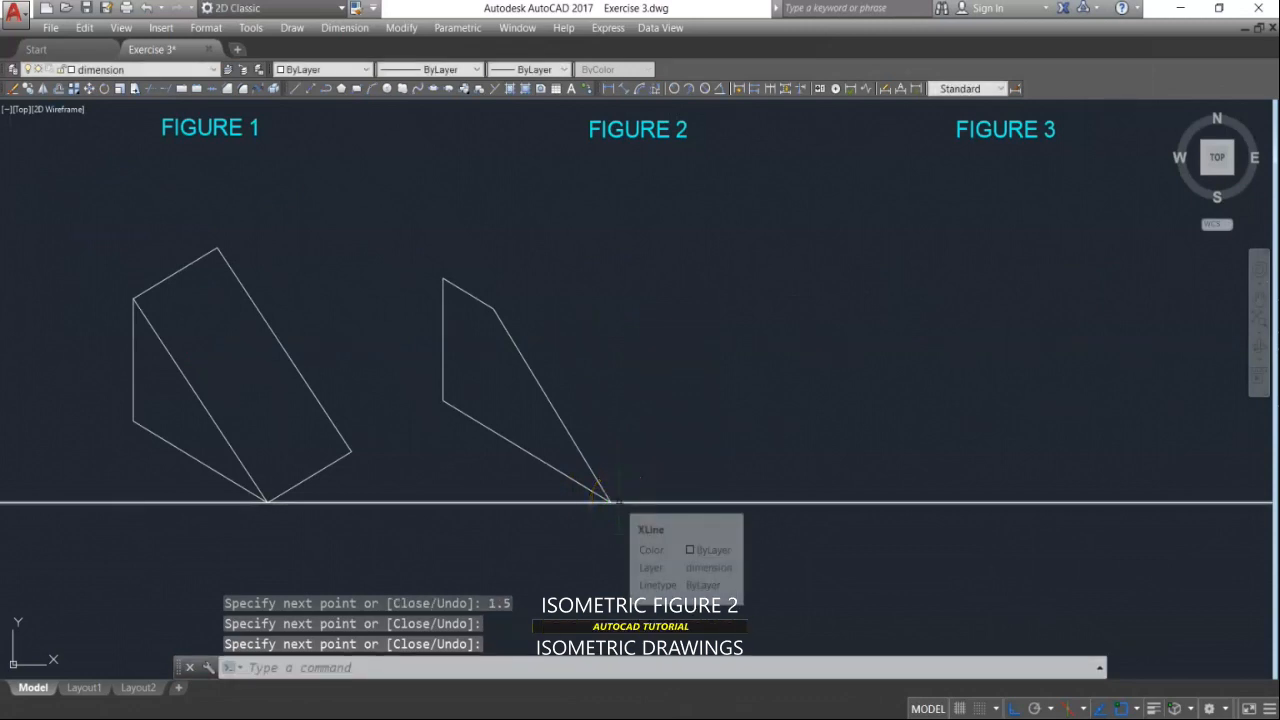
Step: Switch to the top isoplane and examine the depth and block dimensions of the reference Figure 2
{"action": "key", "text": "F5"}
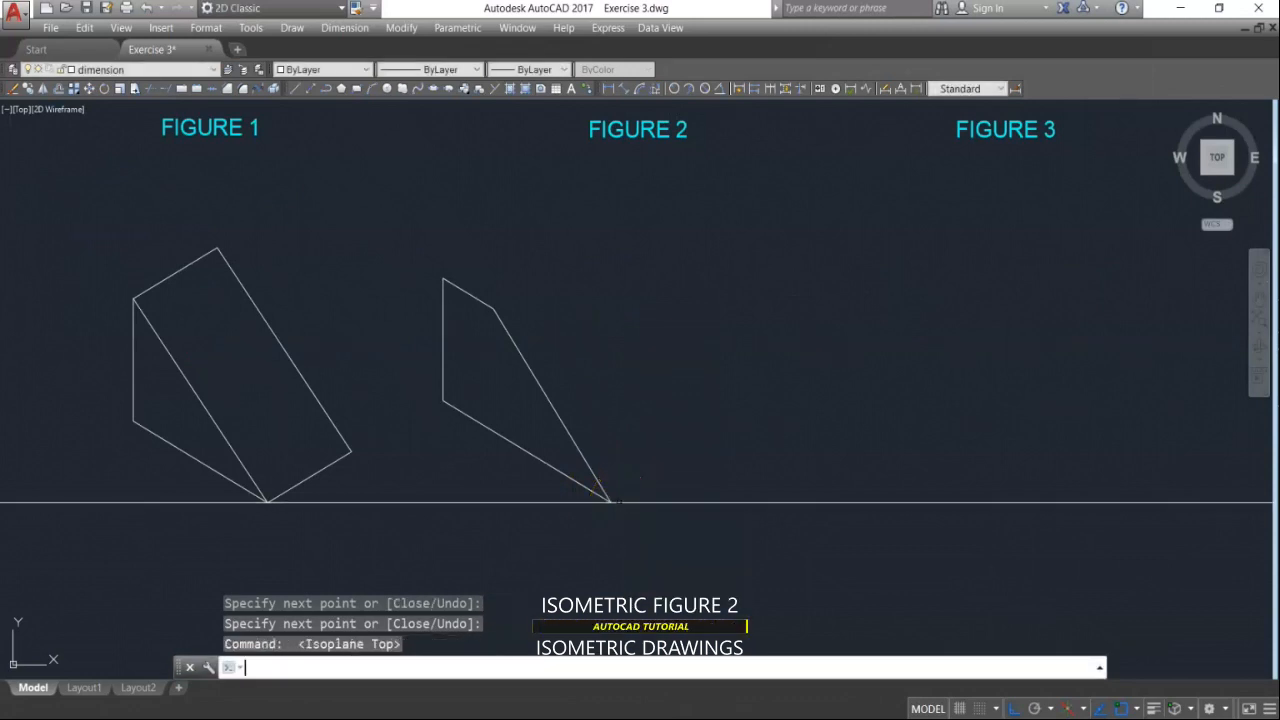
{"action": "middle_click_drag", "start_coordinate": [606, 391], "coordinate": [601, 577]}
{"action": "scroll", "coordinate": [603, 506], "scroll_direction": "down", "scroll_amount": 2}
{"action": "scroll", "coordinate": [601, 577], "scroll_direction": "down", "scroll_amount": 2}
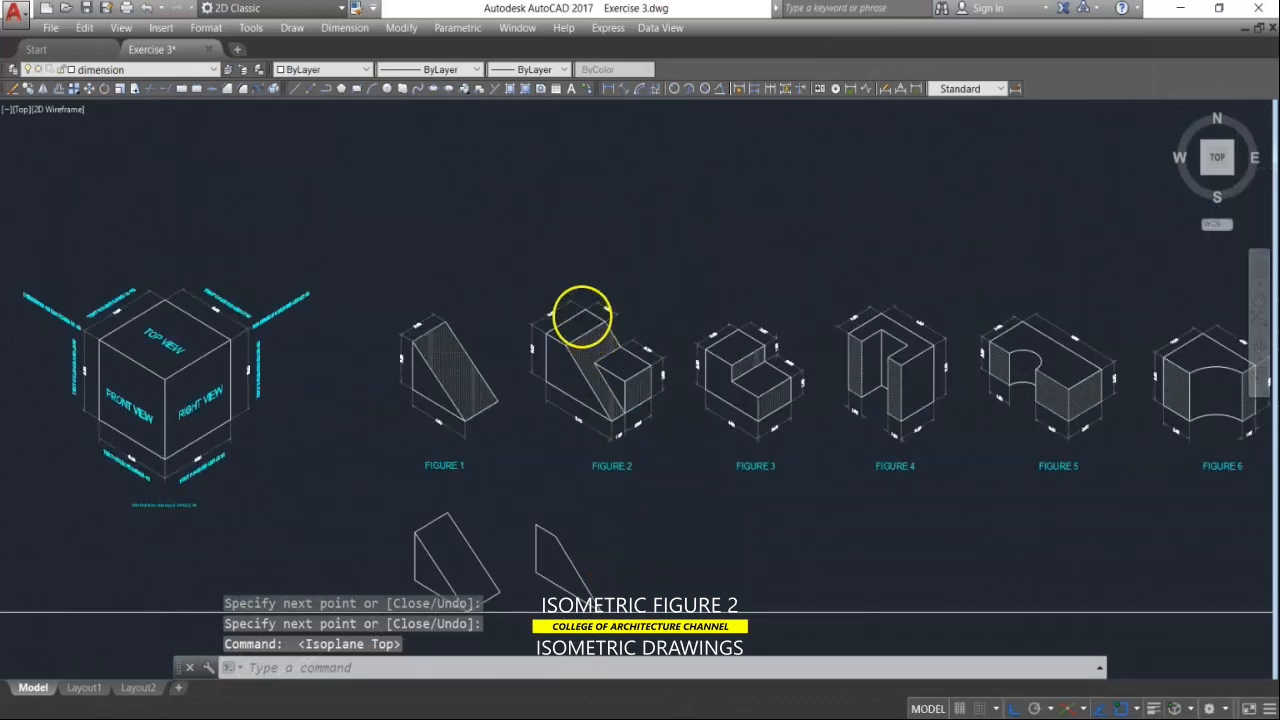
{"action": "scroll", "coordinate": [580, 306], "scroll_direction": "up", "scroll_amount": 5}
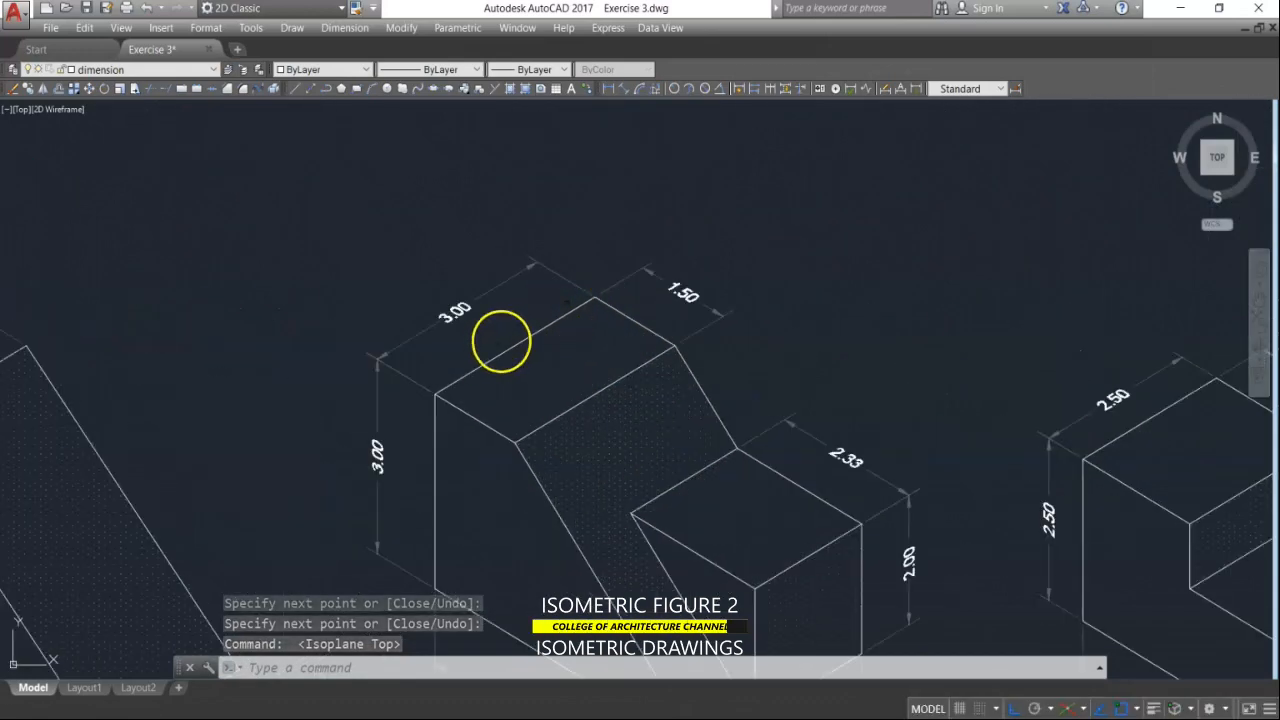
{"action": "scroll", "coordinate": [505, 308], "scroll_direction": "down", "scroll_amount": 5}
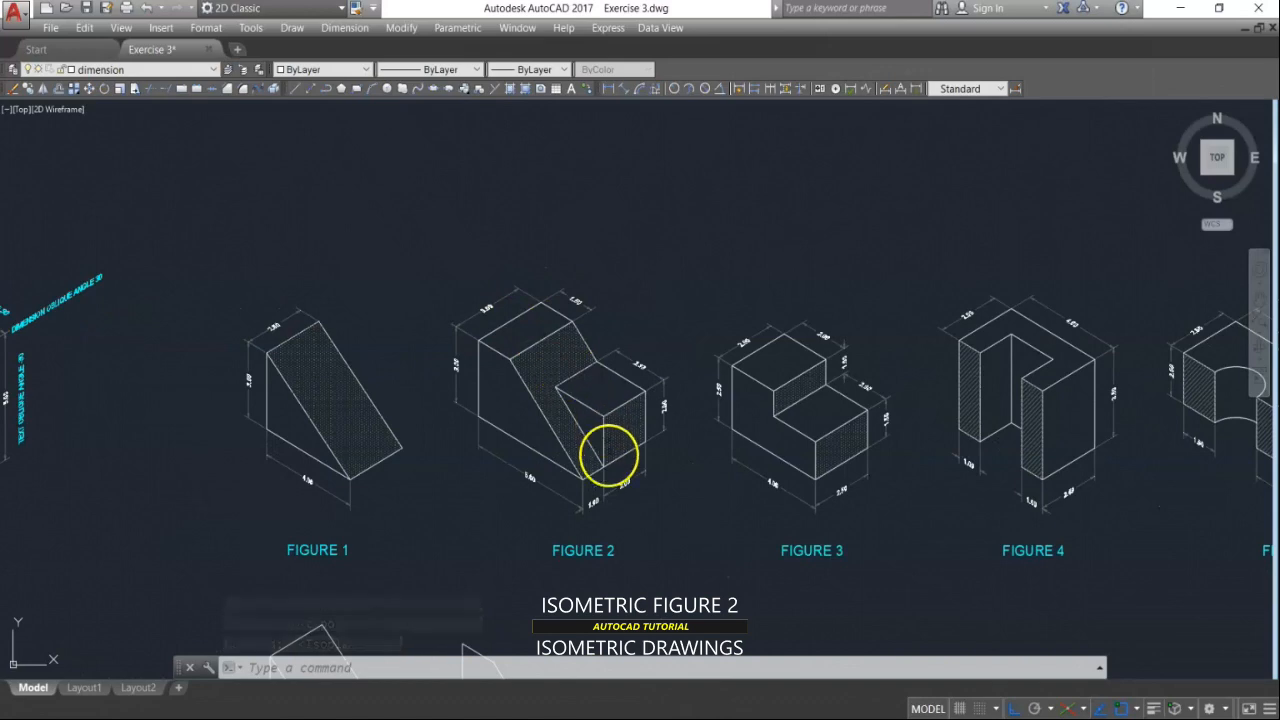
{"action": "scroll", "coordinate": [594, 500], "scroll_direction": "up", "scroll_amount": 4}
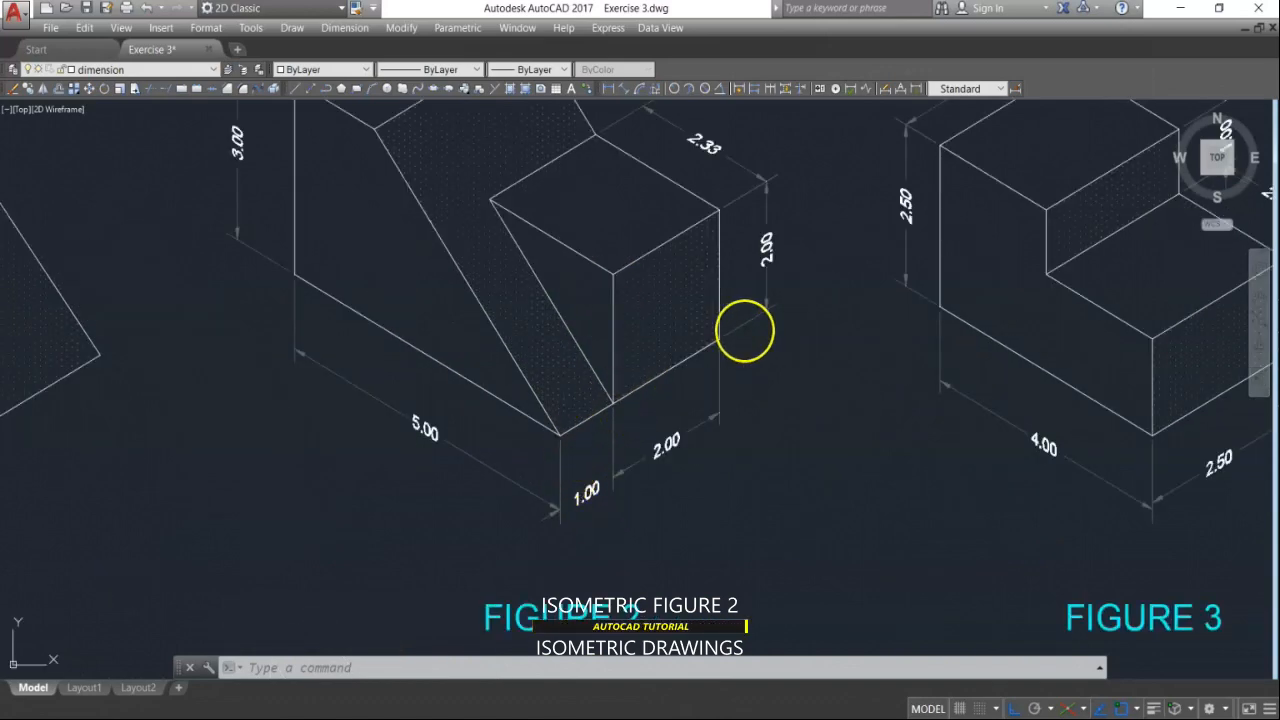
{"action": "scroll", "coordinate": [609, 420], "scroll_direction": "down", "scroll_amount": 4}
{"action": "middle_click_drag", "start_coordinate": [556, 508], "coordinate": [587, 328]}
{"action": "key", "text": "Escape"}
{"action": "key", "text": "Escape"}
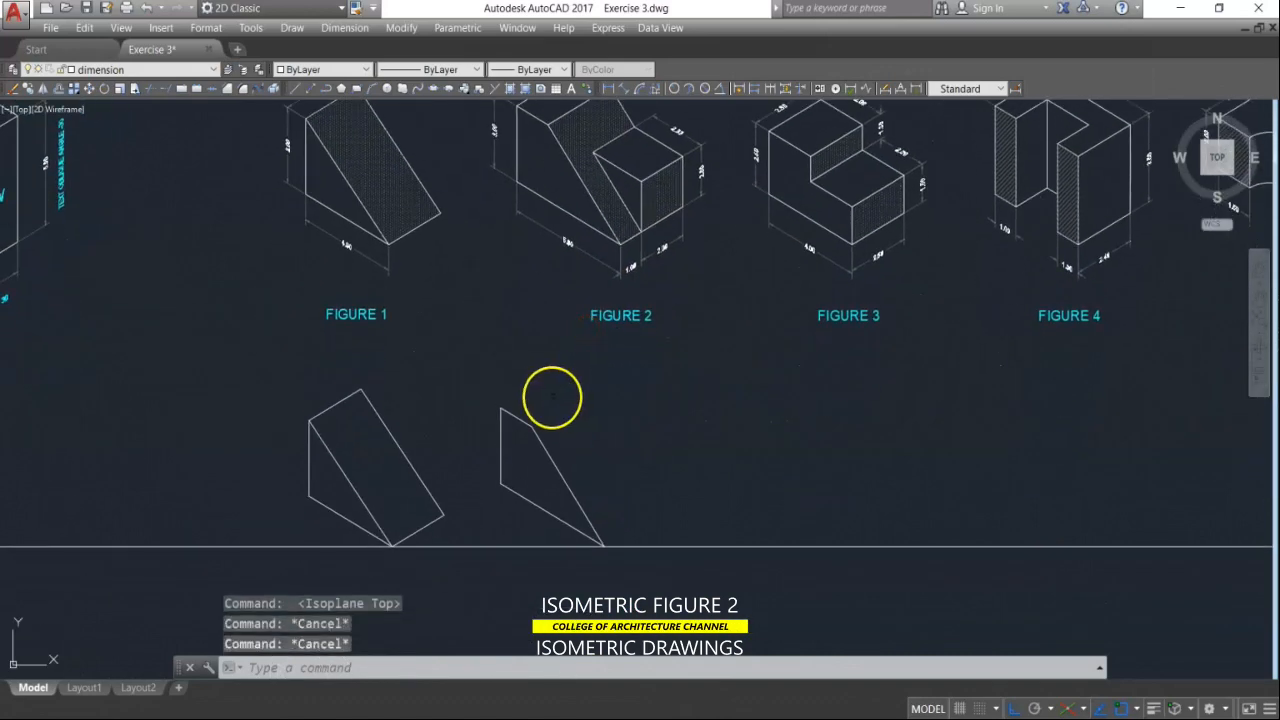
Step: Draw a depth edge 3 long at 30° from the top corner of Figure 2's vertical edge
{"action": "type", "text": "l"}
{"action": "key", "text": "Return"}
{"action": "left_click", "coordinate": [500, 410]}
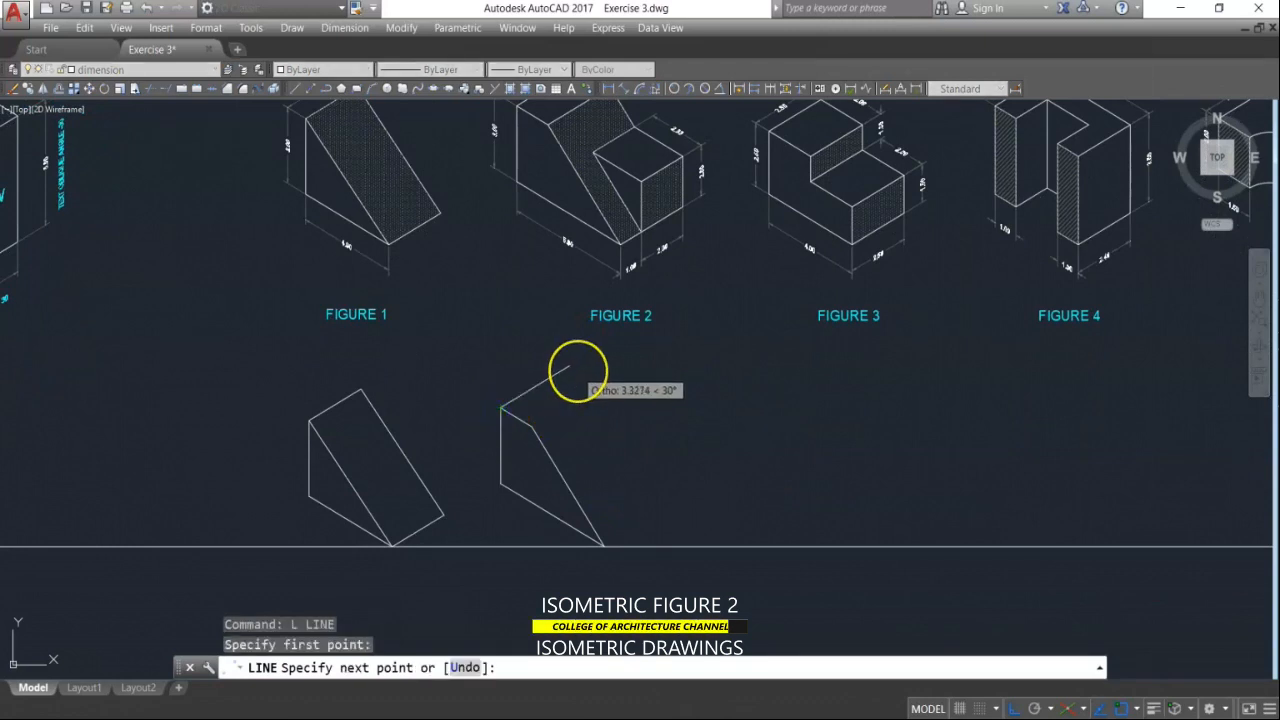
{"action": "type", "text": "3"}
{"action": "key", "text": "Return"}
{"action": "key", "text": "Return"}
Step: Draw a second depth edge 3 long at 30° from the lower end of Figure 2's short top edge
{"action": "key", "text": "Return"}
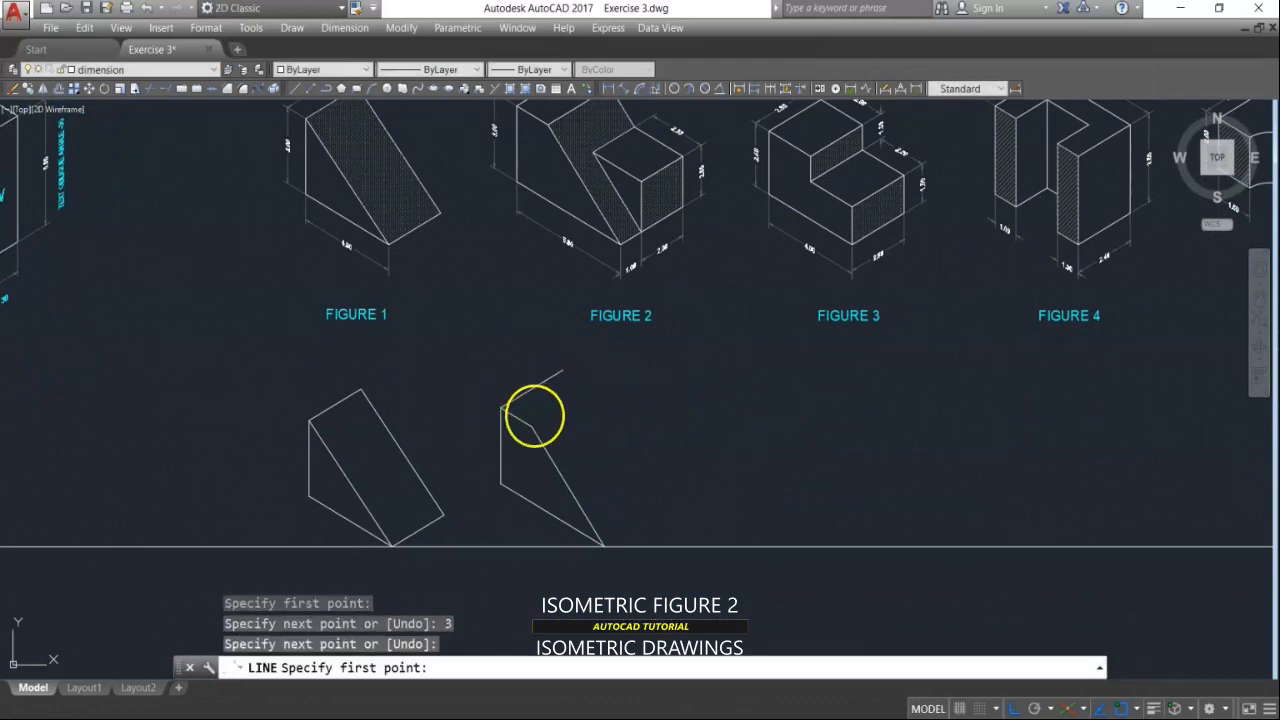
{"action": "left_click", "coordinate": [532, 428]}
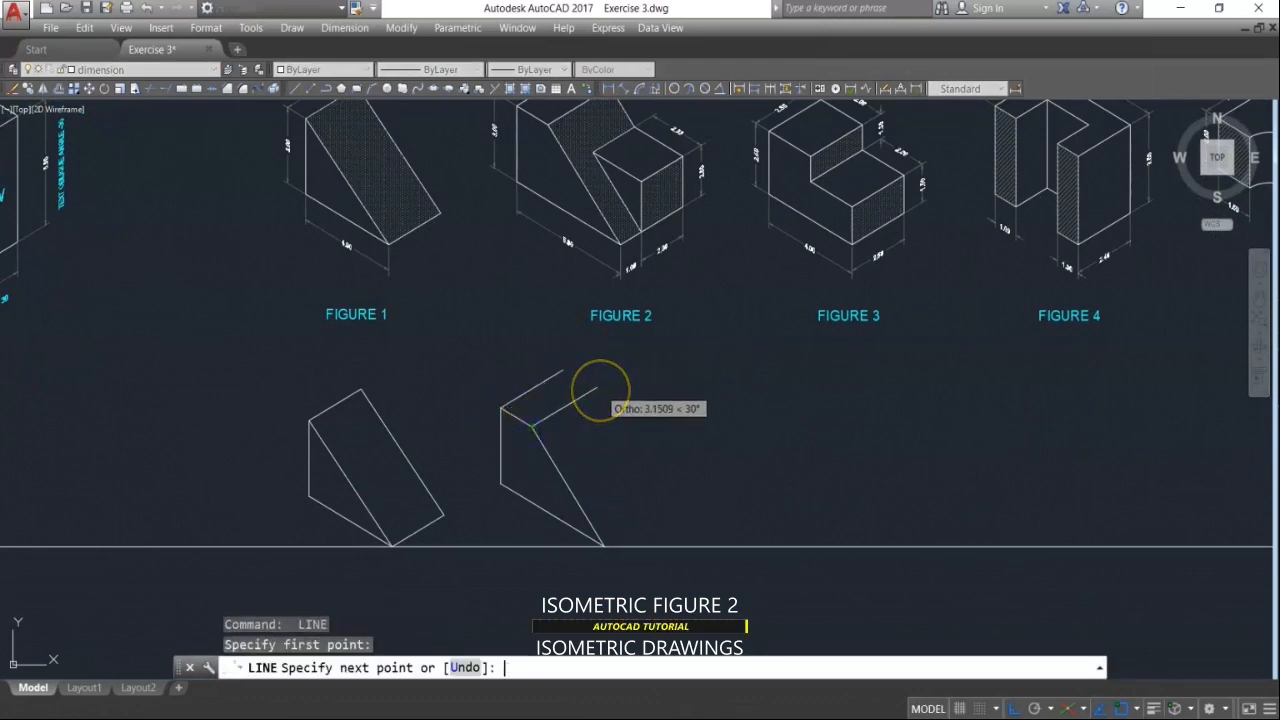
{"action": "type", "text": "3"}
{"action": "key", "text": "Return"}
{"action": "key", "text": "Return"}
Step: Draw Figure 2's base depth edge at 30° from the front corner on the construction line, as consecutive segments of 1 and 2
{"action": "type", "text": "l"}
{"action": "key", "text": "Return"}
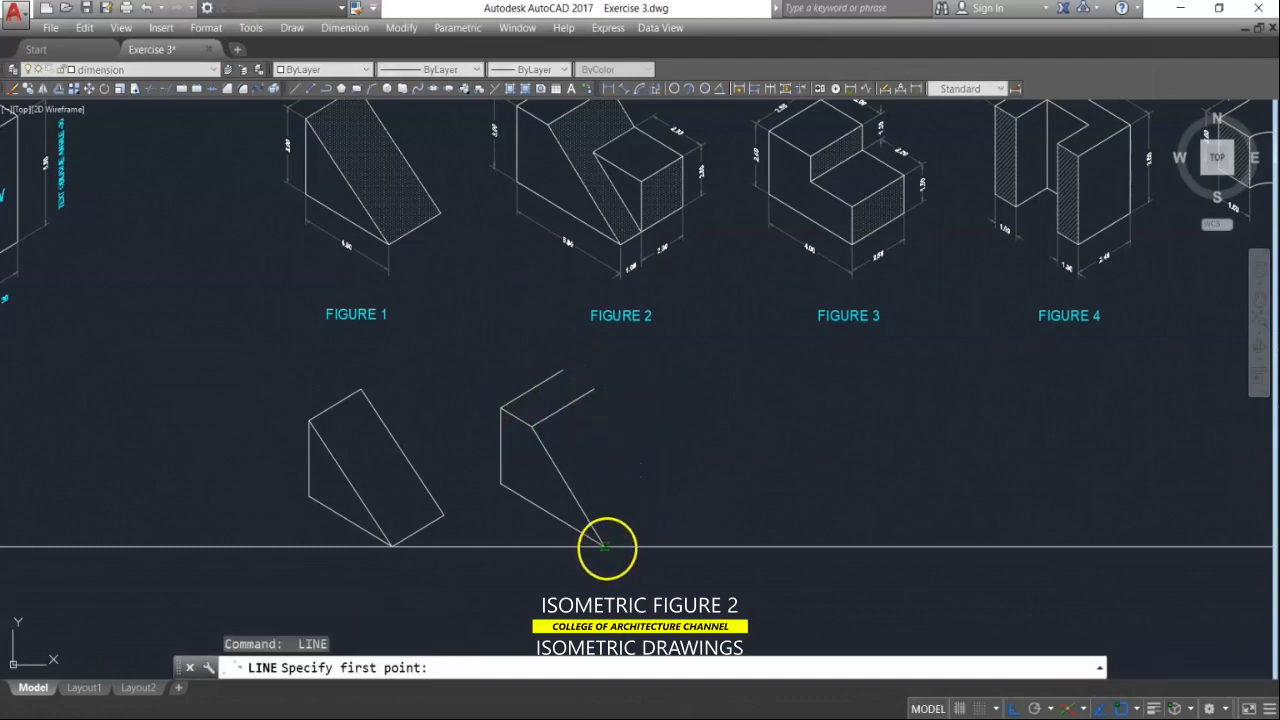
{"action": "left_click", "coordinate": [604, 545]}
{"action": "type", "text": "1"}
{"action": "key", "text": "Return"}
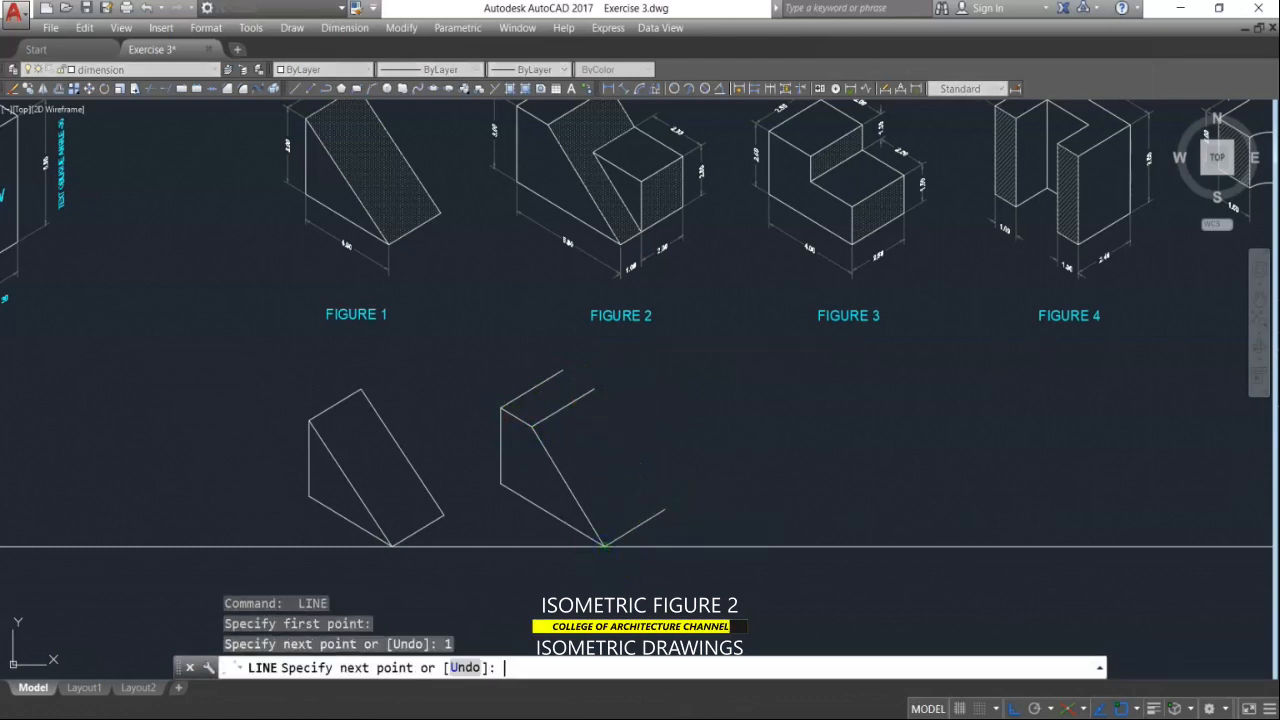
{"action": "type", "text": "2"}
{"action": "key", "text": "Return"}
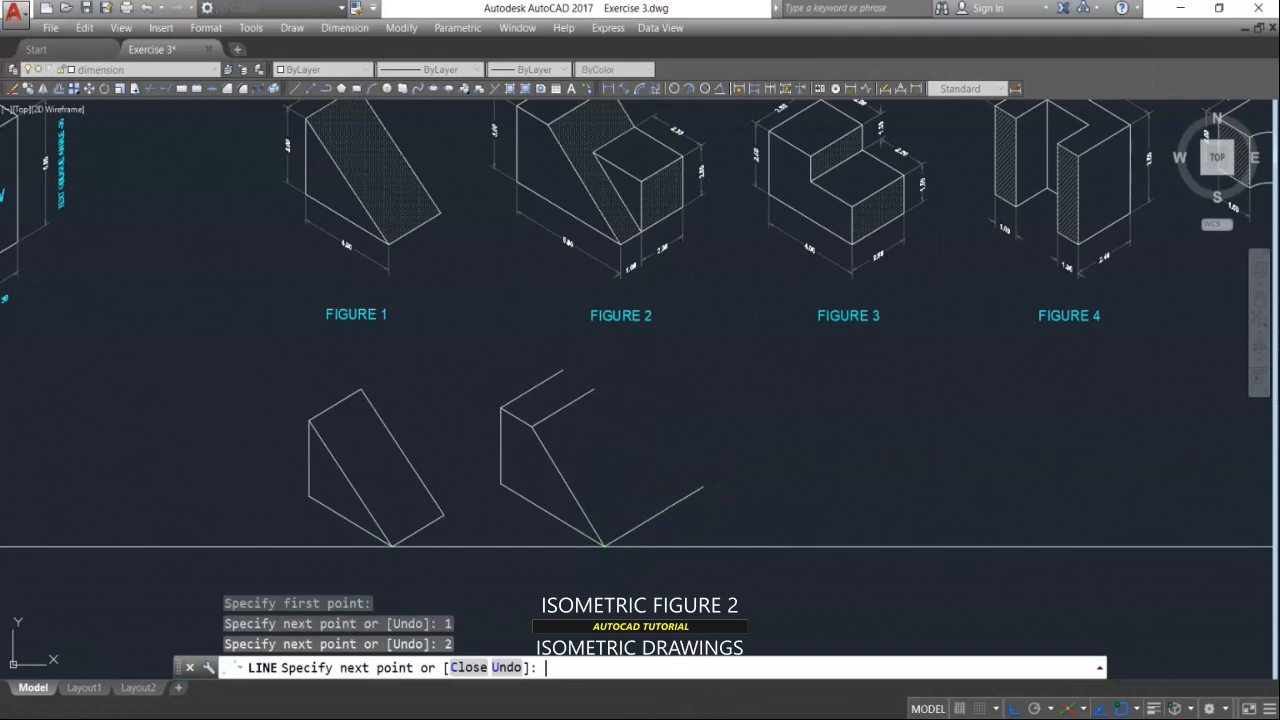
{"action": "key", "text": "Return"}
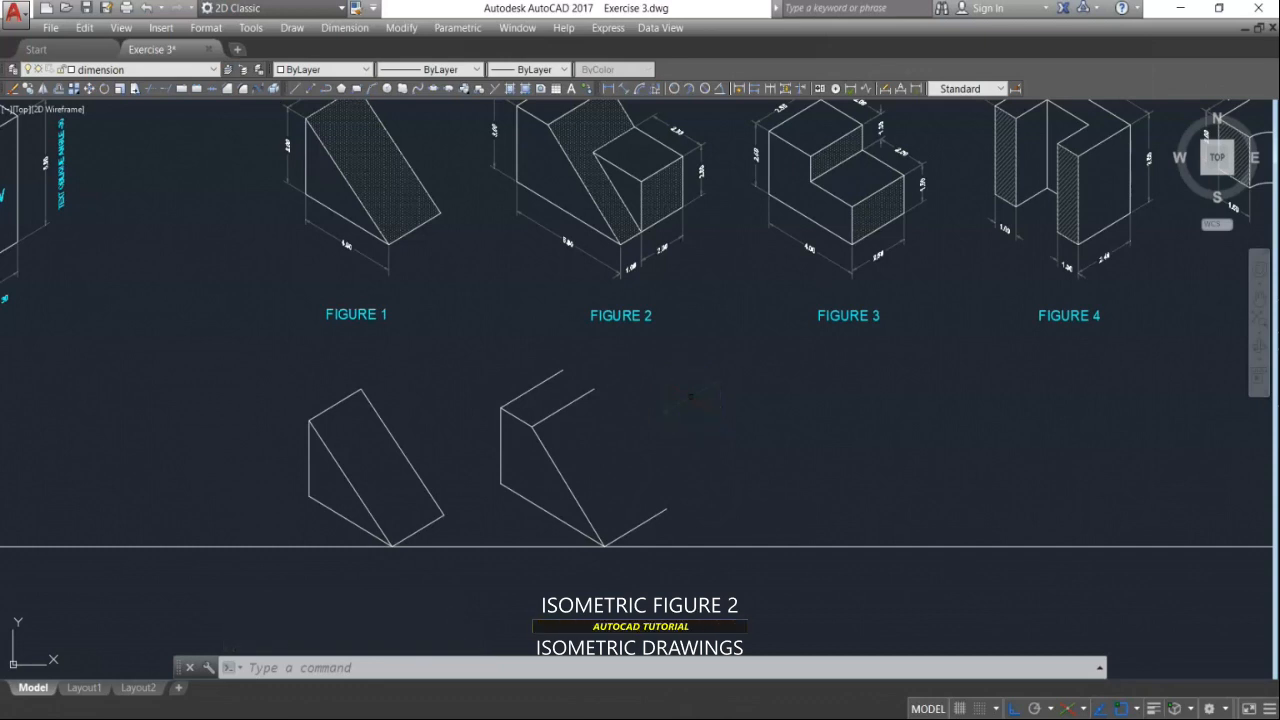
Step: Switch to the right isoplane and draw a vertical edge 2 up from the far end of Figure 2's base depth edge
{"action": "key", "text": "F5"}
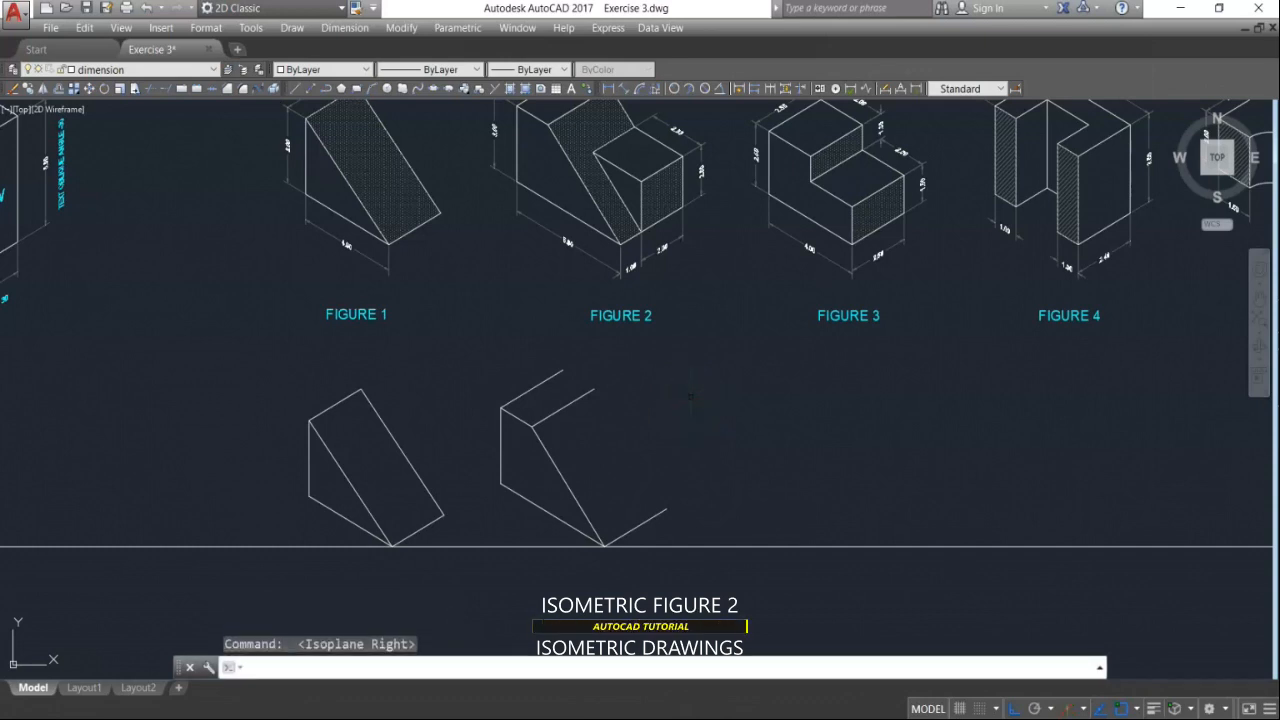
{"action": "scroll", "coordinate": [677, 200], "scroll_direction": "up", "scroll_amount": 3}
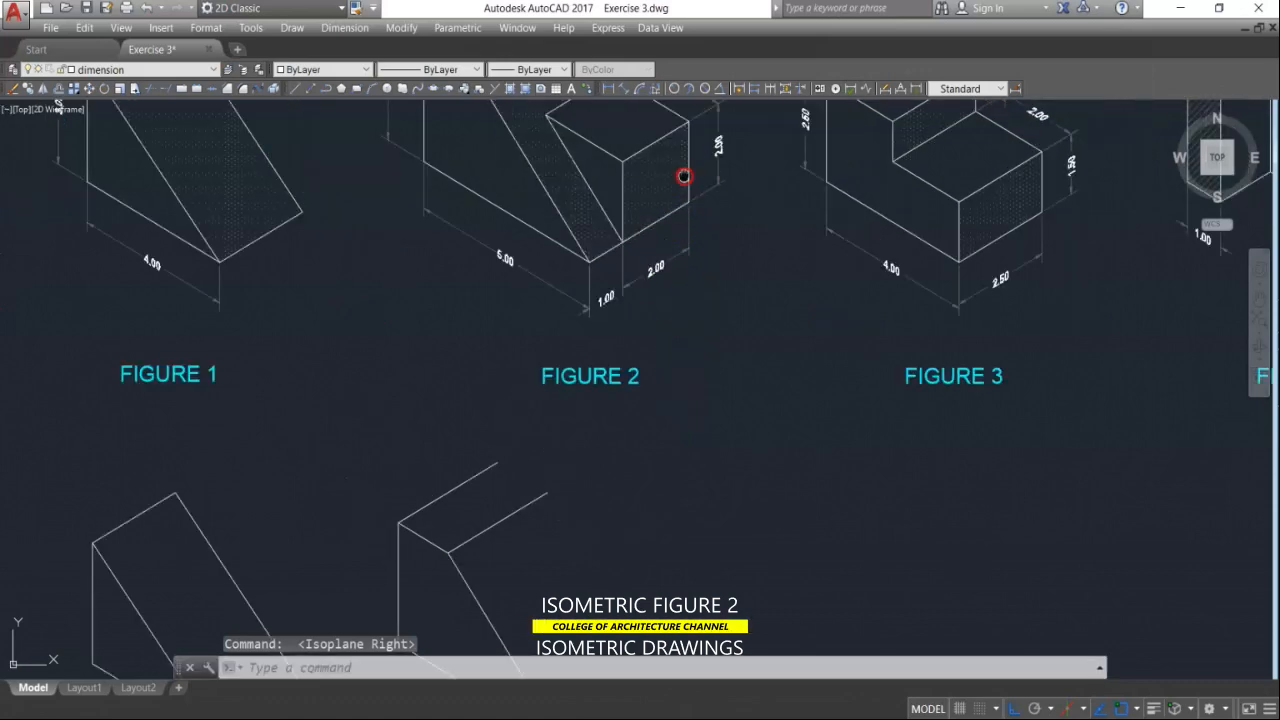
{"action": "scroll", "coordinate": [714, 150], "scroll_direction": "up", "scroll_amount": 3}
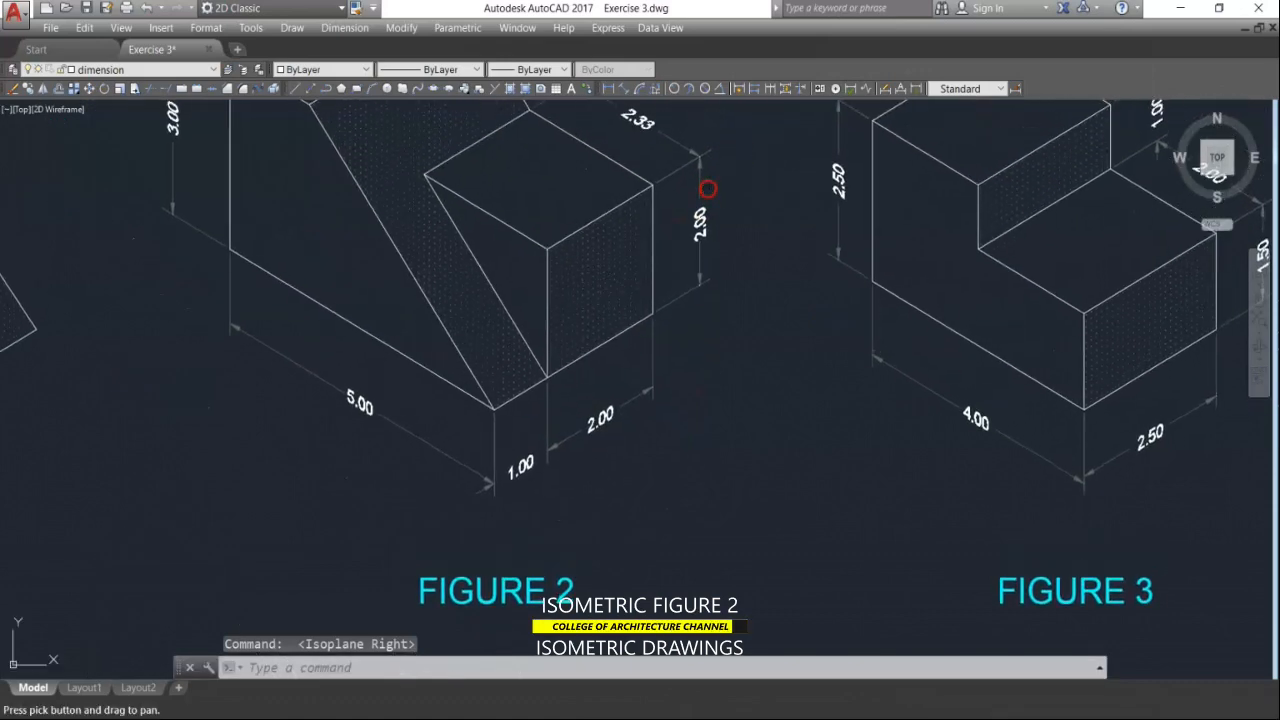
{"action": "scroll", "coordinate": [658, 222], "scroll_direction": "down", "scroll_amount": 5}
{"action": "middle_click_drag", "start_coordinate": [625, 484], "coordinate": [629, 406]}
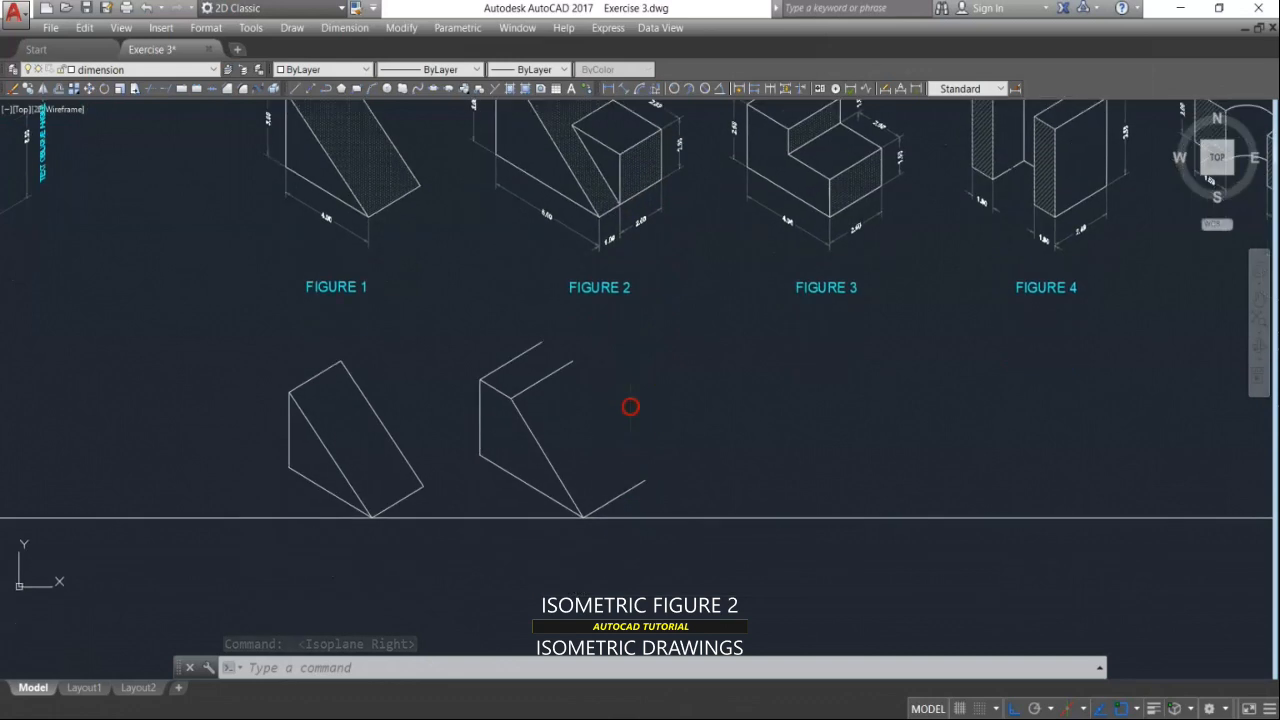
{"action": "key", "text": "Escape"}
{"action": "key", "text": "Escape"}
{"action": "type", "text": "l"}
{"action": "key", "text": "Return"}
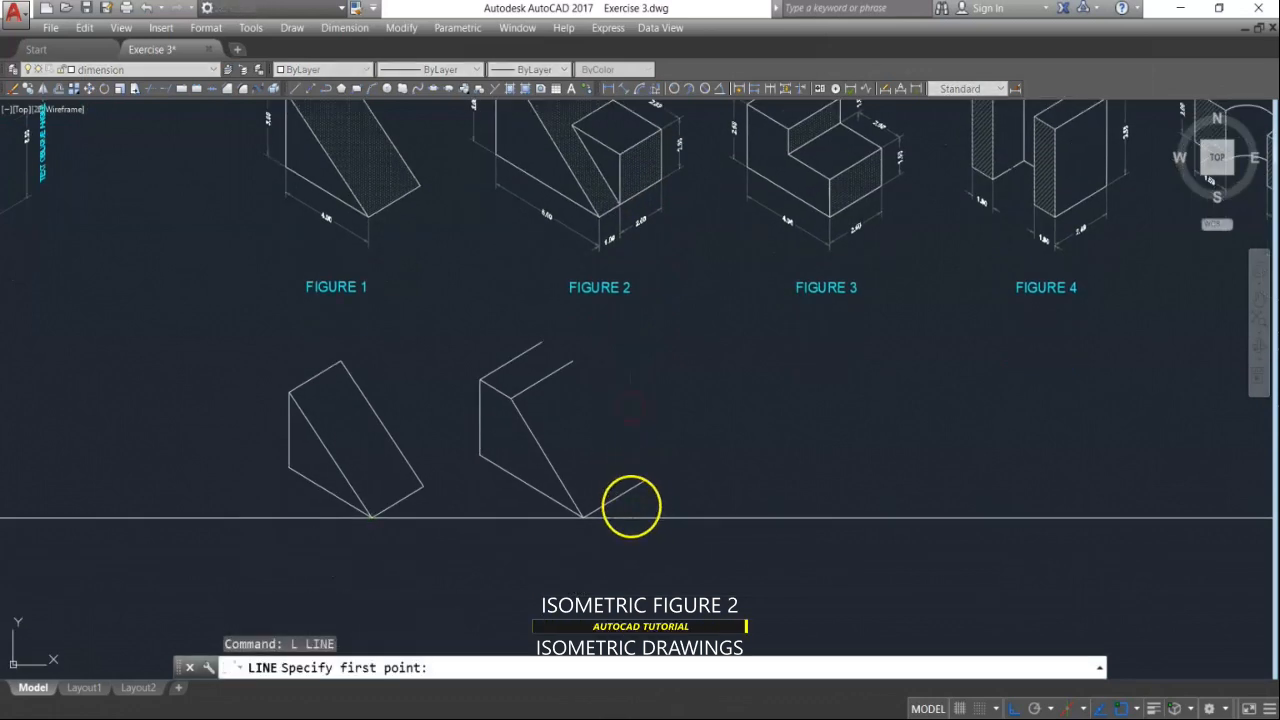
{"action": "scroll", "coordinate": [652, 482], "scroll_direction": "up", "scroll_amount": 2}
{"action": "left_click", "coordinate": [640, 481]}
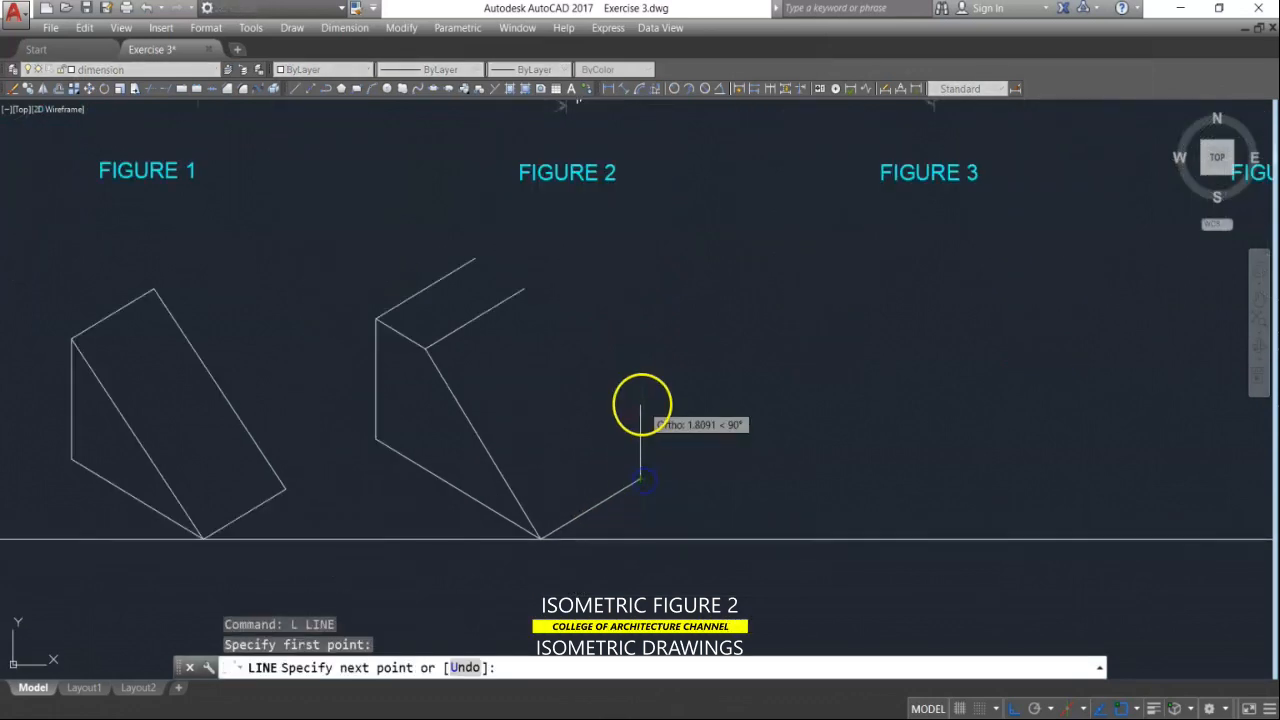
{"action": "type", "text": "2"}
{"action": "key", "text": "Return"}
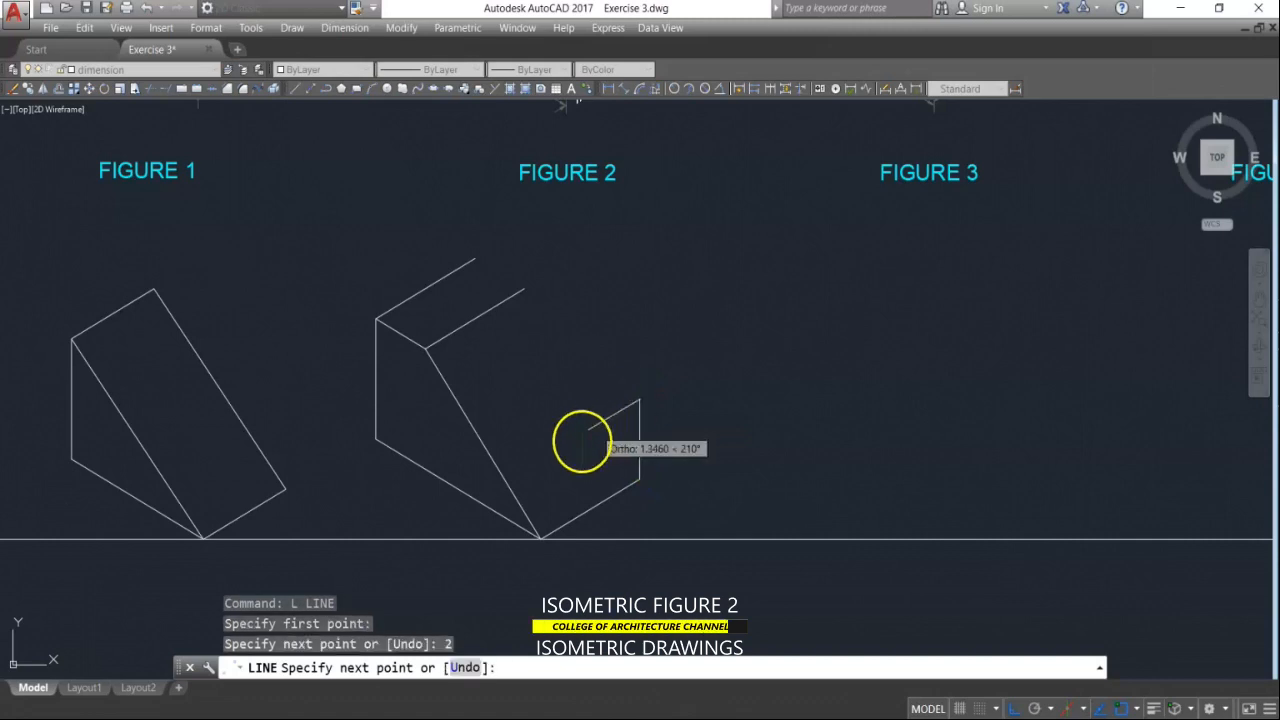
Step: Add the block's top edge 2 long at 210° and close its face with a vertical edge down to the base
{"action": "type", "text": "2"}
{"action": "key", "text": "Return"}
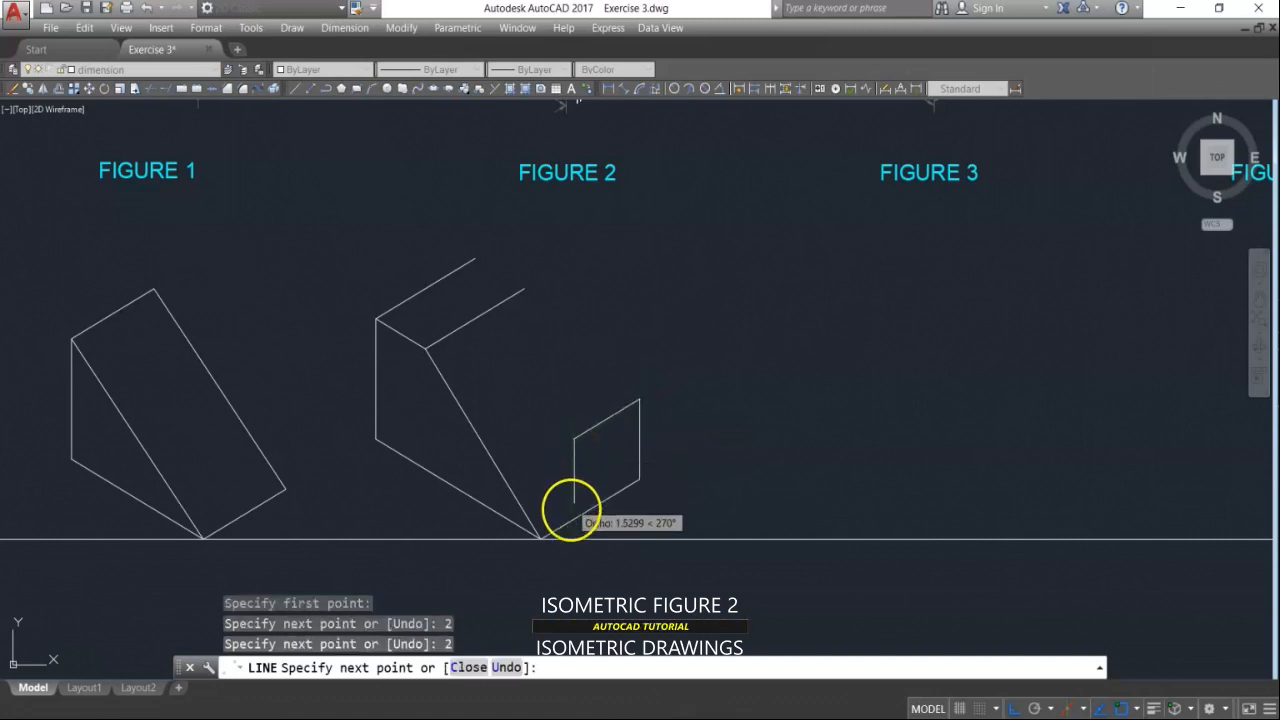
{"action": "left_click", "coordinate": [573, 518]}
{"action": "key", "text": "Return"}
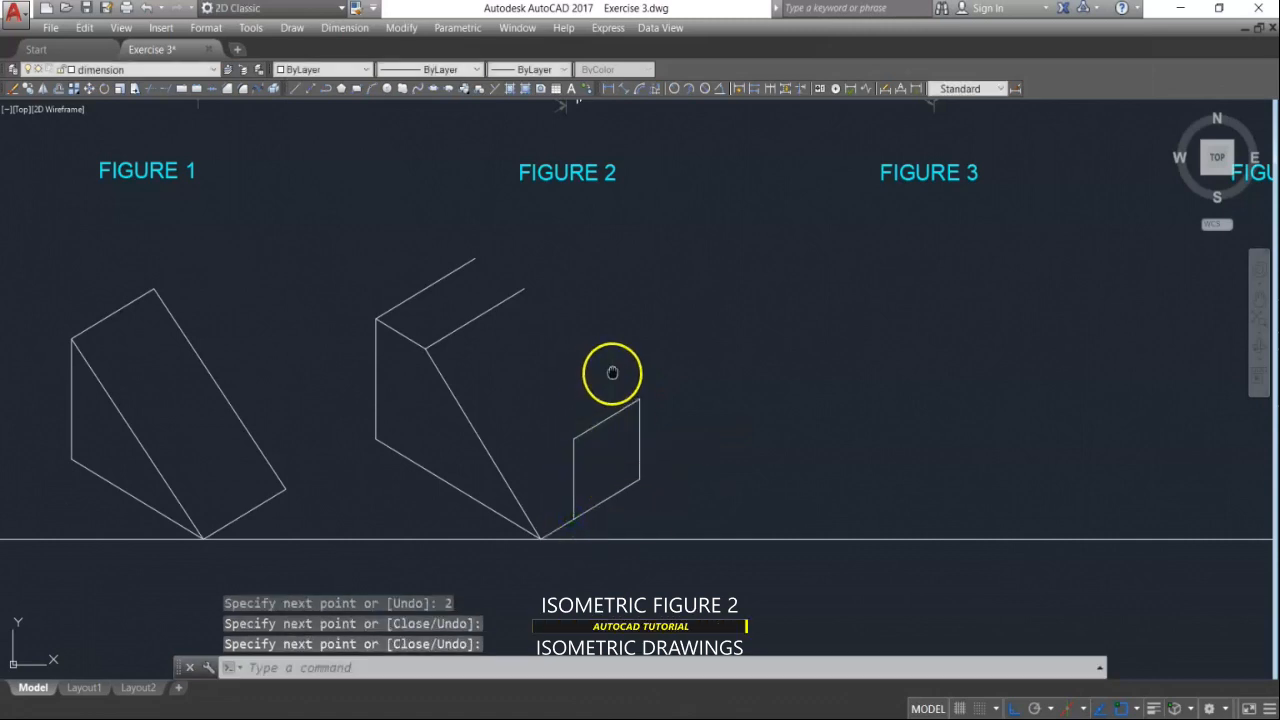
Step: Switch to the top isoplane and draw an edge 2.33 long at 150° from the top of the block's rear vertical edge
{"action": "middle_click_drag", "start_coordinate": [608, 371], "coordinate": [612, 422]}
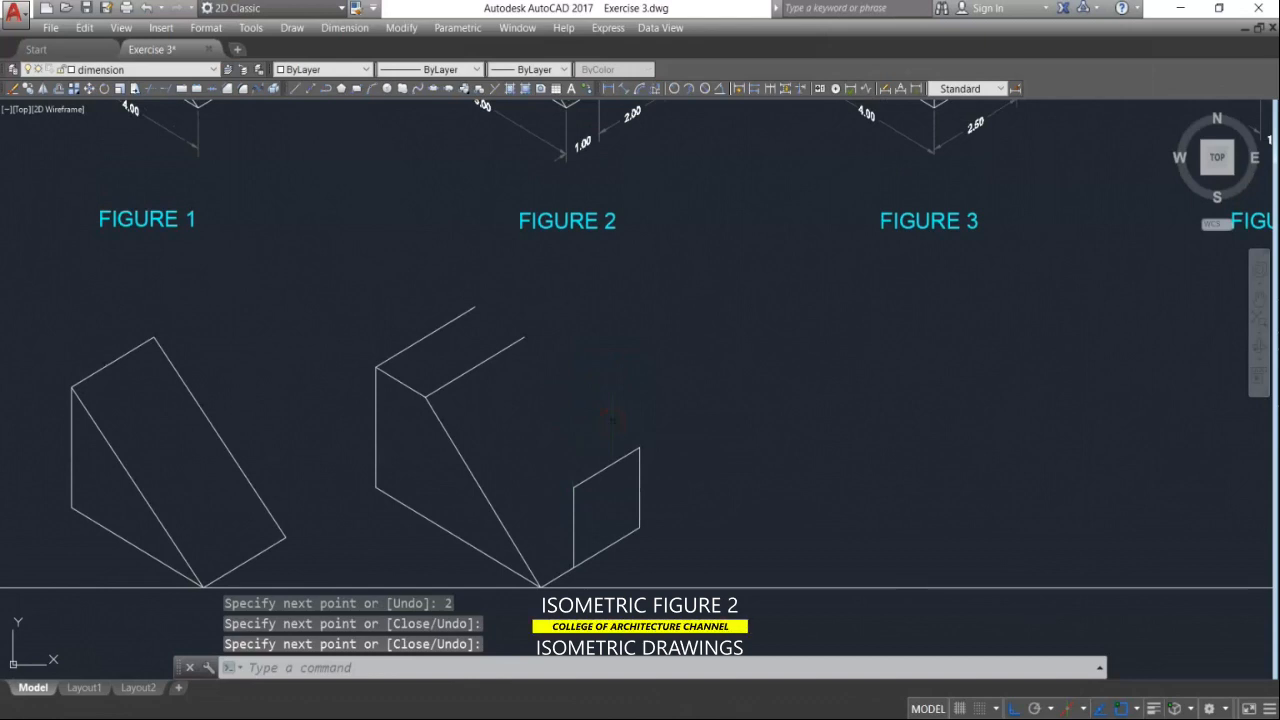
{"action": "key", "text": "F5"}
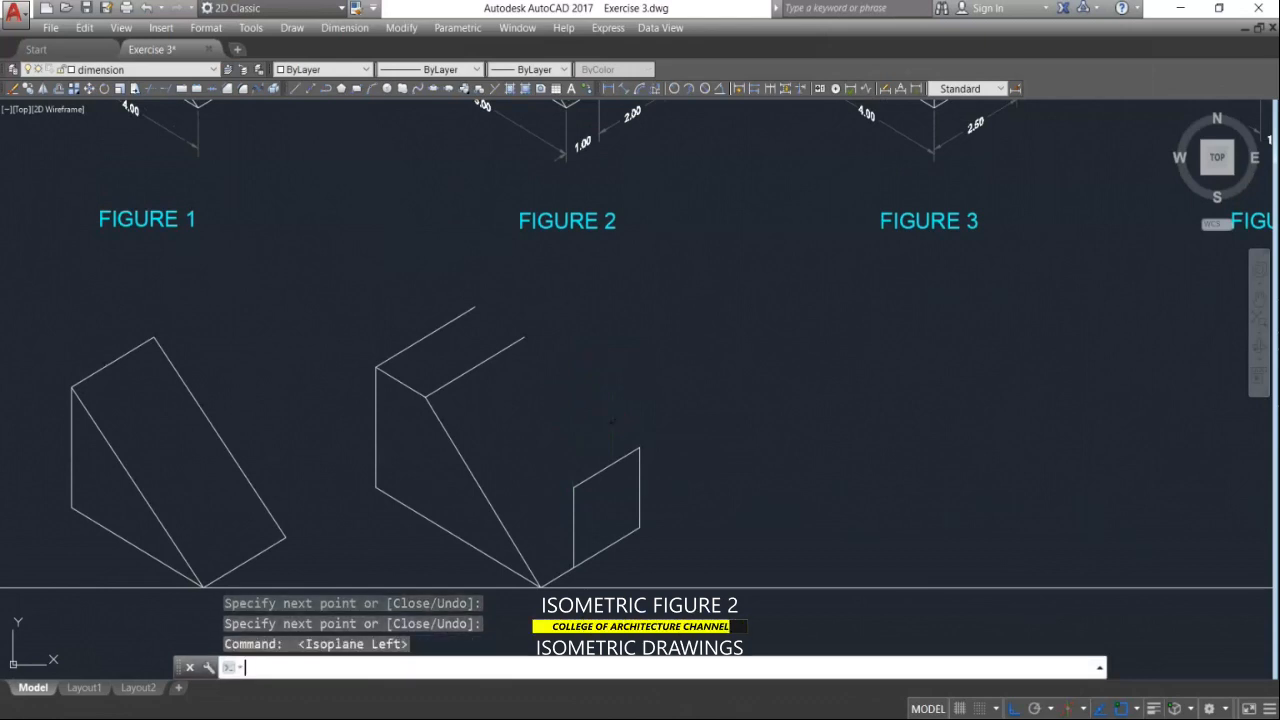
{"action": "key", "text": "F5"}
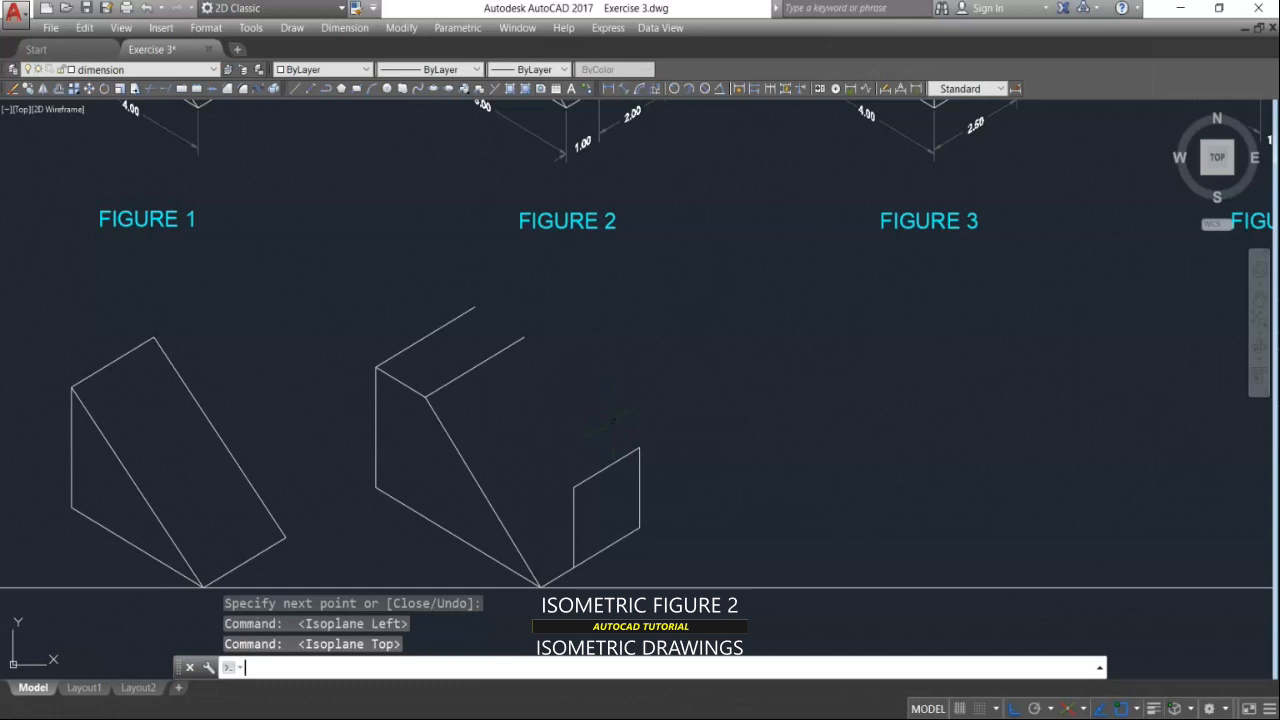
{"action": "type", "text": "L"}
{"action": "key", "text": "Return"}
{"action": "scroll", "coordinate": [625, 480], "scroll_direction": "down", "scroll_amount": 2}
{"action": "middle_click_drag", "start_coordinate": [634, 380], "coordinate": [621, 444]}
{"action": "scroll", "coordinate": [625, 276], "scroll_direction": "up", "scroll_amount": 4}
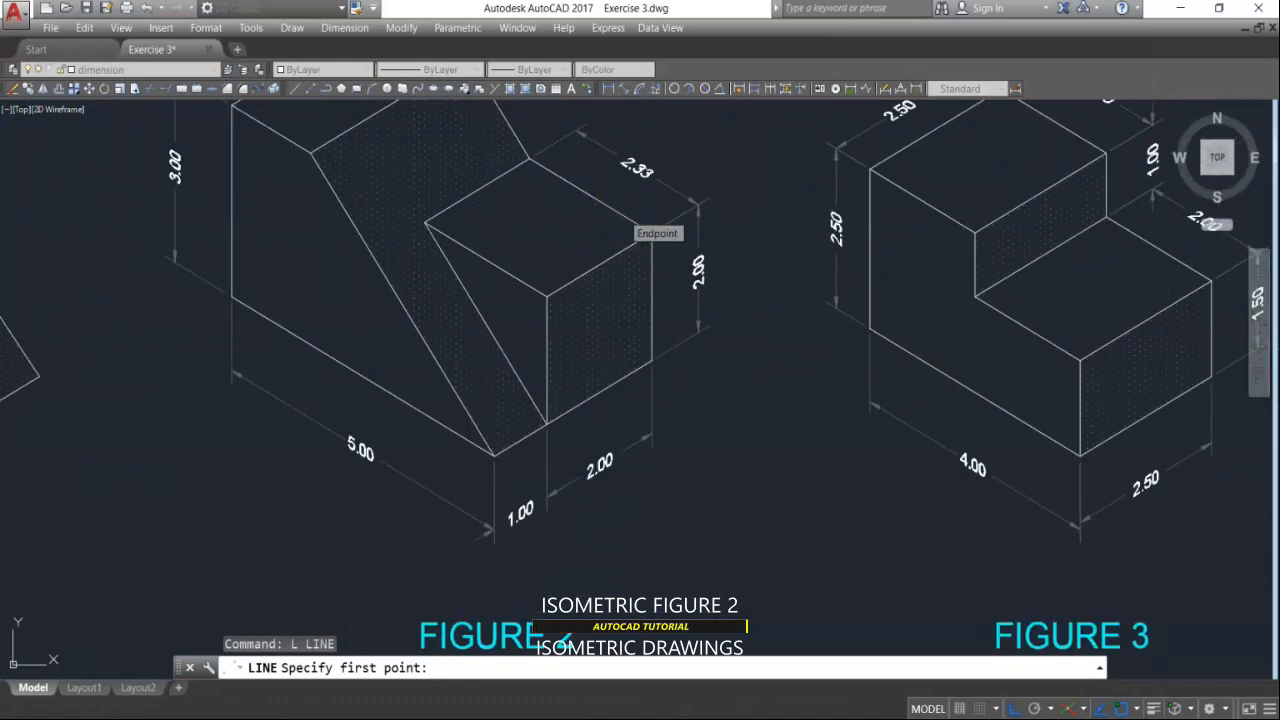
{"action": "scroll", "coordinate": [623, 212], "scroll_direction": "down", "scroll_amount": 4}
{"action": "left_click", "coordinate": [618, 519]}
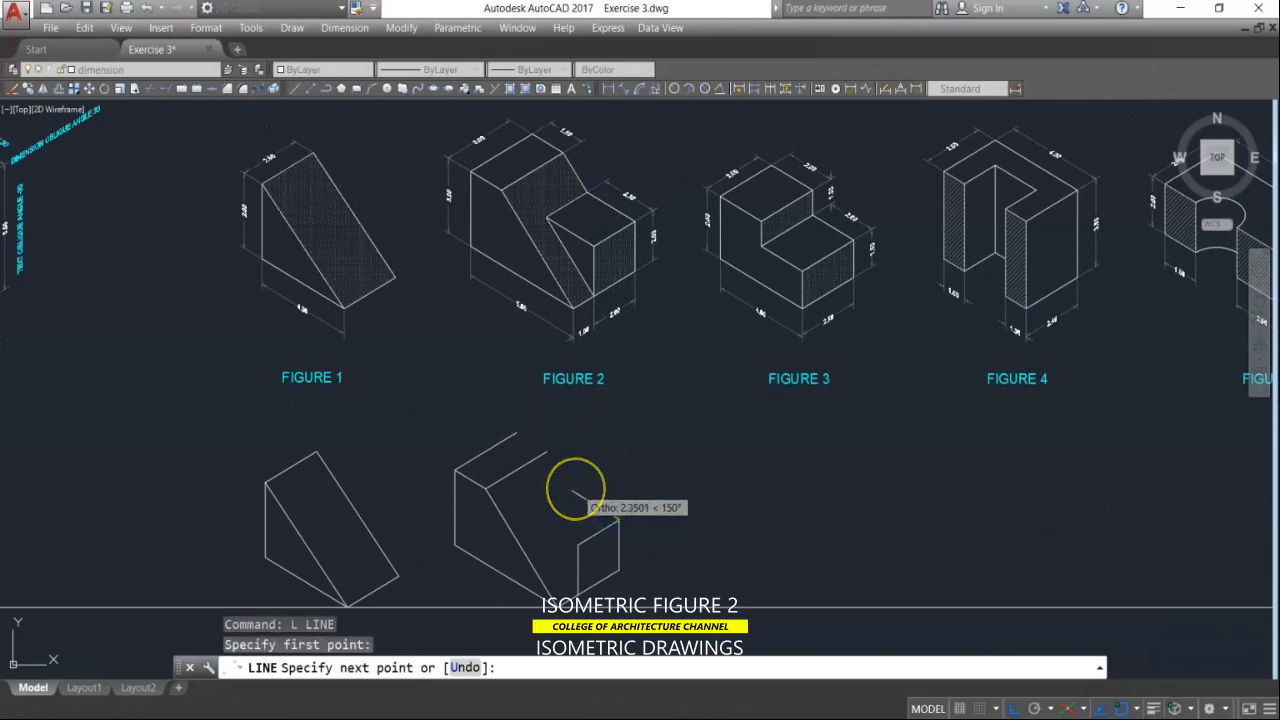
{"action": "type", "text": "2.33"}
{"action": "key", "text": "Return"}
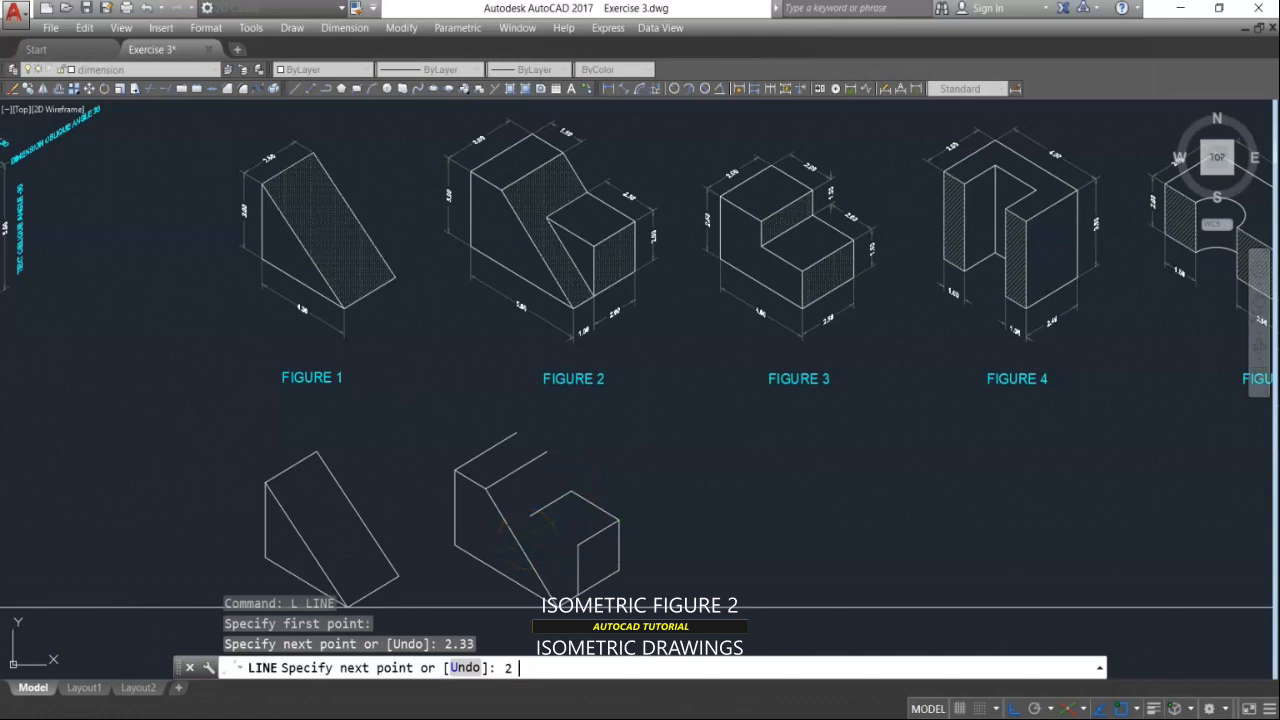
Step: Add an edge 2 long at 210° and close the block's top face back to its front corner
{"action": "type", "text": "2"}
{"action": "key", "text": "Return"}
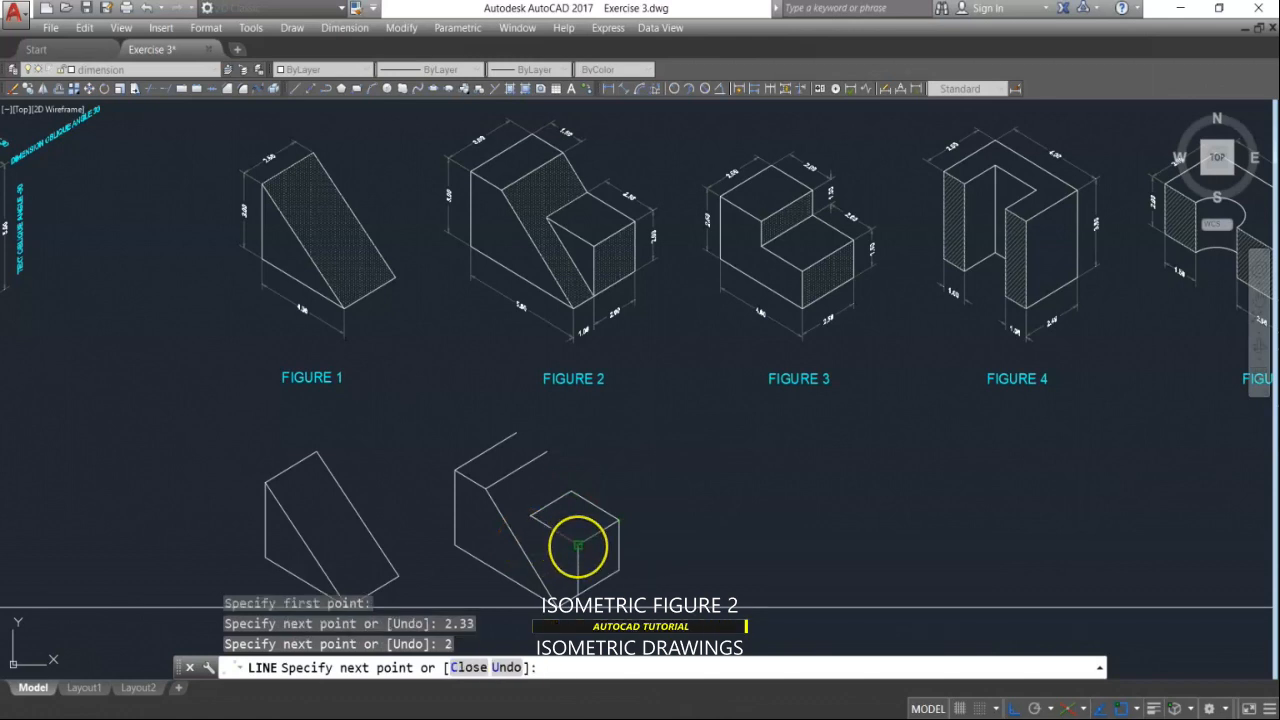
{"action": "left_click", "coordinate": [578, 545]}
{"action": "key", "text": "Return"}
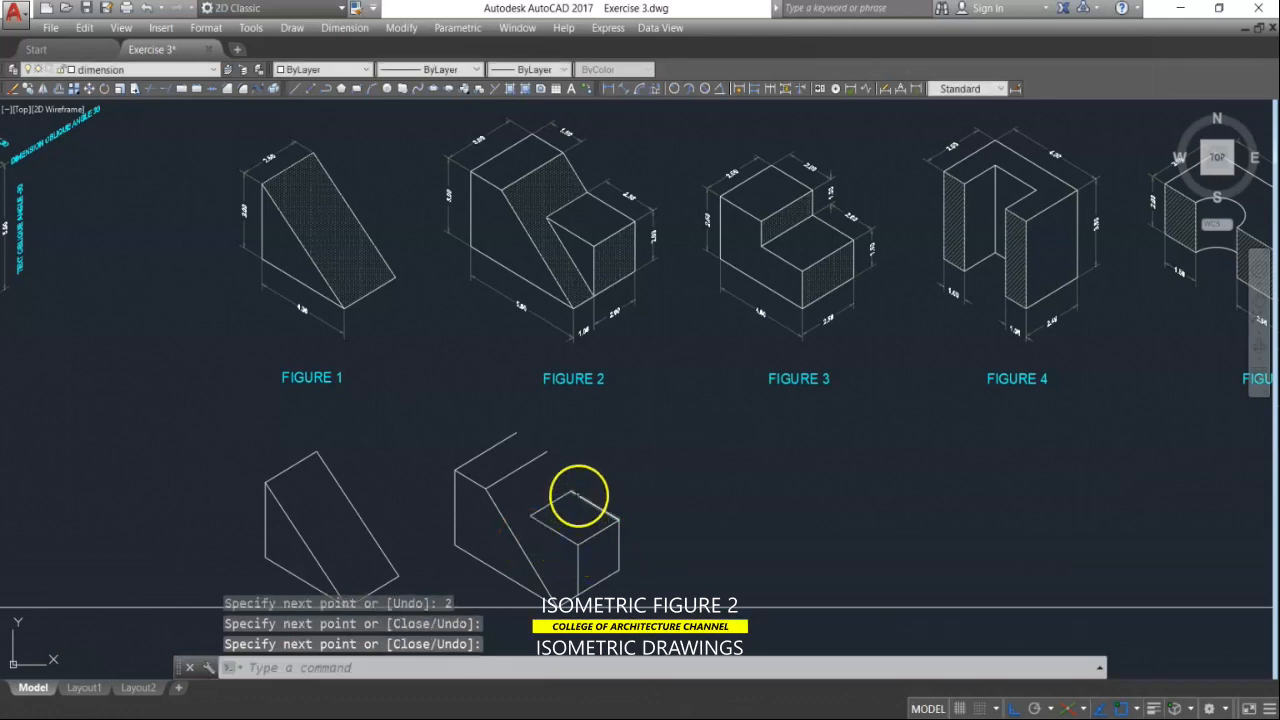
Step: Draw the sloping edge from the foot of the block's front vertical edge to the inner corner of its top face
{"action": "scroll", "coordinate": [562, 590], "scroll_direction": "up", "scroll_amount": 4}
{"action": "key", "text": "Return"}
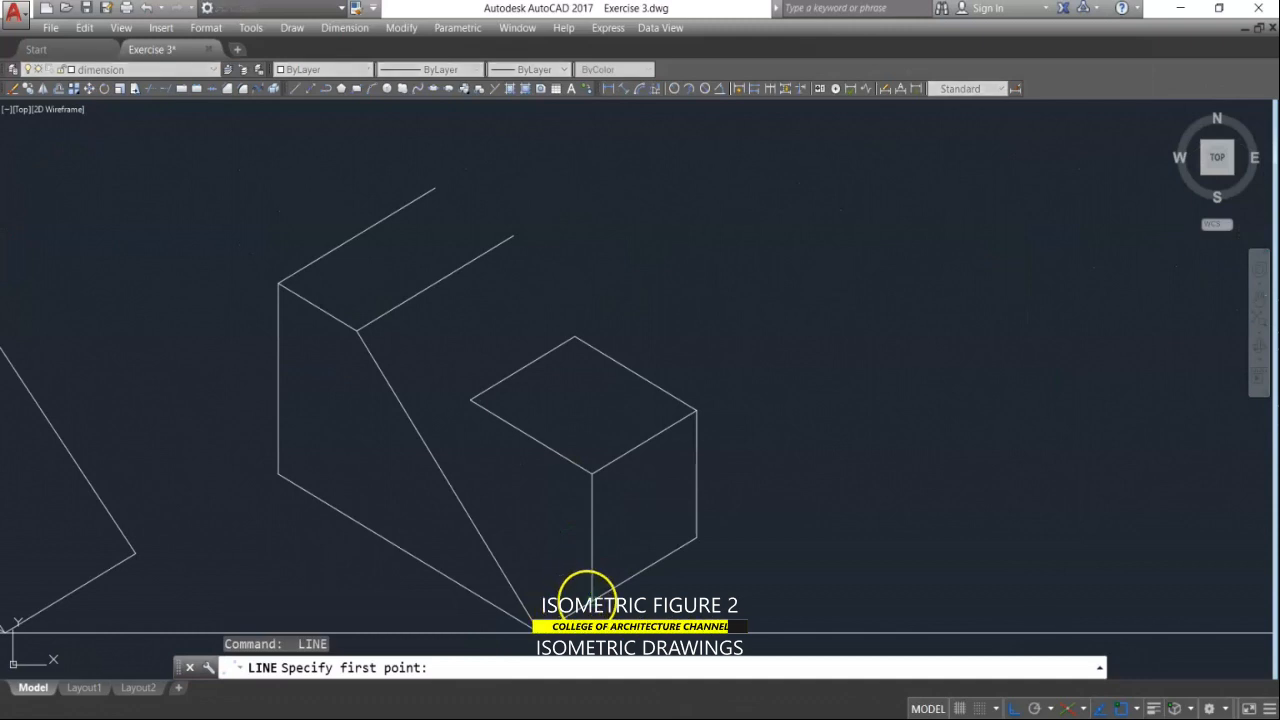
{"action": "left_click", "coordinate": [591, 598]}
{"action": "key", "text": "F8"}
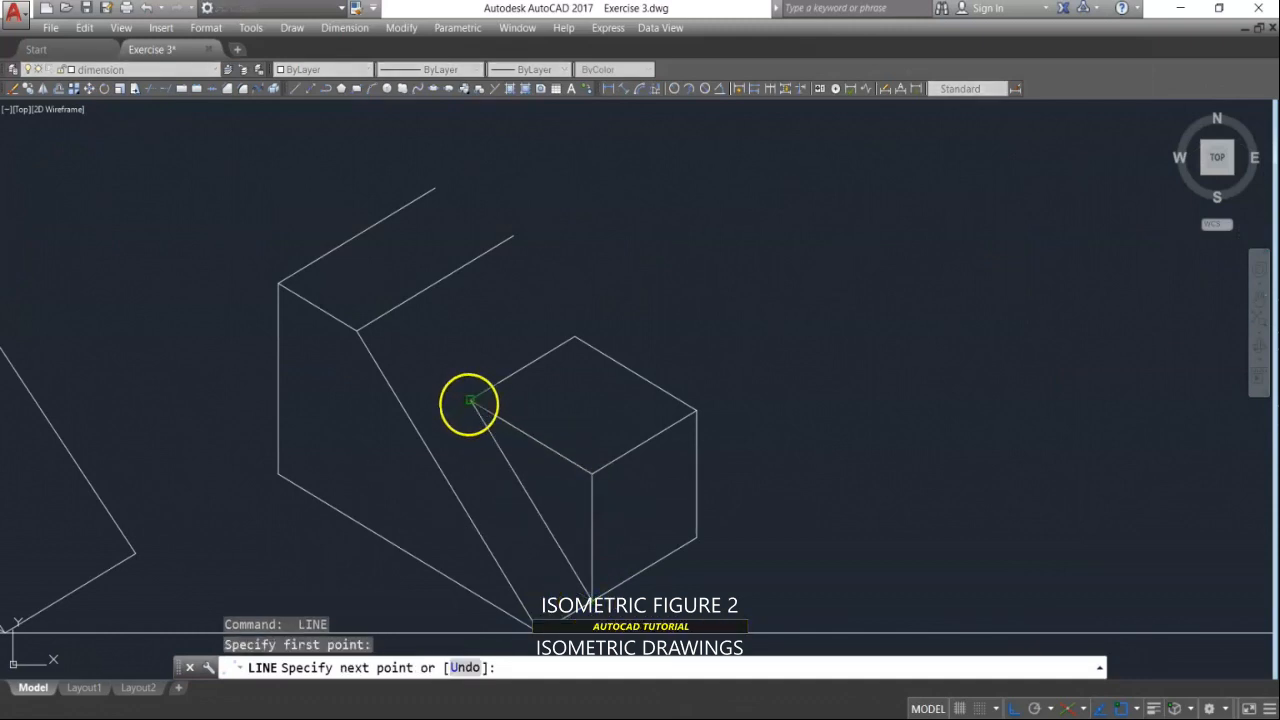
{"action": "left_click", "coordinate": [470, 400]}
{"action": "key", "text": "Return"}
Step: Draw the rear sloping edge from the block's back top corner to the end of the nearer depth edge
{"action": "key", "text": "Return"}
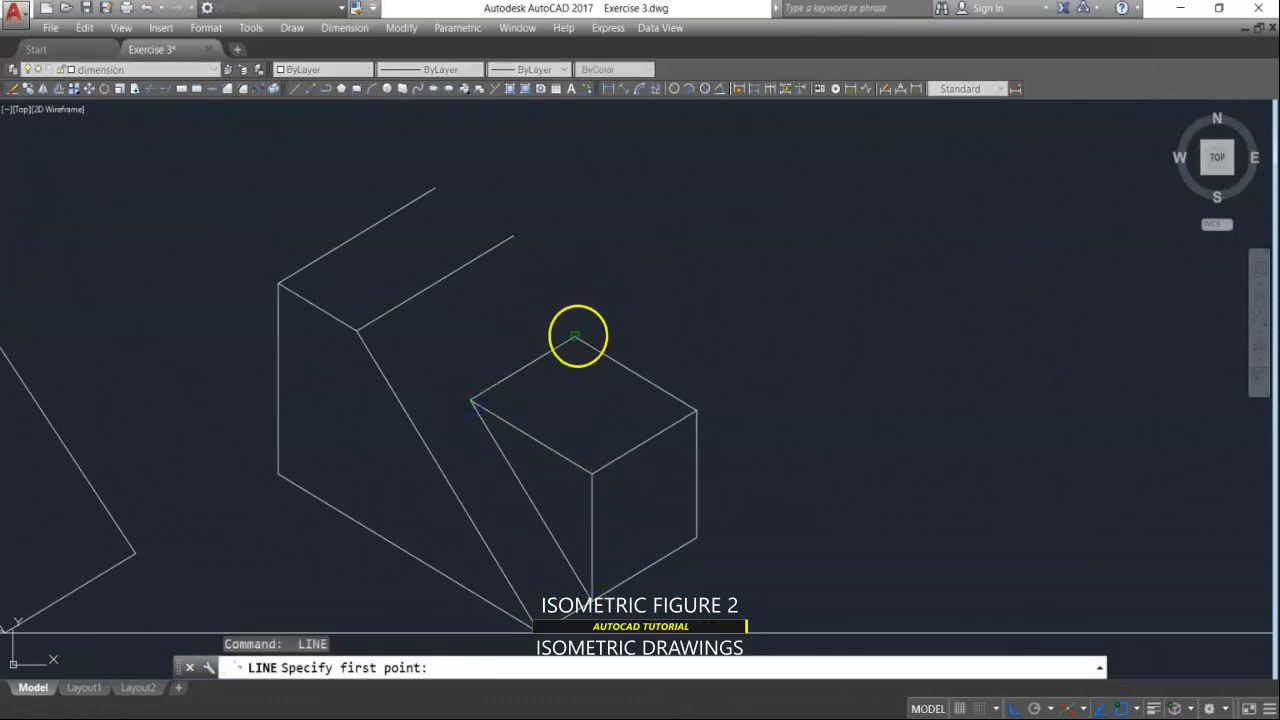
{"action": "left_click", "coordinate": [575, 335]}
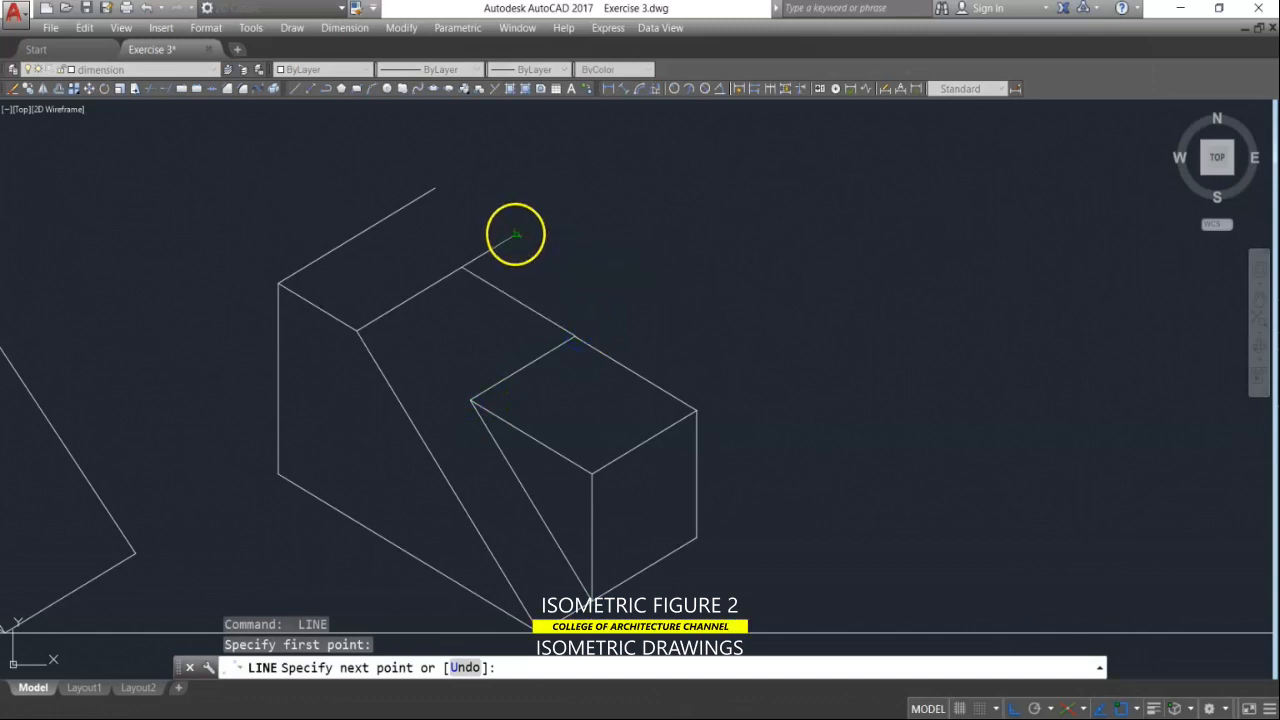
{"action": "left_click", "coordinate": [515, 234]}
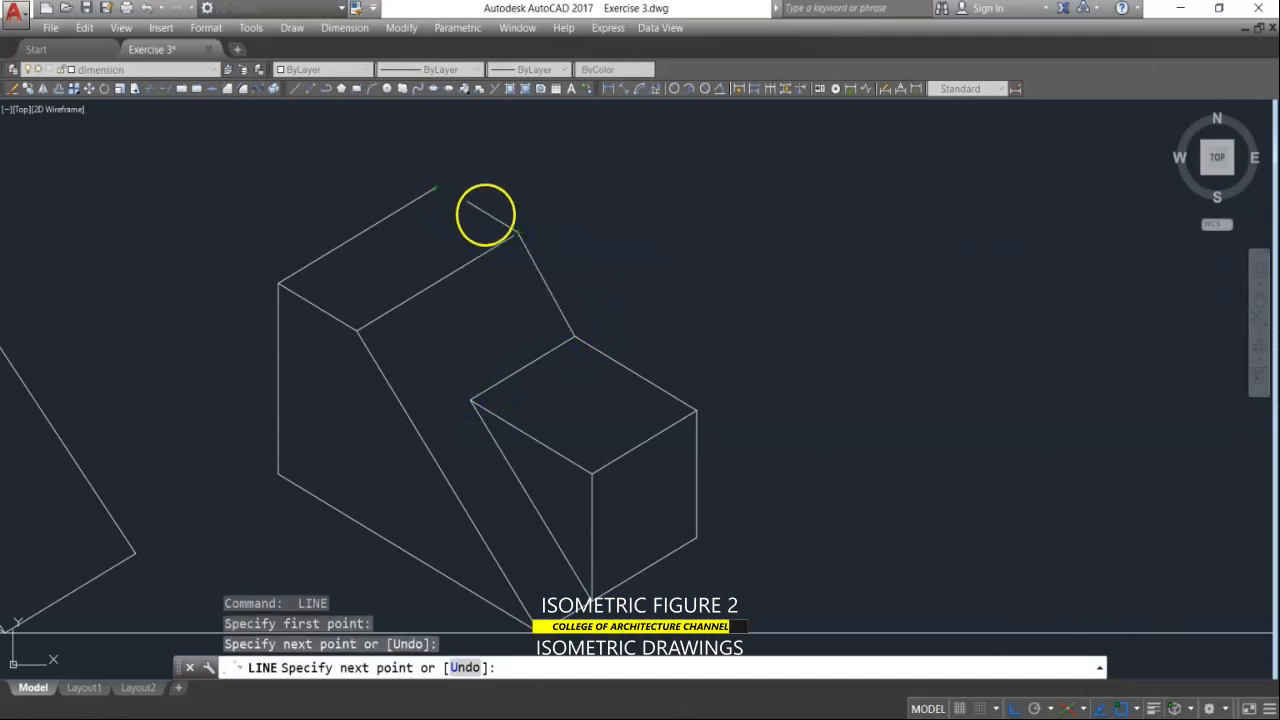
{"action": "key", "text": "ctrl+z"}
{"action": "scroll", "coordinate": [537, 229], "scroll_direction": "up", "scroll_amount": 4}
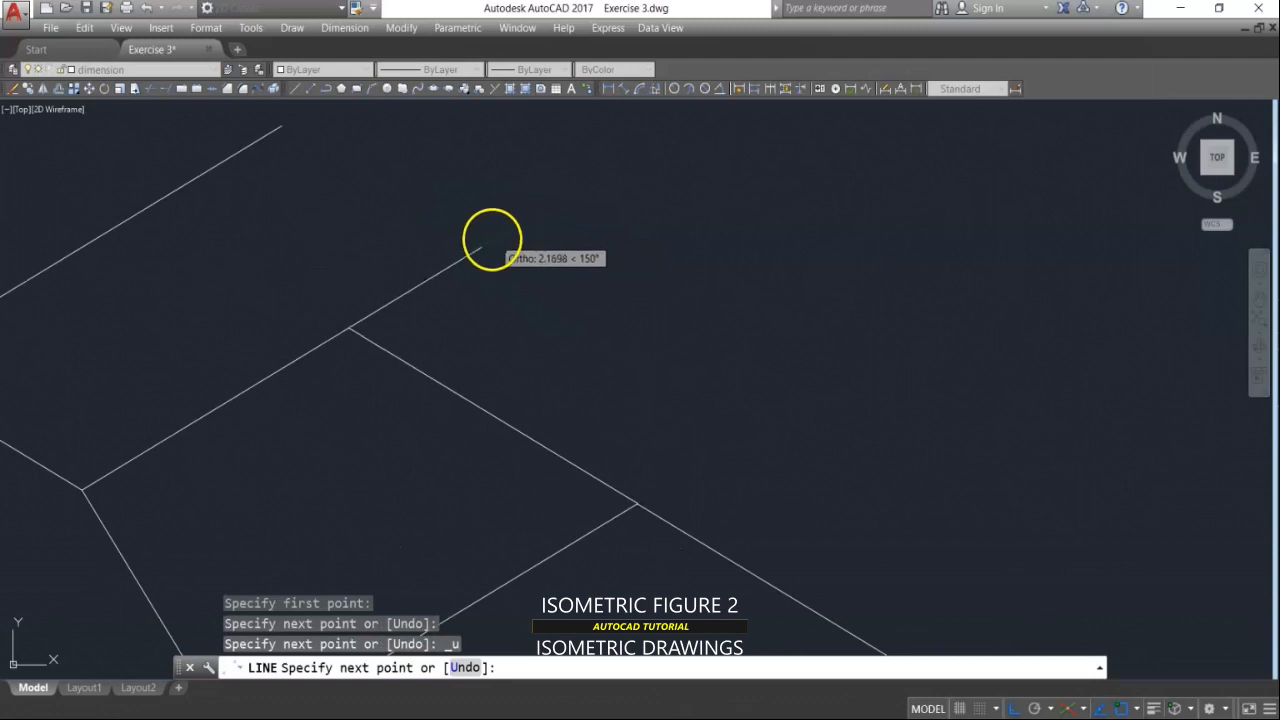
{"action": "left_click", "coordinate": [479, 250]}
Step: Close Figure 2's top face with an edge joining the ends of its two depth edges
{"action": "scroll", "coordinate": [479, 250], "scroll_direction": "down", "scroll_amount": 2}
{"action": "scroll", "coordinate": [383, 191], "scroll_direction": "up", "scroll_amount": 2}
{"action": "left_click", "coordinate": [342, 171]}
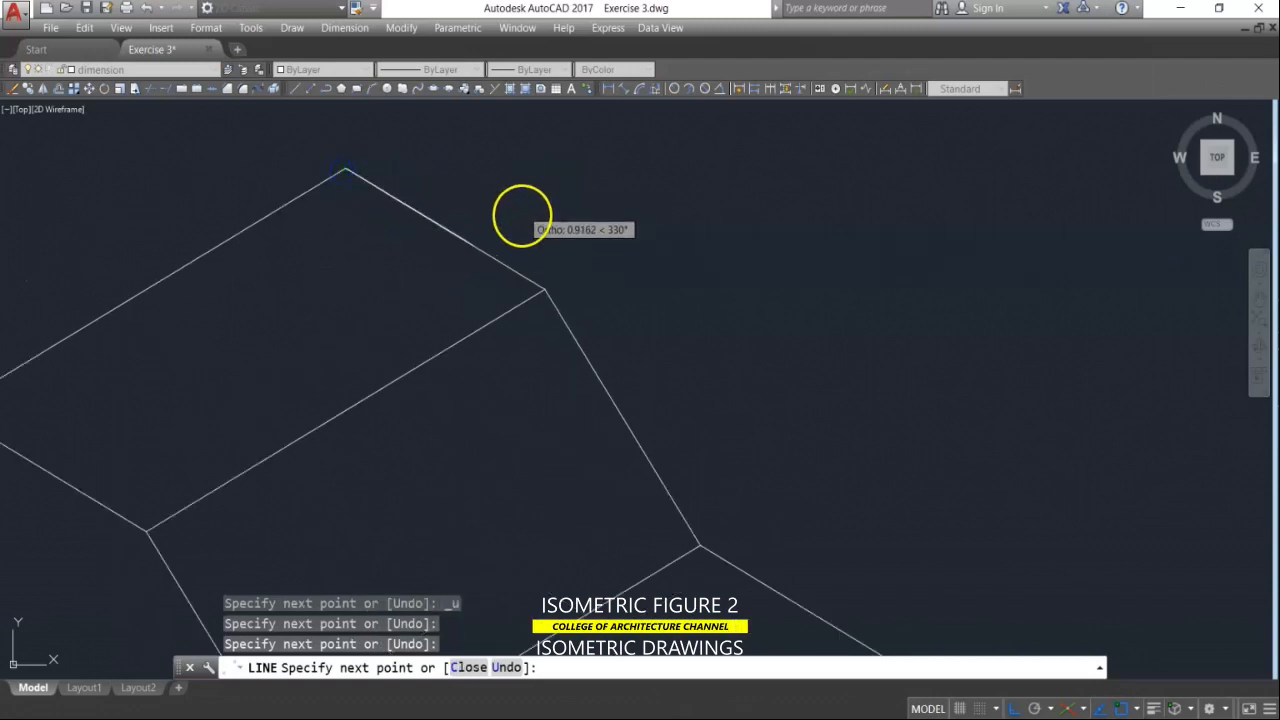
{"action": "key", "text": "Return"}
Step: Examine the dimensions of the reference Figure 3 and switch to the left isoplane
{"action": "scroll", "coordinate": [526, 225], "scroll_direction": "down", "scroll_amount": 3}
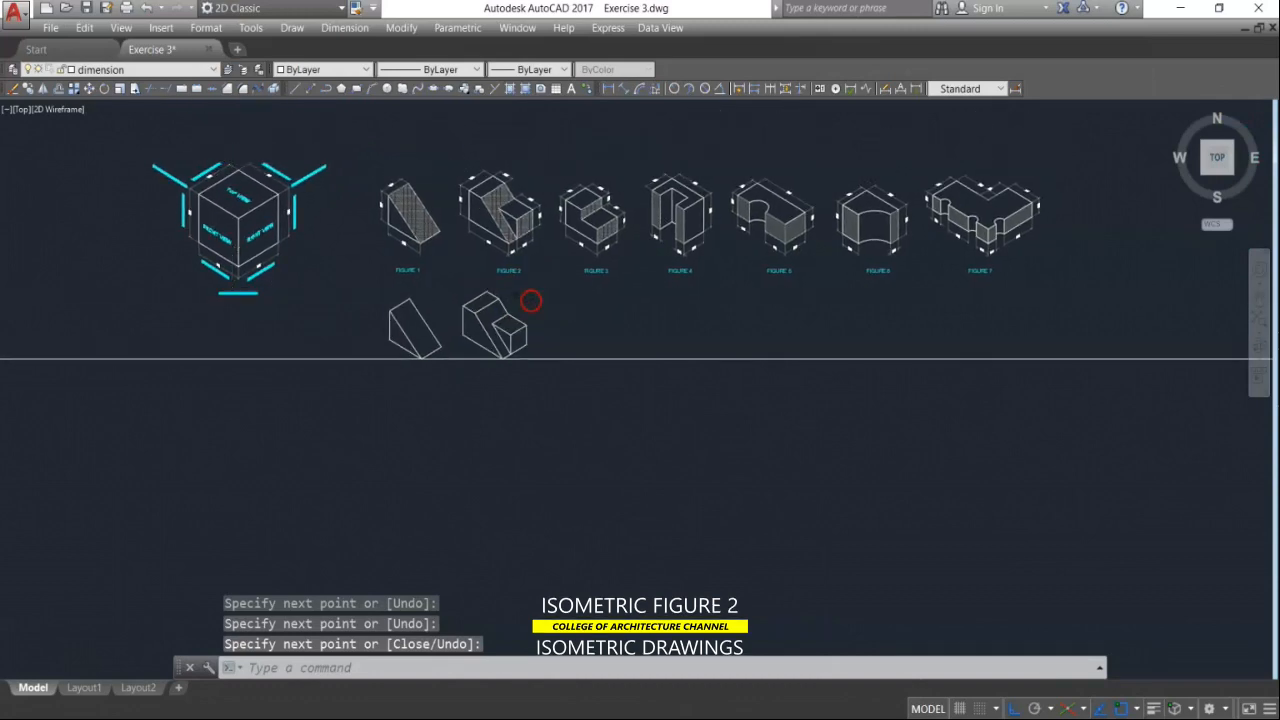
{"action": "scroll", "coordinate": [540, 265], "scroll_direction": "up", "scroll_amount": 5}
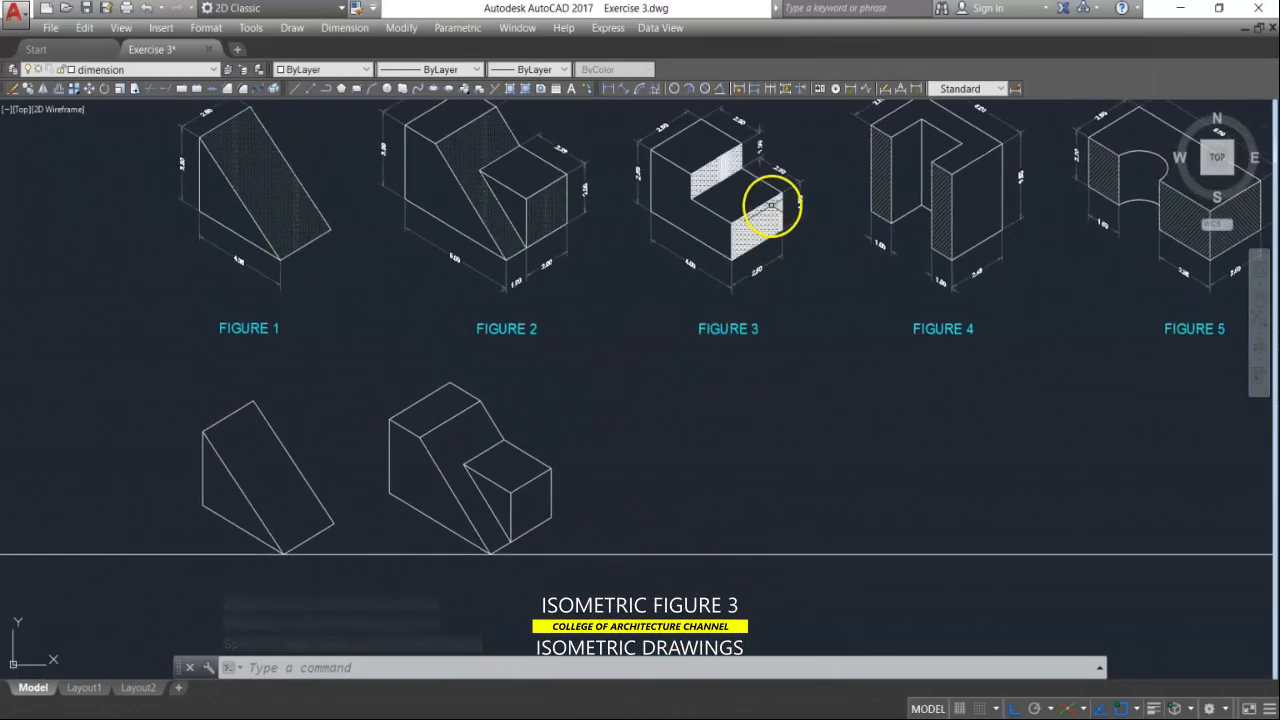
{"action": "middle_click_drag", "start_coordinate": [774, 172], "coordinate": [756, 217]}
{"action": "scroll", "coordinate": [698, 213], "scroll_direction": "up", "scroll_amount": 4}
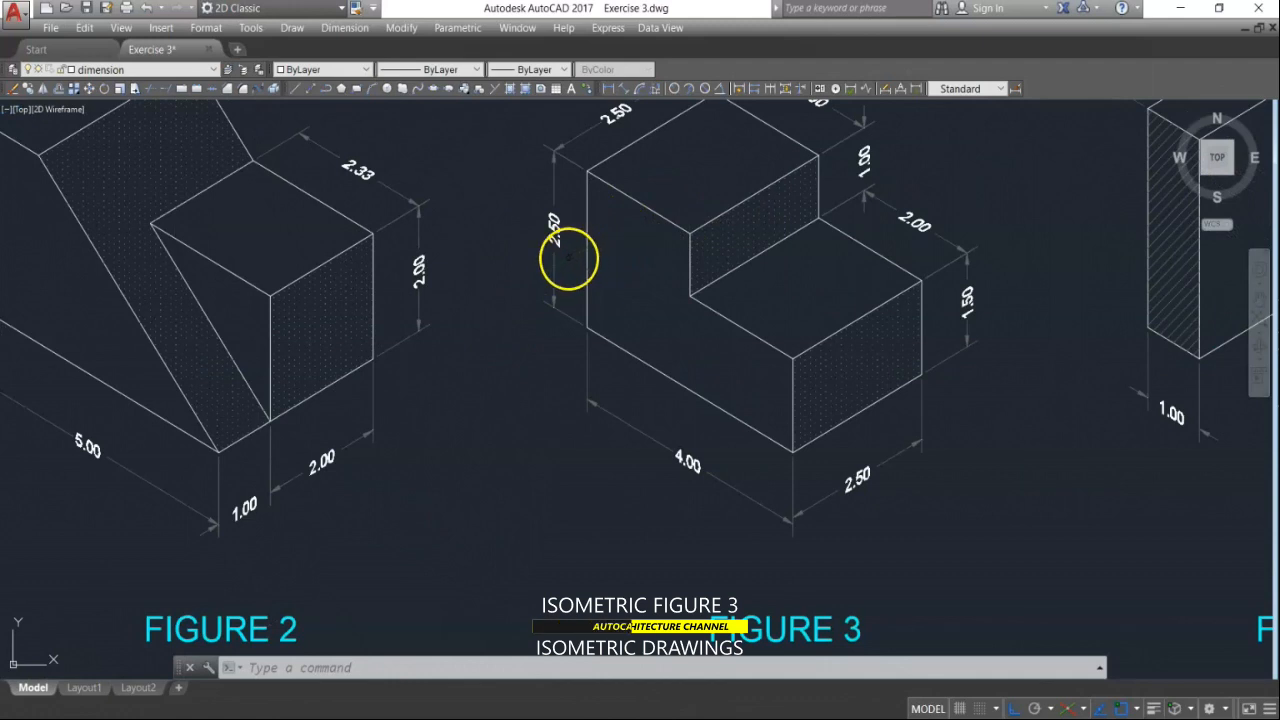
{"action": "scroll", "coordinate": [568, 258], "scroll_direction": "down", "scroll_amount": 4}
{"action": "key", "text": "Escape"}
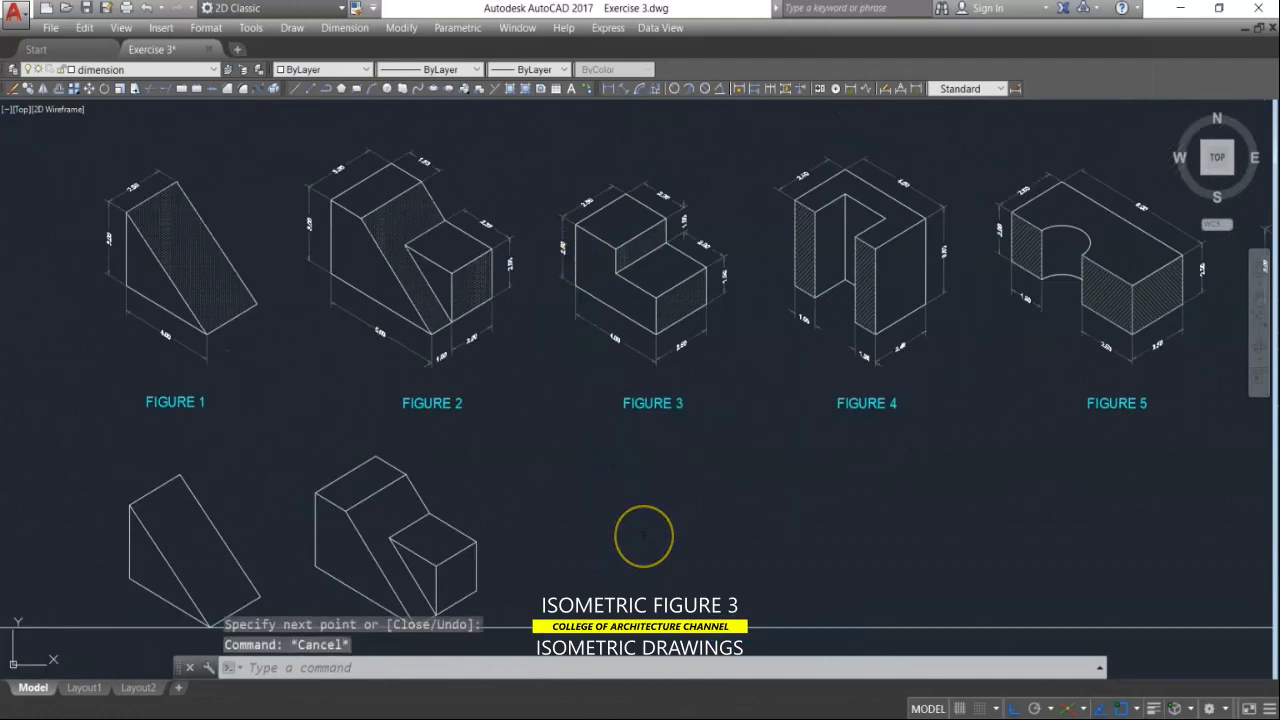
{"action": "key", "text": "F5"}
{"action": "key", "text": "F5"}
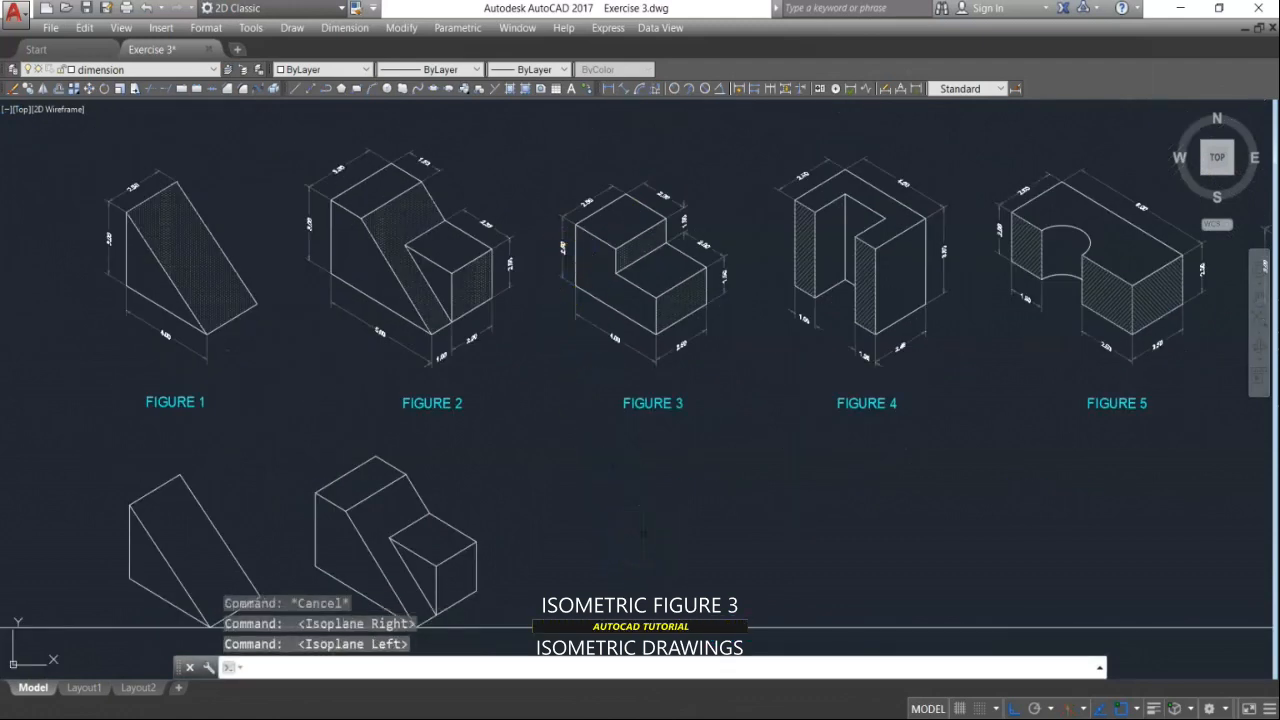
Step: Start a line at a nearest point on the construction line below Figure 3 and draw the 4-unit bottom edge up and to the left
{"action": "scroll", "coordinate": [643, 535], "scroll_direction": "down", "scroll_amount": 3}
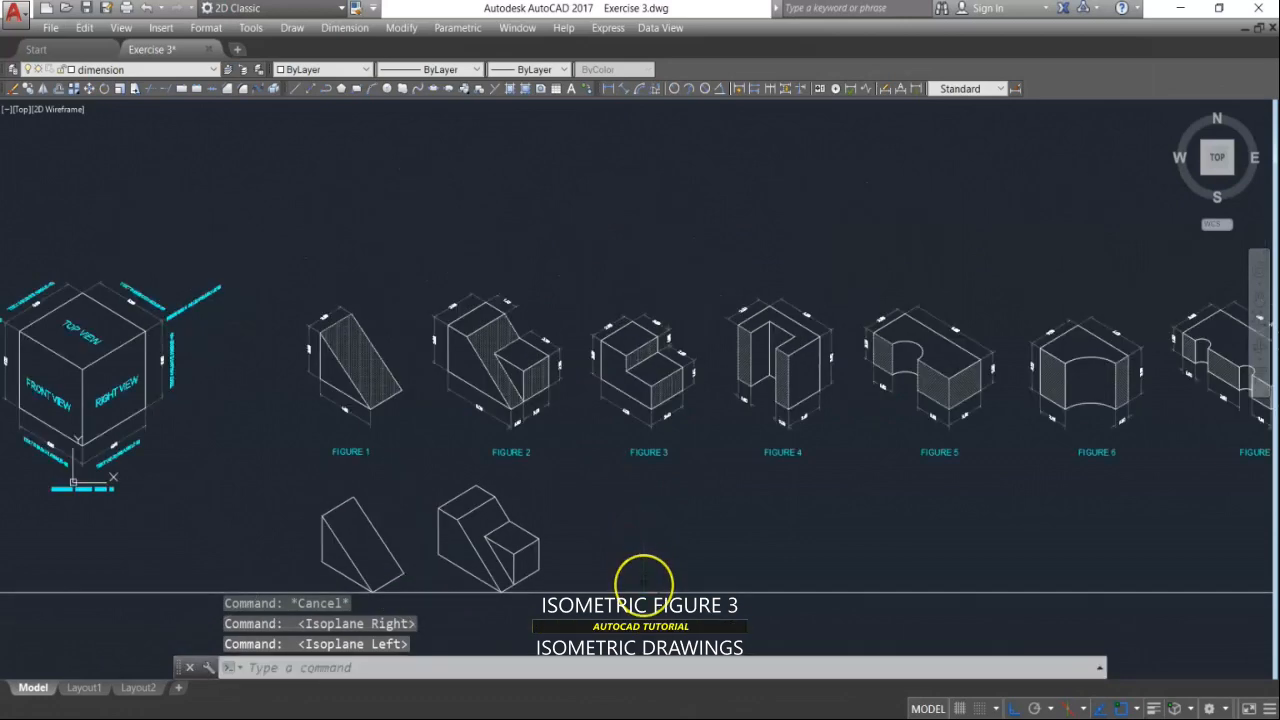
{"action": "type", "text": "l"}
{"action": "key", "text": "Return"}
{"action": "scroll", "coordinate": [640, 585], "scroll_direction": "up", "scroll_amount": 4}
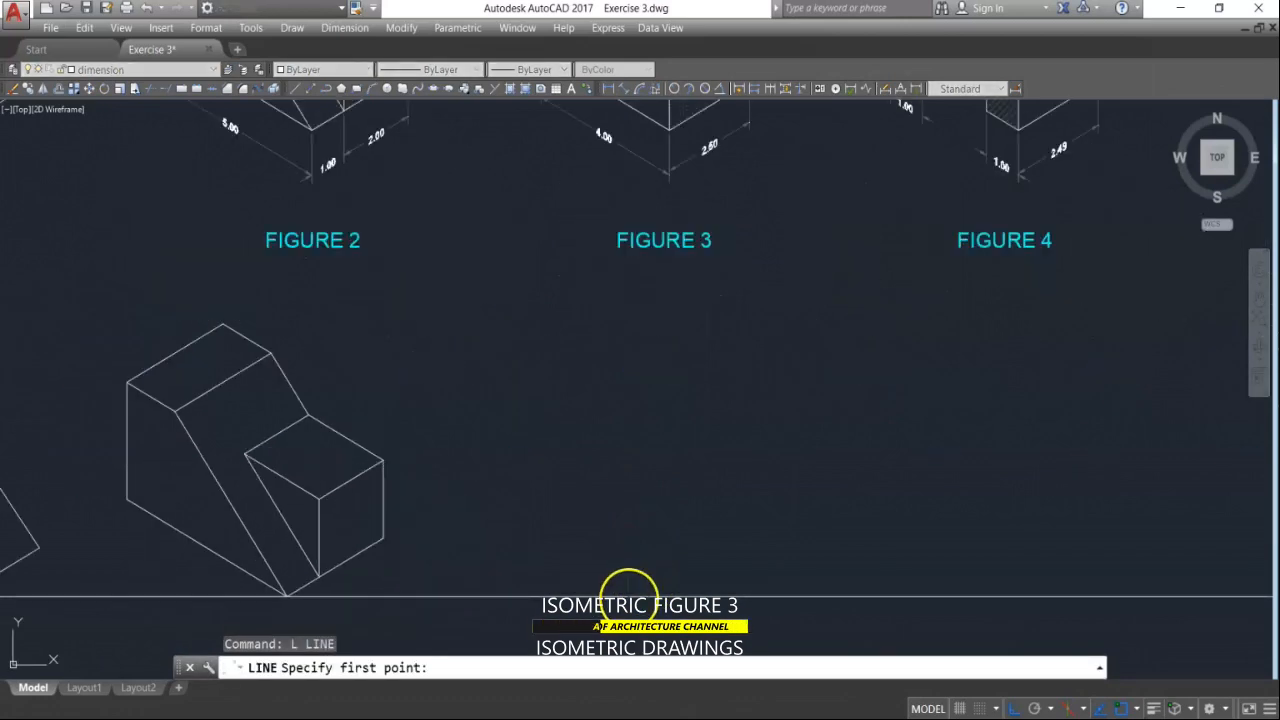
{"action": "type", "text": "NEAR"}
{"action": "key", "text": "Return"}
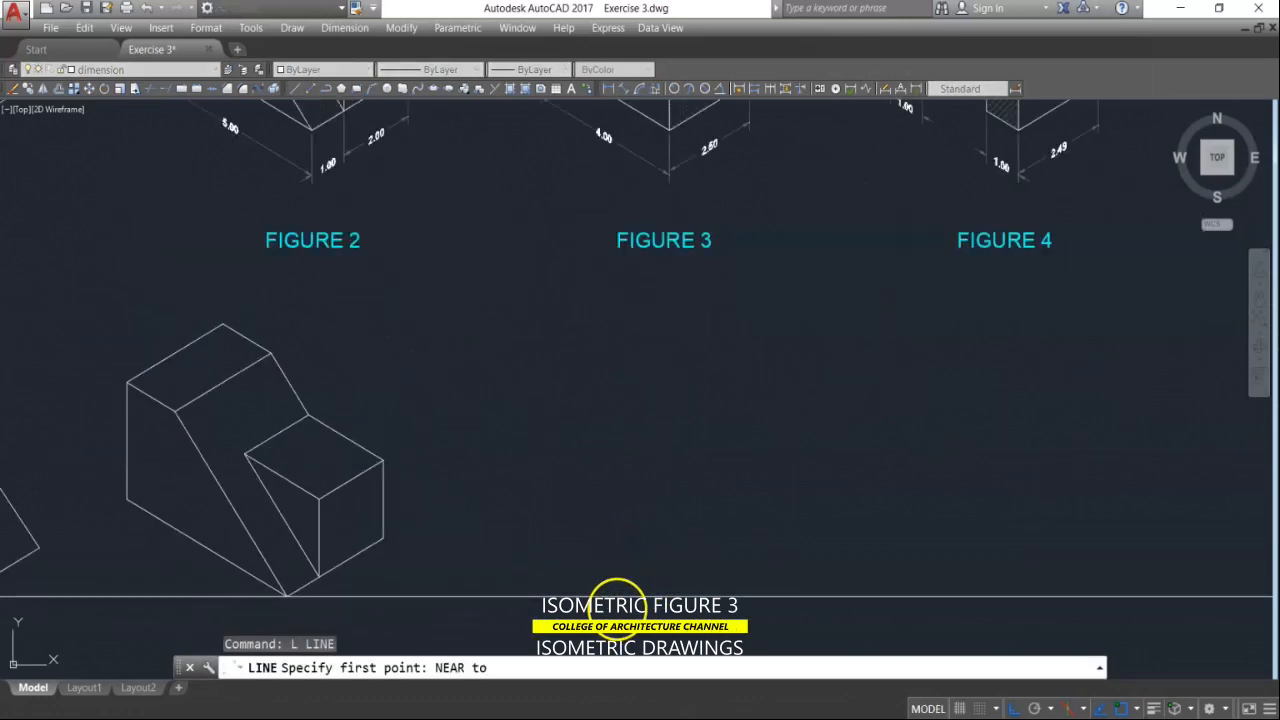
{"action": "left_click", "coordinate": [627, 595]}
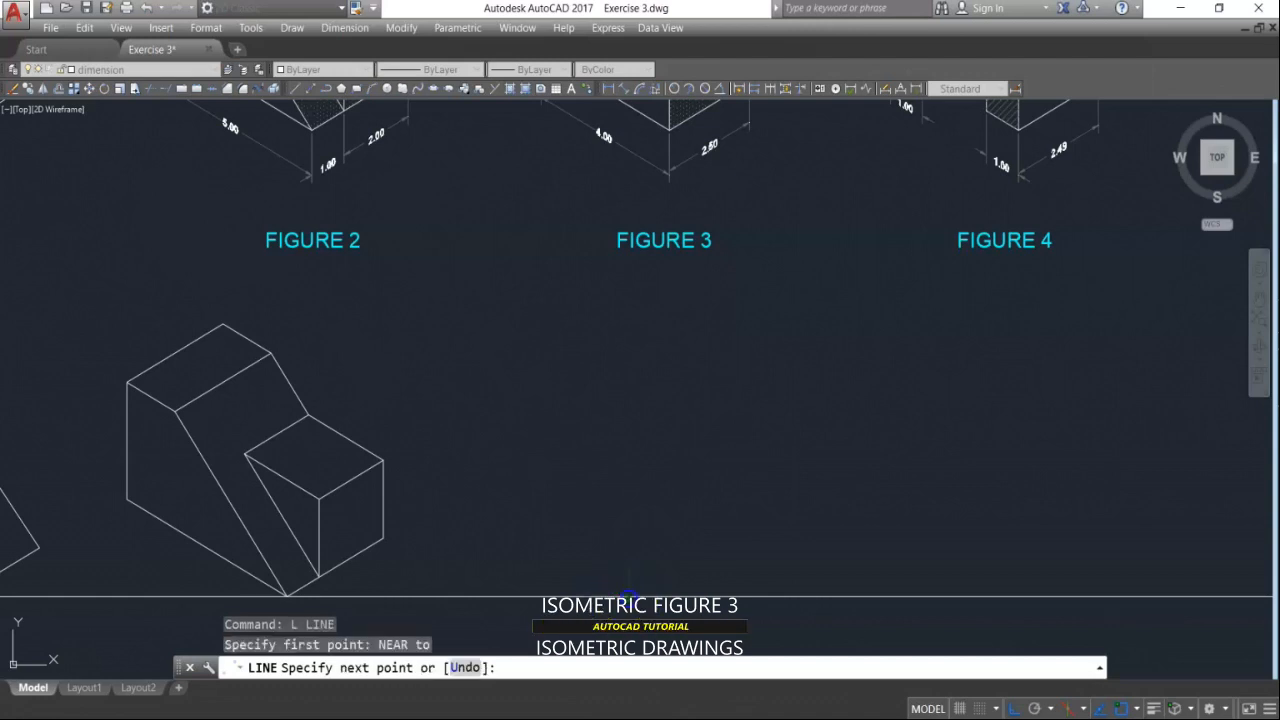
{"action": "type", "text": "4"}
{"action": "key", "text": "Return"}
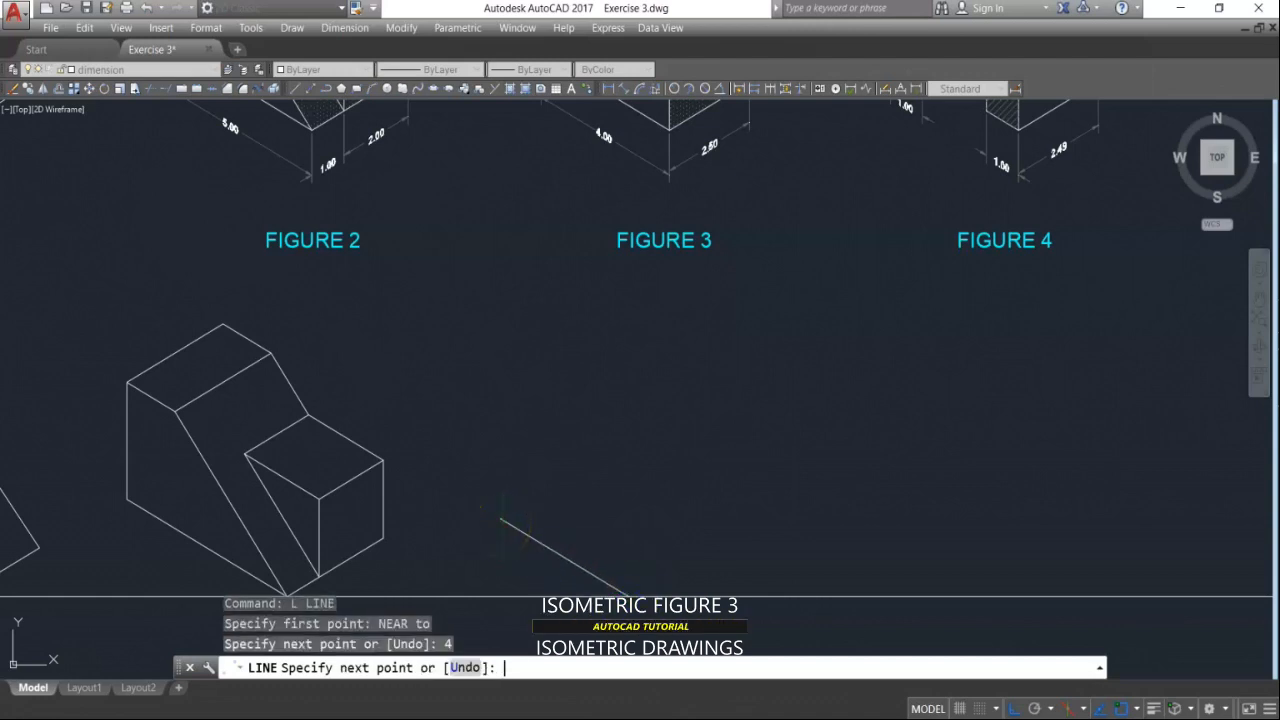
Step: Continue Figure 3's left-face outline with a 2.5-unit vertical edge upward and a 2-unit upper edge sloping down to the right
{"action": "middle_click_drag", "start_coordinate": [689, 369], "coordinate": [689, 430]}
{"action": "middle_click_drag", "start_coordinate": [689, 500], "coordinate": [687, 428]}
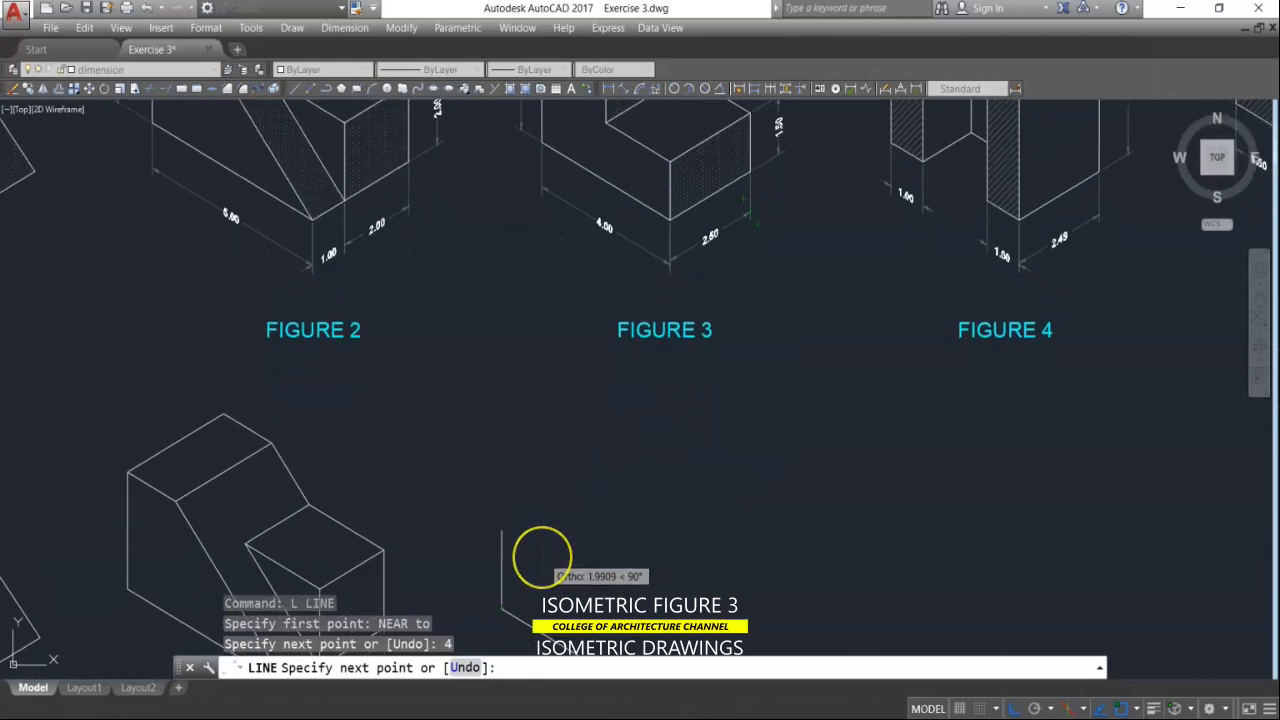
{"action": "type", "text": "2.5"}
{"action": "key", "text": "Return"}
{"action": "scroll", "coordinate": [571, 223], "scroll_direction": "down", "scroll_amount": 2}
{"action": "scroll", "coordinate": [571, 200], "scroll_direction": "up", "scroll_amount": 5}
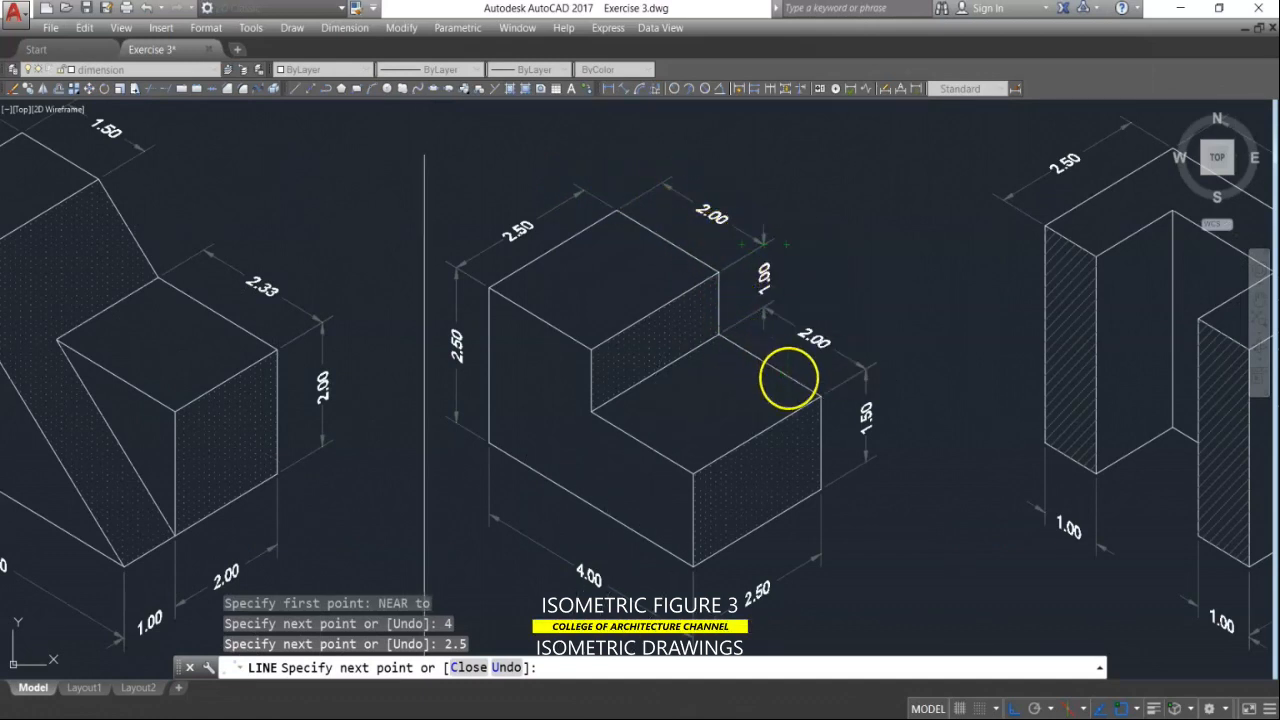
{"action": "scroll", "coordinate": [667, 310], "scroll_direction": "down", "scroll_amount": 4}
{"action": "scroll", "coordinate": [654, 291], "scroll_direction": "up", "scroll_amount": 3}
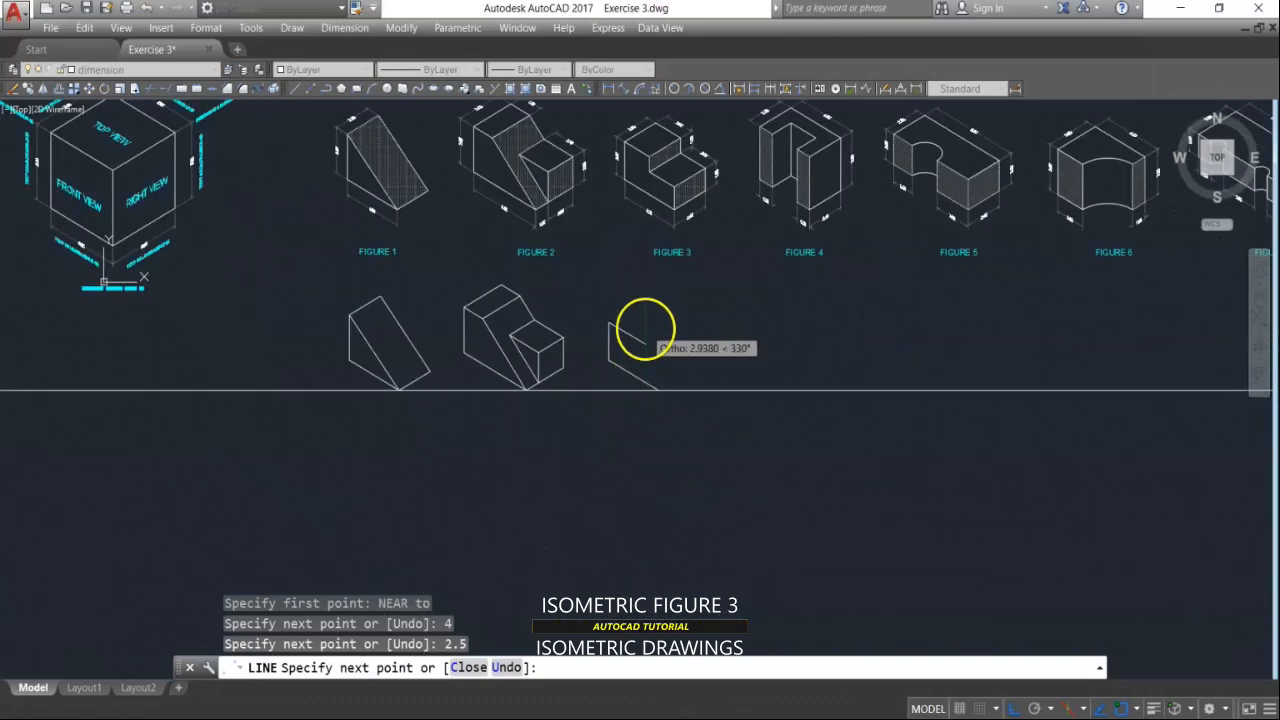
{"action": "type", "text": "2"}
{"action": "key", "text": "Return"}
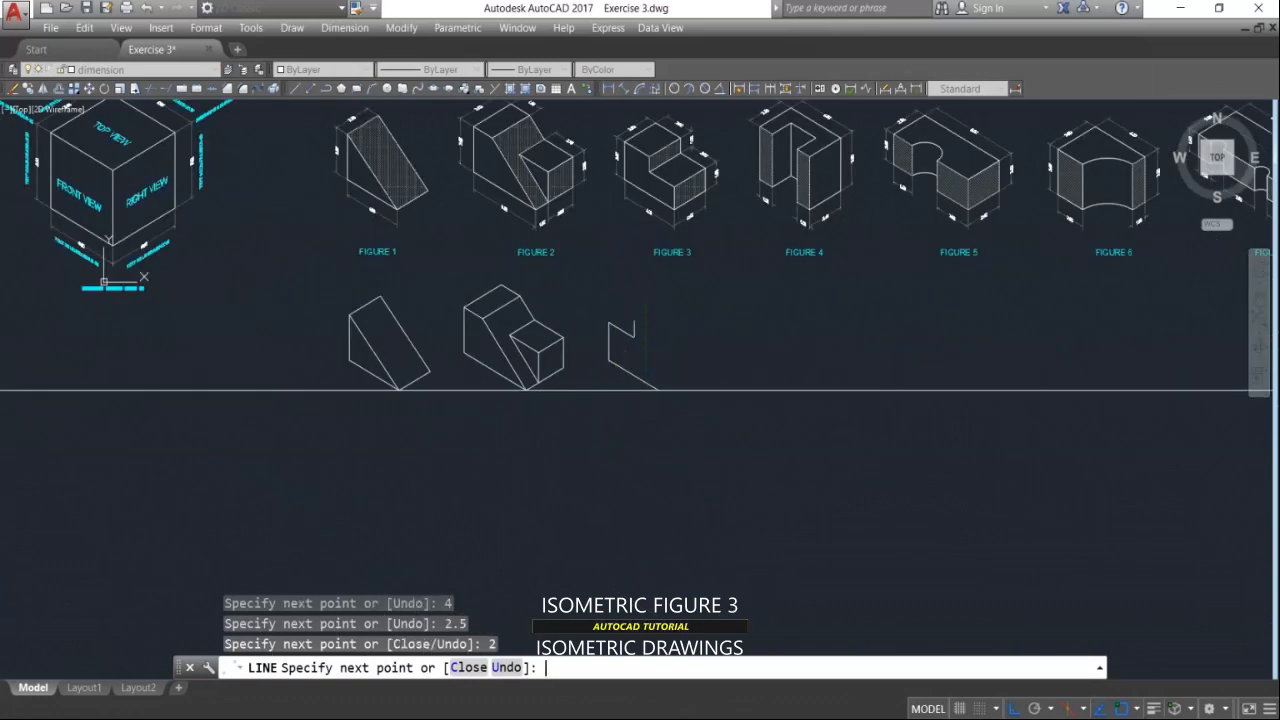
Step: Add the step in the left-face outline with a 1-unit vertical drop and a 2-unit edge parallel to the bottom edge
{"action": "scroll", "coordinate": [636, 350], "scroll_direction": "up", "scroll_amount": 2}
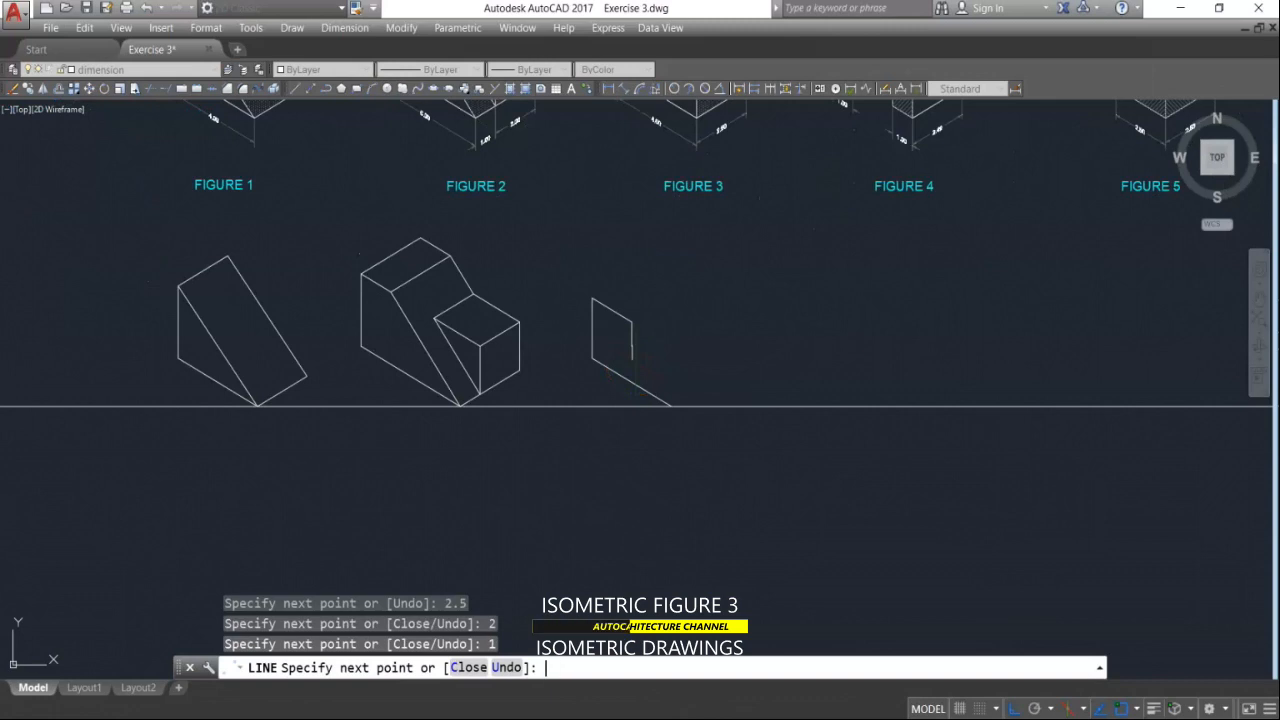
{"action": "type", "text": "2"}
{"action": "key", "text": "Return"}
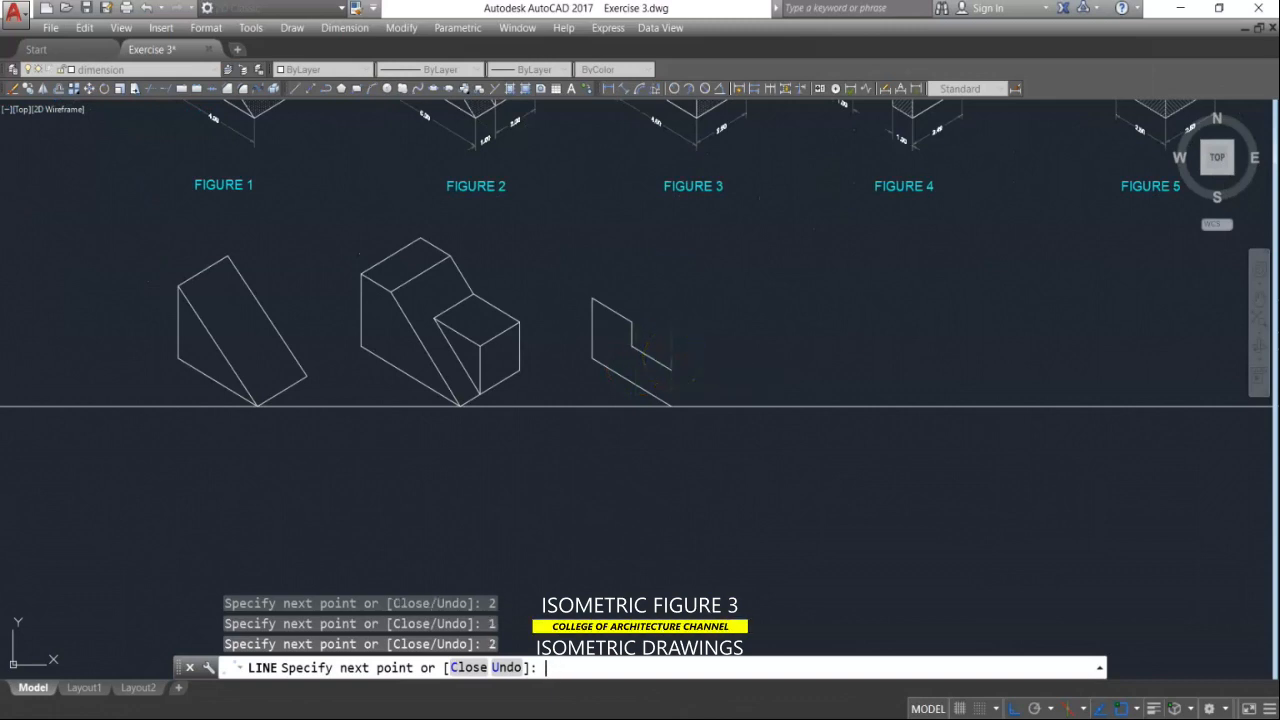
Step: Close the Figure 3 front profile with a vertical edge down to its starting corner on the baseline
{"action": "scroll", "coordinate": [669, 400], "scroll_direction": "down", "scroll_amount": 2}
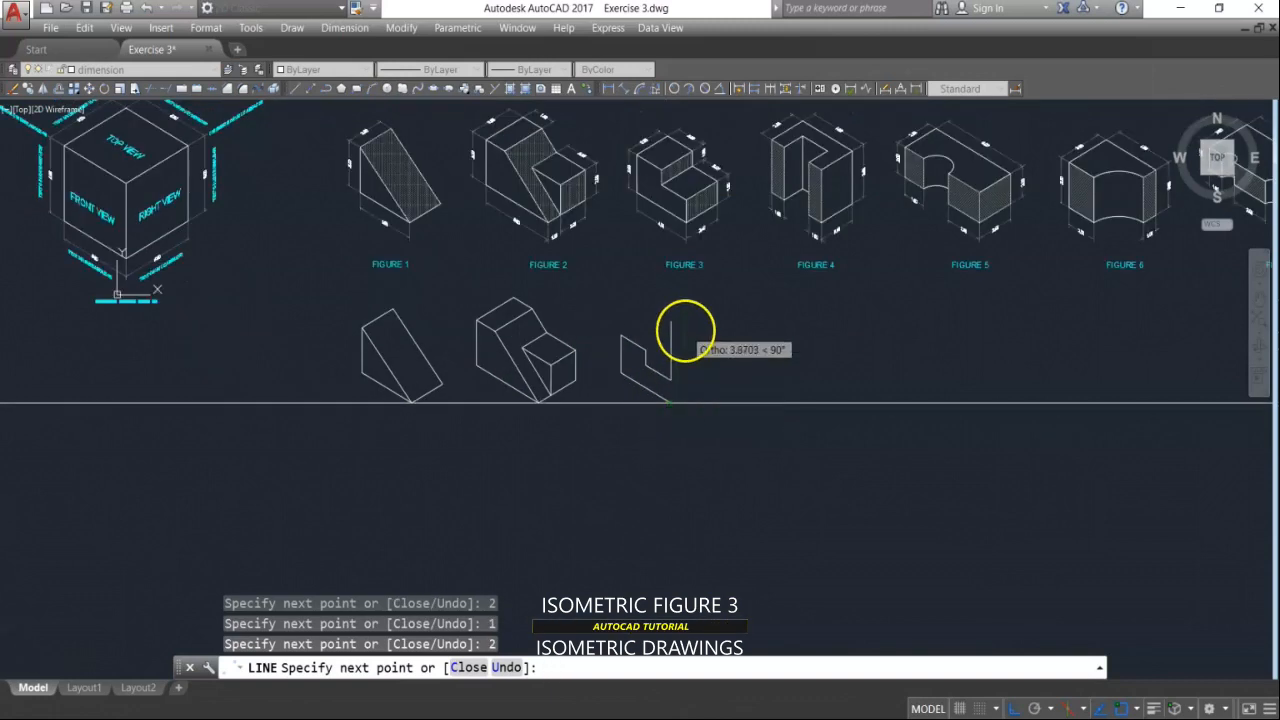
{"action": "scroll", "coordinate": [686, 331], "scroll_direction": "up", "scroll_amount": 6}
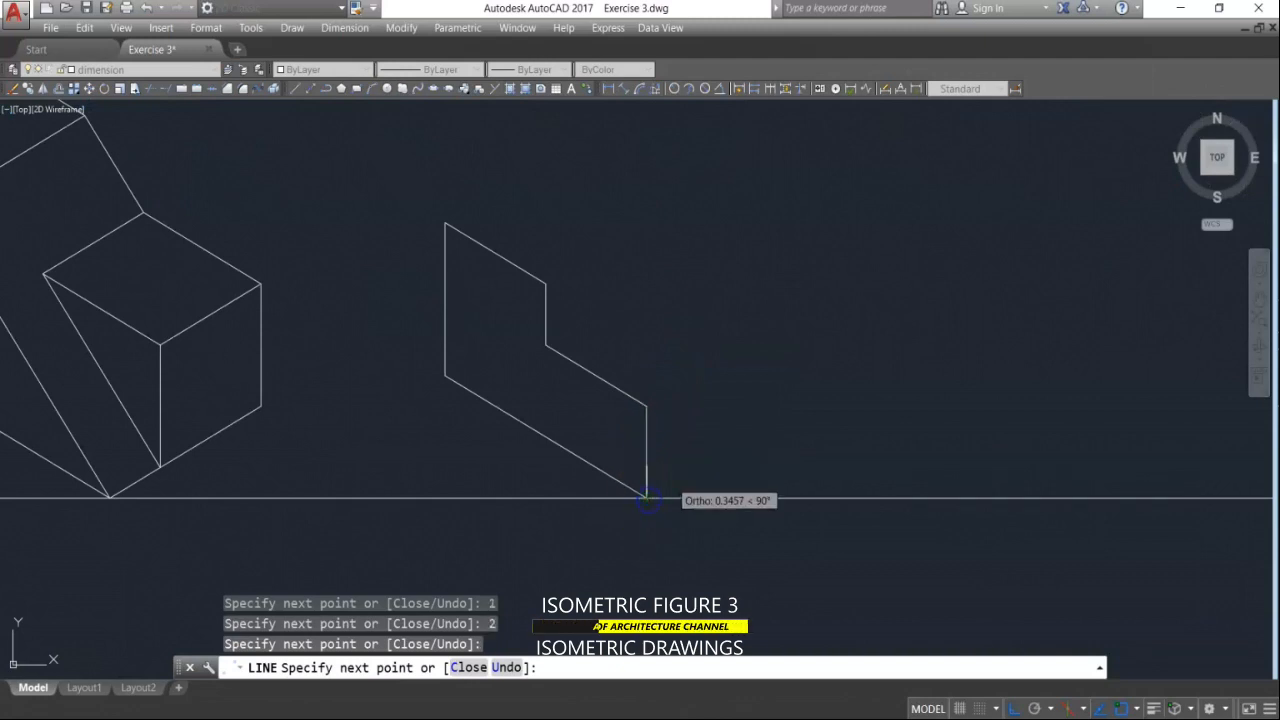
{"action": "left_click", "coordinate": [647, 497]}
{"action": "key", "text": "Return"}
{"action": "key", "text": "Escape"}
{"action": "key", "text": "Escape"}
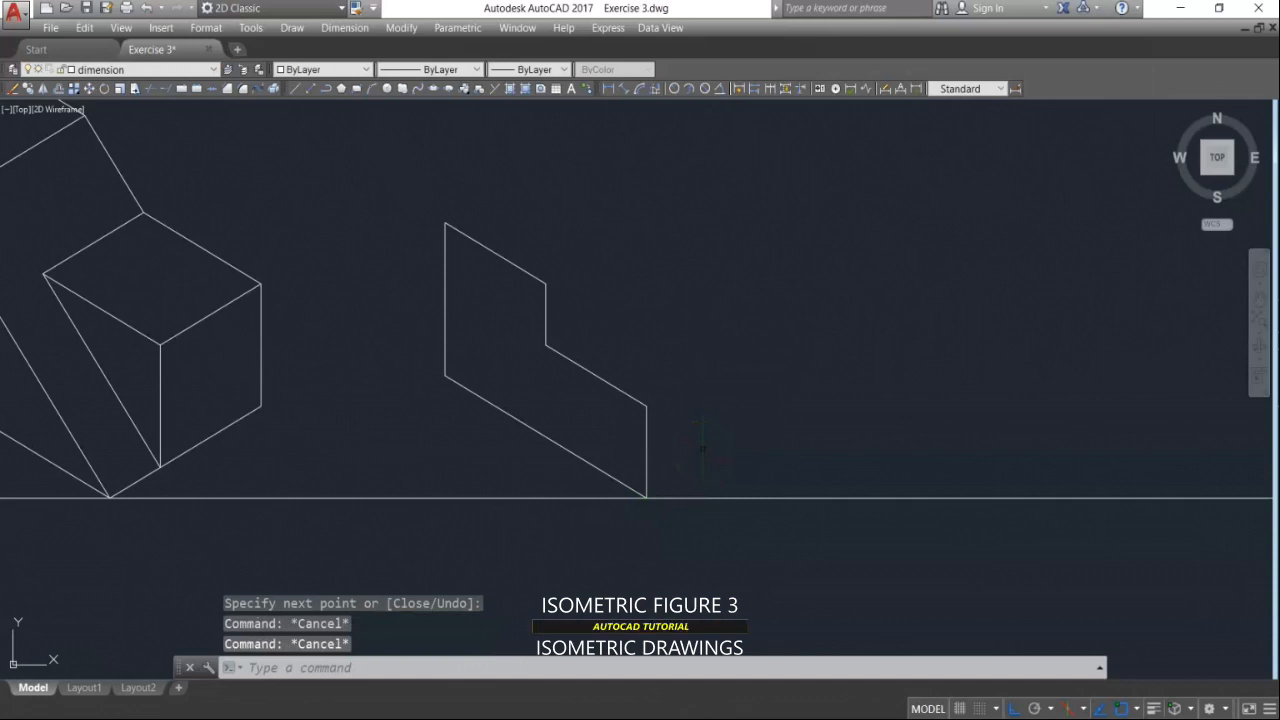
Step: Switch to the right isoplane and draw a 2.5 unit line at 30° from the upper-left corner of the Figure 3 profile
{"action": "key", "text": "F5"}
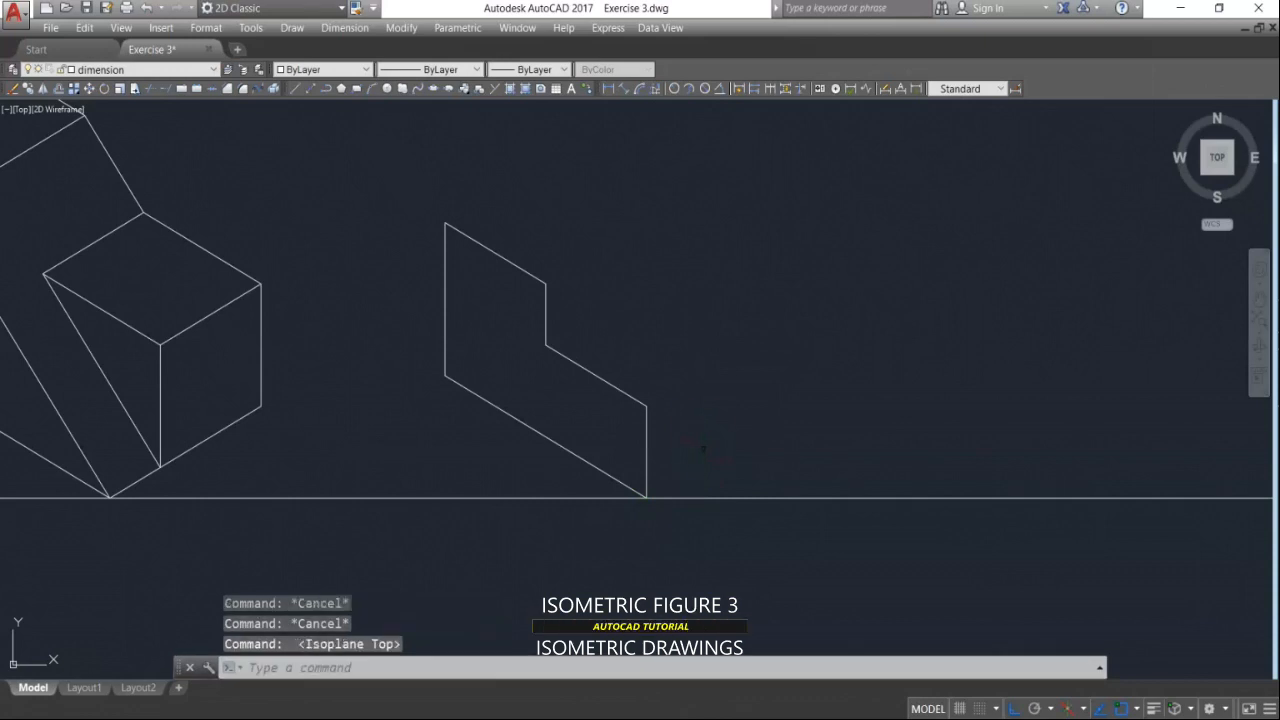
{"action": "scroll", "coordinate": [666, 271], "scroll_direction": "down", "scroll_amount": 4}
{"action": "middle_click_drag", "start_coordinate": [640, 411], "coordinate": [571, 655]}
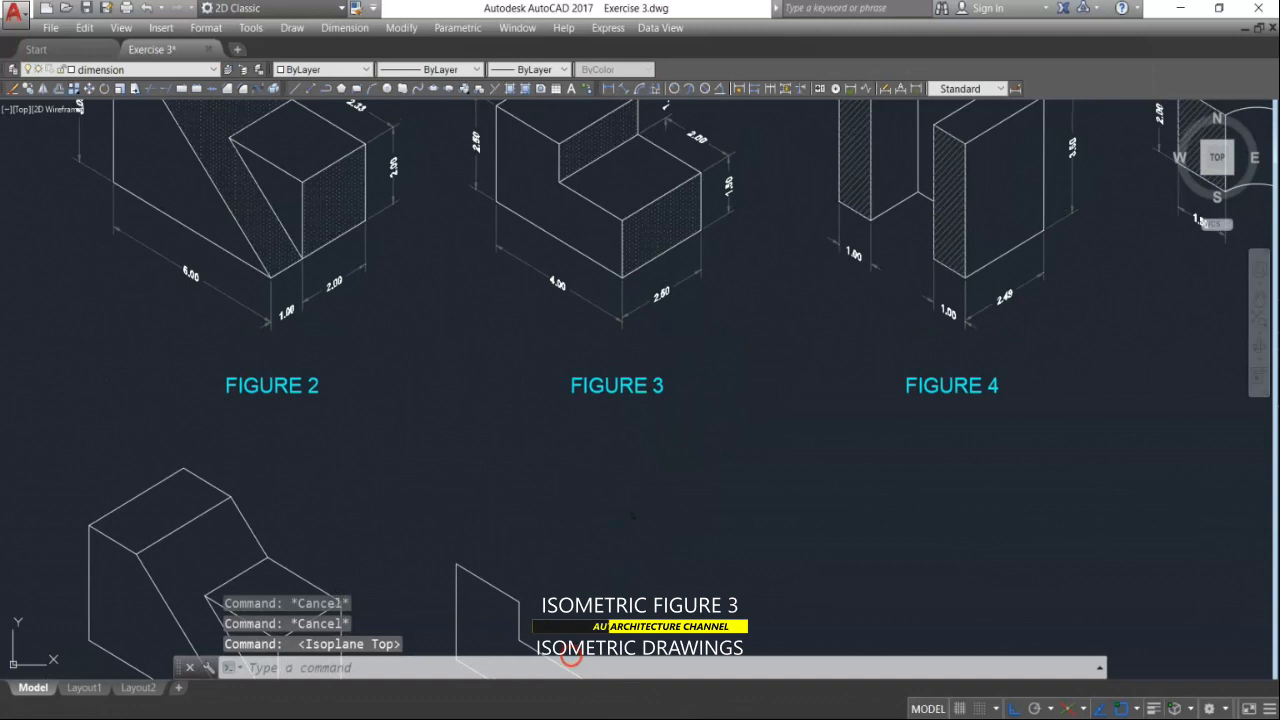
{"action": "mouse_move", "coordinate": [665, 270]}
{"action": "middle_mouse_down"}
{"action": "mouse_move", "coordinate": [675, 372]}
{"action": "mouse_move", "coordinate": [677, 237]}
{"action": "middle_mouse_up"}
{"action": "scroll", "coordinate": [655, 425], "scroll_direction": "down", "scroll_amount": 2}
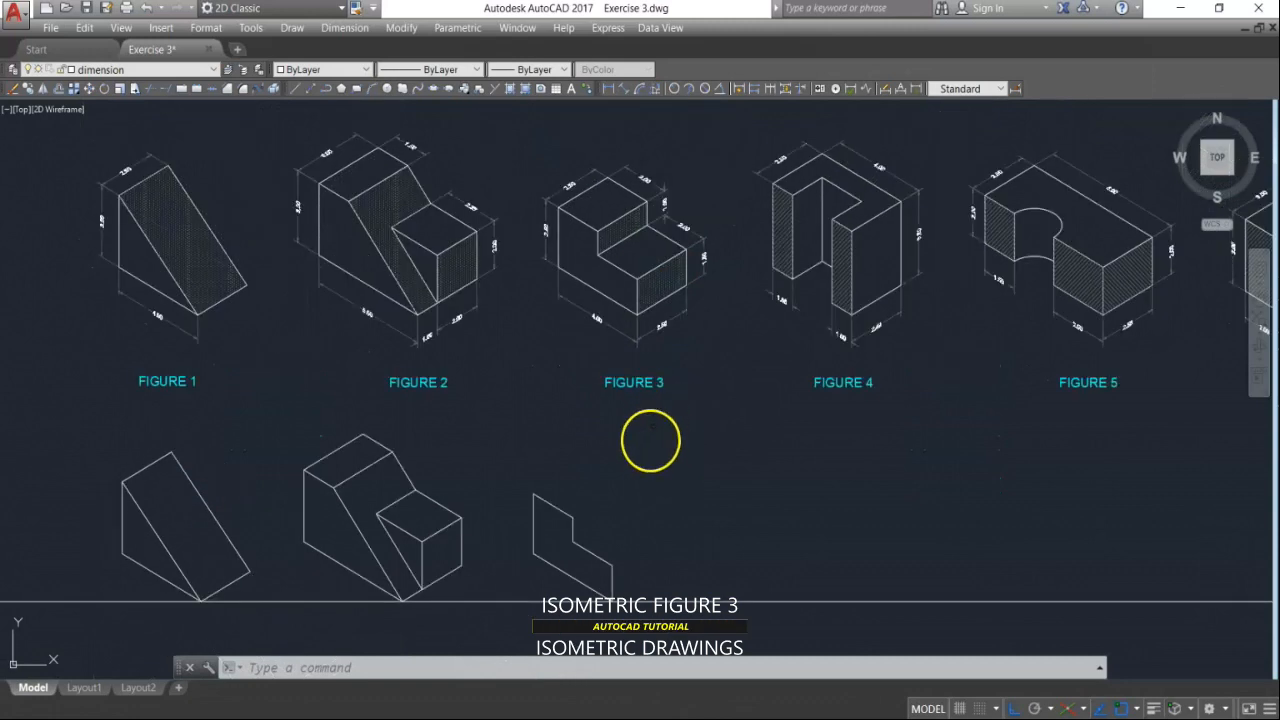
{"action": "key", "text": "F5"}
{"action": "key", "text": "Escape"}
{"action": "type", "text": "l"}
{"action": "key", "text": "Return"}
{"action": "scroll", "coordinate": [560, 491], "scroll_direction": "up", "scroll_amount": 2}
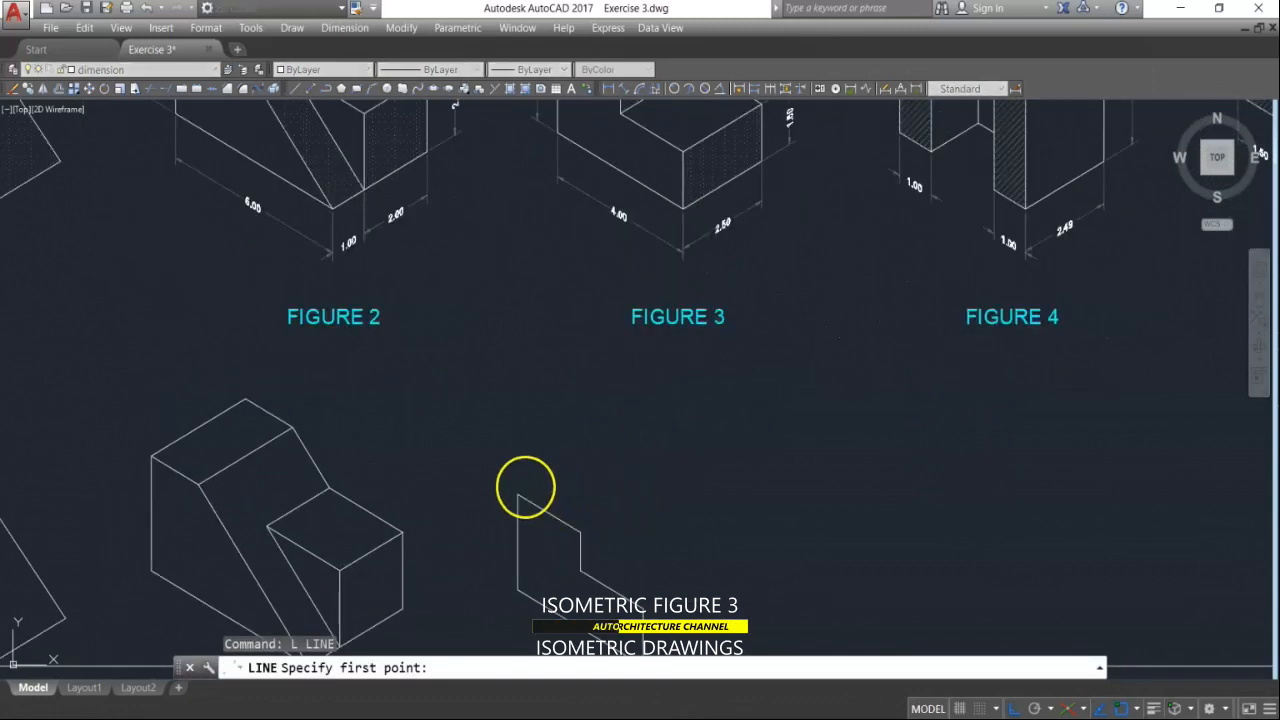
{"action": "left_click", "coordinate": [518, 497]}
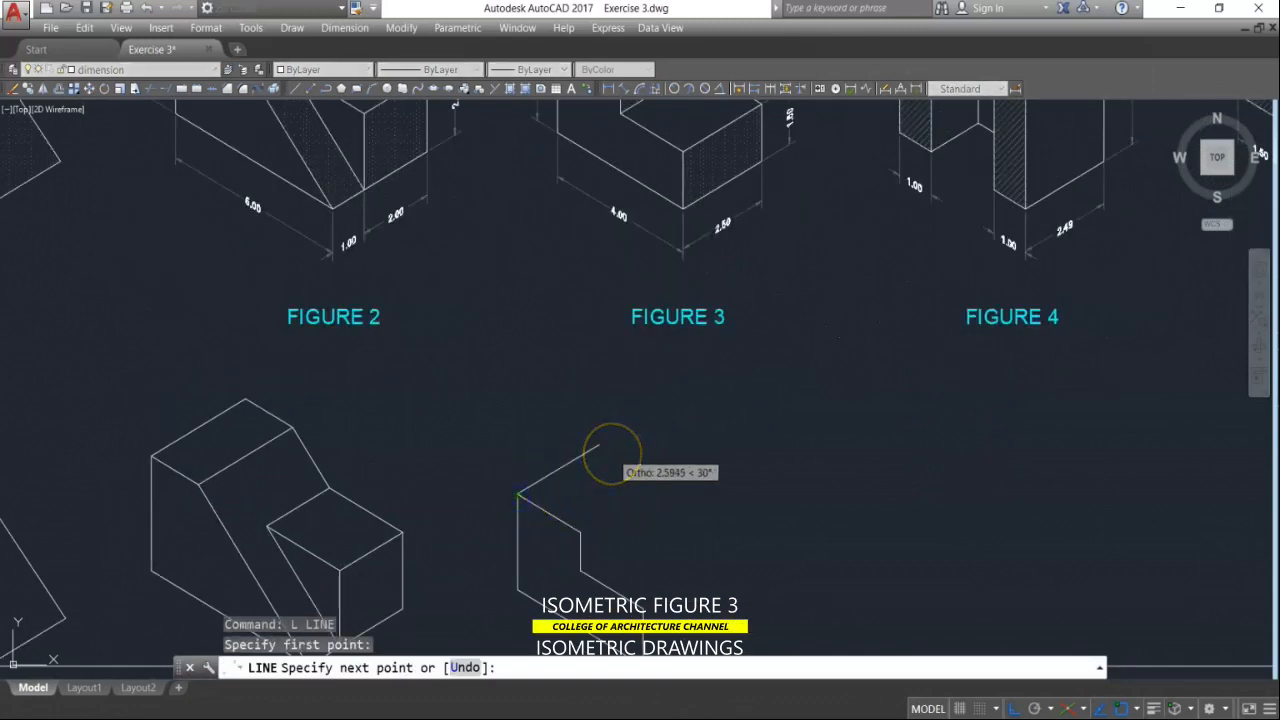
{"action": "type", "text": "2.5"}
{"action": "key", "text": "Return"}
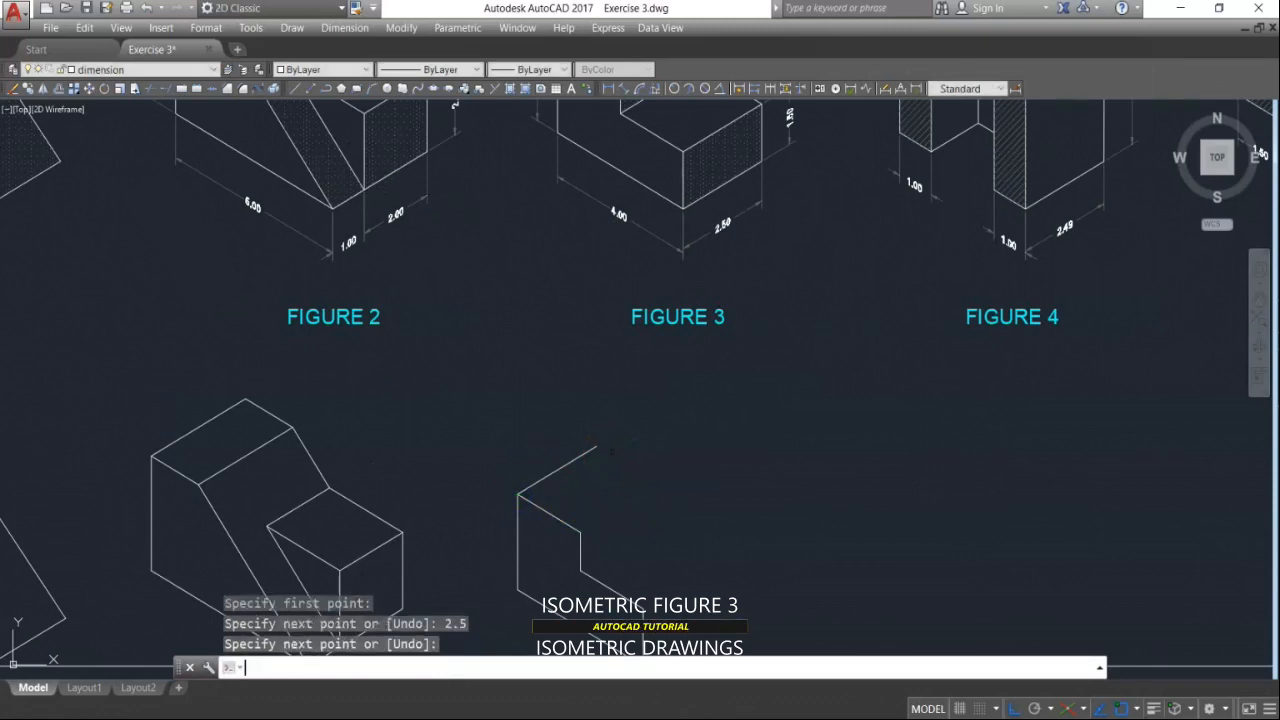
{"action": "key", "text": "Escape"}
Step: Copy the 2.5 unit depth edge to the other four corners along the stepped side of the Figure 3 profile
{"action": "type", "text": "co"}
{"action": "key", "text": "Return"}
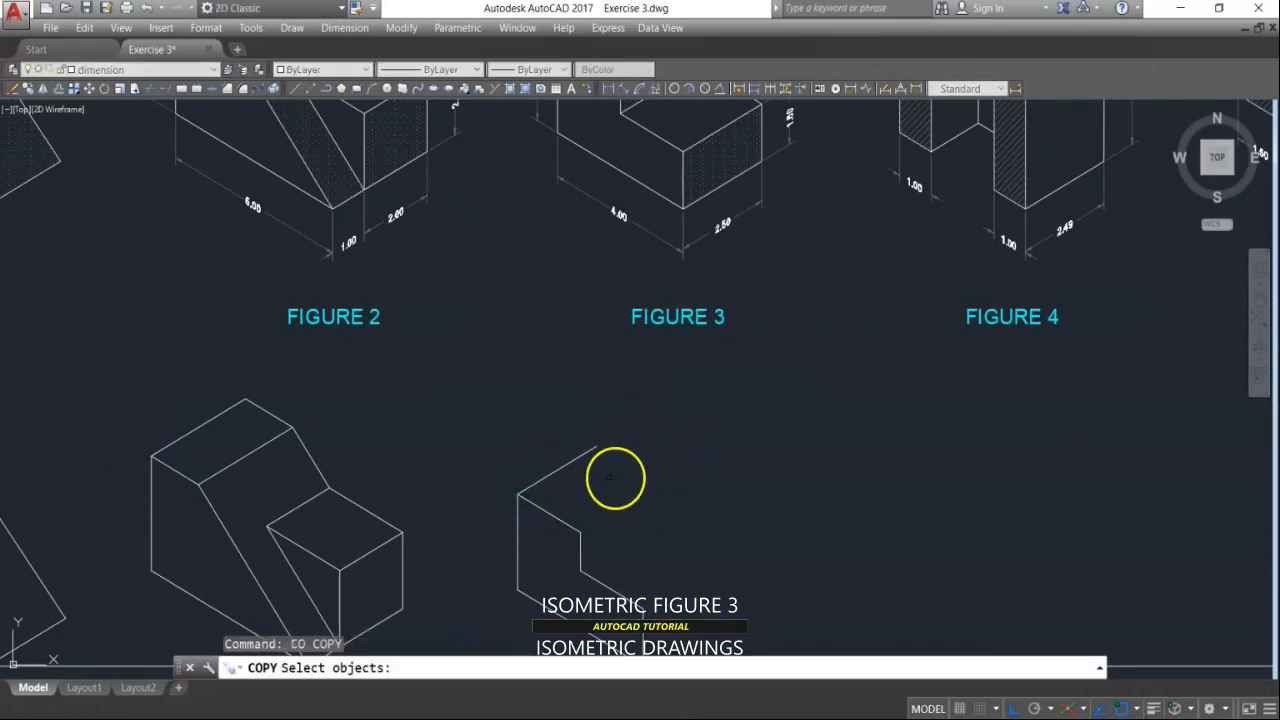
{"action": "scroll", "coordinate": [590, 477], "scroll_direction": "up", "scroll_amount": 4}
{"action": "left_click", "coordinate": [495, 396]}
{"action": "left_click", "coordinate": [420, 521]}
{"action": "key", "text": "Return"}
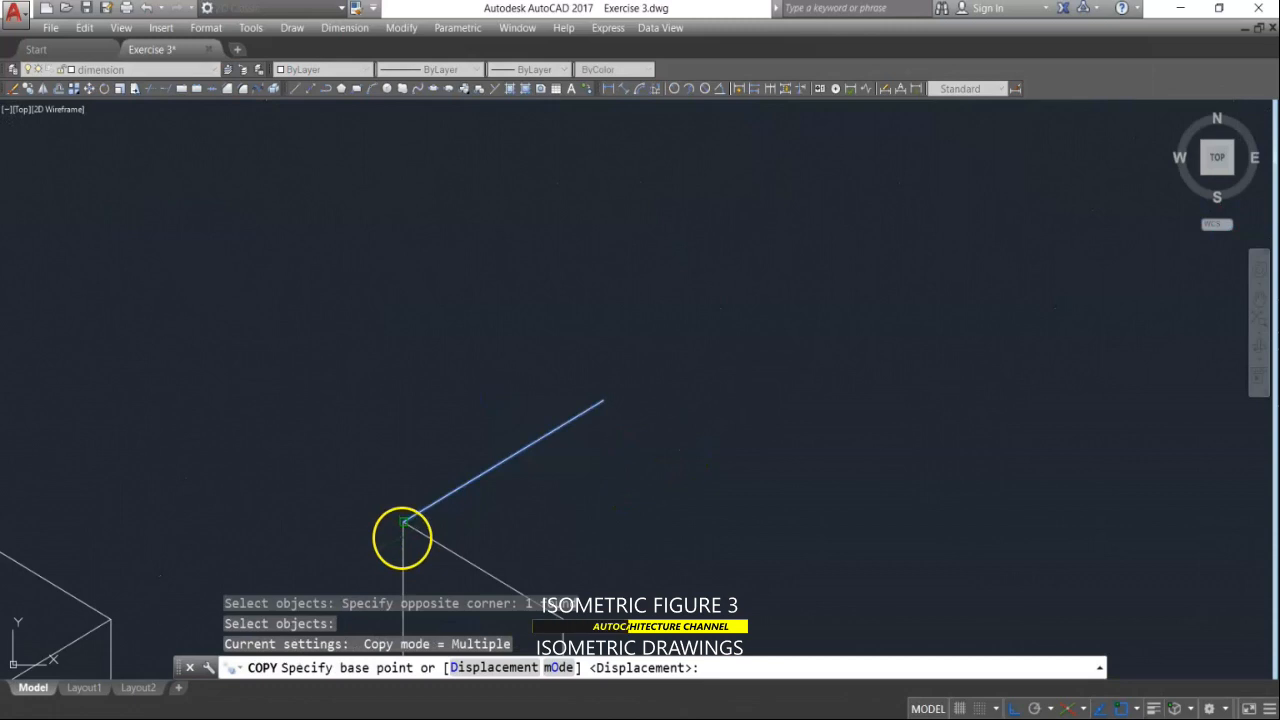
{"action": "left_click", "coordinate": [400, 528]}
{"action": "scroll", "coordinate": [433, 487], "scroll_direction": "down", "scroll_amount": 5}
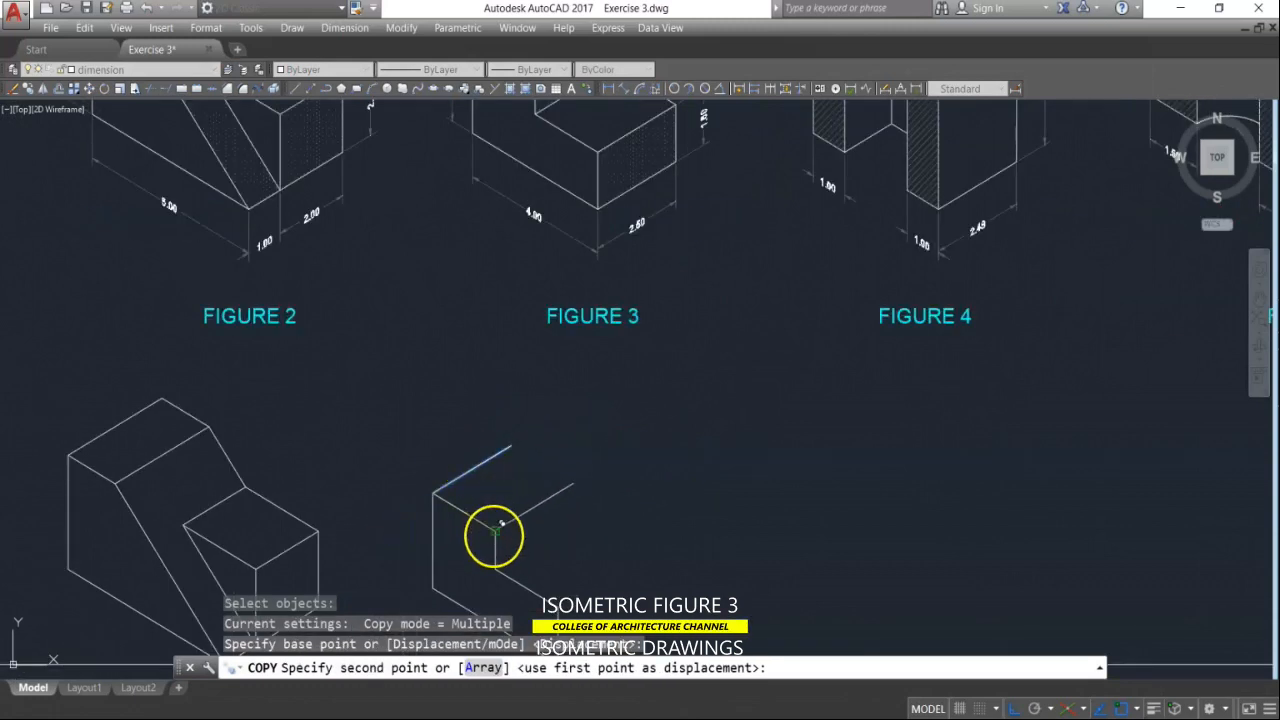
{"action": "left_click", "coordinate": [496, 533]}
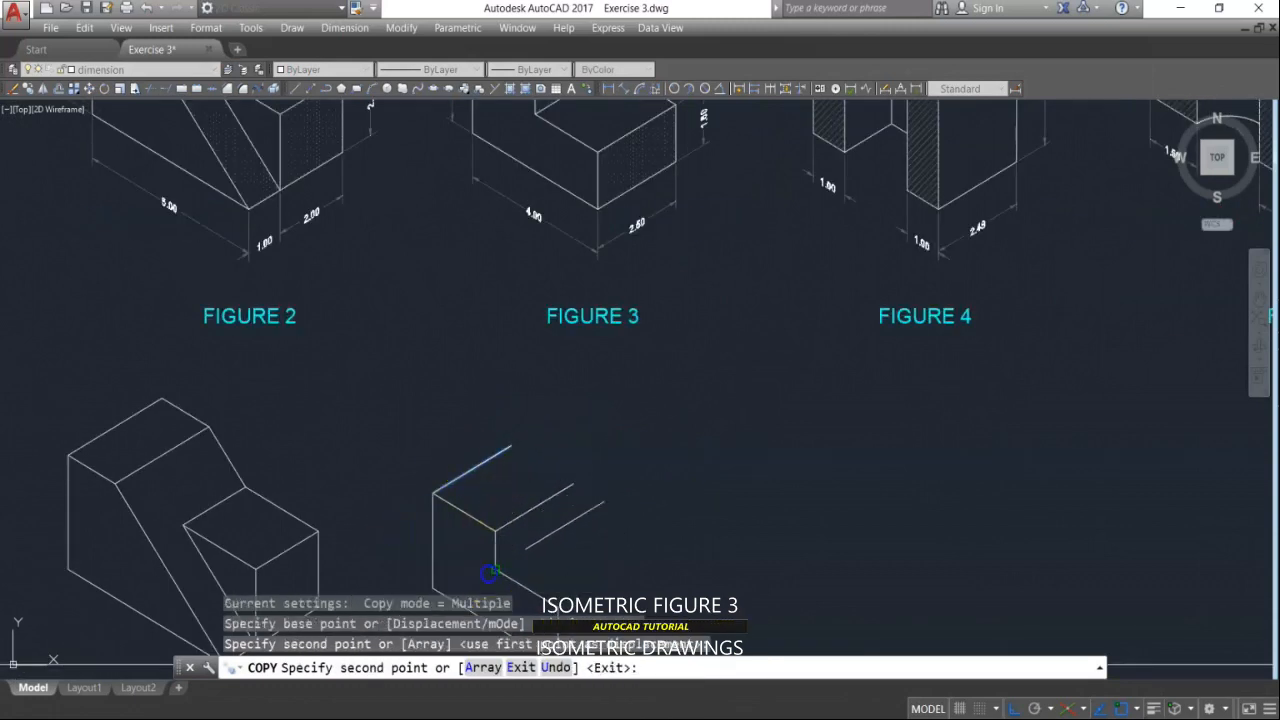
{"action": "left_click", "coordinate": [486, 568]}
{"action": "scroll", "coordinate": [540, 452], "scroll_direction": "down", "scroll_amount": 5}
{"action": "scroll", "coordinate": [551, 514], "scroll_direction": "up", "scroll_amount": 3}
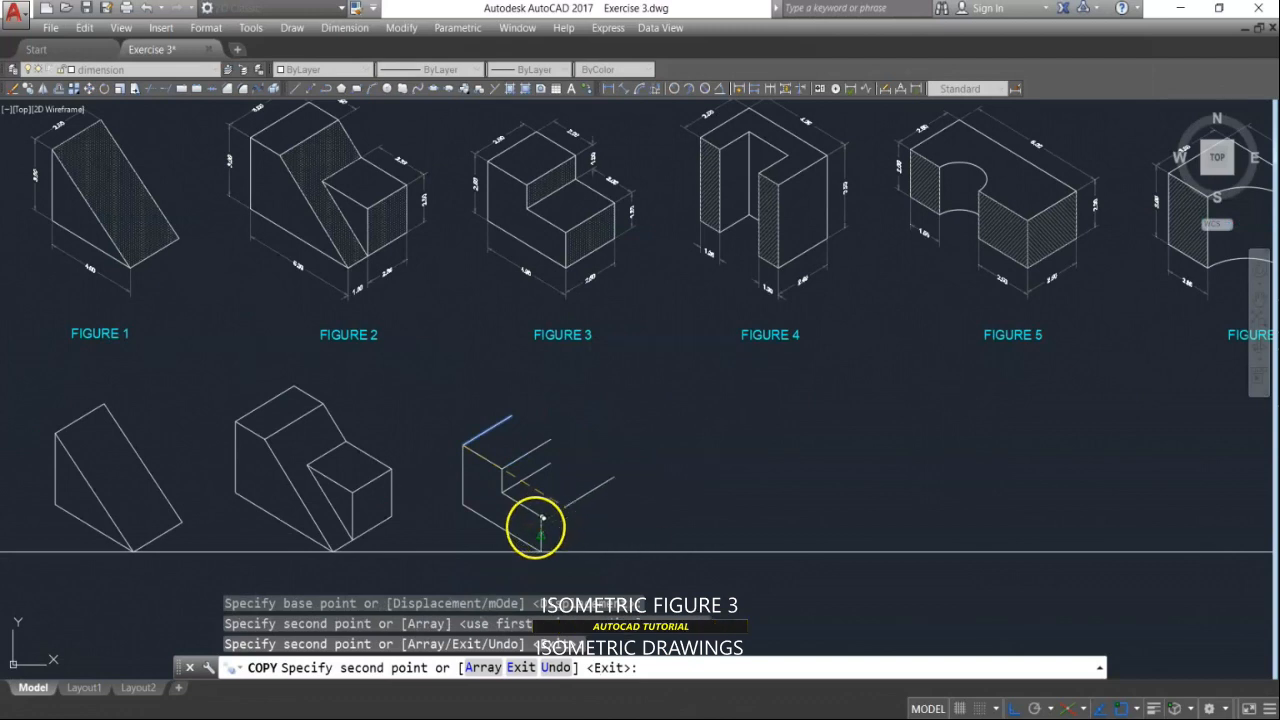
{"action": "left_click", "coordinate": [536, 522]}
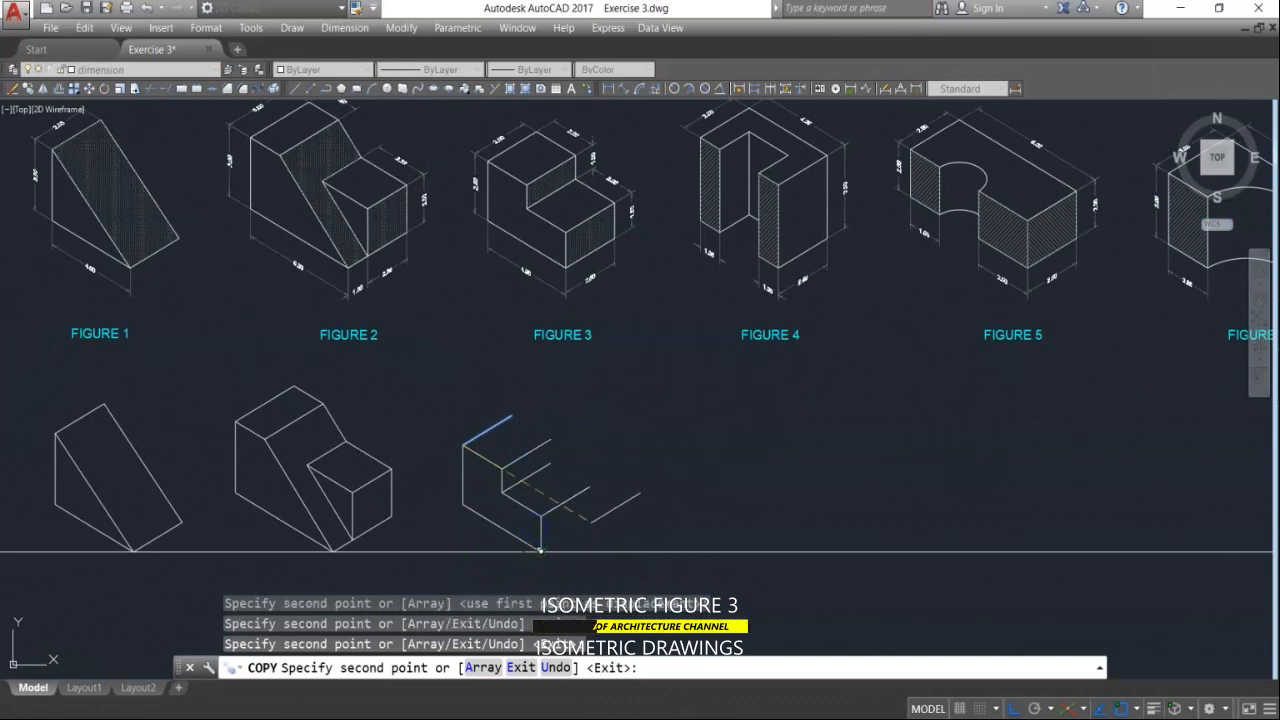
{"action": "key", "text": "Escape"}
{"action": "key", "text": "Escape"}
{"action": "key", "text": "Escape"}
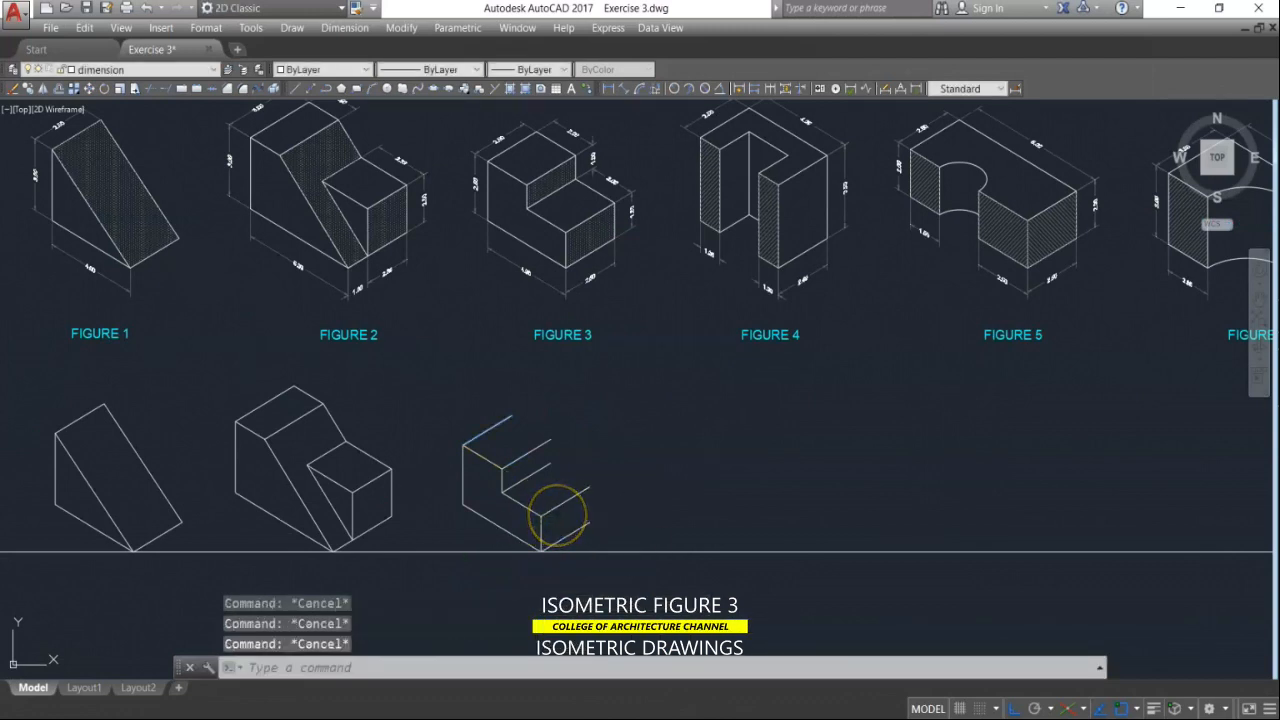
Step: Copy the four stepped profile segments from the upper-left corner to the far end of the top depth edge
{"action": "type", "text": "lo"}
{"action": "key", "text": "Return"}
{"action": "scroll", "coordinate": [551, 531], "scroll_direction": "up", "scroll_amount": 2}
{"action": "left_click", "coordinate": [543, 534]}
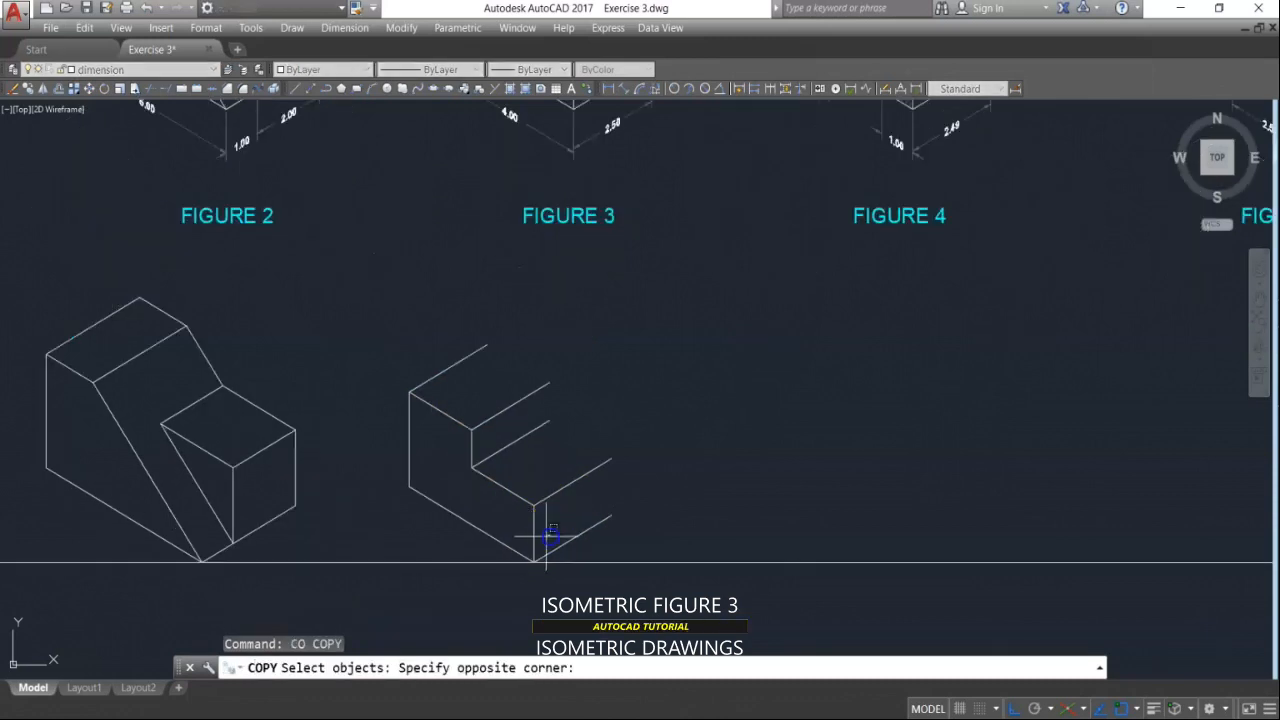
{"action": "left_click", "coordinate": [528, 538]}
{"action": "left_click", "coordinate": [524, 494]}
{"action": "left_click", "coordinate": [502, 511]}
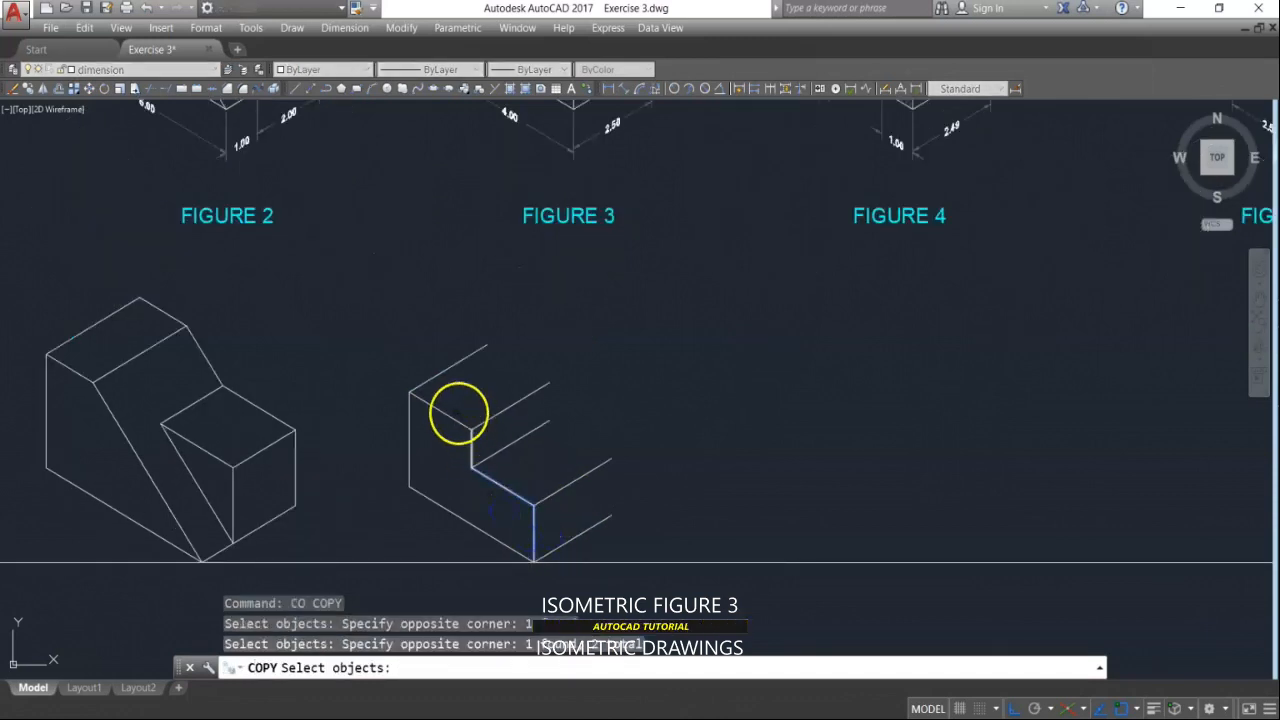
{"action": "left_click", "coordinate": [412, 365]}
{"action": "left_click", "coordinate": [509, 480]}
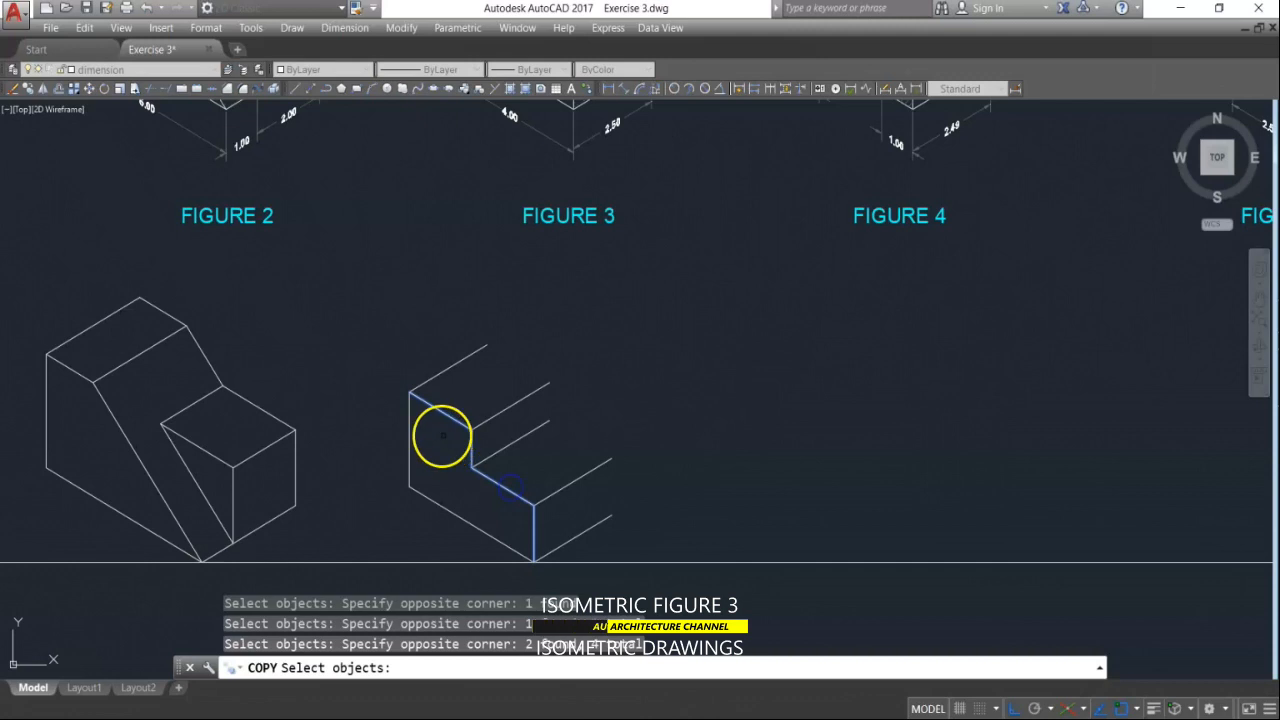
{"action": "key", "text": "Return"}
{"action": "left_click", "coordinate": [409, 393]}
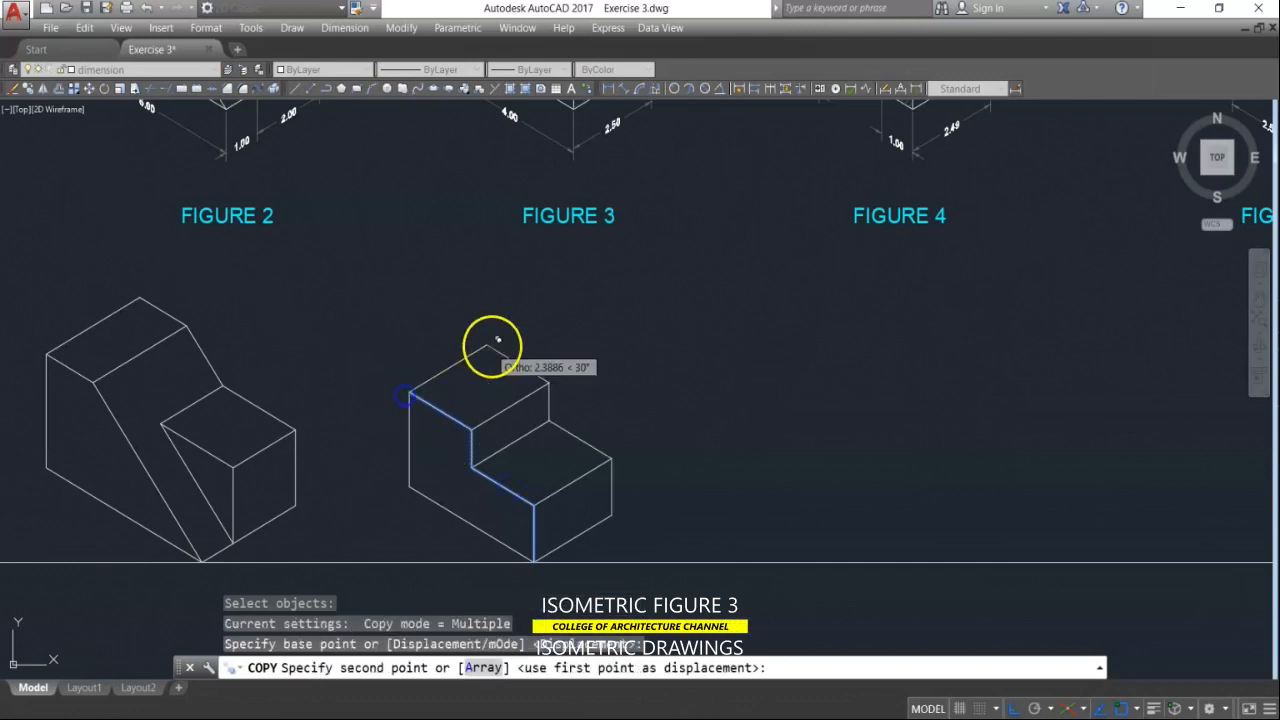
{"action": "left_click", "coordinate": [487, 342]}
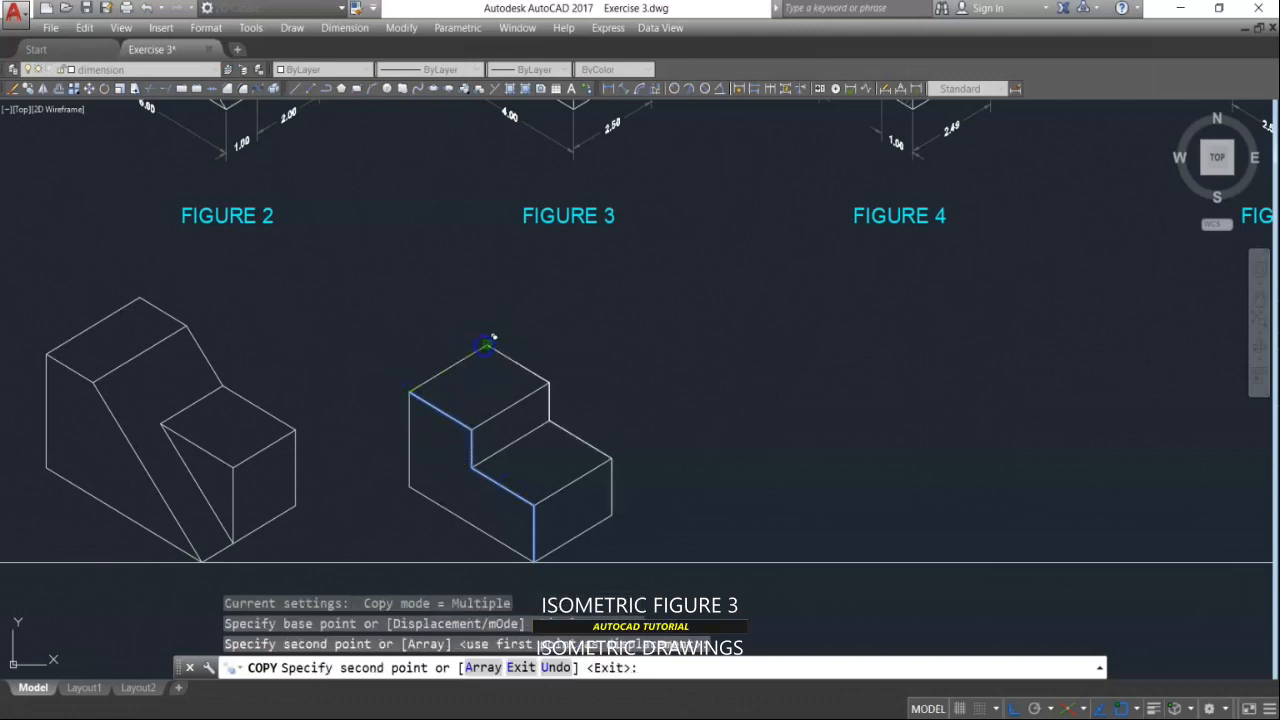
{"action": "key", "text": "Escape"}
{"action": "scroll", "coordinate": [490, 340], "scroll_direction": "up", "scroll_amount": 10}
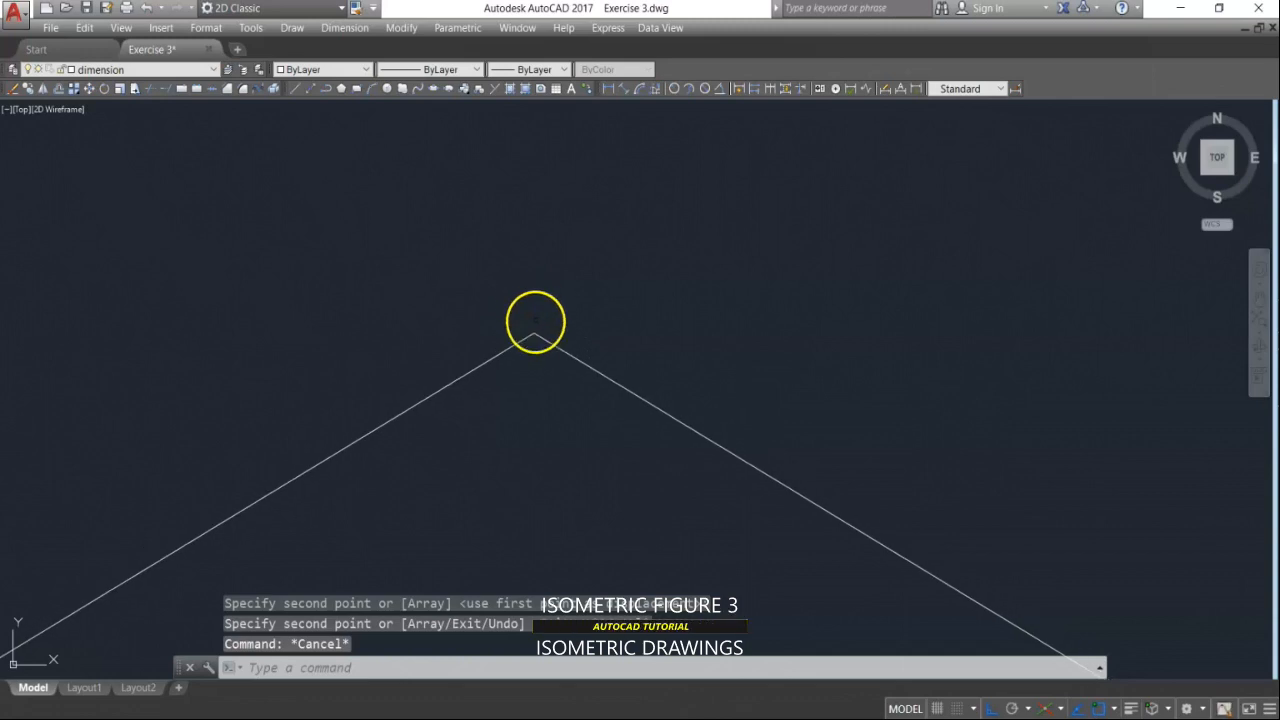
{"action": "scroll", "coordinate": [505, 340], "scroll_direction": "down", "scroll_amount": 10}
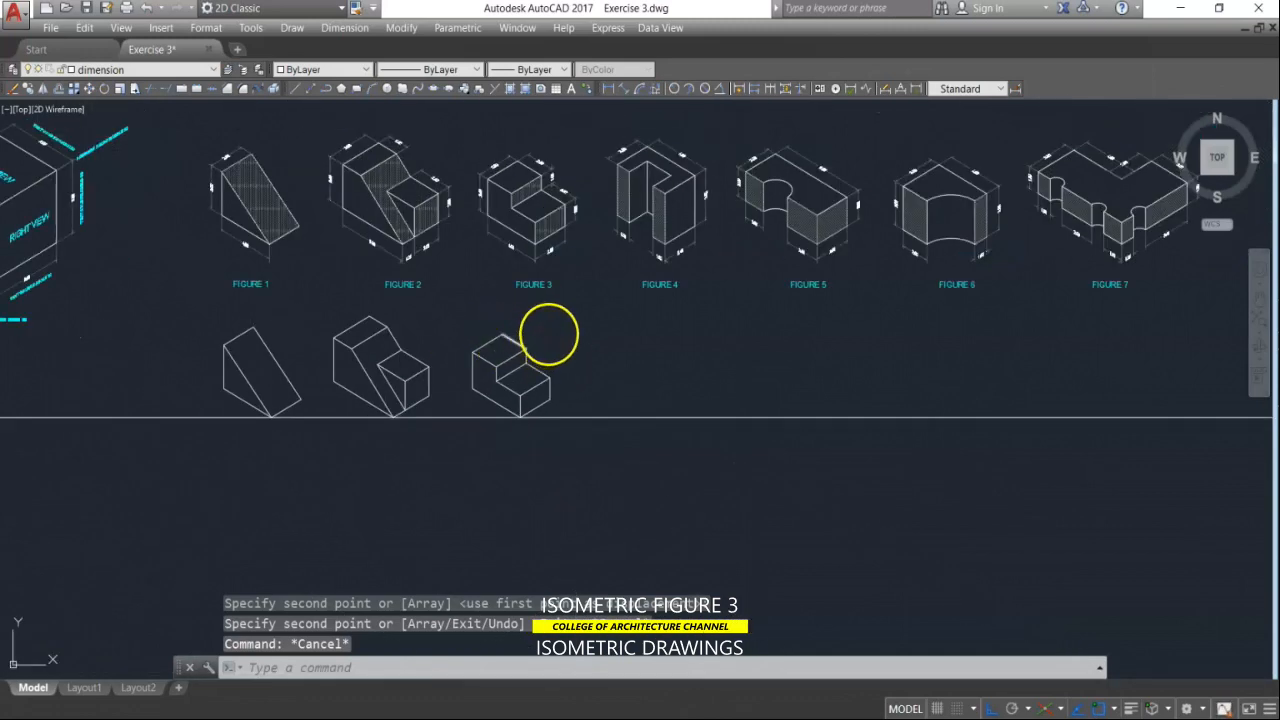
{"action": "key", "text": "Escape"}
Step: Switch to the left isoplane and start a line on the baseline directly below the lowest corner of reference Figure 4
{"action": "scroll", "coordinate": [503, 358], "scroll_direction": "up", "scroll_amount": 2}
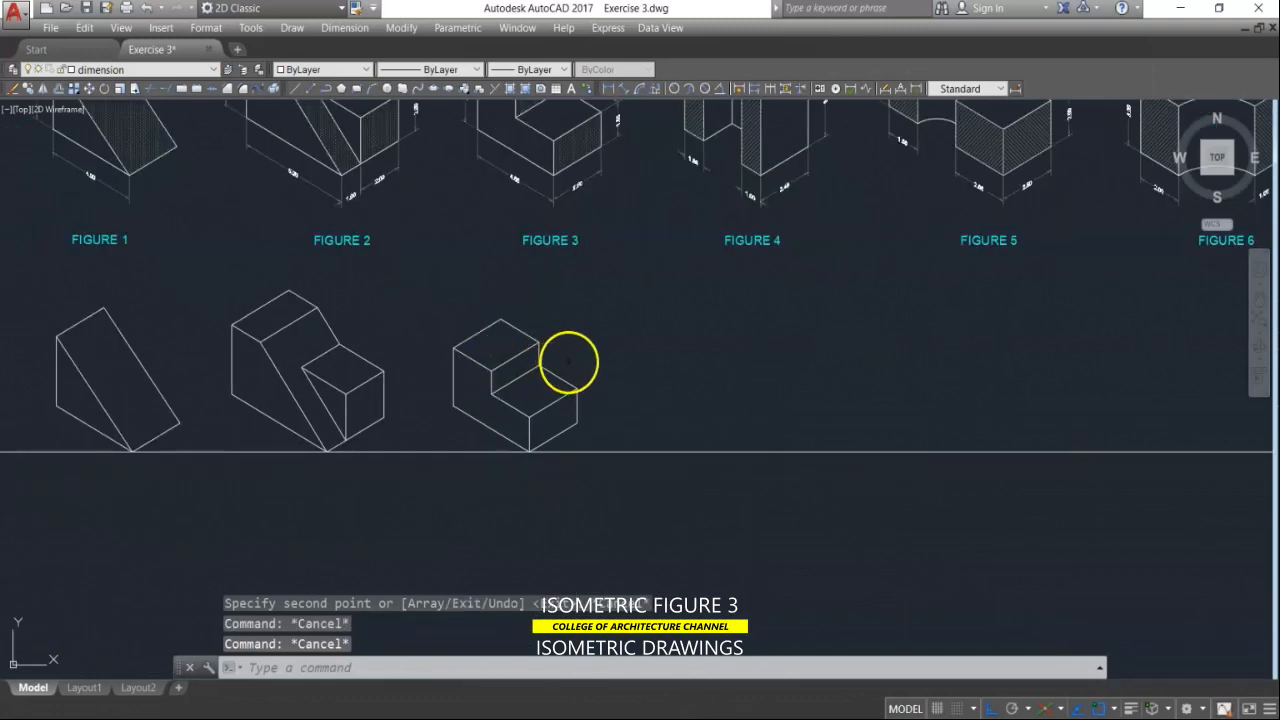
{"action": "mouse_move", "coordinate": [686, 371]}
{"action": "middle_mouse_down"}
{"action": "mouse_move", "coordinate": [600, 435]}
{"action": "mouse_move", "coordinate": [634, 580]}
{"action": "middle_mouse_up"}
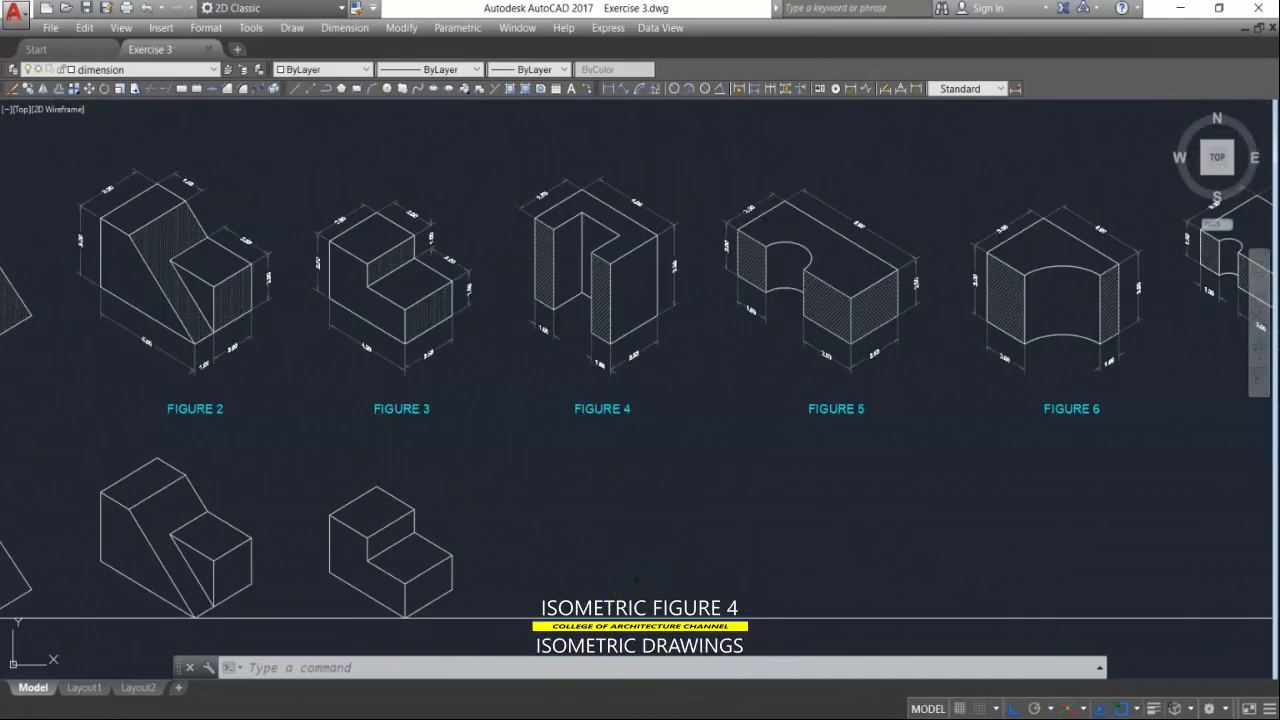
{"action": "key", "text": "F5"}
{"action": "key", "text": "F5"}
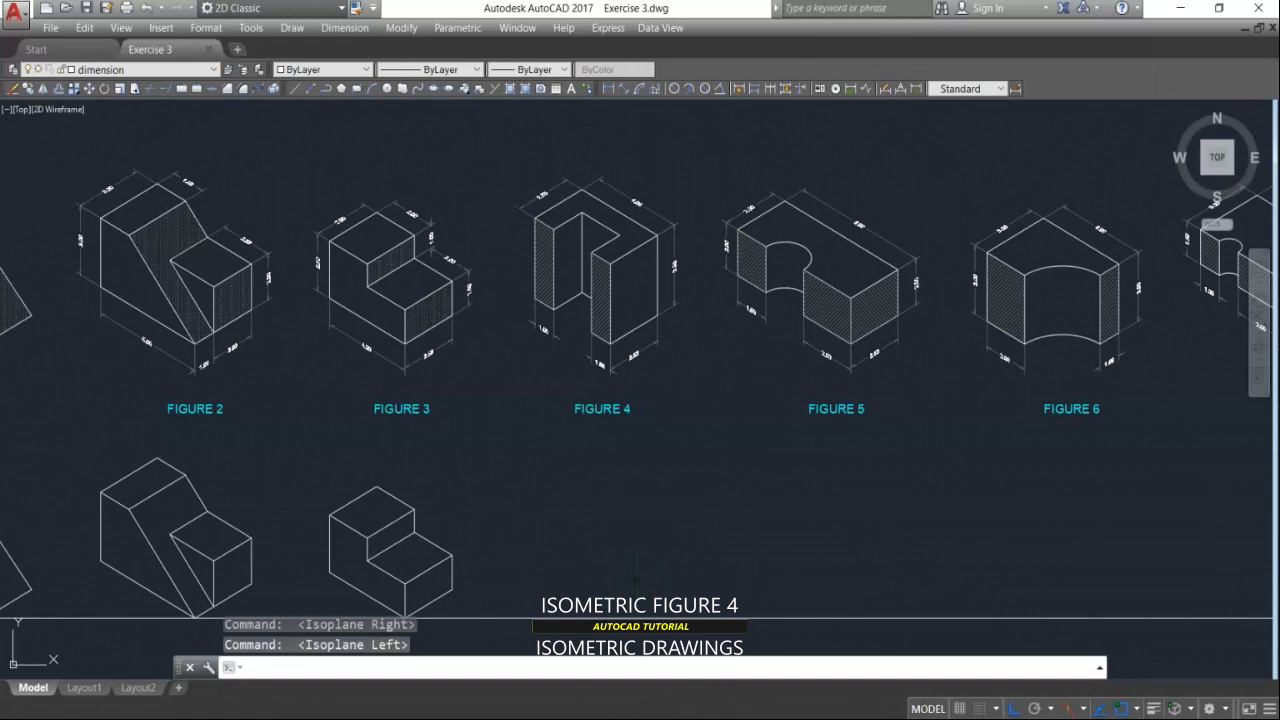
{"action": "left_click", "coordinate": [623, 582]}
{"action": "type", "text": "L"}
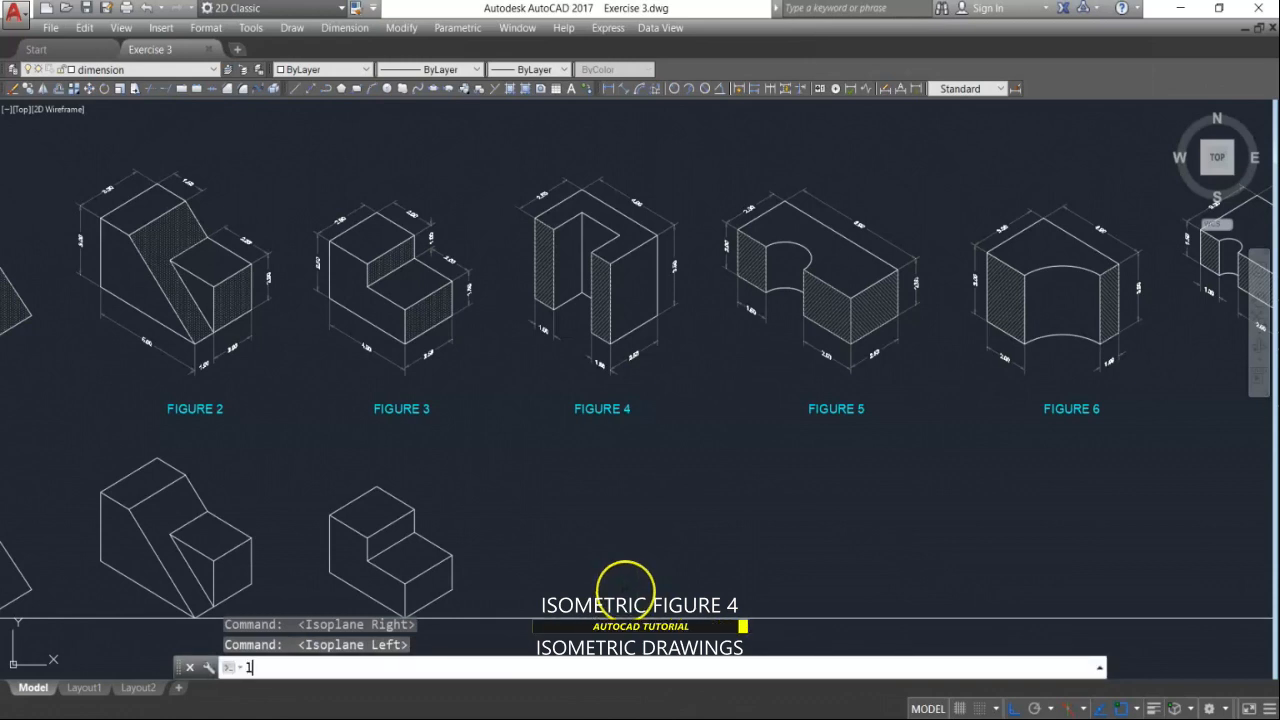
{"action": "key", "text": "Return"}
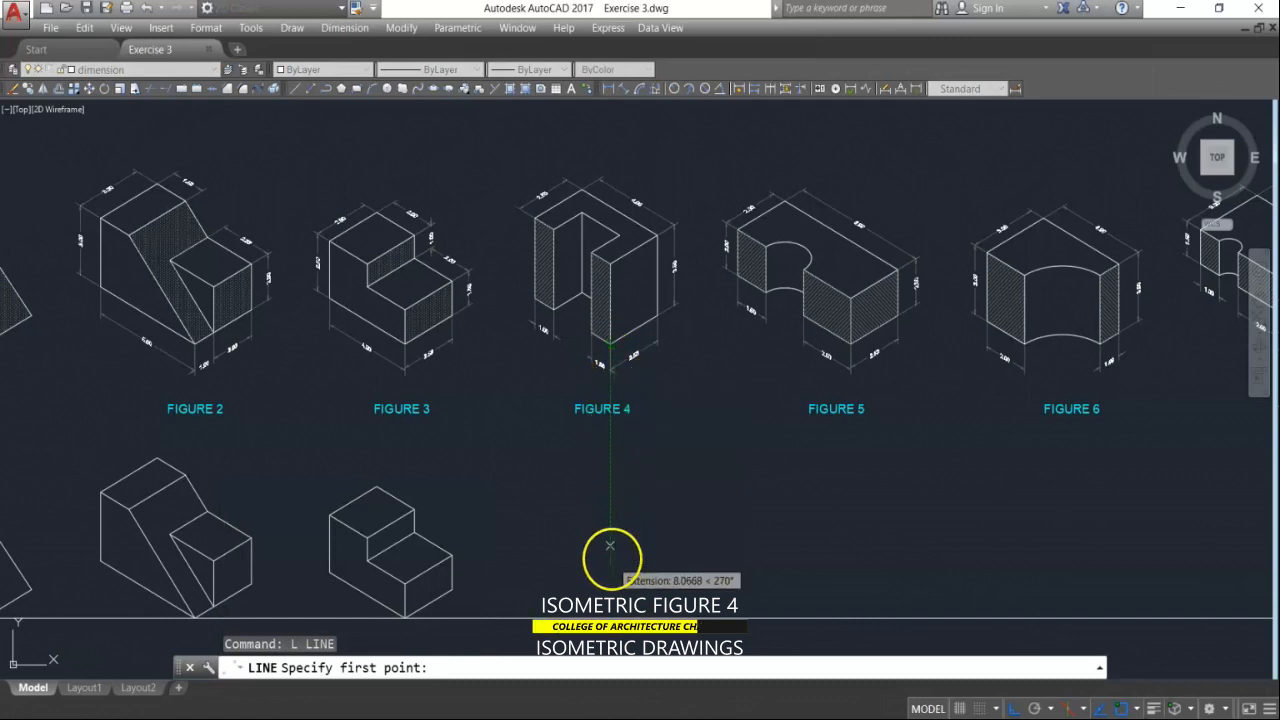
{"action": "left_click", "coordinate": [610, 604]}
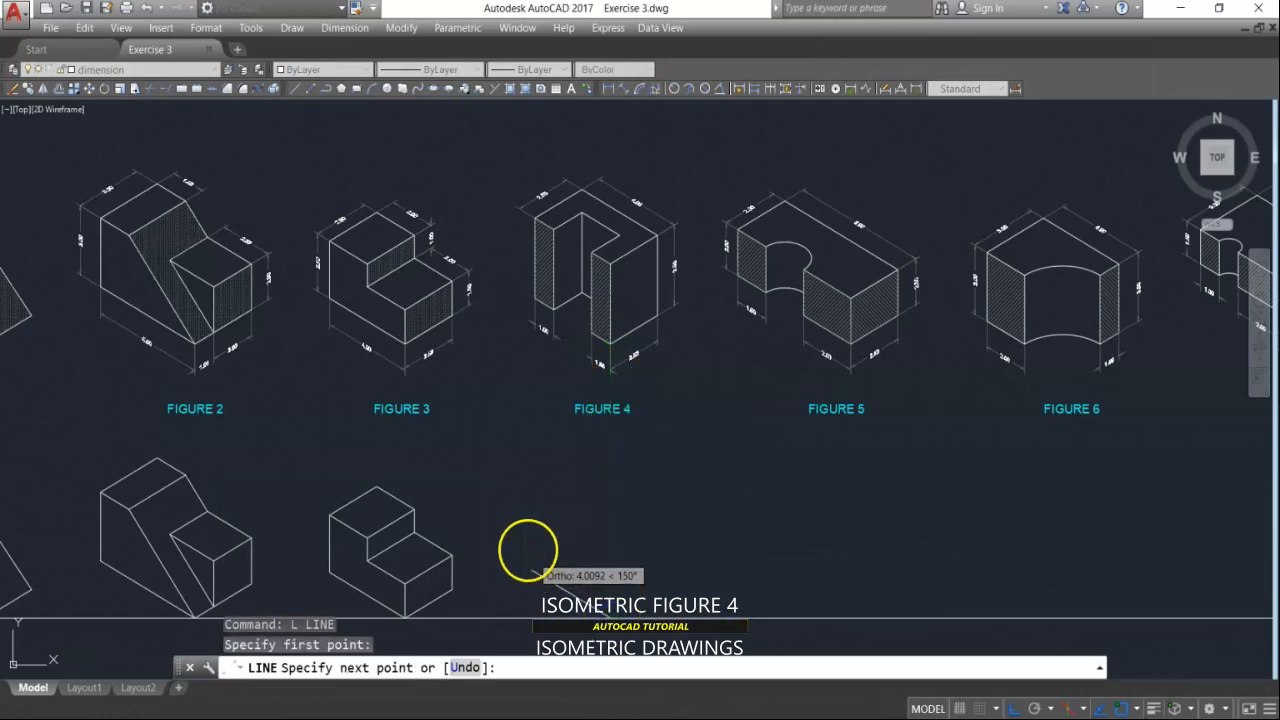
Step: Draw the first bottom edge of the Figure 4 front leg, 1 unit at 150° from the baseline start point
{"action": "scroll", "coordinate": [592, 395], "scroll_direction": "up", "scroll_amount": 2}
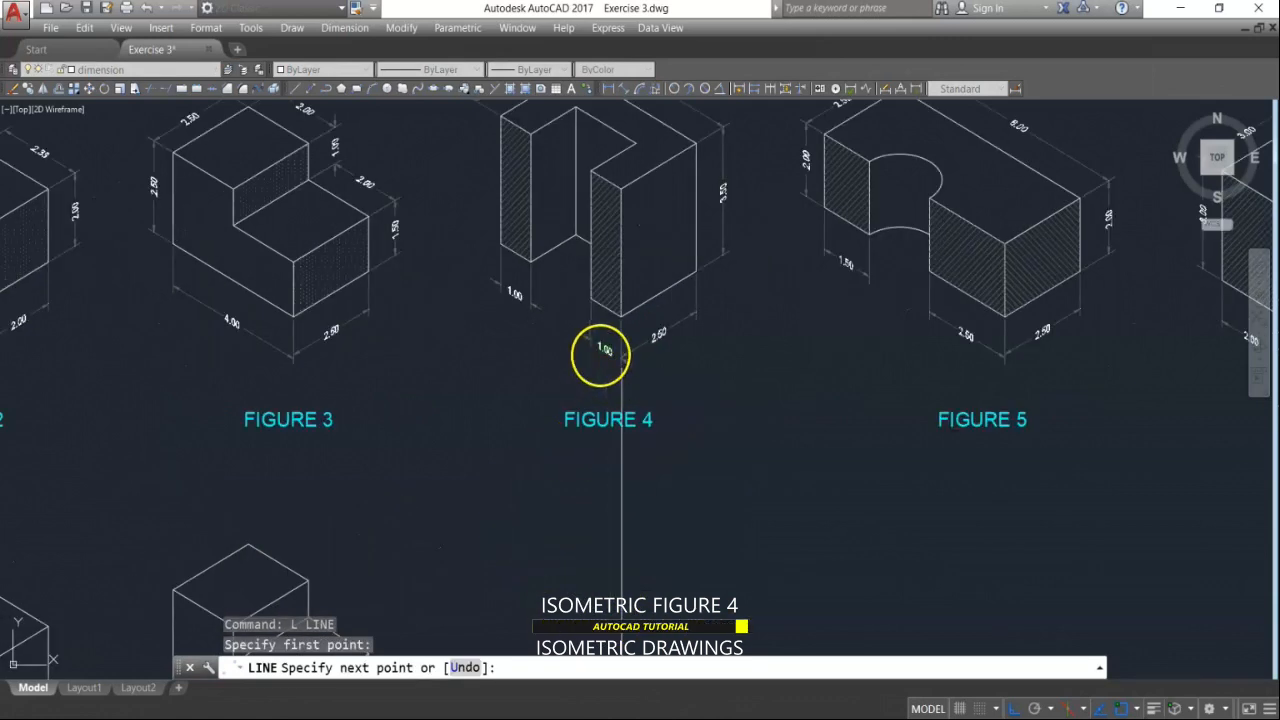
{"action": "scroll", "coordinate": [549, 457], "scroll_direction": "up", "scroll_amount": 3}
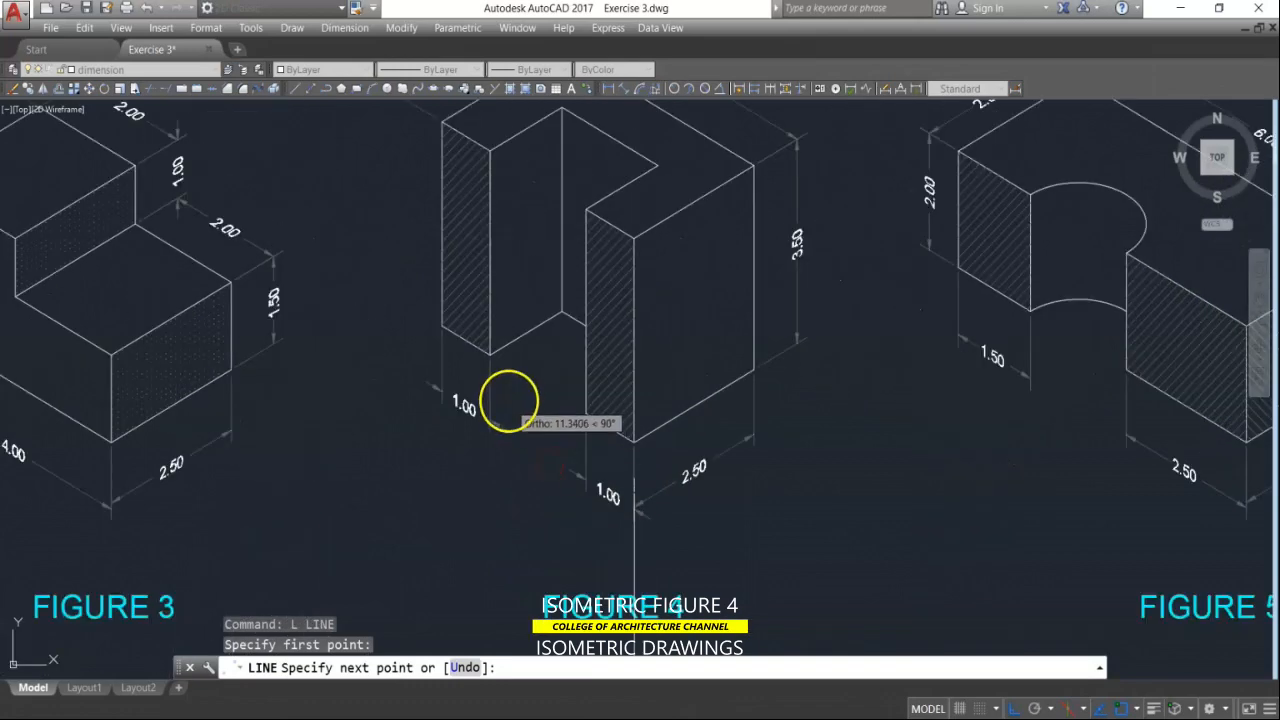
{"action": "scroll", "coordinate": [485, 386], "scroll_direction": "down", "scroll_amount": 2}
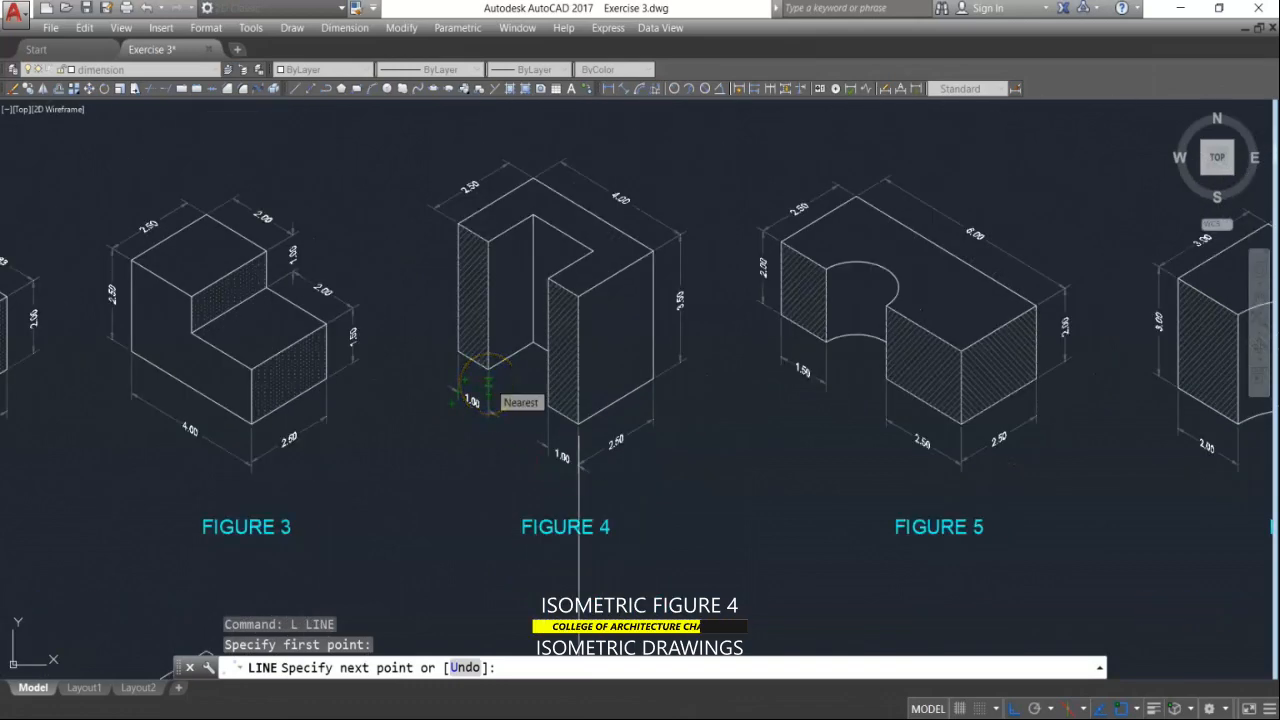
{"action": "scroll", "coordinate": [680, 282], "scroll_direction": "up", "scroll_amount": 4}
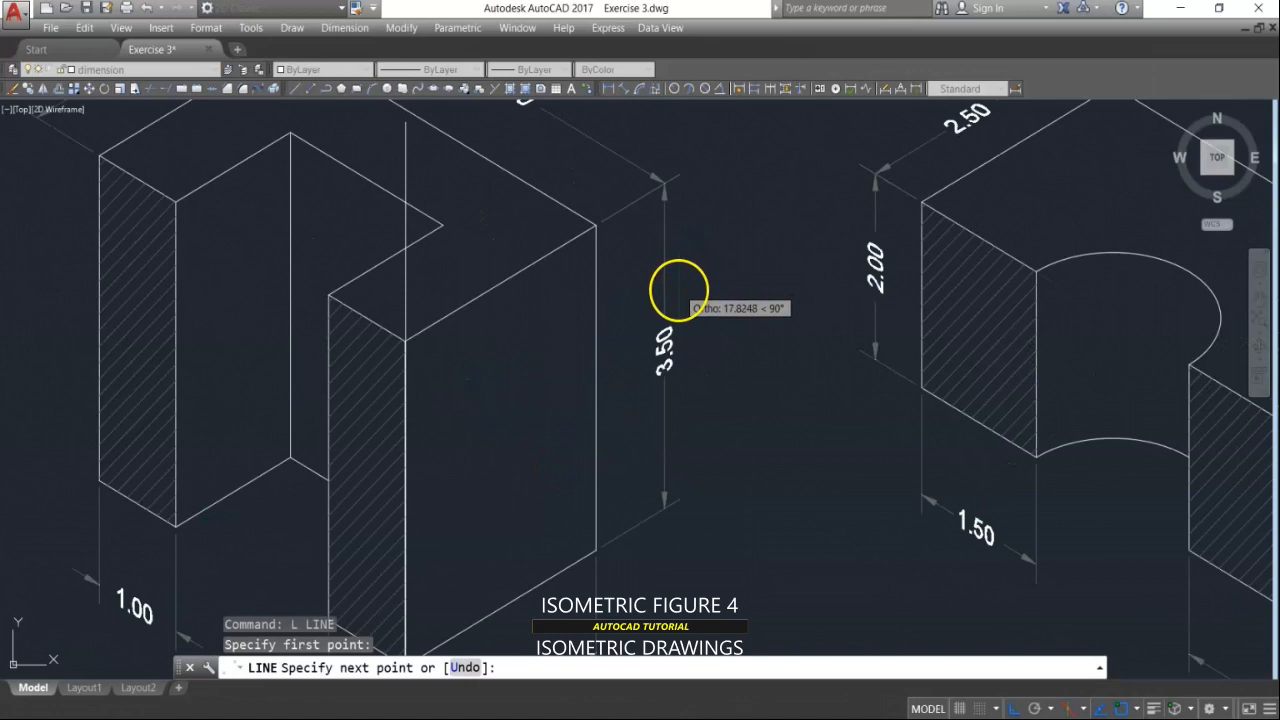
{"action": "scroll", "coordinate": [680, 286], "scroll_direction": "down", "scroll_amount": 4}
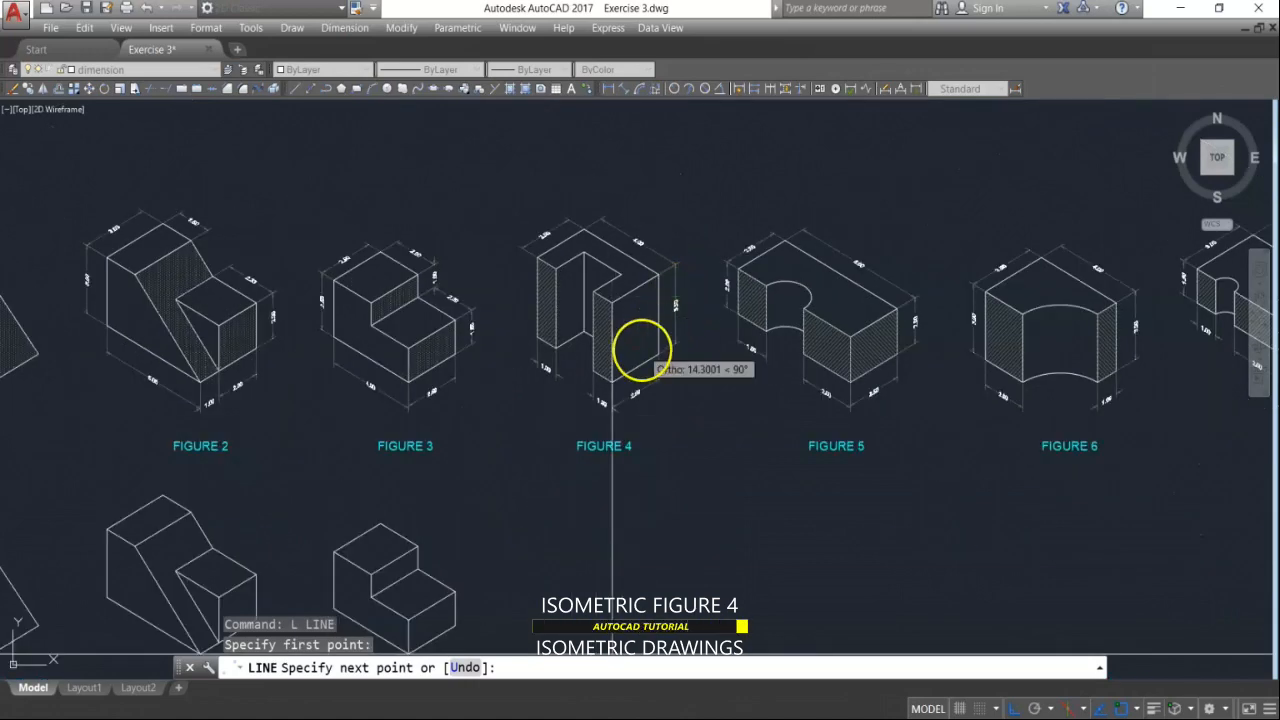
{"action": "scroll", "coordinate": [654, 286], "scroll_direction": "down", "scroll_amount": 2}
{"action": "scroll", "coordinate": [640, 403], "scroll_direction": "up", "scroll_amount": 5}
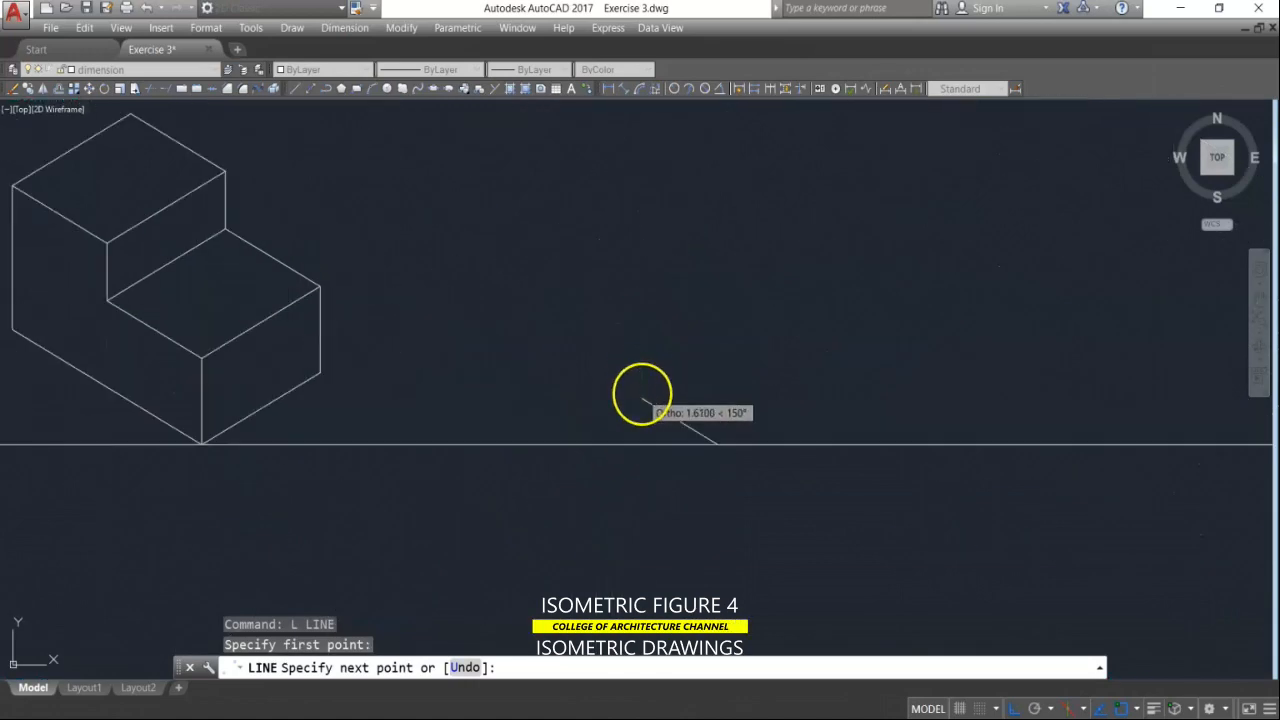
{"action": "scroll", "coordinate": [643, 377], "scroll_direction": "down", "scroll_amount": 2}
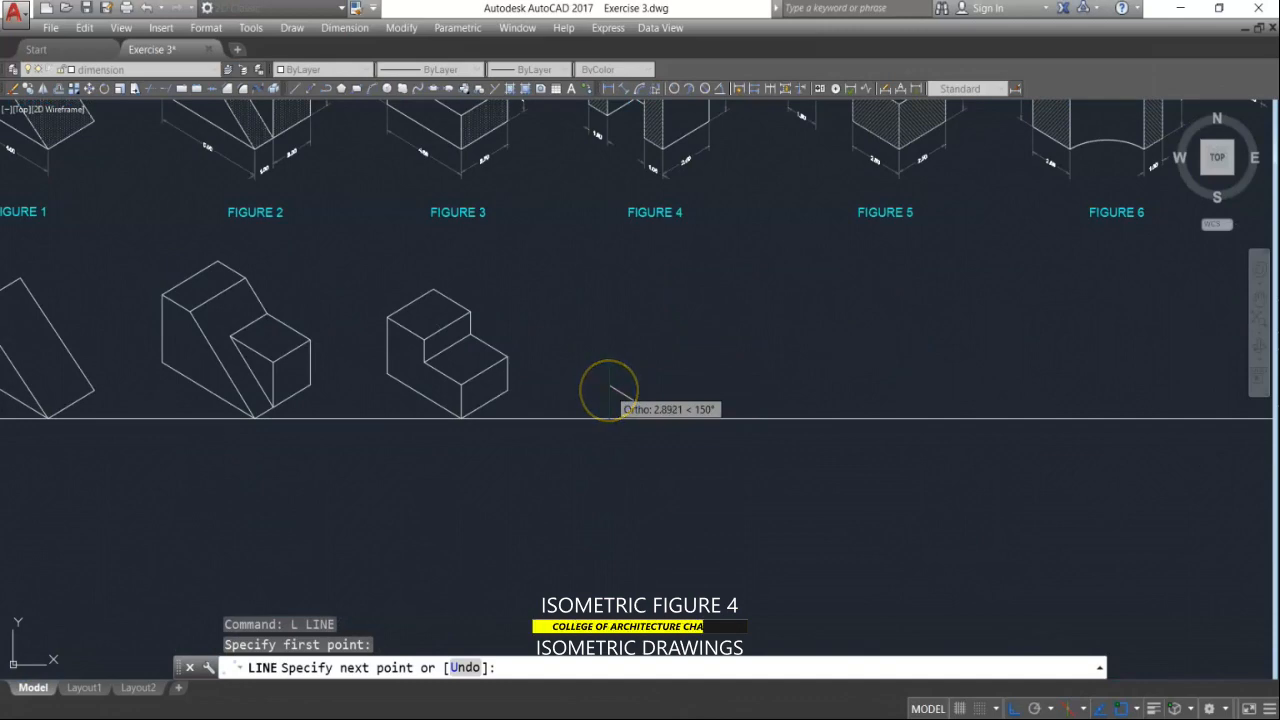
{"action": "key", "text": "Return"}
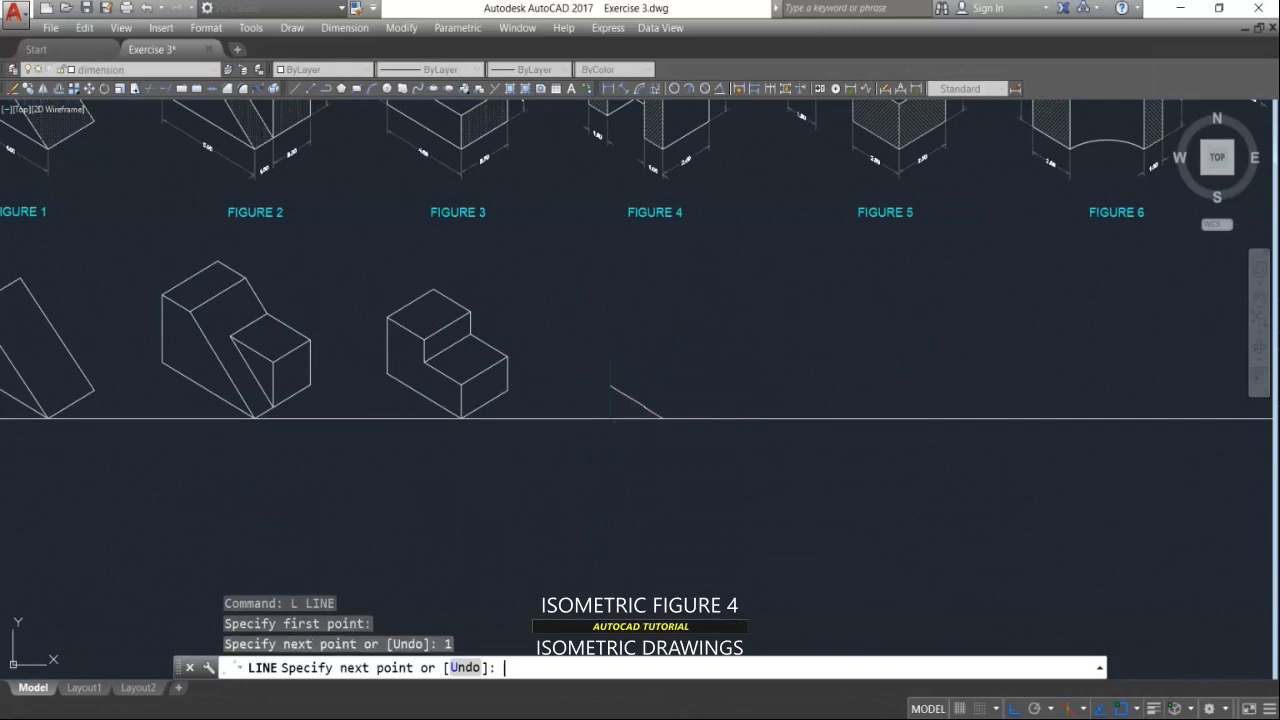
Step: Continue the leg outline 3.5 units straight up, 1 unit at 330°, and down to close at the baseline start point
{"action": "scroll", "coordinate": [660, 305], "scroll_direction": "down", "scroll_amount": 2}
{"action": "scroll", "coordinate": [673, 196], "scroll_direction": "up", "scroll_amount": 4}
{"action": "scroll", "coordinate": [673, 196], "scroll_direction": "down", "scroll_amount": 4}
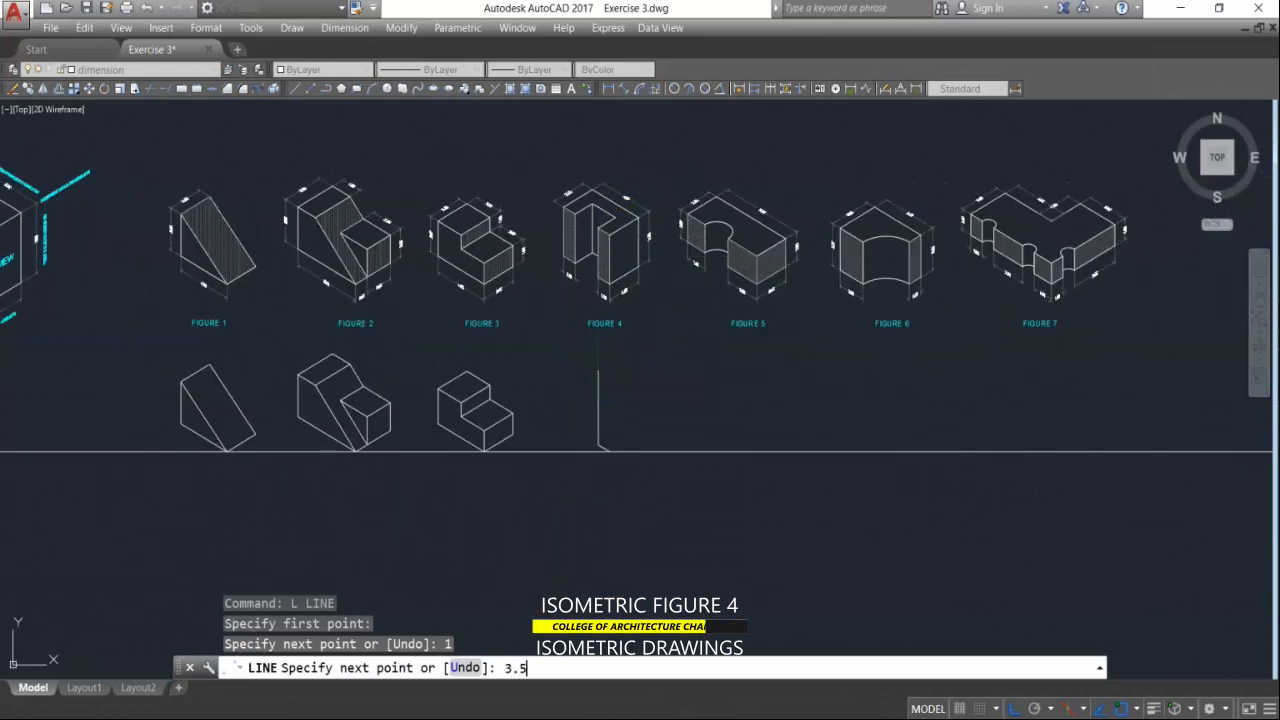
{"action": "key", "text": "Return"}
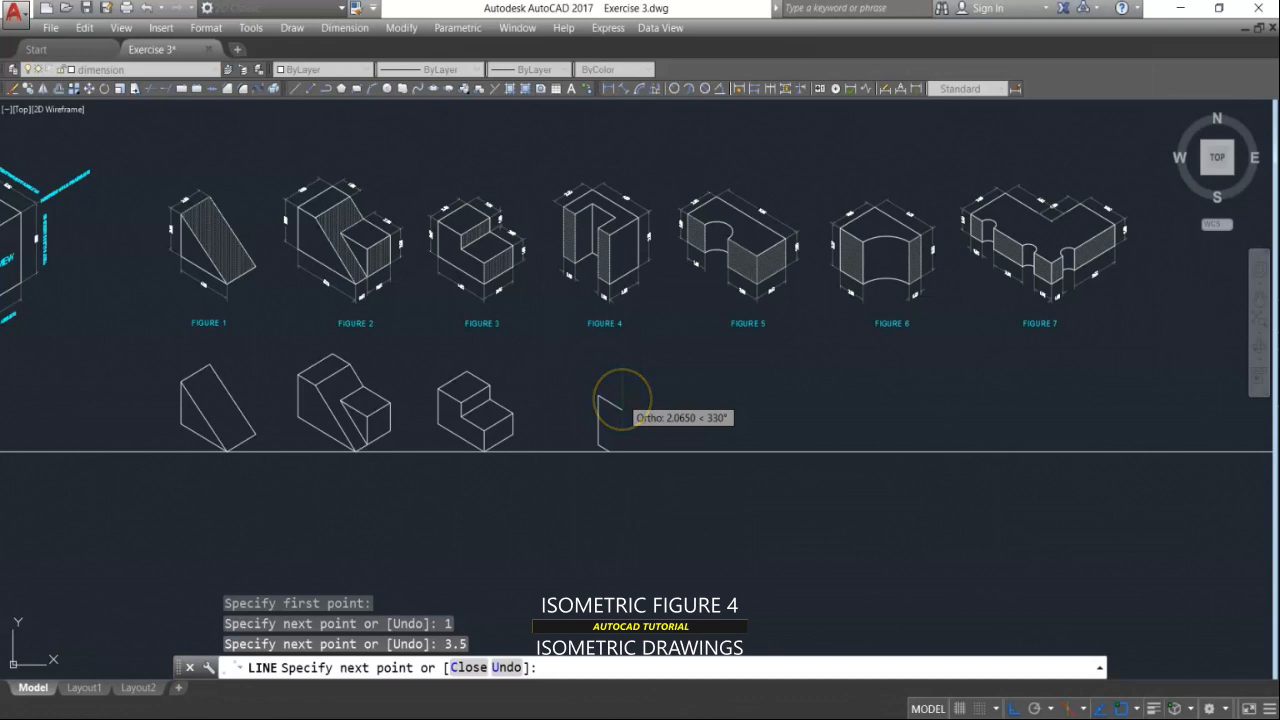
{"action": "type", "text": "1"}
{"action": "key", "text": "Return"}
{"action": "scroll", "coordinate": [605, 430], "scroll_direction": "up", "scroll_amount": 4}
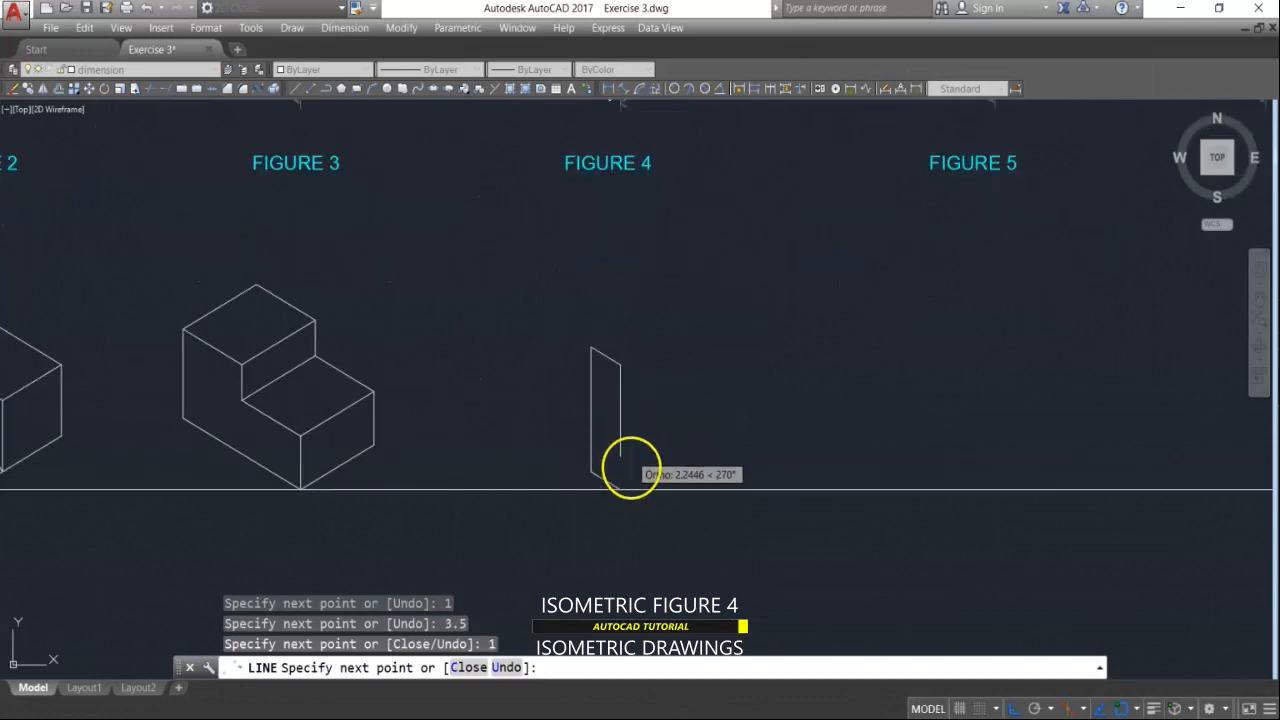
{"action": "key", "text": "Return"}
{"action": "key", "text": "Return"}
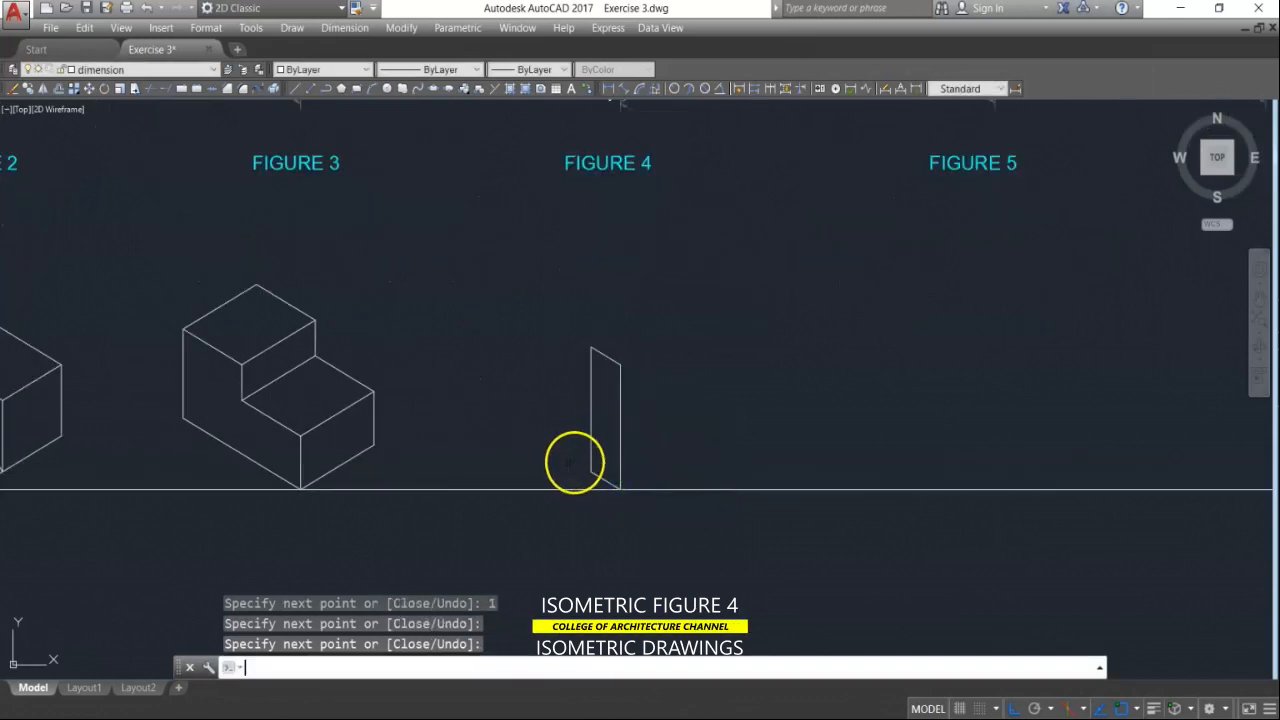
Step: Draw a 2 unit spacing line at 150° from the raised bottom corner of the front leg face
{"action": "left_click", "coordinate": [591, 471]}
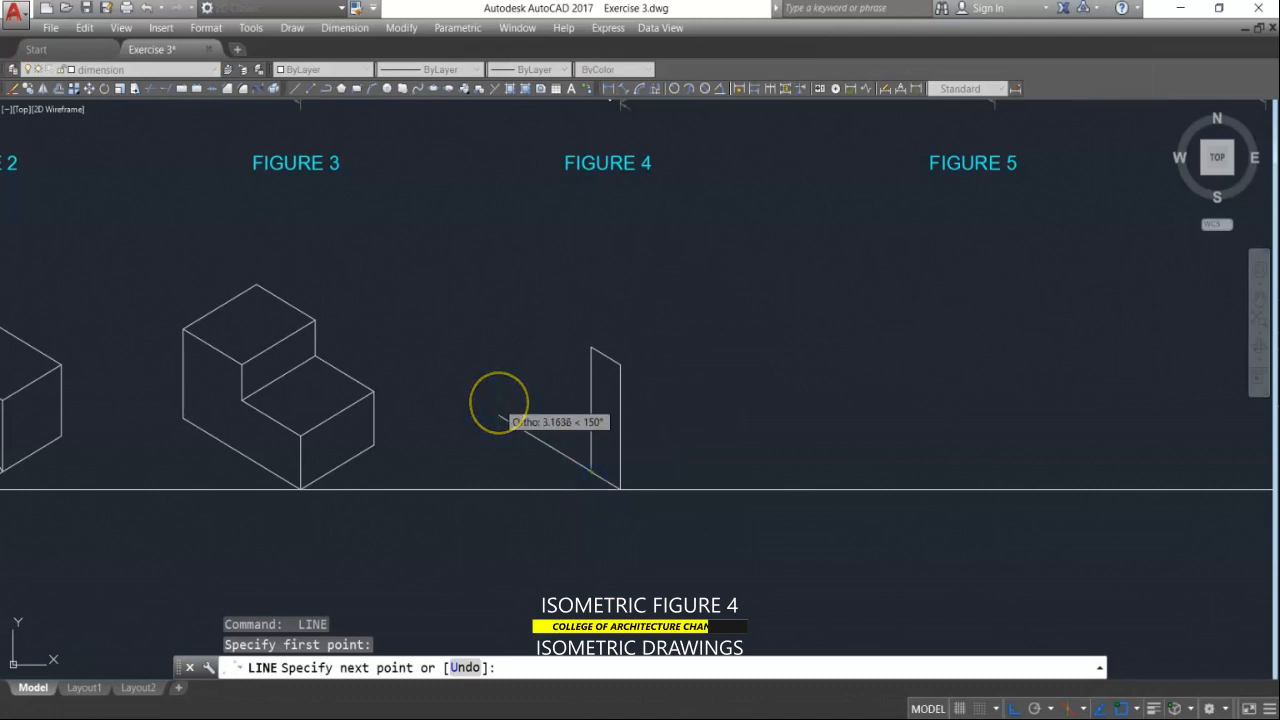
{"action": "type", "text": "2"}
{"action": "key", "text": "Return"}
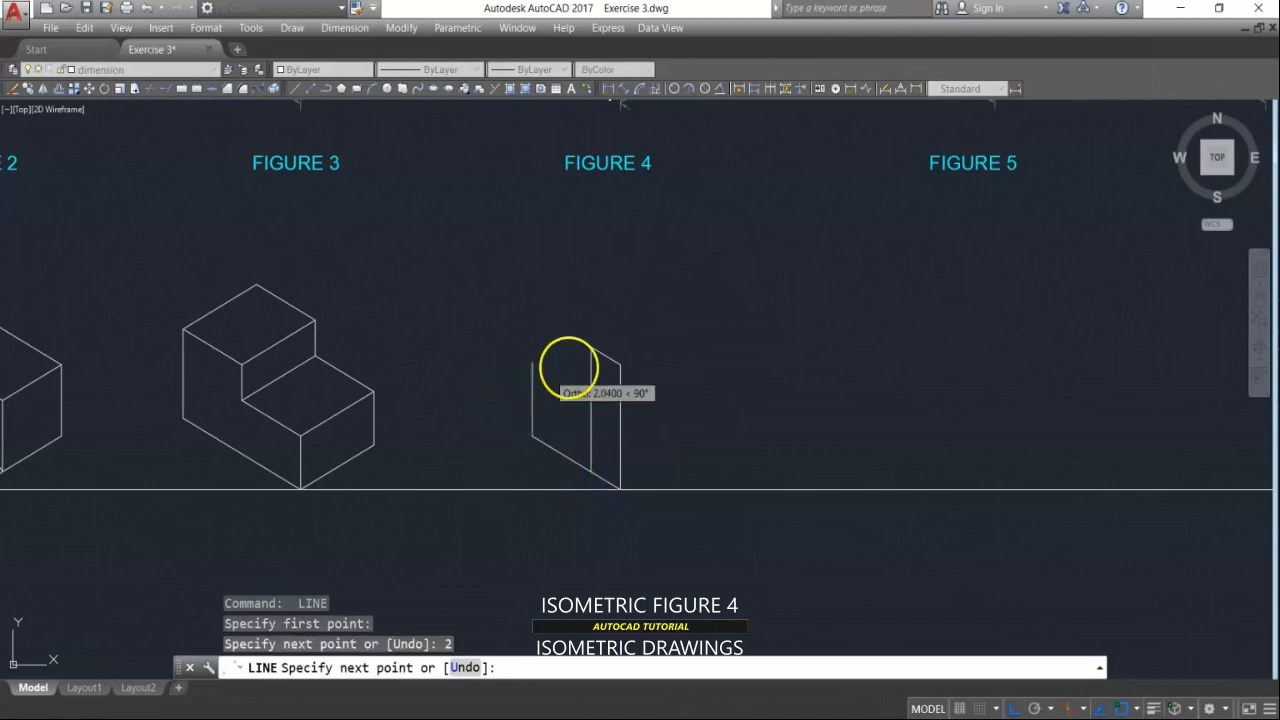
{"action": "key", "text": "Return"}
Step: Copy the four-line leg face from its lowest corner to the far end of the 2 unit spacing line
{"action": "type", "text": "co"}
{"action": "key", "text": "Return"}
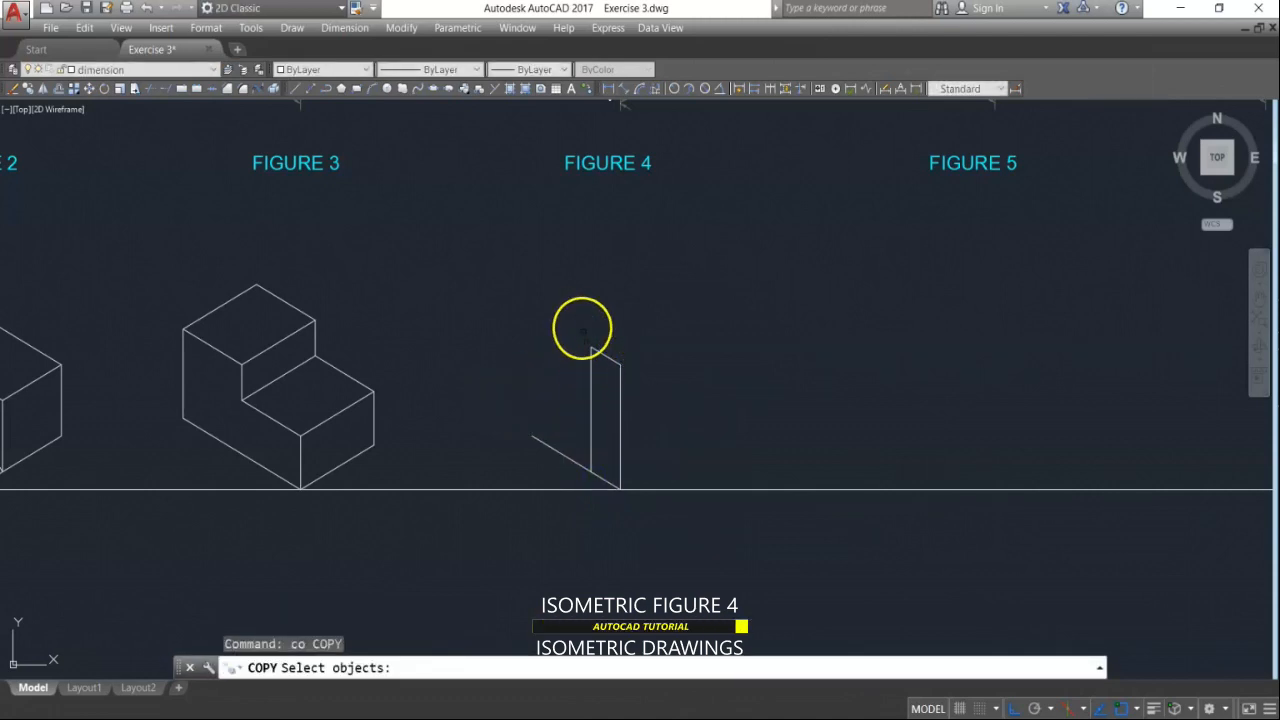
{"action": "left_click", "coordinate": [576, 302]}
{"action": "left_click", "coordinate": [643, 490]}
{"action": "key", "text": "Return"}
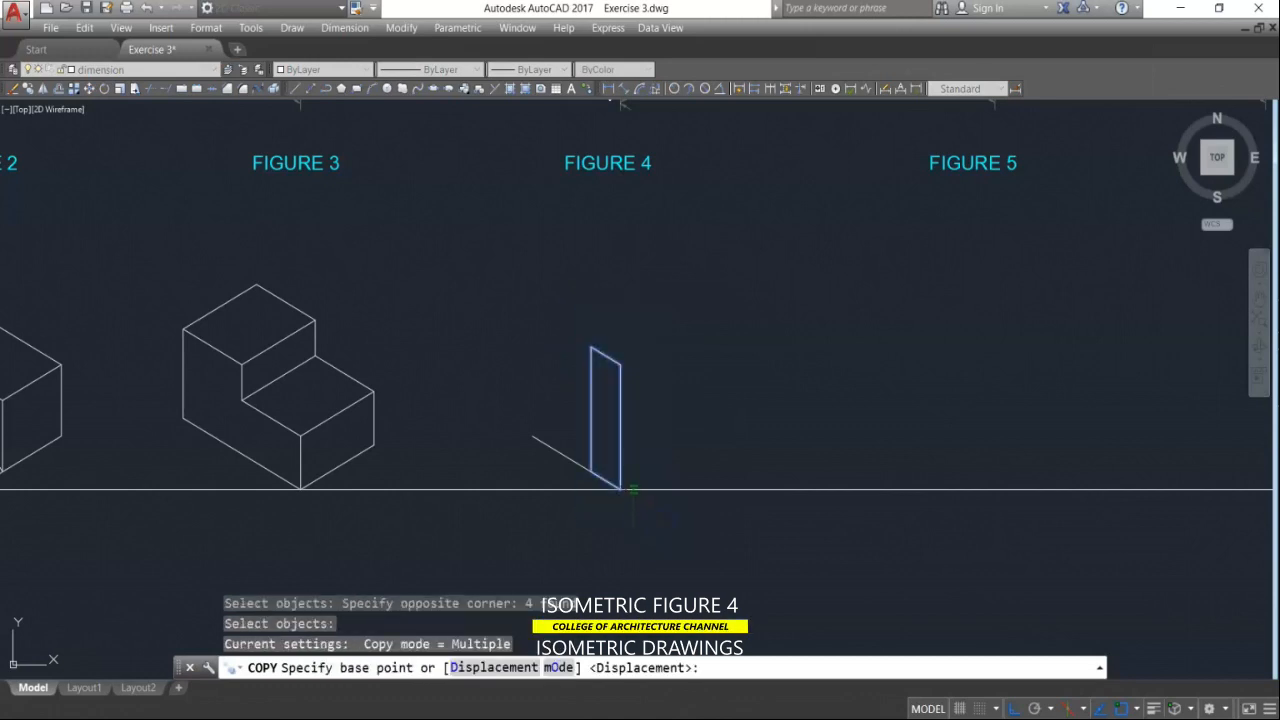
{"action": "left_click", "coordinate": [620, 489]}
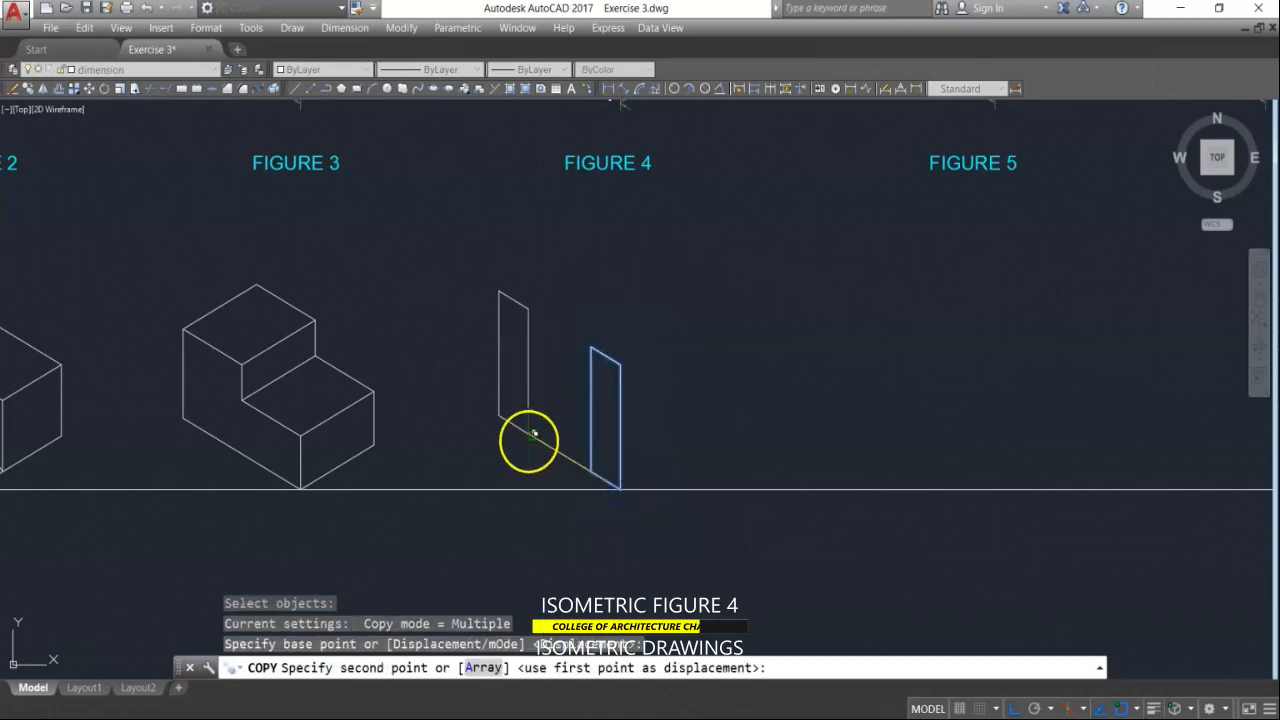
{"action": "left_click", "coordinate": [530, 440]}
{"action": "key", "text": "Escape"}
{"action": "key", "text": "Escape"}
Step: Erase the 2 unit spacing line between the two leg faces
{"action": "type", "text": "e"}
{"action": "key", "text": "Return"}
{"action": "left_click", "coordinate": [562, 435]}
{"action": "left_click", "coordinate": [551, 454]}
{"action": "key", "text": "Return"}
Step: Switch to the top isoplane and draw a 2.5 unit edge at 30° from the upper-left corner of the copied leg face
{"action": "scroll", "coordinate": [488, 463], "scroll_direction": "down", "scroll_amount": 4}
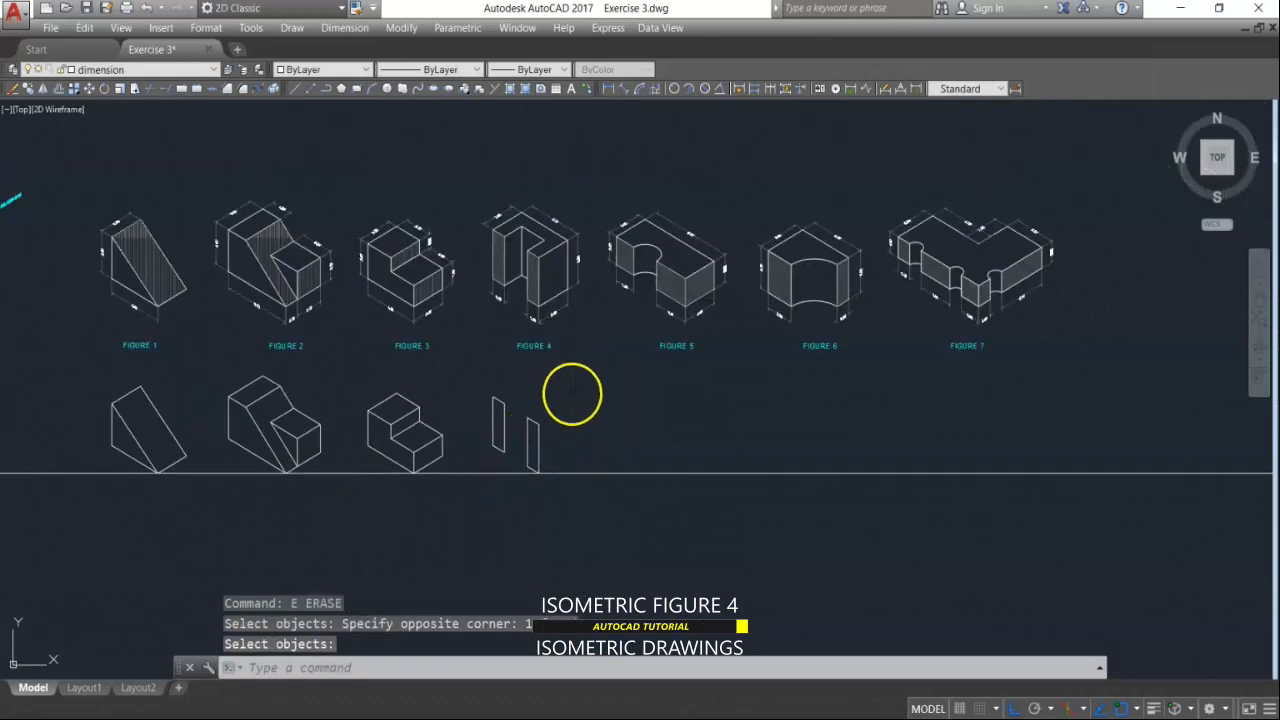
{"action": "scroll", "coordinate": [562, 335], "scroll_direction": "up", "scroll_amount": 2}
{"action": "middle_click_drag", "start_coordinate": [574, 314], "coordinate": [562, 366]}
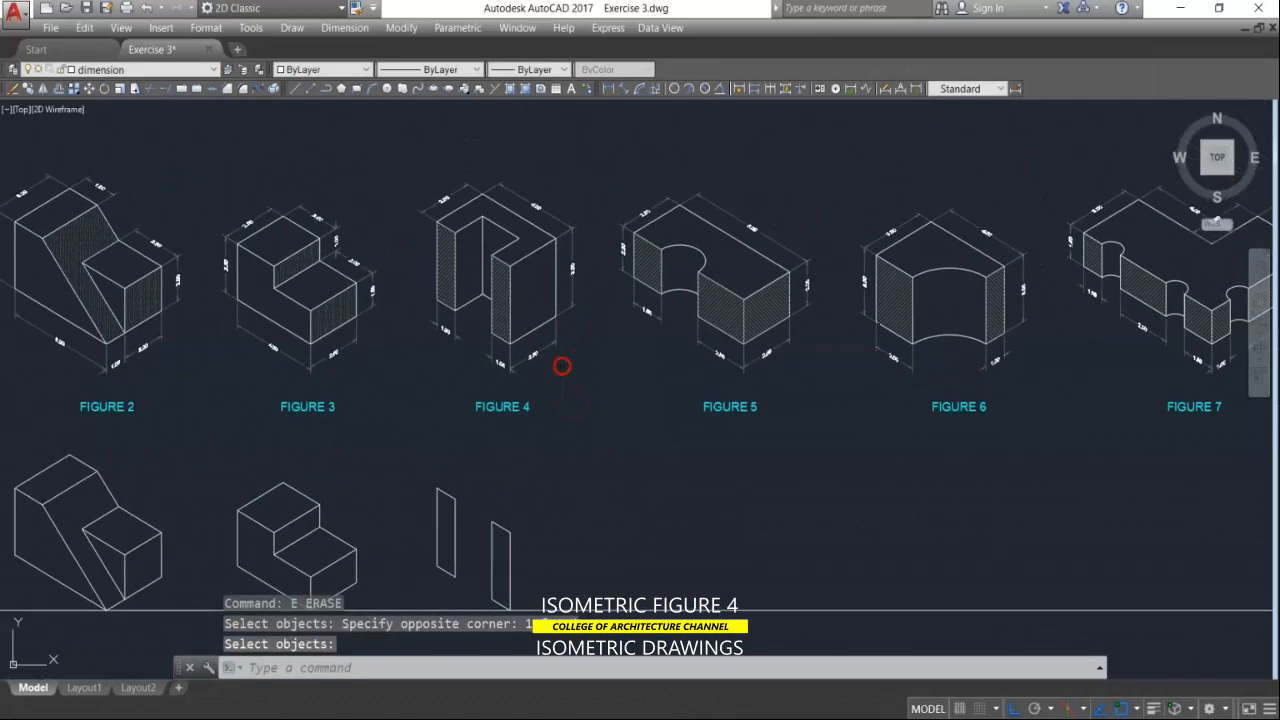
{"action": "scroll", "coordinate": [548, 228], "scroll_direction": "up", "scroll_amount": 4}
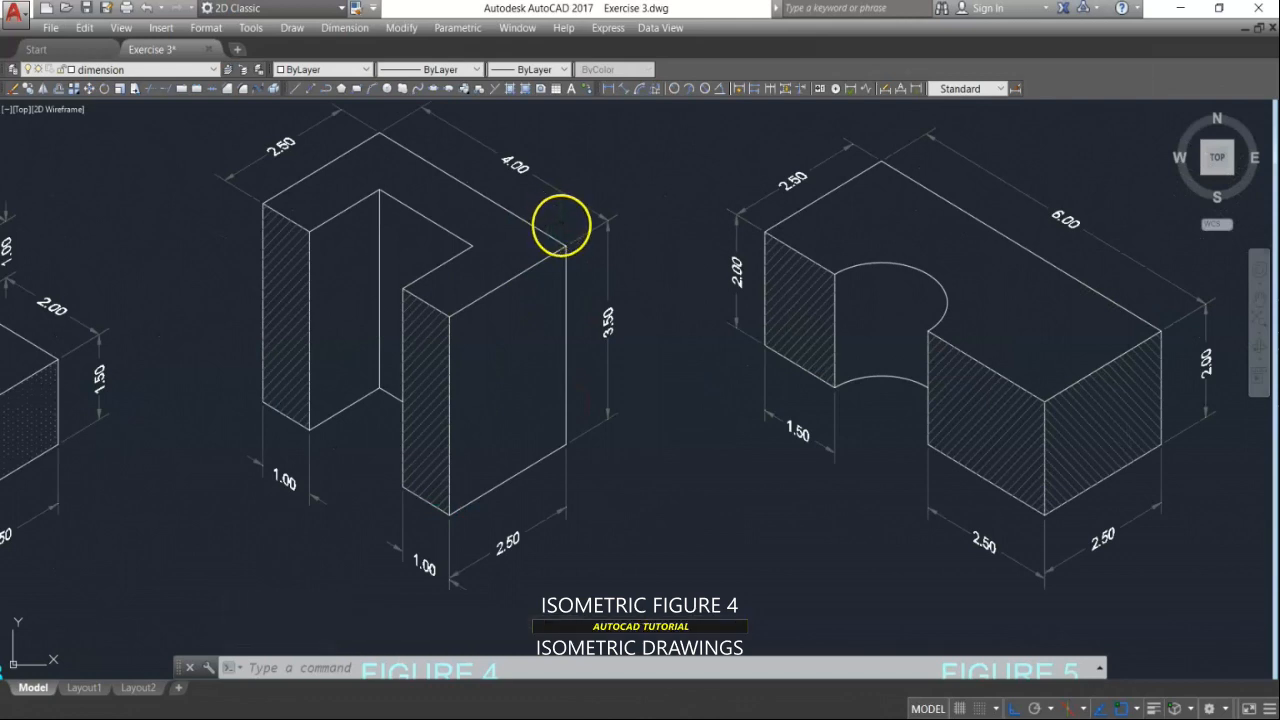
{"action": "scroll", "coordinate": [565, 227], "scroll_direction": "down", "scroll_amount": 6}
{"action": "scroll", "coordinate": [536, 371], "scroll_direction": "up", "scroll_amount": 3}
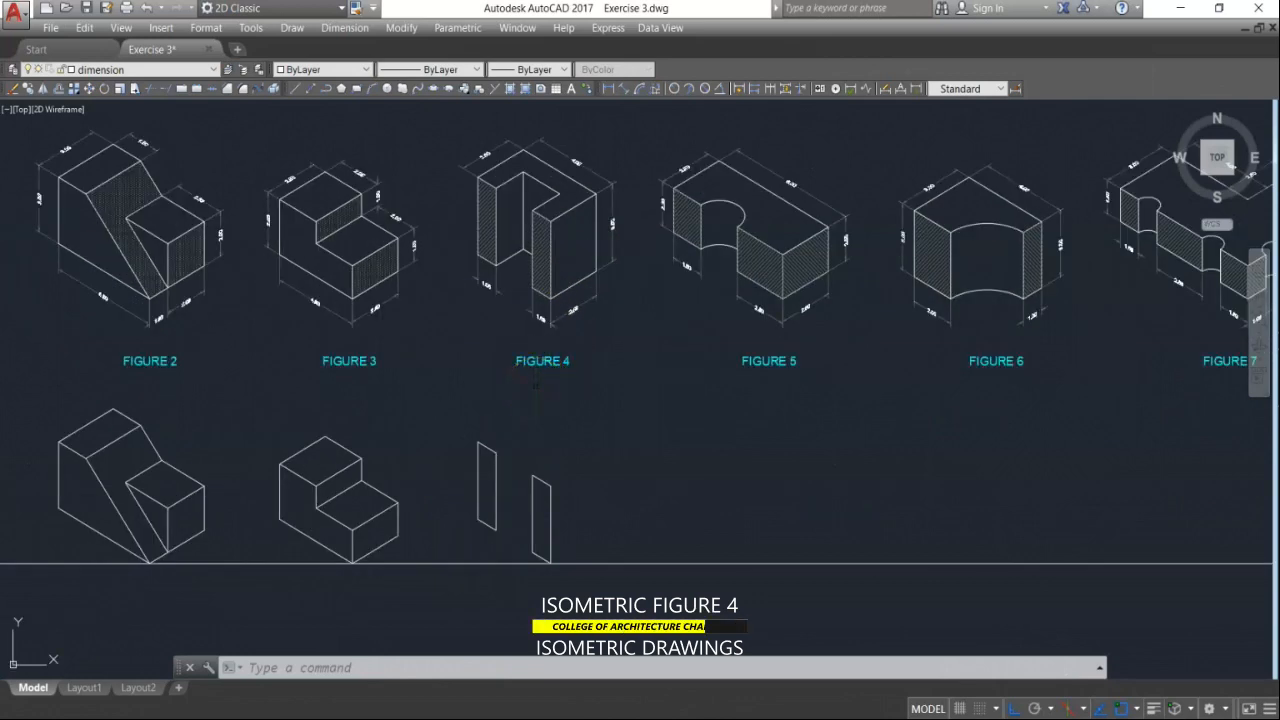
{"action": "key", "text": "F5"}
{"action": "type", "text": "l"}
{"action": "key", "text": "Return"}
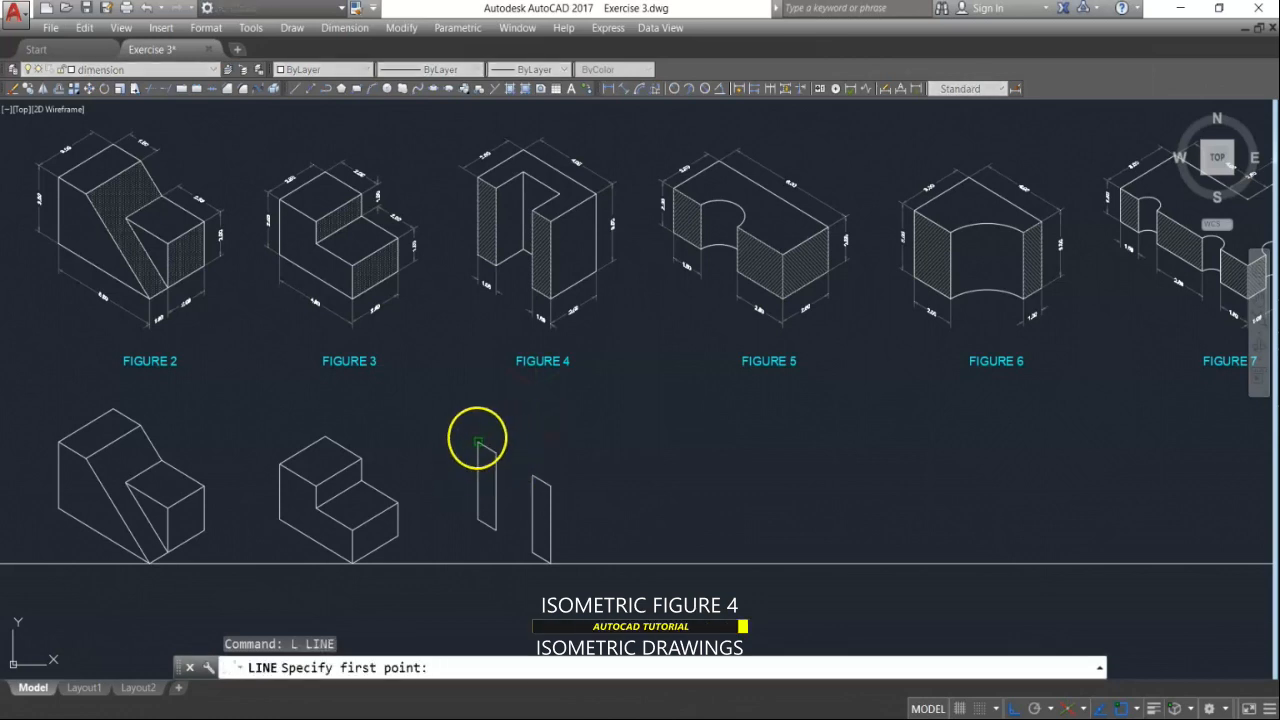
{"action": "left_click", "coordinate": [478, 438]}
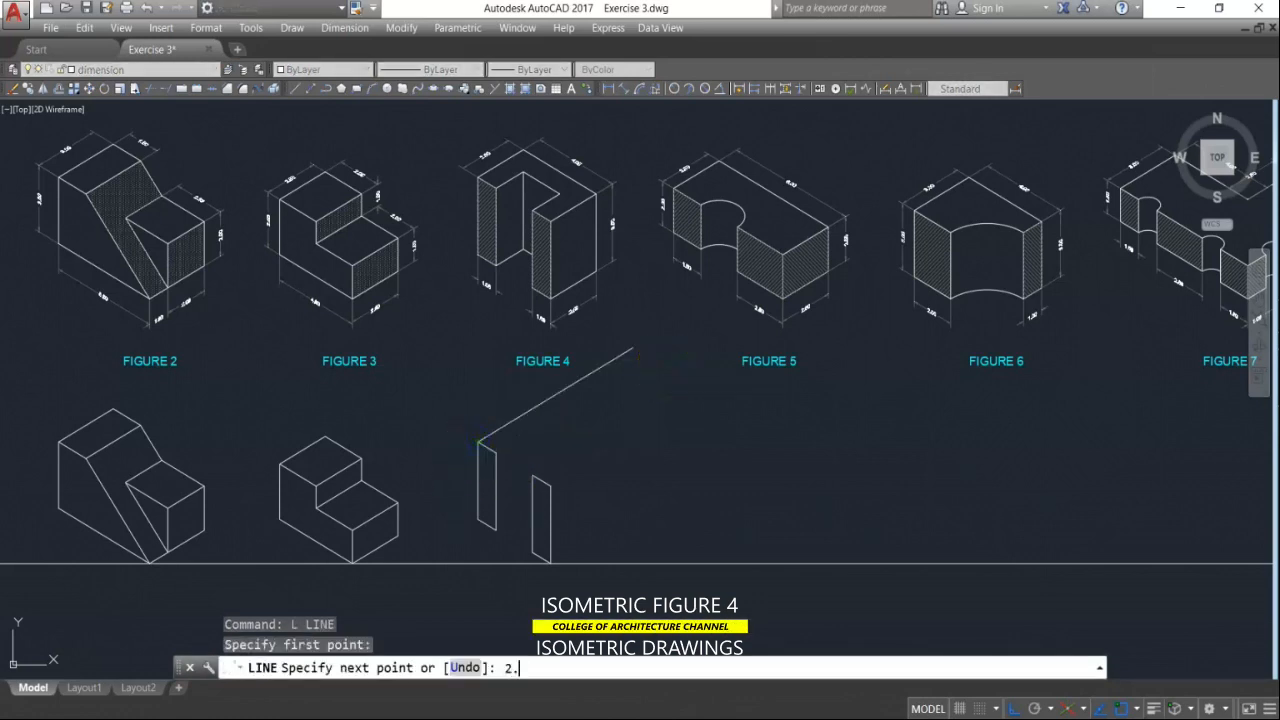
{"action": "type", "text": "2.5"}
{"action": "key", "text": "Return"}
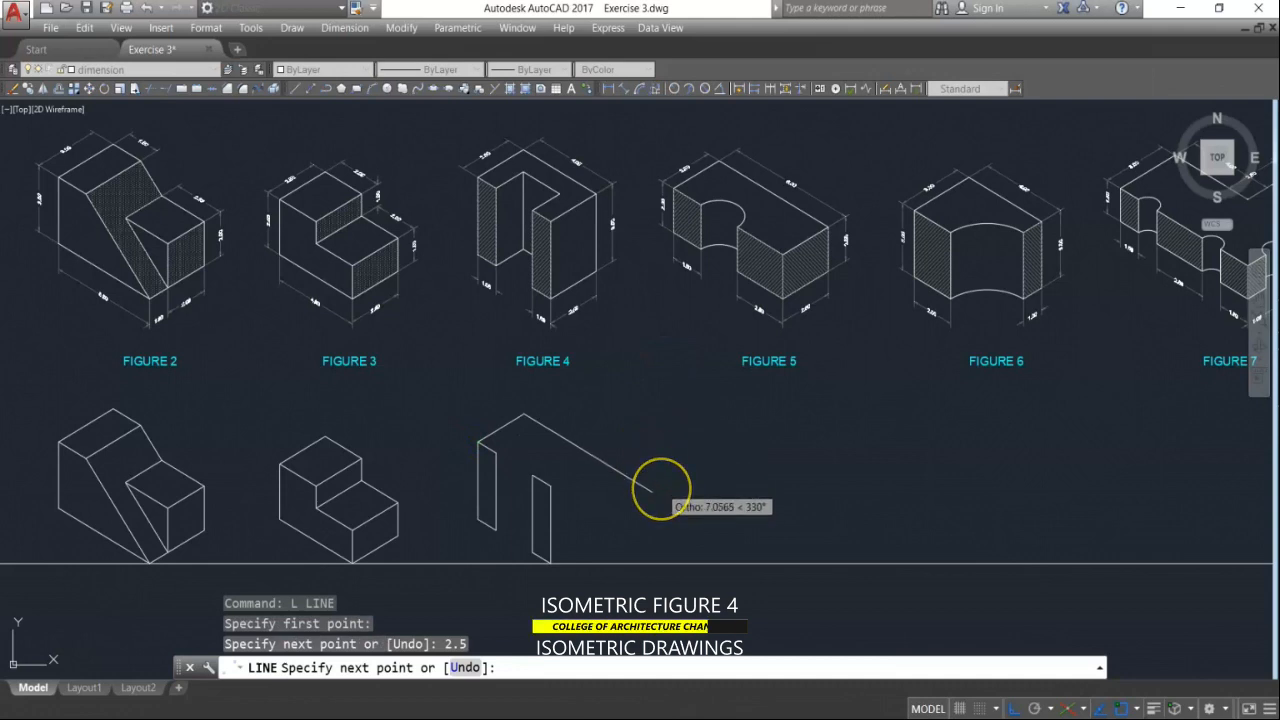
Step: Continue the top outline 4 units at 330° and connect it to the upper-right corner of the front leg face
{"action": "type", "text": "4"}
{"action": "key", "text": "Return"}
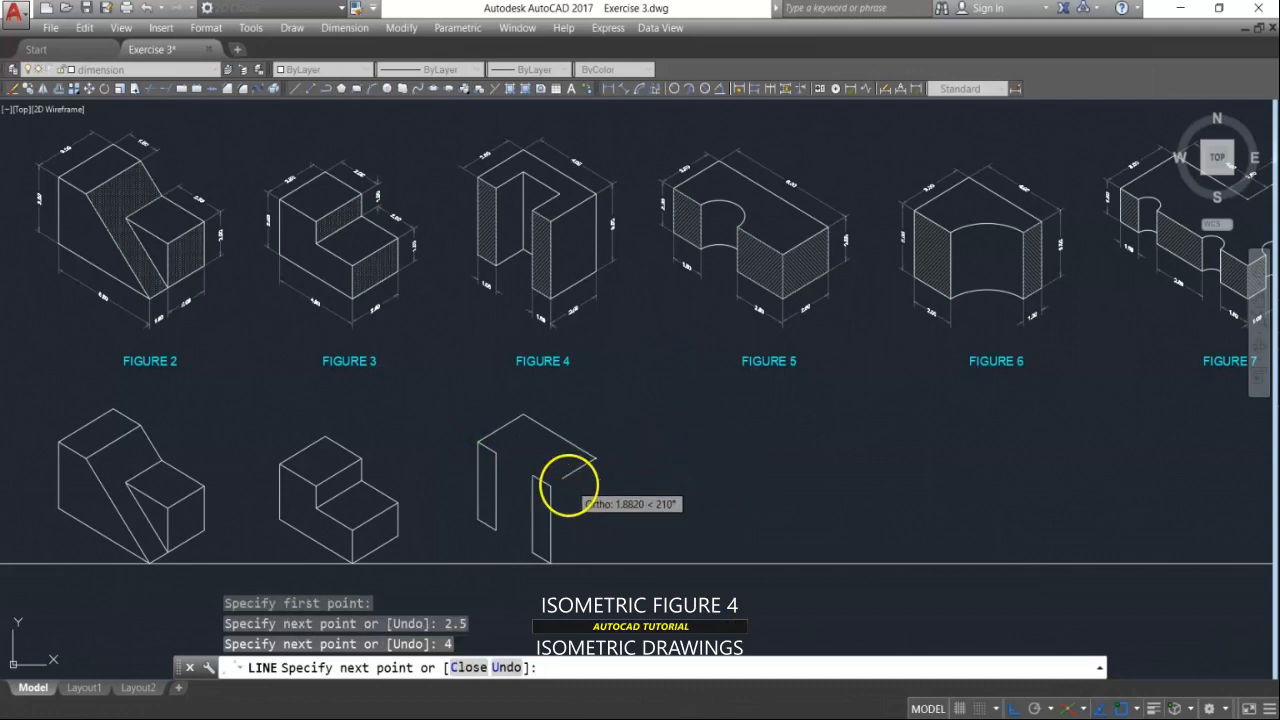
{"action": "left_click", "coordinate": [550, 487]}
{"action": "key", "text": "Return"}
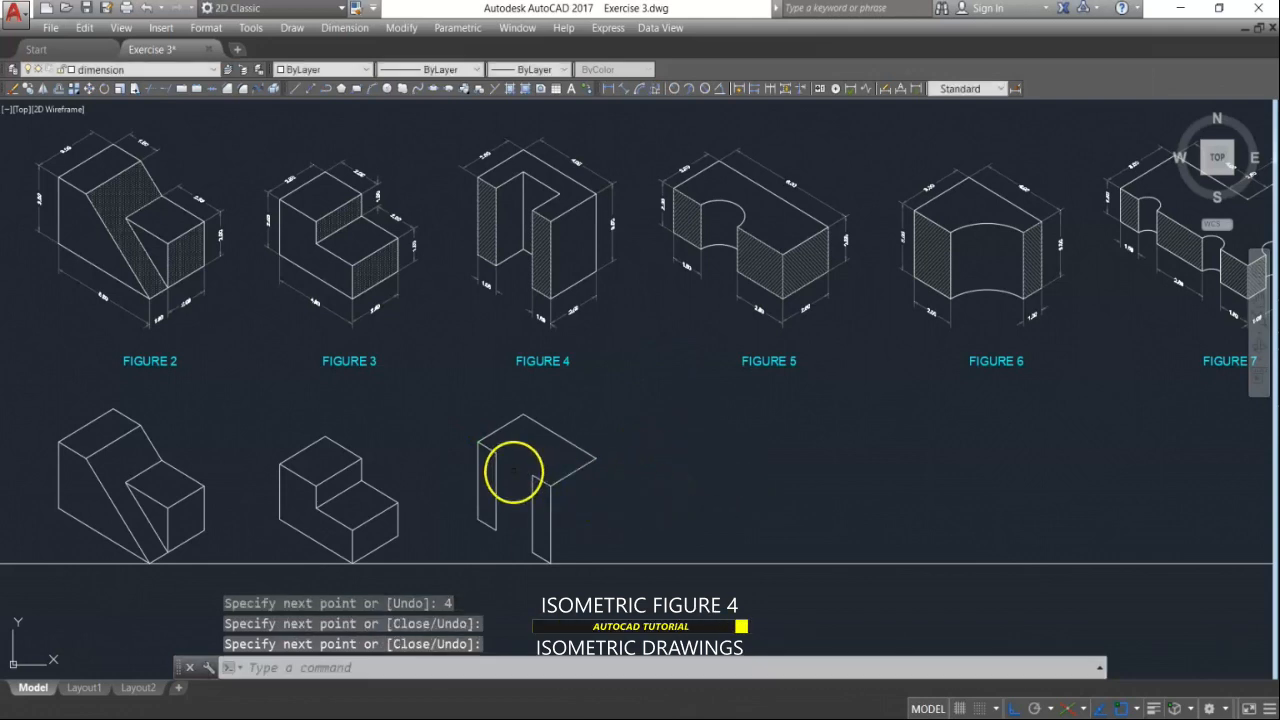
Step: Draw a 1.5 unit notch edge at 30° from the upper-right corner of the copied leg face
{"action": "scroll", "coordinate": [514, 471], "scroll_direction": "up", "scroll_amount": 4}
{"action": "key", "text": "Return"}
{"action": "left_click", "coordinate": [466, 426]}
{"action": "scroll", "coordinate": [449, 444], "scroll_direction": "down", "scroll_amount": 4}
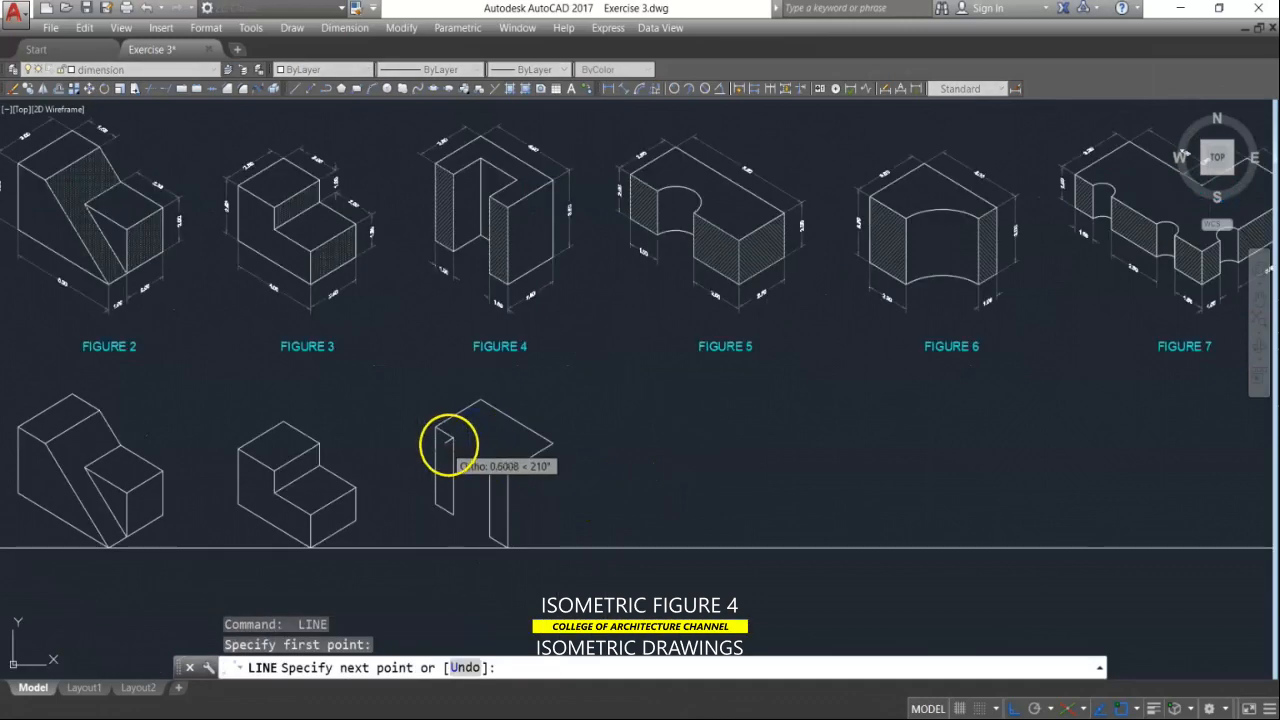
{"action": "scroll", "coordinate": [575, 280], "scroll_direction": "up", "scroll_amount": 4}
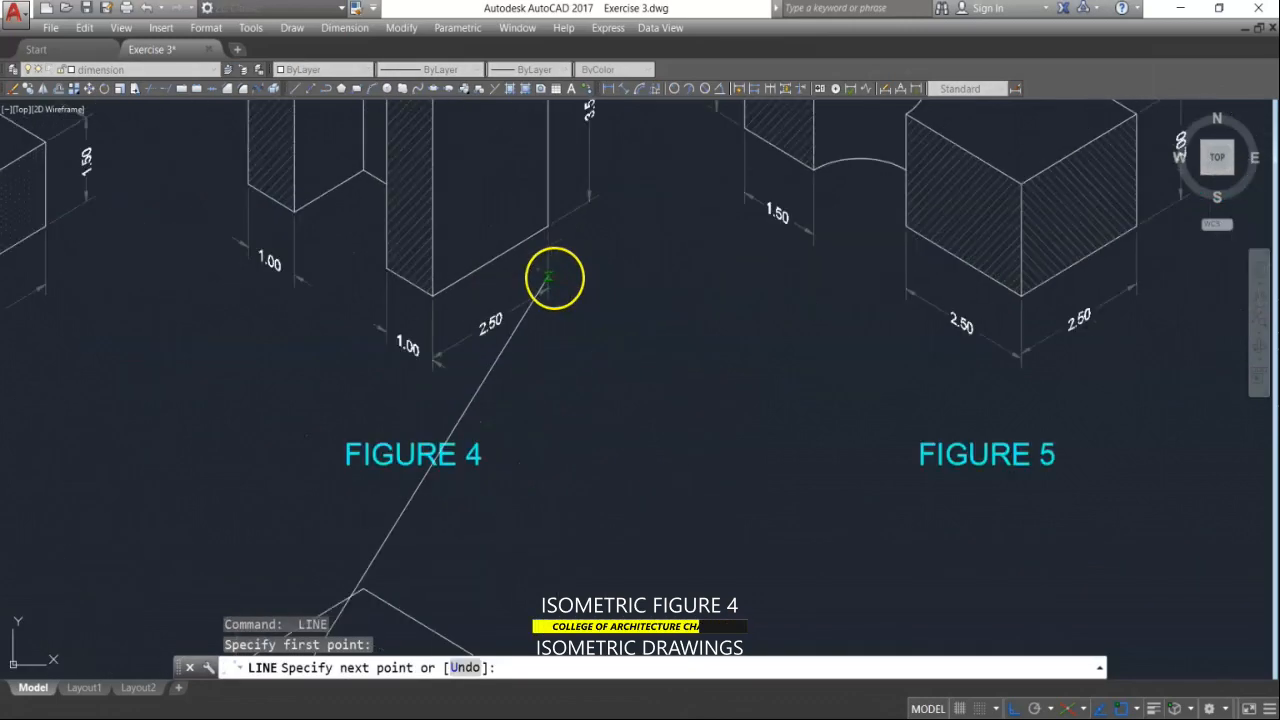
{"action": "scroll", "coordinate": [518, 318], "scroll_direction": "down", "scroll_amount": 2}
{"action": "middle_click_drag", "start_coordinate": [519, 312], "coordinate": [497, 438]}
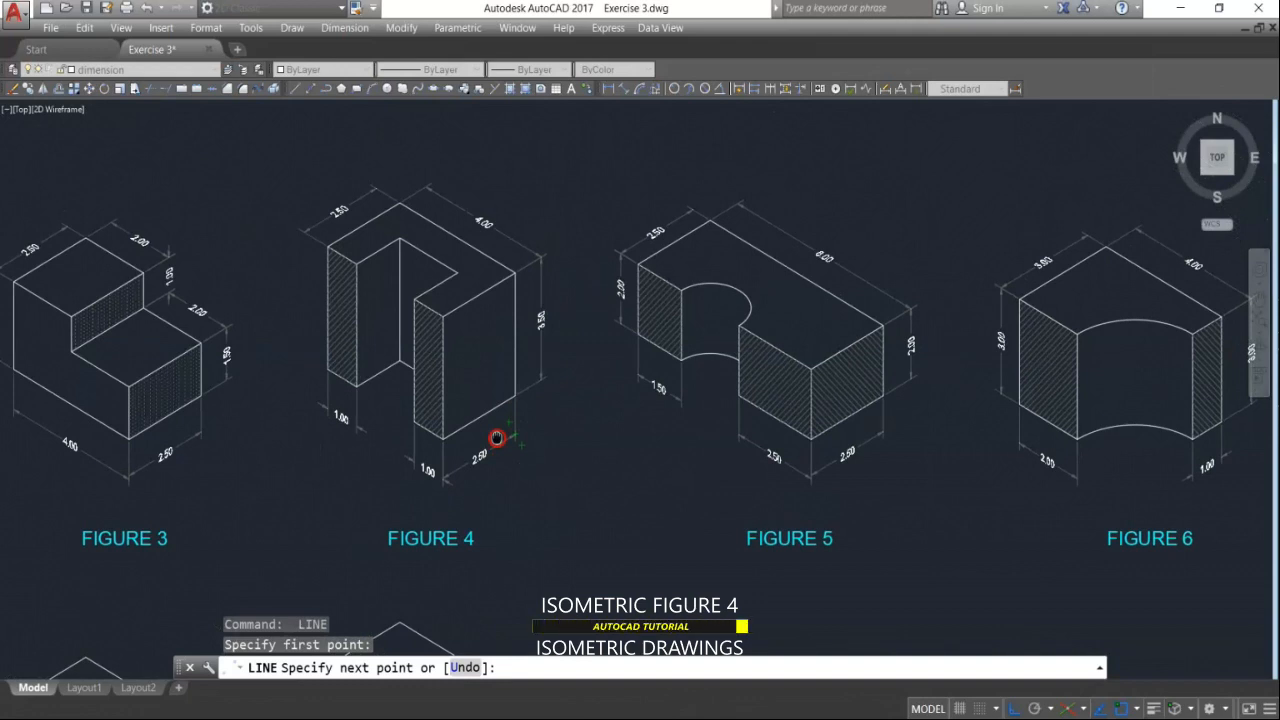
{"action": "middle_click_drag", "start_coordinate": [429, 320], "coordinate": [423, 400]}
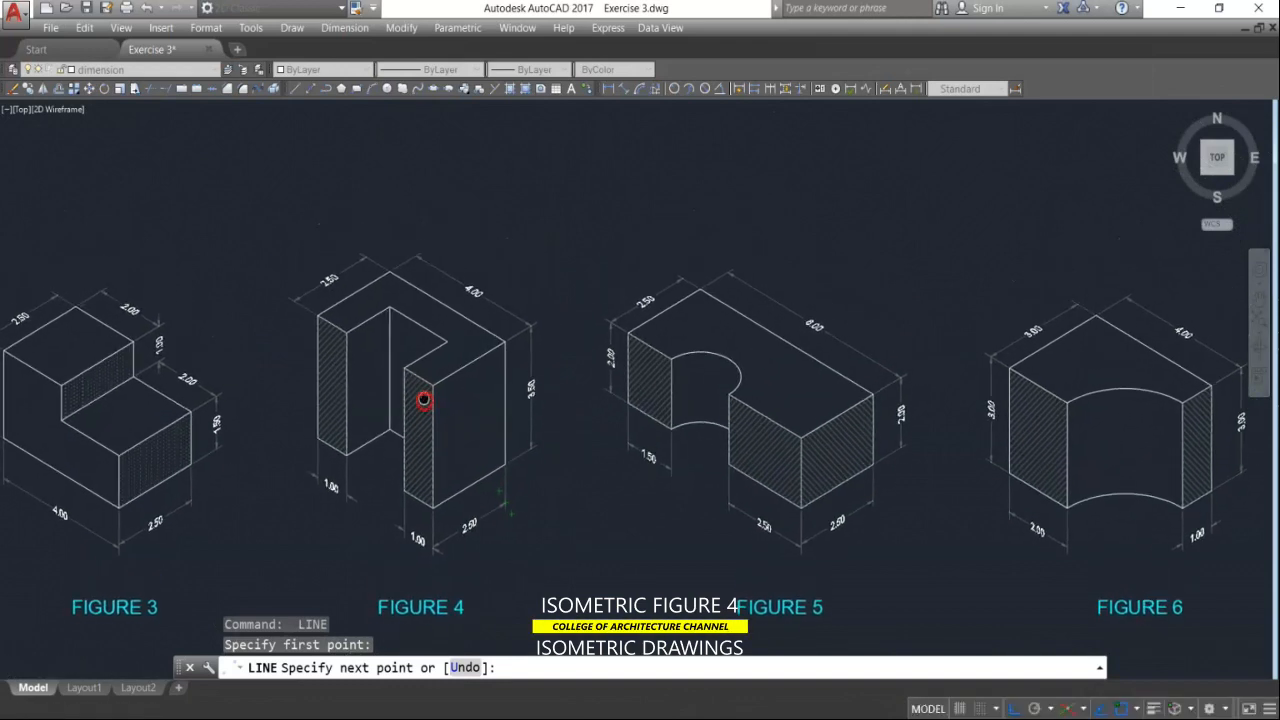
{"action": "scroll", "coordinate": [380, 305], "scroll_direction": "up", "scroll_amount": 4}
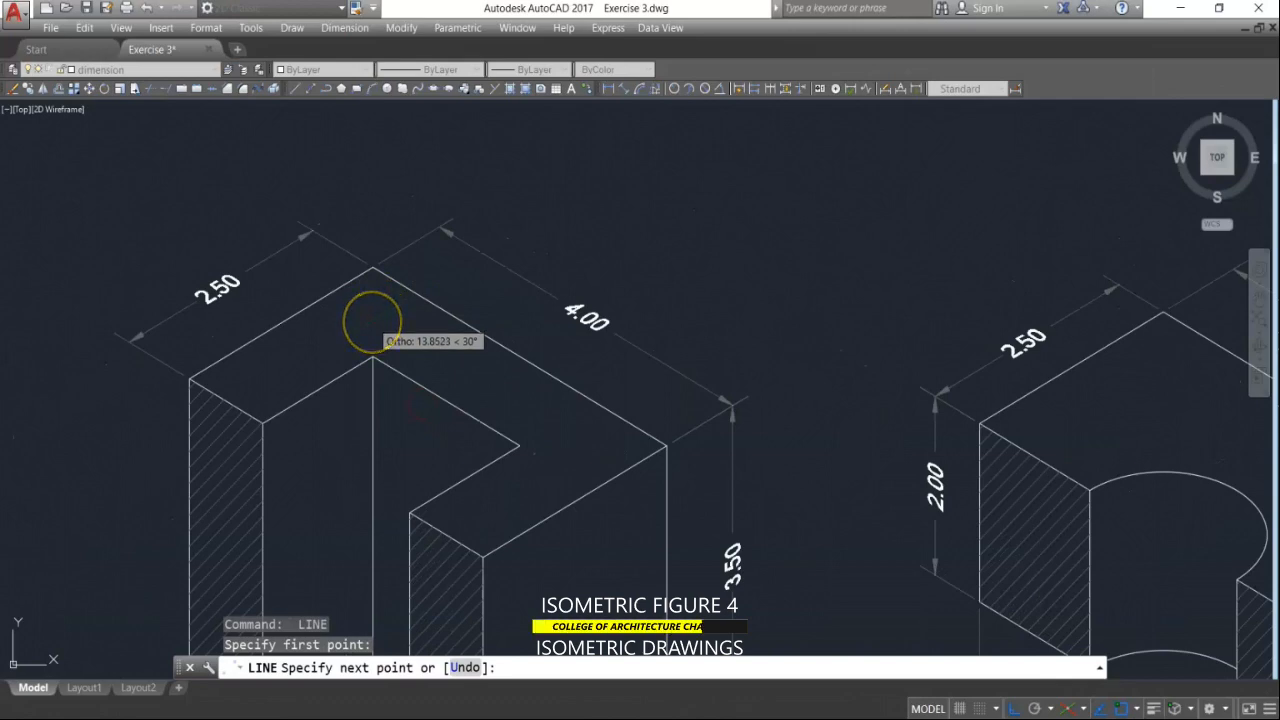
{"action": "scroll", "coordinate": [457, 263], "scroll_direction": "down", "scroll_amount": 5}
{"action": "scroll", "coordinate": [451, 386], "scroll_direction": "up", "scroll_amount": 2}
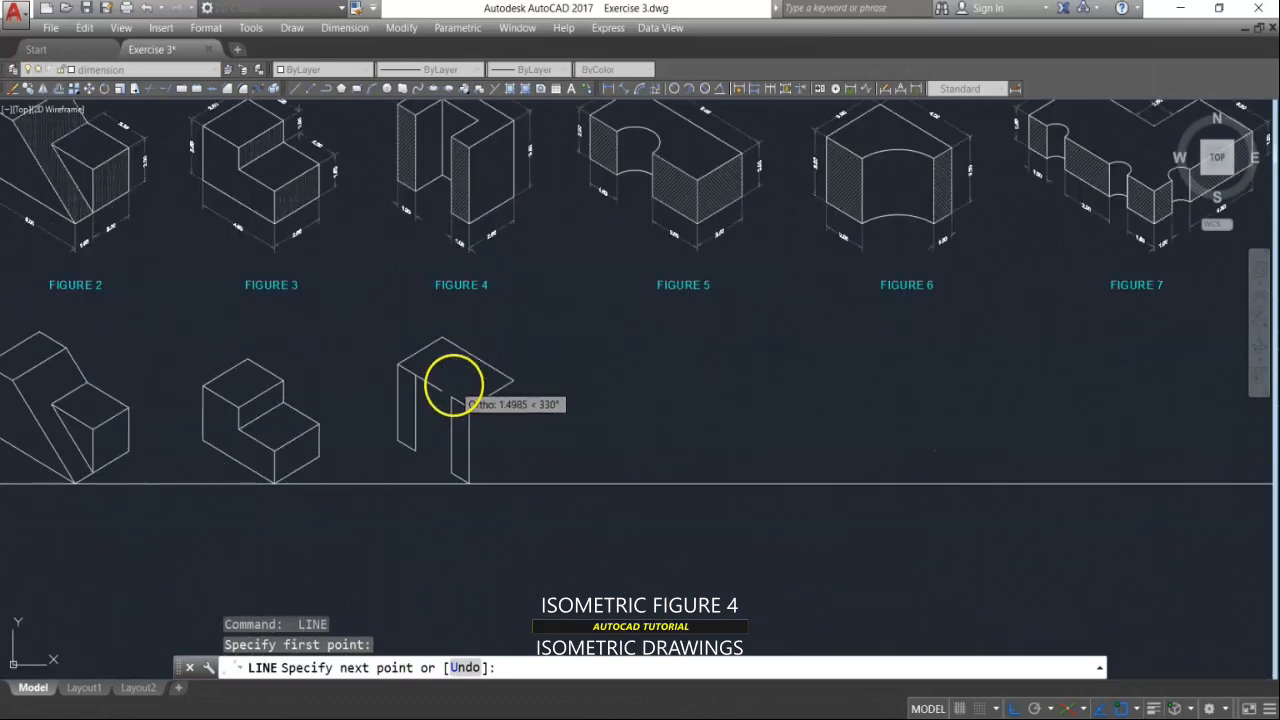
{"action": "type", "text": "1.5"}
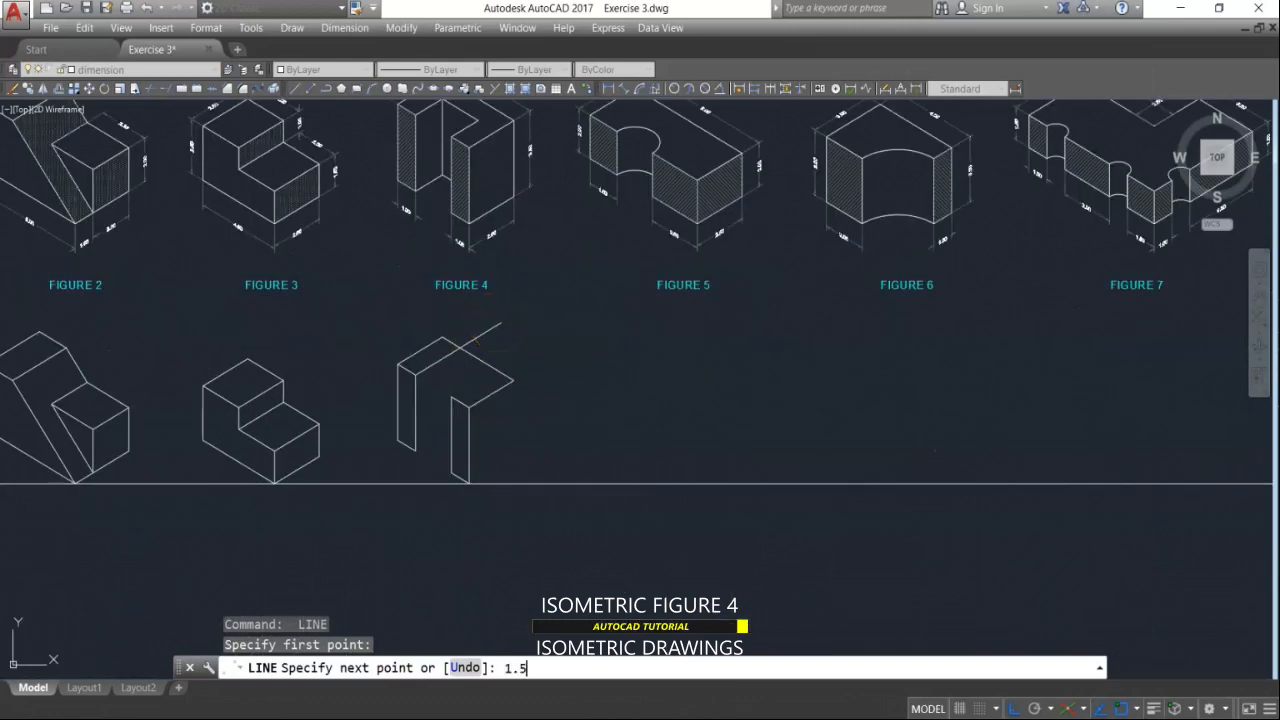
{"action": "key", "text": "Return"}
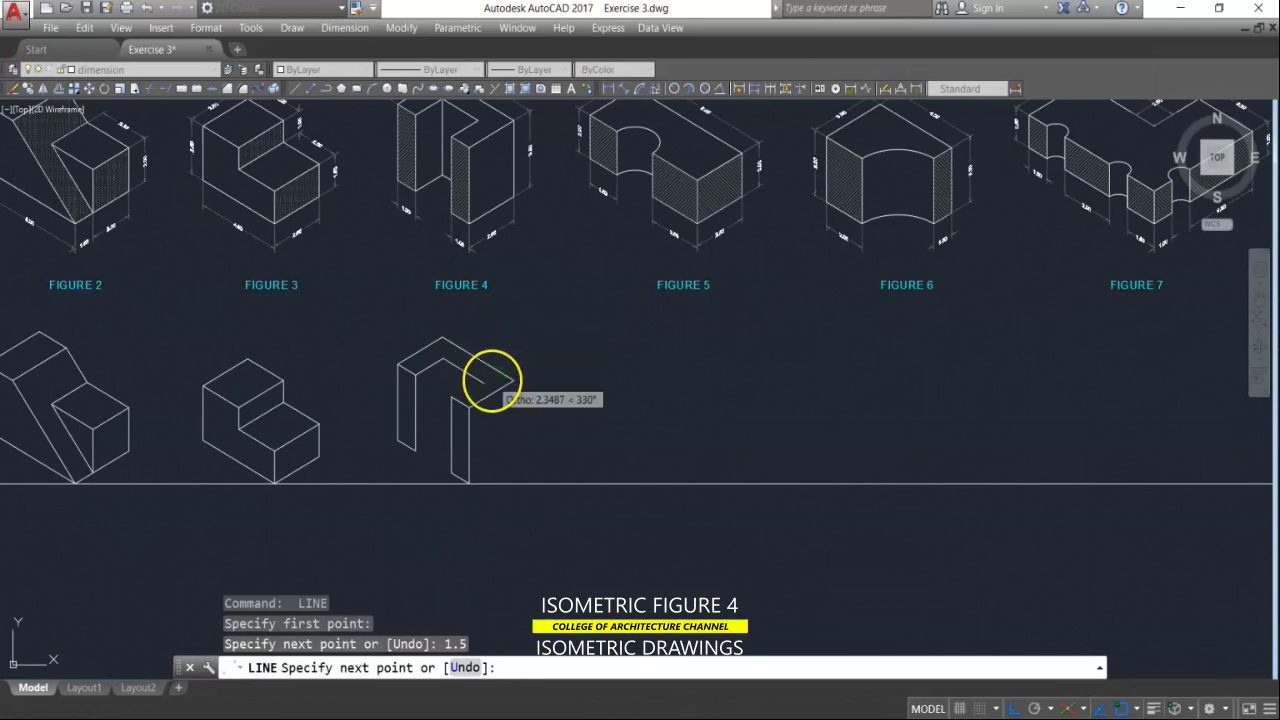
Step: Continue the notch 2 units at 330° and connect it to the upper-left corner of the front leg face
{"action": "scroll", "coordinate": [489, 378], "scroll_direction": "up", "scroll_amount": 4}
{"action": "type", "text": "2"}
{"action": "key", "text": "Return"}
{"action": "left_click", "coordinate": [387, 422]}
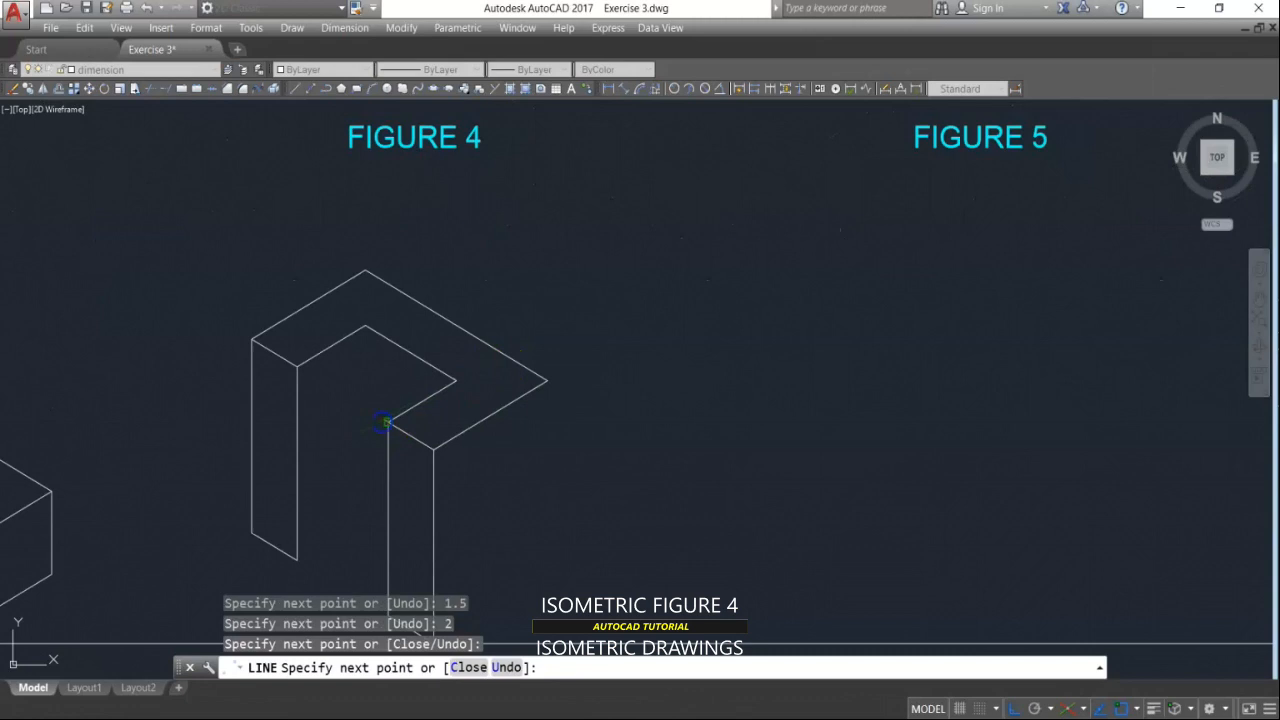
{"action": "key", "text": "Return"}
{"action": "scroll", "coordinate": [386, 314], "scroll_direction": "down", "scroll_amount": 2}
{"action": "key", "text": "Escape"}
{"action": "key", "text": "Escape"}
{"action": "type", "text": "c"}
{"action": "key", "text": "Return"}
{"action": "scroll", "coordinate": [385, 332], "scroll_direction": "up", "scroll_amount": 2}
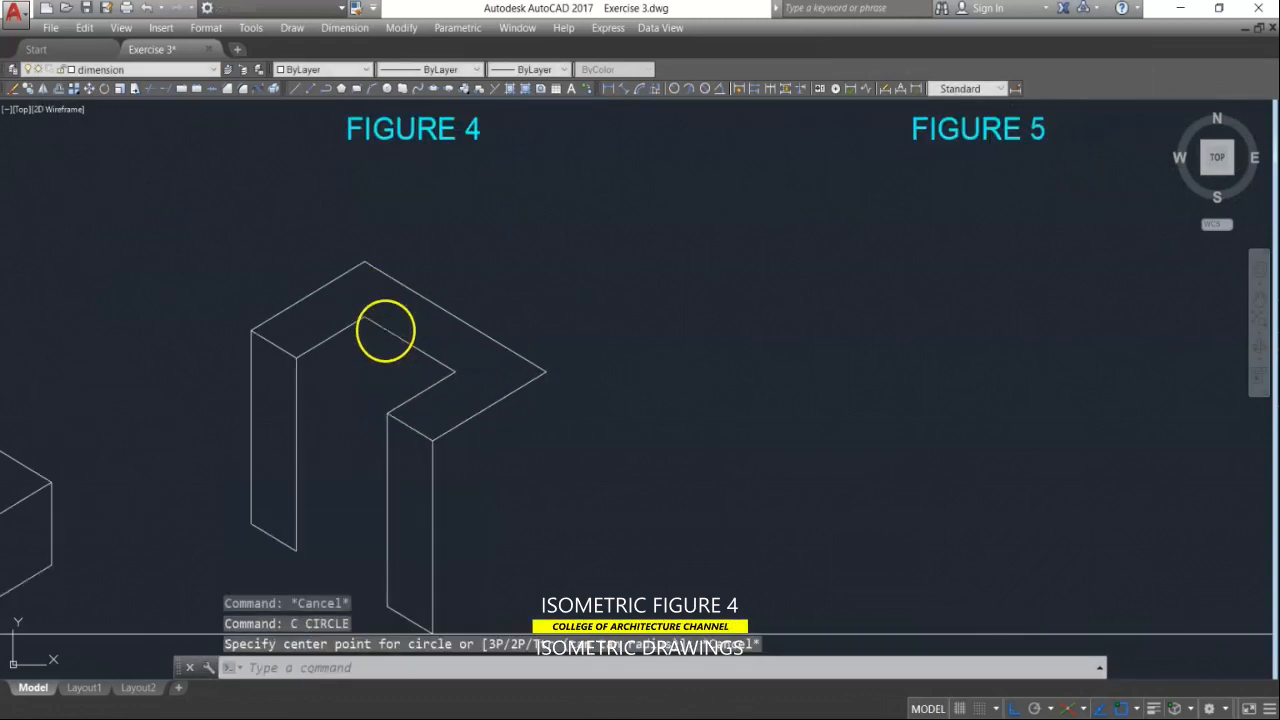
{"action": "key", "text": "Escape"}
Step: Copy the two rear notch edges of the top outline down to the lower-right corner of the back leg face
{"action": "type", "text": "co"}
{"action": "key", "text": "Return"}
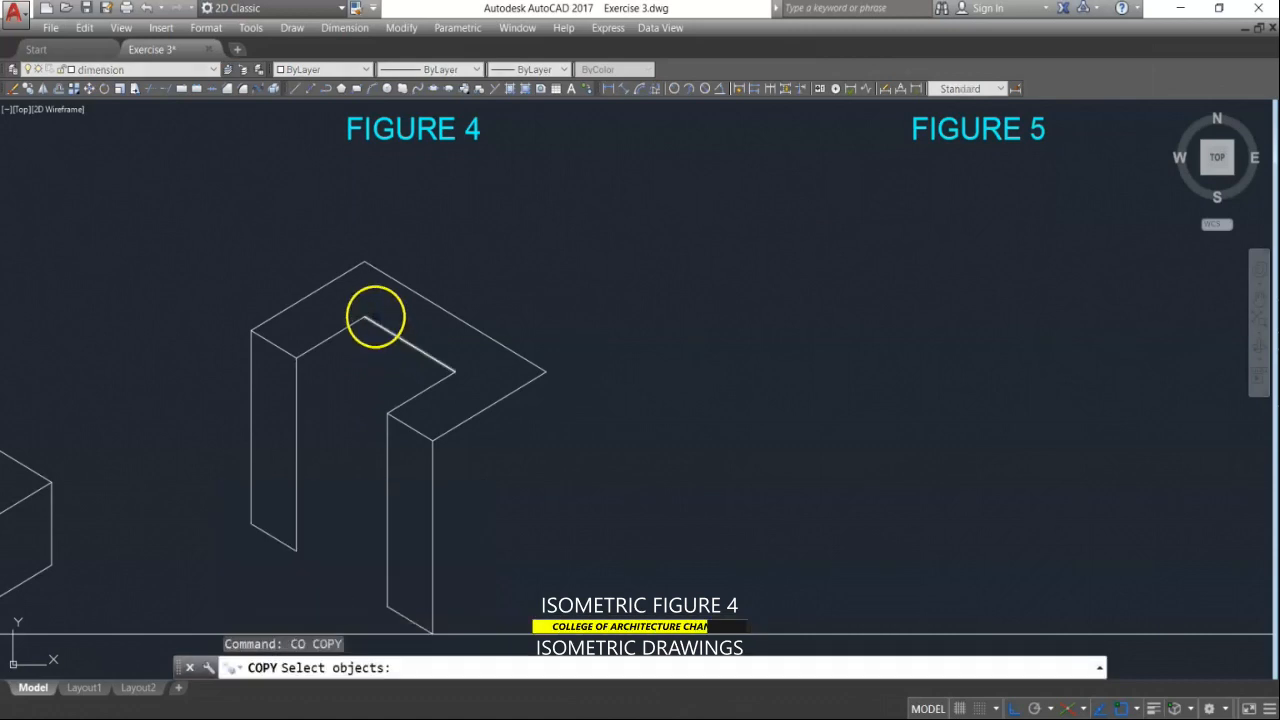
{"action": "left_click", "coordinate": [370, 310]}
{"action": "left_click", "coordinate": [349, 342]}
{"action": "key", "text": "Return"}
{"action": "left_click", "coordinate": [296, 356]}
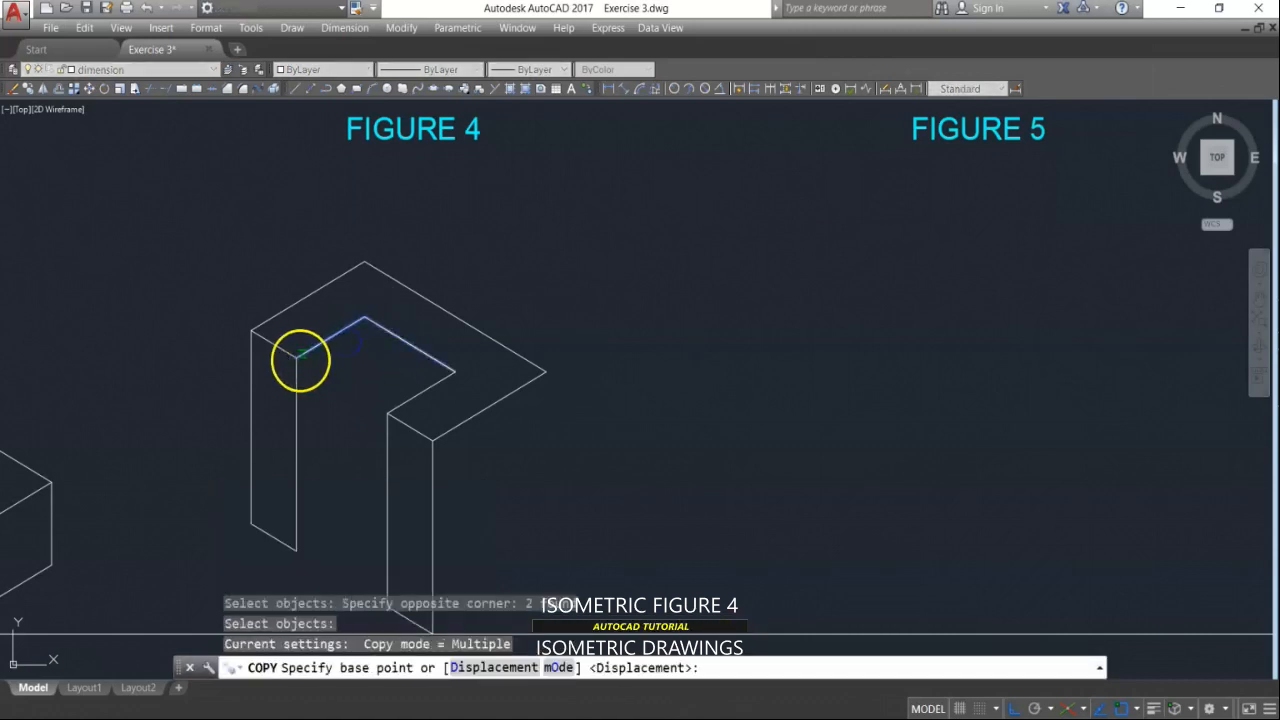
{"action": "left_click", "coordinate": [296, 548]}
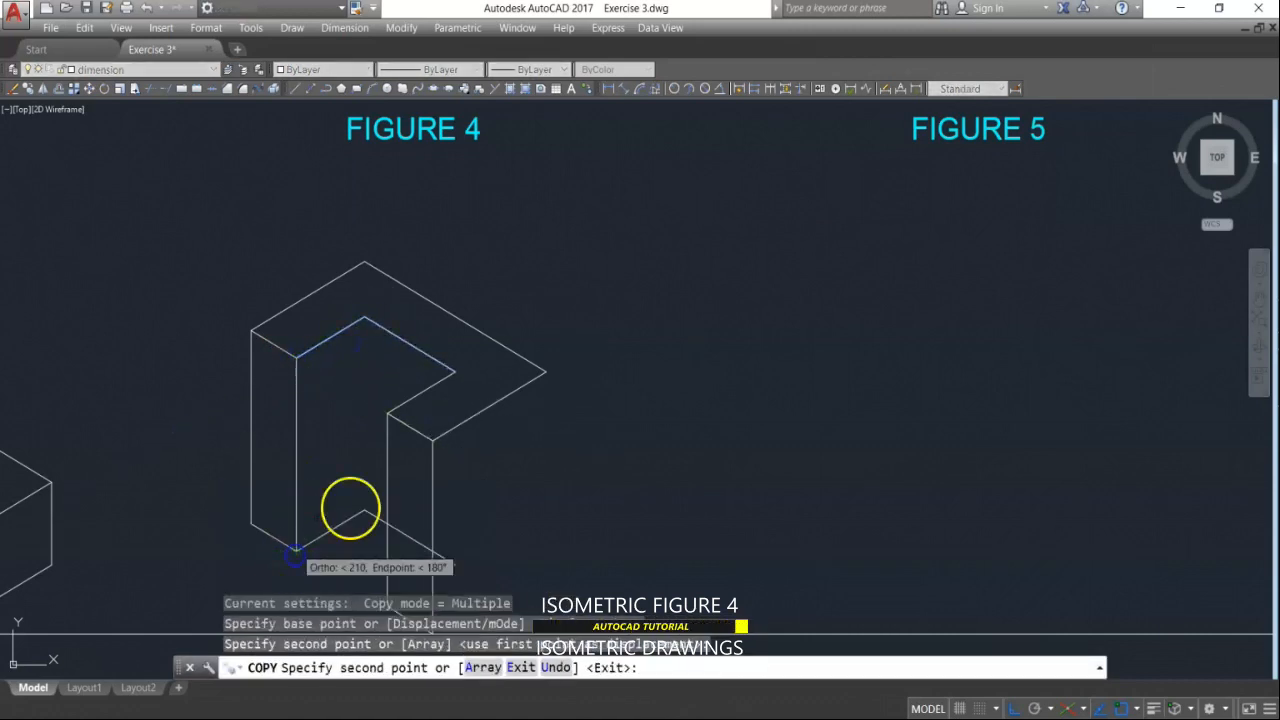
{"action": "key", "text": "Escape"}
Step: Trim the copied bottom notch edge where it passes behind the front leg face
{"action": "type", "text": "tr"}
{"action": "key", "text": "Return"}
{"action": "scroll", "coordinate": [414, 487], "scroll_direction": "up", "scroll_amount": 2}
{"action": "left_click", "coordinate": [414, 486]}
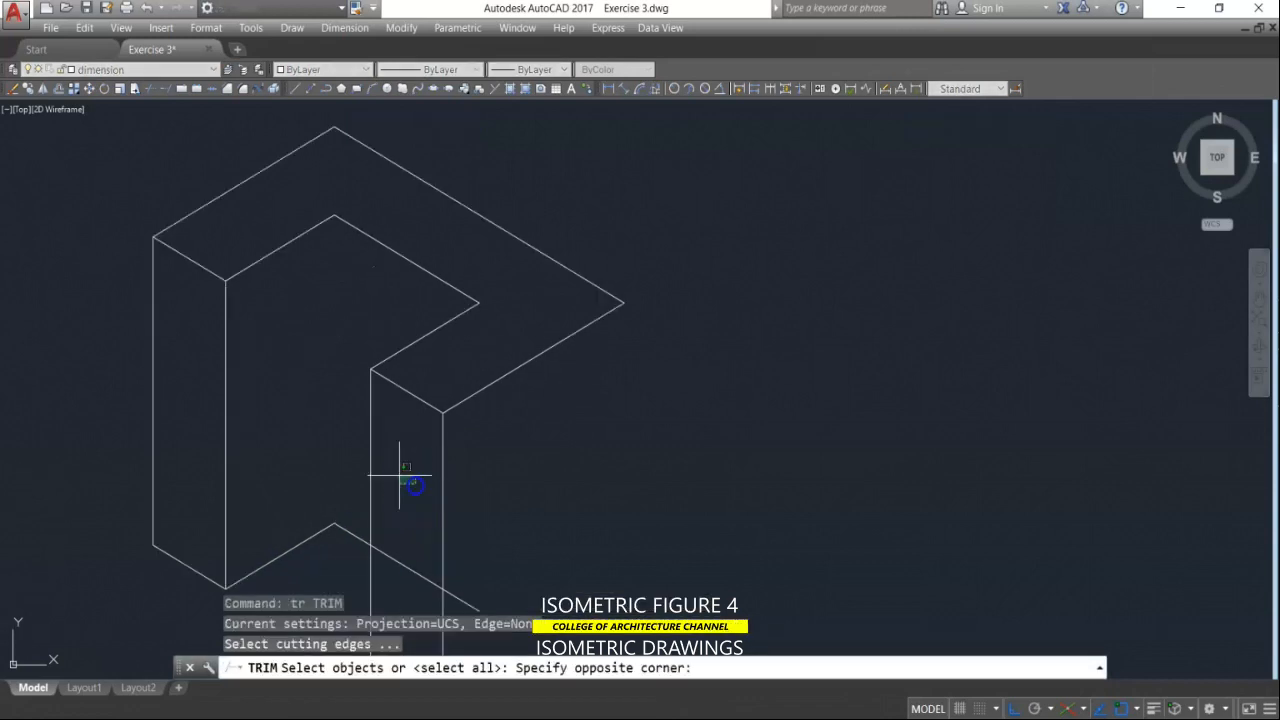
{"action": "left_click", "coordinate": [372, 514]}
{"action": "key", "text": "Return"}
{"action": "left_click", "coordinate": [391, 535]}
{"action": "left_click", "coordinate": [410, 578]}
{"action": "scroll", "coordinate": [390, 300], "scroll_direction": "down", "scroll_amount": 2}
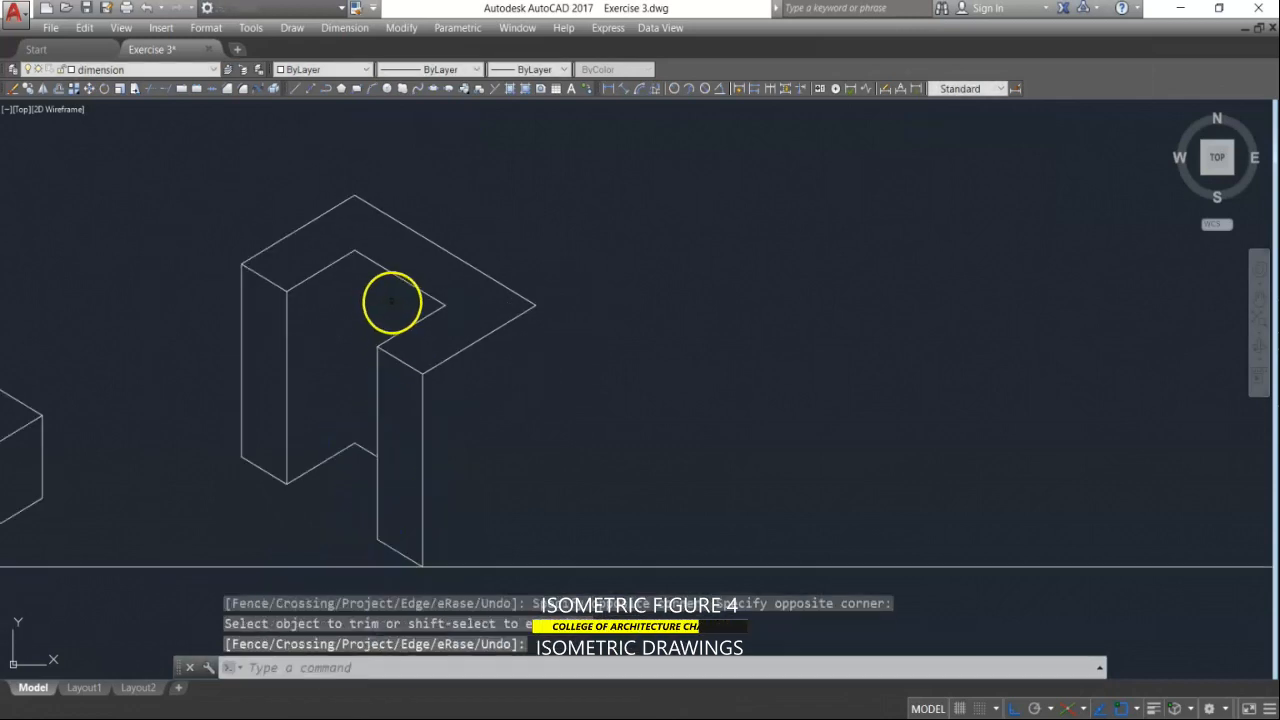
{"action": "key", "text": "Escape"}
{"action": "key", "text": "Escape"}
Step: Copy the back leg face's right vertical edge to the inner notch corner and to the outer right corner of the top outline
{"action": "type", "text": "c"}
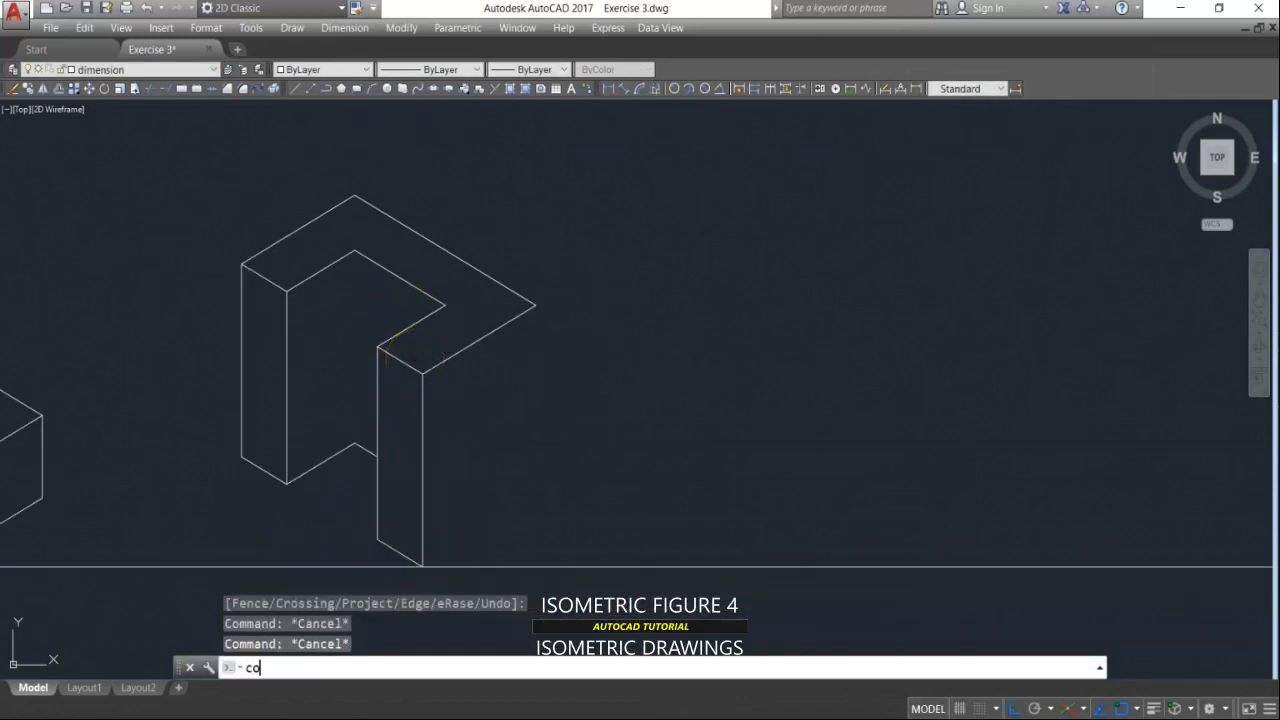
{"action": "type", "text": "o"}
{"action": "key", "text": "Return"}
{"action": "left_click", "coordinate": [337, 323]}
{"action": "left_click", "coordinate": [251, 360]}
{"action": "key", "text": "Return"}
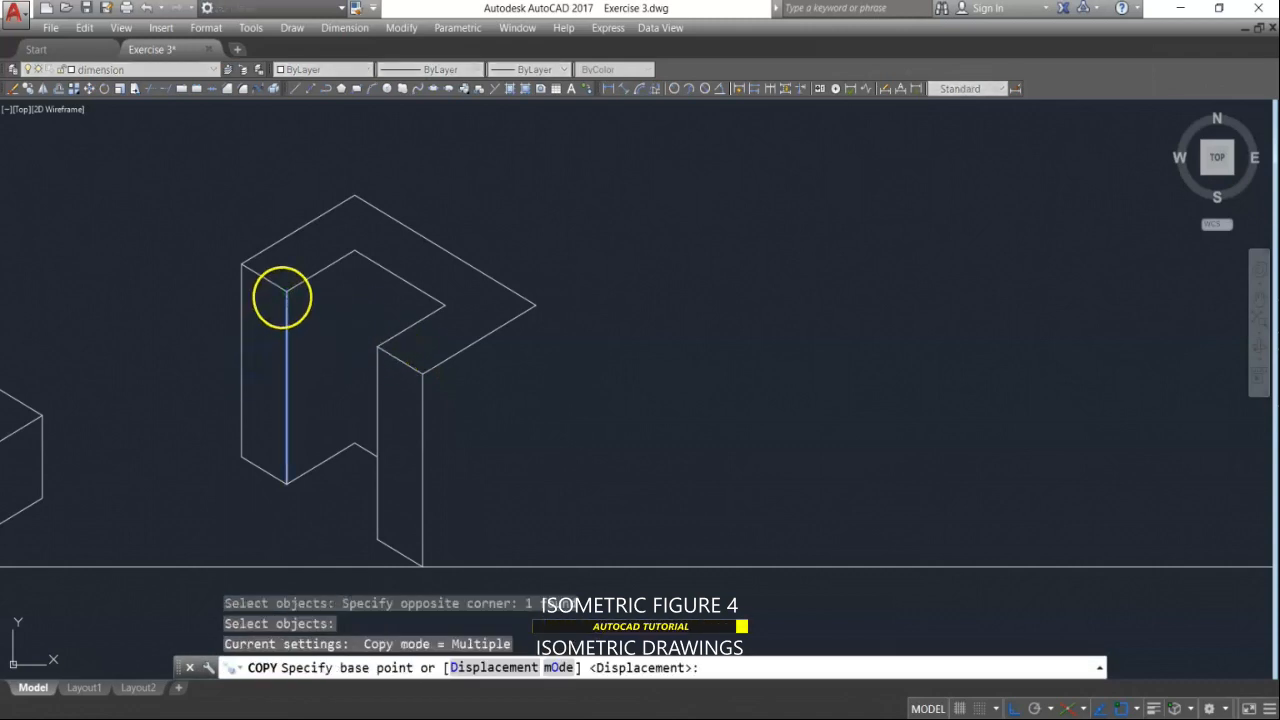
{"action": "left_click", "coordinate": [286, 291]}
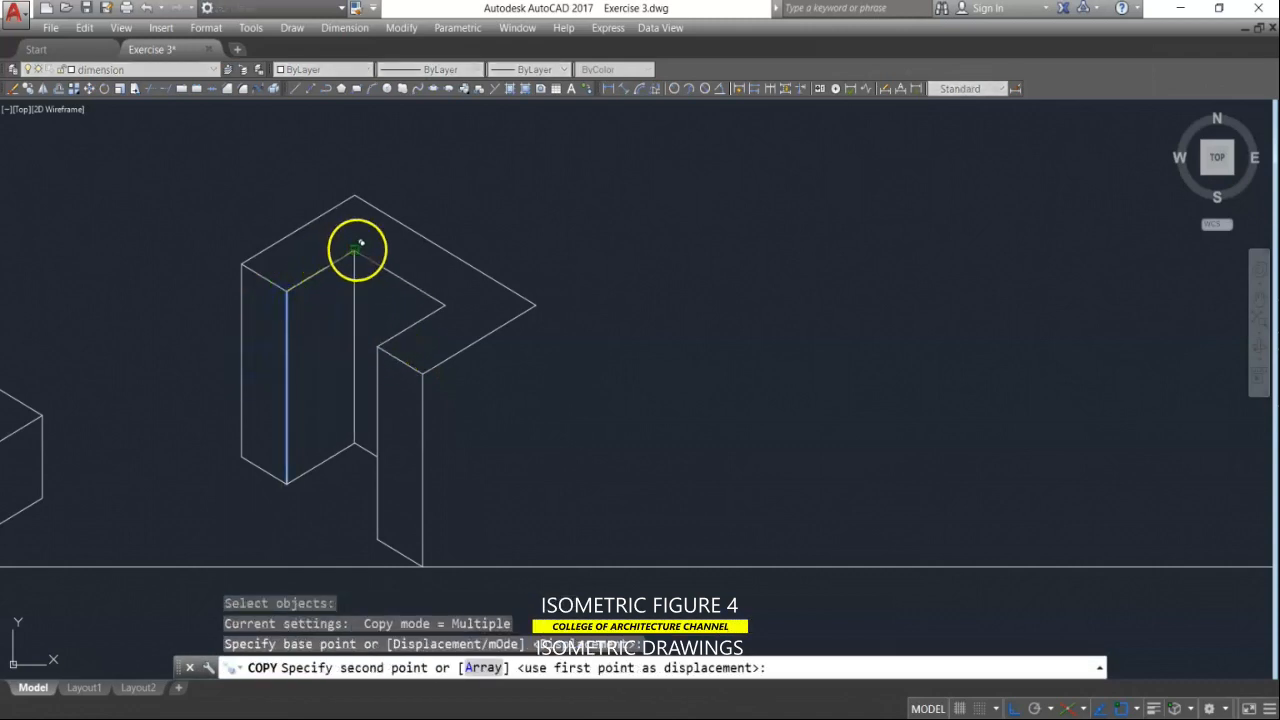
{"action": "left_click", "coordinate": [536, 306]}
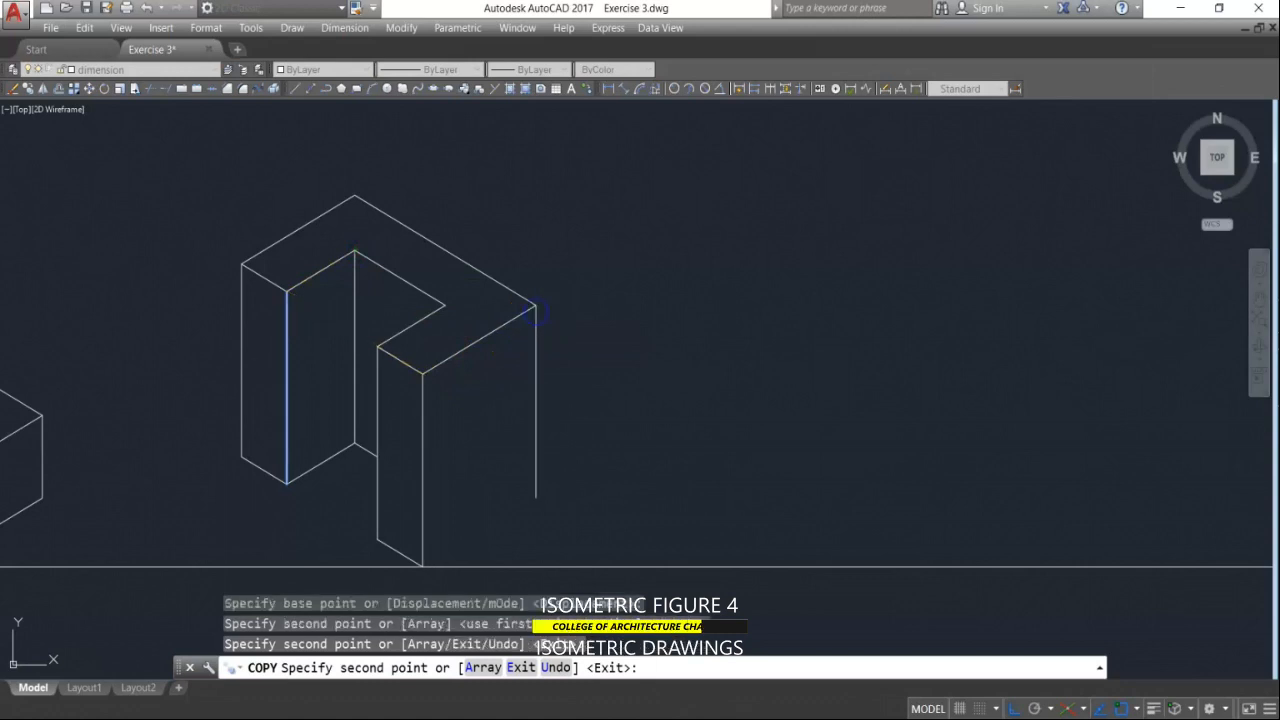
{"action": "key", "text": "Return"}
Step: Copy the right sloping top edge down to the lower end of the outer vertical edge to close the side face
{"action": "key", "text": "Return"}
{"action": "left_click", "coordinate": [505, 323]}
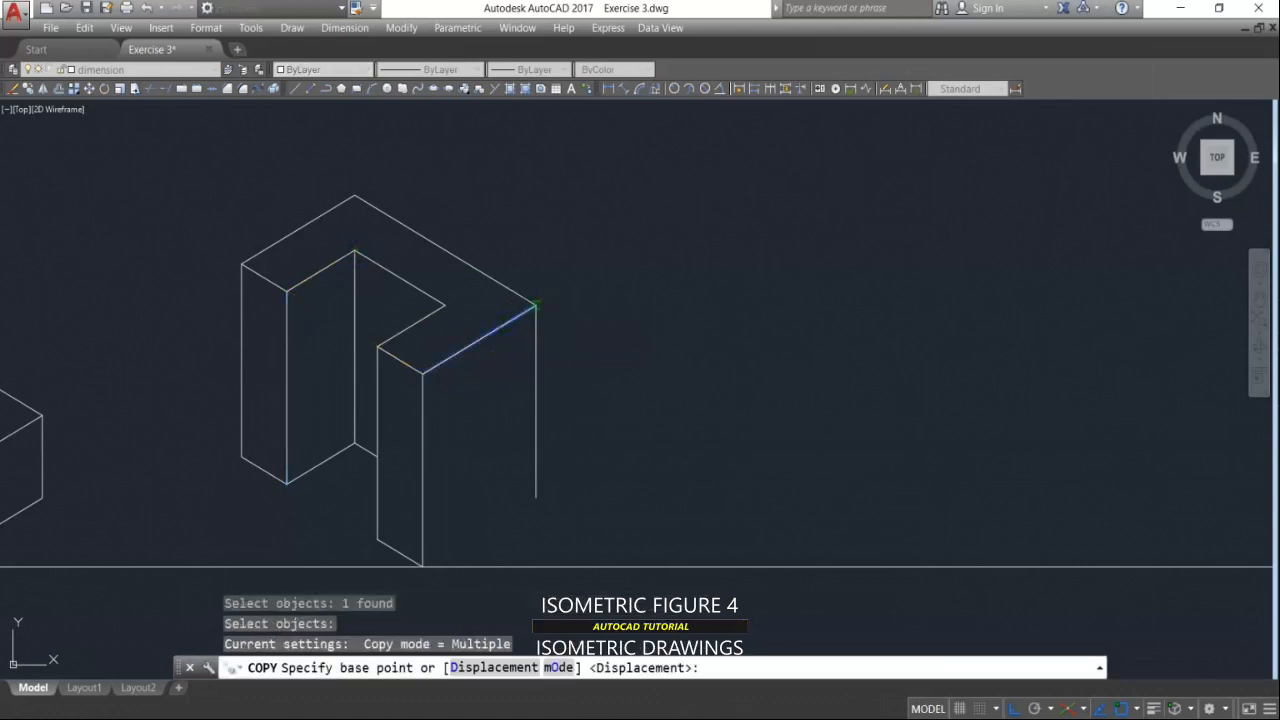
{"action": "left_click", "coordinate": [535, 305]}
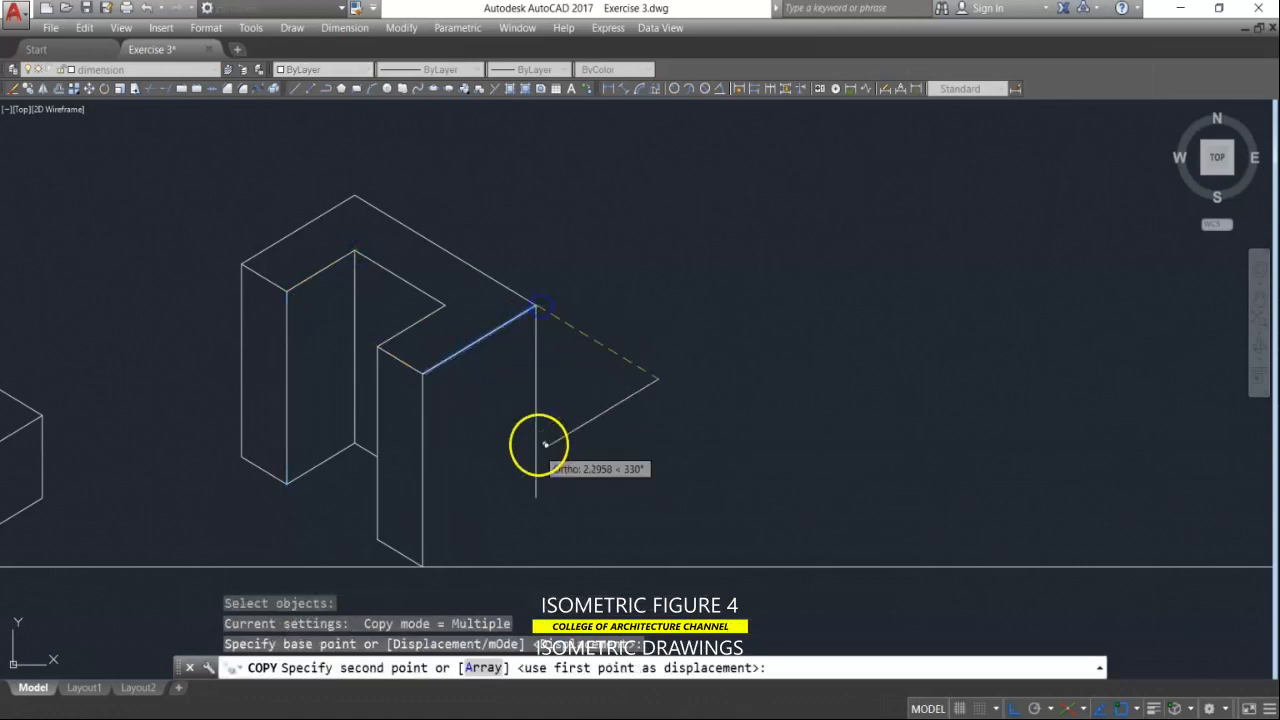
{"action": "left_click", "coordinate": [536, 494]}
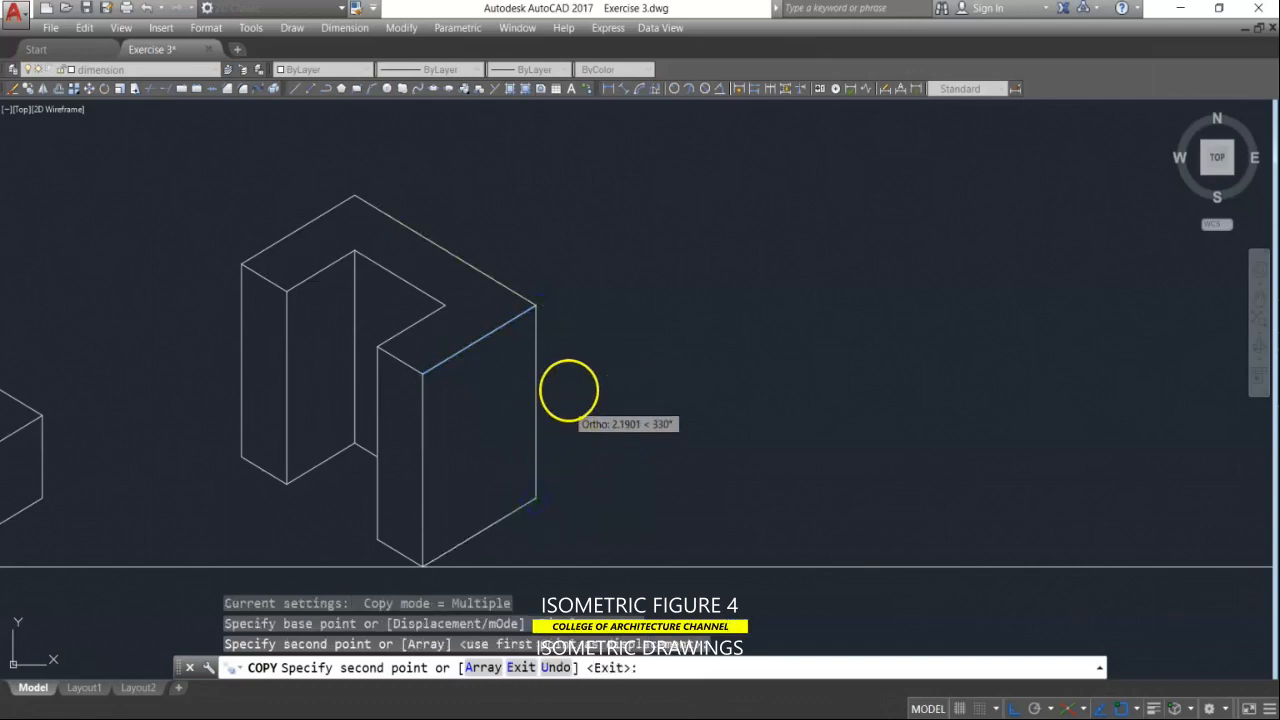
{"action": "key", "text": "Return"}
Step: Examine the shape and dimensions of reference Figure 5
{"action": "scroll", "coordinate": [571, 380], "scroll_direction": "down", "scroll_amount": 4}
{"action": "middle_click_drag", "start_coordinate": [580, 285], "coordinate": [537, 394]}
{"action": "key", "text": "Escape"}
{"action": "key", "text": "Escape"}
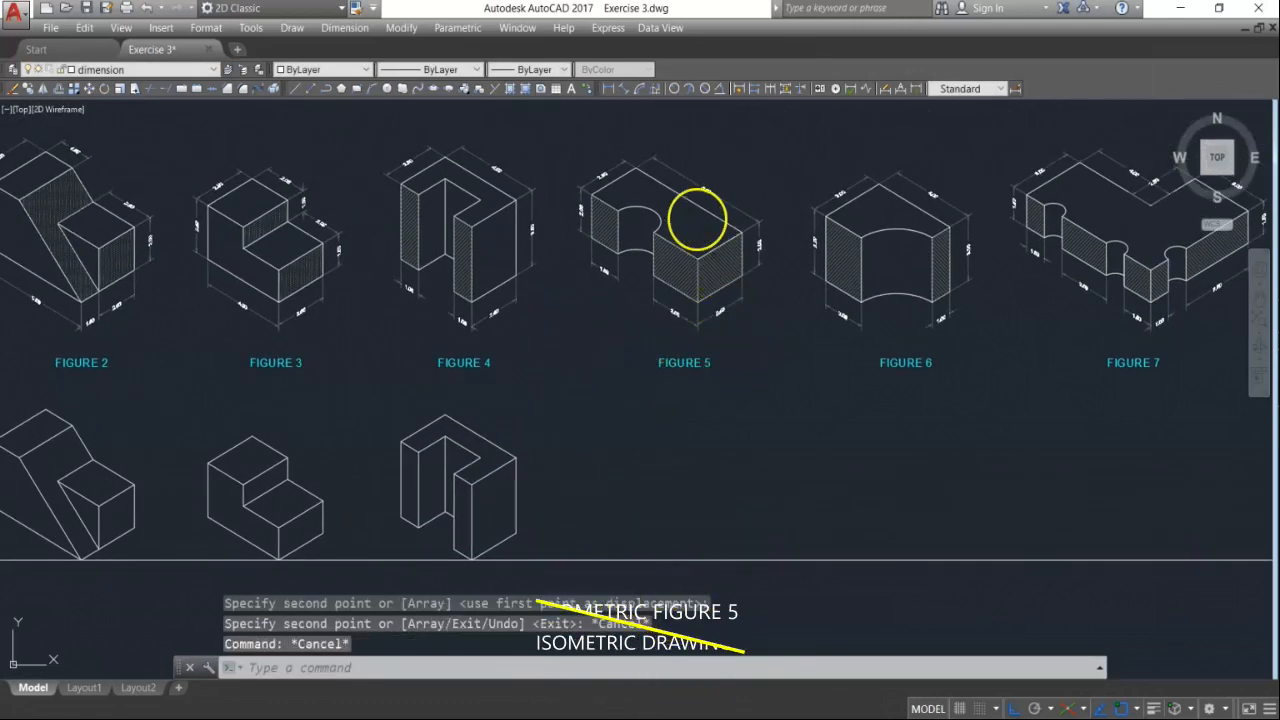
{"action": "scroll", "coordinate": [631, 214], "scroll_direction": "down", "scroll_amount": 2}
{"action": "scroll", "coordinate": [660, 227], "scroll_direction": "up", "scroll_amount": 2}
{"action": "scroll", "coordinate": [660, 227], "scroll_direction": "up", "scroll_amount": 2}
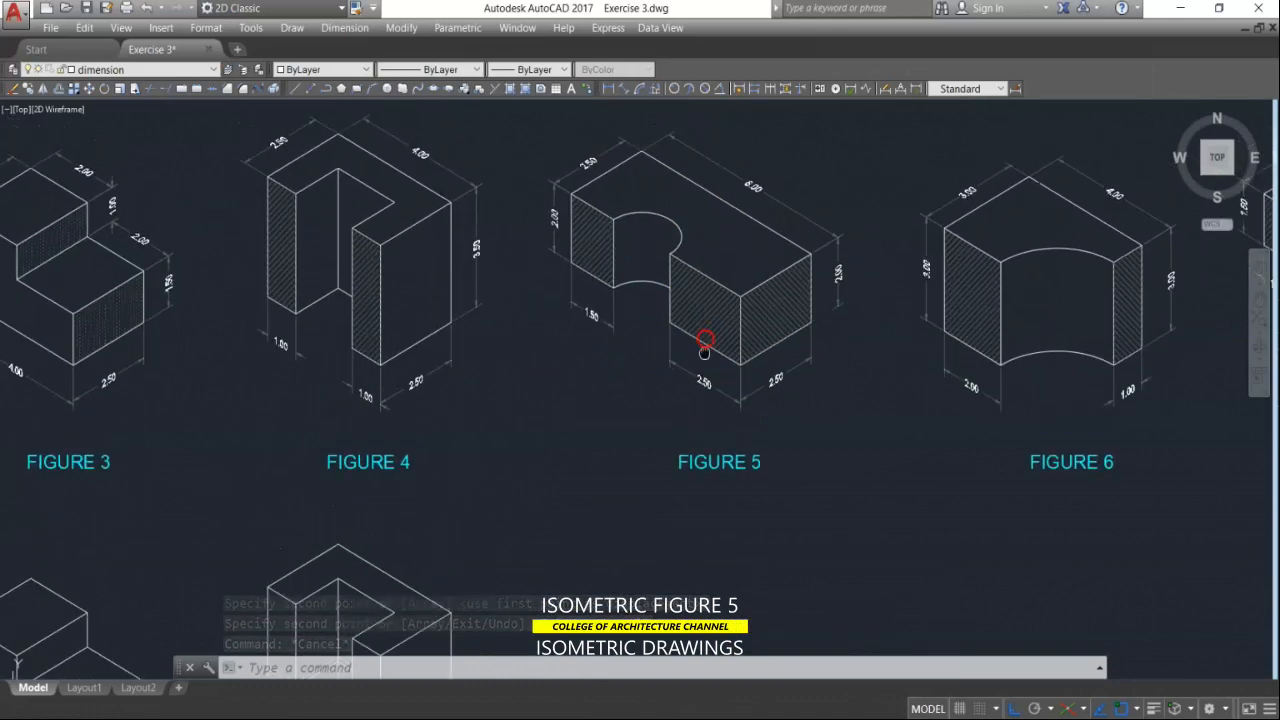
{"action": "scroll", "coordinate": [714, 280], "scroll_direction": "up", "scroll_amount": 2}
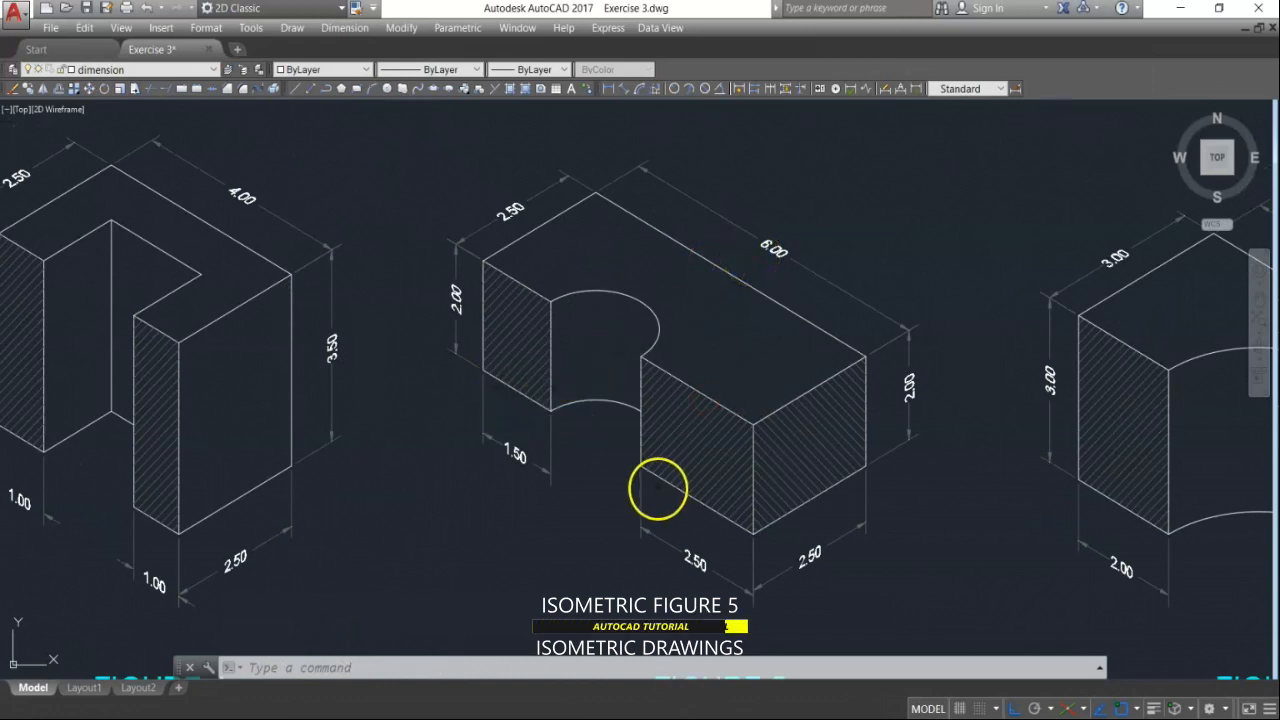
{"action": "middle_click_drag", "start_coordinate": [660, 466], "coordinate": [662, 369]}
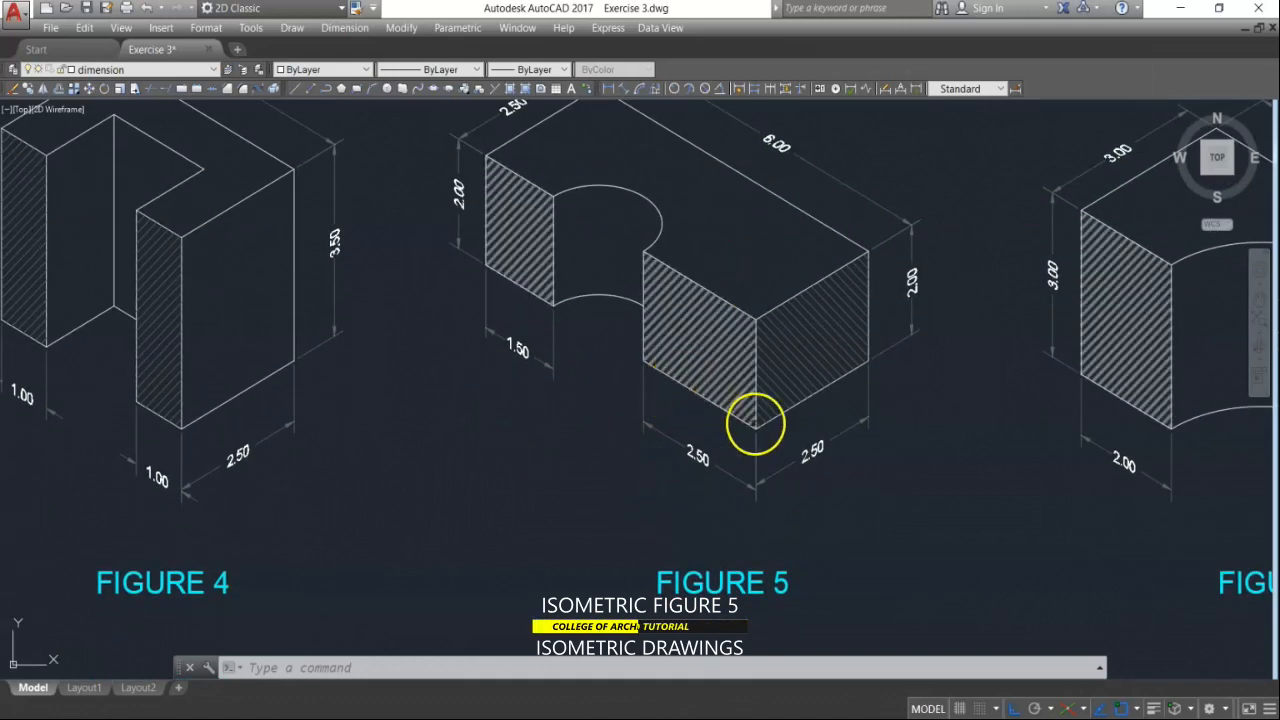
{"action": "scroll", "coordinate": [697, 320], "scroll_direction": "down", "scroll_amount": 2}
{"action": "scroll", "coordinate": [700, 321], "scroll_direction": "down", "scroll_amount": 2}
{"action": "middle_click_drag", "start_coordinate": [706, 480], "coordinate": [654, 403]}
{"action": "key", "text": "Escape"}
{"action": "key", "text": "Escape"}
{"action": "key", "text": "Escape"}
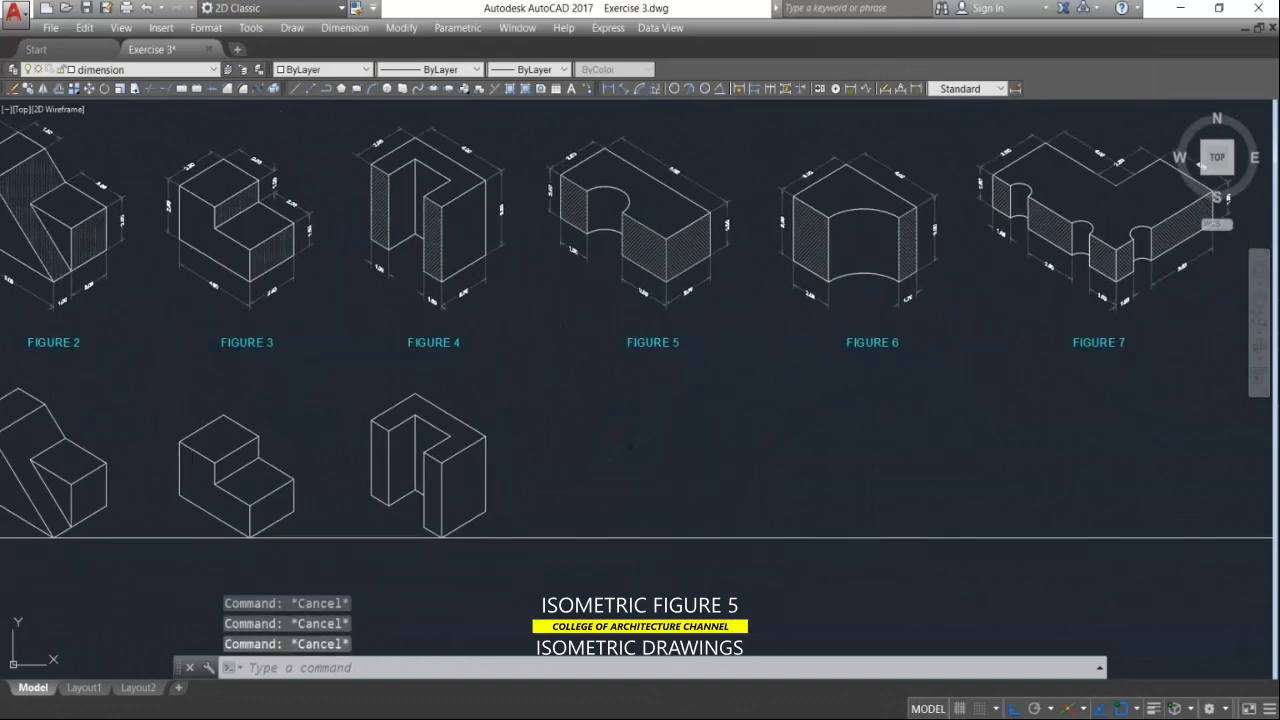
Step: Switch to the left isoplane and draw a 2.5 unit edge at 150° from the baseline directly below reference Figure 5's front corner
{"action": "key", "text": "F5"}
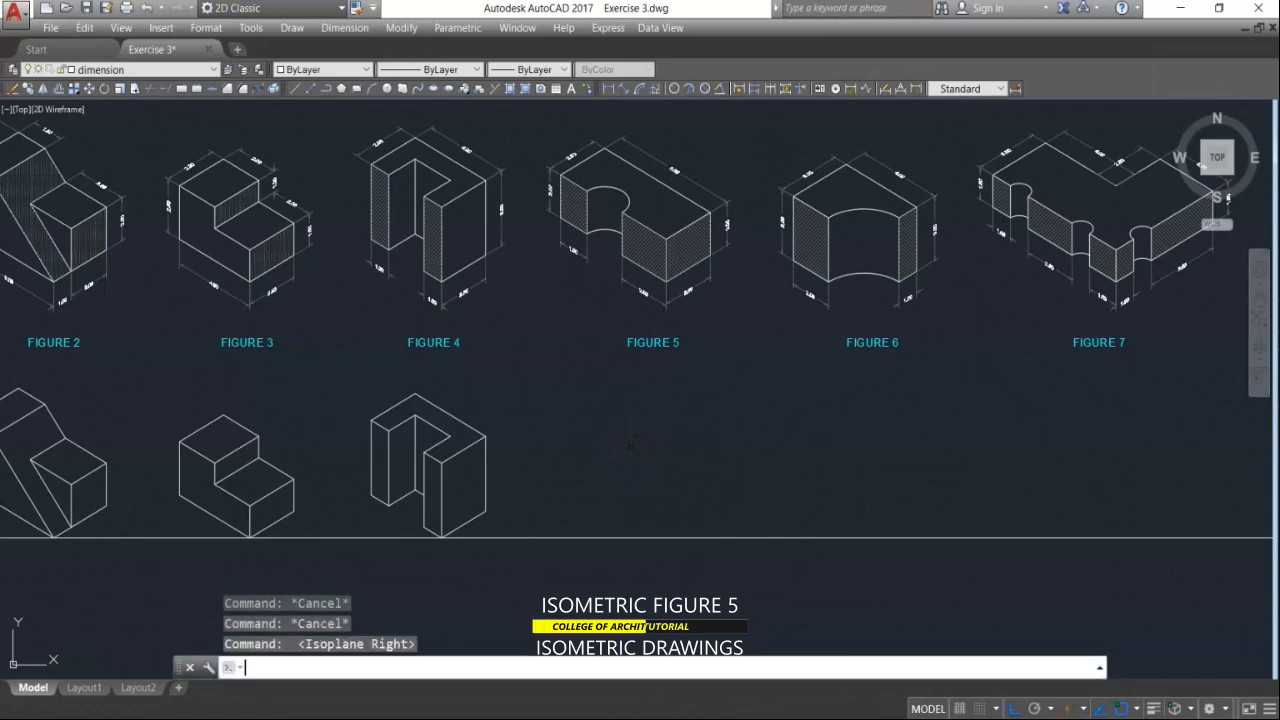
{"action": "key", "text": "F5"}
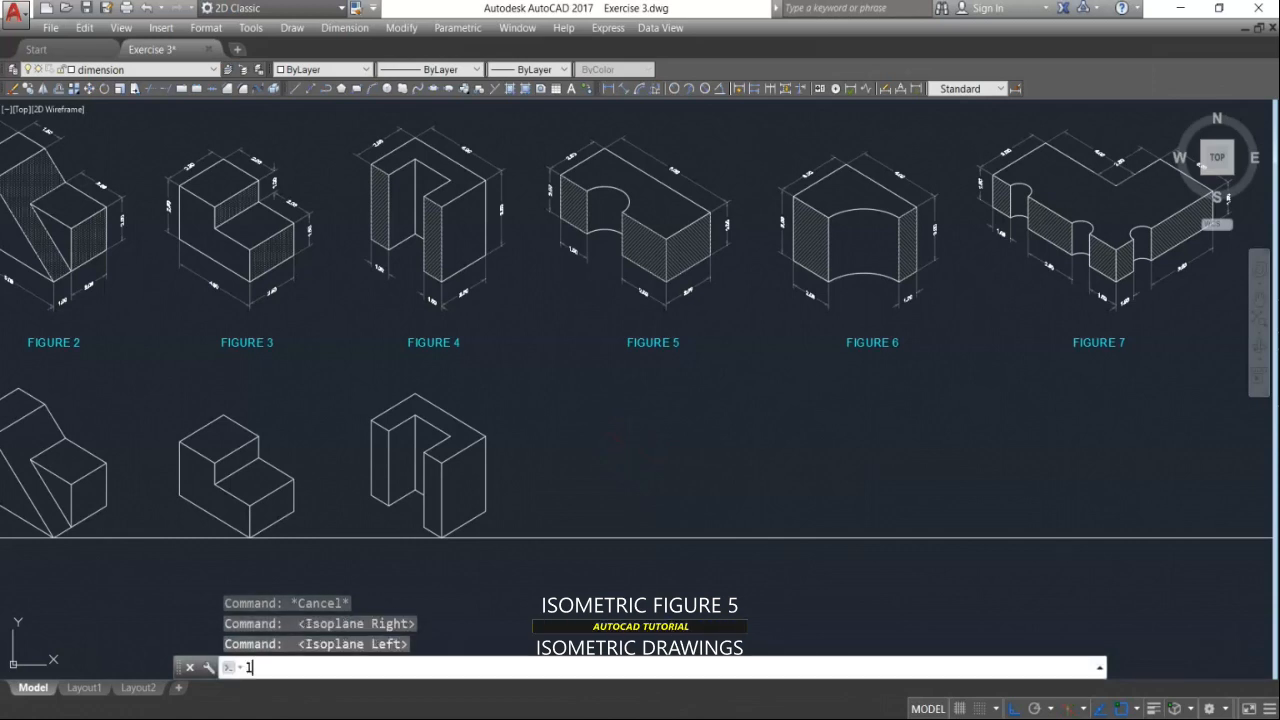
{"action": "type", "text": "l"}
{"action": "key", "text": "Return"}
{"action": "scroll", "coordinate": [654, 271], "scroll_direction": "up", "scroll_amount": 5}
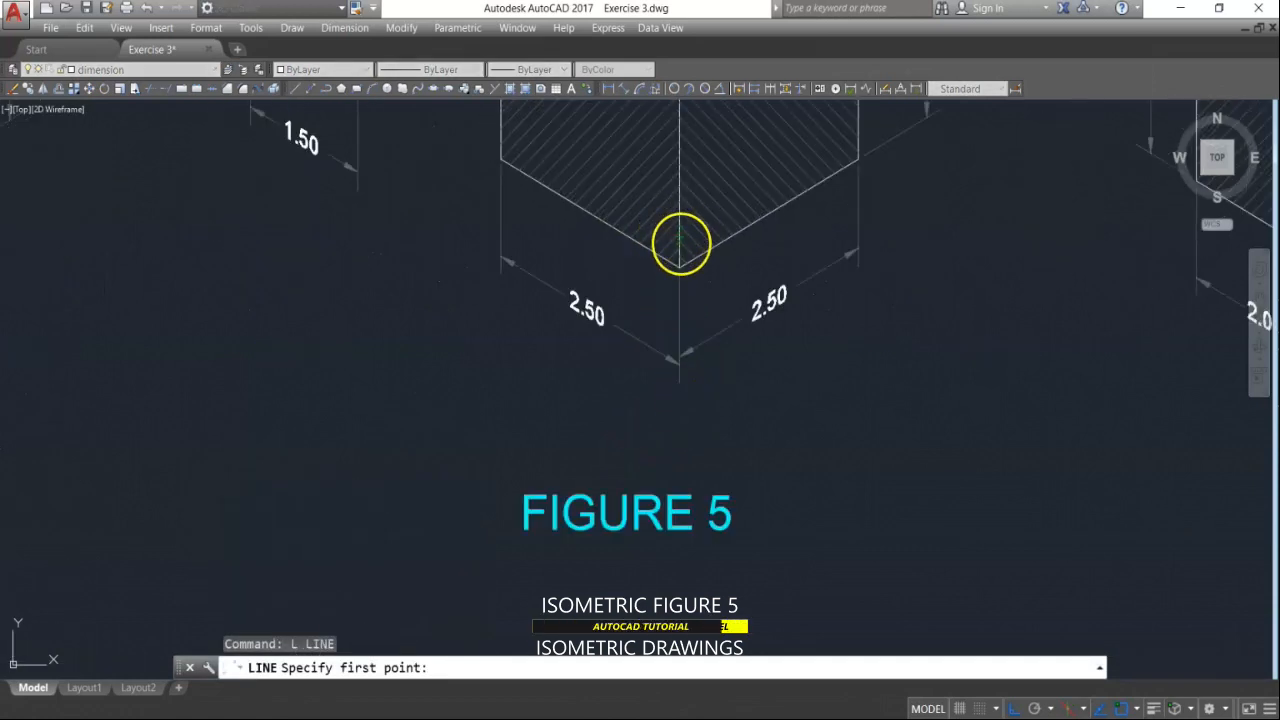
{"action": "scroll", "coordinate": [683, 260], "scroll_direction": "down", "scroll_amount": 5}
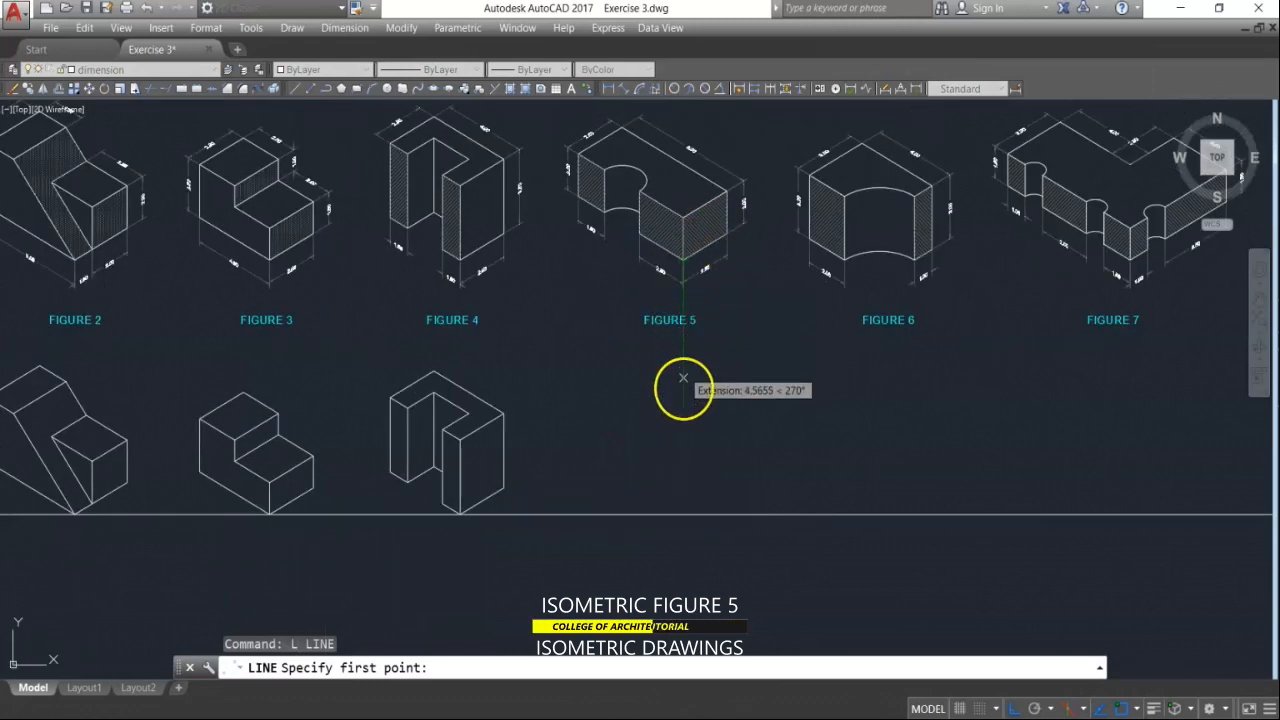
{"action": "left_click", "coordinate": [683, 513]}
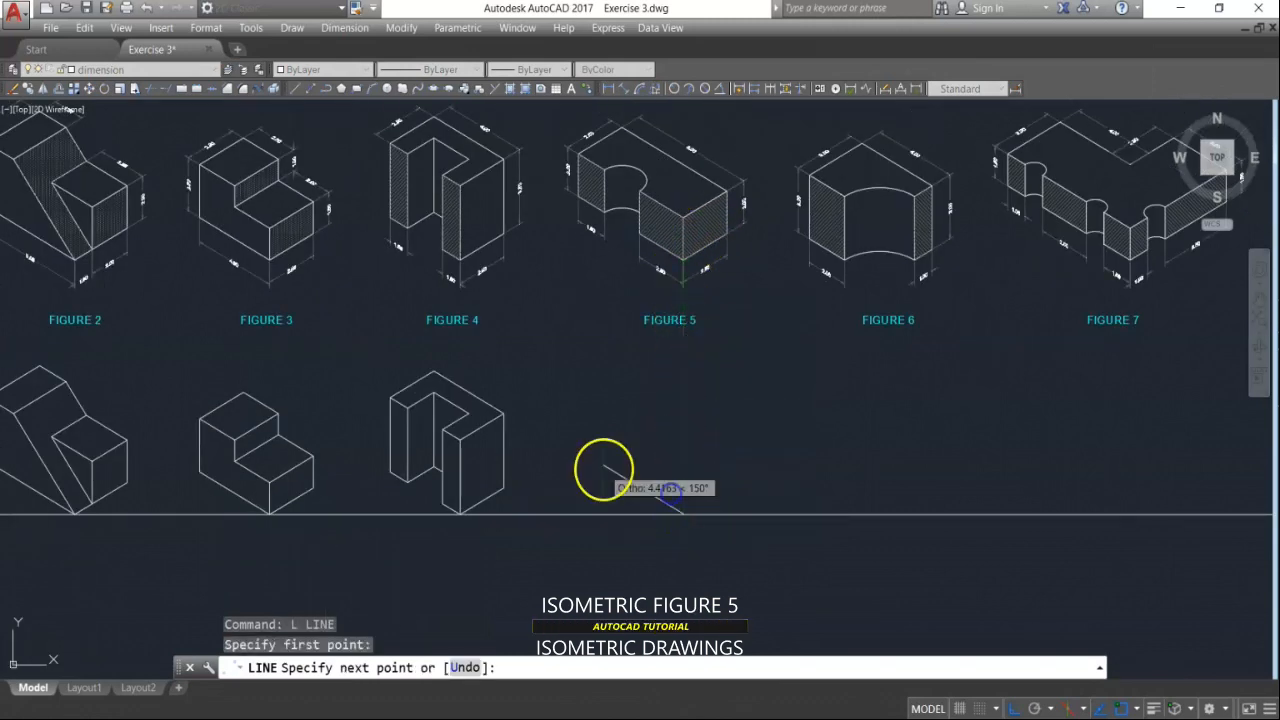
{"action": "scroll", "coordinate": [597, 464], "scroll_direction": "up", "scroll_amount": 2}
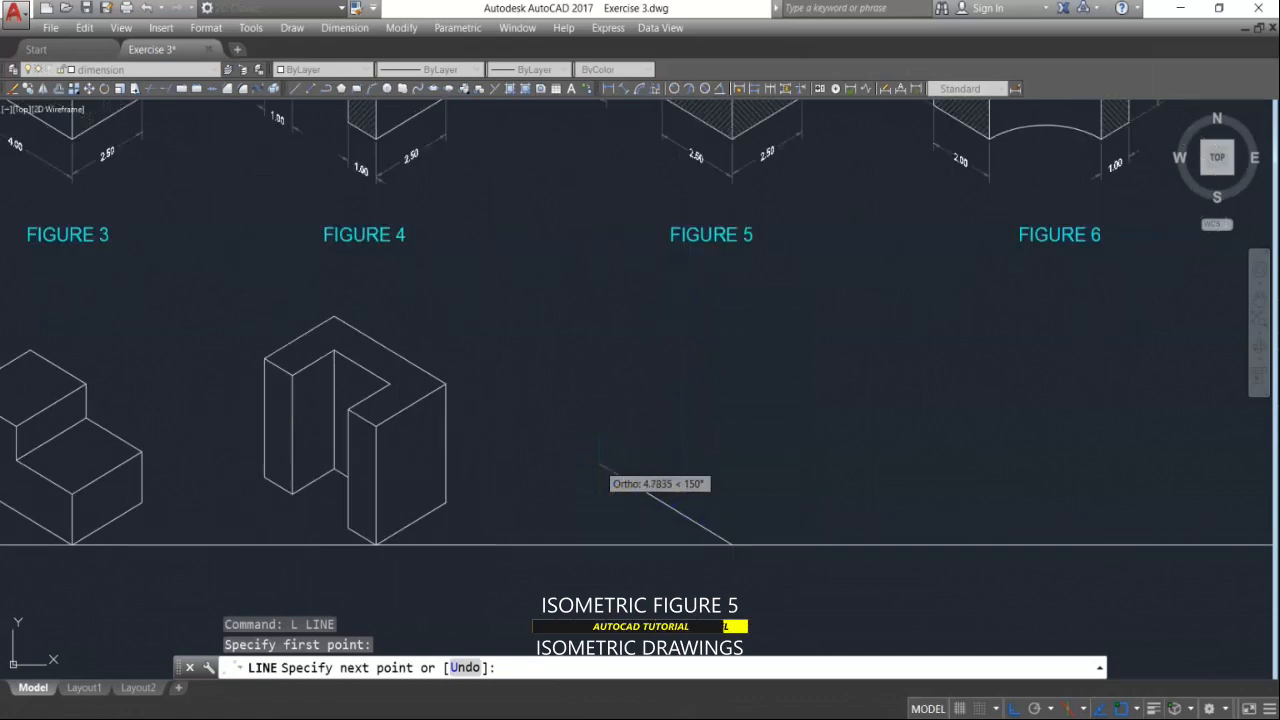
{"action": "type", "text": "2.5"}
{"action": "key", "text": "Return"}
Step: Complete Figure 5's front face with a 2 unit vertical edge, a 2.5 unit edge at 330° and a closing edge to the baseline point
{"action": "mouse_move", "coordinate": [634, 375]}
{"action": "middle_mouse_down"}
{"action": "mouse_move", "coordinate": [551, 598]}
{"action": "mouse_move", "coordinate": [579, 459]}
{"action": "middle_mouse_up"}
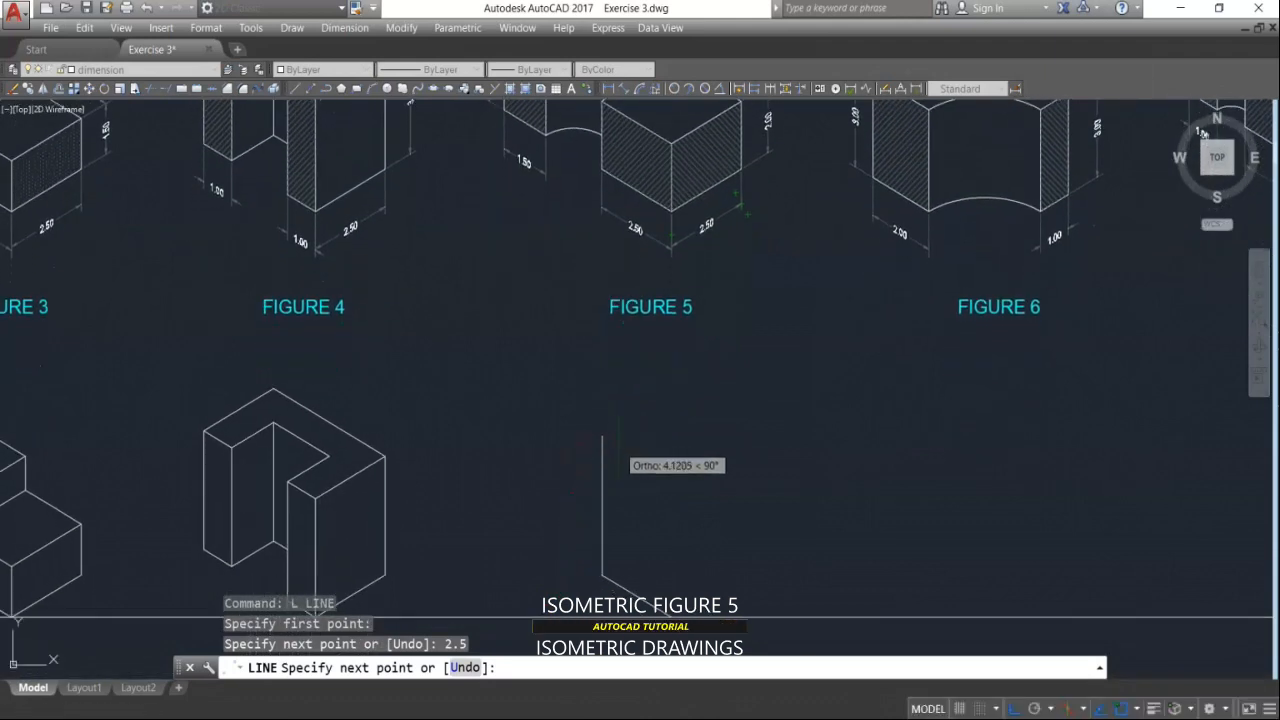
{"action": "type", "text": "2"}
{"action": "key", "text": "Return"}
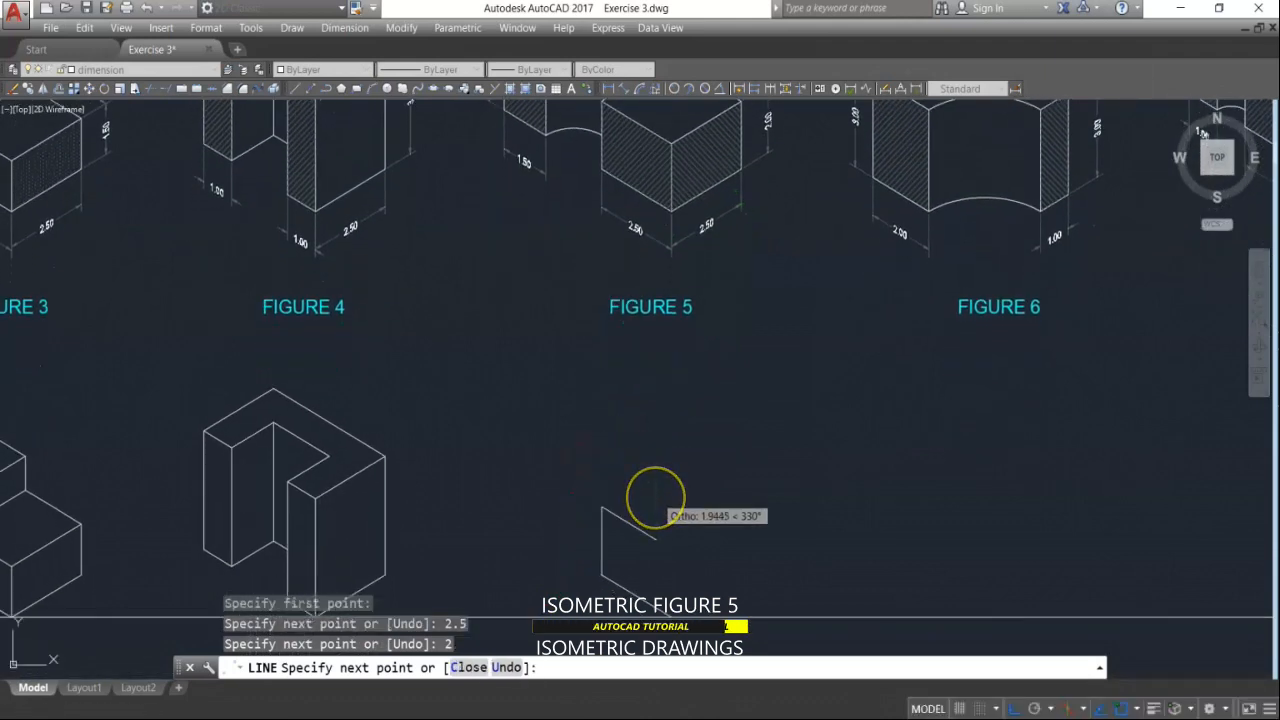
{"action": "type", "text": "2.5"}
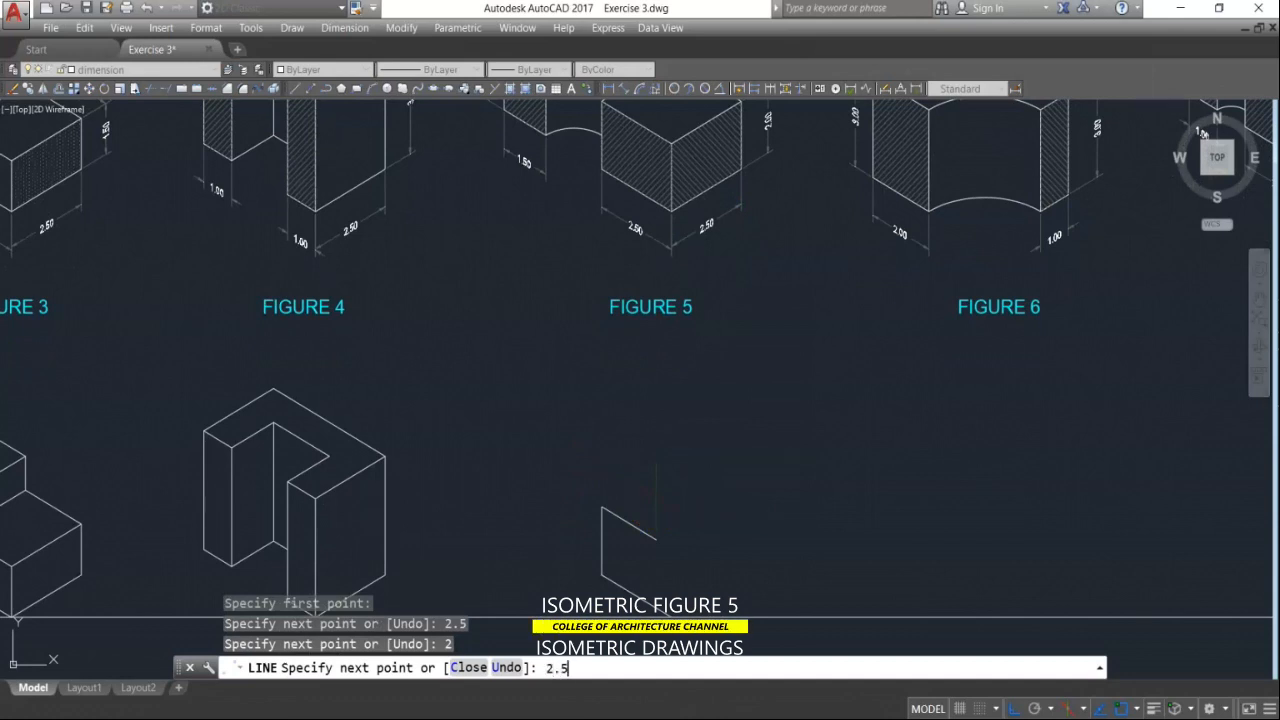
{"action": "key", "text": "Return"}
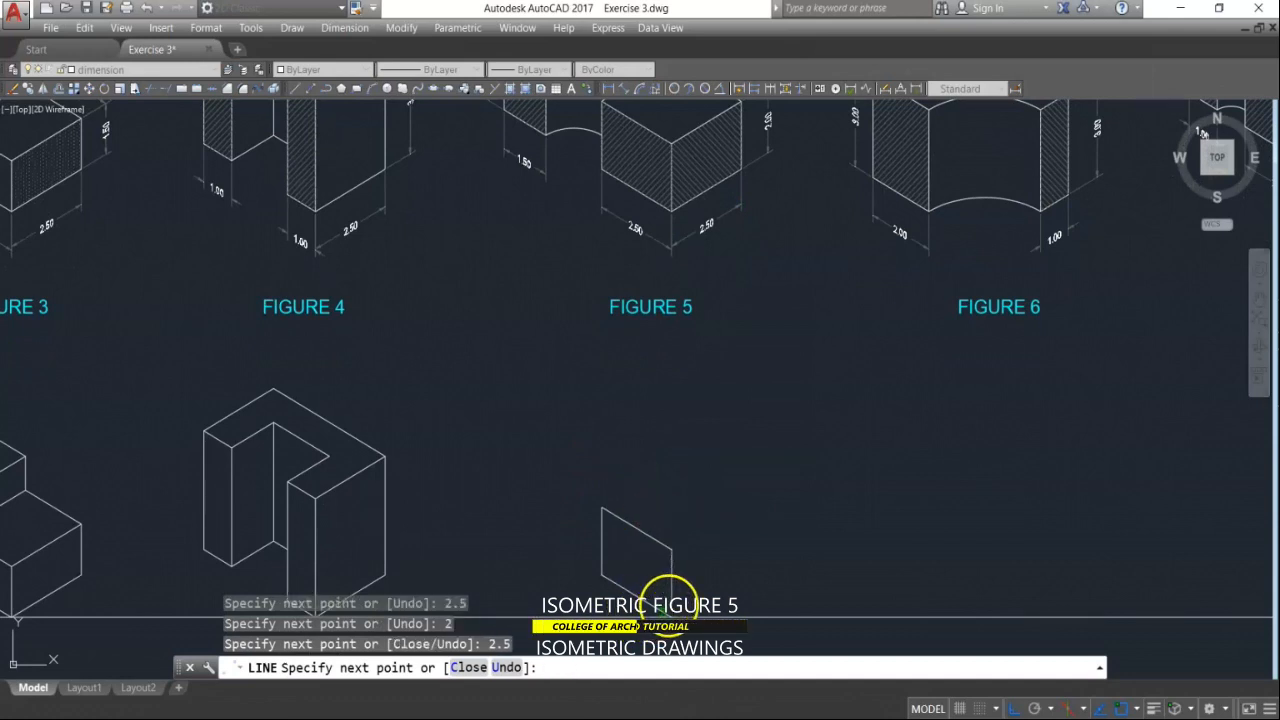
{"action": "key", "text": "Return"}
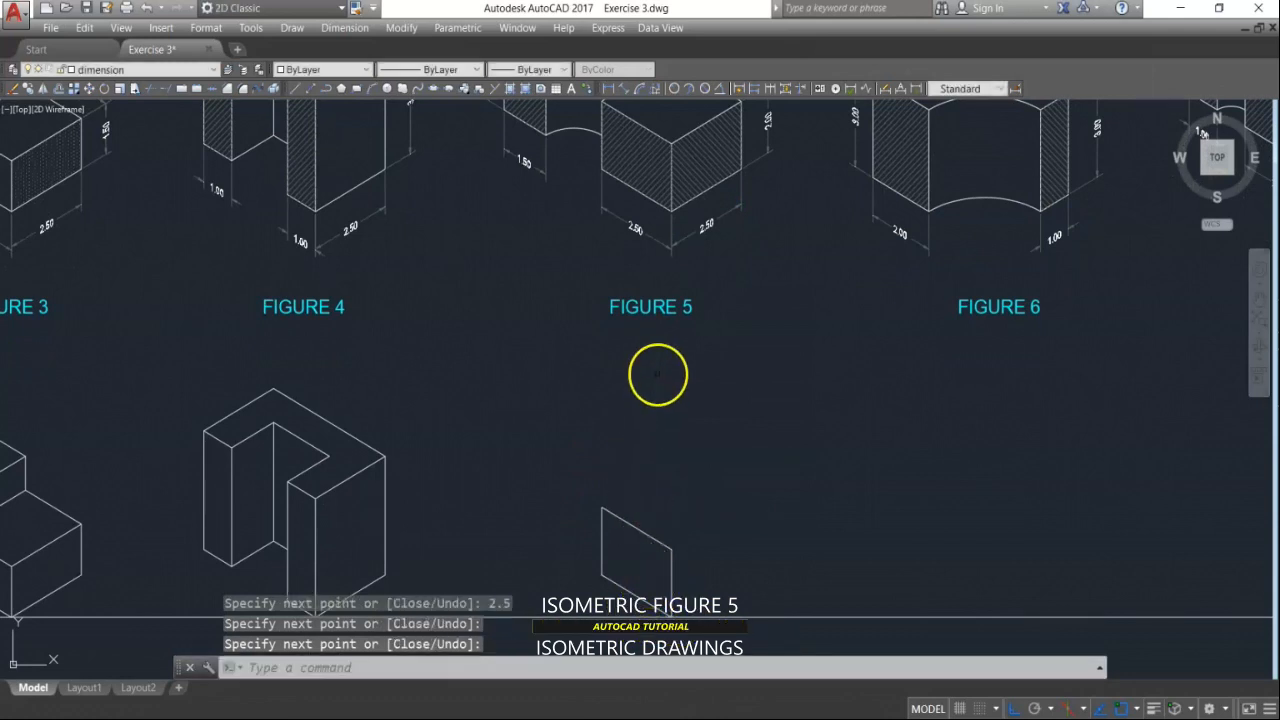
Step: Check reference Figure 5's overall length and the face widths on both sides of its curved notch
{"action": "middle_click_drag", "start_coordinate": [672, 318], "coordinate": [660, 478]}
{"action": "scroll", "coordinate": [665, 215], "scroll_direction": "up", "scroll_amount": 5}
{"action": "scroll", "coordinate": [677, 194], "scroll_direction": "down", "scroll_amount": 3}
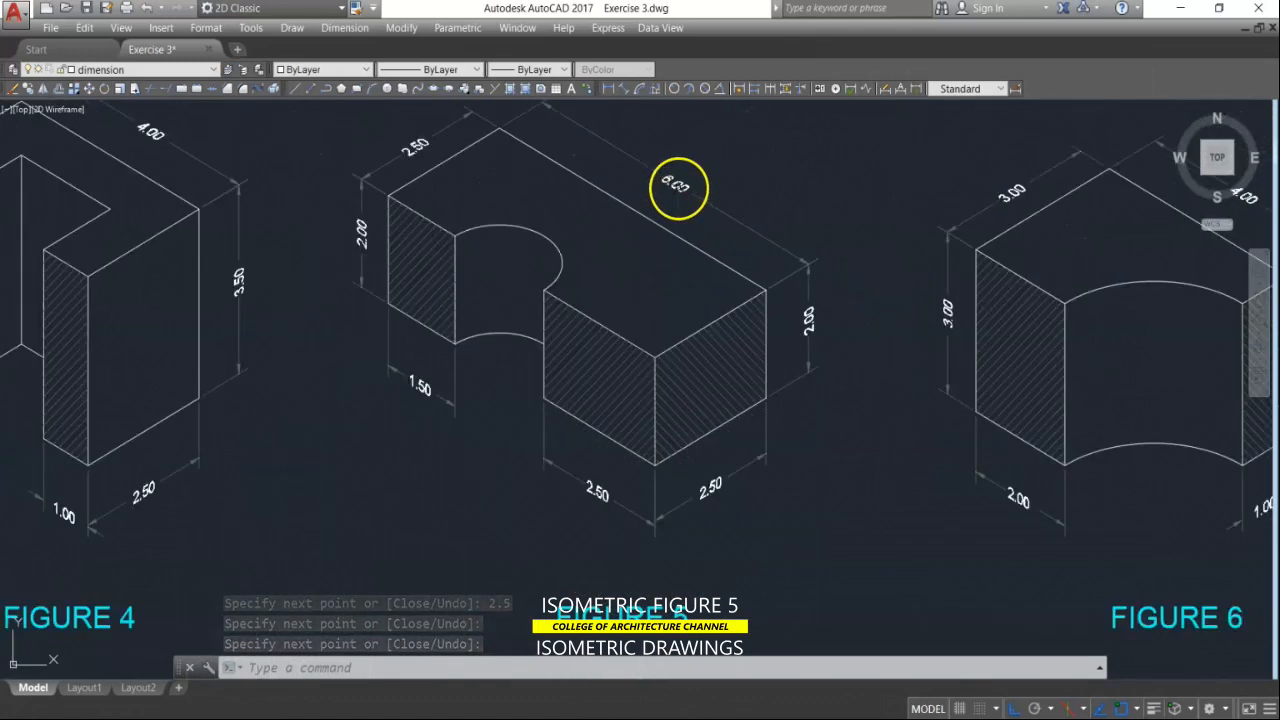
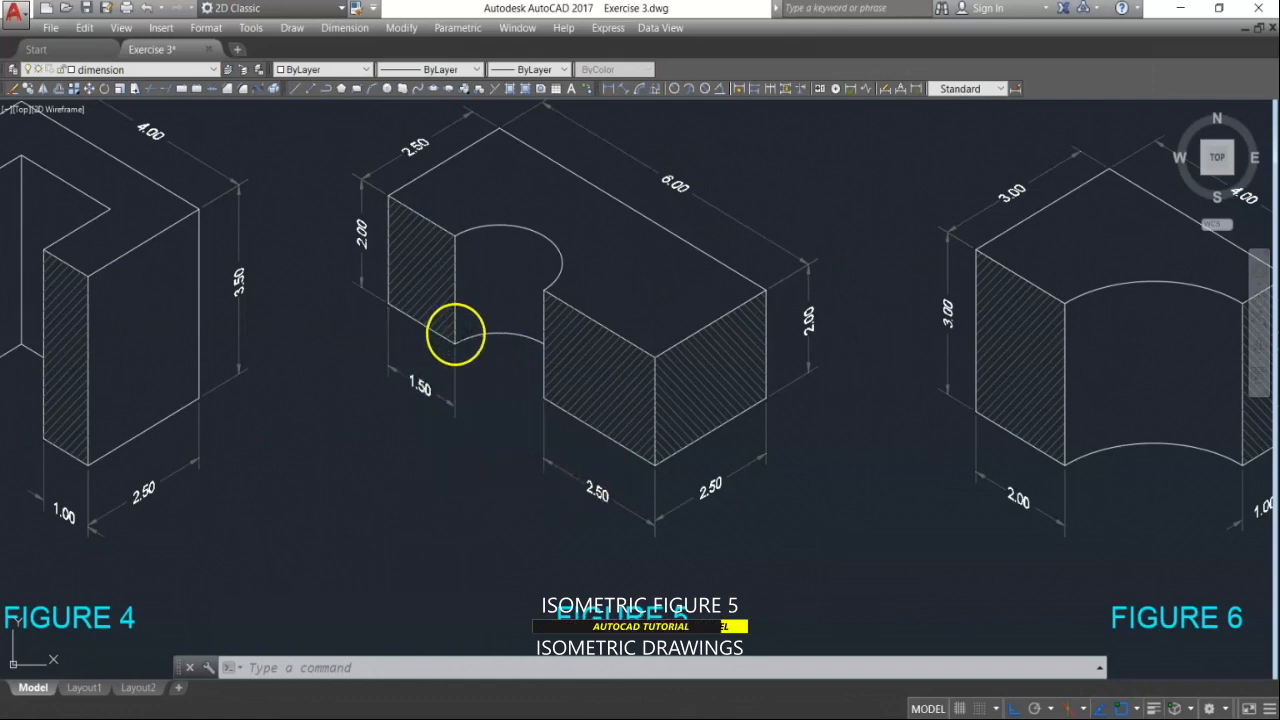
{"action": "scroll", "coordinate": [500, 350], "scroll_direction": "down", "scroll_amount": 3}
{"action": "middle_click_drag", "start_coordinate": [563, 414], "coordinate": [575, 382]}
{"action": "key", "text": "Escape"}
{"action": "key", "text": "Escape"}
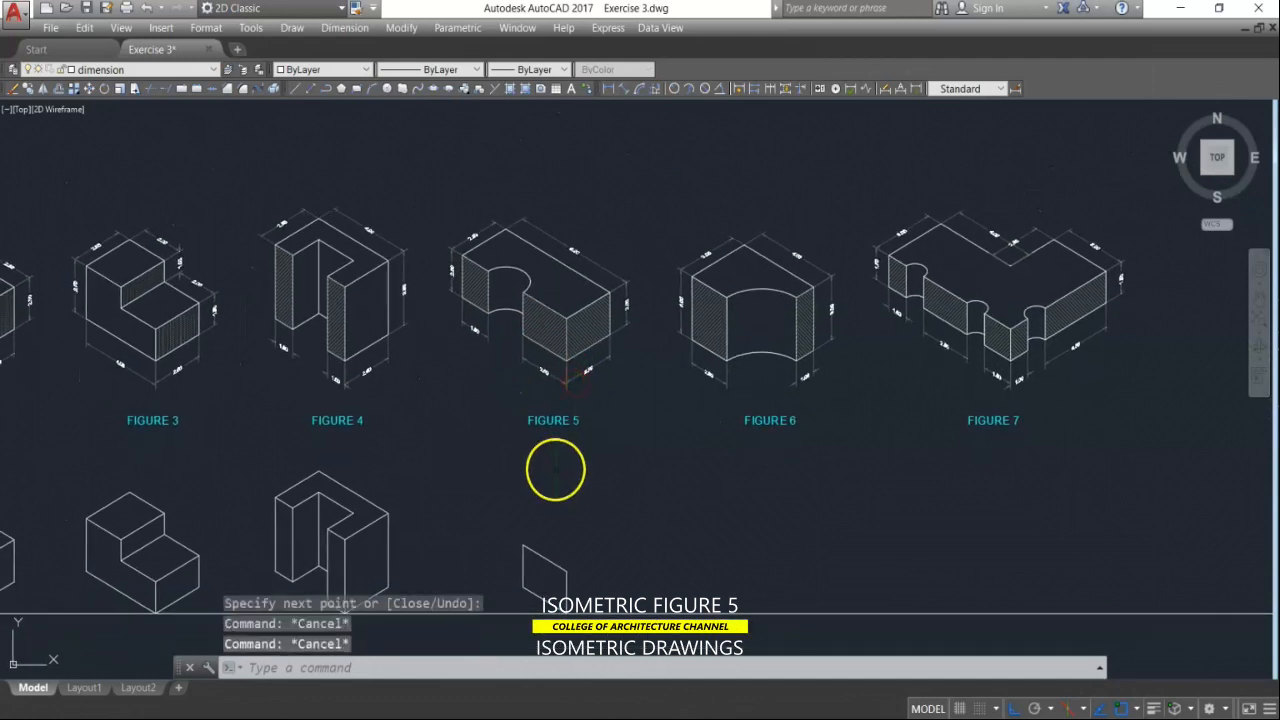
Step: Draw a 2 unit line at 150° from the lower-left corner of Figure 5's front face to span the notch
{"action": "type", "text": "l"}
{"action": "key", "text": "Return"}
{"action": "scroll", "coordinate": [513, 588], "scroll_direction": "up", "scroll_amount": 2}
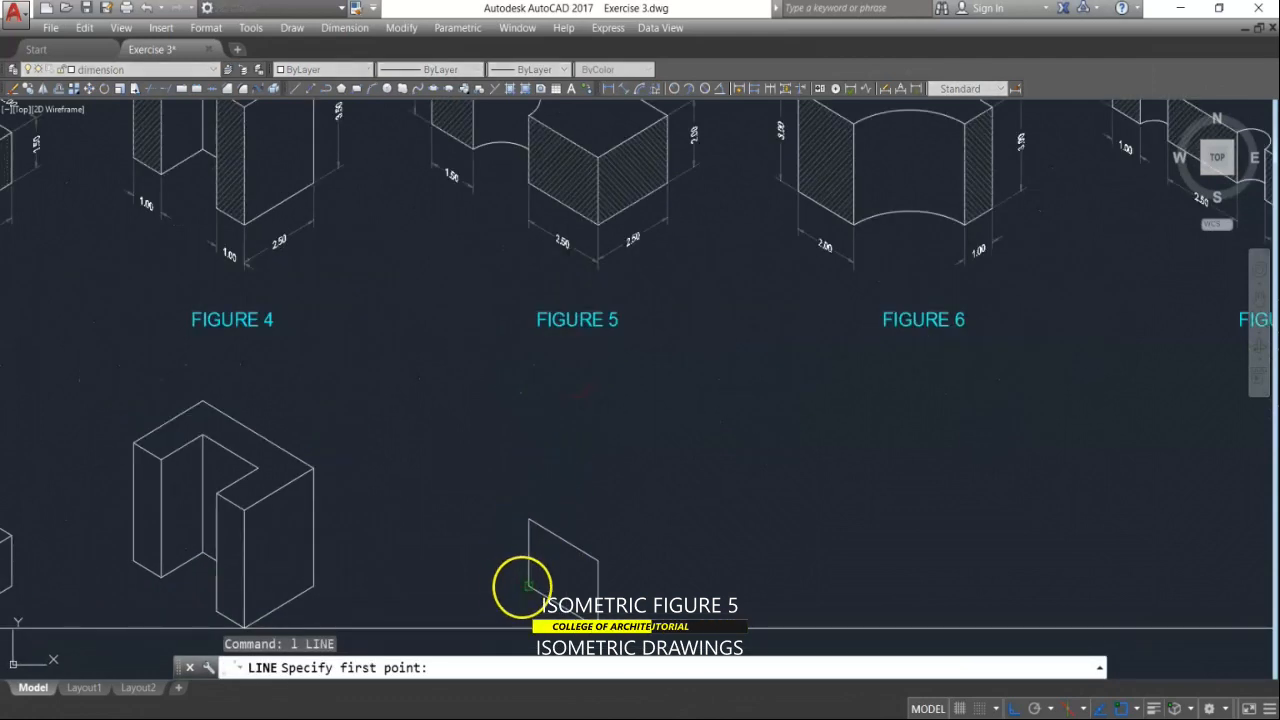
{"action": "left_click", "coordinate": [523, 585]}
{"action": "type", "text": "2"}
{"action": "key", "text": "Return"}
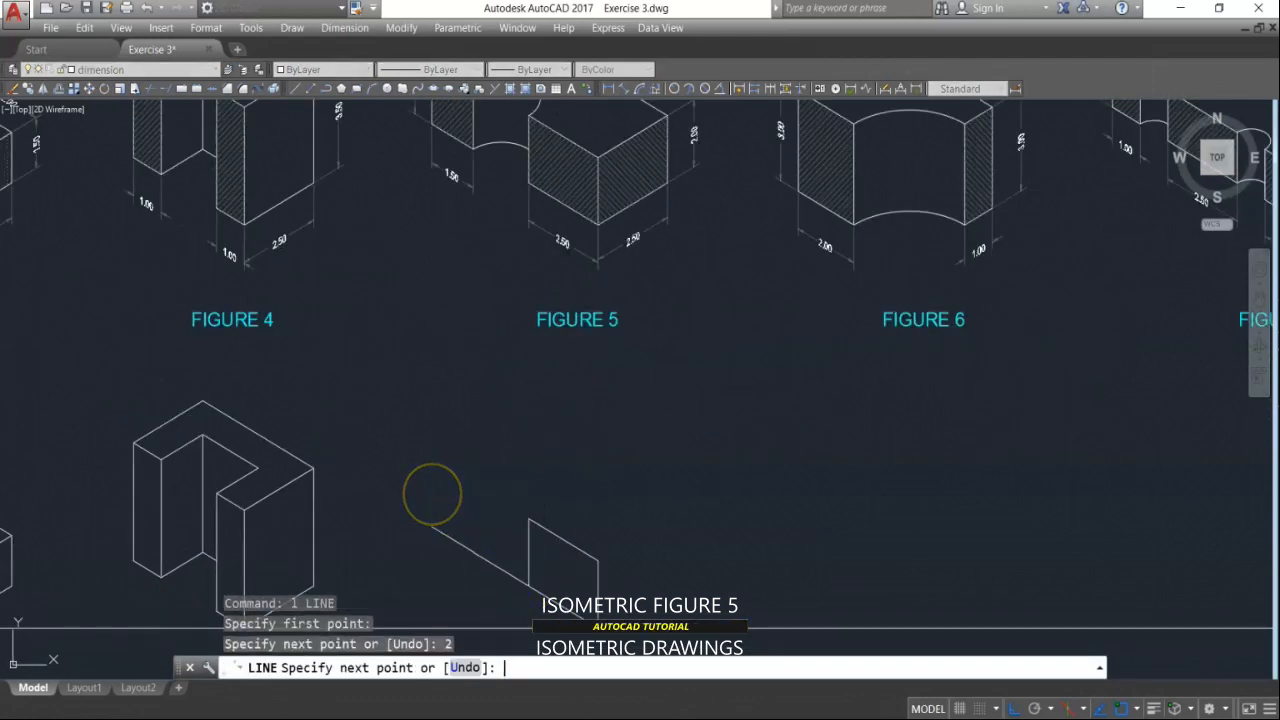
{"action": "key", "text": "Escape"}
{"action": "scroll", "coordinate": [577, 471], "scroll_direction": "up", "scroll_amount": 2}
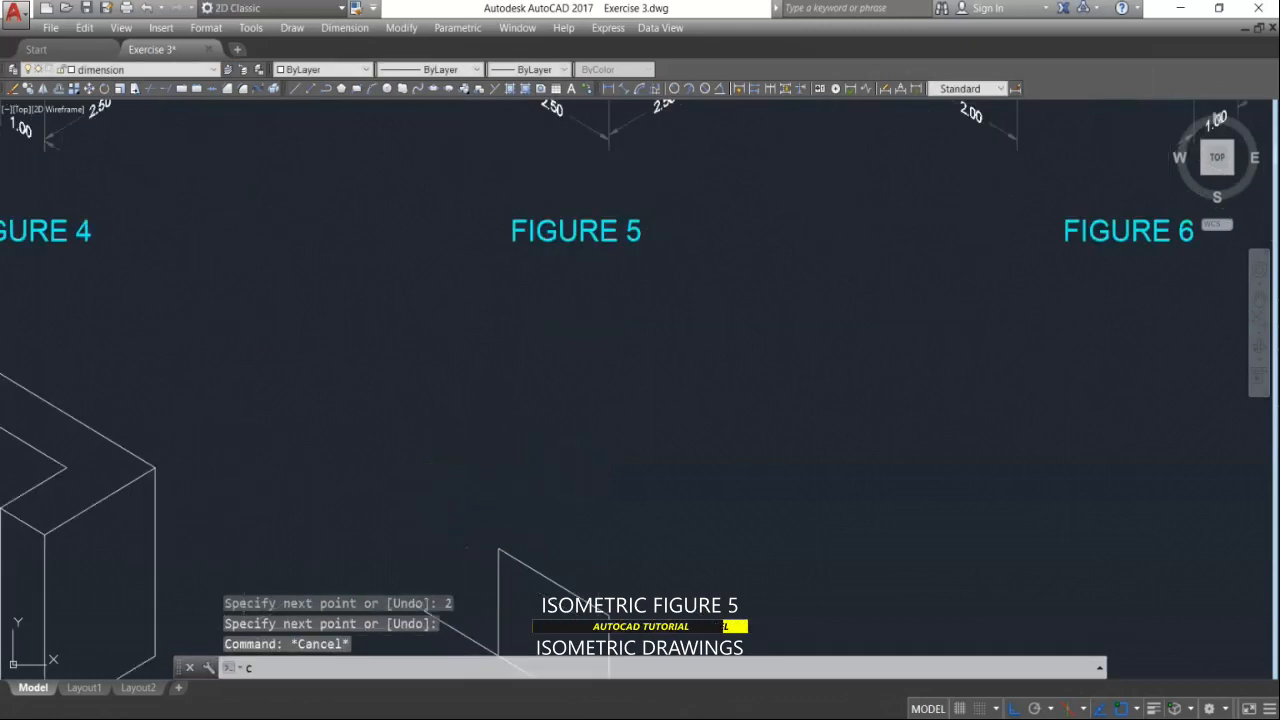
{"action": "type", "text": "c"}
{"action": "key", "text": "Return"}
{"action": "scroll", "coordinate": [577, 449], "scroll_direction": "down", "scroll_amount": 3}
{"action": "key", "text": "Escape"}
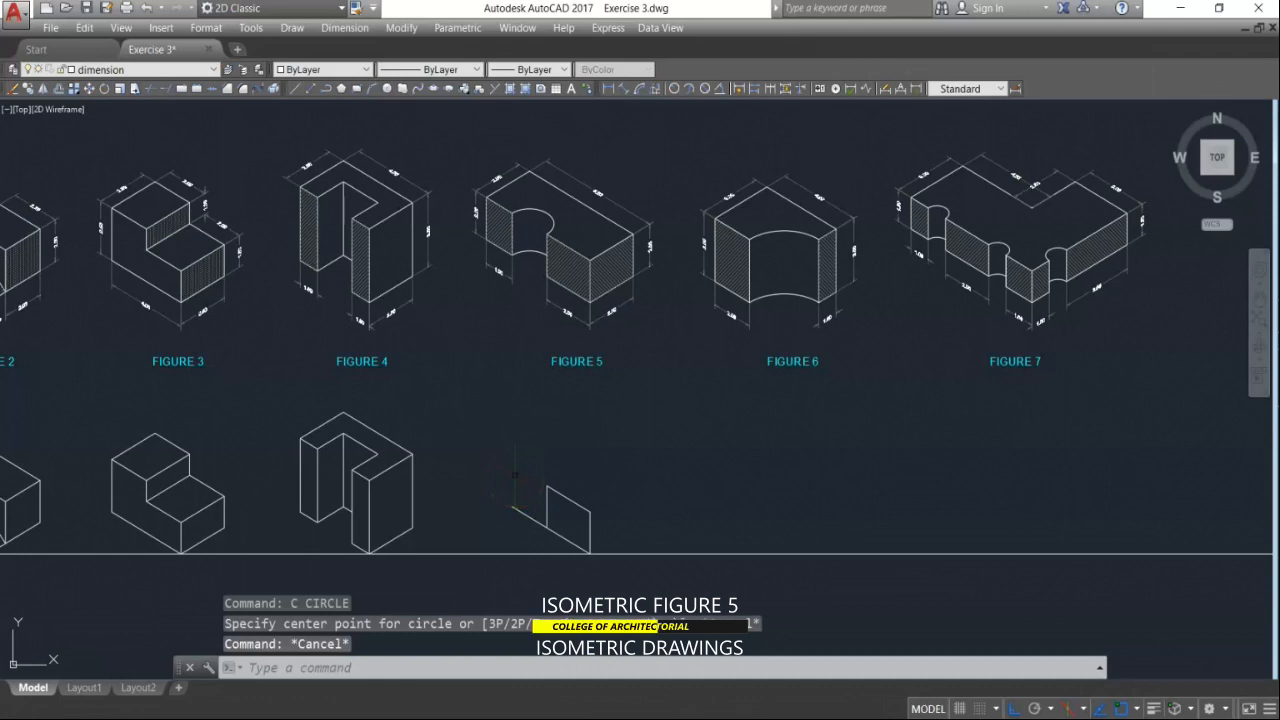
Step: Draw a 1.5 unit line at 150° from the far end of the notch-spanning line in the new Figure 5
{"action": "scroll", "coordinate": [505, 280], "scroll_direction": "up", "scroll_amount": 2}
{"action": "scroll", "coordinate": [514, 277], "scroll_direction": "down", "scroll_amount": 1}
{"action": "type", "text": "l"}
{"action": "key", "text": "Return"}
{"action": "scroll", "coordinate": [528, 330], "scroll_direction": "down", "scroll_amount": 4}
{"action": "scroll", "coordinate": [530, 400], "scroll_direction": "up", "scroll_amount": 4}
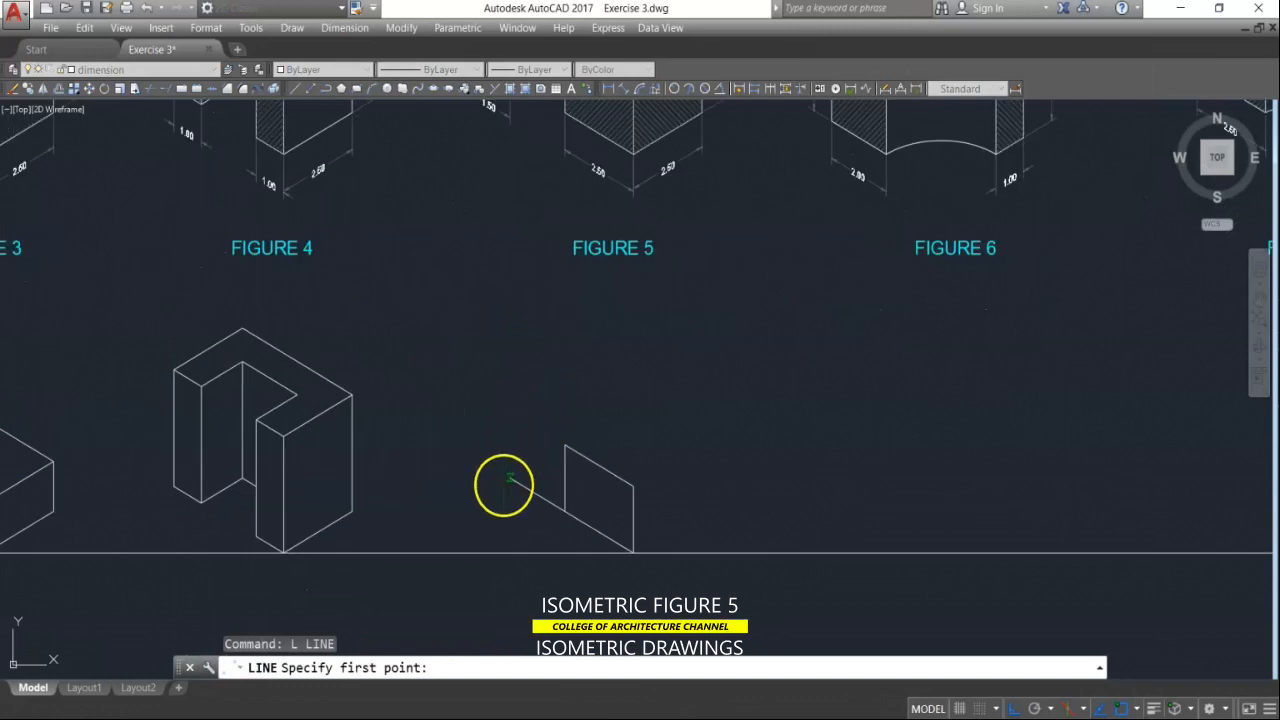
{"action": "left_click", "coordinate": [506, 480]}
{"action": "type", "text": "1.5"}
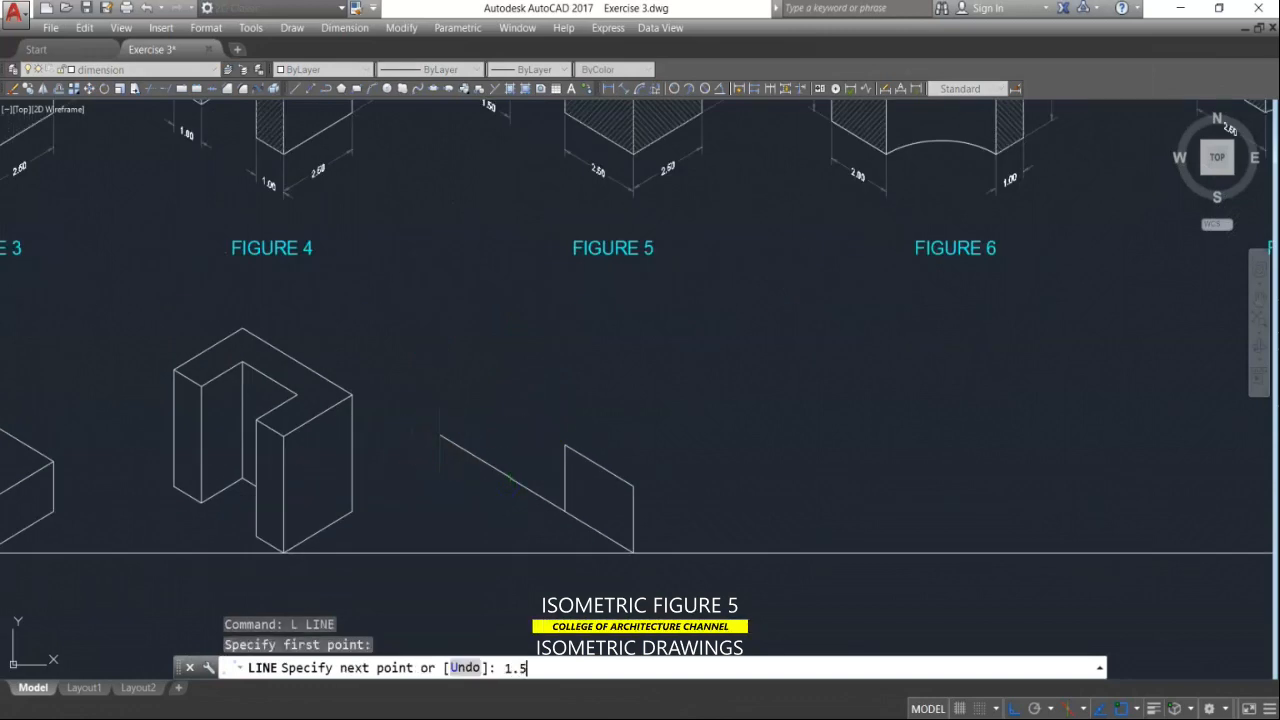
{"action": "key", "text": "Return"}
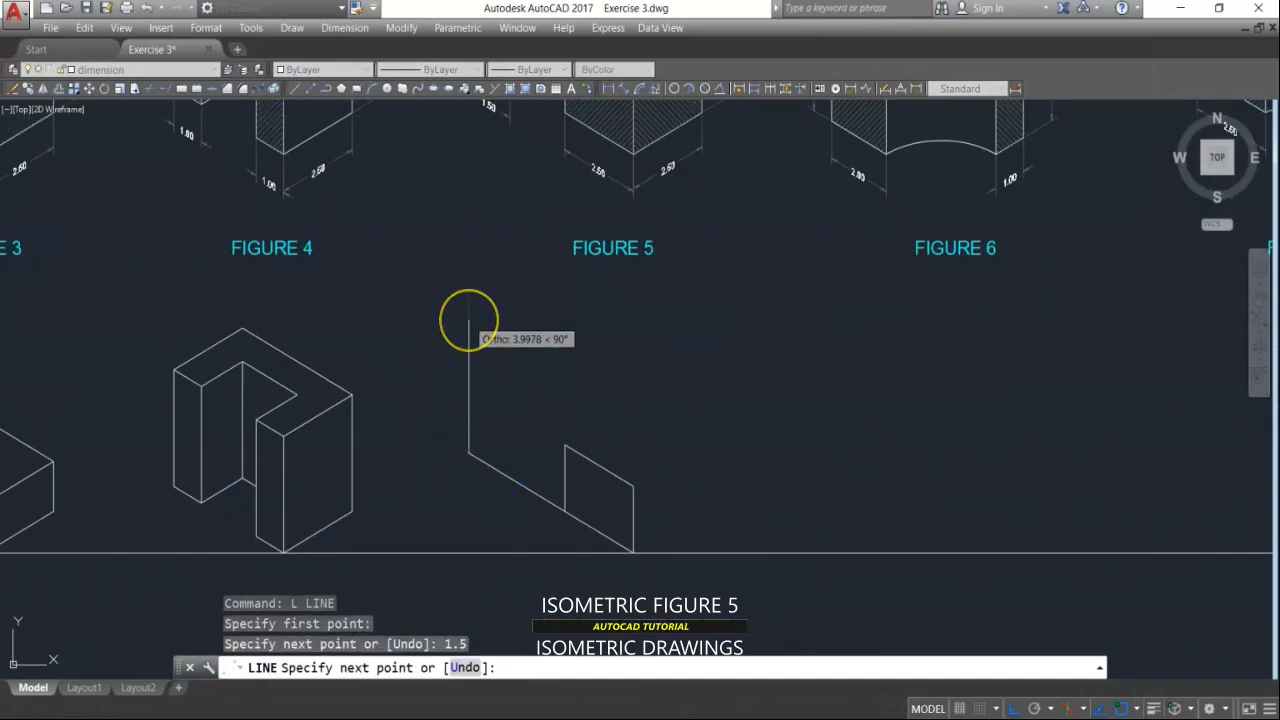
Step: Complete the small left face with a 2 unit vertical edge, a 1.5 unit edge at 330° and a vertical closing edge
{"action": "type", "text": "2"}
{"action": "key", "text": "Return"}
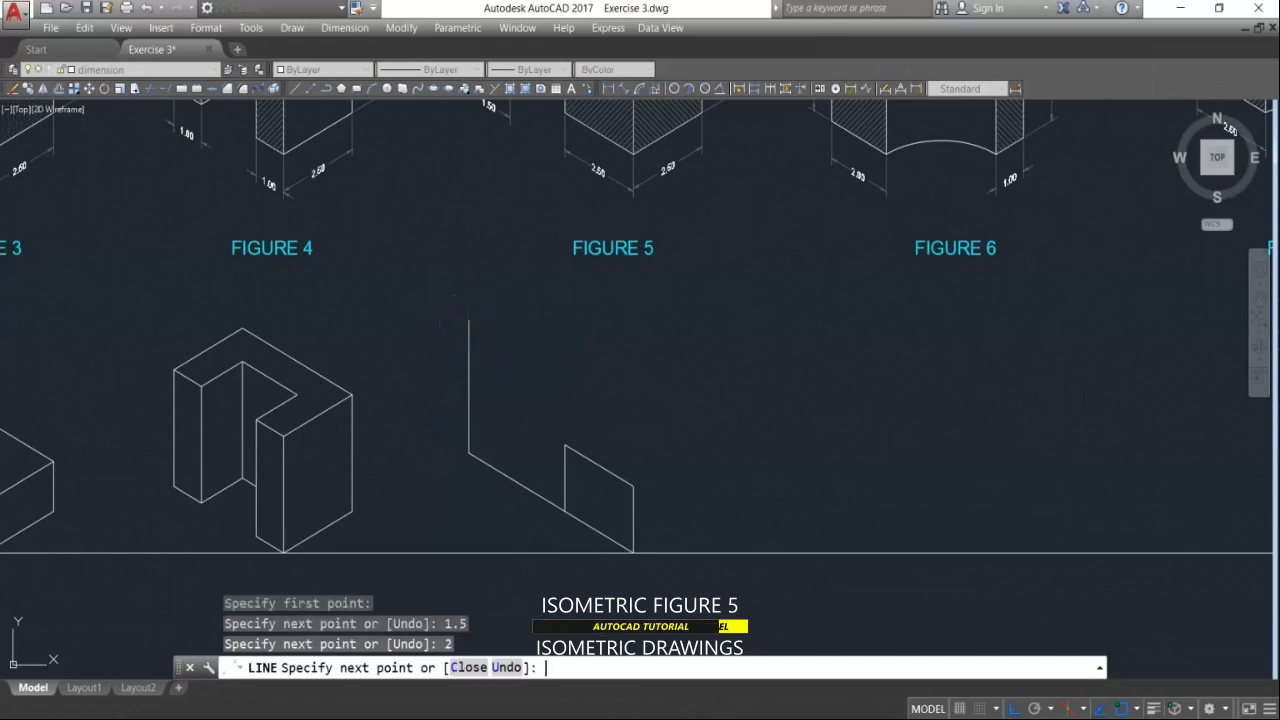
{"action": "type", "text": "1"}
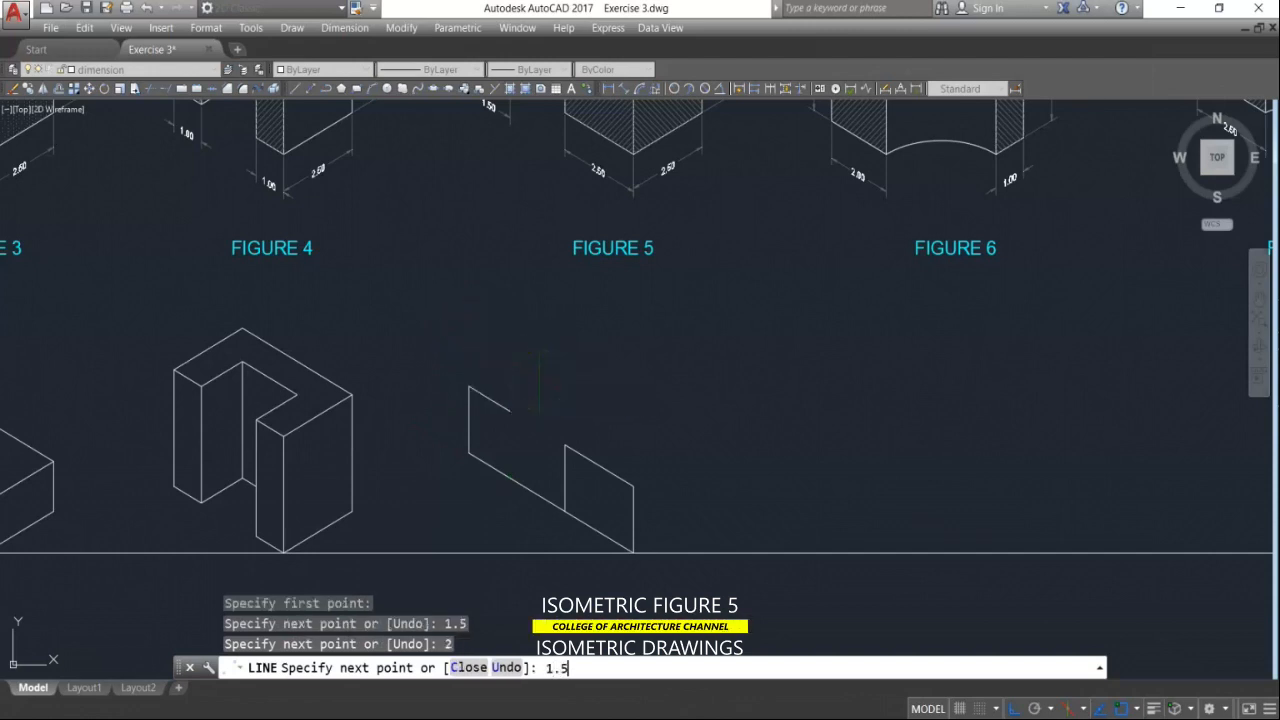
{"action": "type", "text": ".5"}
{"action": "key", "text": "Return"}
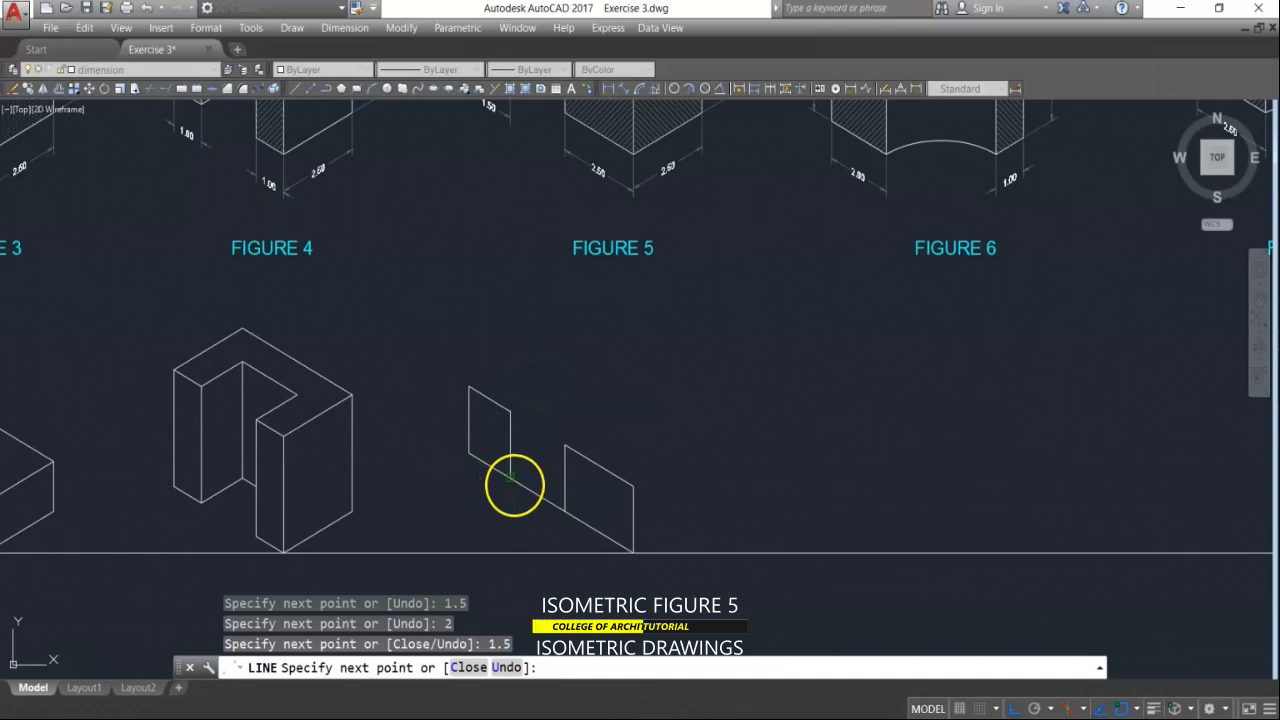
{"action": "key", "text": "Return"}
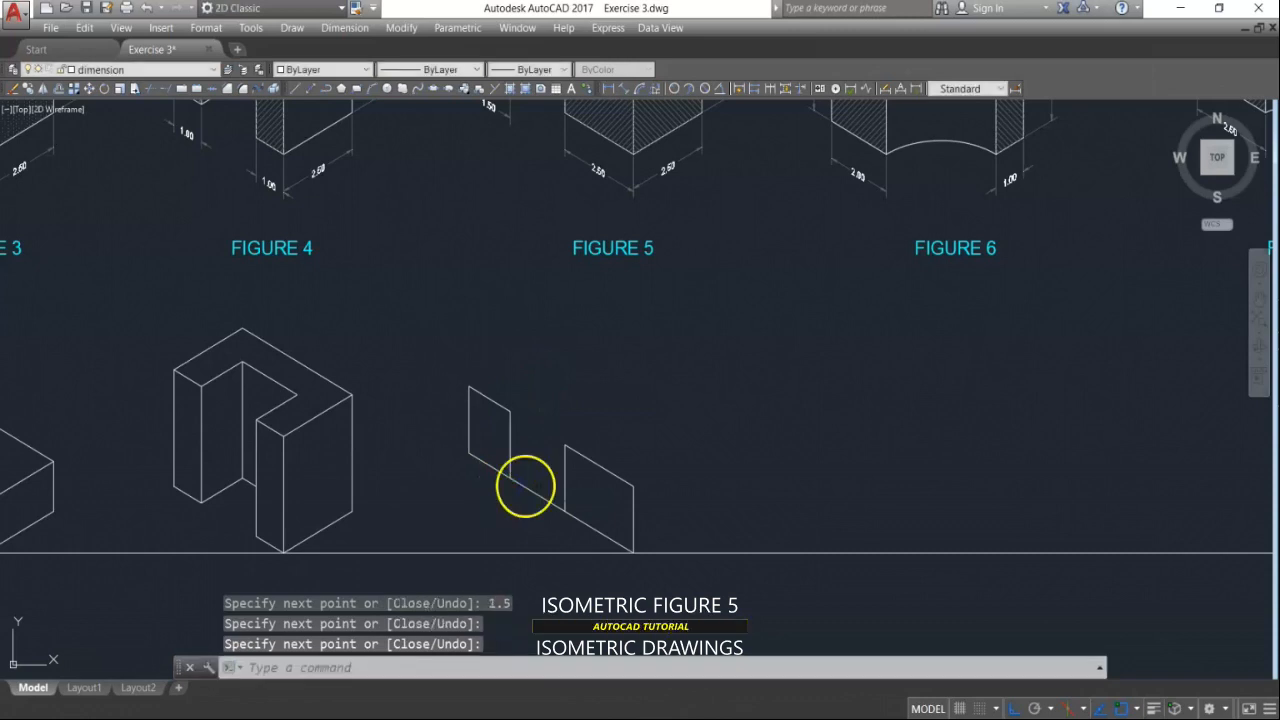
{"action": "key", "text": "Escape"}
Step: Erase the construction line spanning the notch between Figure 5's two front face sections
{"action": "type", "text": "e"}
{"action": "key", "text": "Return"}
{"action": "left_click", "coordinate": [537, 480]}
{"action": "left_click", "coordinate": [527, 490]}
{"action": "key", "text": "Return"}
Step: Switch to the right isoplane and draw a 2.5 unit edge at 30° from Figure 5's front corner on the baseline
{"action": "scroll", "coordinate": [559, 462], "scroll_direction": "down", "scroll_amount": 2}
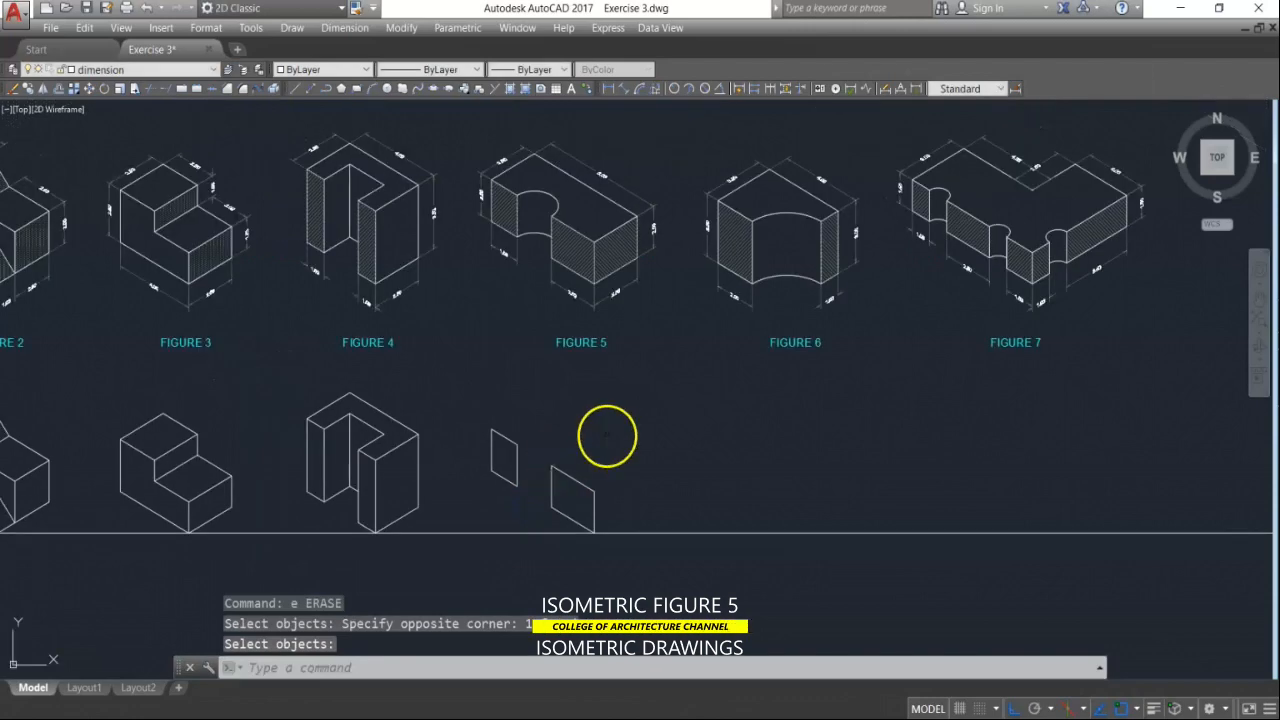
{"action": "middle_click_drag", "start_coordinate": [607, 436], "coordinate": [573, 427]}
{"action": "scroll", "coordinate": [606, 277], "scroll_direction": "up", "scroll_amount": 2}
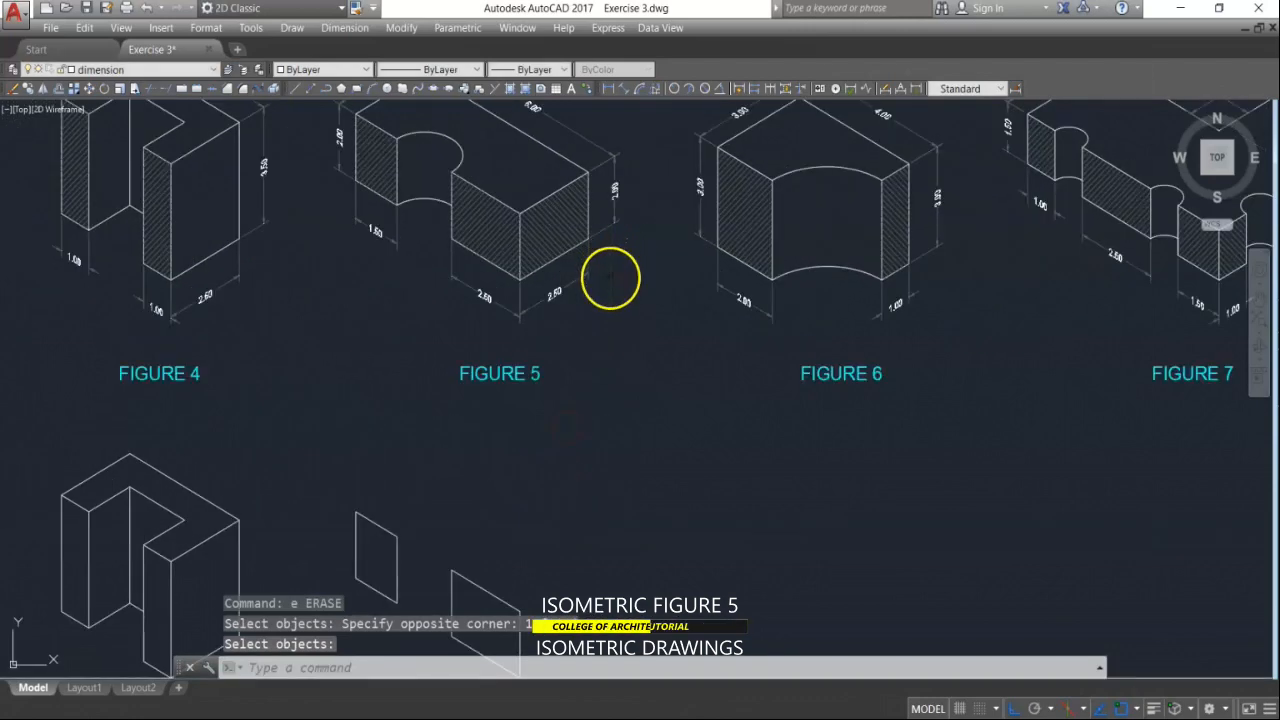
{"action": "scroll", "coordinate": [605, 280], "scroll_direction": "up", "scroll_amount": 3}
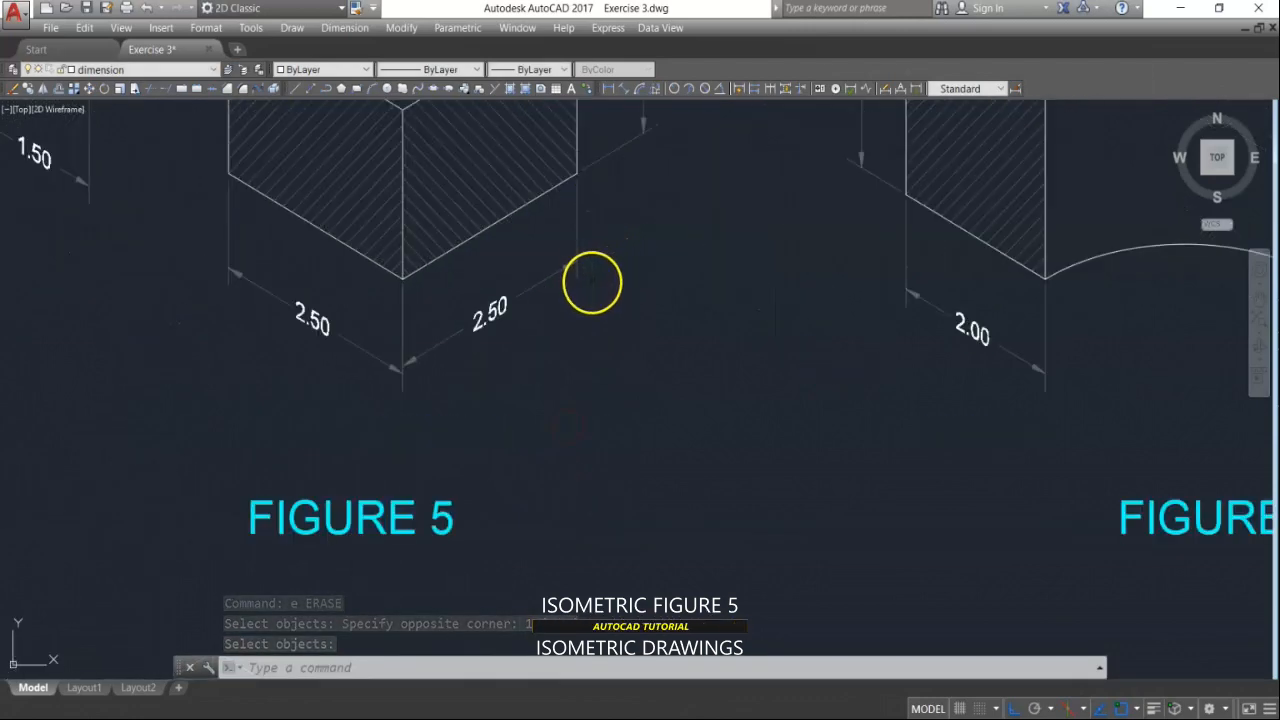
{"action": "scroll", "coordinate": [590, 285], "scroll_direction": "down", "scroll_amount": 2}
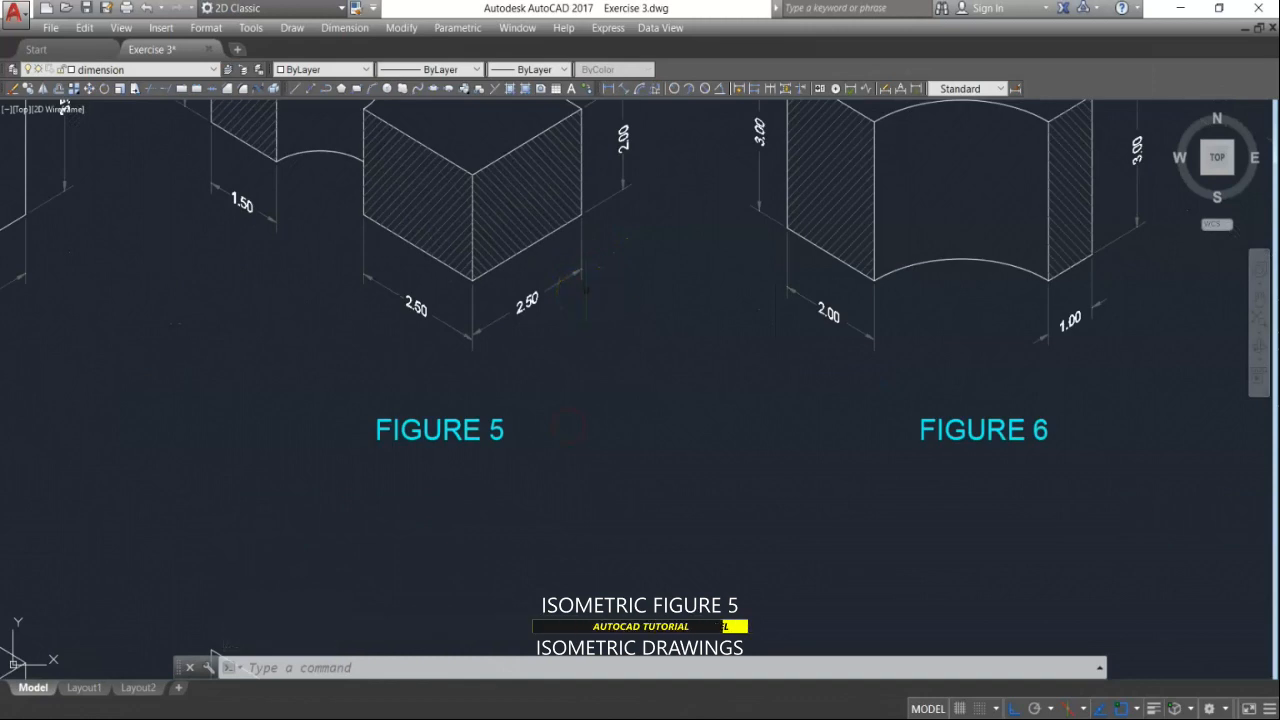
{"action": "key", "text": "F5"}
{"action": "key", "text": "F5"}
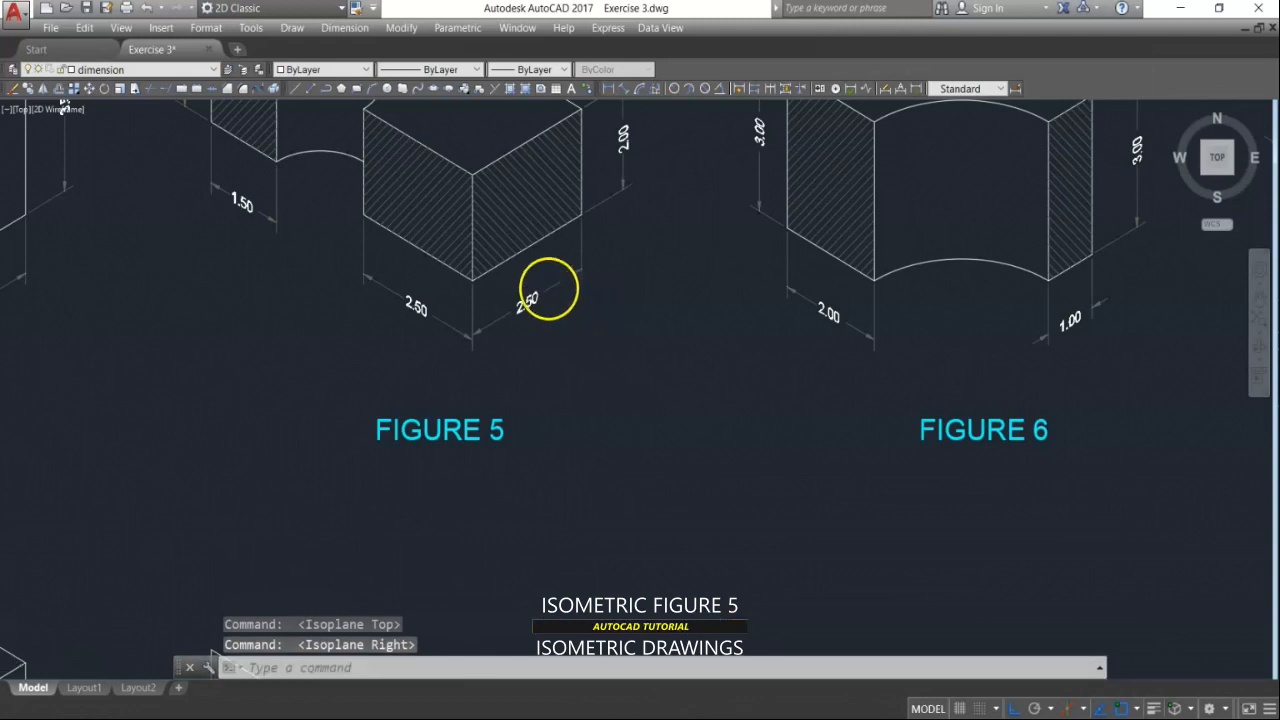
{"action": "scroll", "coordinate": [548, 289], "scroll_direction": "down", "scroll_amount": 5}
{"action": "type", "text": "l"}
{"action": "key", "text": "Return"}
{"action": "scroll", "coordinate": [517, 532], "scroll_direction": "up", "scroll_amount": 3}
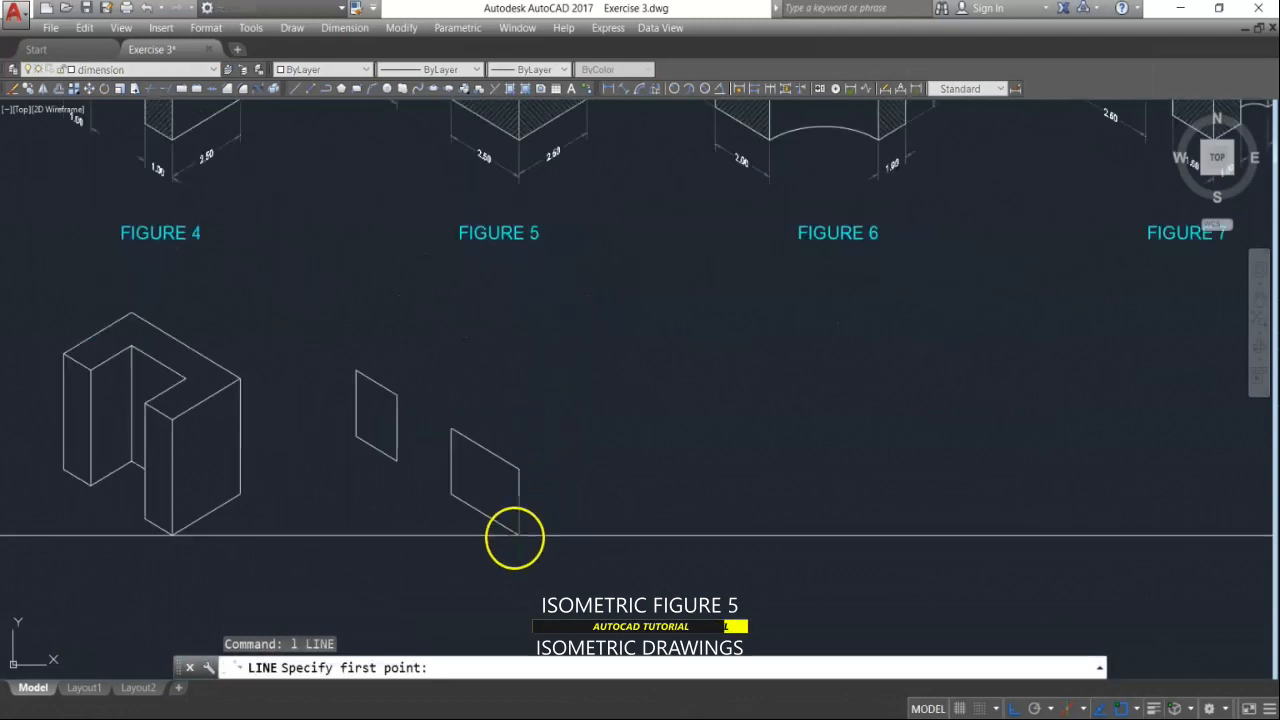
{"action": "left_click", "coordinate": [515, 536]}
{"action": "type", "text": "2."}
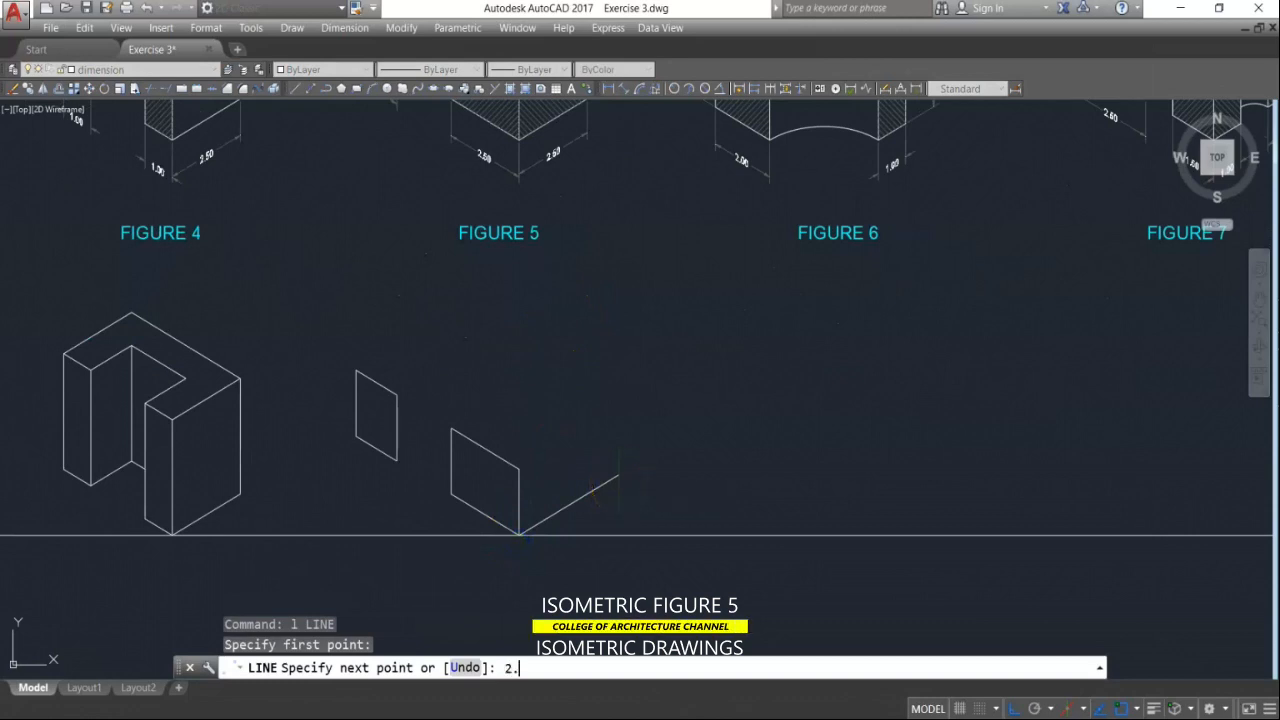
{"action": "type", "text": "5"}
{"action": "key", "text": "Return"}
Step: Complete Figure 5's right end face with a 2 unit vertical edge and a closing edge to the front face's upper corner
{"action": "type", "text": "2"}
{"action": "key", "text": "Return"}
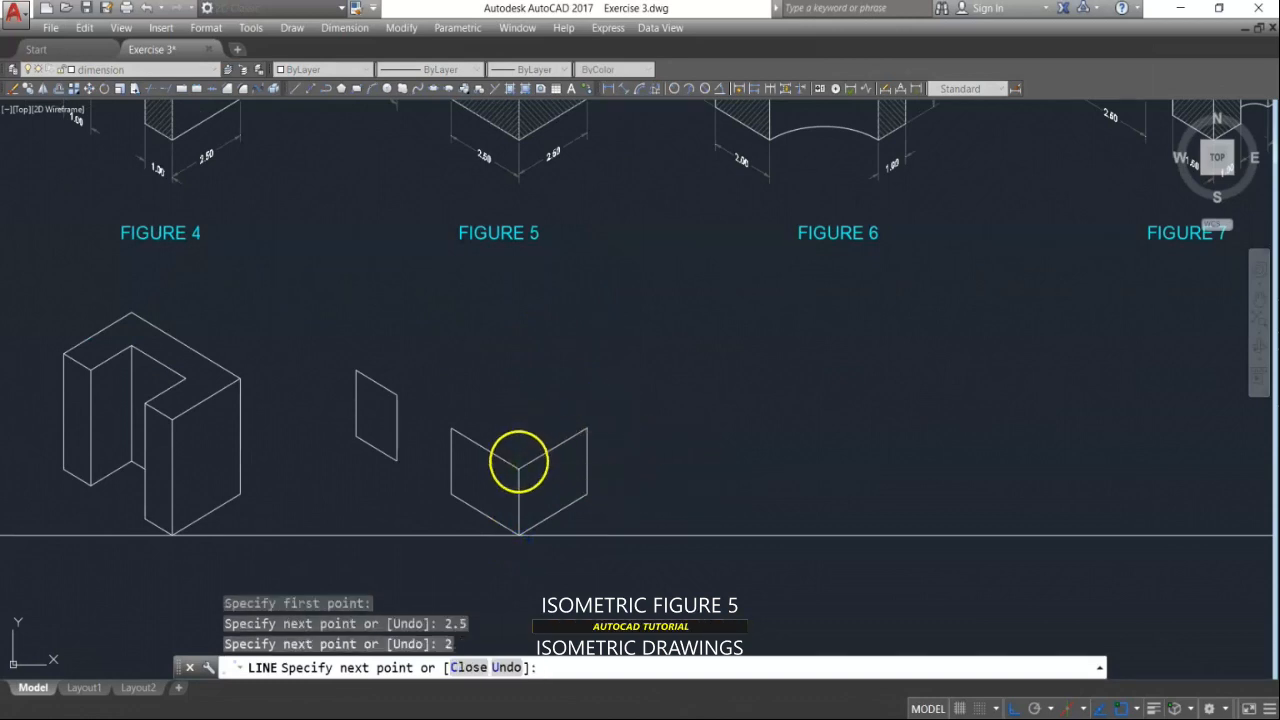
{"action": "left_click", "coordinate": [520, 467]}
{"action": "key", "text": "Return"}
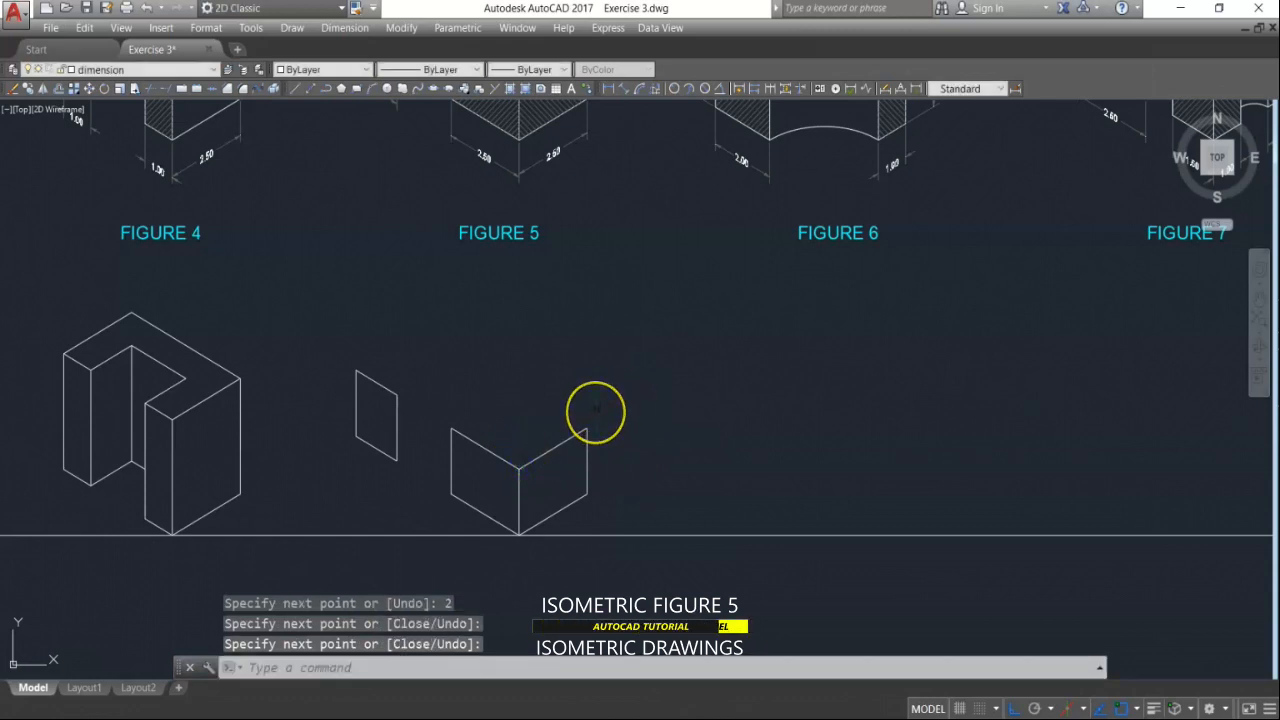
Step: Switch to the top isoplane and draw a 6 unit rear edge at 150° from the end face's upper rear corner, closing to the small left face's outer upper corner
{"action": "key", "text": "F5"}
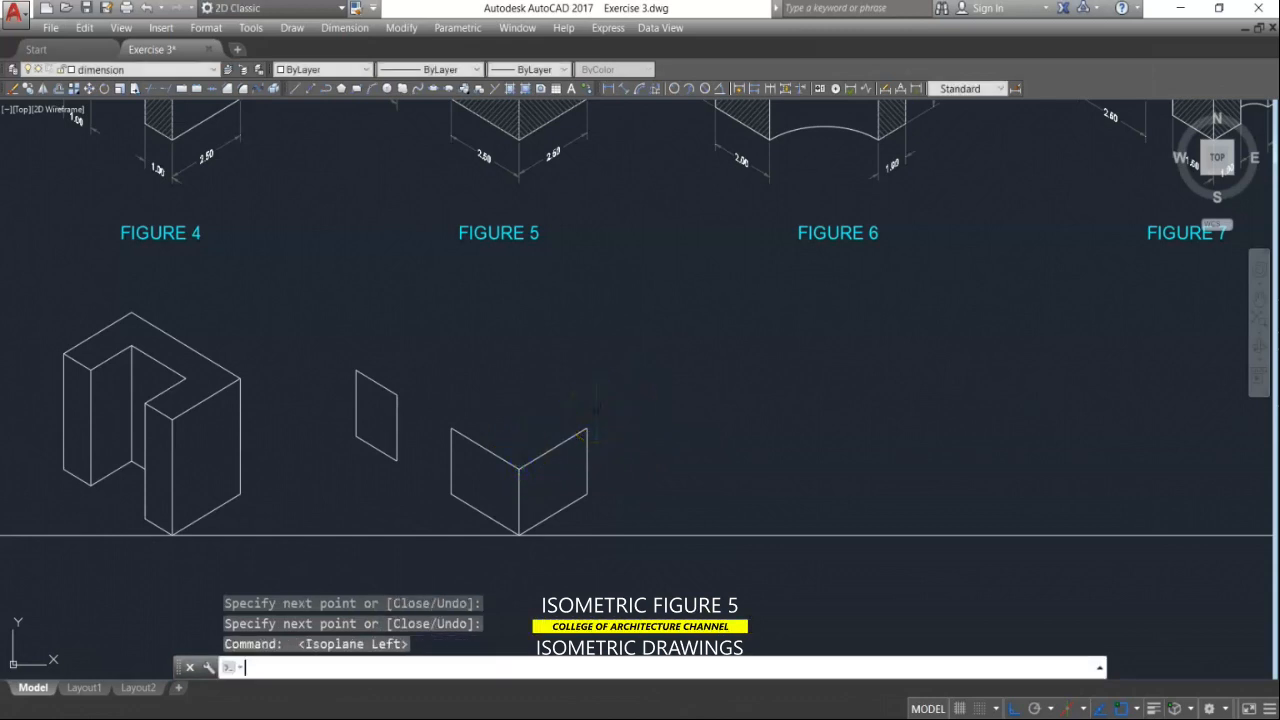
{"action": "key", "text": "F5"}
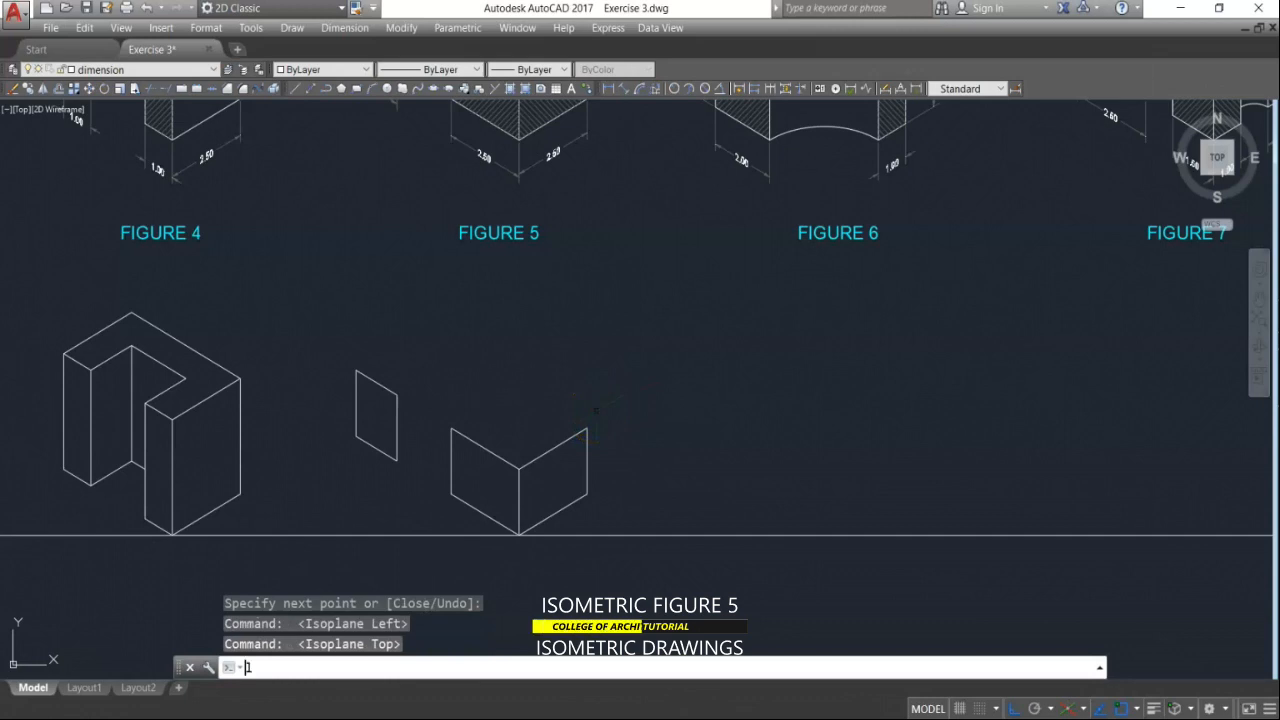
{"action": "type", "text": "l"}
{"action": "key", "text": "Return"}
{"action": "left_click", "coordinate": [587, 430]}
{"action": "middle_click_drag", "start_coordinate": [591, 309], "coordinate": [571, 528]}
{"action": "type", "text": "6"}
{"action": "key", "text": "Return"}
{"action": "scroll", "coordinate": [500, 435], "scroll_direction": "down", "scroll_amount": 4}
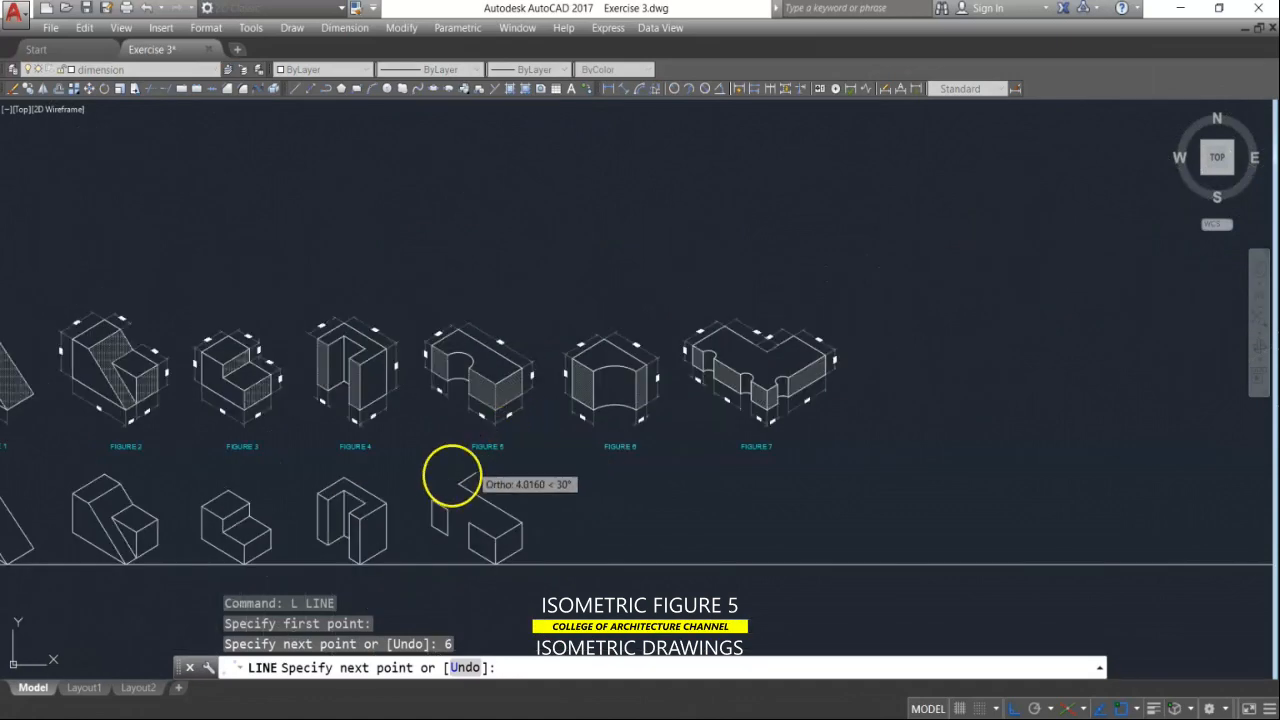
{"action": "scroll", "coordinate": [452, 477], "scroll_direction": "up", "scroll_amount": 2}
{"action": "left_click", "coordinate": [423, 513]}
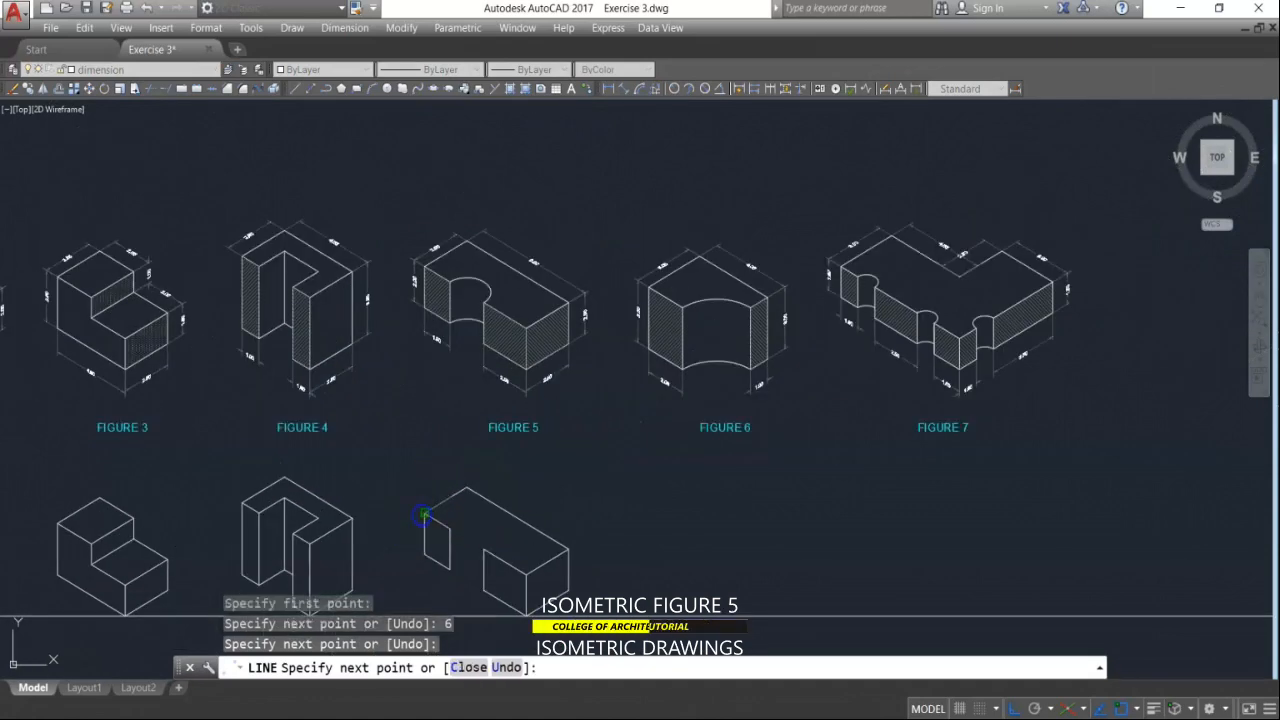
{"action": "key", "text": "Return"}
Step: Draw a top-plane isocircle centred midway between the notch's two upper corners, with its radius picked at the larger front face's upper corner
{"action": "scroll", "coordinate": [515, 518], "scroll_direction": "up", "scroll_amount": 5}
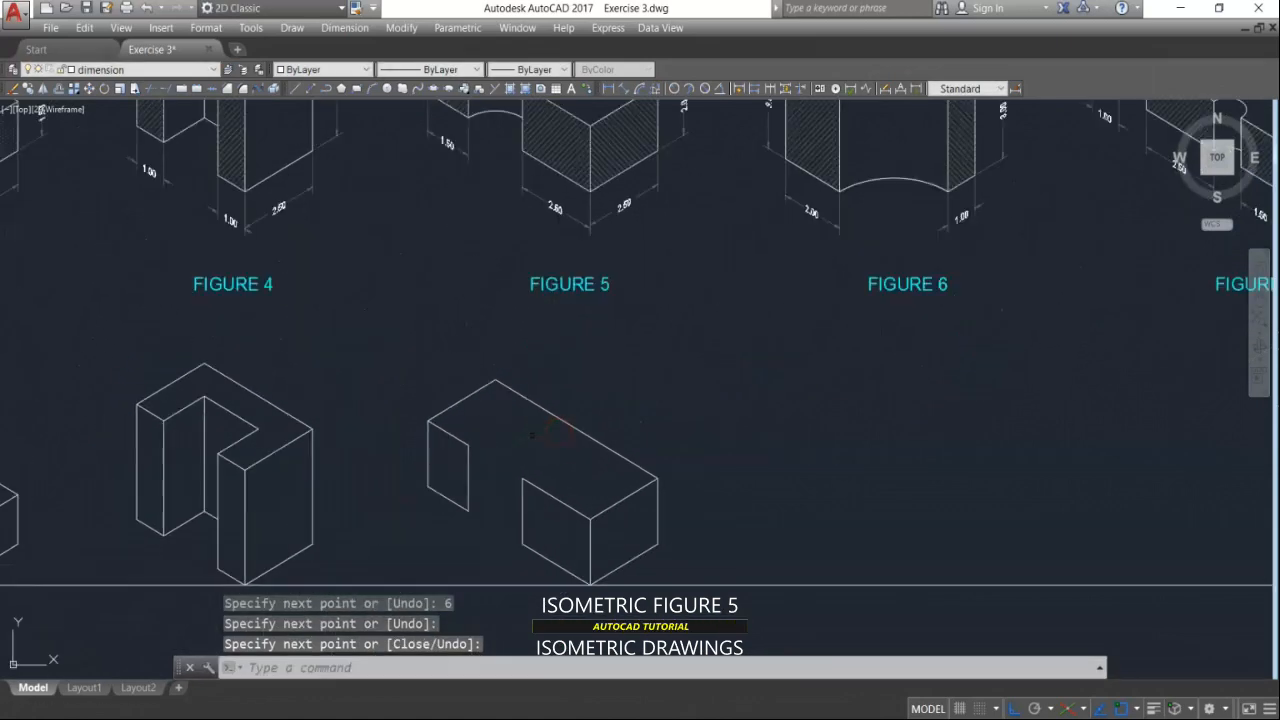
{"action": "scroll", "coordinate": [555, 397], "scroll_direction": "down", "scroll_amount": 3}
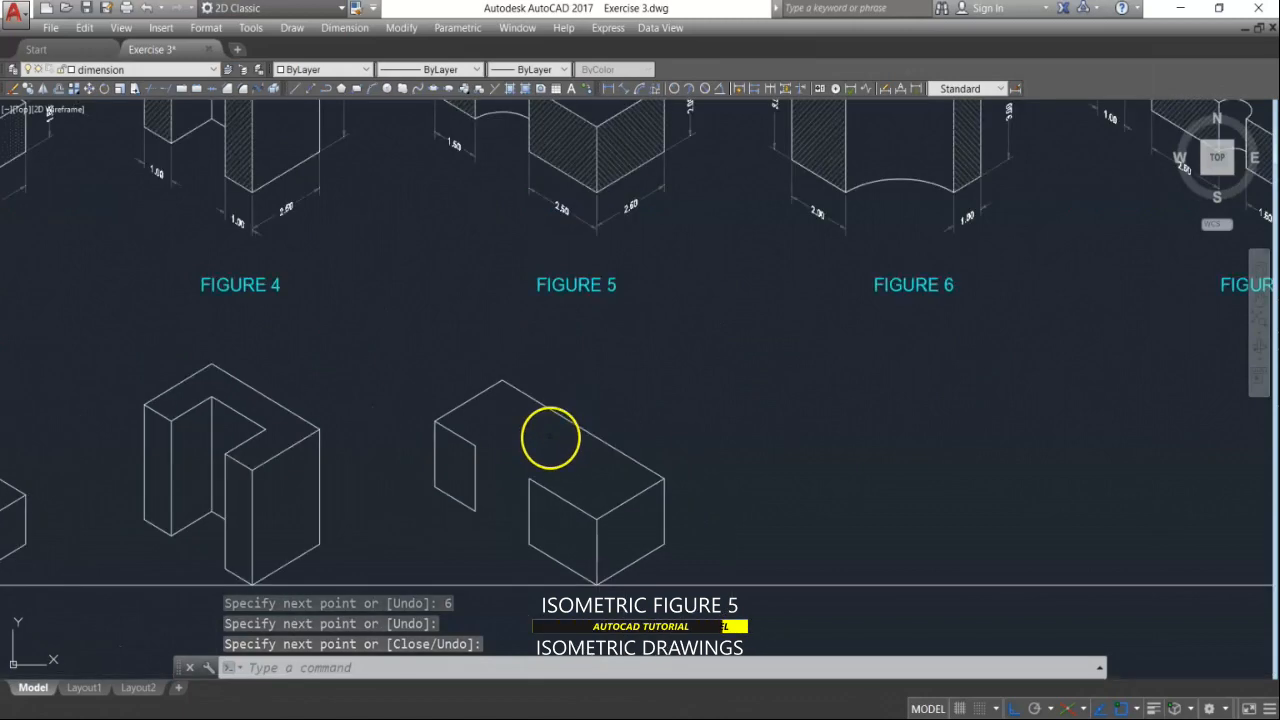
{"action": "middle_click_drag", "start_coordinate": [549, 437], "coordinate": [546, 500]}
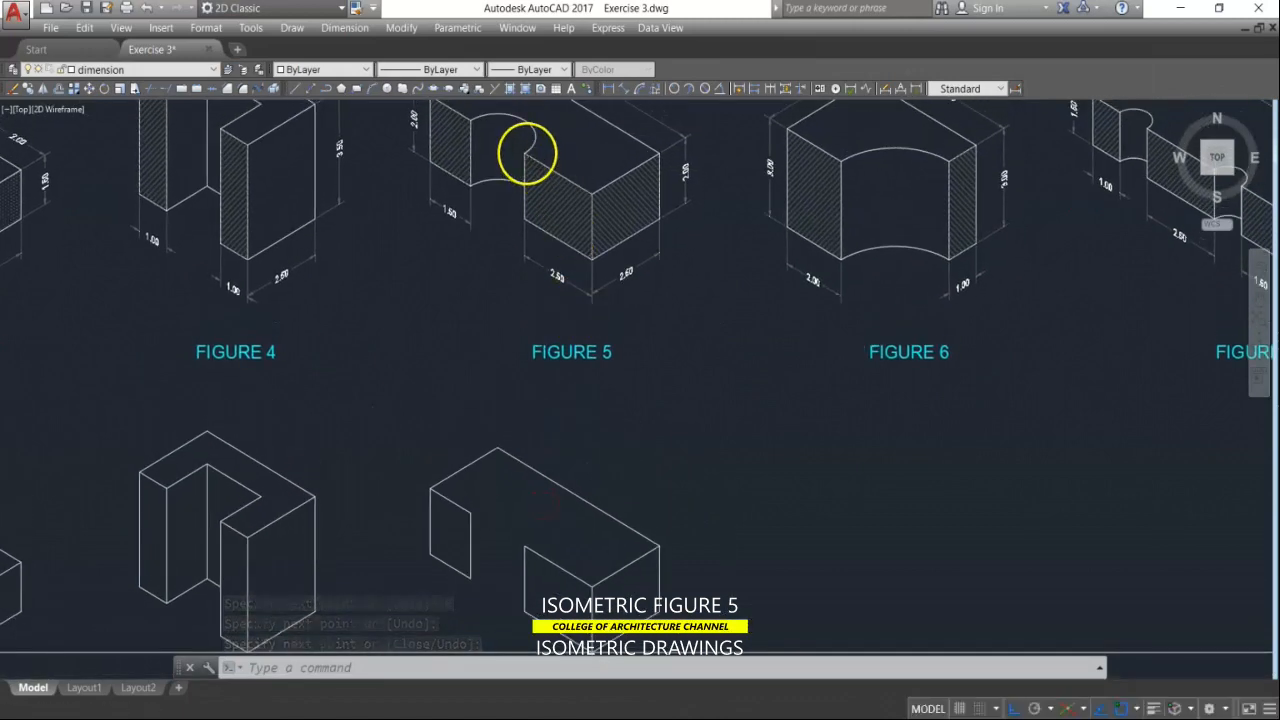
{"action": "scroll", "coordinate": [526, 149], "scroll_direction": "up", "scroll_amount": 2}
{"action": "scroll", "coordinate": [540, 140], "scroll_direction": "down", "scroll_amount": 4}
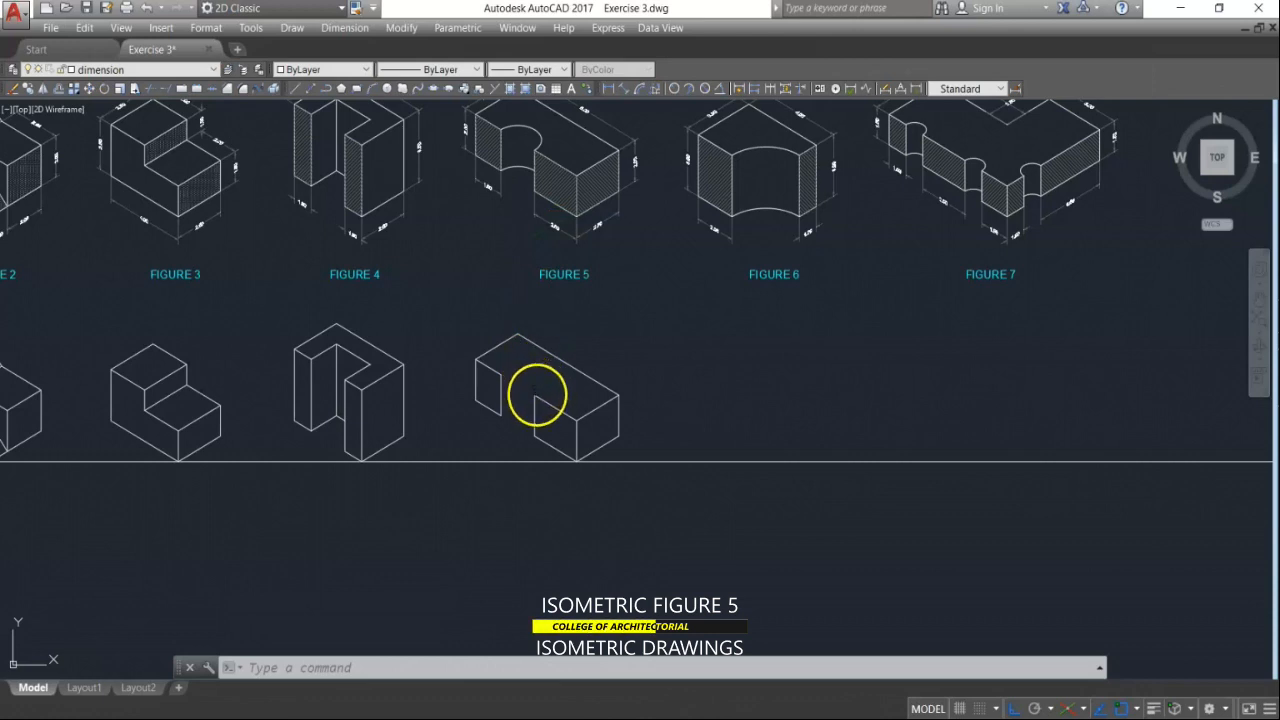
{"action": "key", "text": "Escape"}
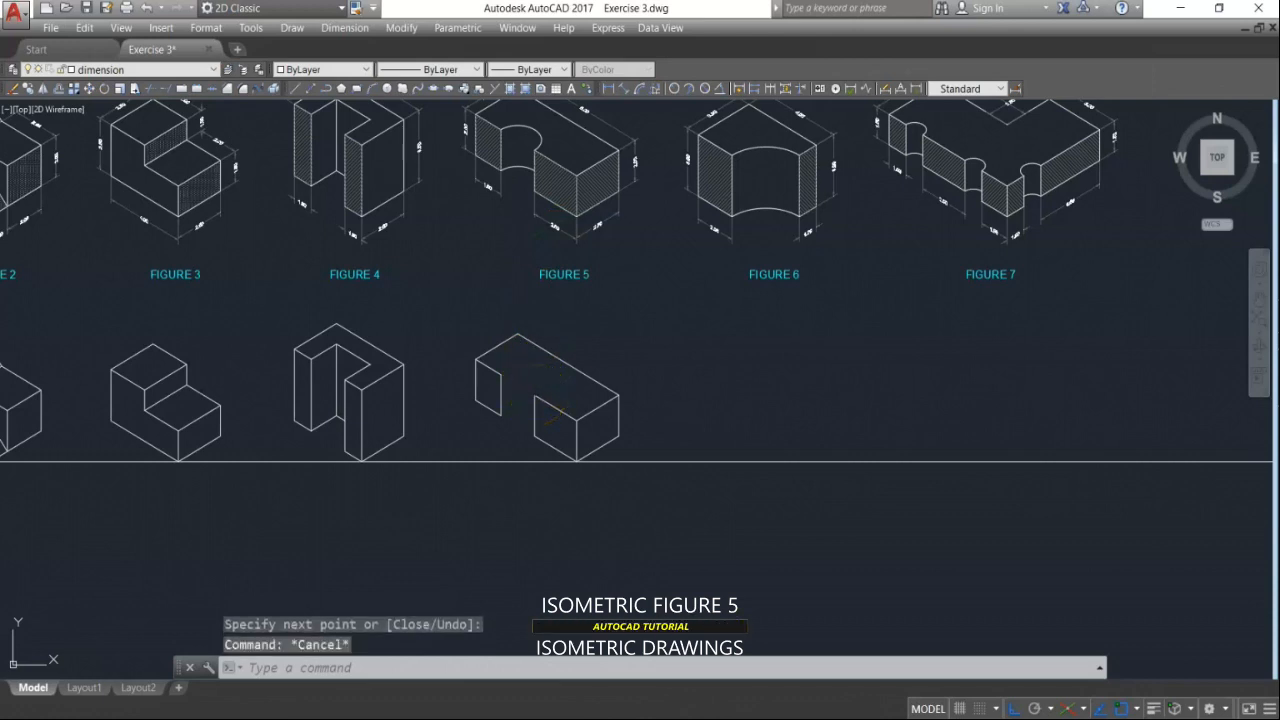
{"action": "type", "text": "EL"}
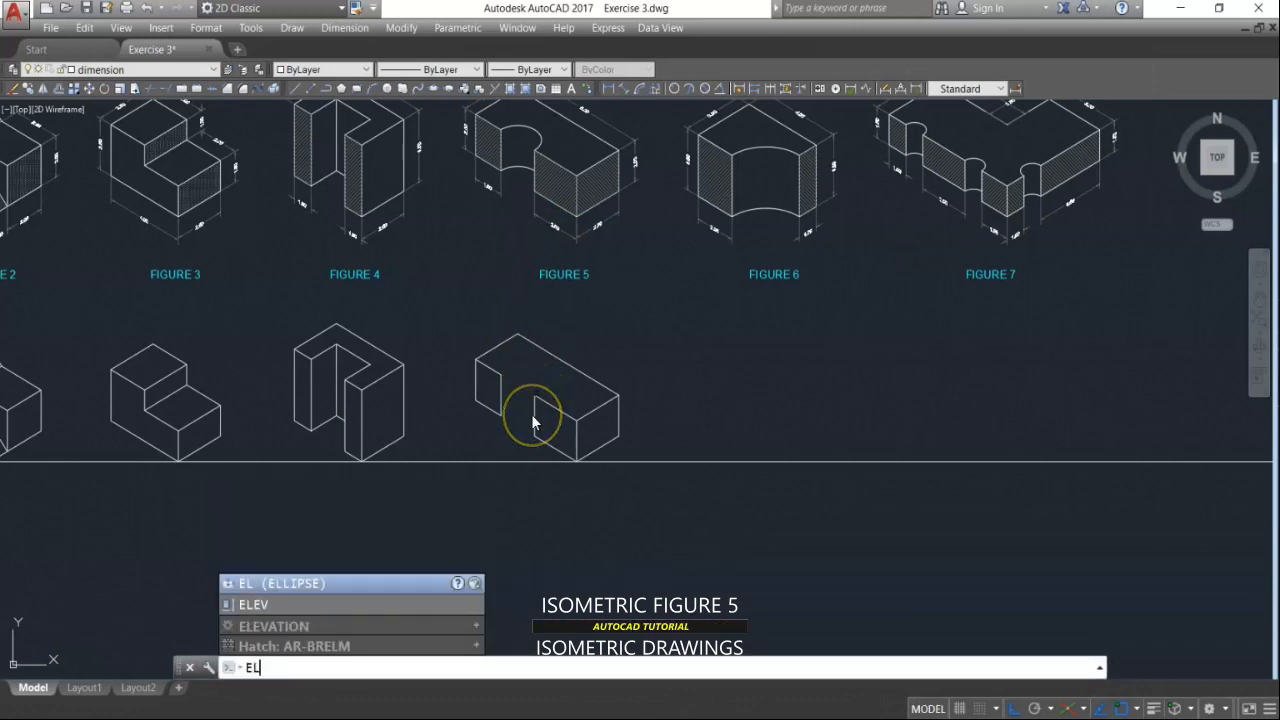
{"action": "key", "text": "Return"}
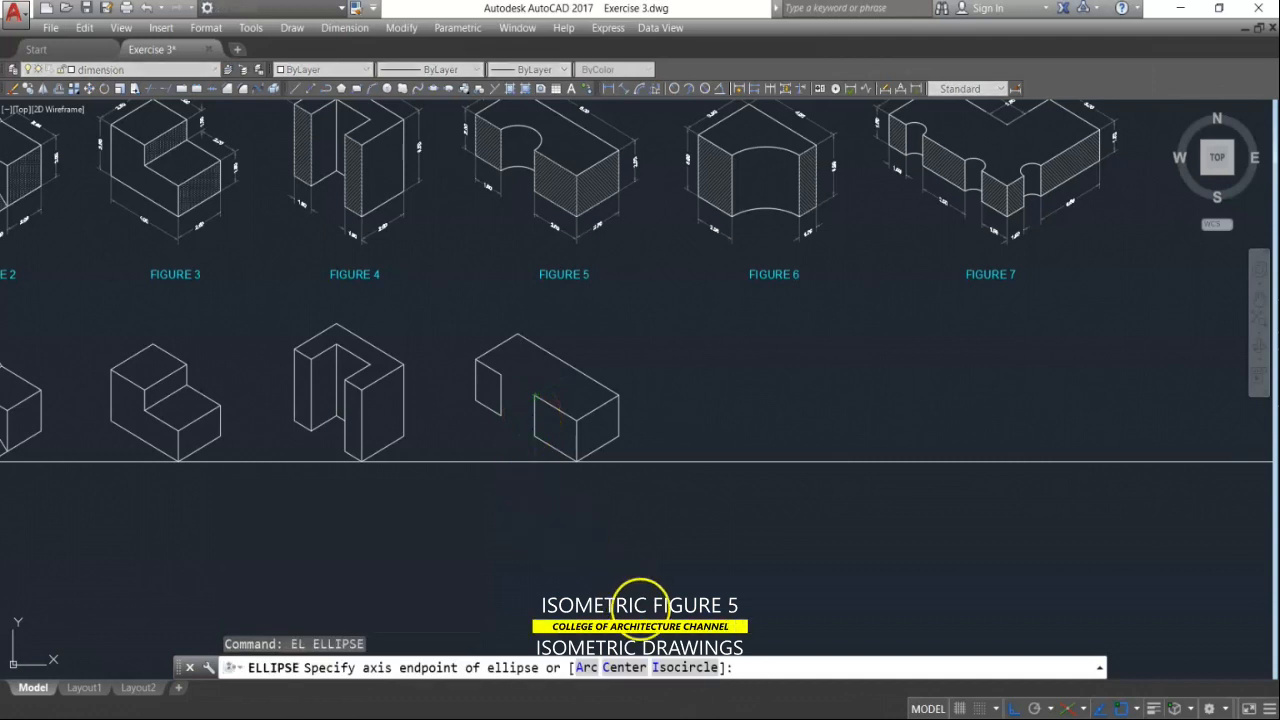
{"action": "left_click", "coordinate": [685, 667]}
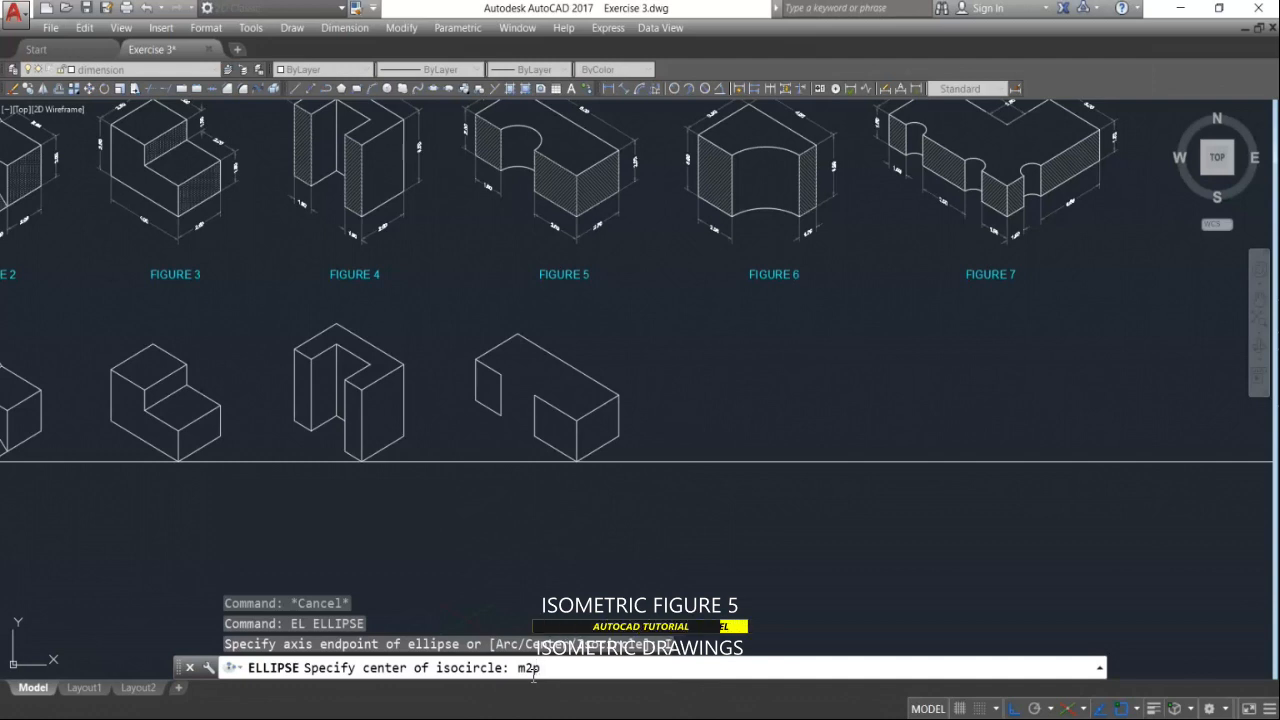
{"action": "key", "text": "Return"}
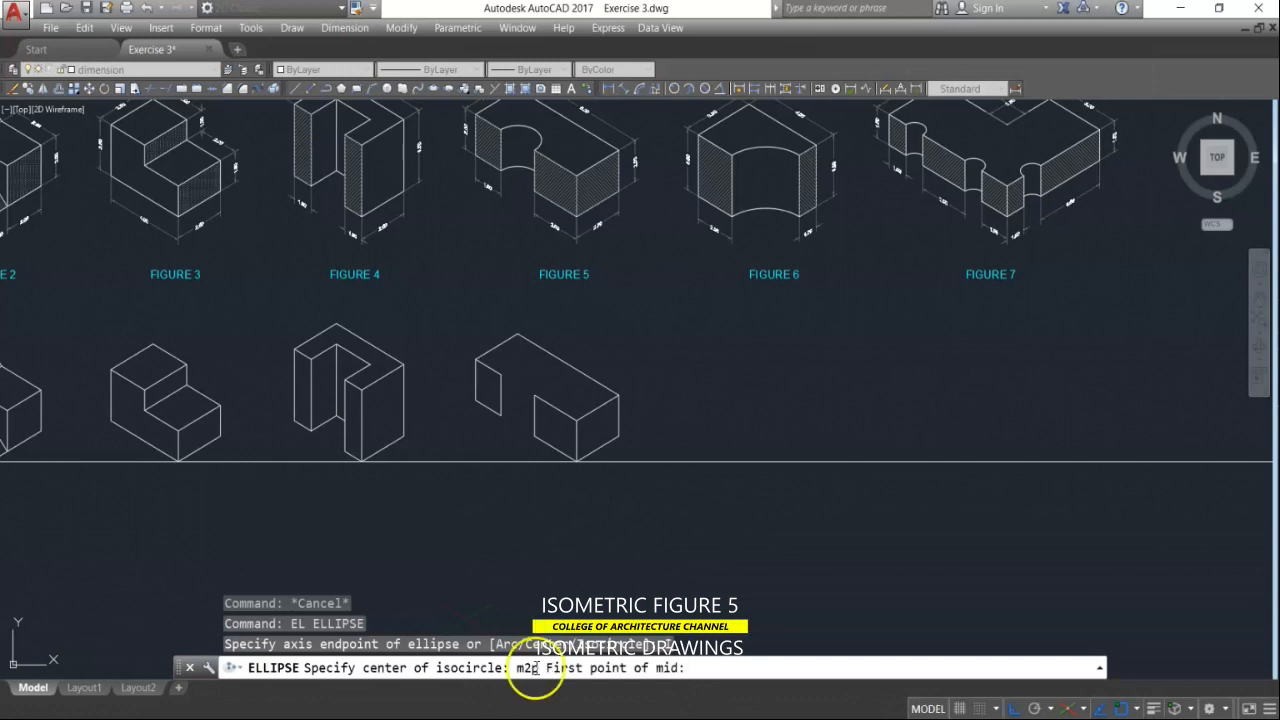
{"action": "scroll", "coordinate": [526, 414], "scroll_direction": "up", "scroll_amount": 2}
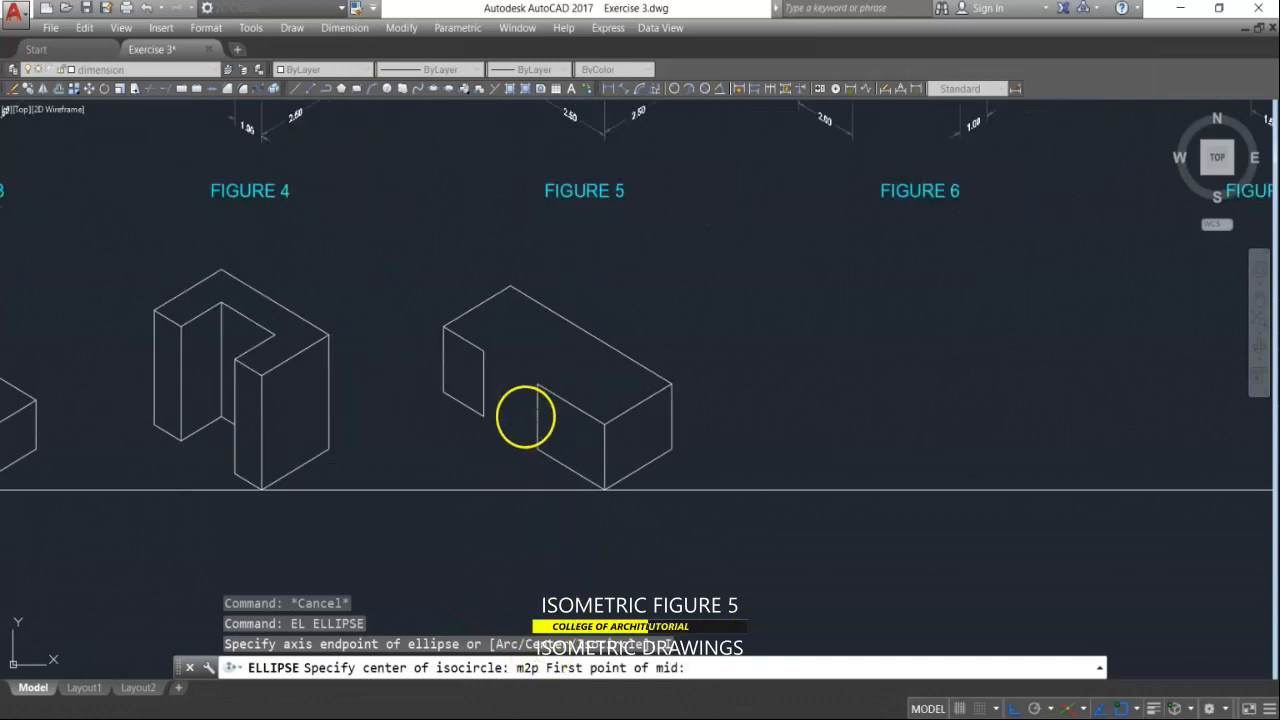
{"action": "scroll", "coordinate": [492, 406], "scroll_direction": "up", "scroll_amount": 2}
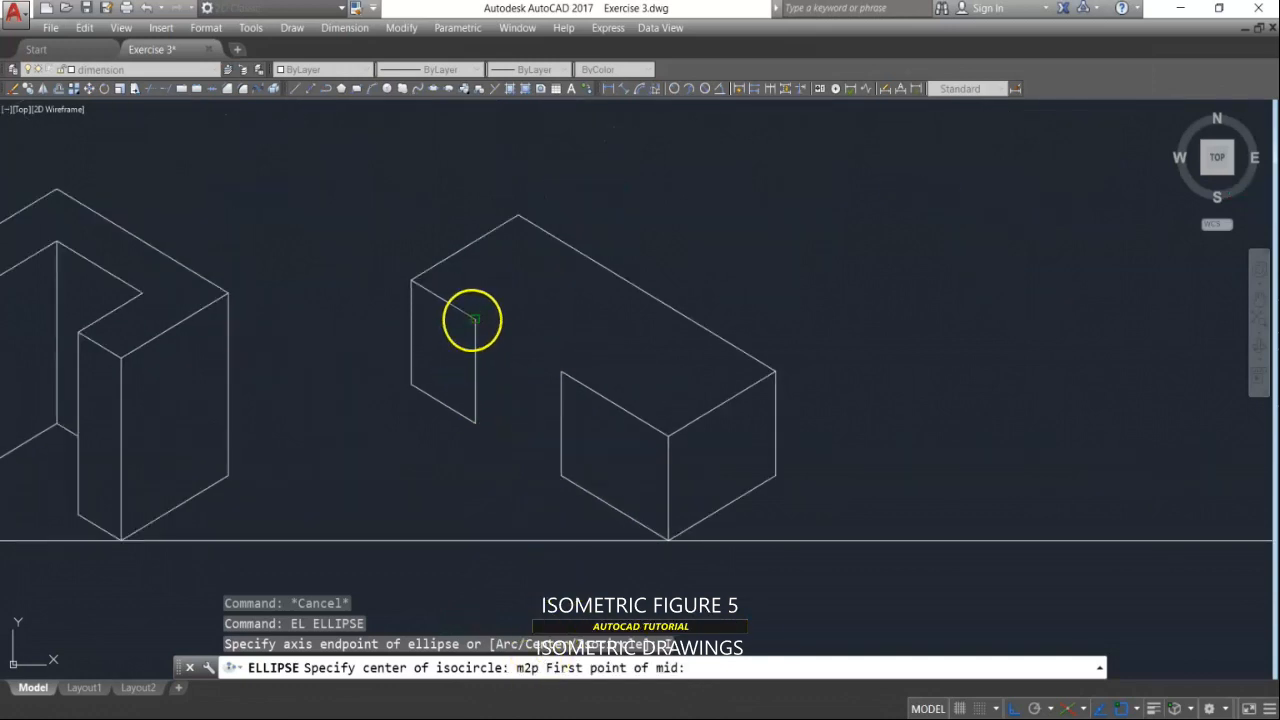
{"action": "left_click", "coordinate": [541, 355]}
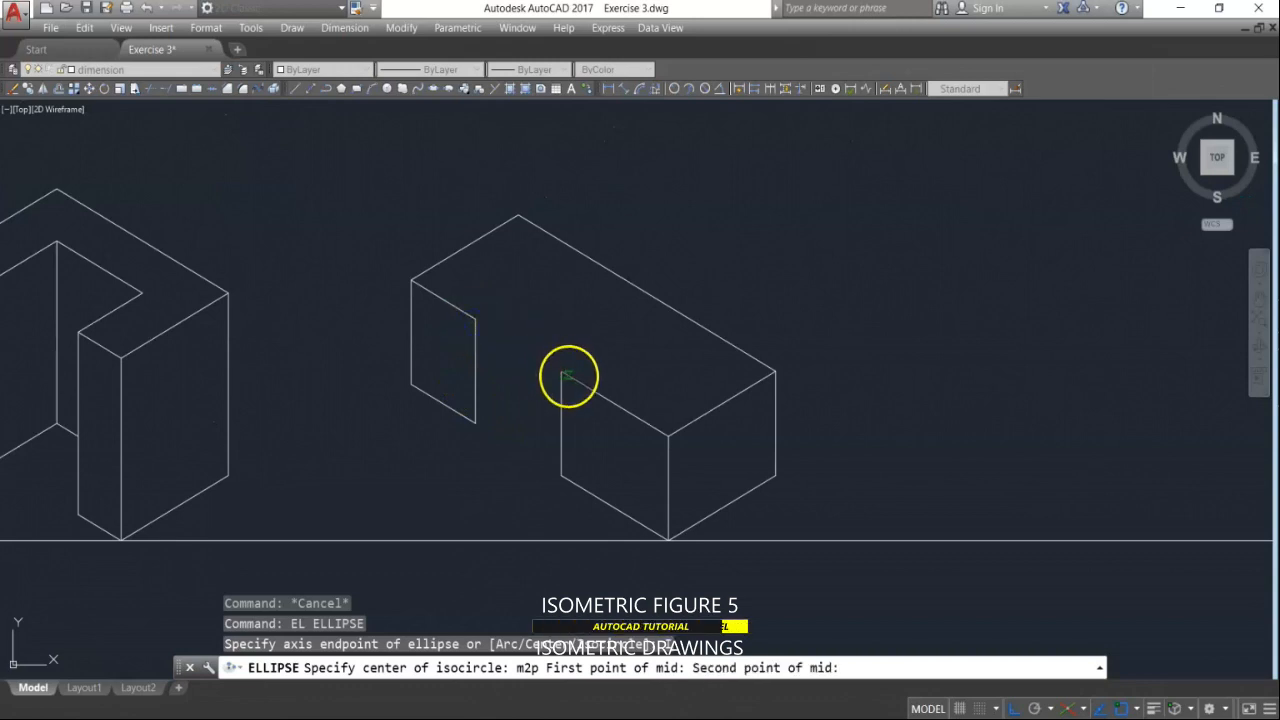
{"action": "left_click", "coordinate": [562, 372]}
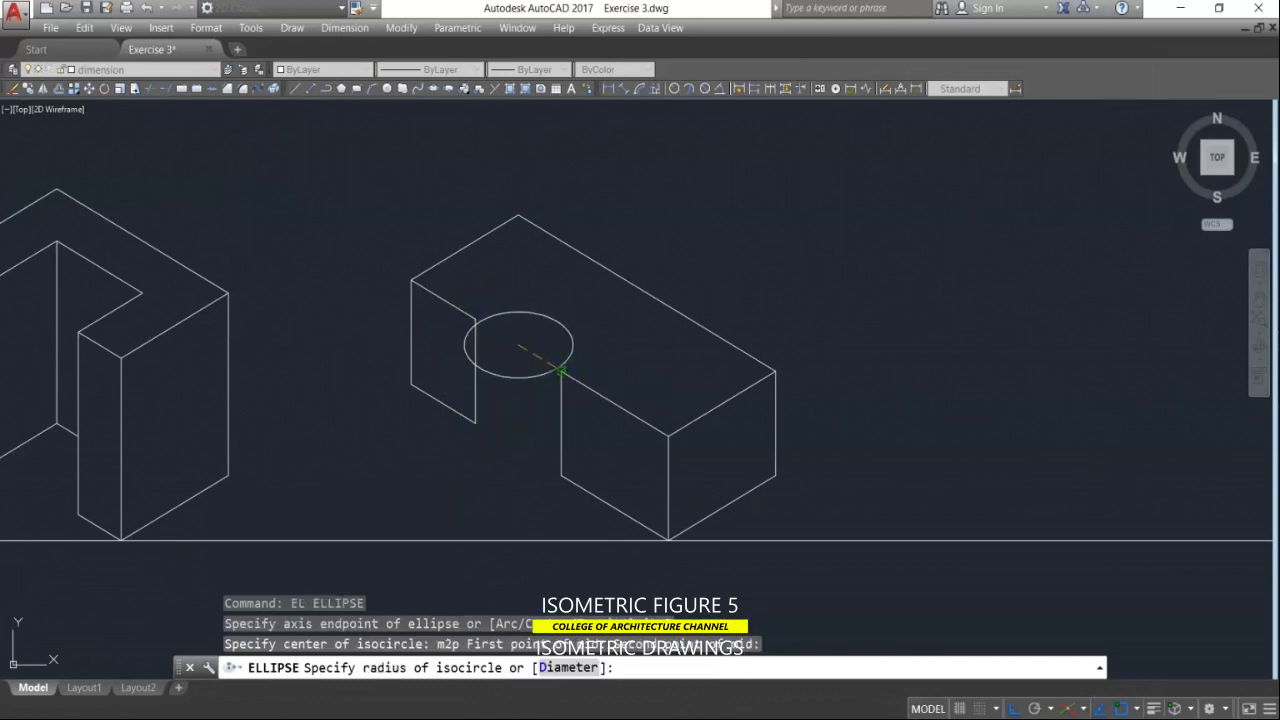
{"action": "left_click", "coordinate": [561, 373]}
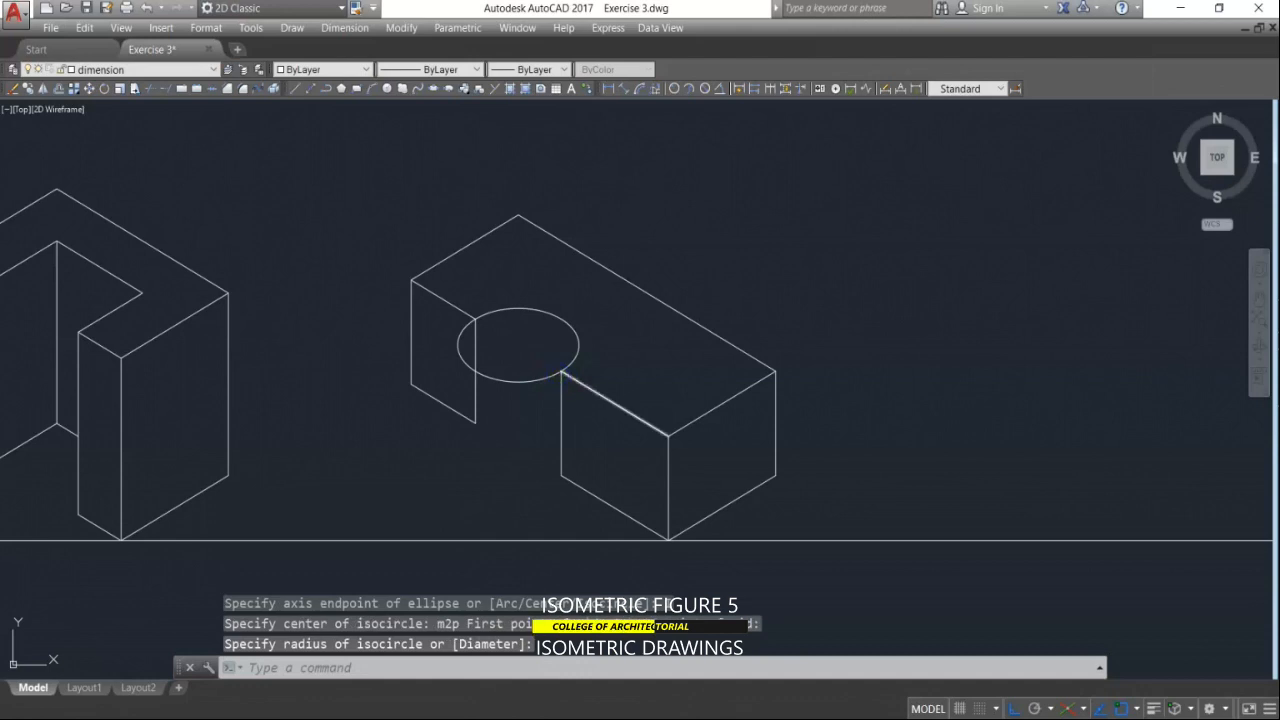
Step: Trim away the front half of Figure 5's isocircle, using the upper front edges on both sides of the notch as cutting edges
{"action": "key", "text": "Escape"}
{"action": "key", "text": "Escape"}
{"action": "type", "text": "tr"}
{"action": "key", "text": "Return"}
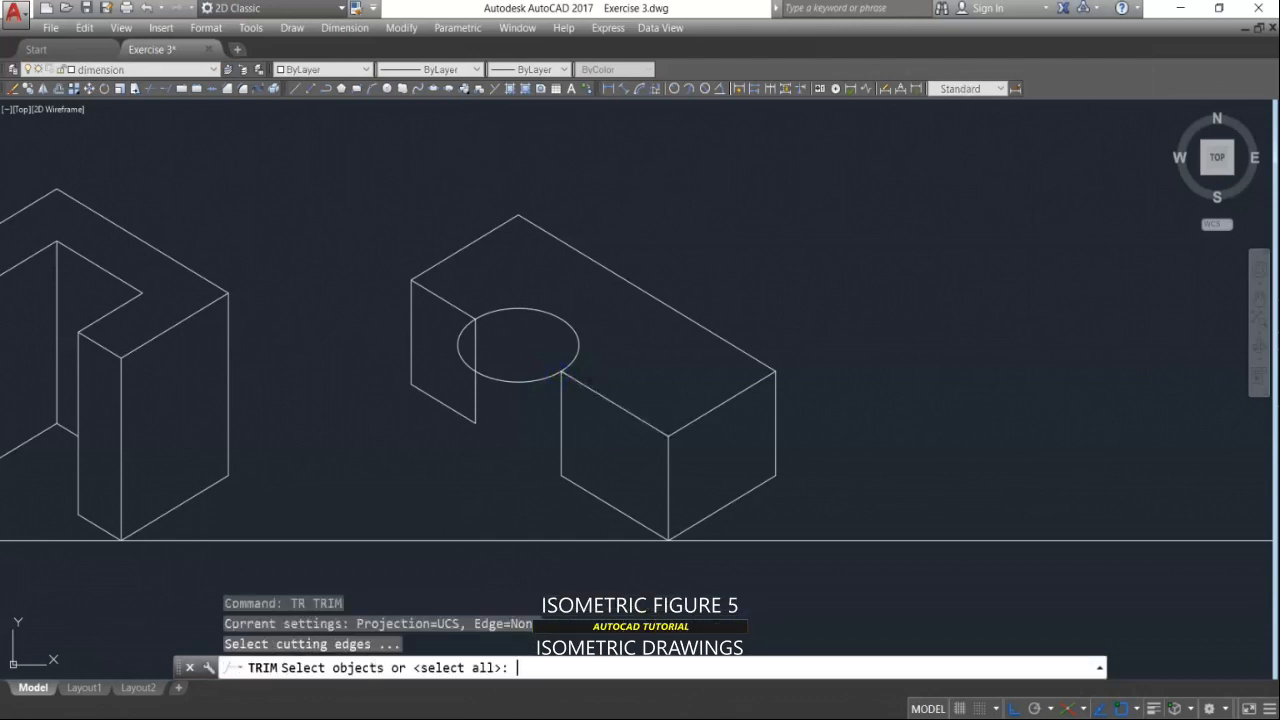
{"action": "left_click", "coordinate": [586, 371]}
{"action": "left_click", "coordinate": [571, 386]}
{"action": "left_click", "coordinate": [461, 311]}
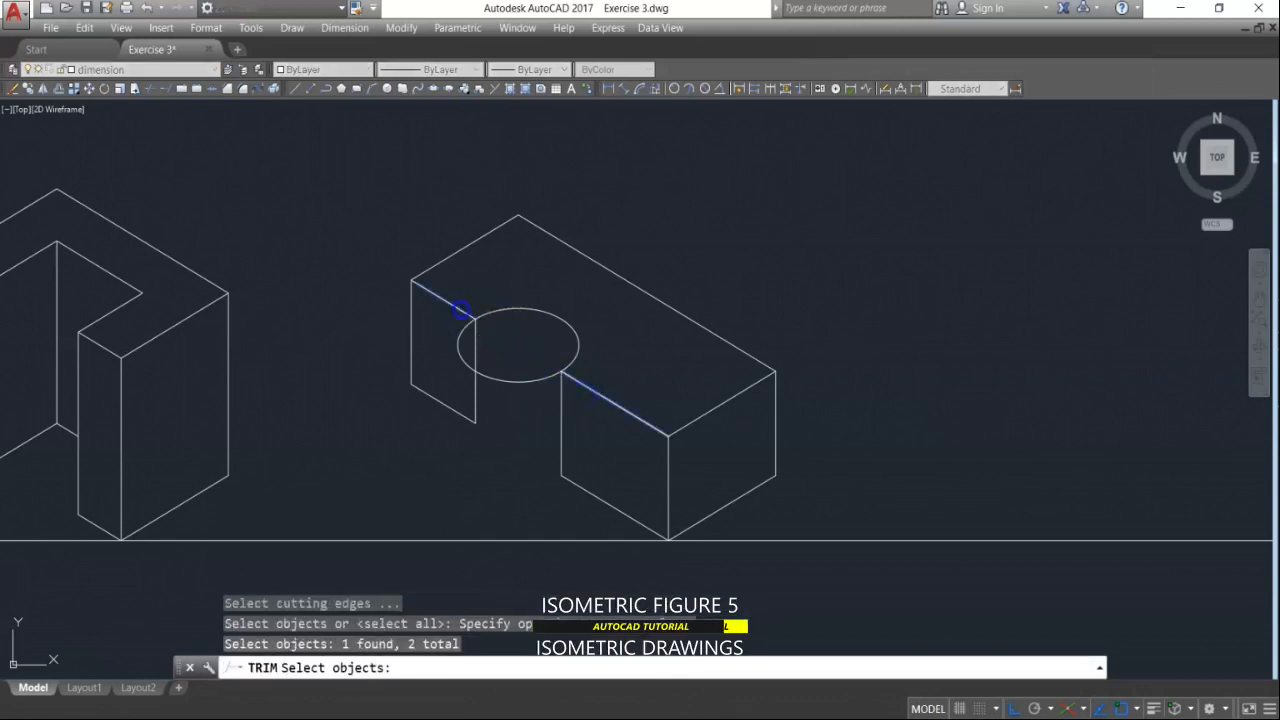
{"action": "left_click", "coordinate": [435, 295]}
{"action": "right_click", "coordinate": [506, 352]}
{"action": "left_click", "coordinate": [531, 357]}
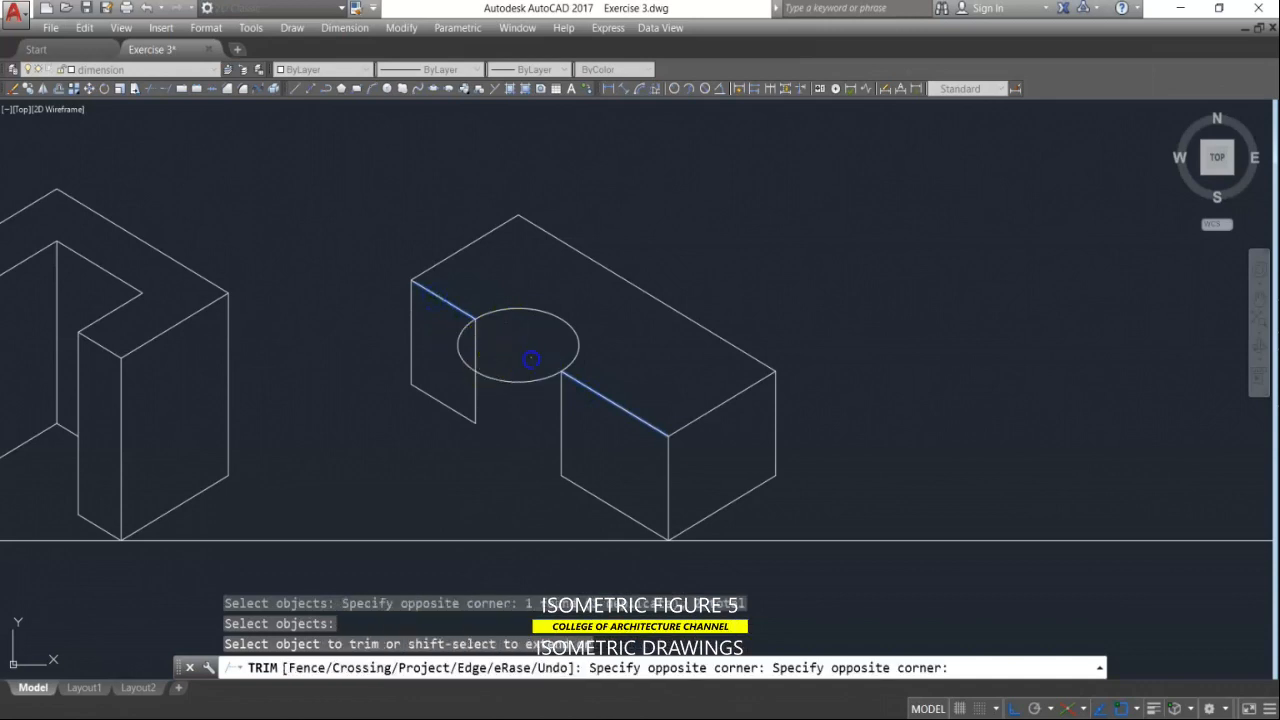
{"action": "left_click", "coordinate": [508, 402]}
{"action": "key", "text": "Escape"}
Step: Copy the remaining notch arc from the small left face's upper inner corner to its lower inner corner
{"action": "type", "text": "co"}
{"action": "key", "text": "Return"}
{"action": "scroll", "coordinate": [508, 312], "scroll_direction": "up", "scroll_amount": 2}
{"action": "left_click", "coordinate": [518, 286]}
{"action": "left_click", "coordinate": [508, 327]}
{"action": "key", "text": "Return"}
{"action": "left_click", "coordinate": [461, 325]}
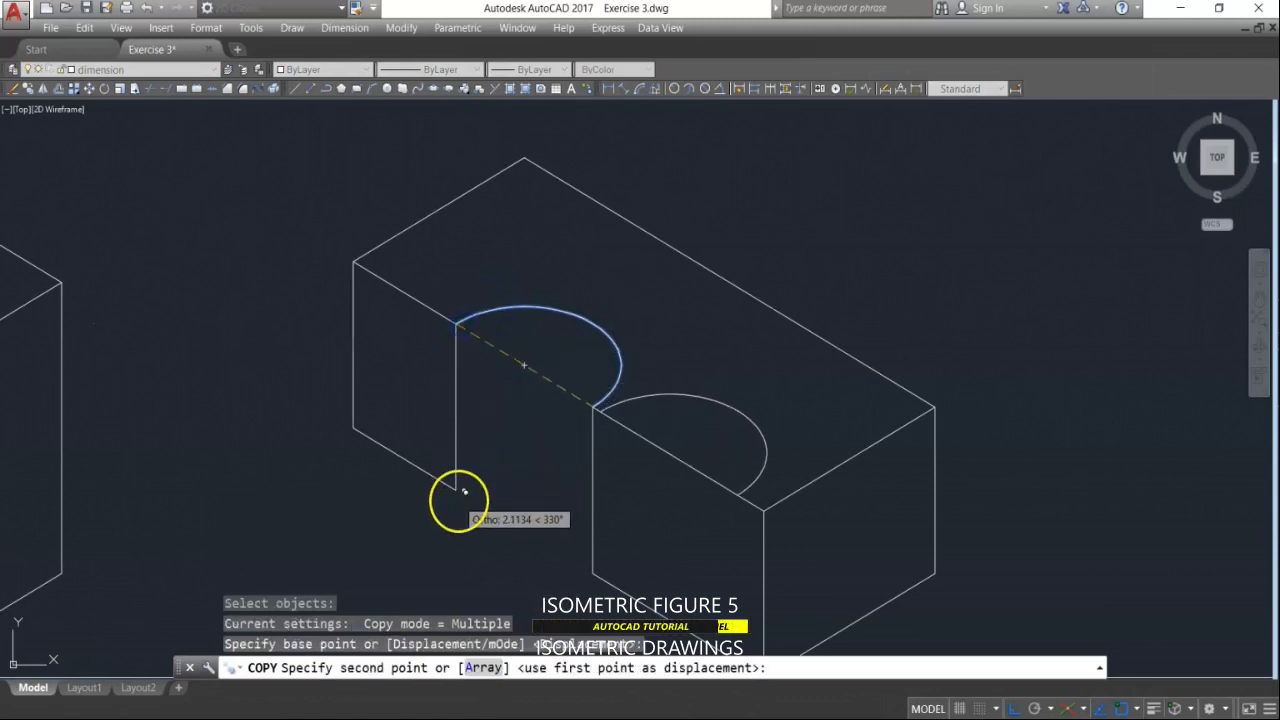
{"action": "left_click", "coordinate": [454, 486]}
{"action": "key", "text": "Escape"}
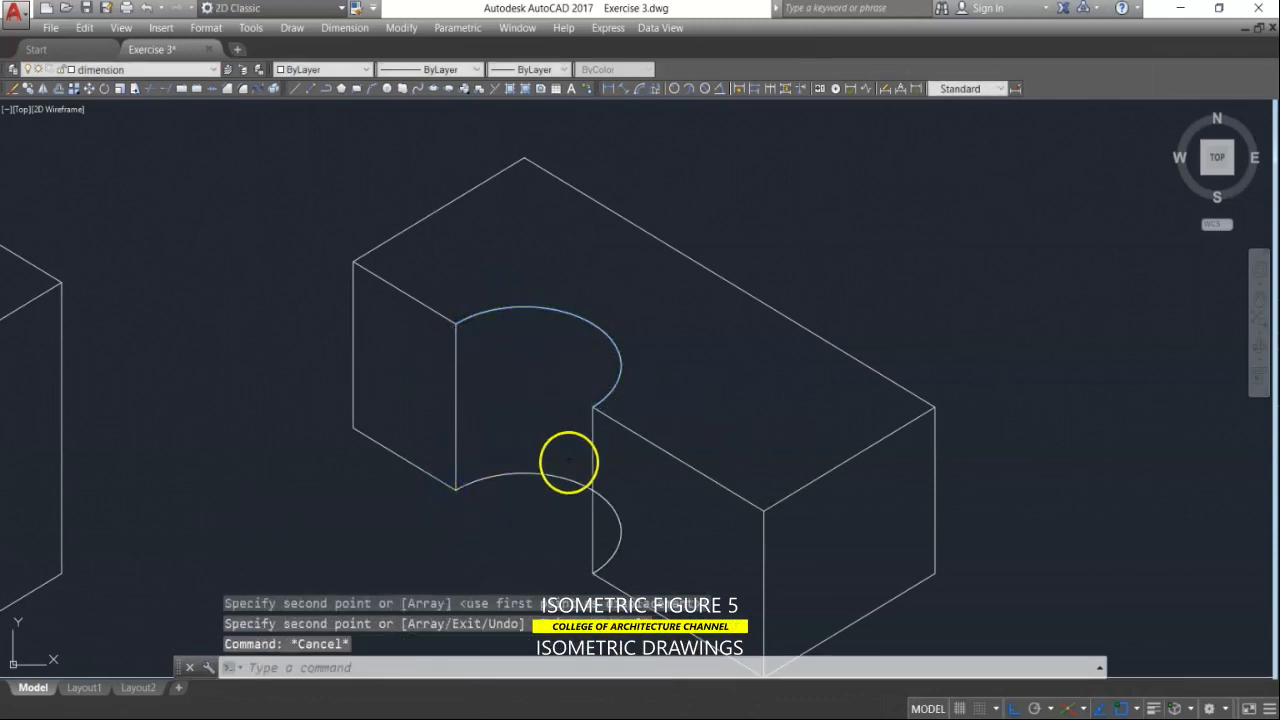
Step: Trim off the part of the copied lower arc hidden behind the larger front face's vertical notch edge
{"action": "type", "text": "tr"}
{"action": "key", "text": "Return"}
{"action": "left_click", "coordinate": [600, 472]}
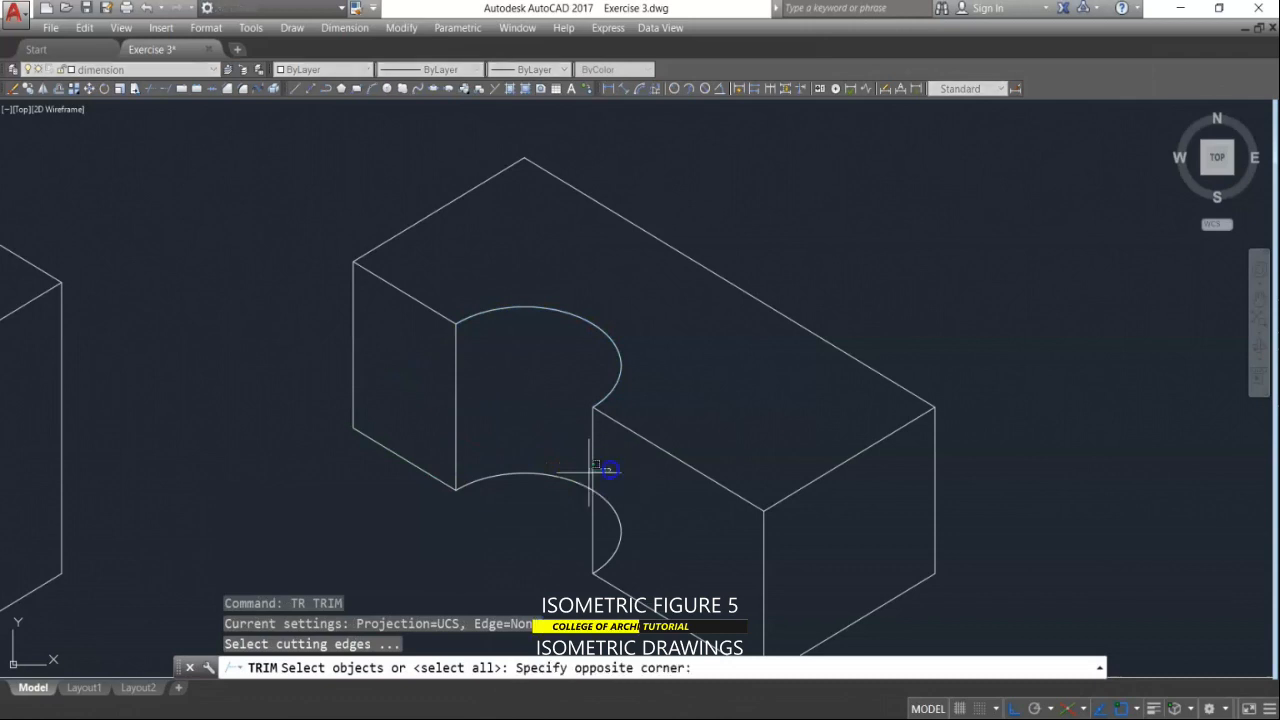
{"action": "left_click", "coordinate": [631, 509]}
{"action": "key", "text": "Return"}
{"action": "left_click", "coordinate": [652, 507]}
{"action": "left_click", "coordinate": [592, 568]}
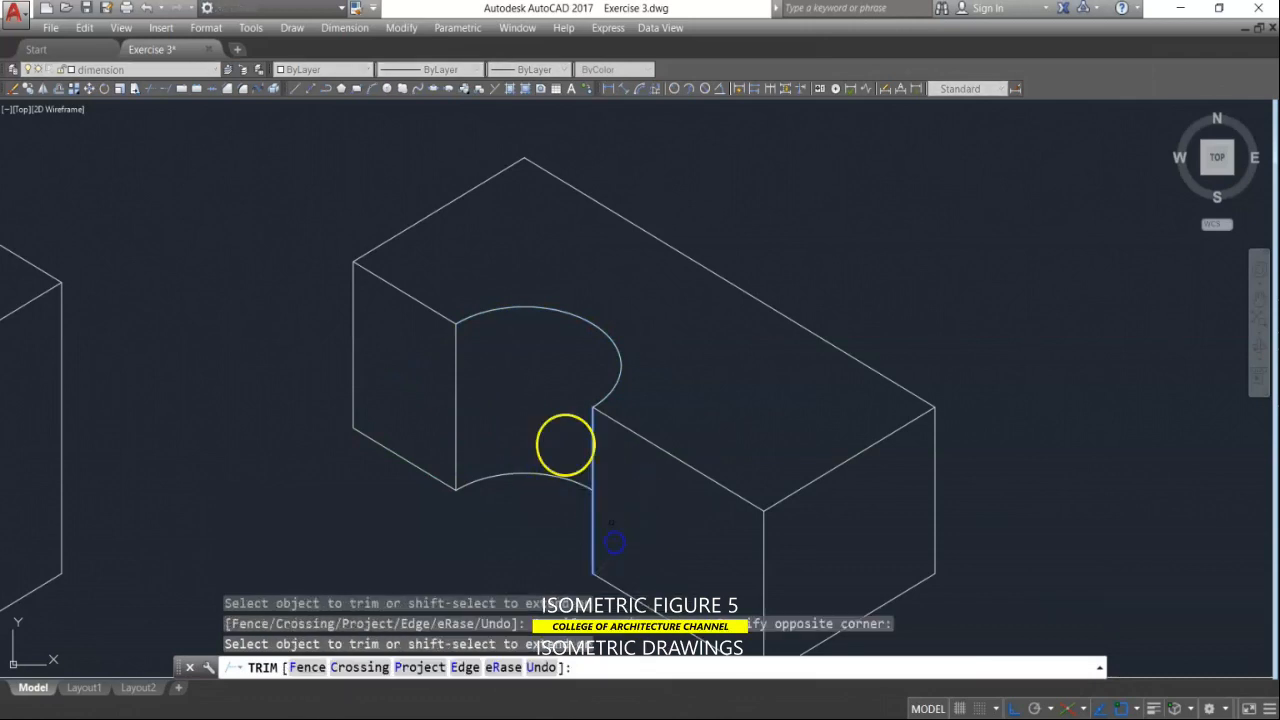
{"action": "key", "text": "Return"}
{"action": "scroll", "coordinate": [550, 425], "scroll_direction": "down", "scroll_amount": 5}
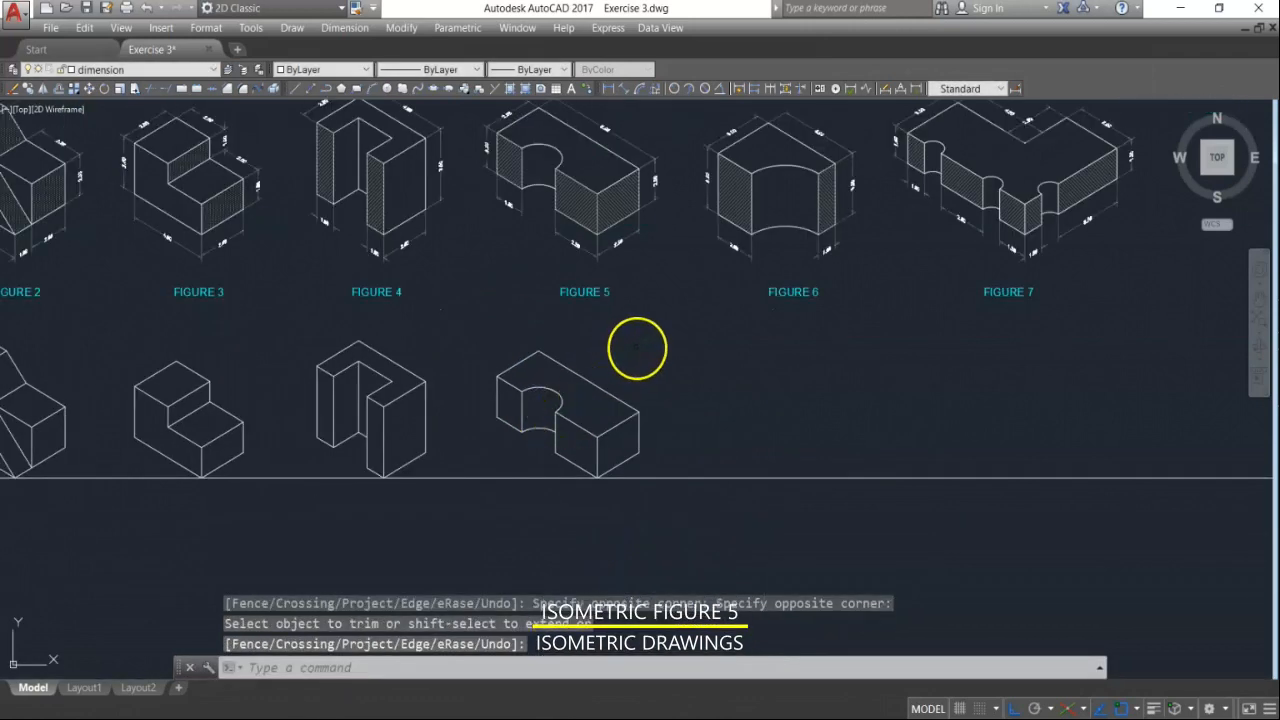
{"action": "key", "text": "Escape"}
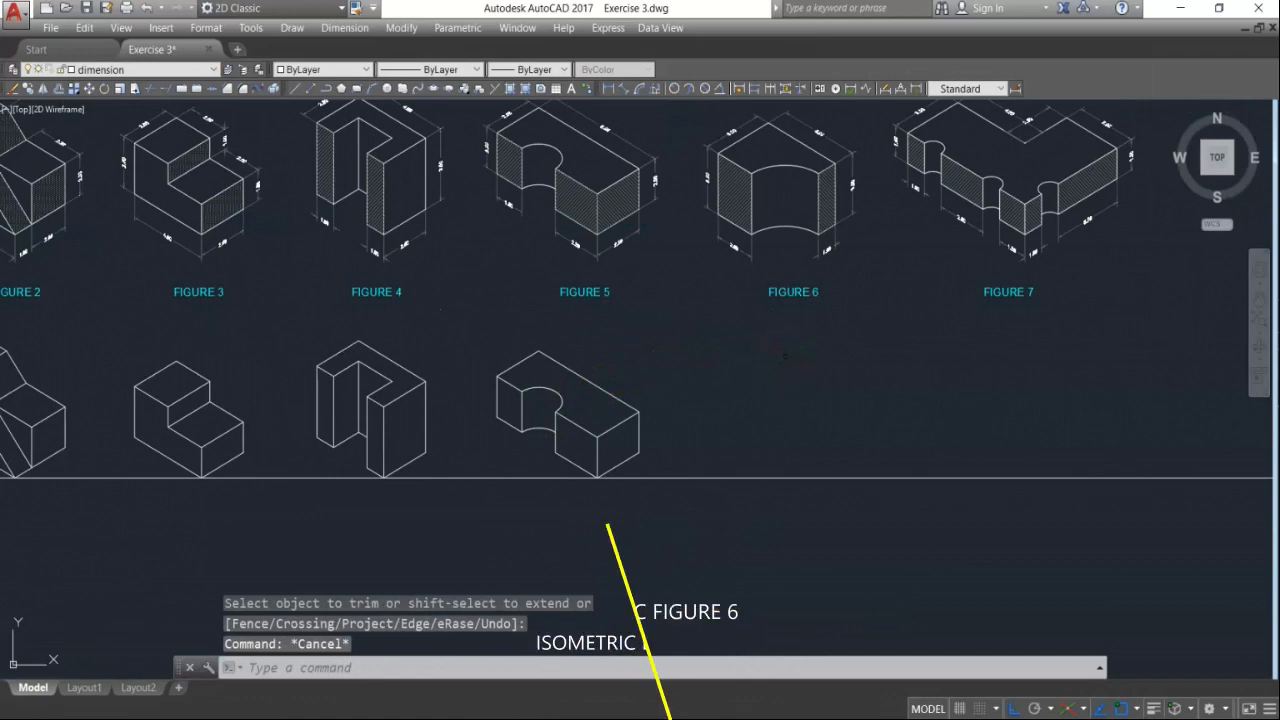
Step: Switch to the left isoplane and draw a 2 unit edge at 150° from the baseline, starting directly below Figure 6's left inner lower corner
{"action": "middle_click_drag", "start_coordinate": [846, 191], "coordinate": [822, 233]}
{"action": "scroll", "coordinate": [822, 233], "scroll_direction": "up", "scroll_amount": 2}
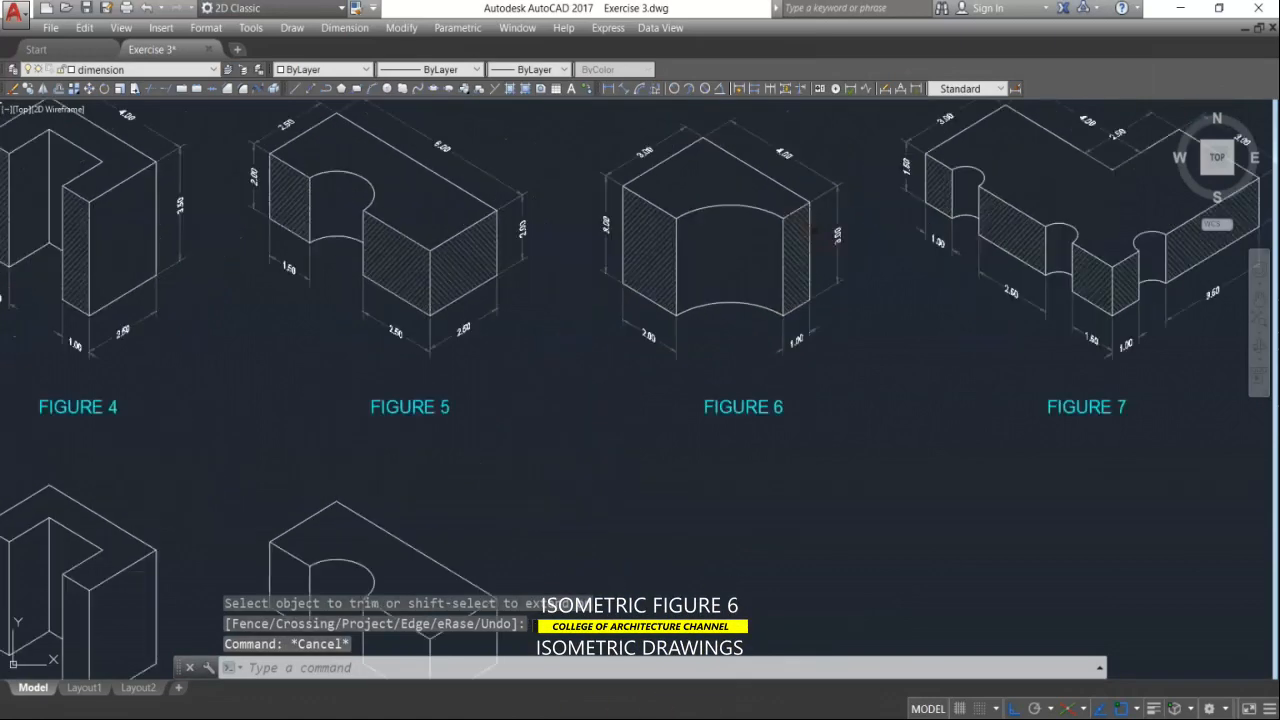
{"action": "middle_click_drag", "start_coordinate": [814, 232], "coordinate": [809, 280]}
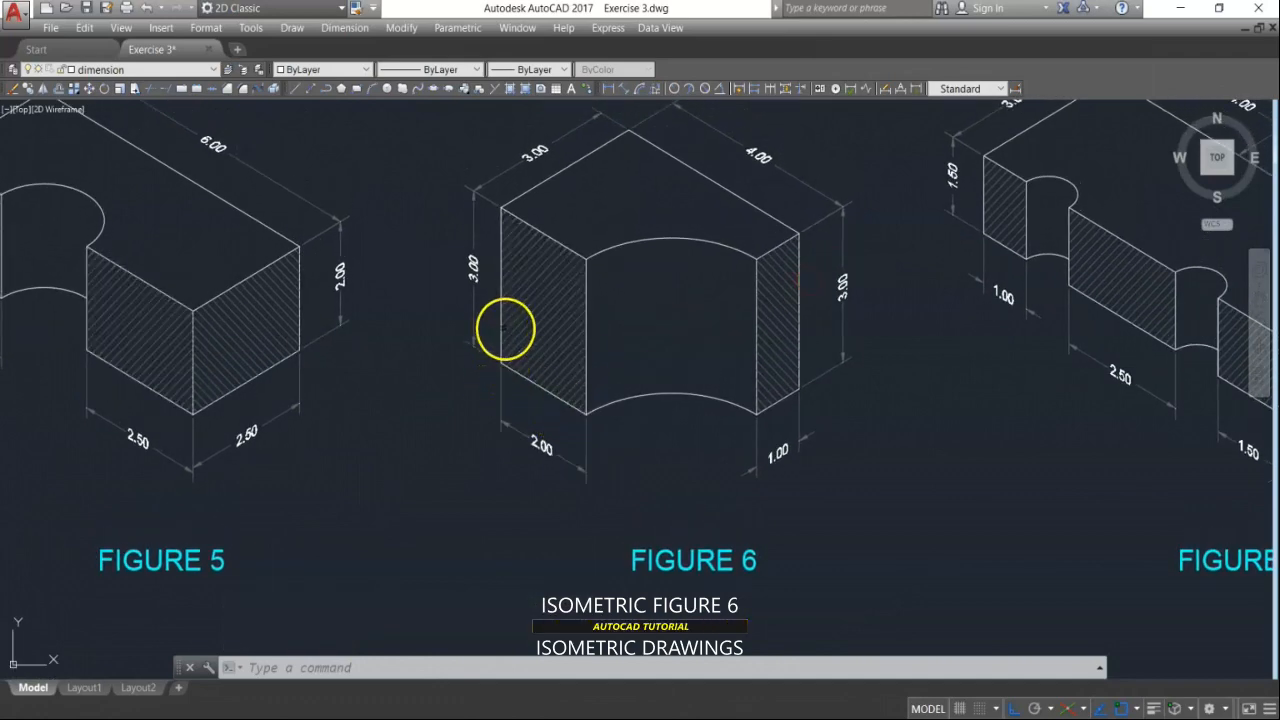
{"action": "scroll", "coordinate": [518, 320], "scroll_direction": "down", "scroll_amount": 6}
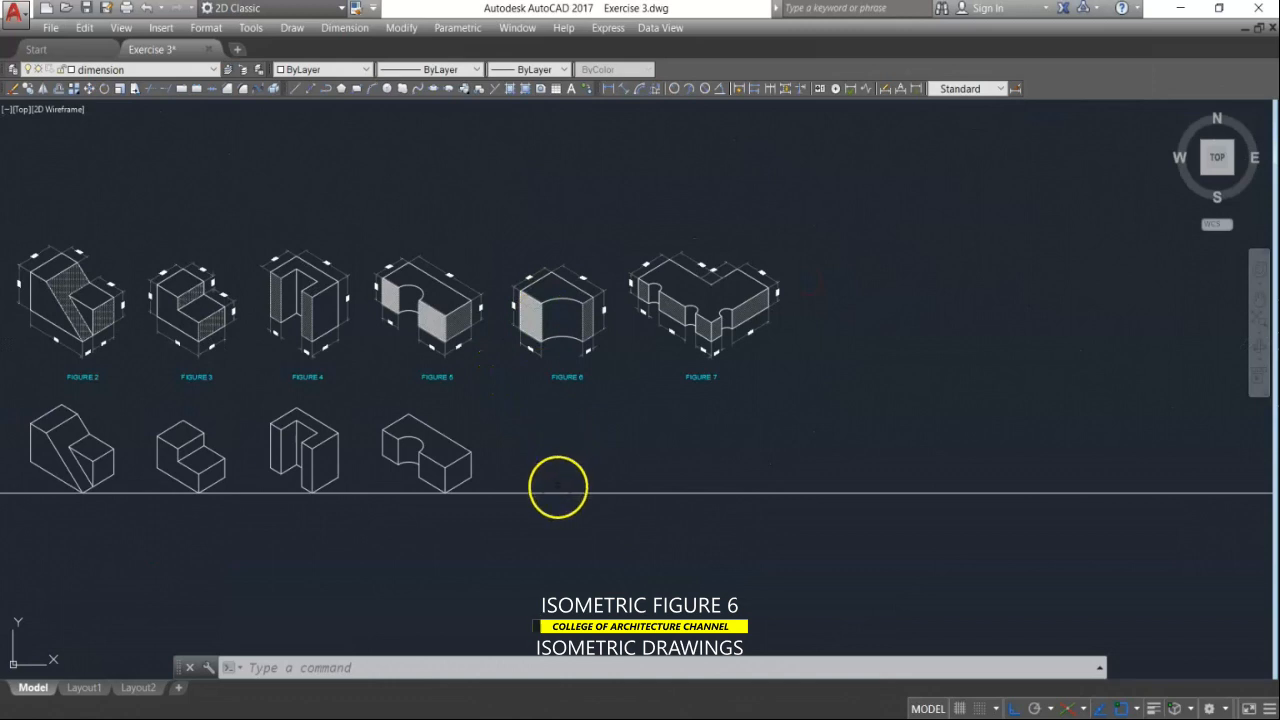
{"action": "key", "text": "Escape"}
{"action": "key", "text": "Escape"}
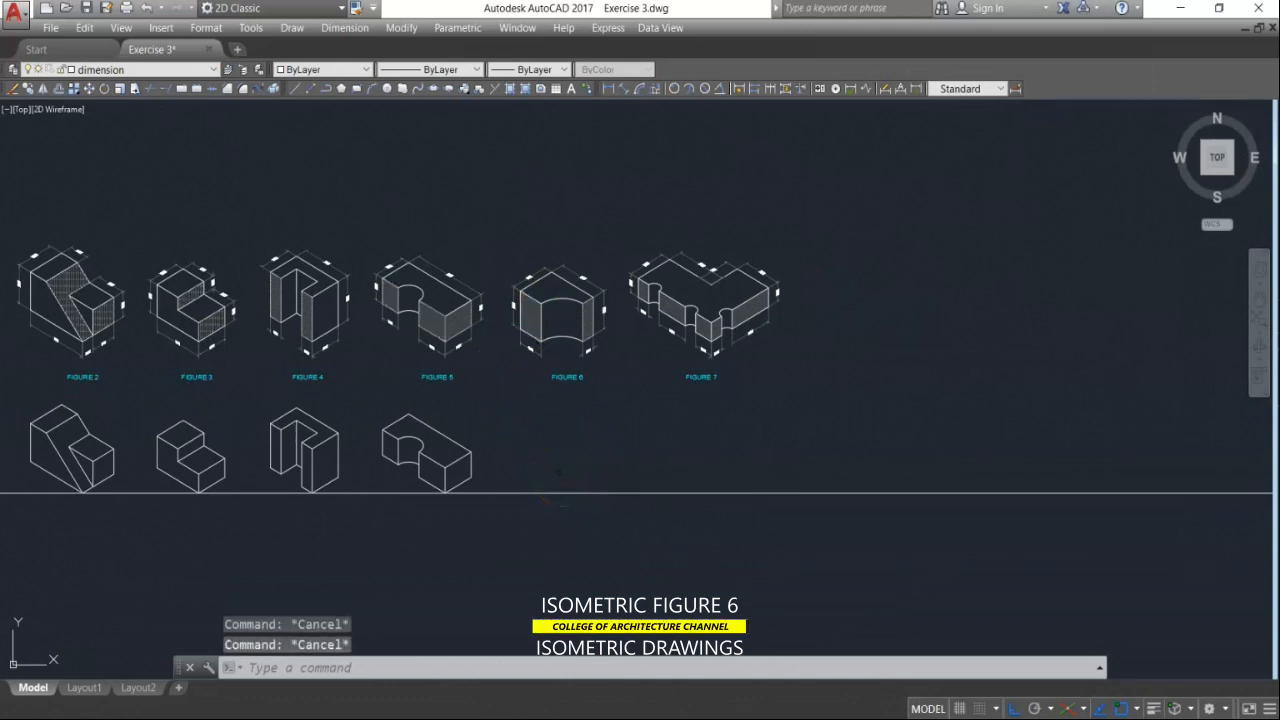
{"action": "key", "text": "F5"}
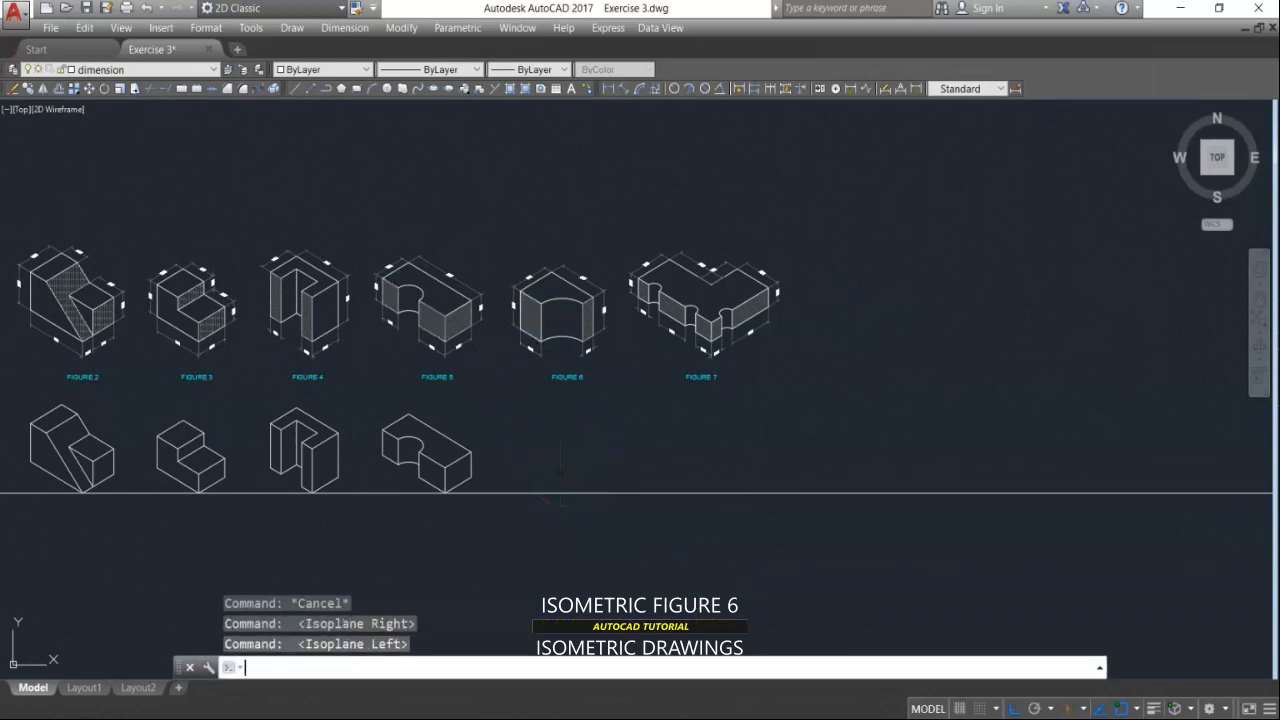
{"action": "left_click", "coordinate": [538, 488]}
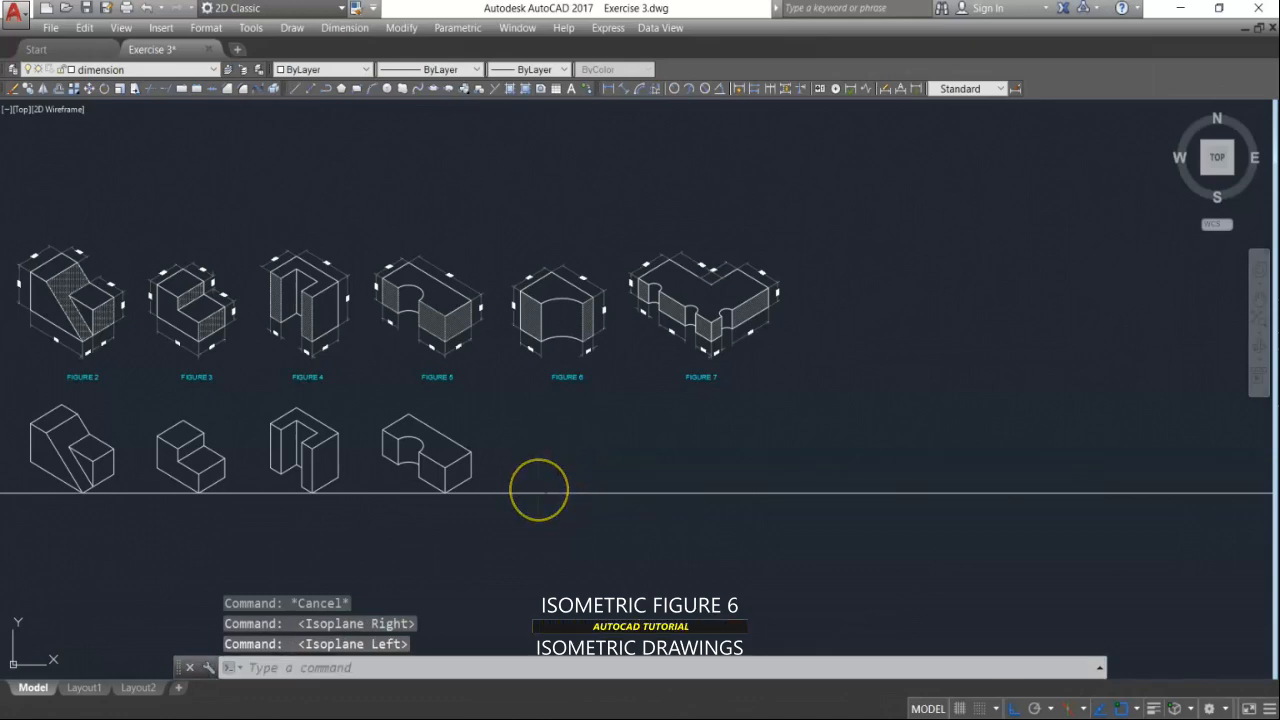
{"action": "type", "text": "l"}
{"action": "key", "text": "Return"}
{"action": "scroll", "coordinate": [540, 338], "scroll_direction": "up", "scroll_amount": 4}
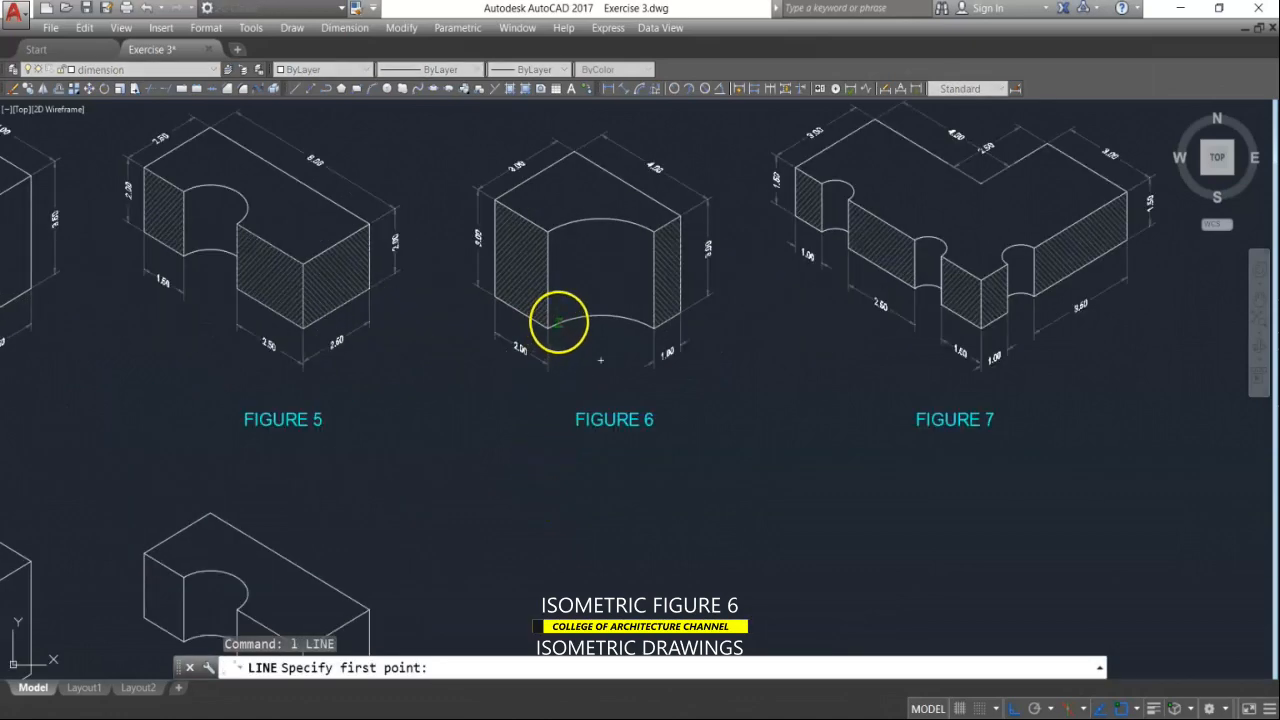
{"action": "scroll", "coordinate": [548, 330], "scroll_direction": "down", "scroll_amount": 4}
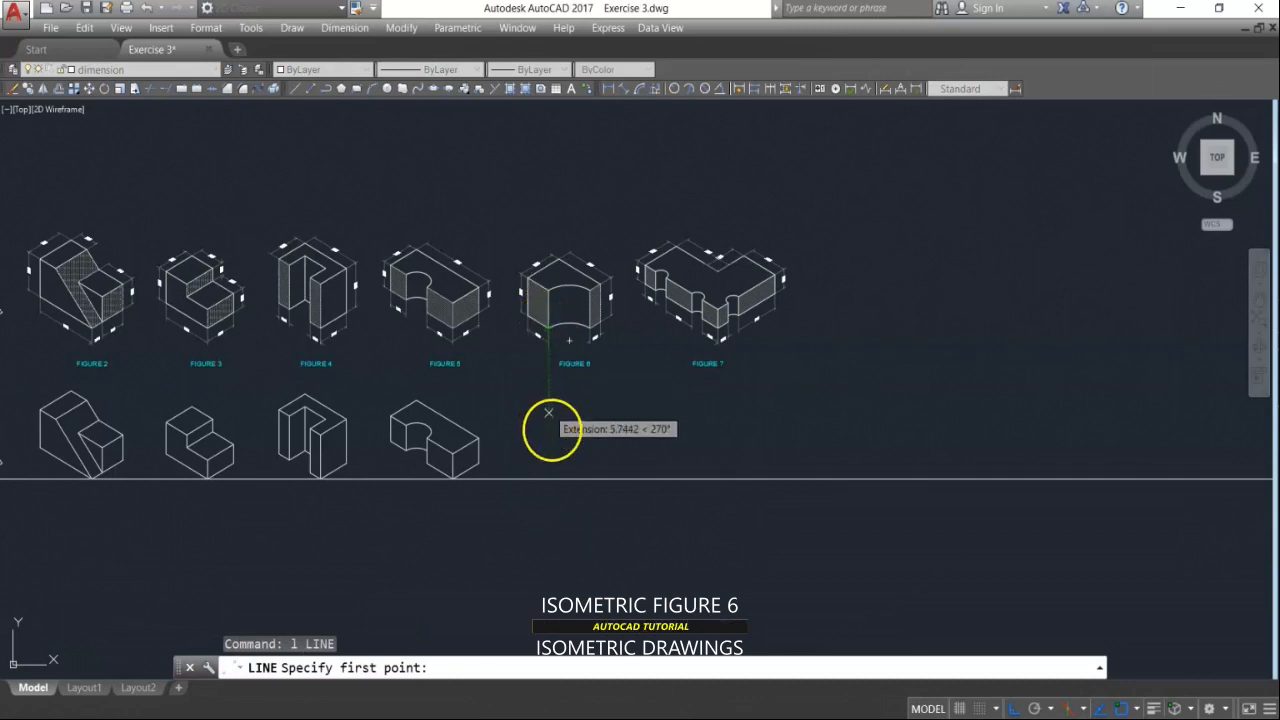
{"action": "left_click", "coordinate": [550, 478]}
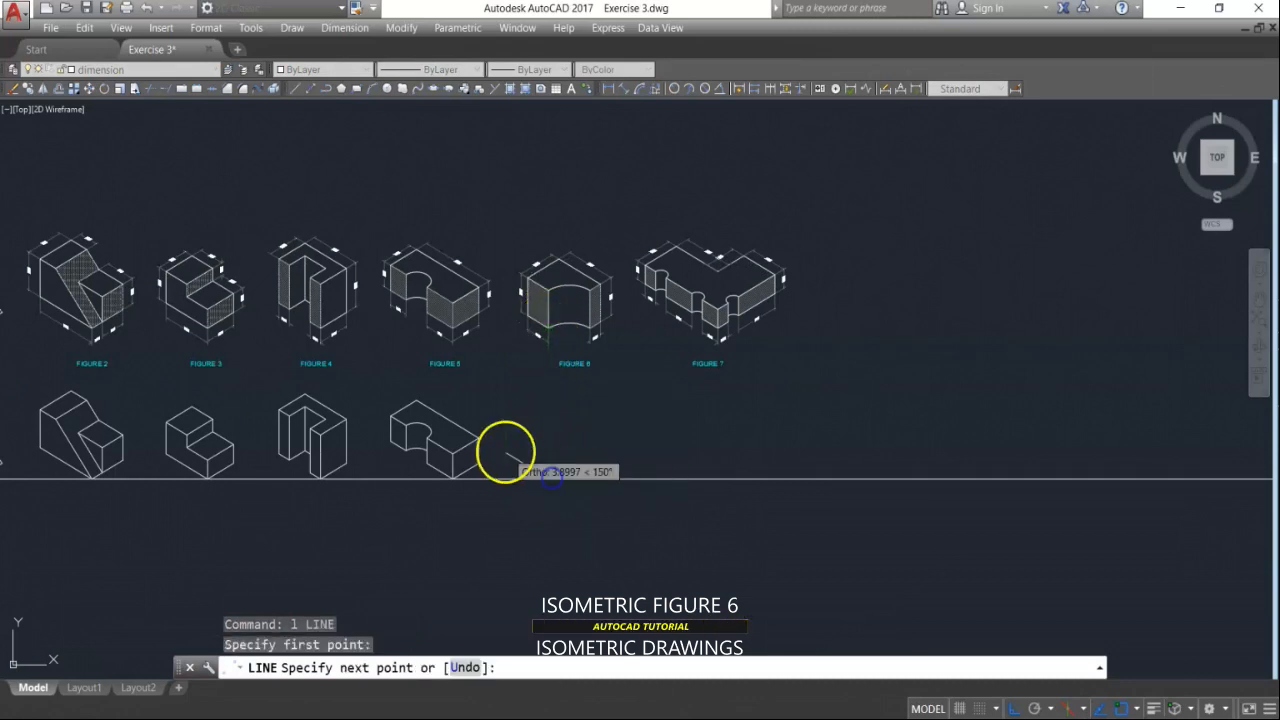
{"action": "scroll", "coordinate": [500, 450], "scroll_direction": "up", "scroll_amount": 3}
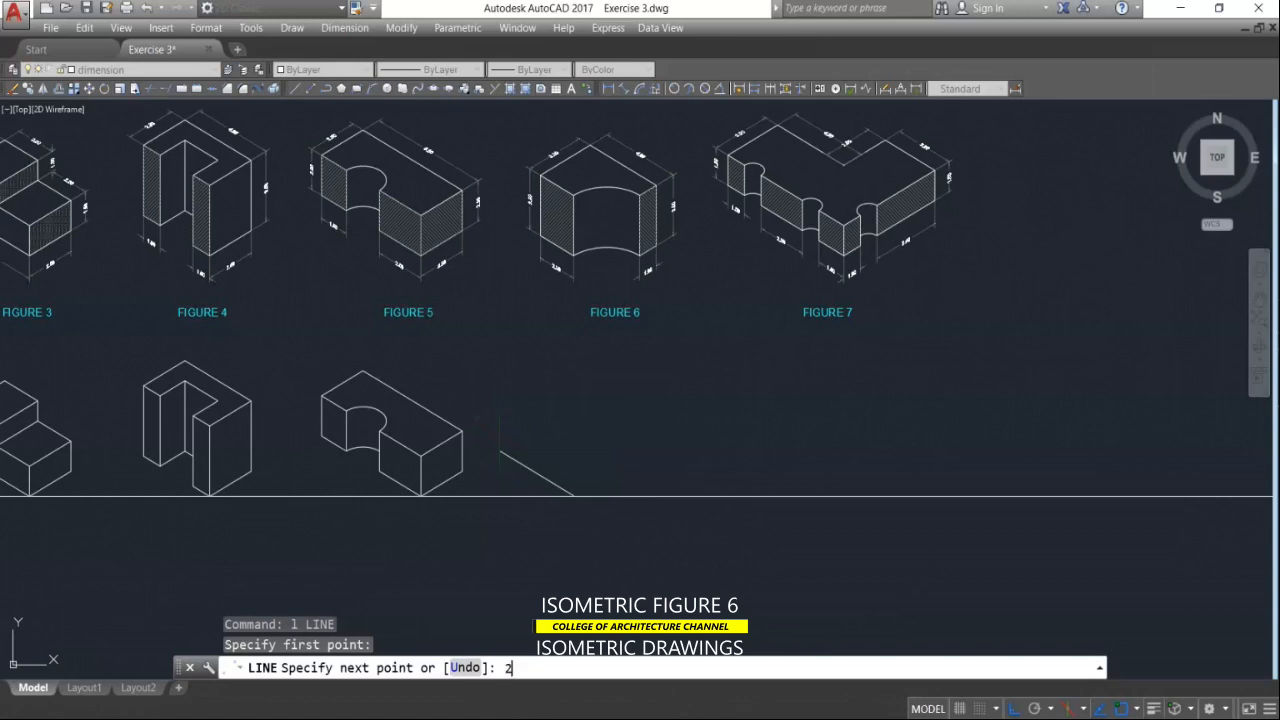
{"action": "type", "text": "2"}
{"action": "key", "text": "Return"}
Step: Complete Figure 6's left face with a 3 unit vertical edge, a 2 unit upper edge and a closing edge down to the baseline
{"action": "scroll", "coordinate": [551, 234], "scroll_direction": "up", "scroll_amount": 3}
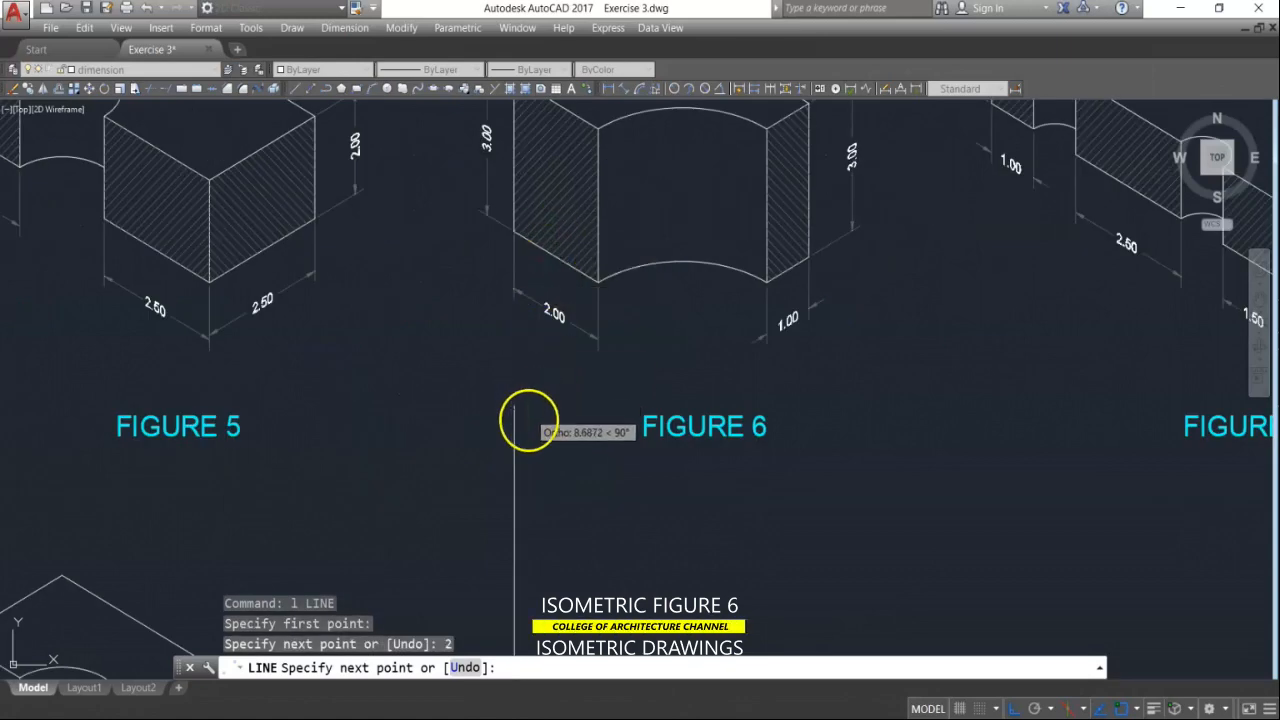
{"action": "scroll", "coordinate": [527, 421], "scroll_direction": "down", "scroll_amount": 4}
{"action": "type", "text": "3"}
{"action": "key", "text": "Return"}
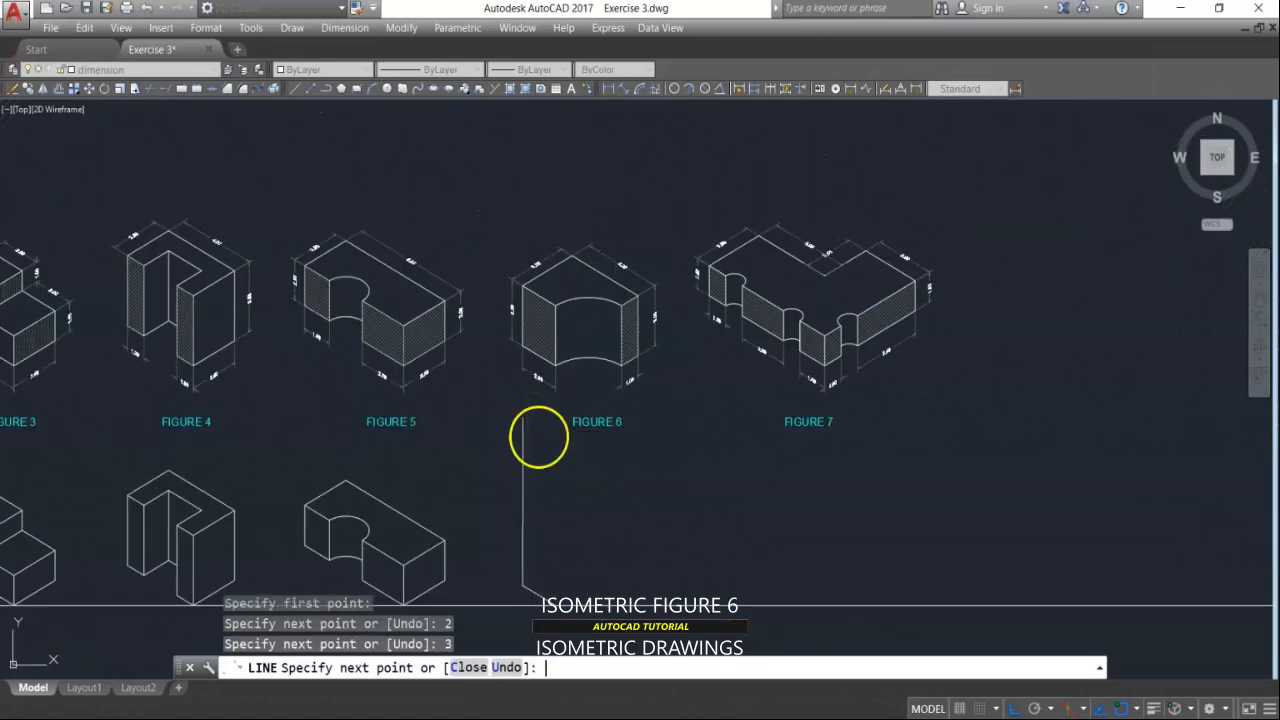
{"action": "type", "text": "2"}
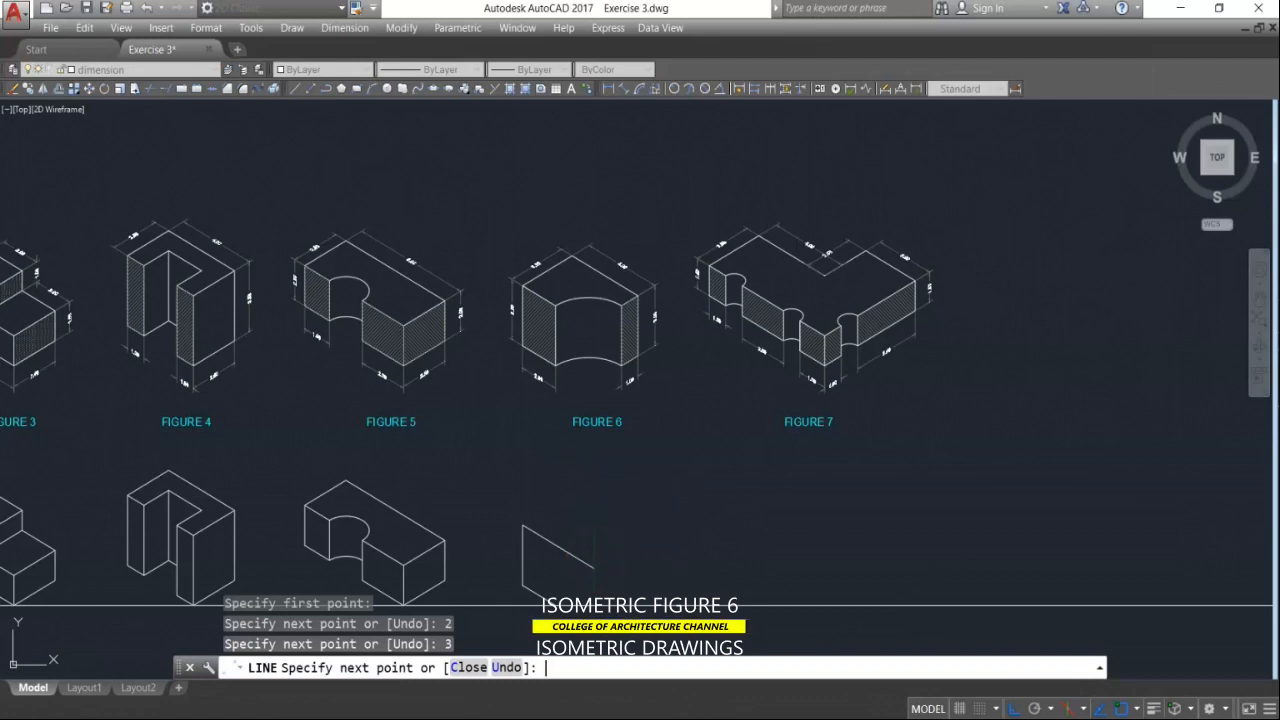
{"action": "type", "text": "2"}
{"action": "key", "text": "Return"}
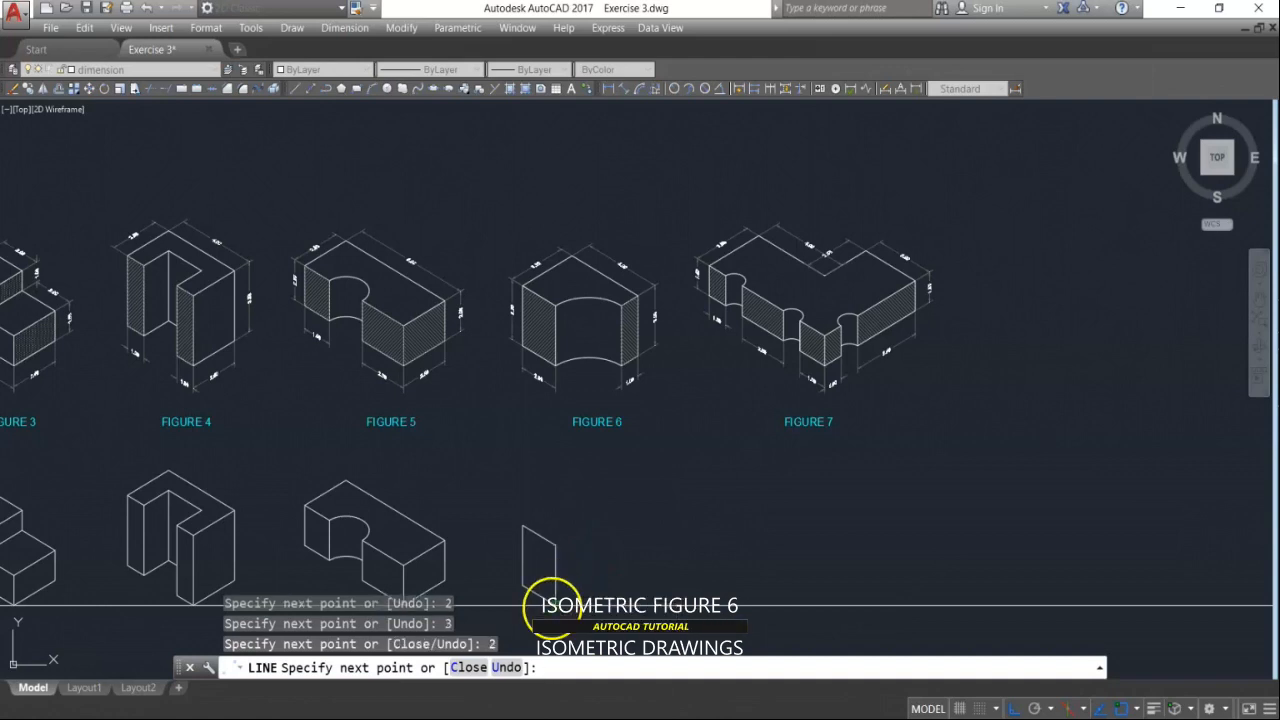
{"action": "left_click", "coordinate": [540, 594]}
{"action": "key", "text": "Return"}
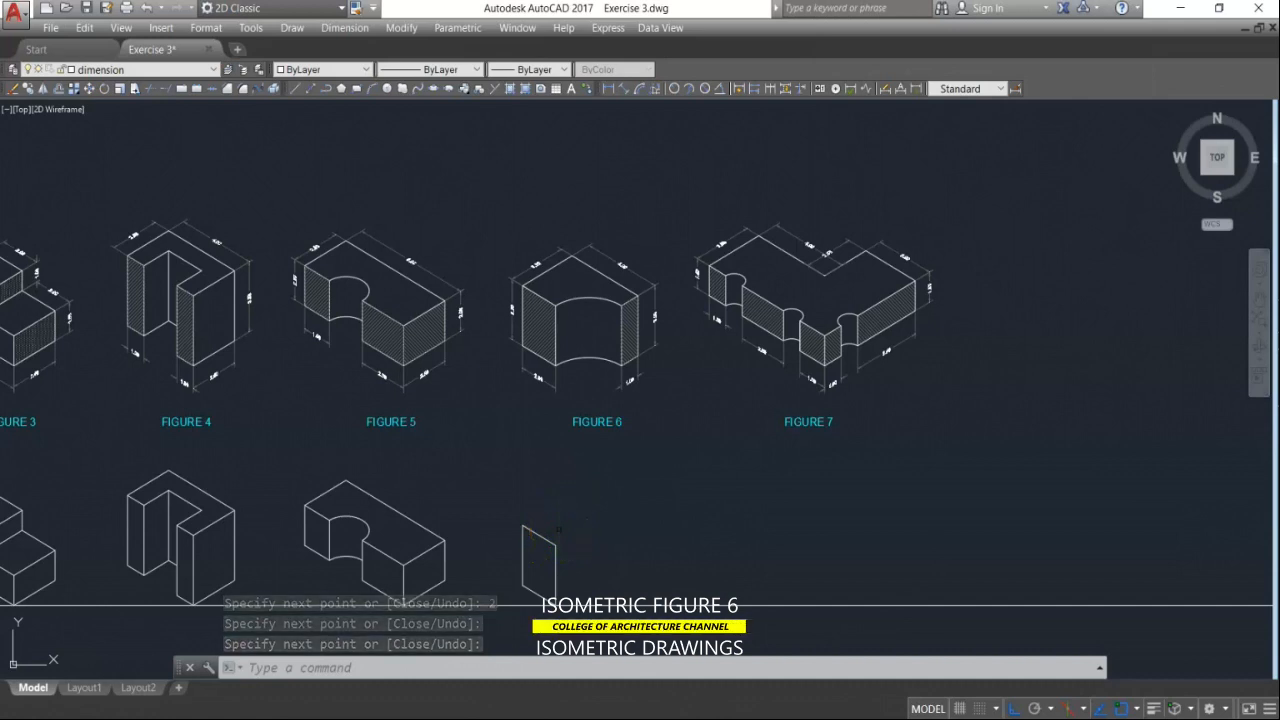
Step: Switch to the top isoplane and draw a 3 unit edge at 30° from the upper outer corner of Figure 6's left face
{"action": "key", "text": "F5"}
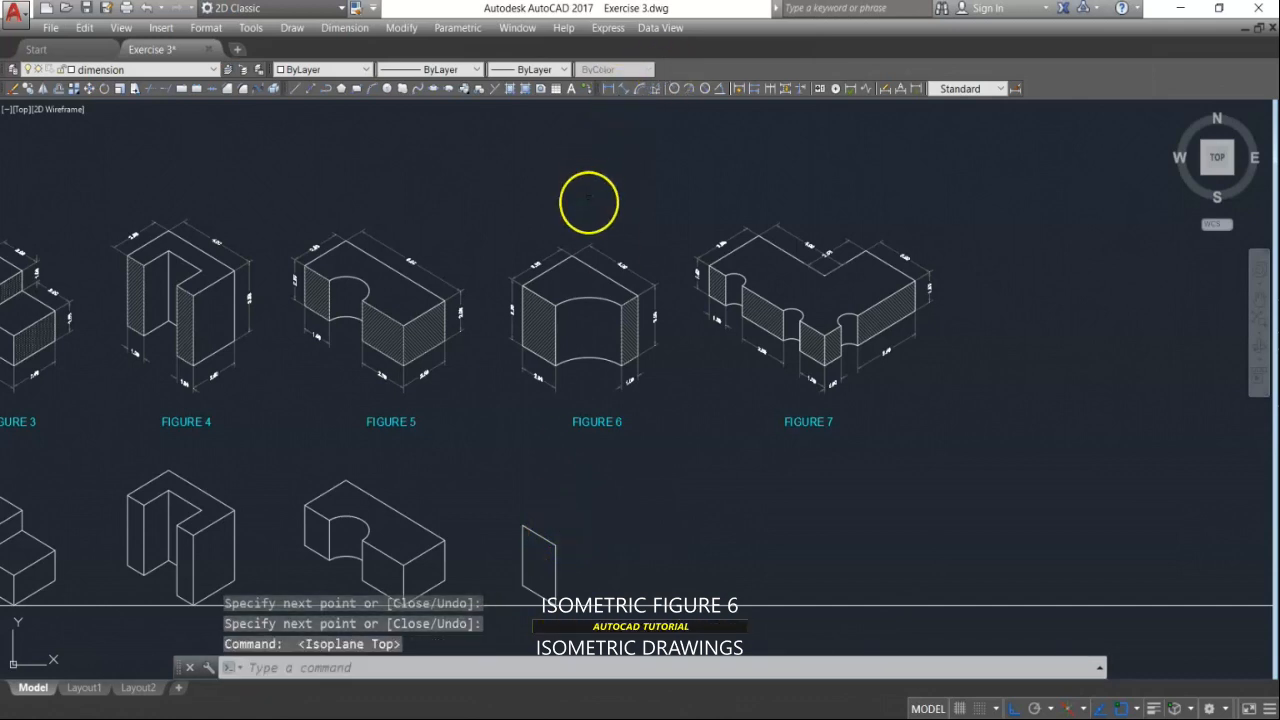
{"action": "scroll", "coordinate": [580, 275], "scroll_direction": "up", "scroll_amount": 5}
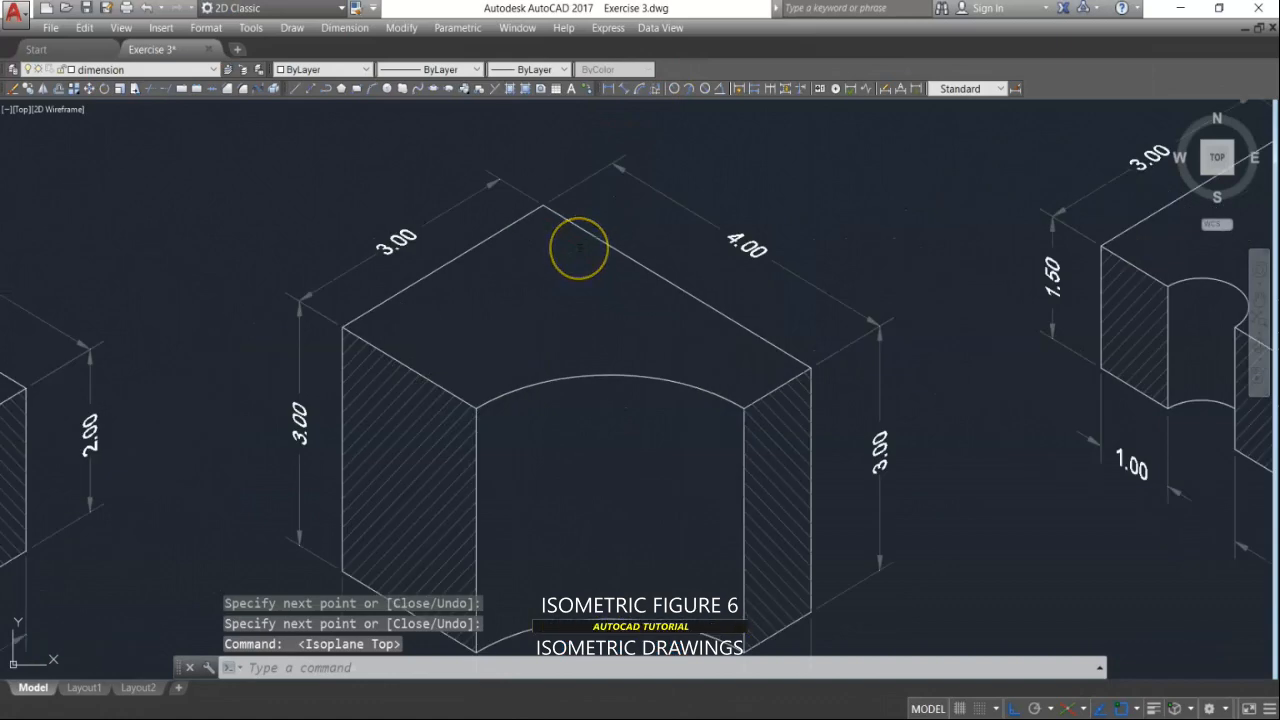
{"action": "scroll", "coordinate": [598, 326], "scroll_direction": "down", "scroll_amount": 4}
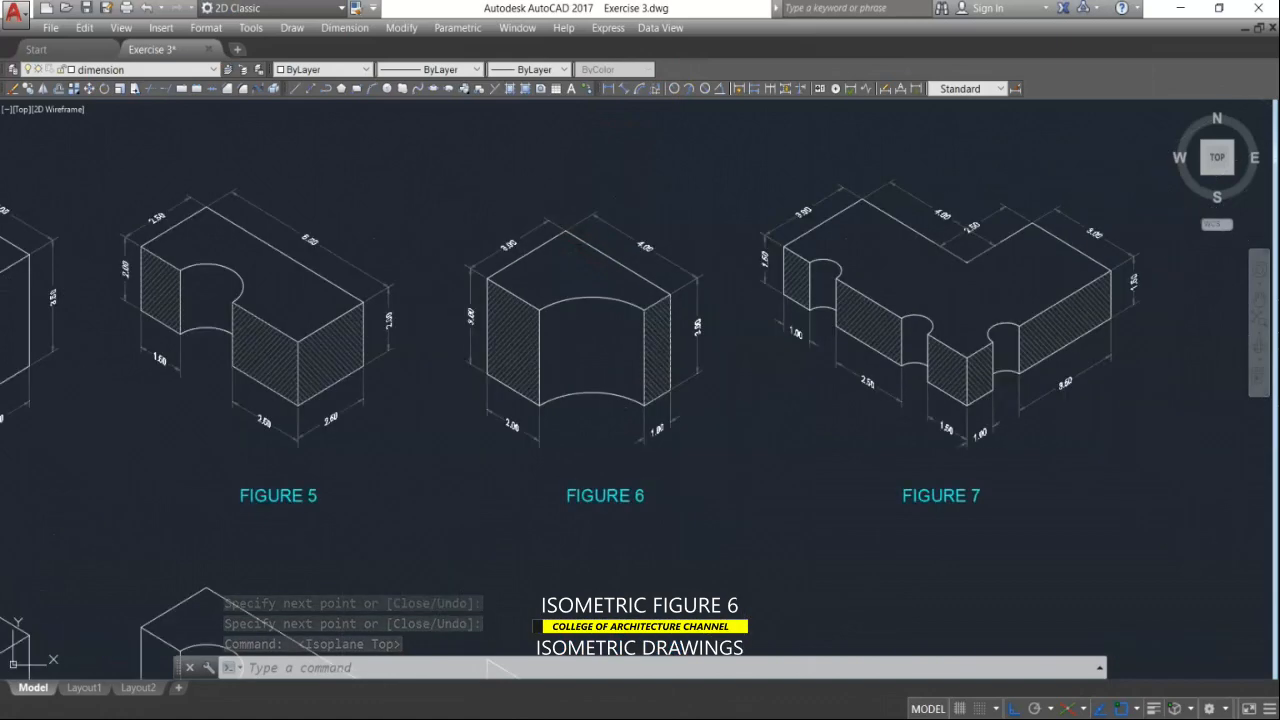
{"action": "middle_click_drag", "start_coordinate": [598, 326], "coordinate": [597, 214]}
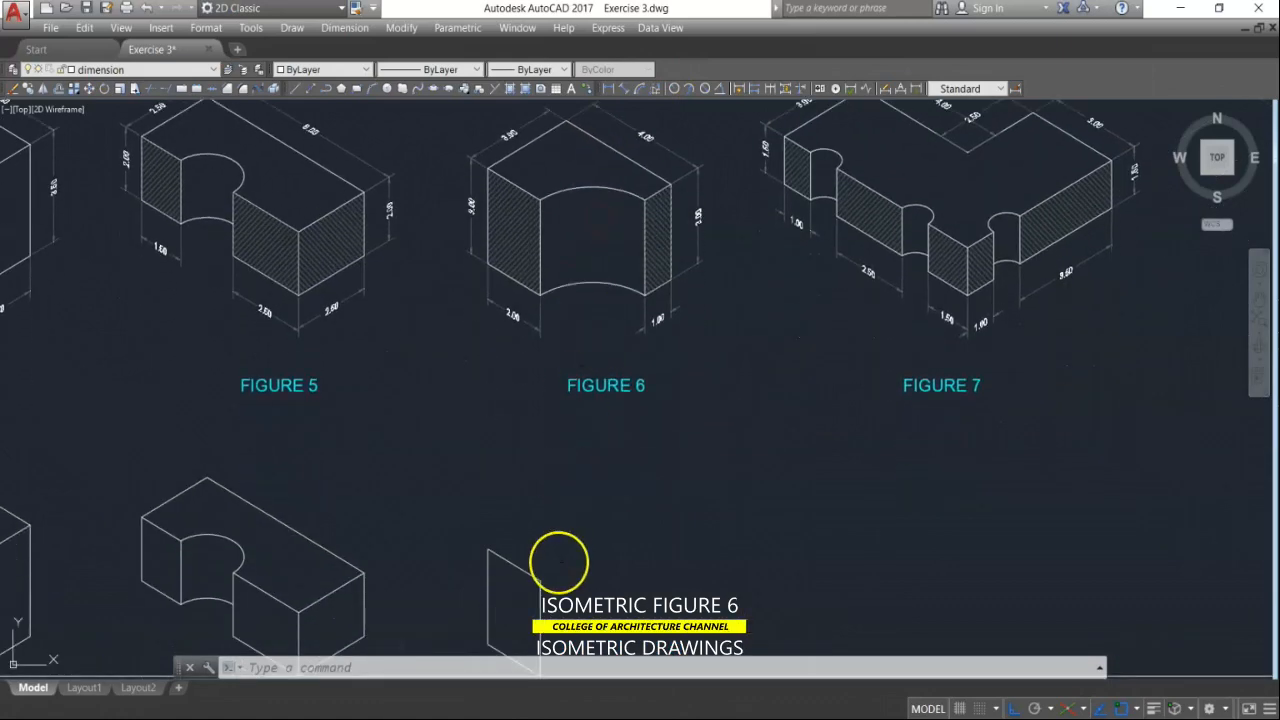
{"action": "key", "text": "Escape"}
{"action": "key", "text": "Escape"}
{"action": "type", "text": "l"}
{"action": "key", "text": "Return"}
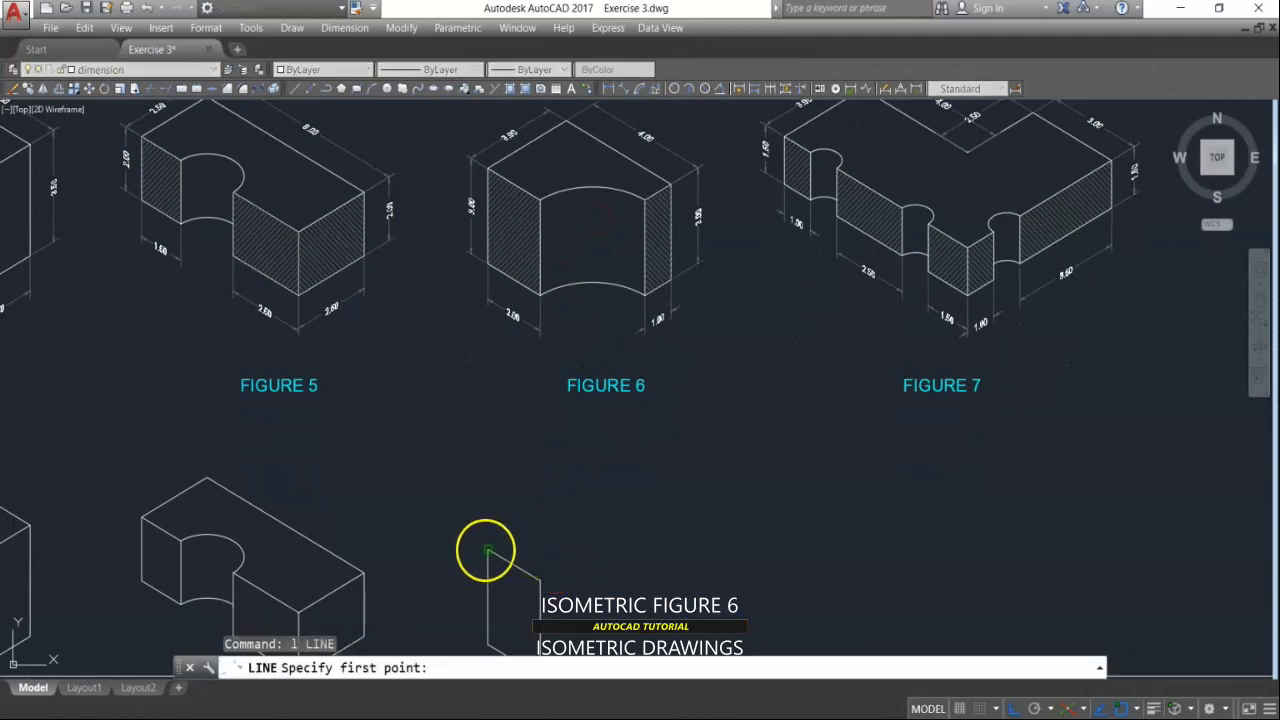
{"action": "left_click", "coordinate": [487, 550]}
{"action": "type", "text": "3"}
{"action": "key", "text": "Return"}
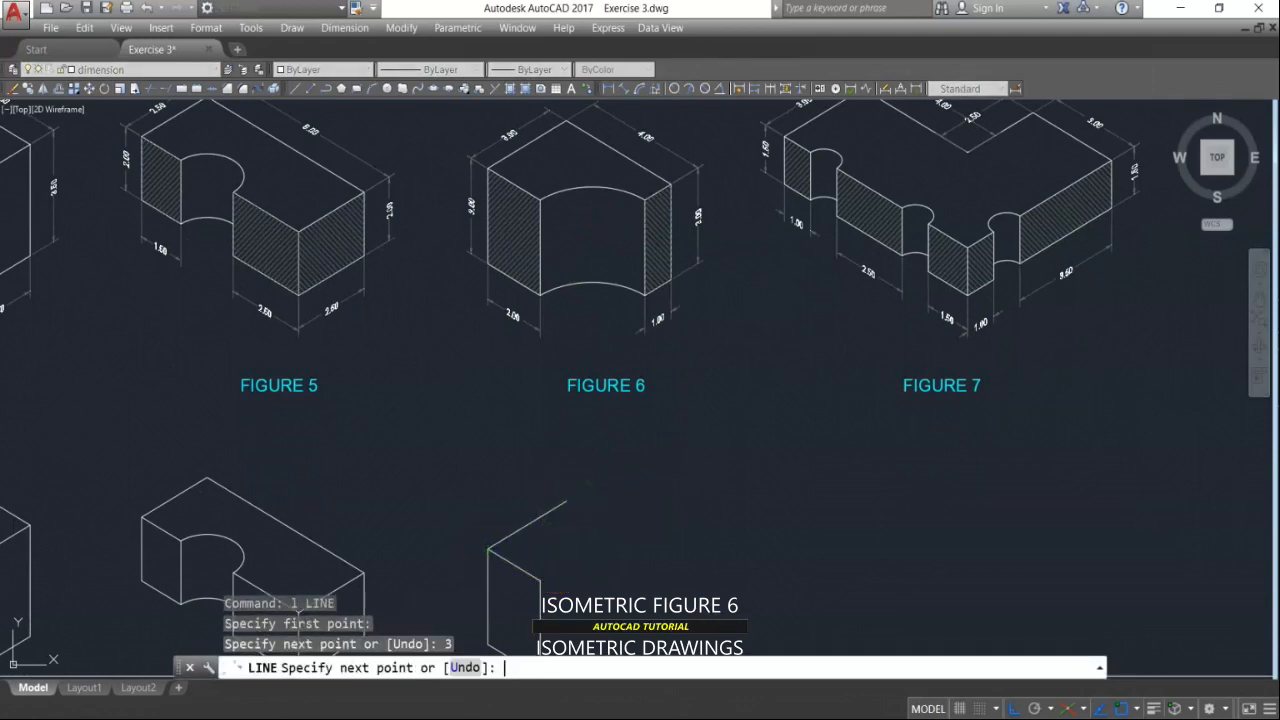
Step: Continue Figure 6's top outline with a 4 unit rear edge at 330° and a 1 unit return edge at 210°
{"action": "type", "text": "4"}
{"action": "key", "text": "Return"}
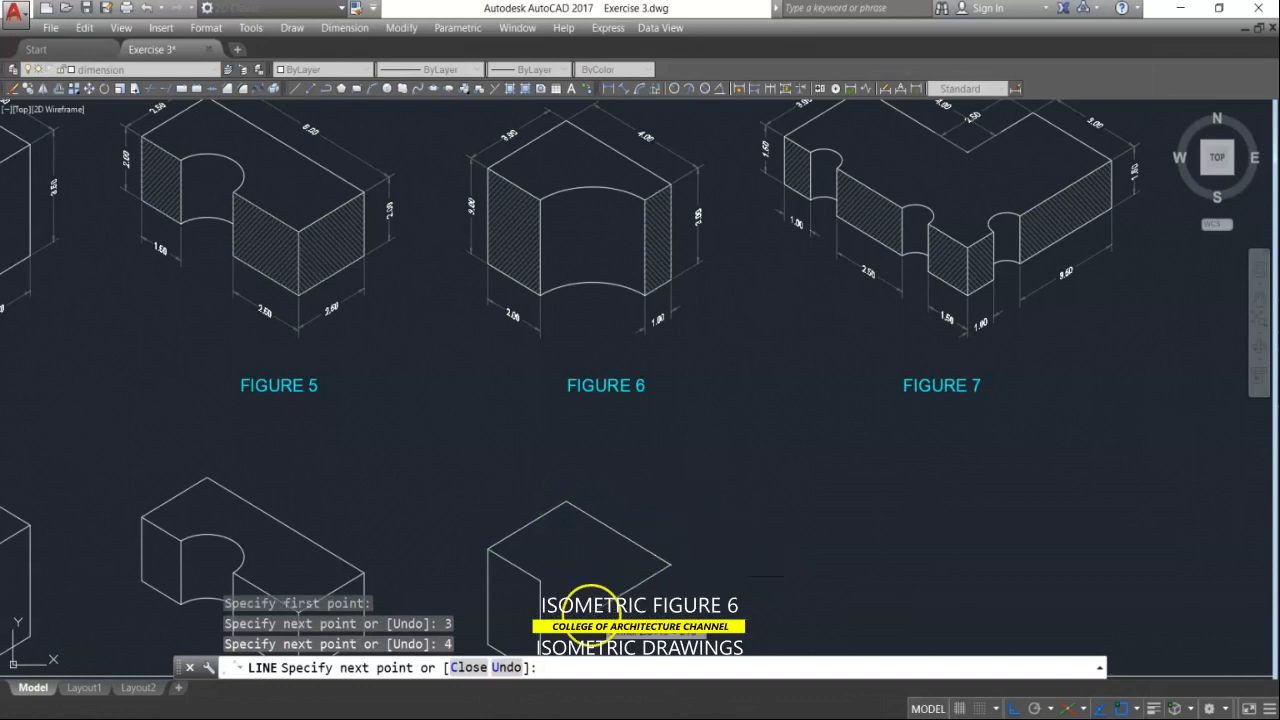
{"action": "type", "text": "1"}
{"action": "key", "text": "Return"}
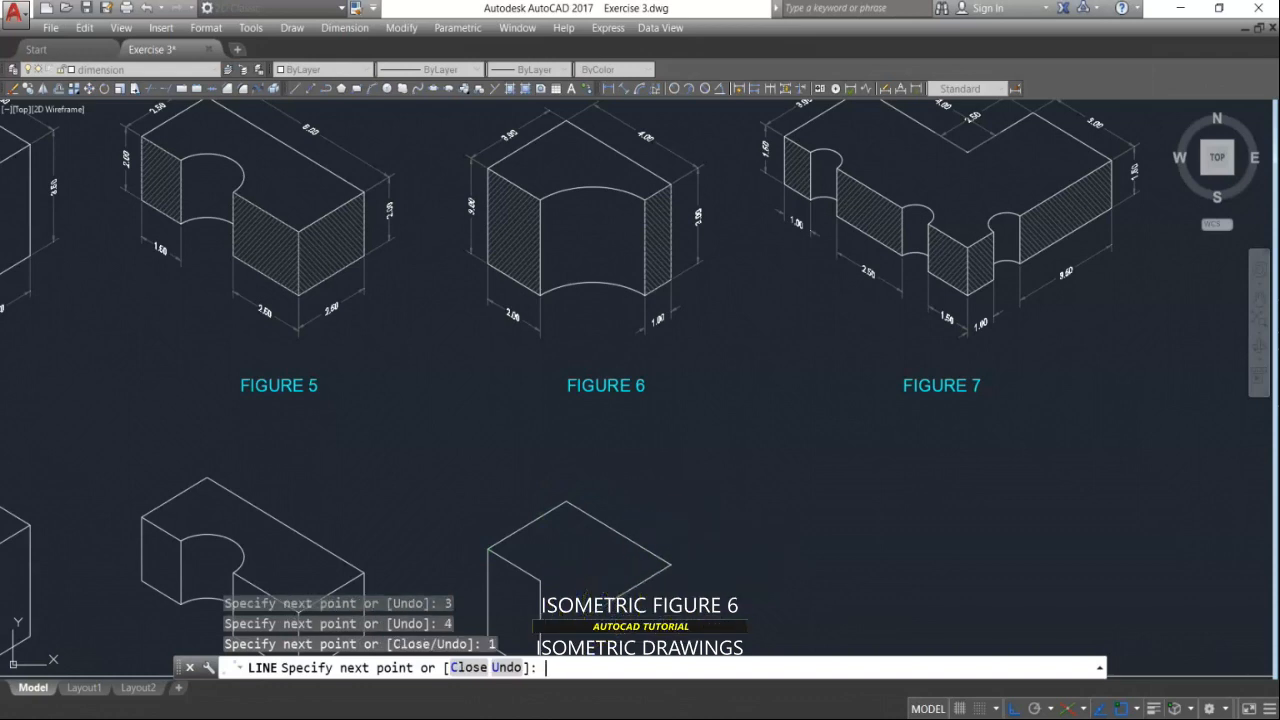
Step: Switch to the right isoplane and draw a 3 unit vertical edge down from the inner upper corner of Figure 6's right face
{"action": "scroll", "coordinate": [690, 465], "scroll_direction": "down", "scroll_amount": 2}
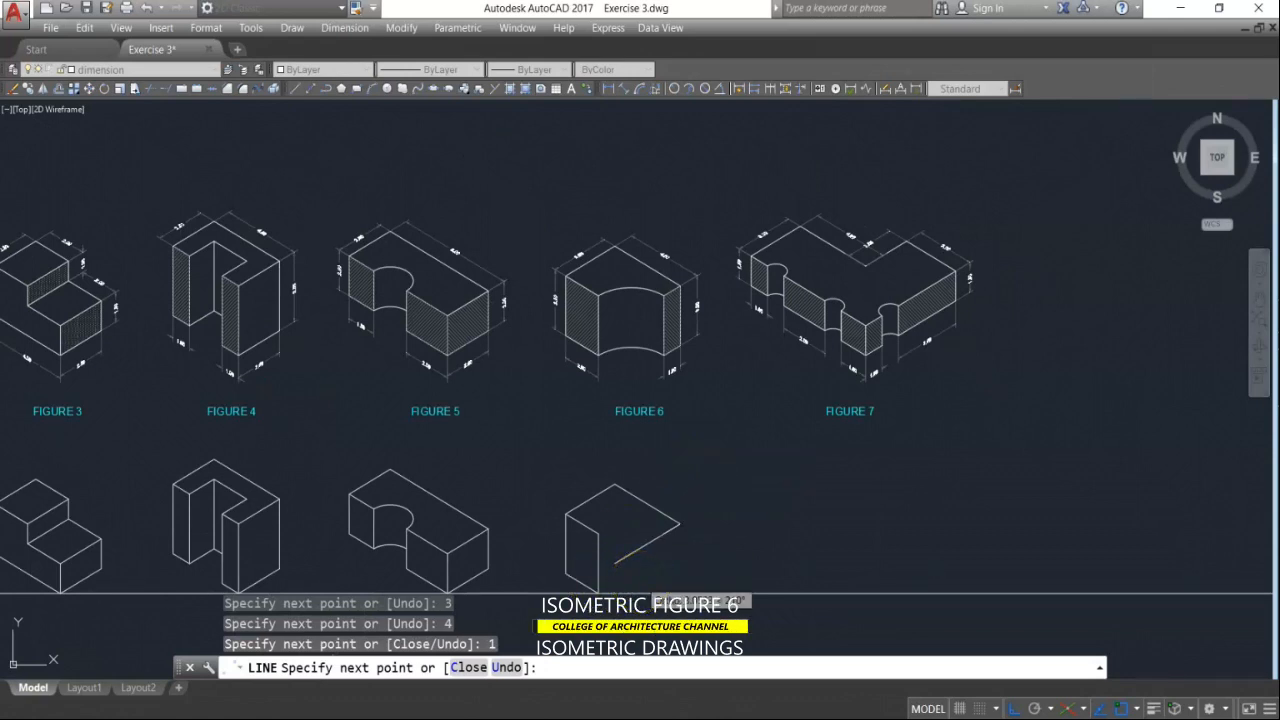
{"action": "key", "text": "F5"}
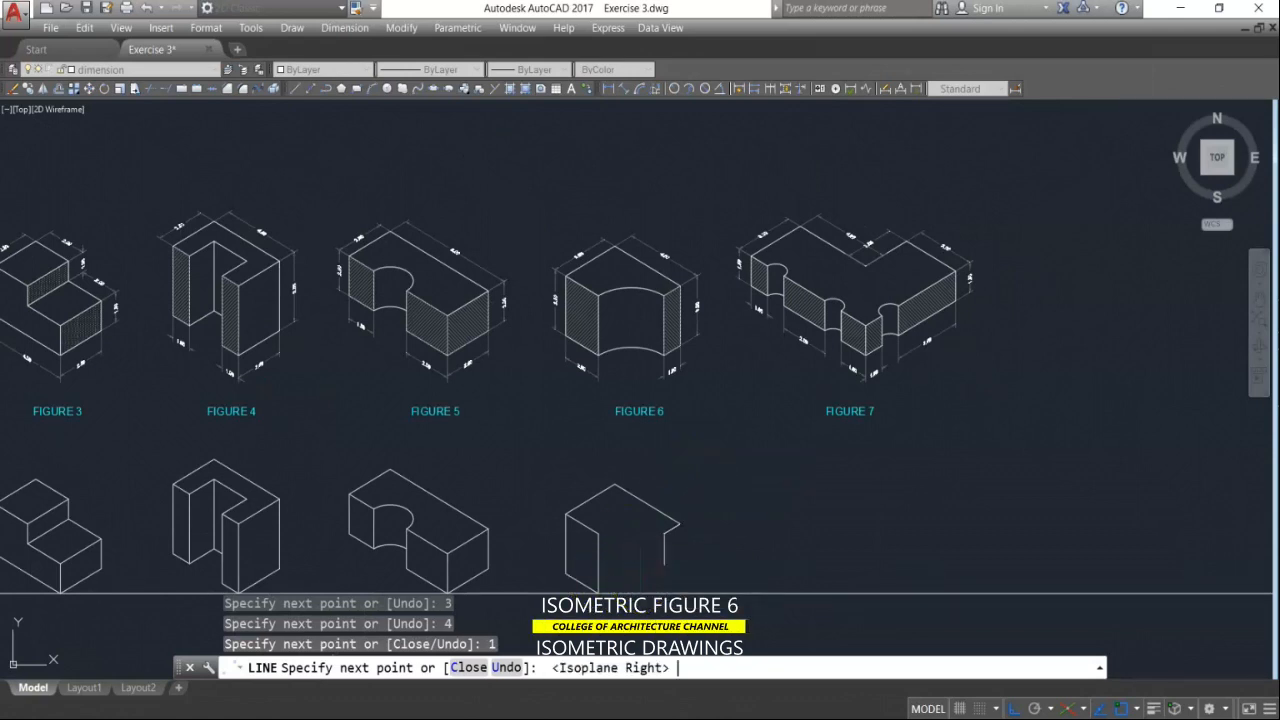
{"action": "scroll", "coordinate": [690, 305], "scroll_direction": "up", "scroll_amount": 4}
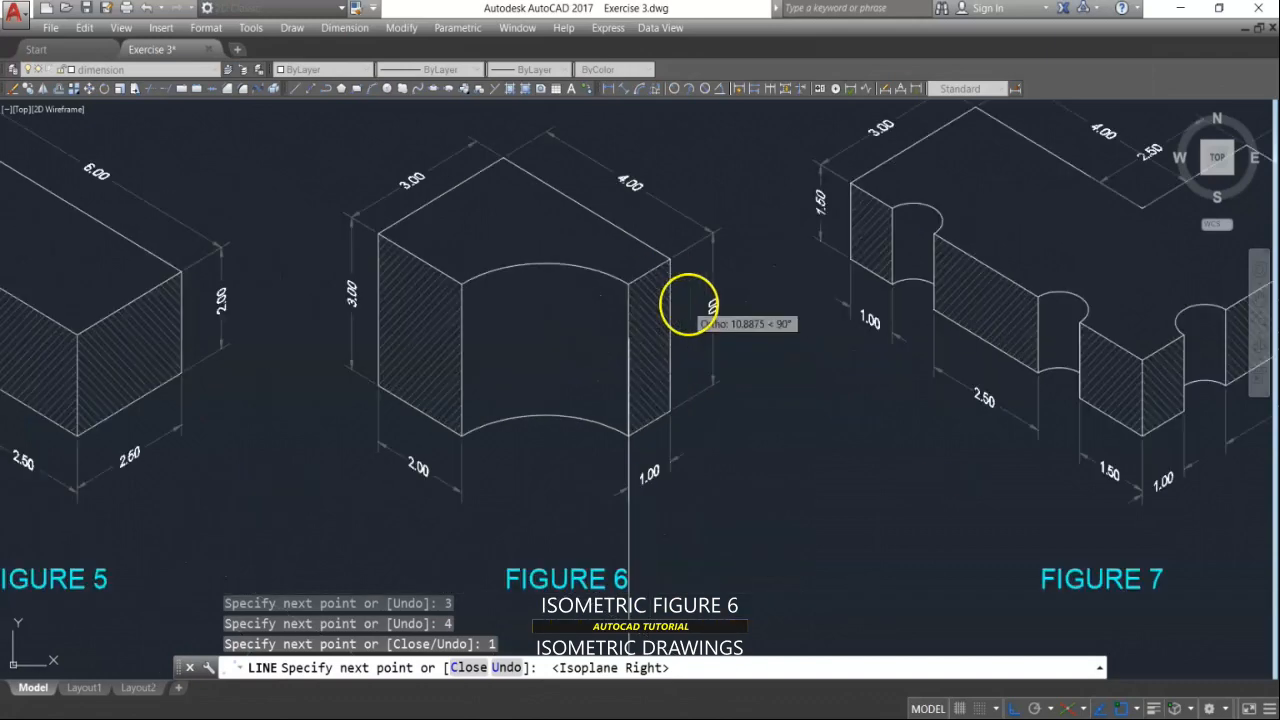
{"action": "scroll", "coordinate": [711, 368], "scroll_direction": "up", "scroll_amount": 2}
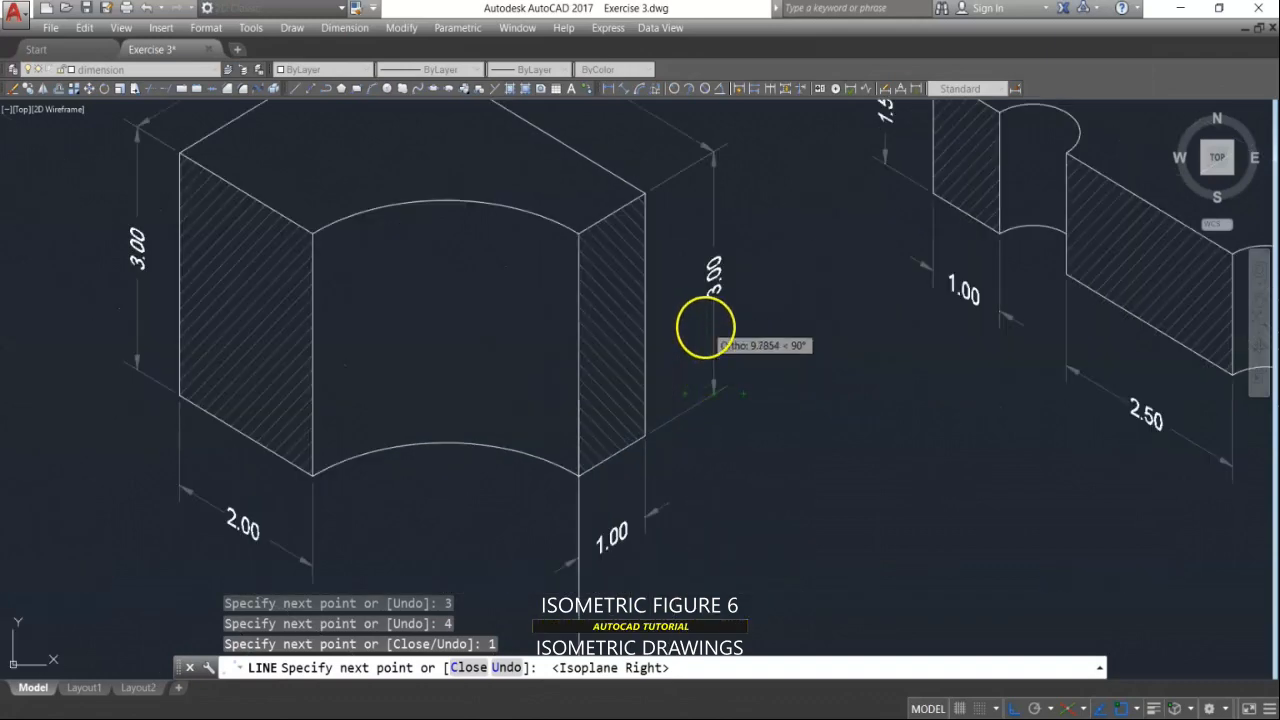
{"action": "scroll", "coordinate": [710, 318], "scroll_direction": "down", "scroll_amount": 6}
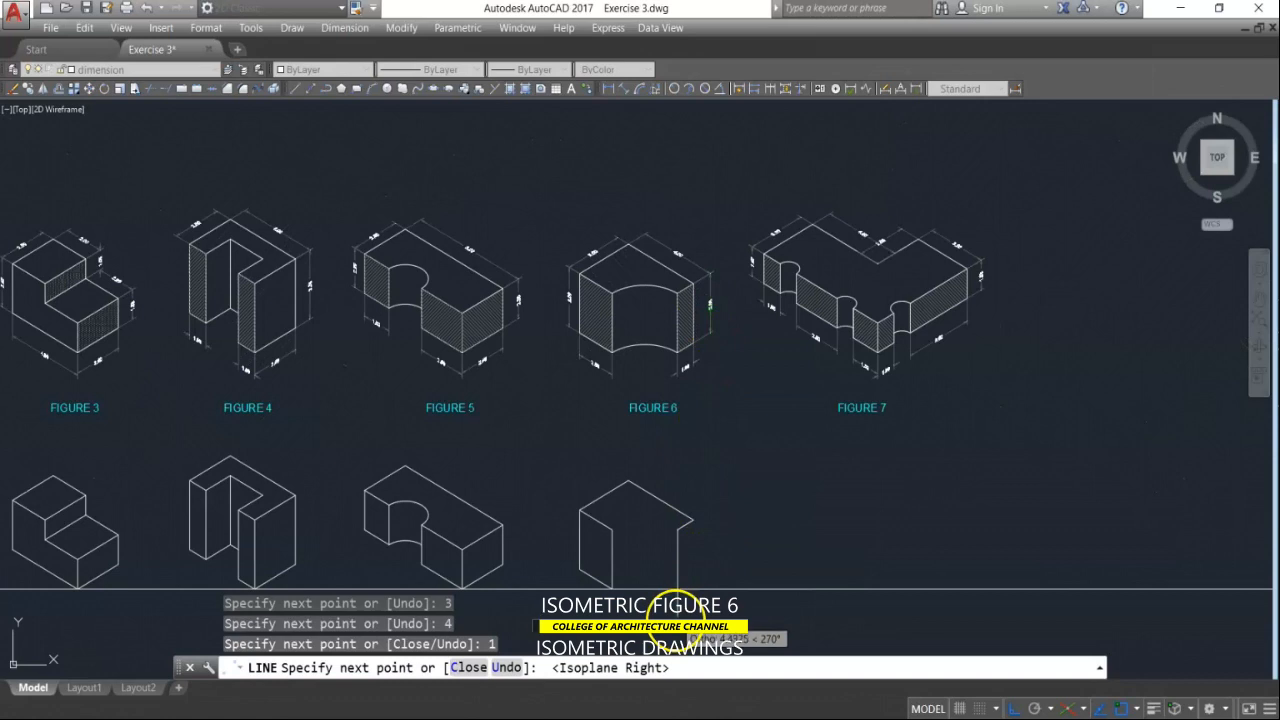
{"action": "key", "text": "Return"}
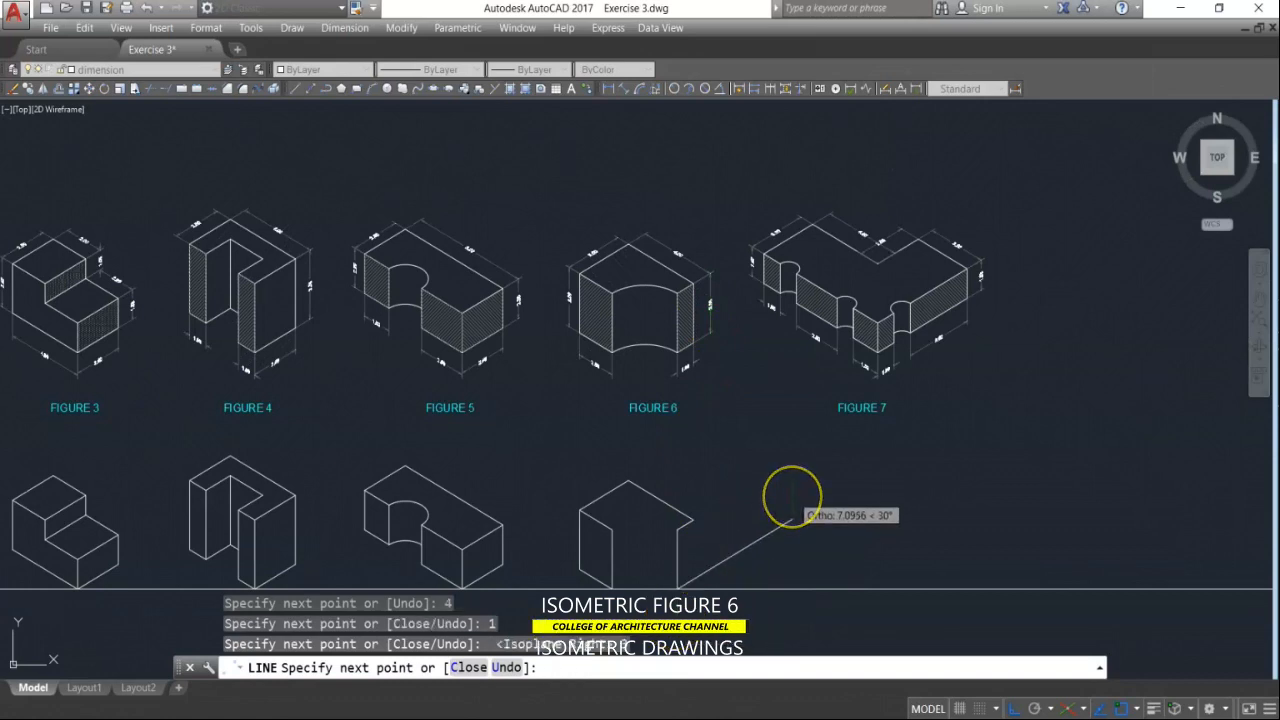
Step: Complete Figure 6's right face with a 1 unit lower edge at 30° and a vertical edge up to the outer upper corner
{"action": "type", "text": "1"}
{"action": "key", "text": "Return"}
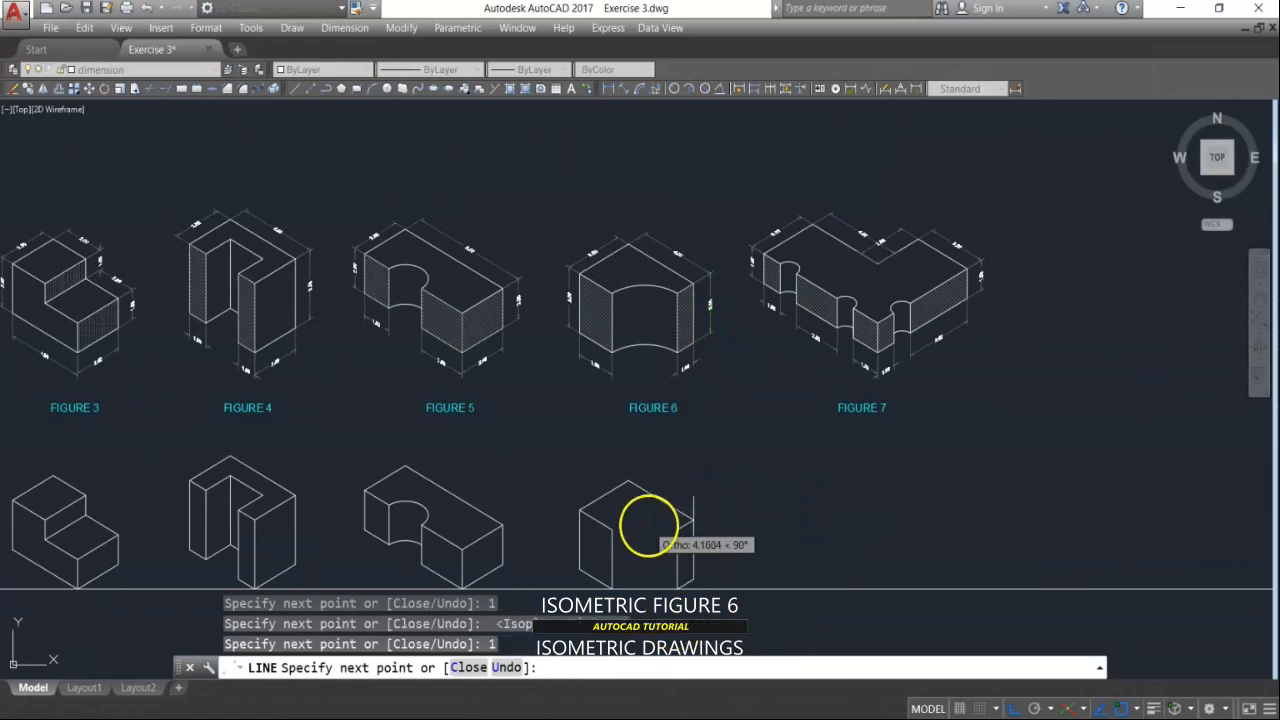
{"action": "left_click", "coordinate": [693, 521]}
{"action": "key", "text": "Return"}
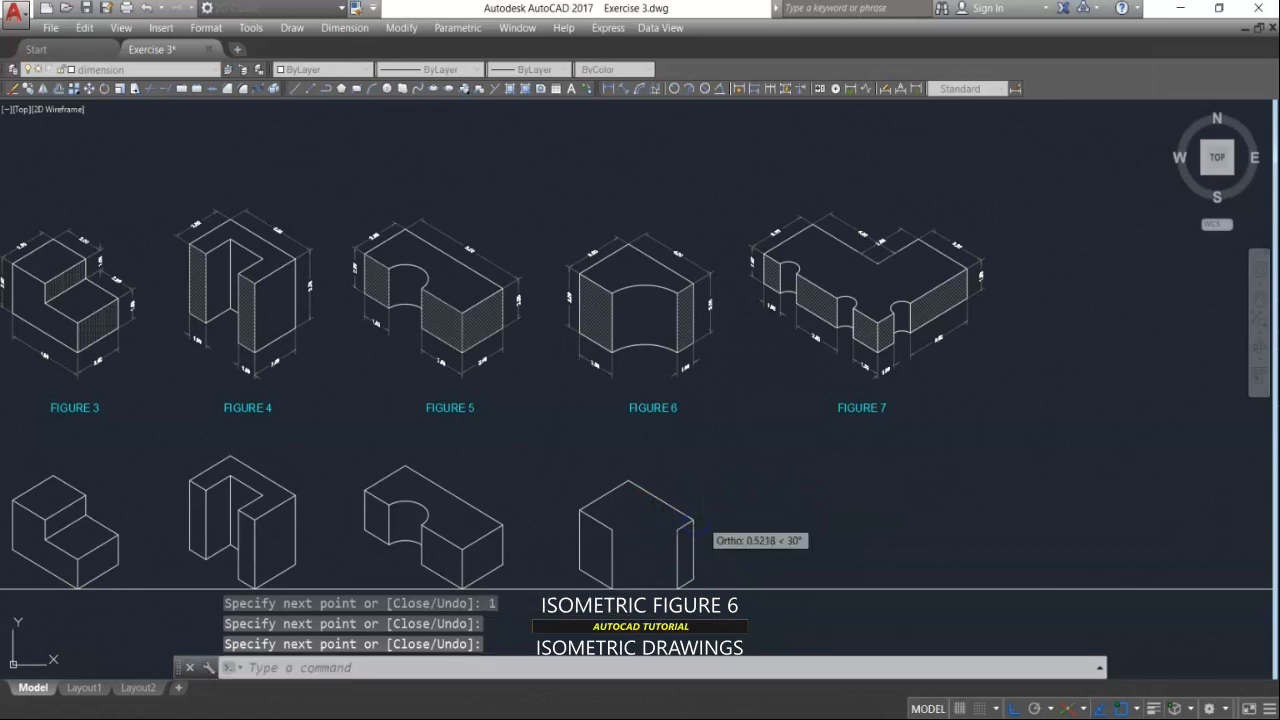
{"action": "middle_click_drag", "start_coordinate": [660, 537], "coordinate": [695, 457]}
{"action": "key", "text": "Escape"}
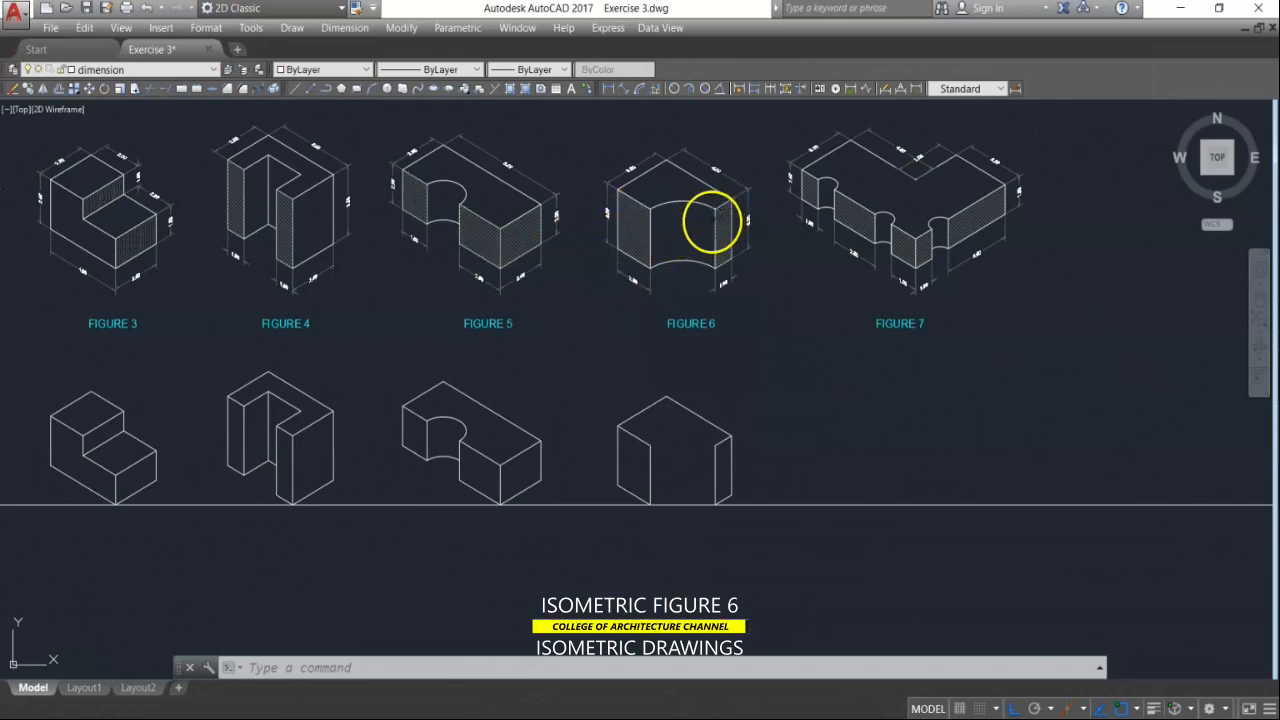
Step: Switch to the top isoplane and draw a construction line at 330° from the inner upper corner of Figure 6's left face
{"action": "scroll", "coordinate": [735, 210], "scroll_direction": "up", "scroll_amount": 2}
{"action": "mouse_move", "coordinate": [731, 214]}
{"action": "middle_mouse_down"}
{"action": "mouse_move", "coordinate": [714, 229]}
{"action": "mouse_move", "coordinate": [700, 157]}
{"action": "middle_mouse_up"}
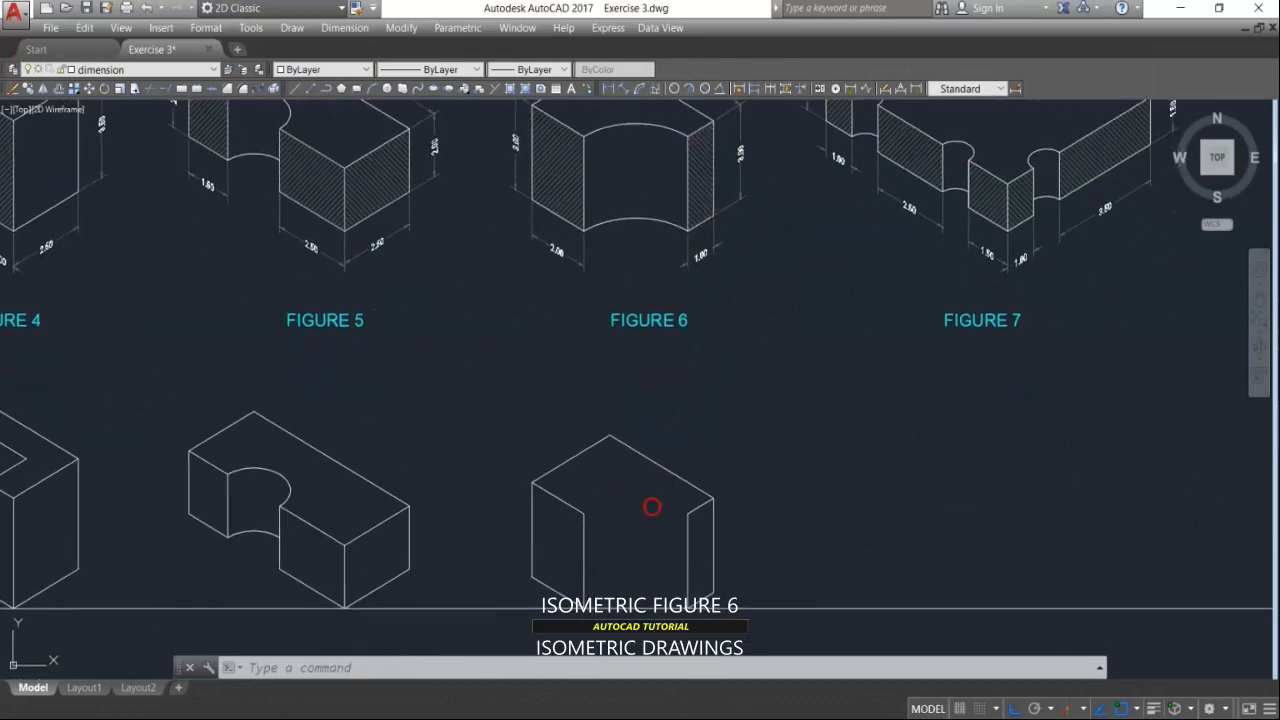
{"action": "scroll", "coordinate": [652, 507], "scroll_direction": "up", "scroll_amount": 2}
{"action": "key", "text": "Escape"}
{"action": "key", "text": "Escape"}
{"action": "key", "text": "Escape"}
{"action": "key", "text": "Return"}
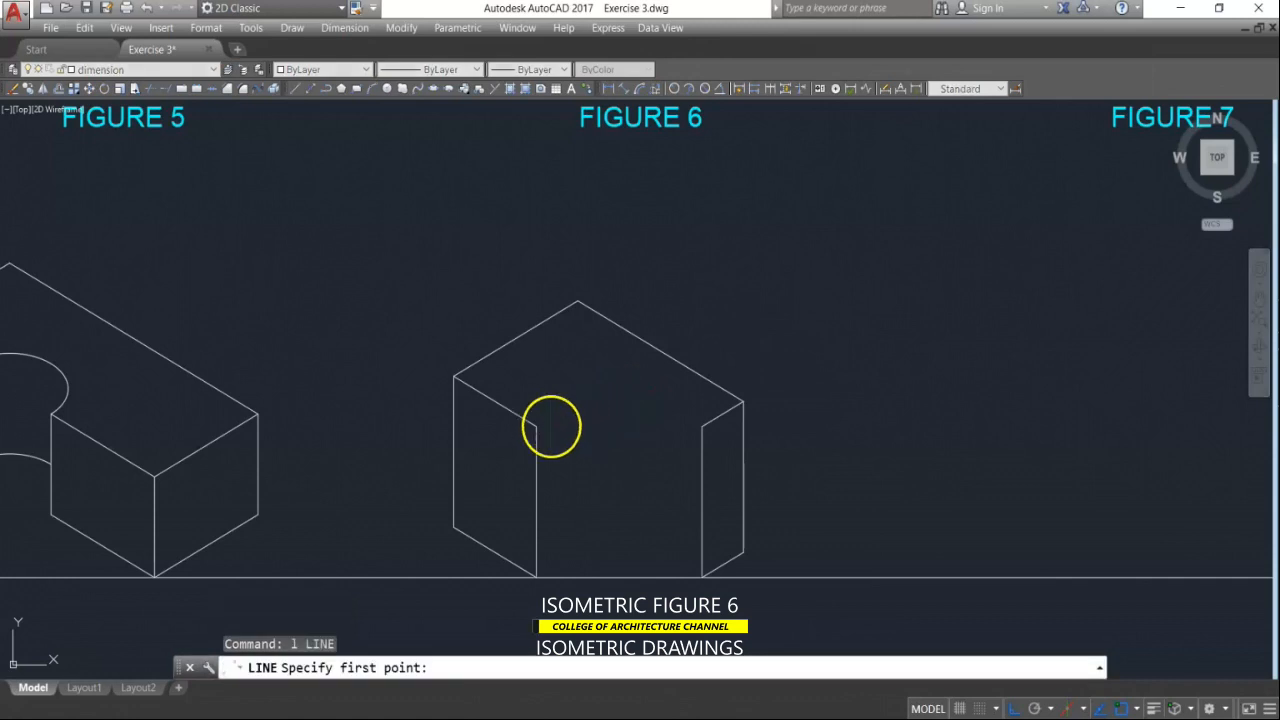
{"action": "left_click", "coordinate": [537, 425]}
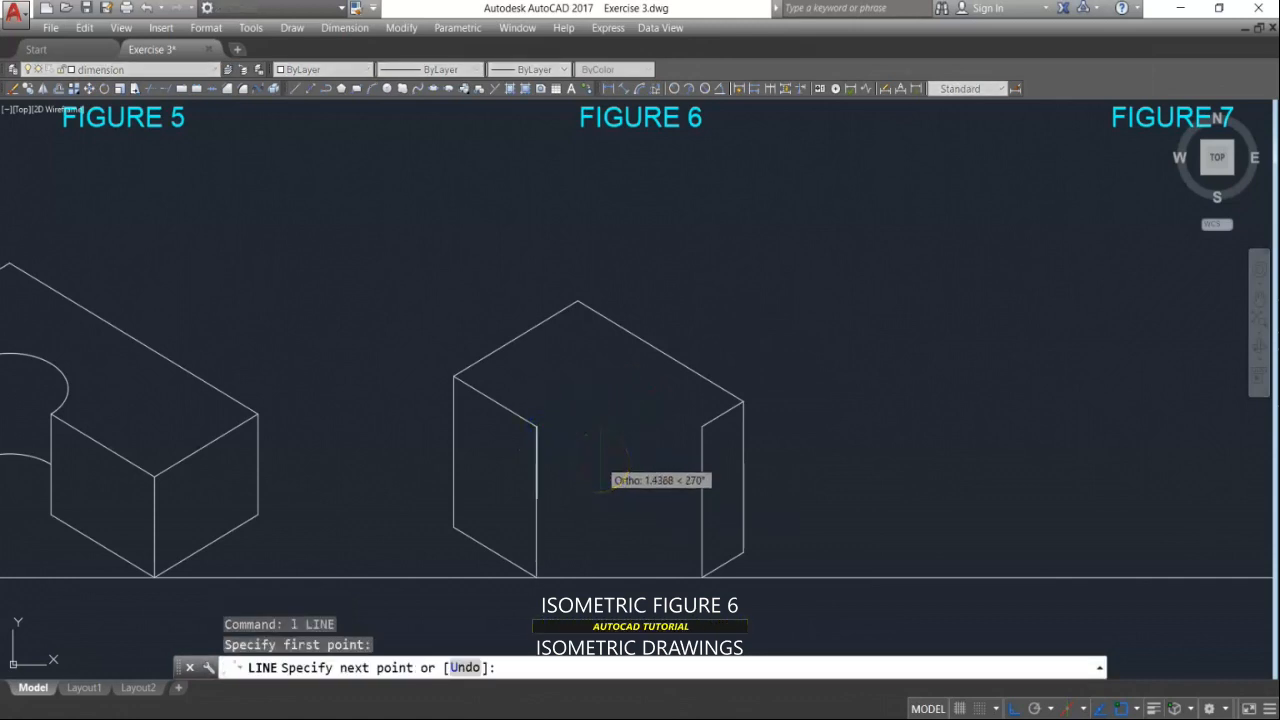
{"action": "key", "text": "F5"}
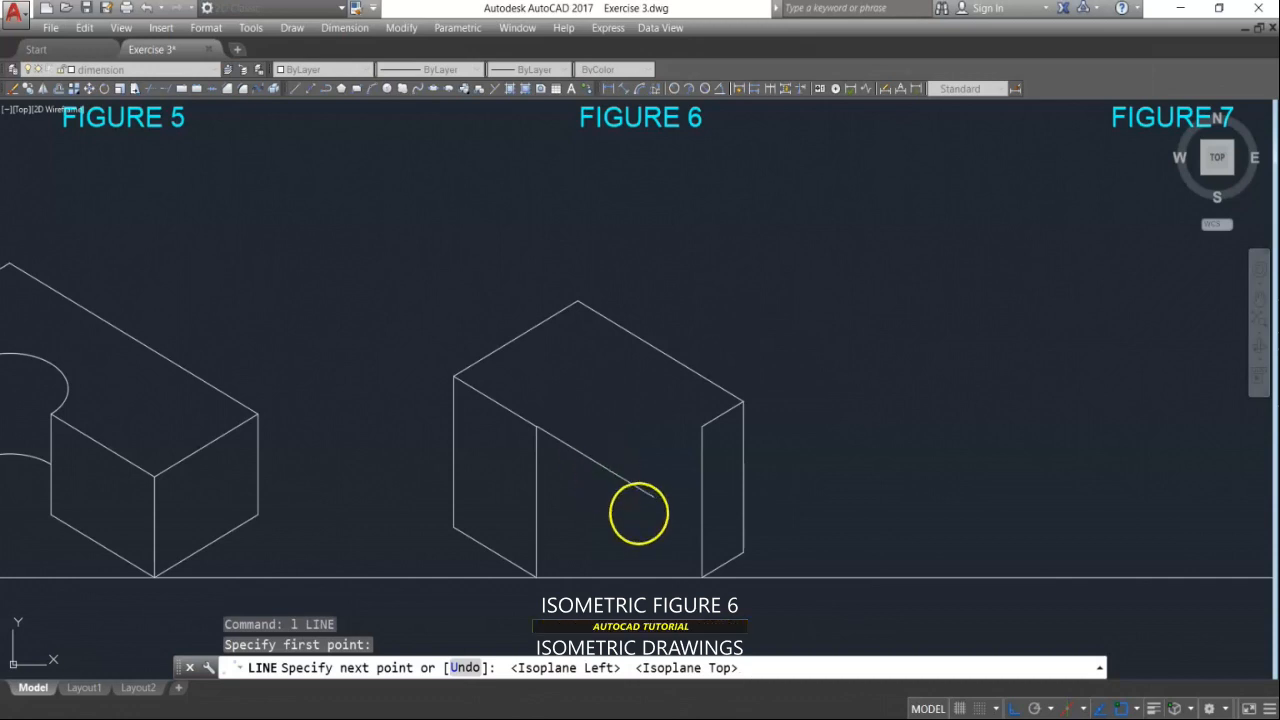
{"action": "left_click", "coordinate": [660, 503]}
{"action": "key", "text": "Return"}
Step: Draw a second construction line at 210° from the inner upper corner of Figure 6's right face, crossing the first one
{"action": "key", "text": "Return"}
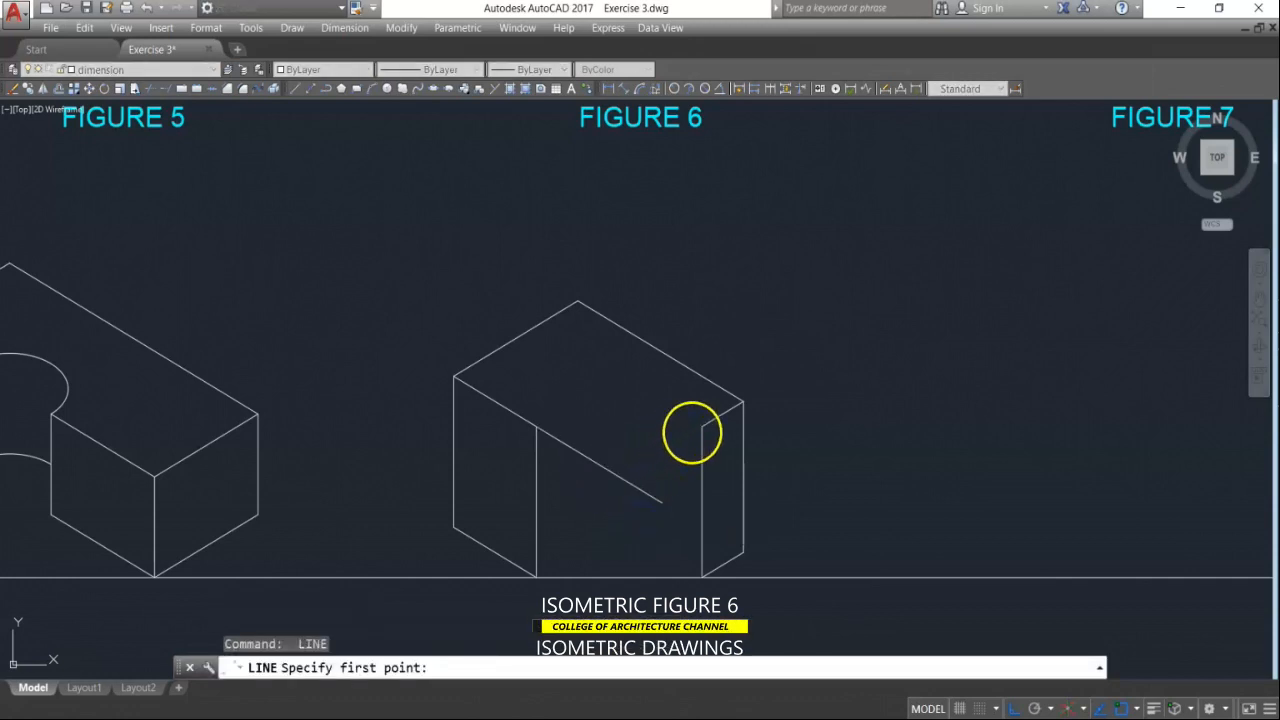
{"action": "left_click", "coordinate": [702, 425]}
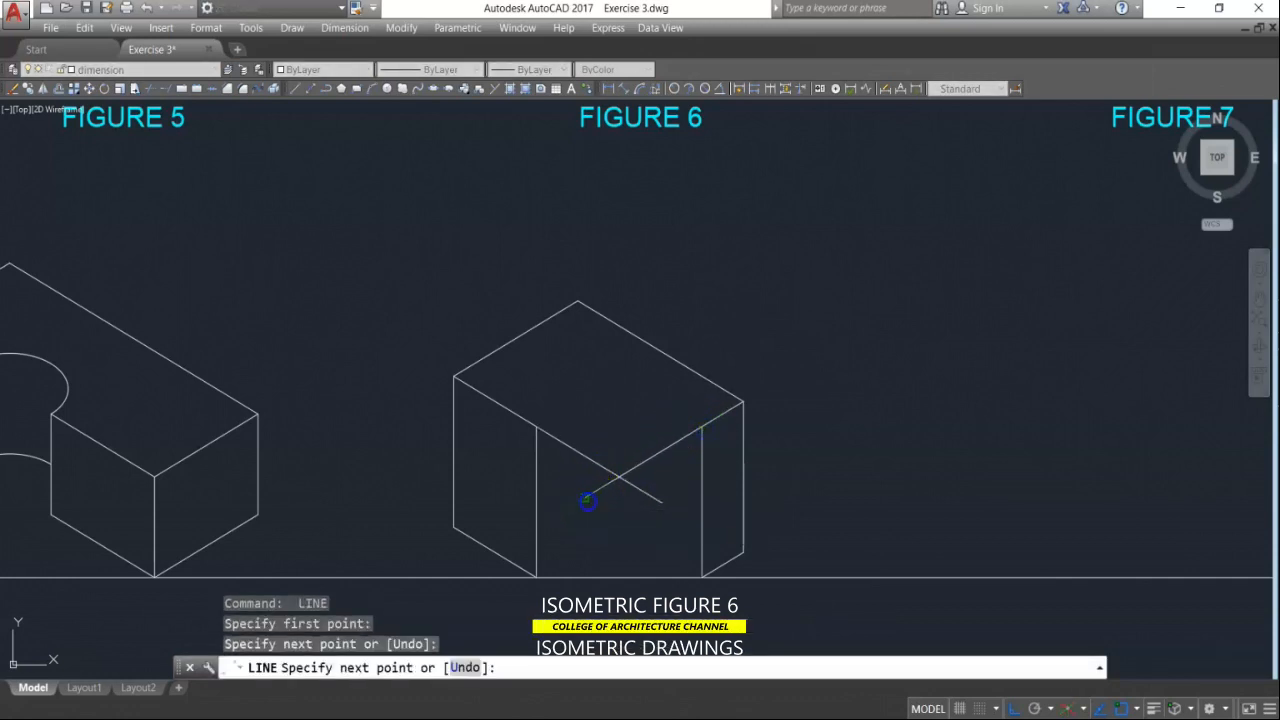
{"action": "left_click", "coordinate": [588, 501]}
{"action": "key", "text": "Return"}
{"action": "key", "text": "Escape"}
{"action": "key", "text": "Escape"}
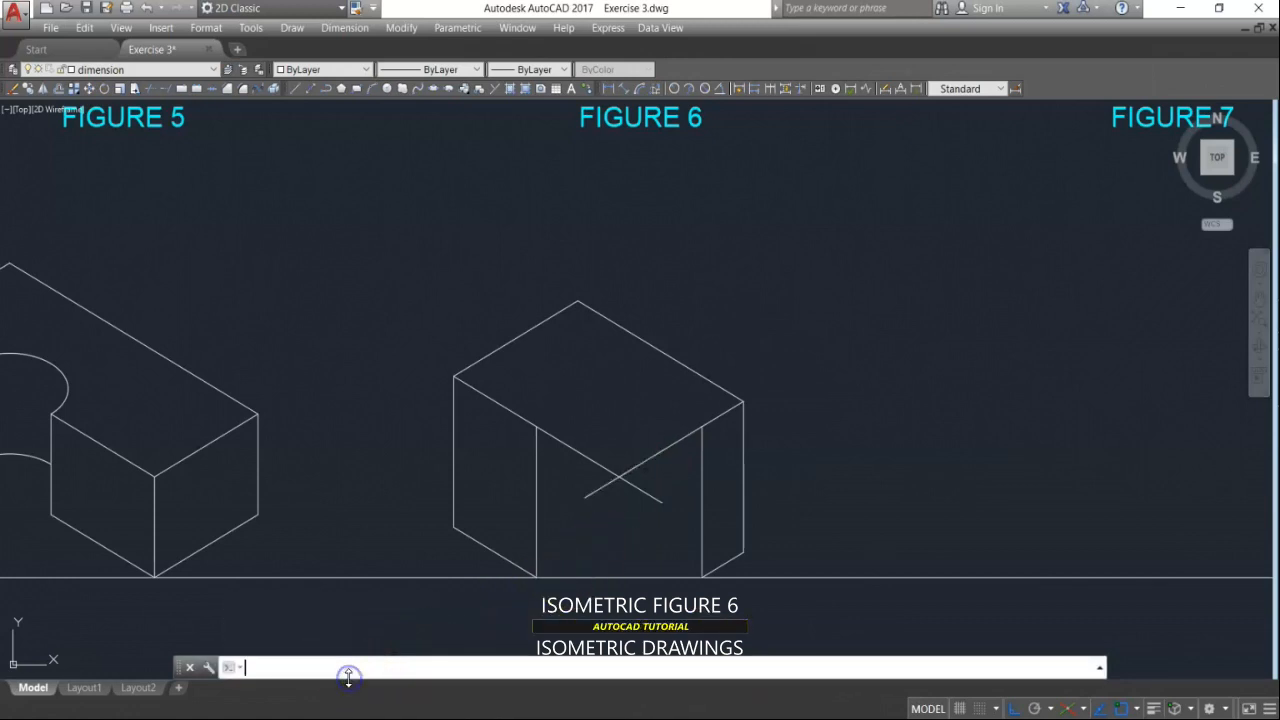
Step: Draw an isocircle centred on the construction lines' intersection with its radius reaching the inner upper corner of Figure 6's right face
{"action": "type", "text": "EL"}
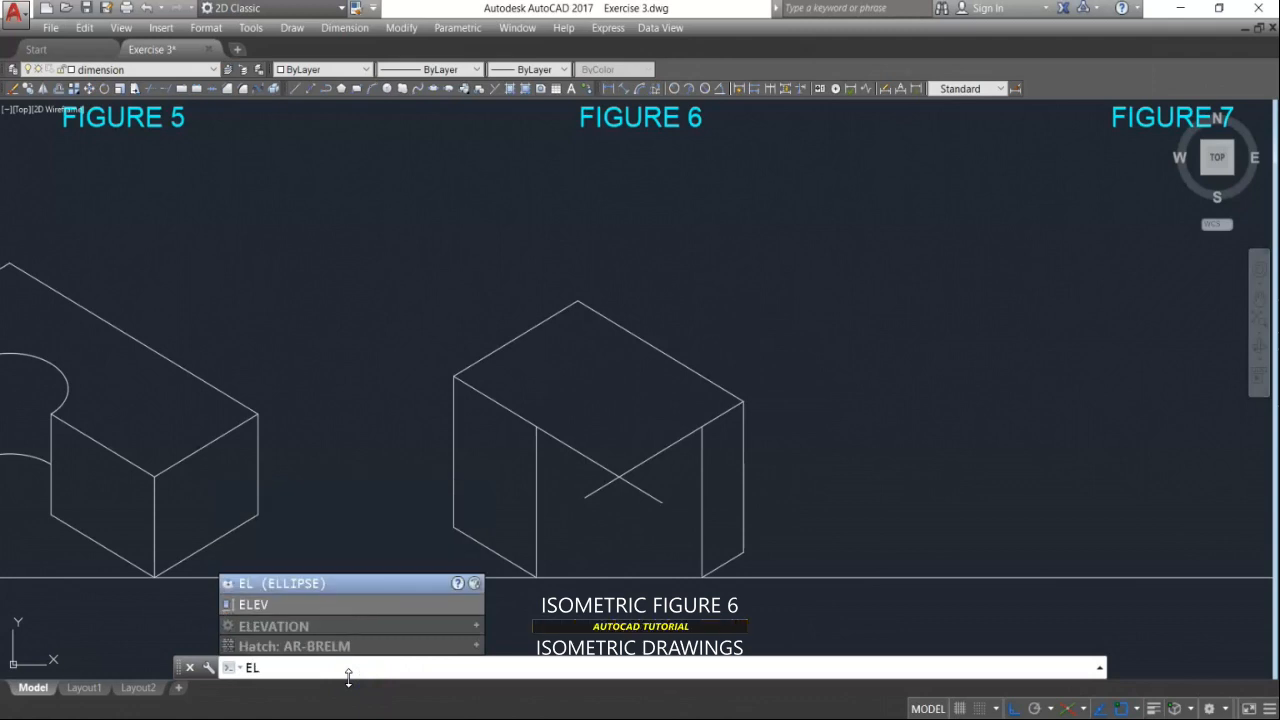
{"action": "key", "text": "Return"}
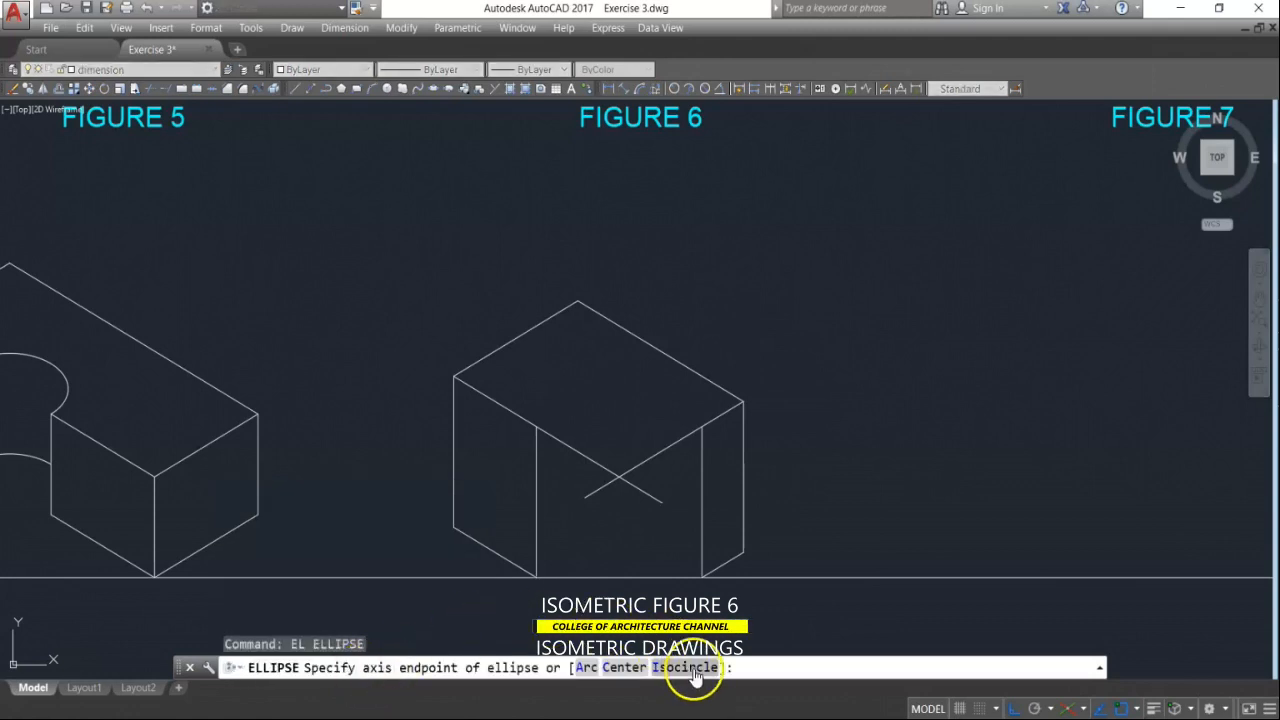
{"action": "left_click", "coordinate": [693, 669]}
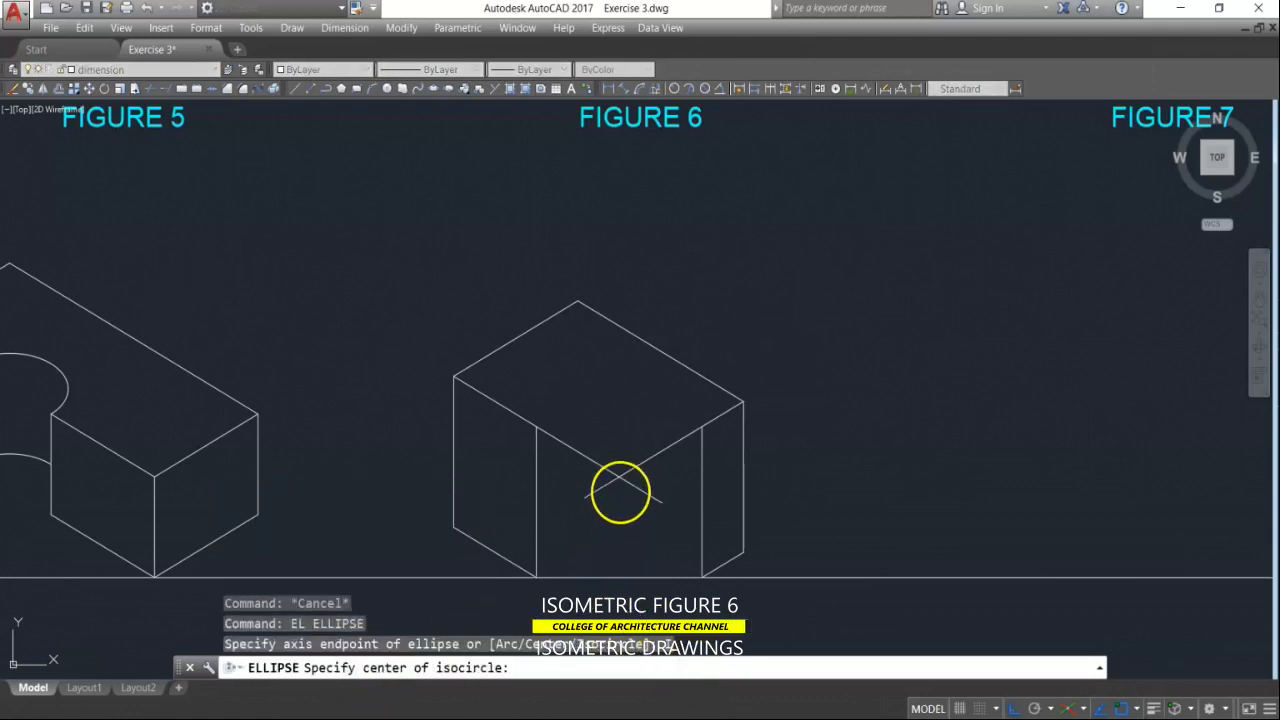
{"action": "left_click", "coordinate": [620, 480]}
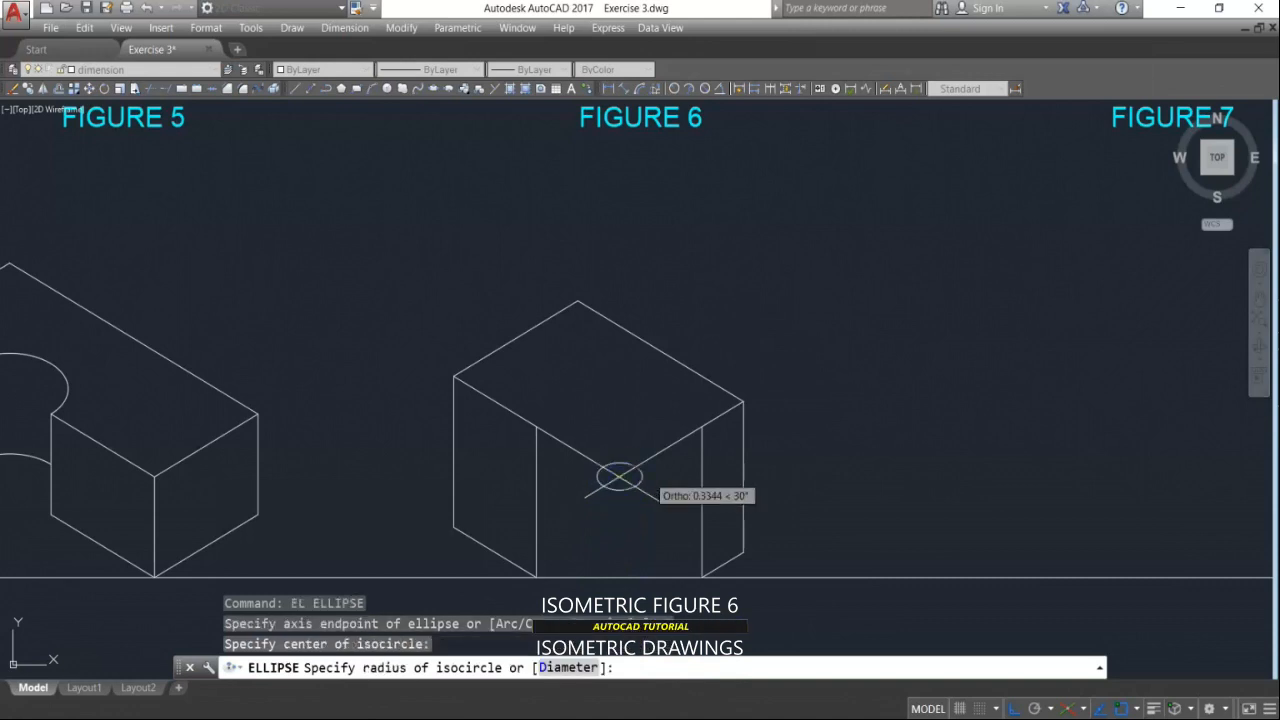
{"action": "left_click", "coordinate": [702, 428]}
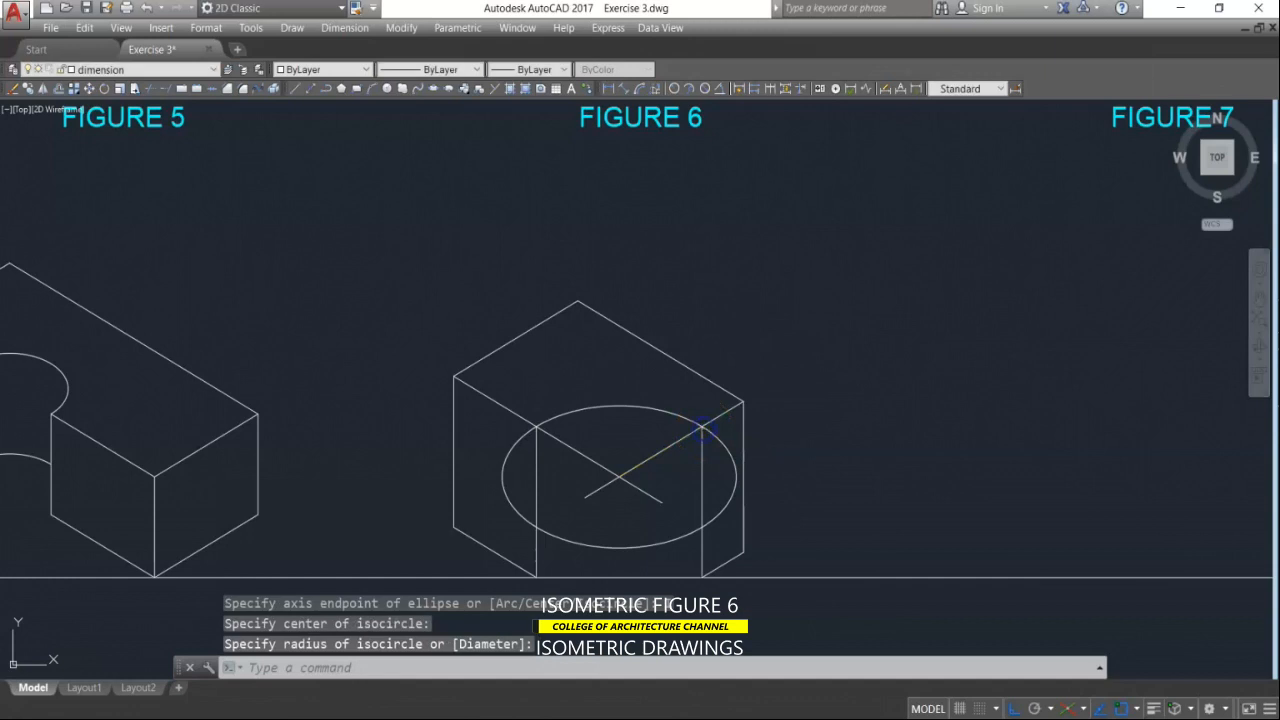
{"action": "key", "text": "Escape"}
{"action": "key", "text": "Escape"}
Step: Erase the two crossing construction lines inside the isocircle
{"action": "type", "text": "e"}
{"action": "key", "text": "space"}
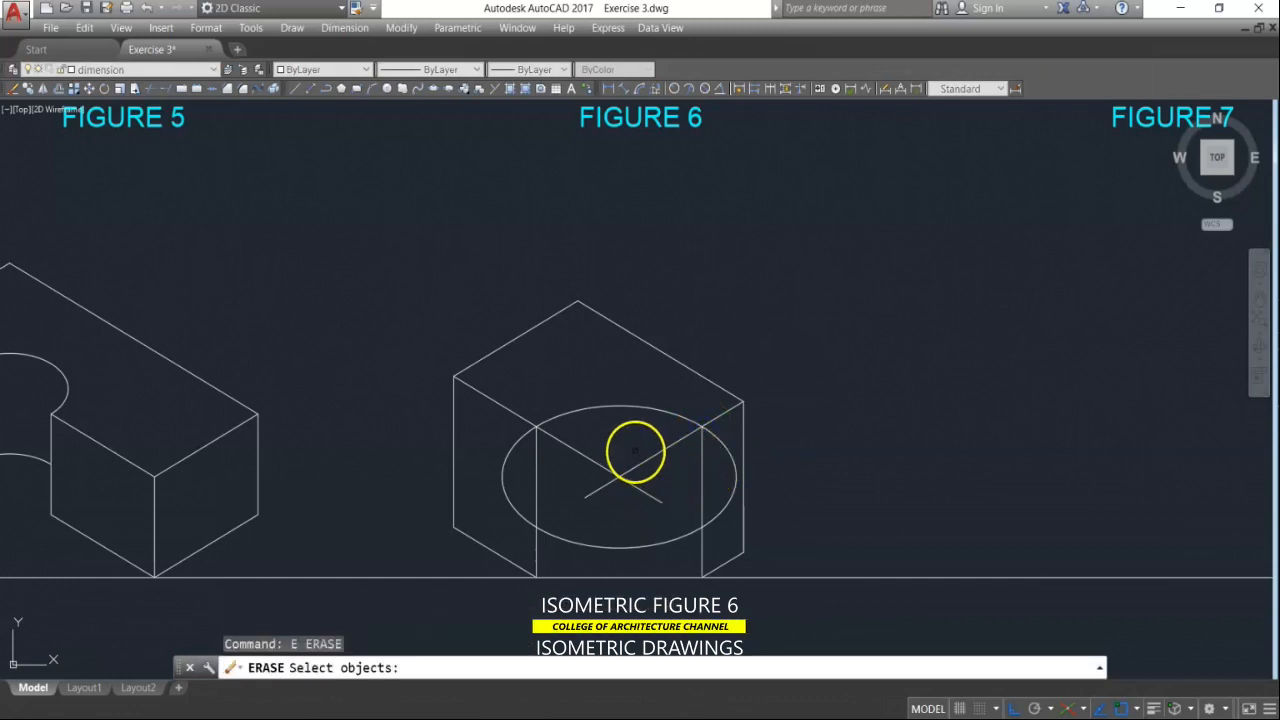
{"action": "left_click", "coordinate": [637, 449]}
{"action": "left_click", "coordinate": [610, 486]}
{"action": "key", "text": "space"}
{"action": "key", "text": "Escape"}
{"action": "key", "text": "Escape"}
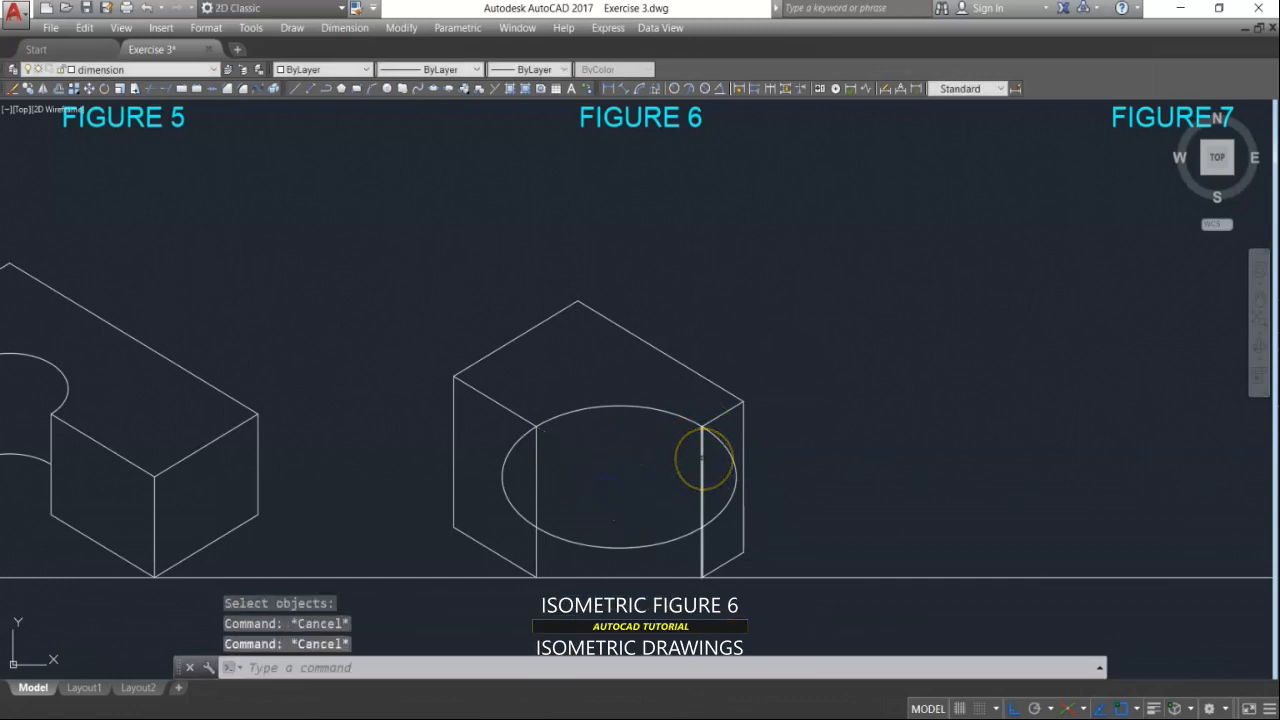
Step: Trim the isocircle to its rear arc, using the upper edges of Figure 6's left and right faces as cutting edges
{"action": "type", "text": "tr"}
{"action": "key", "text": "space"}
{"action": "left_click", "coordinate": [735, 415]}
{"action": "left_click", "coordinate": [720, 406]}
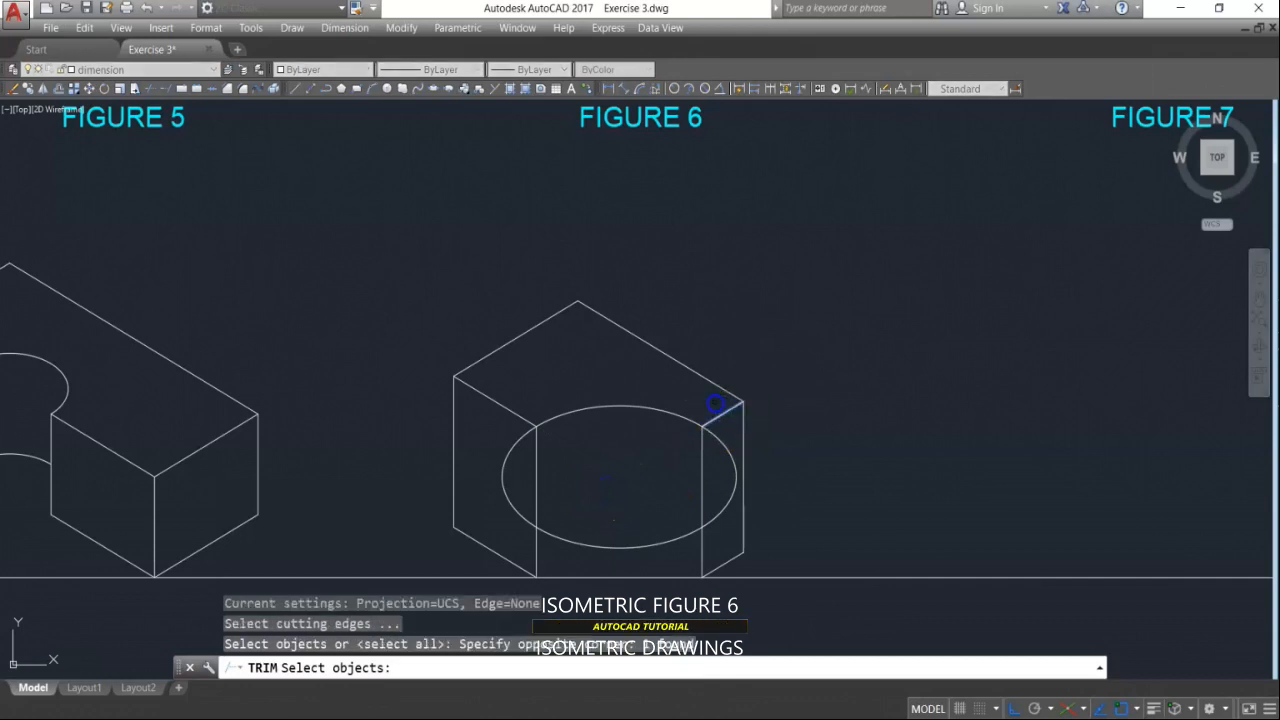
{"action": "left_click", "coordinate": [534, 391]}
{"action": "left_click", "coordinate": [505, 412]}
{"action": "key", "text": "space"}
{"action": "left_click", "coordinate": [515, 452]}
{"action": "left_click", "coordinate": [507, 445]}
{"action": "key", "text": "space"}
{"action": "key", "text": "Escape"}
{"action": "key", "text": "Escape"}
Step: Copy the upper arc from the right face's inner upper corner down to its inner lower corner on the baseline
{"action": "type", "text": "co"}
{"action": "key", "text": "space"}
{"action": "left_click", "coordinate": [617, 389]}
{"action": "left_click", "coordinate": [688, 430]}
{"action": "key", "text": "space"}
{"action": "left_click", "coordinate": [701, 426]}
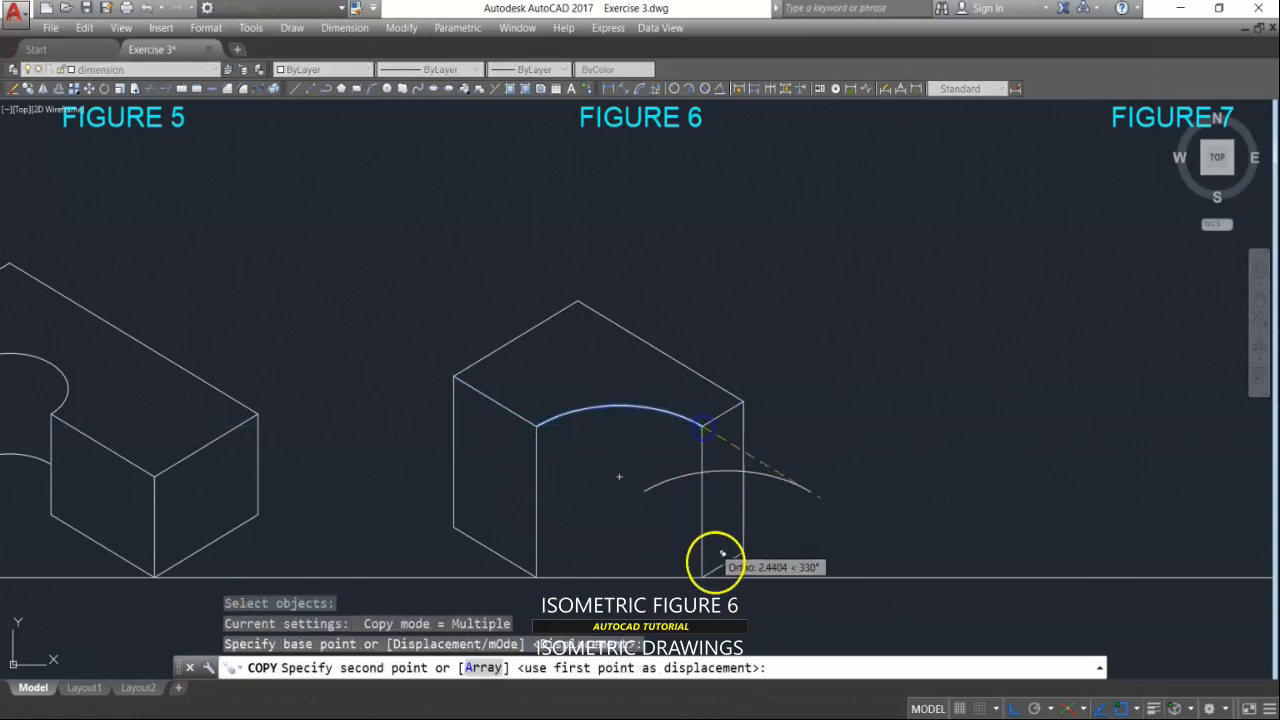
{"action": "left_click", "coordinate": [703, 571]}
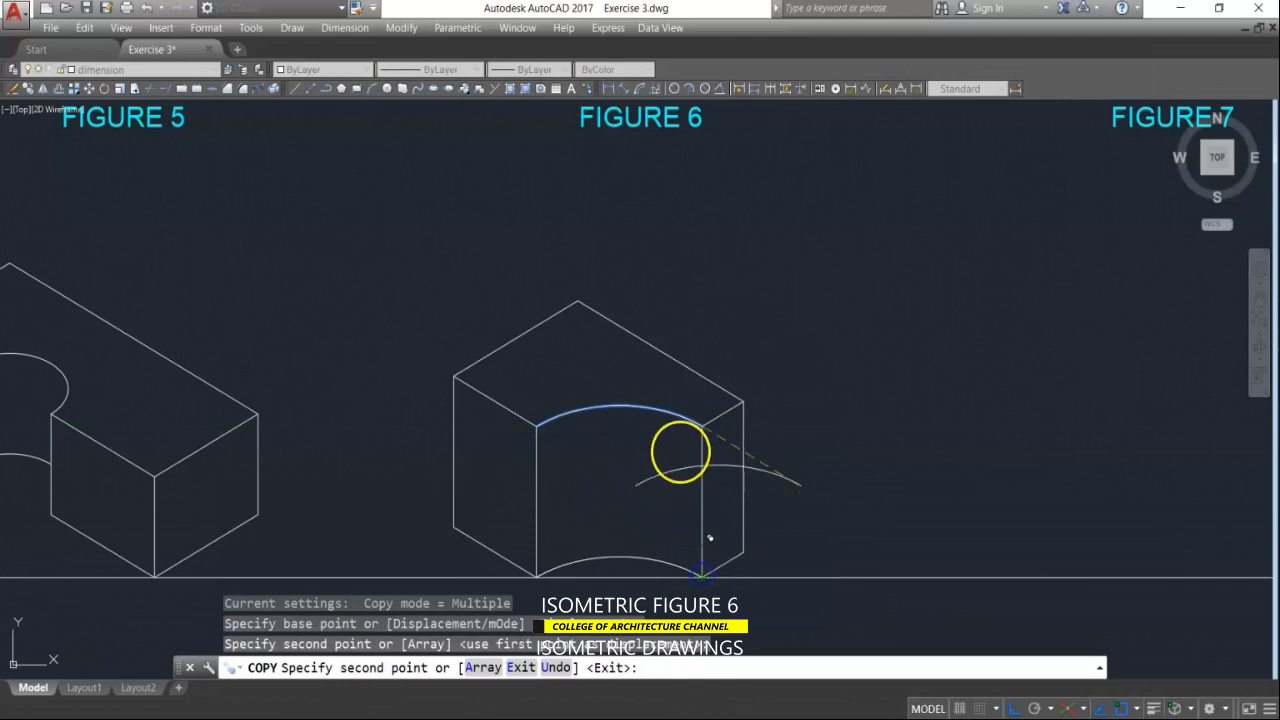
{"action": "key", "text": "Return"}
Step: Draw Figure 7's first lower edge 1.5 long at 150° on the left isoplane, from the baseline point directly below the reference's front corner
{"action": "scroll", "coordinate": [620, 435], "scroll_direction": "down", "scroll_amount": 4}
{"action": "scroll", "coordinate": [653, 346], "scroll_direction": "up", "scroll_amount": 2}
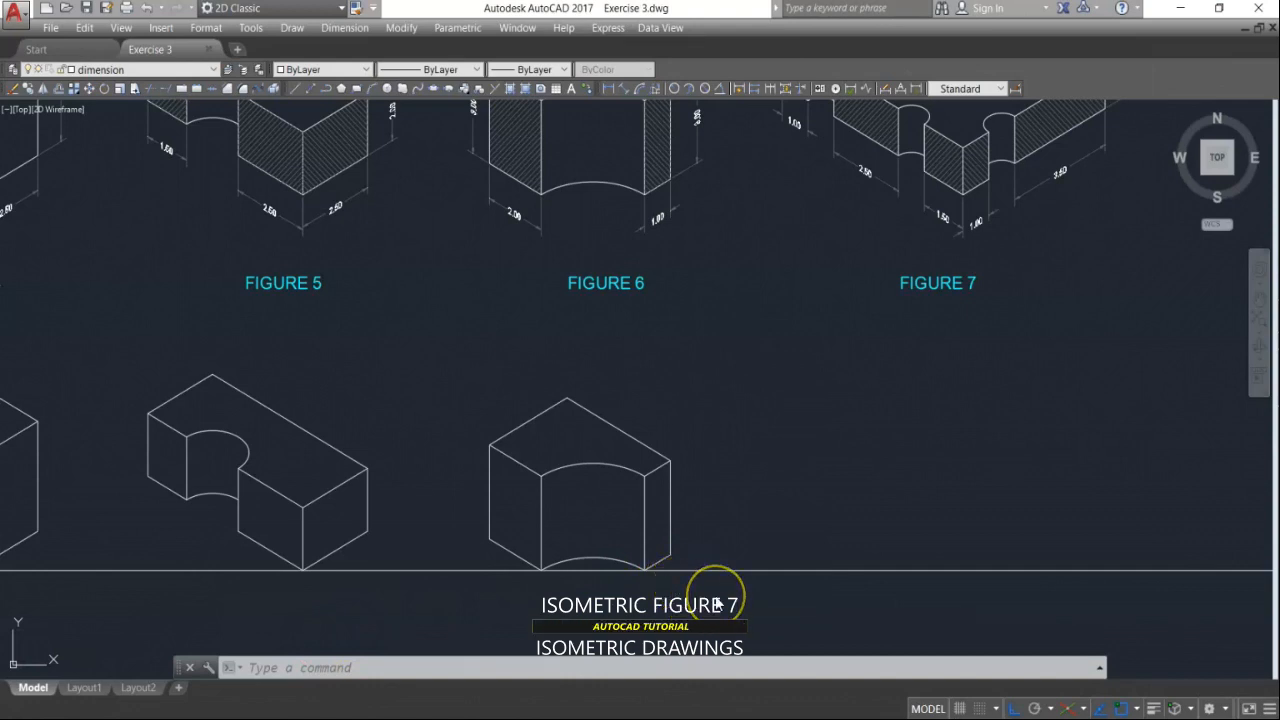
{"action": "left_click", "coordinate": [453, 670]}
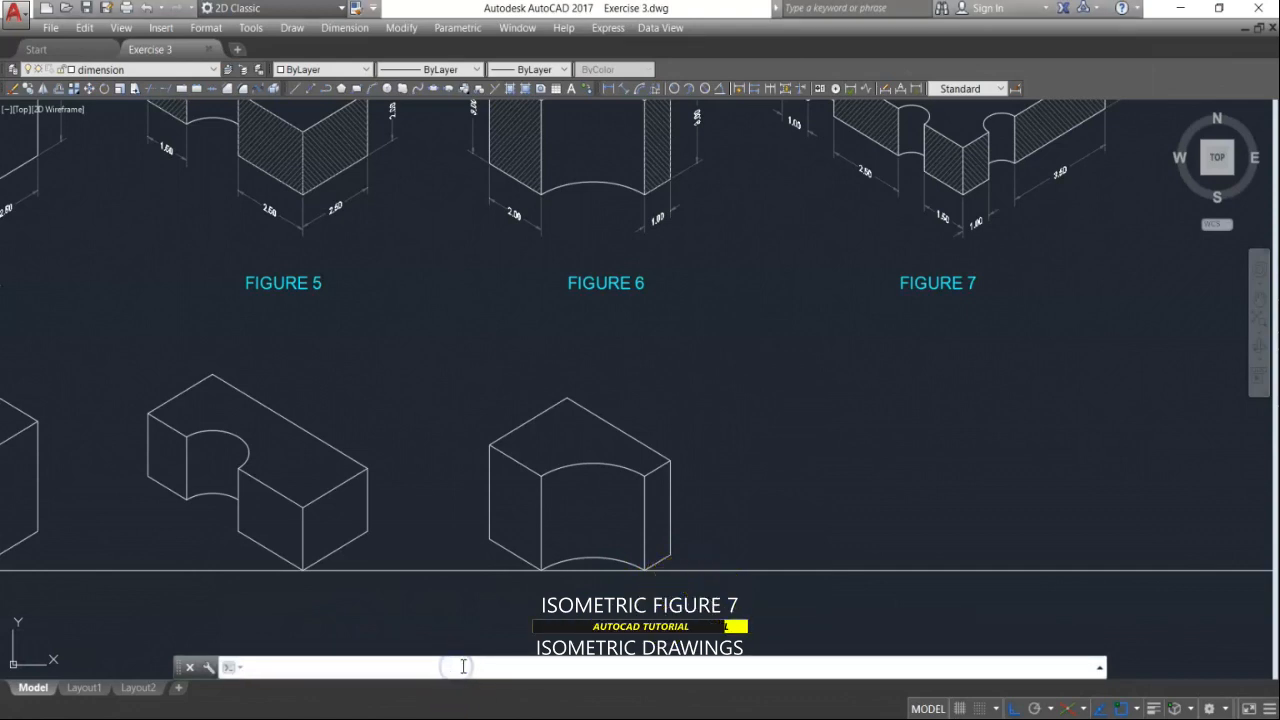
{"action": "type", "text": "l"}
{"action": "key", "text": "Return"}
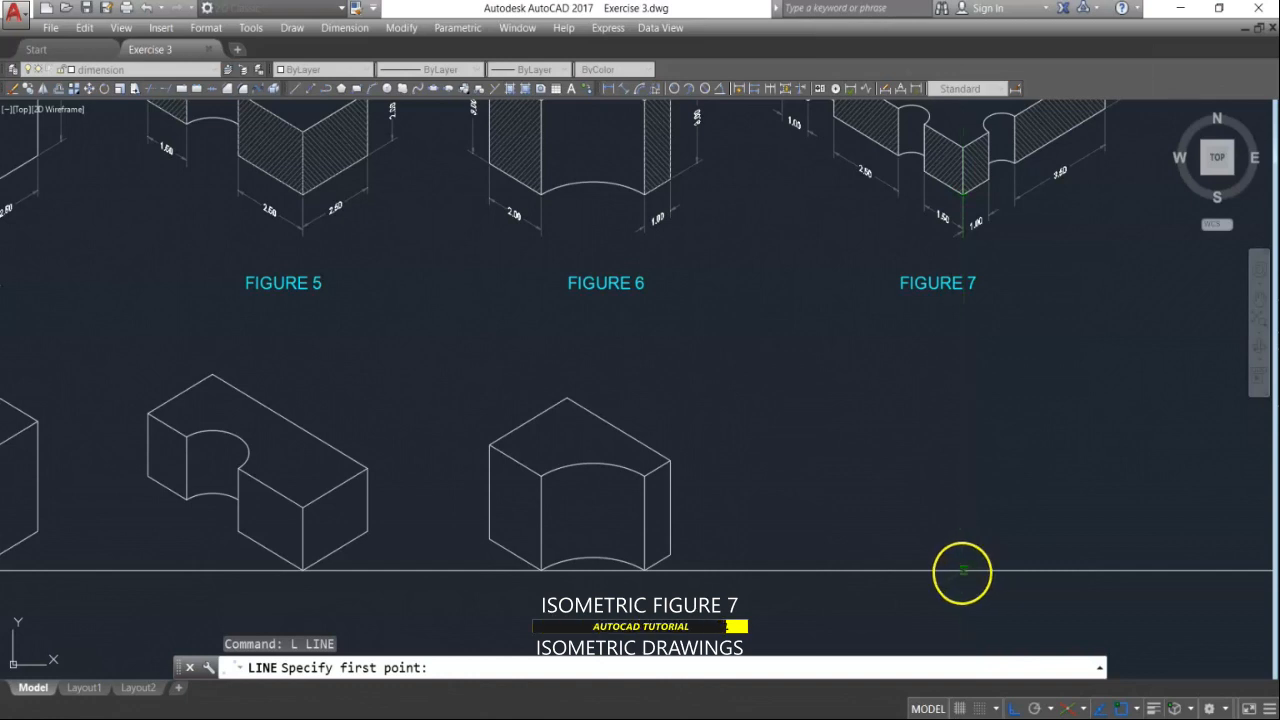
{"action": "left_click", "coordinate": [962, 571]}
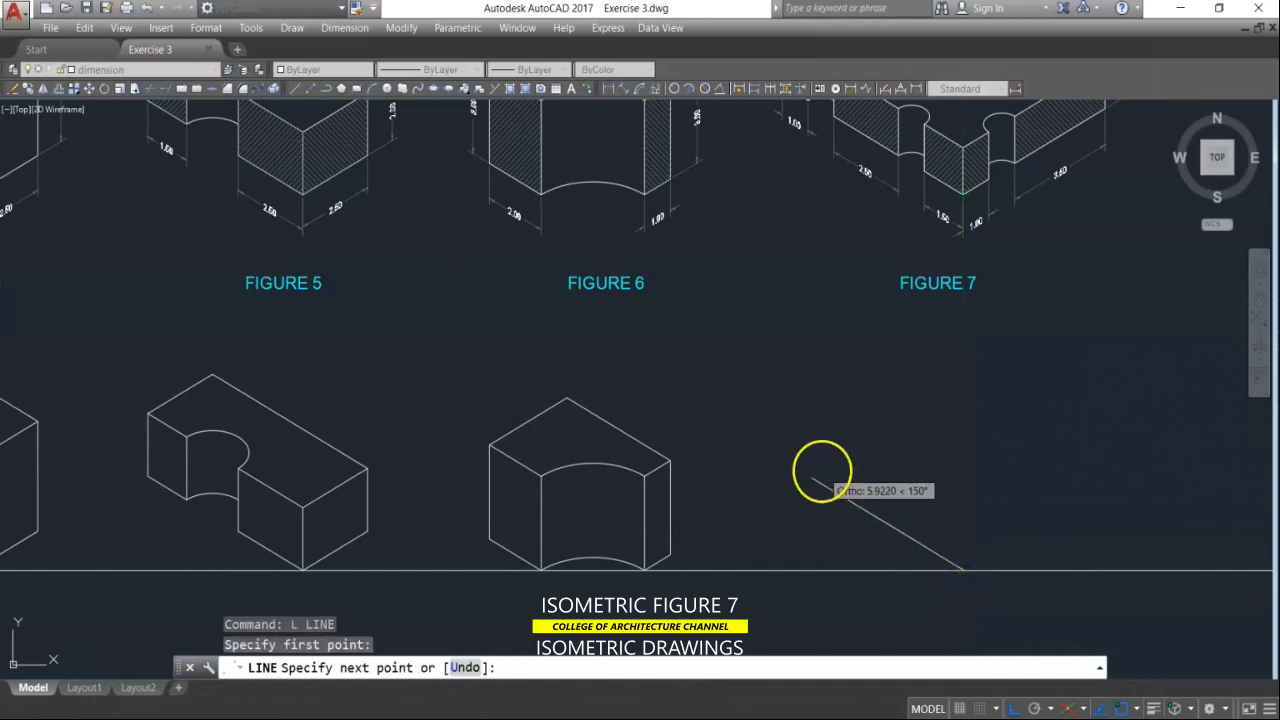
{"action": "middle_click_drag", "start_coordinate": [823, 469], "coordinate": [732, 537]}
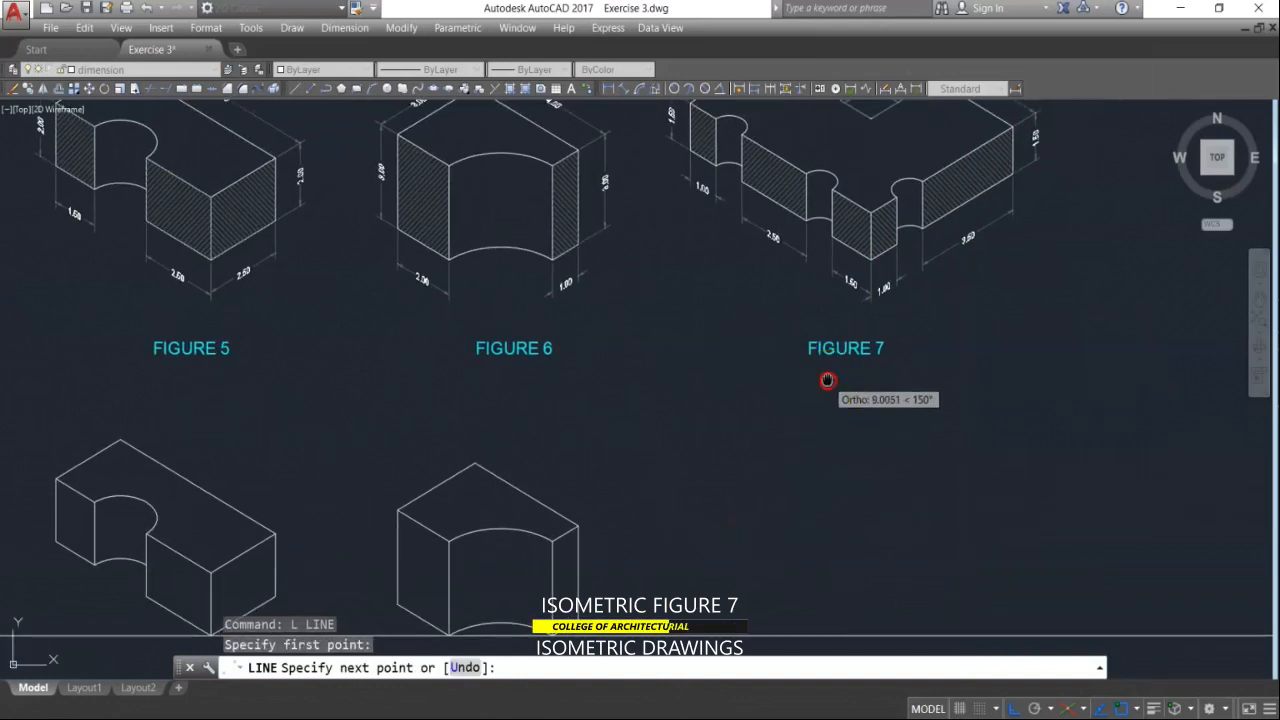
{"action": "middle_click_drag", "start_coordinate": [826, 380], "coordinate": [809, 434]}
{"action": "scroll", "coordinate": [944, 190], "scroll_direction": "up", "scroll_amount": 4}
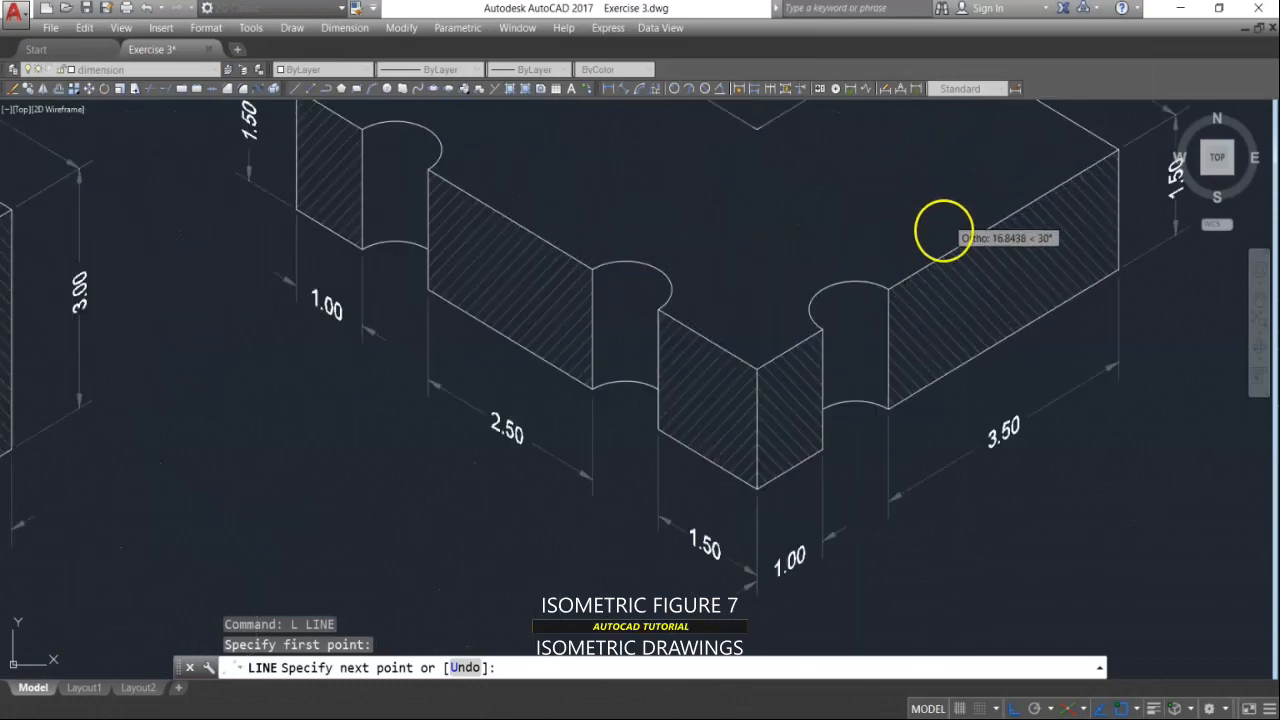
{"action": "scroll", "coordinate": [720, 331], "scroll_direction": "down", "scroll_amount": 6}
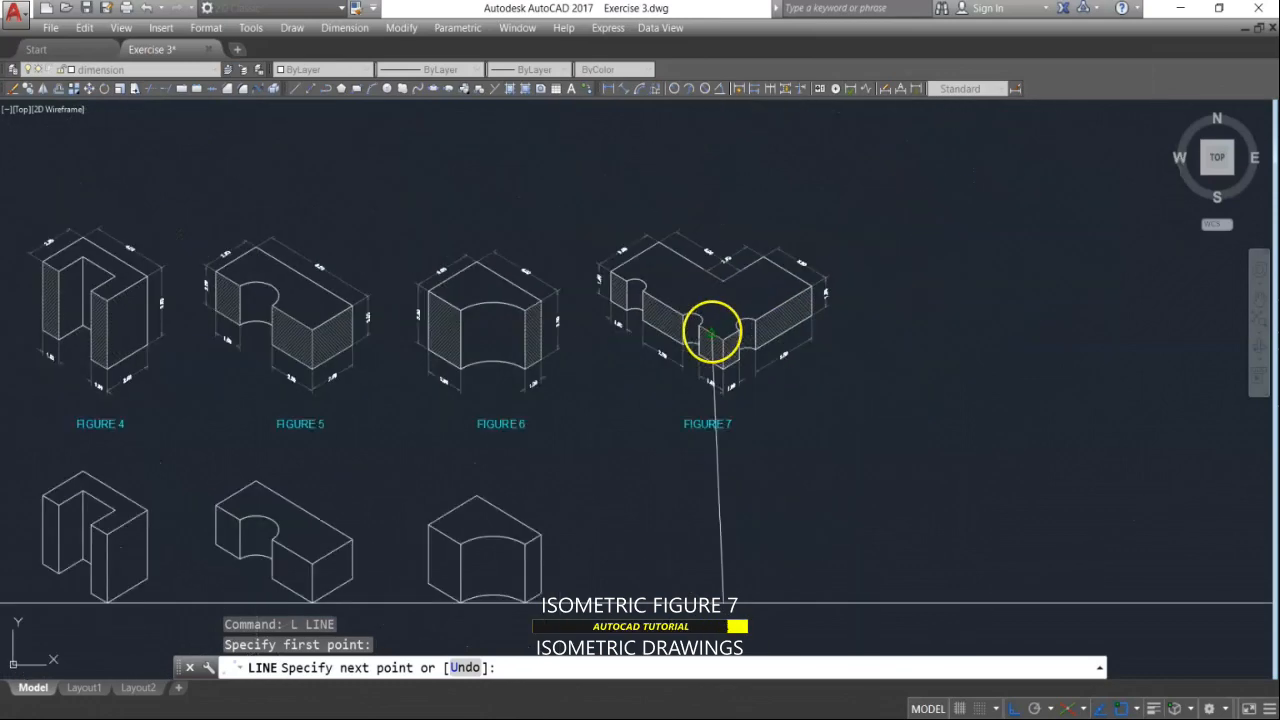
{"action": "scroll", "coordinate": [680, 466], "scroll_direction": "up", "scroll_amount": 4}
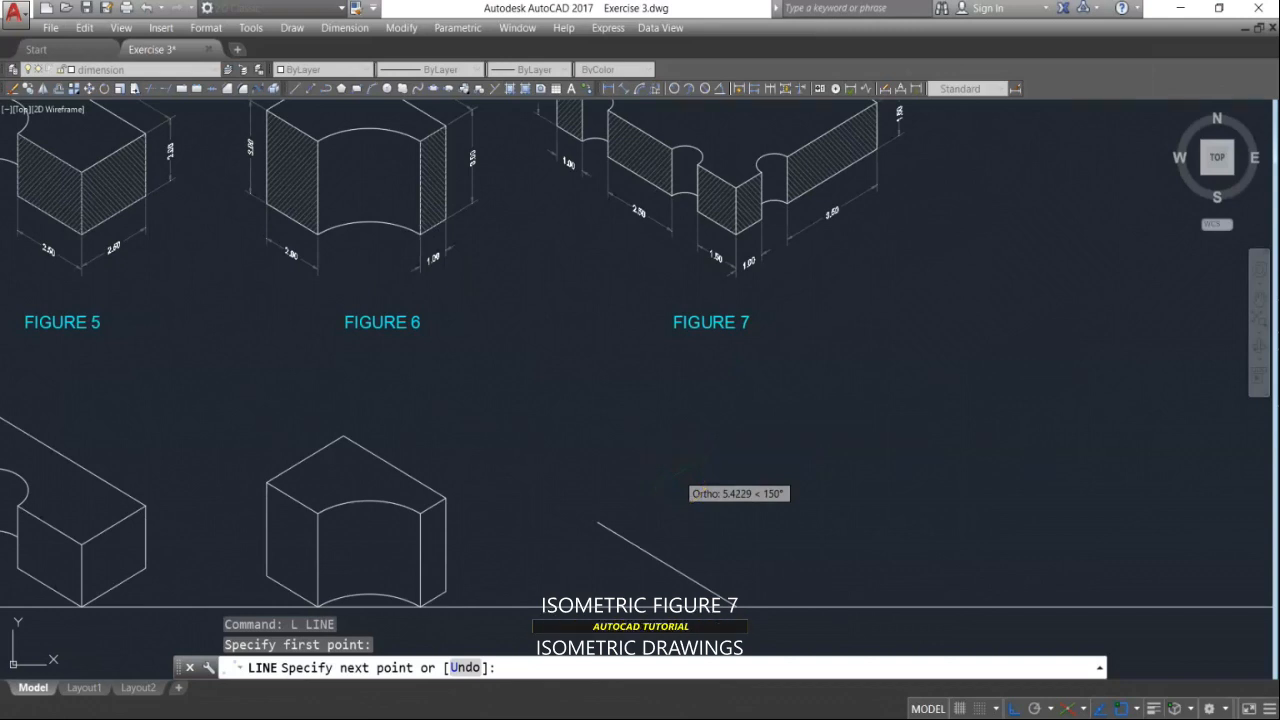
{"action": "key", "text": "F5"}
{"action": "key", "text": "F5"}
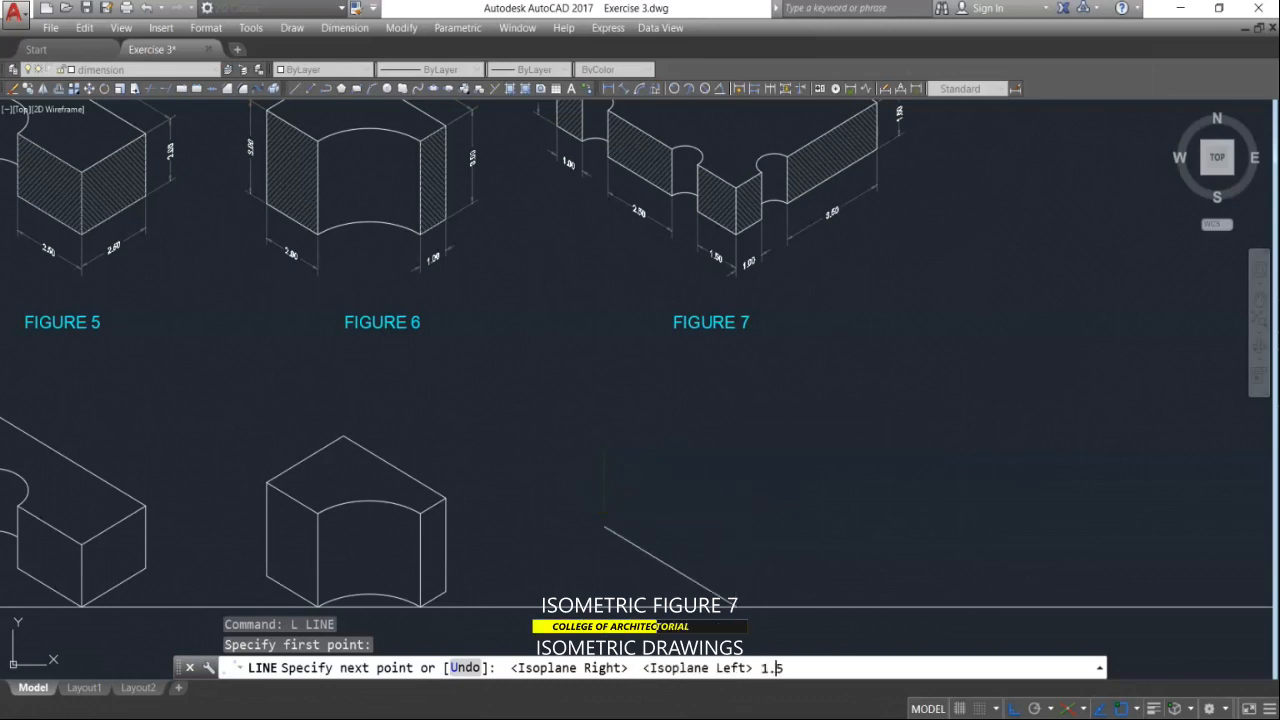
{"action": "key", "text": "Return"}
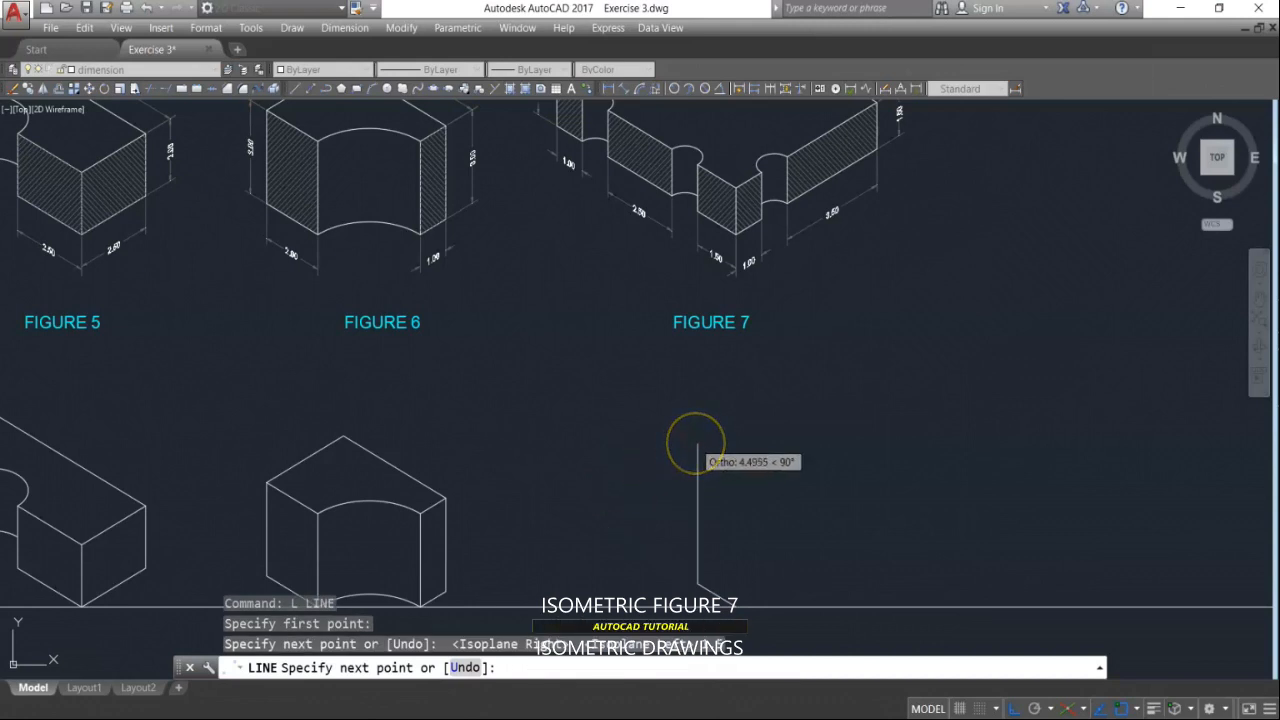
Step: Complete Figure 7's front-left face with a 1.5 vertical edge and a 1.5 upper edge, closing it down to the baseline start point
{"action": "type", "text": "1.5"}
{"action": "key", "text": "Return"}
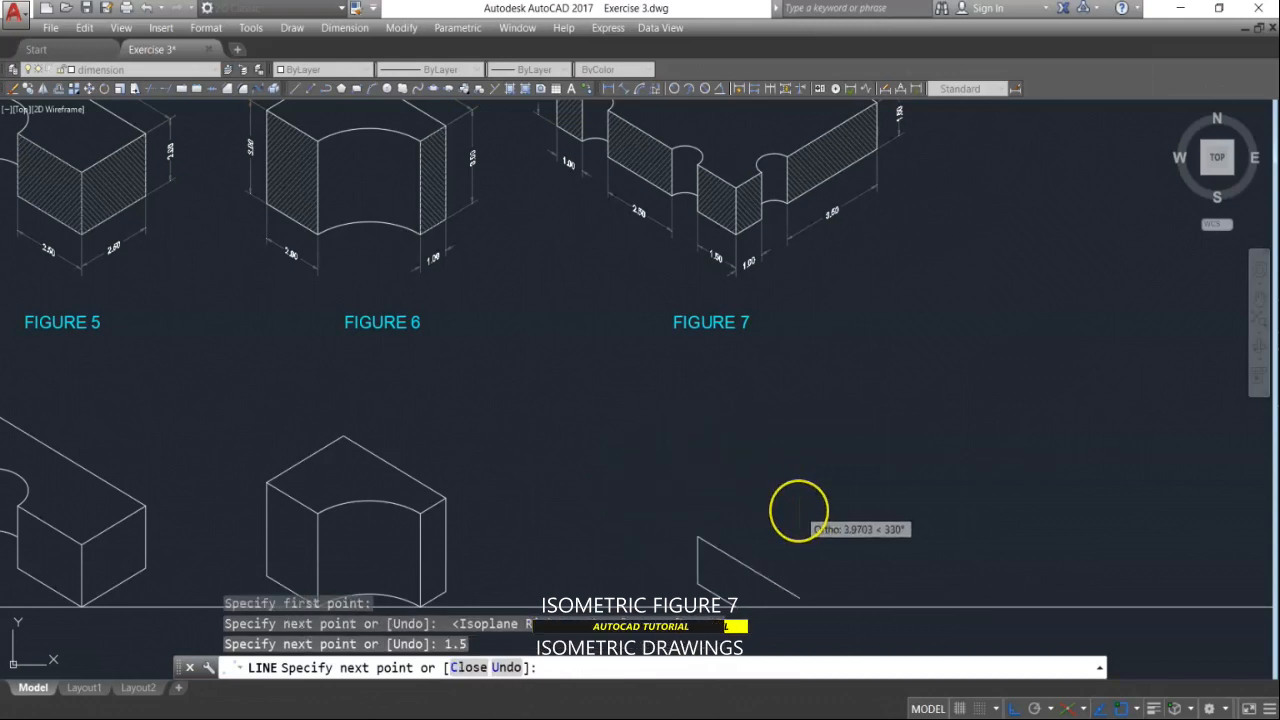
{"action": "type", "text": "1.5"}
{"action": "key", "text": "Return"}
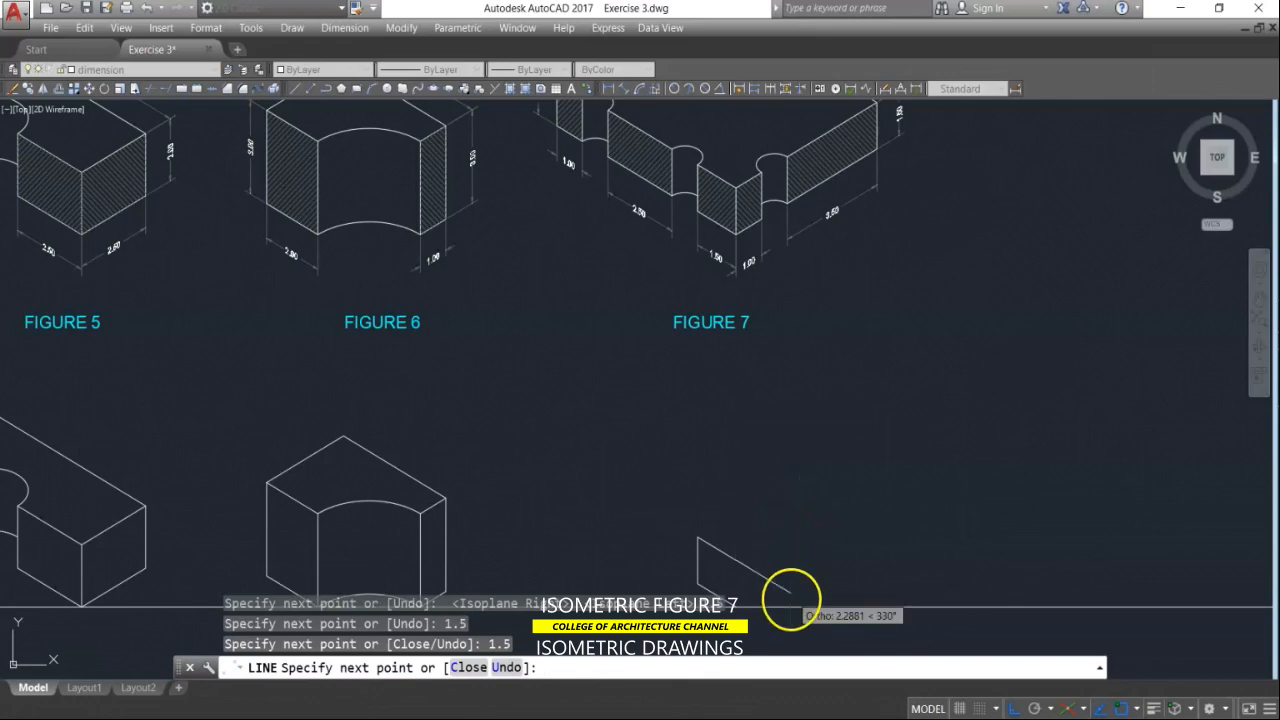
{"action": "key", "text": "Return"}
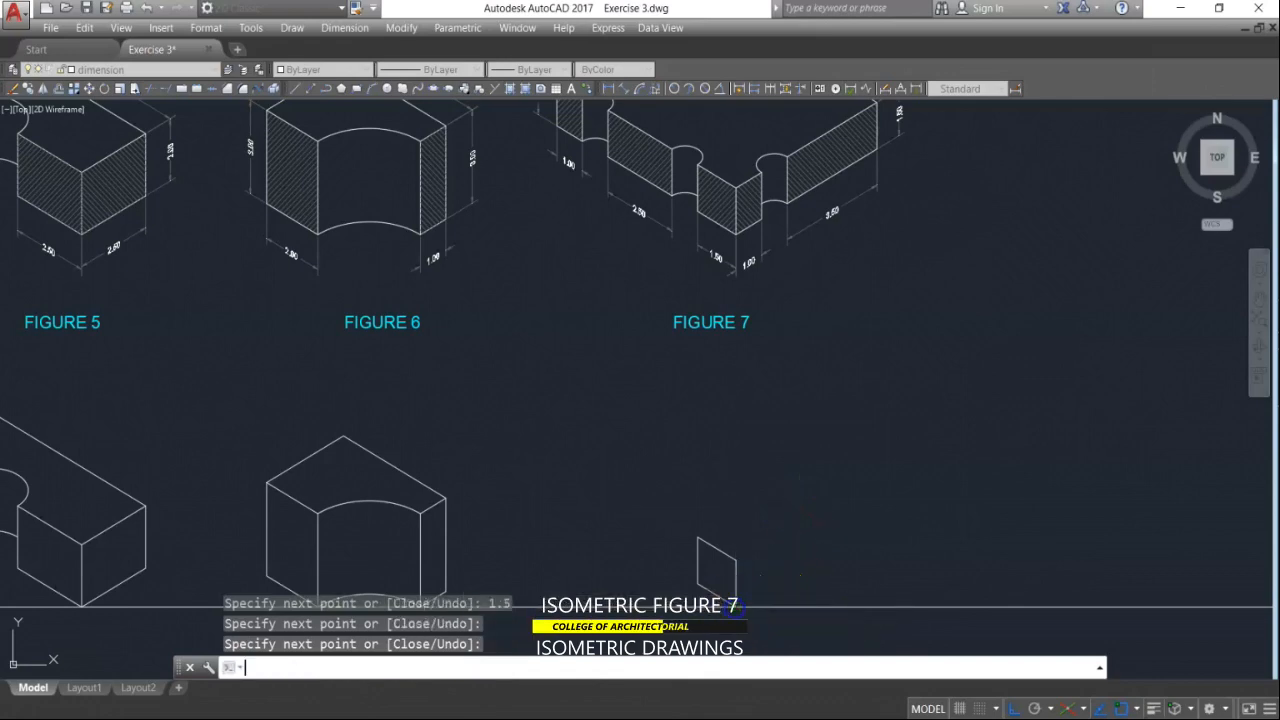
Step: Draw a 1-unit gap line at 150° from the lower rear corner of Figure 7's first face
{"action": "middle_click_drag", "start_coordinate": [677, 366], "coordinate": [777, 464]}
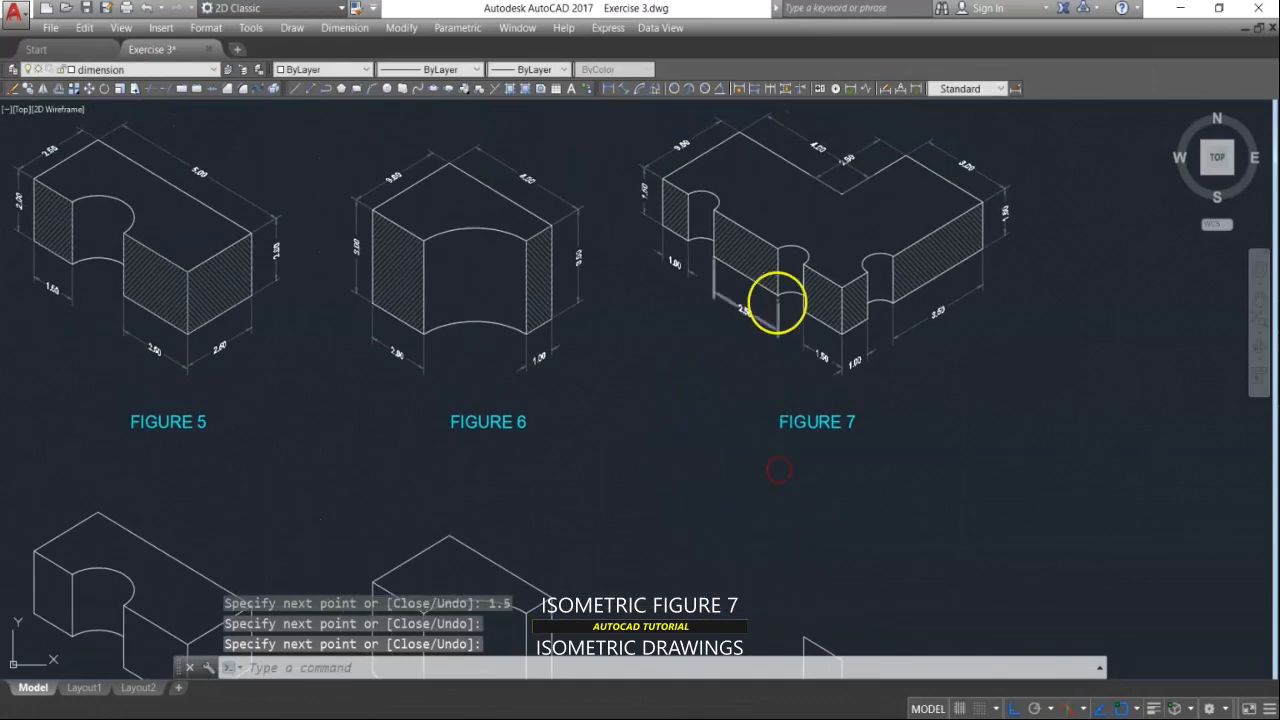
{"action": "scroll", "coordinate": [785, 275], "scroll_direction": "up", "scroll_amount": 3}
{"action": "middle_click_drag", "start_coordinate": [787, 326], "coordinate": [788, 436]}
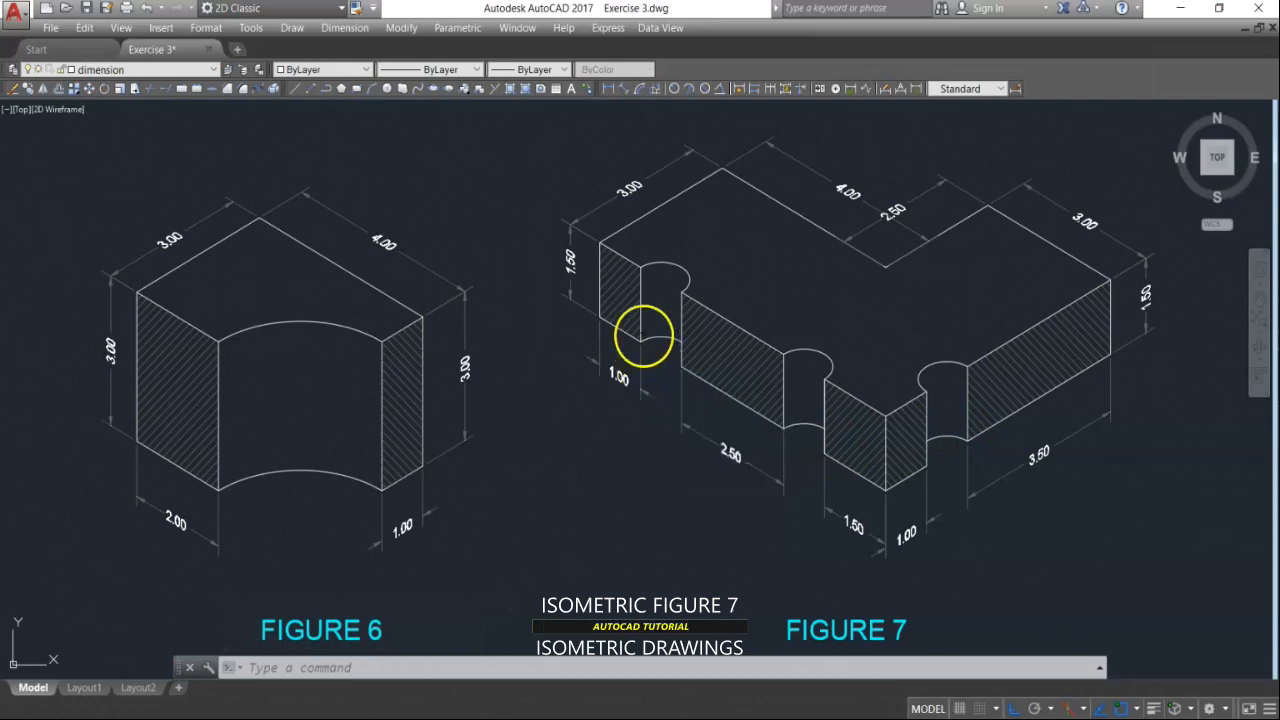
{"action": "scroll", "coordinate": [620, 263], "scroll_direction": "down", "scroll_amount": 3}
{"action": "scroll", "coordinate": [740, 290], "scroll_direction": "up", "scroll_amount": 1}
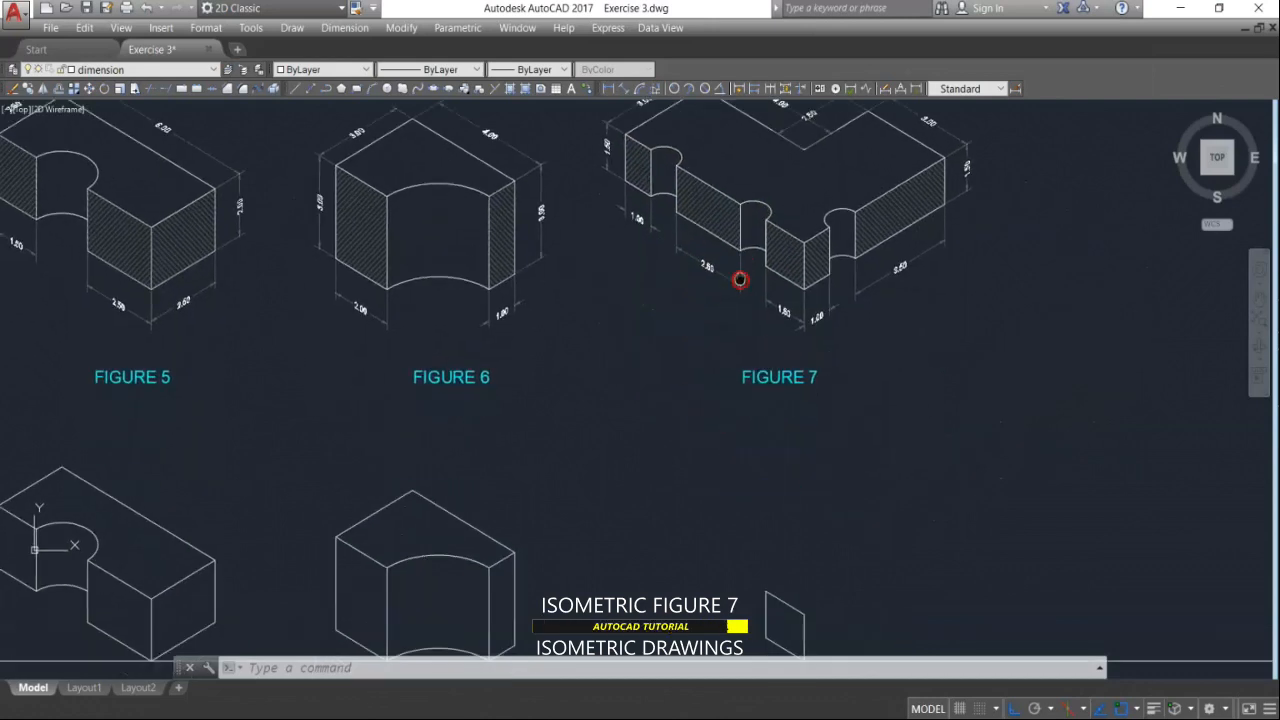
{"action": "middle_click_drag", "start_coordinate": [740, 290], "coordinate": [740, 257]}
{"action": "key", "text": "Escape"}
{"action": "type", "text": "l"}
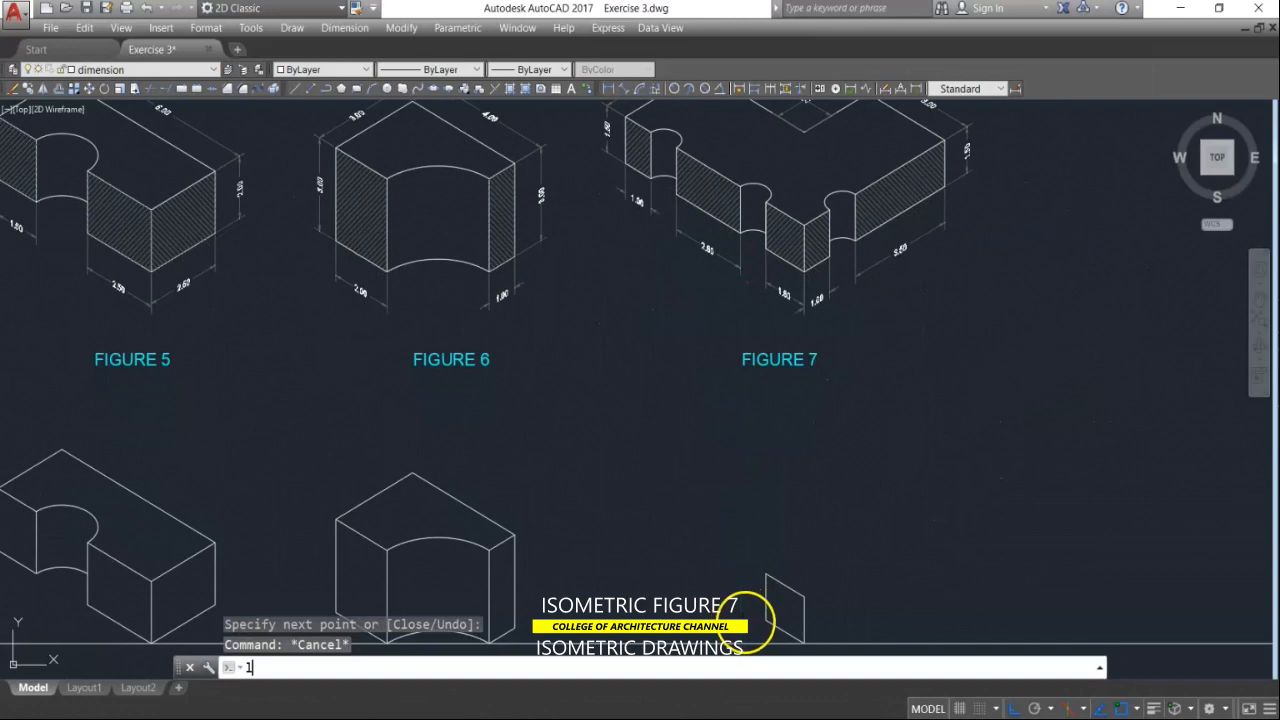
{"action": "key", "text": "Return"}
{"action": "left_click", "coordinate": [766, 620]}
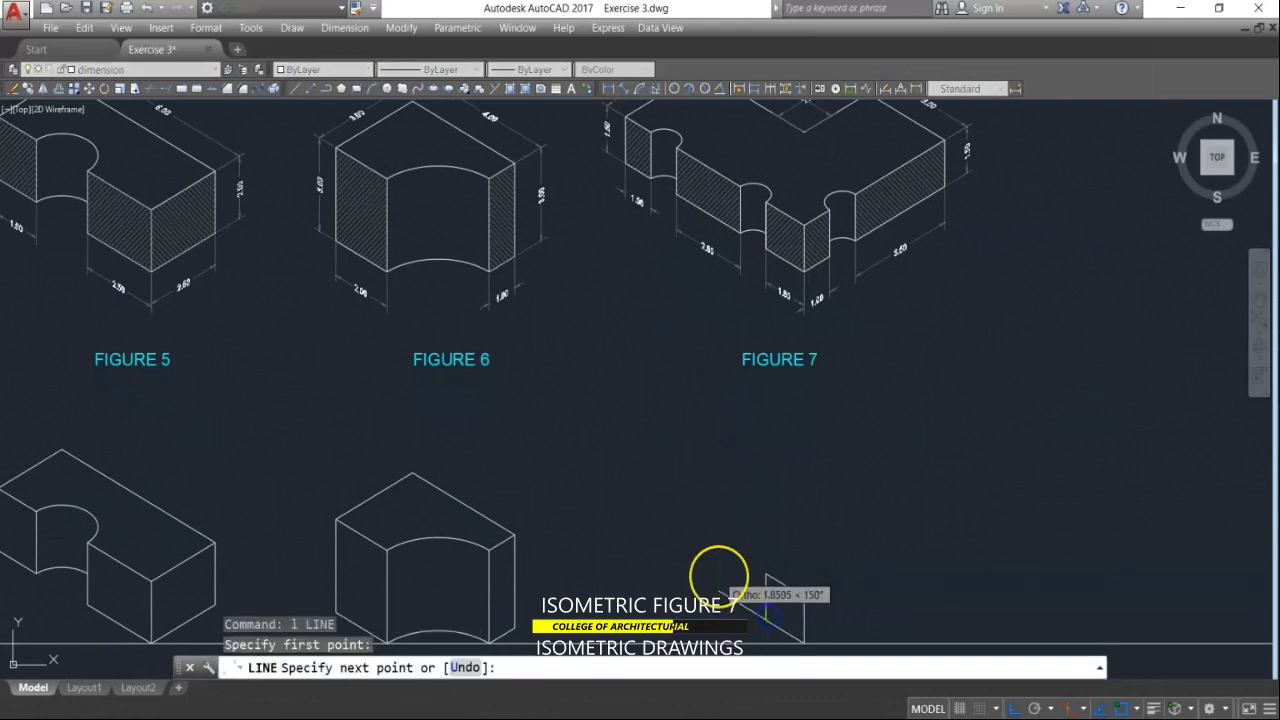
{"action": "type", "text": "1"}
{"action": "key", "text": "Return"}
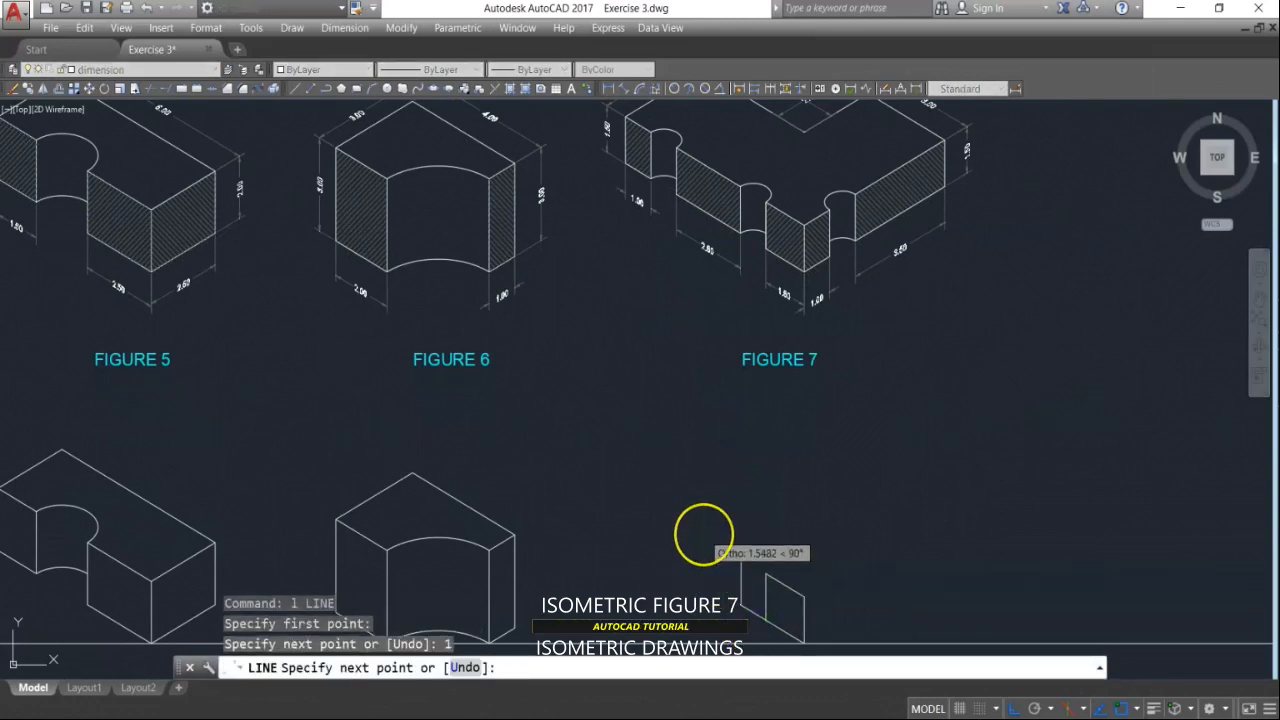
{"action": "type", "text": "2.5"}
{"action": "key", "text": "Return"}
{"action": "key", "text": "ctrl+z"}
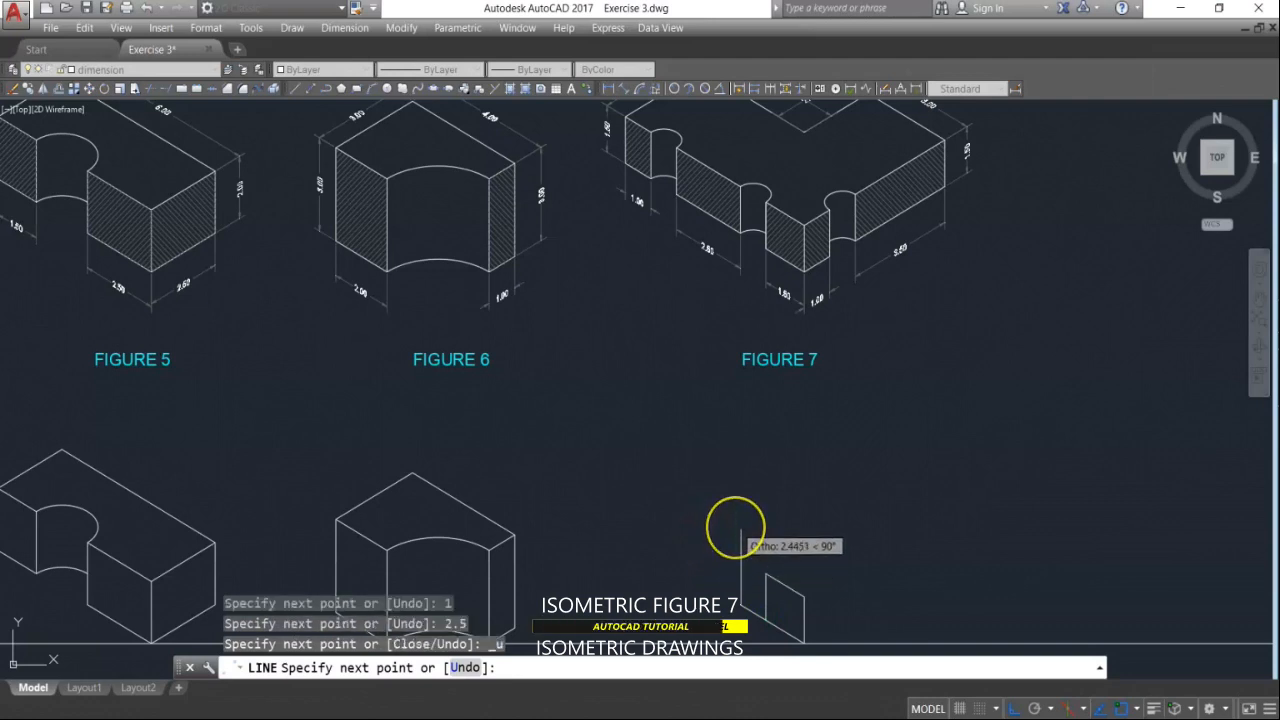
Step: Draw Figure 7's middle left face from the gap line's end, 1.5 high and 2.5 long, closed back at its lower front corner
{"action": "type", "text": "1.5"}
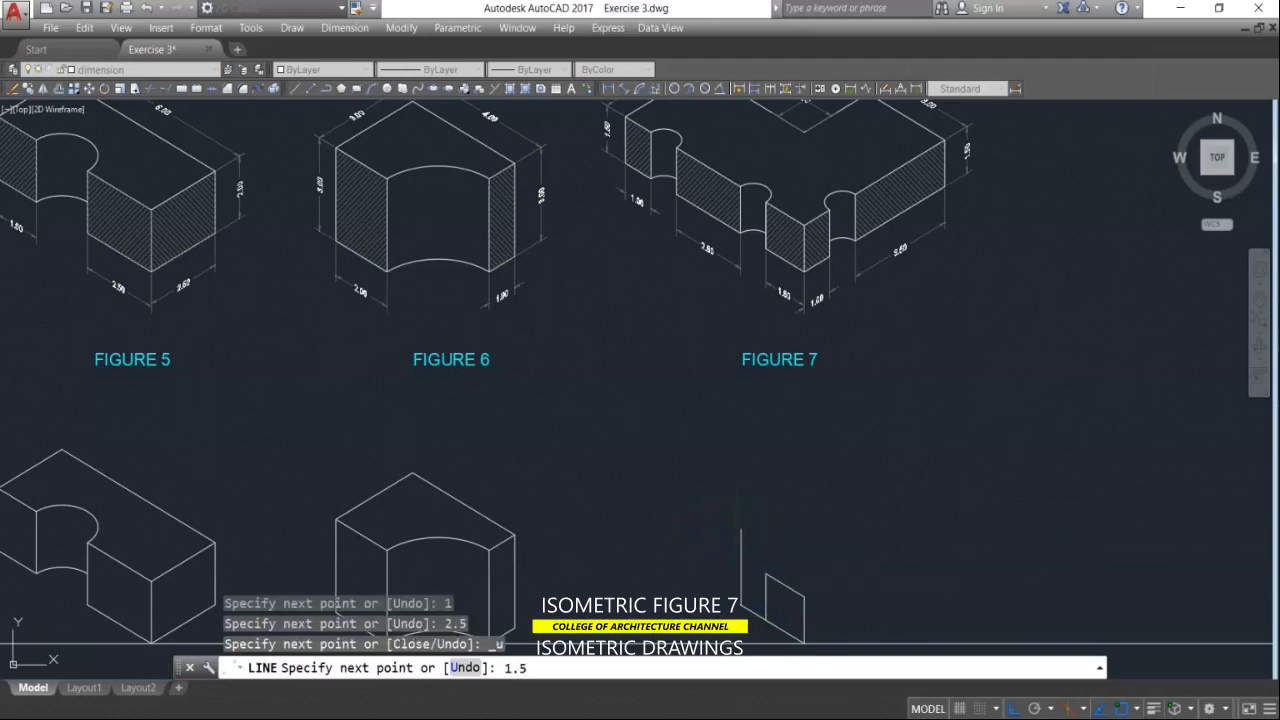
{"action": "key", "text": "Return"}
{"action": "type", "text": "2"}
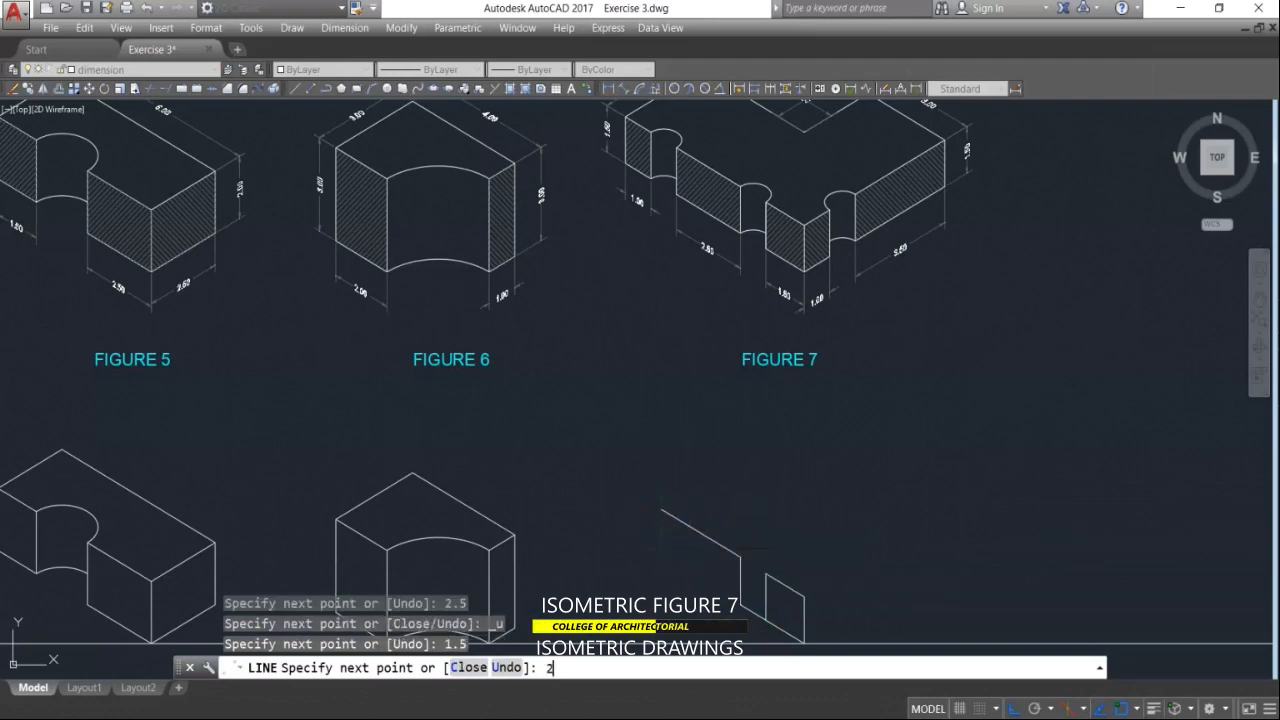
{"action": "type", "text": ".5"}
{"action": "key", "text": "Return"}
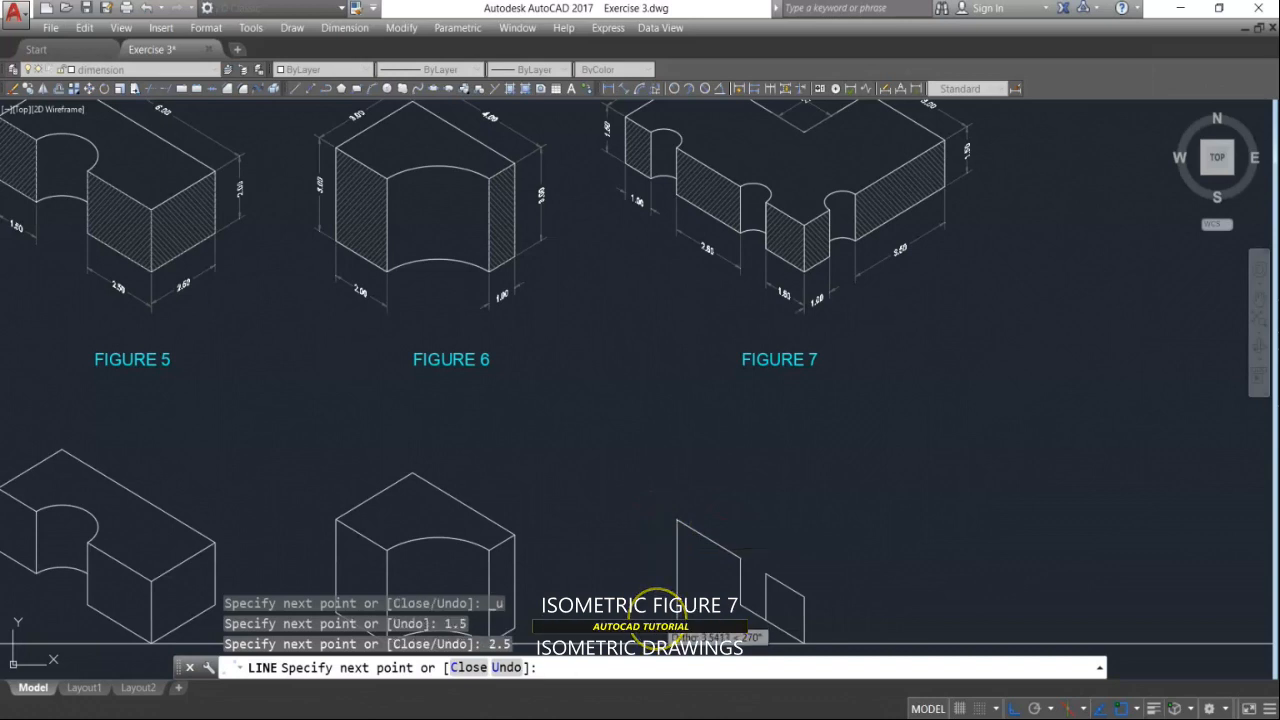
{"action": "type", "text": "1.5"}
{"action": "key", "text": "Return"}
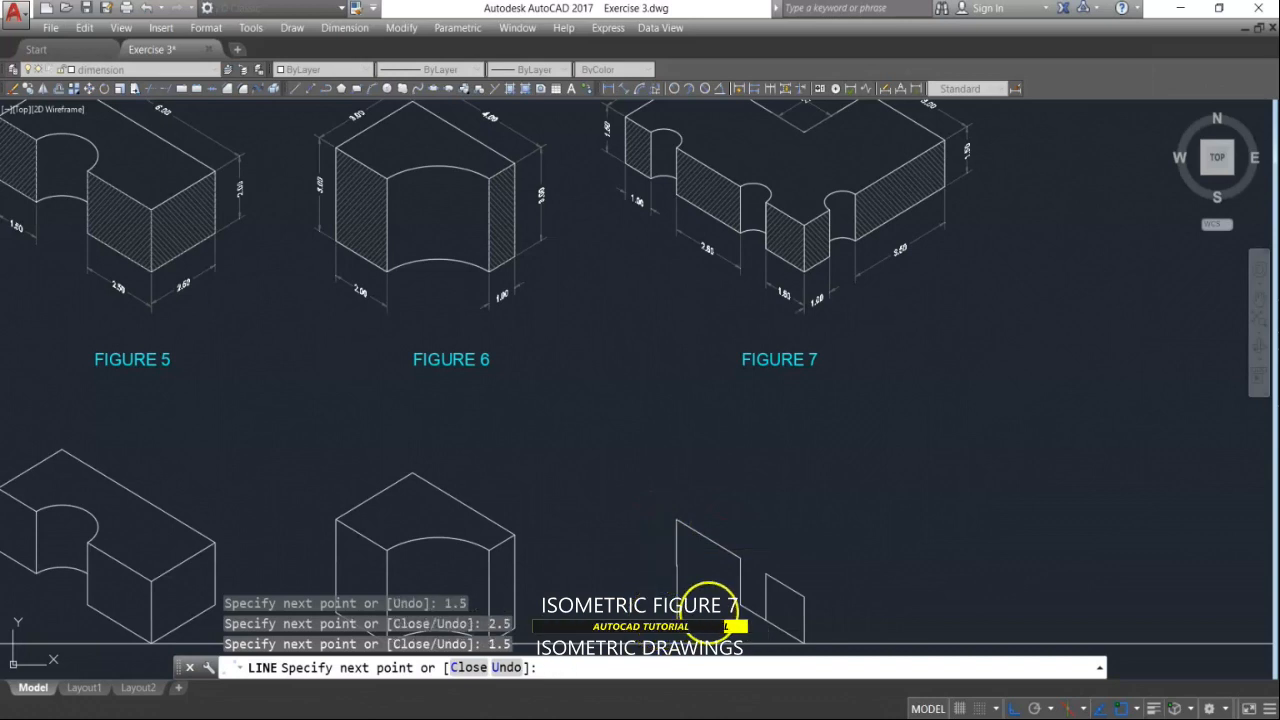
{"action": "left_click", "coordinate": [677, 566]}
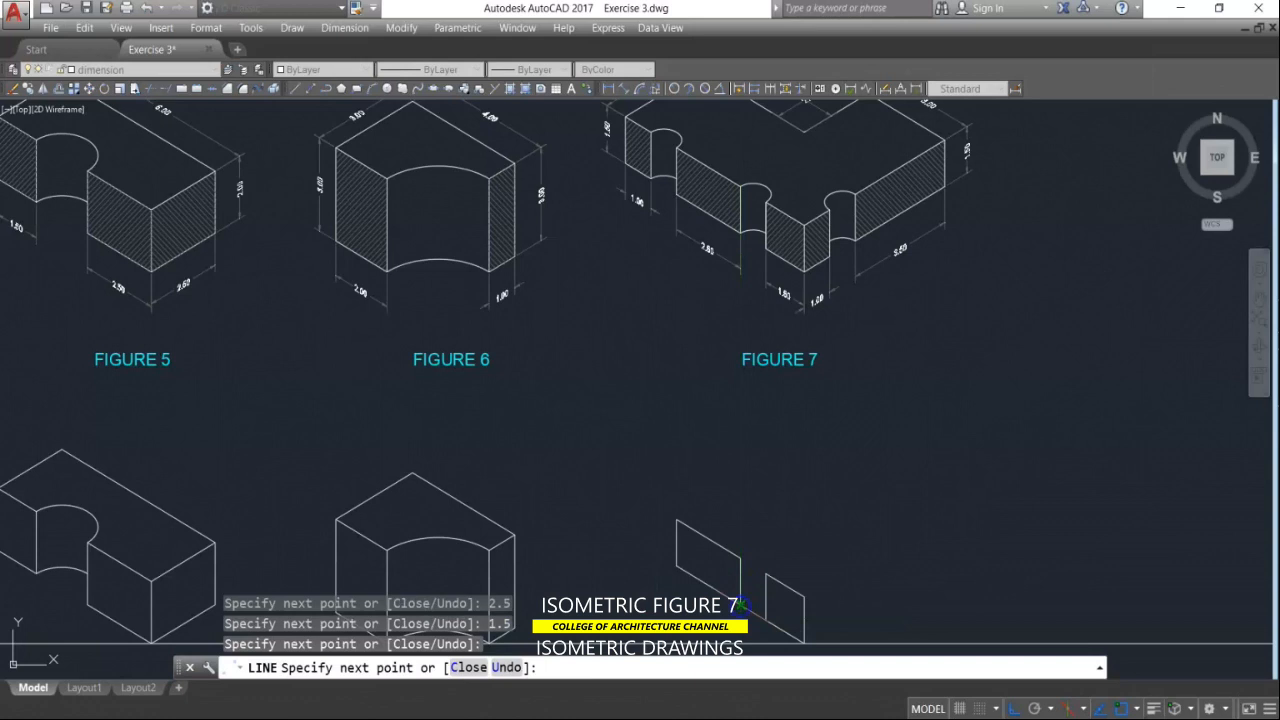
{"action": "key", "text": "Return"}
Step: Draw a second 1-unit gap line at 150° from the lower rear corner of Figure 7's middle face
{"action": "key", "text": "Return"}
{"action": "left_click", "coordinate": [673, 563]}
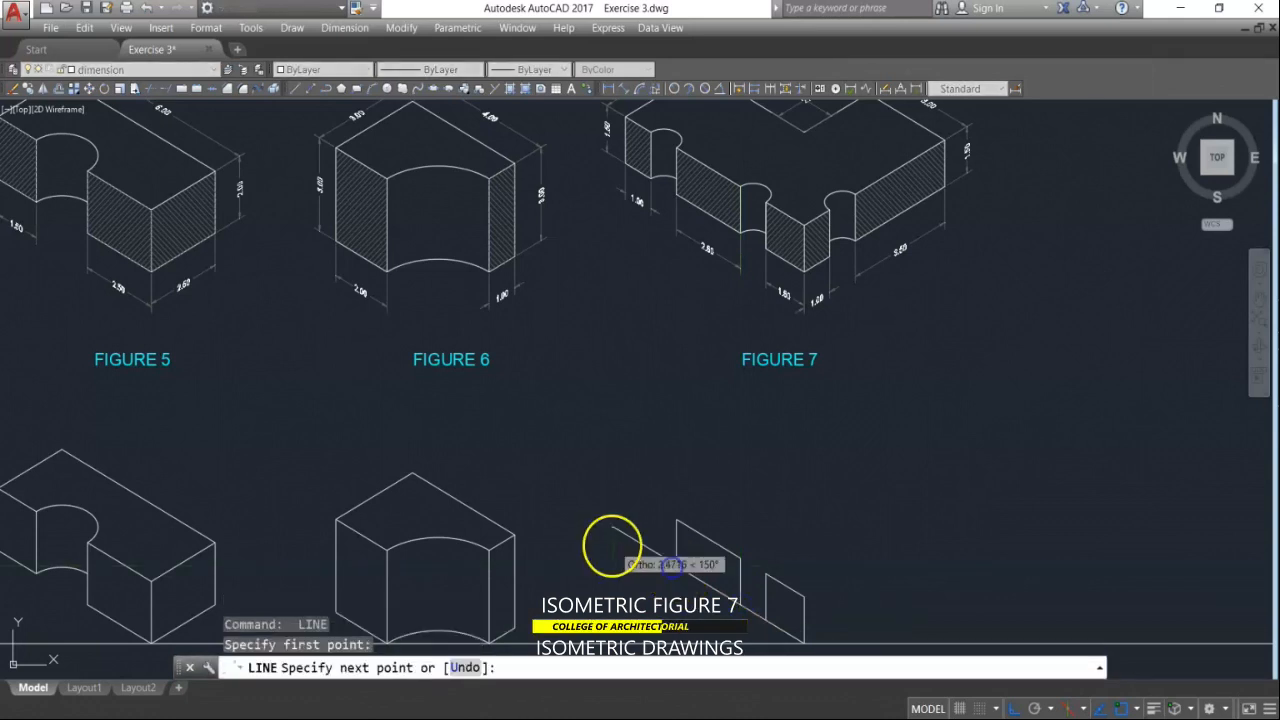
{"action": "type", "text": "1"}
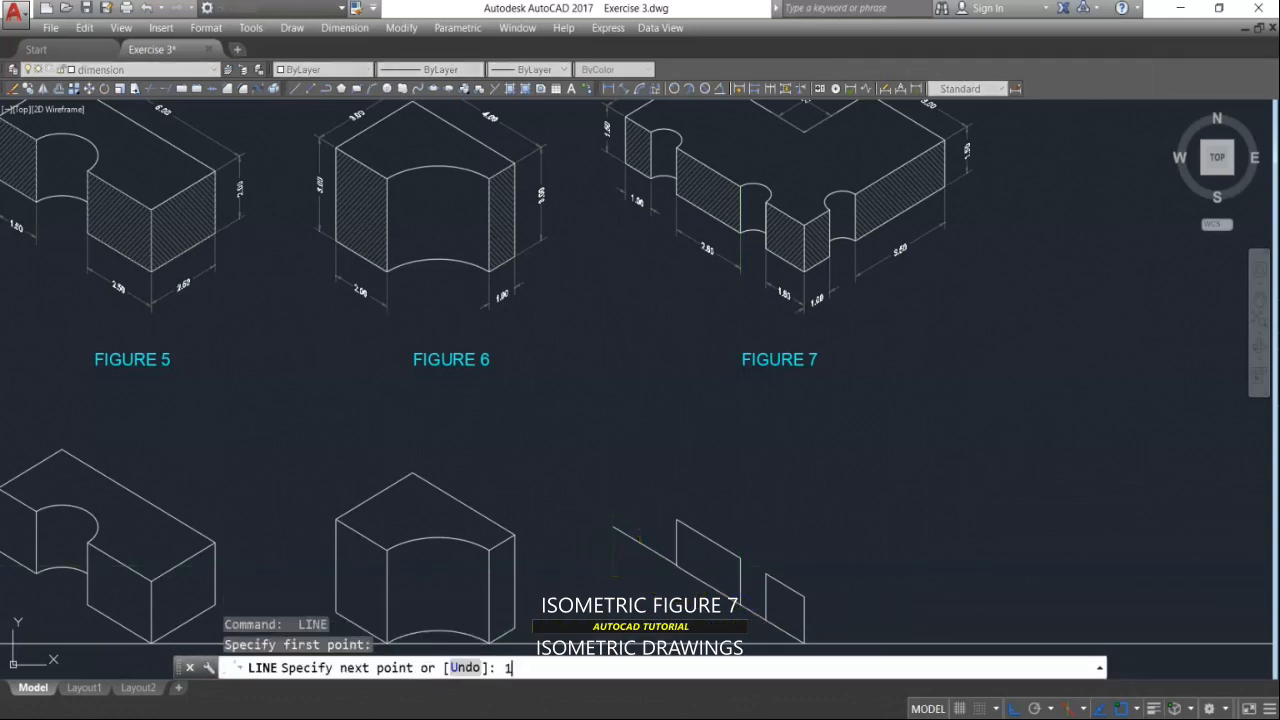
{"action": "key", "text": "Return"}
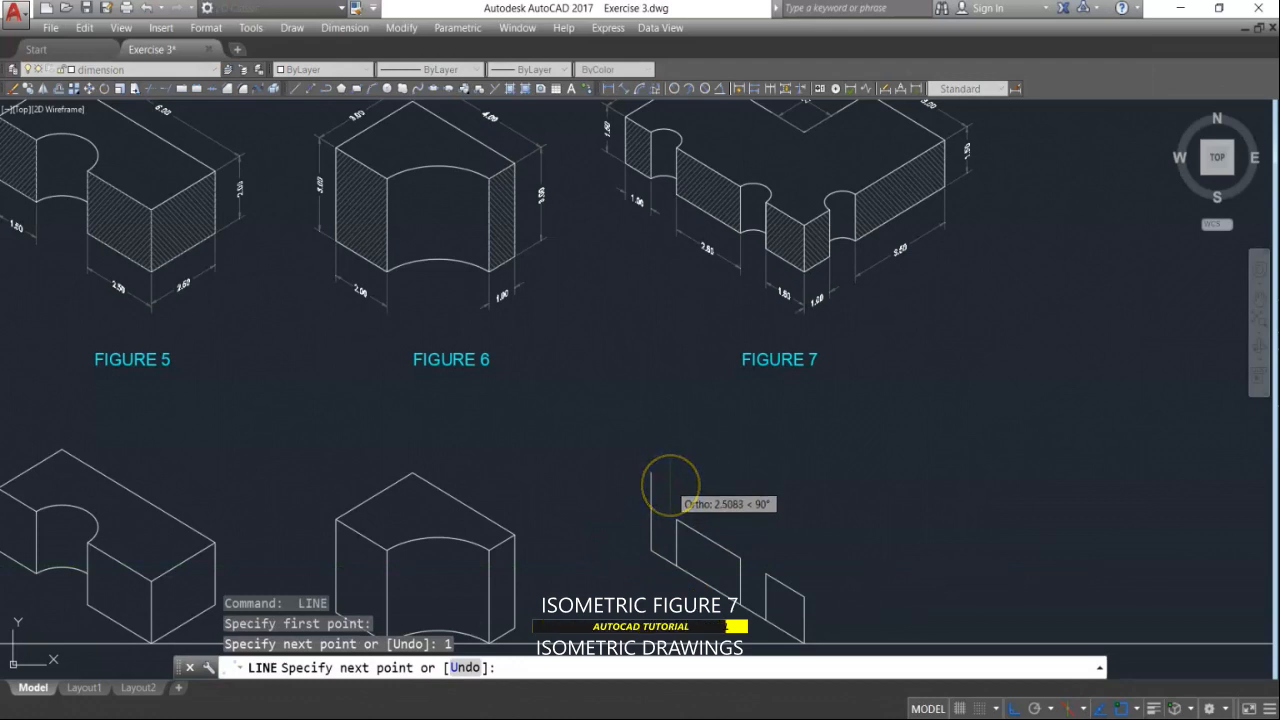
Step: Draw Figure 7's rear left face from the second gap line's end, 1.5 high and 1 long, closed at its lower front corner
{"action": "type", "text": "1.5"}
{"action": "key", "text": "Return"}
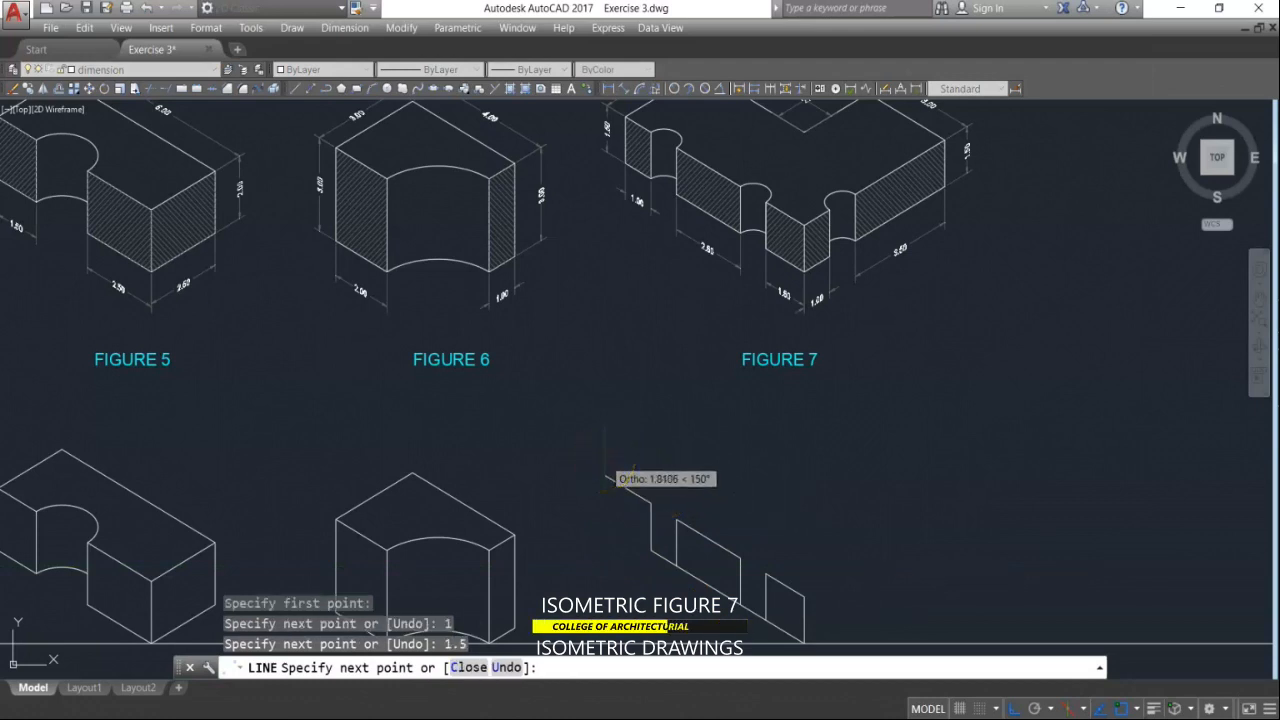
{"action": "type", "text": "1"}
{"action": "key", "text": "Return"}
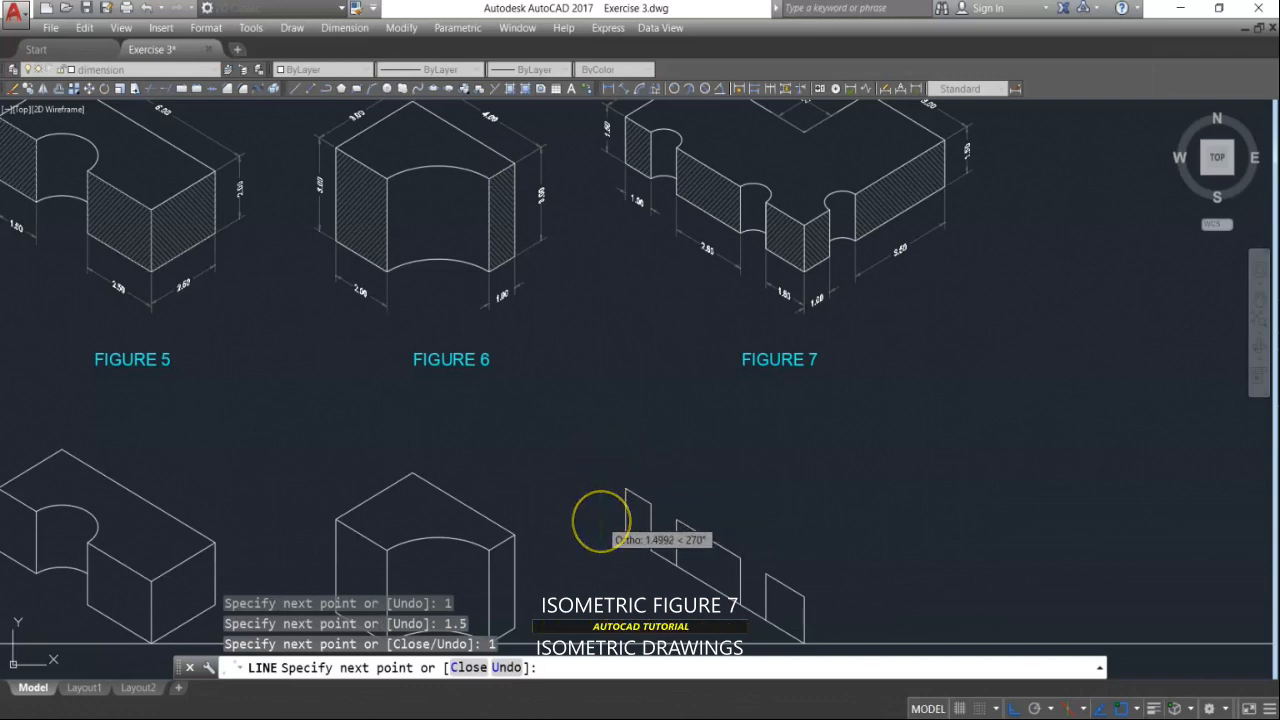
{"action": "type", "text": "1.5"}
{"action": "key", "text": "Return"}
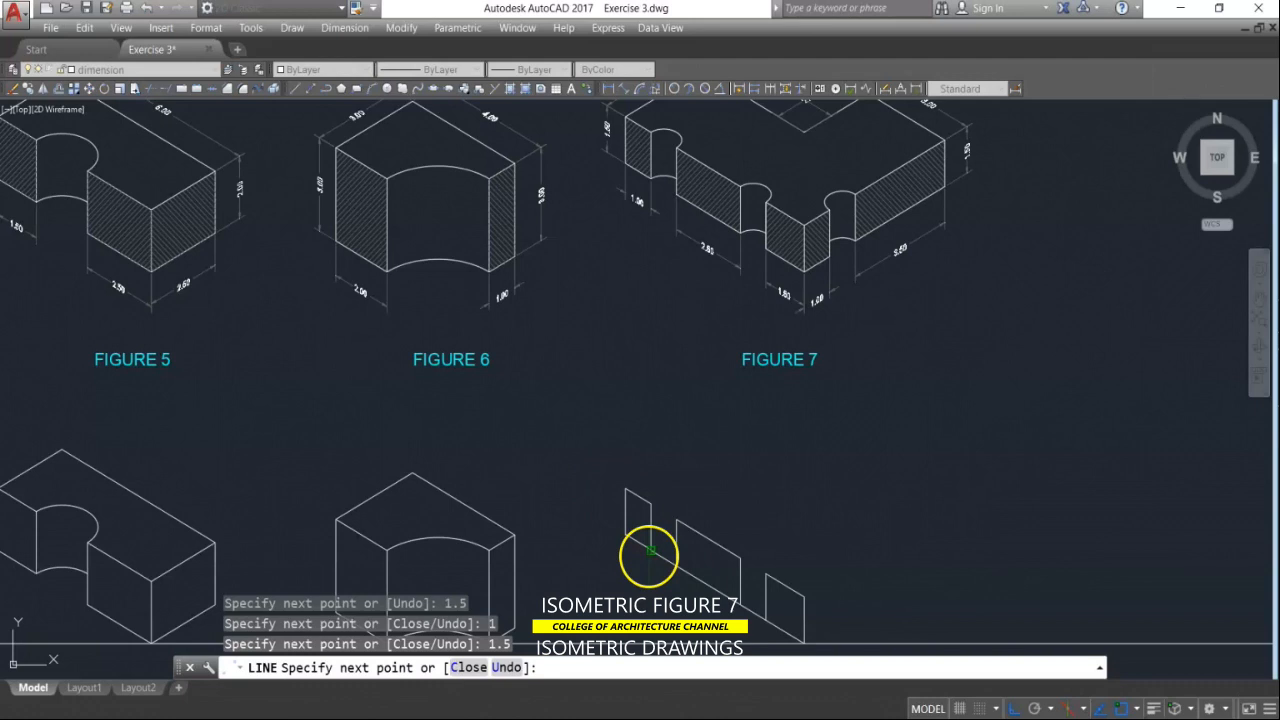
{"action": "left_click", "coordinate": [649, 551]}
{"action": "key", "text": "Return"}
{"action": "left_click", "coordinate": [670, 511]}
{"action": "key", "text": "Escape"}
{"action": "key", "text": "Escape"}
Step: Erase the two 1-unit gap lines between the three left faces of Figure 7
{"action": "type", "text": "e"}
{"action": "key", "text": "Return"}
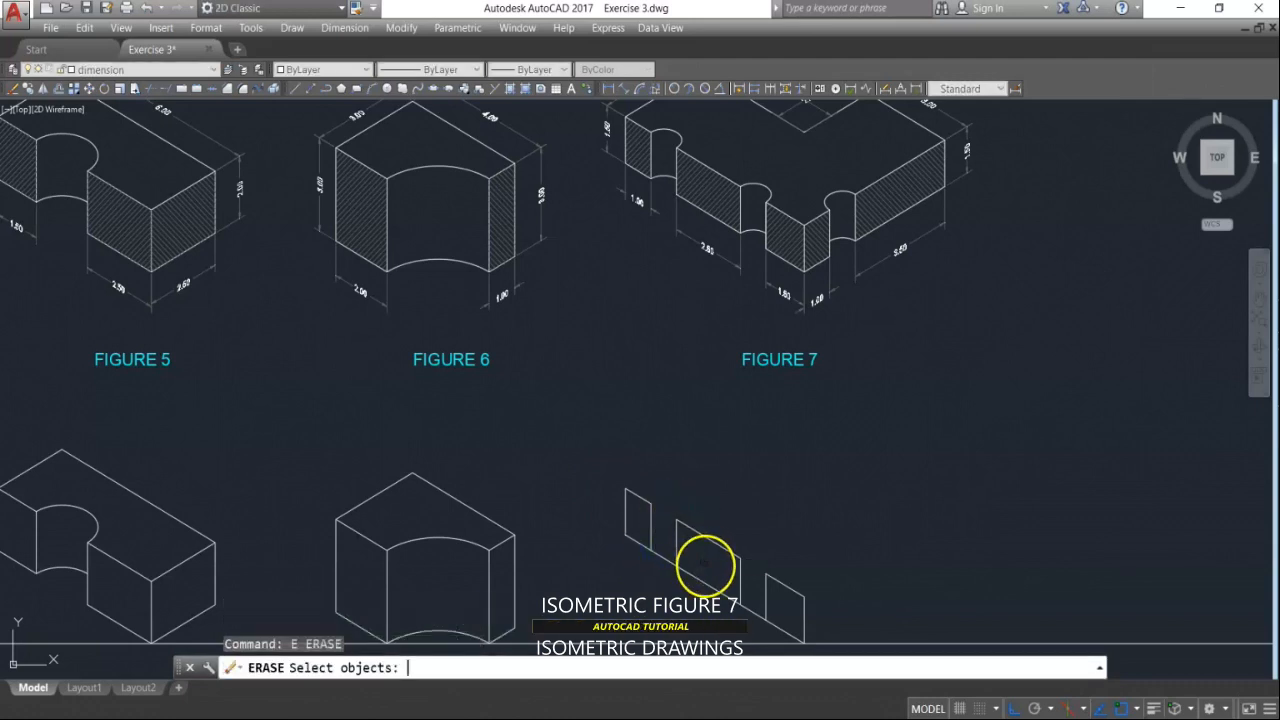
{"action": "scroll", "coordinate": [720, 605], "scroll_direction": "up", "scroll_amount": 2}
{"action": "left_click", "coordinate": [772, 601]}
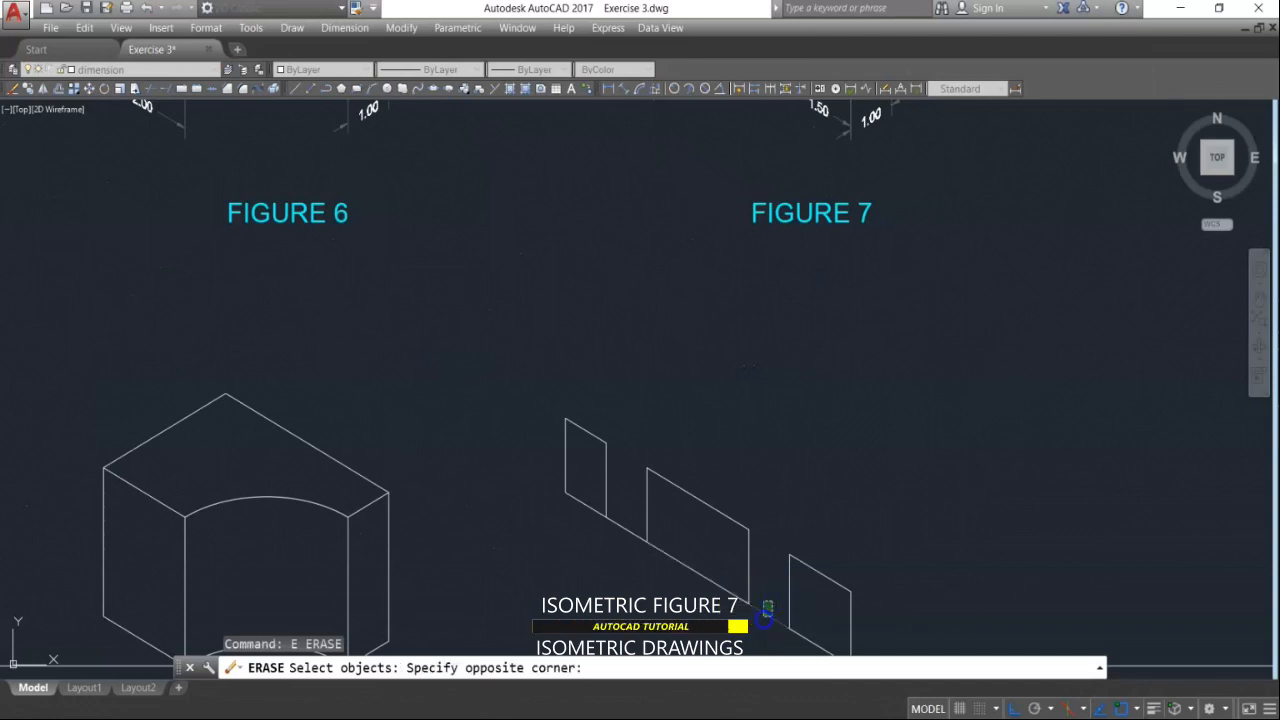
{"action": "left_click", "coordinate": [634, 516]}
{"action": "left_click", "coordinate": [623, 507]}
{"action": "left_click", "coordinate": [612, 548]}
{"action": "key", "text": "Return"}
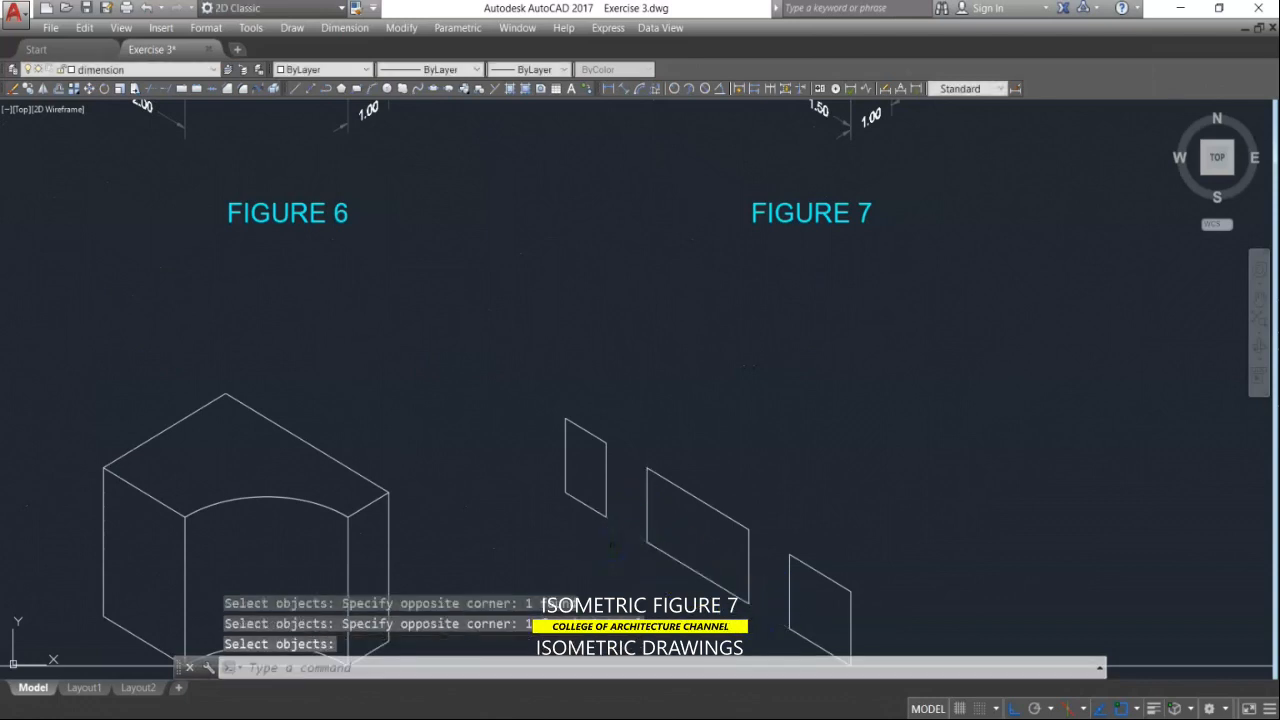
{"action": "key", "text": "Escape"}
{"action": "key", "text": "Escape"}
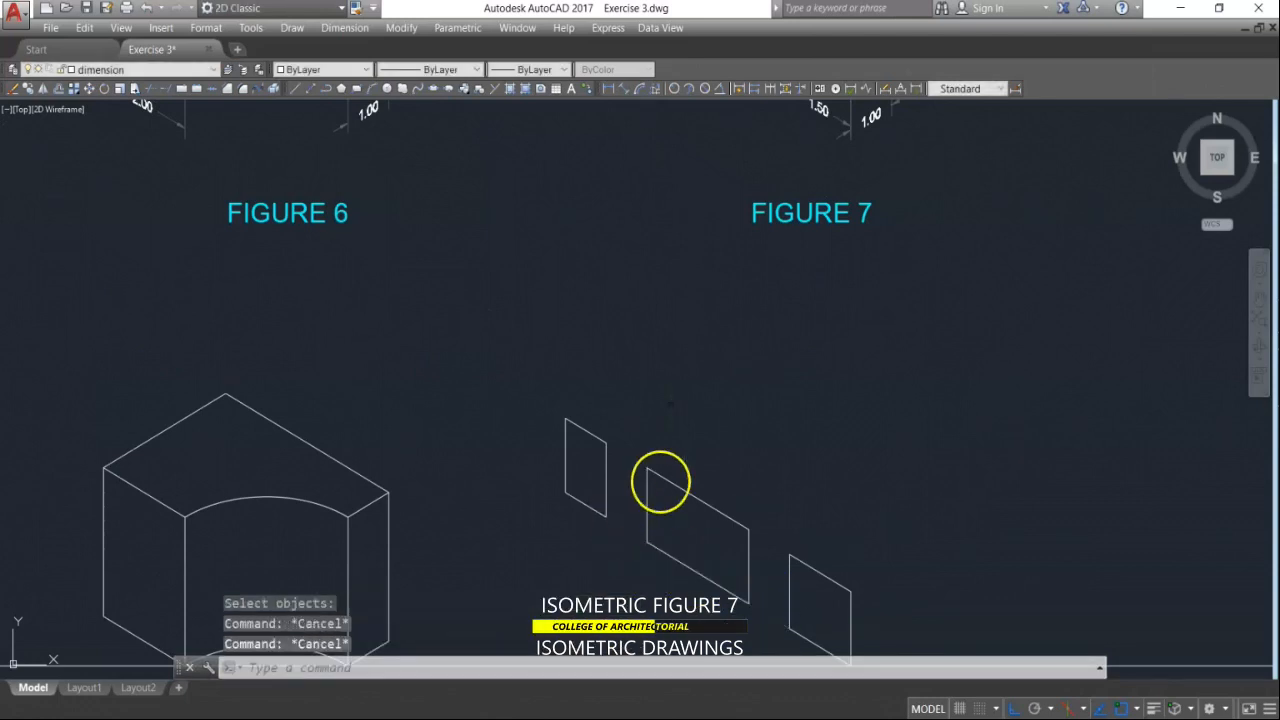
Step: In the top isoplane, draw Figure 7's back edges from the rear left face's upper rear corner, 3 at 30° and 4 at 330°
{"action": "scroll", "coordinate": [520, 381], "scroll_direction": "down", "scroll_amount": 2}
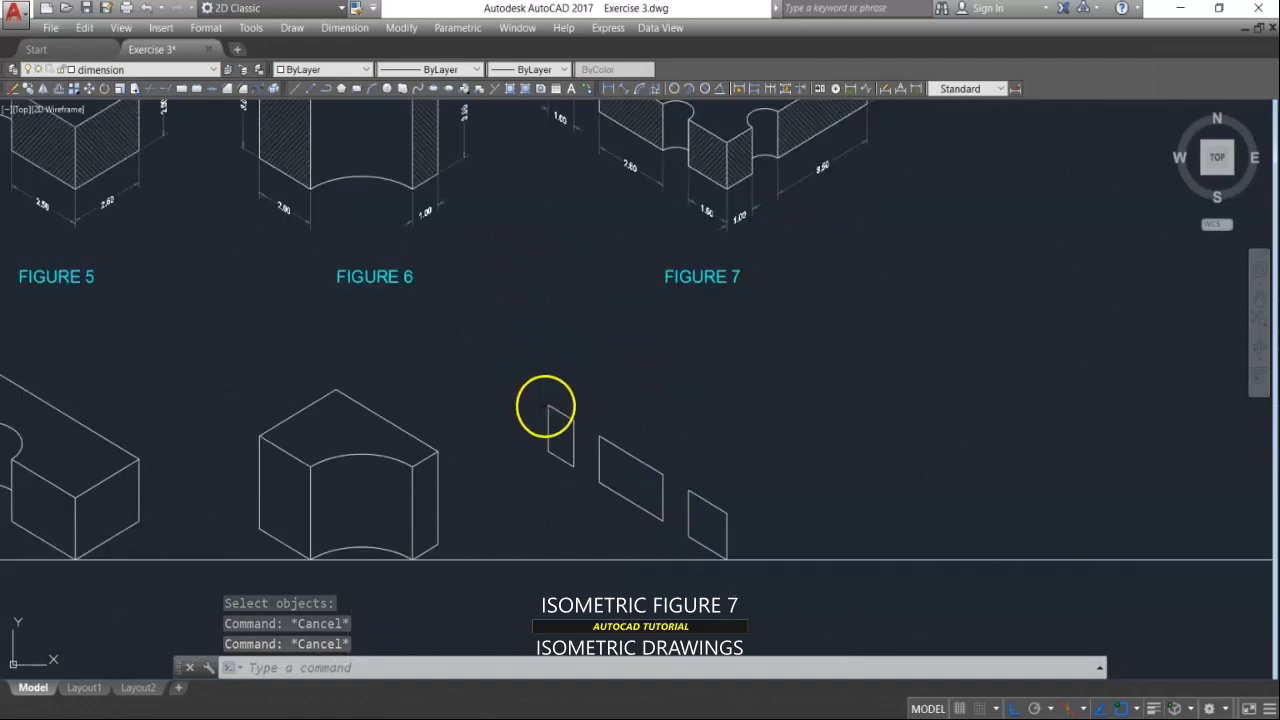
{"action": "mouse_move", "coordinate": [705, 395]}
{"action": "middle_mouse_down"}
{"action": "mouse_move", "coordinate": [606, 549]}
{"action": "mouse_move", "coordinate": [634, 423]}
{"action": "middle_mouse_up"}
{"action": "key", "text": "Escape"}
{"action": "key", "text": "Escape"}
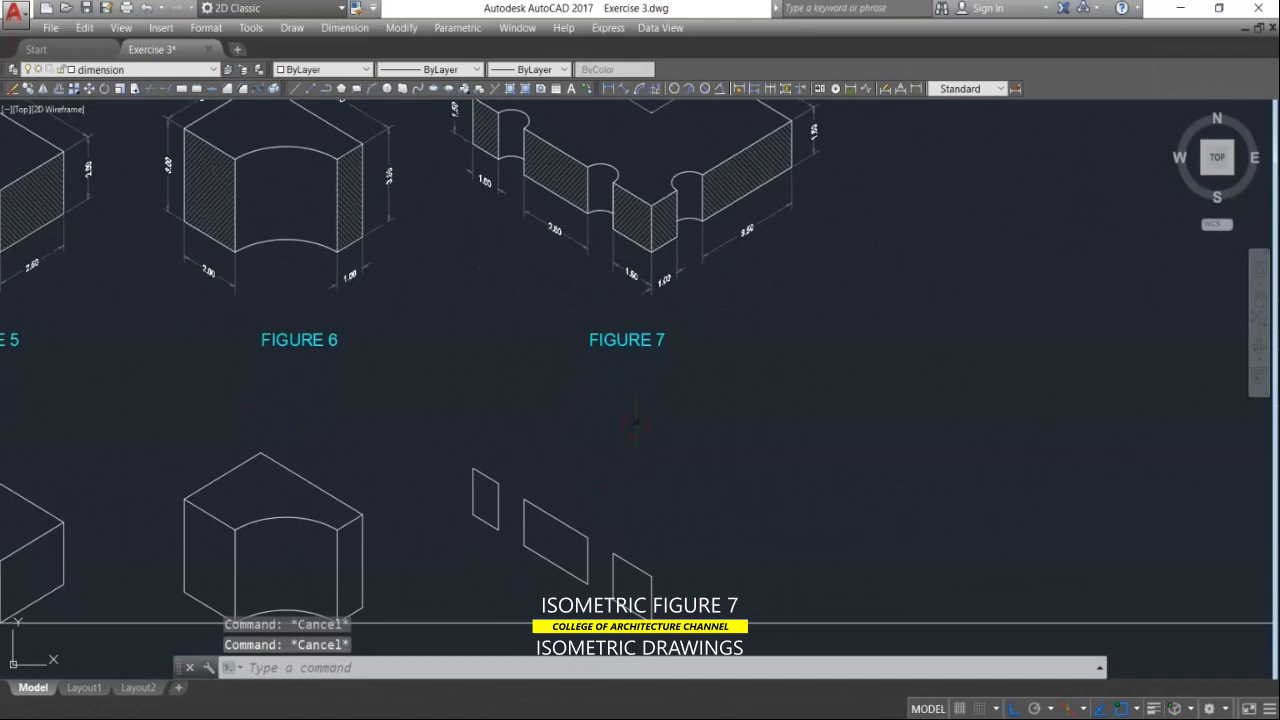
{"action": "key", "text": "F5"}
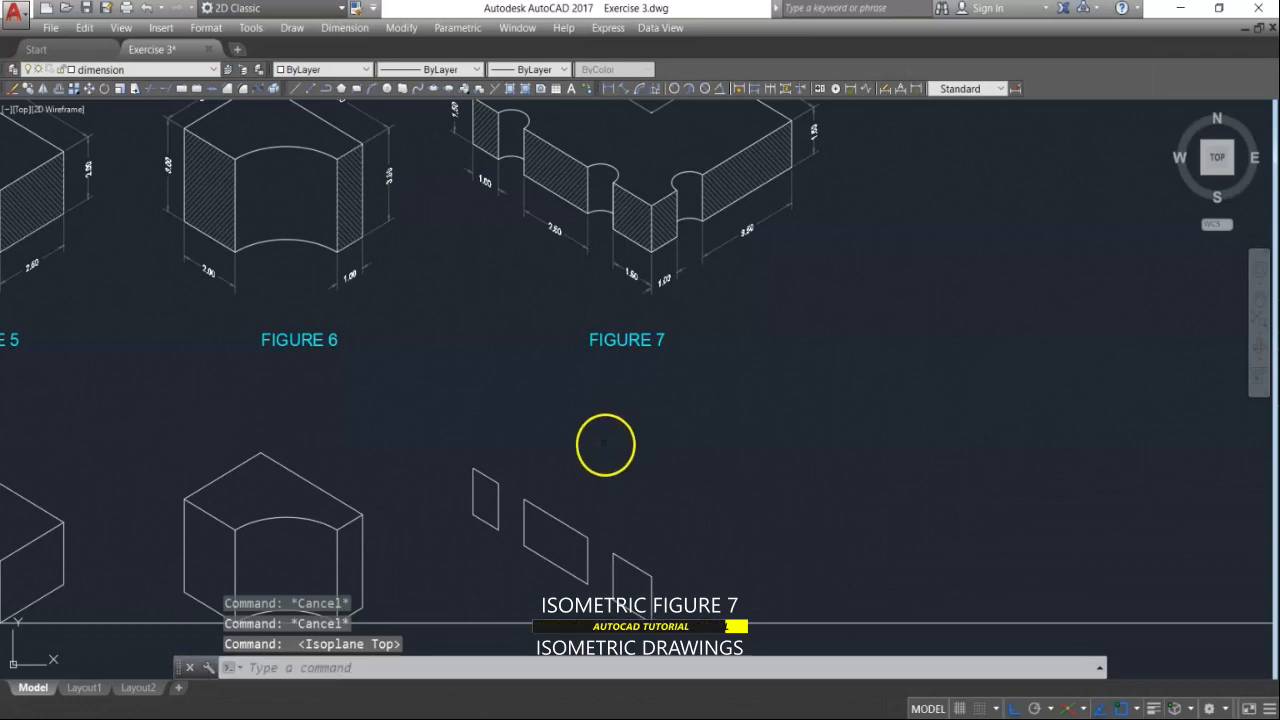
{"action": "type", "text": "l"}
{"action": "key", "text": "Return"}
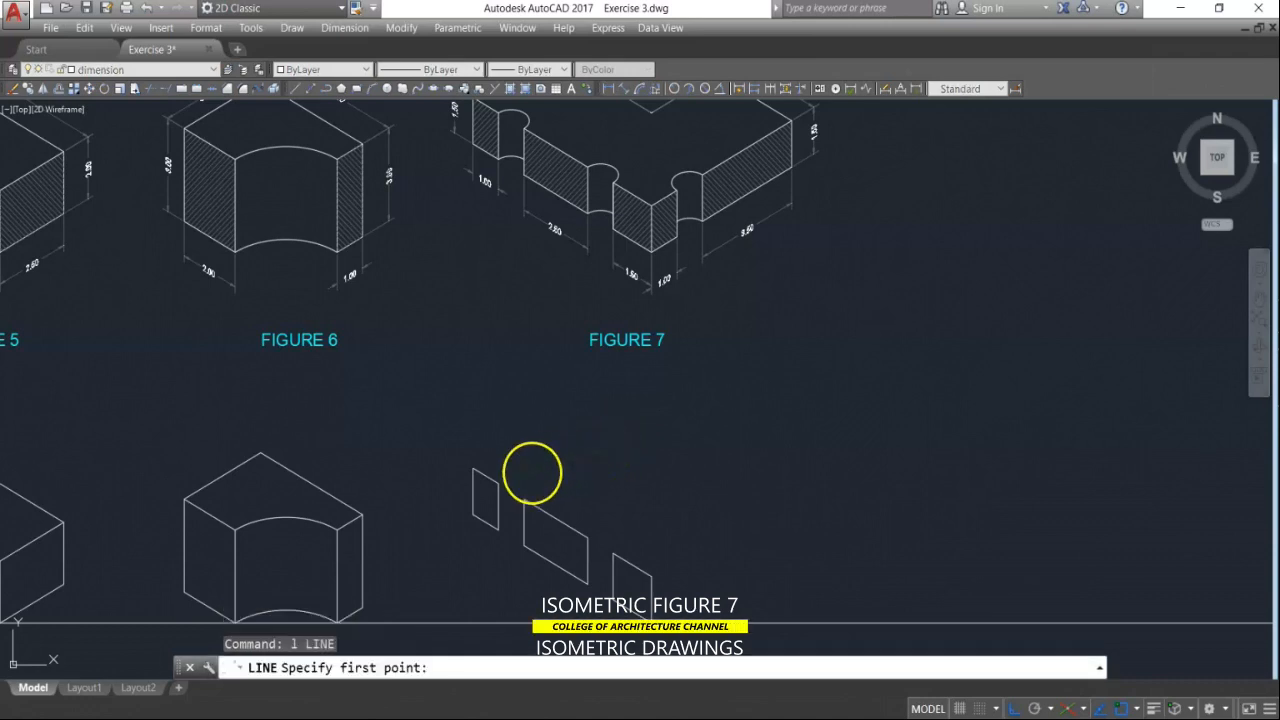
{"action": "left_click", "coordinate": [474, 467]}
{"action": "scroll", "coordinate": [557, 425], "scroll_direction": "down", "scroll_amount": 4}
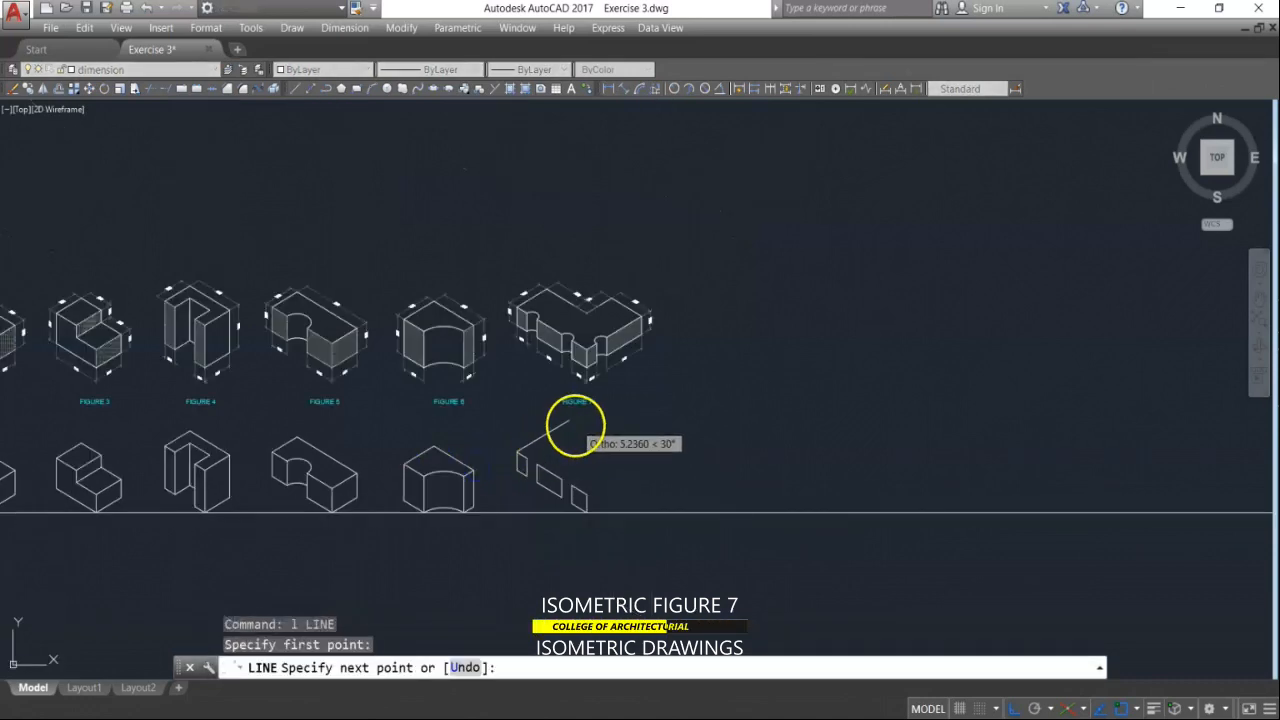
{"action": "scroll", "coordinate": [535, 274], "scroll_direction": "up", "scroll_amount": 4}
{"action": "scroll", "coordinate": [535, 280], "scroll_direction": "up", "scroll_amount": 4}
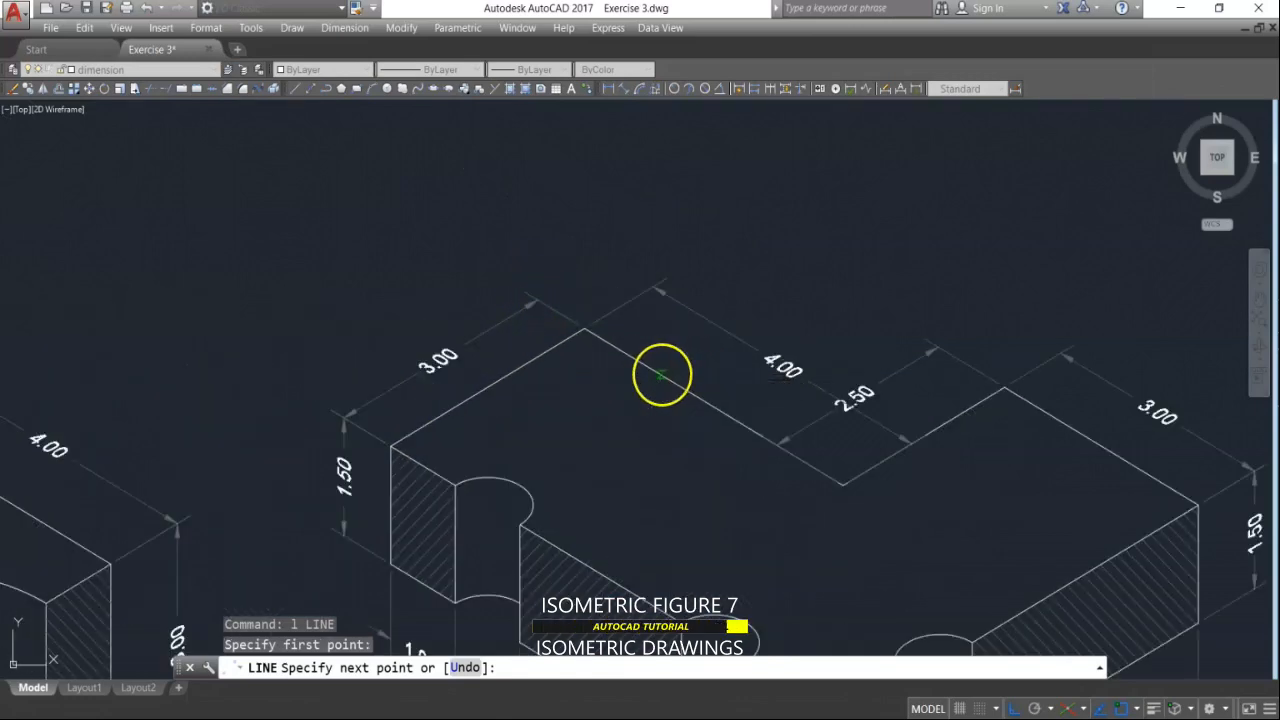
{"action": "scroll", "coordinate": [660, 374], "scroll_direction": "down", "scroll_amount": 4}
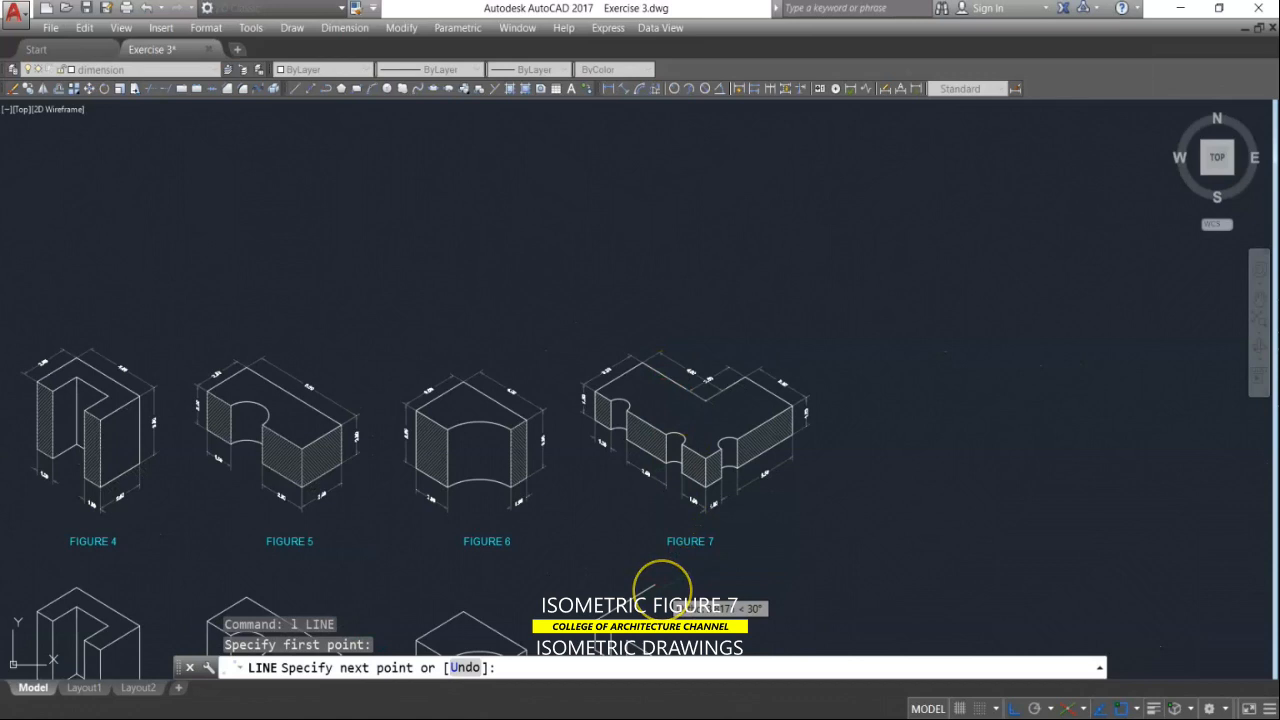
{"action": "type", "text": "3"}
{"action": "key", "text": "Return"}
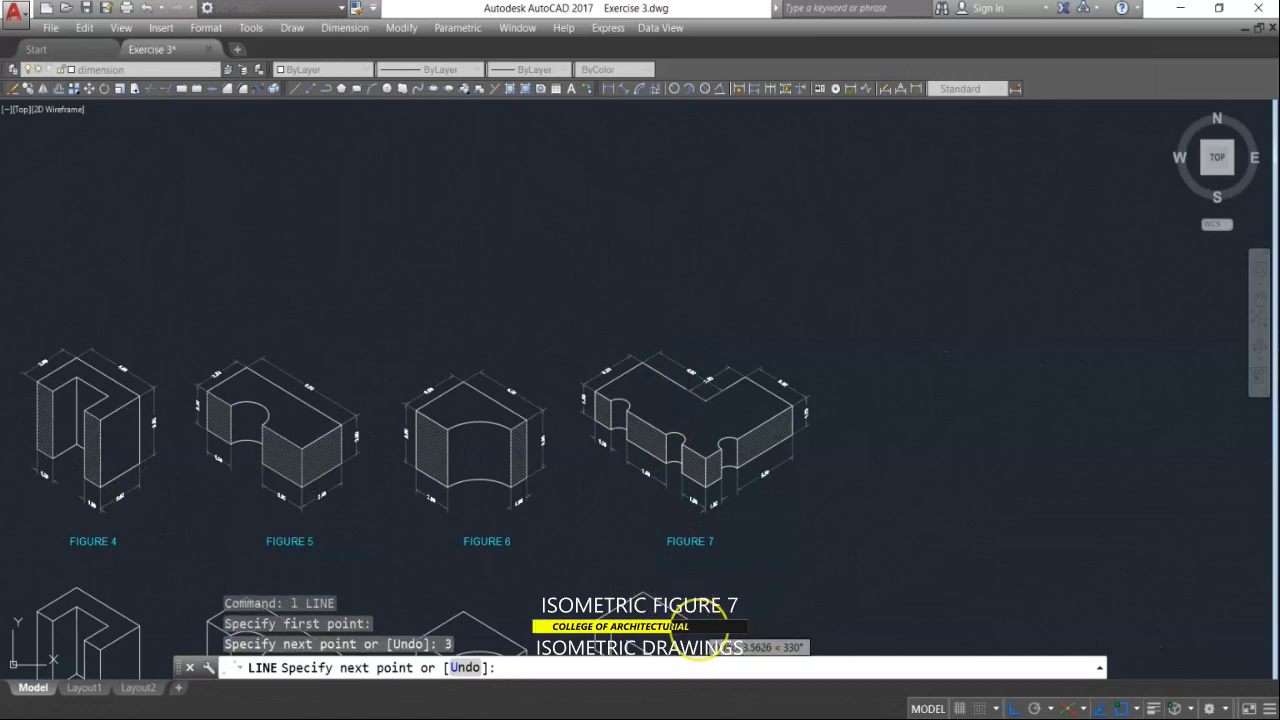
{"action": "type", "text": "4"}
{"action": "key", "text": "Return"}
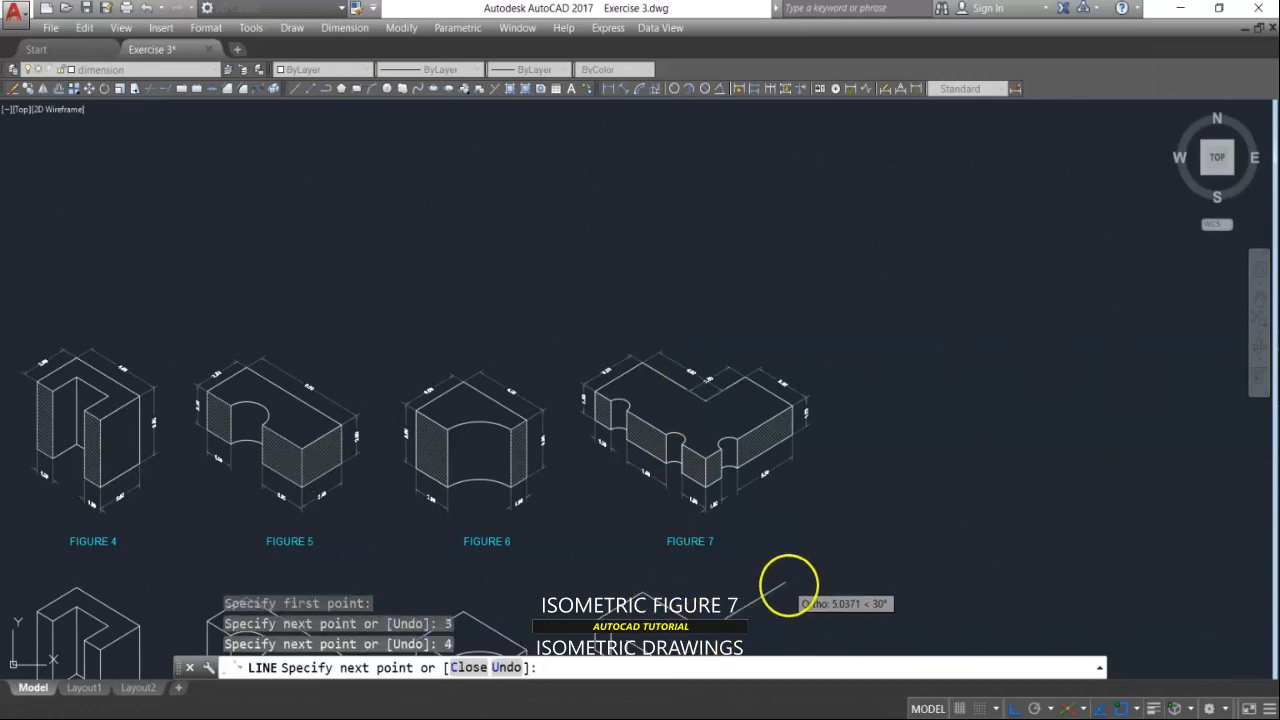
Step: Continue Figure 7's top outline from the inner corner with segments of 2.5 at 30° and 3 at 330°
{"action": "type", "text": "2."}
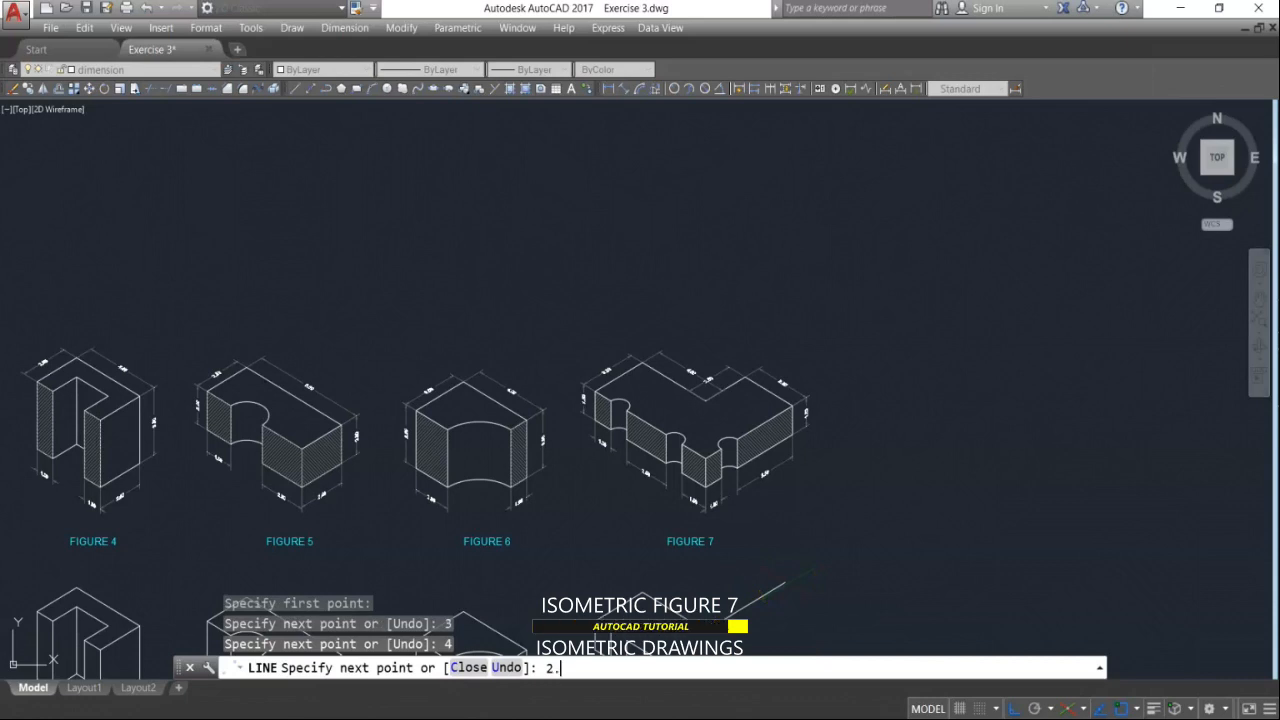
{"action": "type", "text": "5"}
{"action": "key", "text": "Return"}
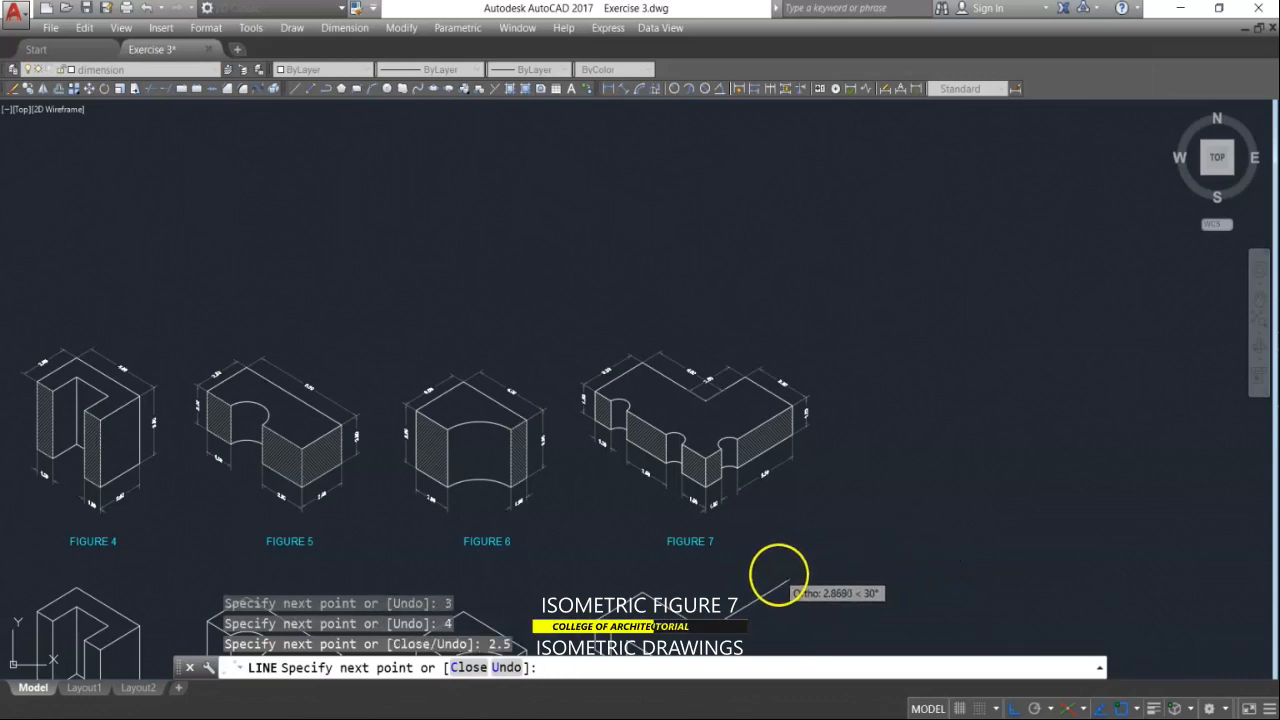
{"action": "scroll", "coordinate": [771, 575], "scroll_direction": "up", "scroll_amount": 4}
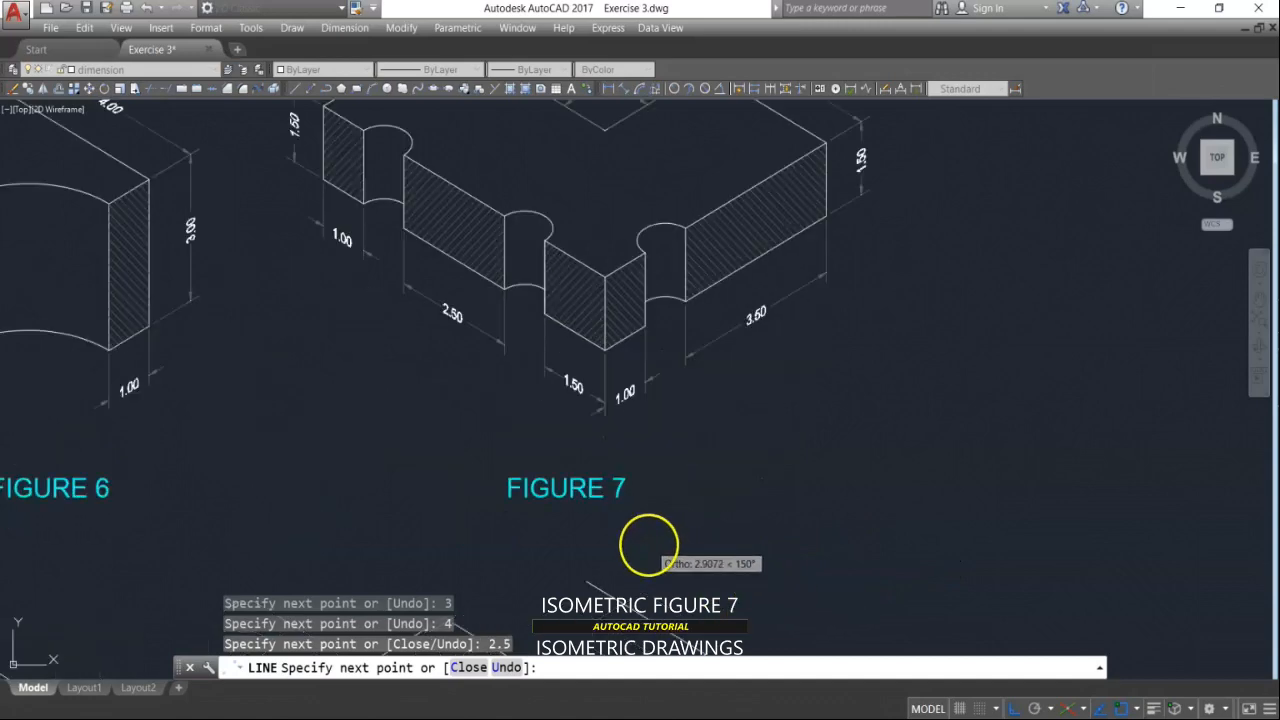
{"action": "scroll", "coordinate": [705, 545], "scroll_direction": "down", "scroll_amount": 2}
{"action": "middle_click_drag", "start_coordinate": [735, 490], "coordinate": [746, 391]}
{"action": "type", "text": "3"}
{"action": "key", "text": "Return"}
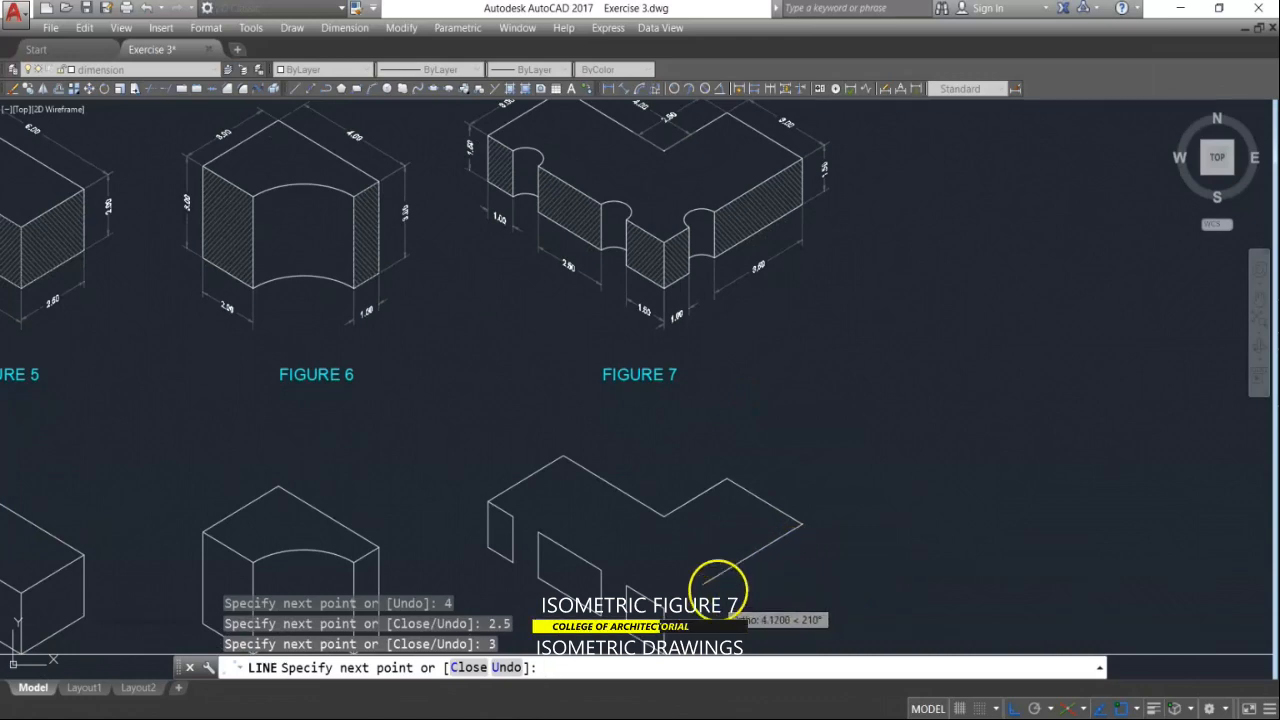
Step: Complete the top outline to the front corner with consecutive segments of 3.5, 1 and 1 at 210°
{"action": "scroll", "coordinate": [746, 310], "scroll_direction": "up", "scroll_amount": 4}
{"action": "scroll", "coordinate": [745, 311], "scroll_direction": "down", "scroll_amount": 4}
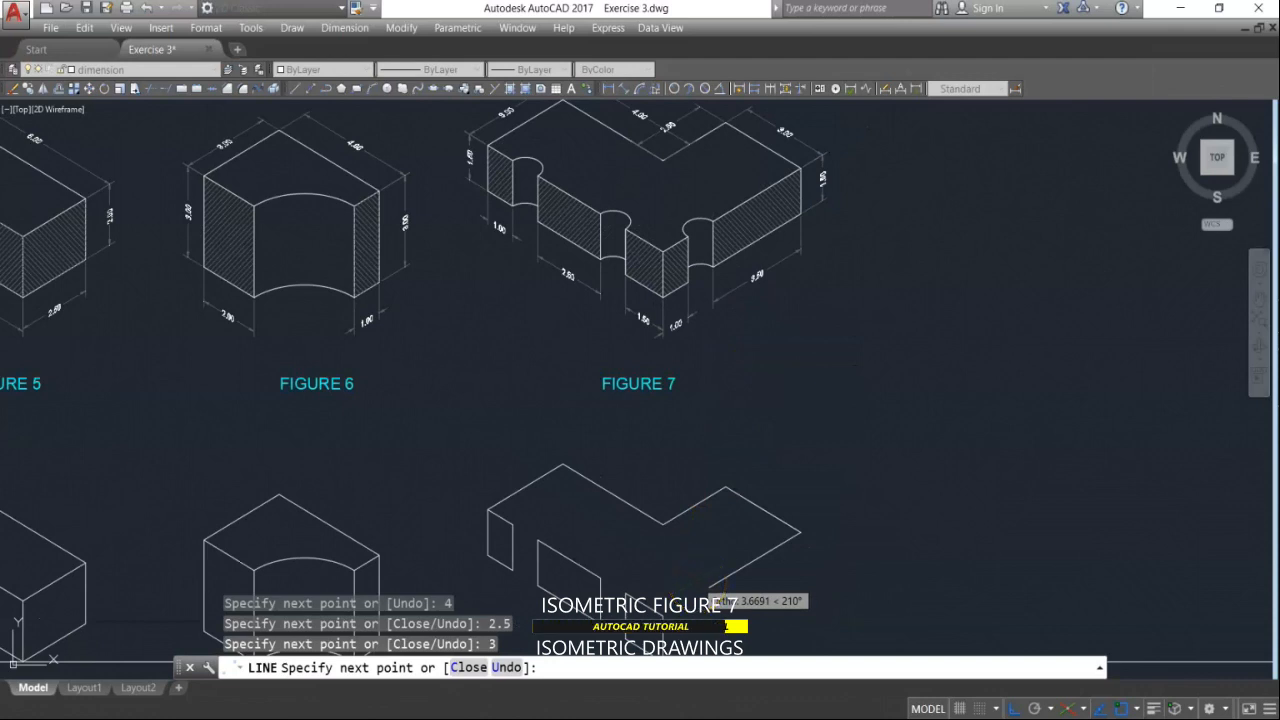
{"action": "type", "text": "3.5"}
{"action": "key", "text": "Return"}
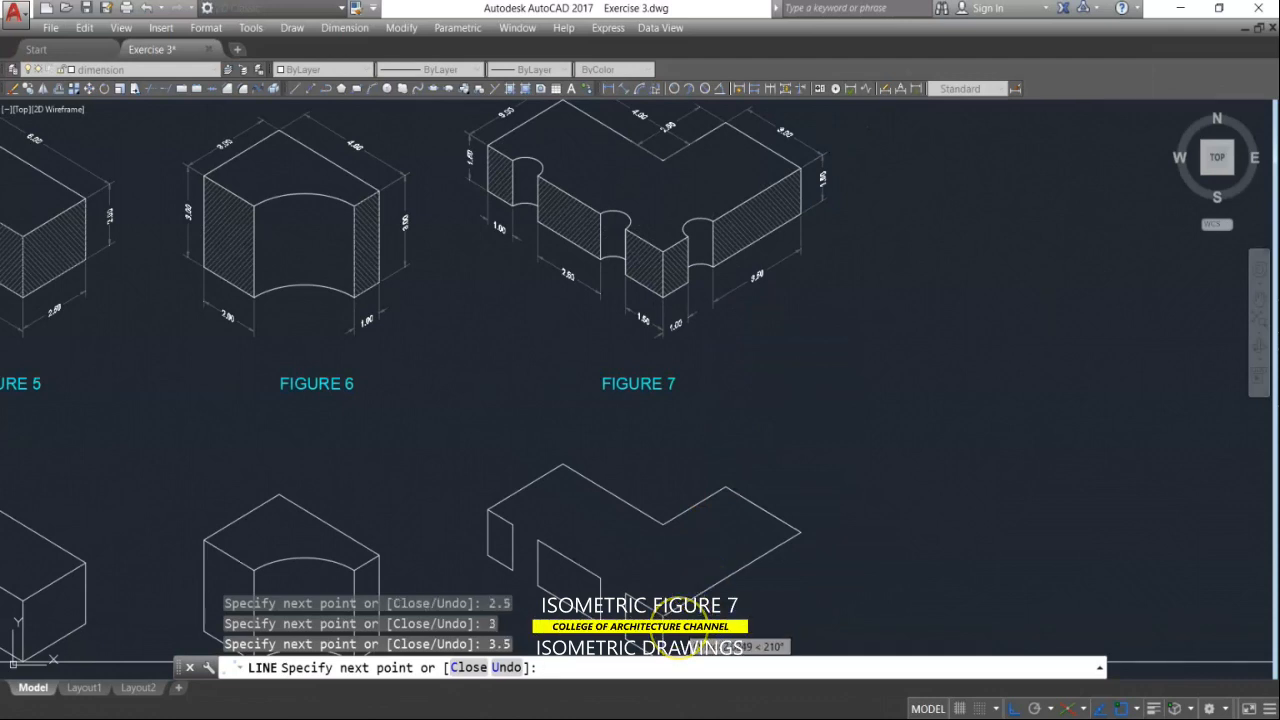
{"action": "type", "text": "1"}
{"action": "key", "text": "Return"}
{"action": "type", "text": "1"}
{"action": "key", "text": "Return"}
{"action": "key", "text": "Return"}
{"action": "scroll", "coordinate": [676, 575], "scroll_direction": "down", "scroll_amount": 2}
{"action": "scroll", "coordinate": [676, 578], "scroll_direction": "up", "scroll_amount": 3}
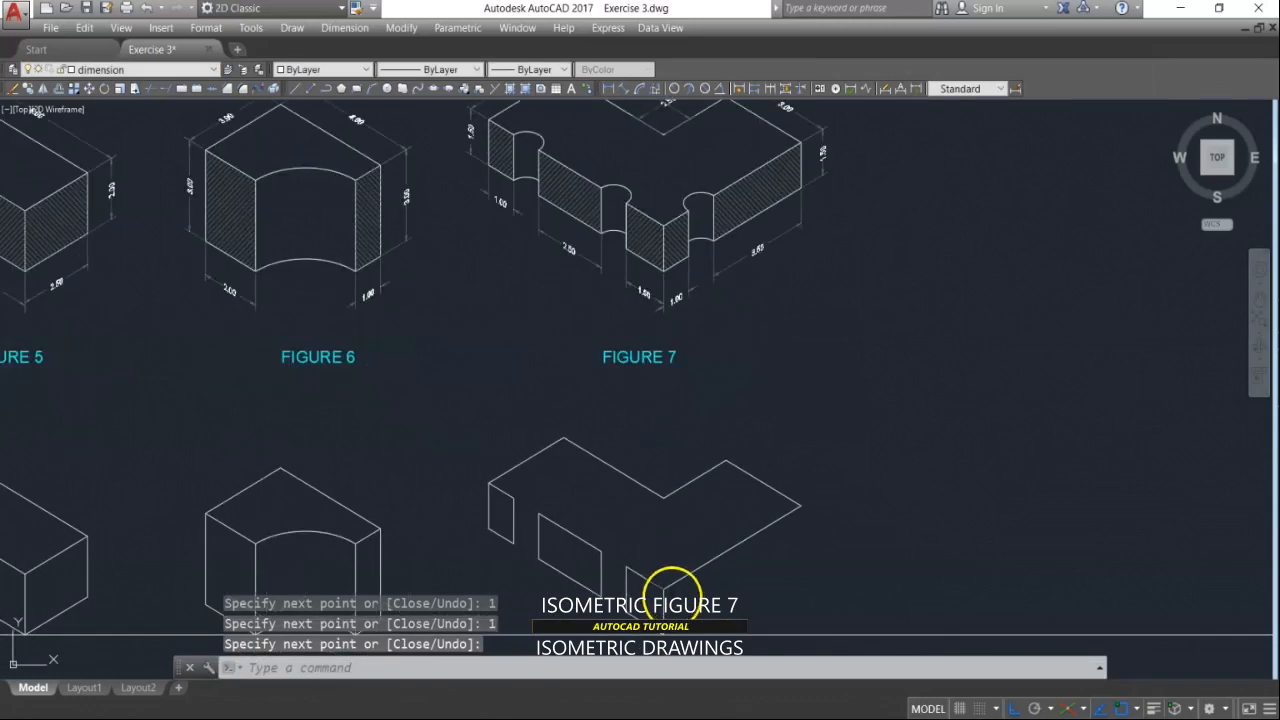
{"action": "key", "text": "Escape"}
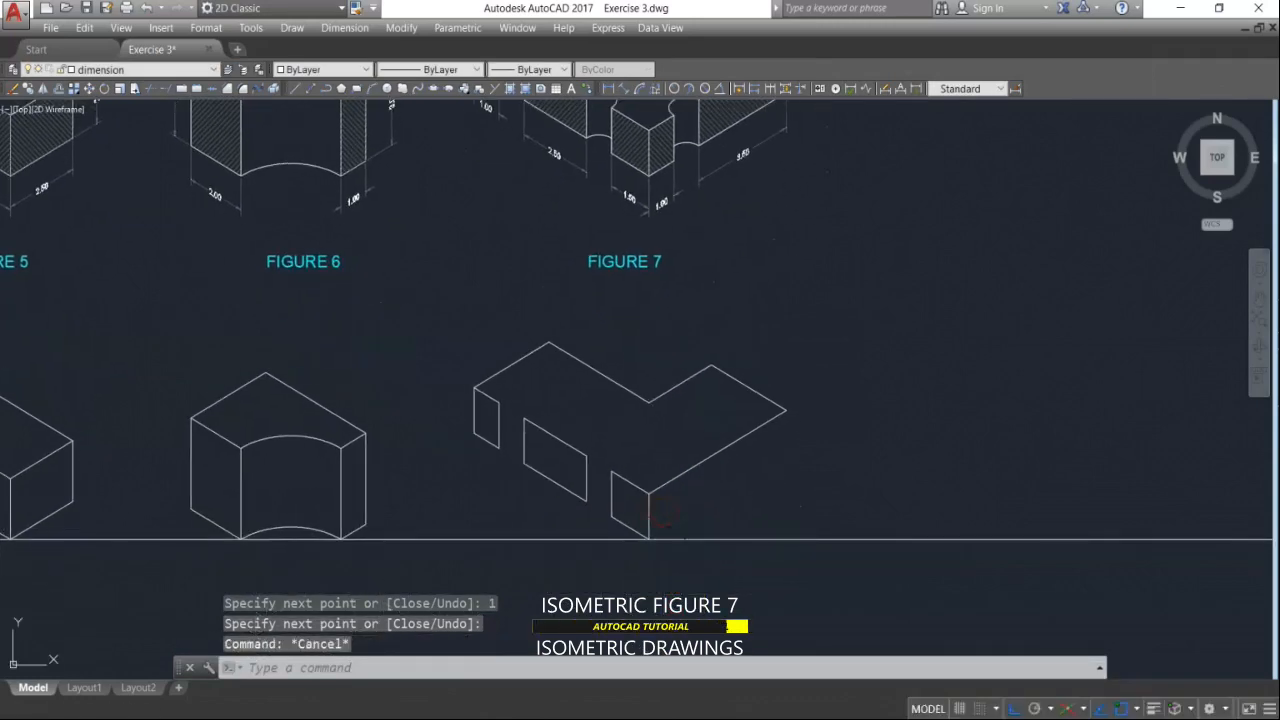
Step: In the right isoplane, draw the front right face from the baseline corner, 1 long at 30° and 1.5 high
{"action": "key", "text": "F5"}
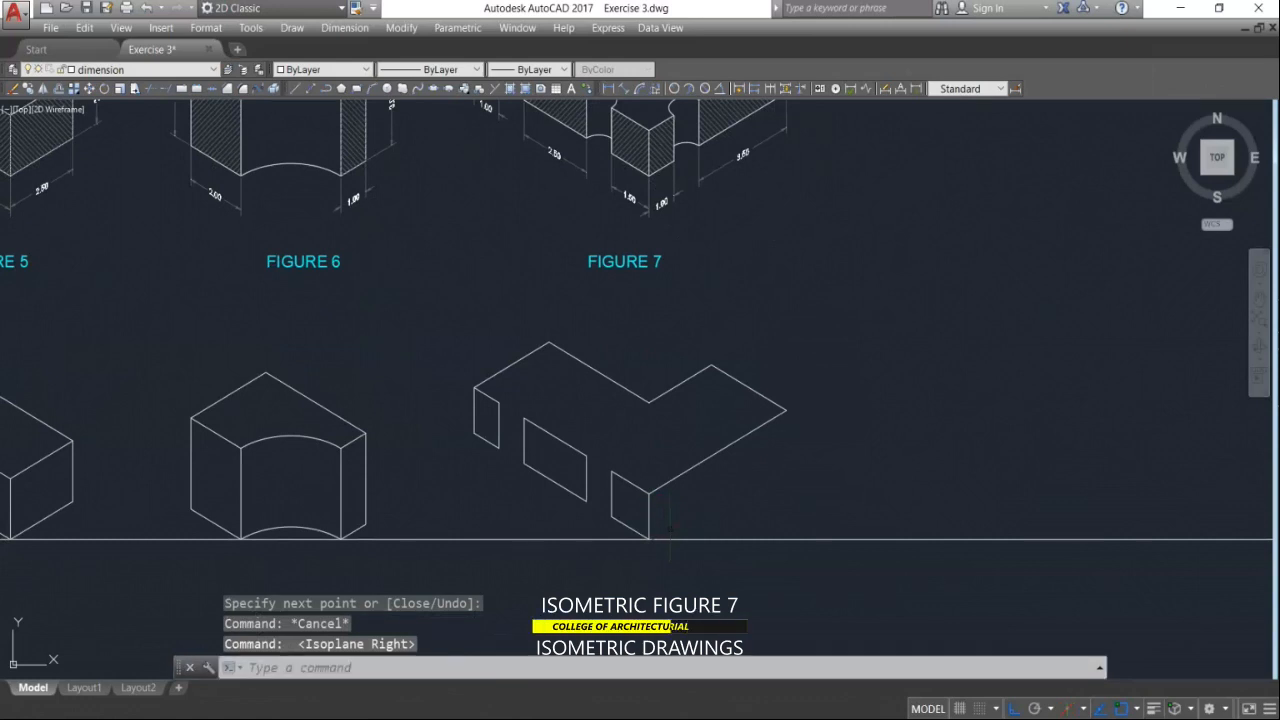
{"action": "type", "text": "l"}
{"action": "key", "text": "Return"}
{"action": "left_click", "coordinate": [650, 538]}
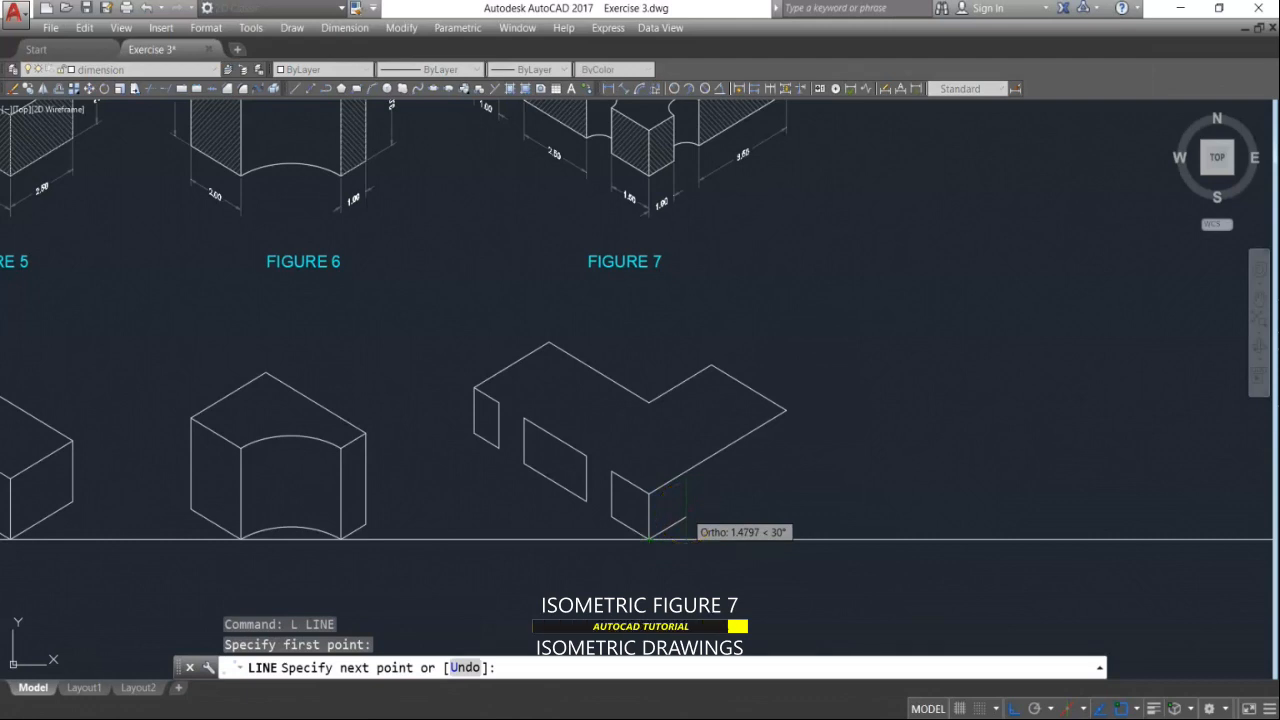
{"action": "type", "text": "1"}
{"action": "key", "text": "Return"}
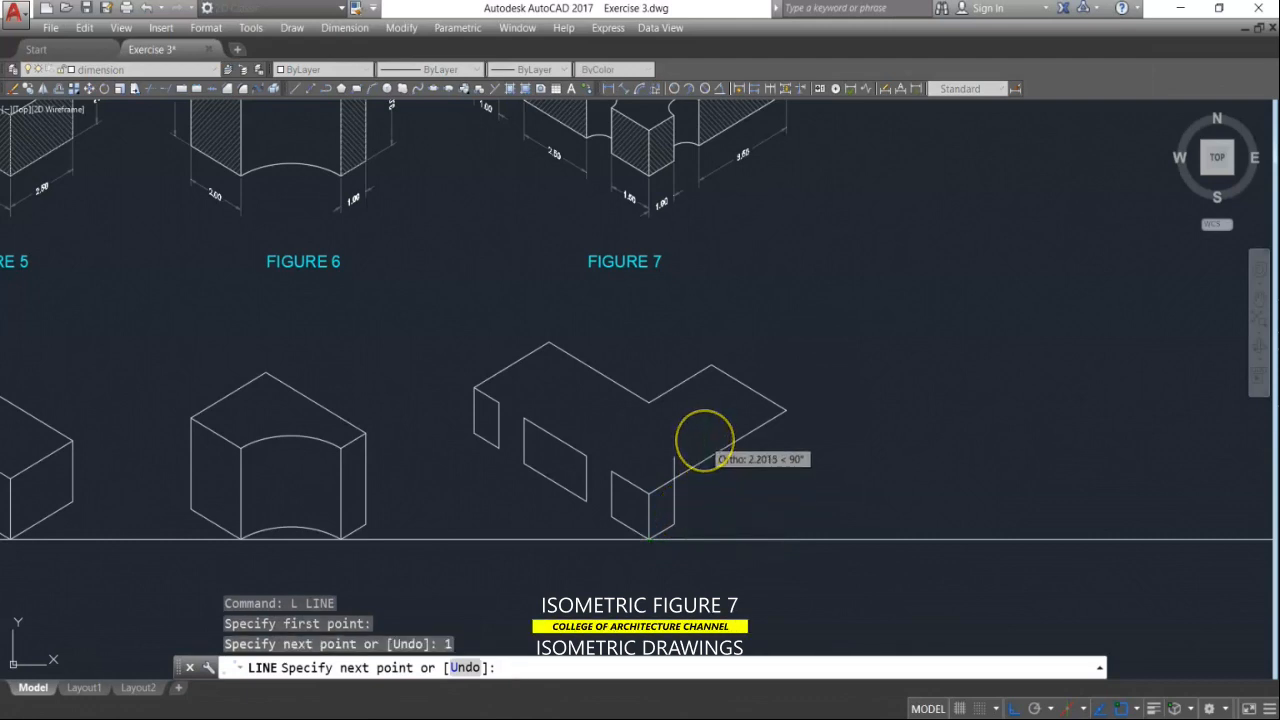
{"action": "type", "text": "1.5"}
{"action": "key", "text": "Return"}
{"action": "key", "text": "Return"}
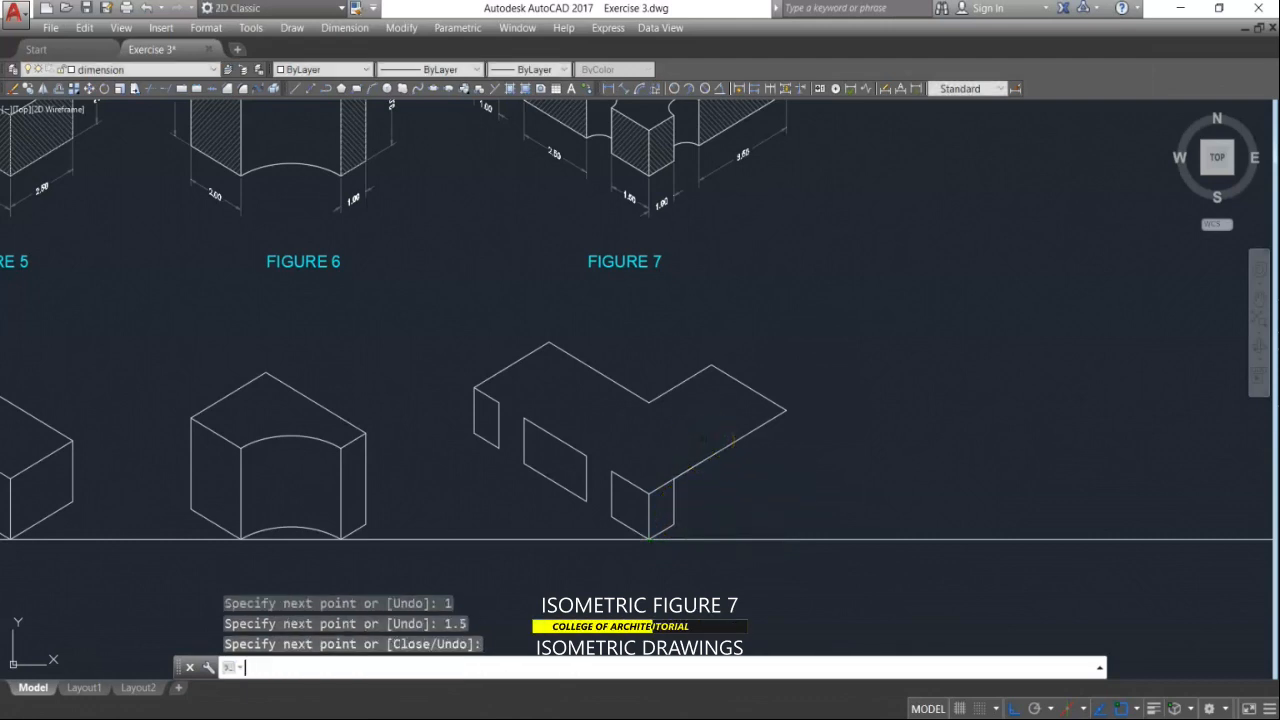
Step: Draw the rear right face from the 3.5 segment's front end, 1.5 down and 3.5 along 30°, closed at the outline's far corner
{"action": "key", "text": "Return"}
{"action": "left_click", "coordinate": [698, 464]}
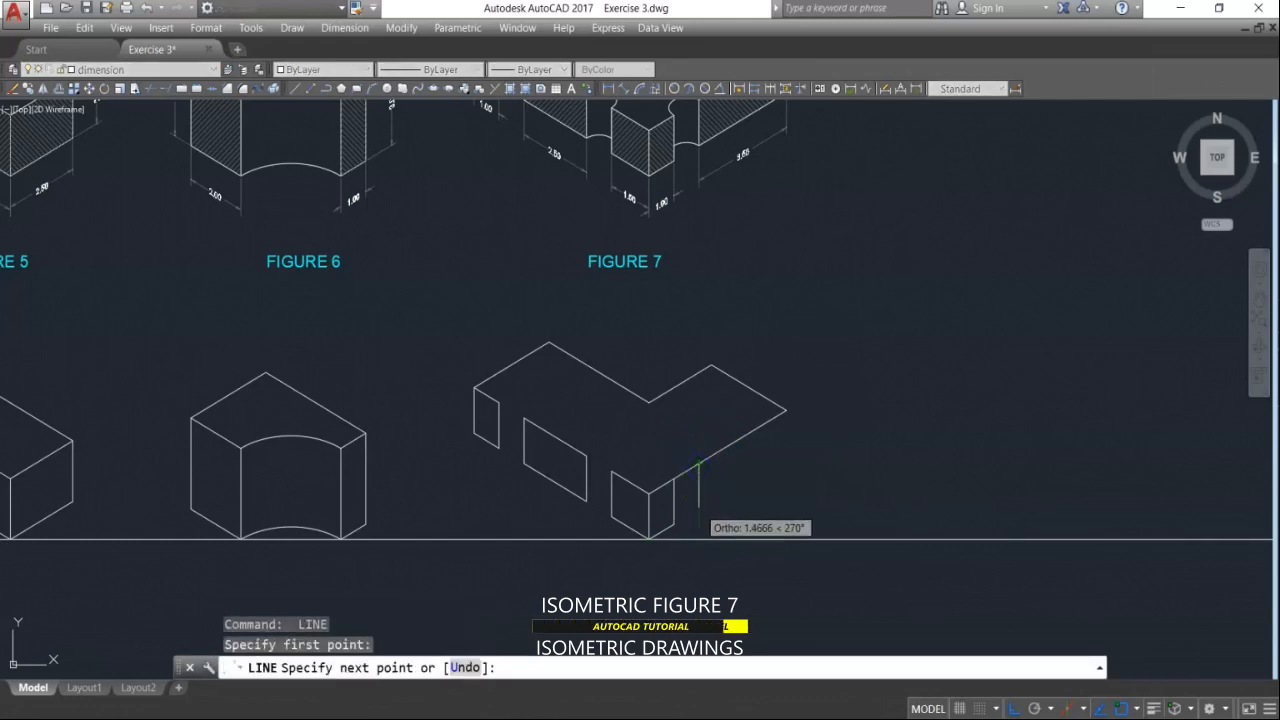
{"action": "type", "text": "1.5"}
{"action": "key", "text": "Return"}
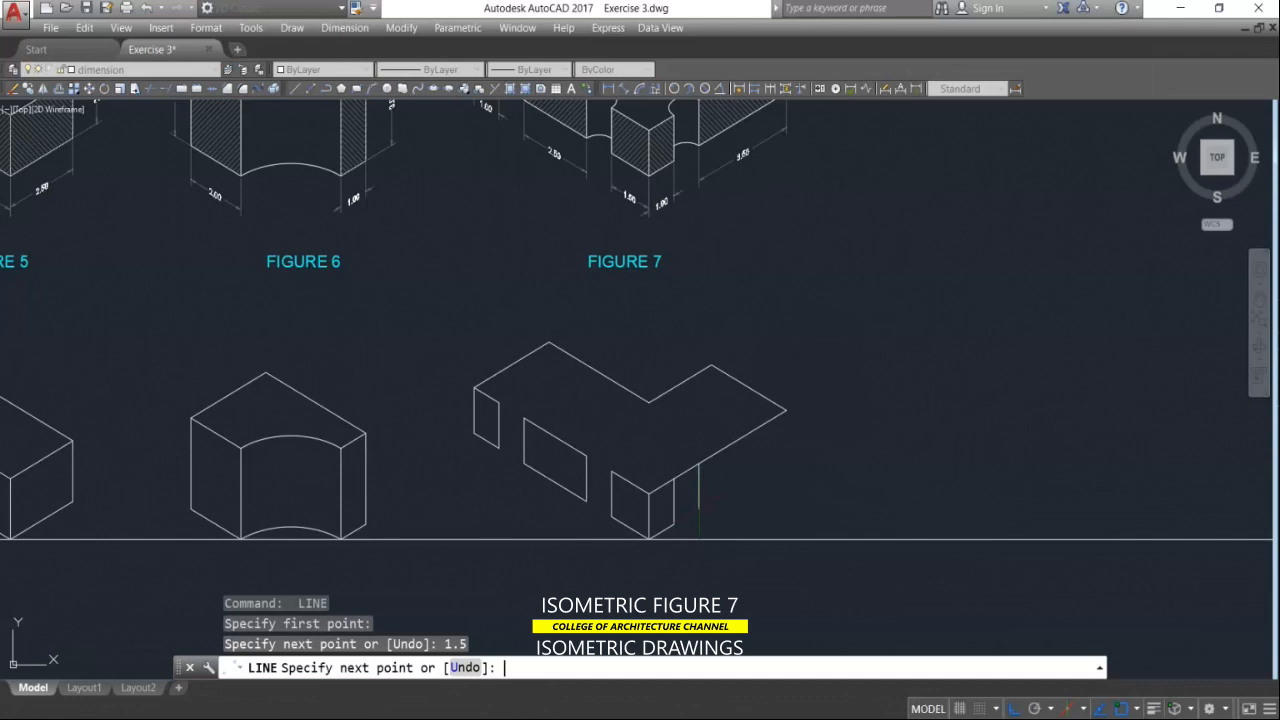
{"action": "scroll", "coordinate": [809, 475], "scroll_direction": "up", "scroll_amount": 2}
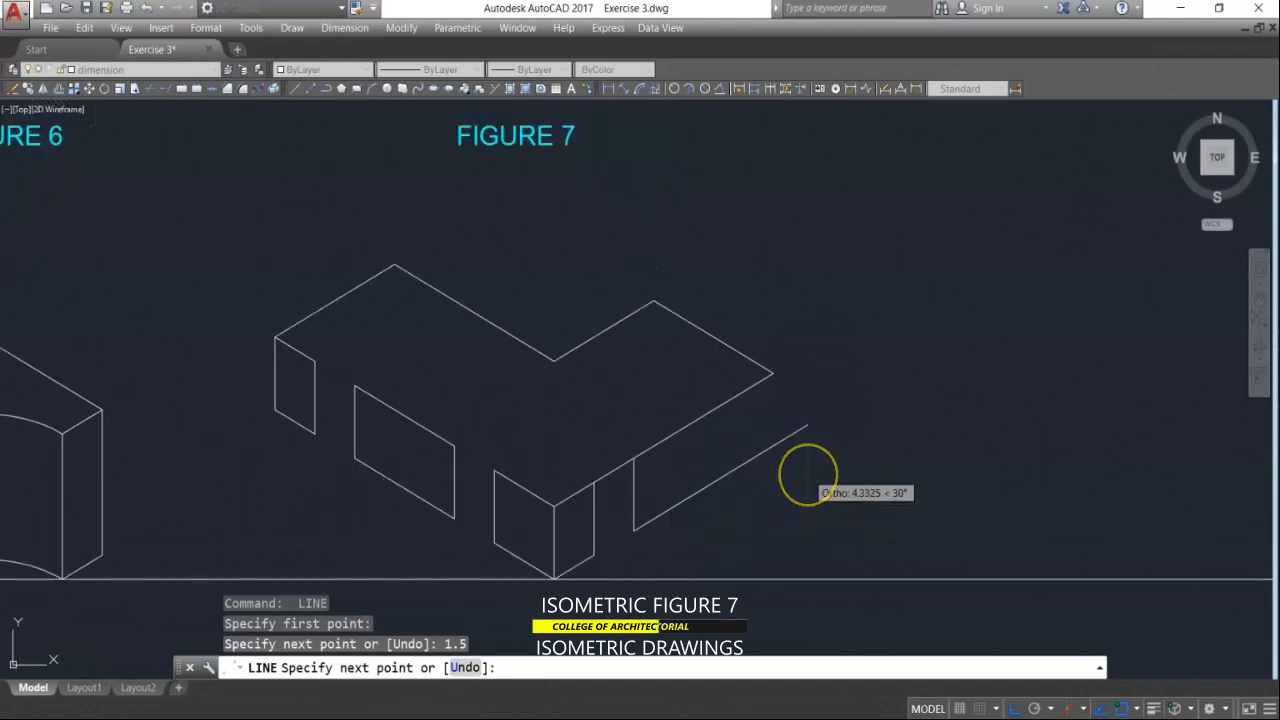
{"action": "type", "text": "3.5"}
{"action": "key", "text": "Return"}
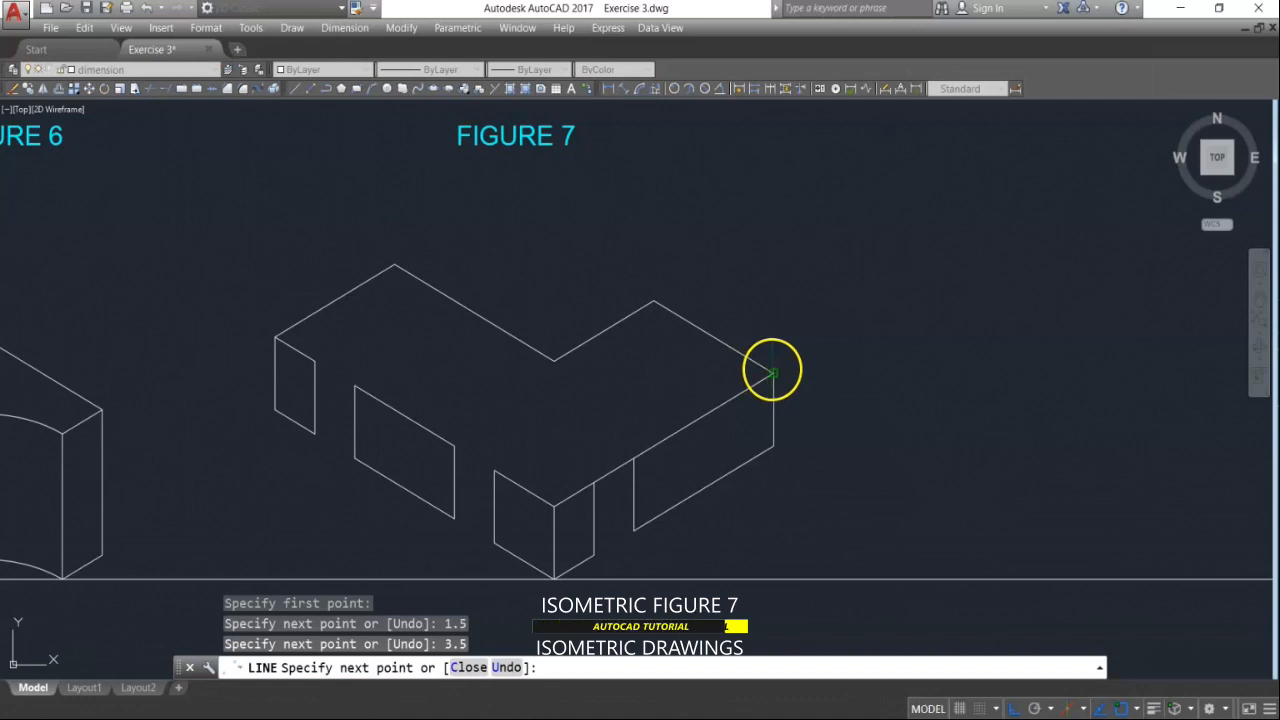
{"action": "left_click", "coordinate": [772, 371]}
{"action": "key", "text": "Escape"}
{"action": "key", "text": "Escape"}
Step: Erase the 1-unit top edge segment bridging the gap between Figure 7's two right faces
{"action": "type", "text": "e"}
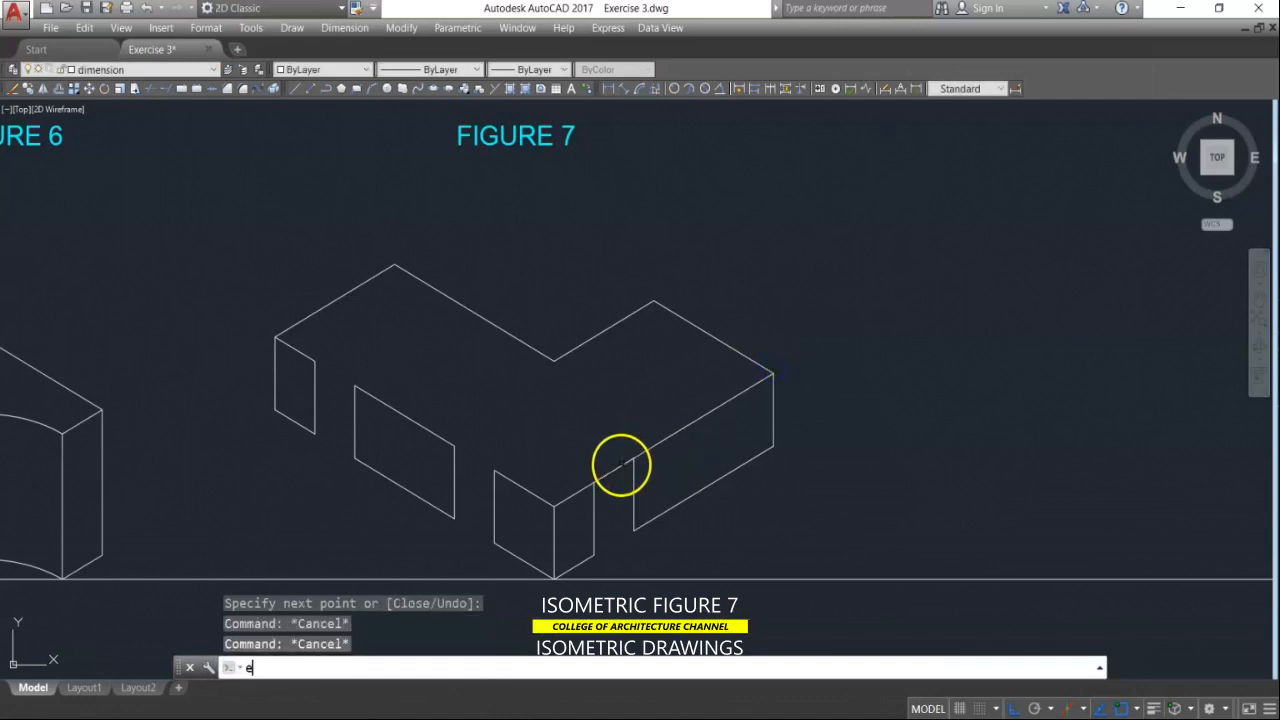
{"action": "key", "text": "Return"}
{"action": "scroll", "coordinate": [621, 464], "scroll_direction": "up", "scroll_amount": 4}
{"action": "left_click", "coordinate": [632, 480]}
{"action": "left_click", "coordinate": [608, 444]}
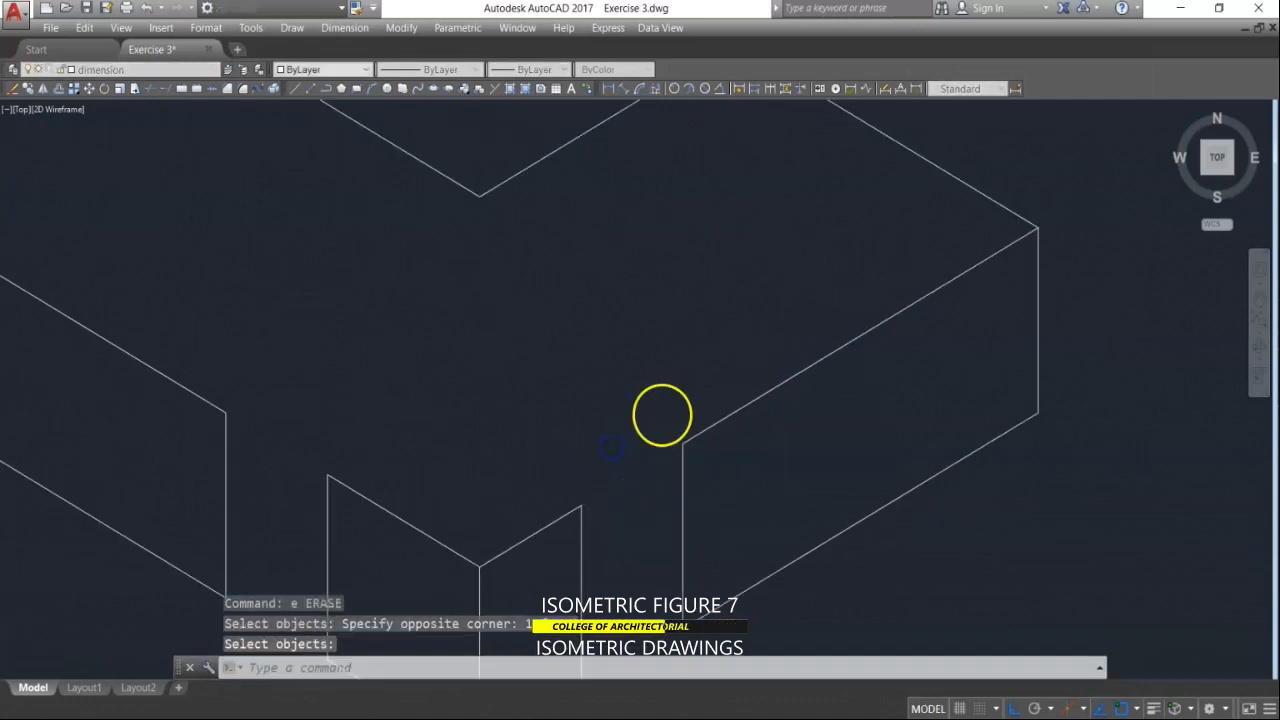
{"action": "scroll", "coordinate": [612, 448], "scroll_direction": "down", "scroll_amount": 4}
{"action": "key", "text": "Escape"}
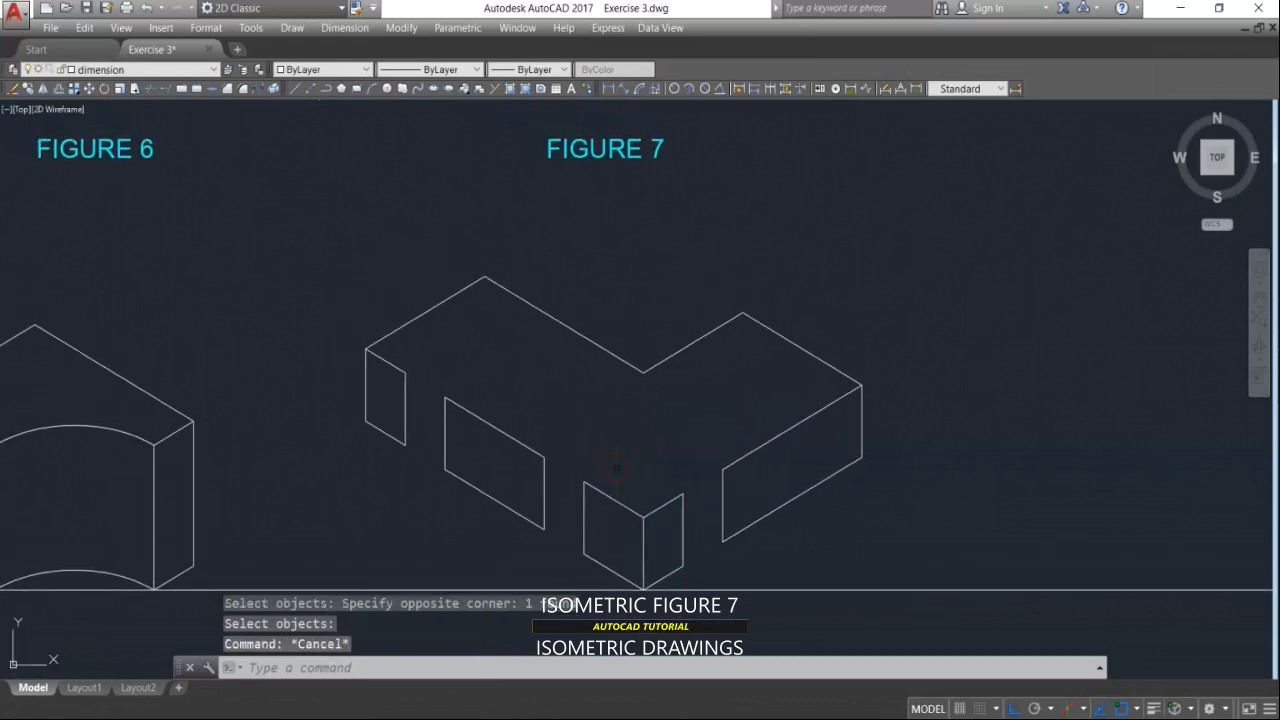
Step: Draw a top-isoplane isocircle centred midway between the top corners of Figure 7's left front gap, with its radius reaching the gap's corner
{"action": "type", "text": "el"}
{"action": "key", "text": "Return"}
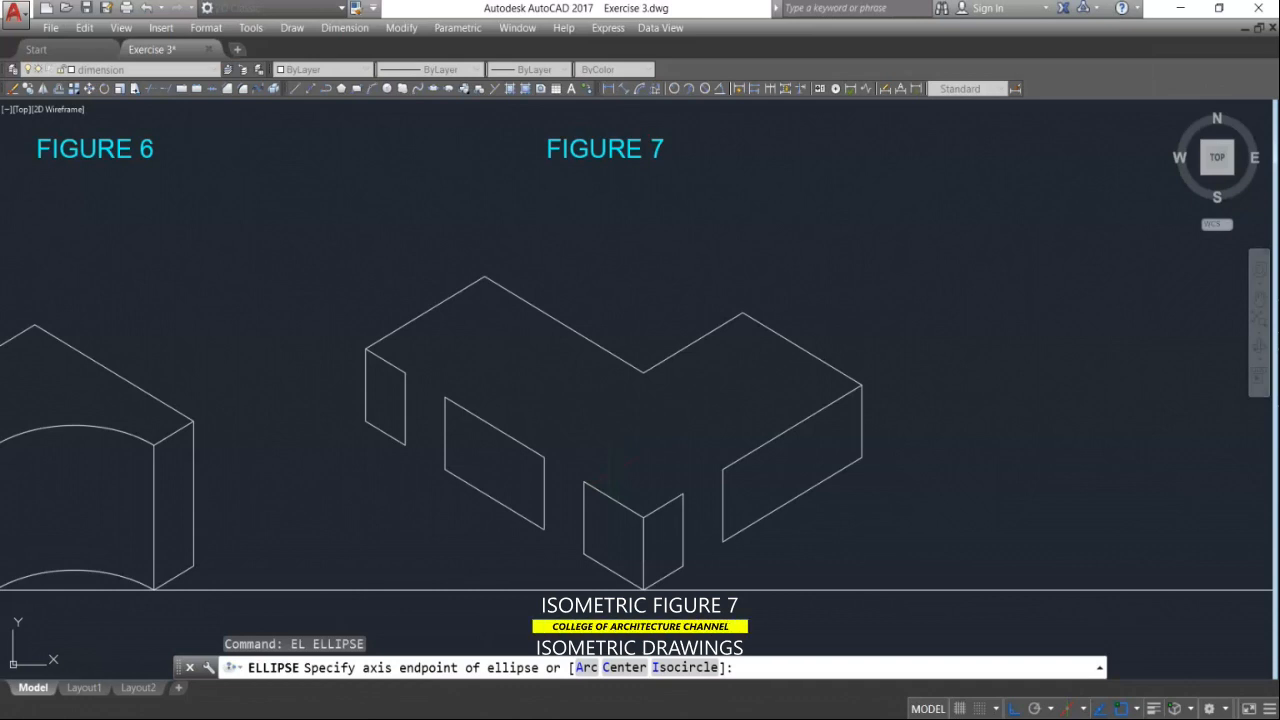
{"action": "left_click", "coordinate": [684, 667]}
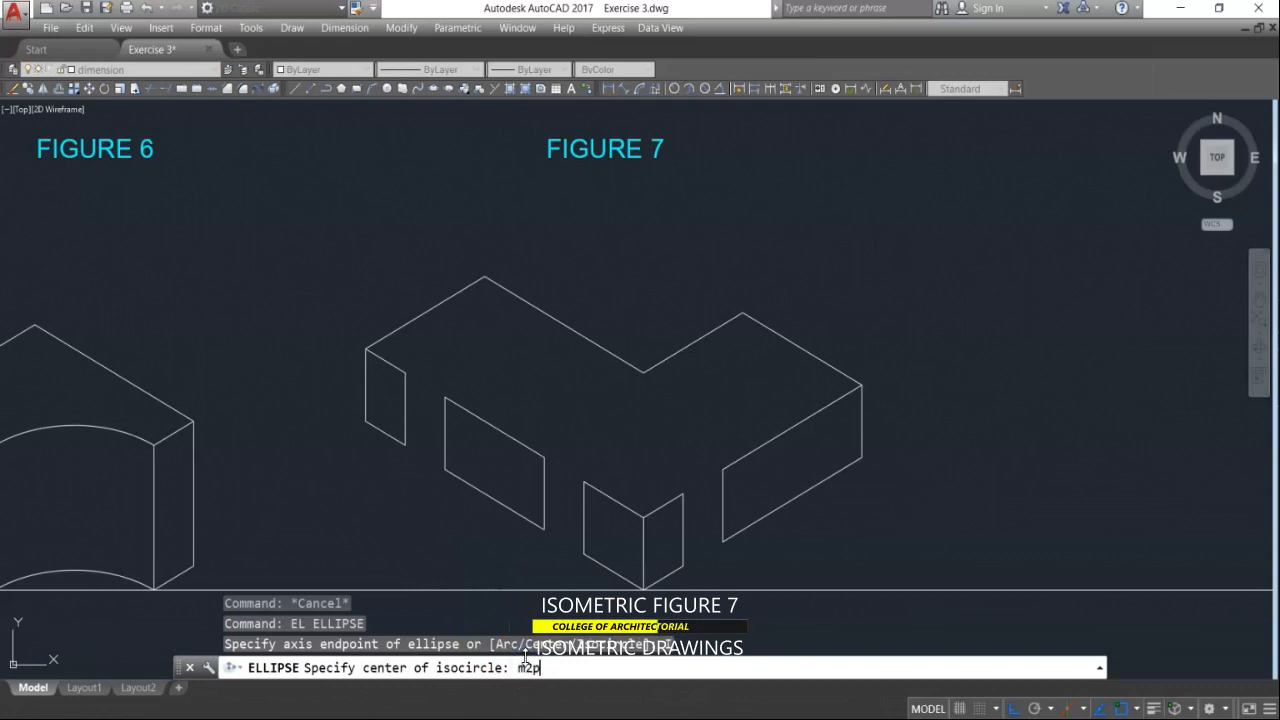
{"action": "key", "text": "Return"}
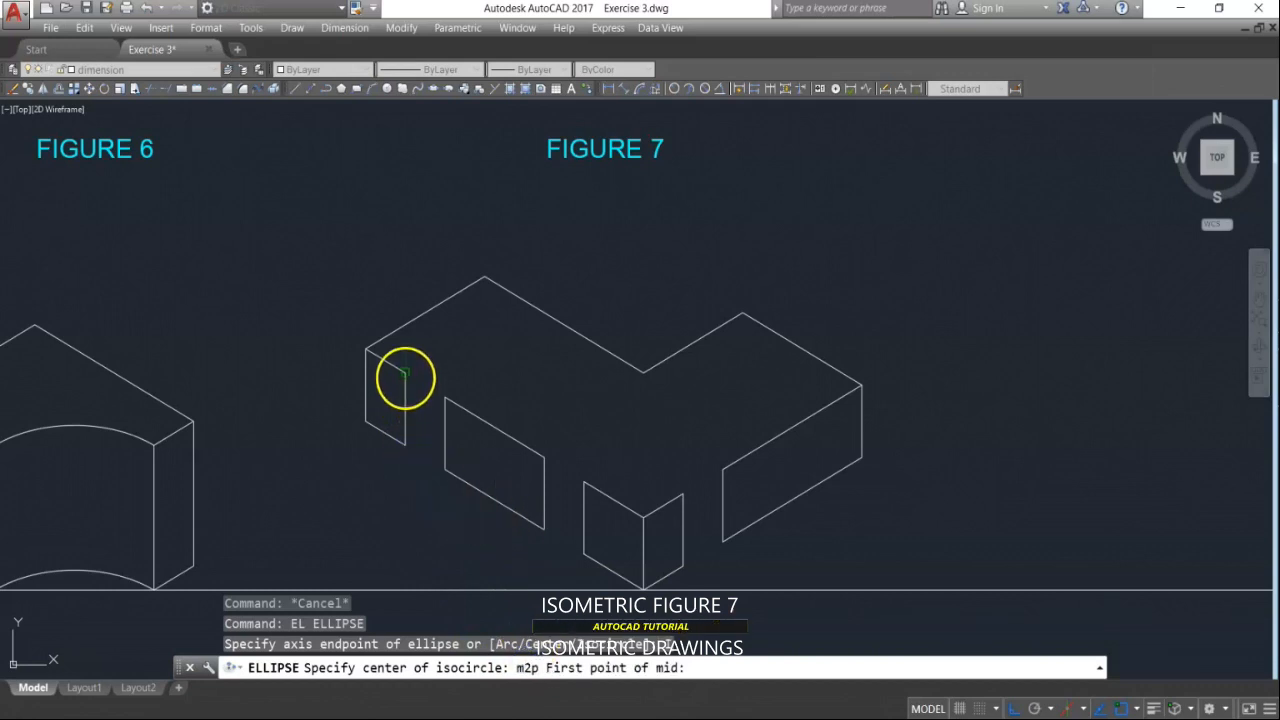
{"action": "left_click", "coordinate": [404, 374]}
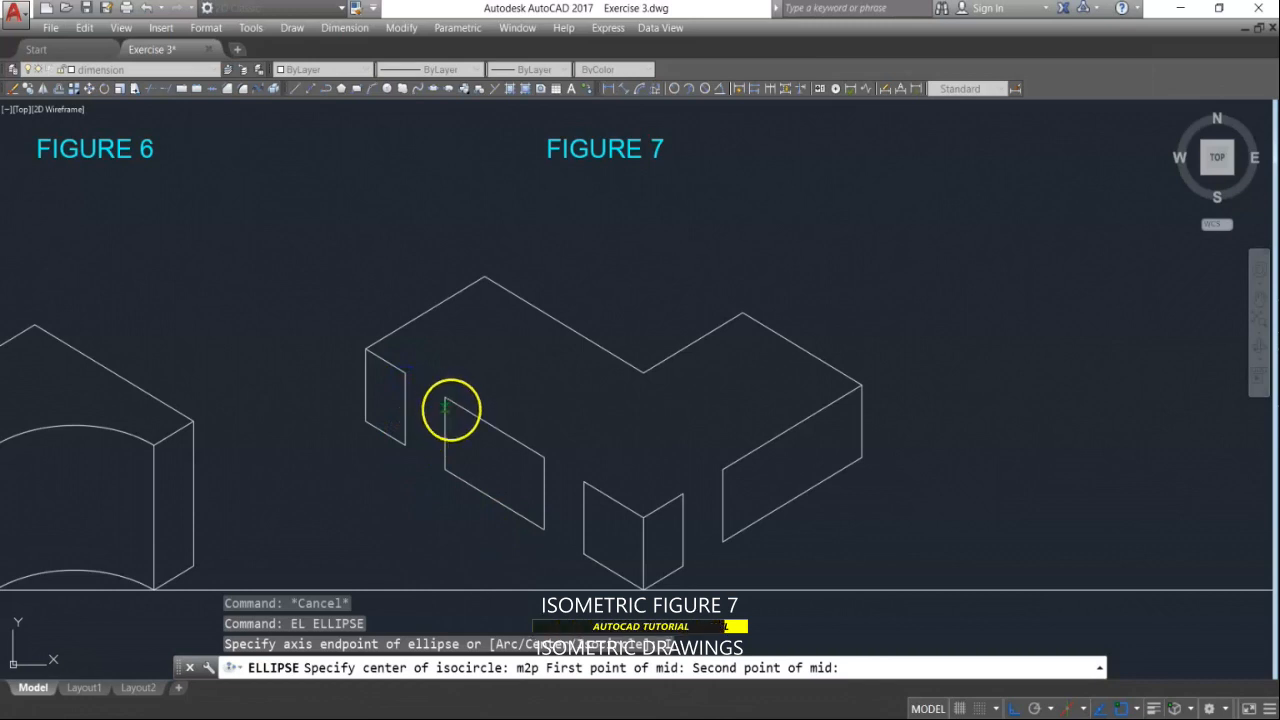
{"action": "left_click", "coordinate": [445, 397]}
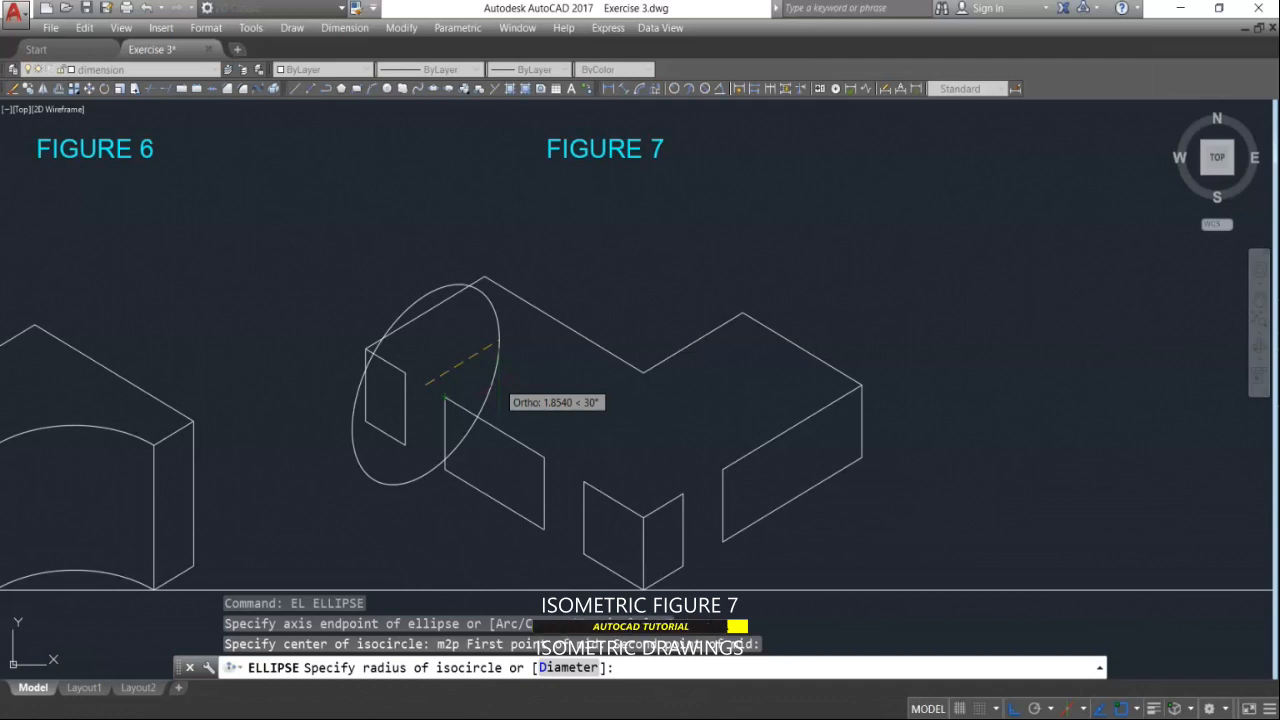
{"action": "key", "text": "F5"}
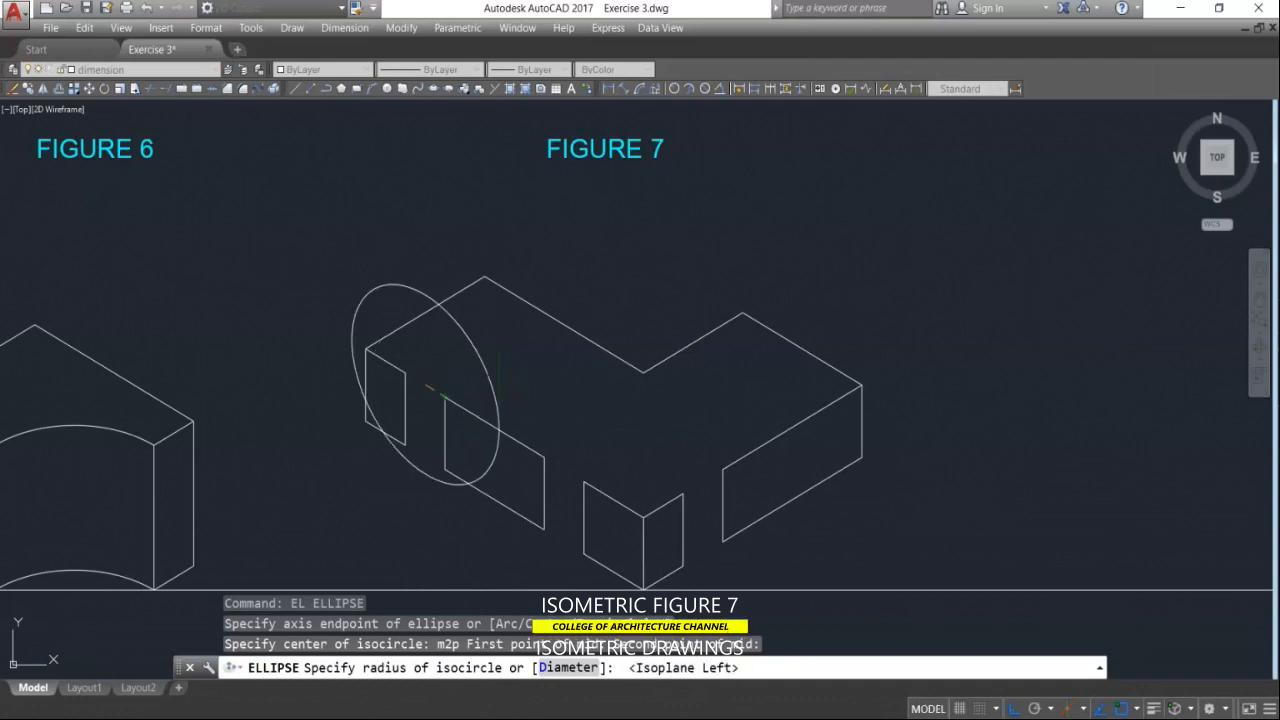
{"action": "key", "text": "F5"}
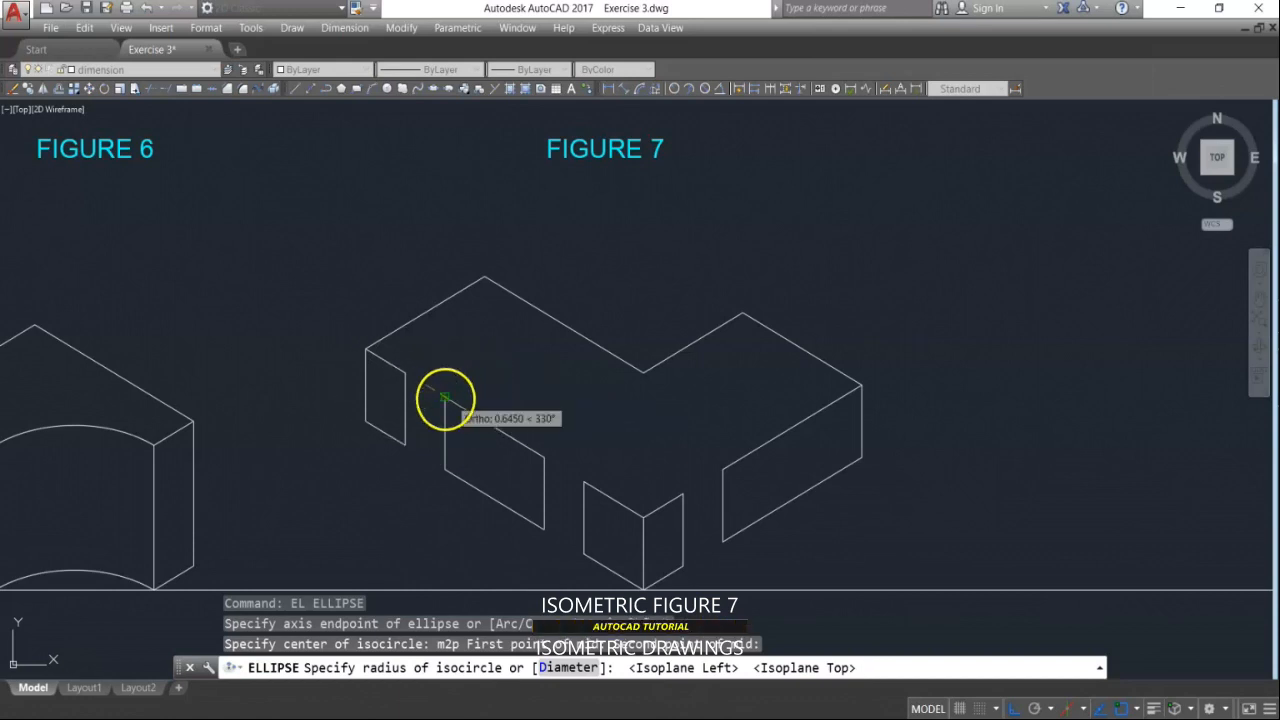
{"action": "left_click", "coordinate": [442, 400]}
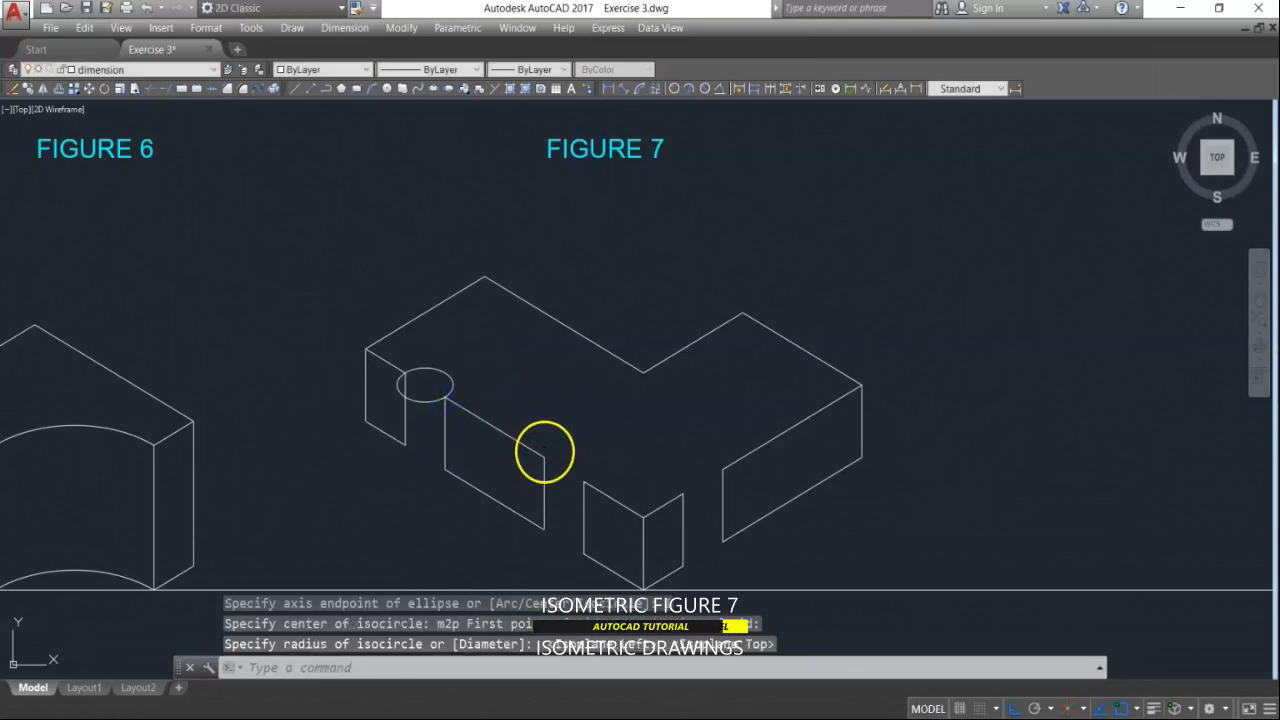
Step: Draw a matching top-isoplane isocircle centred midway across the gap between Figure 7's two right faces, reaching the gap's top corner
{"action": "key", "text": "Return"}
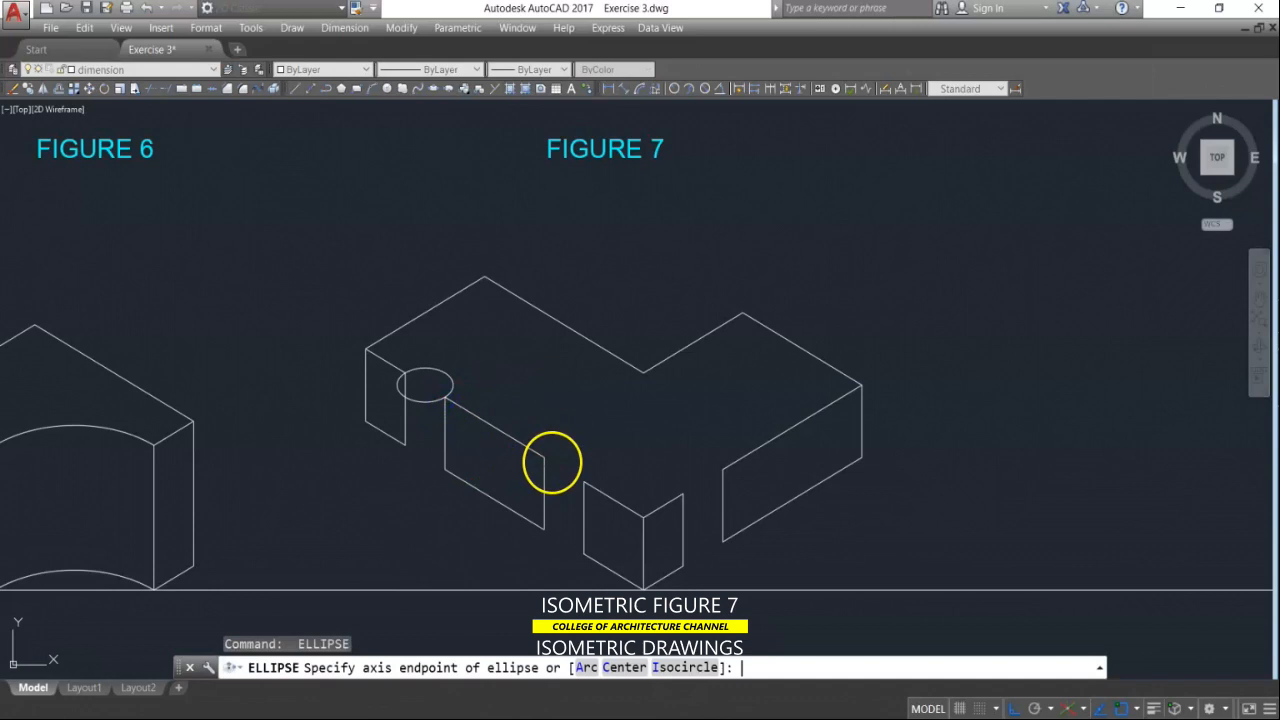
{"action": "left_click", "coordinate": [680, 668]}
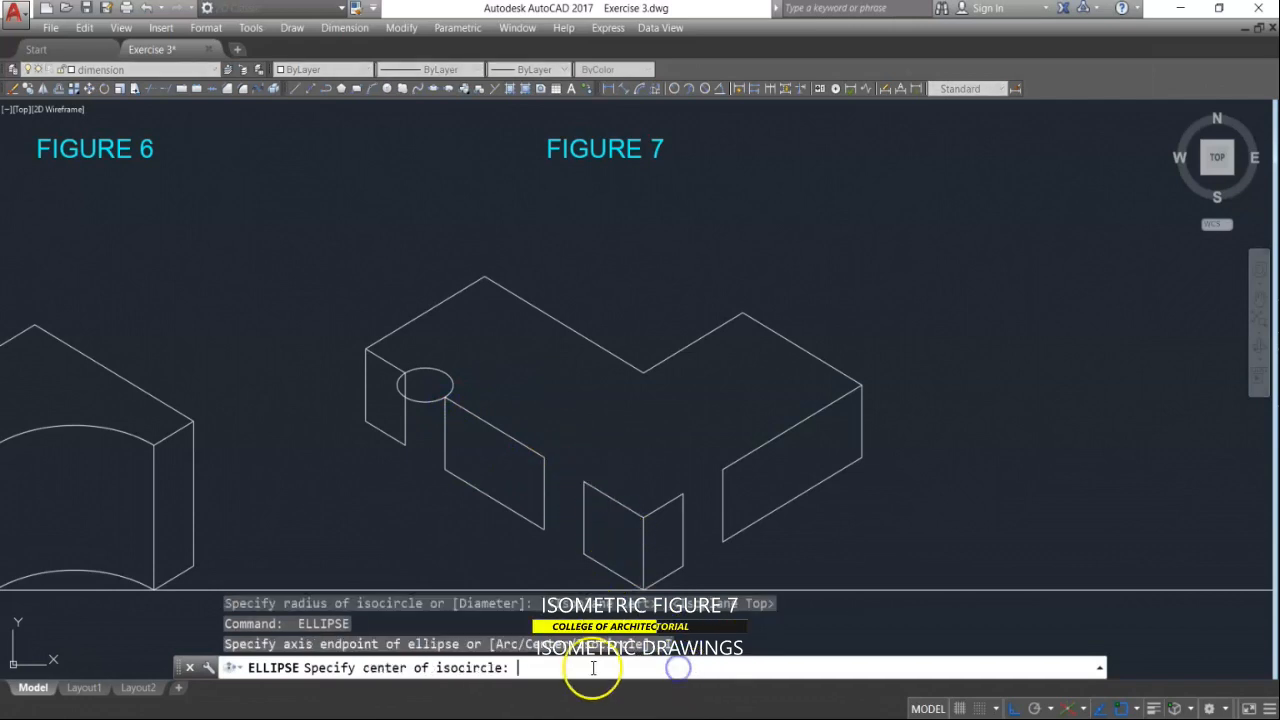
{"action": "type", "text": "m2p First point of mid:"}
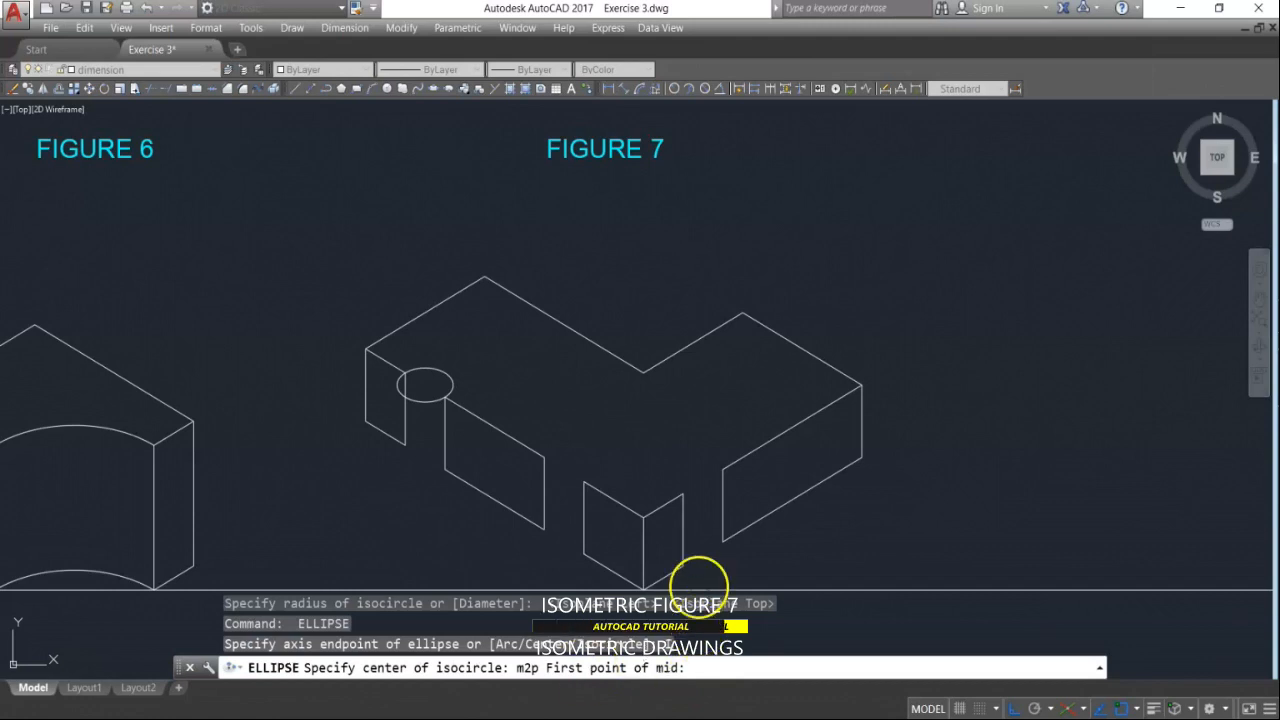
{"action": "left_click", "coordinate": [684, 494]}
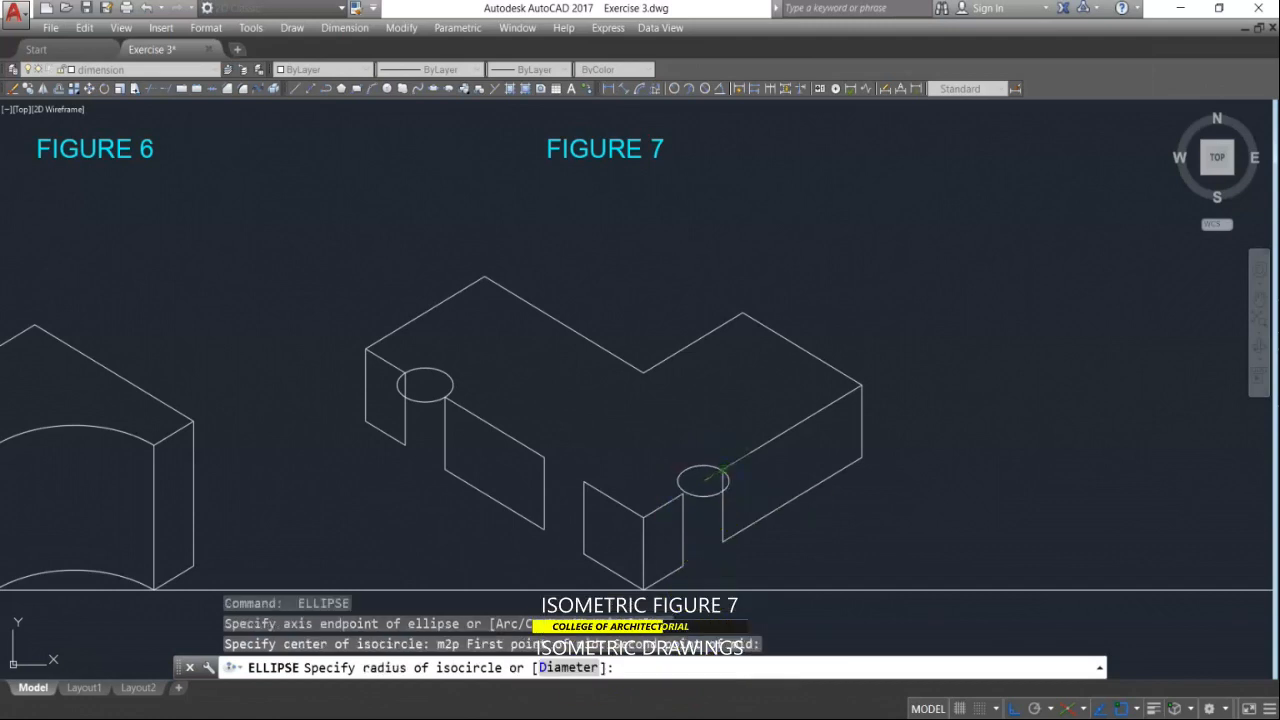
{"action": "key", "text": "Escape"}
{"action": "key", "text": "Escape"}
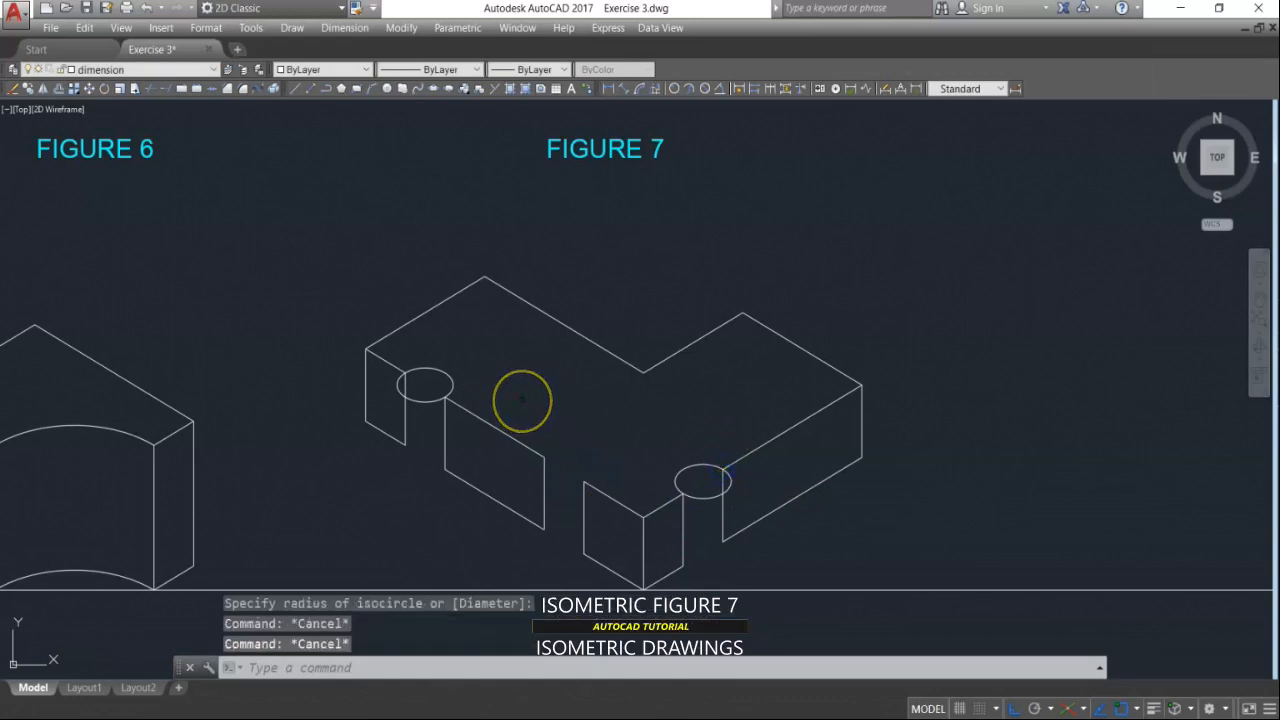
{"action": "type", "text": "tr"}
{"action": "key", "text": "Return"}
{"action": "left_click", "coordinate": [465, 350]}
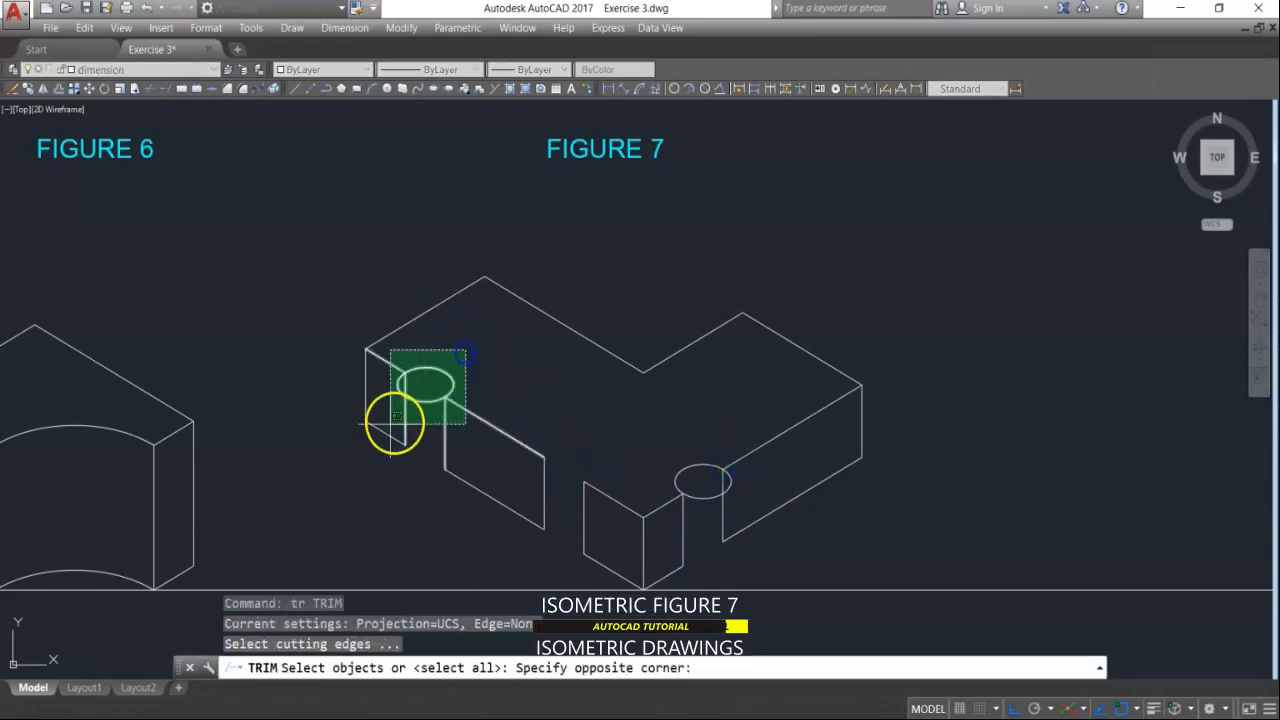
{"action": "left_click", "coordinate": [483, 380]}
{"action": "key", "text": "Escape"}
Step: Trim away the front part of the left isocircle, using the top edges on both sides of the gap as cutting edges
{"action": "key", "text": "Return"}
{"action": "left_click", "coordinate": [509, 400]}
{"action": "left_click", "coordinate": [478, 457]}
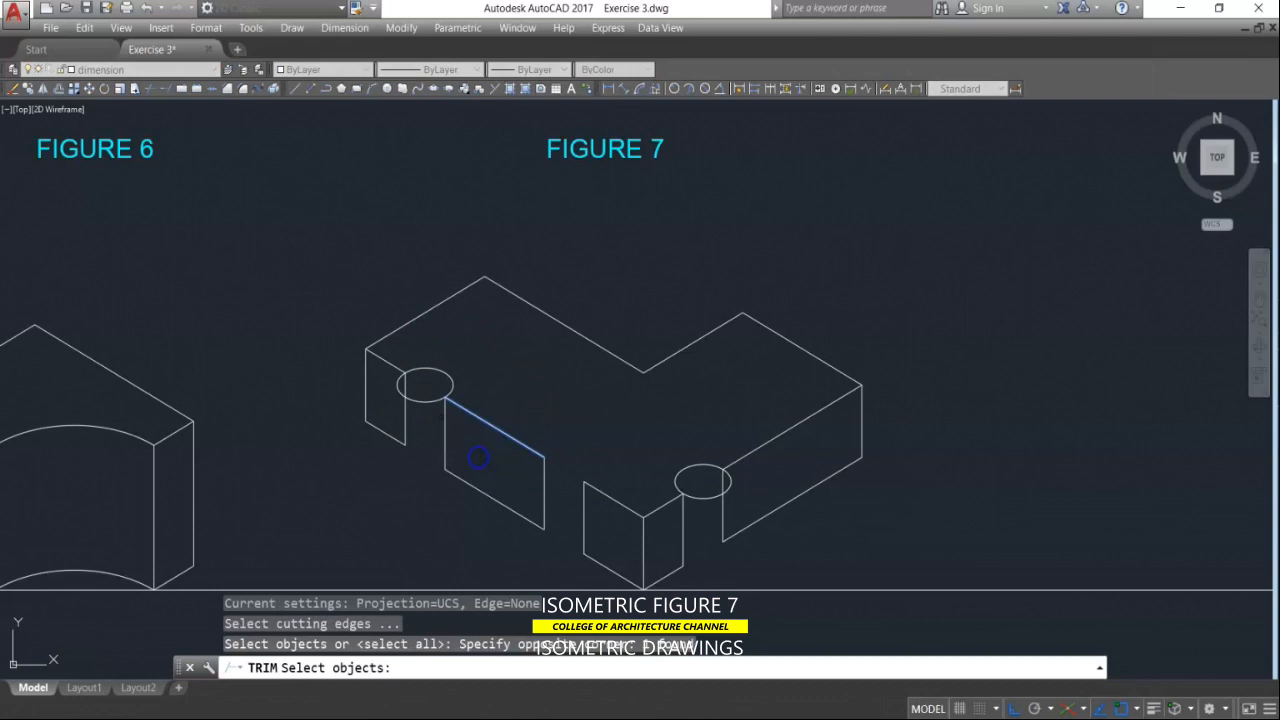
{"action": "left_click", "coordinate": [383, 373]}
{"action": "key", "text": "Return"}
{"action": "left_click", "coordinate": [411, 389]}
{"action": "left_click", "coordinate": [412, 406]}
{"action": "key", "text": "Return"}
{"action": "key", "text": "Escape"}
{"action": "key", "text": "Return"}
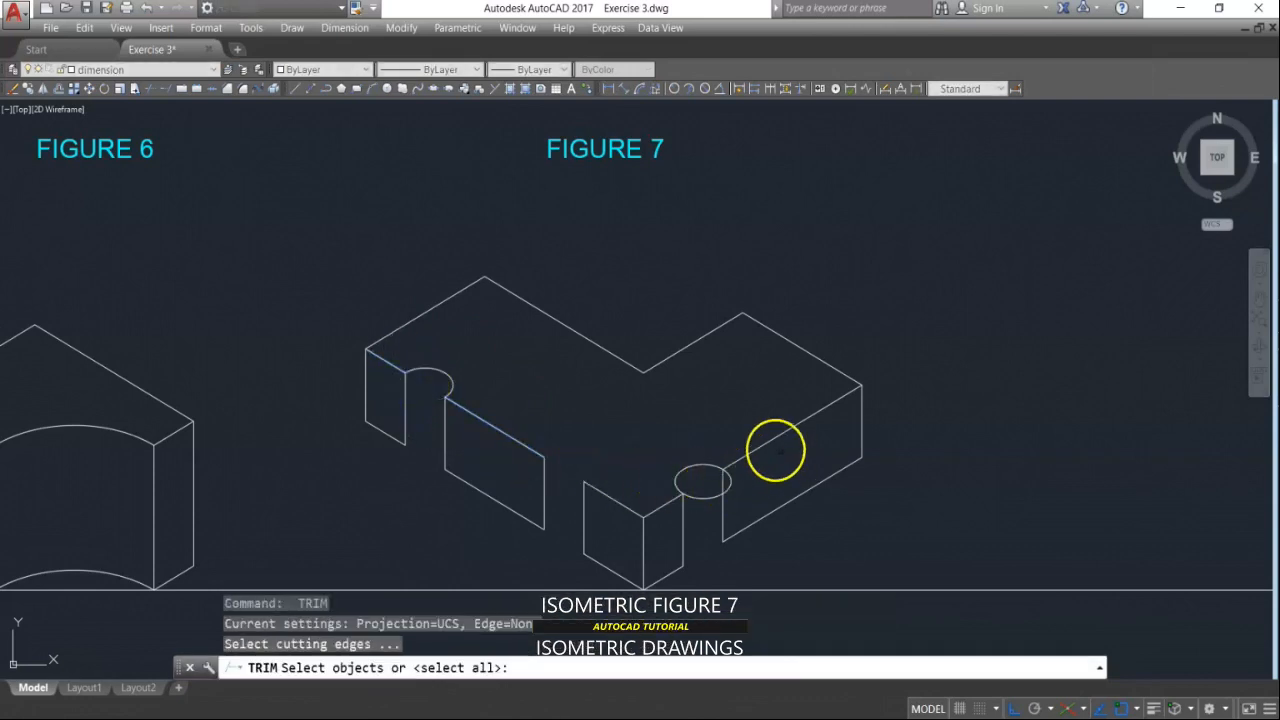
{"action": "left_click", "coordinate": [745, 428]}
{"action": "left_click", "coordinate": [731, 480]}
{"action": "key", "text": "Escape"}
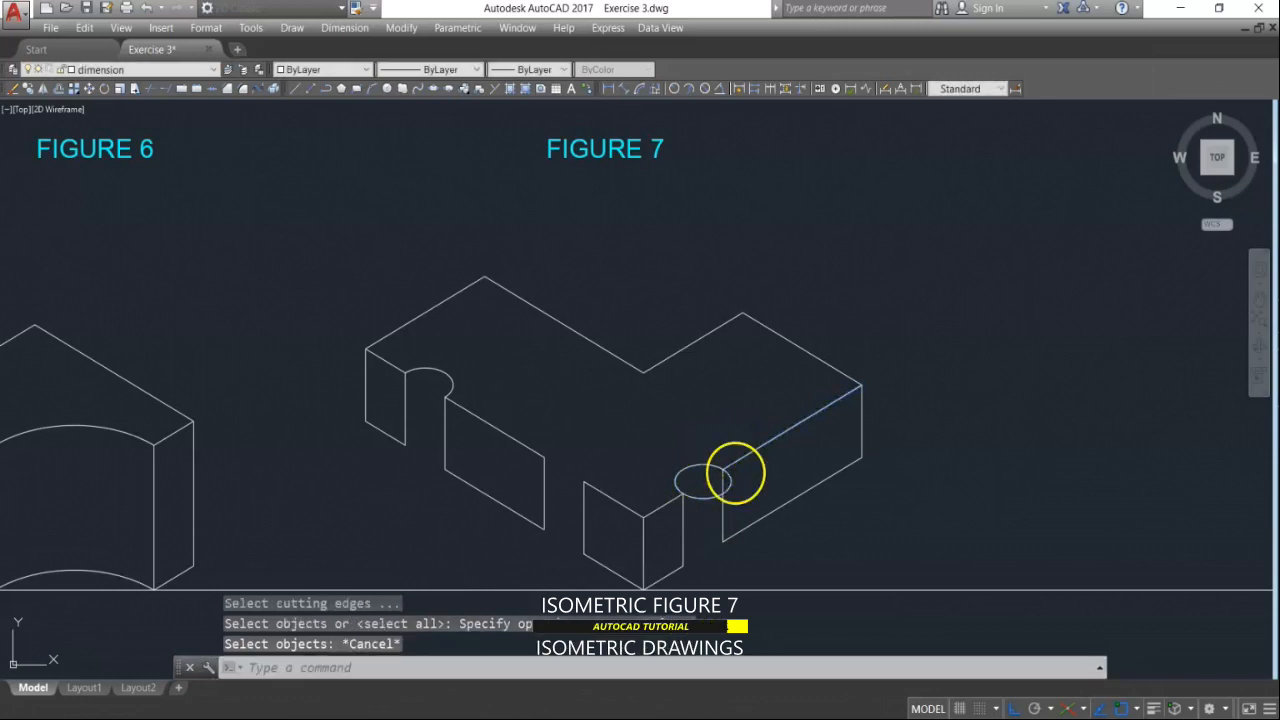
Step: Trim away the front part of the right isocircle between the adjoining top edges of the two right faces
{"action": "key", "text": "Return"}
{"action": "left_click", "coordinate": [698, 487]}
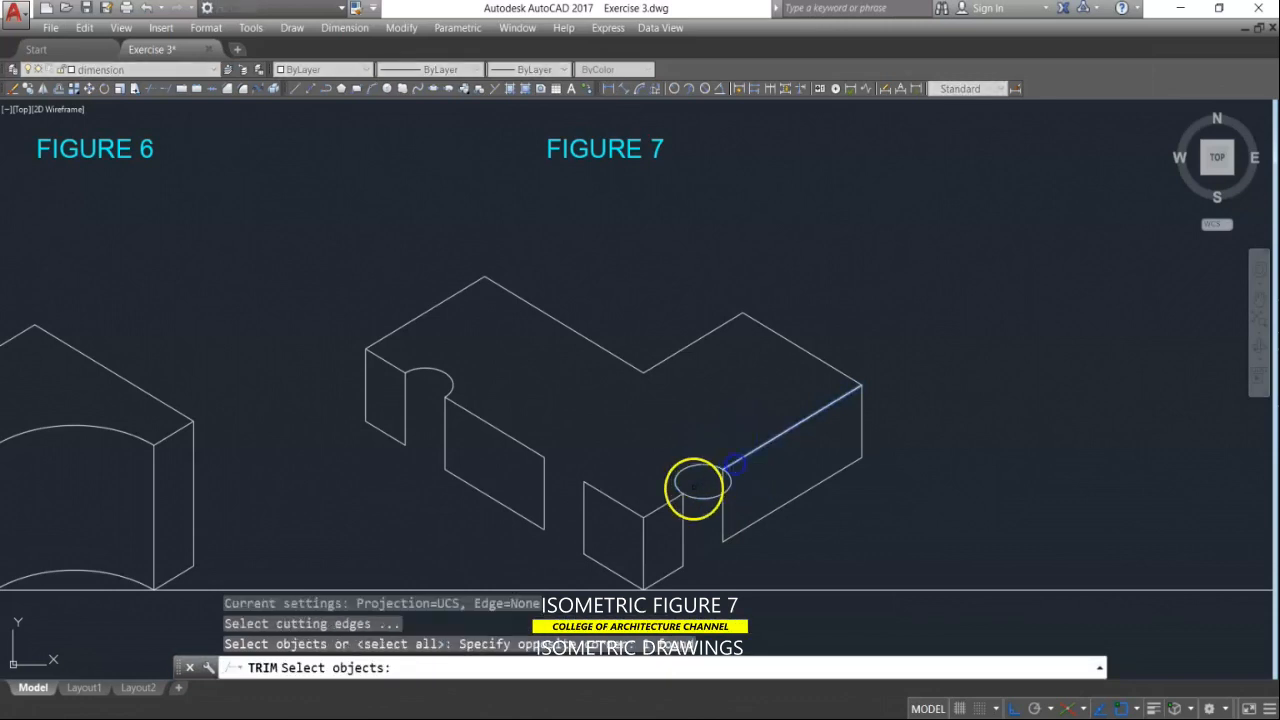
{"action": "key", "text": "Return"}
{"action": "left_click", "coordinate": [701, 495]}
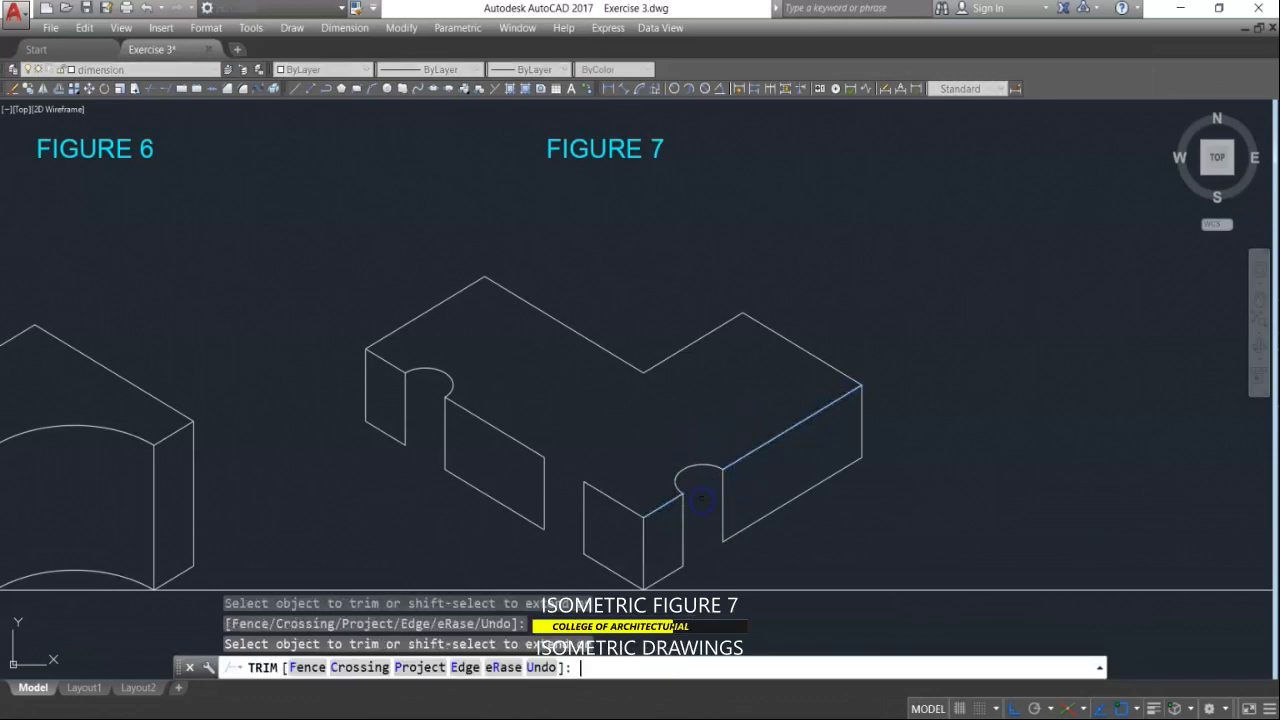
{"action": "key", "text": "Escape"}
{"action": "key", "text": "Escape"}
Step: Copy both top notch arcs straight down from the left notch's top corner to the bottom corner below it
{"action": "type", "text": "co"}
{"action": "key", "text": "Return"}
{"action": "left_click", "coordinate": [706, 466]}
{"action": "scroll", "coordinate": [707, 465], "scroll_direction": "up", "scroll_amount": 3}
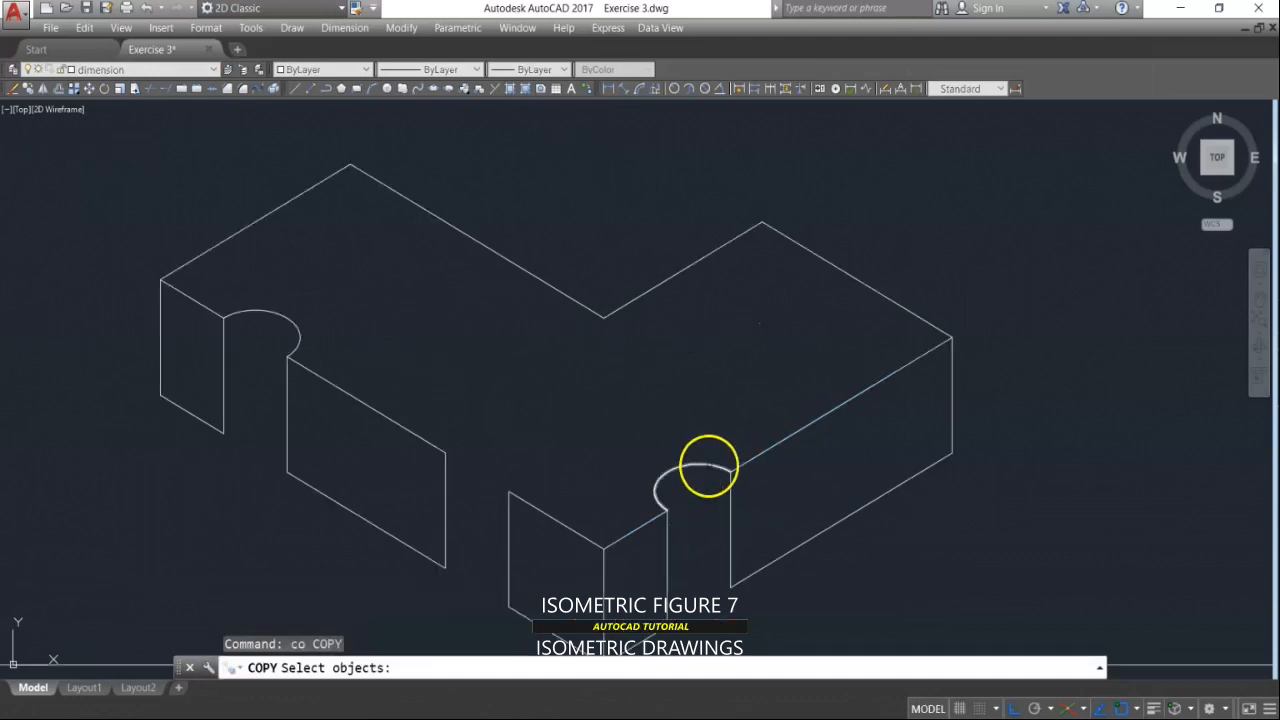
{"action": "scroll", "coordinate": [707, 460], "scroll_direction": "down", "scroll_amount": 3}
{"action": "left_click", "coordinate": [491, 389]}
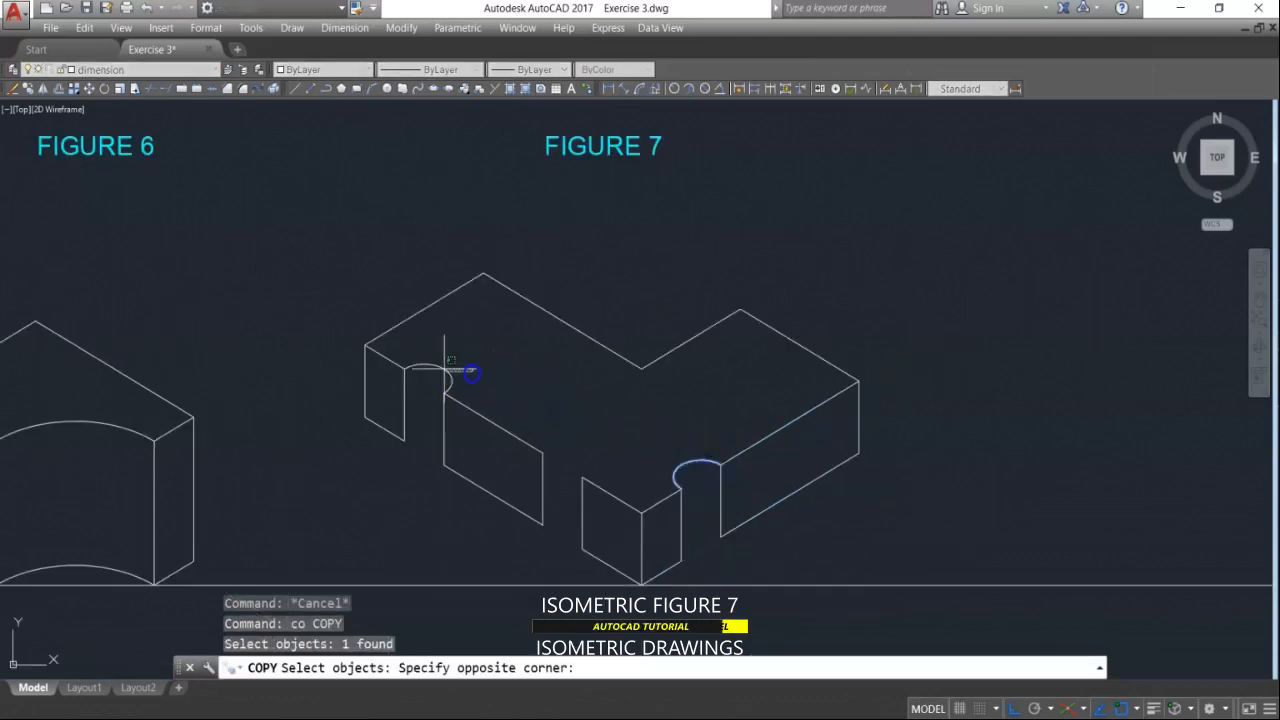
{"action": "left_click", "coordinate": [450, 370]}
{"action": "key", "text": "Return"}
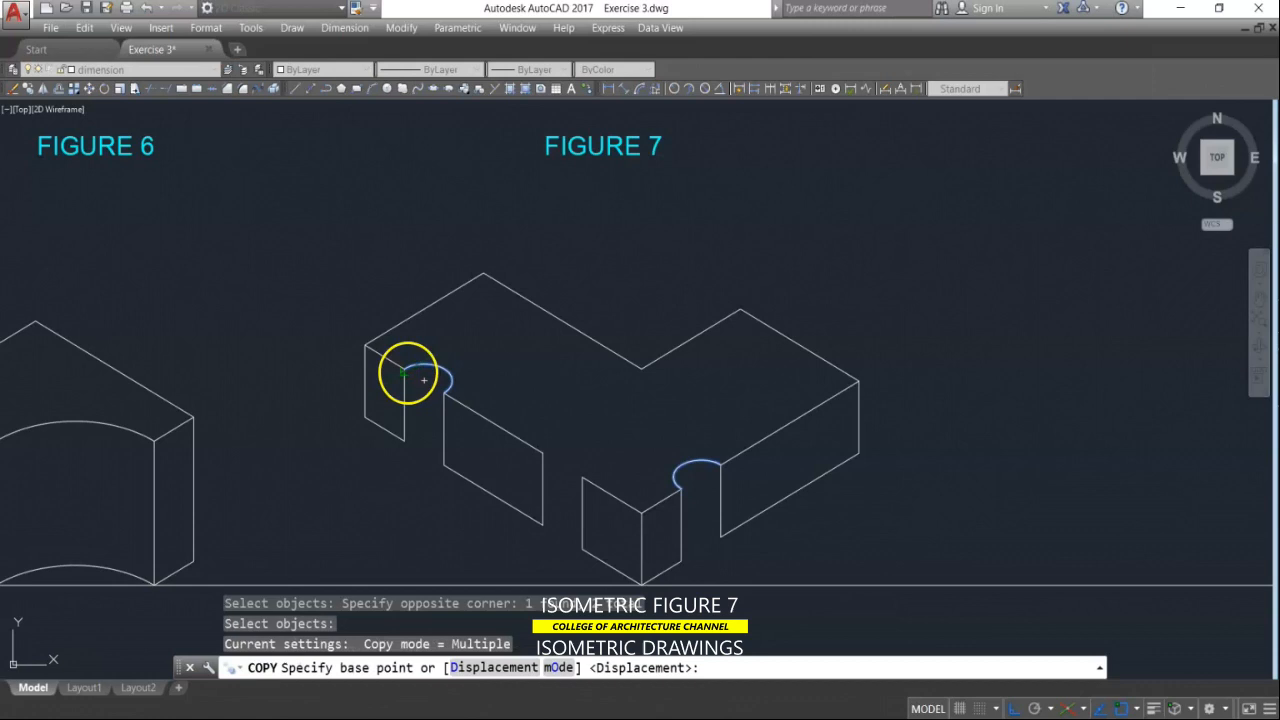
{"action": "scroll", "coordinate": [403, 373], "scroll_direction": "up", "scroll_amount": 2}
{"action": "scroll", "coordinate": [404, 371], "scroll_direction": "up", "scroll_amount": 2}
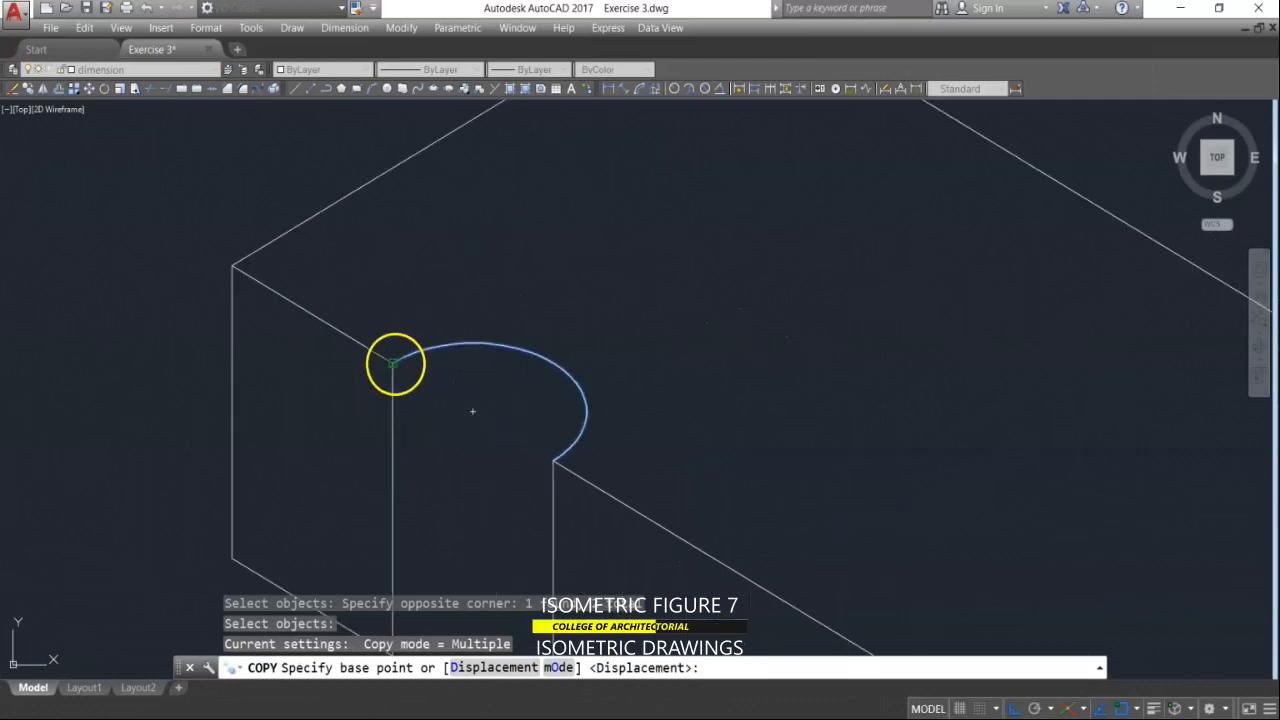
{"action": "left_click", "coordinate": [393, 362]}
{"action": "scroll", "coordinate": [400, 358], "scroll_direction": "down", "scroll_amount": 2}
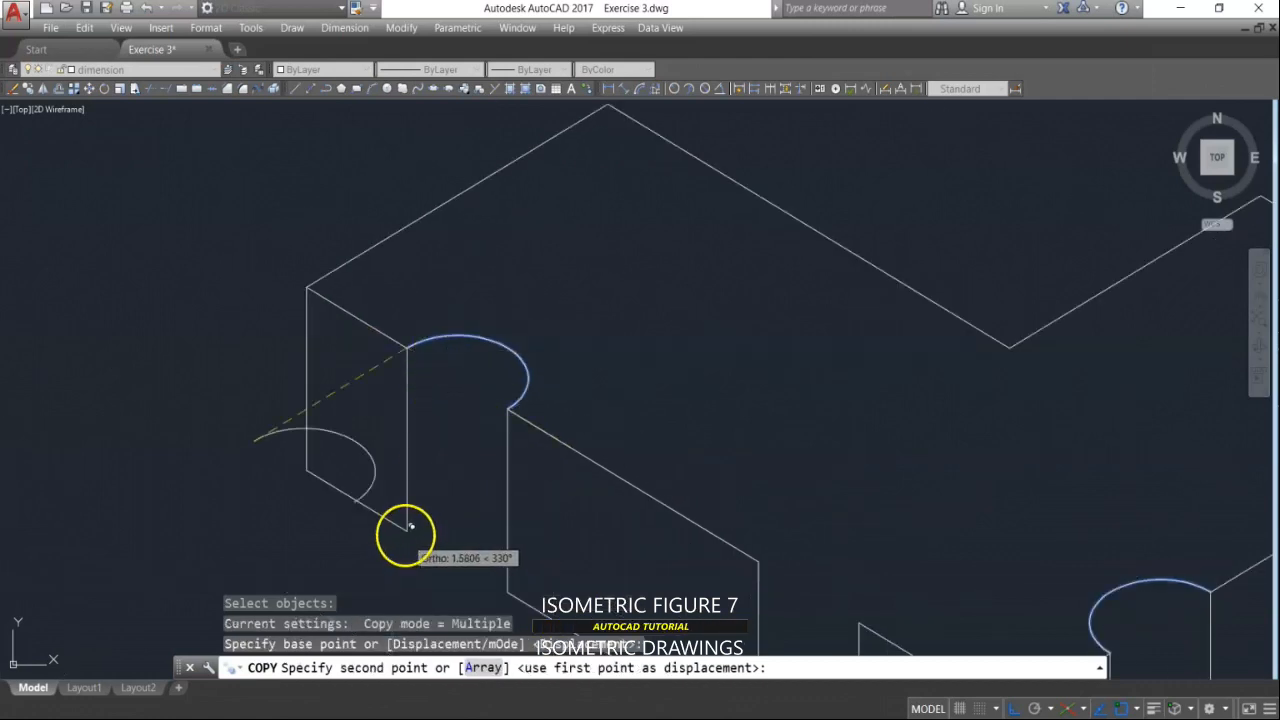
{"action": "left_click", "coordinate": [409, 527]}
{"action": "key", "text": "Escape"}
Step: Trim the part of the left notch's lower arc hidden behind the adjacent vertical edge
{"action": "scroll", "coordinate": [508, 491], "scroll_direction": "down", "scroll_amount": 3}
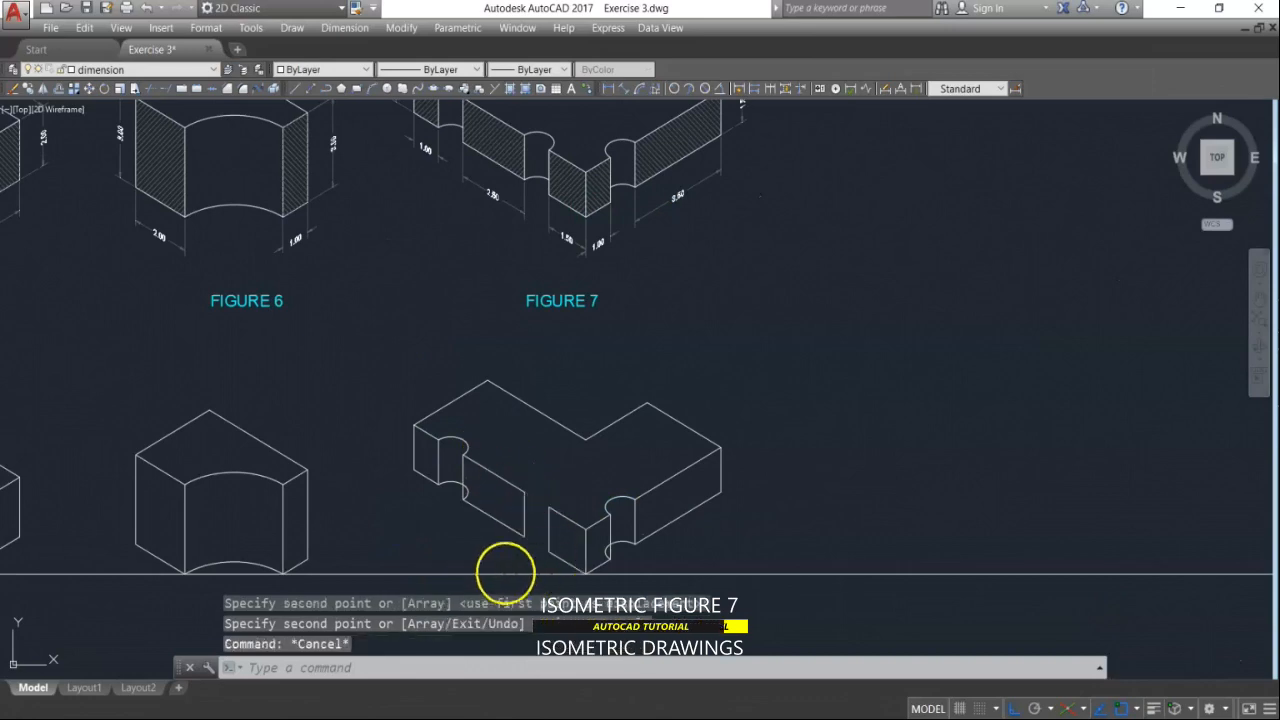
{"action": "type", "text": "tr"}
{"action": "key", "text": "Return"}
{"action": "scroll", "coordinate": [470, 505], "scroll_direction": "up", "scroll_amount": 5}
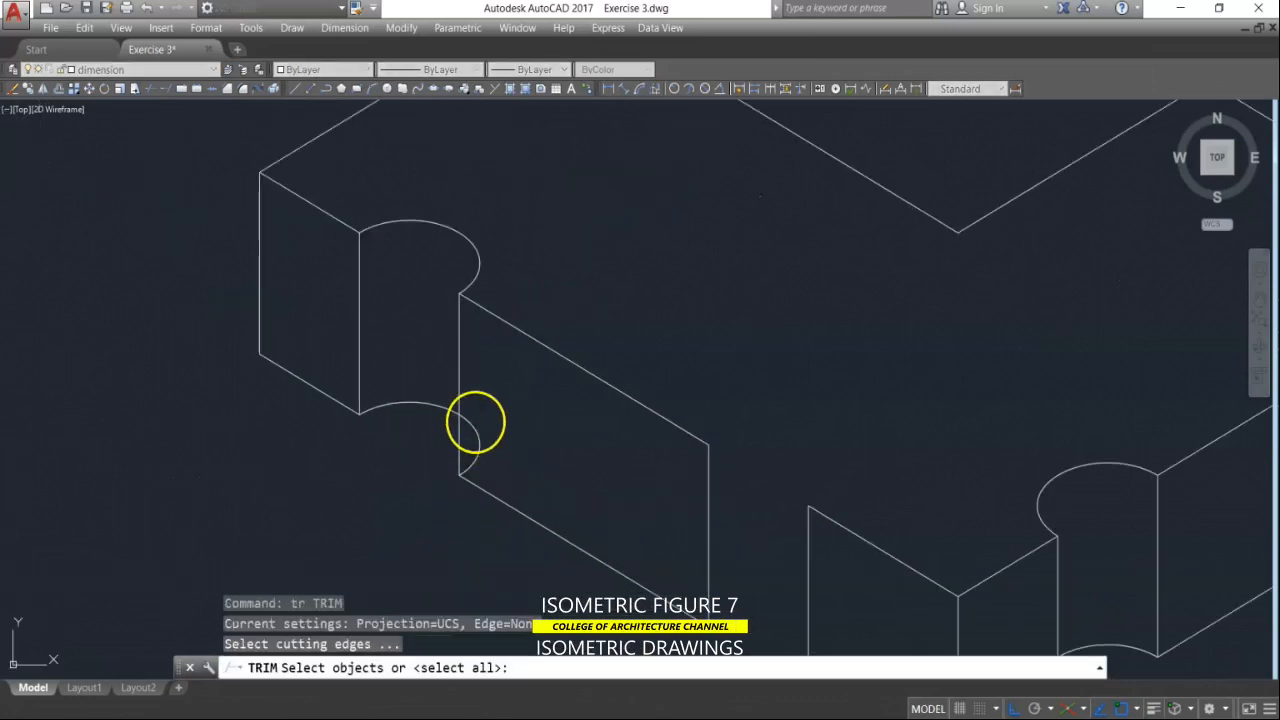
{"action": "left_click", "coordinate": [488, 389]}
{"action": "left_click", "coordinate": [443, 377]}
{"action": "key", "text": "Return"}
{"action": "left_click", "coordinate": [495, 433]}
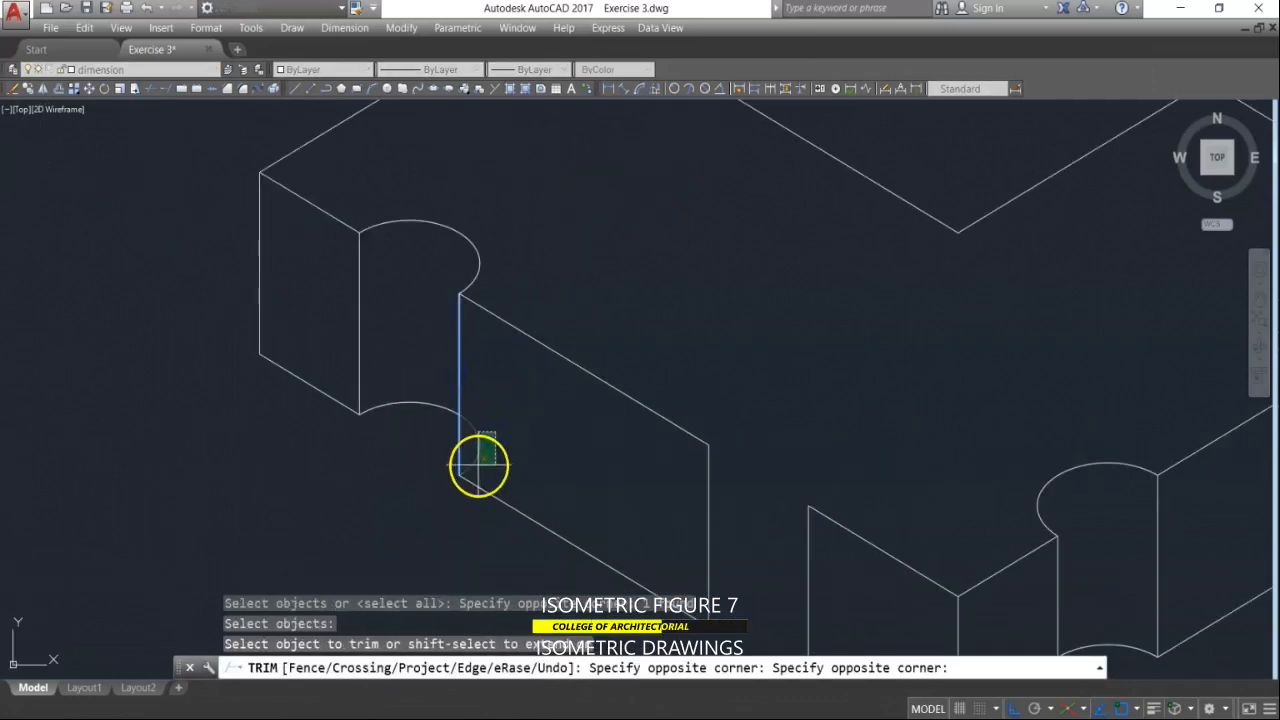
{"action": "left_click", "coordinate": [479, 465]}
{"action": "key", "text": "Return"}
Step: Trim the part of the right notch's lower arc hidden behind the front right face's vertical edge
{"action": "scroll", "coordinate": [457, 429], "scroll_direction": "down", "scroll_amount": 4}
{"action": "scroll", "coordinate": [486, 429], "scroll_direction": "up", "scroll_amount": 5}
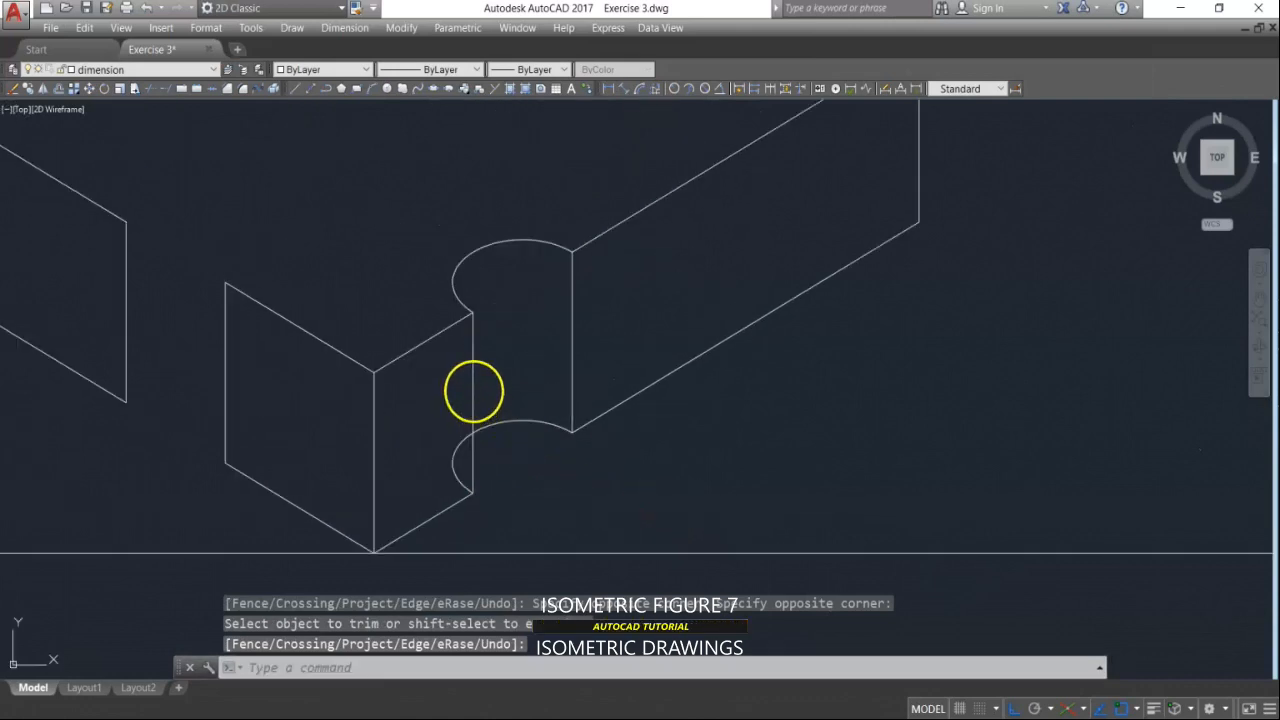
{"action": "key", "text": "Return"}
{"action": "left_click", "coordinate": [481, 391]}
{"action": "left_click", "coordinate": [463, 408]}
{"action": "key", "text": "Return"}
{"action": "left_click", "coordinate": [459, 447]}
{"action": "key", "text": "Return"}
{"action": "scroll", "coordinate": [541, 438], "scroll_direction": "down", "scroll_amount": 5}
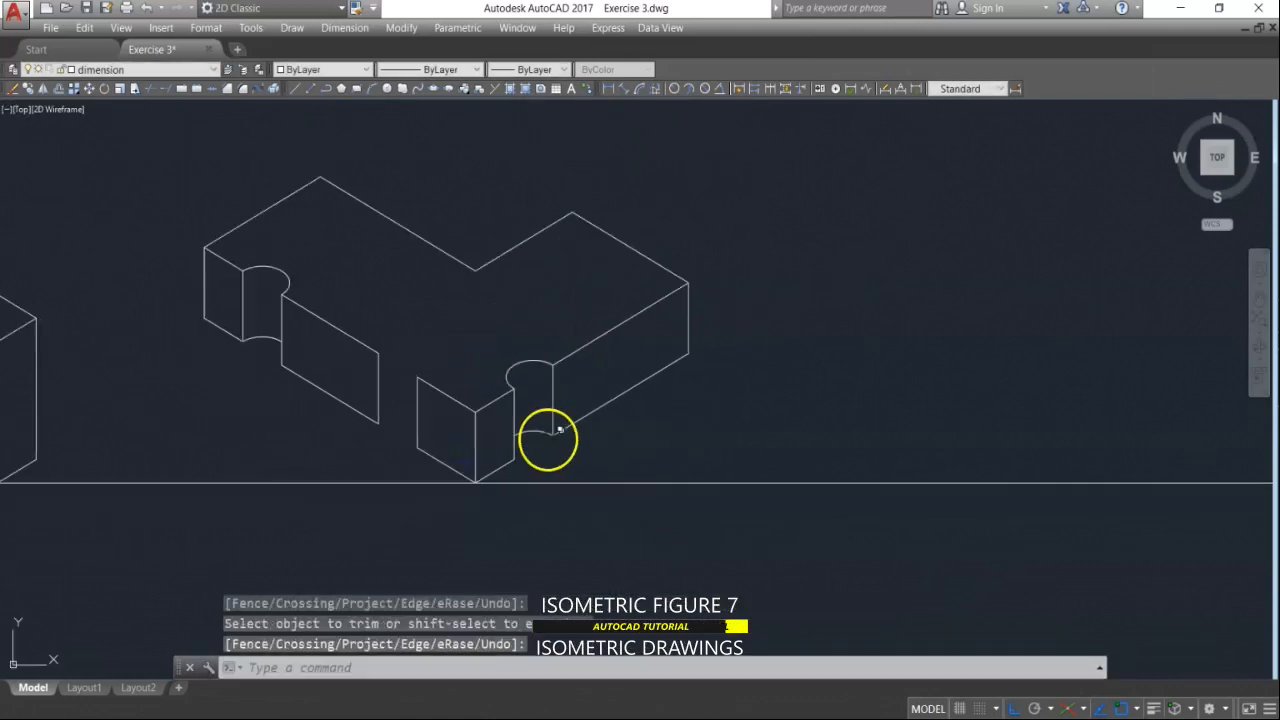
{"action": "key", "text": "Escape"}
{"action": "key", "text": "Escape"}
Step: Copy the left notch's upper and lower arcs from its top corner to the matching corner of the remaining front gap
{"action": "type", "text": "co"}
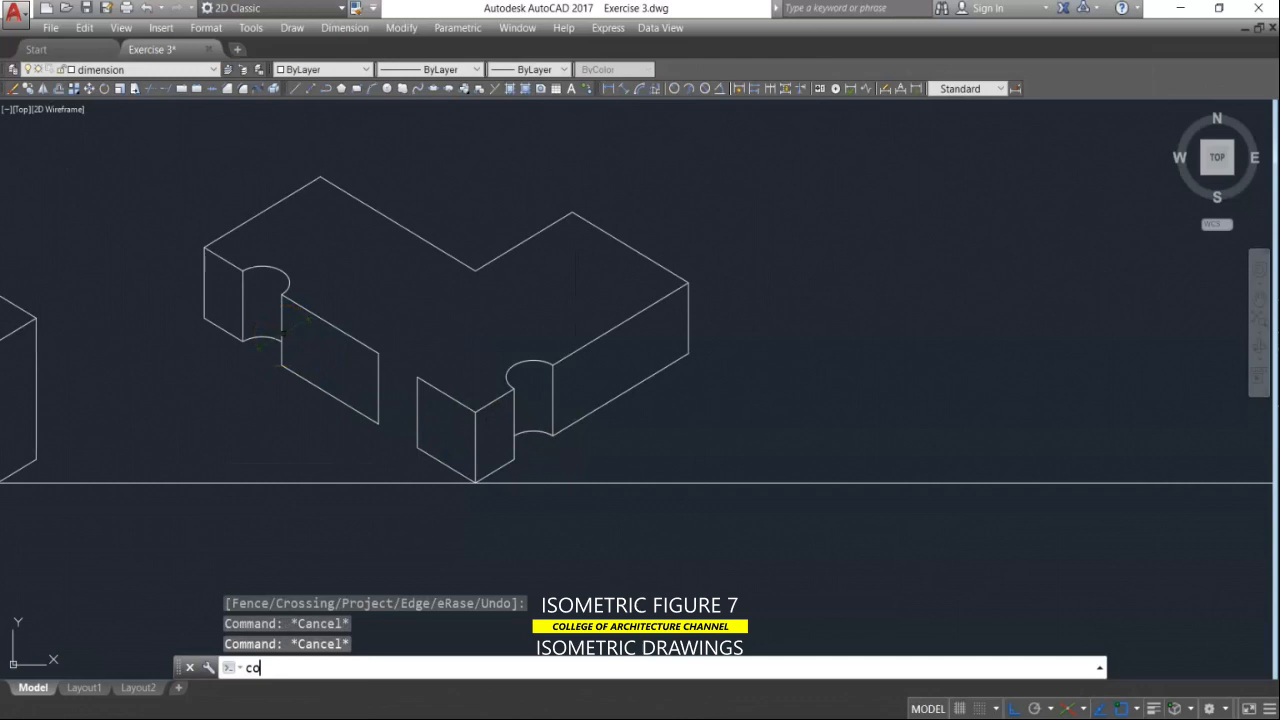
{"action": "key", "text": "Return"}
{"action": "scroll", "coordinate": [270, 225], "scroll_direction": "up", "scroll_amount": 4}
{"action": "left_click", "coordinate": [271, 228]}
{"action": "left_click", "coordinate": [245, 397]}
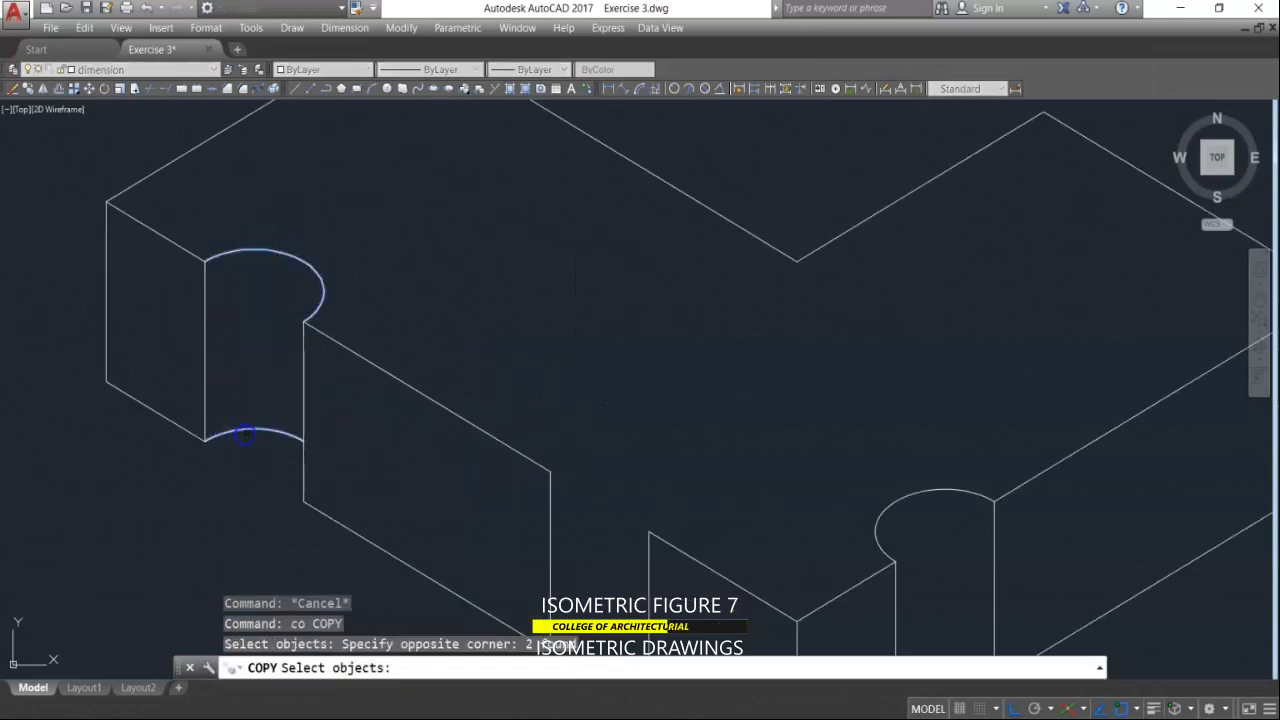
{"action": "key", "text": "Return"}
{"action": "left_click", "coordinate": [203, 262]}
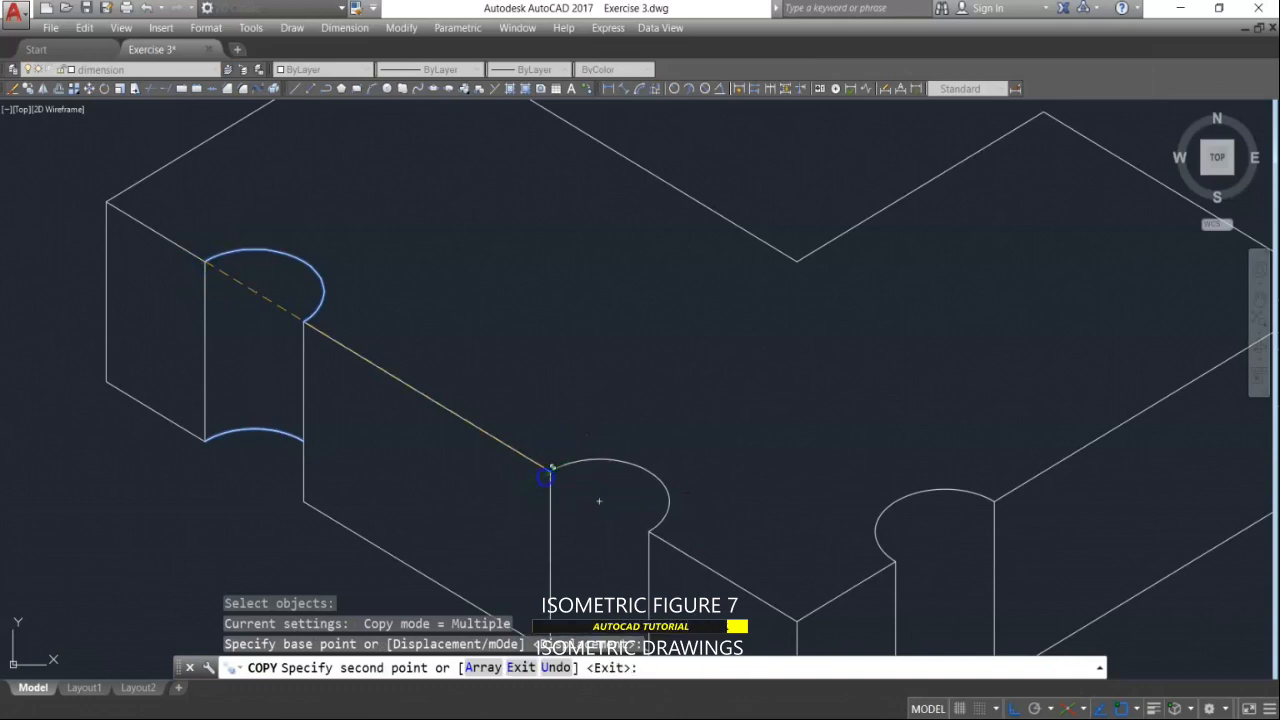
{"action": "left_click", "coordinate": [548, 470]}
{"action": "key", "text": "Return"}
Step: Examine the full row of redrawn figures on the baseline beneath the dimensioned reference figures
{"action": "scroll", "coordinate": [603, 377], "scroll_direction": "down", "scroll_amount": 5}
{"action": "scroll", "coordinate": [714, 380], "scroll_direction": "down", "scroll_amount": 3}
{"action": "mouse_move", "coordinate": [740, 372]}
{"action": "middle_mouse_down"}
{"action": "mouse_move", "coordinate": [746, 363]}
{"action": "mouse_move", "coordinate": [900, 420]}
{"action": "mouse_move", "coordinate": [1074, 434]}
{"action": "middle_mouse_up"}
{"action": "scroll", "coordinate": [1020, 414], "scroll_direction": "down", "scroll_amount": 2}
{"action": "scroll", "coordinate": [925, 432], "scroll_direction": "up", "scroll_amount": 2}
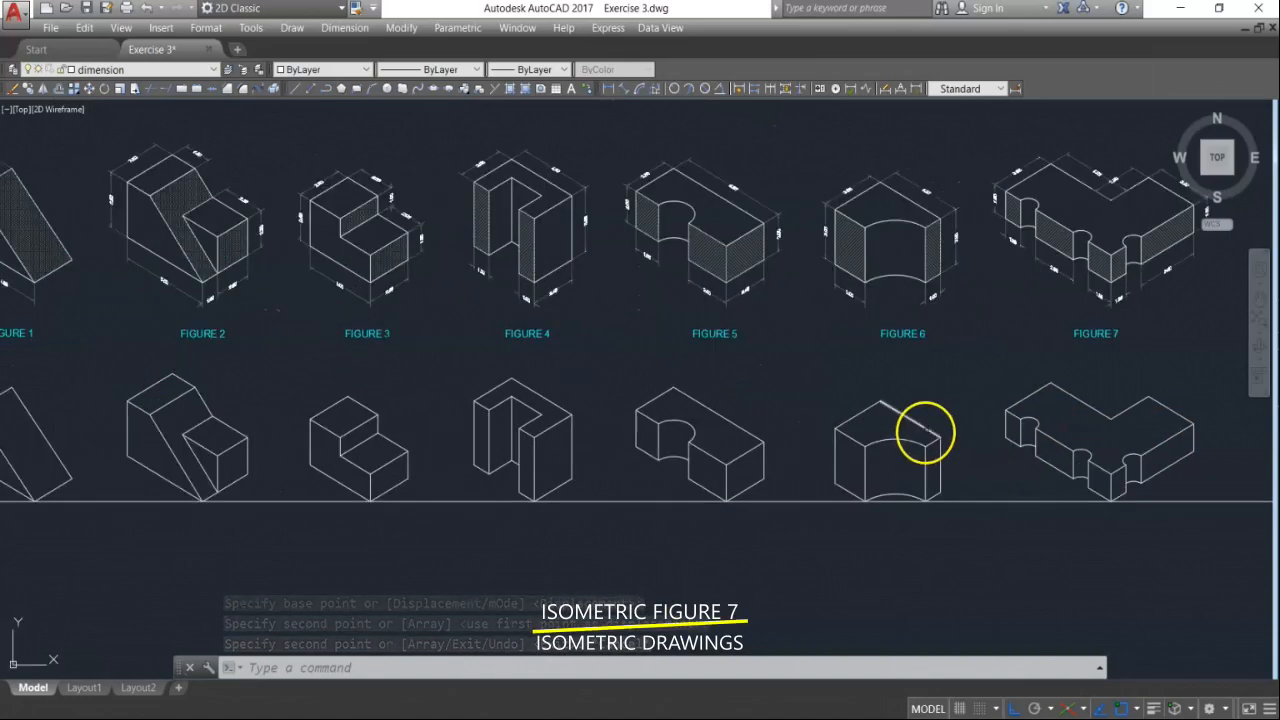
{"action": "scroll", "coordinate": [900, 435], "scroll_direction": "down", "scroll_amount": 2}
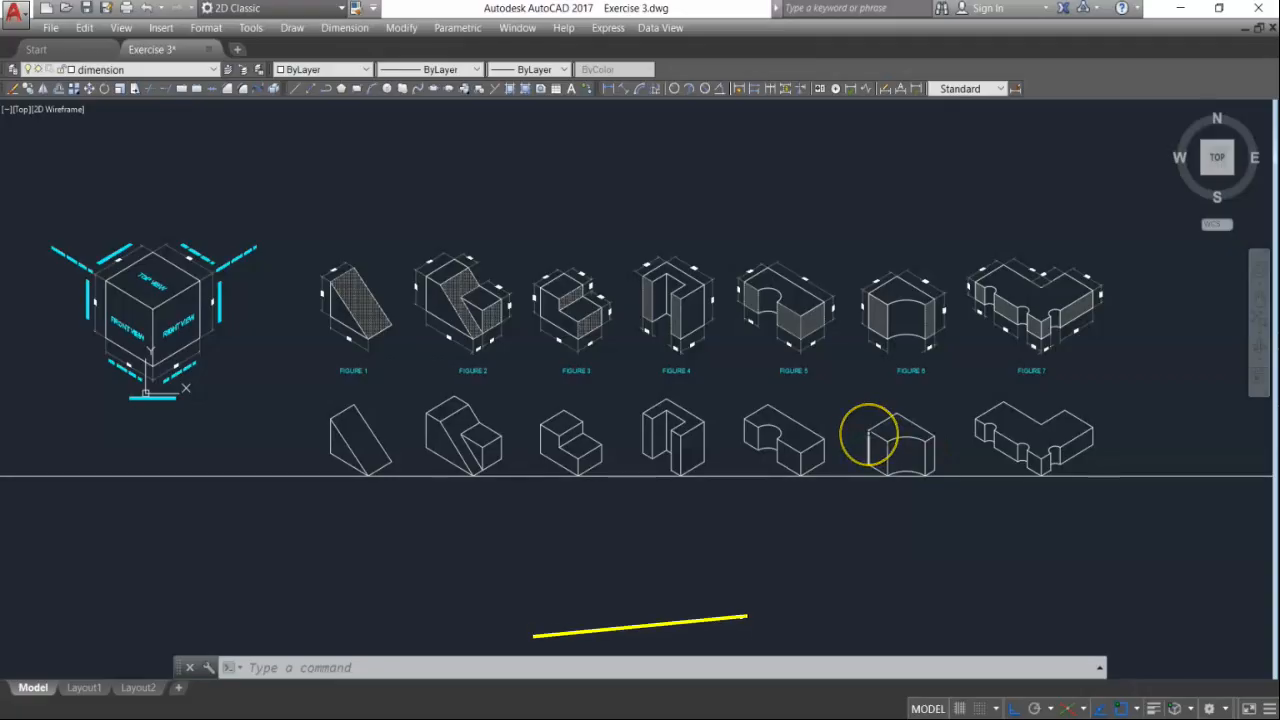
{"action": "right_click", "coordinate": [866, 434]}
{"action": "left_click", "coordinate": [908, 474]}
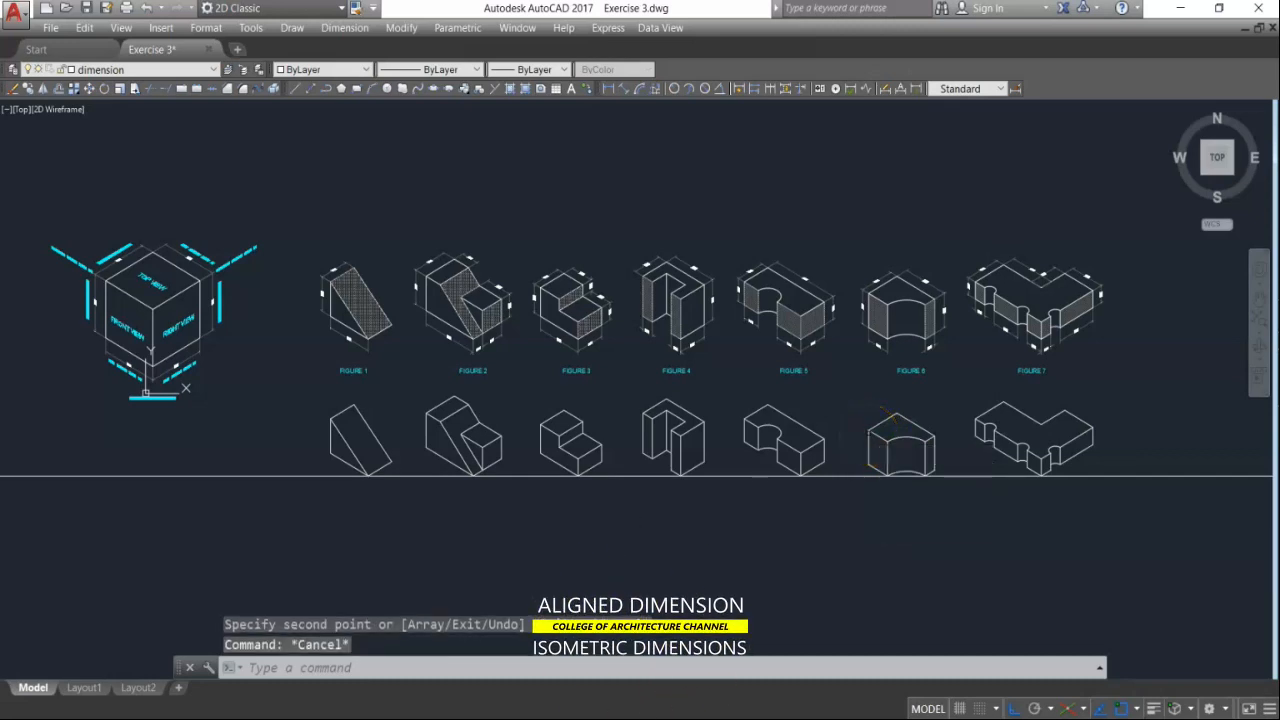
Step: Save the drawing and add an aligned dimension to the redrawn Figure 1's upper edge, with a dimension line distance of 1
{"action": "key", "text": "ctrl+s"}
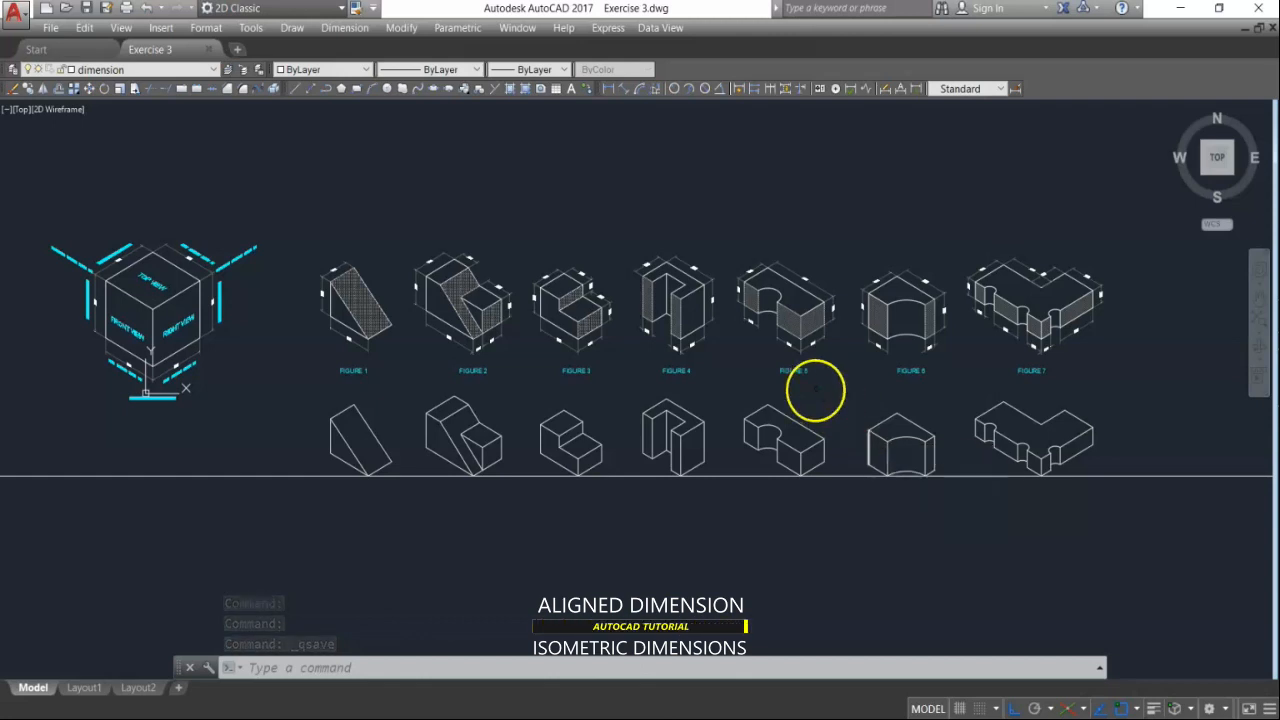
{"action": "left_click", "coordinate": [628, 89]}
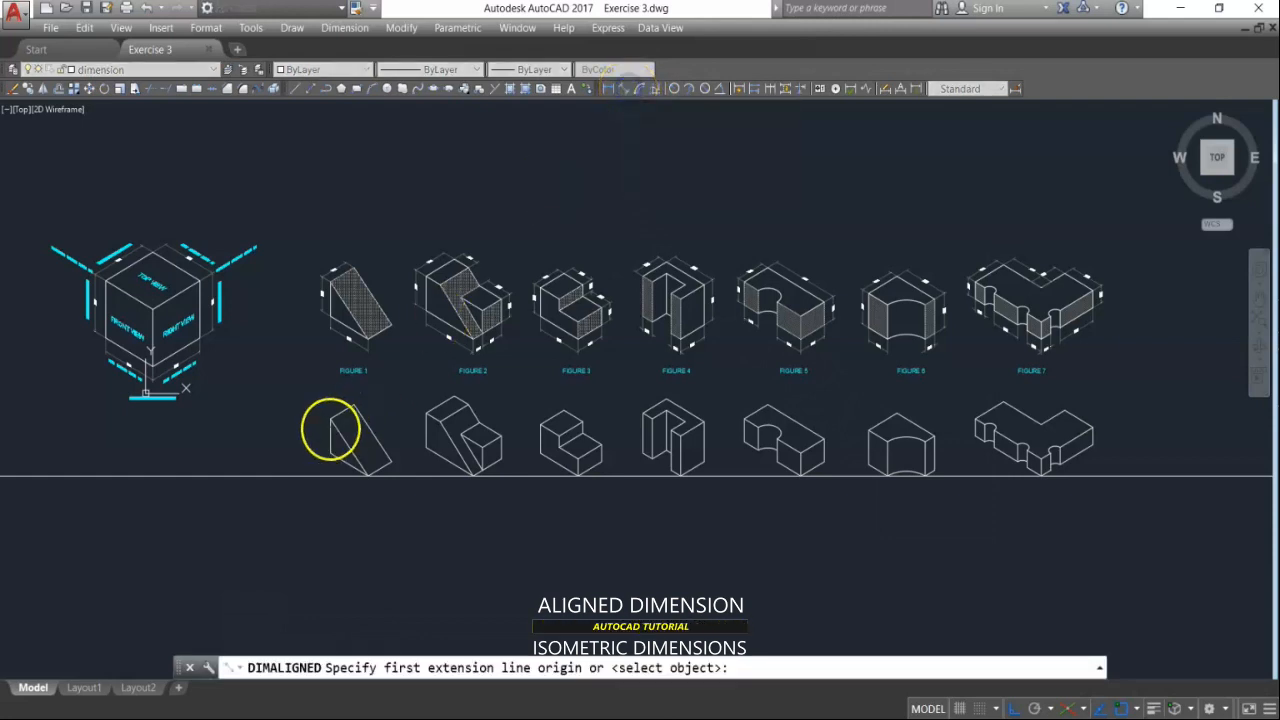
{"action": "scroll", "coordinate": [329, 429], "scroll_direction": "up", "scroll_amount": 5}
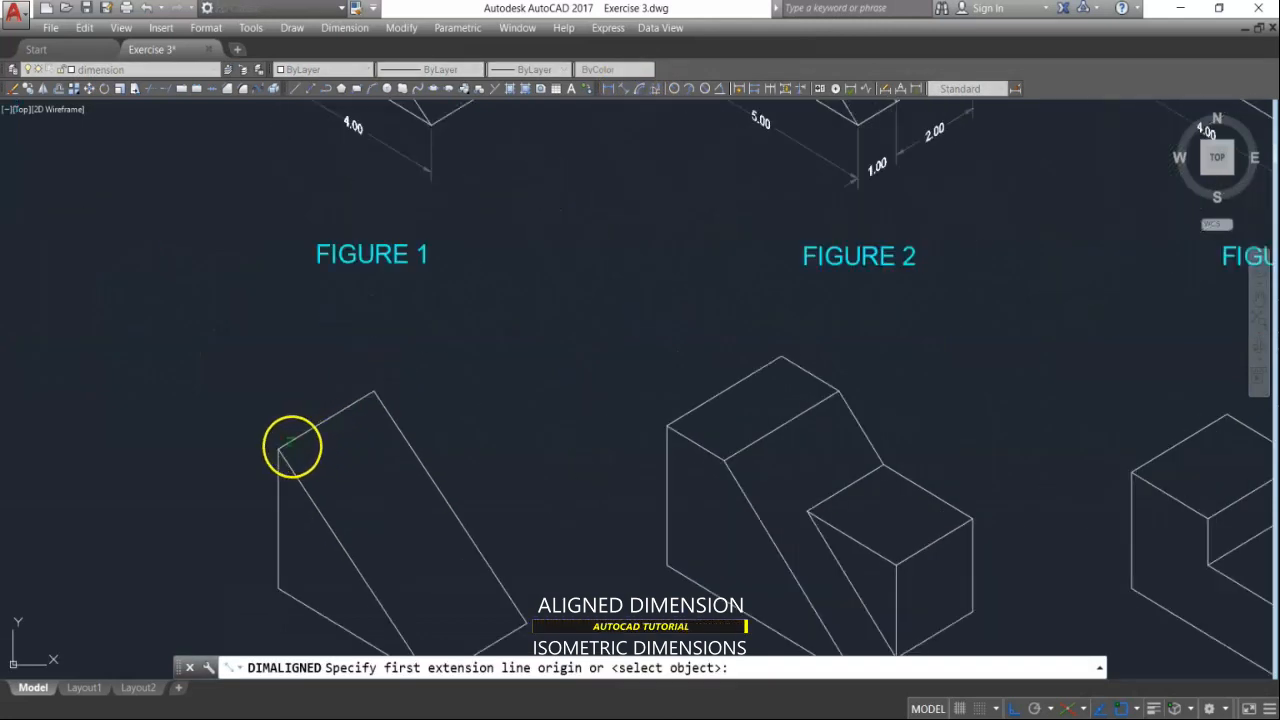
{"action": "left_click", "coordinate": [279, 449]}
{"action": "left_click", "coordinate": [374, 392]}
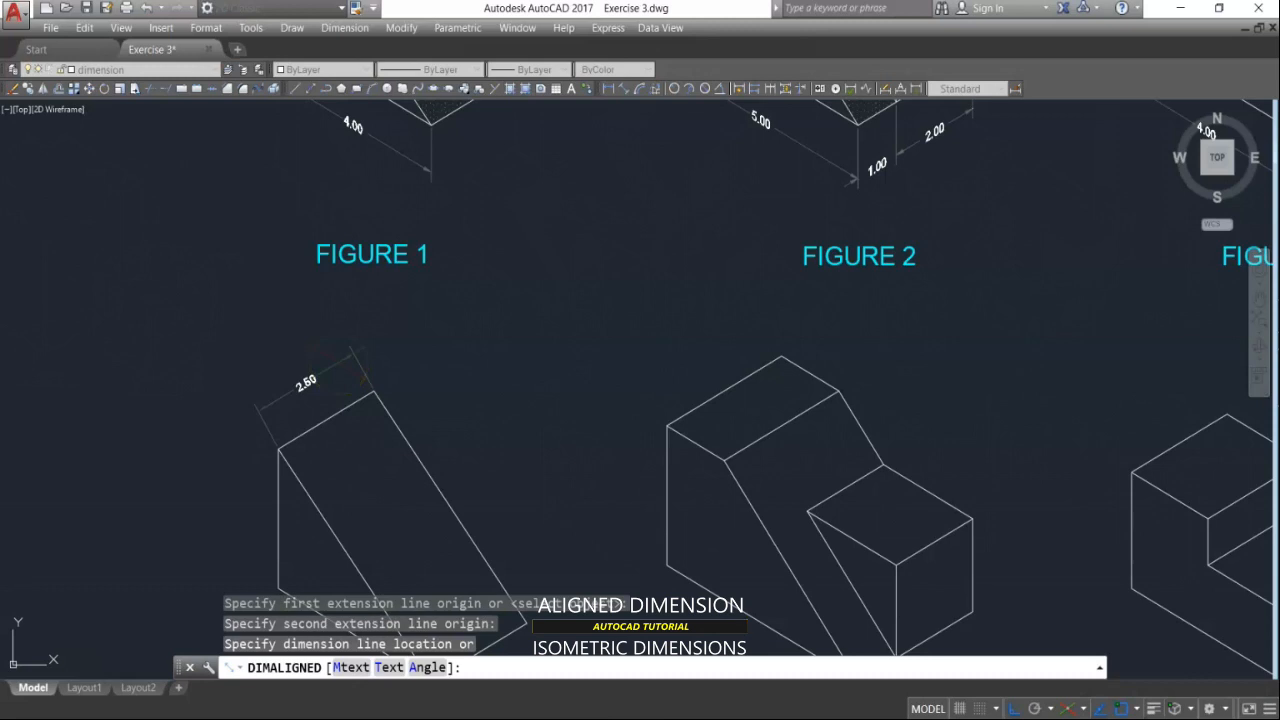
{"action": "key", "text": "Return"}
Step: Add an aligned dimension to Figure 1's vertical edge, placing the dimension line outside the figure at a distance of 1
{"action": "scroll", "coordinate": [449, 249], "scroll_direction": "down", "scroll_amount": 3}
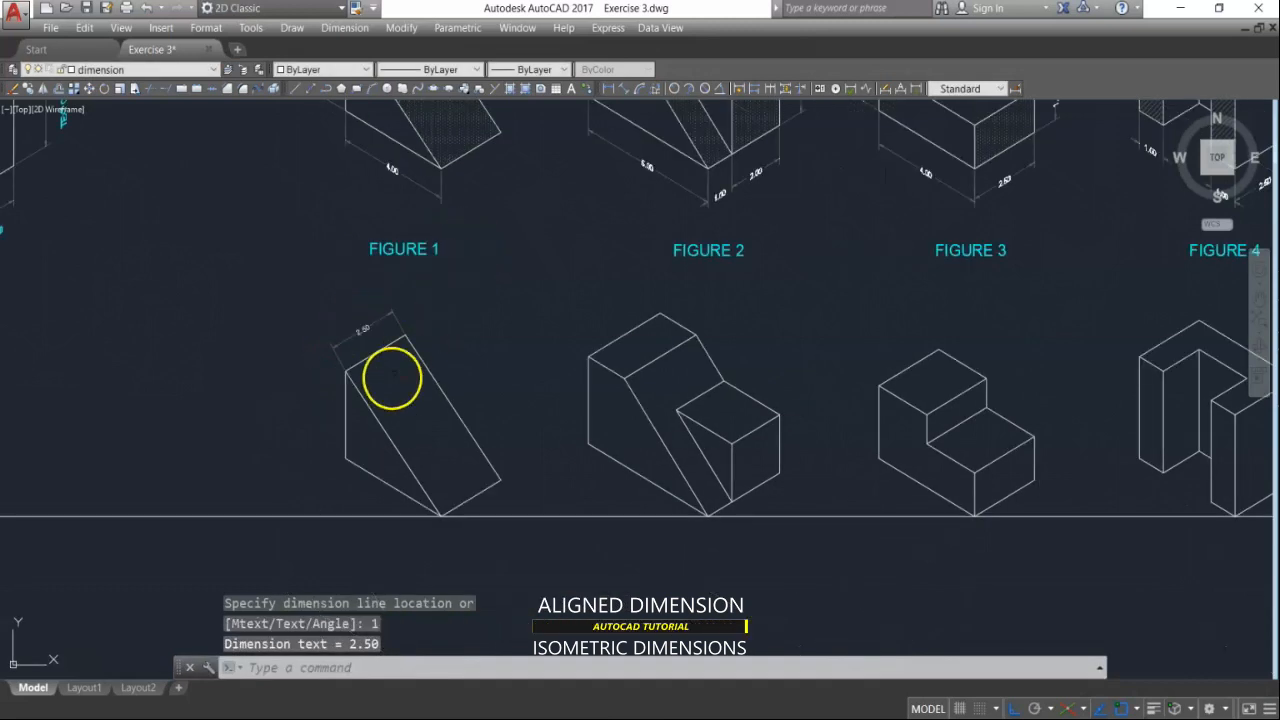
{"action": "key", "text": "Return"}
{"action": "left_click", "coordinate": [344, 455]}
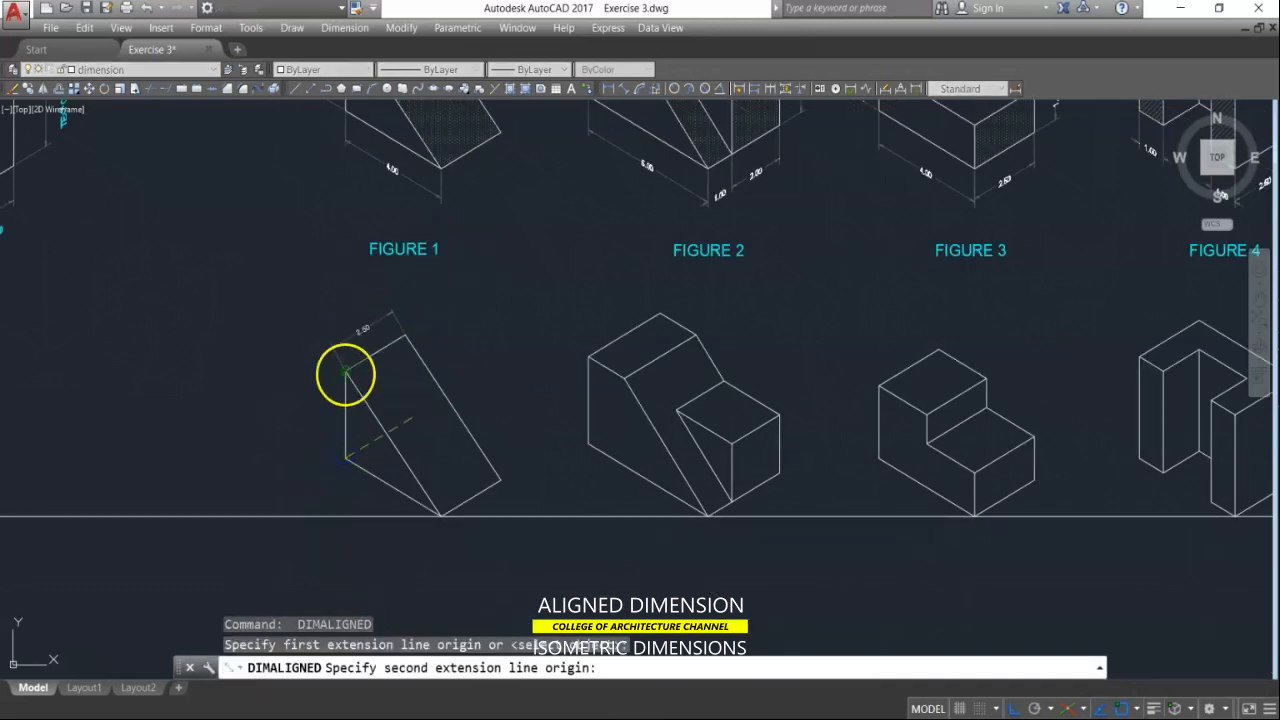
{"action": "scroll", "coordinate": [344, 373], "scroll_direction": "up", "scroll_amount": 4}
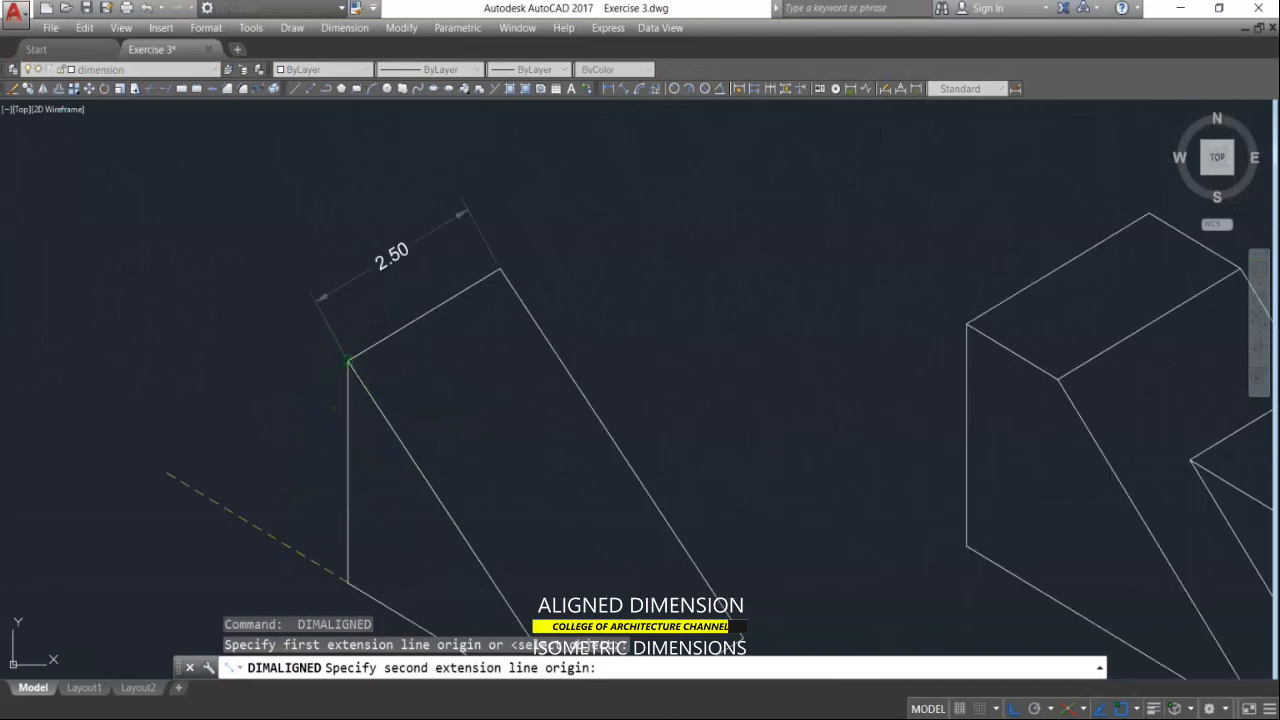
{"action": "left_click", "coordinate": [343, 365]}
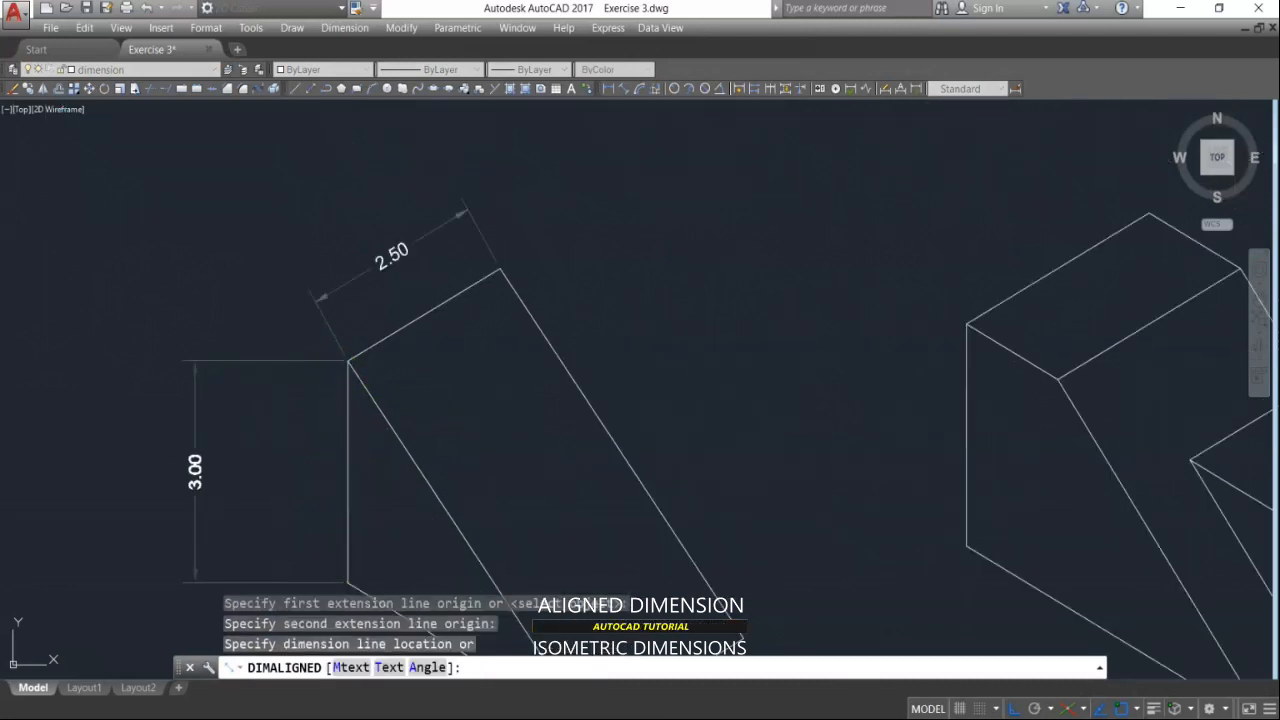
{"action": "type", "text": "1"}
{"action": "key", "text": "Return"}
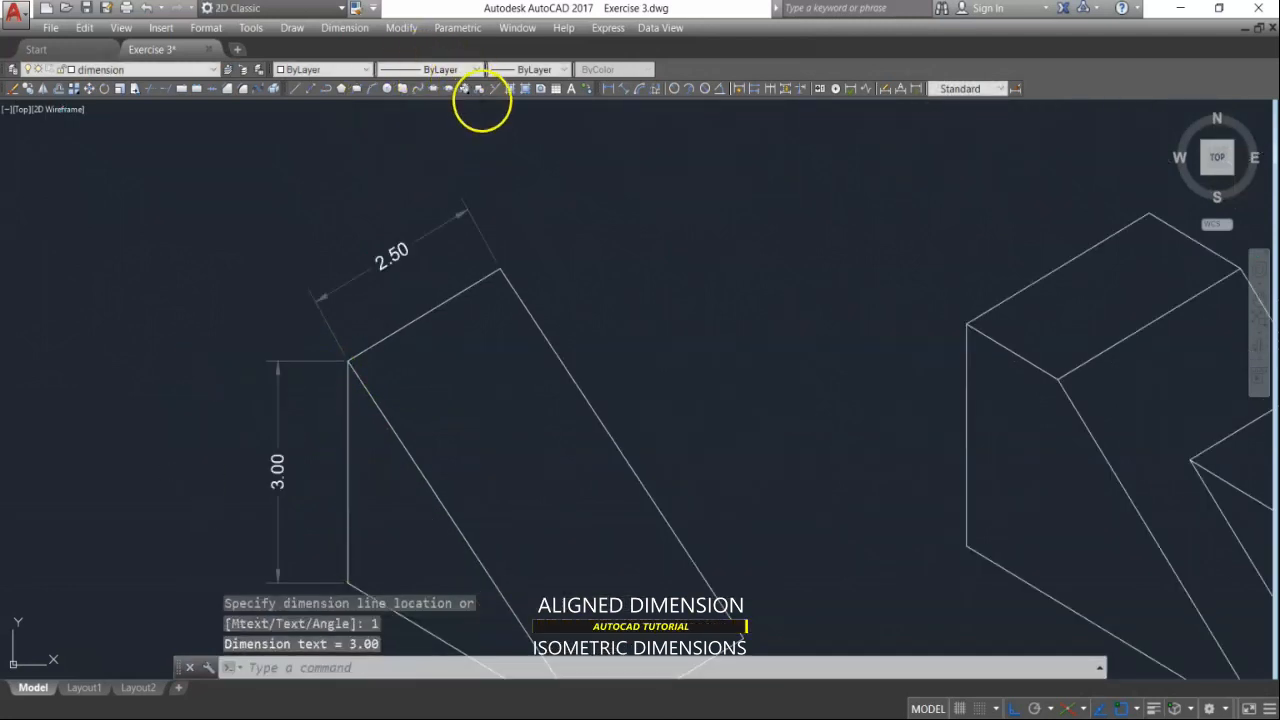
Step: Add an aligned dimension to Figure 1's sloping lower edge, placing the dimension line below it at a distance of 1
{"action": "scroll", "coordinate": [501, 258], "scroll_direction": "down", "scroll_amount": 5}
{"action": "scroll", "coordinate": [457, 354], "scroll_direction": "up", "scroll_amount": 5}
{"action": "key", "text": "Return"}
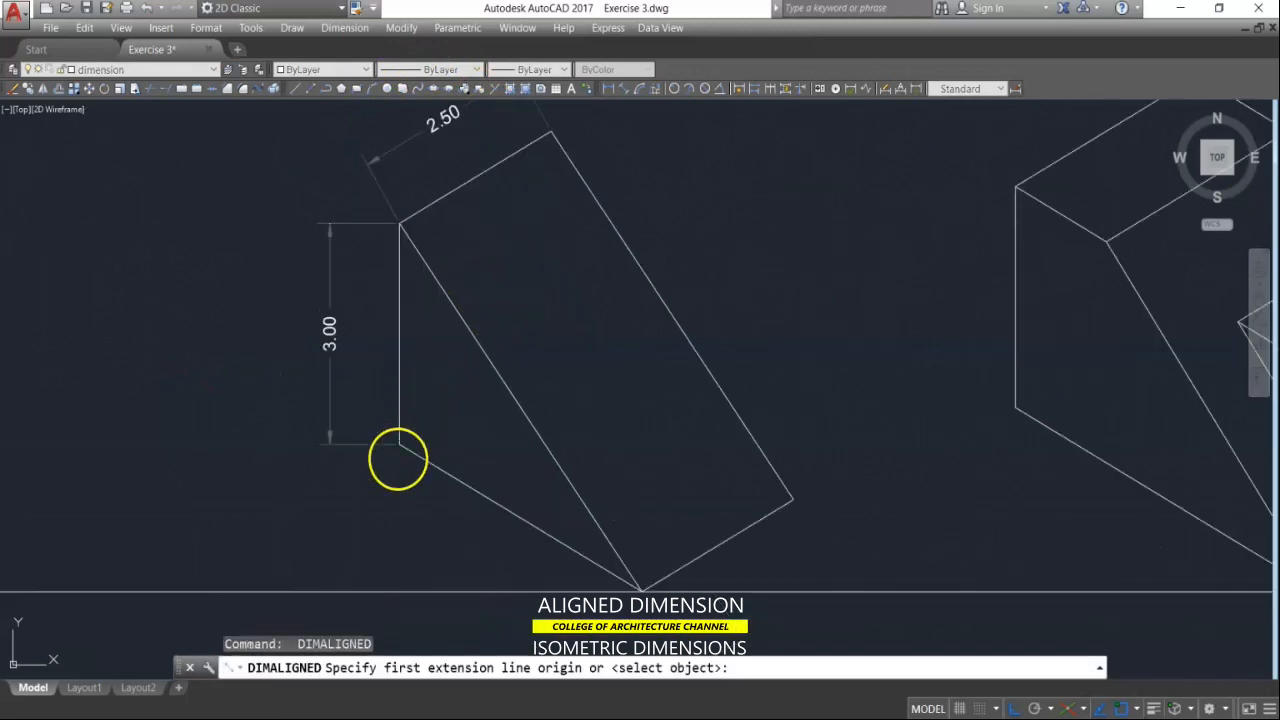
{"action": "left_click", "coordinate": [398, 446]}
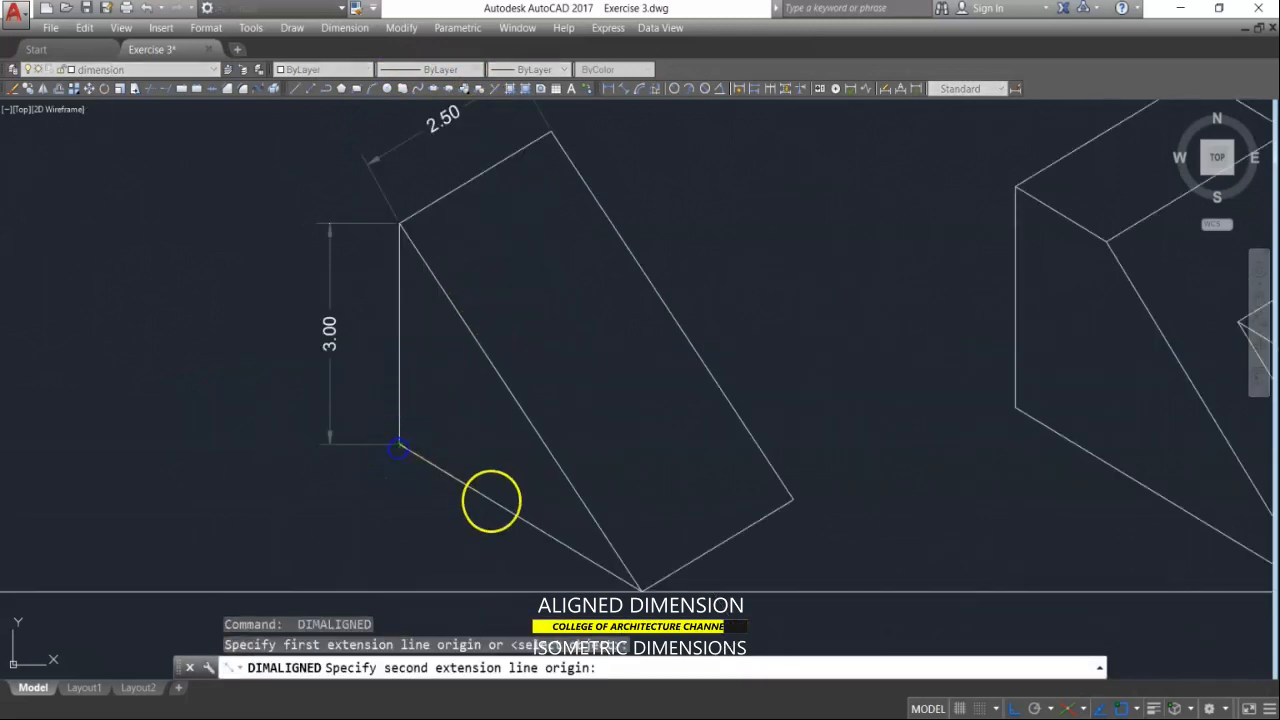
{"action": "left_click", "coordinate": [640, 589]}
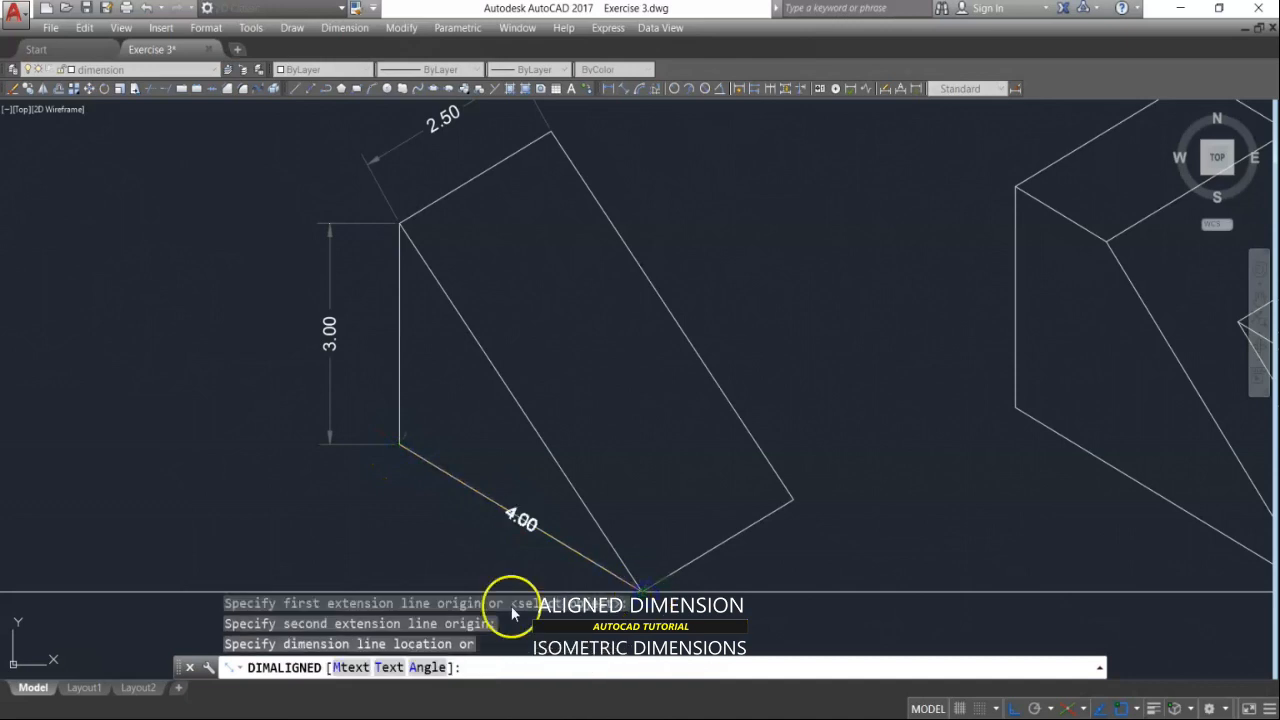
{"action": "scroll", "coordinate": [658, 359], "scroll_direction": "down", "scroll_amount": 4}
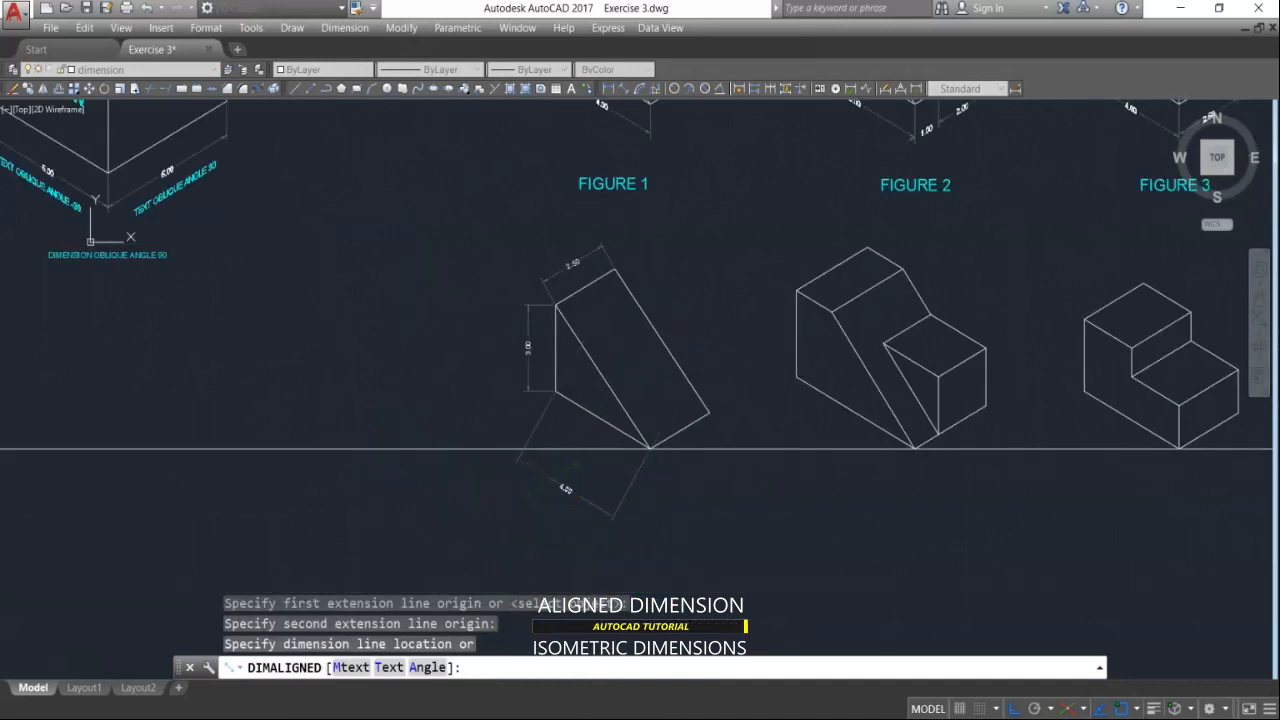
{"action": "key", "text": "Return"}
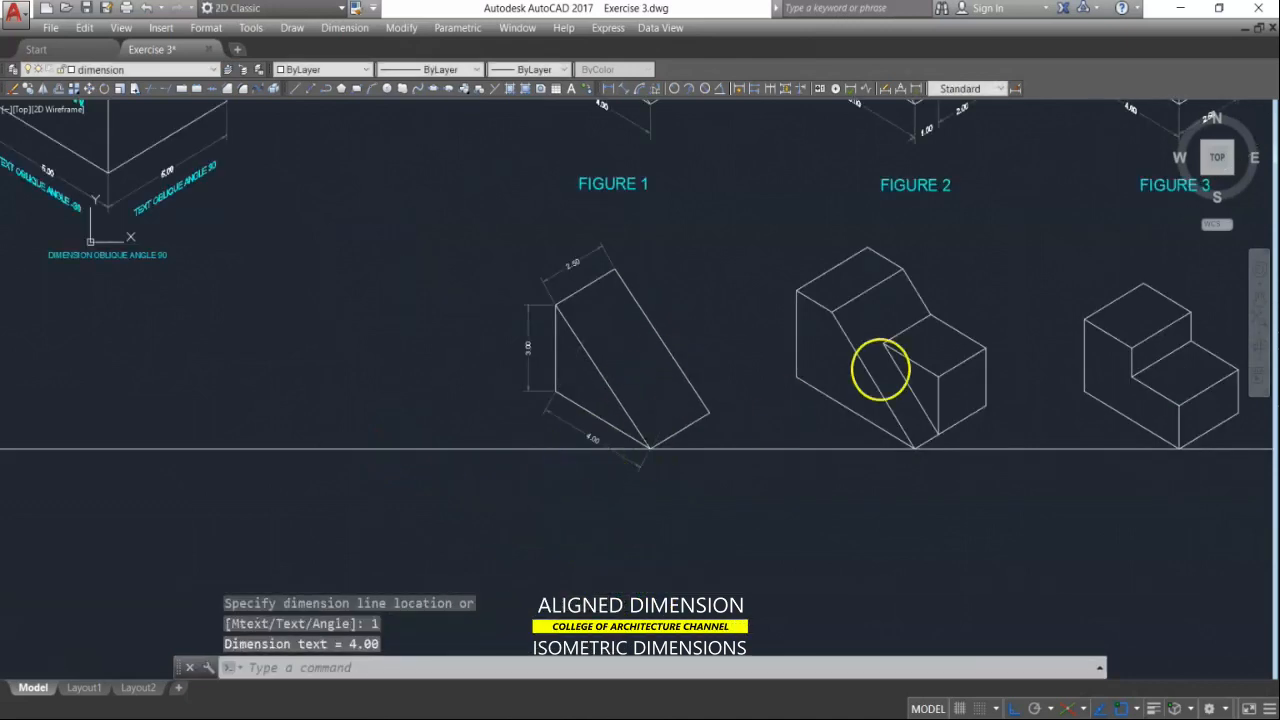
Step: Add an aligned dimension to the rear left edge of the redrawn Figure 2's top face at a distance of 1
{"action": "scroll", "coordinate": [953, 230], "scroll_direction": "up", "scroll_amount": 2}
{"action": "mouse_move", "coordinate": [955, 229]}
{"action": "middle_mouse_down"}
{"action": "mouse_move", "coordinate": [754, 260]}
{"action": "mouse_move", "coordinate": [760, 278]}
{"action": "middle_mouse_up"}
{"action": "scroll", "coordinate": [754, 260], "scroll_direction": "down", "scroll_amount": 2}
{"action": "key", "text": "Return"}
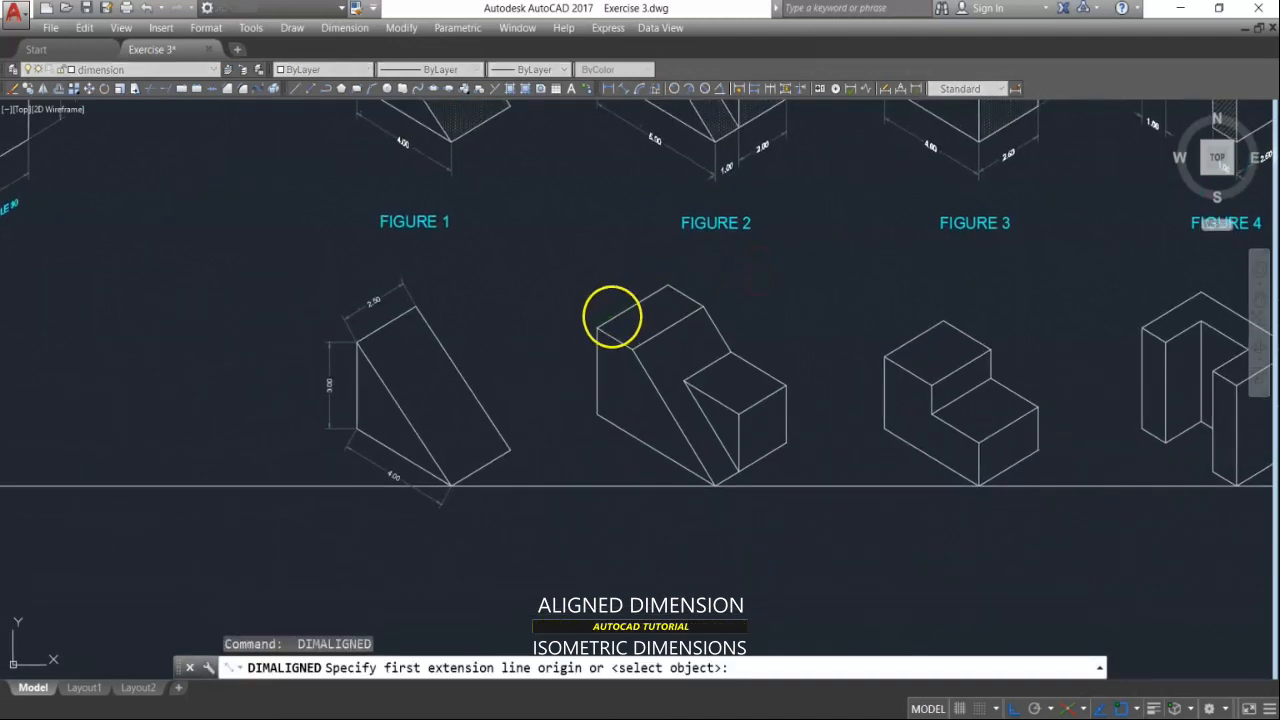
{"action": "left_click", "coordinate": [597, 328]}
{"action": "left_click", "coordinate": [668, 287]}
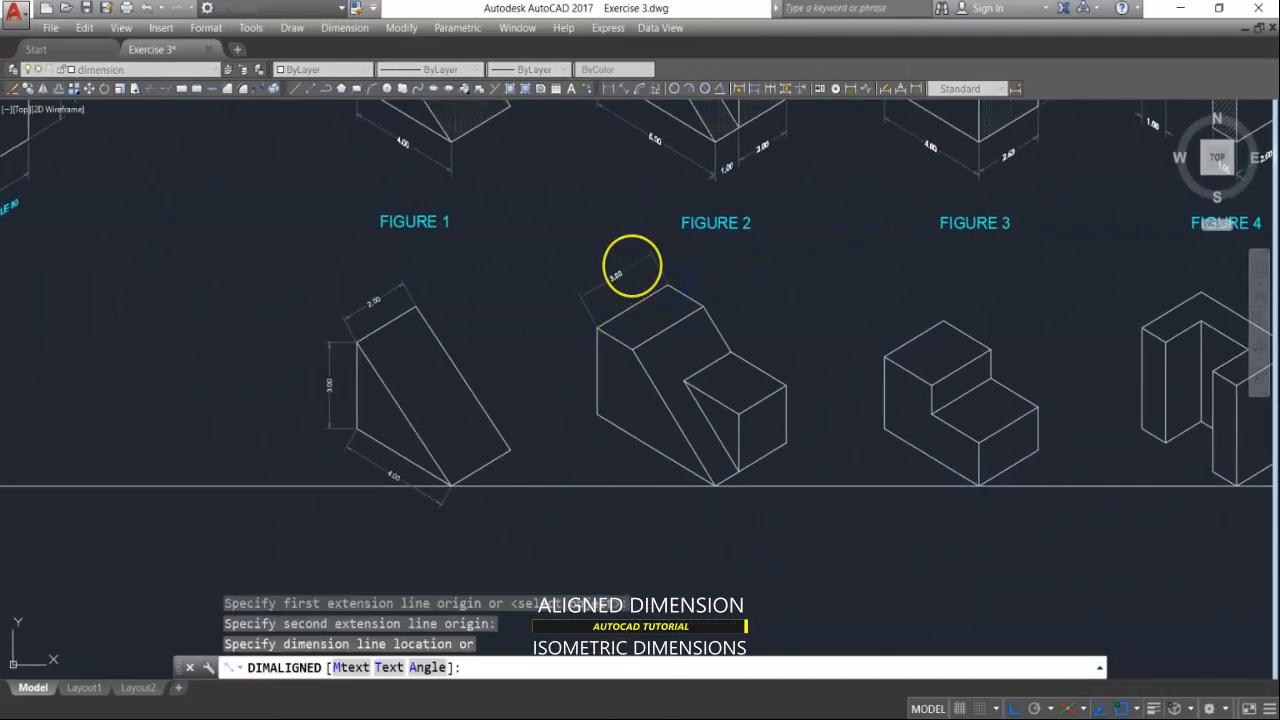
{"action": "type", "text": "1"}
{"action": "key", "text": "Return"}
Step: Add an aligned dimension to Figure 2's left vertical edge, with a dimension line distance of 1
{"action": "scroll", "coordinate": [622, 347], "scroll_direction": "up", "scroll_amount": 5}
{"action": "key", "text": "Return"}
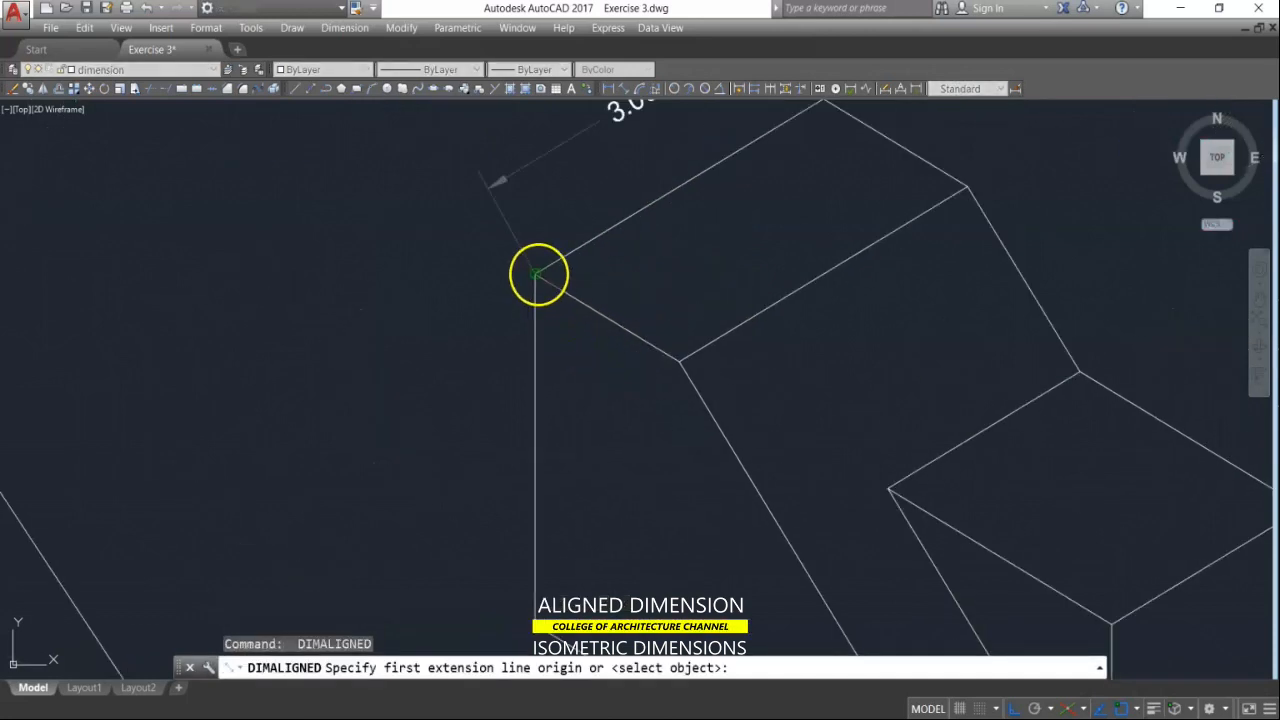
{"action": "left_click", "coordinate": [538, 275]}
{"action": "scroll", "coordinate": [540, 326], "scroll_direction": "down", "scroll_amount": 3}
{"action": "left_click", "coordinate": [538, 444]}
{"action": "type", "text": "1"}
{"action": "key", "text": "Return"}
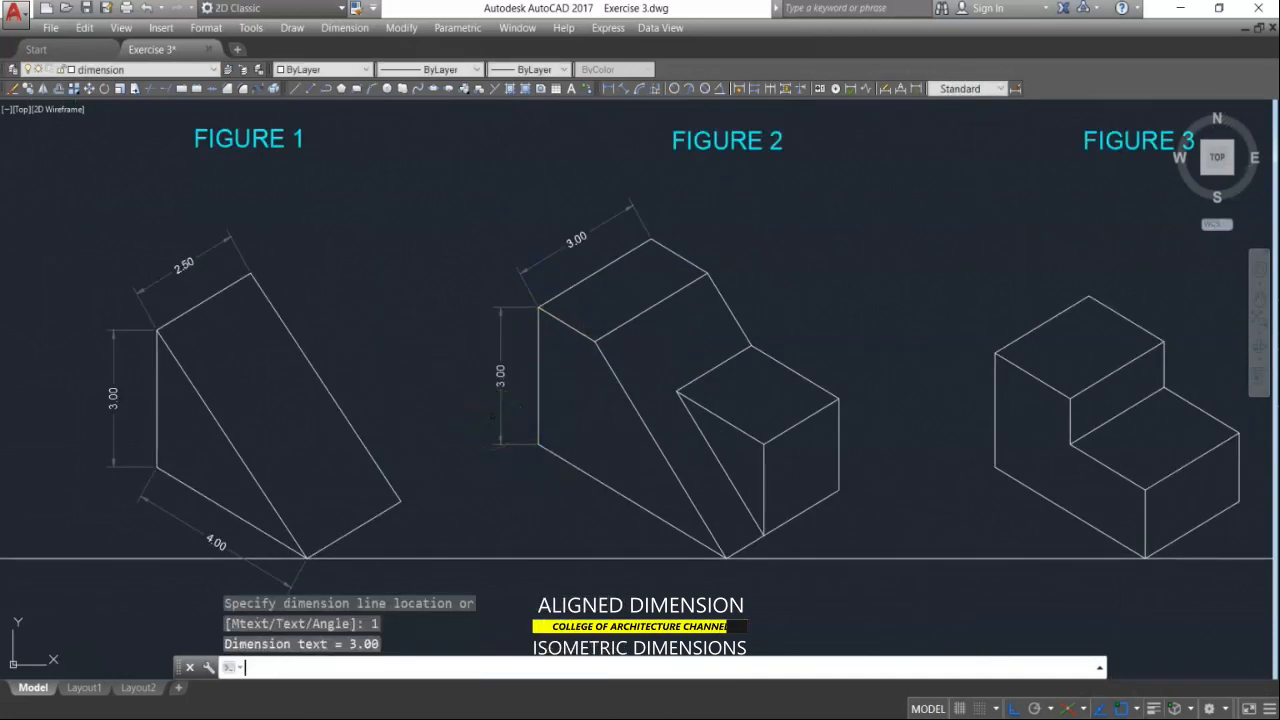
Step: Add an aligned dimension to Figure 2's long lower left edge, placing the dimension line below the figure
{"action": "key", "text": "Return"}
{"action": "left_click", "coordinate": [541, 445]}
{"action": "left_click", "coordinate": [722, 555]}
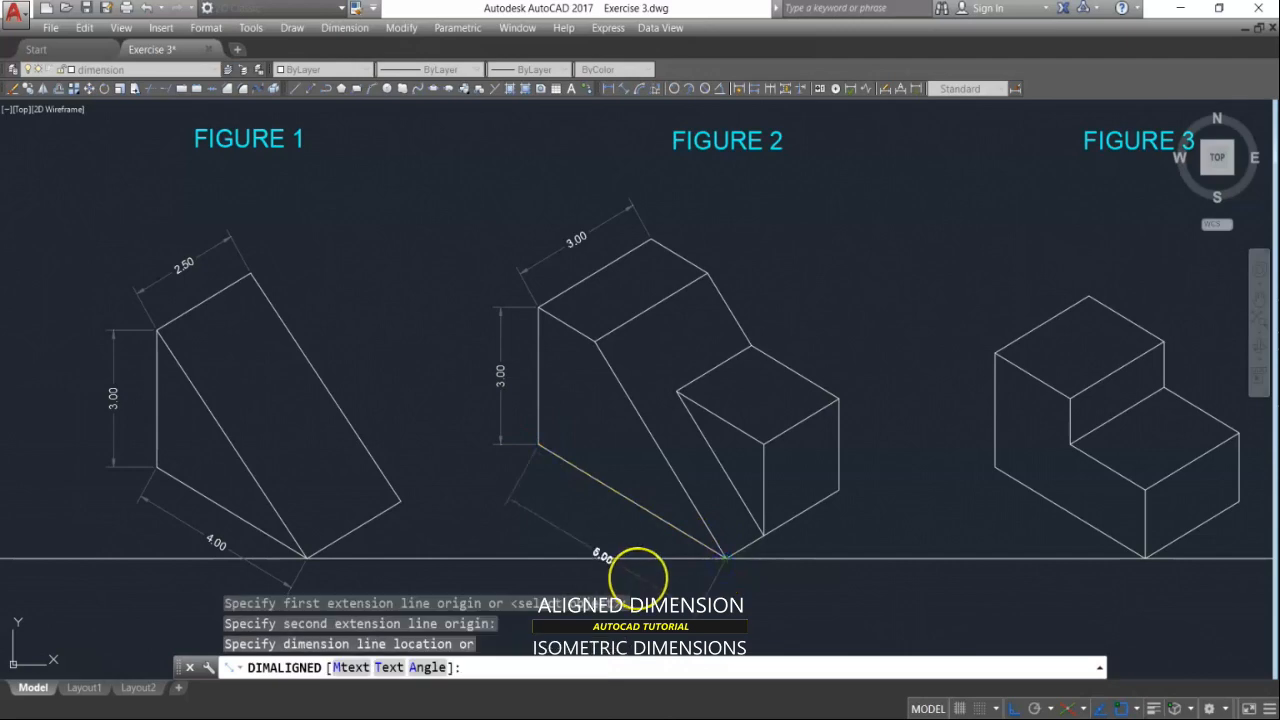
{"action": "key", "text": "Return"}
Step: Add an aligned dimension to the short rear right edge of Figure 2's top face at a distance of 1
{"action": "scroll", "coordinate": [708, 235], "scroll_direction": "up", "scroll_amount": 3}
{"action": "key", "text": "Return"}
{"action": "left_click", "coordinate": [617, 243]}
{"action": "left_click", "coordinate": [694, 288]}
{"action": "type", "text": "1"}
{"action": "key", "text": "Return"}
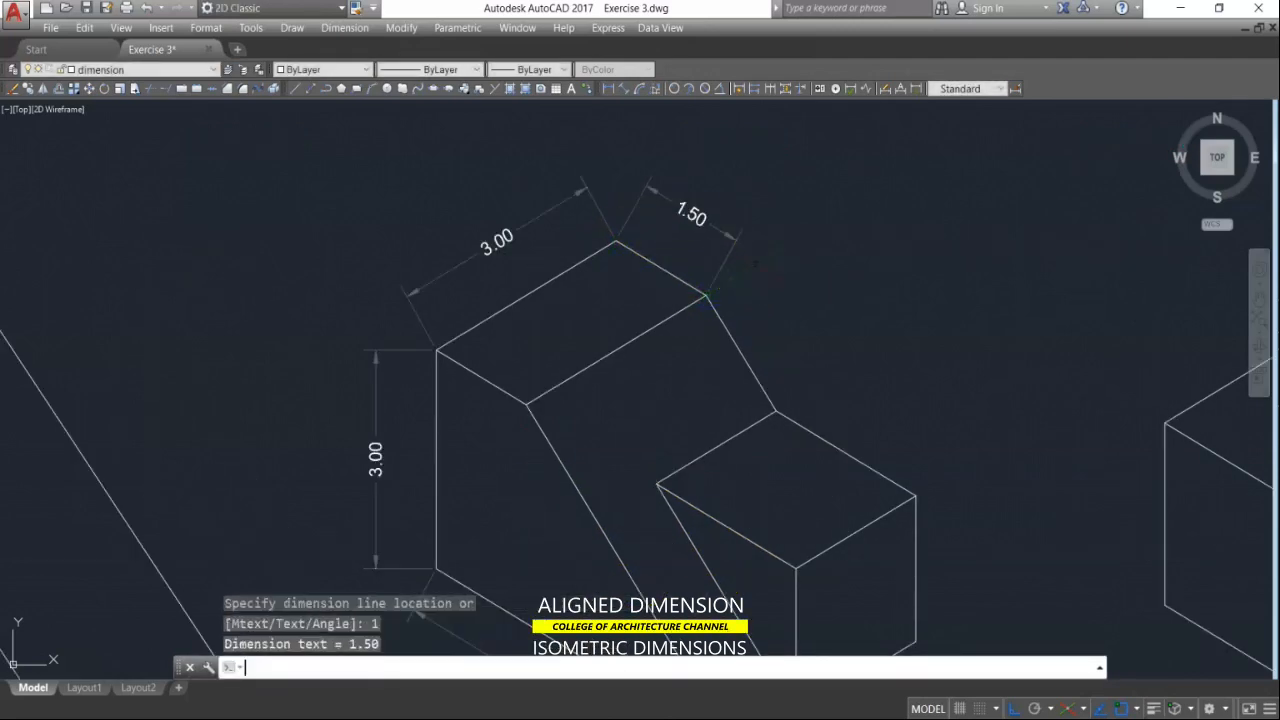
Step: Add an aligned dimension to the rear right top edge of Figure 2's lower block at a distance of 1
{"action": "scroll", "coordinate": [785, 330], "scroll_direction": "down", "scroll_amount": 5}
{"action": "middle_click_drag", "start_coordinate": [785, 330], "coordinate": [651, 523]}
{"action": "key", "text": "Return"}
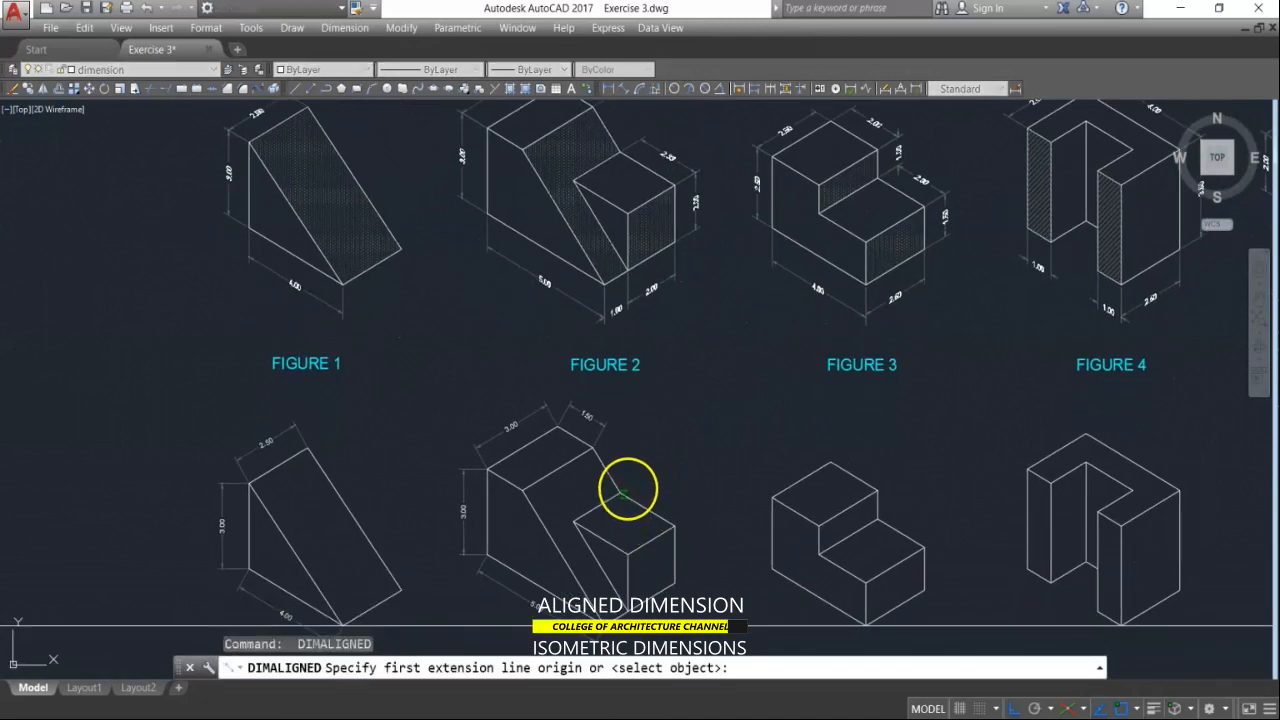
{"action": "left_click", "coordinate": [671, 525]}
{"action": "type", "text": "1"}
{"action": "key", "text": "Return"}
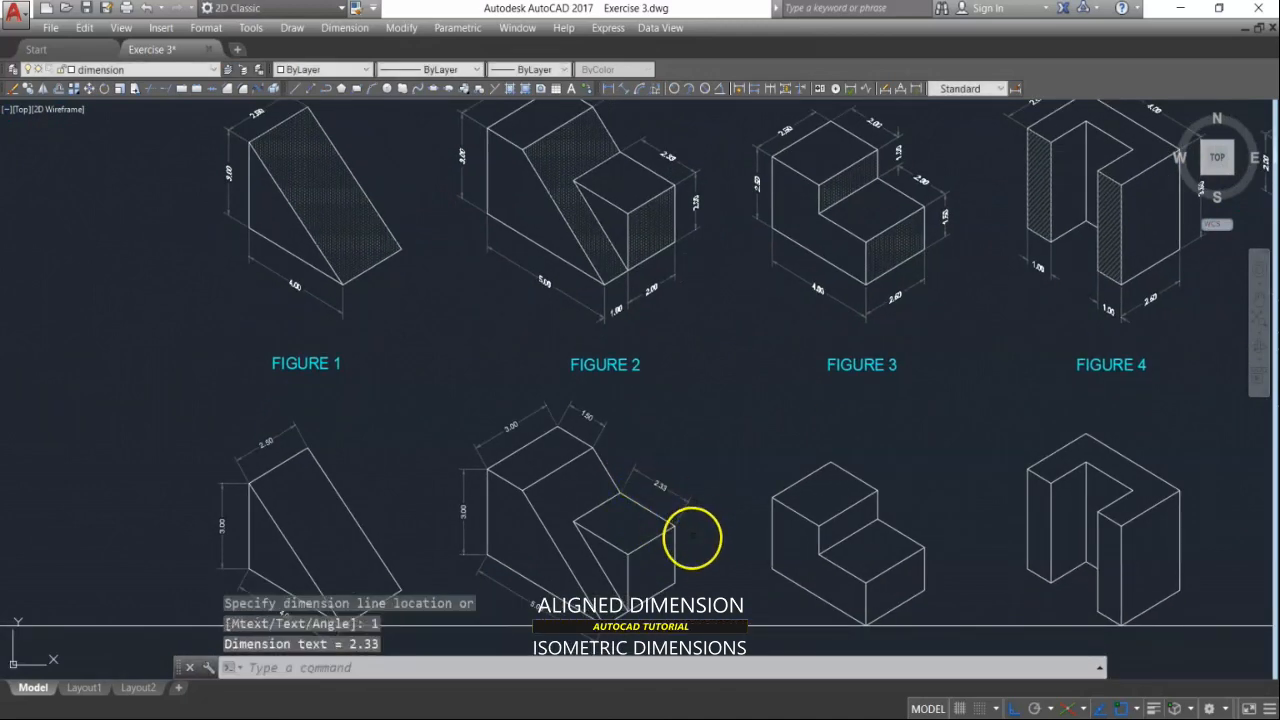
Step: Try to dimension the right vertical edge of Figure 2's lower block with a freely placed dimension line
{"action": "scroll", "coordinate": [681, 535], "scroll_direction": "up", "scroll_amount": 2}
{"action": "key", "text": "Return"}
{"action": "left_click", "coordinate": [670, 520]}
{"action": "left_click", "coordinate": [671, 611]}
{"action": "left_click", "coordinate": [700, 534]}
{"action": "scroll", "coordinate": [703, 428], "scroll_direction": "down", "scroll_amount": 2}
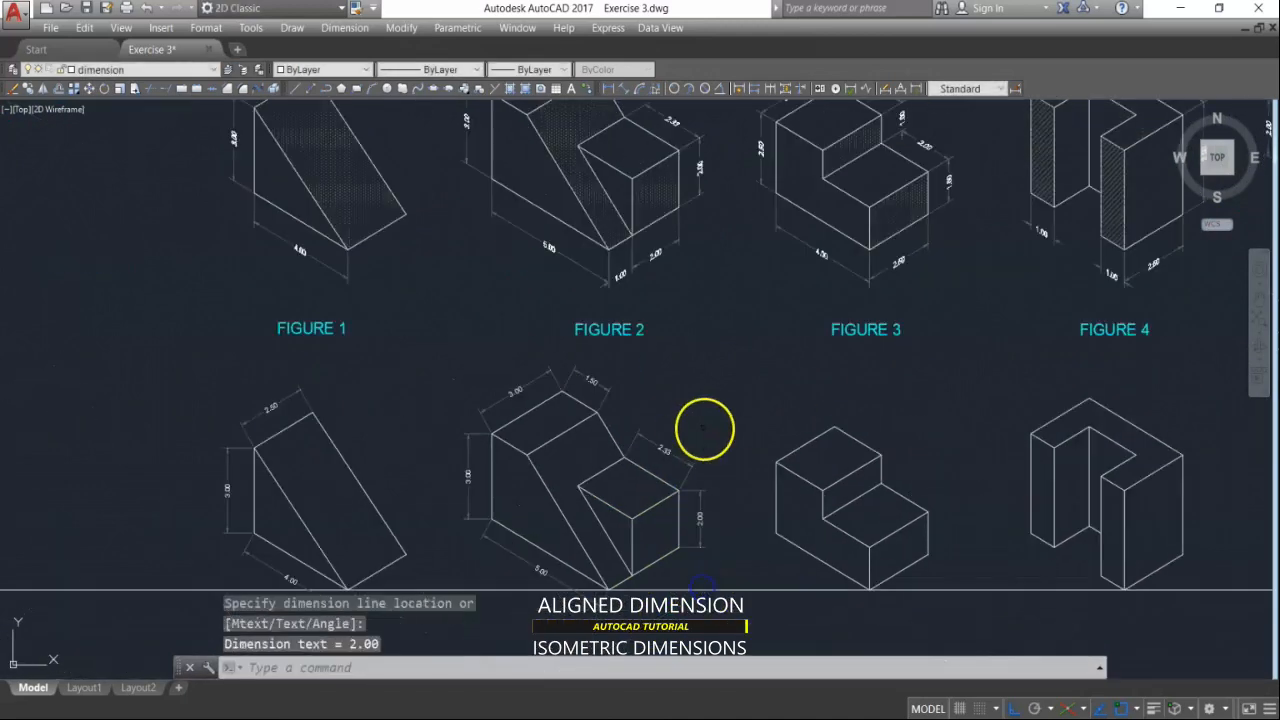
{"action": "key", "text": "ctrl+z"}
Step: Add an aligned dimension to the right vertical edge of Figure 2's lower block at a distance of 1
{"action": "left_click", "coordinate": [650, 90]}
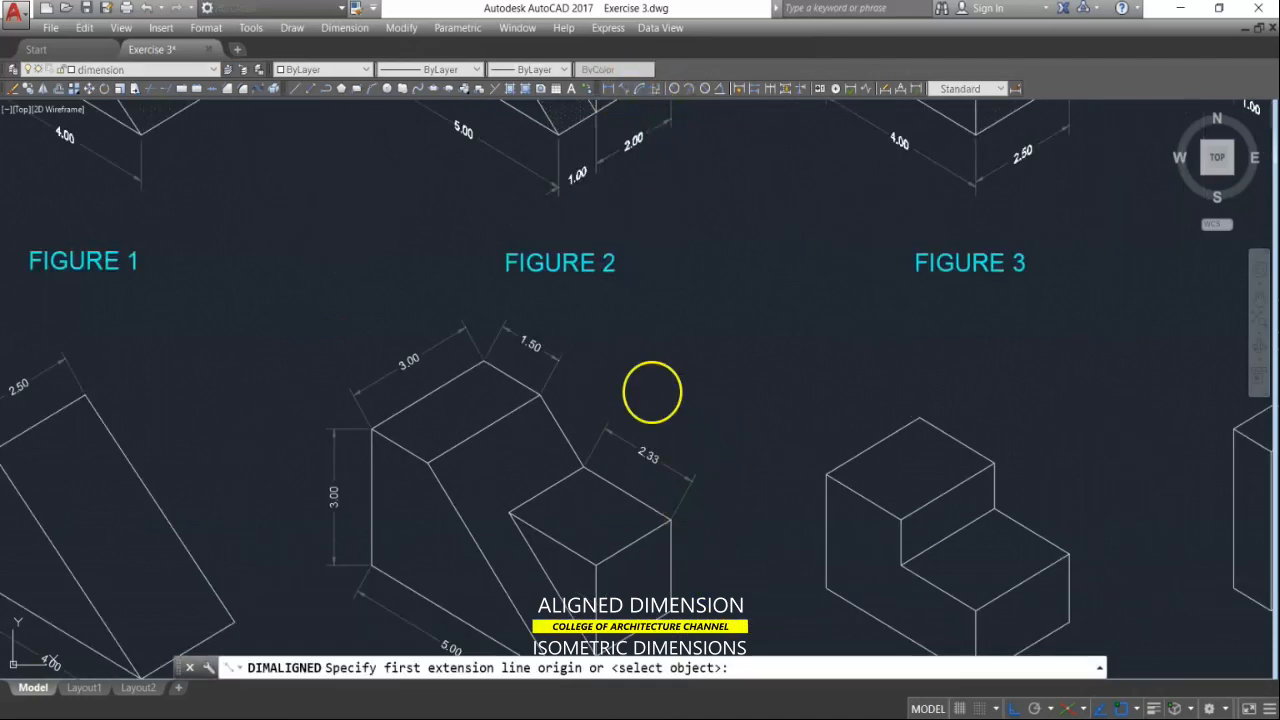
{"action": "left_click", "coordinate": [667, 522]}
{"action": "left_click", "coordinate": [669, 607]}
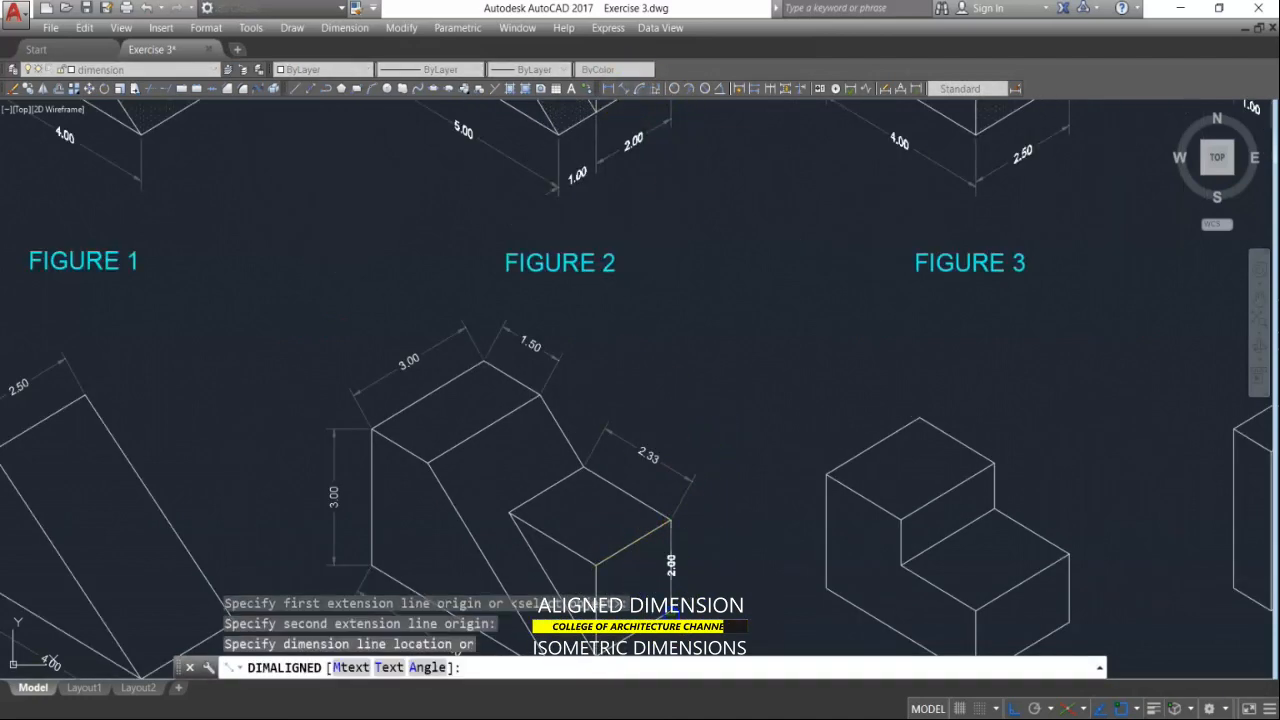
{"action": "left_click", "coordinate": [709, 588]}
{"action": "scroll", "coordinate": [694, 449], "scroll_direction": "down", "scroll_amount": 3}
Step: Dimension the short bottom edge between Figure 2's lowest corner and the lower block's front vertical edge
{"action": "scroll", "coordinate": [689, 503], "scroll_direction": "up", "scroll_amount": 5}
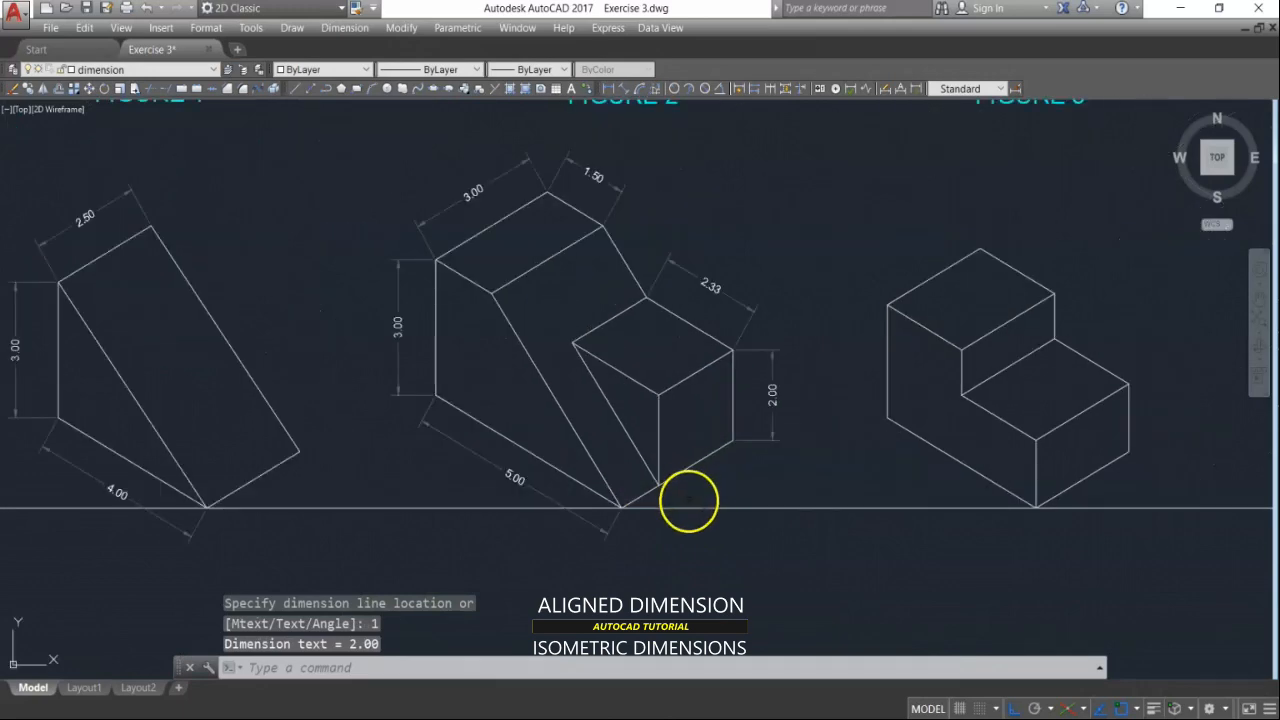
{"action": "key", "text": "Return"}
{"action": "left_click", "coordinate": [607, 509]}
{"action": "left_click", "coordinate": [668, 476]}
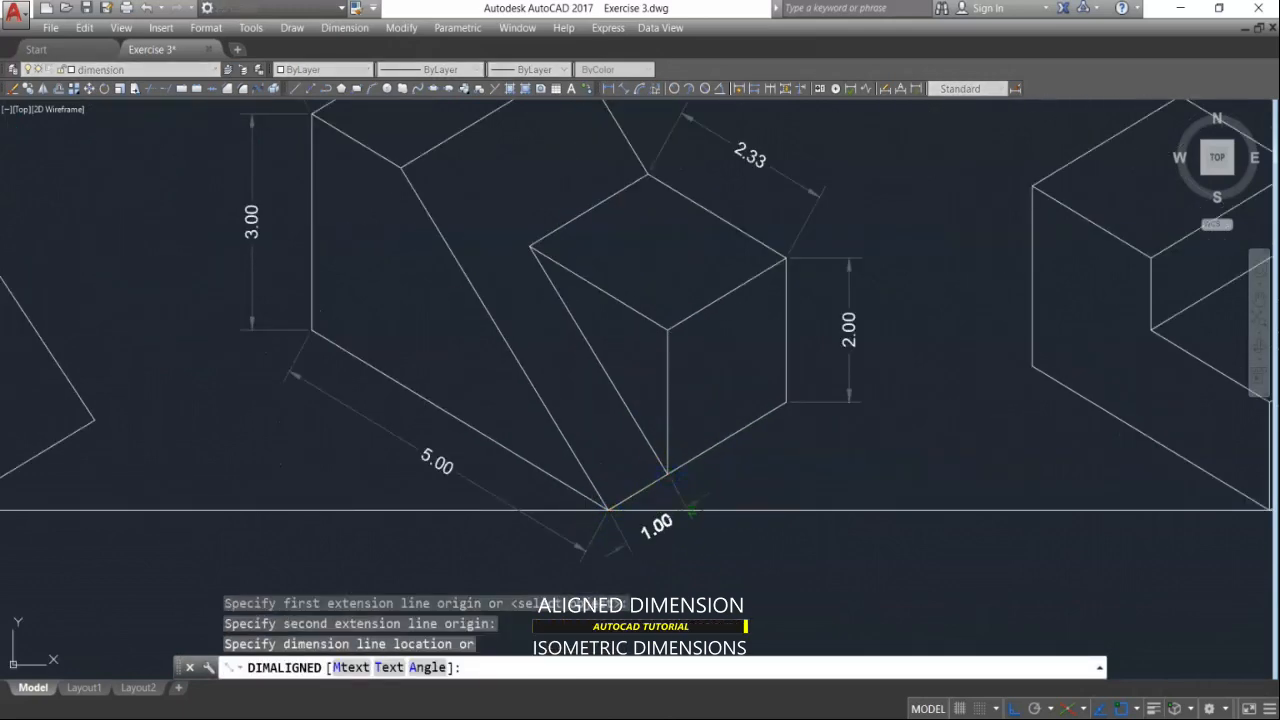
{"action": "left_click", "coordinate": [657, 523]}
Step: Dimension the bottom edge of the lower block's right face in Figure 2, with a dimension line distance of 1
{"action": "scroll", "coordinate": [685, 478], "scroll_direction": "up", "scroll_amount": 4}
{"action": "key", "text": "Return"}
{"action": "left_click", "coordinate": [634, 467]}
{"action": "left_click", "coordinate": [936, 296]}
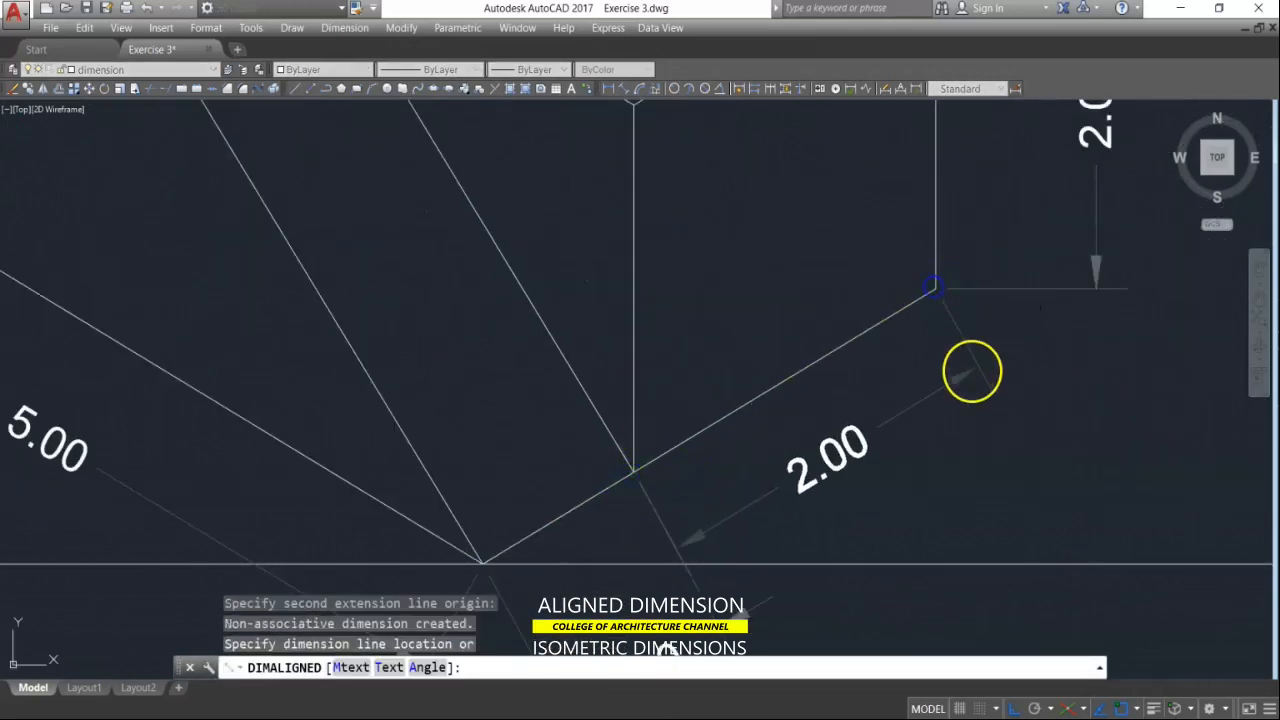
{"action": "left_click", "coordinate": [990, 460]}
{"action": "scroll", "coordinate": [803, 354], "scroll_direction": "down", "scroll_amount": 2}
{"action": "scroll", "coordinate": [985, 350], "scroll_direction": "down", "scroll_amount": 3}
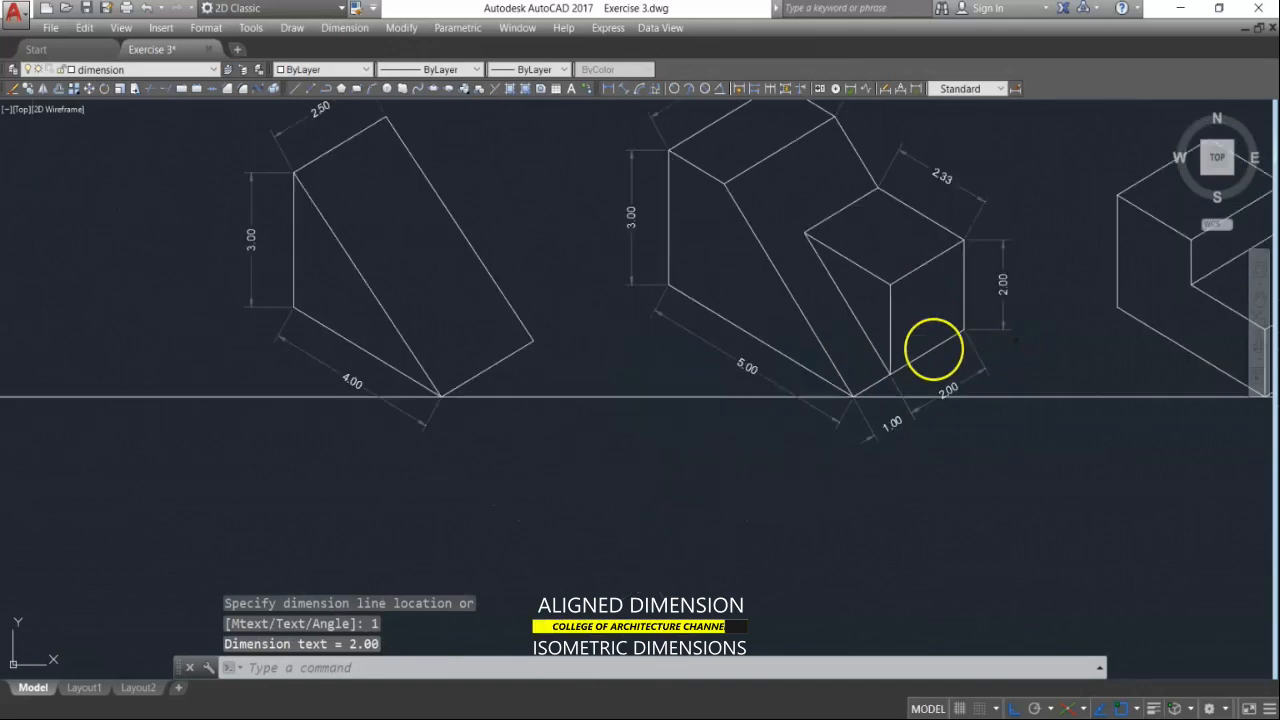
Step: Add an aligned dimension to the rear left top edge of the redrawn Figure 3
{"action": "scroll", "coordinate": [546, 440], "scroll_direction": "down", "scroll_amount": 5}
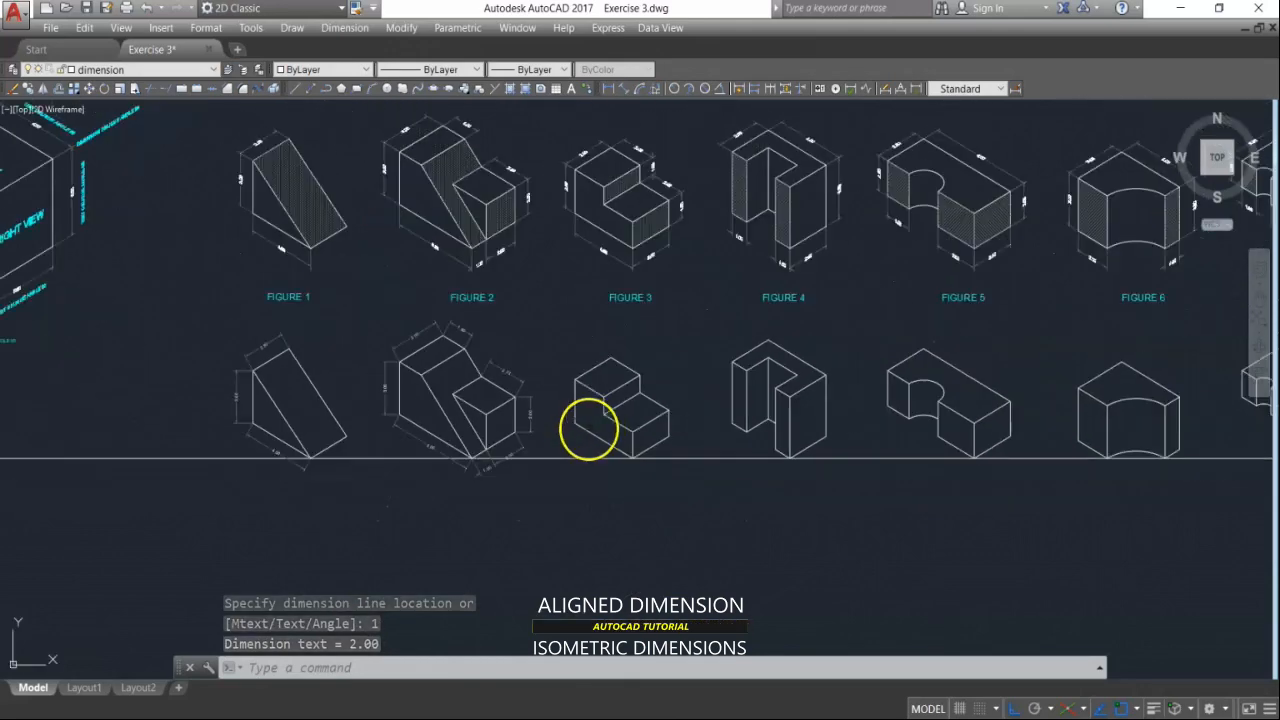
{"action": "middle_click_drag", "start_coordinate": [637, 418], "coordinate": [604, 422]}
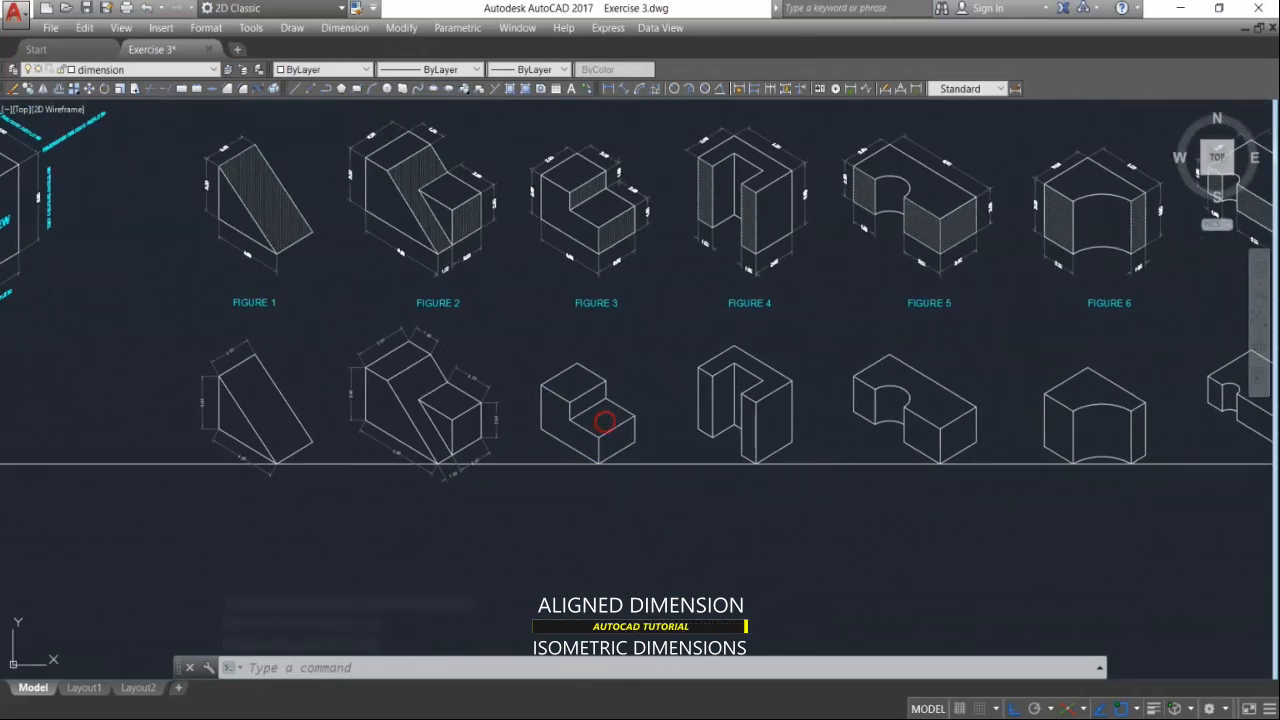
{"action": "scroll", "coordinate": [491, 423], "scroll_direction": "down", "scroll_amount": 2}
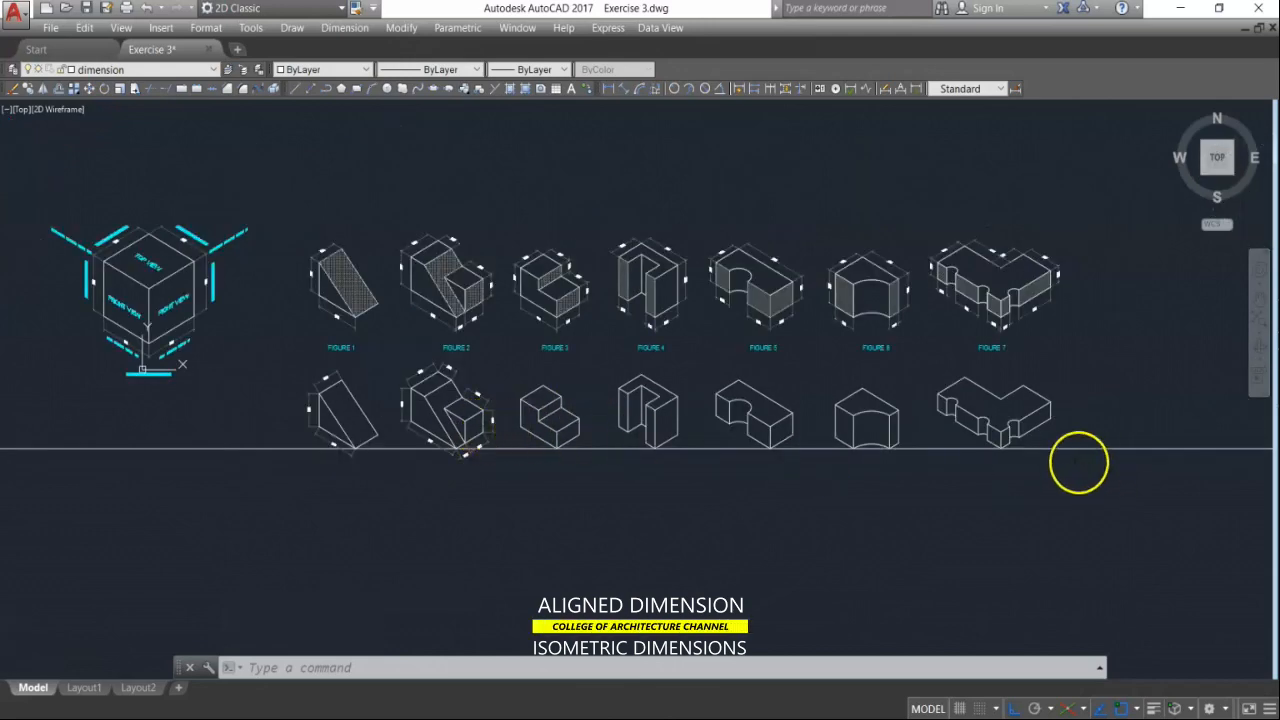
{"action": "scroll", "coordinate": [528, 425], "scroll_direction": "up", "scroll_amount": 2}
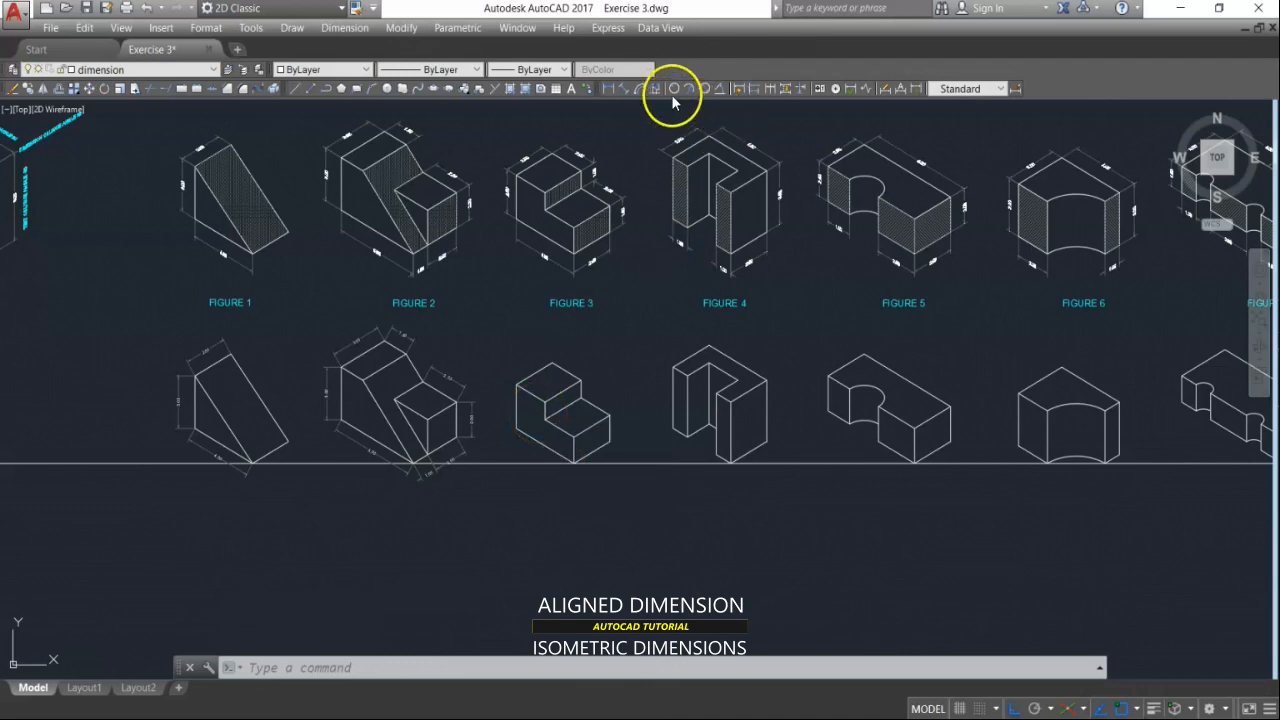
{"action": "left_click", "coordinate": [622, 91]}
{"action": "scroll", "coordinate": [526, 397], "scroll_direction": "up", "scroll_amount": 4}
{"action": "left_click", "coordinate": [502, 362]}
{"action": "left_click", "coordinate": [592, 309]}
{"action": "left_click", "coordinate": [527, 306]}
Step: Add an aligned dimension to Figure 3's left vertical edge, outside the figure
{"action": "key", "text": "Return"}
{"action": "left_click", "coordinate": [517, 498]}
{"action": "left_click", "coordinate": [517, 386]}
{"action": "left_click", "coordinate": [479, 394]}
Step: Add an aligned dimension to Figure 3's long lower left edge, placing the dimension line below the figure
{"action": "key", "text": "Return"}
{"action": "scroll", "coordinate": [545, 495], "scroll_direction": "up", "scroll_amount": 2}
{"action": "left_click", "coordinate": [498, 500]}
{"action": "middle_click_drag", "start_coordinate": [640, 560], "coordinate": [566, 463]}
{"action": "left_click", "coordinate": [658, 542]}
{"action": "left_click", "coordinate": [631, 592]}
Step: Dimension the right vertical edge and the rear right top edge of Figure 3's lower step
{"action": "key", "text": "Return"}
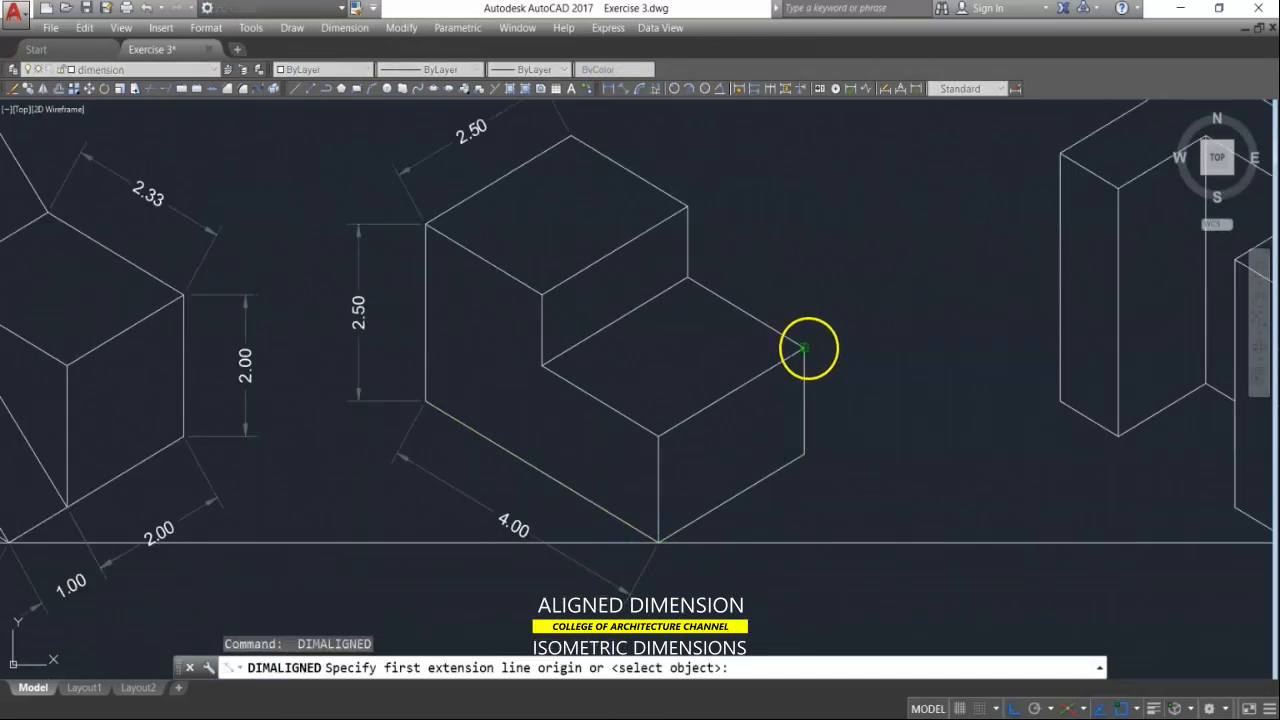
{"action": "left_click", "coordinate": [804, 348]}
{"action": "left_click", "coordinate": [688, 277]}
{"action": "left_click", "coordinate": [713, 239]}
Step: Dimension the rear vertical riser between Figure 3's lower and upper steps
{"action": "key", "text": "Return"}
{"action": "left_click", "coordinate": [688, 277]}
{"action": "left_click", "coordinate": [688, 207]}
{"action": "left_click", "coordinate": [753, 206]}
Step: Dimension Figure 3's upper step rear right edge and its lower right bottom edge, offsetting the dimension lines by 1
{"action": "key", "text": "Return"}
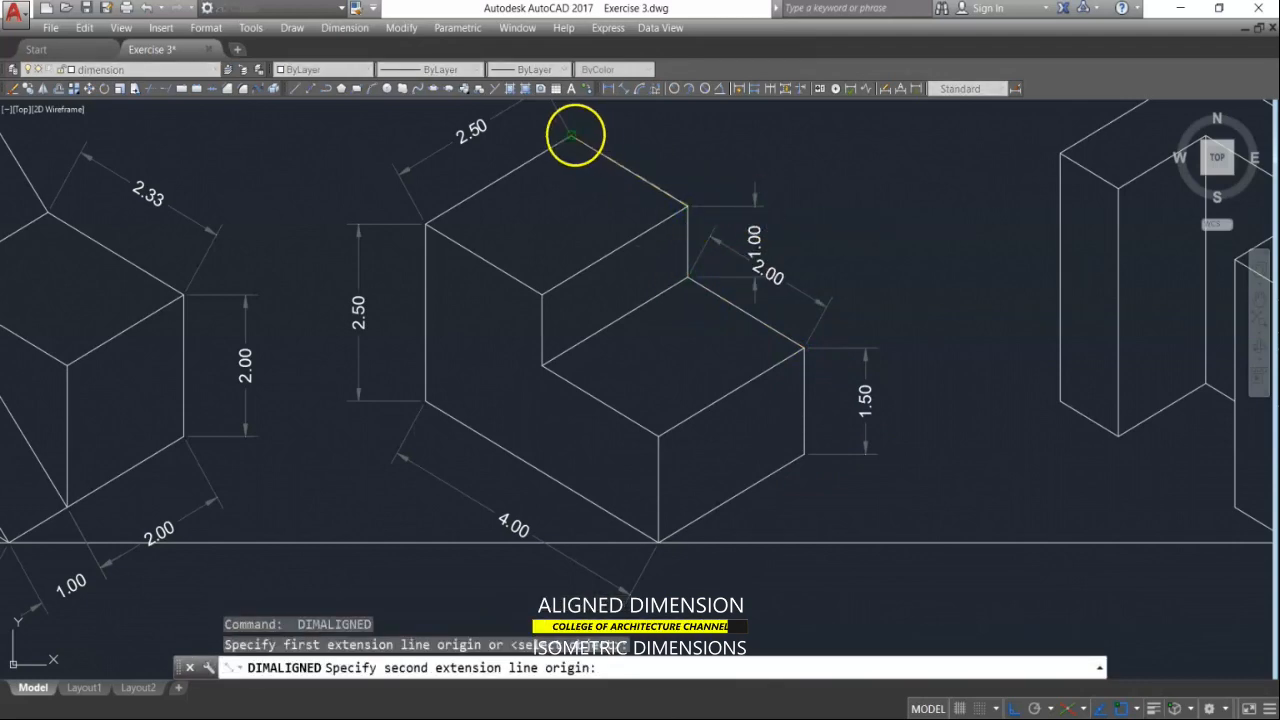
{"action": "left_click", "coordinate": [602, 418]}
{"action": "left_click", "coordinate": [832, 279]}
{"action": "type", "text": "1"}
{"action": "key", "text": "Return"}
Step: Add aligned dimensions to Figure 4's left vertical edge and rear left top edge, each offset 1 outward
{"action": "scroll", "coordinate": [838, 341], "scroll_direction": "down", "scroll_amount": 6}
{"action": "key", "text": "Return"}
{"action": "left_click", "coordinate": [575, 328]}
{"action": "left_click", "coordinate": [575, 494]}
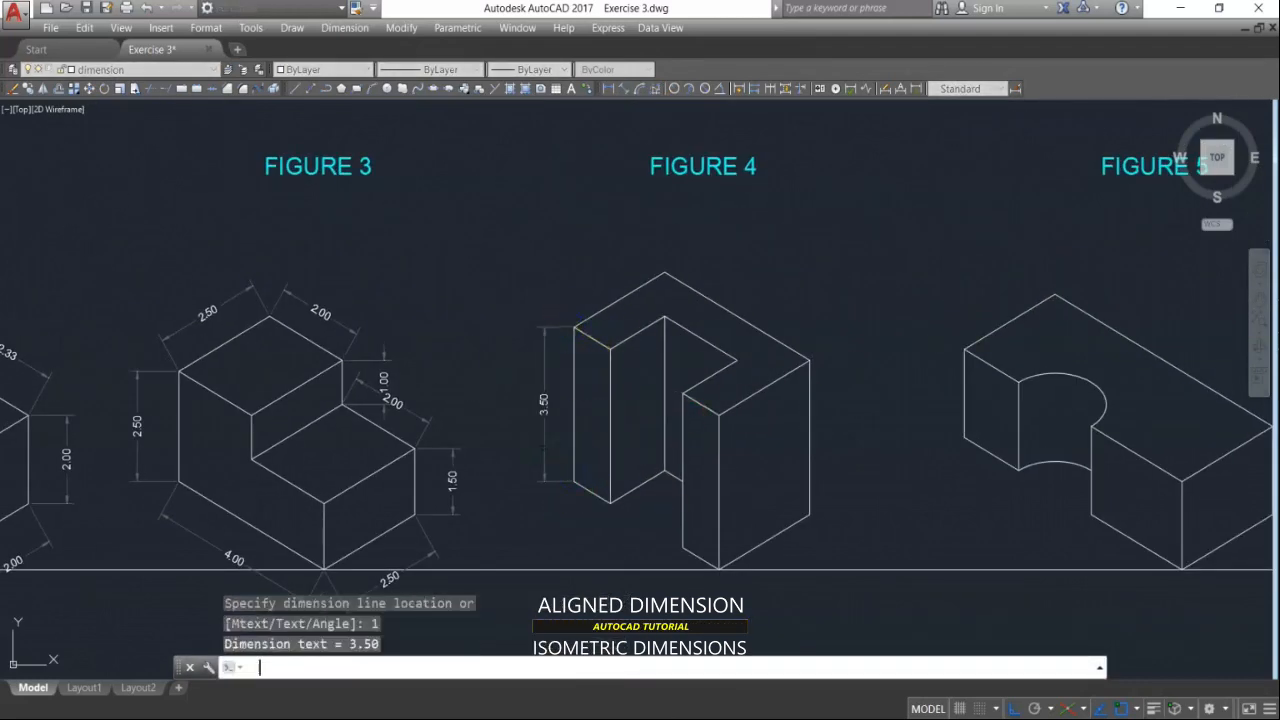
{"action": "left_click", "coordinate": [655, 276]}
{"action": "type", "text": "1"}
{"action": "key", "text": "Return"}
Step: Dimension Figure 4's long rear right top edge and right vertical edge with aligned dimensions offset by 1
{"action": "key", "text": "Return"}
{"action": "left_click", "coordinate": [655, 276]}
{"action": "left_click", "coordinate": [1025, 501]}
{"action": "type", "text": "1"}
{"action": "key", "text": "Return"}
{"action": "key", "text": "Return"}
{"action": "left_click", "coordinate": [829, 487]}
{"action": "left_click", "coordinate": [830, 333]}
{"action": "type", "text": "1"}
{"action": "key", "text": "Return"}
Step: Dimension Figure 4's bottom edges, covering the lower right edge and the short left-facing edges of both legs, offset 1
{"action": "scroll", "coordinate": [831, 333], "scroll_direction": "up", "scroll_amount": 2}
{"action": "key", "text": "Return"}
{"action": "left_click", "coordinate": [840, 377]}
{"action": "left_click", "coordinate": [611, 514]}
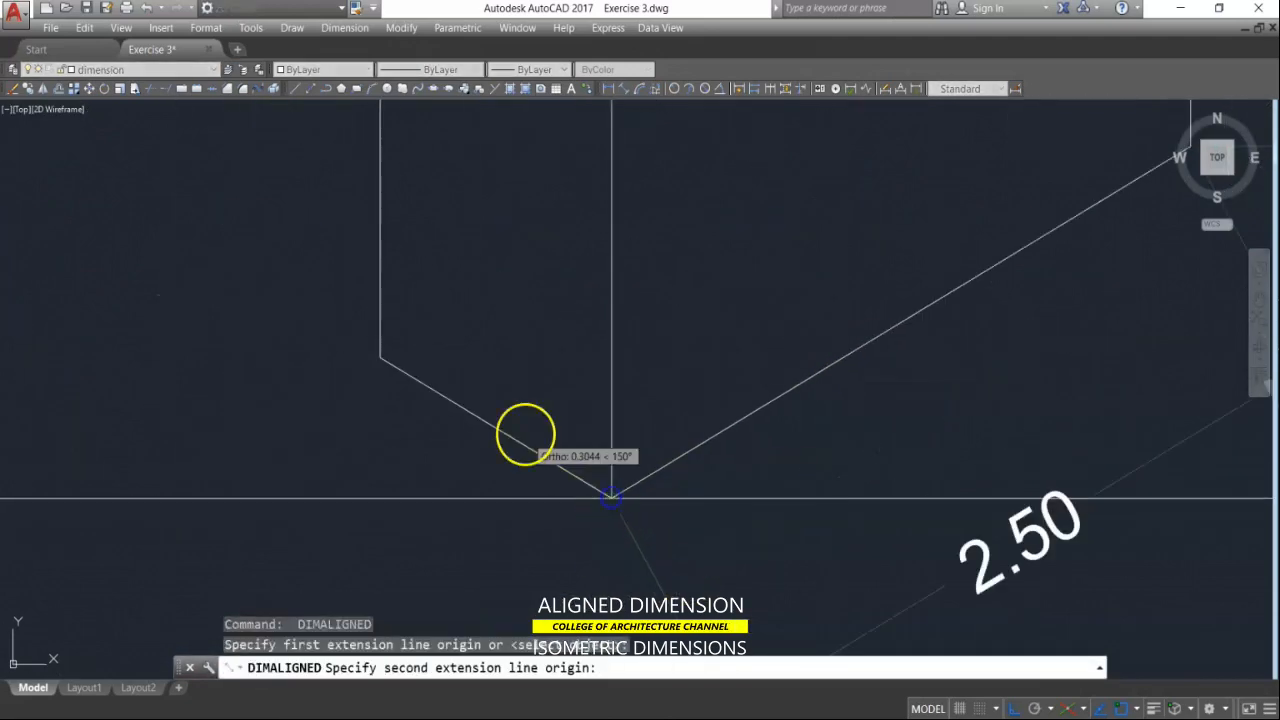
{"action": "left_click", "coordinate": [611, 497]}
{"action": "key", "text": "Return"}
{"action": "left_click", "coordinate": [440, 300]}
{"action": "left_click", "coordinate": [295, 213]}
{"action": "type", "text": "1"}
{"action": "key", "text": "Return"}
Step: Add aligned dimensions to Figure 5's left vertical edge and rear left top edge, each offset 1 outward
{"action": "scroll", "coordinate": [289, 440], "scroll_direction": "down", "scroll_amount": 8}
{"action": "left_click", "coordinate": [443, 337]}
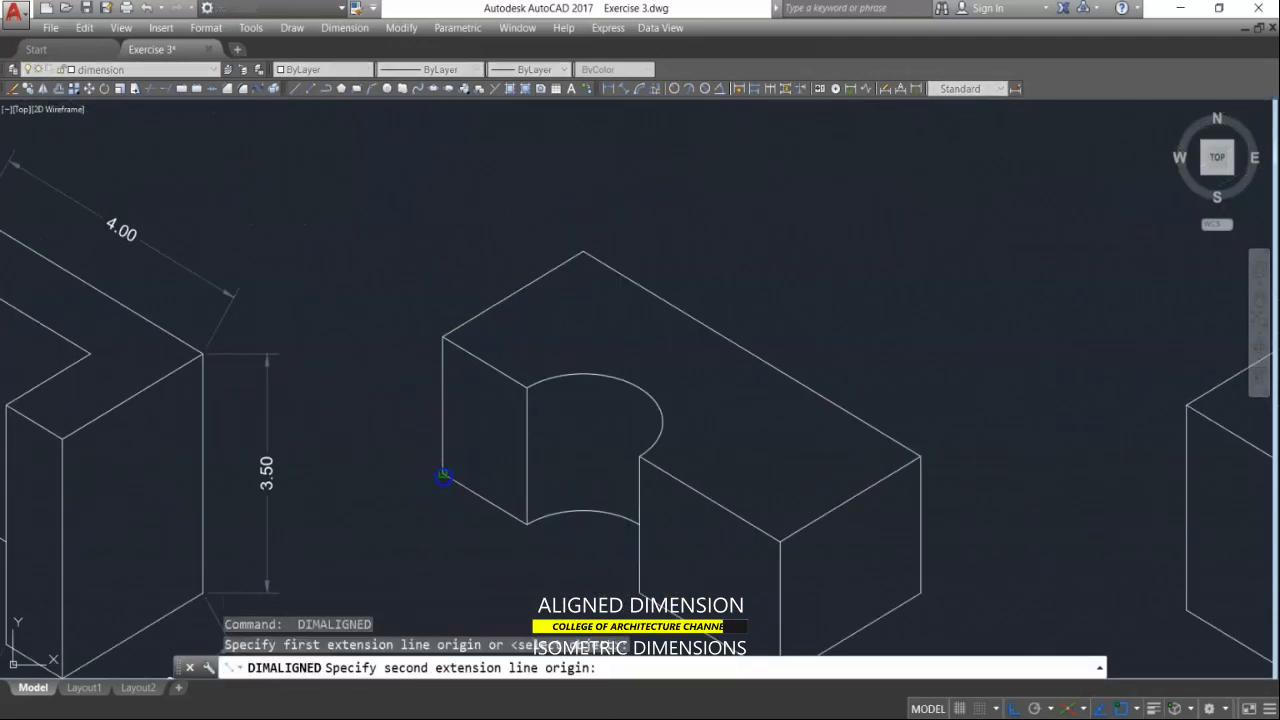
{"action": "left_click", "coordinate": [443, 474]}
{"action": "key", "text": "Return"}
{"action": "left_click", "coordinate": [443, 337]}
{"action": "left_click", "coordinate": [583, 251]}
{"action": "type", "text": "1"}
{"action": "key", "text": "Return"}
Step: Dimension Figure 5's long rear right top edge and its right vertical edge, offset 1 outside the figure
{"action": "key", "text": "Return"}
{"action": "left_click", "coordinate": [583, 251]}
{"action": "left_click", "coordinate": [920, 457]}
{"action": "type", "text": "1"}
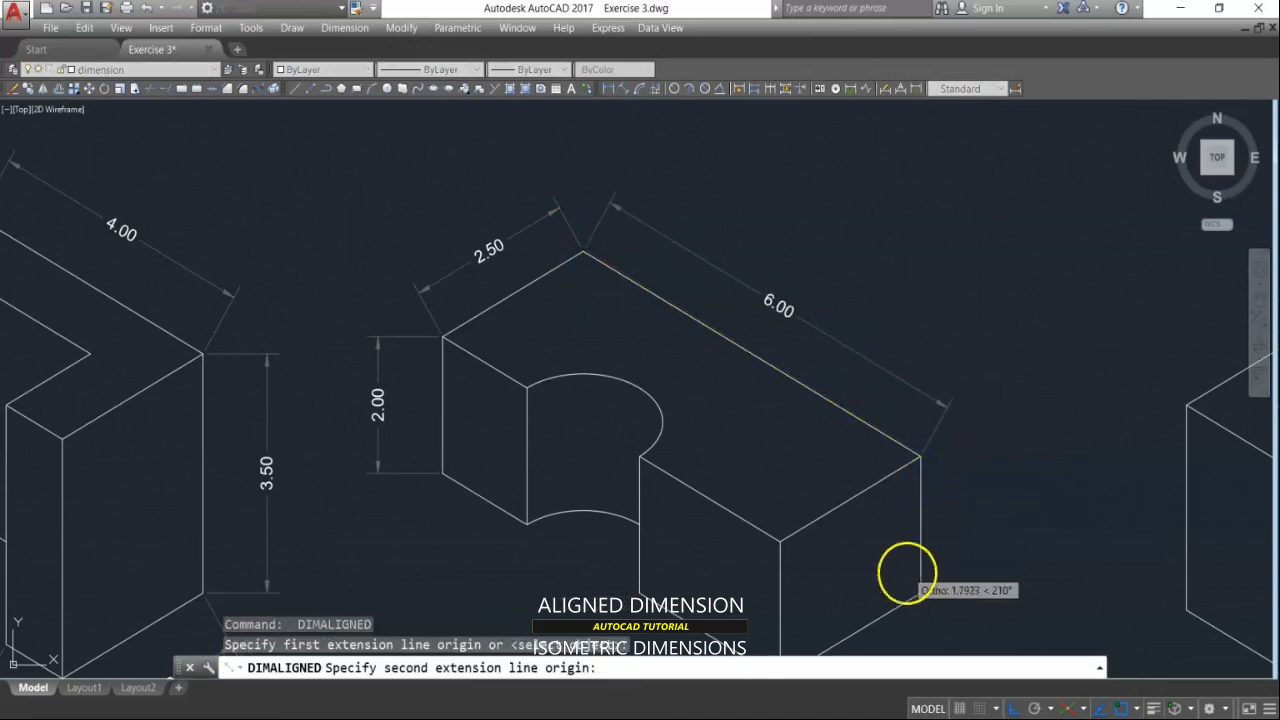
{"action": "key", "text": "Return"}
Step: Dimension Figure 5's lower right bottom edge and the straight front left bottom edges beside the arc, offset 1
{"action": "left_click", "coordinate": [908, 484]}
{"action": "left_click", "coordinate": [768, 569]}
{"action": "type", "text": "1"}
{"action": "key", "text": "Return"}
{"action": "key", "text": "Return"}
{"action": "left_click", "coordinate": [768, 569]}
{"action": "left_click", "coordinate": [628, 484]}
{"action": "type", "text": "1"}
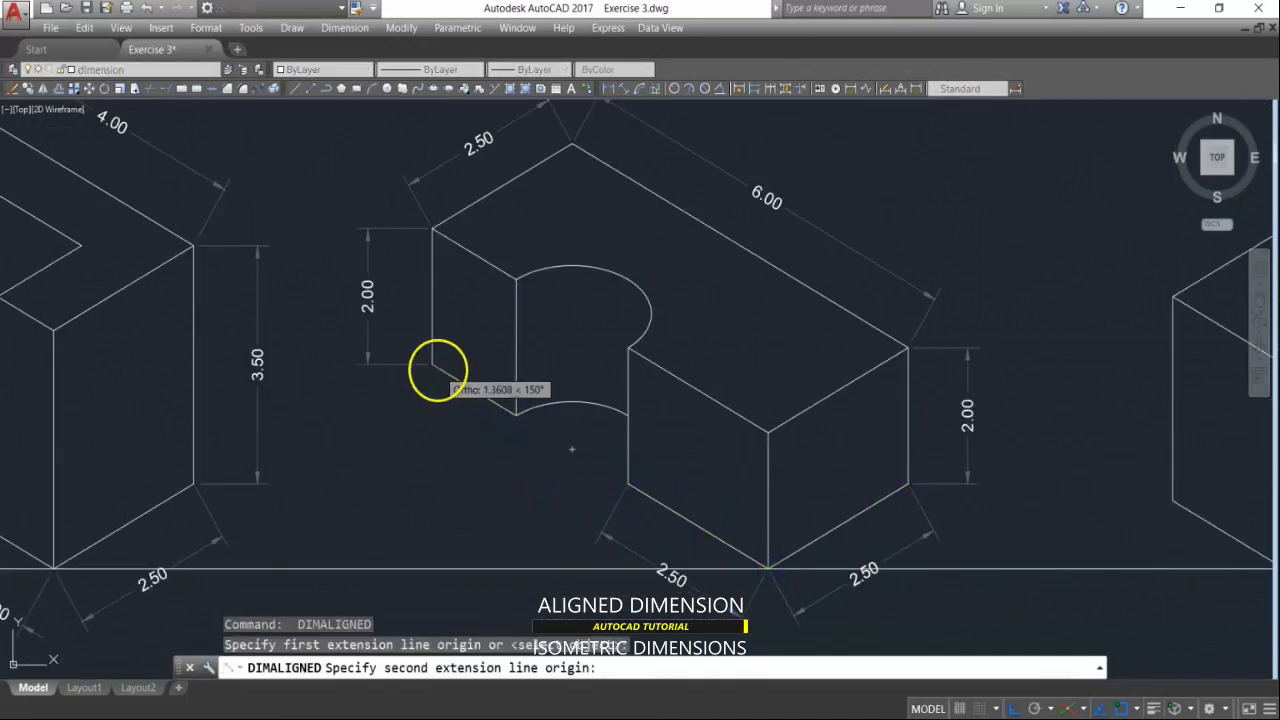
Step: Add aligned dimensions to Figure 6's lower left bottom edge and left vertical edge, each offset 1 outward
{"action": "scroll", "coordinate": [632, 455], "scroll_direction": "up", "scroll_amount": 6}
{"action": "key", "text": "Return"}
{"action": "left_click", "coordinate": [617, 443]}
{"action": "left_click", "coordinate": [508, 377]}
{"action": "type", "text": "1"}
{"action": "key", "text": "Return"}
{"action": "key", "text": "Return"}
{"action": "left_click", "coordinate": [508, 377]}
{"action": "left_click", "coordinate": [508, 177]}
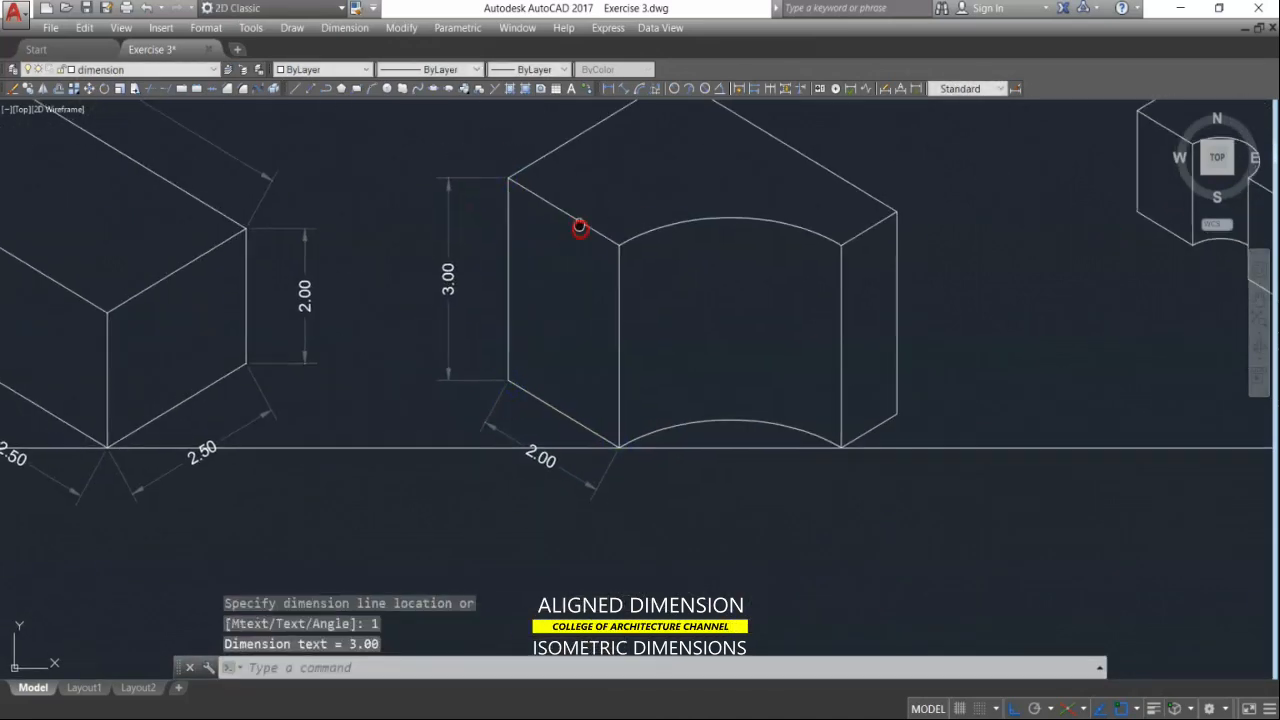
{"action": "type", "text": "1"}
{"action": "key", "text": "Return"}
Step: Dimension the two rear top edges of Figure 6 with aligned dimensions offset 1 above the figure
{"action": "key", "text": "Return"}
{"action": "left_click", "coordinate": [708, 327]}
{"action": "left_click", "coordinate": [931, 462]}
{"action": "type", "text": "1"}
{"action": "key", "text": "Return"}
Step: Dimension Figure 6's right vertical edge and the short bottom edge right of the arc, offset 1
{"action": "key", "text": "Return"}
{"action": "left_click", "coordinate": [931, 463]}
{"action": "scroll", "coordinate": [870, 340], "scroll_direction": "down", "scroll_amount": 3}
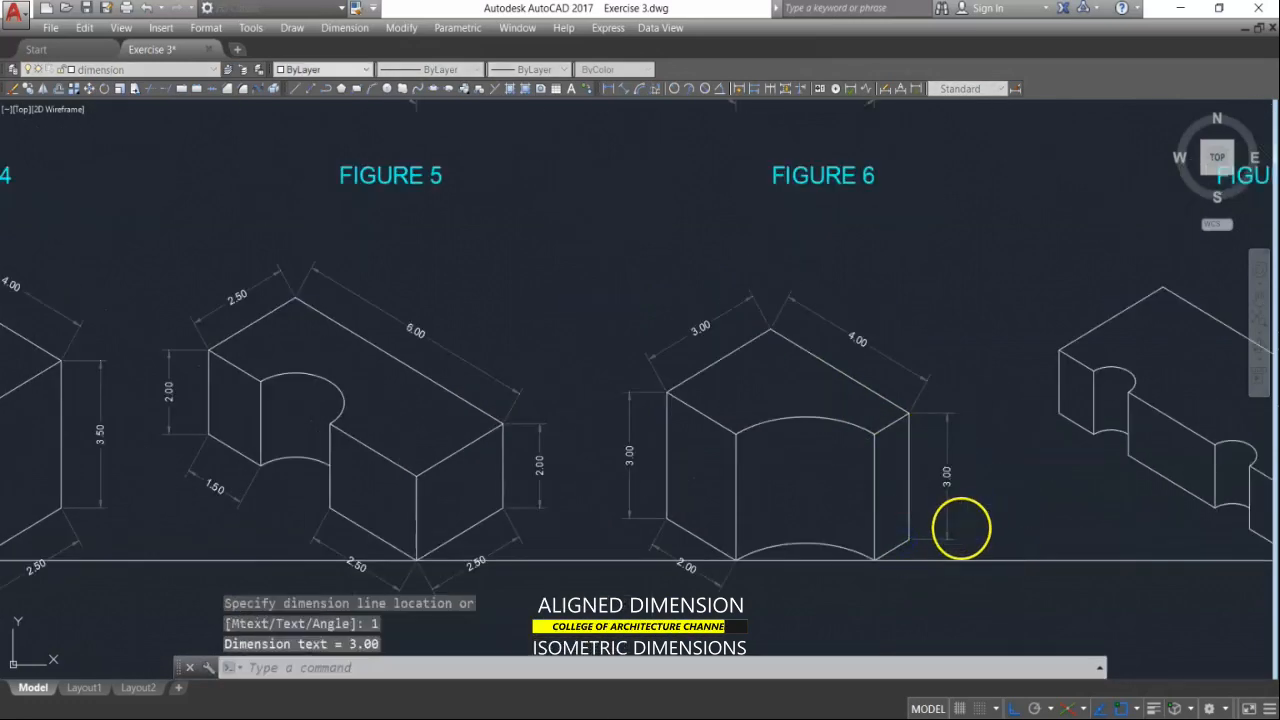
{"action": "type", "text": "1"}
{"action": "key", "text": "Return"}
{"action": "scroll", "coordinate": [460, 535], "scroll_direction": "down", "scroll_amount": 6}
Step: Add an aligned dimension to Figure 7's long lower right bottom edge, offset 1 below the figure
{"action": "scroll", "coordinate": [951, 430], "scroll_direction": "up", "scroll_amount": 3}
{"action": "key", "text": "Return"}
{"action": "left_click", "coordinate": [916, 492]}
{"action": "left_click", "coordinate": [794, 563]}
{"action": "type", "text": "1"}
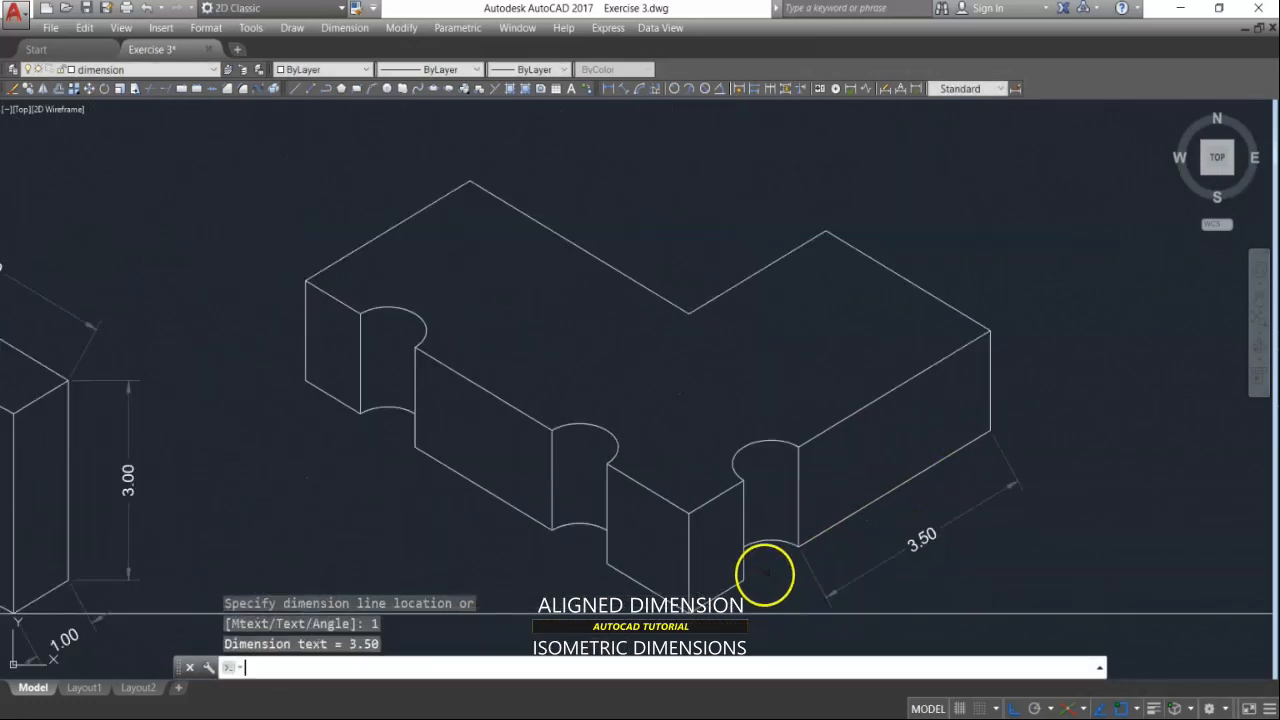
Step: Dimension the two short bottom edges meeting at Figure 7's front corner, placing the dimension lines below the figure
{"action": "key", "text": "Escape"}
{"action": "left_click", "coordinate": [622, 89]}
{"action": "scroll", "coordinate": [883, 451], "scroll_direction": "up", "scroll_amount": 2}
{"action": "left_click", "coordinate": [880, 449]}
{"action": "left_click", "coordinate": [657, 584]}
{"action": "left_click", "coordinate": [783, 595]}
{"action": "key", "text": "Return"}
{"action": "left_click", "coordinate": [662, 584]}
{"action": "left_click", "coordinate": [330, 383]}
{"action": "type", "text": "1"}
{"action": "key", "text": "Return"}
Step: Dimension Figure 7's straight bottom edge between the two left-side arcs and the leftmost short bottom edge
{"action": "scroll", "coordinate": [850, 375], "scroll_direction": "down", "scroll_amount": 2}
{"action": "middle_click_drag", "start_coordinate": [829, 383], "coordinate": [1123, 563]}
{"action": "key", "text": "Return"}
{"action": "left_click", "coordinate": [866, 500]}
{"action": "left_click", "coordinate": [651, 372]}
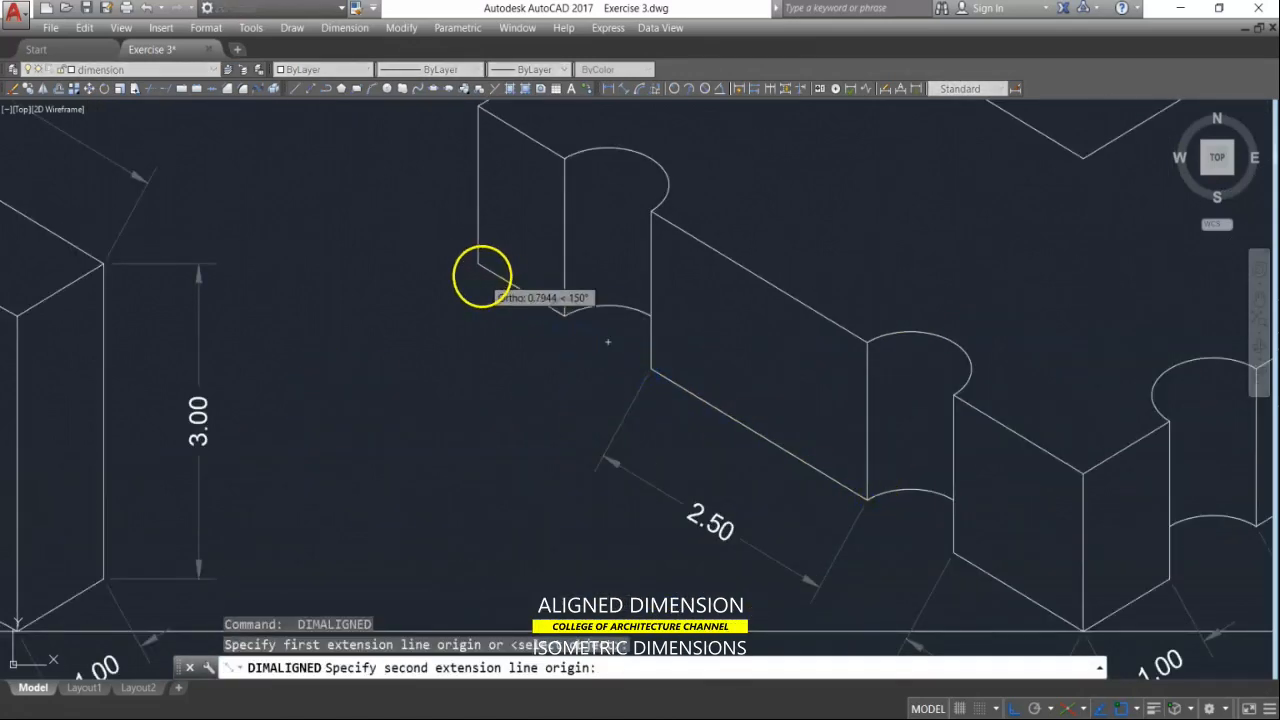
Step: Add aligned dimensions to Figure 7's left vertical edge and rear left top edge, each offset 1 outward
{"action": "left_click", "coordinate": [643, 483]}
{"action": "left_click", "coordinate": [643, 326]}
{"action": "type", "text": "1"}
{"action": "key", "text": "Return"}
{"action": "key", "text": "Return"}
{"action": "left_click", "coordinate": [644, 325]}
{"action": "left_click", "coordinate": [901, 169]}
{"action": "type", "text": "1"}
{"action": "key", "text": "Return"}
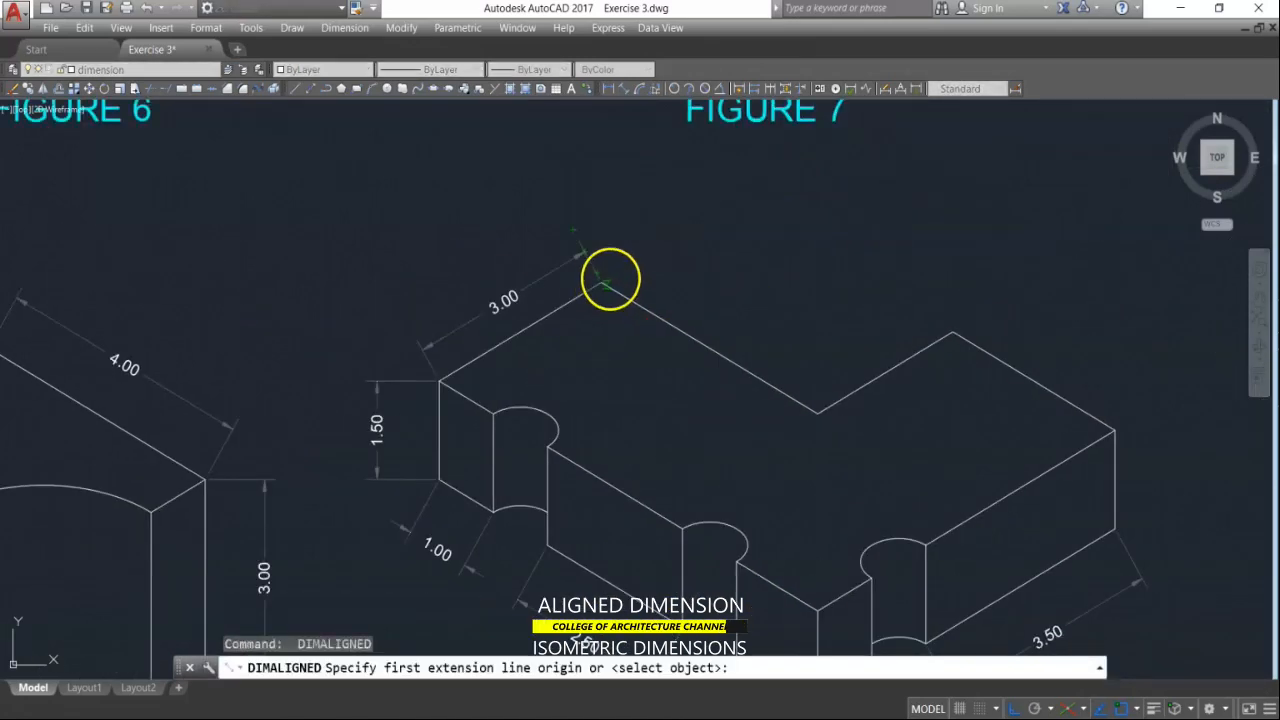
Step: Dimension Figure 7's remaining rear top edges, on both sides of the inner corner and down to the right corner
{"action": "left_click", "coordinate": [884, 379]}
{"action": "key", "text": "Return"}
{"action": "left_click", "coordinate": [817, 411]}
{"action": "left_click", "coordinate": [957, 332]}
{"action": "left_click", "coordinate": [1114, 427]}
{"action": "type", "text": "1"}
{"action": "key", "text": "Return"}
Step: Add an aligned dimension to Figure 7's right vertical edge, offset 1 outside the figure
{"action": "key", "text": "Return"}
{"action": "left_click", "coordinate": [1115, 434]}
{"action": "left_click", "coordinate": [1108, 531]}
{"action": "type", "text": "1"}
{"action": "key", "text": "Return"}
Step: Examine the reference cube's dimension and text oblique angle labels, and compare the original figures' dimensions with the redrawn ones
{"action": "scroll", "coordinate": [386, 277], "scroll_direction": "up", "scroll_amount": 6}
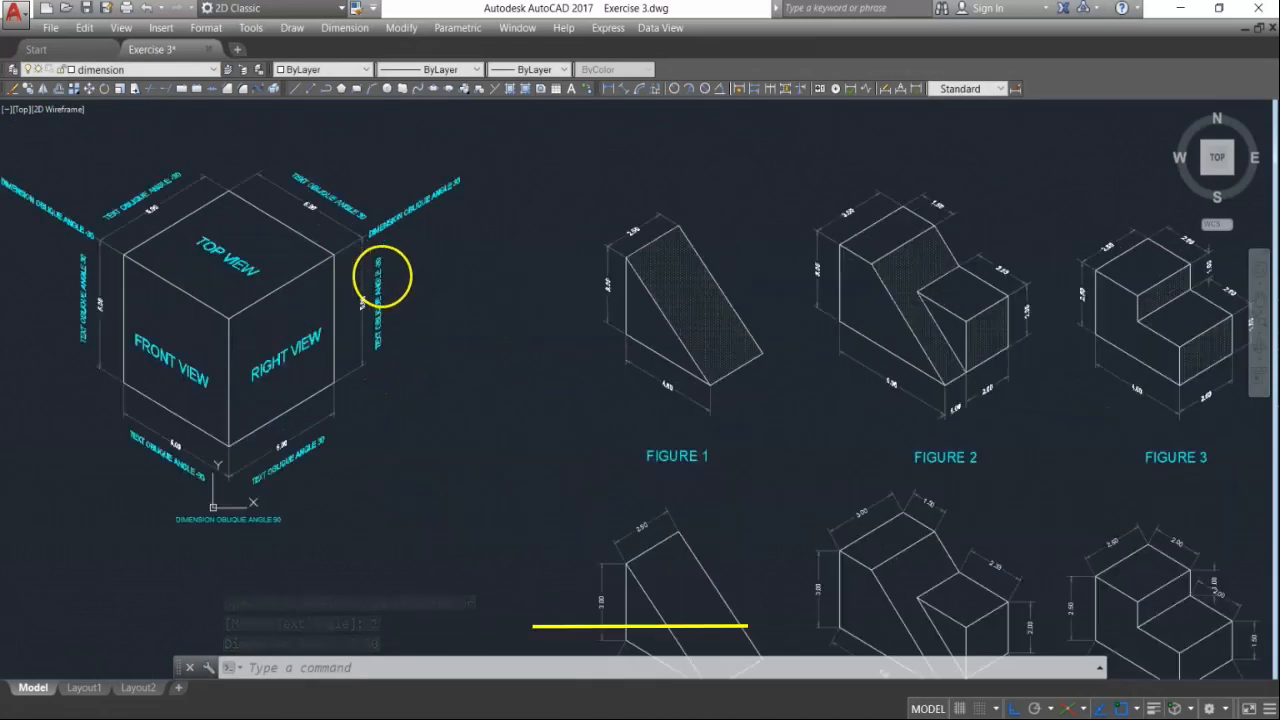
{"action": "scroll", "coordinate": [414, 266], "scroll_direction": "down", "scroll_amount": 2}
{"action": "middle_click_drag", "start_coordinate": [615, 507], "coordinate": [688, 464]}
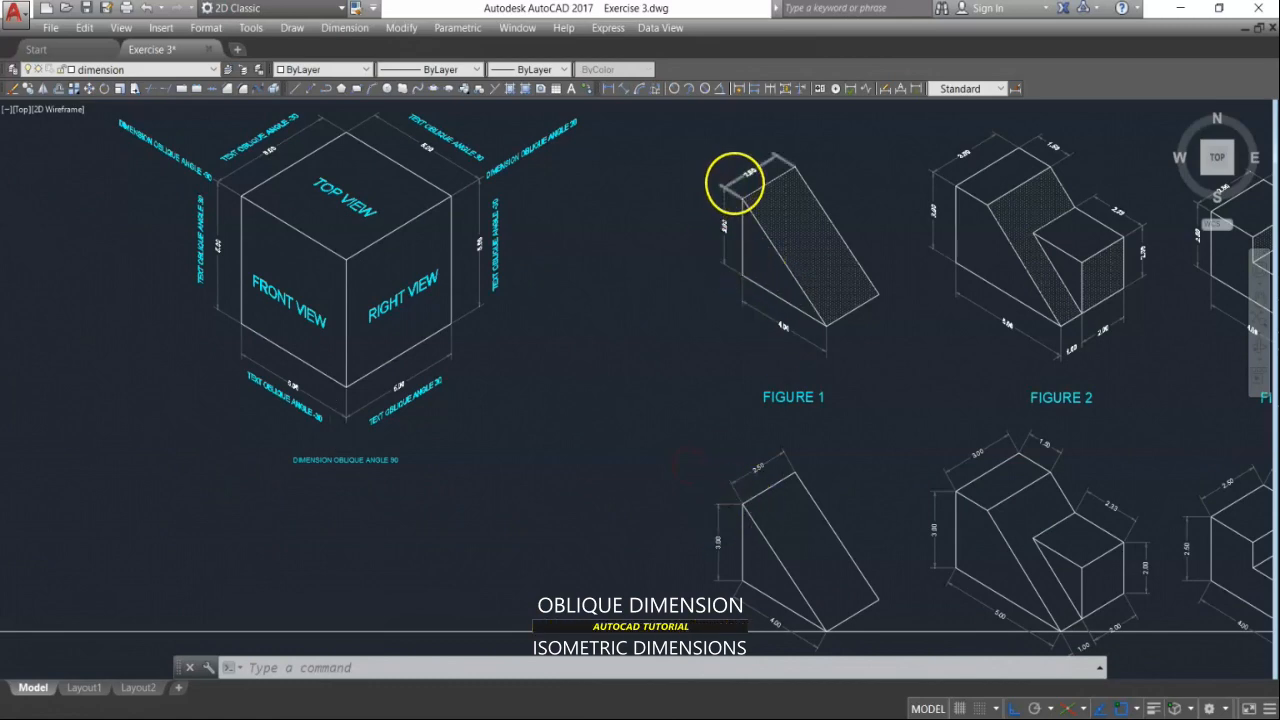
{"action": "scroll", "coordinate": [733, 182], "scroll_direction": "up", "scroll_amount": 3}
{"action": "scroll", "coordinate": [737, 185], "scroll_direction": "down", "scroll_amount": 5}
{"action": "middle_click_drag", "start_coordinate": [730, 275], "coordinate": [735, 302]}
{"action": "scroll", "coordinate": [571, 163], "scroll_direction": "up", "scroll_amount": 5}
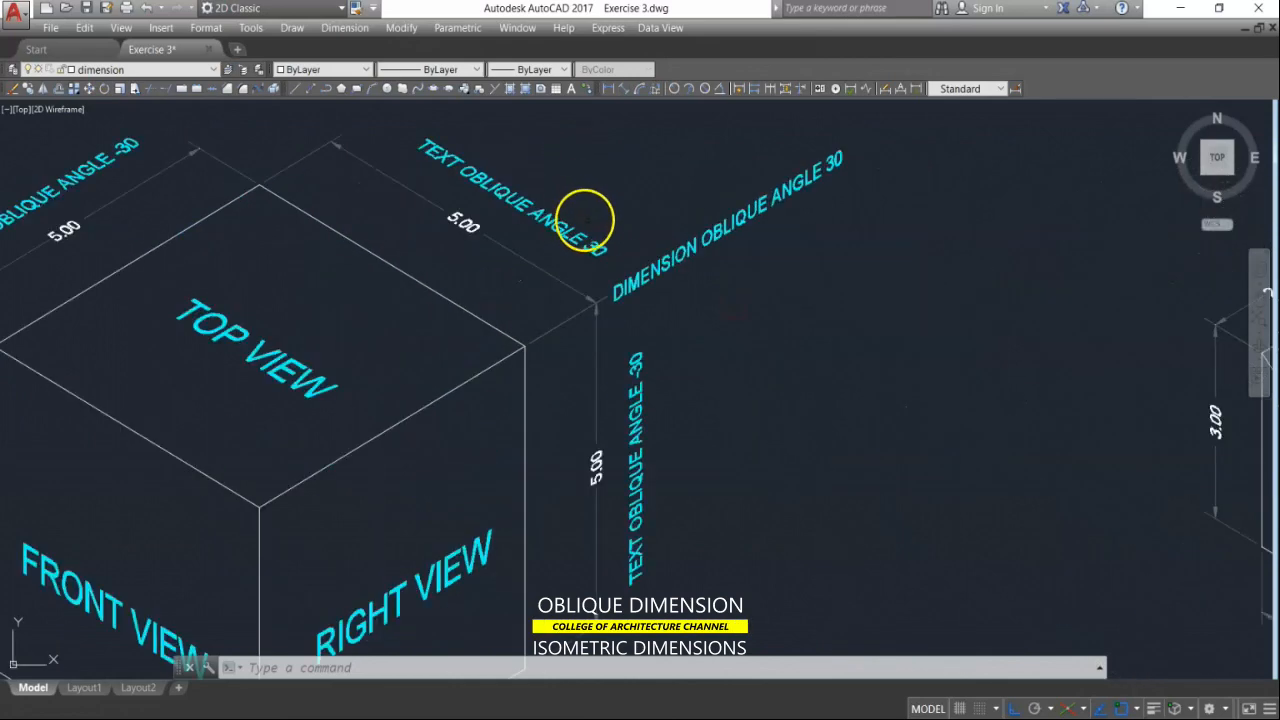
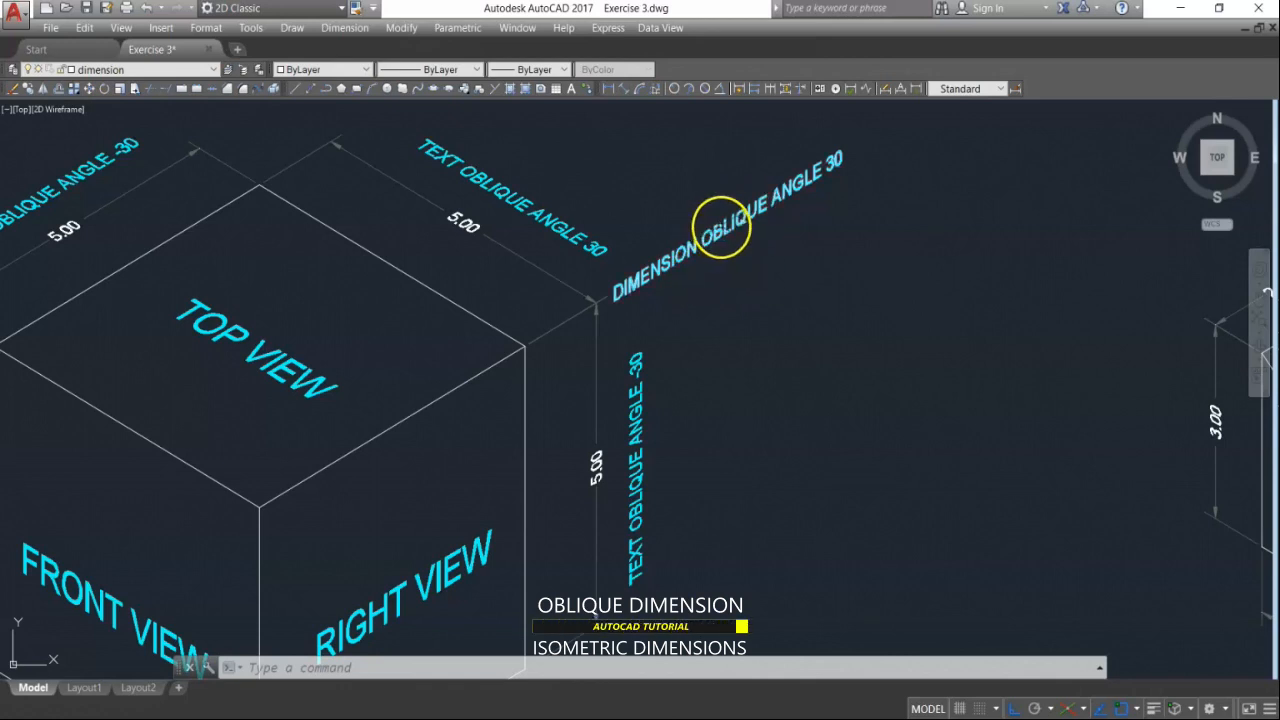
{"action": "scroll", "coordinate": [815, 198], "scroll_direction": "down", "scroll_amount": 3}
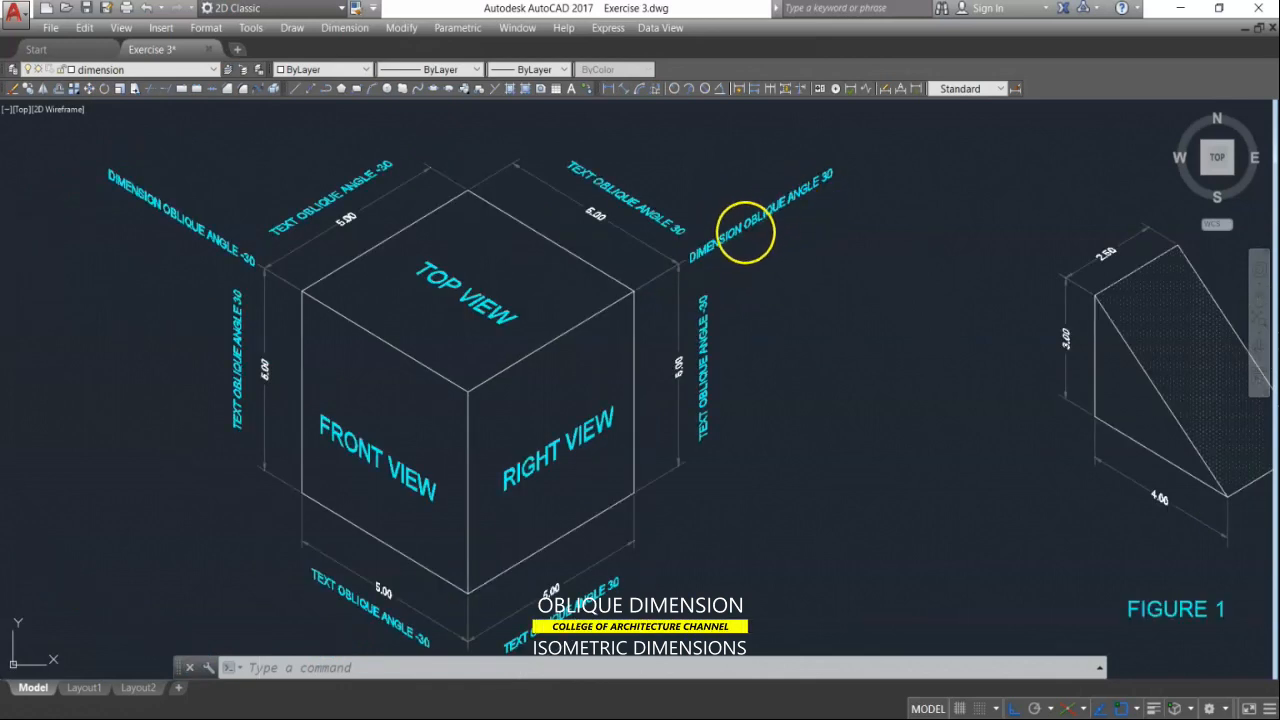
{"action": "scroll", "coordinate": [740, 238], "scroll_direction": "down", "scroll_amount": 2}
{"action": "middle_click_drag", "start_coordinate": [1110, 293], "coordinate": [808, 283]}
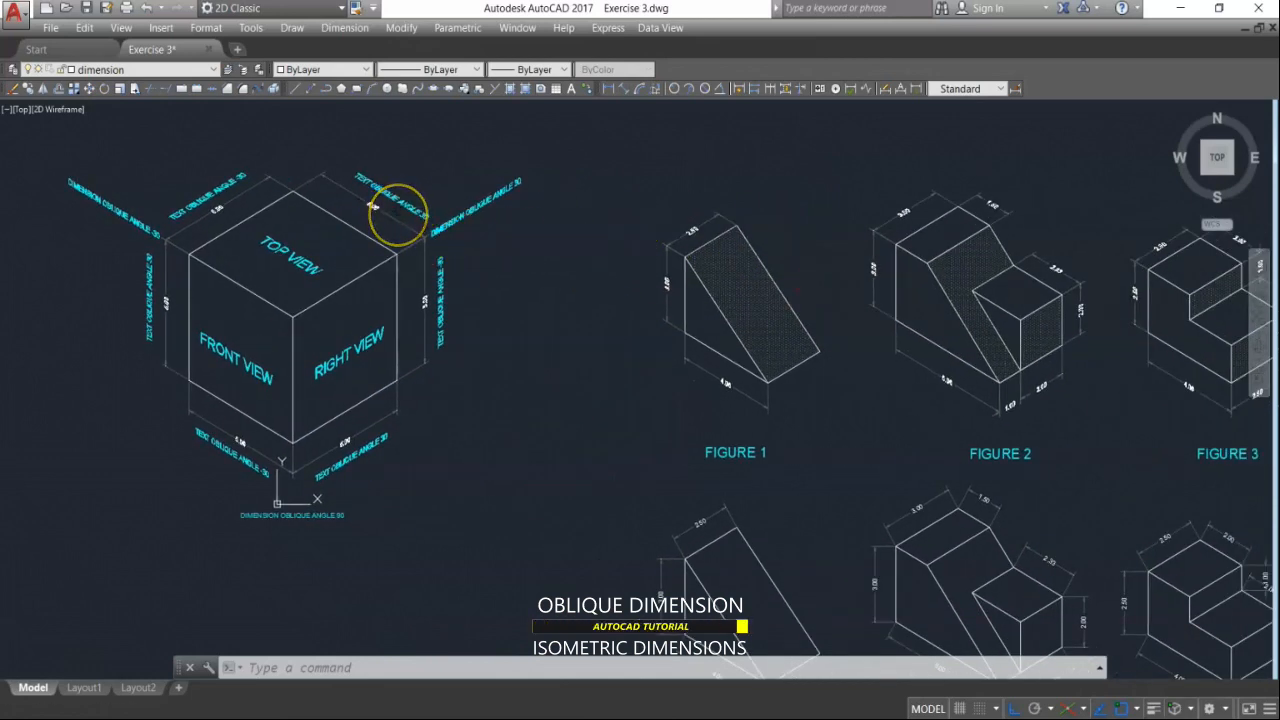
{"action": "scroll", "coordinate": [457, 293], "scroll_direction": "up", "scroll_amount": 5}
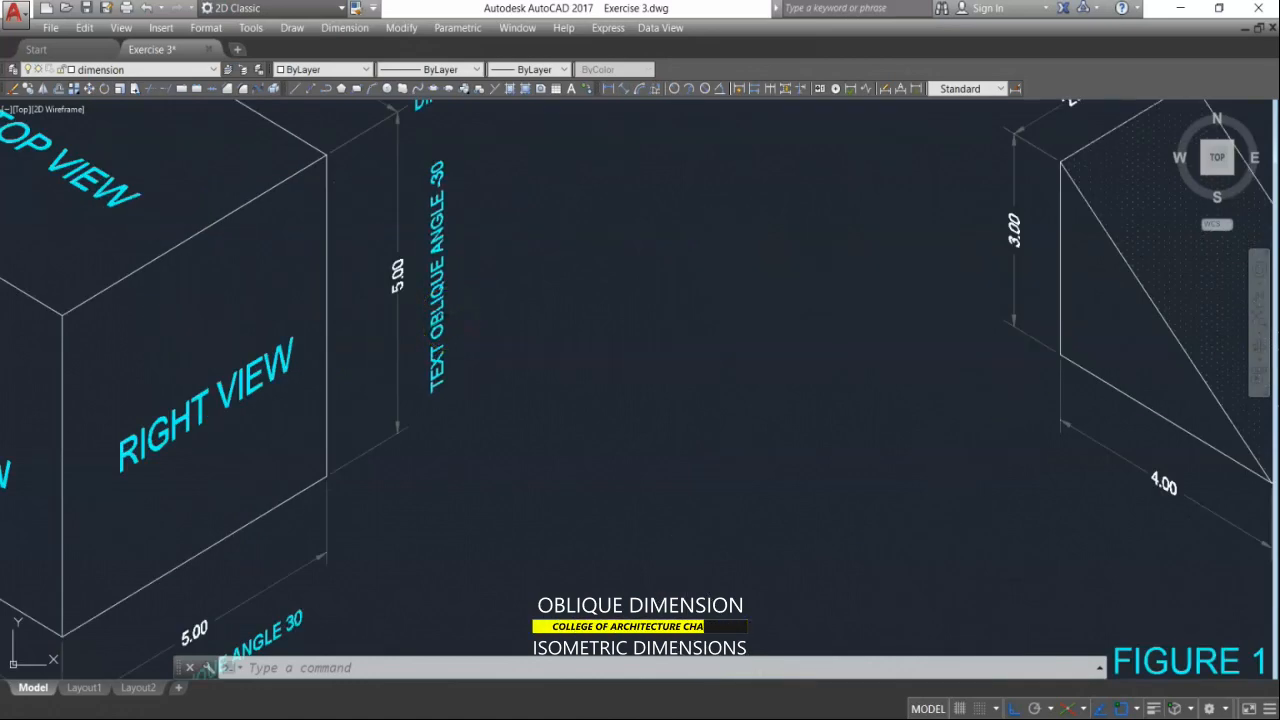
{"action": "scroll", "coordinate": [455, 315], "scroll_direction": "down", "scroll_amount": 4}
{"action": "scroll", "coordinate": [451, 316], "scroll_direction": "up", "scroll_amount": 2}
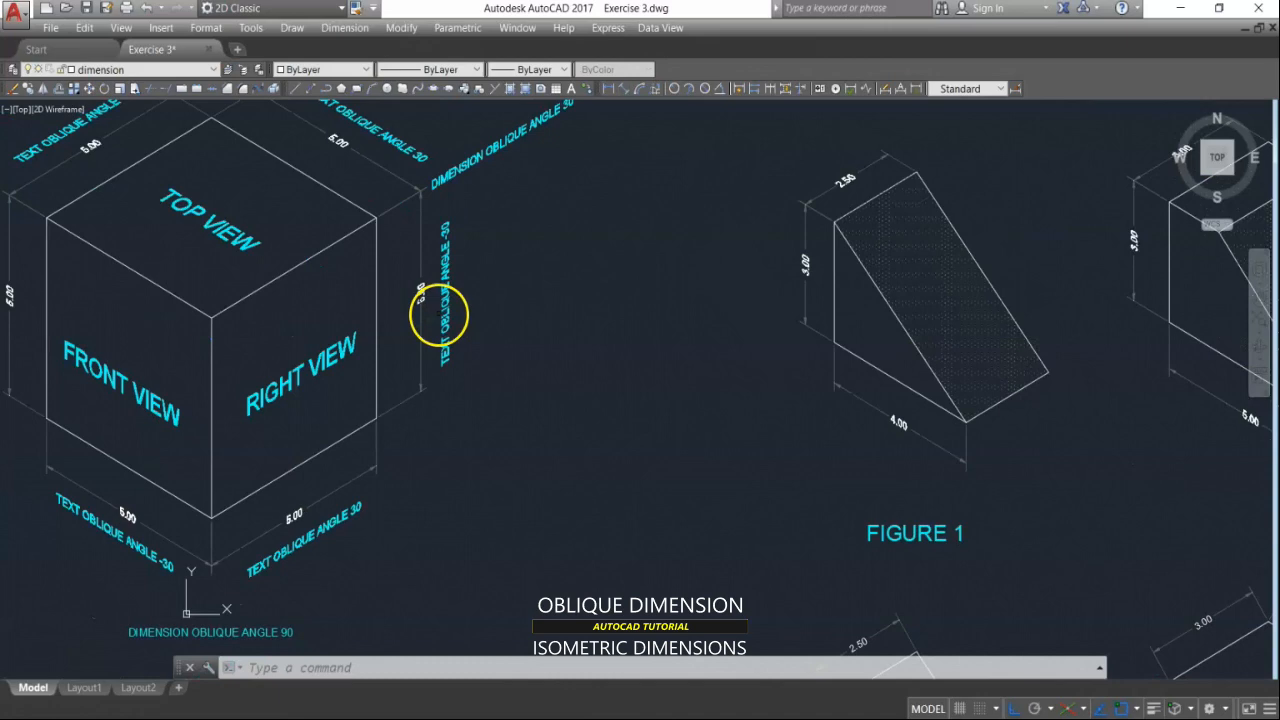
{"action": "scroll", "coordinate": [438, 315], "scroll_direction": "down", "scroll_amount": 2}
{"action": "middle_click_drag", "start_coordinate": [777, 437], "coordinate": [640, 290]}
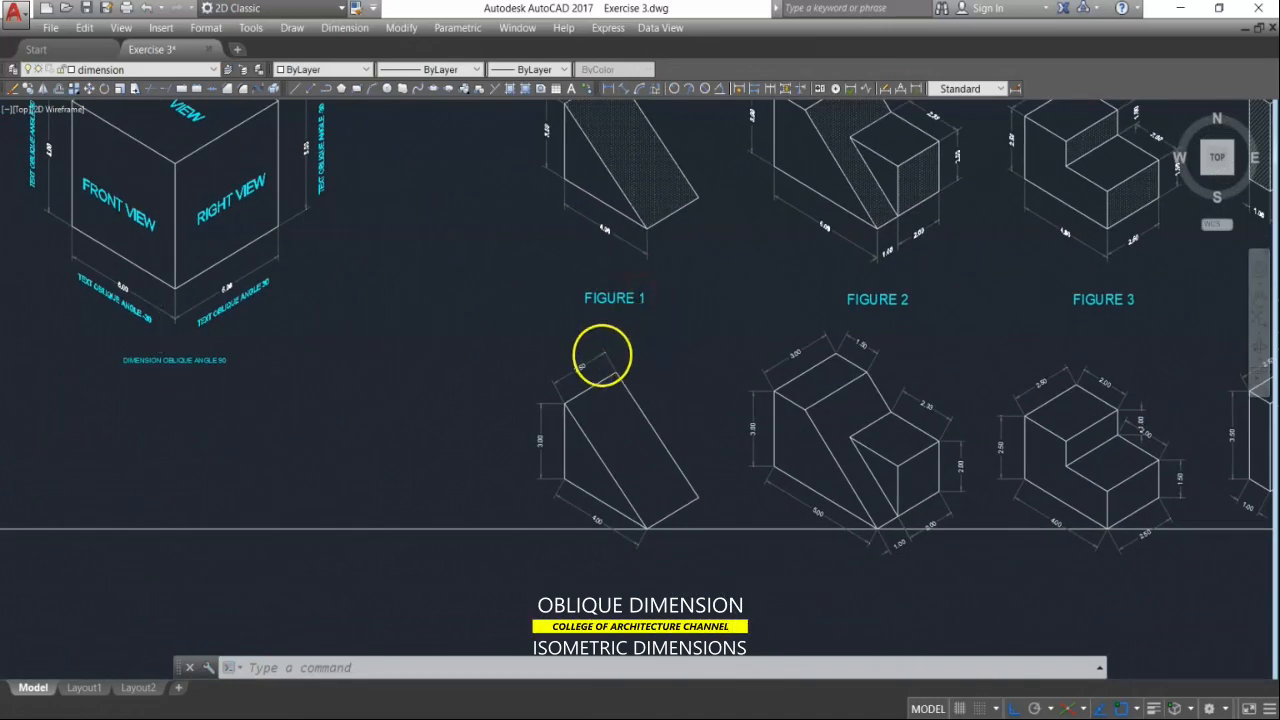
{"action": "scroll", "coordinate": [602, 353], "scroll_direction": "up", "scroll_amount": 2}
{"action": "scroll", "coordinate": [651, 362], "scroll_direction": "down", "scroll_amount": 2}
{"action": "middle_click_drag", "start_coordinate": [648, 366], "coordinate": [626, 444]}
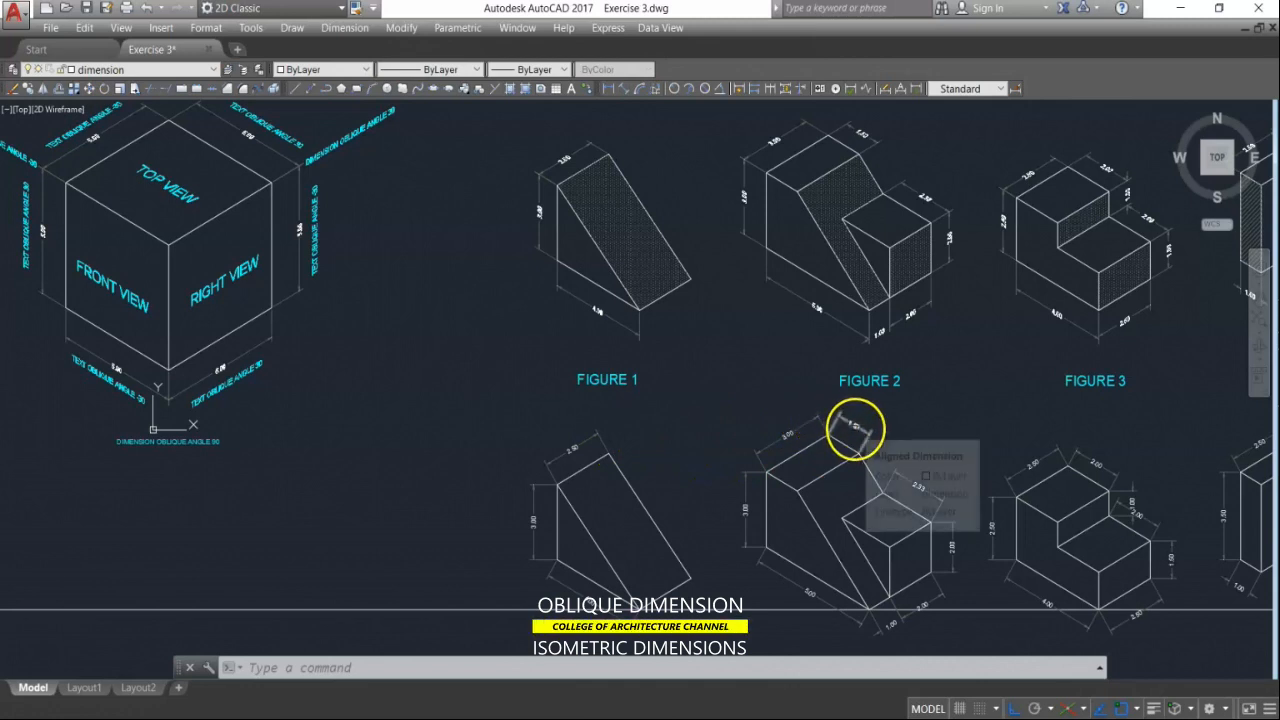
Step: Apply a 30-degree oblique angle to the aligned dimension on the short rear right top edge of the redrawn Figure 2
{"action": "left_click_drag", "start_coordinate": [855, 428], "coordinate": [838, 410]}
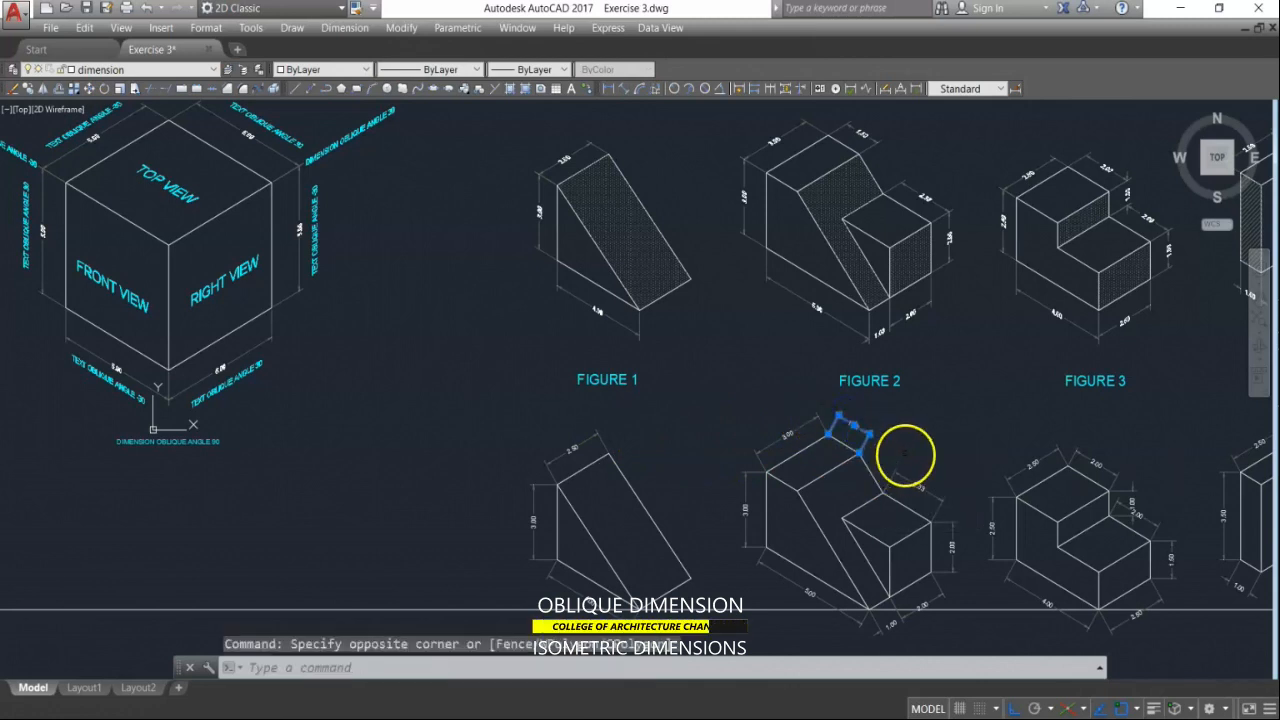
{"action": "scroll", "coordinate": [868, 472], "scroll_direction": "up", "scroll_amount": 5}
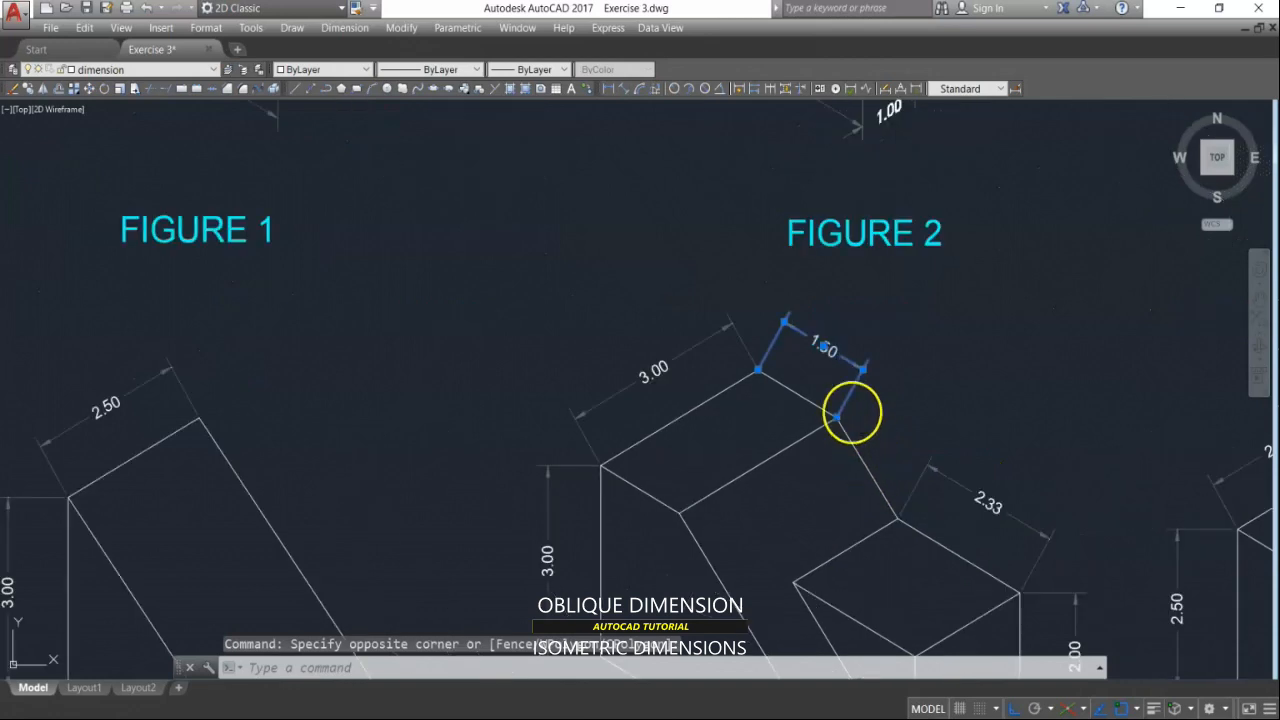
{"action": "left_click", "coordinate": [347, 28]}
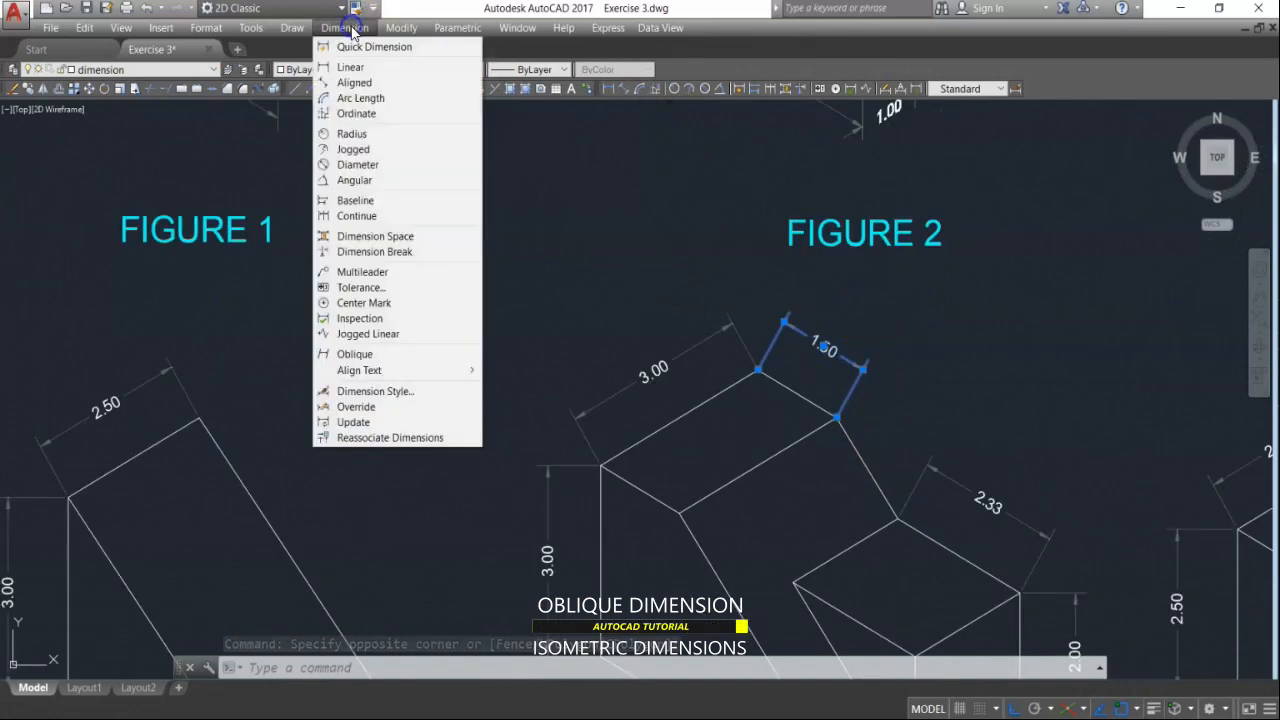
{"action": "left_click", "coordinate": [355, 354]}
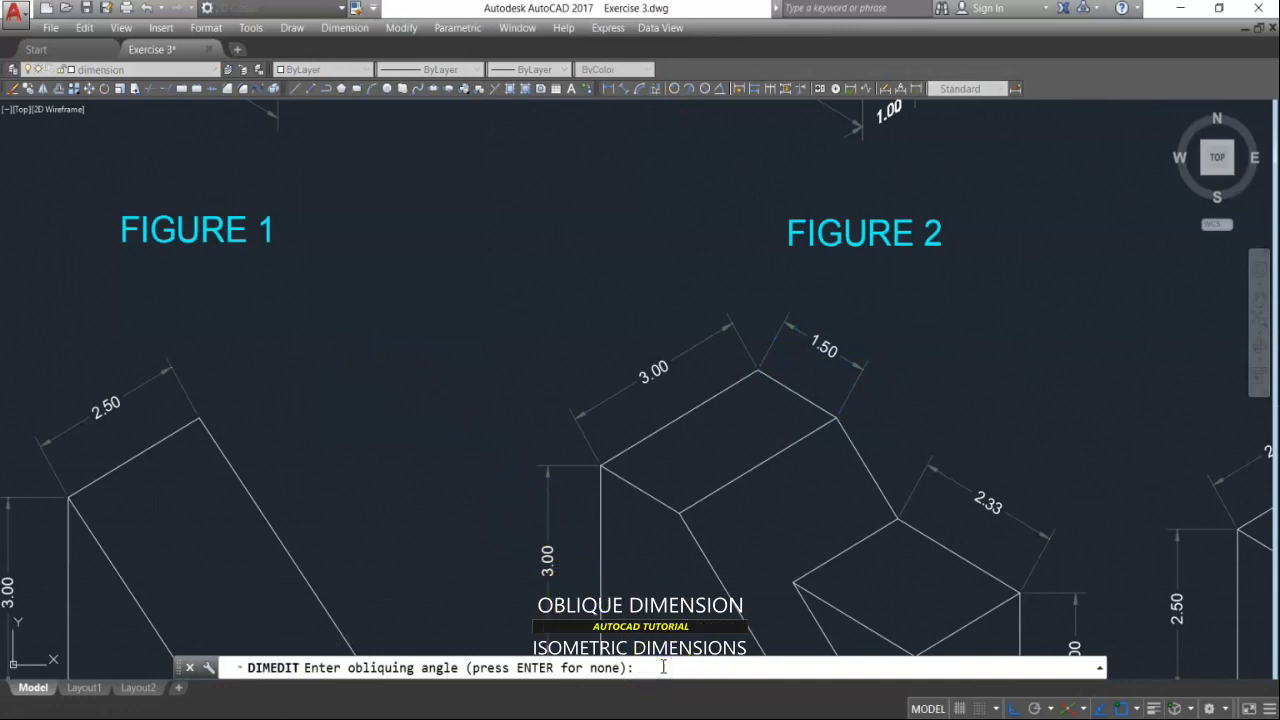
{"action": "type", "text": "30"}
{"action": "key", "text": "Return"}
{"action": "scroll", "coordinate": [690, 378], "scroll_direction": "down", "scroll_amount": 5}
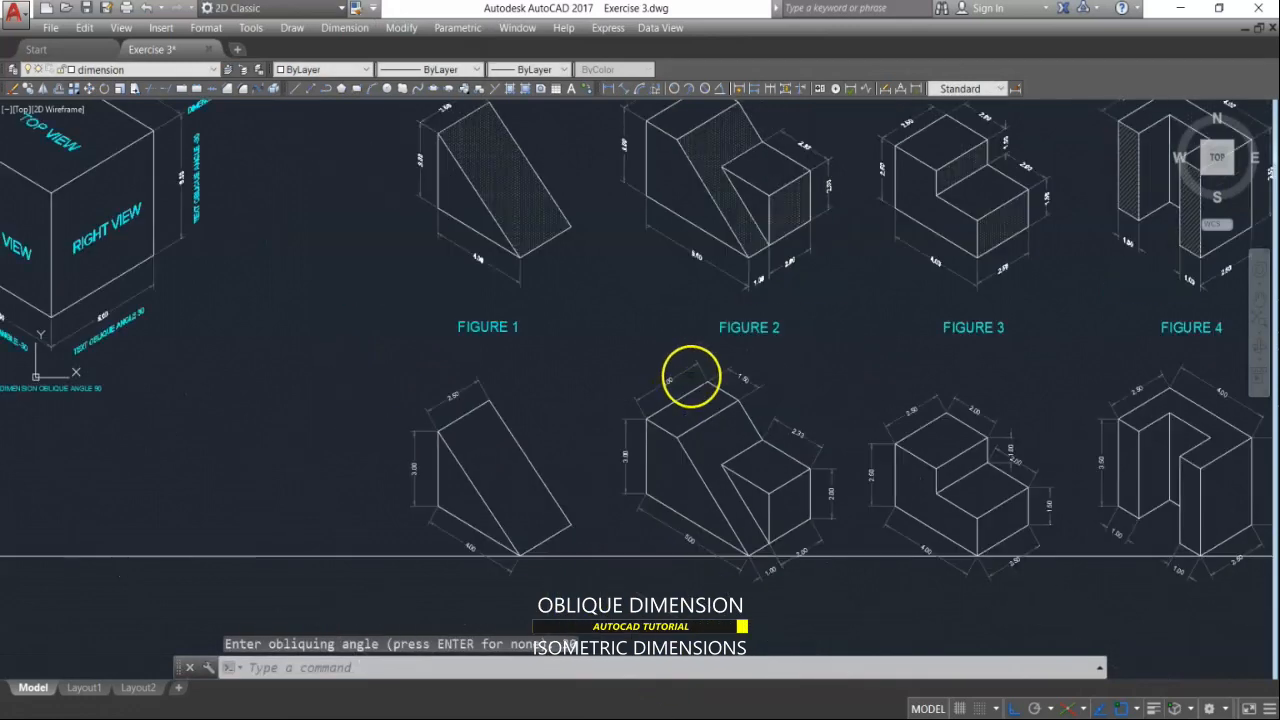
{"action": "scroll", "coordinate": [785, 396], "scroll_direction": "up", "scroll_amount": 5}
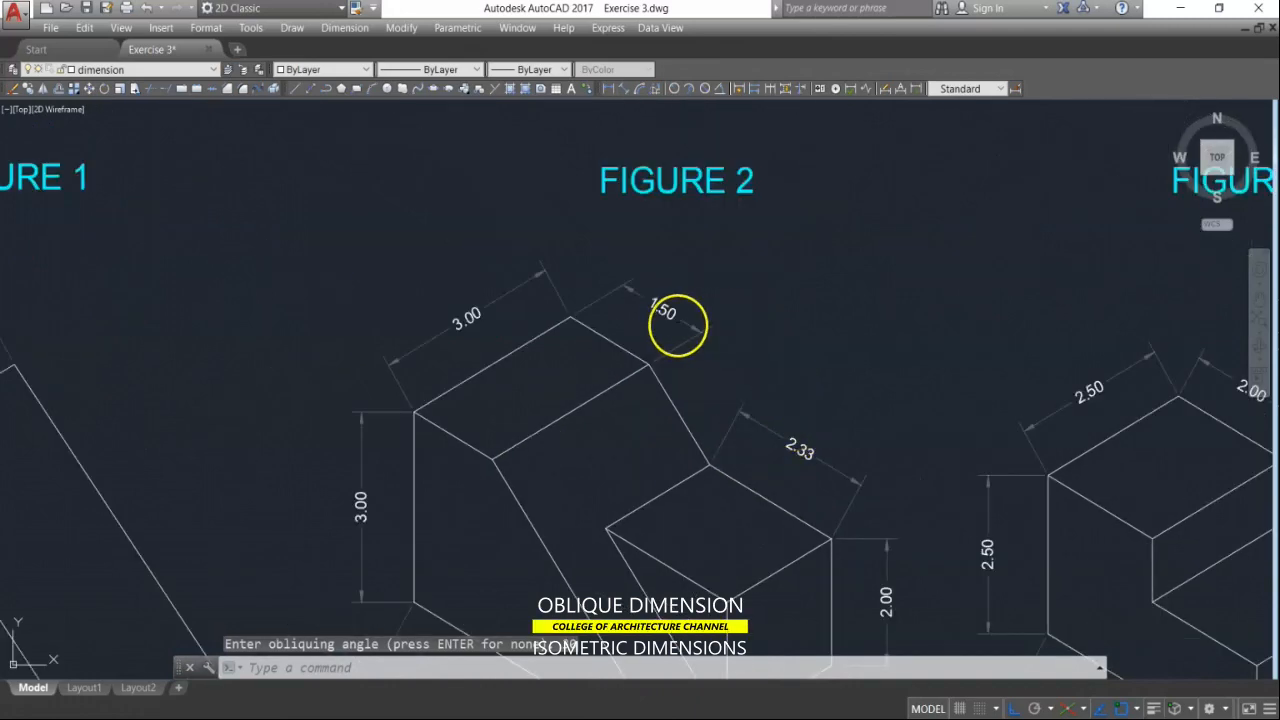
Step: Select the 2.33 top-edge and the 2.00 vertical dimensions on the right side of the lower Figure 2
{"action": "left_click", "coordinate": [746, 446]}
{"action": "scroll", "coordinate": [697, 370], "scroll_direction": "down", "scroll_amount": 5}
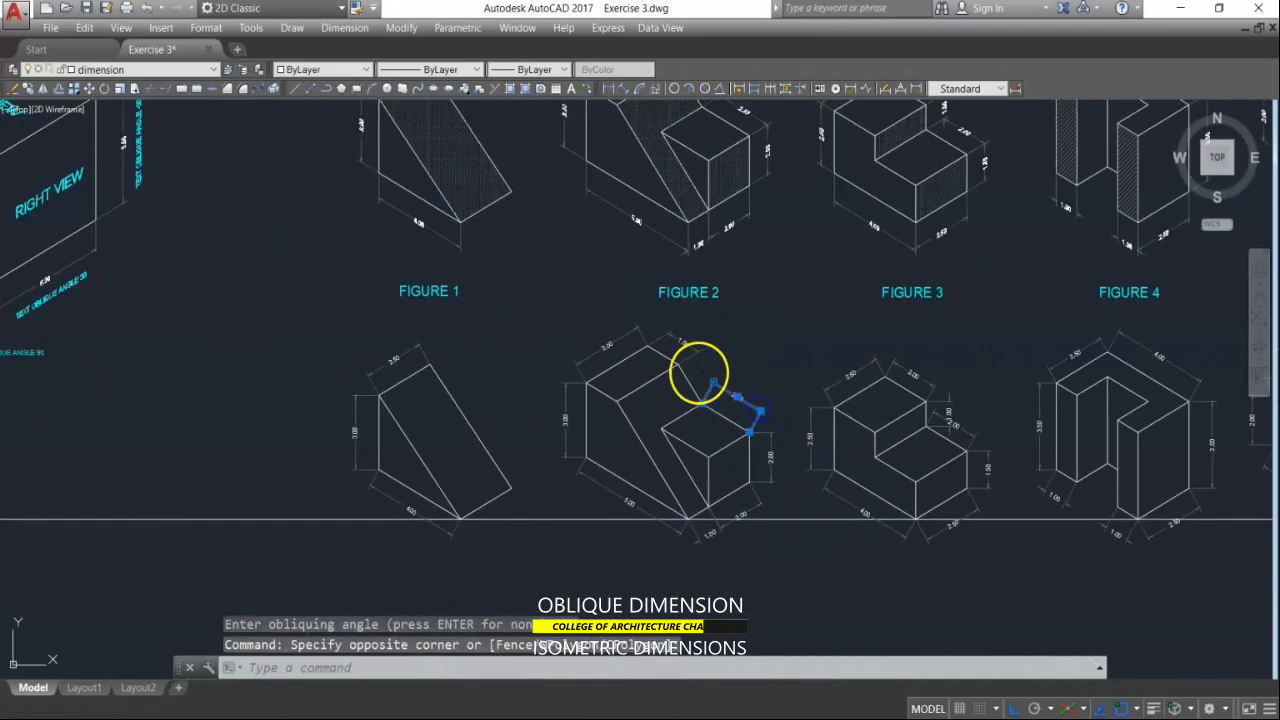
{"action": "scroll", "coordinate": [815, 453], "scroll_direction": "up", "scroll_amount": 3}
{"action": "left_click", "coordinate": [745, 472]}
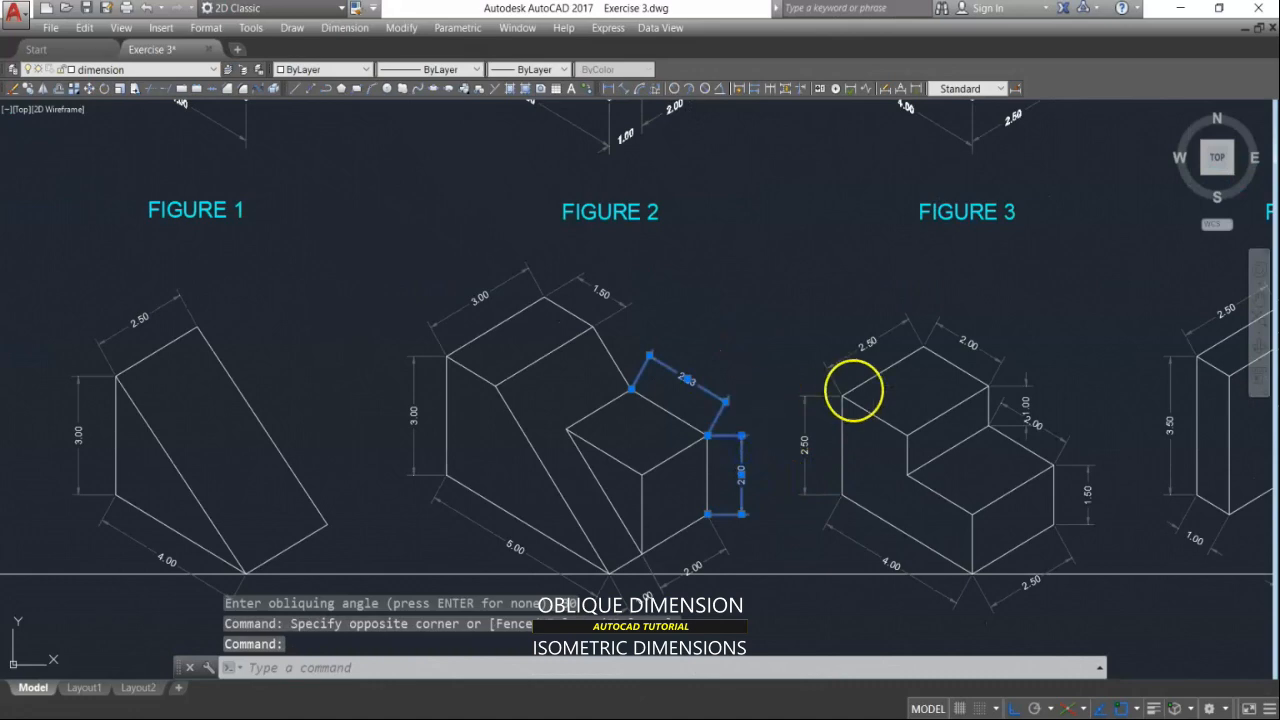
Step: Add the lower Figure 3's two 2.00 top-edge dimensions and its 1.00 and 1.50 vertical dimensions to the selection
{"action": "left_click", "coordinate": [970, 351]}
{"action": "left_click", "coordinate": [1000, 386]}
{"action": "scroll", "coordinate": [1003, 405], "scroll_direction": "up", "scroll_amount": 3}
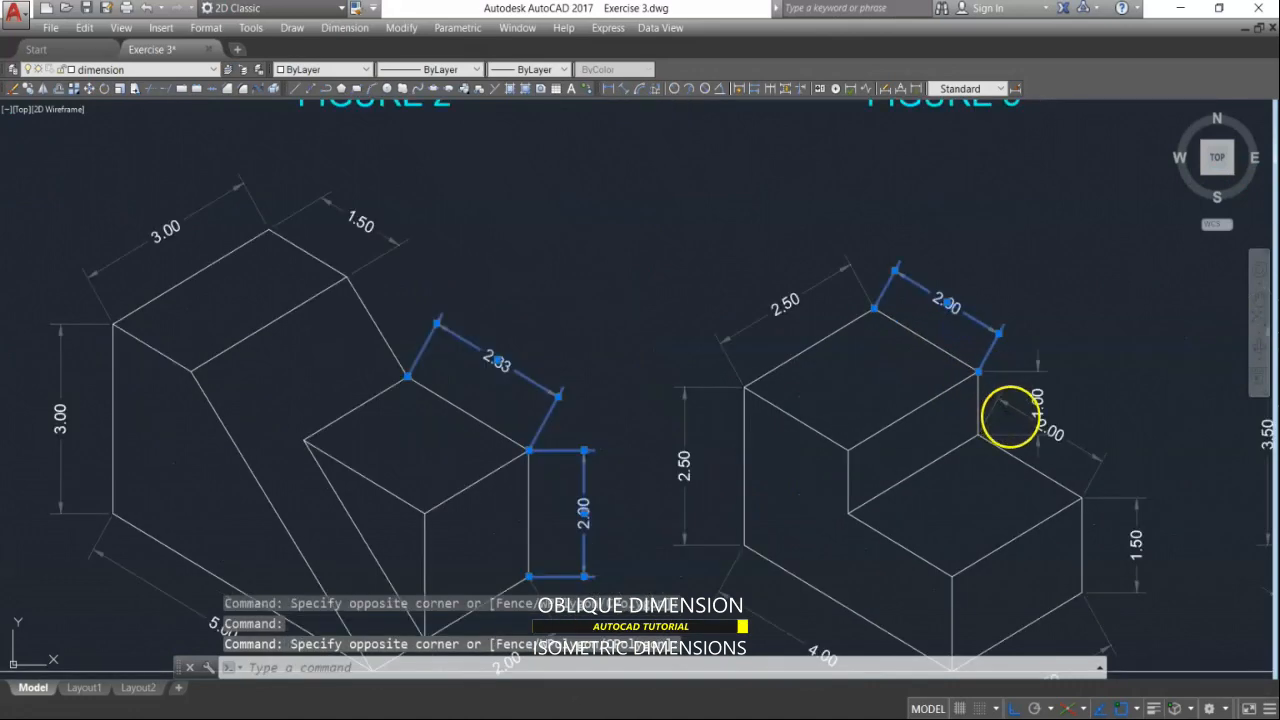
{"action": "scroll", "coordinate": [887, 380], "scroll_direction": "down", "scroll_amount": 2}
{"action": "scroll", "coordinate": [923, 380], "scroll_direction": "up", "scroll_amount": 4}
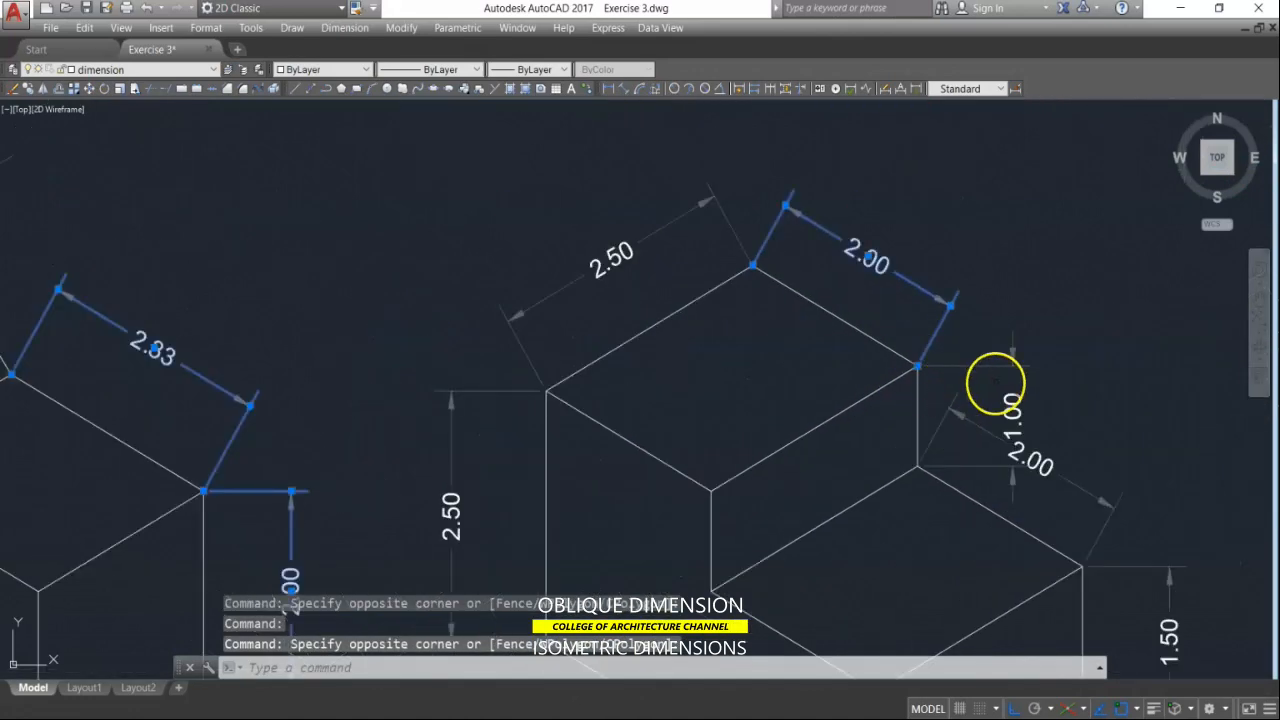
{"action": "left_click", "coordinate": [996, 382]}
{"action": "left_click", "coordinate": [982, 410]}
{"action": "scroll", "coordinate": [982, 410], "scroll_direction": "down", "scroll_amount": 2}
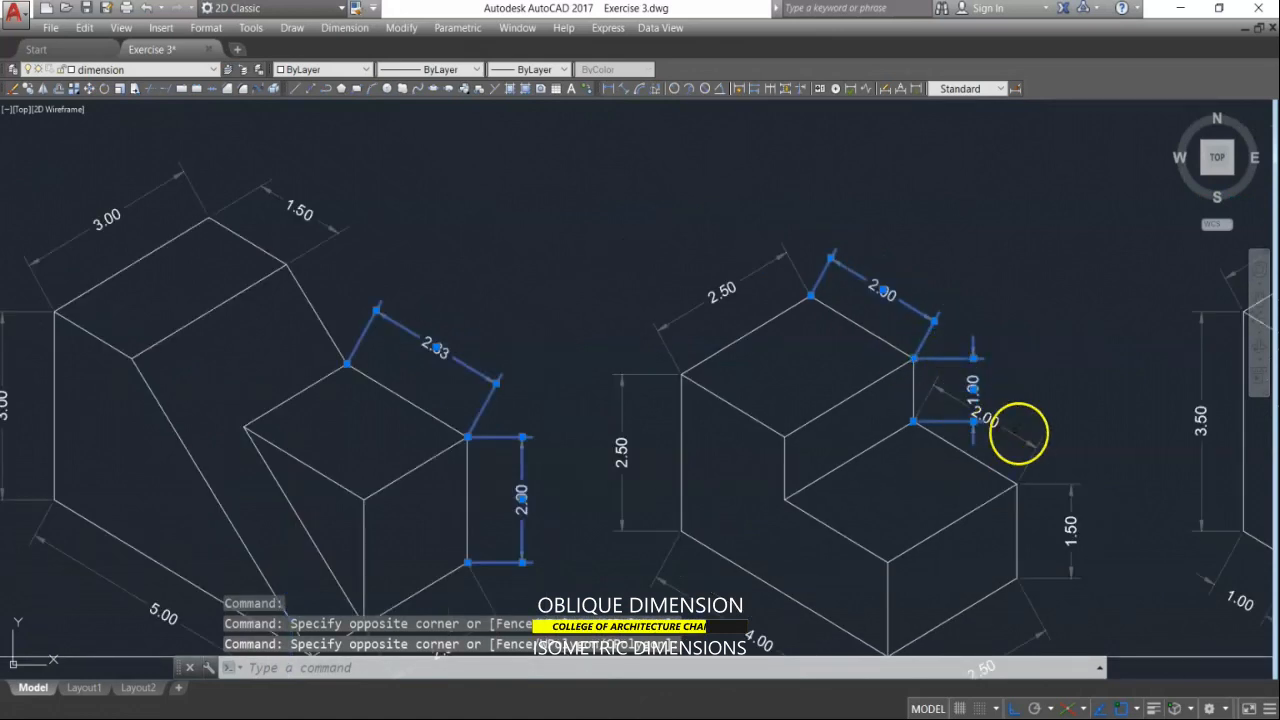
{"action": "left_click", "coordinate": [1045, 447]}
{"action": "left_click", "coordinate": [1075, 460]}
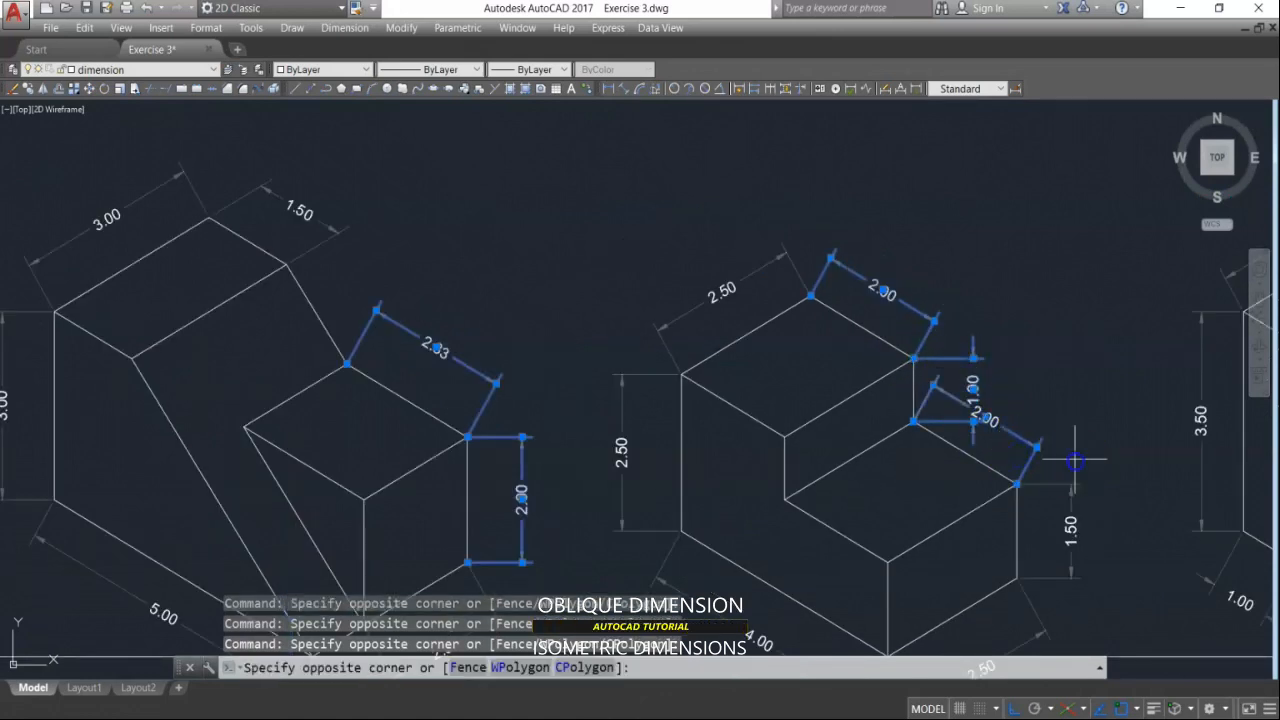
{"action": "left_click", "coordinate": [914, 409]}
{"action": "scroll", "coordinate": [971, 400], "scroll_direction": "down", "scroll_amount": 2}
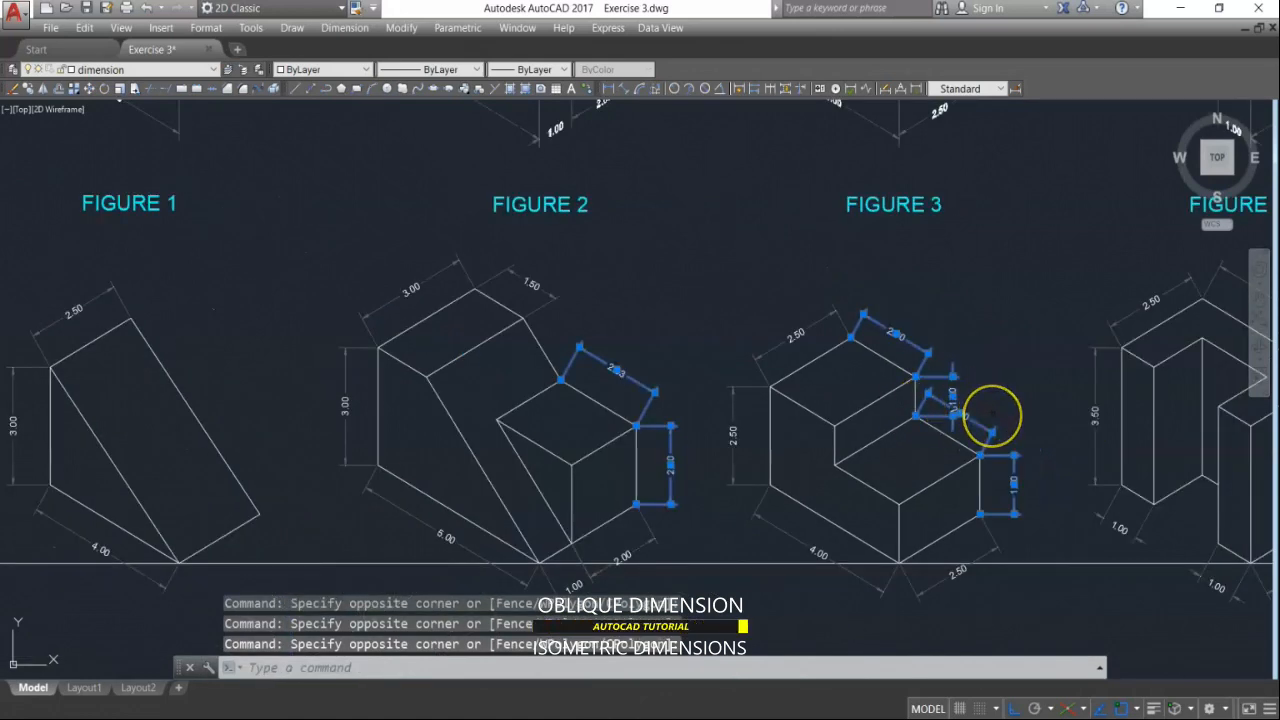
Step: Add the lower Figure 4's 4.00 top-edge dimension and its right-side 3.50 vertical dimension to the selection
{"action": "middle_click_drag", "start_coordinate": [992, 416], "coordinate": [490, 420]}
{"action": "scroll", "coordinate": [863, 306], "scroll_direction": "up", "scroll_amount": 2}
{"action": "left_click", "coordinate": [916, 345]}
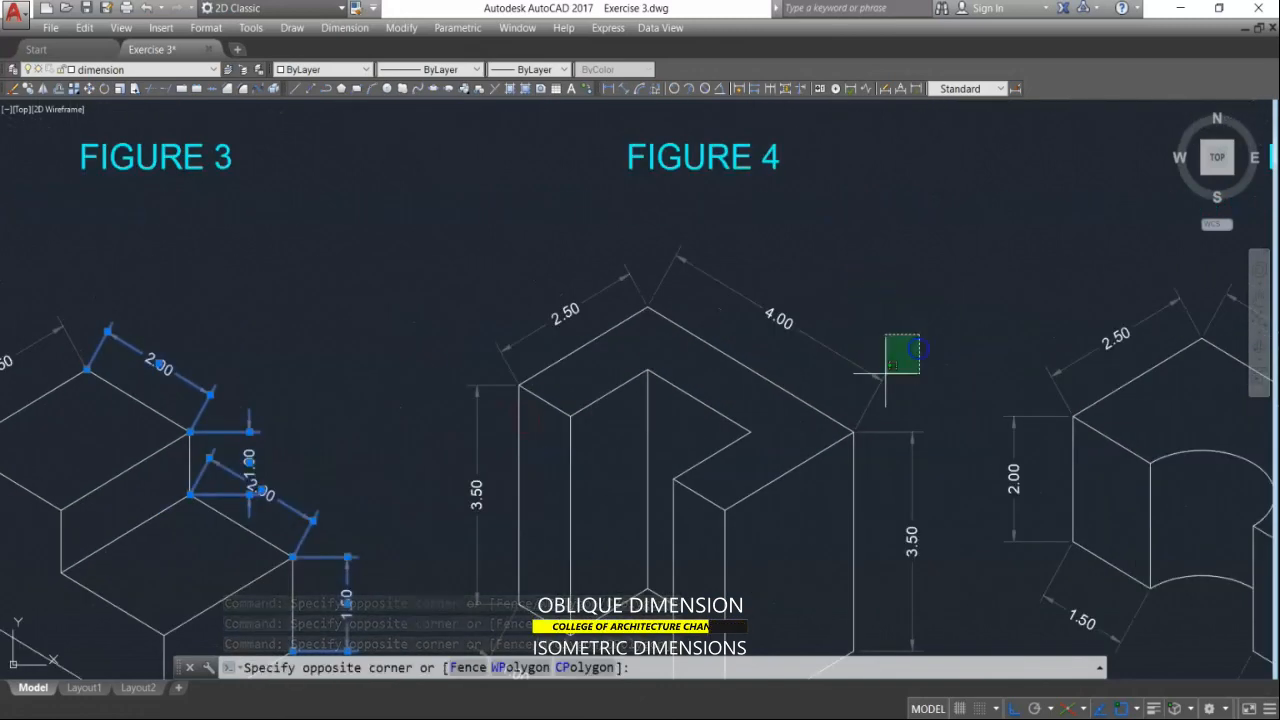
{"action": "left_click", "coordinate": [855, 386]}
{"action": "left_click", "coordinate": [858, 520]}
{"action": "scroll", "coordinate": [721, 393], "scroll_direction": "down", "scroll_amount": 4}
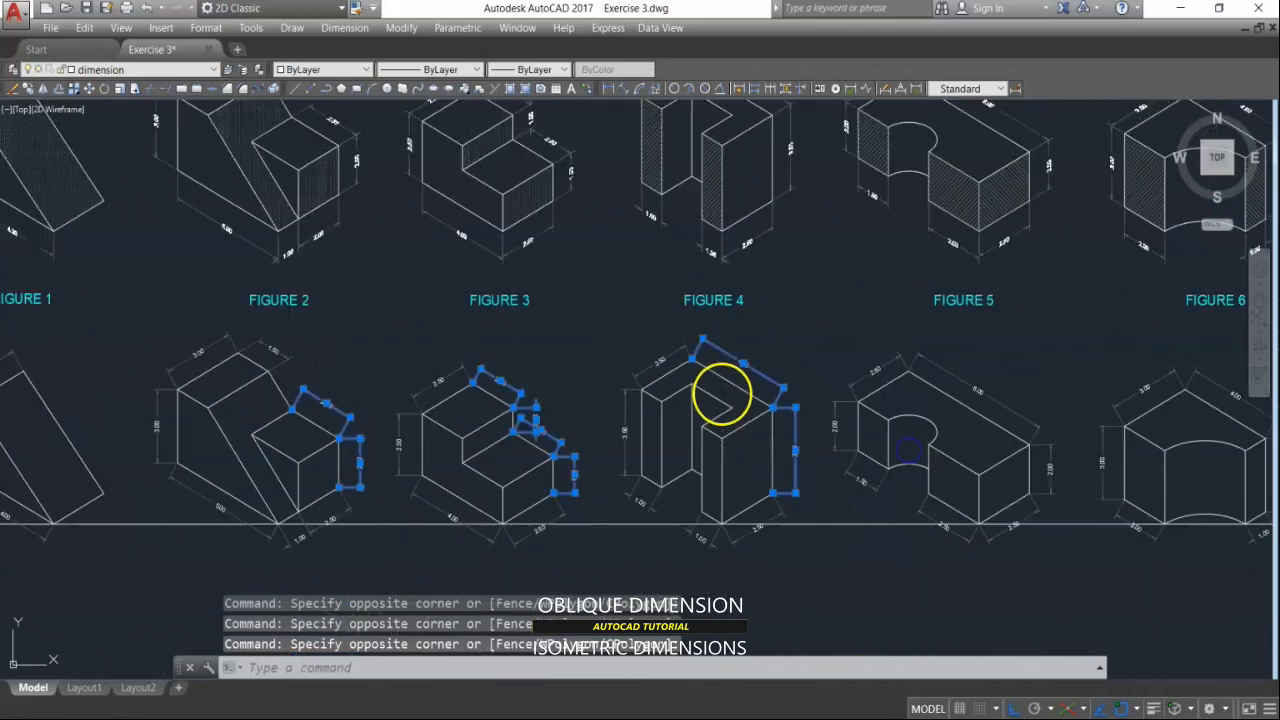
Step: Add the lower Figure 5's 6.00 top-edge dimension and its right-side 2.00 vertical dimension to the selection
{"action": "left_click", "coordinate": [993, 407]}
{"action": "left_click", "coordinate": [988, 388]}
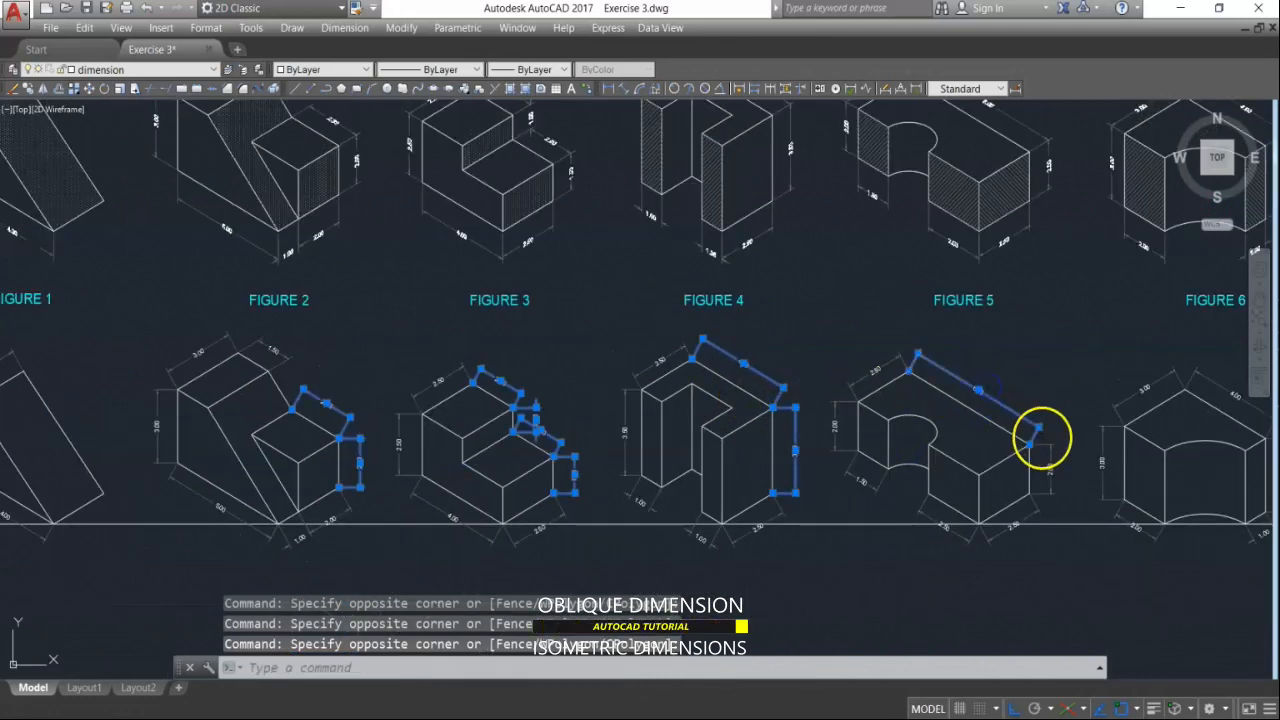
{"action": "left_click", "coordinate": [1049, 446]}
Step: Add the lower Figure 6's 4.00 top-edge dimension and its right-side 3.00 vertical dimension to the selection
{"action": "scroll", "coordinate": [1030, 430], "scroll_direction": "down", "scroll_amount": 4}
{"action": "scroll", "coordinate": [1043, 409], "scroll_direction": "up", "scroll_amount": 6}
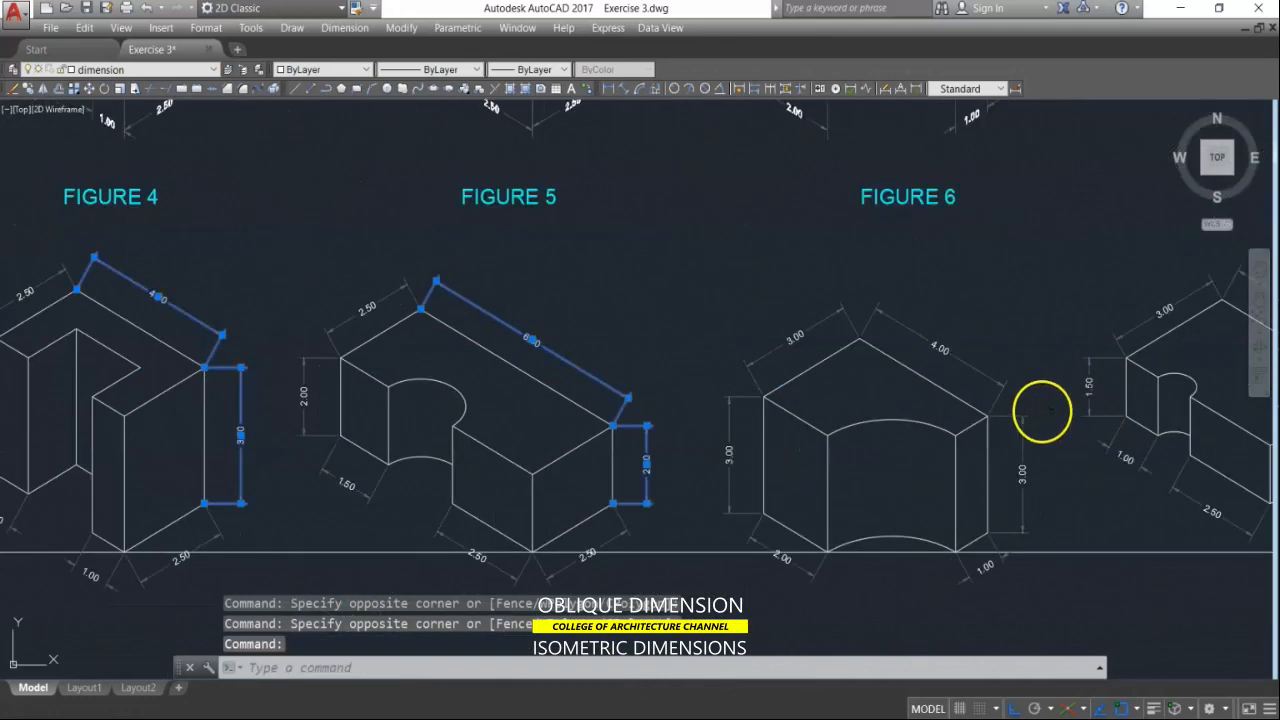
{"action": "left_click", "coordinate": [1025, 345]}
{"action": "left_click", "coordinate": [1003, 428]}
{"action": "scroll", "coordinate": [857, 363], "scroll_direction": "down", "scroll_amount": 5}
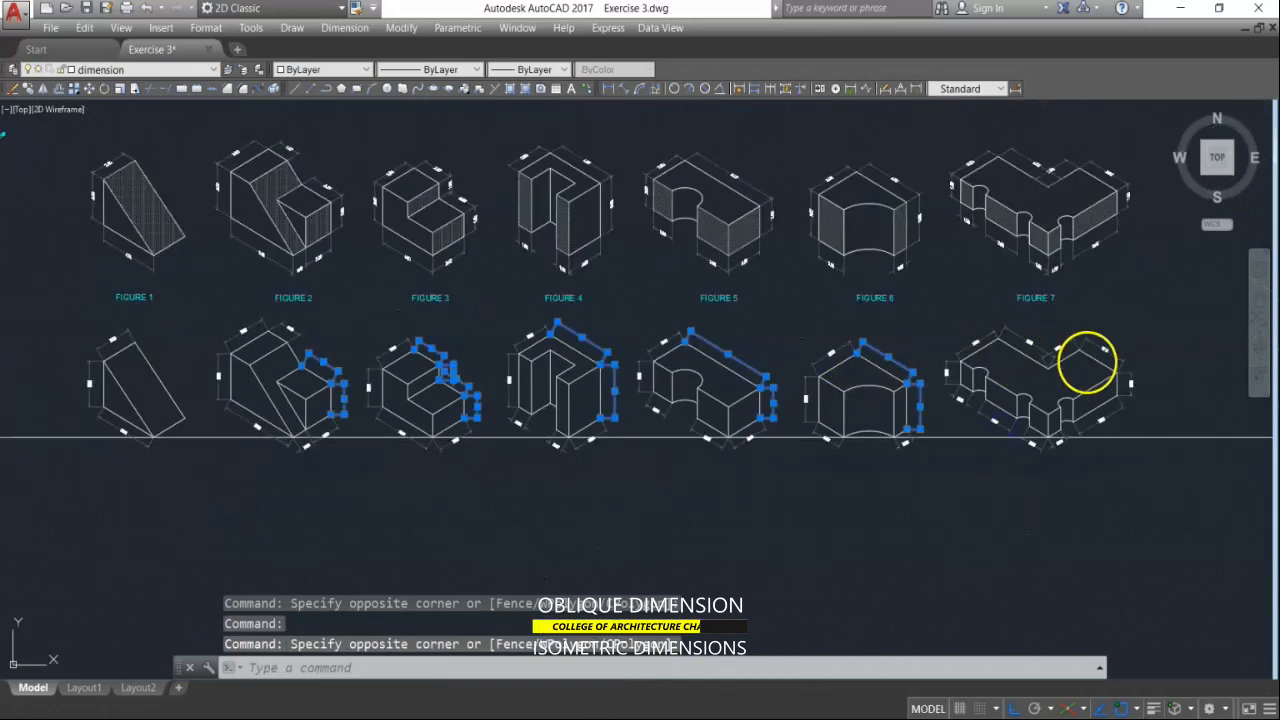
Step: Add the lower Figure 7's 4.00 top-edge dimension and its right-side 3.00 and 1.50 dimensions to the selection
{"action": "scroll", "coordinate": [1110, 364], "scroll_direction": "up", "scroll_amount": 5}
{"action": "scroll", "coordinate": [1128, 362], "scroll_direction": "up", "scroll_amount": 4}
{"action": "left_click", "coordinate": [832, 292]}
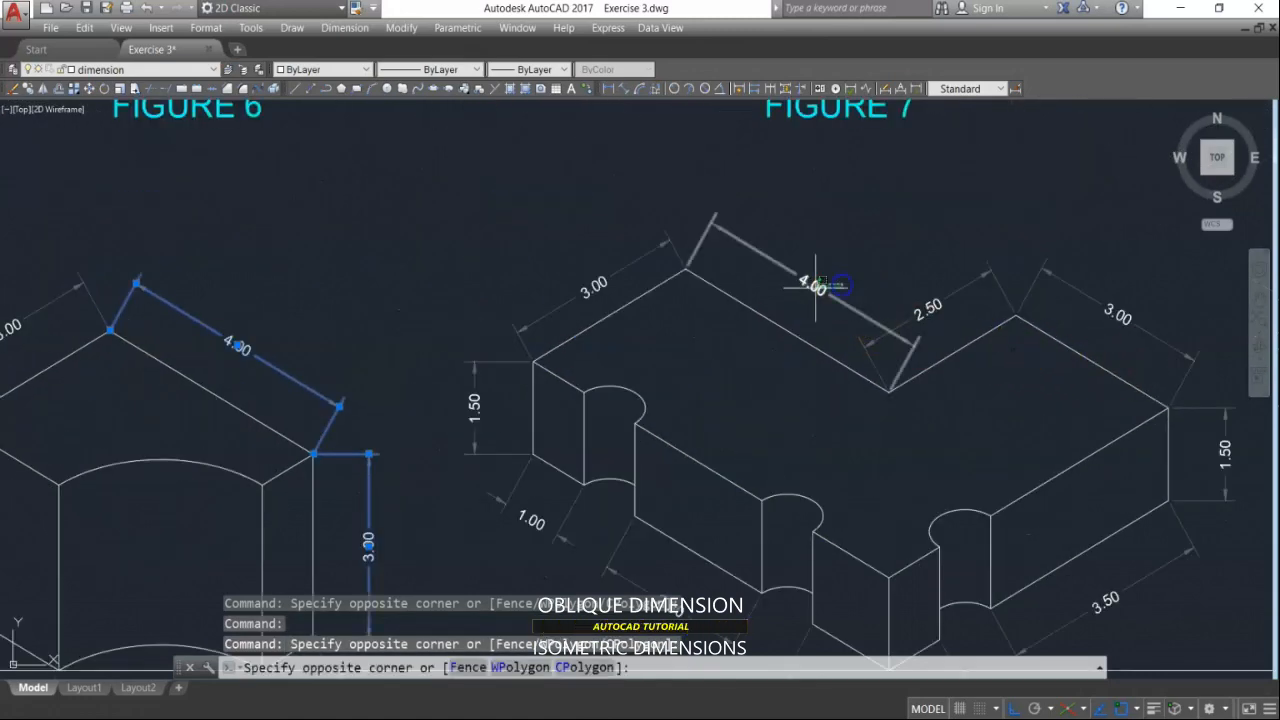
{"action": "left_click", "coordinate": [812, 289]}
{"action": "scroll", "coordinate": [808, 290], "scroll_direction": "down", "scroll_amount": 4}
{"action": "scroll", "coordinate": [998, 314], "scroll_direction": "up", "scroll_amount": 4}
{"action": "left_click", "coordinate": [1025, 321]}
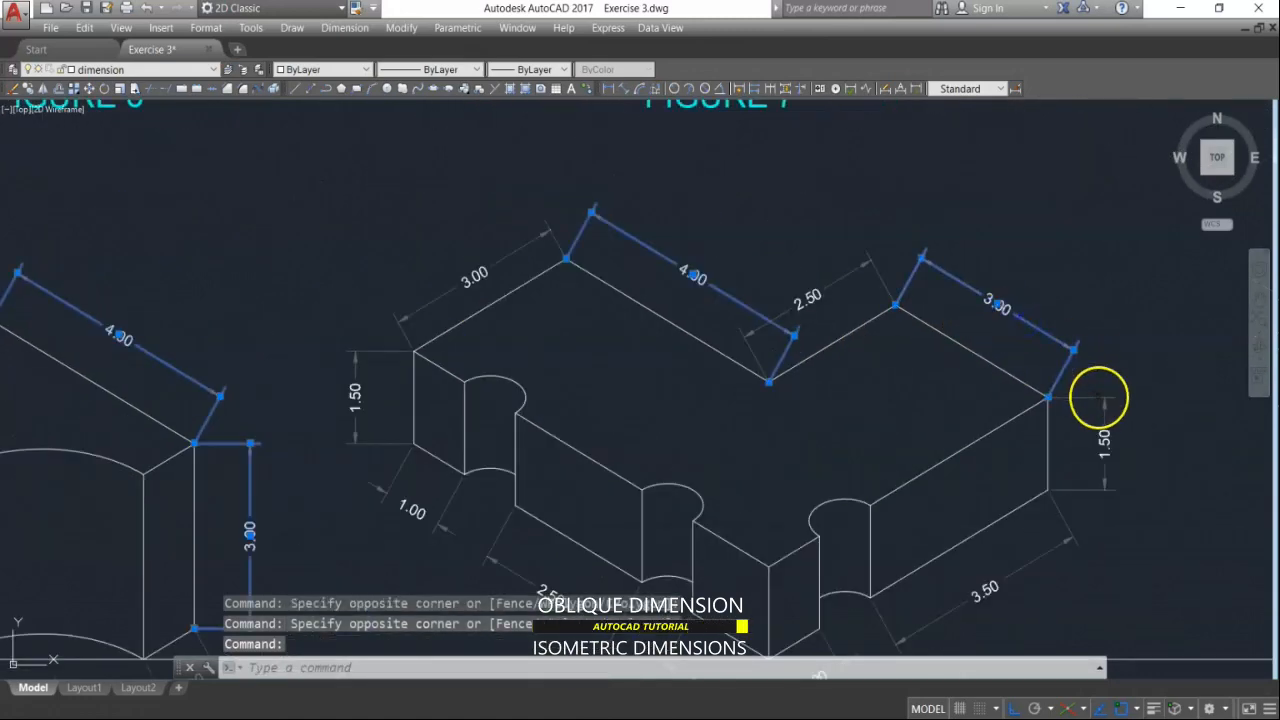
{"action": "left_click", "coordinate": [1098, 398]}
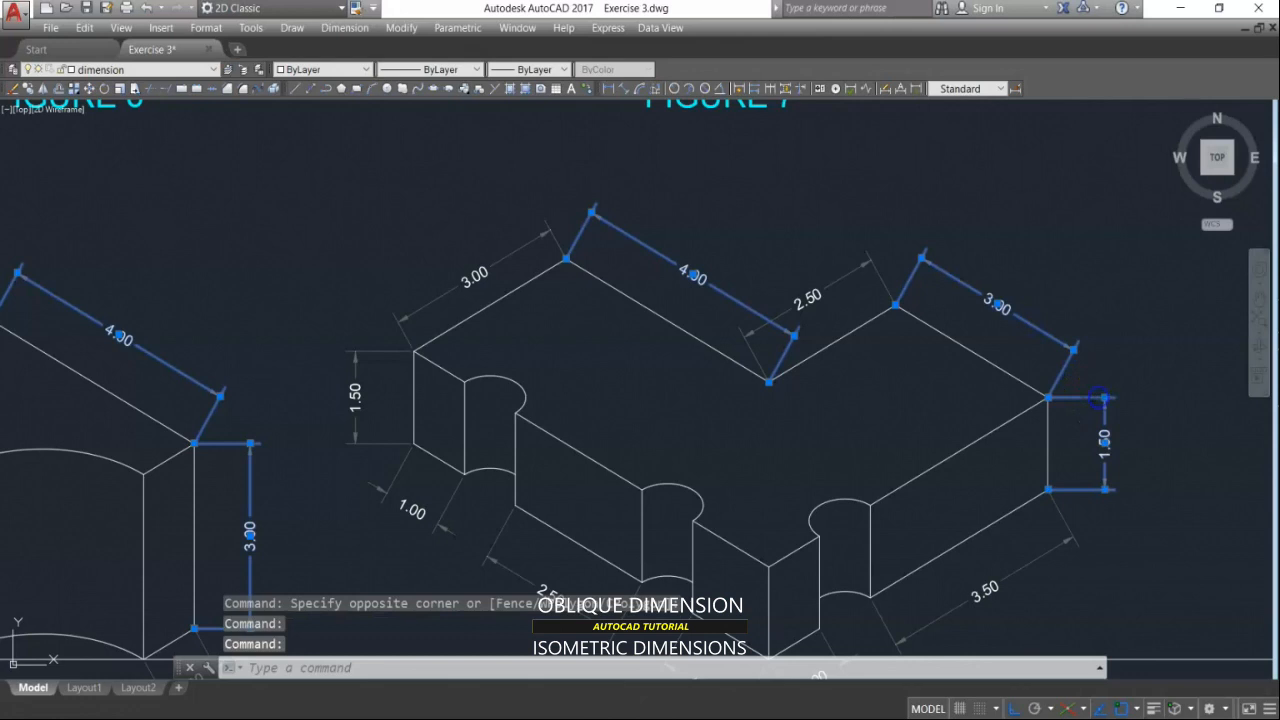
Step: Apply an oblique angle of 30 to all the selected dimensions
{"action": "left_click", "coordinate": [334, 34]}
{"action": "left_click", "coordinate": [360, 347]}
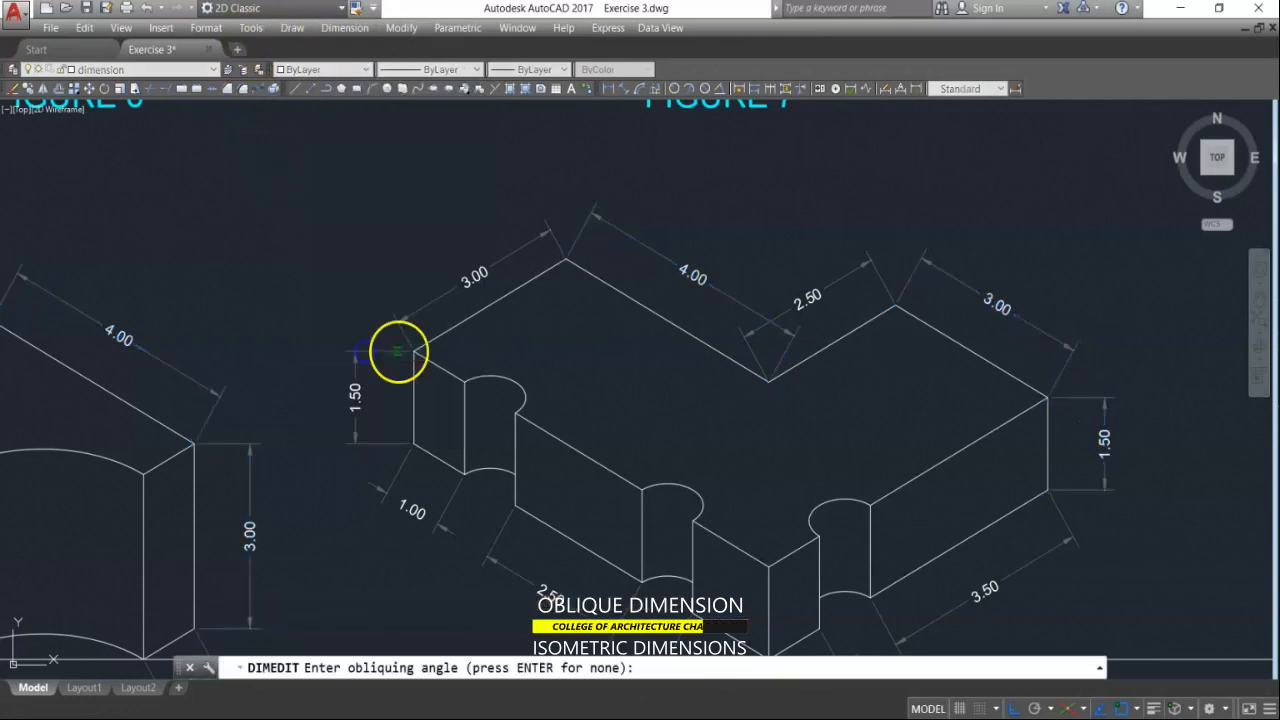
{"action": "left_click", "coordinate": [661, 667]}
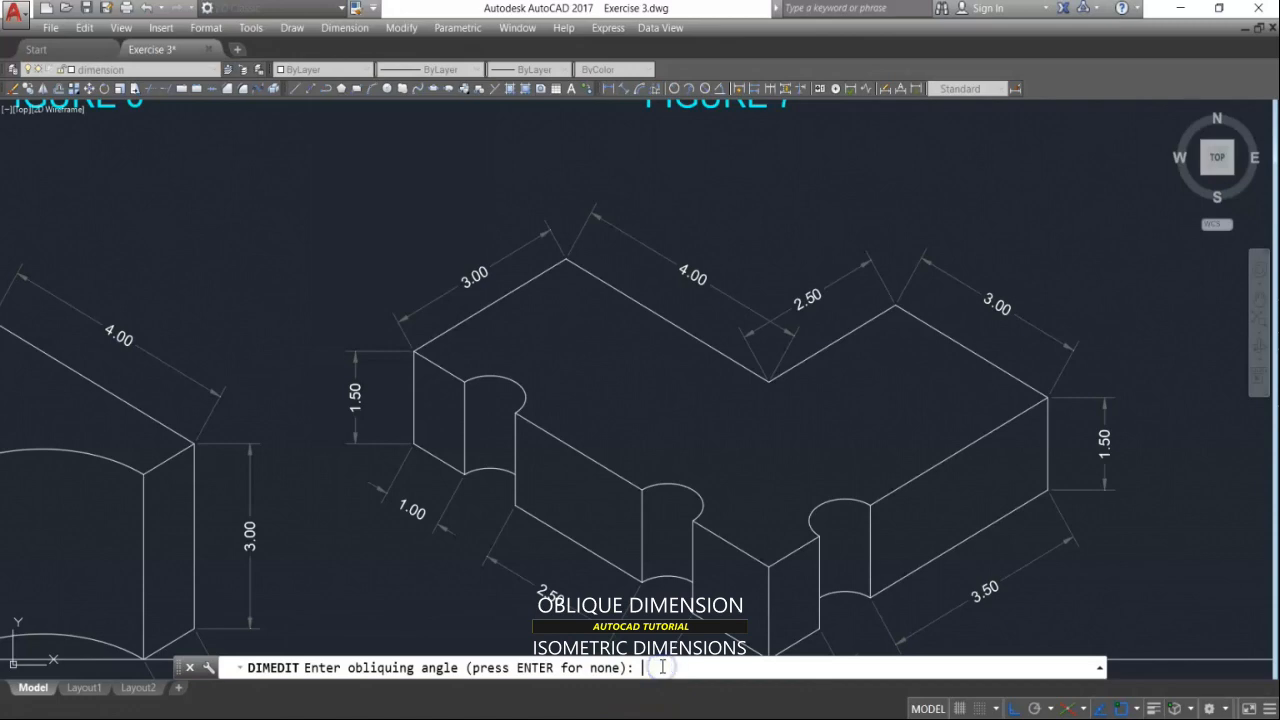
{"action": "type", "text": "30"}
{"action": "key", "text": "Return"}
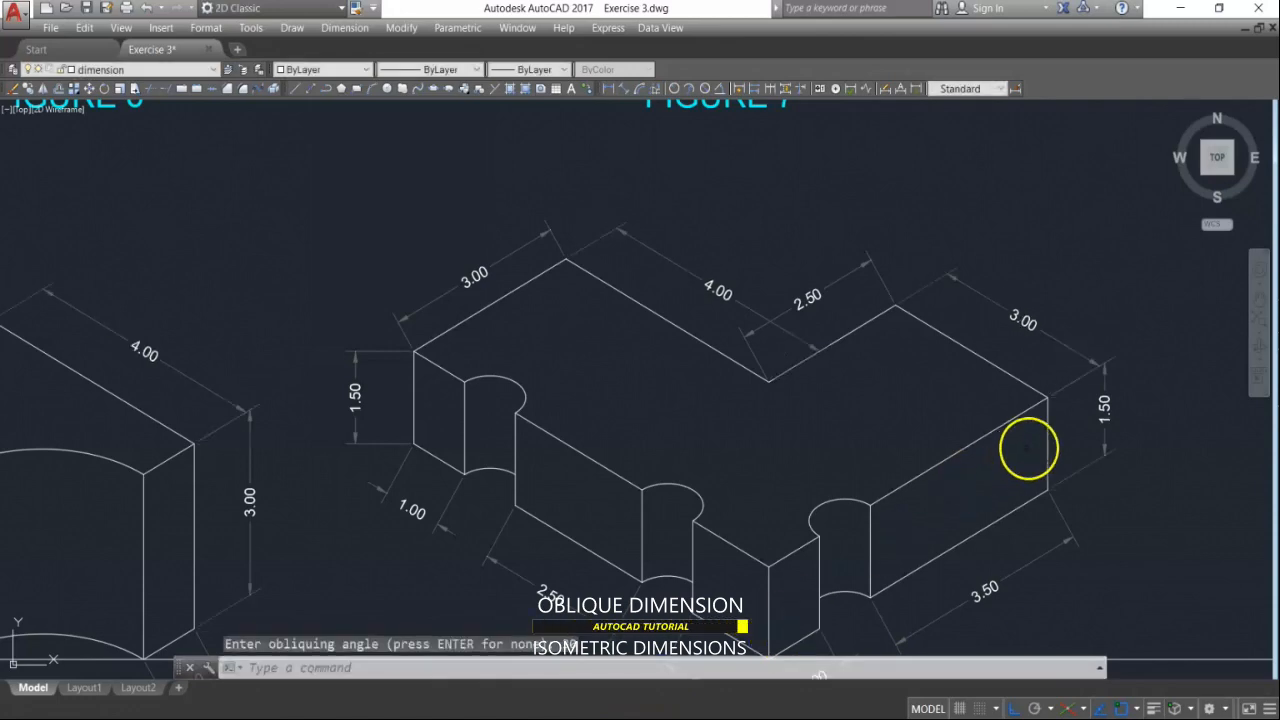
Step: Examine the reference cube's labels for the dimension oblique angle required on its upper-left side
{"action": "scroll", "coordinate": [1050, 438], "scroll_direction": "down", "scroll_amount": 4}
{"action": "middle_click_drag", "start_coordinate": [843, 424], "coordinate": [1151, 397]}
{"action": "scroll", "coordinate": [1195, 396], "scroll_direction": "down", "scroll_amount": 2}
{"action": "middle_click_drag", "start_coordinate": [508, 438], "coordinate": [796, 469]}
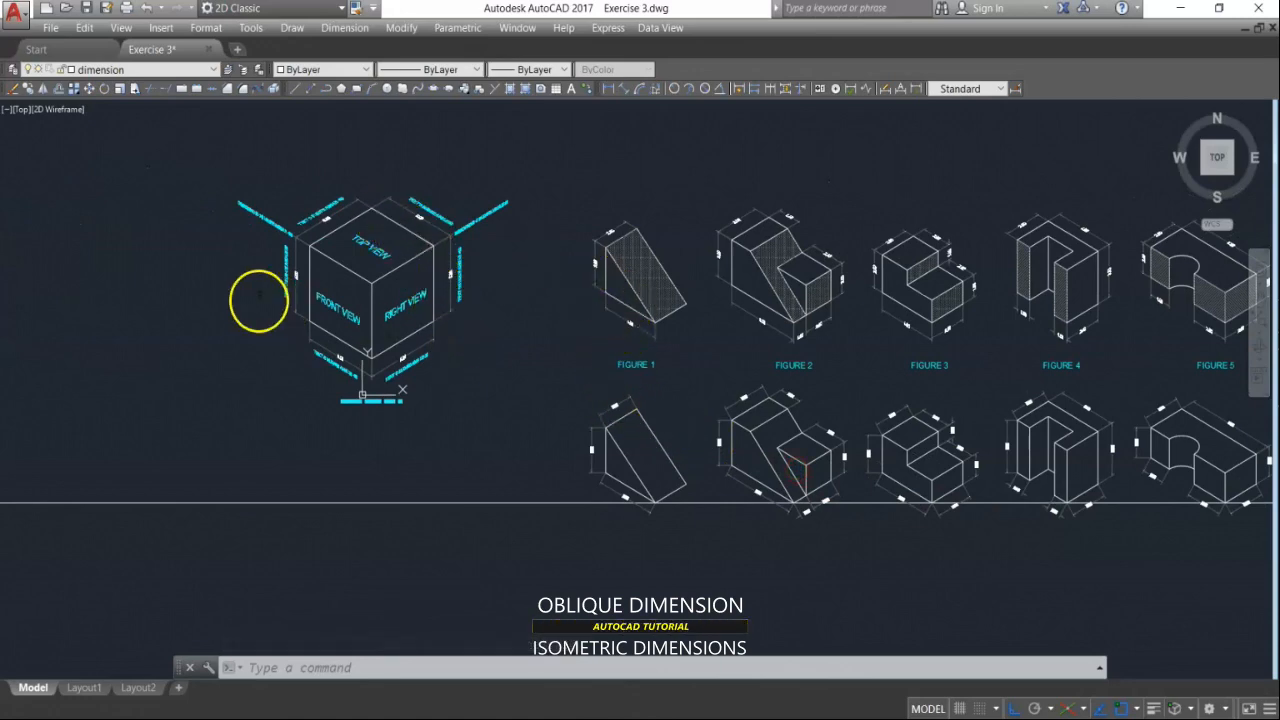
{"action": "scroll", "coordinate": [310, 235], "scroll_direction": "up", "scroll_amount": 4}
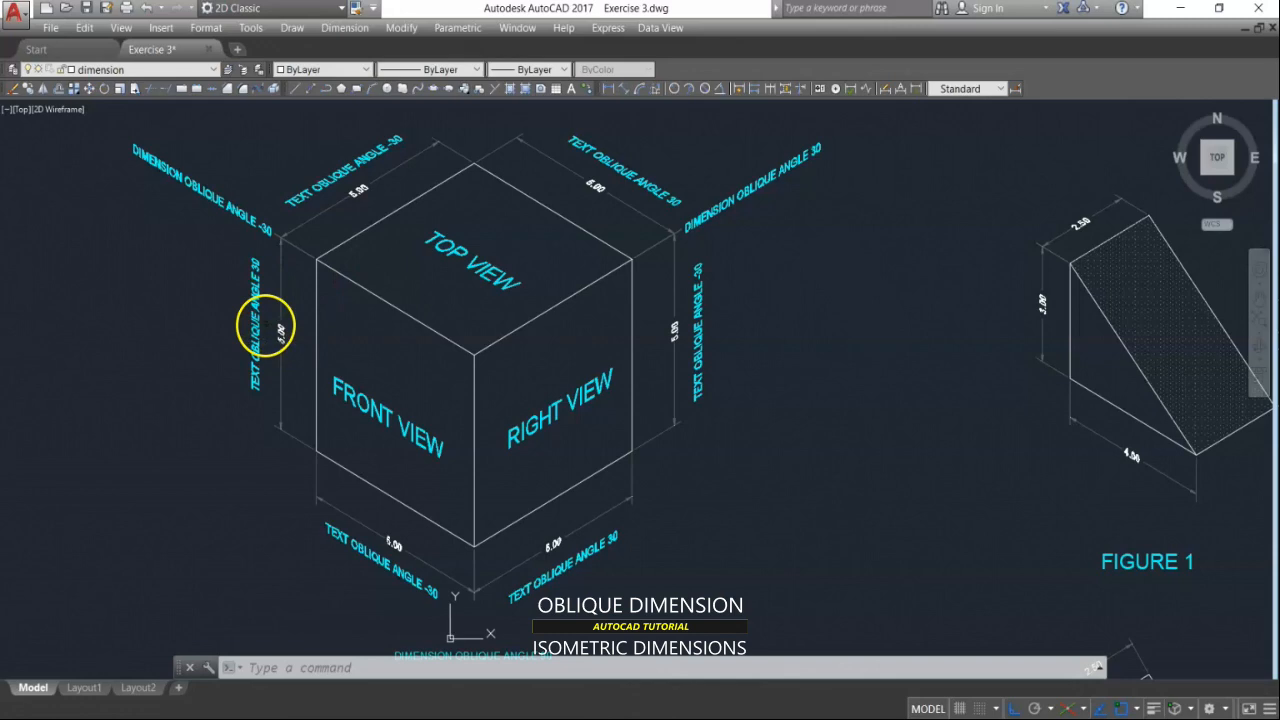
{"action": "middle_click_drag", "start_coordinate": [266, 274], "coordinate": [285, 287]}
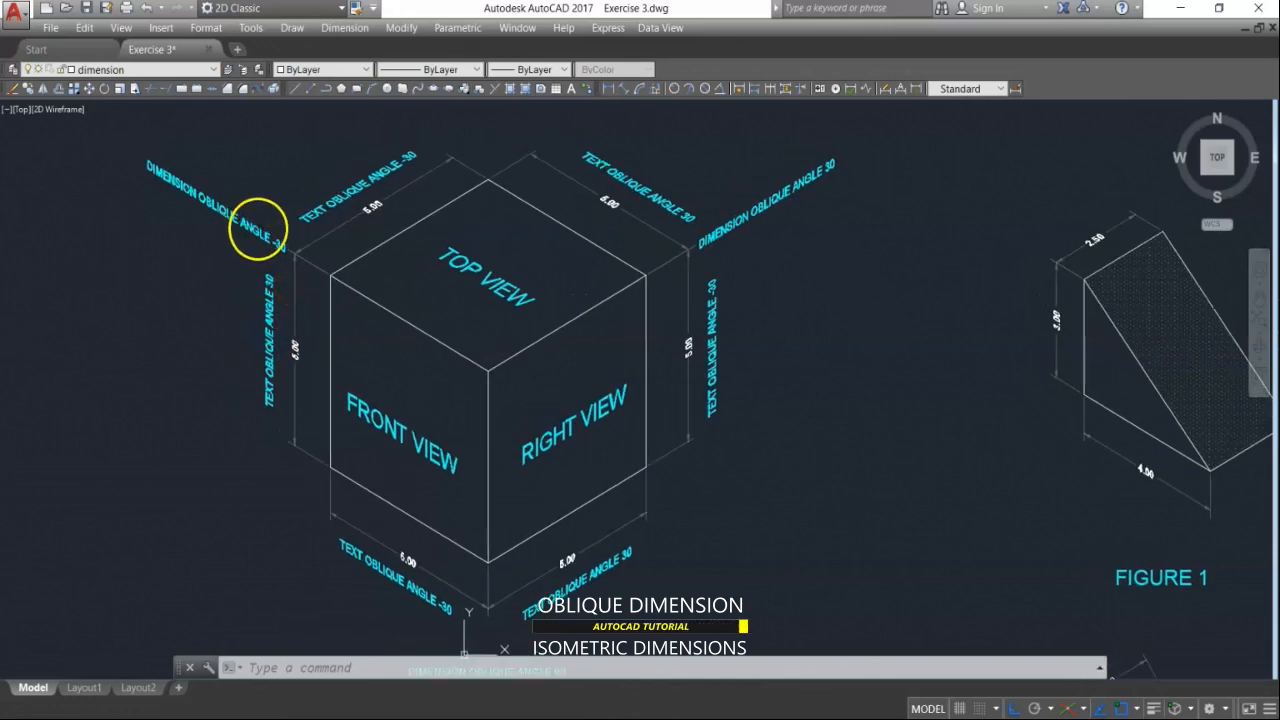
{"action": "scroll", "coordinate": [271, 243], "scroll_direction": "up", "scroll_amount": 4}
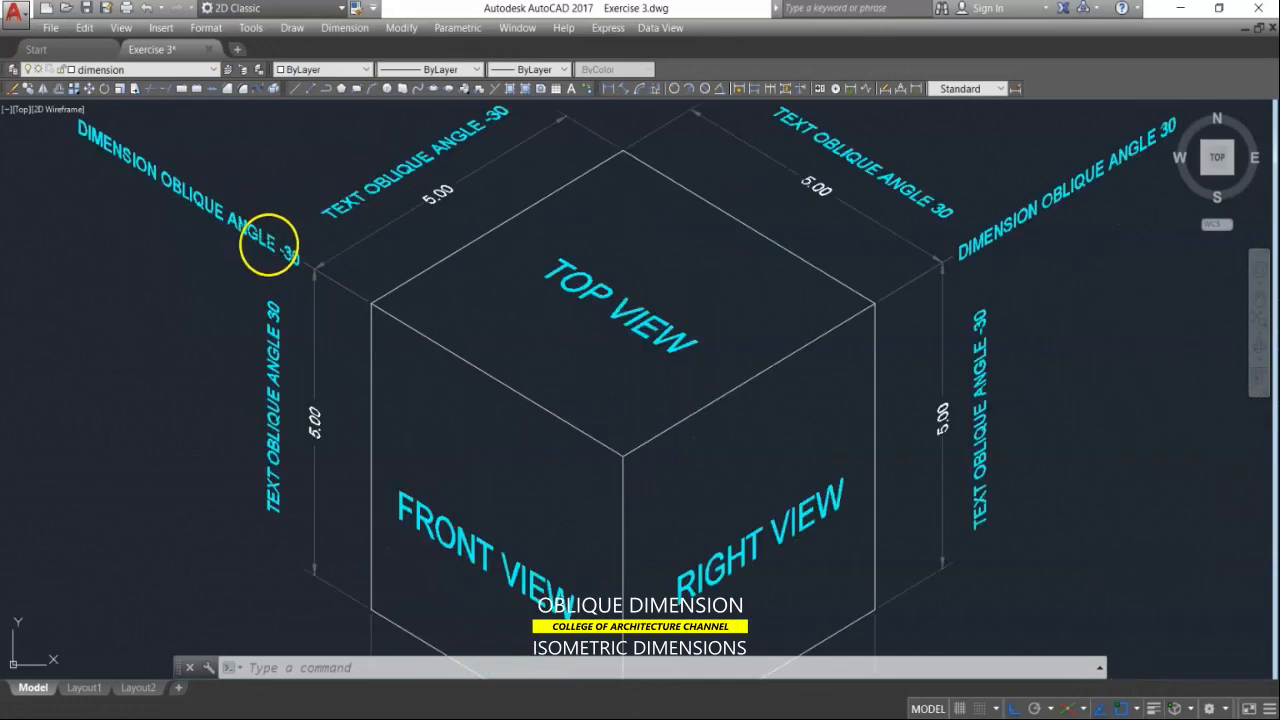
{"action": "scroll", "coordinate": [300, 250], "scroll_direction": "down", "scroll_amount": 5}
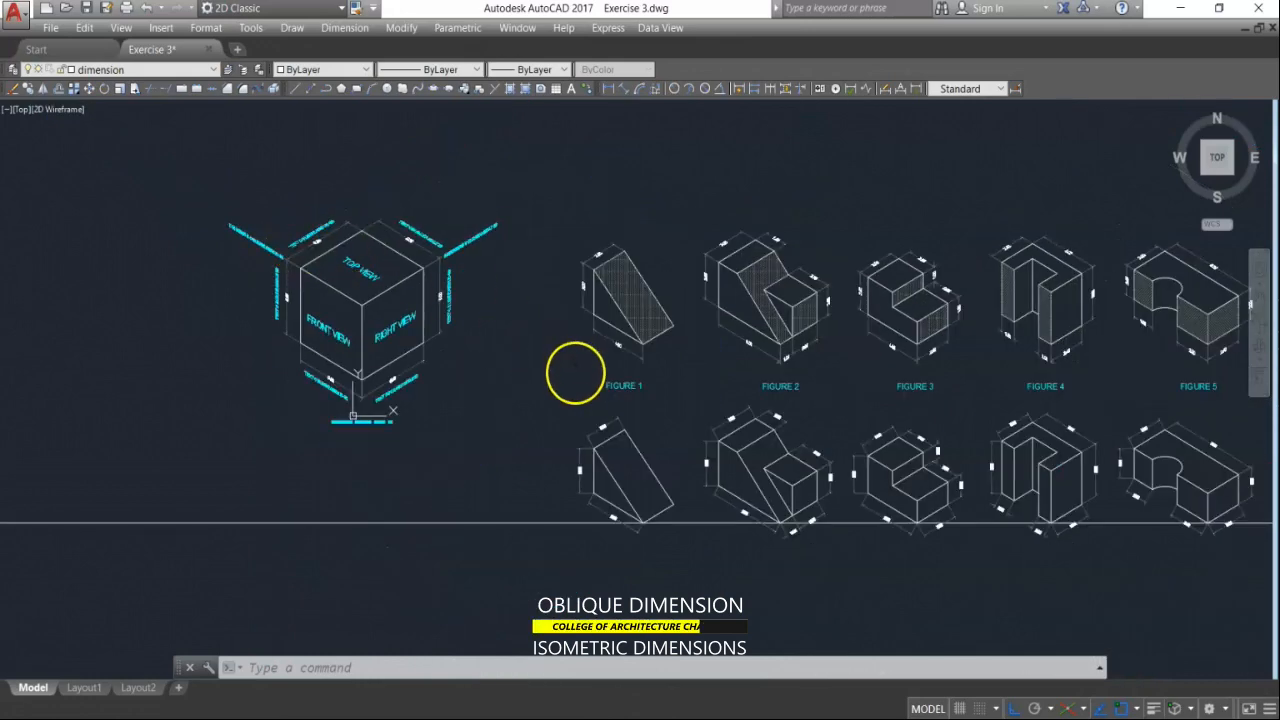
Step: Apply an oblique angle of -30 to the lower Figure 1's 2.50 top-edge and 3.00 vertical dimensions
{"action": "scroll", "coordinate": [610, 410], "scroll_direction": "up", "scroll_amount": 4}
{"action": "middle_click_drag", "start_coordinate": [761, 432], "coordinate": [706, 357]}
{"action": "scroll", "coordinate": [706, 357], "scroll_direction": "up", "scroll_amount": 3}
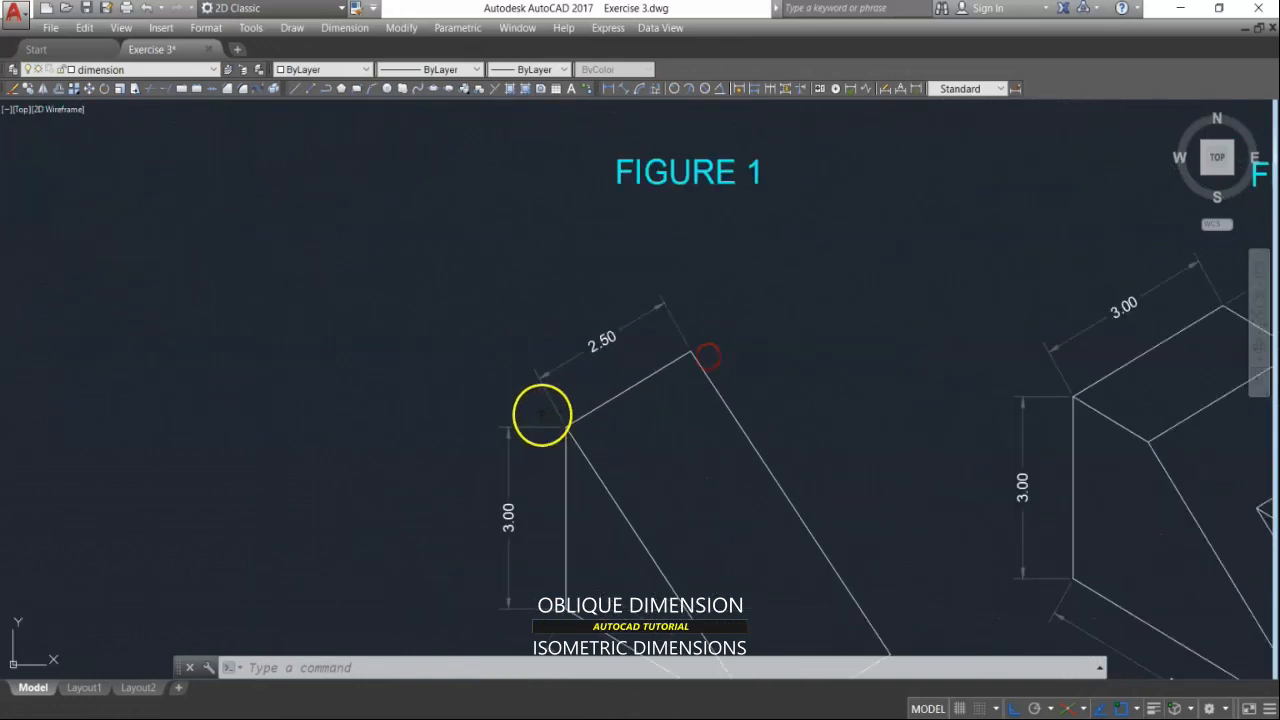
{"action": "left_click", "coordinate": [555, 389]}
{"action": "left_click", "coordinate": [541, 401]}
{"action": "left_click", "coordinate": [532, 412]}
{"action": "left_click", "coordinate": [511, 461]}
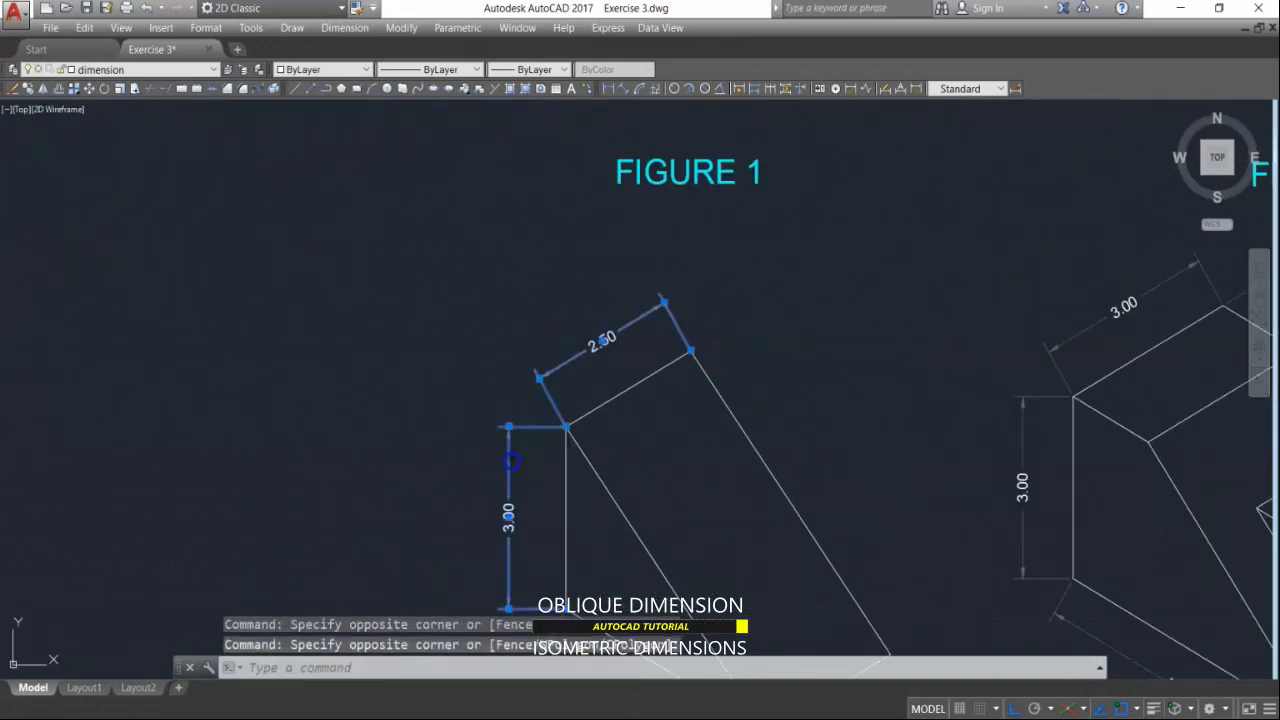
{"action": "left_click", "coordinate": [338, 28]}
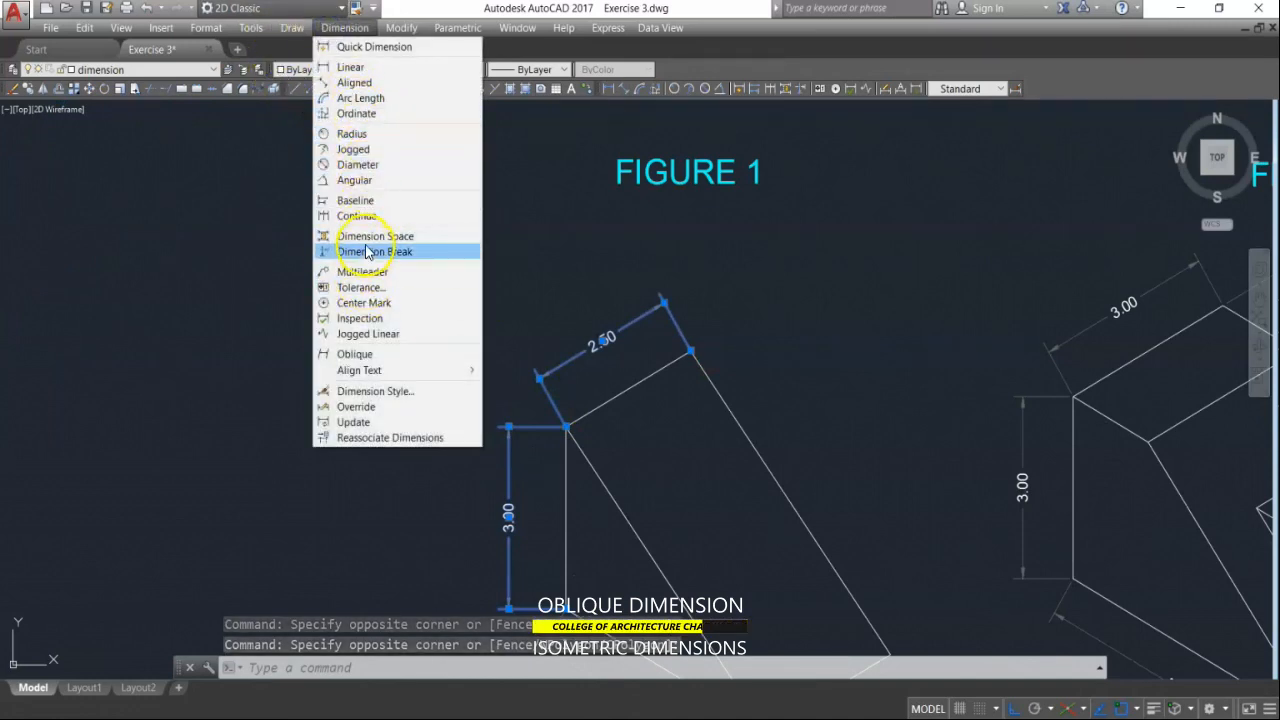
{"action": "left_click", "coordinate": [372, 356]}
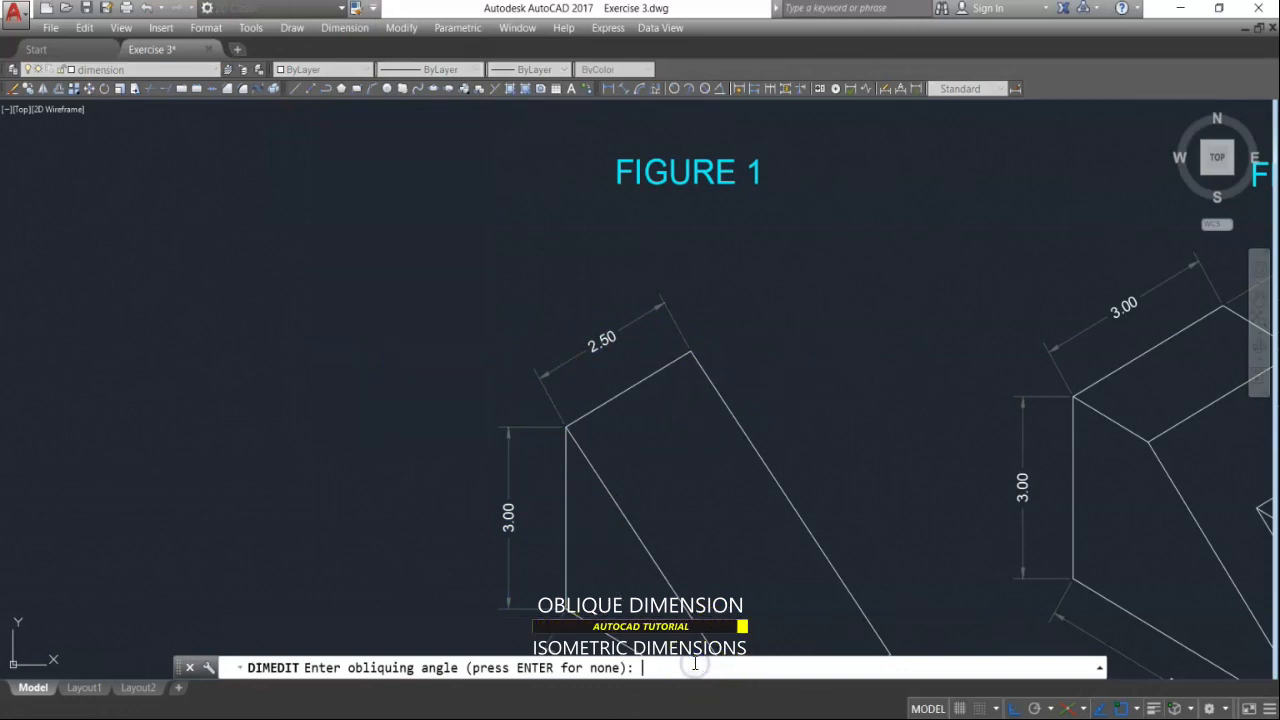
{"action": "type", "text": "-30"}
{"action": "key", "text": "Return"}
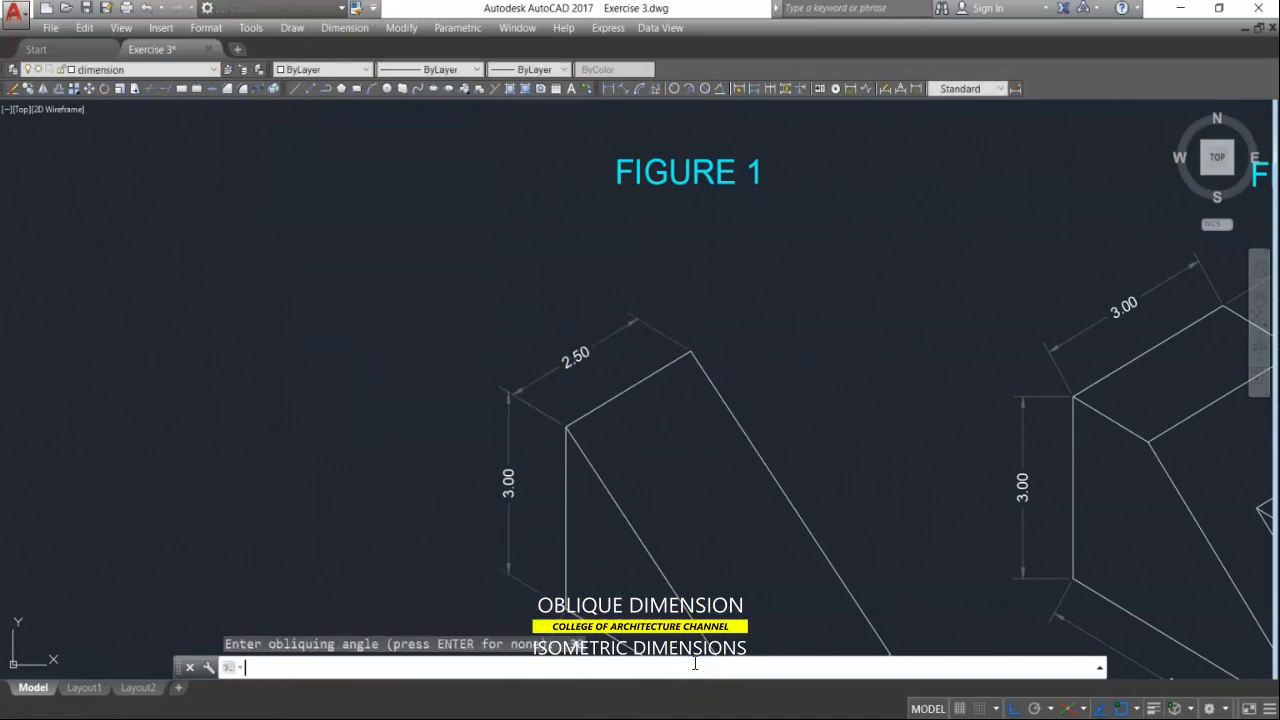
Step: Select the lower Figure 2's upper-left 3.00 edge dimension and its left-side 3.00 vertical dimension
{"action": "scroll", "coordinate": [950, 401], "scroll_direction": "down", "scroll_amount": 3}
{"action": "scroll", "coordinate": [1038, 383], "scroll_direction": "up", "scroll_amount": 3}
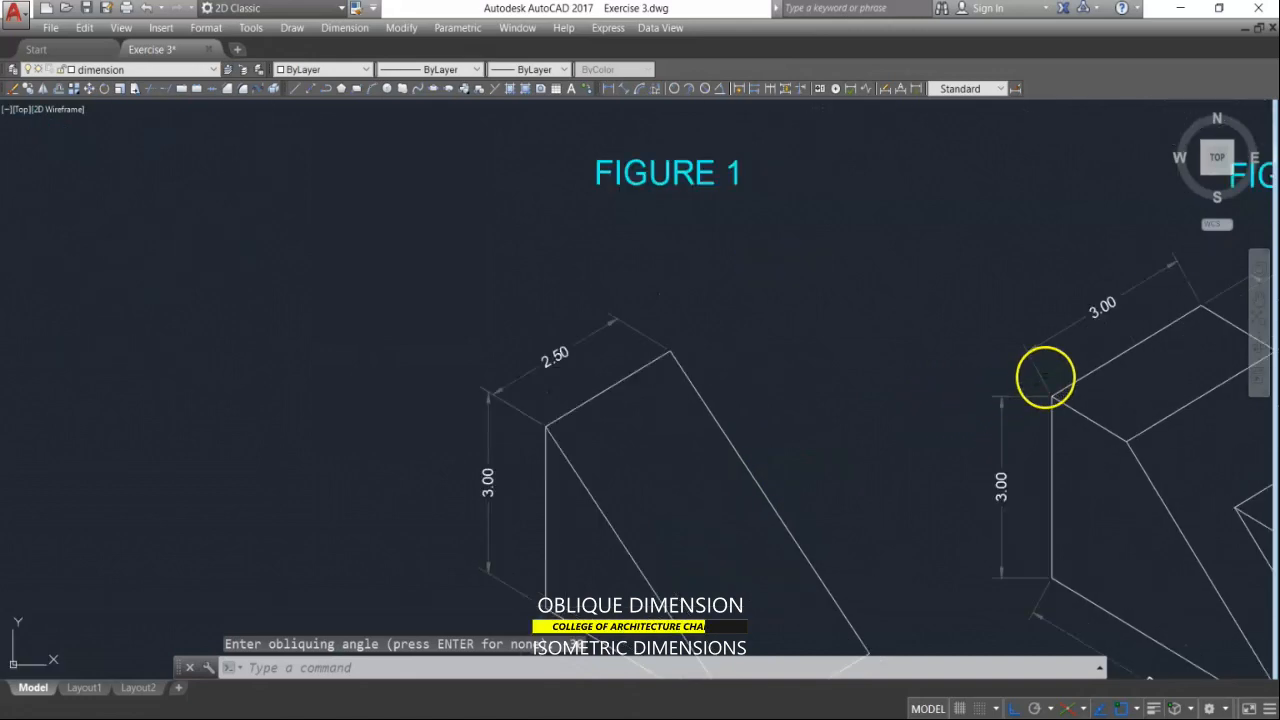
{"action": "left_click", "coordinate": [1055, 359]}
{"action": "left_click", "coordinate": [1034, 357]}
{"action": "left_click", "coordinate": [1013, 403]}
{"action": "left_click", "coordinate": [1001, 409]}
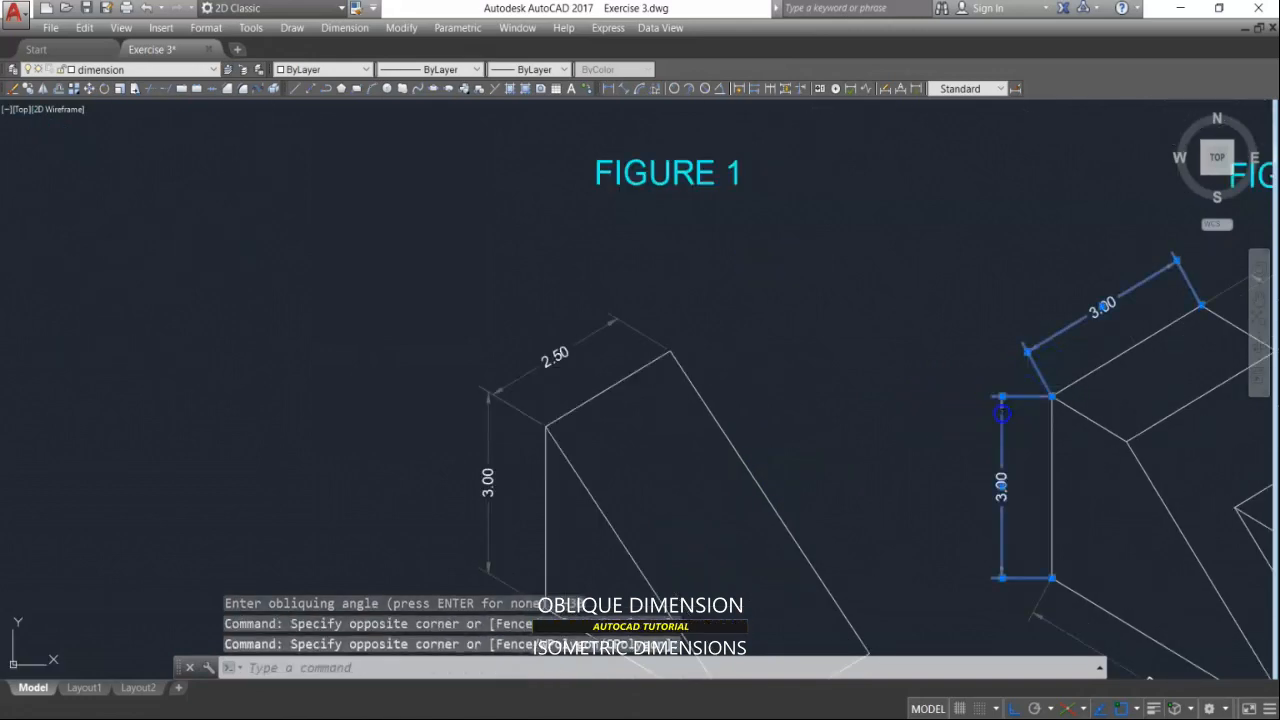
Step: Add the lower Figure 3's upper-left 2.50 edge dimension and its left-side 2.50 vertical dimension to the selection
{"action": "scroll", "coordinate": [748, 394], "scroll_direction": "down", "scroll_amount": 4}
{"action": "scroll", "coordinate": [800, 400], "scroll_direction": "down", "scroll_amount": 2}
{"action": "scroll", "coordinate": [971, 406], "scroll_direction": "up", "scroll_amount": 2}
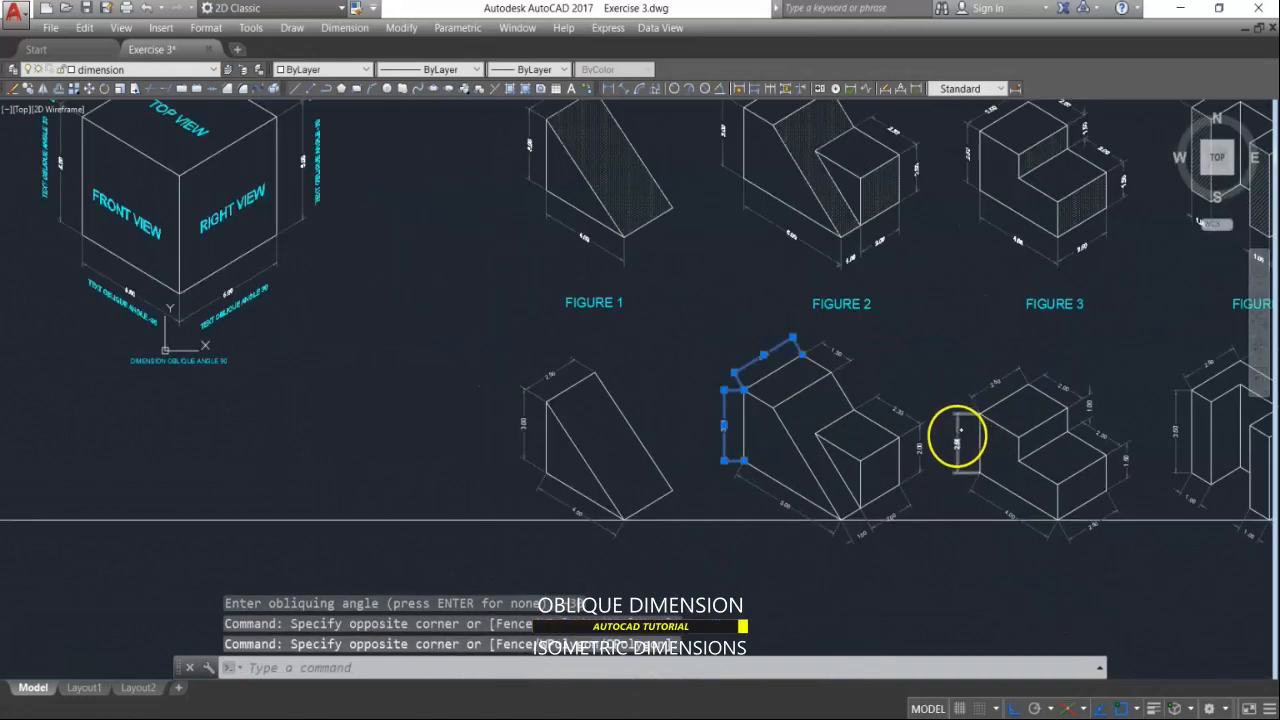
{"action": "scroll", "coordinate": [956, 440], "scroll_direction": "up", "scroll_amount": 4}
{"action": "left_click", "coordinate": [984, 412]}
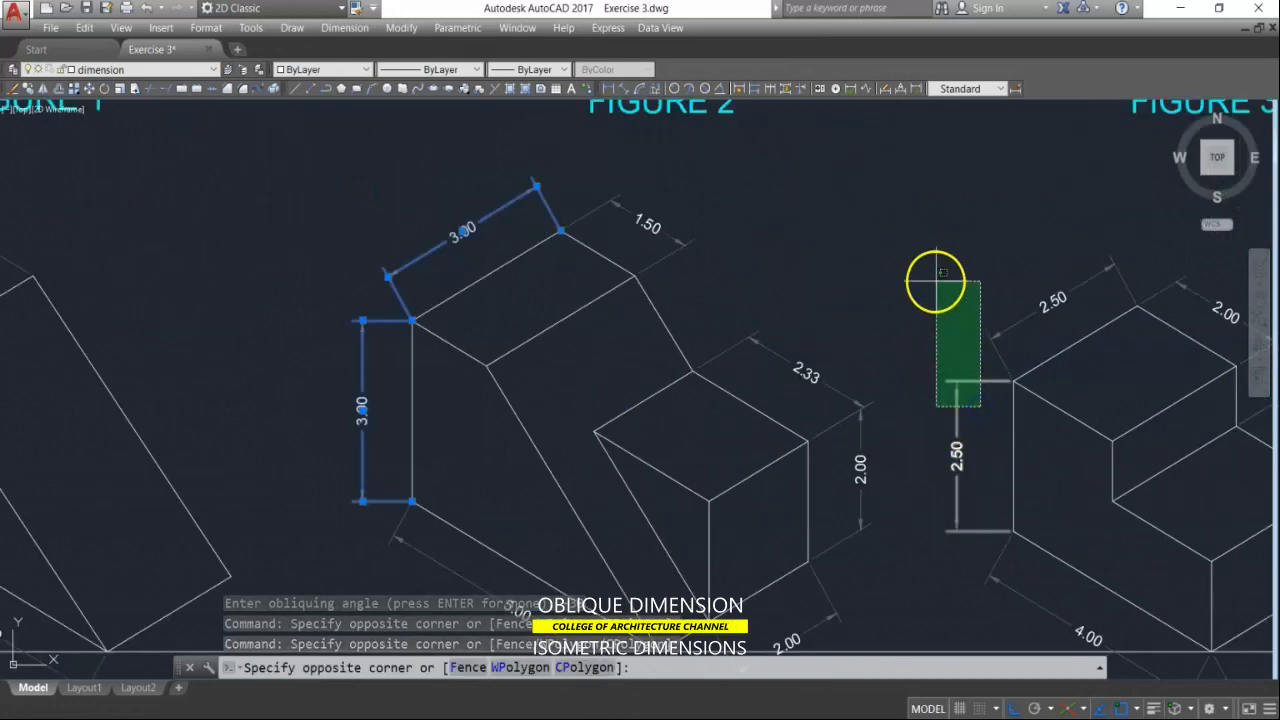
{"action": "left_click", "coordinate": [936, 283]}
Step: Add the upper-left 2.50 edge dimensions and the left-side vertical dimensions of the lower Figures 4 and 5 to the selection
{"action": "scroll", "coordinate": [891, 297], "scroll_direction": "down", "scroll_amount": 5}
{"action": "scroll", "coordinate": [1046, 309], "scroll_direction": "up", "scroll_amount": 8}
{"action": "left_click", "coordinate": [1007, 208]}
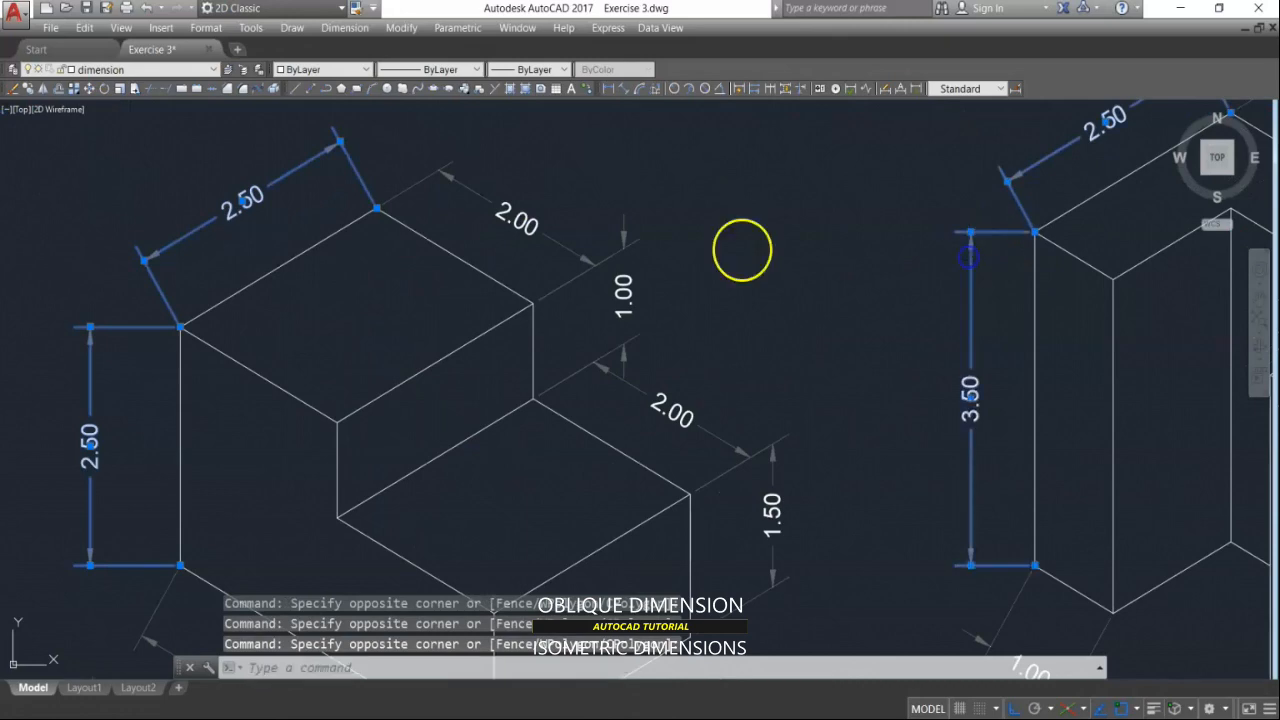
{"action": "scroll", "coordinate": [968, 258], "scroll_direction": "down", "scroll_amount": 5}
{"action": "scroll", "coordinate": [818, 318], "scroll_direction": "up", "scroll_amount": 6}
{"action": "scroll", "coordinate": [744, 301], "scroll_direction": "down", "scroll_amount": 5}
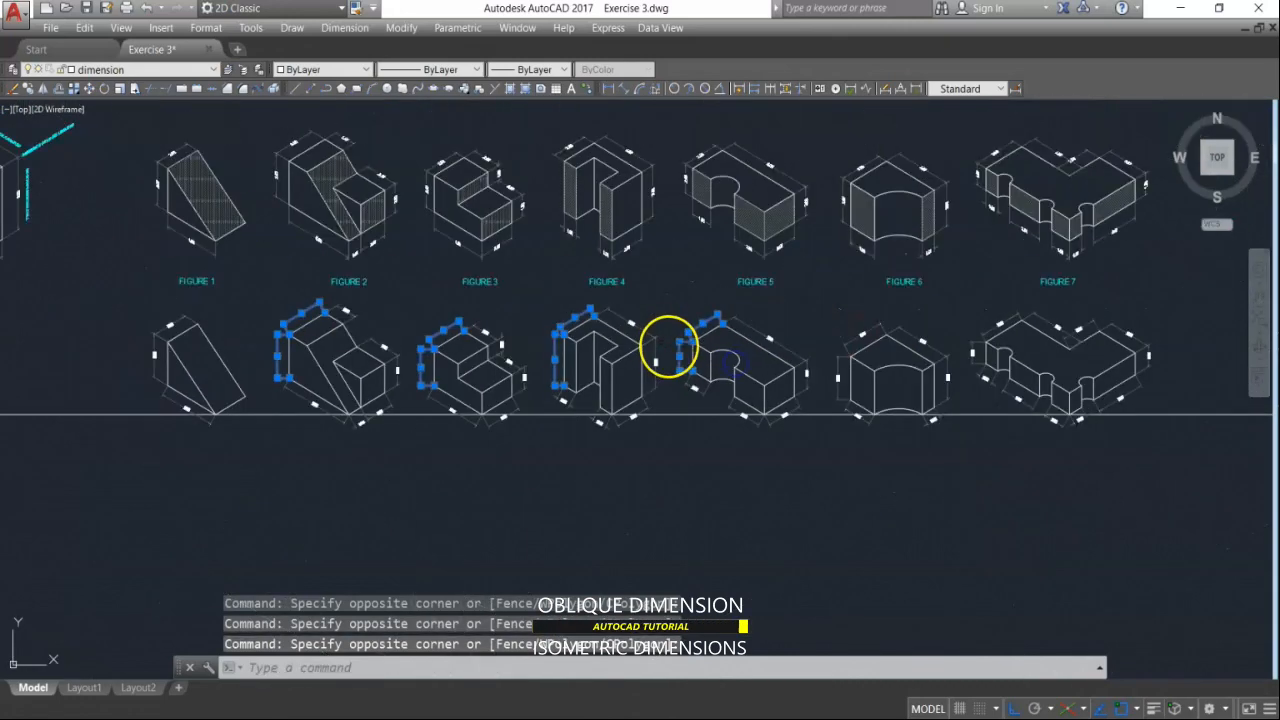
Step: Add the lower Figure 6's upper-left 3.00 edge dimension and its left-side 3.00 vertical dimension to the selection
{"action": "scroll", "coordinate": [660, 346], "scroll_direction": "up", "scroll_amount": 6}
{"action": "left_click", "coordinate": [740, 390]}
{"action": "scroll", "coordinate": [745, 393], "scroll_direction": "down", "scroll_amount": 5}
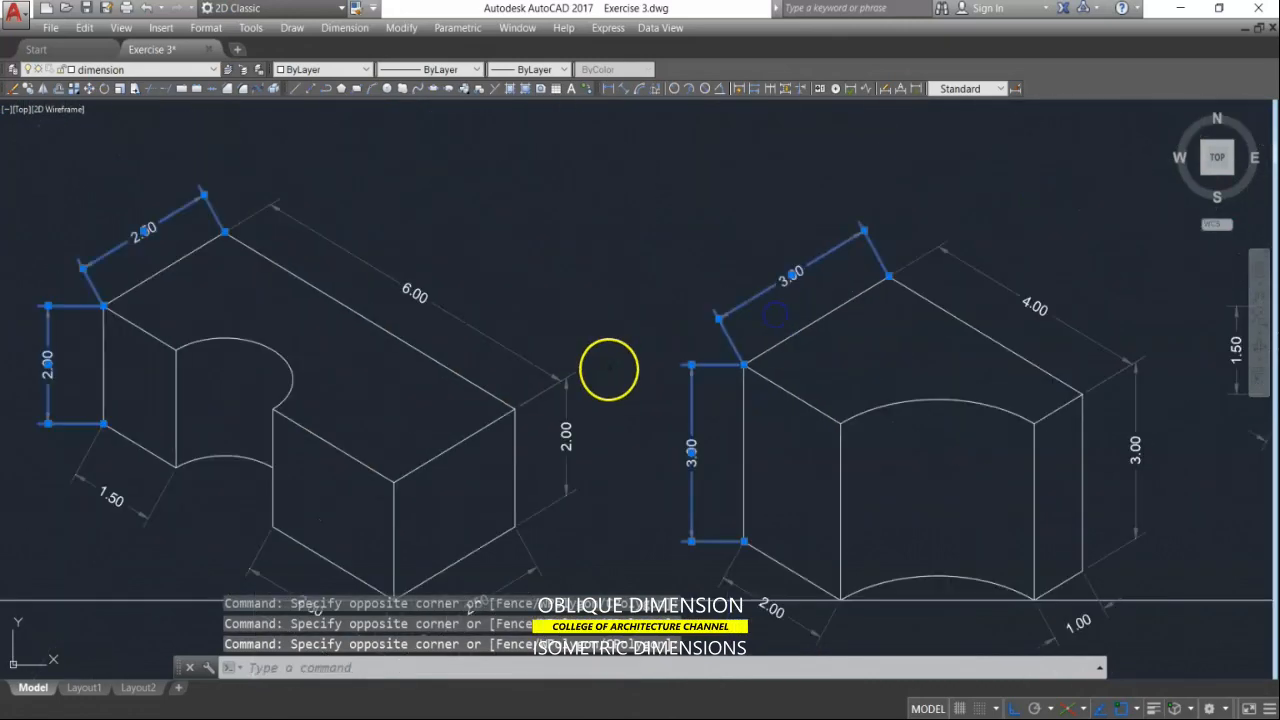
Step: Add the lower Figure 7's upper-left 3.00 and left-side 1.50 dimensions to the selection and apply a -30 oblique angle to all of them
{"action": "scroll", "coordinate": [994, 294], "scroll_direction": "up", "scroll_amount": 6}
{"action": "left_click", "coordinate": [921, 378]}
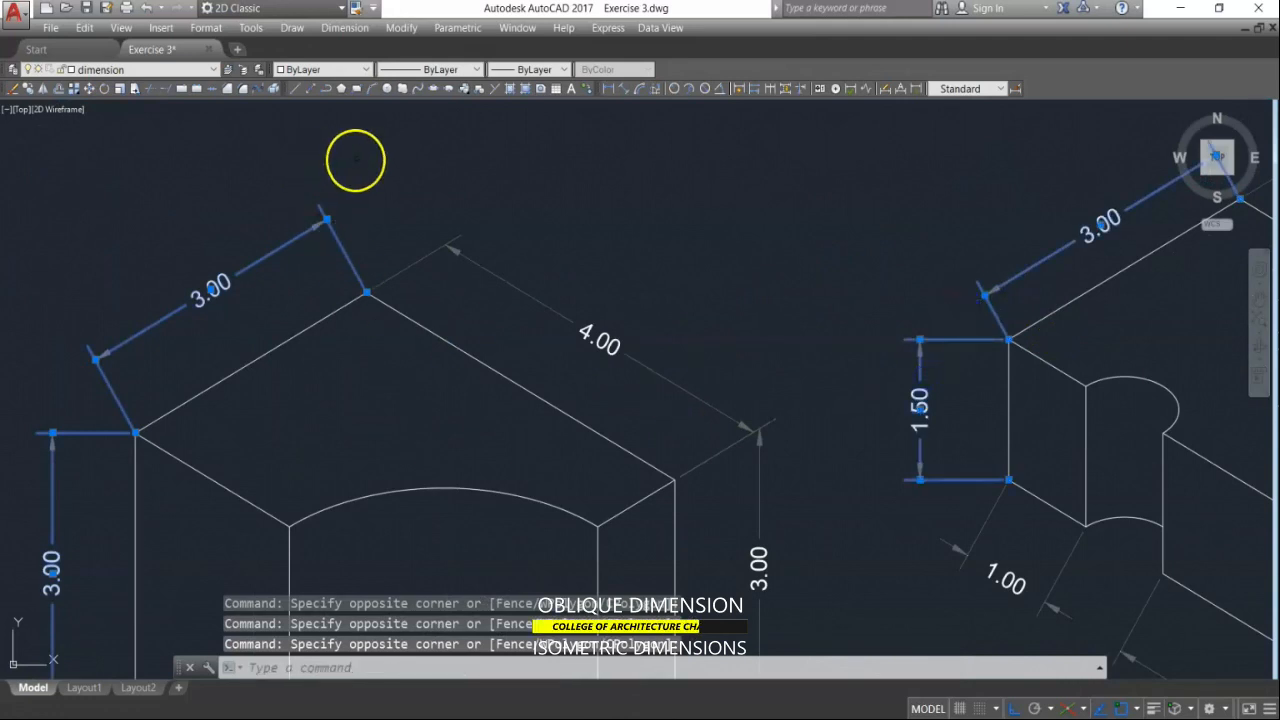
{"action": "left_click", "coordinate": [343, 30]}
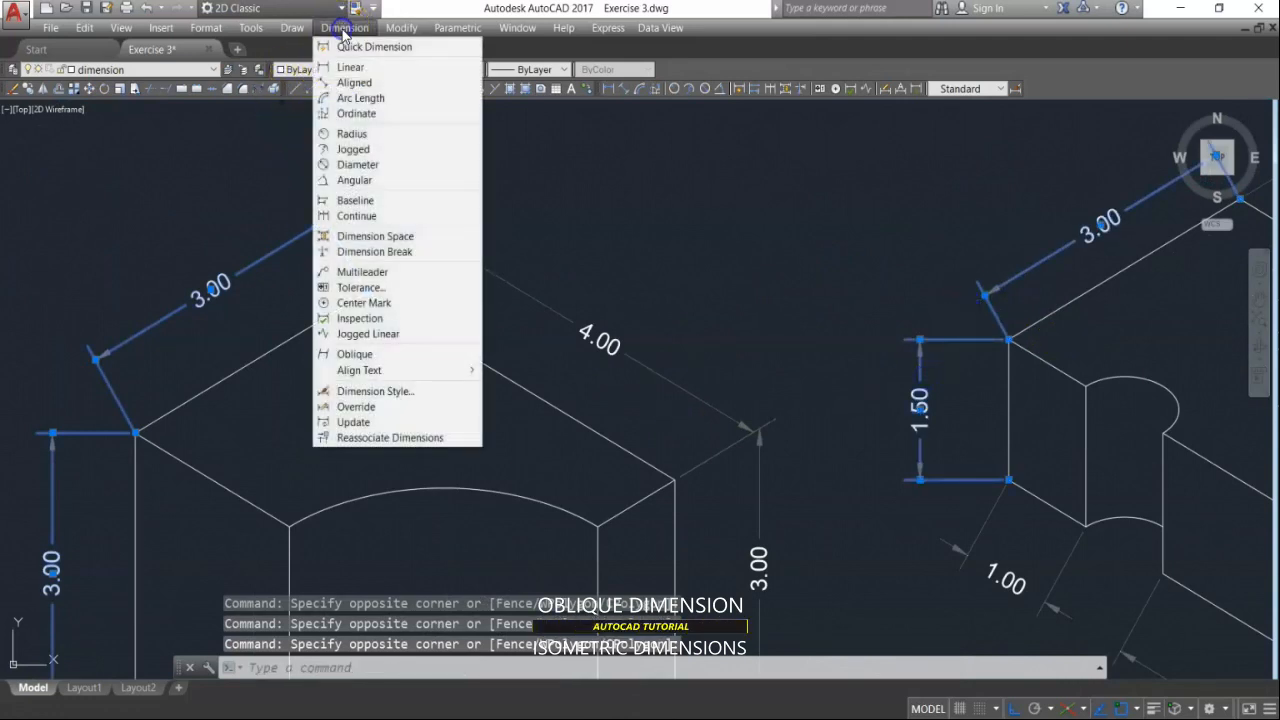
{"action": "left_click", "coordinate": [353, 353]}
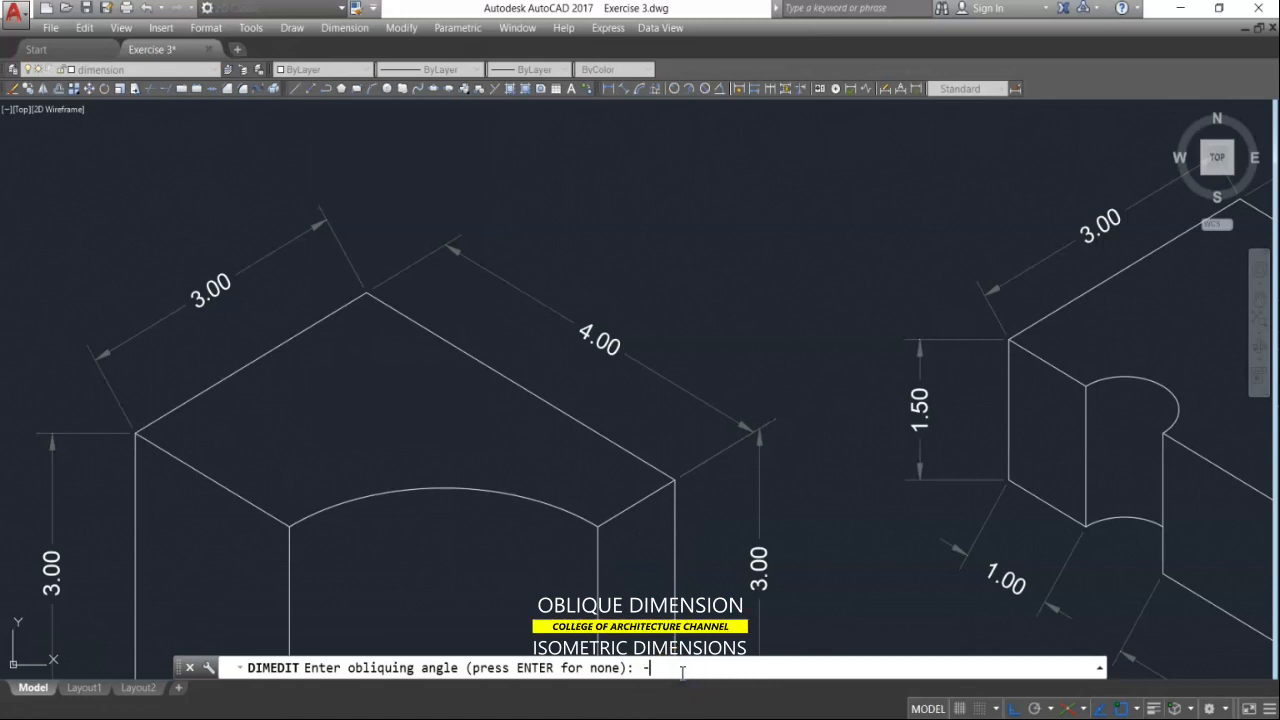
{"action": "key", "text": "Return"}
Step: Examine the obliqued dimensions of the lower figures and the reference cube's oblique angle note for the bottom dimensions
{"action": "scroll", "coordinate": [914, 449], "scroll_direction": "down", "scroll_amount": 4}
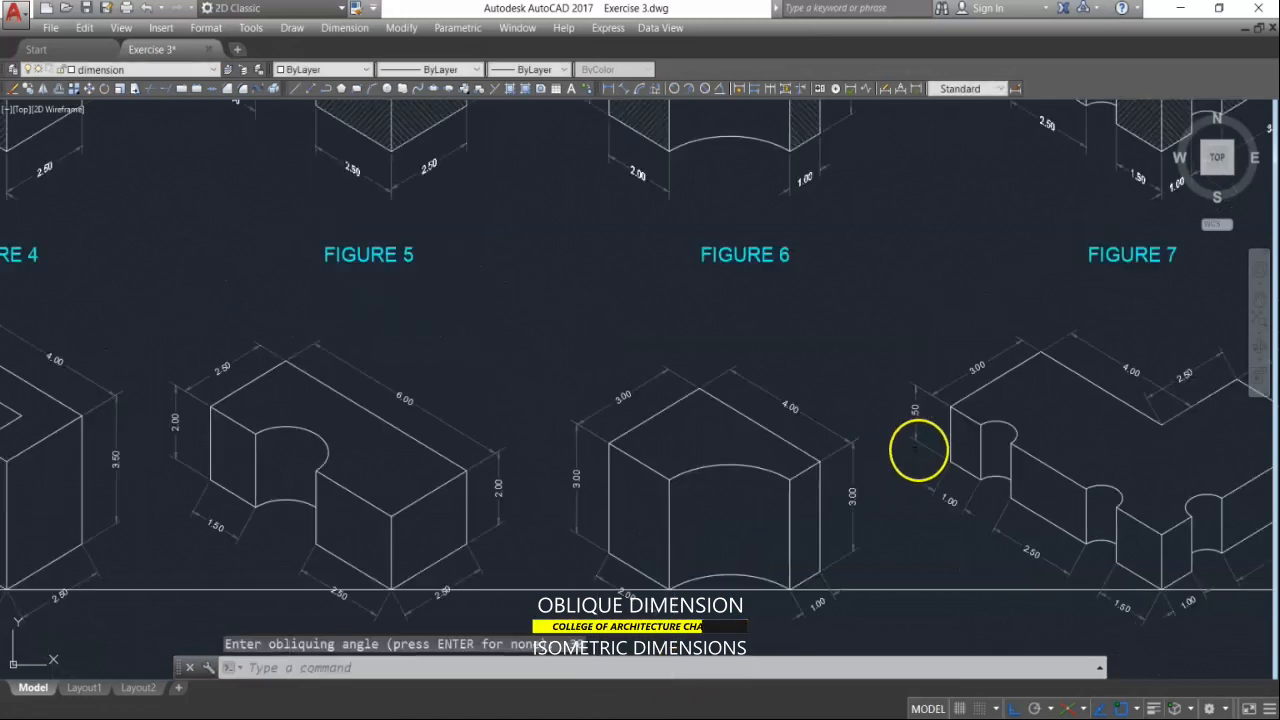
{"action": "scroll", "coordinate": [861, 420], "scroll_direction": "up", "scroll_amount": 4}
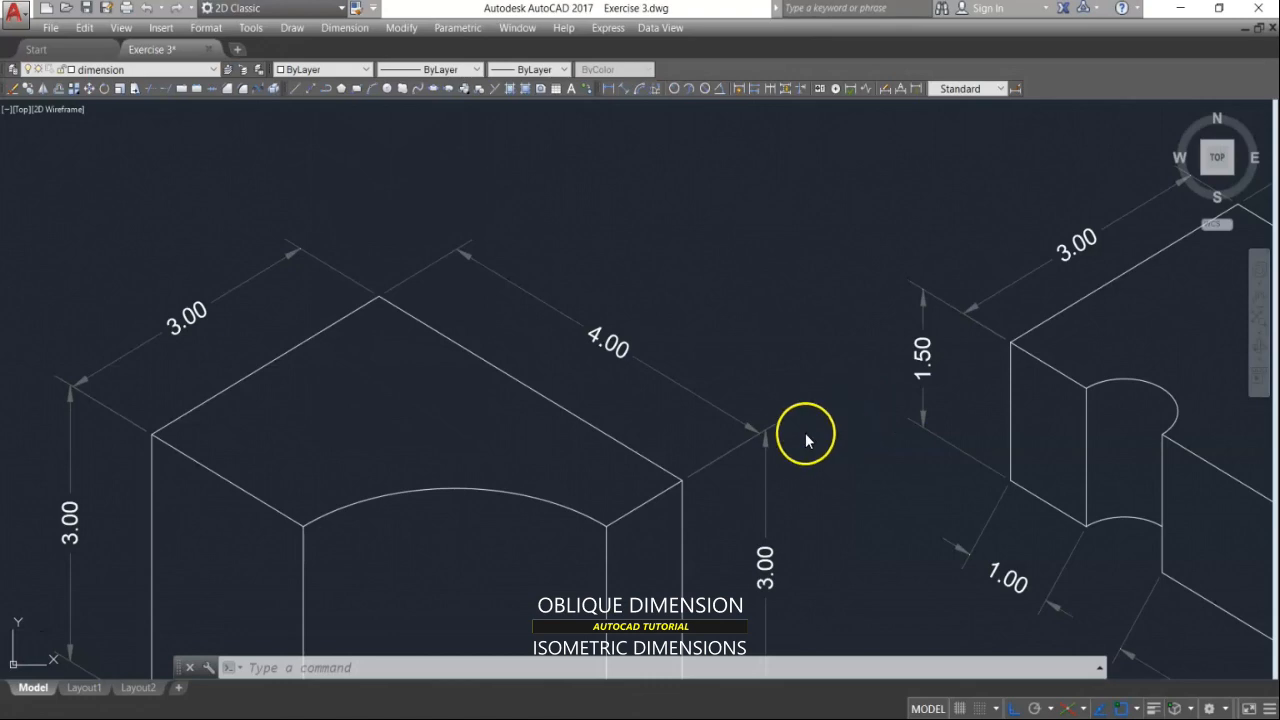
{"action": "scroll", "coordinate": [805, 437], "scroll_direction": "down", "scroll_amount": 5}
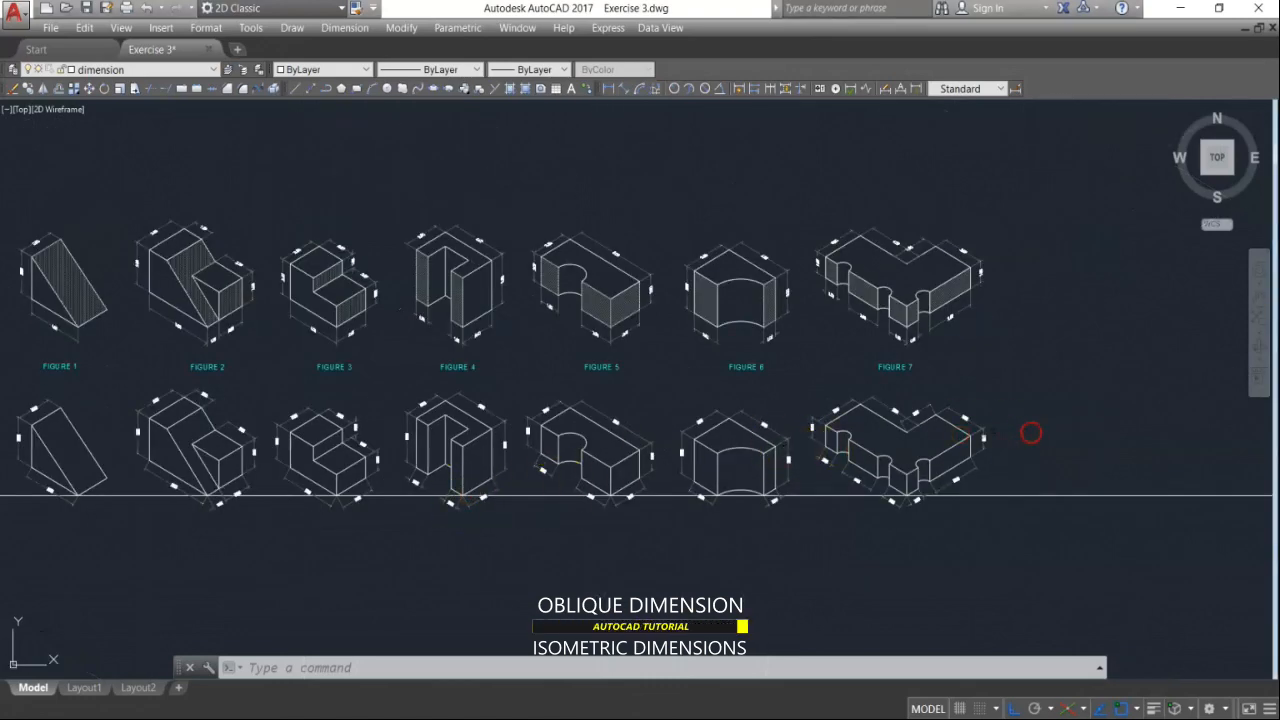
{"action": "middle_click_drag", "start_coordinate": [348, 415], "coordinate": [905, 418]}
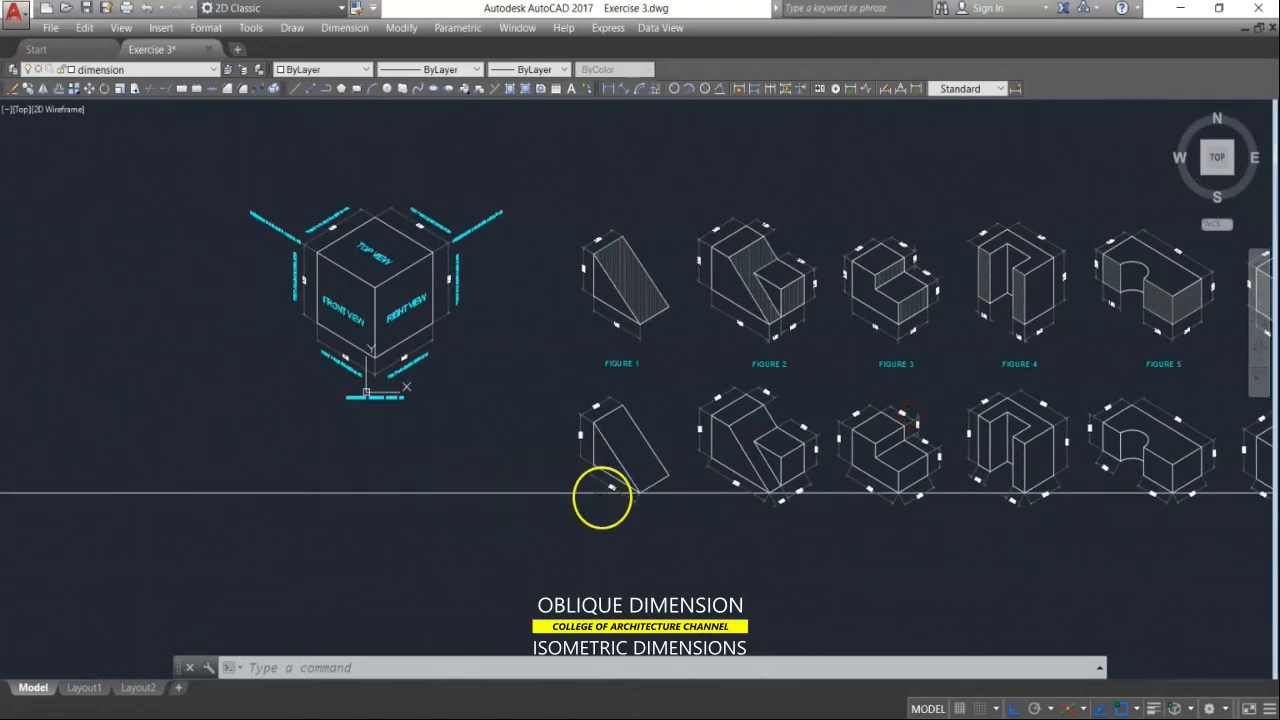
{"action": "scroll", "coordinate": [602, 497], "scroll_direction": "up", "scroll_amount": 4}
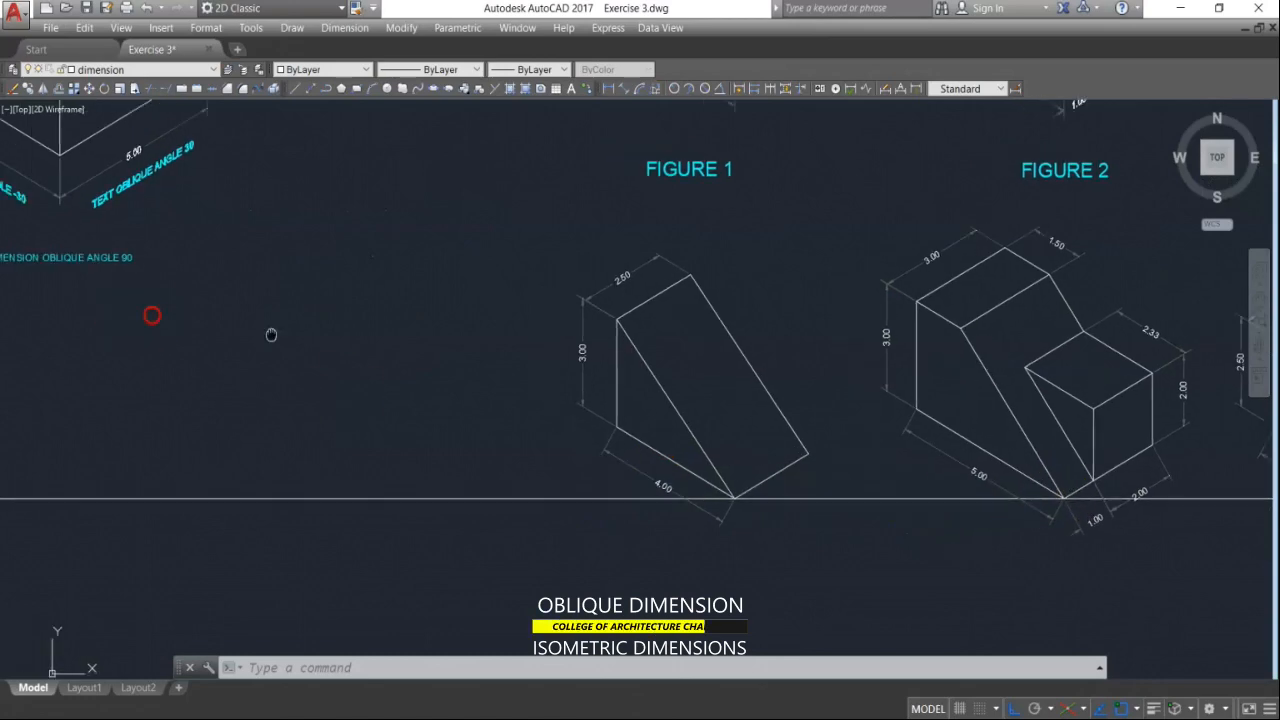
{"action": "middle_click_drag", "start_coordinate": [151, 311], "coordinate": [591, 403]}
{"action": "mouse_move", "coordinate": [605, 353]}
{"action": "middle_mouse_down"}
{"action": "mouse_move", "coordinate": [560, 377]}
{"action": "mouse_move", "coordinate": [338, 310]}
{"action": "middle_mouse_up"}
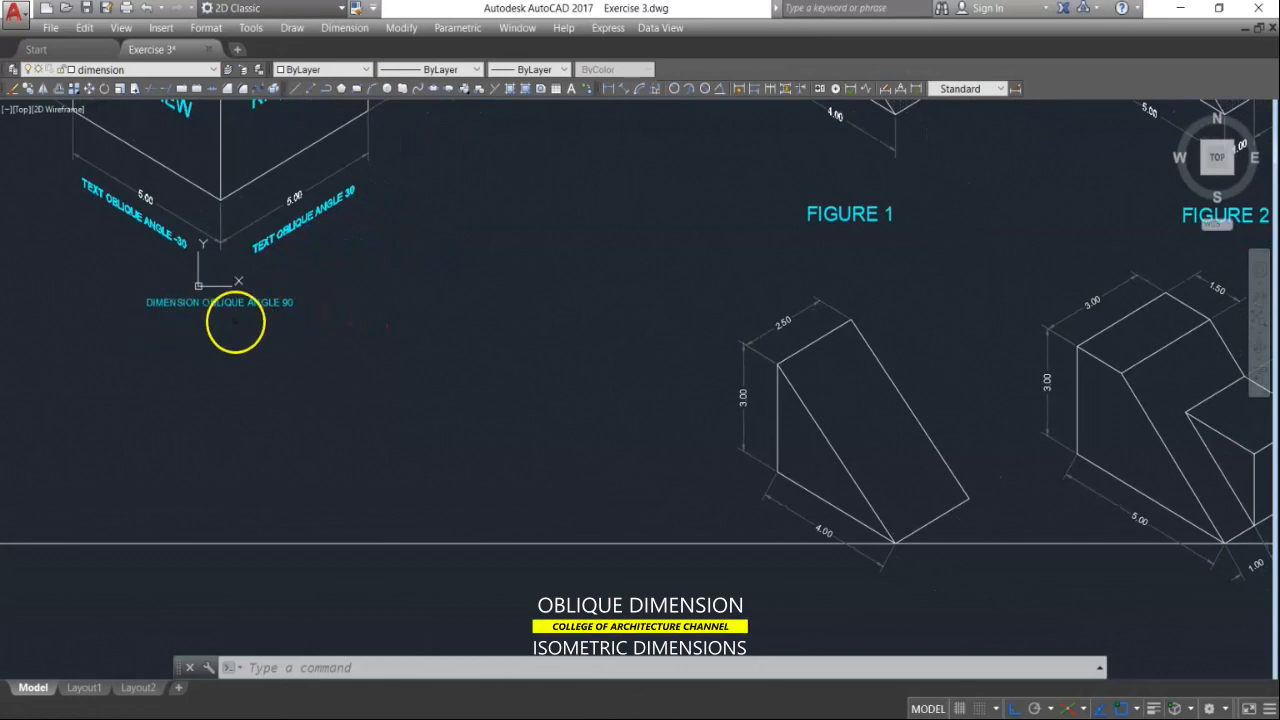
{"action": "mouse_move", "coordinate": [952, 462]}
{"action": "middle_mouse_down"}
{"action": "mouse_move", "coordinate": [854, 400]}
{"action": "mouse_move", "coordinate": [731, 360]}
{"action": "mouse_move", "coordinate": [466, 363]}
{"action": "middle_mouse_up"}
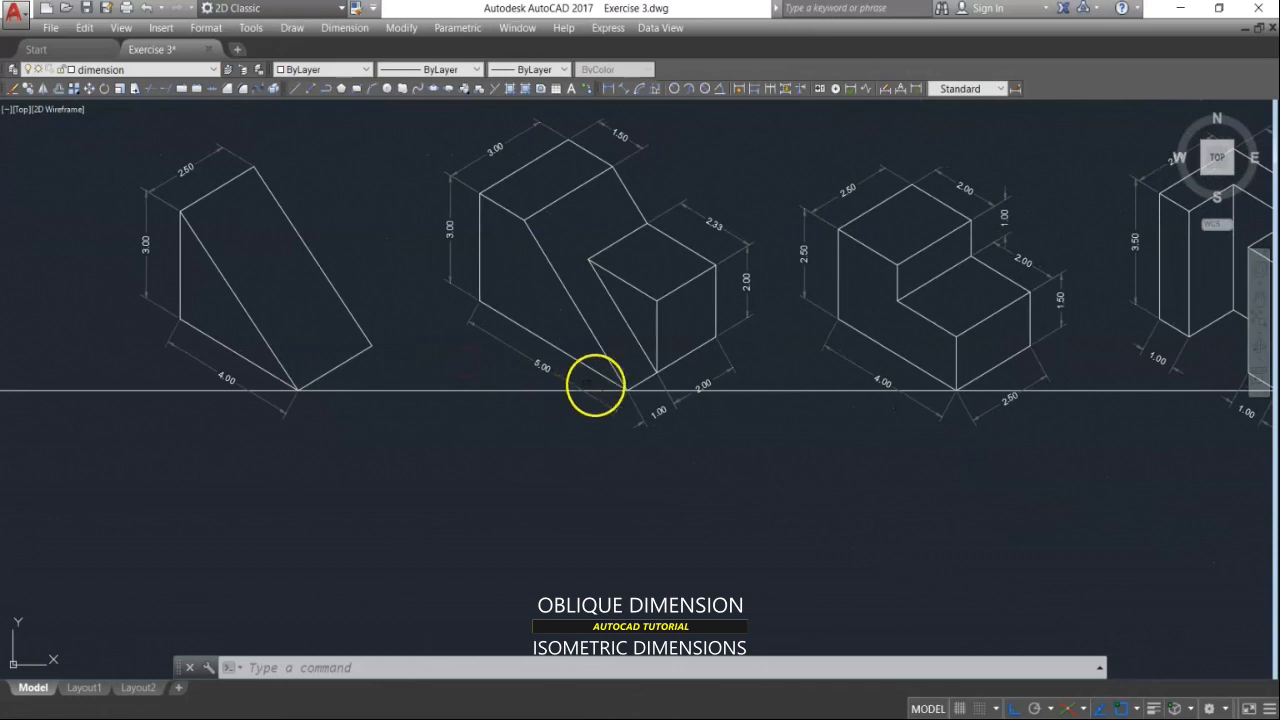
{"action": "middle_click_drag", "start_coordinate": [628, 390], "coordinate": [717, 411]}
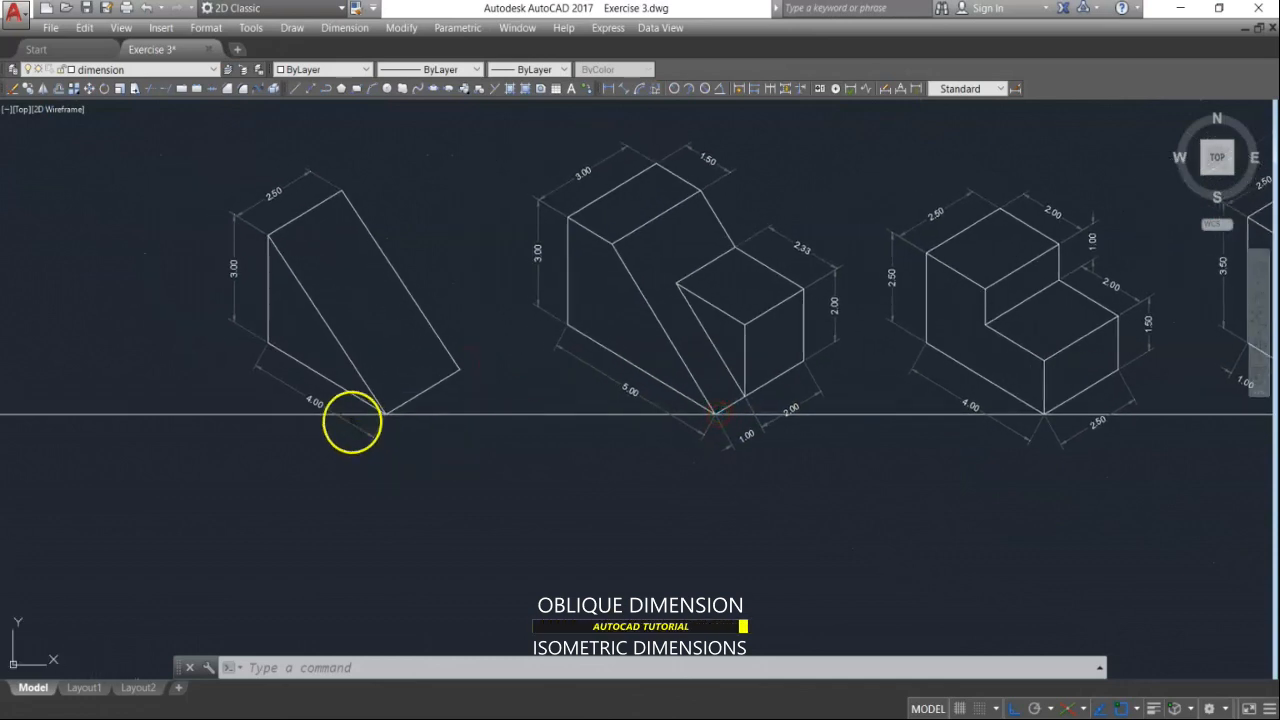
Step: Select the lower Figure 1's bottom 4.00 dimension and the lower Figure 2's bottom 5.00, 1.00 and 2.00 dimensions
{"action": "scroll", "coordinate": [277, 366], "scroll_direction": "up", "scroll_amount": 5}
{"action": "left_click", "coordinate": [277, 366]}
{"action": "left_click", "coordinate": [206, 394]}
{"action": "scroll", "coordinate": [343, 407], "scroll_direction": "down", "scroll_amount": 5}
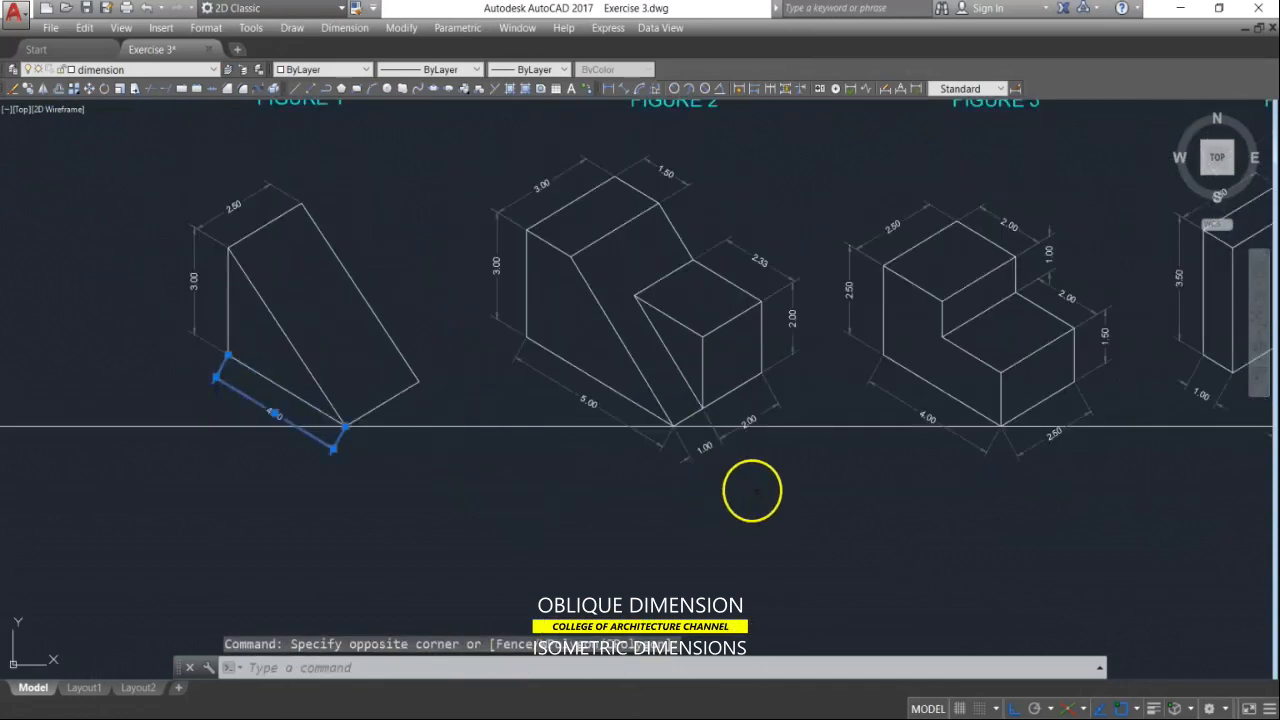
{"action": "scroll", "coordinate": [705, 424], "scroll_direction": "up", "scroll_amount": 5}
{"action": "left_click", "coordinate": [788, 540]}
{"action": "left_click", "coordinate": [431, 514]}
{"action": "scroll", "coordinate": [431, 510], "scroll_direction": "down", "scroll_amount": 7}
Step: Add the lower Figure 3's bottom 4.00 and 2.50 dimensions and Figure 4's two bottom 1.00 and 2.50 dimensions to the selection
{"action": "scroll", "coordinate": [652, 490], "scroll_direction": "up", "scroll_amount": 5}
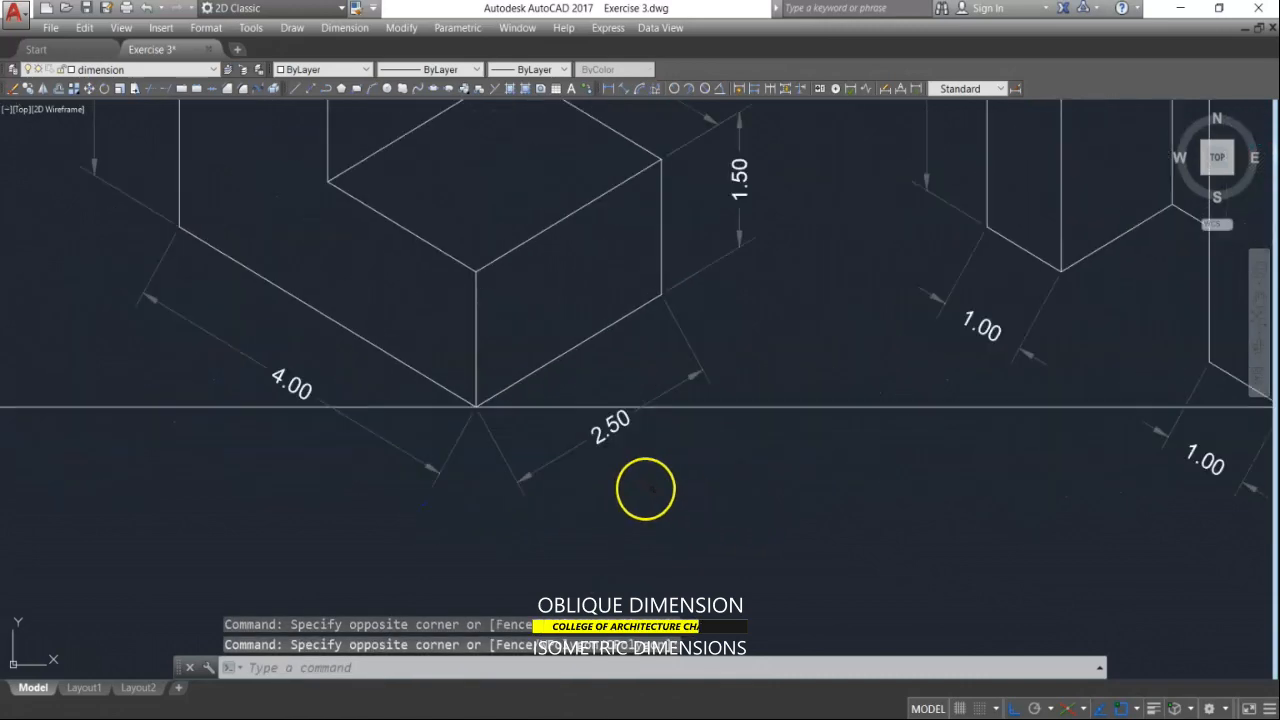
{"action": "left_click", "coordinate": [527, 447]}
{"action": "left_click", "coordinate": [260, 494]}
{"action": "scroll", "coordinate": [260, 494], "scroll_direction": "down", "scroll_amount": 5}
{"action": "scroll", "coordinate": [568, 476], "scroll_direction": "up", "scroll_amount": 5}
{"action": "left_click", "coordinate": [500, 314]}
{"action": "left_click", "coordinate": [373, 373]}
{"action": "left_click", "coordinate": [720, 480]}
{"action": "left_click", "coordinate": [606, 514]}
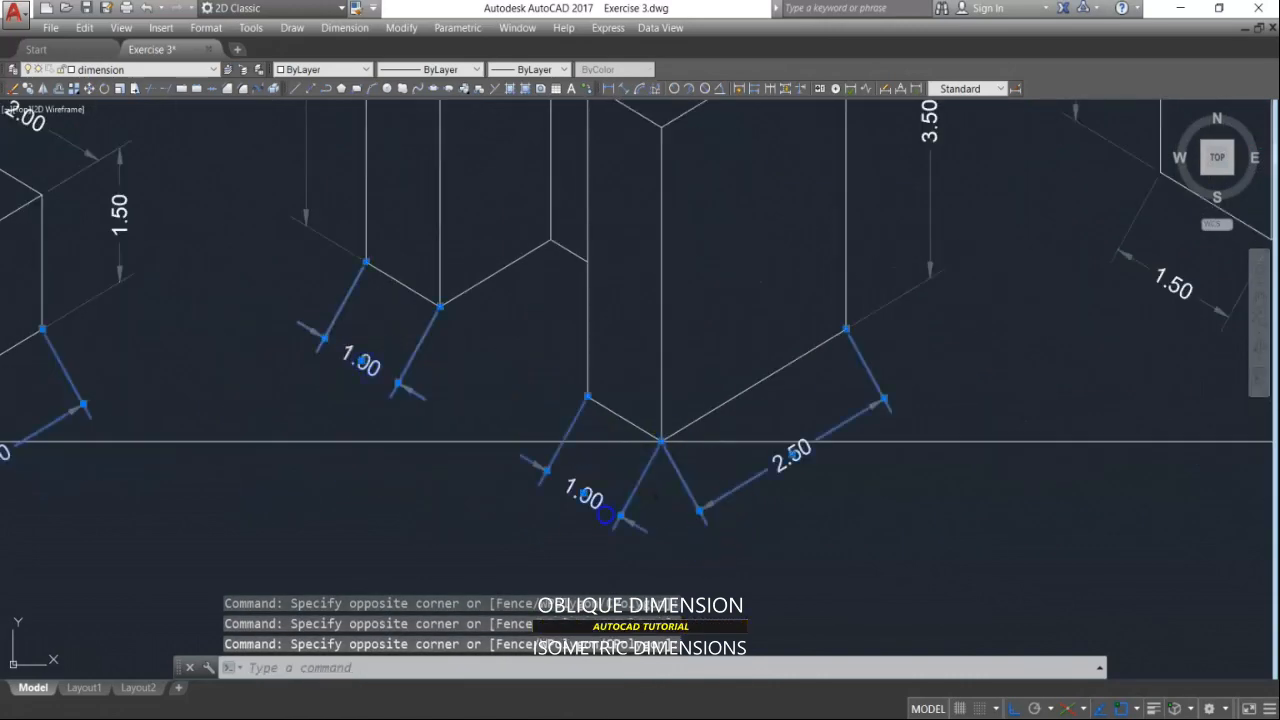
Step: Add the lower Figure 5's bottom 1.50 dimension and both bottom 2.50 dimensions to the selection
{"action": "scroll", "coordinate": [606, 514], "scroll_direction": "down", "scroll_amount": 4}
{"action": "scroll", "coordinate": [904, 458], "scroll_direction": "up", "scroll_amount": 2}
{"action": "left_click", "coordinate": [935, 464]}
{"action": "left_click", "coordinate": [855, 464]}
{"action": "scroll", "coordinate": [751, 435], "scroll_direction": "down", "scroll_amount": 5}
{"action": "scroll", "coordinate": [880, 443], "scroll_direction": "up", "scroll_amount": 7}
{"action": "left_click", "coordinate": [857, 367]}
{"action": "left_click", "coordinate": [797, 374]}
{"action": "scroll", "coordinate": [797, 374], "scroll_direction": "down", "scroll_amount": 5}
Step: Add the lower Figure 6's bottom 2.00 and 1.00 dimensions to the selection
{"action": "scroll", "coordinate": [986, 400], "scroll_direction": "up", "scroll_amount": 5}
{"action": "left_click", "coordinate": [985, 437]}
{"action": "left_click", "coordinate": [838, 456]}
{"action": "scroll", "coordinate": [838, 456], "scroll_direction": "down", "scroll_amount": 5}
{"action": "scroll", "coordinate": [951, 443], "scroll_direction": "up", "scroll_amount": 5}
{"action": "left_click", "coordinate": [951, 443]}
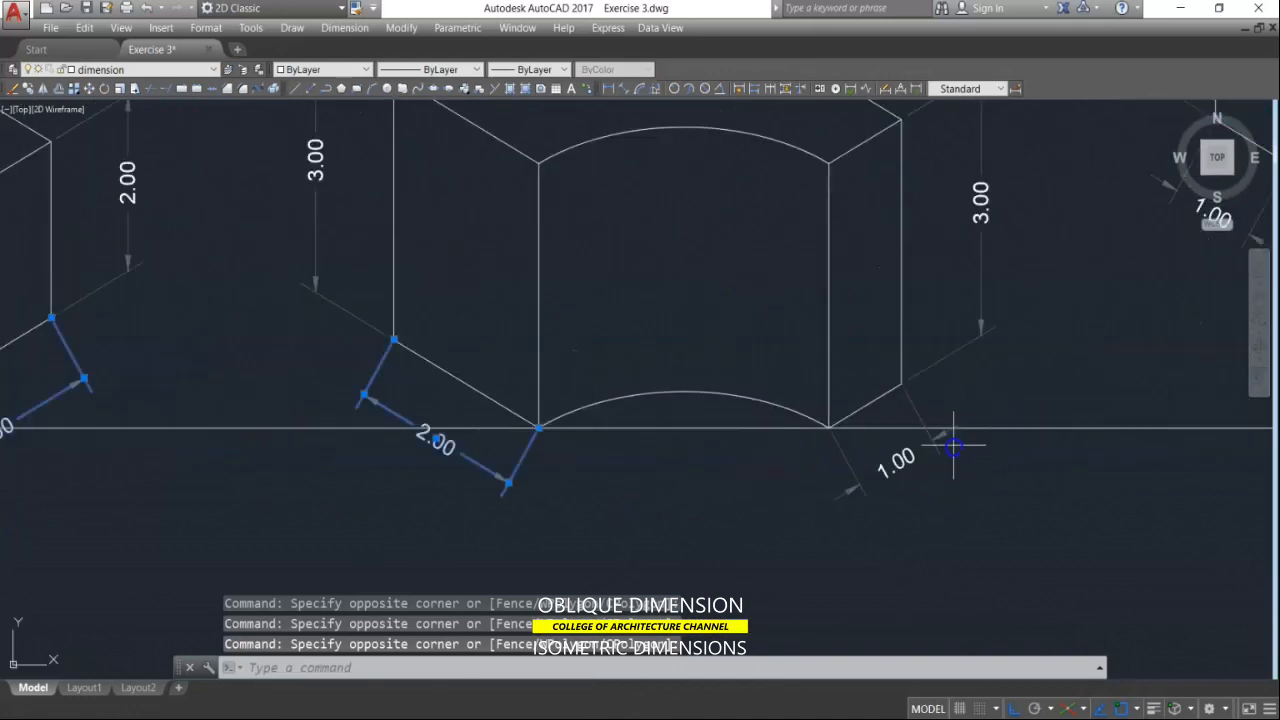
{"action": "left_click", "coordinate": [930, 449]}
{"action": "scroll", "coordinate": [697, 514], "scroll_direction": "down", "scroll_amount": 5}
Step: Add the lower Figure 7's bottom 1.00, 2.50, 1.50, 1.00 and 3.50 dimensions to the selection
{"action": "scroll", "coordinate": [828, 450], "scroll_direction": "up", "scroll_amount": 5}
{"action": "left_click", "coordinate": [935, 435]}
{"action": "left_click", "coordinate": [866, 487]}
{"action": "left_click", "coordinate": [862, 398]}
{"action": "left_click", "coordinate": [746, 420]}
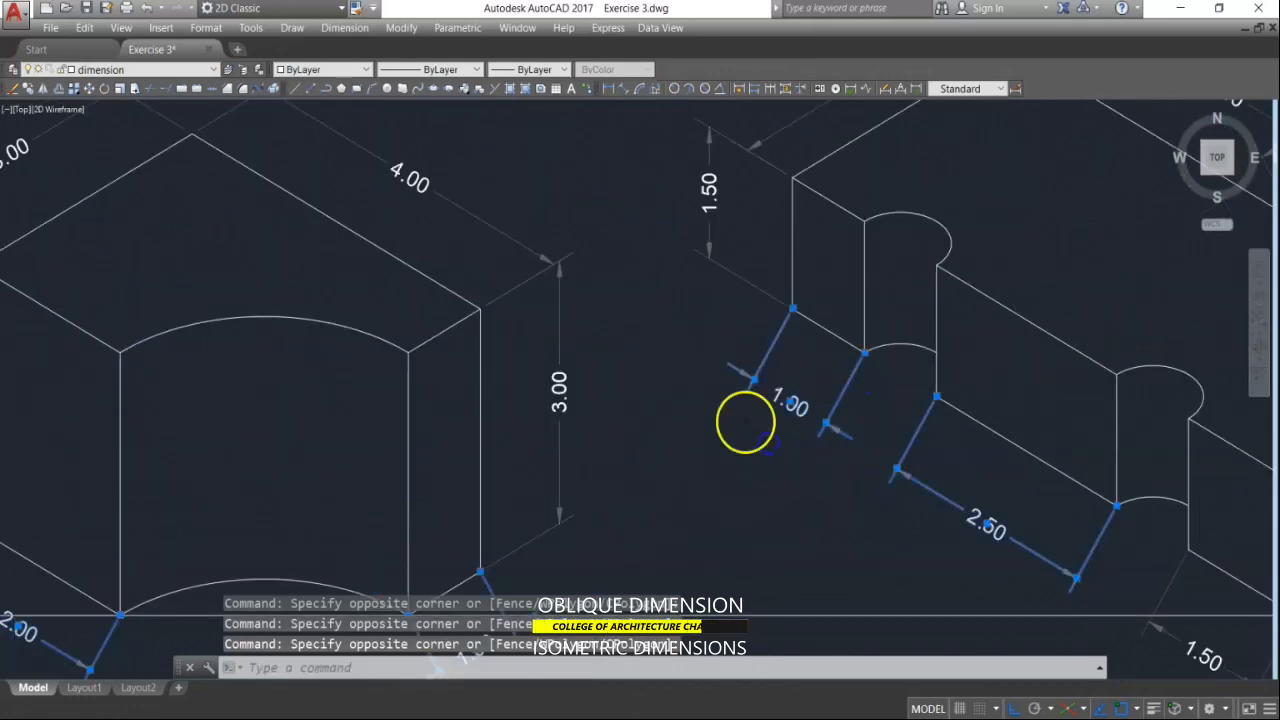
{"action": "scroll", "coordinate": [746, 420], "scroll_direction": "down", "scroll_amount": 5}
{"action": "scroll", "coordinate": [945, 500], "scroll_direction": "up", "scroll_amount": 7}
{"action": "left_click", "coordinate": [914, 495]}
{"action": "left_click", "coordinate": [761, 538]}
{"action": "scroll", "coordinate": [763, 541], "scroll_direction": "down", "scroll_amount": 2}
{"action": "left_click", "coordinate": [1027, 402]}
{"action": "left_click", "coordinate": [952, 464]}
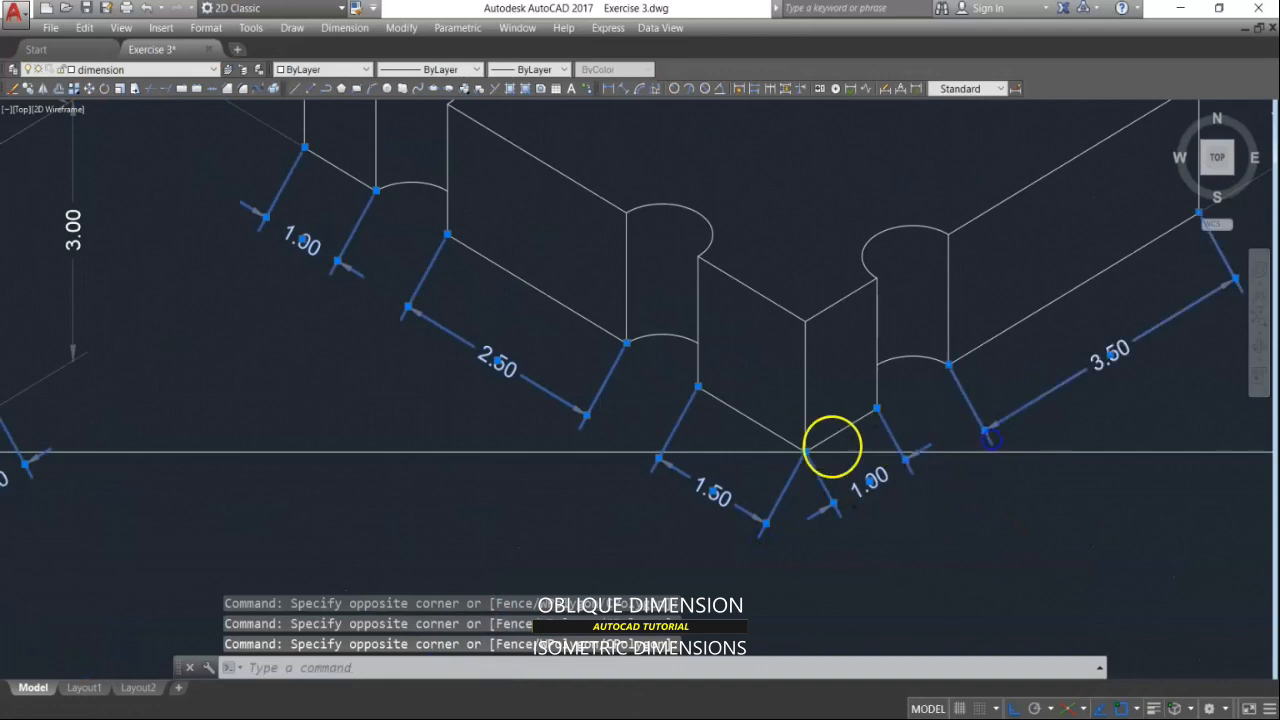
Step: Apply a 90 oblique angle to the selected bottom dimensions of the lower figures
{"action": "scroll", "coordinate": [835, 447], "scroll_direction": "down", "scroll_amount": 5}
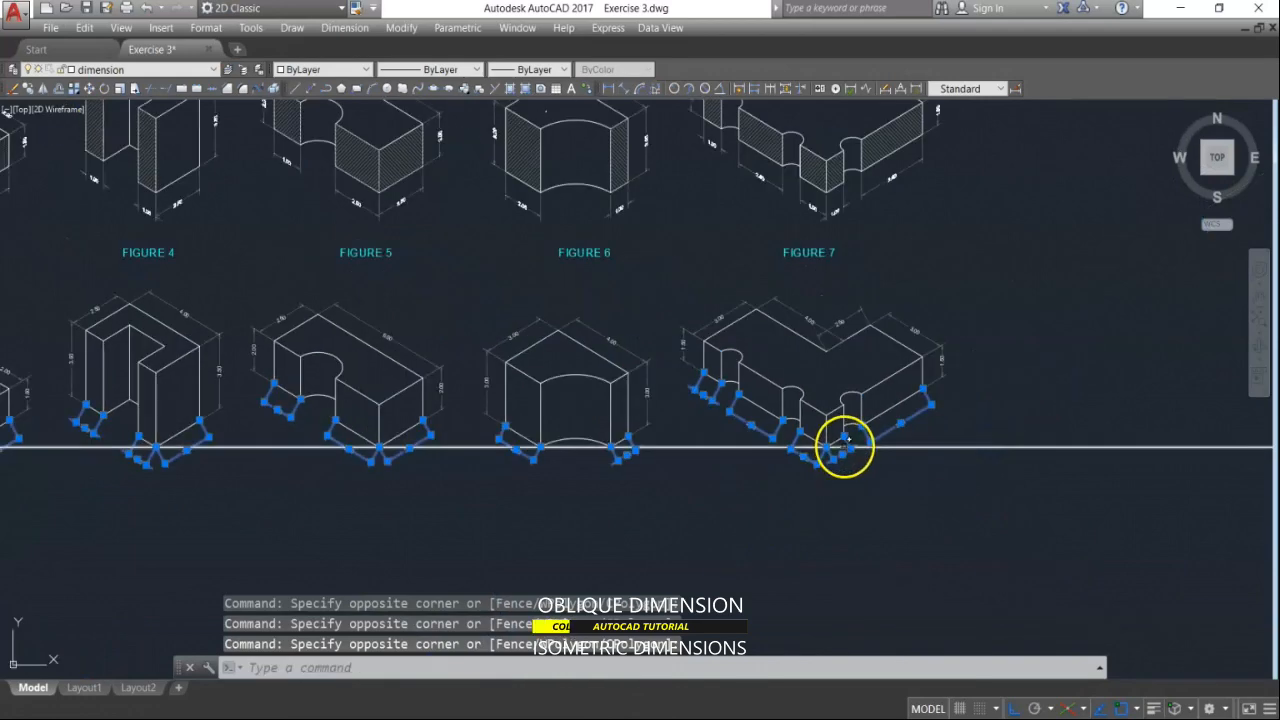
{"action": "left_click", "coordinate": [350, 29]}
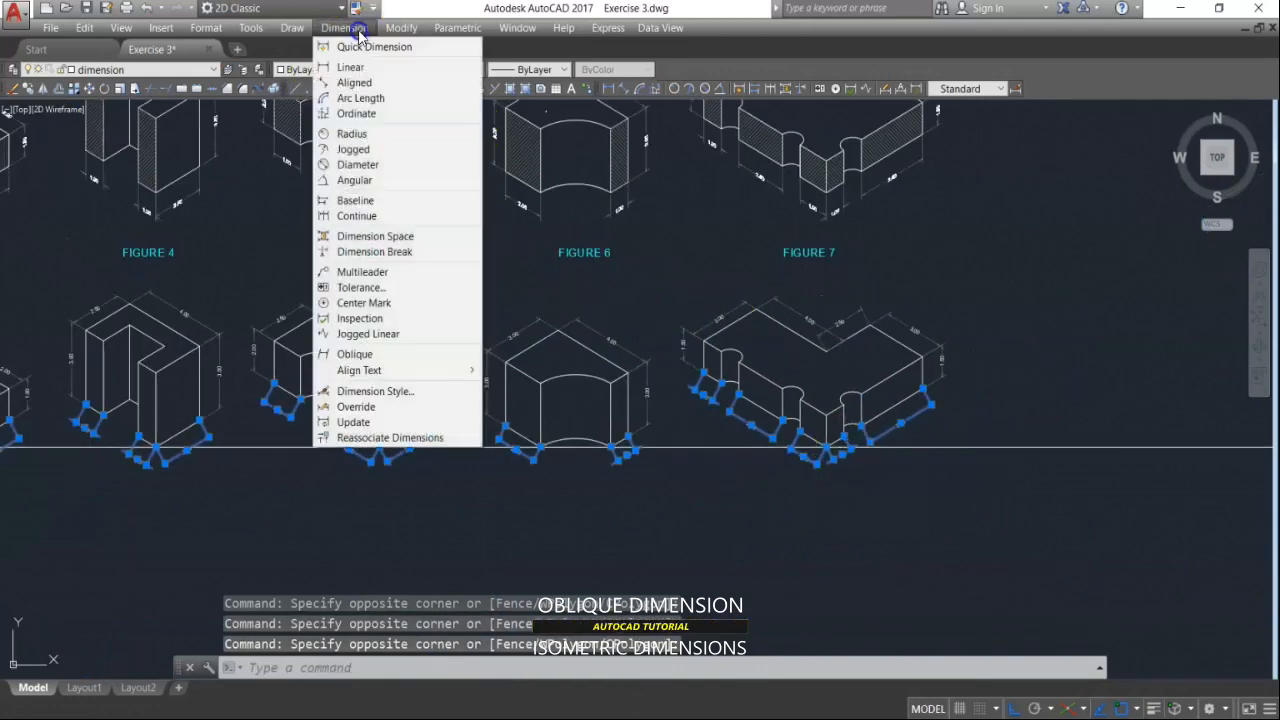
{"action": "left_click", "coordinate": [354, 355]}
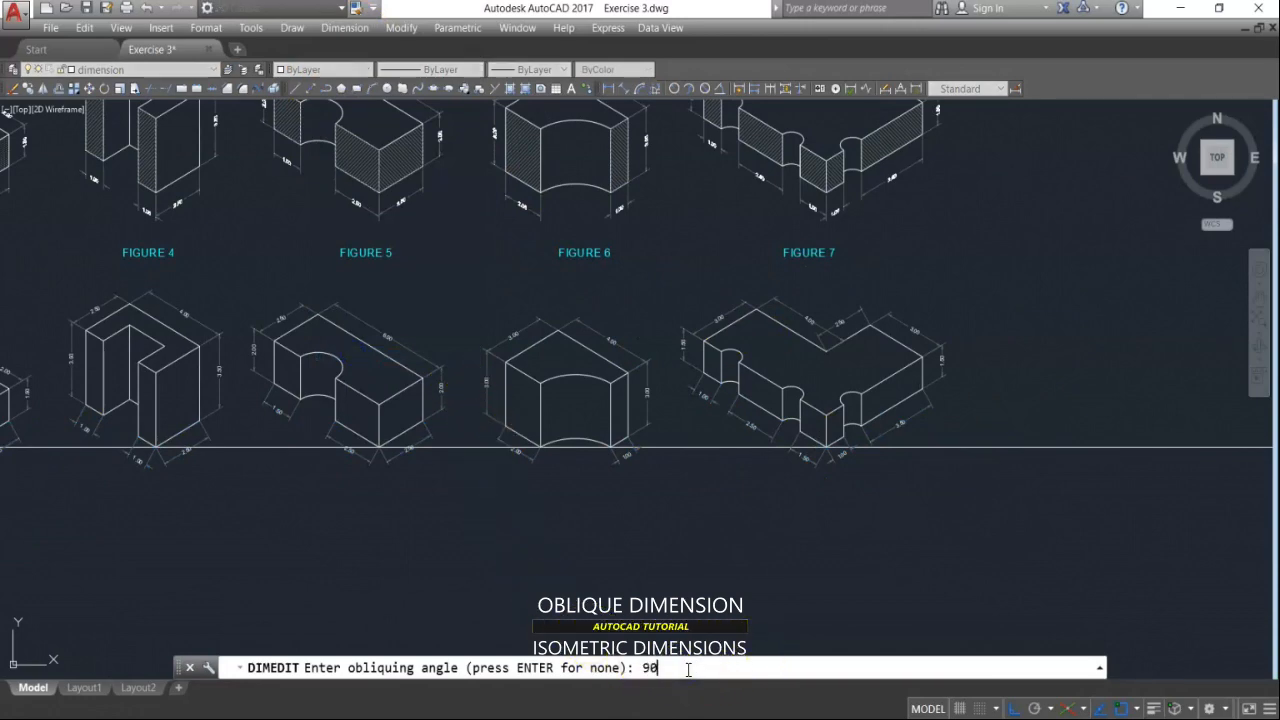
{"action": "key", "text": "Return"}
Step: Stretch the lower Figure 1's upper-left 2.50 edge dimension to meet the top end of its left-side 3.00 vertical dimension
{"action": "mouse_move", "coordinate": [457, 543]}
{"action": "middle_mouse_down"}
{"action": "mouse_move", "coordinate": [1107, 531]}
{"action": "mouse_move", "coordinate": [1107, 609]}
{"action": "middle_mouse_up"}
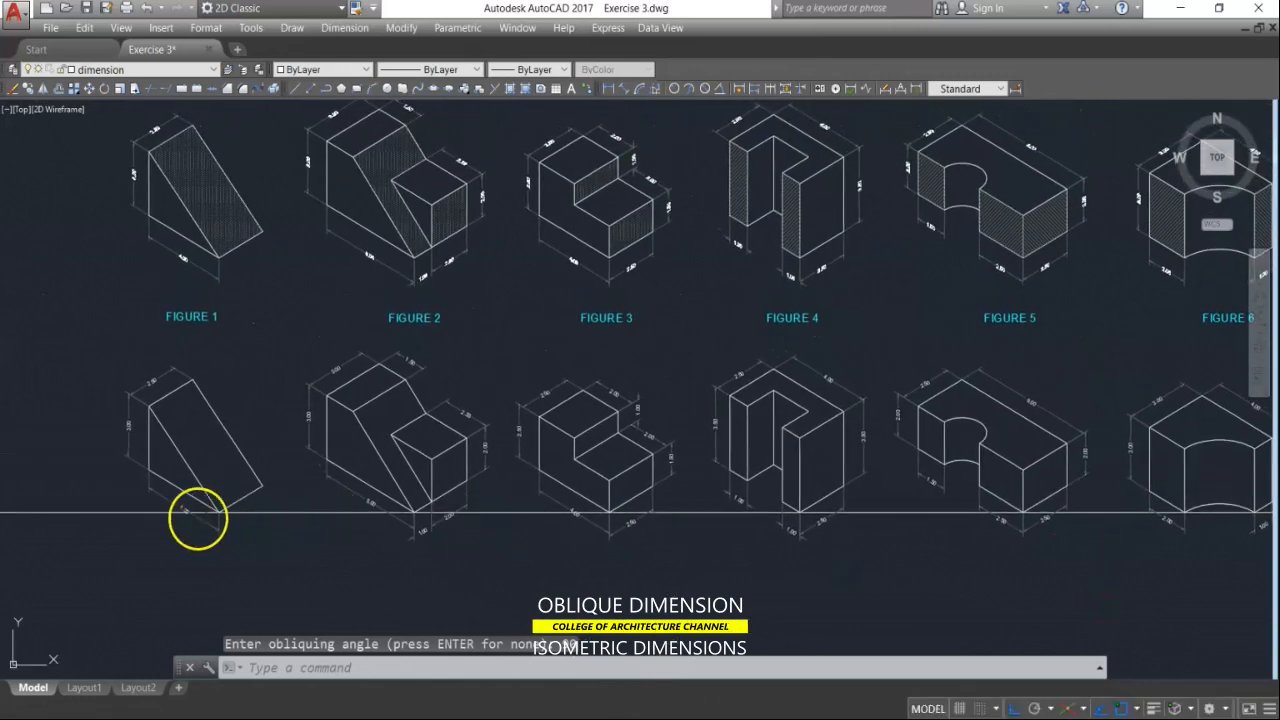
{"action": "scroll", "coordinate": [425, 532], "scroll_direction": "up", "scroll_amount": 5}
{"action": "mouse_move", "coordinate": [423, 531]}
{"action": "middle_mouse_down"}
{"action": "mouse_move", "coordinate": [497, 560]}
{"action": "mouse_move", "coordinate": [920, 580]}
{"action": "middle_mouse_up"}
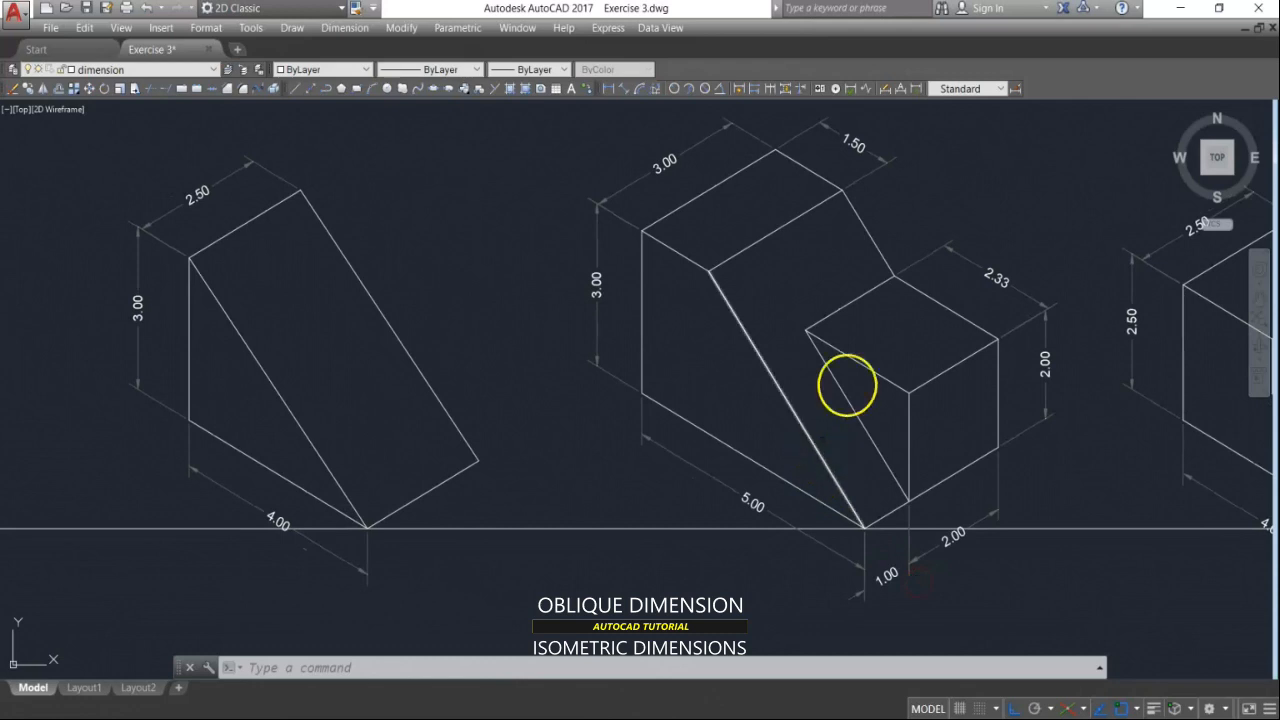
{"action": "middle_click_drag", "start_coordinate": [883, 460], "coordinate": [840, 423]}
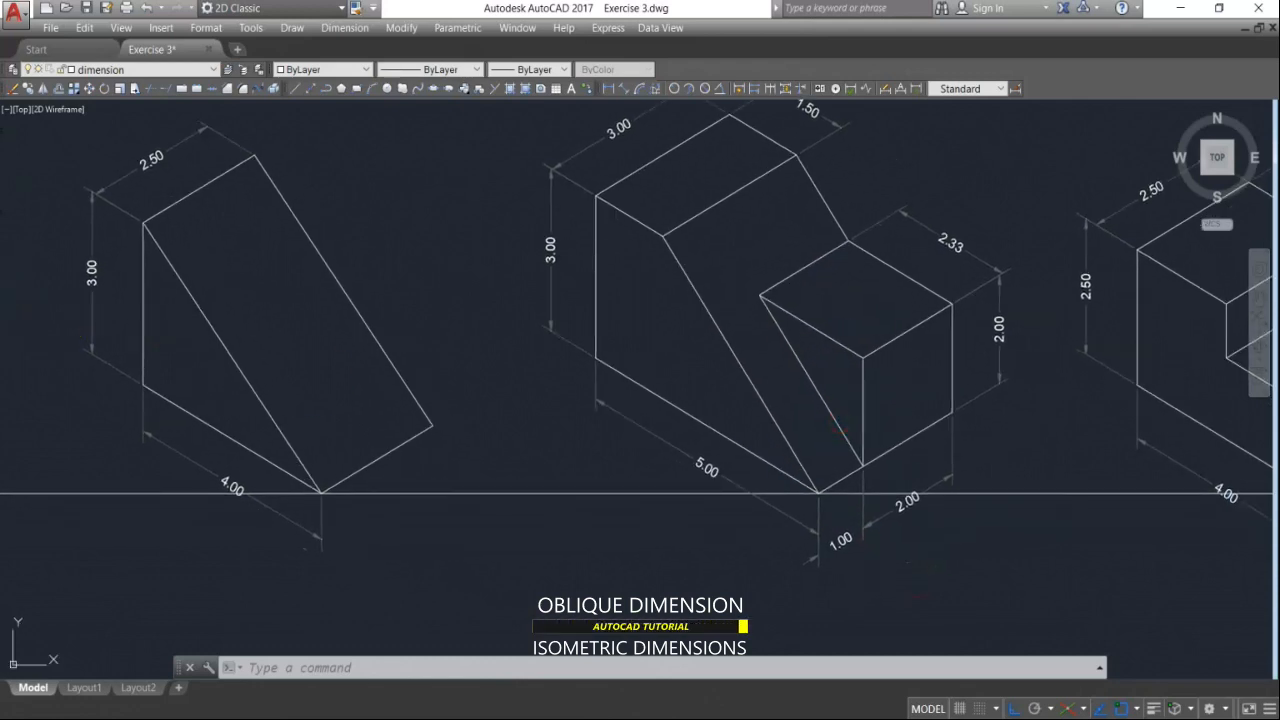
{"action": "scroll", "coordinate": [75, 238], "scroll_direction": "up", "scroll_amount": 10}
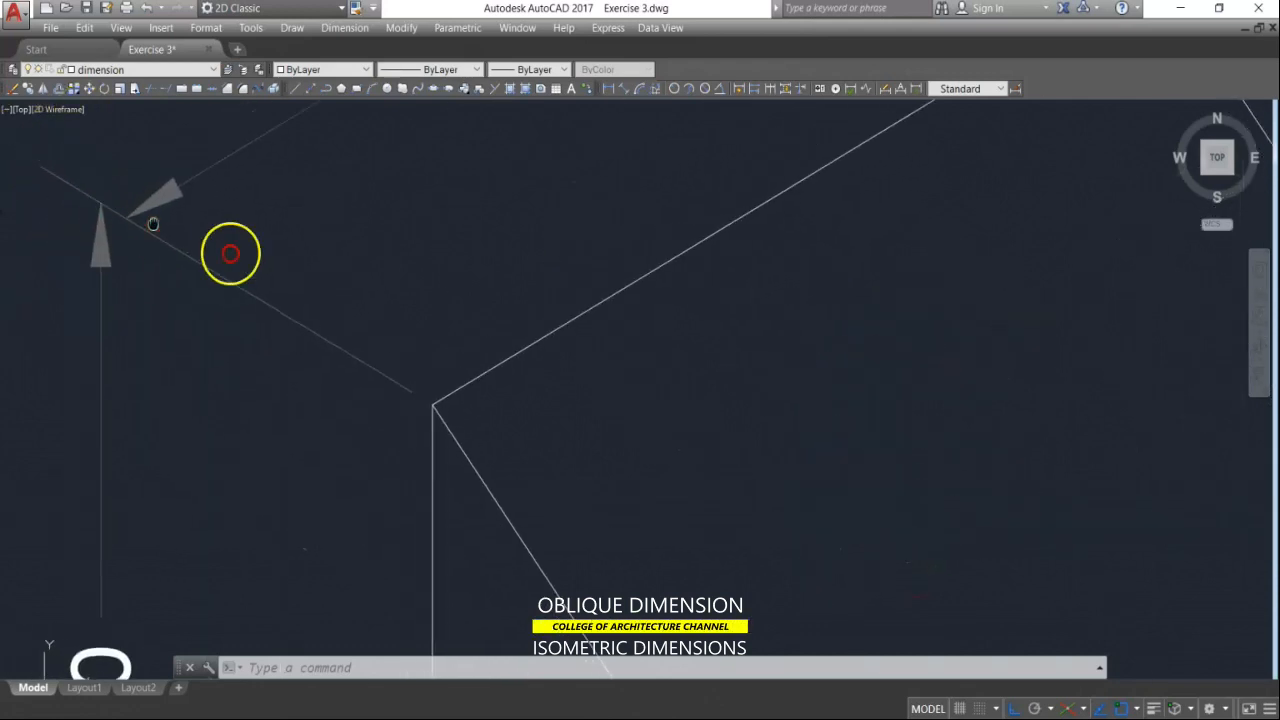
{"action": "left_click", "coordinate": [462, 324]}
{"action": "left_click", "coordinate": [431, 285]}
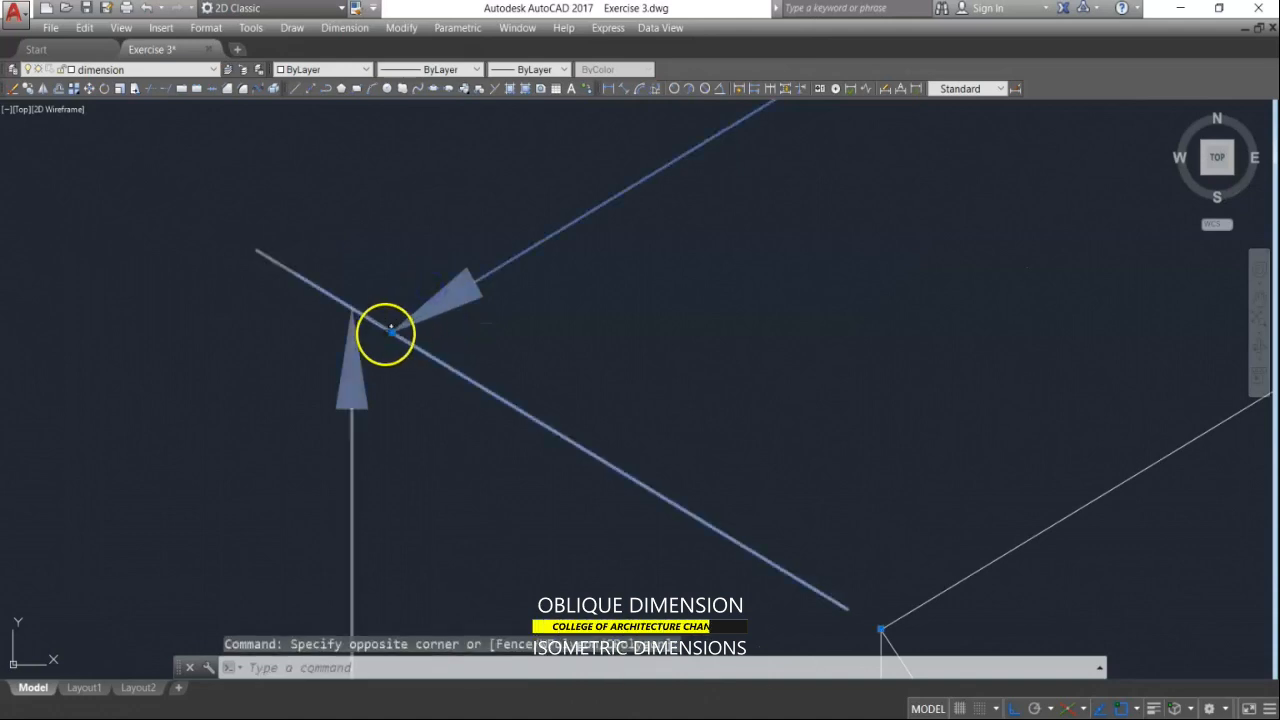
{"action": "left_click", "coordinate": [390, 334]}
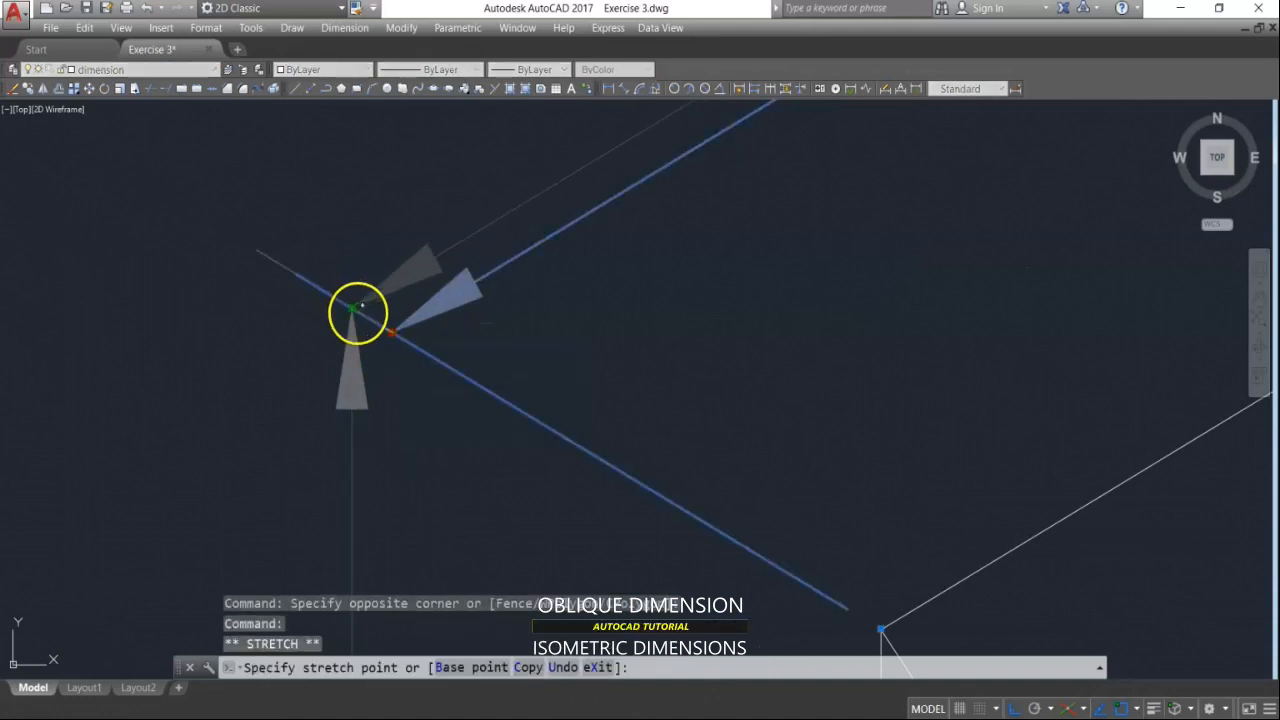
{"action": "left_click", "coordinate": [355, 306]}
Step: Line up the lower Figure 2's bottom 1.00 dimension with the end of the 5.00 dimension, and its bottom 2.00 dimension with the 1.00
{"action": "scroll", "coordinate": [340, 311], "scroll_direction": "down", "scroll_amount": 10}
{"action": "middle_click_drag", "start_coordinate": [1066, 646], "coordinate": [569, 406]}
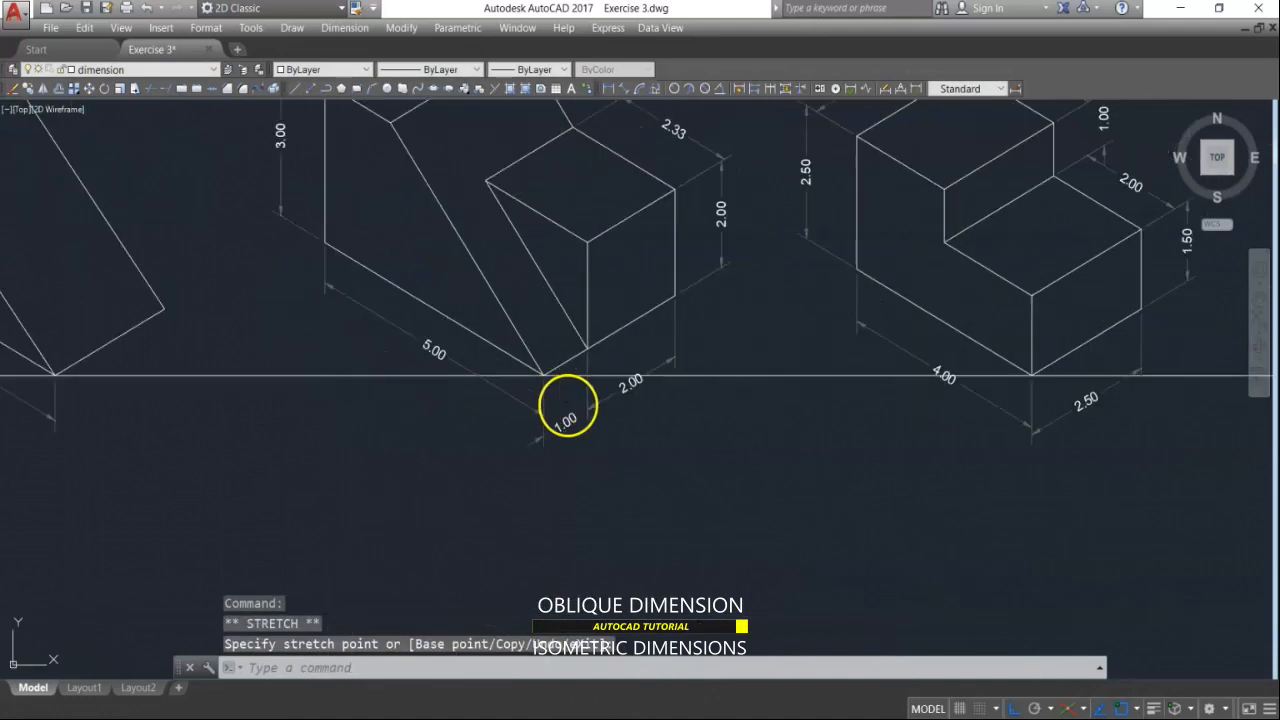
{"action": "scroll", "coordinate": [580, 405], "scroll_direction": "up", "scroll_amount": 6}
{"action": "left_click", "coordinate": [450, 445]}
{"action": "left_click", "coordinate": [373, 518]}
{"action": "left_click", "coordinate": [400, 530]}
{"action": "left_click", "coordinate": [400, 448]}
{"action": "left_click", "coordinate": [640, 370]}
{"action": "left_click", "coordinate": [557, 450]}
{"action": "left_click", "coordinate": [577, 422]}
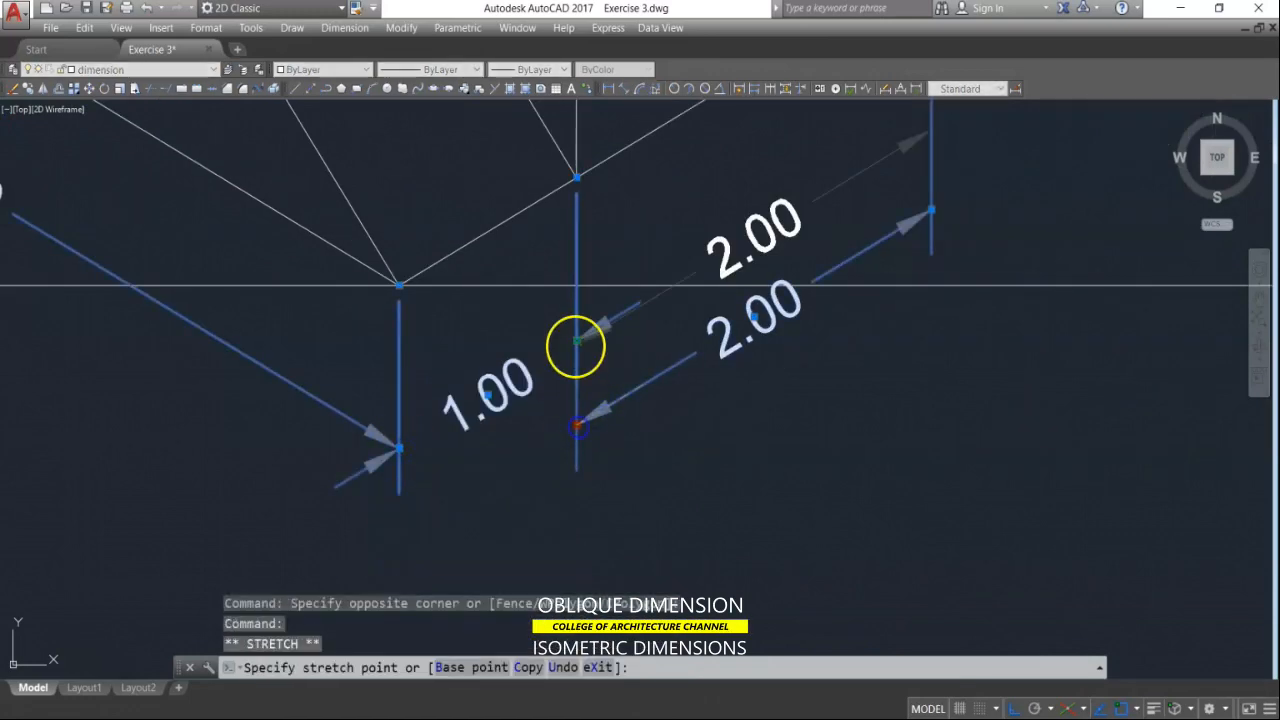
{"action": "left_click", "coordinate": [577, 332]}
Step: Stretch the lower Figure 2's 2.33 and upper-left 3.00 edge dimensions to meet the top ends of their adjacent vertical dimensions
{"action": "scroll", "coordinate": [556, 341], "scroll_direction": "up", "scroll_amount": 4}
{"action": "left_click", "coordinate": [610, 316]}
{"action": "scroll", "coordinate": [560, 354], "scroll_direction": "down", "scroll_amount": 10}
{"action": "scroll", "coordinate": [640, 370], "scroll_direction": "up", "scroll_amount": 8}
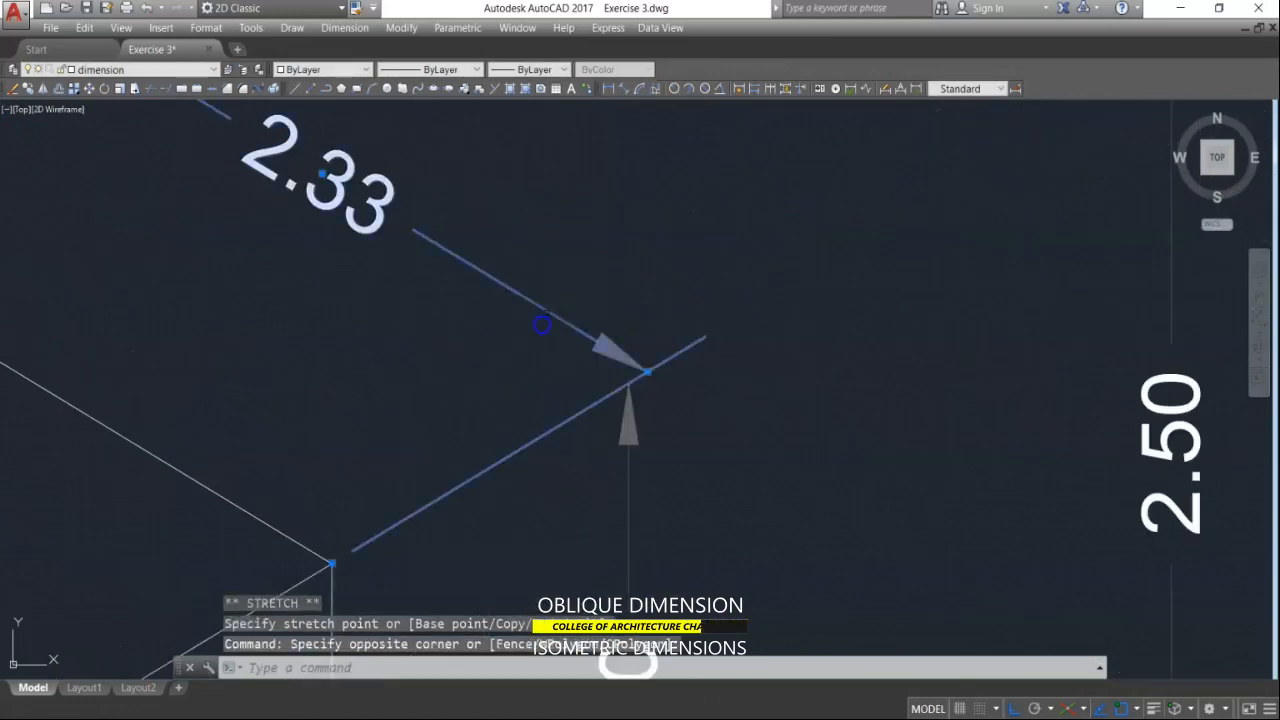
{"action": "left_click", "coordinate": [651, 369]}
{"action": "scroll", "coordinate": [645, 385], "scroll_direction": "down", "scroll_amount": 5}
{"action": "scroll", "coordinate": [629, 386], "scroll_direction": "down", "scroll_amount": 3}
{"action": "scroll", "coordinate": [419, 341], "scroll_direction": "up", "scroll_amount": 10}
{"action": "left_click", "coordinate": [418, 343]}
{"action": "left_click", "coordinate": [362, 268]}
{"action": "left_click", "coordinate": [292, 330]}
{"action": "left_click", "coordinate": [271, 320]}
{"action": "scroll", "coordinate": [273, 321], "scroll_direction": "down", "scroll_amount": 10}
Step: Stretch the lower Figure 3's upper-left 2.50 edge dimension to meet the top end of its left-side 2.50 vertical dimension
{"action": "scroll", "coordinate": [355, 330], "scroll_direction": "up", "scroll_amount": 7}
{"action": "scroll", "coordinate": [355, 330], "scroll_direction": "down", "scroll_amount": 4}
{"action": "scroll", "coordinate": [246, 331], "scroll_direction": "up", "scroll_amount": 8}
{"action": "left_click", "coordinate": [258, 337]}
{"action": "left_click", "coordinate": [246, 329]}
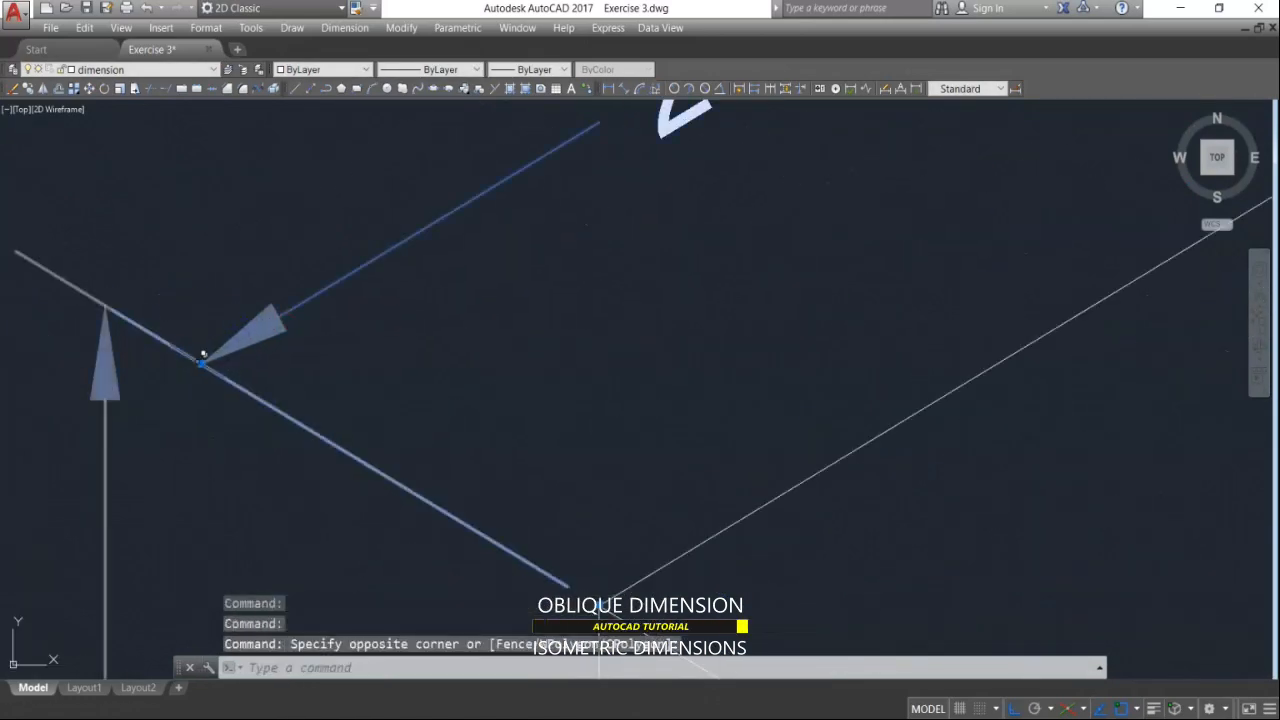
{"action": "left_click", "coordinate": [201, 364]}
{"action": "scroll", "coordinate": [699, 294], "scroll_direction": "up", "scroll_amount": 2}
{"action": "left_click", "coordinate": [660, 310]}
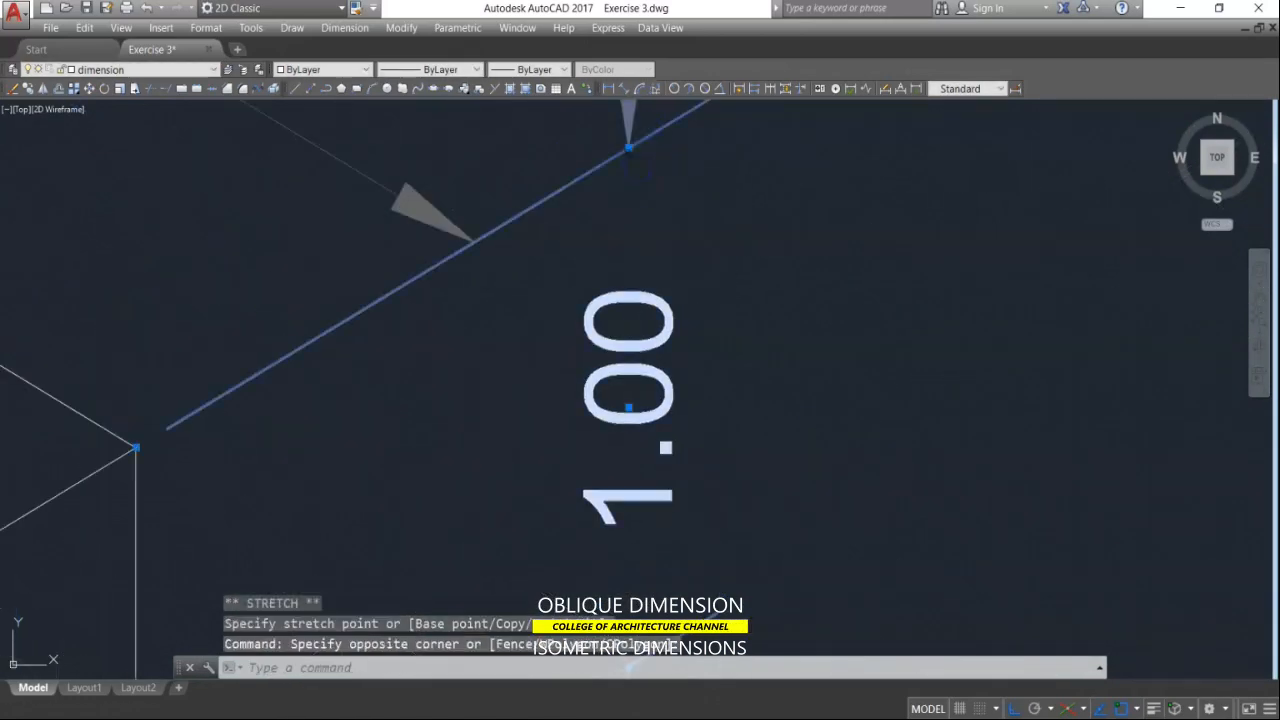
Step: Move the lower Figure 3's 1.00 vertical dimension to the end of the upper 2.00 dimension, and stretch the lower 2.00 to meet it
{"action": "left_click", "coordinate": [629, 143]}
{"action": "left_click", "coordinate": [469, 246]}
{"action": "scroll", "coordinate": [469, 246], "scroll_direction": "down", "scroll_amount": 4}
{"action": "scroll", "coordinate": [480, 371], "scroll_direction": "up", "scroll_amount": 3}
{"action": "scroll", "coordinate": [456, 193], "scroll_direction": "up", "scroll_amount": 2}
{"action": "left_click", "coordinate": [417, 190]}
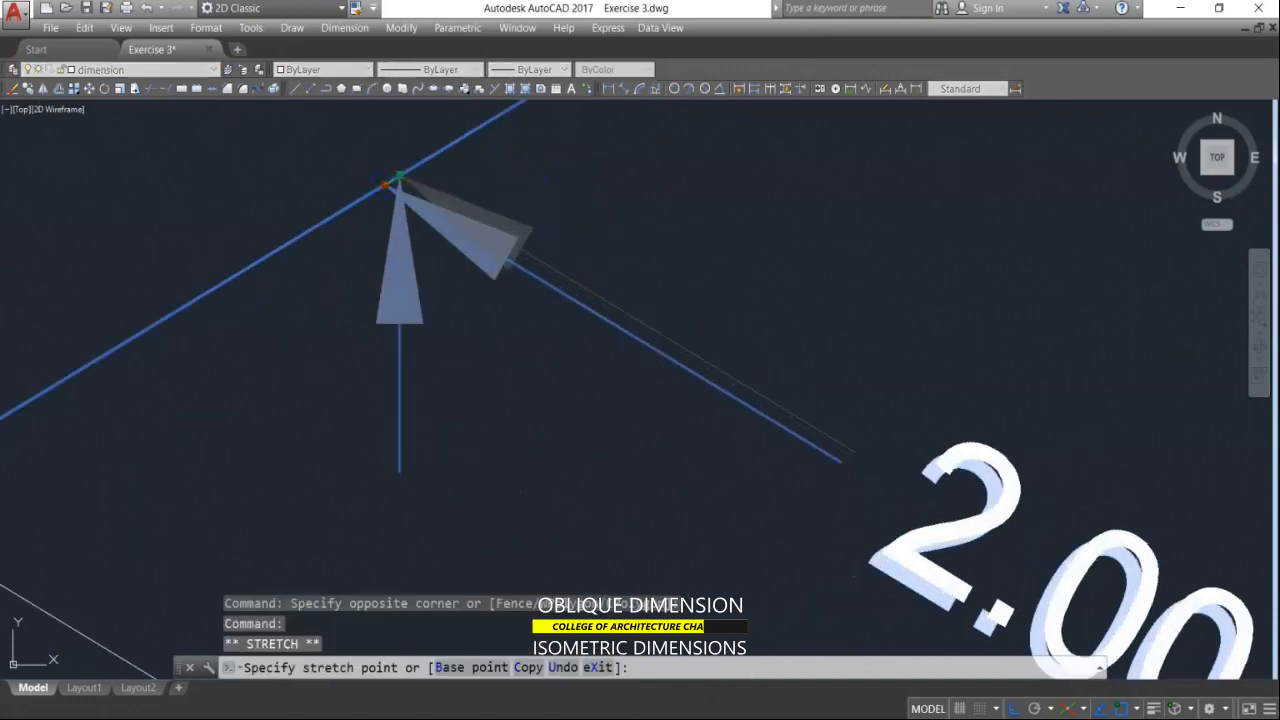
Step: Move the lower Figure 3's 1.50 vertical dimension to the end of the lower 2.00 dimension and line up the bottom 2.50 with the 4.00
{"action": "scroll", "coordinate": [417, 190], "scroll_direction": "down", "scroll_amount": 4}
{"action": "scroll", "coordinate": [971, 423], "scroll_direction": "up", "scroll_amount": 4}
{"action": "left_click", "coordinate": [779, 531]}
{"action": "scroll", "coordinate": [780, 469], "scroll_direction": "down", "scroll_amount": 4}
{"action": "scroll", "coordinate": [694, 537], "scroll_direction": "up", "scroll_amount": 4}
{"action": "scroll", "coordinate": [690, 505], "scroll_direction": "down", "scroll_amount": 4}
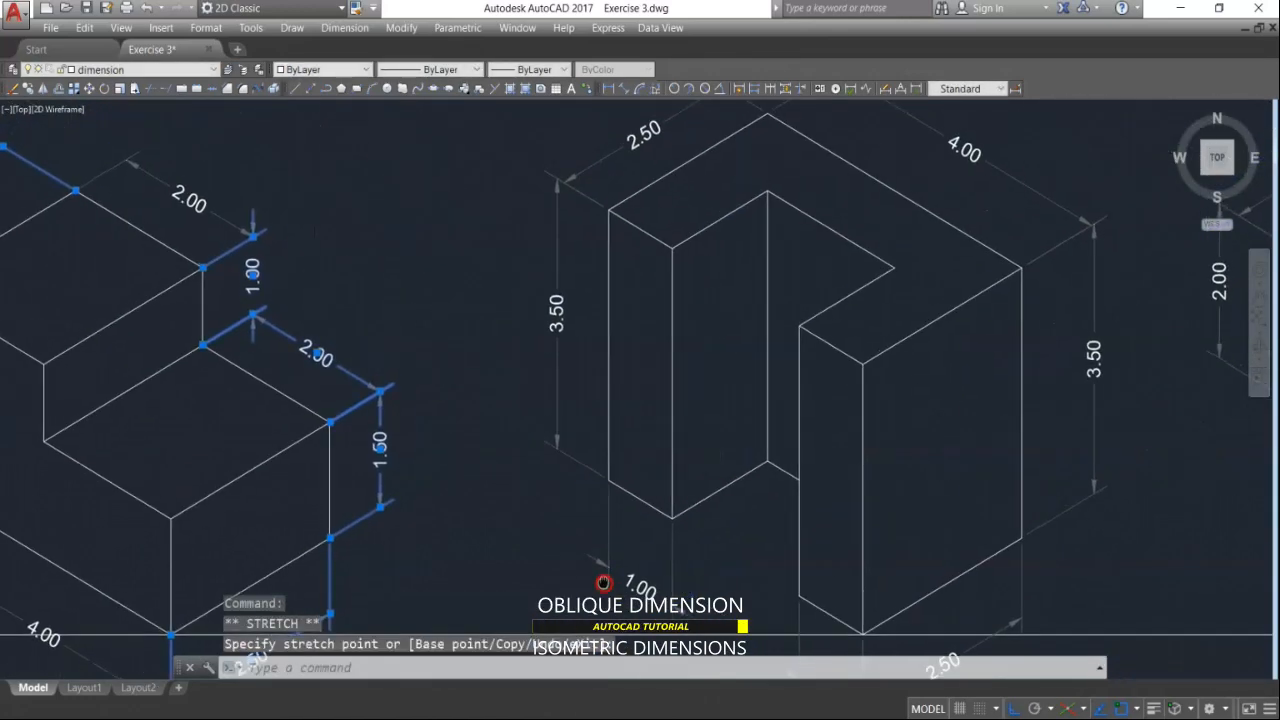
Step: Stretch the lower Figure 4's upper-left 2.50, right-side 3.50 and lower 2.50 dimensions to meet the ends of their adjacent dimensions
{"action": "scroll", "coordinate": [591, 209], "scroll_direction": "up", "scroll_amount": 4}
{"action": "scroll", "coordinate": [492, 296], "scroll_direction": "down", "scroll_amount": 4}
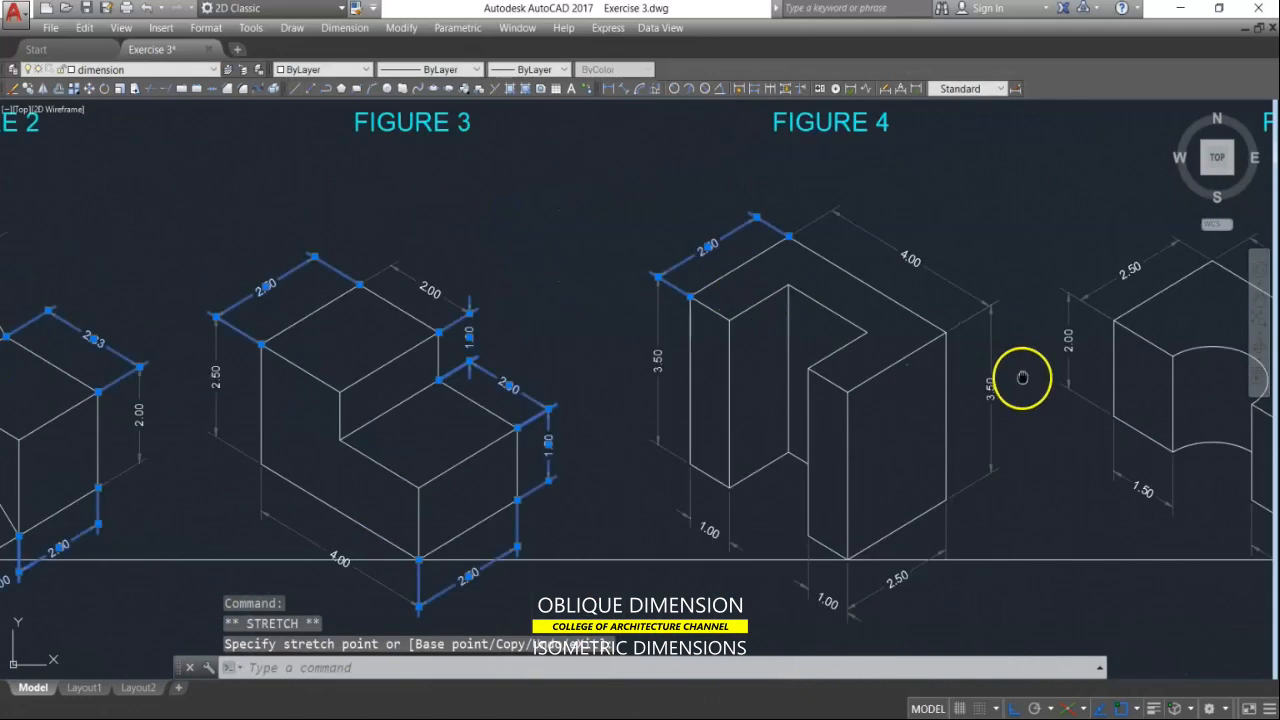
{"action": "scroll", "coordinate": [934, 314], "scroll_direction": "up", "scroll_amount": 4}
{"action": "scroll", "coordinate": [880, 343], "scroll_direction": "down", "scroll_amount": 3}
{"action": "scroll", "coordinate": [724, 564], "scroll_direction": "up", "scroll_amount": 10}
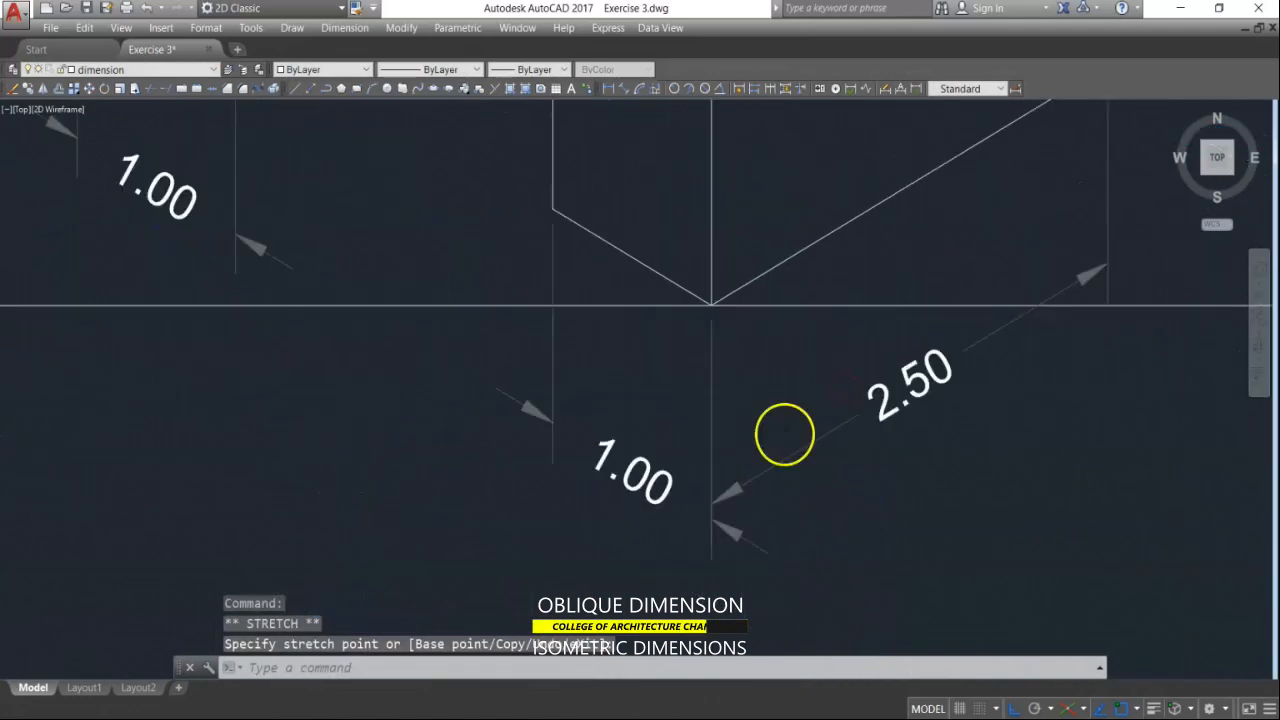
{"action": "scroll", "coordinate": [724, 563], "scroll_direction": "down", "scroll_amount": 5}
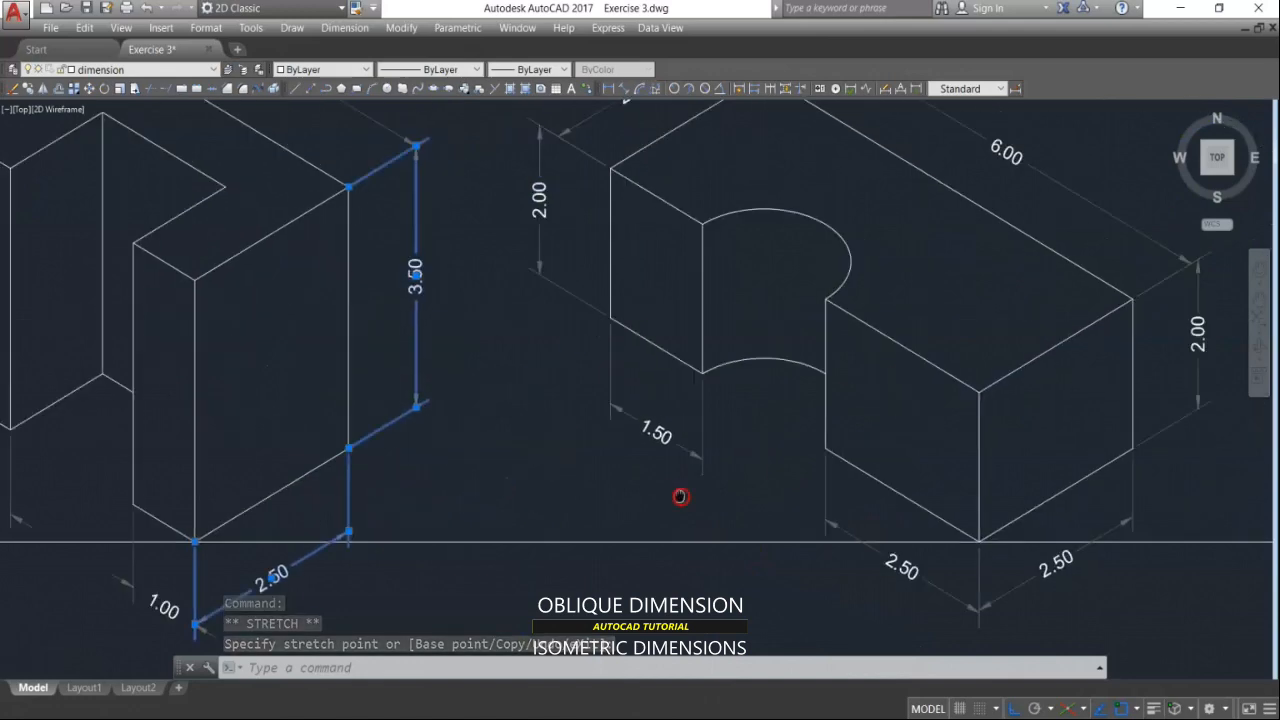
Step: Stretch the lower Figure 5's left-side 2.00, upper-left 2.50 and right-side 2.00 dimensions so their ends meet the neighbouring dimension lines
{"action": "scroll", "coordinate": [591, 309], "scroll_direction": "up", "scroll_amount": 6}
{"action": "left_click", "coordinate": [591, 309]}
{"action": "scroll", "coordinate": [591, 309], "scroll_direction": "down", "scroll_amount": 2}
{"action": "scroll", "coordinate": [459, 364], "scroll_direction": "down", "scroll_amount": 4}
{"action": "scroll", "coordinate": [800, 309], "scroll_direction": "up", "scroll_amount": 8}
{"action": "left_click", "coordinate": [851, 286]}
{"action": "left_click", "coordinate": [774, 346]}
{"action": "left_click", "coordinate": [749, 363]}
Step: Stretch the lower Figure 5's 2.50 dimension under the right face to meet the end of the neighbouring lower 2.50
{"action": "scroll", "coordinate": [800, 308], "scroll_direction": "down", "scroll_amount": 8}
{"action": "scroll", "coordinate": [690, 528], "scroll_direction": "up", "scroll_amount": 6}
{"action": "left_click", "coordinate": [591, 519]}
{"action": "left_click", "coordinate": [591, 519]}
{"action": "scroll", "coordinate": [566, 520], "scroll_direction": "up", "scroll_amount": 5}
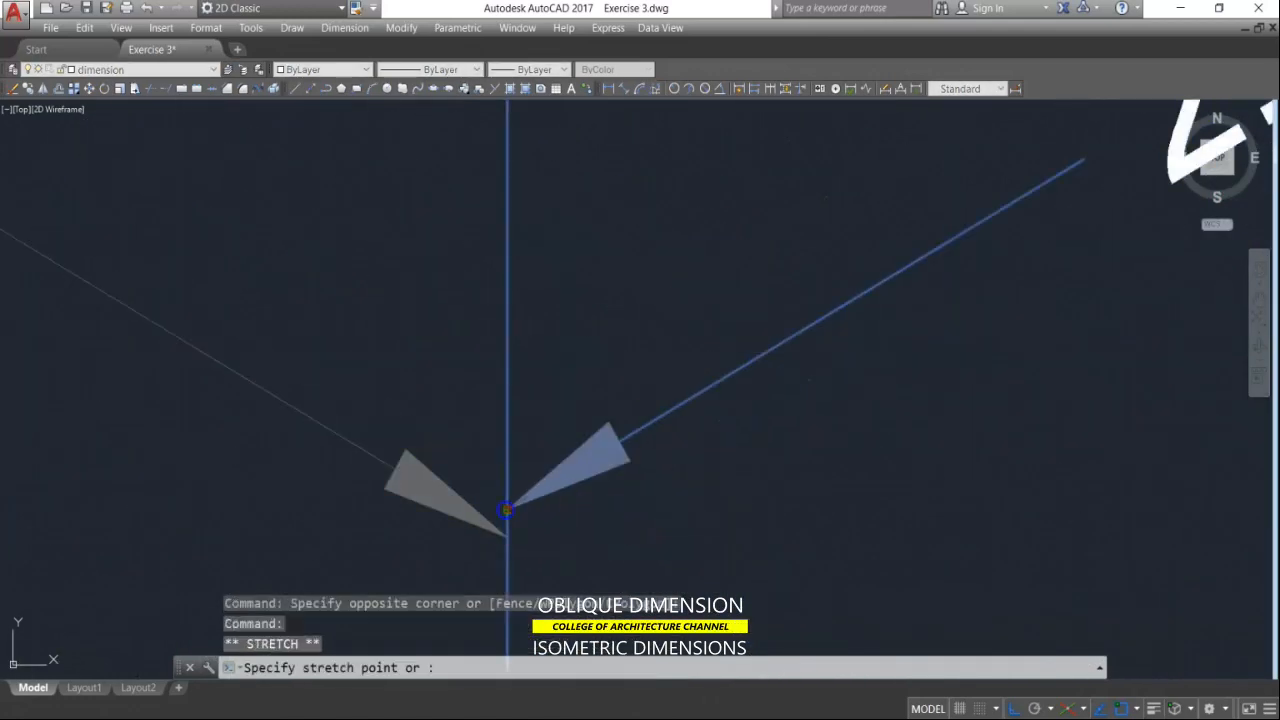
Step: Stretch the lower Figure 6's upper-left 3.00 edge dimension to meet the top end of its left-side vertical 3.00
{"action": "scroll", "coordinate": [509, 509], "scroll_direction": "down", "scroll_amount": 10}
{"action": "scroll", "coordinate": [637, 214], "scroll_direction": "up", "scroll_amount": 2}
{"action": "scroll", "coordinate": [476, 440], "scroll_direction": "up", "scroll_amount": 7}
{"action": "left_click", "coordinate": [476, 449]}
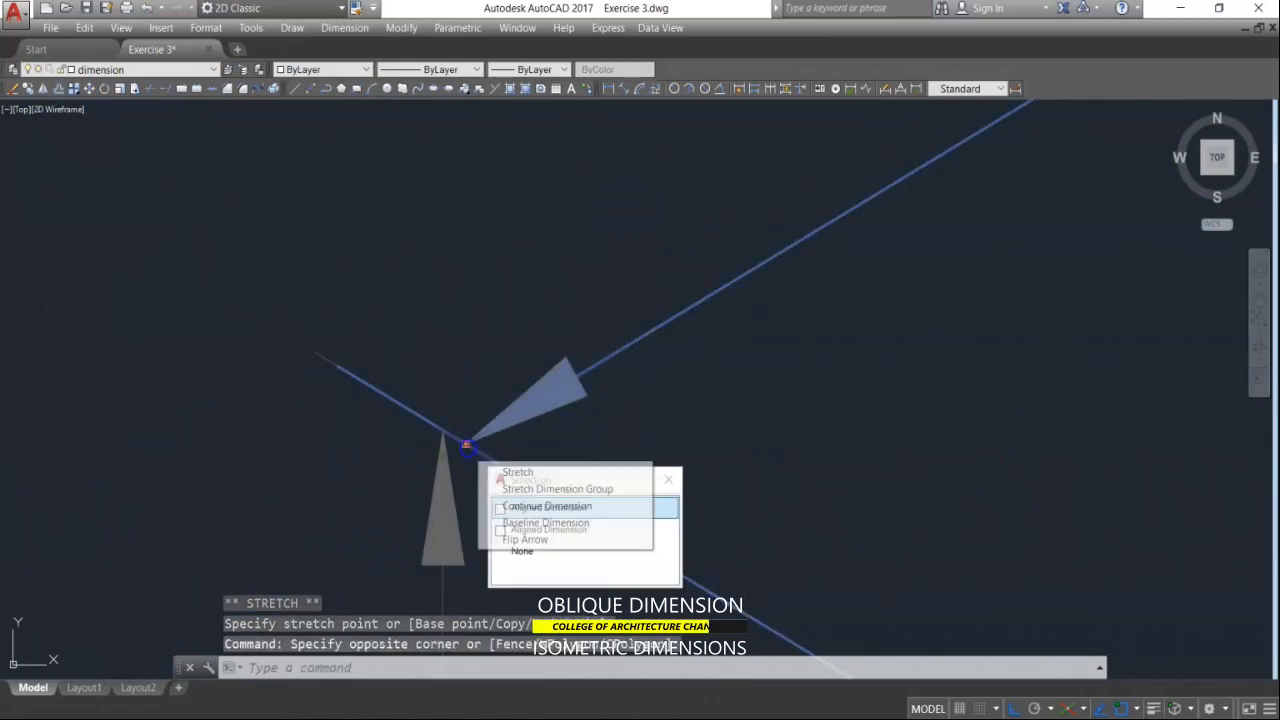
{"action": "left_click", "coordinate": [588, 528]}
{"action": "left_click", "coordinate": [465, 443]}
{"action": "left_click", "coordinate": [443, 430]}
Step: Bring the ends of the lower Figure 6's upper-right 4.00 and right-side vertical 3.00 dimensions together
{"action": "scroll", "coordinate": [443, 430], "scroll_direction": "down", "scroll_amount": 7}
{"action": "key", "text": "Escape"}
{"action": "scroll", "coordinate": [640, 415], "scroll_direction": "up", "scroll_amount": 7}
{"action": "left_click", "coordinate": [635, 414]}
{"action": "scroll", "coordinate": [709, 451], "scroll_direction": "down", "scroll_amount": 5}
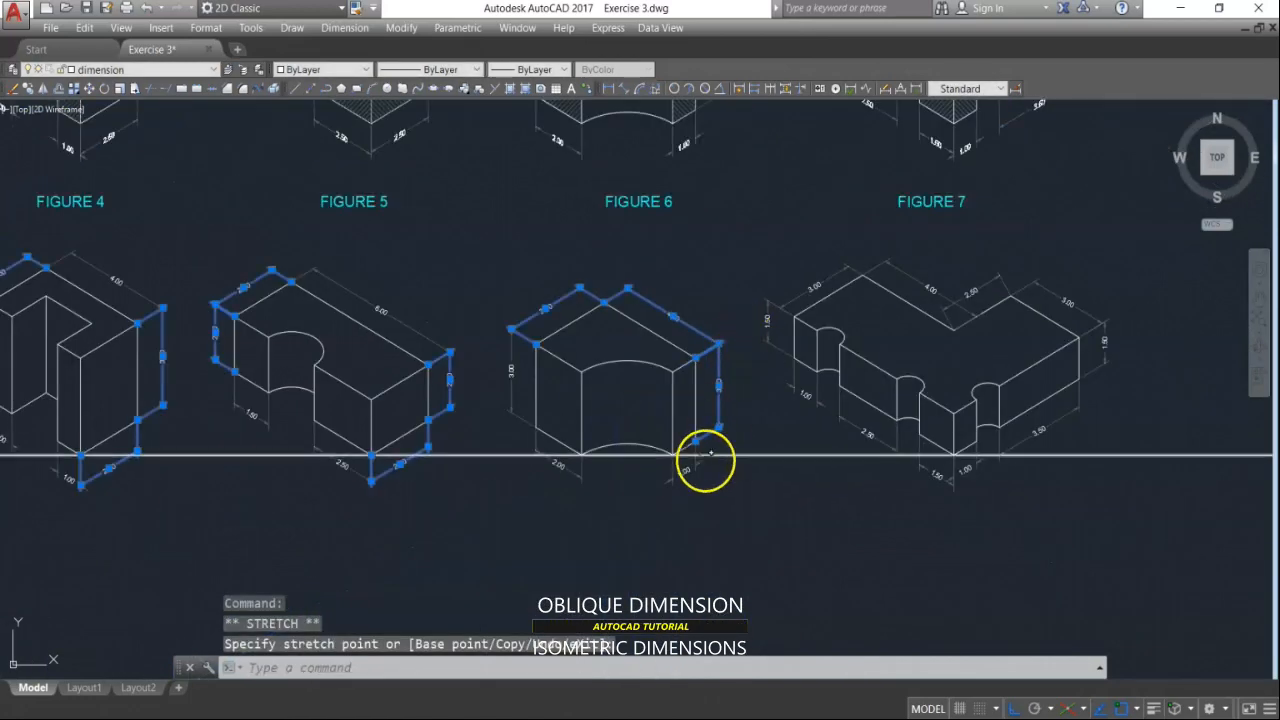
Step: Stretch the lower Figure 7's bottom 1.00 dimension to the end of the 1.50, and line up the 3.50 with it
{"action": "scroll", "coordinate": [977, 486], "scroll_direction": "up", "scroll_amount": 5}
{"action": "left_click", "coordinate": [763, 552]}
{"action": "middle_click_drag", "start_coordinate": [1038, 447], "coordinate": [648, 497]}
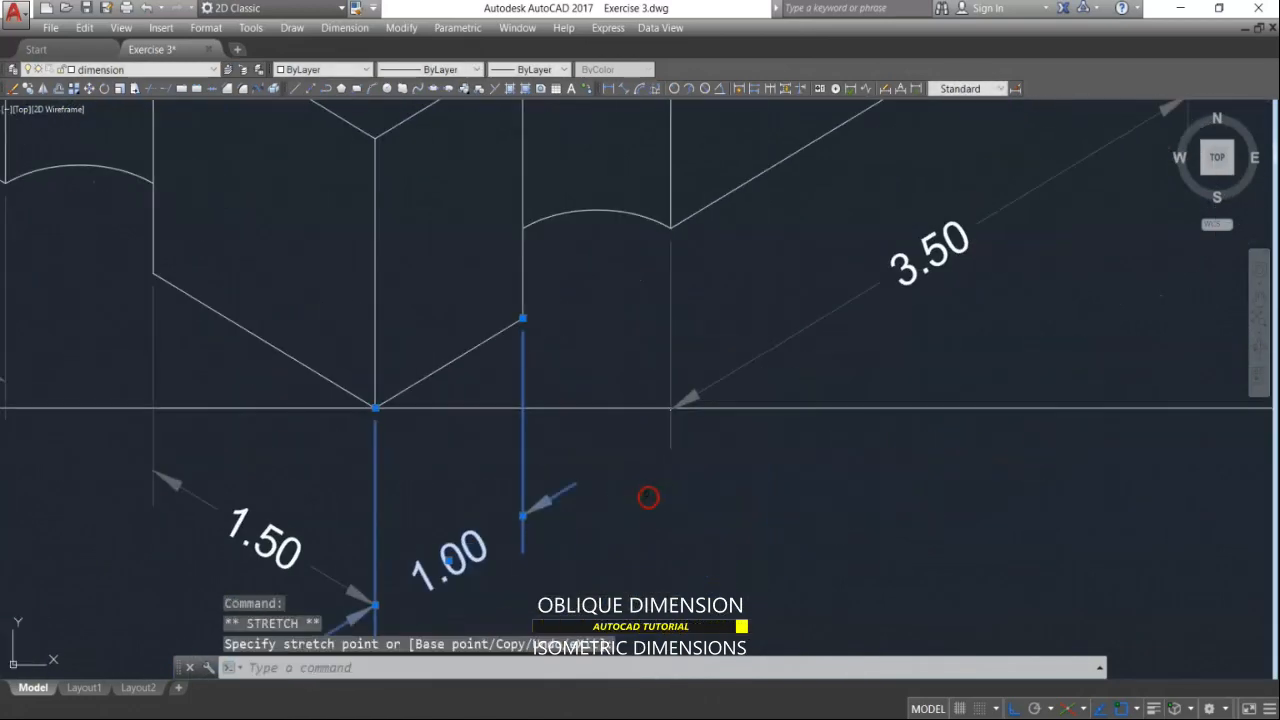
{"action": "scroll", "coordinate": [650, 499], "scroll_direction": "down", "scroll_amount": 2}
{"action": "left_click", "coordinate": [748, 397]}
{"action": "left_click", "coordinate": [704, 431]}
{"action": "left_click", "coordinate": [666, 443]}
{"action": "left_click", "coordinate": [574, 508]}
Step: Stretch the lower Figure 7's right-side 1.50 vertical dimension to meet the end of the upper-right 3.00, and clear the selection
{"action": "scroll", "coordinate": [669, 477], "scroll_direction": "down", "scroll_amount": 2}
{"action": "middle_click_drag", "start_coordinate": [700, 447], "coordinate": [711, 612]}
{"action": "scroll", "coordinate": [952, 240], "scroll_direction": "up", "scroll_amount": 6}
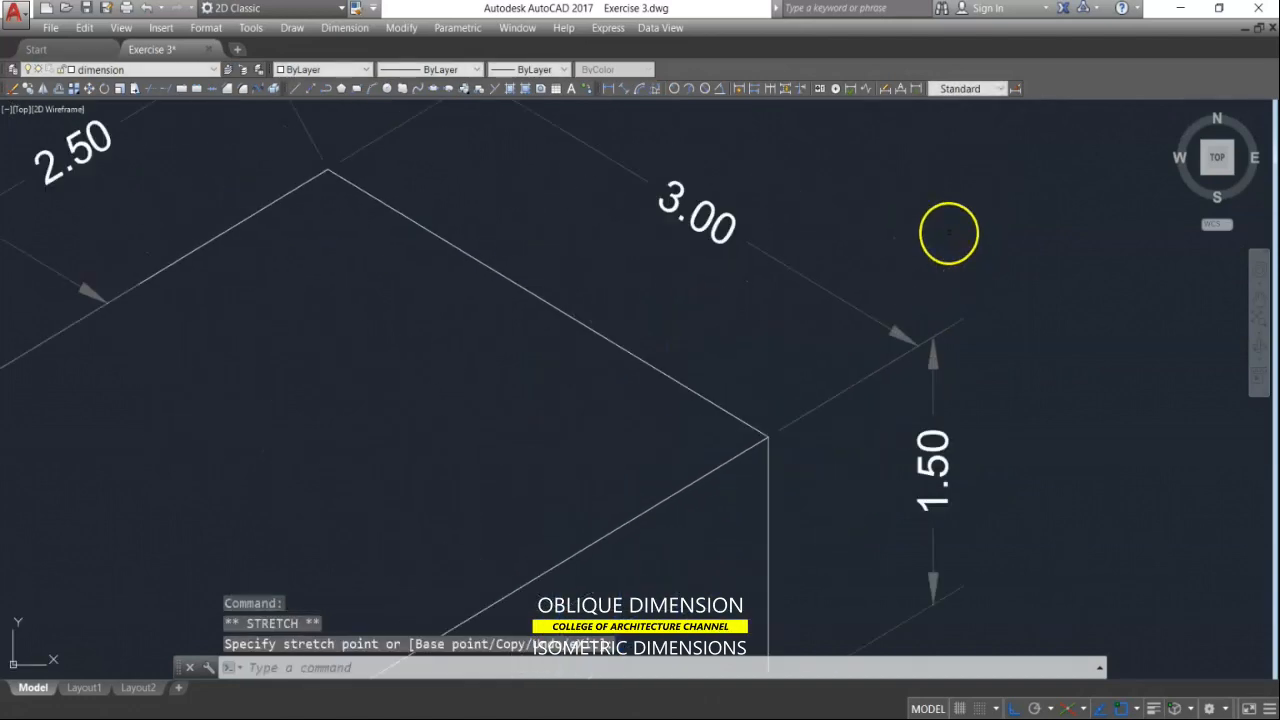
{"action": "left_click", "coordinate": [950, 358]}
{"action": "left_click", "coordinate": [922, 384]}
{"action": "left_click", "coordinate": [921, 386]}
{"action": "left_click", "coordinate": [920, 387]}
{"action": "left_click", "coordinate": [895, 402]}
{"action": "scroll", "coordinate": [965, 354], "scroll_direction": "down", "scroll_amount": 4}
{"action": "scroll", "coordinate": [943, 342], "scroll_direction": "down", "scroll_amount": 5}
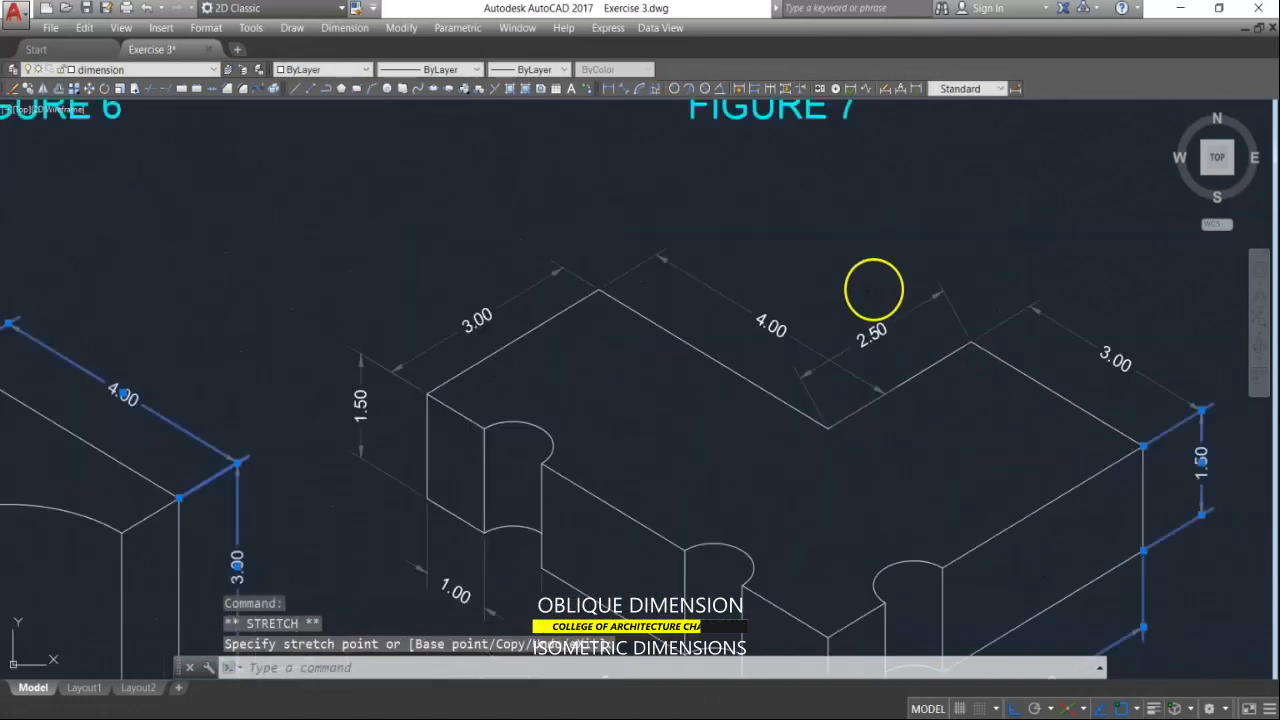
{"action": "key", "text": "Escape"}
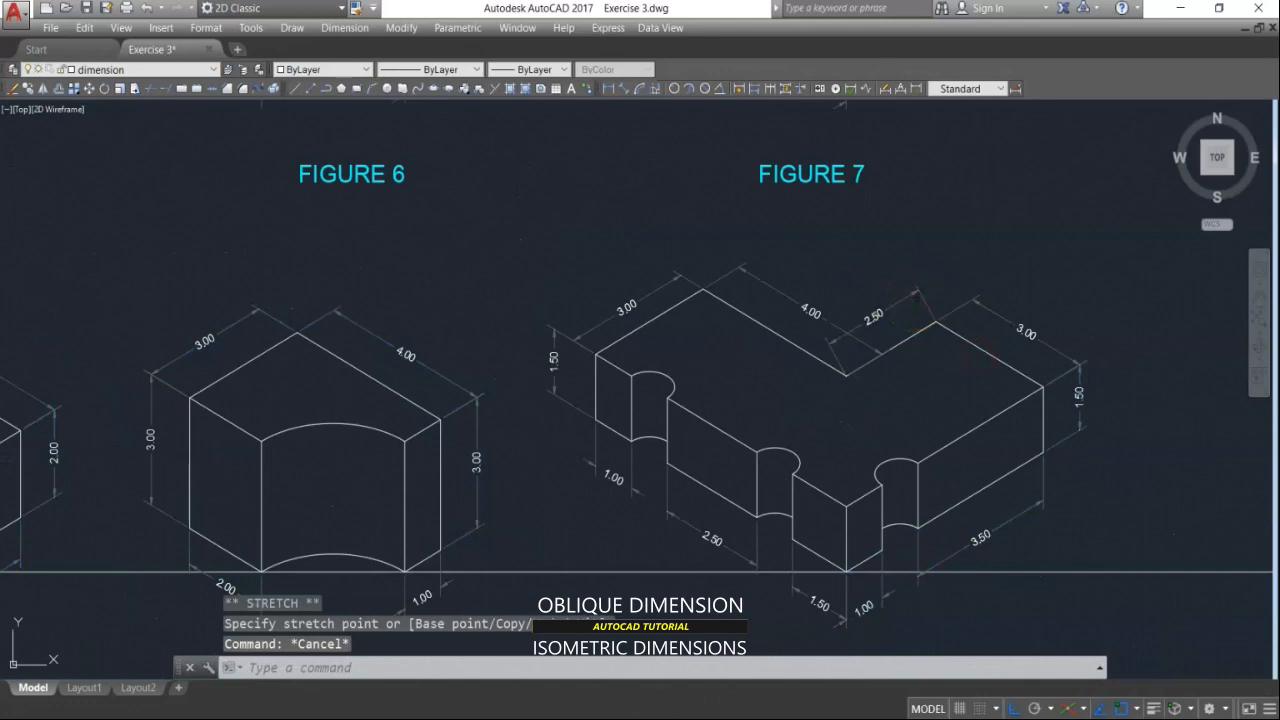
{"action": "scroll", "coordinate": [905, 300], "scroll_direction": "up", "scroll_amount": 4}
{"action": "left_click", "coordinate": [900, 286]}
{"action": "left_click", "coordinate": [860, 330]}
{"action": "scroll", "coordinate": [1010, 275], "scroll_direction": "down", "scroll_amount": 10}
{"action": "key", "text": "Escape"}
{"action": "scroll", "coordinate": [1010, 275], "scroll_direction": "down", "scroll_amount": 5}
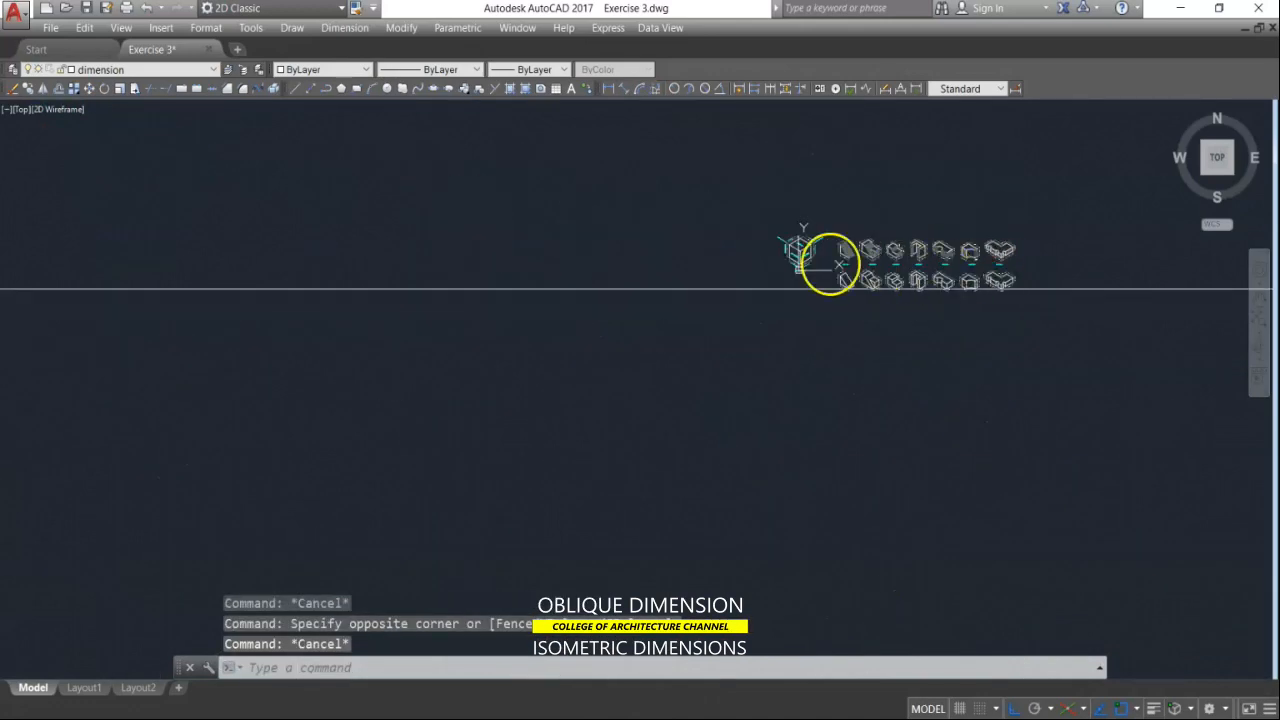
Step: Set the oblique angle of the lower Figure 7's inner 2.50 dimension to -30, following the reference cube
{"action": "scroll", "coordinate": [829, 250], "scroll_direction": "up", "scroll_amount": 12}
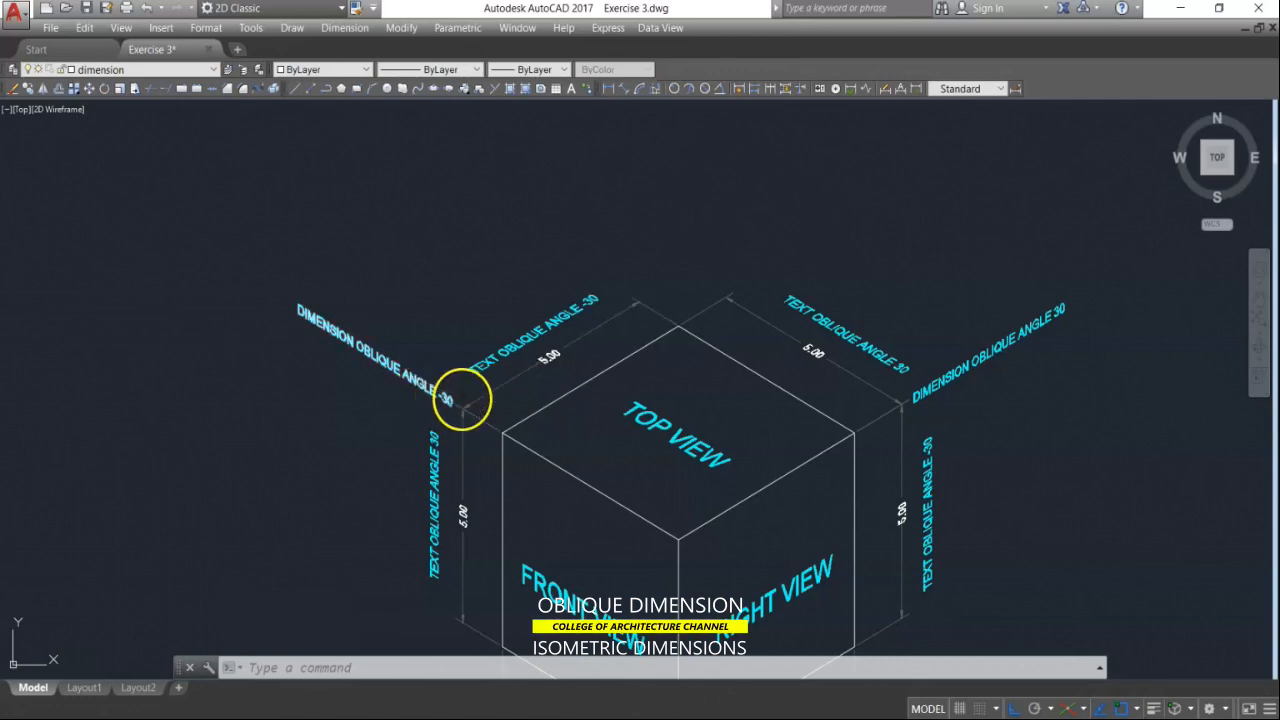
{"action": "scroll", "coordinate": [460, 340], "scroll_direction": "down", "scroll_amount": 3}
{"action": "middle_click_drag", "start_coordinate": [894, 451], "coordinate": [441, 337]}
{"action": "scroll", "coordinate": [441, 337], "scroll_direction": "down", "scroll_amount": 3}
{"action": "scroll", "coordinate": [1208, 457], "scroll_direction": "up", "scroll_amount": 10}
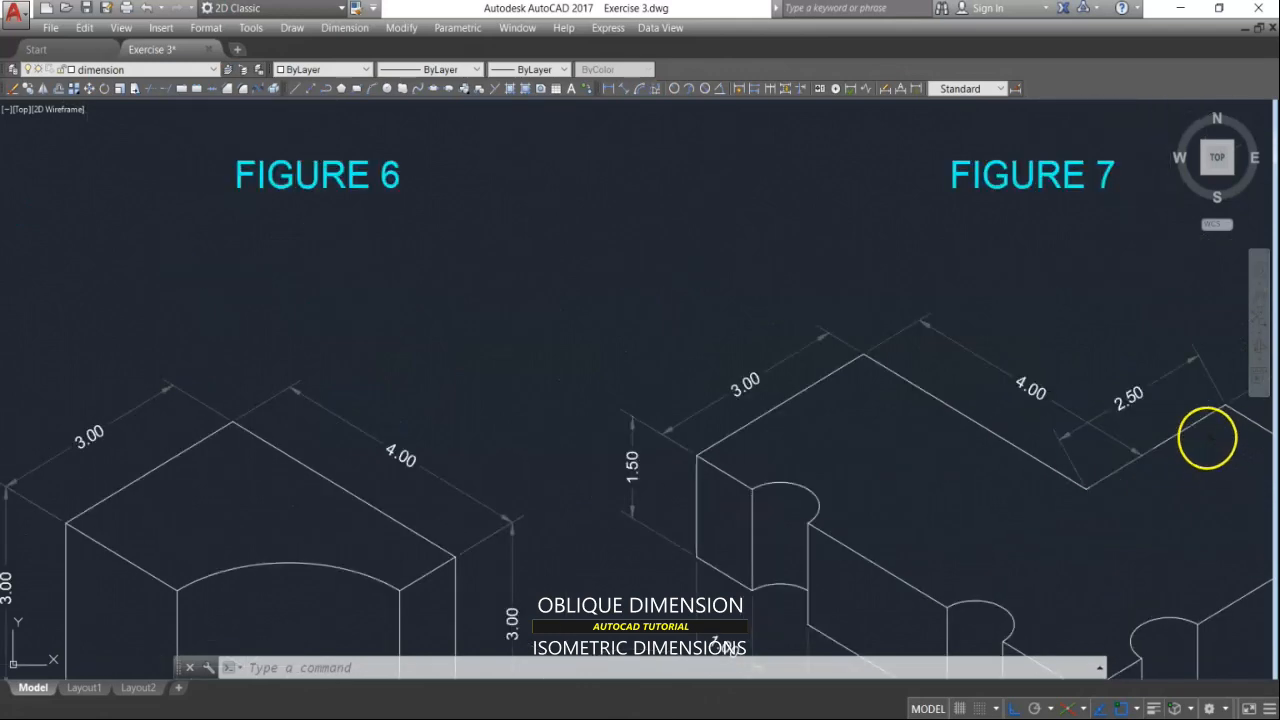
{"action": "left_click", "coordinate": [895, 300]}
{"action": "scroll", "coordinate": [520, 325], "scroll_direction": "down", "scroll_amount": 3}
{"action": "left_click", "coordinate": [527, 313]}
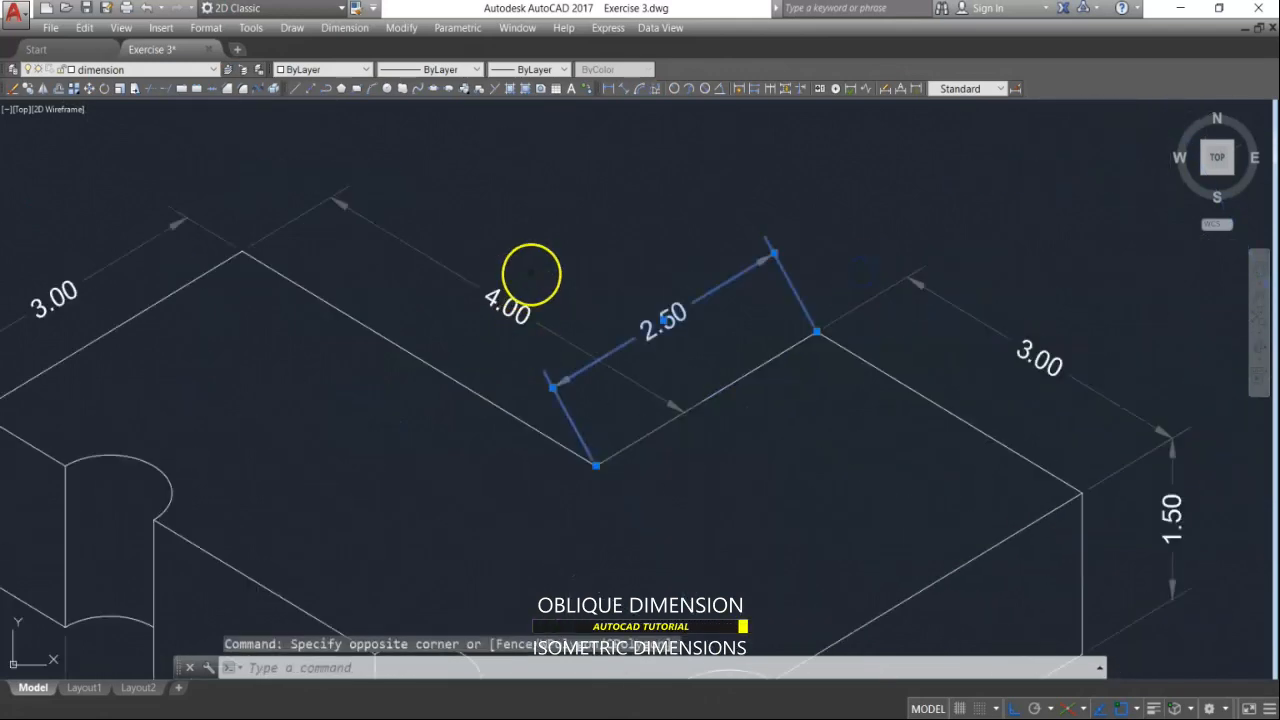
{"action": "left_click", "coordinate": [341, 27]}
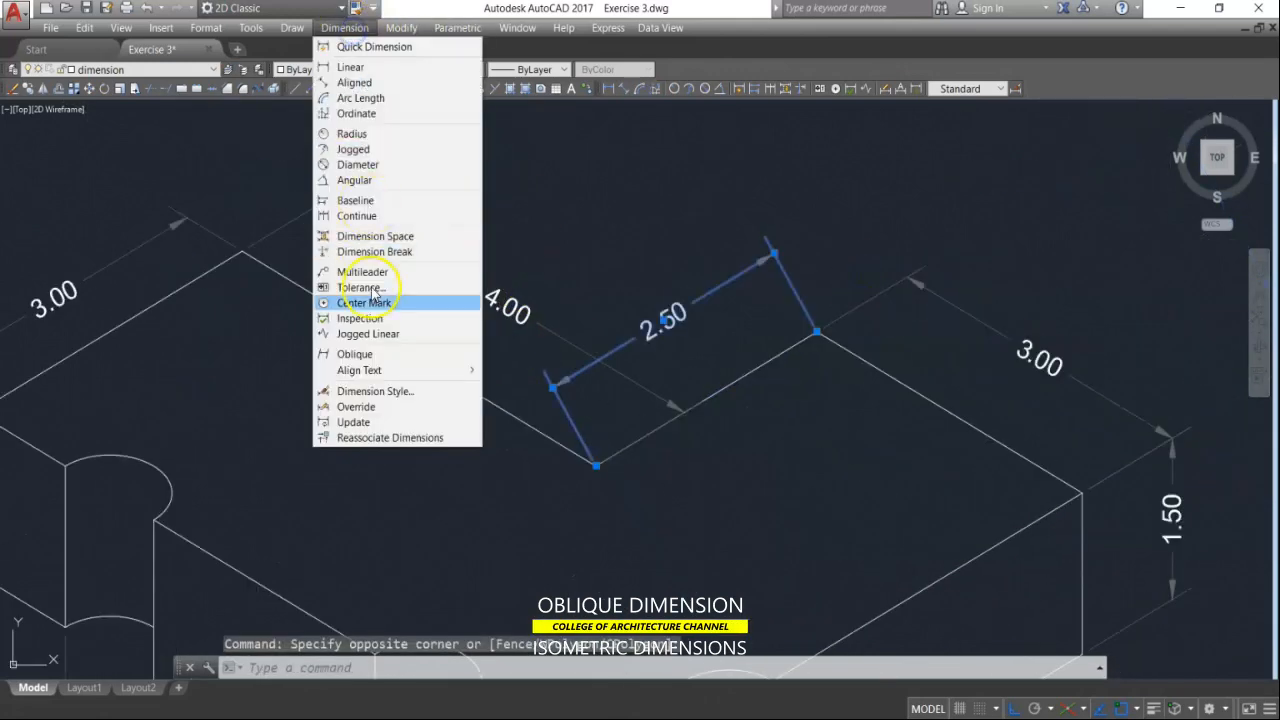
{"action": "left_click", "coordinate": [377, 357]}
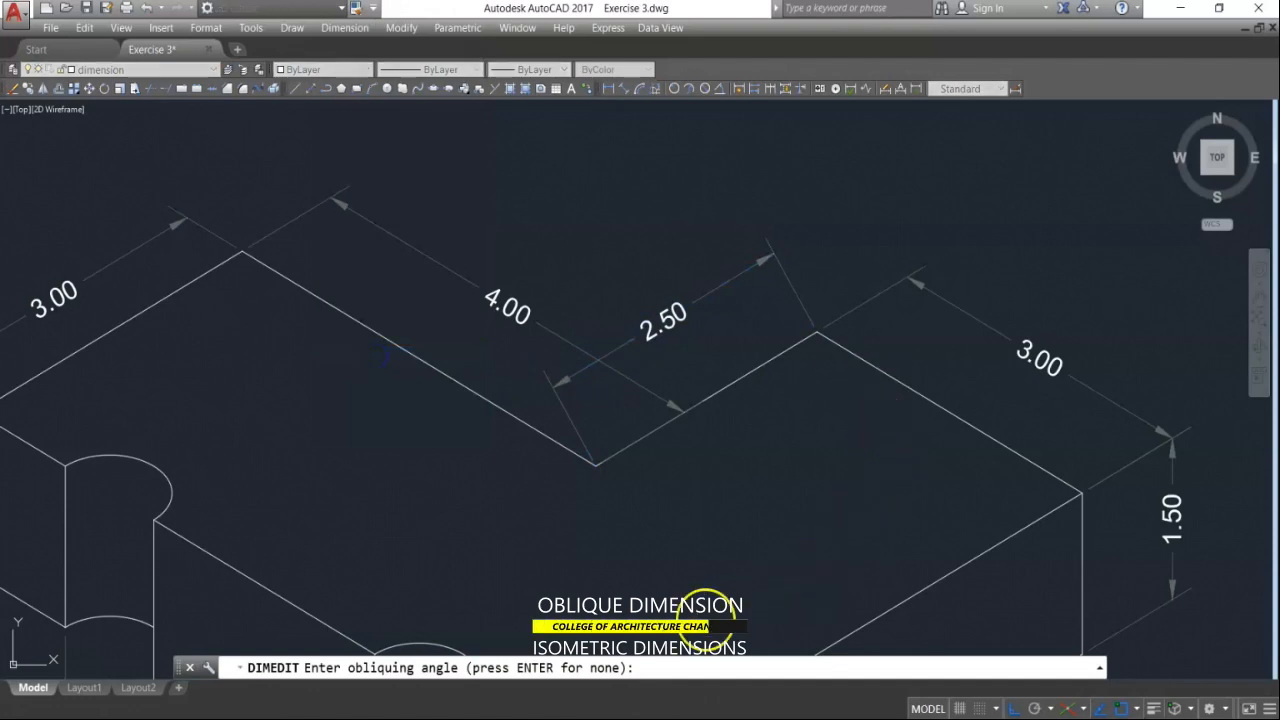
{"action": "type", "text": "-30"}
{"action": "key", "text": "Return"}
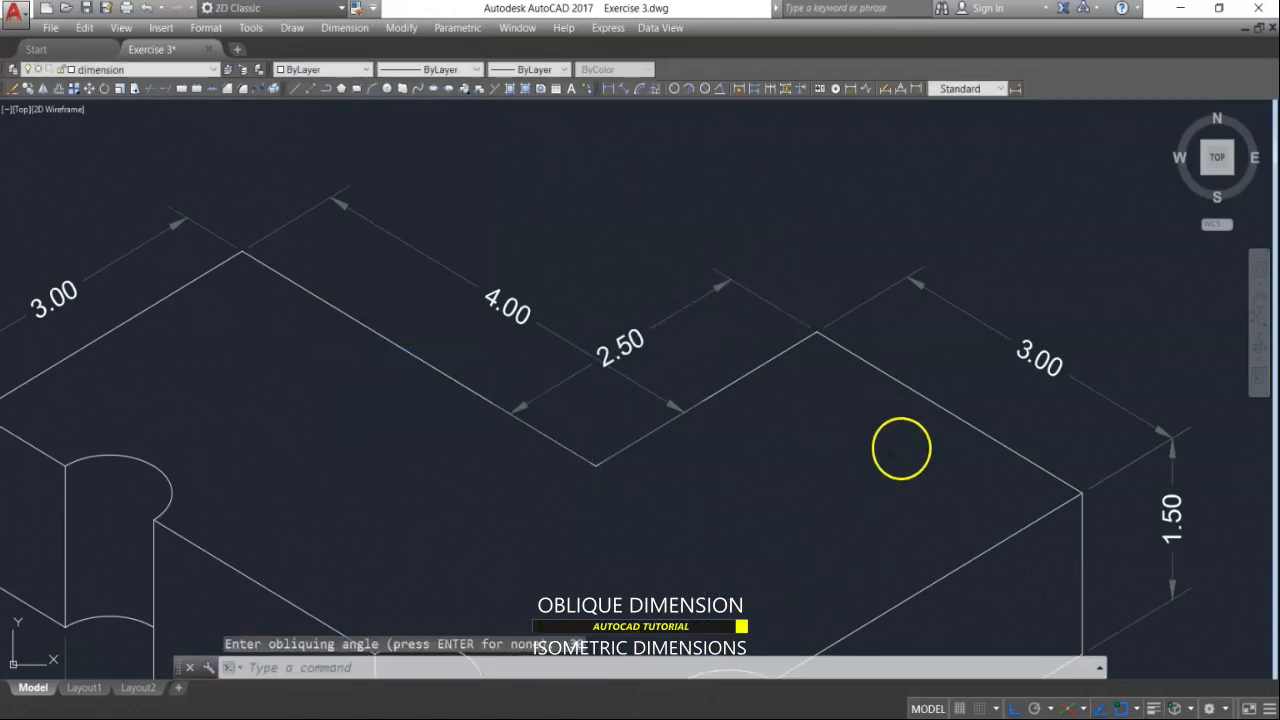
Step: Start a hatch and pick the lower Figure 1's sloped face as its boundary
{"action": "scroll", "coordinate": [900, 449], "scroll_direction": "down", "scroll_amount": 10}
{"action": "mouse_move", "coordinate": [610, 440]}
{"action": "middle_mouse_down"}
{"action": "mouse_move", "coordinate": [749, 480]}
{"action": "mouse_move", "coordinate": [854, 460]}
{"action": "mouse_move", "coordinate": [900, 468]}
{"action": "middle_mouse_up"}
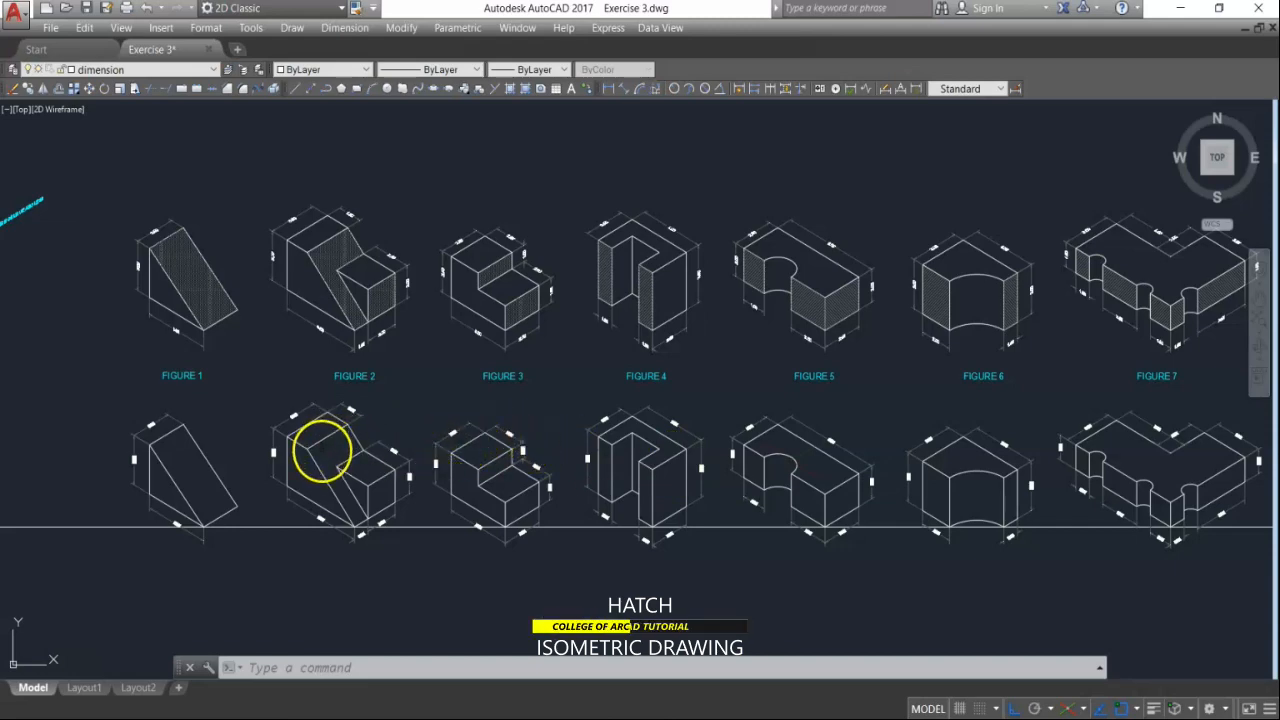
{"action": "scroll", "coordinate": [195, 290], "scroll_direction": "up", "scroll_amount": 5}
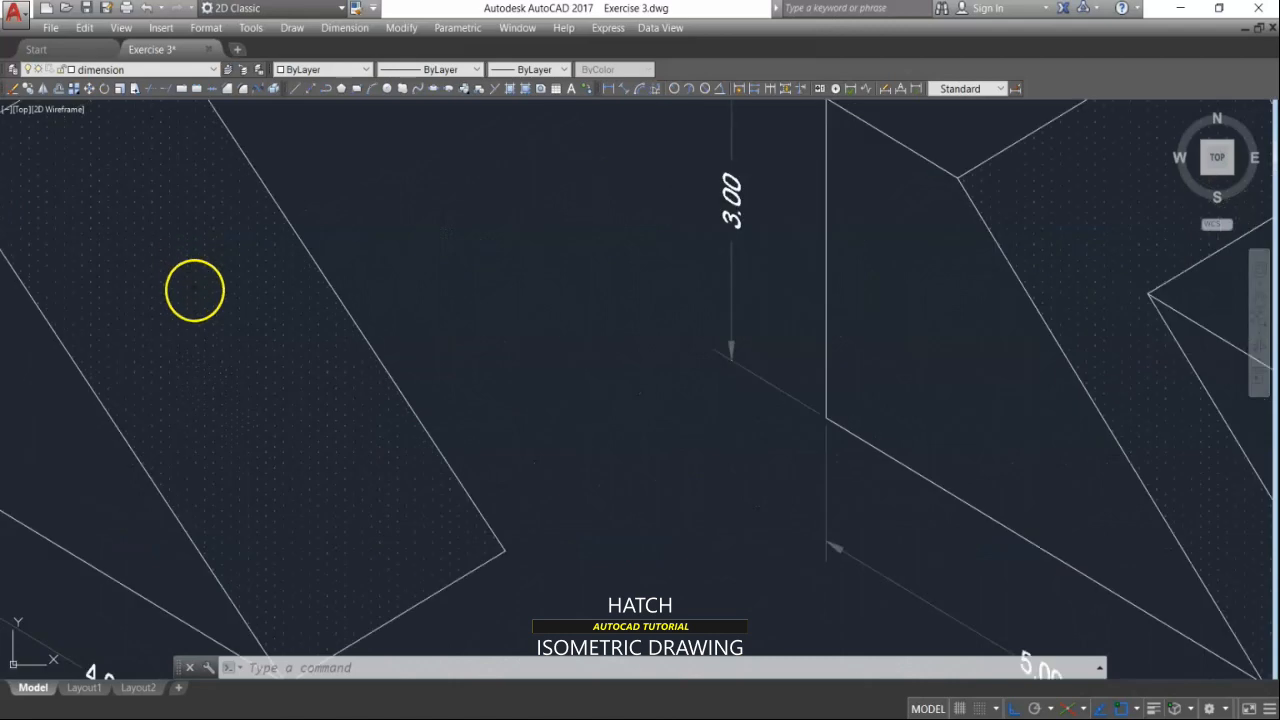
{"action": "scroll", "coordinate": [386, 294], "scroll_direction": "down", "scroll_amount": 5}
{"action": "scroll", "coordinate": [320, 451], "scroll_direction": "down", "scroll_amount": 4}
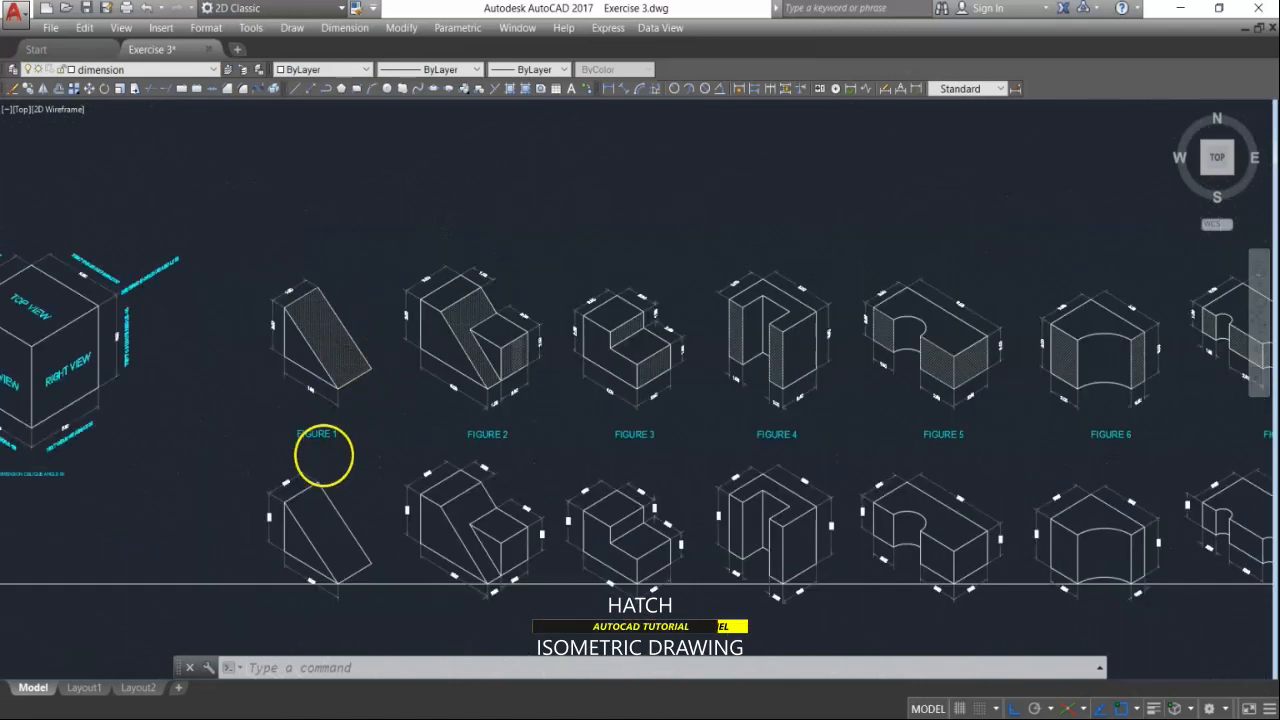
{"action": "scroll", "coordinate": [325, 458], "scroll_direction": "up", "scroll_amount": 5}
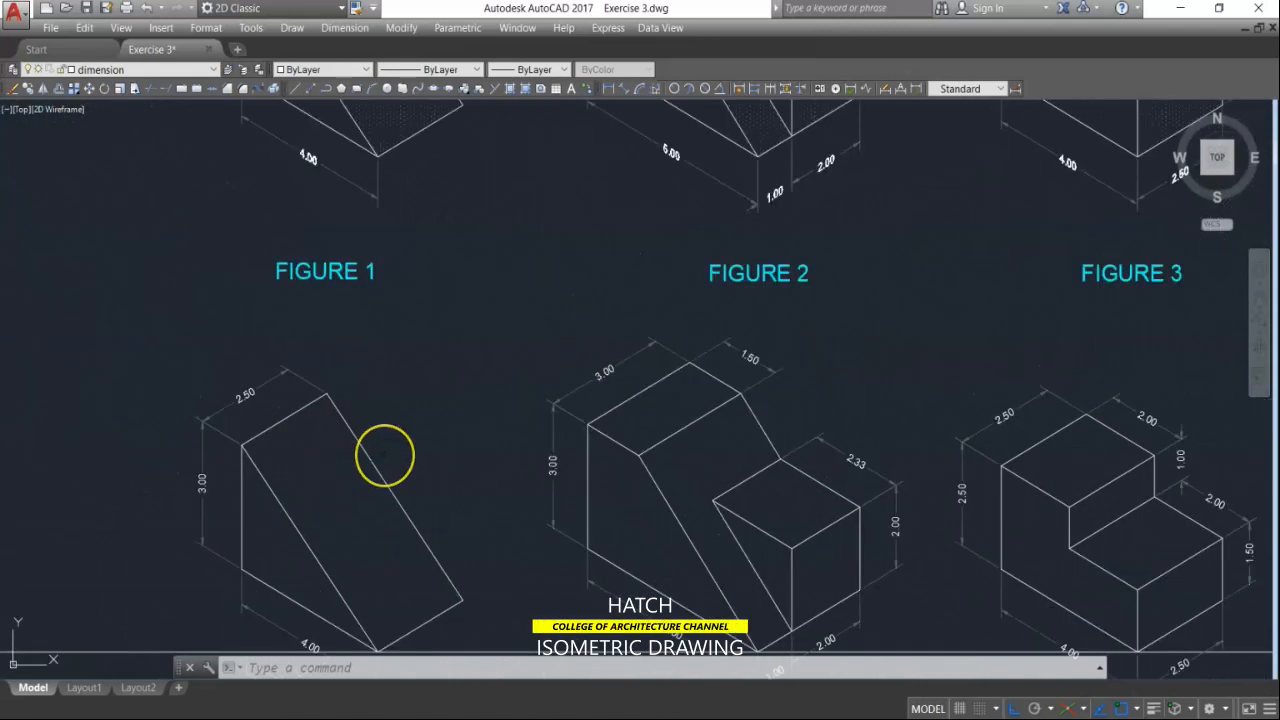
{"action": "type", "text": "h"}
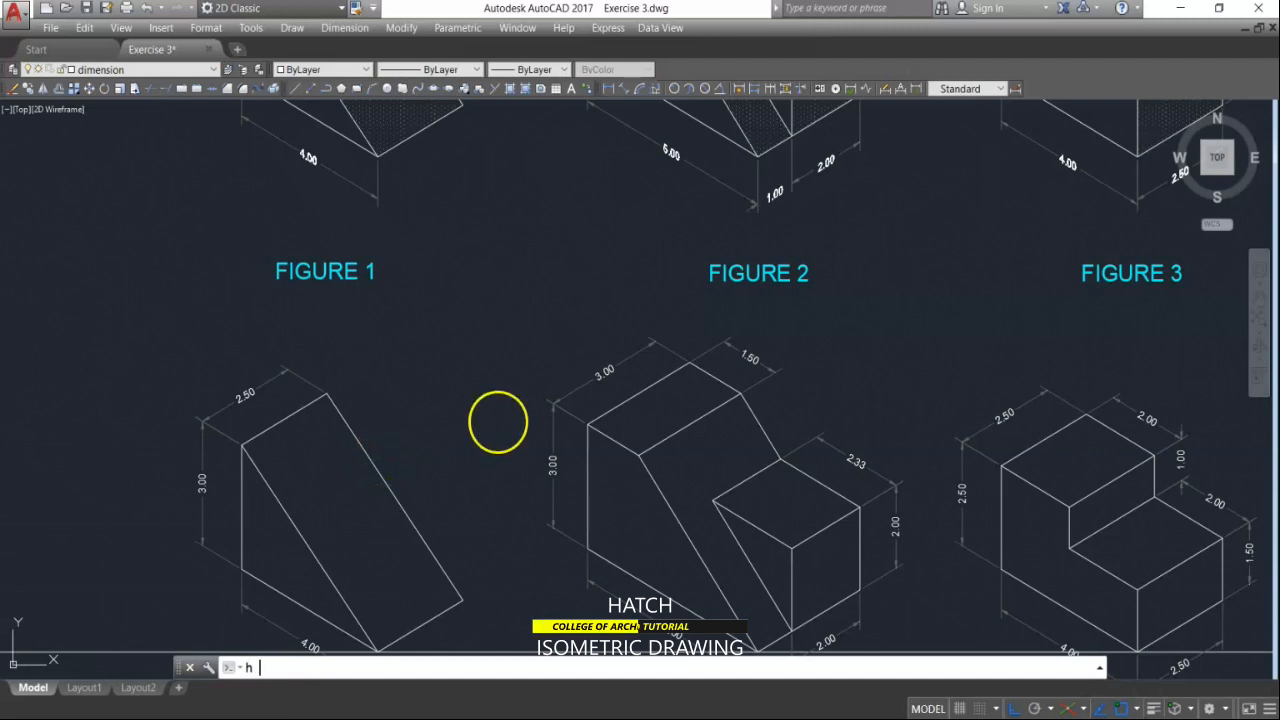
{"action": "key", "text": "Return"}
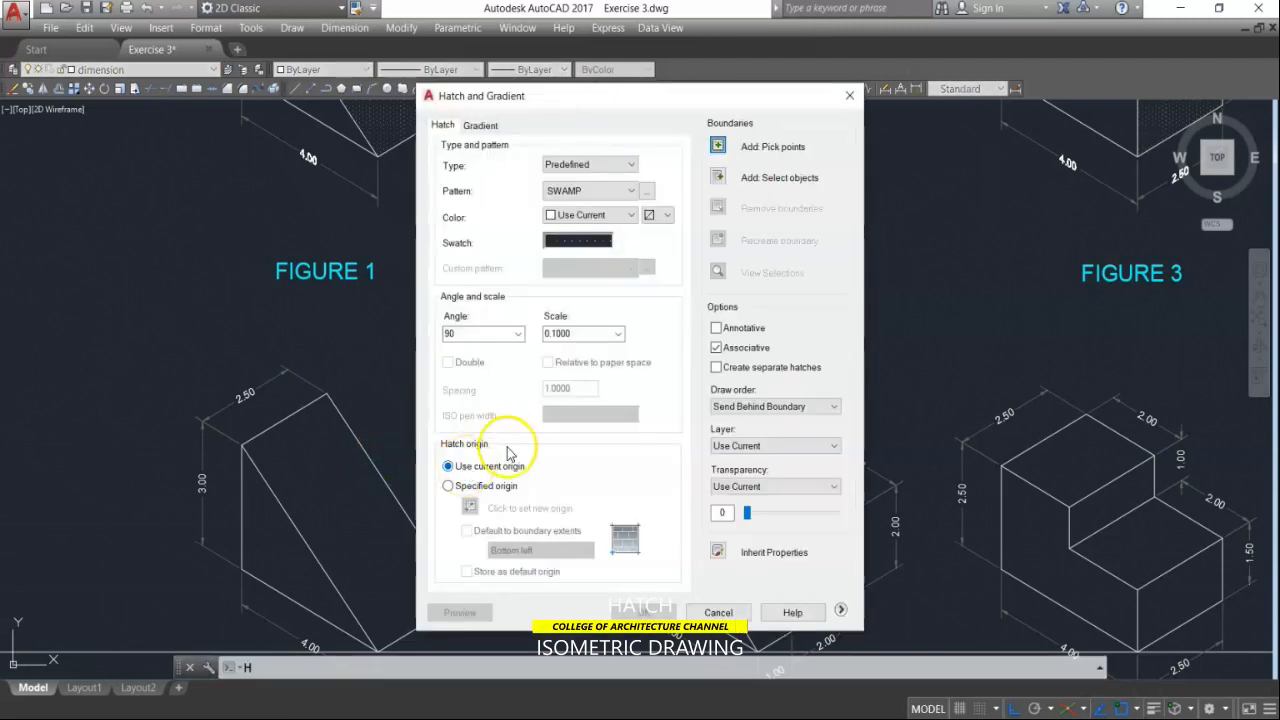
{"action": "left_click", "coordinate": [716, 148]}
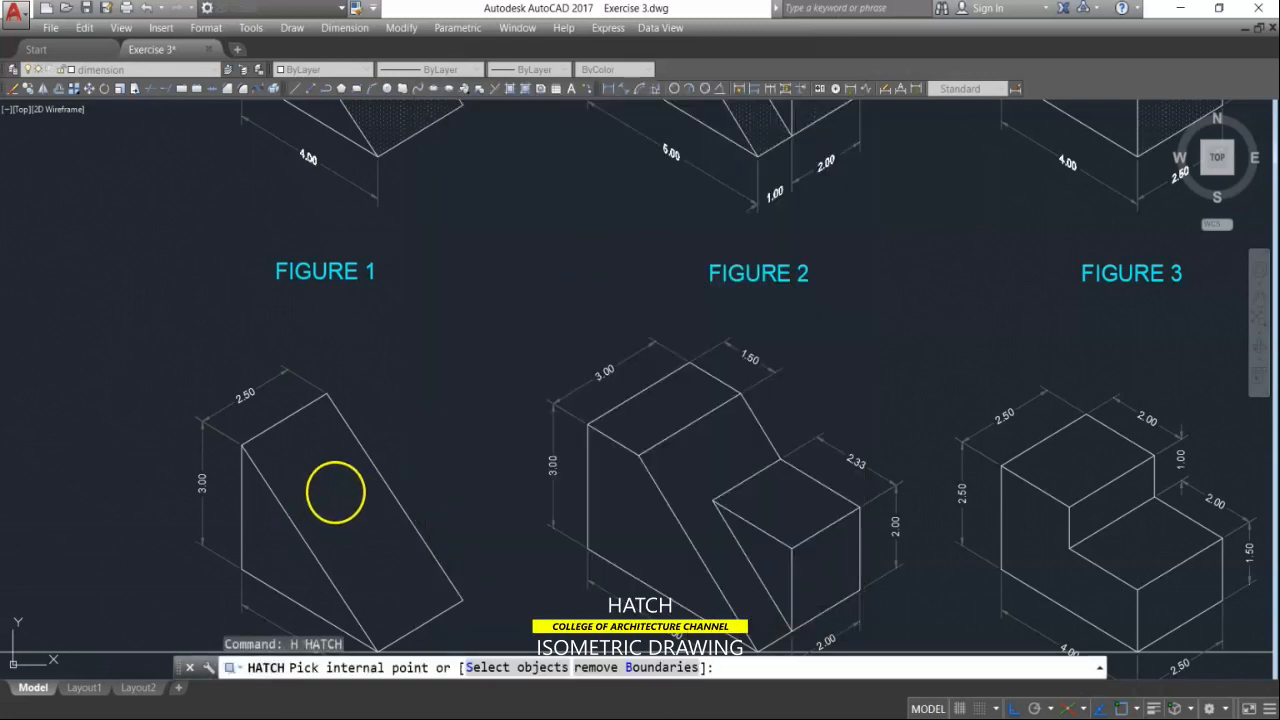
{"action": "left_click", "coordinate": [335, 491]}
{"action": "key", "text": "Return"}
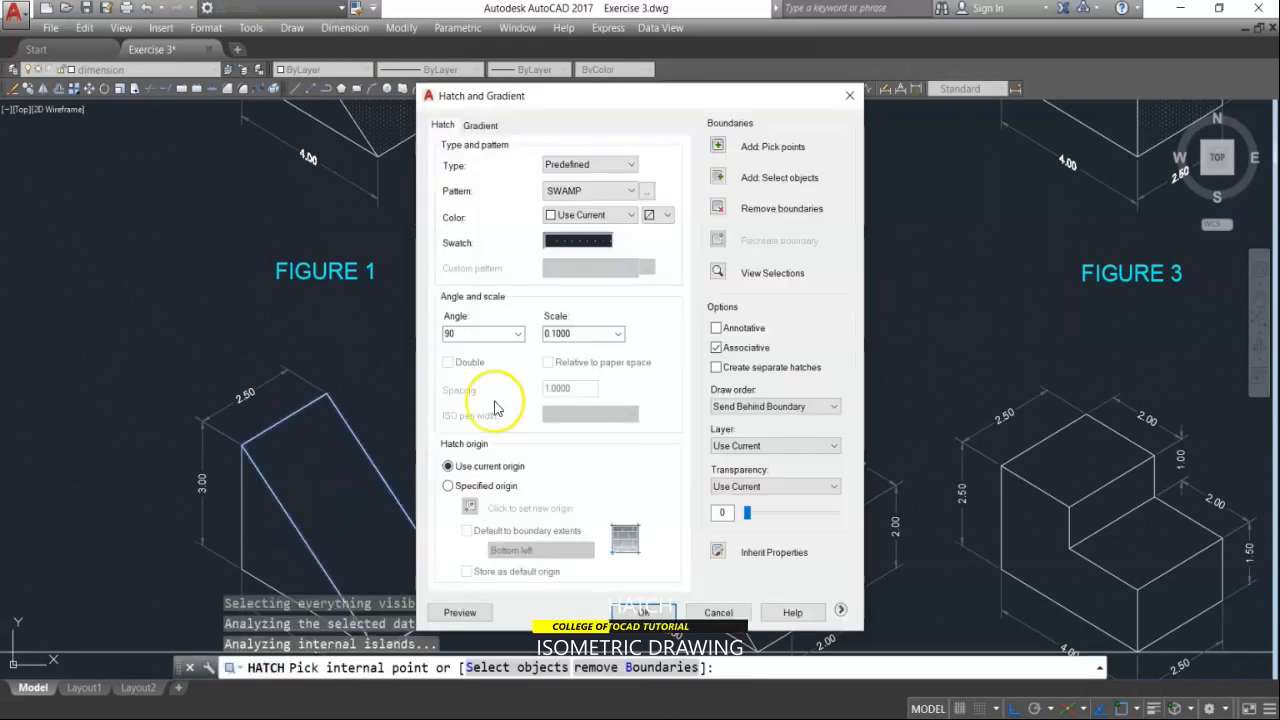
Step: Choose the predefined SWAMP pattern for the hatch from the pattern palette
{"action": "left_click", "coordinate": [591, 191]}
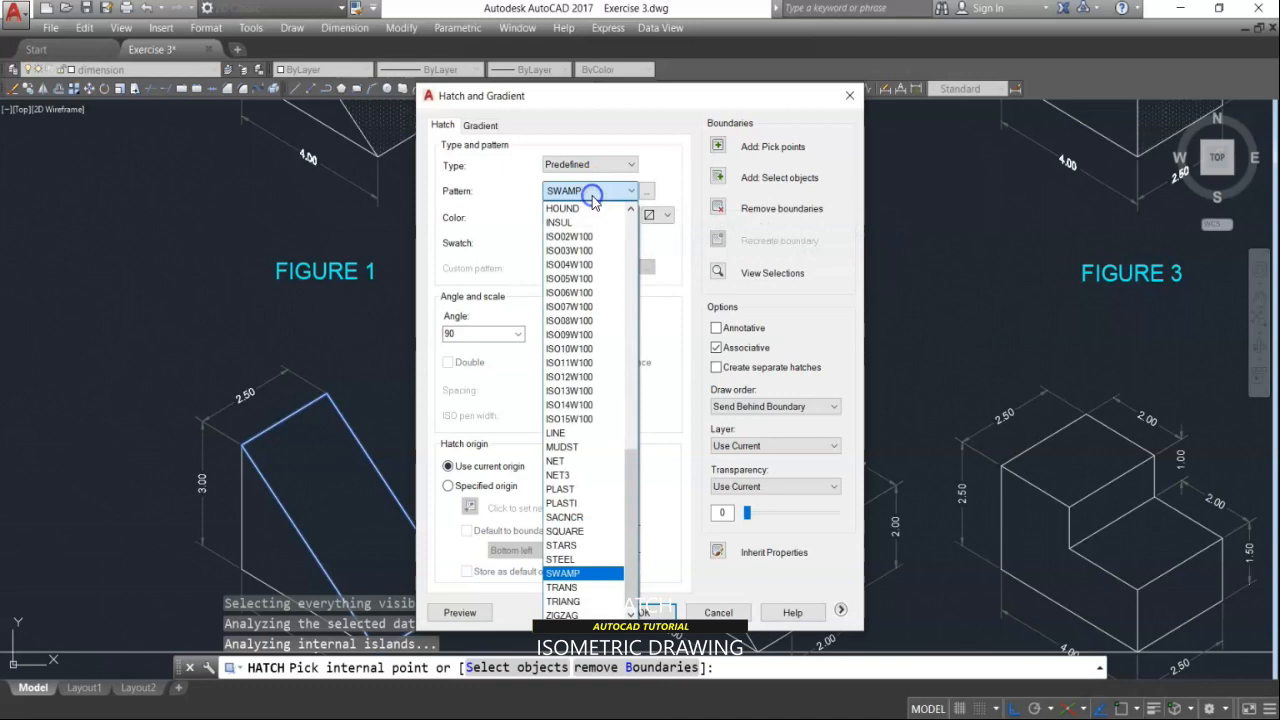
{"action": "left_click", "coordinate": [662, 168]}
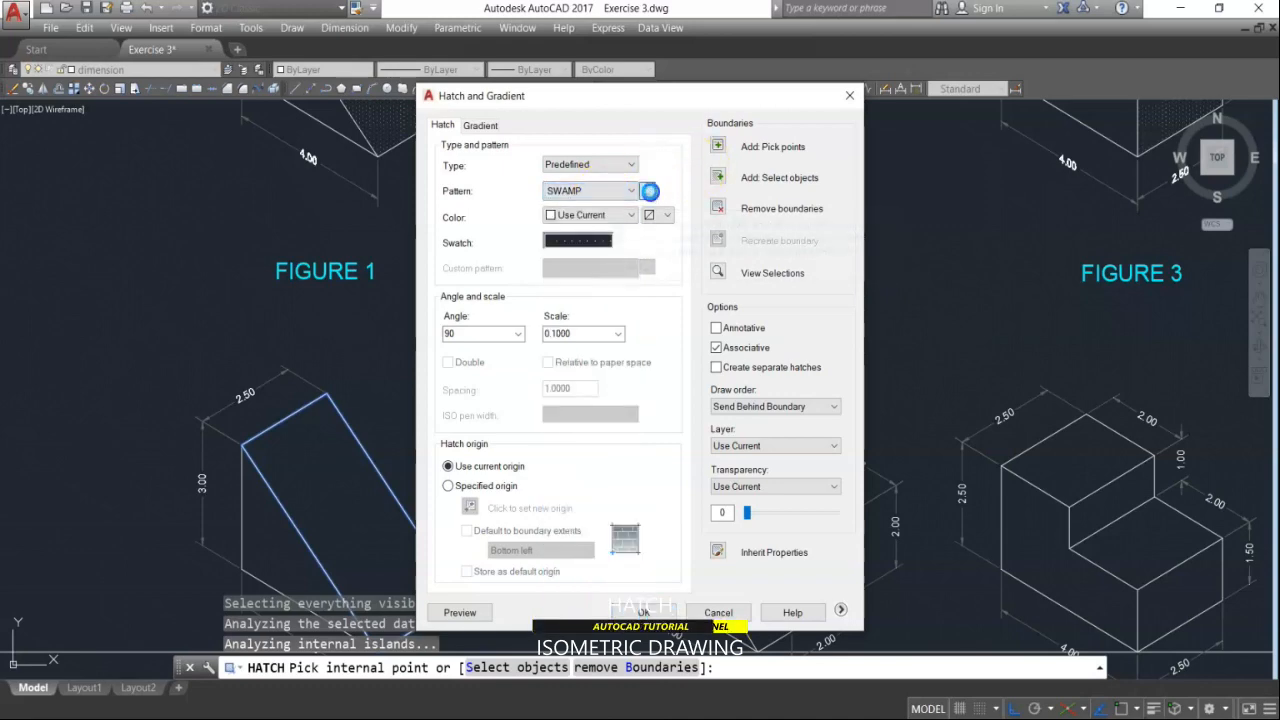
{"action": "left_click", "coordinate": [648, 191]}
{"action": "left_click", "coordinate": [535, 216]}
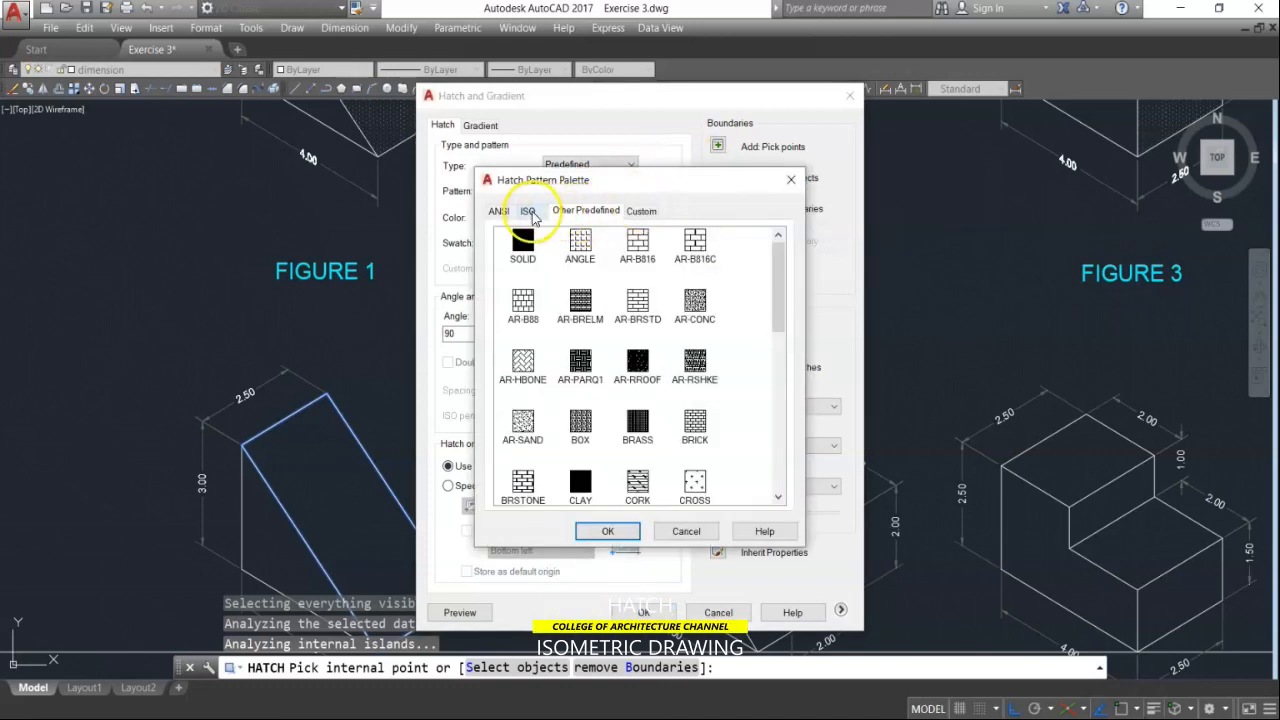
{"action": "scroll", "coordinate": [634, 425], "scroll_direction": "down", "scroll_amount": 5}
{"action": "left_click", "coordinate": [630, 438]}
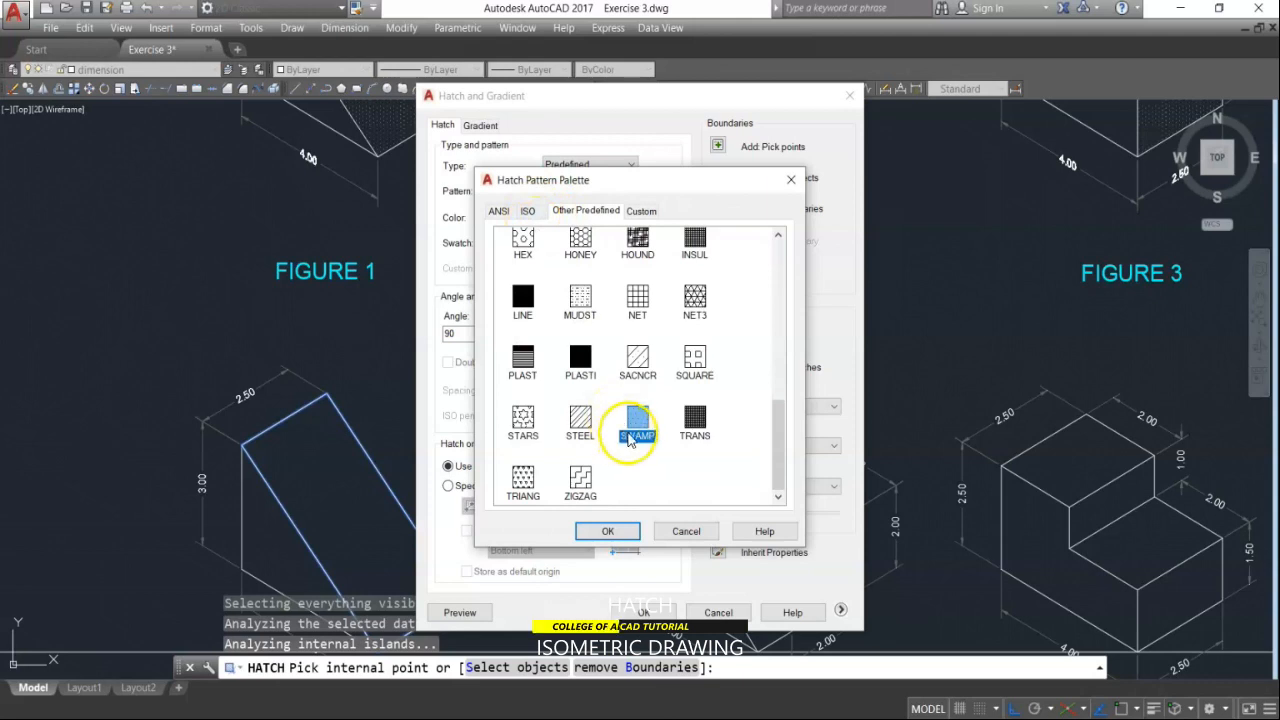
{"action": "left_click", "coordinate": [608, 532]}
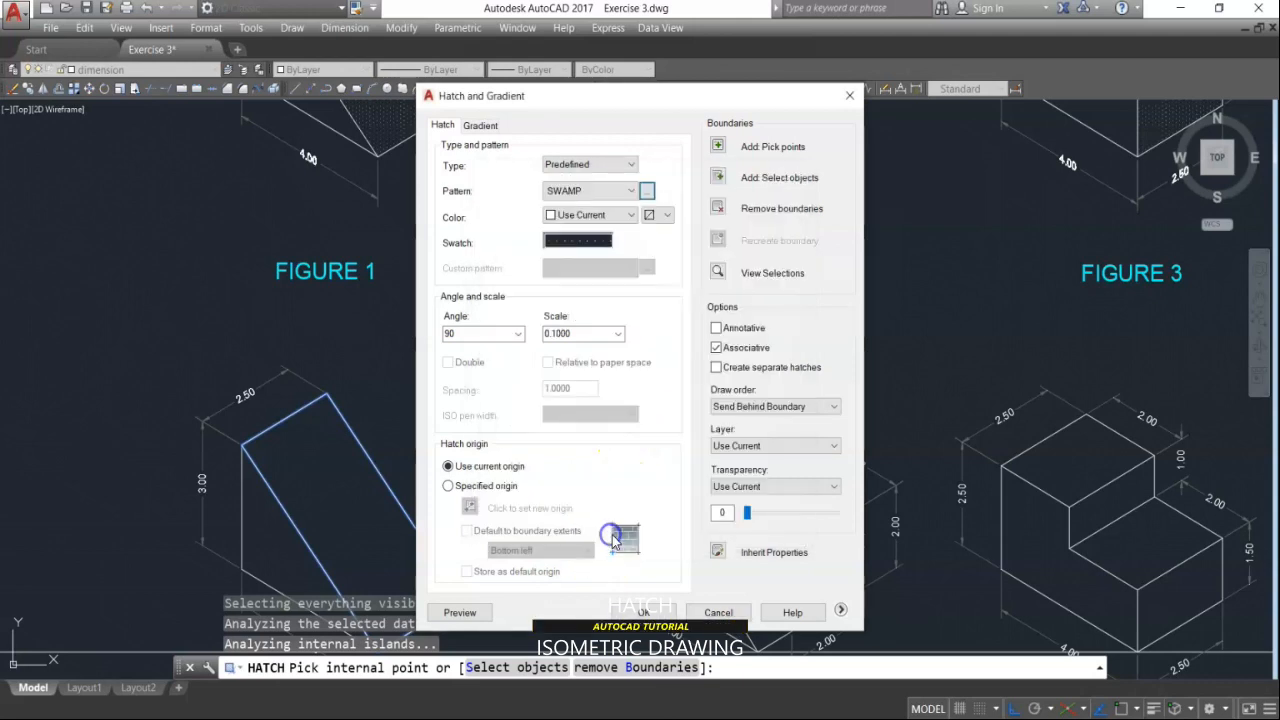
Step: Preview the hatch on the lower Figure 1's sloped face and apply it
{"action": "left_click", "coordinate": [458, 611]}
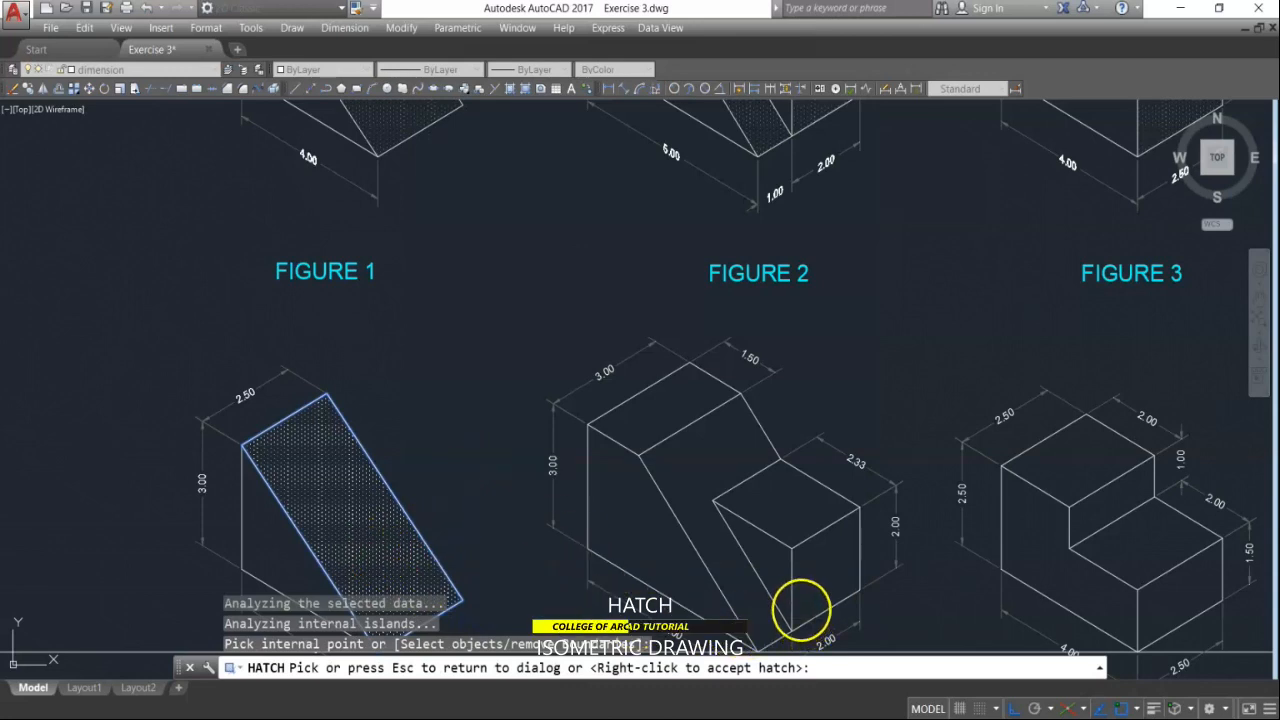
{"action": "key", "text": "Escape"}
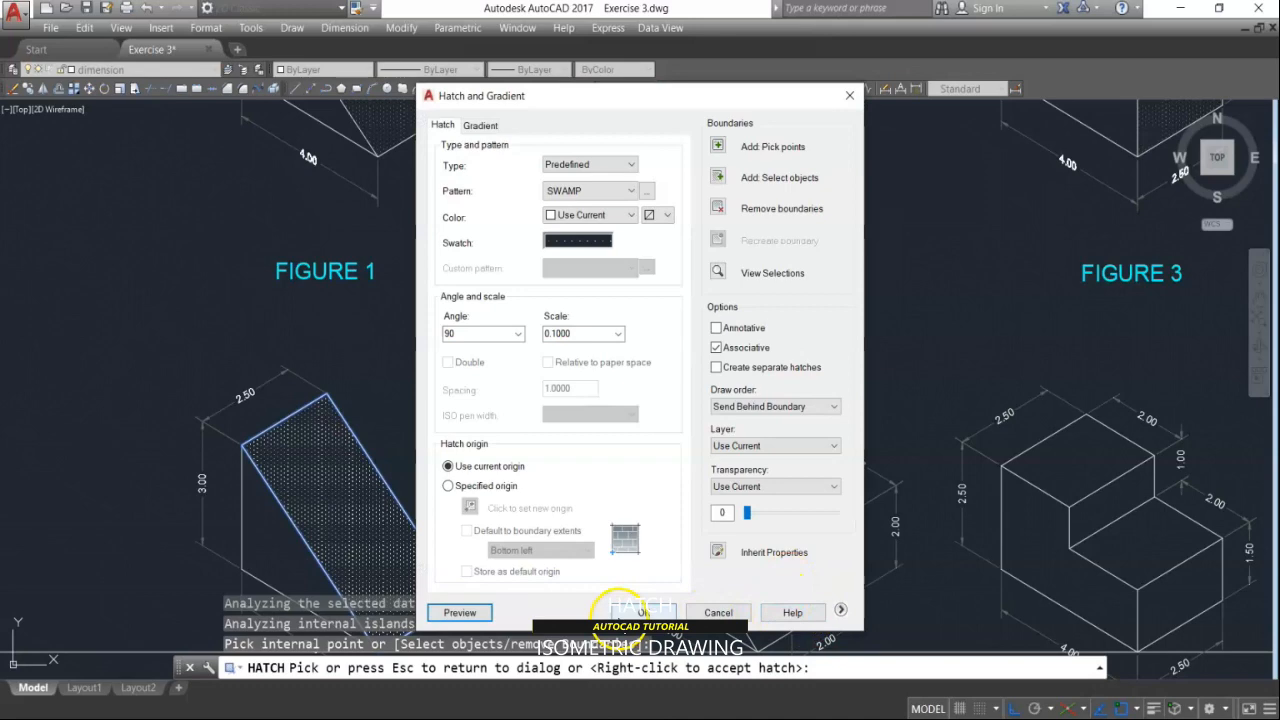
{"action": "left_click", "coordinate": [641, 612]}
Step: Hatch the lower Figure 2's sloped face and small right-hand end face with the SWAMP pattern, angle 90, scale 0.1
{"action": "scroll", "coordinate": [575, 405], "scroll_direction": "down", "scroll_amount": 2}
{"action": "middle_click_drag", "start_coordinate": [762, 530], "coordinate": [670, 462]}
{"action": "key", "text": "Escape"}
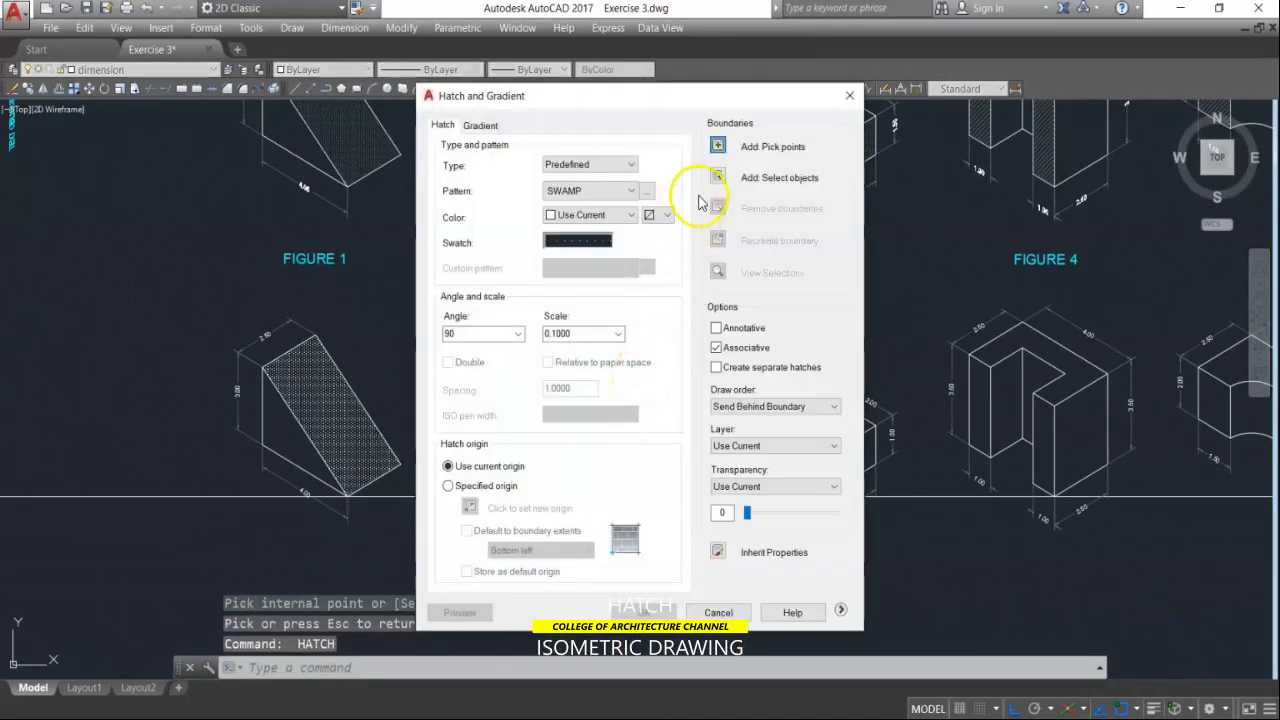
{"action": "left_click", "coordinate": [718, 146]}
{"action": "left_click", "coordinate": [572, 361]}
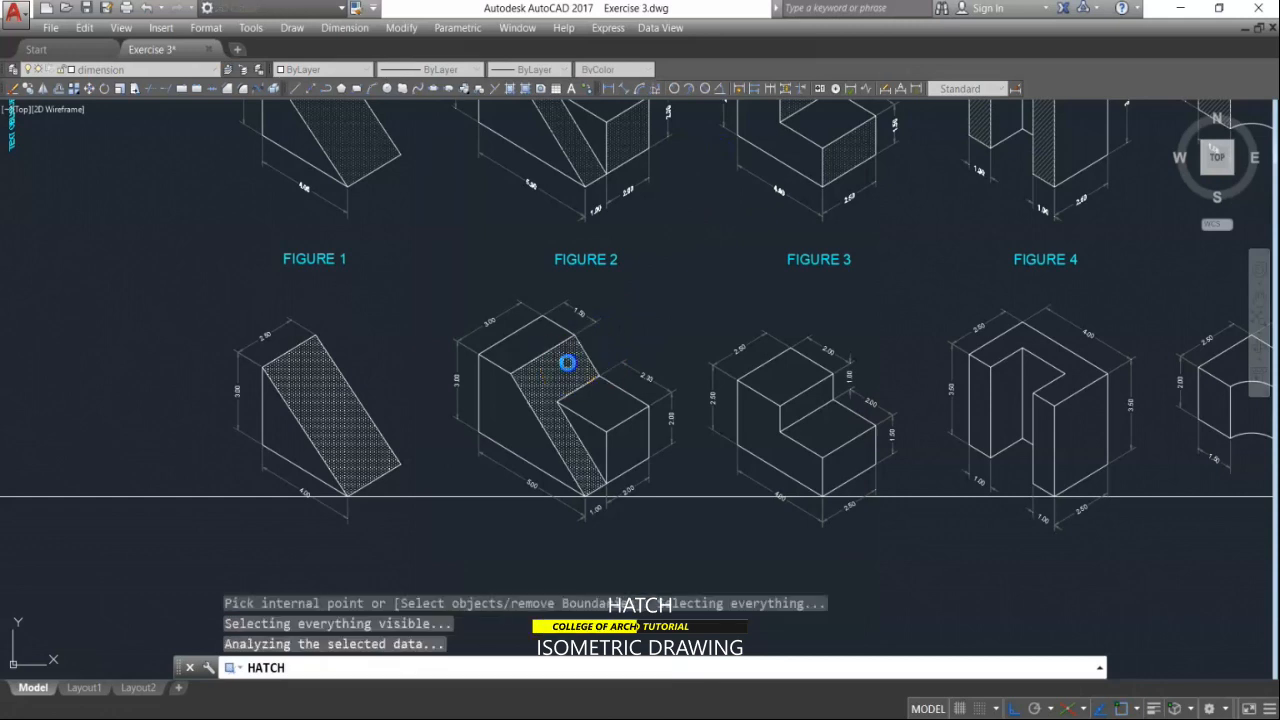
{"action": "left_click", "coordinate": [605, 425]}
{"action": "key", "text": "Return"}
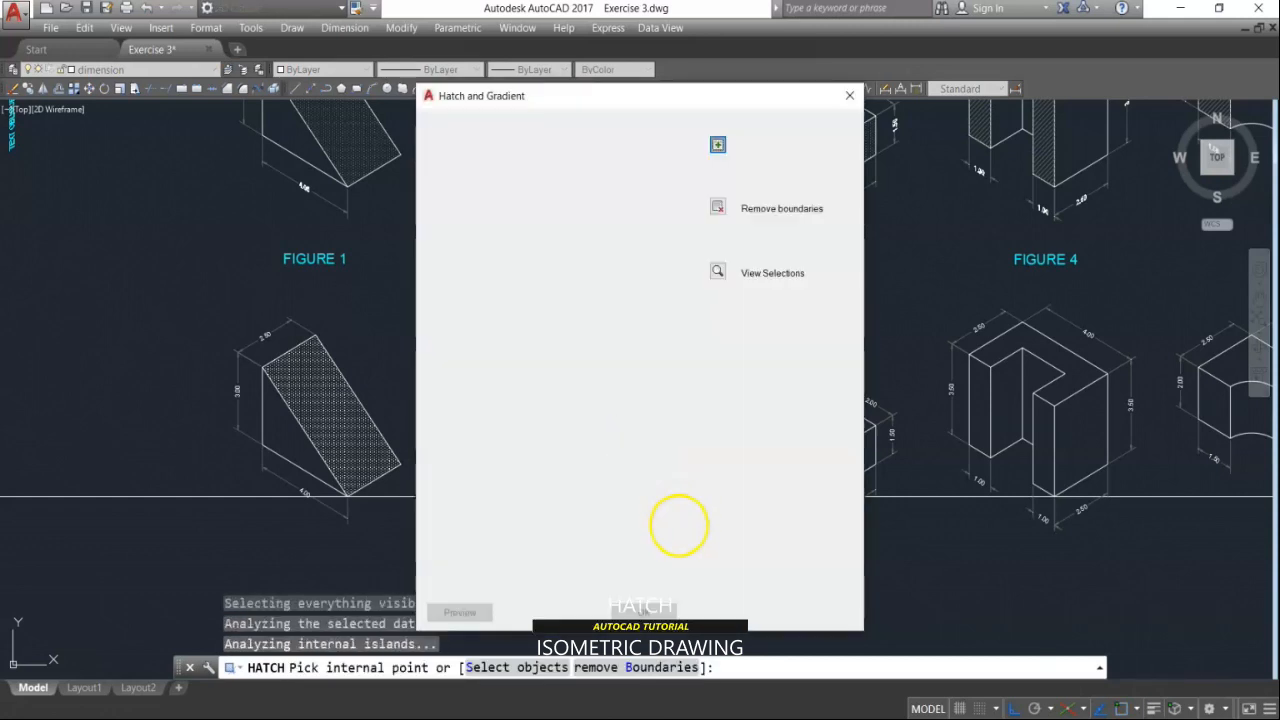
{"action": "left_click", "coordinate": [643, 612]}
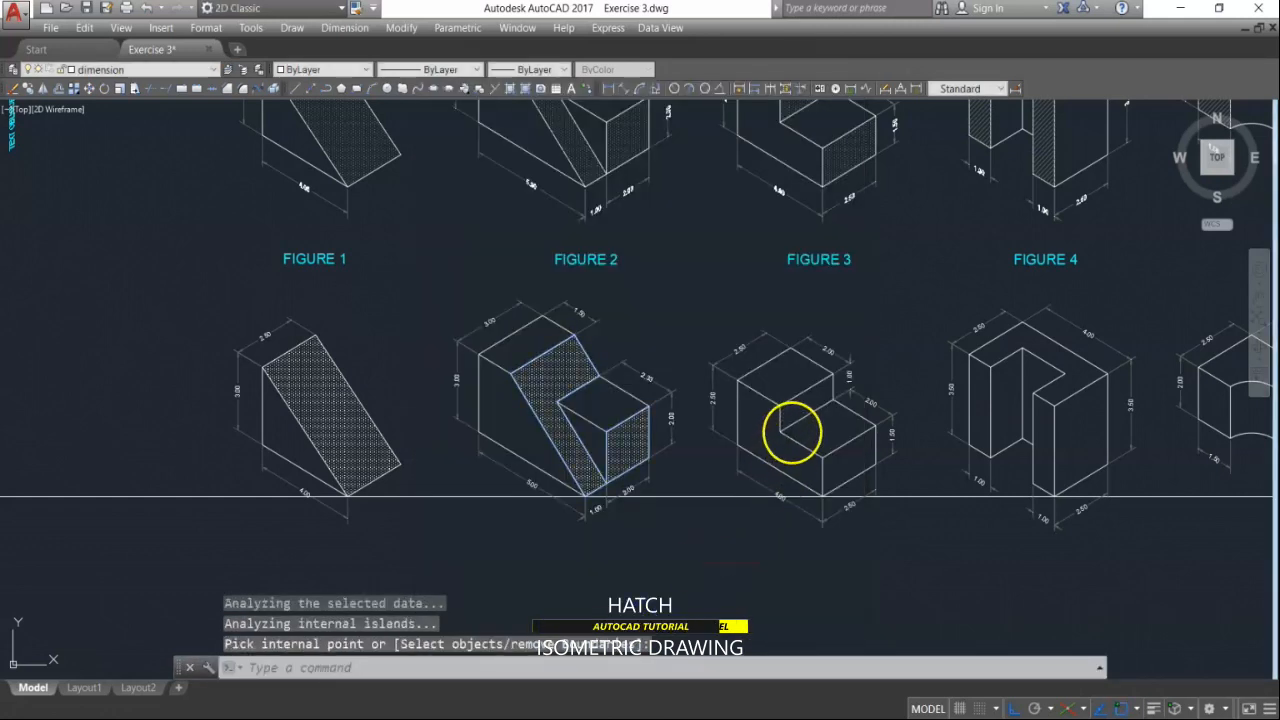
Step: Hatch the lower Figure 3's step riser and lower front end face with the same SWAMP pattern settings
{"action": "key", "text": "Return"}
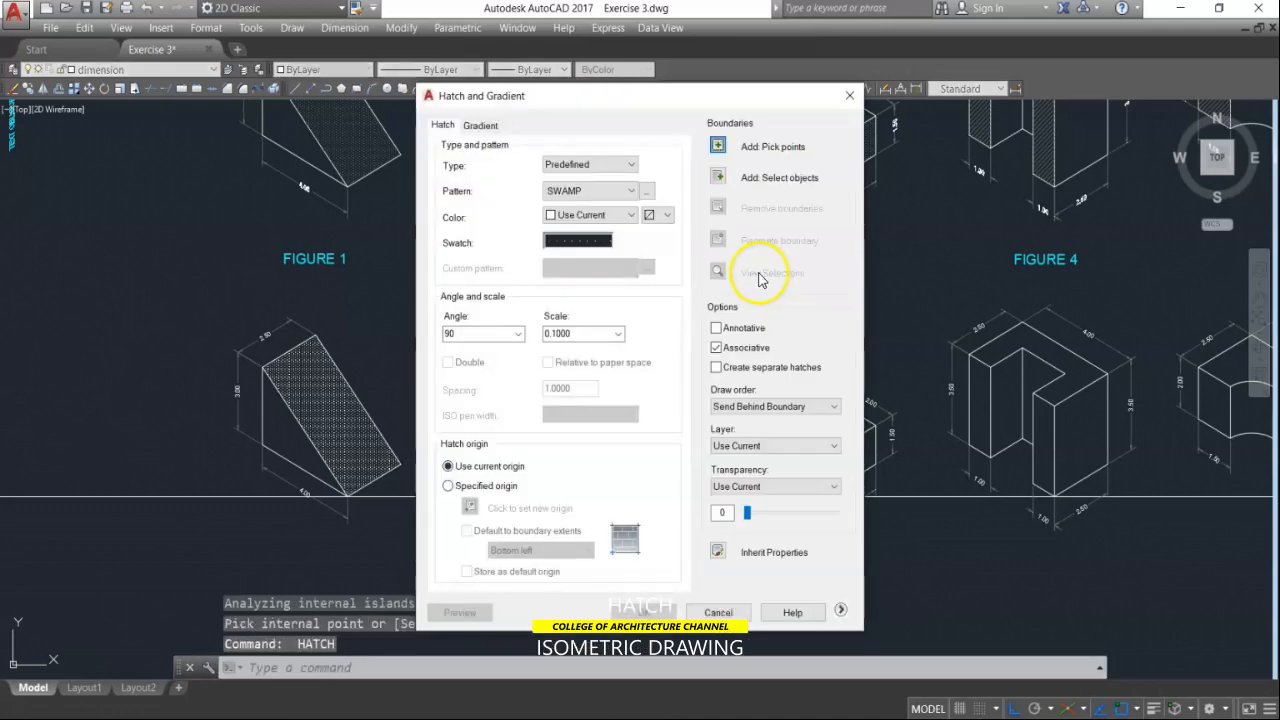
{"action": "left_click", "coordinate": [726, 165]}
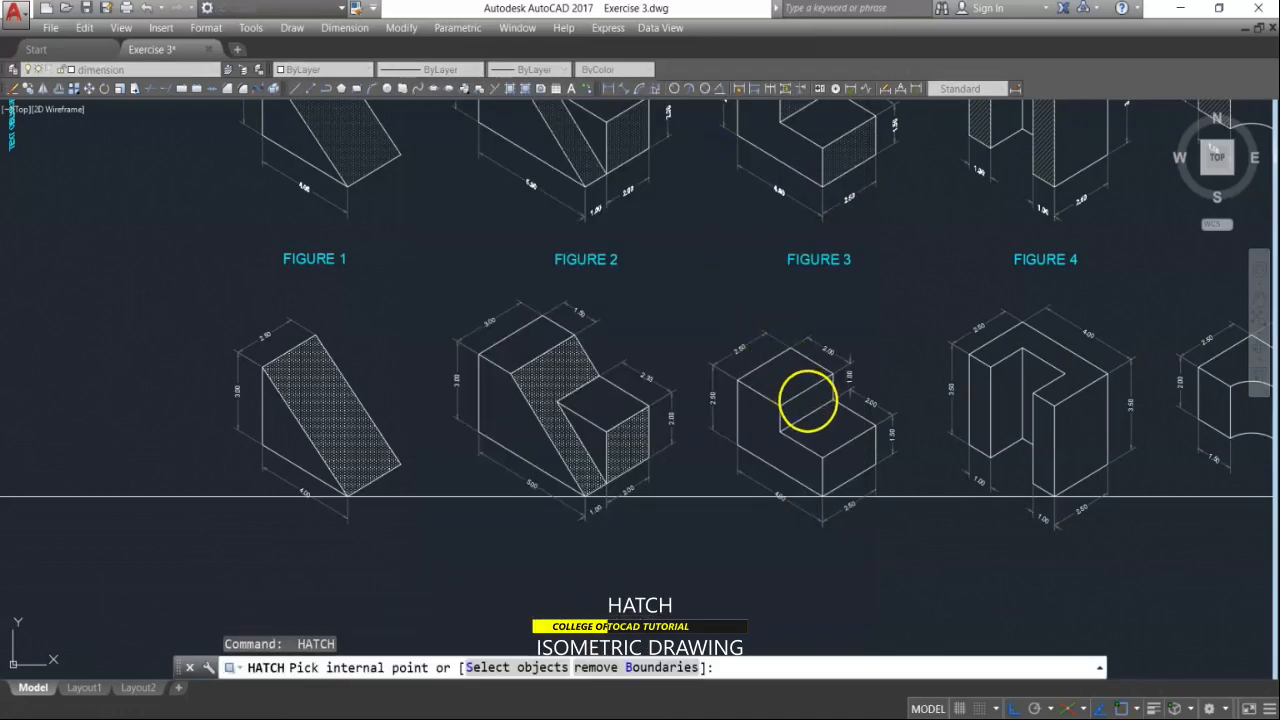
{"action": "left_click", "coordinate": [808, 403]}
{"action": "left_click", "coordinate": [853, 462]}
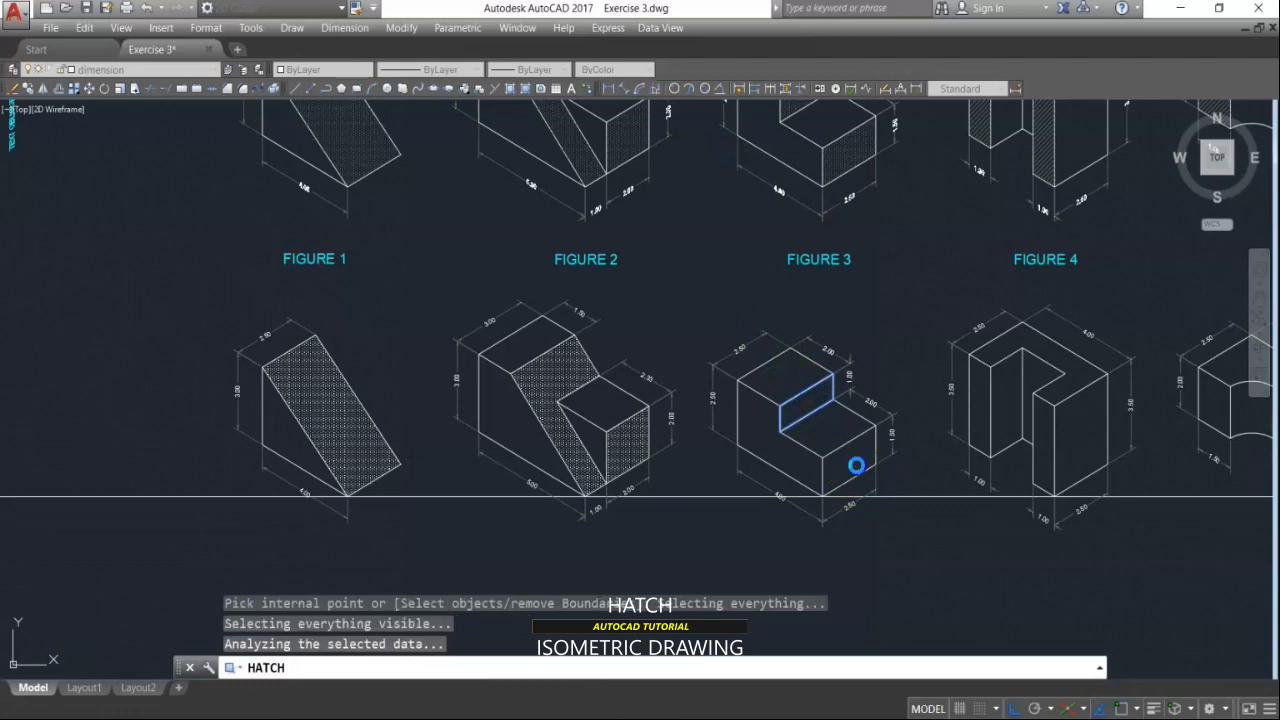
{"action": "key", "text": "Return"}
{"action": "left_click", "coordinate": [660, 612]}
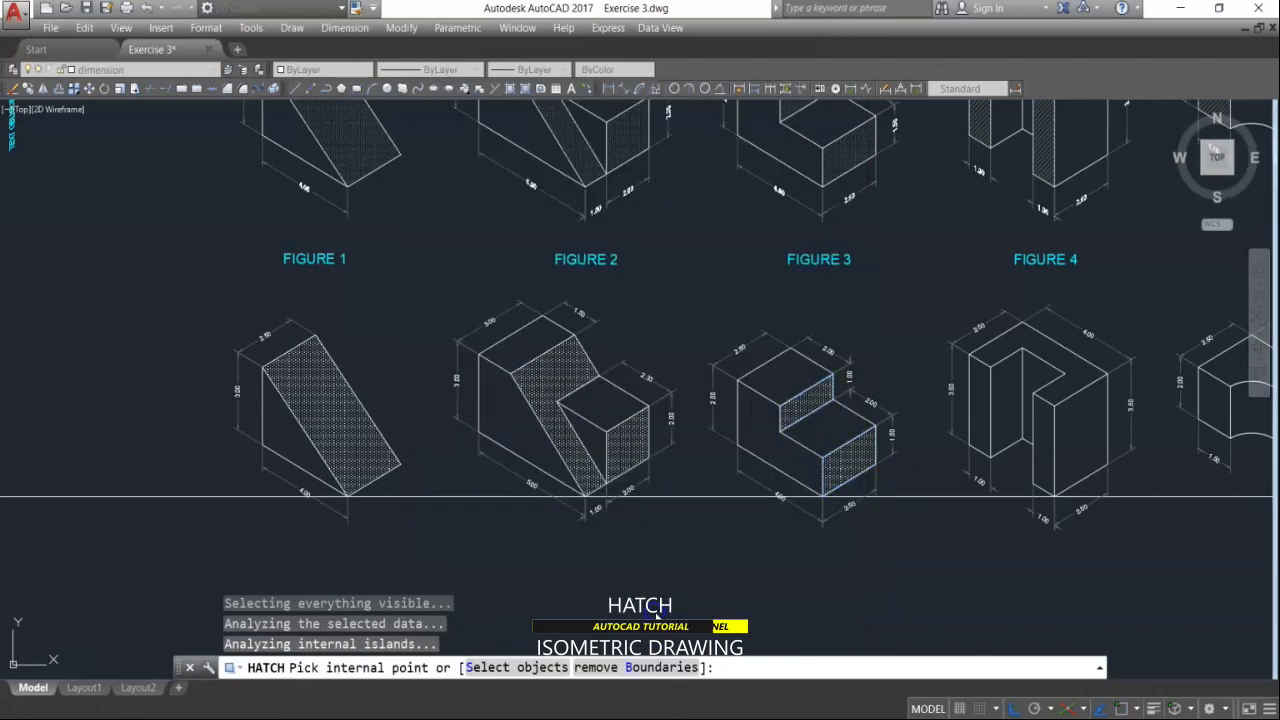
Step: Start a hatch and pick the lower Figure 4's two narrow front faces as boundaries, following the upper Figure 4
{"action": "middle_click_drag", "start_coordinate": [979, 371], "coordinate": [658, 460]}
{"action": "scroll", "coordinate": [723, 243], "scroll_direction": "up", "scroll_amount": 2}
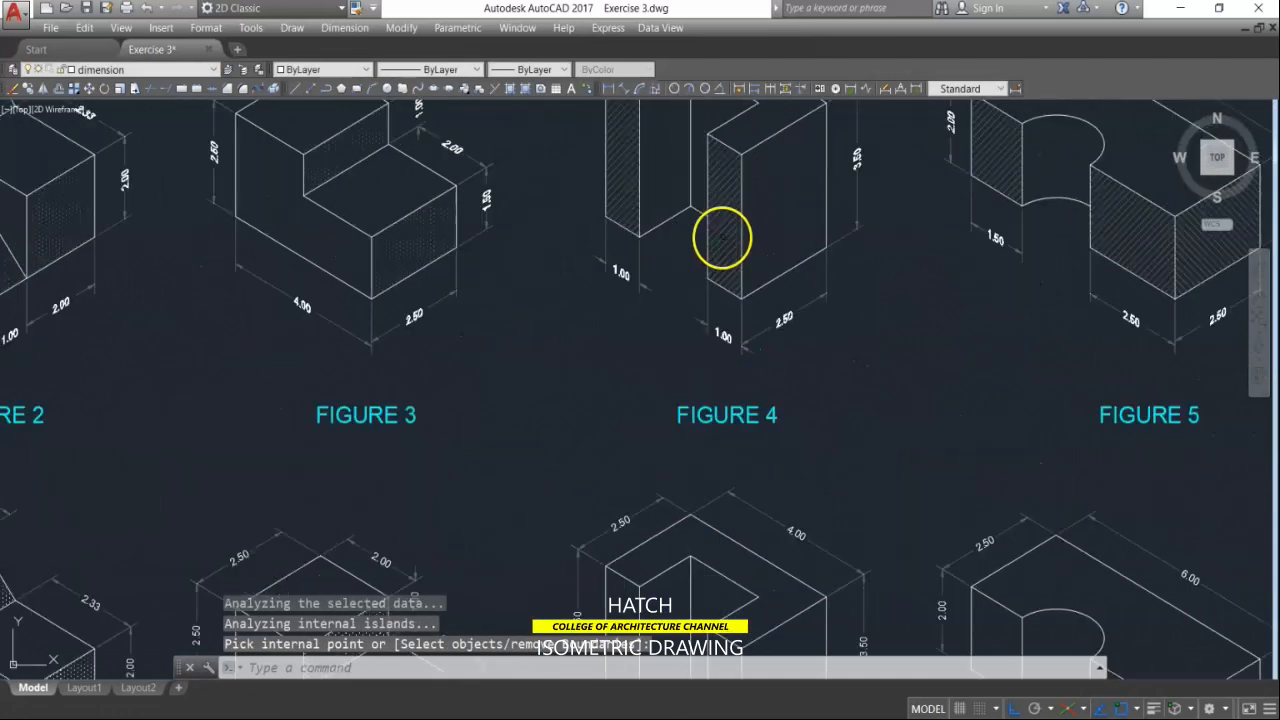
{"action": "scroll", "coordinate": [727, 243], "scroll_direction": "up", "scroll_amount": 2}
{"action": "scroll", "coordinate": [725, 243], "scroll_direction": "down", "scroll_amount": 4}
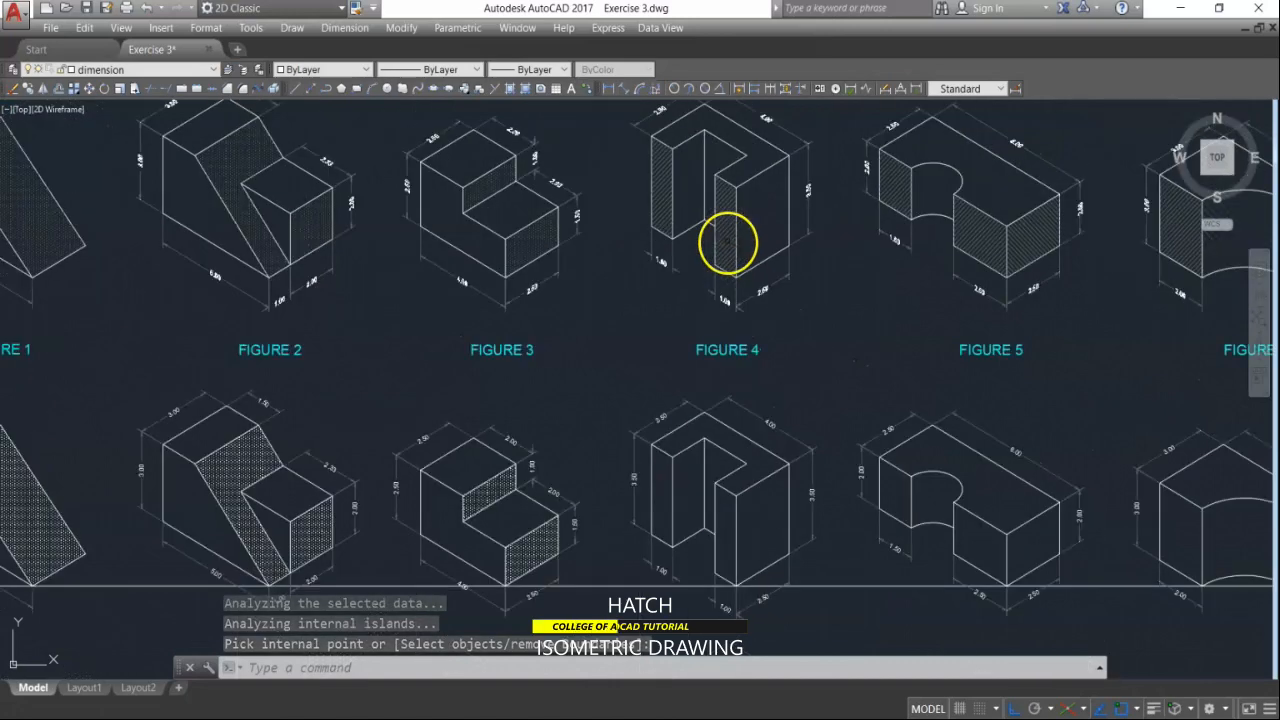
{"action": "key", "text": "Return"}
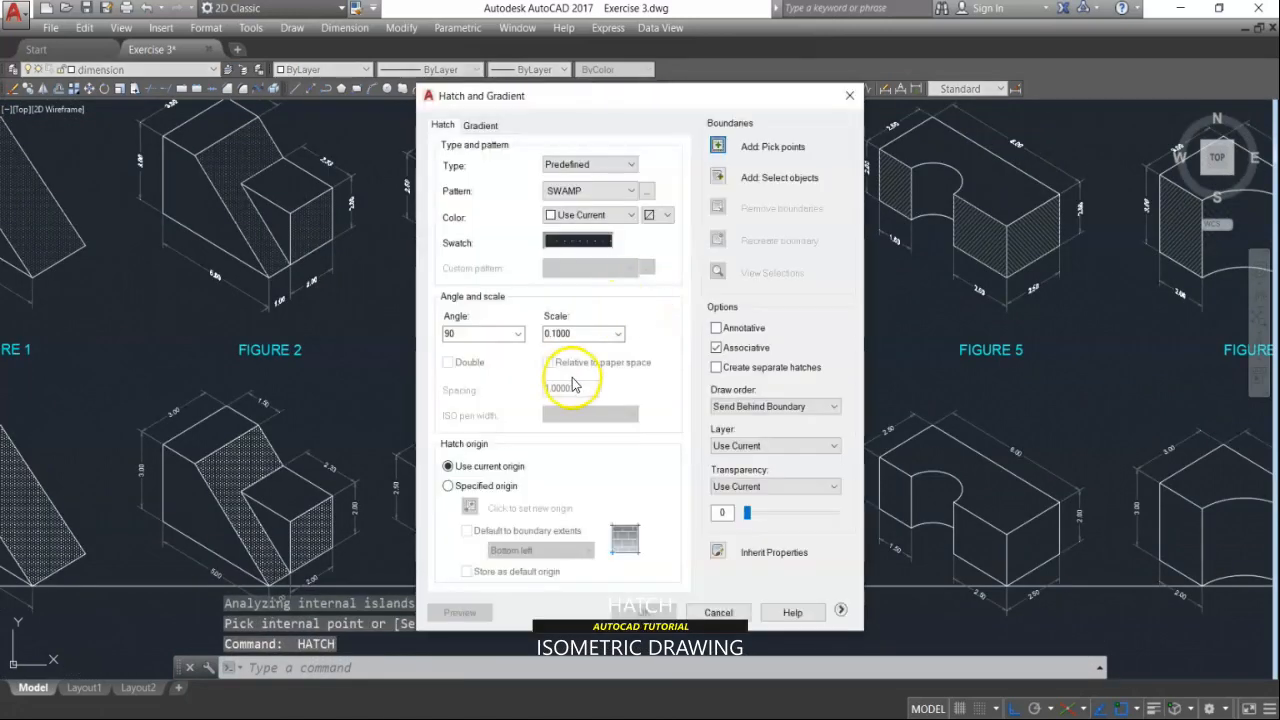
{"action": "left_click", "coordinate": [720, 147]}
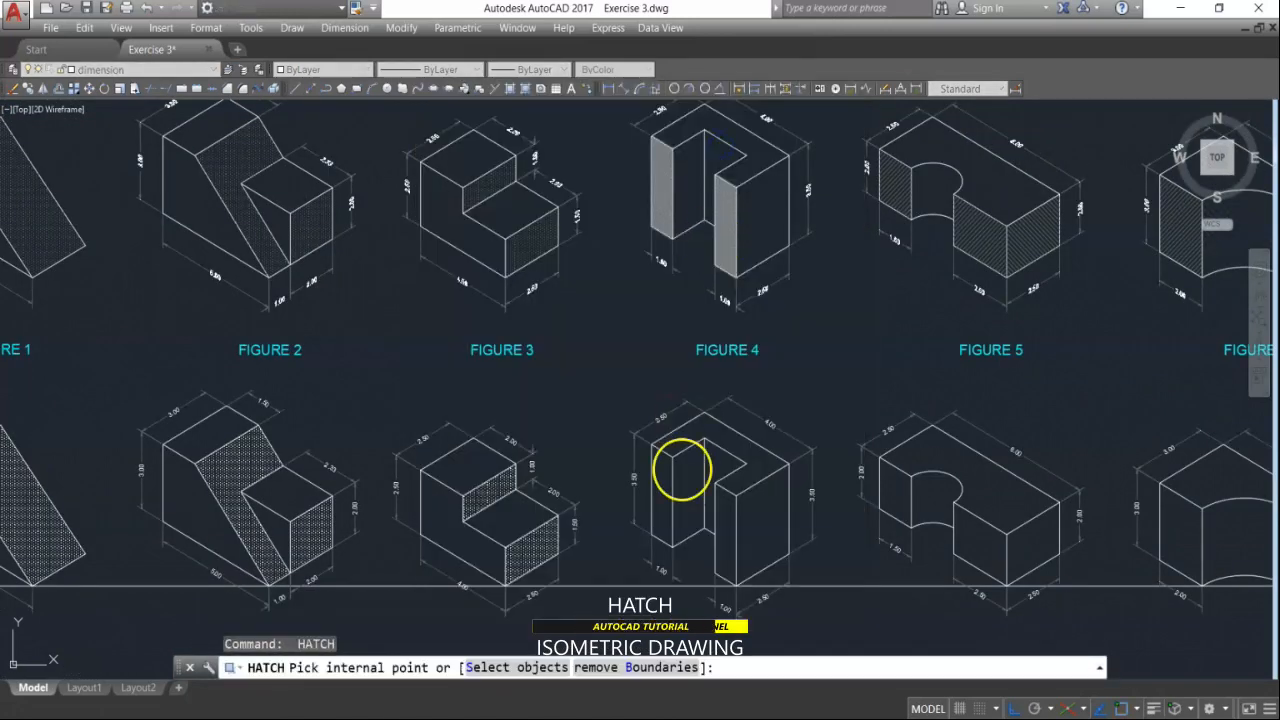
{"action": "left_click", "coordinate": [656, 500]}
{"action": "left_click", "coordinate": [731, 515]}
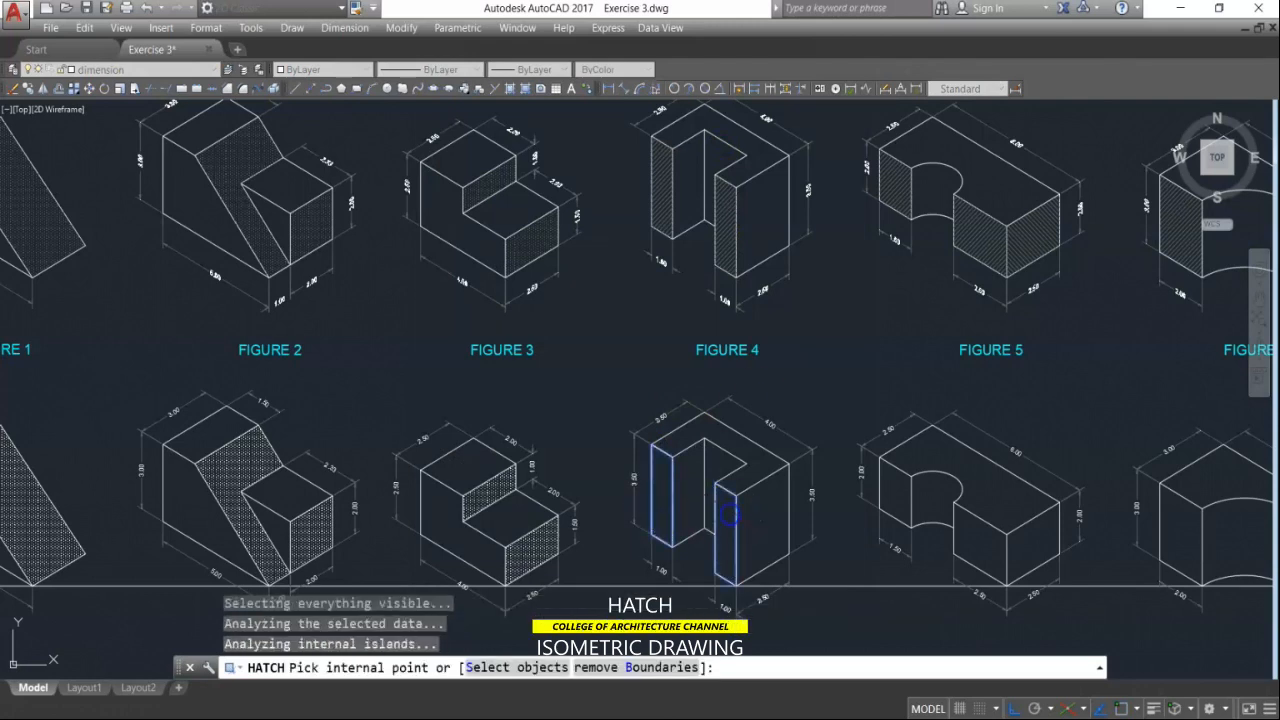
{"action": "right_click", "coordinate": [735, 338]}
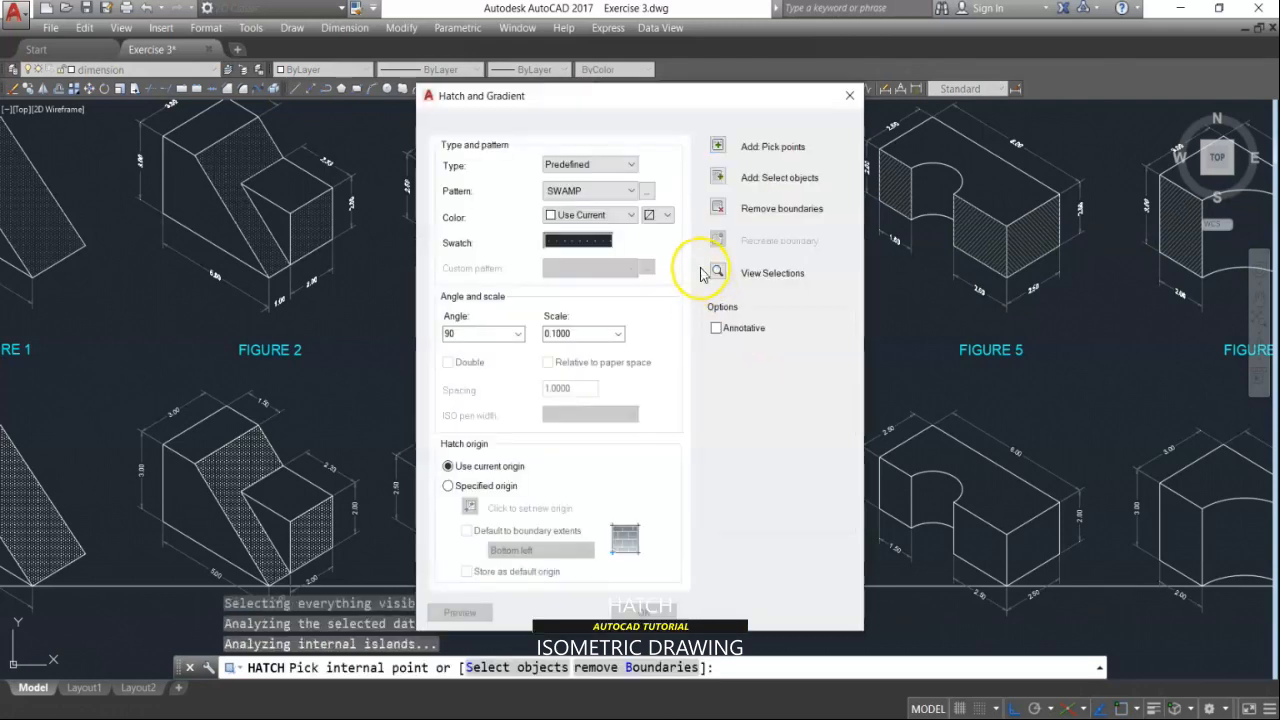
Step: Choose the predefined ANSI31 pattern for the lower Figure 4's hatch from the pattern palette
{"action": "left_click", "coordinate": [597, 192]}
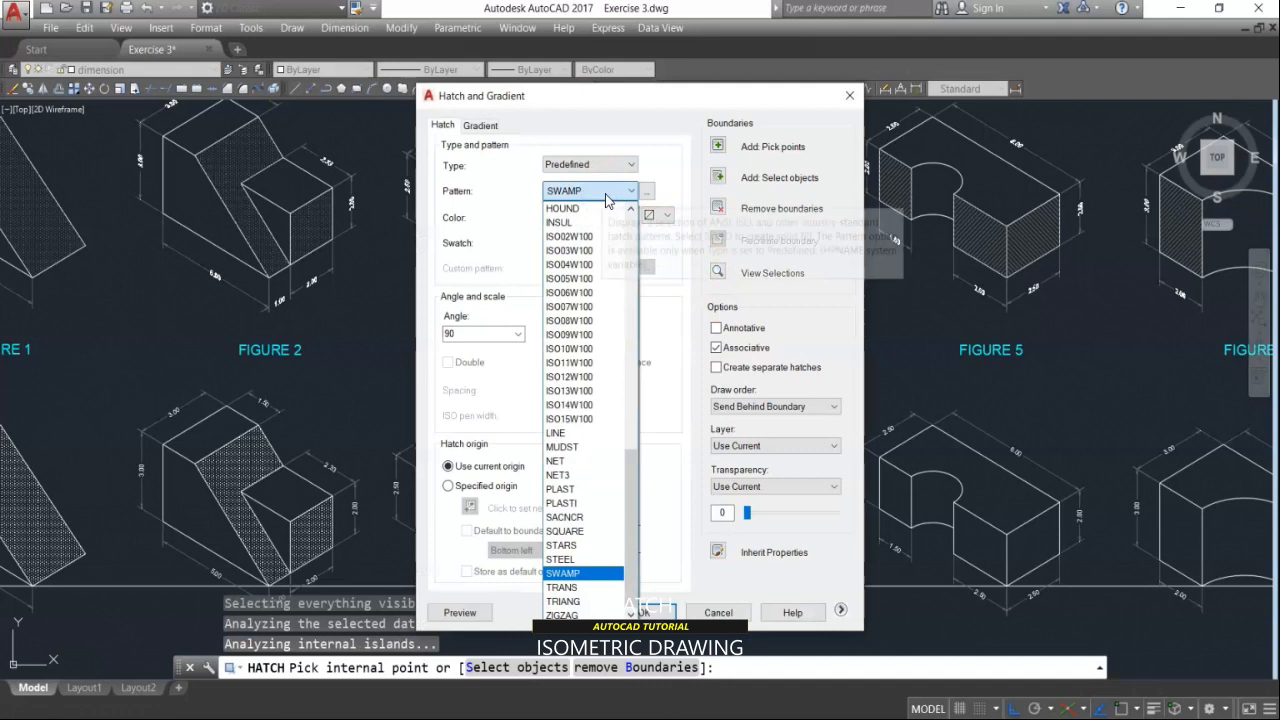
{"action": "left_click", "coordinate": [647, 190]}
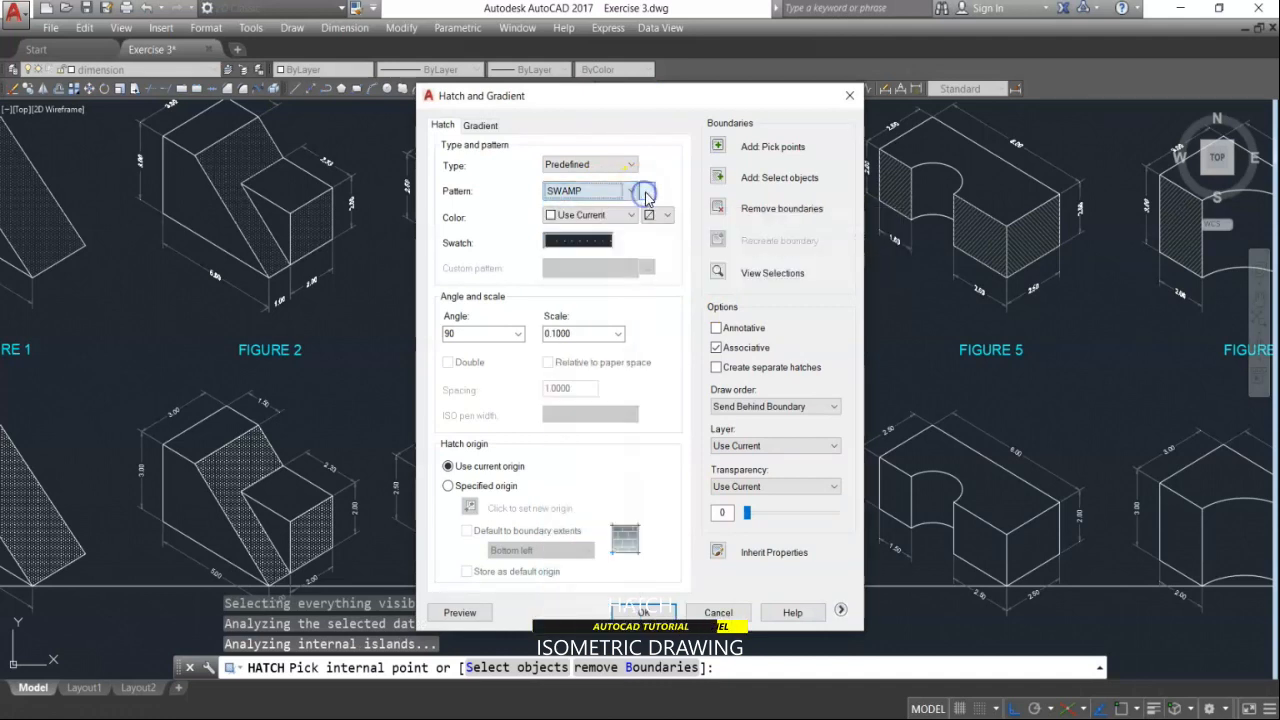
{"action": "left_click", "coordinate": [530, 213]}
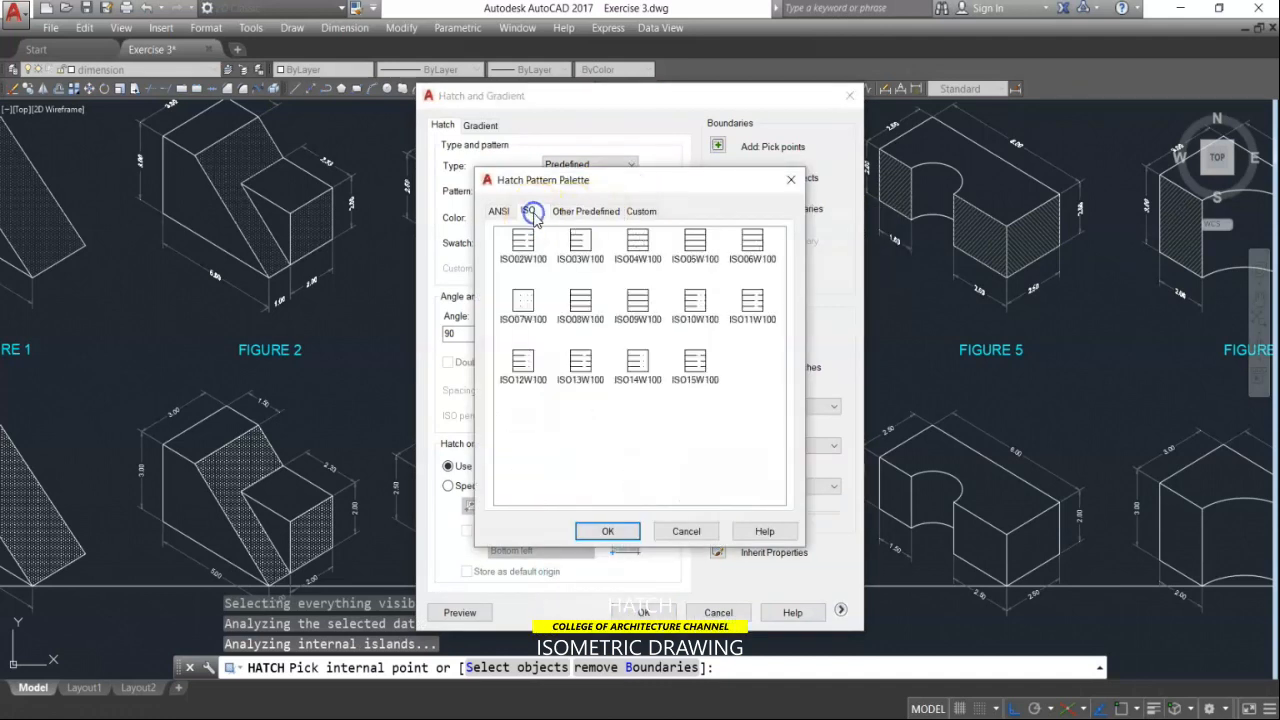
{"action": "left_click", "coordinate": [500, 213]}
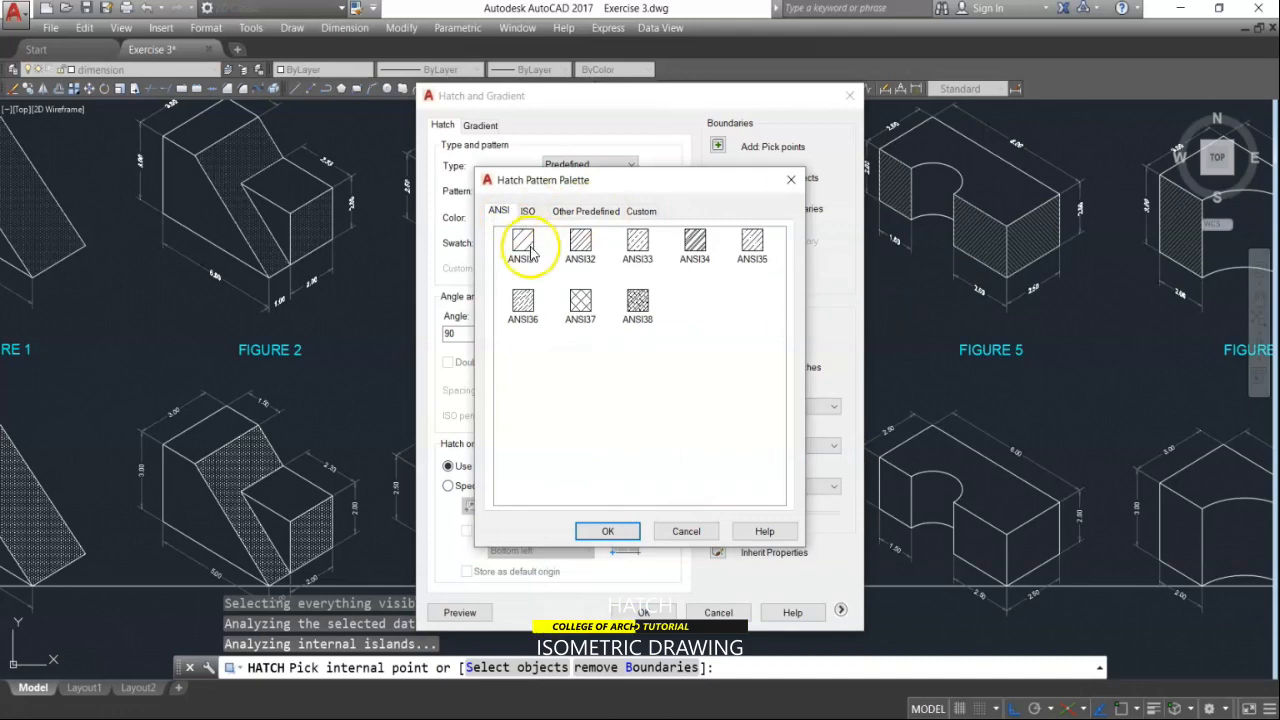
{"action": "left_click", "coordinate": [624, 537]}
Step: Preview the ANSI31 hatch on the lower Figure 4's narrow faces and examine its line density up close
{"action": "left_click", "coordinate": [478, 612]}
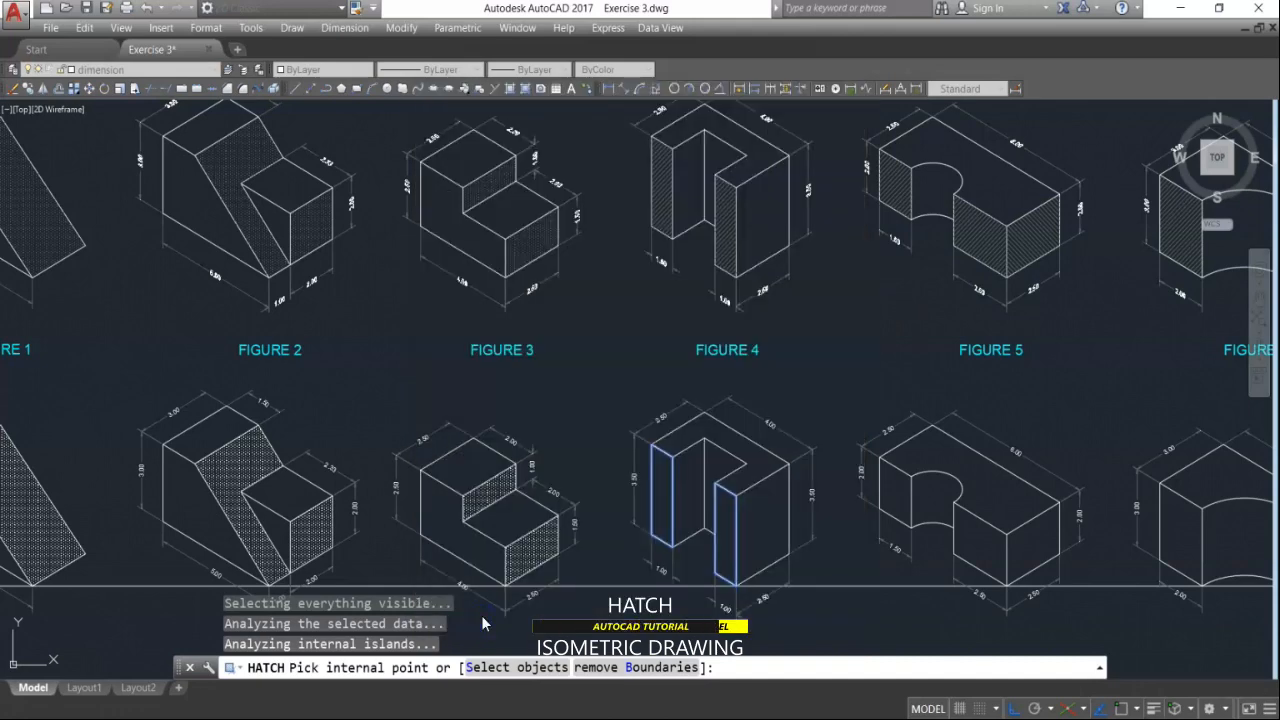
{"action": "scroll", "coordinate": [660, 514], "scroll_direction": "up", "scroll_amount": 10}
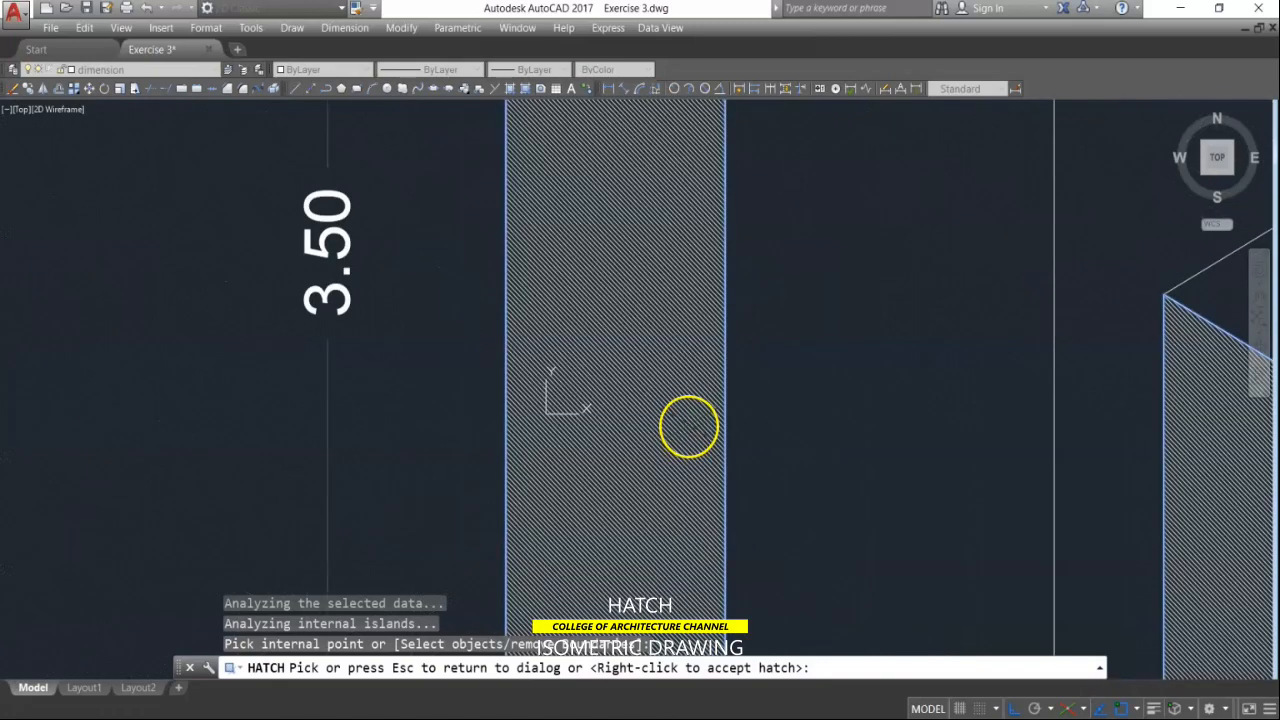
{"action": "scroll", "coordinate": [660, 420], "scroll_direction": "down", "scroll_amount": 6}
{"action": "scroll", "coordinate": [770, 445], "scroll_direction": "up", "scroll_amount": 5}
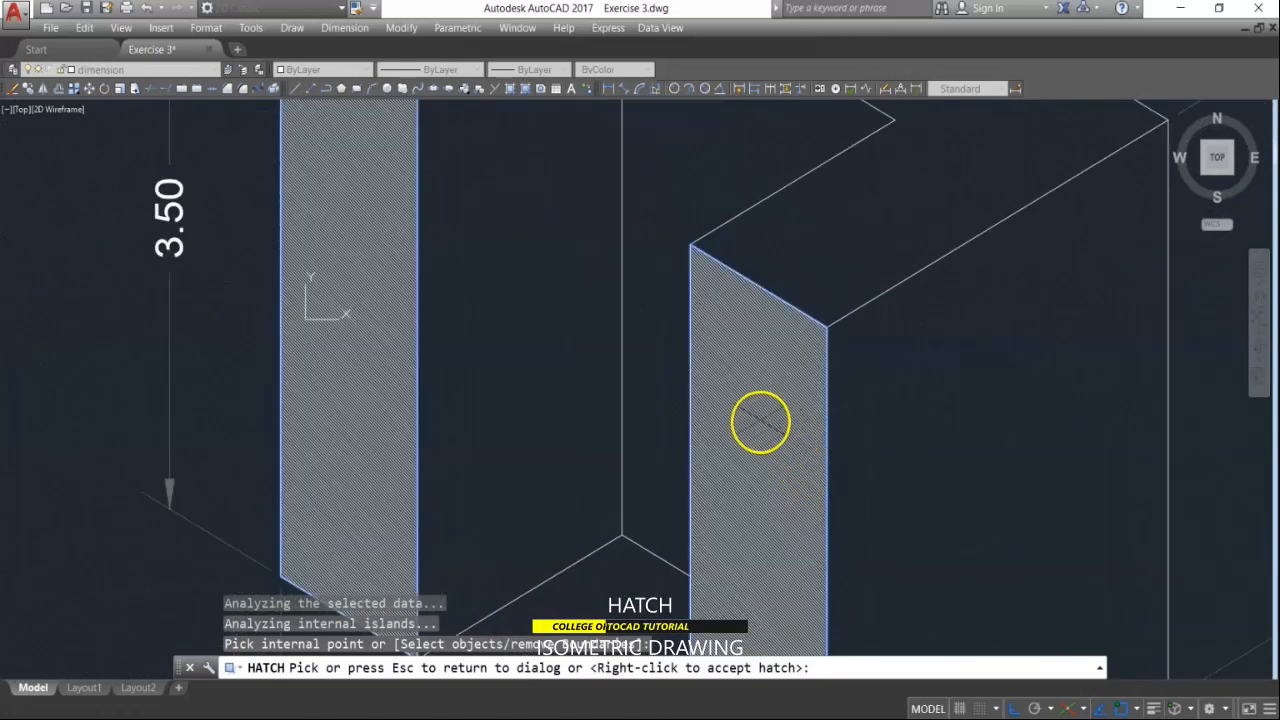
{"action": "scroll", "coordinate": [760, 430], "scroll_direction": "up", "scroll_amount": 6}
{"action": "scroll", "coordinate": [760, 446], "scroll_direction": "down", "scroll_amount": 6}
{"action": "scroll", "coordinate": [760, 448], "scroll_direction": "down", "scroll_amount": 8}
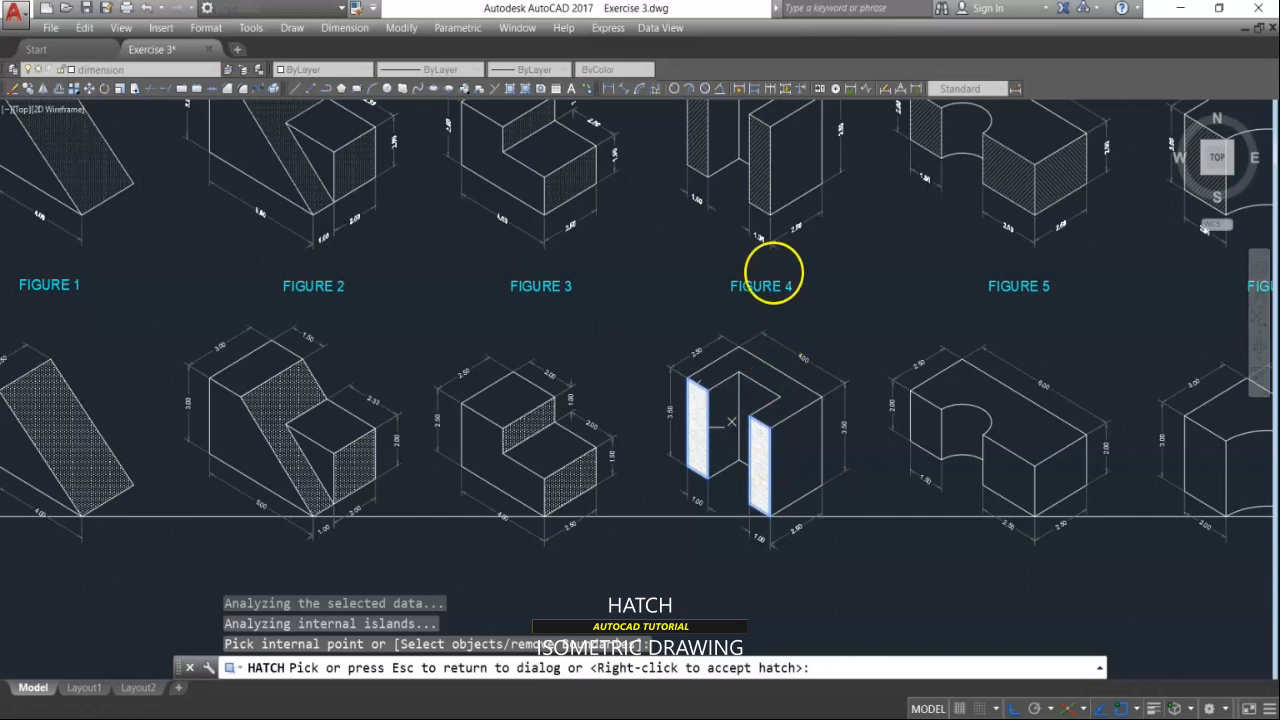
{"action": "scroll", "coordinate": [767, 272], "scroll_direction": "up", "scroll_amount": 2}
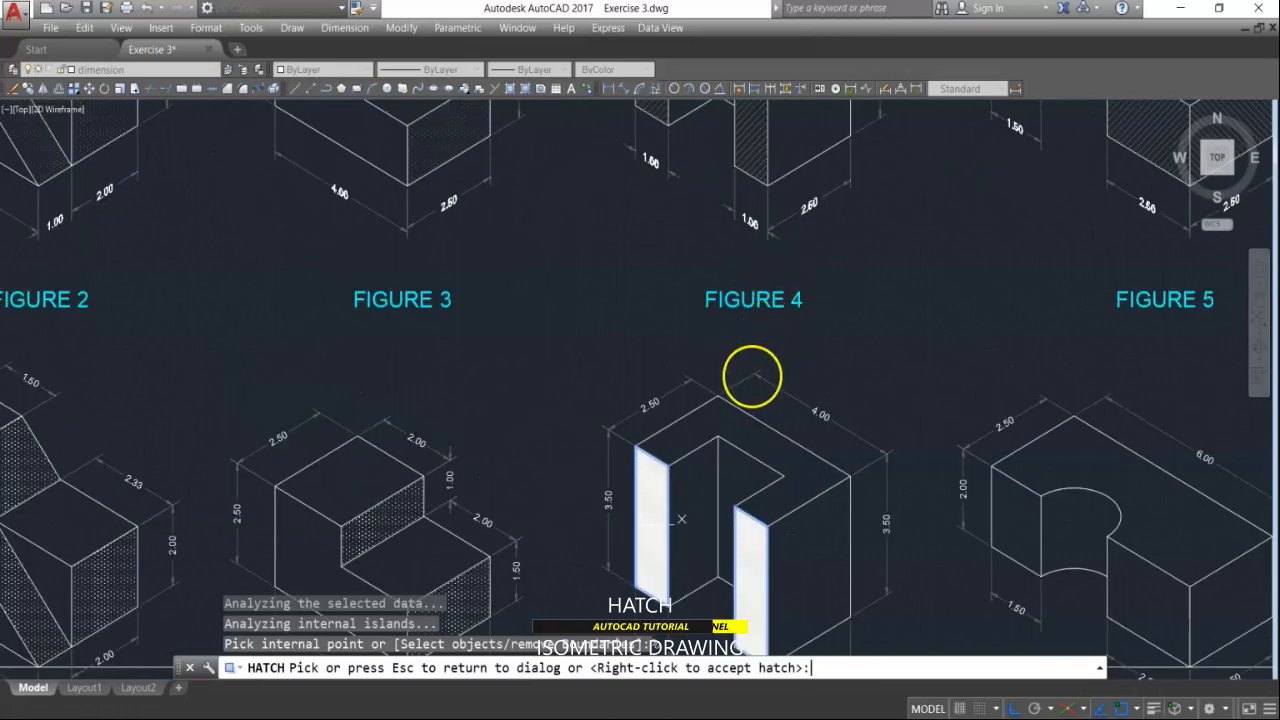
{"action": "key", "text": "Escape"}
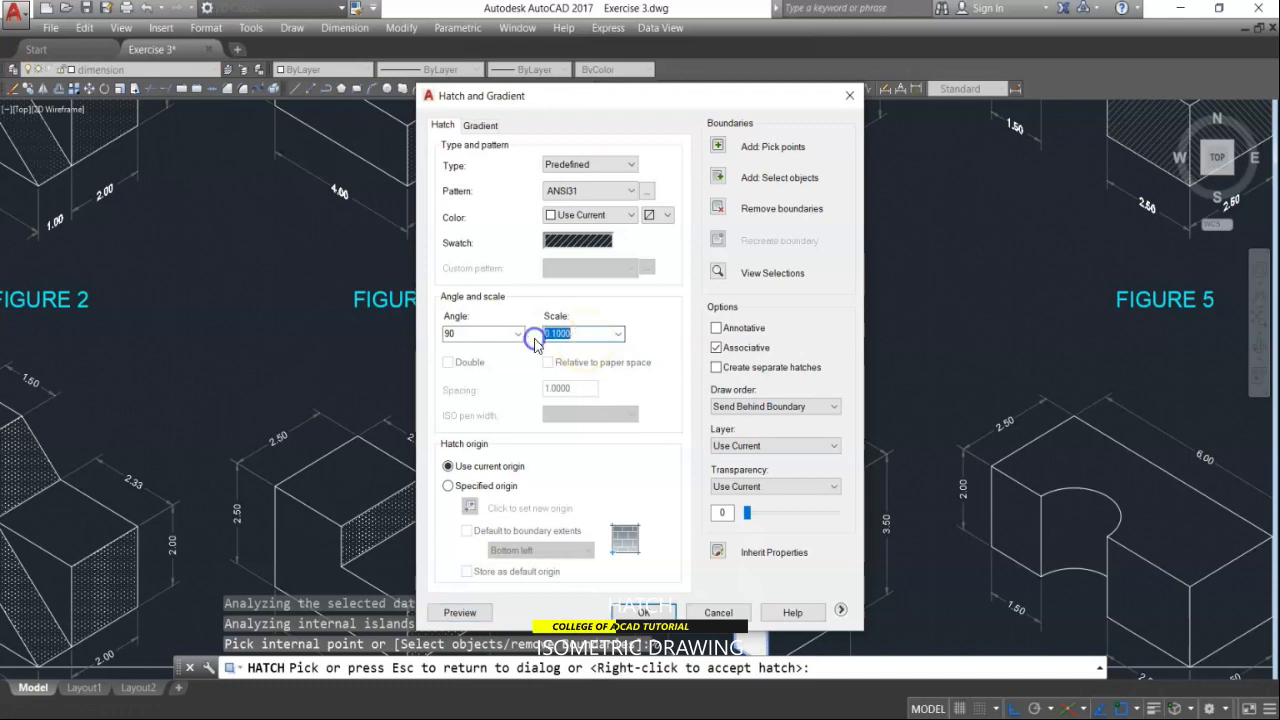
Step: Set the hatch scale to 1 and compare the preview on the lower Figure 4 with the upper figure
{"action": "left_click", "coordinate": [461, 613]}
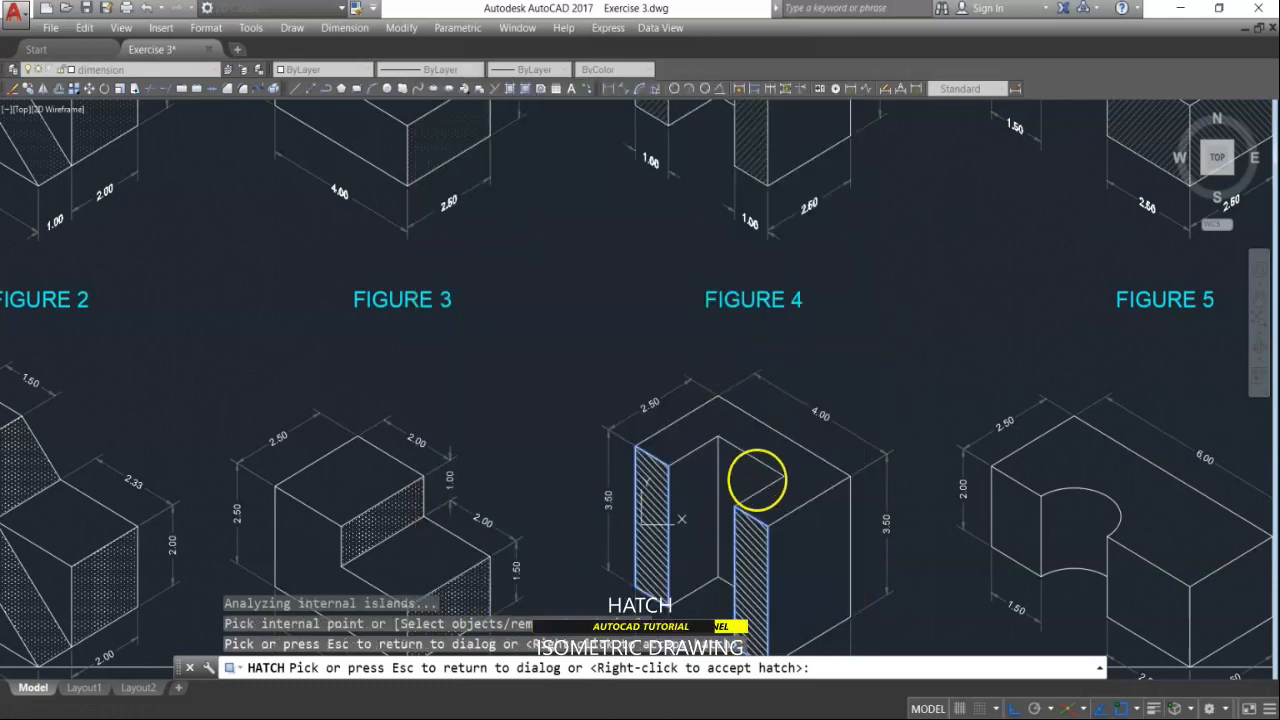
{"action": "scroll", "coordinate": [752, 232], "scroll_direction": "up", "scroll_amount": 2}
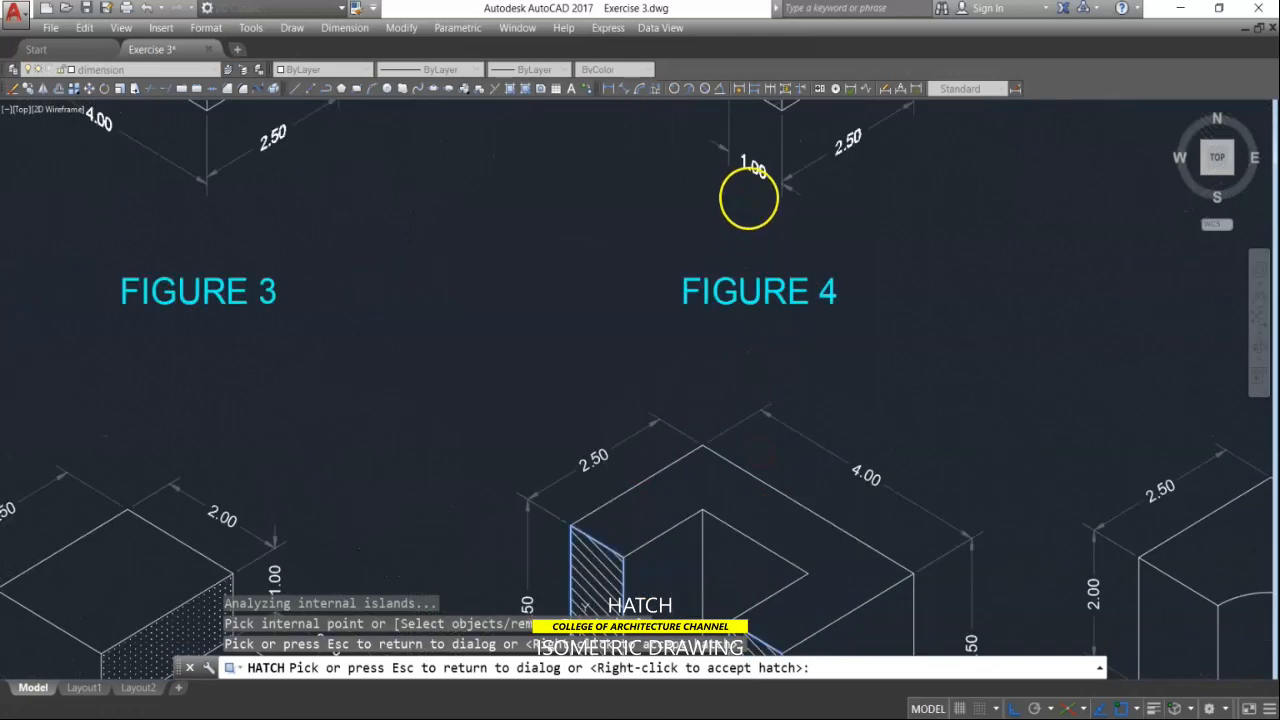
{"action": "scroll", "coordinate": [749, 200], "scroll_direction": "down", "scroll_amount": 2}
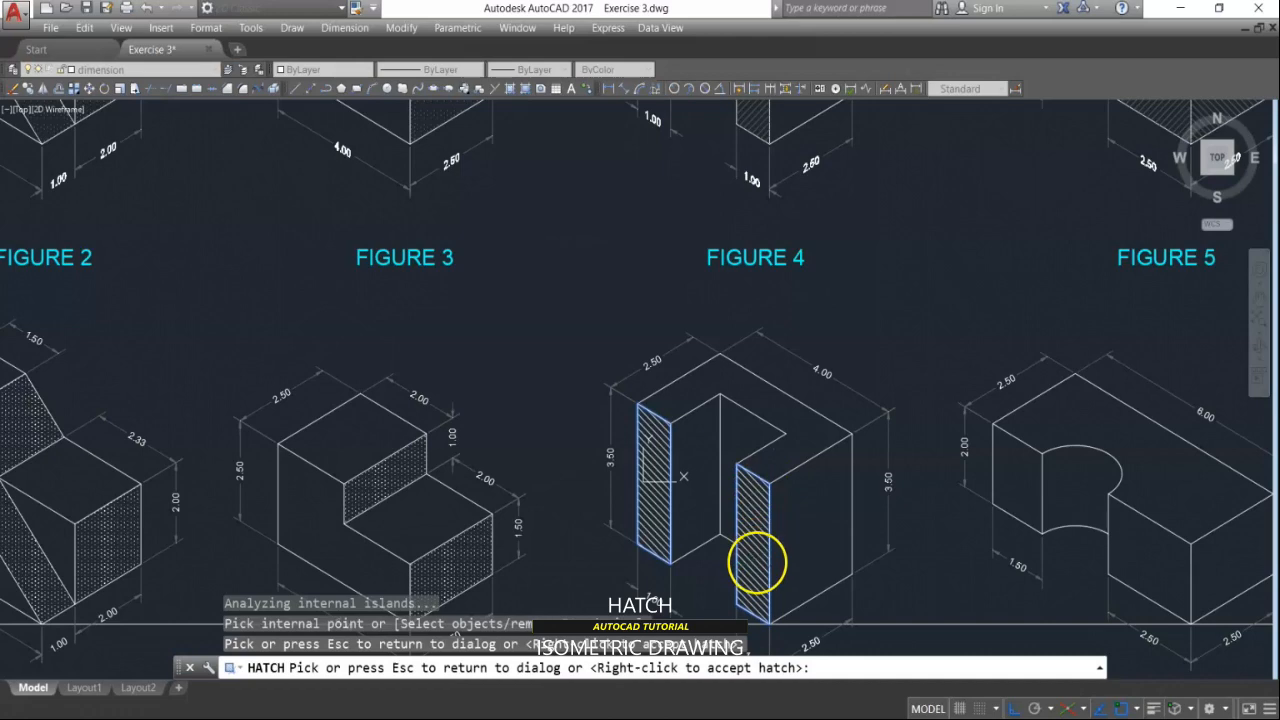
{"action": "scroll", "coordinate": [757, 560], "scroll_direction": "up", "scroll_amount": 3}
{"action": "left_click", "coordinate": [750, 440]}
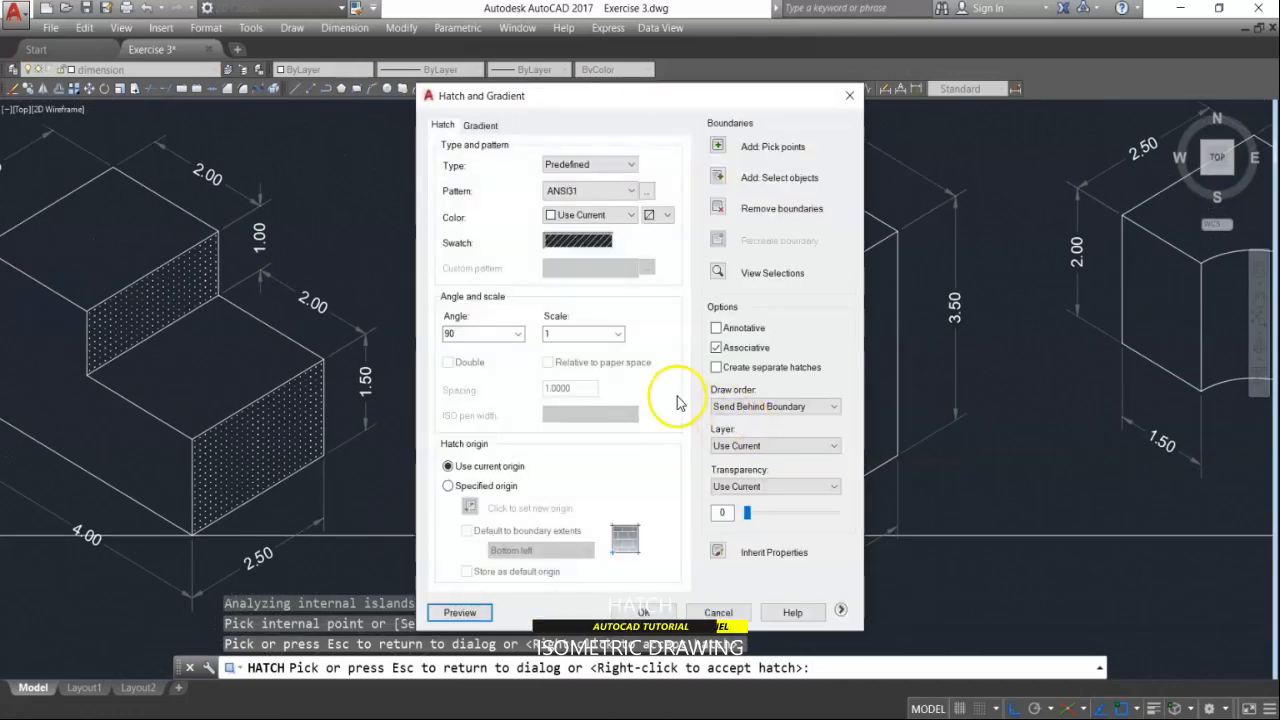
Step: Try a hatch angle of 45 and preview it on the lower Figure 4's narrow faces
{"action": "left_click", "coordinate": [443, 332]}
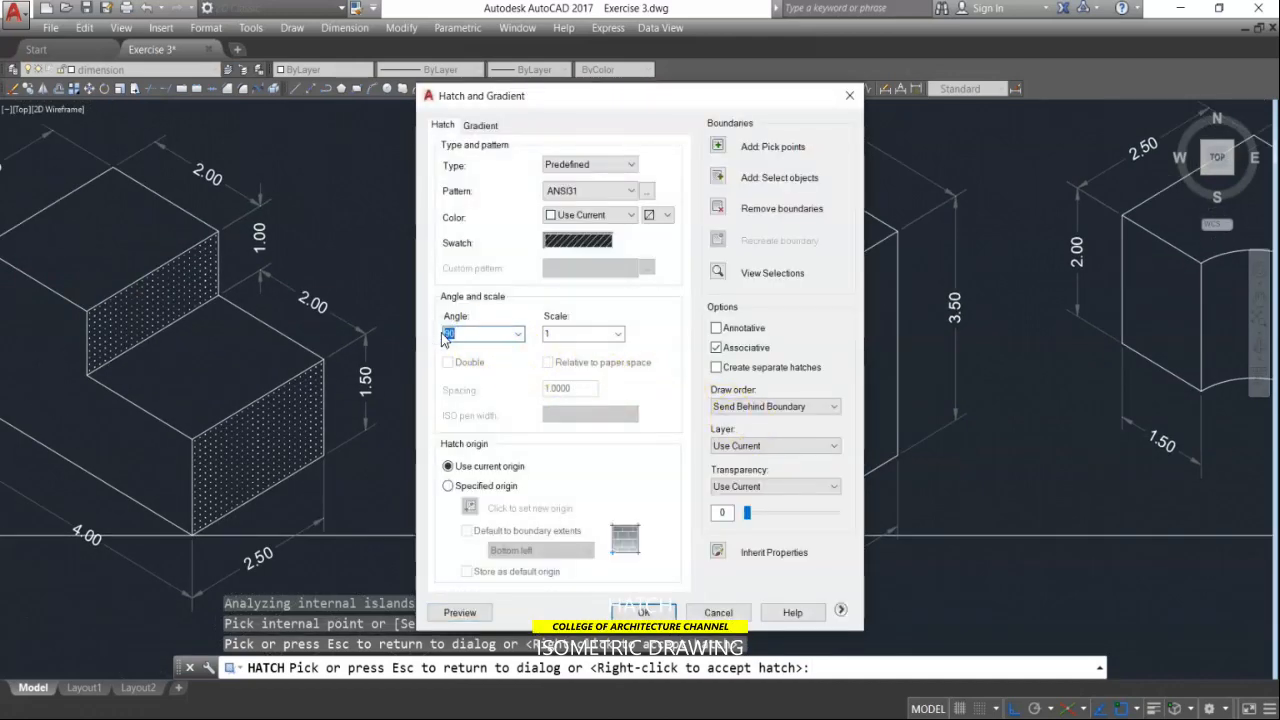
{"action": "left_click", "coordinate": [481, 611]}
{"action": "left_click", "coordinate": [519, 543]}
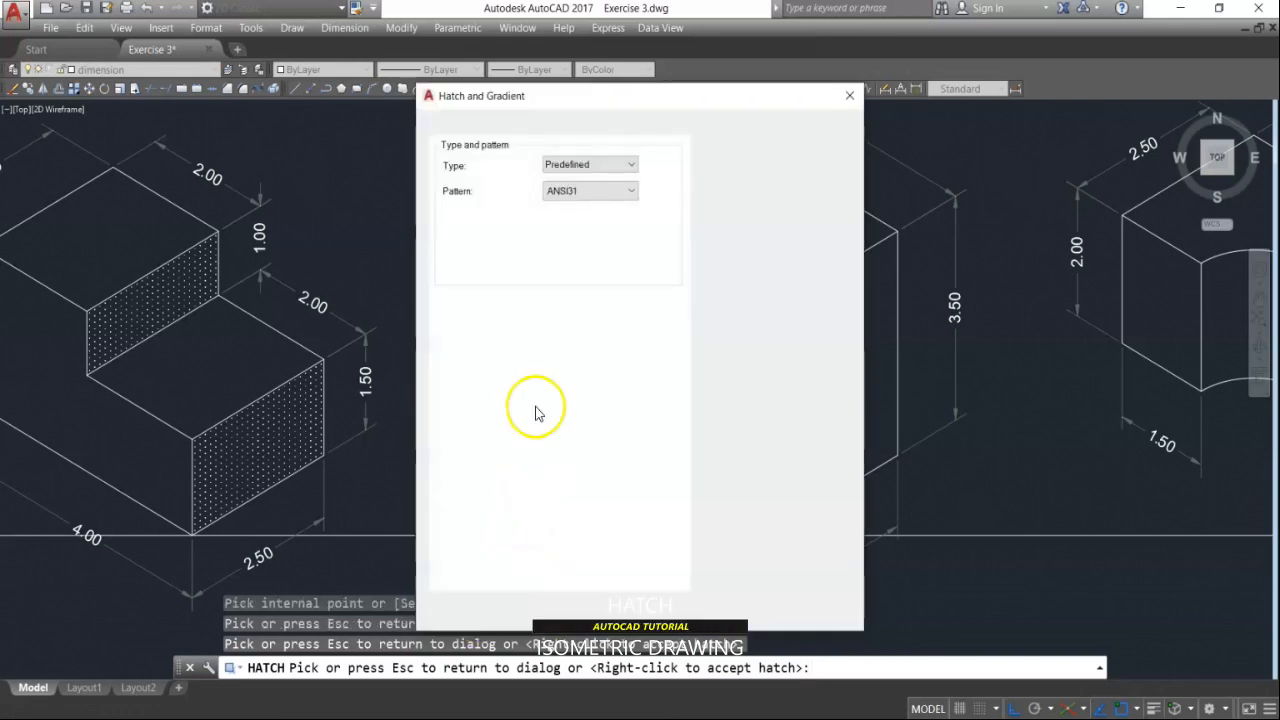
Step: Set the hatch angle to 0 and compare the preview on the lower Figure 4 with the upper Figure 4
{"action": "double_click", "coordinate": [482, 335]}
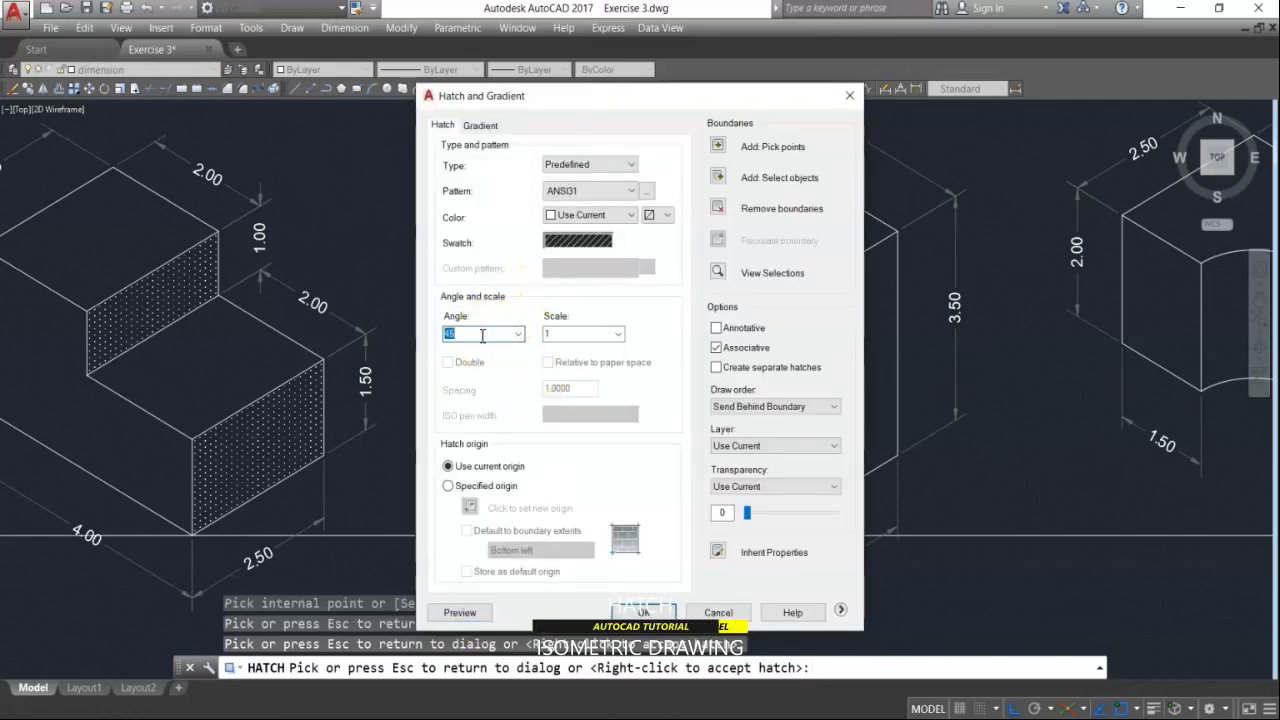
{"action": "left_click", "coordinate": [483, 610]}
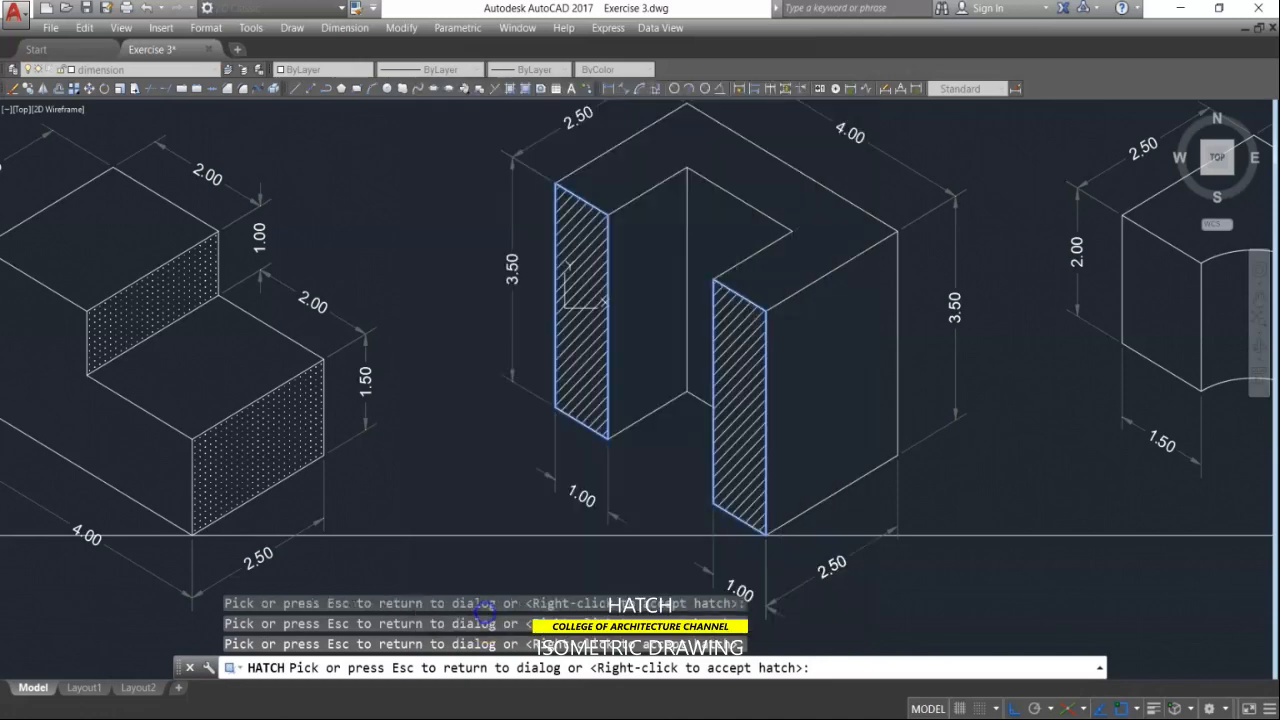
{"action": "scroll", "coordinate": [663, 391], "scroll_direction": "down", "scroll_amount": 5}
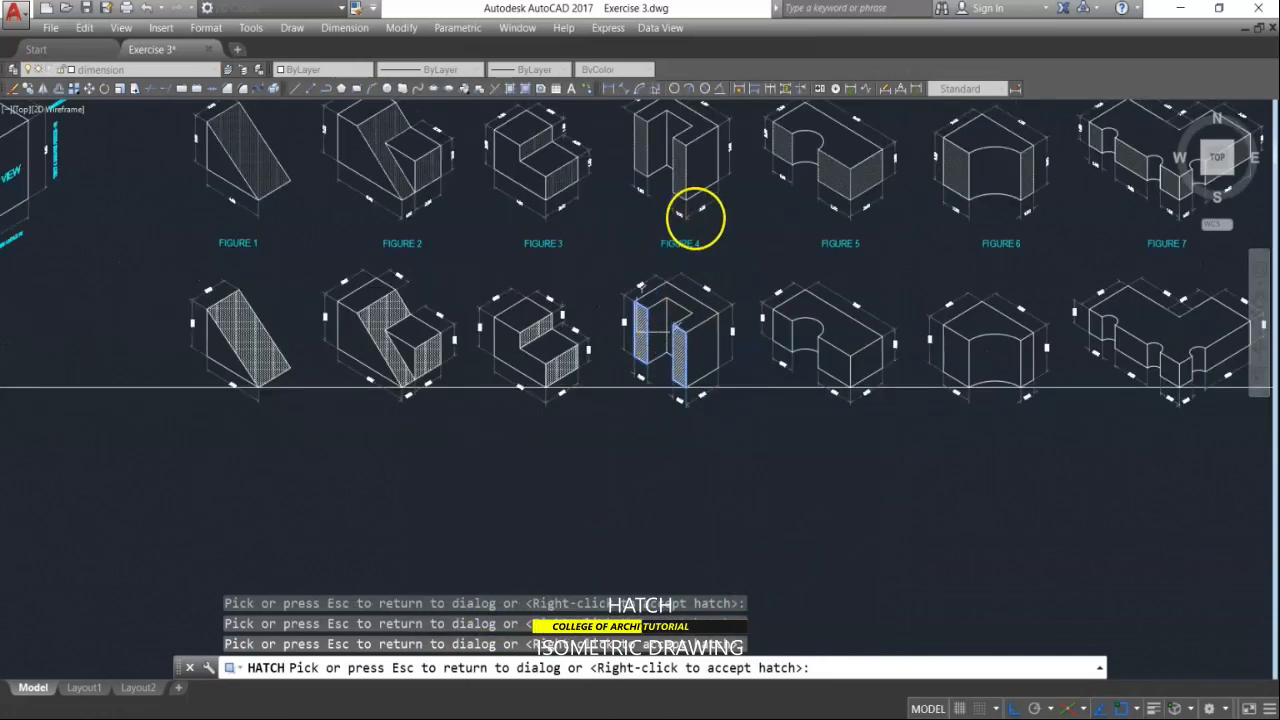
{"action": "scroll", "coordinate": [697, 223], "scroll_direction": "up", "scroll_amount": 2}
{"action": "scroll", "coordinate": [705, 250], "scroll_direction": "up", "scroll_amount": 4}
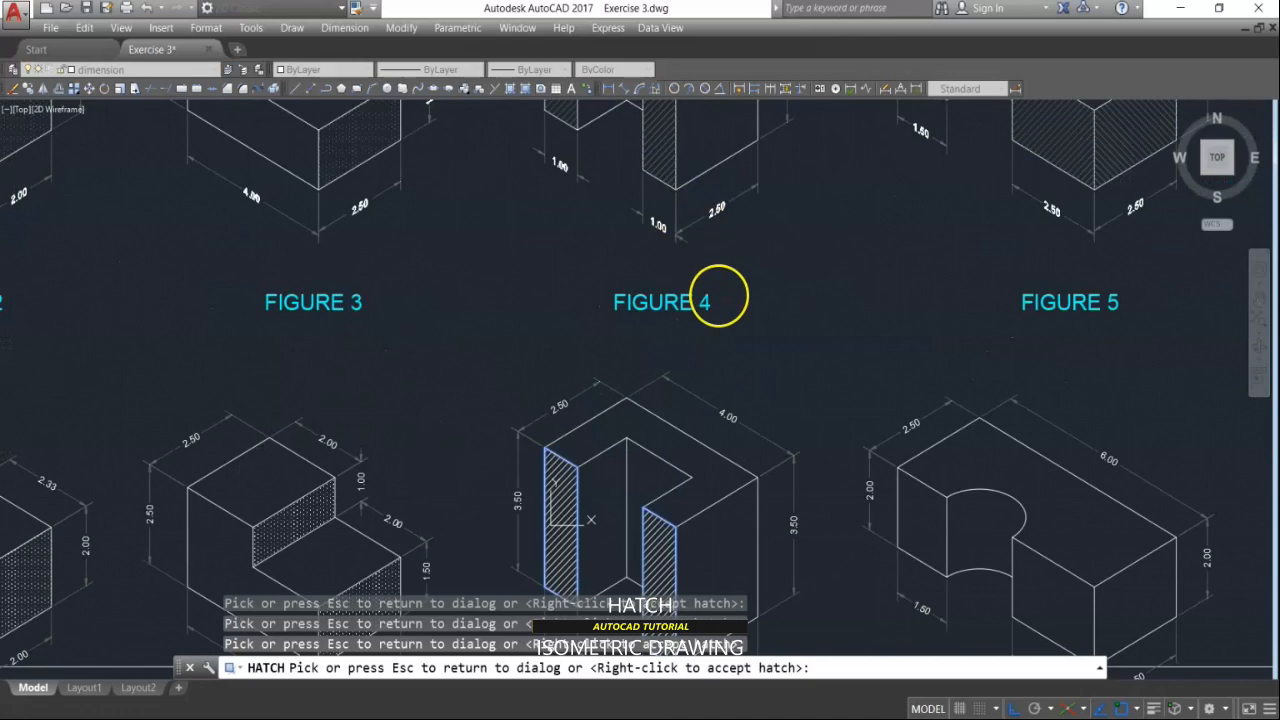
{"action": "left_click", "coordinate": [734, 174]}
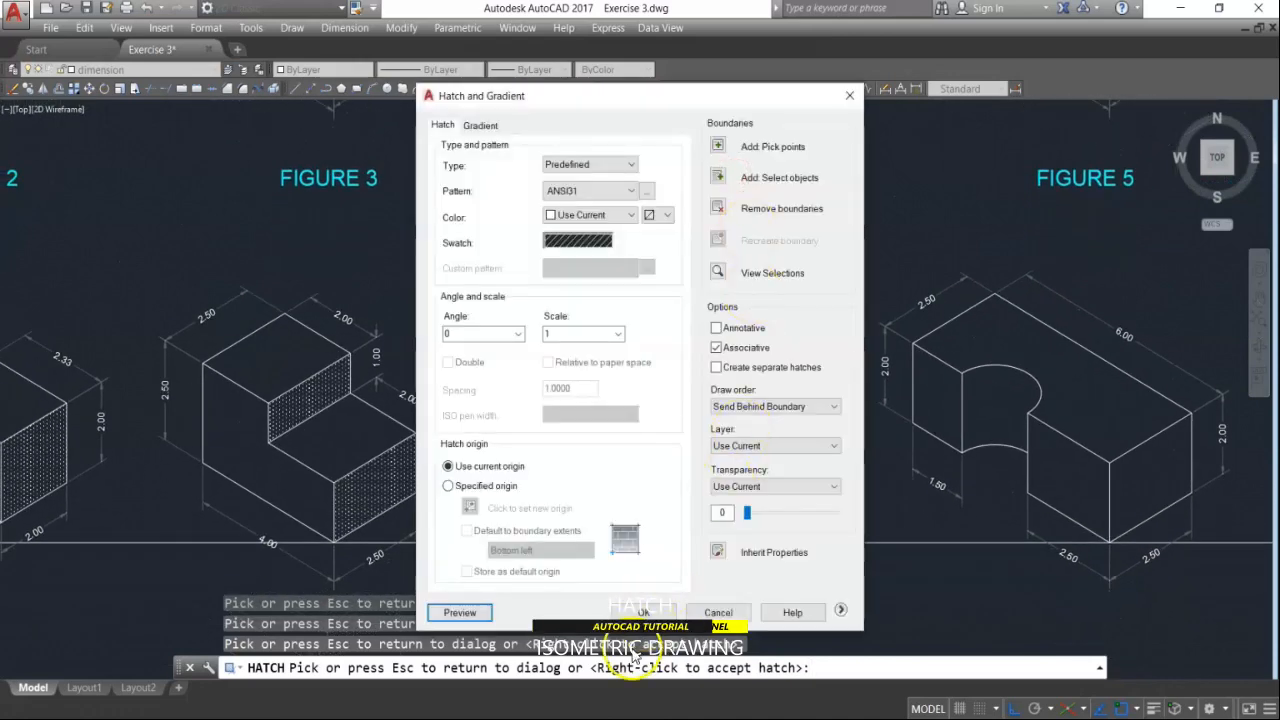
Step: Accept the lower Figure 4 hatch and hatch the two front-view faces of the lower Figure 5 with ANSI31, angle 0, scale 1
{"action": "left_click", "coordinate": [642, 610]}
{"action": "scroll", "coordinate": [605, 410], "scroll_direction": "down", "scroll_amount": 5}
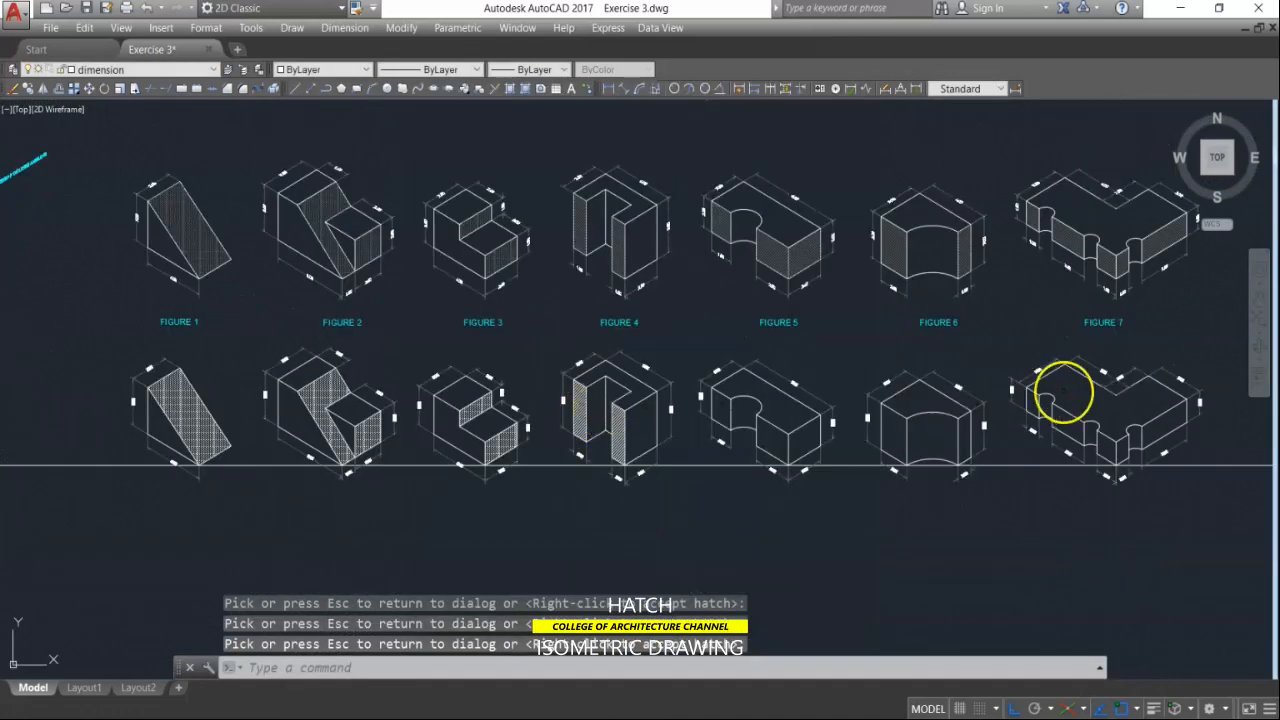
{"action": "scroll", "coordinate": [820, 408], "scroll_direction": "up", "scroll_amount": 3}
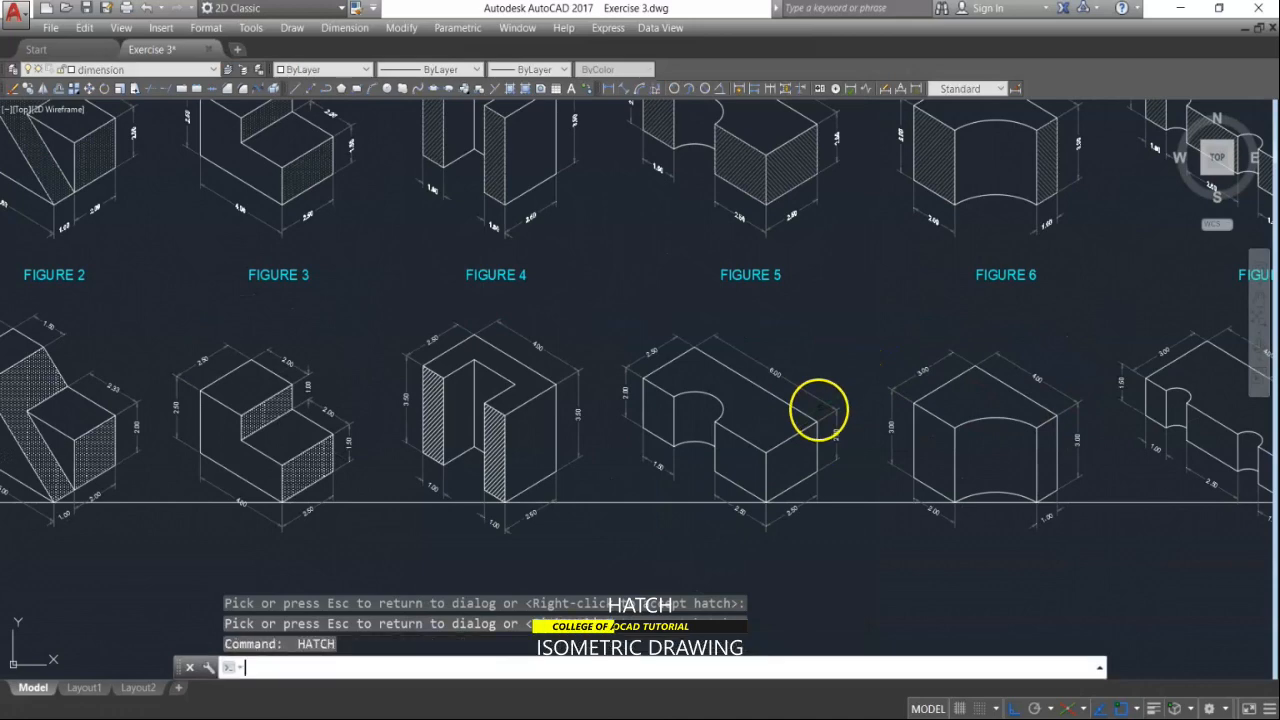
{"action": "key", "text": "Return"}
{"action": "left_click", "coordinate": [718, 148]}
{"action": "left_click", "coordinate": [680, 427]}
{"action": "left_click", "coordinate": [735, 462]}
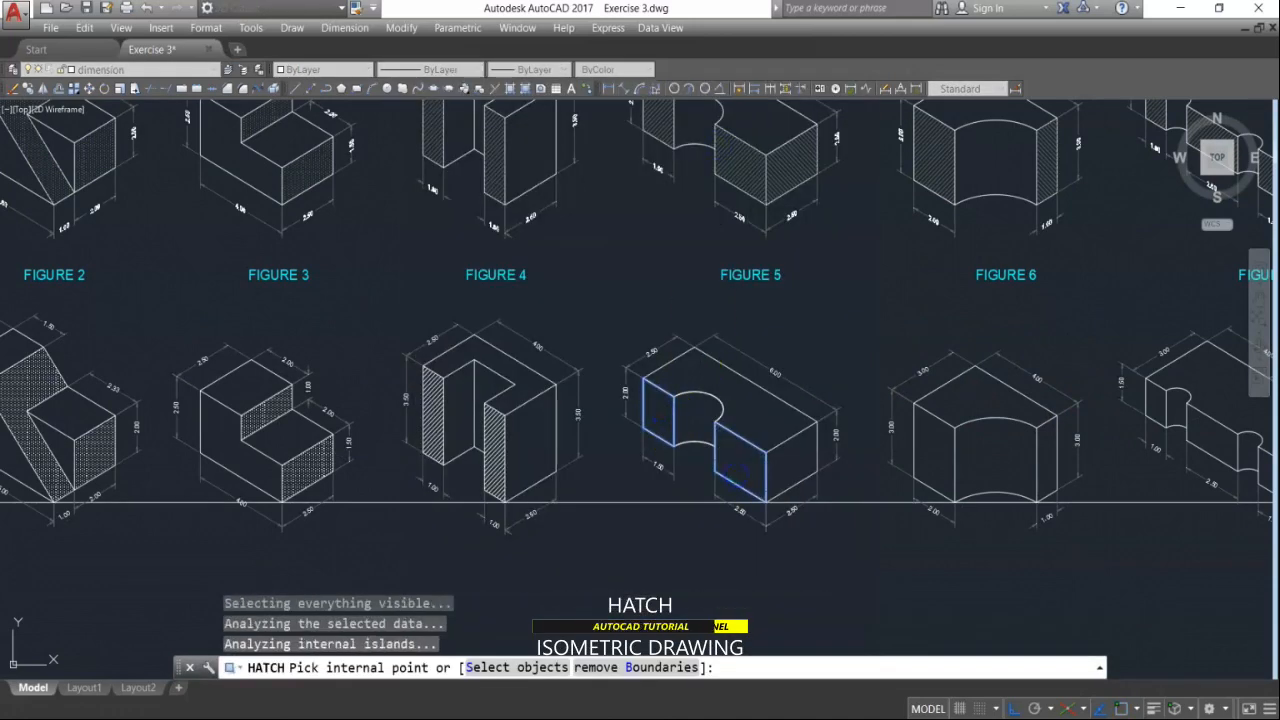
{"action": "key", "text": "Return"}
{"action": "left_click", "coordinate": [643, 611]}
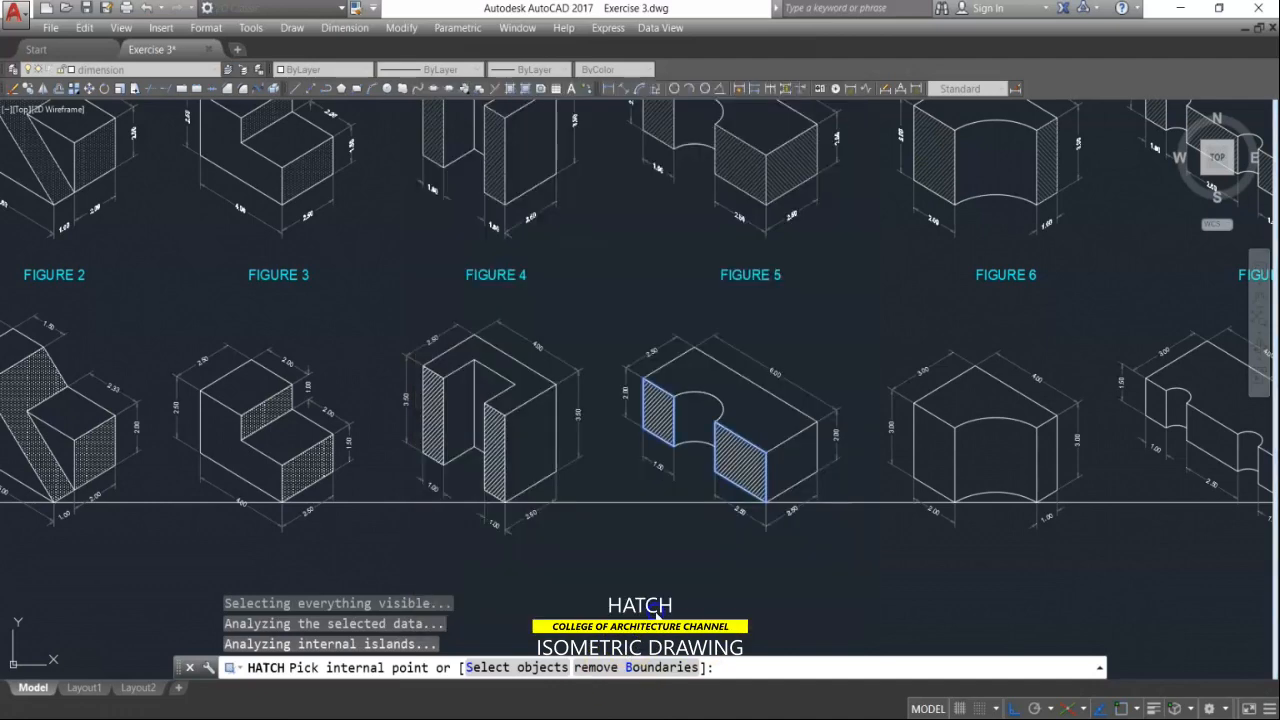
Step: Hatch the 2.00-wide front-view face of the lower Figure 6 with ANSI31 at angle 0 and scale 1
{"action": "middle_click_drag", "start_coordinate": [972, 404], "coordinate": [758, 407]}
{"action": "key", "text": "Return"}
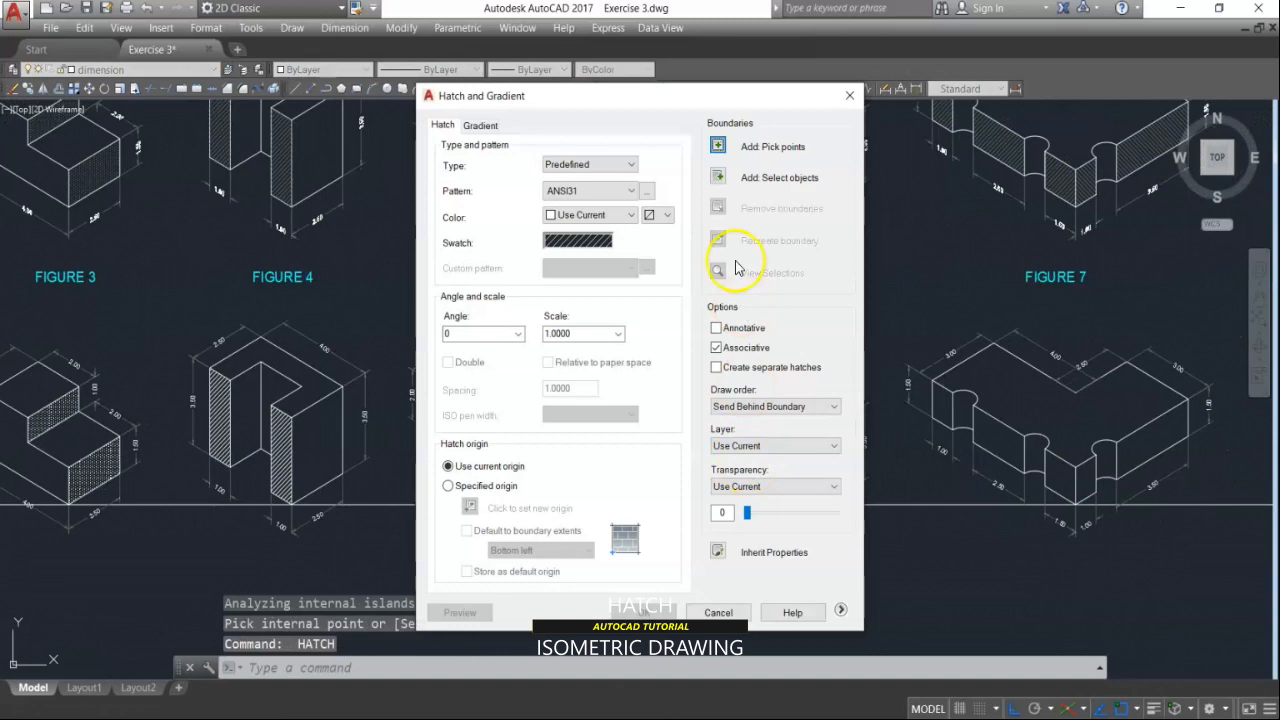
{"action": "left_click", "coordinate": [720, 146]}
{"action": "left_click", "coordinate": [714, 443]}
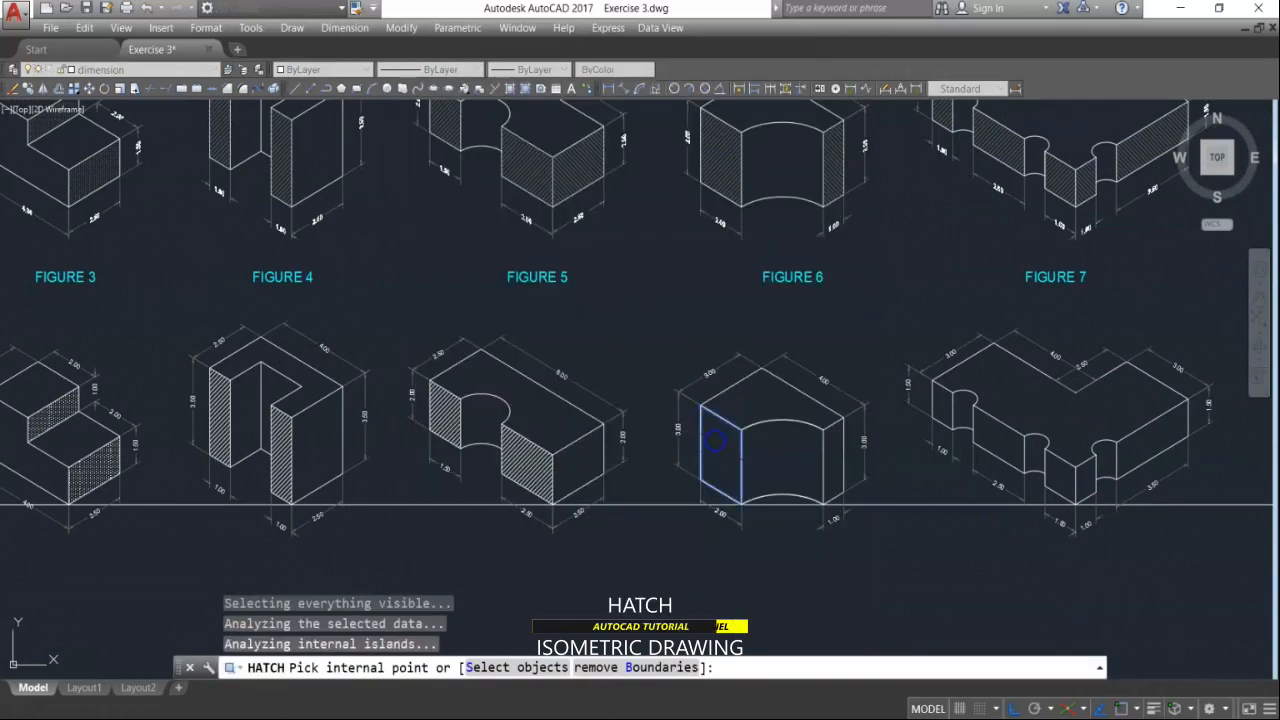
{"action": "key", "text": "Return"}
{"action": "left_click", "coordinate": [656, 611]}
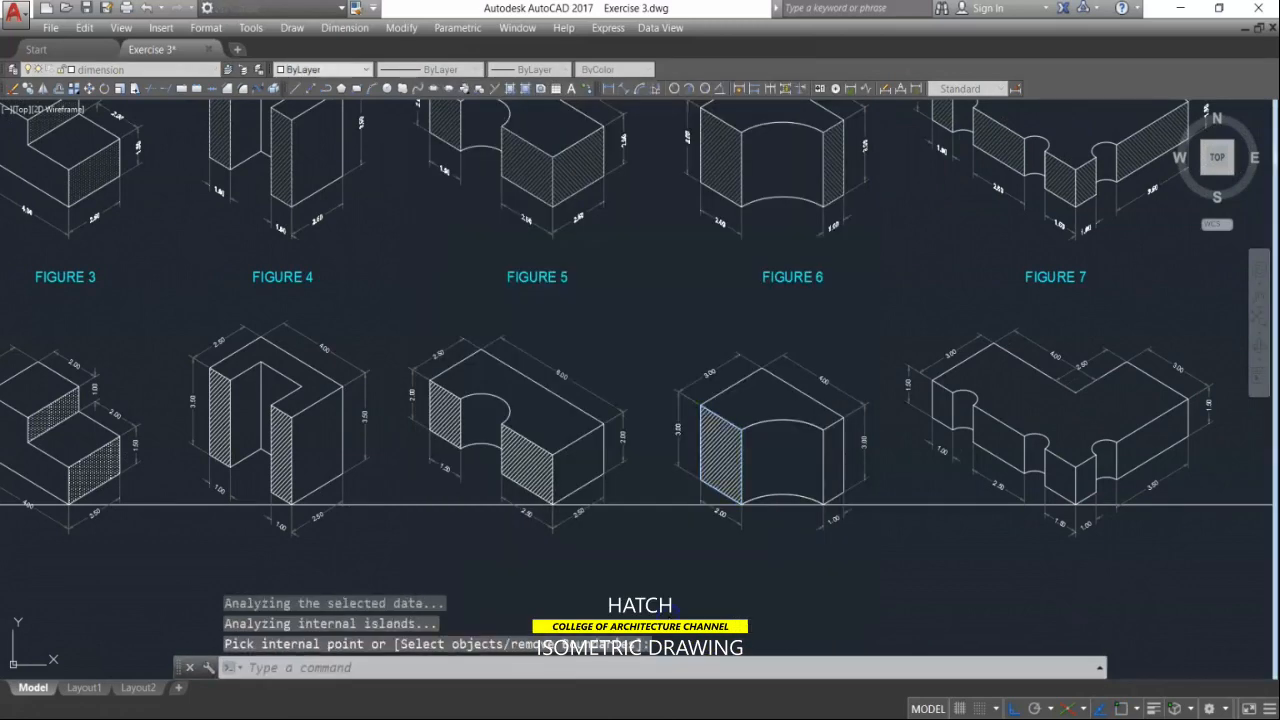
Step: Hatch the three flat front-view faces of the lower Figure 7 with ANSI31 at angle 0 and scale 1
{"action": "key", "text": "Return"}
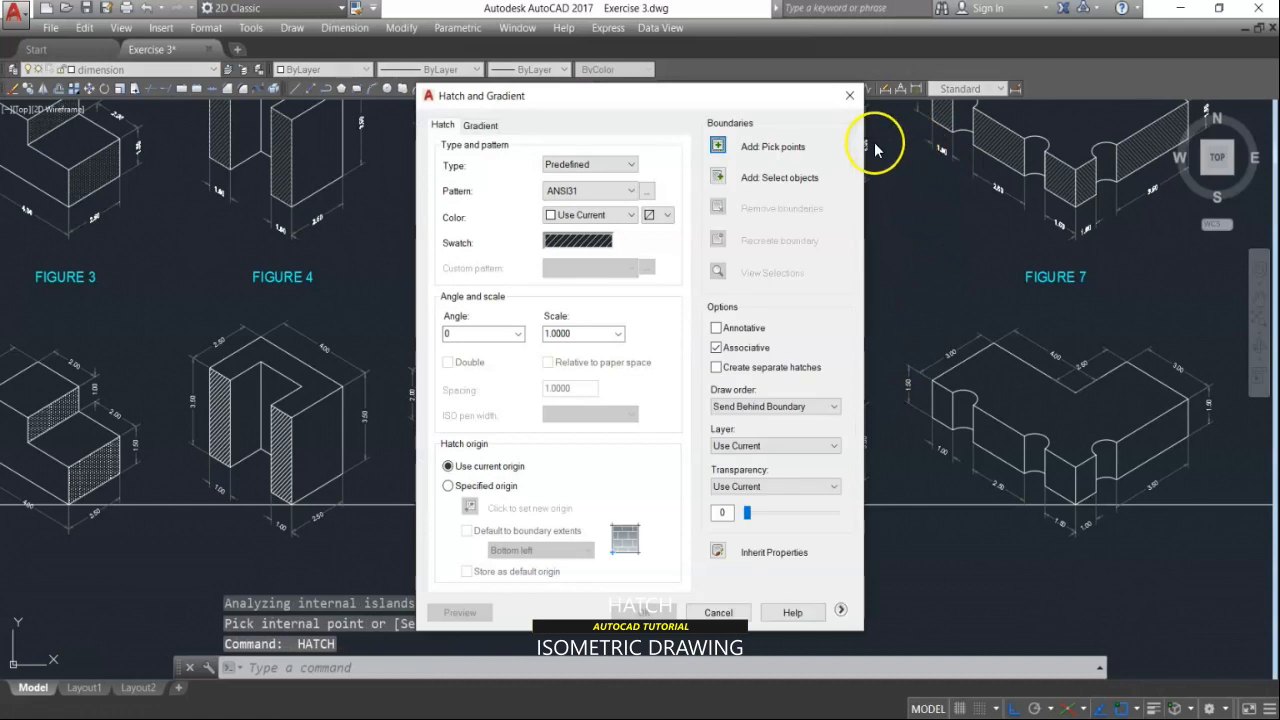
{"action": "left_click", "coordinate": [719, 146]}
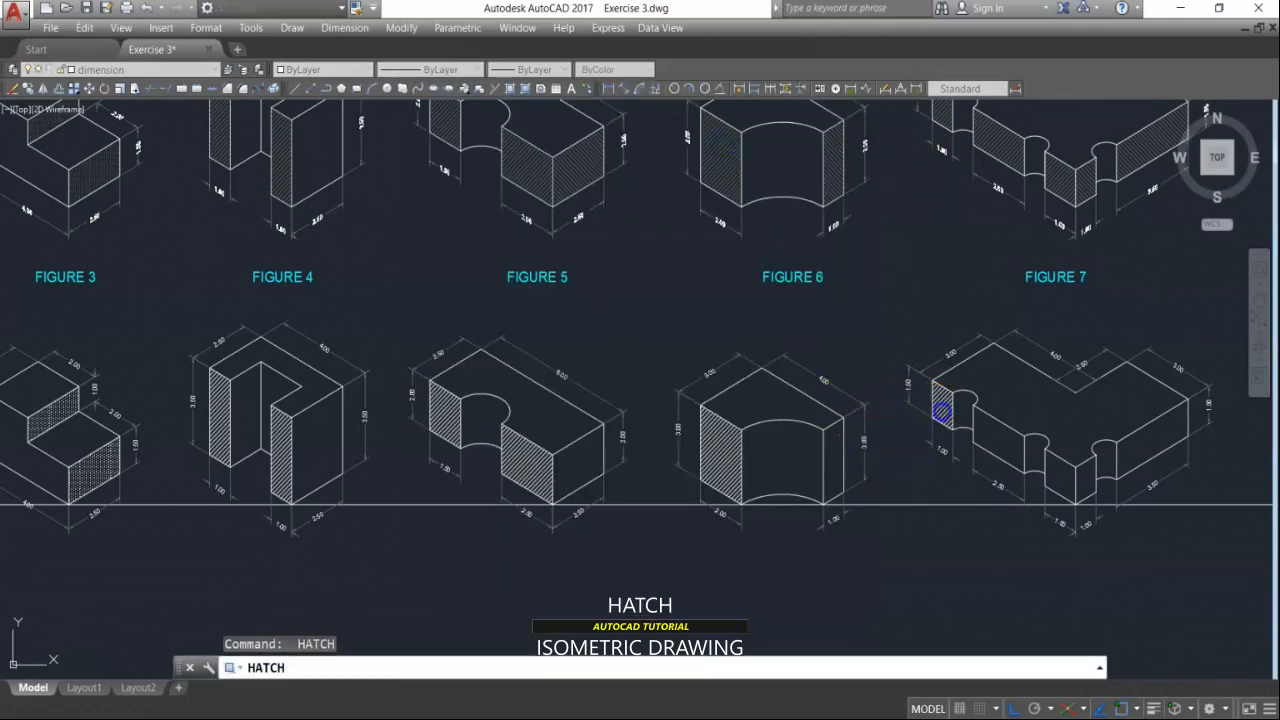
{"action": "left_click", "coordinate": [942, 412]}
{"action": "left_click", "coordinate": [1015, 445]}
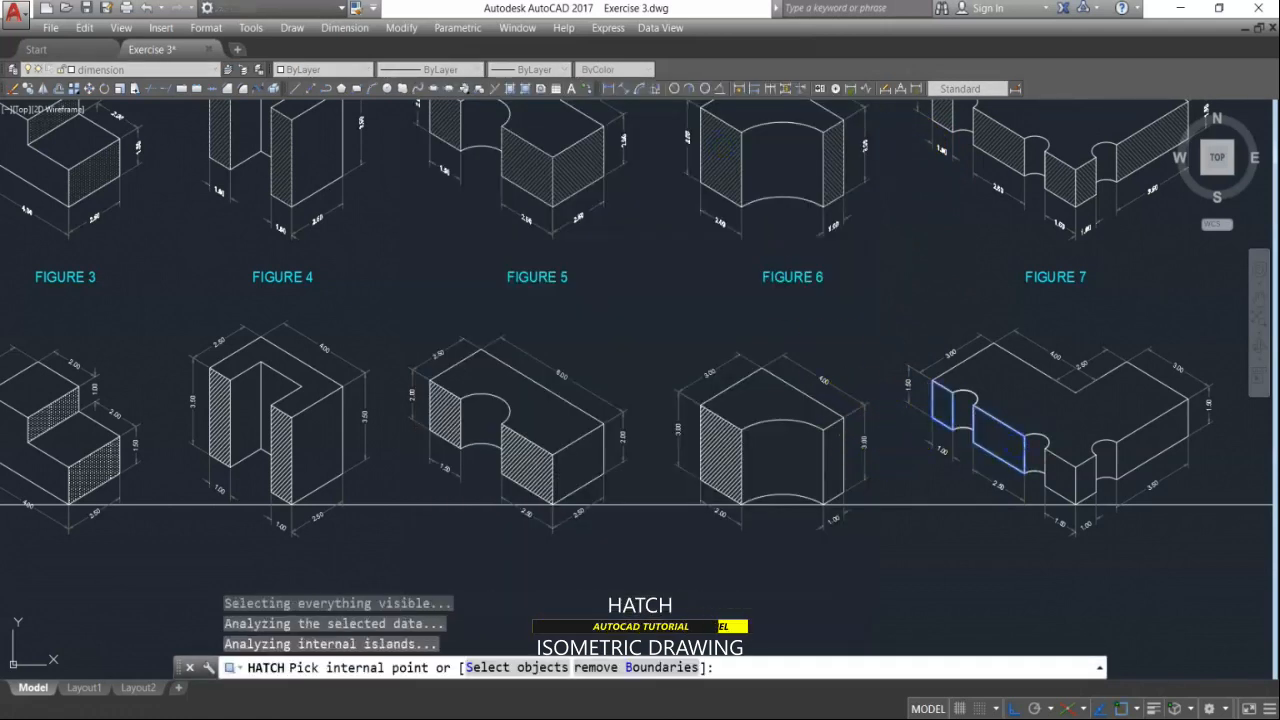
{"action": "key", "text": "Return"}
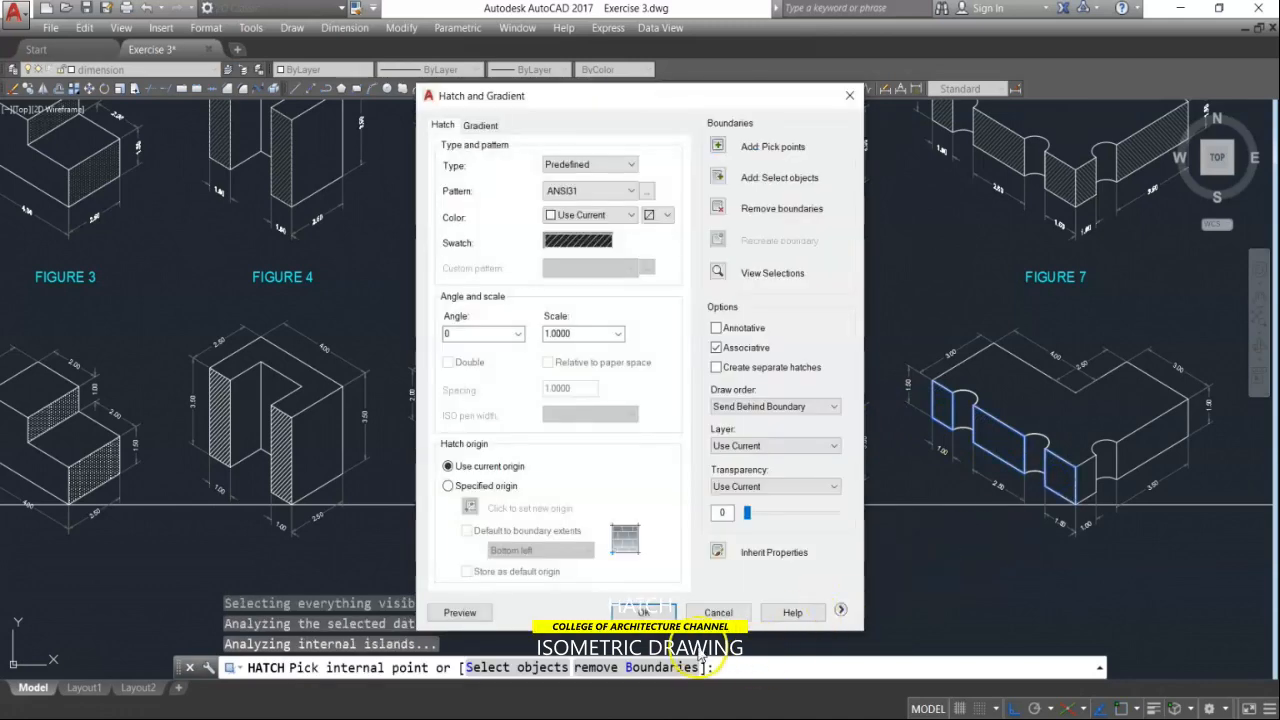
{"action": "left_click", "coordinate": [643, 612]}
Step: Preview an ANSI31 hatch at angle 90 on the two flat right-view faces of the lower Figure 7
{"action": "scroll", "coordinate": [640, 571], "scroll_direction": "down", "scroll_amount": 2}
{"action": "scroll", "coordinate": [930, 510], "scroll_direction": "up", "scroll_amount": 3}
{"action": "scroll", "coordinate": [918, 537], "scroll_direction": "up", "scroll_amount": 3}
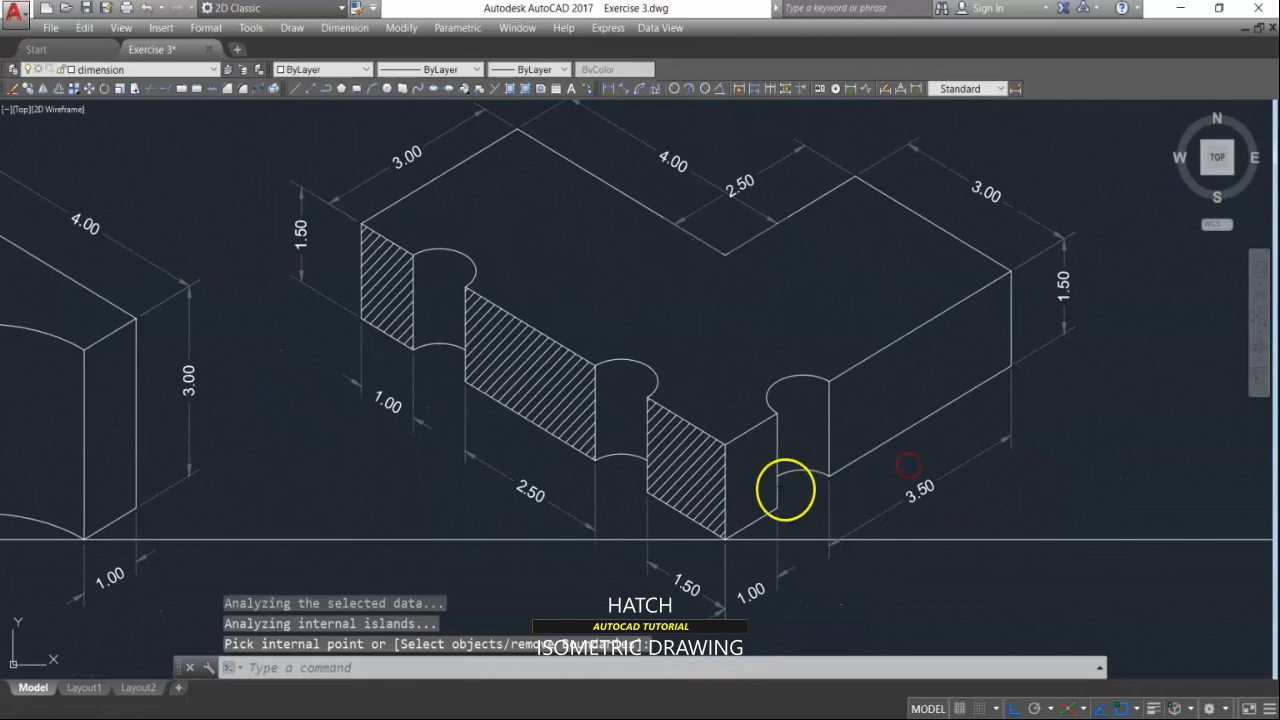
{"action": "key", "text": "Return"}
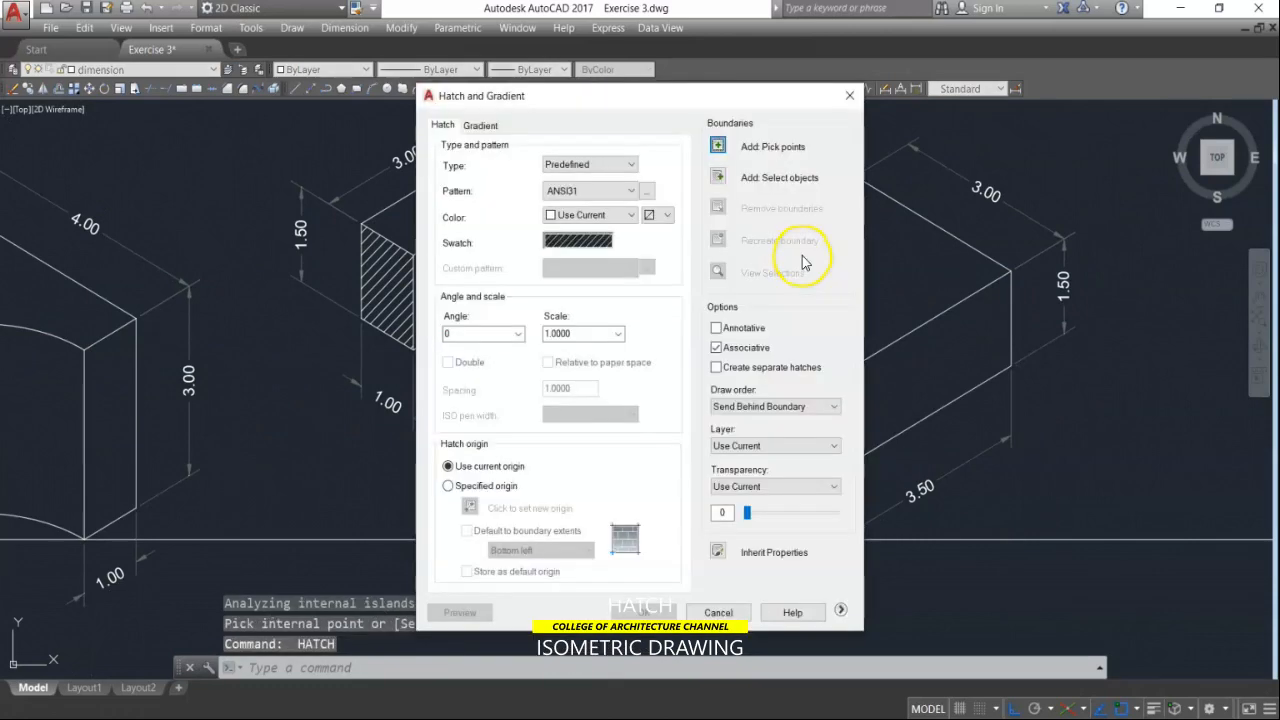
{"action": "left_click", "coordinate": [721, 145]}
{"action": "left_click", "coordinate": [756, 472]}
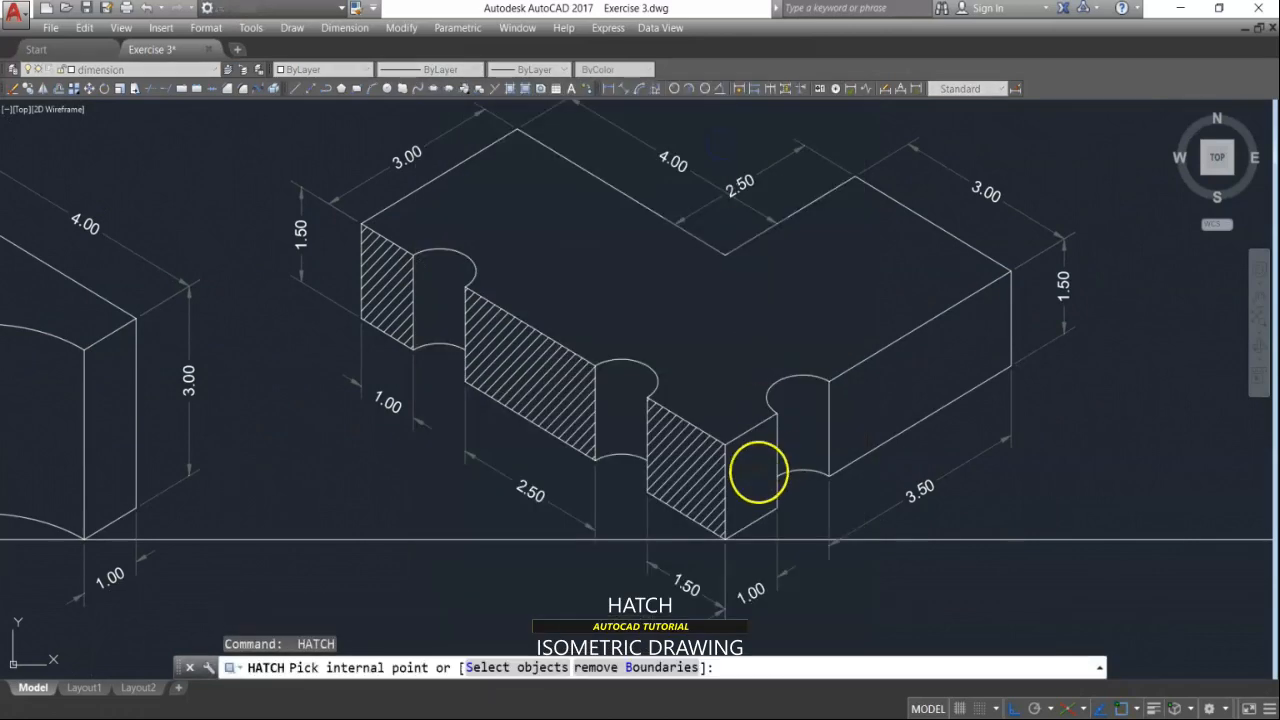
{"action": "left_click", "coordinate": [912, 394]}
{"action": "key", "text": "Return"}
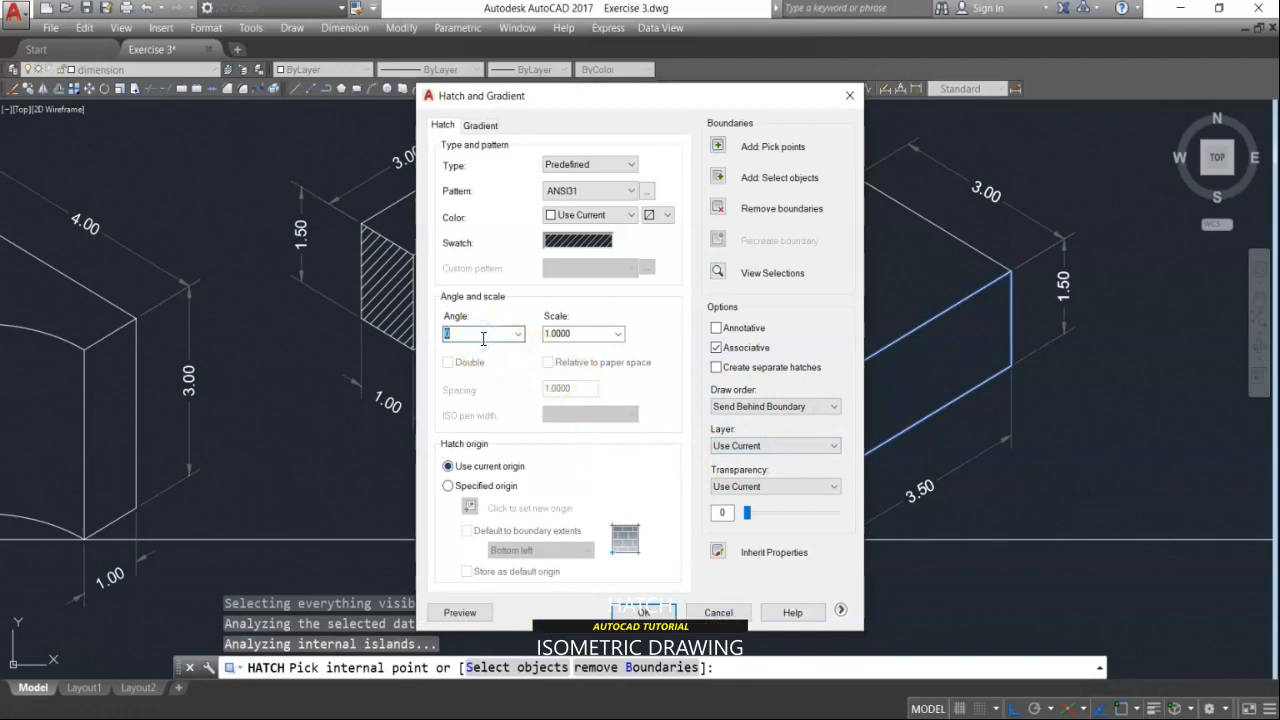
{"action": "type", "text": "90"}
{"action": "left_click", "coordinate": [477, 615]}
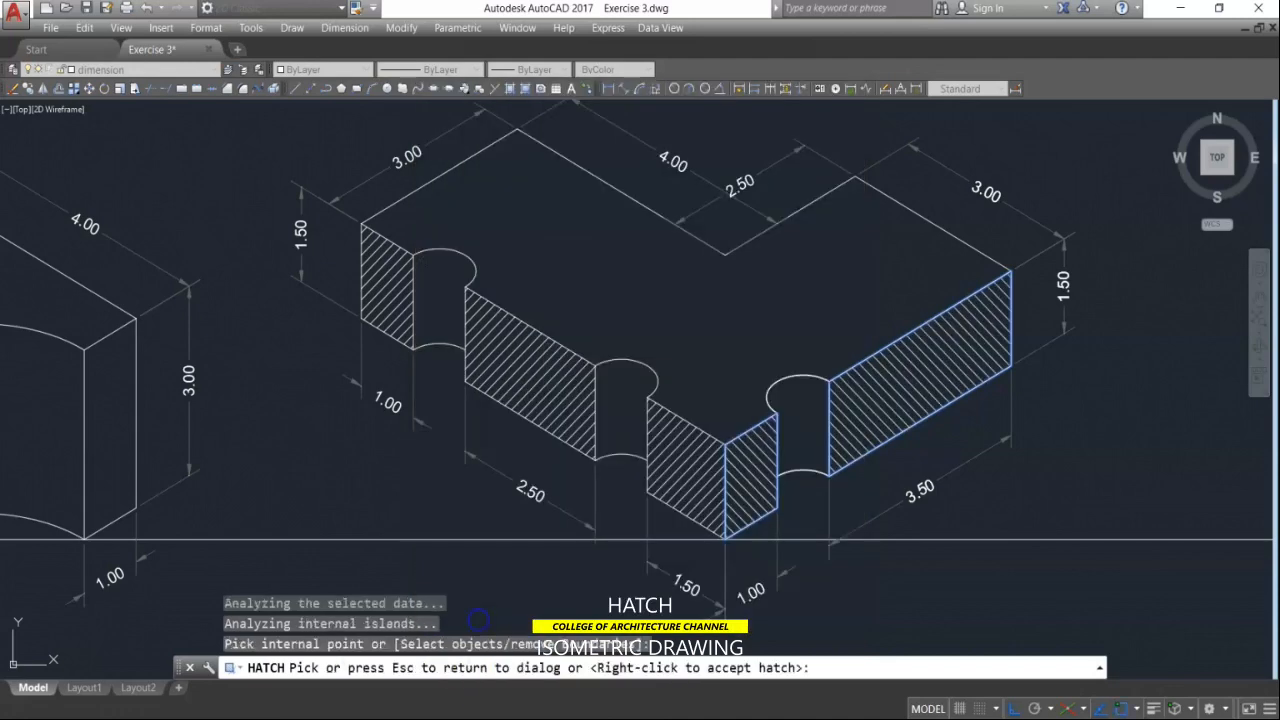
Step: Compare the previewed hatch direction with the upper Figure 7 and accept the hatch on the lower figure
{"action": "scroll", "coordinate": [657, 515], "scroll_direction": "down", "scroll_amount": 4}
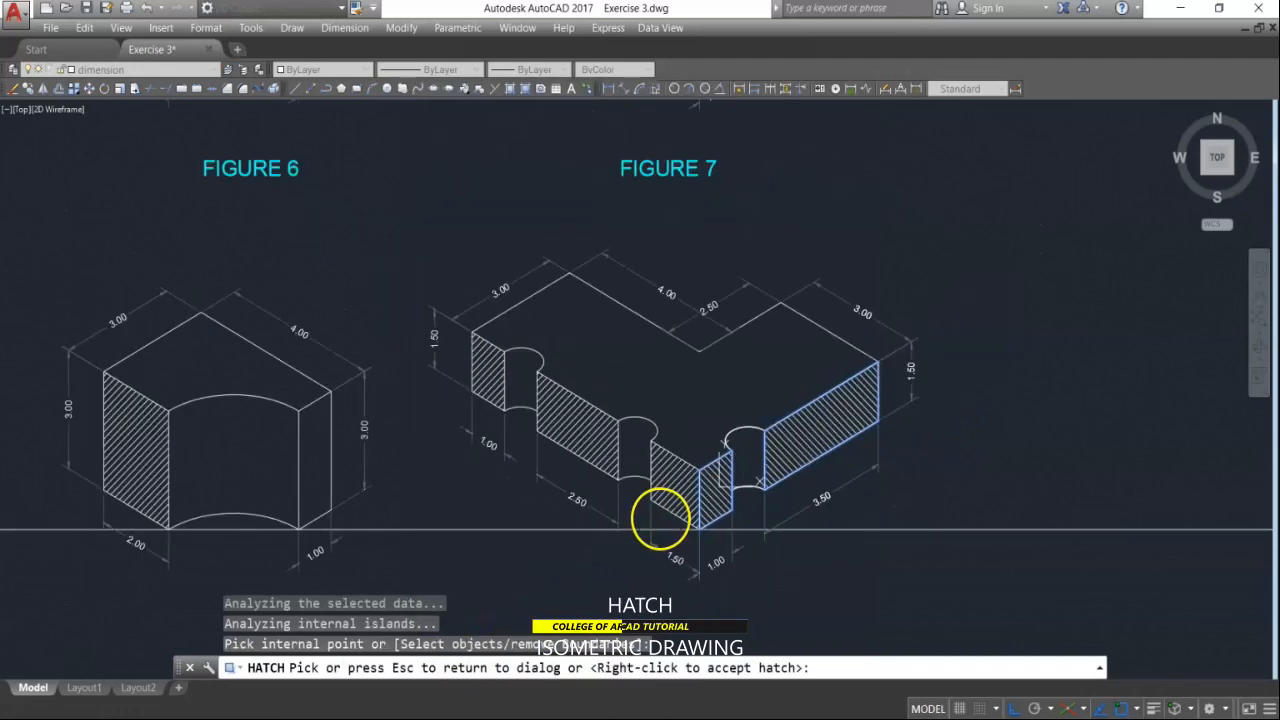
{"action": "scroll", "coordinate": [734, 209], "scroll_direction": "up", "scroll_amount": 4}
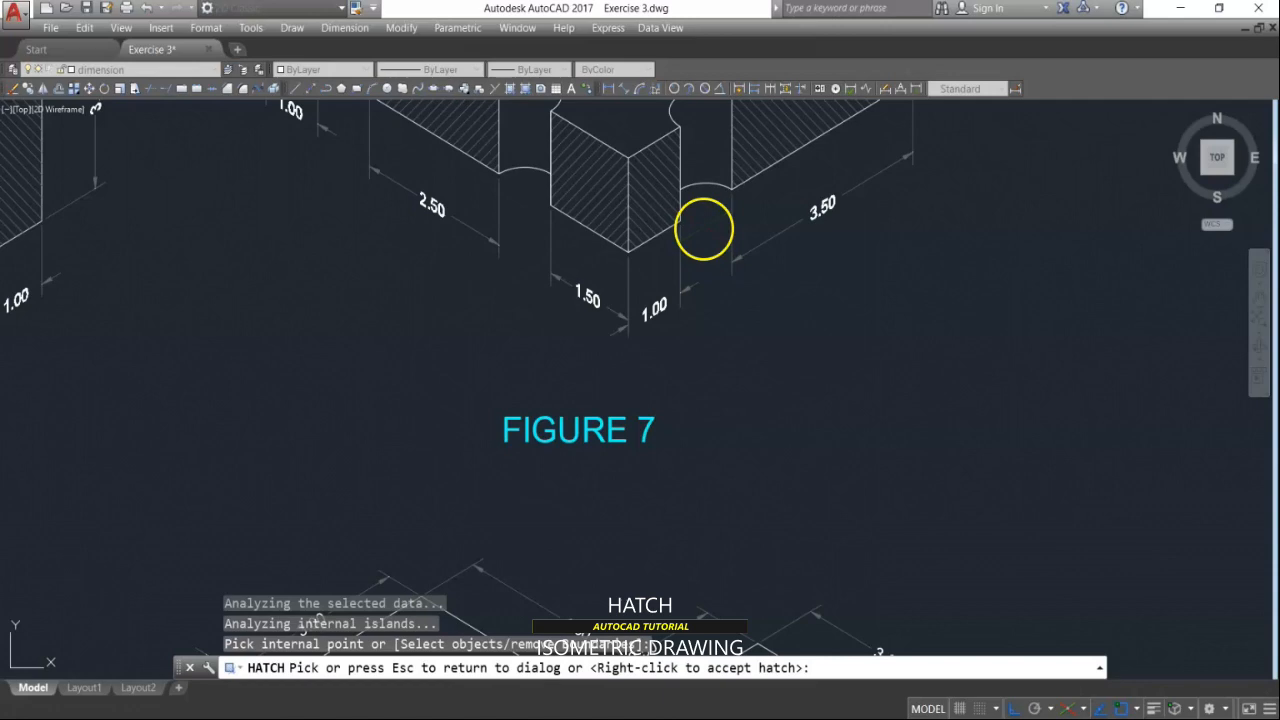
{"action": "scroll", "coordinate": [704, 229], "scroll_direction": "down", "scroll_amount": 4}
{"action": "scroll", "coordinate": [729, 371], "scroll_direction": "up", "scroll_amount": 4}
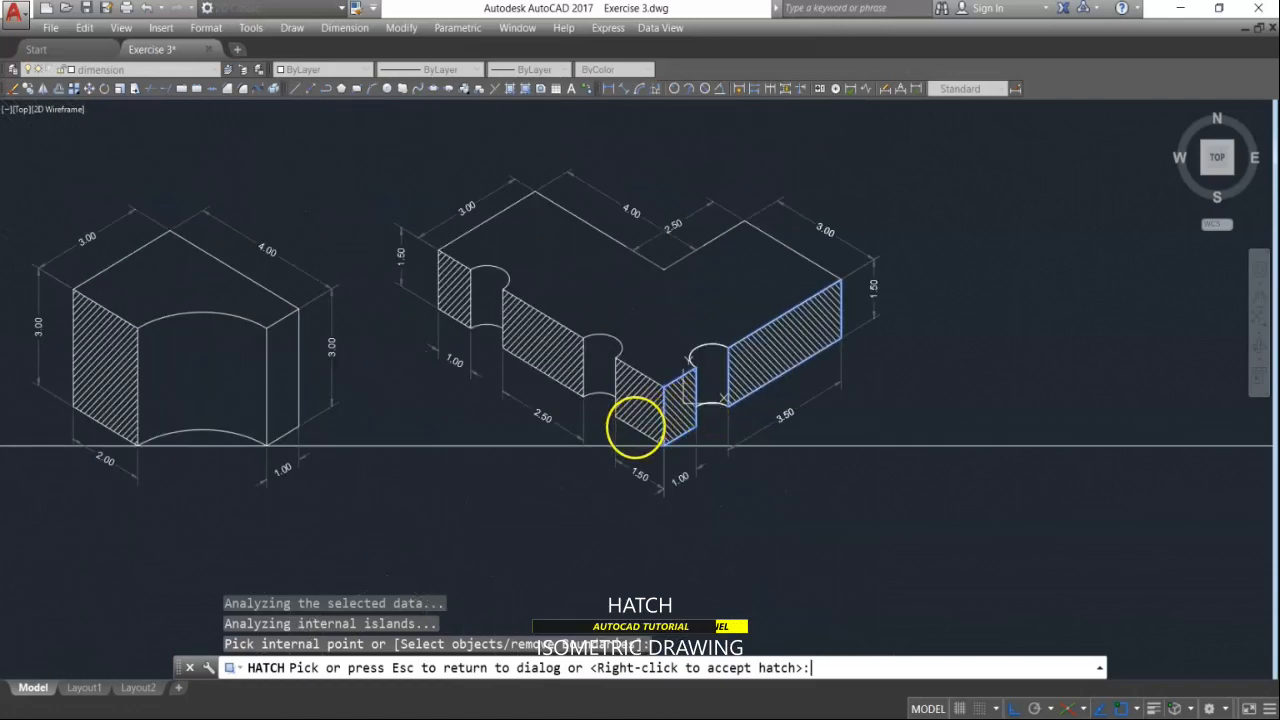
{"action": "key", "text": "Escape"}
{"action": "left_click", "coordinate": [615, 612]}
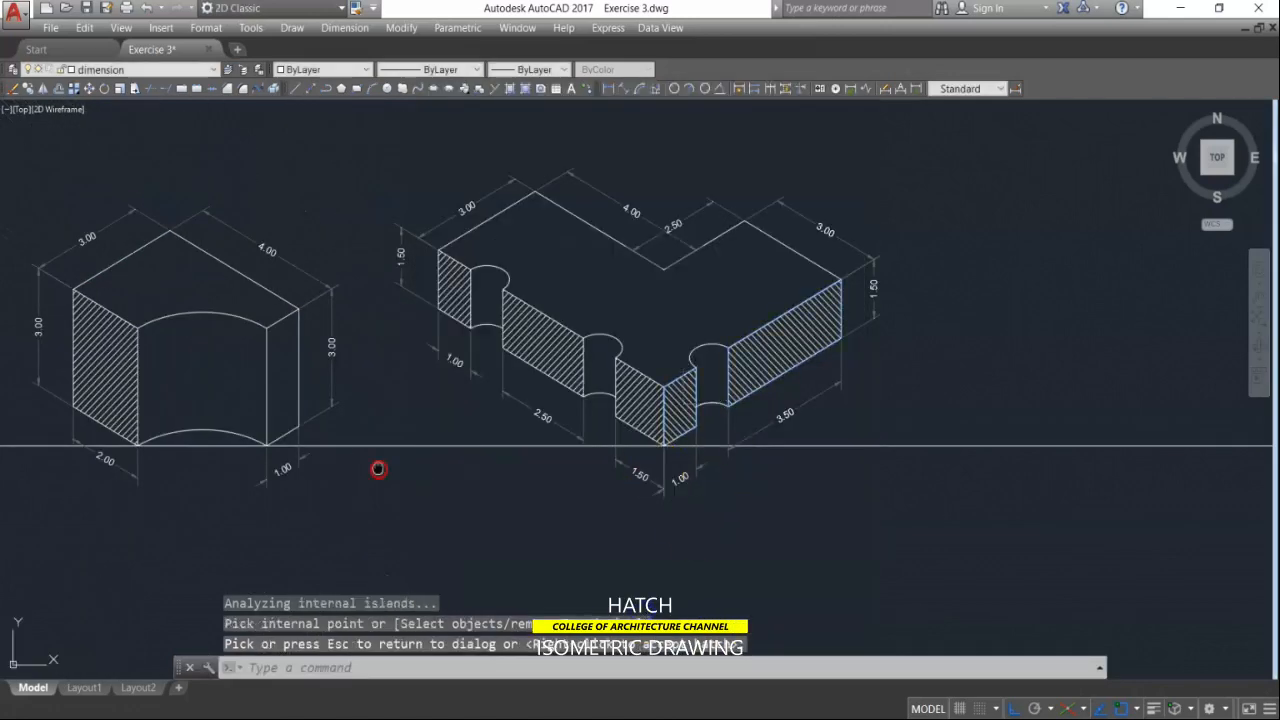
Step: Hatch the narrow right-view face of the lower Figure 6 with ANSI31 at angle 90 and scale 1
{"action": "scroll", "coordinate": [740, 434], "scroll_direction": "down", "scroll_amount": 4}
{"action": "scroll", "coordinate": [760, 420], "scroll_direction": "up", "scroll_amount": 4}
{"action": "key", "text": "Return"}
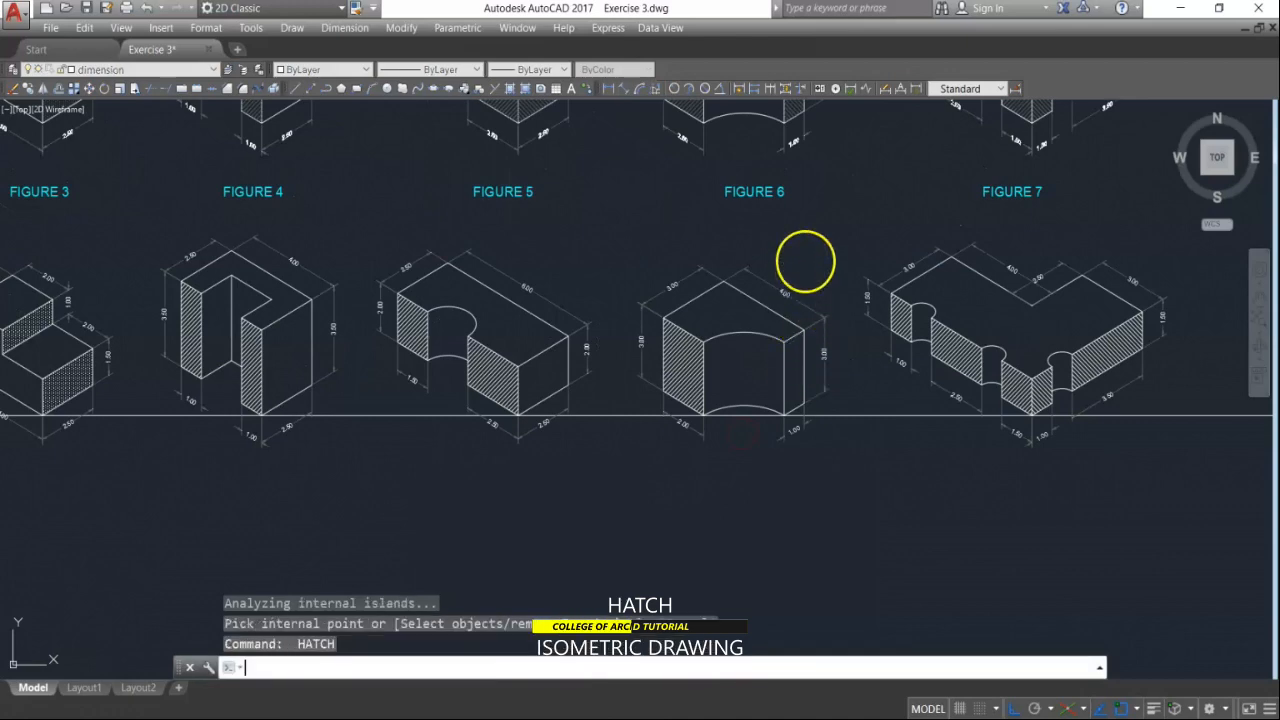
{"action": "left_click", "coordinate": [718, 146]}
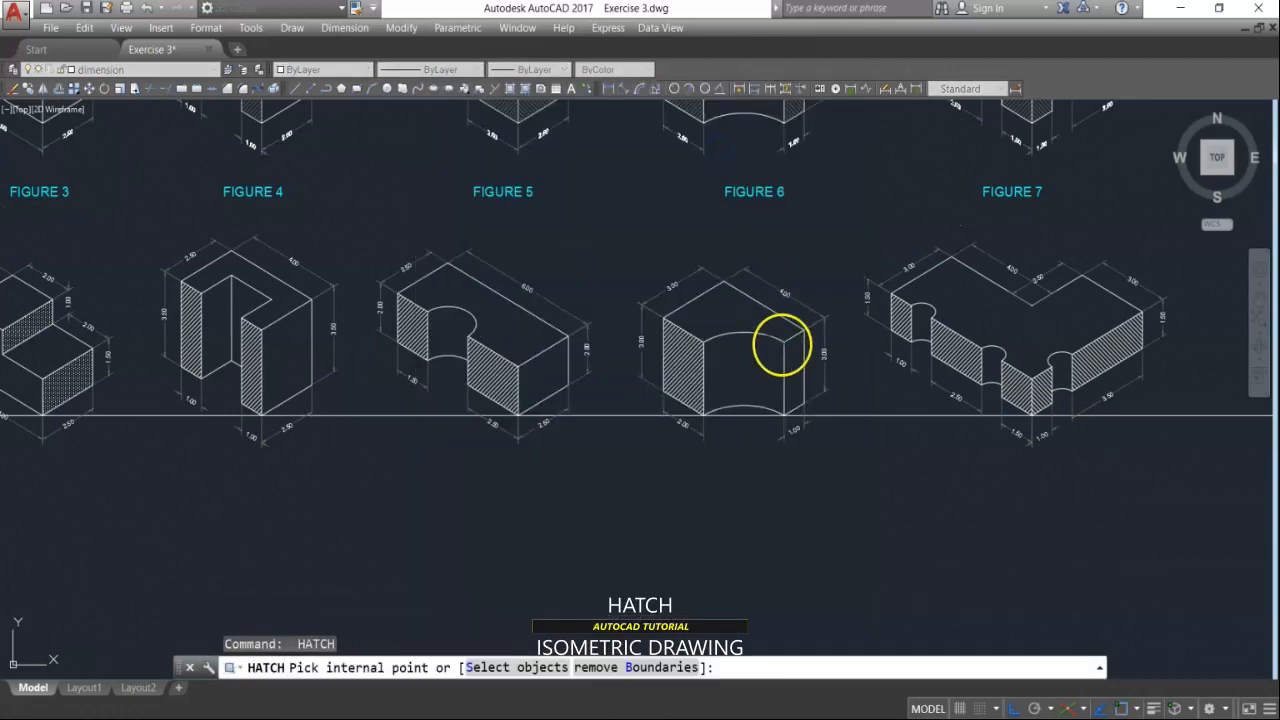
{"action": "left_click", "coordinate": [794, 357]}
{"action": "right_click", "coordinate": [794, 357]}
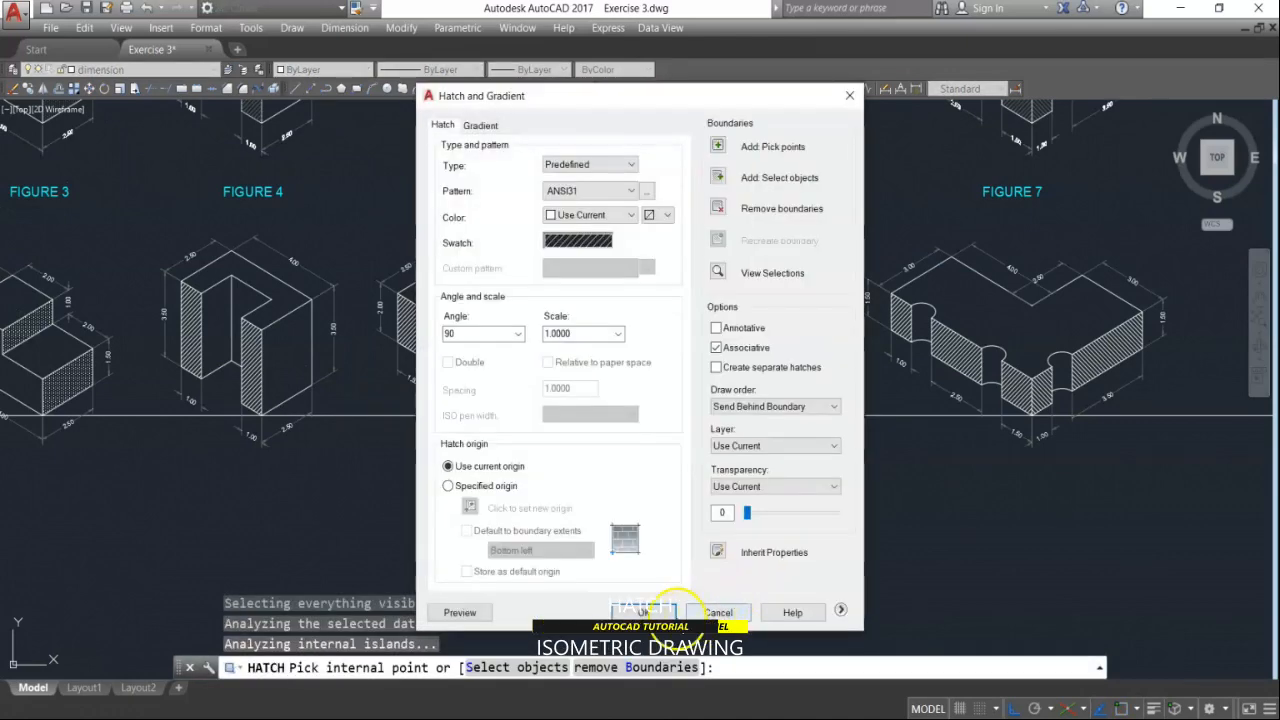
{"action": "left_click", "coordinate": [662, 608]}
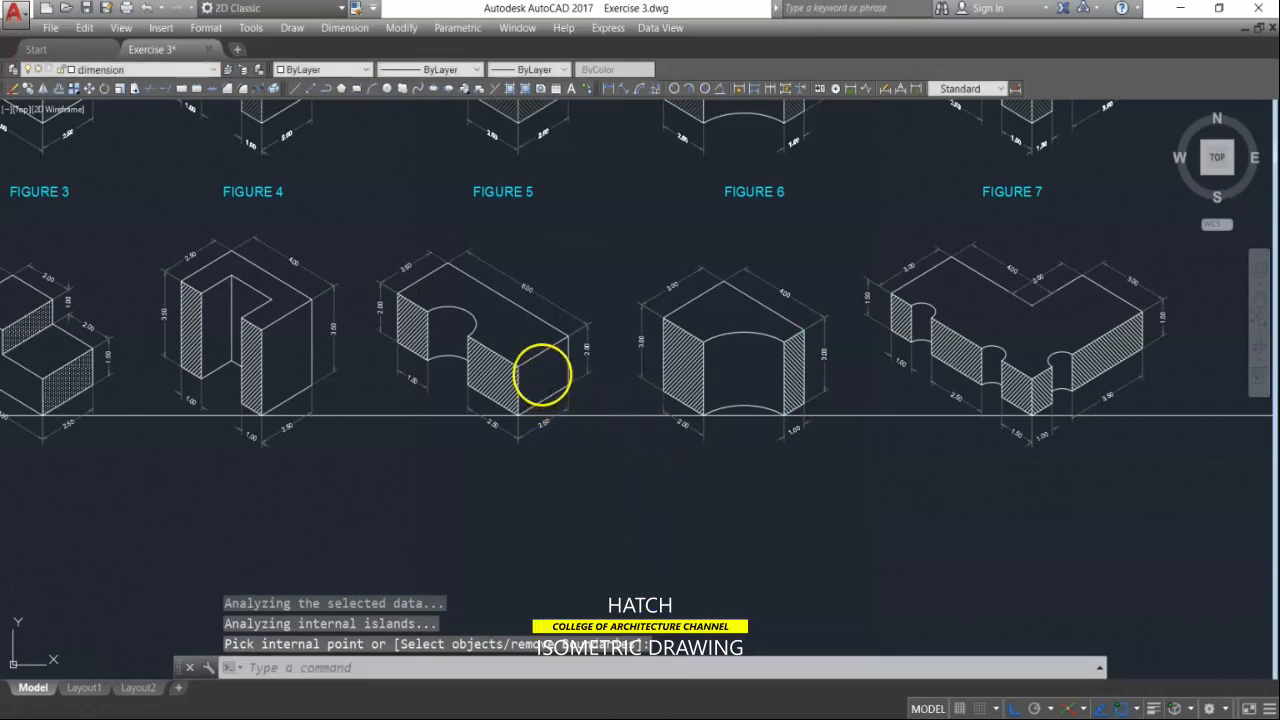
Step: Hatch the right-view face of the lower Figure 5 with ANSI31 at angle 90 and scale 1
{"action": "key", "text": "Return"}
{"action": "left_click", "coordinate": [718, 146]}
{"action": "left_click", "coordinate": [580, 349]}
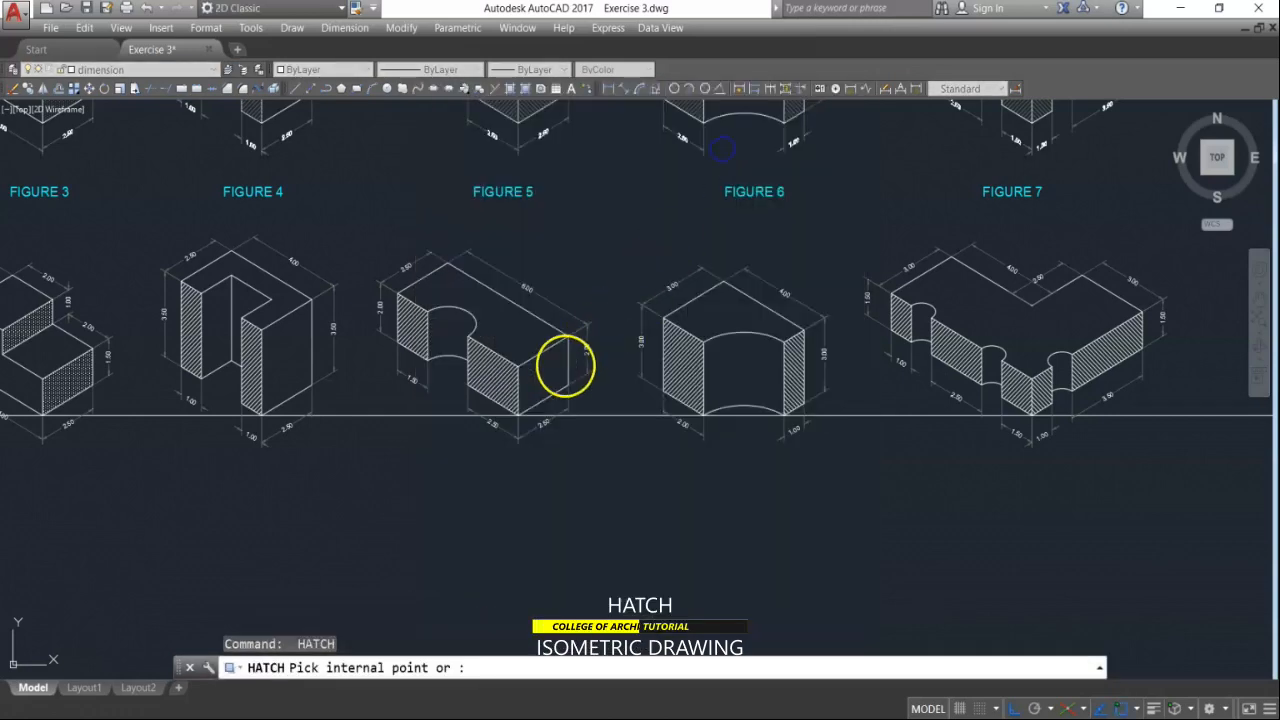
{"action": "right_click", "coordinate": [657, 566]}
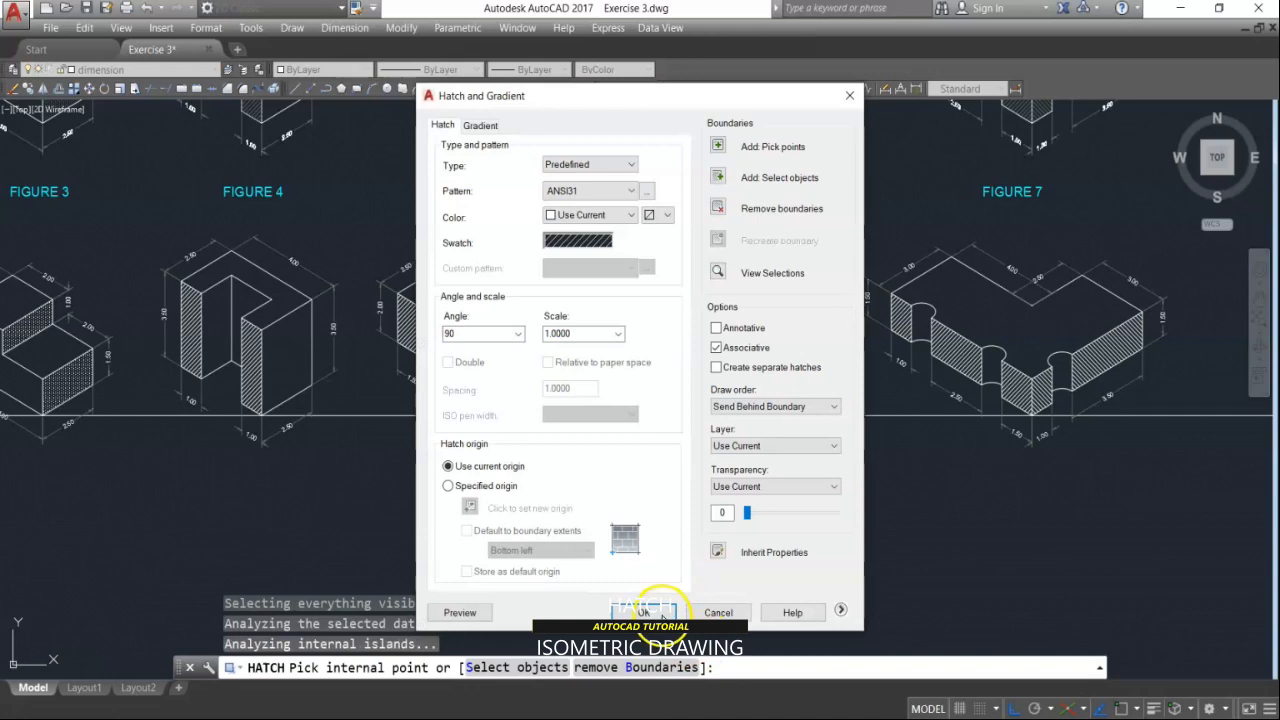
{"action": "left_click", "coordinate": [643, 610]}
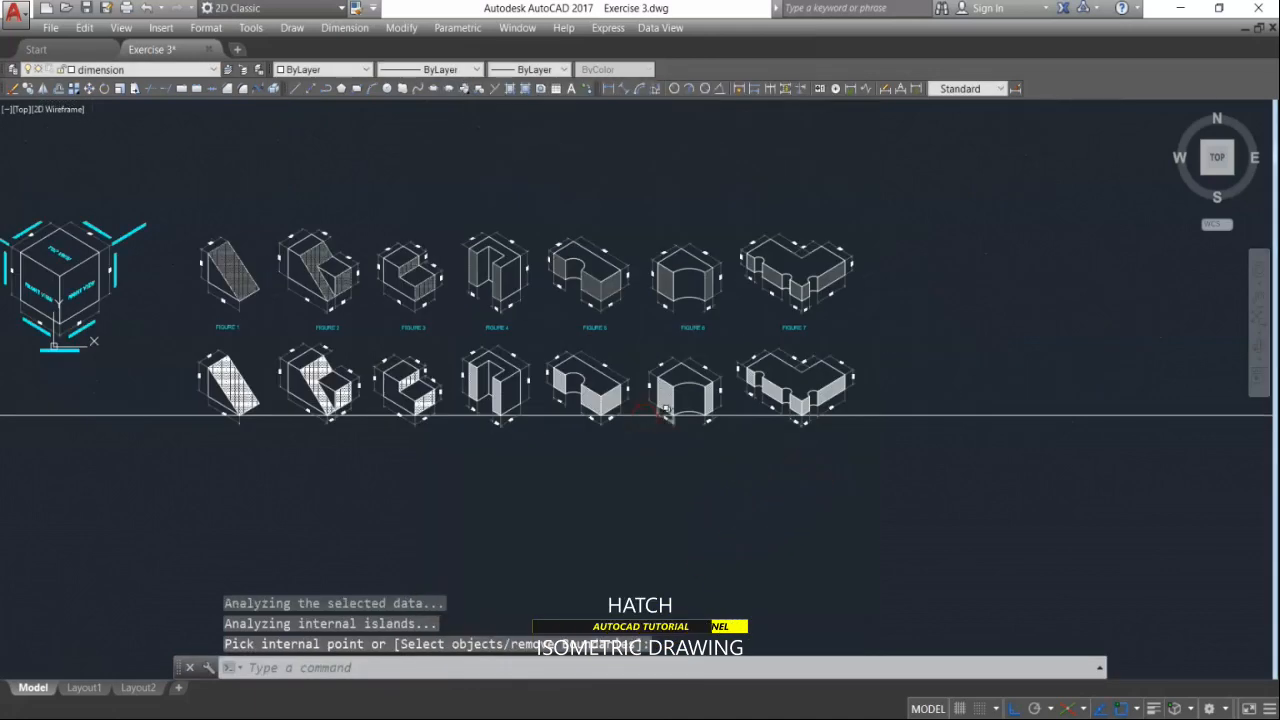
{"action": "middle_click_drag", "start_coordinate": [534, 413], "coordinate": [560, 429]}
{"action": "left_click", "coordinate": [441, 406]}
{"action": "scroll", "coordinate": [436, 403], "scroll_direction": "up", "scroll_amount": 3}
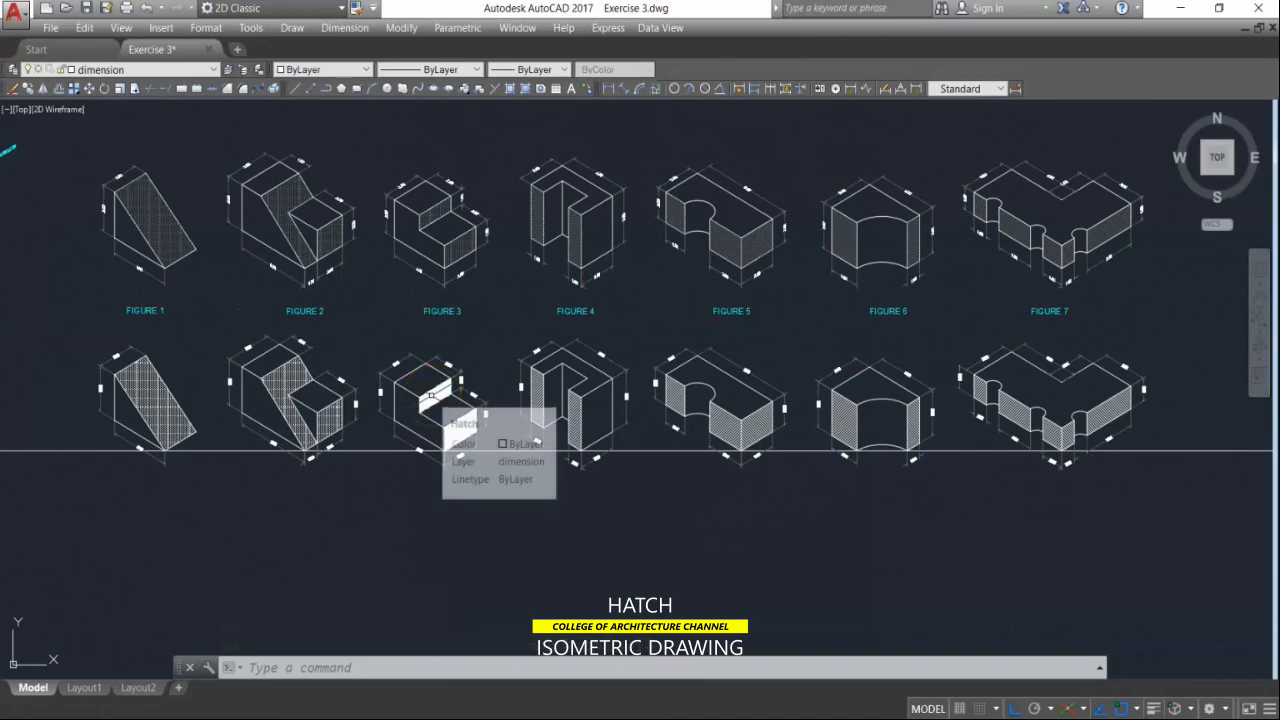
{"action": "left_click", "coordinate": [435, 492]}
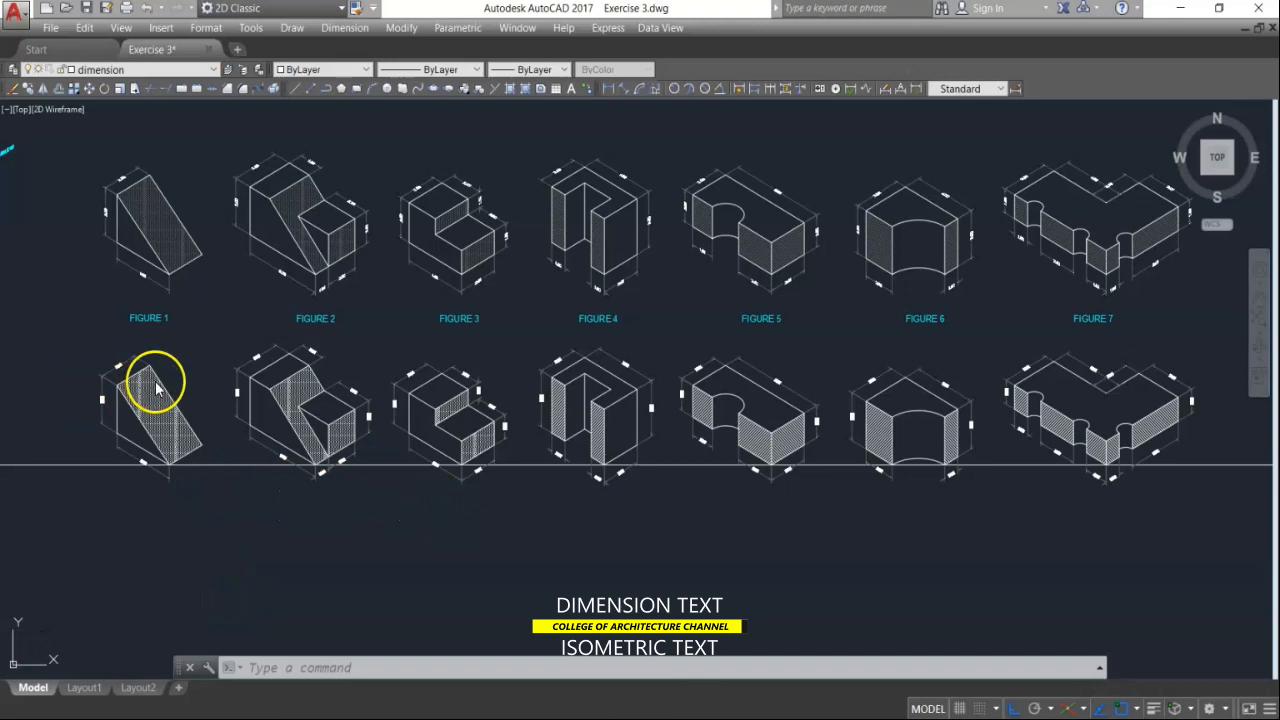
Step: Examine the dimension text slant on both Figure 1 drawings and the text oblique angle labels around the reference cube
{"action": "scroll", "coordinate": [160, 372], "scroll_direction": "up", "scroll_amount": 4}
{"action": "mouse_move", "coordinate": [163, 366]}
{"action": "middle_mouse_down"}
{"action": "mouse_move", "coordinate": [471, 400]}
{"action": "mouse_move", "coordinate": [657, 457]}
{"action": "middle_mouse_up"}
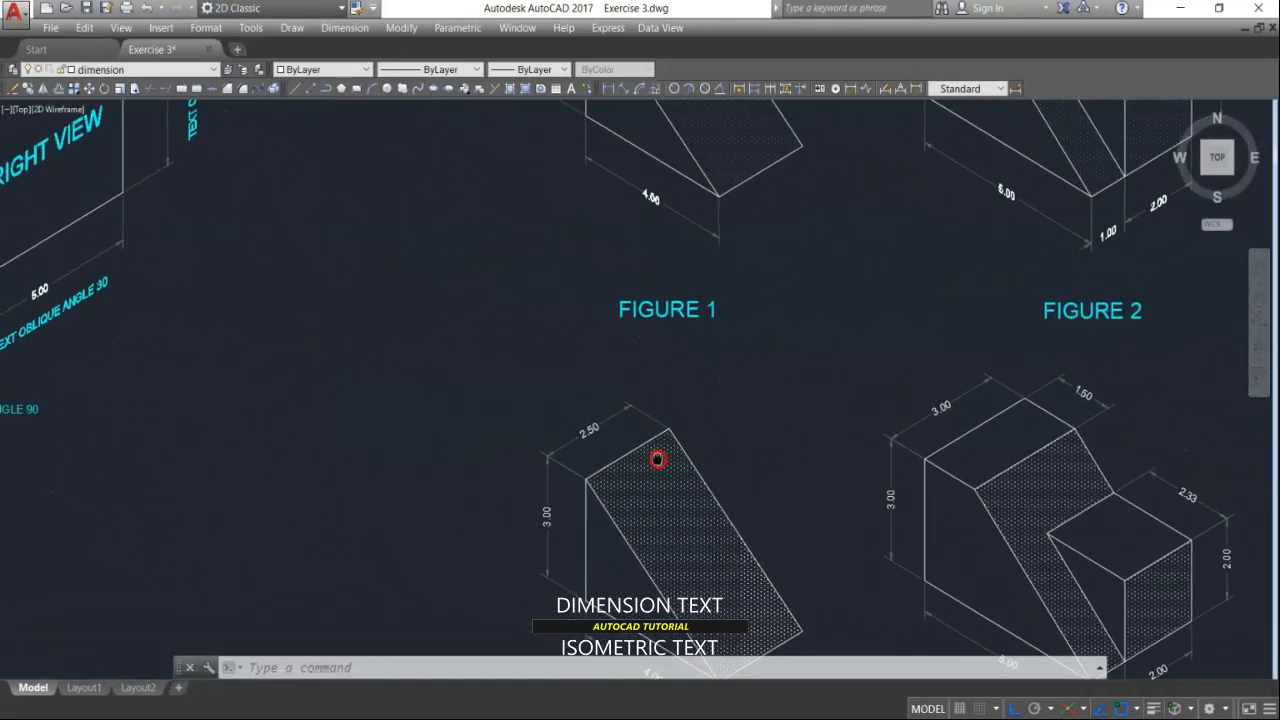
{"action": "scroll", "coordinate": [742, 412], "scroll_direction": "down", "scroll_amount": 2}
{"action": "scroll", "coordinate": [682, 145], "scroll_direction": "up", "scroll_amount": 5}
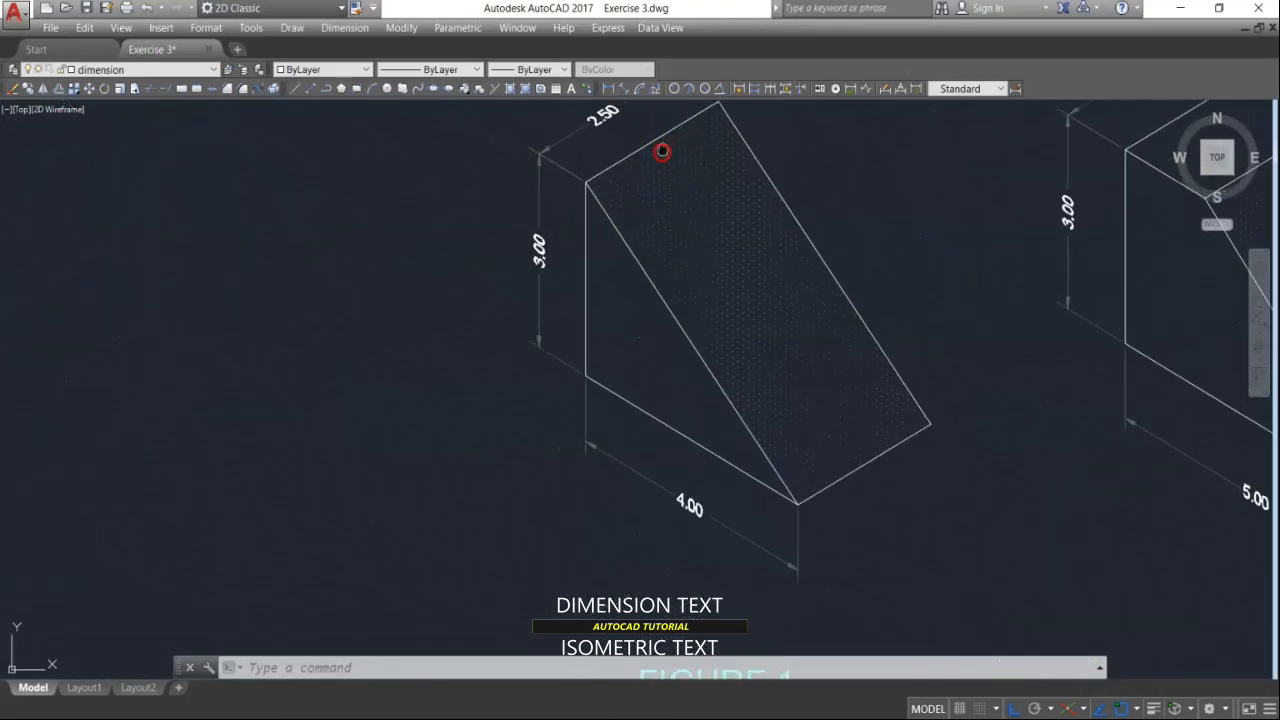
{"action": "middle_click_drag", "start_coordinate": [666, 137], "coordinate": [655, 243]}
{"action": "scroll", "coordinate": [562, 228], "scroll_direction": "down", "scroll_amount": 5}
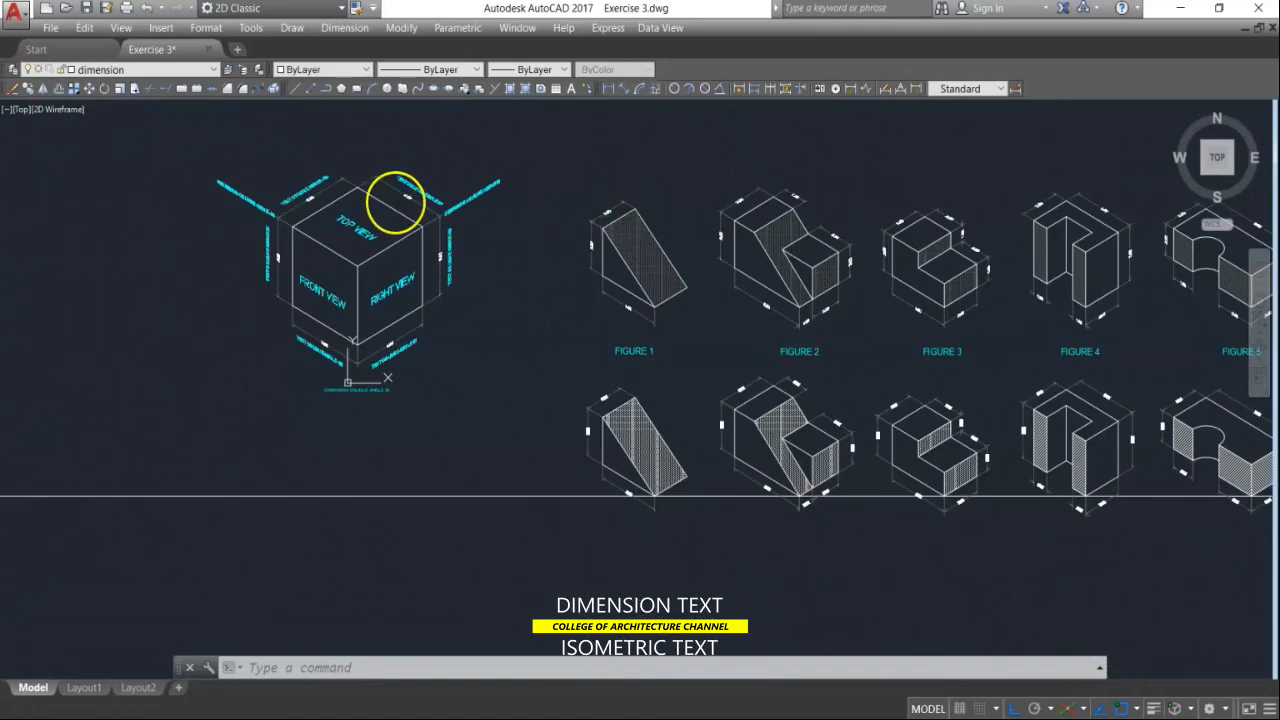
{"action": "scroll", "coordinate": [400, 200], "scroll_direction": "up", "scroll_amount": 5}
{"action": "scroll", "coordinate": [591, 217], "scroll_direction": "down", "scroll_amount": 3}
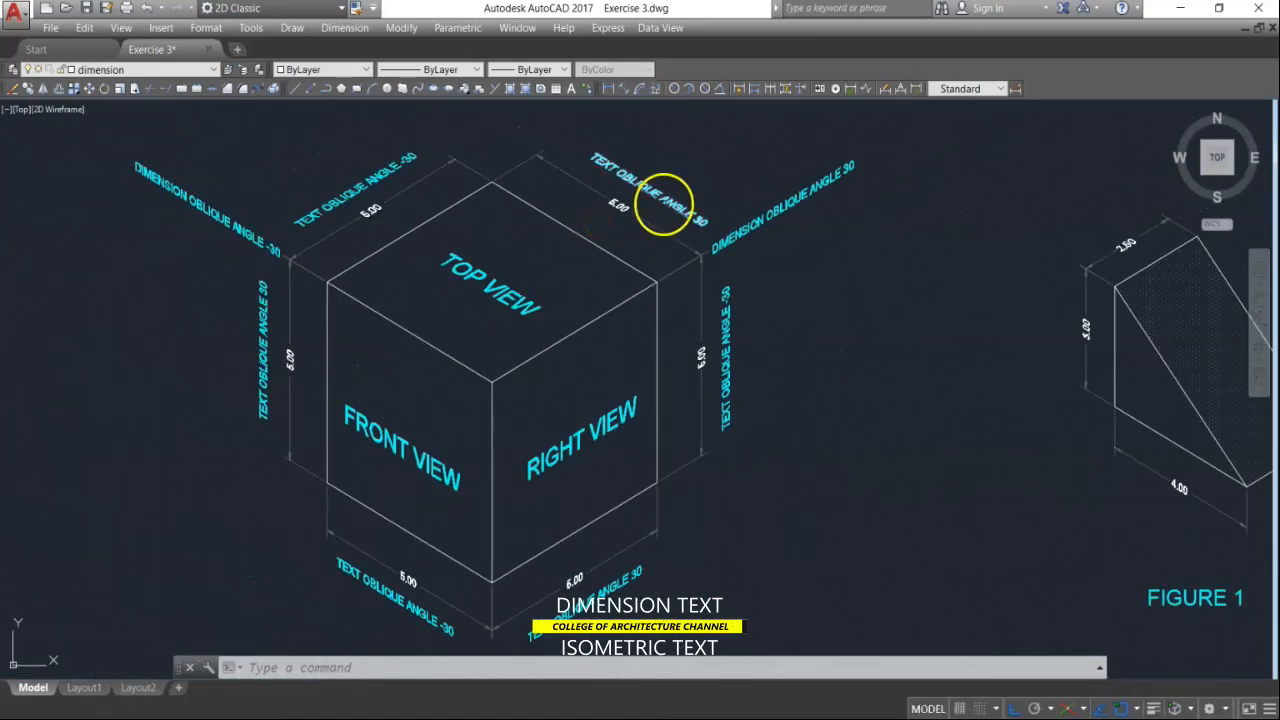
{"action": "scroll", "coordinate": [695, 200], "scroll_direction": "up", "scroll_amount": 2}
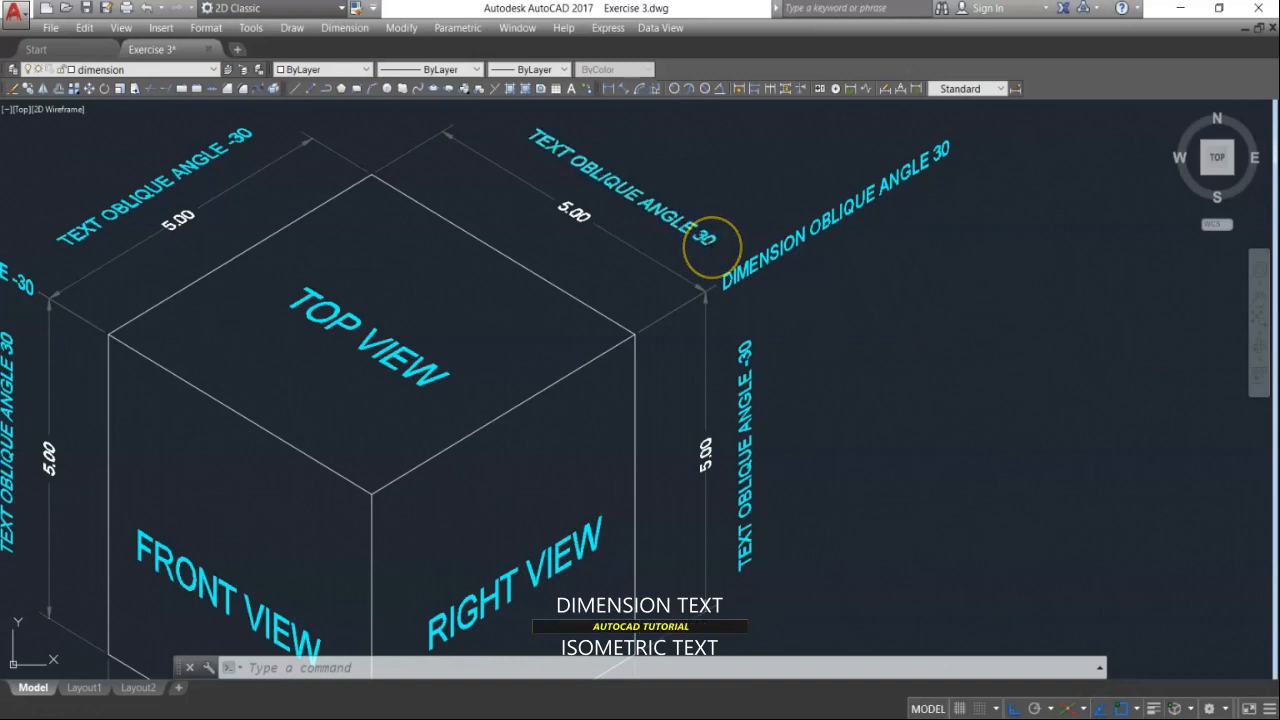
{"action": "scroll", "coordinate": [706, 288], "scroll_direction": "down", "scroll_amount": 3}
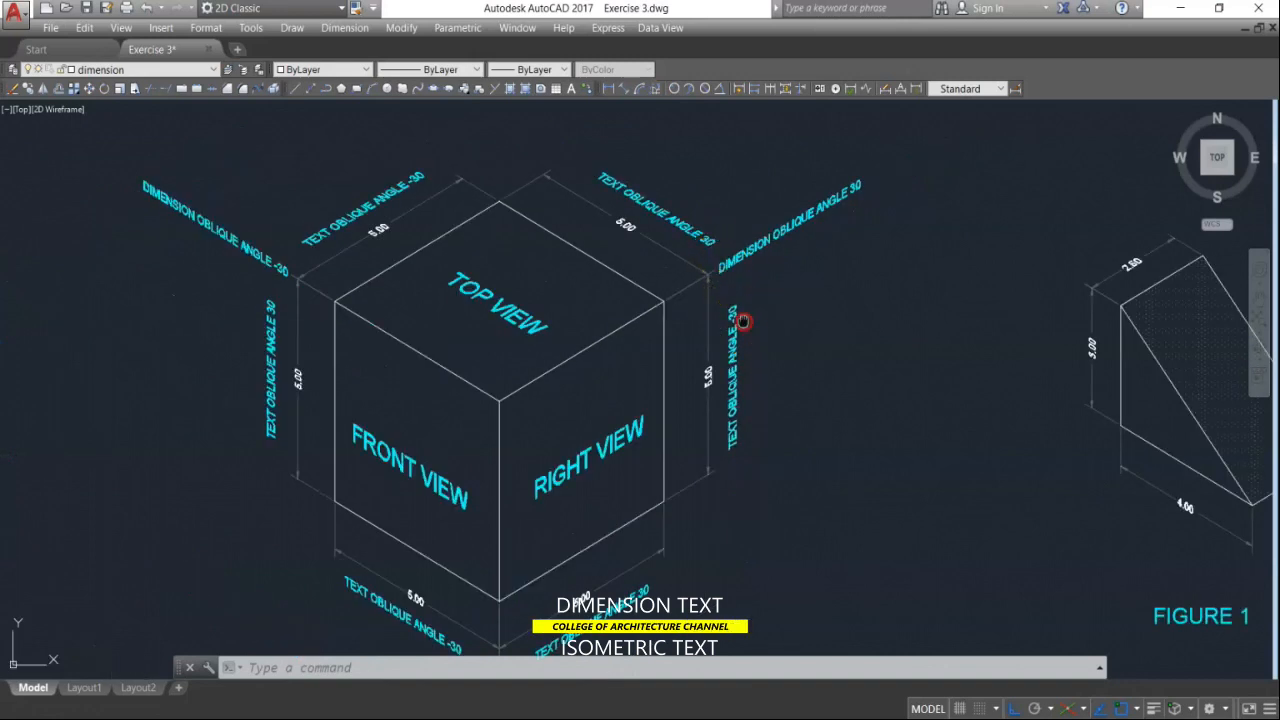
Step: Set the text oblique angle of the 4.00 dimension below the lower Figure 1's front view to -30
{"action": "scroll", "coordinate": [745, 282], "scroll_direction": "down", "scroll_amount": 1}
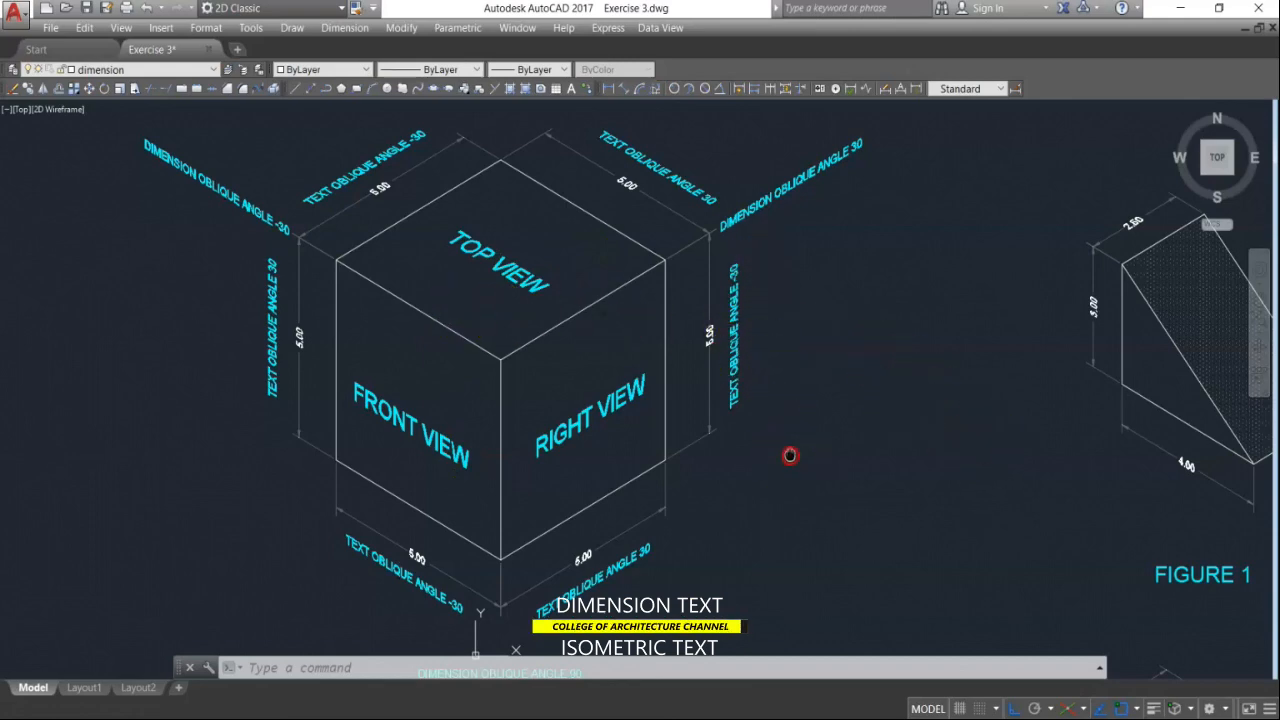
{"action": "middle_click_drag", "start_coordinate": [789, 451], "coordinate": [654, 277]}
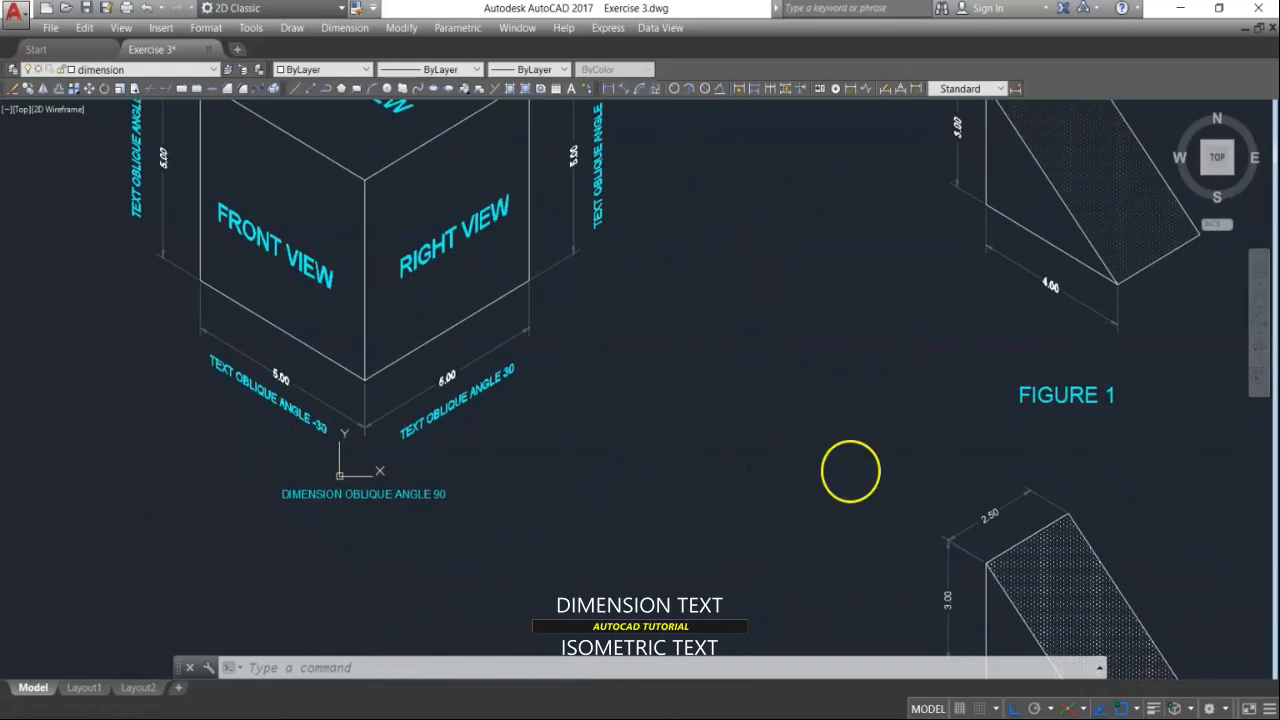
{"action": "middle_click_drag", "start_coordinate": [971, 491], "coordinate": [765, 269]}
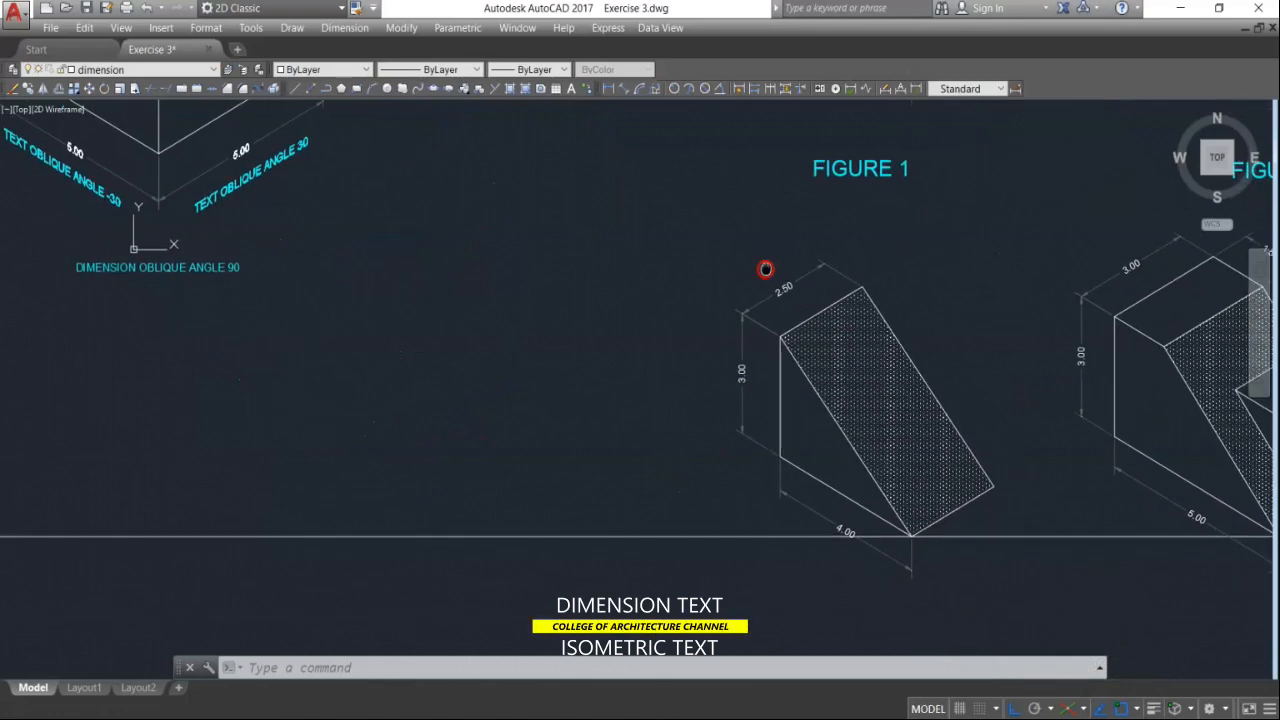
{"action": "scroll", "coordinate": [893, 553], "scroll_direction": "down", "scroll_amount": 1}
{"action": "scroll", "coordinate": [823, 503], "scroll_direction": "up", "scroll_amount": 5}
{"action": "left_click", "coordinate": [766, 474]}
{"action": "double_click", "coordinate": [766, 474]}
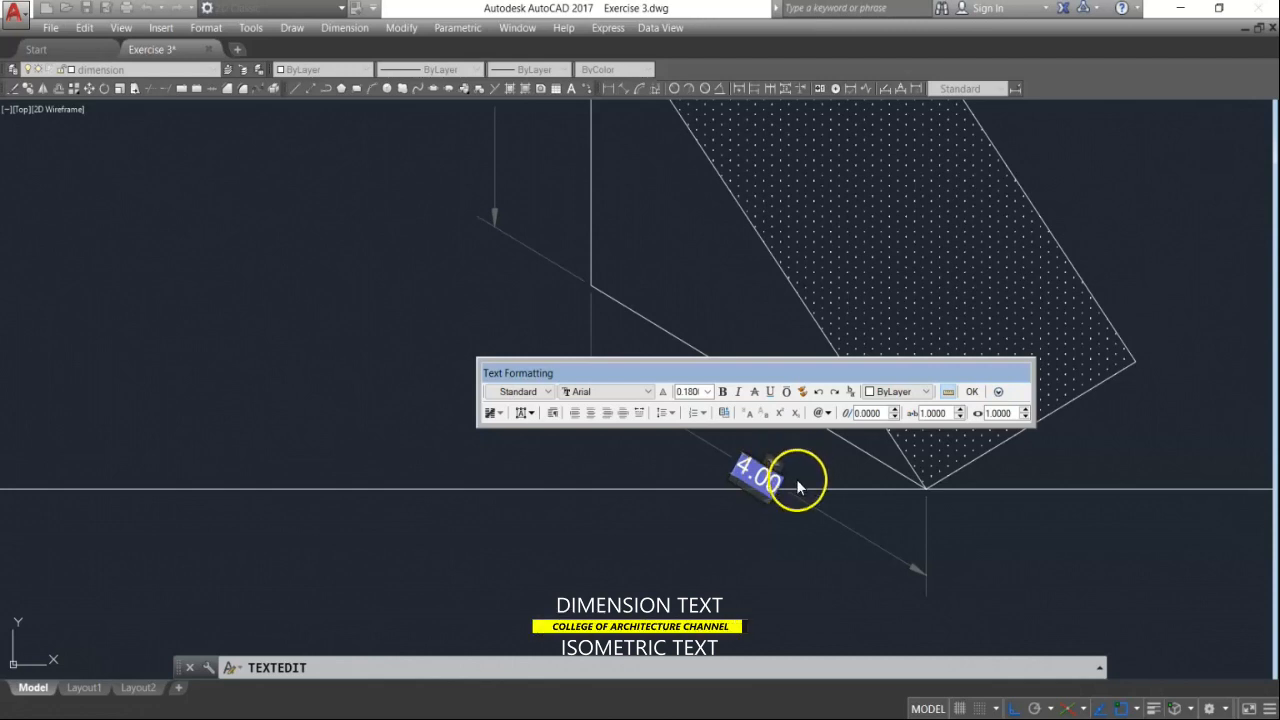
{"action": "key", "text": "ctrl+a"}
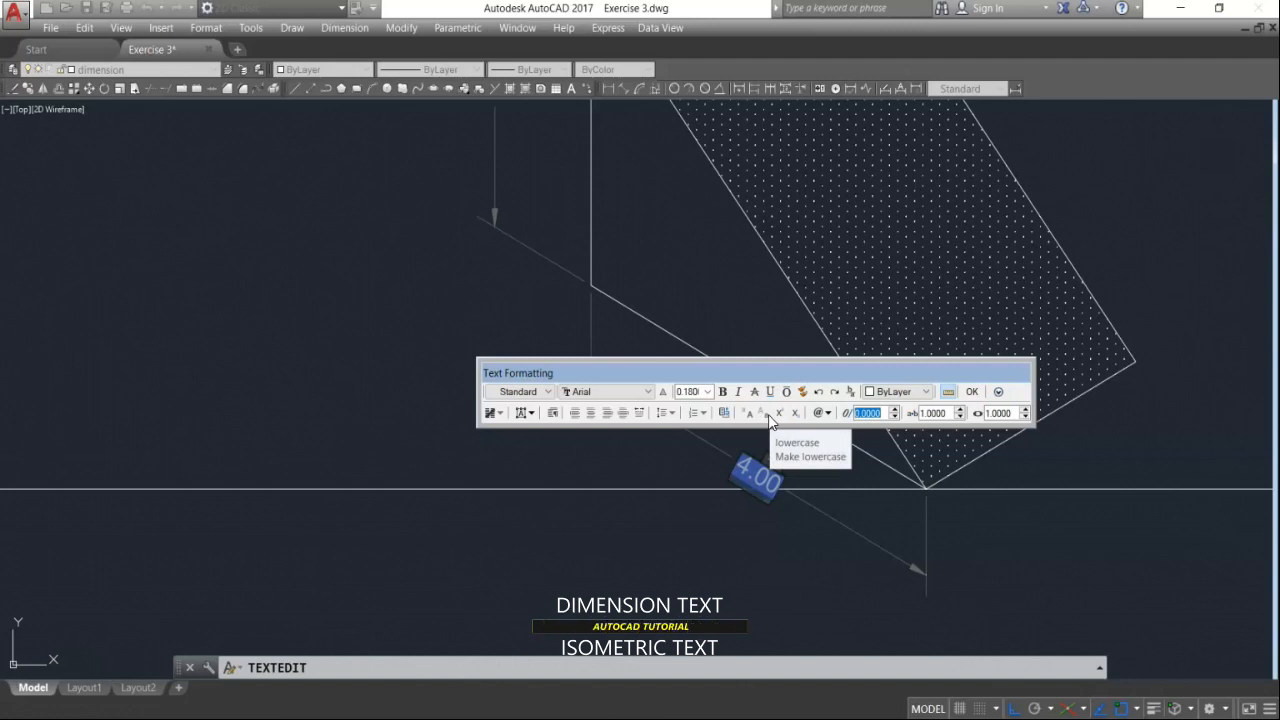
{"action": "key", "text": "BackSpace"}
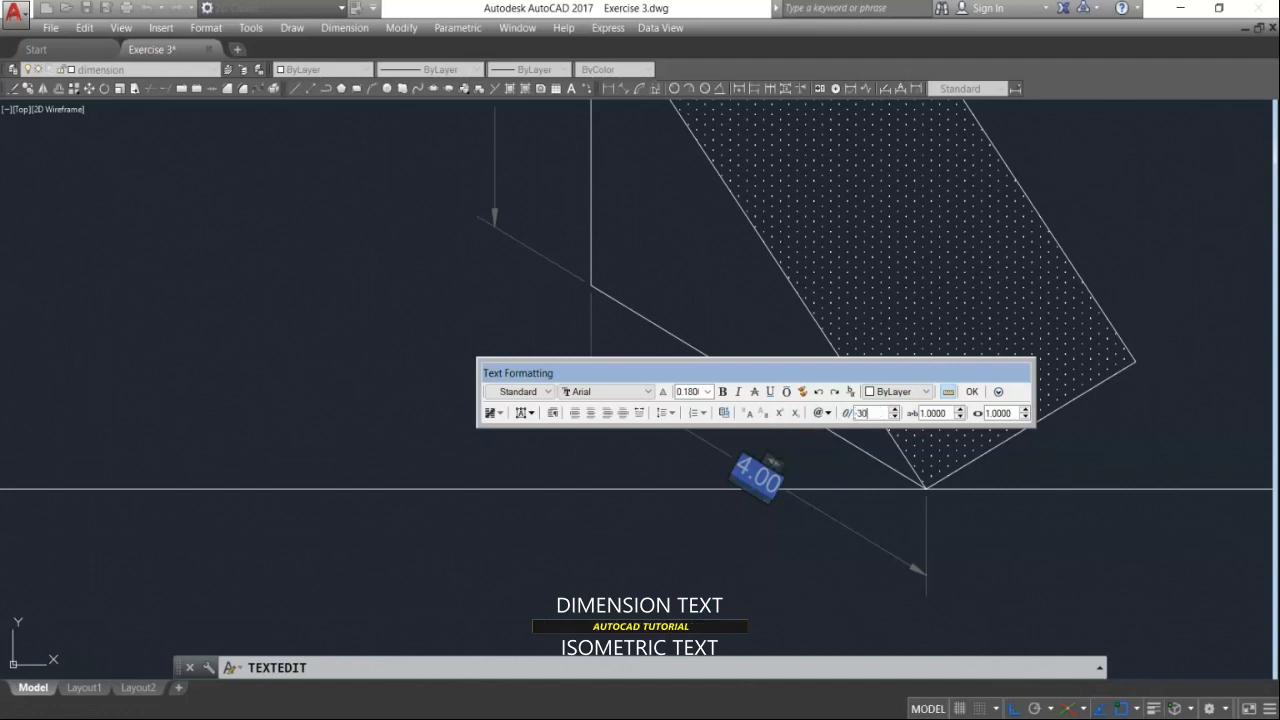
{"action": "left_click", "coordinate": [716, 553]}
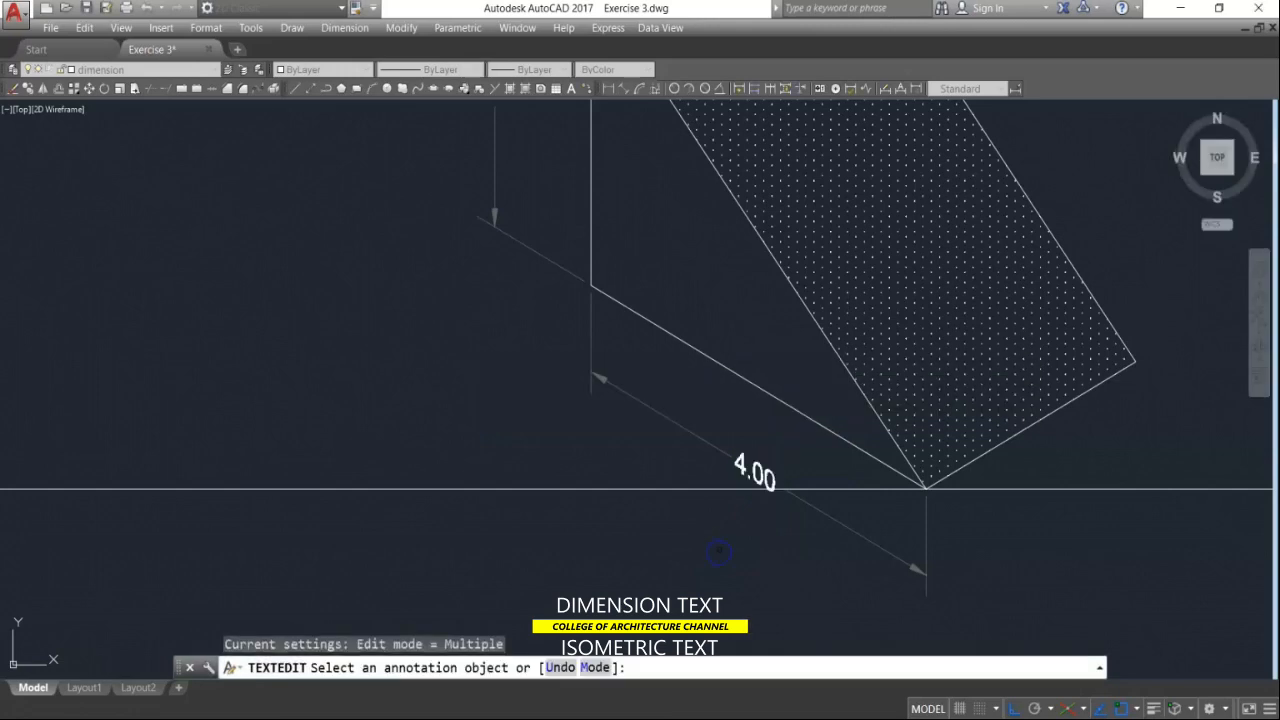
Step: Set the text oblique angle of the 5.00 front-view dimension on the lower Figure 2 to -30
{"action": "scroll", "coordinate": [538, 430], "scroll_direction": "down", "scroll_amount": 5}
{"action": "scroll", "coordinate": [963, 432], "scroll_direction": "up", "scroll_amount": 2}
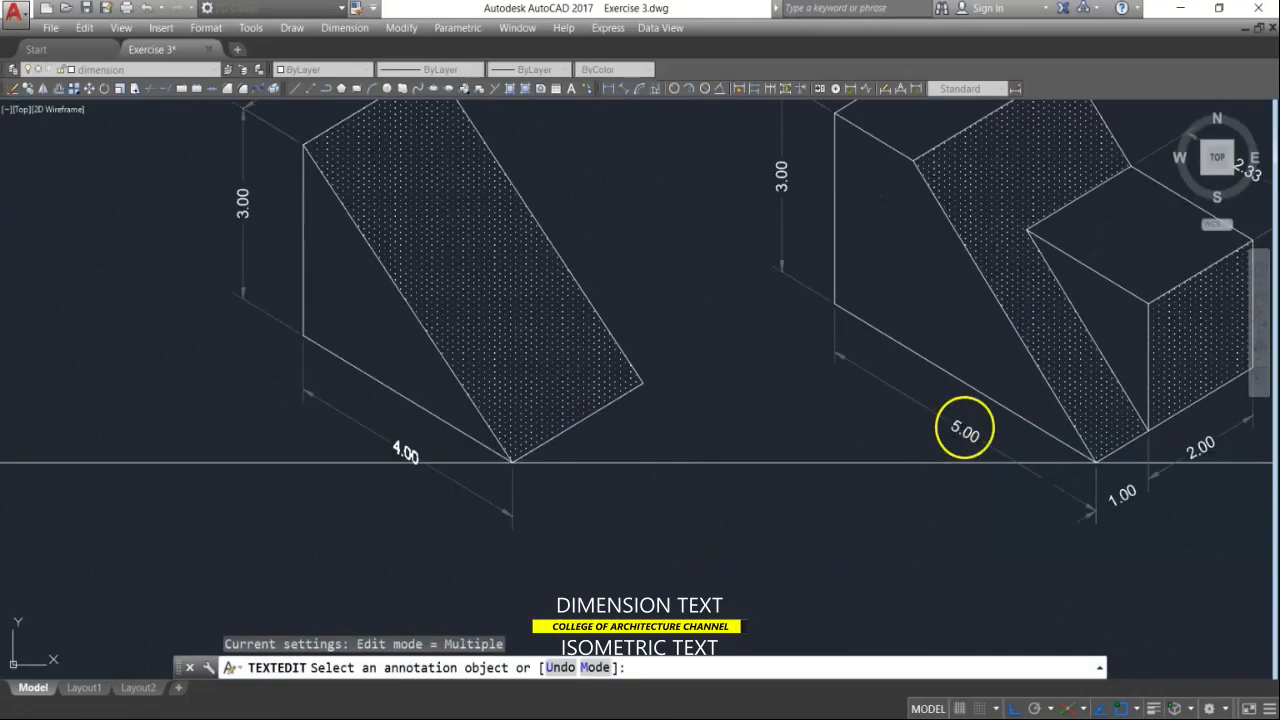
{"action": "left_click", "coordinate": [963, 430]}
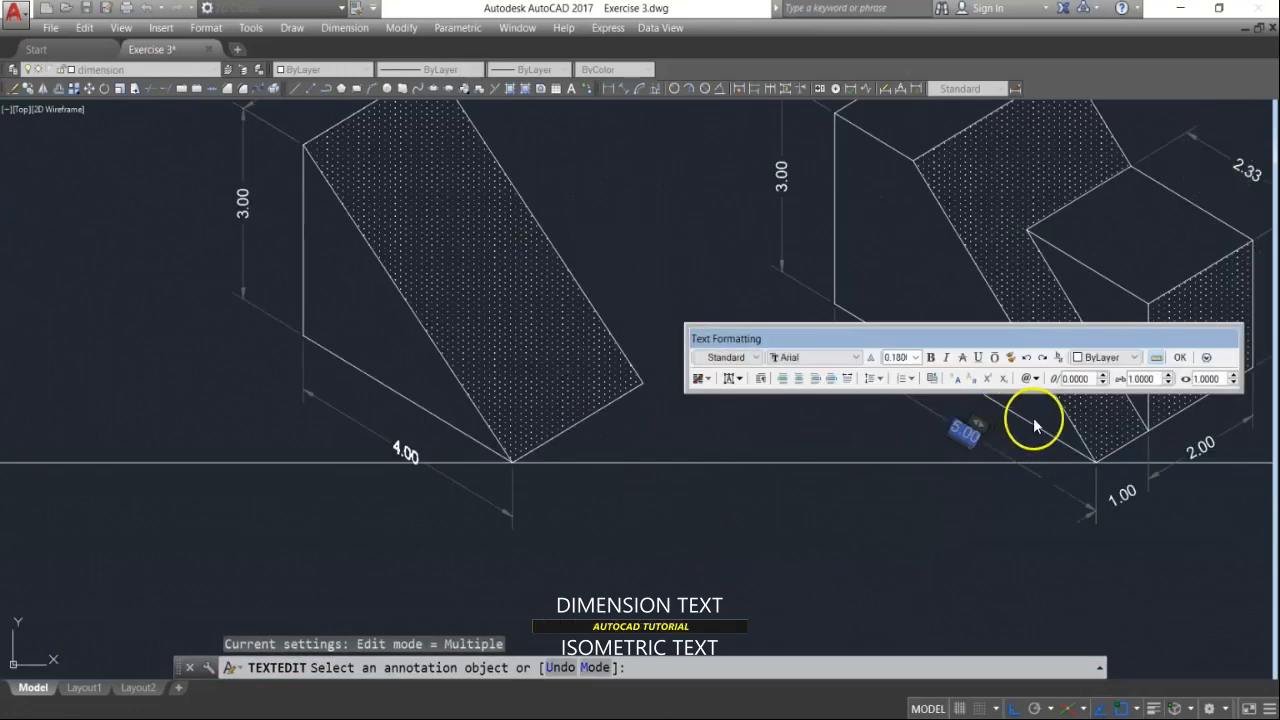
{"action": "double_click", "coordinate": [1075, 378]}
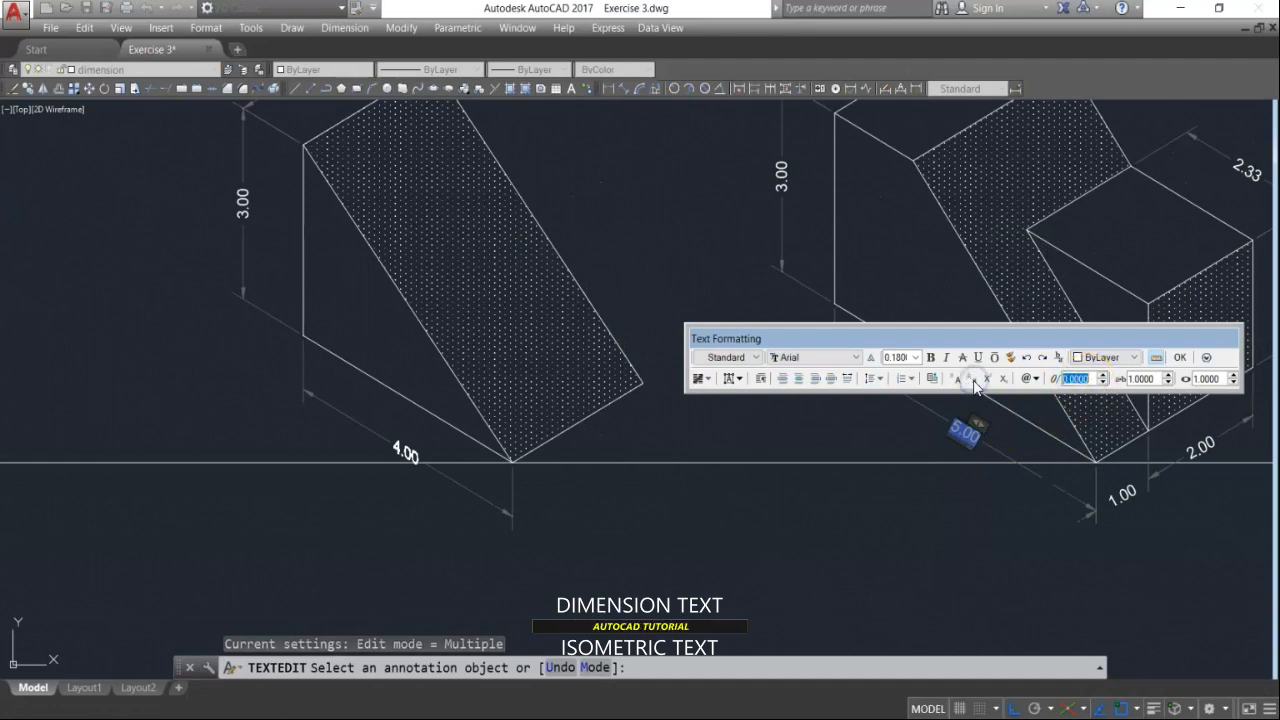
{"action": "left_click", "coordinate": [1042, 580]}
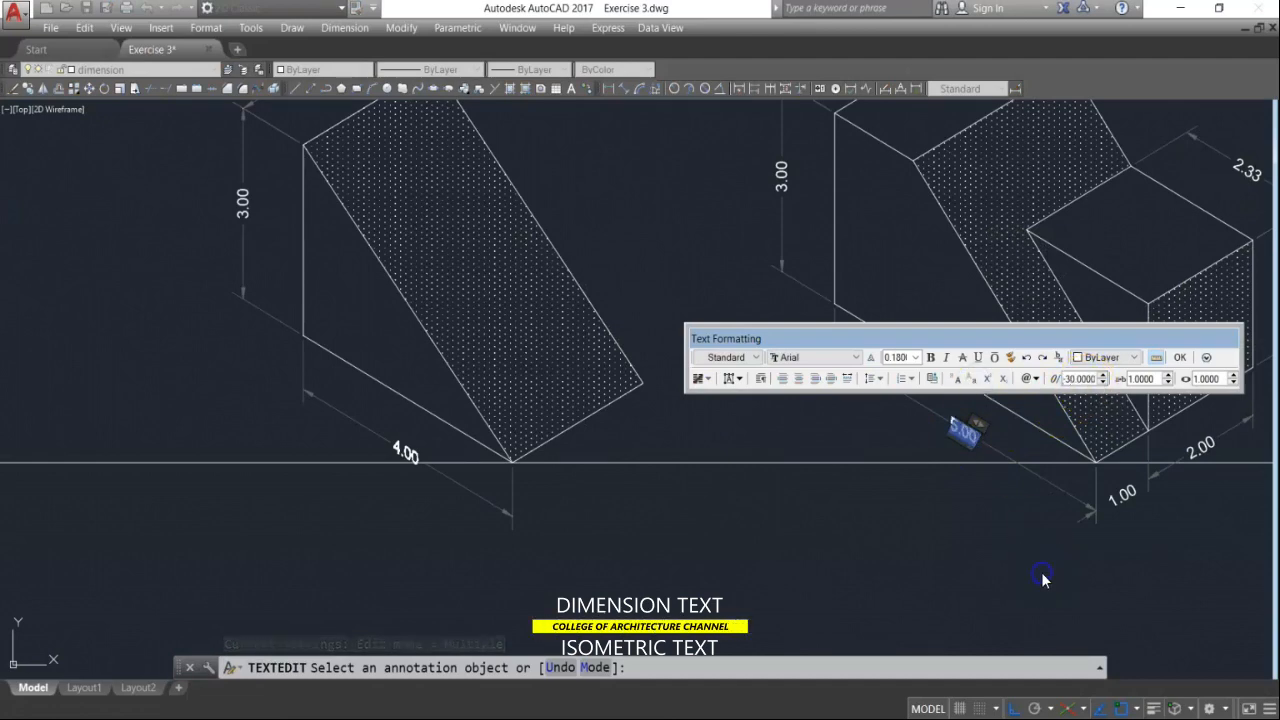
{"action": "left_click", "coordinate": [1041, 574]}
Step: Set the text oblique angle of the 4.00 front-view dimension on the lower Figure 3 to -30
{"action": "scroll", "coordinate": [848, 549], "scroll_direction": "down", "scroll_amount": 2}
{"action": "mouse_move", "coordinate": [1102, 583]}
{"action": "middle_mouse_down"}
{"action": "mouse_move", "coordinate": [849, 545]}
{"action": "mouse_move", "coordinate": [592, 539]}
{"action": "middle_mouse_up"}
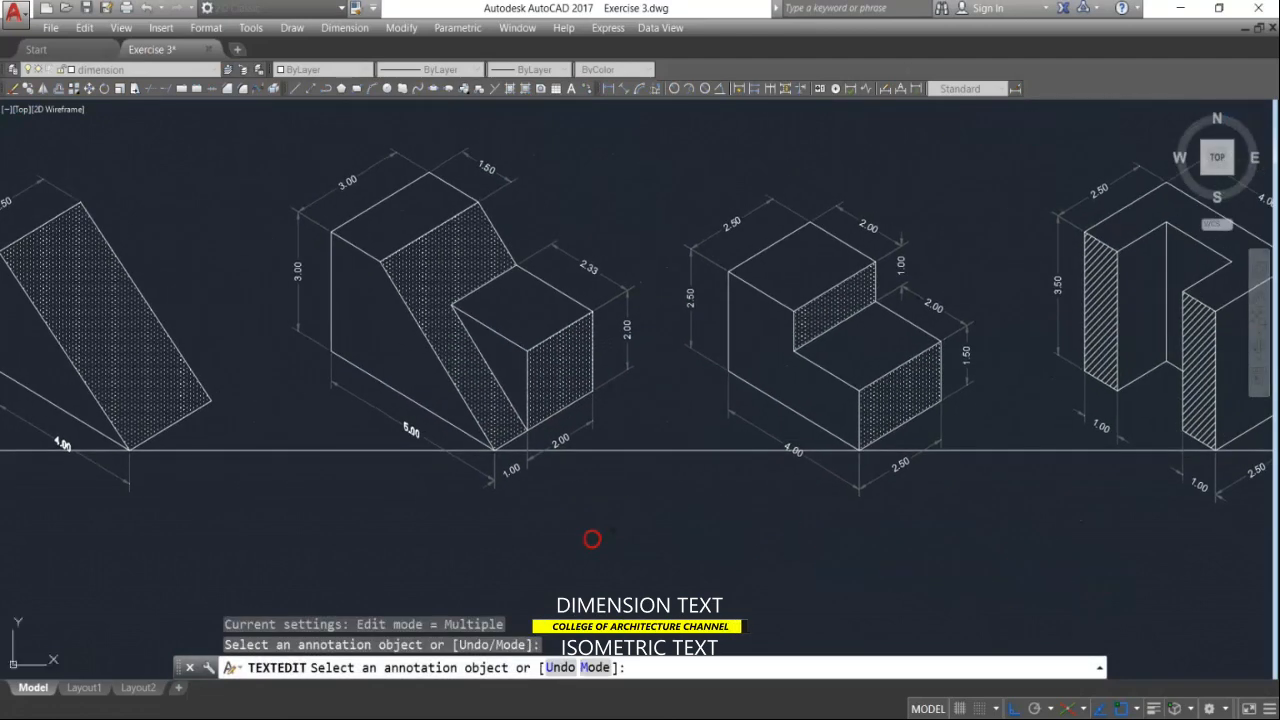
{"action": "scroll", "coordinate": [808, 460], "scroll_direction": "up", "scroll_amount": 5}
{"action": "left_click", "coordinate": [792, 453]}
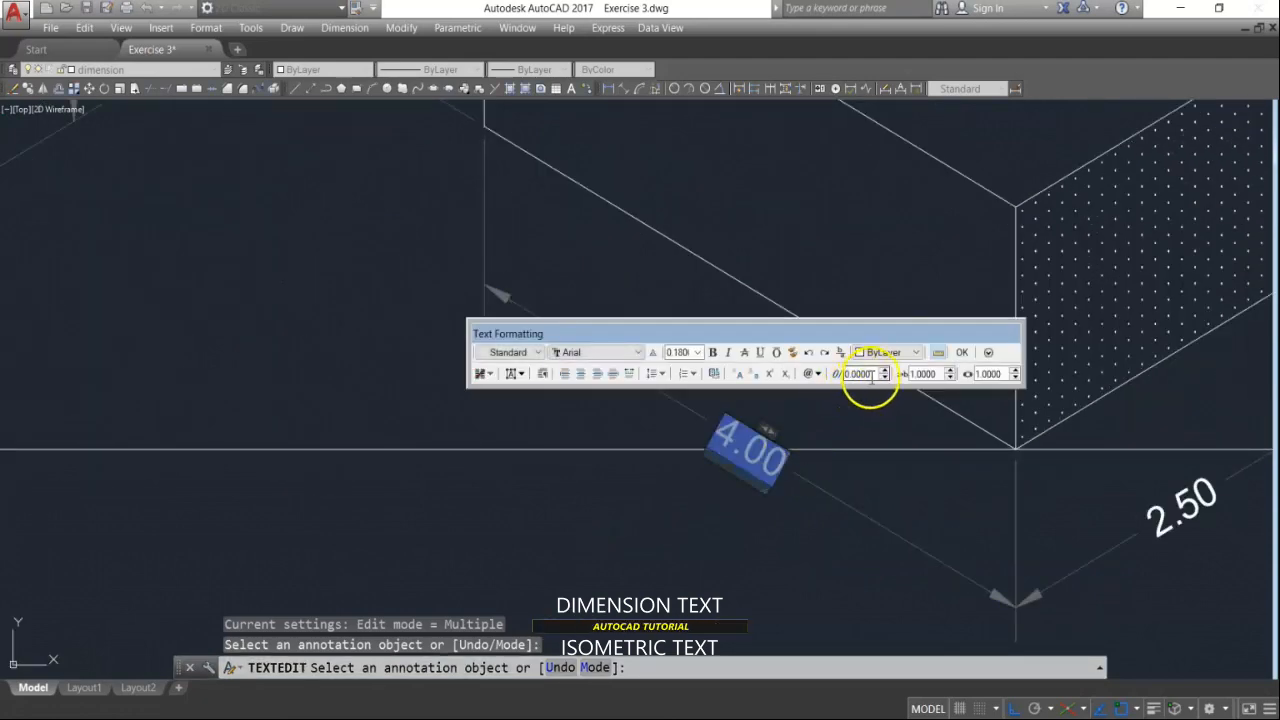
{"action": "key", "text": "BackSpace"}
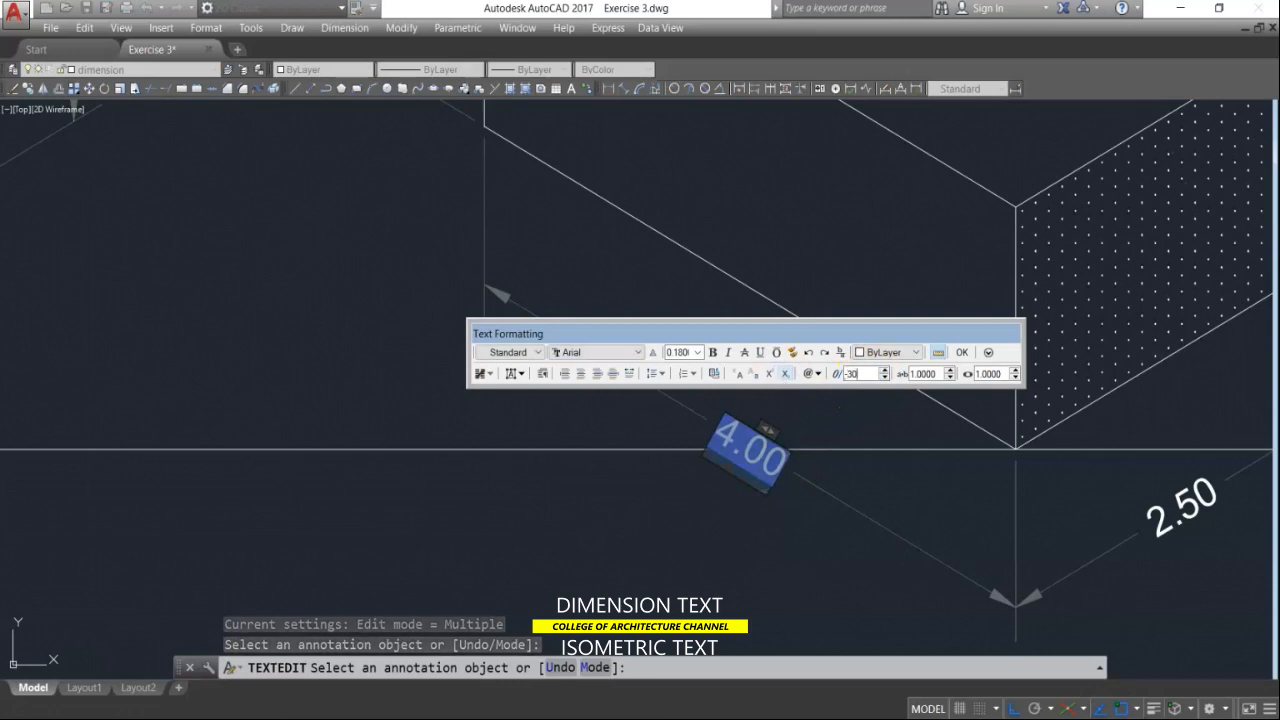
{"action": "key", "text": "Return"}
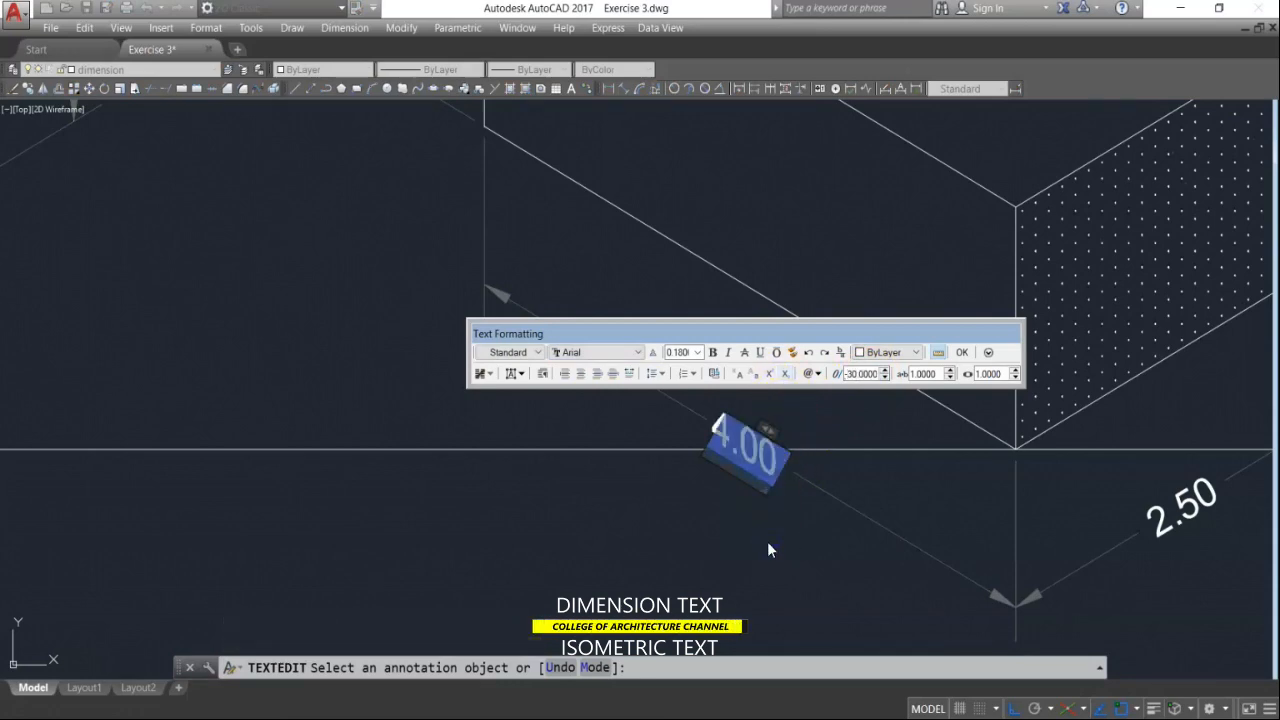
{"action": "left_click", "coordinate": [767, 541]}
Step: Set the text oblique angle of both 1.00 dimensions below the lower Figure 4's hatched faces to -30
{"action": "scroll", "coordinate": [660, 490], "scroll_direction": "down", "scroll_amount": 4}
{"action": "middle_click_drag", "start_coordinate": [796, 533], "coordinate": [457, 497]}
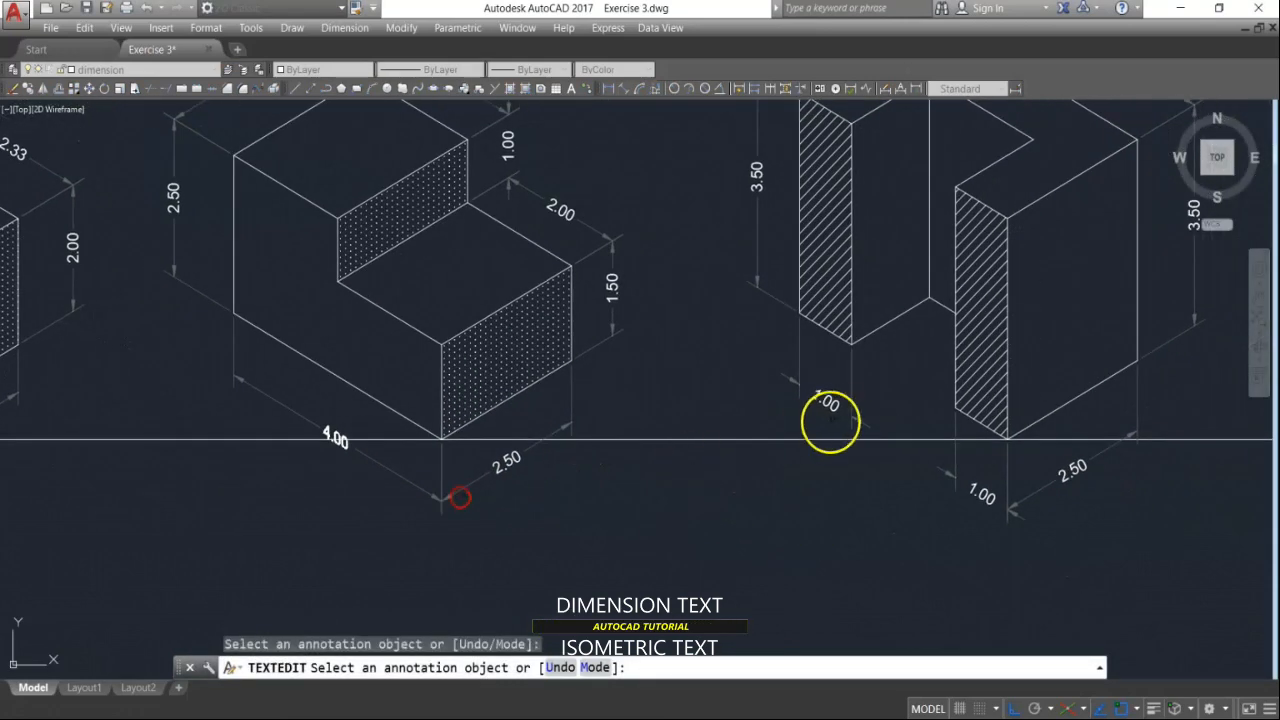
{"action": "scroll", "coordinate": [848, 404], "scroll_direction": "up", "scroll_amount": 4}
{"action": "left_click", "coordinate": [812, 404]}
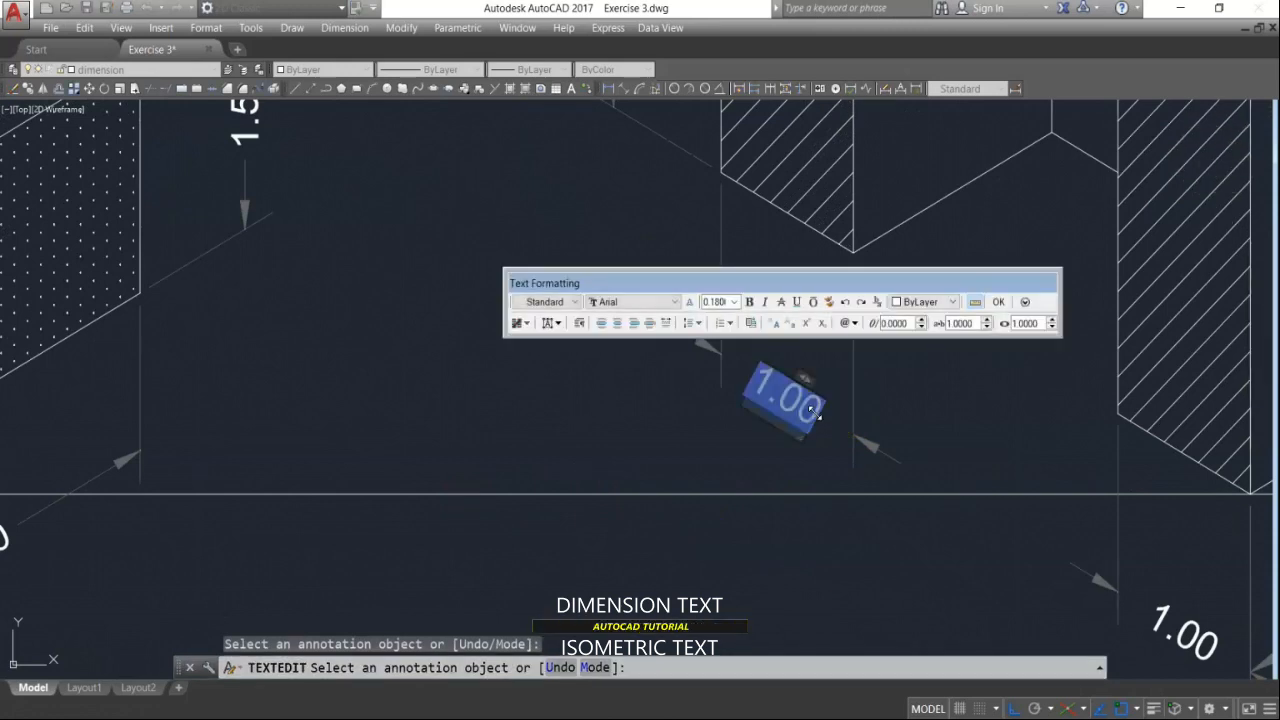
{"action": "double_click", "coordinate": [908, 323]}
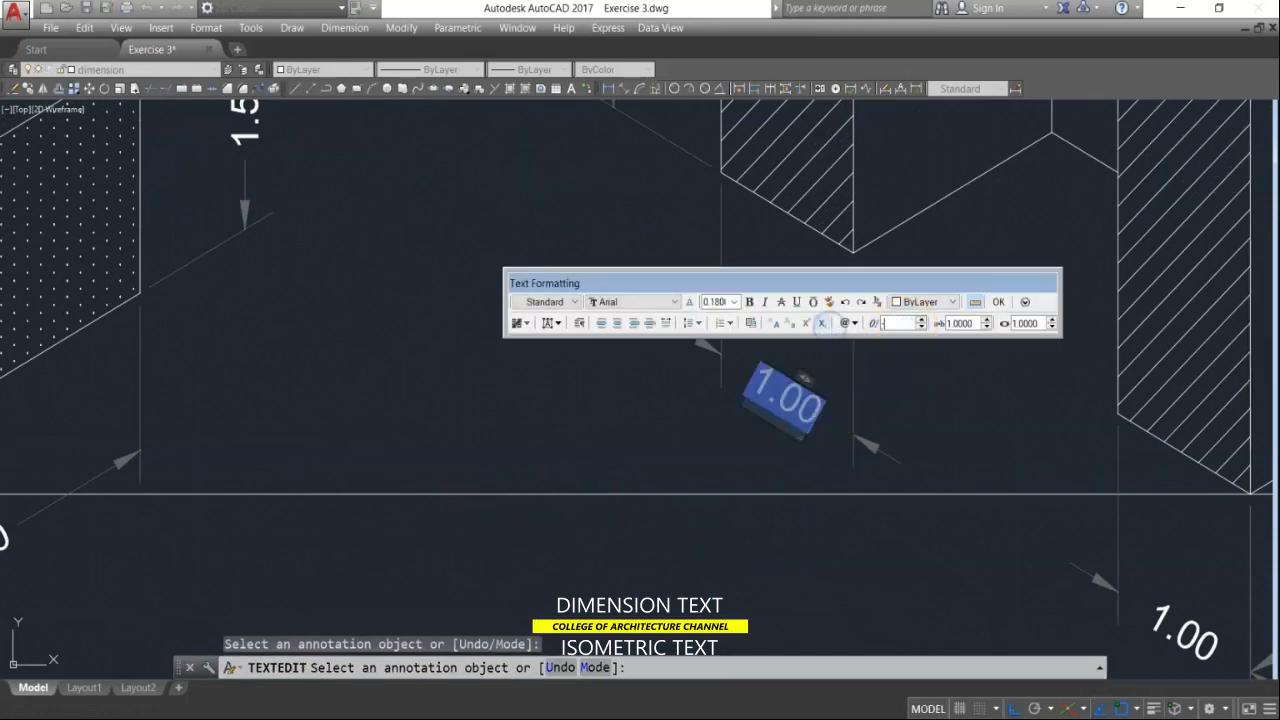
{"action": "type", "text": "-30"}
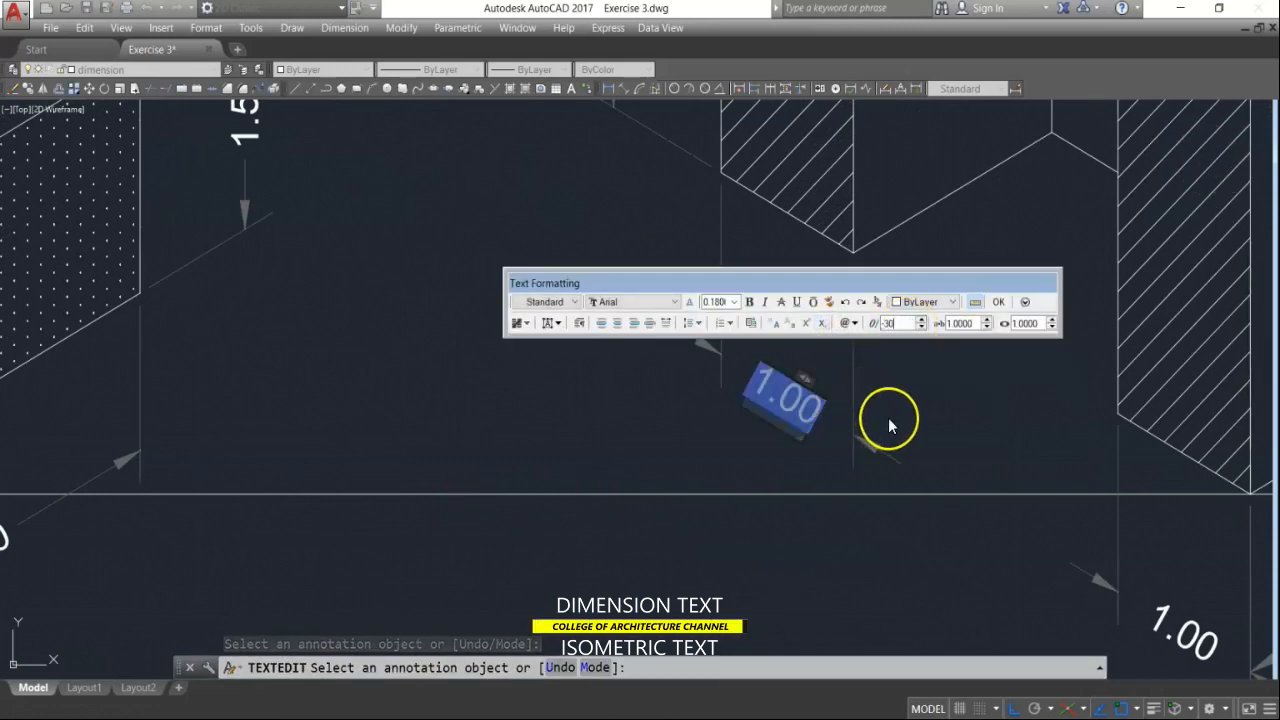
{"action": "left_click", "coordinate": [903, 514]}
{"action": "scroll", "coordinate": [863, 503], "scroll_direction": "down", "scroll_amount": 2}
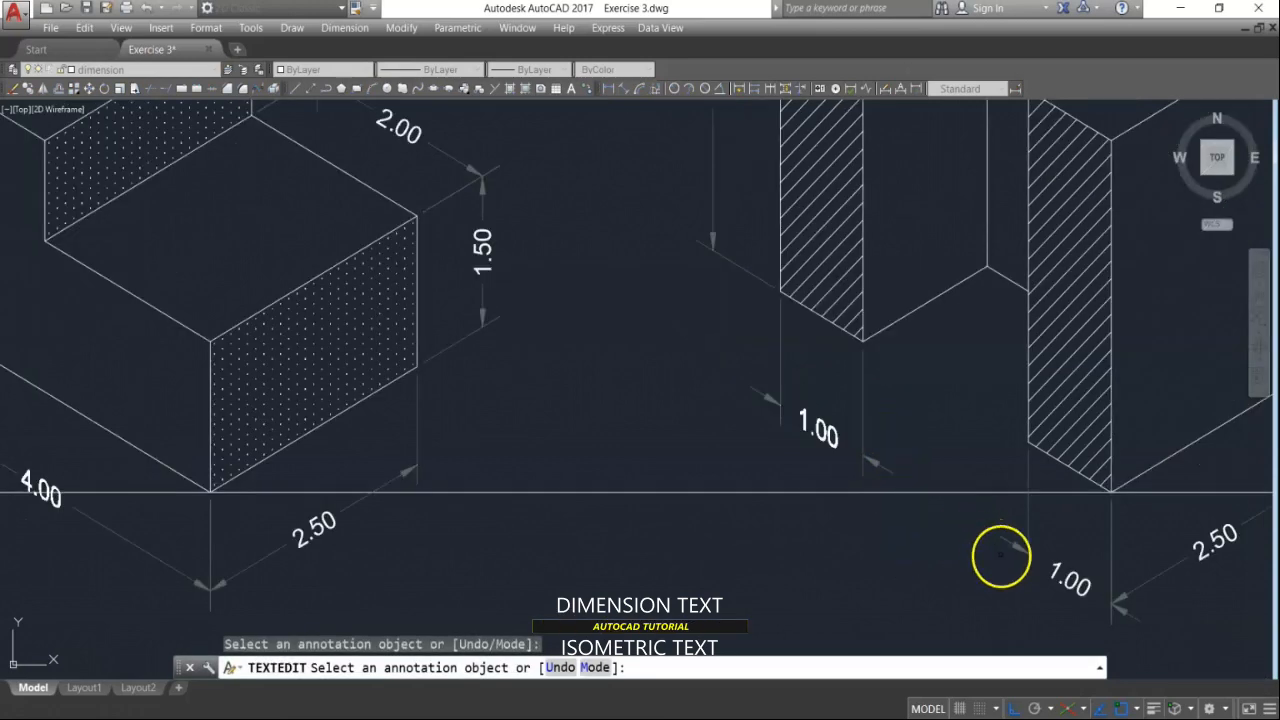
{"action": "scroll", "coordinate": [995, 549], "scroll_direction": "up", "scroll_amount": 3}
{"action": "left_click", "coordinate": [1168, 602]}
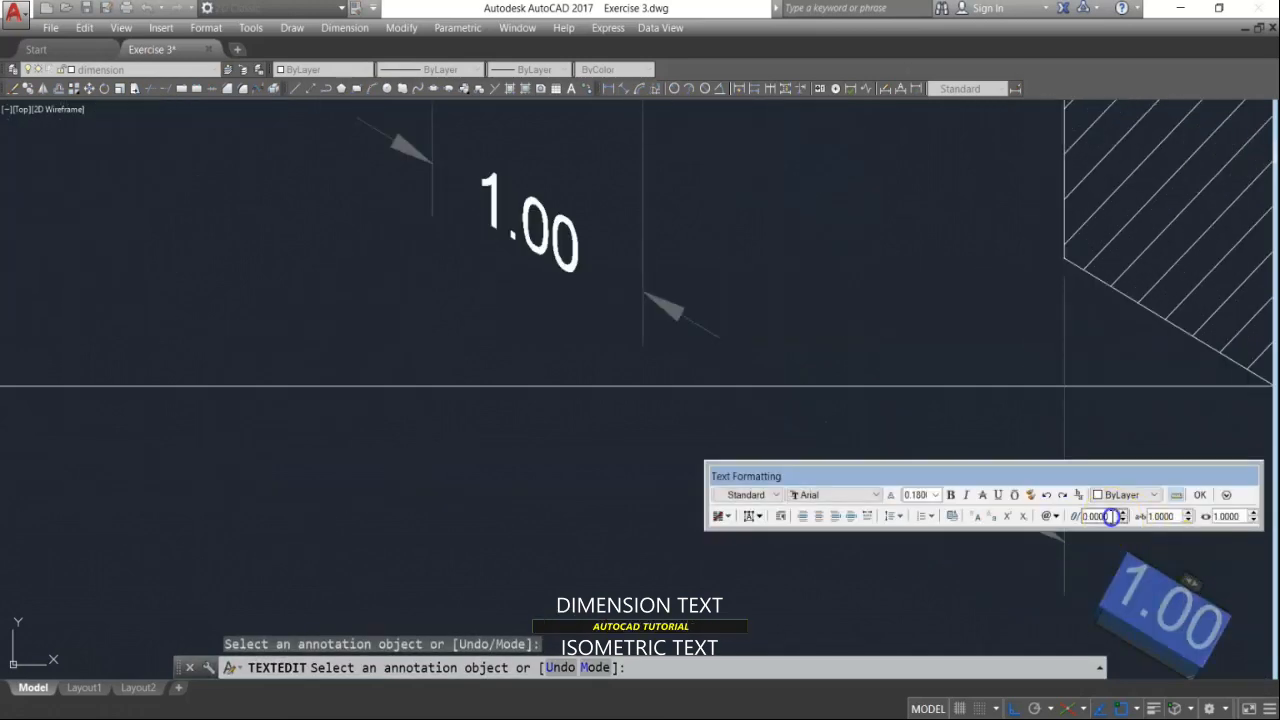
{"action": "left_click", "coordinate": [945, 548]}
Step: Set the text oblique angle of the 1.50 and front-view 2.50 dimensions below the lower Figure 5 to -30
{"action": "scroll", "coordinate": [737, 520], "scroll_direction": "down", "scroll_amount": 3}
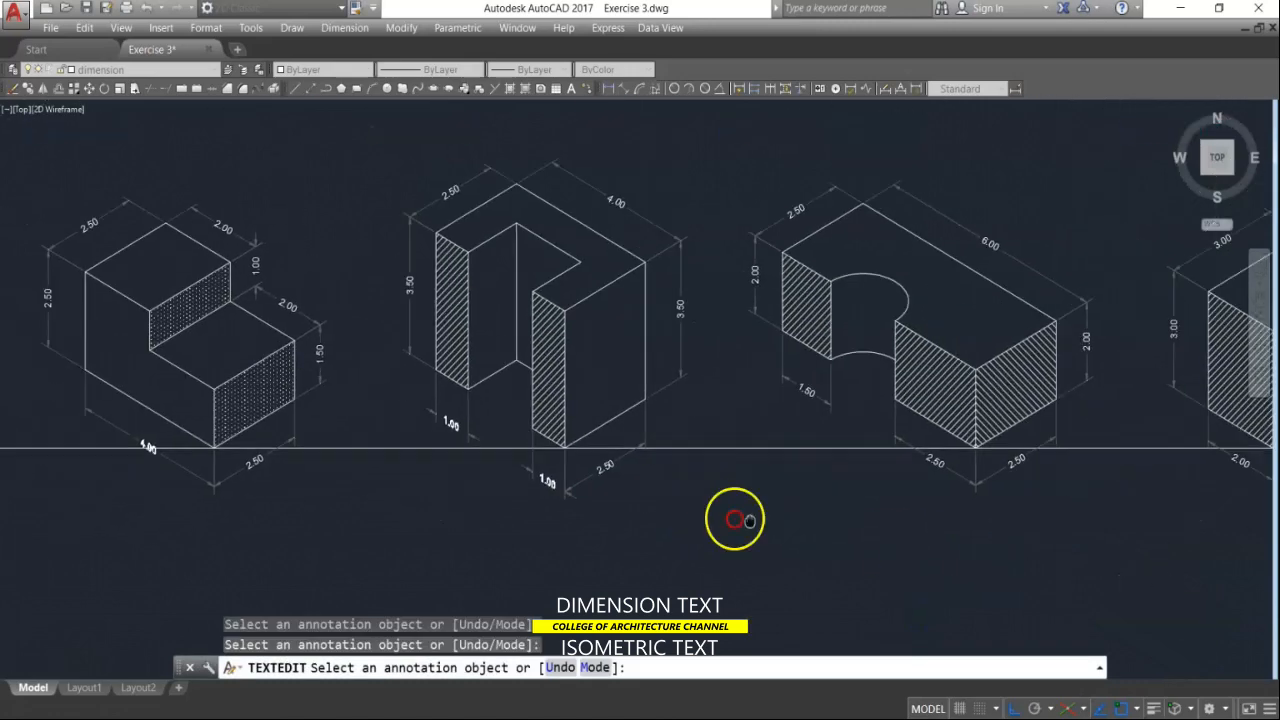
{"action": "scroll", "coordinate": [775, 432], "scroll_direction": "up", "scroll_amount": 3}
{"action": "left_click", "coordinate": [775, 432]}
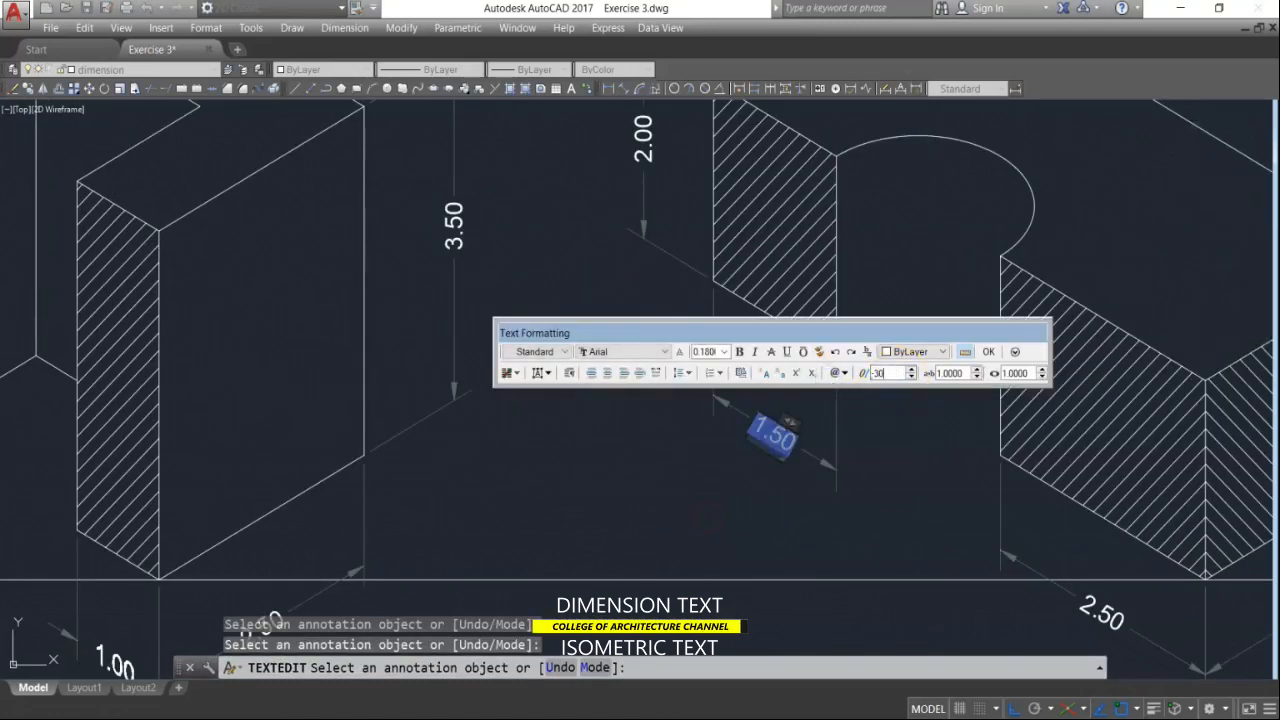
{"action": "left_click", "coordinate": [914, 471]}
{"action": "scroll", "coordinate": [1105, 645], "scroll_direction": "up", "scroll_amount": 3}
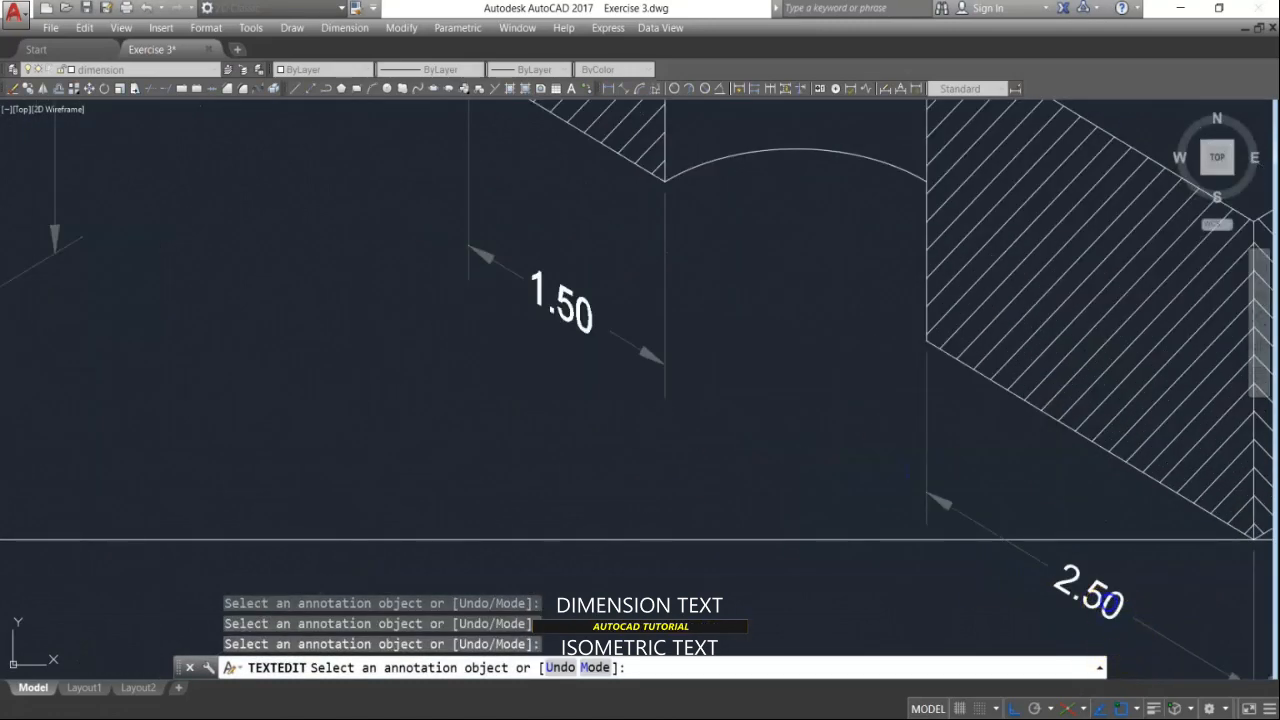
{"action": "left_click", "coordinate": [1106, 598]}
{"action": "type", "text": "-30"}
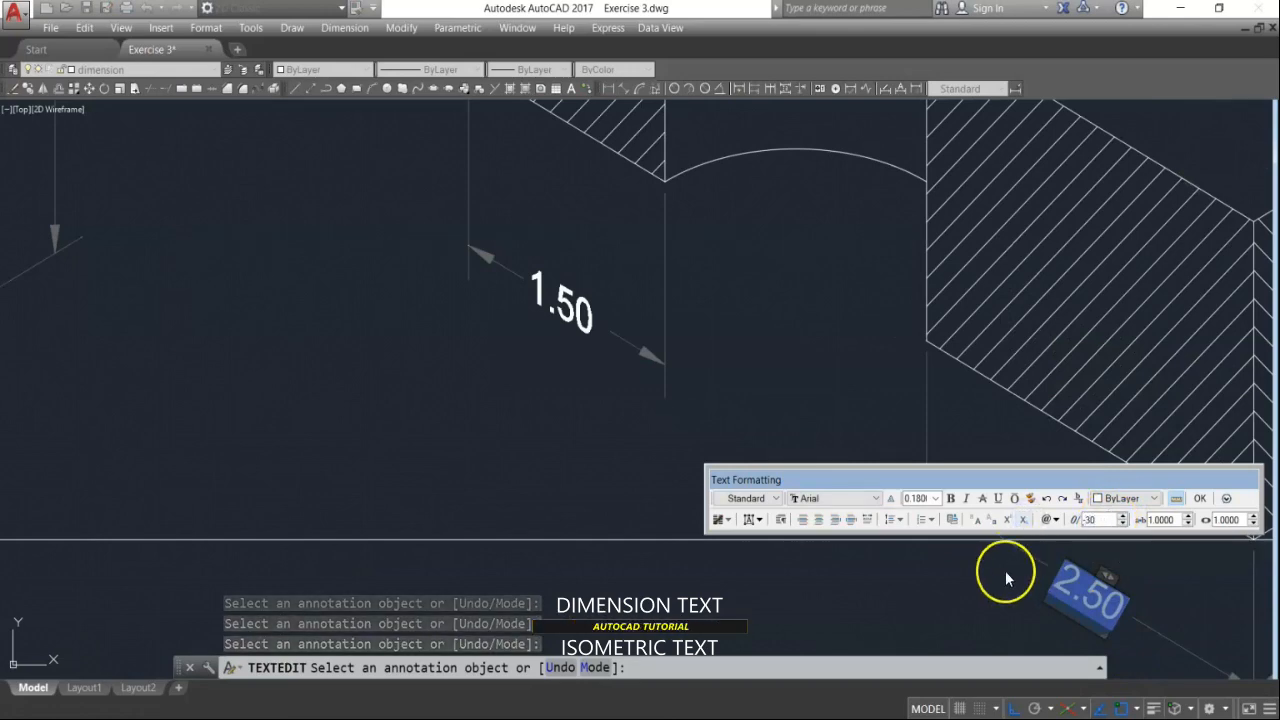
{"action": "left_click", "coordinate": [1003, 612]}
Step: Set the text oblique angle of the 2.00 front-view dimension on the lower Figure 6 to -30
{"action": "scroll", "coordinate": [866, 509], "scroll_direction": "down", "scroll_amount": 4}
{"action": "mouse_move", "coordinate": [990, 572]}
{"action": "middle_mouse_down"}
{"action": "mouse_move", "coordinate": [383, 477]}
{"action": "mouse_move", "coordinate": [342, 520]}
{"action": "middle_mouse_up"}
{"action": "scroll", "coordinate": [777, 530], "scroll_direction": "up", "scroll_amount": 2}
{"action": "left_click", "coordinate": [777, 530]}
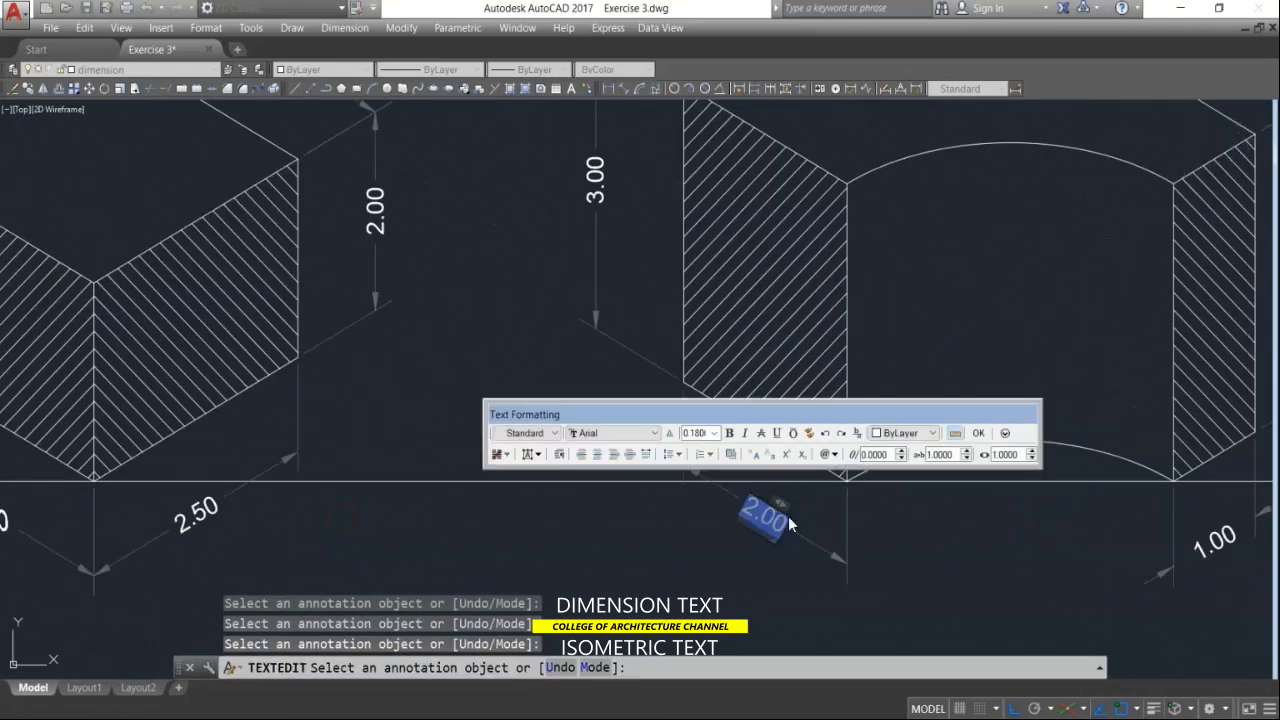
{"action": "type", "text": "-30"}
{"action": "left_click", "coordinate": [909, 586]}
Step: Set the text oblique angle of the front-view 1.00 and 2.50 dimensions below the lower Figure 7 to -30
{"action": "scroll", "coordinate": [943, 558], "scroll_direction": "down", "scroll_amount": 2}
{"action": "mouse_move", "coordinate": [943, 558]}
{"action": "middle_mouse_down"}
{"action": "mouse_move", "coordinate": [665, 486]}
{"action": "mouse_move", "coordinate": [338, 513]}
{"action": "middle_mouse_up"}
{"action": "scroll", "coordinate": [801, 352], "scroll_direction": "up", "scroll_amount": 2}
{"action": "left_click", "coordinate": [762, 318]}
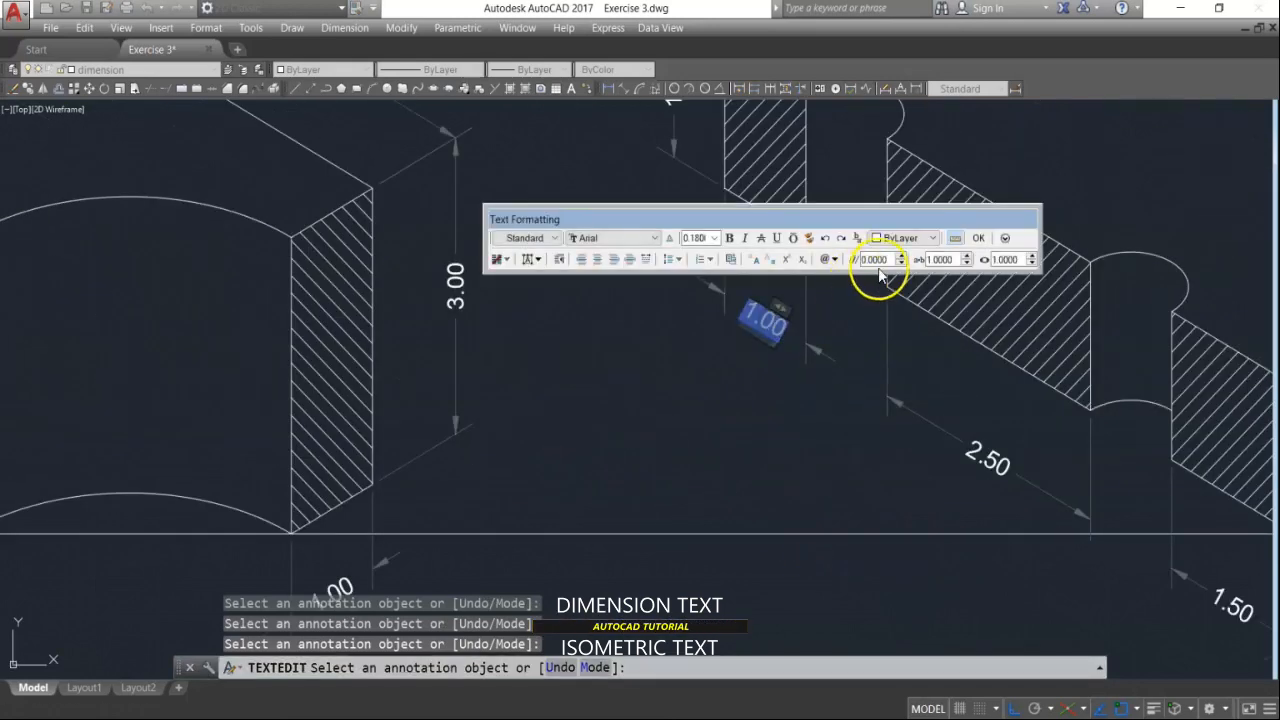
{"action": "left_click", "coordinate": [983, 452]}
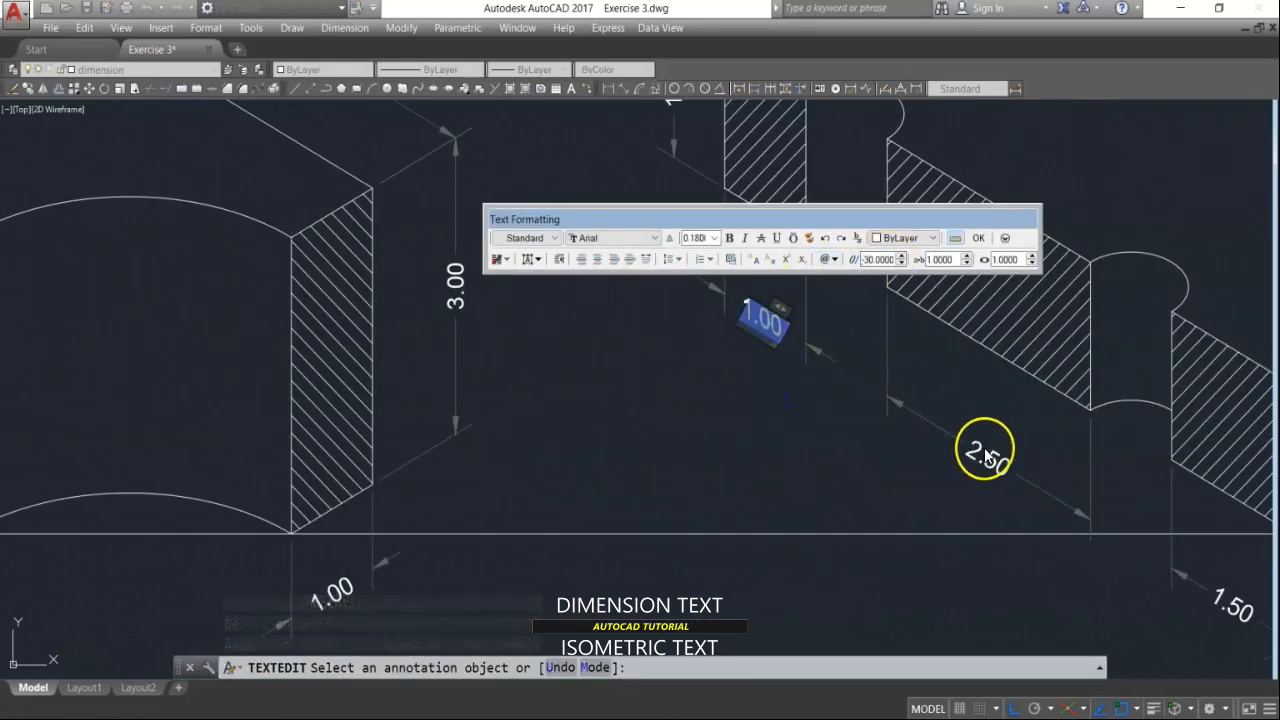
{"action": "left_click", "coordinate": [980, 460]}
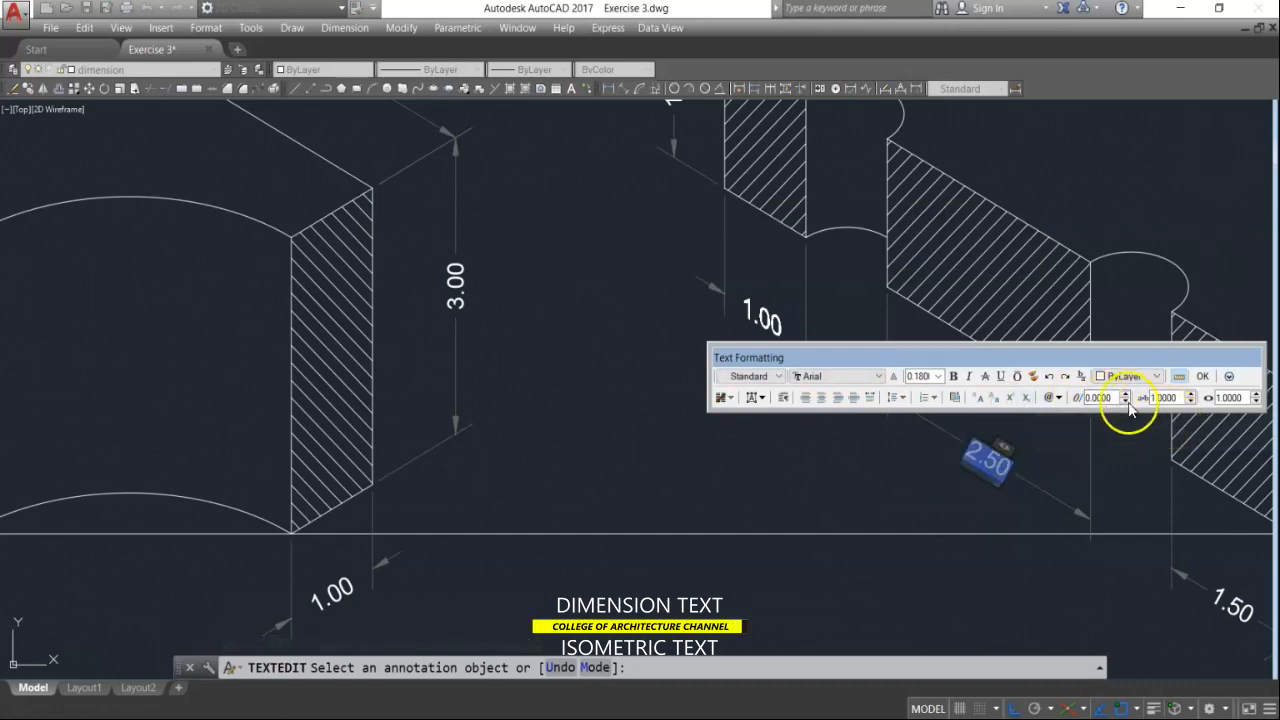
{"action": "type", "text": "-30"}
{"action": "left_click", "coordinate": [988, 521]}
Step: Set the text oblique angle of the 1.50 front-view dimension beside the lower Figure 7's bottom corner to -30
{"action": "scroll", "coordinate": [988, 520], "scroll_direction": "down", "scroll_amount": 5}
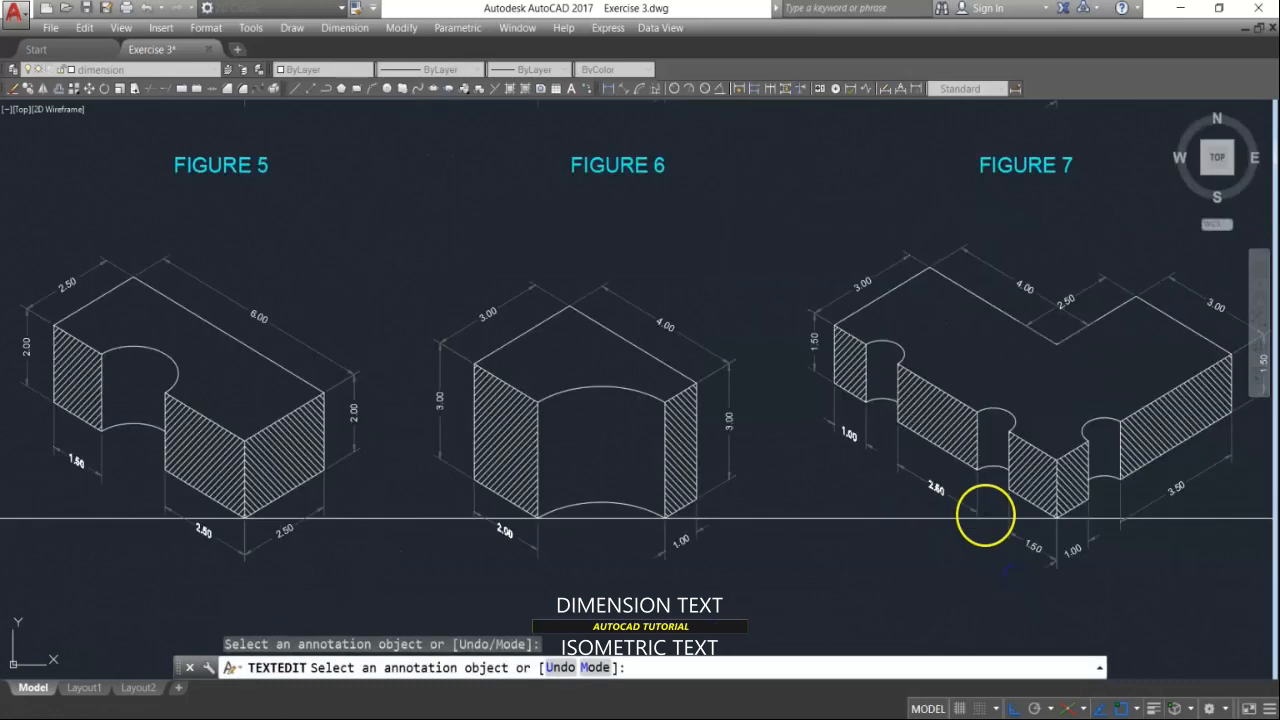
{"action": "scroll", "coordinate": [950, 530], "scroll_direction": "up", "scroll_amount": 5}
{"action": "left_click", "coordinate": [938, 527]}
{"action": "type", "text": "-30"}
{"action": "key", "text": "Return"}
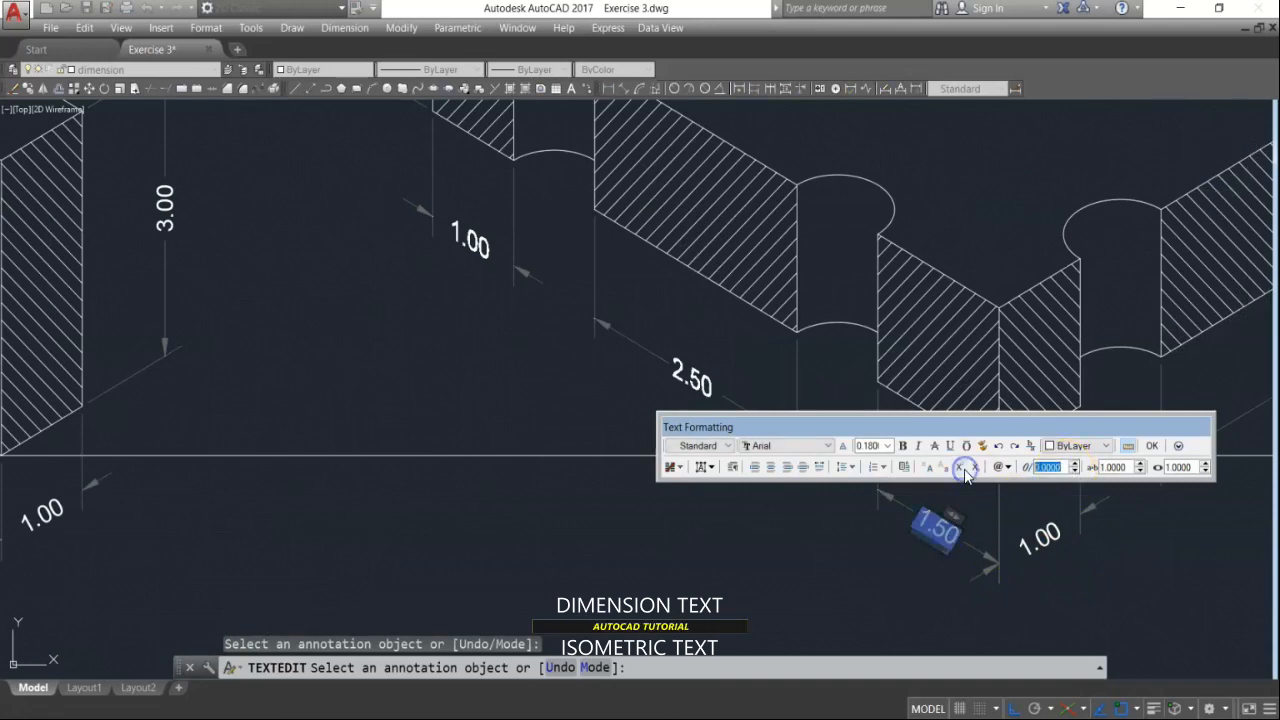
{"action": "left_click", "coordinate": [1056, 551]}
Step: Set the text oblique angle of the 1.00 right-view dimension beside the lower Figure 7's bottom corner to 30
{"action": "middle_click_drag", "start_coordinate": [776, 528], "coordinate": [514, 510]}
{"action": "scroll", "coordinate": [700, 519], "scroll_direction": "up", "scroll_amount": 2}
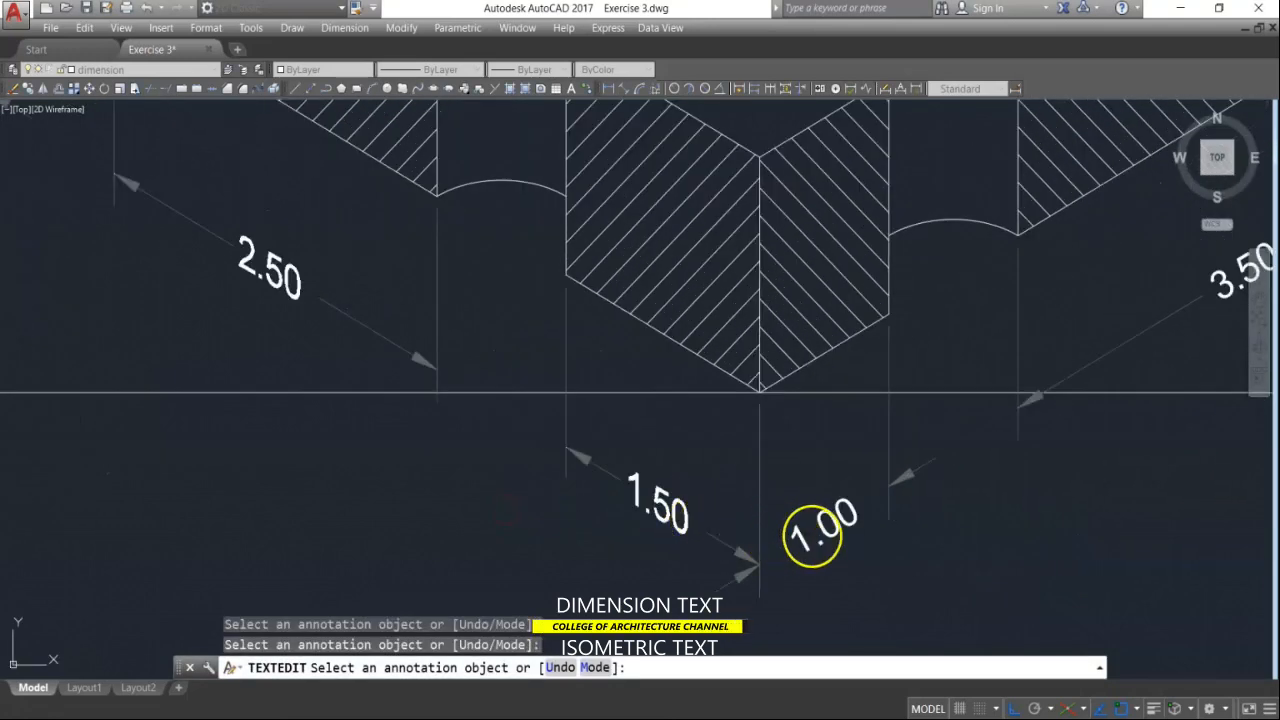
{"action": "left_click", "coordinate": [842, 521]}
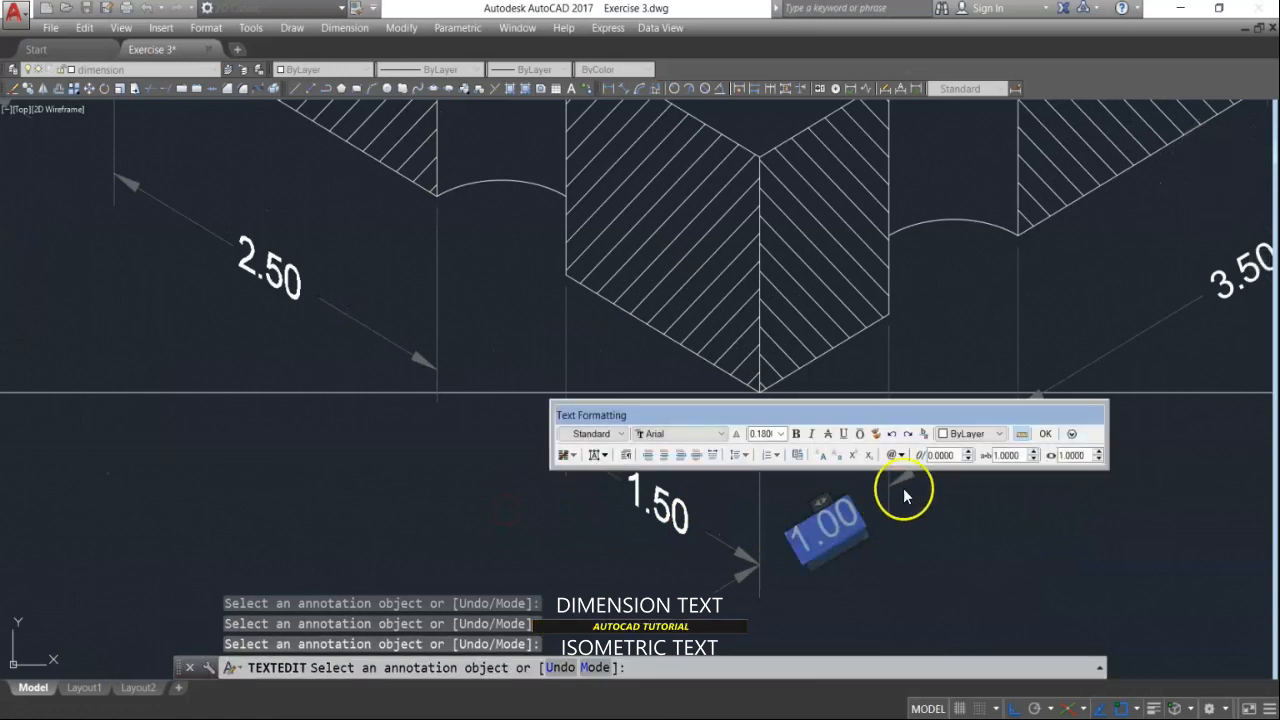
{"action": "type", "text": "3"}
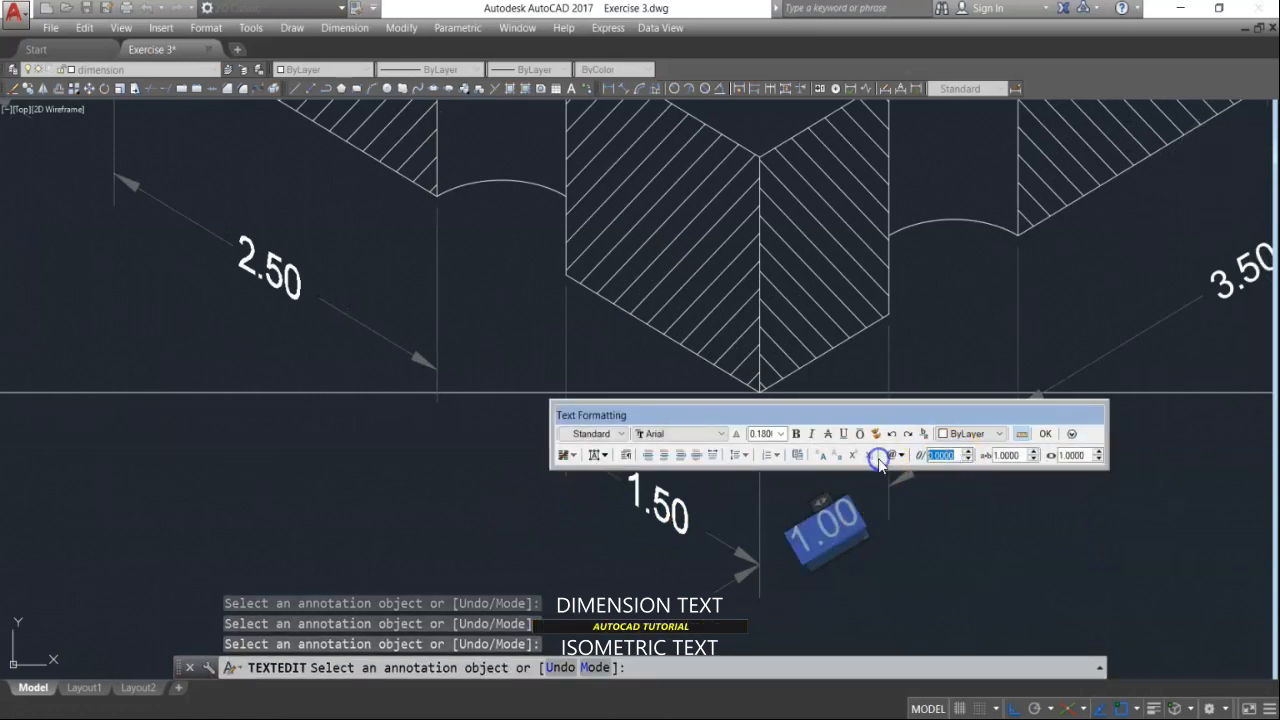
{"action": "left_click", "coordinate": [959, 551]}
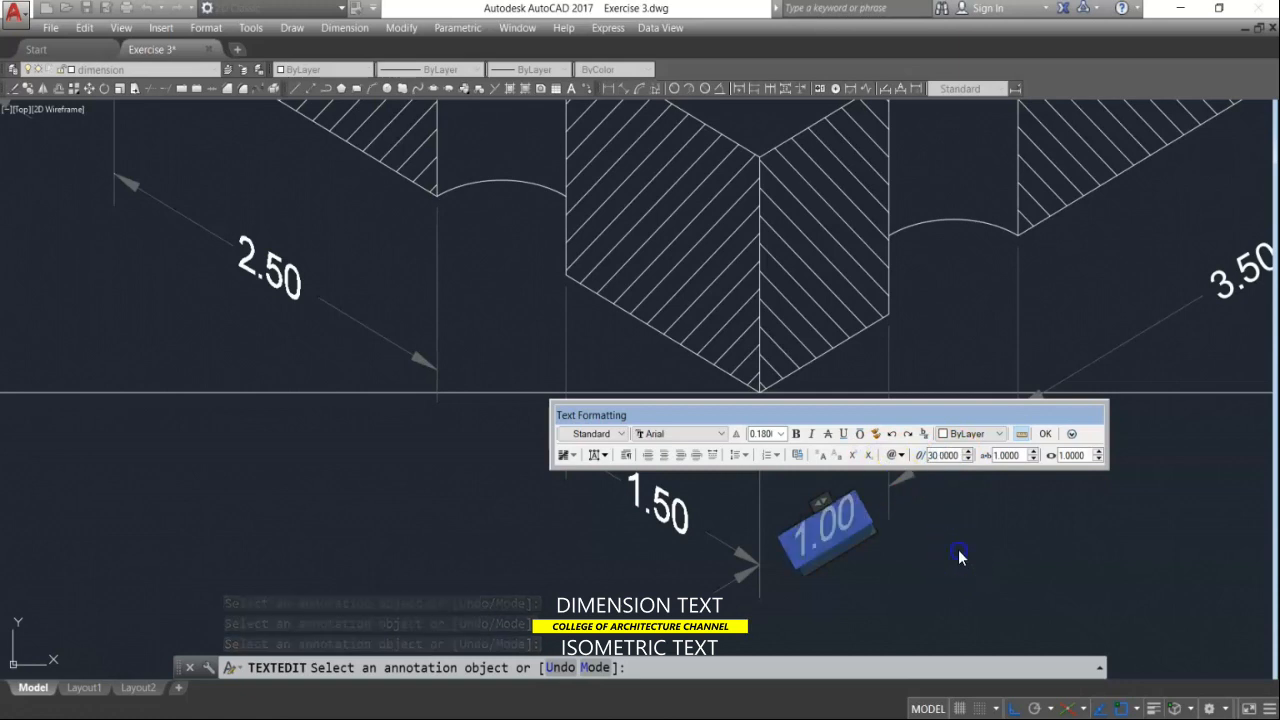
Step: Set the text oblique angle of the 3.50 right-view dimension on the lower Figure 7 to 30
{"action": "left_click", "coordinate": [959, 552]}
{"action": "scroll", "coordinate": [885, 570], "scroll_direction": "down", "scroll_amount": 2}
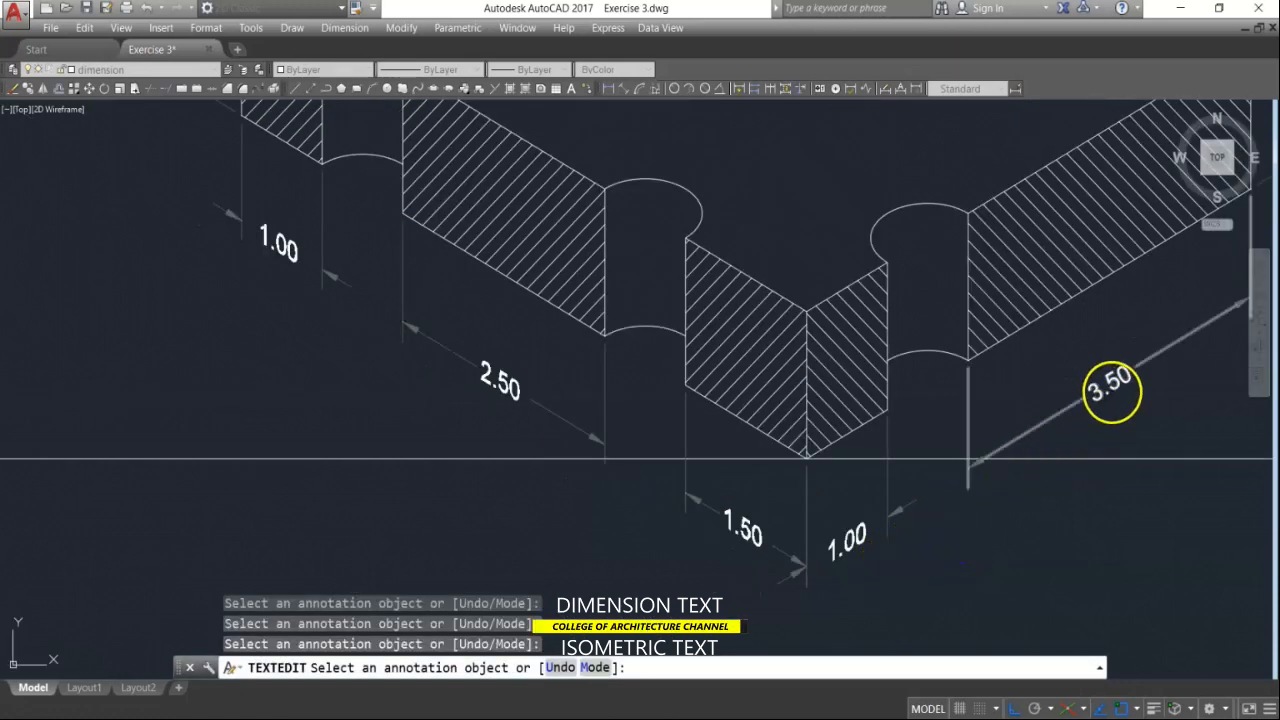
{"action": "left_click", "coordinate": [1120, 382]}
{"action": "left_click_drag", "start_coordinate": [1176, 323], "coordinate": [1116, 332]}
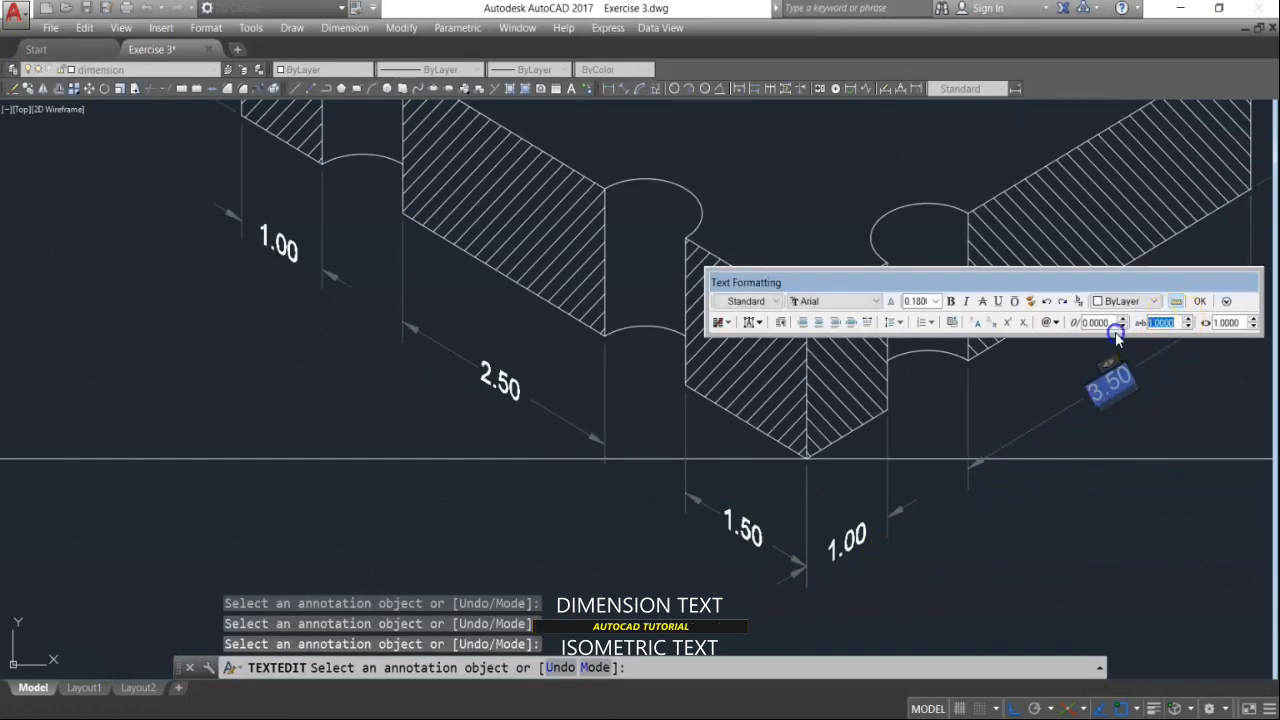
{"action": "type", "text": "30"}
{"action": "left_click", "coordinate": [1147, 435]}
{"action": "left_click", "coordinate": [792, 298]}
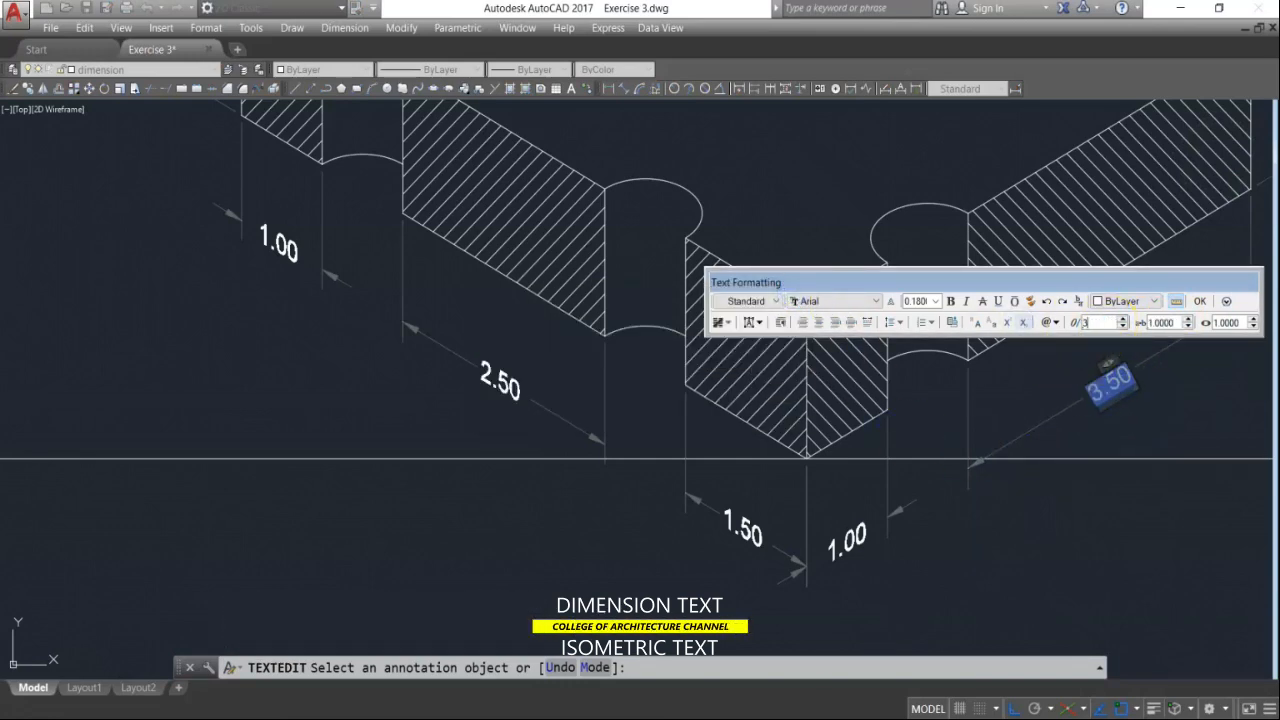
{"action": "left_click", "coordinate": [1088, 449]}
Step: Set the text oblique angle of the right-view 1.00 dimension on the lower Figure 6 and 2.50 dimension on the lower Figure 5 to 30
{"action": "scroll", "coordinate": [1088, 449], "scroll_direction": "down", "scroll_amount": 5}
{"action": "scroll", "coordinate": [966, 463], "scroll_direction": "up", "scroll_amount": 8}
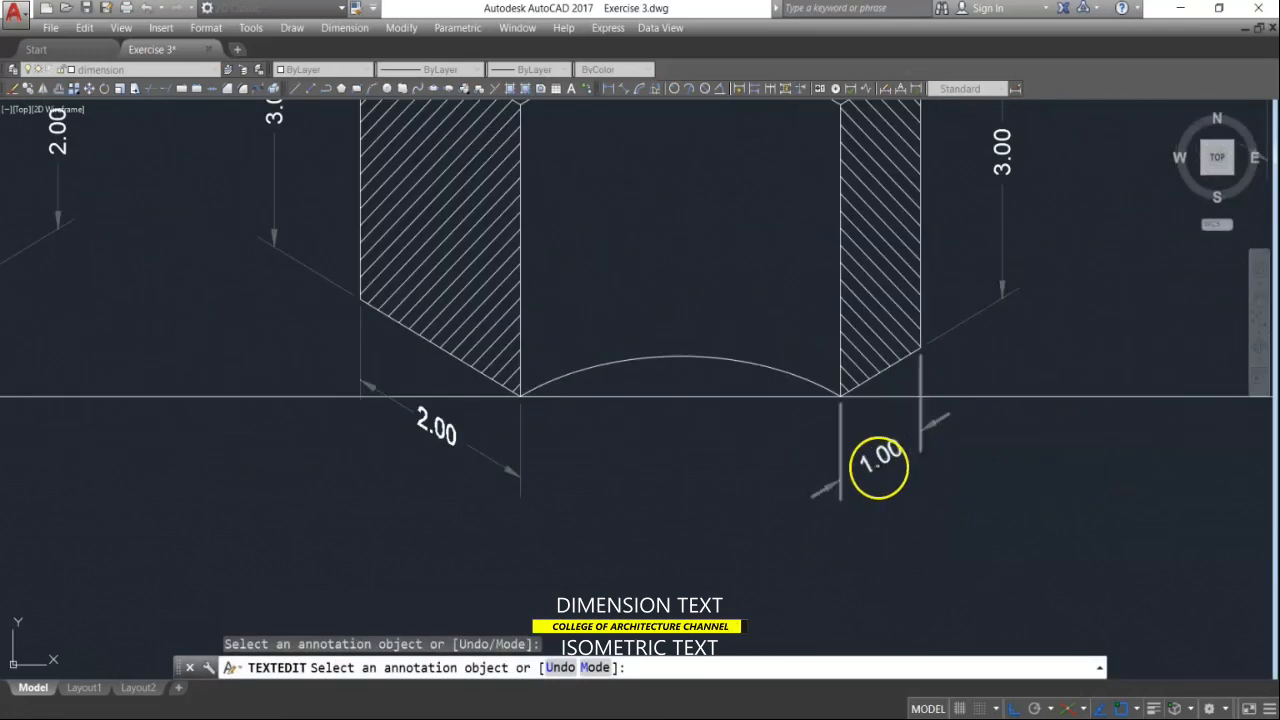
{"action": "left_click", "coordinate": [879, 462]}
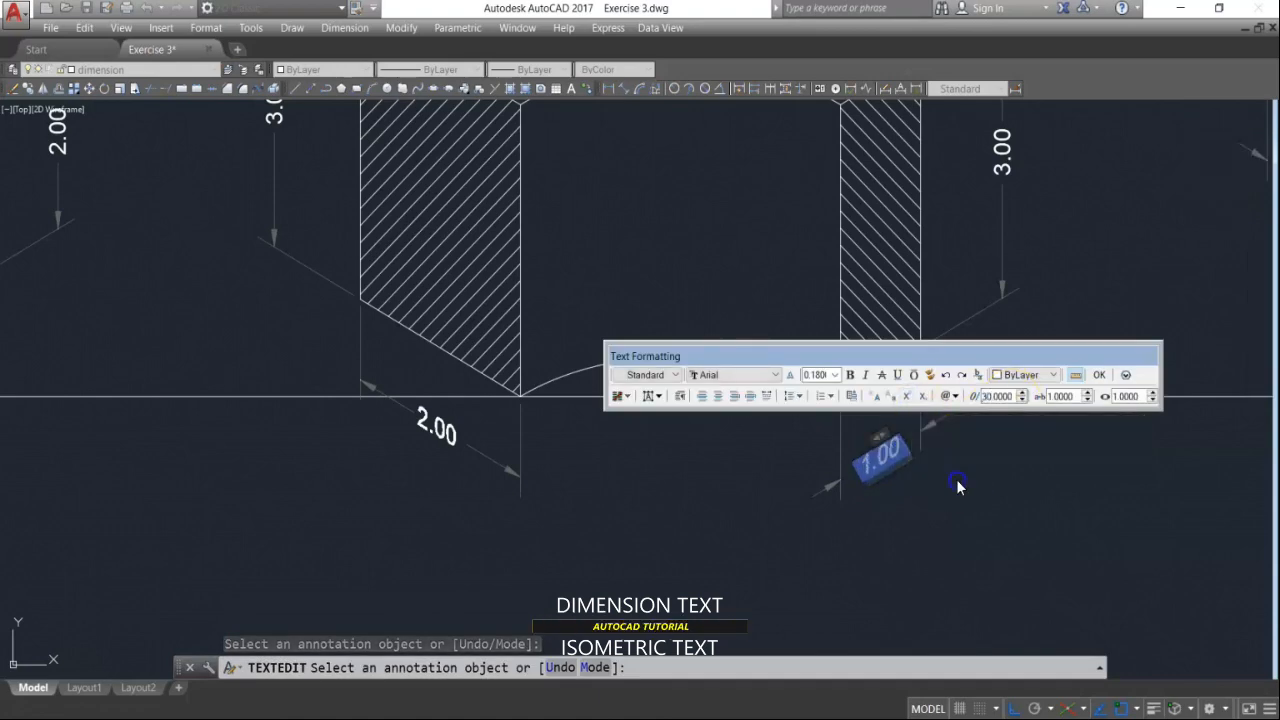
{"action": "left_click", "coordinate": [960, 486]}
{"action": "scroll", "coordinate": [1023, 423], "scroll_direction": "down", "scroll_amount": 5}
{"action": "scroll", "coordinate": [873, 433], "scroll_direction": "up", "scroll_amount": 3}
{"action": "left_click", "coordinate": [630, 460]}
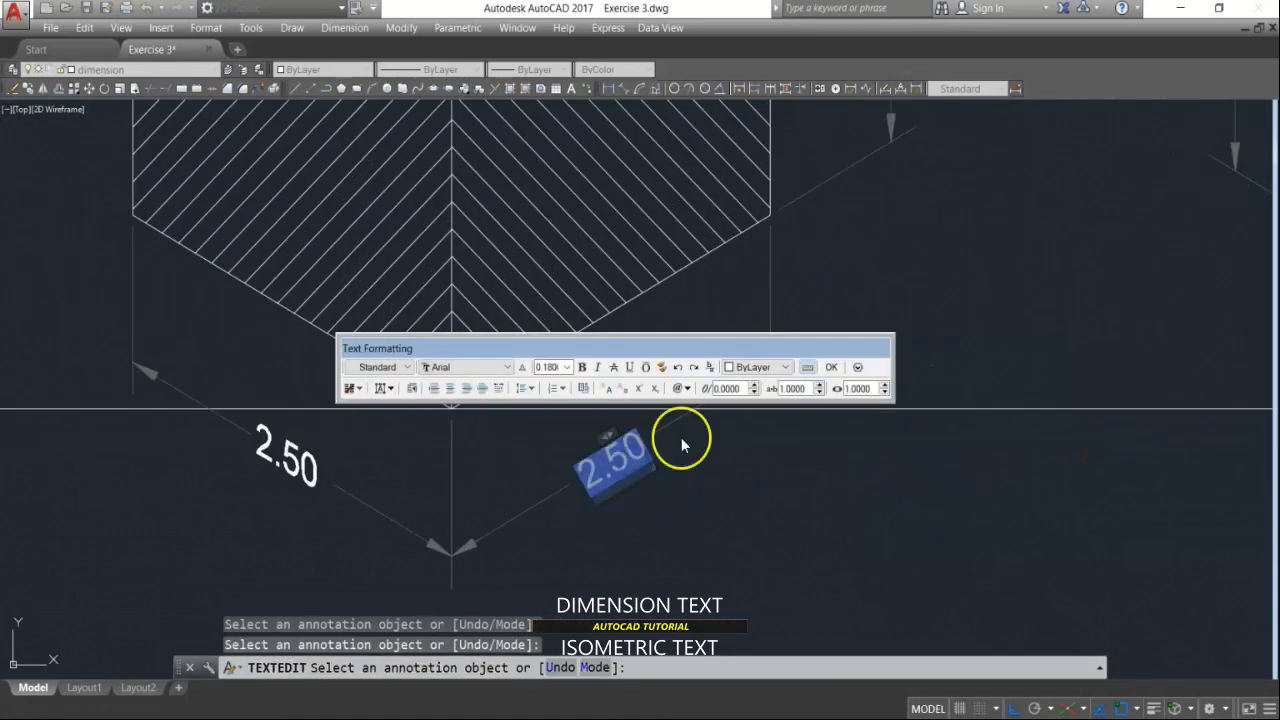
{"action": "left_click", "coordinate": [1063, 428]}
Step: Set the text oblique angle of the right-view 2.50 dimensions on the lower Figures 4 and 3 to 30
{"action": "scroll", "coordinate": [1063, 428], "scroll_direction": "down", "scroll_amount": 5}
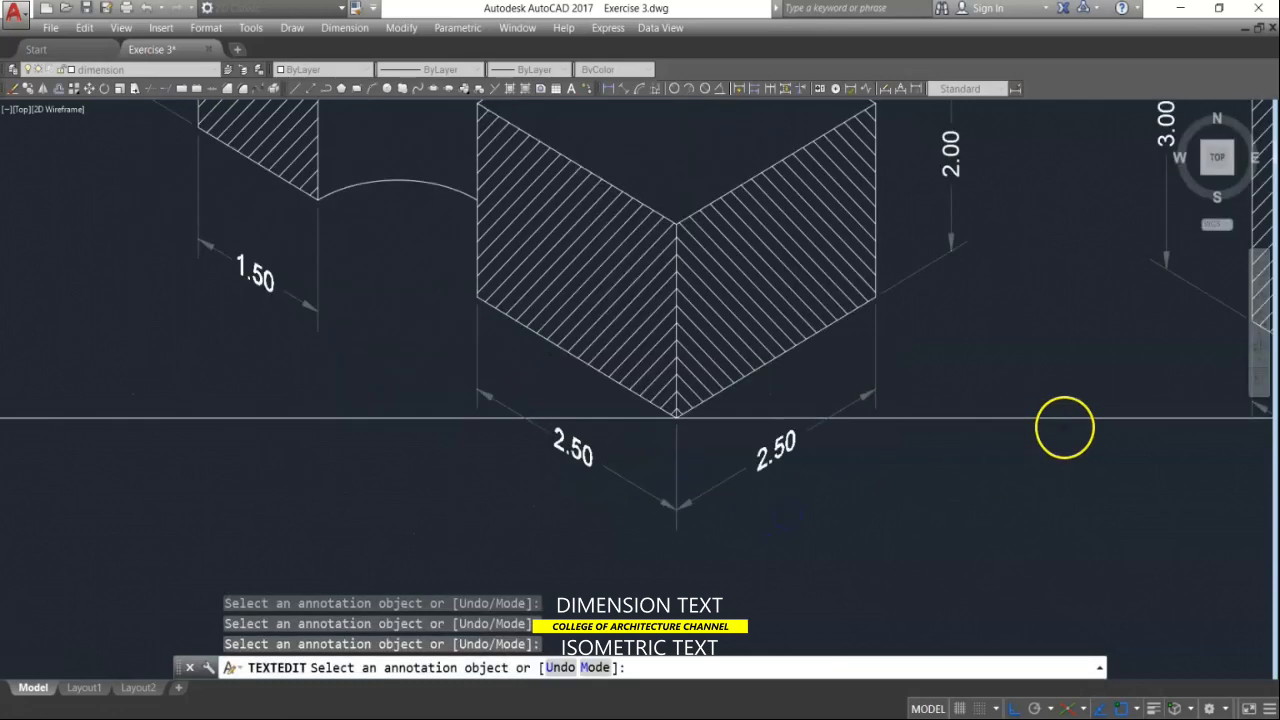
{"action": "scroll", "coordinate": [657, 523], "scroll_direction": "up", "scroll_amount": 6}
{"action": "left_click", "coordinate": [557, 497]}
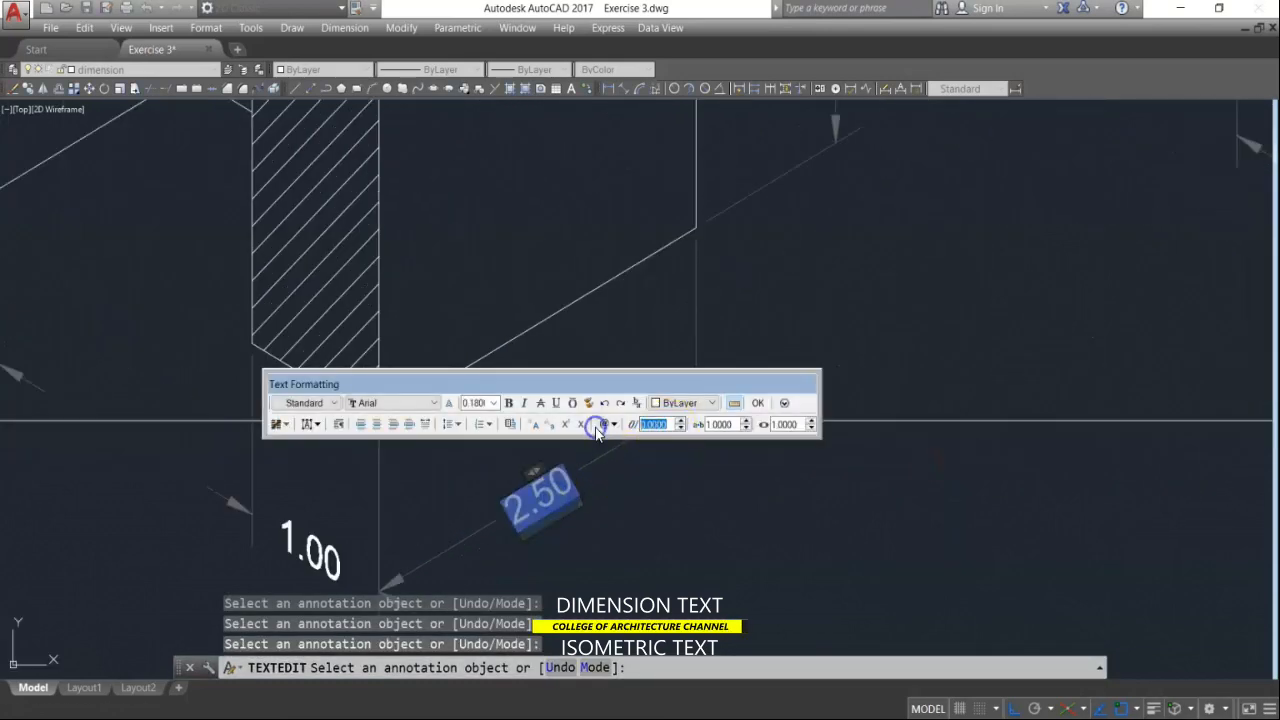
{"action": "left_click", "coordinate": [729, 529]}
{"action": "scroll", "coordinate": [1063, 471], "scroll_direction": "down", "scroll_amount": 5}
{"action": "scroll", "coordinate": [423, 437], "scroll_direction": "up", "scroll_amount": 6}
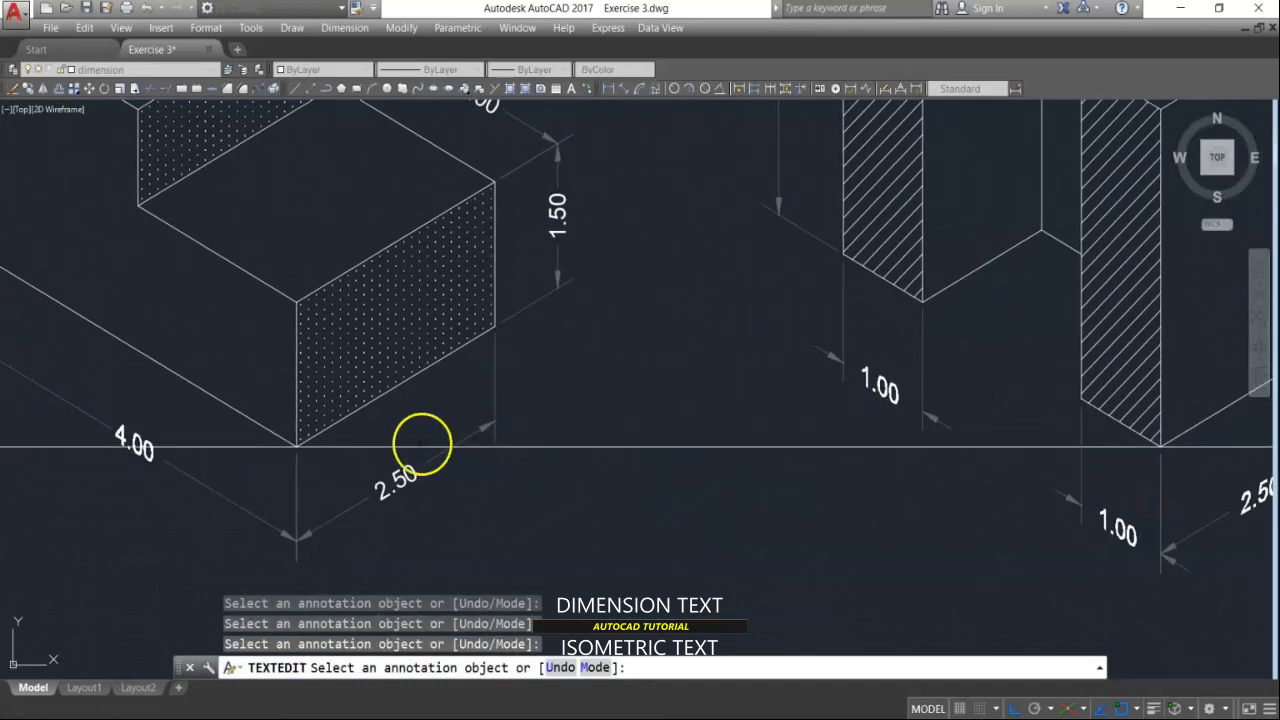
{"action": "left_click", "coordinate": [405, 493]}
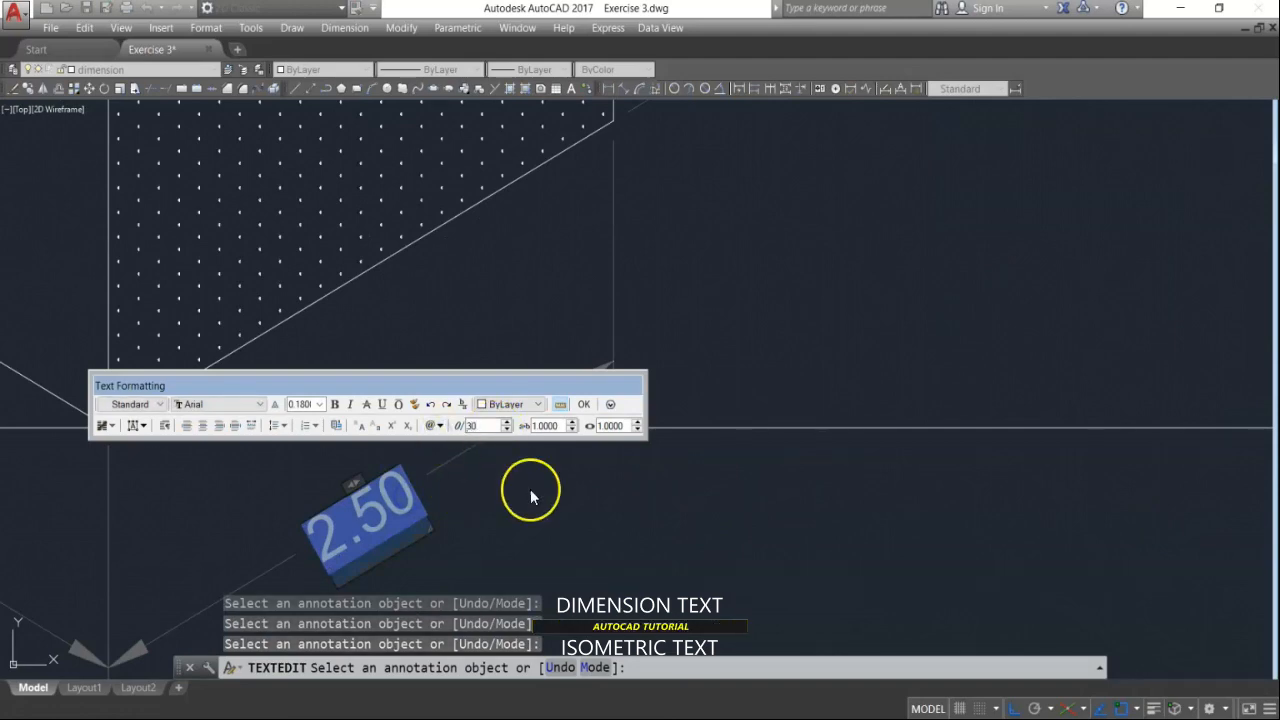
{"action": "left_click", "coordinate": [766, 480]}
Step: Set the text oblique angle of the right-view 2.00 and 1.00 dimensions below the lower Figure 2 to 30
{"action": "scroll", "coordinate": [863, 514], "scroll_direction": "down", "scroll_amount": 5}
{"action": "scroll", "coordinate": [766, 514], "scroll_direction": "up", "scroll_amount": 6}
{"action": "left_click", "coordinate": [775, 463]}
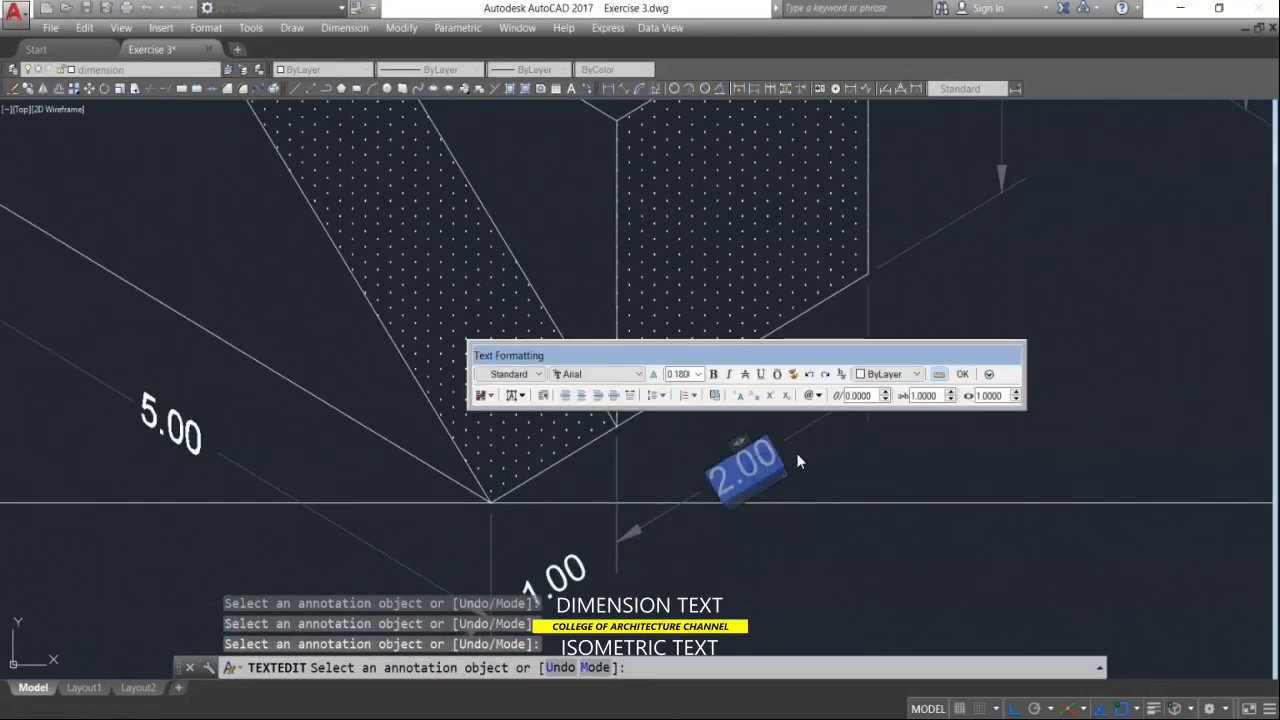
{"action": "left_click", "coordinate": [718, 535]}
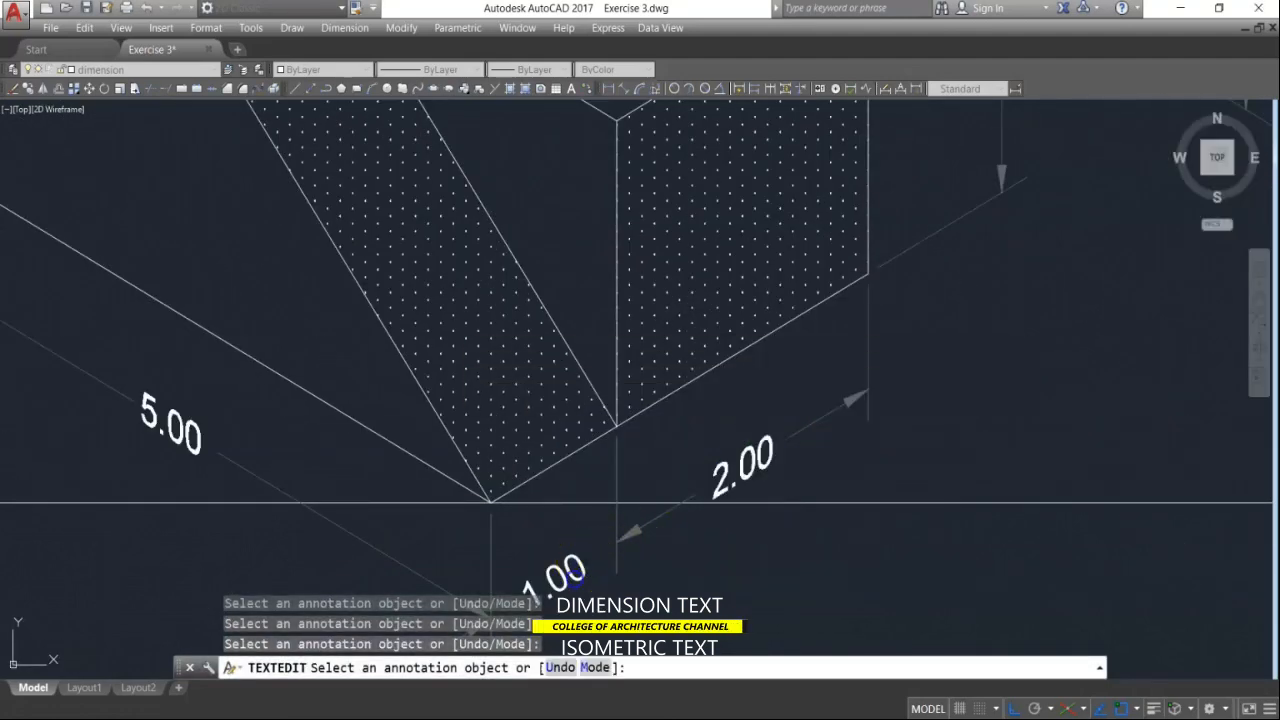
{"action": "left_click", "coordinate": [620, 563]}
{"action": "left_click_drag", "start_coordinate": [686, 510], "coordinate": [630, 511]}
{"action": "type", "text": "30"}
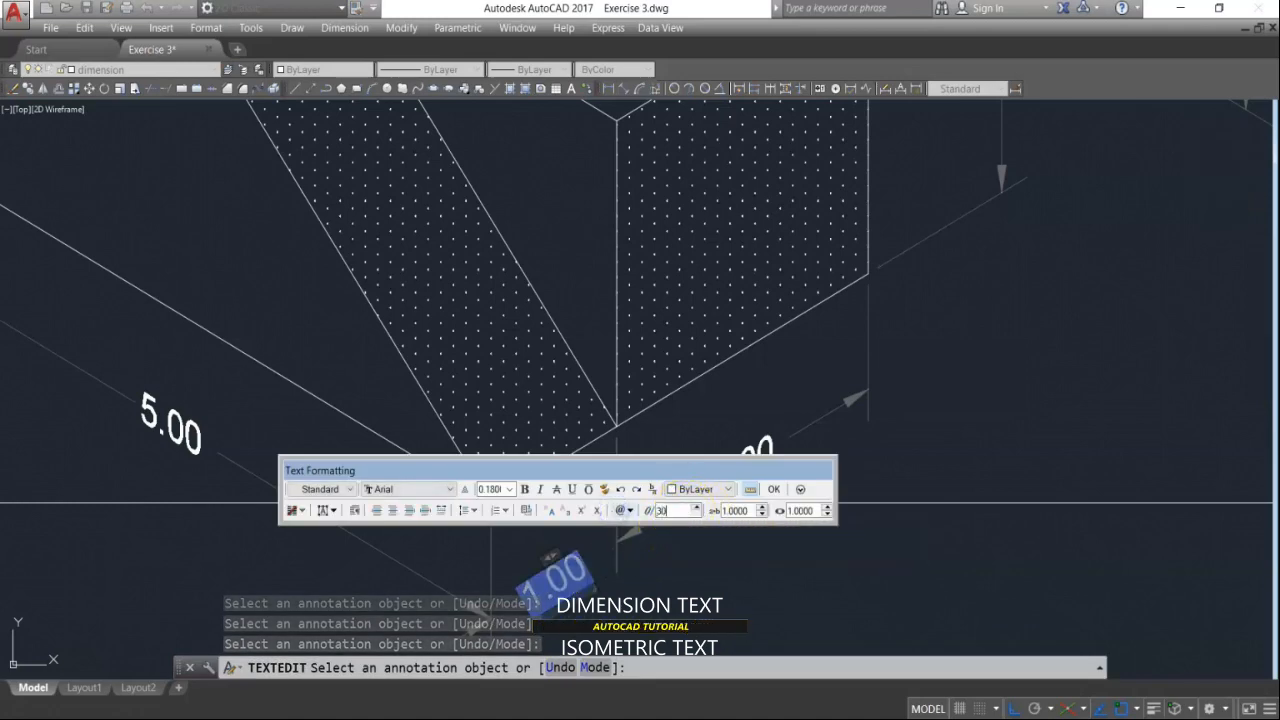
{"action": "key", "text": "Return"}
{"action": "left_click", "coordinate": [757, 600]}
Step: Set the text oblique angle of the vertical 3.00 dimension on the lower Figure 1 to 30
{"action": "scroll", "coordinate": [844, 526], "scroll_direction": "down", "scroll_amount": 5}
{"action": "middle_click_drag", "start_coordinate": [632, 482], "coordinate": [960, 423]}
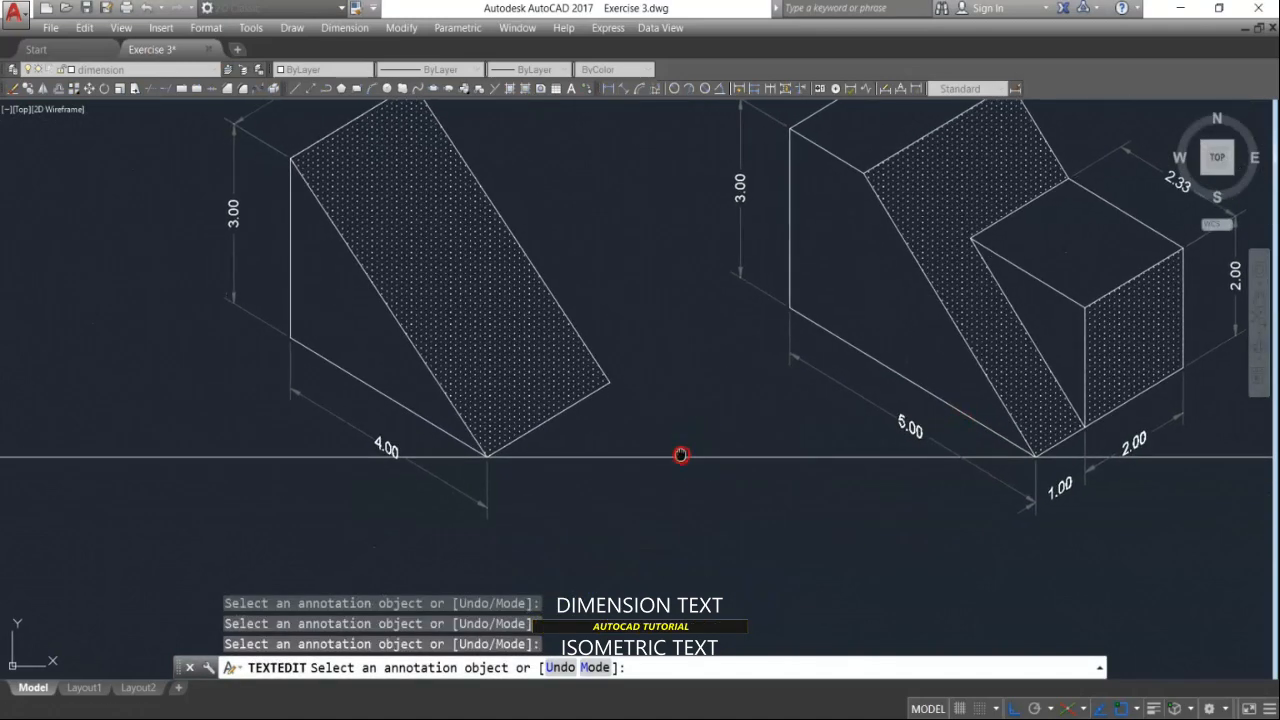
{"action": "middle_click_drag", "start_coordinate": [680, 454], "coordinate": [736, 503]}
{"action": "scroll", "coordinate": [272, 260], "scroll_direction": "up", "scroll_amount": 3}
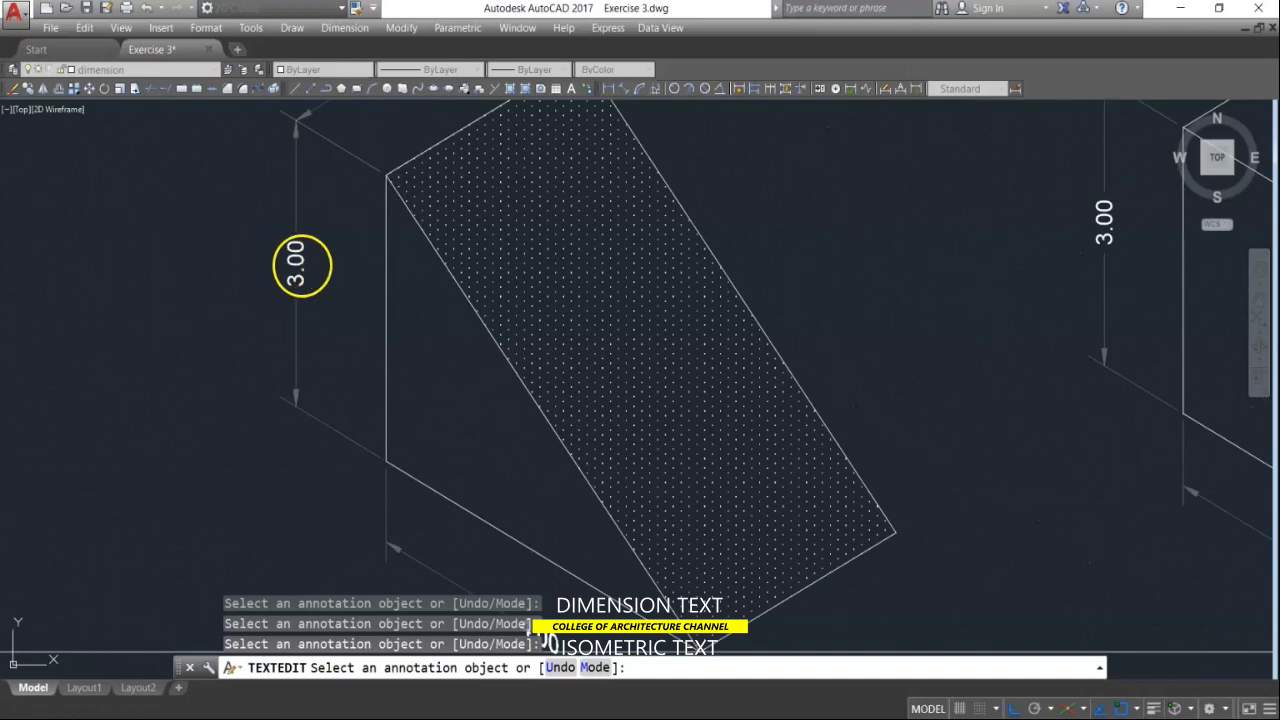
{"action": "left_click", "coordinate": [300, 308]}
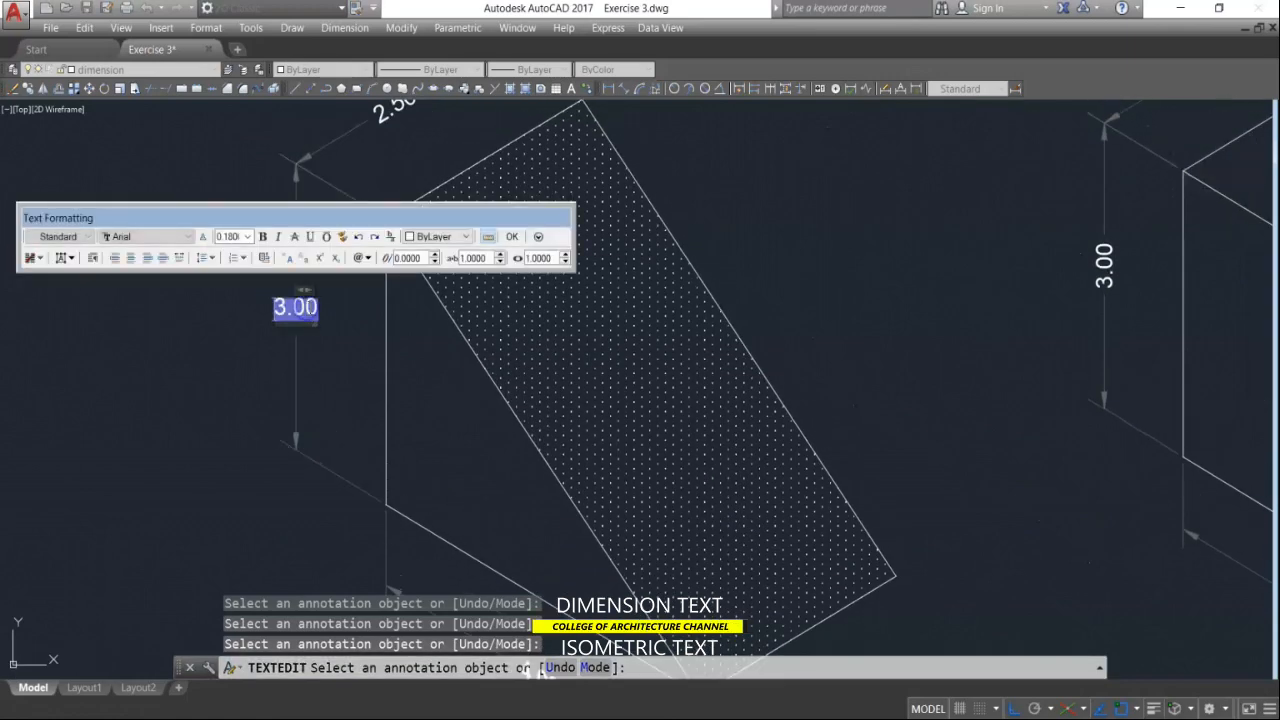
{"action": "left_click", "coordinate": [398, 258]}
{"action": "type", "text": "3"}
{"action": "left_click", "coordinate": [351, 297]}
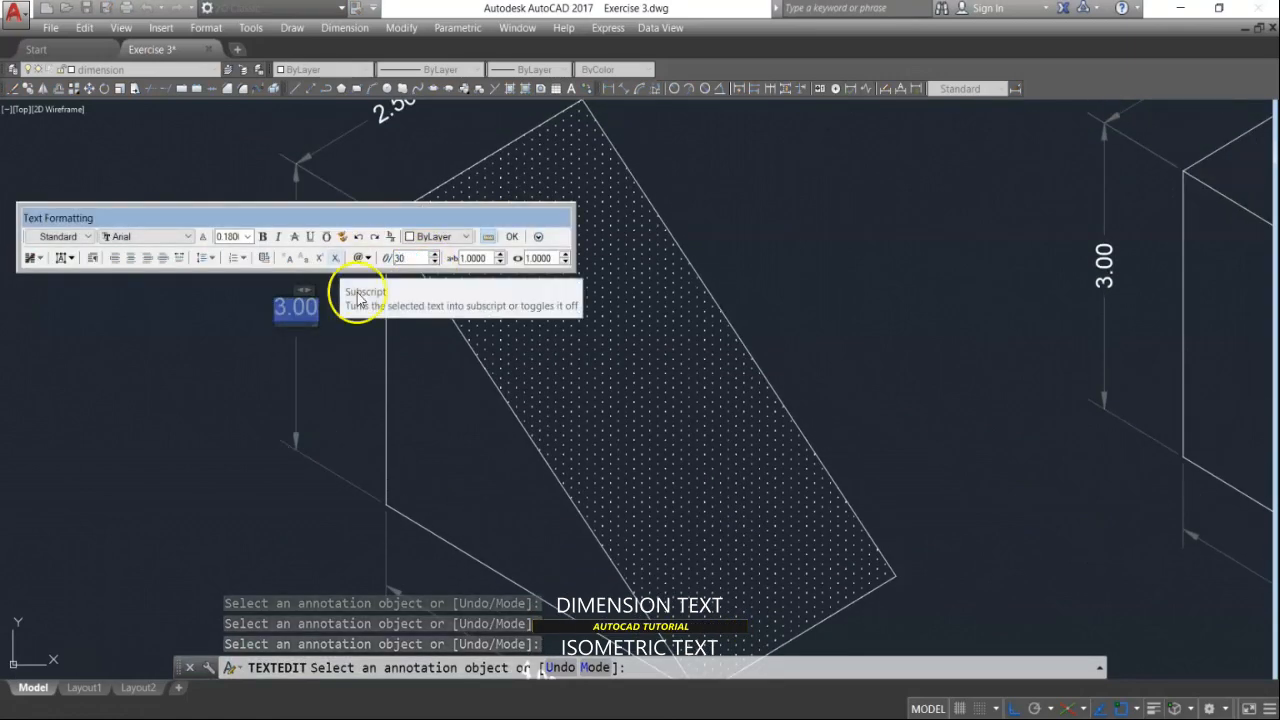
{"action": "left_click", "coordinate": [636, 373]}
Step: Set the text oblique angle of the vertical 3.00 dimension on the lower Figure 2 and the vertical 2.50 dimension on Figure 3 to 30
{"action": "middle_click_drag", "start_coordinate": [1077, 371], "coordinate": [705, 395]}
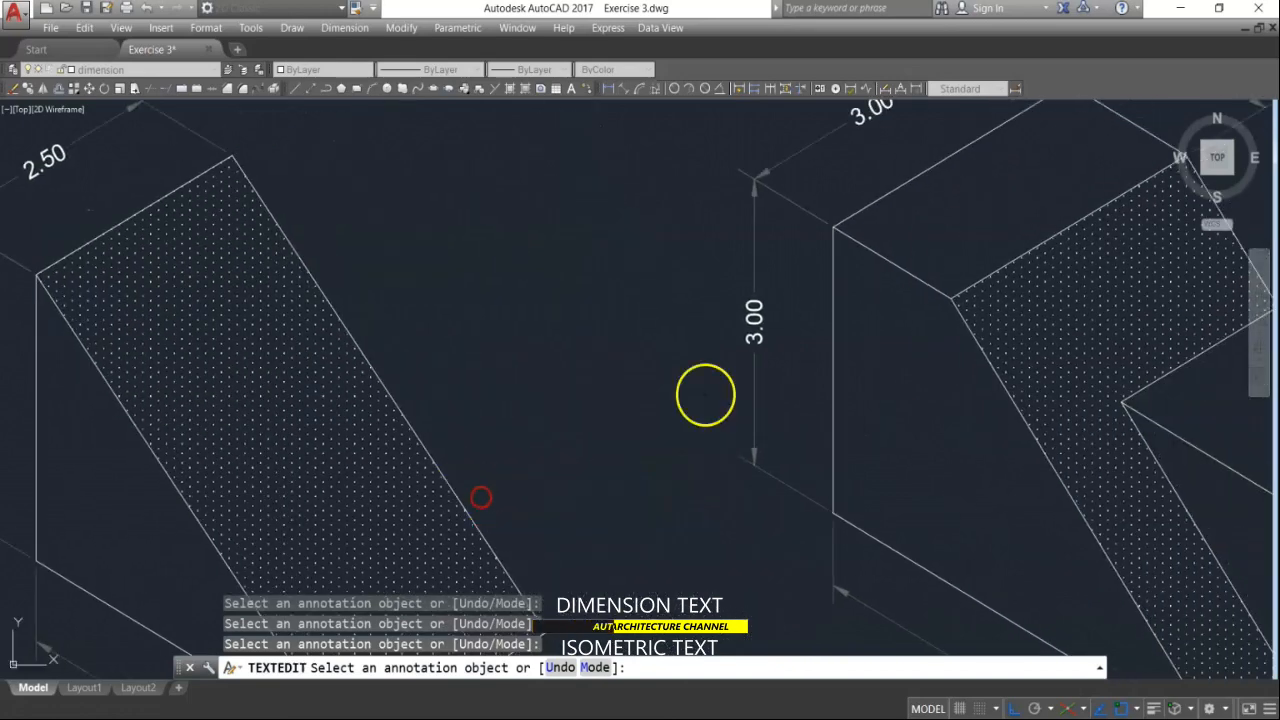
{"action": "left_click", "coordinate": [755, 333]}
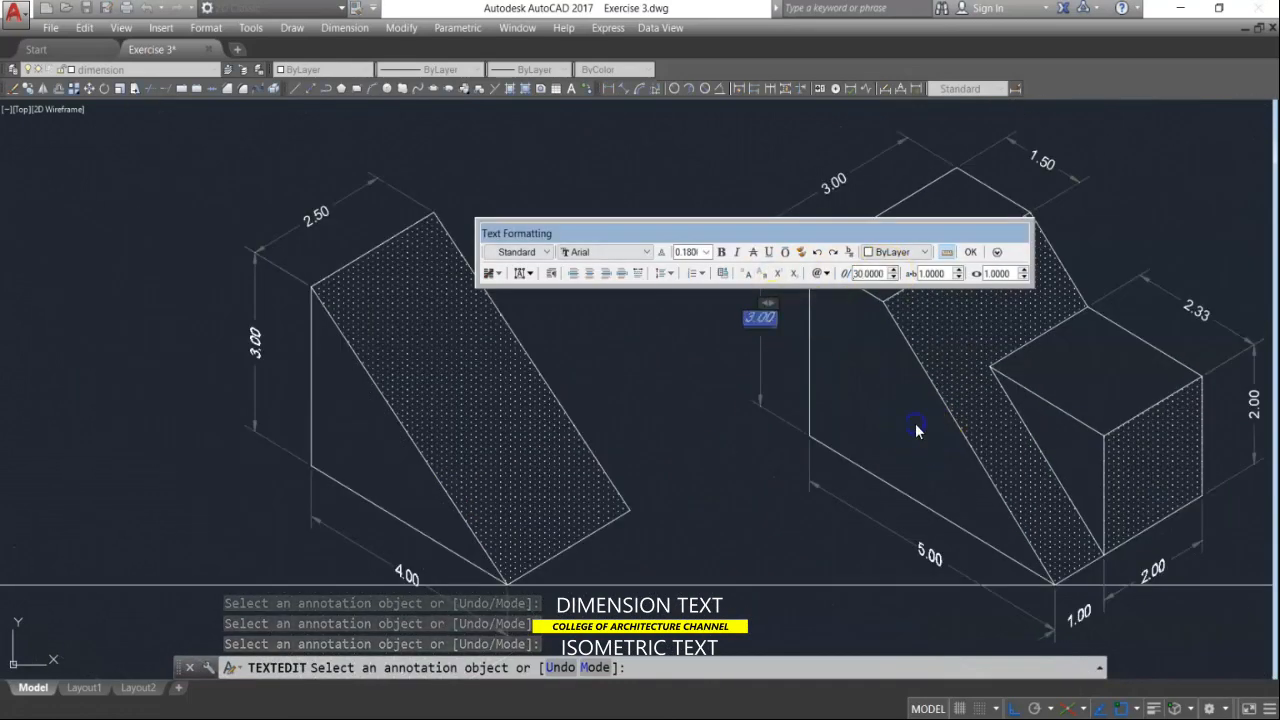
{"action": "left_click", "coordinate": [1074, 483]}
{"action": "middle_click_drag", "start_coordinate": [1074, 483], "coordinate": [623, 417]}
{"action": "scroll", "coordinate": [738, 373], "scroll_direction": "up", "scroll_amount": 3}
{"action": "left_click", "coordinate": [757, 362]}
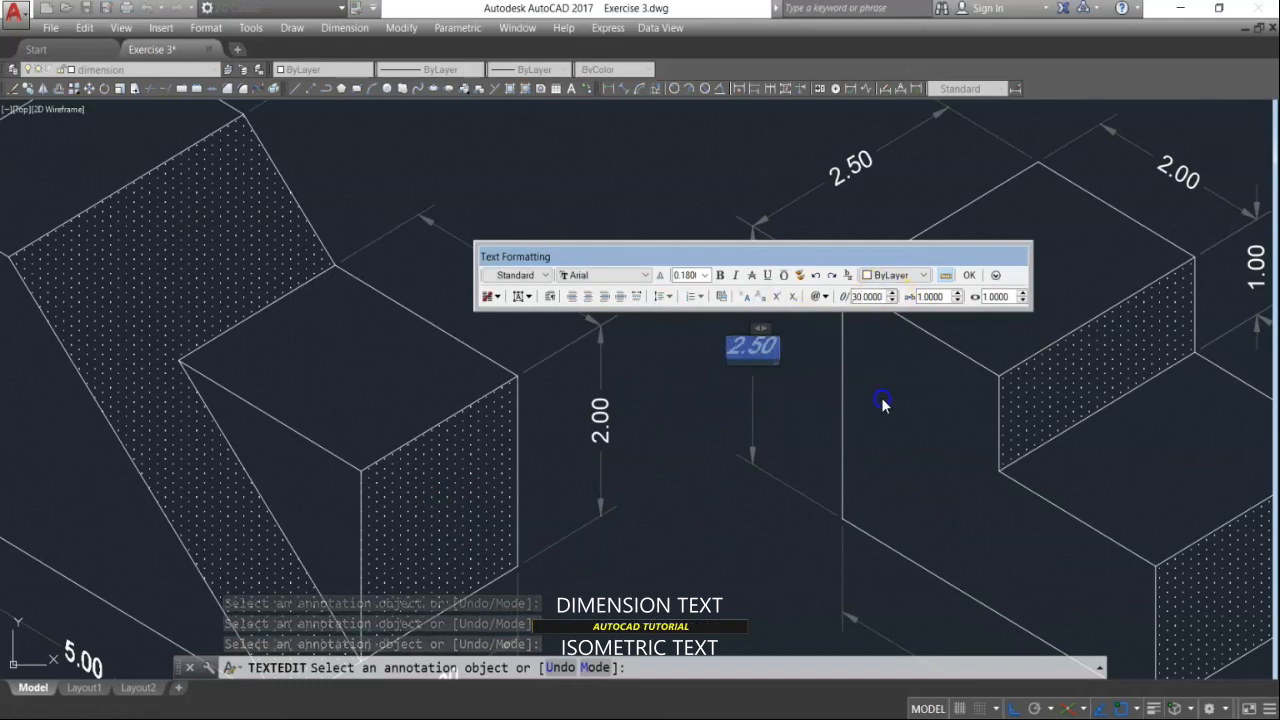
{"action": "left_click", "coordinate": [915, 477]}
Step: Set the text oblique angle of the left-hand vertical dimensions, 3.50 on the lower Figure 4 and 2.00 on Figure 5, to 30
{"action": "scroll", "coordinate": [915, 477], "scroll_direction": "down", "scroll_amount": 3}
{"action": "scroll", "coordinate": [557, 434], "scroll_direction": "up", "scroll_amount": 3}
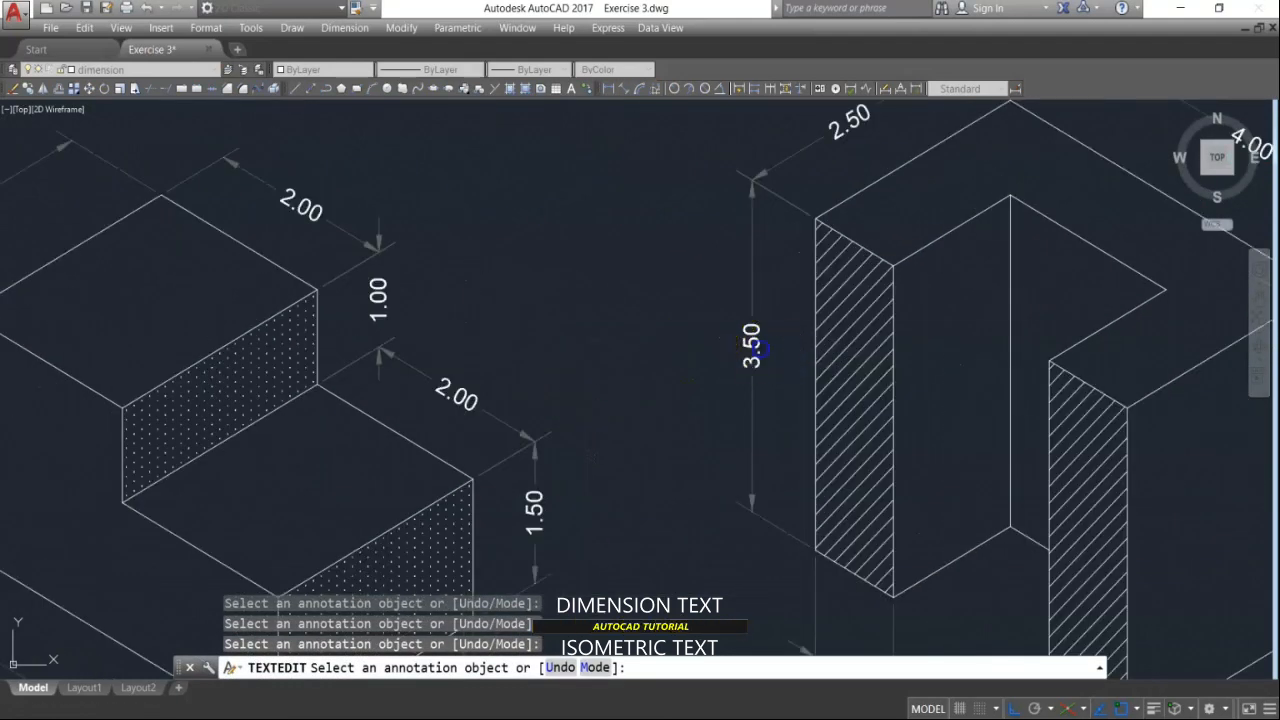
{"action": "left_click", "coordinate": [757, 348]}
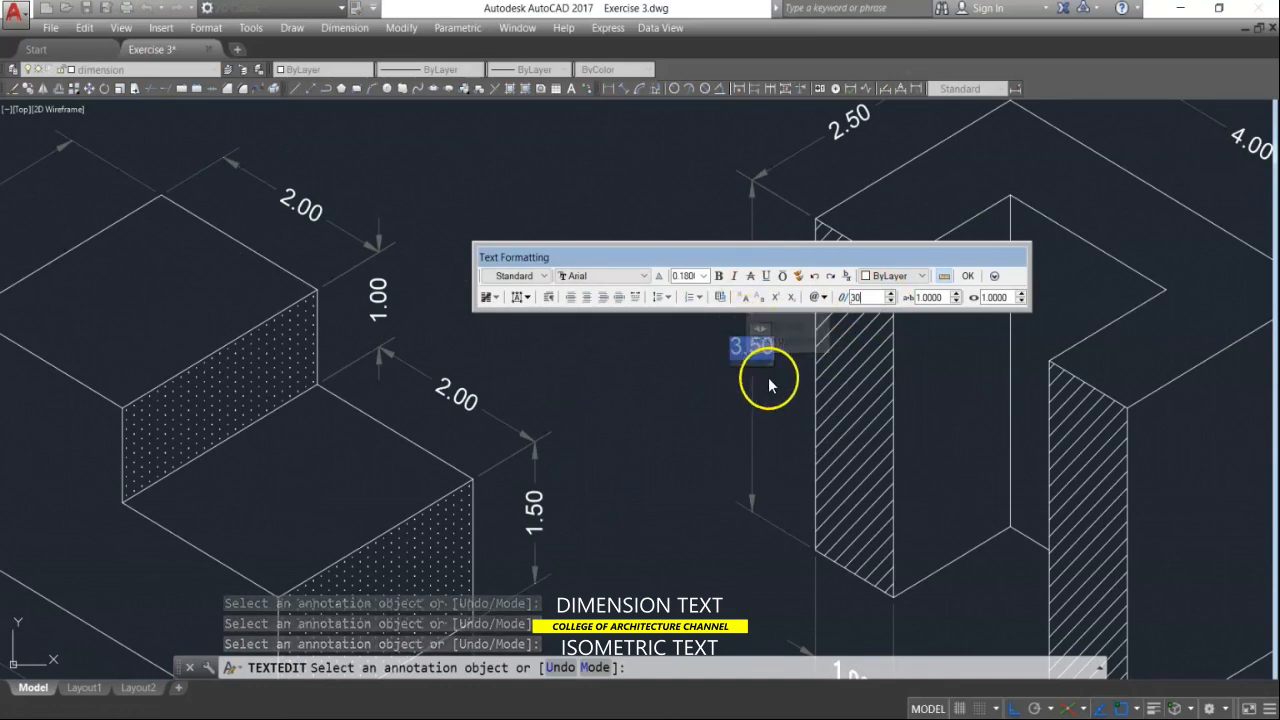
{"action": "left_click", "coordinate": [966, 509]}
{"action": "scroll", "coordinate": [1083, 531], "scroll_direction": "down", "scroll_amount": 3}
{"action": "scroll", "coordinate": [463, 371], "scroll_direction": "up", "scroll_amount": 5}
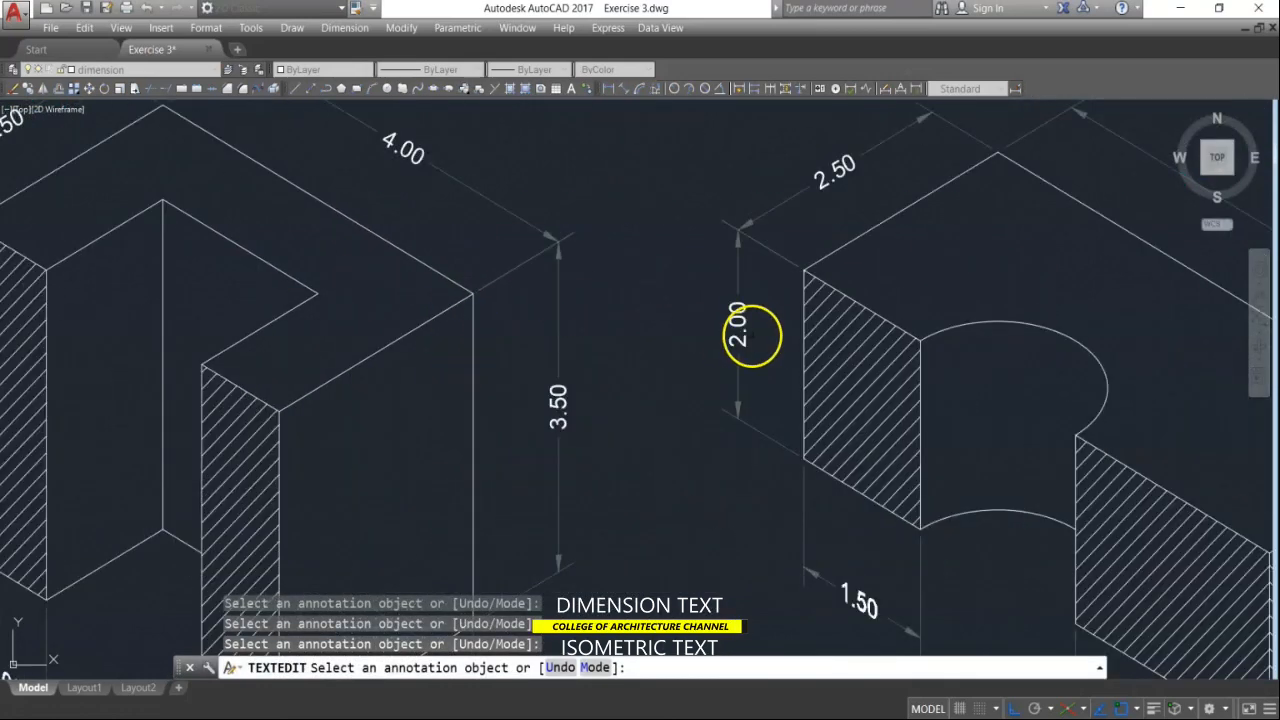
{"action": "left_click", "coordinate": [745, 328]}
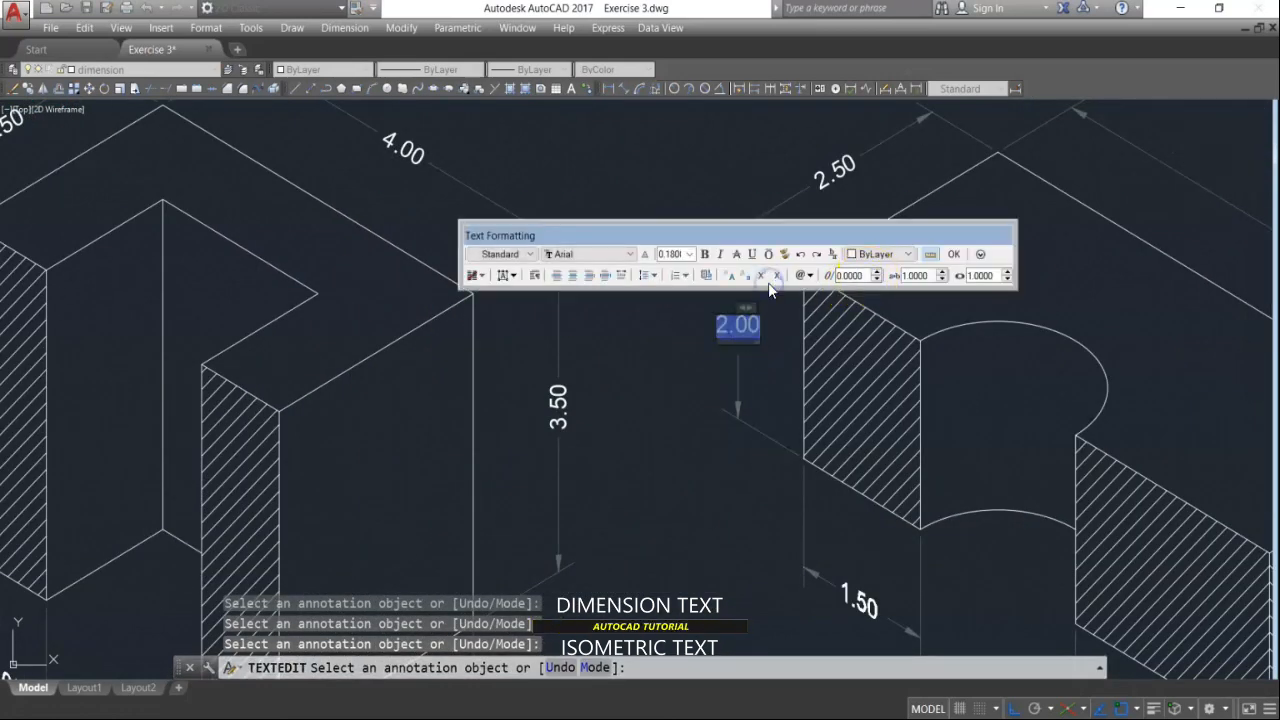
{"action": "left_click", "coordinate": [857, 275]}
{"action": "type", "text": "30"}
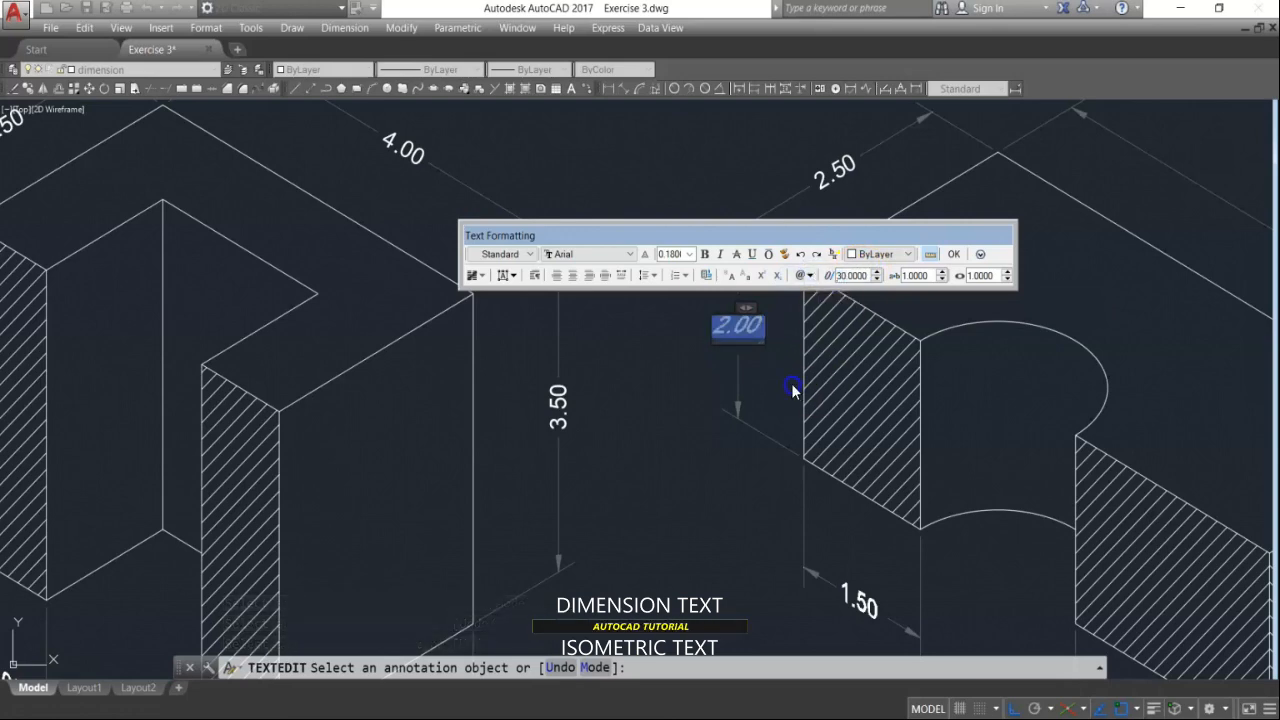
{"action": "left_click", "coordinate": [671, 409]}
Step: Set the text oblique angle of the left-hand vertical dimensions, 3.00 on the lower Figure 6 and 1.50 on Figure 7, to 30
{"action": "scroll", "coordinate": [826, 466], "scroll_direction": "down", "scroll_amount": 3}
{"action": "scroll", "coordinate": [774, 437], "scroll_direction": "up", "scroll_amount": 5}
{"action": "left_click", "coordinate": [777, 428]}
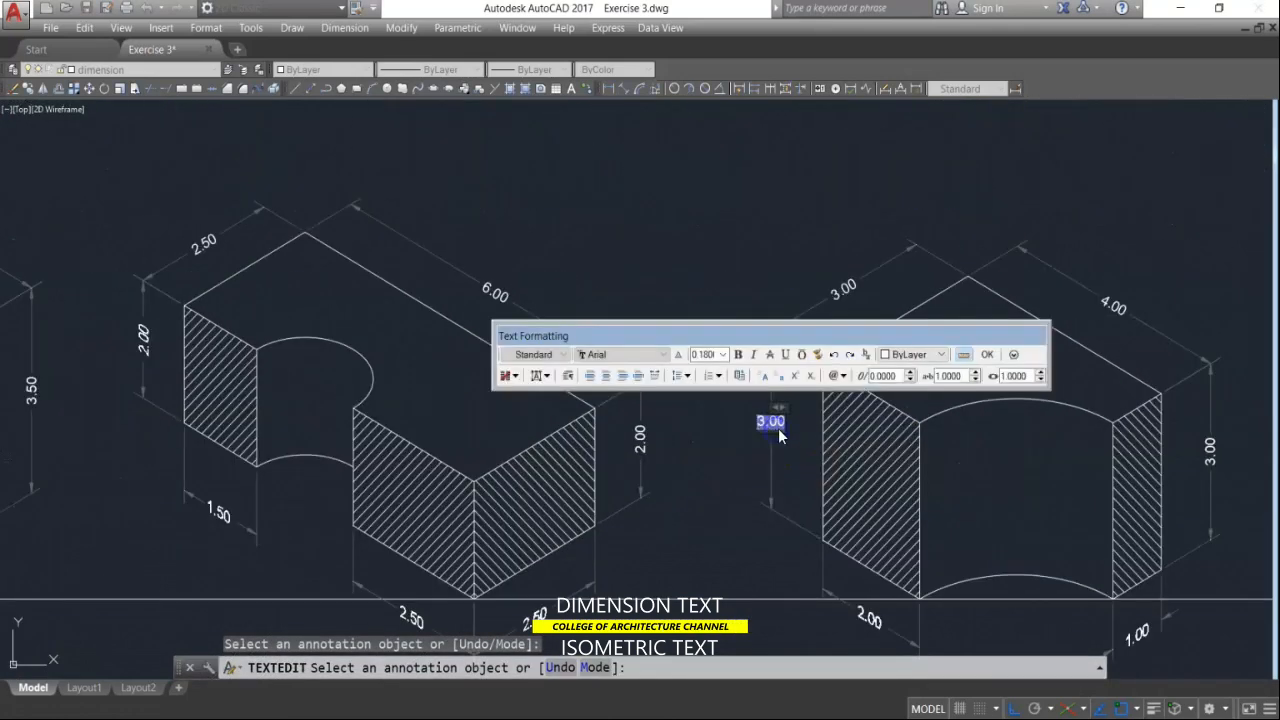
{"action": "left_click", "coordinate": [893, 377]}
{"action": "type", "text": "3.0"}
{"action": "left_click", "coordinate": [951, 449]}
{"action": "scroll", "coordinate": [997, 471], "scroll_direction": "down", "scroll_amount": 6}
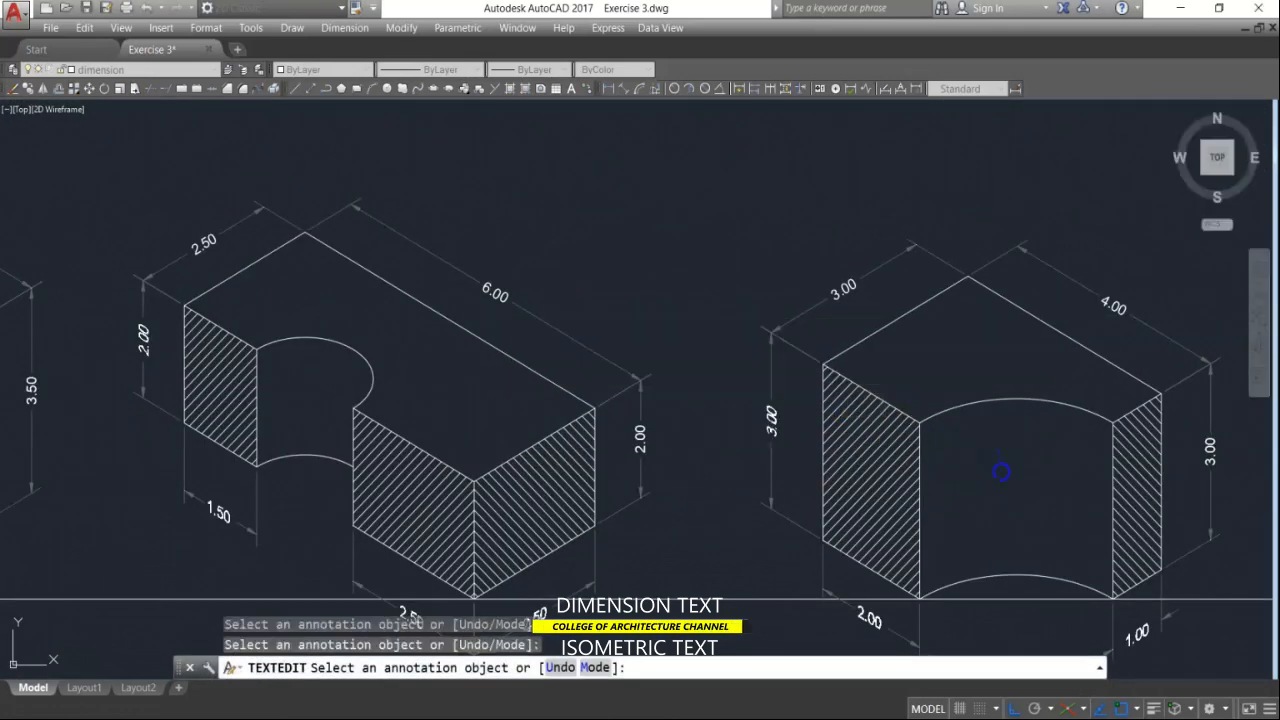
{"action": "scroll", "coordinate": [1008, 471], "scroll_direction": "up", "scroll_amount": 10}
{"action": "left_click", "coordinate": [890, 405]}
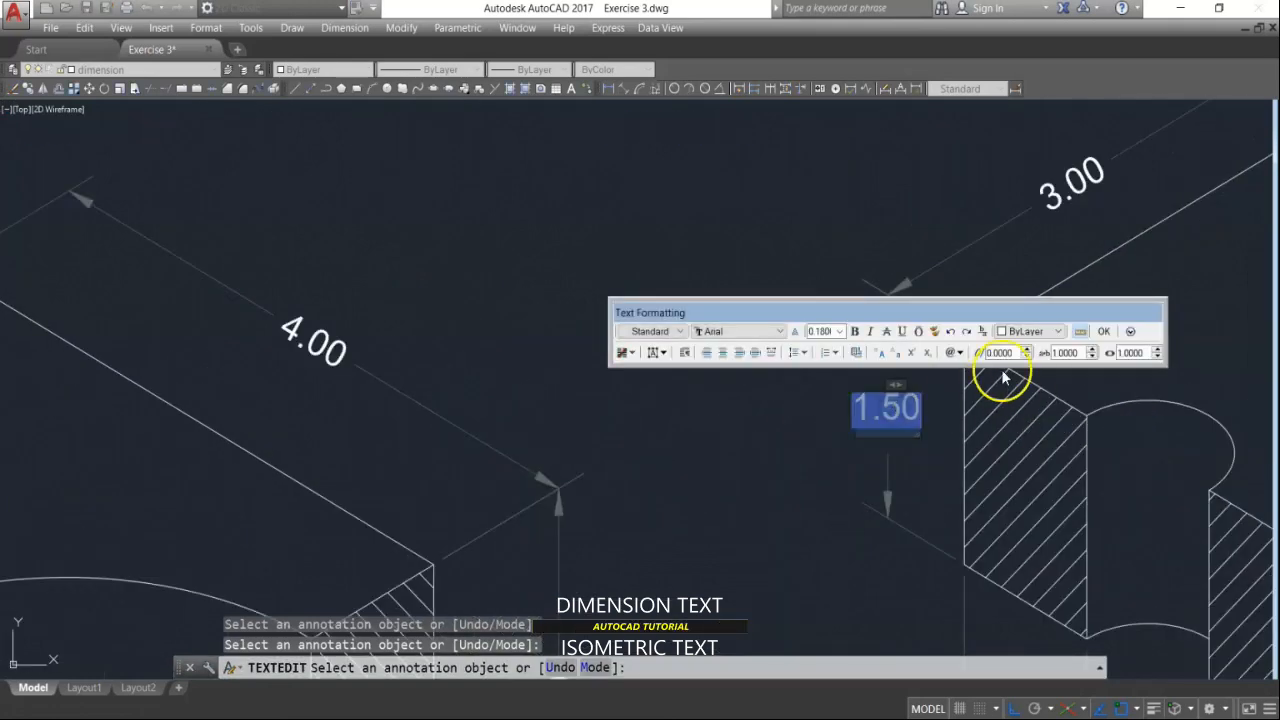
{"action": "type", "text": "30"}
{"action": "left_click", "coordinate": [888, 465]}
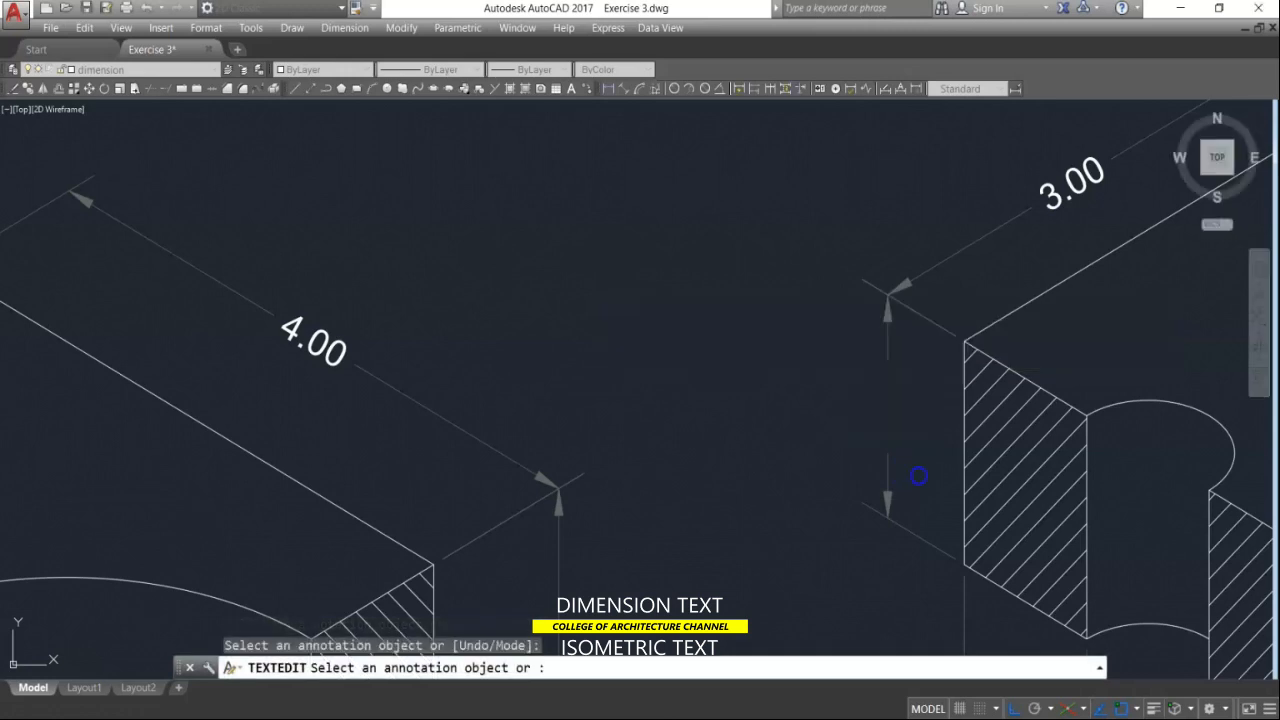
Step: Set the text oblique angle of the top-view 3.00 dimension on the left and the notch's 2.50 dimension on the lower Figure 7 to -30
{"action": "middle_click_drag", "start_coordinate": [951, 434], "coordinate": [428, 563]}
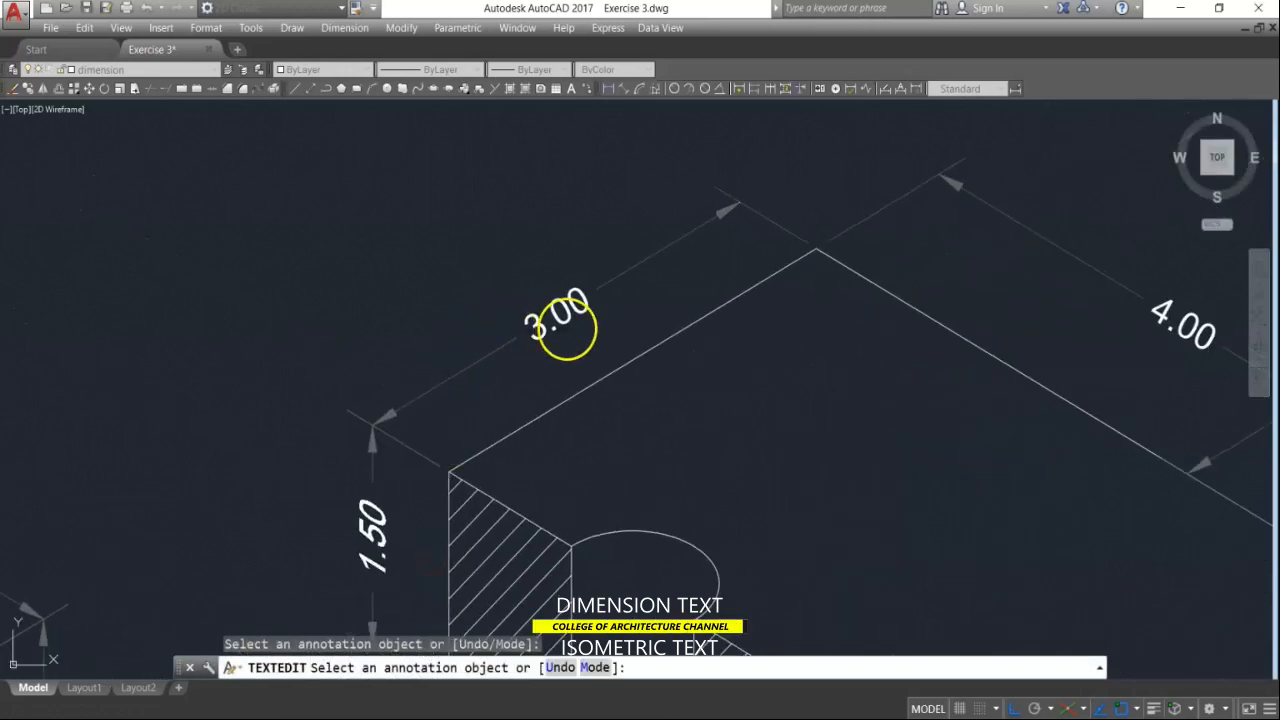
{"action": "left_click", "coordinate": [594, 316]}
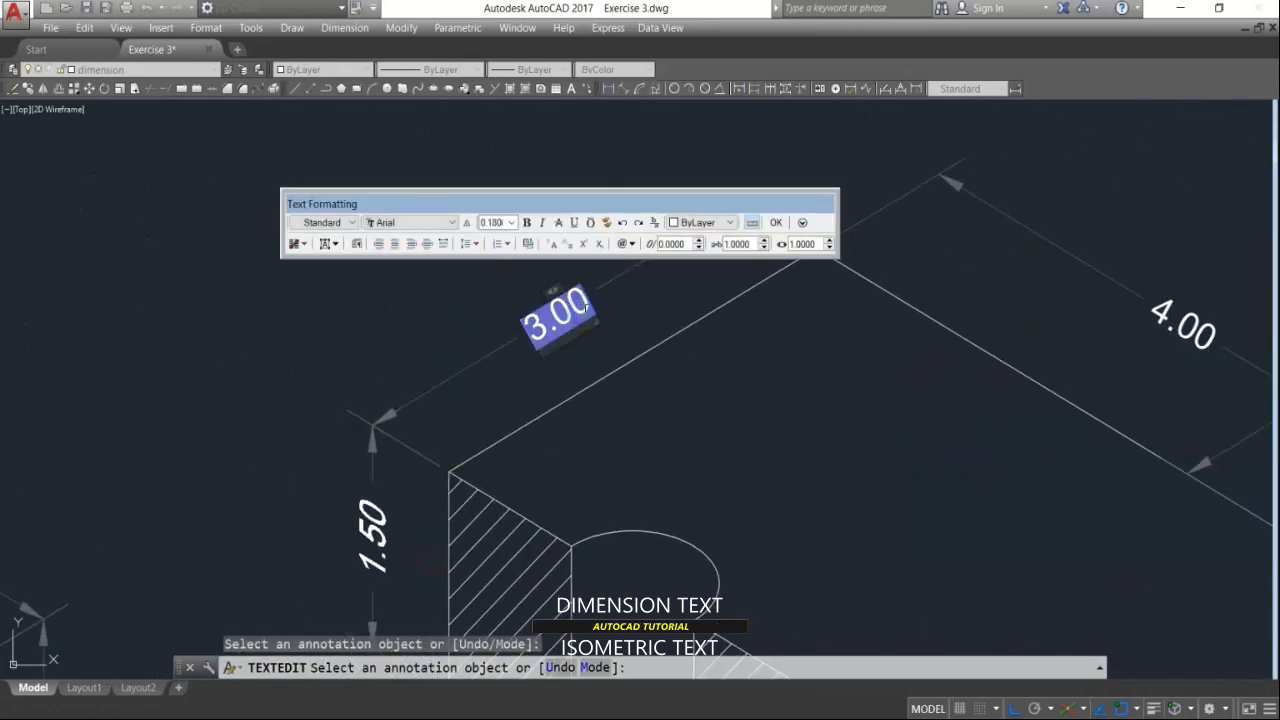
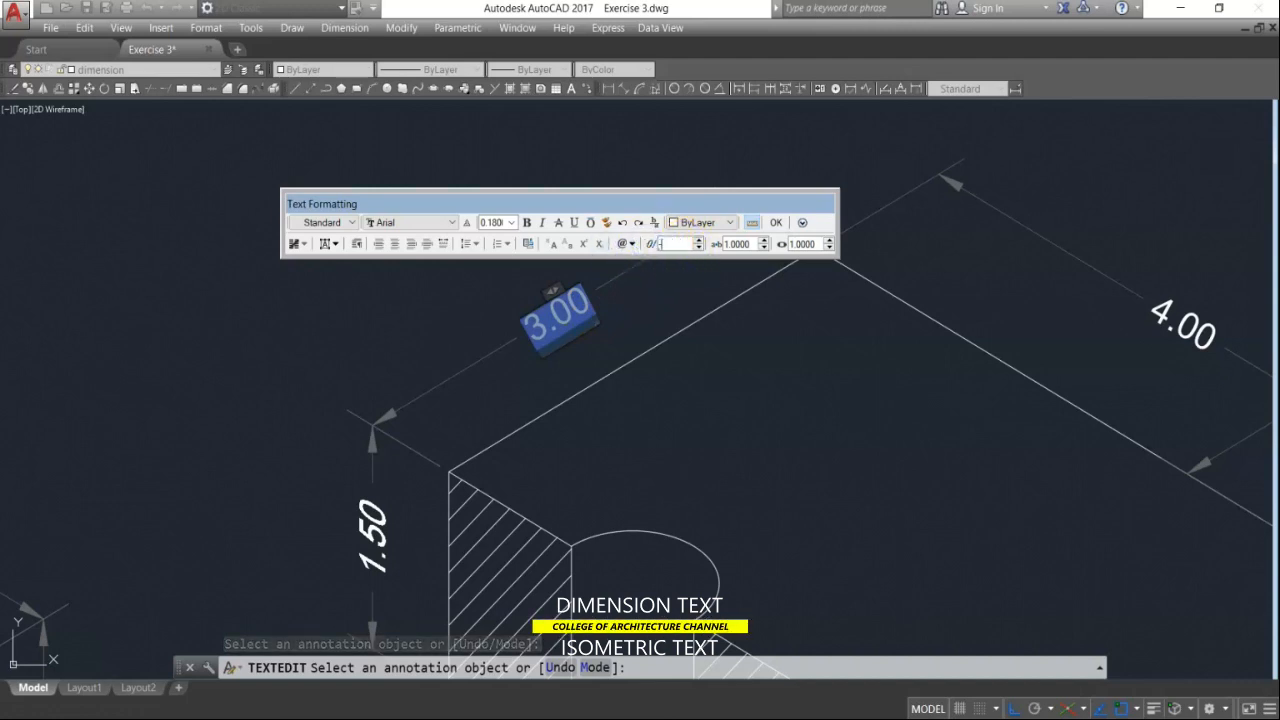
{"action": "left_click", "coordinate": [682, 330]}
{"action": "scroll", "coordinate": [682, 330], "scroll_direction": "down", "scroll_amount": 4}
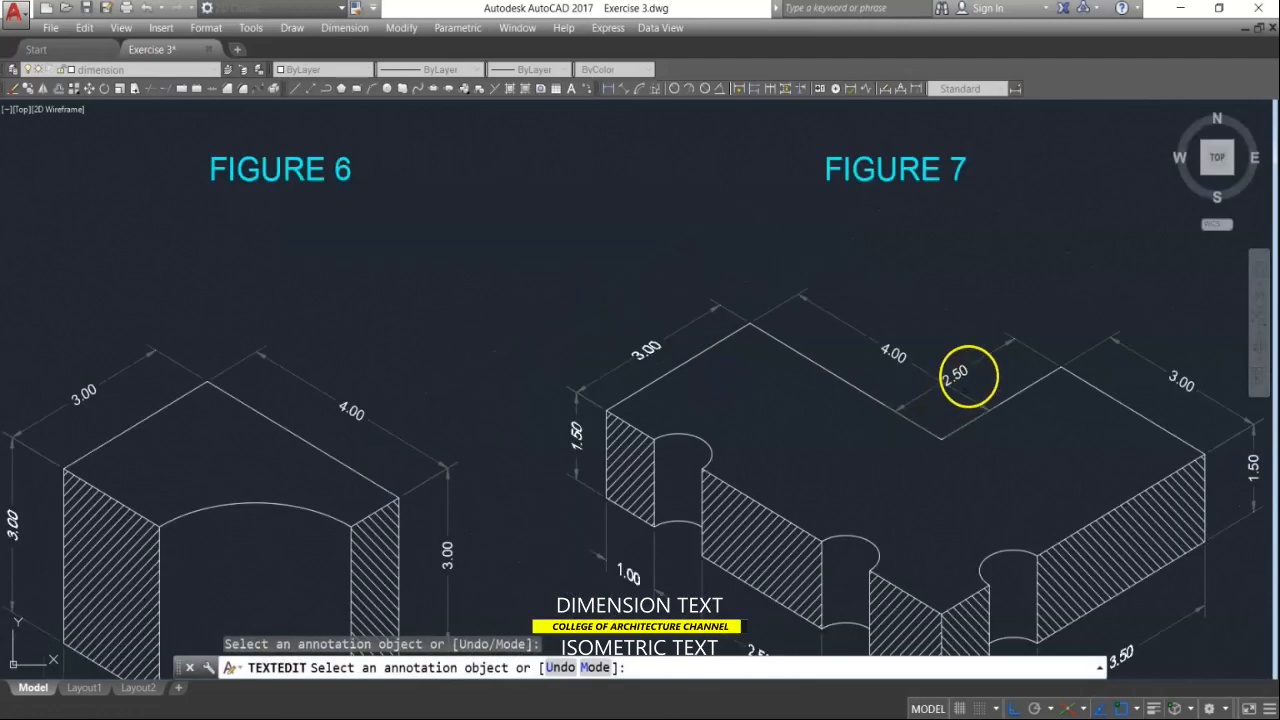
{"action": "scroll", "coordinate": [968, 376], "scroll_direction": "up", "scroll_amount": 3}
{"action": "left_click", "coordinate": [948, 374]}
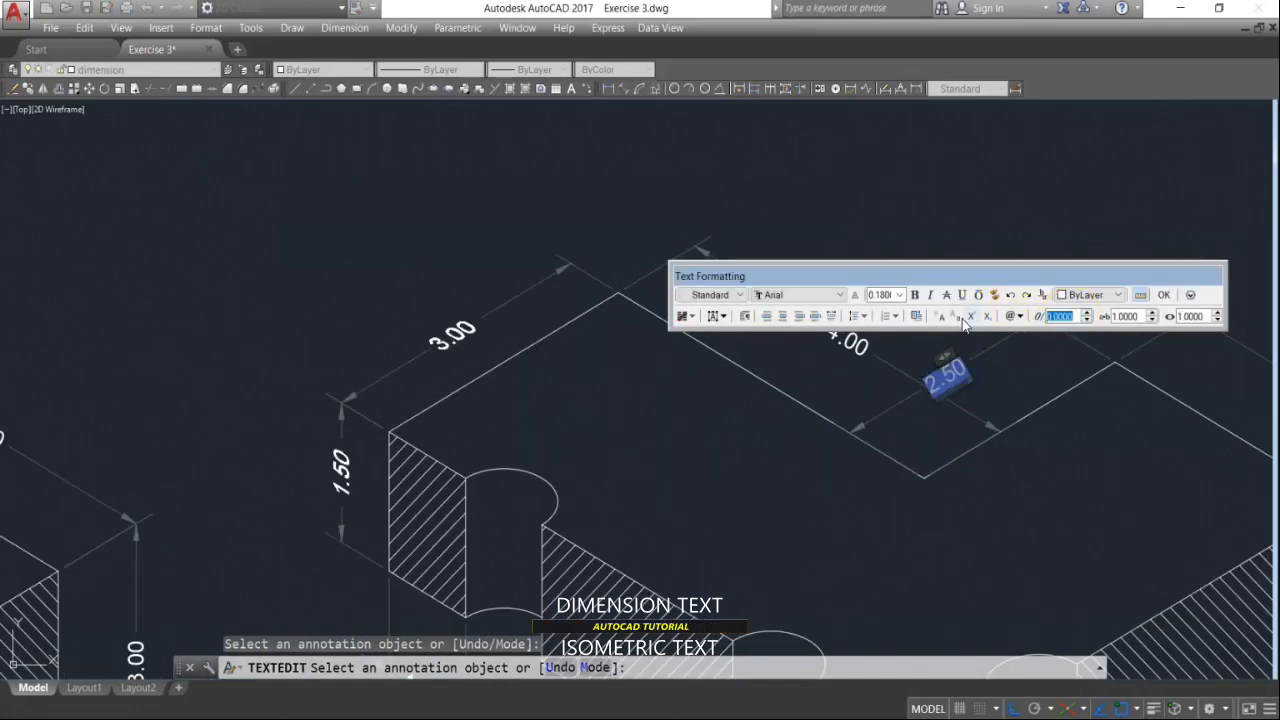
{"action": "left_click", "coordinate": [889, 514]}
Step: Set the text oblique angle of the top-face 3.00 dimension on the left of the lower Figure 6 to -30
{"action": "scroll", "coordinate": [1023, 446], "scroll_direction": "down", "scroll_amount": 4}
{"action": "scroll", "coordinate": [1023, 446], "scroll_direction": "up", "scroll_amount": 5}
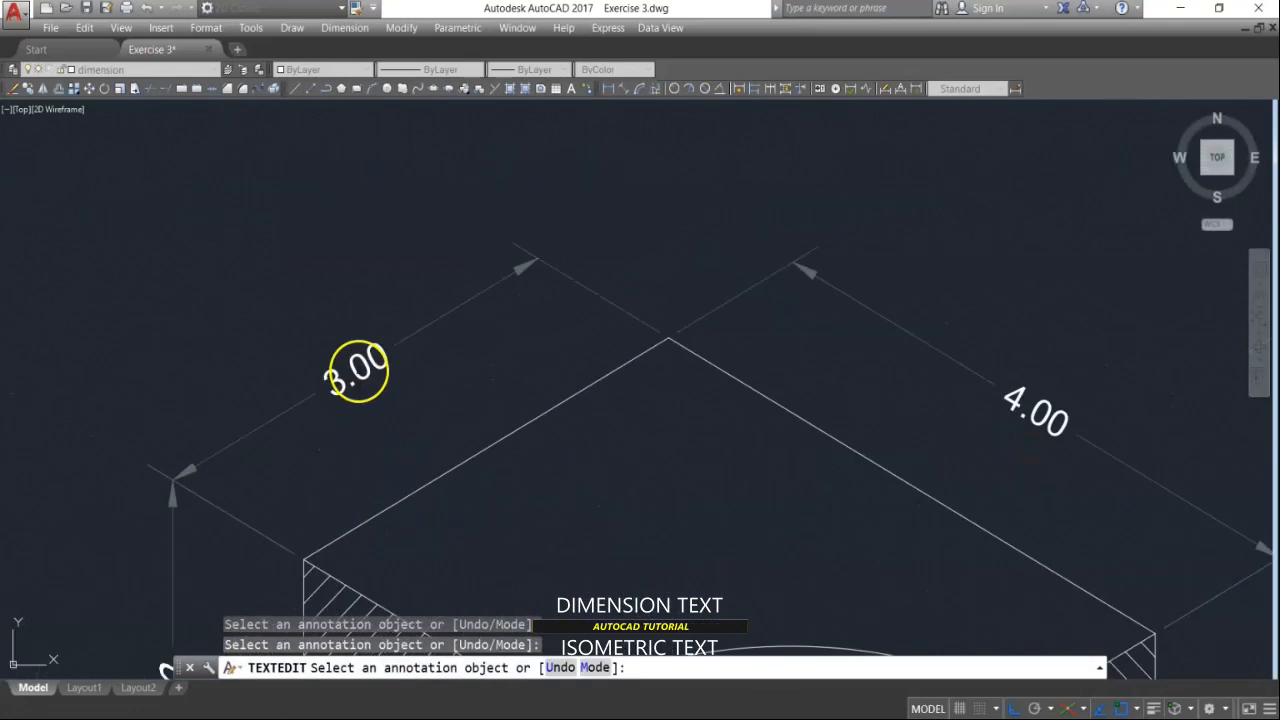
{"action": "left_click", "coordinate": [357, 371]}
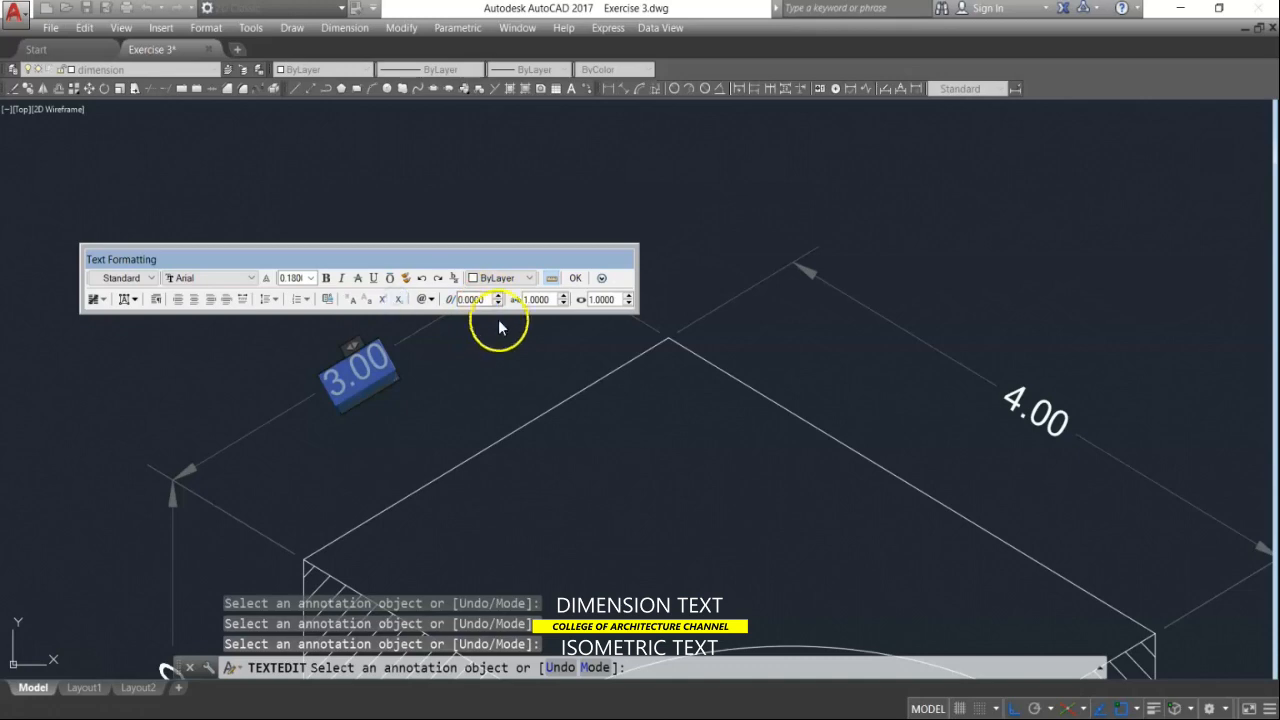
{"action": "left_click_drag", "start_coordinate": [486, 300], "coordinate": [423, 303]}
{"action": "type", "text": "-30"}
{"action": "left_click", "coordinate": [452, 381]}
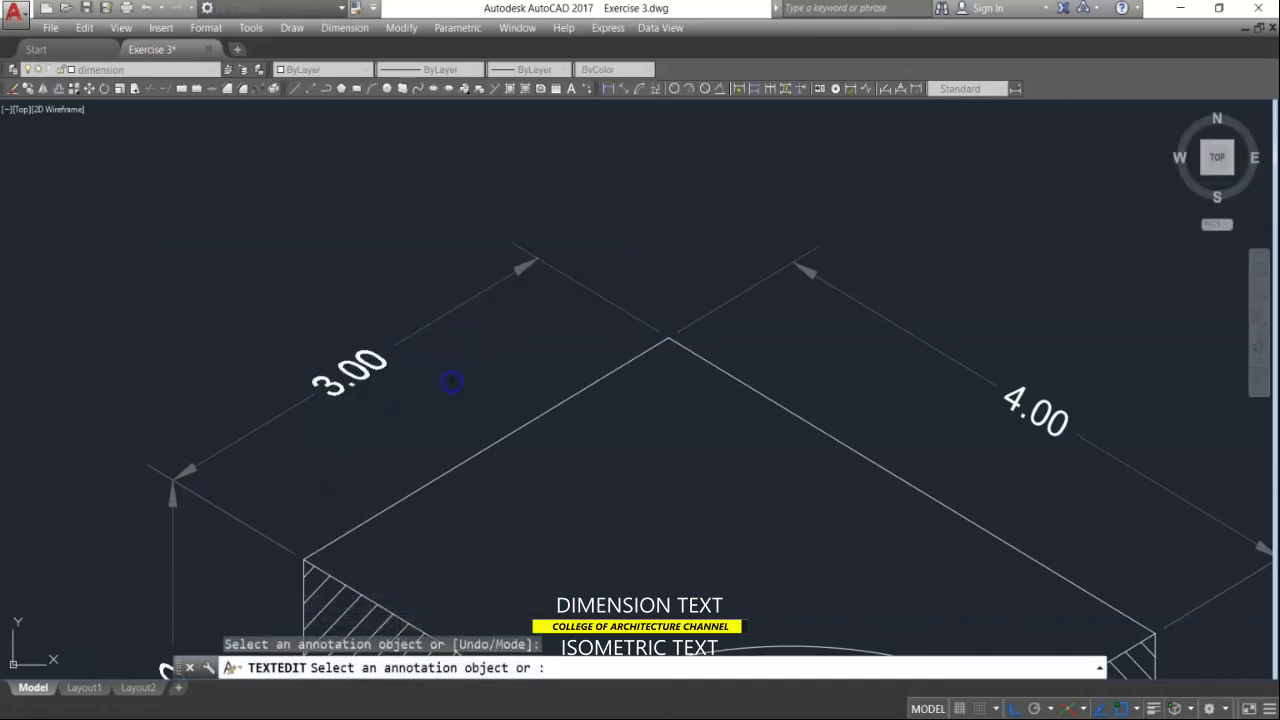
Step: Set the text oblique angle of the top-face 2.50 dimension on the left of the lower Figure 5 to -30
{"action": "scroll", "coordinate": [777, 440], "scroll_direction": "down", "scroll_amount": 5}
{"action": "scroll", "coordinate": [734, 351], "scroll_direction": "up", "scroll_amount": 5}
{"action": "left_click", "coordinate": [761, 330]}
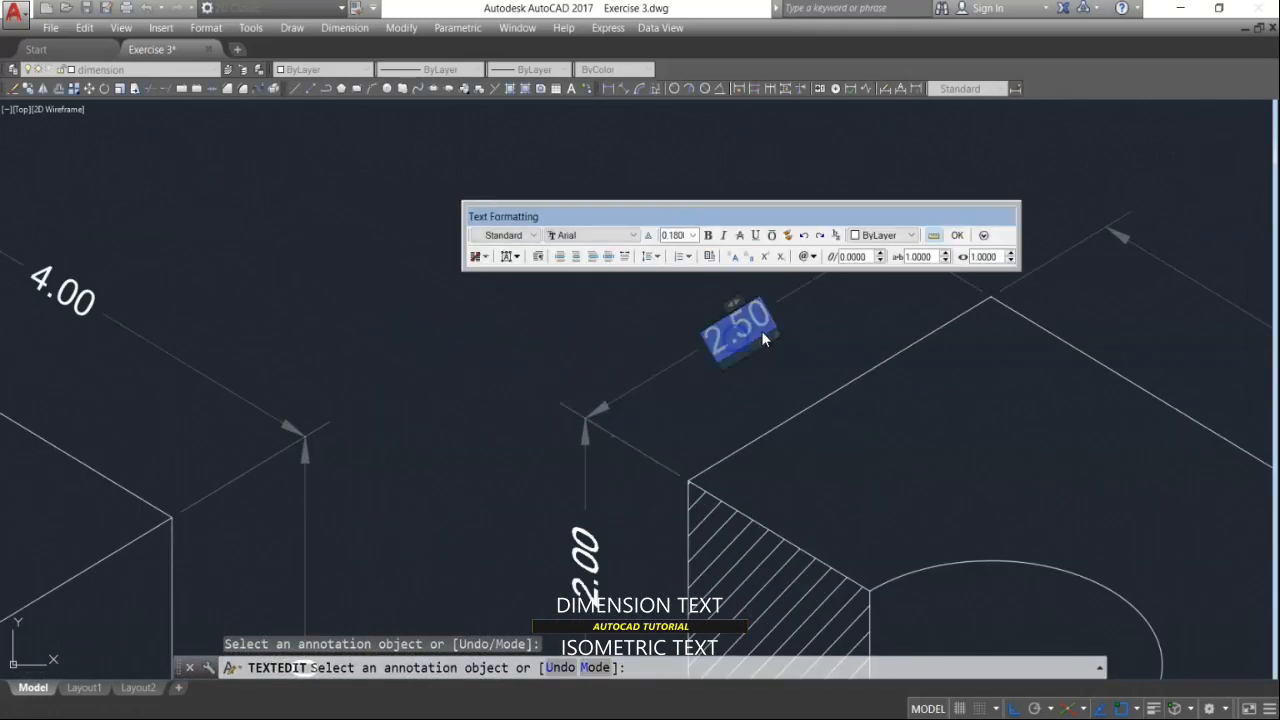
{"action": "left_click_drag", "start_coordinate": [866, 258], "coordinate": [838, 258]}
{"action": "type", "text": "30"}
{"action": "left_click", "coordinate": [804, 357]}
Step: Set the text oblique angle of the top-face 2.50 dimension on the left of the lower Figure 4 to -30
{"action": "middle_click_drag", "start_coordinate": [488, 362], "coordinate": [1236, 375]}
{"action": "left_click", "coordinate": [213, 262]}
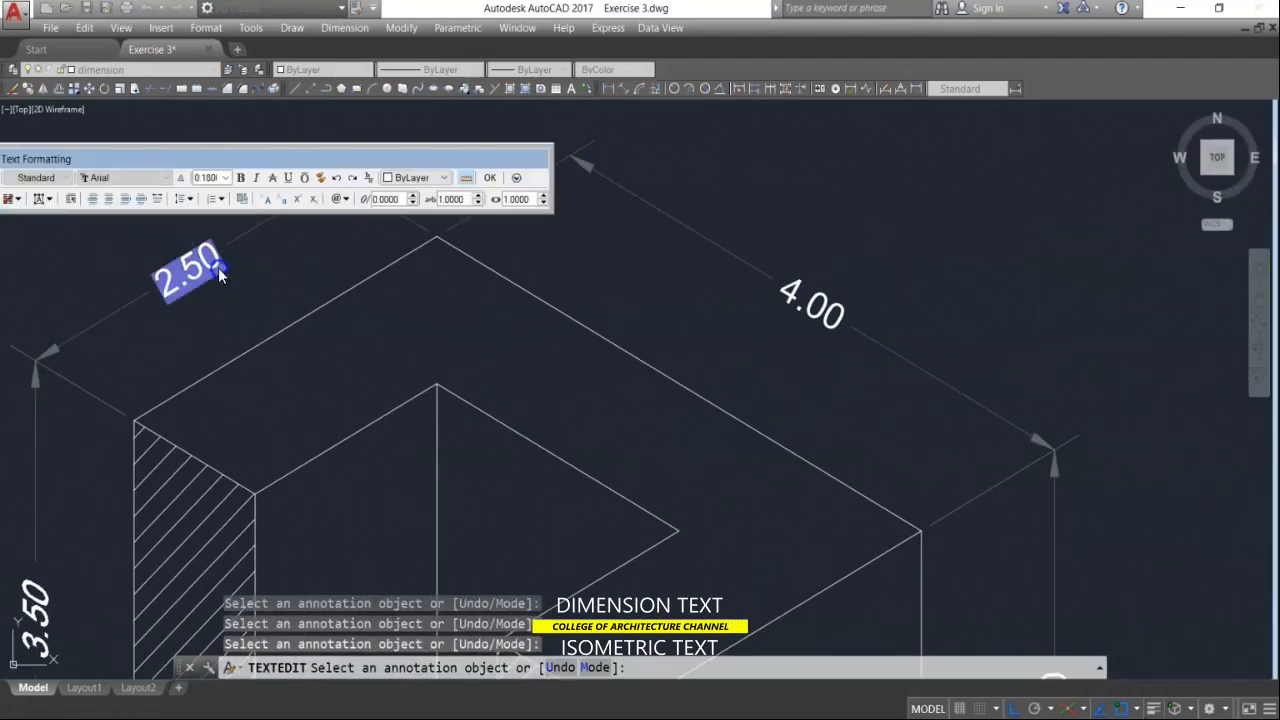
{"action": "type", "text": "30"}
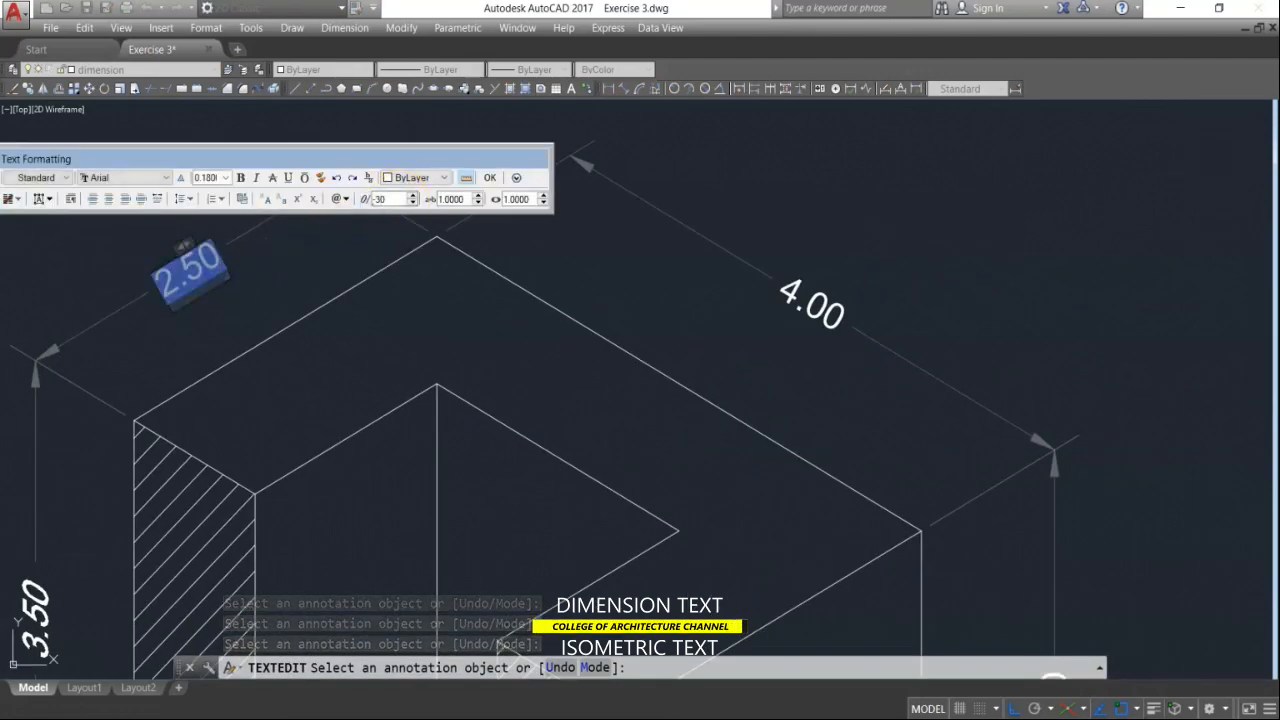
{"action": "left_click", "coordinate": [409, 340]}
Step: Set the text oblique angle of the top-face 2.50 dimension on the left of the lower Figure 3 to -30
{"action": "scroll", "coordinate": [320, 345], "scroll_direction": "down", "scroll_amount": 2}
{"action": "middle_click_drag", "start_coordinate": [315, 345], "coordinate": [1240, 300]}
{"action": "scroll", "coordinate": [414, 347], "scroll_direction": "up", "scroll_amount": 2}
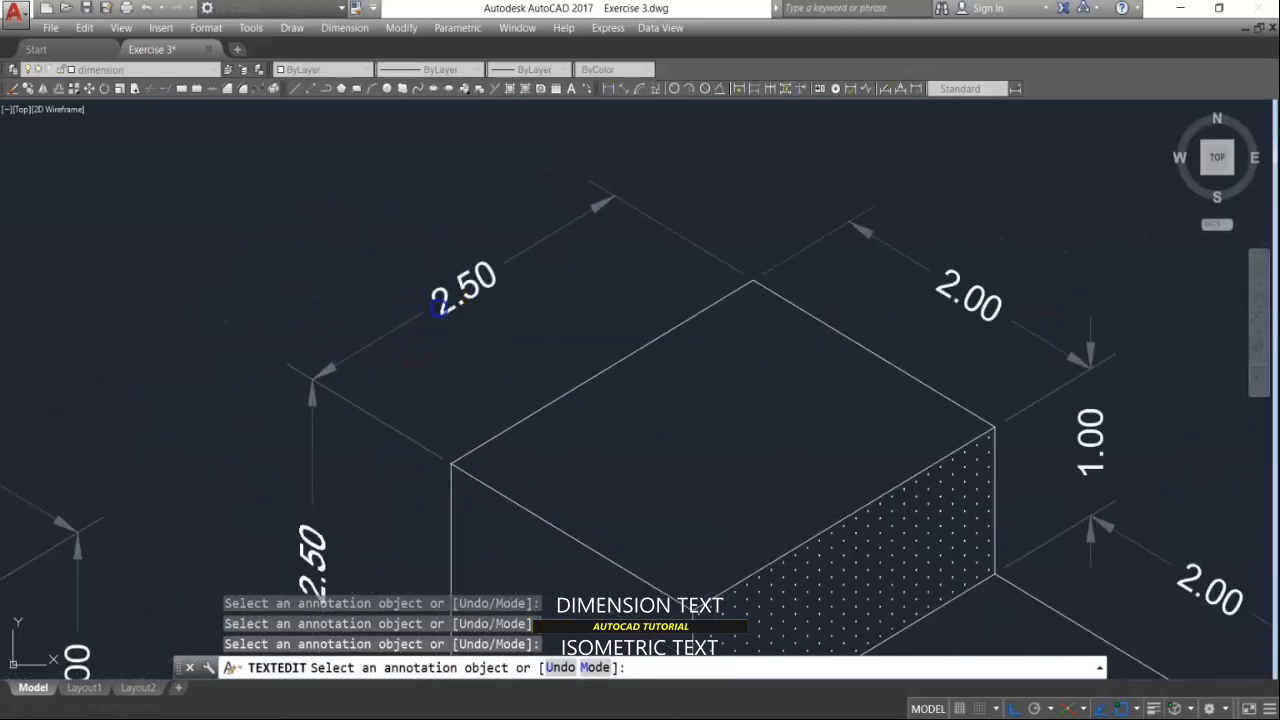
{"action": "left_click", "coordinate": [438, 304]}
{"action": "left_click", "coordinate": [571, 218]}
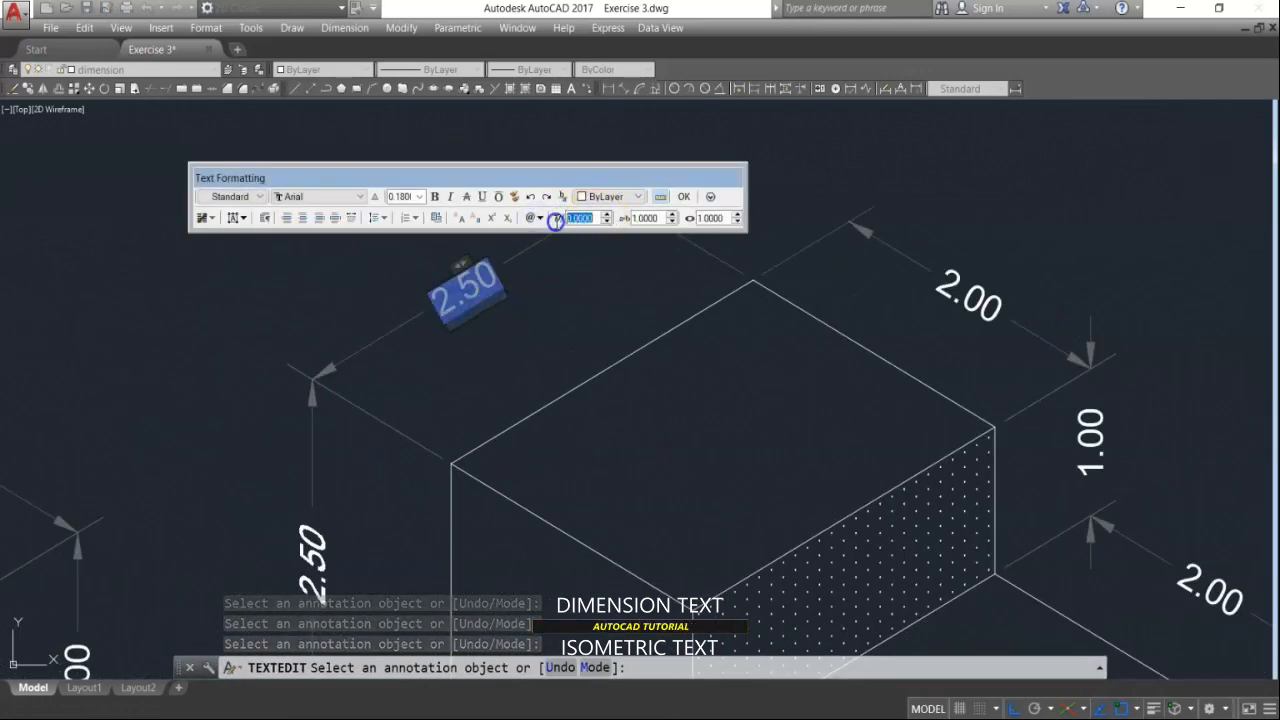
{"action": "left_click", "coordinate": [589, 297]}
Step: Set the text oblique angle of the top-face 3.00 dimension on the left of the lower Figure 2 to -30
{"action": "scroll", "coordinate": [729, 277], "scroll_direction": "down", "scroll_amount": 2}
{"action": "middle_click_drag", "start_coordinate": [729, 277], "coordinate": [1220, 297]}
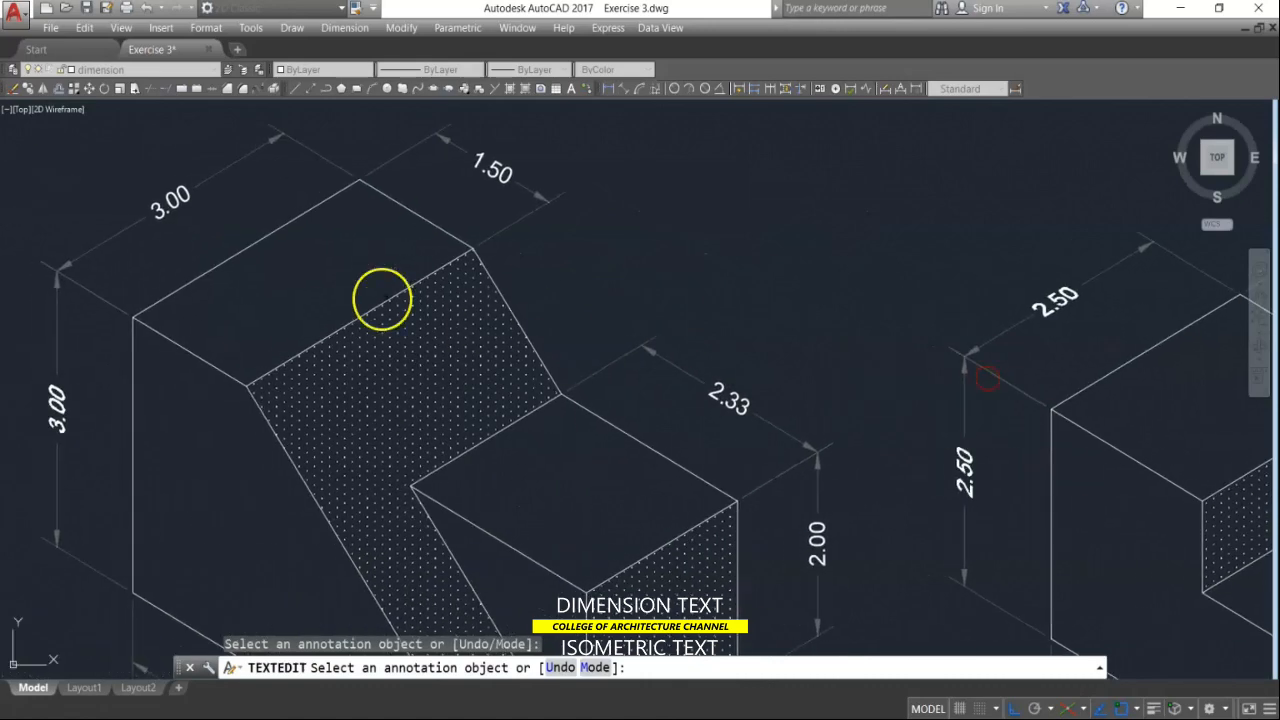
{"action": "middle_click_drag", "start_coordinate": [480, 326], "coordinate": [817, 423]}
{"action": "scroll", "coordinate": [552, 314], "scroll_direction": "up", "scroll_amount": 2}
{"action": "left_click", "coordinate": [504, 293]}
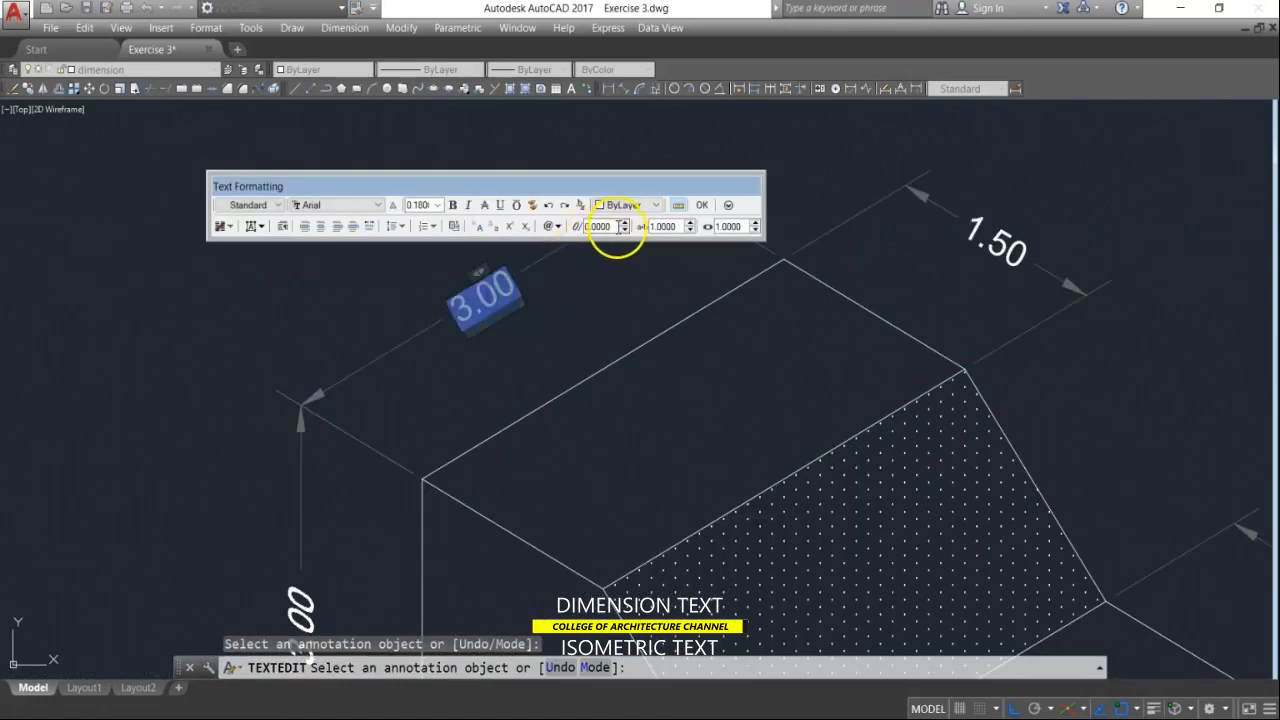
{"action": "left_click_drag", "start_coordinate": [609, 227], "coordinate": [585, 230]}
{"action": "type", "text": "-30"}
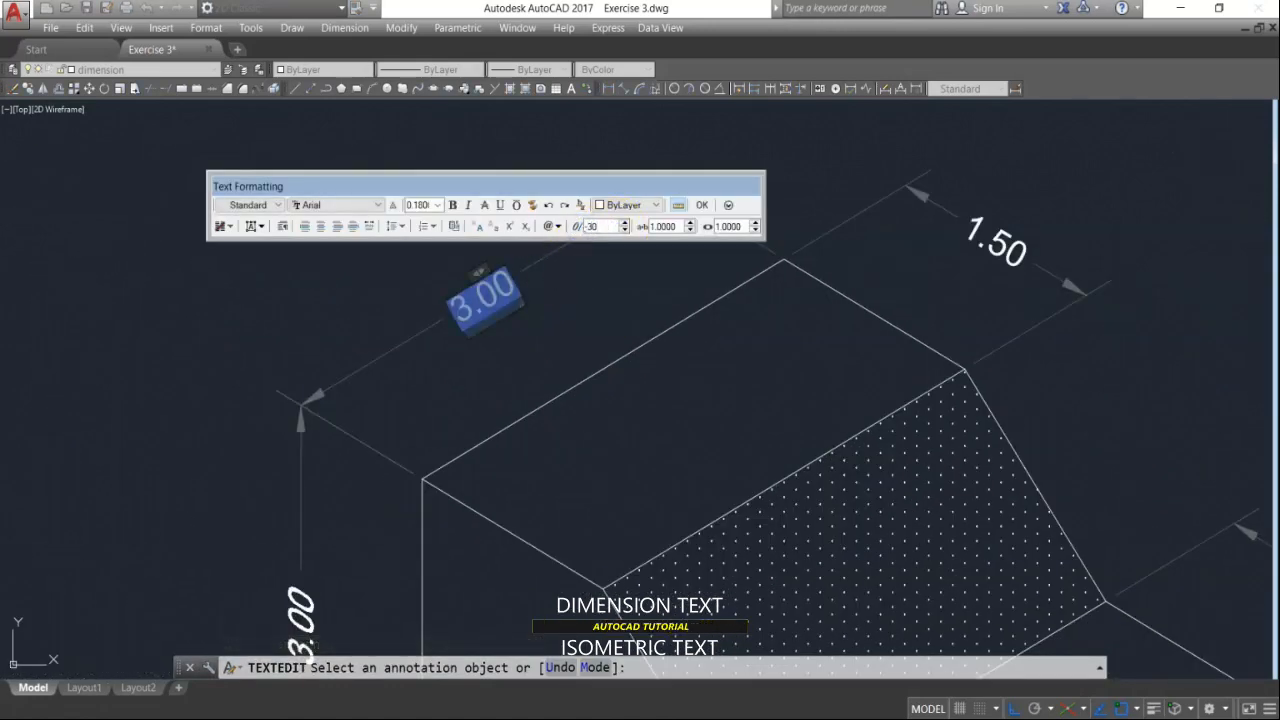
{"action": "left_click", "coordinate": [589, 343]}
Step: Set the text oblique angle of the upper sloping 2.50 dimension on the lower Figure 1 to -30
{"action": "scroll", "coordinate": [640, 323], "scroll_direction": "down", "scroll_amount": 3}
{"action": "scroll", "coordinate": [380, 310], "scroll_direction": "up", "scroll_amount": 3}
{"action": "left_click", "coordinate": [381, 315]}
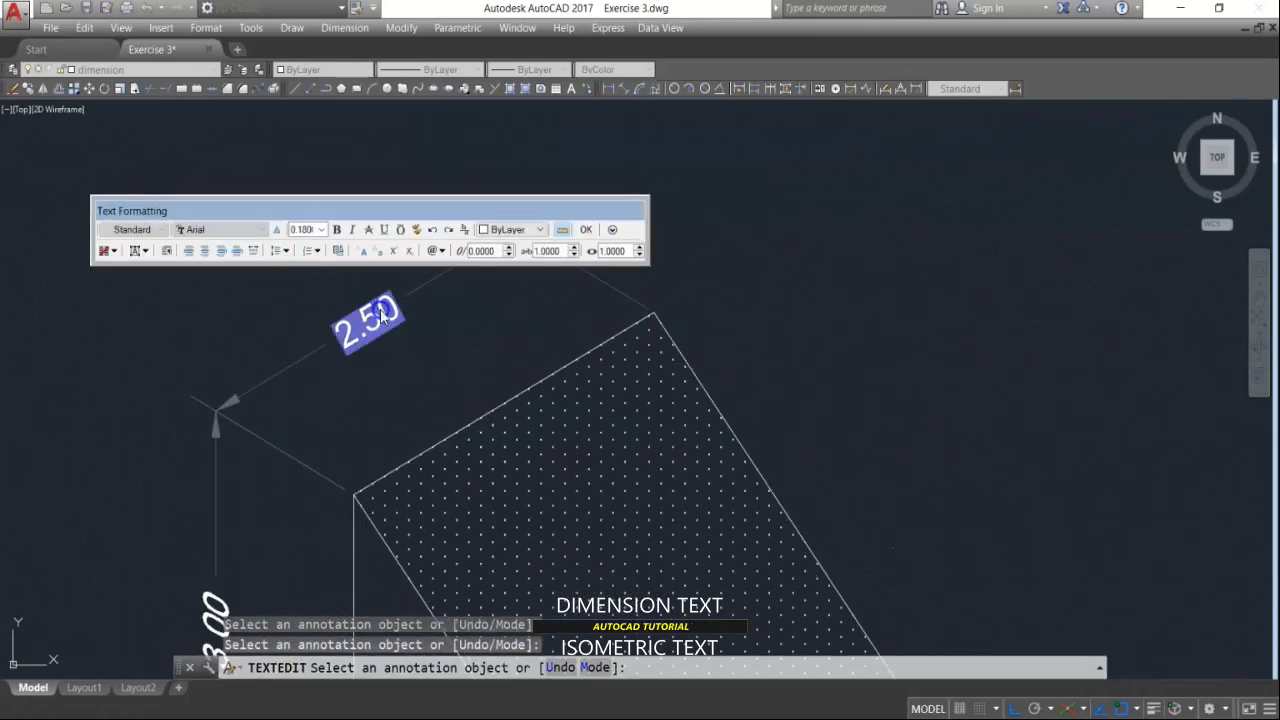
{"action": "left_click", "coordinate": [496, 253]}
{"action": "type", "text": "-30"}
{"action": "left_click", "coordinate": [534, 340]}
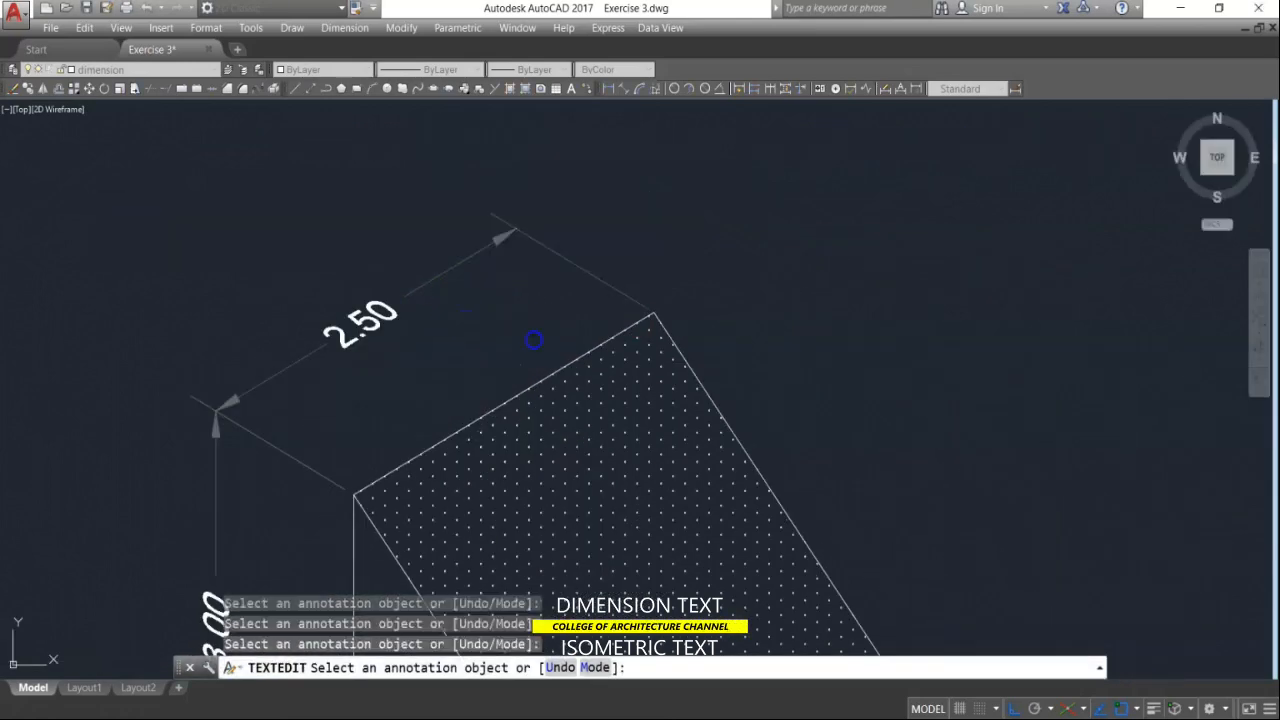
Step: Set the text oblique angle of the top-face 1.50 dimension on the right of the lower Figure 2 to 30
{"action": "scroll", "coordinate": [530, 340], "scroll_direction": "down", "scroll_amount": 4}
{"action": "middle_click_drag", "start_coordinate": [785, 428], "coordinate": [468, 416]}
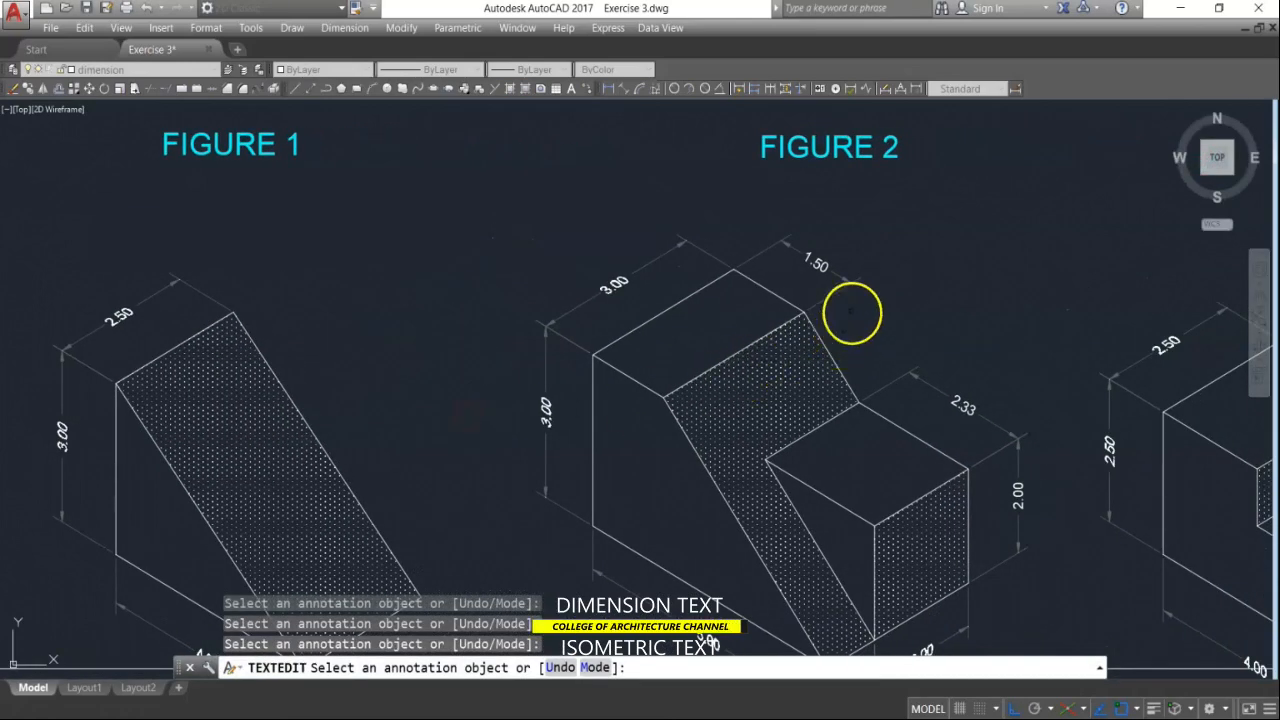
{"action": "scroll", "coordinate": [851, 313], "scroll_direction": "up", "scroll_amount": 6}
{"action": "left_click", "coordinate": [815, 260]}
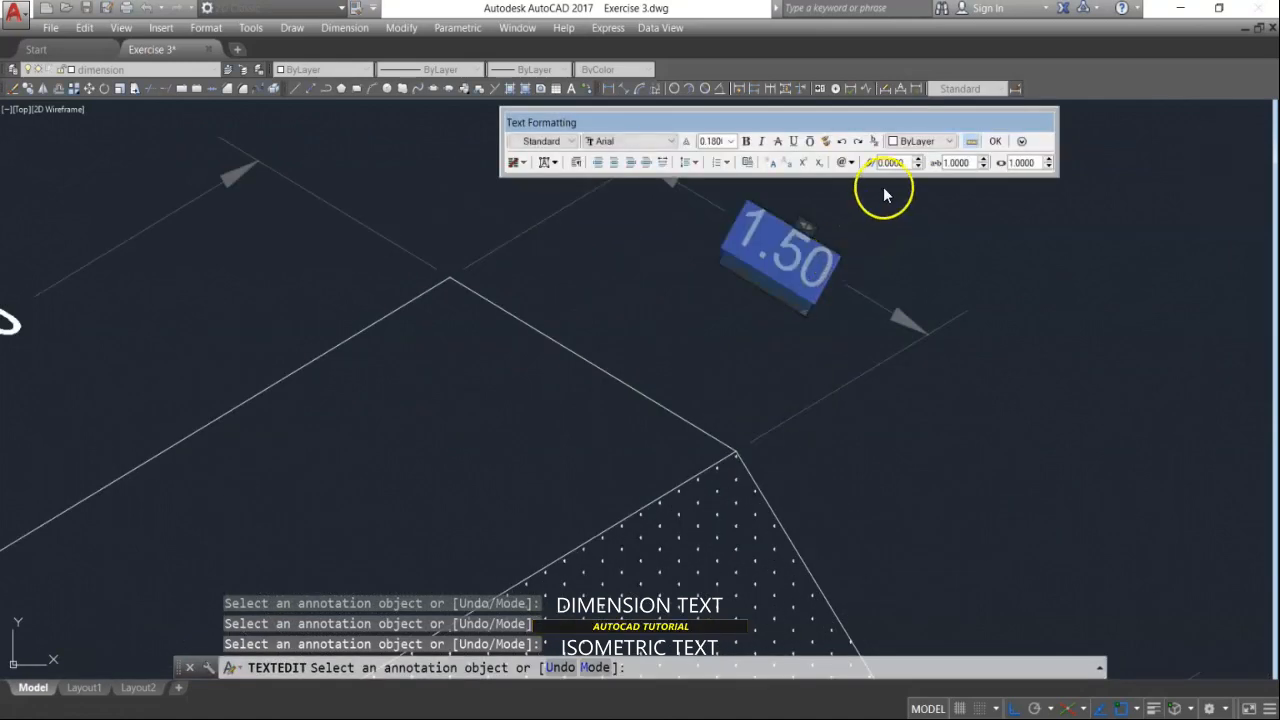
{"action": "type", "text": "30"}
{"action": "key", "text": "Return"}
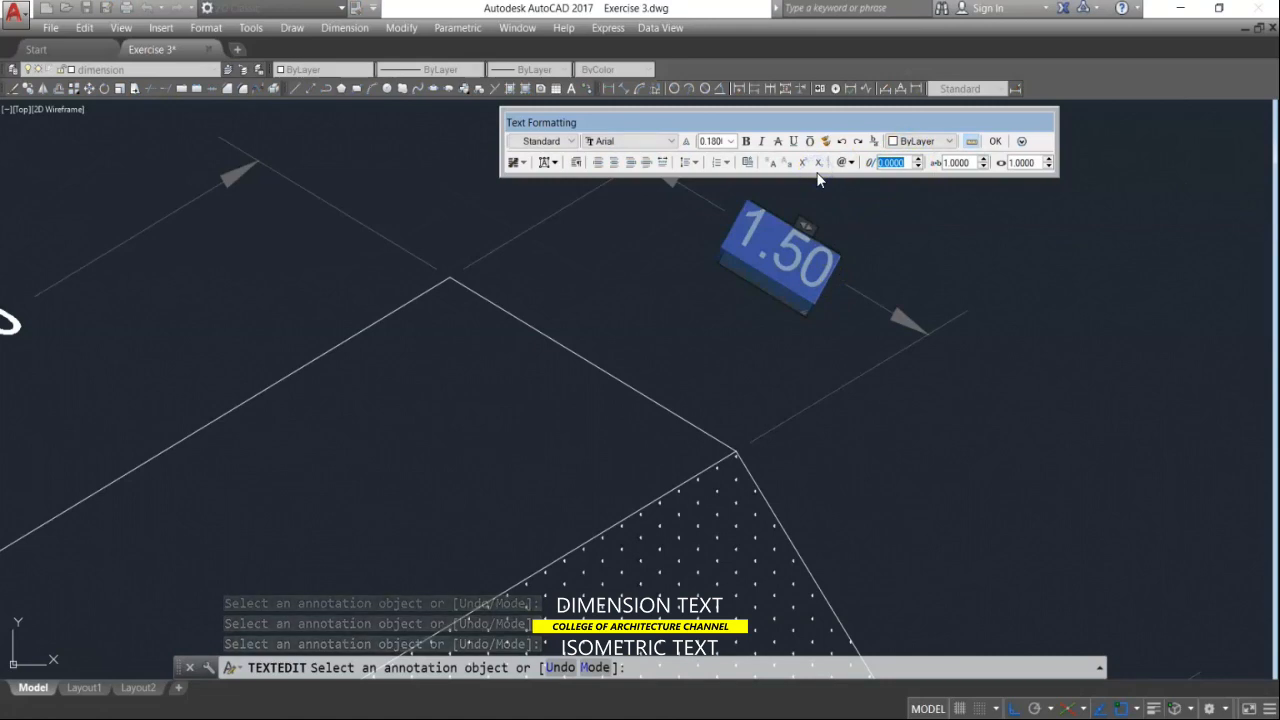
{"action": "scroll", "coordinate": [820, 250], "scroll_direction": "down", "scroll_amount": 2}
{"action": "left_click", "coordinate": [815, 304]}
Step: Set the text oblique angle of the 2.33 dimension above the lower step of the lower Figure 2 to 30
{"action": "scroll", "coordinate": [815, 304], "scroll_direction": "down", "scroll_amount": 2}
{"action": "middle_click_drag", "start_coordinate": [957, 457], "coordinate": [775, 322]}
{"action": "scroll", "coordinate": [831, 371], "scroll_direction": "up", "scroll_amount": 2}
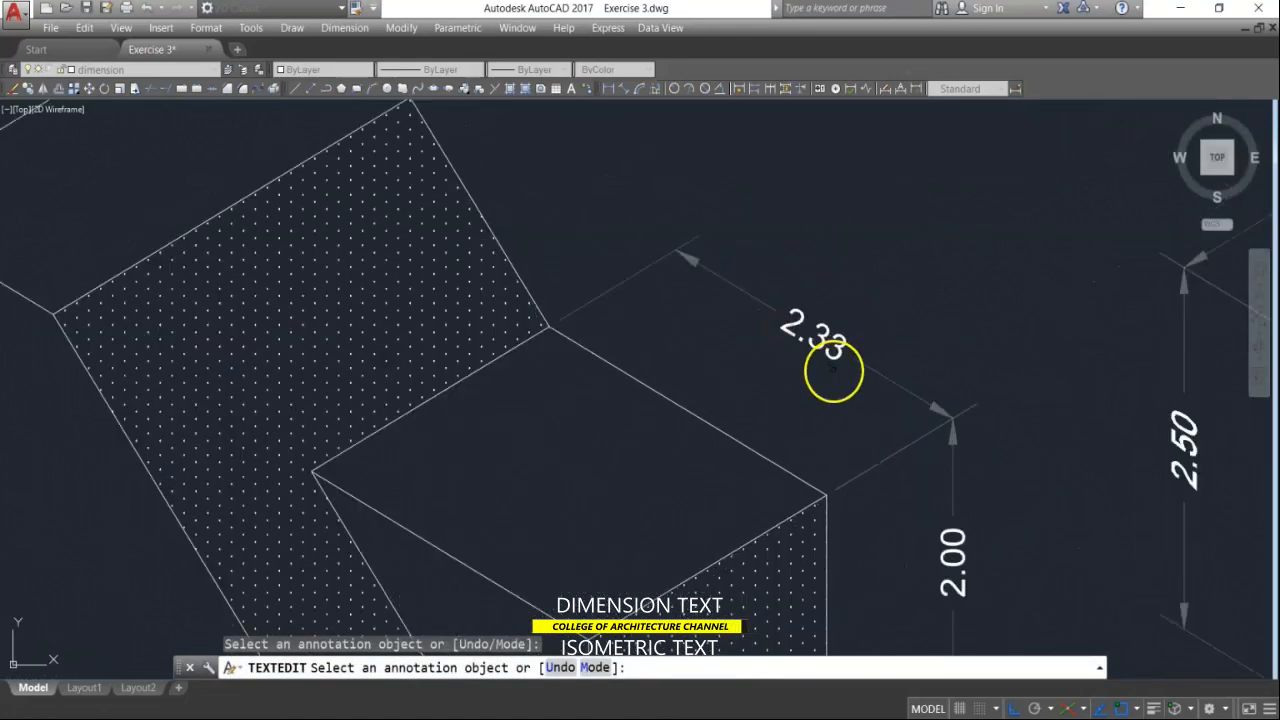
{"action": "left_click", "coordinate": [834, 349]}
{"action": "left_click_drag", "start_coordinate": [935, 268], "coordinate": [882, 265]}
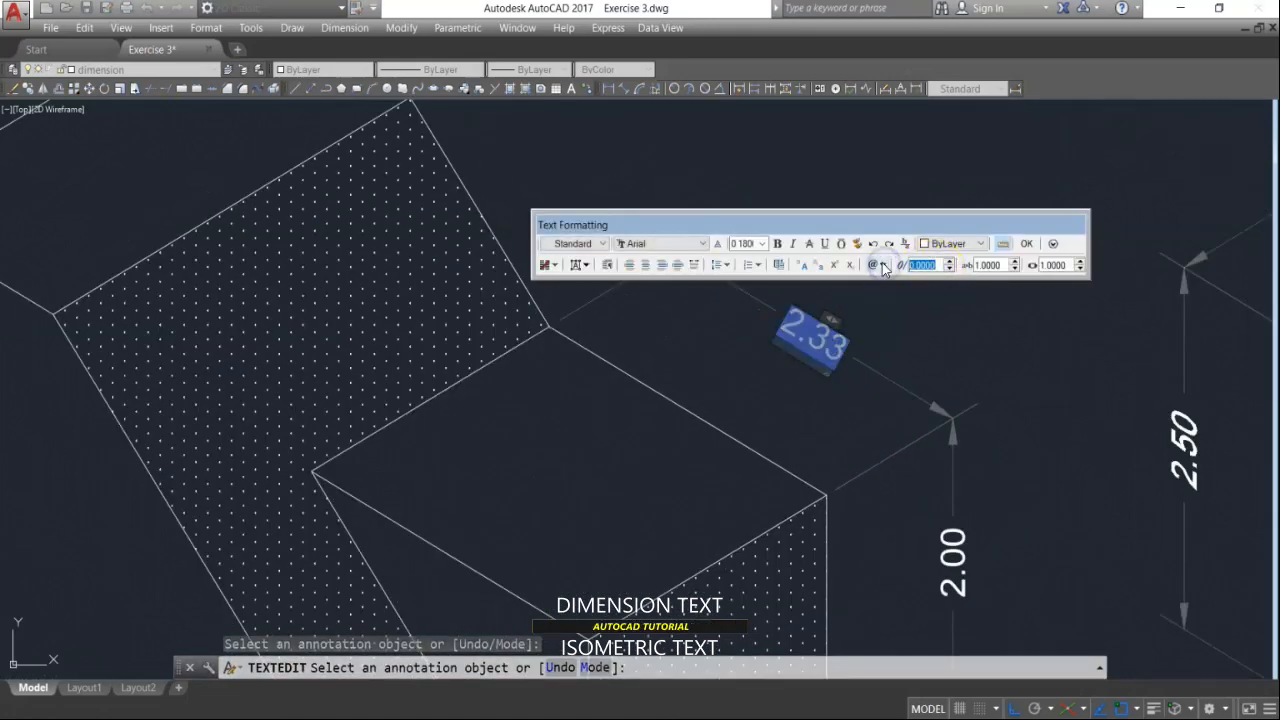
{"action": "type", "text": "30"}
{"action": "key", "text": "Return"}
{"action": "left_click", "coordinate": [871, 349]}
Step: Set the text oblique angle of both 2.00 dimensions along the stepped faces of the lower Figure 3 to 30
{"action": "scroll", "coordinate": [988, 415], "scroll_direction": "down", "scroll_amount": 2}
{"action": "middle_click_drag", "start_coordinate": [988, 416], "coordinate": [381, 420]}
{"action": "left_click", "coordinate": [906, 285]}
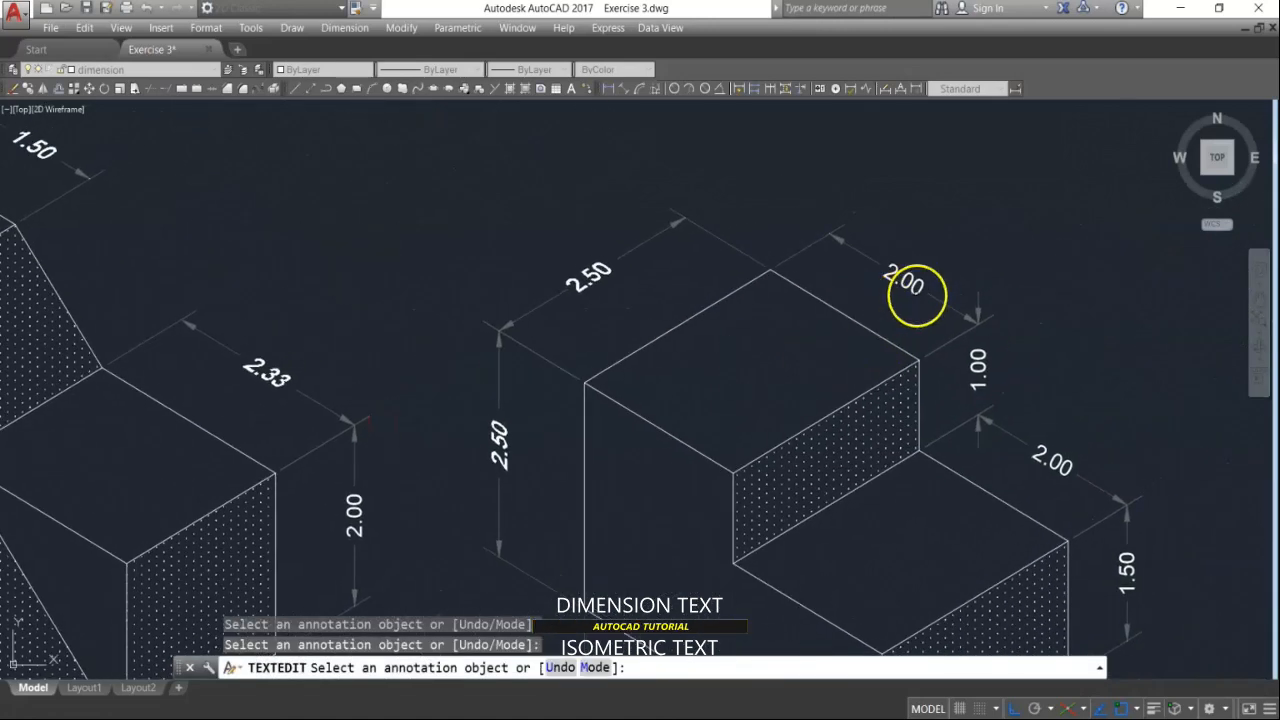
{"action": "scroll", "coordinate": [906, 285], "scroll_direction": "up", "scroll_amount": 2}
{"action": "type", "text": "30"}
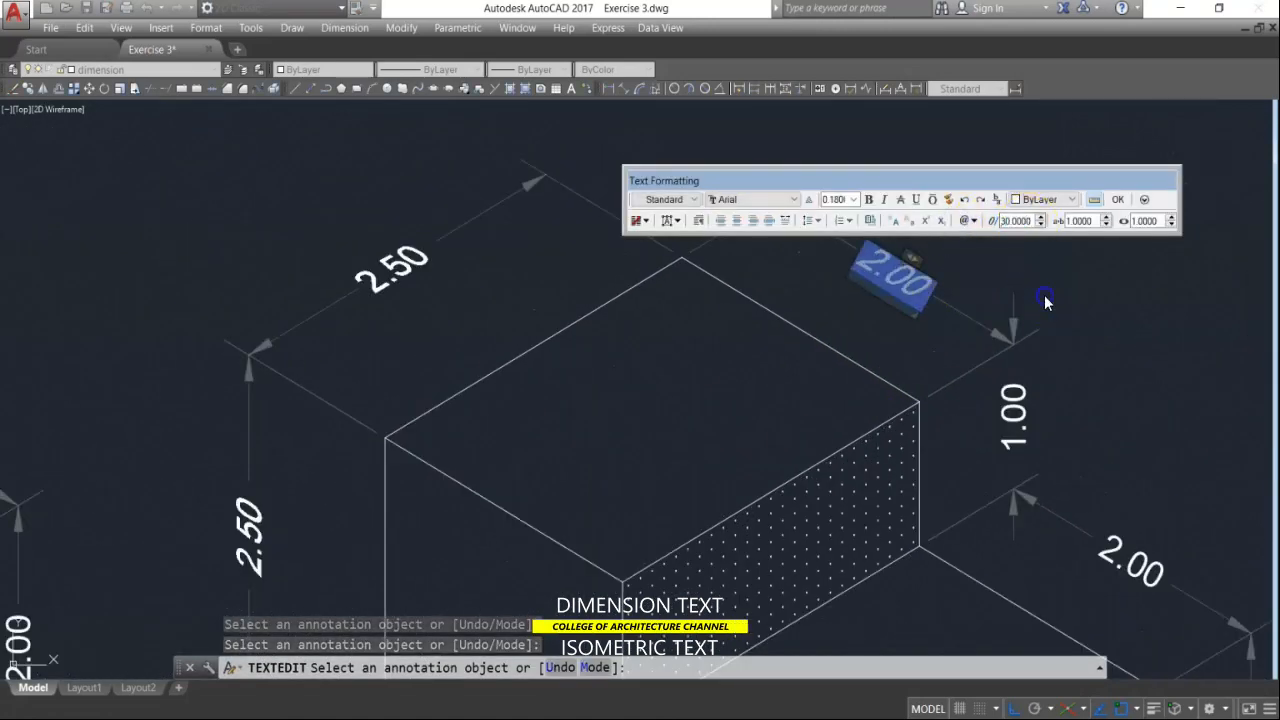
{"action": "left_click", "coordinate": [1049, 301]}
{"action": "left_click", "coordinate": [1138, 549]}
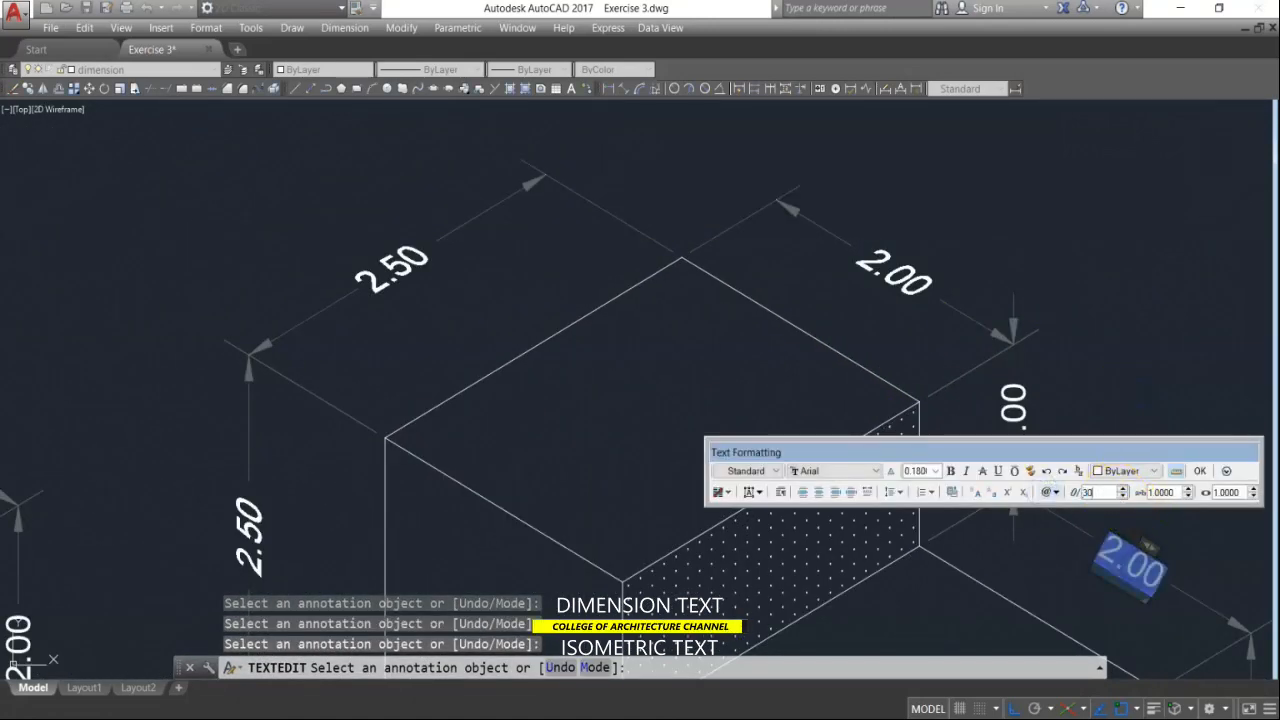
{"action": "left_click", "coordinate": [1063, 529]}
Step: Set the text oblique angle of the top-face 4.00 dimension on the right of the lower Figure 4 to 30
{"action": "scroll", "coordinate": [729, 457], "scroll_direction": "down", "scroll_amount": 2}
{"action": "middle_click_drag", "start_coordinate": [729, 457], "coordinate": [463, 449]}
{"action": "scroll", "coordinate": [955, 345], "scroll_direction": "up", "scroll_amount": 2}
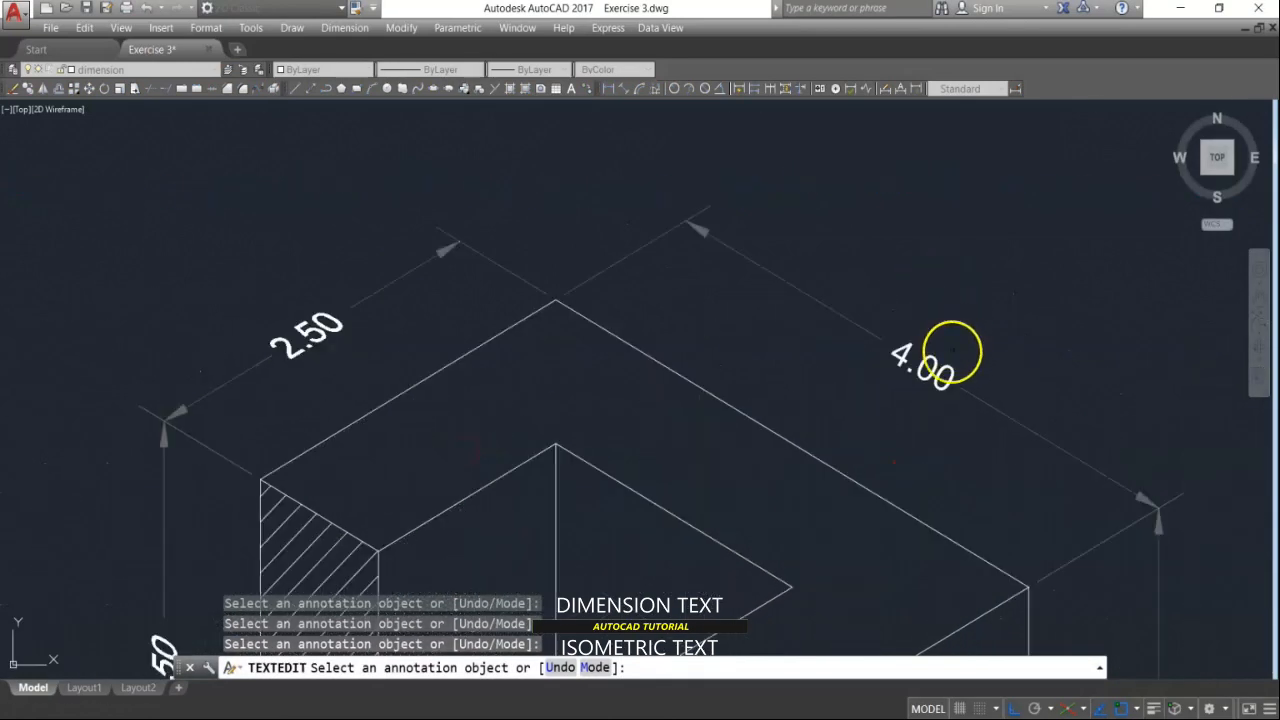
{"action": "left_click", "coordinate": [955, 345]}
{"action": "type", "text": "30"}
{"action": "left_click", "coordinate": [1000, 397]}
Step: Set the text oblique angle of the top-face 6.00 dimension on the lower Figure 5 to 30
{"action": "scroll", "coordinate": [1050, 450], "scroll_direction": "down", "scroll_amount": 2}
{"action": "middle_click_drag", "start_coordinate": [1060, 460], "coordinate": [505, 432]}
{"action": "scroll", "coordinate": [981, 429], "scroll_direction": "up", "scroll_amount": 2}
{"action": "left_click", "coordinate": [981, 429]}
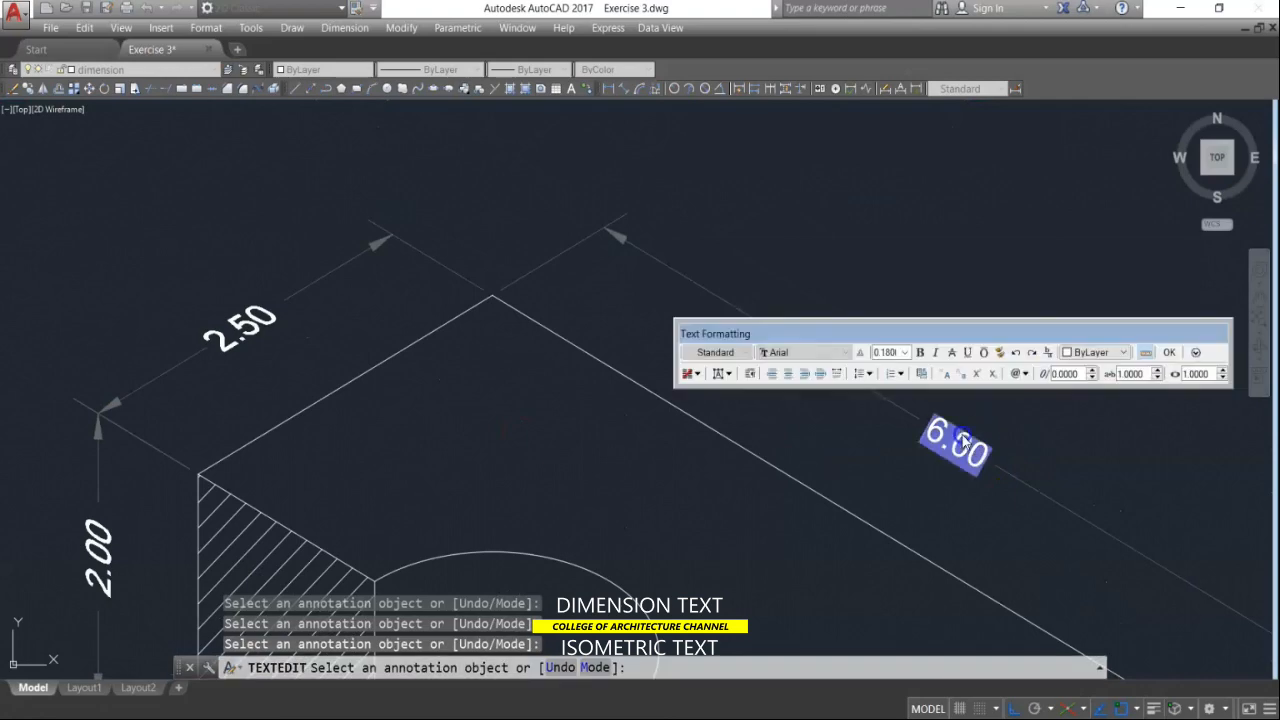
{"action": "type", "text": "3.0"}
{"action": "left_click", "coordinate": [1017, 466]}
Step: Set the text oblique angle of the top-face 4.00 dimension on the right of the lower Figure 6 to 30
{"action": "scroll", "coordinate": [811, 391], "scroll_direction": "down", "scroll_amount": 3}
{"action": "middle_click_drag", "start_coordinate": [910, 420], "coordinate": [363, 440]}
{"action": "scroll", "coordinate": [675, 428], "scroll_direction": "up", "scroll_amount": 2}
{"action": "scroll", "coordinate": [662, 428], "scroll_direction": "up", "scroll_amount": 2}
{"action": "left_click", "coordinate": [625, 405]}
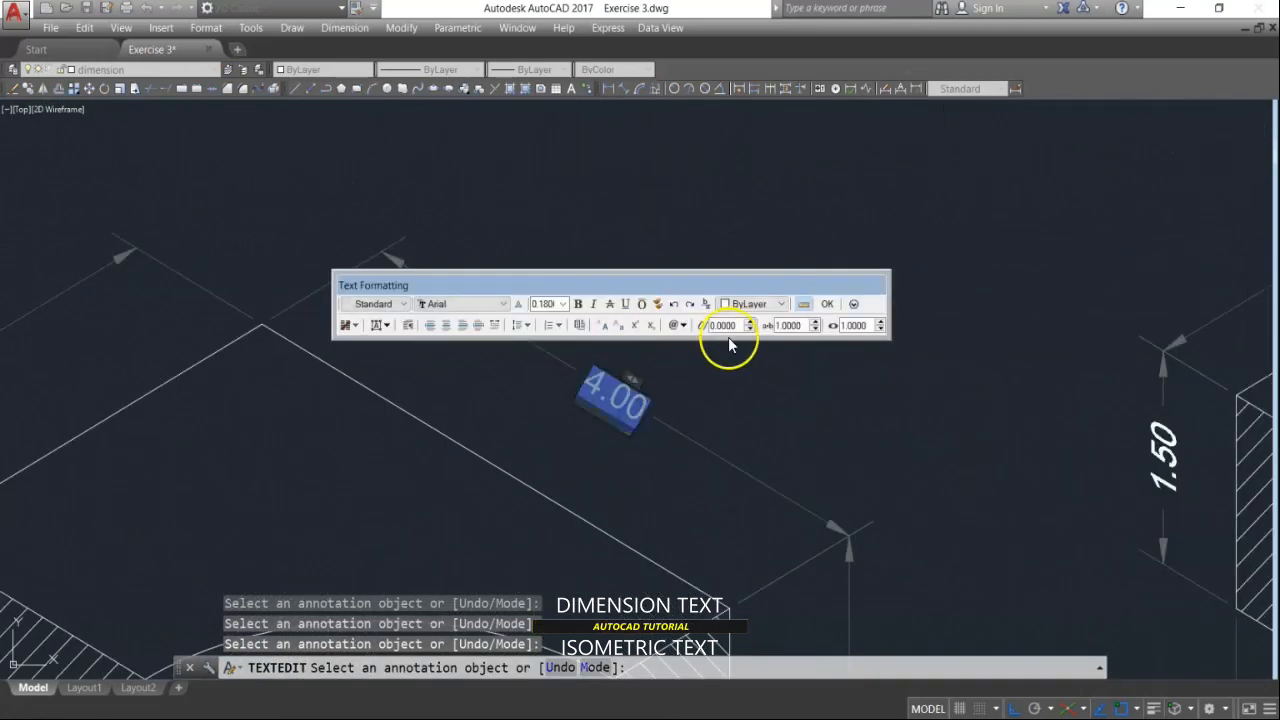
{"action": "left_click", "coordinate": [769, 391]}
Step: Set the text oblique angle of the top-face 4.00 dimension on the lower Figure 7 to 30
{"action": "scroll", "coordinate": [800, 400], "scroll_direction": "down", "scroll_amount": 2}
{"action": "middle_click_drag", "start_coordinate": [1010, 422], "coordinate": [309, 444]}
{"action": "scroll", "coordinate": [802, 343], "scroll_direction": "up", "scroll_amount": 4}
{"action": "left_click", "coordinate": [808, 344]}
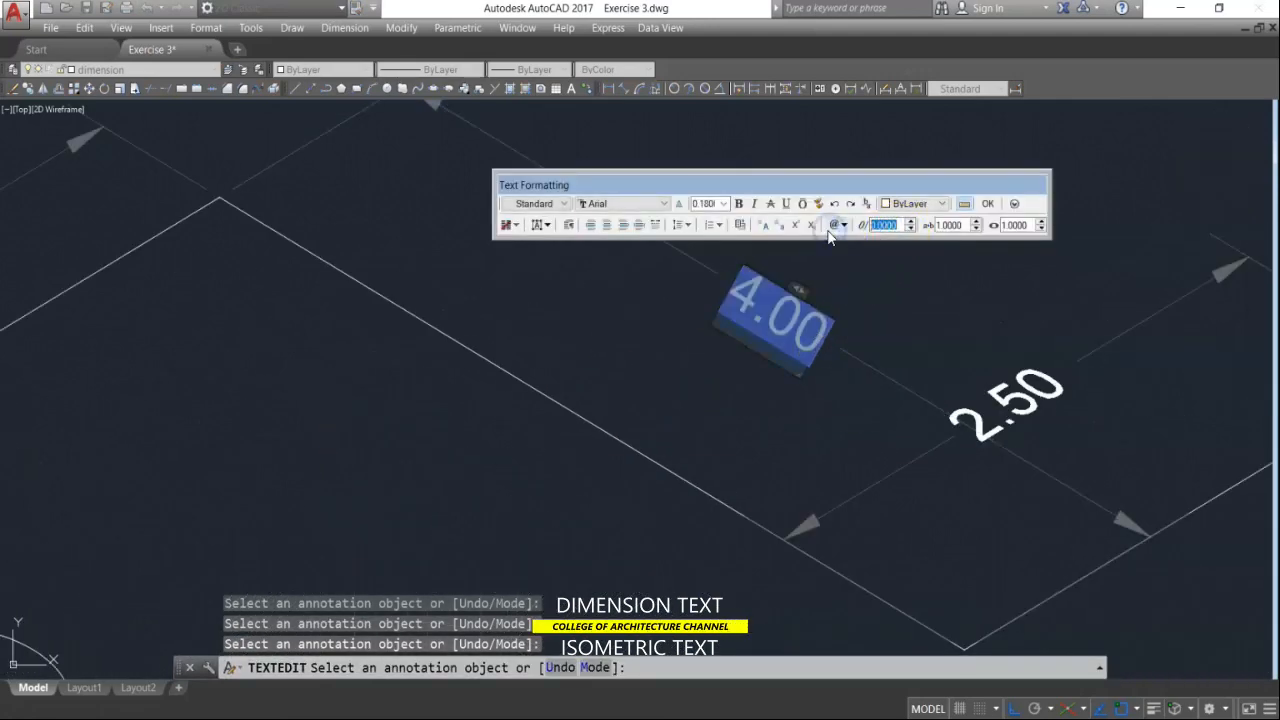
{"action": "type", "text": "30"}
{"action": "left_click", "coordinate": [690, 300]}
Step: Set the text oblique angle of the top-face 3.00 dimension on the right of the lower Figure 7 to 30
{"action": "scroll", "coordinate": [690, 300], "scroll_direction": "down", "scroll_amount": 3}
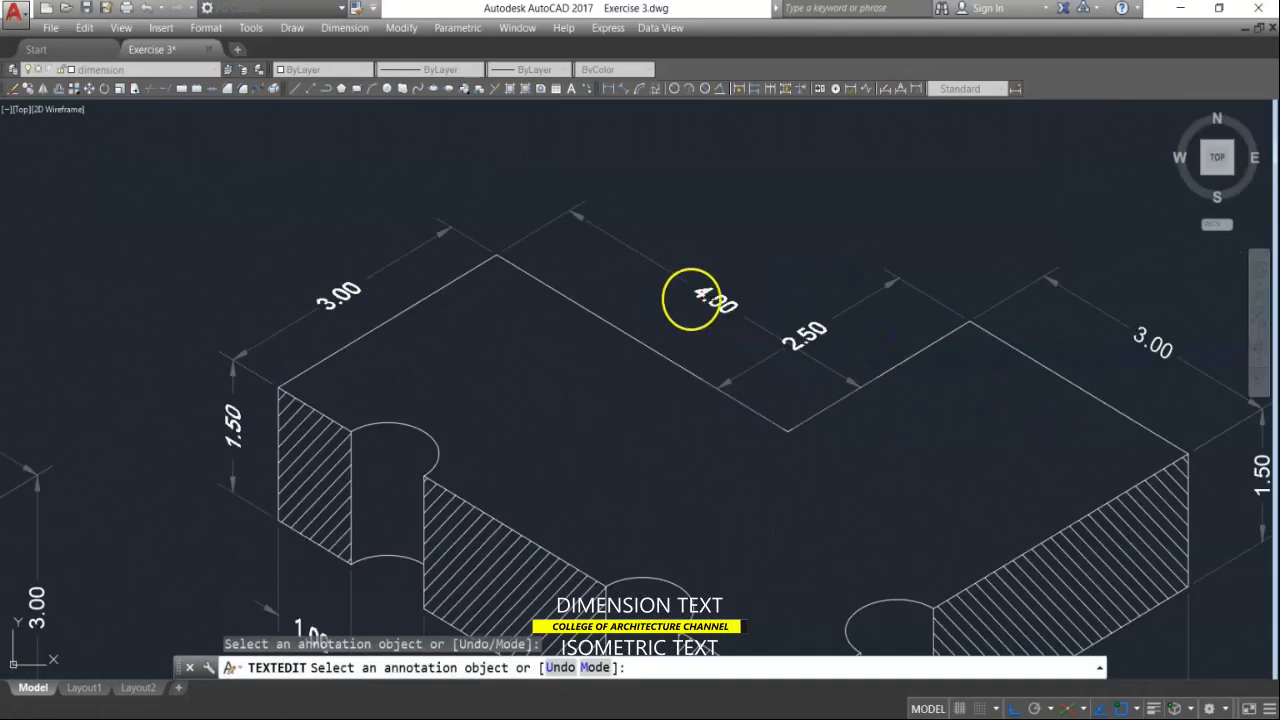
{"action": "middle_click_drag", "start_coordinate": [1087, 370], "coordinate": [809, 340]}
{"action": "scroll", "coordinate": [920, 240], "scroll_direction": "up", "scroll_amount": 2}
{"action": "left_click", "coordinate": [860, 310]}
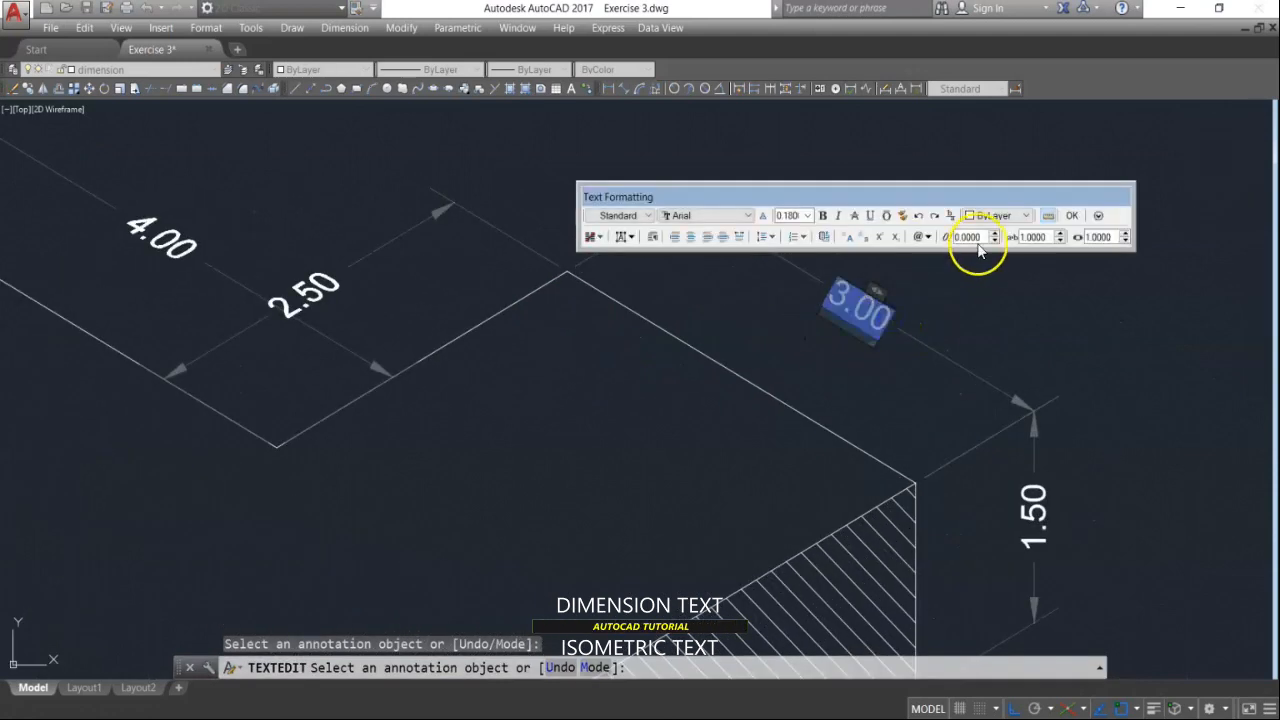
{"action": "left_click_drag", "start_coordinate": [982, 238], "coordinate": [886, 240]}
{"action": "type", "text": "30"}
{"action": "left_click", "coordinate": [924, 358]}
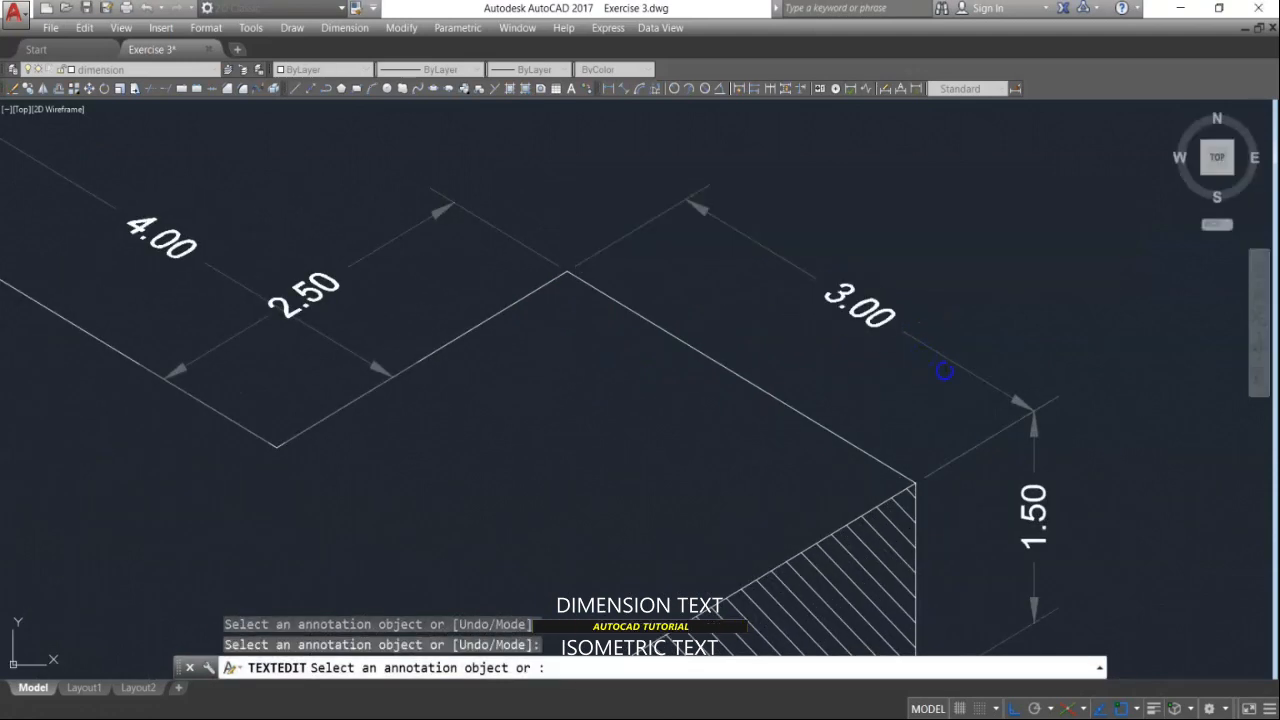
Step: Set the text oblique angle of the right-hand vertical dimensions, 1.50 on the lower Figure 7 and 3.00 on Figure 6, to -30
{"action": "left_click", "coordinate": [1042, 551]}
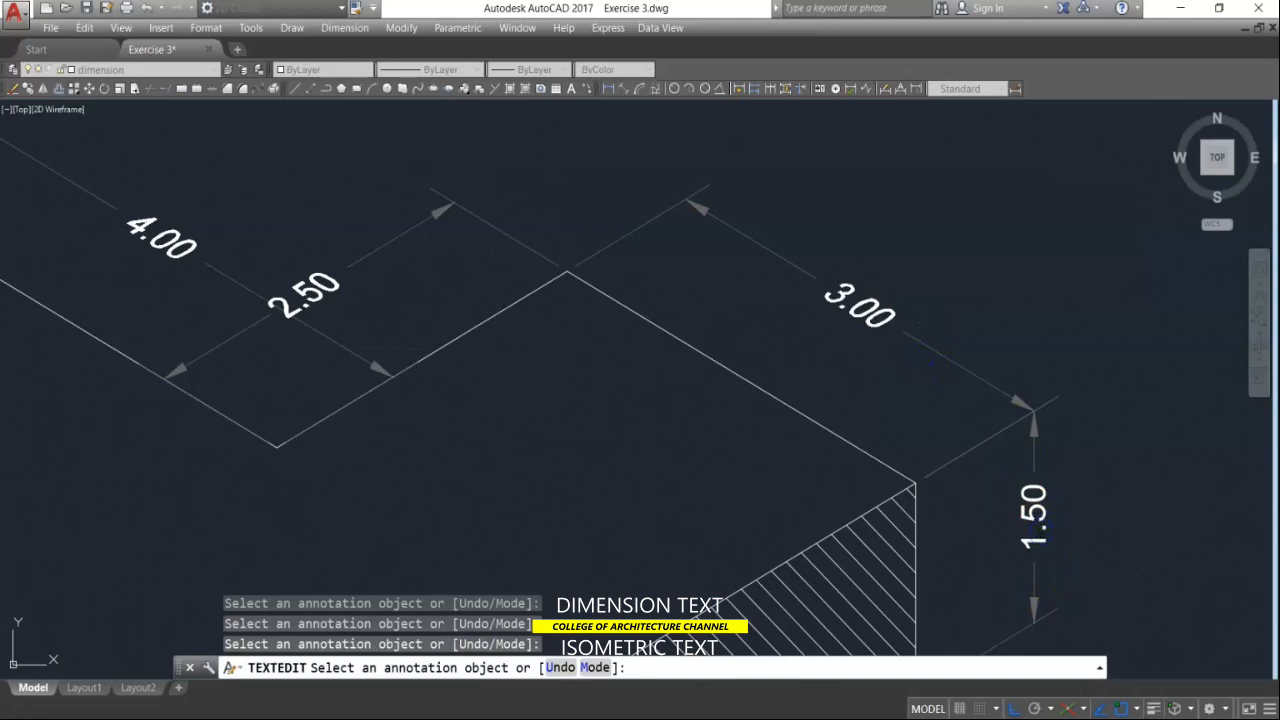
{"action": "left_click", "coordinate": [1042, 545]}
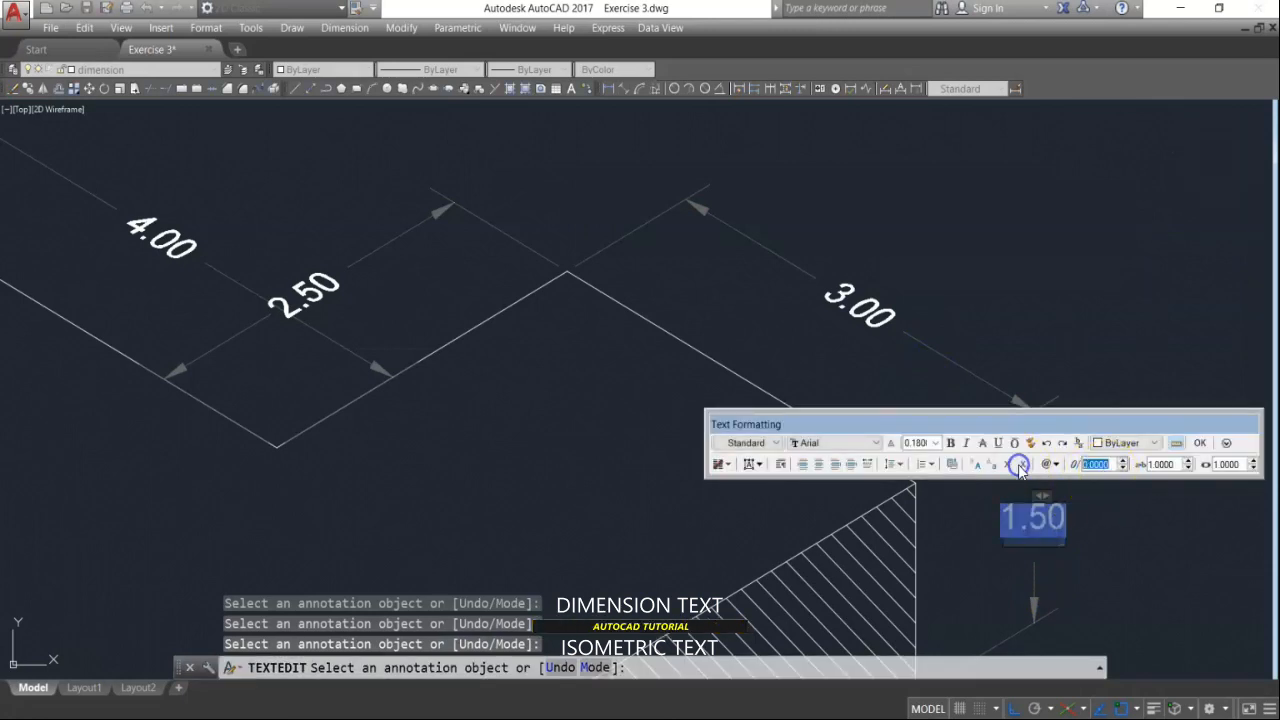
{"action": "left_click", "coordinate": [1100, 546]}
{"action": "scroll", "coordinate": [1060, 414], "scroll_direction": "down", "scroll_amount": 4}
{"action": "middle_click_drag", "start_coordinate": [557, 497], "coordinate": [818, 391]}
{"action": "scroll", "coordinate": [545, 440], "scroll_direction": "up", "scroll_amount": 2}
{"action": "scroll", "coordinate": [545, 440], "scroll_direction": "up", "scroll_amount": 2}
{"action": "left_click", "coordinate": [542, 436]}
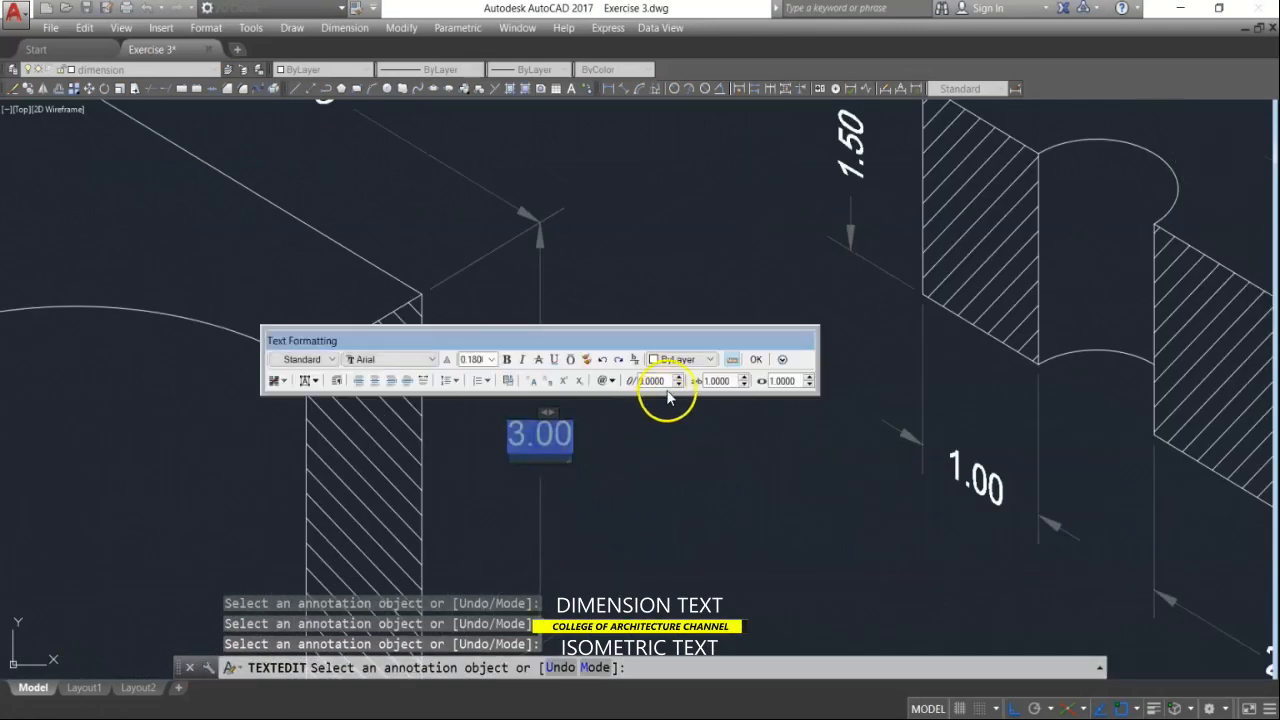
{"action": "type", "text": "-30"}
{"action": "left_click", "coordinate": [686, 457]}
Step: Set the text oblique angle of the right-hand vertical 2.00 dimension on the lower Figure 5 to -30
{"action": "scroll", "coordinate": [824, 385], "scroll_direction": "down", "scroll_amount": 4}
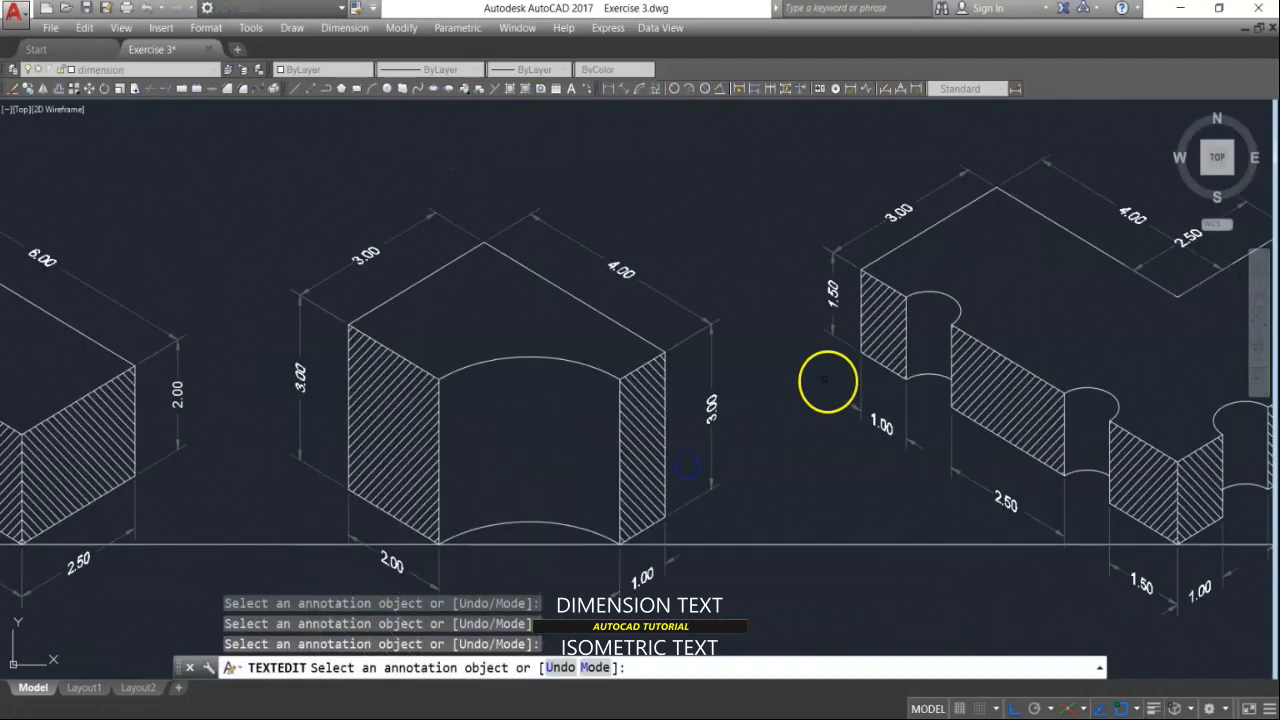
{"action": "middle_click_drag", "start_coordinate": [525, 403], "coordinate": [762, 371]}
{"action": "scroll", "coordinate": [414, 370], "scroll_direction": "up", "scroll_amount": 3}
{"action": "left_click", "coordinate": [425, 346]}
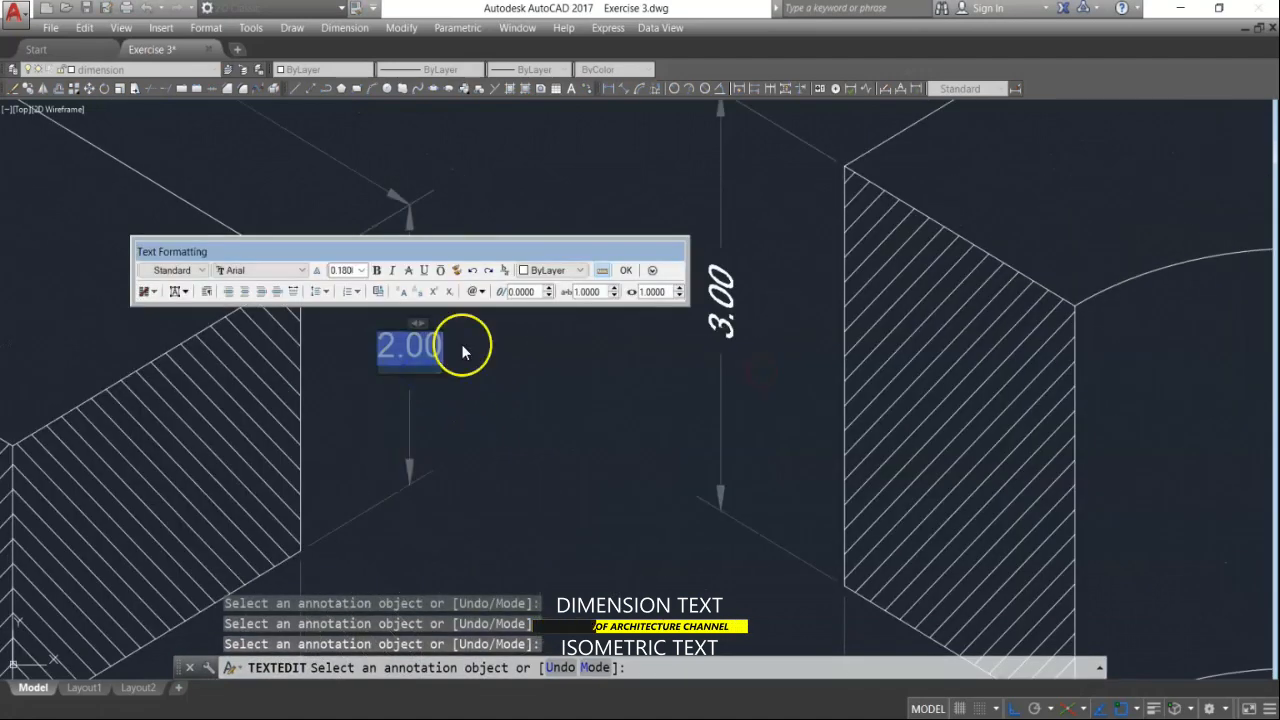
{"action": "double_click", "coordinate": [525, 291]}
{"action": "type", "text": "-30"}
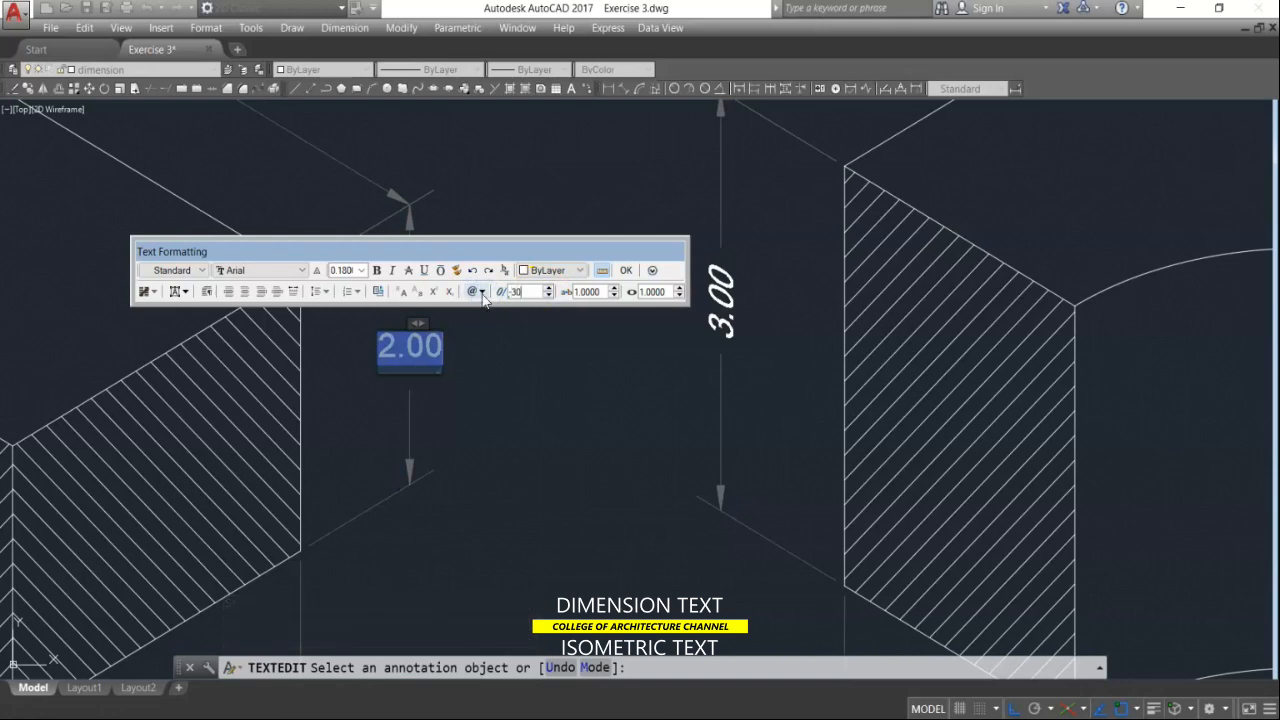
{"action": "left_click", "coordinate": [499, 366]}
{"action": "scroll", "coordinate": [505, 395], "scroll_direction": "down", "scroll_amount": 5}
{"action": "middle_click_drag", "start_coordinate": [451, 374], "coordinate": [597, 337]}
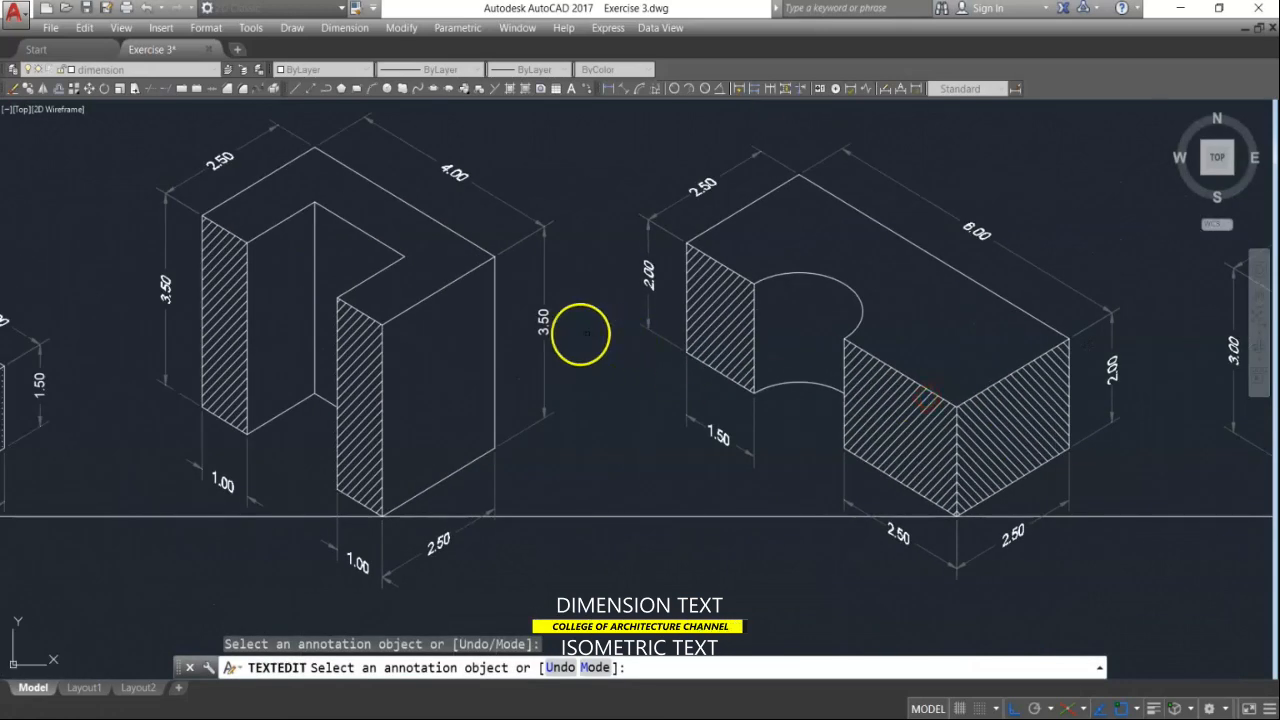
Step: Set the text oblique angle of the right-hand vertical 3.50 dimension on the lower Figure 4 to -30
{"action": "scroll", "coordinate": [541, 335], "scroll_direction": "up", "scroll_amount": 4}
{"action": "left_click", "coordinate": [541, 333]}
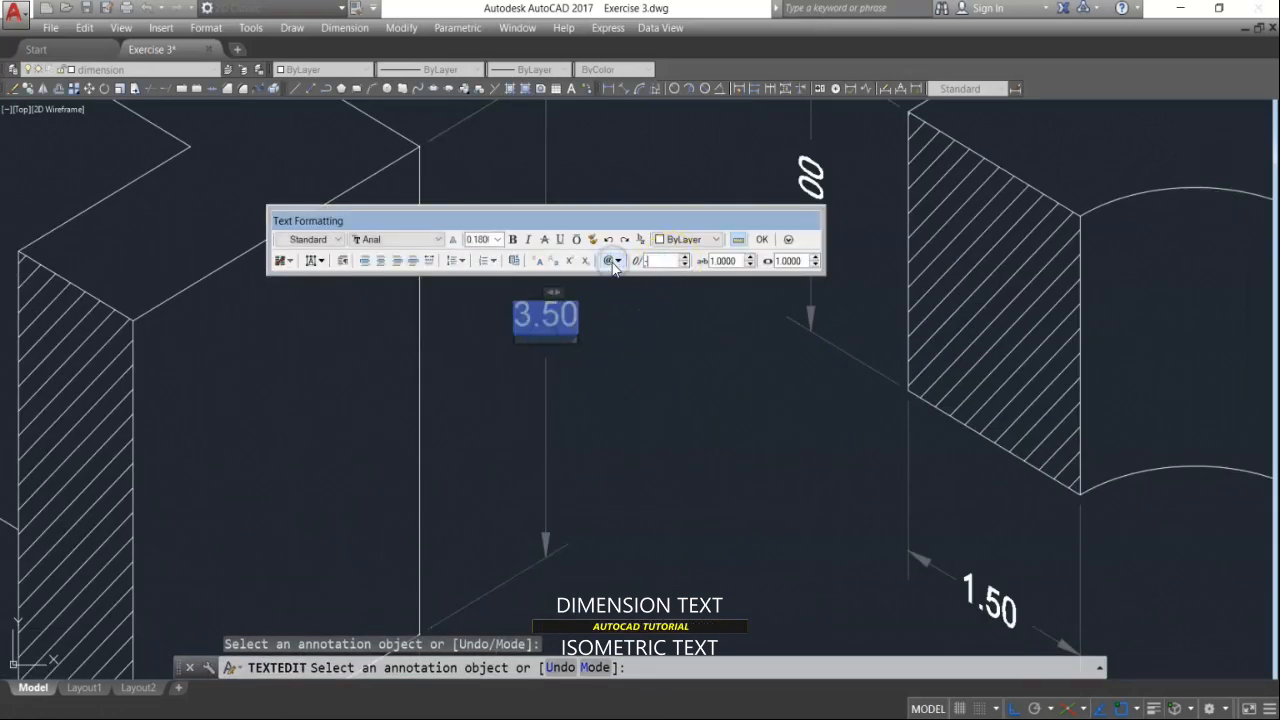
{"action": "type", "text": "30"}
{"action": "left_click", "coordinate": [661, 334]}
Step: Set the text oblique angle of the right-hand vertical 1.50 and 1.00 dimensions on the lower Figure 3 to -30
{"action": "scroll", "coordinate": [596, 378], "scroll_direction": "down", "scroll_amount": 5}
{"action": "middle_click_drag", "start_coordinate": [475, 392], "coordinate": [997, 395]}
{"action": "scroll", "coordinate": [997, 396], "scroll_direction": "down", "scroll_amount": 4}
{"action": "scroll", "coordinate": [743, 409], "scroll_direction": "up", "scroll_amount": 5}
{"action": "left_click", "coordinate": [742, 417]}
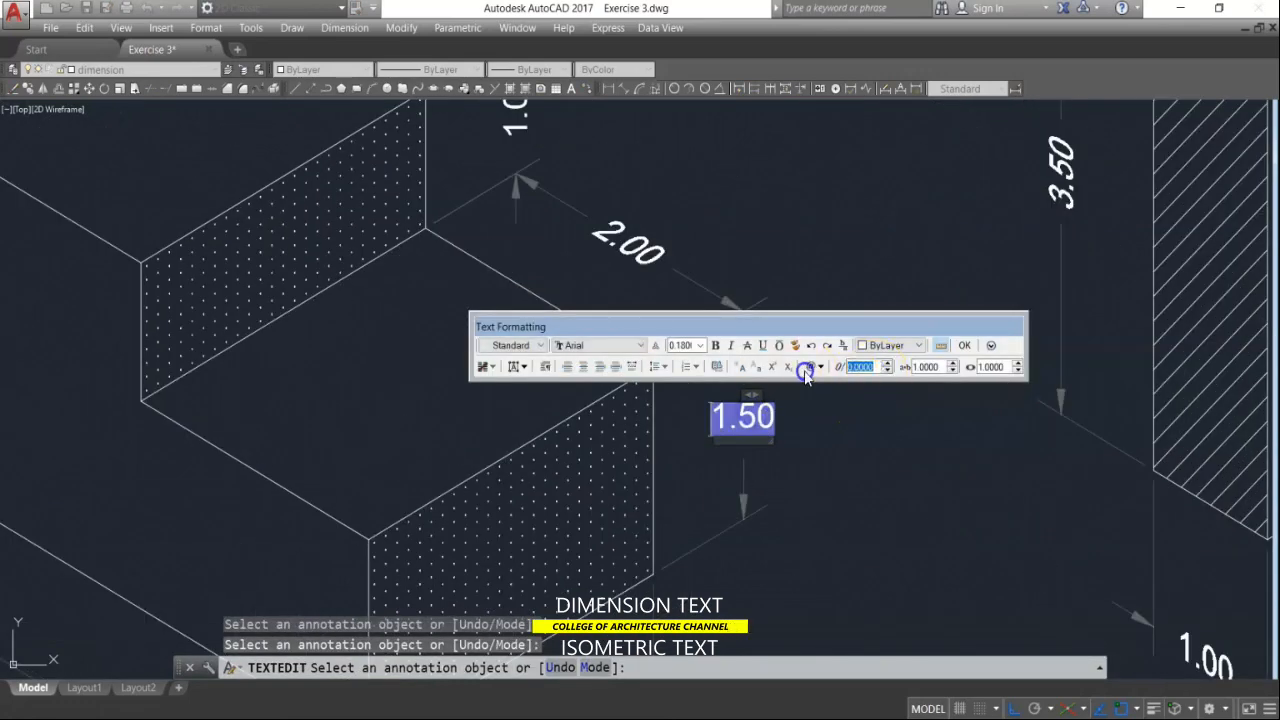
{"action": "type", "text": "30"}
{"action": "left_click", "coordinate": [860, 437]}
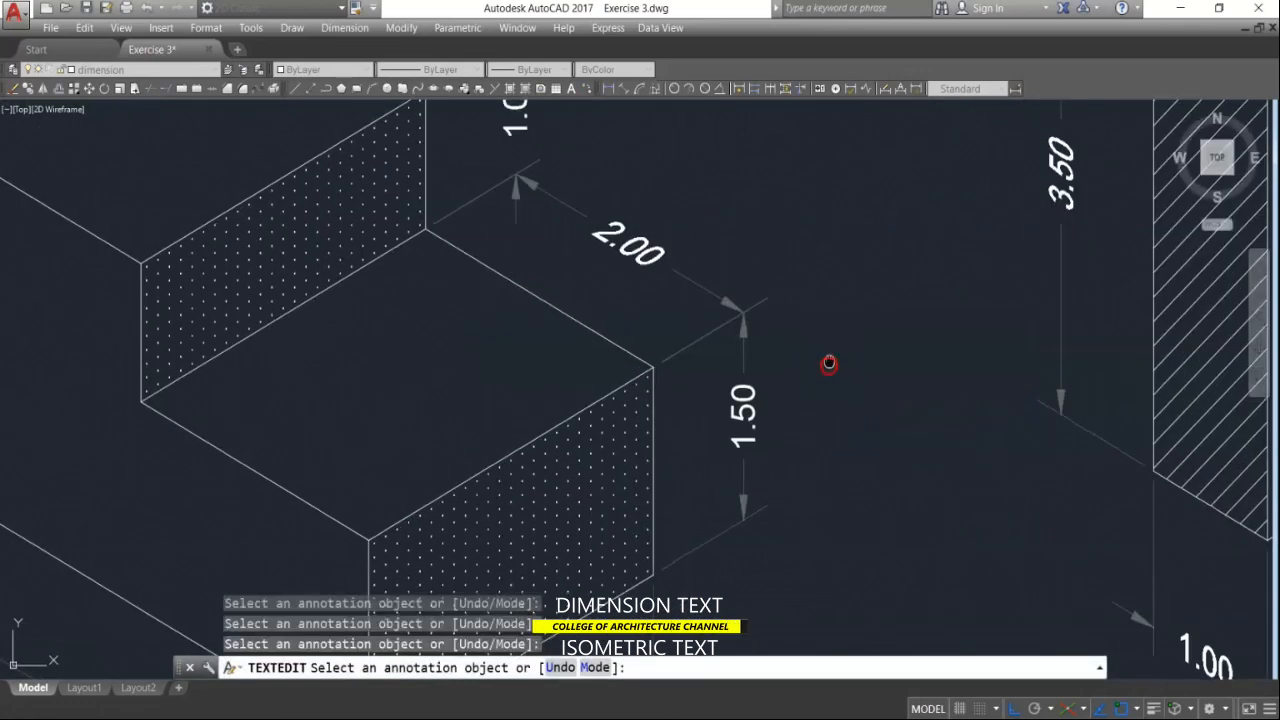
{"action": "middle_click_drag", "start_coordinate": [829, 364], "coordinate": [899, 514]}
{"action": "left_click", "coordinate": [584, 278]}
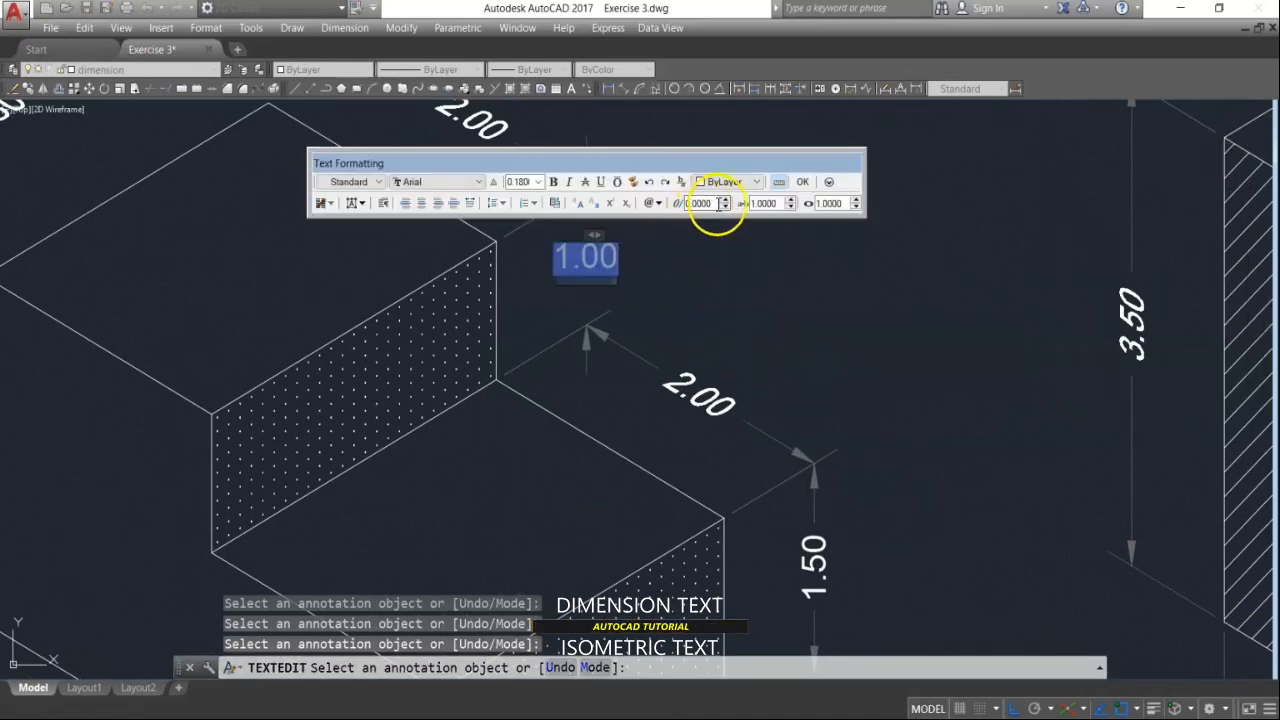
{"action": "type", "text": "-30"}
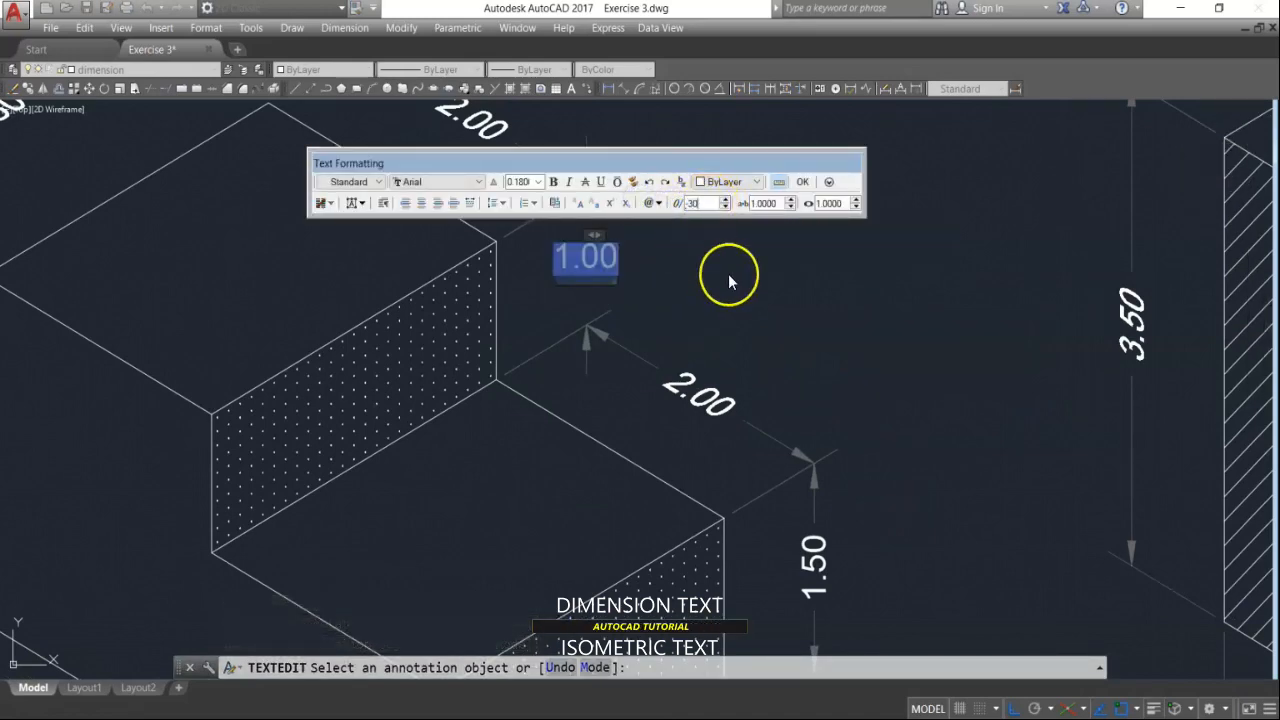
{"action": "left_click", "coordinate": [728, 273]}
Step: Set the text oblique angle of the right-hand vertical 2.00 dimension on the lower Figure 2 to -30
{"action": "scroll", "coordinate": [617, 397], "scroll_direction": "down", "scroll_amount": 5}
{"action": "scroll", "coordinate": [471, 391], "scroll_direction": "up", "scroll_amount": 6}
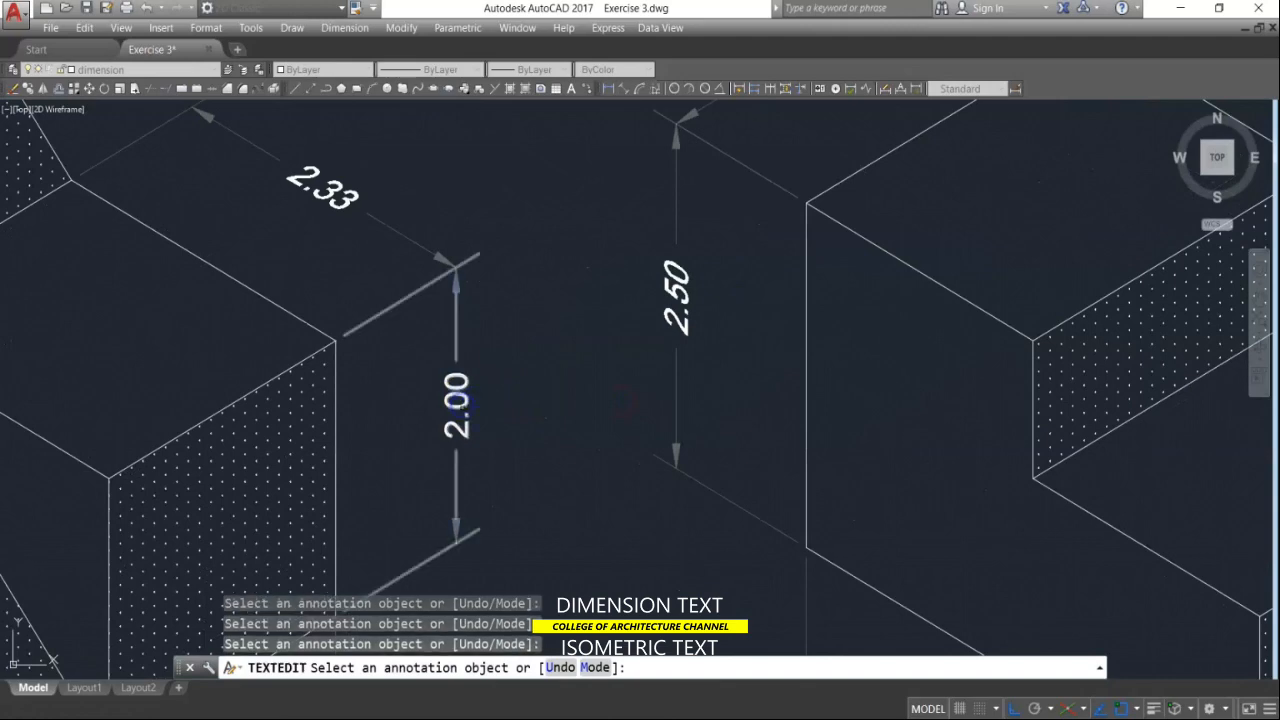
{"action": "left_click", "coordinate": [461, 401]}
{"action": "type", "text": "-30"}
{"action": "left_click", "coordinate": [541, 407]}
{"action": "scroll", "coordinate": [590, 402], "scroll_direction": "down", "scroll_amount": 5}
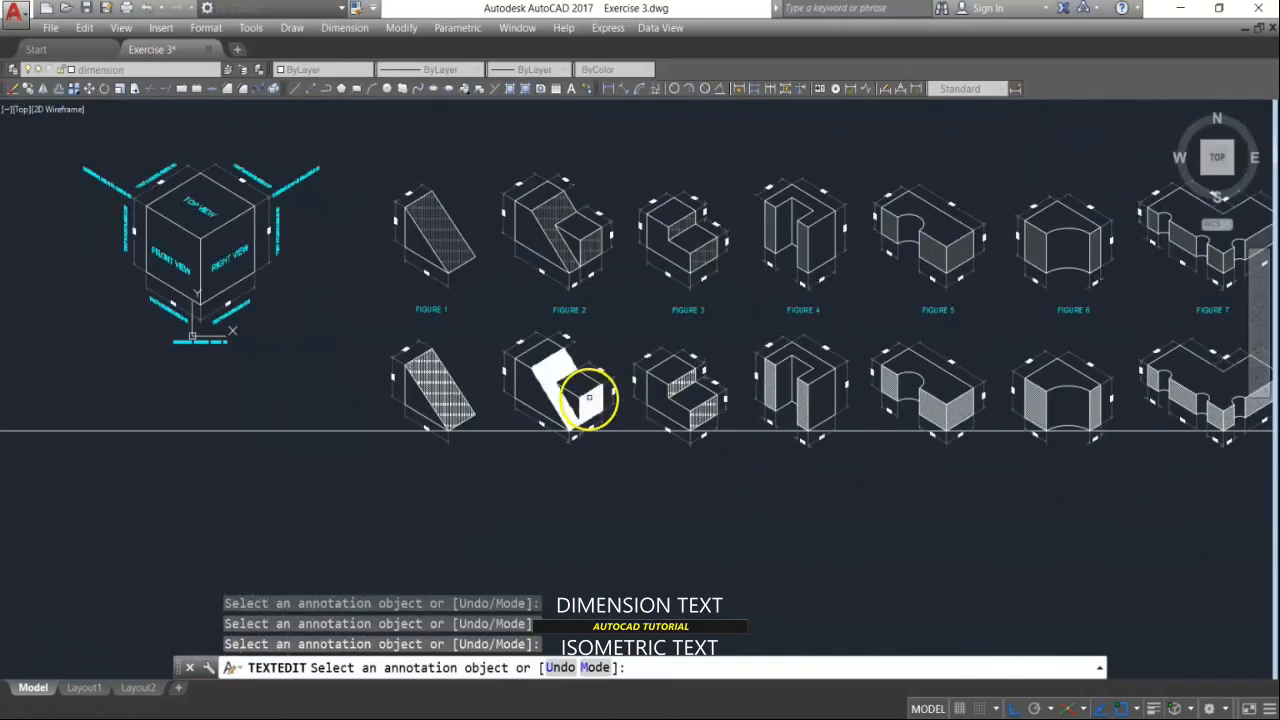
{"action": "middle_click_drag", "start_coordinate": [766, 423], "coordinate": [666, 457]}
{"action": "scroll", "coordinate": [666, 457], "scroll_direction": "up", "scroll_amount": 3}
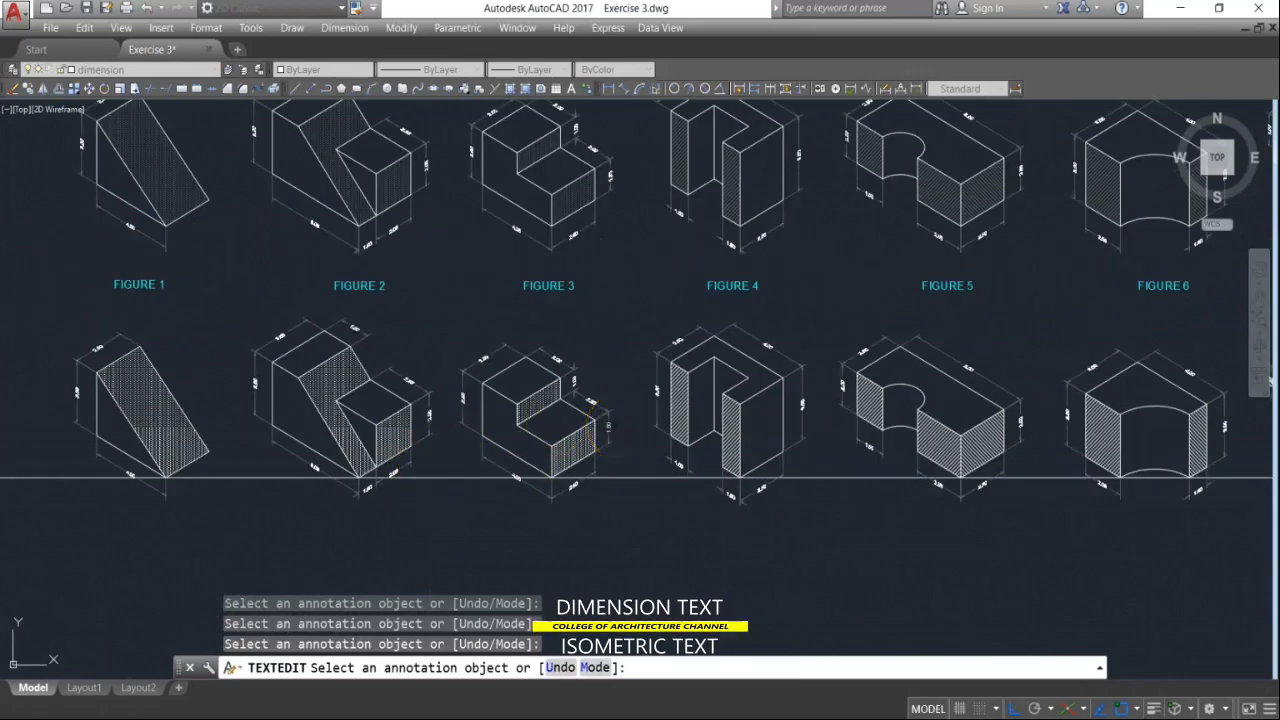
{"action": "scroll", "coordinate": [635, 425], "scroll_direction": "down", "scroll_amount": 2}
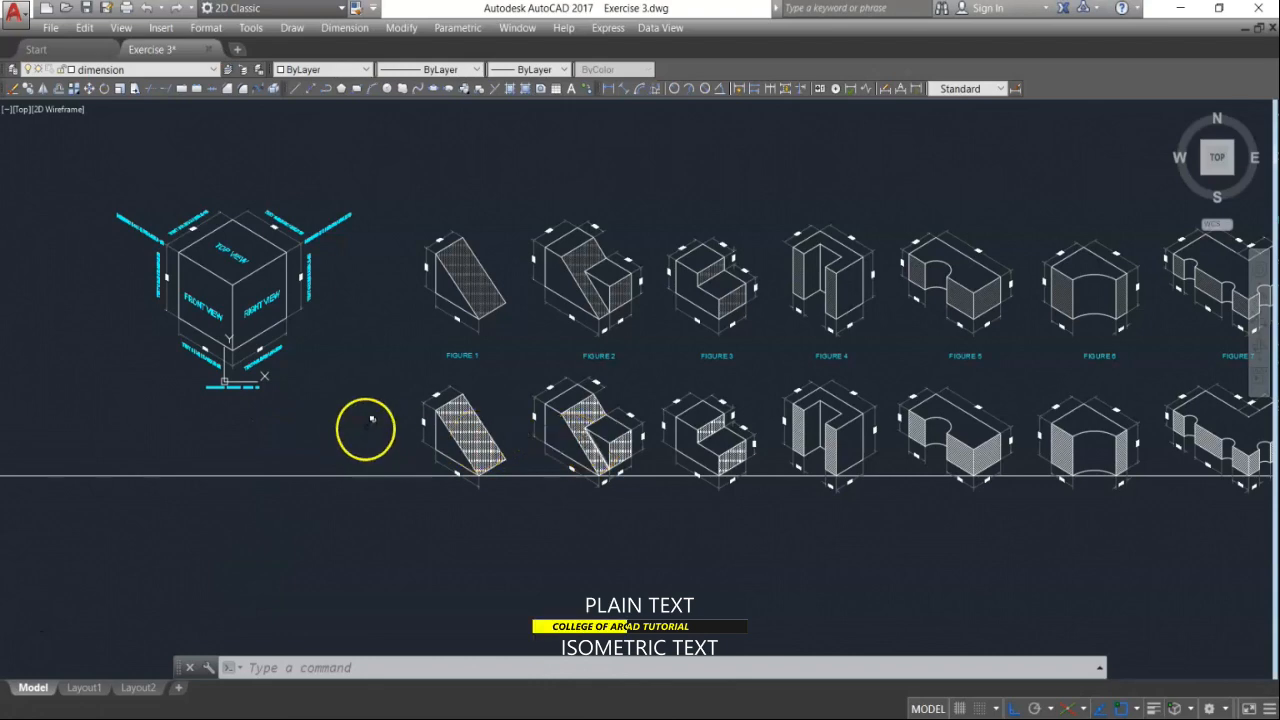
Step: Add the single-line text RIGHT VIEW below the reference cube with a height of 0.5 and a rotation of 30
{"action": "scroll", "coordinate": [306, 409], "scroll_direction": "up", "scroll_amount": 4}
{"action": "mouse_move", "coordinate": [306, 409]}
{"action": "middle_mouse_down"}
{"action": "mouse_move", "coordinate": [794, 480]}
{"action": "mouse_move", "coordinate": [688, 470]}
{"action": "mouse_move", "coordinate": [697, 457]}
{"action": "mouse_move", "coordinate": [669, 423]}
{"action": "mouse_move", "coordinate": [633, 428]}
{"action": "middle_mouse_up"}
{"action": "scroll", "coordinate": [610, 470], "scroll_direction": "down", "scroll_amount": 2}
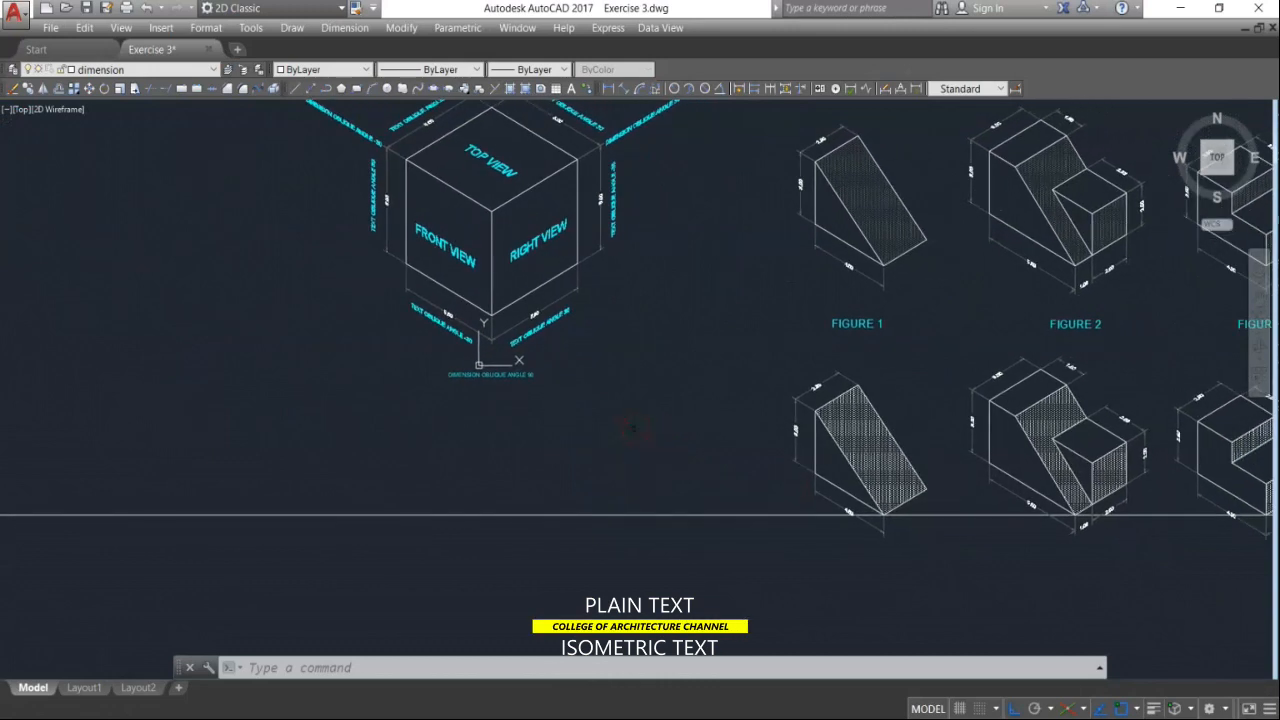
{"action": "key", "text": "Escape"}
{"action": "left_click", "coordinate": [329, 673]}
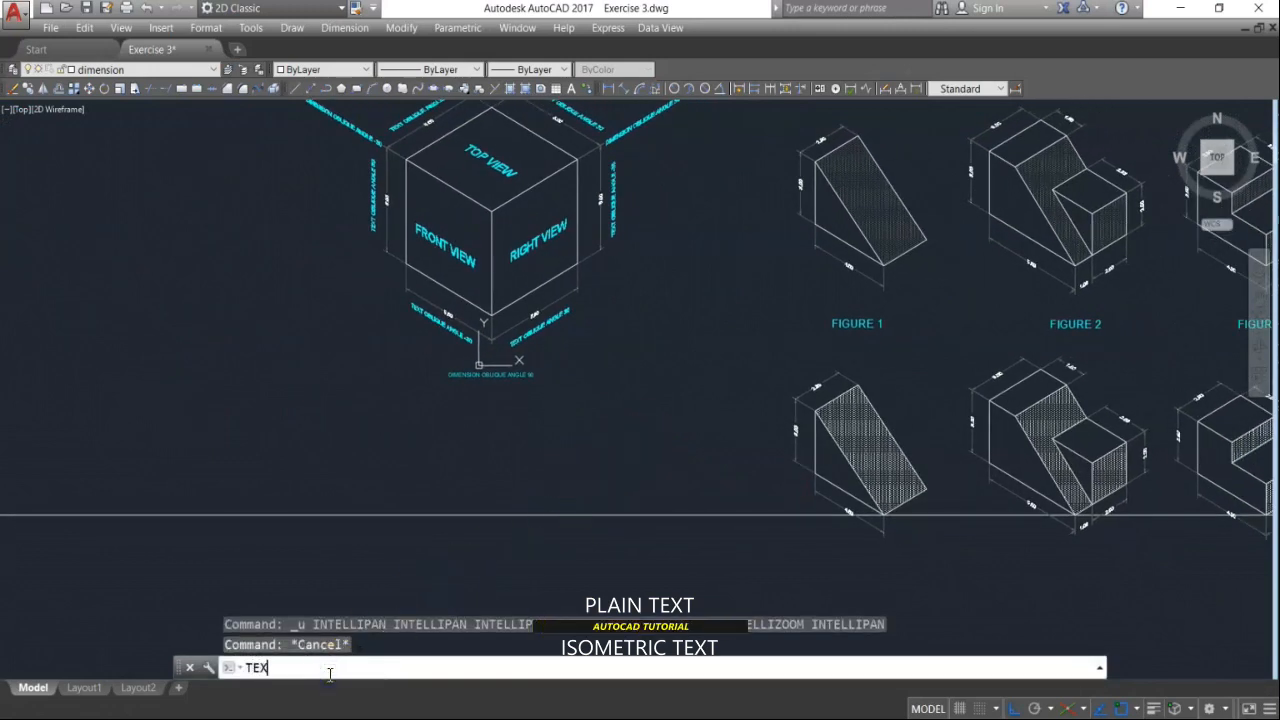
{"action": "type", "text": "TEXT"}
{"action": "key", "text": "Return"}
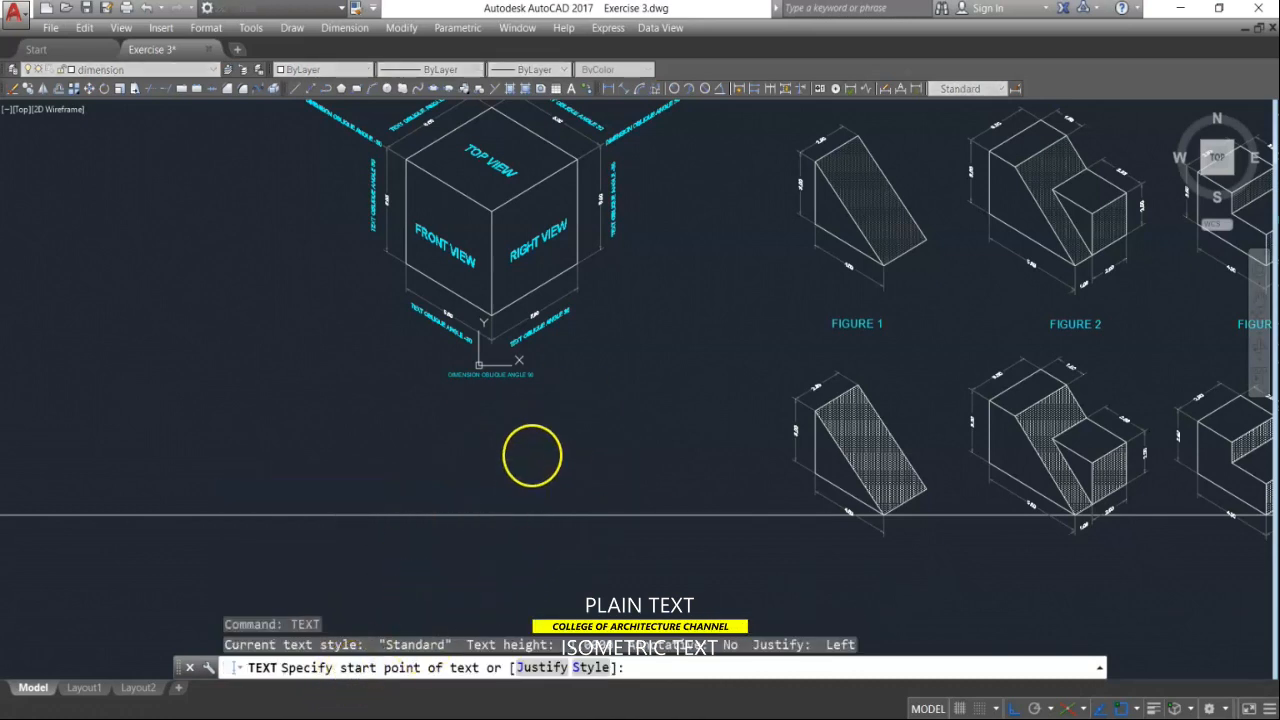
{"action": "left_click", "coordinate": [522, 455]}
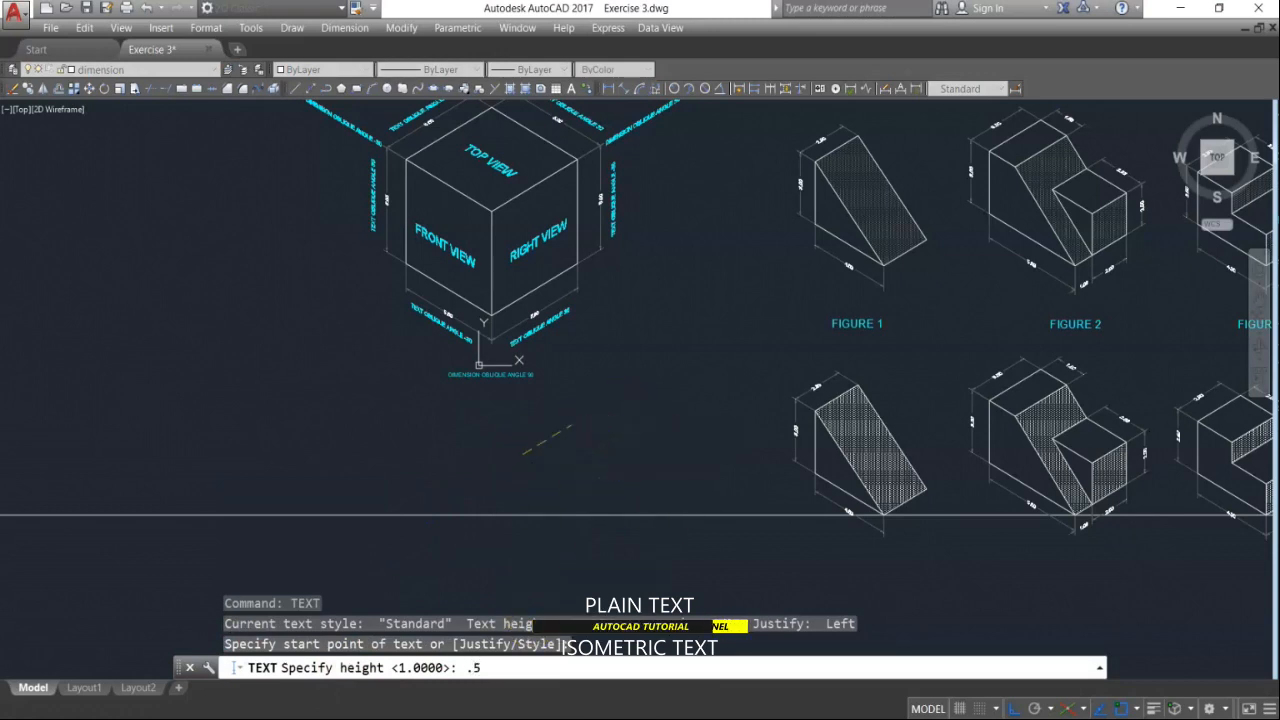
{"action": "key", "text": "Return"}
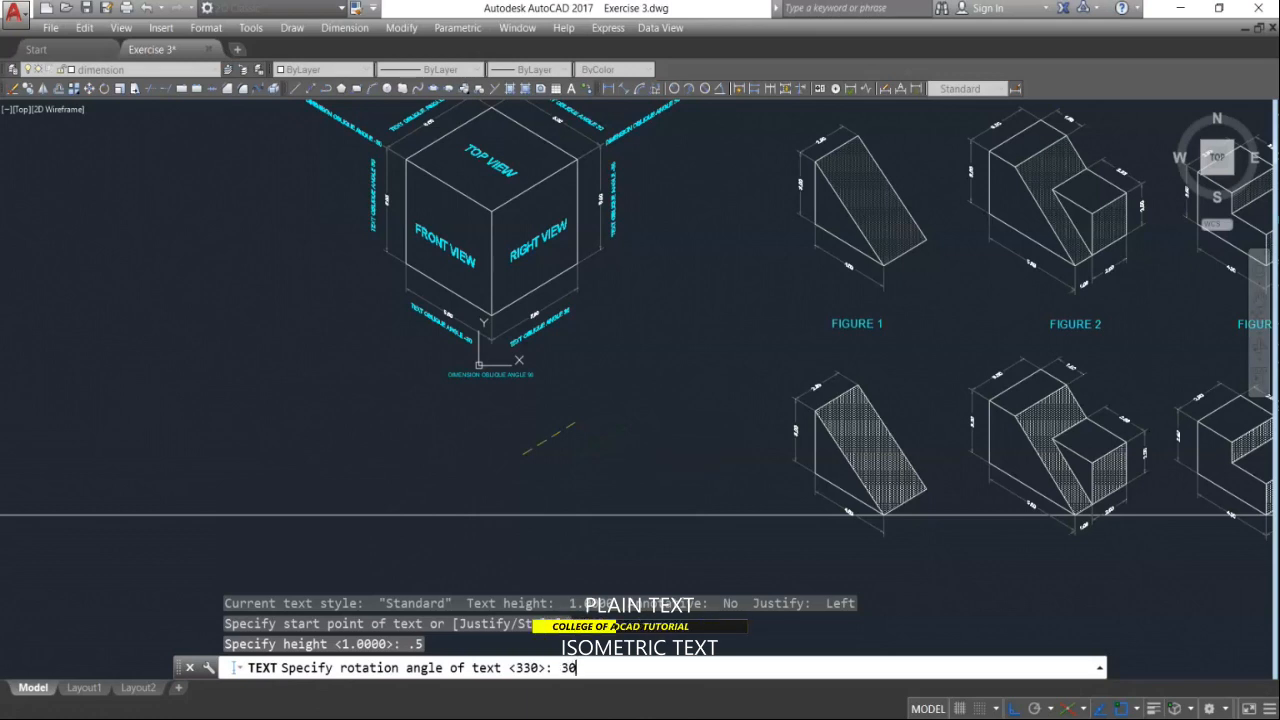
{"action": "key", "text": "Return"}
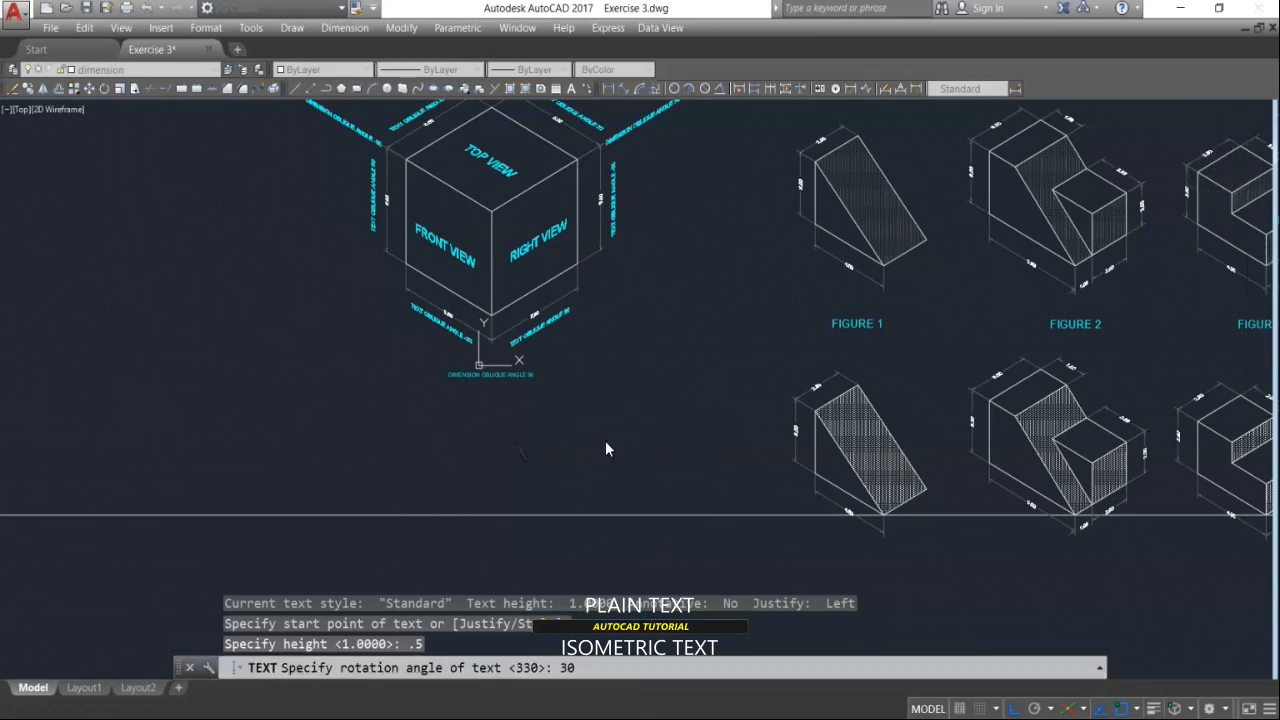
{"action": "type", "text": "R"}
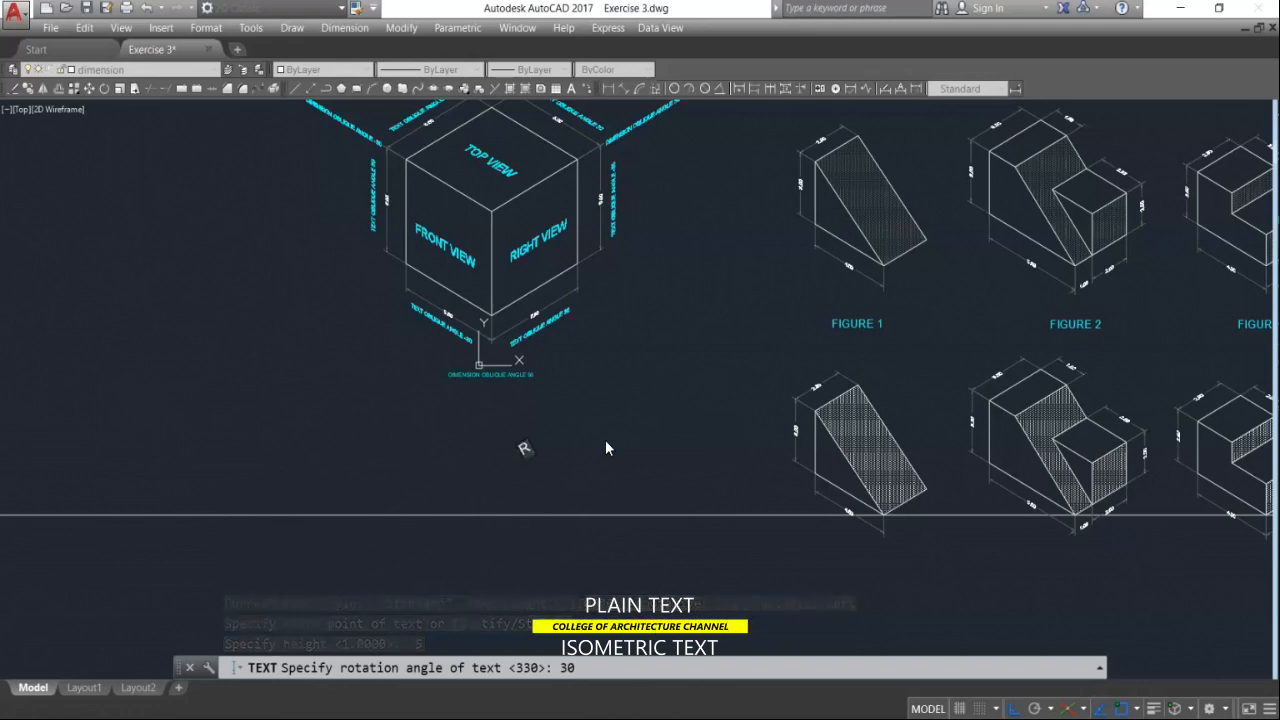
{"action": "type", "text": "IG"}
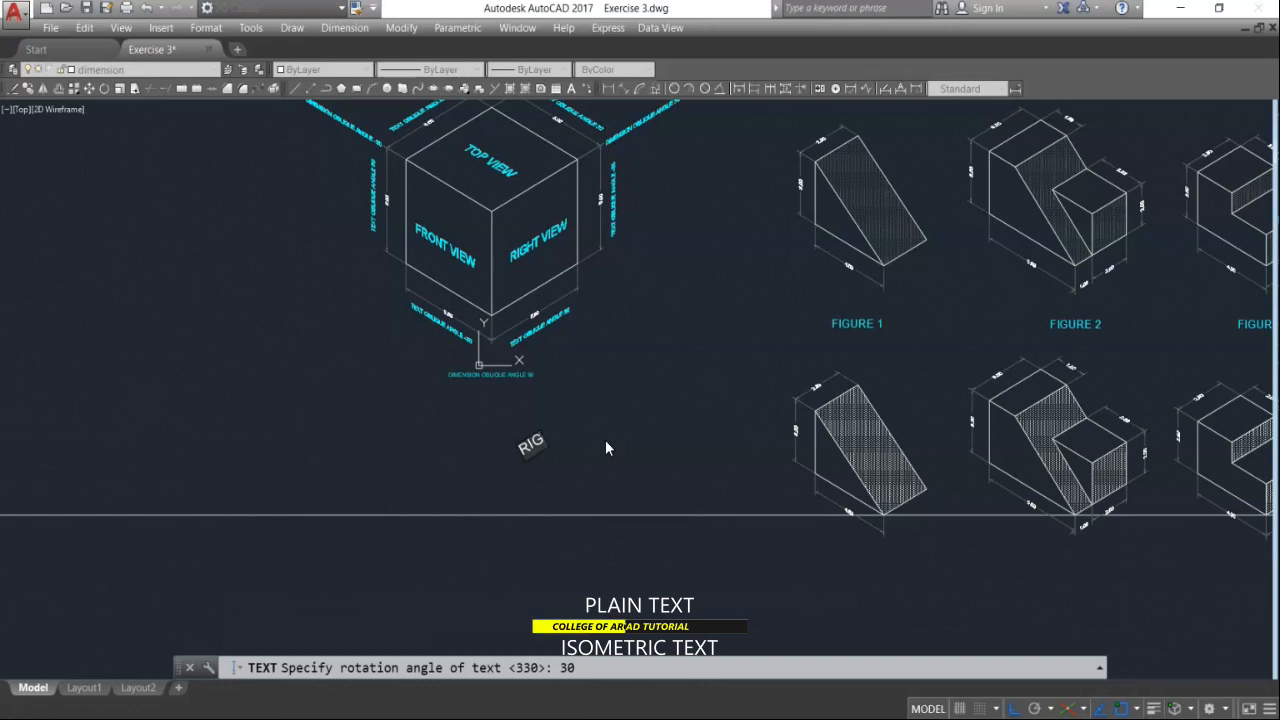
{"action": "type", "text": "HT V"}
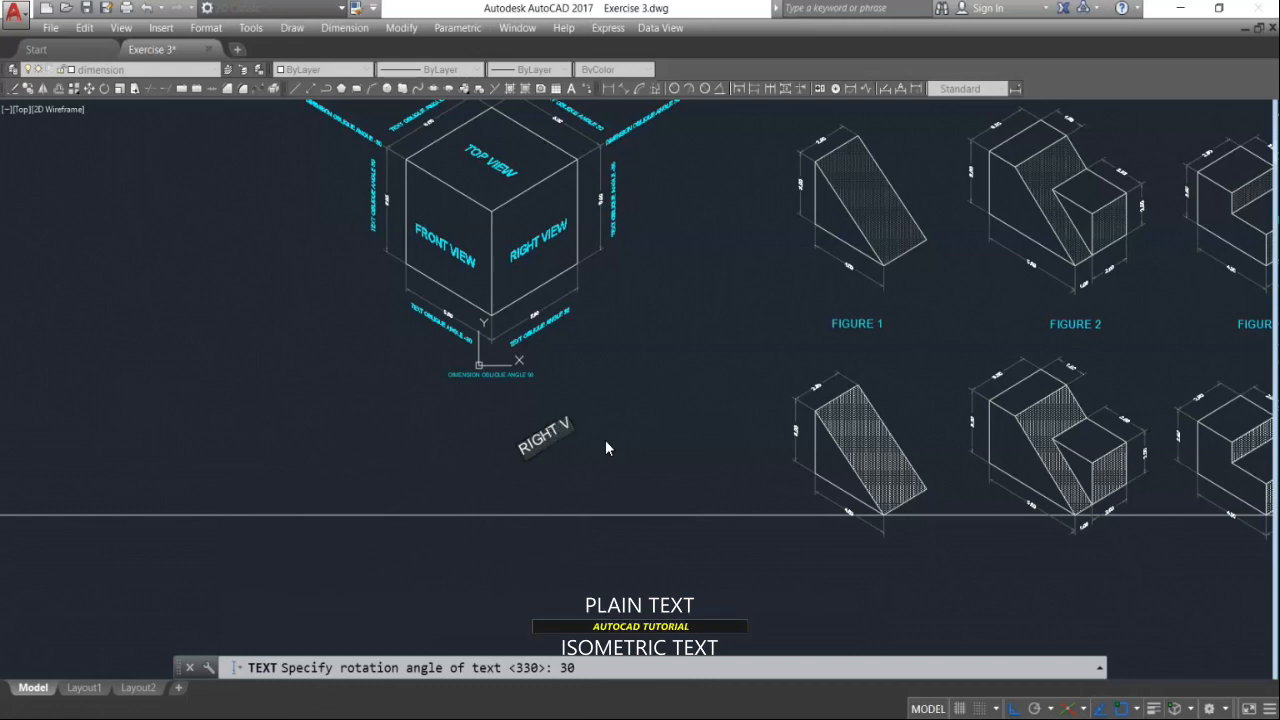
{"action": "type", "text": "IEW"}
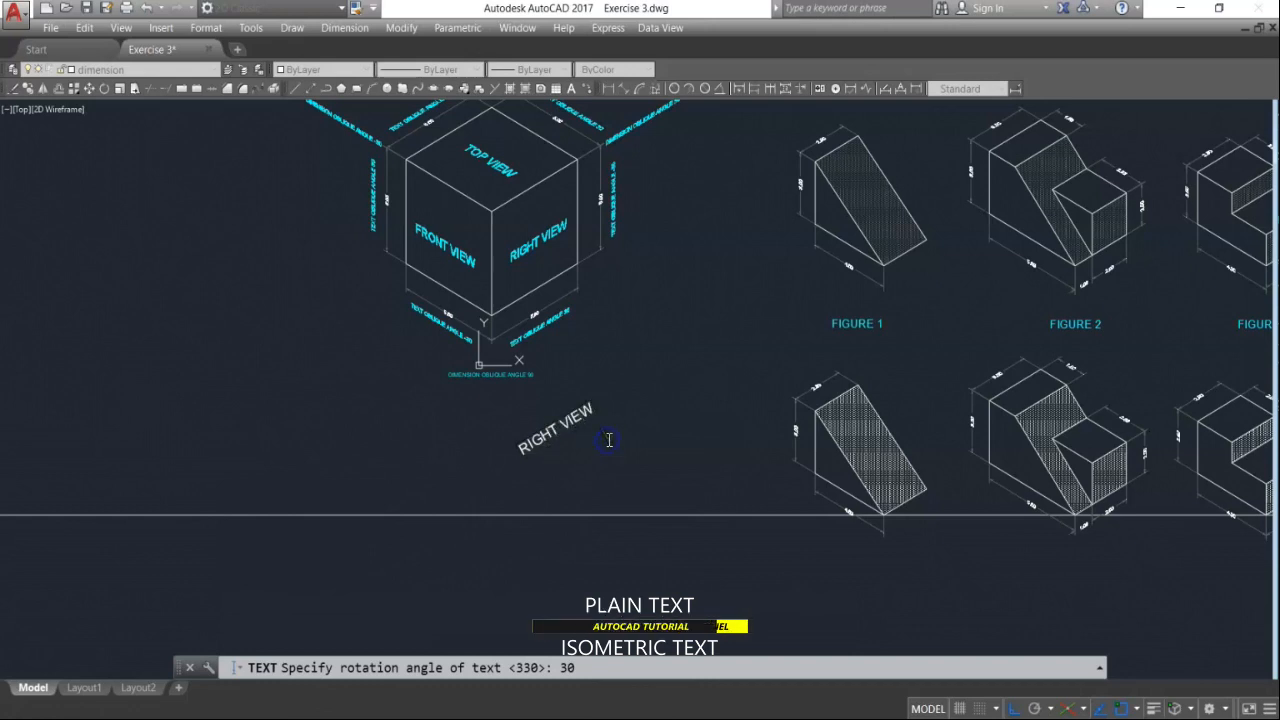
{"action": "key", "text": "Escape"}
{"action": "key", "text": "Escape"}
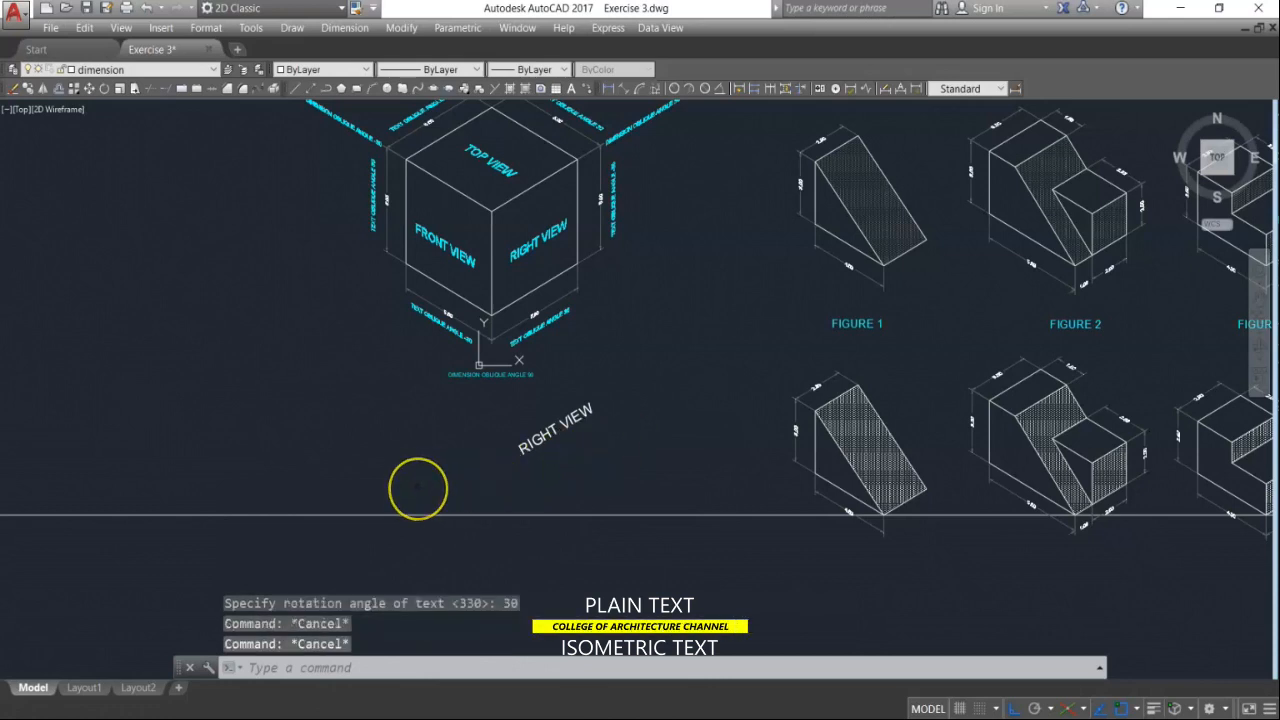
Step: Add the single-line text TOP VIEW to the lower left of the reference cube with height 0.5 and rotation -30
{"action": "type", "text": "TE"}
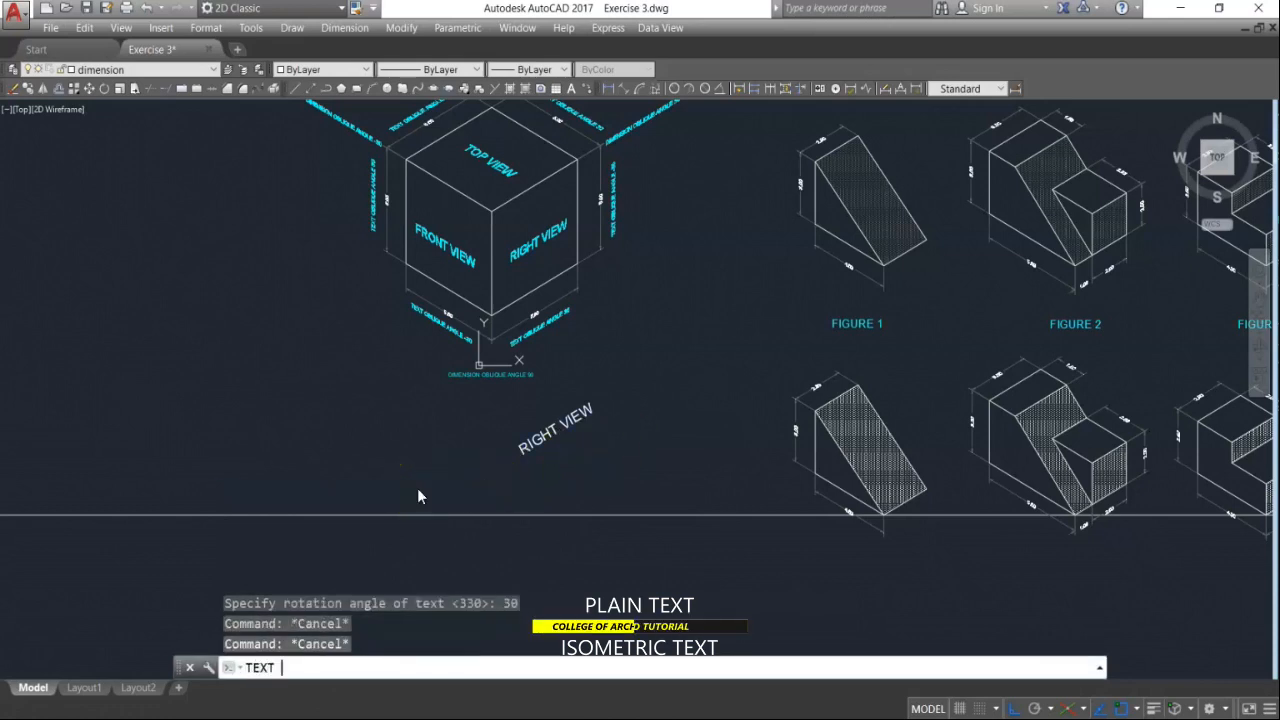
{"action": "type", "text": "XT"}
{"action": "key", "text": "Return"}
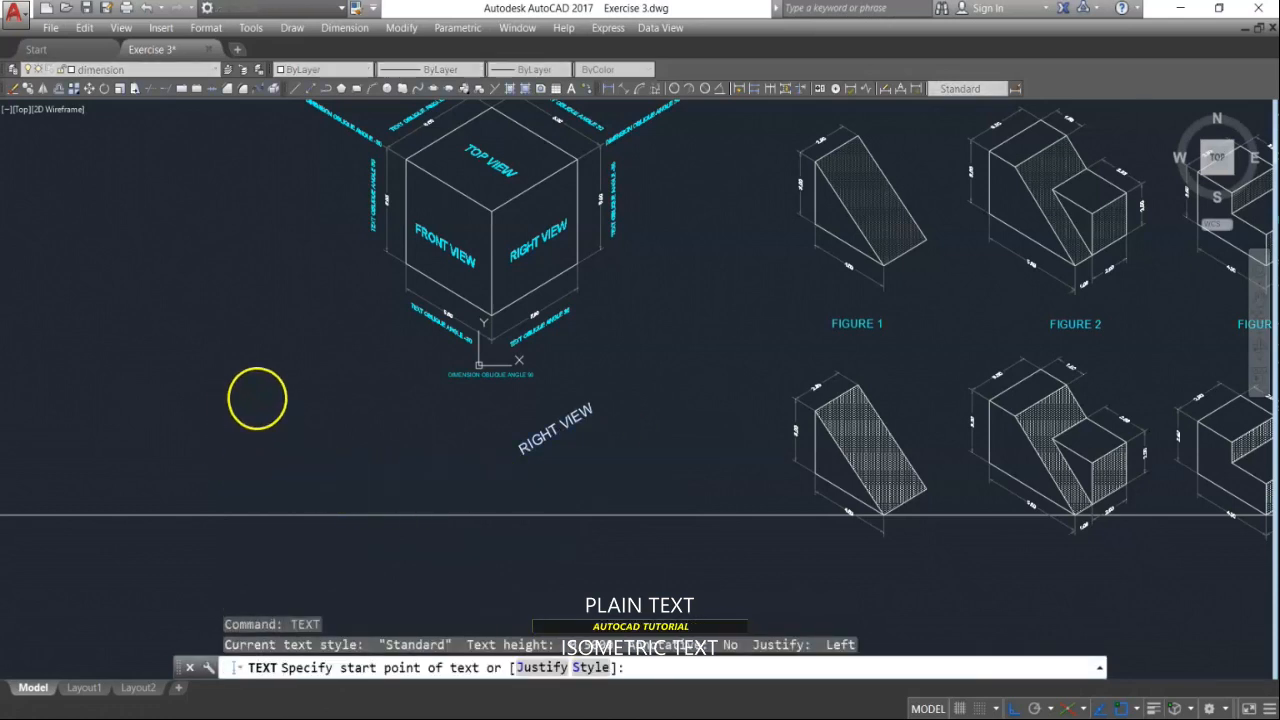
{"action": "left_click", "coordinate": [243, 392]}
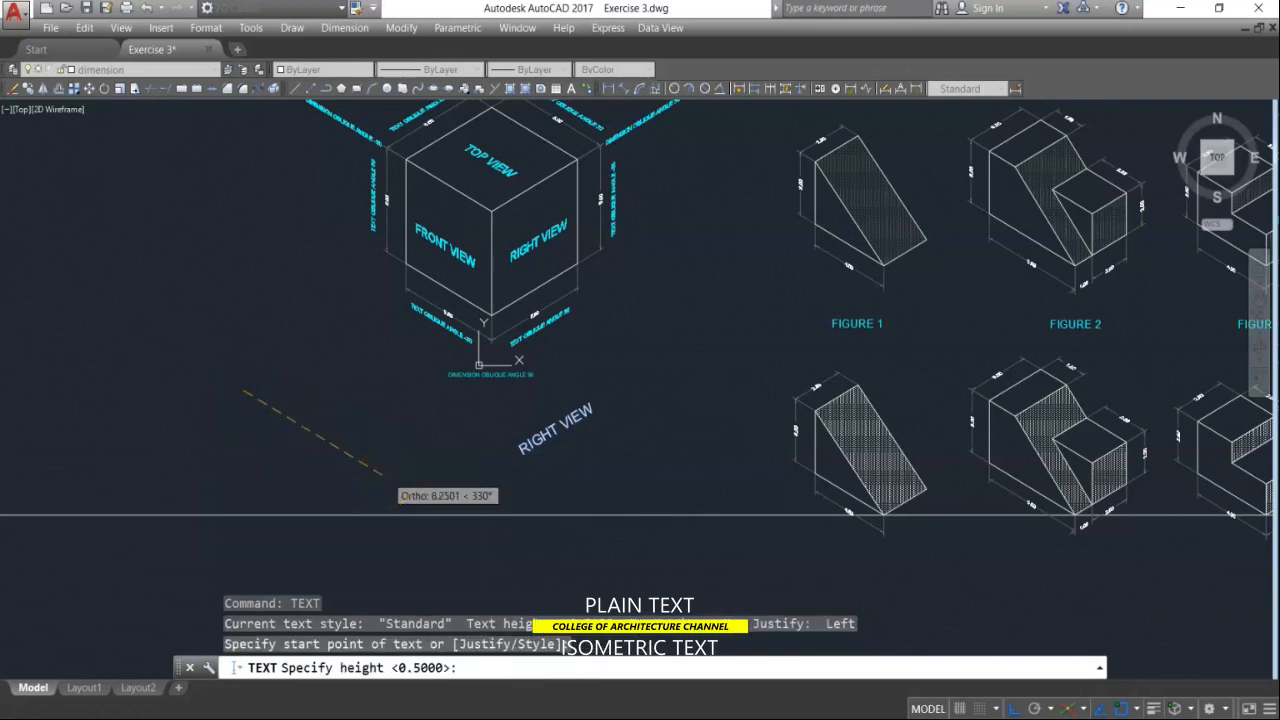
{"action": "key", "text": "Return"}
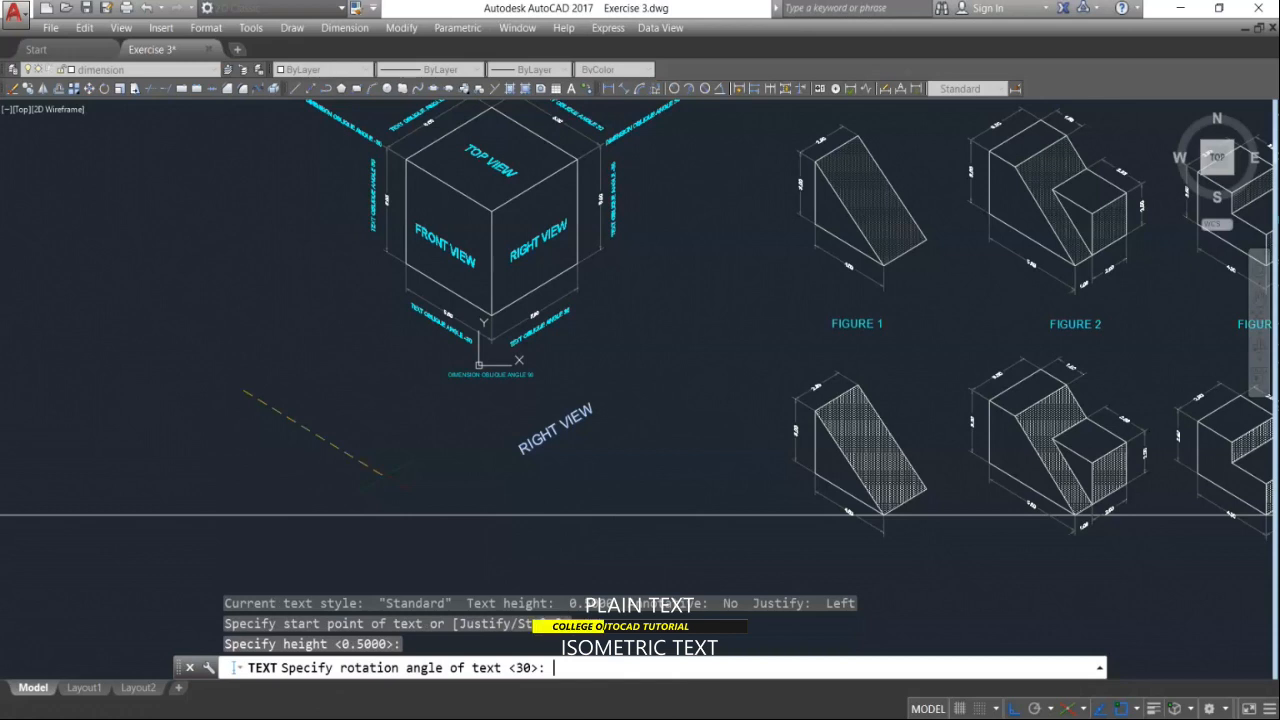
{"action": "type", "text": "-30"}
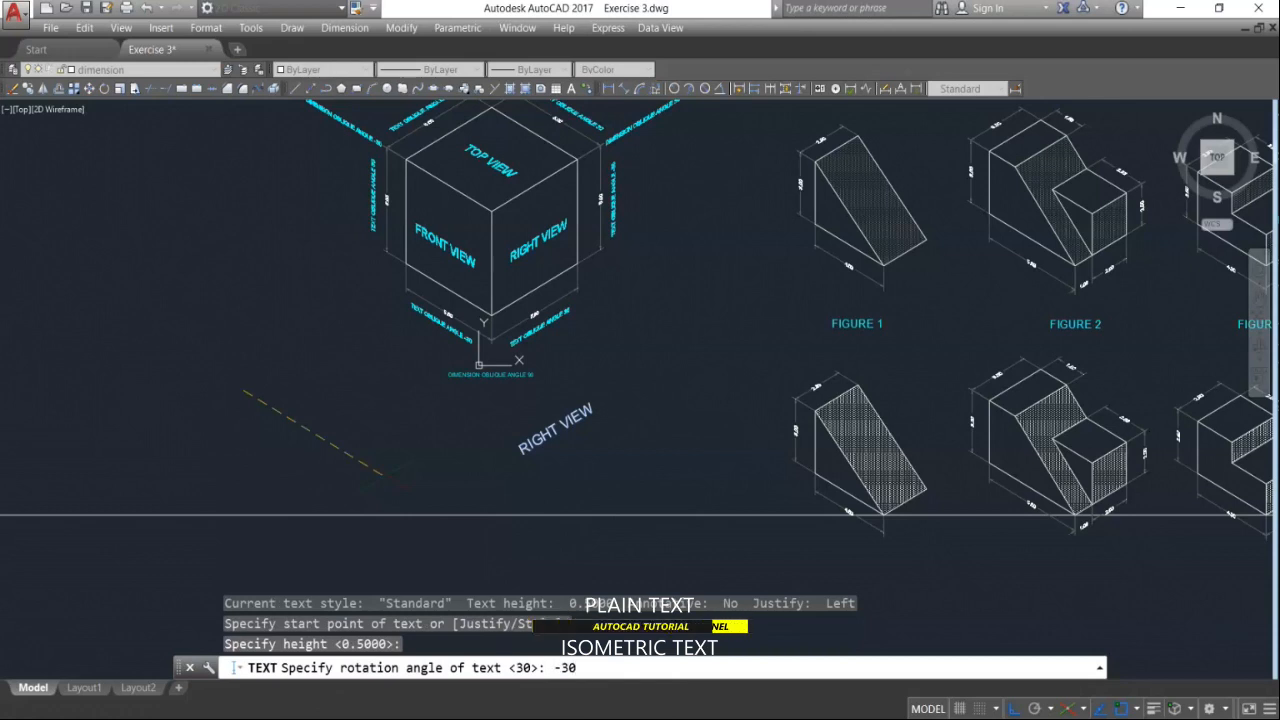
{"action": "key", "text": "Return"}
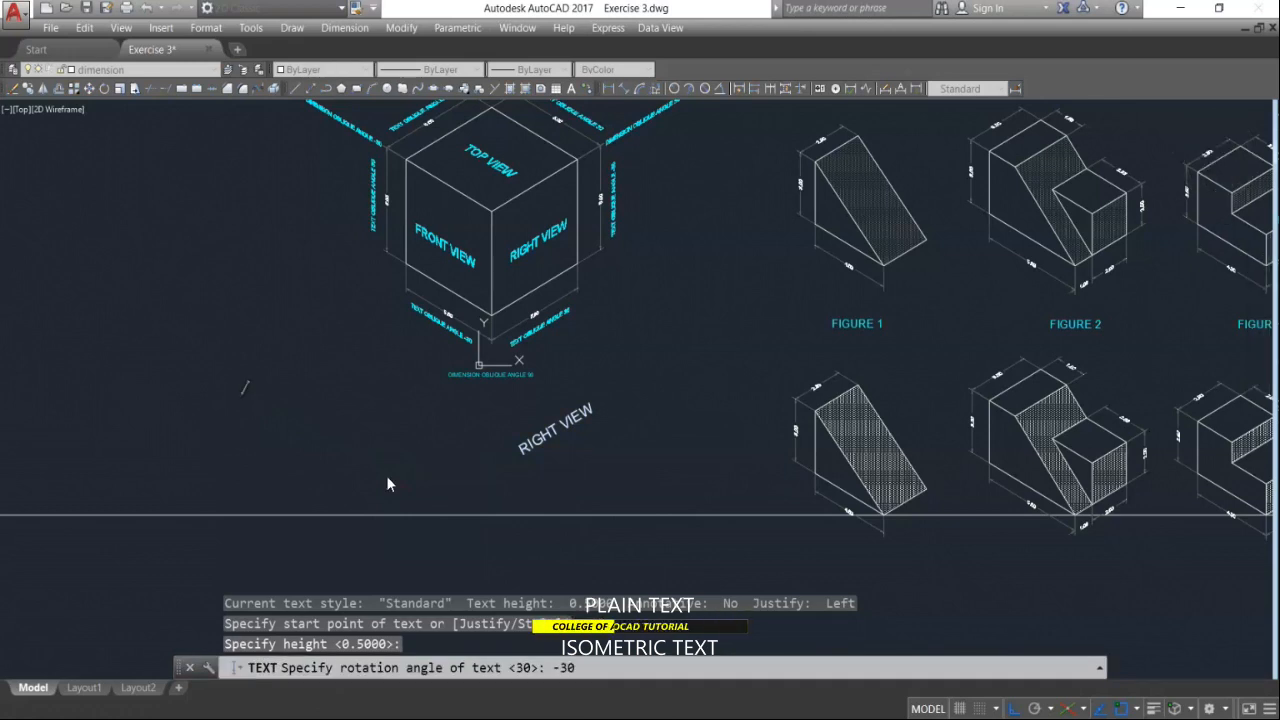
{"action": "type", "text": "TOP VIEW"}
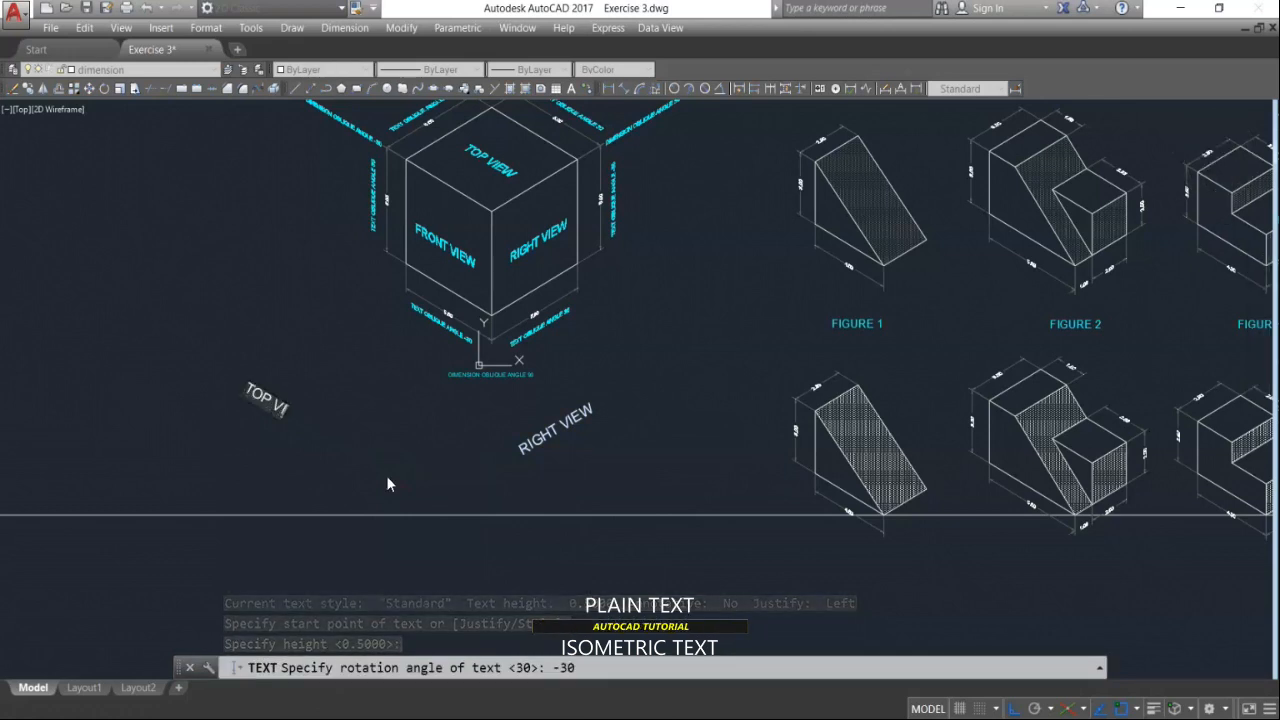
{"action": "left_click", "coordinate": [395, 449]}
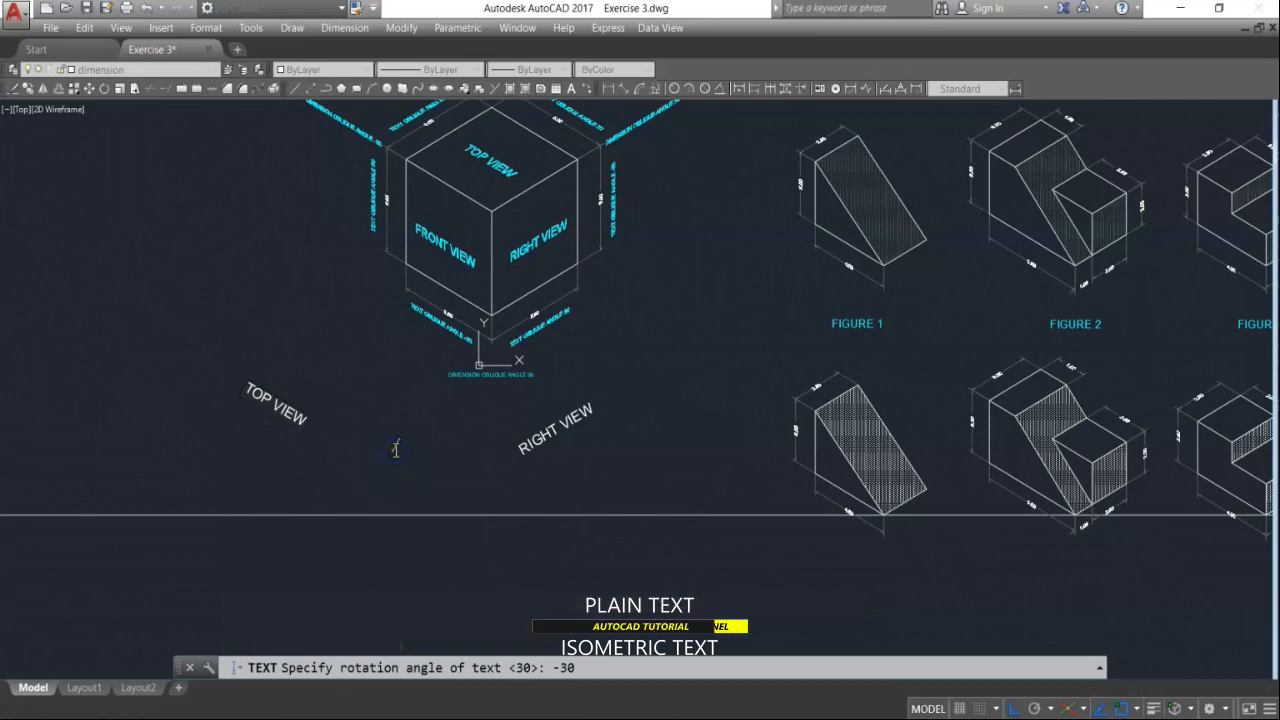
{"action": "key", "text": "Escape"}
{"action": "key", "text": "Escape"}
Step: Copy the new TOP VIEW text to a spot just below and left of the original
{"action": "type", "text": "CO"}
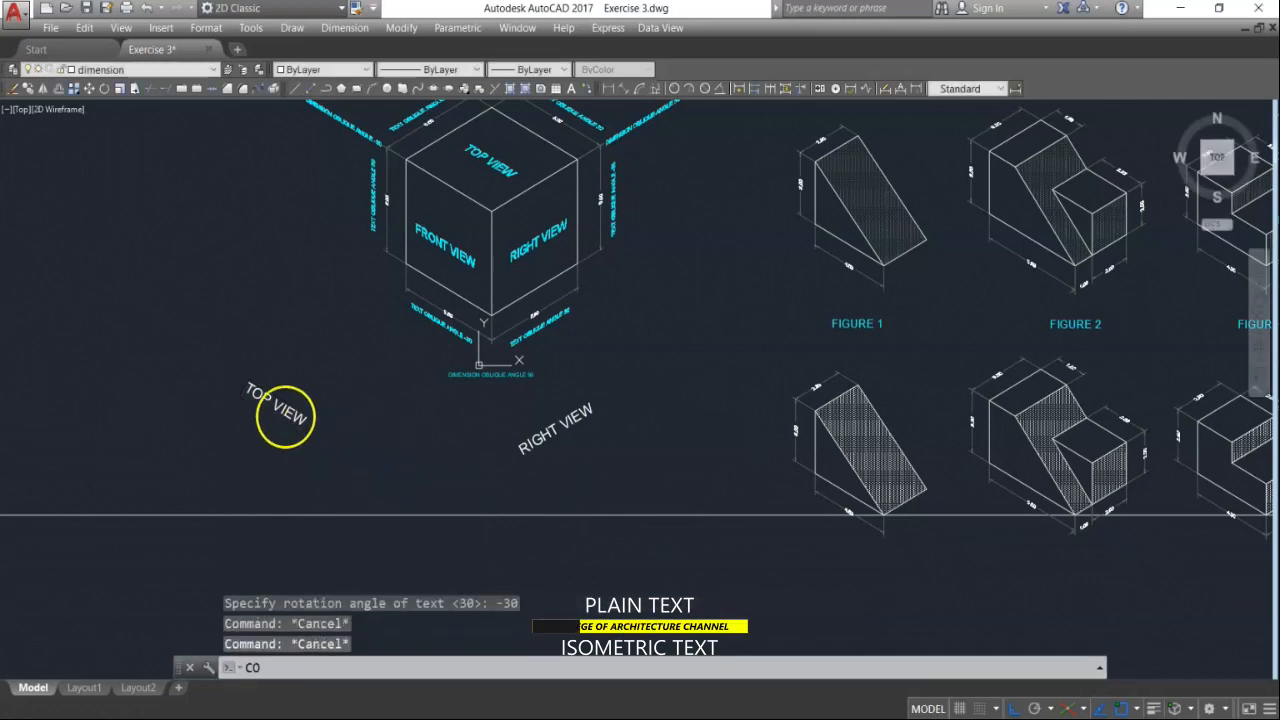
{"action": "key", "text": "Return"}
{"action": "left_click_drag", "start_coordinate": [236, 372], "coordinate": [312, 432]}
{"action": "key", "text": "Return"}
{"action": "left_click", "coordinate": [315, 318]}
{"action": "left_click", "coordinate": [290, 340]}
{"action": "key", "text": "Return"}
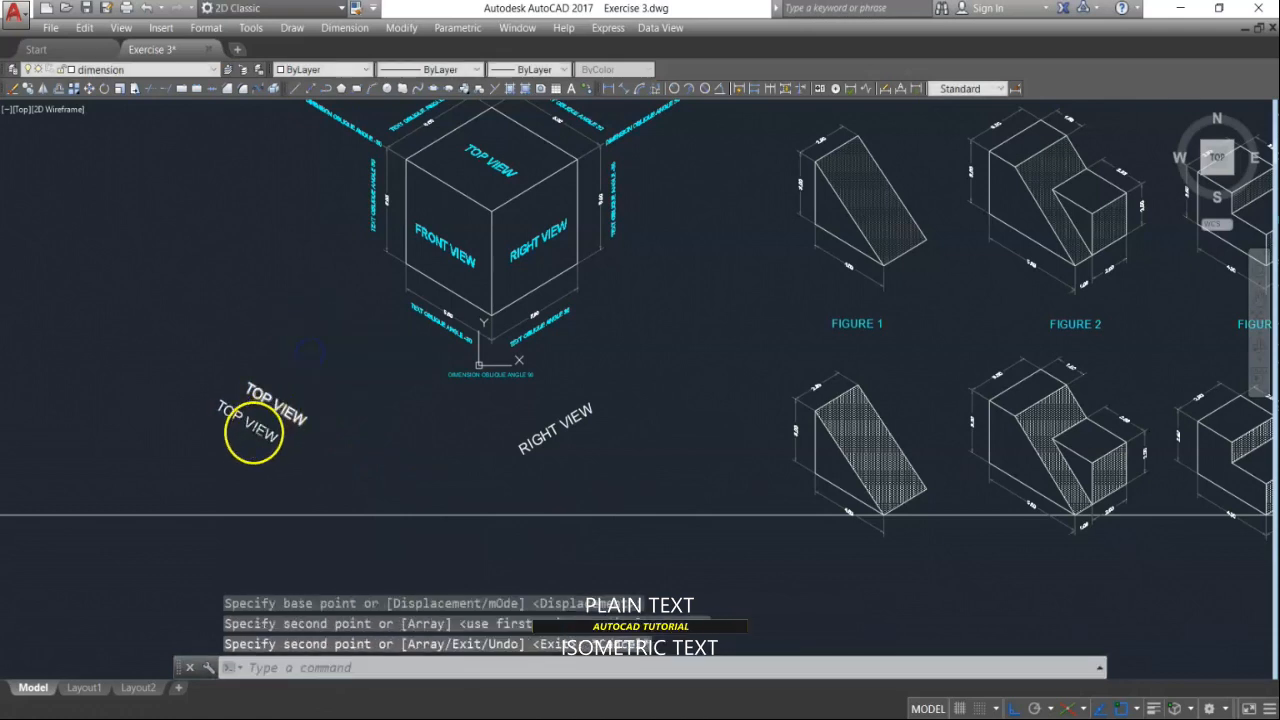
Step: Change the wording of the copied TOP VIEW text to FRONT VIEW
{"action": "double_click", "coordinate": [252, 436]}
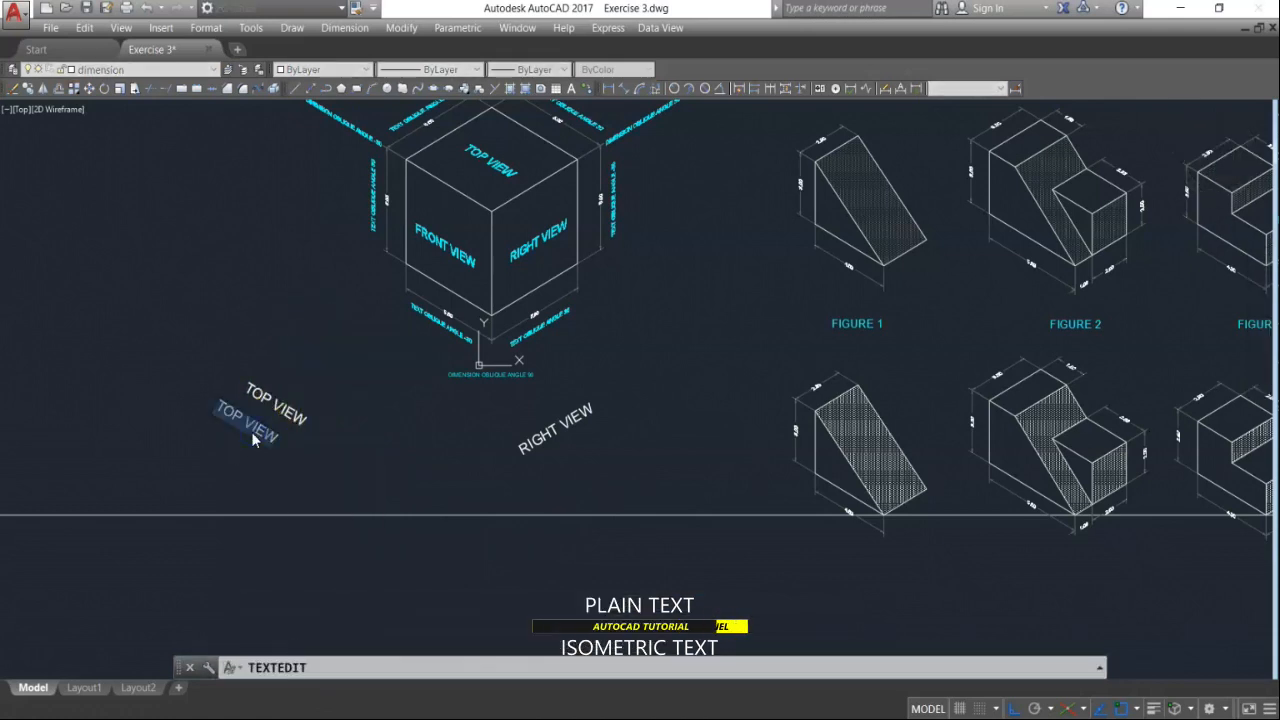
{"action": "type", "text": "FRONT"}
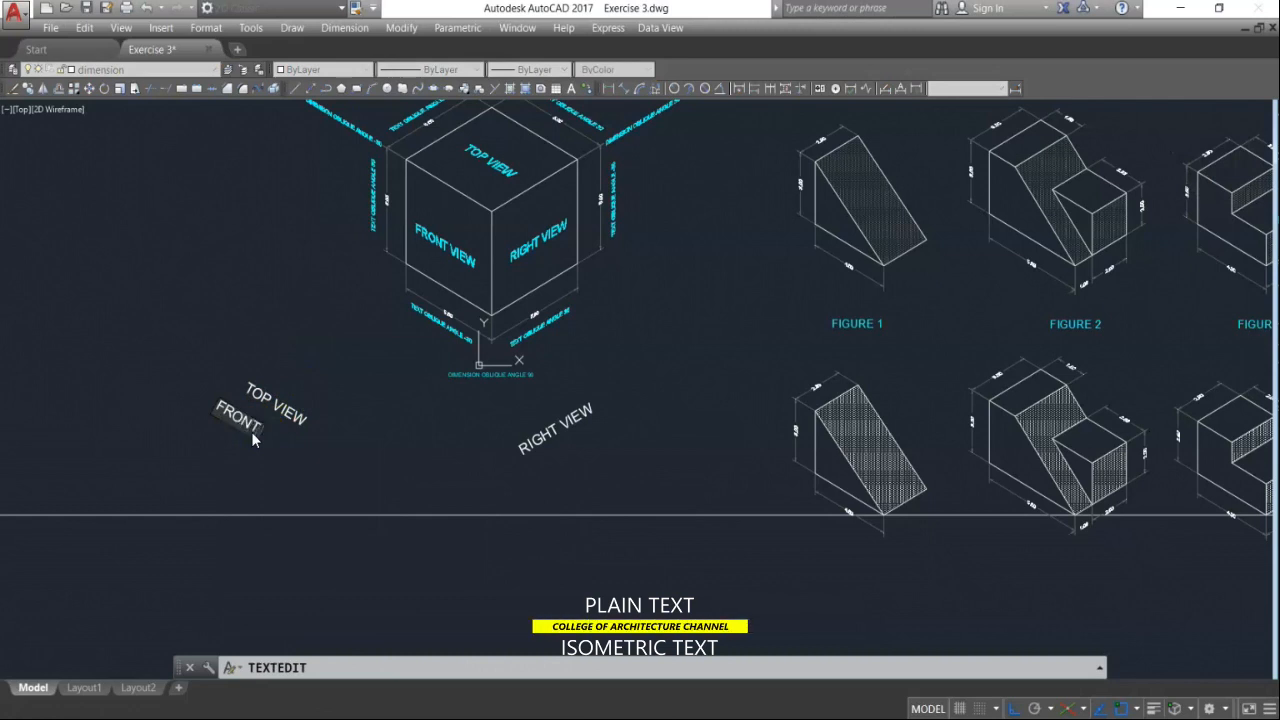
{"action": "type", "text": " VIEW"}
{"action": "left_click", "coordinate": [330, 424]}
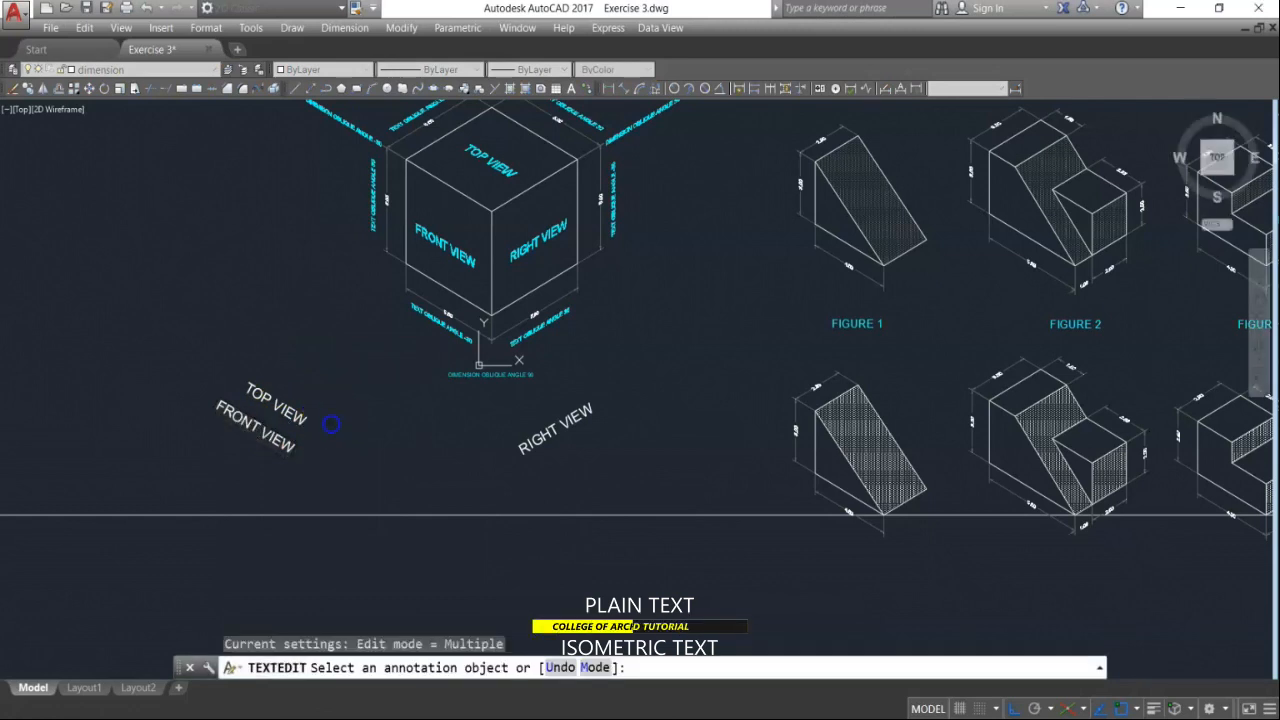
{"action": "key", "text": "Escape"}
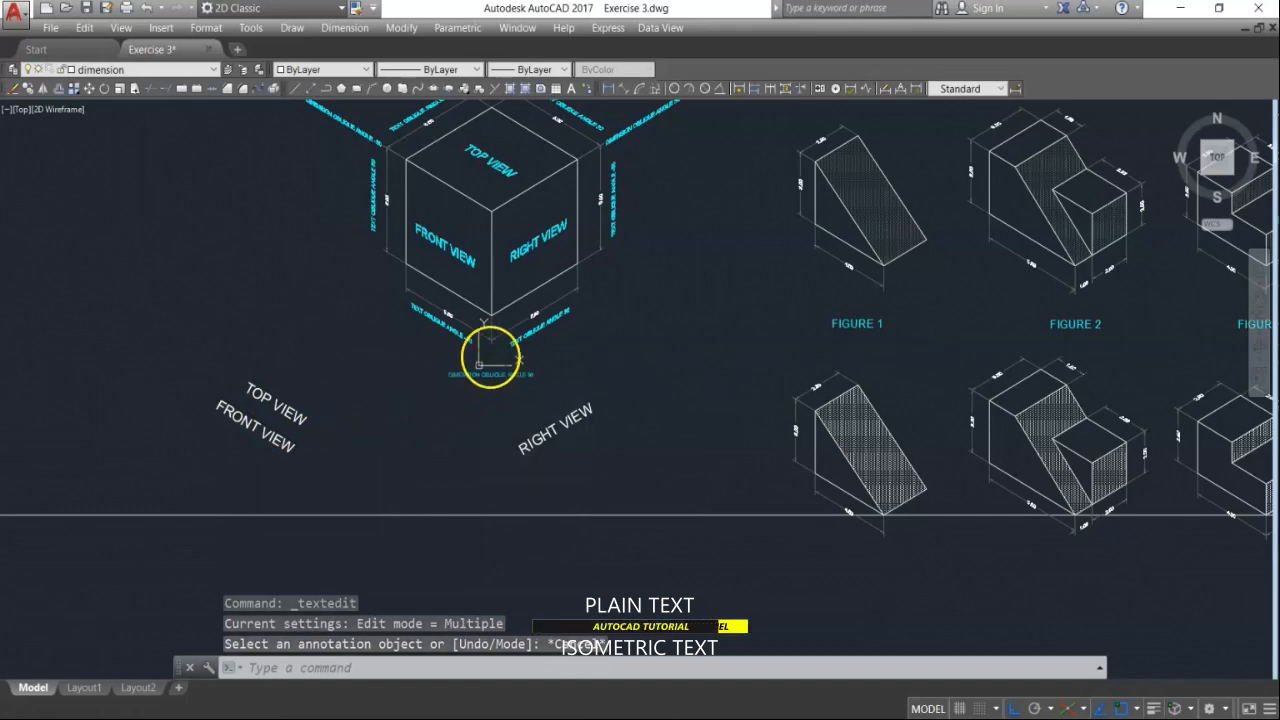
{"action": "scroll", "coordinate": [540, 305], "scroll_direction": "up", "scroll_amount": 3}
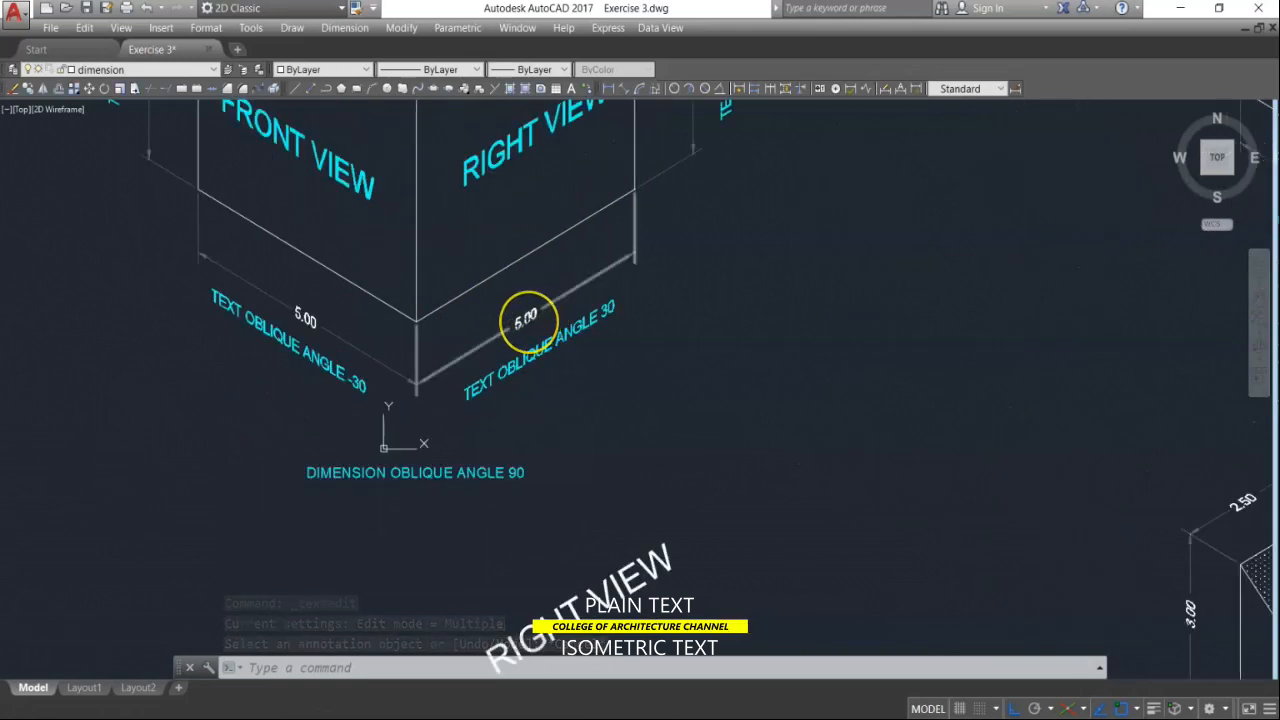
Step: Inspect the oblique angle set for the text of the reference cube's lower-right 5.00 dimension
{"action": "scroll", "coordinate": [530, 318], "scroll_direction": "down", "scroll_amount": 2}
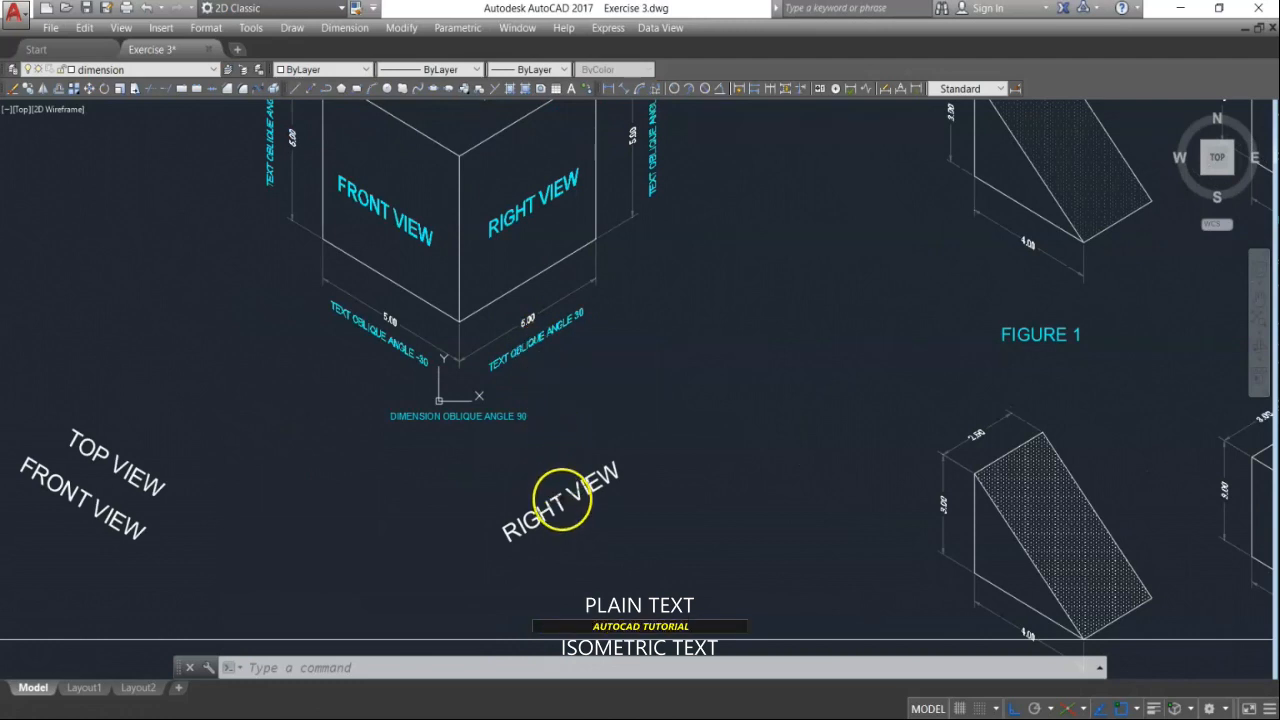
{"action": "scroll", "coordinate": [551, 373], "scroll_direction": "up", "scroll_amount": 3}
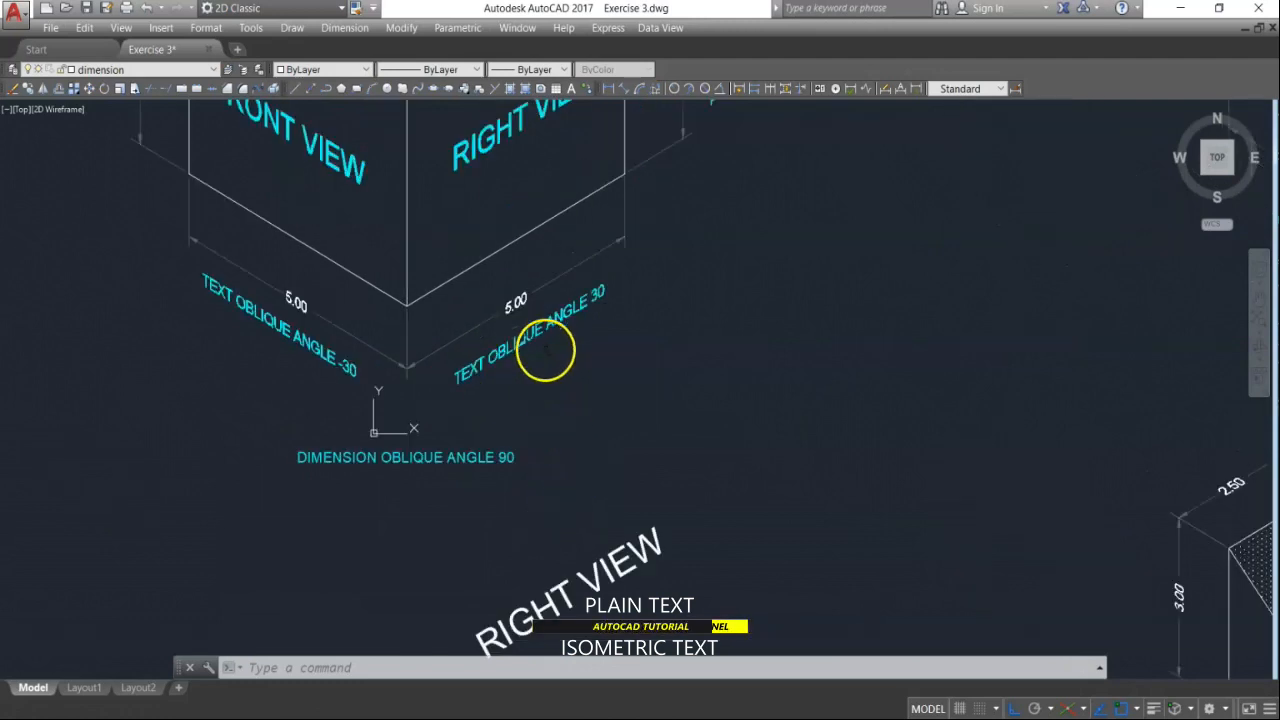
{"action": "key", "text": "Escape"}
{"action": "scroll", "coordinate": [526, 314], "scroll_direction": "up", "scroll_amount": 3}
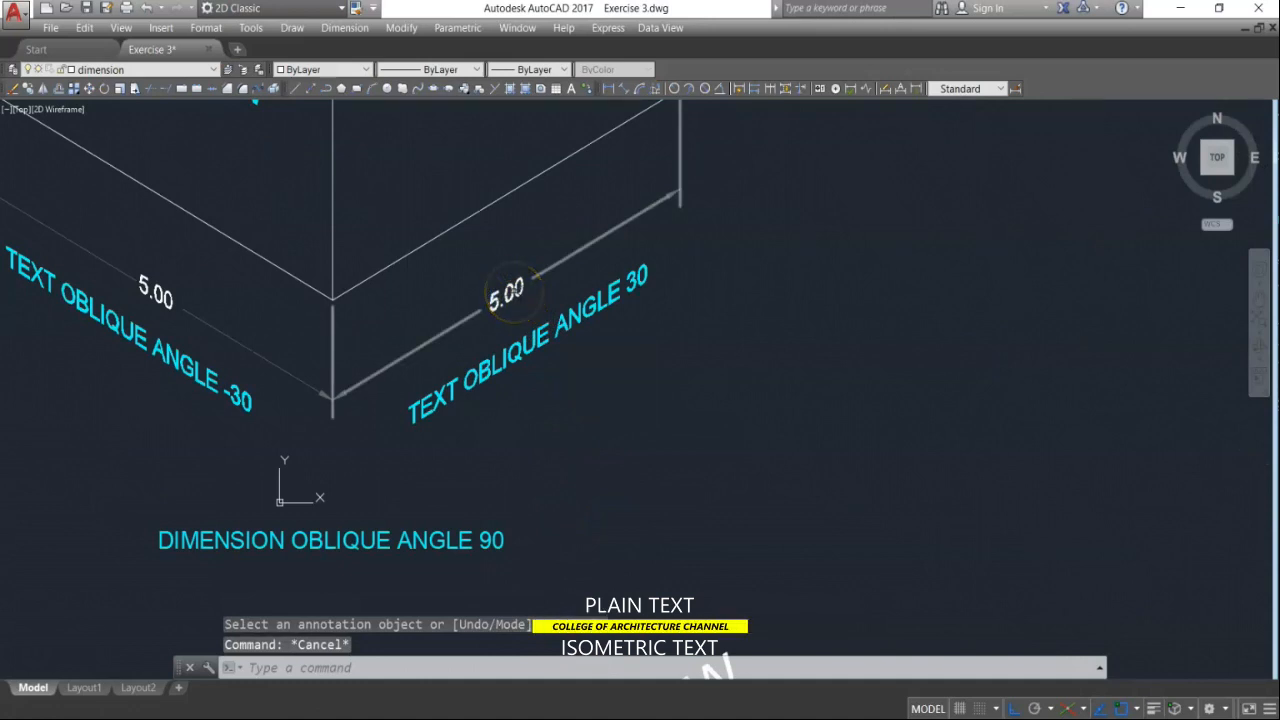
{"action": "double_click", "coordinate": [508, 291]}
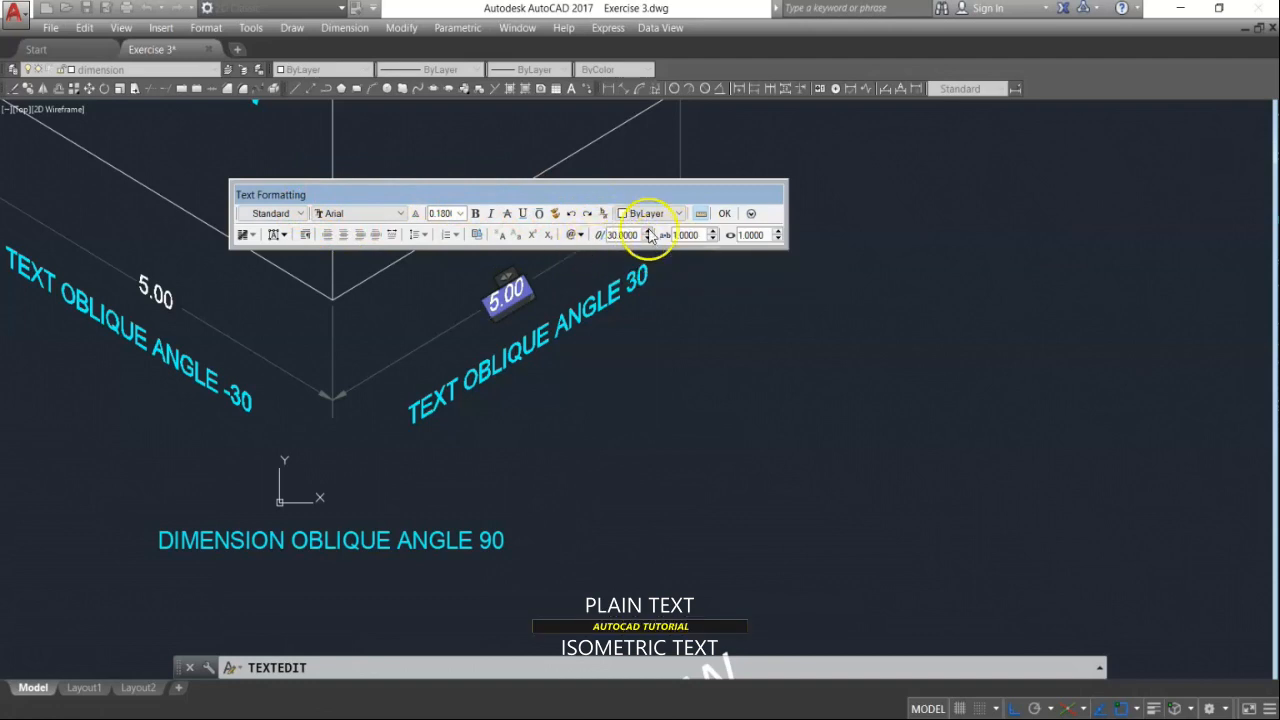
{"action": "left_click", "coordinate": [672, 355]}
{"action": "scroll", "coordinate": [740, 290], "scroll_direction": "down", "scroll_amount": 4}
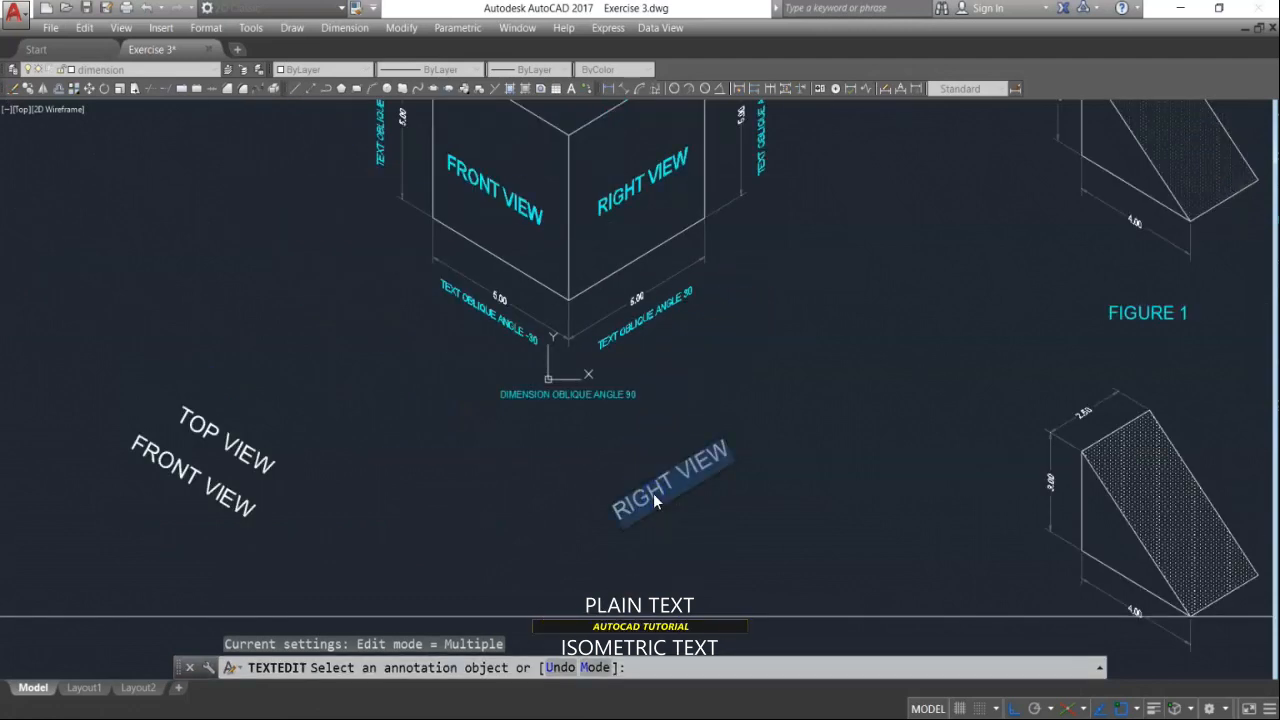
{"action": "left_click", "coordinate": [777, 385]}
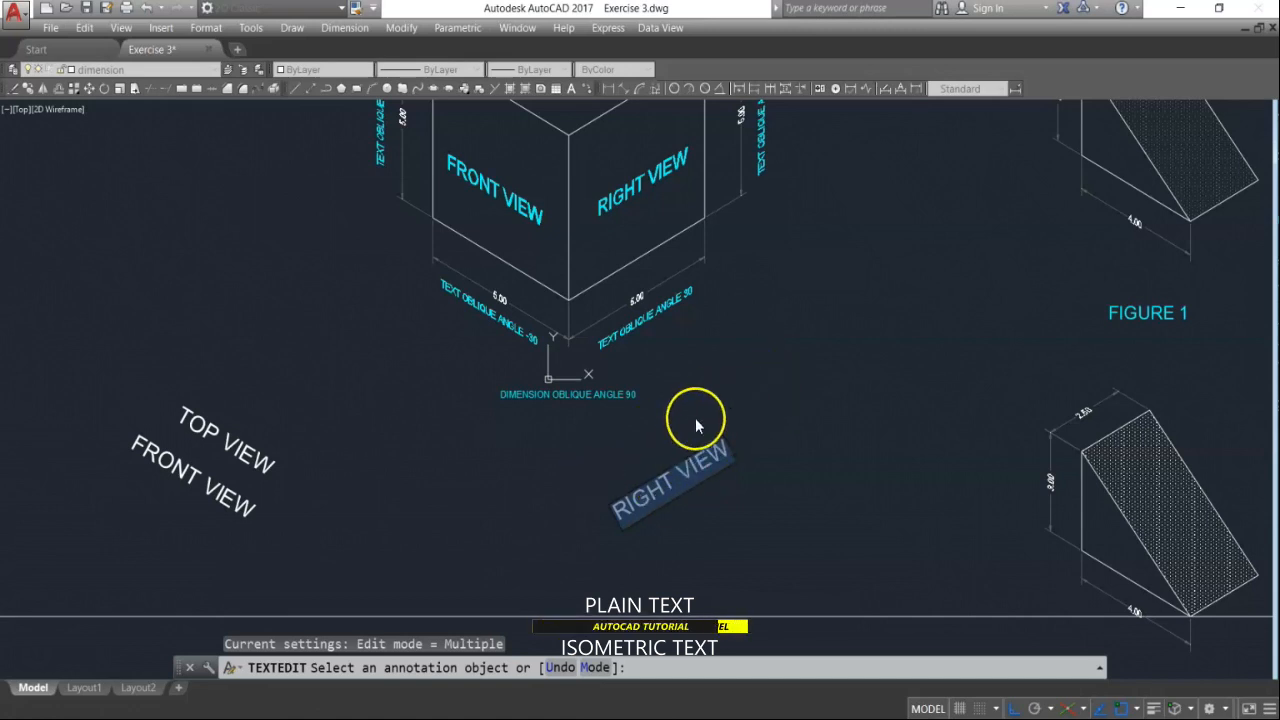
{"action": "left_click", "coordinate": [727, 297]}
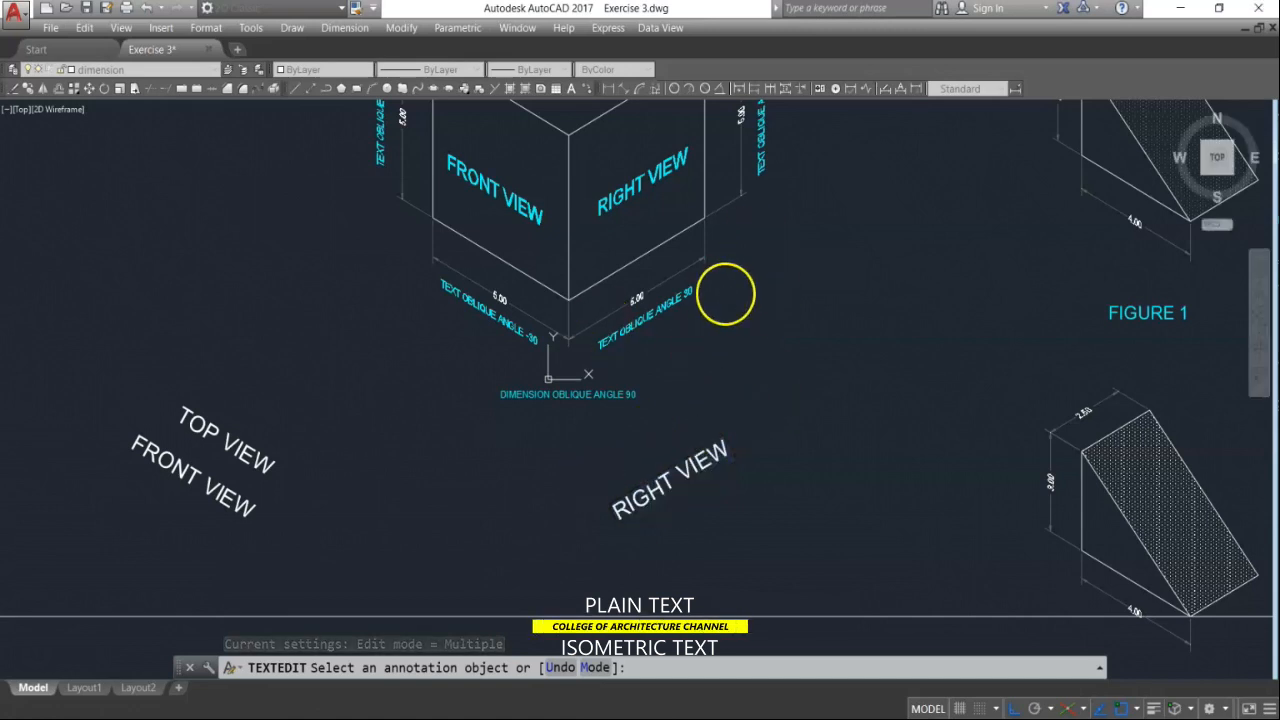
{"action": "key", "text": "Escape"}
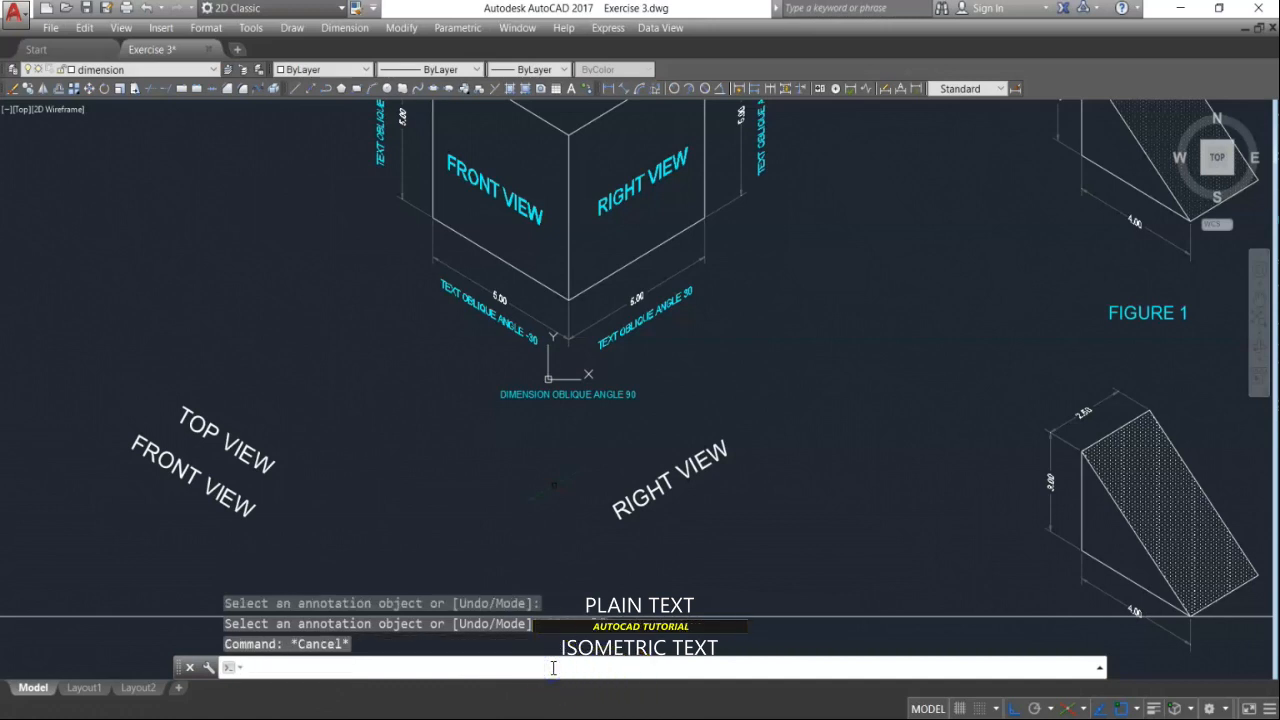
Step: Display the object properties and set the obliquing angle of the white RIGHT VIEW text below the cube to 30
{"action": "type", "text": "PROPE"}
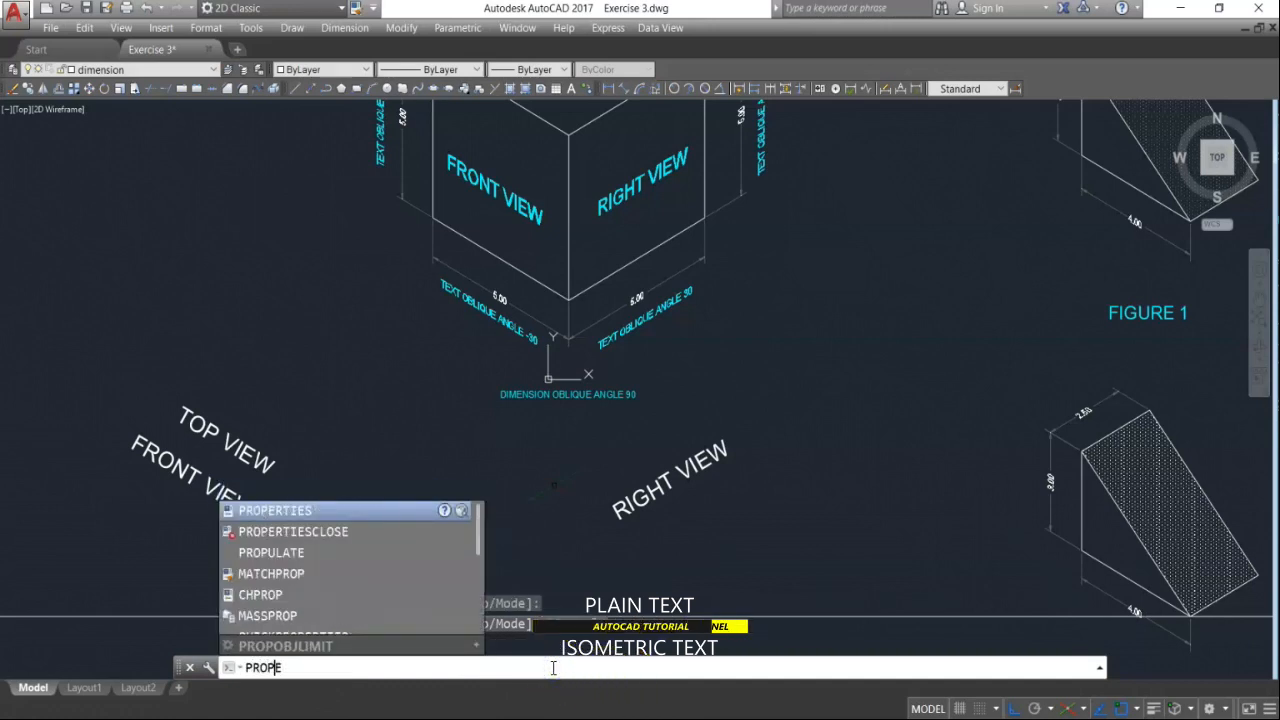
{"action": "type", "text": "RTIES"}
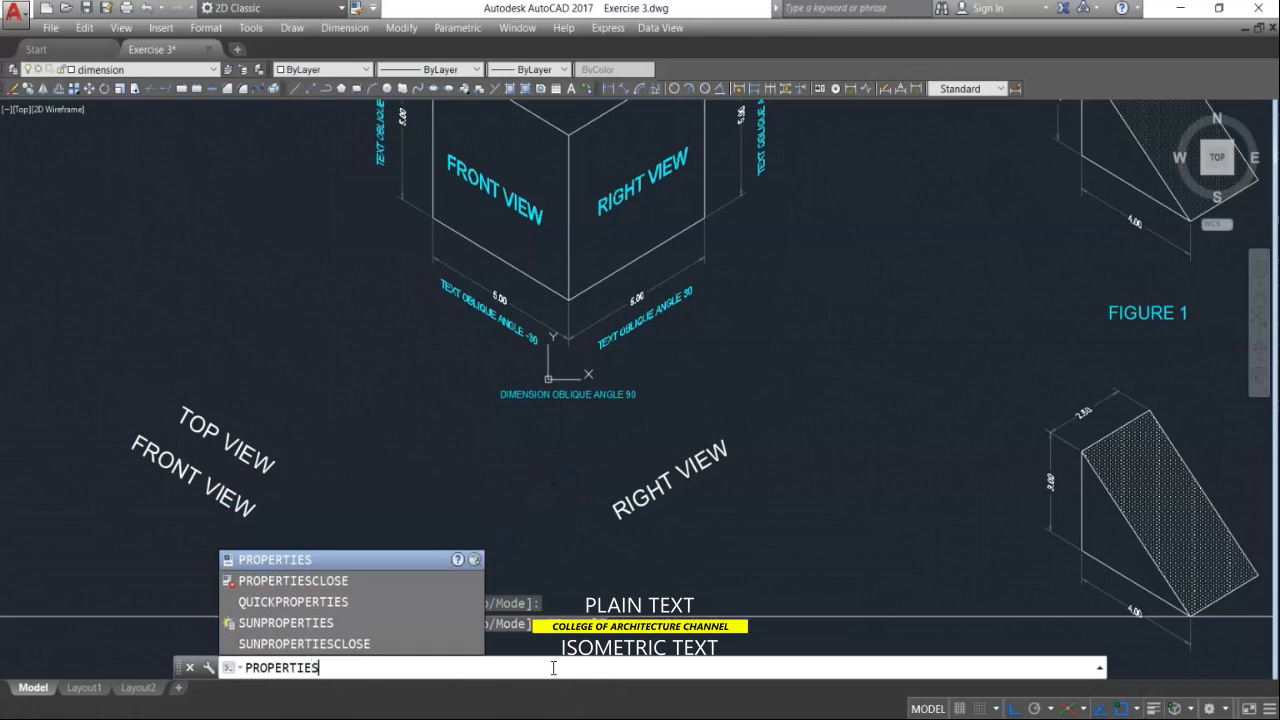
{"action": "key", "text": "Return"}
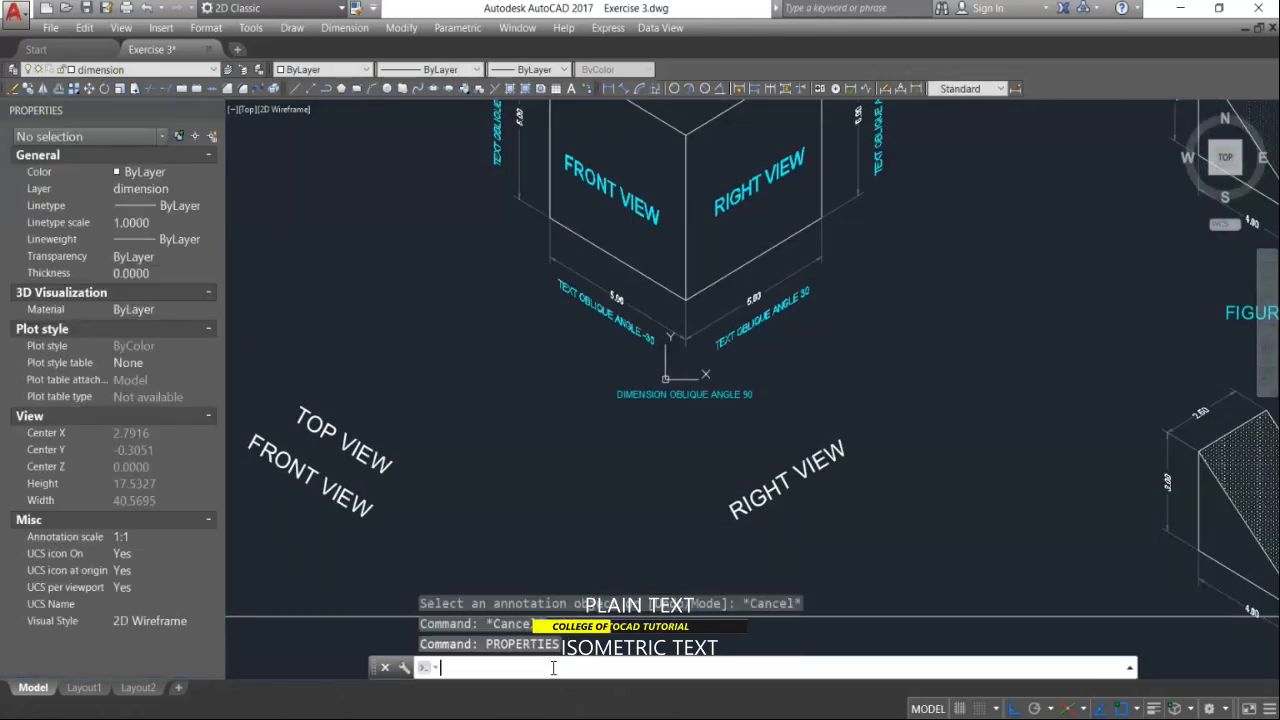
{"action": "left_click", "coordinate": [826, 568]}
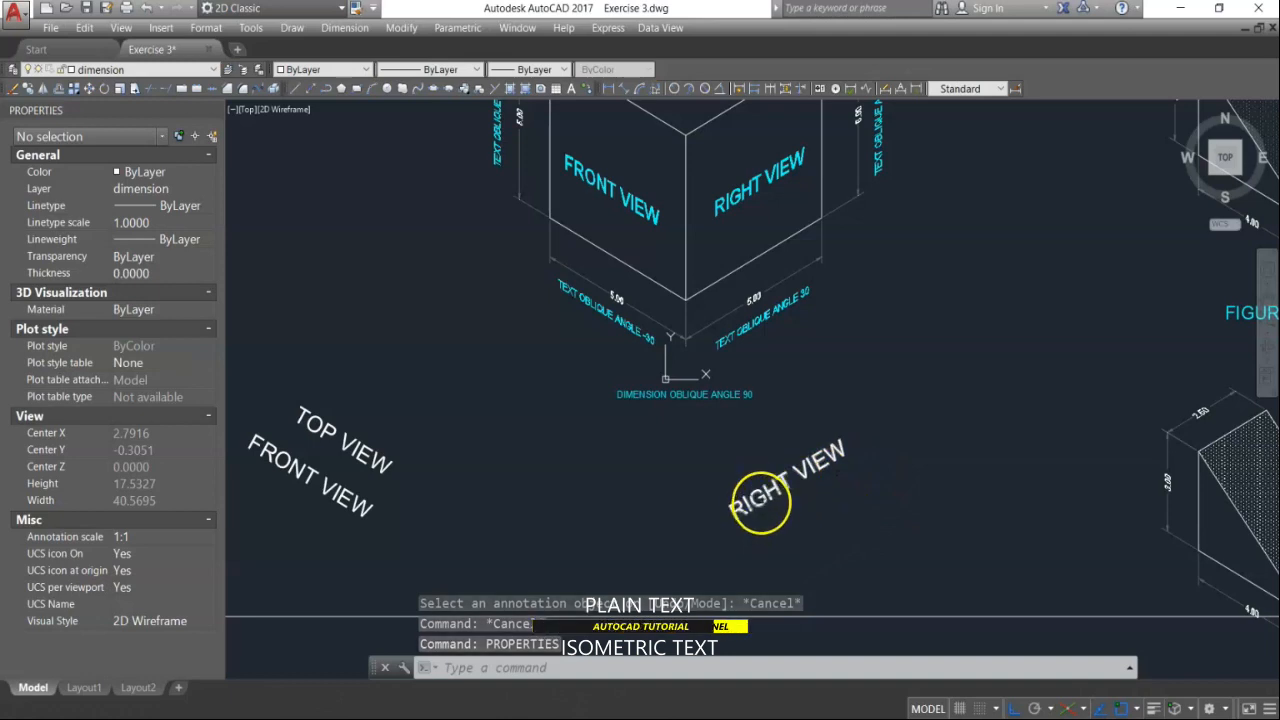
{"action": "left_click", "coordinate": [758, 505]}
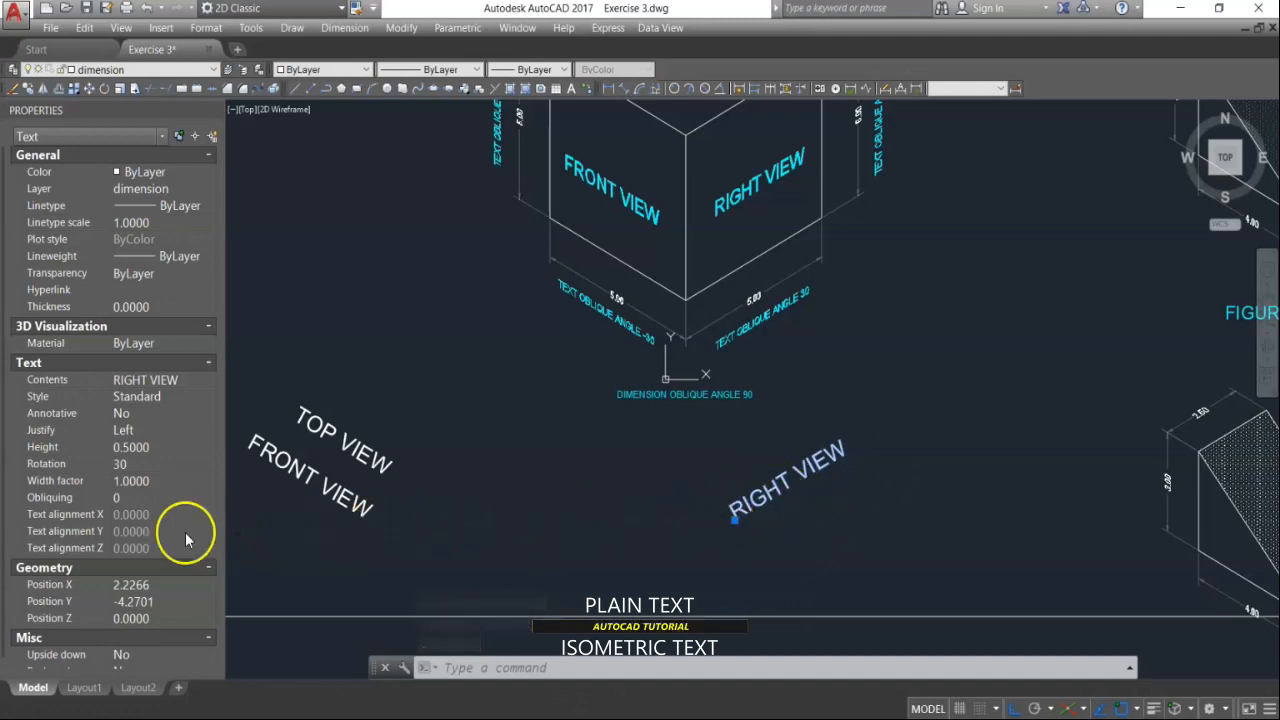
{"action": "left_click", "coordinate": [129, 498]}
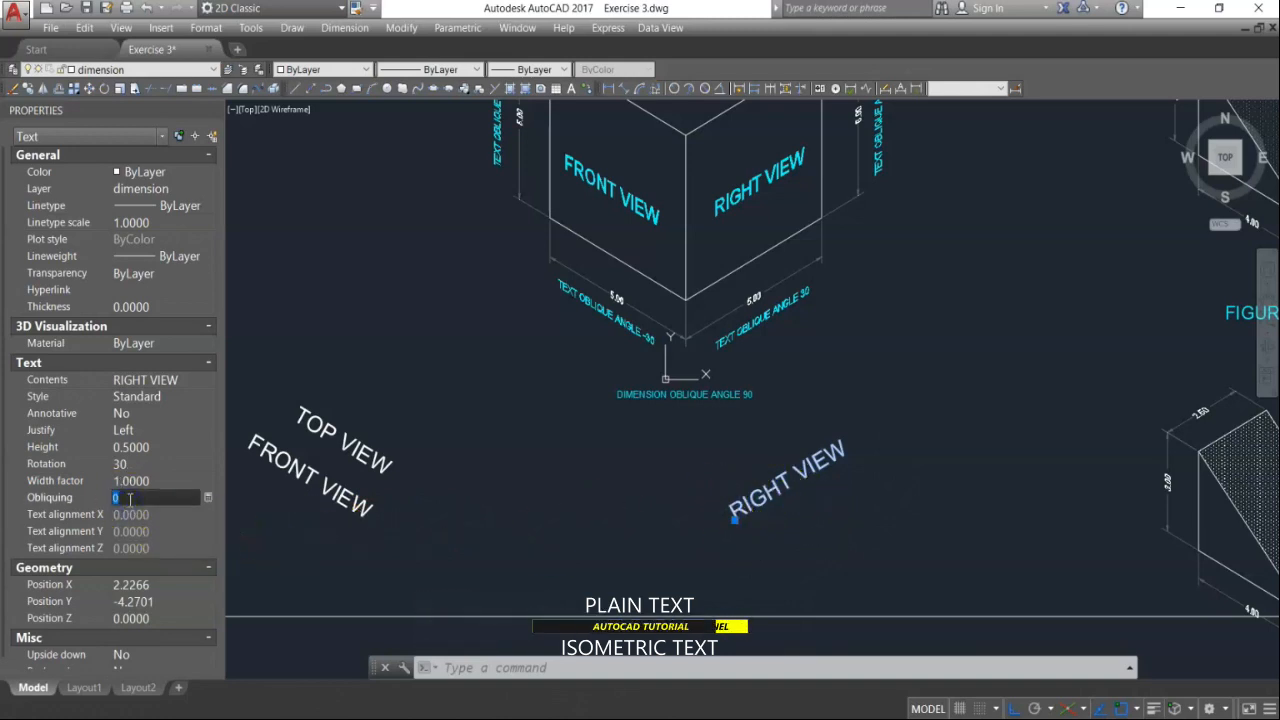
{"action": "type", "text": "3"}
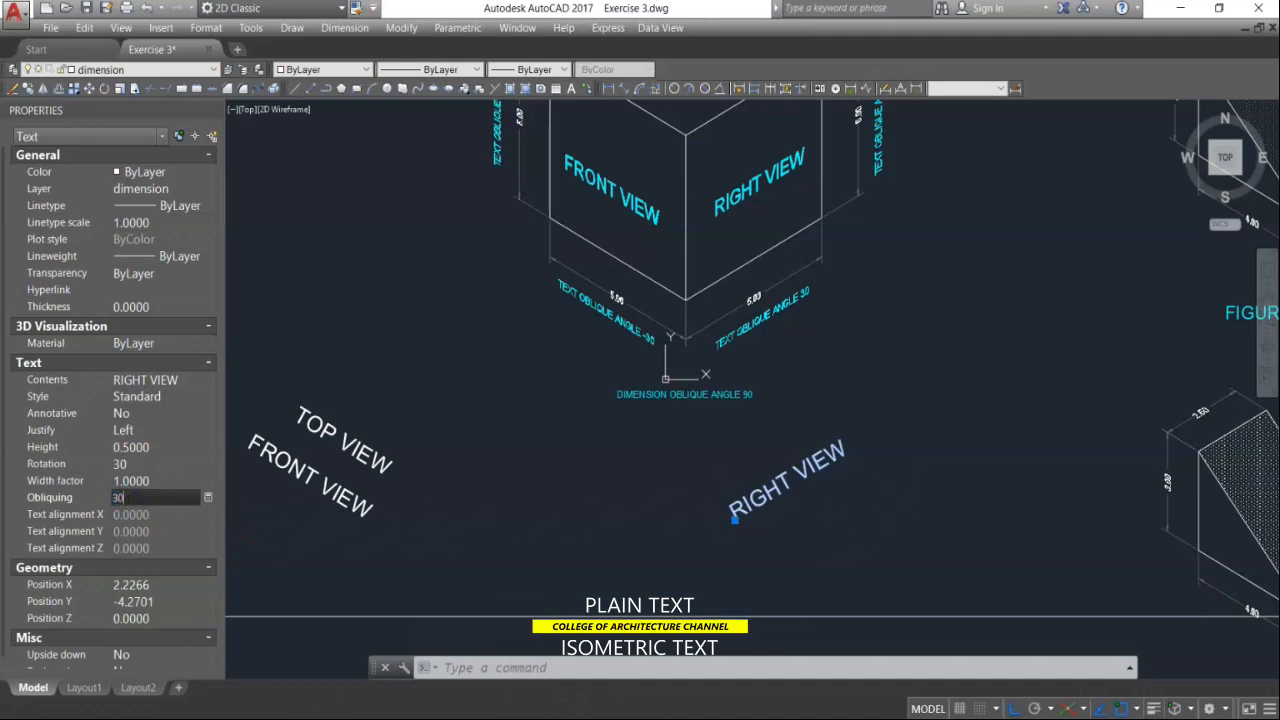
{"action": "left_click", "coordinate": [468, 474]}
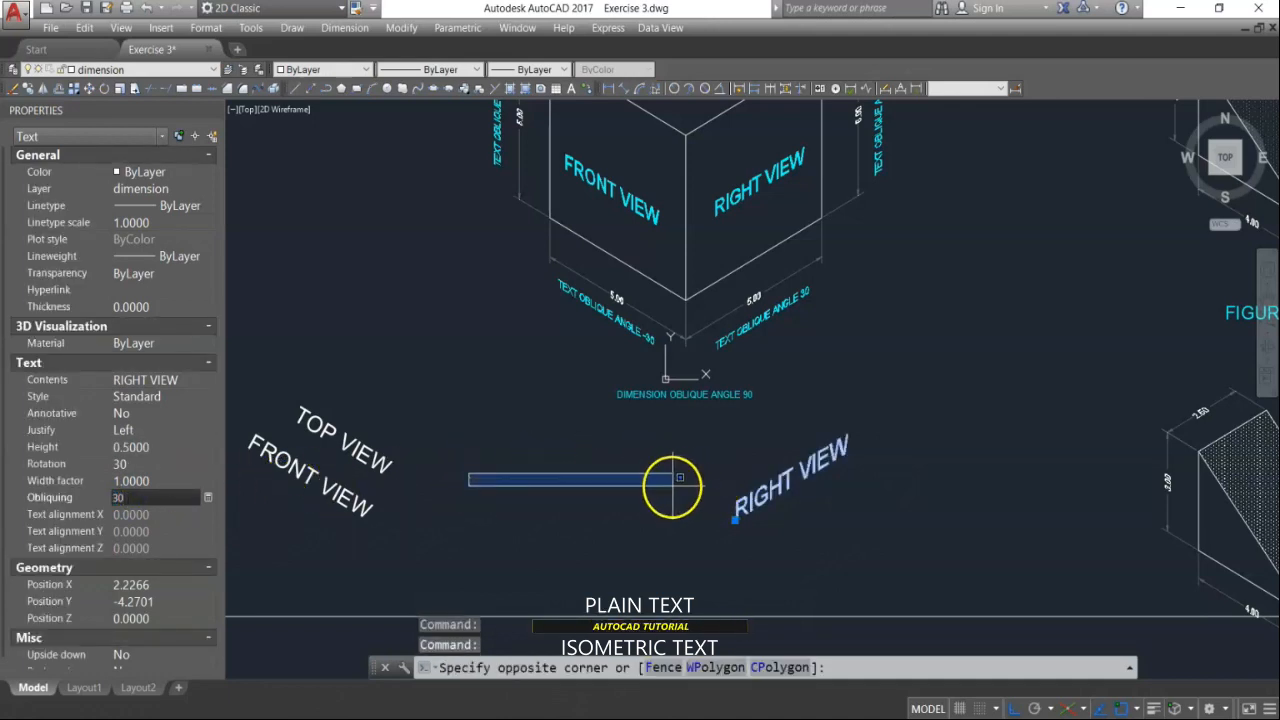
{"action": "key", "text": "Escape"}
{"action": "key", "text": "Escape"}
{"action": "key", "text": "Escape"}
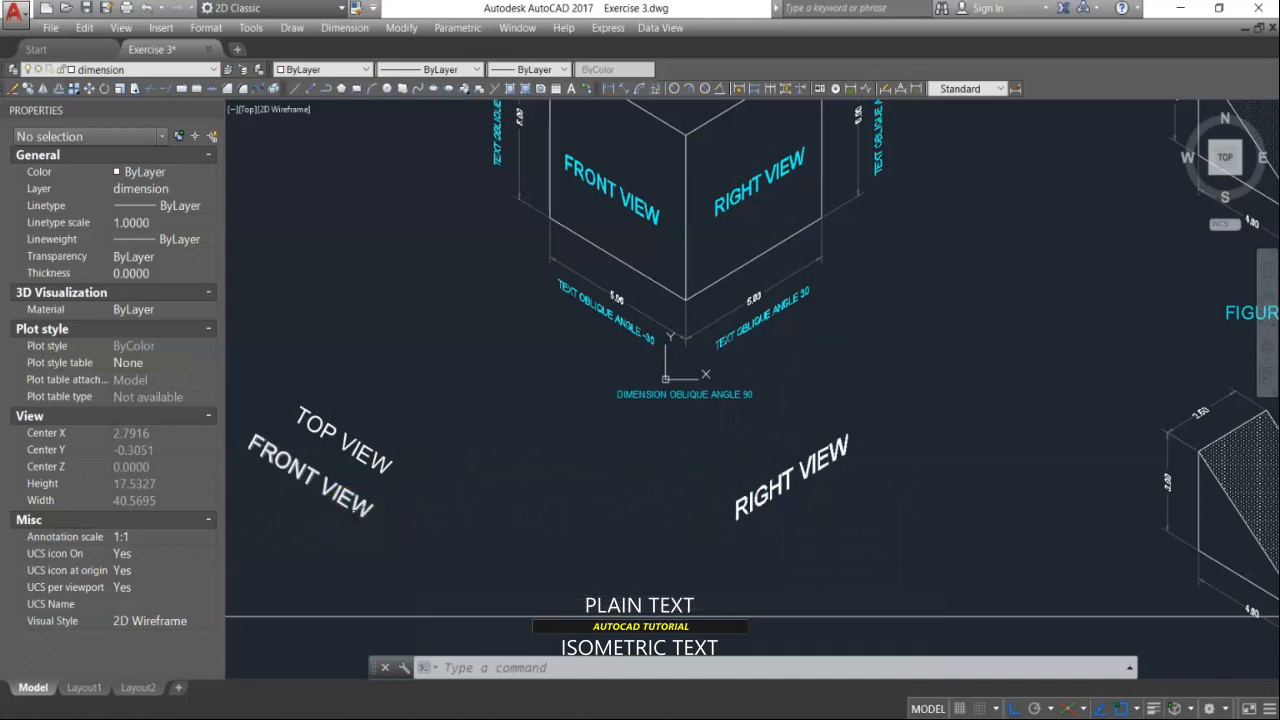
Step: Set the obliquing angle of the white FRONT VIEW text to the cube's lower left to -30
{"action": "left_click", "coordinate": [343, 505]}
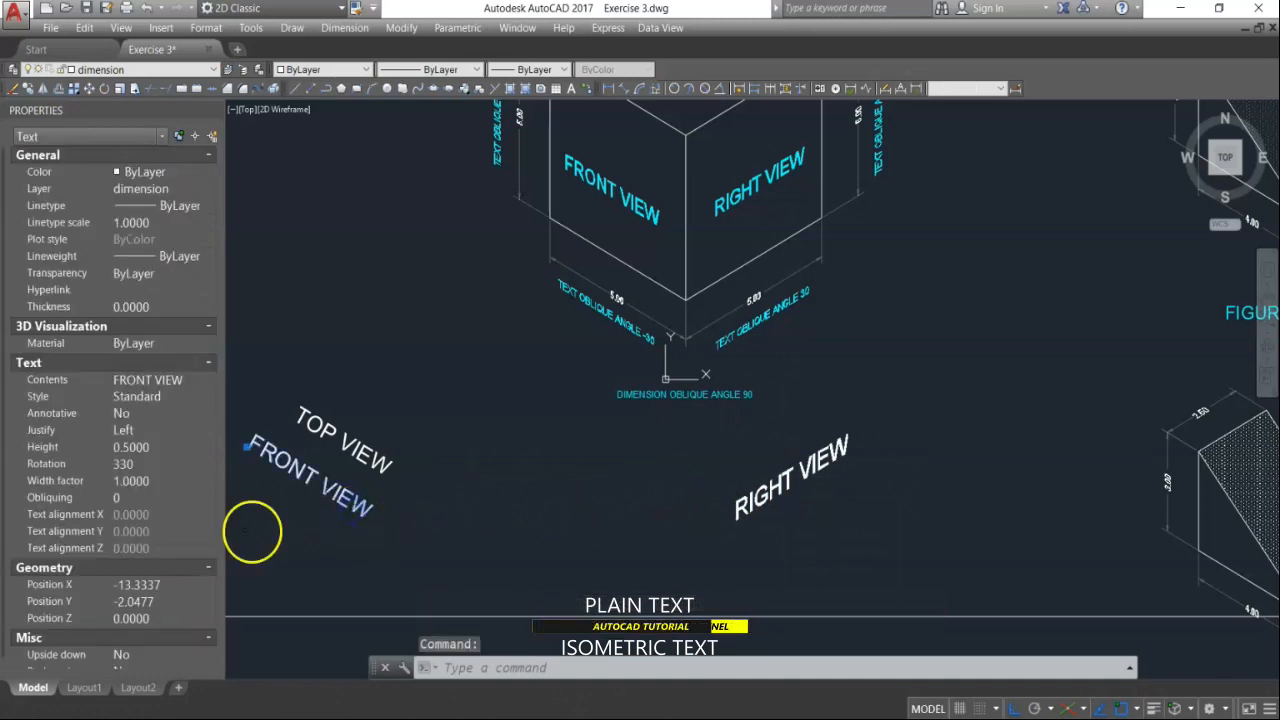
{"action": "left_click", "coordinate": [127, 498]}
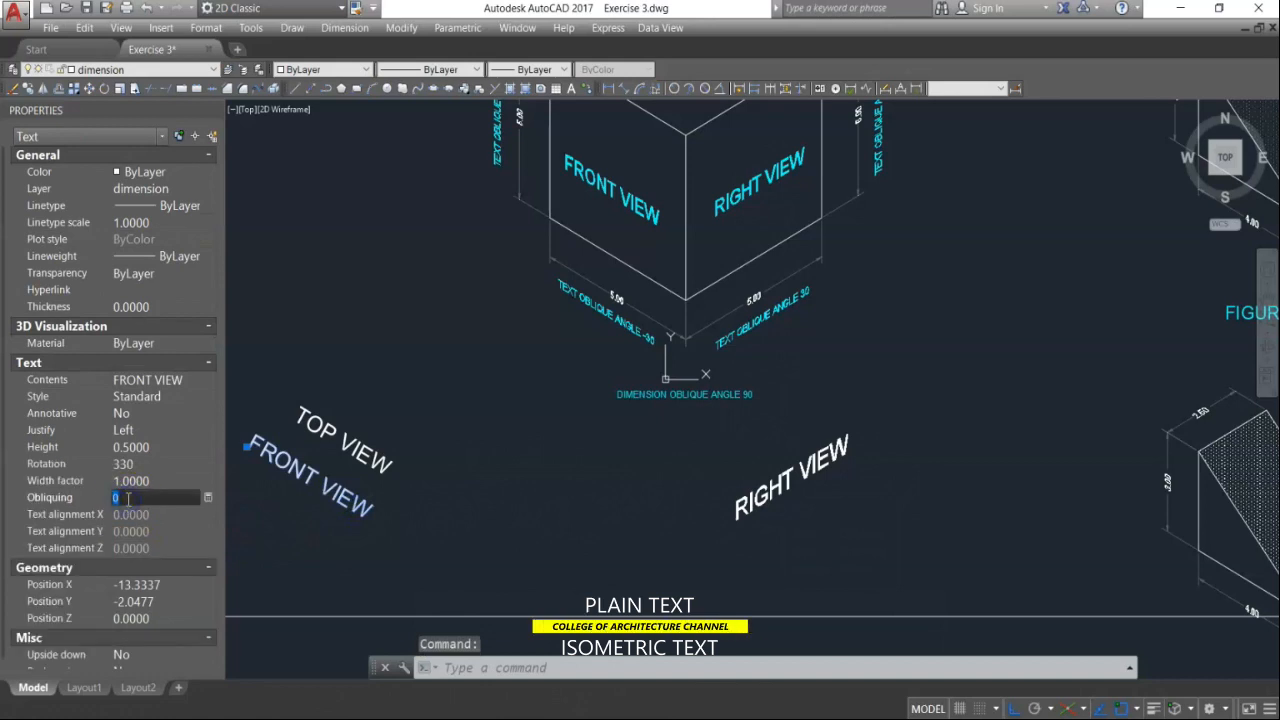
{"action": "type", "text": "-3"}
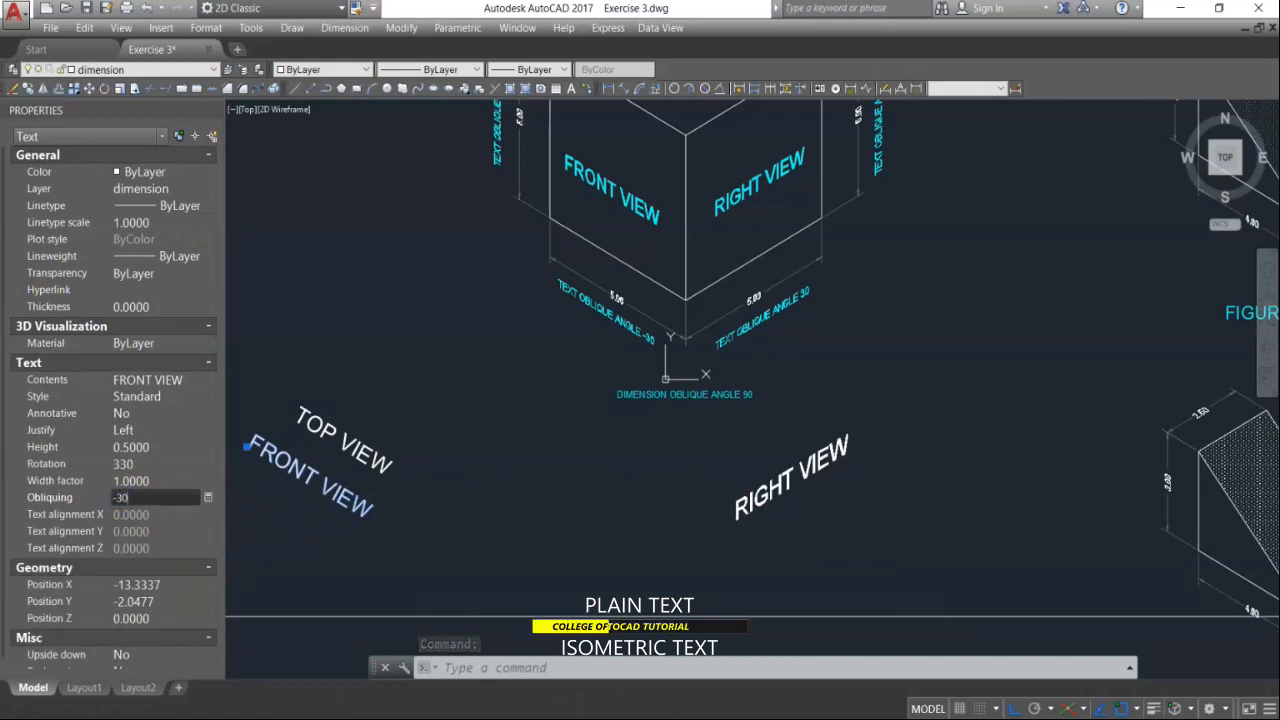
{"action": "left_click", "coordinate": [276, 534]}
{"action": "key", "text": "Escape"}
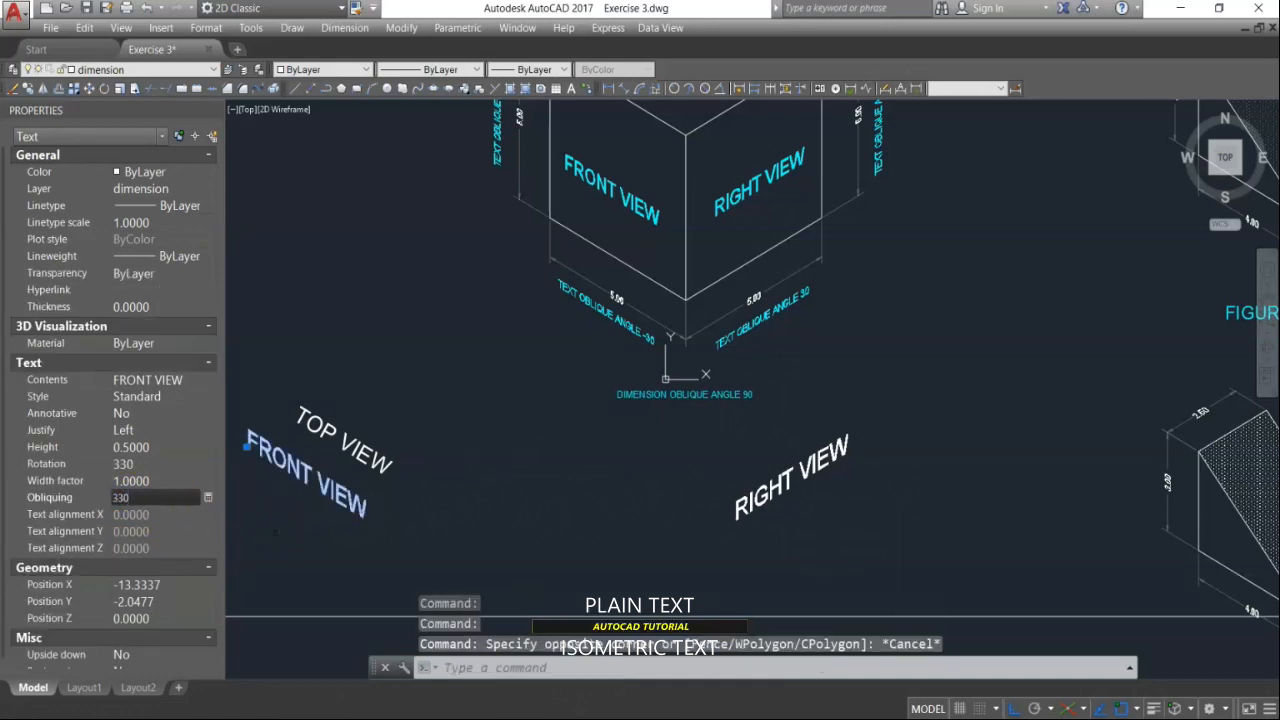
{"action": "key", "text": "Escape"}
{"action": "key", "text": "Escape"}
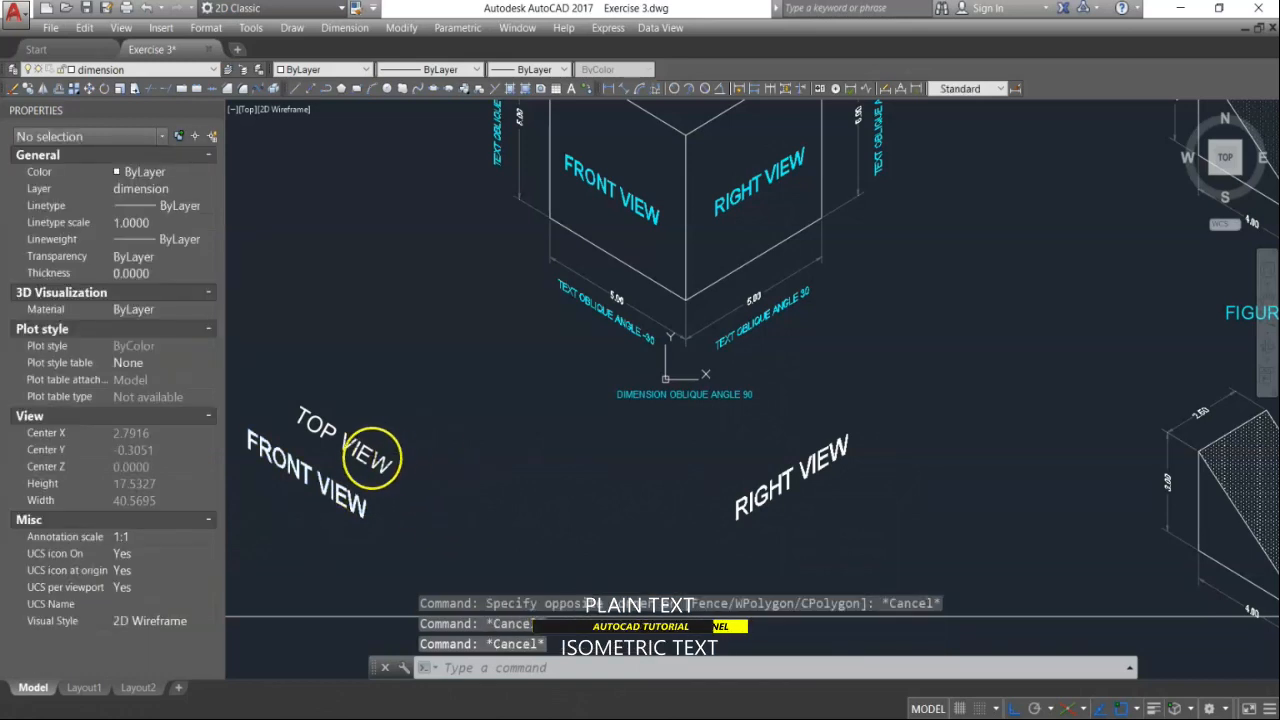
Step: Set the obliquing angle of the white TOP VIEW text to 30
{"action": "left_click", "coordinate": [368, 457]}
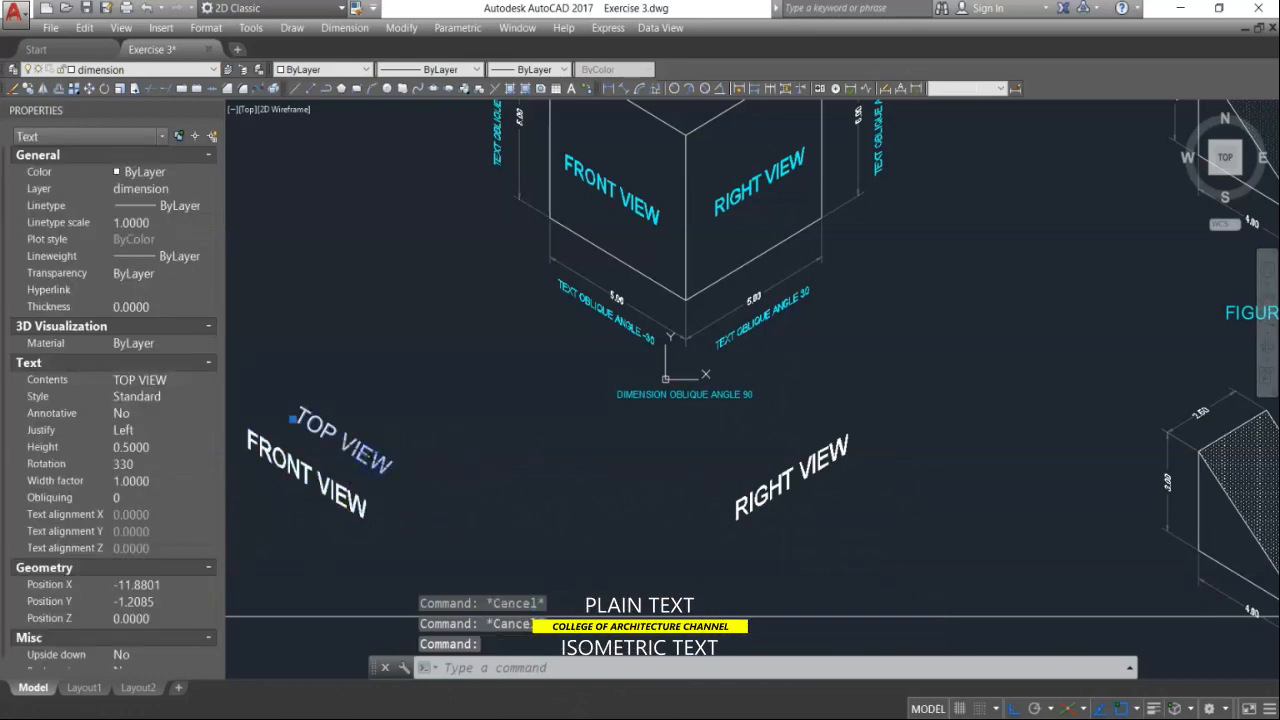
{"action": "key", "text": "Escape"}
{"action": "left_click", "coordinate": [367, 462]}
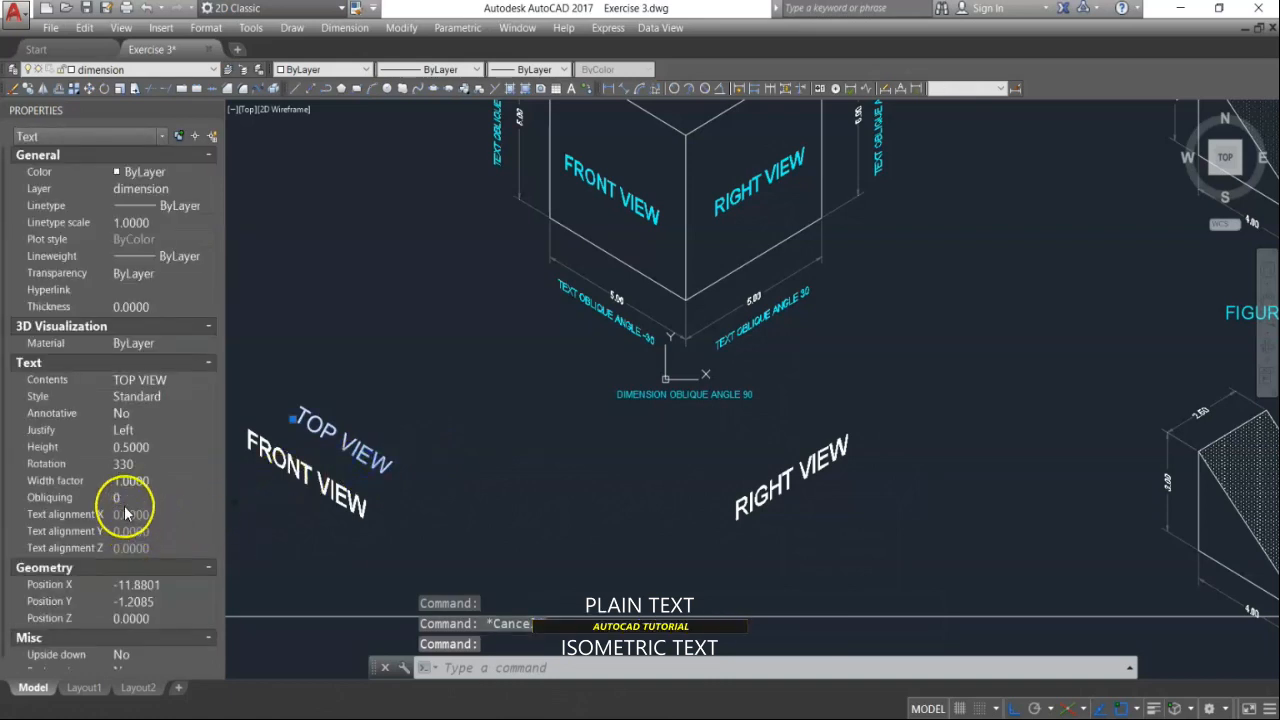
{"action": "left_click", "coordinate": [124, 498]}
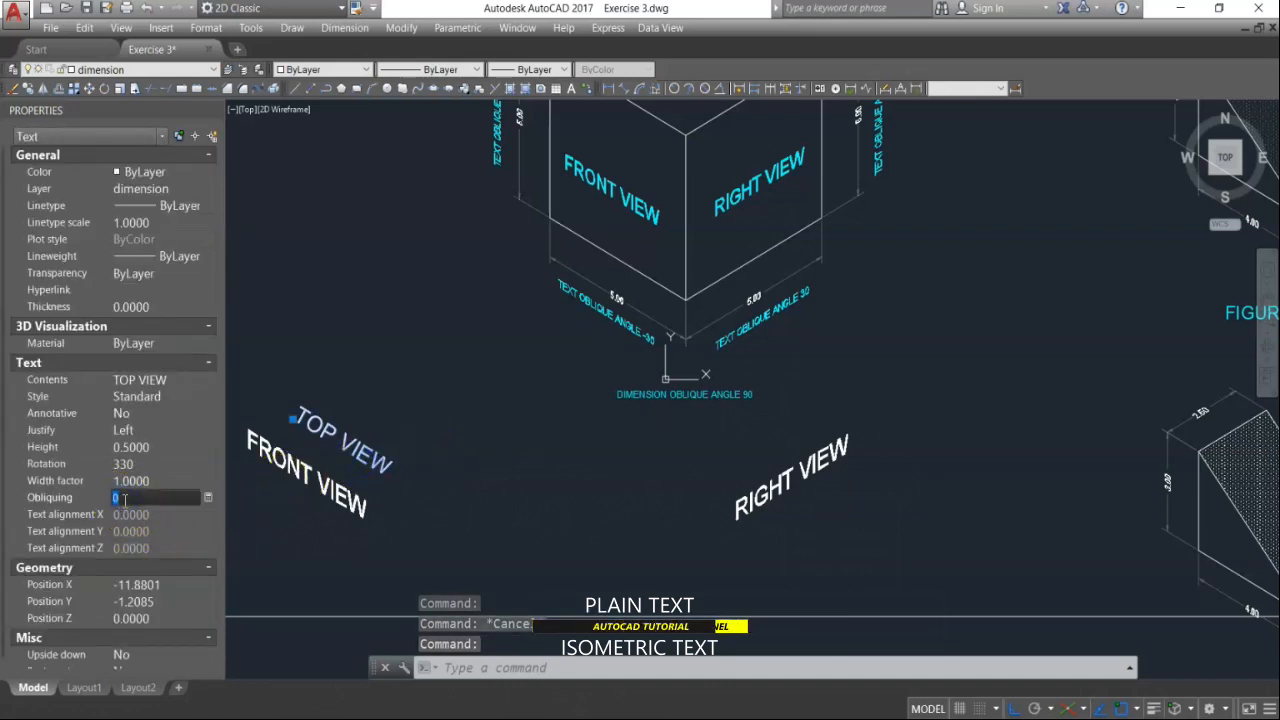
{"action": "left_click", "coordinate": [429, 434]}
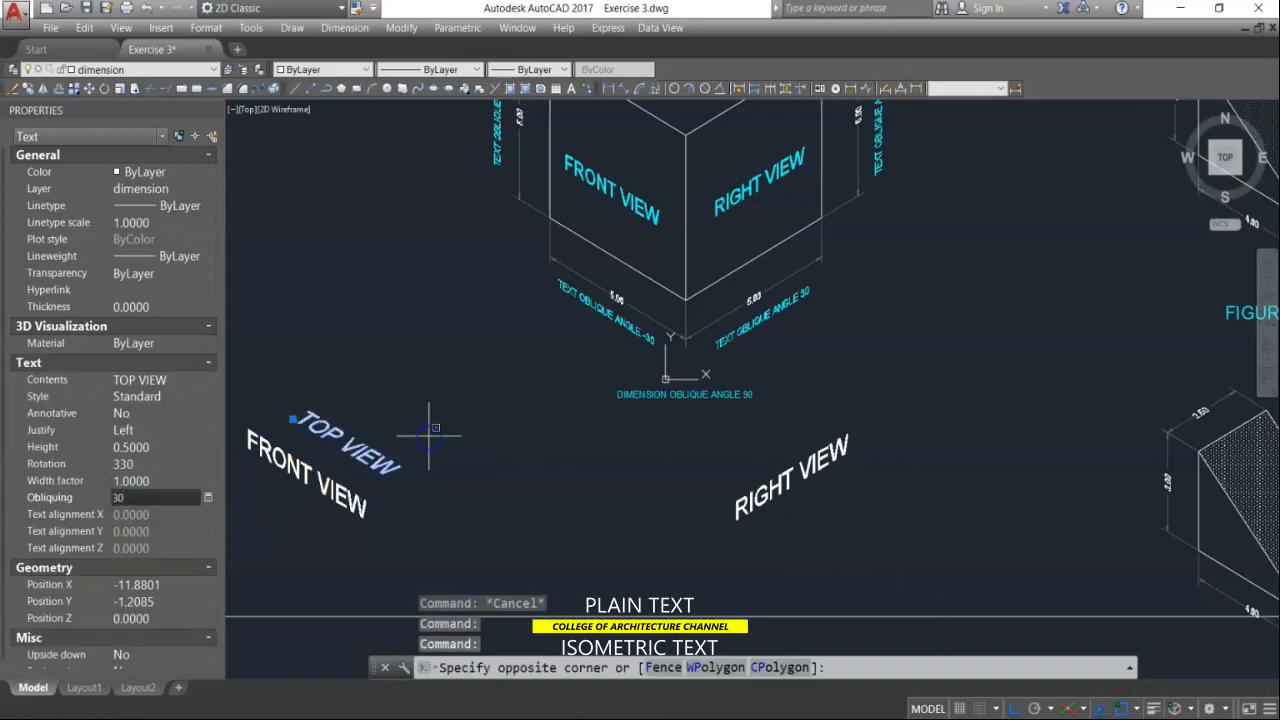
{"action": "key", "text": "Escape"}
{"action": "key", "text": "Escape"}
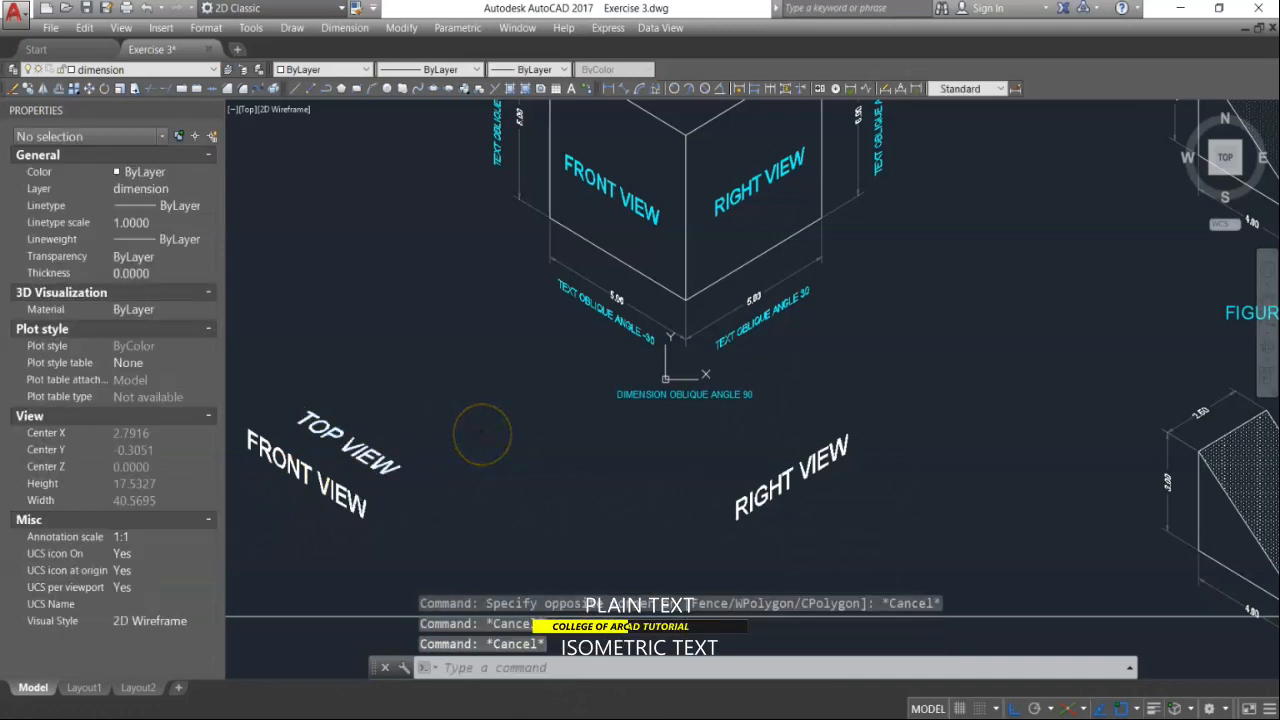
Step: Move the white TOP VIEW text onto the cube's top face, just above the cyan TOP VIEW label, with Ortho off
{"action": "type", "text": "m"}
{"action": "key", "text": "Return"}
{"action": "scroll", "coordinate": [413, 428], "scroll_direction": "up", "scroll_amount": 2}
{"action": "left_click", "coordinate": [414, 429]}
{"action": "left_click", "coordinate": [325, 477]}
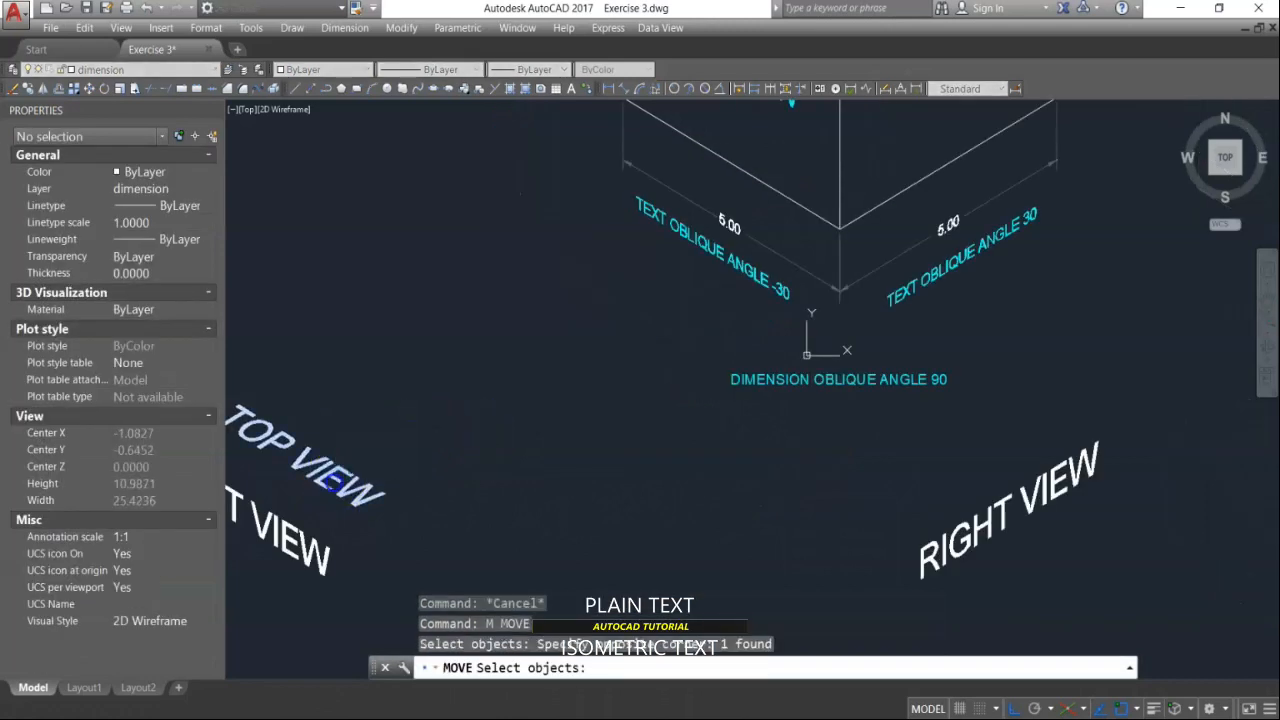
{"action": "scroll", "coordinate": [378, 475], "scroll_direction": "down", "scroll_amount": 2}
{"action": "key", "text": "Return"}
{"action": "left_click", "coordinate": [340, 468]}
{"action": "scroll", "coordinate": [360, 475], "scroll_direction": "down", "scroll_amount": 3}
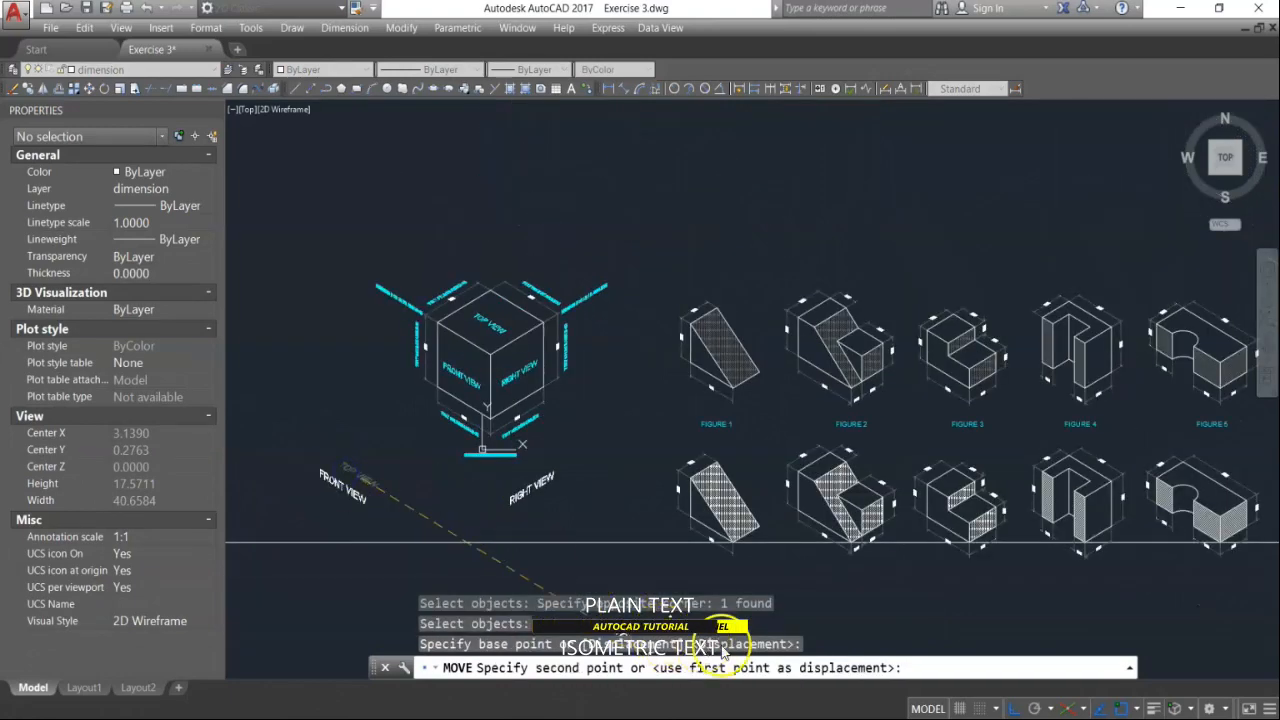
{"action": "left_click", "coordinate": [1013, 709]}
{"action": "scroll", "coordinate": [514, 340], "scroll_direction": "up", "scroll_amount": 5}
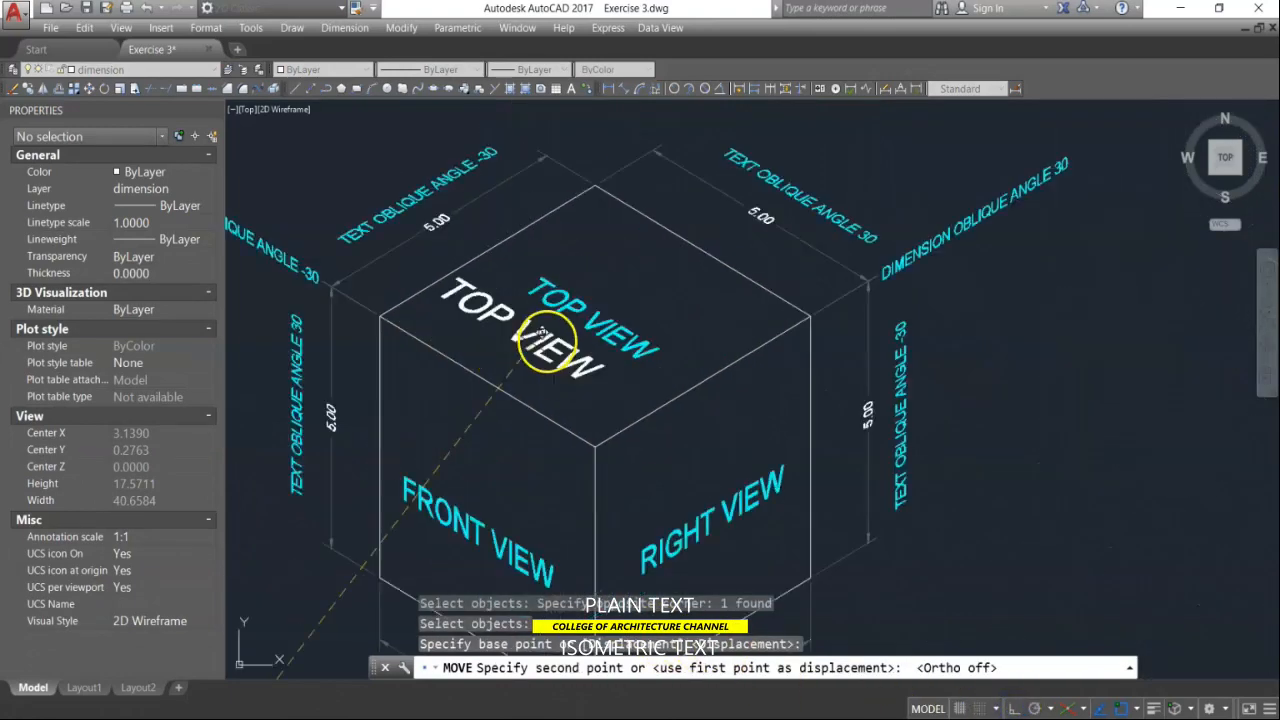
{"action": "left_click", "coordinate": [648, 305]}
Step: Move the white RIGHT VIEW text onto the cube's right face, just below the cyan RIGHT VIEW label
{"action": "scroll", "coordinate": [648, 305], "scroll_direction": "down", "scroll_amount": 4}
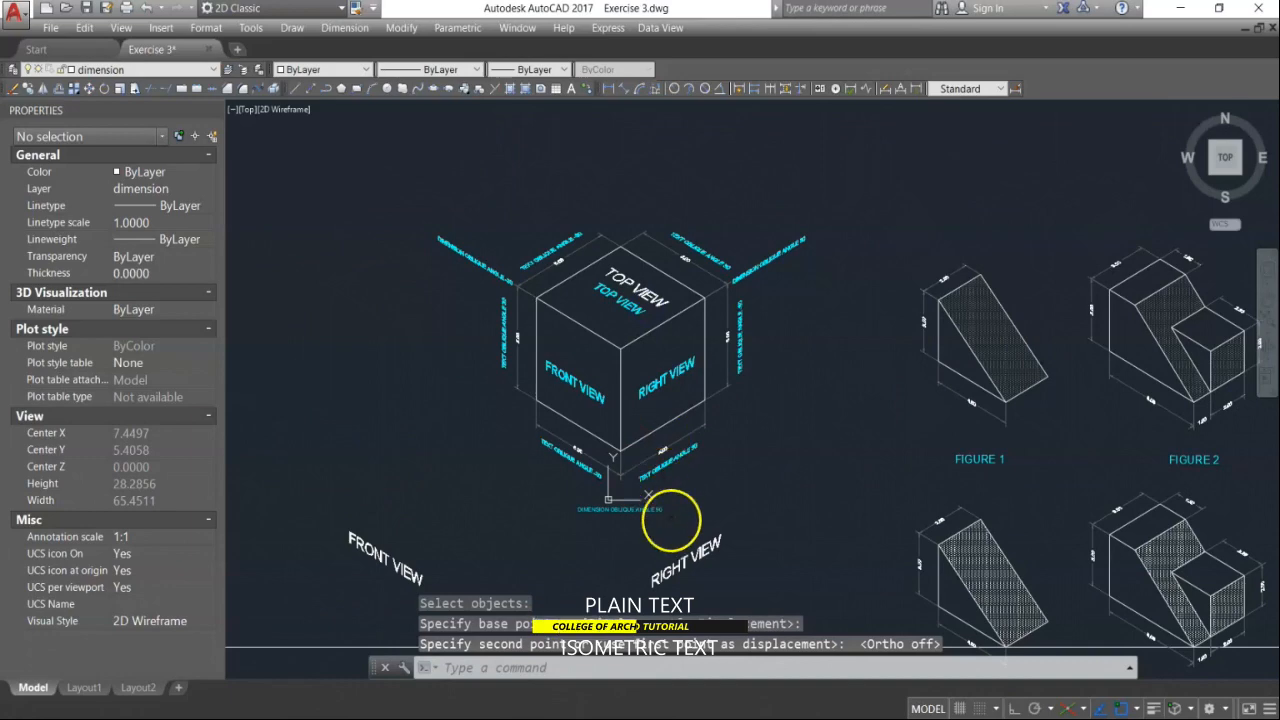
{"action": "scroll", "coordinate": [600, 548], "scroll_direction": "up", "scroll_amount": 2}
{"action": "key", "text": "Return"}
{"action": "left_click", "coordinate": [697, 563]}
{"action": "left_click", "coordinate": [722, 580]}
{"action": "key", "text": "Return"}
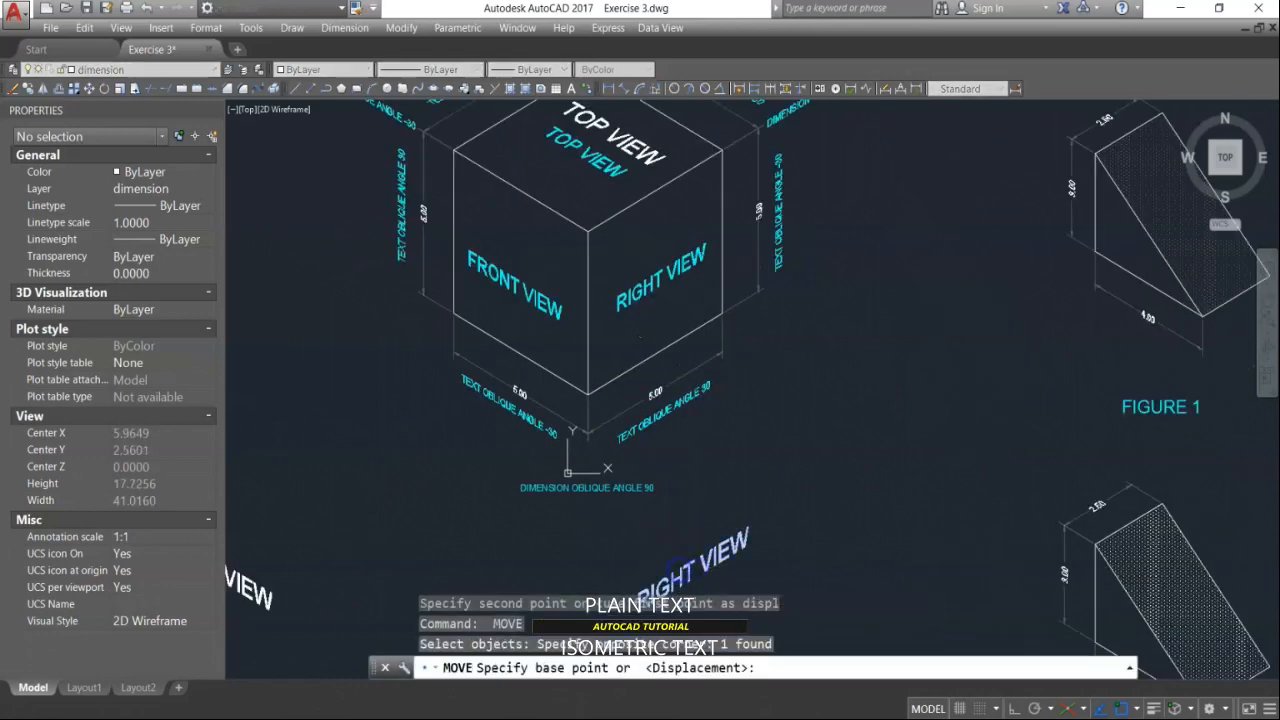
{"action": "left_click", "coordinate": [705, 568]}
{"action": "left_click", "coordinate": [684, 322]}
Step: Move the white FRONT VIEW text onto the cube's front face, just below the cyan FRONT VIEW label
{"action": "scroll", "coordinate": [684, 322], "scroll_direction": "down", "scroll_amount": 3}
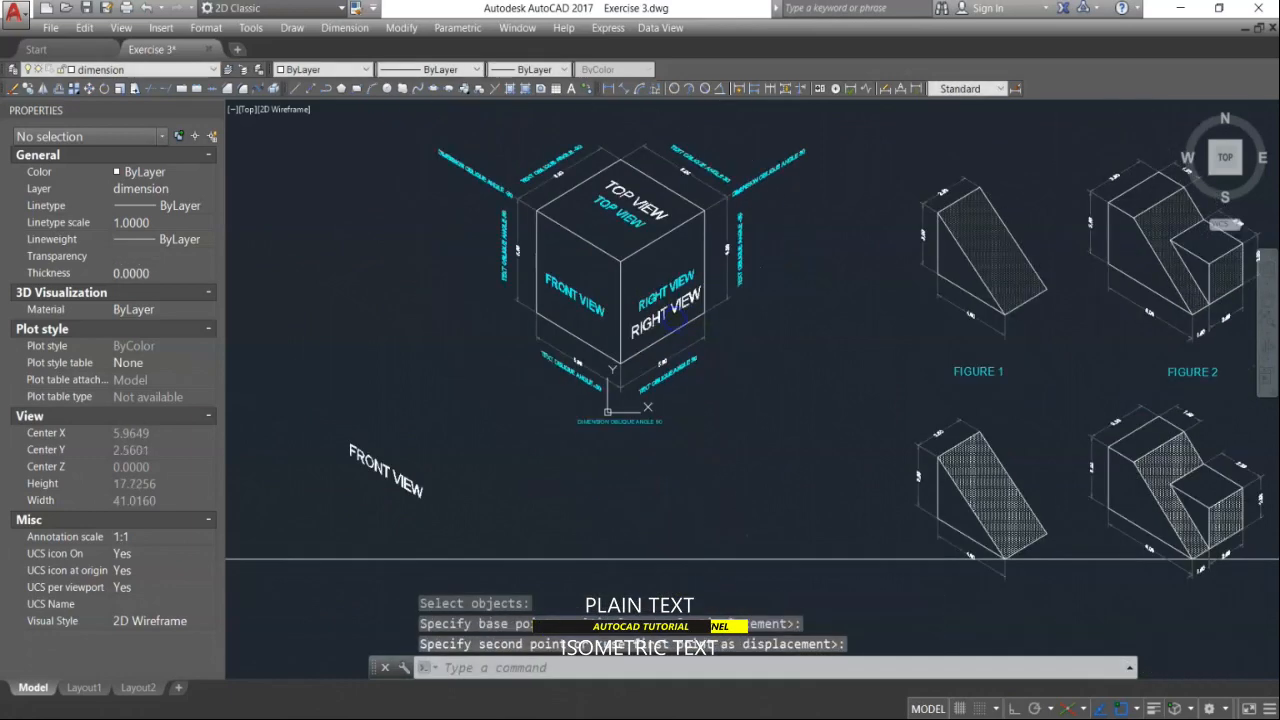
{"action": "key", "text": "Return"}
{"action": "left_click", "coordinate": [423, 486]}
{"action": "left_click", "coordinate": [414, 470]}
{"action": "key", "text": "Return"}
{"action": "left_click", "coordinate": [412, 476]}
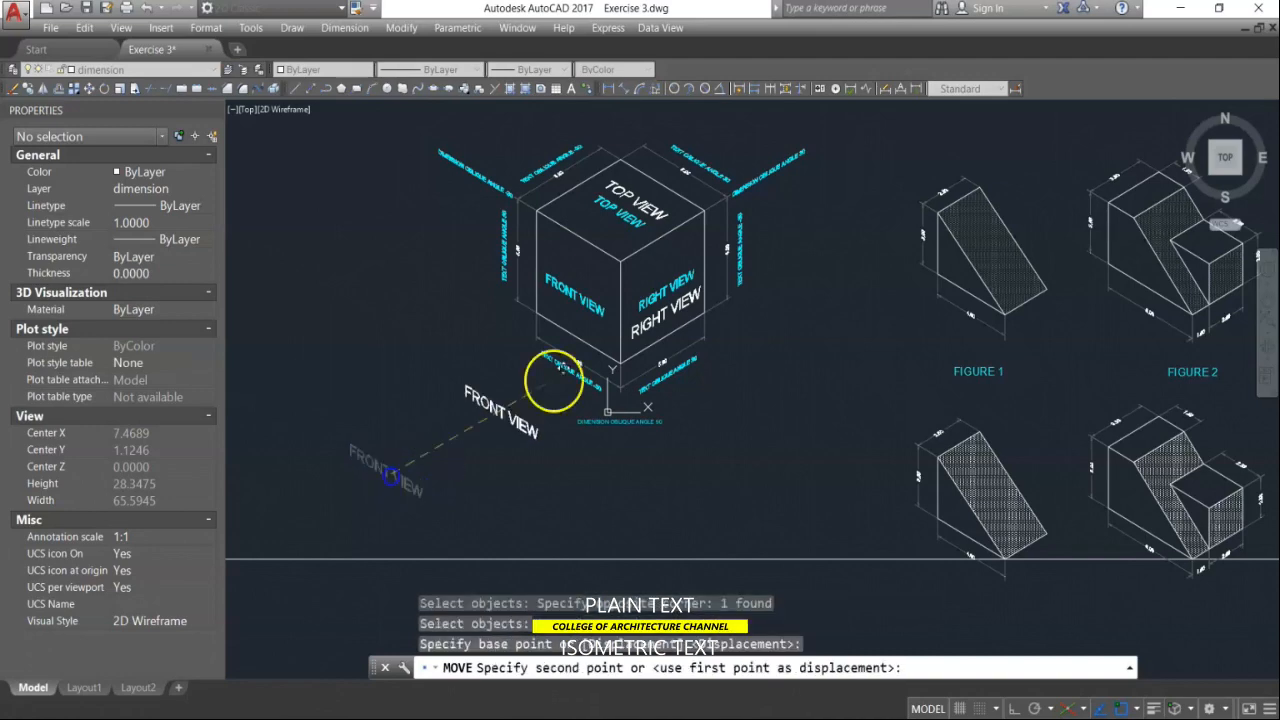
{"action": "scroll", "coordinate": [558, 364], "scroll_direction": "up", "scroll_amount": 4}
{"action": "scroll", "coordinate": [538, 355], "scroll_direction": "down", "scroll_amount": 1}
{"action": "left_click", "coordinate": [516, 382]}
{"action": "scroll", "coordinate": [520, 385], "scroll_direction": "down", "scroll_amount": 3}
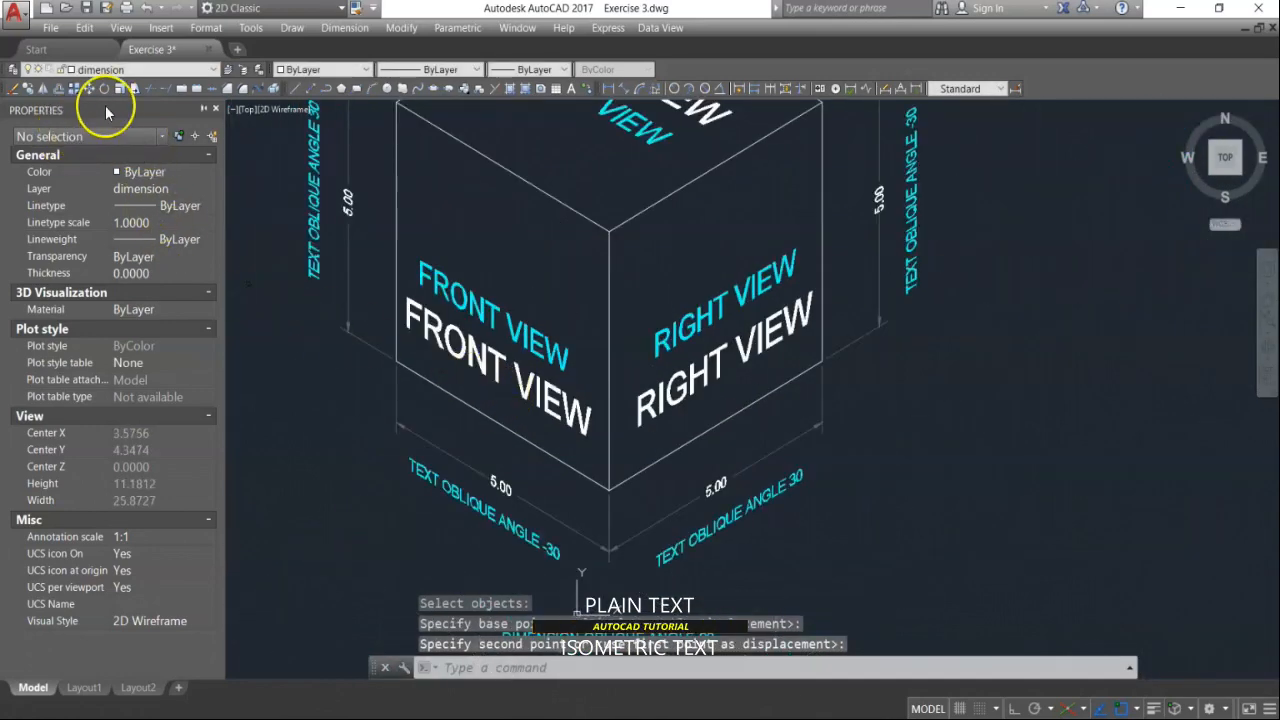
Step: Examine the labelled reference cube and the dimensioned isometric drawings from FIGURE 1 through FIGURE 7
{"action": "key", "text": "Escape"}
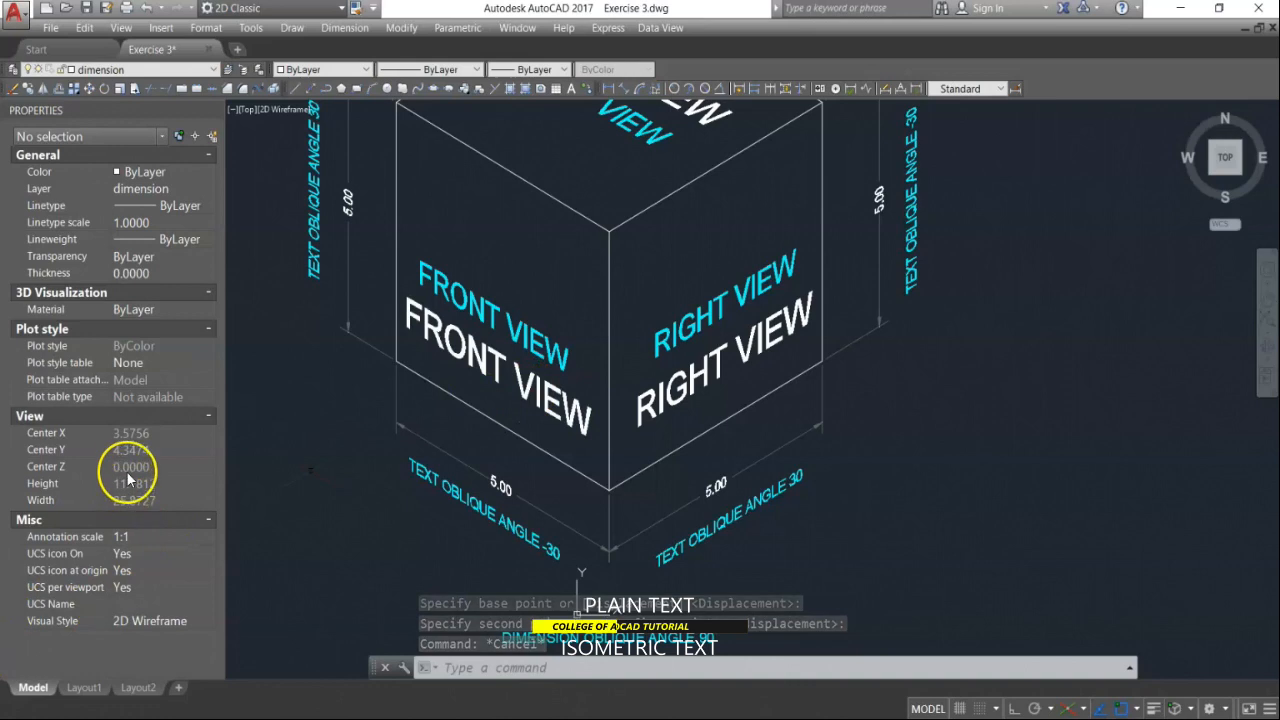
{"action": "left_click", "coordinate": [463, 363]}
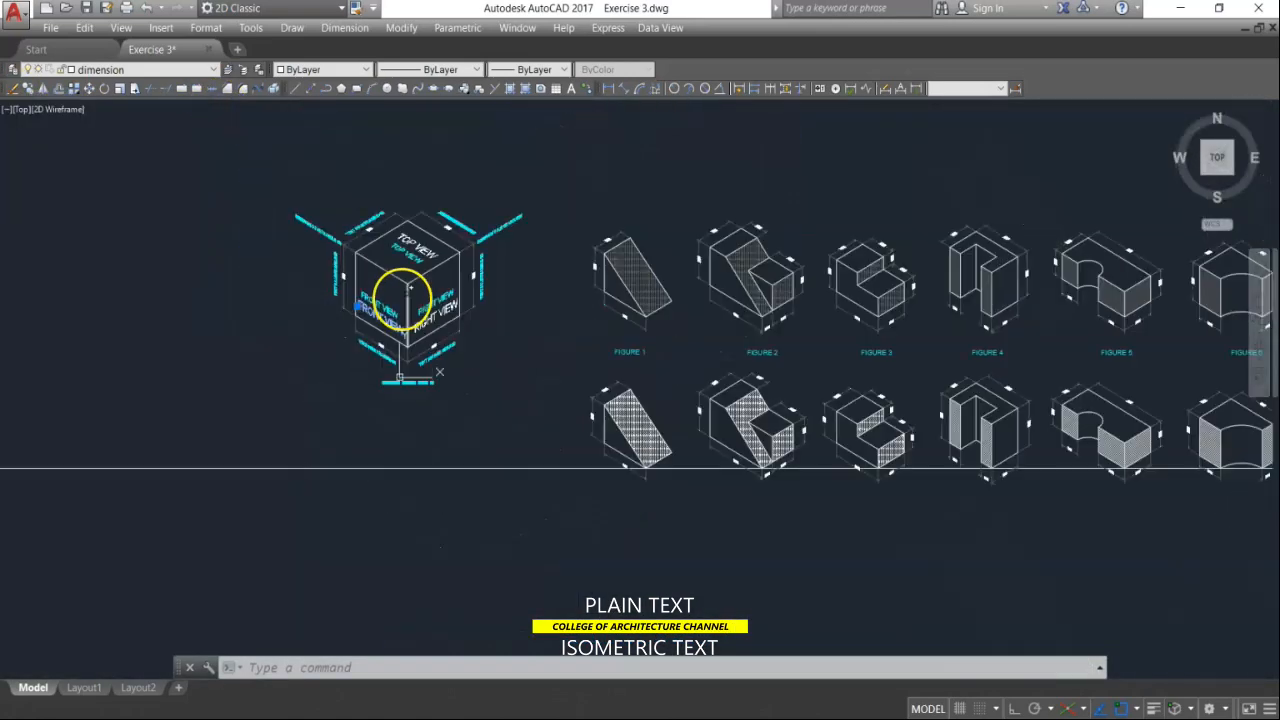
{"action": "scroll", "coordinate": [407, 290], "scroll_direction": "down", "scroll_amount": 3}
{"action": "scroll", "coordinate": [600, 289], "scroll_direction": "up", "scroll_amount": 3}
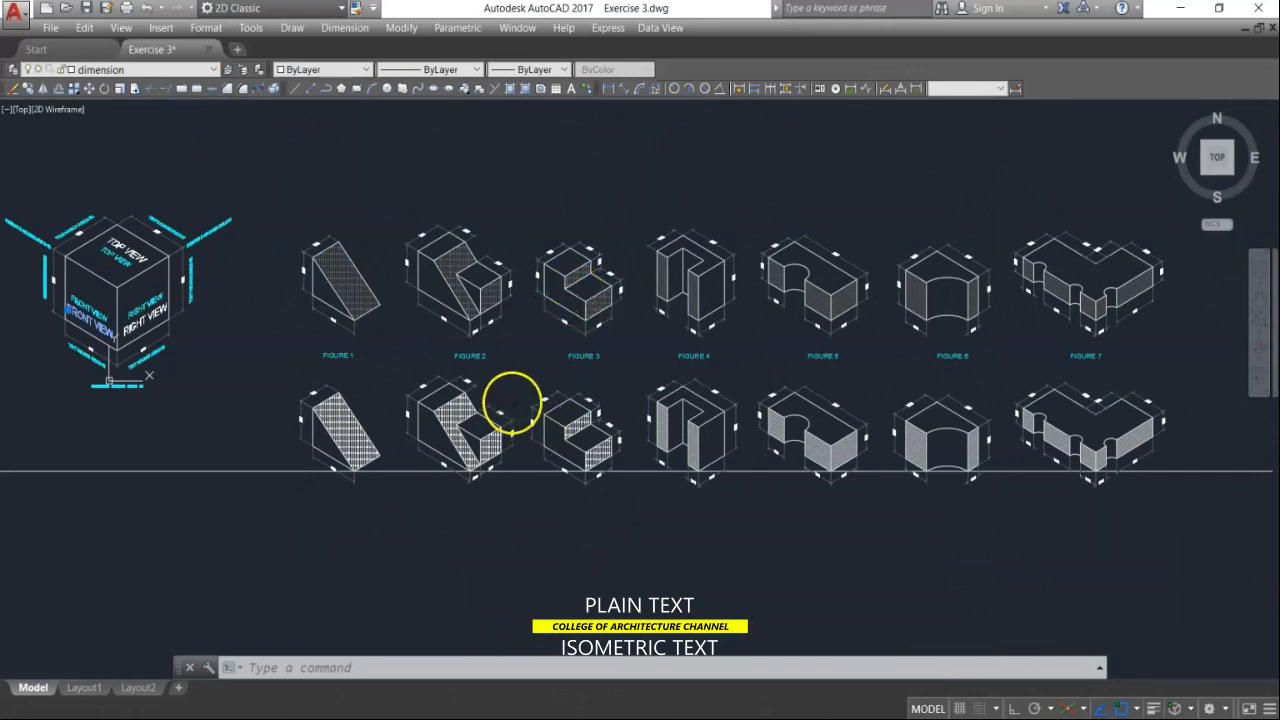
{"action": "scroll", "coordinate": [422, 244], "scroll_direction": "up", "scroll_amount": 3}
{"action": "middle_click_drag", "start_coordinate": [716, 364], "coordinate": [670, 357]}
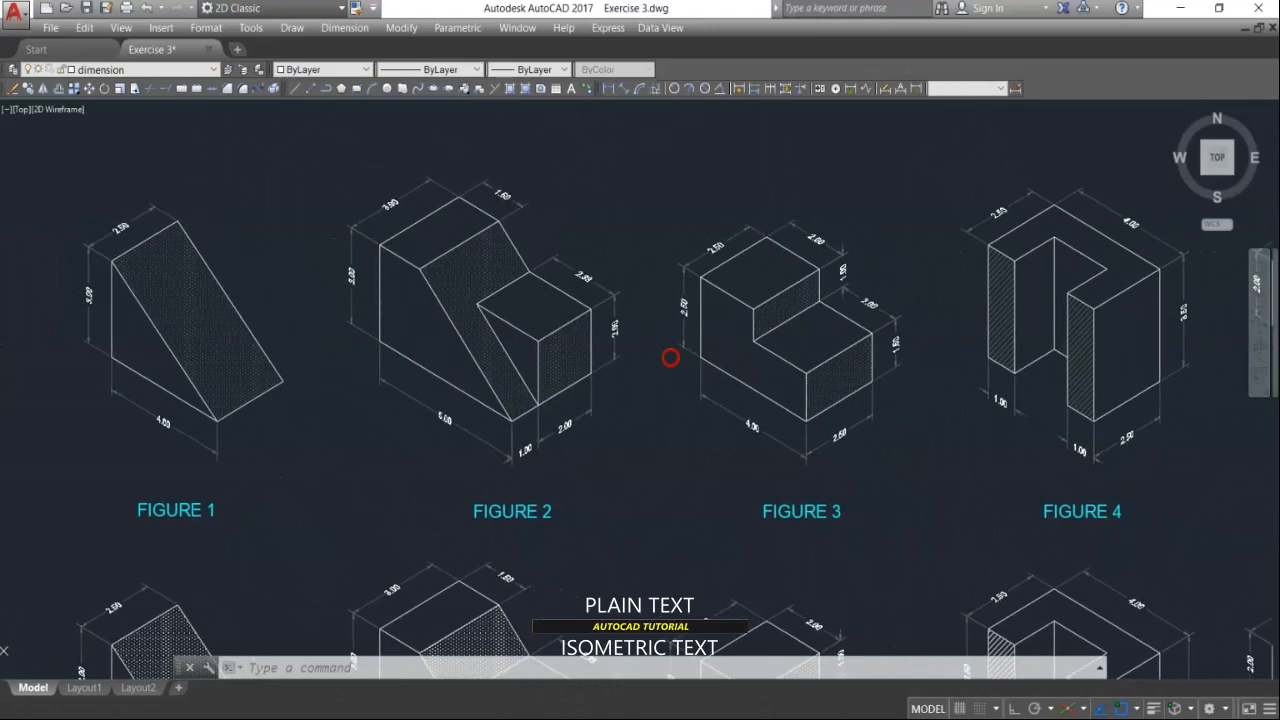
{"action": "scroll", "coordinate": [685, 394], "scroll_direction": "down", "scroll_amount": 4}
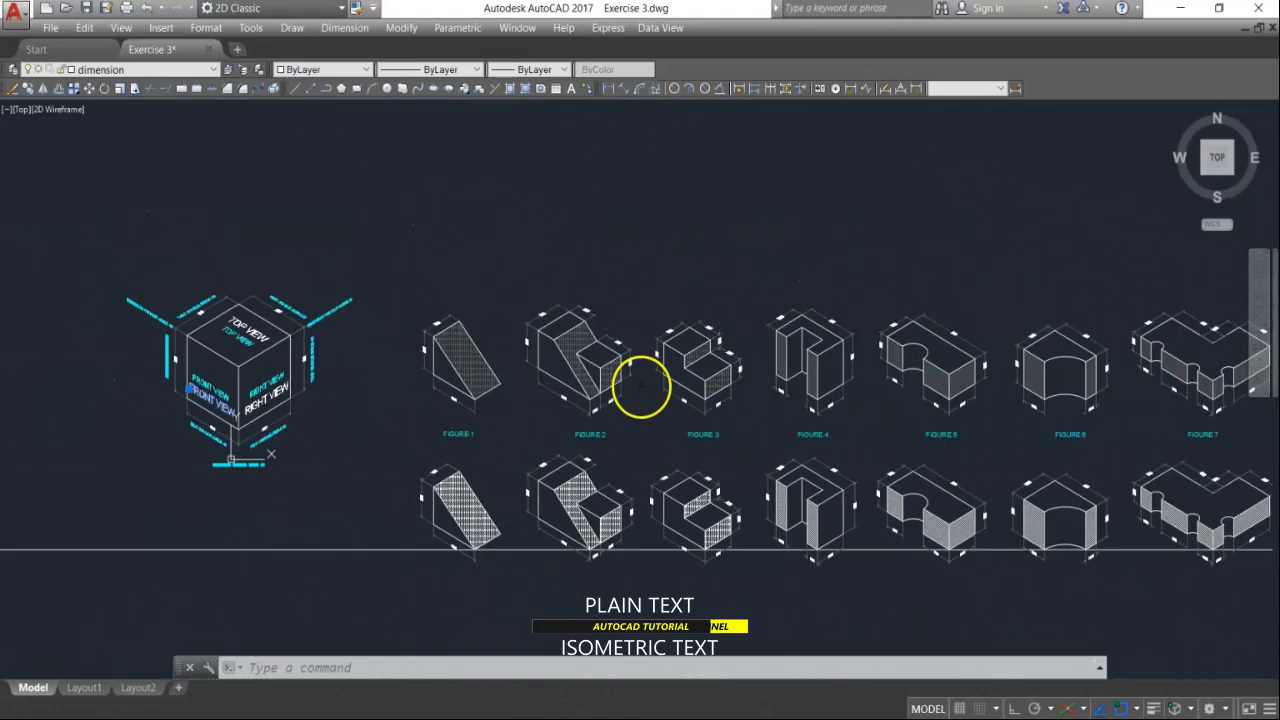
{"action": "middle_click_drag", "start_coordinate": [957, 391], "coordinate": [655, 385]}
{"action": "scroll", "coordinate": [733, 358], "scroll_direction": "up", "scroll_amount": 5}
{"action": "middle_click_drag", "start_coordinate": [914, 400], "coordinate": [779, 405]}
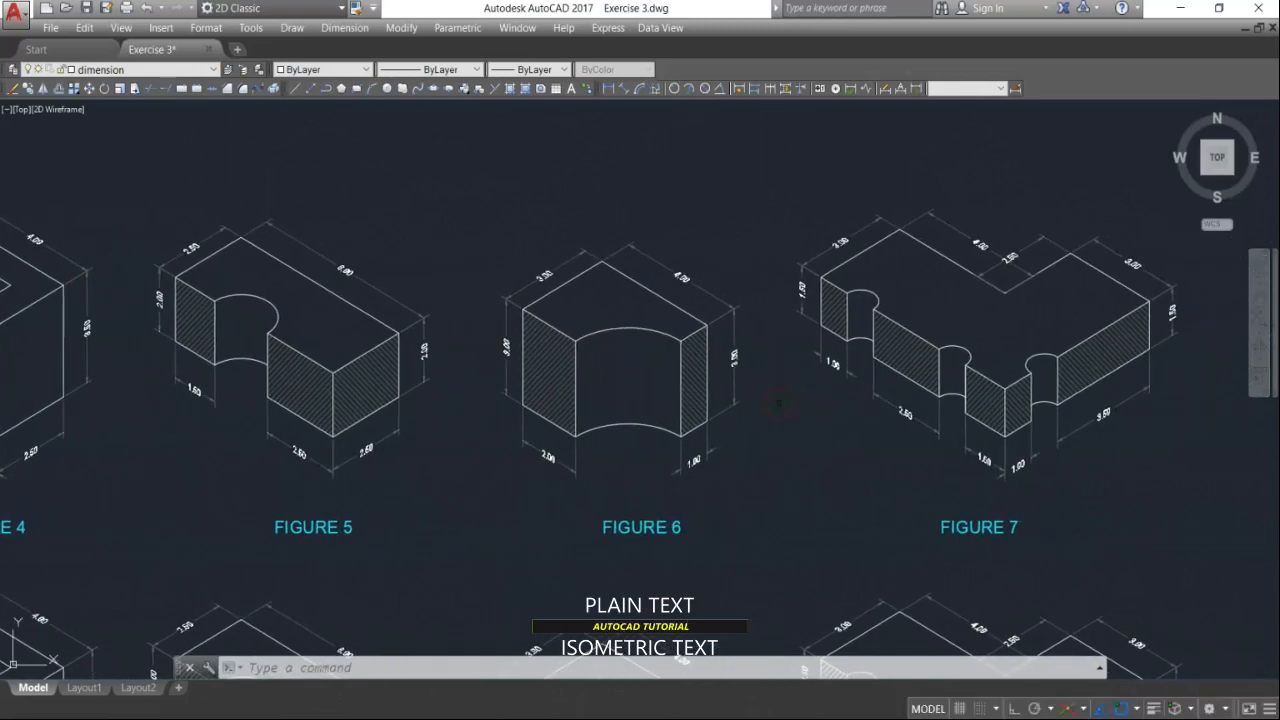
{"action": "scroll", "coordinate": [785, 402], "scroll_direction": "down", "scroll_amount": 4}
{"action": "middle_click_drag", "start_coordinate": [663, 411], "coordinate": [1013, 377]}
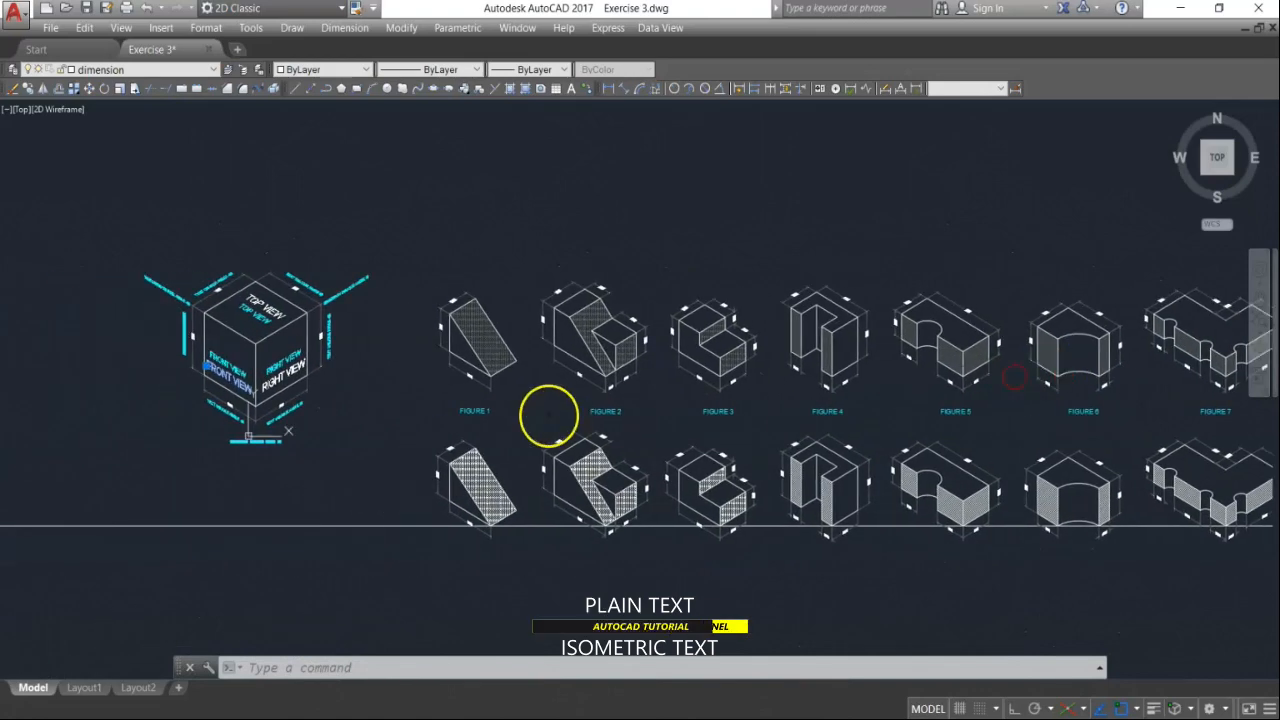
{"action": "scroll", "coordinate": [550, 410], "scroll_direction": "up", "scroll_amount": 2}
{"action": "middle_click_drag", "start_coordinate": [615, 385], "coordinate": [713, 387]}
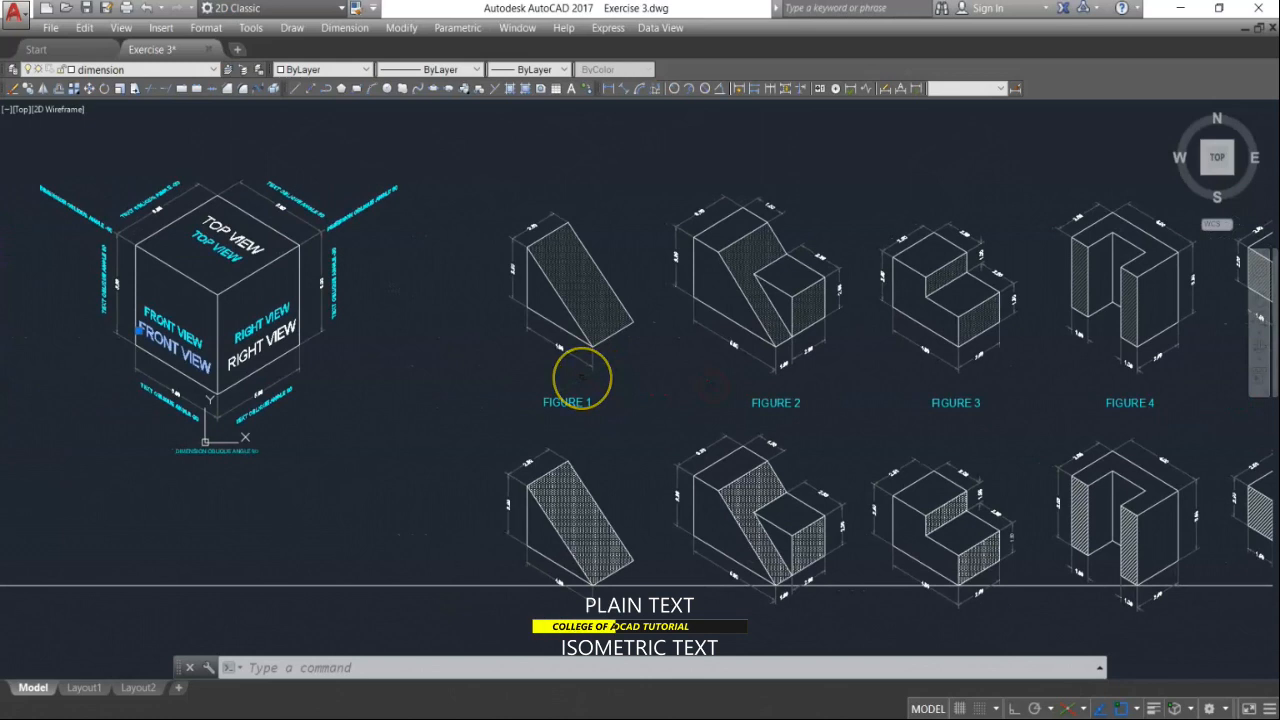